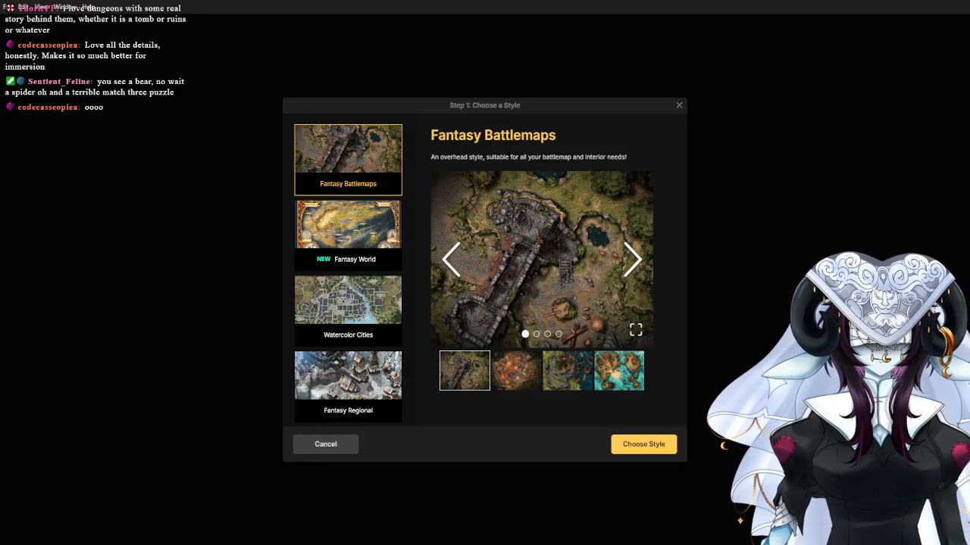
Choose the Watercolor Battlemaps style for the new map.
{"action": "scroll", "coordinate": [348, 273], "scroll_direction": "down", "scroll_amount": 5}
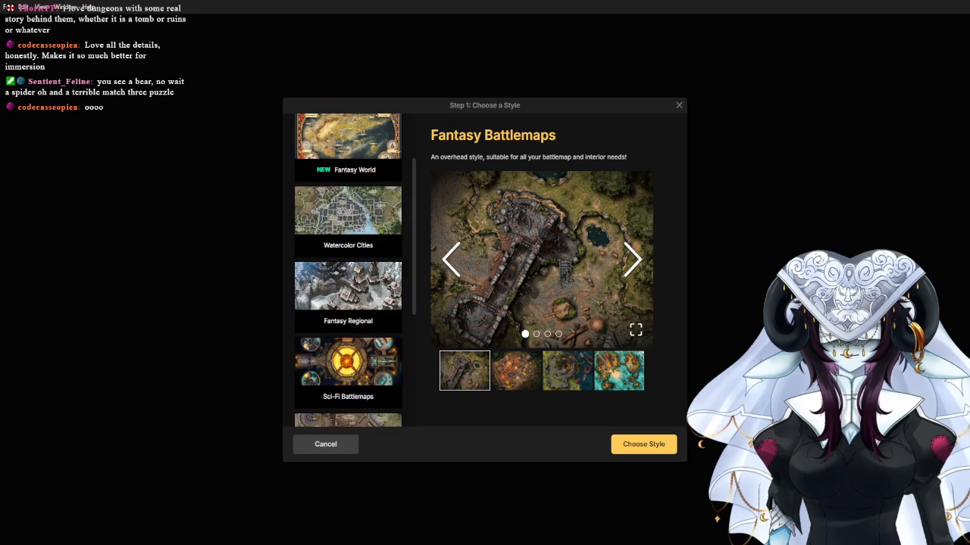
{"action": "scroll", "coordinate": [348, 272], "scroll_direction": "up", "scroll_amount": 5}
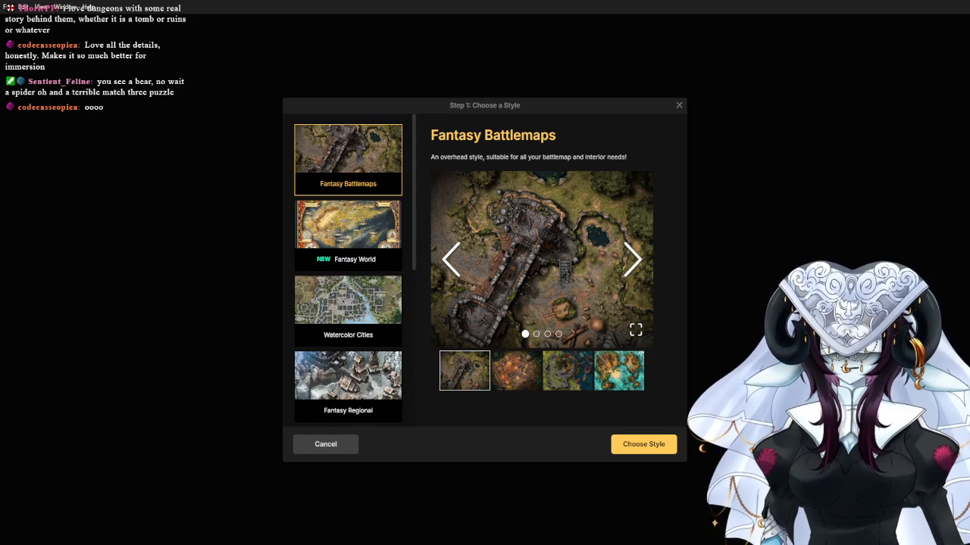
{"action": "left_click", "coordinate": [333, 316]}
{"action": "scroll", "coordinate": [333, 317], "scroll_direction": "down", "scroll_amount": 3}
{"action": "left_click", "coordinate": [328, 356]}
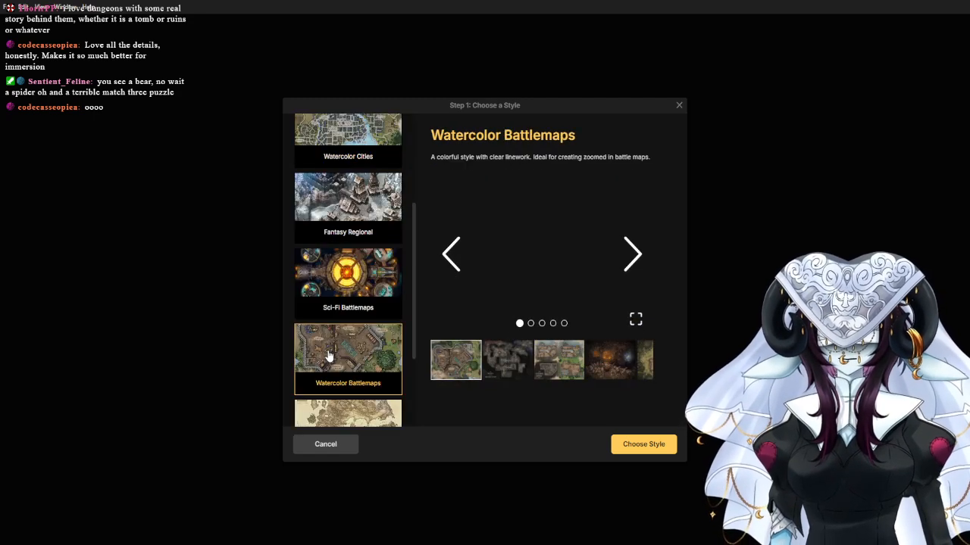
{"action": "scroll", "coordinate": [329, 356], "scroll_direction": "down", "scroll_amount": 3}
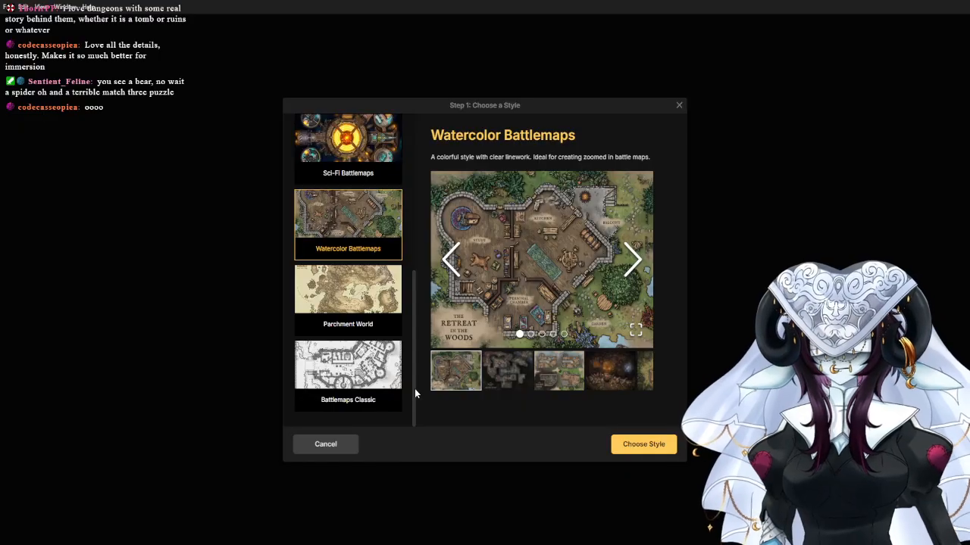
{"action": "left_click", "coordinate": [631, 441]}
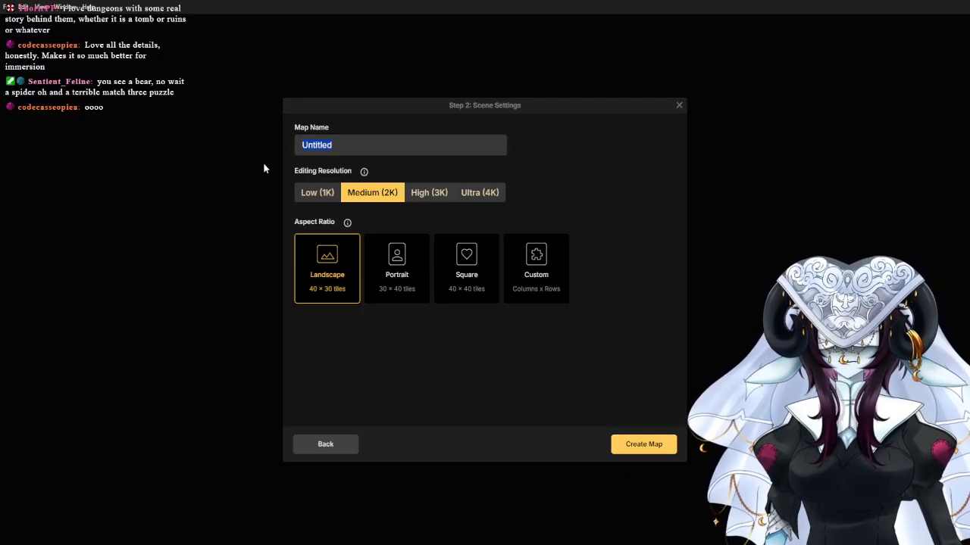
Name the new map "Stream Dungeon".
{"action": "type", "text": "Dungeo"}
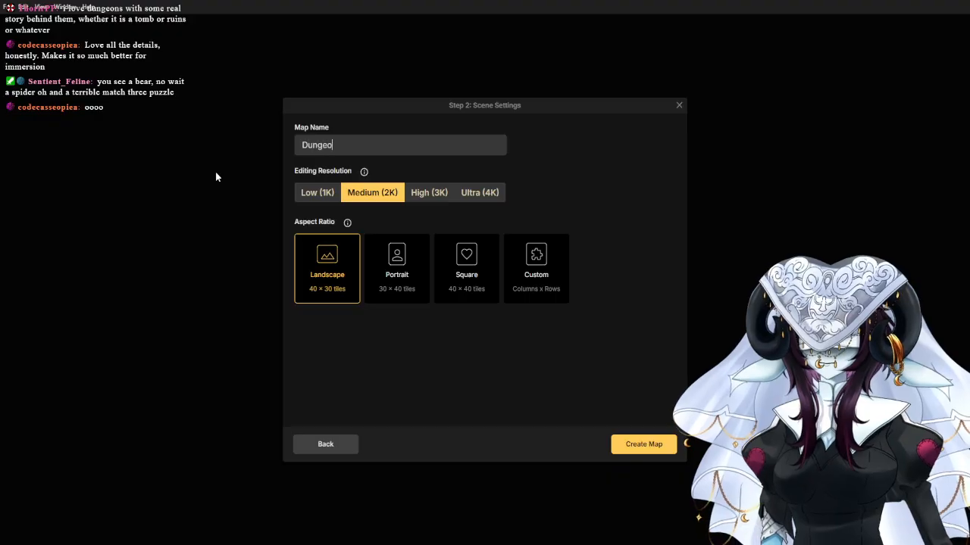
{"action": "type", "text": "n Stream"}
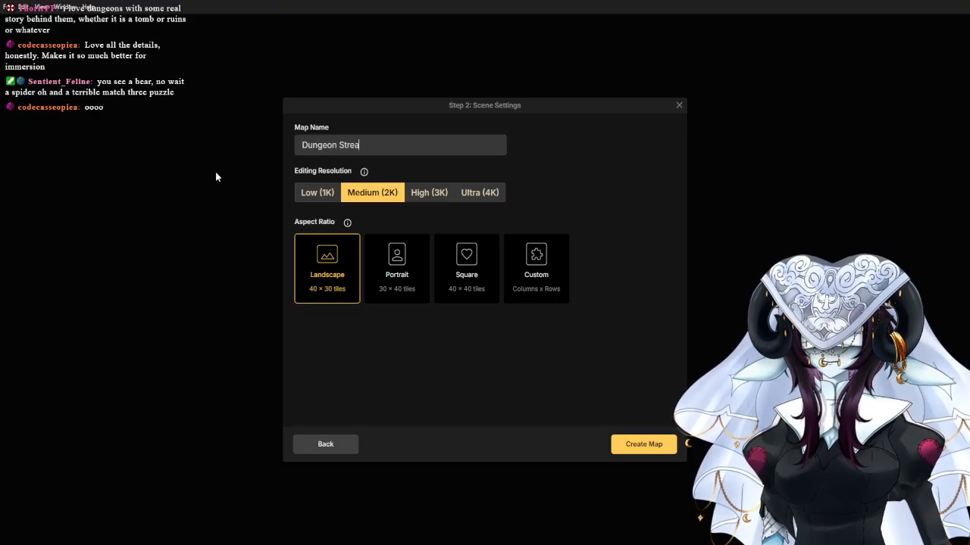
{"action": "key", "text": "BackSpace"}
{"action": "key", "text": "ctrl+BackSpace"}
{"action": "key", "text": "ctrl+BackSpace"}
{"action": "type", "text": "Stra"}
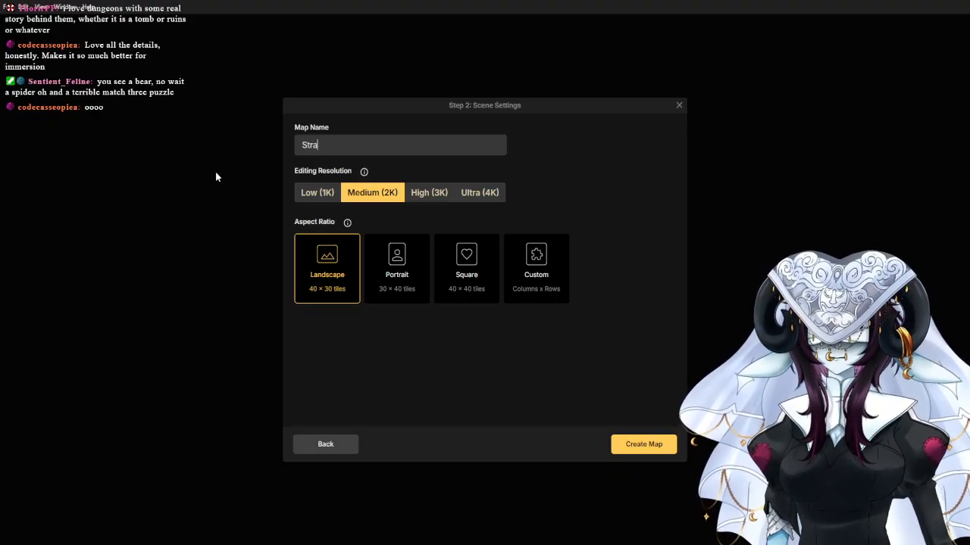
{"action": "key", "text": "BackSpace"}
{"action": "type", "text": "eam Dungeon"}
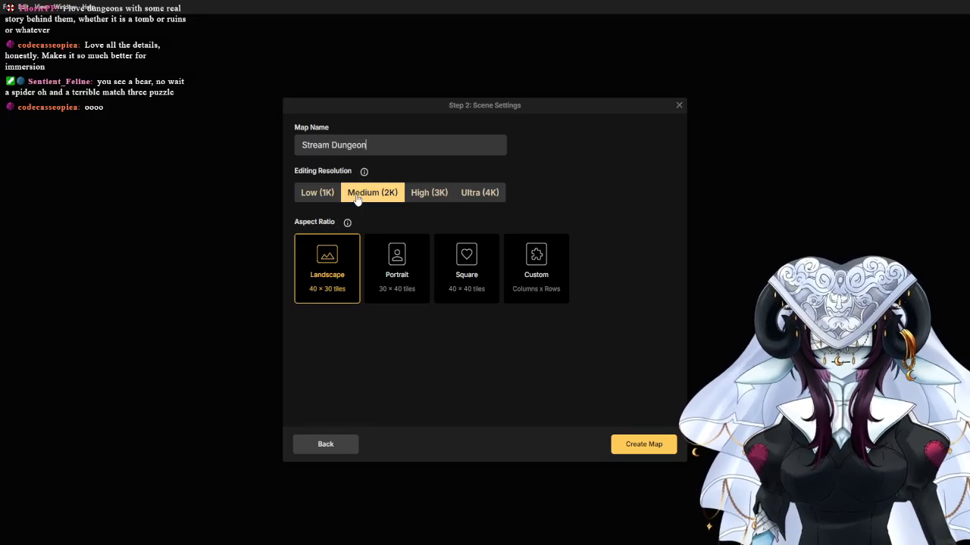
Set the editing resolution to Ultra (4K) and use a custom aspect ratio of 50 columns by 50 rows.
{"action": "left_click", "coordinate": [480, 192]}
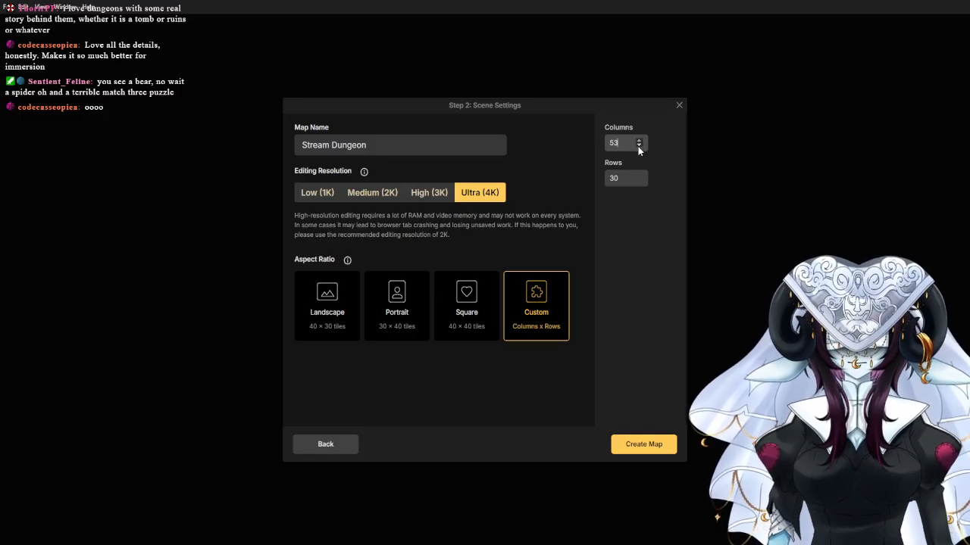
{"action": "left_click", "coordinate": [639, 176]}
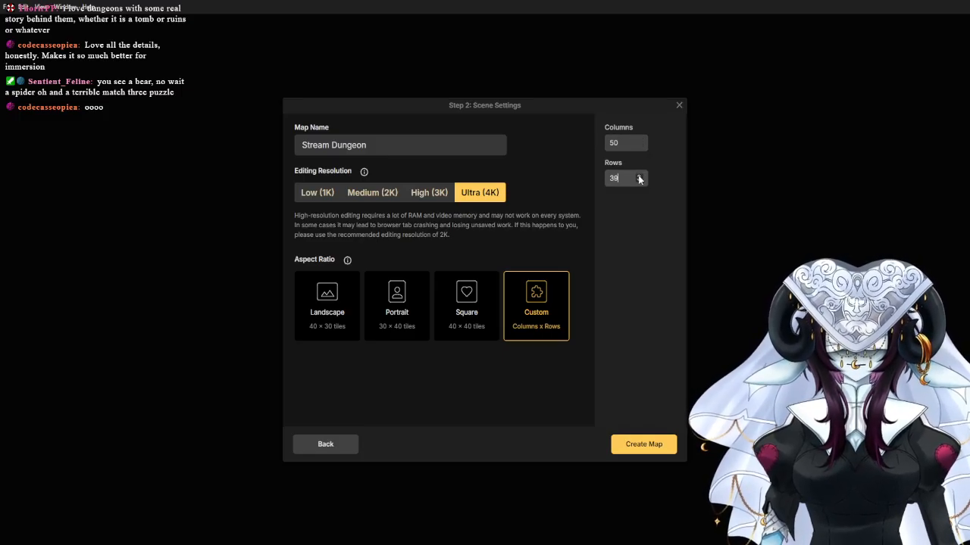
Append "(50 x 50)" to the map name and create the map.
{"action": "triple_click", "coordinate": [413, 148]}
{"action": "left_click", "coordinate": [412, 147]}
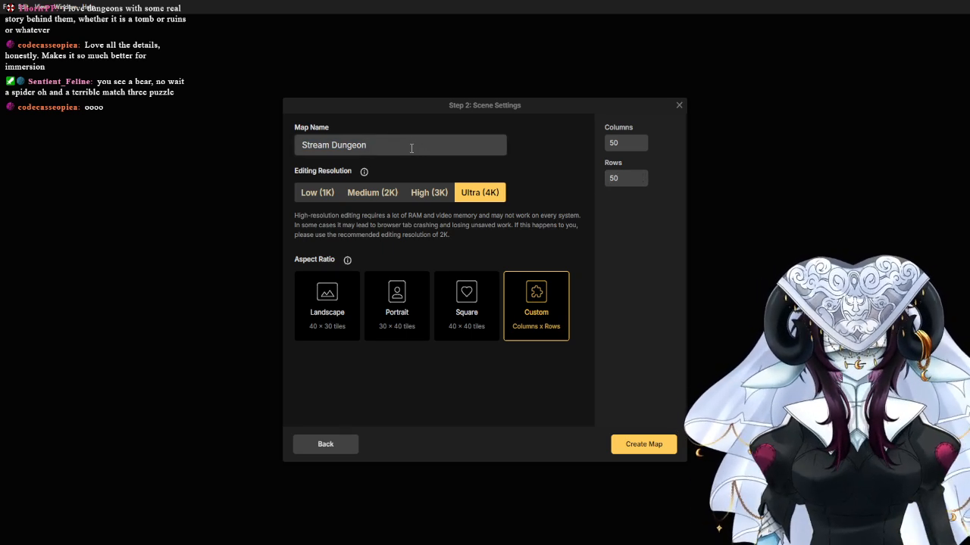
{"action": "type", "text": "(50 "}
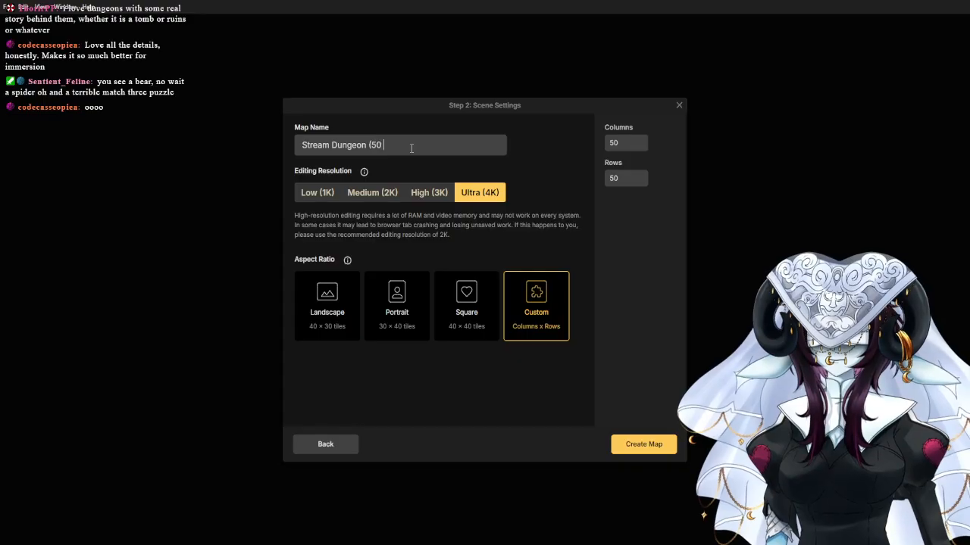
{"action": "type", "text": "x 50"}
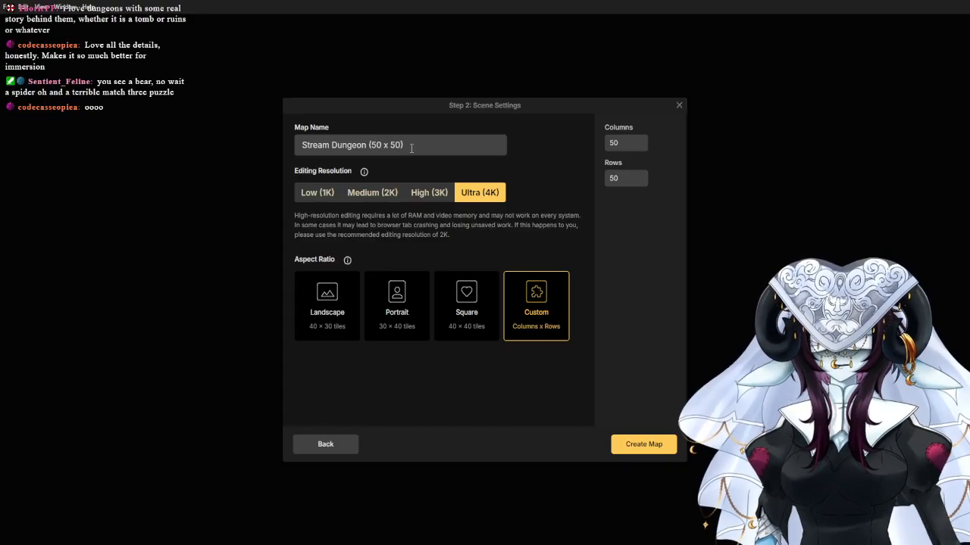
{"action": "left_click", "coordinate": [637, 444]}
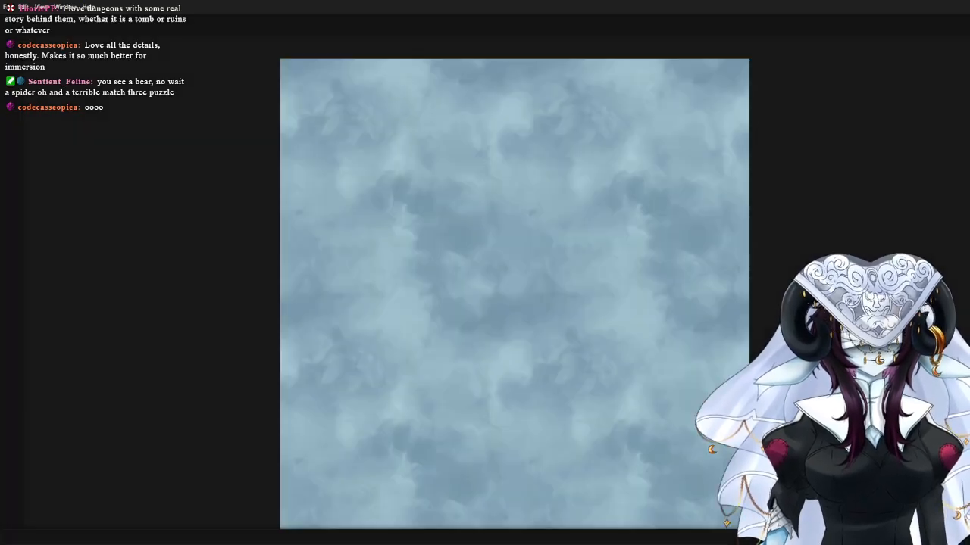
{"action": "scroll", "coordinate": [436, 358], "scroll_direction": "down", "scroll_amount": 3}
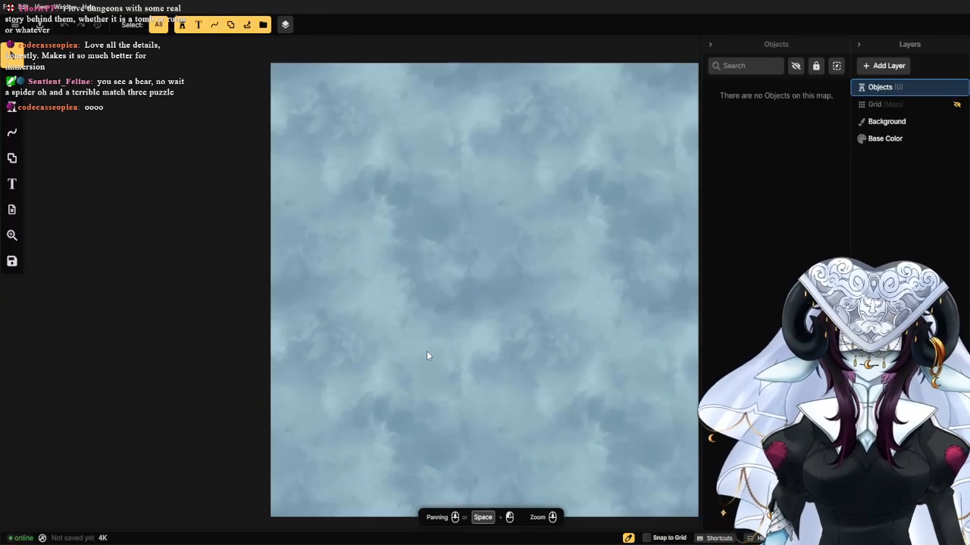
{"action": "scroll", "coordinate": [374, 295], "scroll_direction": "up", "scroll_amount": 2}
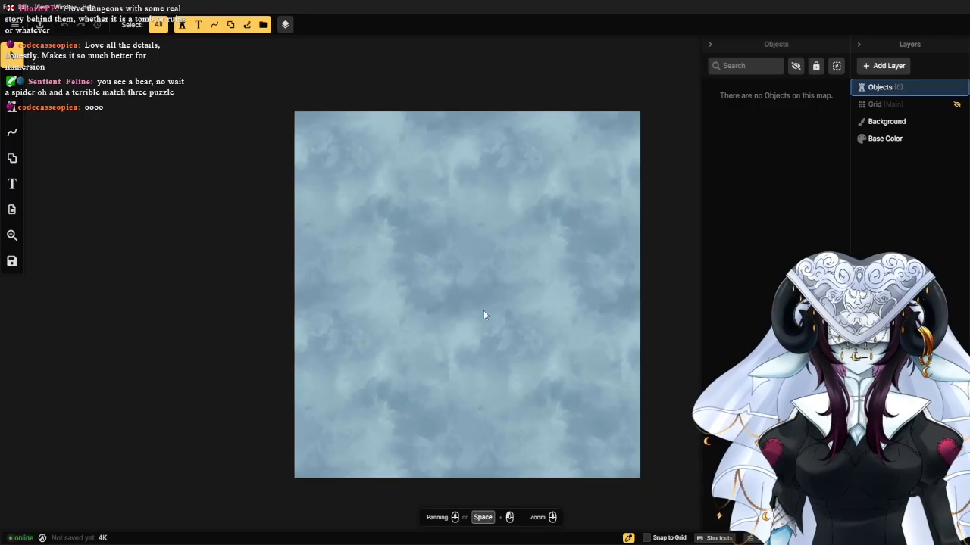
{"action": "left_click_drag", "start_coordinate": [461, 297], "coordinate": [402, 284]}
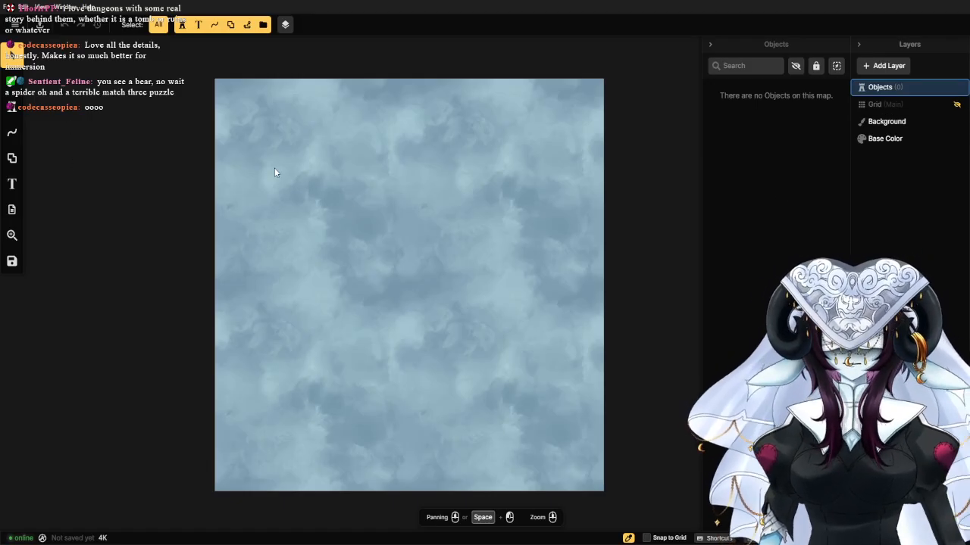
Look through the Watercolor Battlemaps stamp catalog from Castle to Wizard, including the Dungeon pack.
{"action": "left_click", "coordinate": [12, 106]}
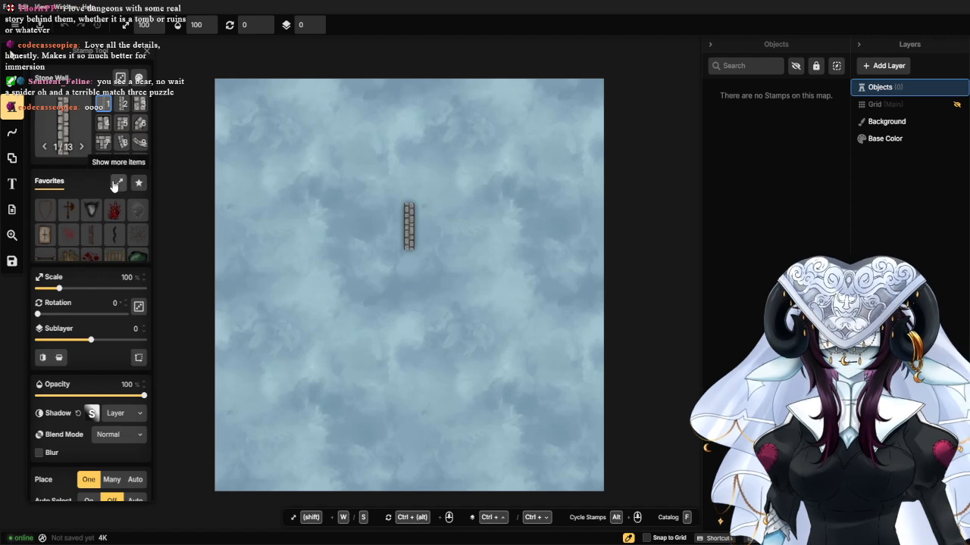
{"action": "left_click", "coordinate": [72, 125]}
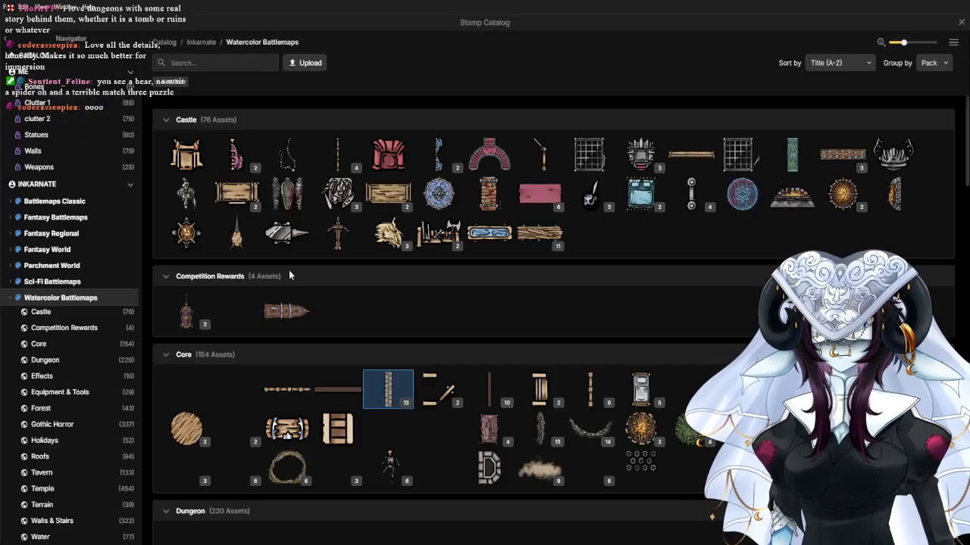
{"action": "scroll", "coordinate": [389, 275], "scroll_direction": "down", "scroll_amount": 2}
{"action": "scroll", "coordinate": [365, 276], "scroll_direction": "down", "scroll_amount": 6}
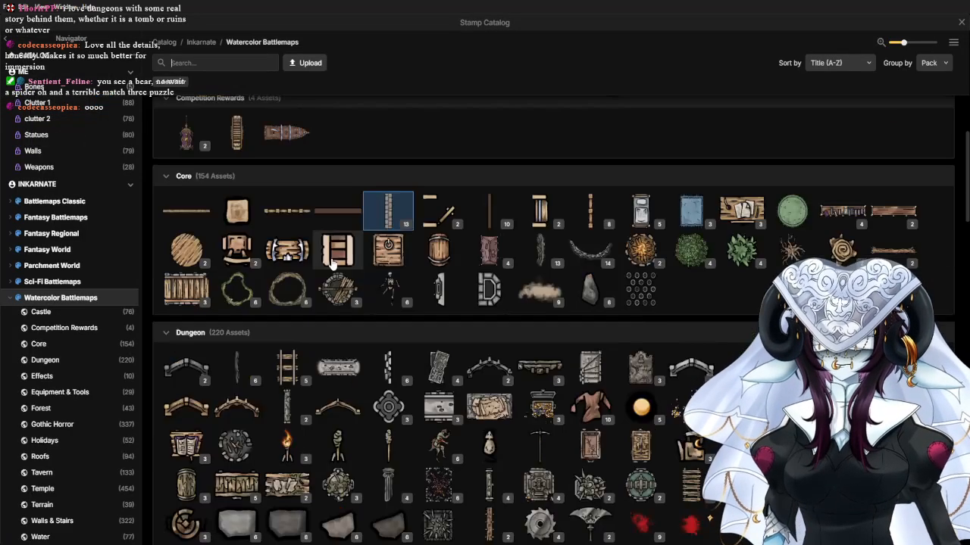
{"action": "scroll", "coordinate": [306, 388], "scroll_direction": "down", "scroll_amount": 11}
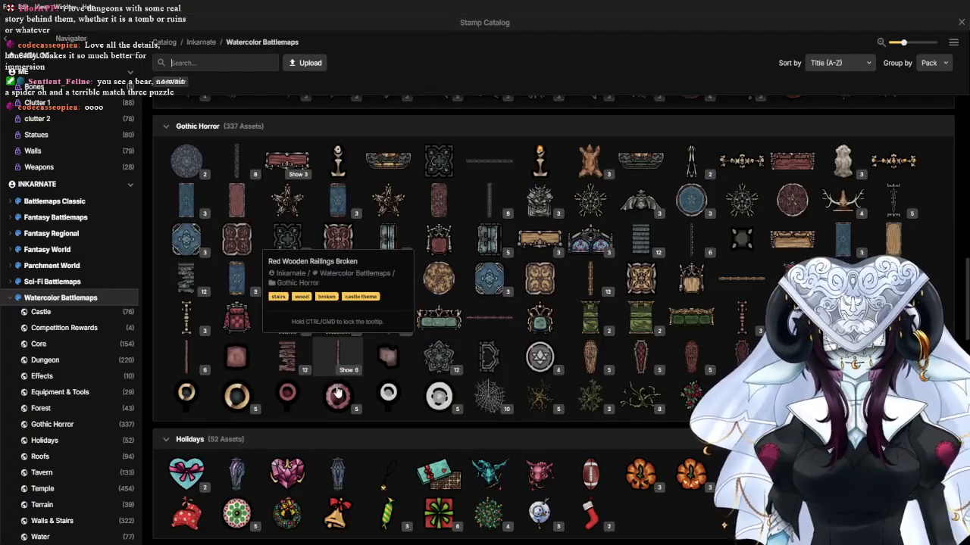
{"action": "scroll", "coordinate": [337, 382], "scroll_direction": "down", "scroll_amount": 4}
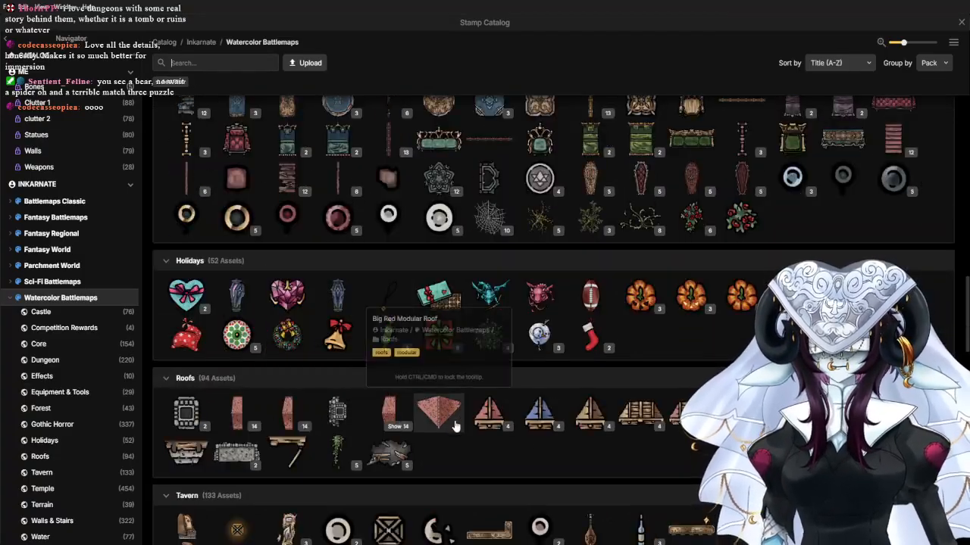
{"action": "scroll", "coordinate": [489, 420], "scroll_direction": "down", "scroll_amount": 8}
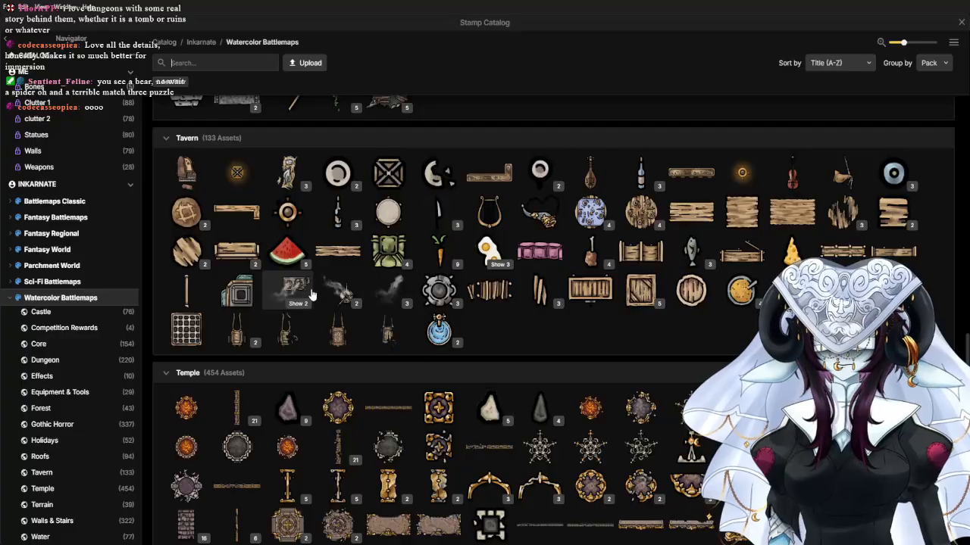
{"action": "scroll", "coordinate": [428, 325], "scroll_direction": "down", "scroll_amount": 8}
{"action": "scroll", "coordinate": [428, 334], "scroll_direction": "down", "scroll_amount": 10}
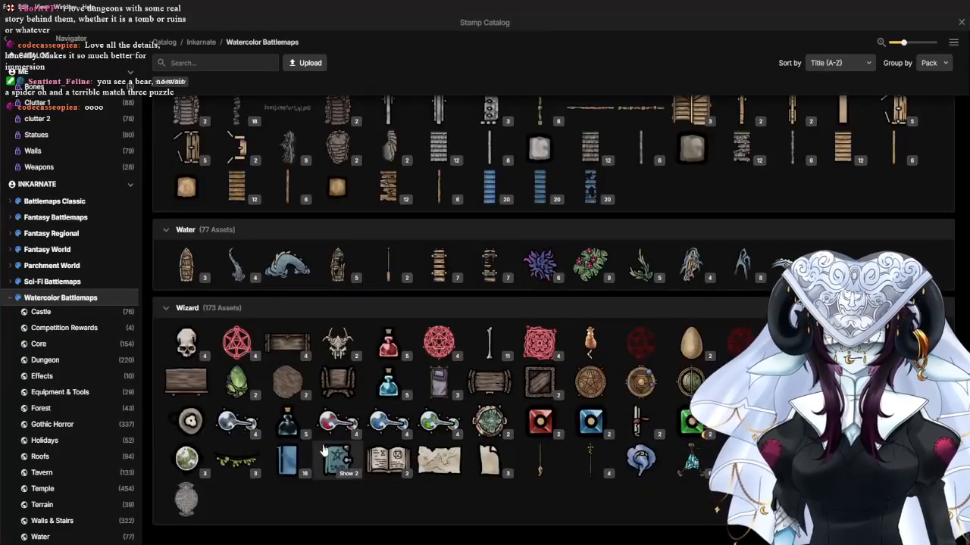
{"action": "scroll", "coordinate": [378, 349], "scroll_direction": "up", "scroll_amount": 20}
{"action": "scroll", "coordinate": [342, 348], "scroll_direction": "up", "scroll_amount": 20}
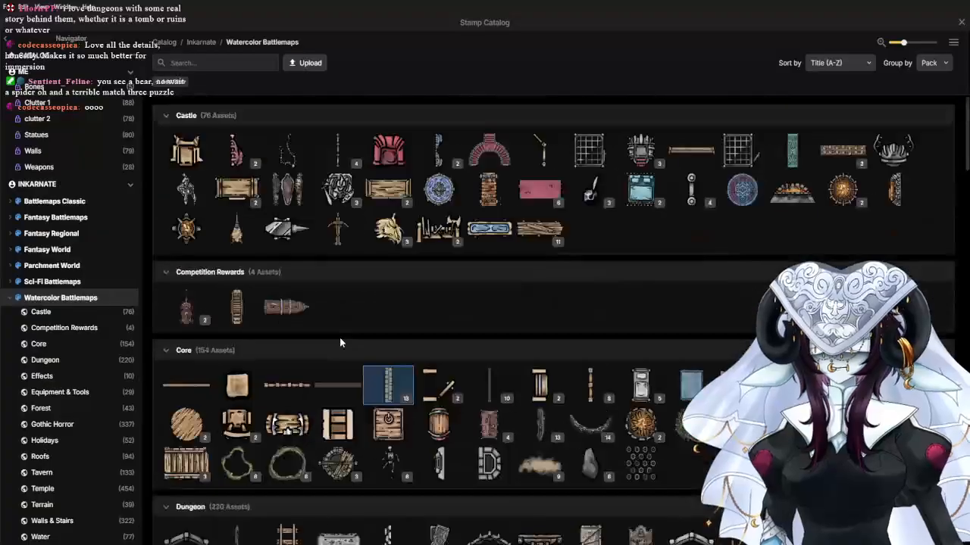
{"action": "scroll", "coordinate": [43, 326], "scroll_direction": "down", "scroll_amount": 2}
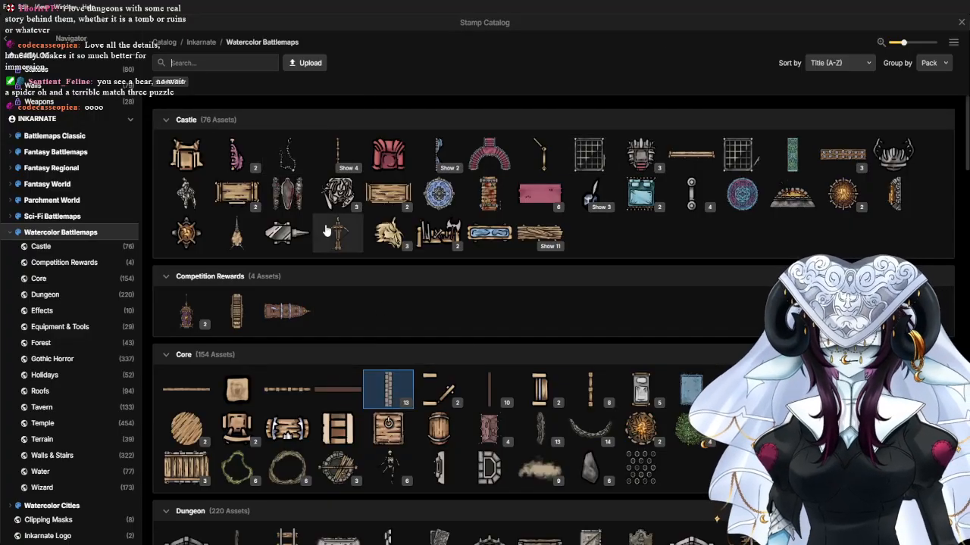
{"action": "scroll", "coordinate": [341, 241], "scroll_direction": "down", "scroll_amount": 1}
{"action": "scroll", "coordinate": [342, 243], "scroll_direction": "down", "scroll_amount": 3}
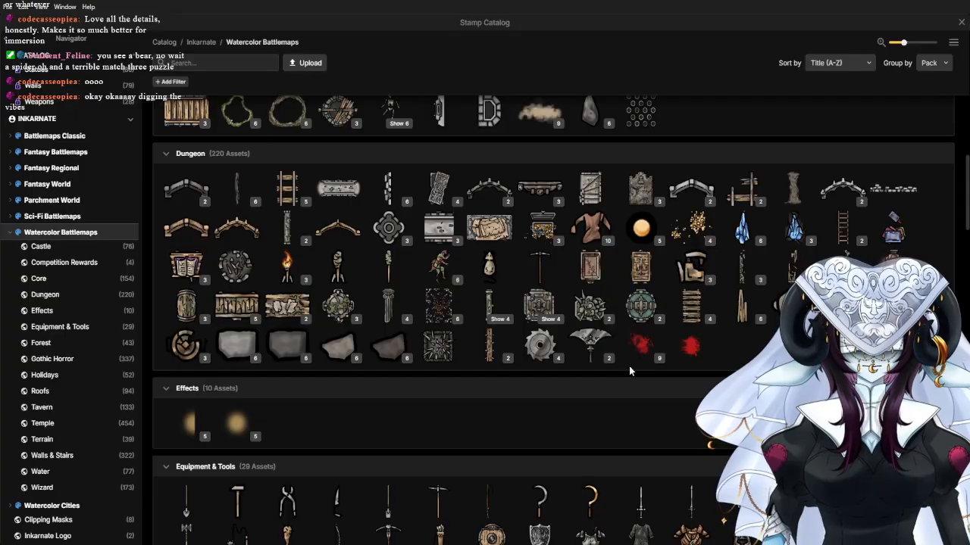
Make the main grid layer visible on the map.
{"action": "left_click", "coordinate": [437, 307]}
{"action": "left_click", "coordinate": [957, 104]}
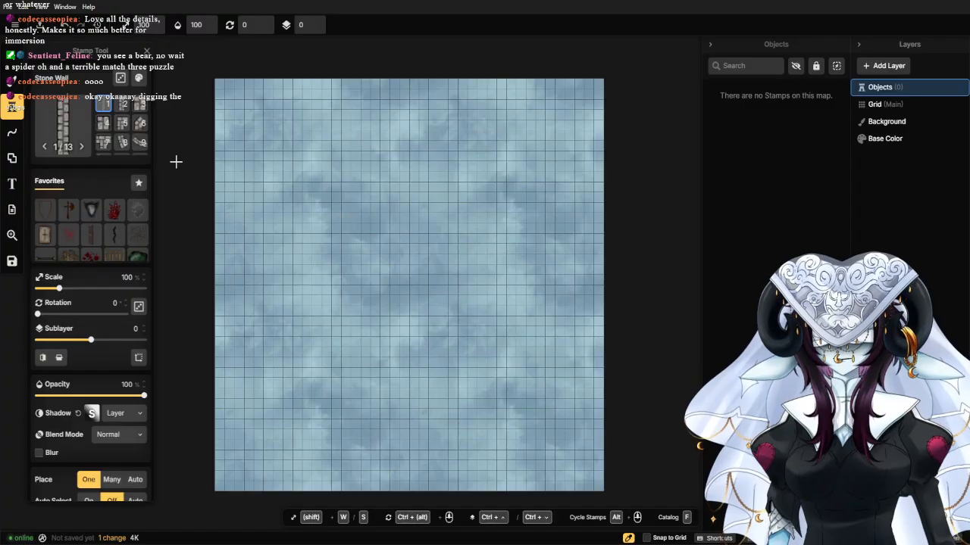
{"action": "left_click", "coordinate": [56, 129]}
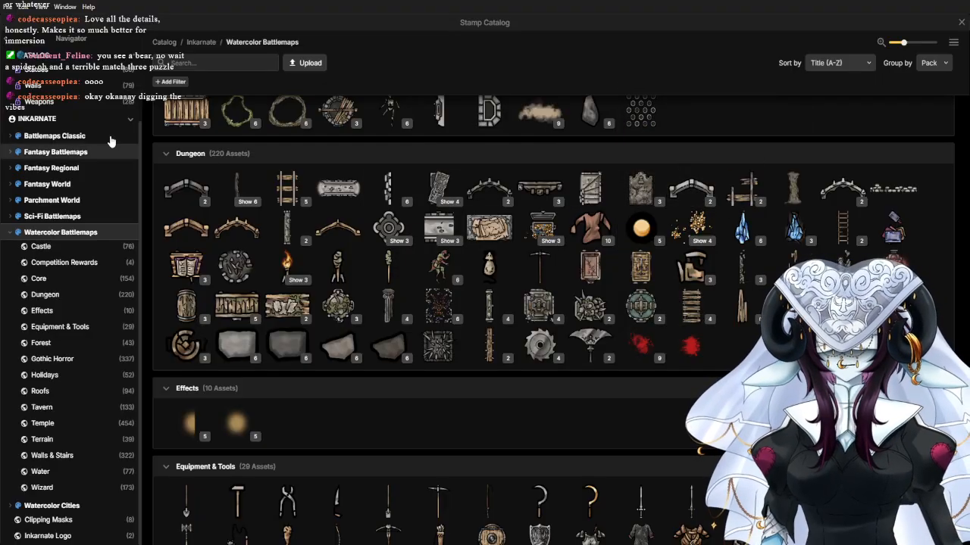
{"action": "key", "text": "Escape"}
Set the background brush to the Dungeon Floor texture with brush size 50 and texture scale 70%, and undo the background fill.
{"action": "left_click", "coordinate": [12, 76]}
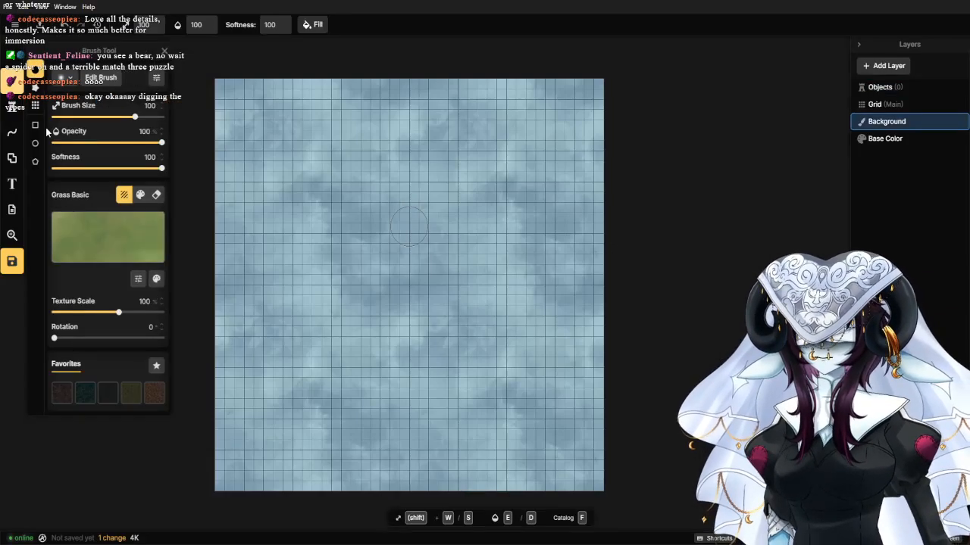
{"action": "left_click", "coordinate": [117, 237]}
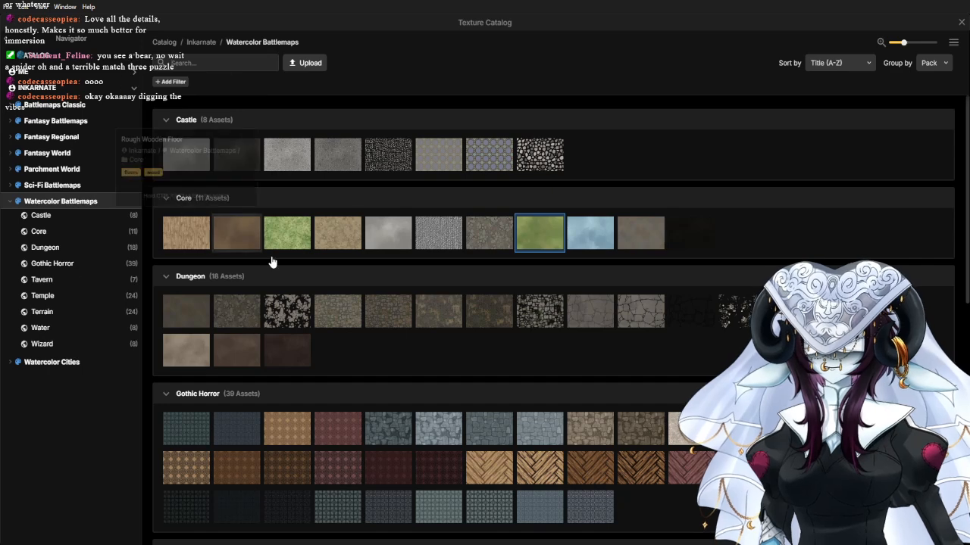
{"action": "left_click", "coordinate": [359, 313]}
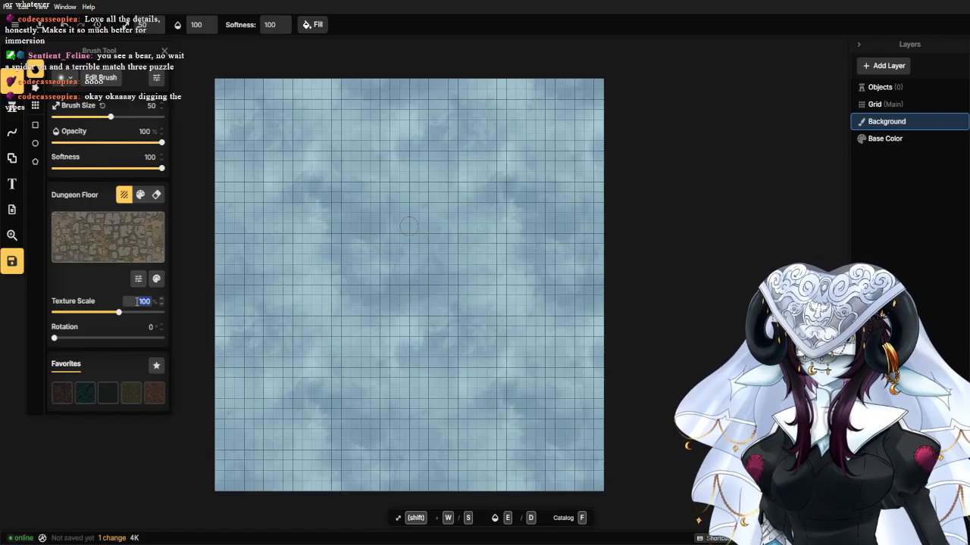
{"action": "type", "text": "70"}
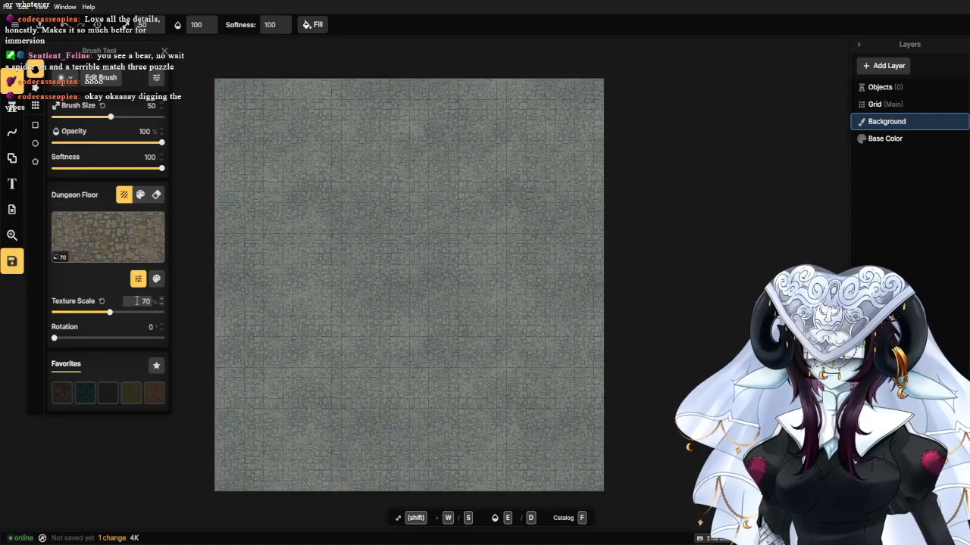
{"action": "key", "text": "ctrl+z"}
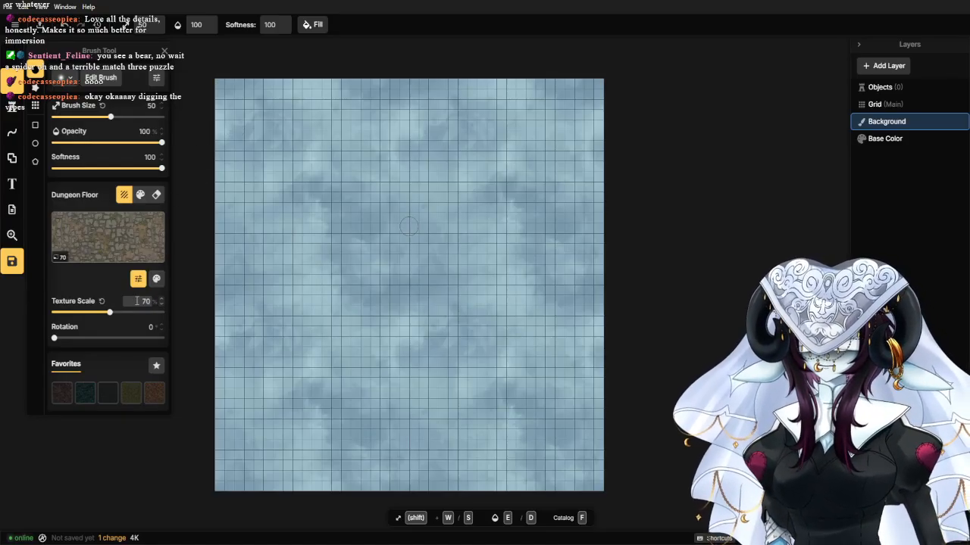
Set the Dungeon Floor texture scale to 50% and switch the brush to the rectangle shape.
{"action": "key", "text": "BackSpace"}
{"action": "key", "text": "BackSpace"}
{"action": "type", "text": "50"}
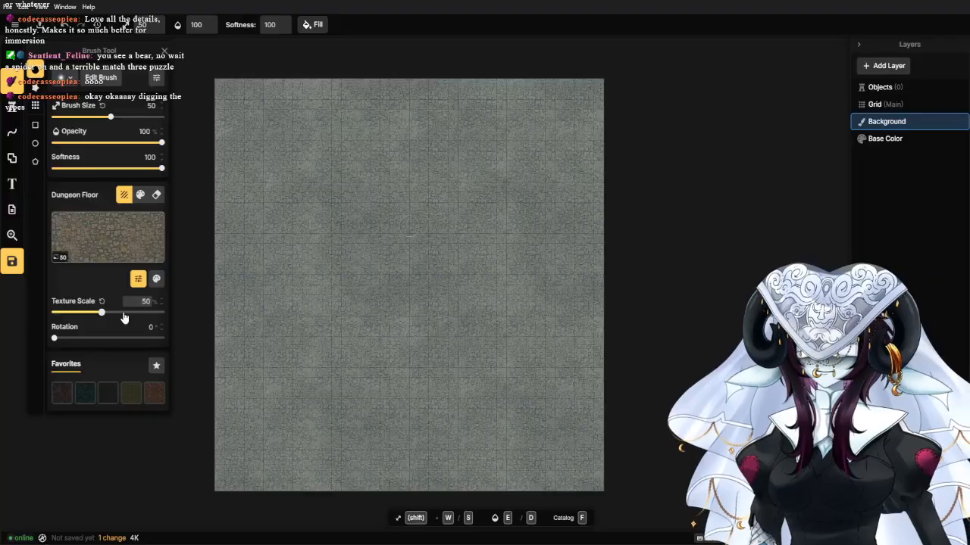
{"action": "left_click", "coordinate": [35, 124]}
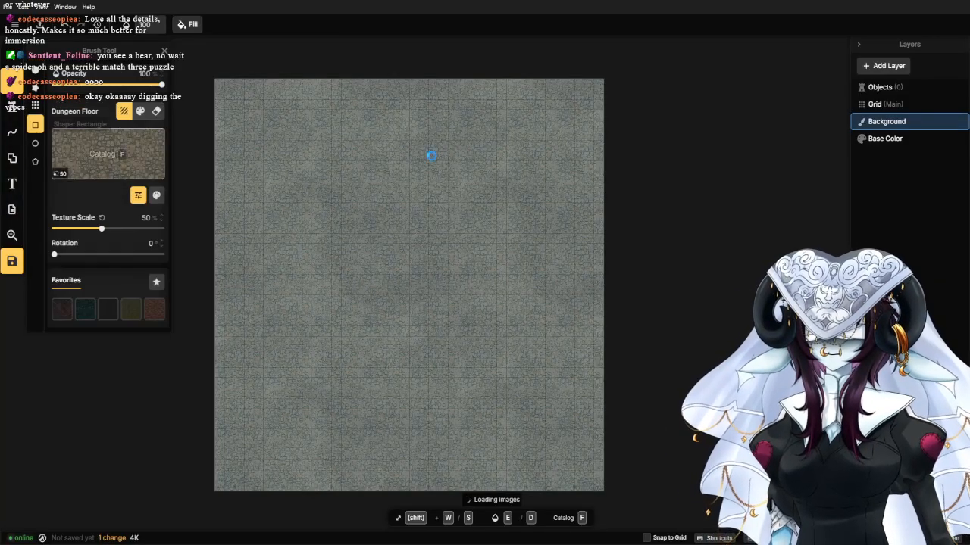
Paint a rectangle about 9 x 6 squares with the Dungeon Floor texture in the map's lower-right corner.
{"action": "scroll", "coordinate": [387, 199], "scroll_direction": "down", "scroll_amount": 1}
{"action": "scroll", "coordinate": [356, 334], "scroll_direction": "up", "scroll_amount": 2}
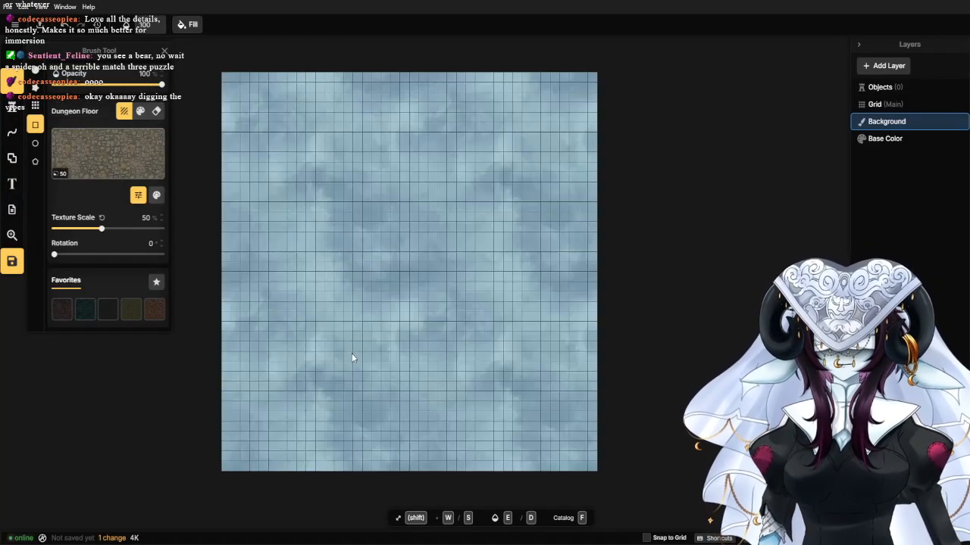
{"action": "left_click_drag", "start_coordinate": [307, 467], "coordinate": [362, 345]}
{"action": "scroll", "coordinate": [340, 361], "scroll_direction": "up", "scroll_amount": 3}
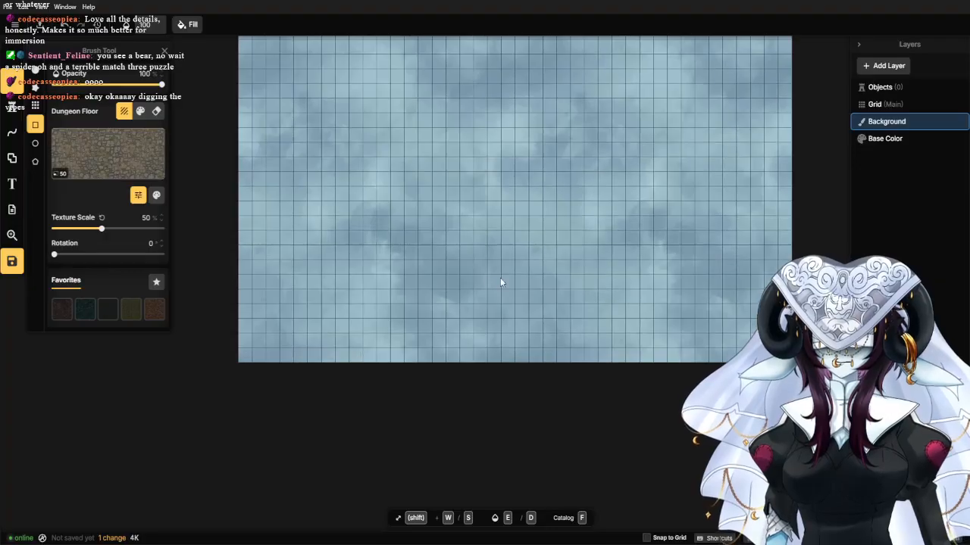
{"action": "left_click_drag", "start_coordinate": [507, 275], "coordinate": [445, 380]}
{"action": "scroll", "coordinate": [435, 394], "scroll_direction": "down", "scroll_amount": 3}
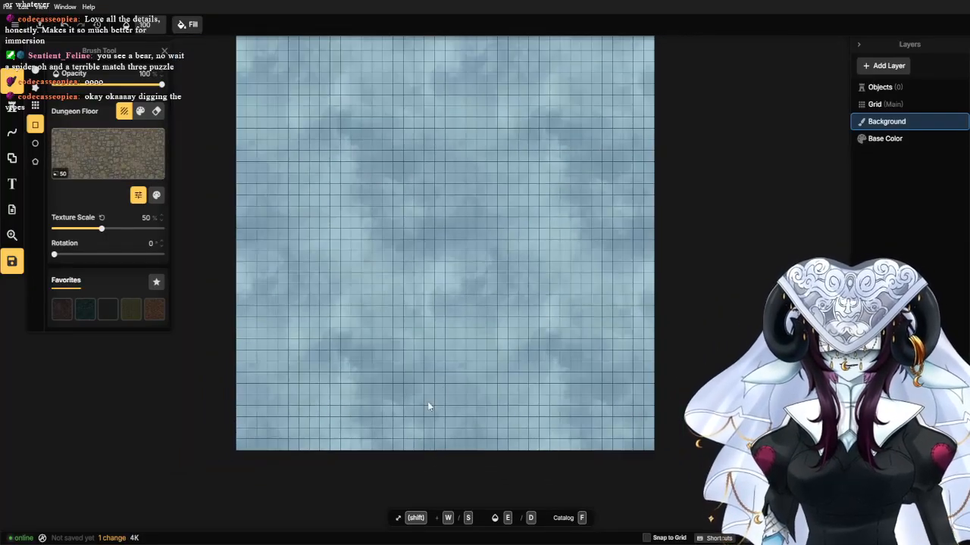
{"action": "scroll", "coordinate": [319, 403], "scroll_direction": "down", "scroll_amount": 1}
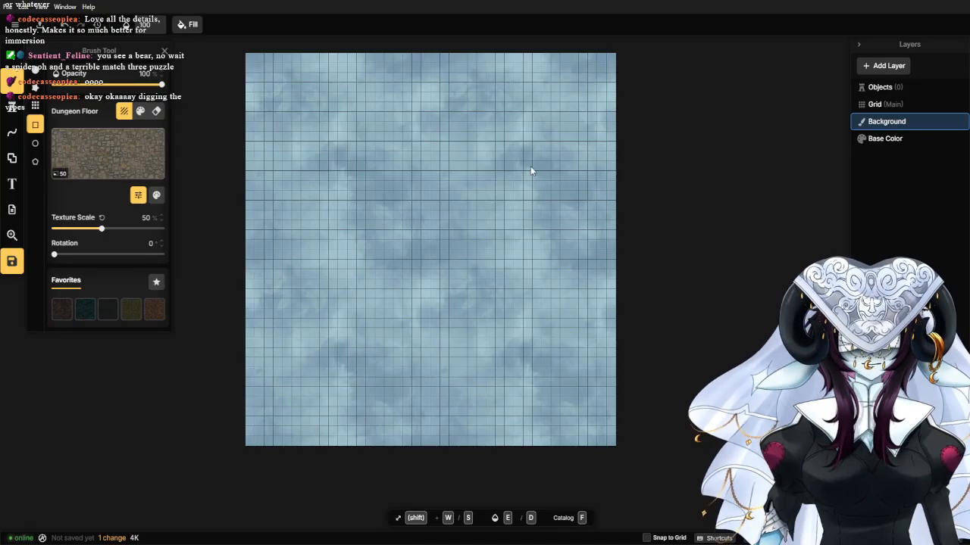
{"action": "scroll", "coordinate": [471, 192], "scroll_direction": "up", "scroll_amount": 1}
{"action": "scroll", "coordinate": [312, 382], "scroll_direction": "up", "scroll_amount": 1}
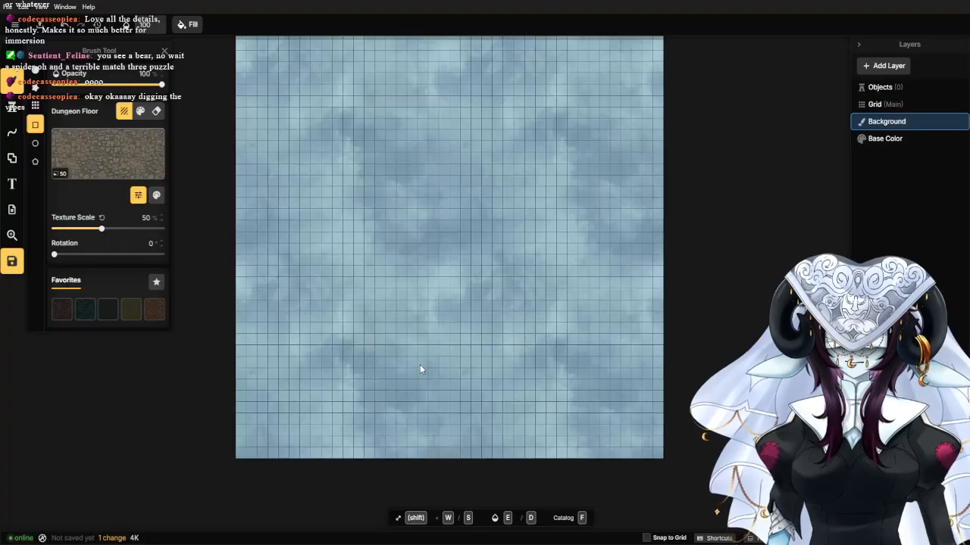
{"action": "left_click_drag", "start_coordinate": [420, 365], "coordinate": [448, 239]}
{"action": "scroll", "coordinate": [488, 325], "scroll_direction": "up", "scroll_amount": 1}
{"action": "left_click_drag", "start_coordinate": [500, 310], "coordinate": [380, 344]}
{"action": "scroll", "coordinate": [465, 333], "scroll_direction": "up", "scroll_amount": 1}
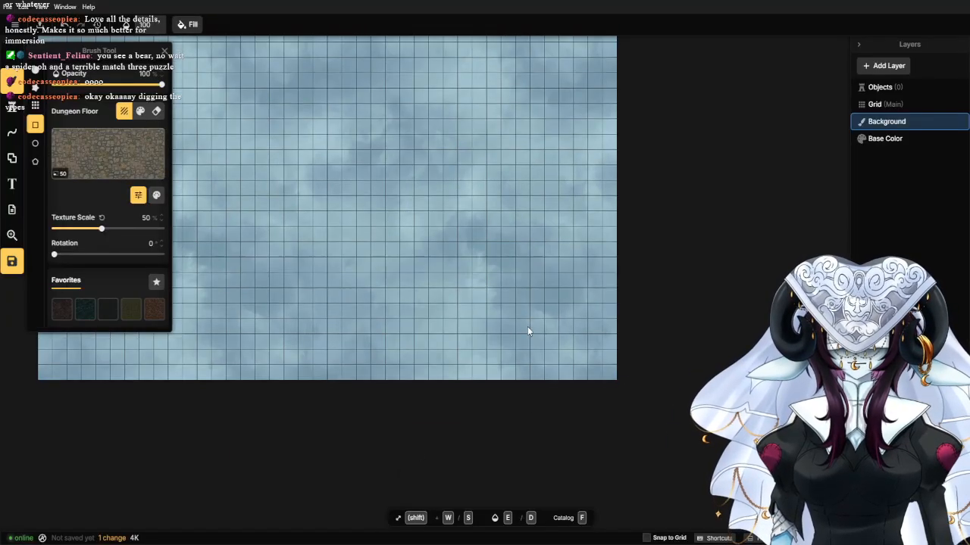
{"action": "mouse_move", "coordinate": [528, 331]}
{"action": "left_mouse_down"}
{"action": "mouse_move", "coordinate": [544, 283]}
{"action": "mouse_move", "coordinate": [523, 327]}
{"action": "left_mouse_up"}
{"action": "scroll", "coordinate": [535, 299], "scroll_direction": "up", "scroll_amount": 1}
{"action": "scroll", "coordinate": [526, 327], "scroll_direction": "up", "scroll_amount": 1}
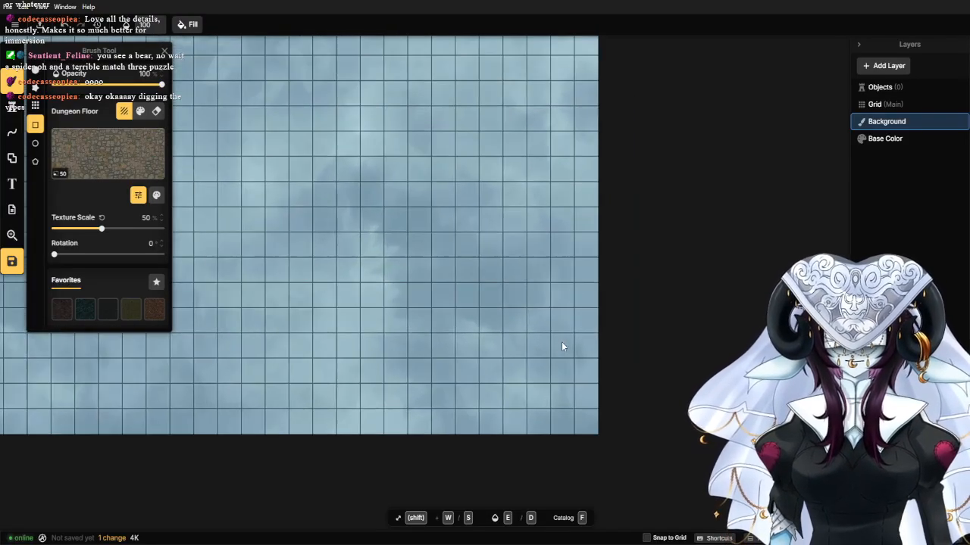
{"action": "mouse_move", "coordinate": [597, 288]}
{"action": "left_mouse_down"}
{"action": "mouse_move", "coordinate": [437, 401]}
{"action": "mouse_move", "coordinate": [414, 433]}
{"action": "mouse_move", "coordinate": [383, 439]}
{"action": "left_mouse_up"}
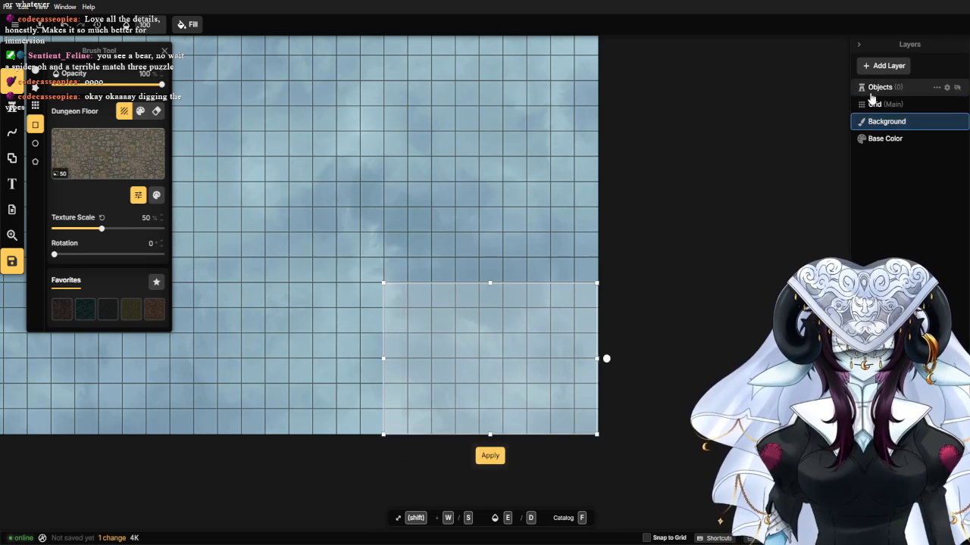
{"action": "left_click", "coordinate": [490, 456]}
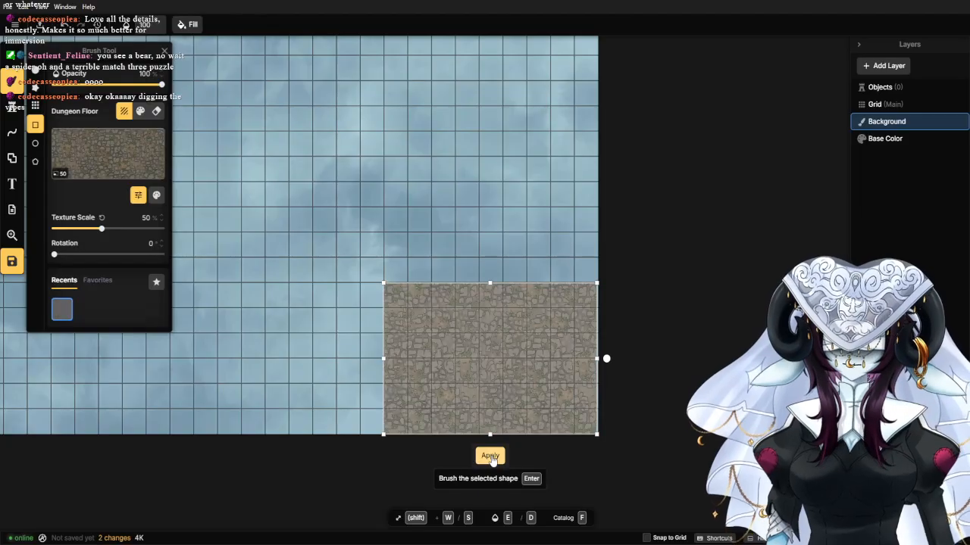
Adjust the Dungeon Floor texture colors to saturation 85, brightness 85 and contrast 95.
{"action": "scroll", "coordinate": [401, 217], "scroll_direction": "down", "scroll_amount": 3}
{"action": "scroll", "coordinate": [401, 217], "scroll_direction": "left", "scroll_amount": 3}
{"action": "scroll", "coordinate": [402, 218], "scroll_direction": "up", "scroll_amount": 3}
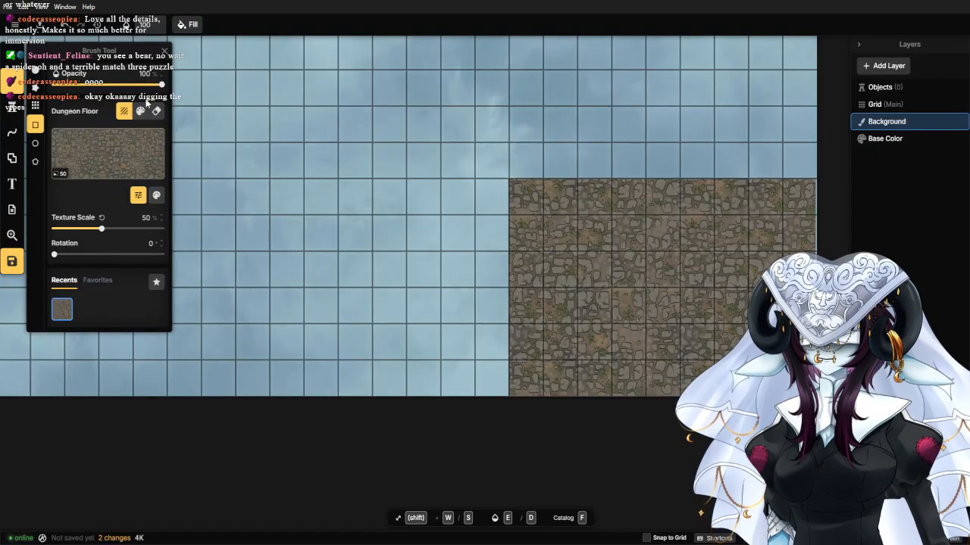
{"action": "left_click", "coordinate": [156, 195]}
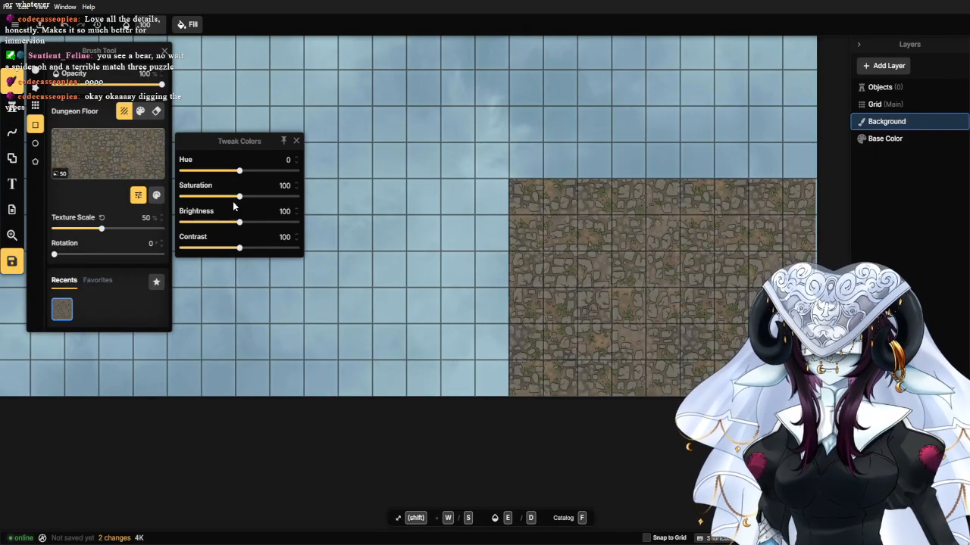
{"action": "left_click", "coordinate": [296, 188]}
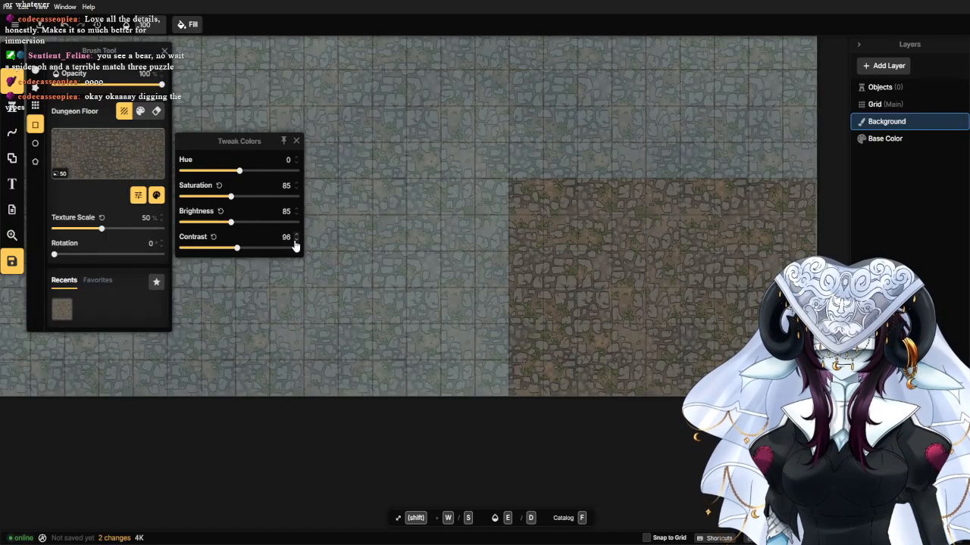
{"action": "left_click", "coordinate": [295, 234]}
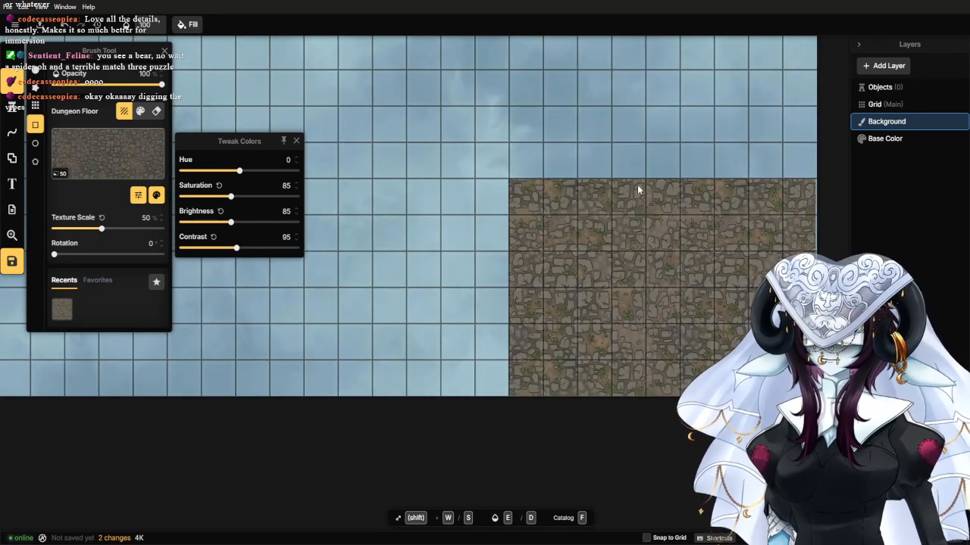
Paint a rectangle about 13 x 6 squares with the recolored Dungeon Floor texture in the map's lower-right corner.
{"action": "mouse_move", "coordinate": [821, 176]}
{"action": "left_mouse_down"}
{"action": "mouse_move", "coordinate": [455, 326]}
{"action": "mouse_move", "coordinate": [444, 373]}
{"action": "mouse_move", "coordinate": [410, 399]}
{"action": "mouse_move", "coordinate": [371, 401]}
{"action": "left_mouse_up"}
{"action": "left_click", "coordinate": [593, 429]}
{"action": "scroll", "coordinate": [587, 373], "scroll_direction": "down", "scroll_amount": 3}
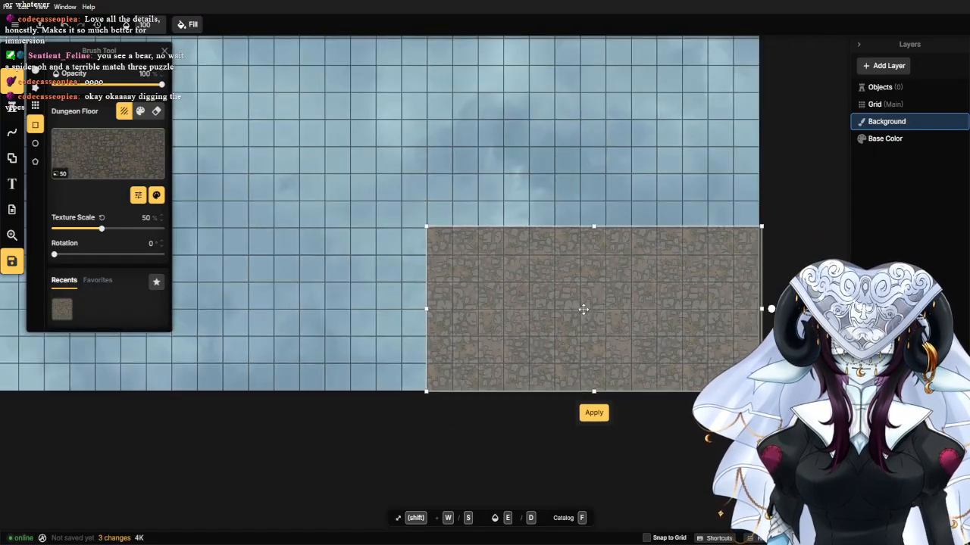
{"action": "scroll", "coordinate": [536, 353], "scroll_direction": "up", "scroll_amount": 3}
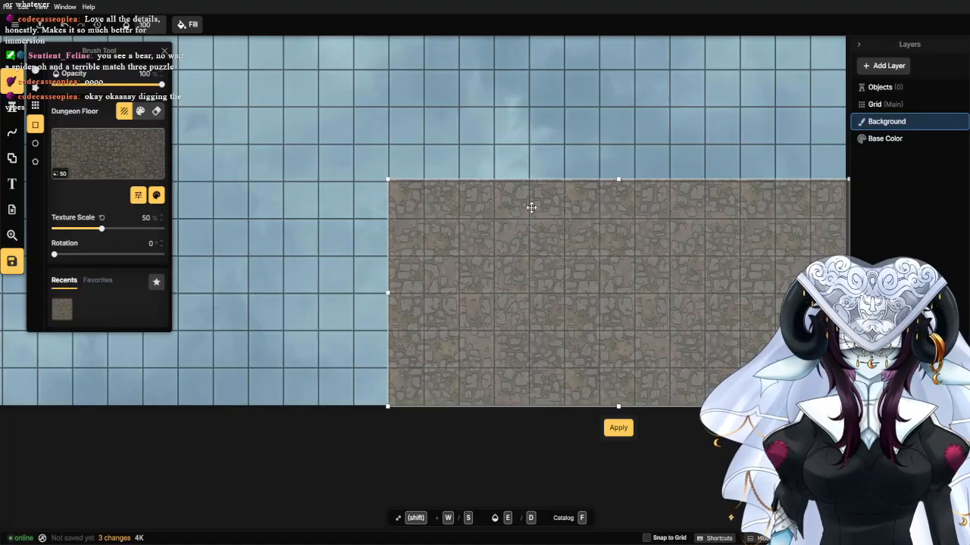
{"action": "left_click_drag", "start_coordinate": [522, 195], "coordinate": [370, 206]}
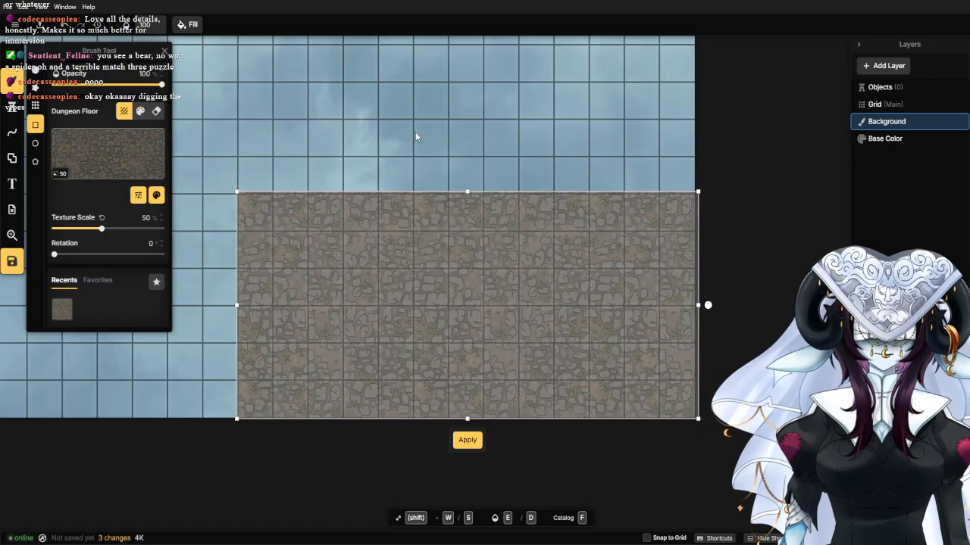
{"action": "key", "text": "Return"}
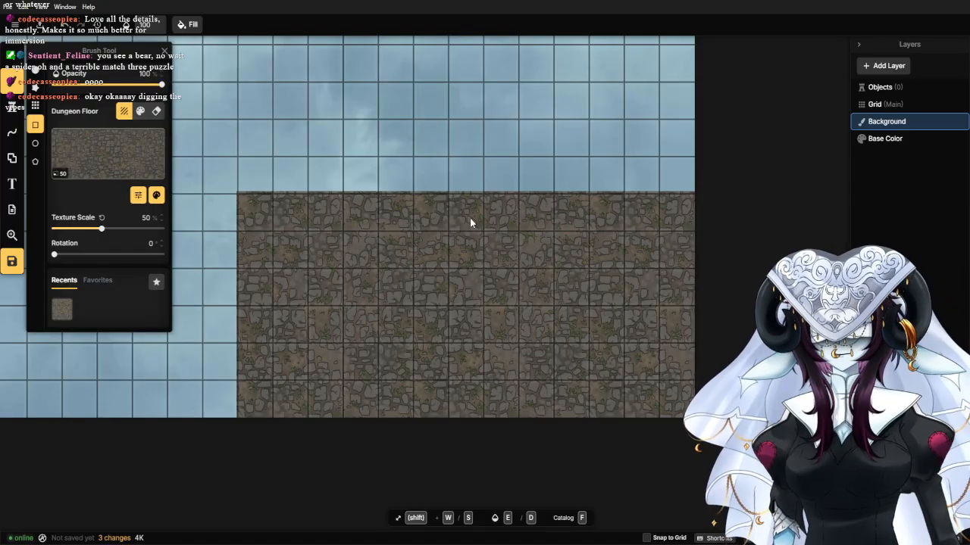
Extend the dungeon floor from the painted corner to the map's left edge at the same height, aligning the rectangle's upper edge with it.
{"action": "scroll", "coordinate": [397, 163], "scroll_direction": "down", "scroll_amount": 3}
{"action": "left_click_drag", "start_coordinate": [280, 214], "coordinate": [487, 259]}
{"action": "scroll", "coordinate": [487, 259], "scroll_direction": "down", "scroll_amount": 2}
{"action": "scroll", "coordinate": [614, 304], "scroll_direction": "up", "scroll_amount": 4}
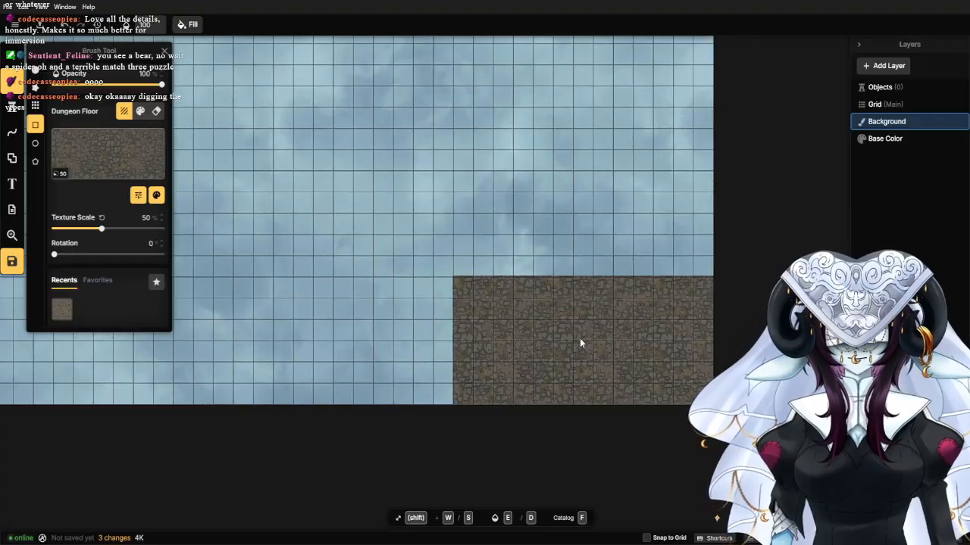
{"action": "scroll", "coordinate": [543, 336], "scroll_direction": "up", "scroll_amount": 2}
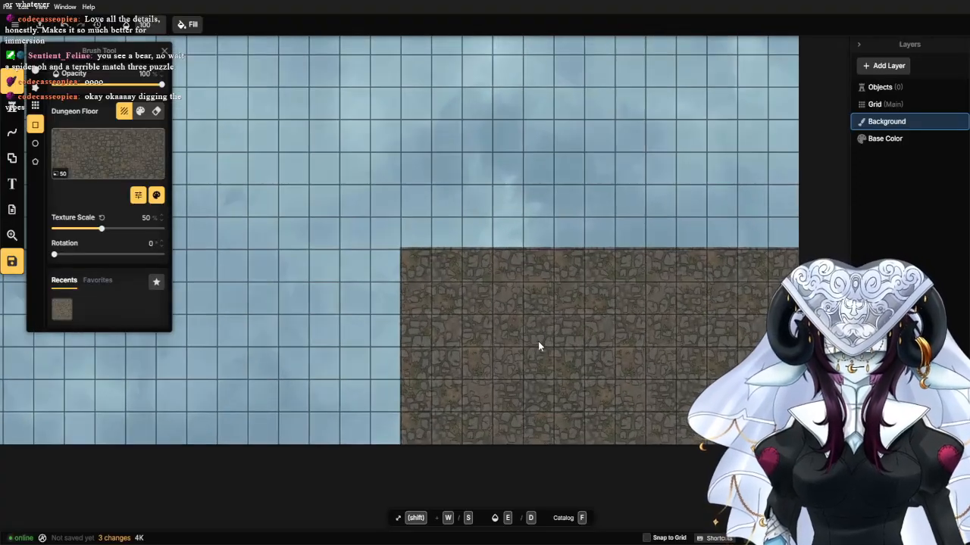
{"action": "left_click_drag", "start_coordinate": [468, 310], "coordinate": [472, 272]}
{"action": "scroll", "coordinate": [417, 242], "scroll_direction": "down", "scroll_amount": 5}
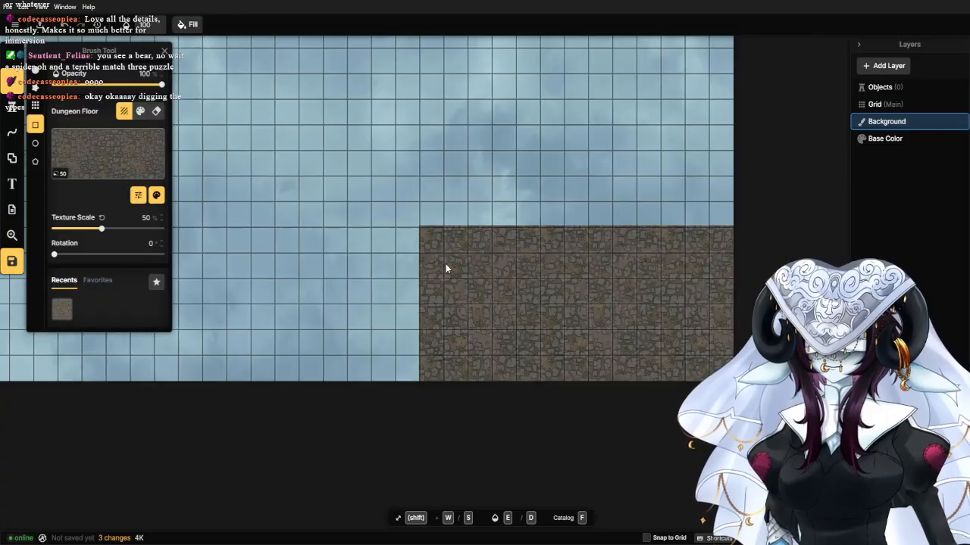
{"action": "scroll", "coordinate": [543, 284], "scroll_direction": "down", "scroll_amount": 3}
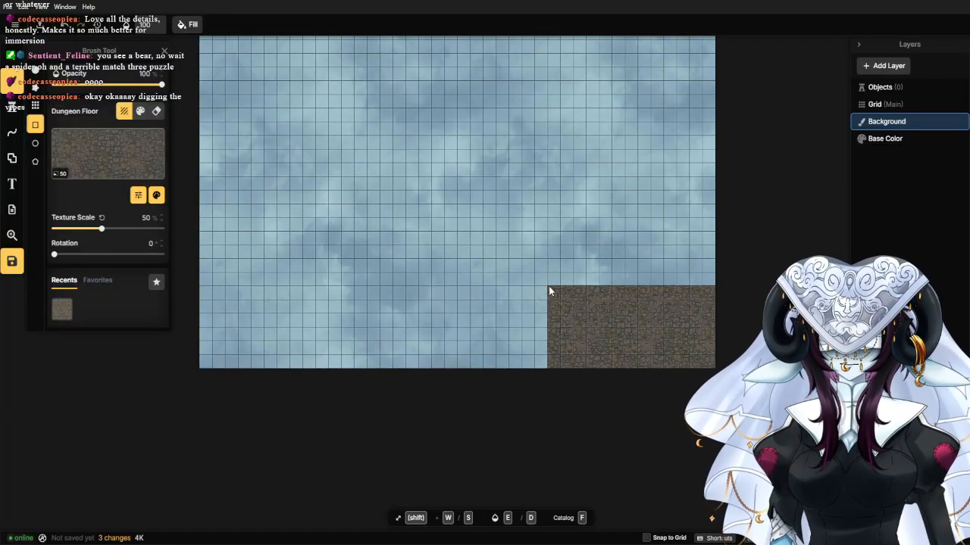
{"action": "mouse_move", "coordinate": [548, 286]}
{"action": "left_mouse_down"}
{"action": "mouse_move", "coordinate": [280, 382]}
{"action": "mouse_move", "coordinate": [186, 385]}
{"action": "mouse_move", "coordinate": [210, 372]}
{"action": "mouse_move", "coordinate": [199, 371]}
{"action": "left_mouse_up"}
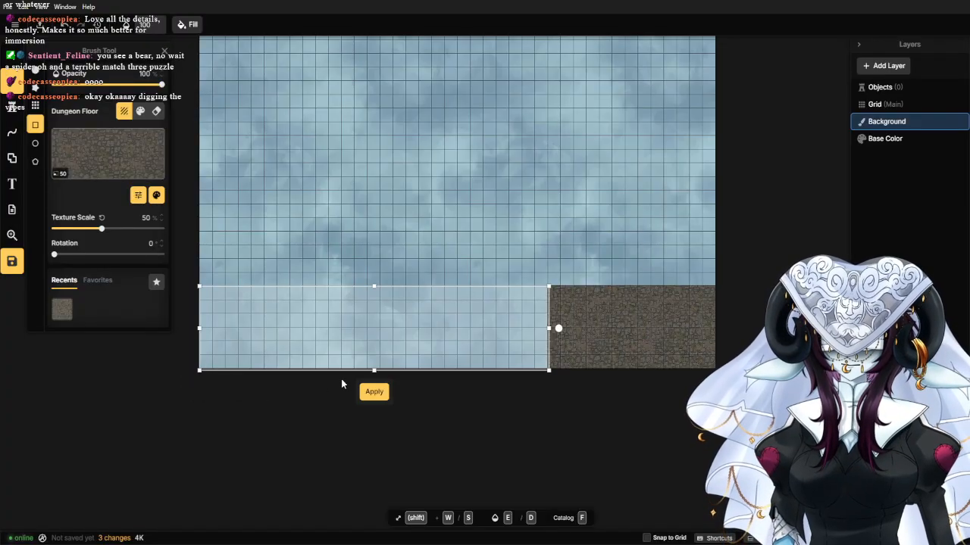
{"action": "scroll", "coordinate": [400, 329], "scroll_direction": "up", "scroll_amount": 3}
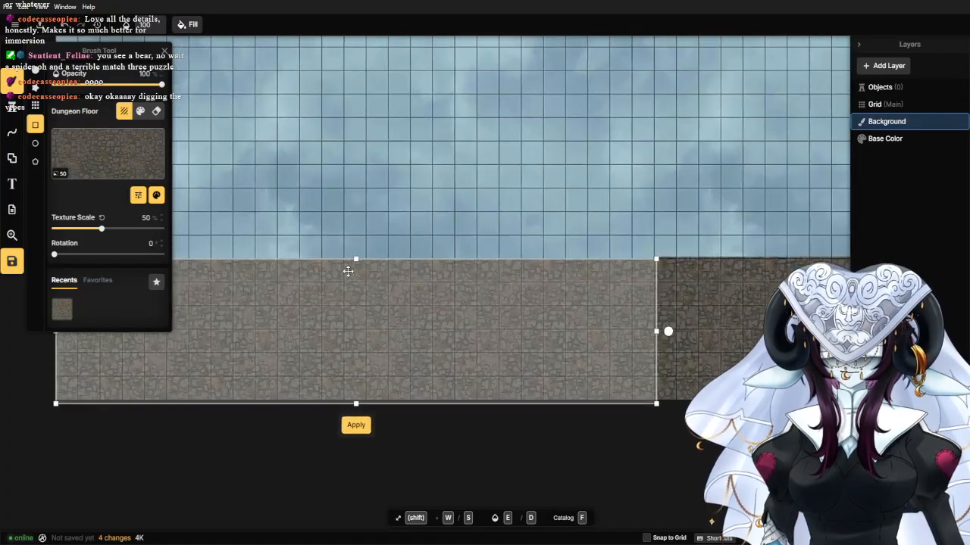
{"action": "left_click_drag", "start_coordinate": [353, 263], "coordinate": [354, 258]}
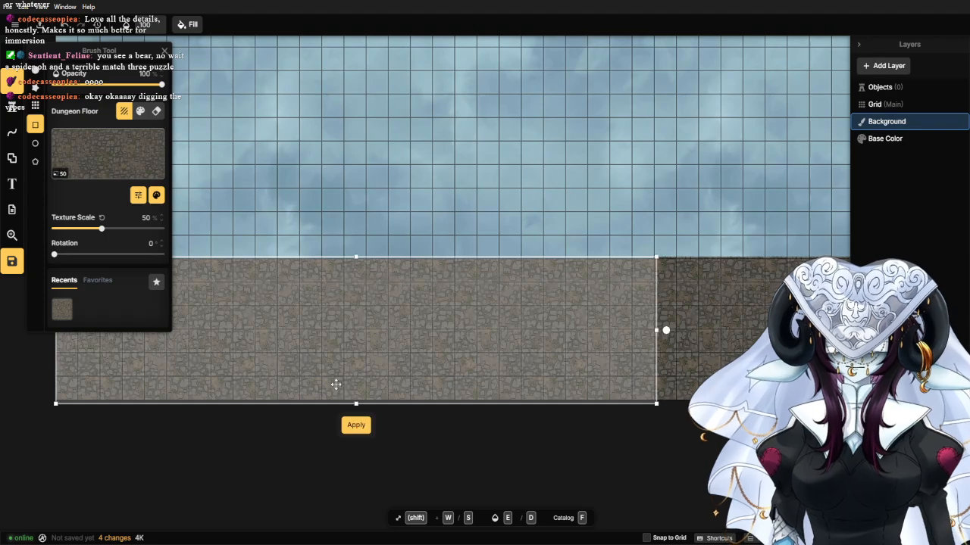
{"action": "left_click", "coordinate": [700, 333]}
{"action": "left_click_drag", "start_coordinate": [700, 333], "coordinate": [354, 304]}
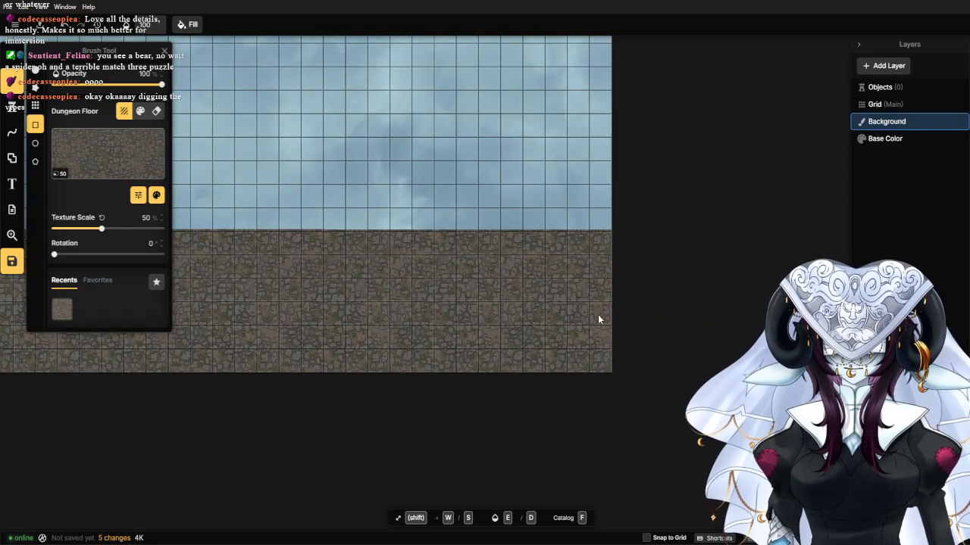
Paint about three more rows of Dungeon Floor above the existing strip across the full map width.
{"action": "scroll", "coordinate": [632, 312], "scroll_direction": "down", "scroll_amount": 3}
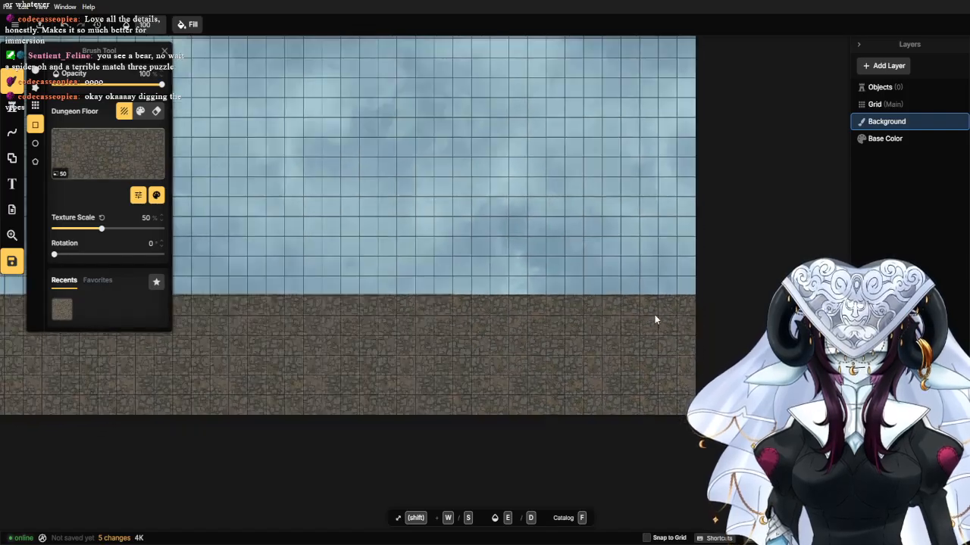
{"action": "mouse_move", "coordinate": [695, 304]}
{"action": "left_mouse_down"}
{"action": "mouse_move", "coordinate": [427, 257]}
{"action": "mouse_move", "coordinate": [183, 271]}
{"action": "mouse_move", "coordinate": [15, 267]}
{"action": "mouse_move", "coordinate": [30, 254]}
{"action": "left_mouse_up"}
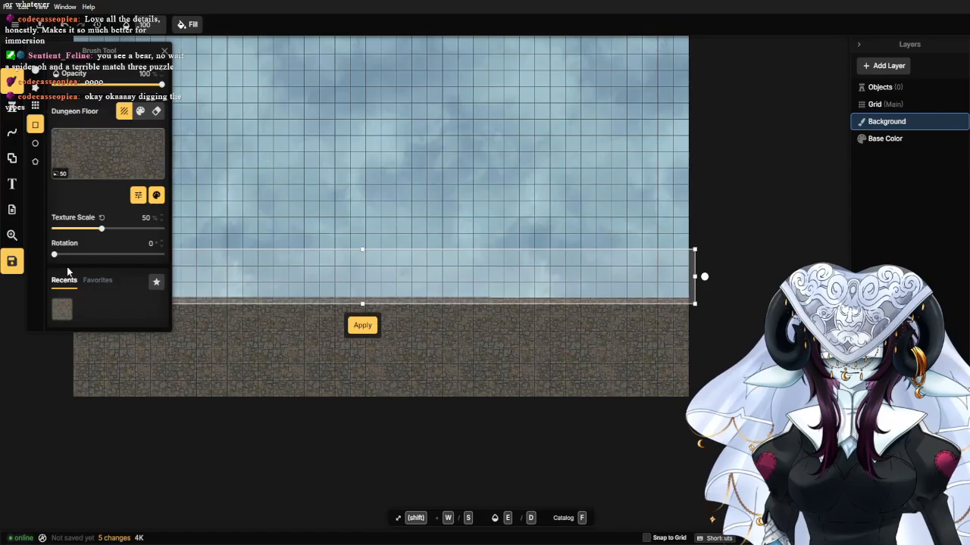
{"action": "left_click", "coordinate": [361, 334]}
{"action": "left_click", "coordinate": [429, 394]}
{"action": "scroll", "coordinate": [433, 366], "scroll_direction": "down", "scroll_amount": 2}
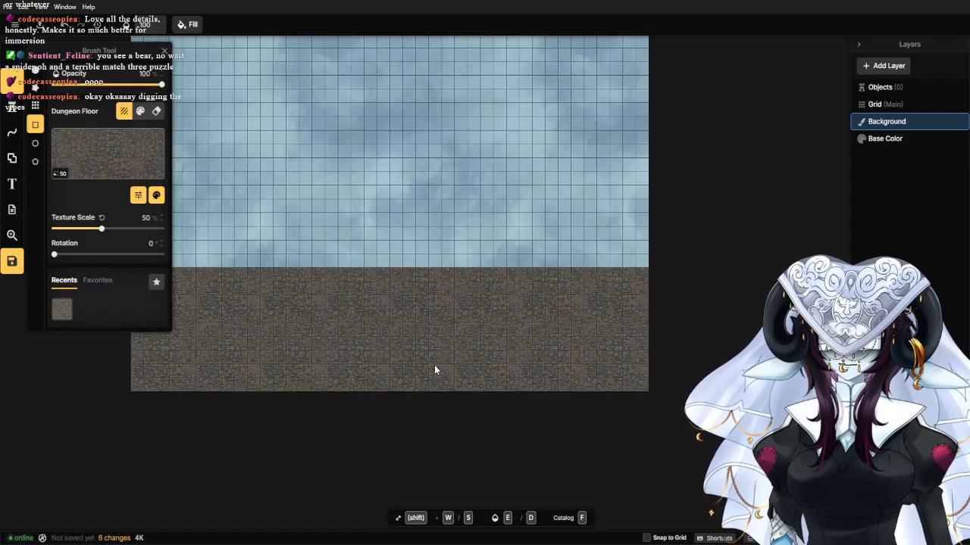
Browse the Watercolor Battlemaps stamp catalog and filter it to the Walls tag.
{"action": "left_click_drag", "start_coordinate": [434, 365], "coordinate": [479, 331]}
{"action": "scroll", "coordinate": [476, 334], "scroll_direction": "up", "scroll_amount": 2}
{"action": "scroll", "coordinate": [476, 333], "scroll_direction": "up", "scroll_amount": 2}
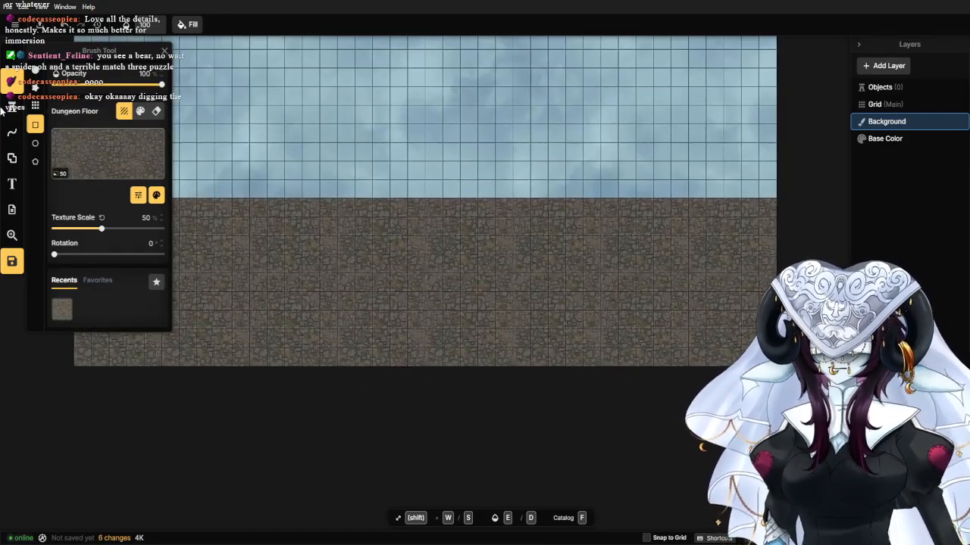
{"action": "left_click", "coordinate": [12, 106]}
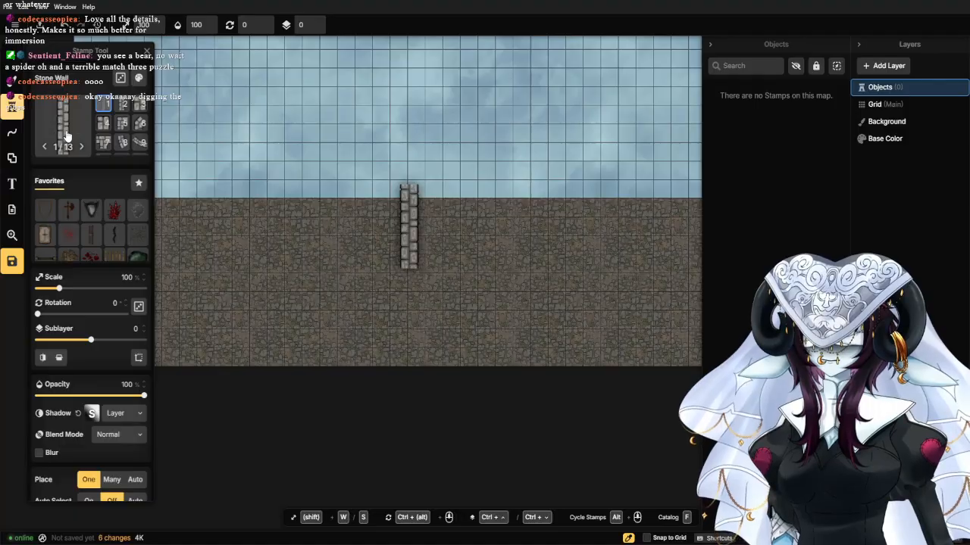
{"action": "key", "text": "f"}
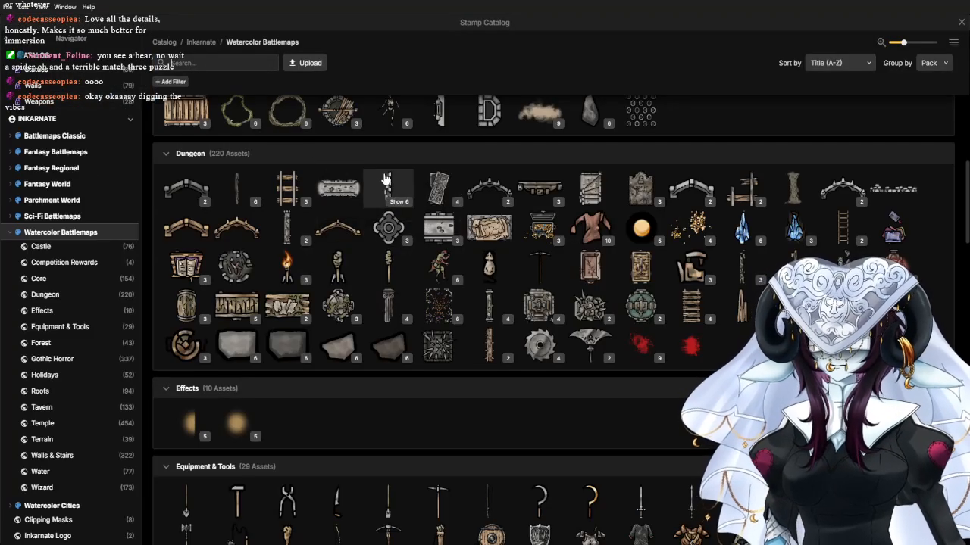
{"action": "mouse_move", "coordinate": [402, 193]}
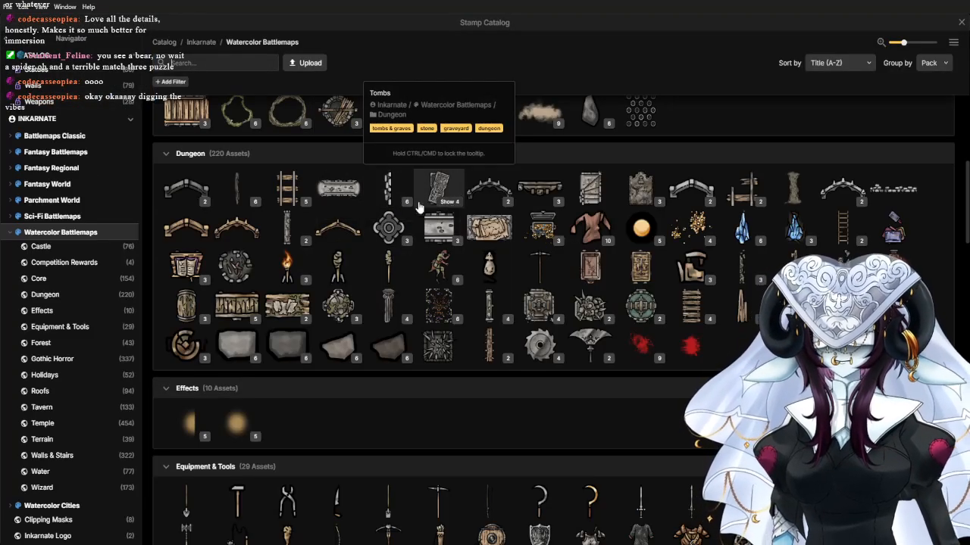
{"action": "mouse_move", "coordinate": [237, 194]}
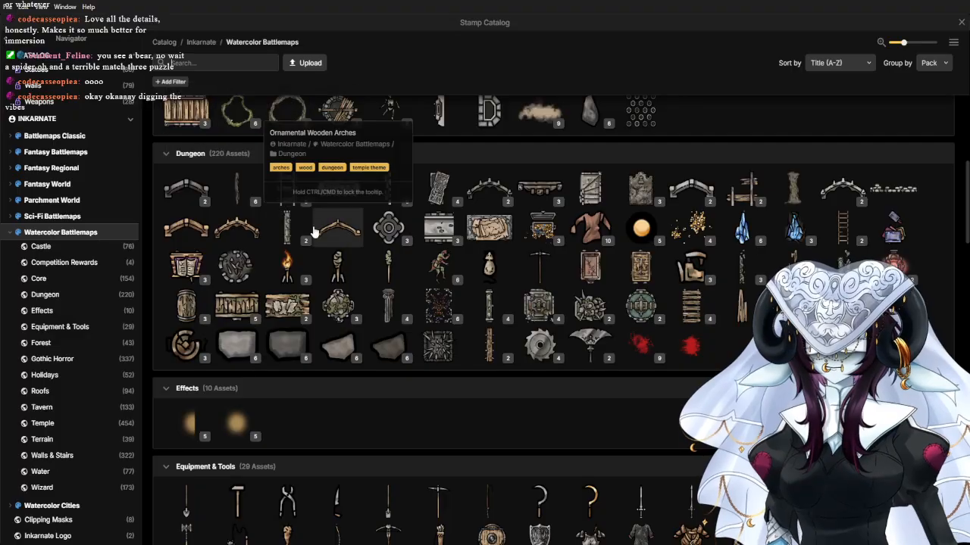
{"action": "mouse_move", "coordinate": [299, 237]}
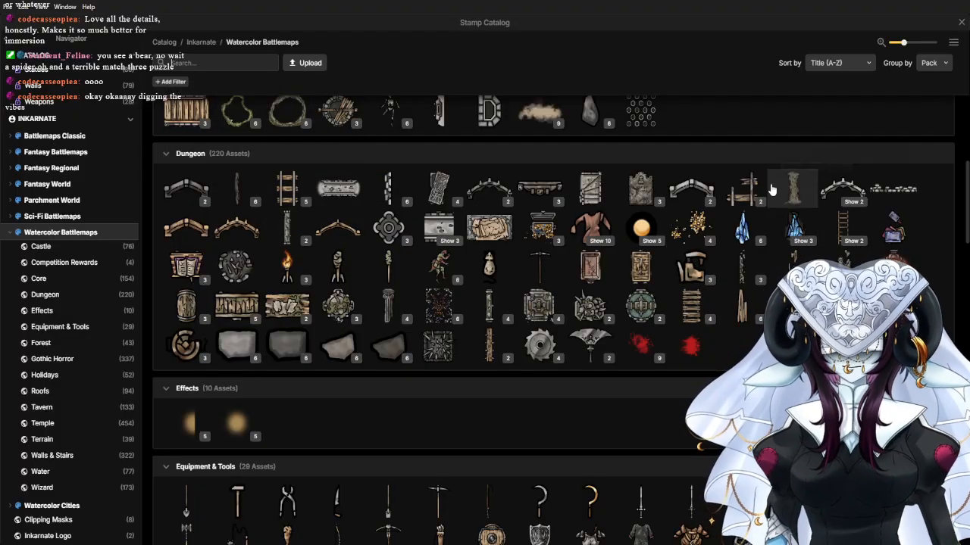
{"action": "mouse_move", "coordinate": [780, 194]}
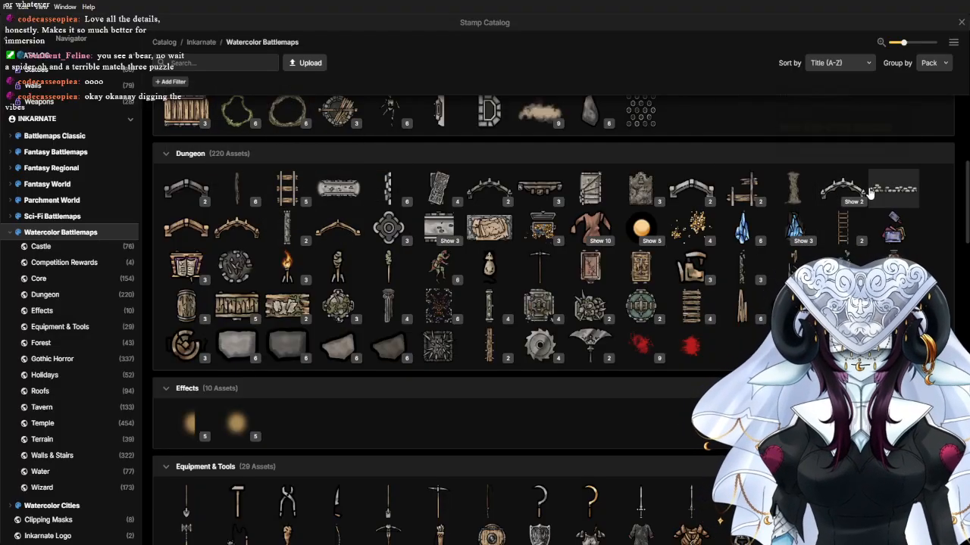
{"action": "left_click", "coordinate": [197, 53]}
{"action": "type", "text": "wall"}
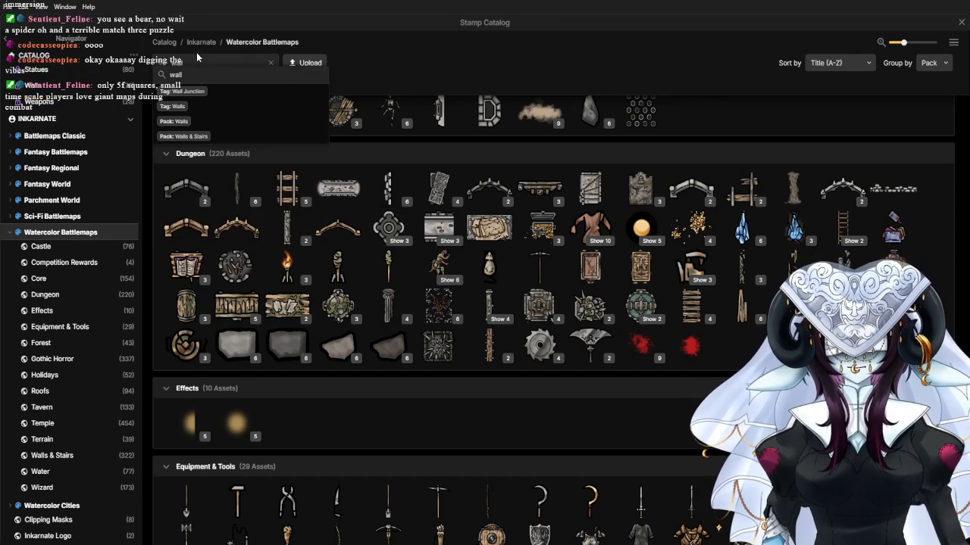
{"action": "left_click", "coordinate": [223, 104]}
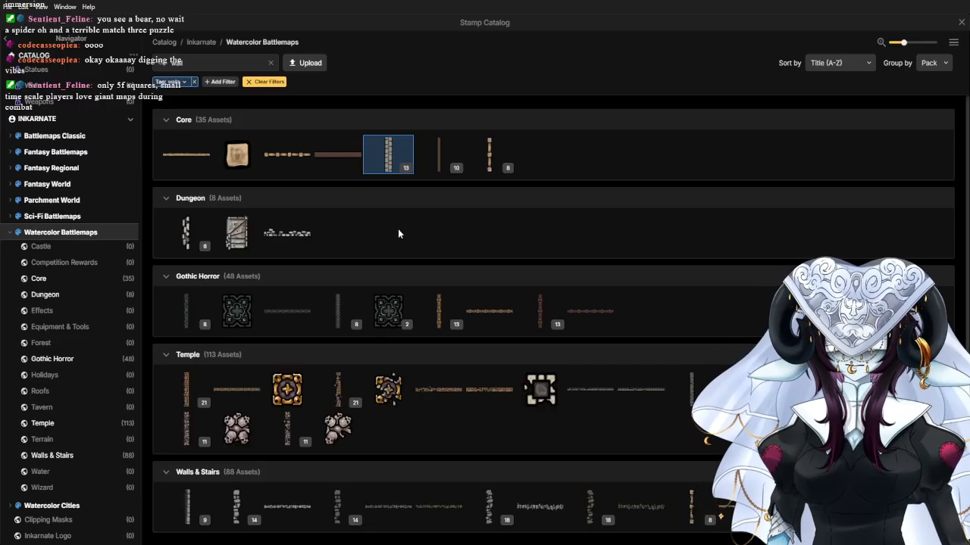
Place a Temple Crypt Wall stamp rotated 90° on the water just above the dungeon floor, near the map's right edge.
{"action": "mouse_move", "coordinate": [342, 313]}
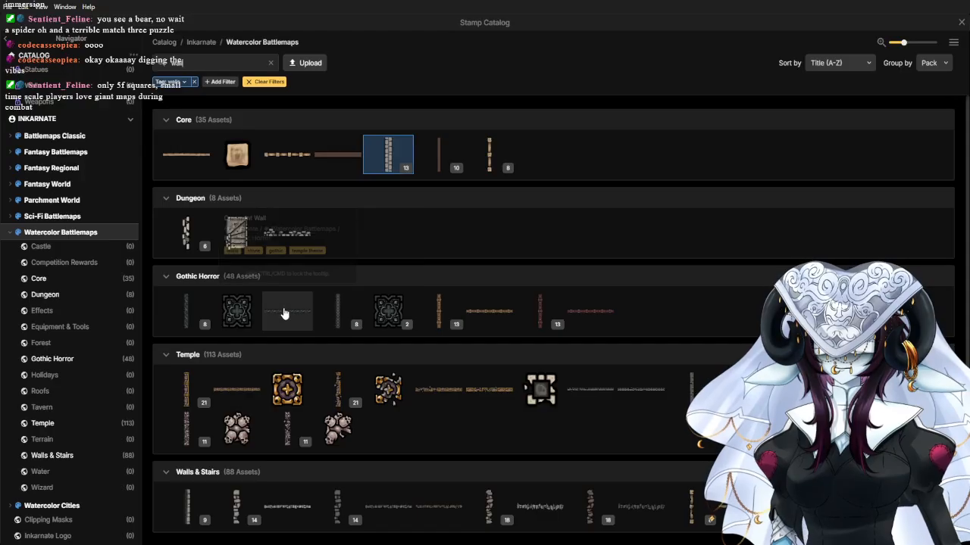
{"action": "mouse_move", "coordinate": [284, 313]}
{"action": "mouse_move", "coordinate": [299, 437]}
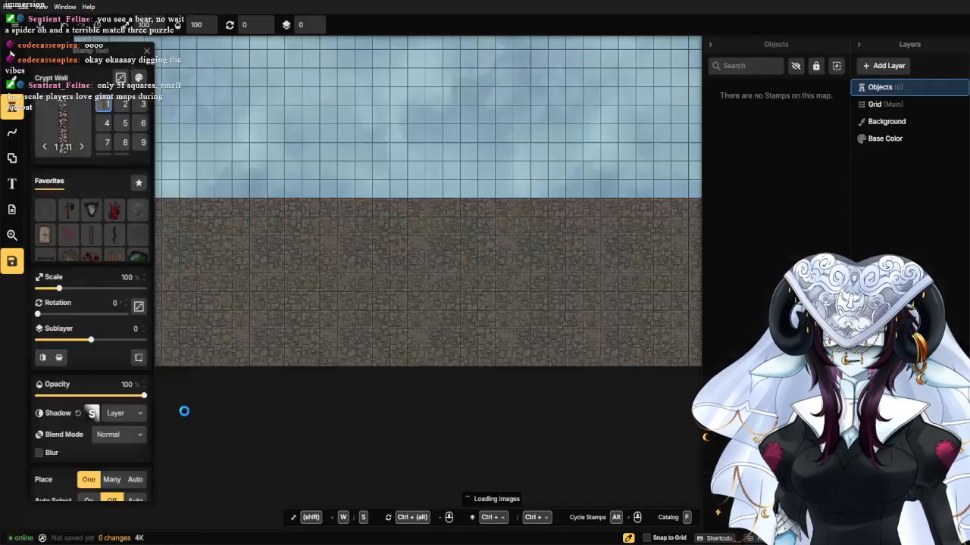
{"action": "left_click", "coordinate": [185, 430]}
{"action": "scroll", "coordinate": [513, 273], "scroll_direction": "up", "scroll_amount": 2}
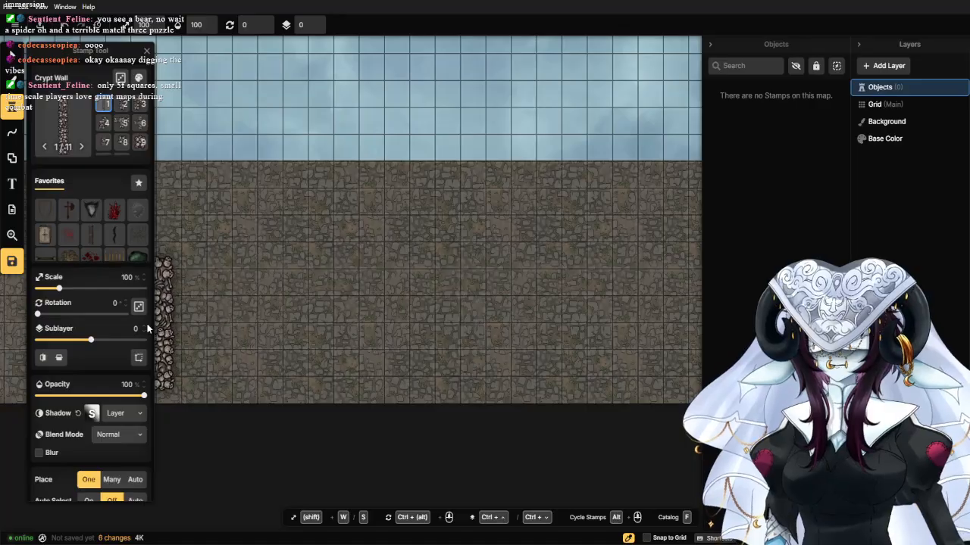
{"action": "type", "text": "90"}
{"action": "scroll", "coordinate": [615, 200], "scroll_direction": "up", "scroll_amount": 1}
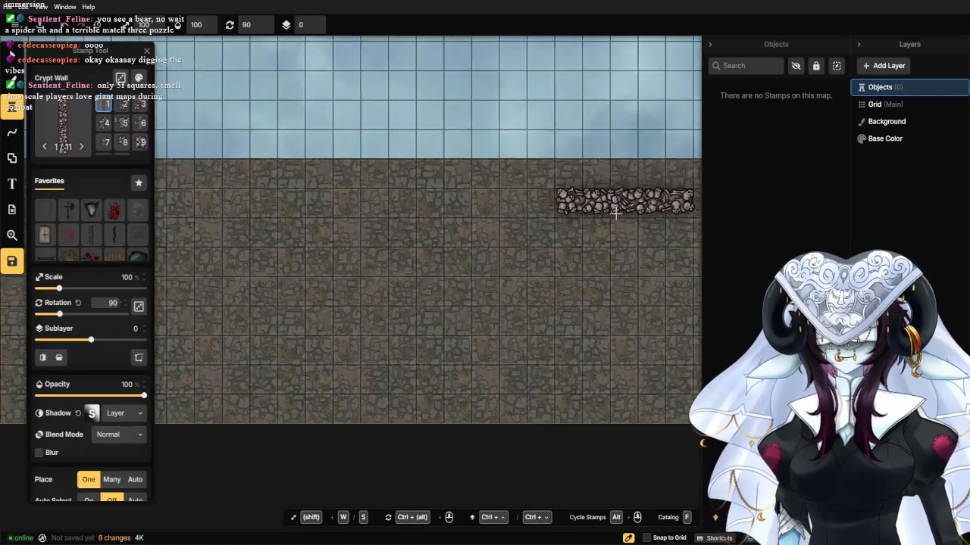
{"action": "left_click_drag", "start_coordinate": [617, 212], "coordinate": [387, 239]}
{"action": "left_click_drag", "start_coordinate": [494, 232], "coordinate": [318, 253]}
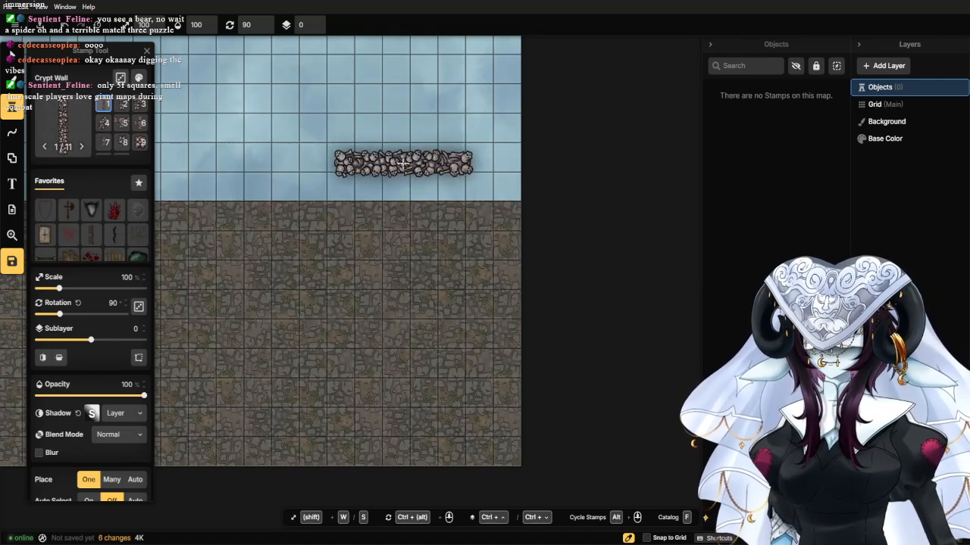
{"action": "left_click", "coordinate": [389, 159]}
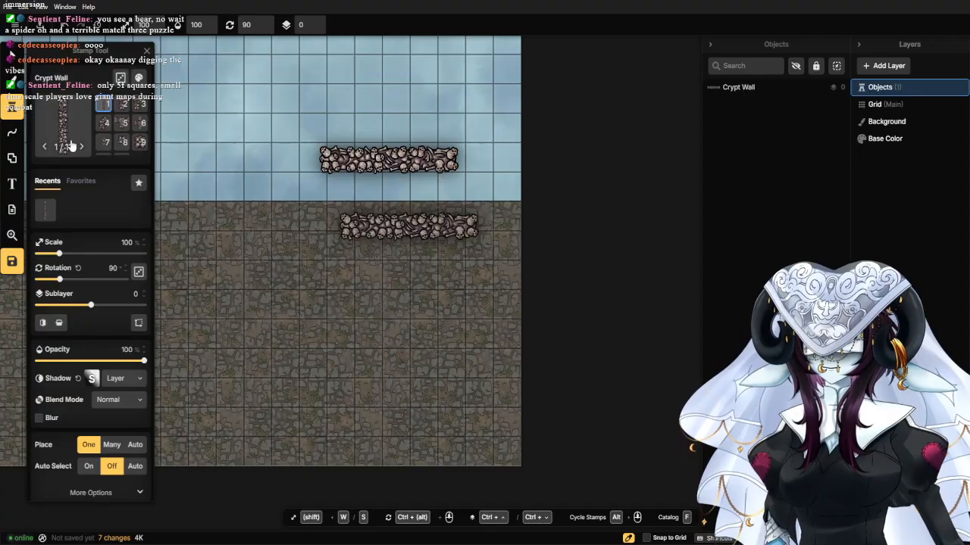
Search the stamp catalog for stairs and remove the Walls tag filter.
{"action": "key", "text": "f"}
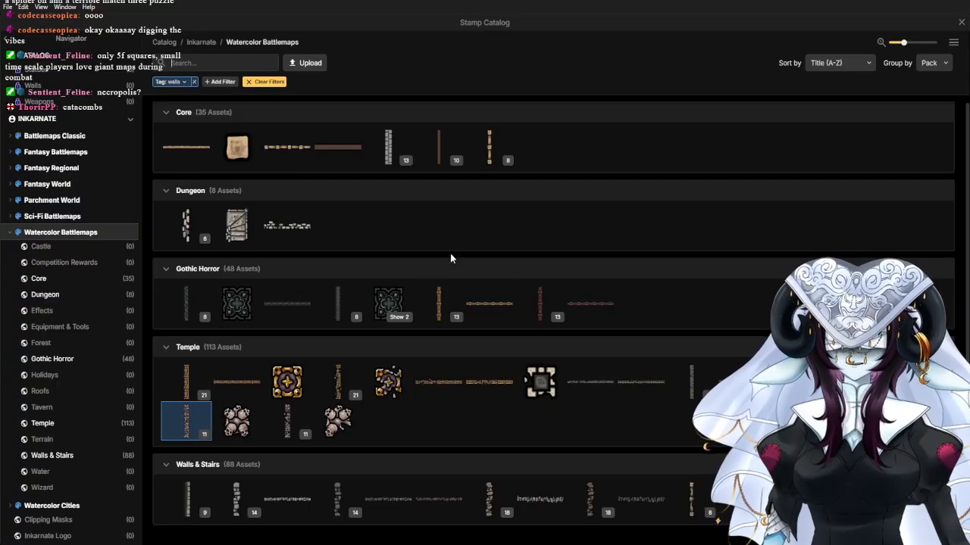
{"action": "scroll", "coordinate": [460, 325], "scroll_direction": "up", "scroll_amount": 1}
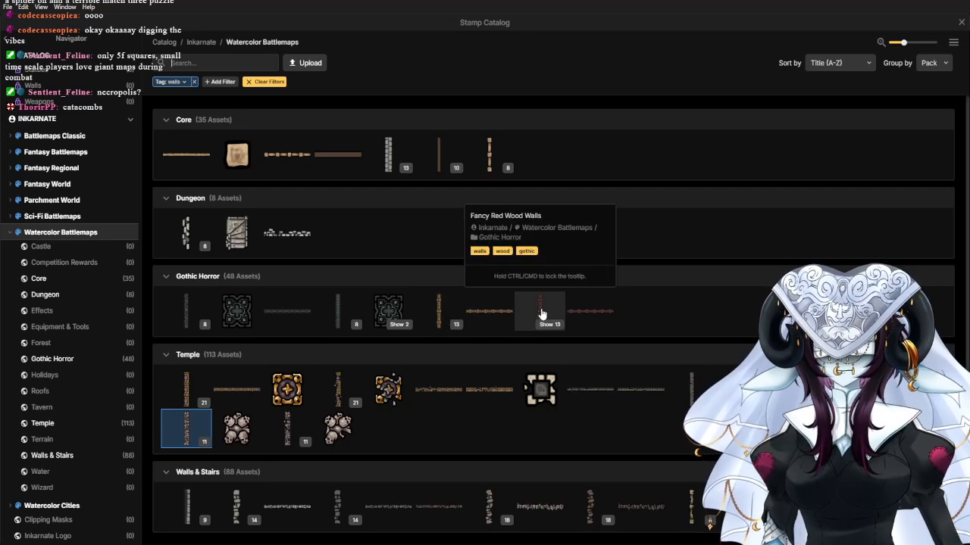
{"action": "scroll", "coordinate": [568, 415], "scroll_direction": "down", "scroll_amount": 1}
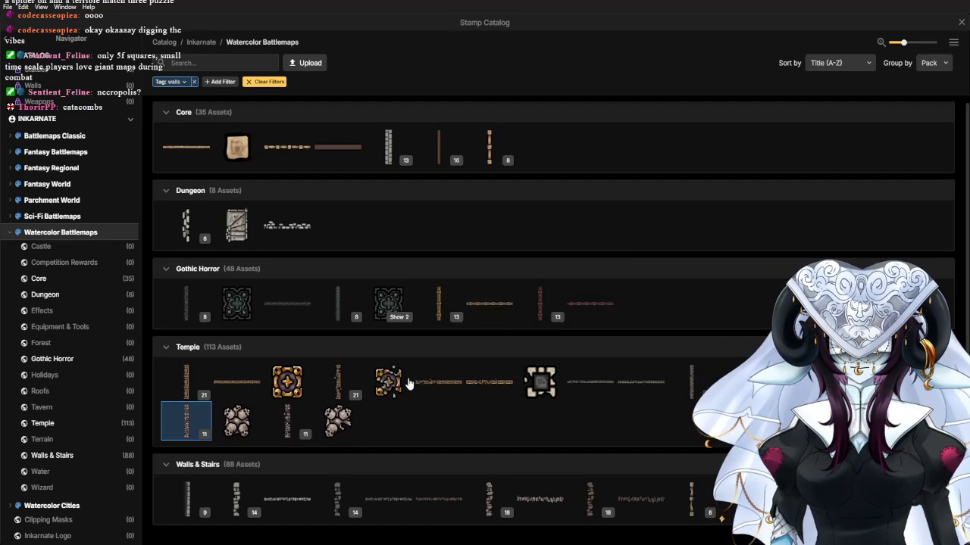
{"action": "left_click", "coordinate": [210, 64]}
{"action": "type", "text": "stairs"}
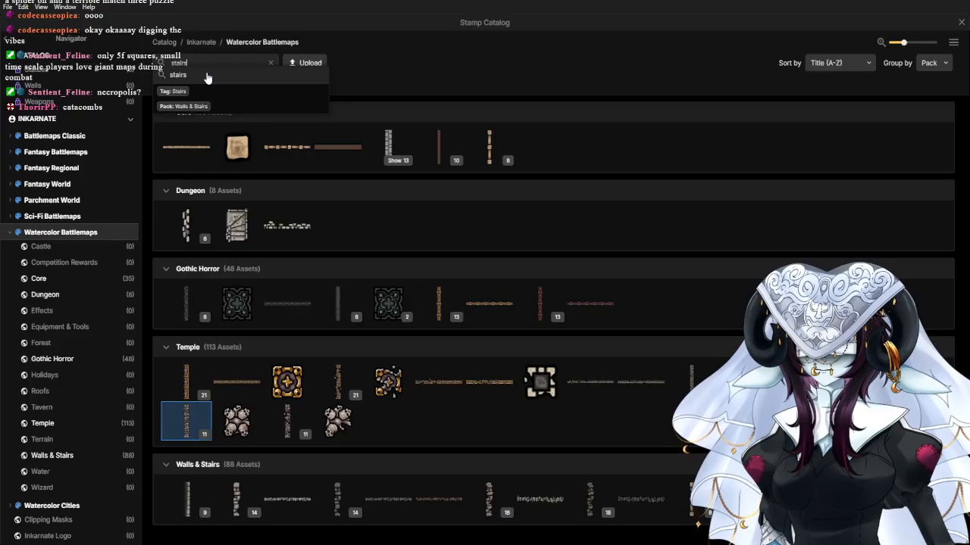
{"action": "key", "text": "Return"}
{"action": "left_click", "coordinate": [194, 81]}
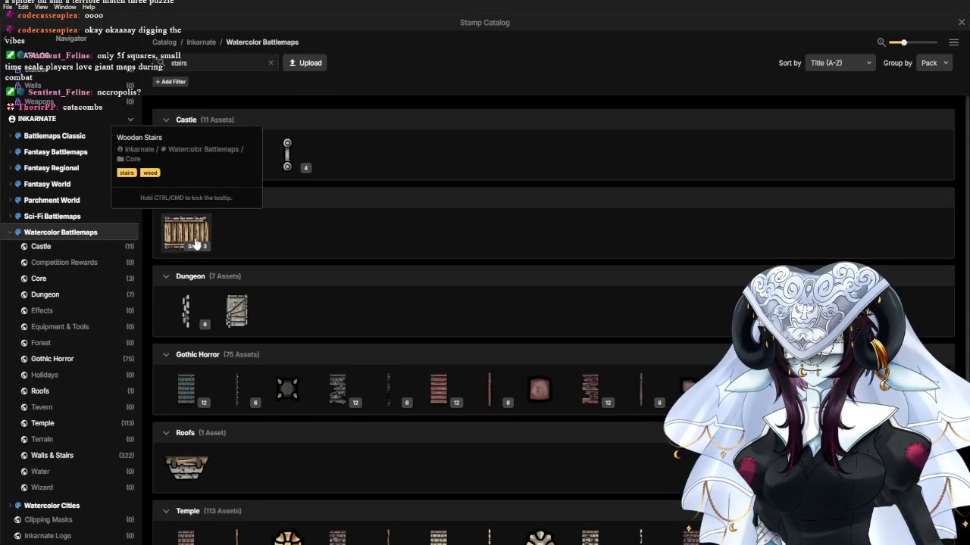
Place a Gothic Horror Dark Stairs stamp rotated 90° on the dungeon floor so it runs off the map's right edge.
{"action": "left_click", "coordinate": [191, 387]}
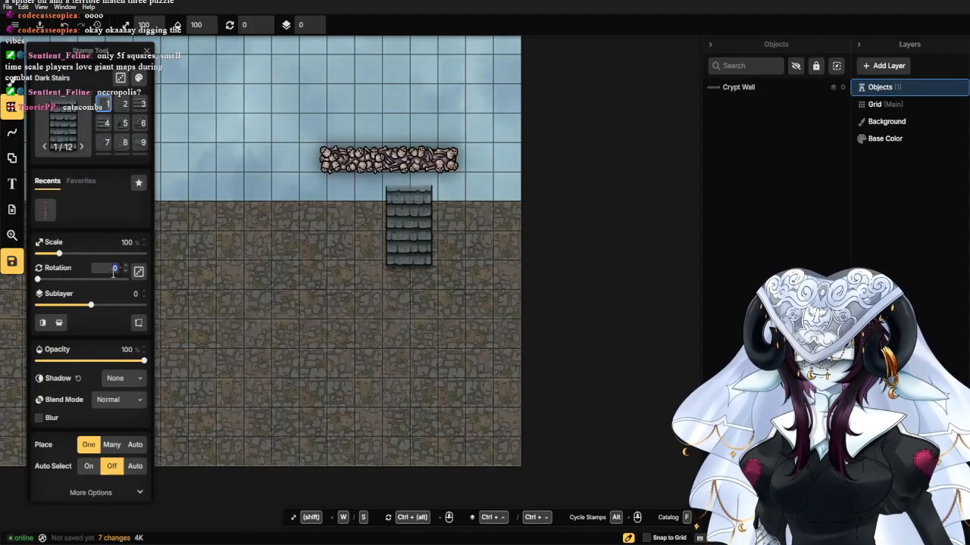
{"action": "type", "text": "90"}
{"action": "left_click_drag", "start_coordinate": [446, 337], "coordinate": [495, 295]}
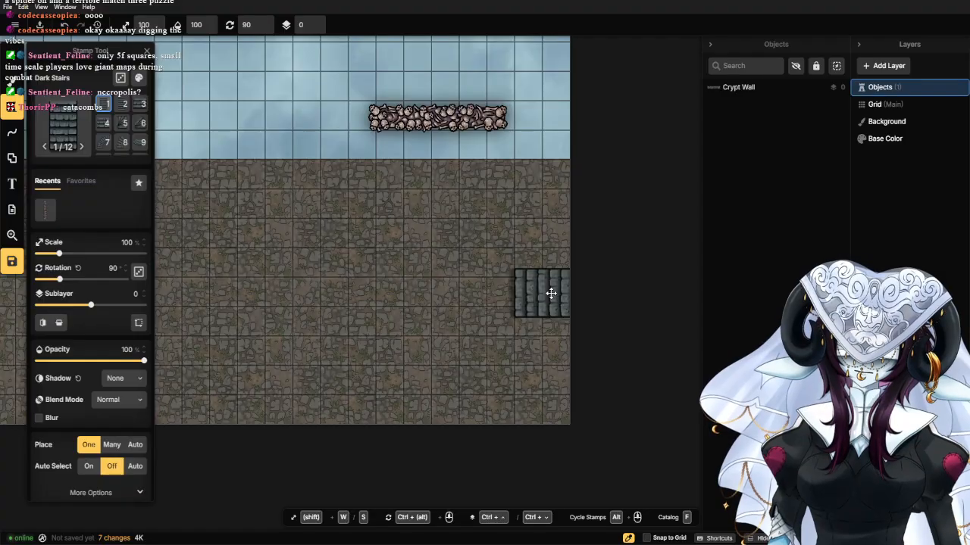
{"action": "left_click", "coordinate": [551, 293]}
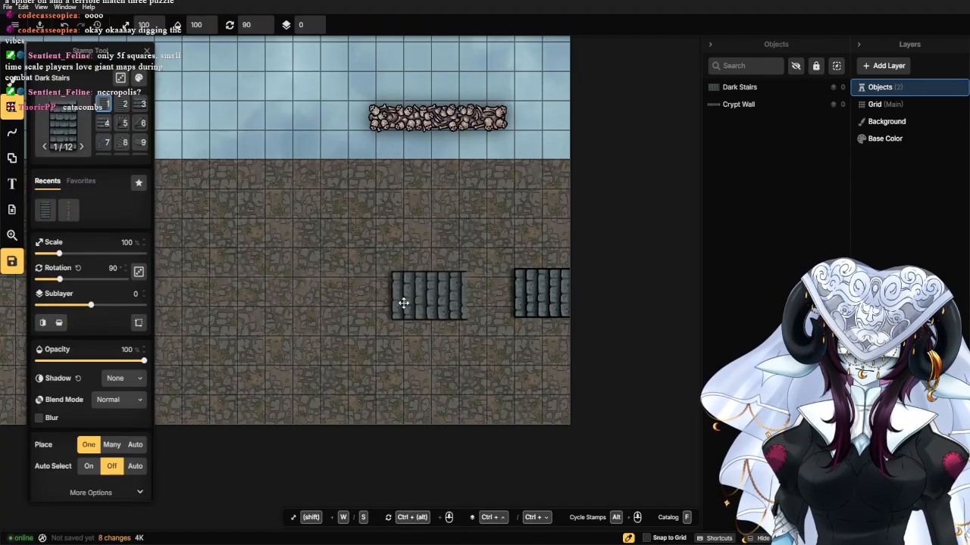
Place two Crypt Wall stamps along the upper and lower sides of the dark stairs.
{"action": "left_click", "coordinate": [68, 210]}
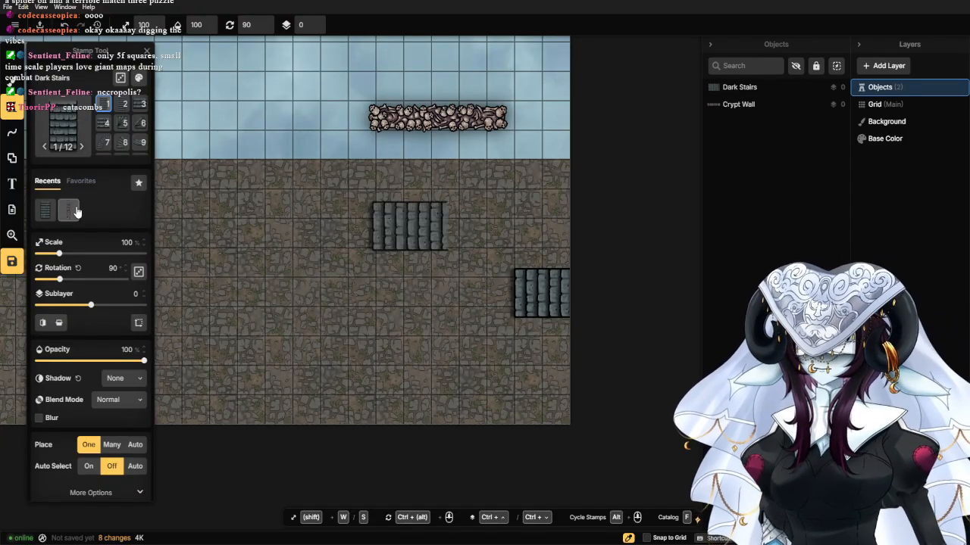
{"action": "left_click", "coordinate": [579, 258]}
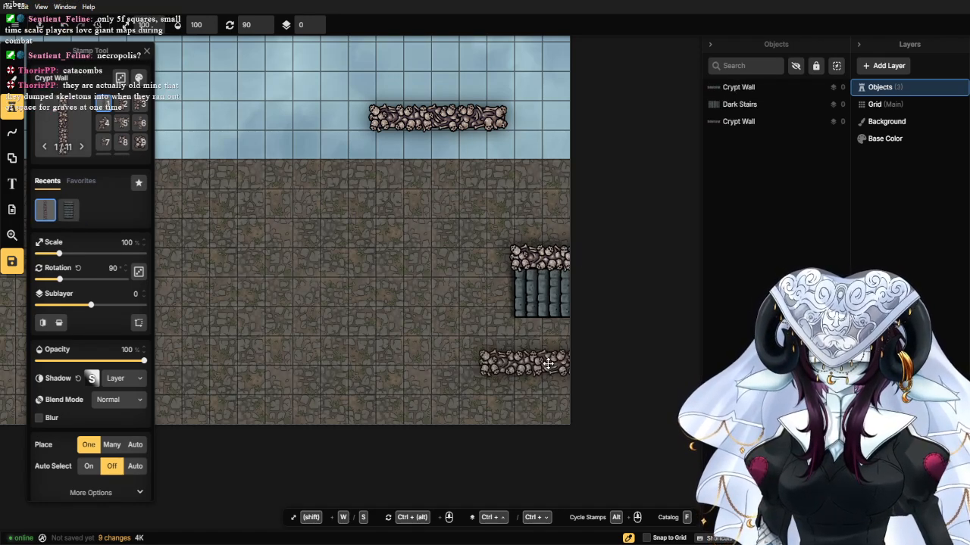
{"action": "left_click", "coordinate": [579, 324]}
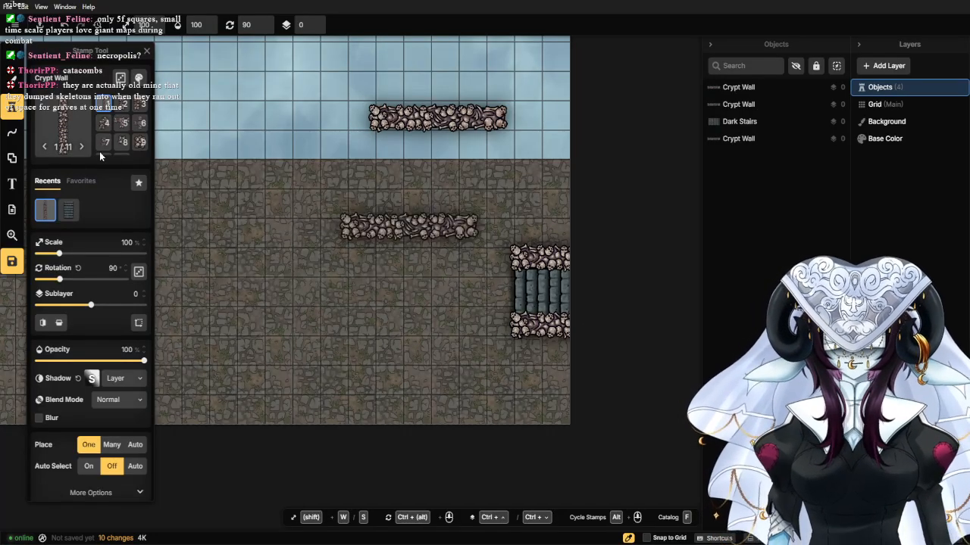
Search the stamps for arch and place a Dark Stone Arch rotated 90° over the left end of the walled stairs.
{"action": "left_click", "coordinate": [80, 126]}
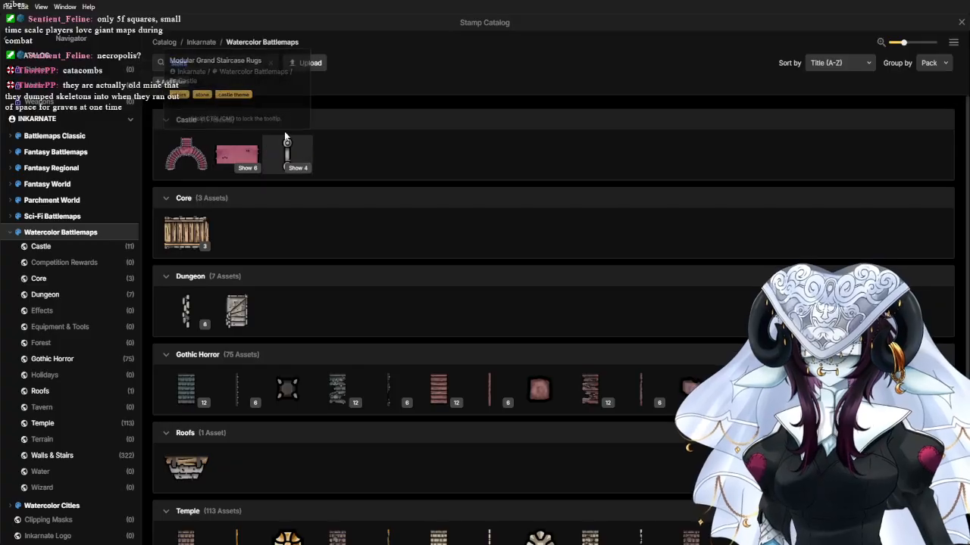
{"action": "type", "text": "arch"}
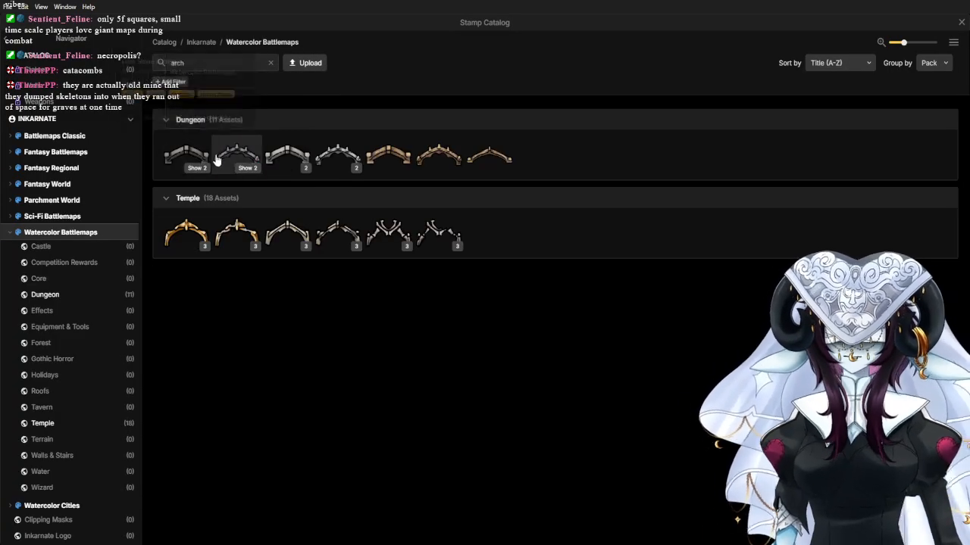
{"action": "left_click", "coordinate": [225, 153]}
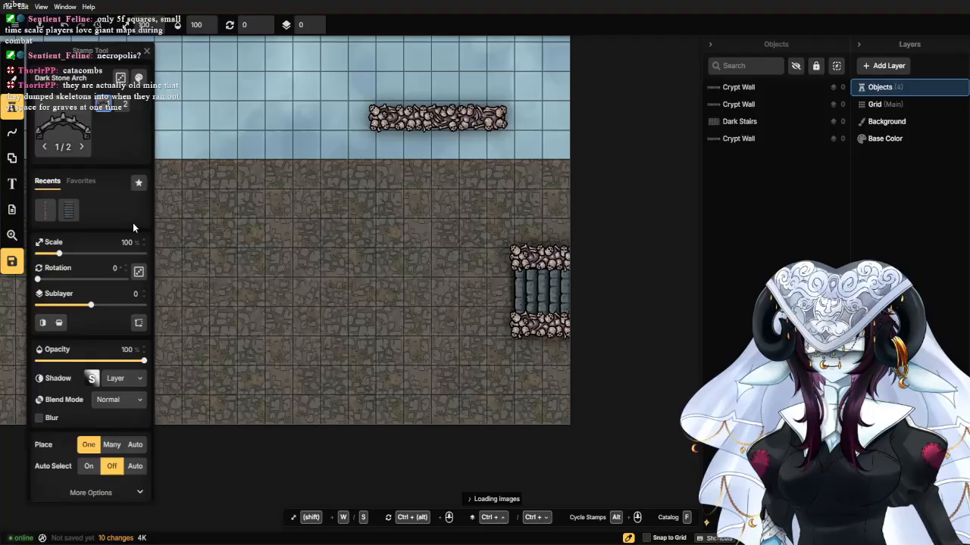
{"action": "left_click", "coordinate": [119, 271]}
{"action": "type", "text": "90"}
{"action": "scroll", "coordinate": [515, 292], "scroll_direction": "up", "scroll_amount": 4}
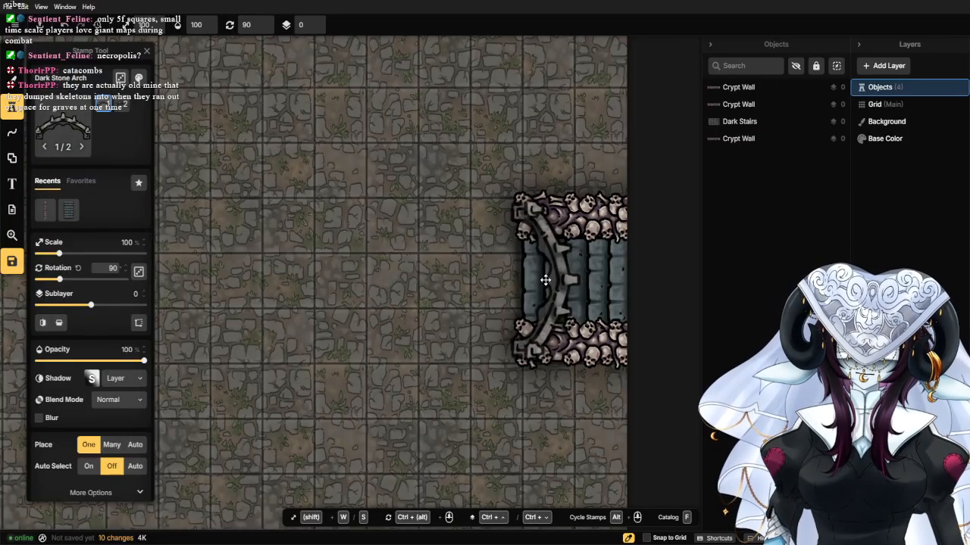
{"action": "left_click", "coordinate": [545, 280]}
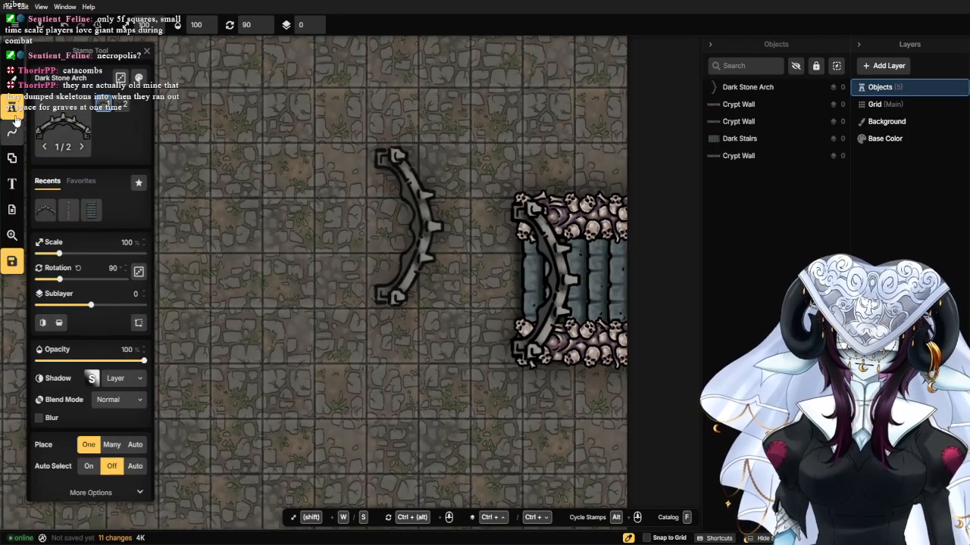
Flip the stone arch horizontally and vertically and move it about one square left, against the ends of the crypt walls.
{"action": "left_click", "coordinate": [18, 58]}
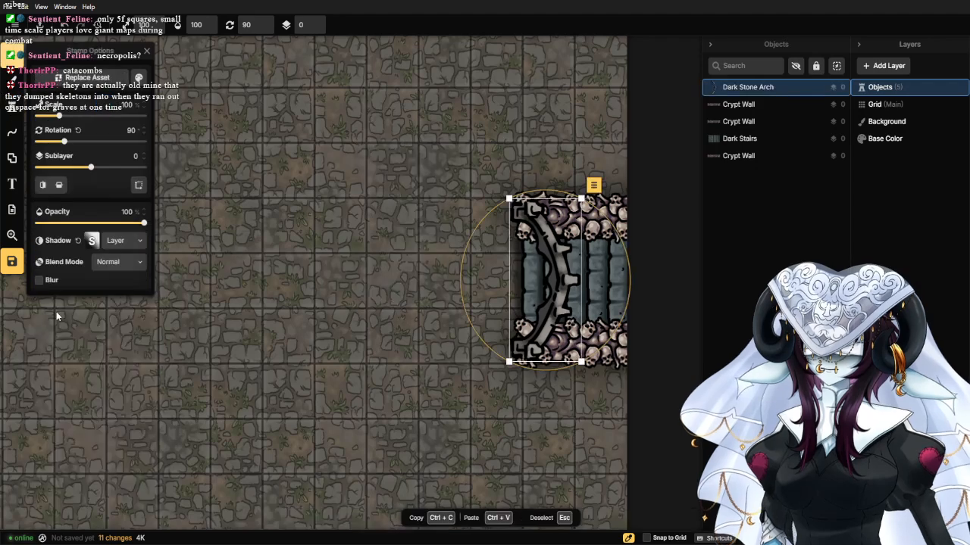
{"action": "left_click", "coordinate": [42, 185]}
{"action": "left_click", "coordinate": [57, 186]}
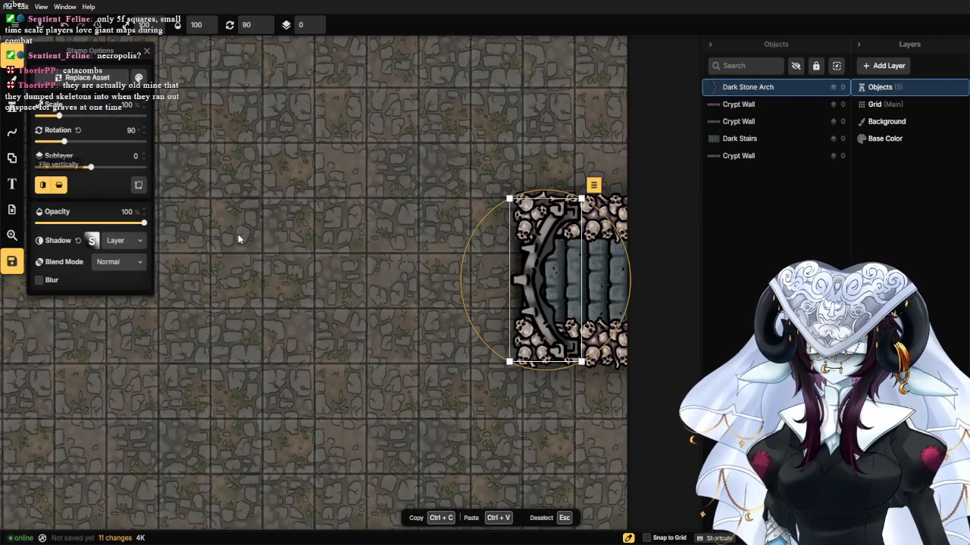
{"action": "left_click_drag", "start_coordinate": [536, 286], "coordinate": [485, 291]}
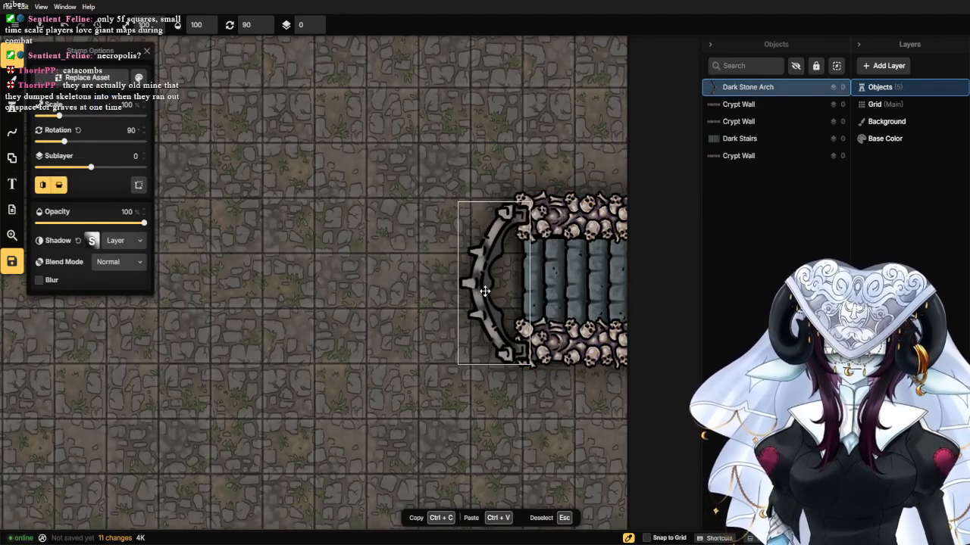
{"action": "scroll", "coordinate": [484, 291], "scroll_direction": "down", "scroll_amount": 3}
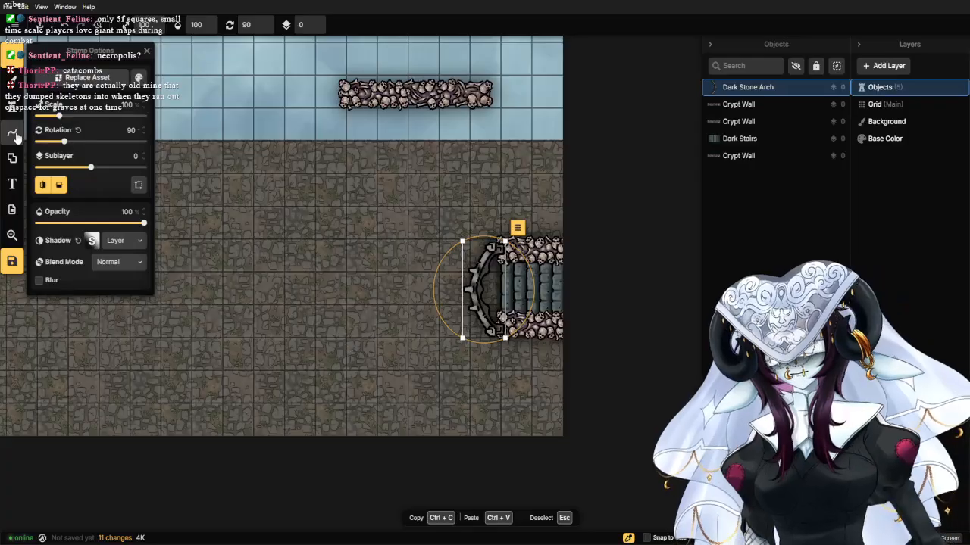
Remove the stone arch's vertical flip and move it about one square right, over the ends of the crypt walls.
{"action": "left_click", "coordinate": [60, 190]}
{"action": "scroll", "coordinate": [483, 281], "scroll_direction": "down", "scroll_amount": 1}
{"action": "left_click_drag", "start_coordinate": [482, 281], "coordinate": [507, 277]}
{"action": "left_click", "coordinate": [456, 280]}
{"action": "scroll", "coordinate": [455, 280], "scroll_direction": "down", "scroll_amount": 2}
{"action": "scroll", "coordinate": [455, 279], "scroll_direction": "up", "scroll_amount": 2}
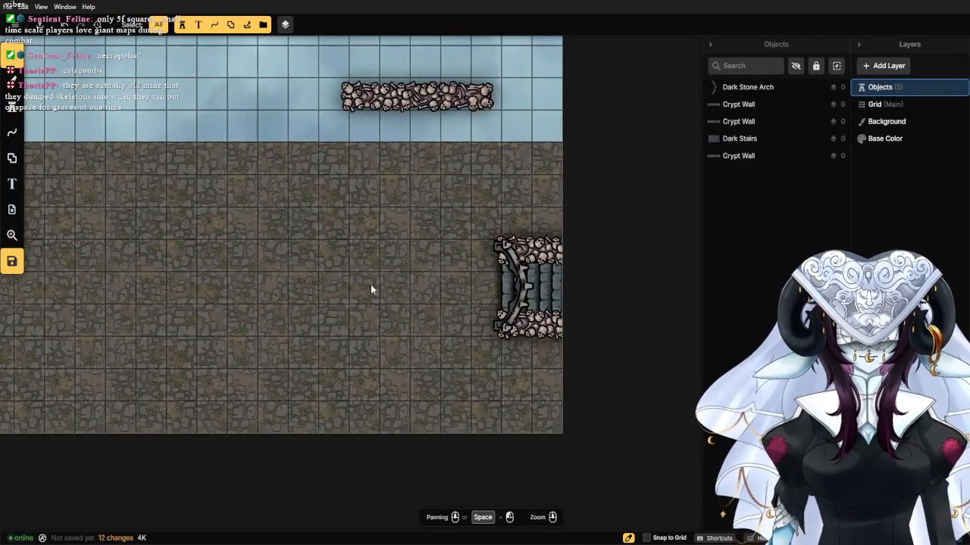
{"action": "scroll", "coordinate": [371, 289], "scroll_direction": "down", "scroll_amount": 2}
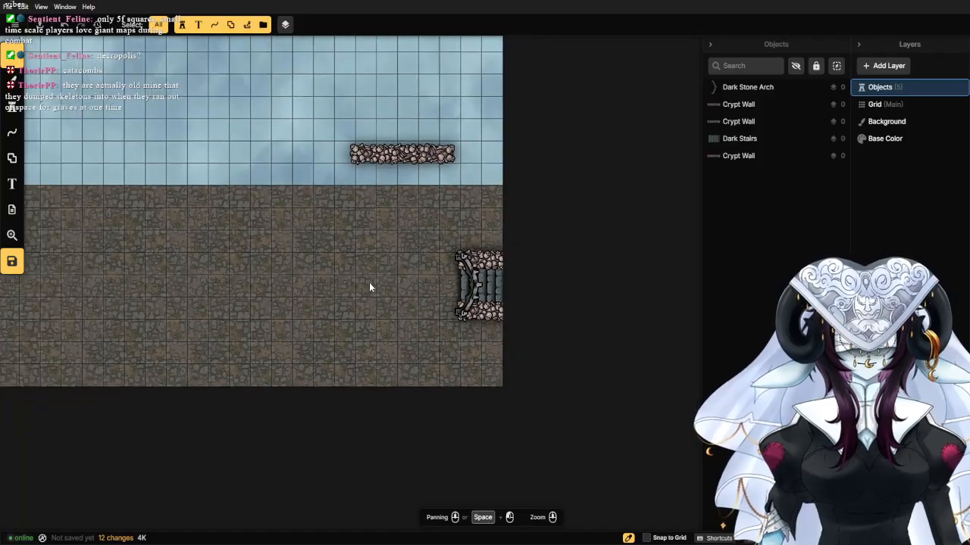
{"action": "scroll", "coordinate": [367, 283], "scroll_direction": "down", "scroll_amount": 2}
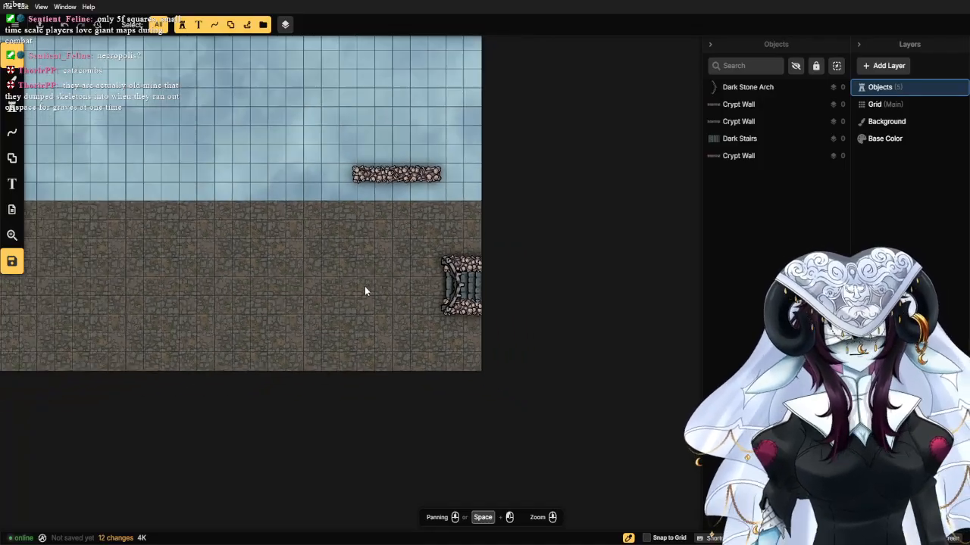
{"action": "scroll", "coordinate": [367, 287], "scroll_direction": "up", "scroll_amount": 5}
{"action": "left_click_drag", "start_coordinate": [411, 294], "coordinate": [367, 308]}
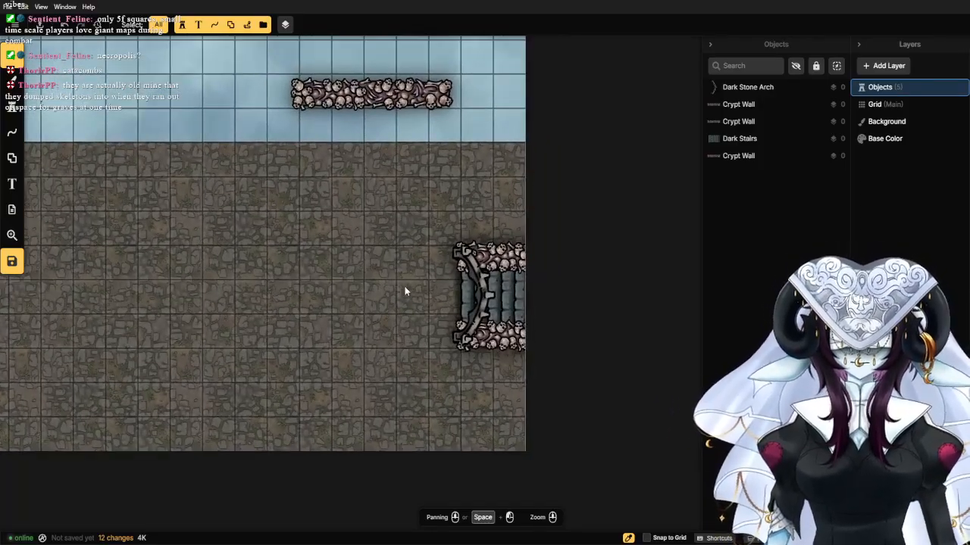
{"action": "scroll", "coordinate": [402, 288], "scroll_direction": "up", "scroll_amount": 1}
Switch the Dark Stone Arch stamp to variant 2 and clear the arch search from the stamp catalog.
{"action": "left_click", "coordinate": [11, 107]}
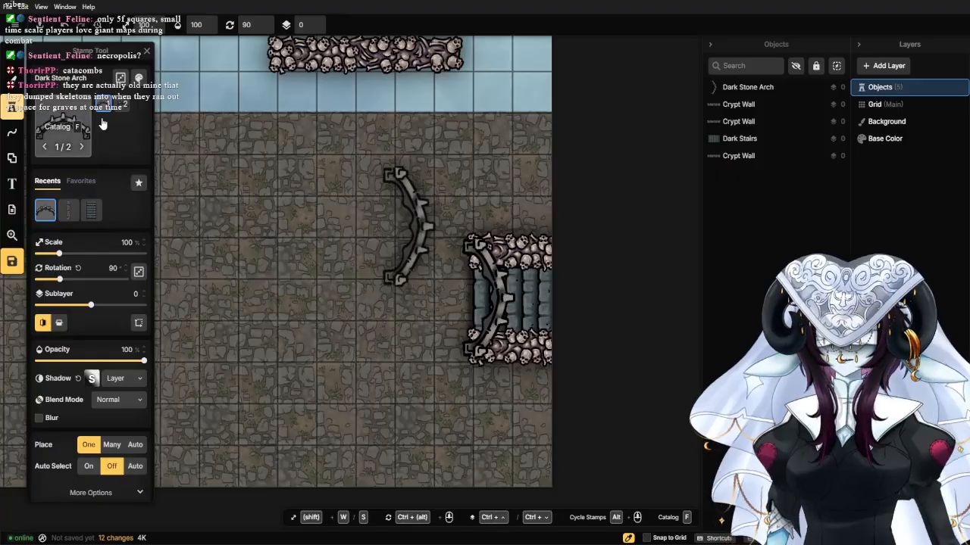
{"action": "left_click", "coordinate": [123, 104]}
{"action": "left_click", "coordinate": [68, 128]}
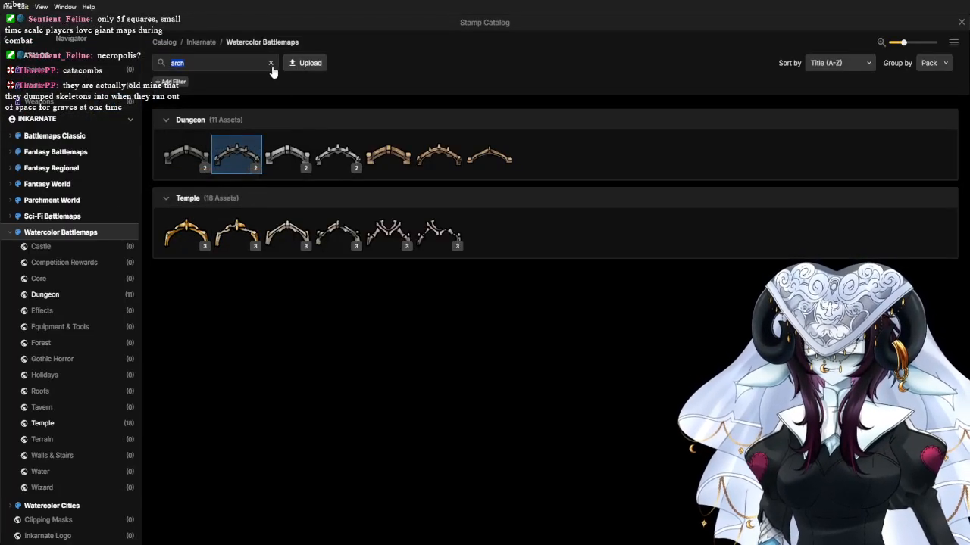
{"action": "left_click", "coordinate": [271, 64]}
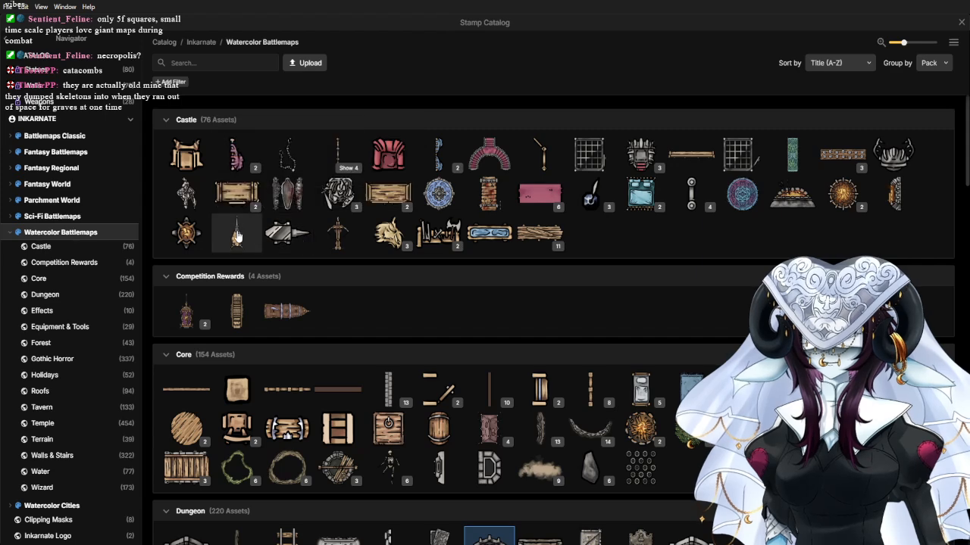
{"action": "key", "text": "Escape"}
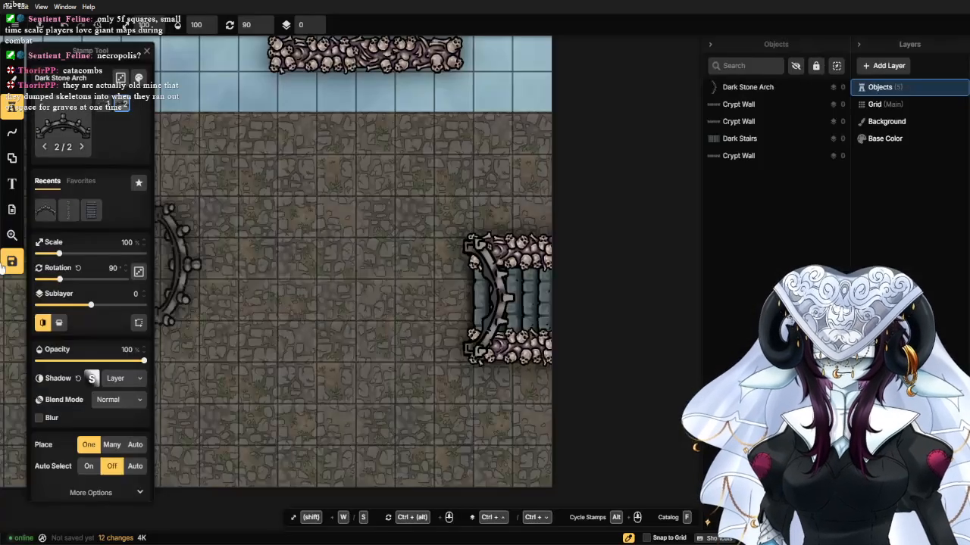
Place two Crypt Wall stamps rotated 90° at the map's right side, along the upper and lower edges of the dungeon floor.
{"action": "left_click", "coordinate": [68, 212]}
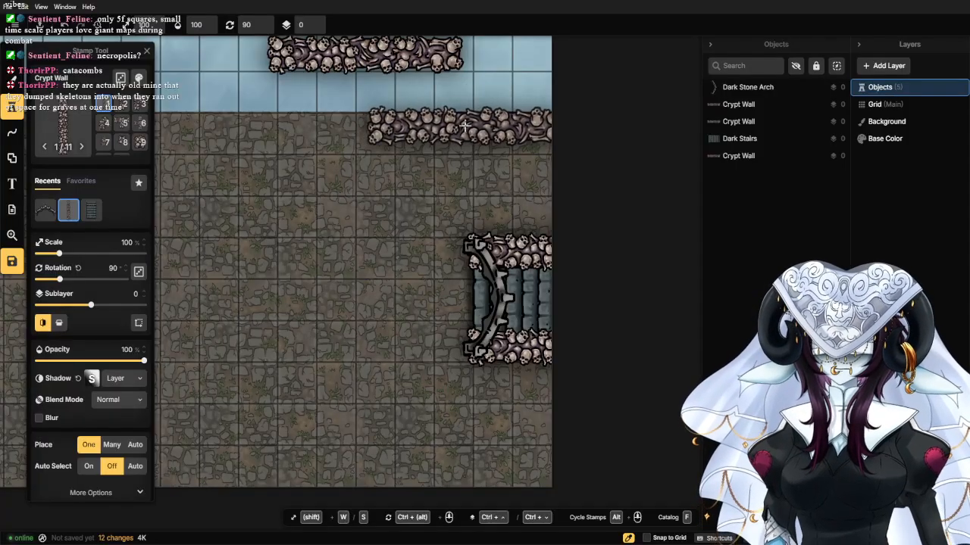
{"action": "left_click", "coordinate": [465, 125]}
{"action": "scroll", "coordinate": [394, 334], "scroll_direction": "down", "scroll_amount": 3}
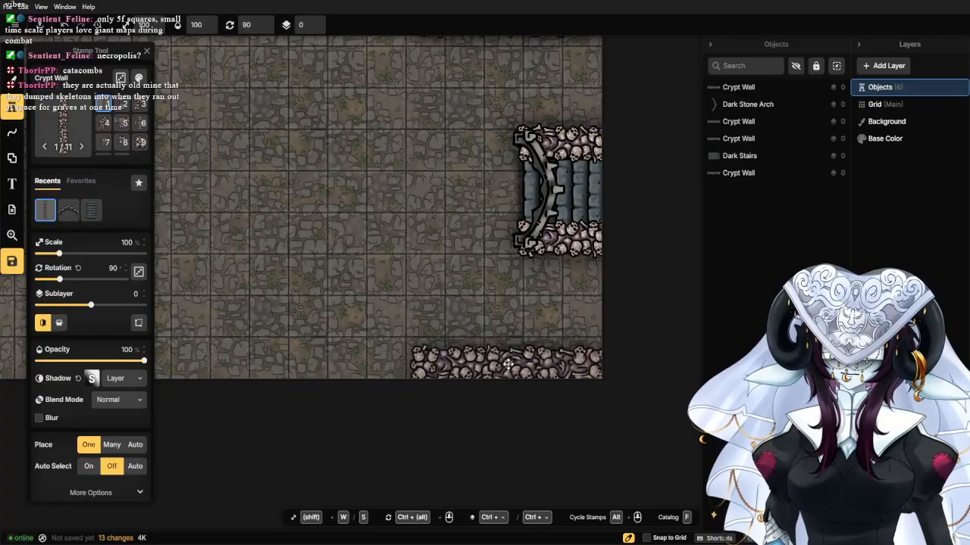
{"action": "left_click", "coordinate": [508, 364]}
{"action": "scroll", "coordinate": [432, 197], "scroll_direction": "up", "scroll_amount": 3}
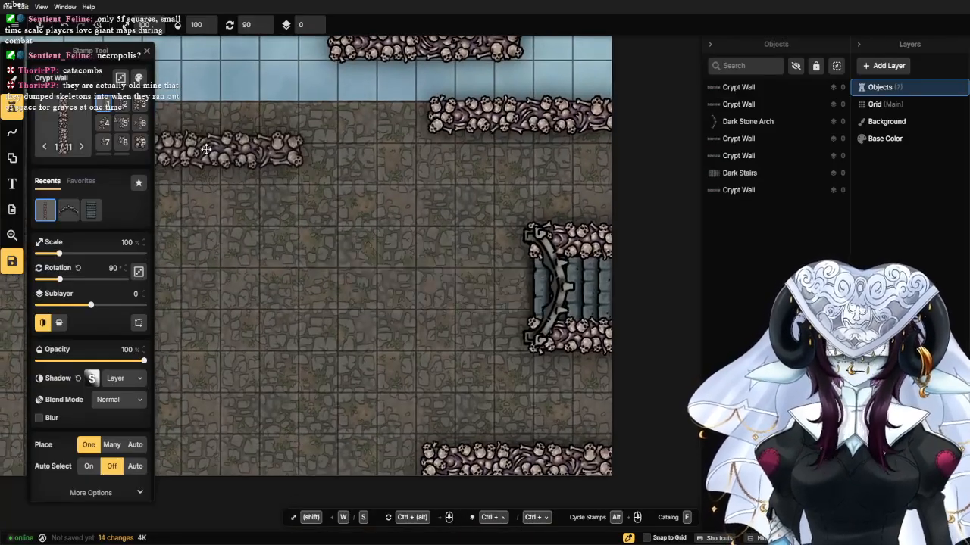
Try a curved Crypt Wall stamp, variant 10, linking the stairs' lower wall to the wall along the floor's lower edge.
{"action": "key", "text": "5"}
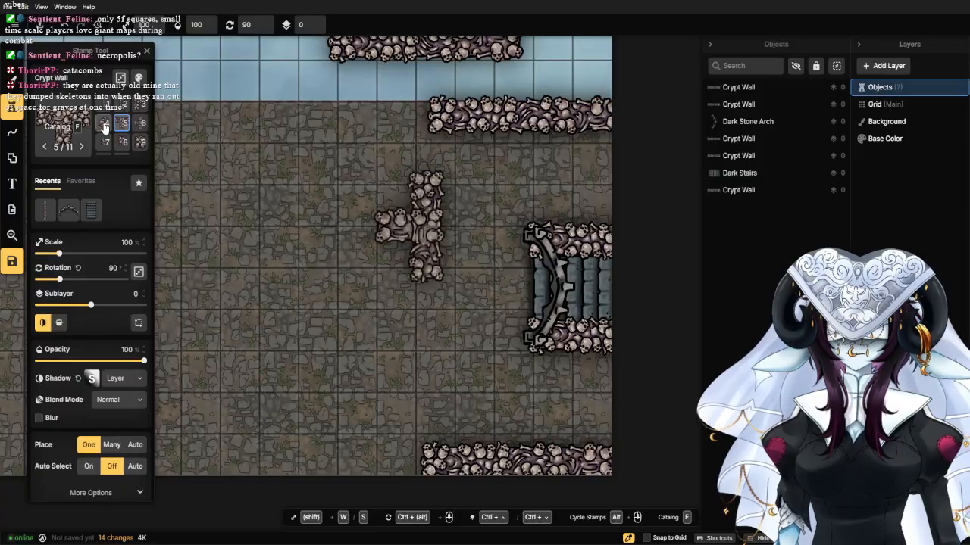
{"action": "left_click", "coordinate": [123, 104]}
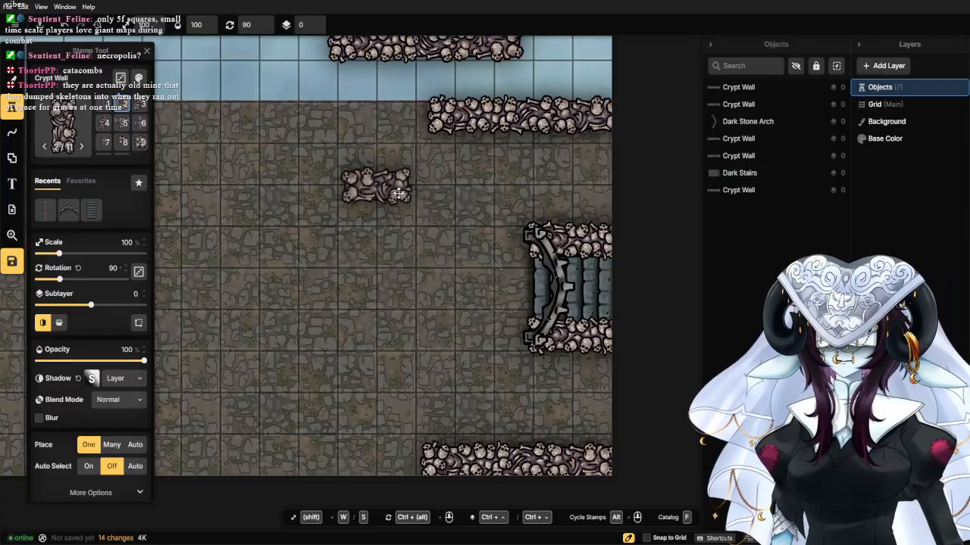
{"action": "left_click", "coordinate": [140, 124]}
{"action": "scroll", "coordinate": [114, 142], "scroll_direction": "down", "scroll_amount": 1}
{"action": "left_click", "coordinate": [106, 143]}
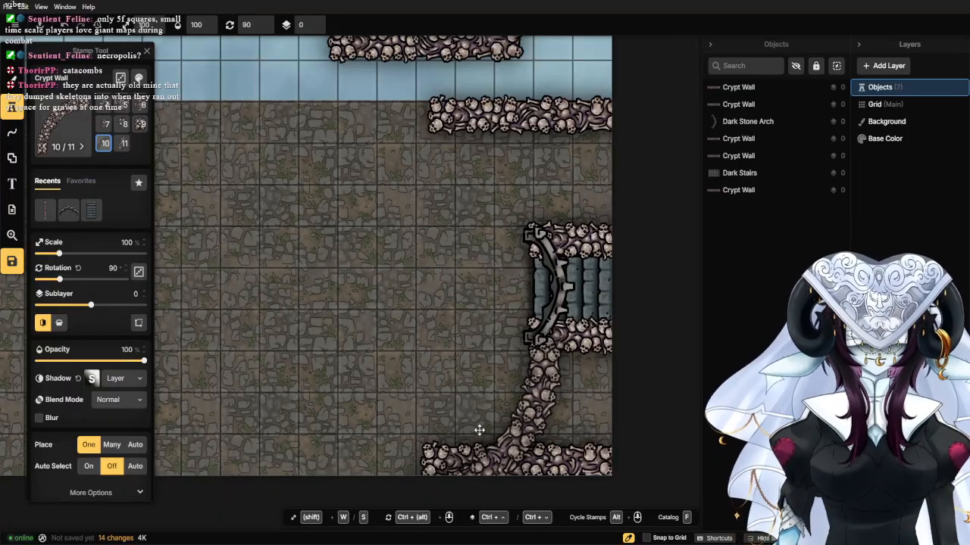
{"action": "left_click", "coordinate": [480, 430]}
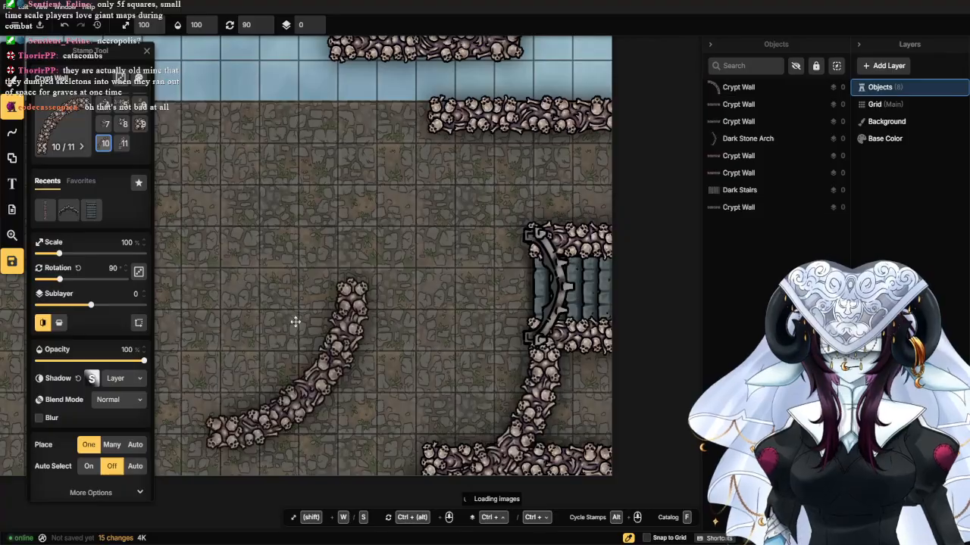
{"action": "left_click", "coordinate": [42, 323]}
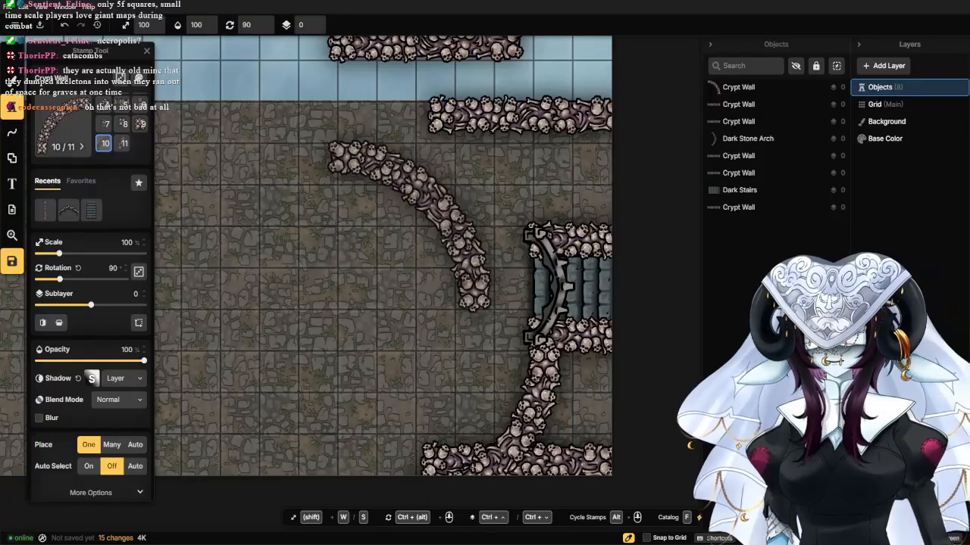
Delete the curved Crypt Wall below the stairs.
{"action": "left_click", "coordinate": [11, 56]}
{"action": "left_click", "coordinate": [501, 361]}
{"action": "key", "text": "Delete"}
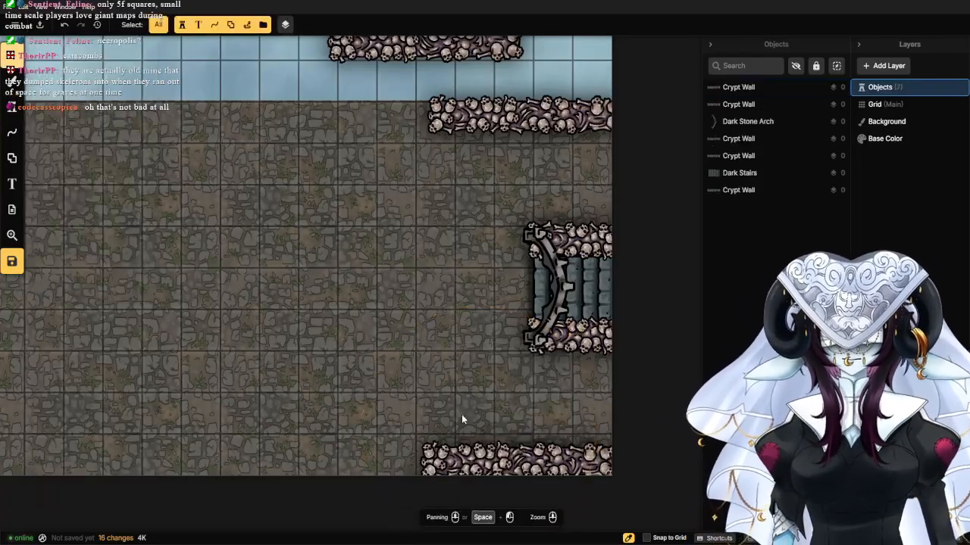
Try out the short Crypt Wall stamp, variant 2, at 0° rotation above the stone arch.
{"action": "left_click", "coordinate": [439, 54]}
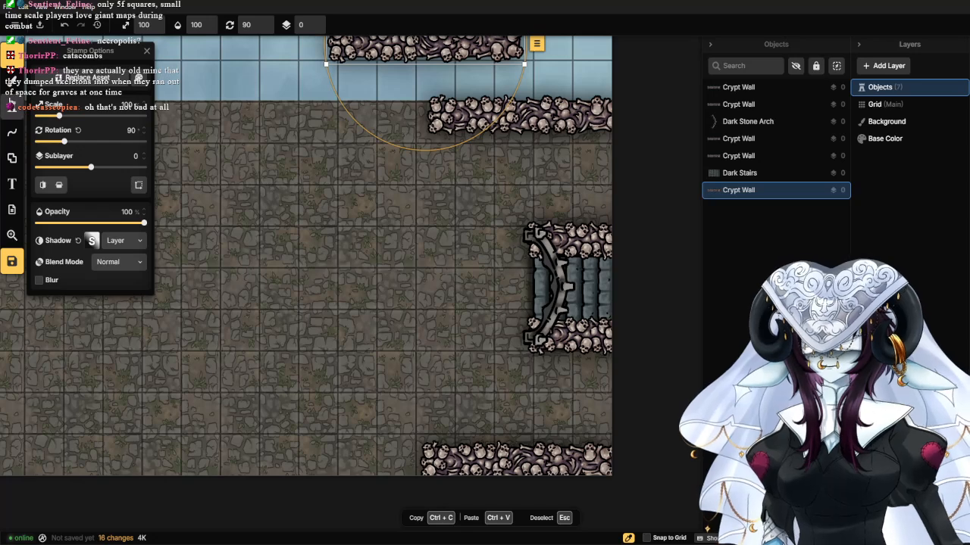
{"action": "left_click", "coordinate": [11, 108]}
{"action": "left_click", "coordinate": [111, 267]}
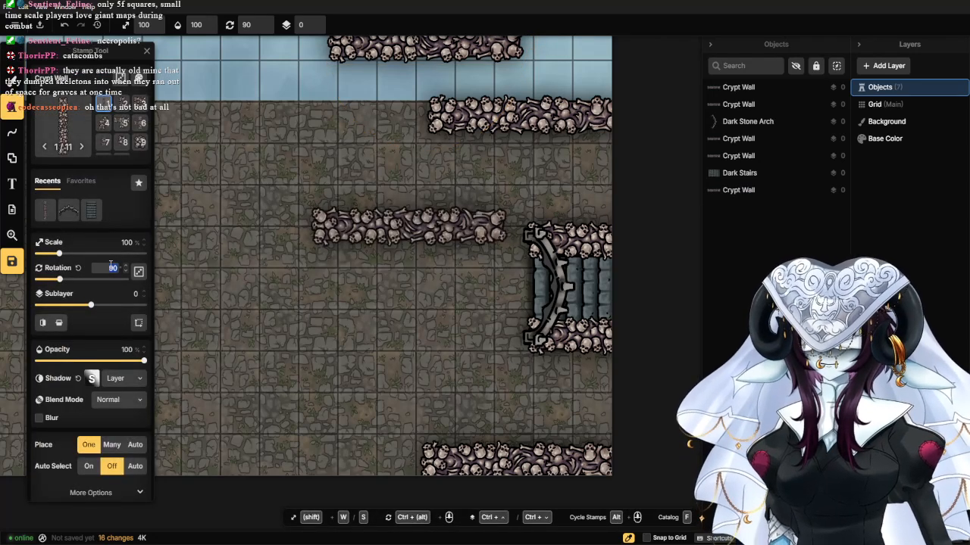
{"action": "left_click", "coordinate": [78, 267]}
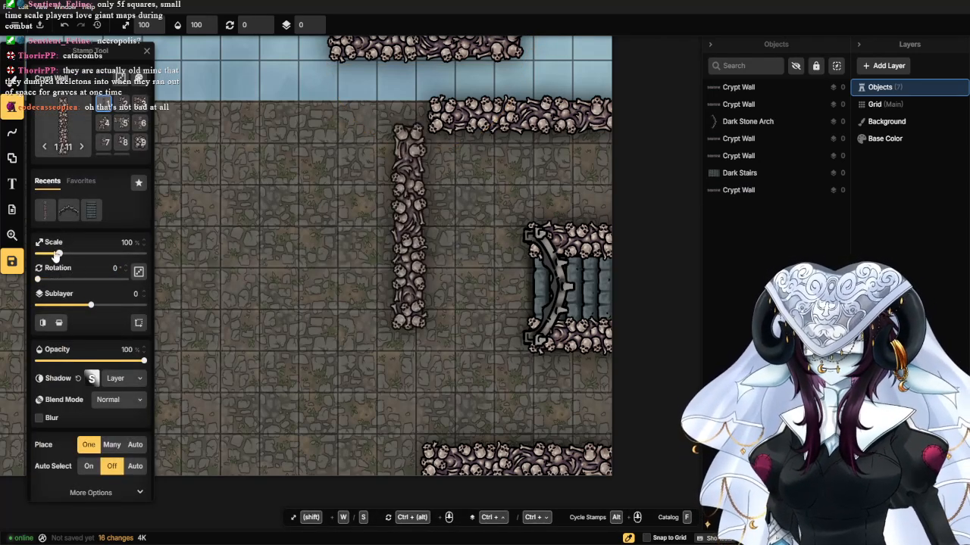
{"action": "left_click", "coordinate": [125, 105]}
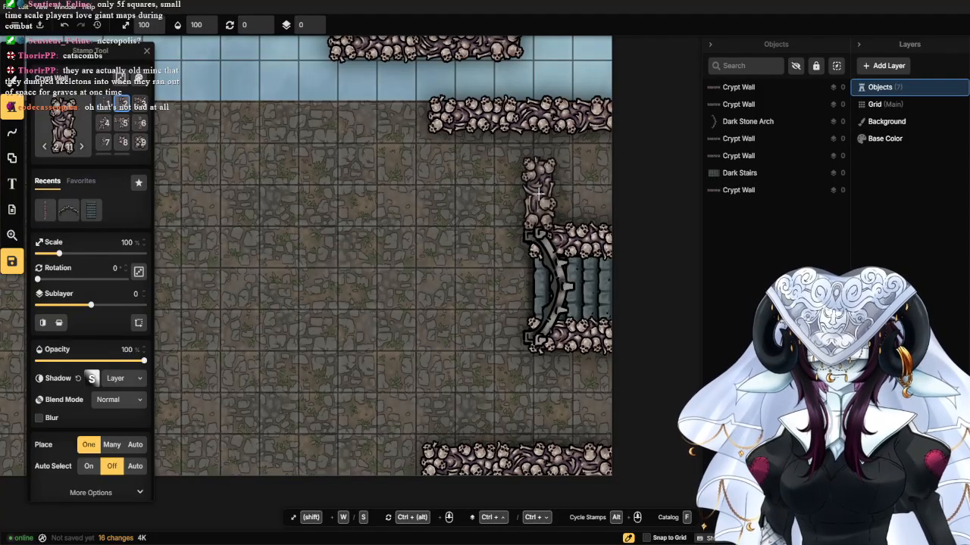
Delete the two Crypt Walls along the upper and lower sides of the dark stairs.
{"action": "left_click", "coordinate": [12, 55]}
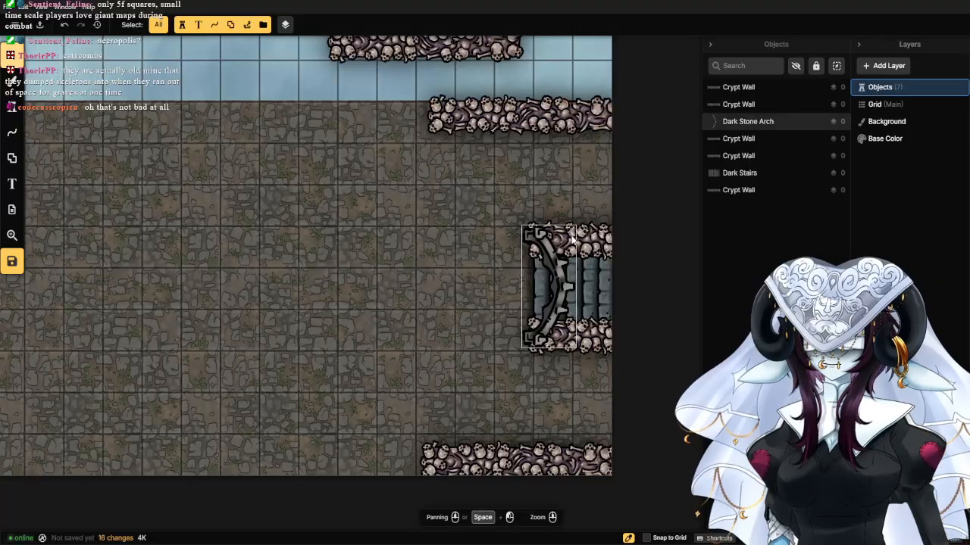
{"action": "left_click", "coordinate": [604, 236]}
{"action": "left_click", "coordinate": [604, 237]}
{"action": "key", "text": "Delete"}
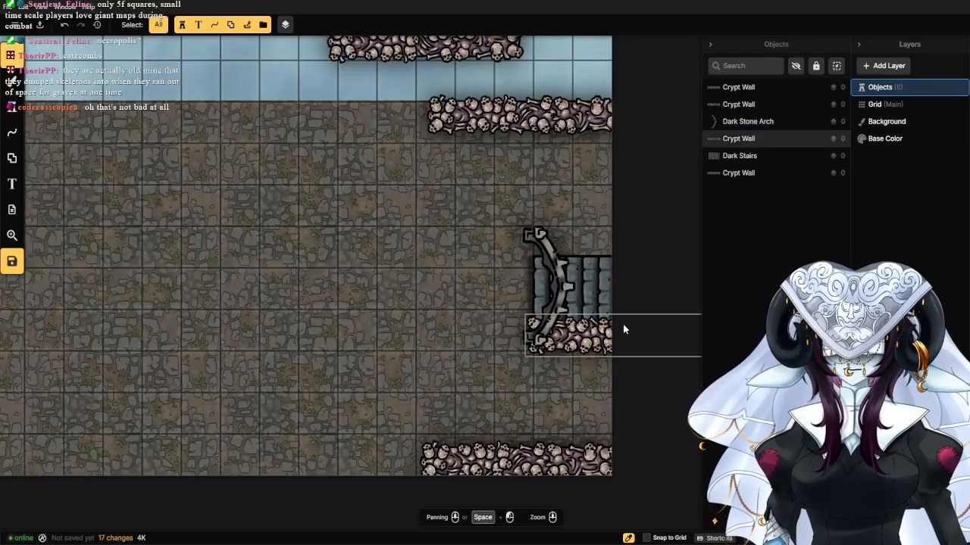
{"action": "left_click", "coordinate": [594, 346]}
{"action": "key", "text": "Delete"}
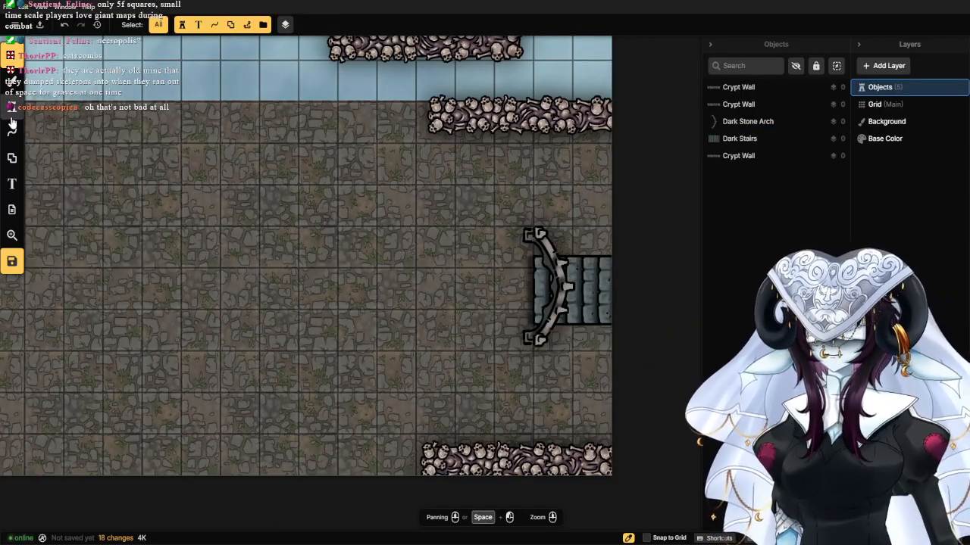
Search the watercolor battlemap stamps for wall and pick the plain dark stone wall from the Gothic Horror pack.
{"action": "left_click", "coordinate": [12, 105]}
{"action": "left_click", "coordinate": [68, 118]}
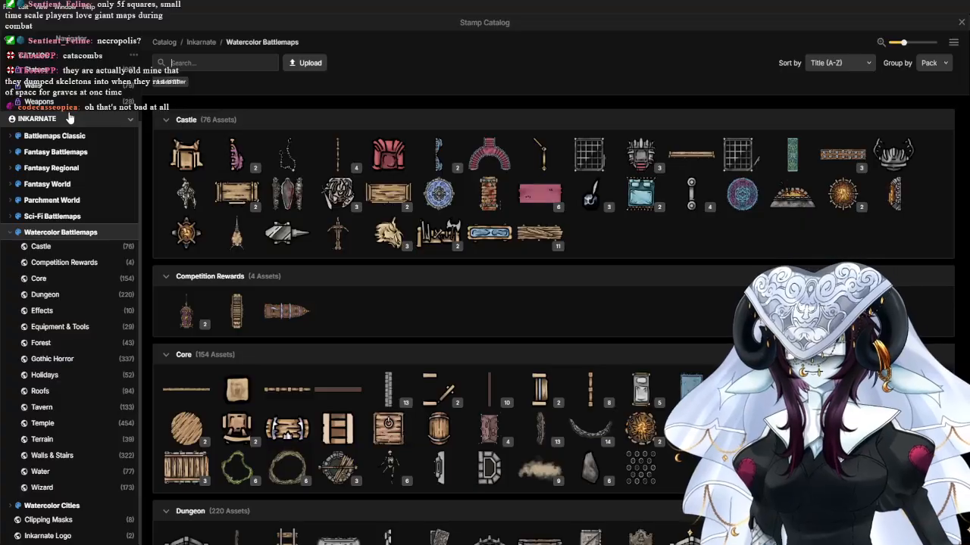
{"action": "type", "text": "wall"}
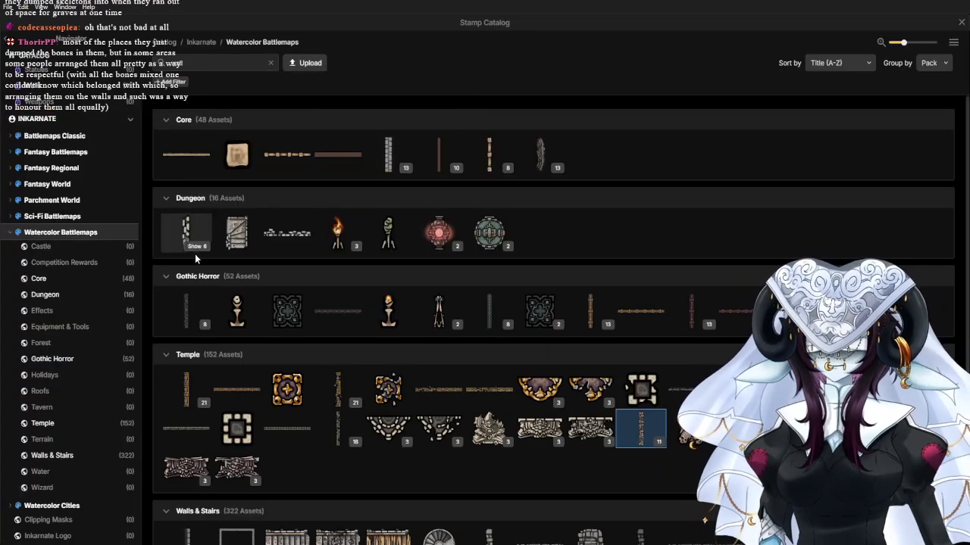
{"action": "mouse_move", "coordinate": [332, 308]}
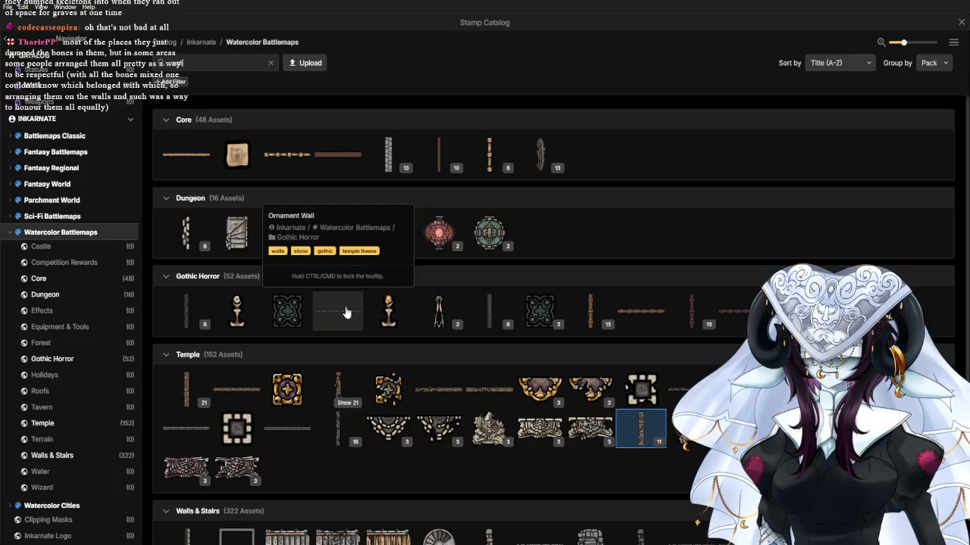
{"action": "left_click", "coordinate": [490, 310]}
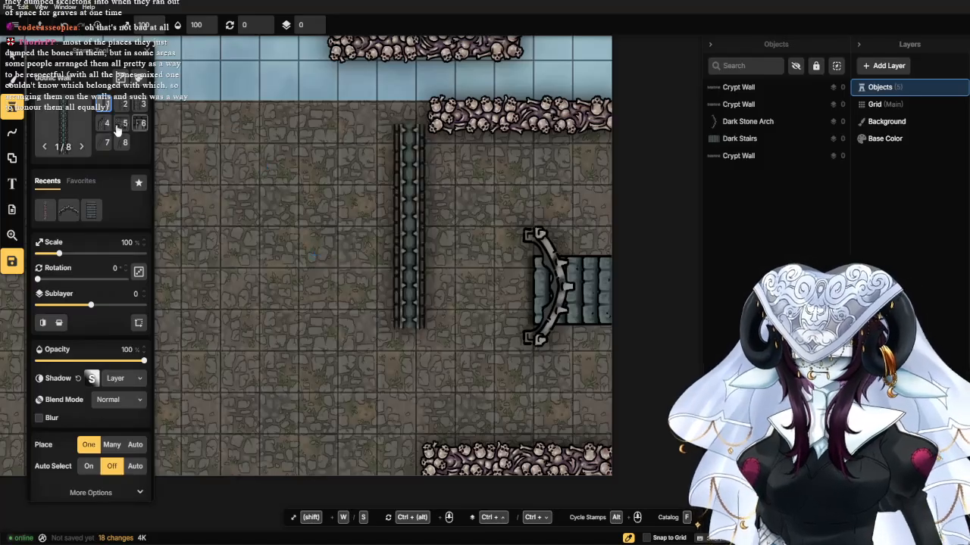
Compare variants 2 and 1 of the dark stone wall and try variant 1 rotated 90° along the stairs' upper side.
{"action": "left_click", "coordinate": [122, 105]}
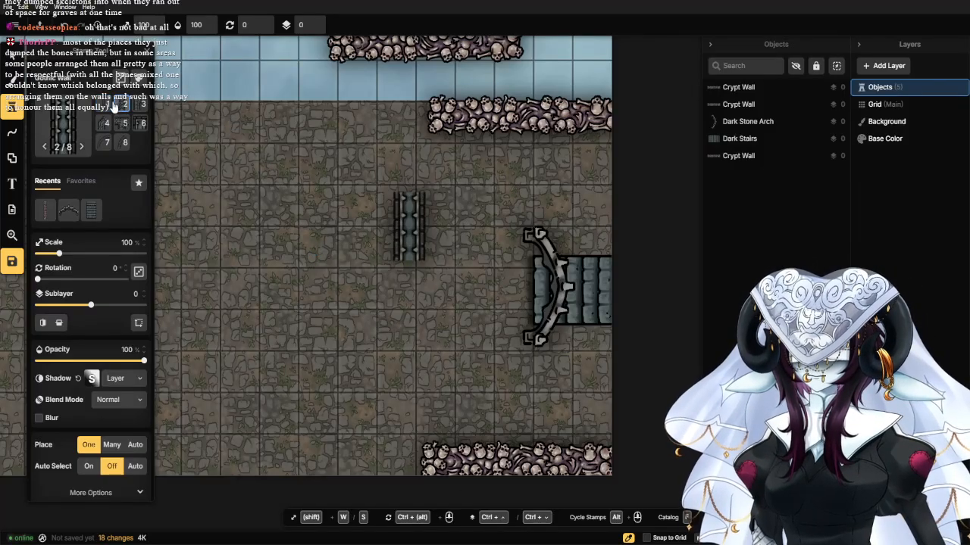
{"action": "left_click", "coordinate": [105, 105]}
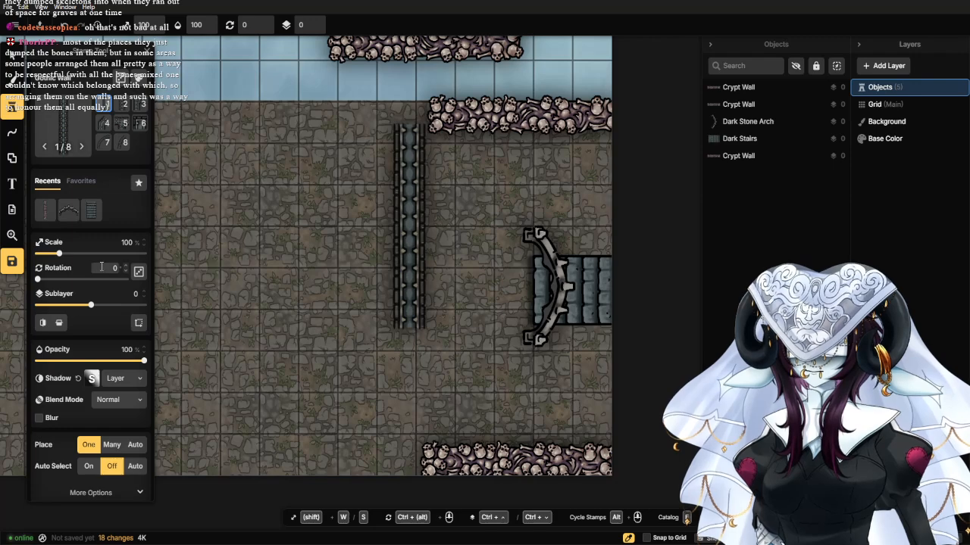
{"action": "type", "text": "90"}
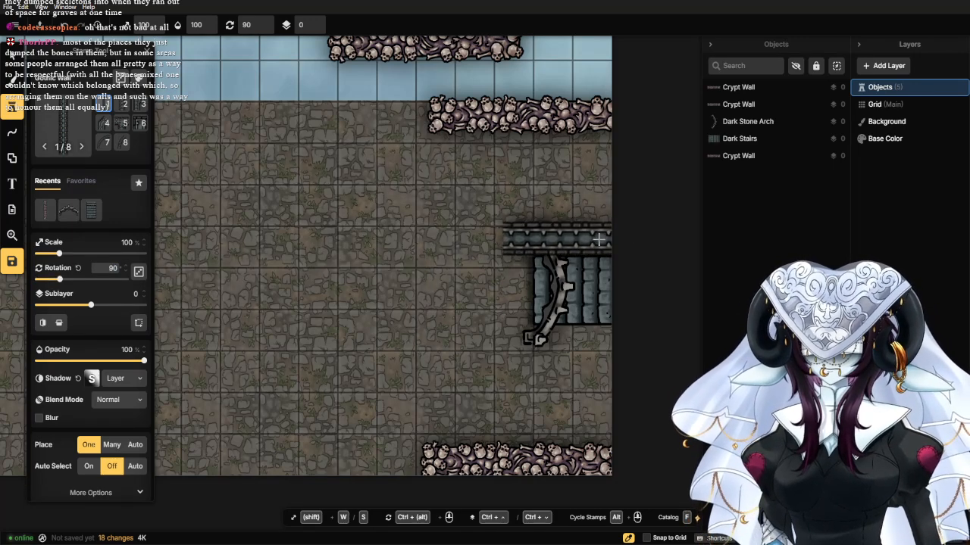
Try the ornamented dark wall and the red fancy wooden wall from the Gothic Horror pack as alternative stamps.
{"action": "type", "text": "f"}
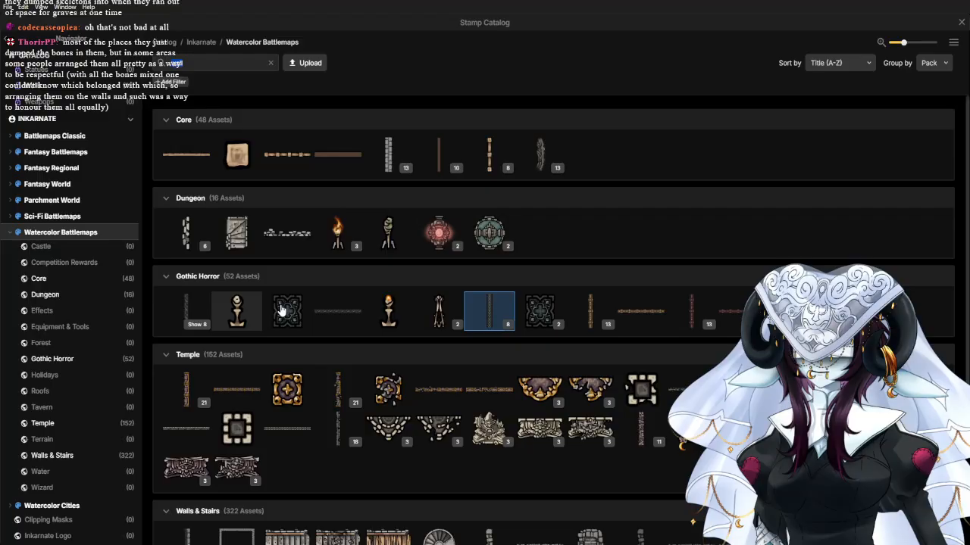
{"action": "left_click", "coordinate": [189, 307]}
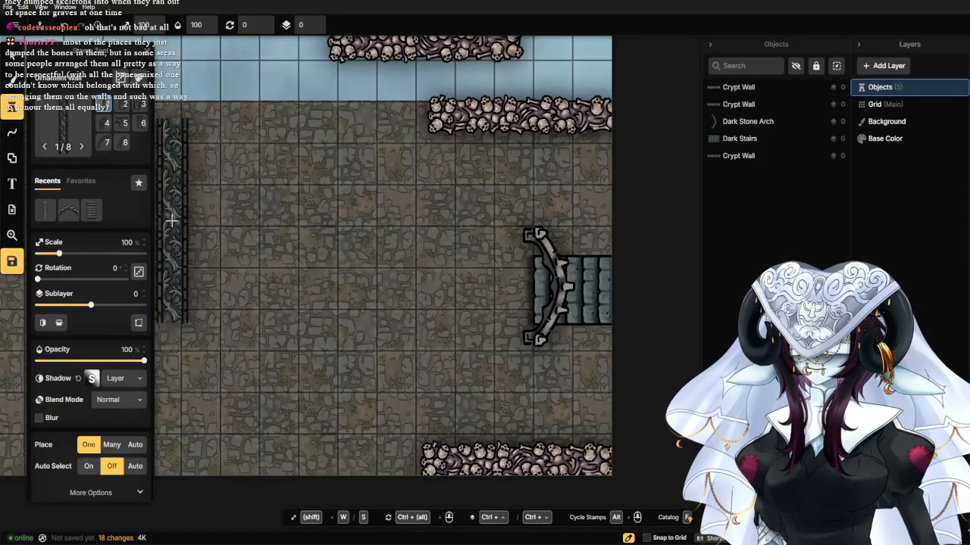
{"action": "left_click", "coordinate": [67, 126]}
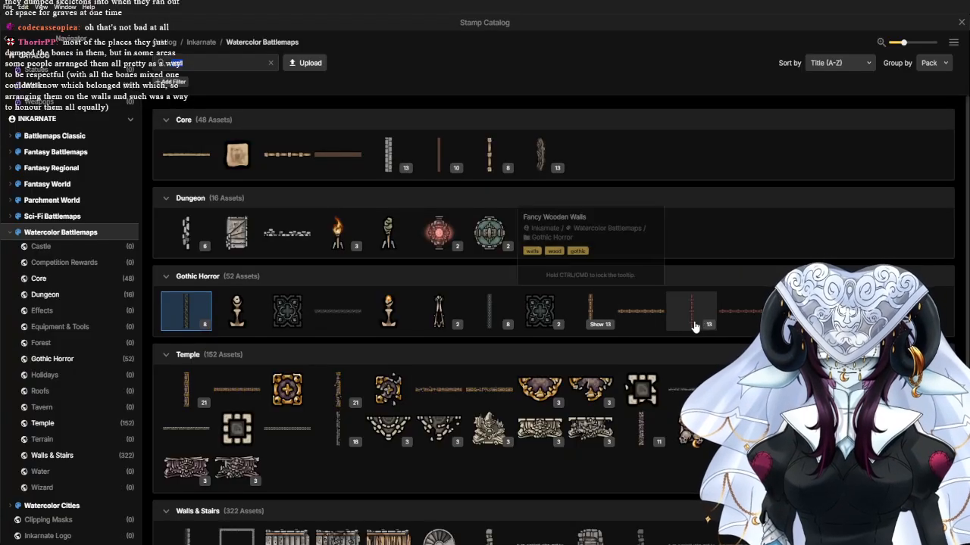
{"action": "left_click", "coordinate": [595, 306]}
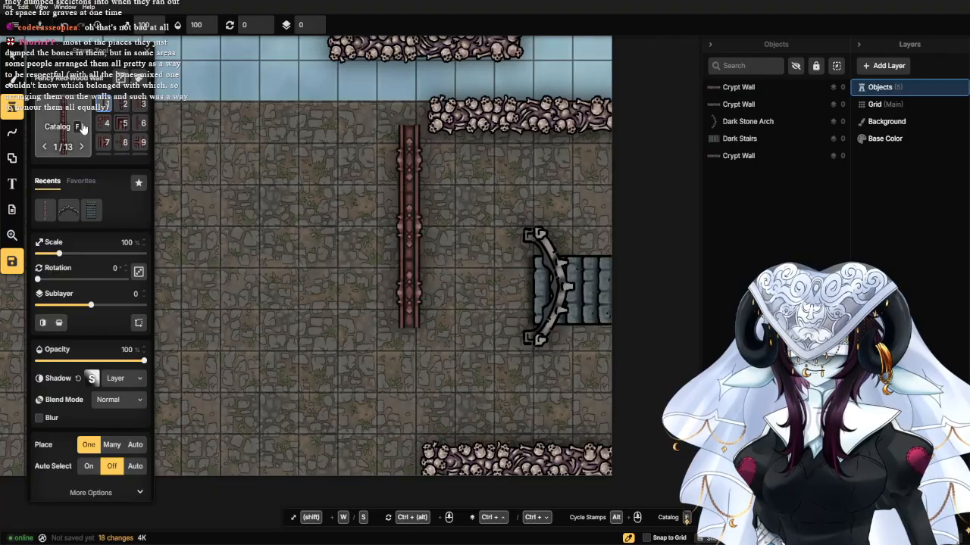
Pick the grey Stone Wall from the Core pack and tweak its colors to 0% saturation and 65% brightness.
{"action": "left_click", "coordinate": [63, 125]}
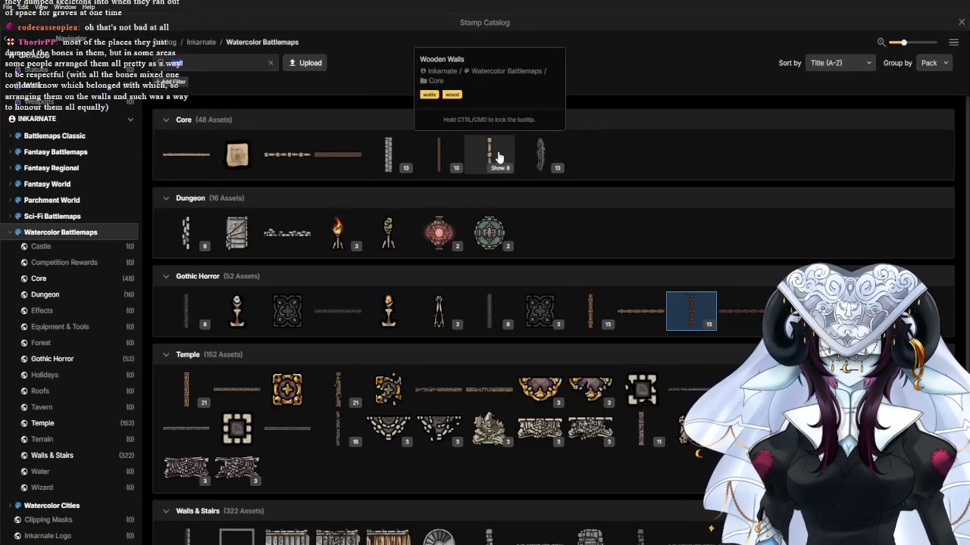
{"action": "left_click", "coordinate": [391, 155]}
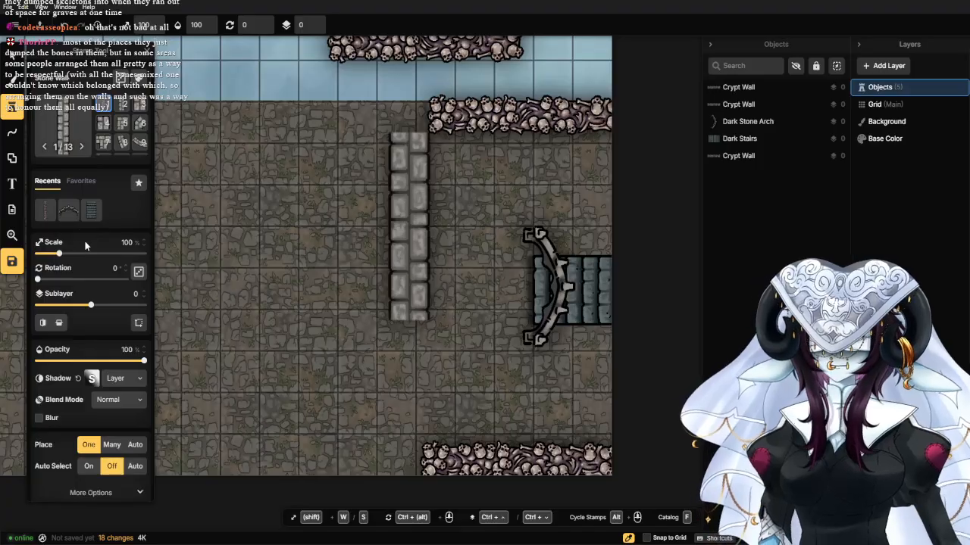
{"action": "left_click", "coordinate": [134, 78]}
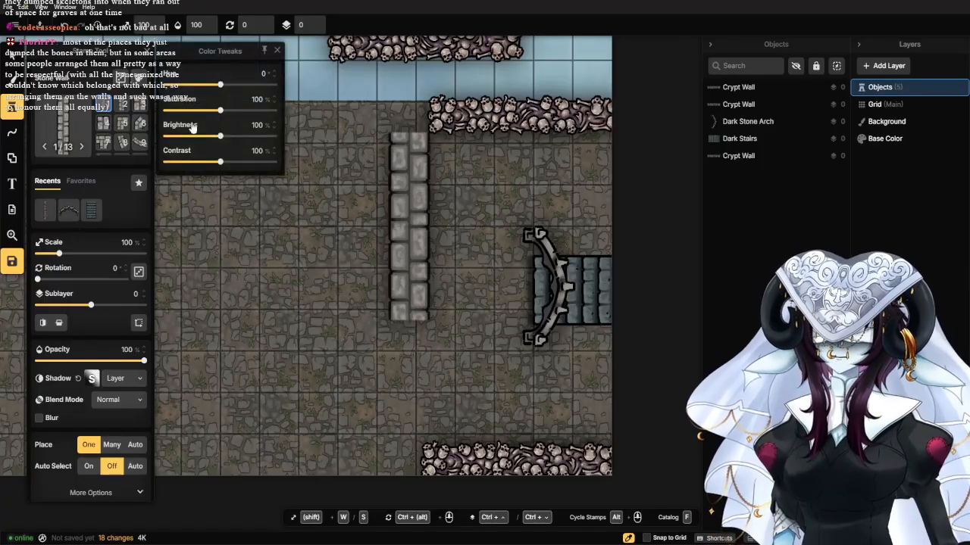
{"action": "left_click_drag", "start_coordinate": [201, 114], "coordinate": [155, 110]}
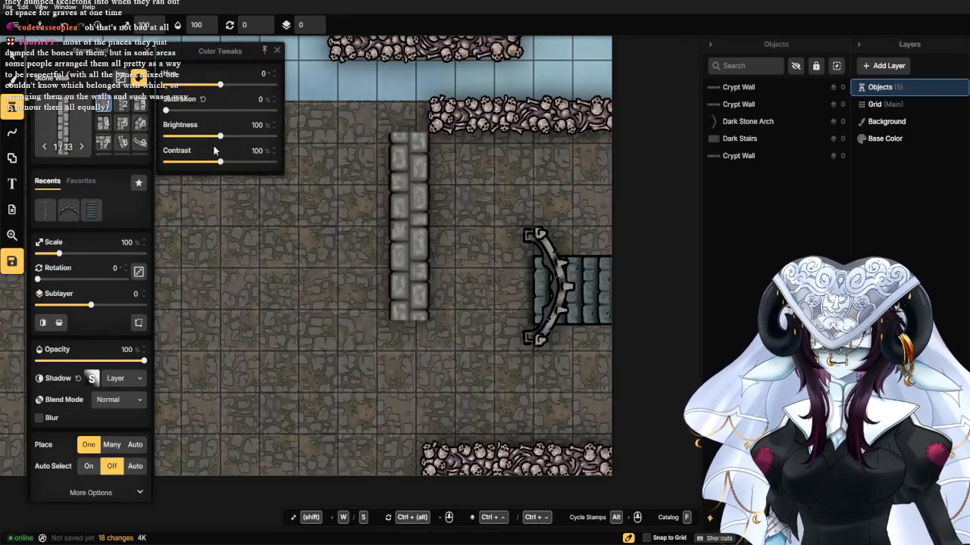
{"action": "left_click_drag", "start_coordinate": [211, 137], "coordinate": [203, 141]}
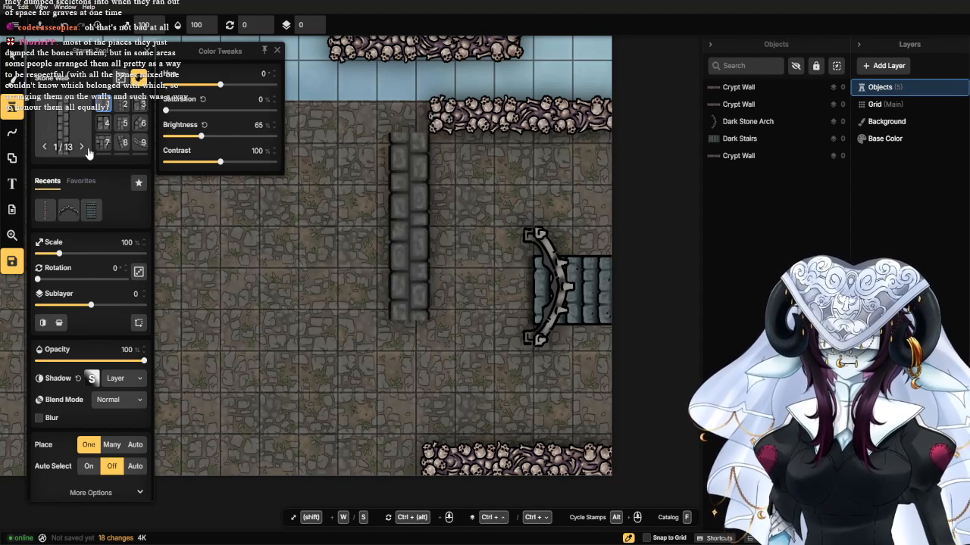
{"action": "left_click", "coordinate": [126, 222]}
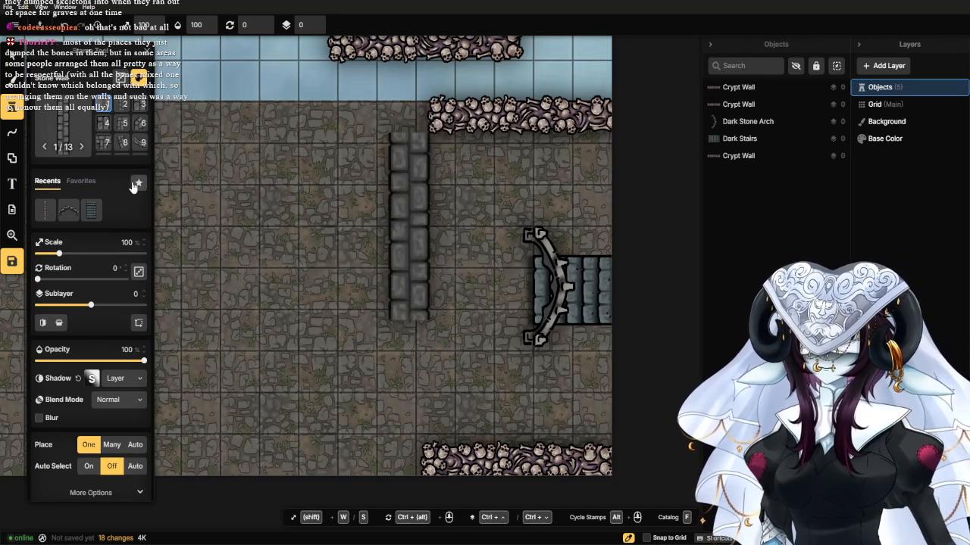
Transform the Stone Wall stamp to 60% width and 90% height.
{"action": "scroll", "coordinate": [134, 190], "scroll_direction": "down", "scroll_amount": 1}
{"action": "scroll", "coordinate": [97, 165], "scroll_direction": "up", "scroll_amount": 1}
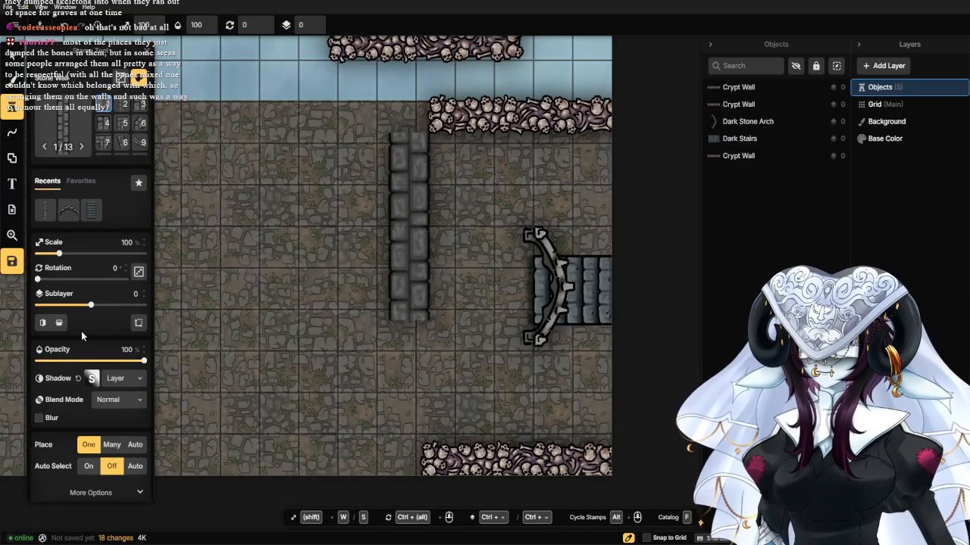
{"action": "scroll", "coordinate": [72, 363], "scroll_direction": "down", "scroll_amount": 1}
{"action": "left_click", "coordinate": [78, 484]}
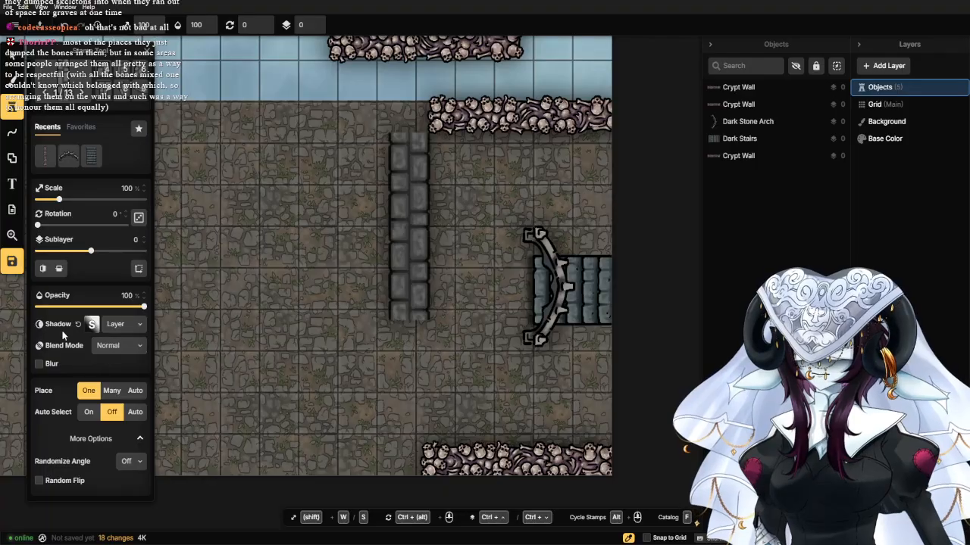
{"action": "left_click", "coordinate": [138, 269]}
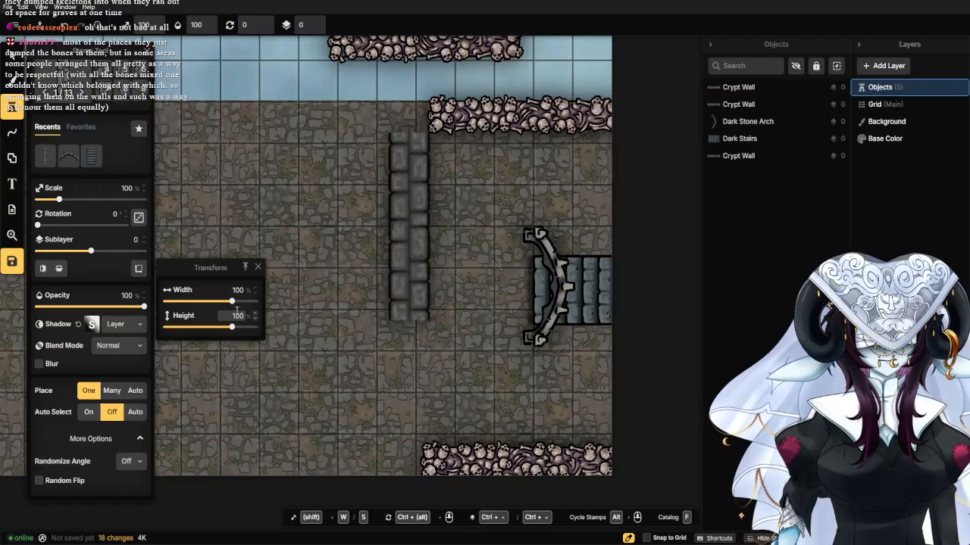
{"action": "left_click_drag", "start_coordinate": [231, 301], "coordinate": [223, 302]}
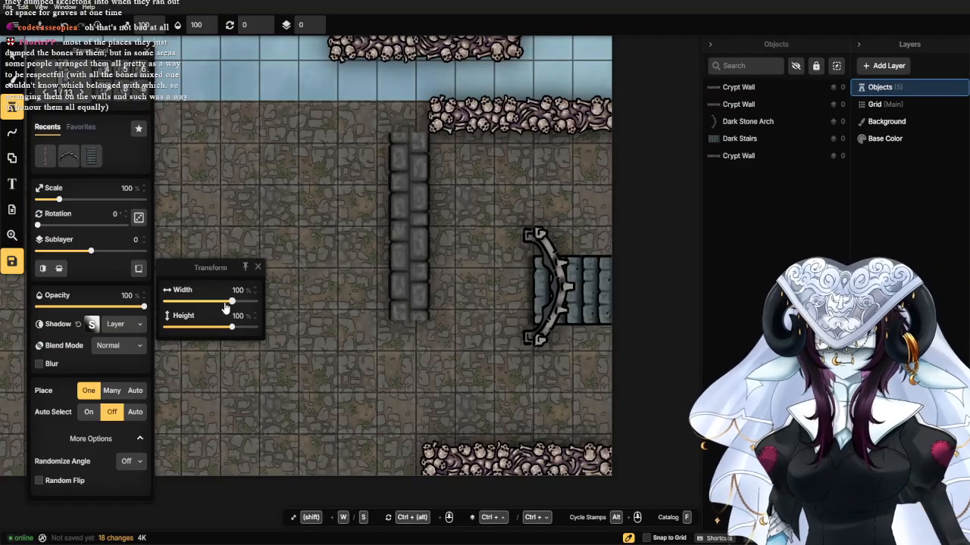
{"action": "left_click", "coordinate": [255, 288]}
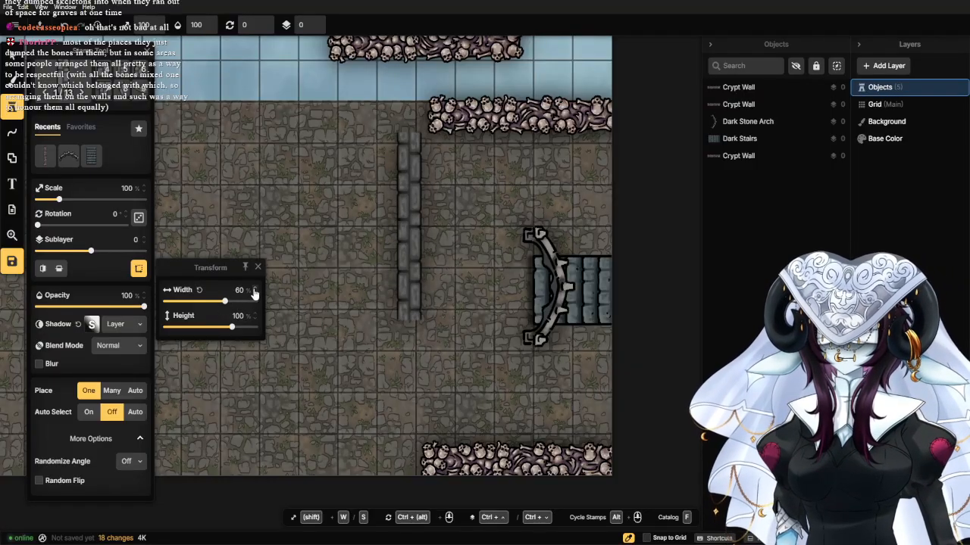
{"action": "left_click", "coordinate": [255, 320]}
{"action": "left_click", "coordinate": [255, 321]}
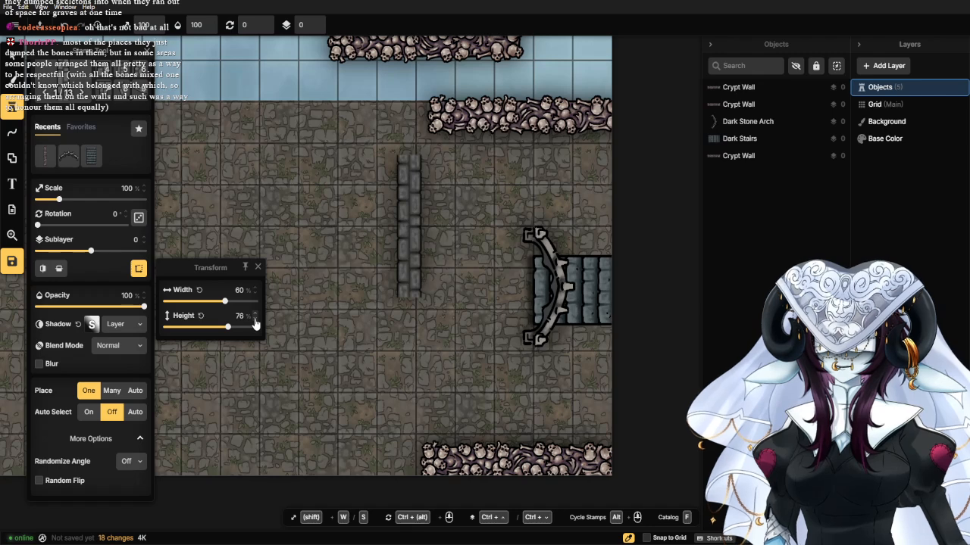
{"action": "left_click", "coordinate": [255, 315]}
{"action": "left_click", "coordinate": [255, 314]}
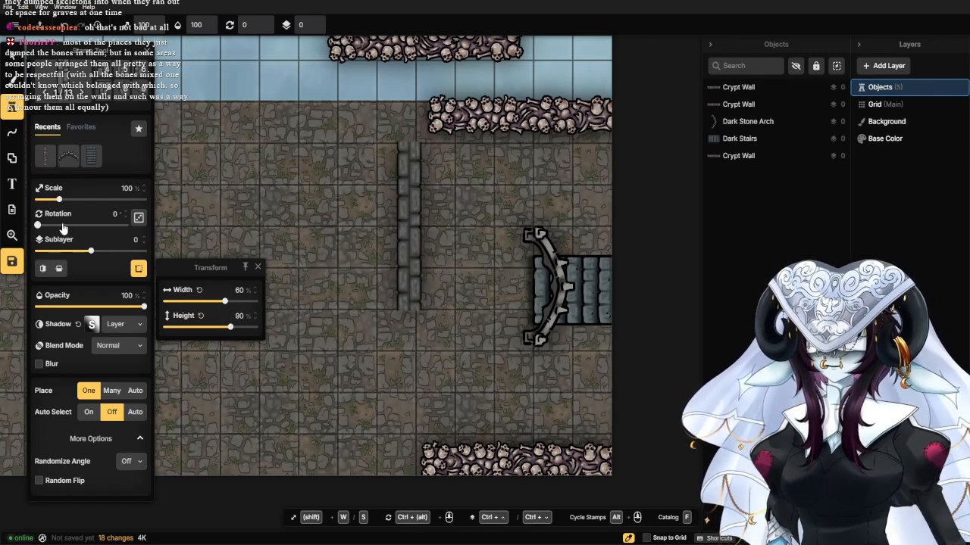
Rotate the Stone Wall stamp to 90° and place one along each of the upper and lower sides of the dark stairs.
{"action": "double_click", "coordinate": [112, 215]}
{"action": "type", "text": "90"}
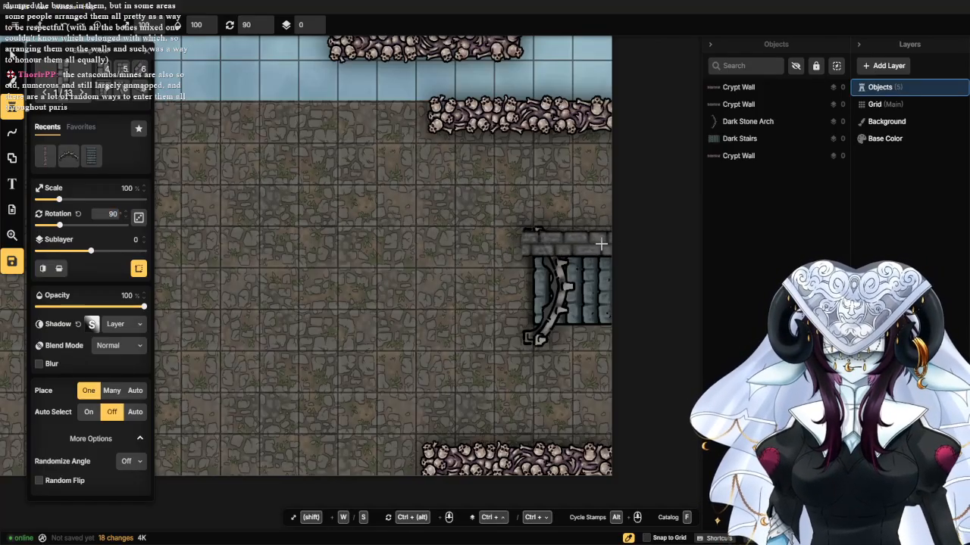
{"action": "left_click", "coordinate": [601, 243]}
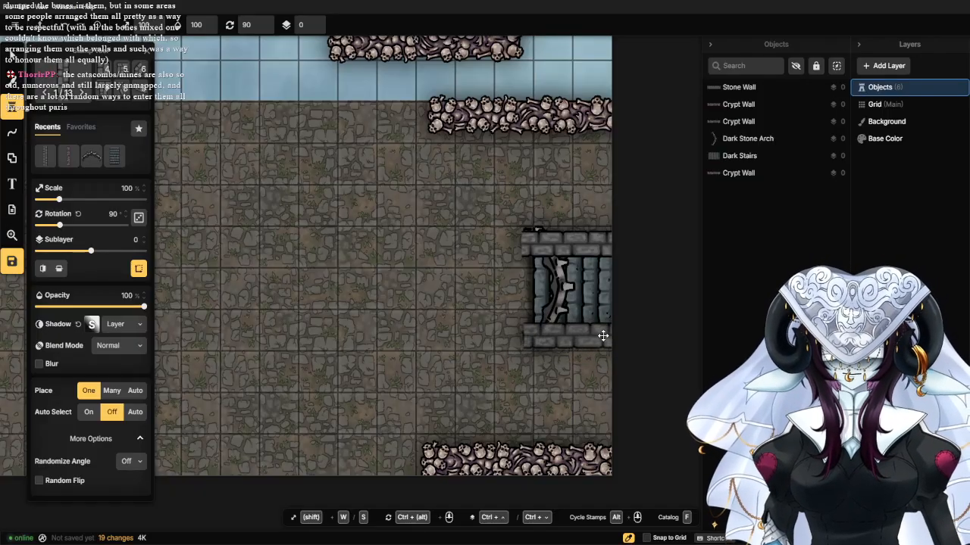
{"action": "left_click", "coordinate": [603, 337]}
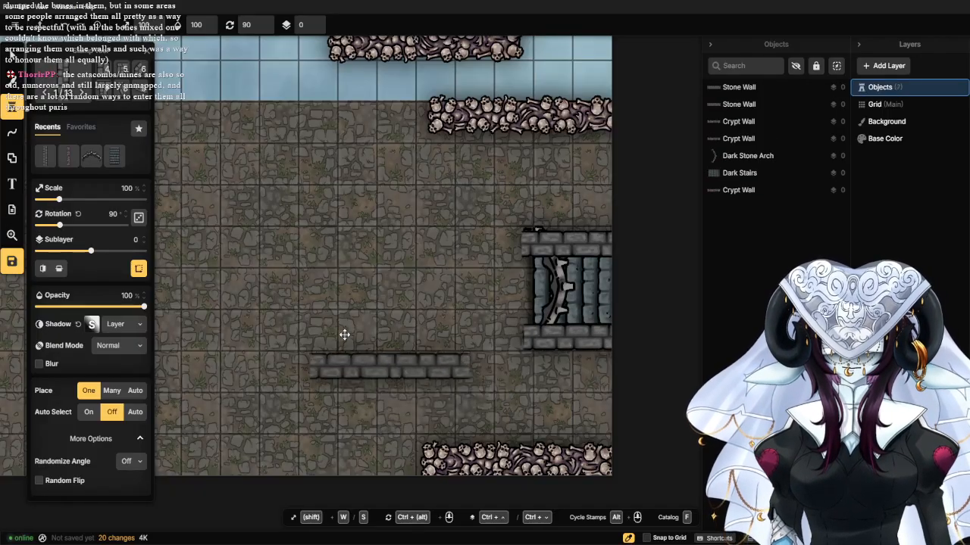
{"action": "key", "text": "Escape"}
Raise the Dark Stone Arch to sublayer 1 and align it over the ends of the two stone walls.
{"action": "left_click", "coordinate": [556, 292]}
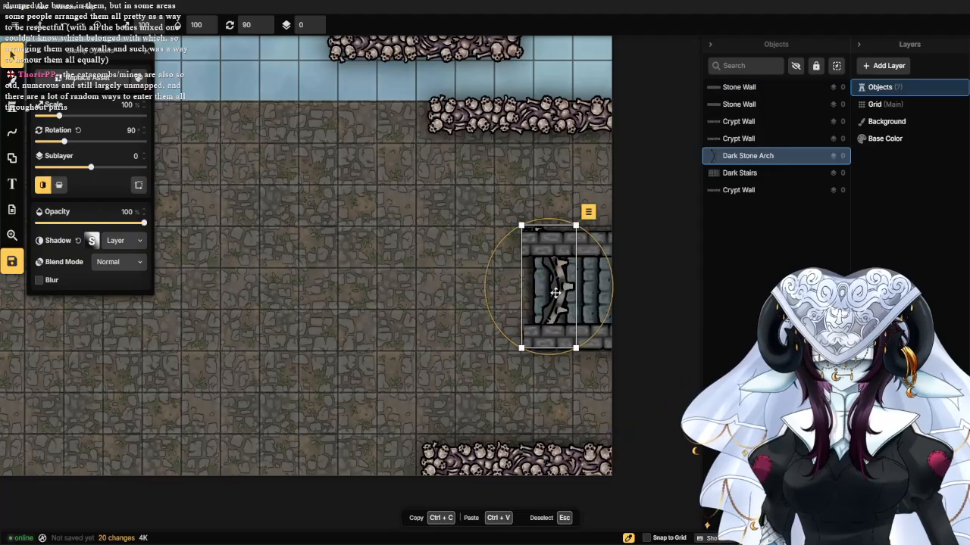
{"action": "left_click", "coordinate": [149, 155]}
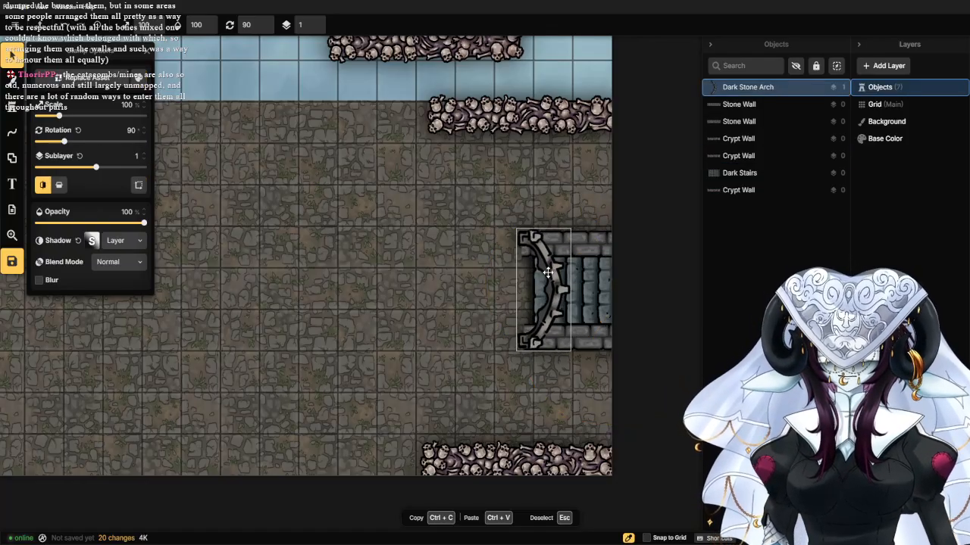
{"action": "left_click_drag", "start_coordinate": [548, 272], "coordinate": [548, 274]}
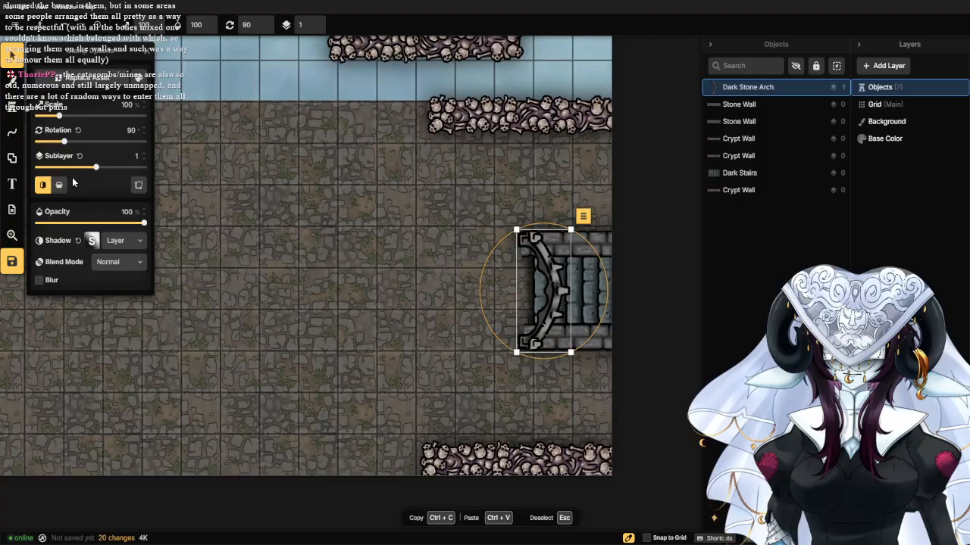
Stretch the Dark Stone Arch to 130% height and shift it slightly toward the stairs.
{"action": "left_click", "coordinate": [138, 185]}
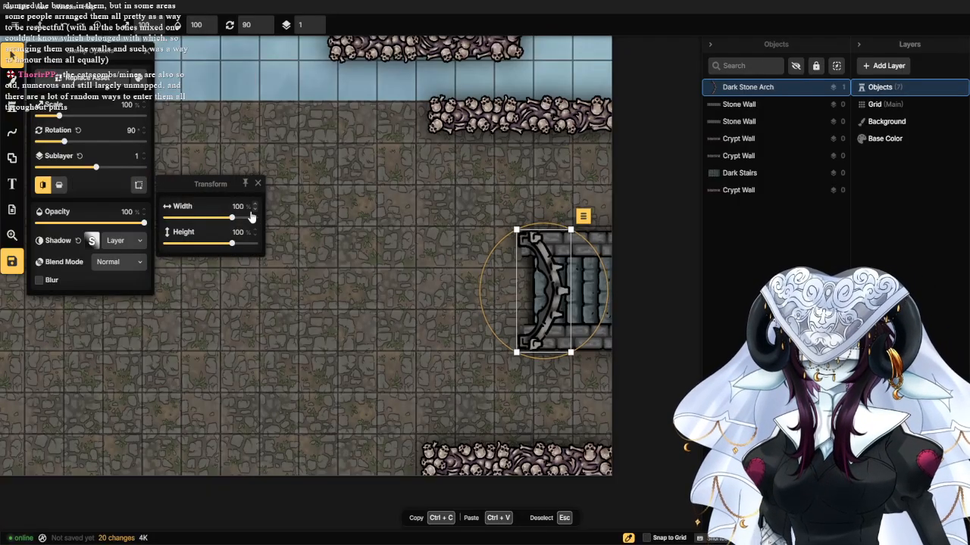
{"action": "left_click", "coordinate": [256, 230]}
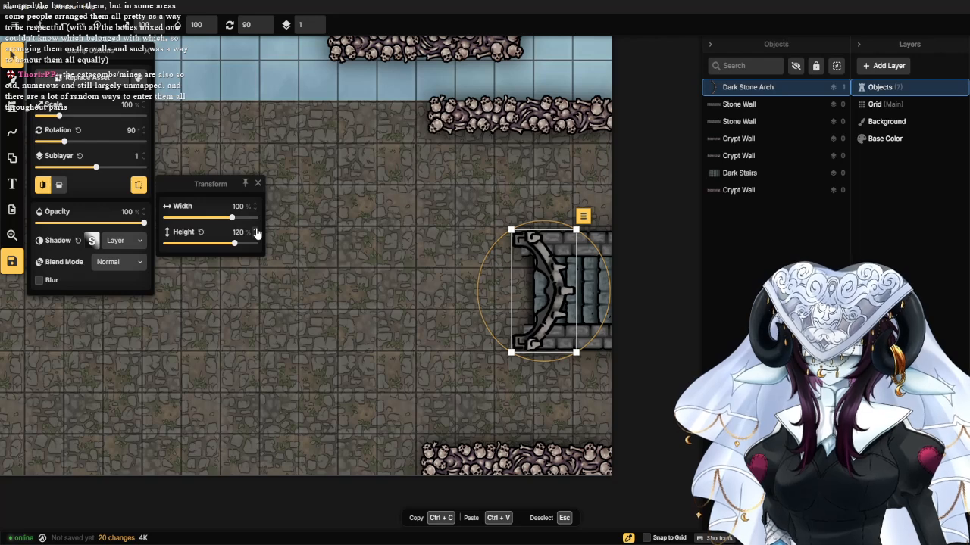
{"action": "left_click", "coordinate": [256, 230]}
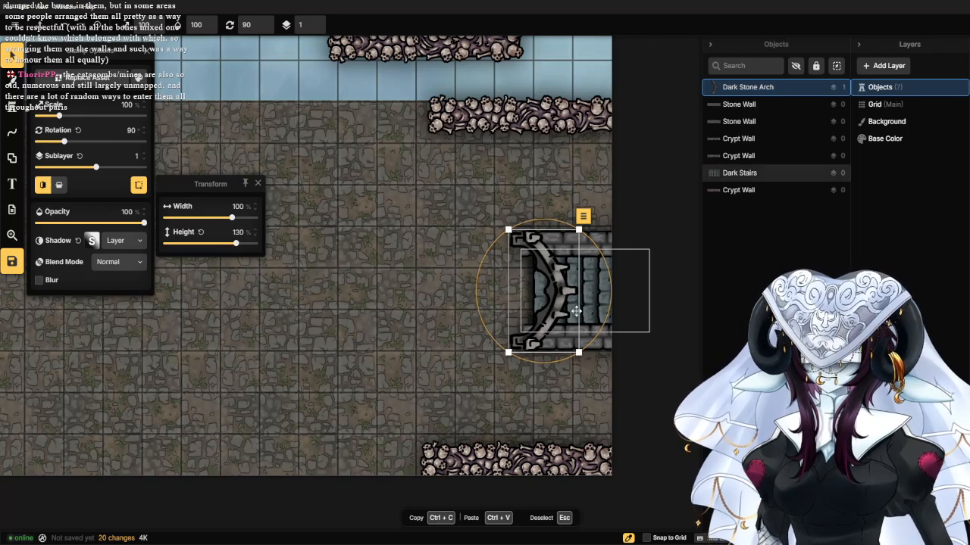
{"action": "left_click_drag", "start_coordinate": [550, 302], "coordinate": [556, 304]}
{"action": "left_click", "coordinate": [372, 259]}
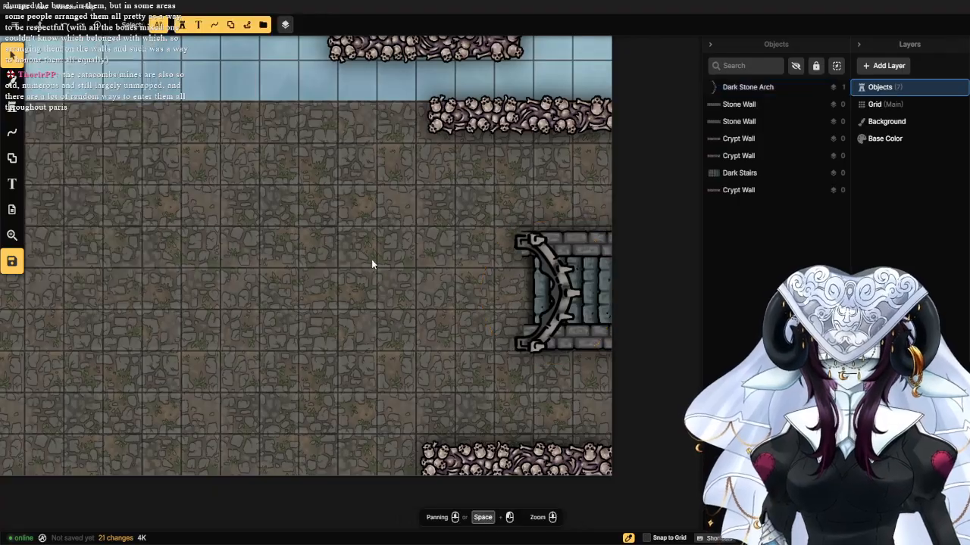
Nudge the Dark Stone Arch slightly upward to center it on the two stone walls, and check the stair entrance.
{"action": "scroll", "coordinate": [349, 271], "scroll_direction": "down", "scroll_amount": 2}
{"action": "scroll", "coordinate": [347, 279], "scroll_direction": "up", "scroll_amount": 1}
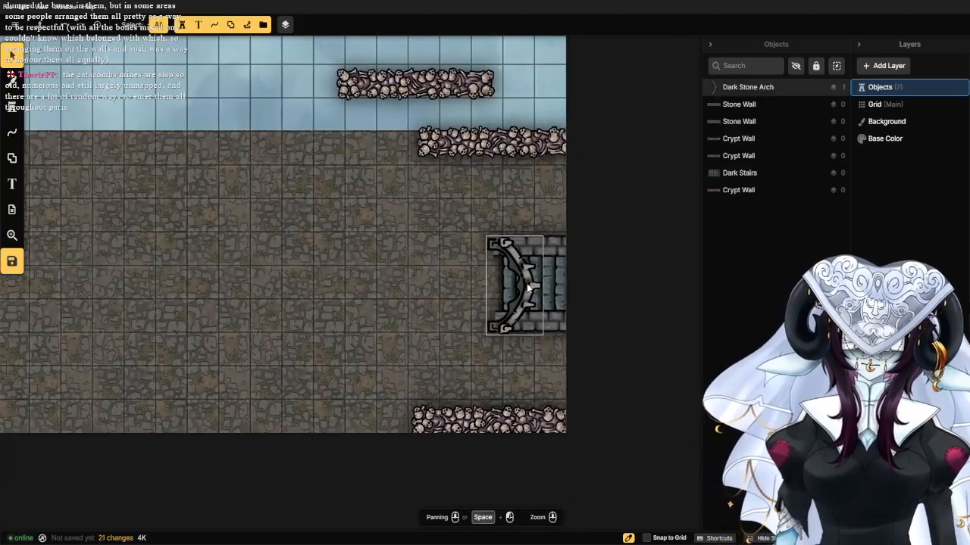
{"action": "left_click", "coordinate": [528, 286]}
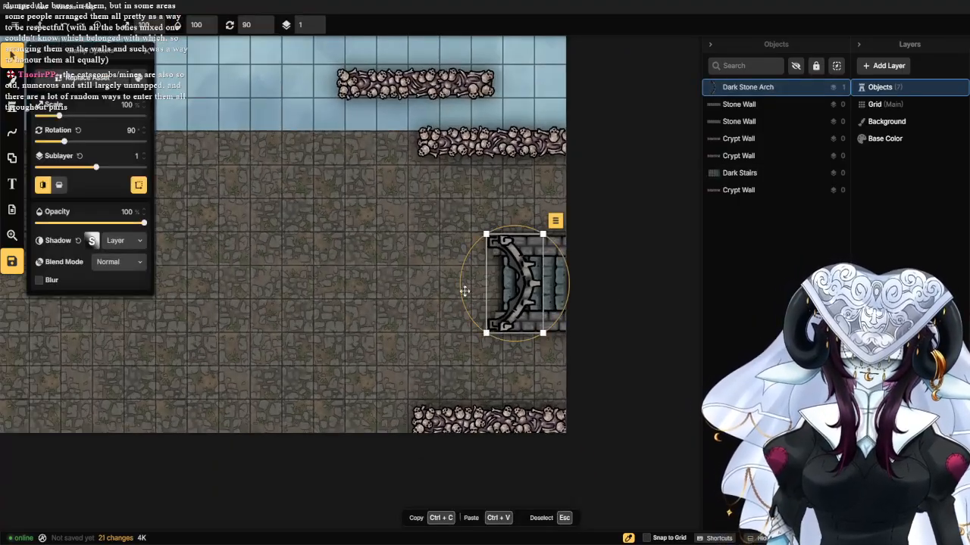
{"action": "left_click", "coordinate": [344, 306]}
{"action": "scroll", "coordinate": [356, 288], "scroll_direction": "down", "scroll_amount": 1}
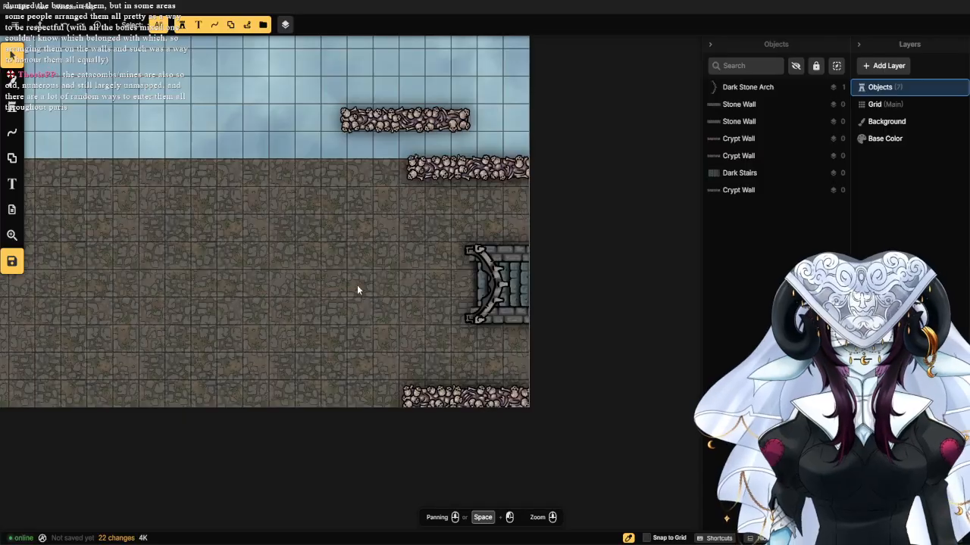
{"action": "scroll", "coordinate": [356, 286], "scroll_direction": "up", "scroll_amount": 4}
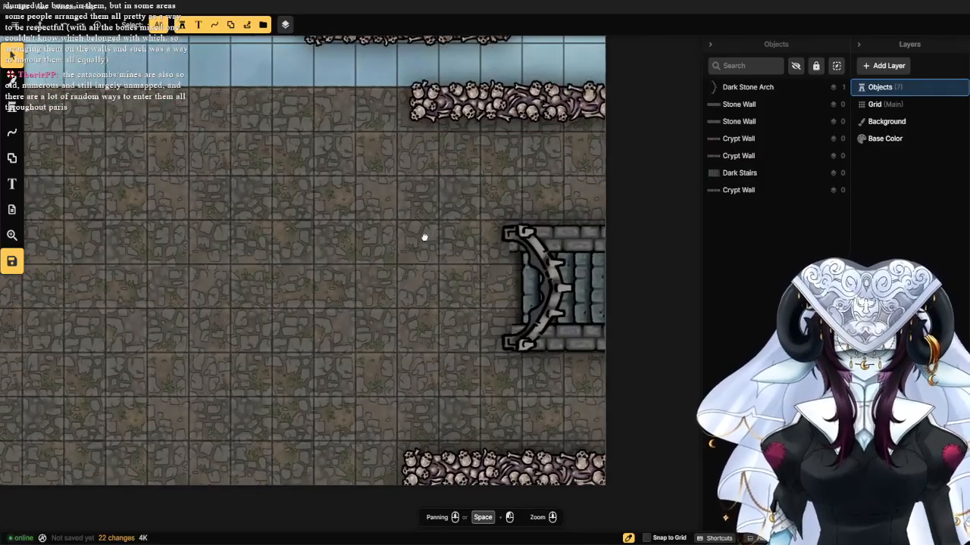
{"action": "left_click_drag", "start_coordinate": [425, 237], "coordinate": [423, 240]}
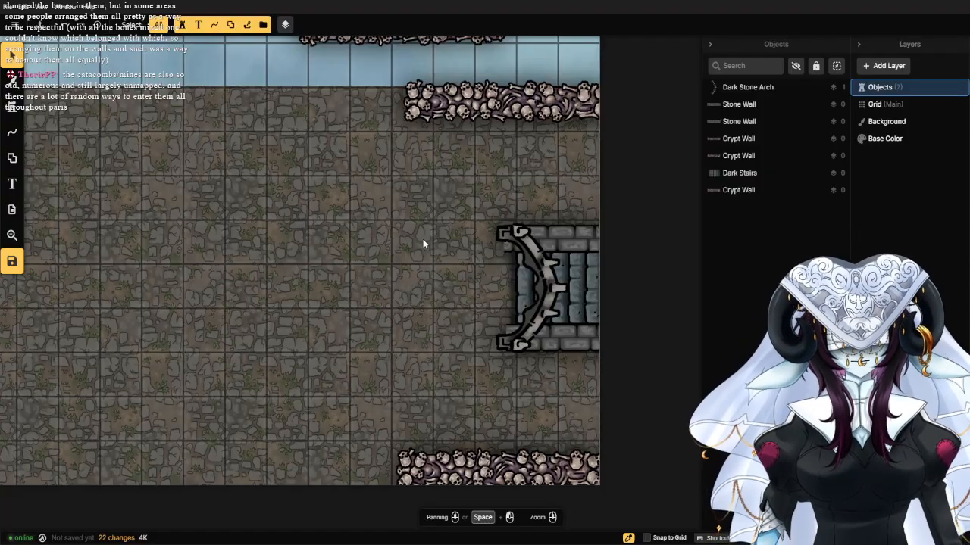
Place a Gothic Horror Wall Corner stamp over each end of the Dark Stone Arch.
{"action": "left_click", "coordinate": [12, 109]}
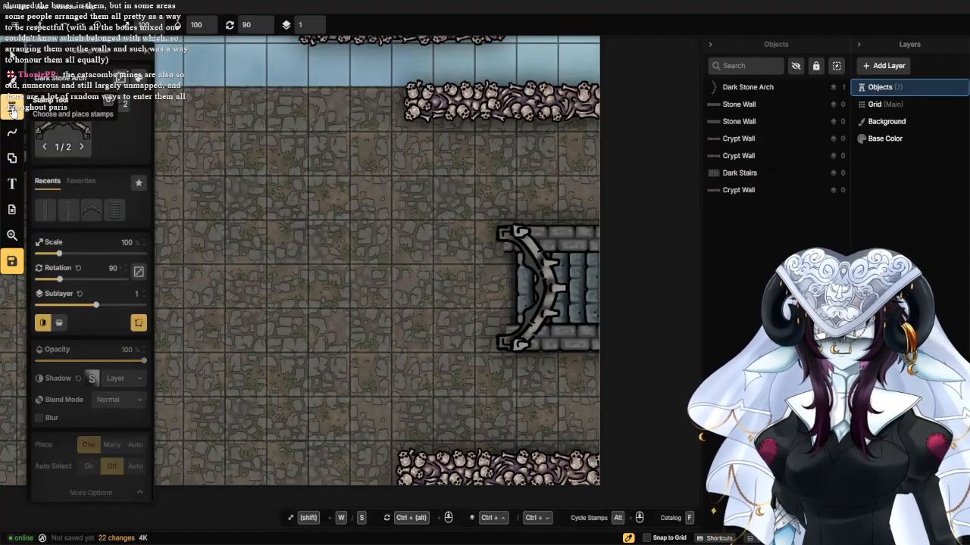
{"action": "left_click", "coordinate": [72, 130]}
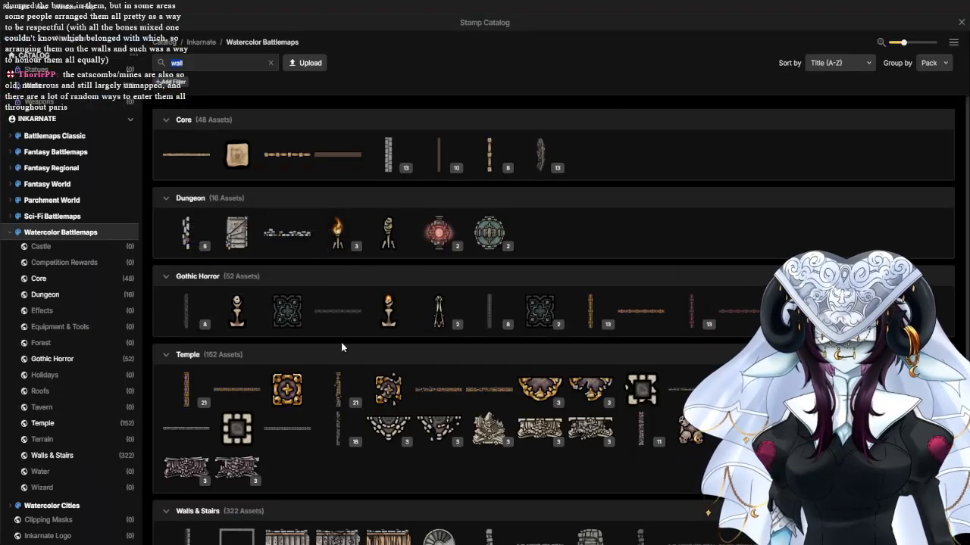
{"action": "mouse_move", "coordinate": [458, 302]}
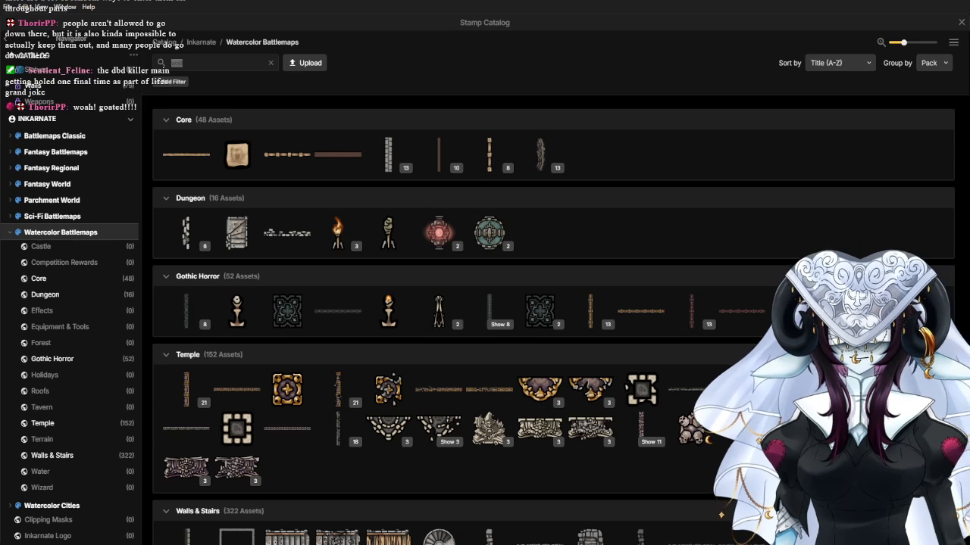
{"action": "key", "text": "alt+Tab"}
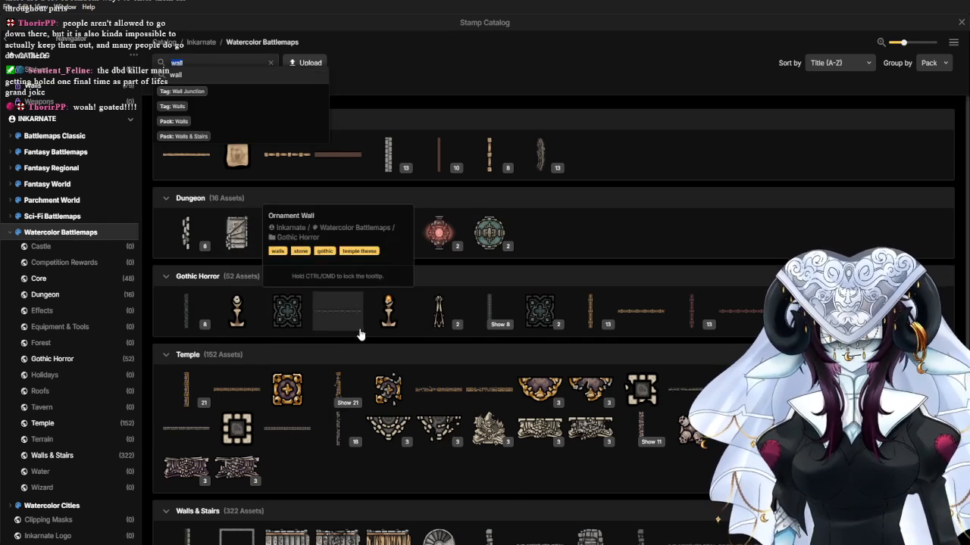
{"action": "left_click", "coordinate": [532, 315]}
{"action": "scroll", "coordinate": [486, 307], "scroll_direction": "up", "scroll_amount": 2}
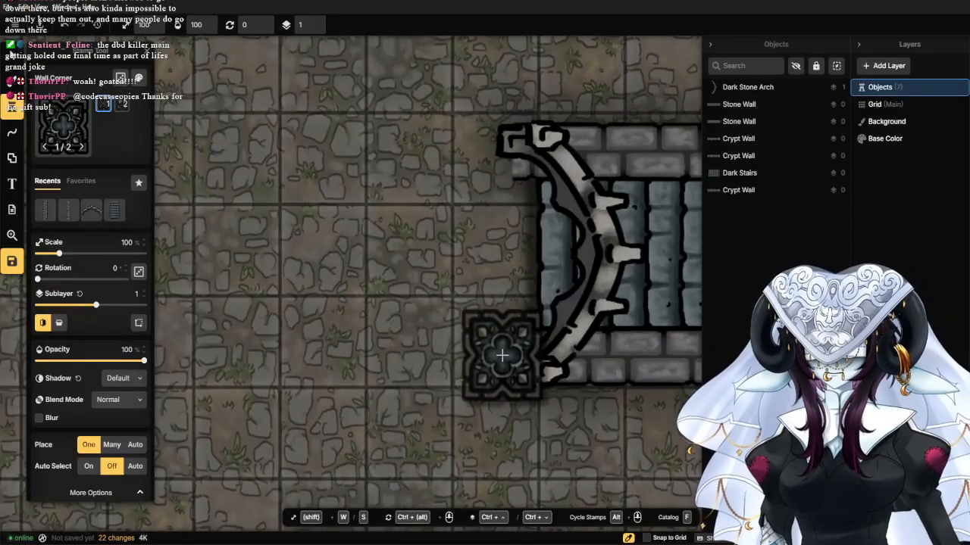
{"action": "left_click", "coordinate": [501, 355]}
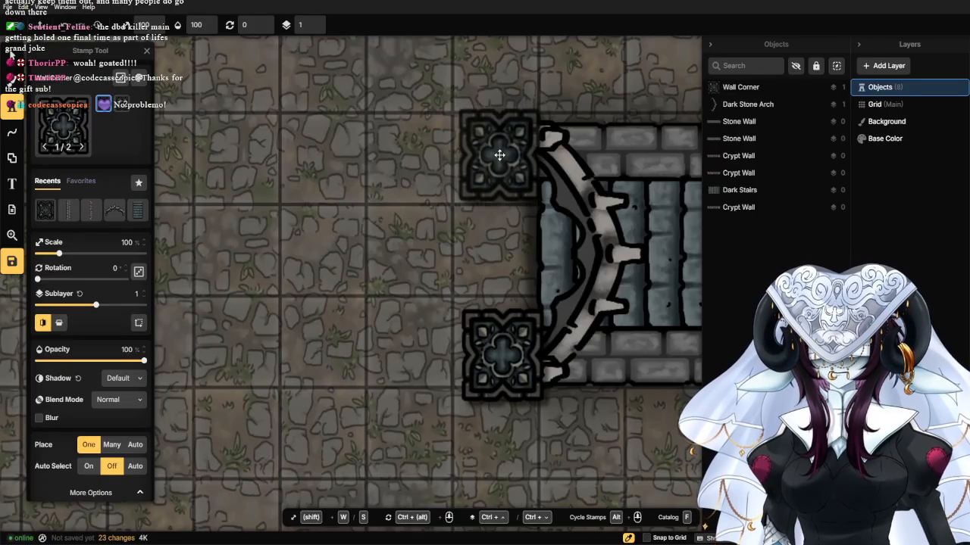
{"action": "left_click", "coordinate": [499, 151]}
{"action": "scroll", "coordinate": [229, 203], "scroll_direction": "down", "scroll_amount": 2}
{"action": "key", "text": "Escape"}
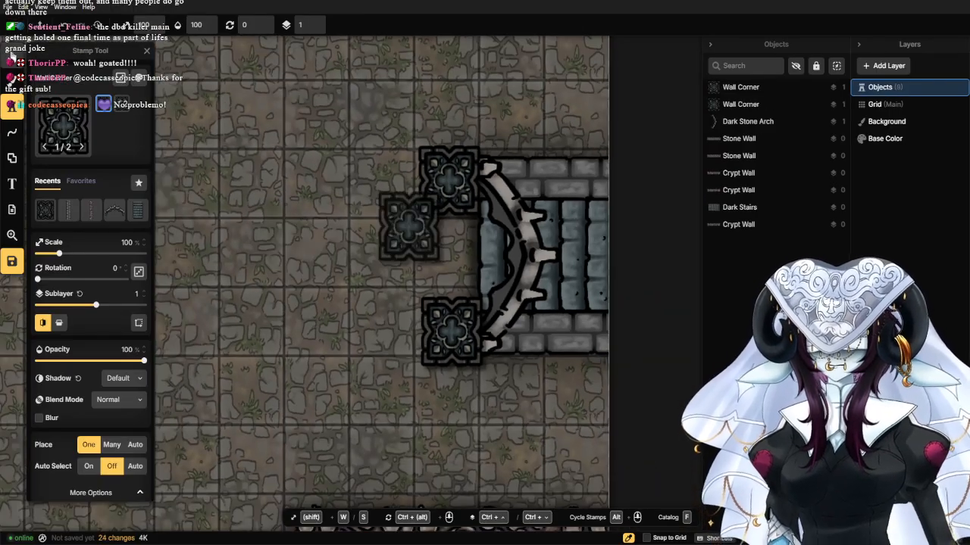
{"action": "left_click", "coordinate": [296, 288]}
{"action": "scroll", "coordinate": [297, 288], "scroll_direction": "down", "scroll_amount": 2}
{"action": "scroll", "coordinate": [297, 295], "scroll_direction": "down", "scroll_amount": 2}
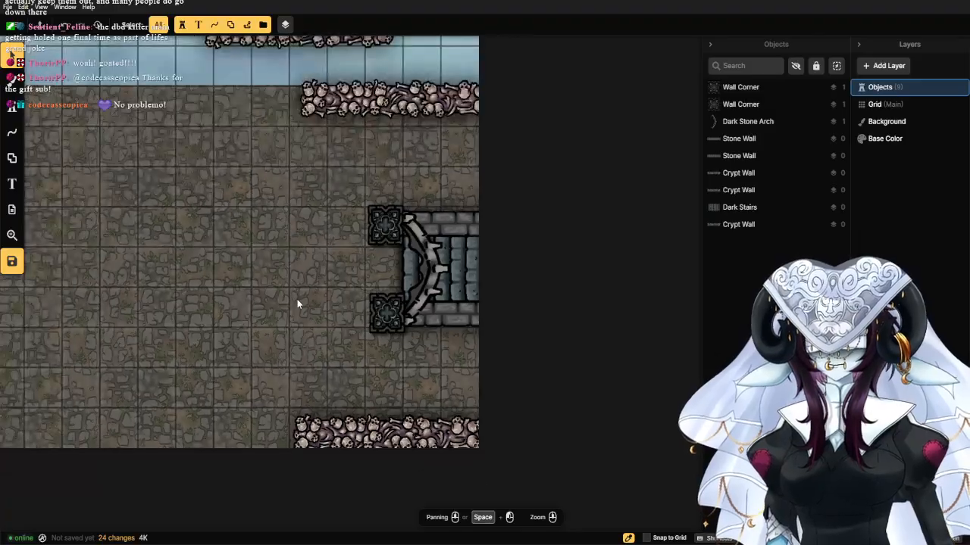
Delete both Wall Corner stamps from the ends of the arch.
{"action": "left_click", "coordinate": [400, 207]}
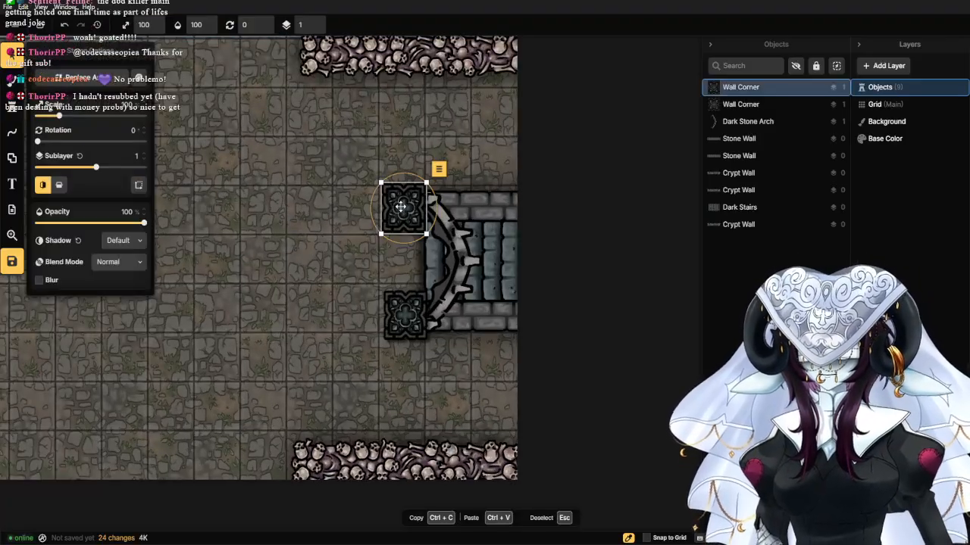
{"action": "key", "text": "Delete"}
{"action": "left_click", "coordinate": [389, 309]}
{"action": "key", "text": "Delete"}
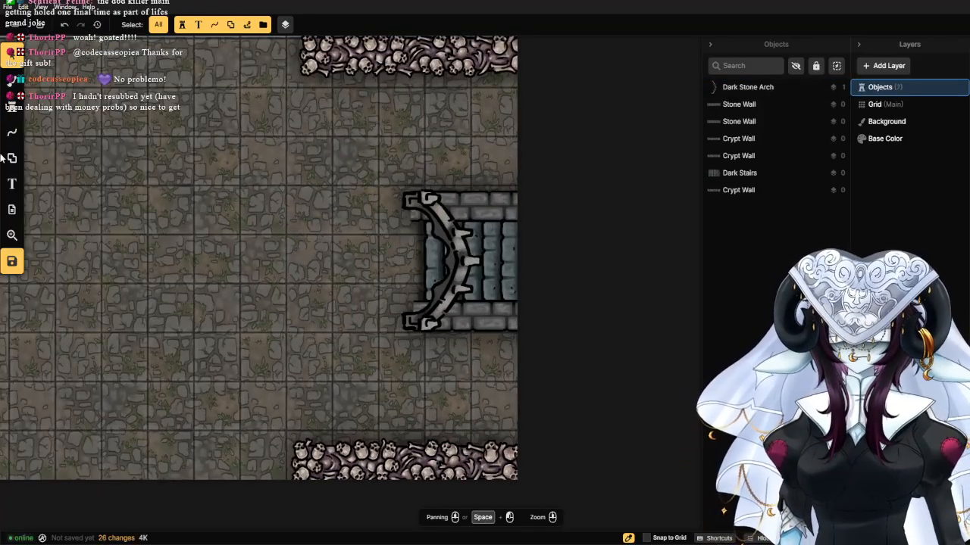
Choose the Gothic Horror Ornament Wall stamp, rotate it to 90°, and place one over each stone wall beside the dark stairs.
{"action": "left_click", "coordinate": [12, 114]}
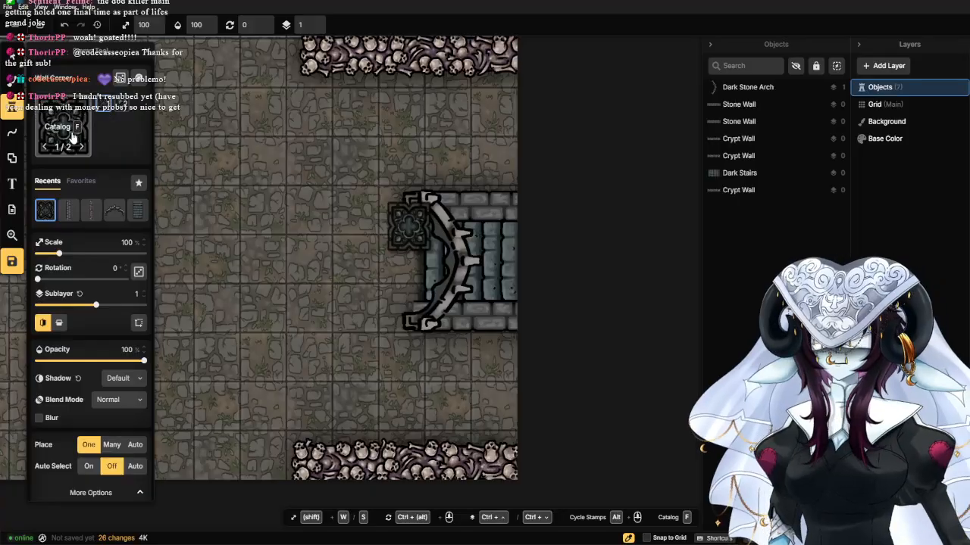
{"action": "left_click", "coordinate": [62, 135]}
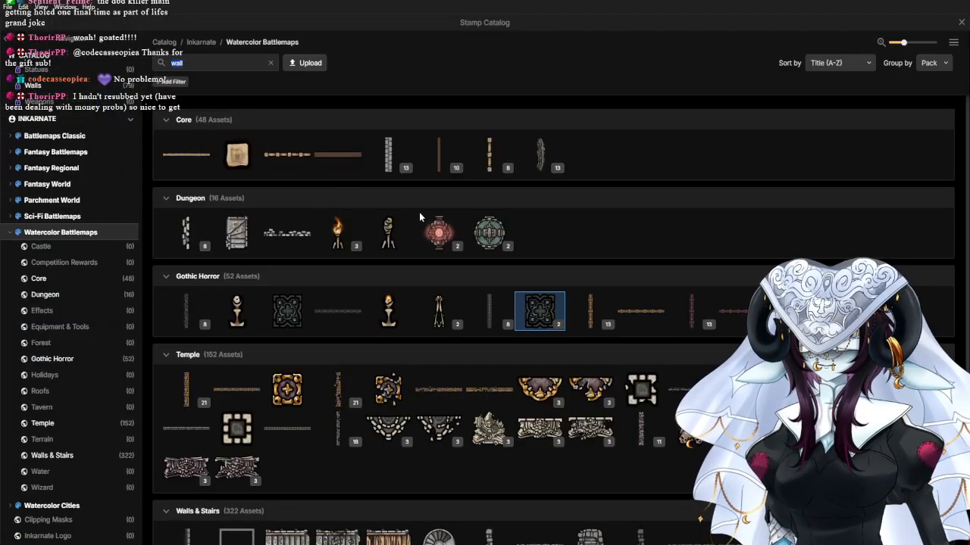
{"action": "left_click", "coordinate": [185, 313]}
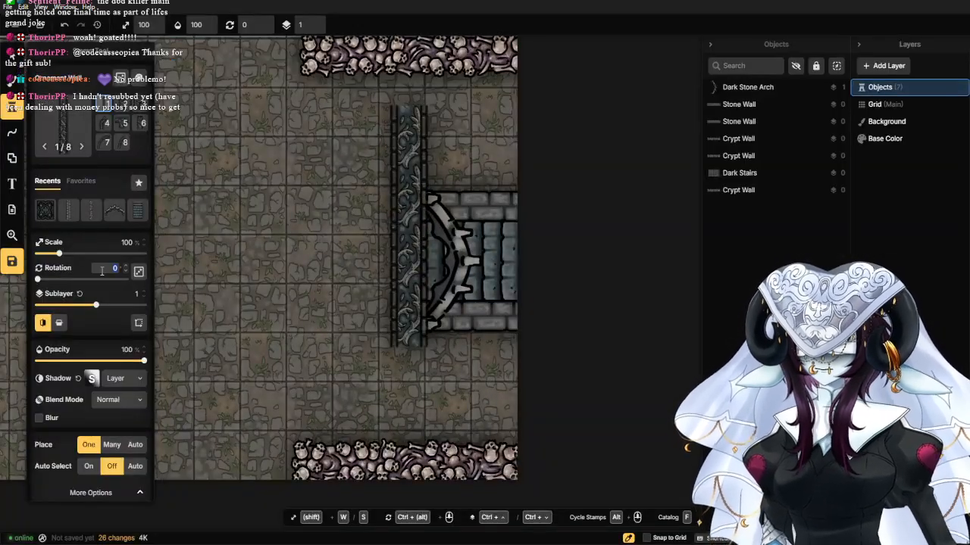
{"action": "type", "text": "90"}
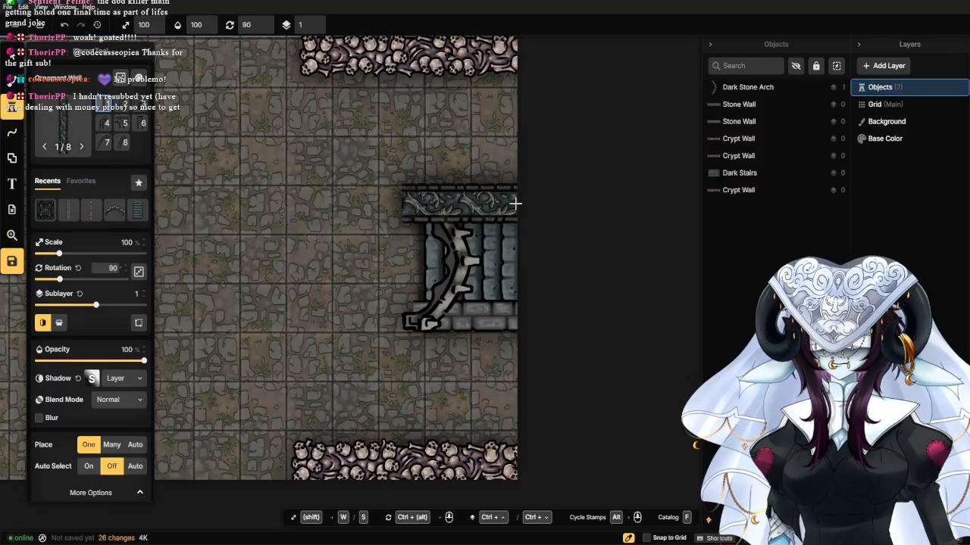
{"action": "left_click", "coordinate": [509, 204]}
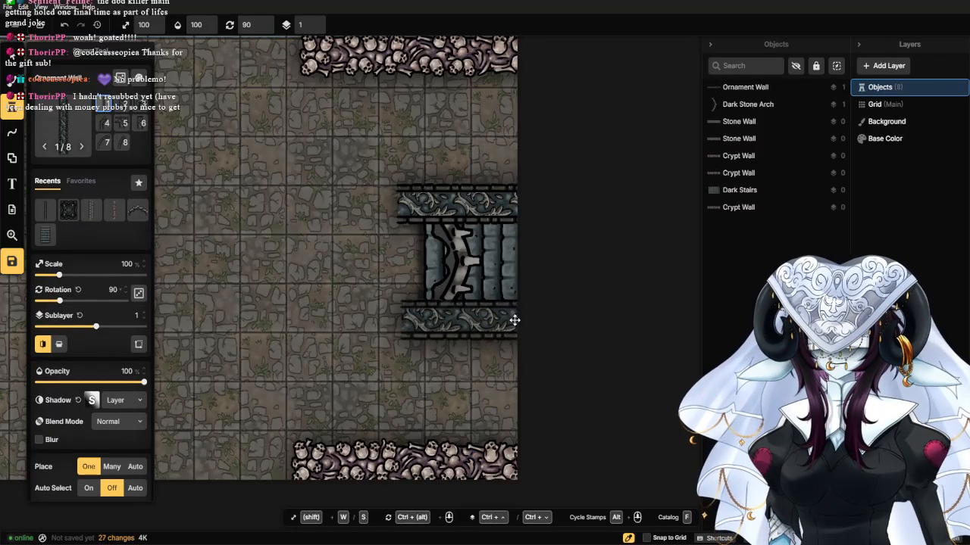
{"action": "left_click", "coordinate": [512, 320]}
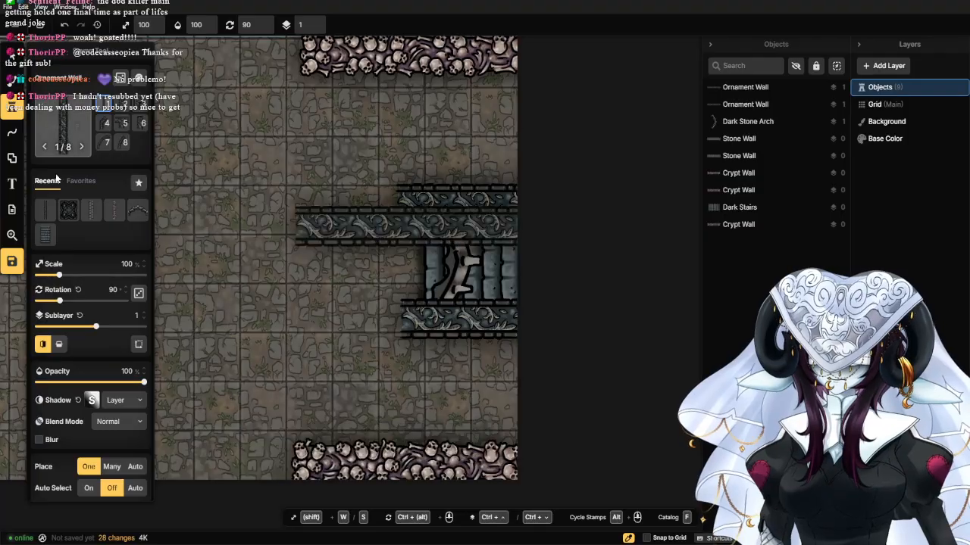
Place a Wall Corner stamp at 100% scale on the inner end of each Ornament Wall at the stair entrance.
{"action": "left_click", "coordinate": [68, 210]}
{"action": "scroll", "coordinate": [341, 322], "scroll_direction": "up", "scroll_amount": 3}
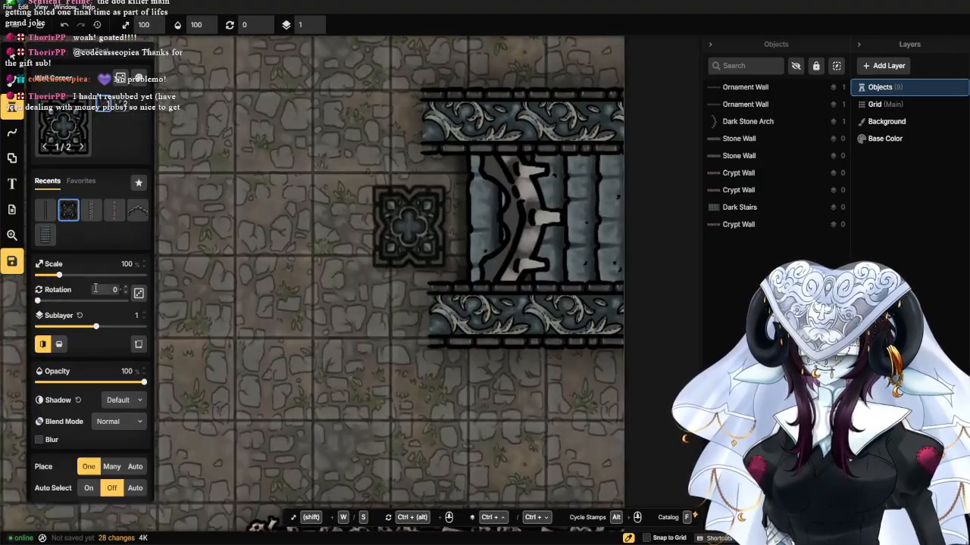
{"action": "left_click", "coordinate": [129, 263]}
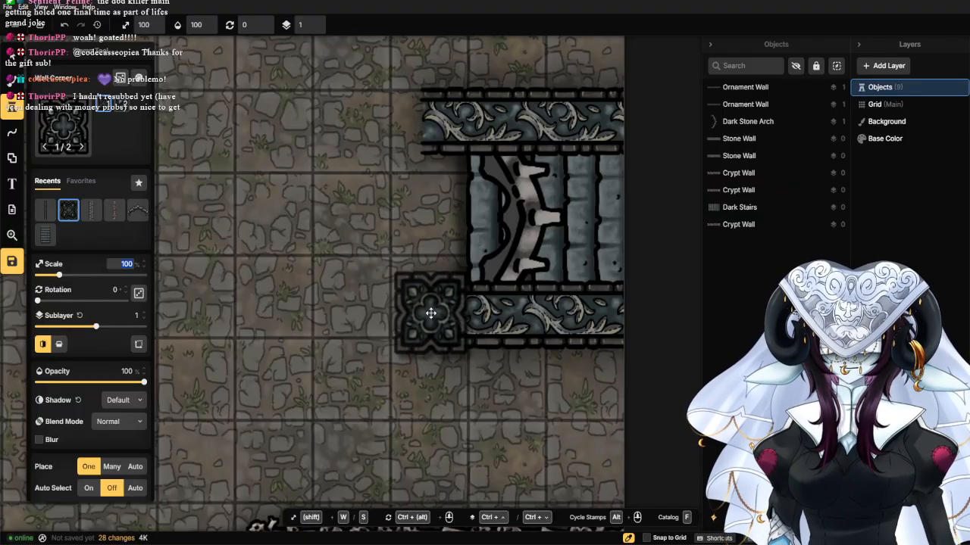
{"action": "left_click", "coordinate": [430, 313]}
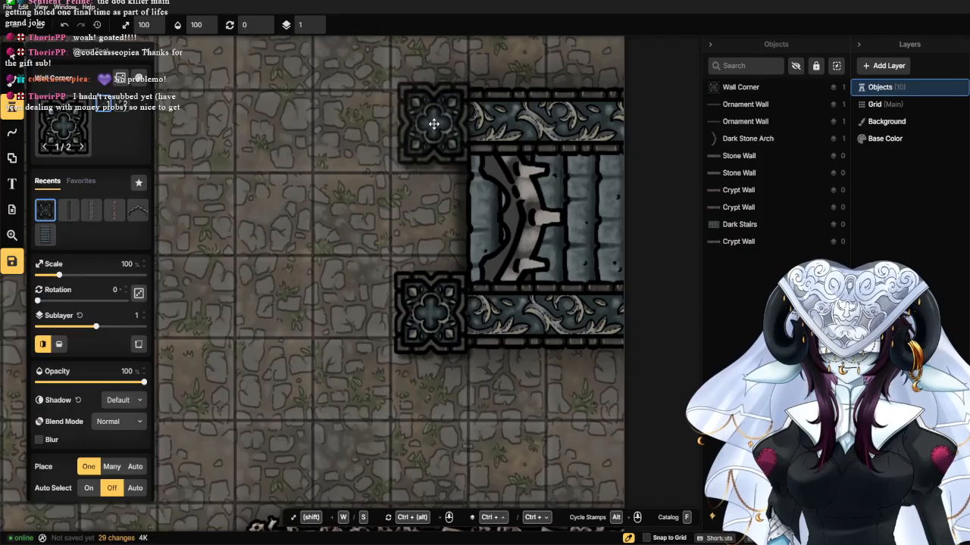
{"action": "left_click", "coordinate": [433, 124]}
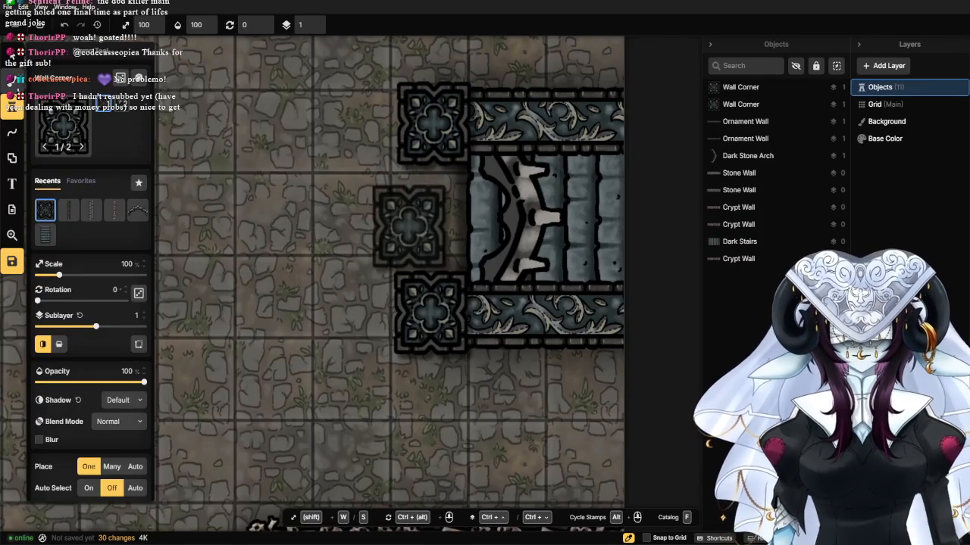
Scale the Dark Stone Arch down to 80%, flip it to curve away from the stairs, and fit it between the two wall corners.
{"action": "left_click", "coordinate": [12, 61]}
{"action": "left_click", "coordinate": [509, 256]}
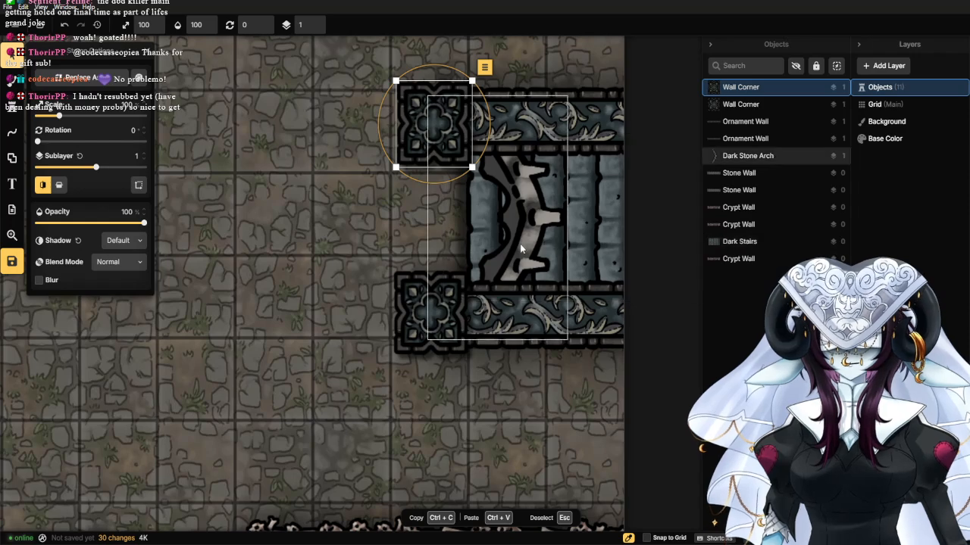
{"action": "scroll", "coordinate": [515, 227], "scroll_direction": "down", "scroll_amount": 4}
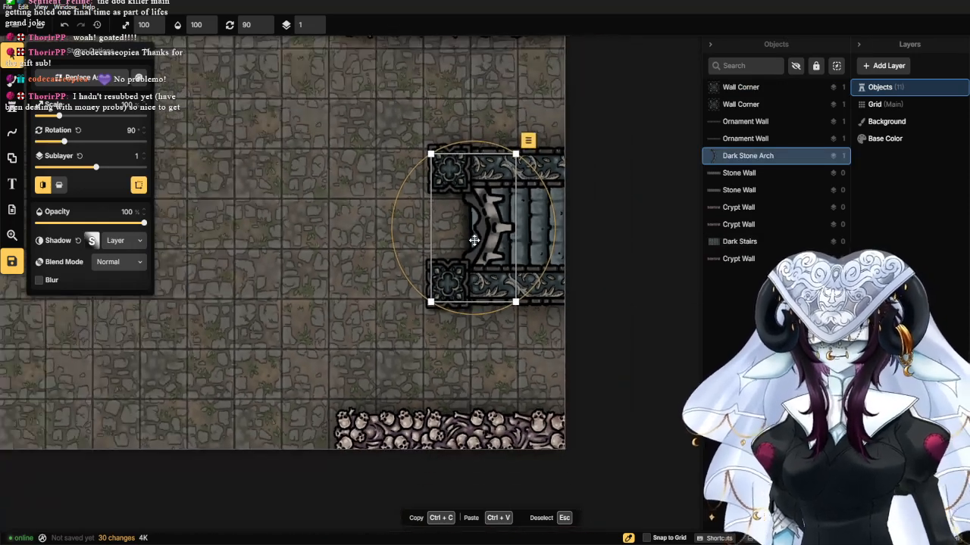
{"action": "left_click_drag", "start_coordinate": [515, 154], "coordinate": [500, 184]}
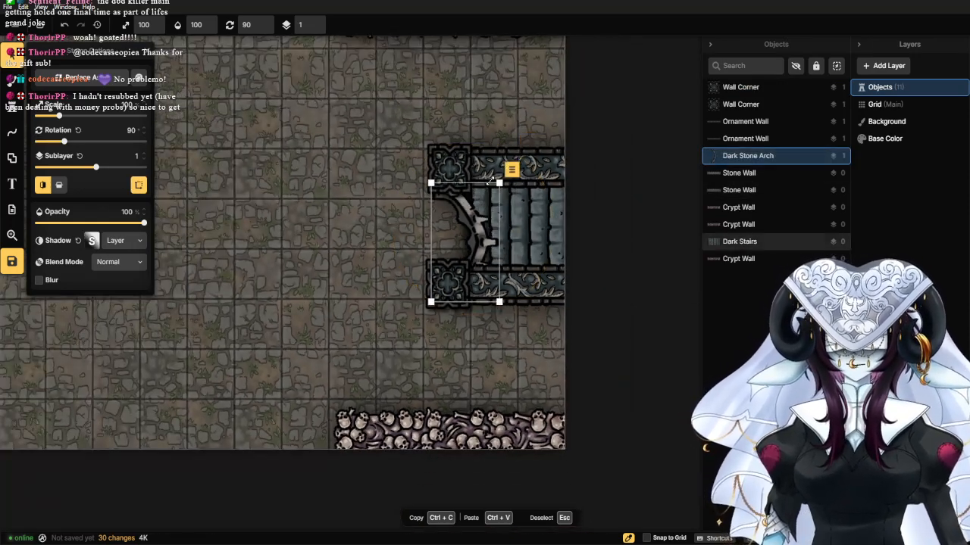
{"action": "mouse_move", "coordinate": [475, 231]}
{"action": "left_mouse_down"}
{"action": "mouse_move", "coordinate": [481, 214]}
{"action": "mouse_move", "coordinate": [468, 214]}
{"action": "left_mouse_up"}
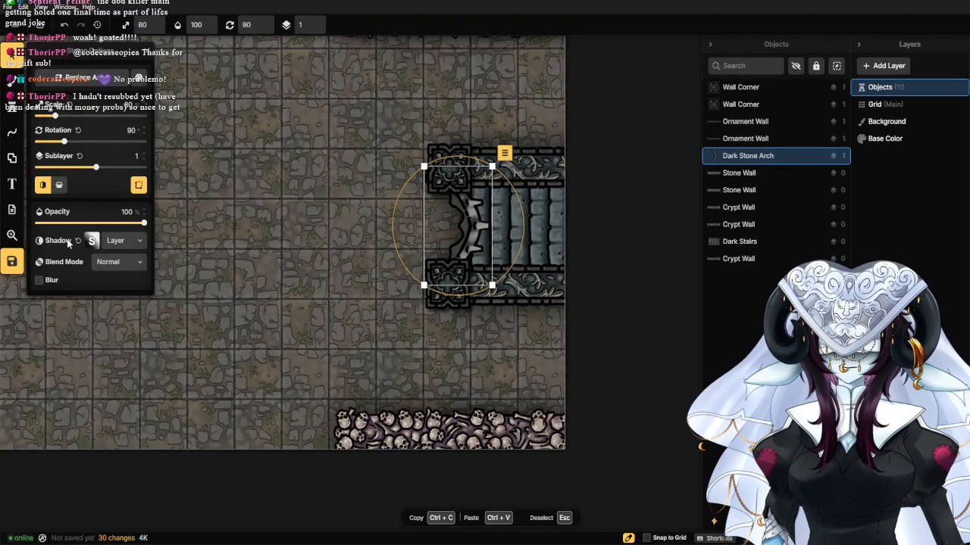
{"action": "left_click", "coordinate": [58, 185]}
{"action": "left_click_drag", "start_coordinate": [441, 225], "coordinate": [437, 225]}
{"action": "left_click", "coordinate": [340, 243]}
{"action": "scroll", "coordinate": [336, 246], "scroll_direction": "down", "scroll_amount": 4}
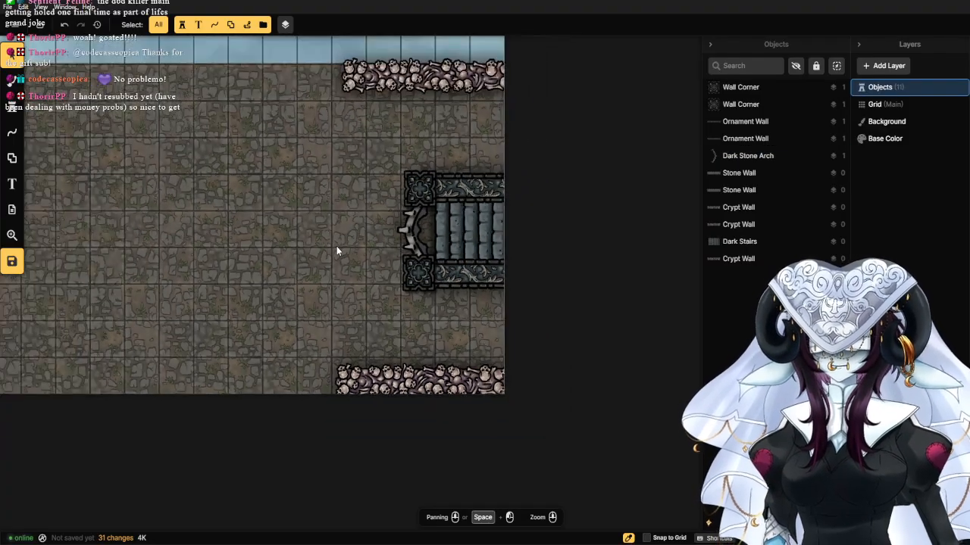
{"action": "scroll", "coordinate": [342, 278], "scroll_direction": "up", "scroll_amount": 3}
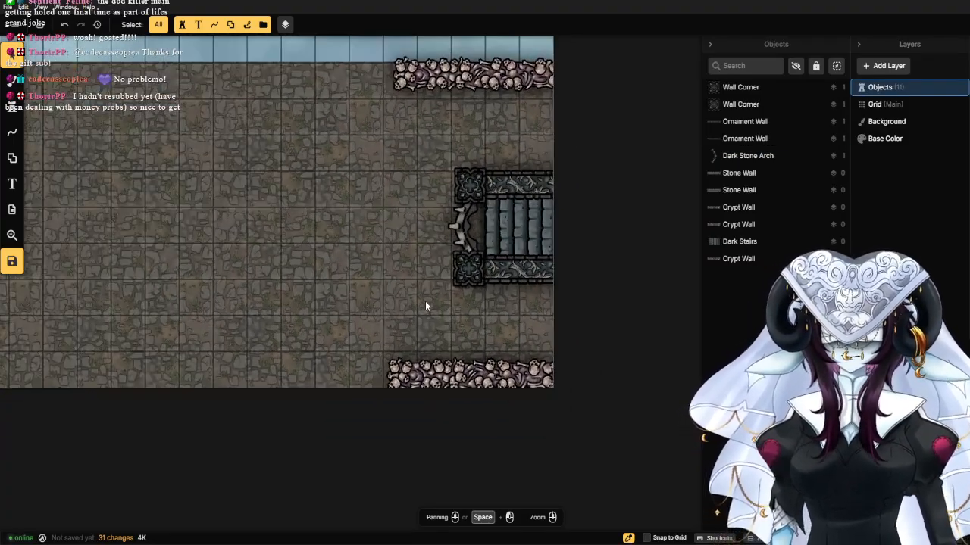
Delete the two Stone Walls hidden beneath the Ornament Walls.
{"action": "left_click", "coordinate": [515, 270]}
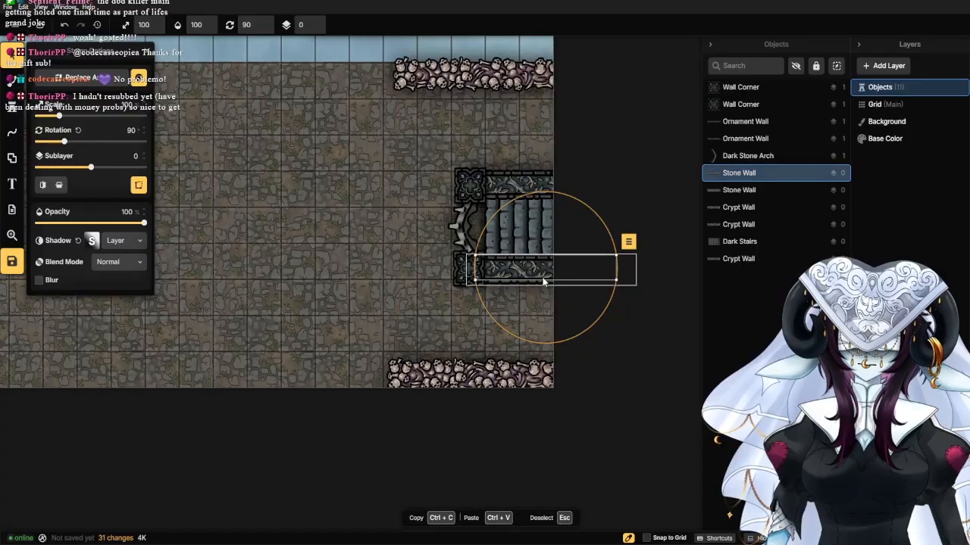
{"action": "key", "text": "Delete"}
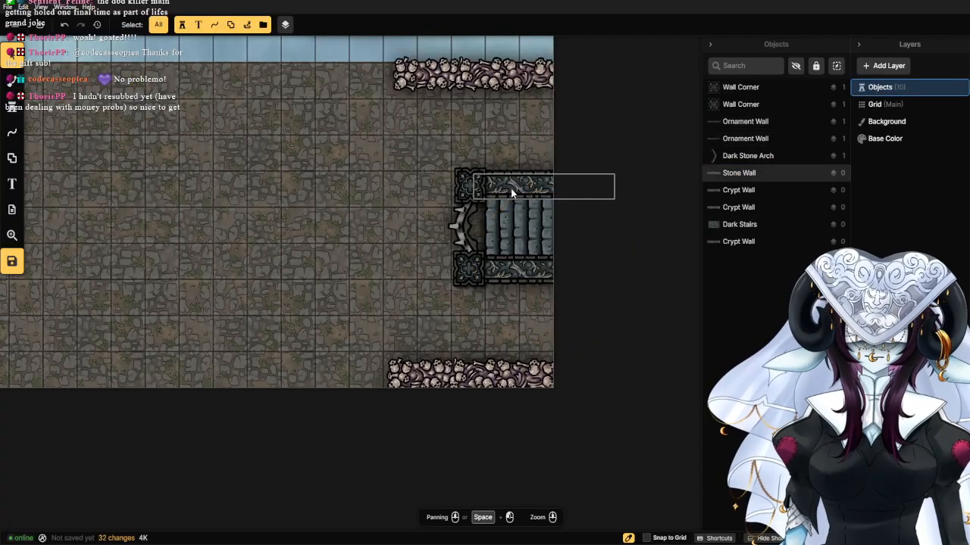
{"action": "left_click", "coordinate": [741, 173]}
{"action": "key", "text": "Delete"}
Tweak the color of both Ornament Walls together, reducing saturation to 40% and brightness to 91%.
{"action": "left_click", "coordinate": [534, 190]}
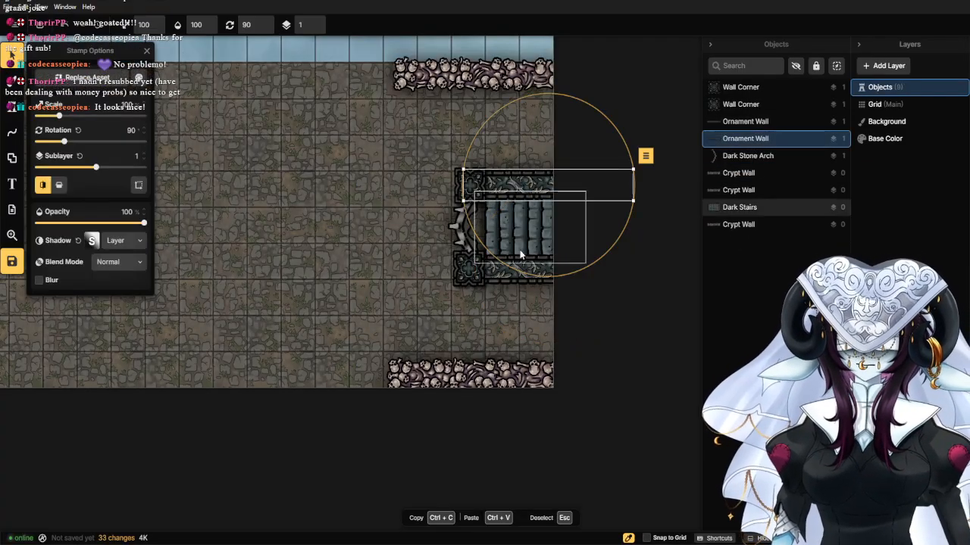
{"action": "left_click", "coordinate": [509, 285], "text": "shift"}
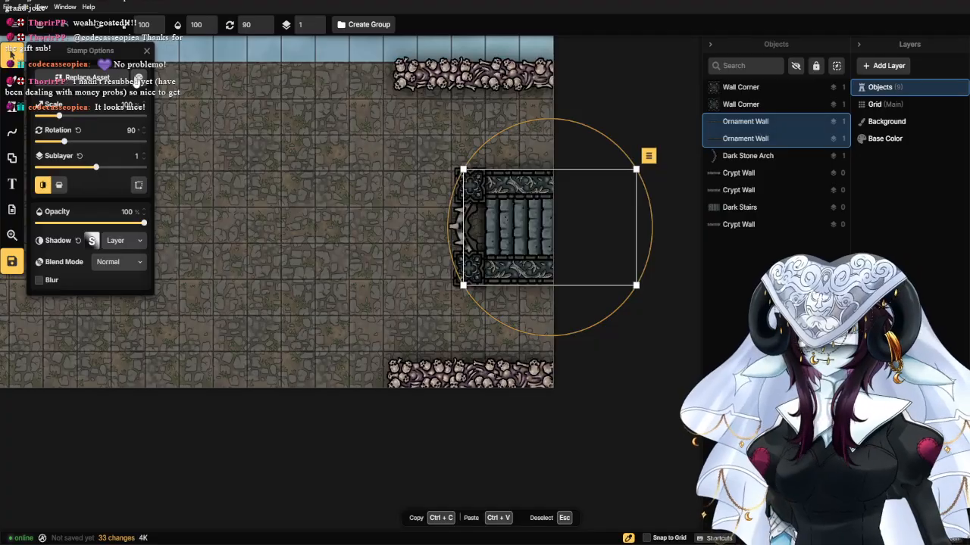
{"action": "left_click", "coordinate": [138, 79]}
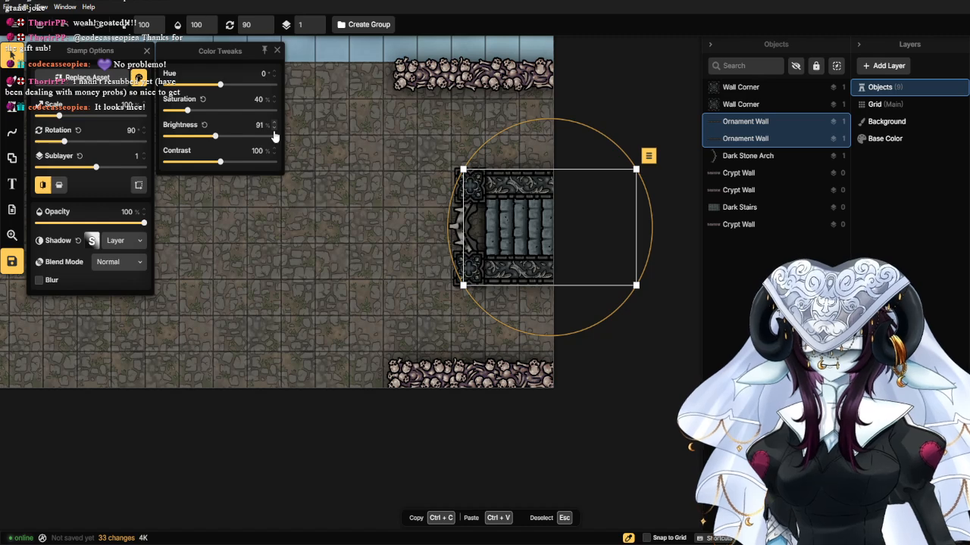
{"action": "left_click", "coordinate": [390, 173]}
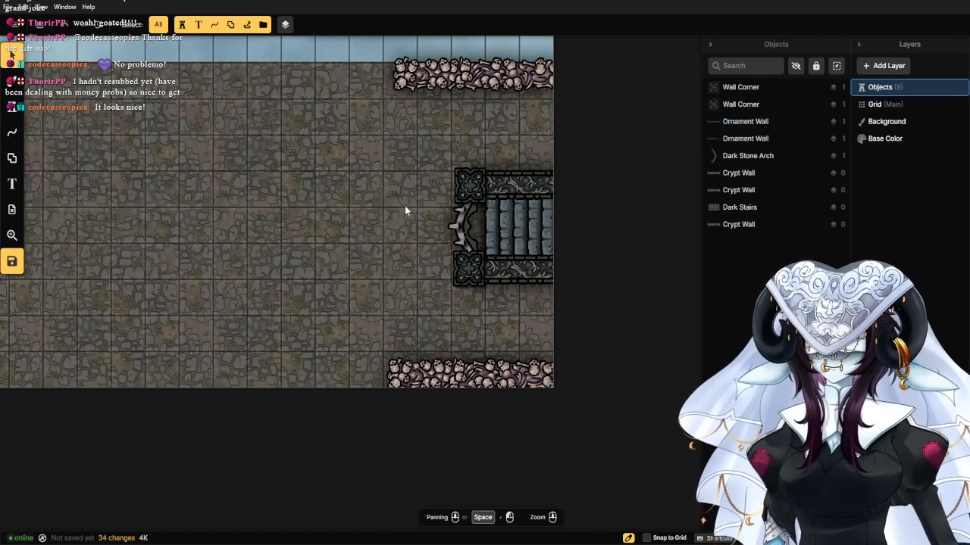
Place an Ornament Wall stamp at 0° rotation on sublayer 0, running from the lower stair corner down across the lower Crypt Wall.
{"action": "scroll", "coordinate": [406, 211], "scroll_direction": "down", "scroll_amount": 2}
{"action": "scroll", "coordinate": [408, 220], "scroll_direction": "up", "scroll_amount": 3}
{"action": "scroll", "coordinate": [398, 216], "scroll_direction": "down", "scroll_amount": 3}
{"action": "mouse_move", "coordinate": [361, 194]}
{"action": "left_mouse_down"}
{"action": "mouse_move", "coordinate": [366, 222]}
{"action": "mouse_move", "coordinate": [379, 192]}
{"action": "left_mouse_up"}
{"action": "left_click_drag", "start_coordinate": [376, 157], "coordinate": [379, 212]}
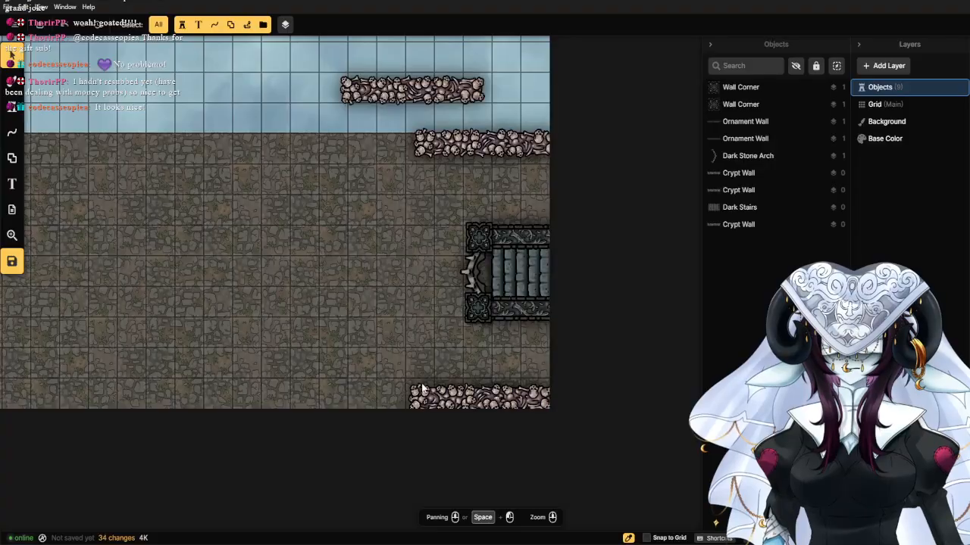
{"action": "left_click", "coordinate": [15, 108]}
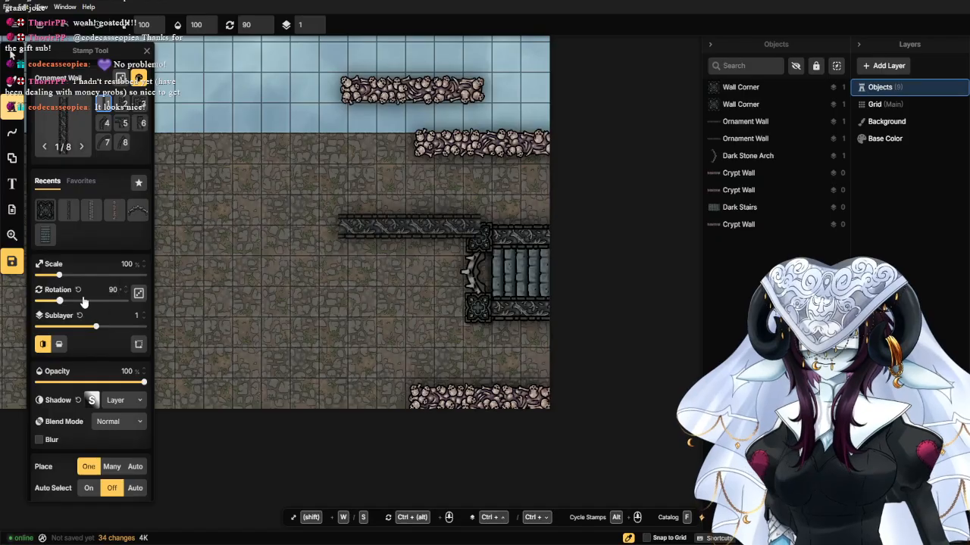
{"action": "left_click", "coordinate": [72, 276]}
{"action": "left_click", "coordinate": [76, 289]}
{"action": "left_click", "coordinate": [69, 264]}
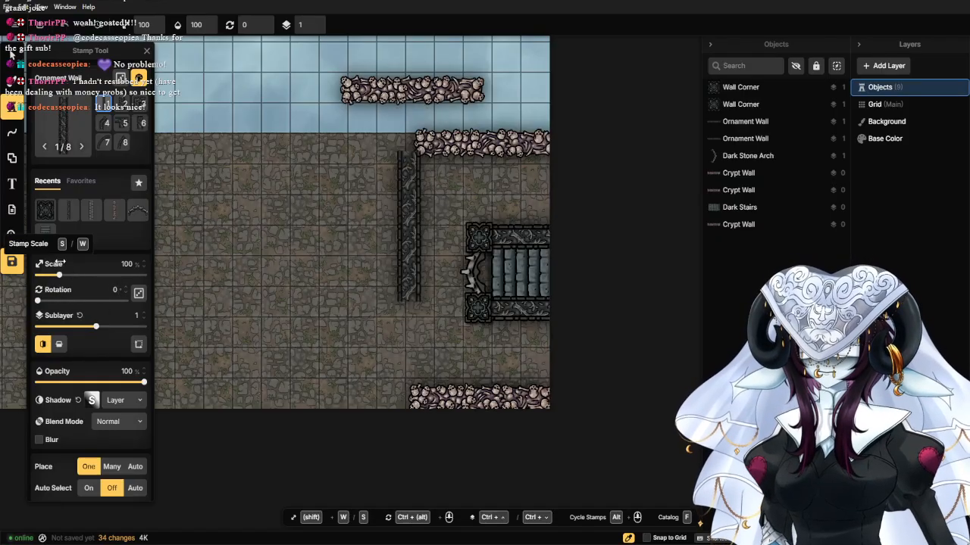
{"action": "scroll", "coordinate": [499, 389], "scroll_direction": "up", "scroll_amount": 3}
{"action": "scroll", "coordinate": [465, 415], "scroll_direction": "up", "scroll_amount": 2}
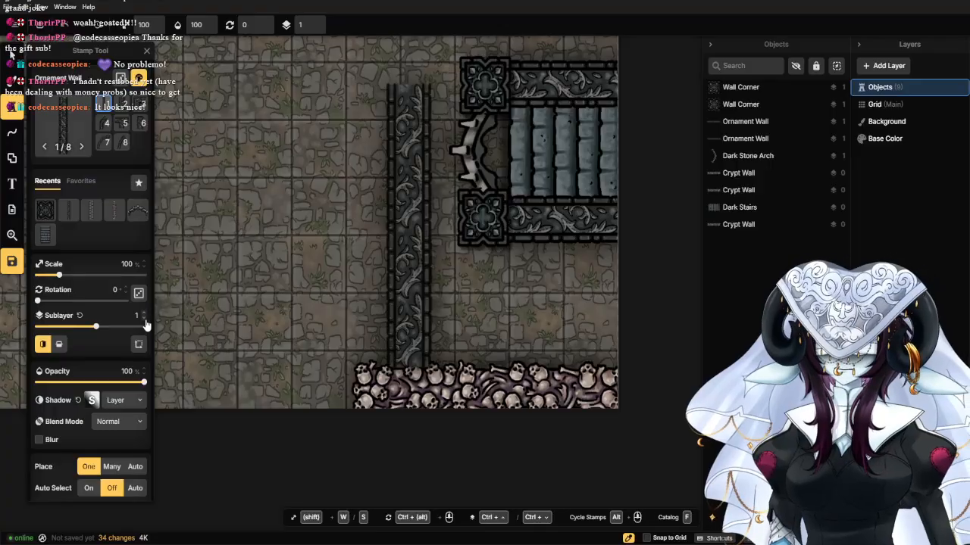
{"action": "left_click", "coordinate": [145, 318]}
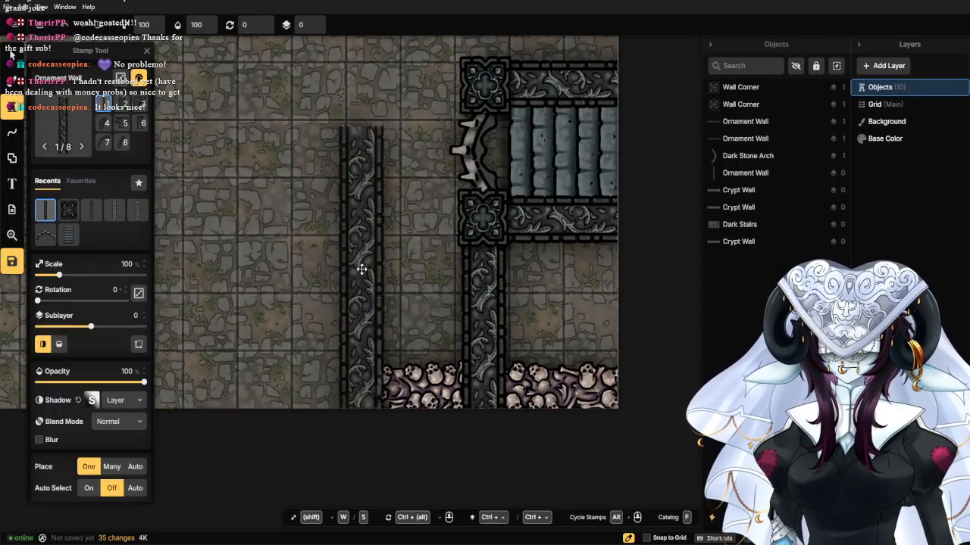
{"action": "left_click", "coordinate": [374, 231]}
Place two short variant 2 Ornament Wall pieces end to end between the upper stair corner and the upper Crypt Wall, the second one unflipped.
{"action": "left_click_drag", "start_coordinate": [373, 231], "coordinate": [369, 423]}
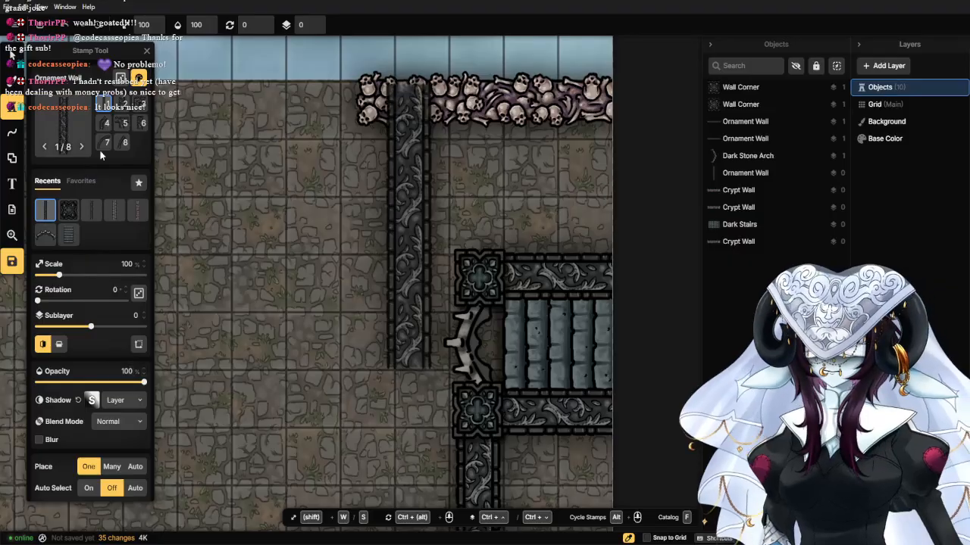
{"action": "left_click", "coordinate": [123, 106]}
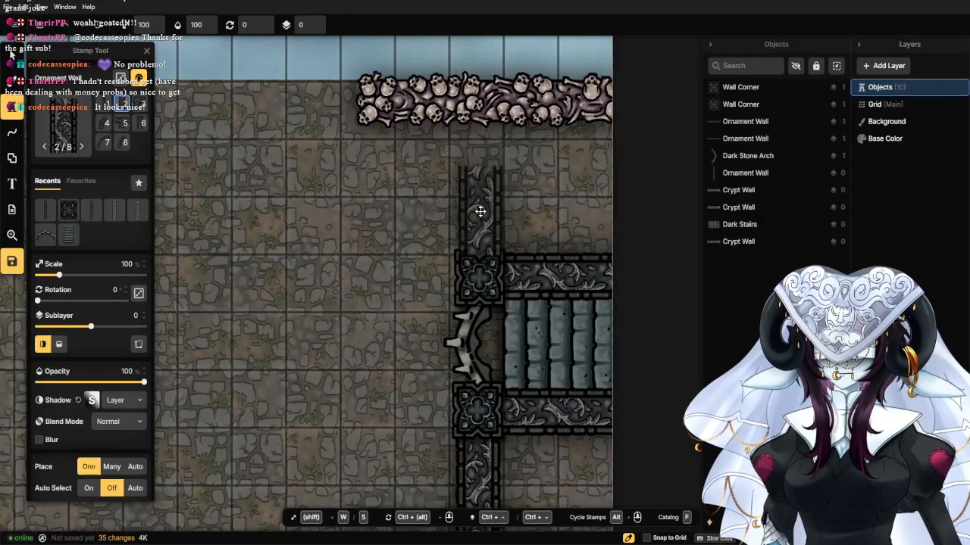
{"action": "left_click", "coordinate": [479, 211]}
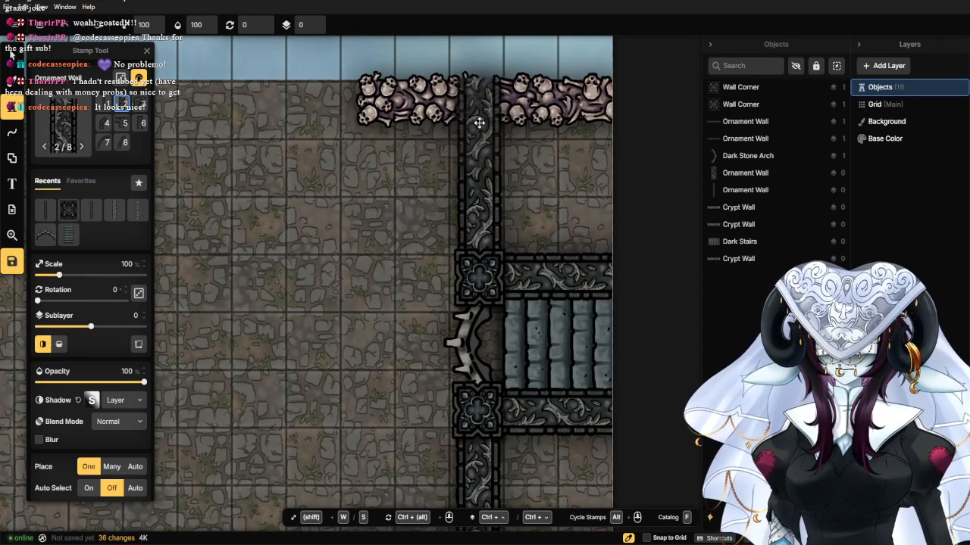
{"action": "left_click", "coordinate": [43, 345]}
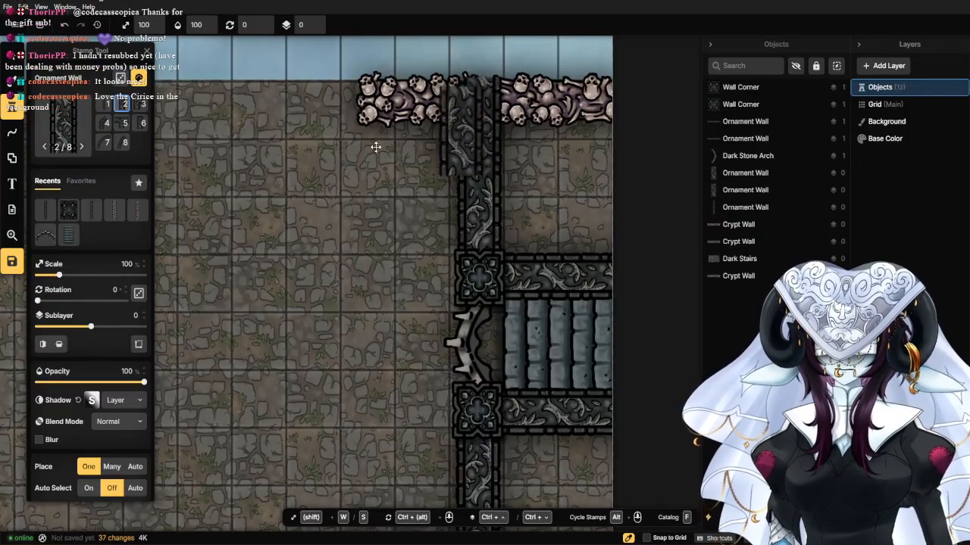
{"action": "left_click", "coordinate": [383, 185]}
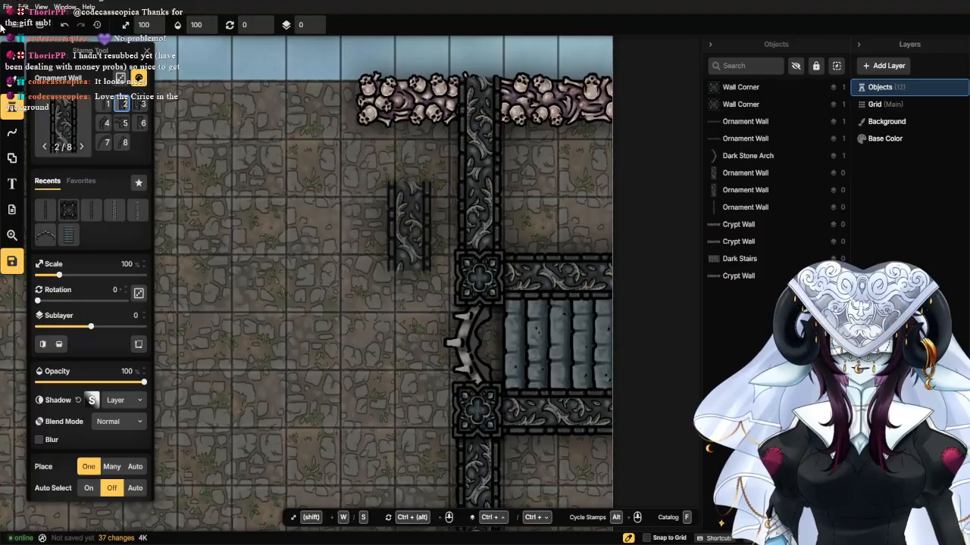
Flip the uppermost short Ornament Wall vertically so its carving joins the pattern of the piece below it.
{"action": "left_click", "coordinate": [12, 56]}
{"action": "scroll", "coordinate": [186, 139], "scroll_direction": "up", "scroll_amount": 1}
{"action": "left_click", "coordinate": [406, 215]}
{"action": "scroll", "coordinate": [407, 215], "scroll_direction": "up", "scroll_amount": 2}
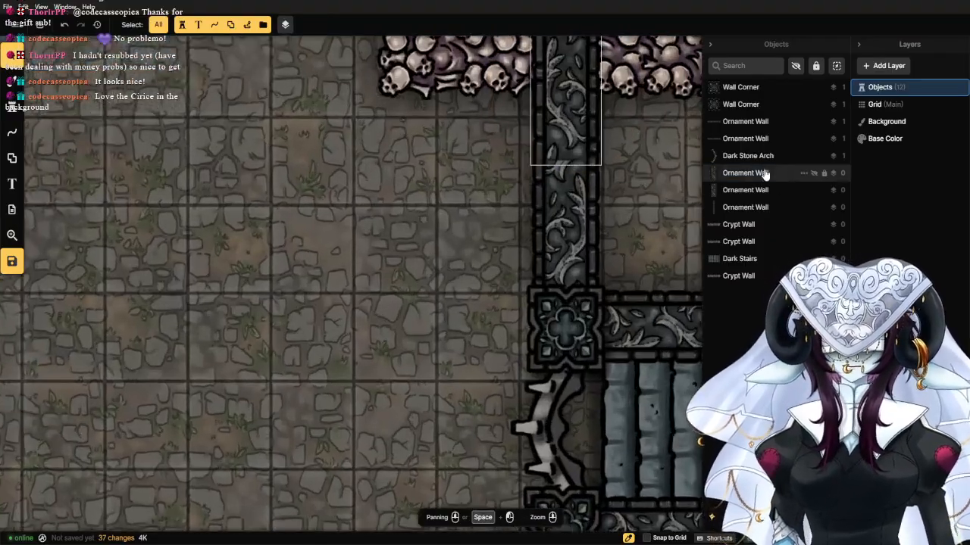
{"action": "left_click_drag", "start_coordinate": [531, 182], "coordinate": [469, 236]}
{"action": "scroll", "coordinate": [476, 238], "scroll_direction": "up", "scroll_amount": 3}
{"action": "scroll", "coordinate": [480, 237], "scroll_direction": "up", "scroll_amount": 2}
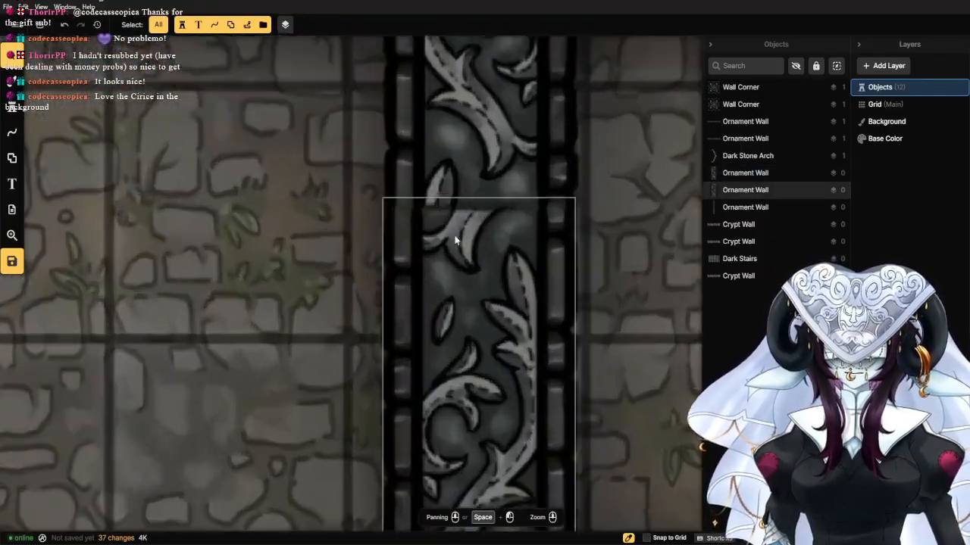
{"action": "left_click_drag", "start_coordinate": [253, 175], "coordinate": [226, 238]}
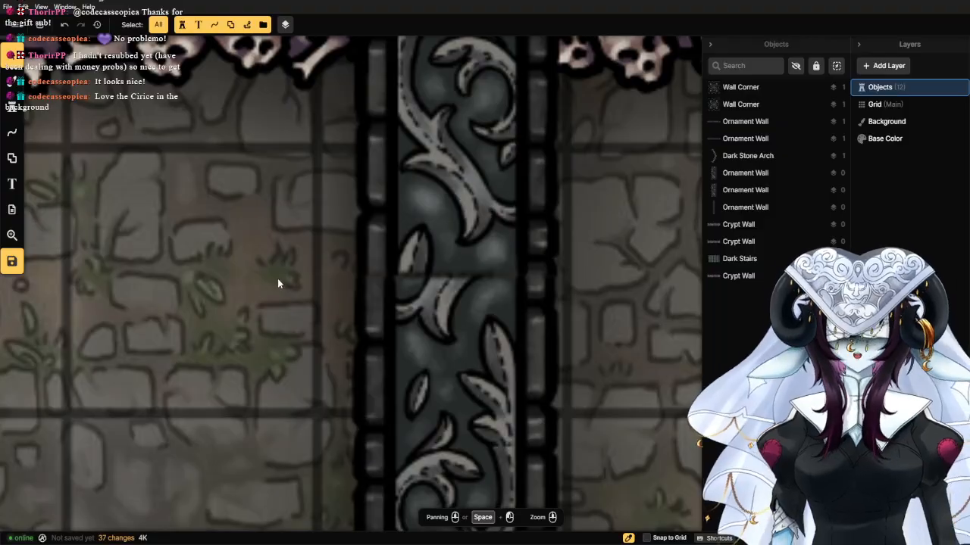
{"action": "left_click", "coordinate": [435, 254]}
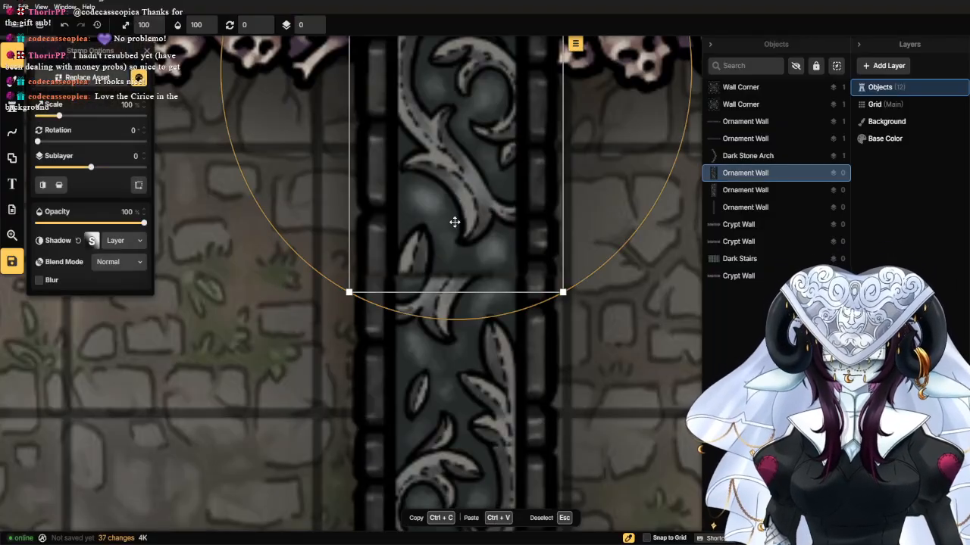
{"action": "left_click", "coordinate": [60, 185]}
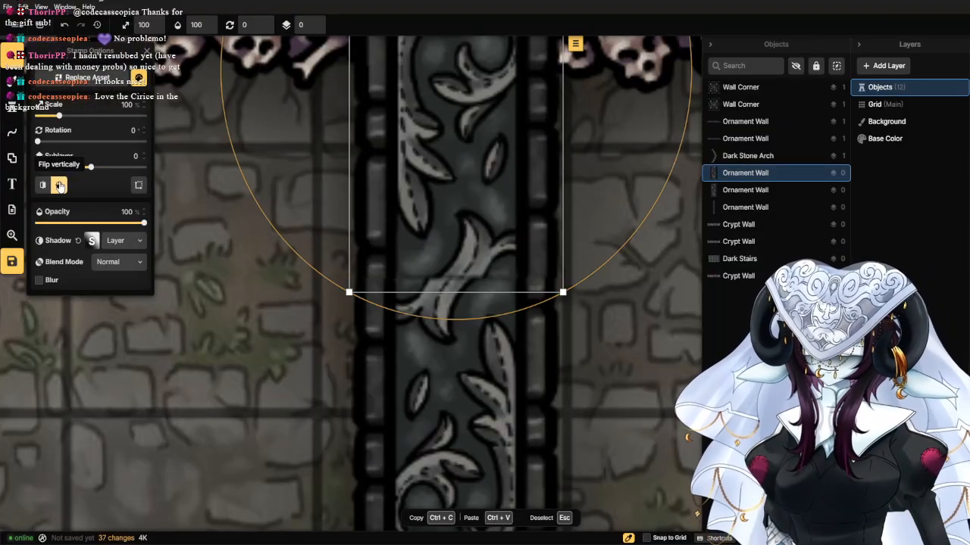
Nudge the flipped Ornament Wall sideways until its edges line up with the piece below.
{"action": "key", "text": "Left"}
{"action": "key", "text": "Left"}
{"action": "key", "text": "Left"}
{"action": "key", "text": "Left"}
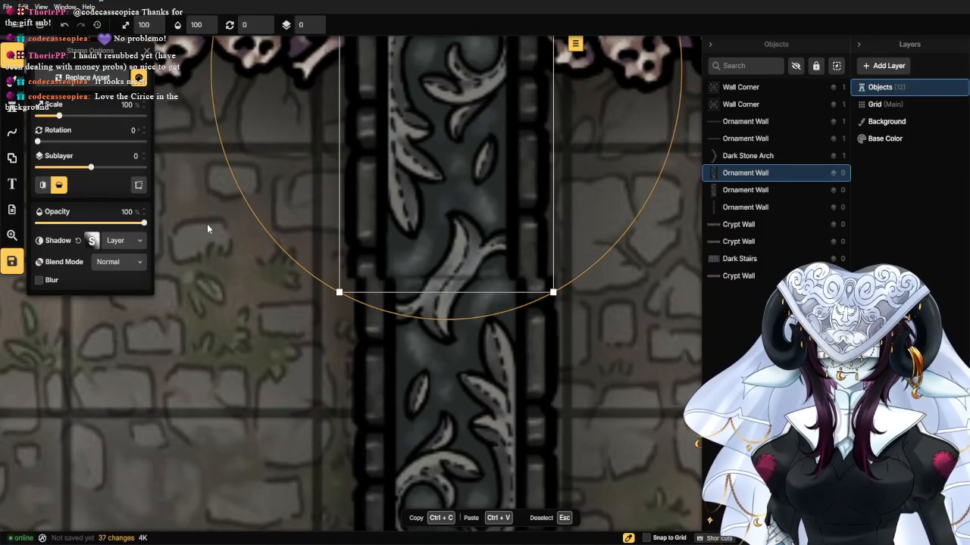
{"action": "key", "text": "Right"}
{"action": "key", "text": "Right"}
{"action": "key", "text": "Right"}
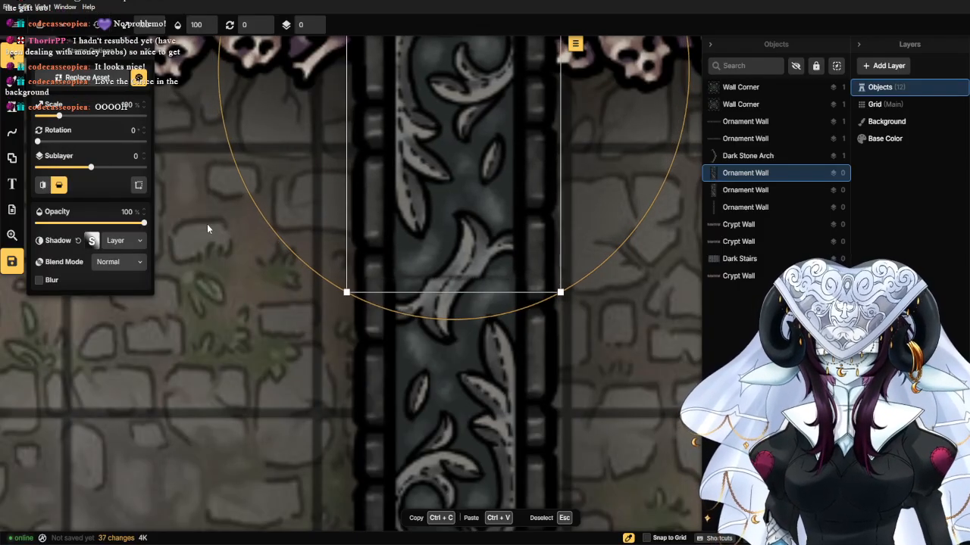
{"action": "left_click", "coordinate": [182, 324]}
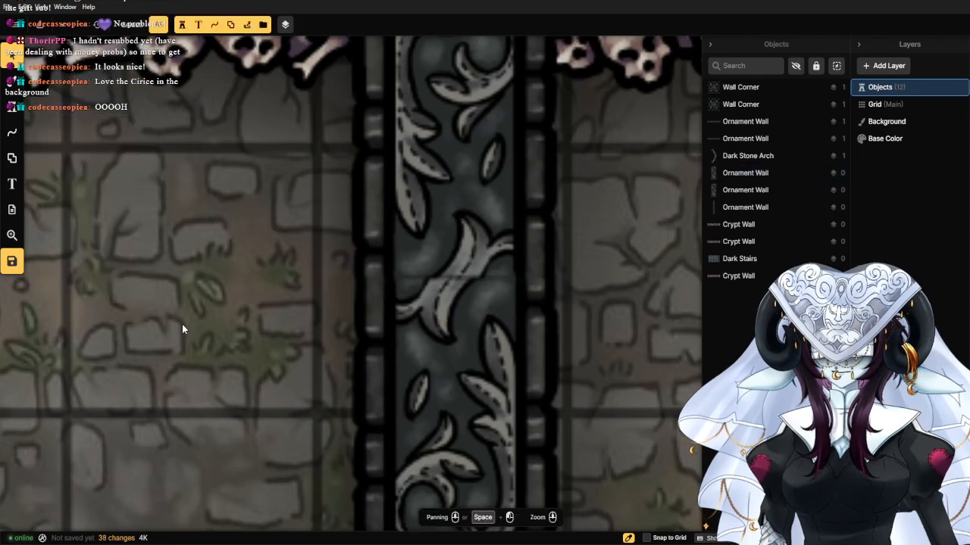
Set both short Ornament Walls above the stairs to sublayer -1 so they run beneath the upper Crypt Wall.
{"action": "scroll", "coordinate": [183, 325], "scroll_direction": "down", "scroll_amount": 3}
{"action": "scroll", "coordinate": [183, 324], "scroll_direction": "down", "scroll_amount": 5}
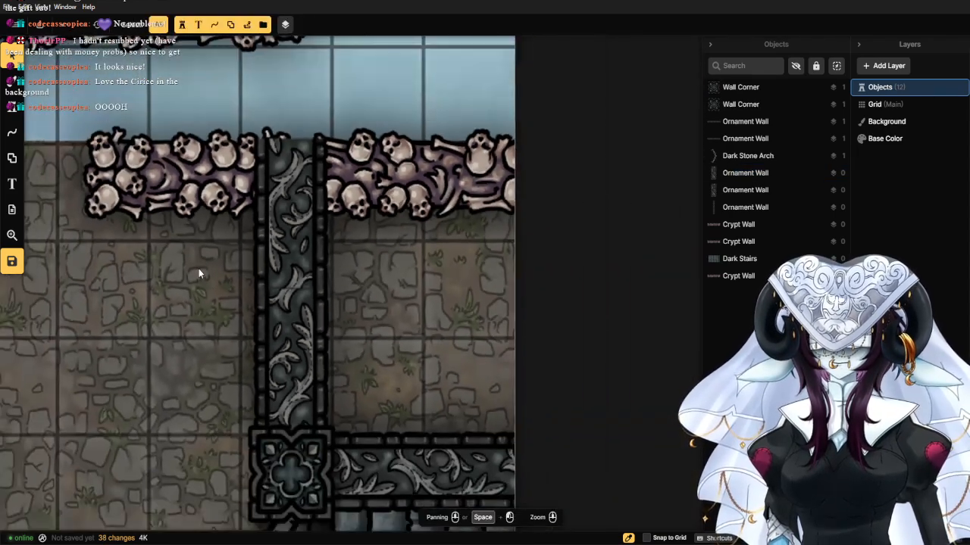
{"action": "left_click_drag", "start_coordinate": [177, 291], "coordinate": [226, 249]}
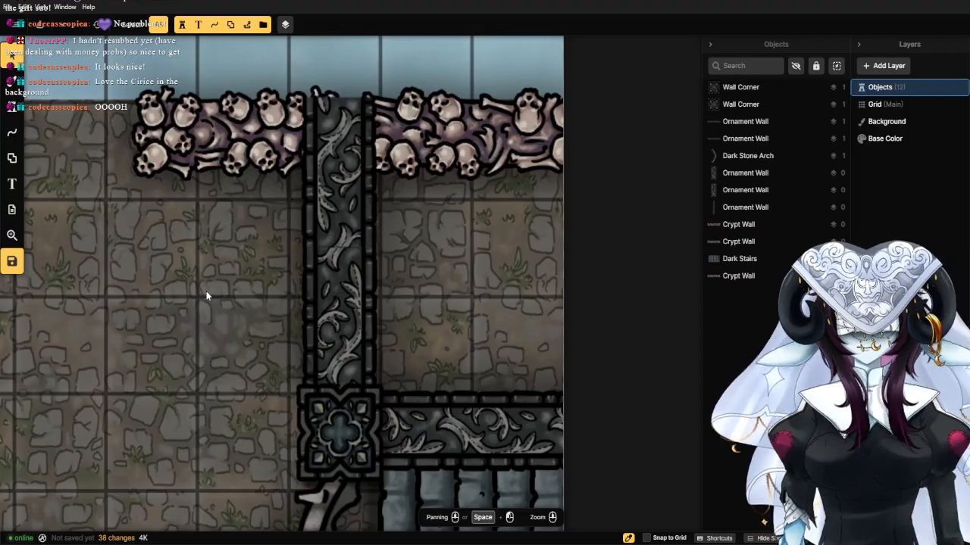
{"action": "left_click", "coordinate": [141, 142]}
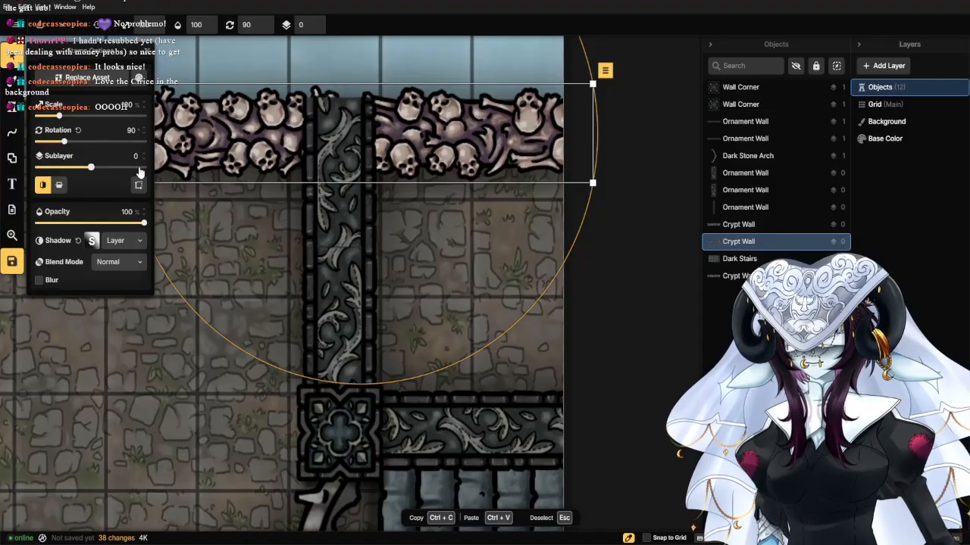
{"action": "left_click_drag", "start_coordinate": [263, 227], "coordinate": [317, 279]}
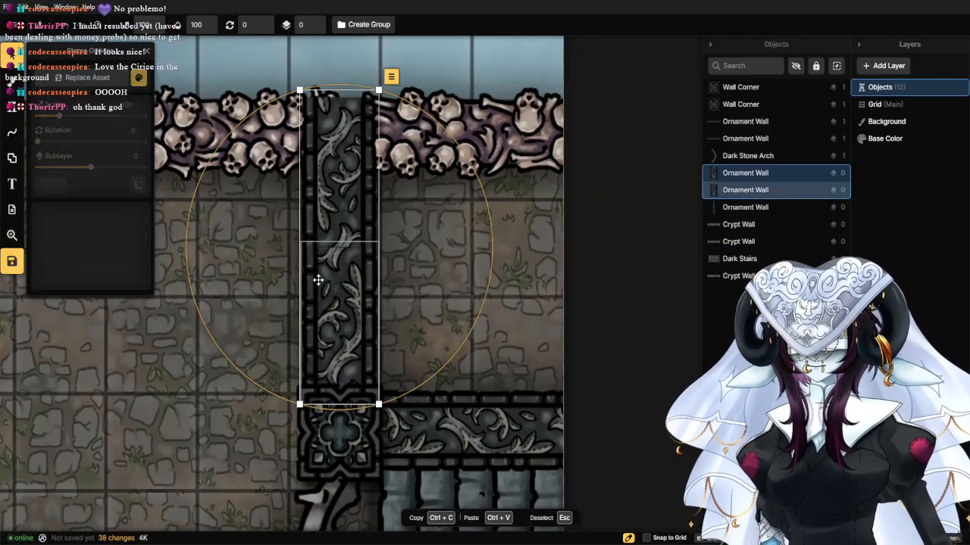
{"action": "left_click", "coordinate": [147, 159]}
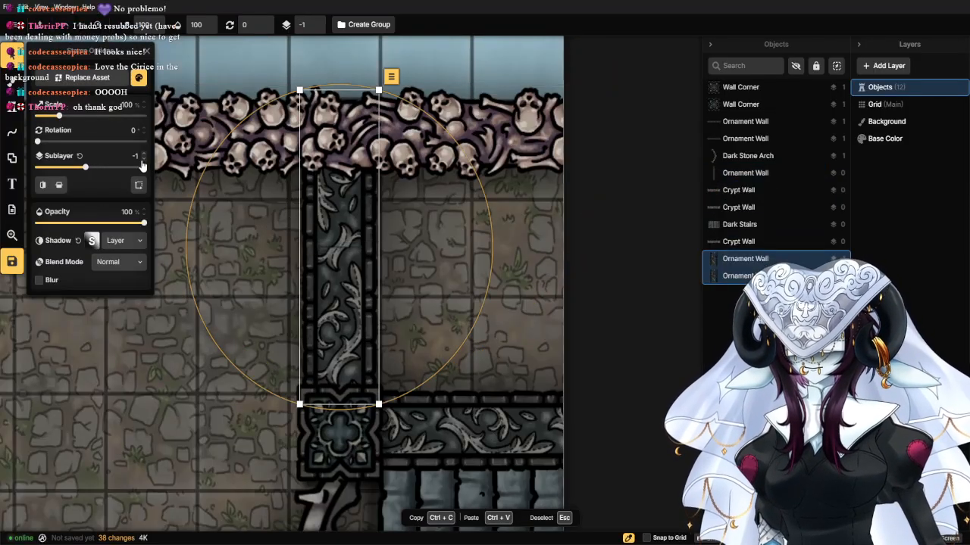
{"action": "scroll", "coordinate": [197, 288], "scroll_direction": "down", "scroll_amount": 3}
{"action": "scroll", "coordinate": [189, 350], "scroll_direction": "down", "scroll_amount": 2}
{"action": "left_click", "coordinate": [140, 438]}
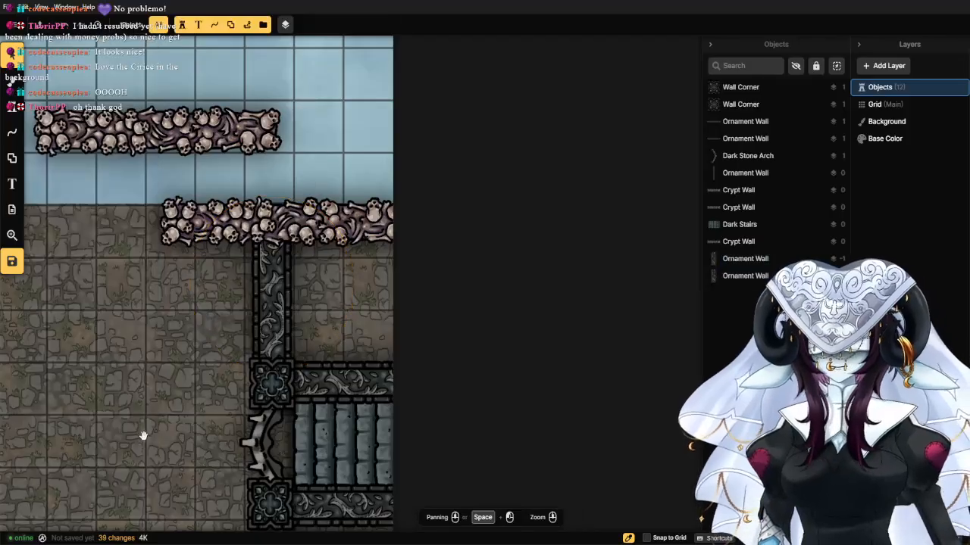
Set the long Ornament Wall below the stairs to sublayer -1, beneath the lower Crypt Wall.
{"action": "left_click_drag", "start_coordinate": [143, 436], "coordinate": [213, 197]}
{"action": "left_click_drag", "start_coordinate": [261, 347], "coordinate": [342, 336]}
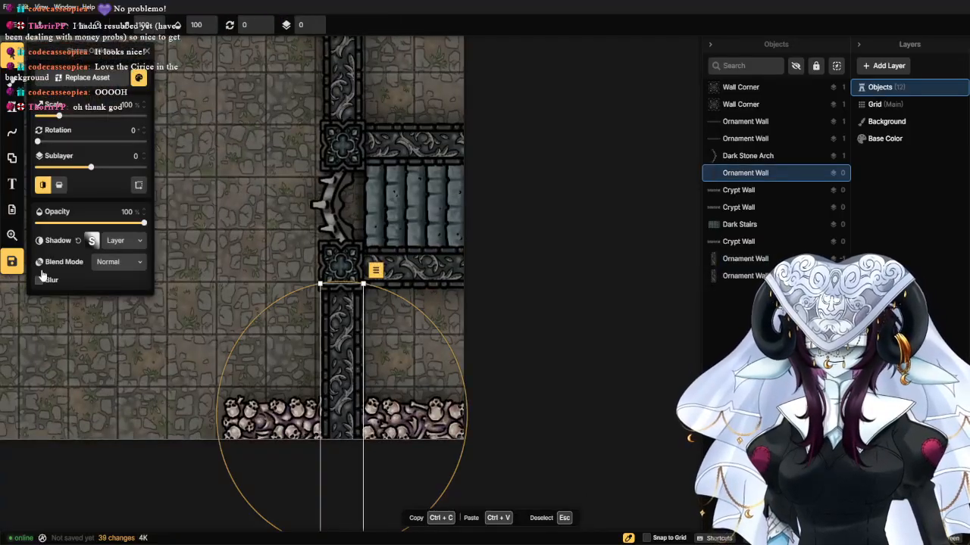
{"action": "left_click", "coordinate": [144, 160]}
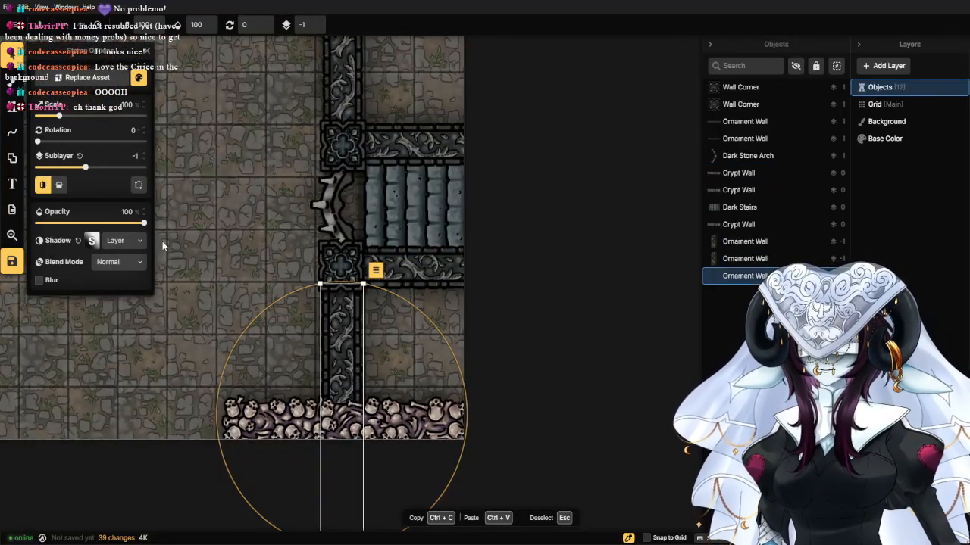
{"action": "left_click", "coordinate": [191, 303]}
Shift the upper and lower Crypt Walls away from the map edge until their ends meet the outer side of the vertical Ornament Walls.
{"action": "scroll", "coordinate": [194, 254], "scroll_direction": "down", "scroll_amount": 1}
{"action": "left_click_drag", "start_coordinate": [210, 192], "coordinate": [293, 294]}
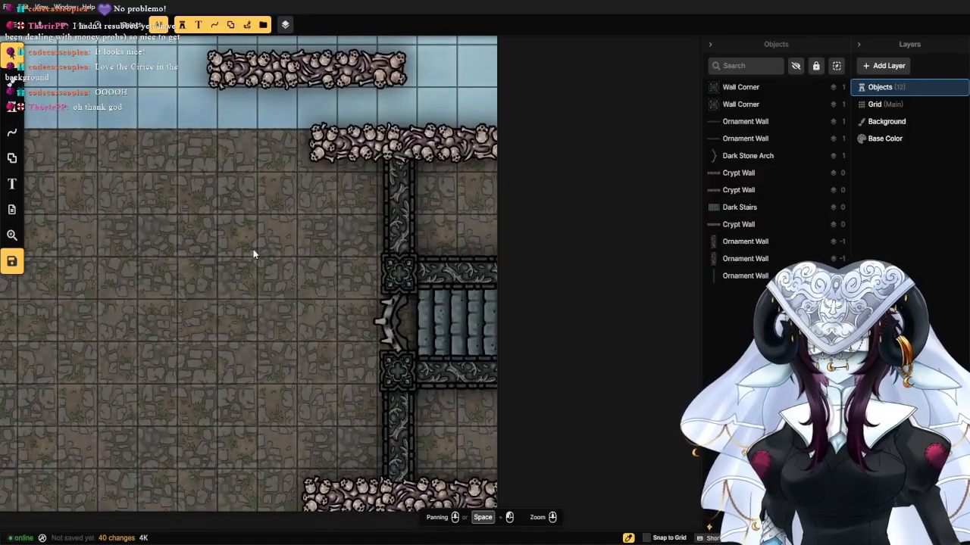
{"action": "scroll", "coordinate": [222, 254], "scroll_direction": "up", "scroll_amount": 1}
{"action": "left_click_drag", "start_coordinate": [437, 151], "coordinate": [340, 153]}
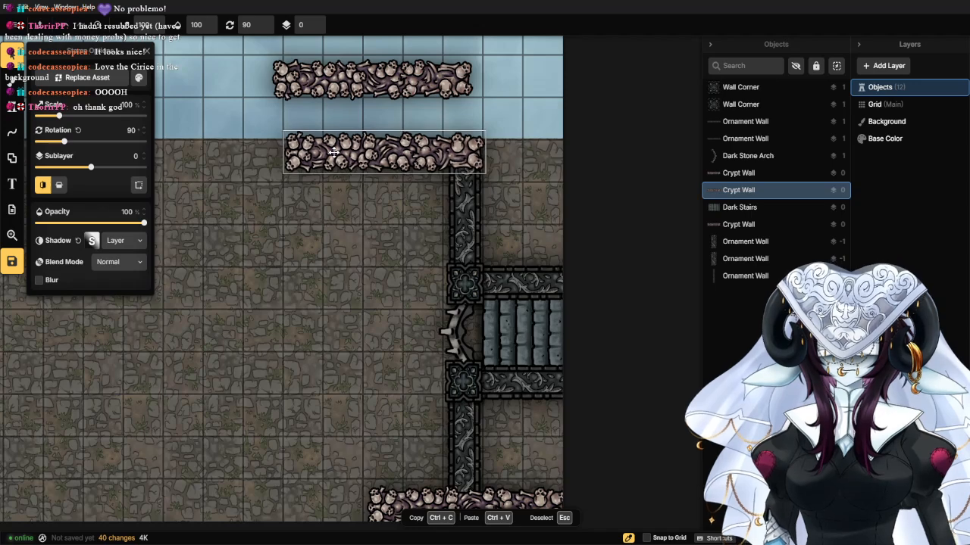
{"action": "left_click_drag", "start_coordinate": [323, 357], "coordinate": [350, 172]}
{"action": "left_click_drag", "start_coordinate": [420, 324], "coordinate": [338, 324]}
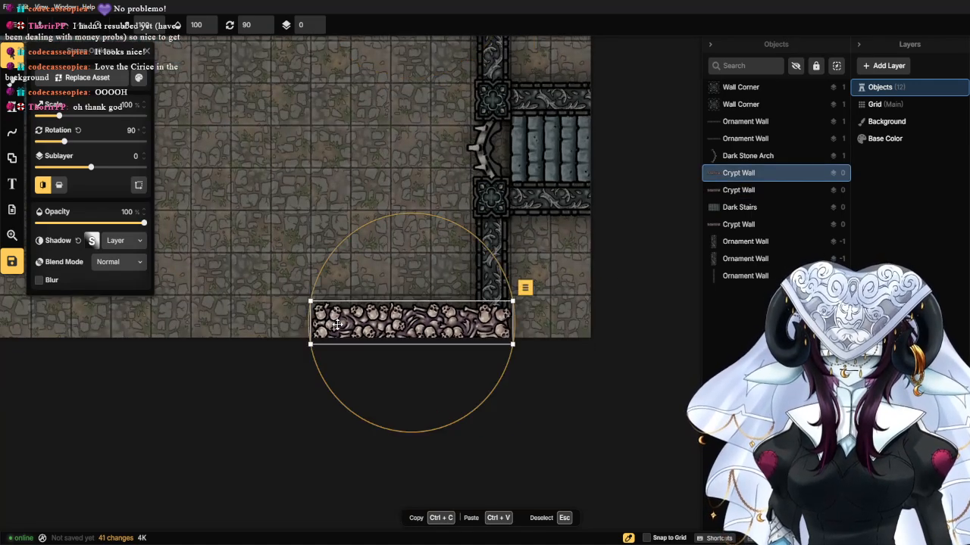
Place a Wall Corner stamp at 100% scale on sublayer 1 where each Crypt Wall meets a vertical Ornament Wall.
{"action": "left_click", "coordinate": [307, 158]}
{"action": "left_click_drag", "start_coordinate": [311, 161], "coordinate": [303, 252]}
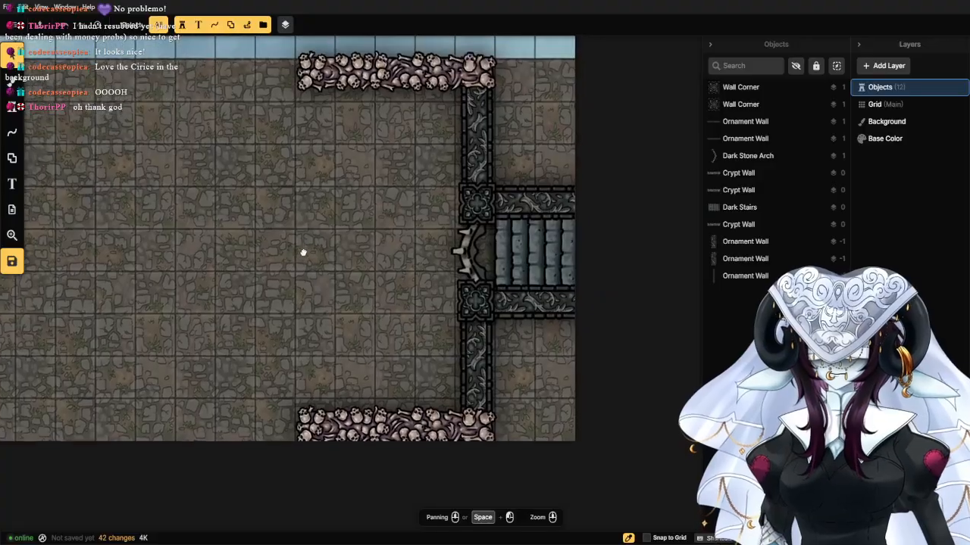
{"action": "left_click", "coordinate": [463, 311]}
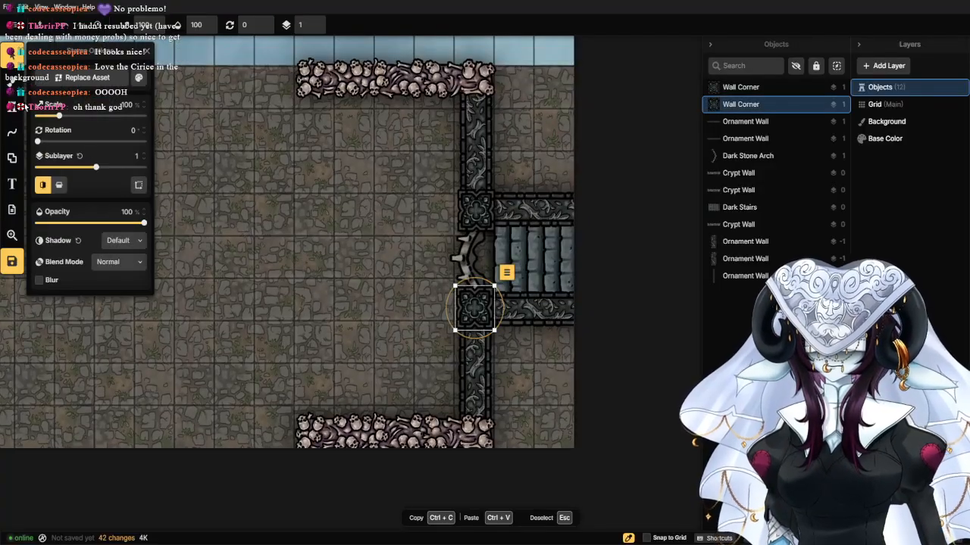
{"action": "left_click", "coordinate": [18, 108]}
{"action": "left_click_drag", "start_coordinate": [344, 340], "coordinate": [295, 218]}
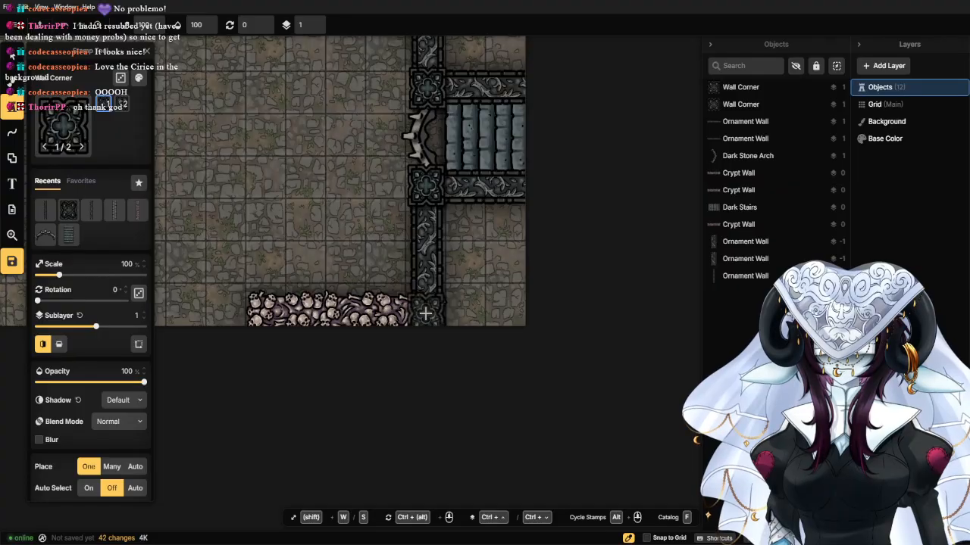
{"action": "left_click", "coordinate": [426, 314]}
{"action": "left_click_drag", "start_coordinate": [307, 101], "coordinate": [273, 282]}
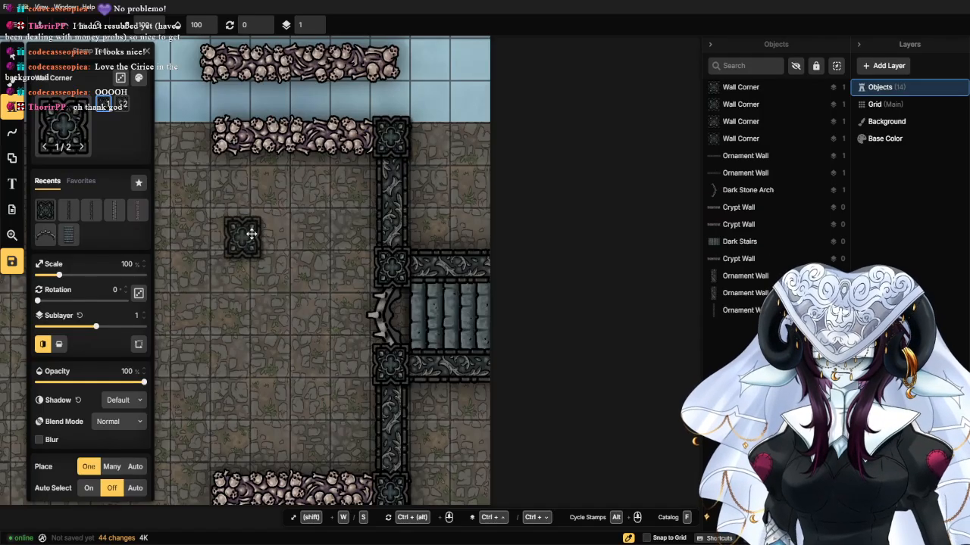
Move the spare Crypt Wall from above the floor to extend the upper Crypt Wall farther away from the stairs.
{"action": "left_click_drag", "start_coordinate": [245, 234], "coordinate": [383, 321]}
{"action": "scroll", "coordinate": [384, 321], "scroll_direction": "down", "scroll_amount": 1}
{"action": "left_click", "coordinate": [11, 56]}
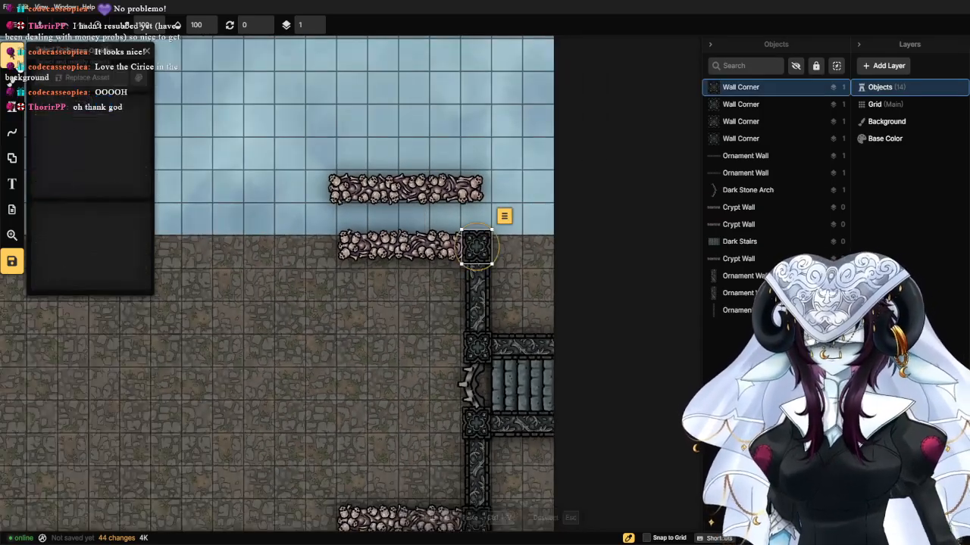
{"action": "left_click", "coordinate": [414, 415]}
{"action": "left_click_drag", "start_coordinate": [414, 415], "coordinate": [478, 290]}
{"action": "left_click_drag", "start_coordinate": [470, 255], "coordinate": [505, 297]}
{"action": "left_click", "coordinate": [520, 130]}
{"action": "left_click_drag", "start_coordinate": [508, 139], "coordinate": [379, 182]}
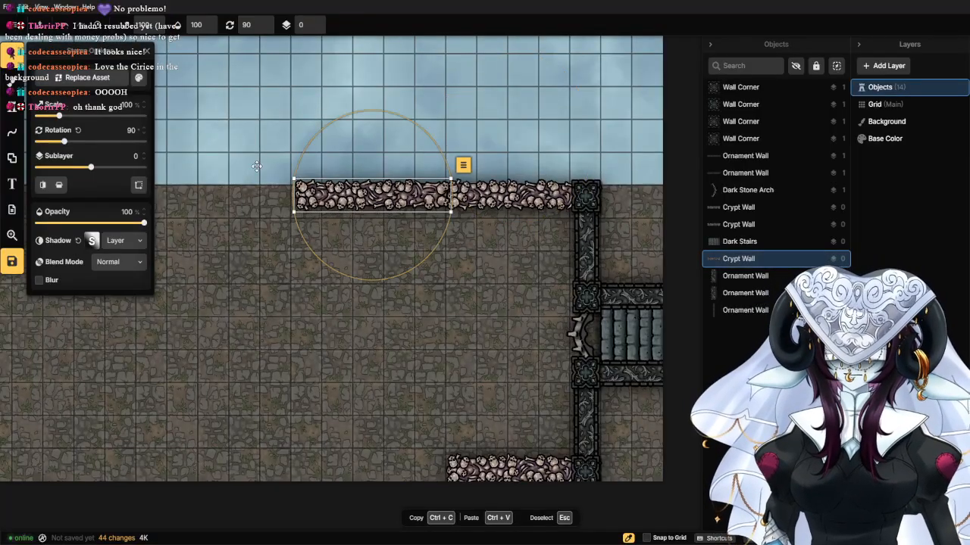
Place a Crypt Wall stamp rotated 90° to extend the lower outer Crypt Wall away from the stairs.
{"action": "left_click", "coordinate": [11, 107]}
{"action": "left_click_drag", "start_coordinate": [473, 463], "coordinate": [506, 326]}
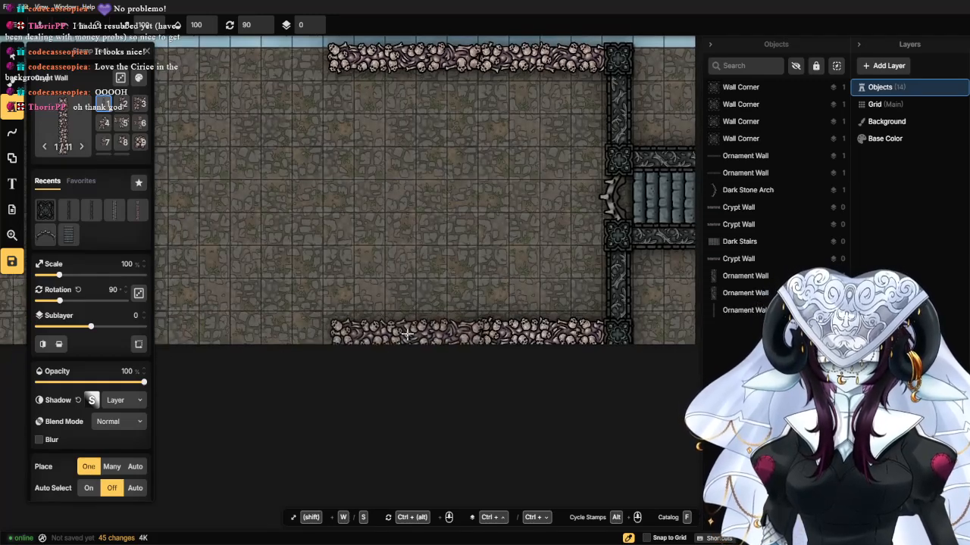
{"action": "left_click", "coordinate": [462, 219]}
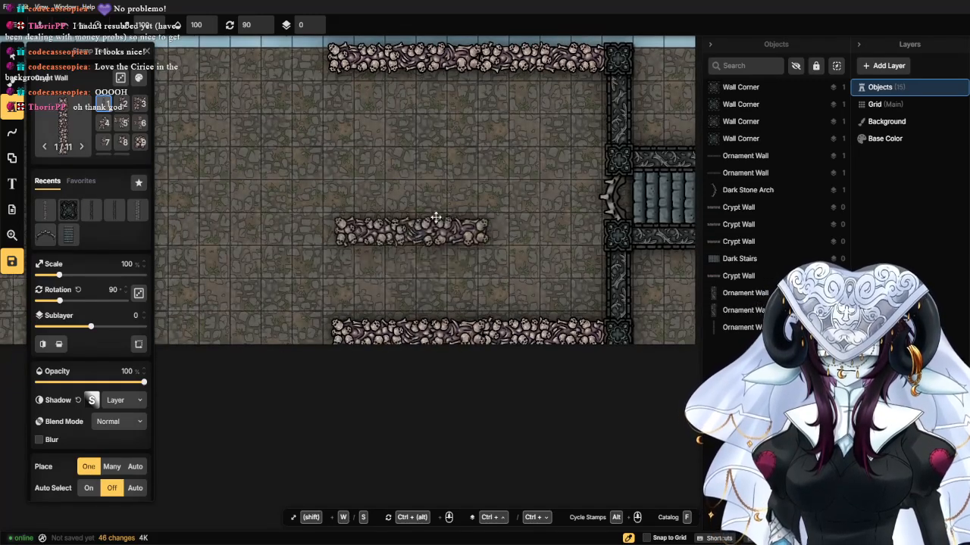
Place two parallel horizontal Crypt Walls inside the room, roughly level with the Wall Corners above and below the arch.
{"action": "scroll", "coordinate": [464, 218], "scroll_direction": "down", "scroll_amount": 2}
{"action": "scroll", "coordinate": [464, 219], "scroll_direction": "up", "scroll_amount": 2}
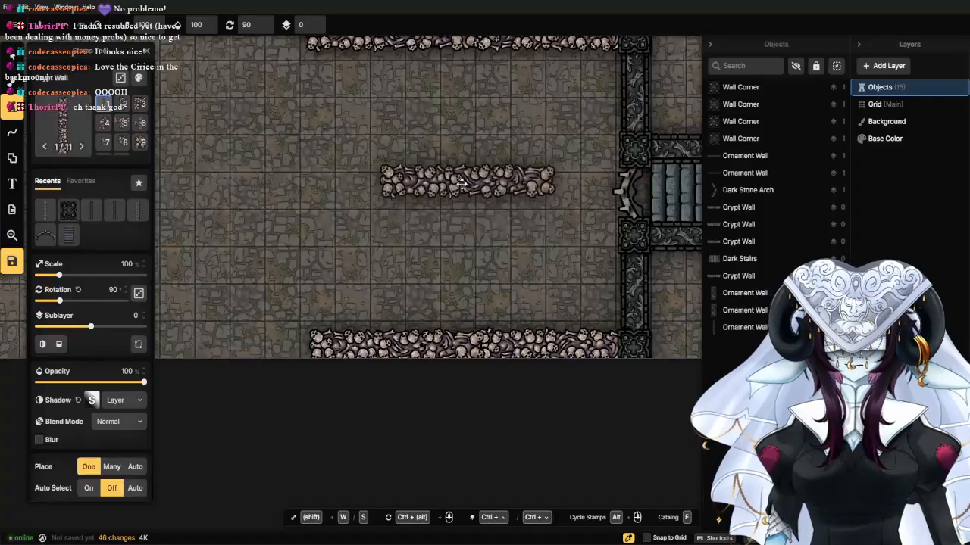
{"action": "scroll", "coordinate": [447, 186], "scroll_direction": "down", "scroll_amount": 1}
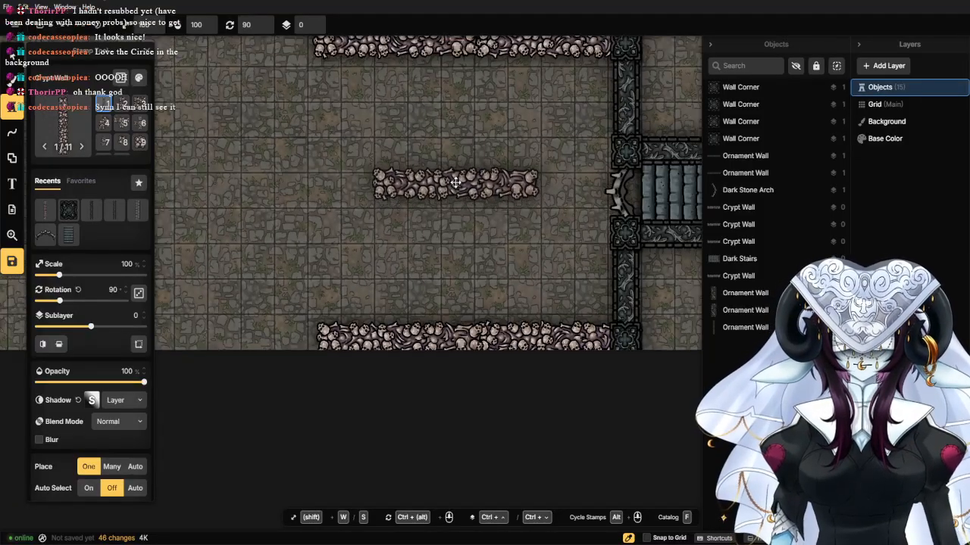
{"action": "left_click_drag", "start_coordinate": [441, 179], "coordinate": [450, 218]}
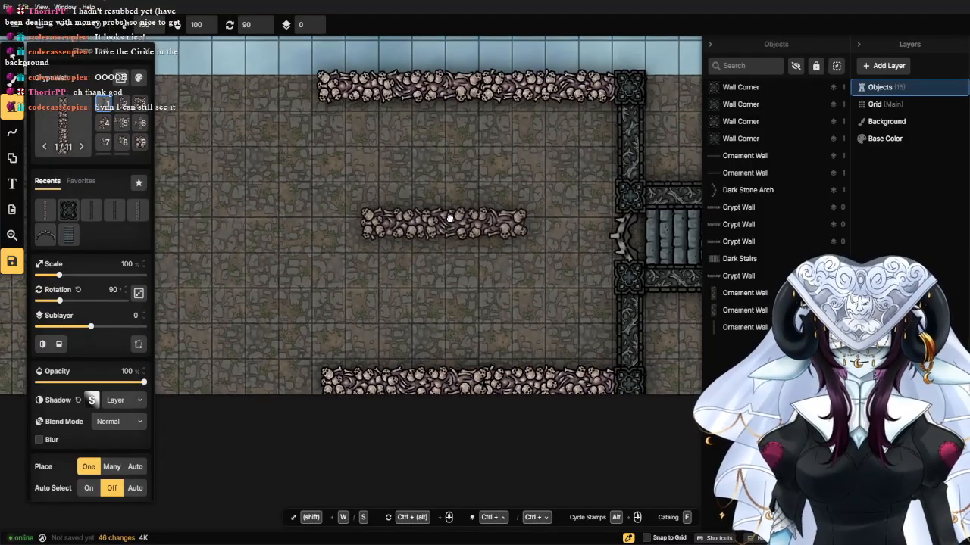
{"action": "scroll", "coordinate": [452, 221], "scroll_direction": "up", "scroll_amount": 2}
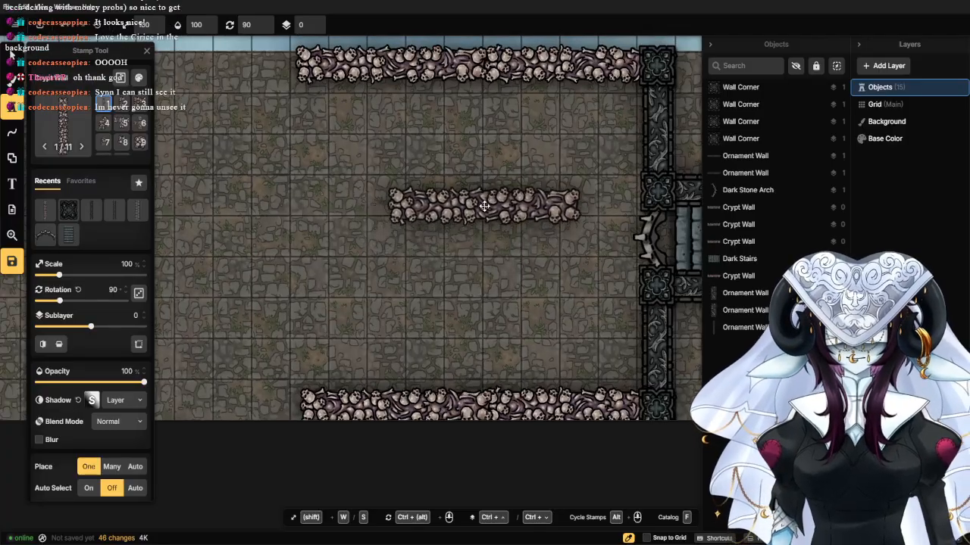
{"action": "left_click_drag", "start_coordinate": [454, 202], "coordinate": [477, 244]}
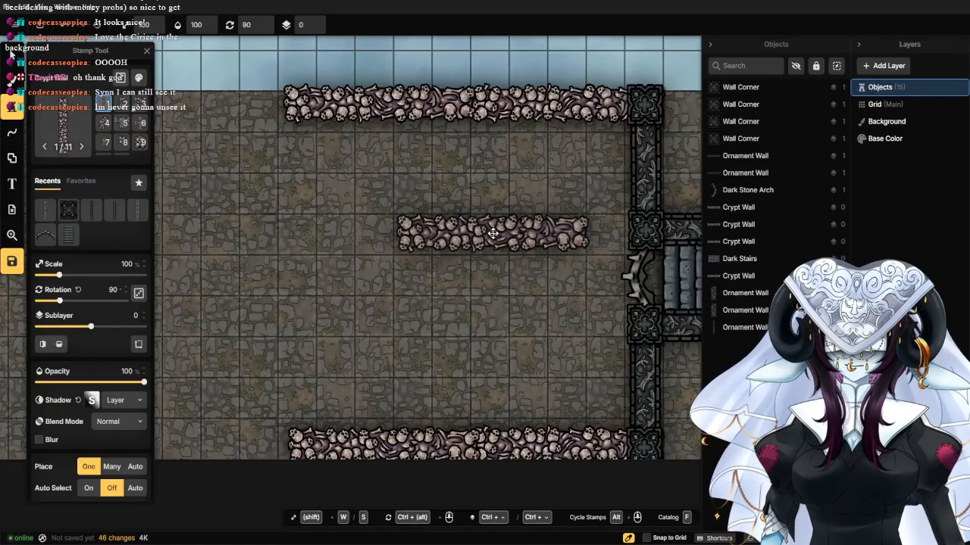
{"action": "left_click", "coordinate": [492, 234]}
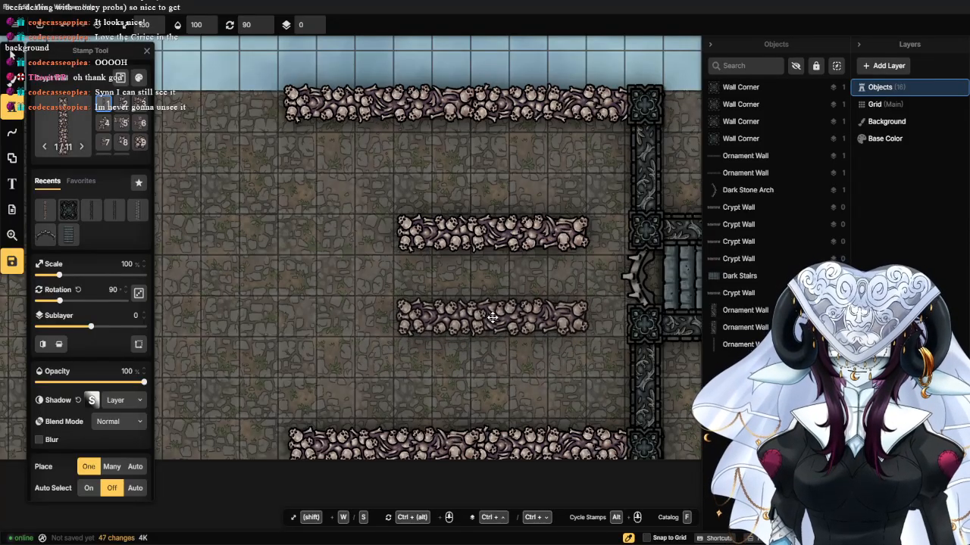
{"action": "left_click", "coordinate": [492, 317]}
Extend both inner Crypt Walls away from the stairs by adding a second Crypt Wall to each.
{"action": "scroll", "coordinate": [330, 301], "scroll_direction": "down", "scroll_amount": 3}
{"action": "left_click_drag", "start_coordinate": [300, 325], "coordinate": [381, 272]}
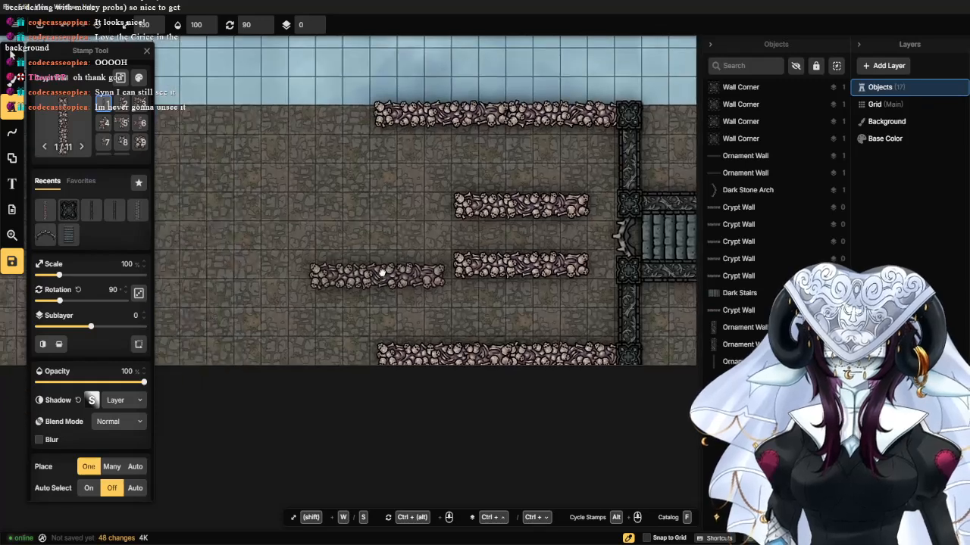
{"action": "scroll", "coordinate": [382, 272], "scroll_direction": "up", "scroll_amount": 3}
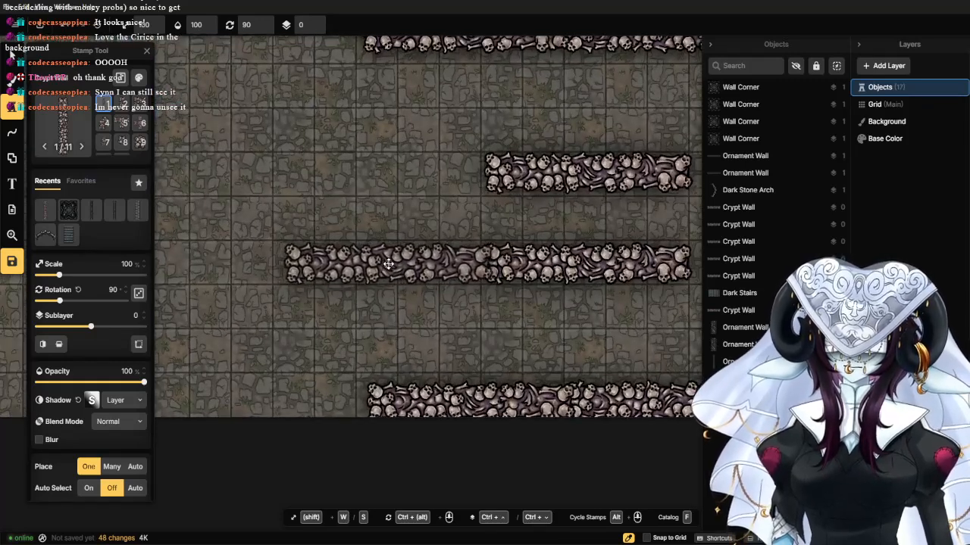
{"action": "left_click", "coordinate": [388, 263]}
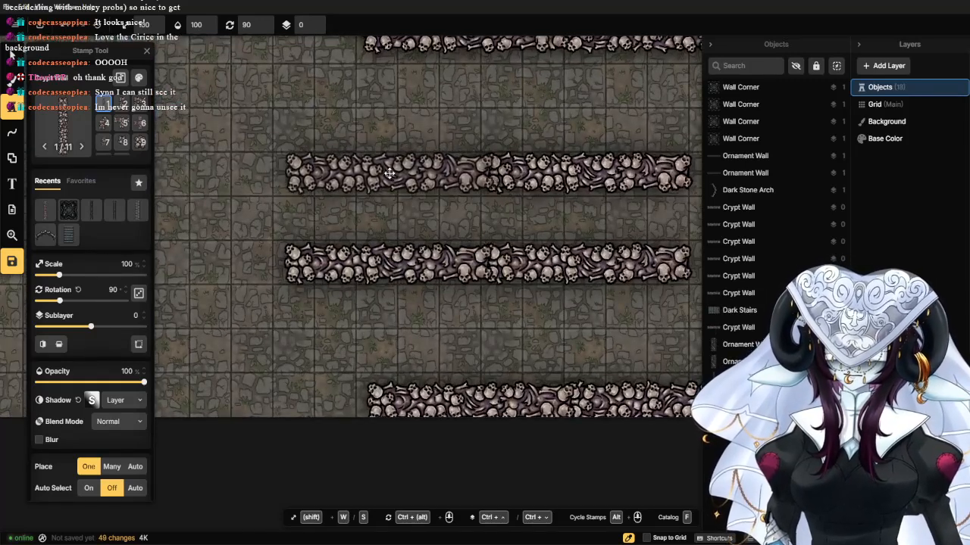
{"action": "left_click", "coordinate": [389, 174]}
Lengthen the upper and lower outer walls and both inner walls with one more Crypt Wall each, away from the stairs.
{"action": "scroll", "coordinate": [339, 159], "scroll_direction": "down", "scroll_amount": 3}
{"action": "left_click_drag", "start_coordinate": [339, 186], "coordinate": [381, 190]}
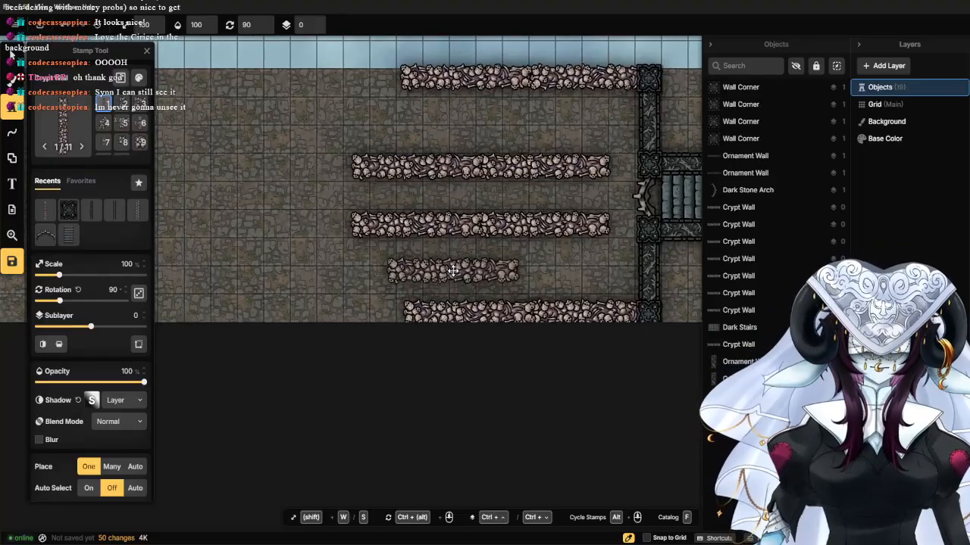
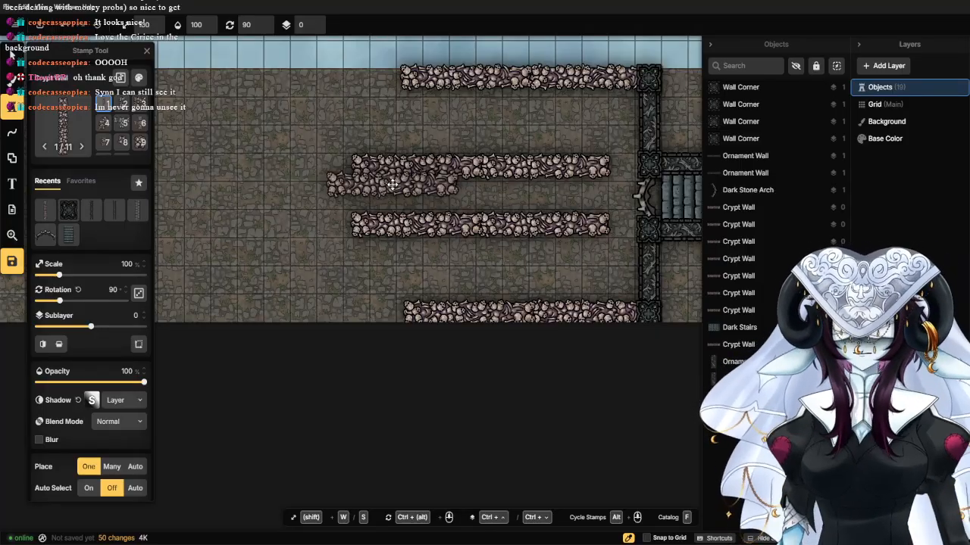
{"action": "scroll", "coordinate": [482, 176], "scroll_direction": "up", "scroll_amount": 3}
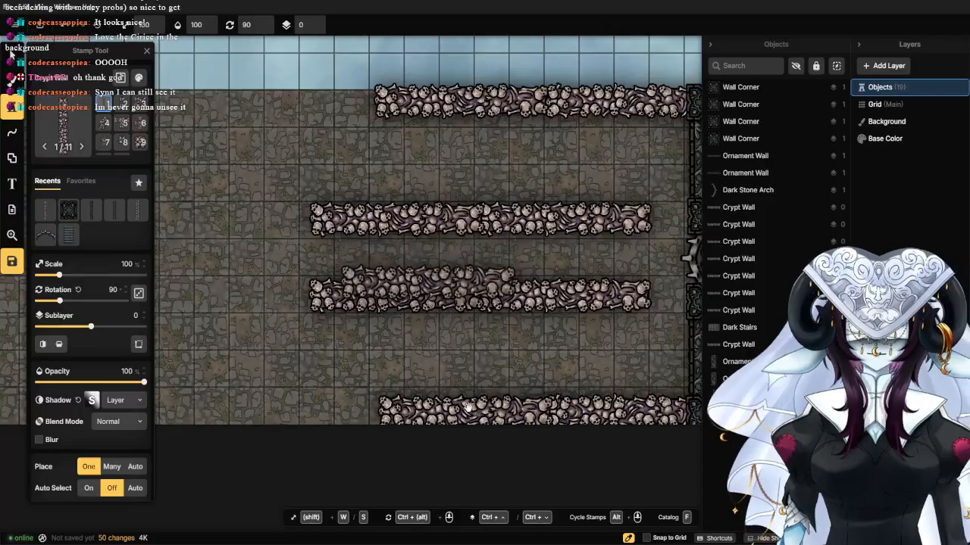
{"action": "left_click_drag", "start_coordinate": [468, 407], "coordinate": [513, 275]}
{"action": "left_click_drag", "start_coordinate": [447, 231], "coordinate": [478, 261]}
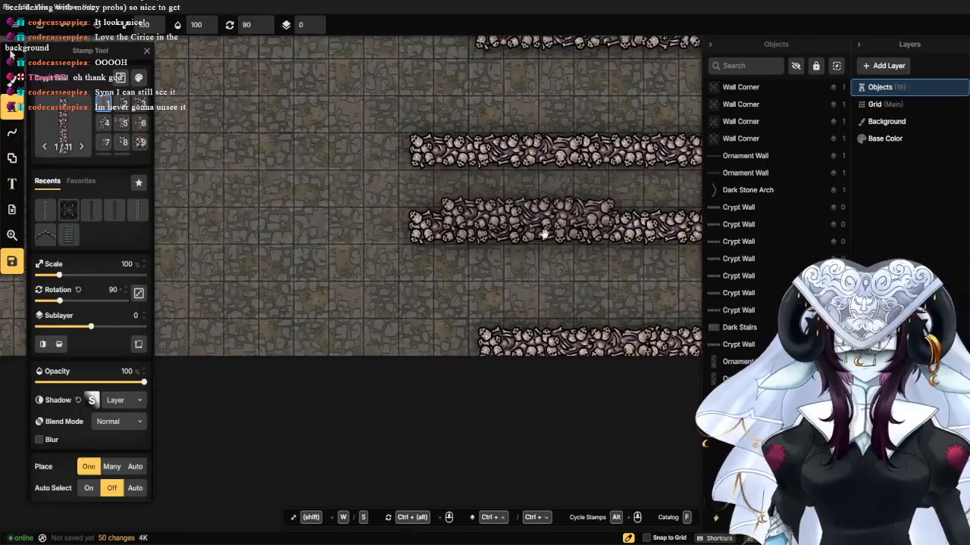
{"action": "left_click_drag", "start_coordinate": [546, 235], "coordinate": [500, 268]}
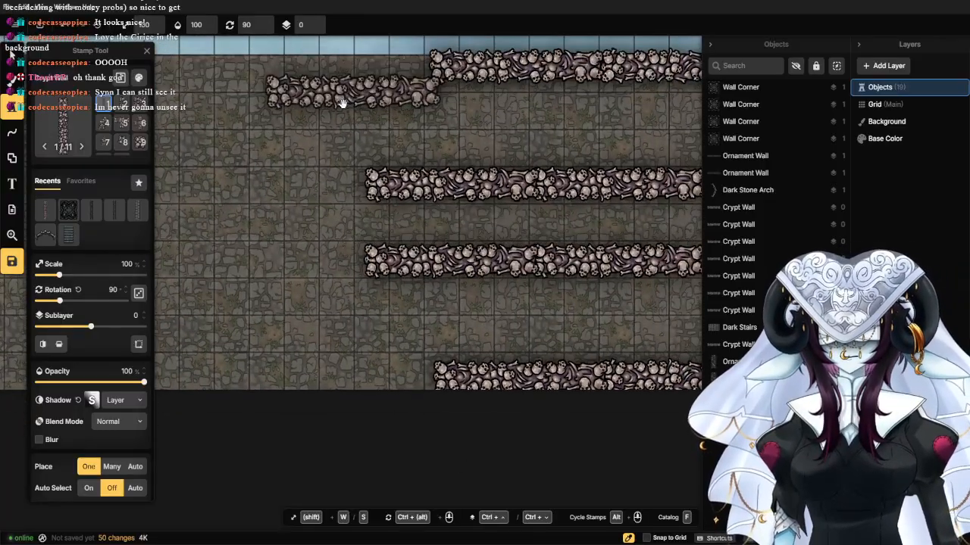
{"action": "left_click_drag", "start_coordinate": [344, 91], "coordinate": [456, 184]}
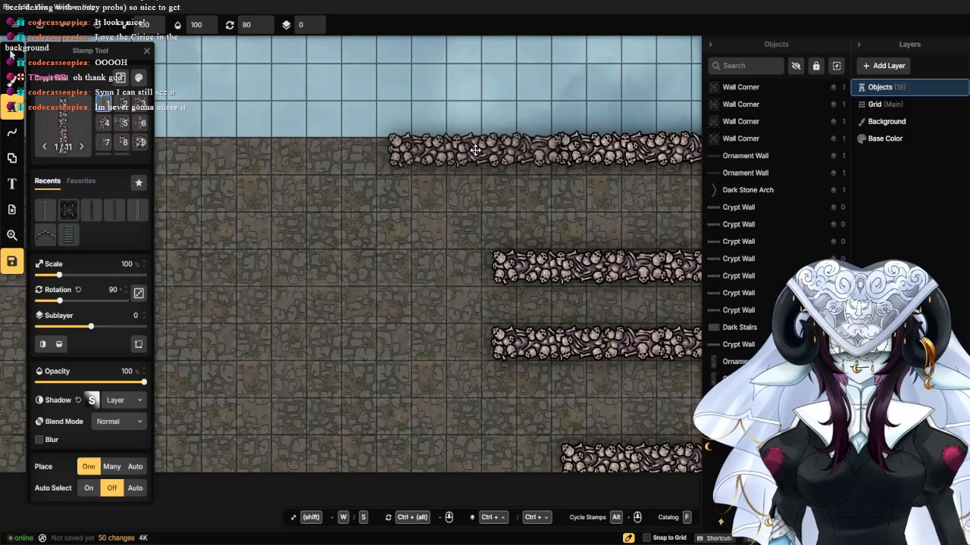
{"action": "left_click_drag", "start_coordinate": [419, 253], "coordinate": [378, 100]}
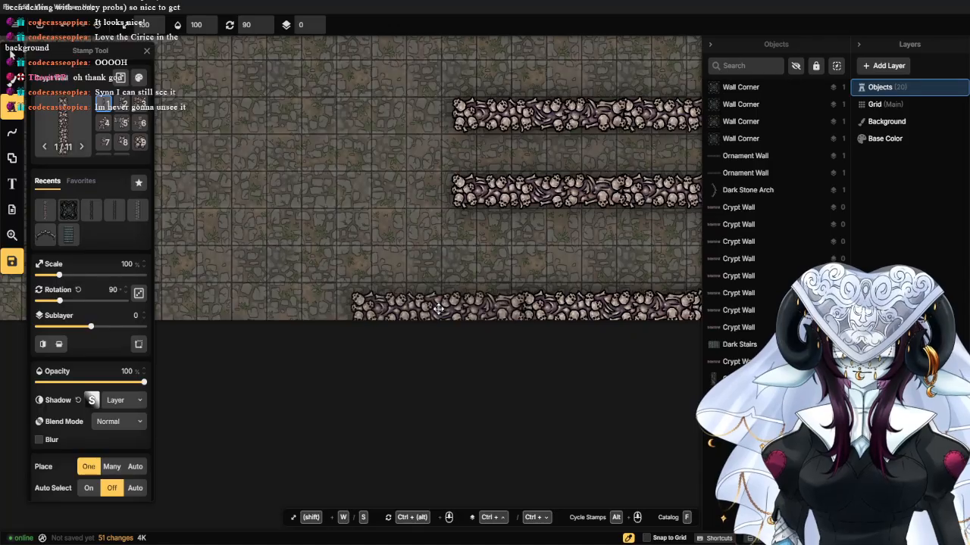
{"action": "scroll", "coordinate": [412, 260], "scroll_direction": "up", "scroll_amount": 2}
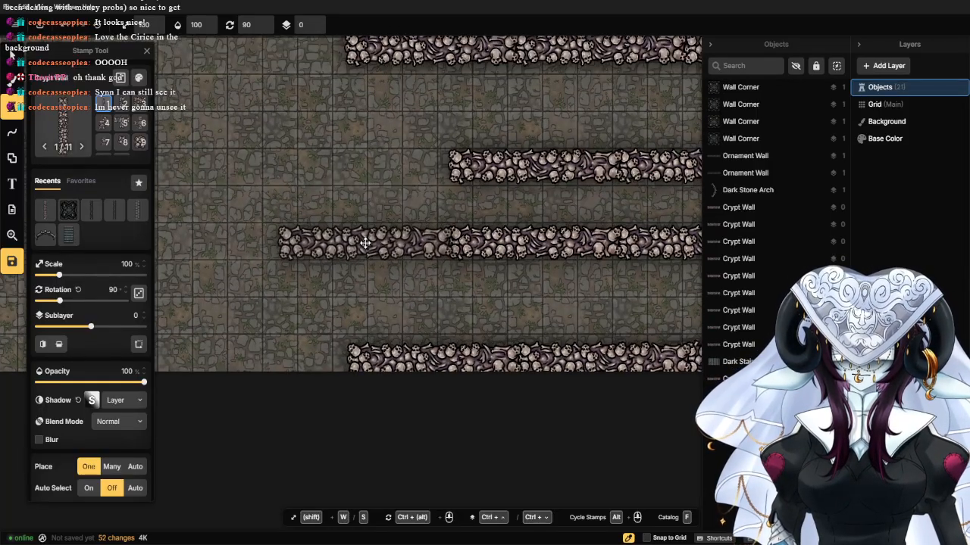
{"action": "left_click", "coordinate": [365, 242]}
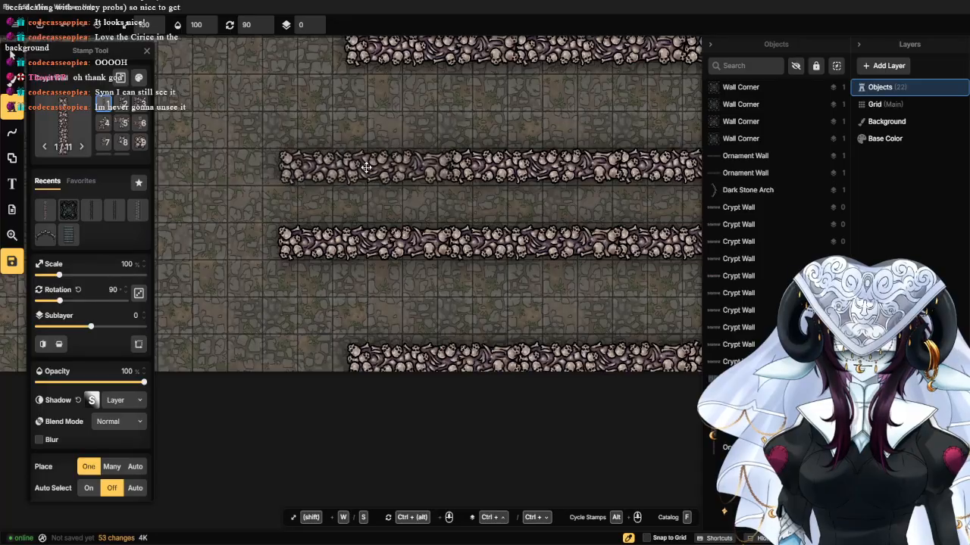
{"action": "left_click", "coordinate": [365, 167]}
Place the T-shaped Crypt Wall variant 5 at 0° rotation on the far end of the lower inner wall, its stem pointing down.
{"action": "scroll", "coordinate": [341, 288], "scroll_direction": "down", "scroll_amount": 2}
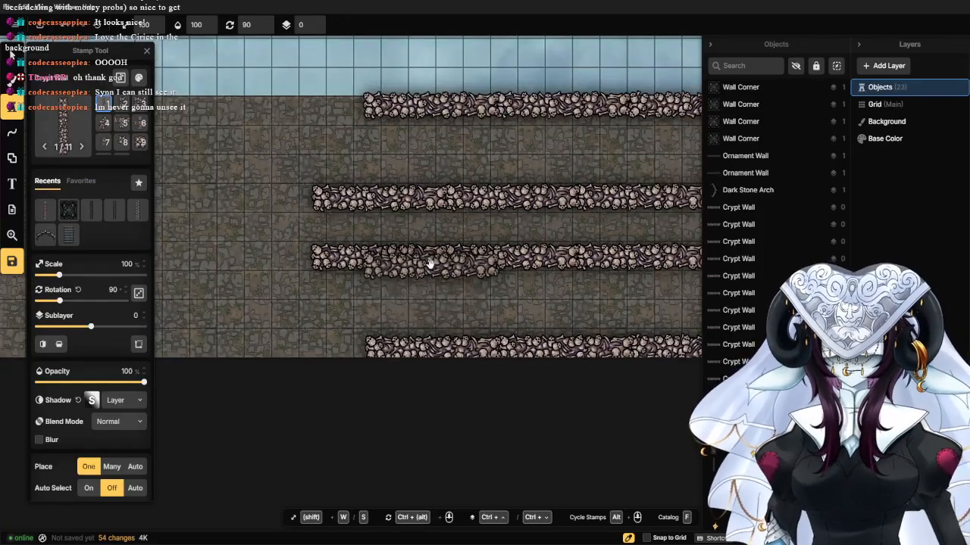
{"action": "scroll", "coordinate": [293, 269], "scroll_direction": "up", "scroll_amount": 3}
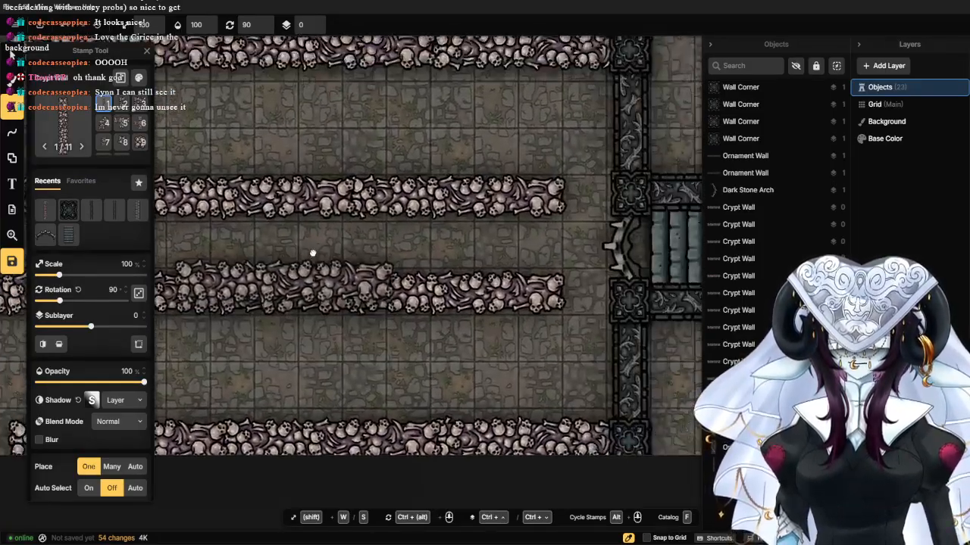
{"action": "scroll", "coordinate": [485, 182], "scroll_direction": "down", "scroll_amount": 2}
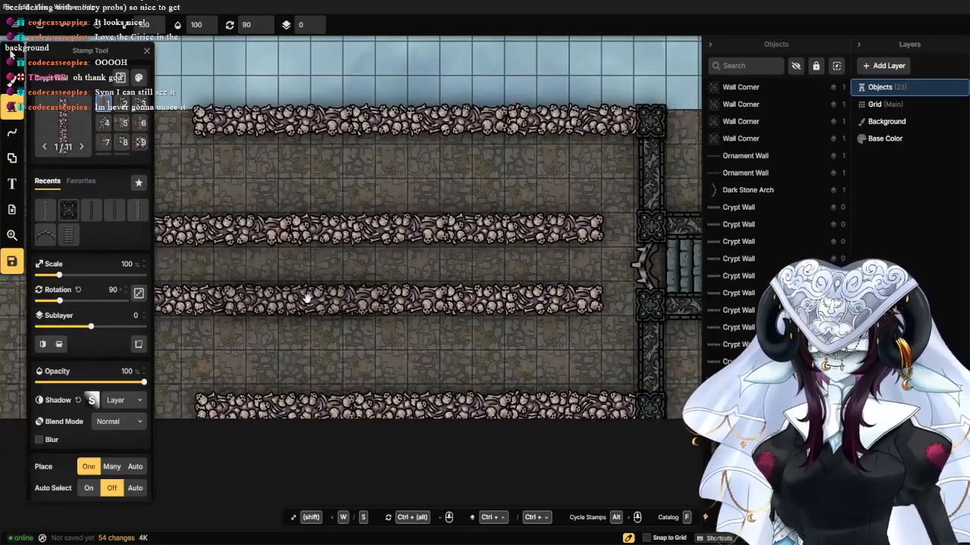
{"action": "left_click_drag", "start_coordinate": [331, 289], "coordinate": [506, 225]}
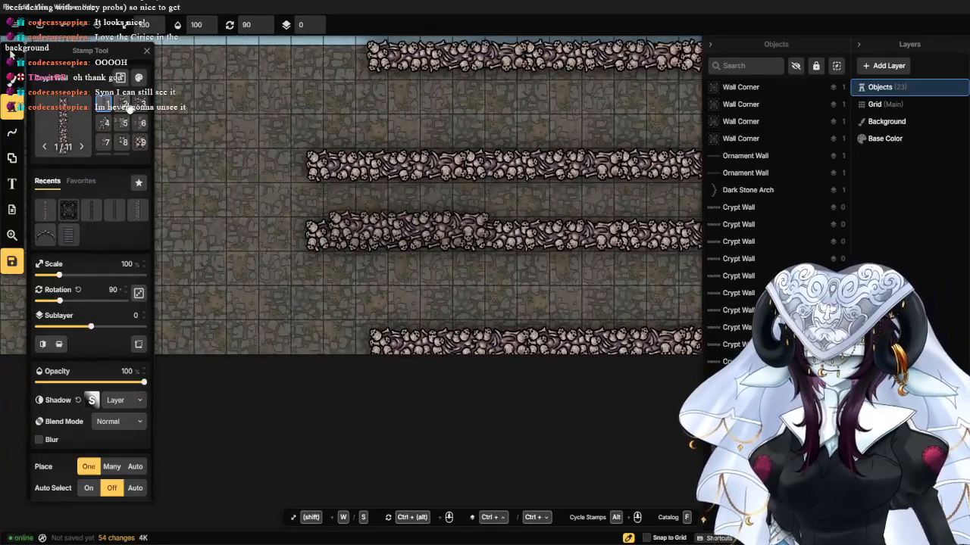
{"action": "left_click", "coordinate": [122, 123]}
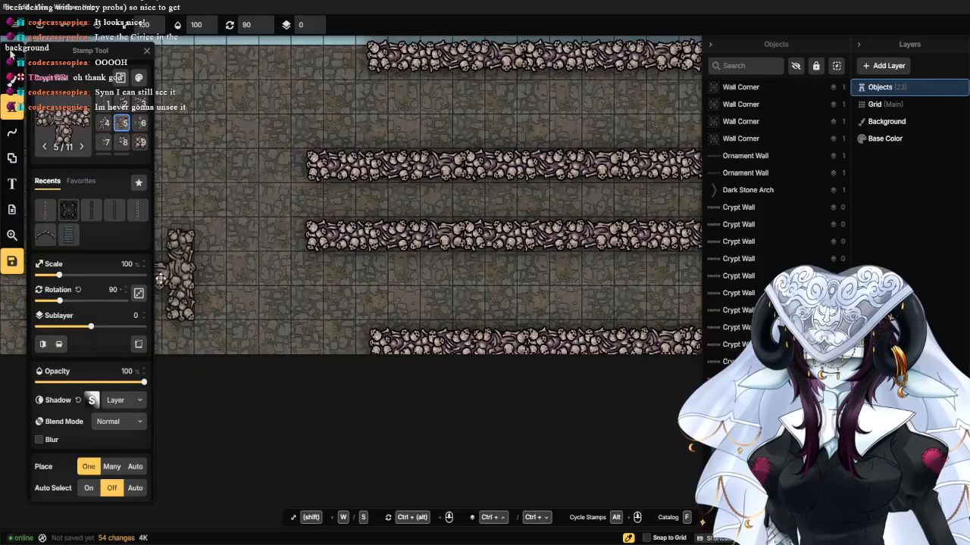
{"action": "left_click", "coordinate": [80, 293]}
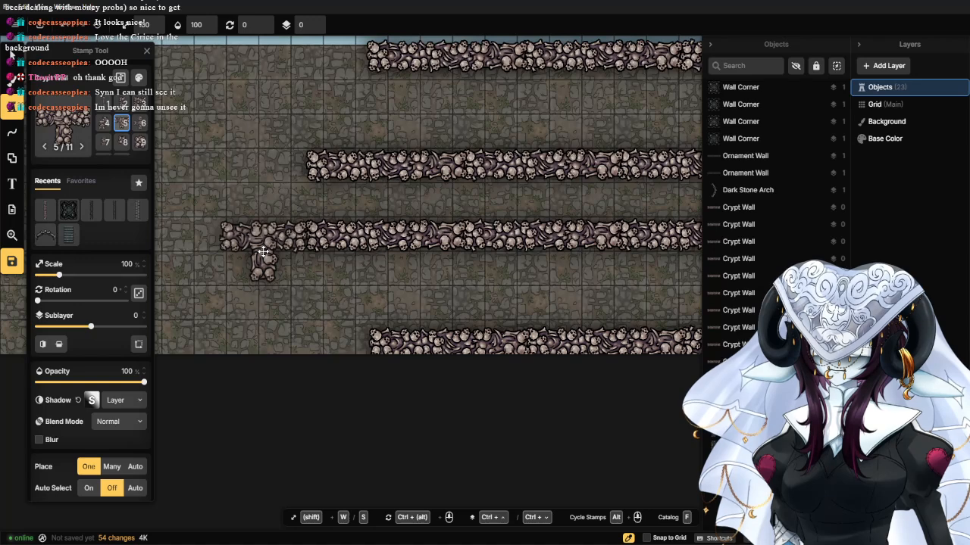
{"action": "left_click", "coordinate": [262, 252]}
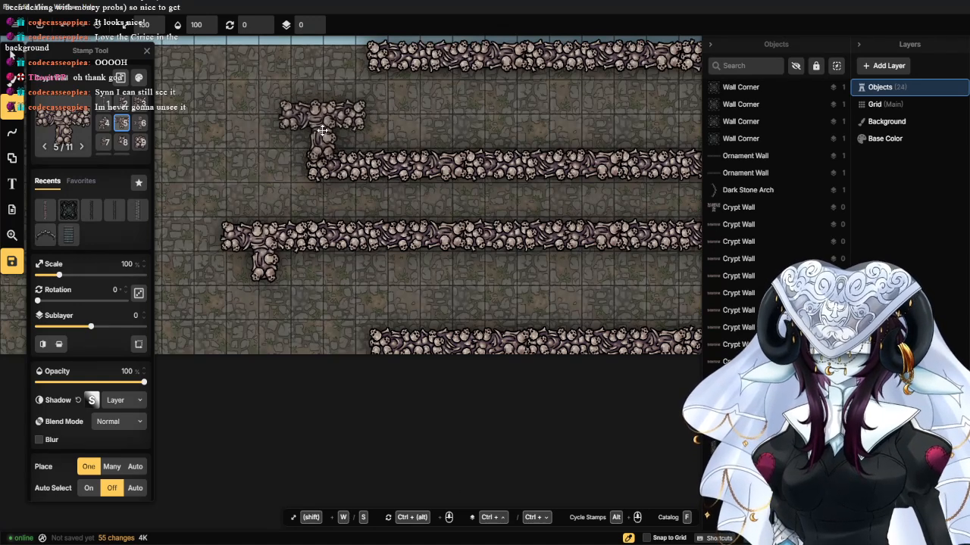
Place the corner Crypt Wall variant 3, flipped vertically, on the far end of the upper inner wall.
{"action": "left_click", "coordinate": [140, 106]}
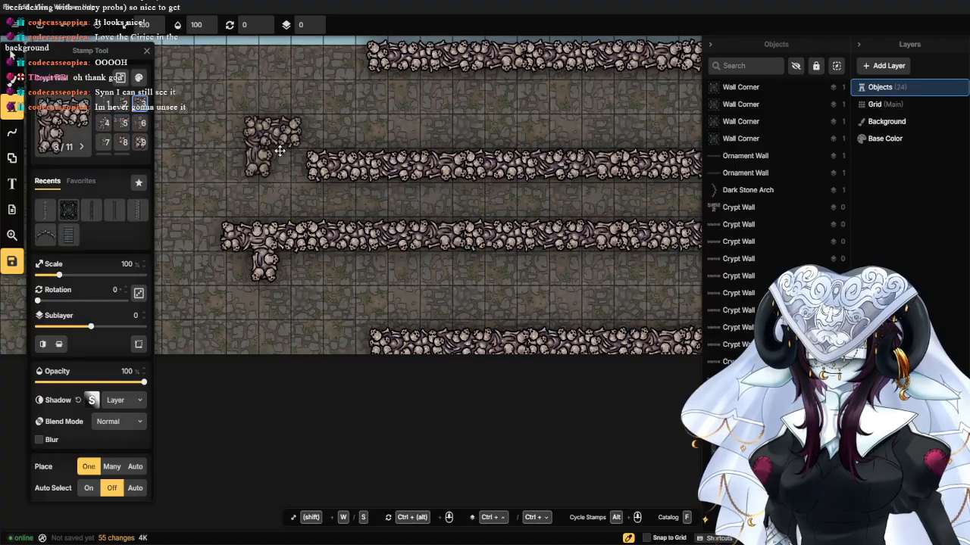
{"action": "left_click", "coordinate": [60, 343]}
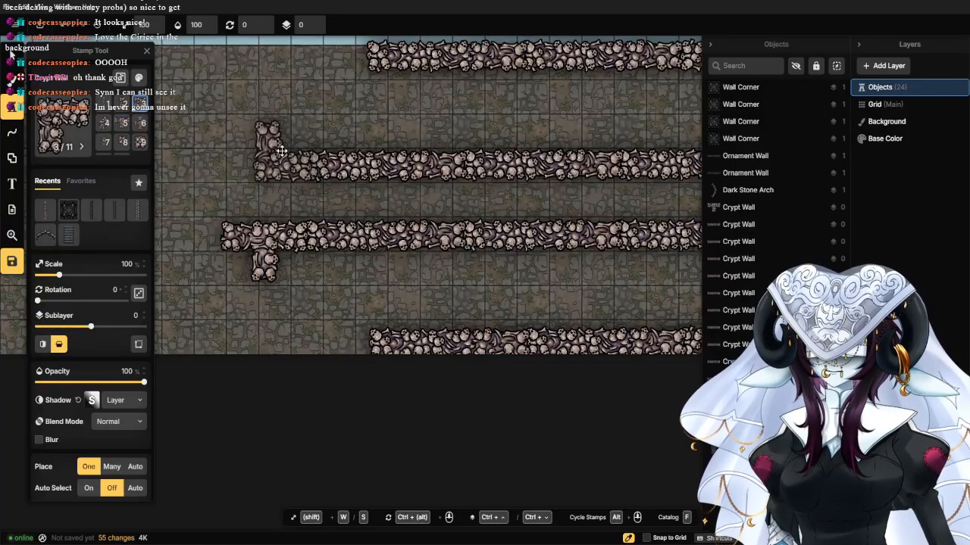
{"action": "left_click", "coordinate": [282, 150]}
Place an unflipped variant 3 Crypt Wall corner on the upper floor edge, aligned above the upper inner wall's corner with a gap between.
{"action": "left_click_drag", "start_coordinate": [346, 175], "coordinate": [586, 306]}
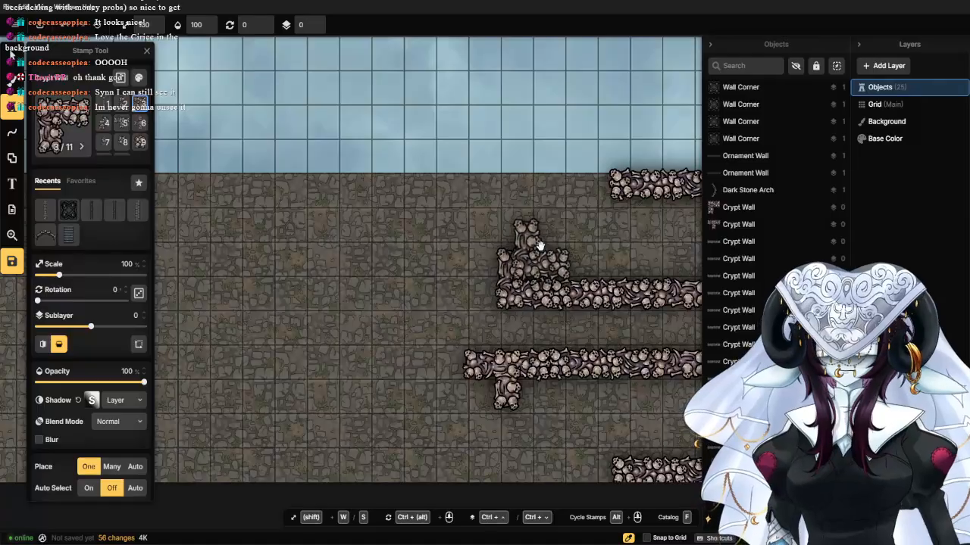
{"action": "left_click_drag", "start_coordinate": [539, 248], "coordinate": [472, 256]}
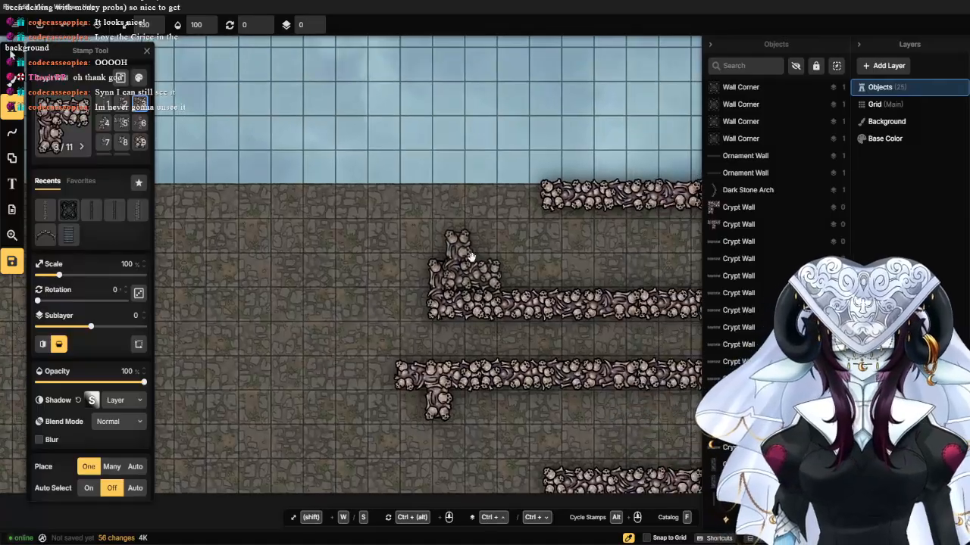
{"action": "left_click", "coordinate": [59, 345]}
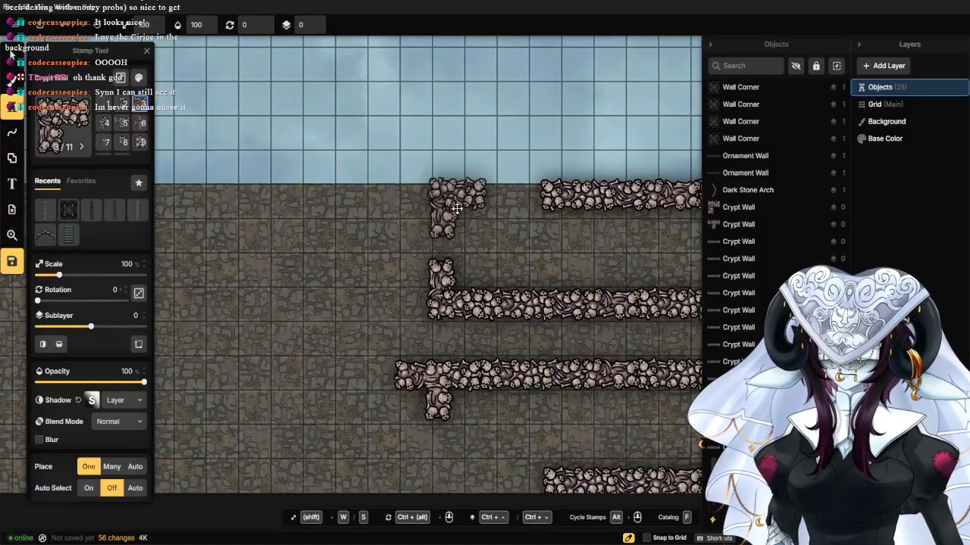
{"action": "left_click", "coordinate": [457, 209]}
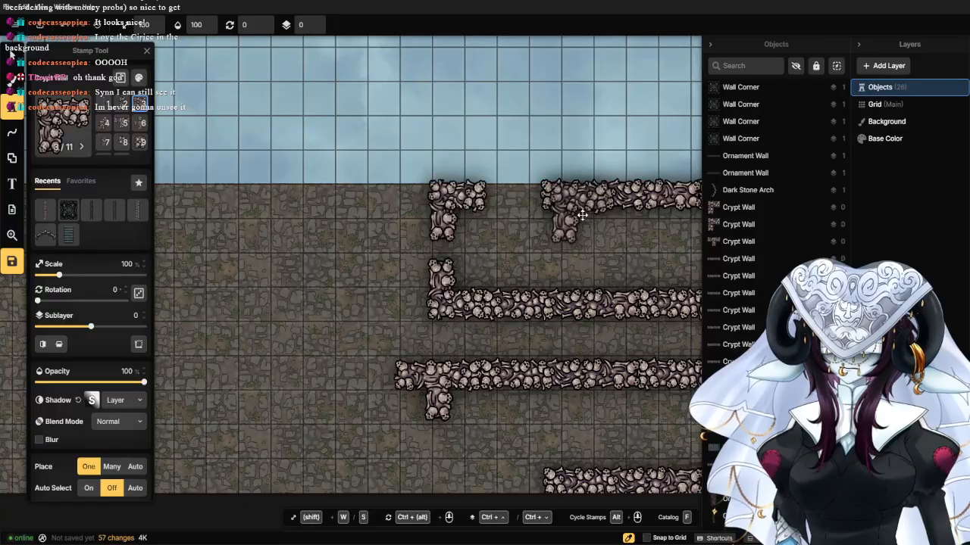
Place the short straight Crypt Wall variant 2 at 90° rotation to extend the new upper corner toward the upper outer wall.
{"action": "left_click", "coordinate": [121, 105]}
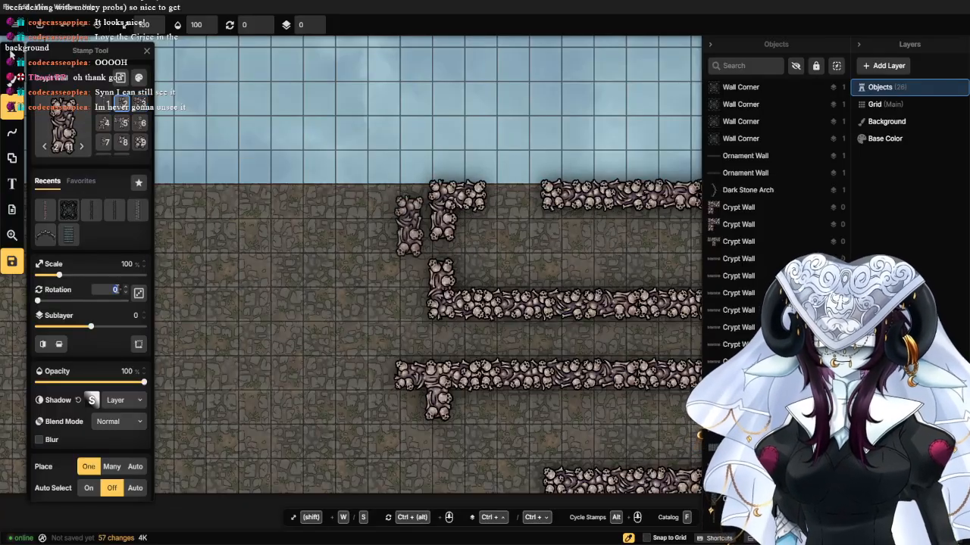
{"action": "type", "text": "90"}
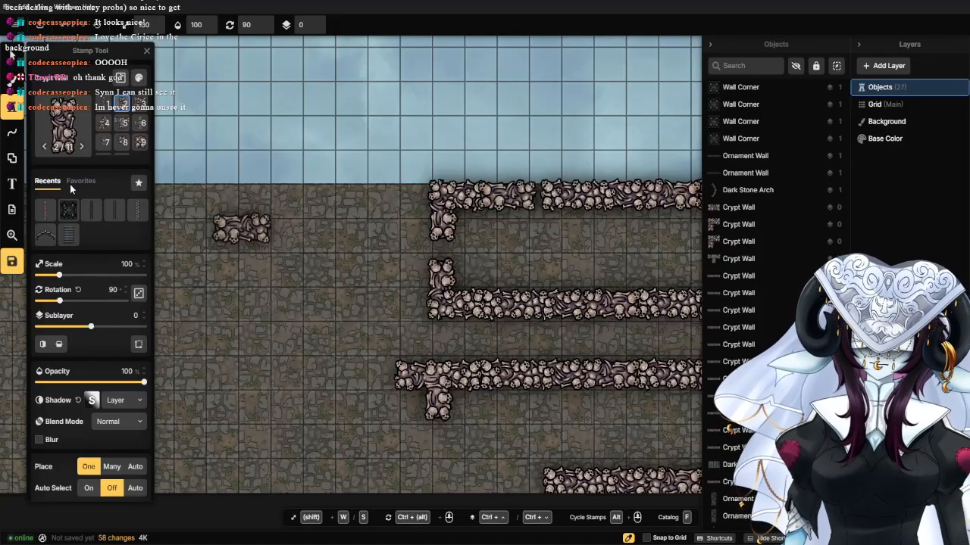
Shift the short Crypt Wall and the adjoining corner on the upper floor edge to close the gaps with the upper outer wall.
{"action": "left_click", "coordinate": [417, 226]}
{"action": "left_click", "coordinate": [11, 55]}
{"action": "left_click", "coordinate": [399, 262]}
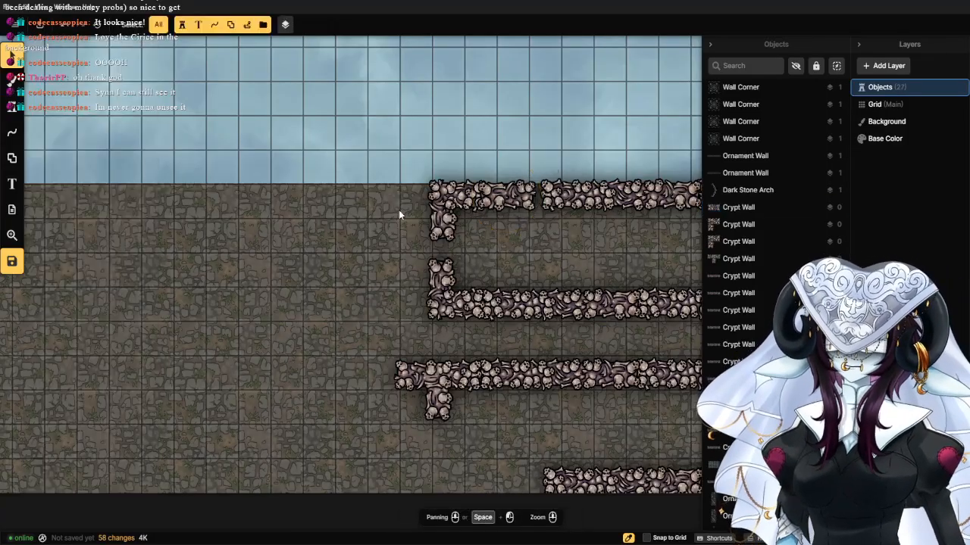
{"action": "left_click", "coordinate": [520, 201]}
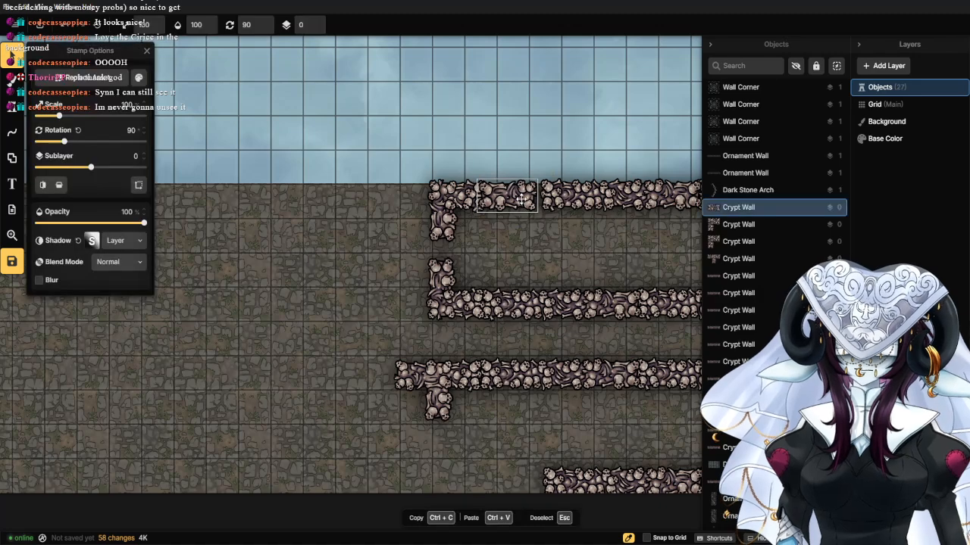
{"action": "left_click", "coordinate": [443, 206]}
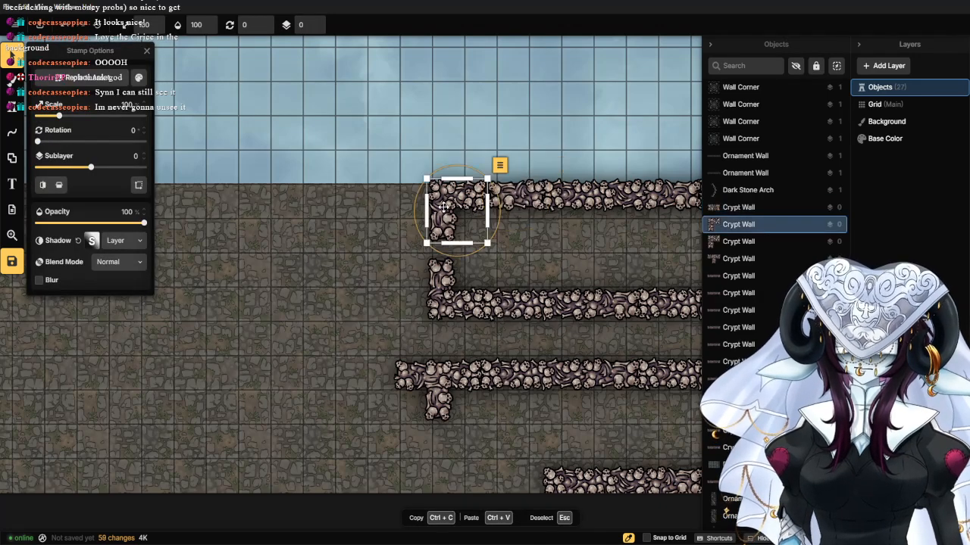
{"action": "scroll", "coordinate": [387, 237], "scroll_direction": "up", "scroll_amount": 3}
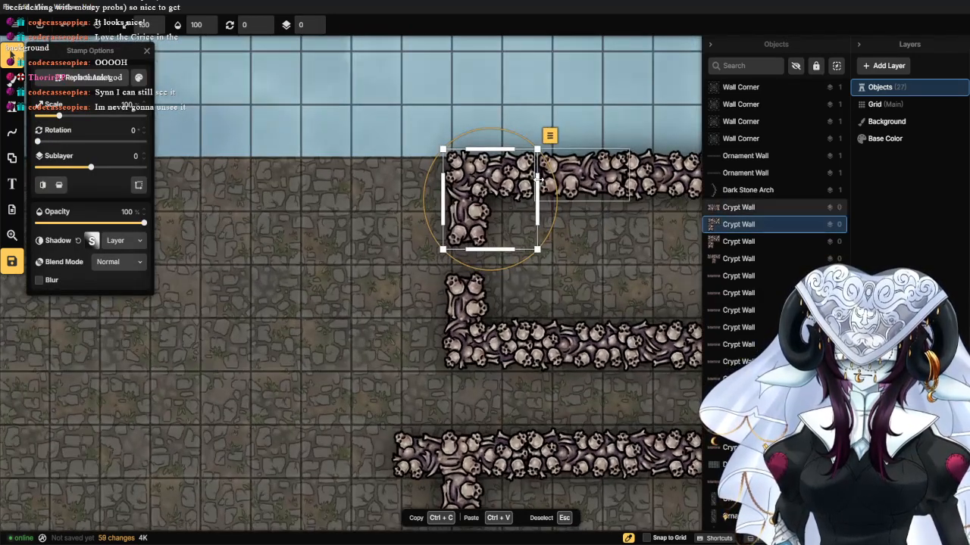
{"action": "left_click", "coordinate": [617, 257]}
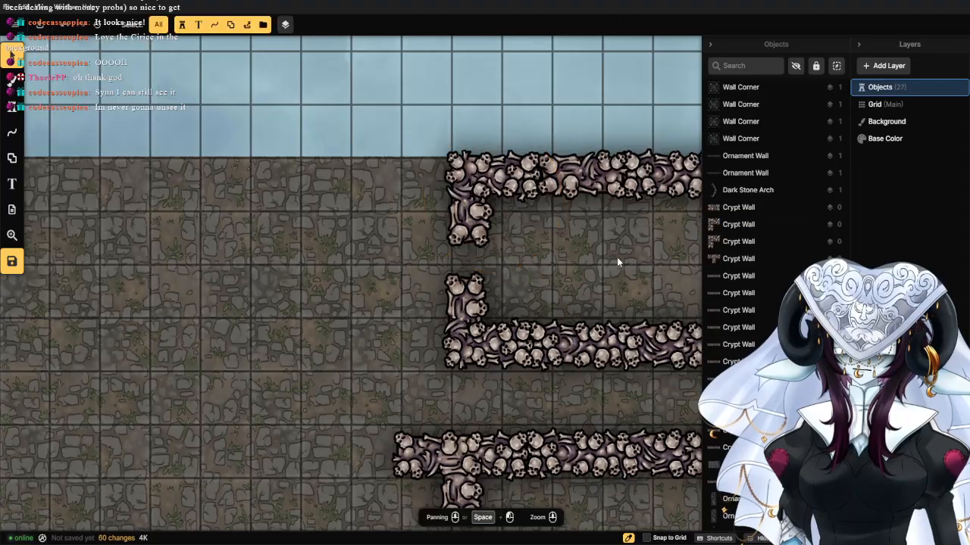
Place the long straight Crypt Wall variant 1 at 90° rotation to extend the far end of the lower outer wall.
{"action": "scroll", "coordinate": [606, 254], "scroll_direction": "down", "scroll_amount": 2}
{"action": "left_click_drag", "start_coordinate": [596, 249], "coordinate": [294, 207]}
{"action": "scroll", "coordinate": [424, 220], "scroll_direction": "down", "scroll_amount": 3}
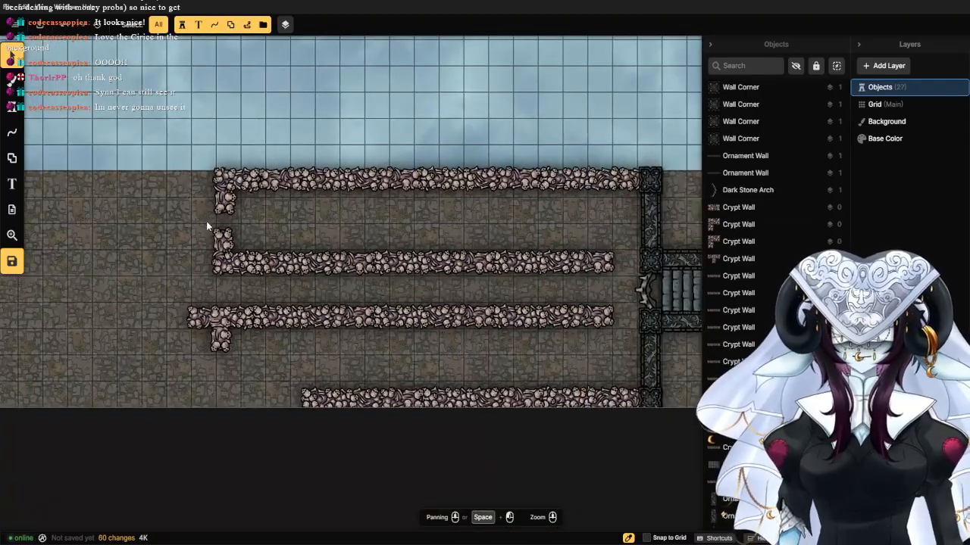
{"action": "left_click_drag", "start_coordinate": [210, 223], "coordinate": [287, 229]}
{"action": "scroll", "coordinate": [275, 241], "scroll_direction": "up", "scroll_amount": 3}
{"action": "left_click_drag", "start_coordinate": [279, 309], "coordinate": [269, 164]}
{"action": "left_click", "coordinate": [12, 105]}
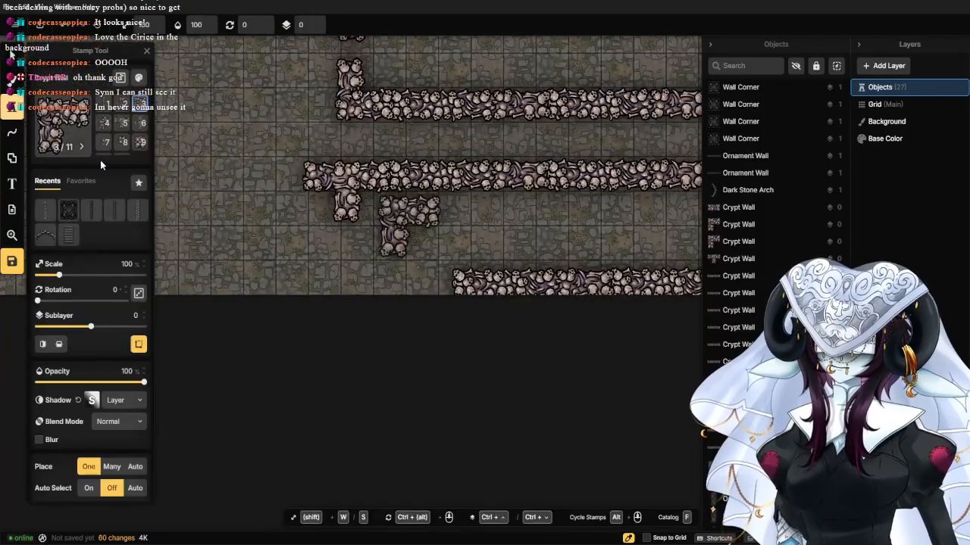
{"action": "left_click", "coordinate": [104, 123]}
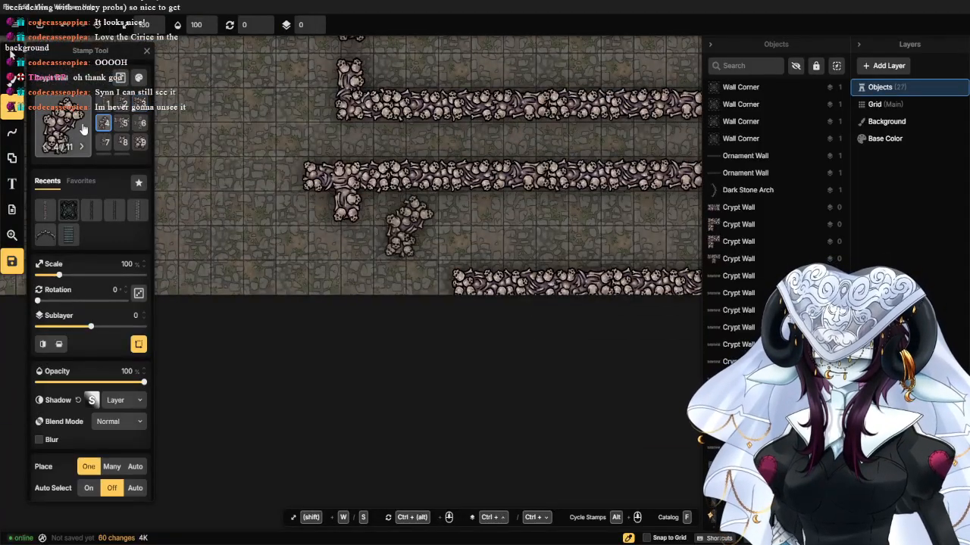
{"action": "left_click", "coordinate": [104, 104]}
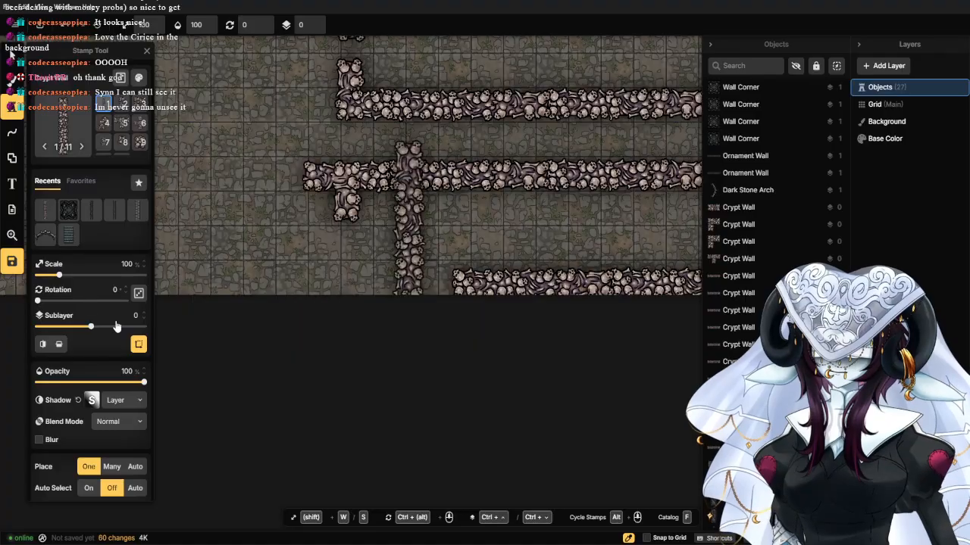
{"action": "left_click", "coordinate": [108, 300]}
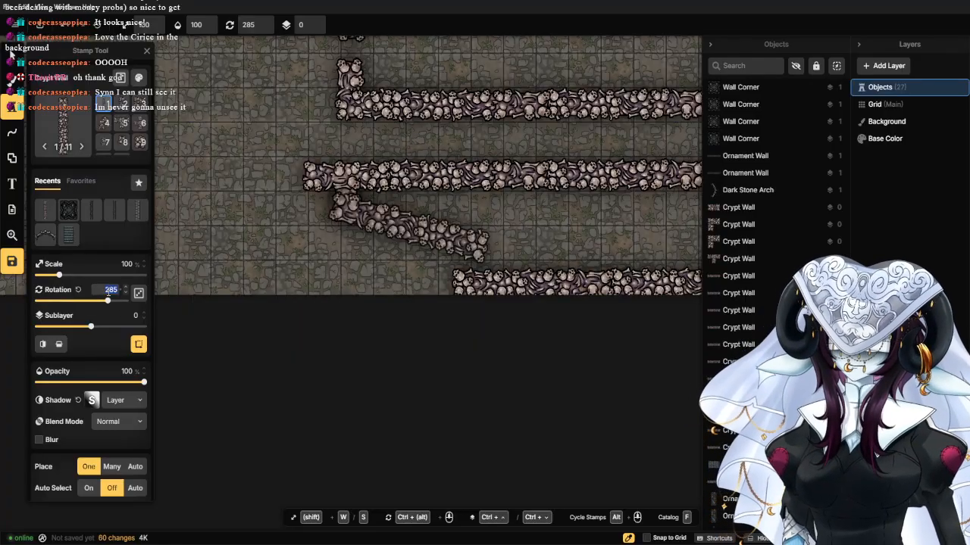
{"action": "type", "text": "90"}
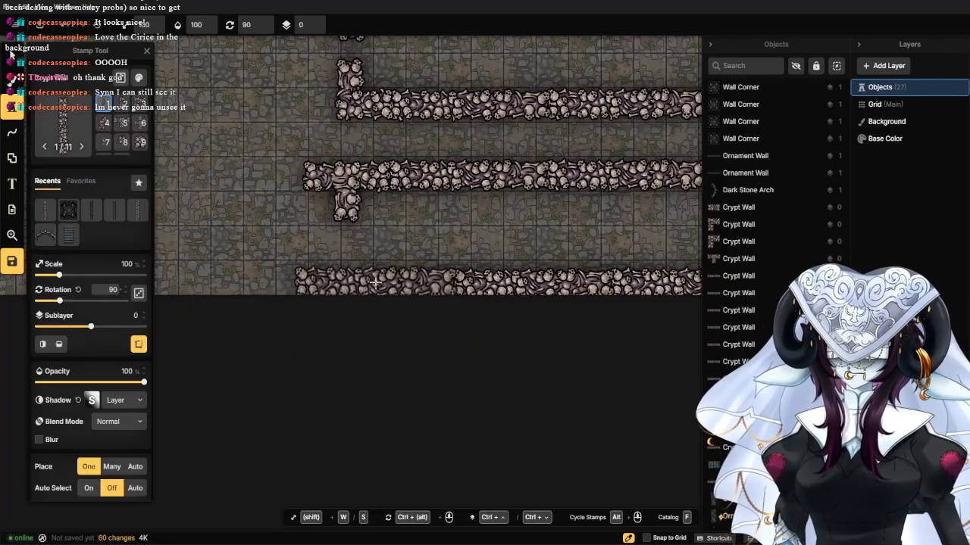
{"action": "left_click", "coordinate": [374, 283]}
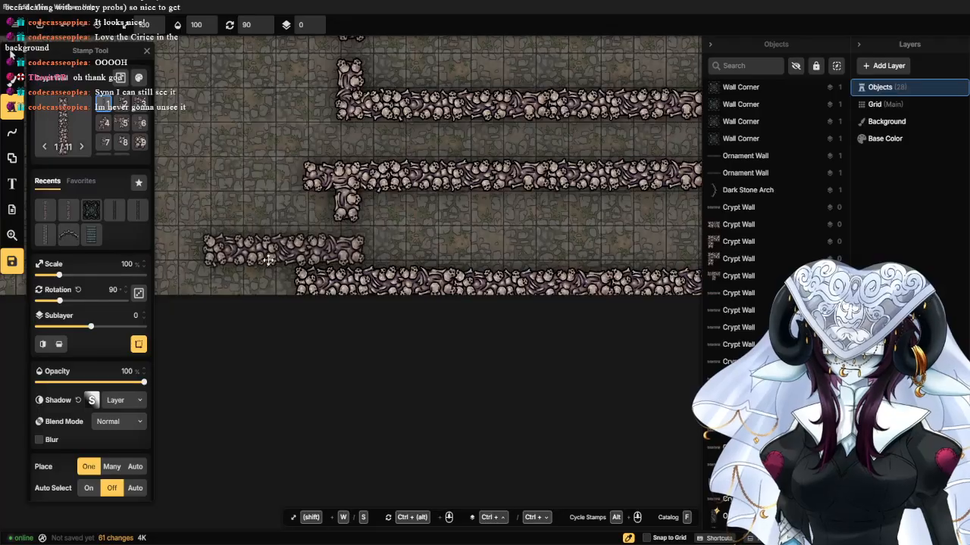
Place the T-shaped Crypt Wall variant 5, flipped vertically at 0° rotation, on the lower outer wall's far end with its stem pointing up.
{"action": "left_click", "coordinate": [117, 125]}
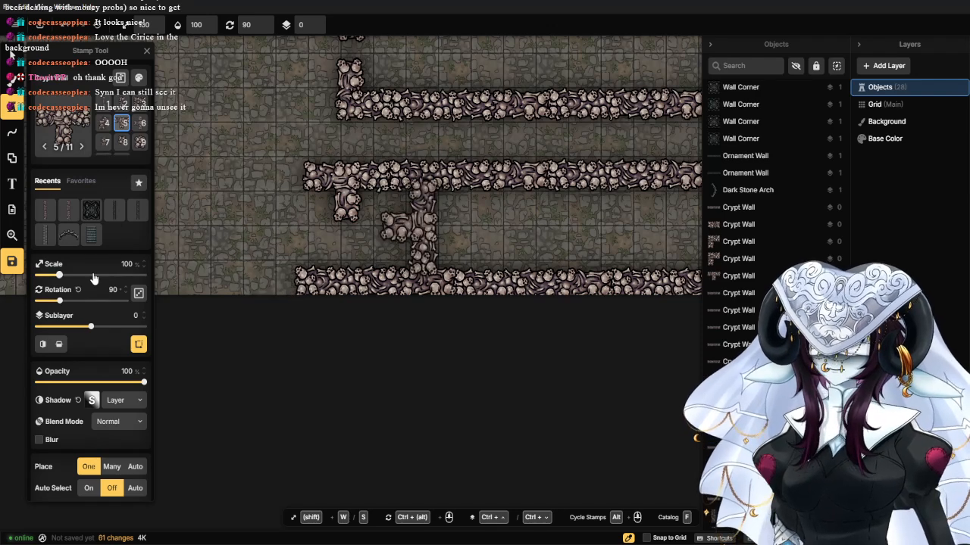
{"action": "left_click", "coordinate": [79, 290]}
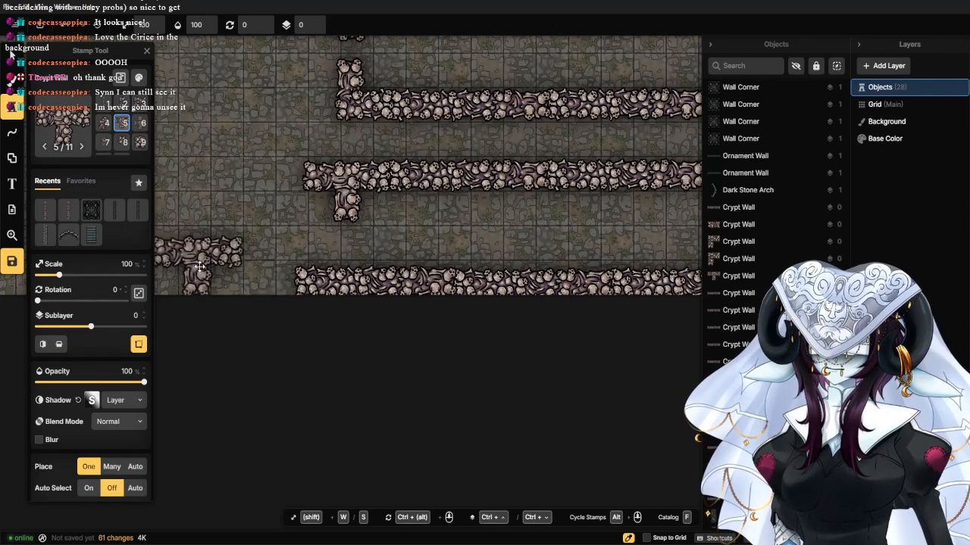
{"action": "left_click", "coordinate": [57, 345]}
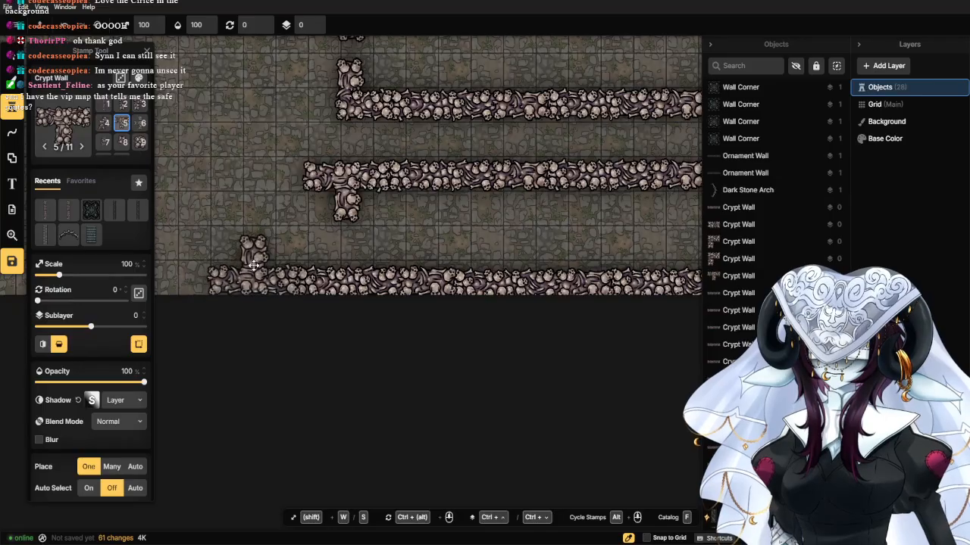
{"action": "left_click", "coordinate": [252, 267]}
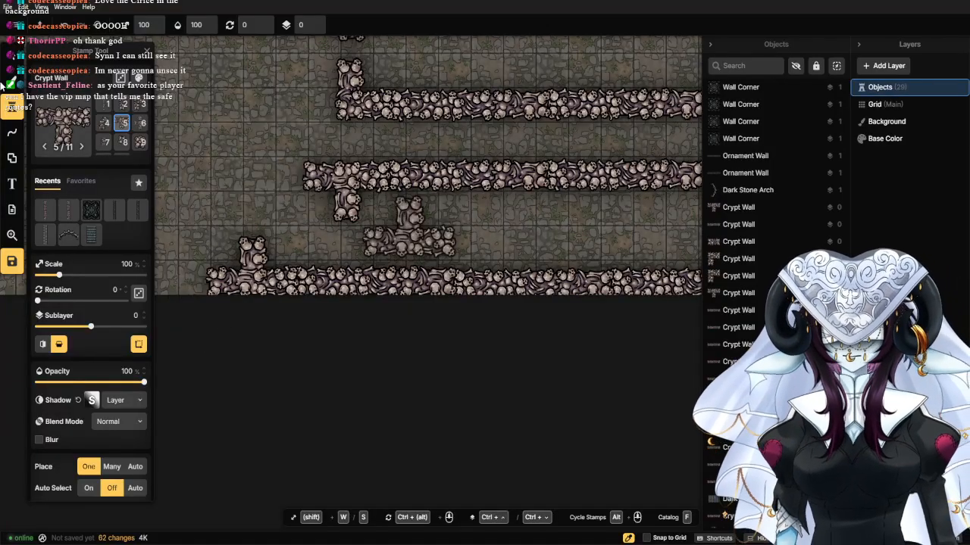
Place an unflipped Crypt Wall corner variant 3 at 0° on the lower inner wall's far end, and align the outer wall's T-piece beneath it.
{"action": "left_click", "coordinate": [60, 345]}
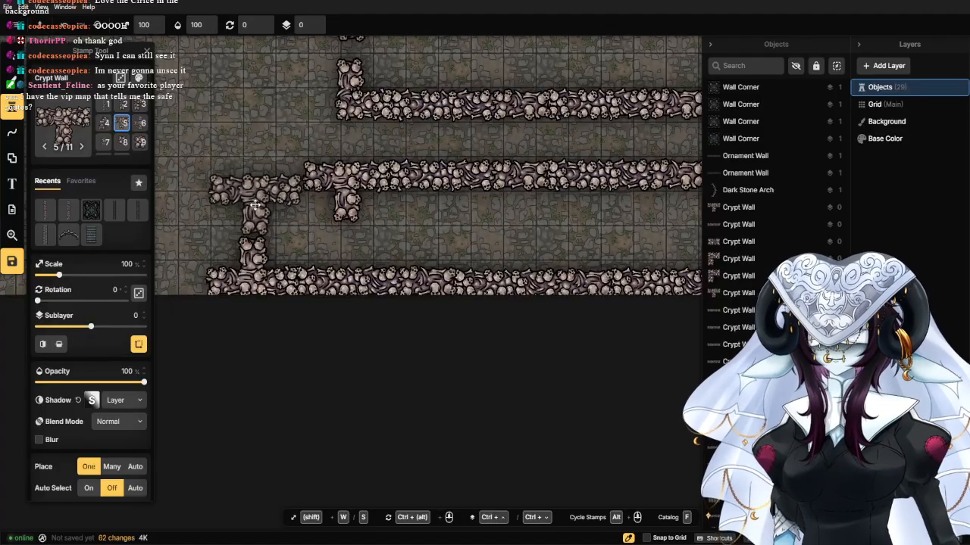
{"action": "left_click", "coordinate": [118, 291]}
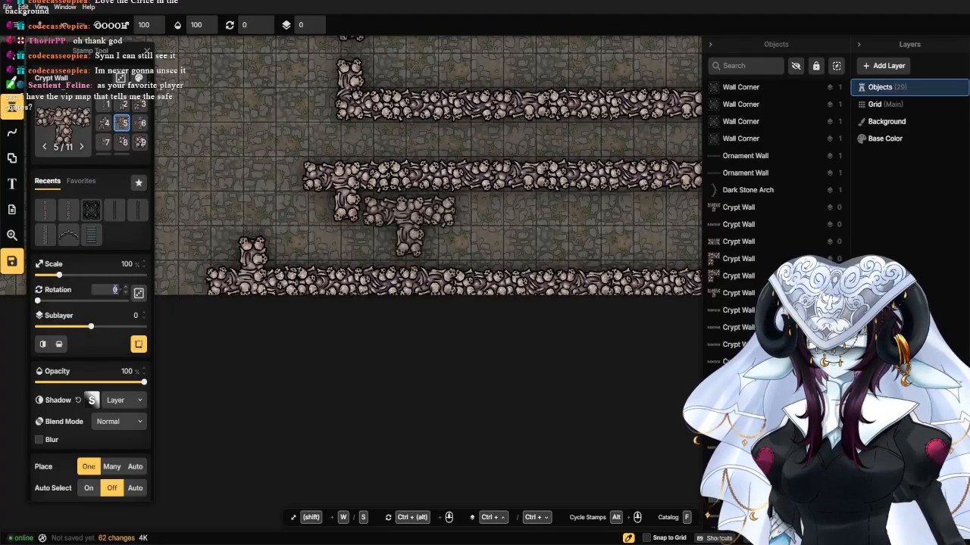
{"action": "type", "text": "90"}
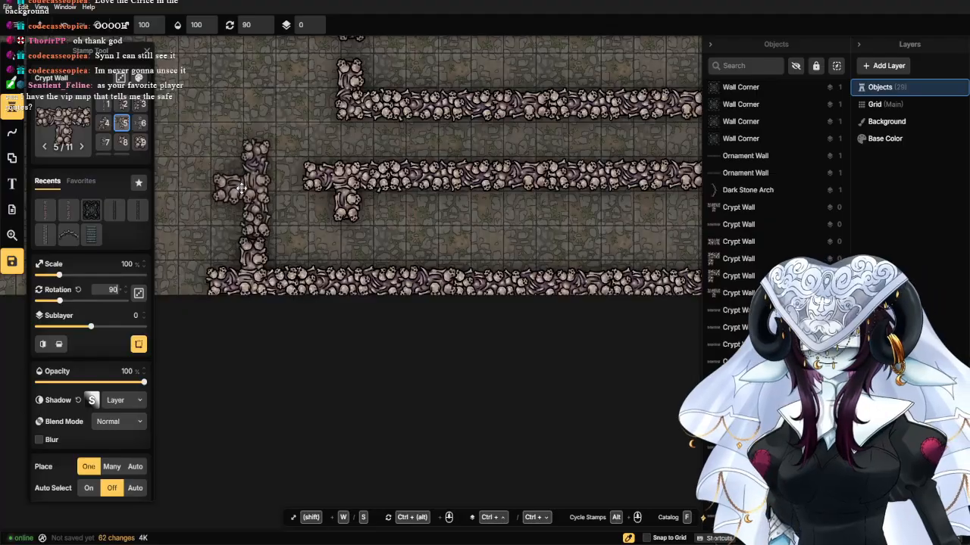
{"action": "left_click", "coordinate": [139, 104]}
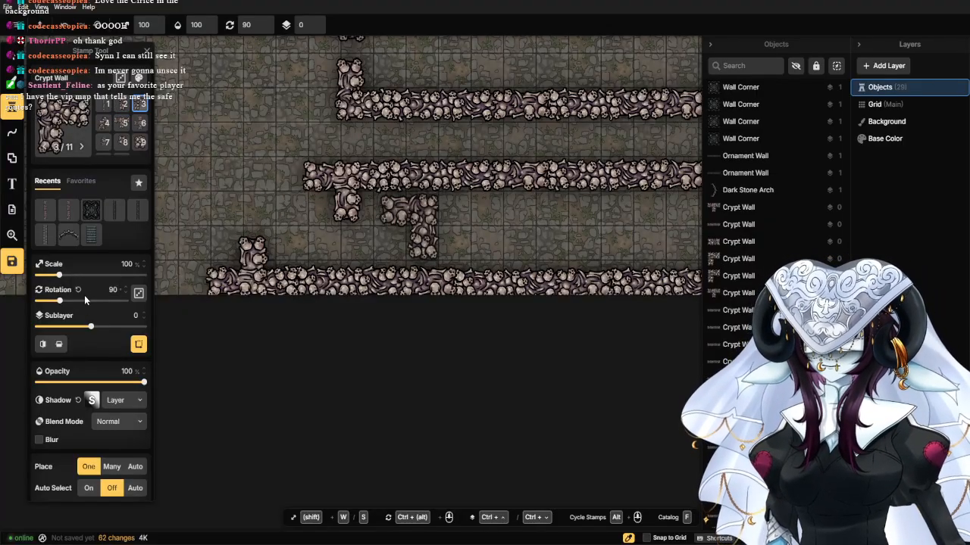
{"action": "left_click", "coordinate": [78, 290]}
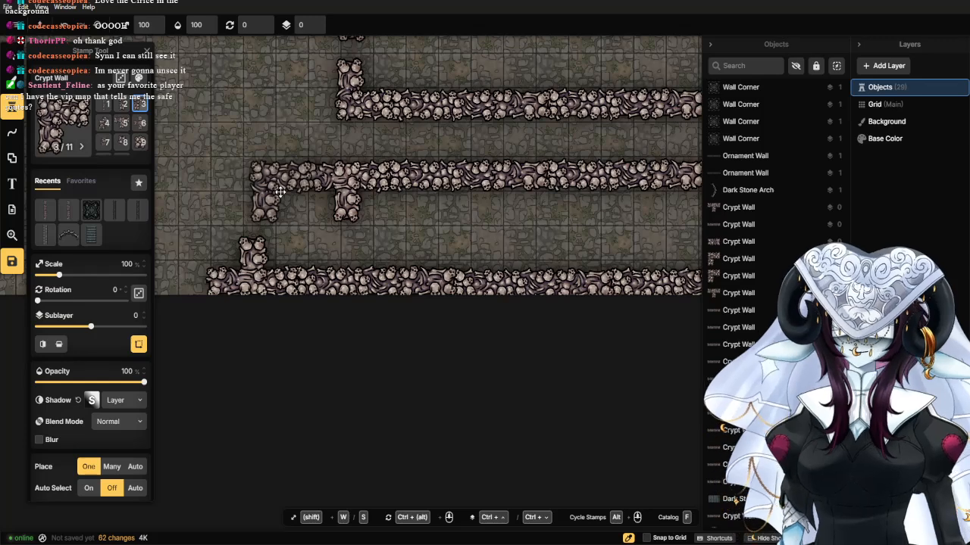
{"action": "left_click", "coordinate": [280, 192]}
{"action": "left_click", "coordinate": [21, 61]}
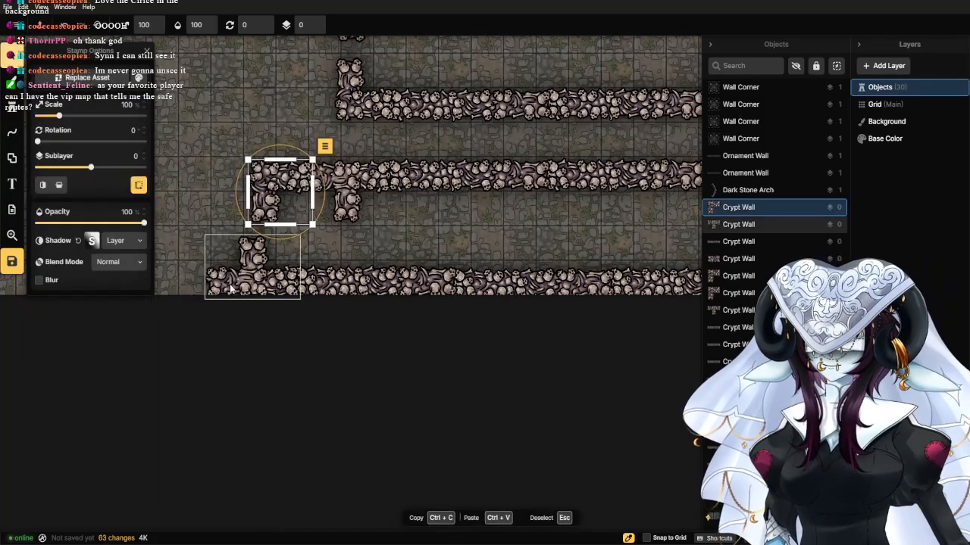
{"action": "left_click_drag", "start_coordinate": [236, 280], "coordinate": [248, 281]}
Fill the gap between the new corner and the T-piece's stem below it with the small Crypt Wall variant 8.
{"action": "left_click", "coordinate": [4, 115]}
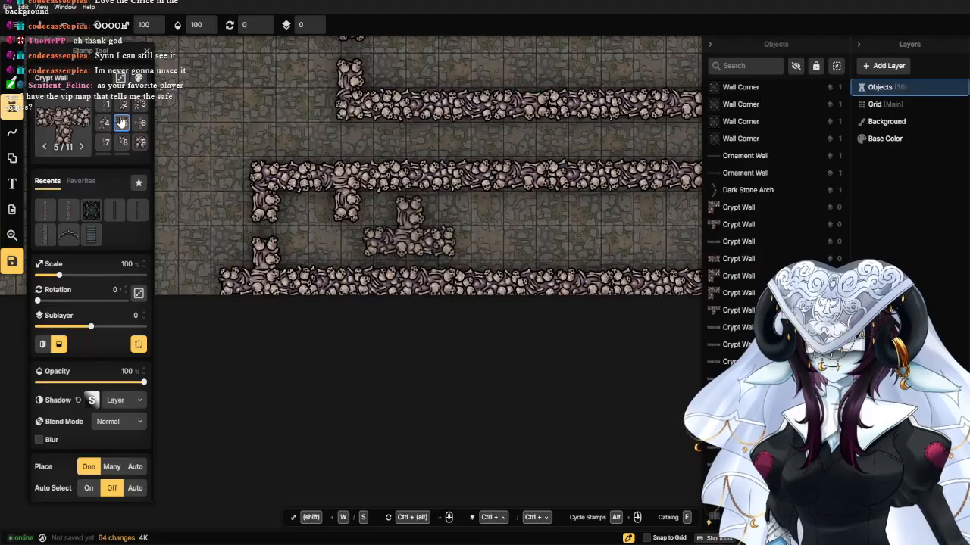
{"action": "left_click", "coordinate": [121, 142]}
{"action": "scroll", "coordinate": [227, 225], "scroll_direction": "up", "scroll_amount": 3}
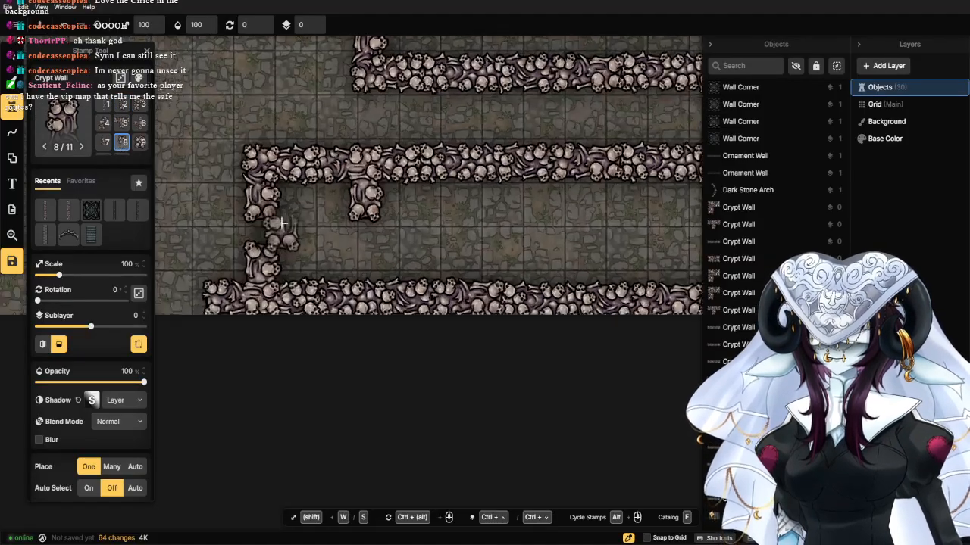
{"action": "scroll", "coordinate": [227, 225], "scroll_direction": "up", "scroll_amount": 1}
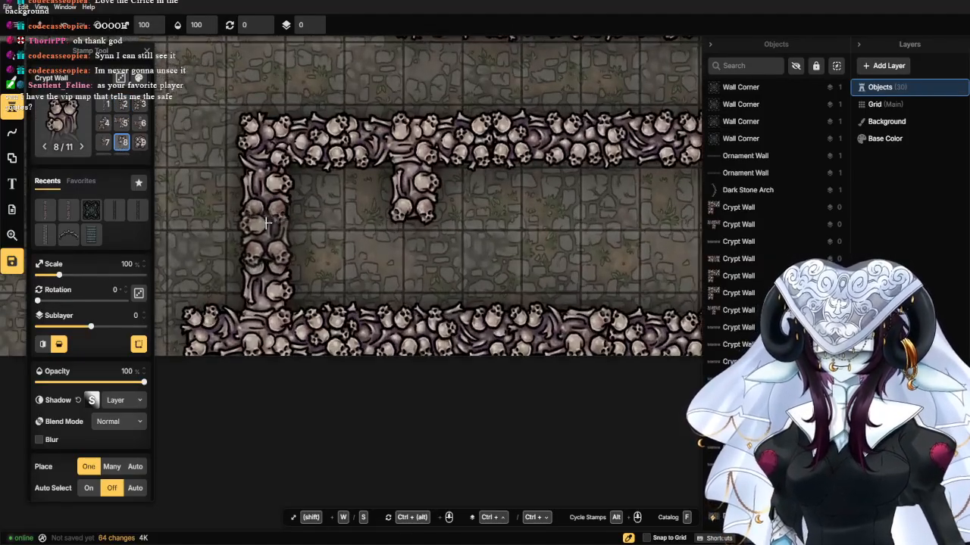
{"action": "left_click", "coordinate": [267, 221]}
Place another small Crypt Wall variant 8 on the downward stem of the lower inner wall's T-piece.
{"action": "scroll", "coordinate": [267, 224], "scroll_direction": "down", "scroll_amount": 4}
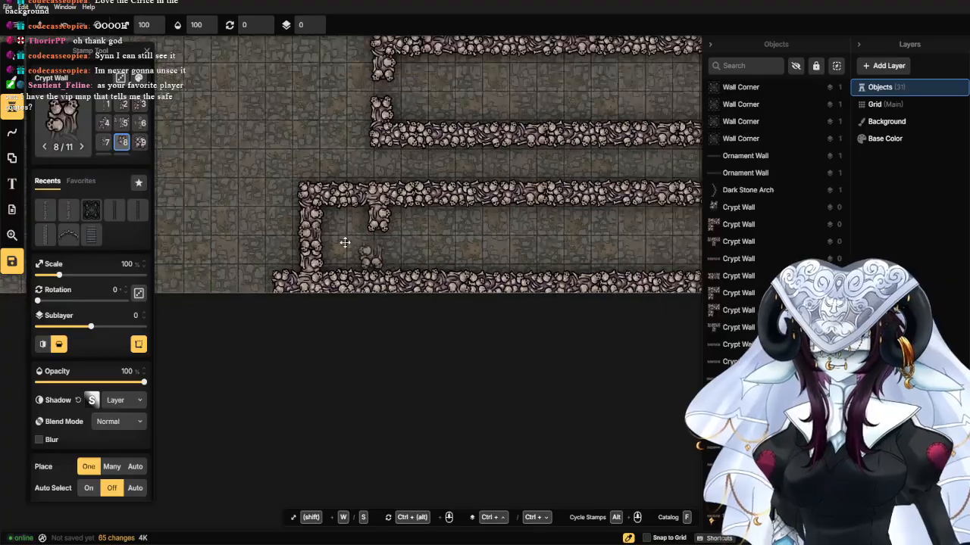
{"action": "left_click", "coordinate": [58, 120]}
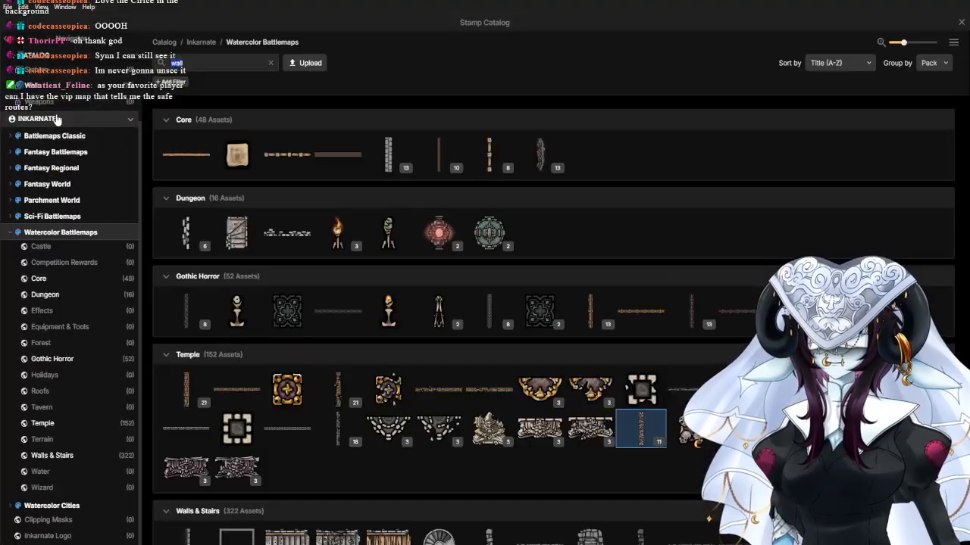
{"action": "key", "text": "Escape"}
{"action": "scroll", "coordinate": [424, 268], "scroll_direction": "up", "scroll_amount": 5}
{"action": "scroll", "coordinate": [328, 281], "scroll_direction": "up", "scroll_amount": 2}
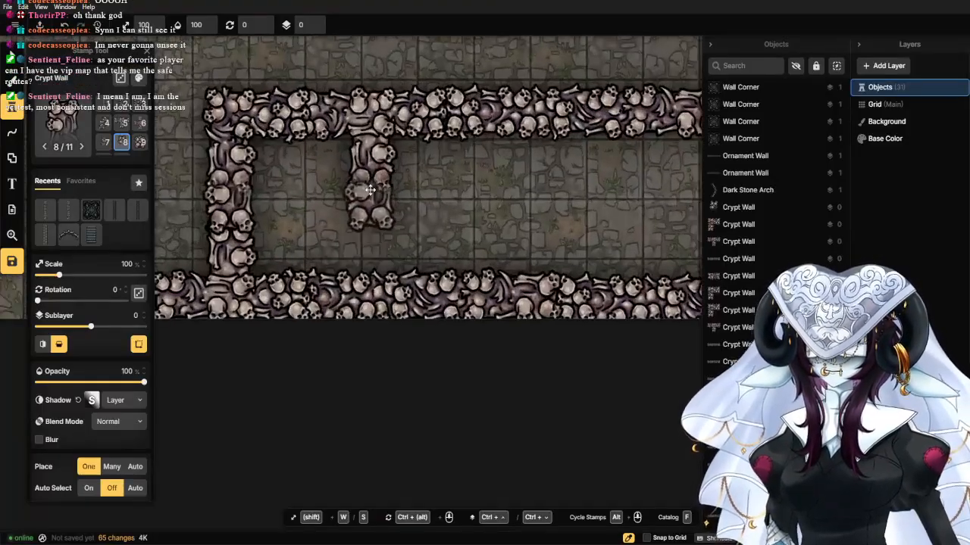
{"action": "left_click", "coordinate": [370, 188]}
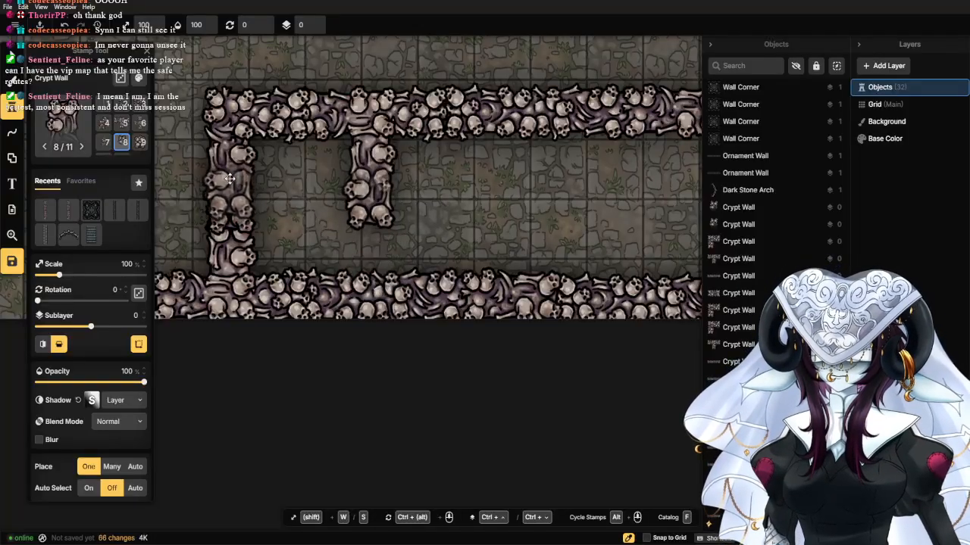
Clear the stamp catalog's wall search, pick the Spike Trap from the Core group, and place it across the upper passage.
{"action": "scroll", "coordinate": [248, 221], "scroll_direction": "down", "scroll_amount": 3}
{"action": "scroll", "coordinate": [248, 221], "scroll_direction": "down", "scroll_amount": 5}
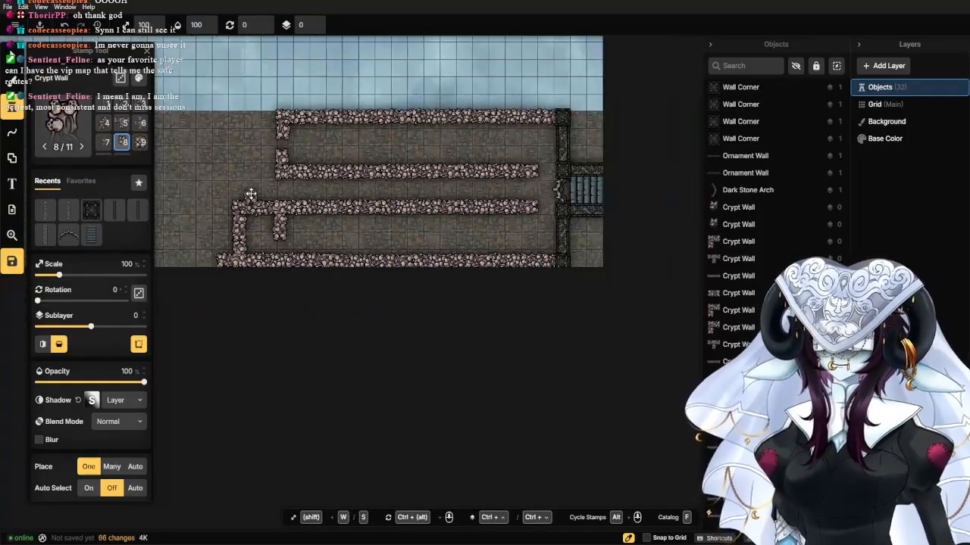
{"action": "left_click_drag", "start_coordinate": [314, 246], "coordinate": [362, 216]}
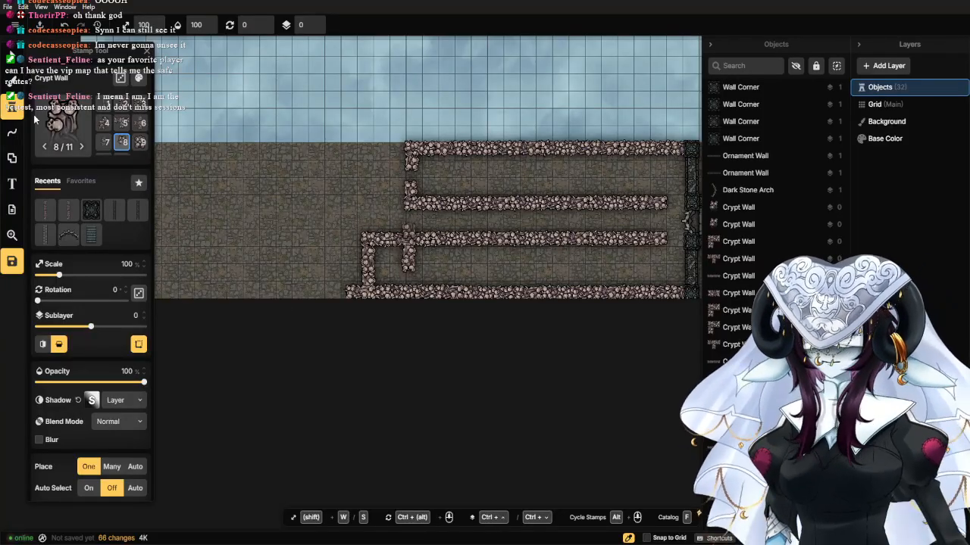
{"action": "left_click", "coordinate": [46, 120]}
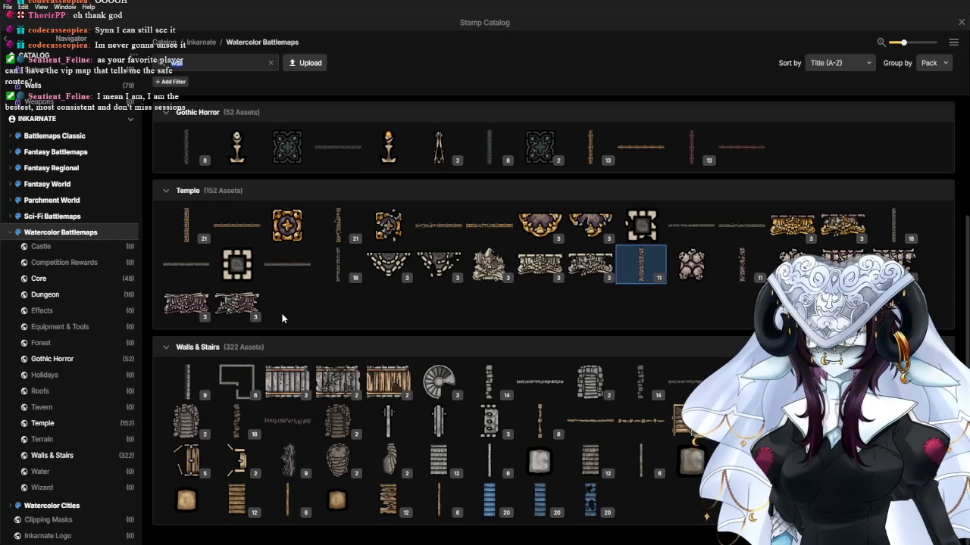
{"action": "scroll", "coordinate": [274, 319], "scroll_direction": "up", "scroll_amount": 2}
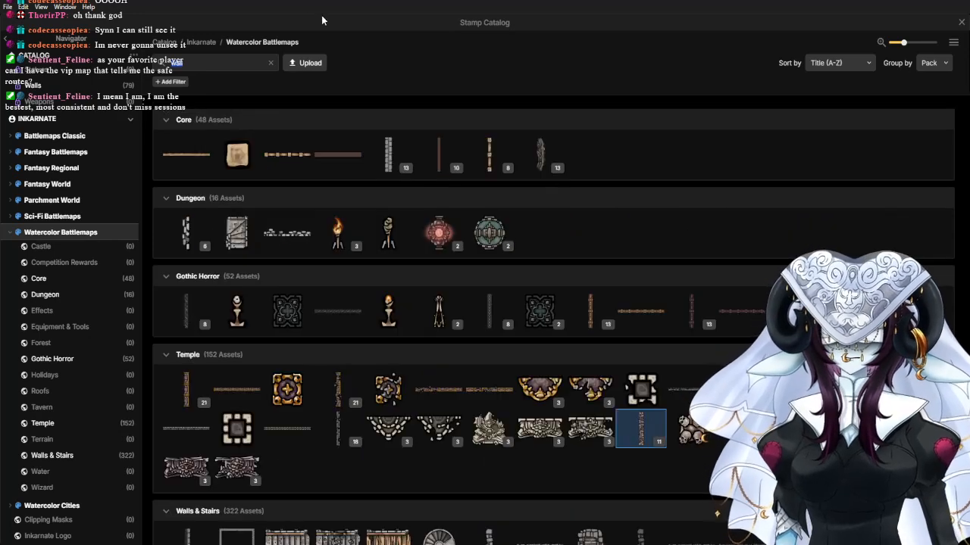
{"action": "left_click", "coordinate": [271, 64]}
{"action": "scroll", "coordinate": [394, 189], "scroll_direction": "down", "scroll_amount": 2}
{"action": "scroll", "coordinate": [399, 207], "scroll_direction": "up", "scroll_amount": 2}
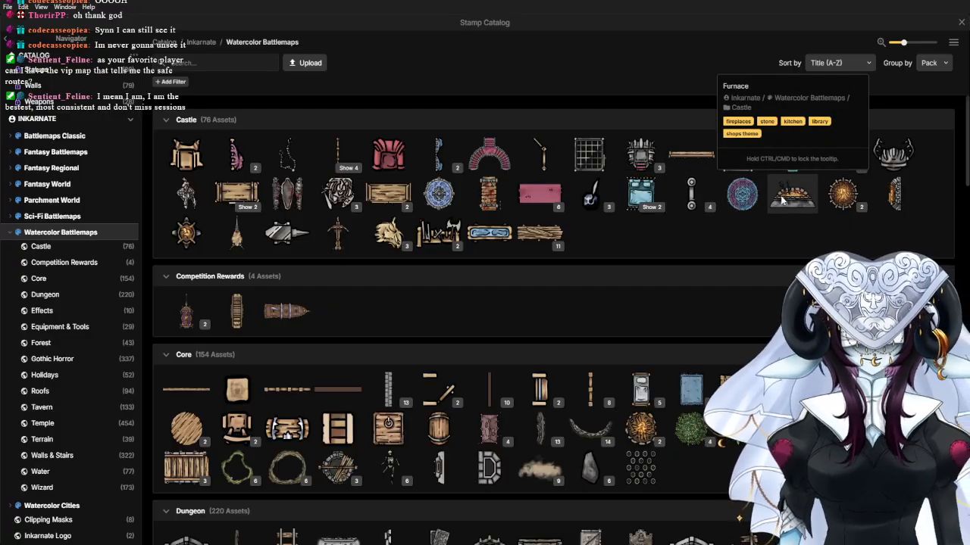
{"action": "scroll", "coordinate": [783, 200], "scroll_direction": "down", "scroll_amount": 2}
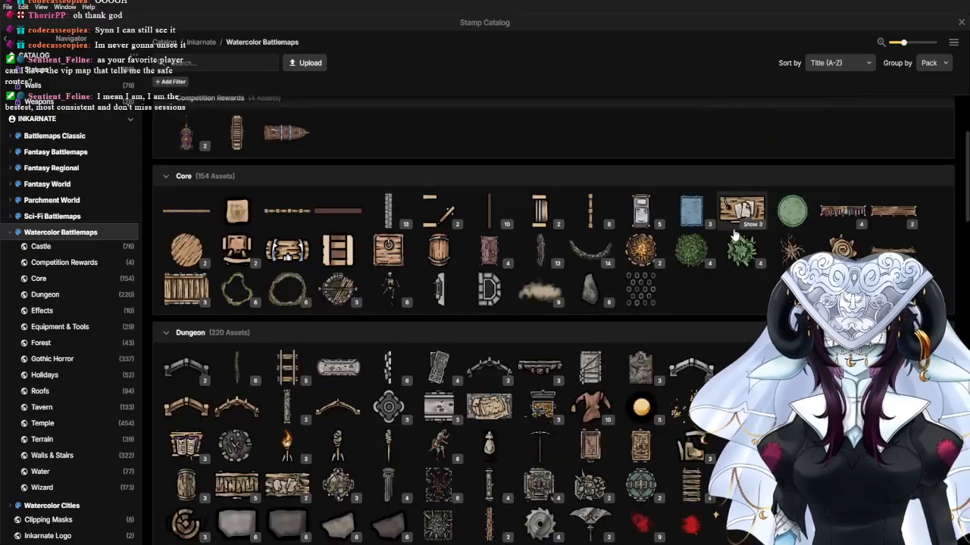
{"action": "left_click", "coordinate": [631, 296]}
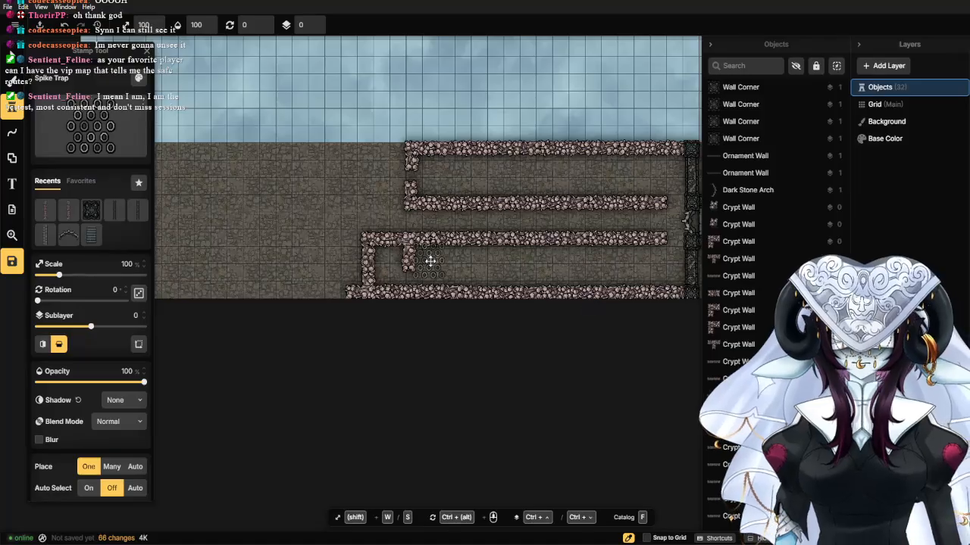
{"action": "scroll", "coordinate": [429, 261], "scroll_direction": "up", "scroll_amount": 4}
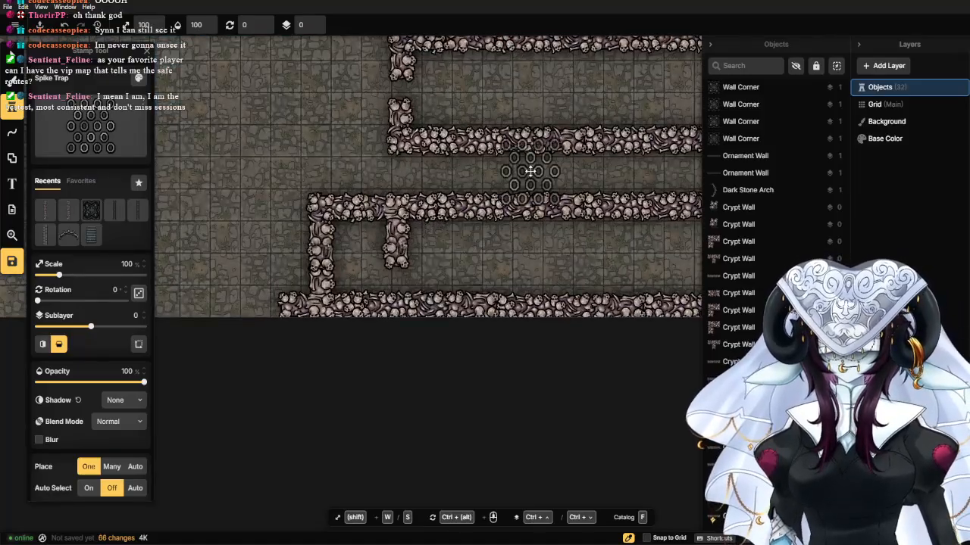
{"action": "left_click_drag", "start_coordinate": [530, 171], "coordinate": [397, 303]}
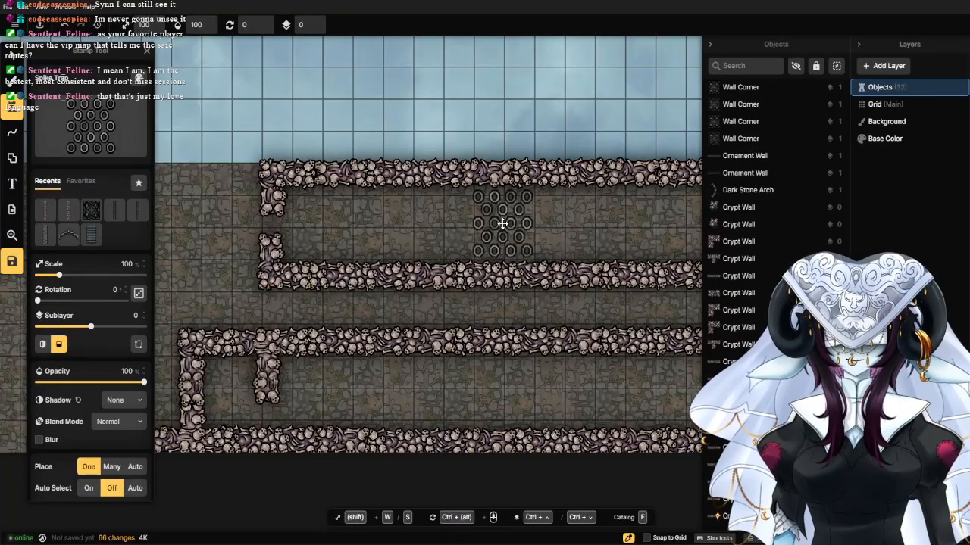
{"action": "left_click", "coordinate": [502, 224]}
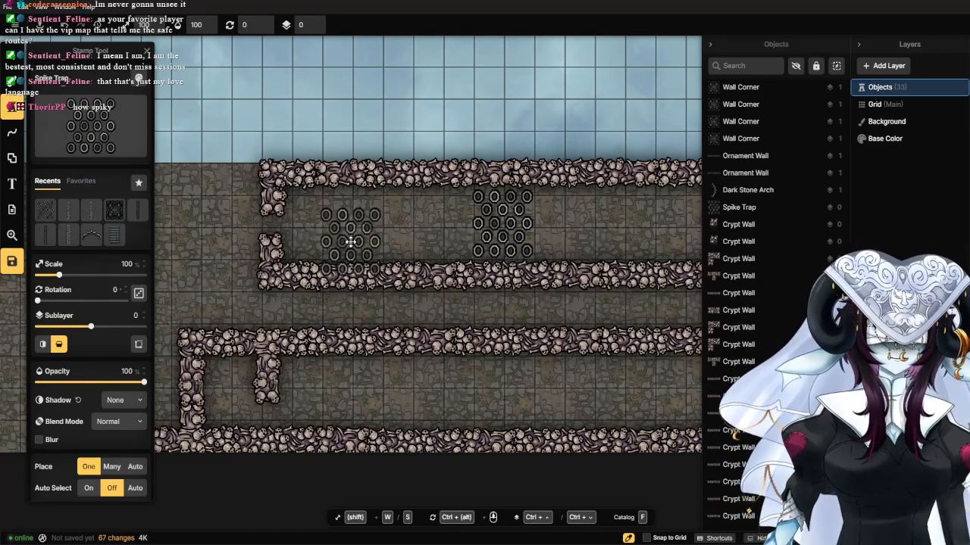
Choose Empty Coffin variant 5 from the Gothic Horror stamps and set its scale to 75%.
{"action": "left_click", "coordinate": [72, 125]}
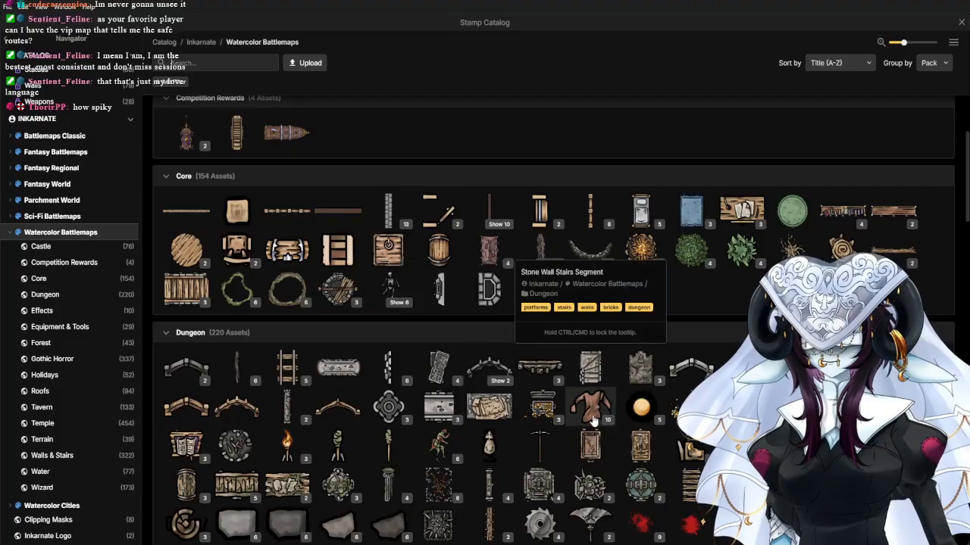
{"action": "scroll", "coordinate": [568, 357], "scroll_direction": "down", "scroll_amount": 3}
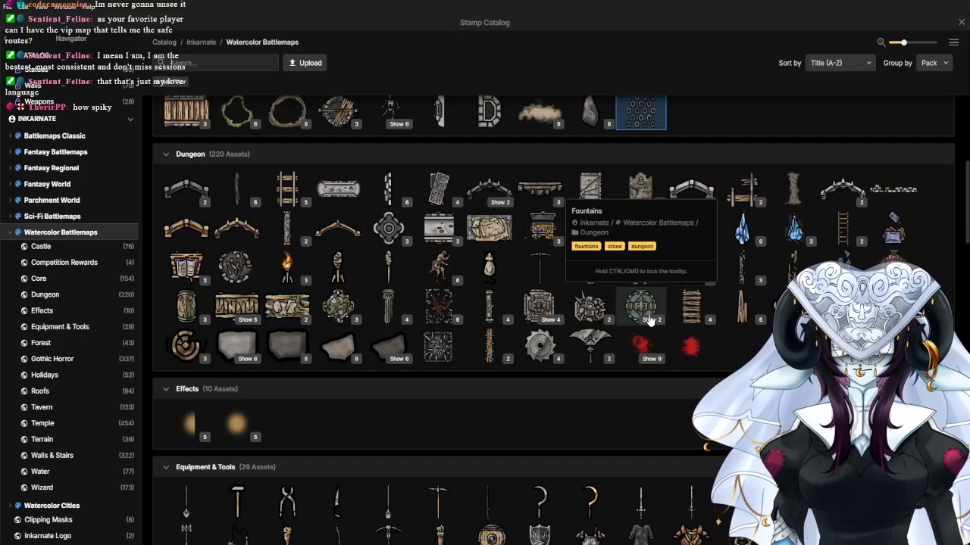
{"action": "scroll", "coordinate": [644, 303], "scroll_direction": "down", "scroll_amount": 3}
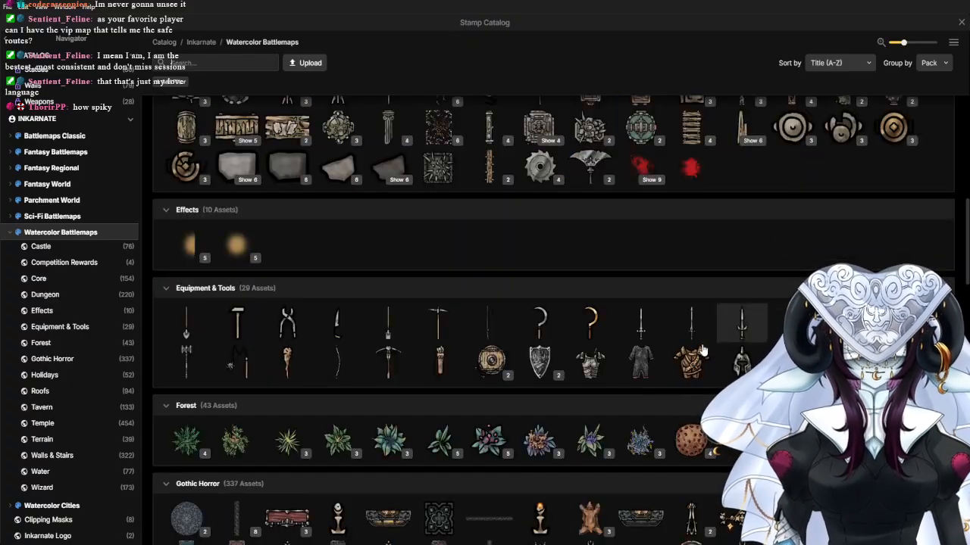
{"action": "scroll", "coordinate": [518, 386], "scroll_direction": "down", "scroll_amount": 3}
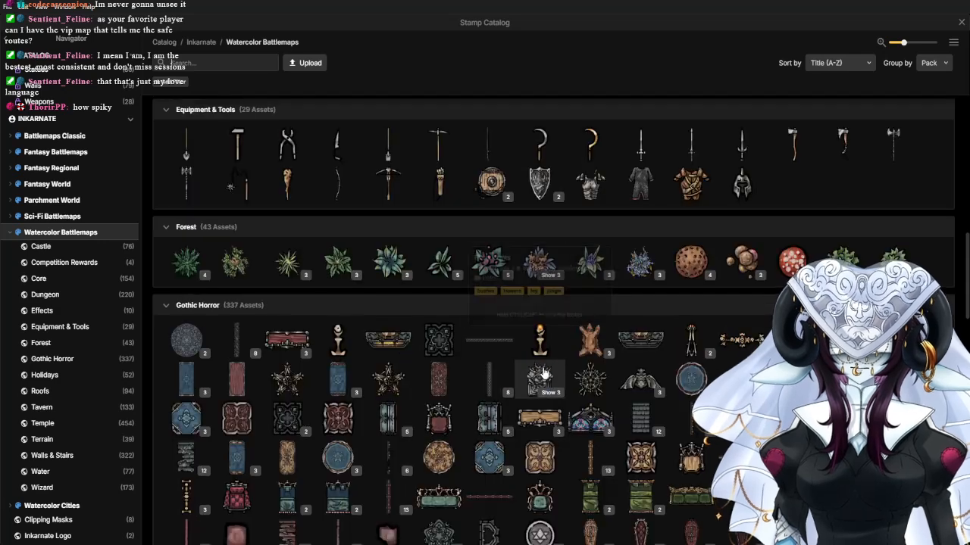
{"action": "scroll", "coordinate": [547, 374], "scroll_direction": "down", "scroll_amount": 2}
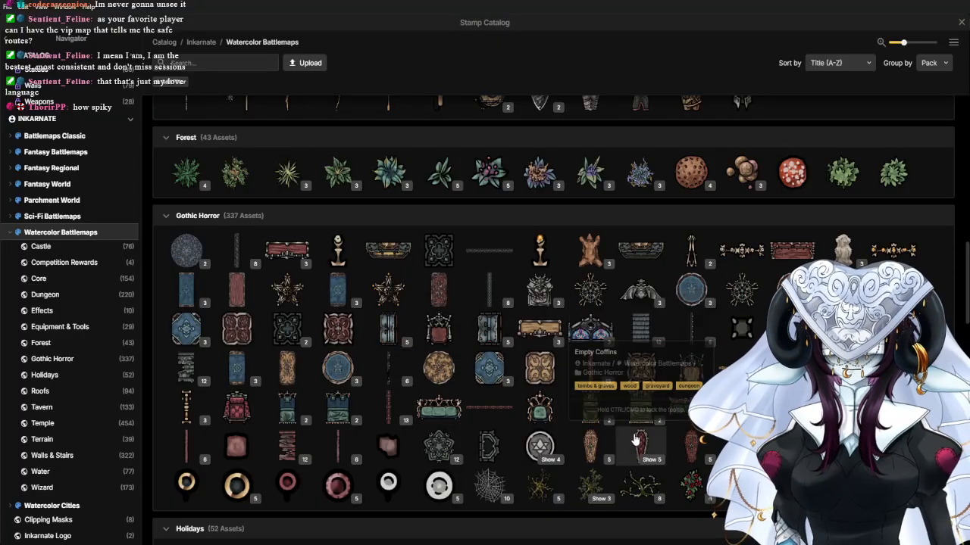
{"action": "left_click", "coordinate": [651, 459]}
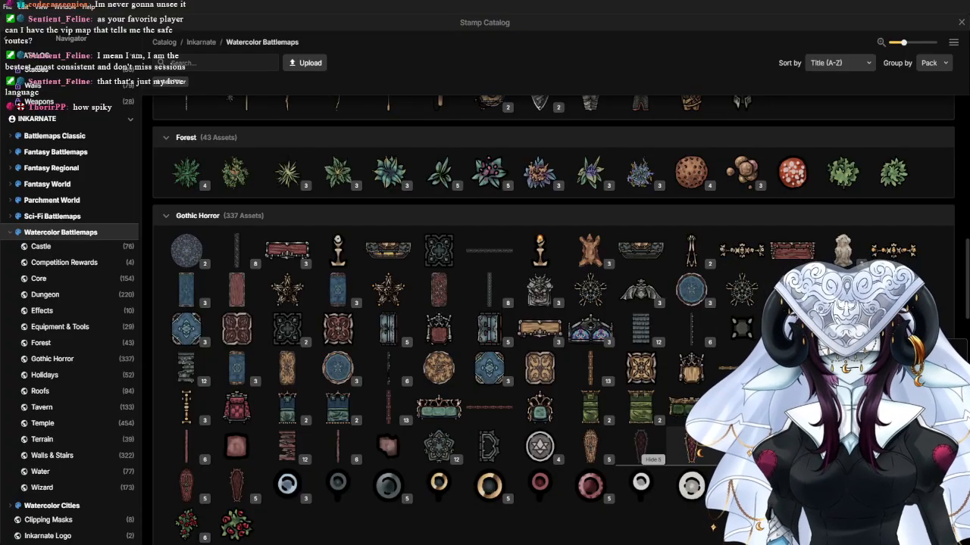
{"action": "left_click", "coordinate": [893, 447]}
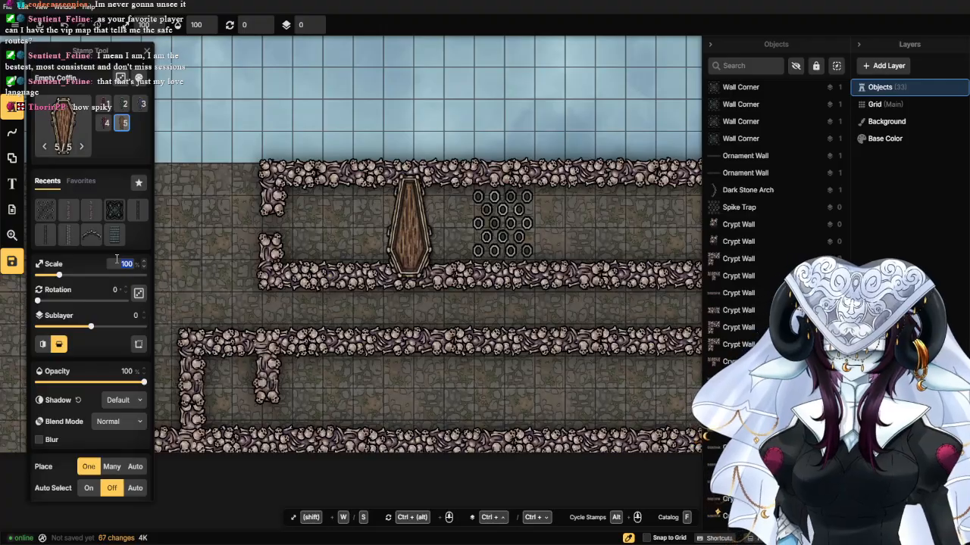
{"action": "type", "text": "75"}
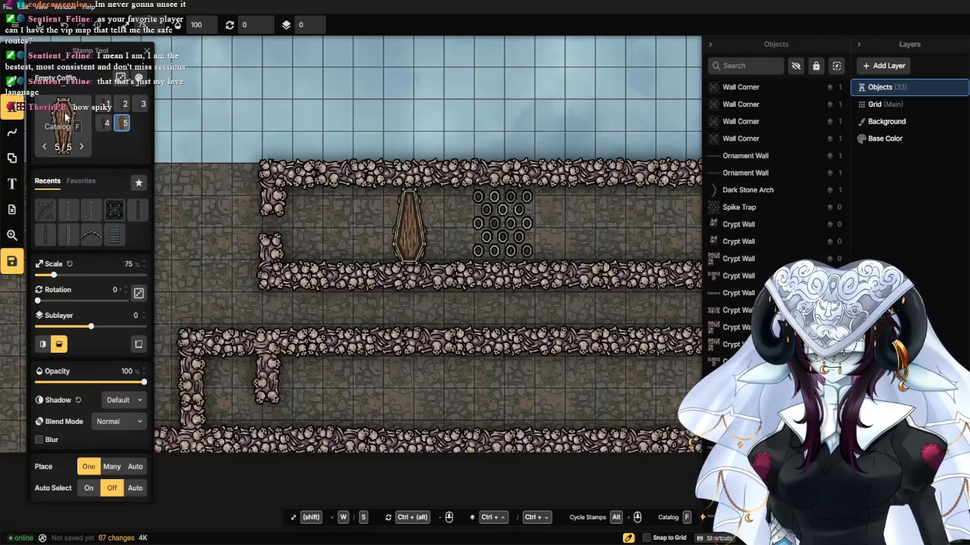
Place the Gothic Horror Statue variant 1, without vertical flip at 75% scale, in the alcove at the lower passage's far end.
{"action": "type", "text": "f"}
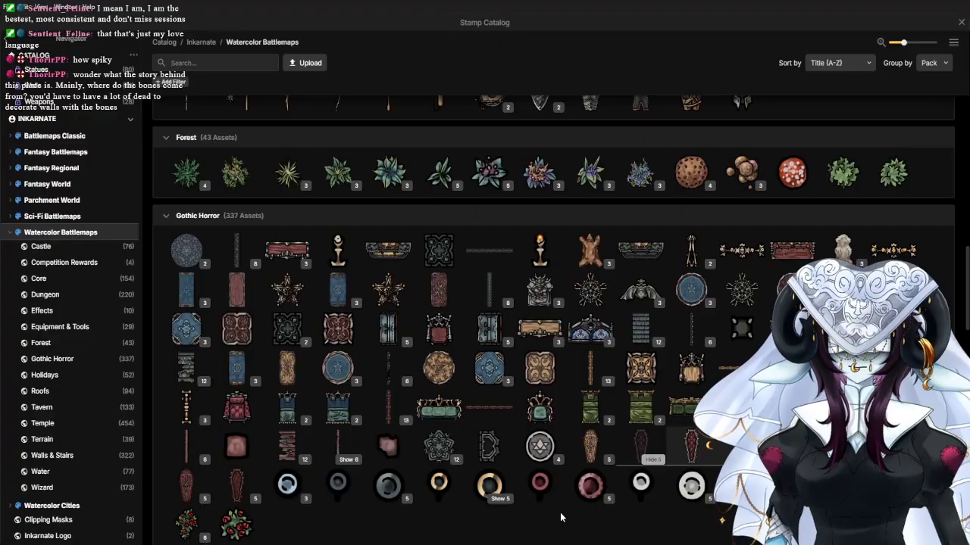
{"action": "left_click", "coordinate": [540, 291]}
{"action": "scroll", "coordinate": [224, 374], "scroll_direction": "up", "scroll_amount": 3}
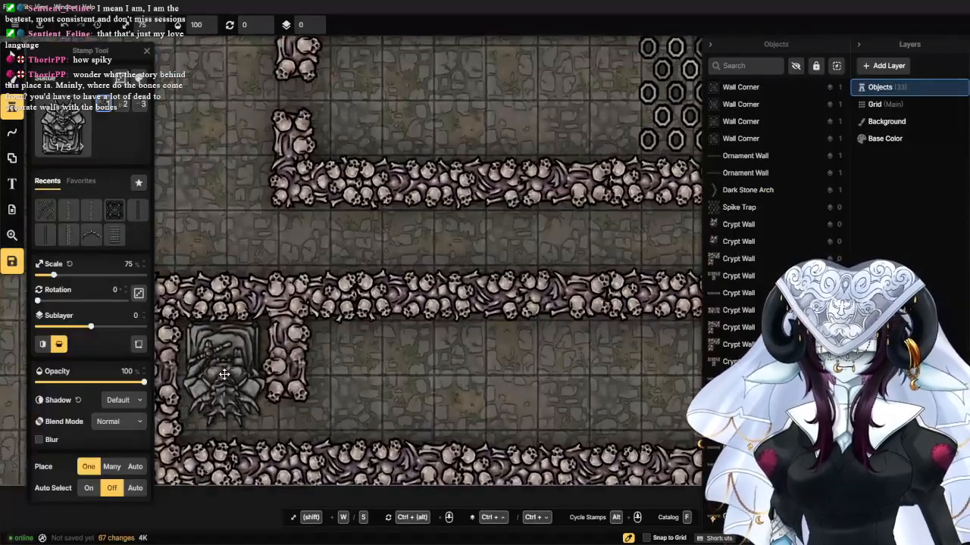
{"action": "left_click", "coordinate": [58, 344]}
{"action": "scroll", "coordinate": [244, 345], "scroll_direction": "up", "scroll_amount": 2}
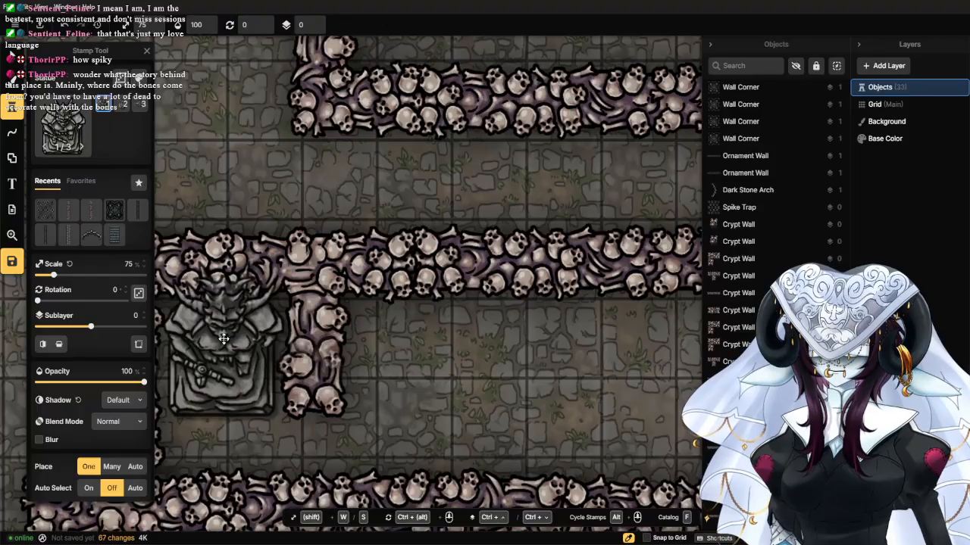
{"action": "left_click", "coordinate": [223, 339]}
Shrink the alcove statue to 49% and center it against the alcove's upper wall.
{"action": "left_click", "coordinate": [13, 57]}
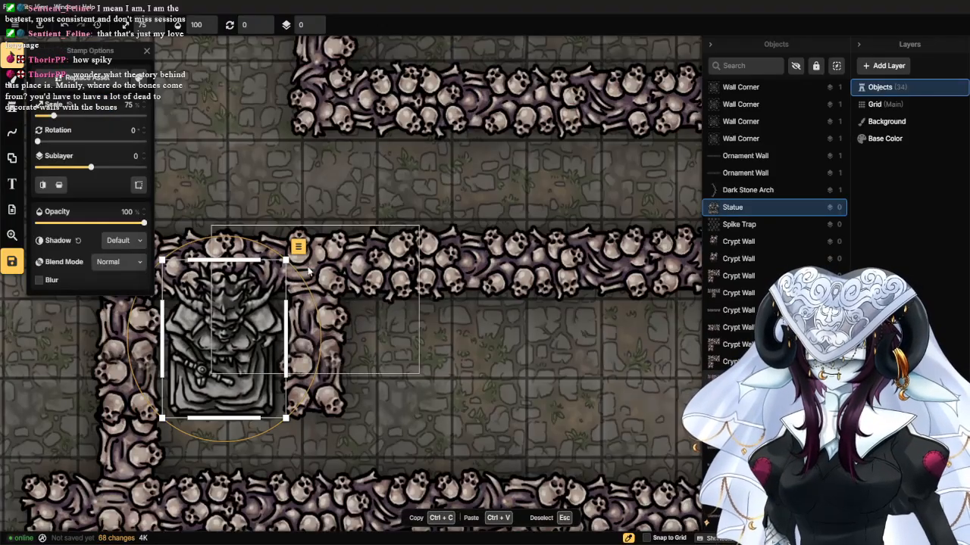
{"action": "left_click_drag", "start_coordinate": [285, 258], "coordinate": [248, 337]}
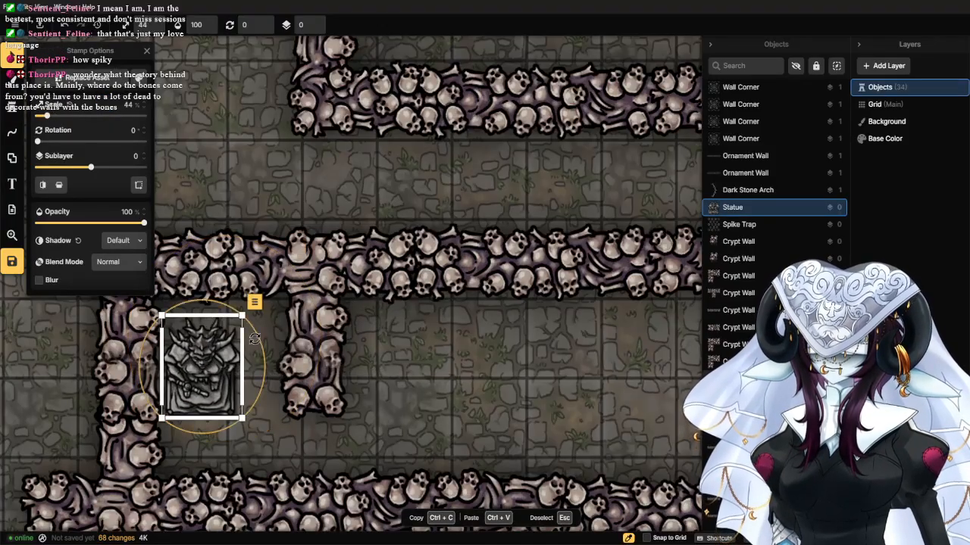
{"action": "left_click_drag", "start_coordinate": [211, 367], "coordinate": [234, 343]}
{"action": "key", "text": "Escape"}
{"action": "scroll", "coordinate": [549, 387], "scroll_direction": "down", "scroll_amount": 3}
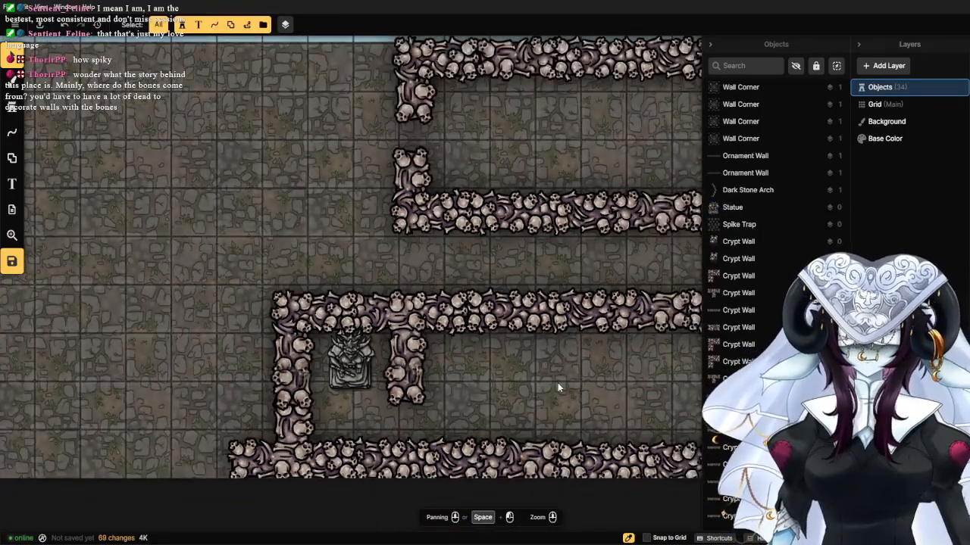
{"action": "scroll", "coordinate": [333, 182], "scroll_direction": "down", "scroll_amount": 4}
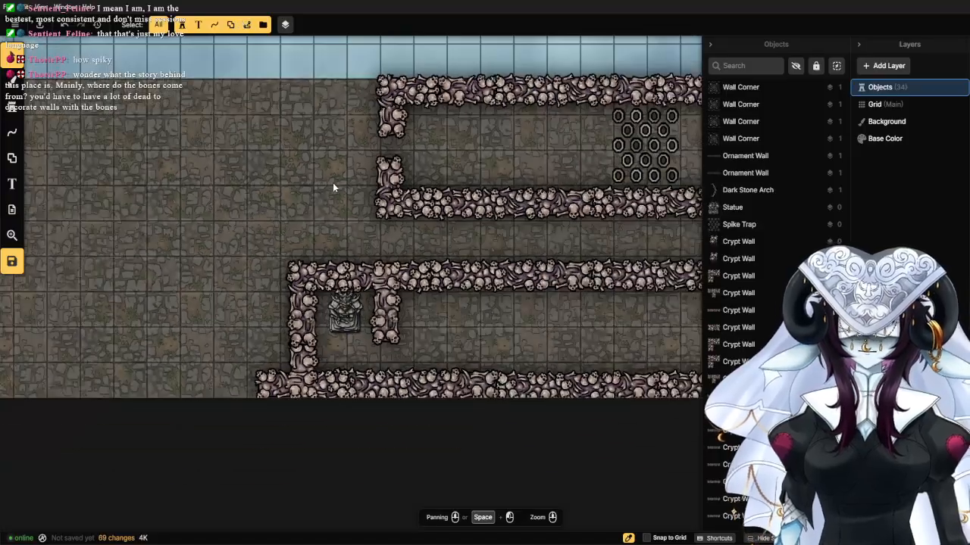
{"action": "left_click_drag", "start_coordinate": [484, 186], "coordinate": [288, 237]}
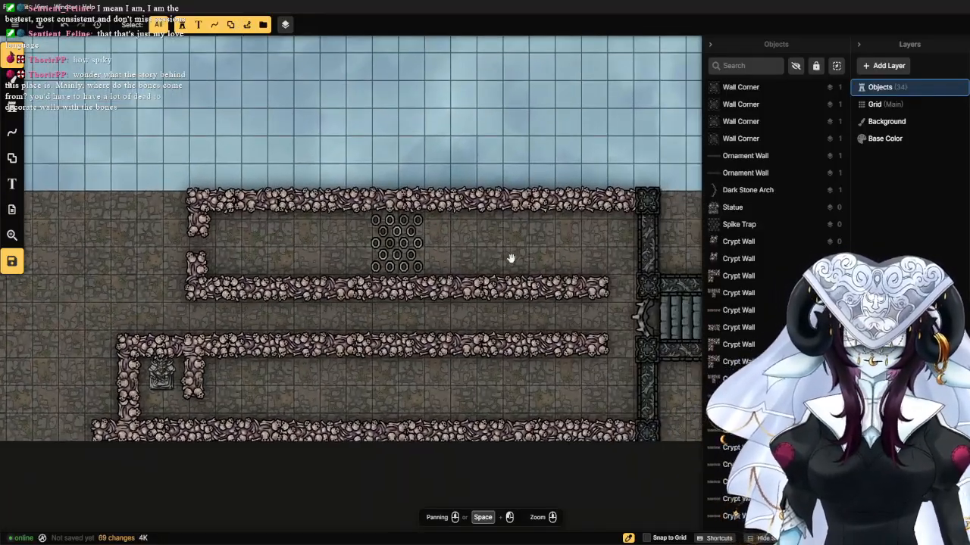
{"action": "left_click_drag", "start_coordinate": [511, 260], "coordinate": [478, 258]}
{"action": "scroll", "coordinate": [556, 246], "scroll_direction": "down", "scroll_amount": 2}
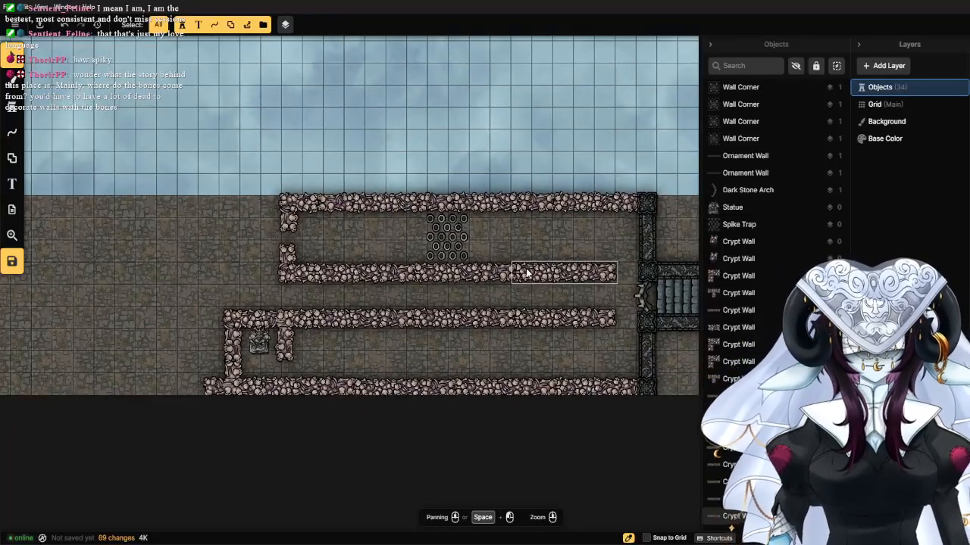
{"action": "scroll", "coordinate": [459, 253], "scroll_direction": "down", "scroll_amount": 1}
{"action": "scroll", "coordinate": [372, 264], "scroll_direction": "up", "scroll_amount": 3}
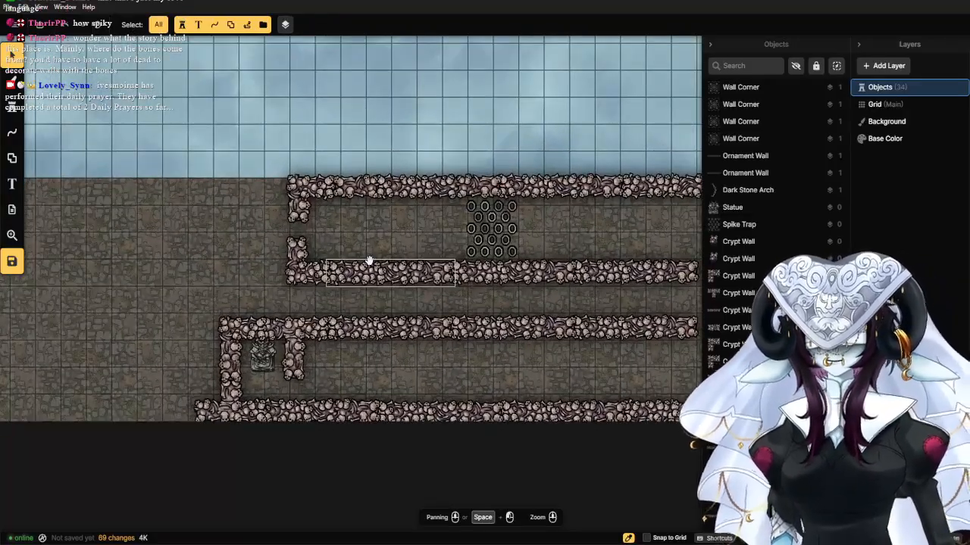
{"action": "left_click_drag", "start_coordinate": [370, 261], "coordinate": [420, 266]}
Try out Statue variants 2 and 3 and Crypt Wall variant 1 as 49% placement previews around the passage ends.
{"action": "left_click", "coordinate": [8, 111]}
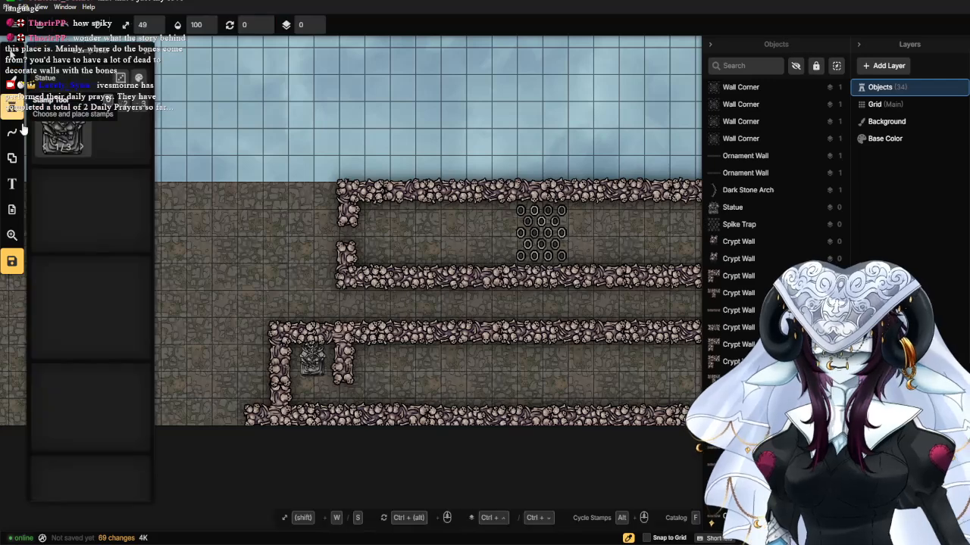
{"action": "left_click", "coordinate": [125, 104]}
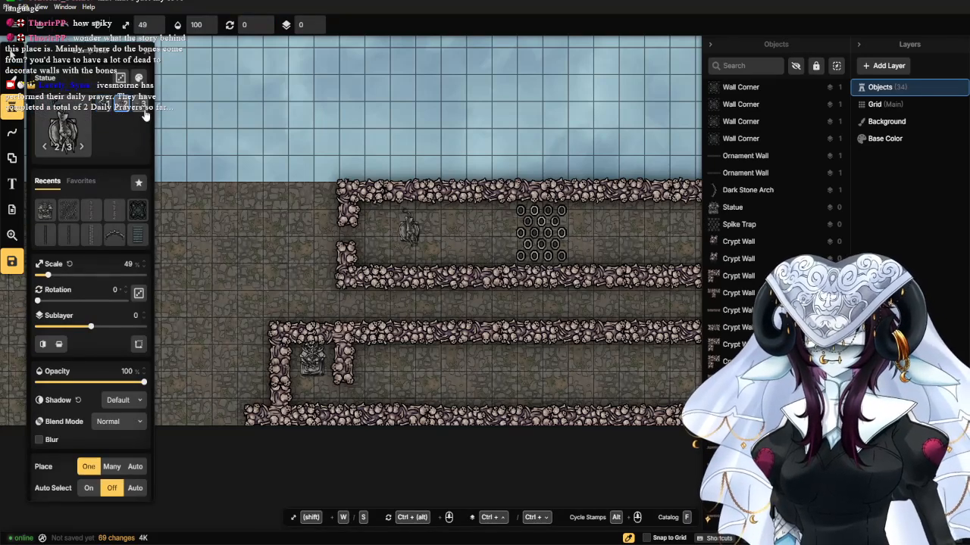
{"action": "left_click", "coordinate": [144, 109]}
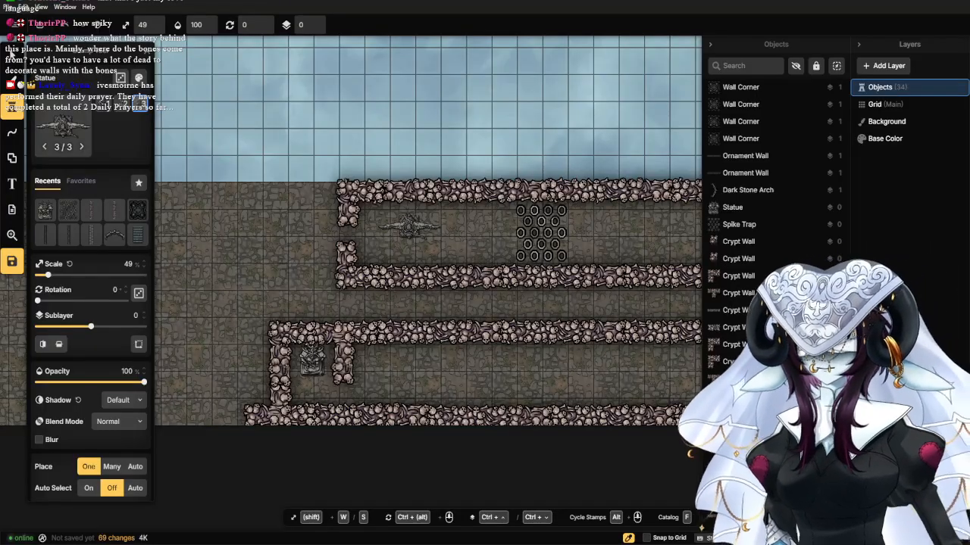
{"action": "scroll", "coordinate": [305, 271], "scroll_direction": "up", "scroll_amount": 3}
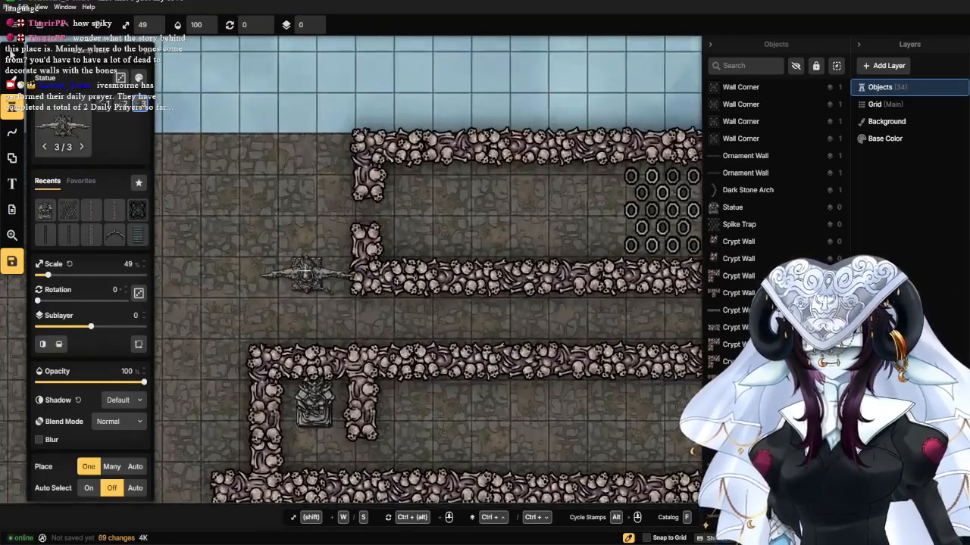
{"action": "scroll", "coordinate": [305, 272], "scroll_direction": "up", "scroll_amount": 2}
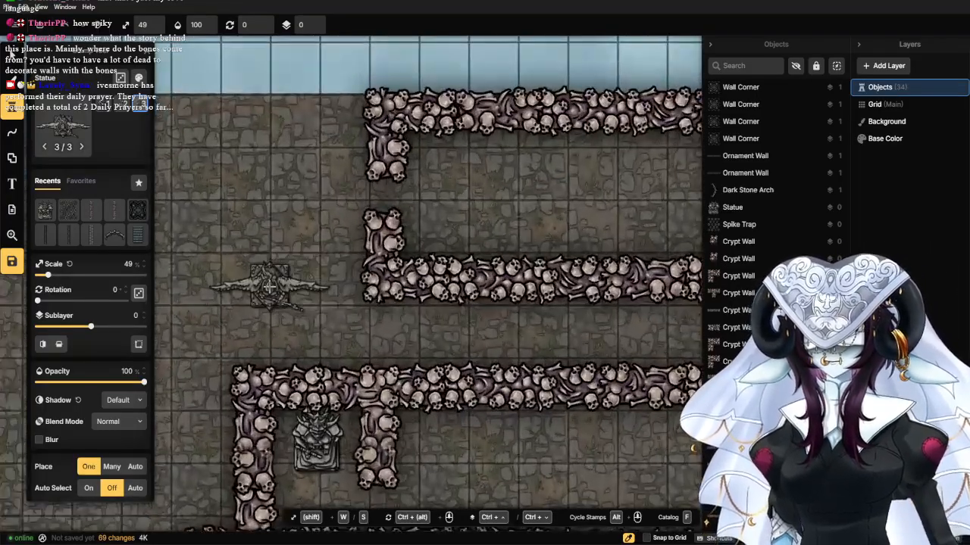
{"action": "left_click", "coordinate": [86, 216]}
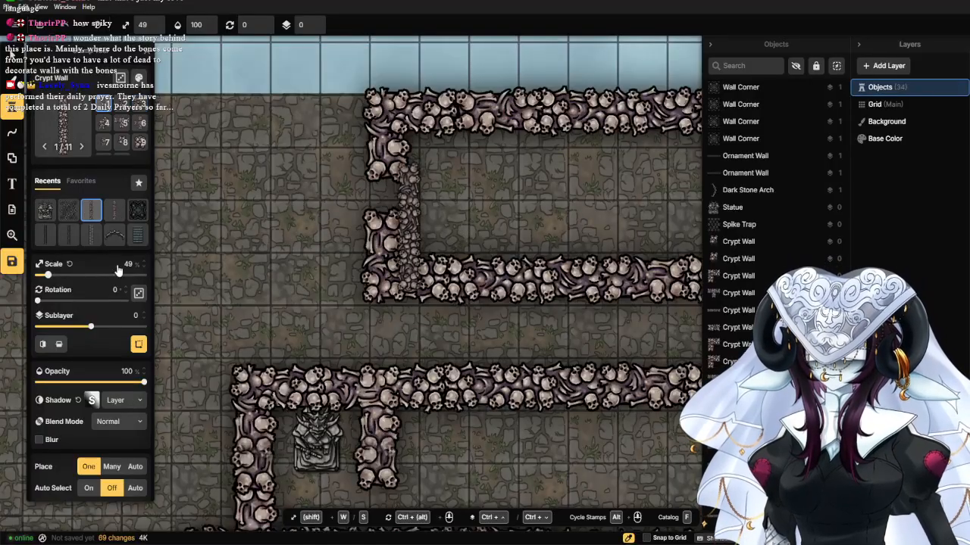
{"action": "left_click", "coordinate": [11, 55]}
{"action": "scroll", "coordinate": [128, 194], "scroll_direction": "down", "scroll_amount": 6}
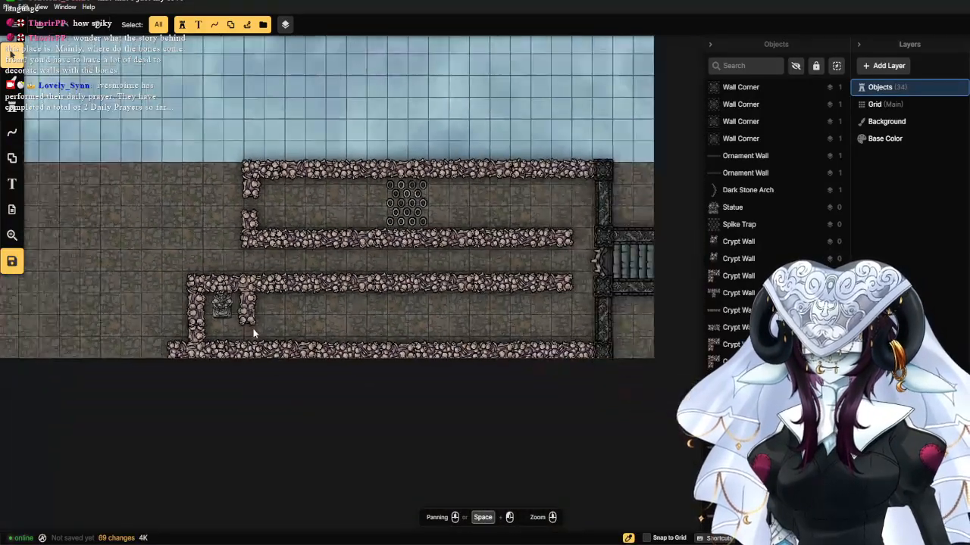
Extend the upper passage's top wall past its corner with a Crypt Wall variant 1 segment rotated 90°.
{"action": "scroll", "coordinate": [350, 286], "scroll_direction": "up", "scroll_amount": 2}
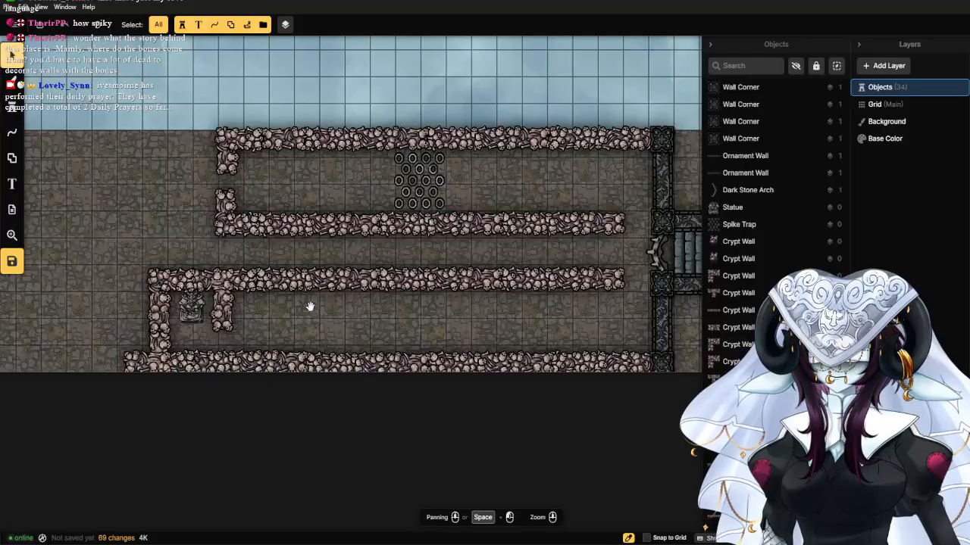
{"action": "left_click_drag", "start_coordinate": [310, 306], "coordinate": [385, 324]}
{"action": "left_click_drag", "start_coordinate": [319, 248], "coordinate": [378, 318]}
{"action": "scroll", "coordinate": [385, 315], "scroll_direction": "up", "scroll_amount": 4}
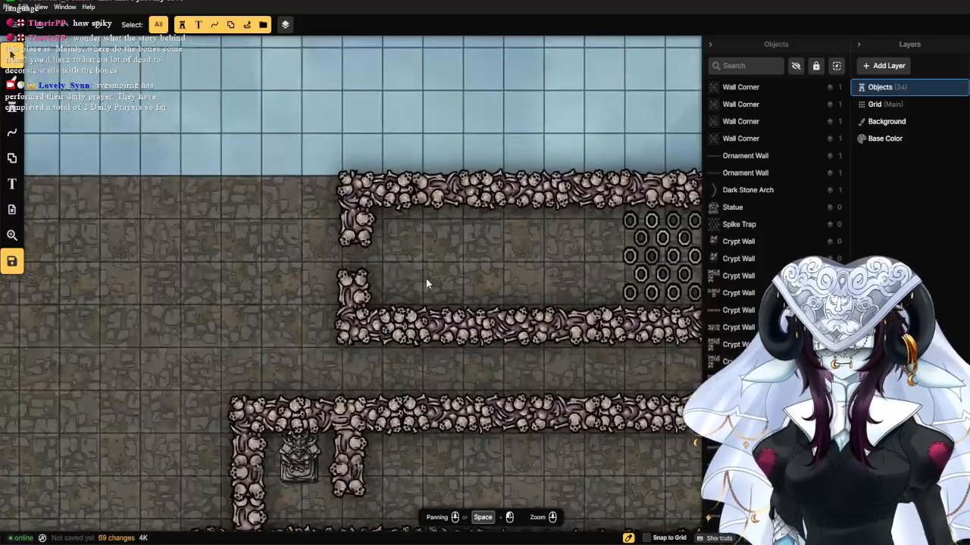
{"action": "scroll", "coordinate": [441, 302], "scroll_direction": "up", "scroll_amount": 4}
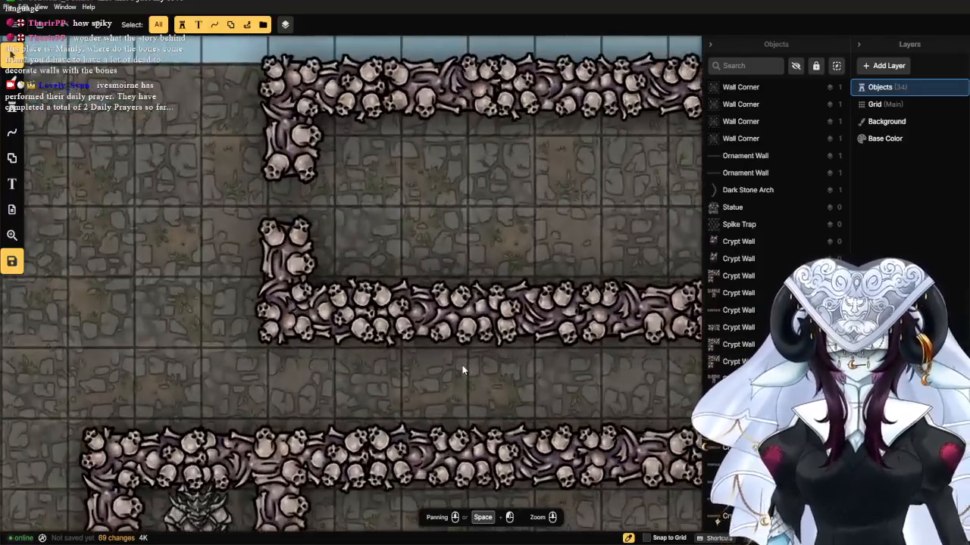
{"action": "left_click", "coordinate": [436, 328]}
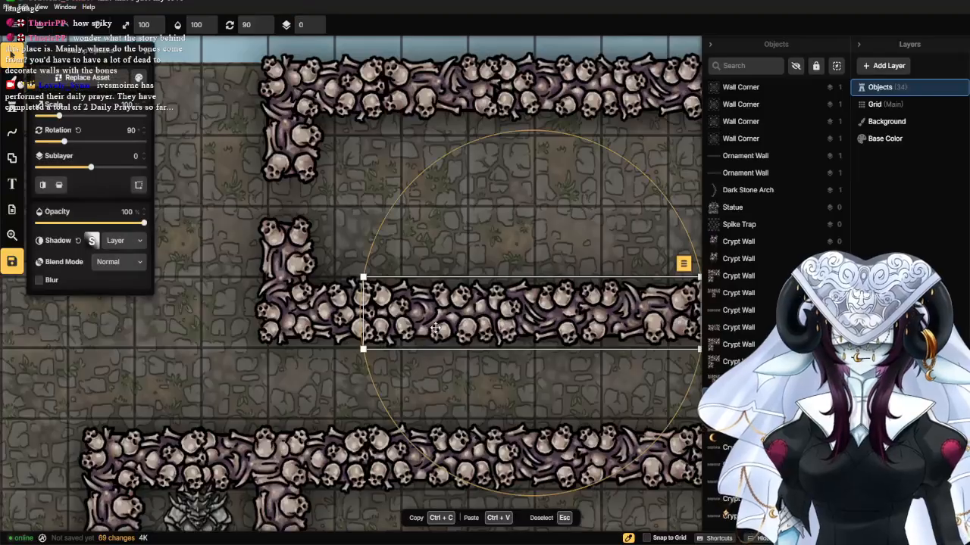
{"action": "left_click", "coordinate": [11, 106]}
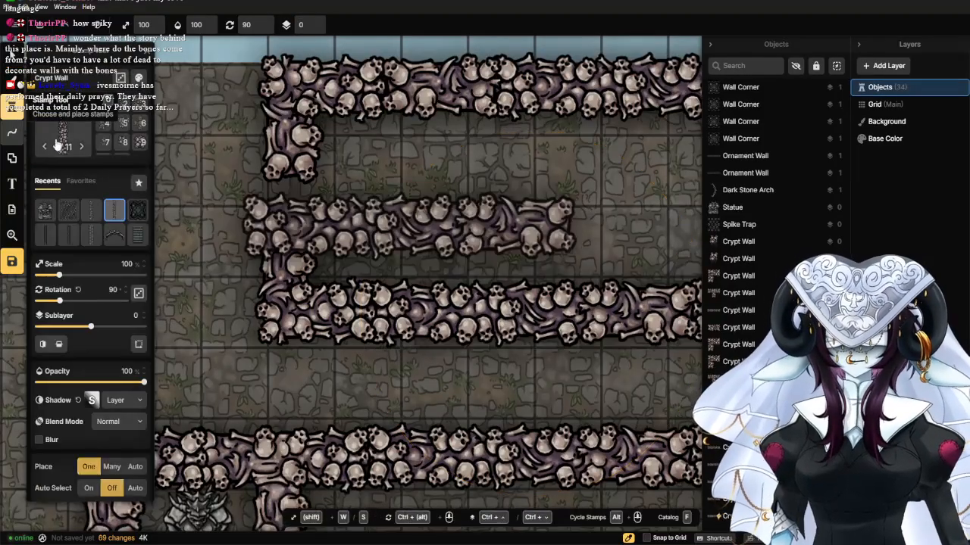
{"action": "left_click_drag", "start_coordinate": [270, 242], "coordinate": [462, 335]}
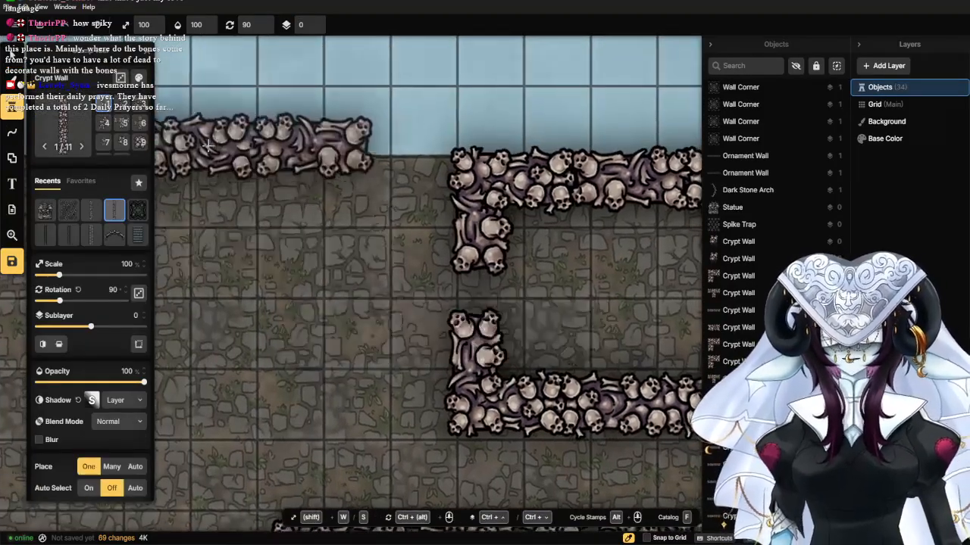
{"action": "left_click", "coordinate": [302, 175]}
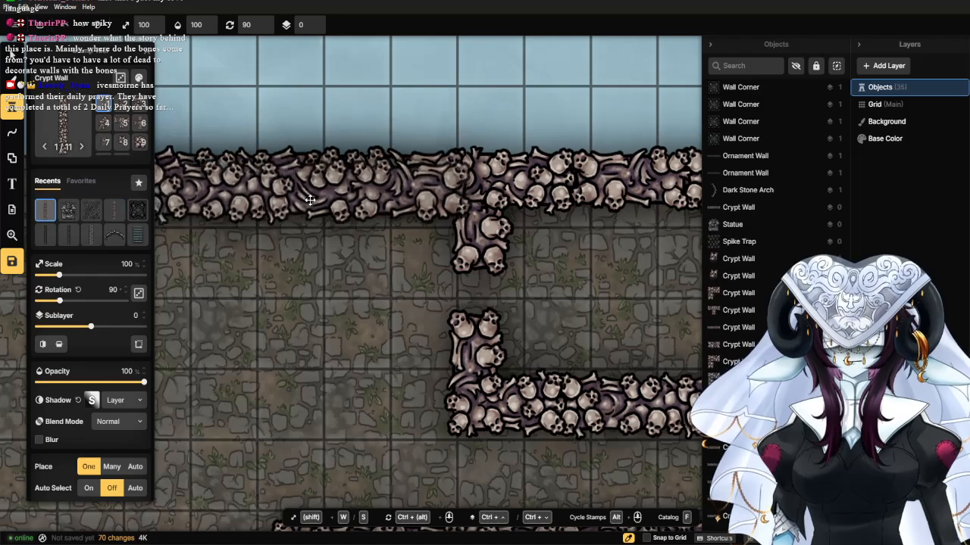
Stack two unrotated Crypt Wall variant 2 segments upward from the outer corner of the statue alcove.
{"action": "scroll", "coordinate": [313, 323], "scroll_direction": "down", "scroll_amount": 2}
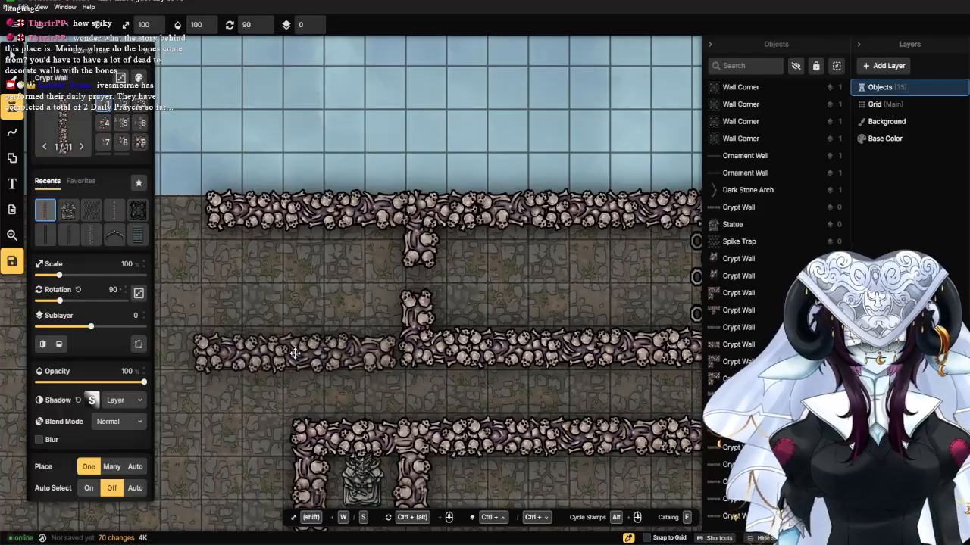
{"action": "scroll", "coordinate": [295, 353], "scroll_direction": "down", "scroll_amount": 3}
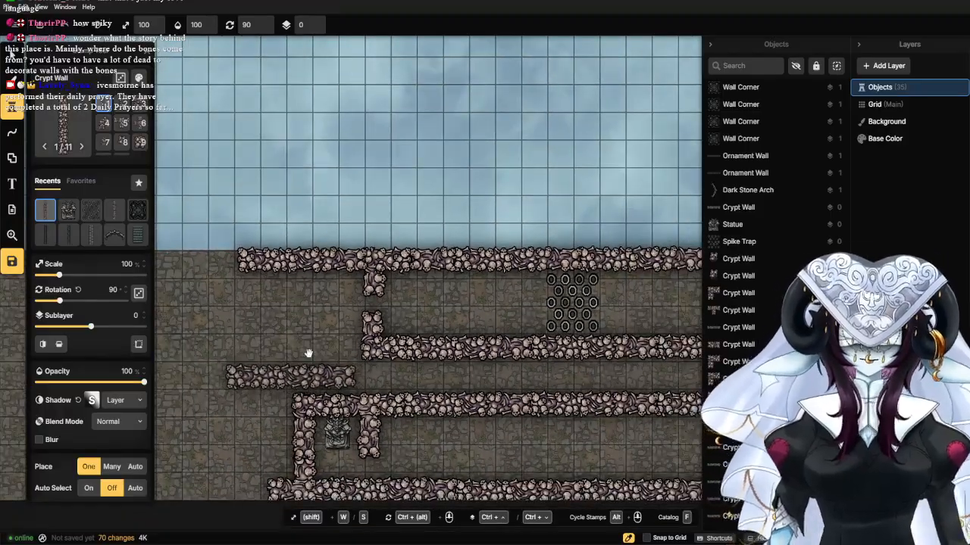
{"action": "scroll", "coordinate": [308, 353], "scroll_direction": "up", "scroll_amount": 4}
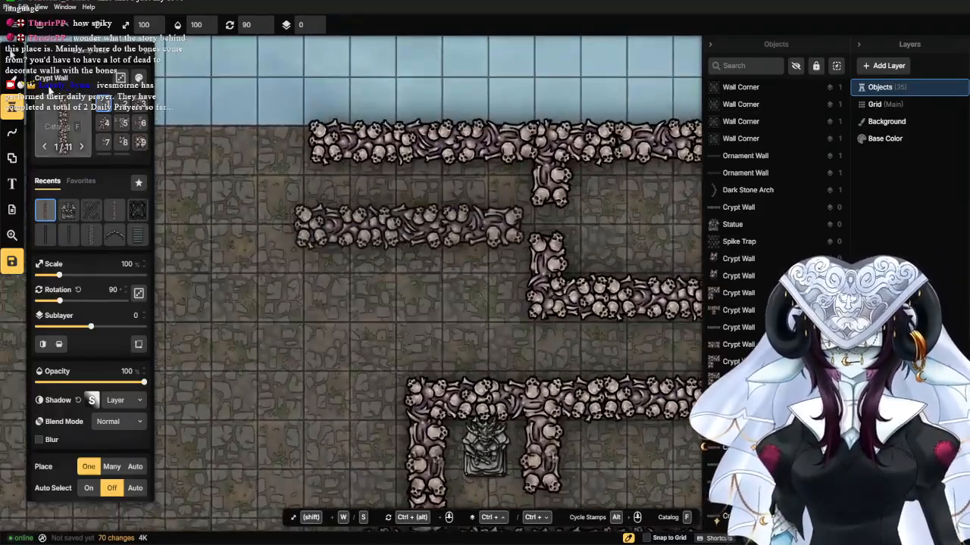
{"action": "left_click", "coordinate": [122, 105]}
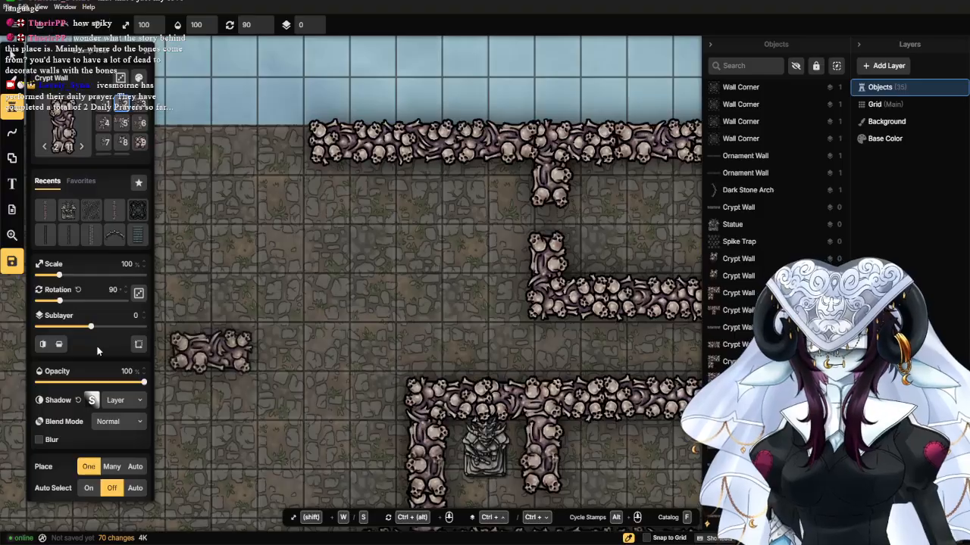
{"action": "left_click", "coordinate": [79, 287]}
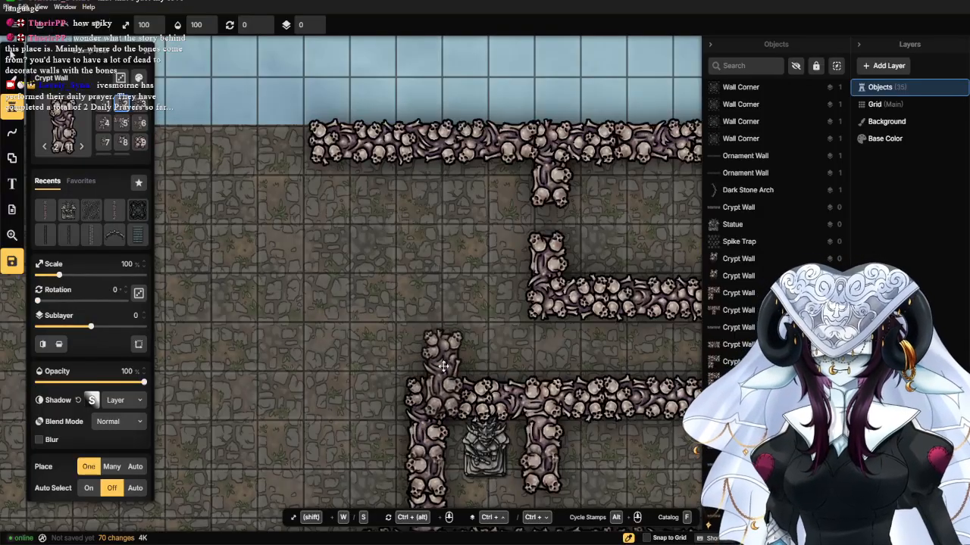
{"action": "scroll", "coordinate": [429, 343], "scroll_direction": "up", "scroll_amount": 3}
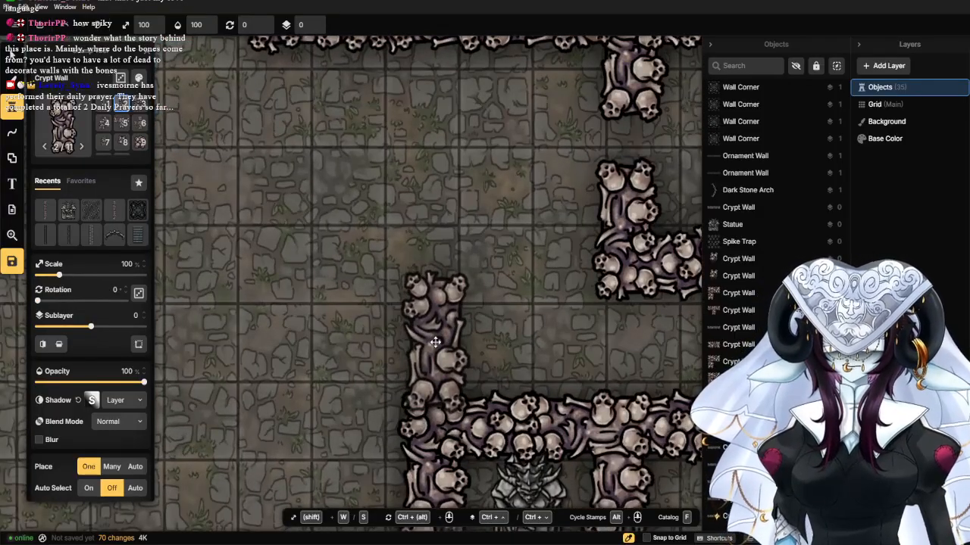
{"action": "left_click", "coordinate": [436, 342]}
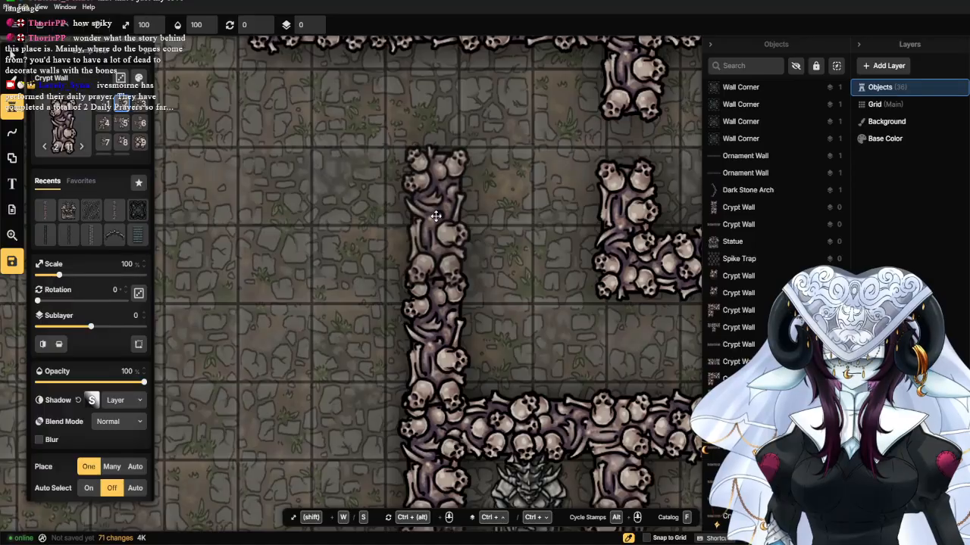
{"action": "left_click", "coordinate": [435, 216]}
Place Crypt Wall variant 1 at 90° rotation, running outward from the top of the new vertical wall.
{"action": "scroll", "coordinate": [436, 216], "scroll_direction": "down", "scroll_amount": 5}
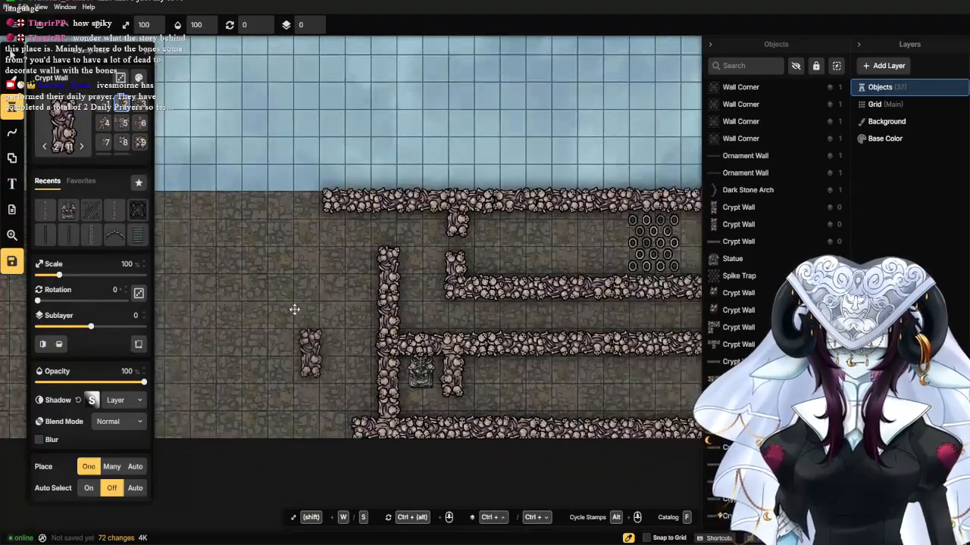
{"action": "left_click", "coordinate": [101, 107]}
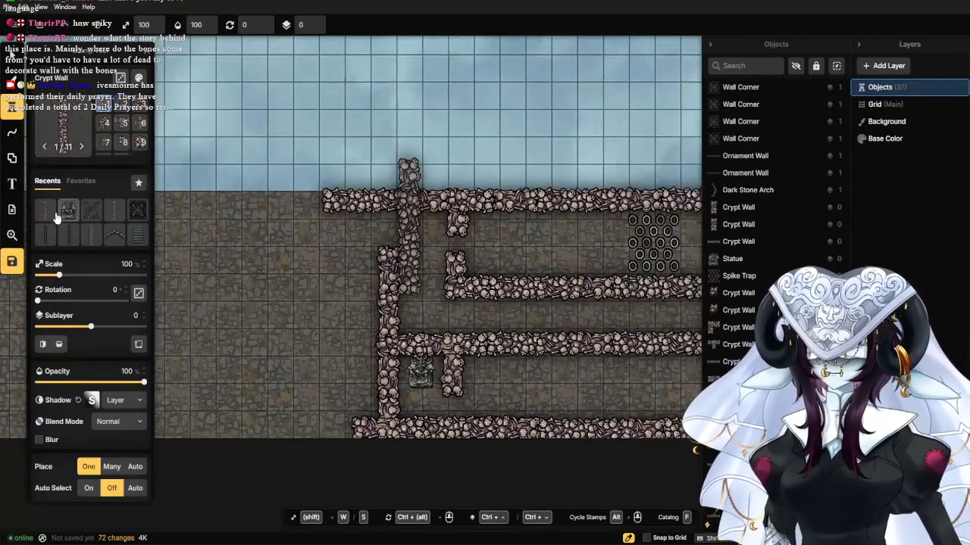
{"action": "type", "text": "90"}
{"action": "scroll", "coordinate": [193, 281], "scroll_direction": "up", "scroll_amount": 6}
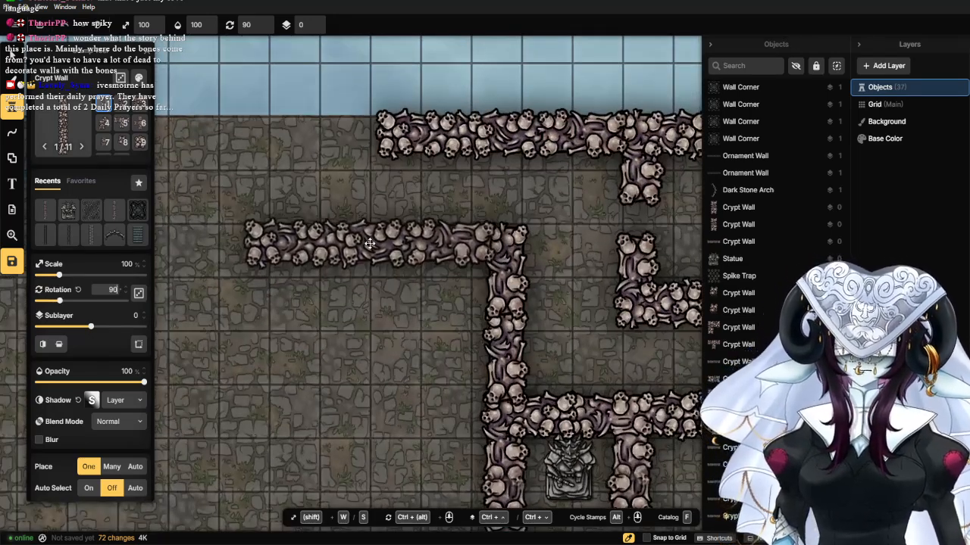
{"action": "left_click", "coordinate": [372, 243]}
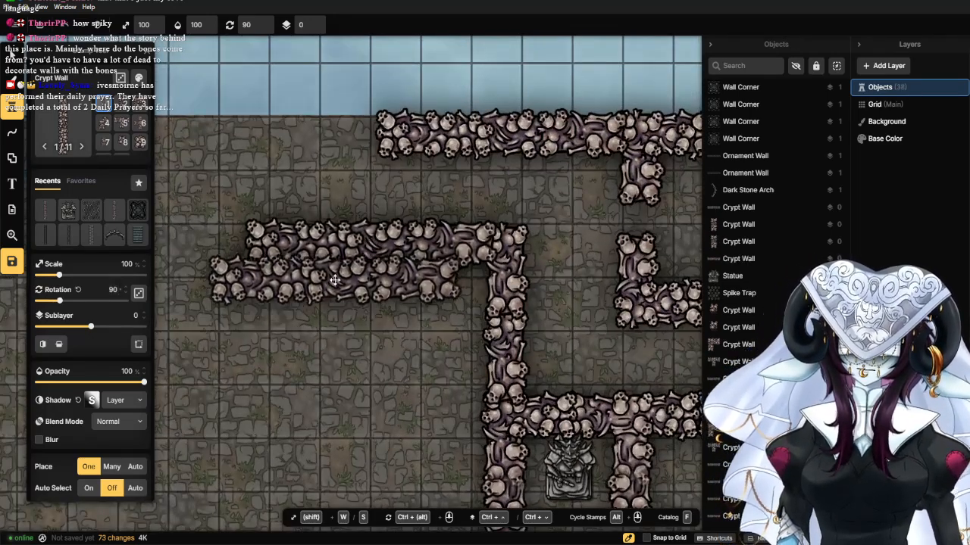
Lengthen the topmost outer wall with one more horizontal Crypt Wall variant 1 segment beyond its open end.
{"action": "scroll", "coordinate": [485, 254], "scroll_direction": "down", "scroll_amount": 4}
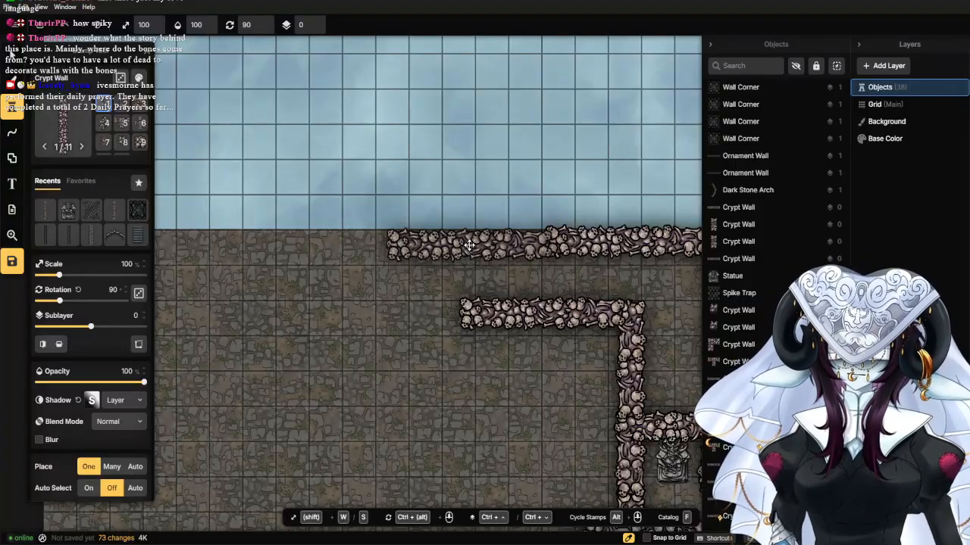
{"action": "left_click", "coordinate": [438, 356]}
{"action": "scroll", "coordinate": [469, 394], "scroll_direction": "down", "scroll_amount": 2}
{"action": "left_click_drag", "start_coordinate": [457, 382], "coordinate": [323, 302]}
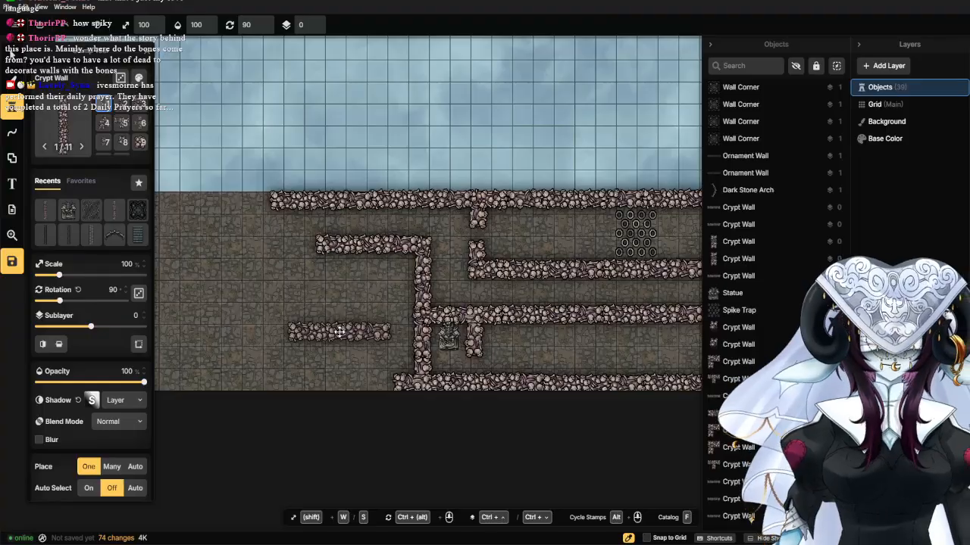
Place unrotated Crypt Wall variant 1 segments down from the open ends of the inner and outer horizontal walls to turn the corridor.
{"action": "scroll", "coordinate": [318, 346], "scroll_direction": "down", "scroll_amount": 2}
{"action": "scroll", "coordinate": [318, 345], "scroll_direction": "up", "scroll_amount": 2}
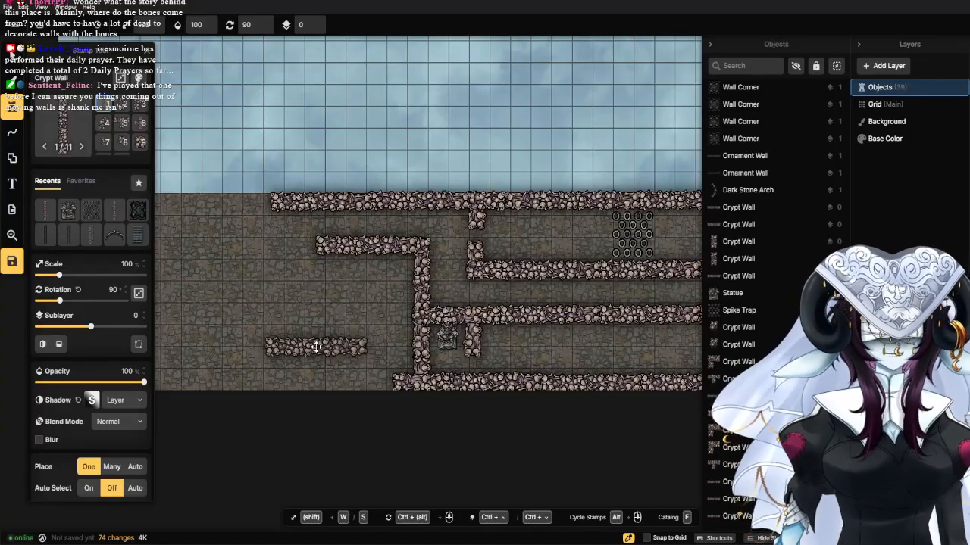
{"action": "scroll", "coordinate": [303, 363], "scroll_direction": "up", "scroll_amount": 3}
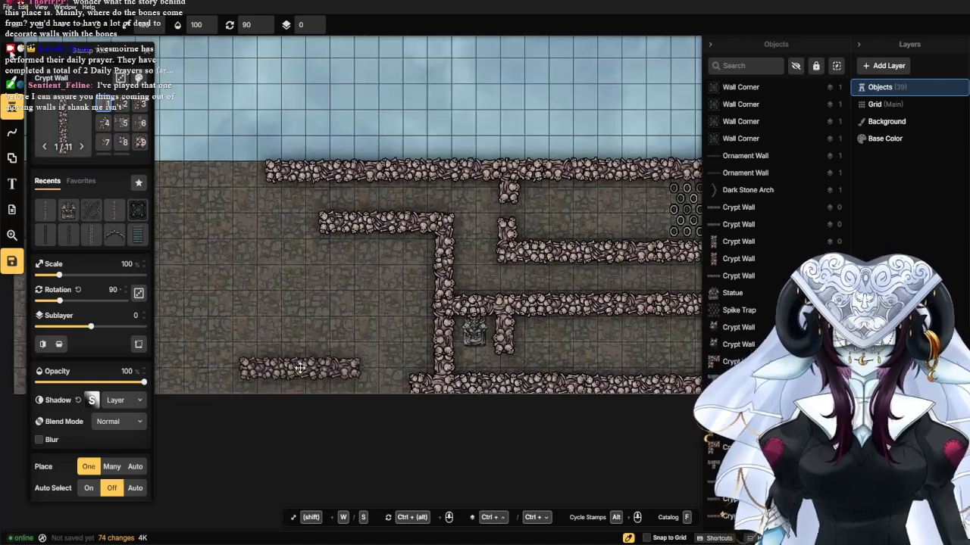
{"action": "scroll", "coordinate": [220, 378], "scroll_direction": "up", "scroll_amount": 2}
{"action": "left_click_drag", "start_coordinate": [319, 201], "coordinate": [399, 318]}
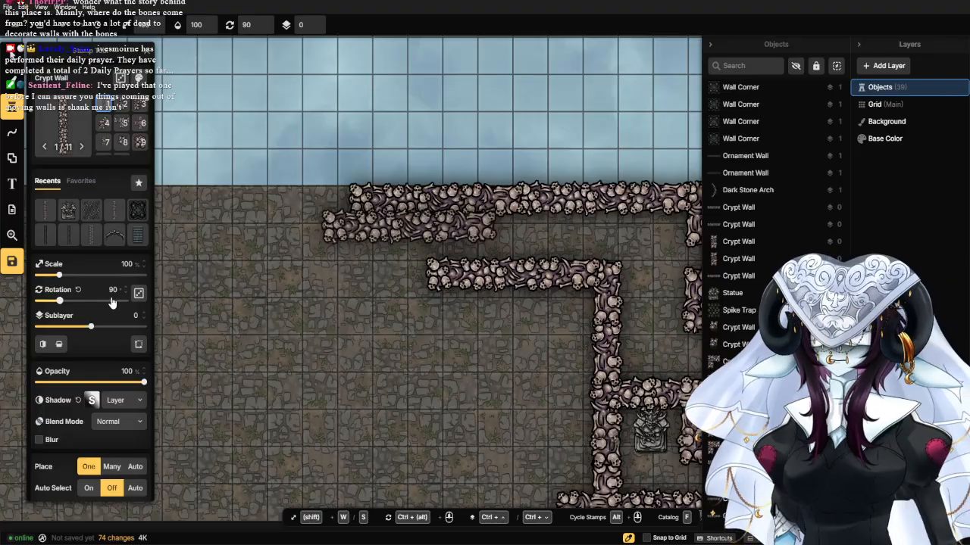
{"action": "left_click", "coordinate": [78, 292]}
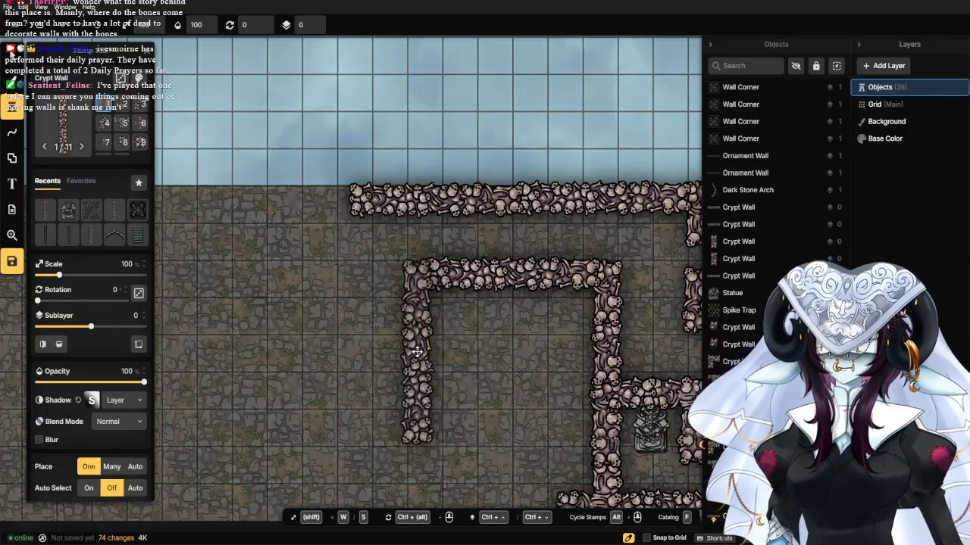
{"action": "left_click", "coordinate": [416, 352]}
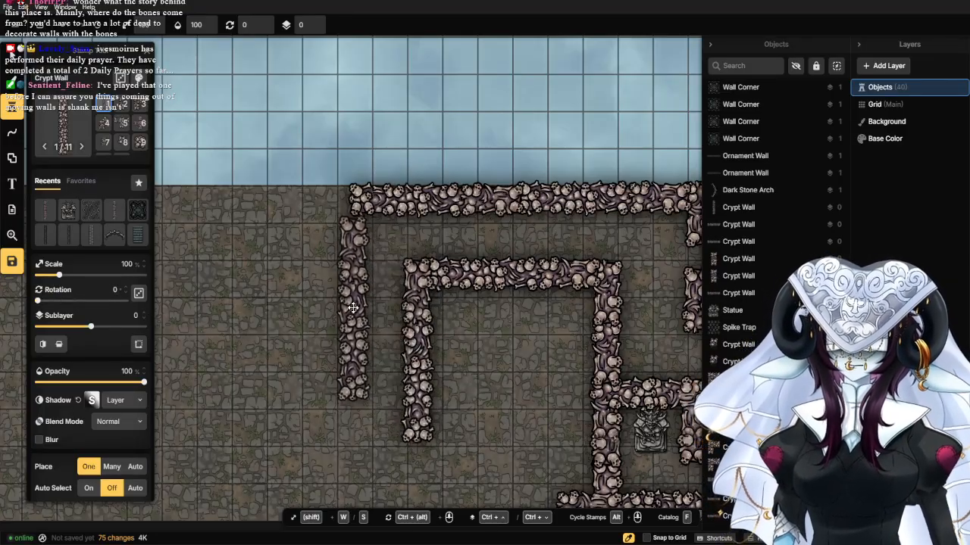
{"action": "left_click", "coordinate": [362, 300]}
Place a vertically flipped Crypt Wall variant 5 T-junction on the map's bottom edge, in line below the inner vertical wall.
{"action": "left_click_drag", "start_coordinate": [362, 427], "coordinate": [393, 267]}
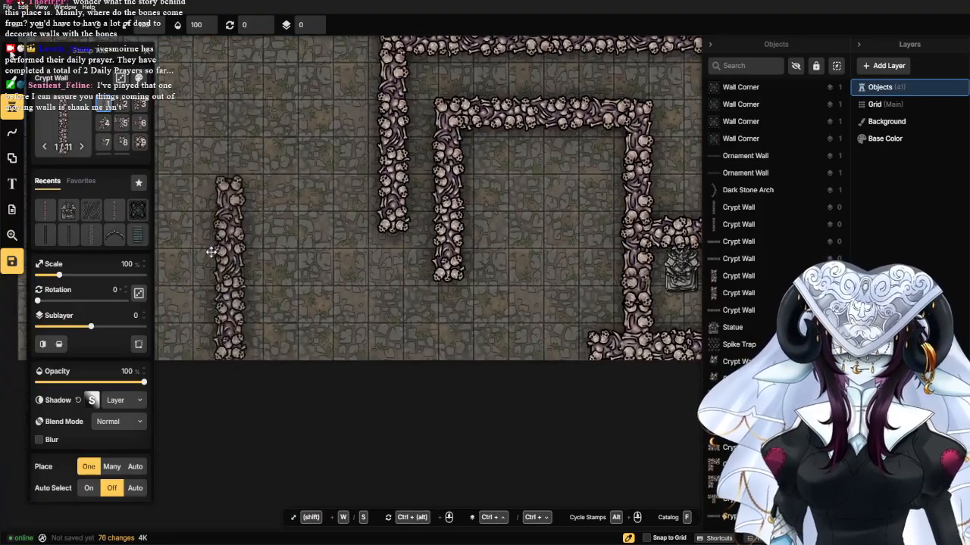
{"action": "left_click", "coordinate": [124, 124]}
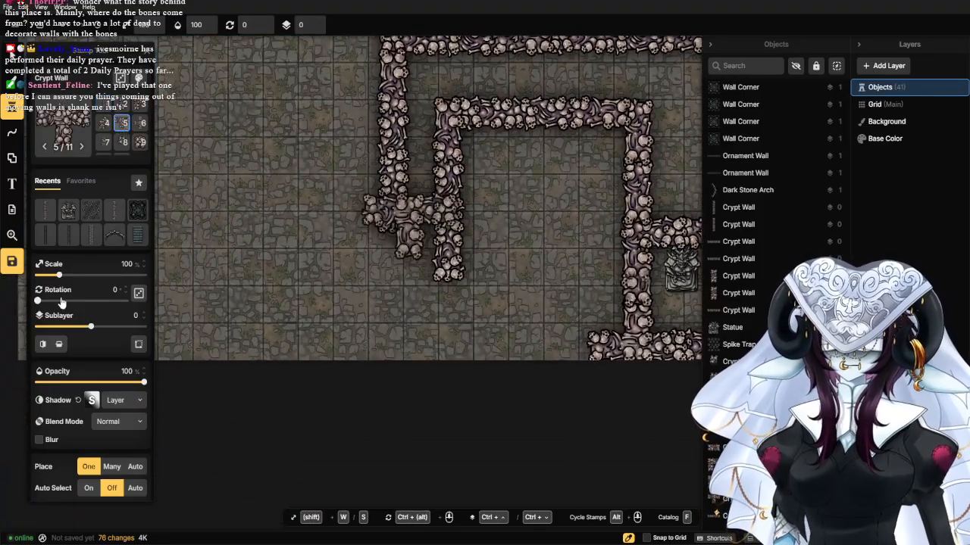
{"action": "left_click", "coordinate": [60, 345]}
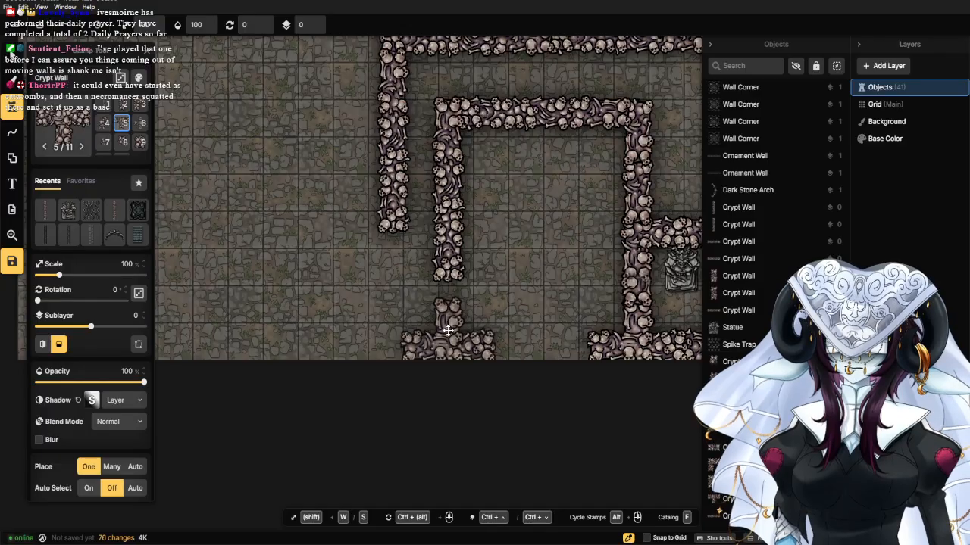
{"action": "left_click", "coordinate": [448, 331]}
Shorten the inner vertical Crypt Wall above the T-junction by reducing its transform height.
{"action": "left_click", "coordinate": [13, 53]}
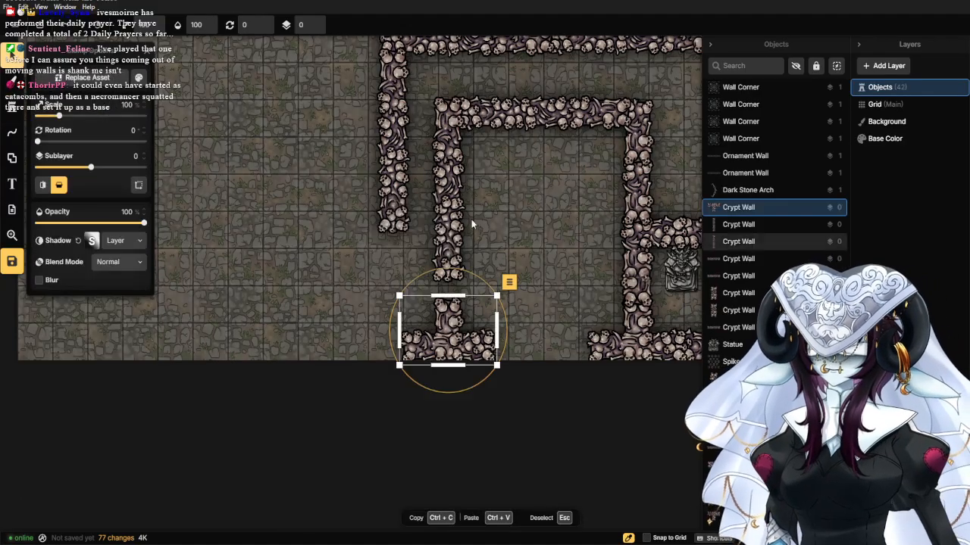
{"action": "left_click", "coordinate": [443, 279]}
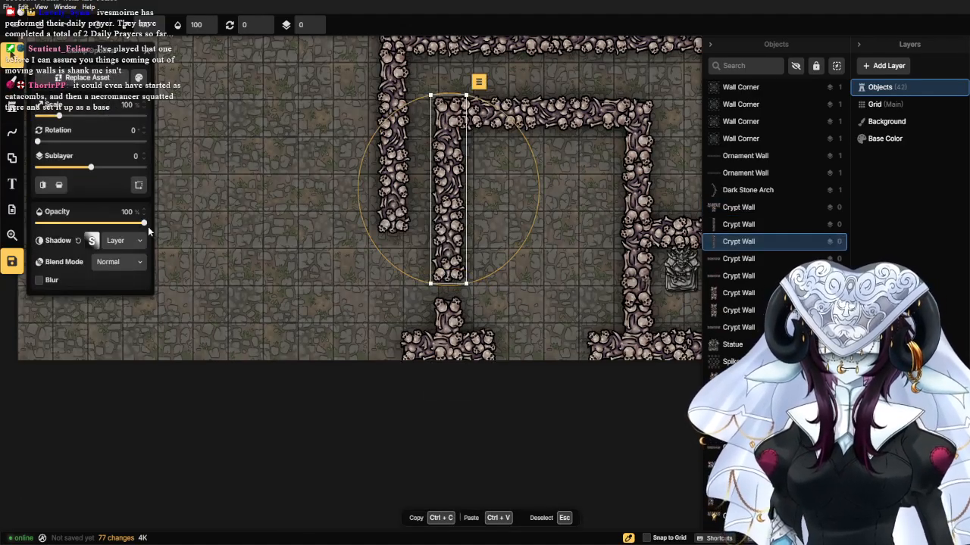
{"action": "scroll", "coordinate": [541, 327], "scroll_direction": "up", "scroll_amount": 5}
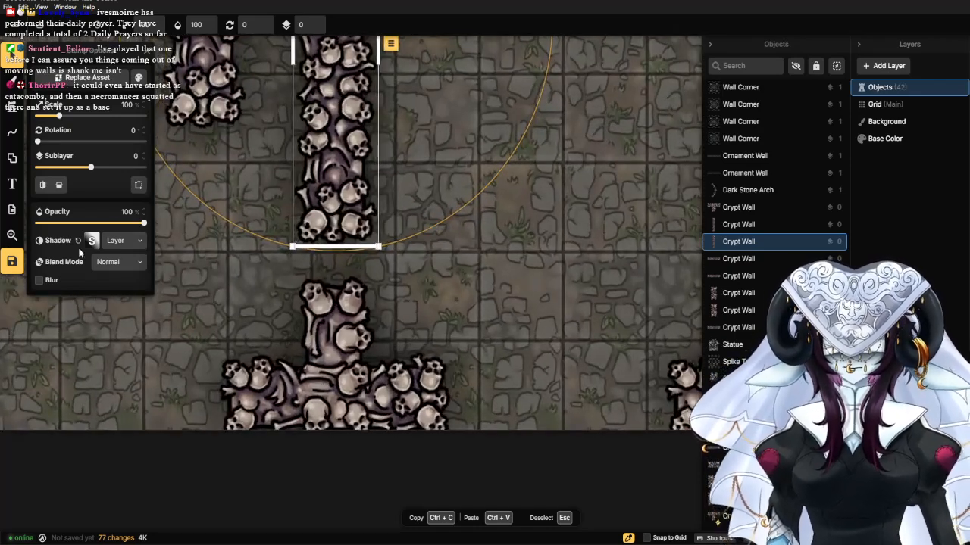
{"action": "left_click", "coordinate": [139, 185]}
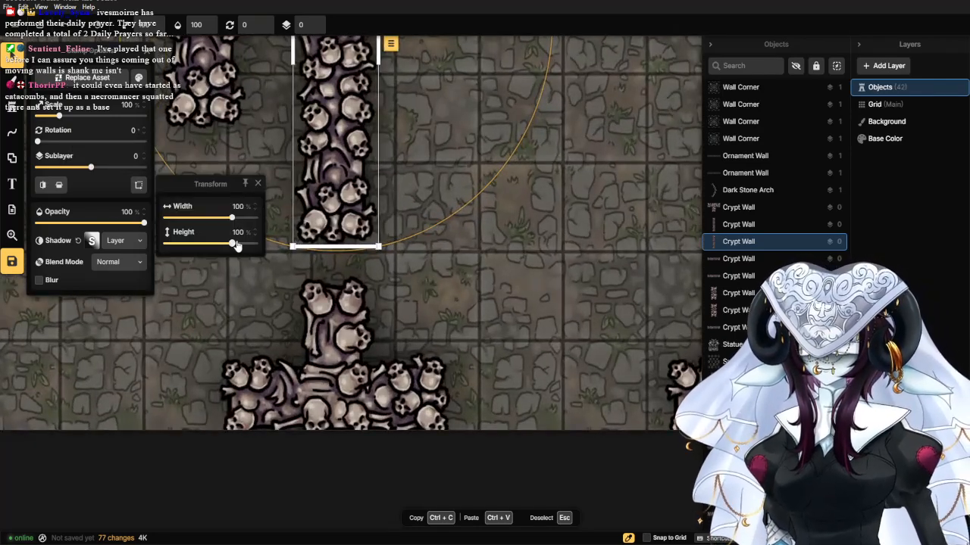
{"action": "left_click_drag", "start_coordinate": [232, 226], "coordinate": [226, 247]}
{"action": "left_click", "coordinate": [199, 206]}
{"action": "left_click", "coordinate": [401, 211]}
Move the shortened vertical wall up to rejoin the inner horizontal wall's corner, leaving a gap above the T-junction.
{"action": "left_click_drag", "start_coordinate": [397, 206], "coordinate": [452, 437]}
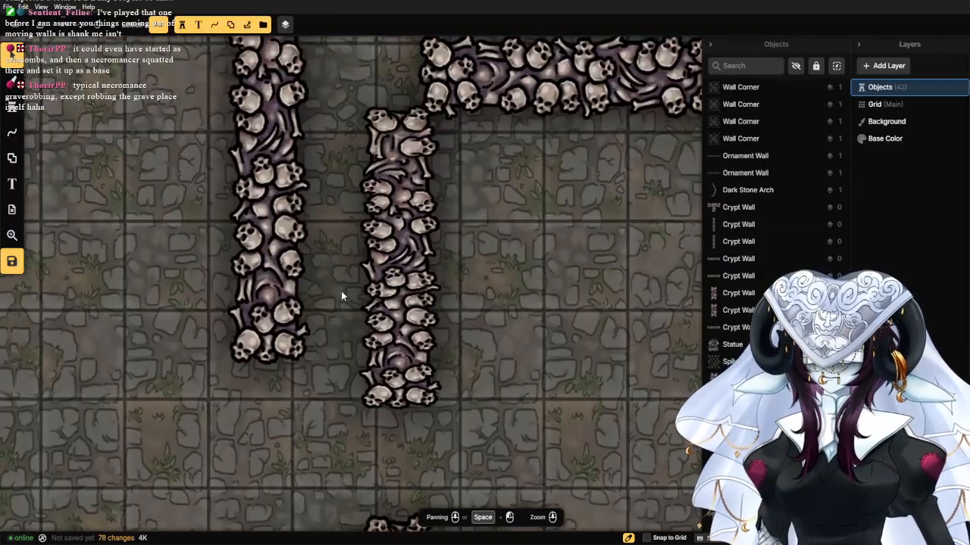
{"action": "left_click", "coordinate": [371, 279]}
{"action": "left_click_drag", "start_coordinate": [372, 279], "coordinate": [357, 224]}
{"action": "left_click_drag", "start_coordinate": [365, 209], "coordinate": [367, 207]}
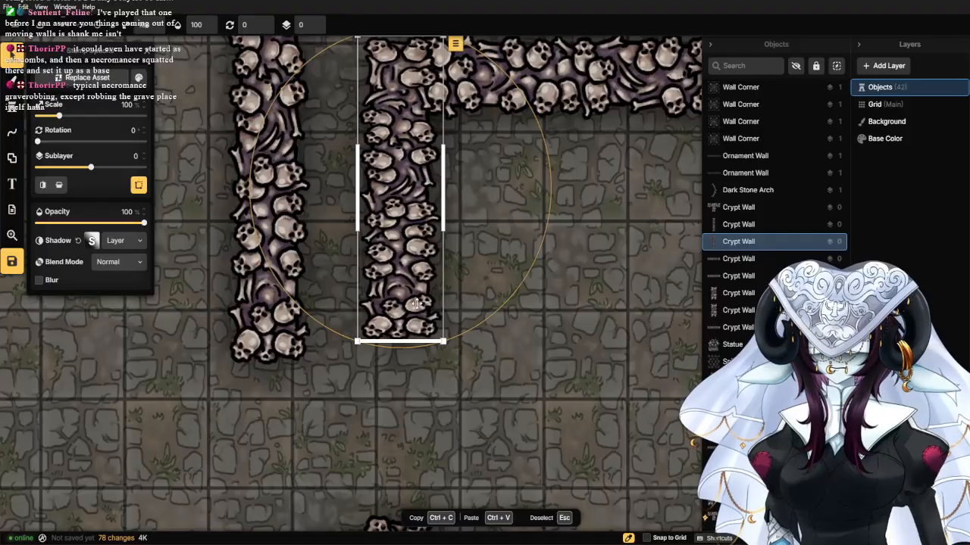
{"action": "left_click_drag", "start_coordinate": [431, 333], "coordinate": [380, 328]}
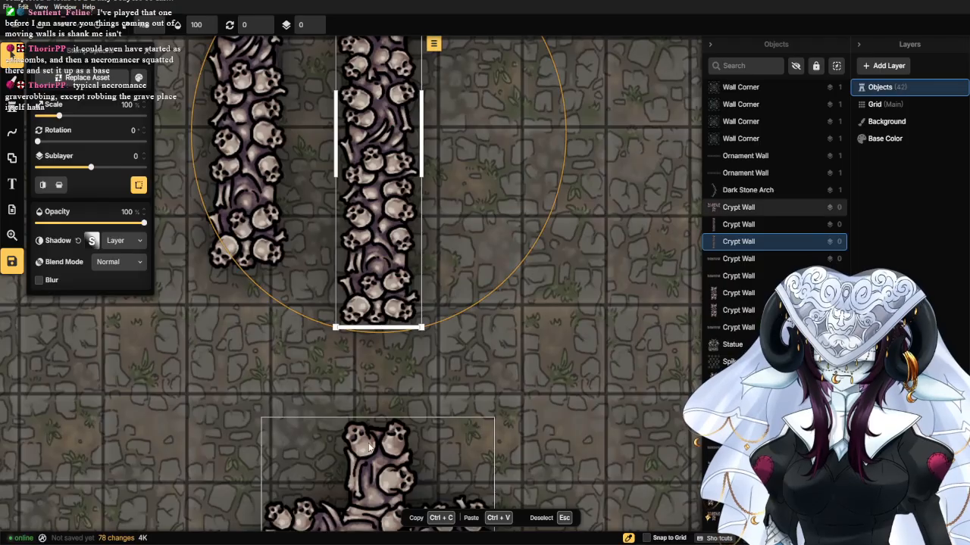
{"action": "scroll", "coordinate": [508, 433], "scroll_direction": "down", "scroll_amount": 5}
{"action": "left_click", "coordinate": [525, 424]}
{"action": "left_click_drag", "start_coordinate": [526, 425], "coordinate": [525, 350]}
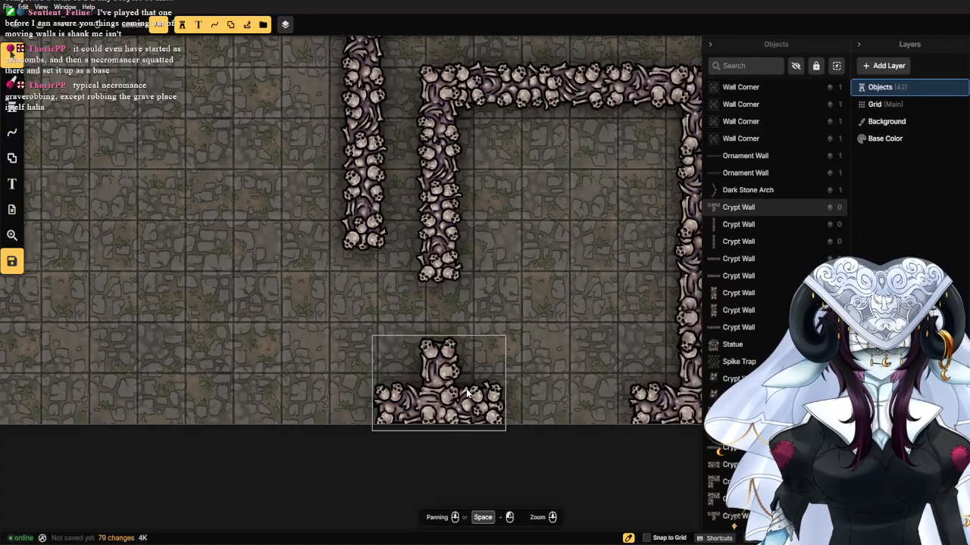
Place the first Crypt Wall variant, rotated 90 degrees, along the map's bottom edge to close the gap between the two wall junctions.
{"action": "left_click", "coordinate": [437, 390]}
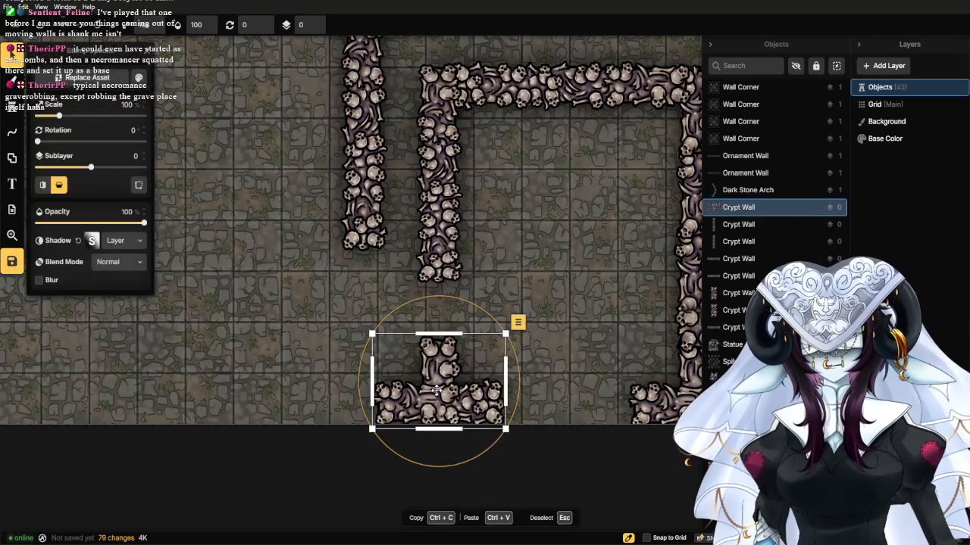
{"action": "key", "text": "Escape"}
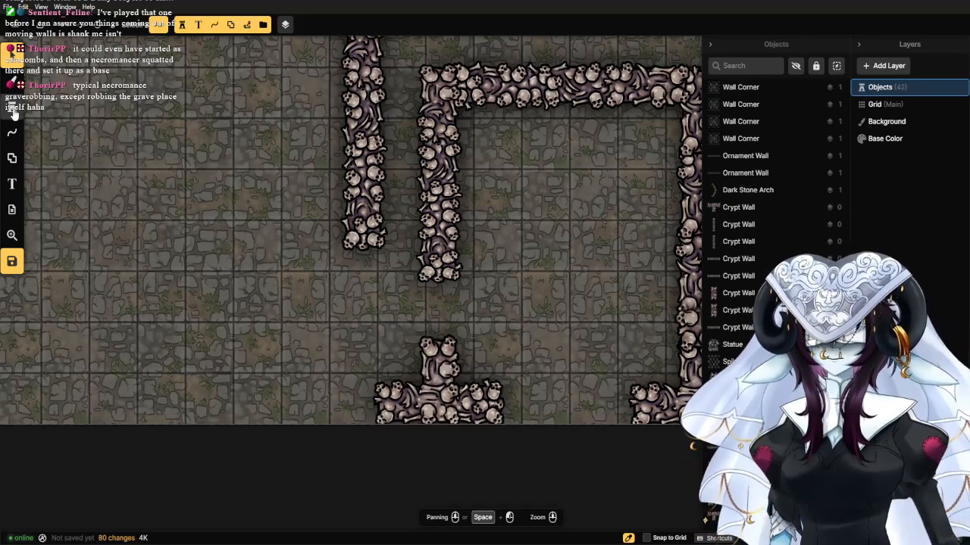
{"action": "left_click", "coordinate": [12, 109]}
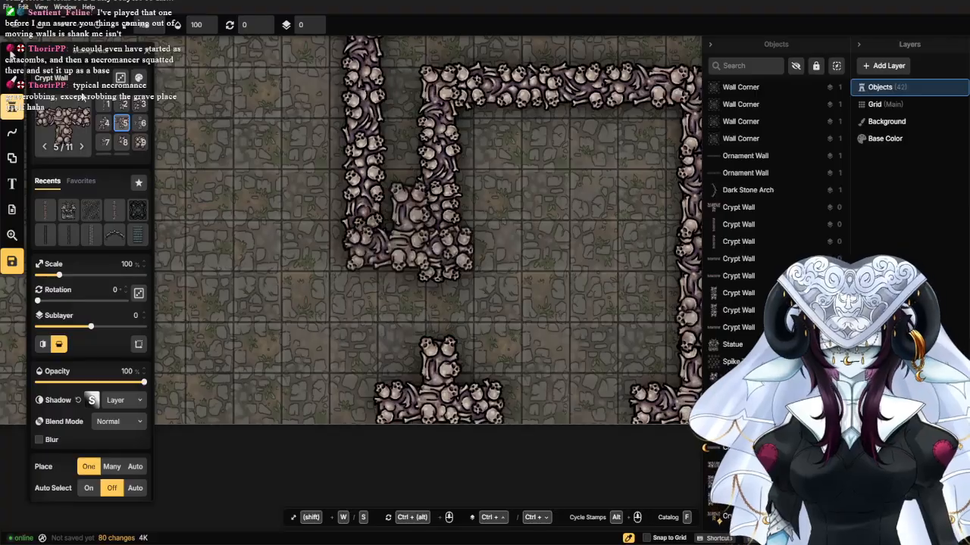
{"action": "left_click", "coordinate": [102, 107]}
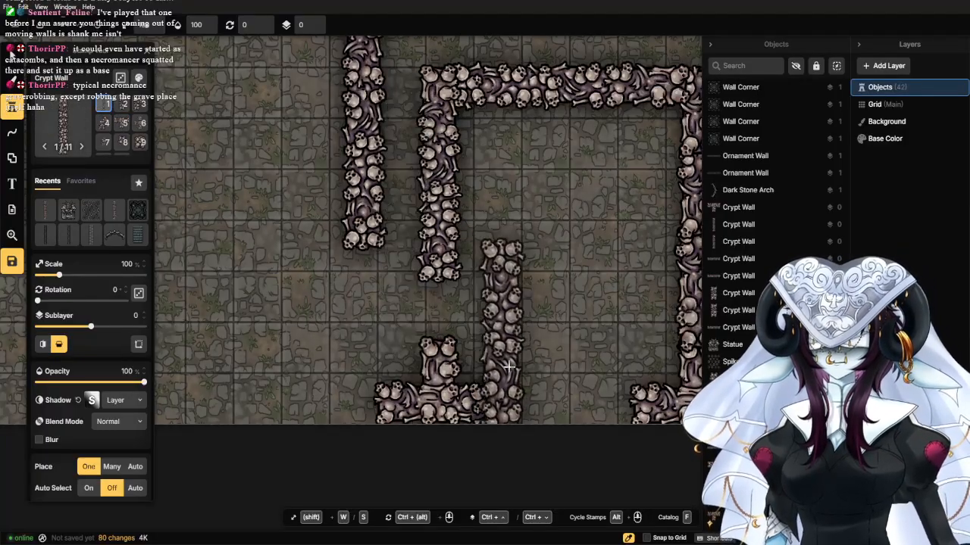
{"action": "type", "text": "90"}
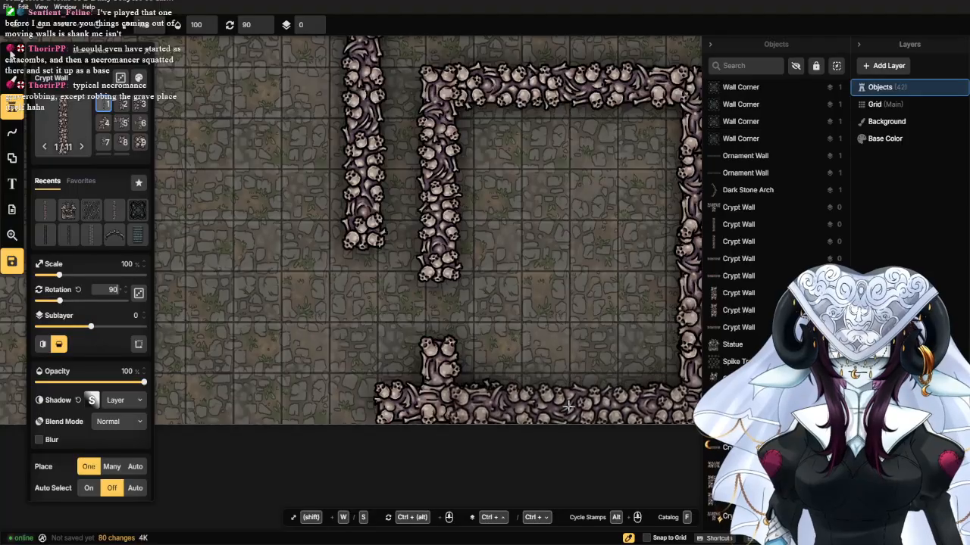
{"action": "left_click", "coordinate": [568, 407]}
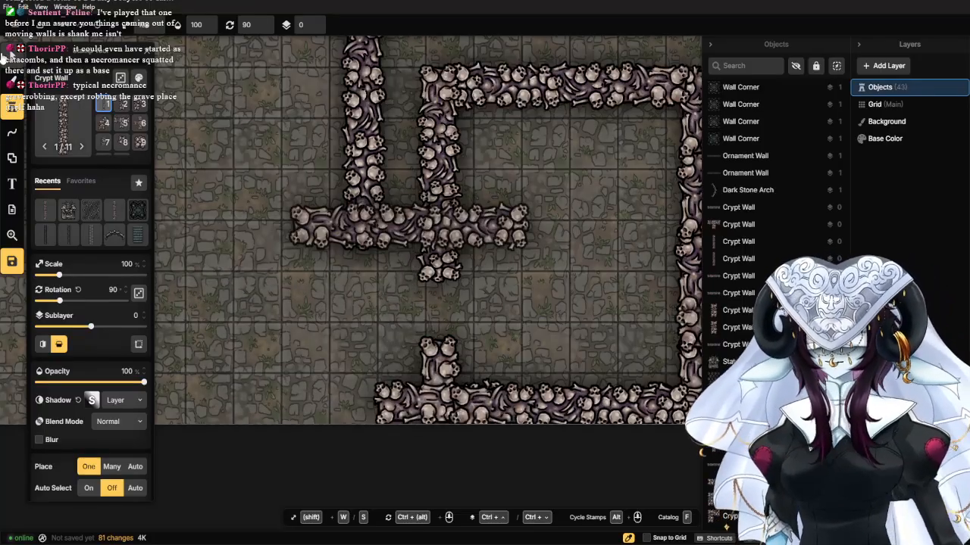
Pick the Marble Shrine stamp from the Temple pack of the Watercolor Battlemaps catalog.
{"action": "left_click", "coordinate": [9, 57]}
{"action": "scroll", "coordinate": [573, 246], "scroll_direction": "down", "scroll_amount": 1}
{"action": "left_click", "coordinate": [573, 245]}
{"action": "scroll", "coordinate": [568, 244], "scroll_direction": "down", "scroll_amount": 2}
{"action": "left_click_drag", "start_coordinate": [554, 243], "coordinate": [460, 266]}
{"action": "scroll", "coordinate": [356, 251], "scroll_direction": "up", "scroll_amount": 2}
{"action": "left_click", "coordinate": [15, 108]}
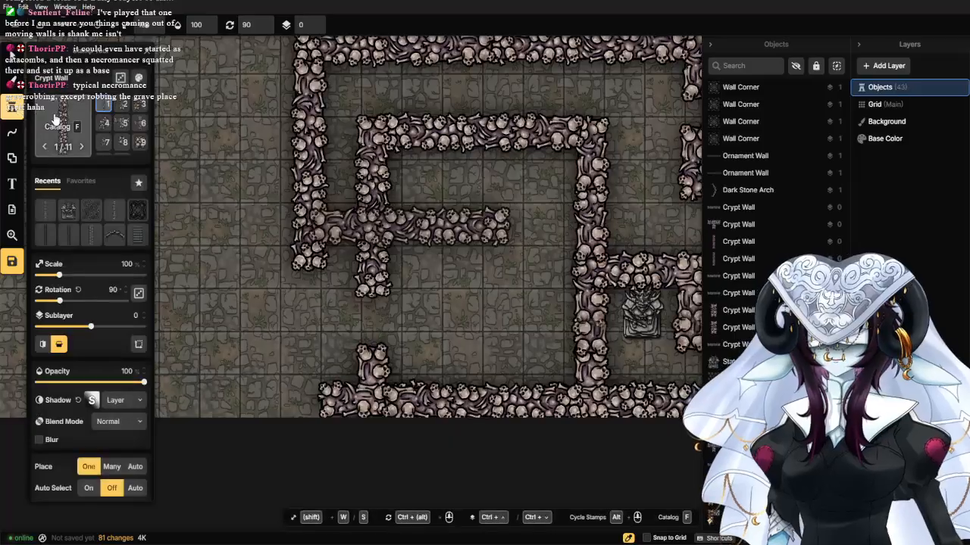
{"action": "left_click", "coordinate": [55, 117]}
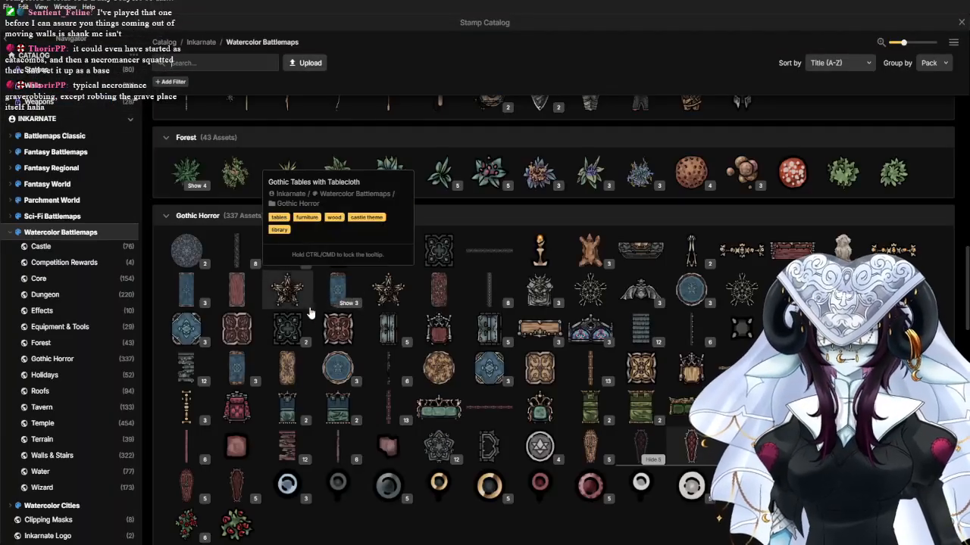
{"action": "scroll", "coordinate": [485, 295], "scroll_direction": "down", "scroll_amount": 5}
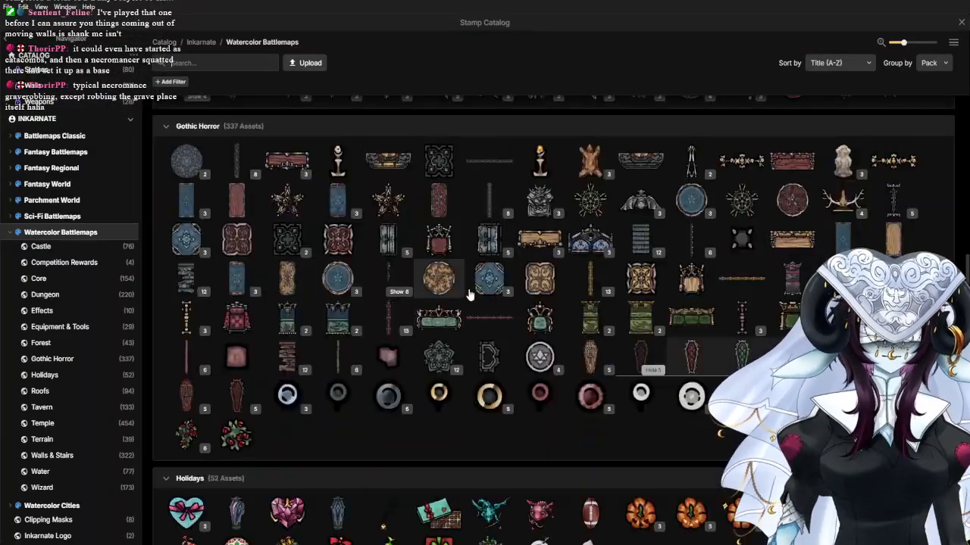
{"action": "scroll", "coordinate": [492, 306], "scroll_direction": "down", "scroll_amount": 2}
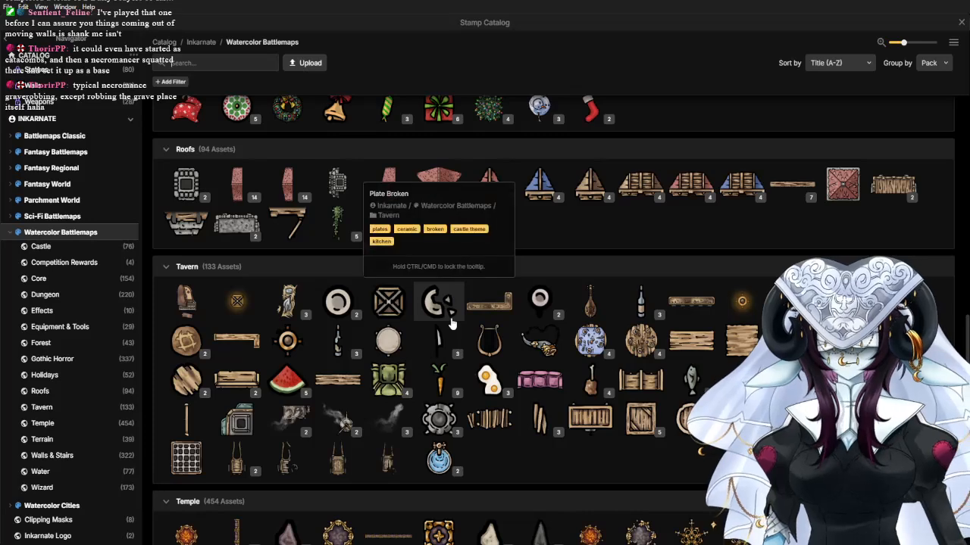
{"action": "scroll", "coordinate": [469, 314], "scroll_direction": "down", "scroll_amount": 6}
{"action": "scroll", "coordinate": [451, 324], "scroll_direction": "down", "scroll_amount": 3}
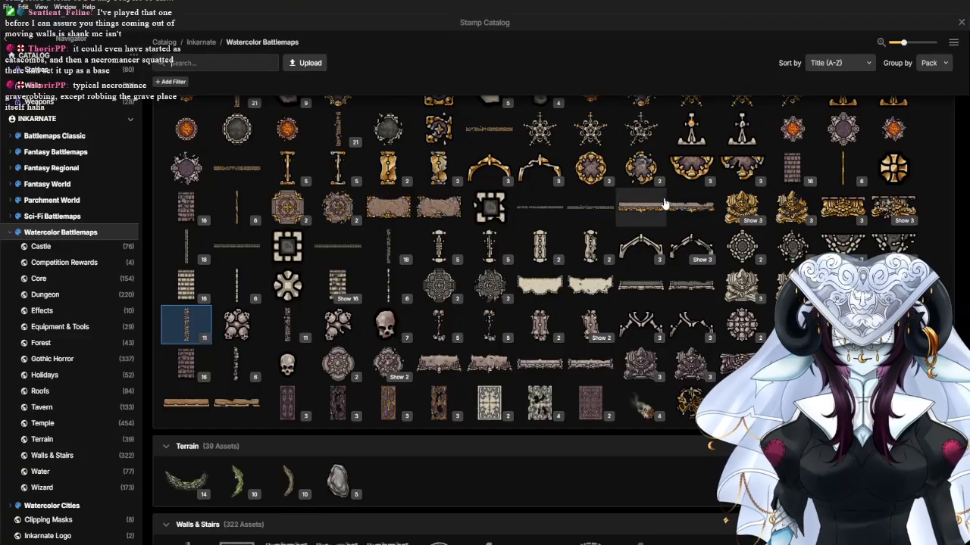
{"action": "scroll", "coordinate": [606, 268], "scroll_direction": "up", "scroll_amount": 2}
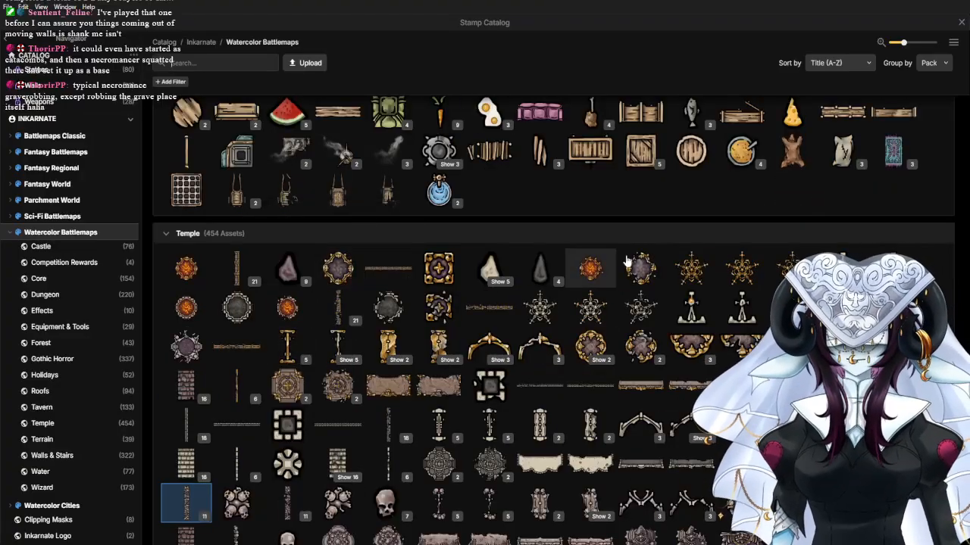
{"action": "scroll", "coordinate": [569, 417], "scroll_direction": "down", "scroll_amount": 1}
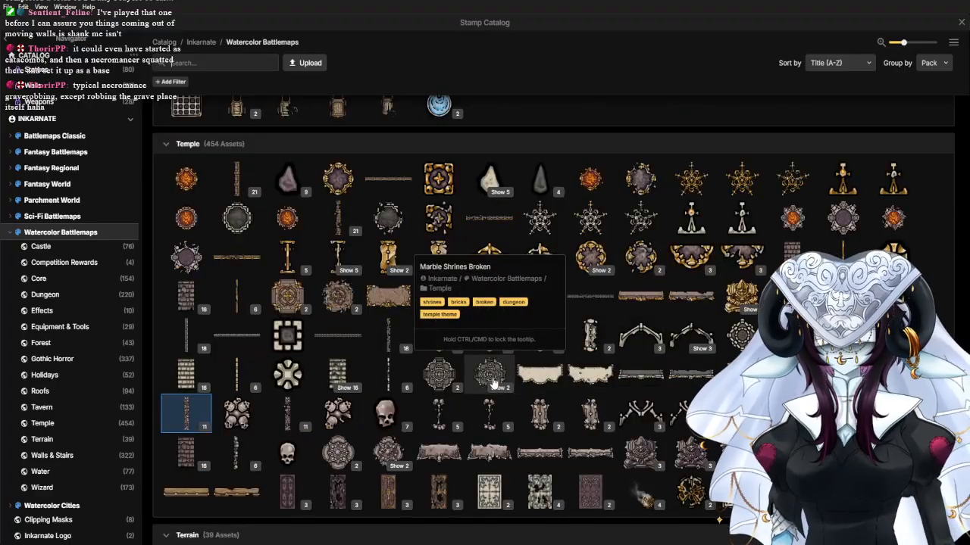
{"action": "left_click", "coordinate": [443, 373]}
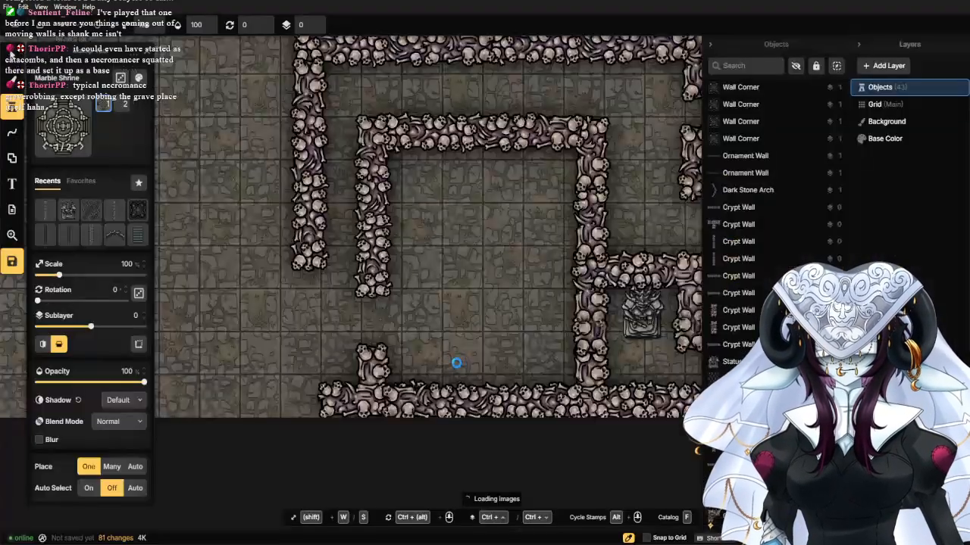
Place the Marble Shrine at 100% scale in the middle of the crypt-walled room.
{"action": "scroll", "coordinate": [528, 263], "scroll_direction": "up", "scroll_amount": 2}
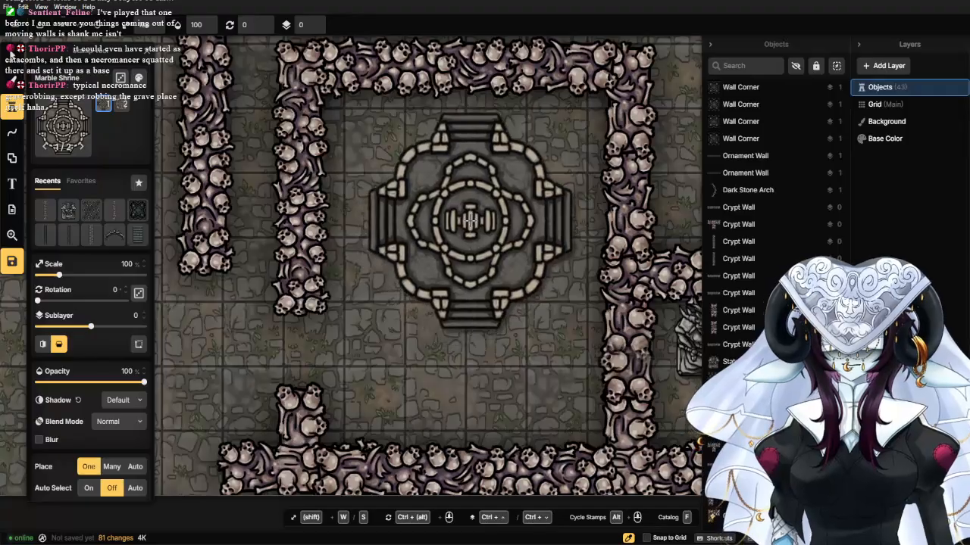
{"action": "left_click", "coordinate": [467, 218]}
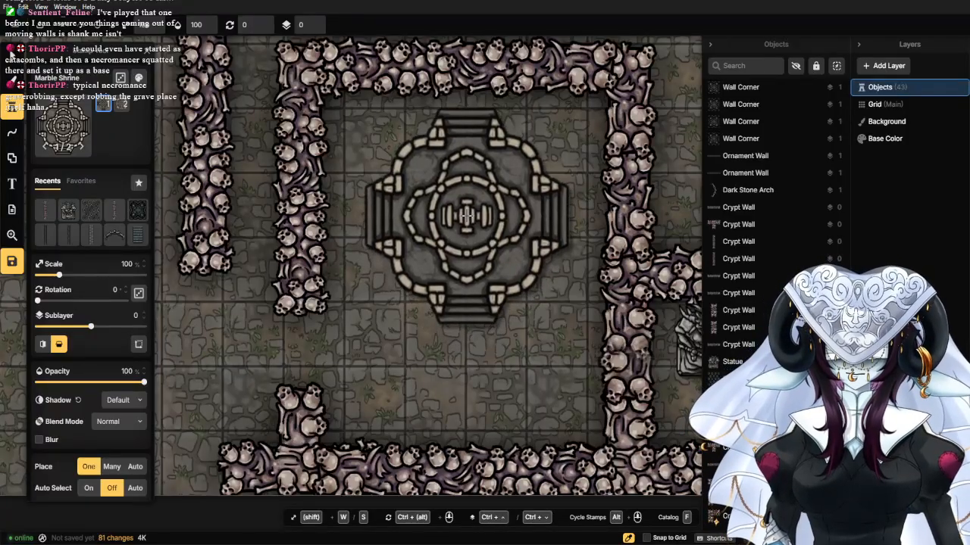
{"action": "scroll", "coordinate": [354, 369], "scroll_direction": "down", "scroll_amount": 1}
{"action": "left_click", "coordinate": [12, 55]}
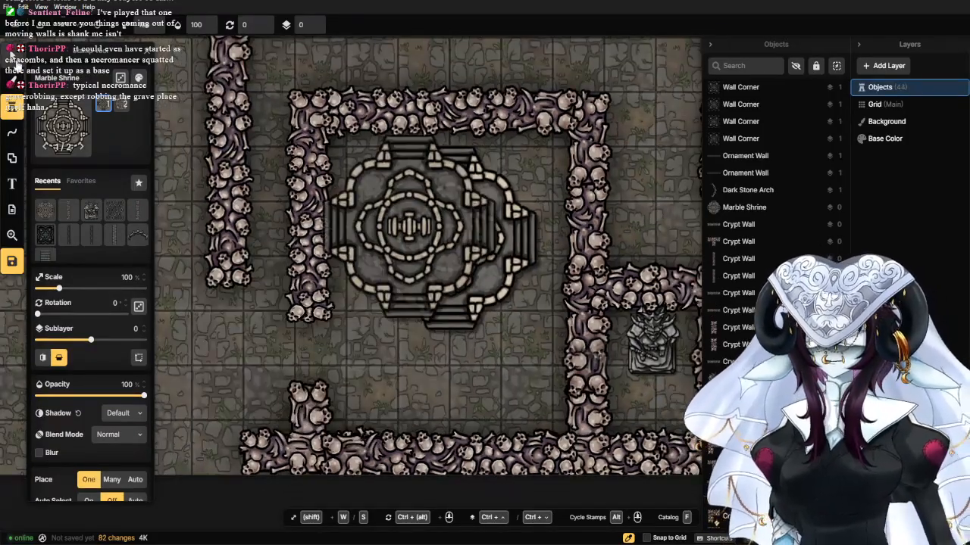
Check the color tweaks of the placed Marble Shrine.
{"action": "left_click", "coordinate": [434, 277]}
{"action": "scroll", "coordinate": [434, 279], "scroll_direction": "down", "scroll_amount": 2}
{"action": "scroll", "coordinate": [375, 239], "scroll_direction": "down", "scroll_amount": 1}
{"action": "left_click", "coordinate": [139, 79]}
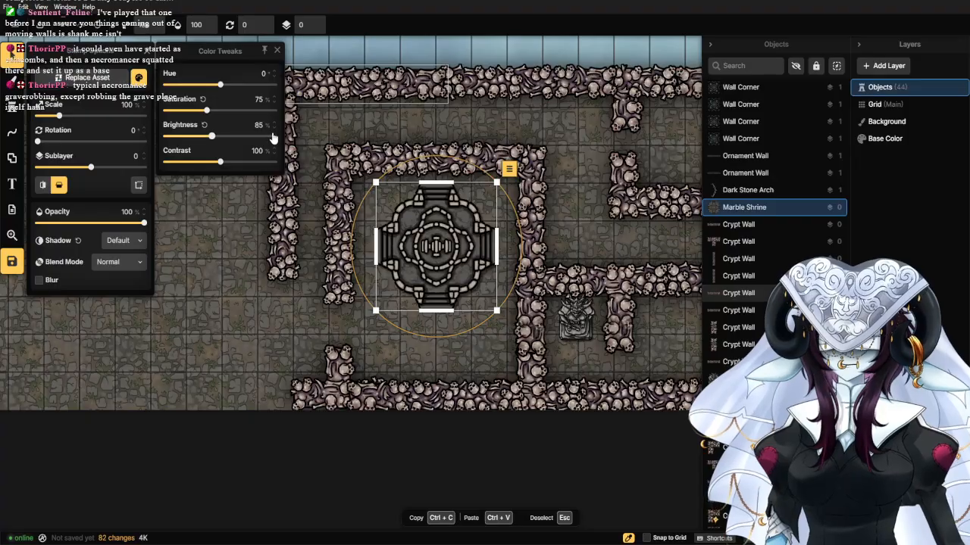
{"action": "left_click", "coordinate": [245, 308]}
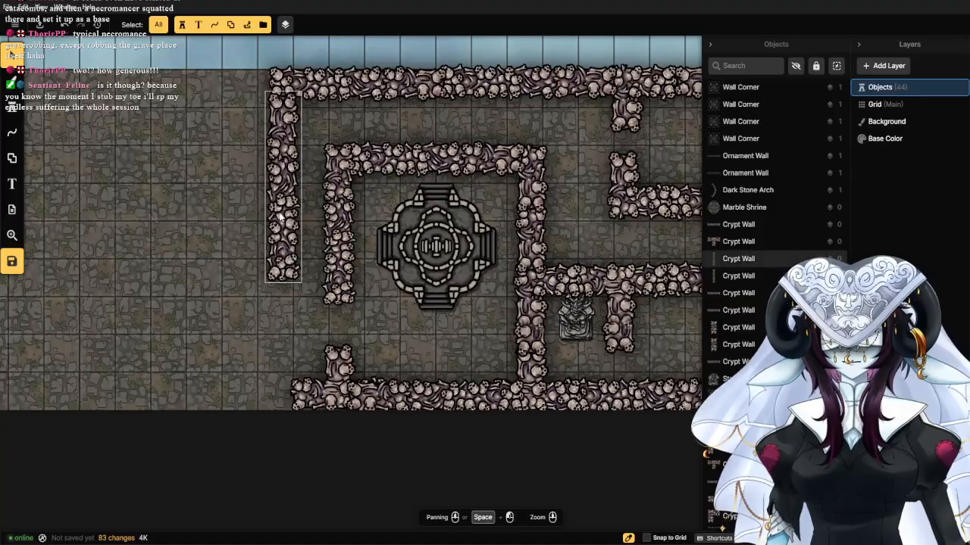
Search the stamp catalog for "door" and pick the Crypt Door stamp from the Temple pack.
{"action": "left_click", "coordinate": [9, 107]}
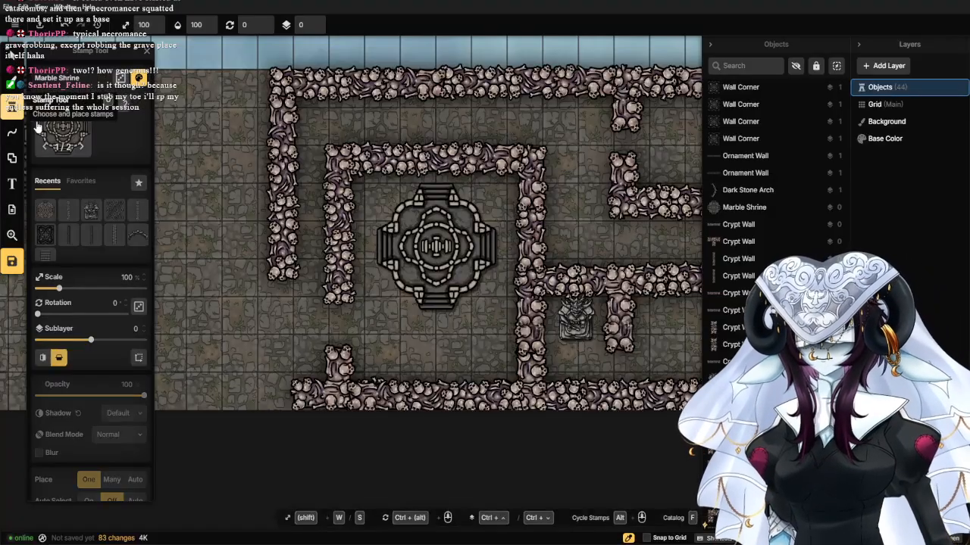
{"action": "left_click", "coordinate": [59, 127]}
{"action": "type", "text": "door"}
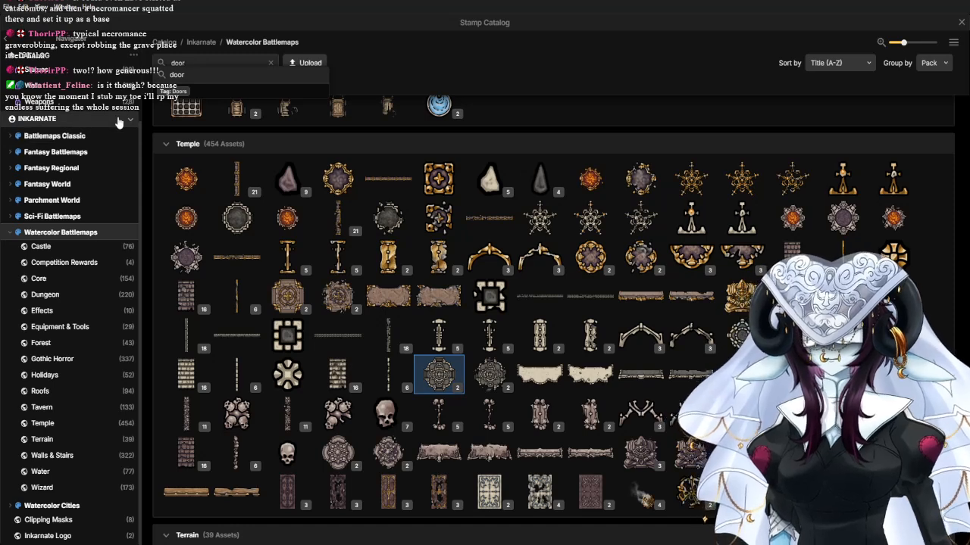
{"action": "key", "text": "Return"}
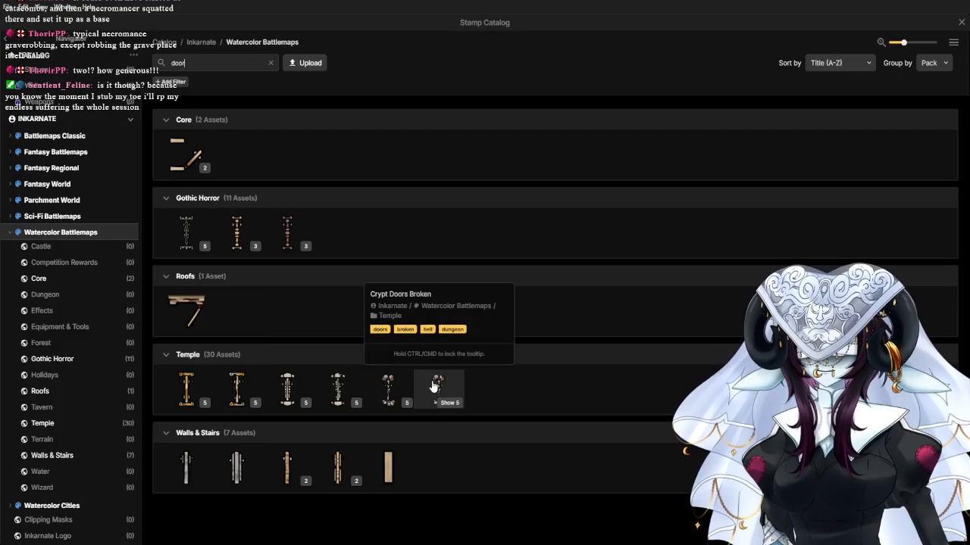
{"action": "left_click", "coordinate": [390, 394]}
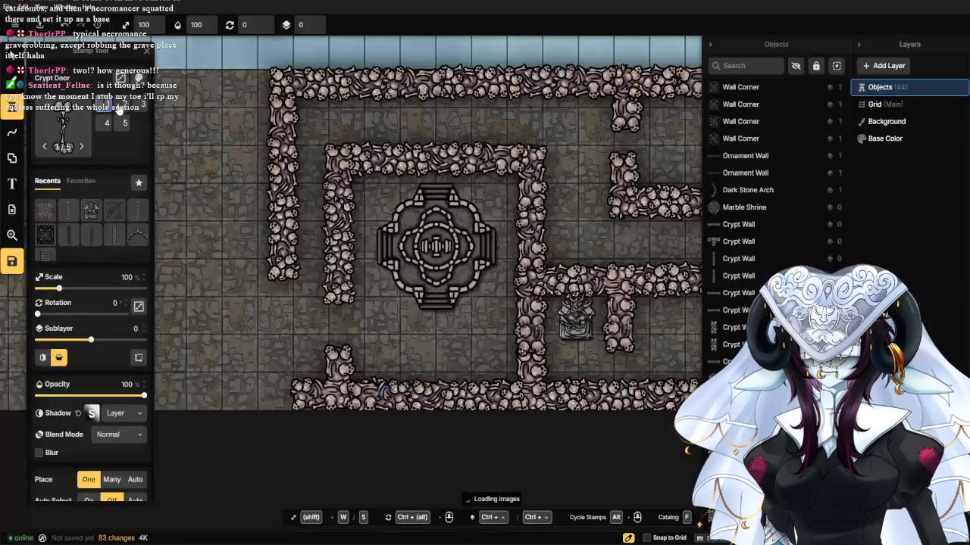
Place the first Crypt Door variant across the corridor gap between the two crypt walls just above the statue alcove.
{"action": "left_click", "coordinate": [140, 105]}
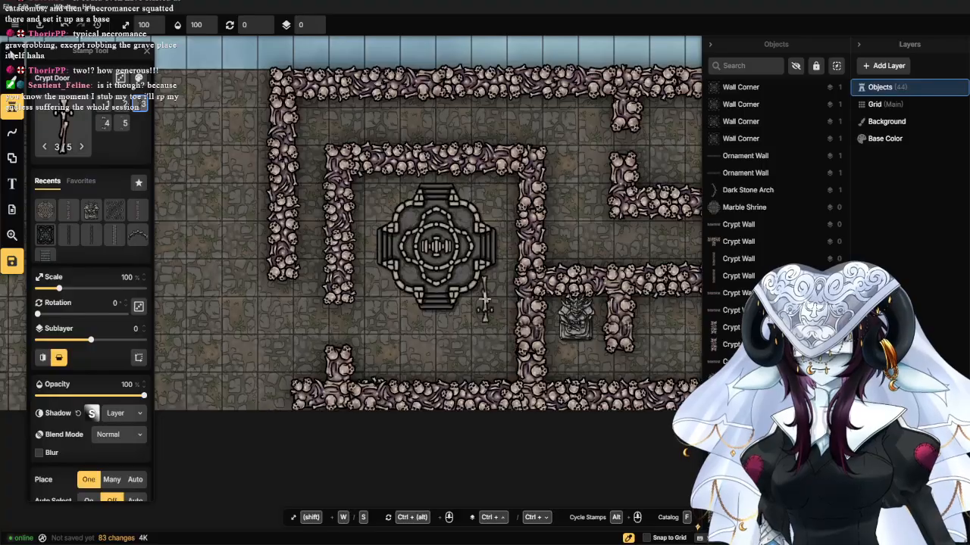
{"action": "scroll", "coordinate": [591, 288], "scroll_direction": "up", "scroll_amount": 2}
{"action": "scroll", "coordinate": [640, 214], "scroll_direction": "up", "scroll_amount": 3}
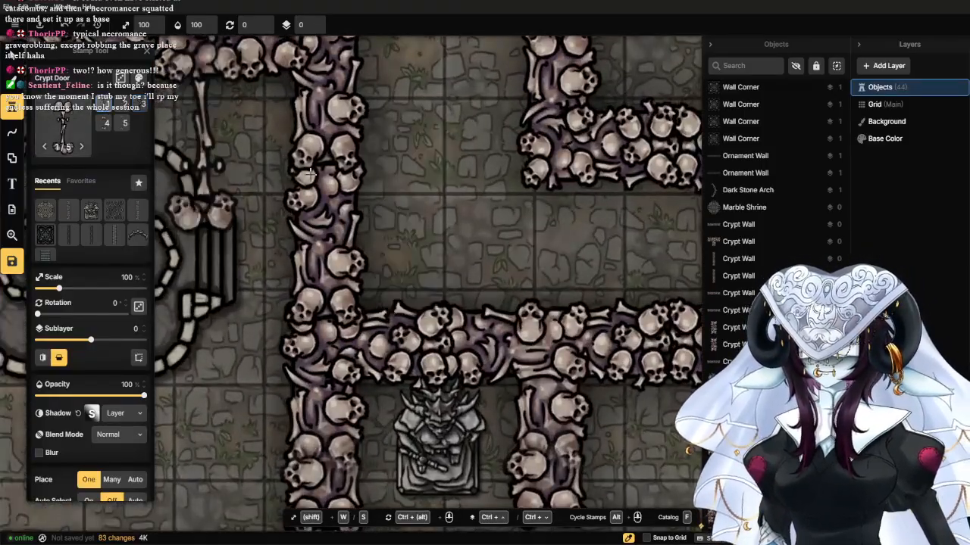
{"action": "scroll", "coordinate": [454, 243], "scroll_direction": "up", "scroll_amount": 3}
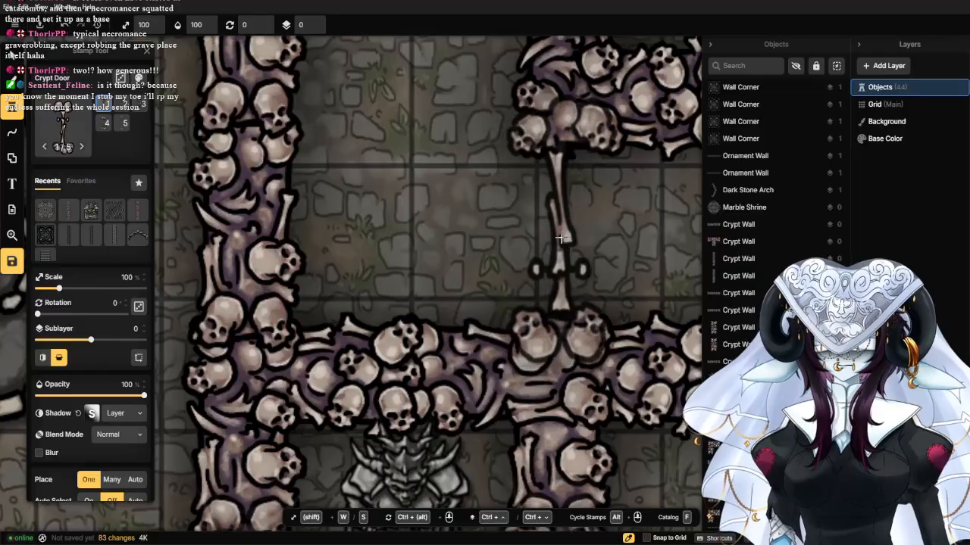
{"action": "left_click", "coordinate": [573, 240]}
Scale the Crypt Door to 77% and fit it between the wall ends of the corridor opening.
{"action": "scroll", "coordinate": [574, 240], "scroll_direction": "down", "scroll_amount": 5}
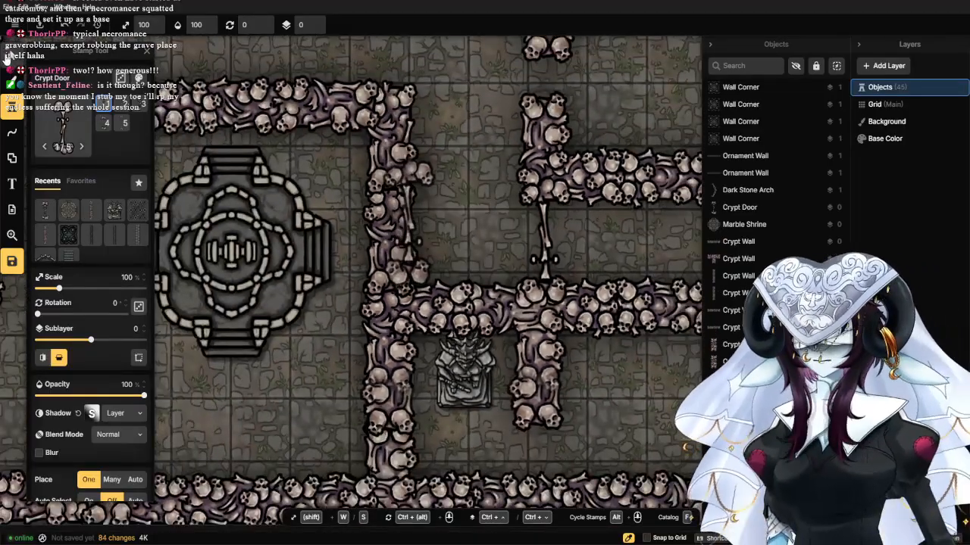
{"action": "left_click", "coordinate": [8, 58]}
{"action": "left_click_drag", "start_coordinate": [573, 175], "coordinate": [548, 205]}
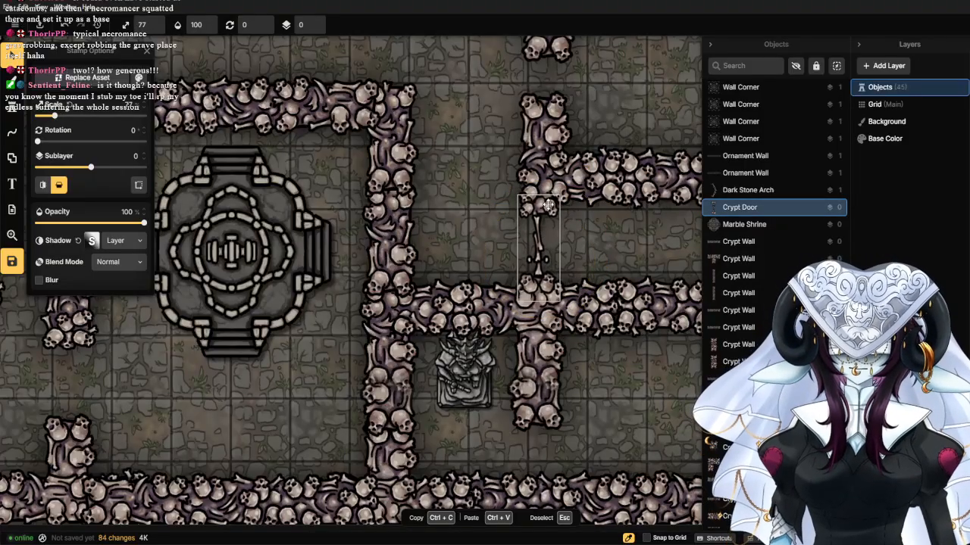
{"action": "left_click", "coordinate": [451, 152]}
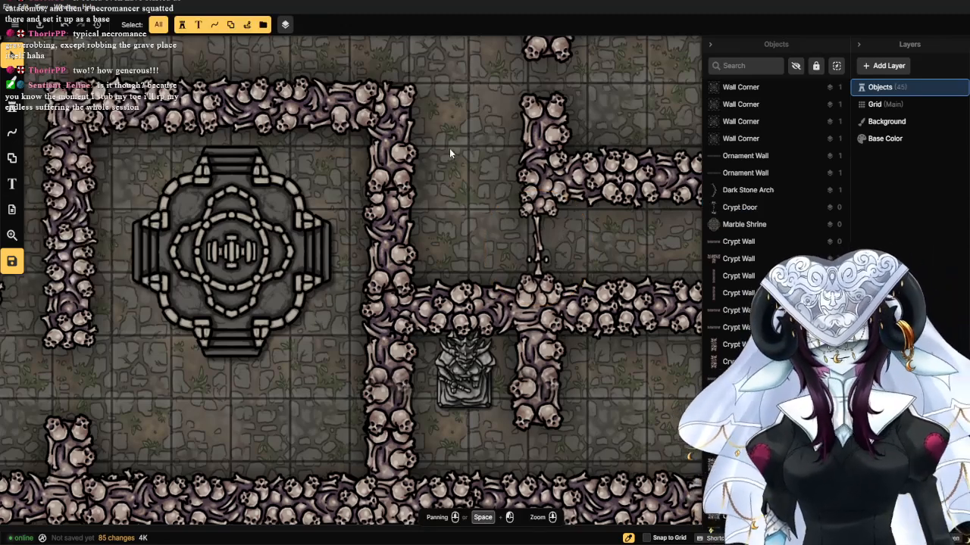
Examine the crypt layout around the shrine room, the new door and the corridors leading to them.
{"action": "scroll", "coordinate": [449, 149], "scroll_direction": "down", "scroll_amount": 5}
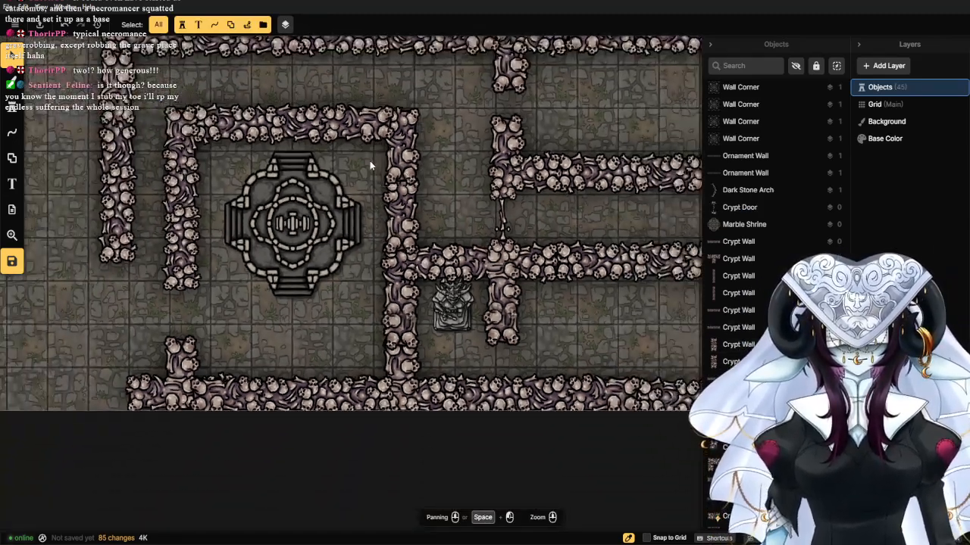
{"action": "left_click_drag", "start_coordinate": [387, 158], "coordinate": [380, 309]}
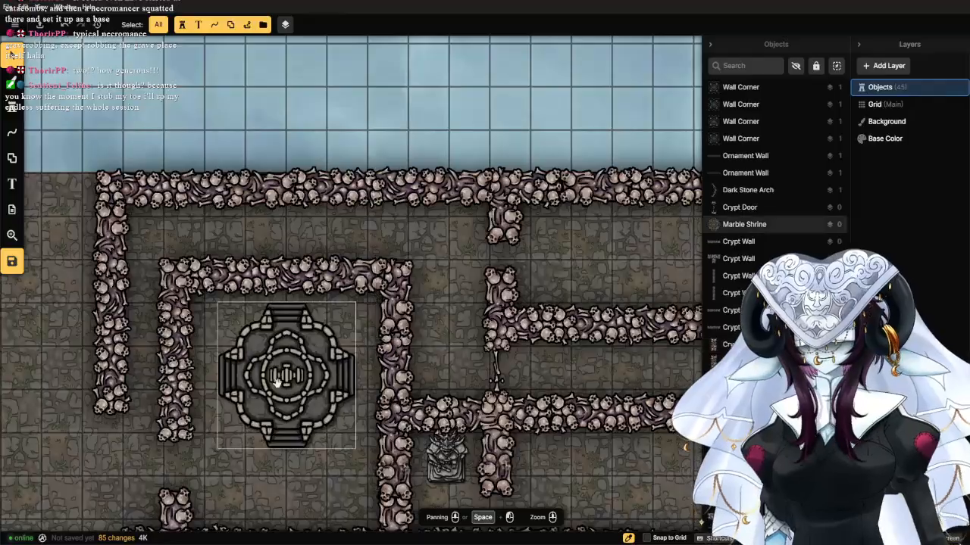
{"action": "scroll", "coordinate": [292, 367], "scroll_direction": "down", "scroll_amount": 2}
{"action": "scroll", "coordinate": [295, 364], "scroll_direction": "up", "scroll_amount": 7}
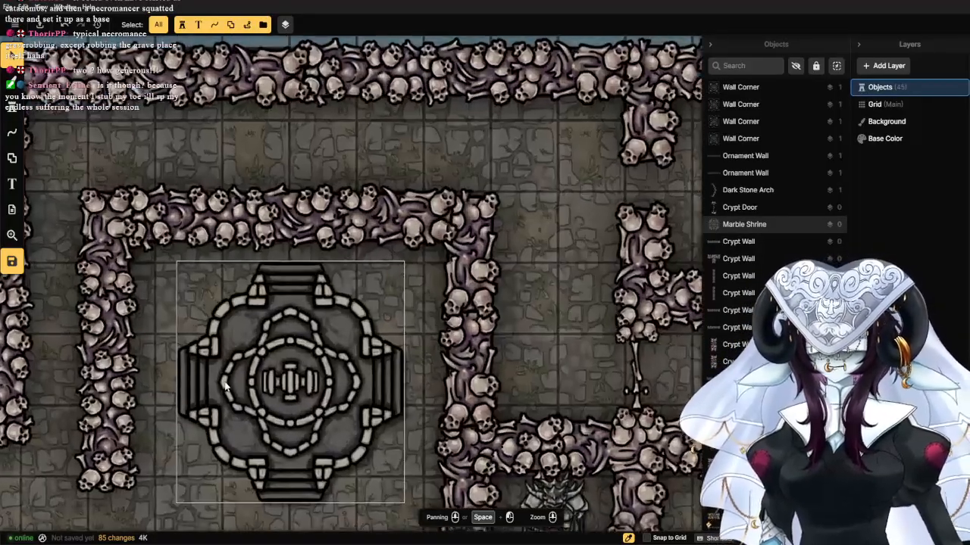
{"action": "left_click_drag", "start_coordinate": [163, 338], "coordinate": [398, 303]}
{"action": "scroll", "coordinate": [490, 232], "scroll_direction": "down", "scroll_amount": 1}
{"action": "left_click_drag", "start_coordinate": [436, 262], "coordinate": [80, 323]}
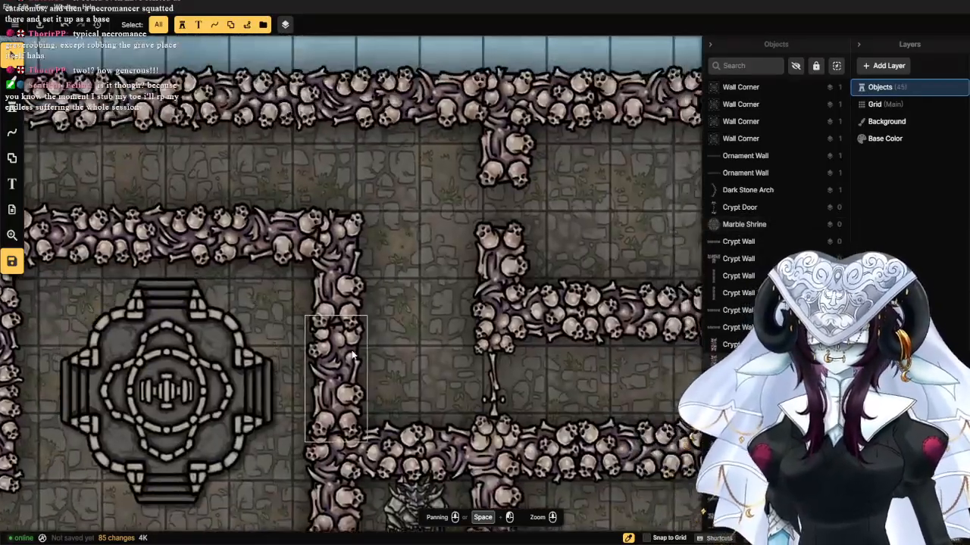
{"action": "scroll", "coordinate": [416, 301], "scroll_direction": "down", "scroll_amount": 1}
{"action": "scroll", "coordinate": [417, 302], "scroll_direction": "down", "scroll_amount": 1}
{"action": "scroll", "coordinate": [424, 206], "scroll_direction": "down", "scroll_amount": 1}
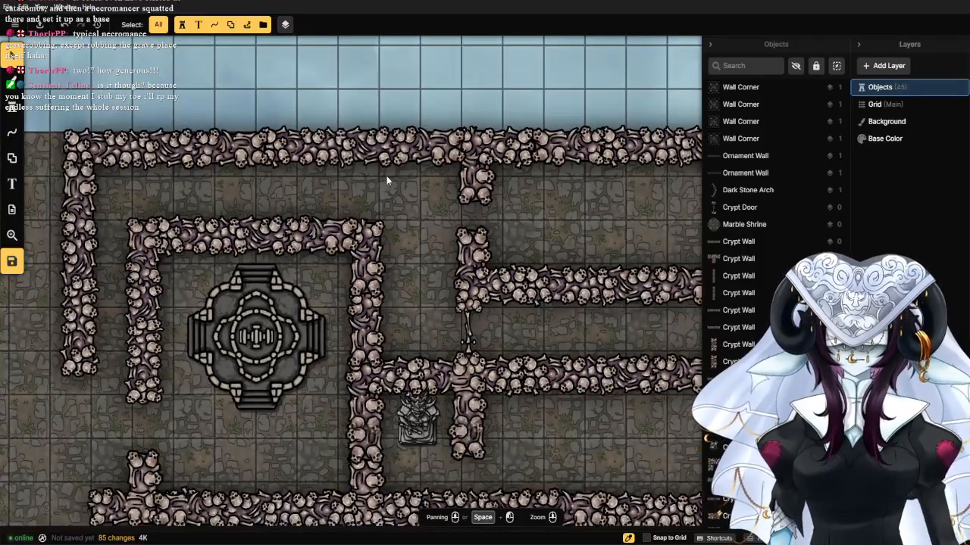
{"action": "left_click_drag", "start_coordinate": [258, 200], "coordinate": [380, 139]}
{"action": "left_click_drag", "start_coordinate": [240, 281], "coordinate": [312, 216]}
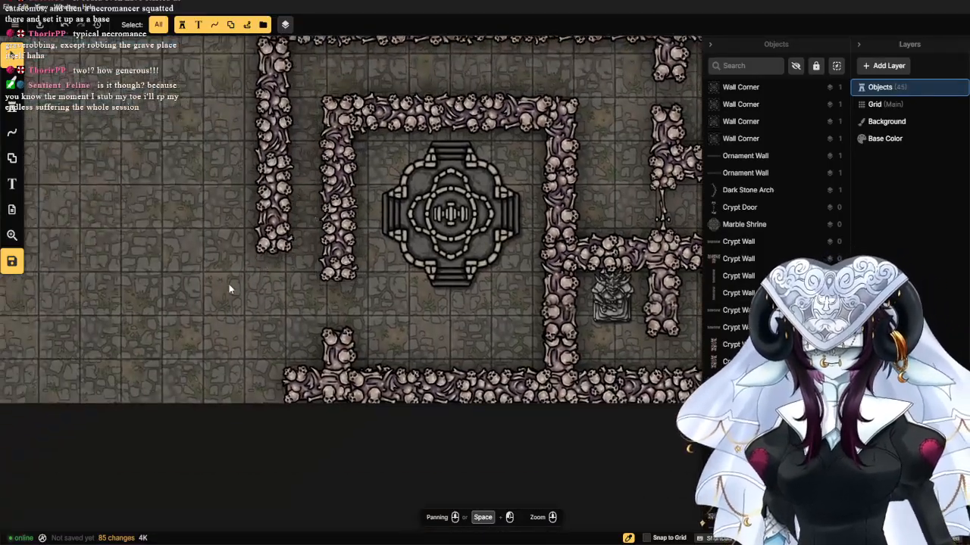
Place the second Crypt Wall variant at 0° rotation and 100% scale where the outer wall's left side meets the bottom wall.
{"action": "left_click", "coordinate": [12, 108]}
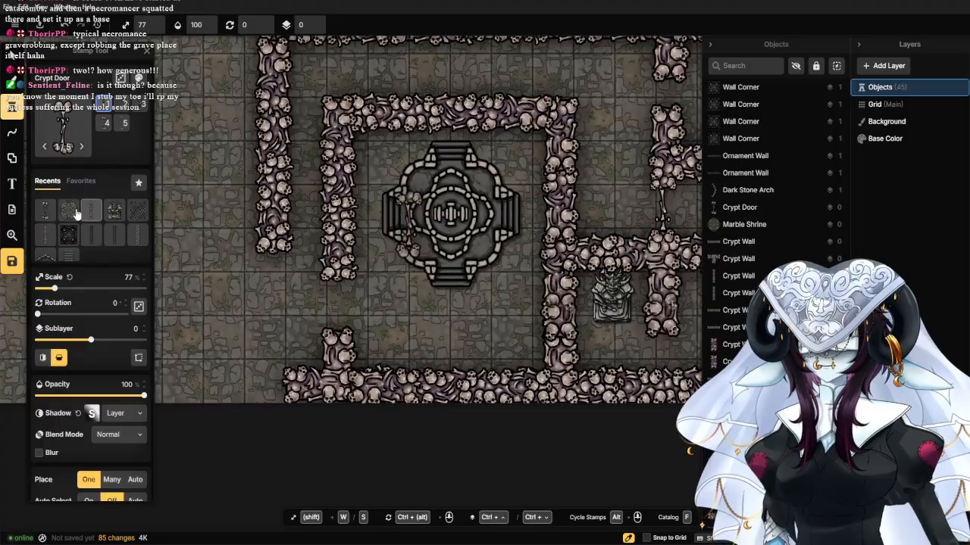
{"action": "left_click", "coordinate": [89, 211]}
{"action": "left_click", "coordinate": [119, 111]}
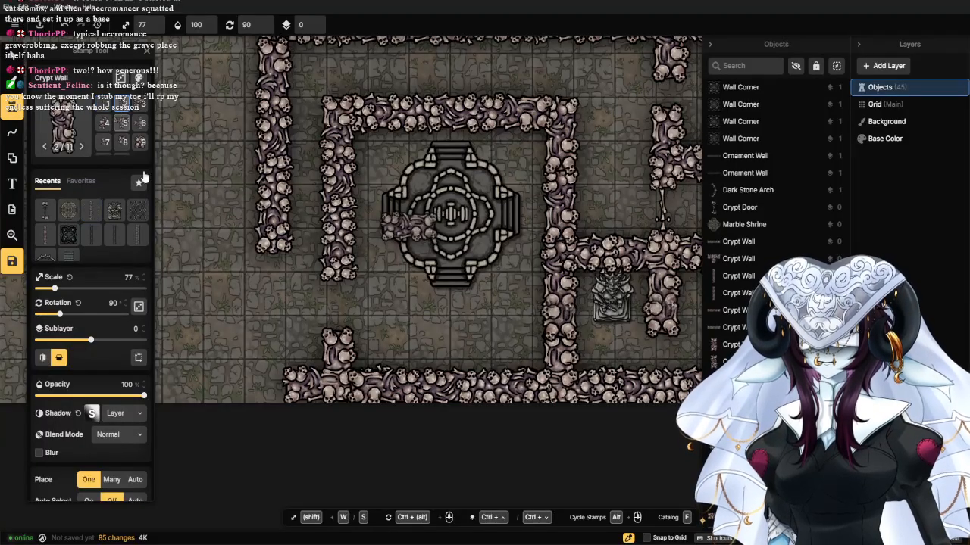
{"action": "left_click", "coordinate": [79, 301]}
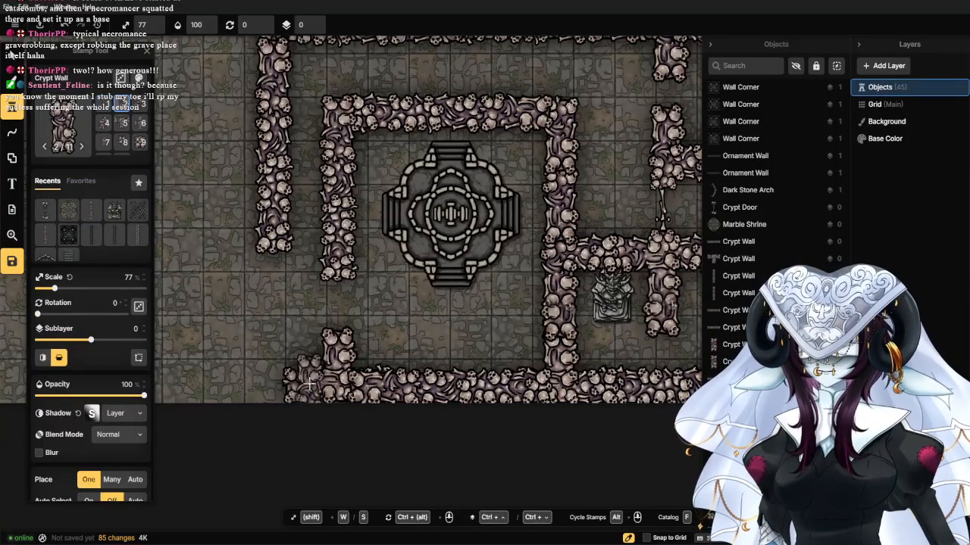
{"action": "scroll", "coordinate": [258, 375], "scroll_direction": "up", "scroll_amount": 4}
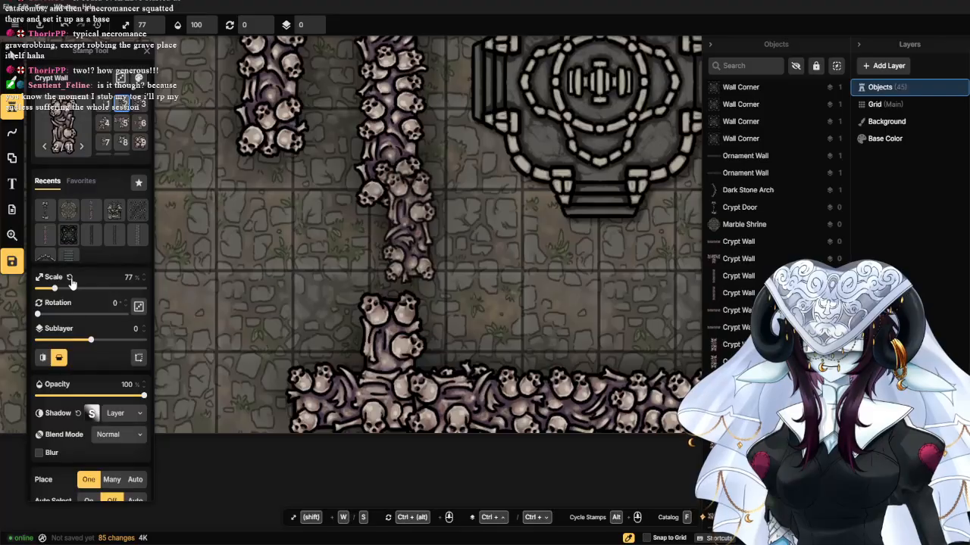
{"action": "left_click", "coordinate": [69, 278]}
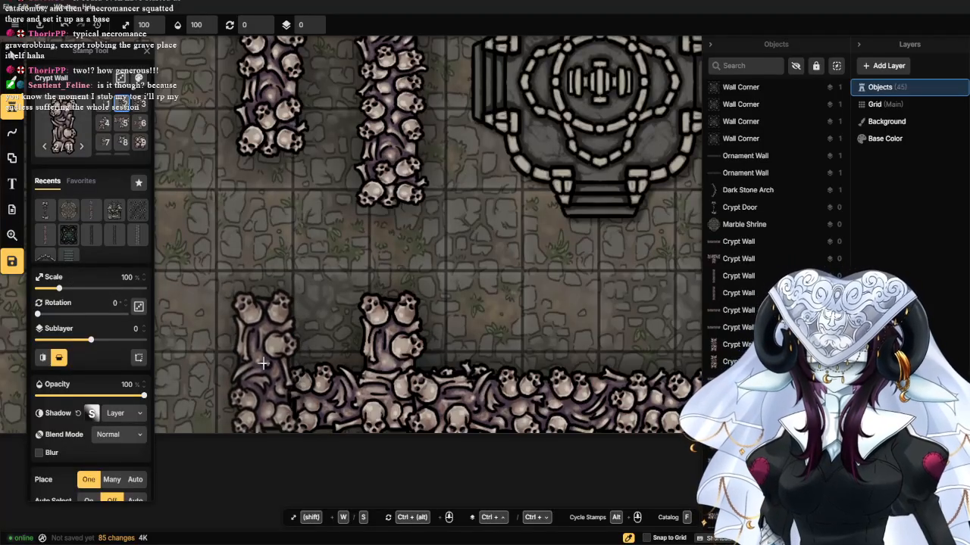
{"action": "left_click", "coordinate": [265, 365]}
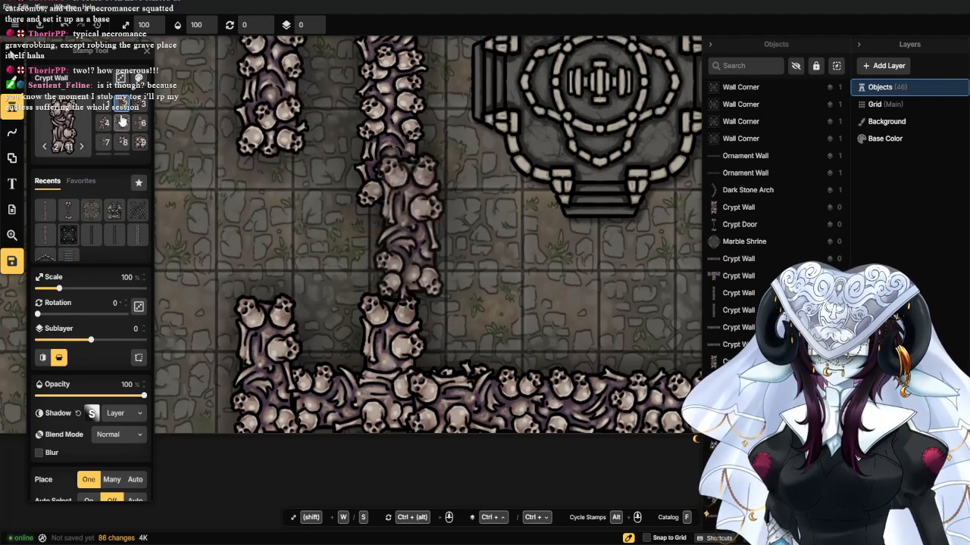
Cap the lower end of the outer left wall with Crypt Wall variant 8, just above the opening.
{"action": "left_click", "coordinate": [123, 148]}
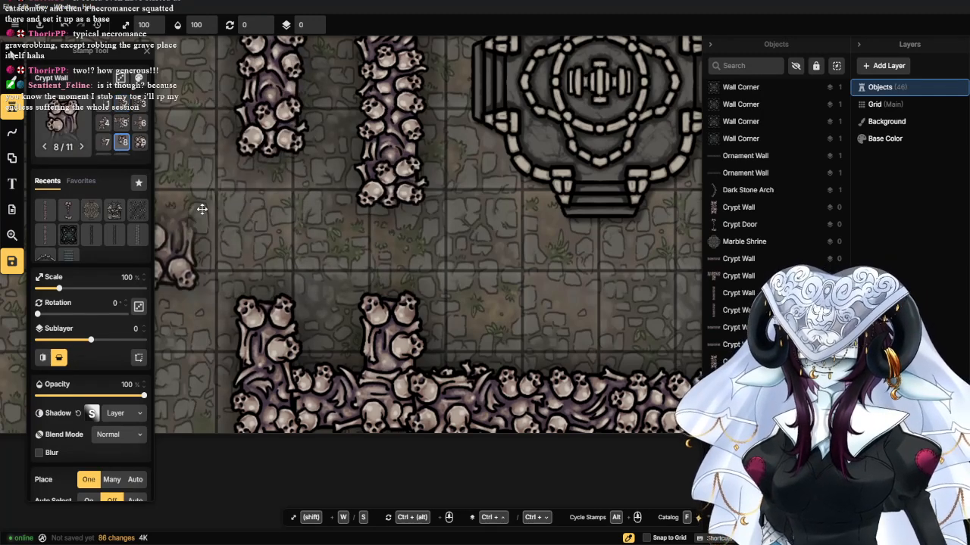
{"action": "left_click", "coordinate": [271, 157]}
{"action": "scroll", "coordinate": [304, 236], "scroll_direction": "down", "scroll_amount": 3}
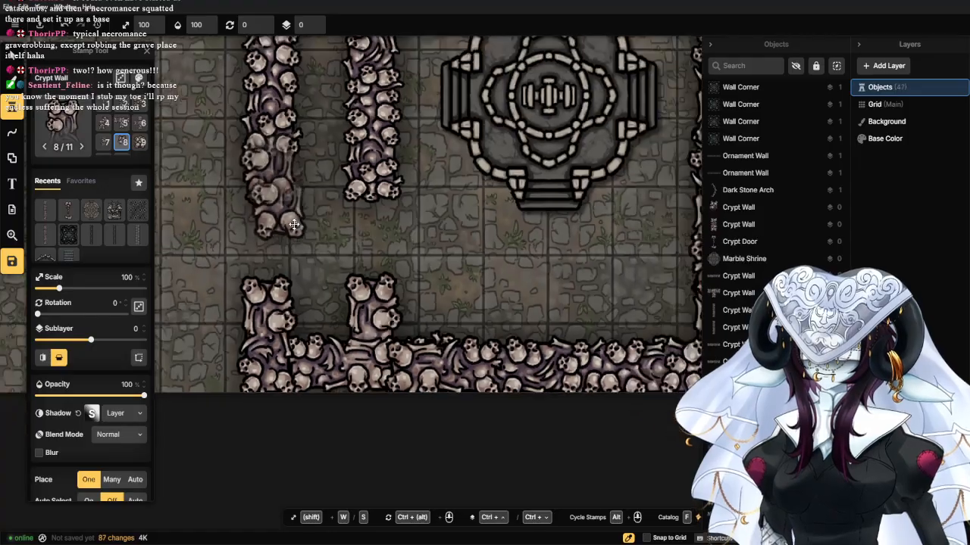
{"action": "scroll", "coordinate": [387, 306], "scroll_direction": "down", "scroll_amount": 3}
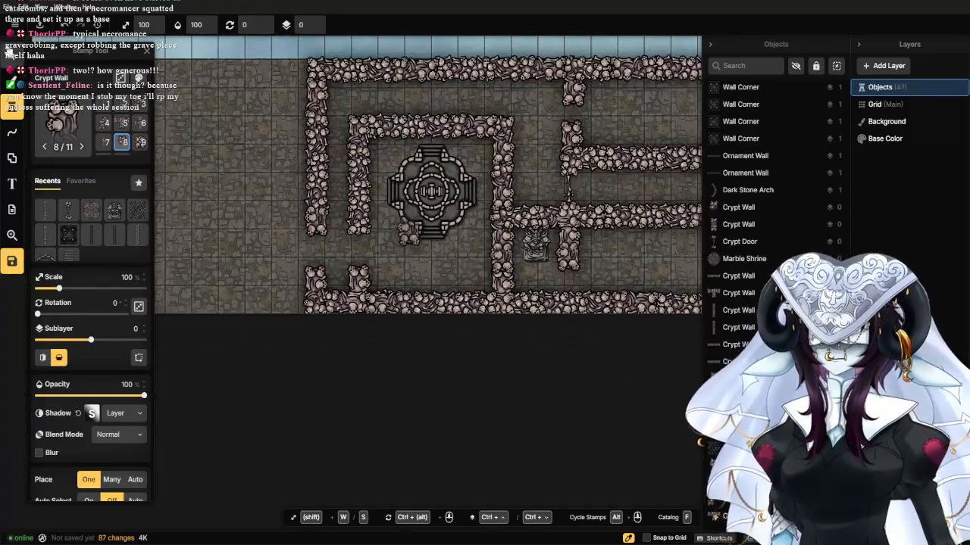
Reuse the existing Crypt Door at 77% scale to fill the openings in the outer left wall and the shrine room's left wall.
{"action": "left_click", "coordinate": [9, 53]}
{"action": "left_click", "coordinate": [578, 188]}
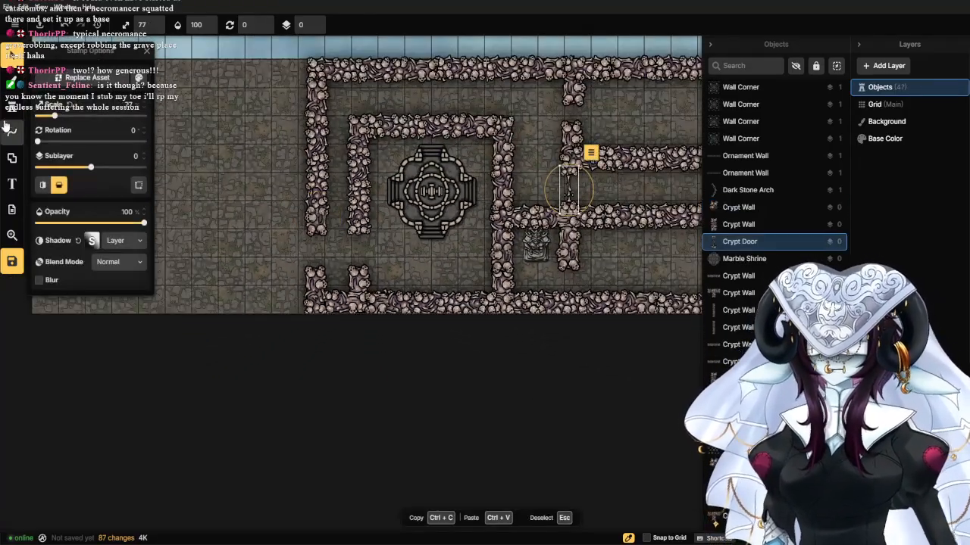
{"action": "left_click", "coordinate": [11, 106]}
{"action": "scroll", "coordinate": [274, 231], "scroll_direction": "up", "scroll_amount": 5}
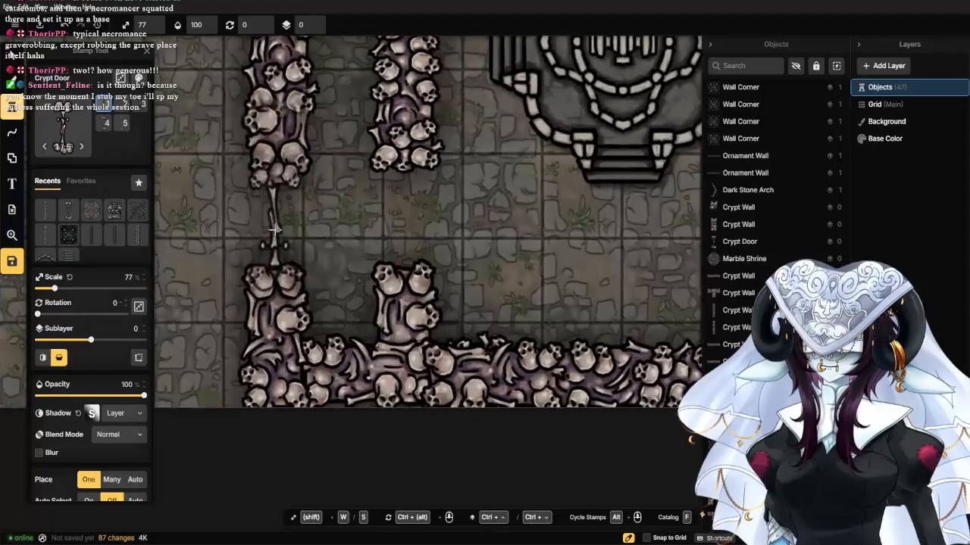
{"action": "left_click", "coordinate": [281, 220]}
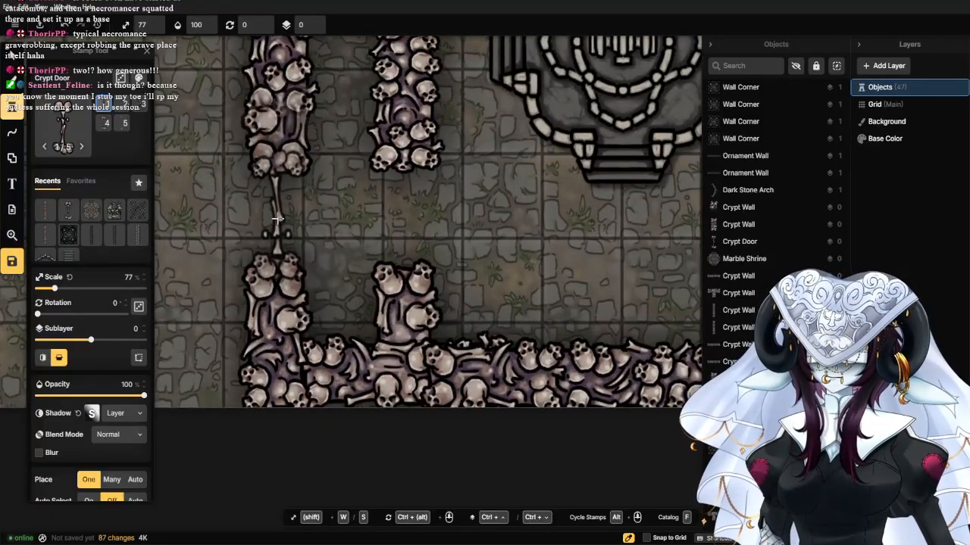
{"action": "left_click", "coordinate": [407, 222]}
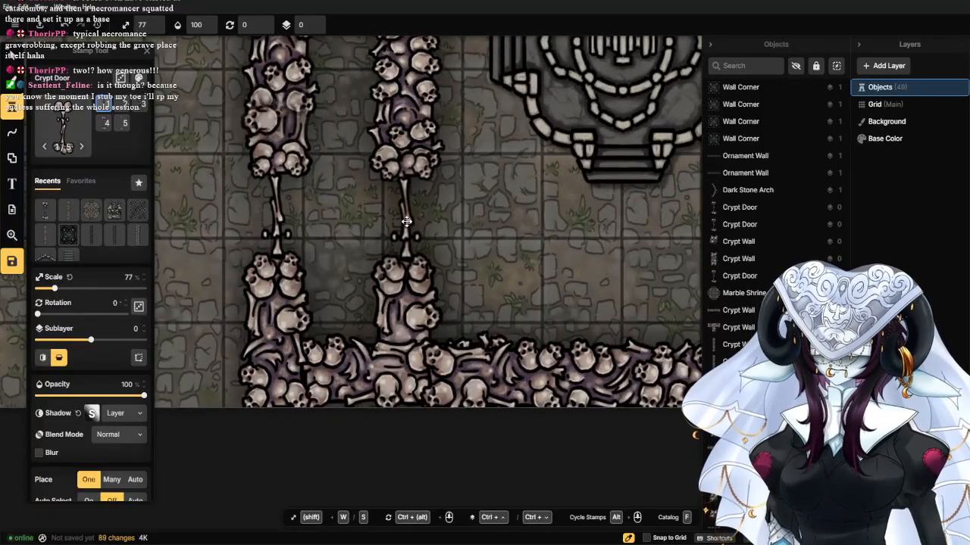
{"action": "scroll", "coordinate": [413, 242], "scroll_direction": "down", "scroll_amount": 4}
{"action": "scroll", "coordinate": [418, 271], "scroll_direction": "up", "scroll_amount": 1}
{"action": "left_click_drag", "start_coordinate": [418, 271], "coordinate": [378, 271]}
{"action": "left_click_drag", "start_coordinate": [437, 241], "coordinate": [258, 248]}
{"action": "left_click", "coordinate": [397, 244]}
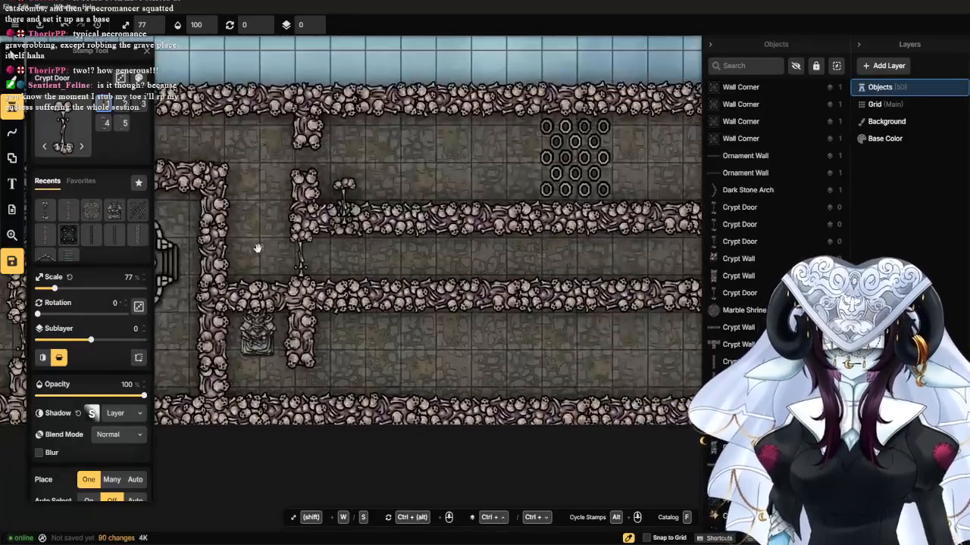
Search the stamp catalog for "candles" and pick the Candle Lit stamp with four variants from the Wizard pack.
{"action": "left_click_drag", "start_coordinate": [420, 203], "coordinate": [282, 226]}
{"action": "left_click_drag", "start_coordinate": [512, 230], "coordinate": [297, 261]}
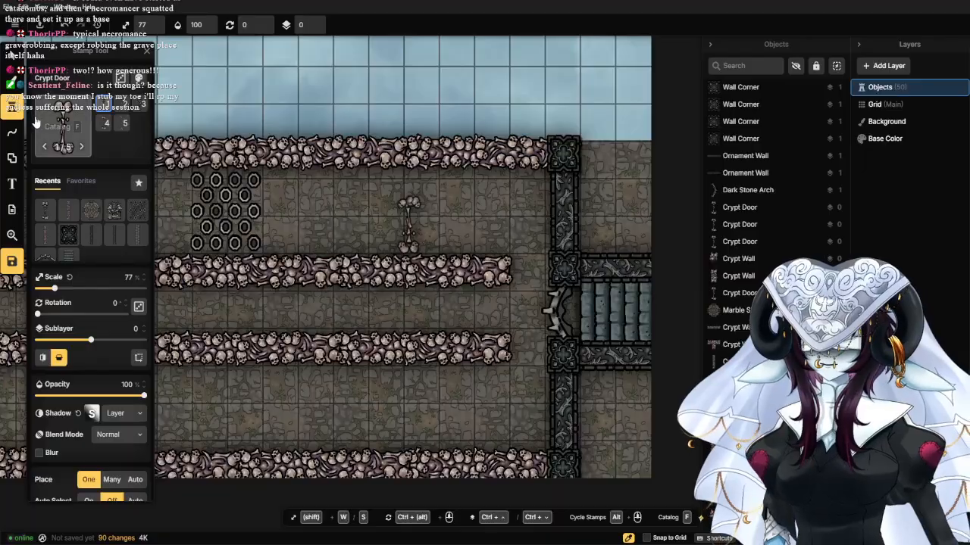
{"action": "type", "text": "f"}
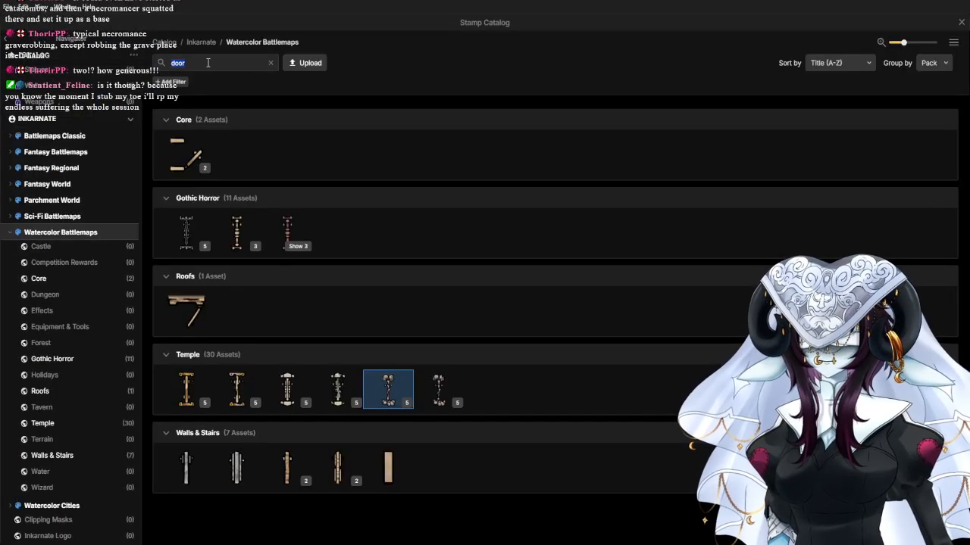
{"action": "type", "text": "candles"}
{"action": "key", "text": "Return"}
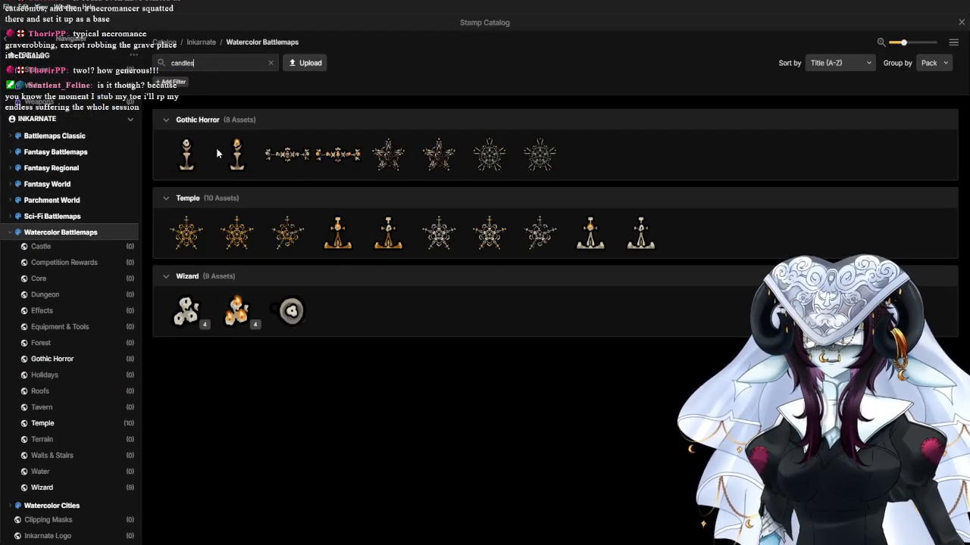
{"action": "left_click", "coordinate": [237, 311]}
Scatter single and clustered lit candles around the right end of the upper corridor wall, facing the stair entrance.
{"action": "scroll", "coordinate": [477, 290], "scroll_direction": "up", "scroll_amount": 3}
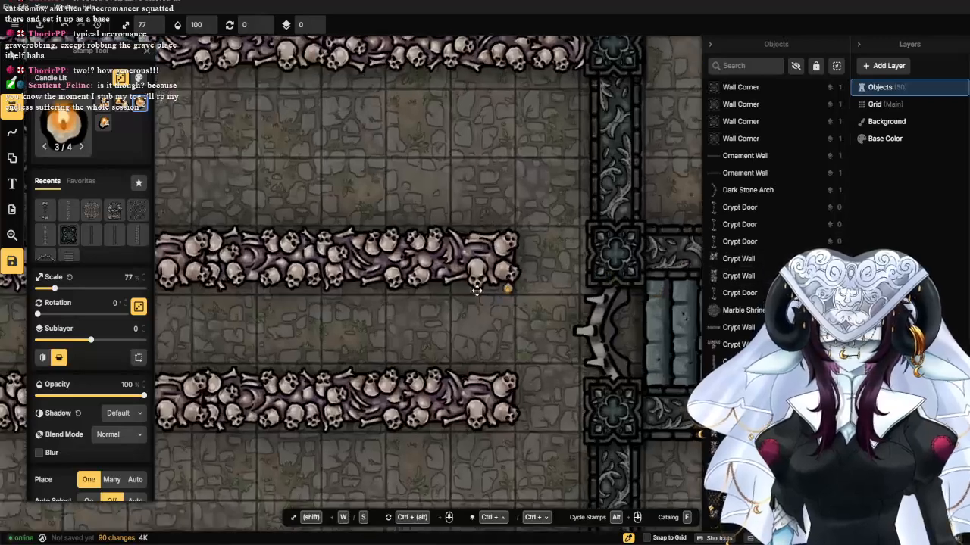
{"action": "scroll", "coordinate": [476, 290], "scroll_direction": "up", "scroll_amount": 2}
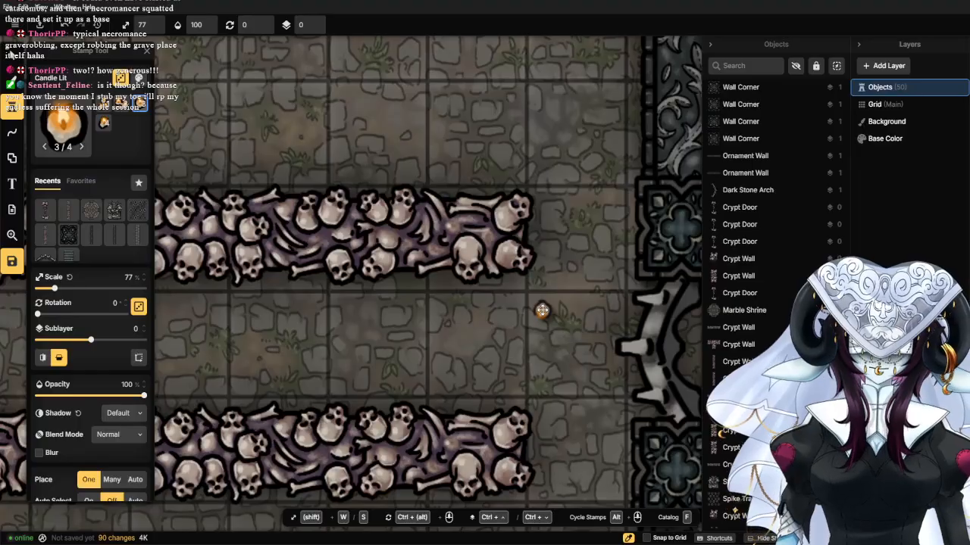
{"action": "scroll", "coordinate": [541, 309], "scroll_direction": "up", "scroll_amount": 3}
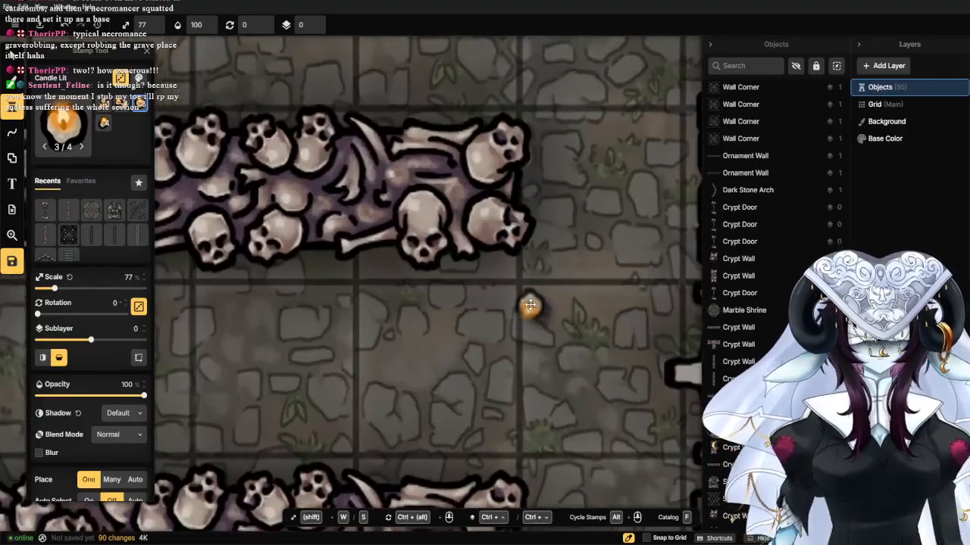
{"action": "left_click", "coordinate": [511, 271]}
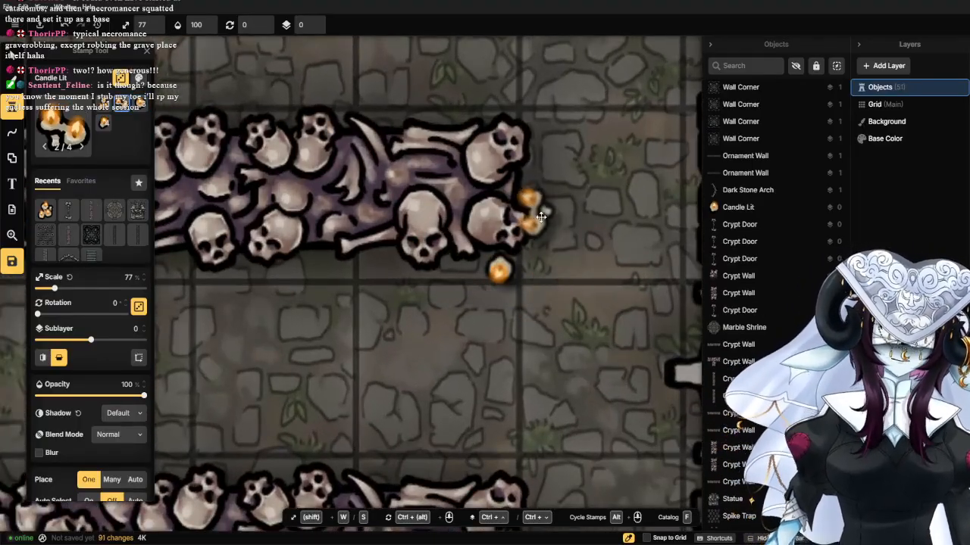
{"action": "left_click", "coordinate": [544, 215]}
{"action": "left_click", "coordinate": [544, 250]}
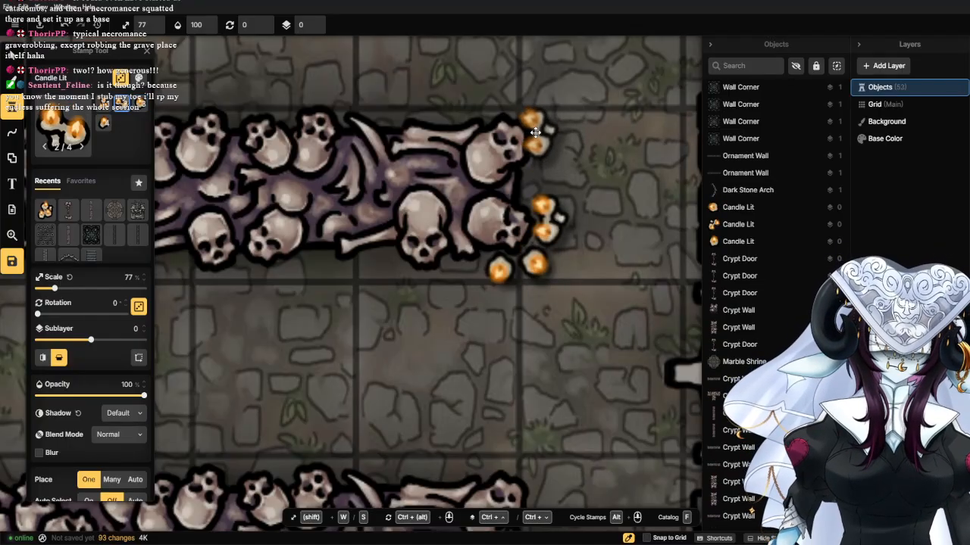
{"action": "left_click", "coordinate": [539, 128]}
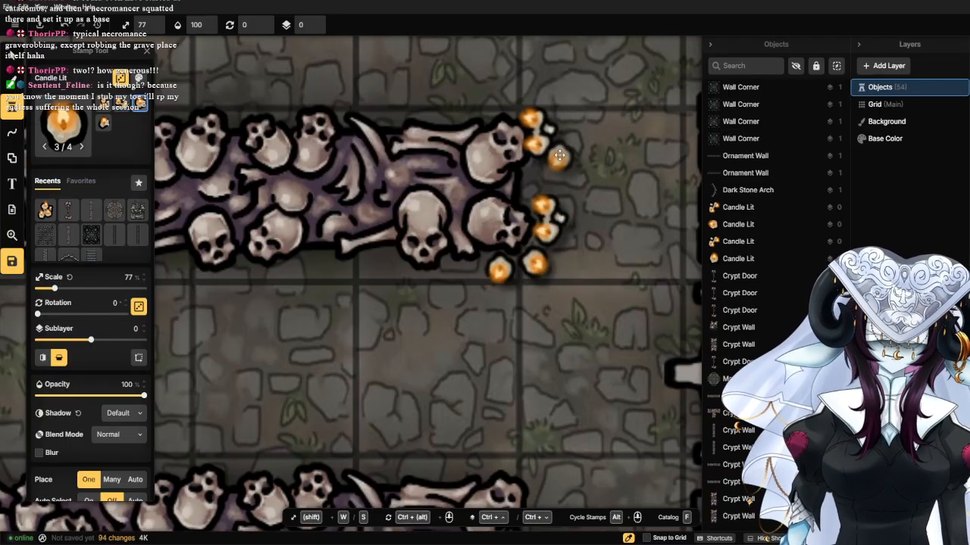
{"action": "left_click", "coordinate": [560, 155]}
{"action": "scroll", "coordinate": [572, 270], "scroll_direction": "down", "scroll_amount": 1}
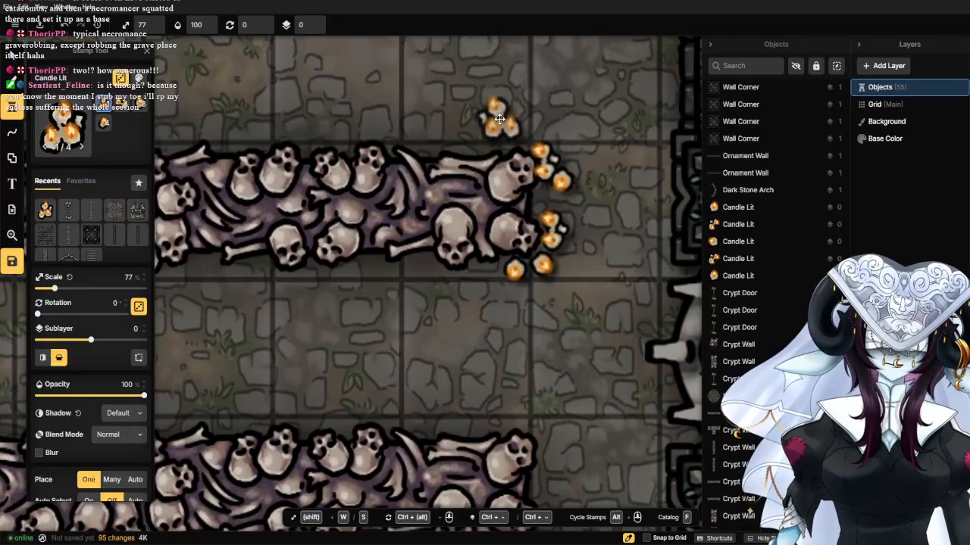
{"action": "left_click", "coordinate": [509, 123]}
{"action": "scroll", "coordinate": [523, 303], "scroll_direction": "down", "scroll_amount": 1}
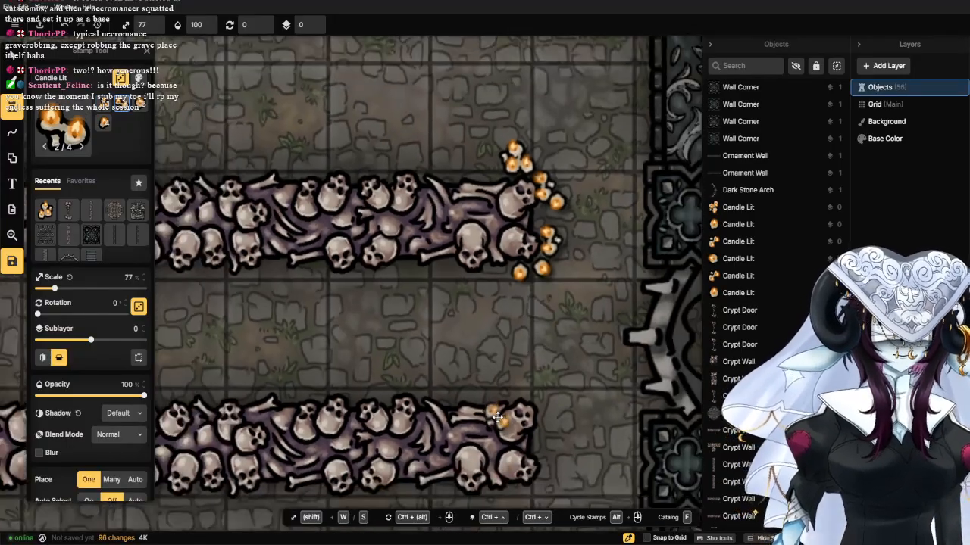
Scatter single and clustered lit candles around the right end of the lower corridor wall, from its upper edge to its bottom corner.
{"action": "scroll", "coordinate": [484, 379], "scroll_direction": "up", "scroll_amount": 2}
{"action": "left_click", "coordinate": [470, 384]}
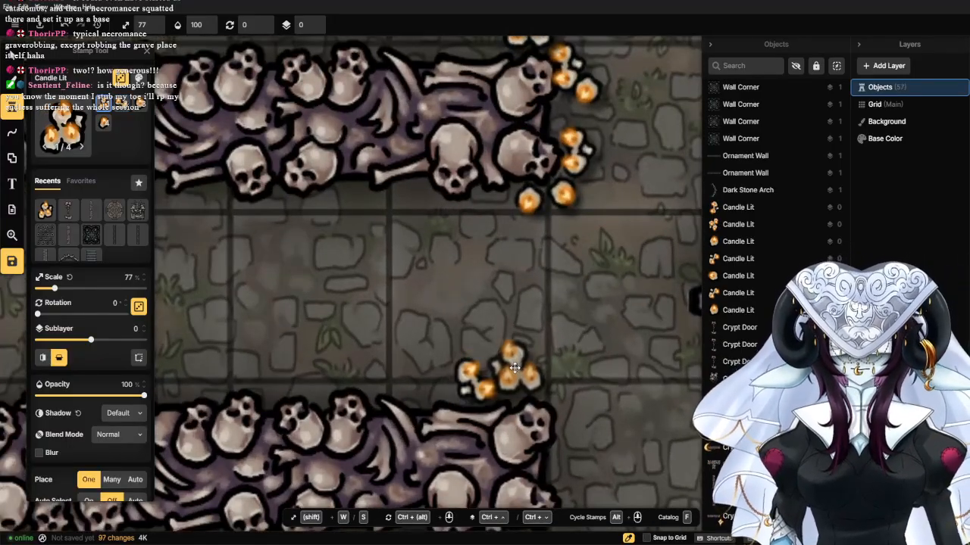
{"action": "left_click", "coordinate": [527, 378]}
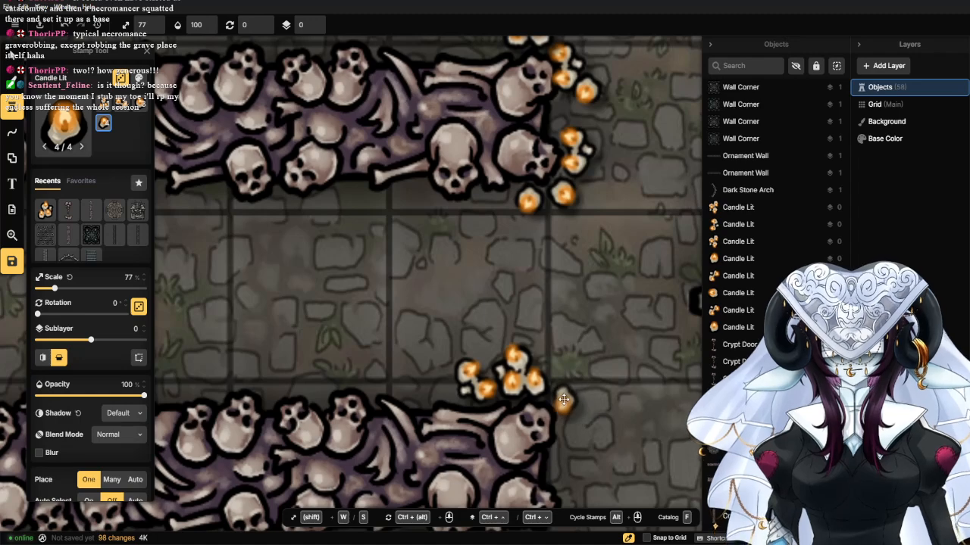
{"action": "left_click", "coordinate": [559, 400]}
{"action": "scroll", "coordinate": [552, 364], "scroll_direction": "down", "scroll_amount": 3}
{"action": "left_click", "coordinate": [549, 313]}
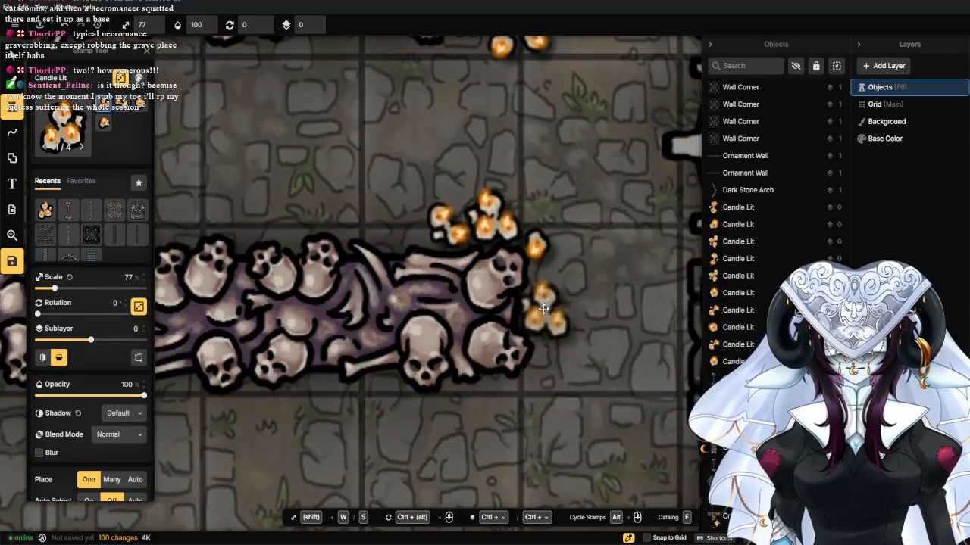
{"action": "left_click", "coordinate": [562, 275]}
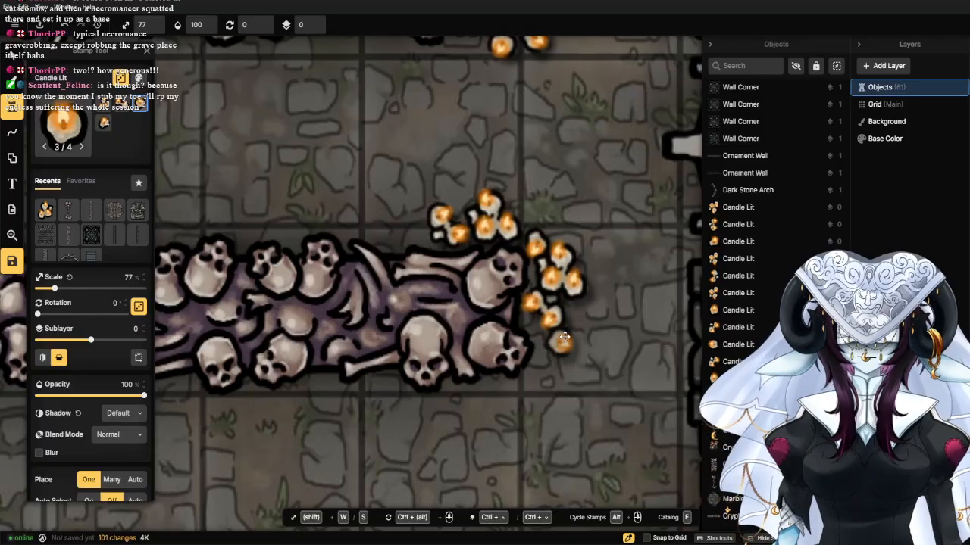
{"action": "left_click", "coordinate": [576, 315]}
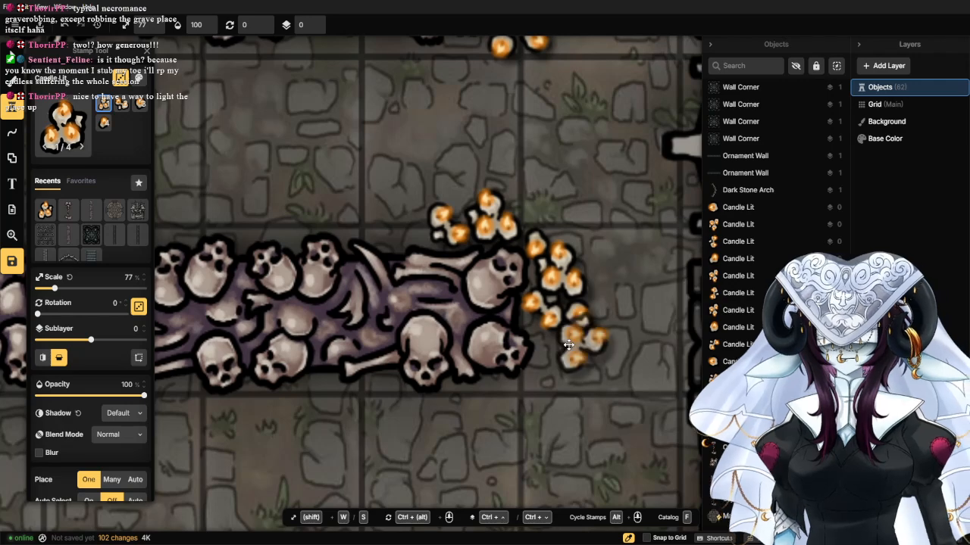
{"action": "left_click", "coordinate": [555, 359]}
{"action": "scroll", "coordinate": [555, 358], "scroll_direction": "down", "scroll_amount": 2}
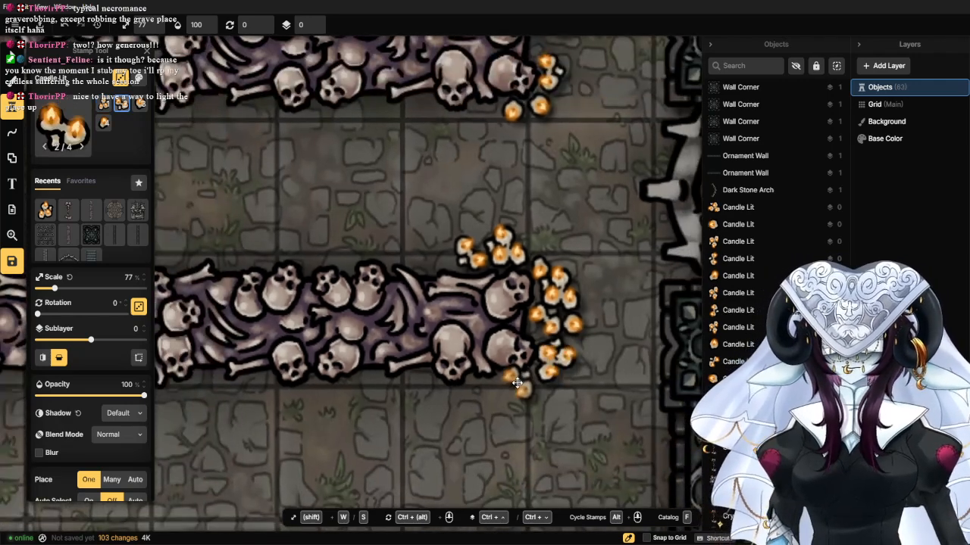
{"action": "left_click", "coordinate": [523, 388]}
{"action": "scroll", "coordinate": [559, 394], "scroll_direction": "down", "scroll_amount": 2}
{"action": "scroll", "coordinate": [546, 356], "scroll_direction": "down", "scroll_amount": 2}
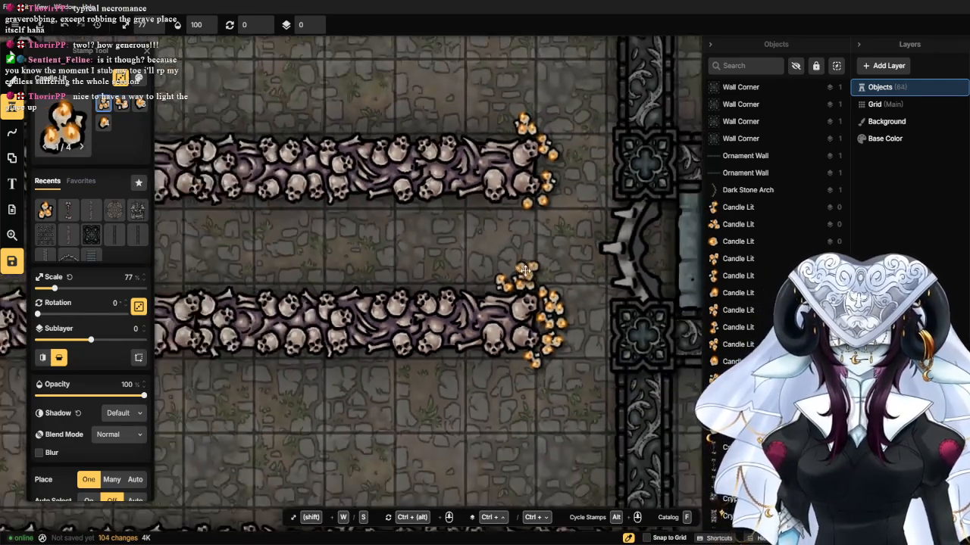
Scatter single and clustered lit candles along the lower edge of the lower corridor wall, left of its candlelit right end.
{"action": "left_click_drag", "start_coordinate": [416, 347], "coordinate": [515, 245]}
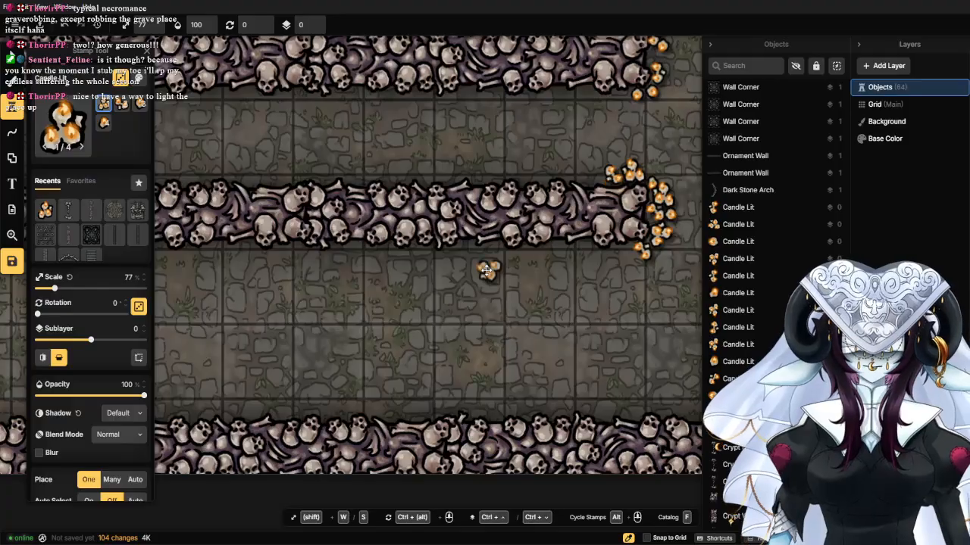
{"action": "scroll", "coordinate": [480, 271], "scroll_direction": "down", "scroll_amount": 3}
{"action": "scroll", "coordinate": [464, 274], "scroll_direction": "up", "scroll_amount": 5}
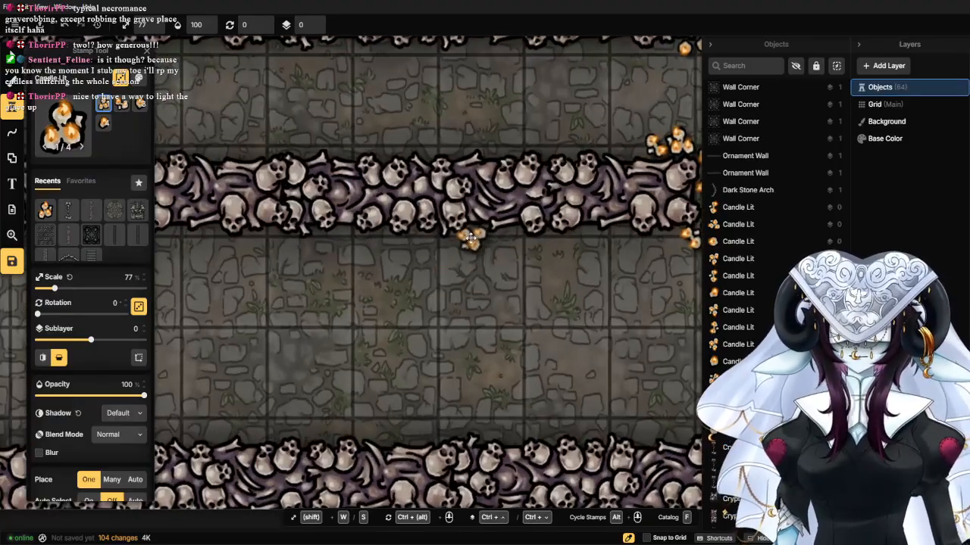
{"action": "left_click", "coordinate": [476, 243]}
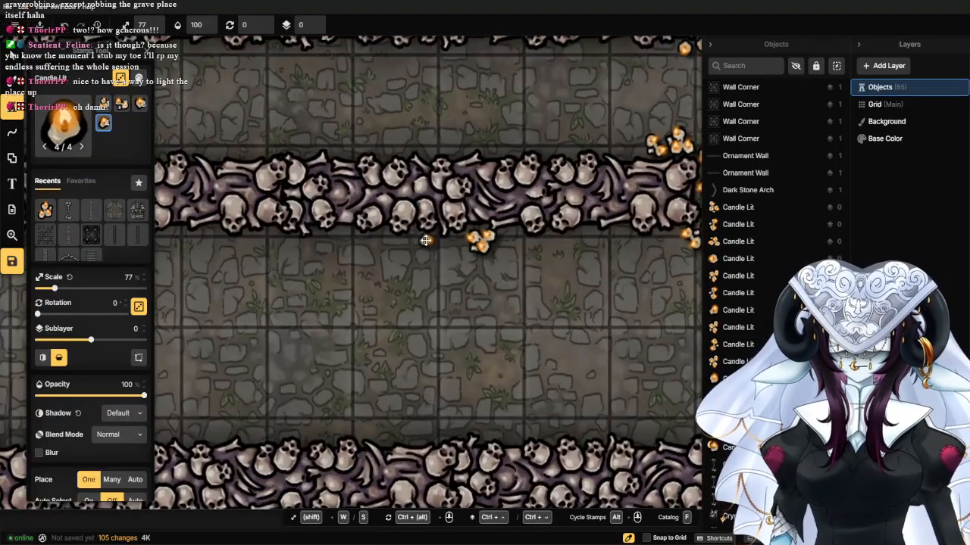
{"action": "left_click", "coordinate": [433, 241]}
{"action": "scroll", "coordinate": [513, 321], "scroll_direction": "down", "scroll_amount": 2}
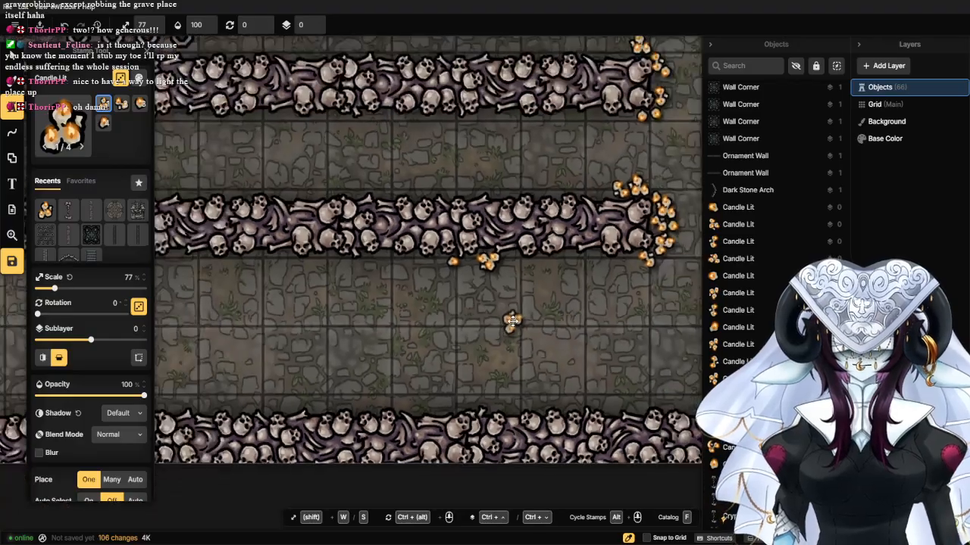
{"action": "scroll", "coordinate": [515, 324], "scroll_direction": "up", "scroll_amount": 2}
{"action": "scroll", "coordinate": [521, 325], "scroll_direction": "up", "scroll_amount": 3}
{"action": "left_click_drag", "start_coordinate": [487, 217], "coordinate": [478, 296]}
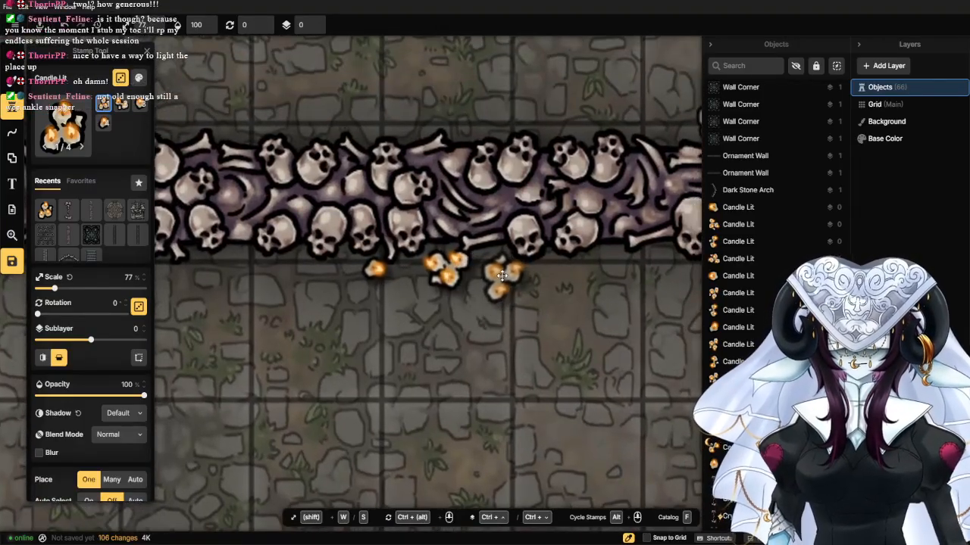
{"action": "left_click", "coordinate": [497, 272]}
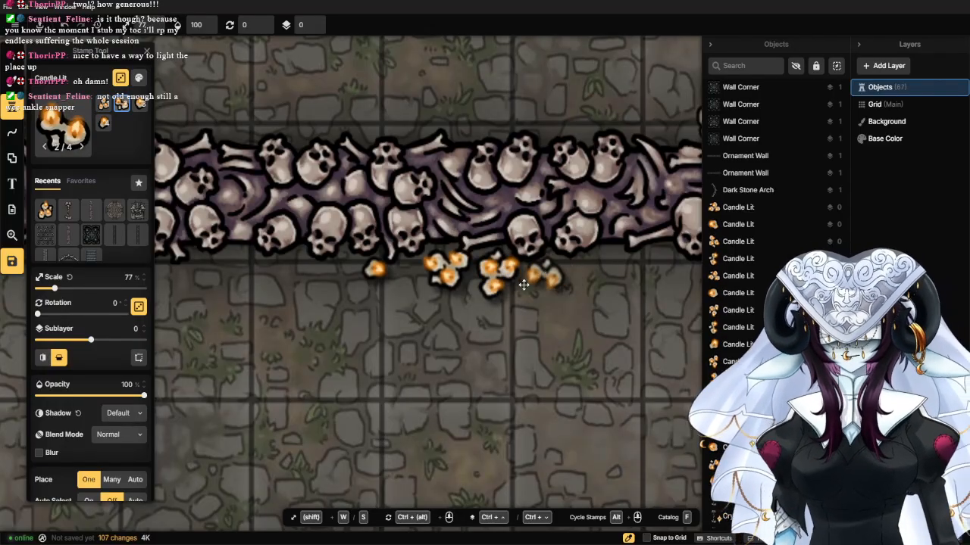
{"action": "left_click", "coordinate": [463, 290]}
{"action": "scroll", "coordinate": [363, 300], "scroll_direction": "down", "scroll_amount": 5}
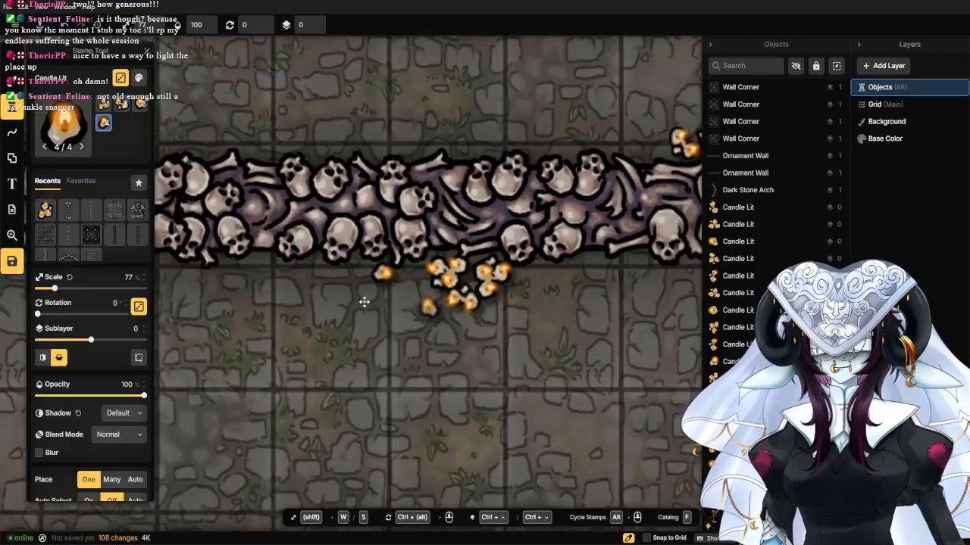
Place a small group of lit candles beneath the upper outer bone wall, well to the right of the octagonal floor rings.
{"action": "scroll", "coordinate": [367, 193], "scroll_direction": "up", "scroll_amount": 6}
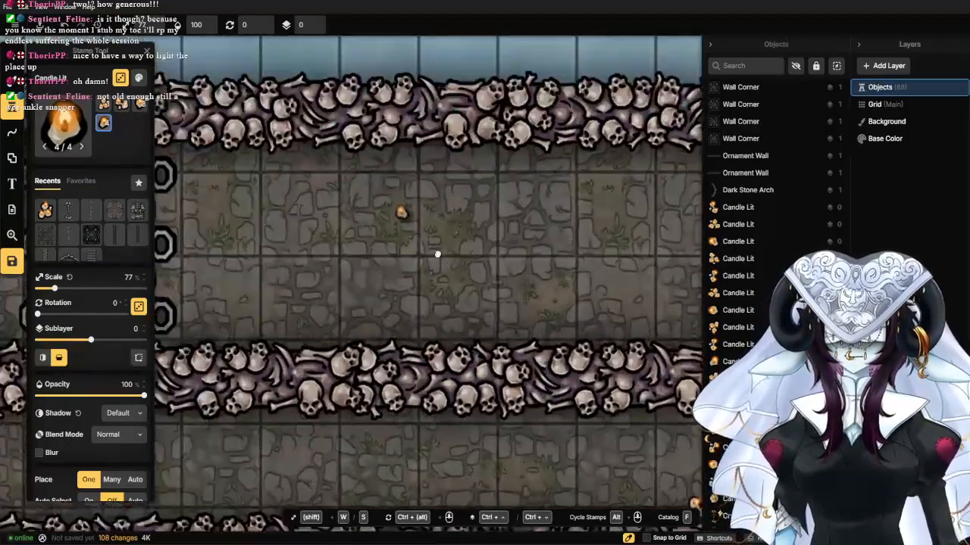
{"action": "left_click_drag", "start_coordinate": [437, 254], "coordinate": [509, 355]}
{"action": "scroll", "coordinate": [494, 295], "scroll_direction": "up", "scroll_amount": 4}
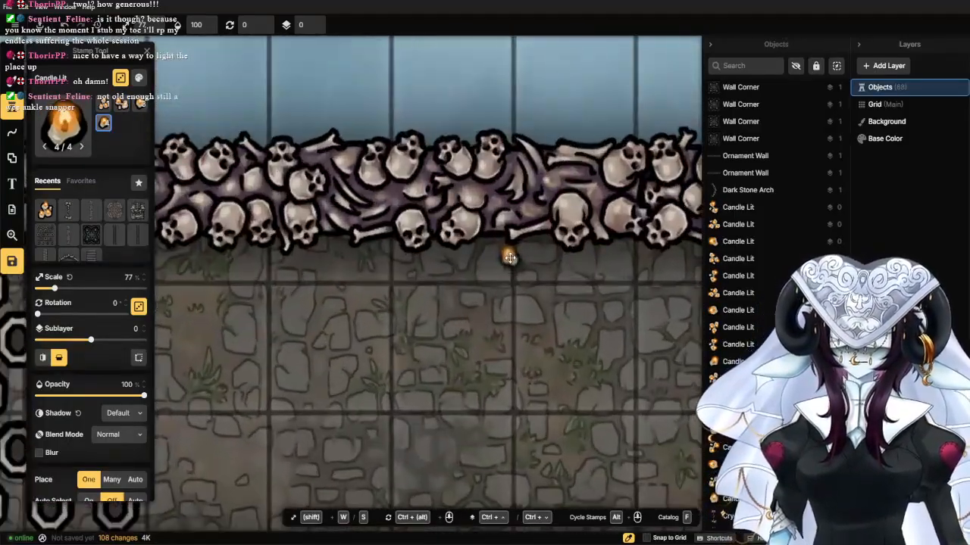
{"action": "left_click", "coordinate": [496, 253]}
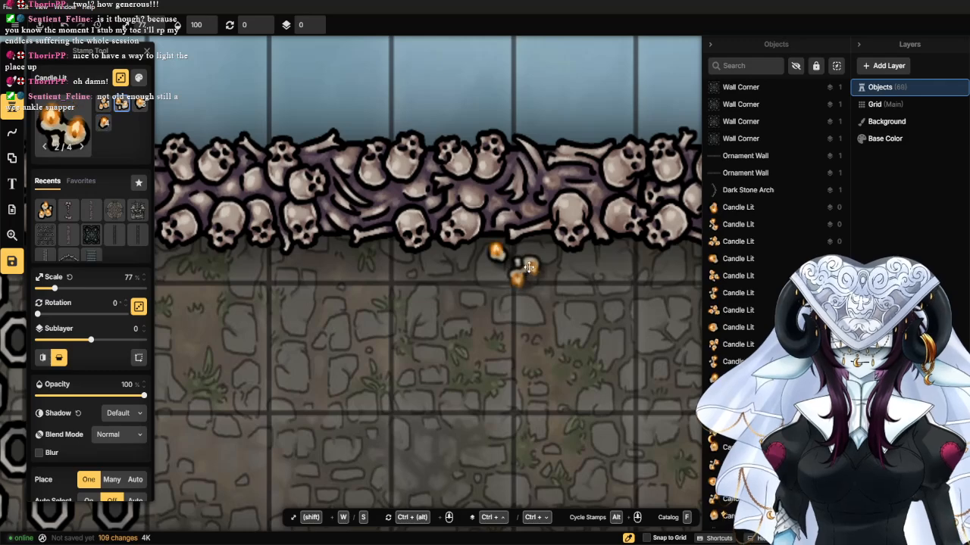
{"action": "left_click", "coordinate": [525, 262]}
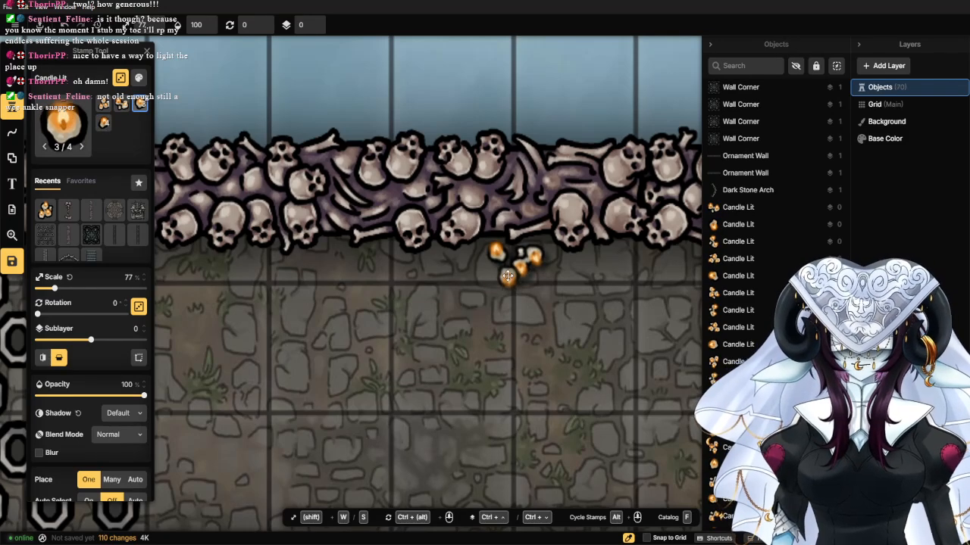
{"action": "left_click", "coordinate": [502, 279]}
{"action": "scroll", "coordinate": [454, 336], "scroll_direction": "down", "scroll_amount": 3}
Place a tight group of lit candles on the upper edge of the upper corridor wall, right of the octagonal floor rings.
{"action": "scroll", "coordinate": [354, 375], "scroll_direction": "up", "scroll_amount": 3}
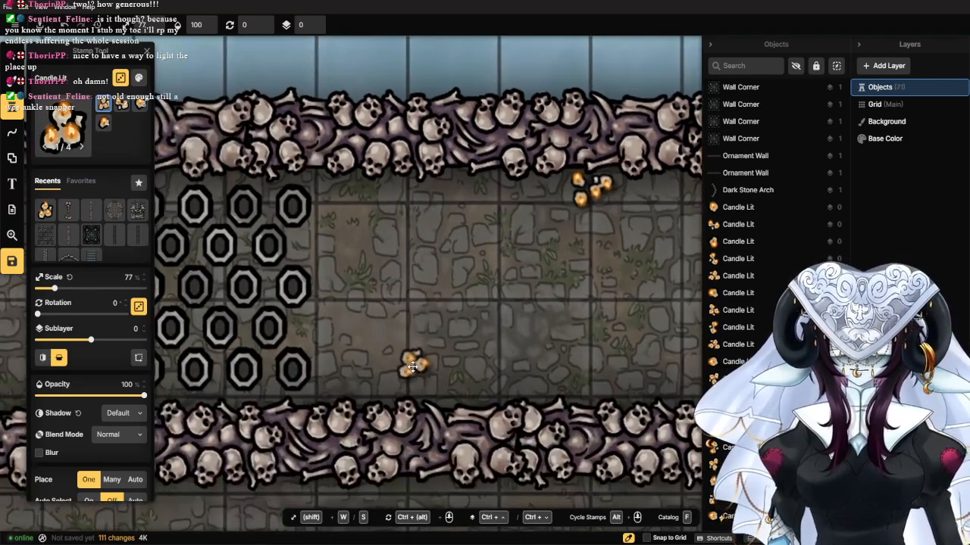
{"action": "left_click", "coordinate": [390, 383]}
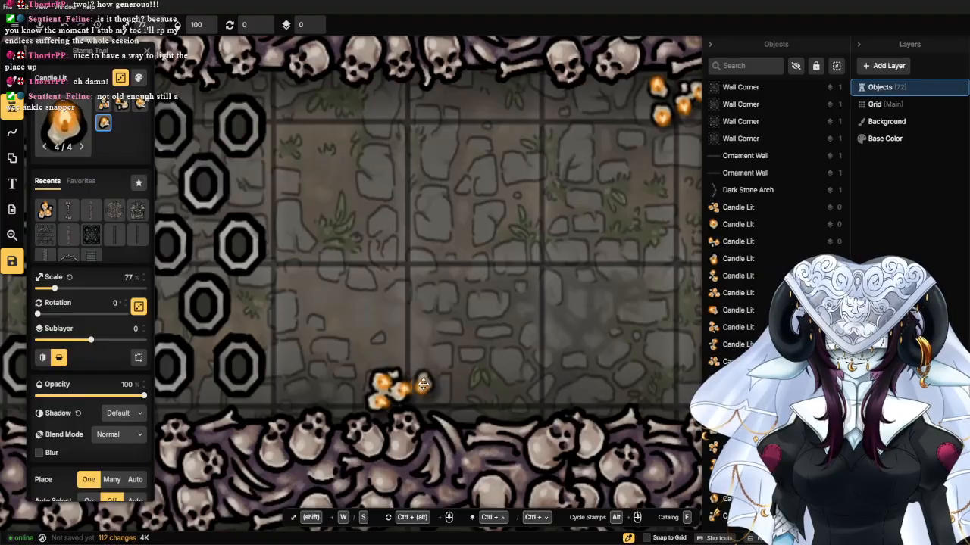
{"action": "left_click", "coordinate": [428, 400]}
{"action": "left_click", "coordinate": [416, 374]}
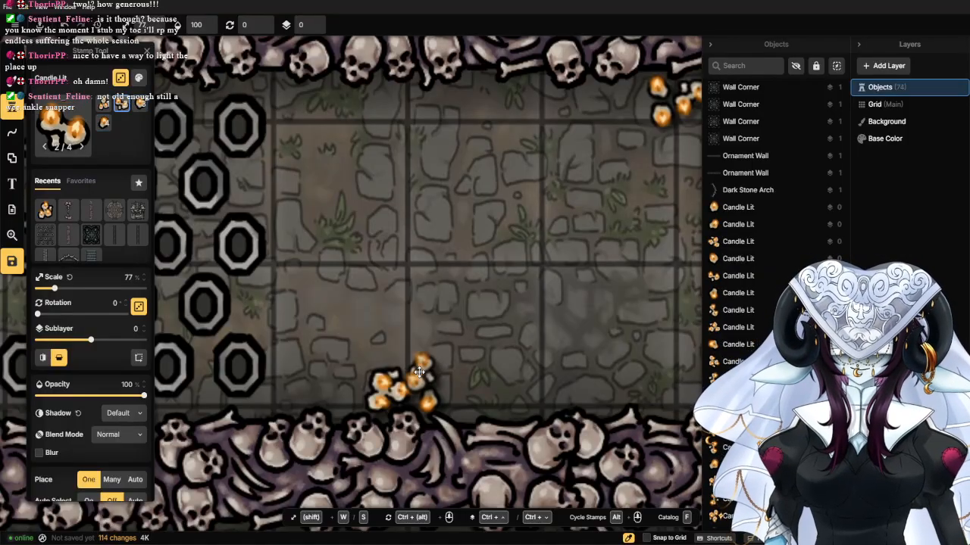
{"action": "scroll", "coordinate": [520, 413], "scroll_direction": "down", "scroll_amount": 3}
Line up single and clustered lit candles beneath the upper outer bone wall, just left of the octagonal floor rings.
{"action": "left_click_drag", "start_coordinate": [280, 337], "coordinate": [380, 308]}
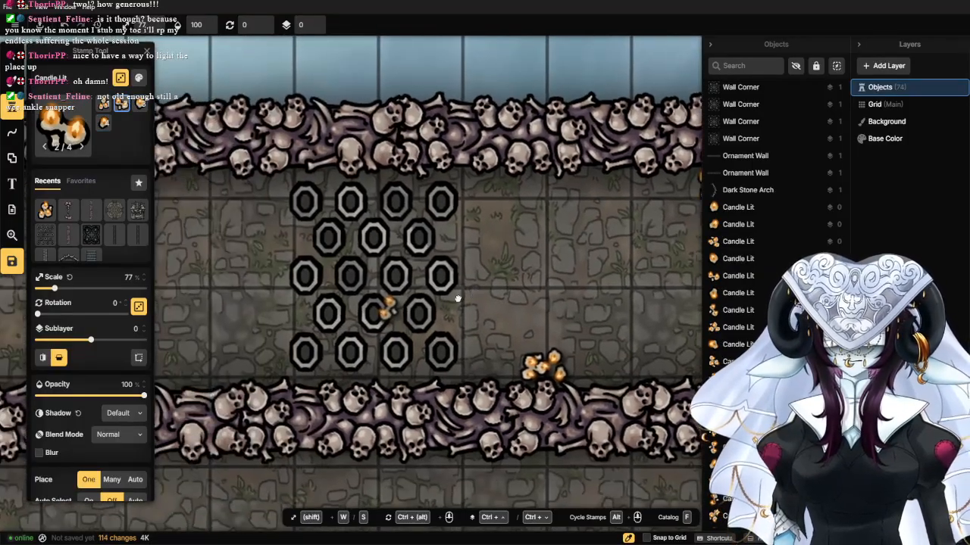
{"action": "left_click_drag", "start_coordinate": [396, 267], "coordinate": [458, 298]}
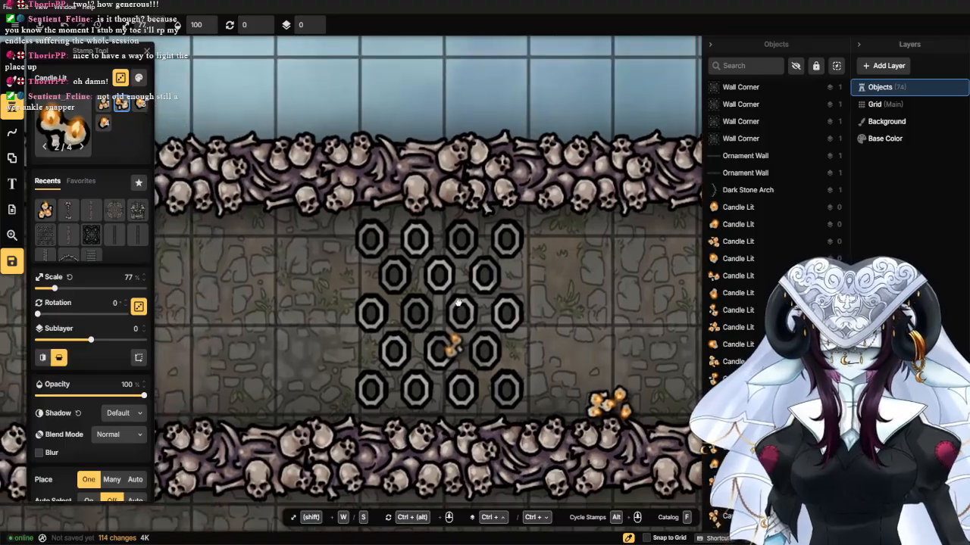
{"action": "scroll", "coordinate": [333, 227], "scroll_direction": "up", "scroll_amount": 3}
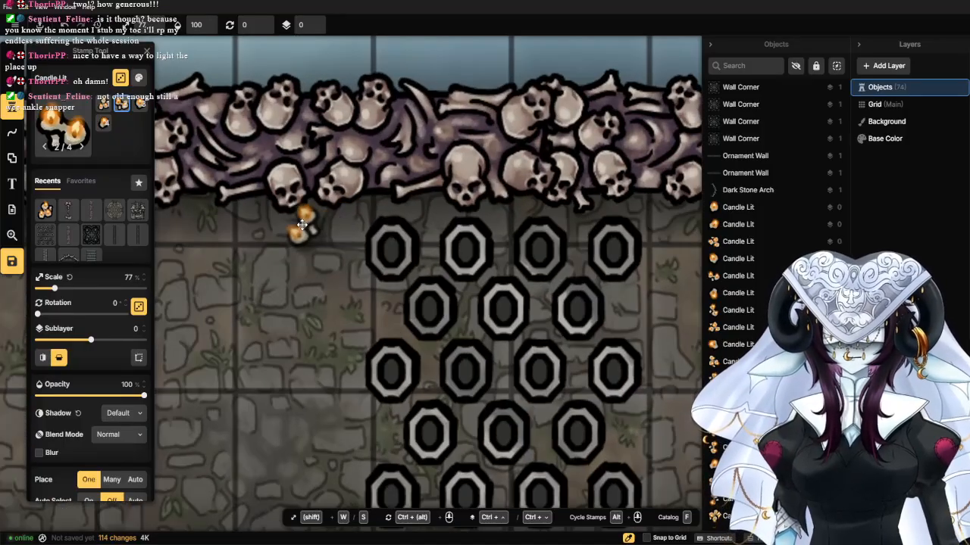
{"action": "left_click", "coordinate": [315, 223]}
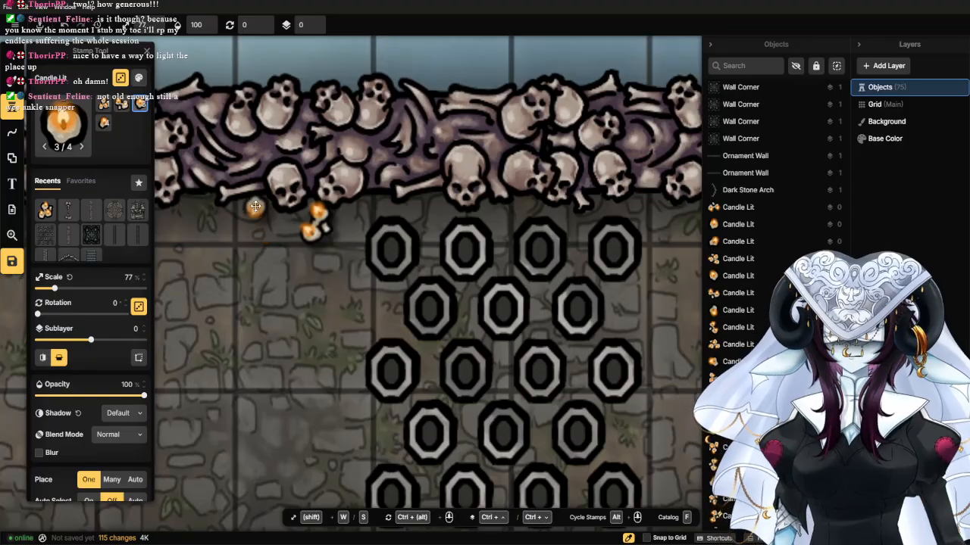
{"action": "left_click", "coordinate": [254, 210]}
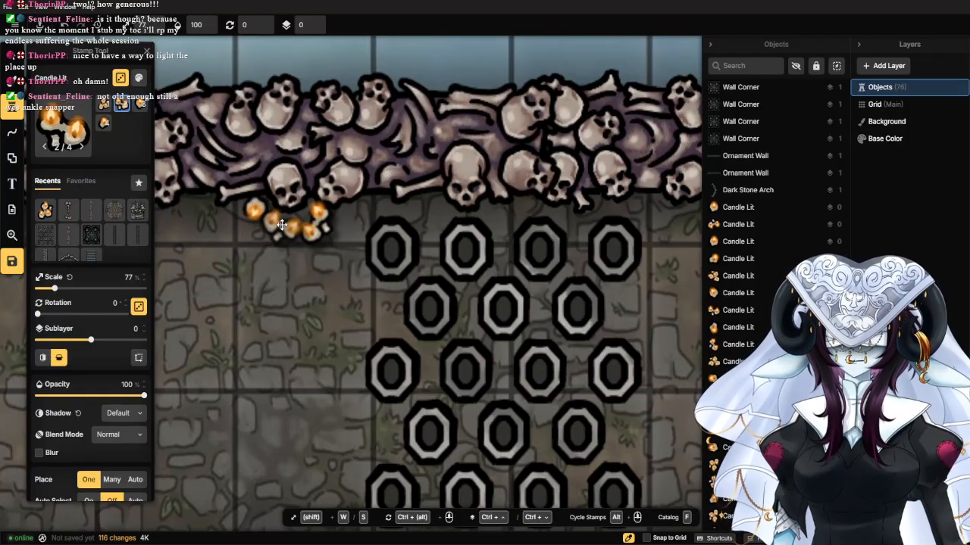
{"action": "left_click", "coordinate": [291, 258]}
{"action": "scroll", "coordinate": [295, 261], "scroll_direction": "down", "scroll_amount": 1}
{"action": "scroll", "coordinate": [295, 262], "scroll_direction": "down", "scroll_amount": 1}
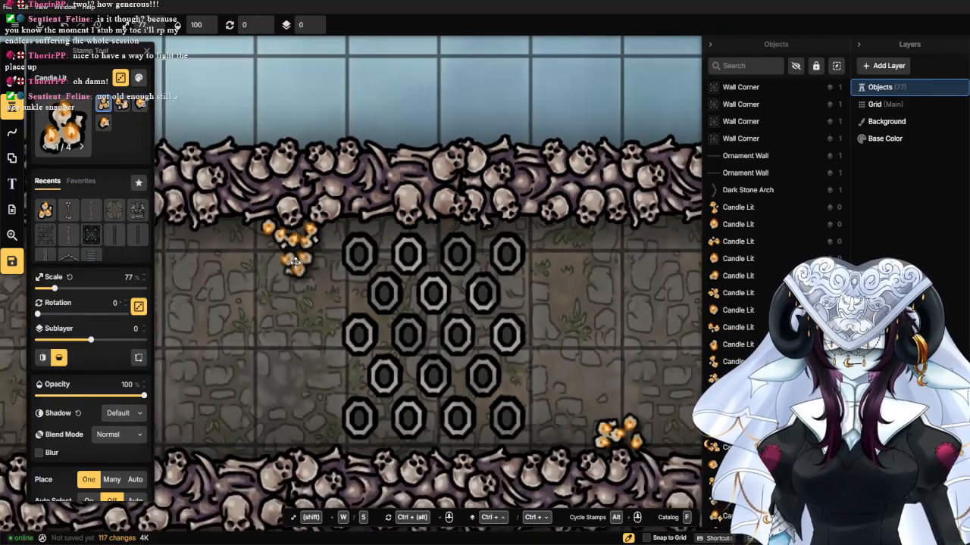
{"action": "scroll", "coordinate": [269, 290], "scroll_direction": "down", "scroll_amount": 1}
{"action": "scroll", "coordinate": [267, 292], "scroll_direction": "up", "scroll_amount": 4}
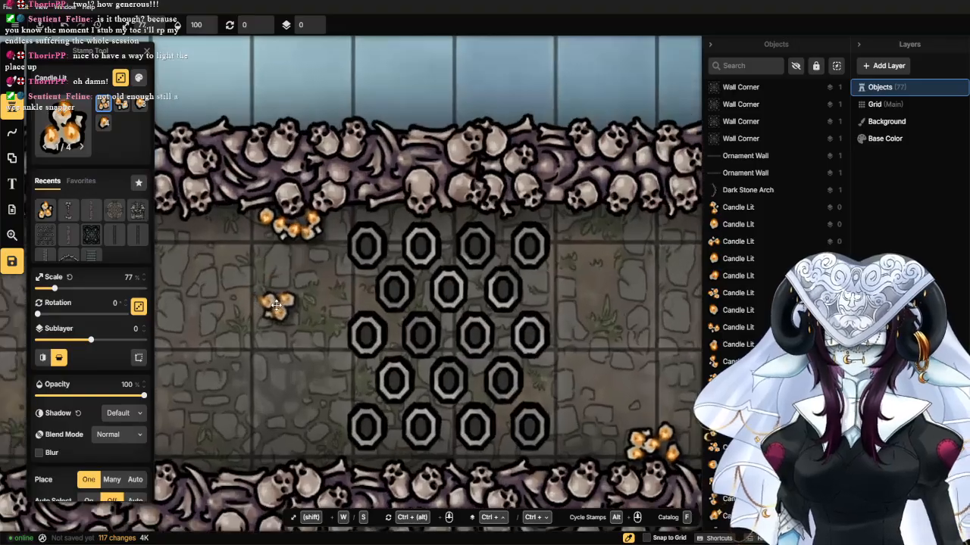
{"action": "scroll", "coordinate": [331, 258], "scroll_direction": "up", "scroll_amount": 3}
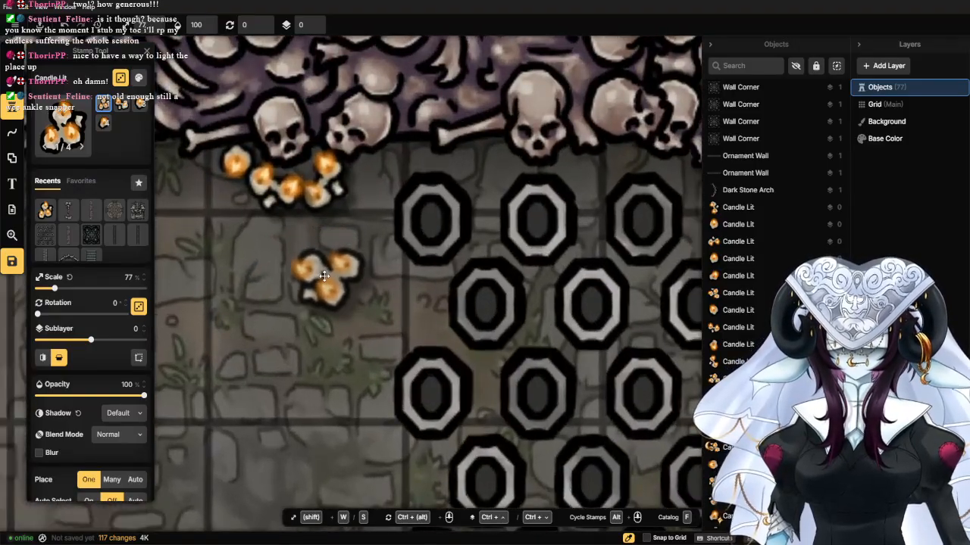
{"action": "scroll", "coordinate": [319, 234], "scroll_direction": "down", "scroll_amount": 2}
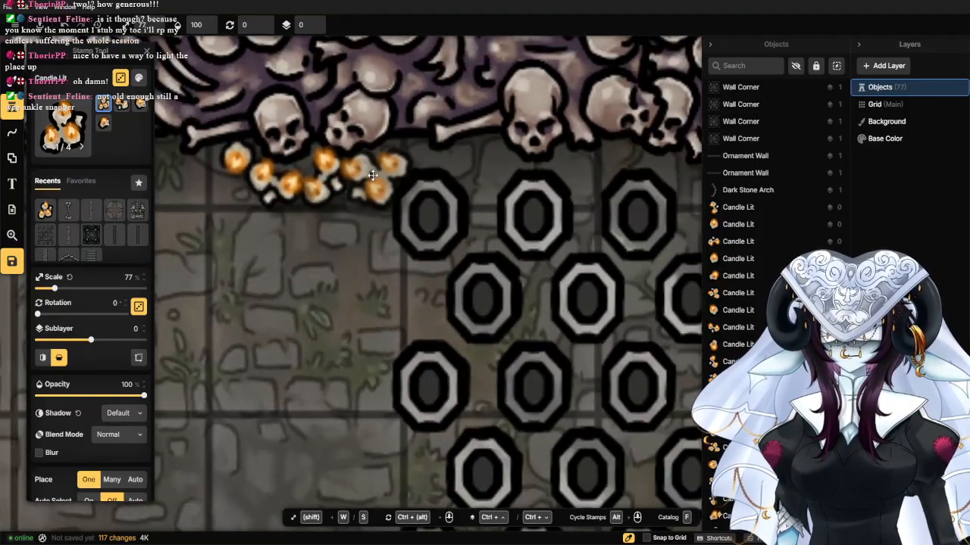
{"action": "left_click", "coordinate": [374, 177]}
{"action": "scroll", "coordinate": [322, 243], "scroll_direction": "down", "scroll_amount": 2}
Place a single candle and two candle clusters above the upper corridor wall, just left of the octagonal floor rings.
{"action": "left_click_drag", "start_coordinate": [276, 327], "coordinate": [359, 148]}
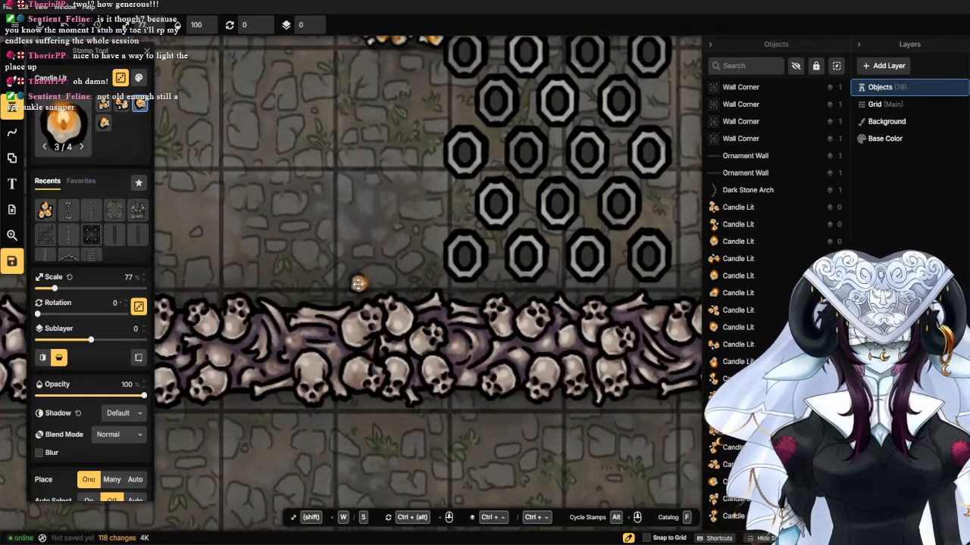
{"action": "scroll", "coordinate": [396, 252], "scroll_direction": "up", "scroll_amount": 3}
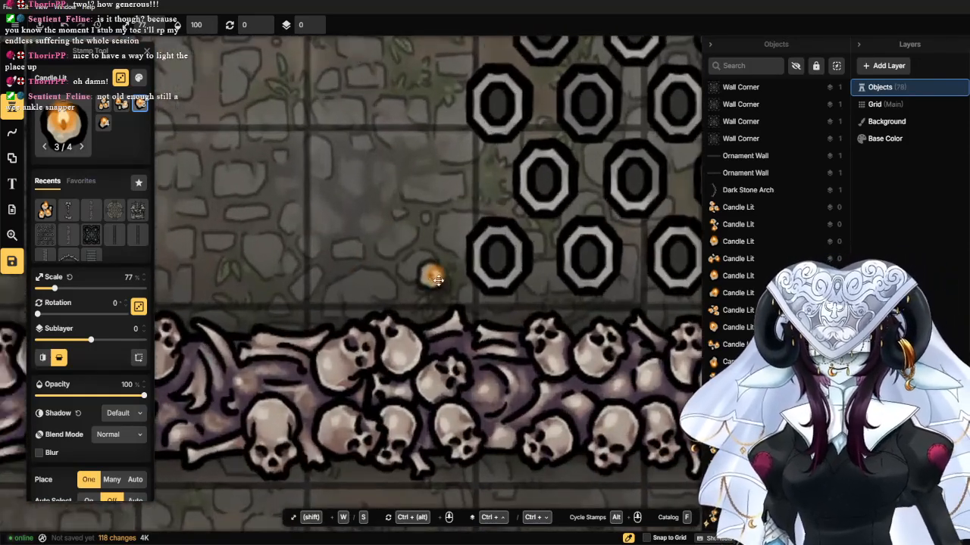
{"action": "left_click", "coordinate": [453, 284]}
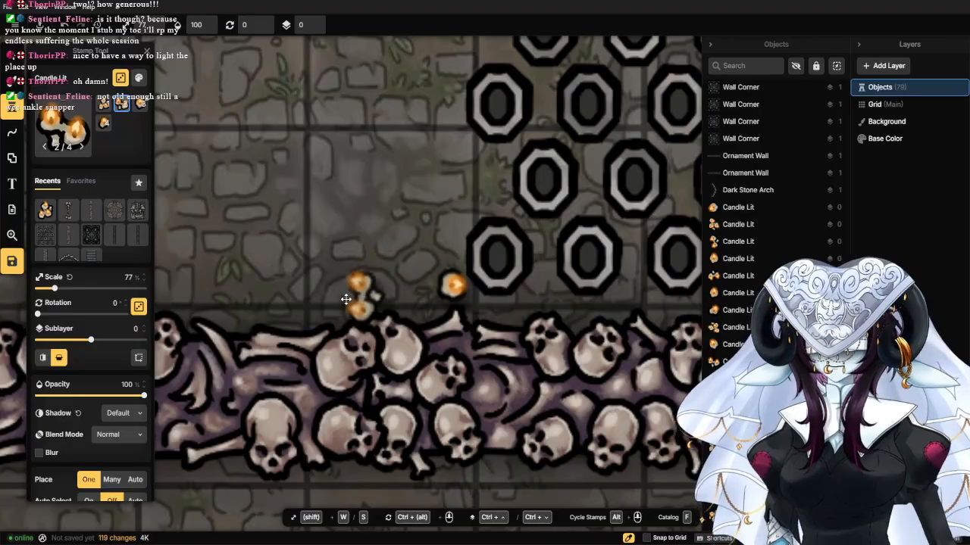
{"action": "left_click", "coordinate": [343, 295]}
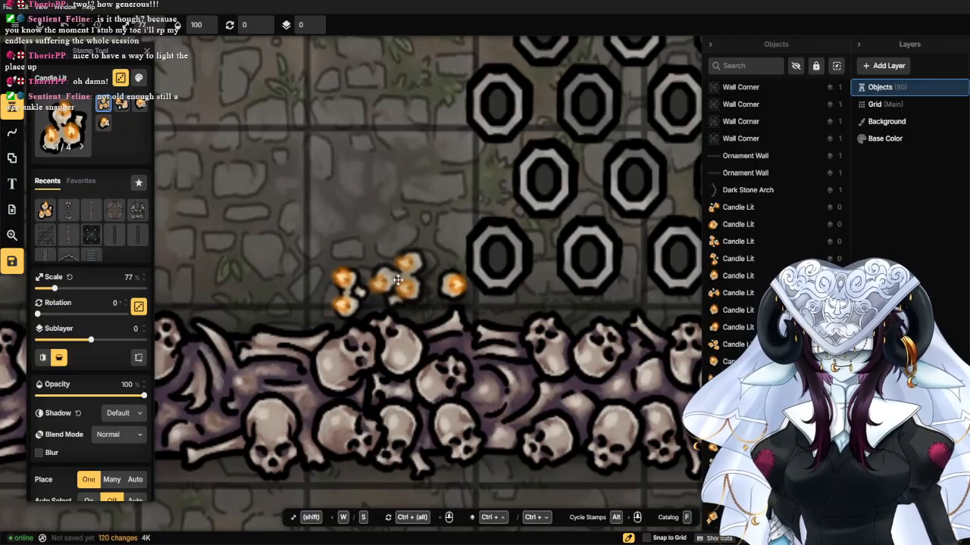
{"action": "left_click", "coordinate": [397, 279]}
{"action": "scroll", "coordinate": [413, 261], "scroll_direction": "down", "scroll_amount": 4}
Place three lit candle clusters beneath the upper outer bone wall, just right of the octagonal floor rings.
{"action": "left_click_drag", "start_coordinate": [602, 288], "coordinate": [357, 322]}
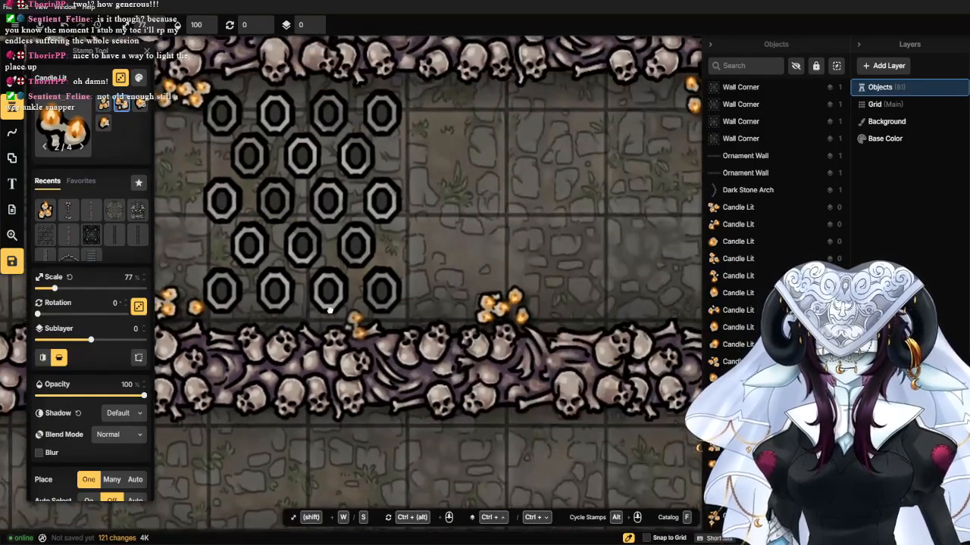
{"action": "scroll", "coordinate": [425, 250], "scroll_direction": "up", "scroll_amount": 1}
{"action": "left_click", "coordinate": [453, 70]}
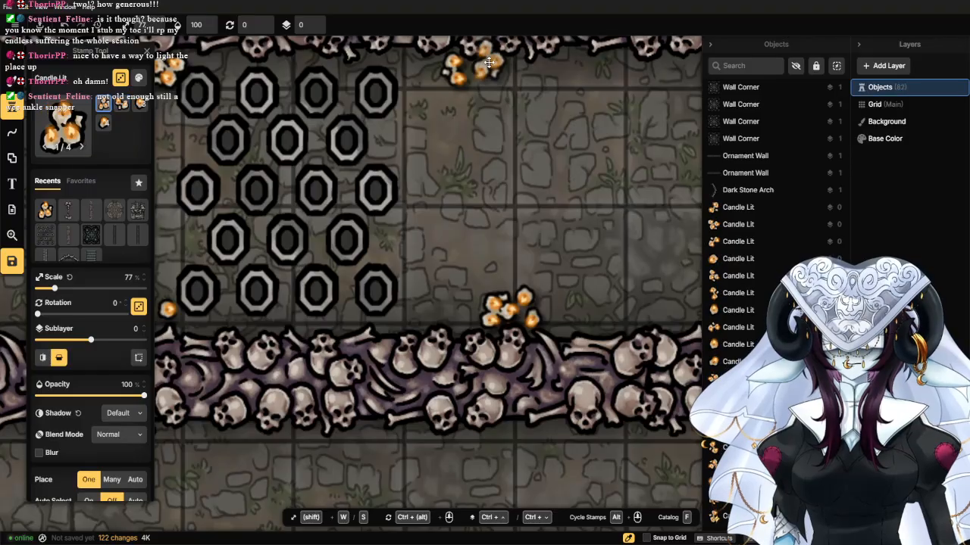
{"action": "left_click", "coordinate": [496, 70]}
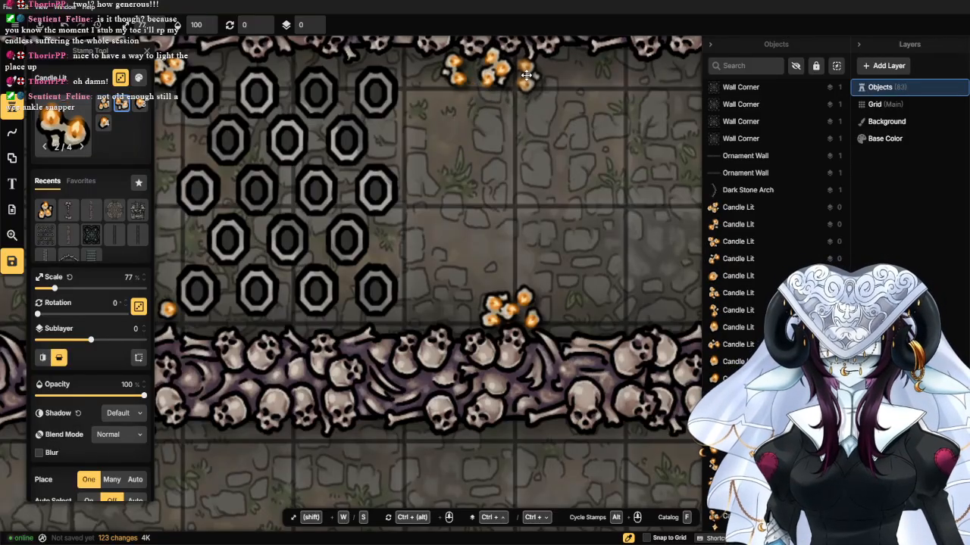
{"action": "scroll", "coordinate": [568, 193], "scroll_direction": "down", "scroll_amount": 3}
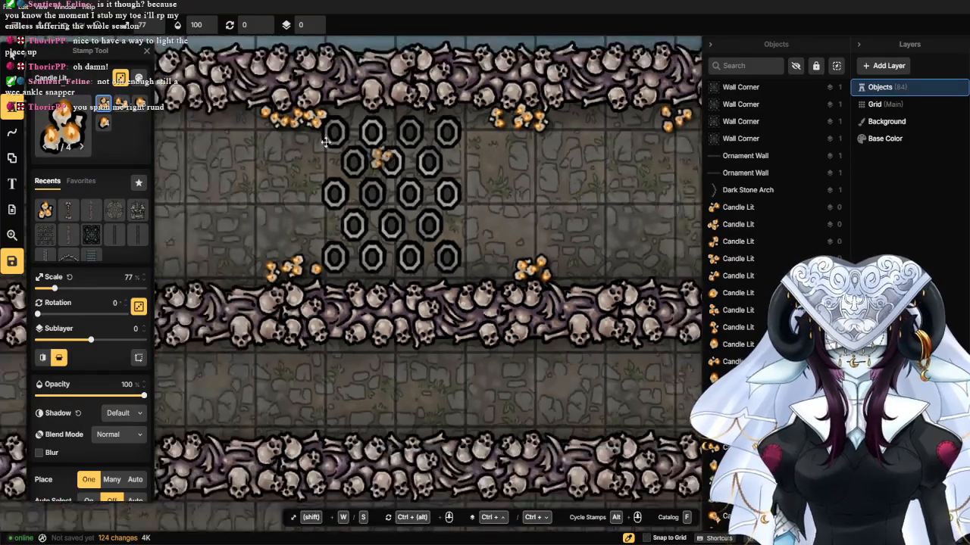
{"action": "left_click", "coordinate": [411, 226]}
{"action": "left_click", "coordinate": [67, 125]}
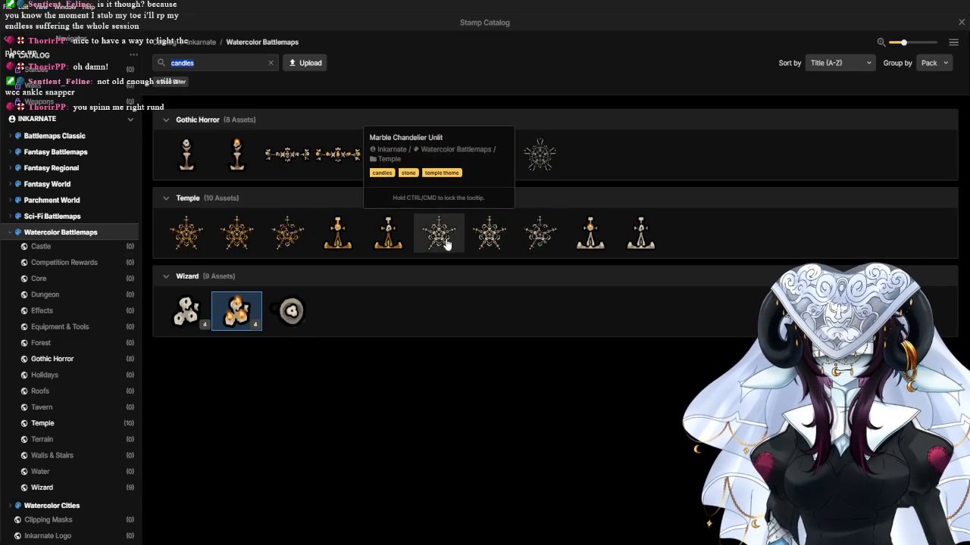
{"action": "key", "text": "Escape"}
{"action": "scroll", "coordinate": [351, 256], "scroll_direction": "down", "scroll_amount": 8}
{"action": "scroll", "coordinate": [456, 300], "scroll_direction": "down", "scroll_amount": 3}
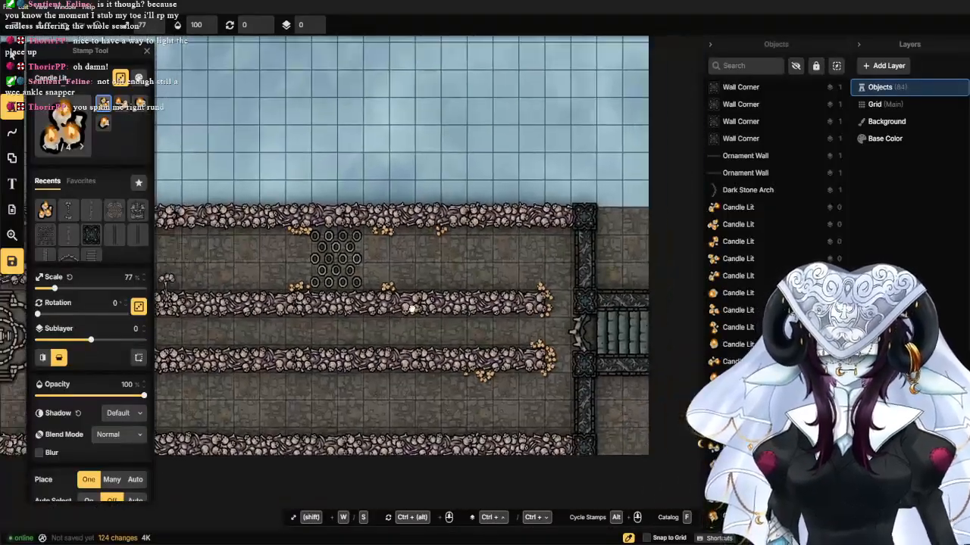
Search the Watercolor Battlemaps stamp catalog for "urn" and choose the Clay Urn stamp from the Dungeon pack.
{"action": "key", "text": "f"}
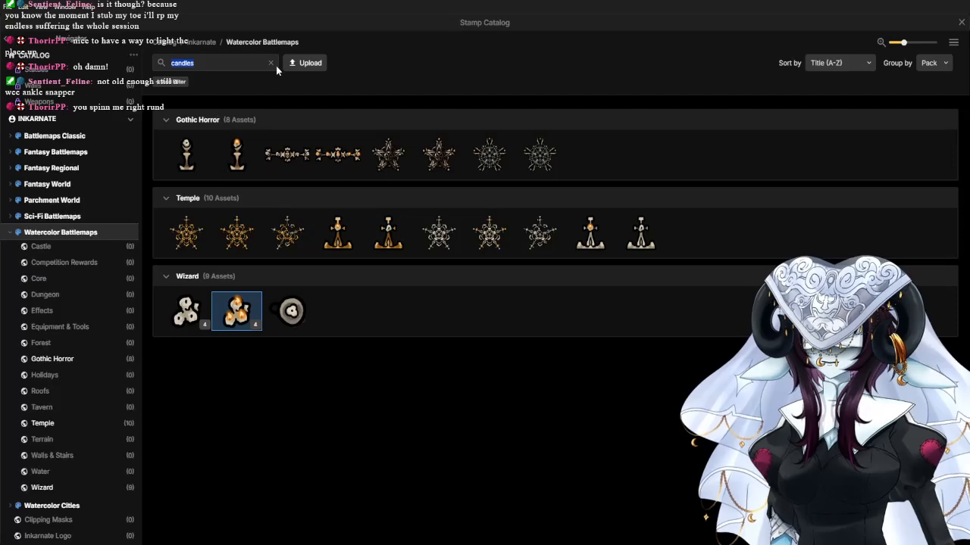
{"action": "left_click", "coordinate": [270, 63]}
{"action": "scroll", "coordinate": [299, 329], "scroll_direction": "down", "scroll_amount": 15}
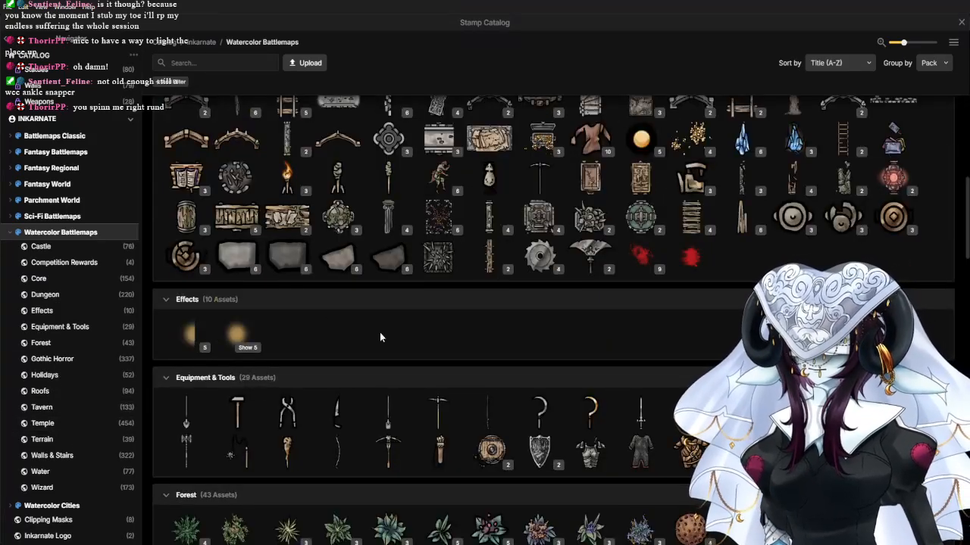
{"action": "scroll", "coordinate": [480, 458], "scroll_direction": "down", "scroll_amount": 5}
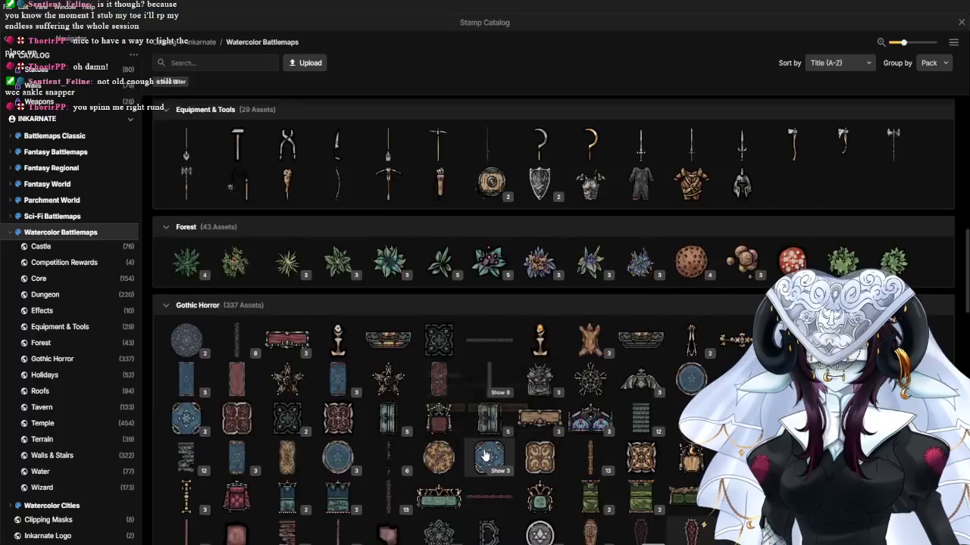
{"action": "scroll", "coordinate": [425, 475], "scroll_direction": "down", "scroll_amount": 2}
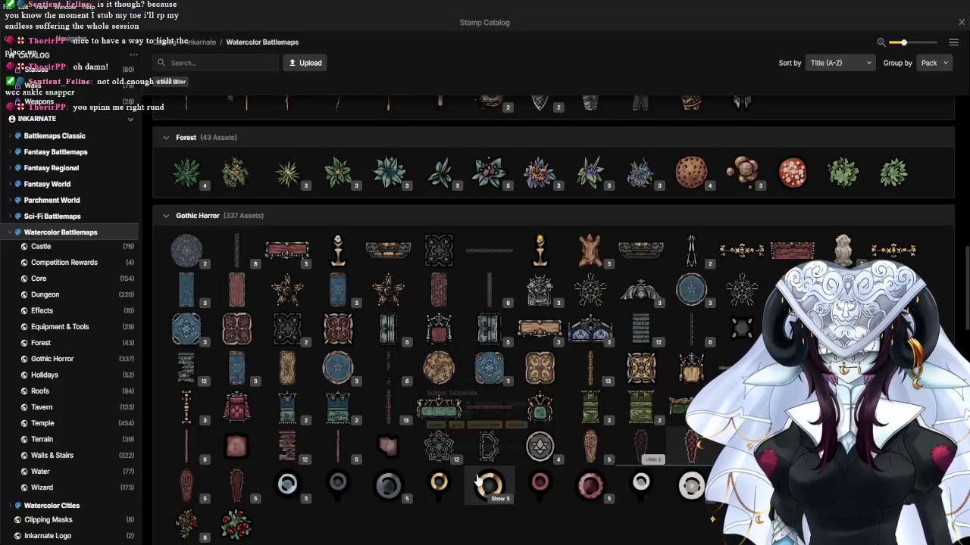
{"action": "left_click", "coordinate": [235, 66]}
{"action": "type", "text": "urn"}
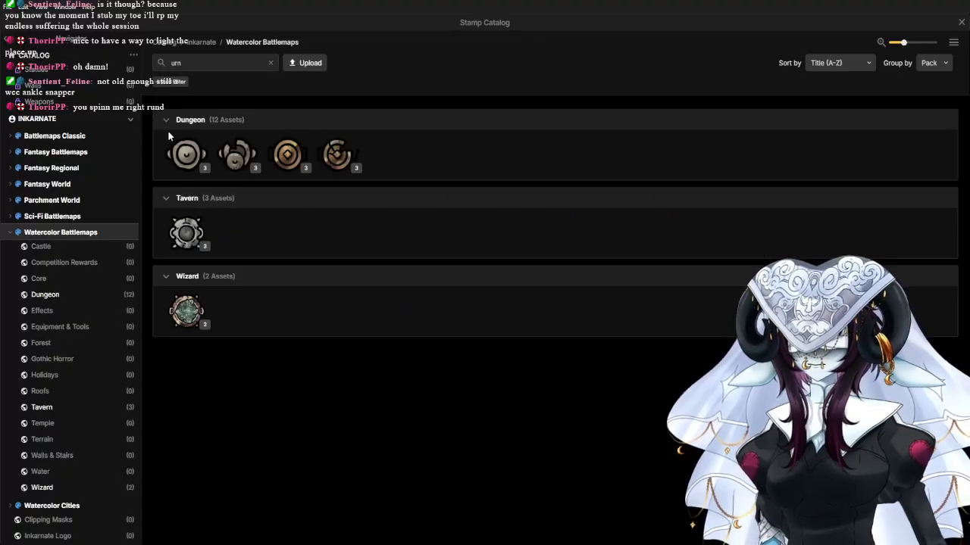
{"action": "left_click", "coordinate": [187, 156]}
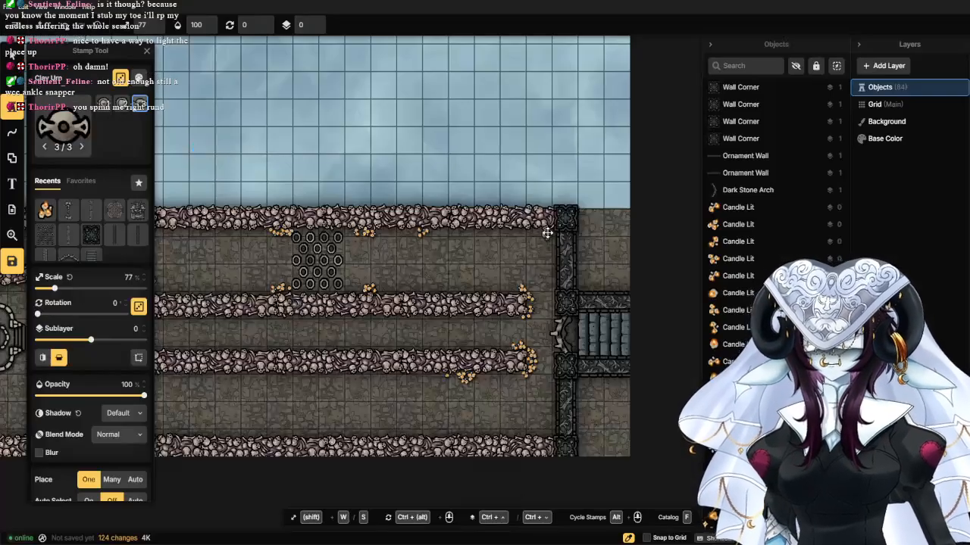
Place a large clay urn at 130% scale and 124.5° rotation in the corner between the upper bone wall and the dark stone wall.
{"action": "scroll", "coordinate": [529, 244], "scroll_direction": "up", "scroll_amount": 5}
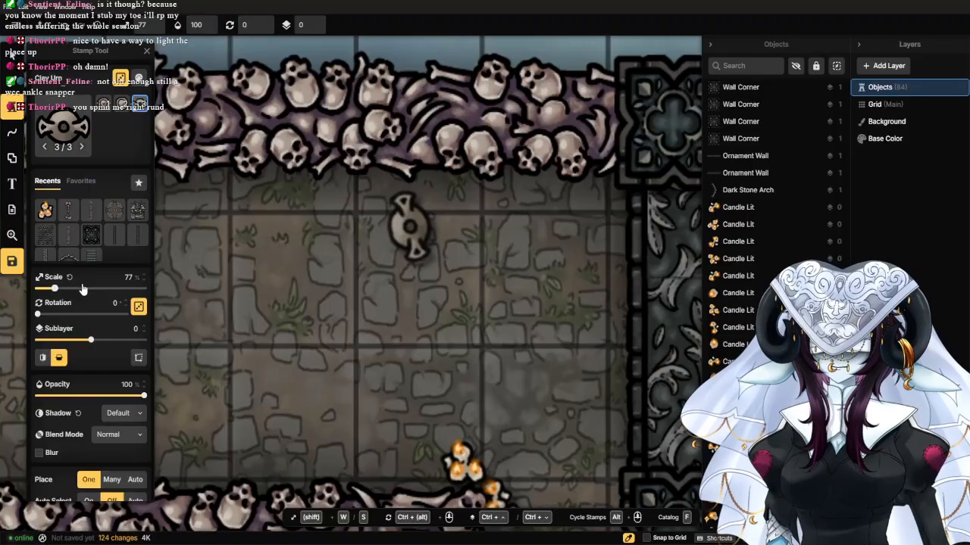
{"action": "left_click_drag", "start_coordinate": [66, 296], "coordinate": [81, 293]}
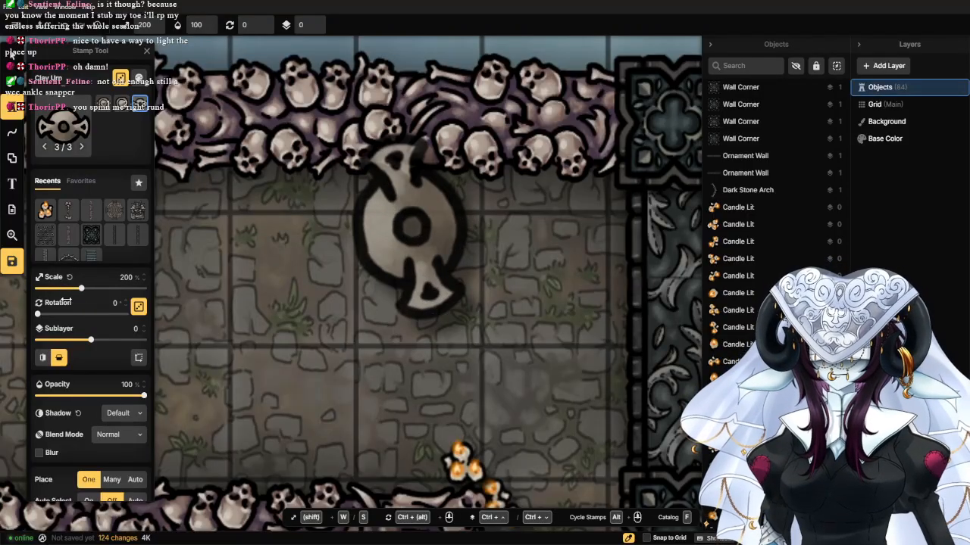
{"action": "mouse_move", "coordinate": [60, 317]}
{"action": "left_mouse_down"}
{"action": "mouse_move", "coordinate": [66, 289]}
{"action": "mouse_move", "coordinate": [68, 314]}
{"action": "left_mouse_up"}
{"action": "left_click", "coordinate": [566, 227]}
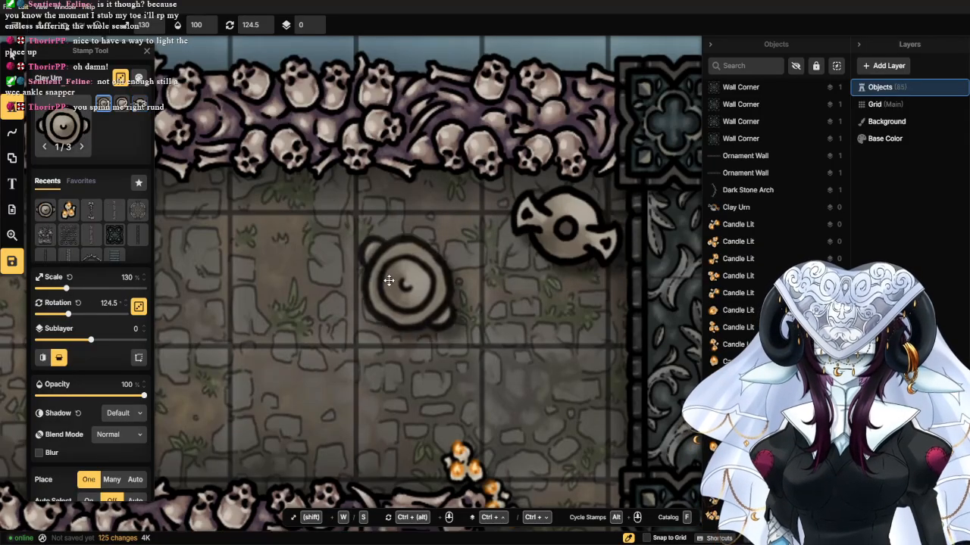
Place two medium clay urns at 93% scale and 106° rotation, one left of and one below the large urn.
{"action": "left_click_drag", "start_coordinate": [66, 291], "coordinate": [68, 320]}
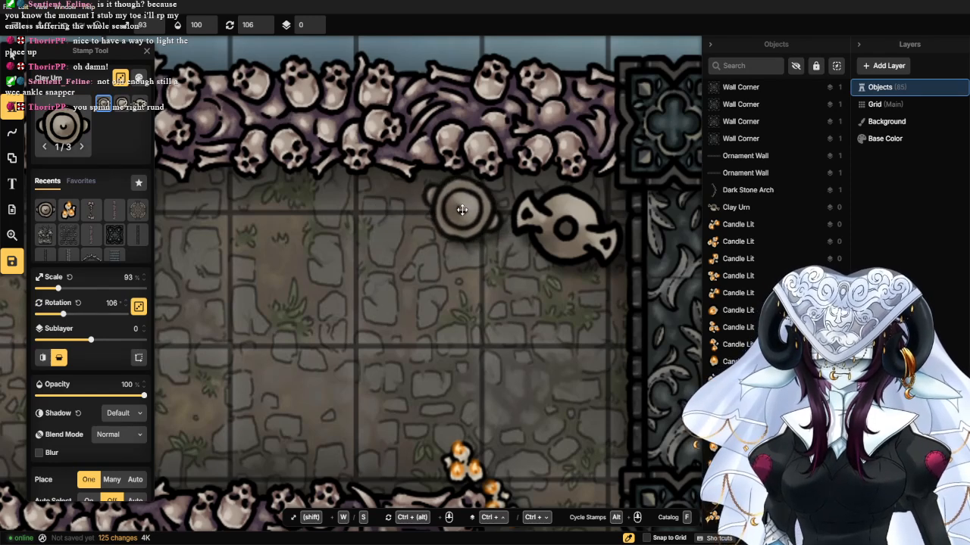
{"action": "left_click", "coordinate": [462, 210]}
{"action": "left_click", "coordinate": [594, 299]}
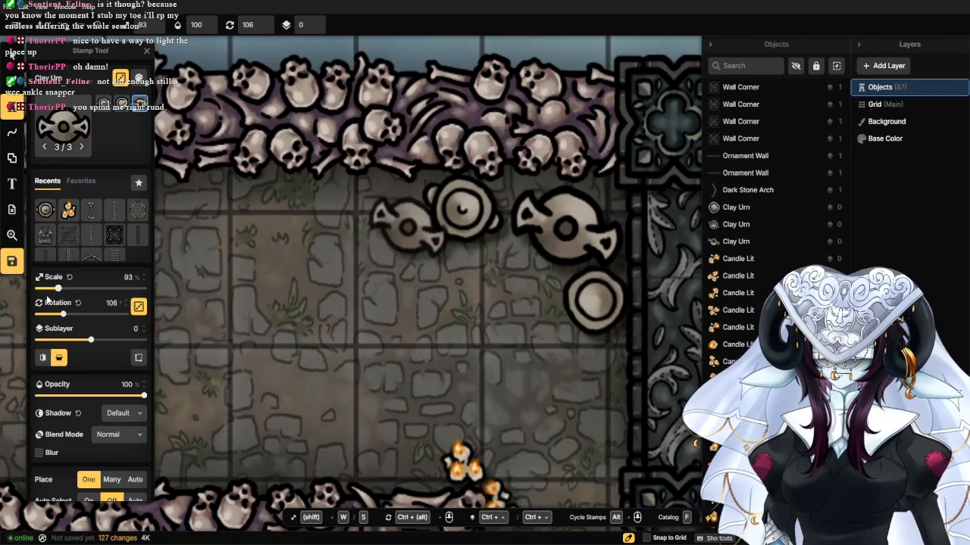
Place three small clay urns at 52% scale in front of and below the larger urns.
{"action": "left_click_drag", "start_coordinate": [58, 291], "coordinate": [49, 293]}
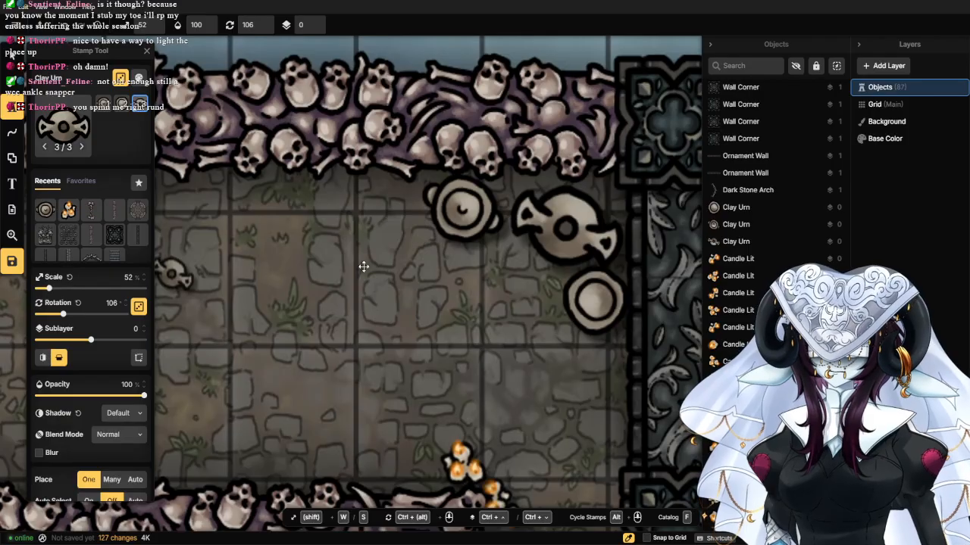
{"action": "left_click", "coordinate": [506, 254]}
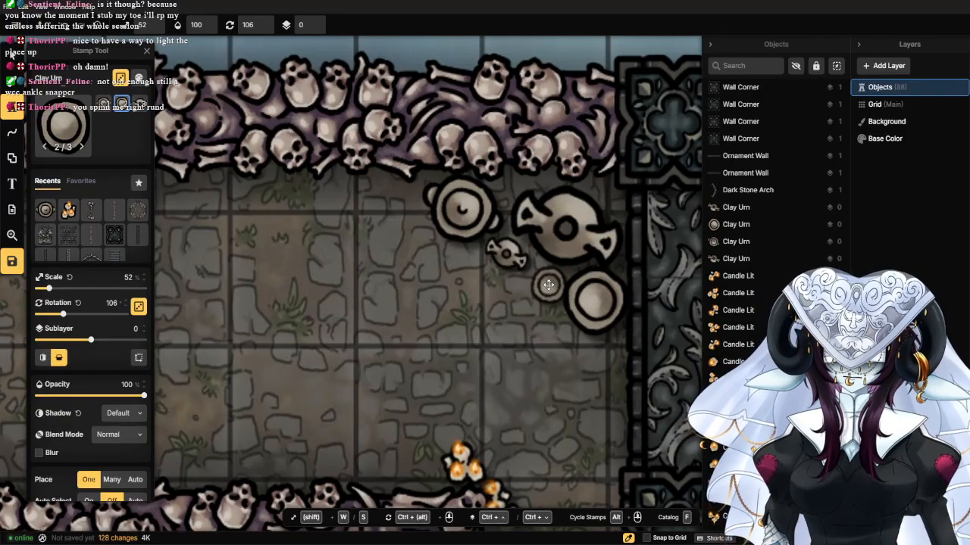
{"action": "left_click", "coordinate": [543, 282]}
{"action": "scroll", "coordinate": [543, 282], "scroll_direction": "down", "scroll_amount": 2}
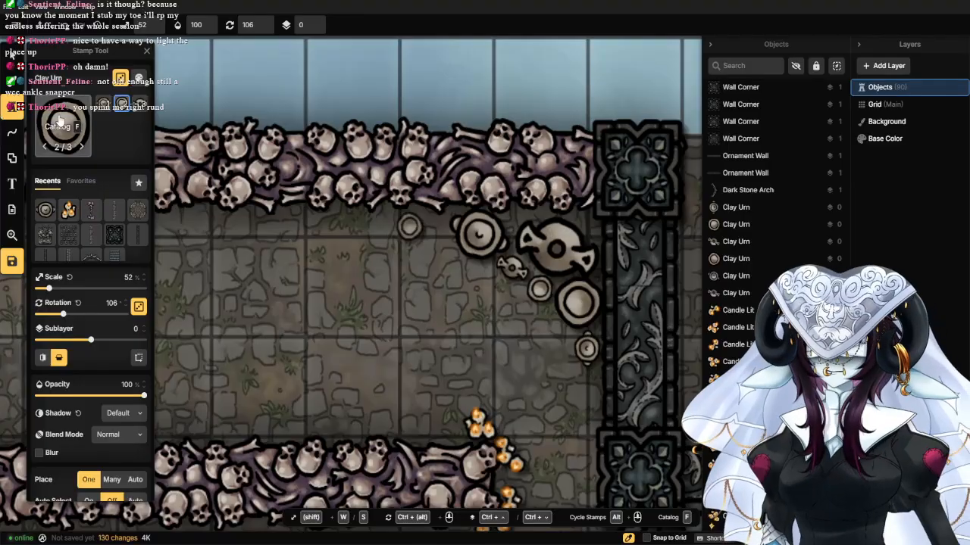
Search the stamp catalog for "carpet" and choose the Simple Rug from the Core pack.
{"action": "left_click", "coordinate": [79, 133]}
{"action": "type", "text": "carpet"}
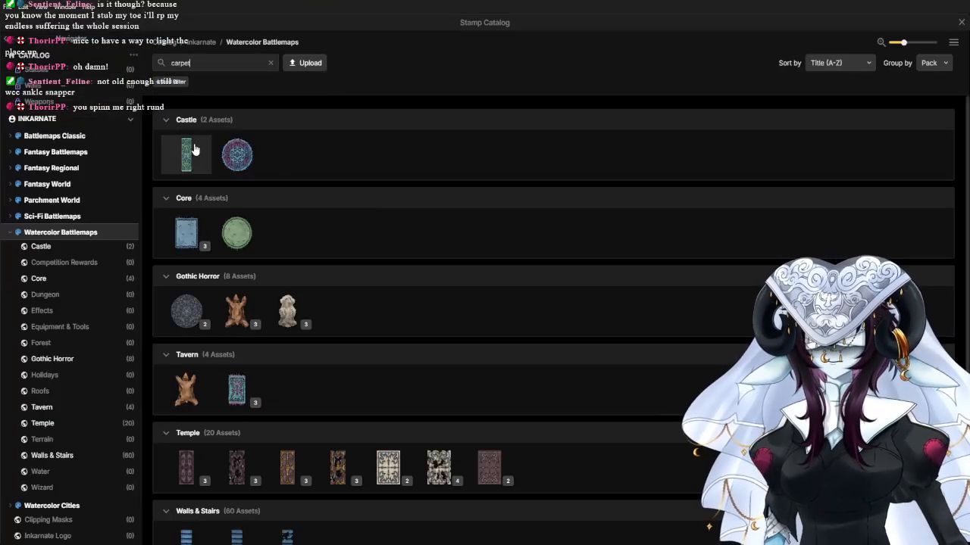
{"action": "scroll", "coordinate": [199, 277], "scroll_direction": "down", "scroll_amount": 1}
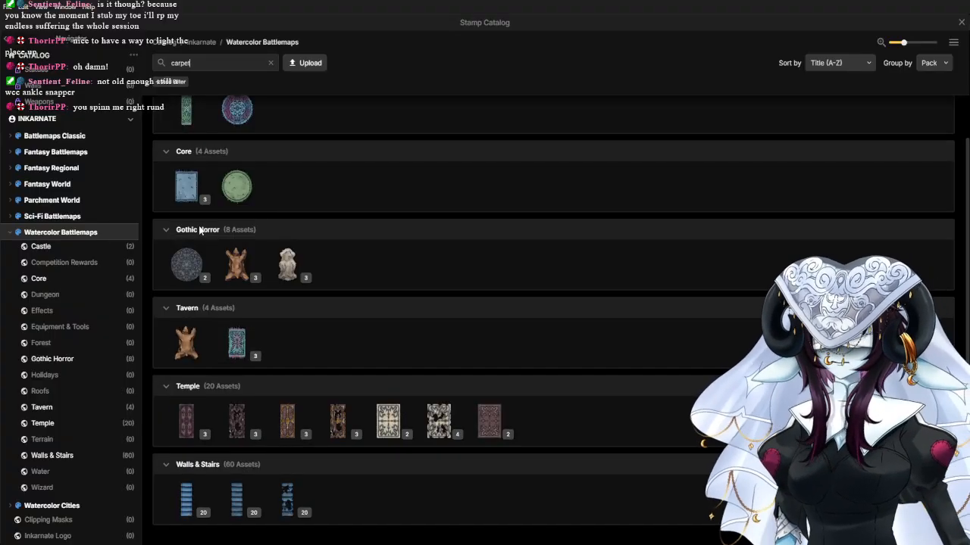
{"action": "left_click", "coordinate": [189, 184]}
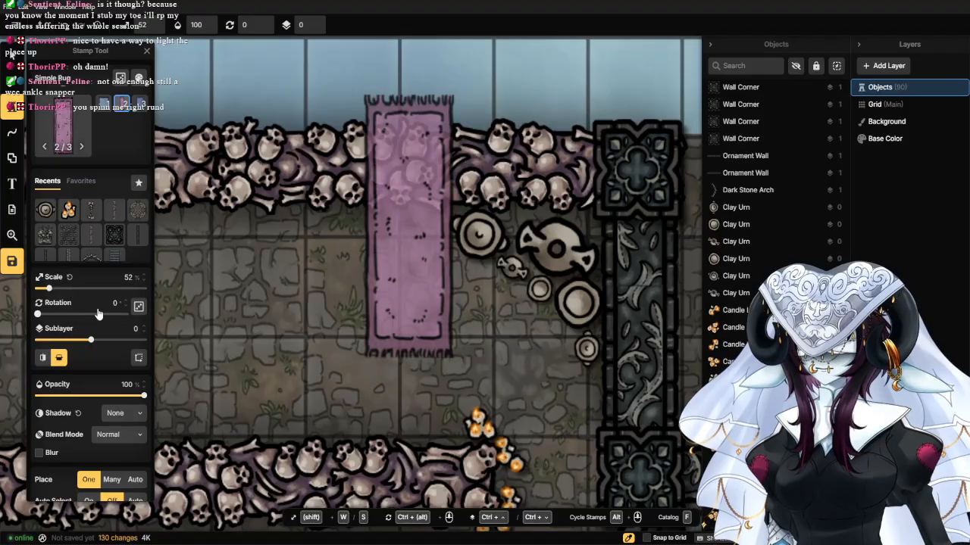
Tint the rug red with hue 48 and 200% saturation, and place two at 22% scale across the urns, rotated 126.5° and 155°.
{"action": "left_click_drag", "start_coordinate": [62, 315], "coordinate": [42, 300]}
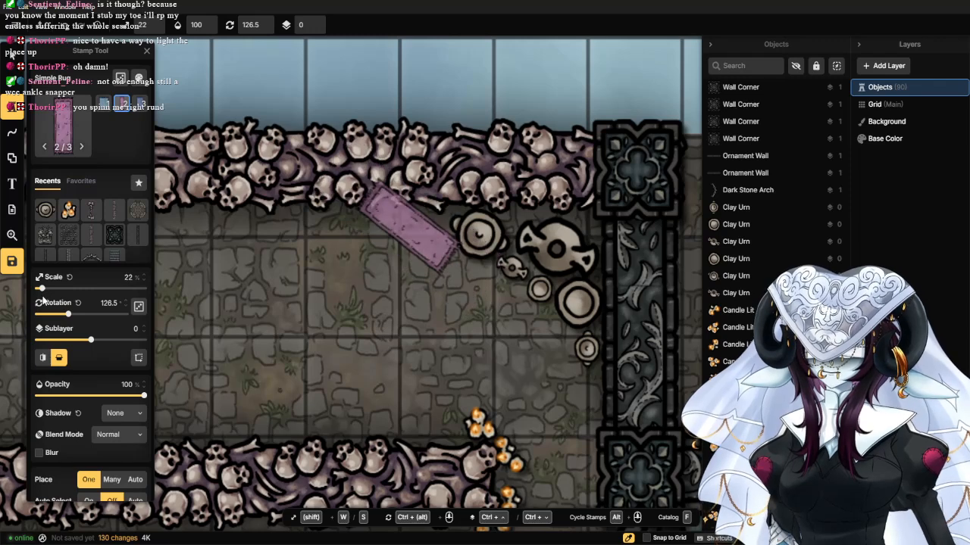
{"action": "left_click", "coordinate": [139, 80]}
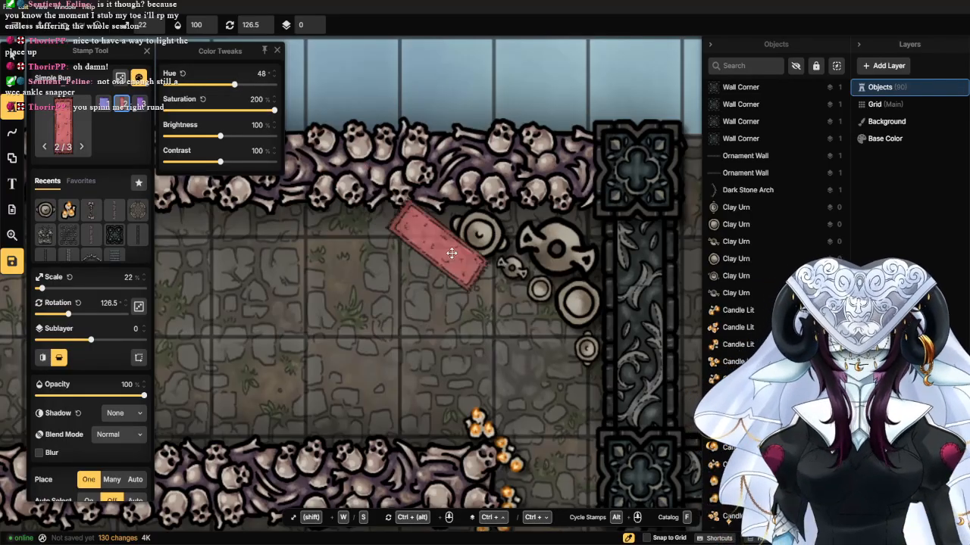
{"action": "scroll", "coordinate": [475, 238], "scroll_direction": "up", "scroll_amount": 2}
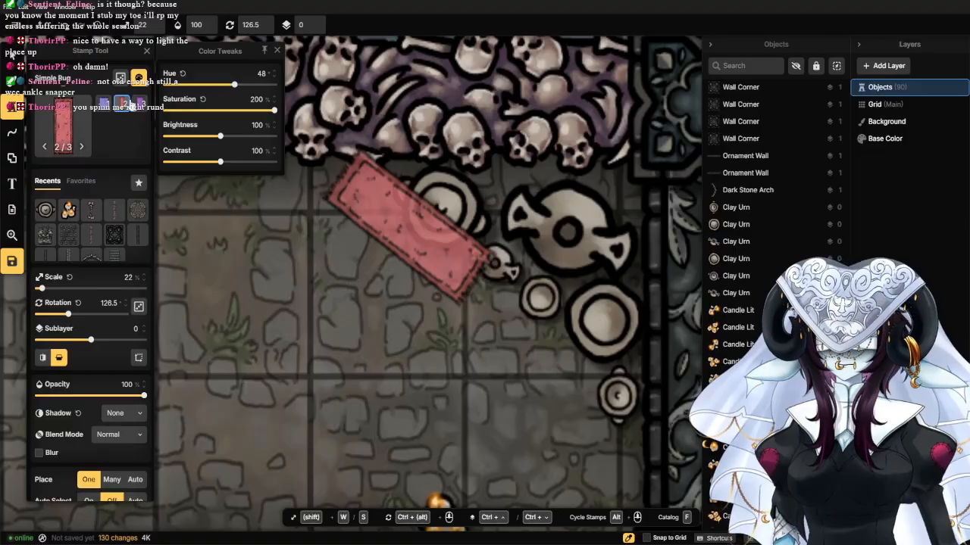
{"action": "left_click", "coordinate": [460, 234]}
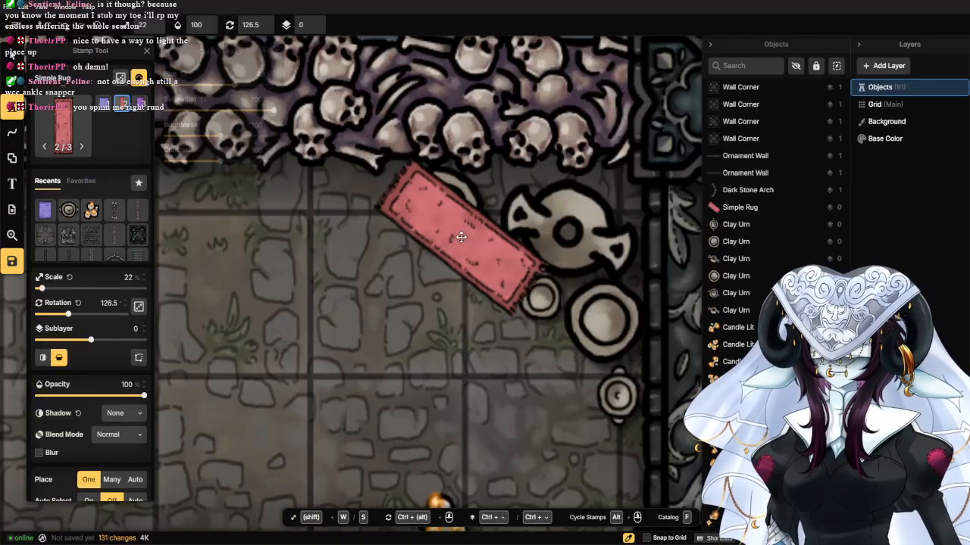
{"action": "left_click", "coordinate": [77, 316]}
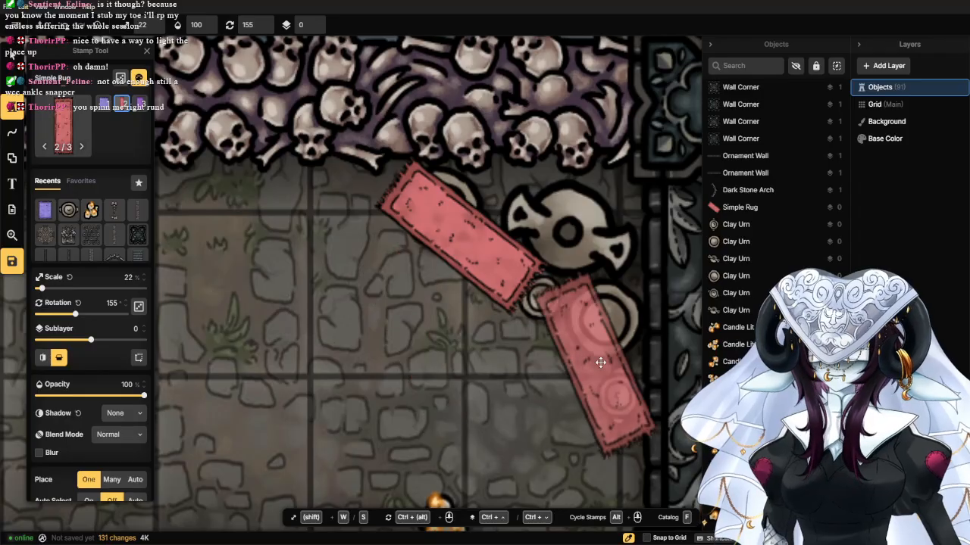
{"action": "left_click", "coordinate": [585, 346]}
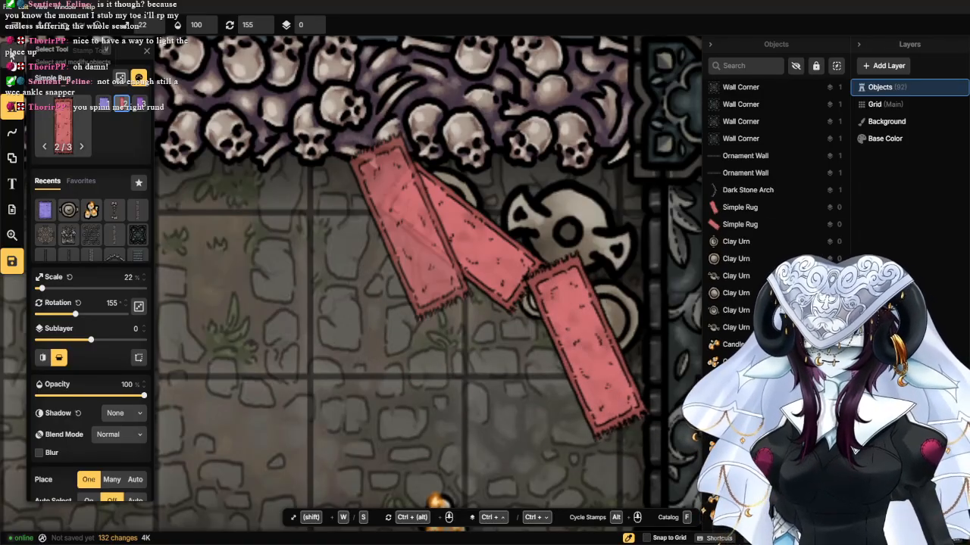
Select both red rugs and lower their sublayer to -1 so they lie beneath the clay urns.
{"action": "left_click", "coordinate": [12, 56]}
{"action": "left_click", "coordinate": [403, 206], "text": "shift"}
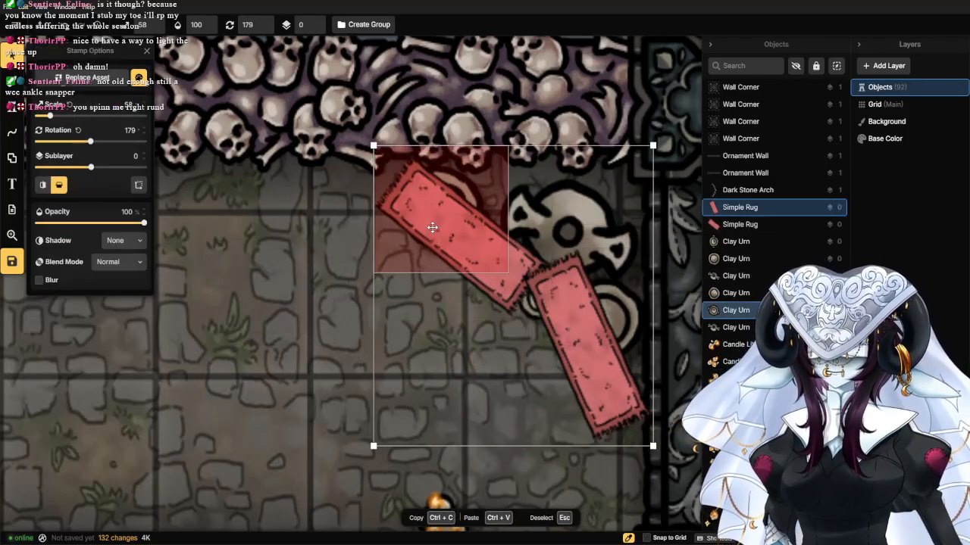
{"action": "left_click", "coordinate": [432, 227], "text": "shift"}
{"action": "left_click", "coordinate": [464, 261], "text": "shift"}
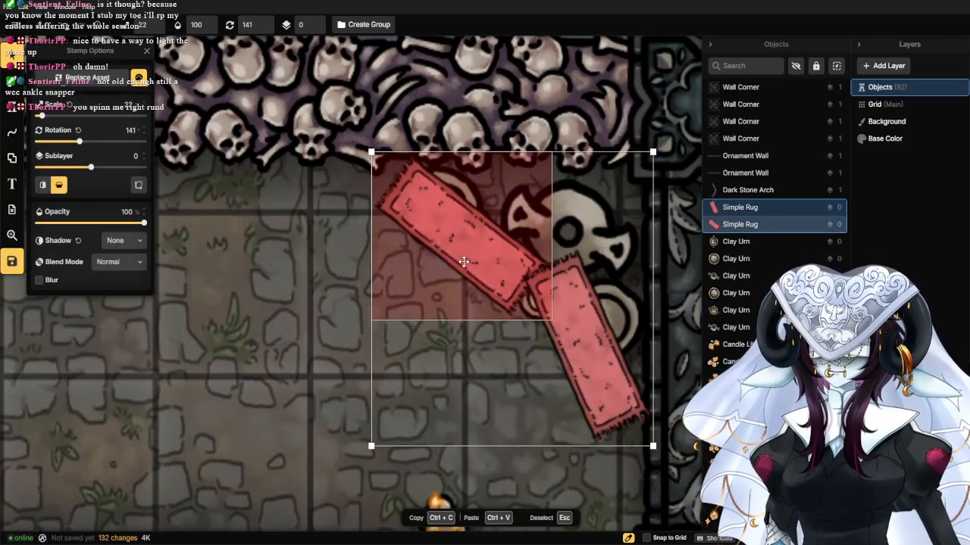
{"action": "left_click", "coordinate": [144, 159]}
{"action": "key", "text": "Escape"}
{"action": "scroll", "coordinate": [209, 355], "scroll_direction": "down", "scroll_amount": 3}
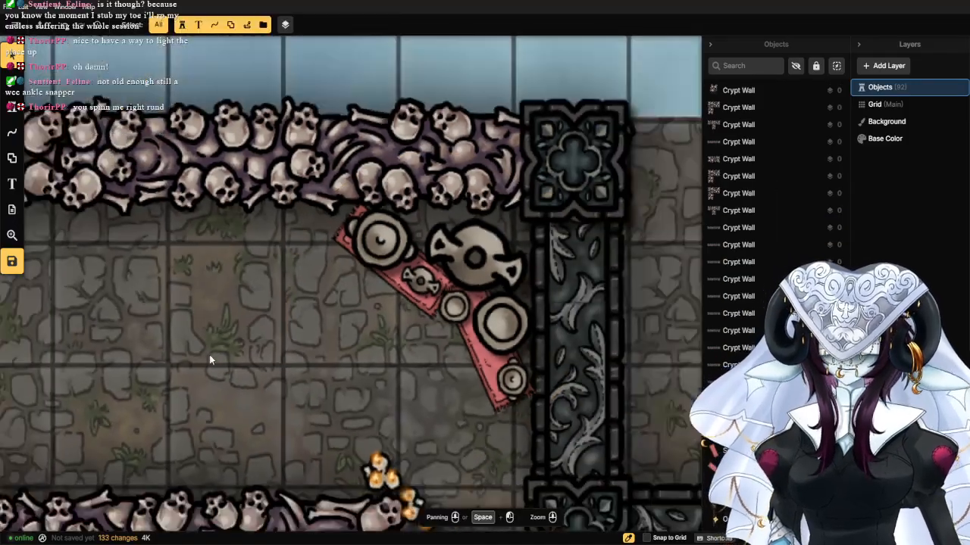
{"action": "scroll", "coordinate": [264, 293], "scroll_direction": "up", "scroll_amount": 2}
{"action": "scroll", "coordinate": [286, 258], "scroll_direction": "down", "scroll_amount": 4}
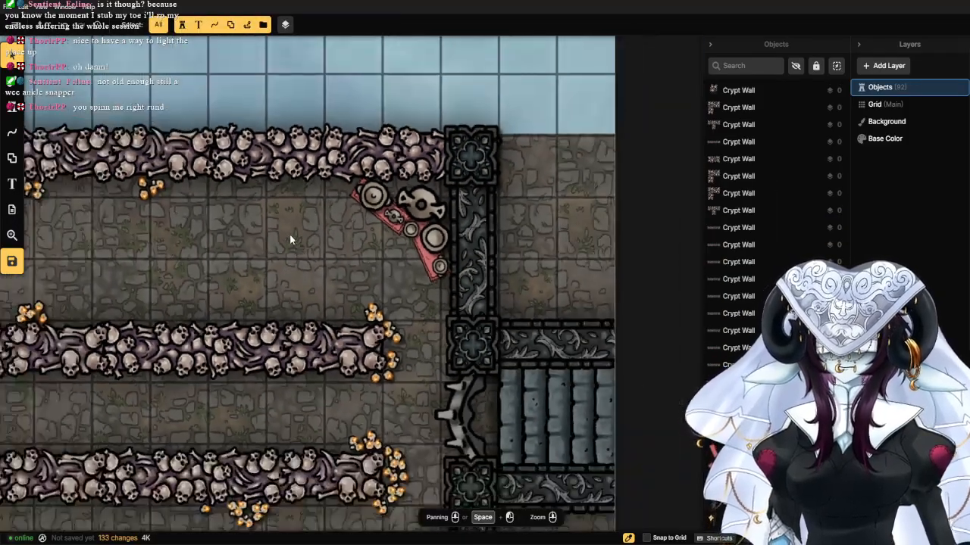
{"action": "mouse_move", "coordinate": [245, 249]}
{"action": "left_mouse_down"}
{"action": "mouse_move", "coordinate": [288, 217]}
{"action": "mouse_move", "coordinate": [357, 220]}
{"action": "mouse_move", "coordinate": [342, 212]}
{"action": "mouse_move", "coordinate": [227, 246]}
{"action": "left_mouse_up"}
{"action": "scroll", "coordinate": [293, 238], "scroll_direction": "up", "scroll_amount": 3}
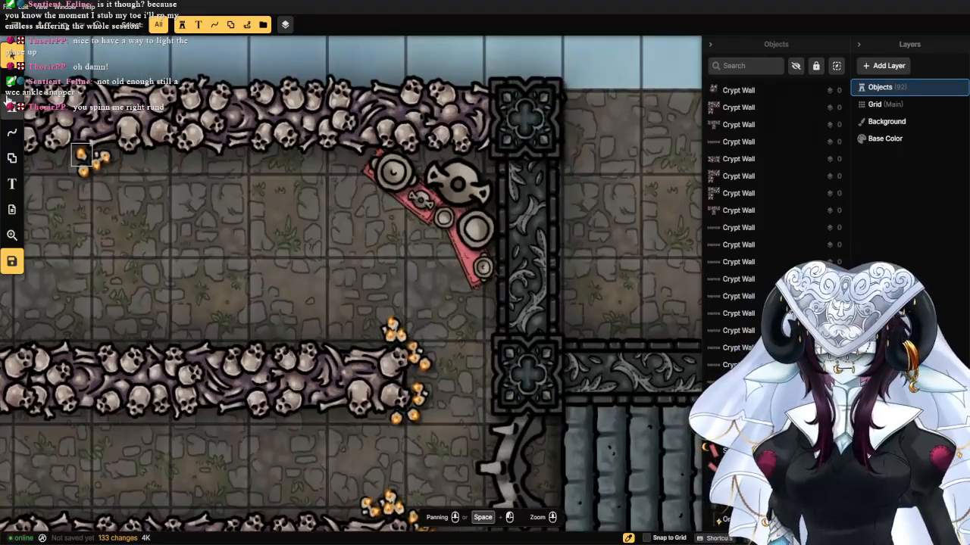
Clear the catalog's carpet search, browse all Watercolor Battlemaps stamps and choose the broken marble wall statue from the Temple pack.
{"action": "left_click", "coordinate": [9, 102]}
{"action": "left_click", "coordinate": [74, 126]}
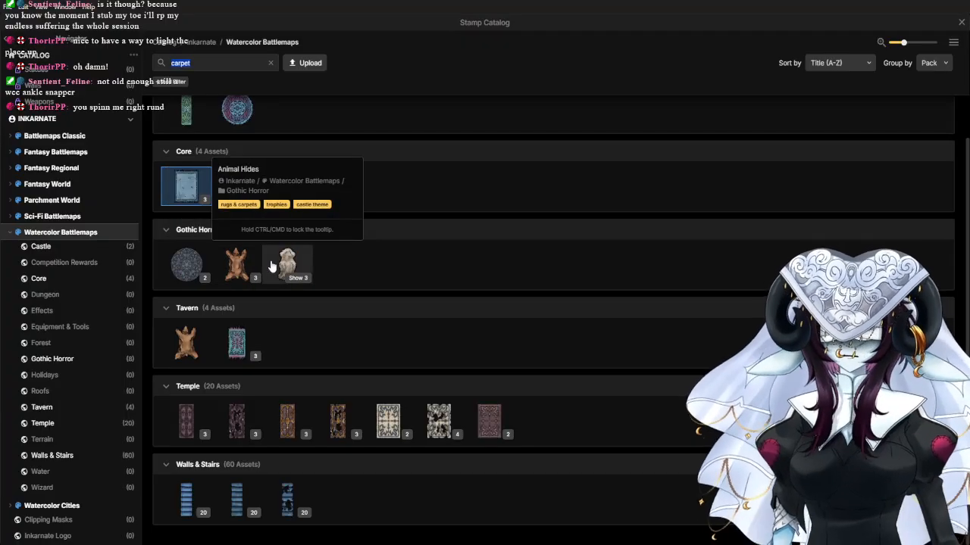
{"action": "left_click", "coordinate": [278, 59]}
{"action": "left_click", "coordinate": [270, 63]}
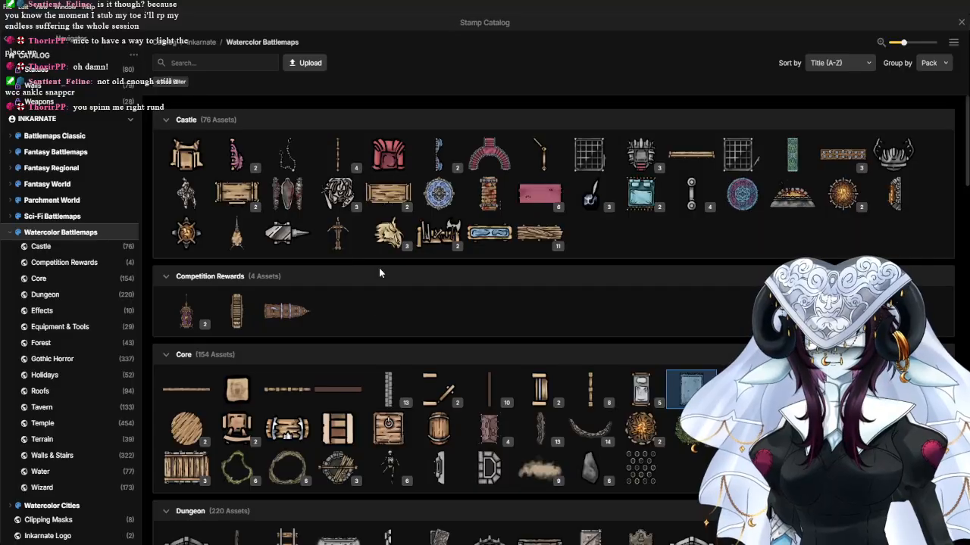
{"action": "scroll", "coordinate": [295, 333], "scroll_direction": "down", "scroll_amount": 1}
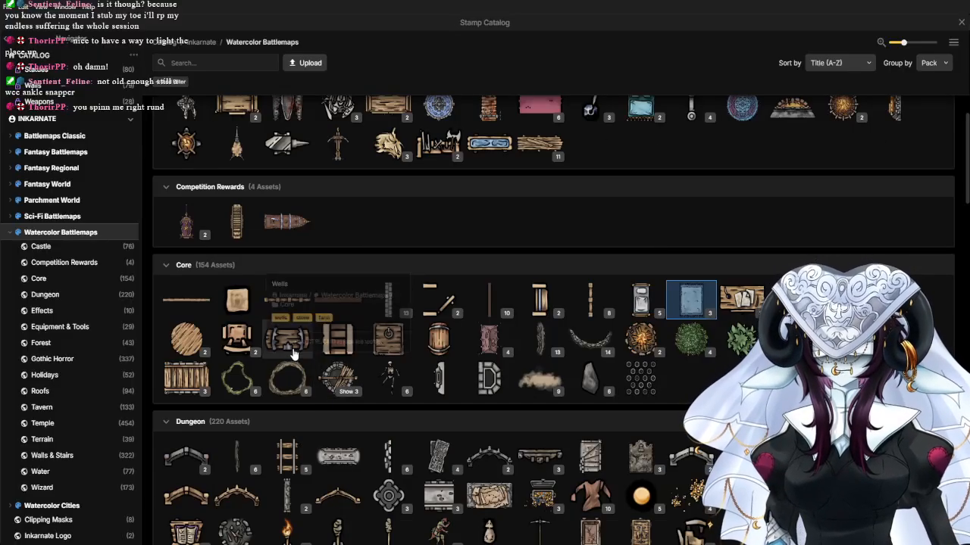
{"action": "scroll", "coordinate": [300, 371], "scroll_direction": "down", "scroll_amount": 2}
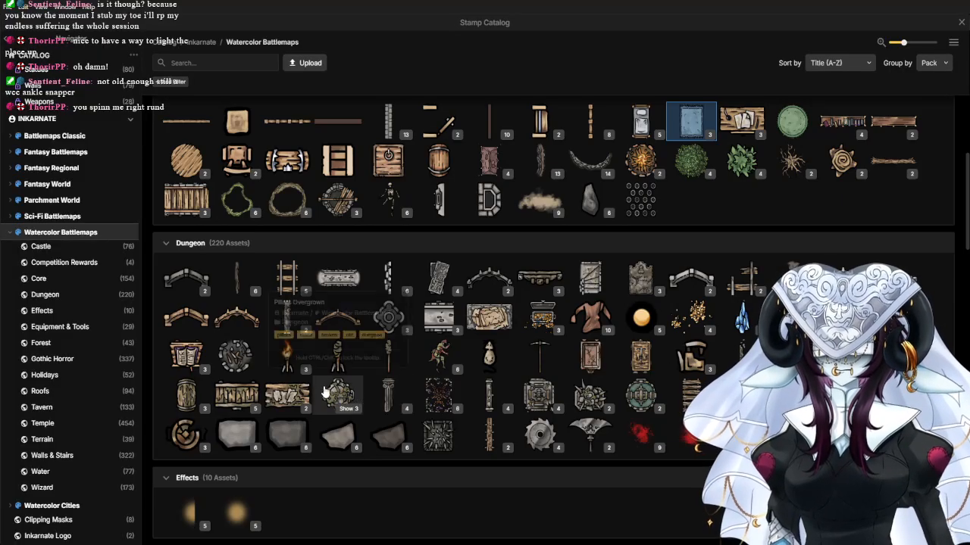
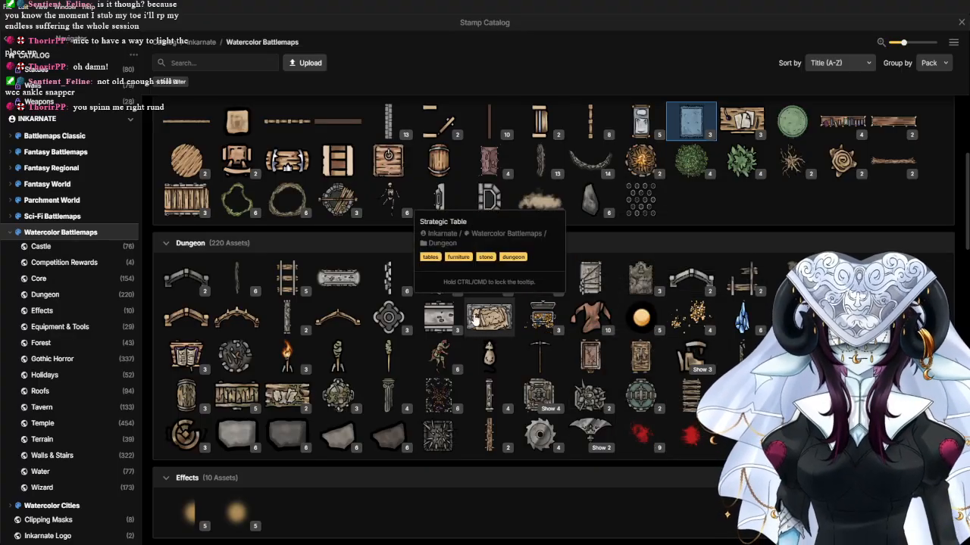
{"action": "scroll", "coordinate": [477, 322], "scroll_direction": "down", "scroll_amount": 8}
{"action": "scroll", "coordinate": [466, 356], "scroll_direction": "down", "scroll_amount": 15}
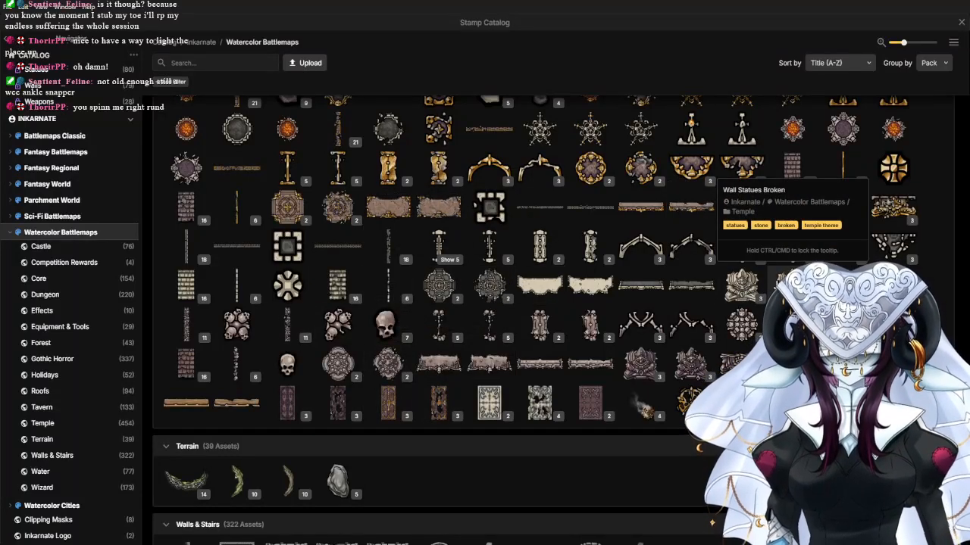
{"action": "left_click", "coordinate": [791, 285]}
{"action": "left_click_drag", "start_coordinate": [435, 388], "coordinate": [479, 108]}
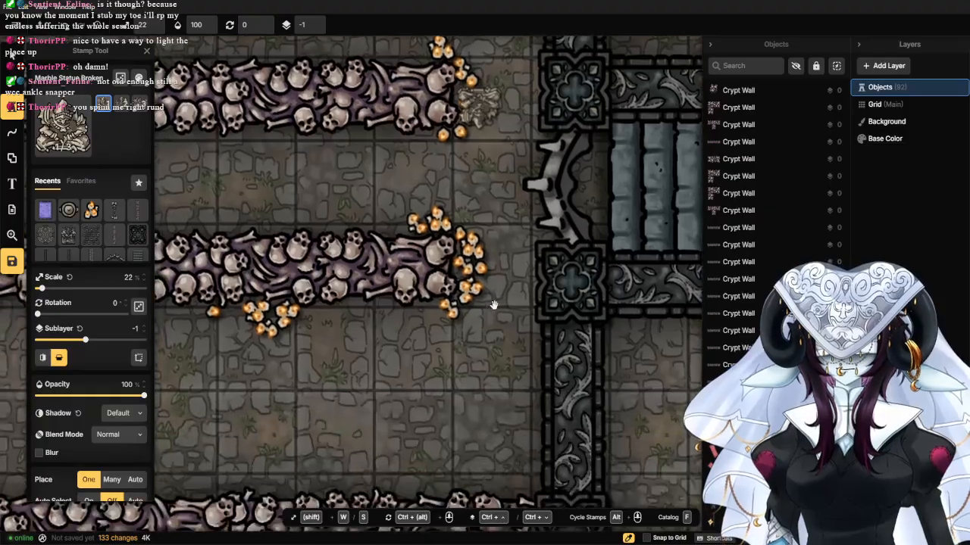
Switch the broken marble statue stamp to its third variant and place it at 39% scale and 297.5° rotation in the corridor's lower-right corner.
{"action": "left_click_drag", "start_coordinate": [493, 305], "coordinate": [490, 190]}
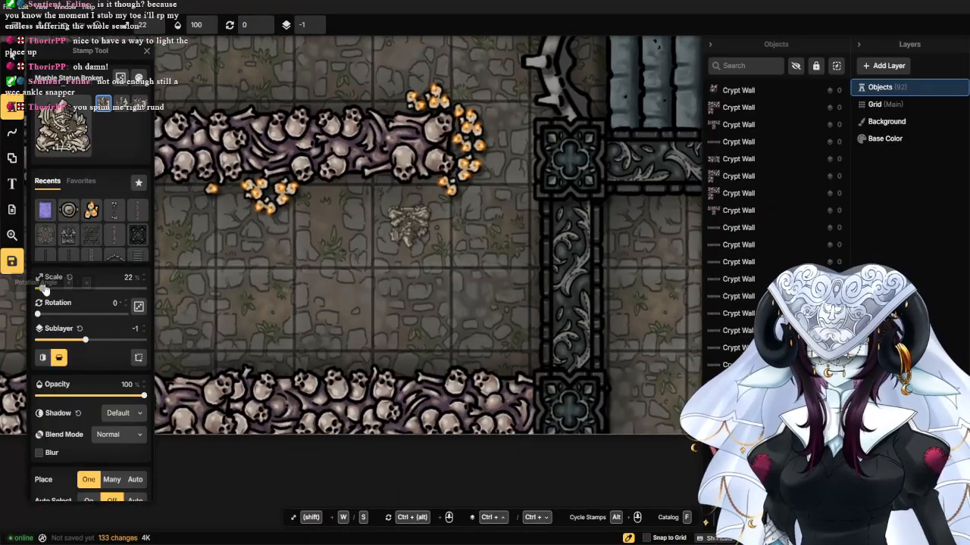
{"action": "left_click_drag", "start_coordinate": [44, 288], "coordinate": [41, 314]}
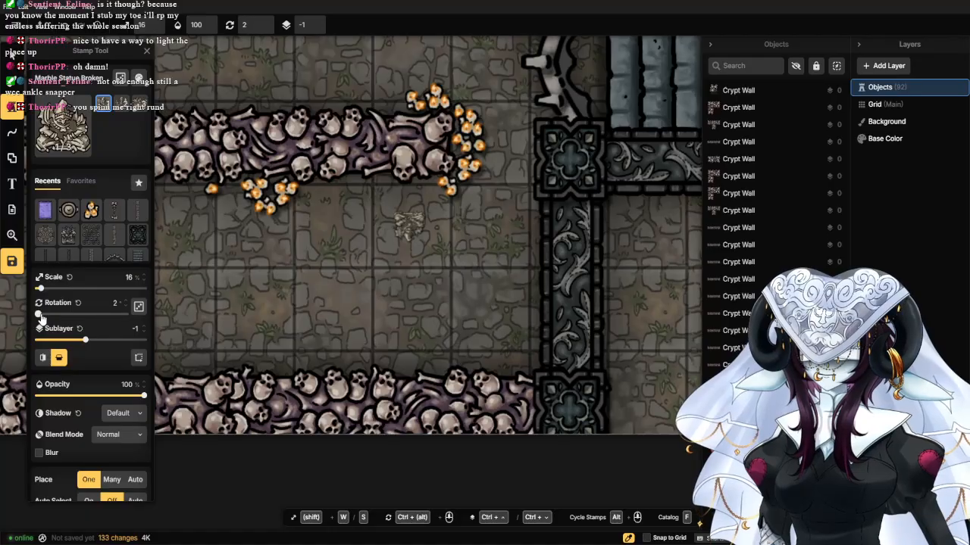
{"action": "left_click_drag", "start_coordinate": [98, 322], "coordinate": [113, 325]}
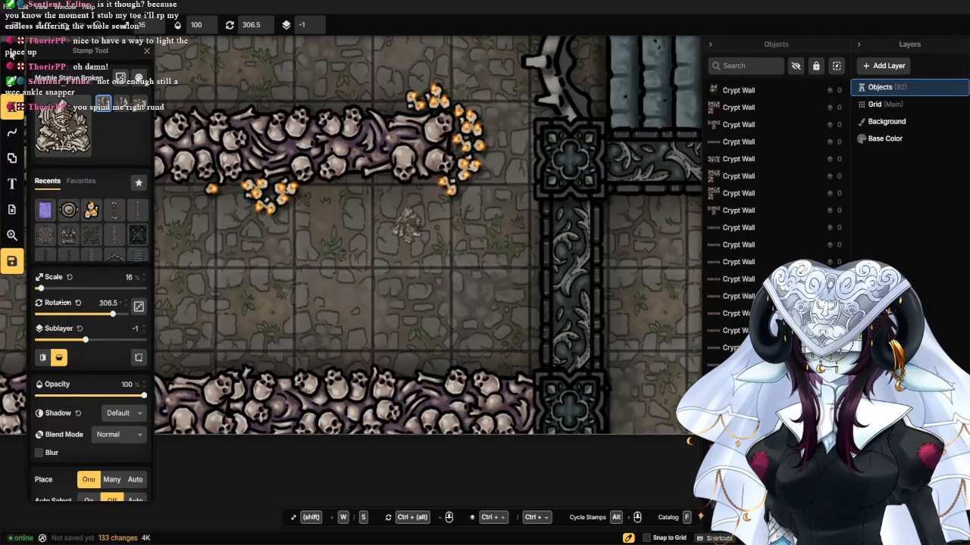
{"action": "left_click_drag", "start_coordinate": [41, 294], "coordinate": [48, 291]}
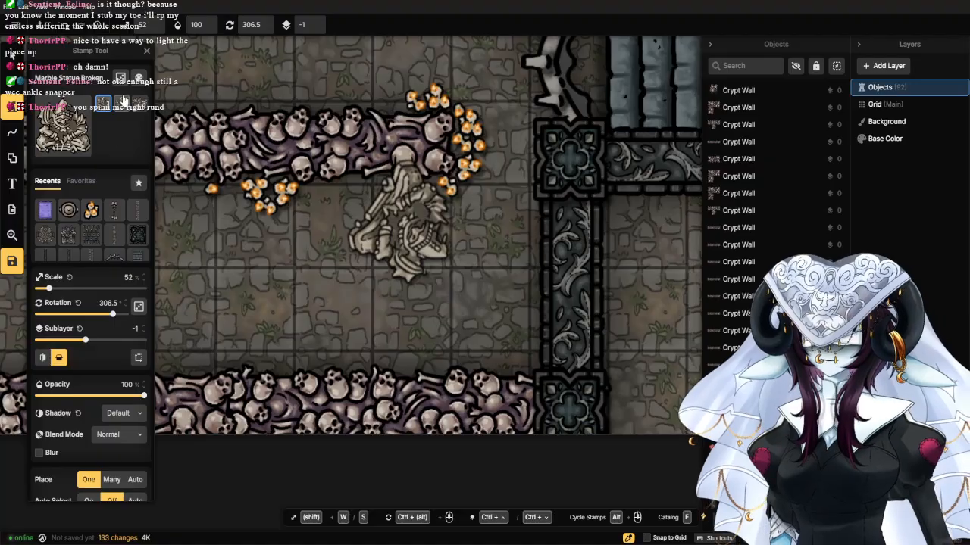
{"action": "left_click", "coordinate": [122, 101]}
{"action": "left_click", "coordinate": [143, 106]}
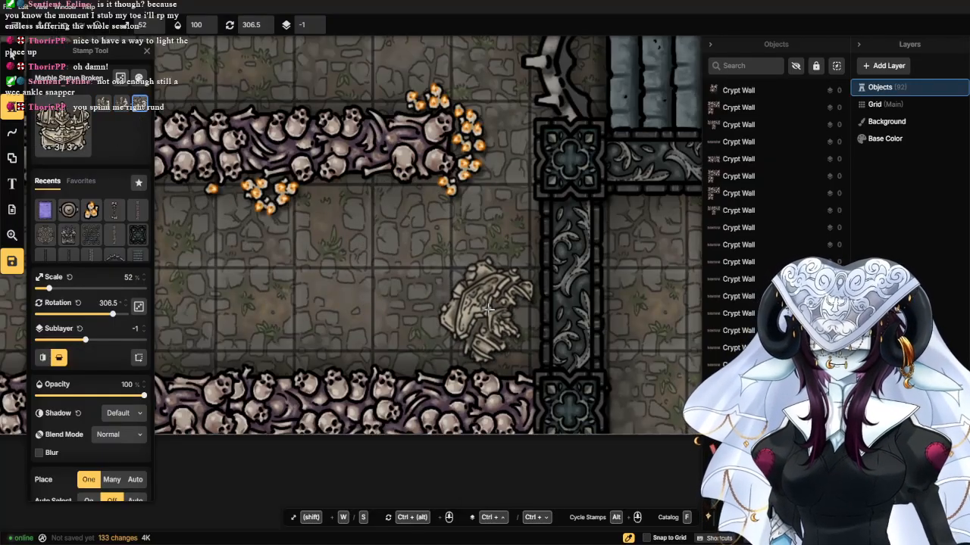
{"action": "left_click_drag", "start_coordinate": [112, 314], "coordinate": [112, 321]}
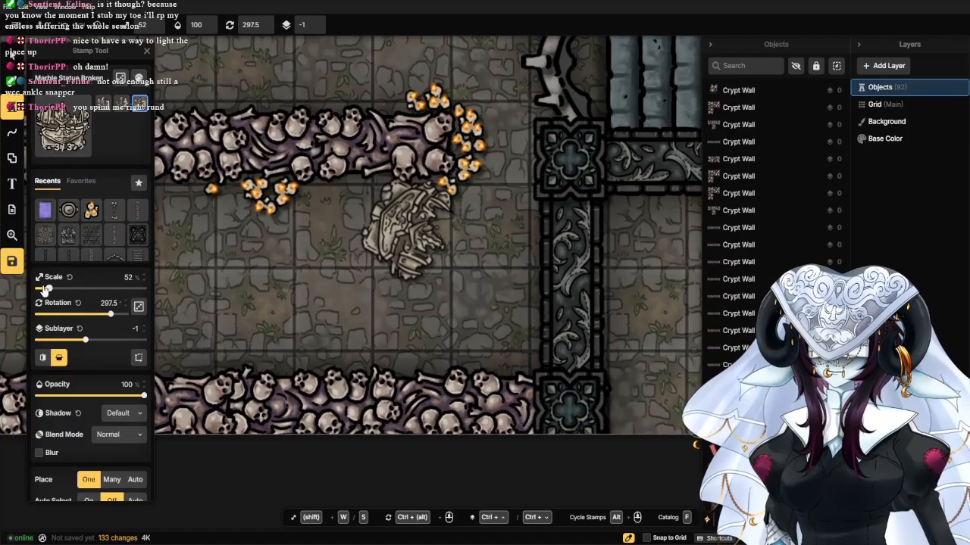
{"action": "left_click_drag", "start_coordinate": [48, 291], "coordinate": [46, 295]}
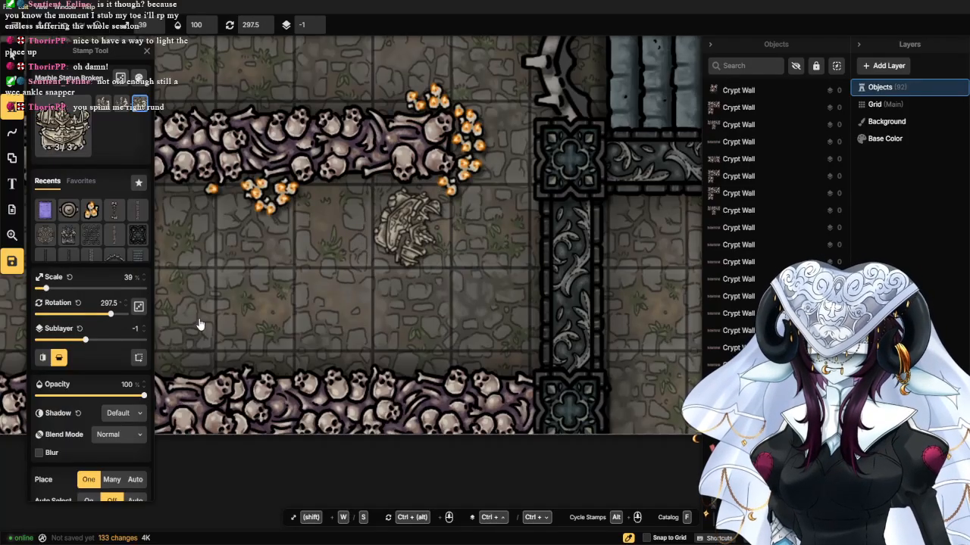
{"action": "left_click", "coordinate": [506, 339]}
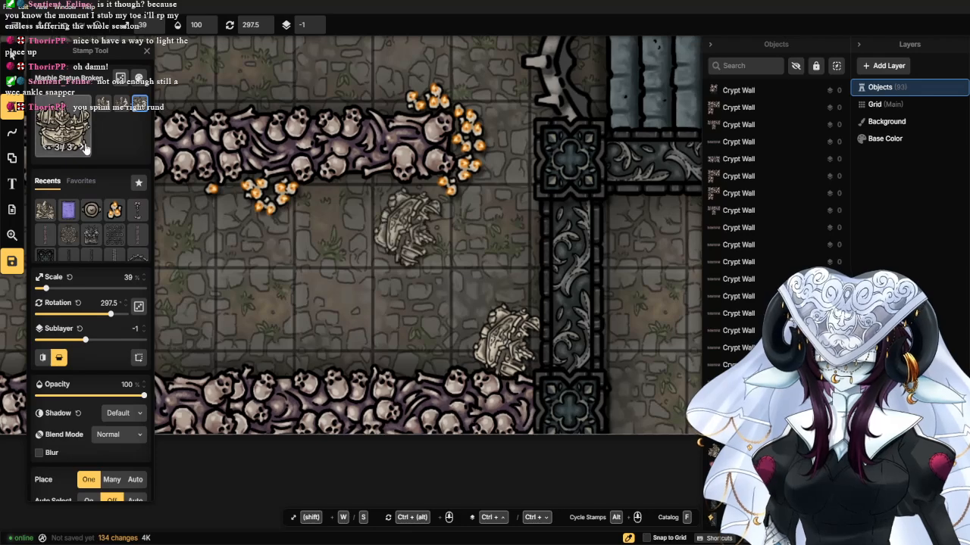
Rotate the placed broken statue to 312.5° and nudge it slightly away from the ornament wall.
{"action": "left_click", "coordinate": [12, 55]}
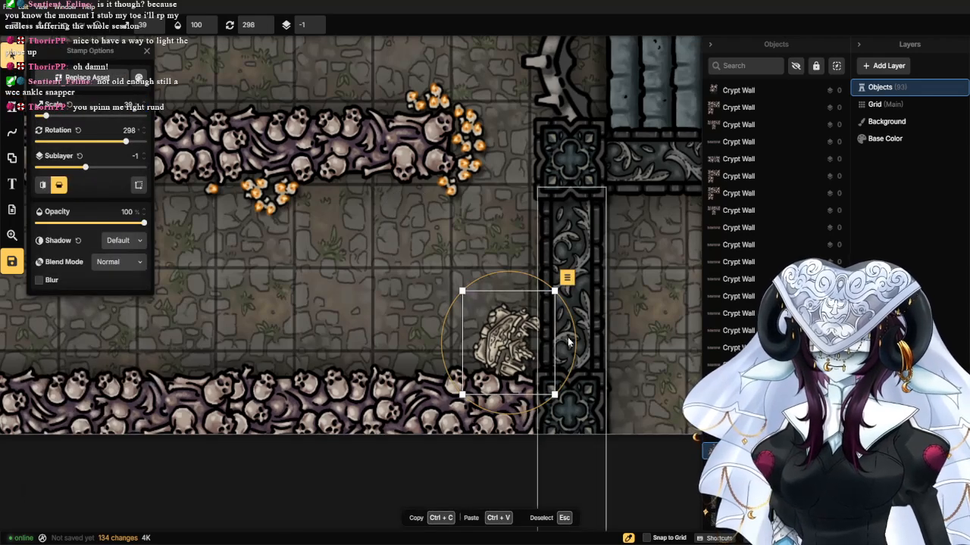
{"action": "left_click_drag", "start_coordinate": [575, 345], "coordinate": [572, 362]}
{"action": "left_click_drag", "start_coordinate": [516, 341], "coordinate": [513, 340]}
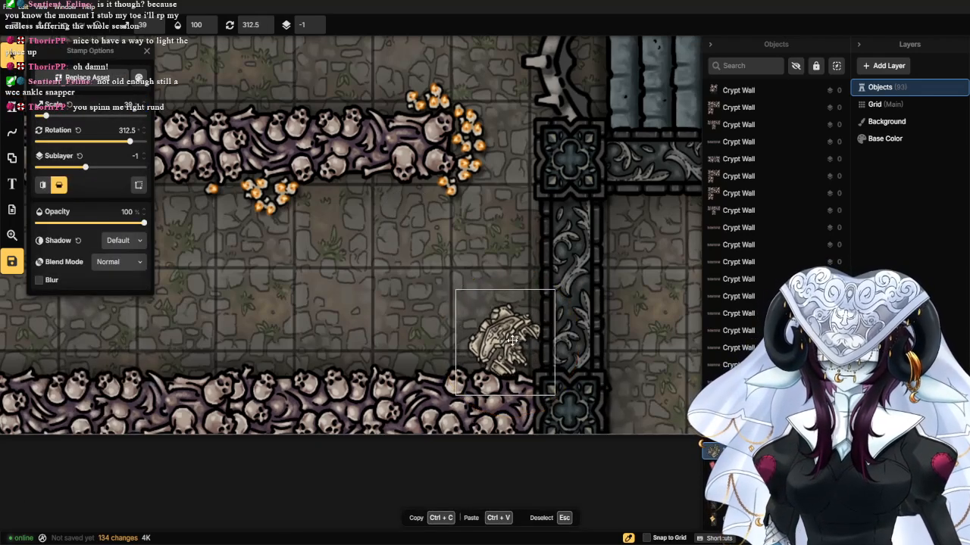
Select all the ornament walls around the stairway entrance and raise their sublayer to 8.
{"action": "left_click", "coordinate": [598, 282]}
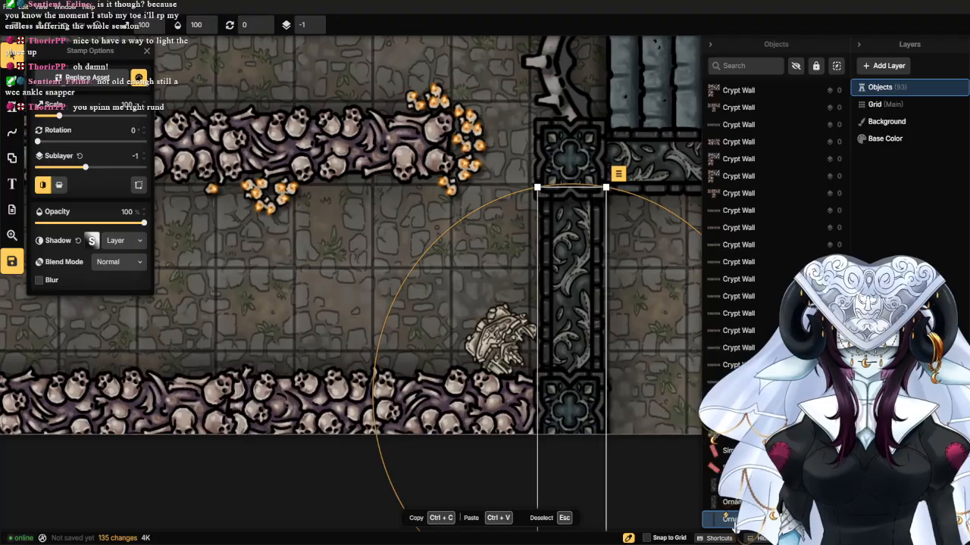
{"action": "left_click", "coordinate": [733, 502], "text": "shift"}
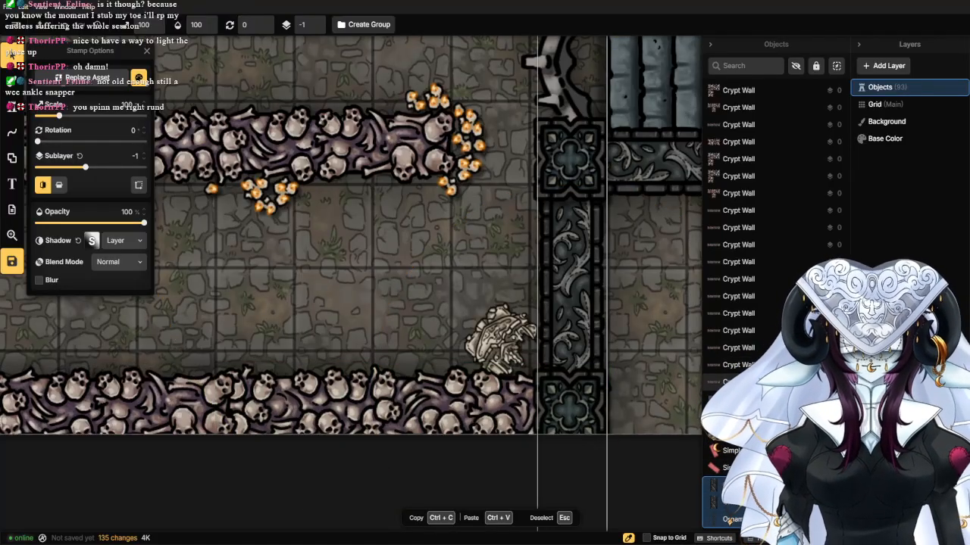
{"action": "scroll", "coordinate": [656, 352], "scroll_direction": "down", "scroll_amount": 2}
{"action": "scroll", "coordinate": [652, 318], "scroll_direction": "down", "scroll_amount": 3}
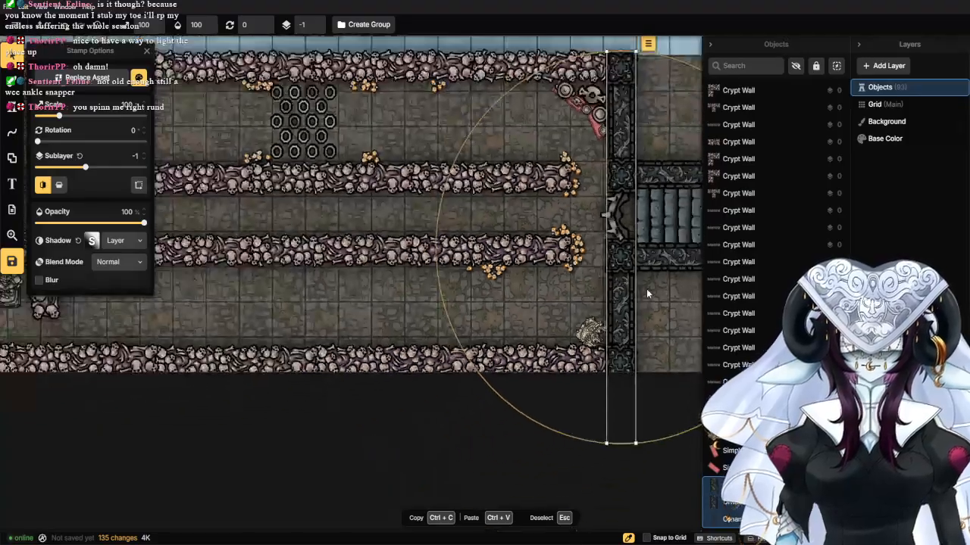
{"action": "left_click", "coordinate": [668, 261], "text": "shift"}
{"action": "left_click", "coordinate": [650, 177], "text": "shift"}
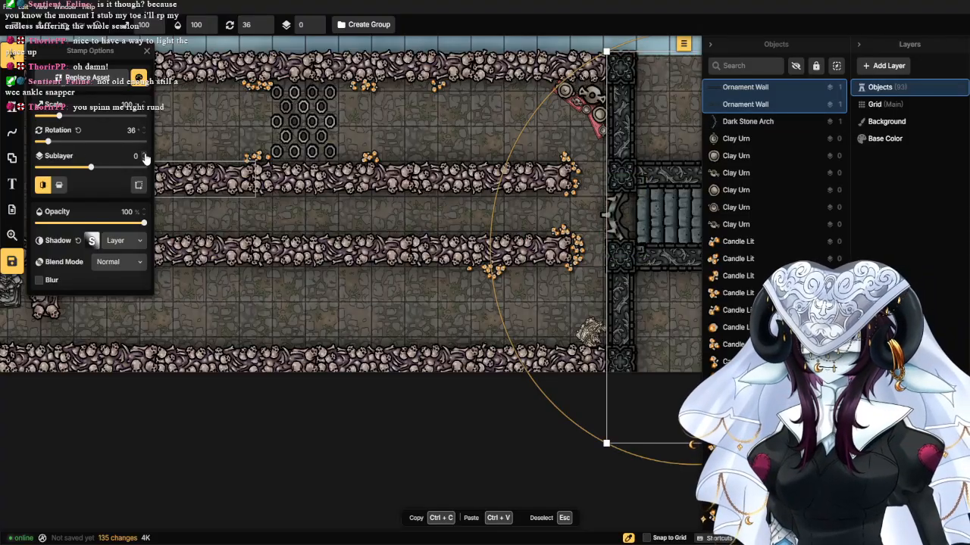
{"action": "left_click", "coordinate": [145, 155]}
{"action": "left_click", "coordinate": [145, 155]}
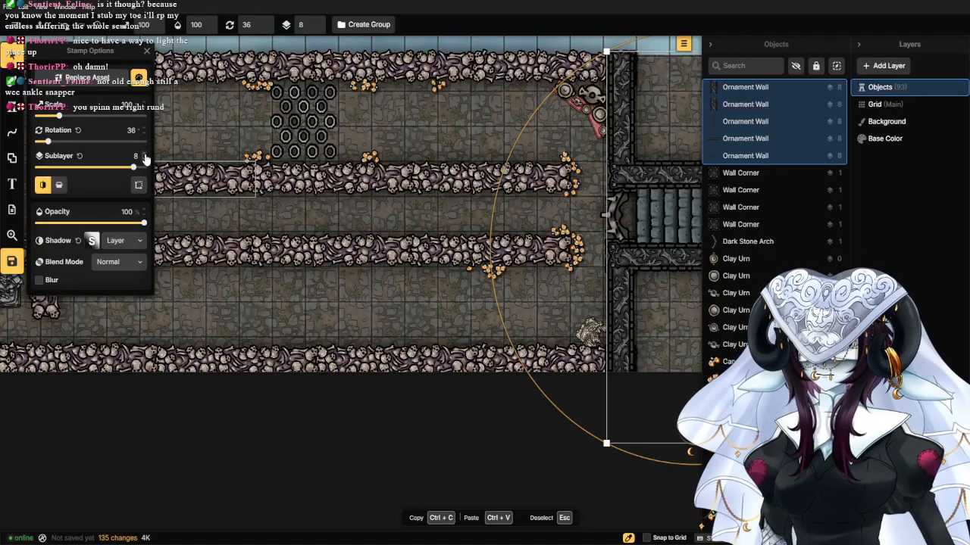
Set the two wall corners flanking the stairway arch to sublayer 9 and the dark stone arch to sublayer 8.
{"action": "left_click", "coordinate": [619, 174]}
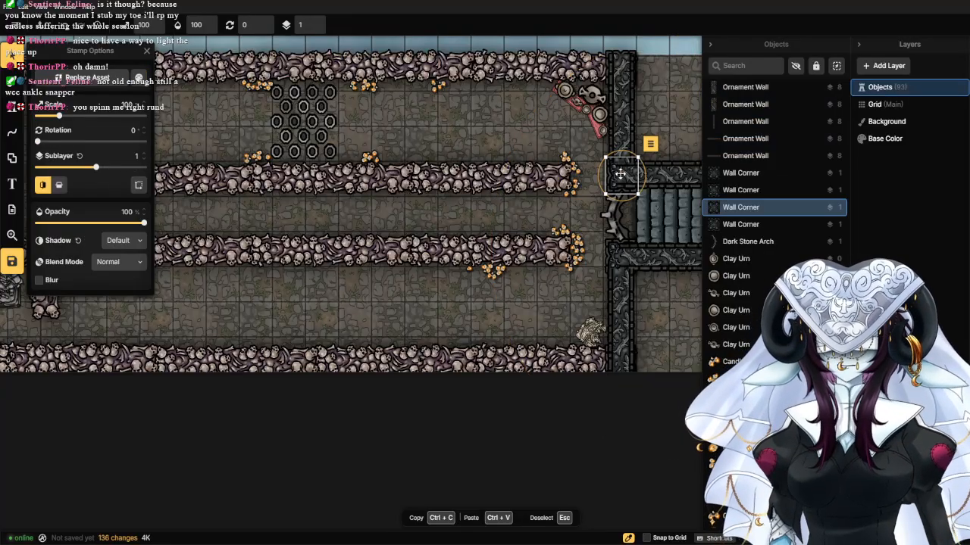
{"action": "left_click", "coordinate": [624, 258], "text": "shift"}
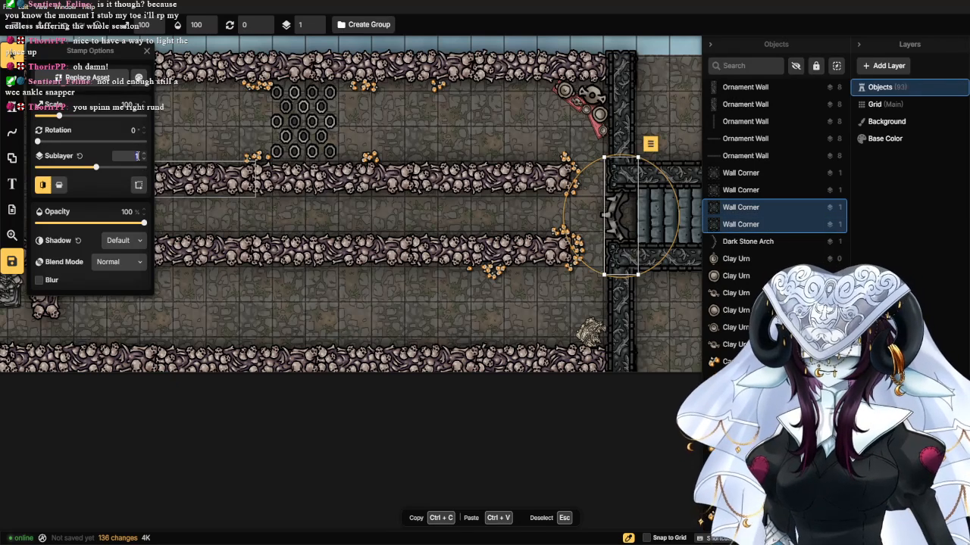
{"action": "left_click", "coordinate": [622, 215]}
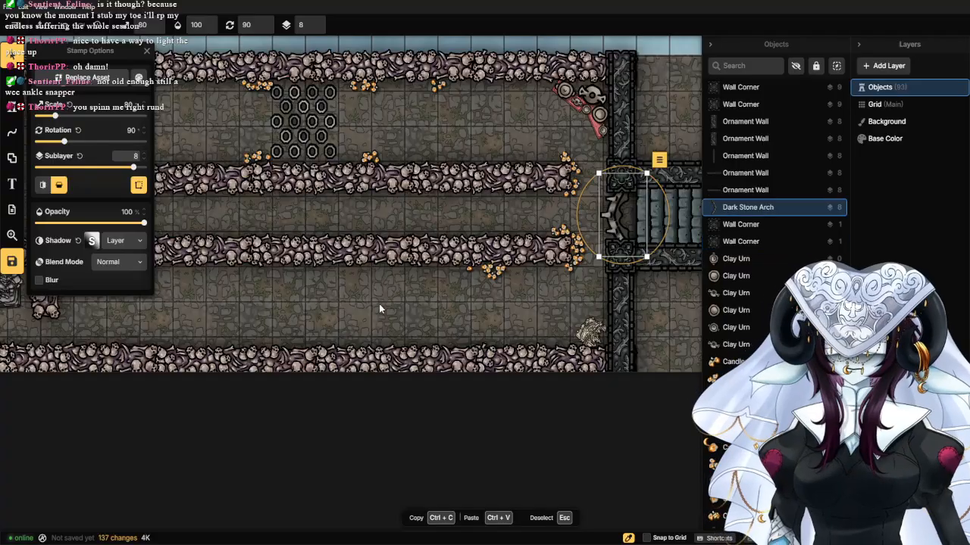
{"action": "left_click", "coordinate": [406, 290]}
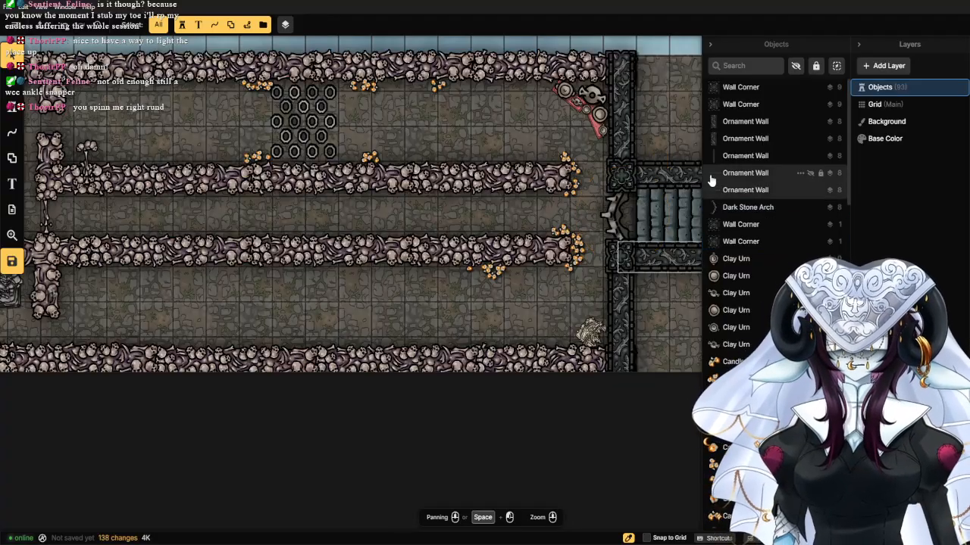
Select the wall corners at both ends of the vertical ornament wall and raise their sublayer above the walls.
{"action": "left_click", "coordinate": [624, 65]}
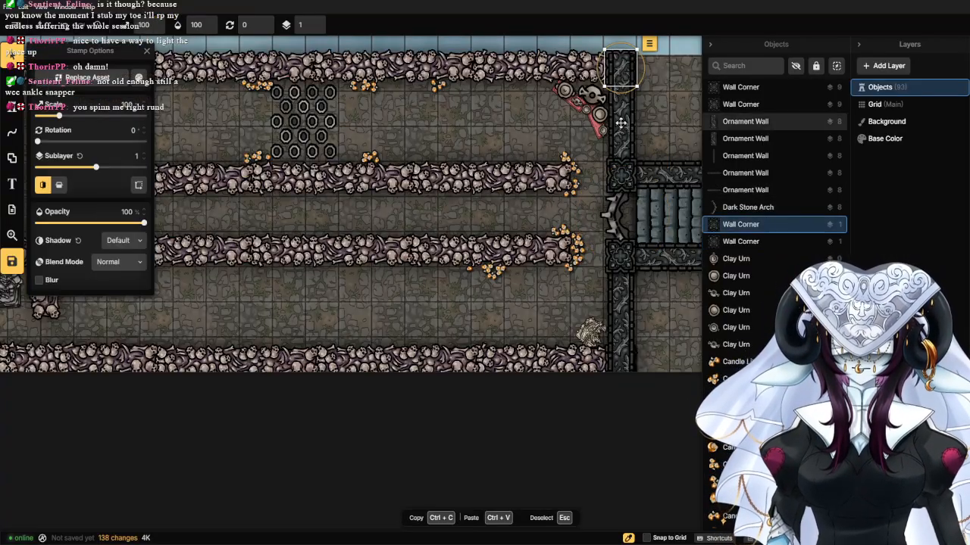
{"action": "left_click", "coordinate": [621, 362], "text": "shift"}
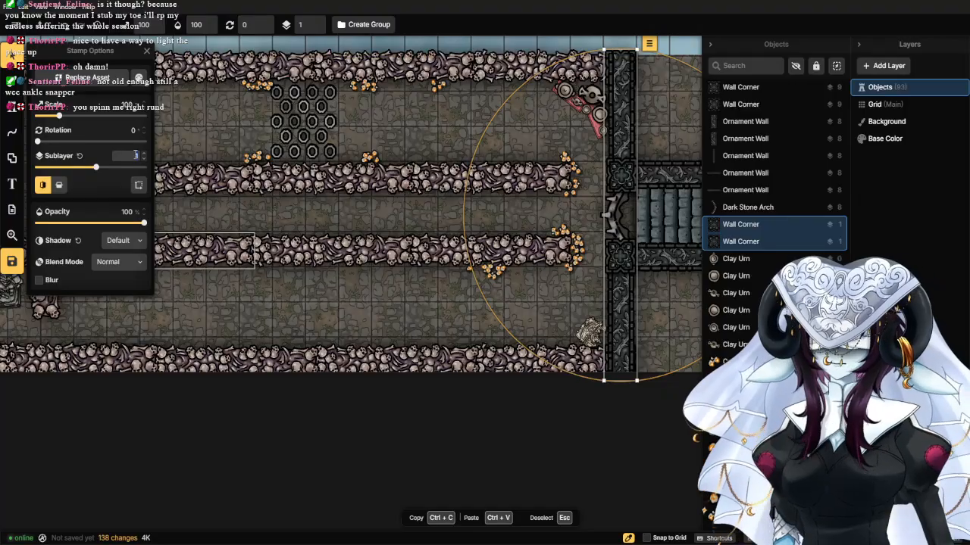
{"action": "key", "text": "Escape"}
Try raising every stamp from the crypt wall set to sublayer 8, and undo the change.
{"action": "left_click", "coordinate": [288, 251]}
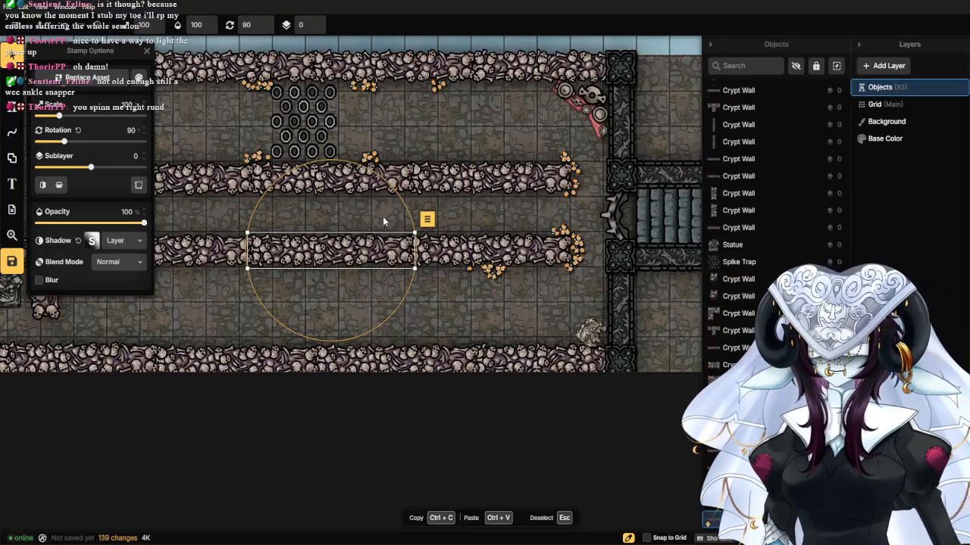
{"action": "left_click", "coordinate": [427, 219]}
{"action": "mouse_move", "coordinate": [479, 248]}
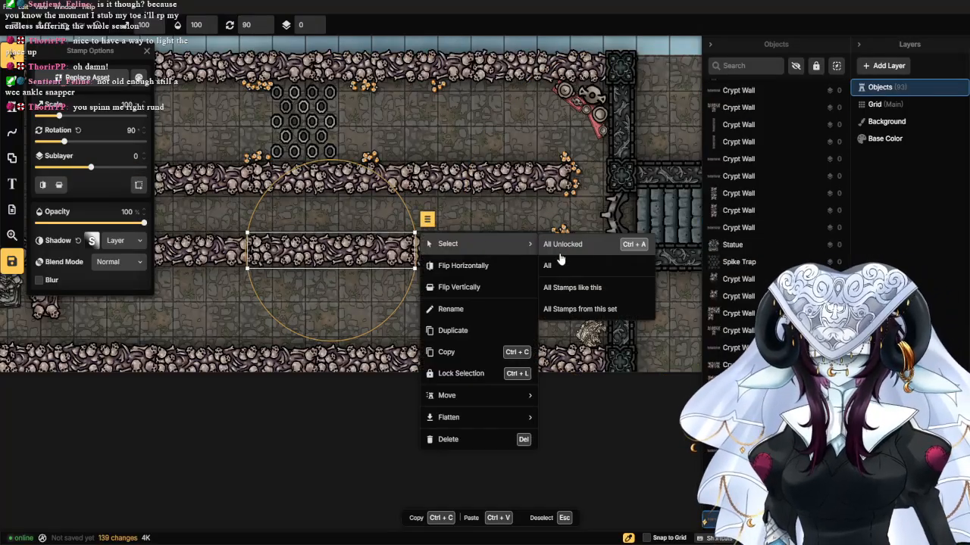
{"action": "left_click", "coordinate": [594, 310]}
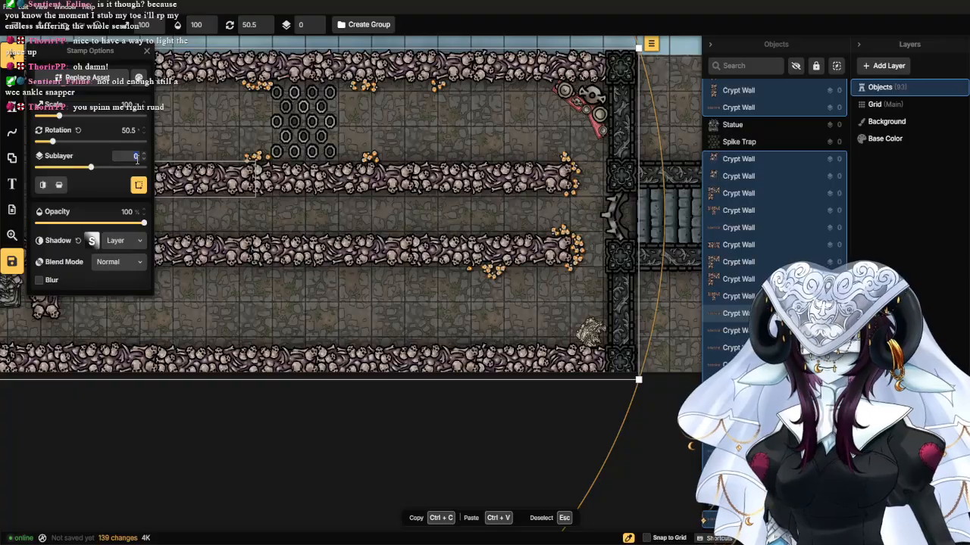
{"action": "type", "text": "8"}
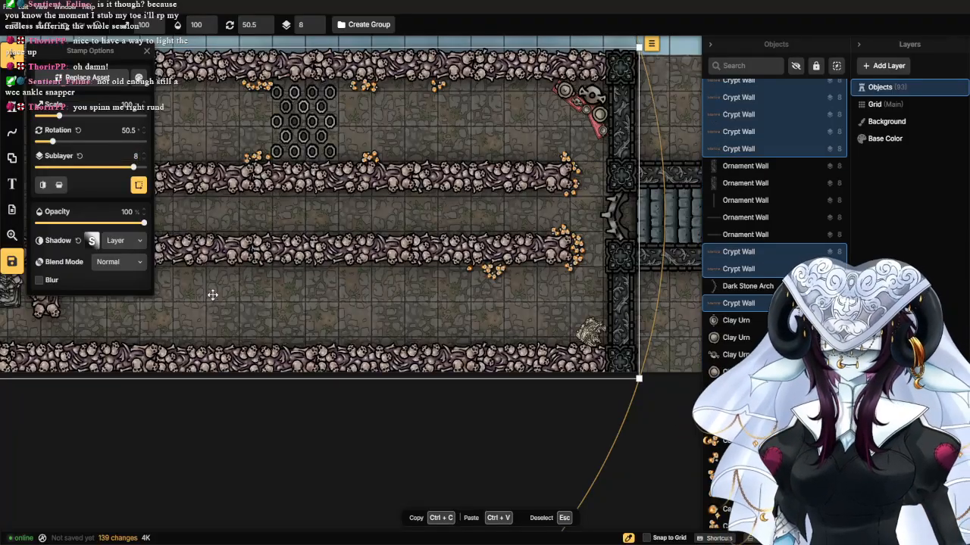
{"action": "key", "text": "ctrl+z"}
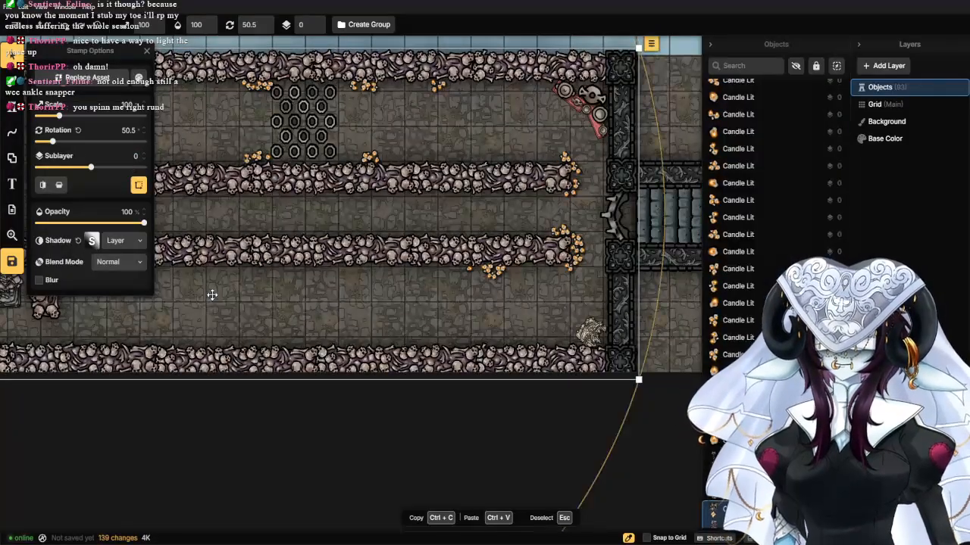
{"action": "key", "text": "Escape"}
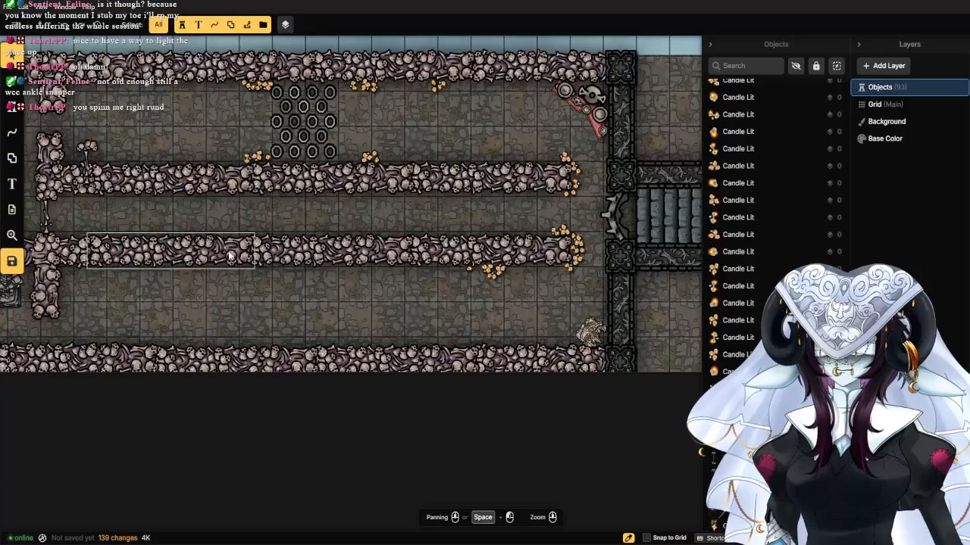
Select all stamps from the same set as the bone crypt wall and set their sublayer to 8.
{"action": "left_click", "coordinate": [229, 256]}
{"action": "left_click", "coordinate": [267, 219]}
{"action": "mouse_move", "coordinate": [359, 241]}
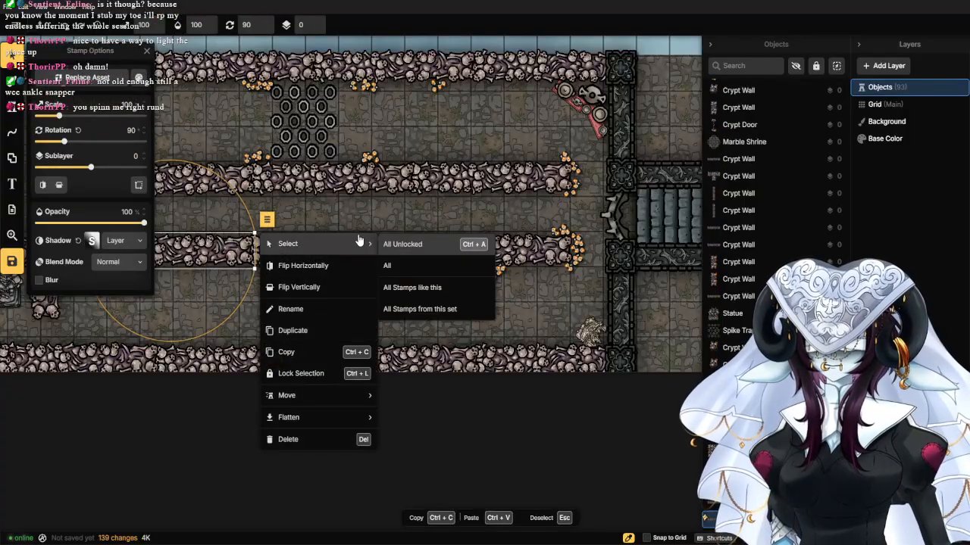
{"action": "left_click", "coordinate": [404, 308]}
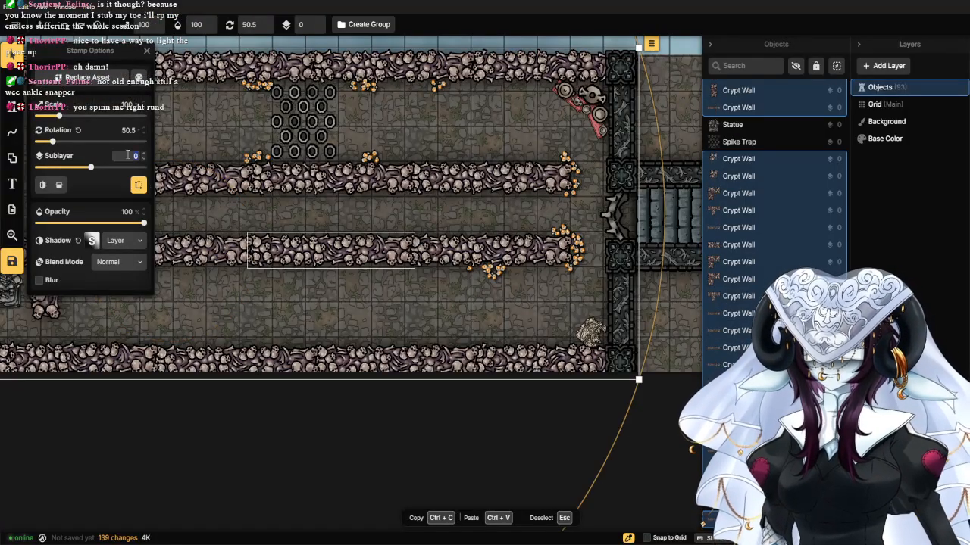
{"action": "type", "text": "8"}
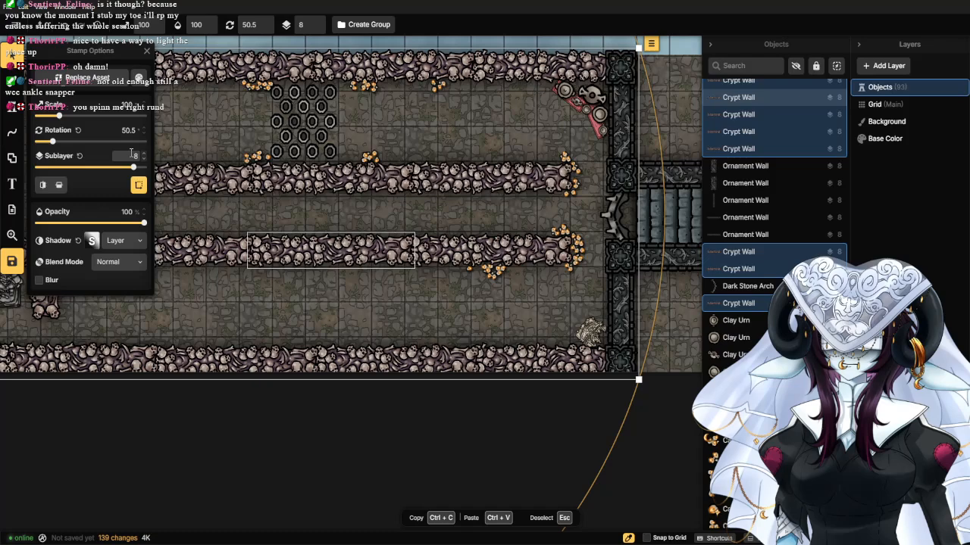
{"action": "left_click", "coordinate": [213, 206]}
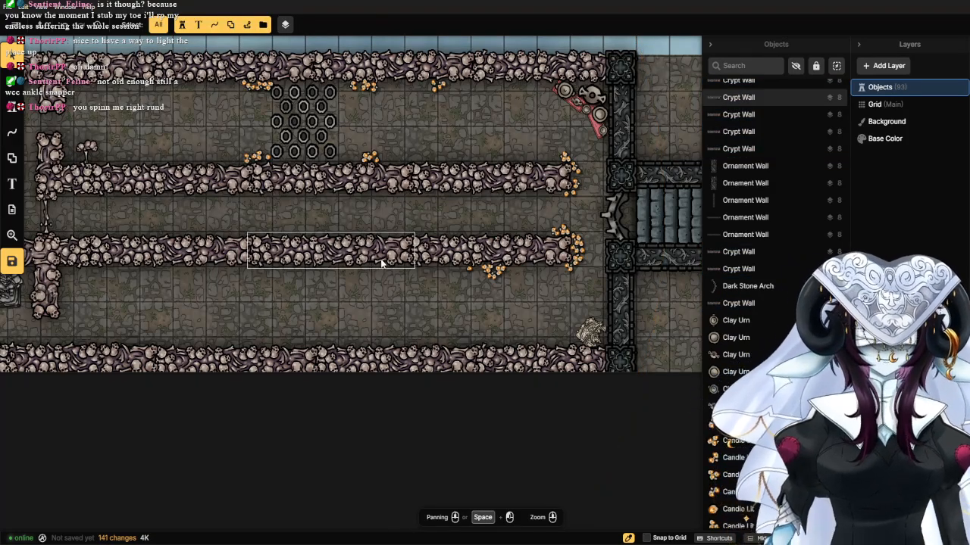
Enlarge the broken statue to 57% scale, rotate it to 357.5° and fit it into the corner against the bone wall.
{"action": "scroll", "coordinate": [370, 270], "scroll_direction": "down", "scroll_amount": 2}
{"action": "scroll", "coordinate": [393, 392], "scroll_direction": "up", "scroll_amount": 2}
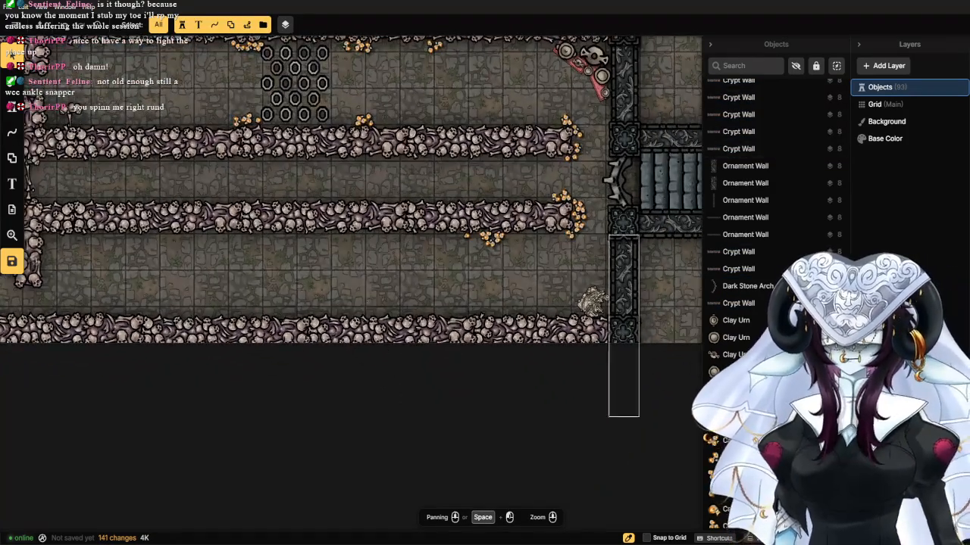
{"action": "scroll", "coordinate": [546, 326], "scroll_direction": "up", "scroll_amount": 3}
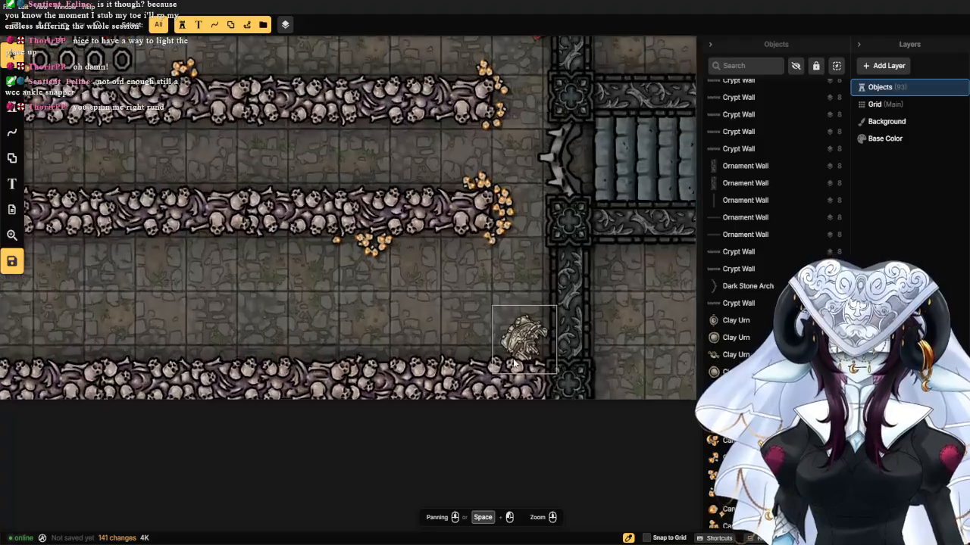
{"action": "left_click", "coordinate": [513, 345]}
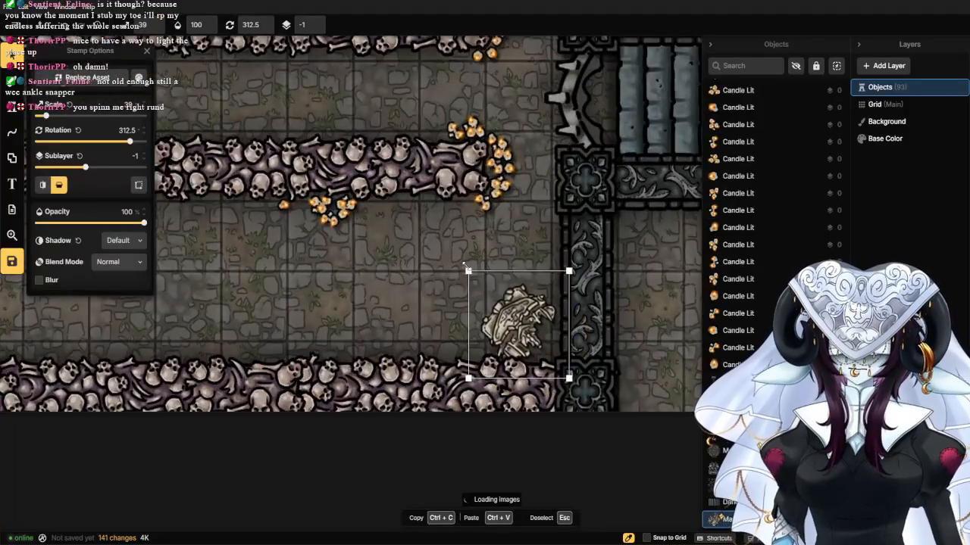
{"action": "left_click_drag", "start_coordinate": [466, 267], "coordinate": [446, 245]}
{"action": "left_click_drag", "start_coordinate": [503, 308], "coordinate": [513, 312]}
{"action": "left_click_drag", "start_coordinate": [601, 298], "coordinate": [566, 248]}
{"action": "mouse_move", "coordinate": [523, 313]}
{"action": "left_mouse_down"}
{"action": "mouse_move", "coordinate": [543, 306]}
{"action": "mouse_move", "coordinate": [535, 308]}
{"action": "mouse_move", "coordinate": [572, 350]}
{"action": "mouse_move", "coordinate": [536, 360]}
{"action": "mouse_move", "coordinate": [539, 307]}
{"action": "mouse_move", "coordinate": [524, 328]}
{"action": "left_mouse_up"}
Lower the broken statue's saturation to 68% and its brightness to 75%.
{"action": "left_click", "coordinate": [139, 81]}
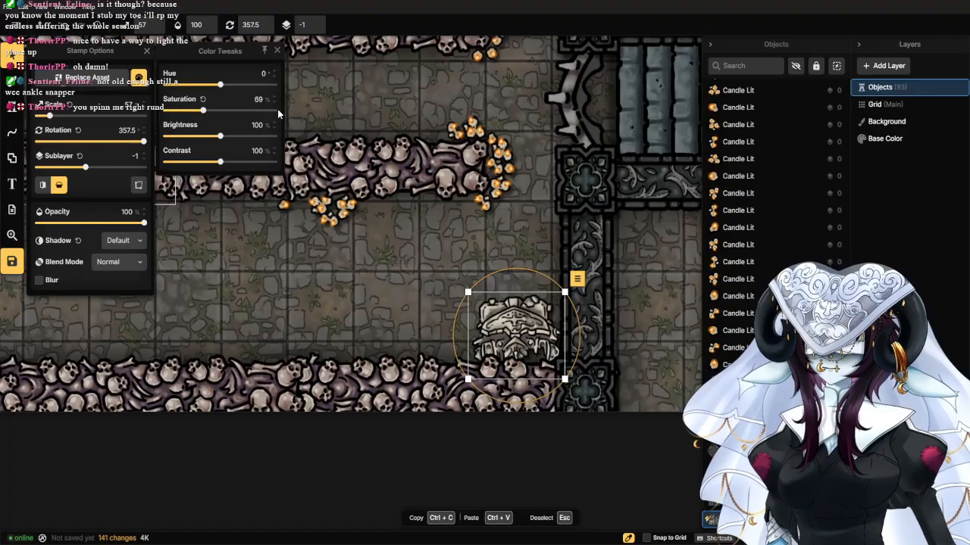
{"action": "left_click_drag", "start_coordinate": [220, 136], "coordinate": [209, 142]}
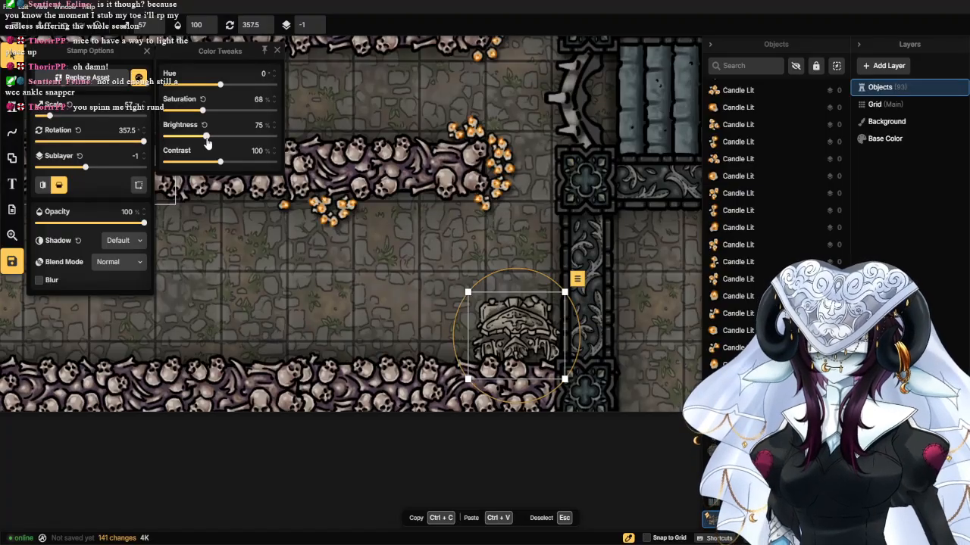
{"action": "left_click", "coordinate": [351, 246]}
Choose the Thurible stamp from the Temple assets, scale it to 33% and place one under the upper bone wall of the southern corridor.
{"action": "scroll", "coordinate": [353, 246], "scroll_direction": "down", "scroll_amount": 5}
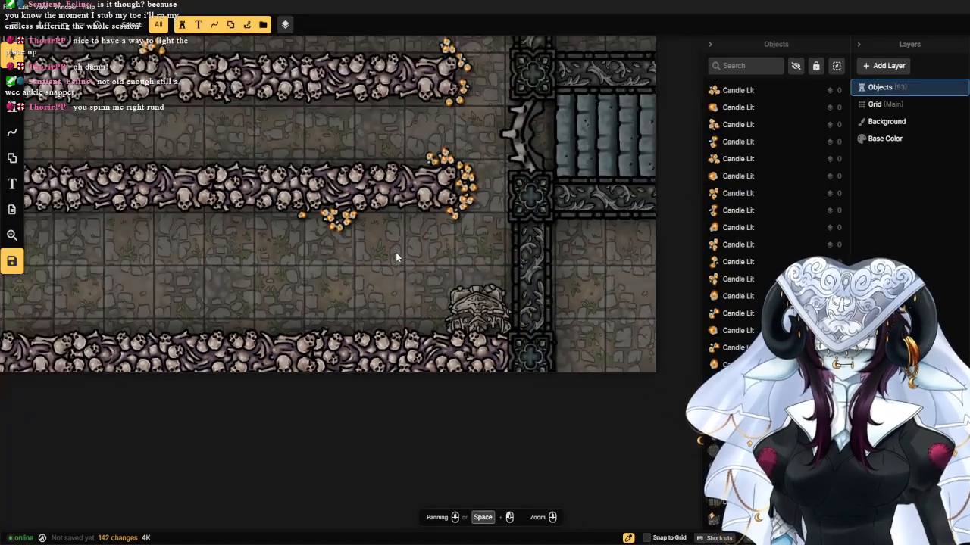
{"action": "left_click_drag", "start_coordinate": [255, 255], "coordinate": [425, 290]}
{"action": "scroll", "coordinate": [354, 277], "scroll_direction": "down", "scroll_amount": 4}
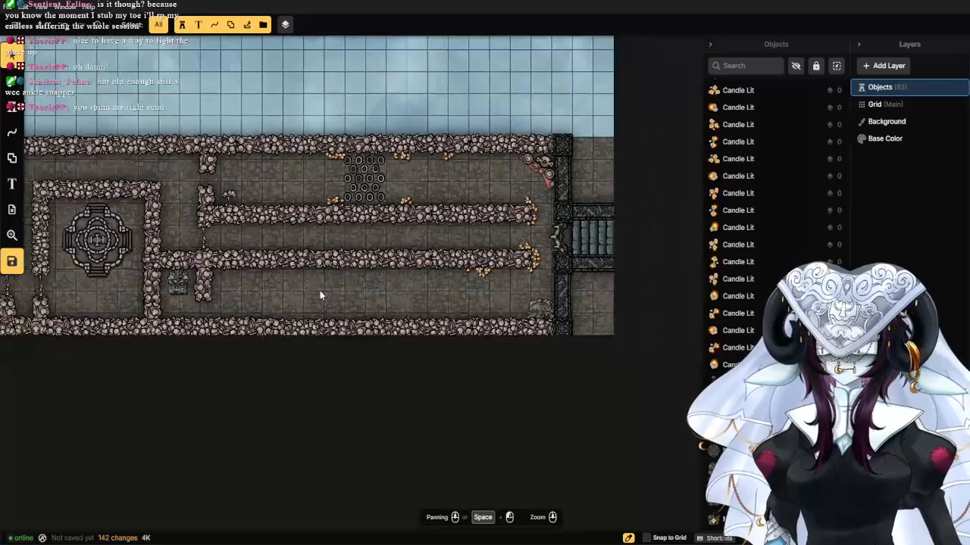
{"action": "left_click_drag", "start_coordinate": [290, 284], "coordinate": [339, 272]}
{"action": "scroll", "coordinate": [413, 300], "scroll_direction": "up", "scroll_amount": 3}
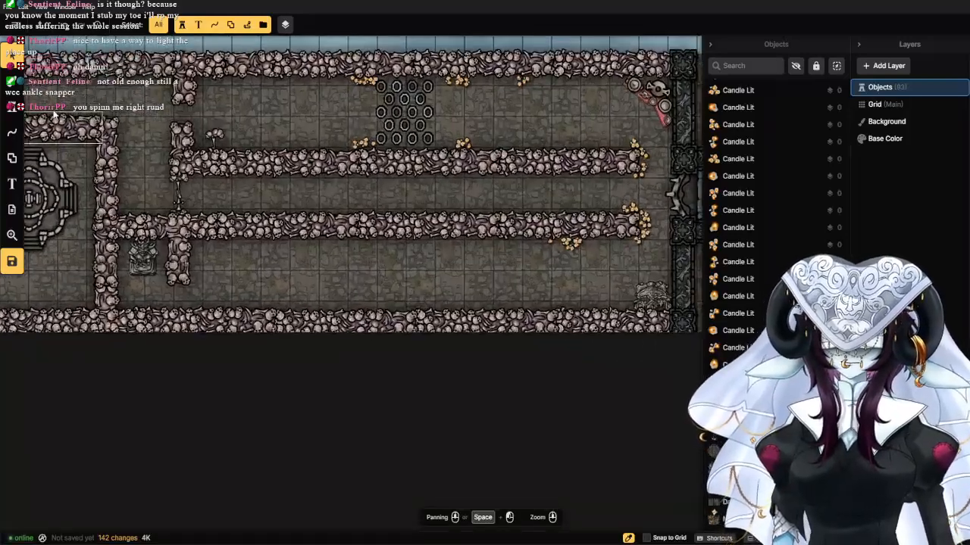
{"action": "left_click", "coordinate": [13, 109]}
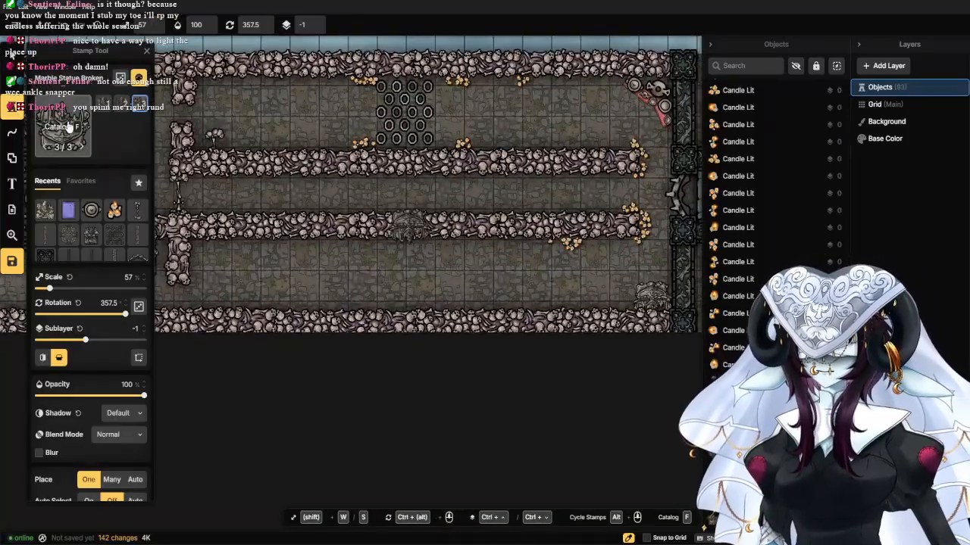
{"action": "left_click", "coordinate": [68, 126]}
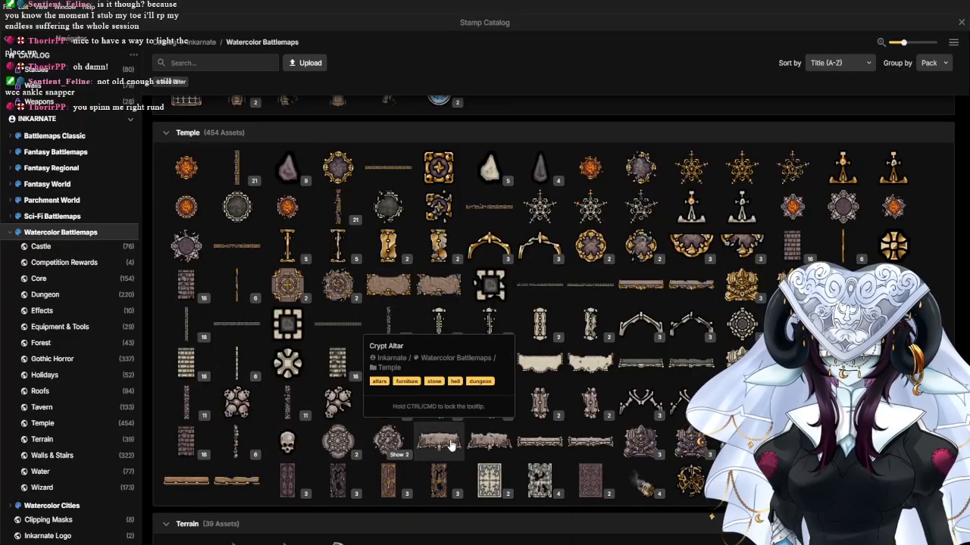
{"action": "left_click", "coordinate": [643, 483]}
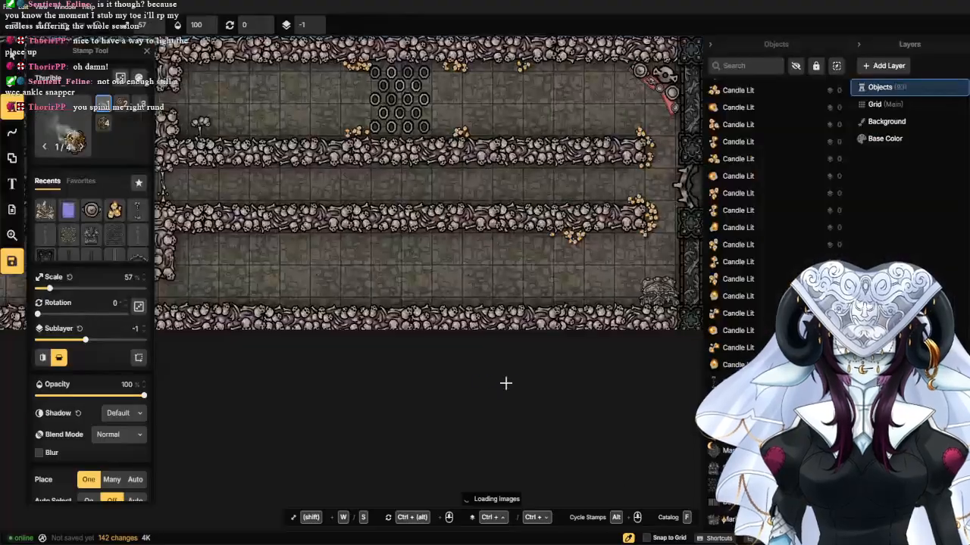
{"action": "scroll", "coordinate": [525, 241], "scroll_direction": "up", "scroll_amount": 5}
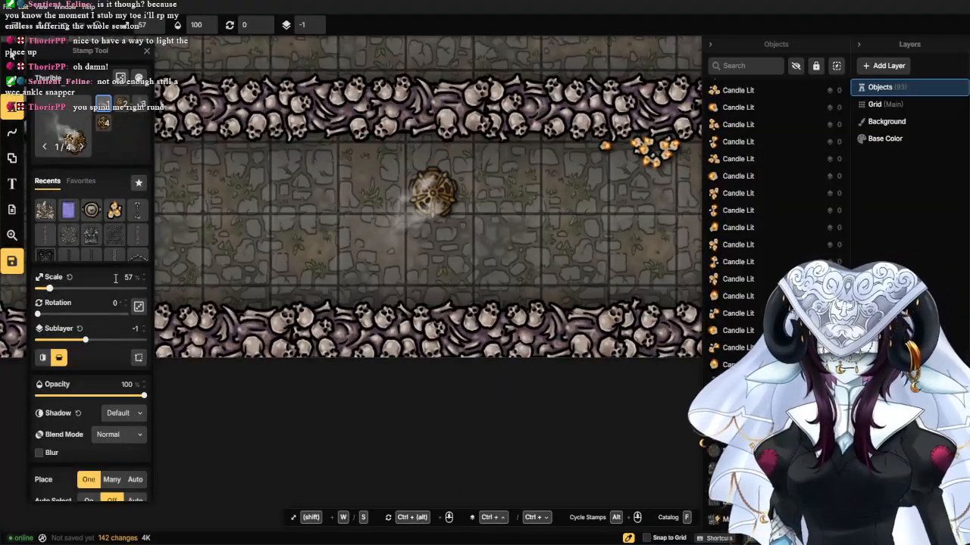
{"action": "left_click_drag", "start_coordinate": [53, 289], "coordinate": [44, 288]}
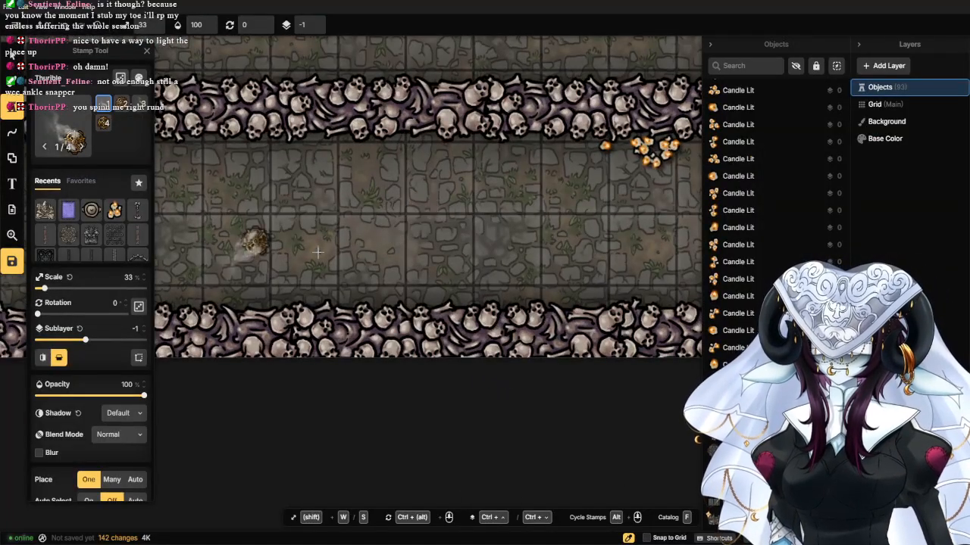
{"action": "left_click", "coordinate": [480, 158]}
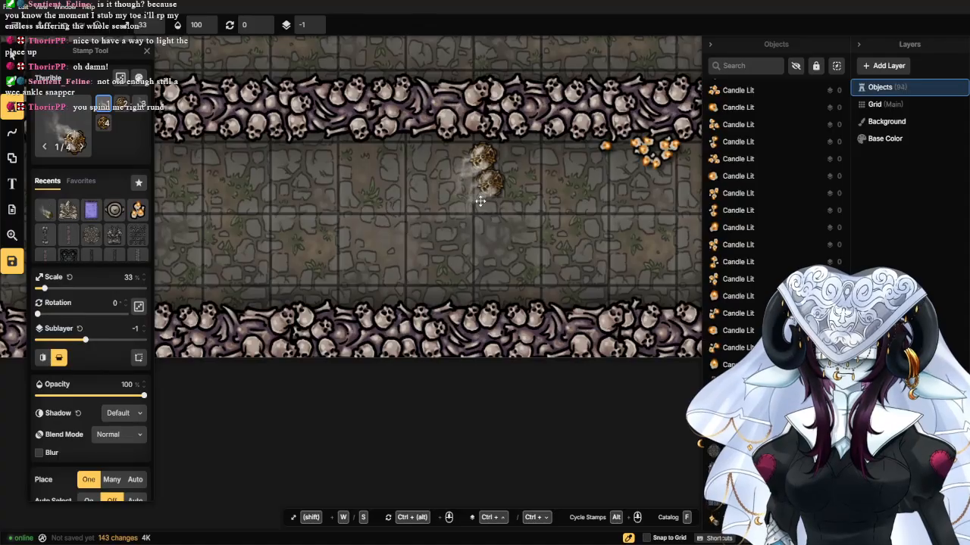
Turn on random rotation and place three more thuribles along both bone walls of the southern corridor.
{"action": "left_click", "coordinate": [139, 307]}
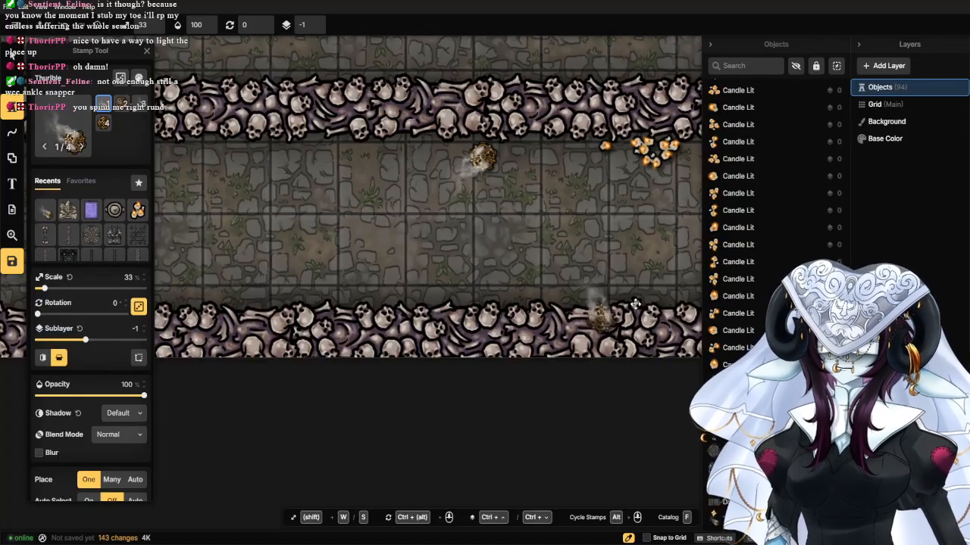
{"action": "left_click", "coordinate": [395, 269]}
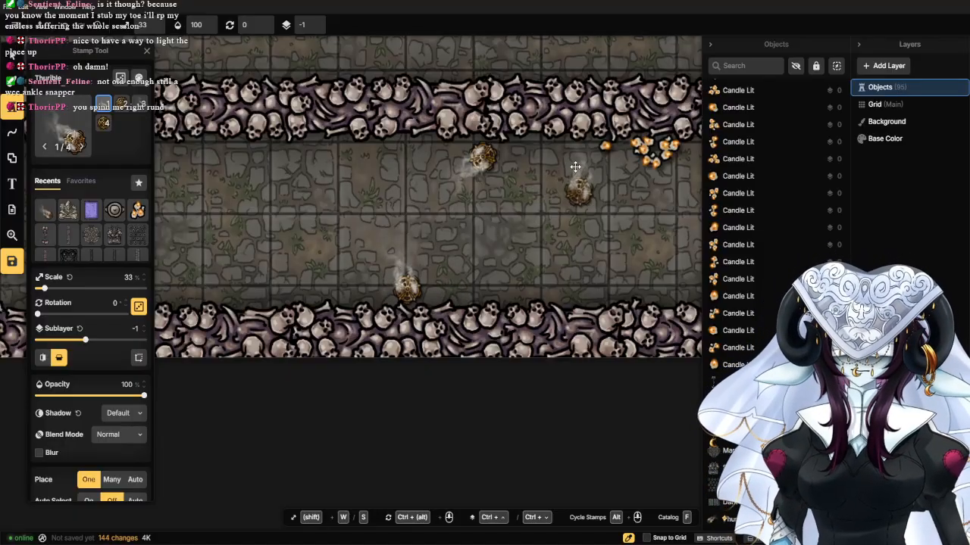
{"action": "left_click_drag", "start_coordinate": [234, 171], "coordinate": [454, 171]}
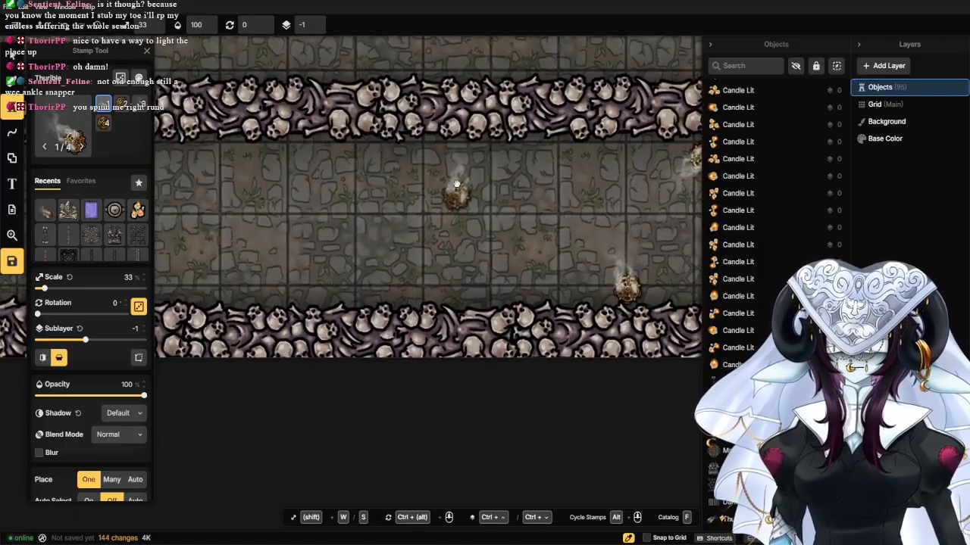
{"action": "left_click", "coordinate": [279, 267]}
{"action": "scroll", "coordinate": [372, 260], "scroll_direction": "down", "scroll_amount": 1}
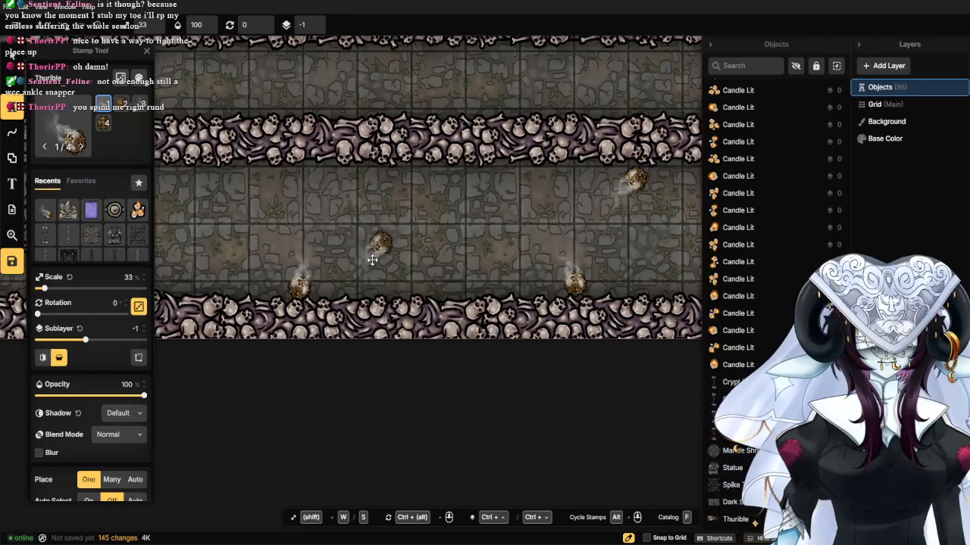
{"action": "scroll", "coordinate": [300, 243], "scroll_direction": "down", "scroll_amount": 1}
{"action": "left_click_drag", "start_coordinate": [299, 242], "coordinate": [494, 208]}
{"action": "left_click", "coordinate": [516, 196]}
Place further thuribles toward the corridor's east end, beside the short wall stub and in the corner near the intact statue.
{"action": "left_click_drag", "start_coordinate": [567, 233], "coordinate": [306, 229]}
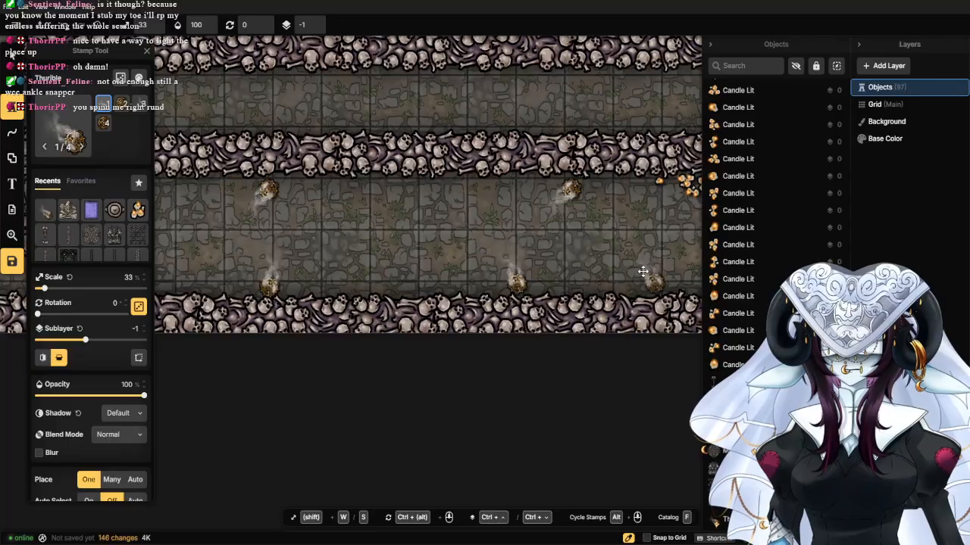
{"action": "left_click_drag", "start_coordinate": [643, 260], "coordinate": [421, 262]}
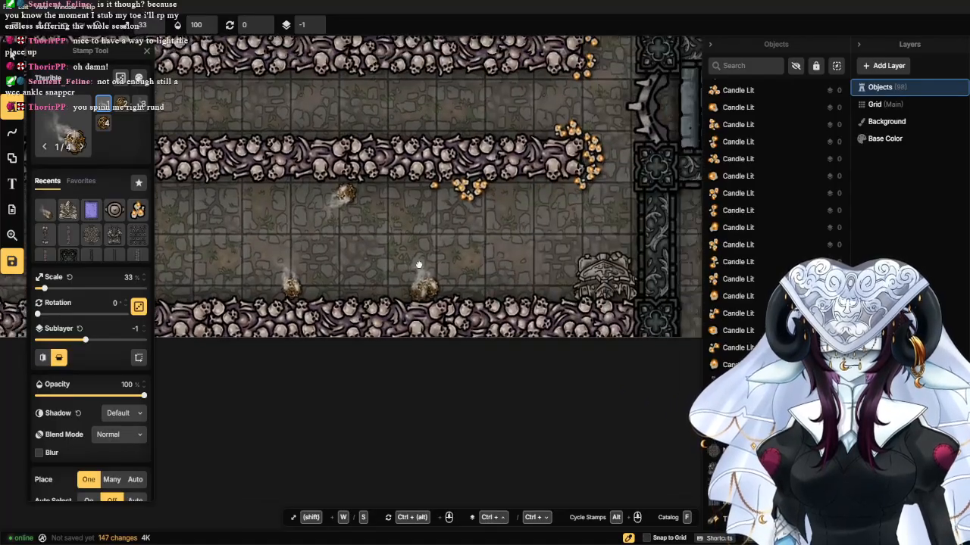
{"action": "left_click", "coordinate": [534, 176]}
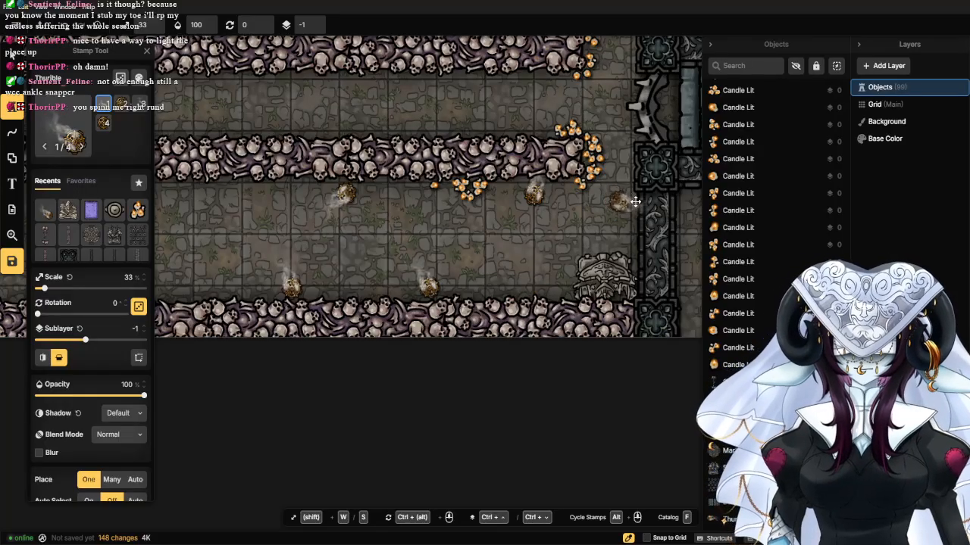
{"action": "left_click_drag", "start_coordinate": [243, 273], "coordinate": [535, 254]}
{"action": "left_click_drag", "start_coordinate": [465, 241], "coordinate": [672, 278]}
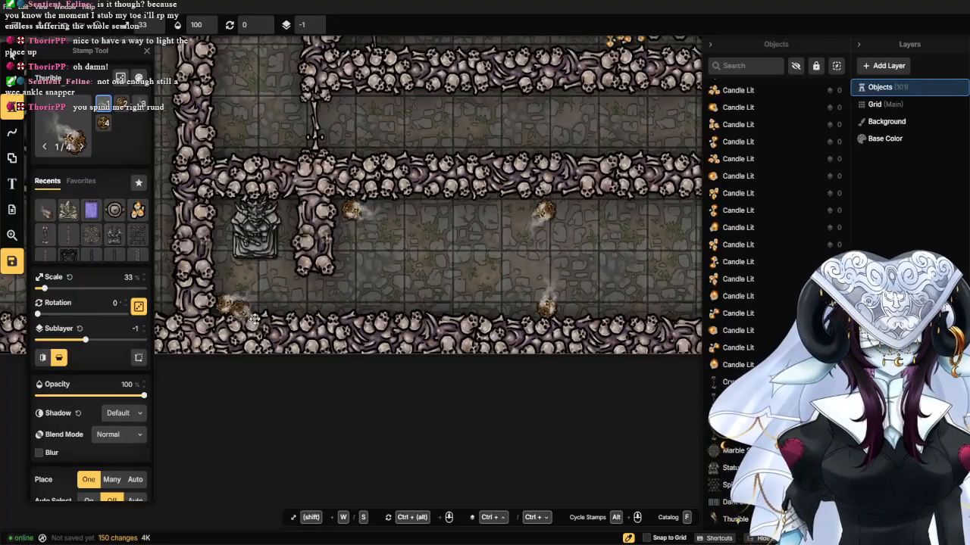
Search the whole Inkarnate stamp catalog for "fog" and choose the Fog stamp from the Fantasy Battlemaps effects.
{"action": "scroll", "coordinate": [256, 316], "scroll_direction": "down", "scroll_amount": 2}
{"action": "scroll", "coordinate": [281, 305], "scroll_direction": "up", "scroll_amount": 4}
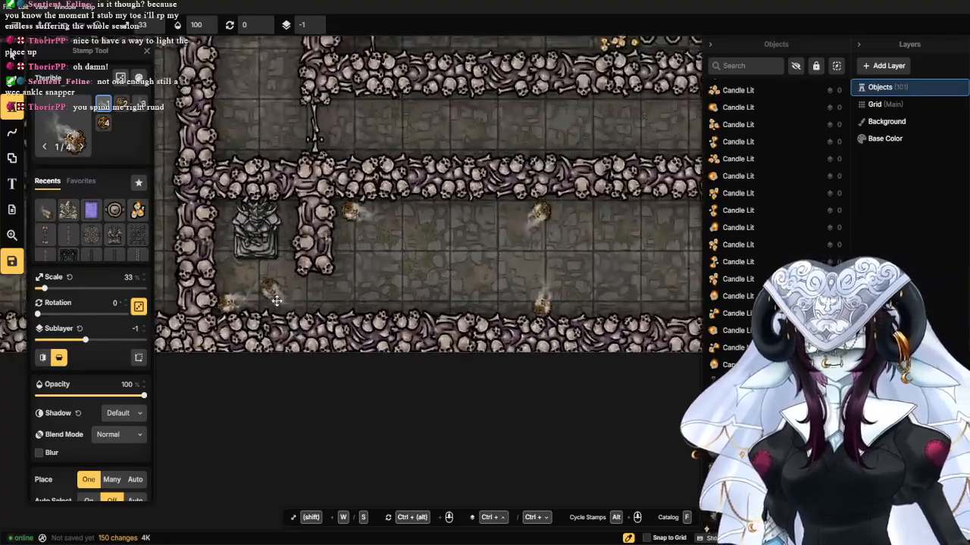
{"action": "left_click", "coordinate": [72, 137]}
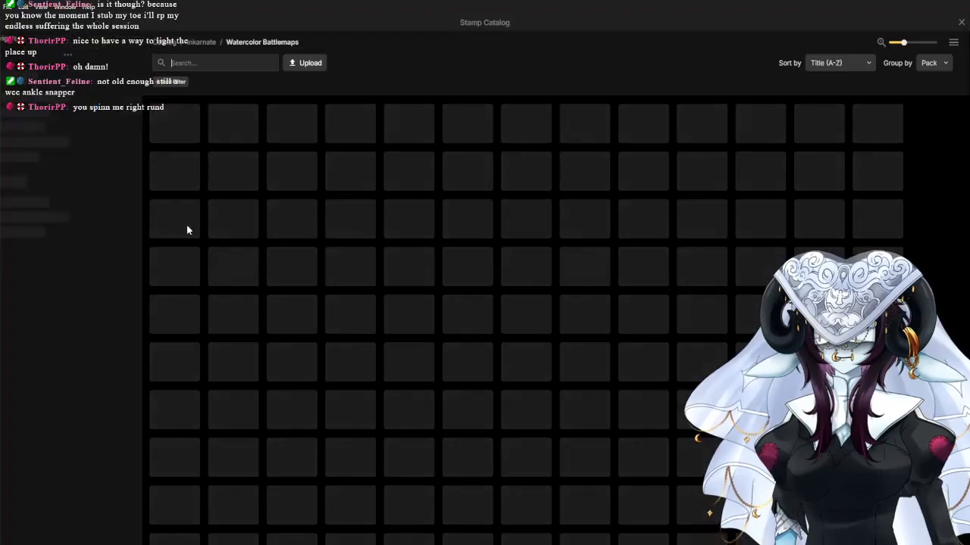
{"action": "scroll", "coordinate": [446, 394], "scroll_direction": "down", "scroll_amount": 3}
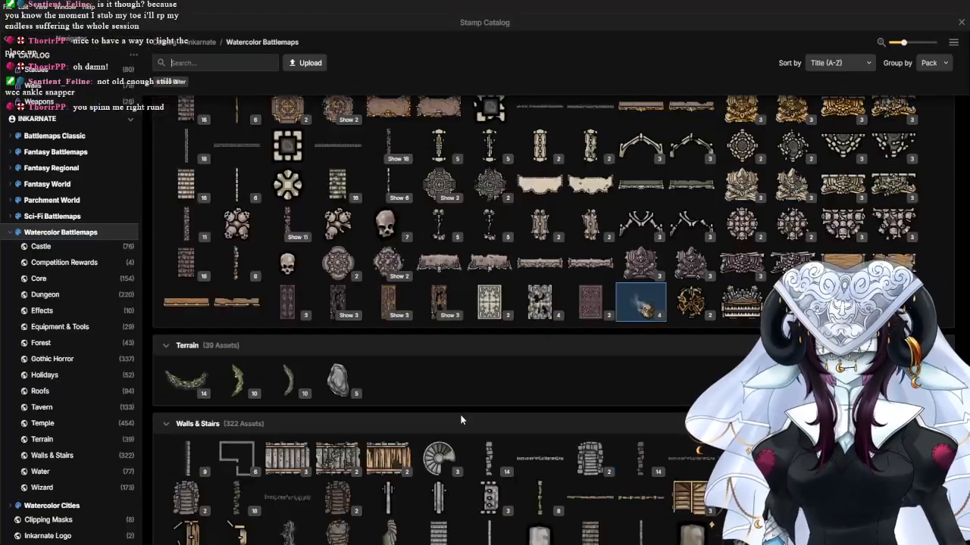
{"action": "scroll", "coordinate": [394, 325], "scroll_direction": "up", "scroll_amount": 3}
{"action": "left_click", "coordinate": [215, 63]}
{"action": "type", "text": "fog"}
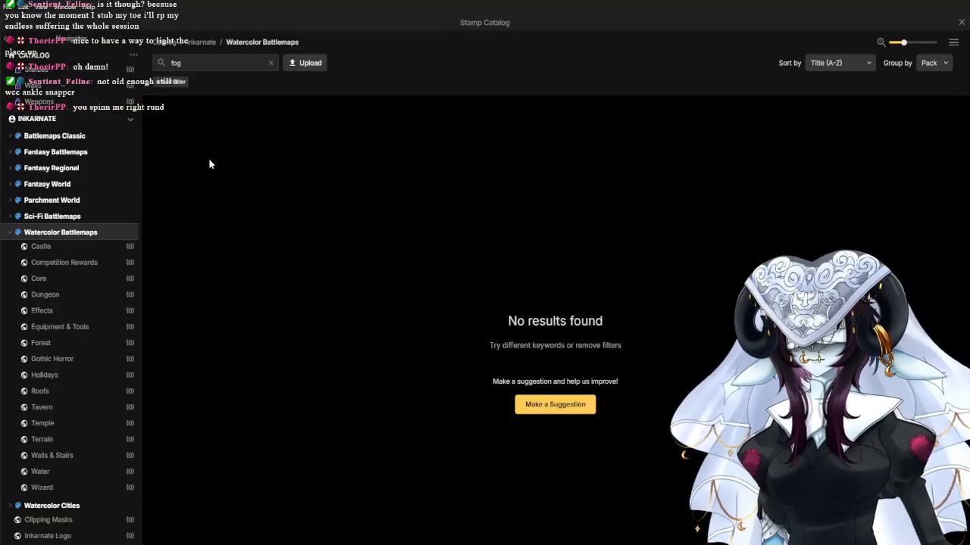
{"action": "left_click", "coordinate": [98, 125]}
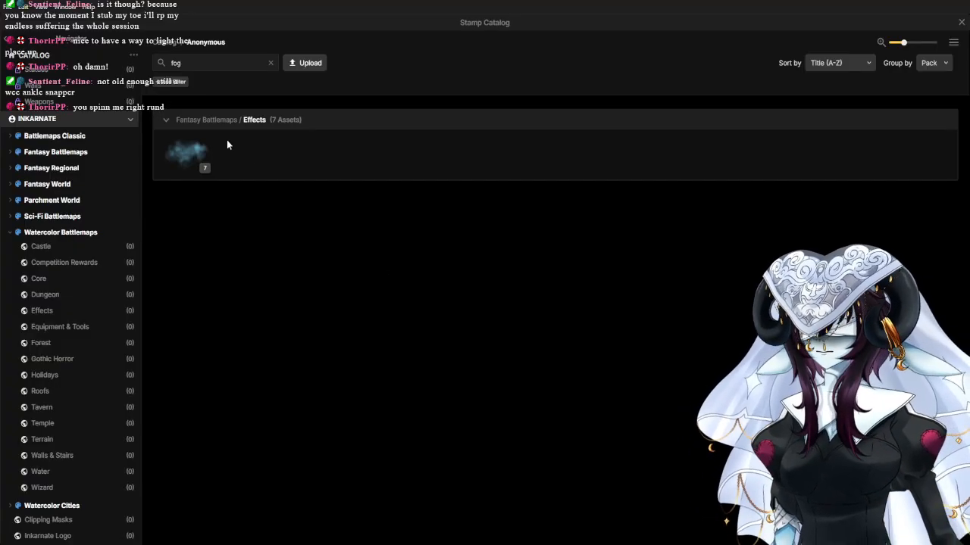
{"action": "left_click", "coordinate": [187, 153]}
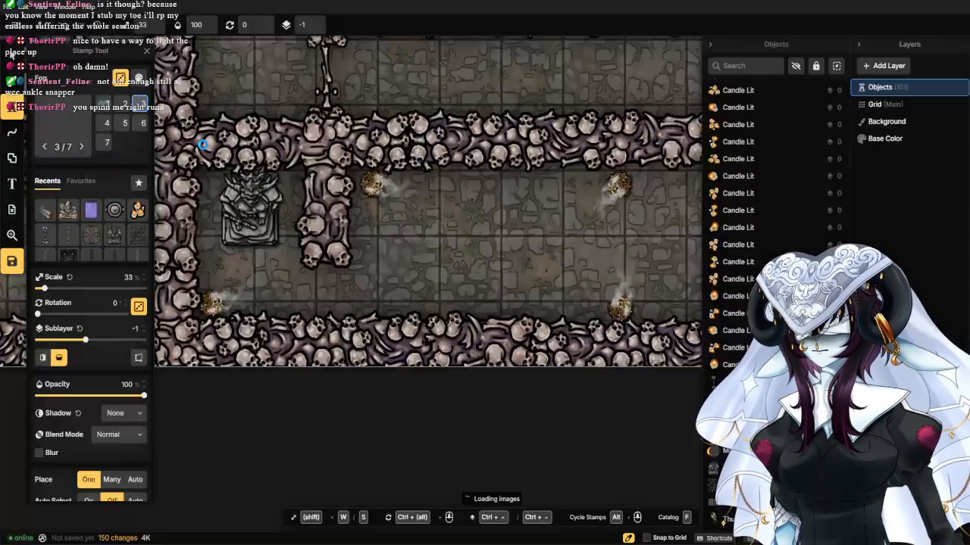
Set the fog's saturation to 30% and brightness to 75%, and place fog from the stub-wall thurible around to the corner thurible.
{"action": "left_click", "coordinate": [138, 79]}
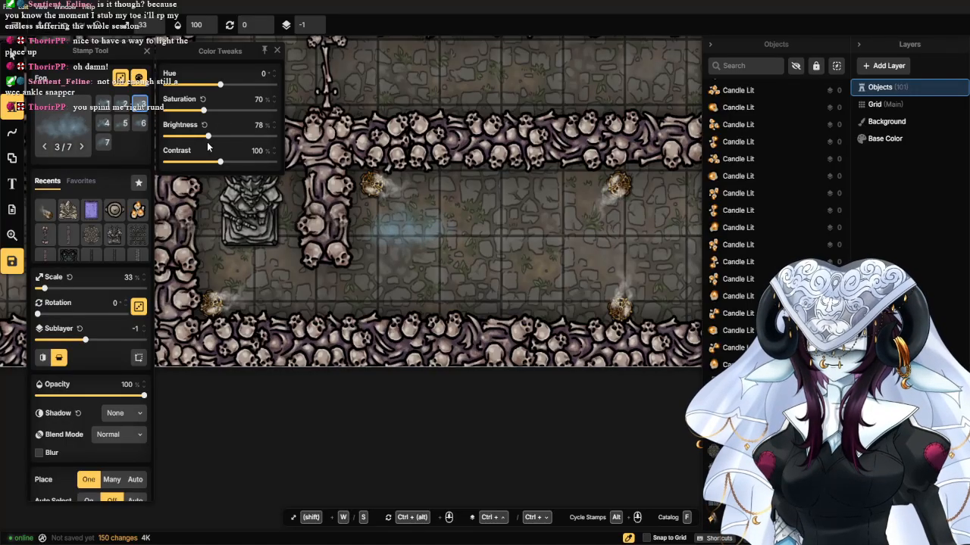
{"action": "left_click", "coordinate": [275, 124]}
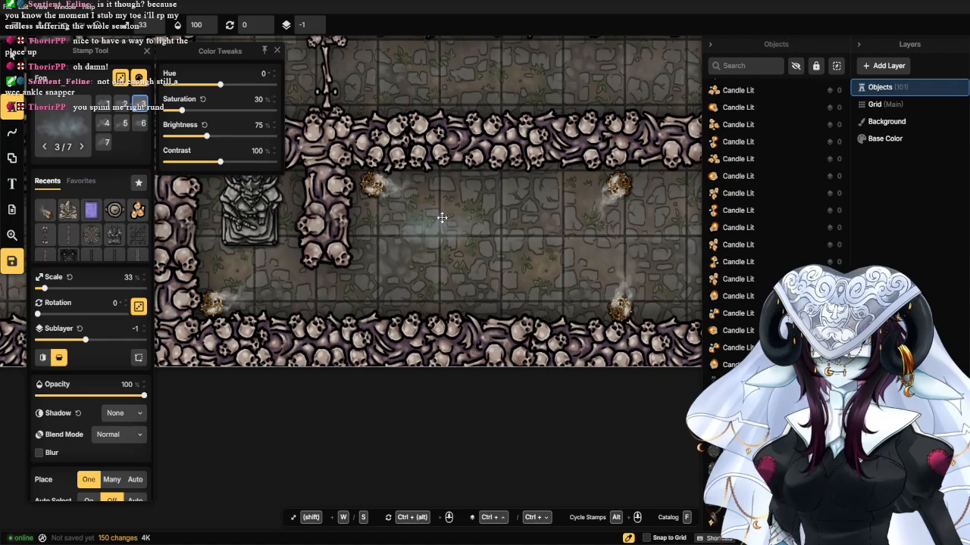
{"action": "left_click", "coordinate": [389, 199]}
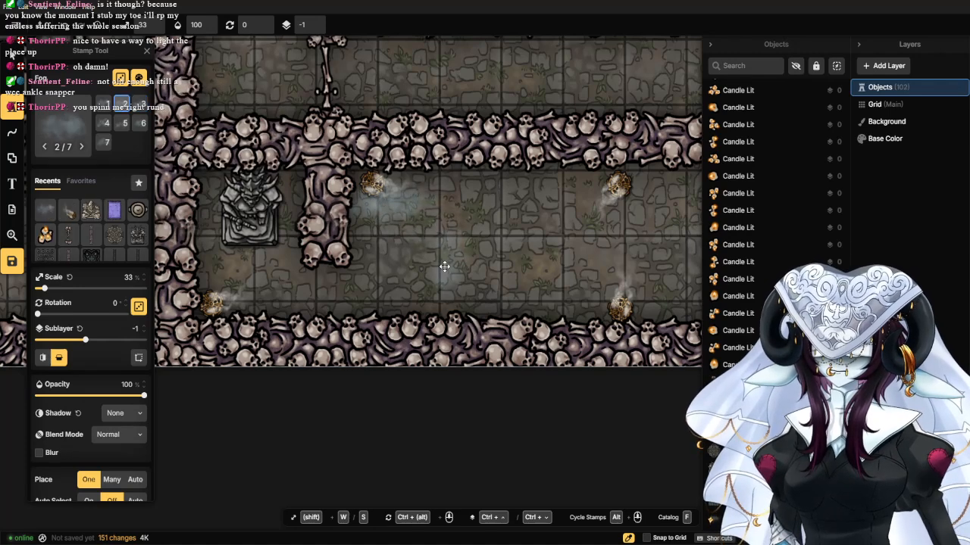
{"action": "left_click", "coordinate": [365, 244]}
{"action": "left_click", "coordinate": [337, 298]}
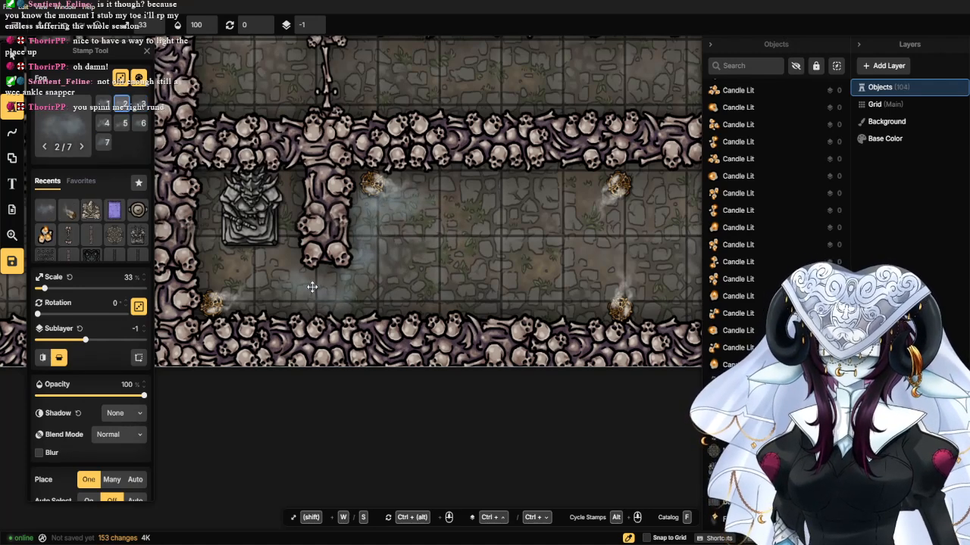
{"action": "left_click", "coordinate": [303, 292]}
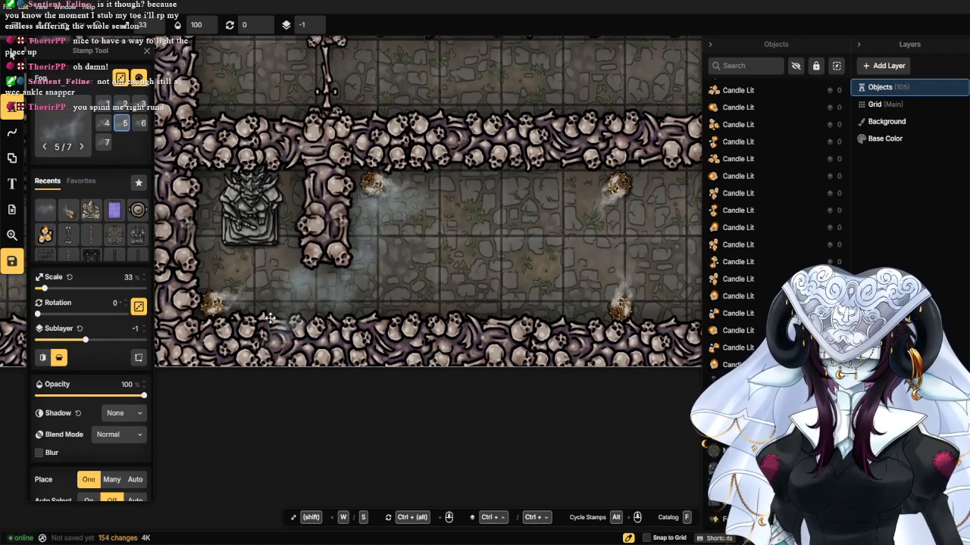
{"action": "left_click", "coordinate": [234, 296]}
Set the fog's sublayer to 0 and thicken the fog over the corner thurible, around the stub wall and over its thurible.
{"action": "left_click", "coordinate": [143, 329]}
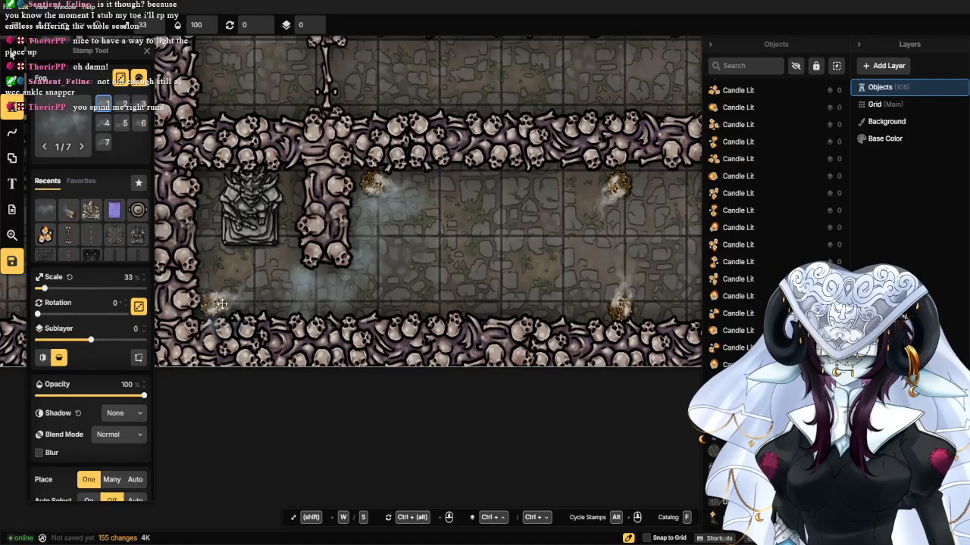
{"action": "left_click", "coordinate": [215, 297]}
{"action": "left_click", "coordinate": [254, 290]}
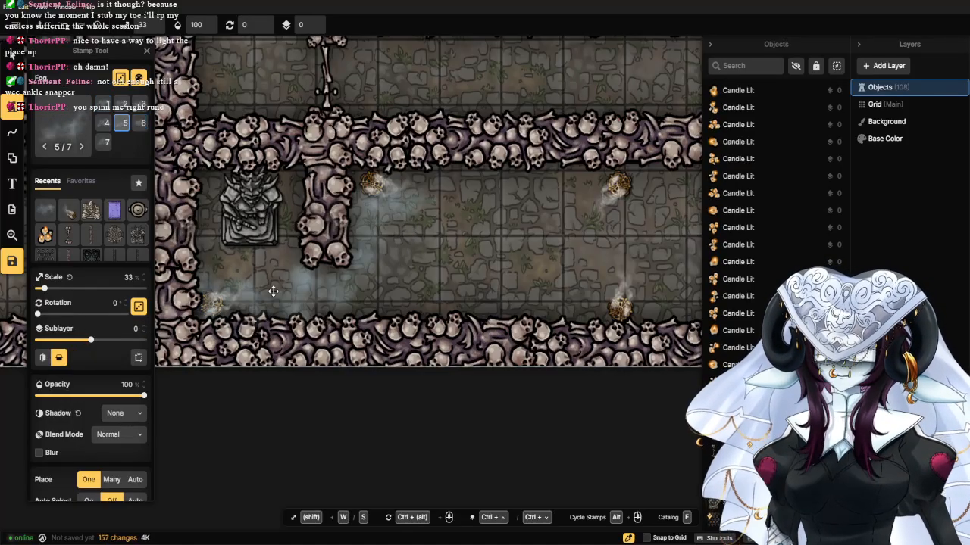
{"action": "left_click", "coordinate": [334, 284]}
{"action": "left_click", "coordinate": [383, 227]}
{"action": "left_click", "coordinate": [400, 199]}
{"action": "left_click", "coordinate": [415, 191]}
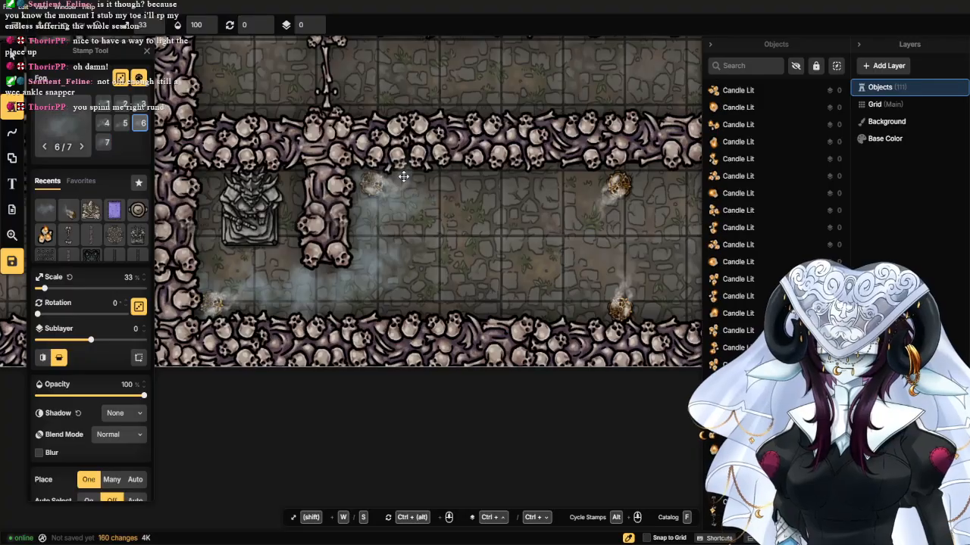
Spread fog along the corridor's upper wall to the next thurible and down to the thurible at the lower wall.
{"action": "left_click", "coordinate": [448, 186]}
{"action": "left_click", "coordinate": [485, 183]}
{"action": "left_click", "coordinate": [556, 183]}
{"action": "left_click", "coordinate": [626, 186]}
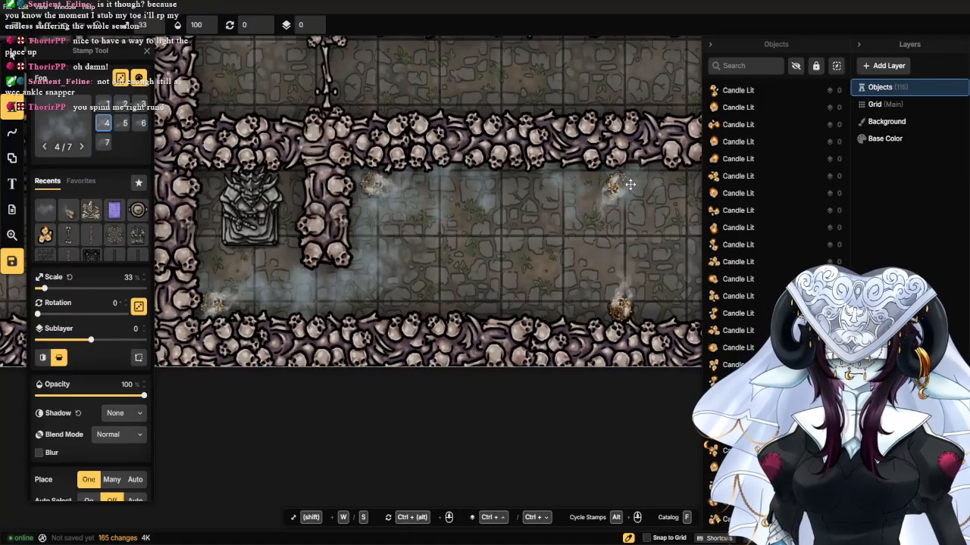
{"action": "left_click", "coordinate": [522, 199]}
{"action": "left_click", "coordinate": [549, 242]}
{"action": "left_click", "coordinate": [591, 296]}
{"action": "left_click", "coordinate": [606, 300]}
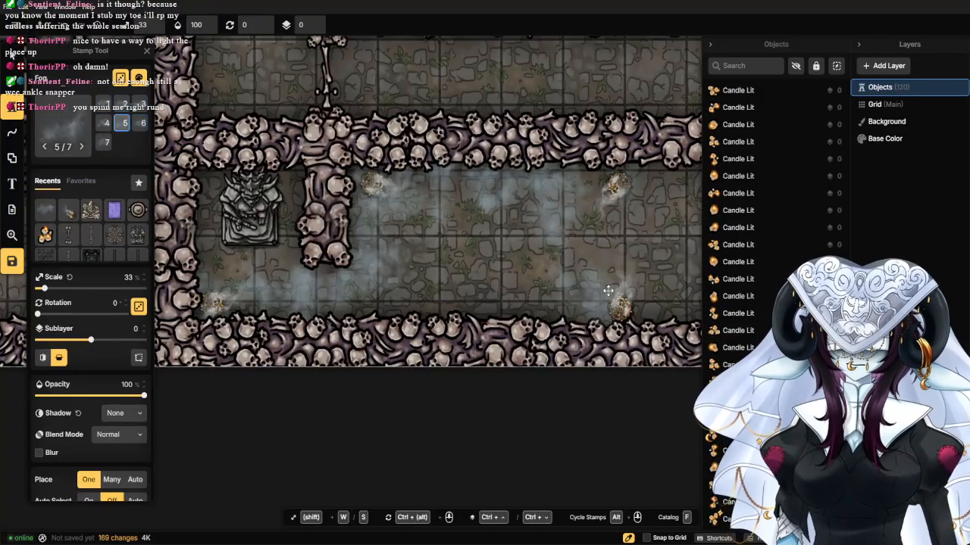
Spread fog from the corridor's middle back toward the stub wall and down to the lower bone wall beside it.
{"action": "left_click", "coordinate": [578, 242]}
{"action": "left_click", "coordinate": [534, 227]}
{"action": "left_click", "coordinate": [467, 241]}
{"action": "left_click", "coordinate": [432, 243]}
{"action": "left_click", "coordinate": [396, 236]}
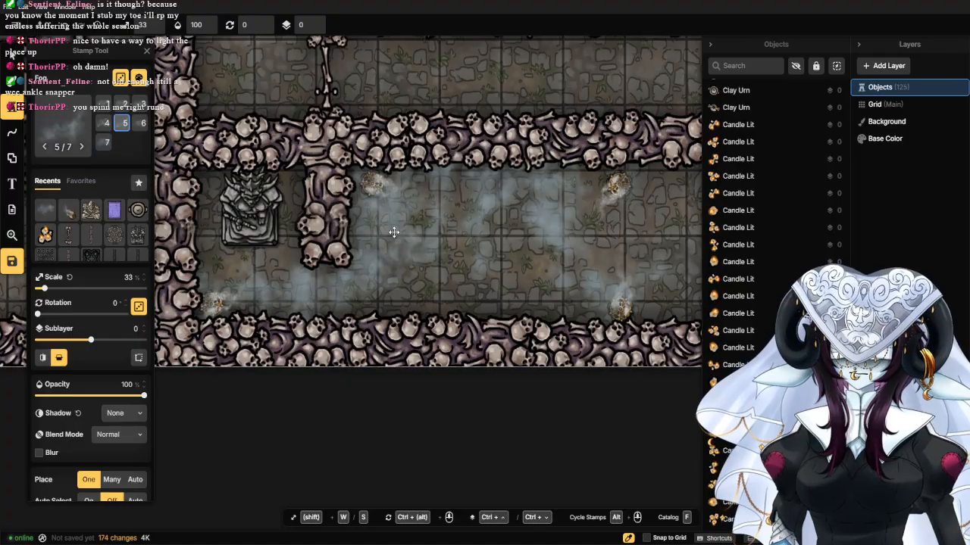
{"action": "left_click", "coordinate": [407, 259]}
{"action": "left_click", "coordinate": [416, 287]}
{"action": "left_click", "coordinate": [385, 295]}
{"action": "left_click", "coordinate": [371, 303]}
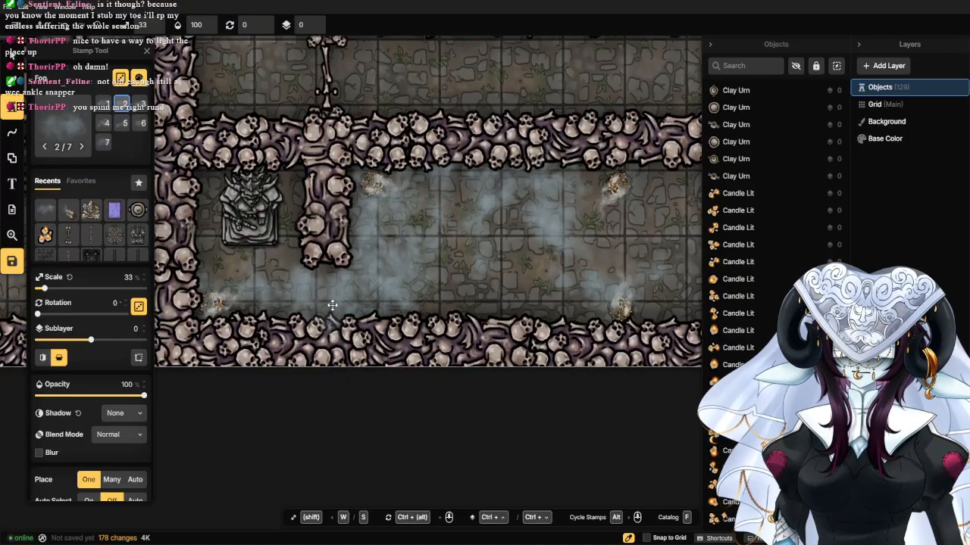
Fill the bare floor along the corridor's lower wall with fog, curving up to the middle of the corridor.
{"action": "left_click", "coordinate": [440, 310]}
{"action": "left_click", "coordinate": [464, 297]}
{"action": "left_click", "coordinate": [464, 256]}
{"action": "left_click", "coordinate": [518, 275]}
{"action": "left_click", "coordinate": [527, 257]}
{"action": "left_click", "coordinate": [528, 233]}
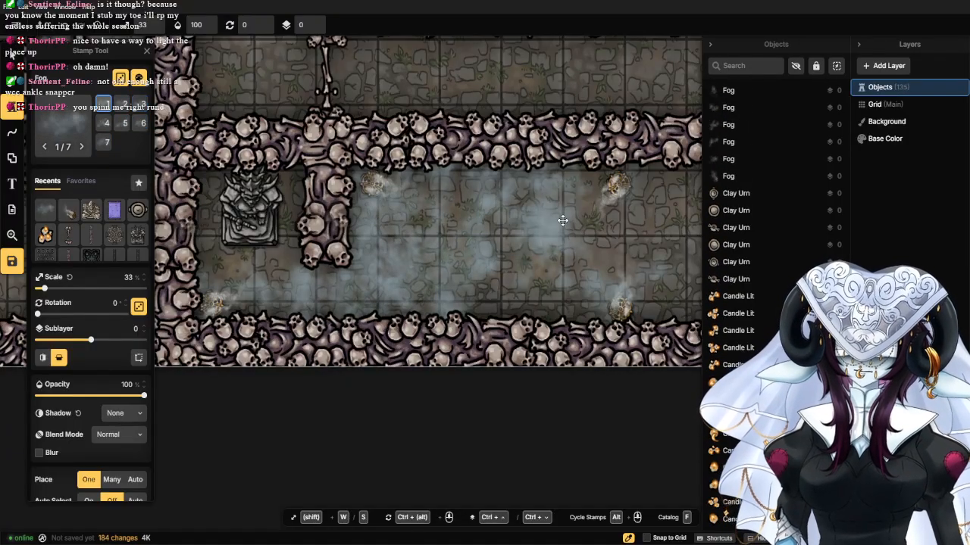
Thicken the fog around the second upper-wall thurible east of the stub wall.
{"action": "left_click", "coordinate": [582, 220]}
{"action": "left_click", "coordinate": [620, 199]}
{"action": "left_click", "coordinate": [587, 184]}
{"action": "left_click", "coordinate": [625, 178]}
{"action": "left_click", "coordinate": [640, 200]}
Place fog between the upper and lower thuribles and extend it east along the upper wall.
{"action": "left_click_drag", "start_coordinate": [580, 218], "coordinate": [263, 235]}
{"action": "left_click", "coordinate": [282, 263]}
{"action": "left_click", "coordinate": [288, 269]}
{"action": "left_click", "coordinate": [341, 224]}
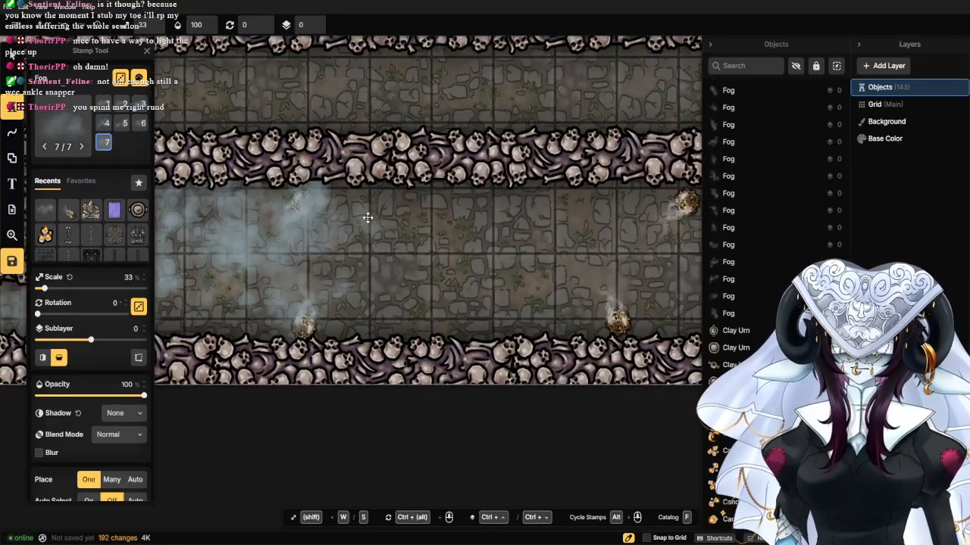
{"action": "left_click", "coordinate": [368, 217]}
{"action": "left_click", "coordinate": [333, 199]}
{"action": "left_click", "coordinate": [409, 205]}
{"action": "left_click", "coordinate": [363, 188]}
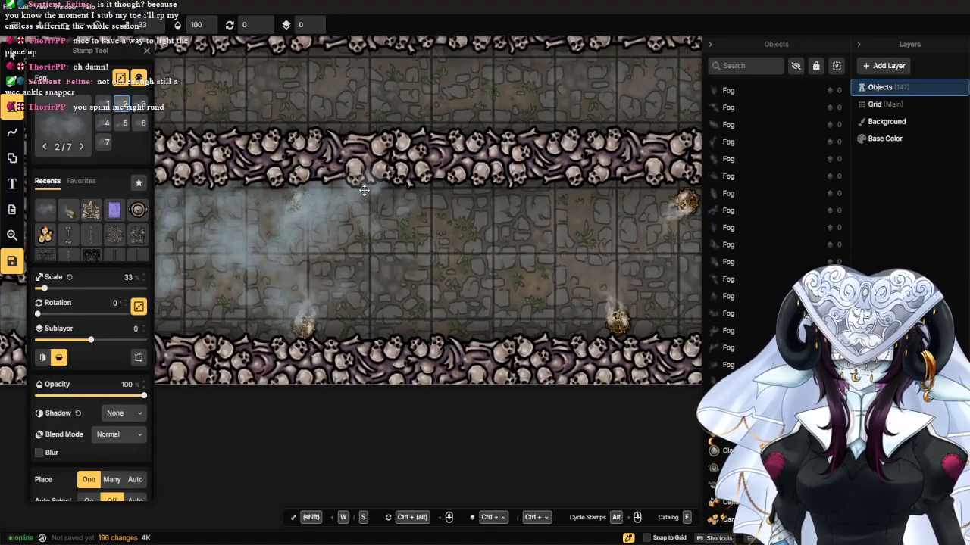
Bring the fog down around the lower-wall thurible and fill the floor just east of the thurible pair.
{"action": "left_click", "coordinate": [390, 207]}
{"action": "left_click", "coordinate": [352, 259]}
{"action": "left_click", "coordinate": [303, 267]}
{"action": "left_click", "coordinate": [314, 290]}
{"action": "left_click", "coordinate": [327, 320]}
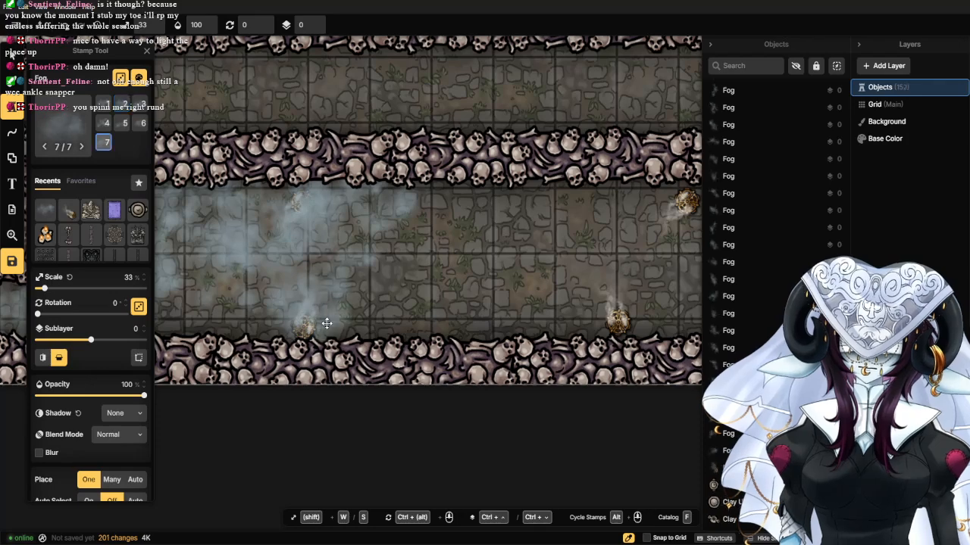
{"action": "left_click", "coordinate": [335, 326]}
{"action": "left_click", "coordinate": [355, 336]}
{"action": "left_click", "coordinate": [365, 306]}
{"action": "left_click", "coordinate": [389, 268]}
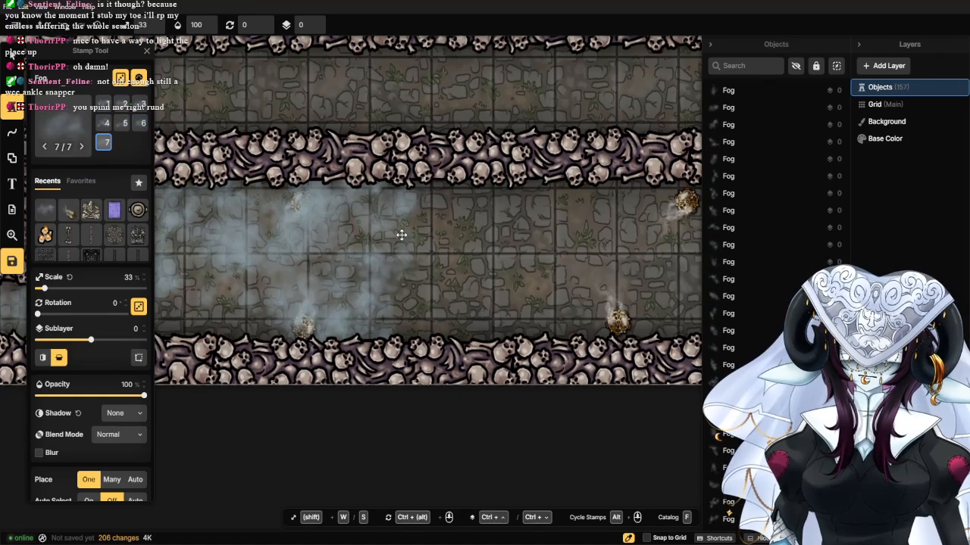
Trail fog from the next lower-wall thurible to the east up to and around the upper-wall thurible.
{"action": "left_click_drag", "start_coordinate": [514, 300], "coordinate": [259, 237]}
{"action": "left_click", "coordinate": [341, 265]}
{"action": "left_click", "coordinate": [348, 280]}
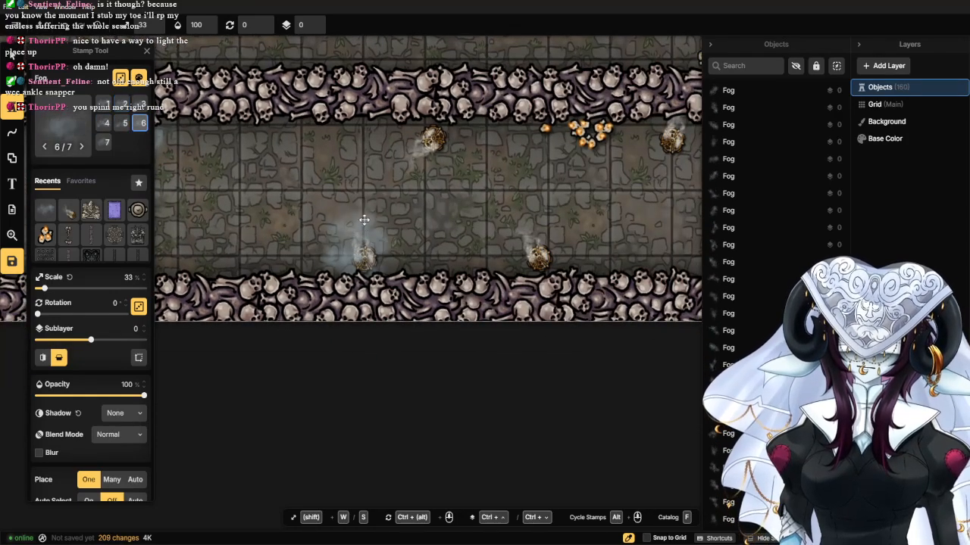
{"action": "left_click", "coordinate": [366, 211]}
{"action": "left_click", "coordinate": [371, 186]}
{"action": "left_click", "coordinate": [380, 160]}
{"action": "left_click", "coordinate": [396, 142]}
{"action": "left_click", "coordinate": [422, 129]}
{"action": "left_click", "coordinate": [460, 137]}
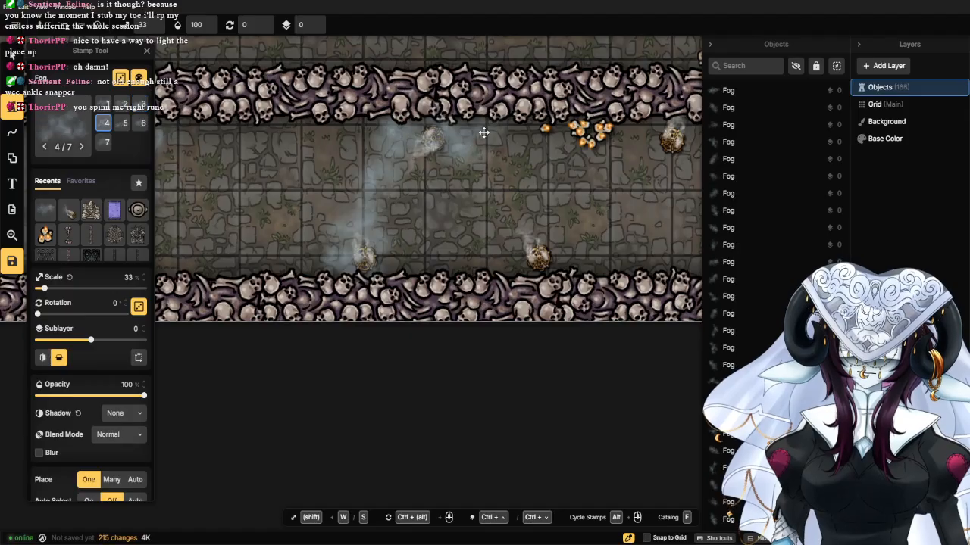
Run fog diagonally from the upper-wall thurible down to the next lower-wall thurible.
{"action": "left_click", "coordinate": [484, 133]}
{"action": "left_click", "coordinate": [493, 142]}
{"action": "left_click", "coordinate": [512, 174]}
{"action": "left_click", "coordinate": [521, 184]}
{"action": "left_click", "coordinate": [541, 218]}
{"action": "left_click", "coordinate": [542, 226]}
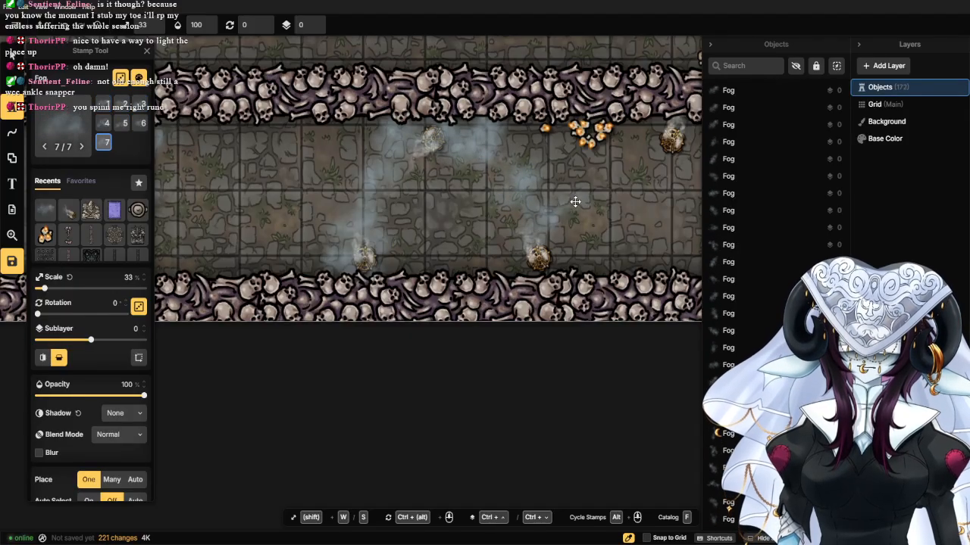
Continue the fog from the lower-wall thurible along the corridor to the broken statue at its east end.
{"action": "left_click", "coordinate": [551, 240]}
{"action": "left_click", "coordinate": [566, 260]}
{"action": "left_click", "coordinate": [622, 257]}
{"action": "left_click", "coordinate": [641, 233]}
{"action": "left_click", "coordinate": [644, 206]}
{"action": "left_click_drag", "start_coordinate": [642, 203], "coordinate": [373, 232]}
{"action": "left_click", "coordinate": [429, 294]}
{"action": "left_click", "coordinate": [450, 295]}
{"action": "left_click", "coordinate": [453, 275]}
{"action": "left_click", "coordinate": [442, 256]}
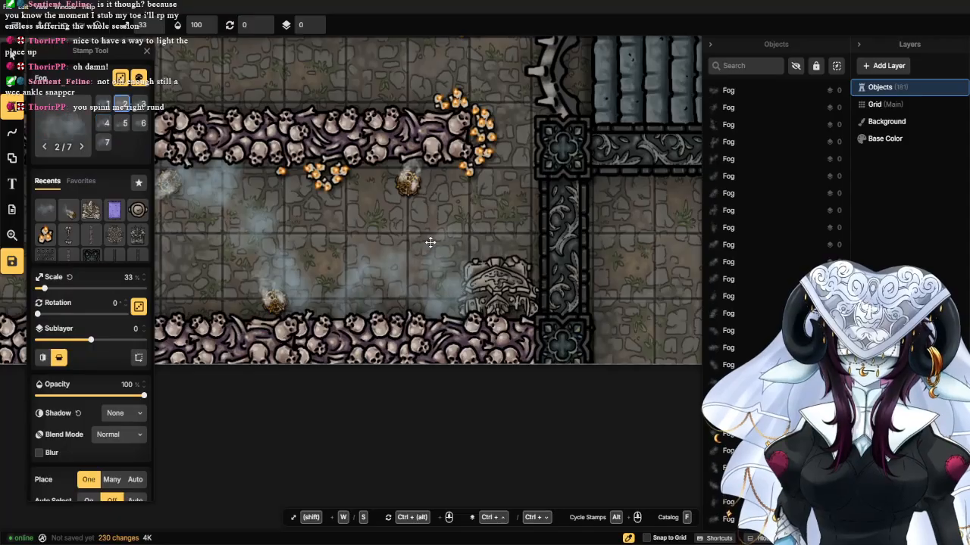
Lead the fog up from the broken statue and wrap it around the thurible near the upper wall's end.
{"action": "left_click", "coordinate": [429, 233]}
{"action": "left_click", "coordinate": [429, 214]}
{"action": "left_click", "coordinate": [441, 186]}
{"action": "left_click", "coordinate": [424, 177]}
{"action": "left_click", "coordinate": [409, 171]}
{"action": "left_click", "coordinate": [394, 180]}
{"action": "left_click", "coordinate": [470, 205]}
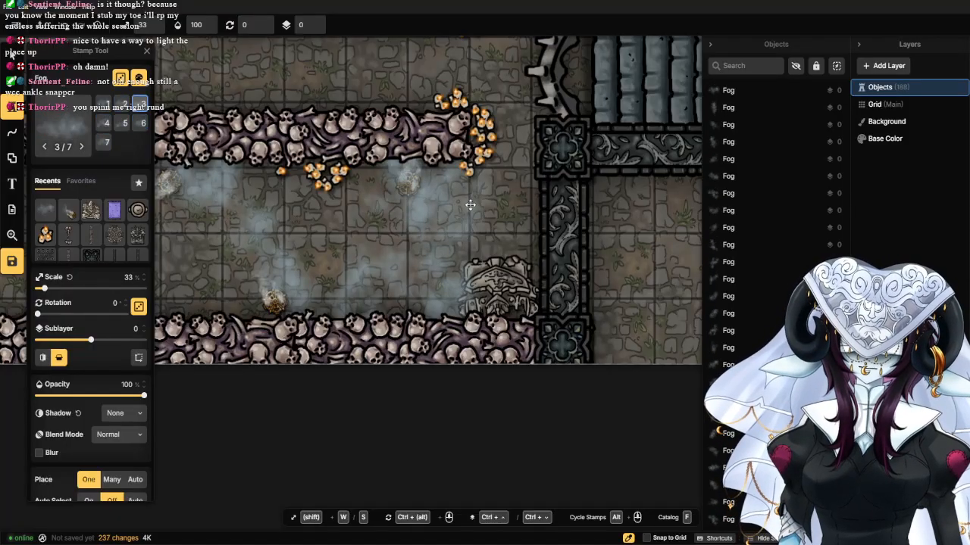
Spread fog below the candles at the bone wall's end, along the ornate stone wall and above the broken statue.
{"action": "left_click", "coordinate": [456, 186]}
{"action": "left_click", "coordinate": [481, 178]}
{"action": "left_click", "coordinate": [510, 192]}
{"action": "left_click", "coordinate": [518, 206]}
{"action": "left_click", "coordinate": [510, 238]}
{"action": "left_click", "coordinate": [480, 248]}
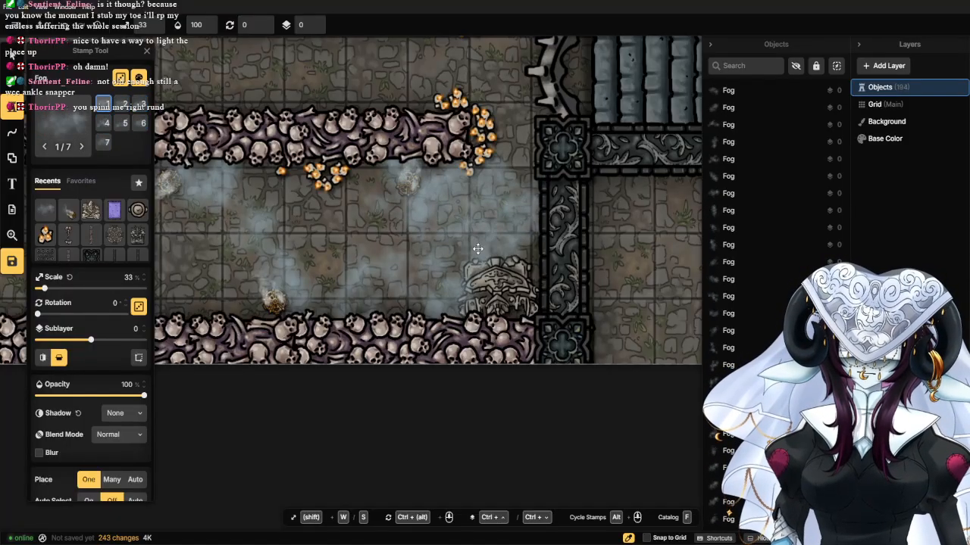
Fill the floor west of the broken statue with fog, along the lower wall and up toward the corridor's middle.
{"action": "left_click", "coordinate": [444, 269]}
{"action": "left_click", "coordinate": [403, 296]}
{"action": "left_click", "coordinate": [365, 307]}
{"action": "left_click", "coordinate": [336, 264]}
{"action": "left_click", "coordinate": [402, 225]}
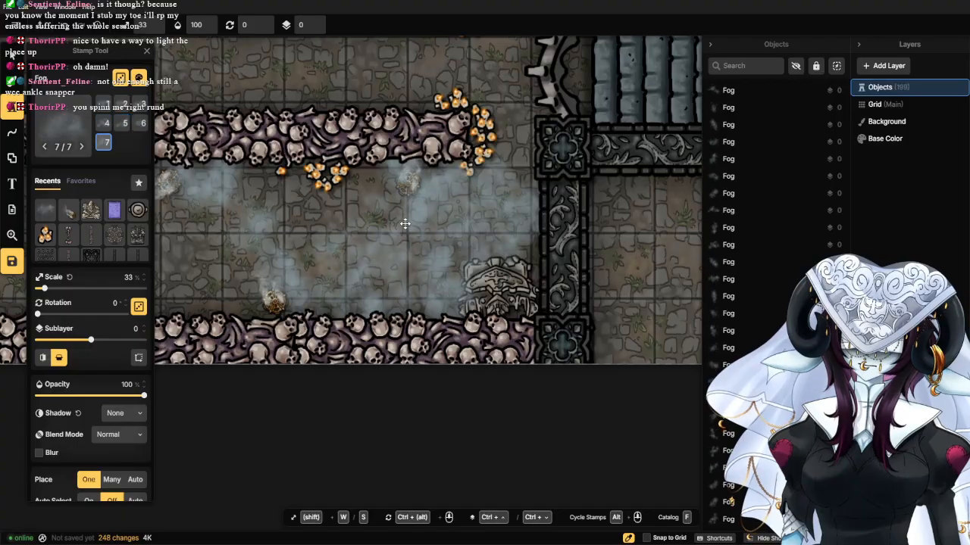
Place fog under the candle cluster on the upper wall and between it and the neighbouring thurible.
{"action": "left_click", "coordinate": [390, 206]}
{"action": "left_click", "coordinate": [339, 184]}
{"action": "left_click", "coordinate": [315, 192]}
{"action": "left_click", "coordinate": [297, 220]}
{"action": "left_click", "coordinate": [376, 228]}
{"action": "left_click", "coordinate": [369, 183]}
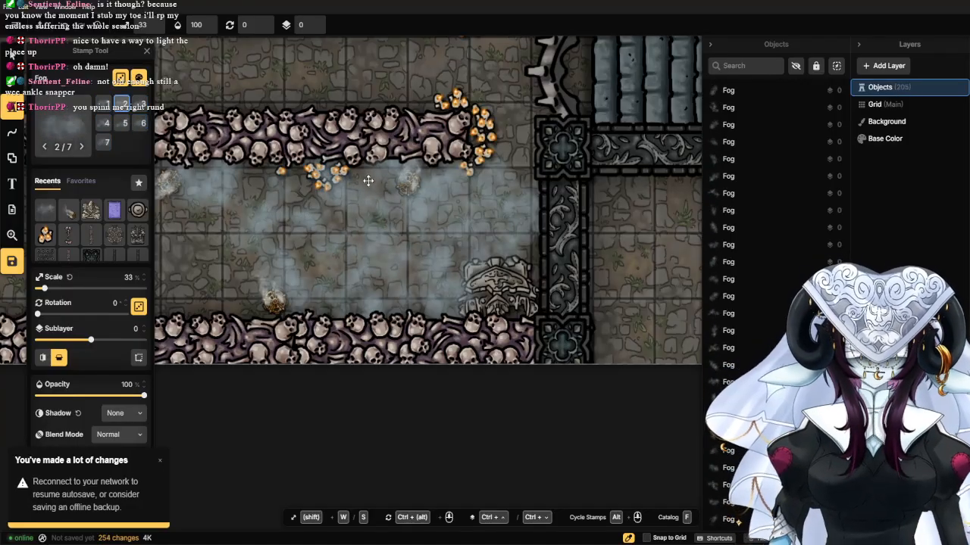
{"action": "left_click", "coordinate": [383, 190]}
{"action": "left_click", "coordinate": [394, 195]}
Fill the floor between the two eastern lower-wall thuribles and the upper-wall thurible with fog.
{"action": "left_click_drag", "start_coordinate": [301, 245], "coordinate": [522, 228]}
{"action": "left_click", "coordinate": [463, 248]}
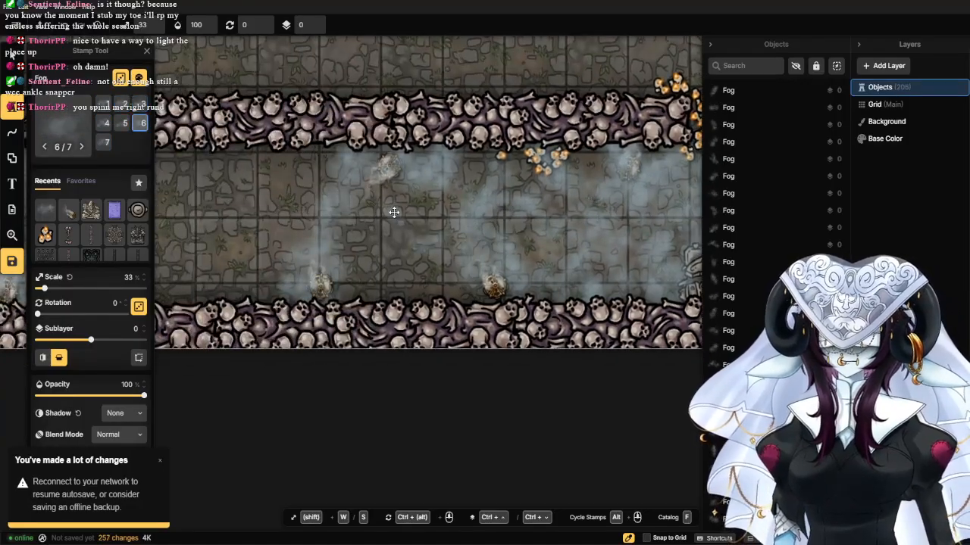
{"action": "left_click", "coordinate": [392, 217]}
{"action": "left_click", "coordinate": [378, 246]}
{"action": "left_click", "coordinate": [380, 269]}
{"action": "left_click", "coordinate": [304, 256]}
{"action": "left_click", "coordinate": [347, 234]}
{"action": "left_click", "coordinate": [398, 198]}
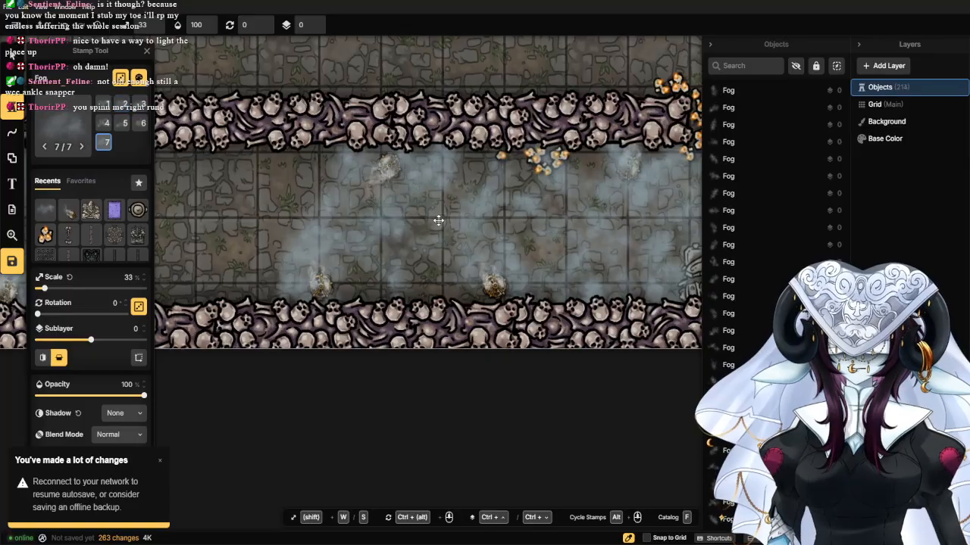
{"action": "left_click", "coordinate": [437, 222]}
{"action": "left_click", "coordinate": [374, 268]}
Carry fog along the lower wall across the bare middle stretch and up toward the eastern upper-wall thurible.
{"action": "left_click_drag", "start_coordinate": [364, 268], "coordinate": [554, 288]}
{"action": "scroll", "coordinate": [490, 303], "scroll_direction": "down", "scroll_amount": 2}
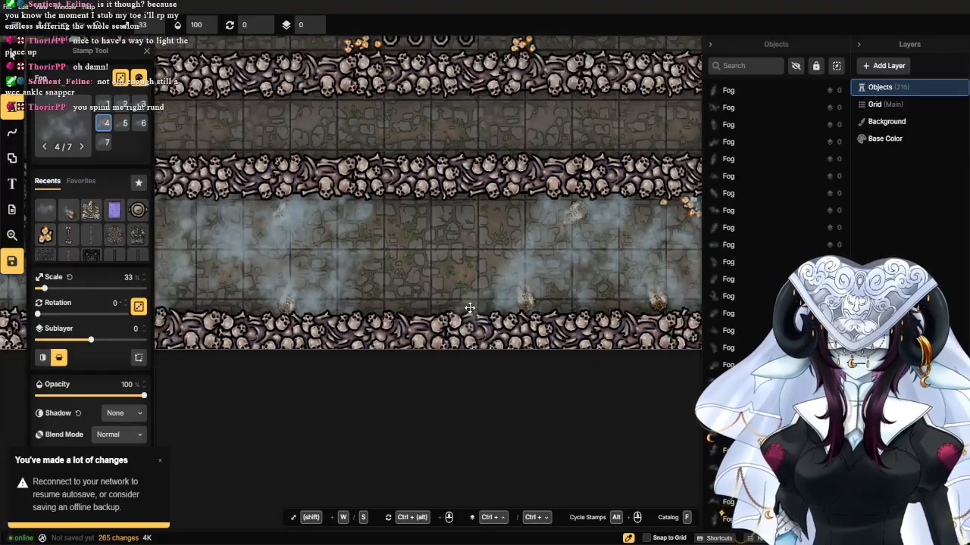
{"action": "left_click", "coordinate": [437, 285]}
{"action": "left_click", "coordinate": [427, 288]}
{"action": "left_click", "coordinate": [360, 309]}
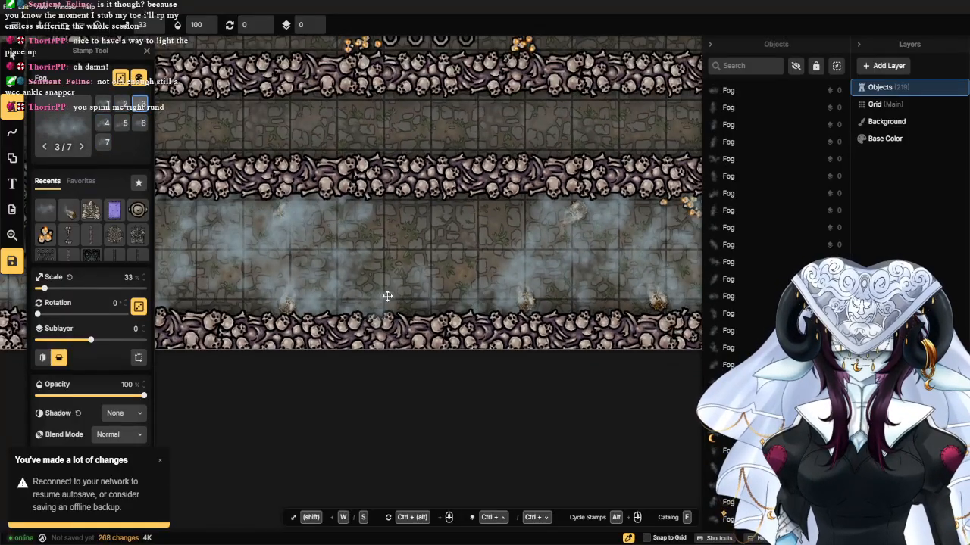
{"action": "left_click", "coordinate": [438, 292]}
{"action": "left_click", "coordinate": [495, 248]}
{"action": "left_click", "coordinate": [517, 213]}
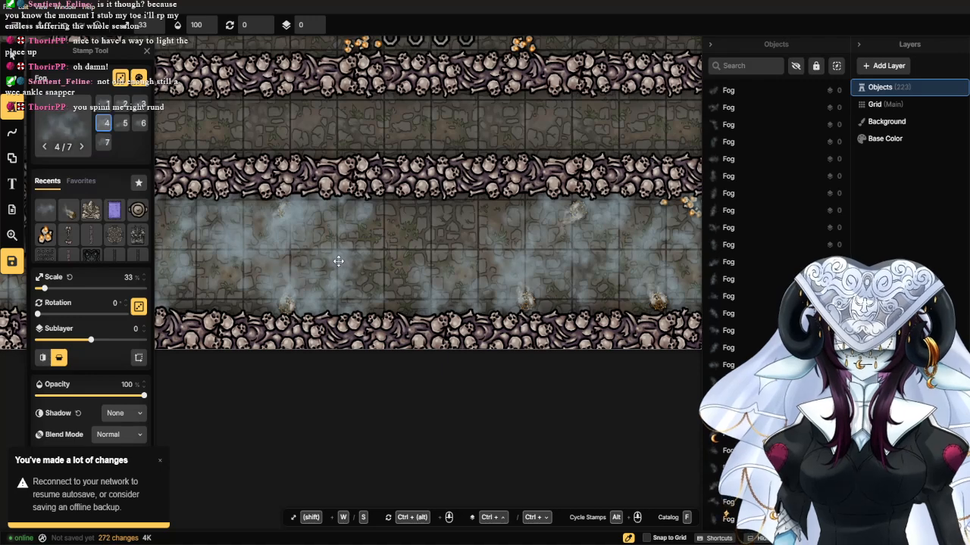
Add fog along the upper wall across the bare stretch in the middle of the corridor.
{"action": "left_click", "coordinate": [381, 230]}
{"action": "left_click", "coordinate": [426, 230]}
{"action": "left_click", "coordinate": [424, 216]}
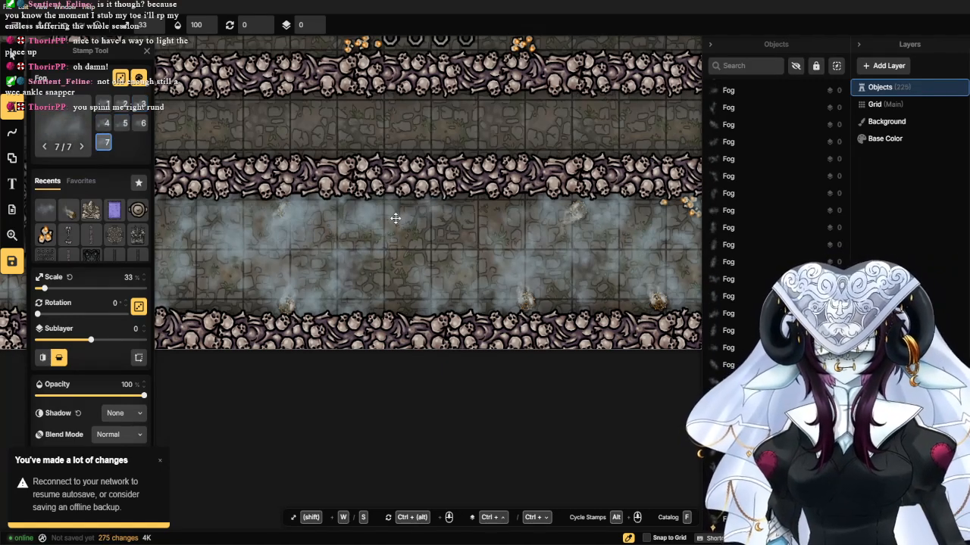
{"action": "left_click", "coordinate": [494, 214]}
{"action": "scroll", "coordinate": [466, 231], "scroll_direction": "down", "scroll_amount": 3}
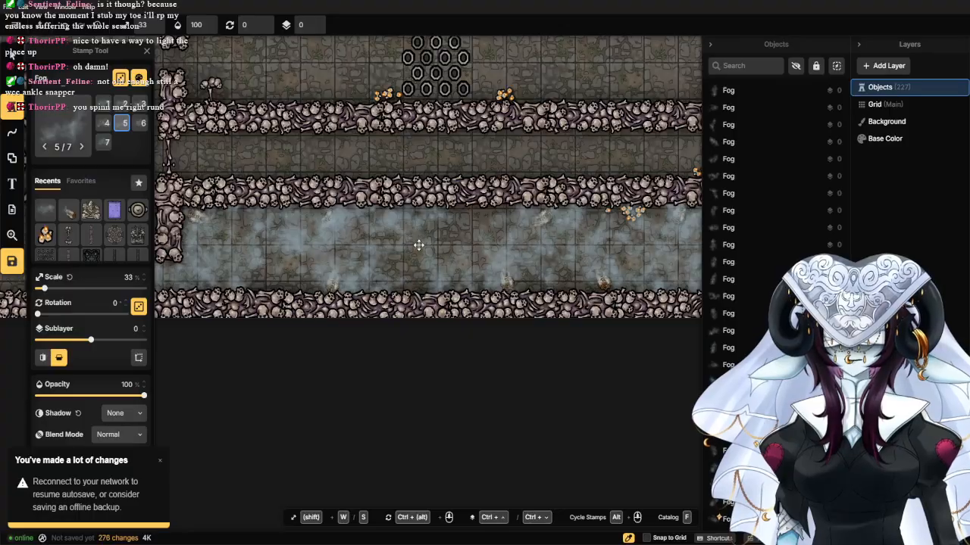
{"action": "scroll", "coordinate": [418, 245], "scroll_direction": "up", "scroll_amount": 3}
{"action": "left_click", "coordinate": [477, 215]}
{"action": "left_click", "coordinate": [504, 217]}
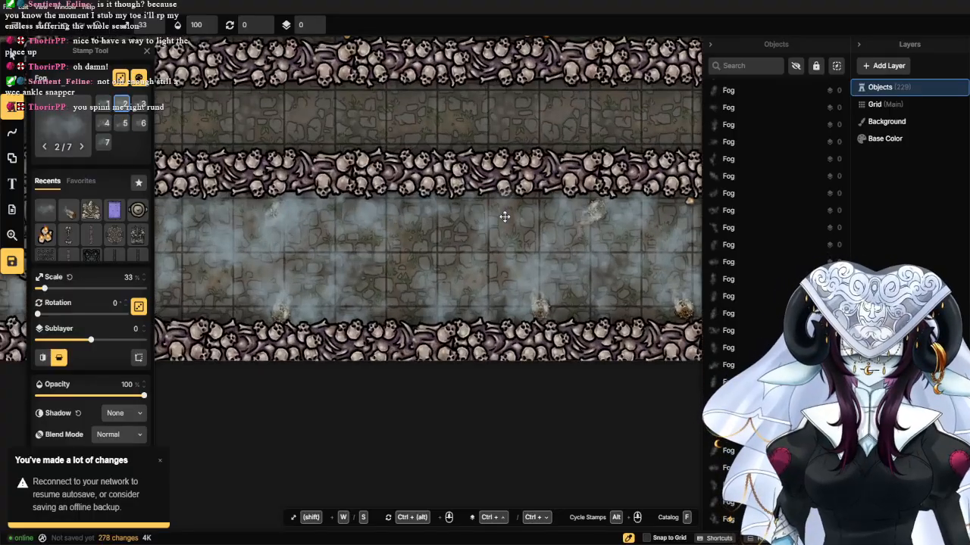
Close the remaining gaps in the middle stretch with fog from the upper wall down to the lower wall.
{"action": "left_click", "coordinate": [400, 222]}
{"action": "left_click", "coordinate": [398, 268]}
{"action": "left_click", "coordinate": [395, 296]}
{"action": "left_click", "coordinate": [397, 311]}
{"action": "left_click", "coordinate": [422, 303]}
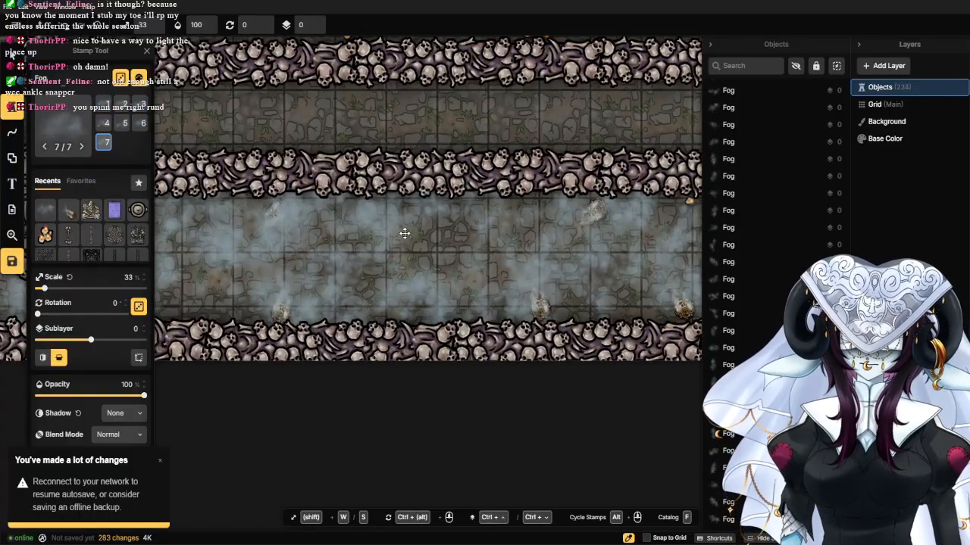
{"action": "left_click", "coordinate": [432, 239]}
{"action": "left_click", "coordinate": [440, 246]}
{"action": "left_click", "coordinate": [409, 249]}
Fill the thin patch by the lower wall between the stub wall and the nearest lower thurible with fog.
{"action": "left_click_drag", "start_coordinate": [291, 254], "coordinate": [561, 224]}
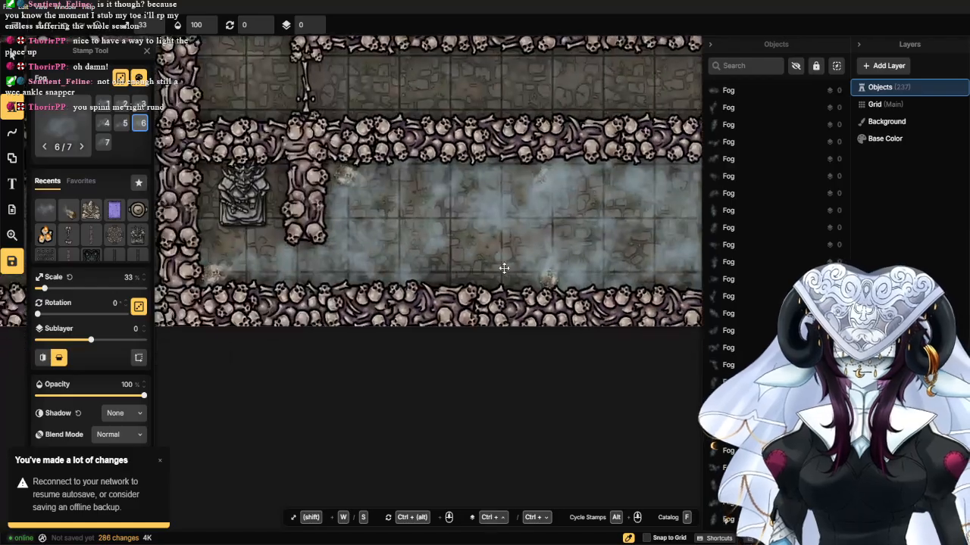
{"action": "left_click", "coordinate": [490, 270]}
{"action": "left_click", "coordinate": [440, 270]}
{"action": "left_click", "coordinate": [477, 271]}
{"action": "left_click", "coordinate": [462, 239]}
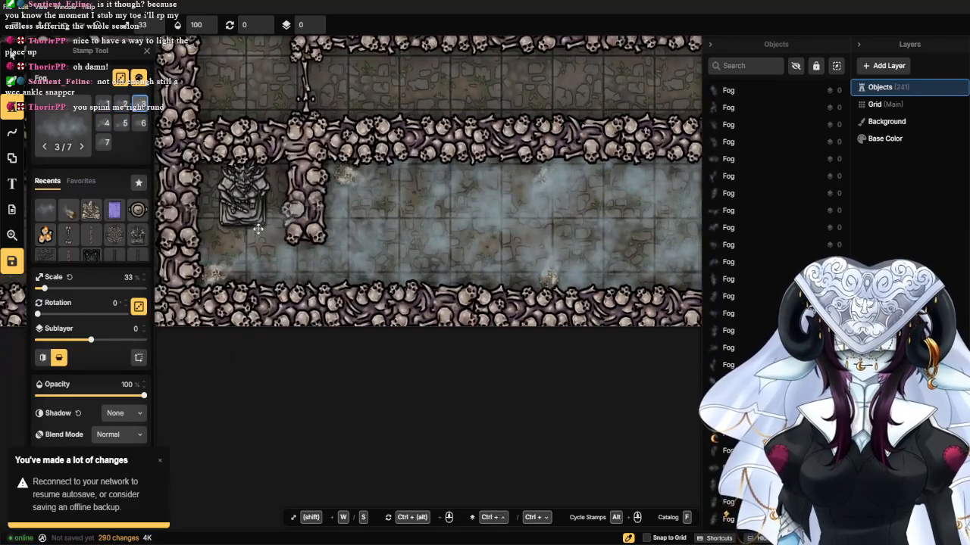
Surround the statue in the alcove west of the stub wall with fog and veil its base.
{"action": "left_click", "coordinate": [208, 253]}
{"action": "left_click", "coordinate": [210, 199]}
{"action": "left_click", "coordinate": [207, 180]}
{"action": "left_click", "coordinate": [252, 179]}
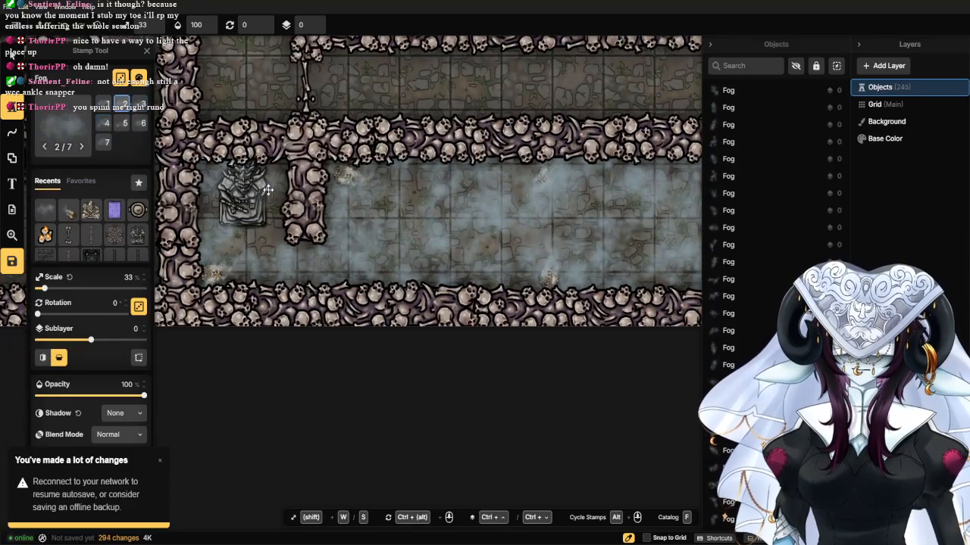
{"action": "left_click", "coordinate": [271, 182]}
{"action": "left_click", "coordinate": [261, 222]}
{"action": "left_click", "coordinate": [222, 227]}
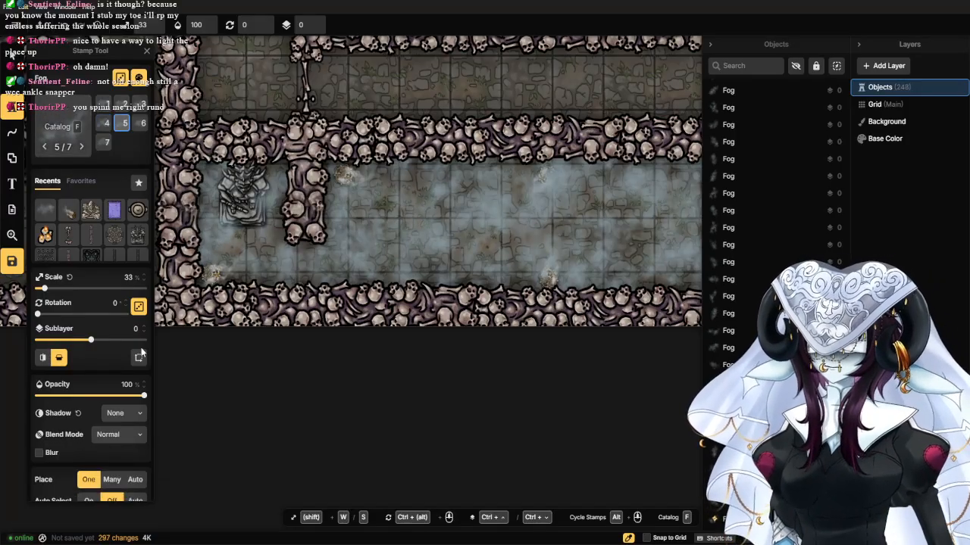
Choose the Gravestone Abandoned stamp from the Dungeon assets of the Watercolor Battlemaps catalog.
{"action": "key", "text": "f"}
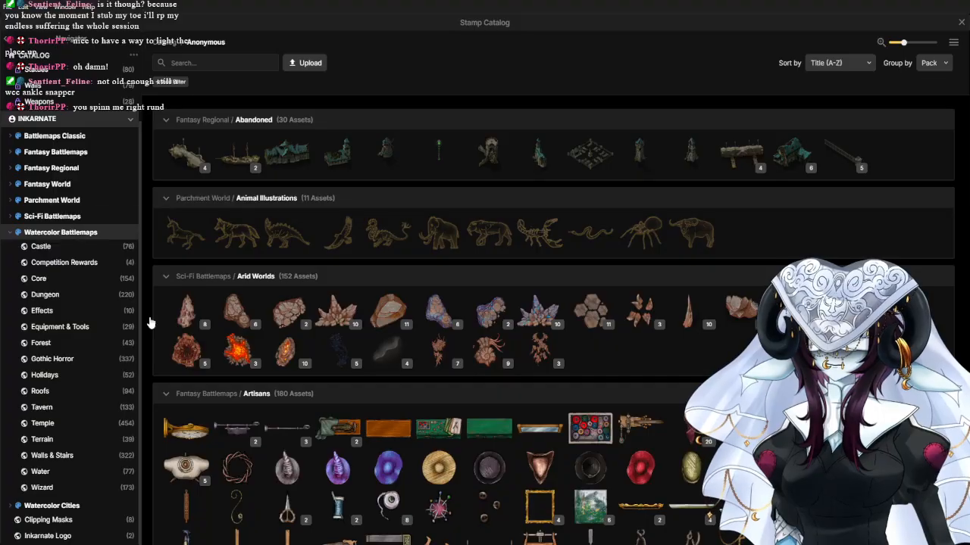
{"action": "left_click", "coordinate": [96, 234]}
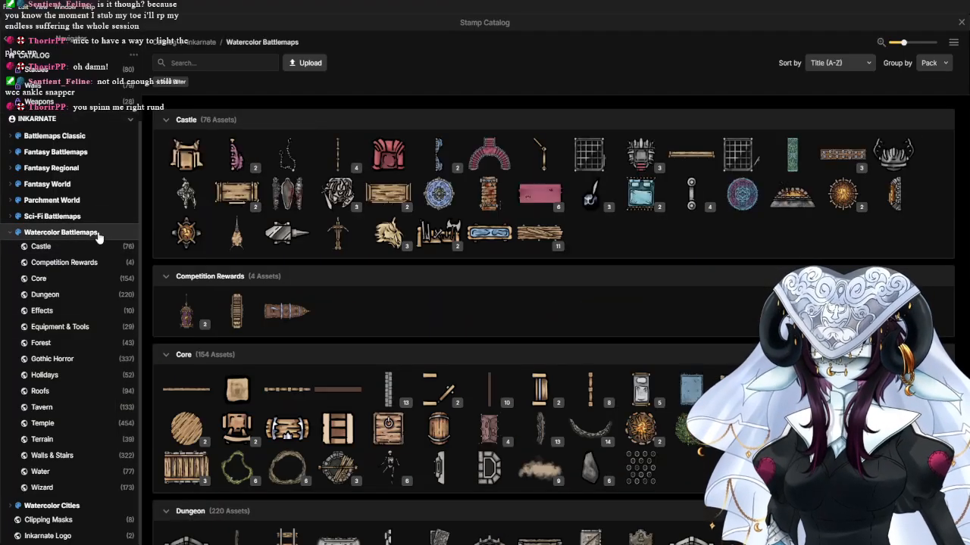
{"action": "scroll", "coordinate": [303, 265], "scroll_direction": "down", "scroll_amount": 1}
{"action": "scroll", "coordinate": [310, 265], "scroll_direction": "down", "scroll_amount": 3}
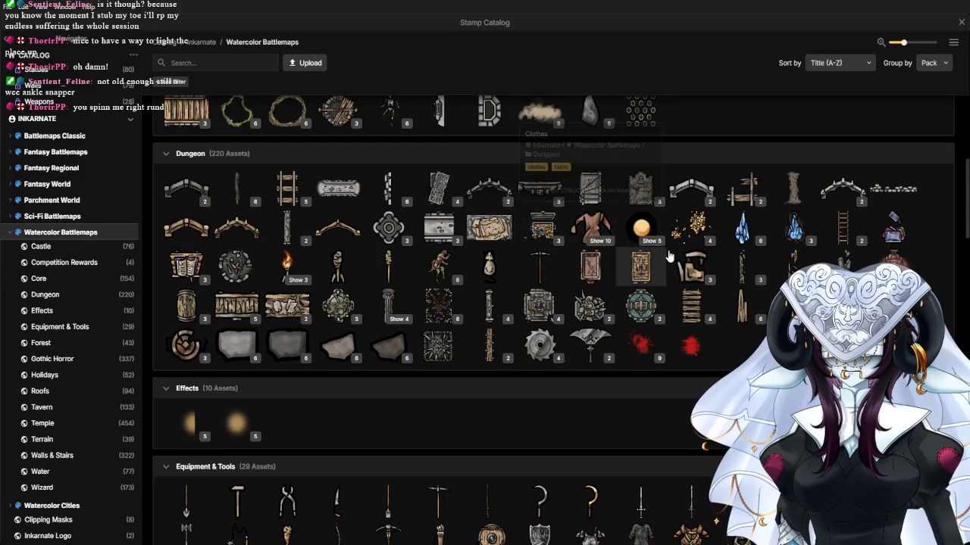
{"action": "left_click", "coordinate": [530, 195]}
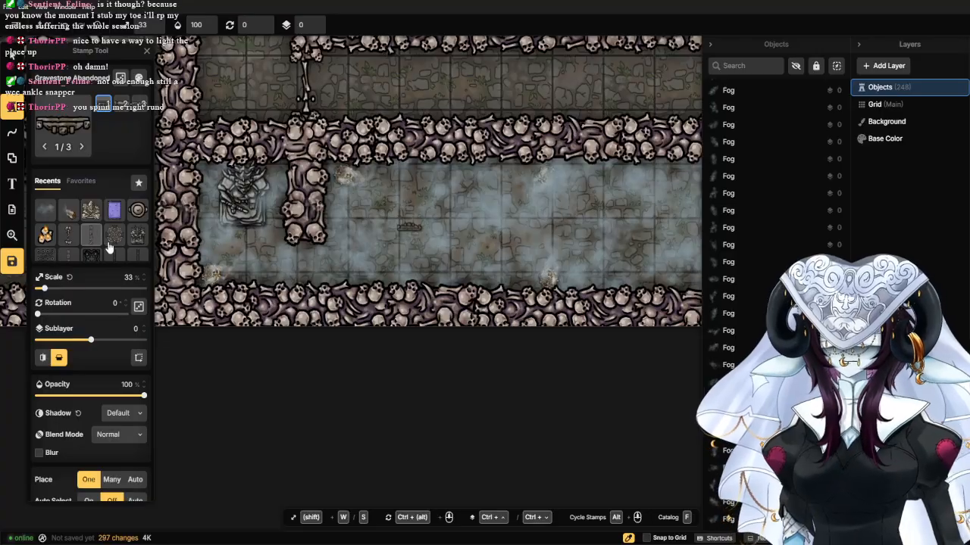
Place an unflipped gravestone at 61% scale against the upper wall beside the thurible east of the stub wall, and move it to sublayer -1.
{"action": "left_click_drag", "start_coordinate": [64, 290], "coordinate": [51, 291]}
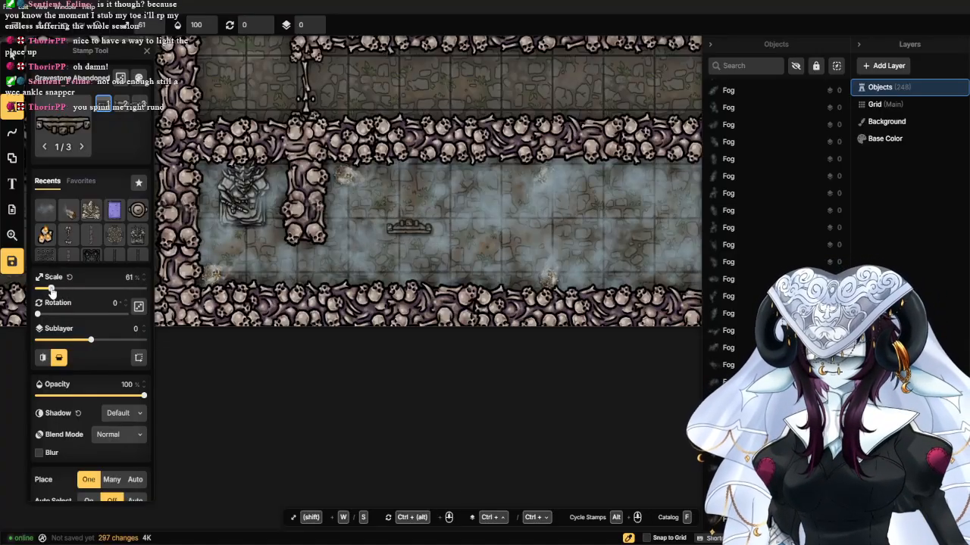
{"action": "scroll", "coordinate": [445, 239], "scroll_direction": "up", "scroll_amount": 7}
{"action": "key", "text": "space"}
{"action": "left_click_drag", "start_coordinate": [385, 144], "coordinate": [412, 210]}
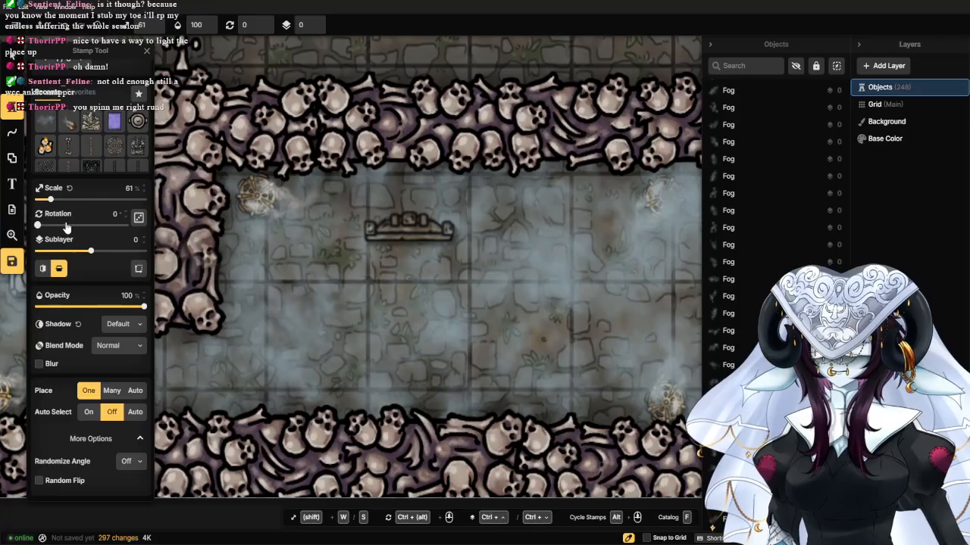
{"action": "left_click_drag", "start_coordinate": [66, 226], "coordinate": [88, 227]}
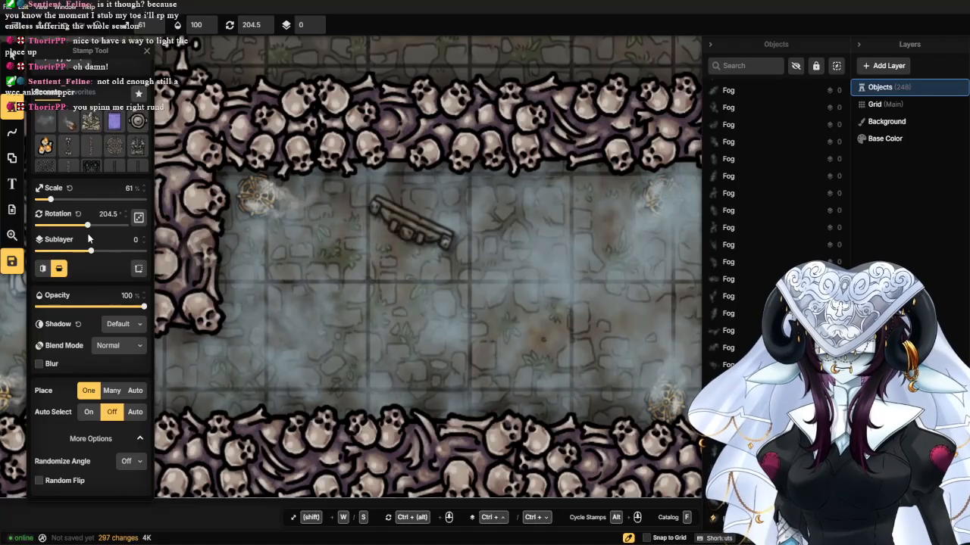
{"action": "left_click", "coordinate": [77, 215]}
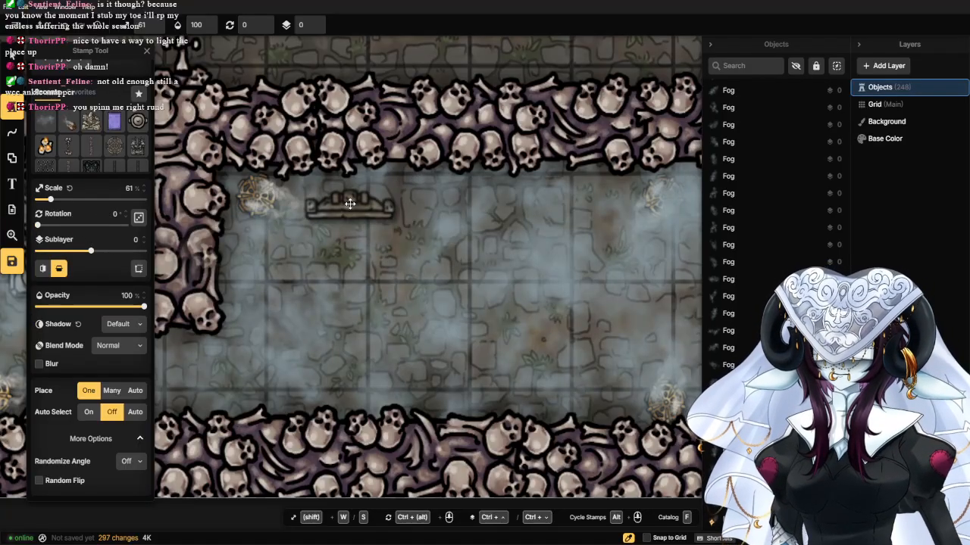
{"action": "left_click", "coordinate": [58, 268]}
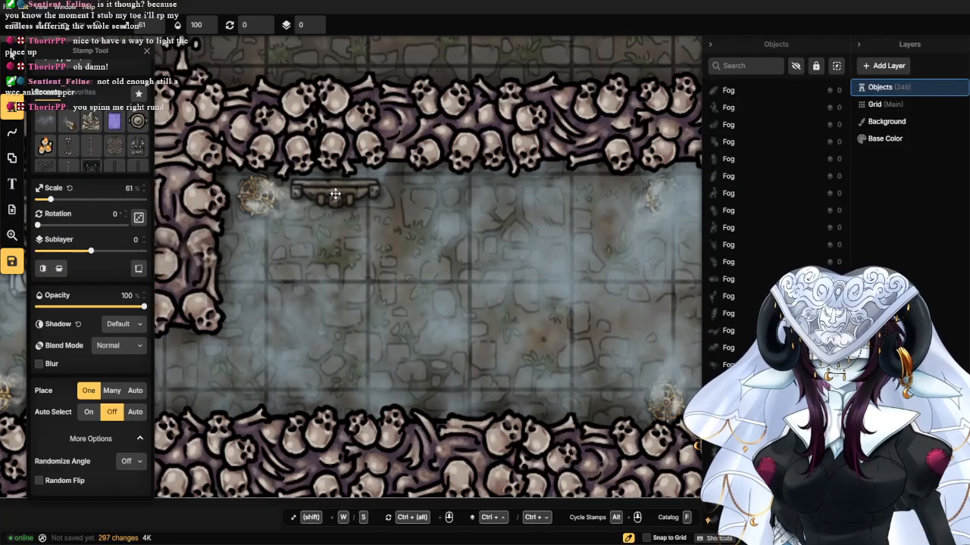
{"action": "left_click", "coordinate": [335, 194]}
{"action": "left_click", "coordinate": [12, 53]}
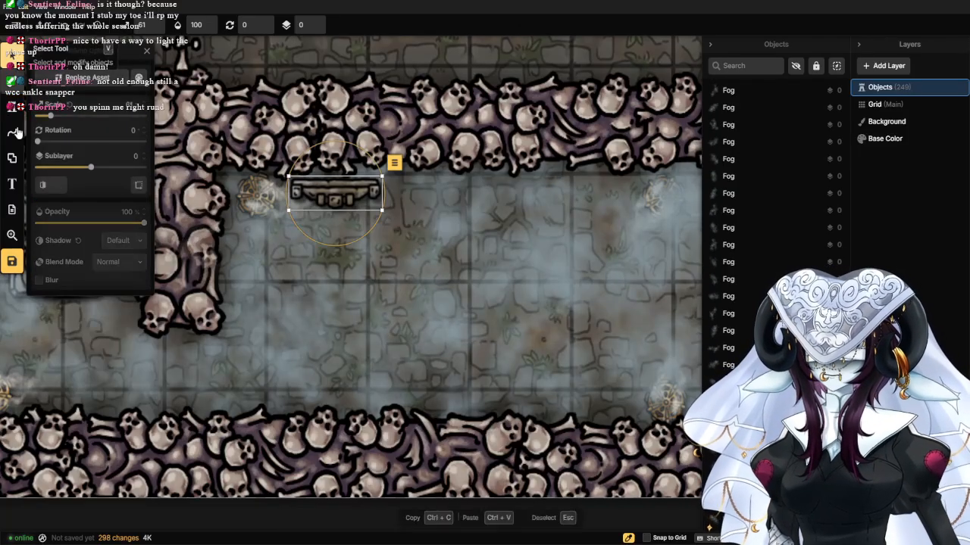
{"action": "left_click", "coordinate": [144, 158]}
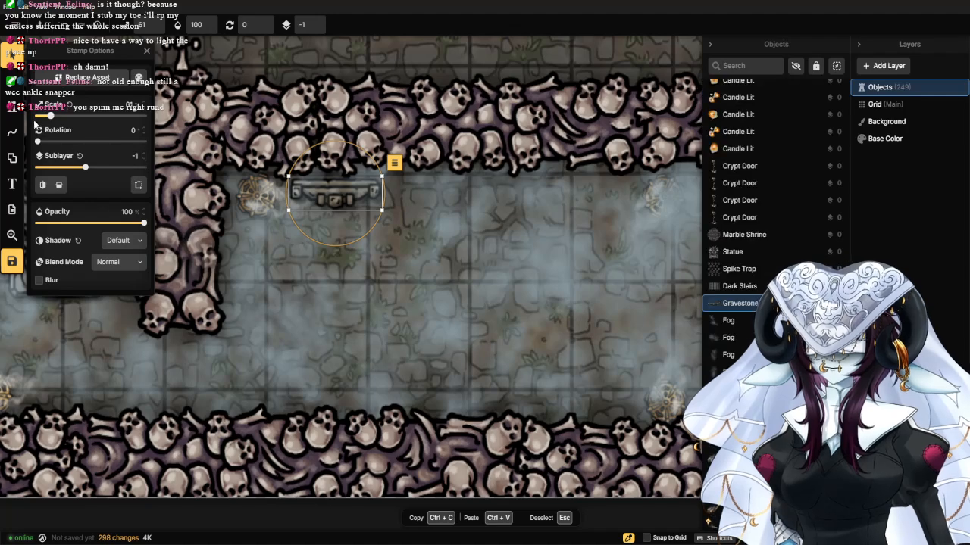
Place a vertically flipped gravestone at sublayer -1 against the lower wall, slightly east of the upper one.
{"action": "left_click", "coordinate": [13, 107]}
{"action": "left_click", "coordinate": [58, 356]}
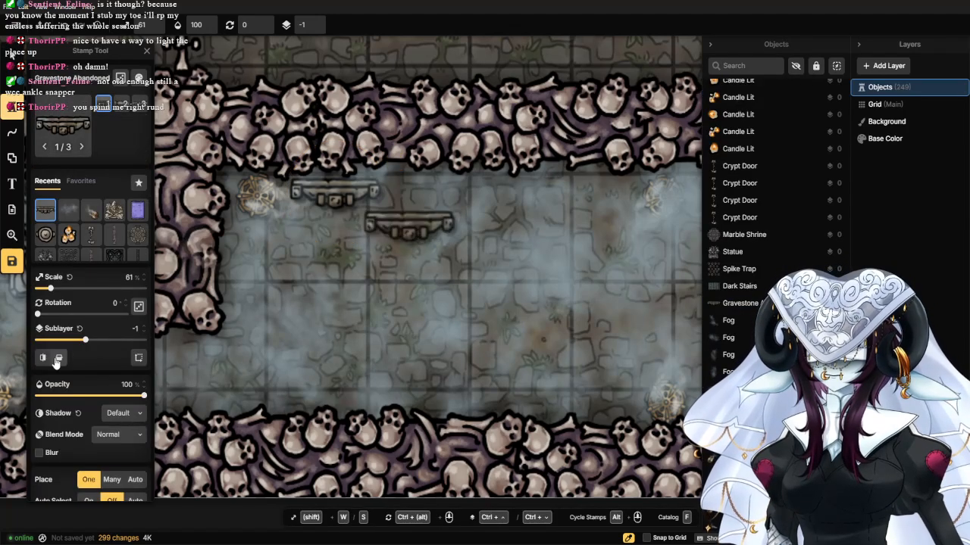
{"action": "left_click", "coordinate": [389, 393]}
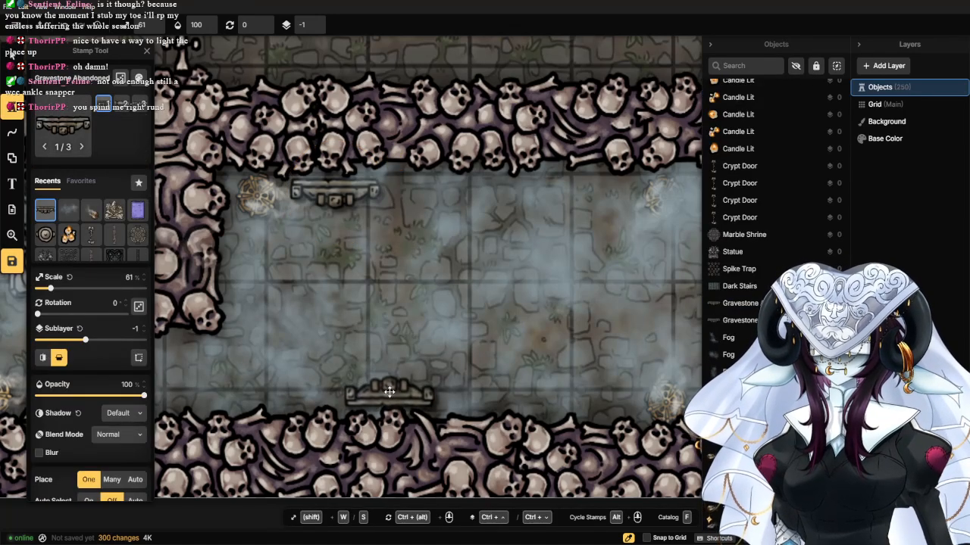
Place two unflipped gravestones against the upper wall, one on each side of the next thurible to the east.
{"action": "left_click_drag", "start_coordinate": [585, 334], "coordinate": [444, 292]}
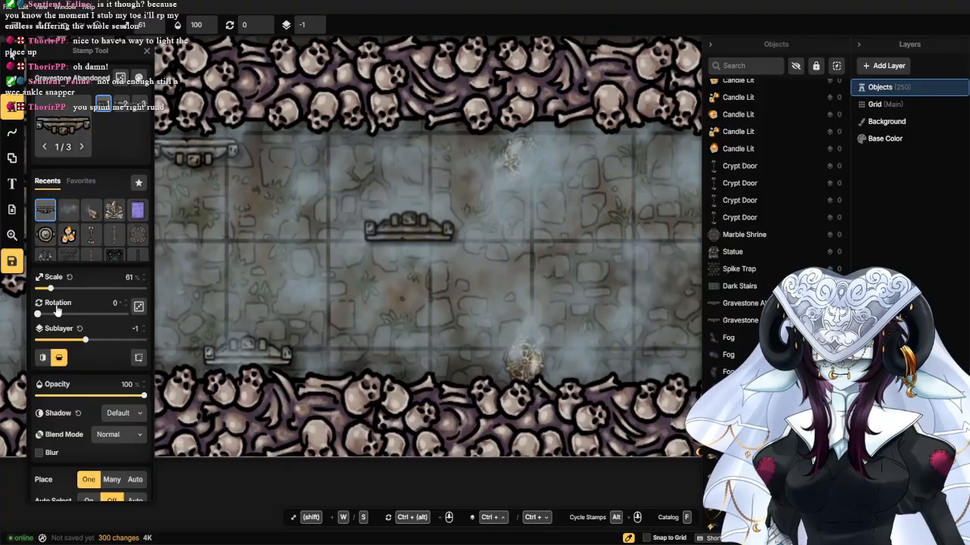
{"action": "left_click", "coordinate": [58, 356]}
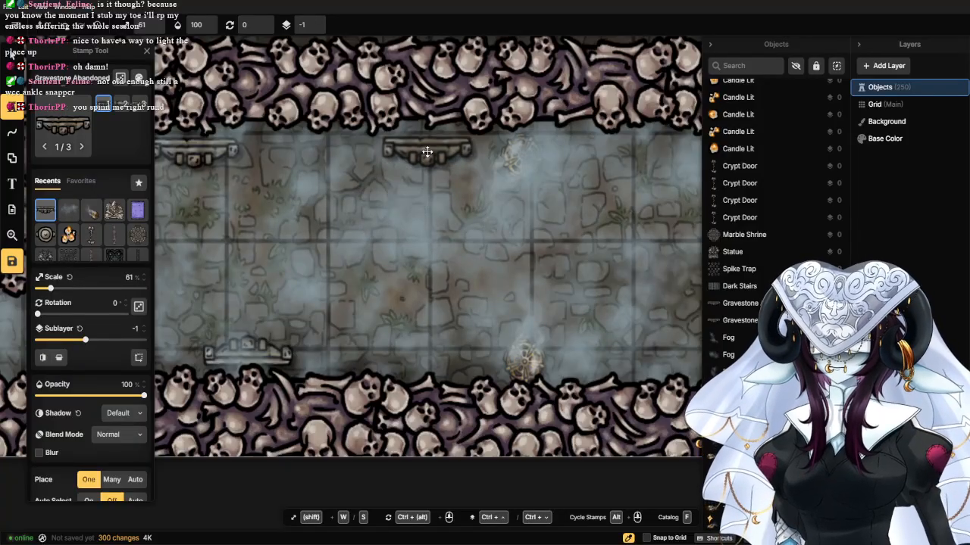
{"action": "left_click", "coordinate": [422, 166]}
{"action": "left_click_drag", "start_coordinate": [548, 328], "coordinate": [426, 309]}
{"action": "scroll", "coordinate": [426, 297], "scroll_direction": "down", "scroll_amount": 1}
{"action": "scroll", "coordinate": [426, 296], "scroll_direction": "down", "scroll_amount": 1}
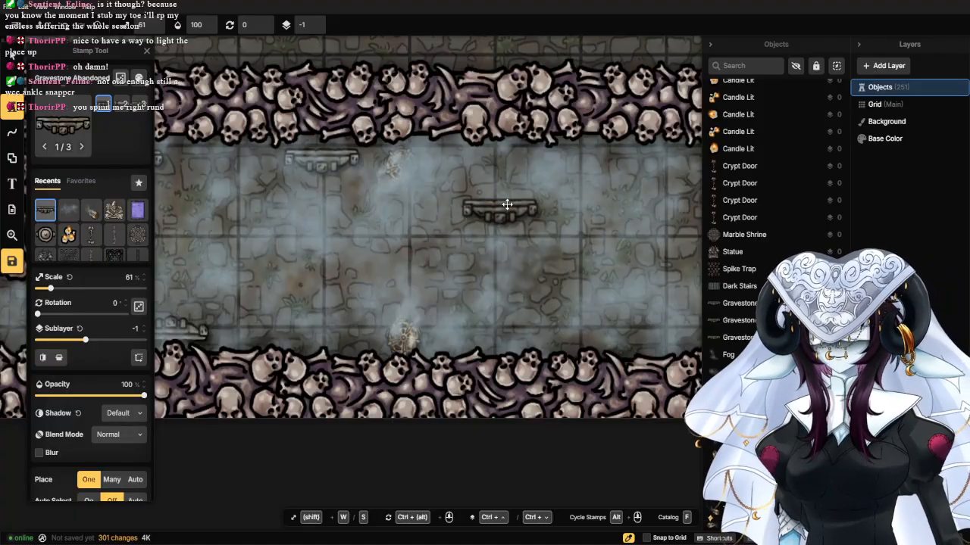
{"action": "left_click", "coordinate": [515, 165]}
Continue east with a vertically flipped gravestone against the lower wall and an unflipped one against the upper wall before the next thurible.
{"action": "left_click_drag", "start_coordinate": [530, 251], "coordinate": [418, 249]}
{"action": "left_click", "coordinate": [59, 361]}
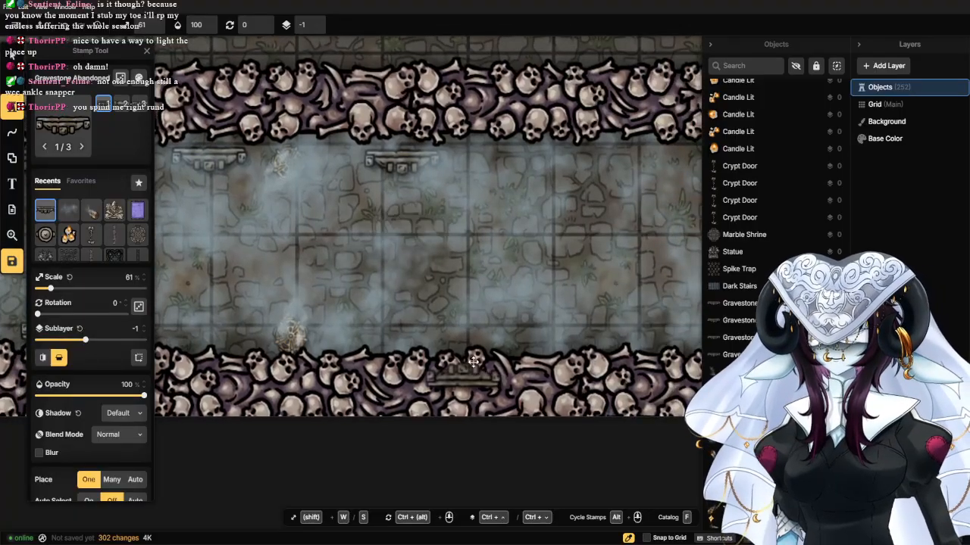
{"action": "left_click_drag", "start_coordinate": [569, 299], "coordinate": [268, 298]}
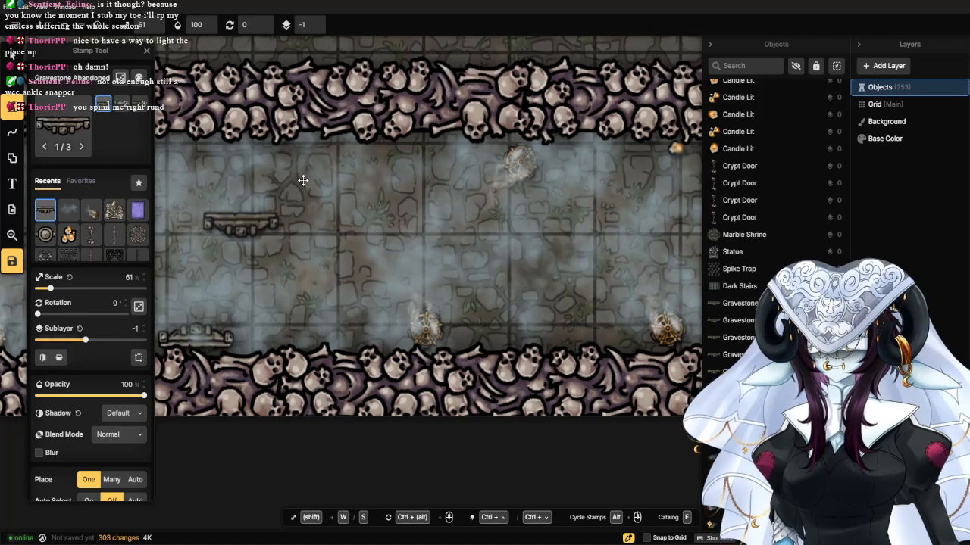
{"action": "left_click", "coordinate": [379, 151]}
Place a vertically flipped gravestone against the lower wall between the two thuribles west of the marble shrine.
{"action": "left_click_drag", "start_coordinate": [542, 257], "coordinate": [373, 221]}
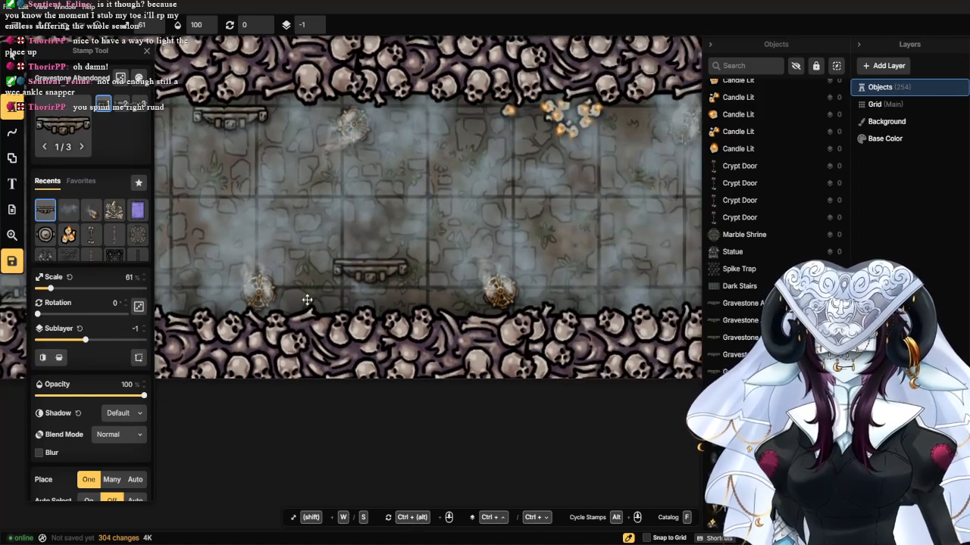
{"action": "left_click", "coordinate": [58, 357]}
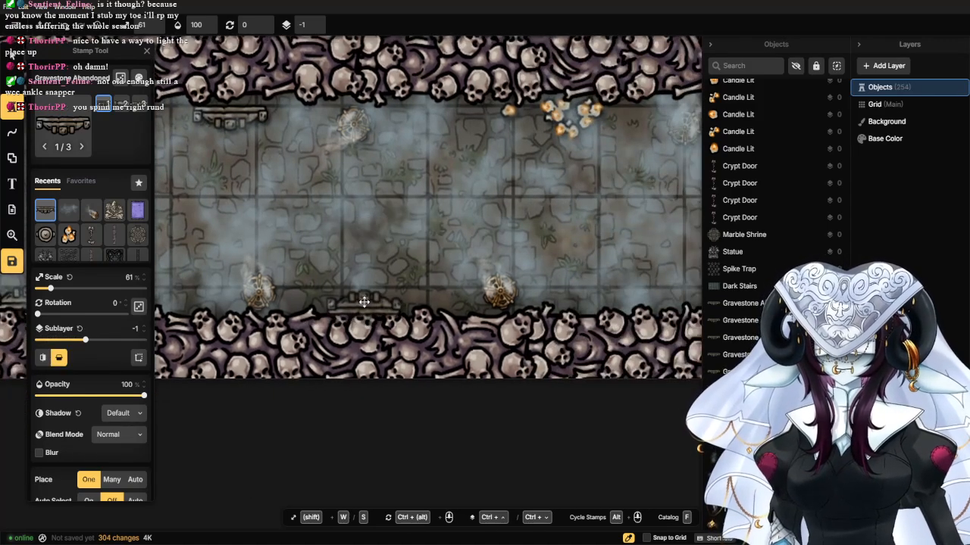
{"action": "left_click", "coordinate": [377, 287]}
{"action": "left_click_drag", "start_coordinate": [500, 230], "coordinate": [328, 288]}
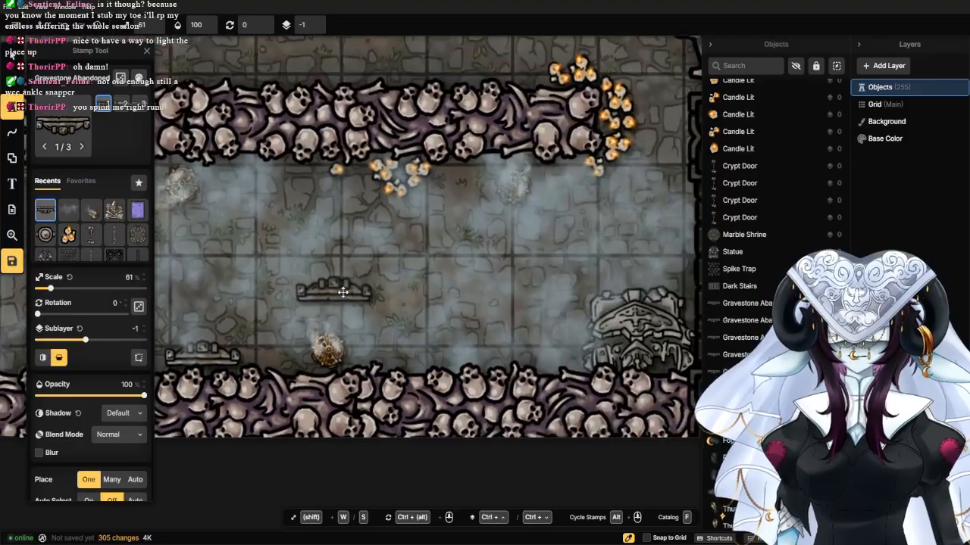
Place a Laying Torch from the Dungeon assets on the foggy corridor floor at 29% scale, rotated 126.5 degrees.
{"action": "scroll", "coordinate": [492, 356], "scroll_direction": "down", "scroll_amount": 5}
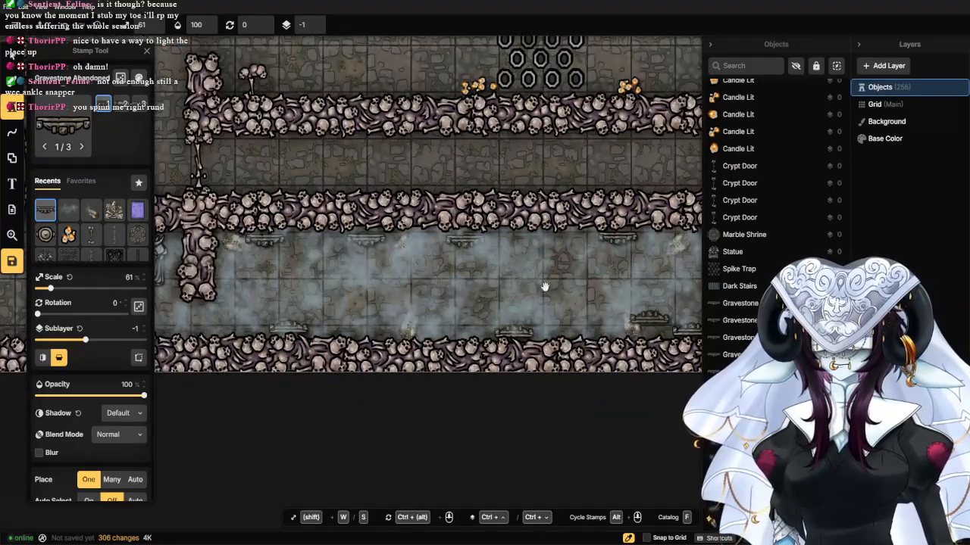
{"action": "scroll", "coordinate": [599, 253], "scroll_direction": "up", "scroll_amount": 4}
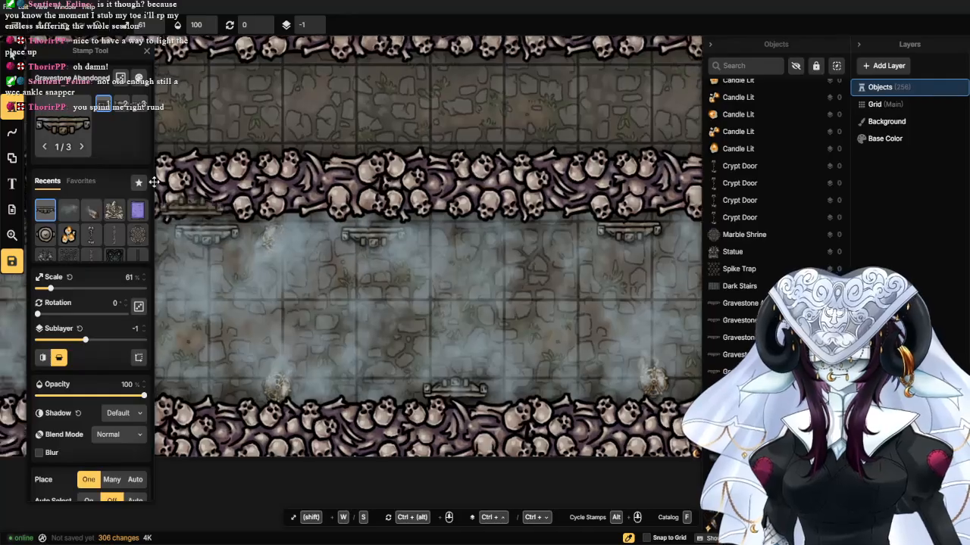
{"action": "left_click", "coordinate": [59, 124]}
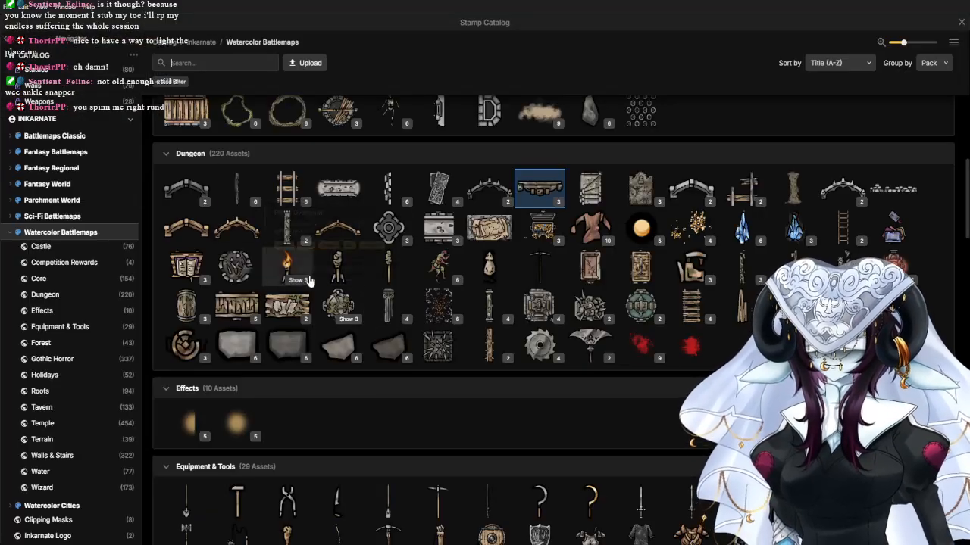
{"action": "left_click", "coordinate": [394, 274]}
{"action": "scroll", "coordinate": [396, 317], "scroll_direction": "up", "scroll_amount": 5}
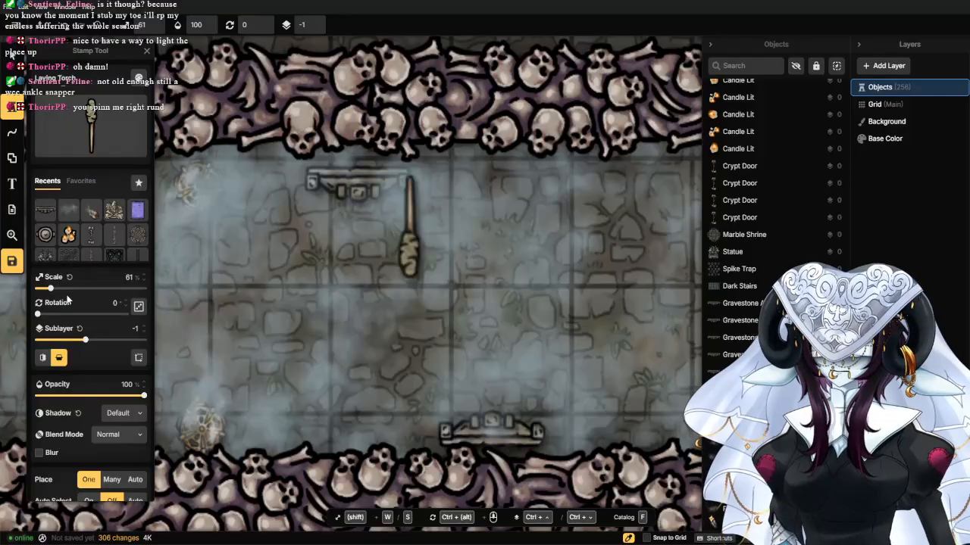
{"action": "left_click_drag", "start_coordinate": [49, 294], "coordinate": [43, 298]}
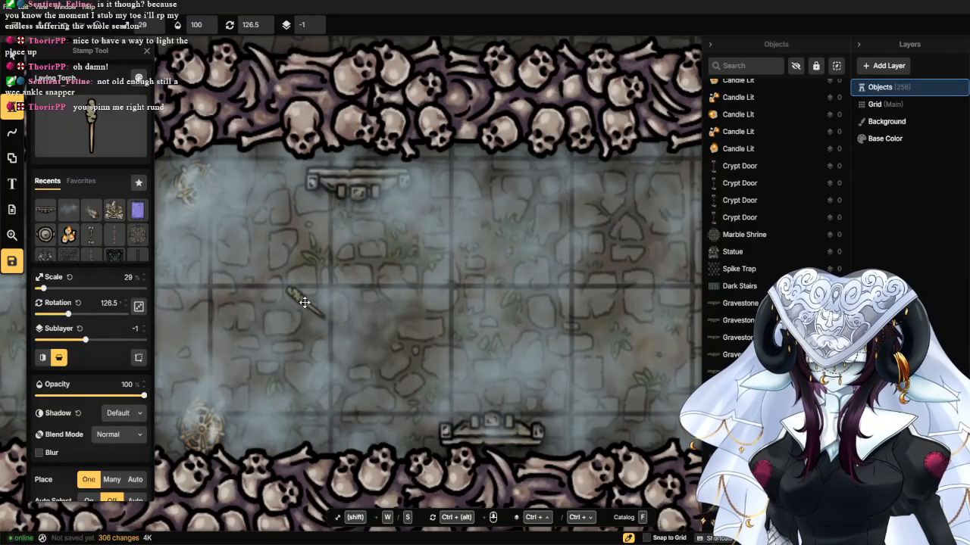
{"action": "left_click", "coordinate": [304, 302]}
Place a Pickaxe from the Dungeon assets northwest of the torch at 29% scale, rotated 77.5 degrees.
{"action": "scroll", "coordinate": [345, 314], "scroll_direction": "down", "scroll_amount": 5}
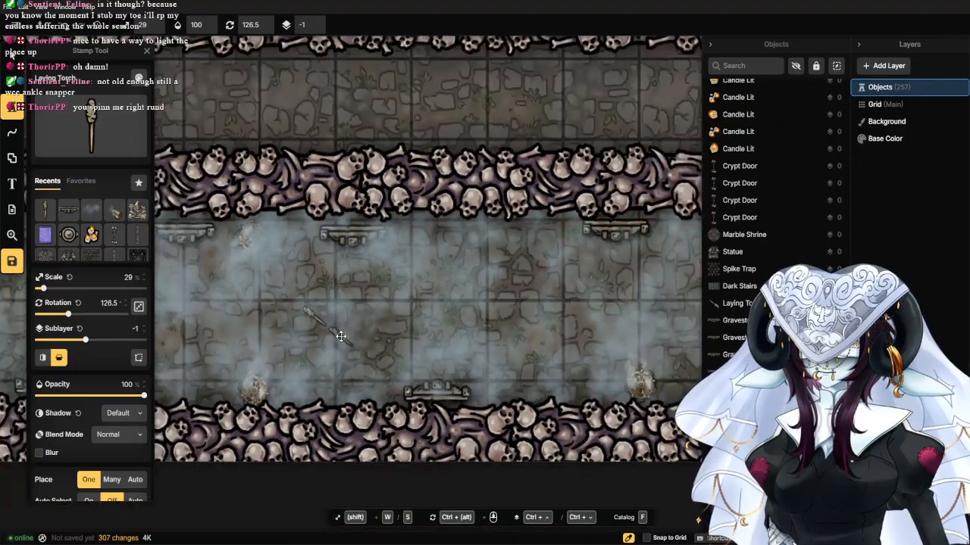
{"action": "key", "text": "f"}
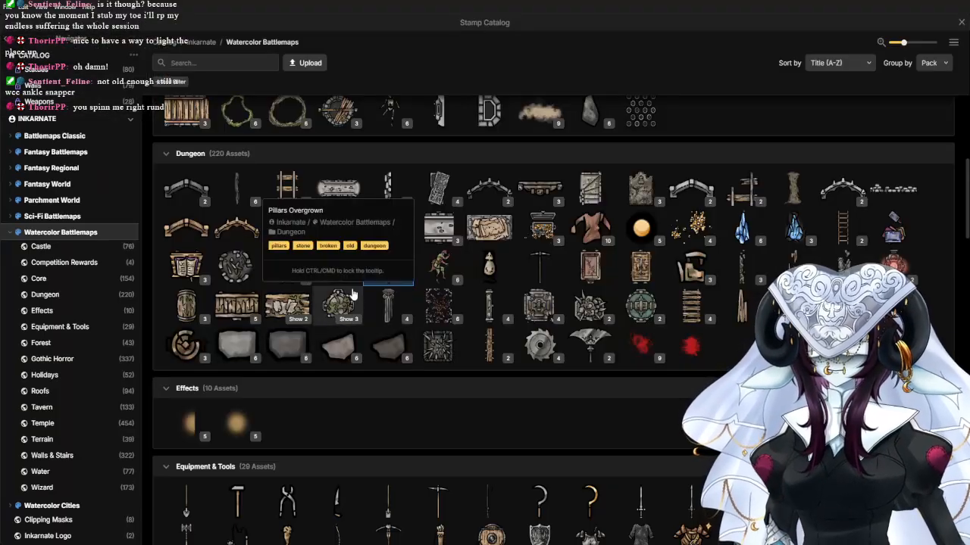
{"action": "left_click", "coordinate": [538, 273]}
{"action": "scroll", "coordinate": [498, 303], "scroll_direction": "up", "scroll_amount": 4}
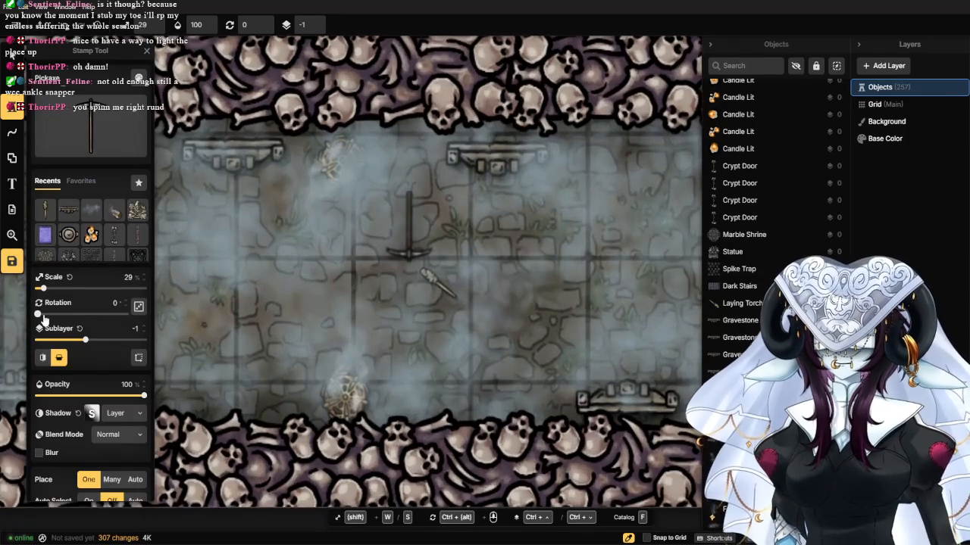
{"action": "left_click_drag", "start_coordinate": [42, 316], "coordinate": [55, 317]}
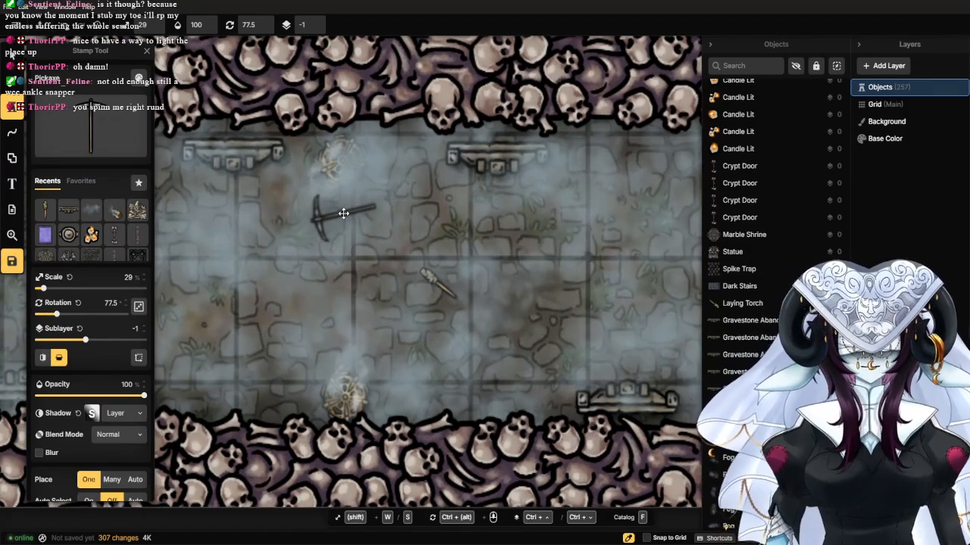
{"action": "left_click", "coordinate": [327, 242]}
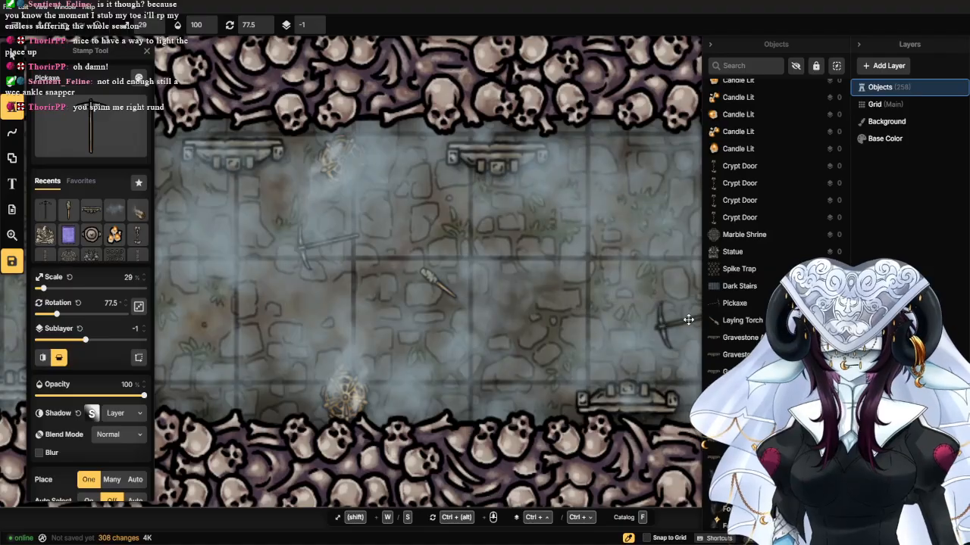
Choose the Mosaic stamp from the Dungeon assets and switch it to variant 5.
{"action": "left_click", "coordinate": [84, 126]}
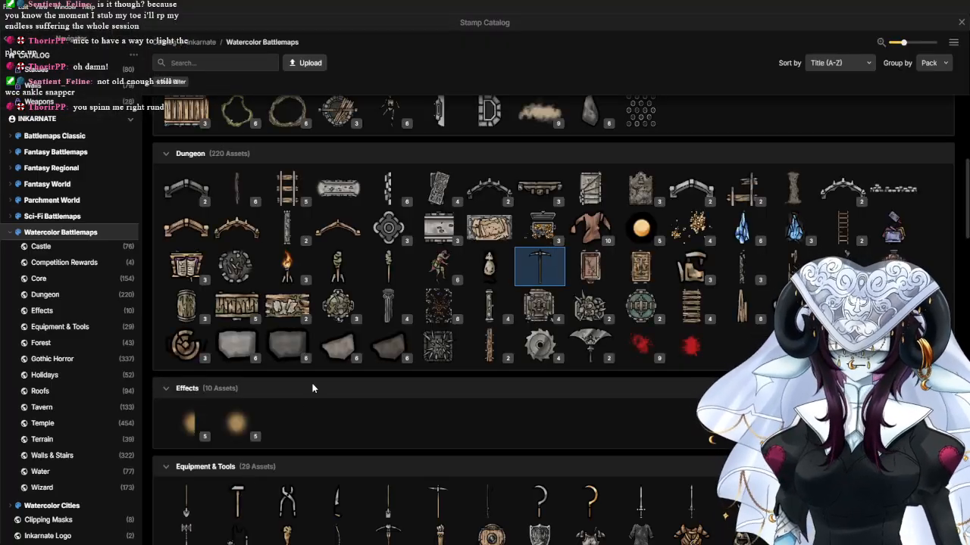
{"action": "left_click", "coordinate": [429, 312]}
{"action": "scroll", "coordinate": [428, 277], "scroll_direction": "down", "scroll_amount": 4}
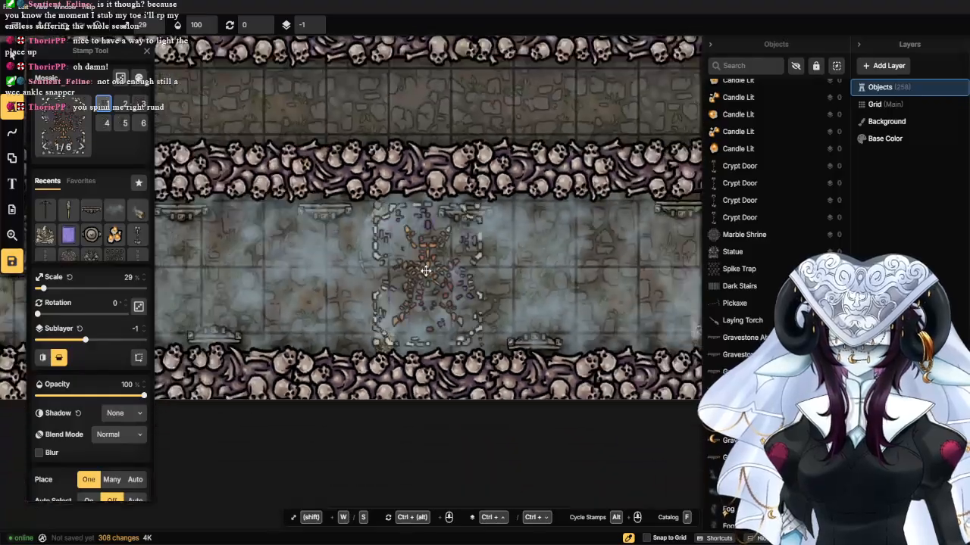
{"action": "left_click_drag", "start_coordinate": [377, 156], "coordinate": [414, 255]}
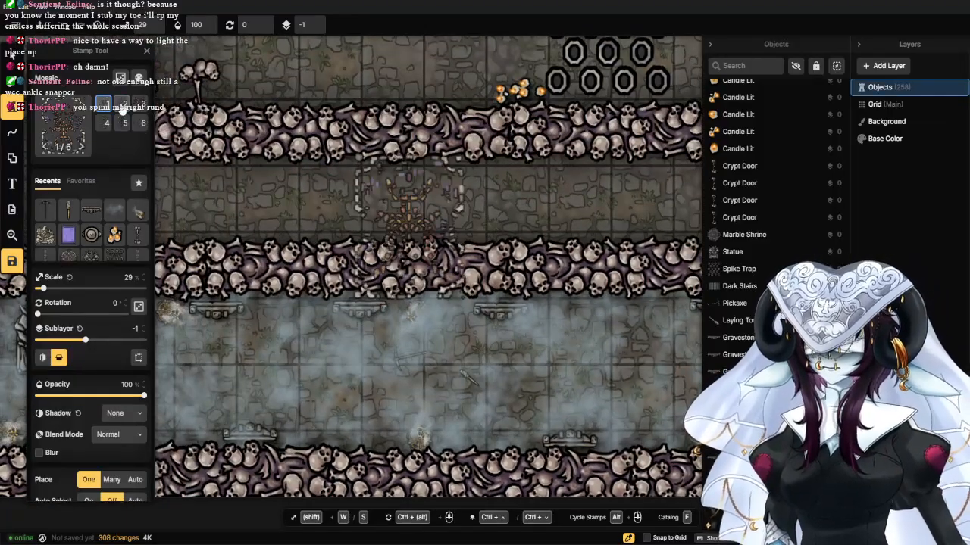
{"action": "left_click", "coordinate": [125, 103]}
{"action": "left_click", "coordinate": [139, 104]}
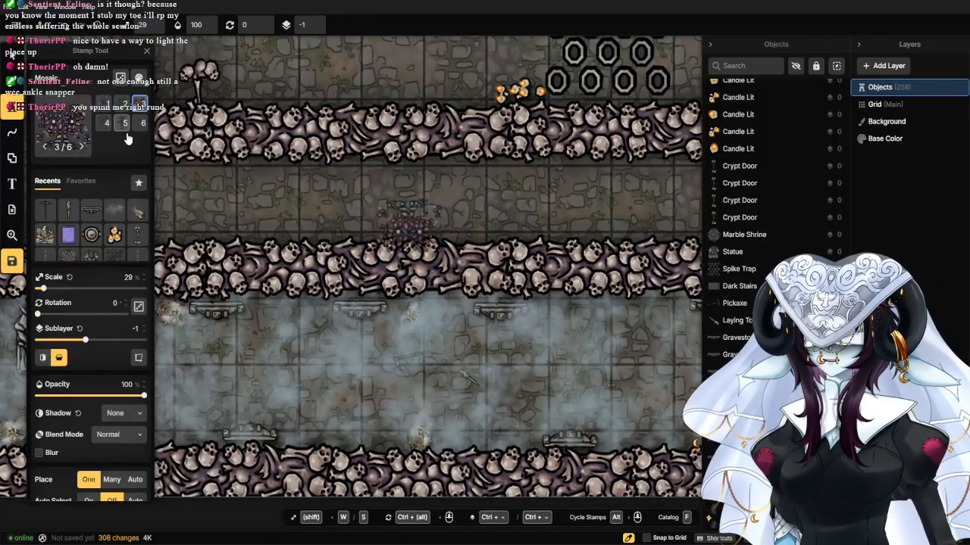
{"action": "left_click", "coordinate": [124, 125]}
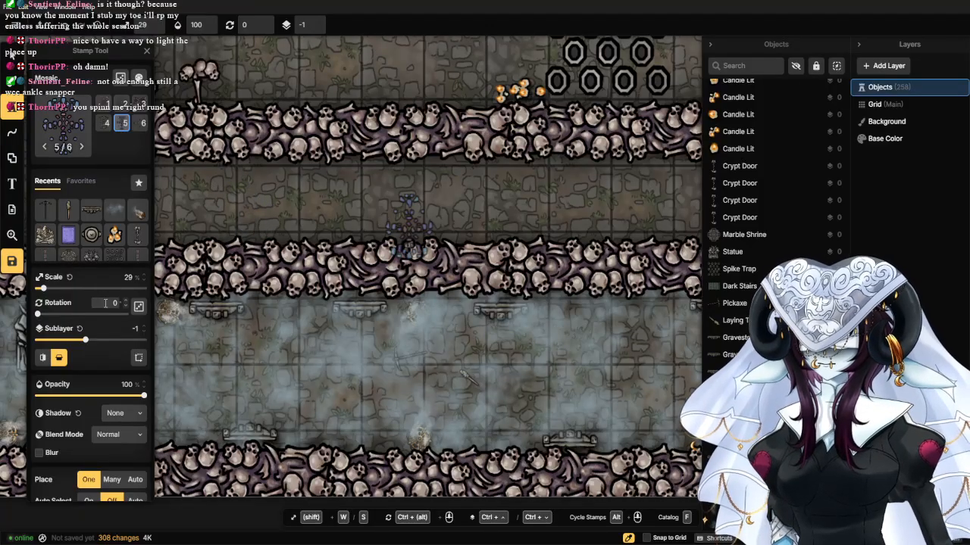
Place the mosaic beside the crypt door at the west end of the narrow corridor at 45% scale, rotated 90 degrees.
{"action": "type", "text": "90"}
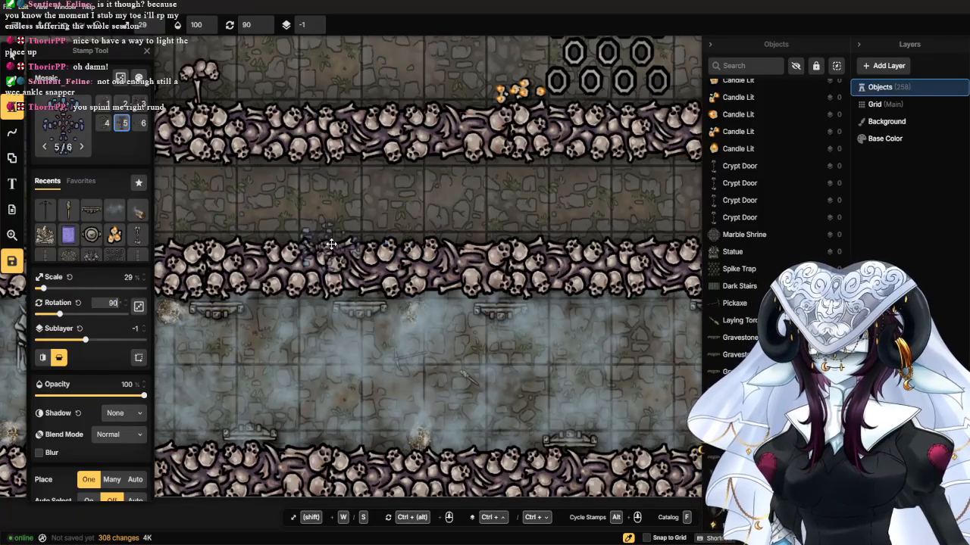
{"action": "left_click_drag", "start_coordinate": [341, 205], "coordinate": [544, 243]}
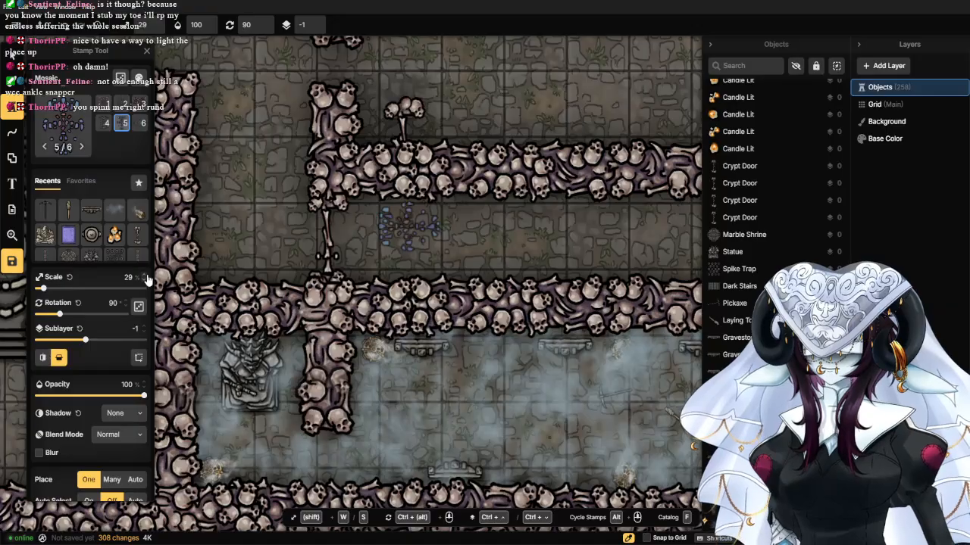
{"action": "scroll", "coordinate": [148, 279], "scroll_direction": "up", "scroll_amount": 16}
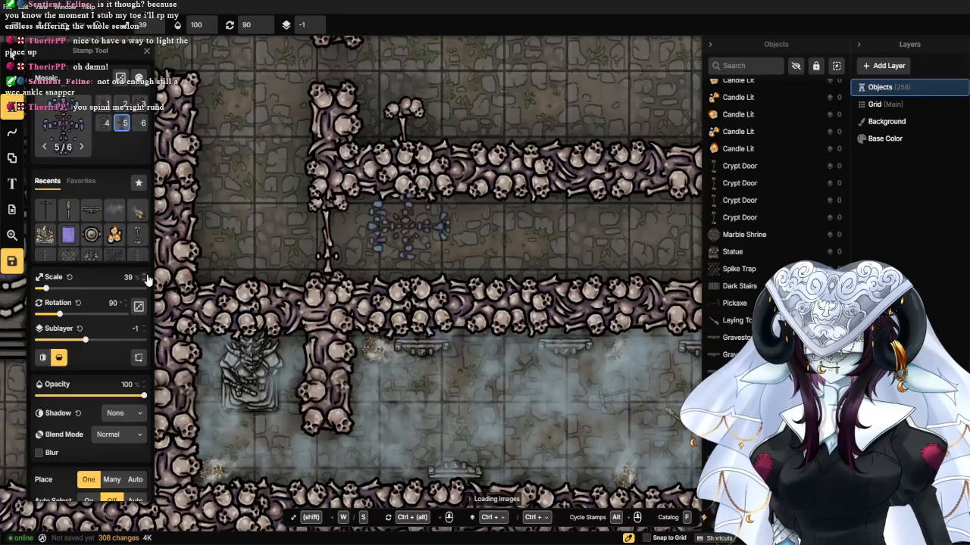
{"action": "left_click", "coordinate": [389, 237]}
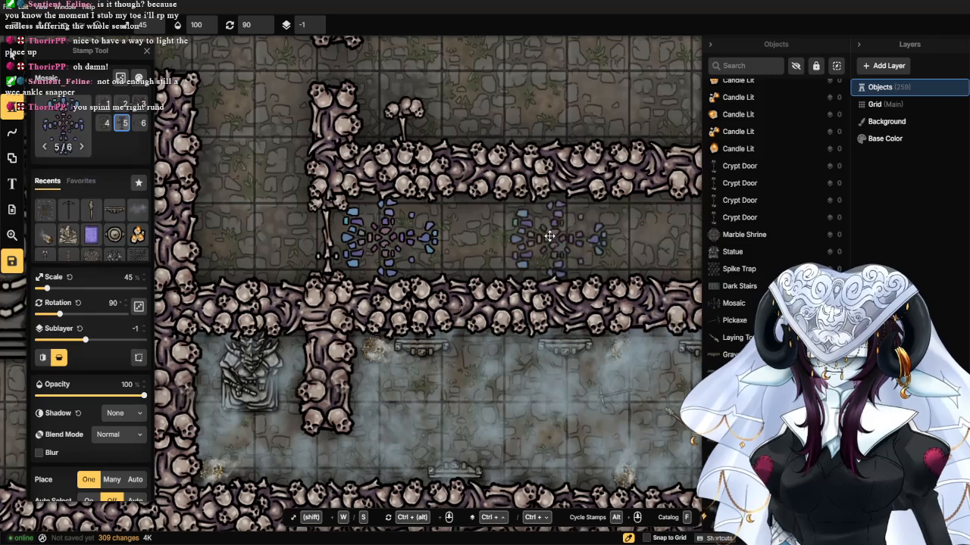
Extend the mosaic eastward with three more copies, alternating the vertical flip so neighbouring pieces mirror each other.
{"action": "left_click", "coordinate": [59, 361]}
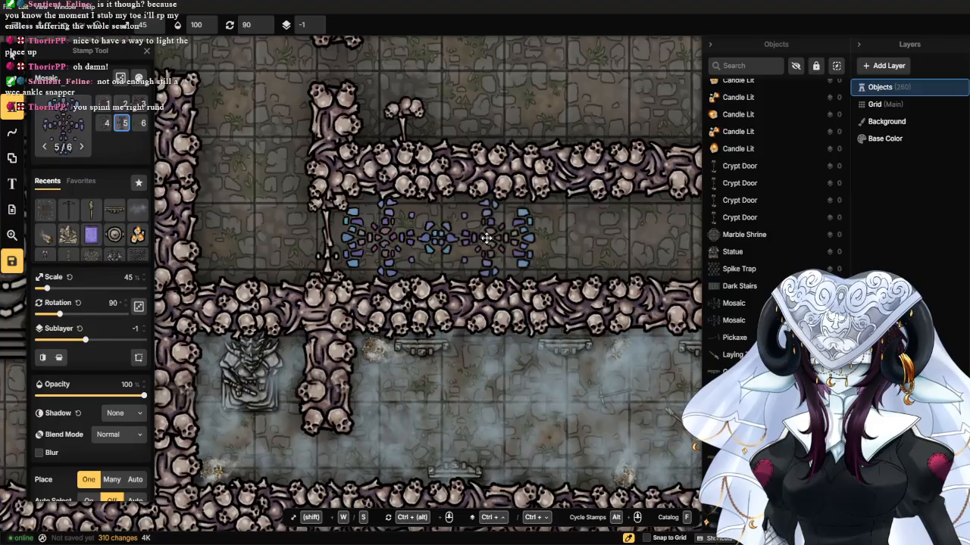
{"action": "left_click_drag", "start_coordinate": [589, 242], "coordinate": [402, 244]}
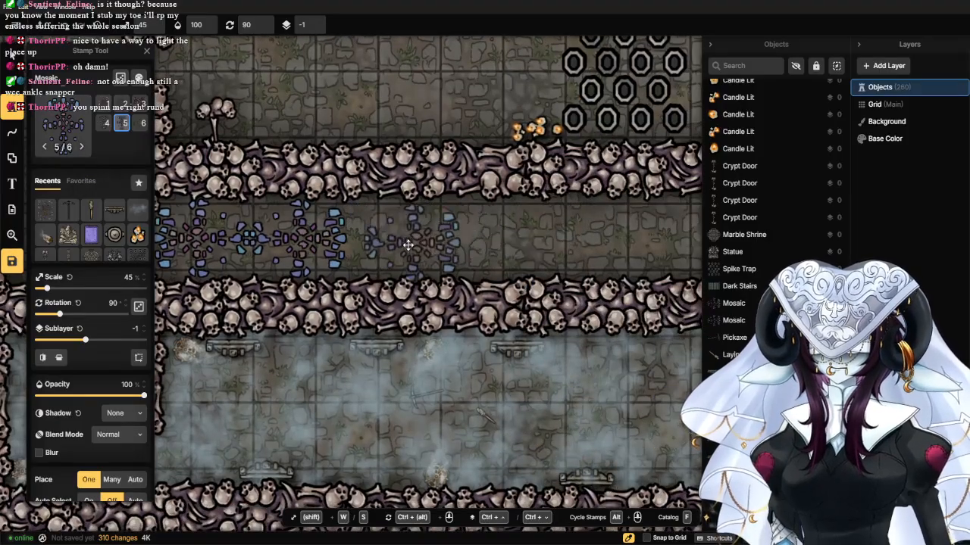
{"action": "left_click", "coordinate": [56, 358]}
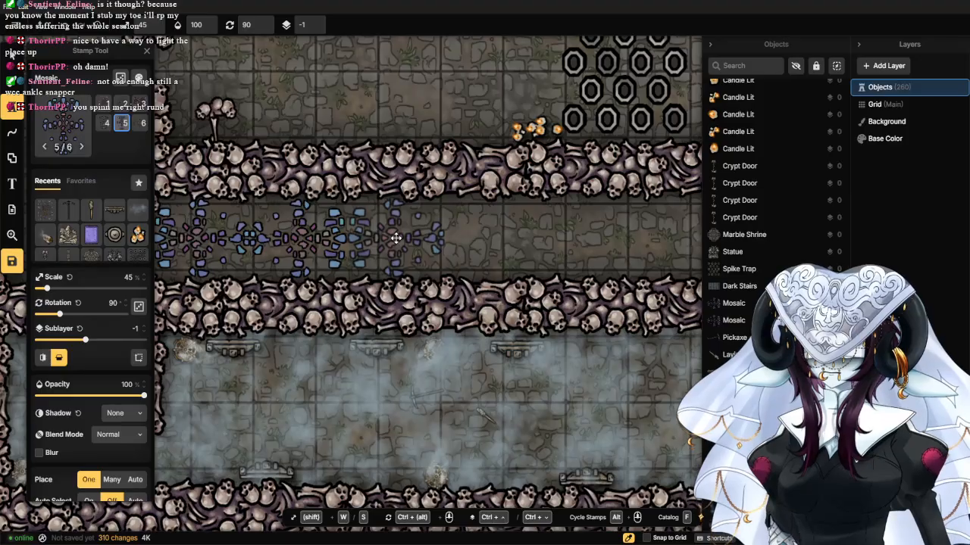
{"action": "left_click", "coordinate": [400, 234]}
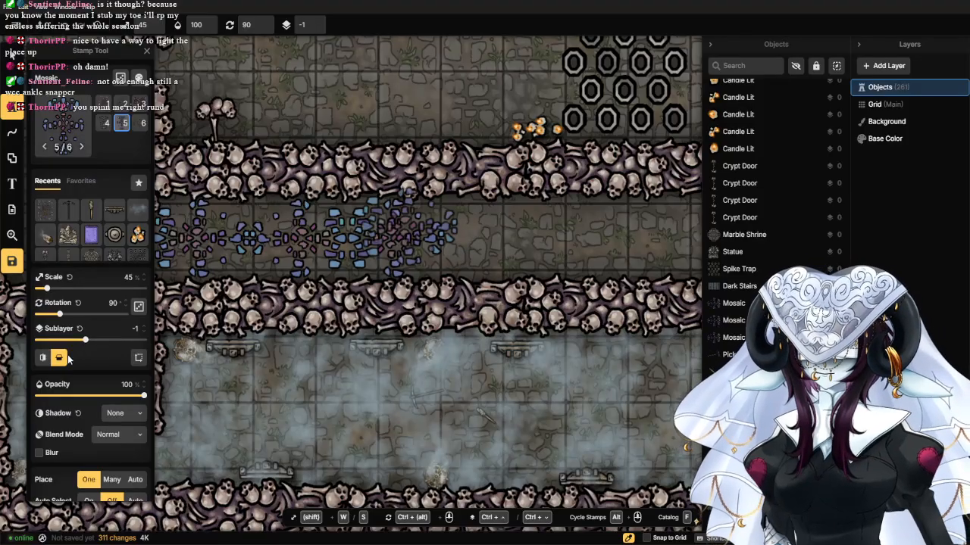
{"action": "left_click", "coordinate": [65, 358]}
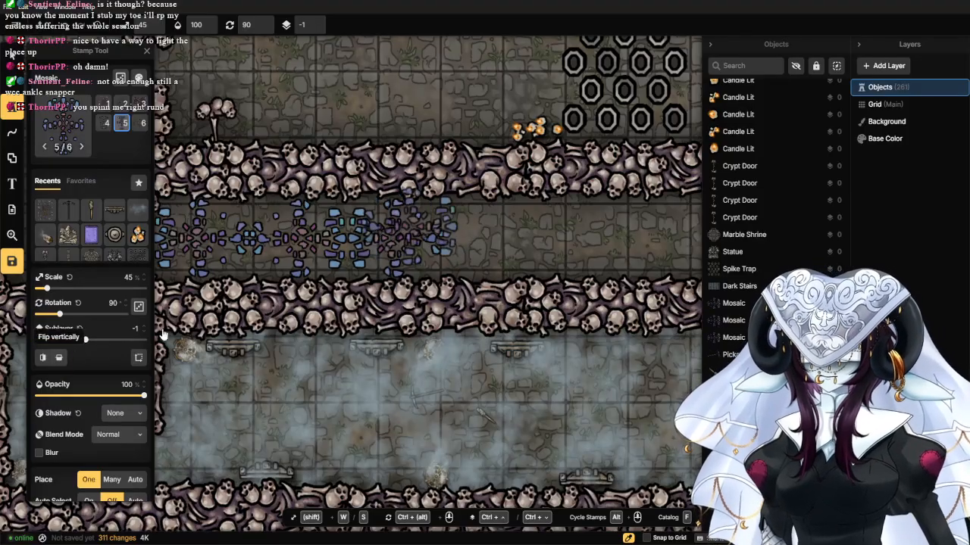
{"action": "left_click", "coordinate": [493, 238]}
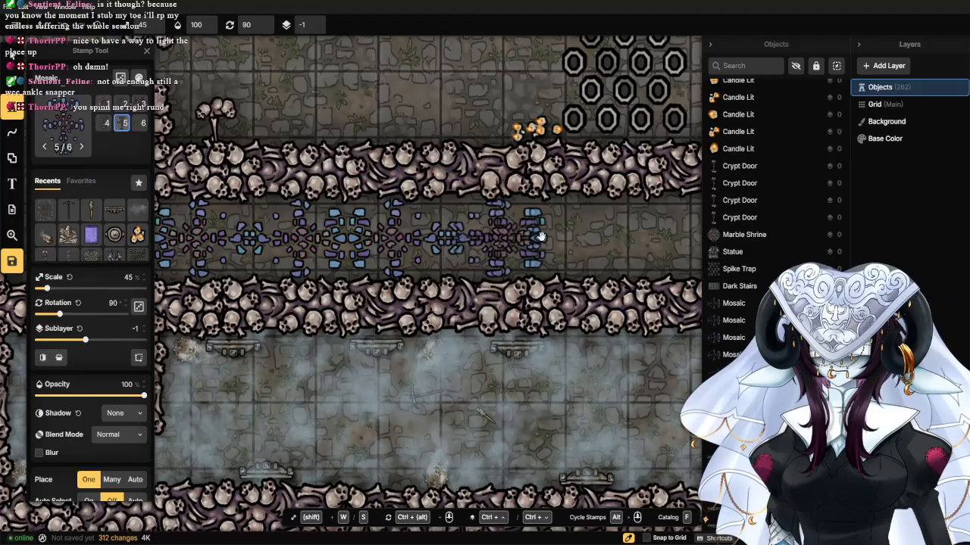
Duplicate the row of four mosaics and align the copy flush with the east end of the original row.
{"action": "left_click_drag", "start_coordinate": [539, 234], "coordinate": [422, 246]}
{"action": "scroll", "coordinate": [300, 317], "scroll_direction": "down", "scroll_amount": 3}
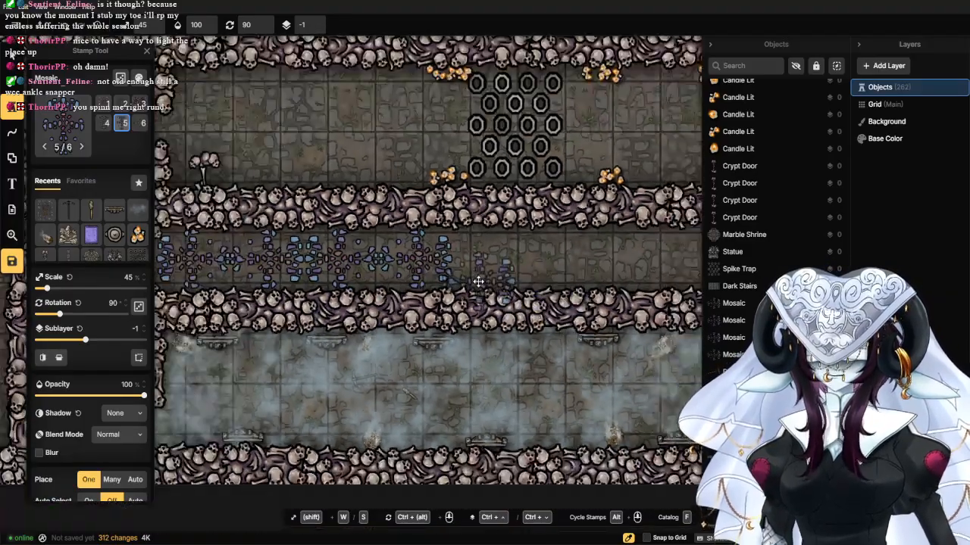
{"action": "left_click", "coordinate": [20, 59]}
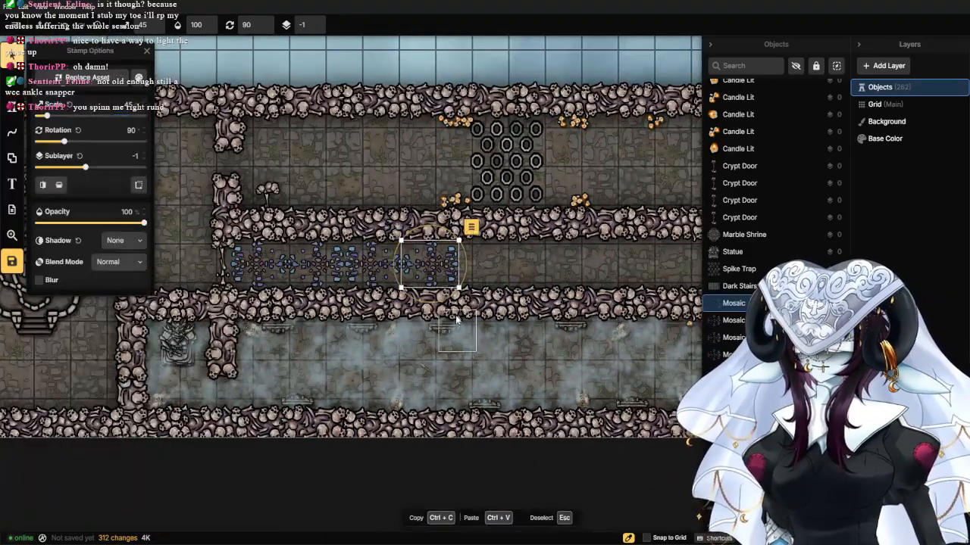
{"action": "left_click_drag", "start_coordinate": [502, 267], "coordinate": [487, 267]}
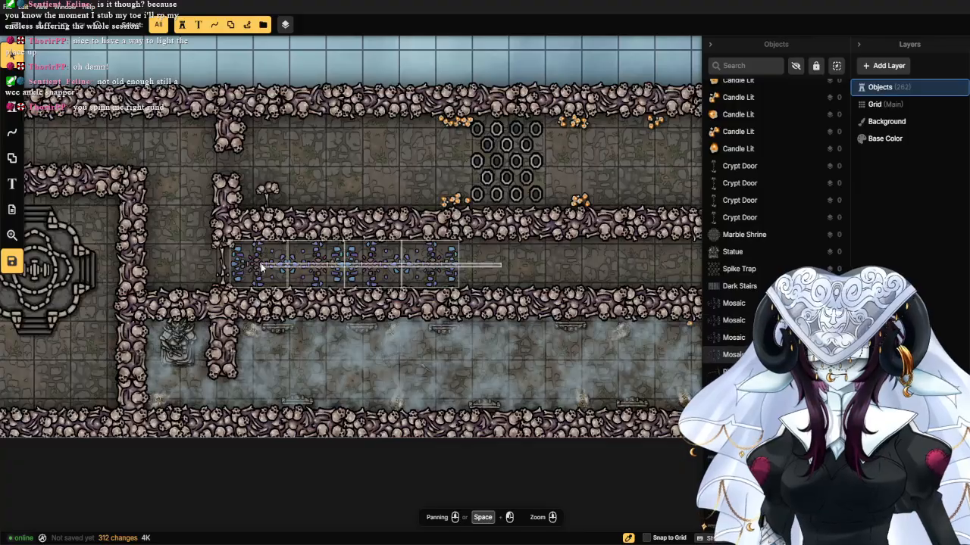
{"action": "left_click_drag", "start_coordinate": [260, 266], "coordinate": [260, 263]}
{"action": "key", "text": "ctrl+c"}
{"action": "key", "text": "ctrl+v"}
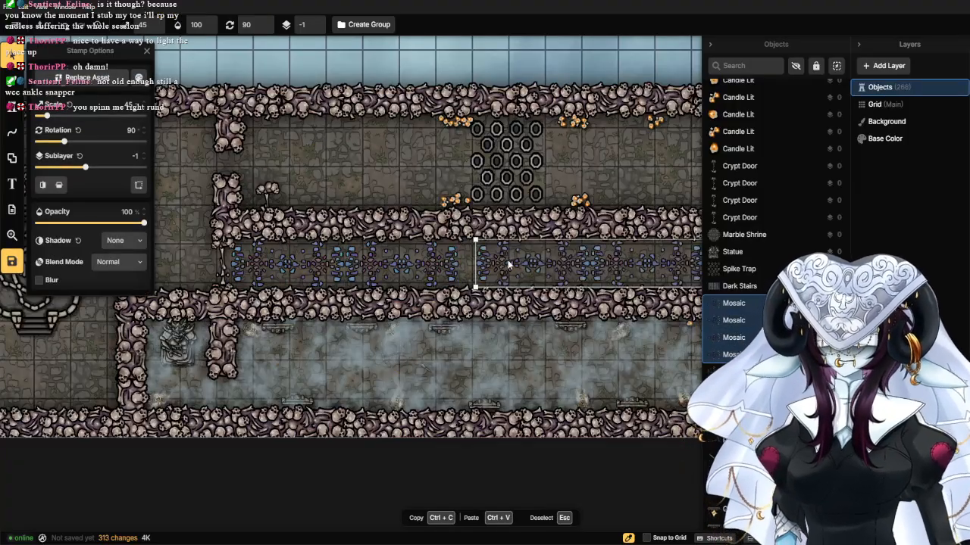
{"action": "scroll", "coordinate": [496, 265], "scroll_direction": "up", "scroll_amount": 3}
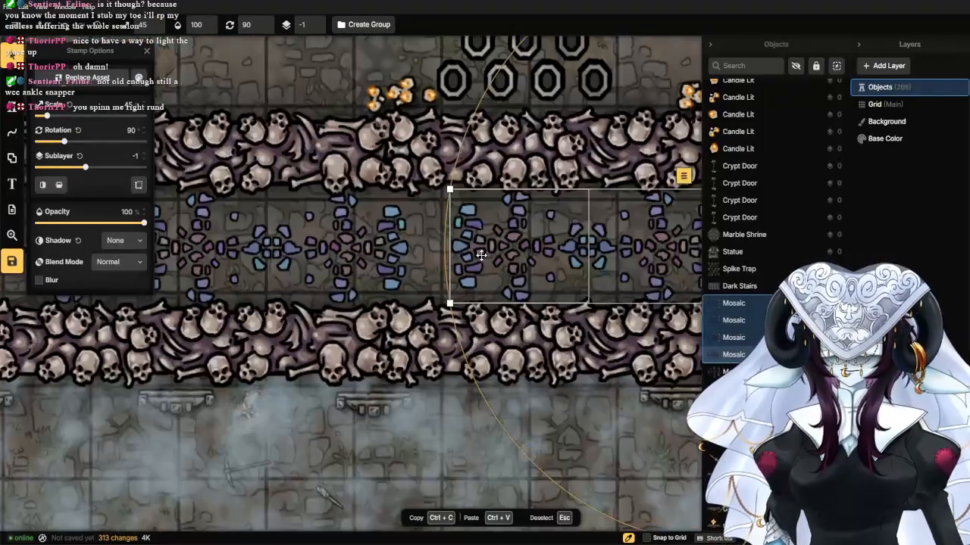
{"action": "left_click_drag", "start_coordinate": [471, 251], "coordinate": [441, 257]}
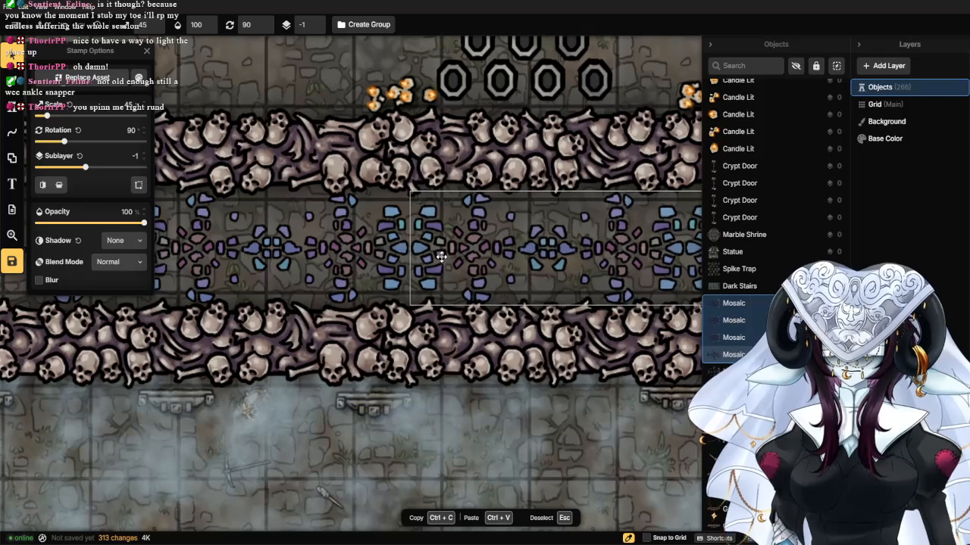
{"action": "scroll", "coordinate": [602, 256], "scroll_direction": "down", "scroll_amount": 2}
{"action": "left_click_drag", "start_coordinate": [602, 255], "coordinate": [210, 257]}
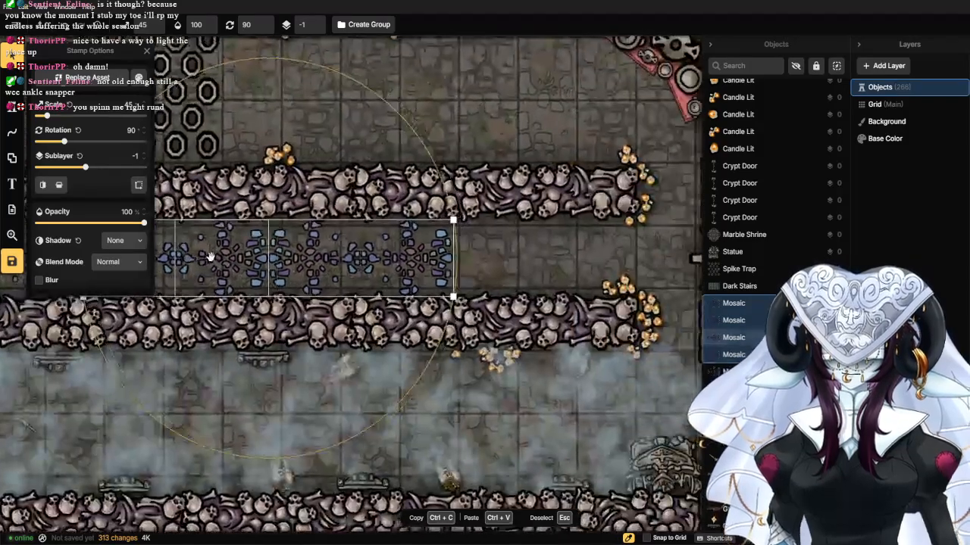
Duplicate the two easternmost mosaics and place the copies against the row's end to fill the corridor to its east opening.
{"action": "left_click_drag", "start_coordinate": [497, 246], "coordinate": [324, 266]}
{"action": "key", "text": "ctrl+c"}
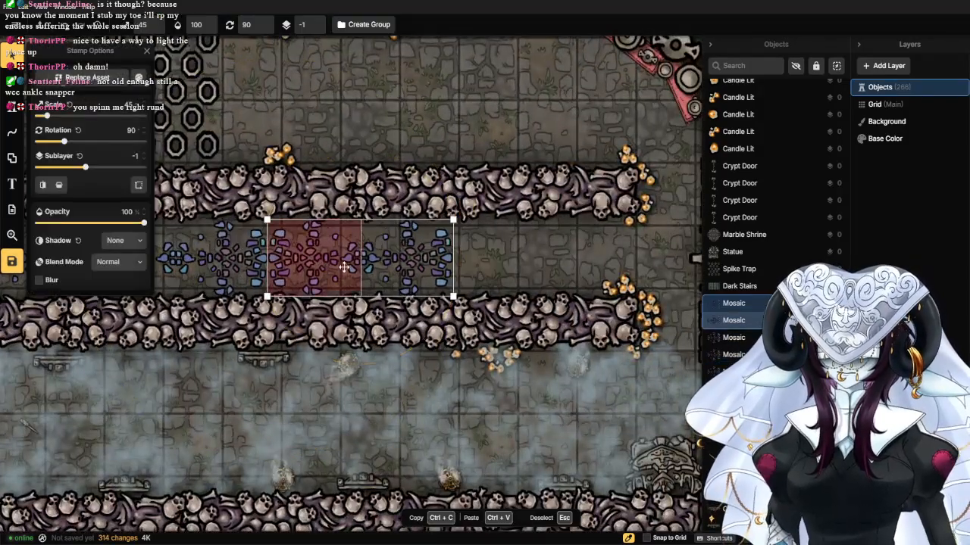
{"action": "key", "text": "ctrl+v"}
{"action": "left_click_drag", "start_coordinate": [452, 271], "coordinate": [579, 256]}
{"action": "scroll", "coordinate": [578, 255], "scroll_direction": "down", "scroll_amount": 3}
{"action": "left_click", "coordinate": [577, 255]}
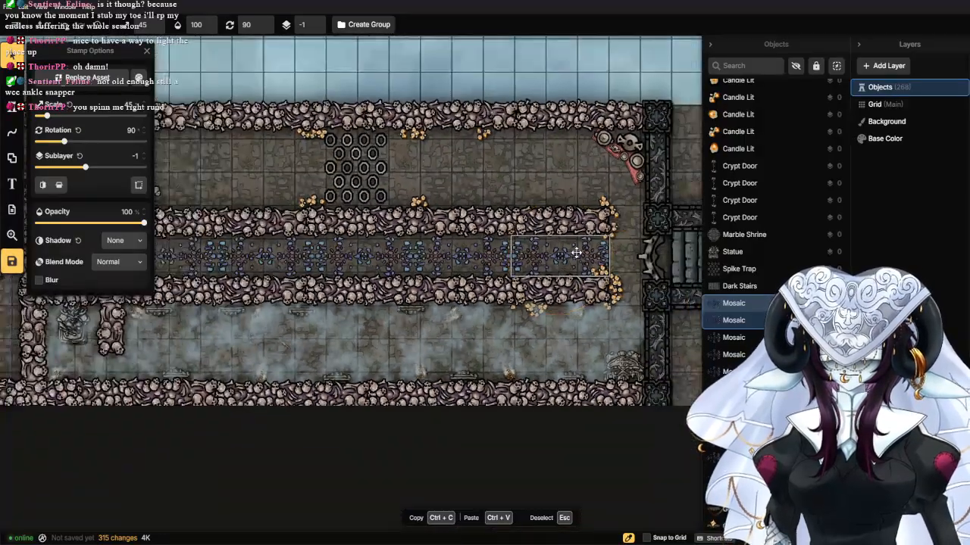
Select all the Mosaic stamps and tone them down to 60% saturation and 80% brightness.
{"action": "left_click", "coordinate": [621, 228]}
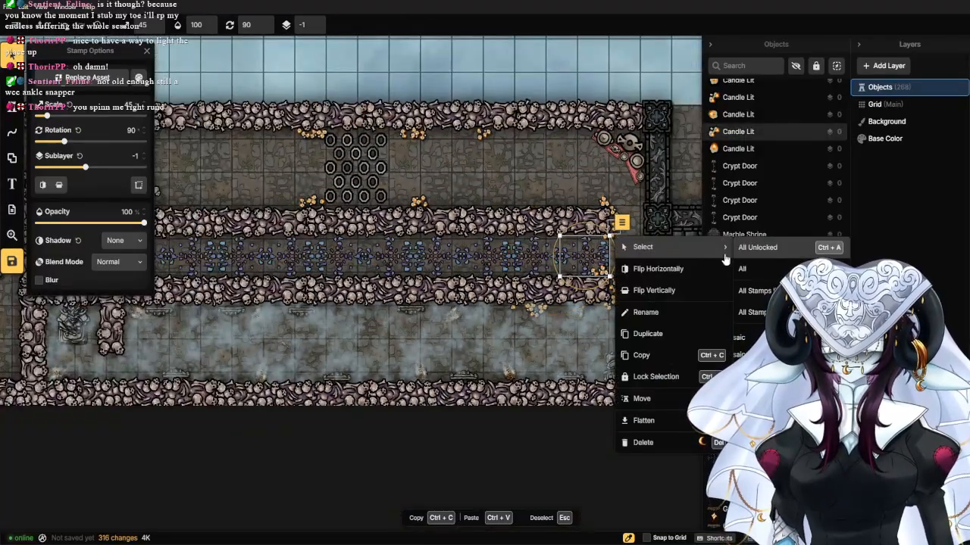
{"action": "left_click", "coordinate": [760, 313]}
{"action": "left_click", "coordinate": [137, 80]}
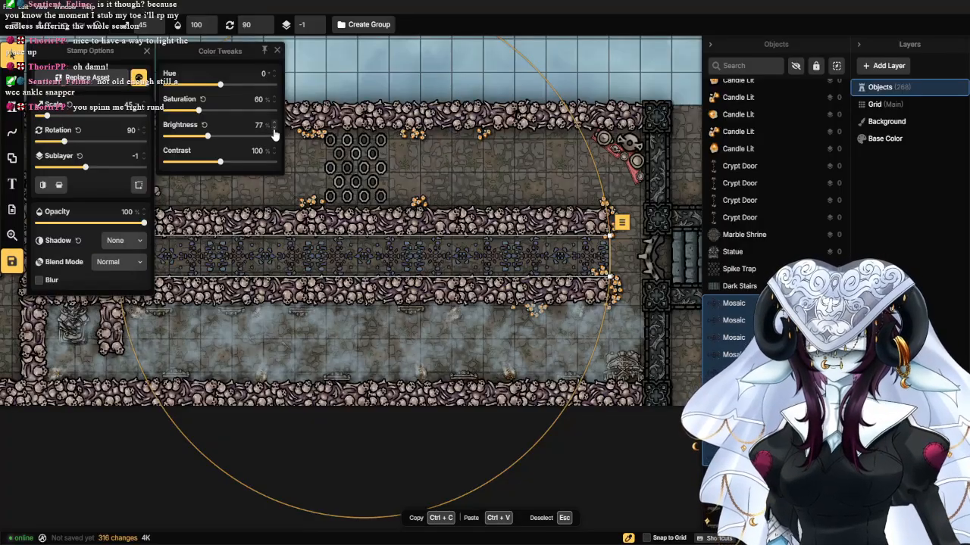
{"action": "scroll", "coordinate": [418, 276], "scroll_direction": "up", "scroll_amount": 4}
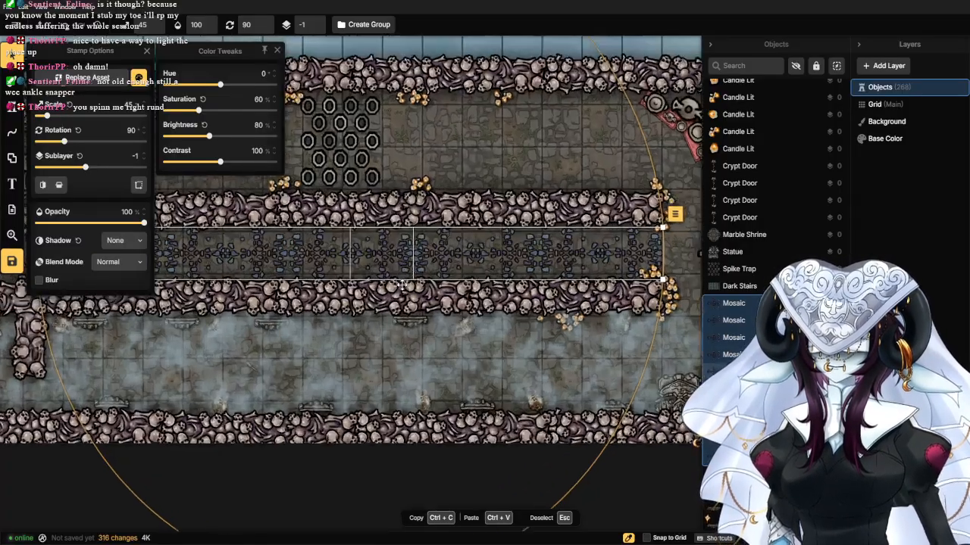
{"action": "left_click", "coordinate": [474, 123]}
Paint a rectangle of Dark Dungeon Floor texture at 50% scale on the background beneath the whole mosaic corridor.
{"action": "scroll", "coordinate": [454, 163], "scroll_direction": "down", "scroll_amount": 4}
{"action": "left_click_drag", "start_coordinate": [294, 222], "coordinate": [364, 265]}
{"action": "left_click", "coordinate": [10, 84]}
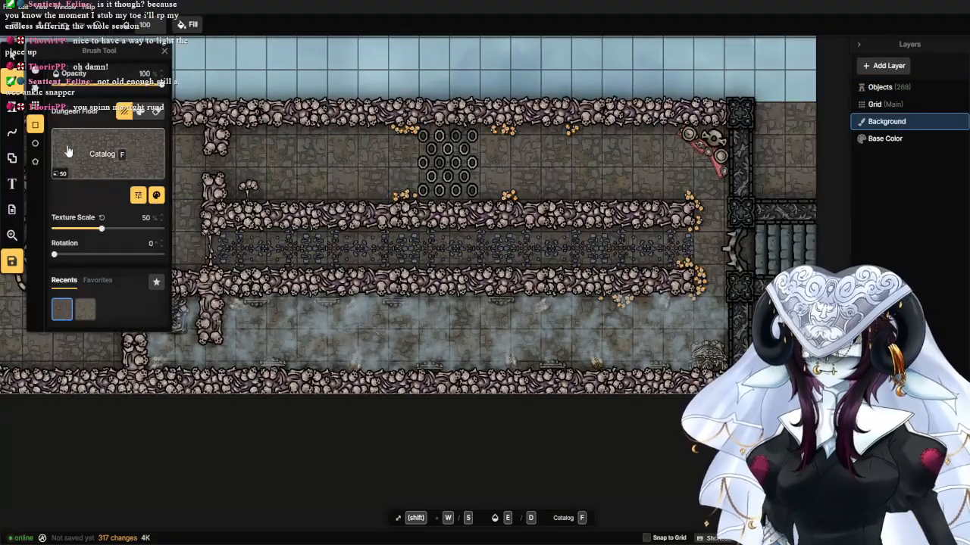
{"action": "left_click", "coordinate": [72, 152]}
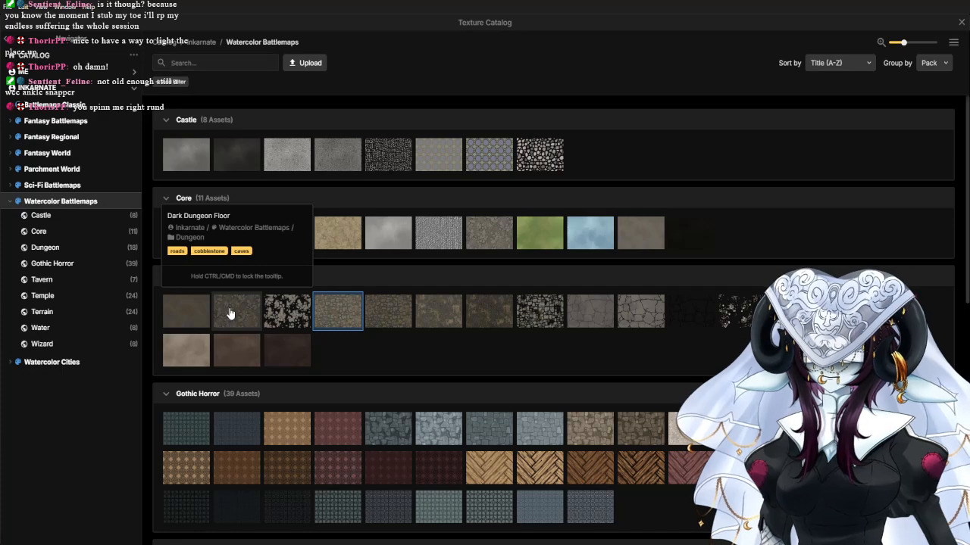
{"action": "left_click", "coordinate": [186, 311]}
{"action": "scroll", "coordinate": [240, 245], "scroll_direction": "up", "scroll_amount": 3}
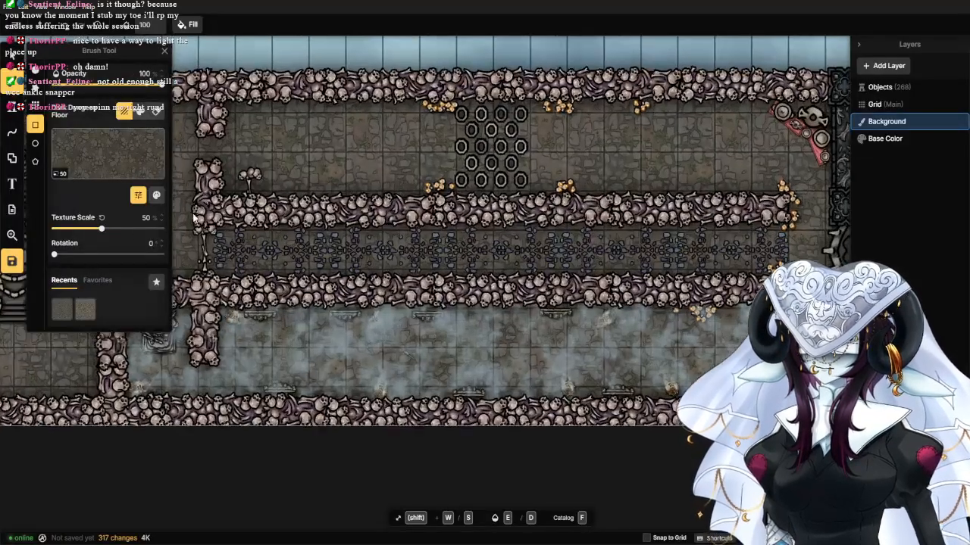
{"action": "mouse_move", "coordinate": [198, 213]}
{"action": "left_mouse_down"}
{"action": "mouse_move", "coordinate": [627, 291]}
{"action": "mouse_move", "coordinate": [821, 285]}
{"action": "left_mouse_up"}
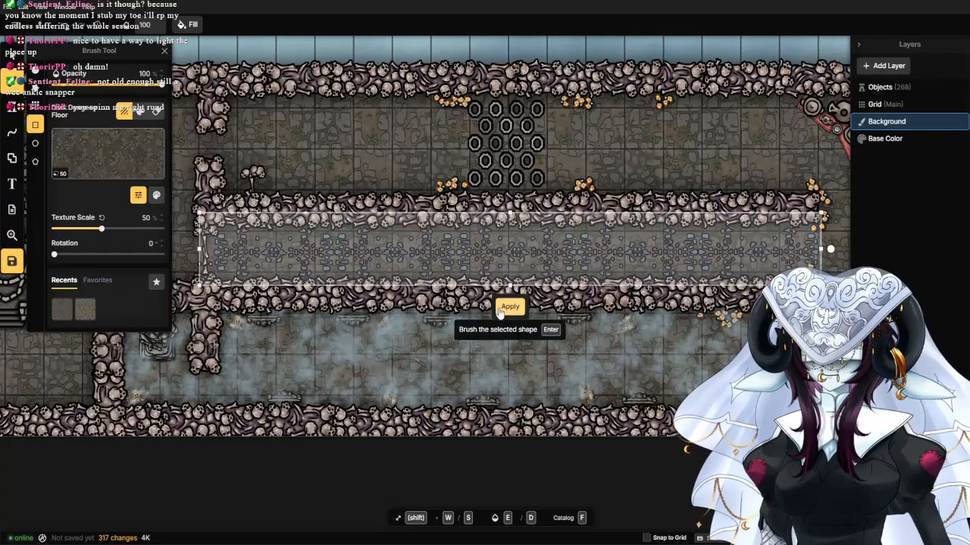
{"action": "scroll", "coordinate": [452, 278], "scroll_direction": "up", "scroll_amount": 1}
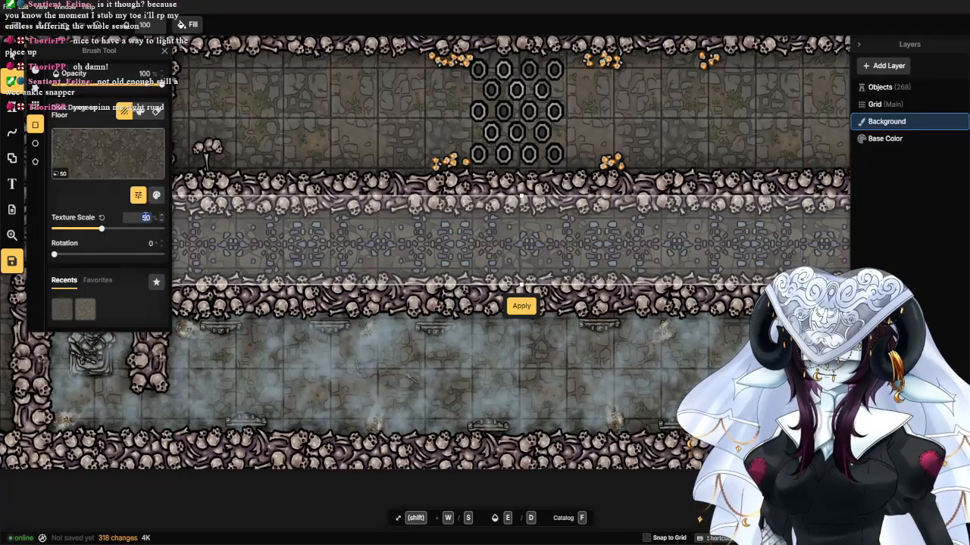
Repaint the corridor floor rectangle with the texture scale at 25%, and again at 100%.
{"action": "type", "text": "25"}
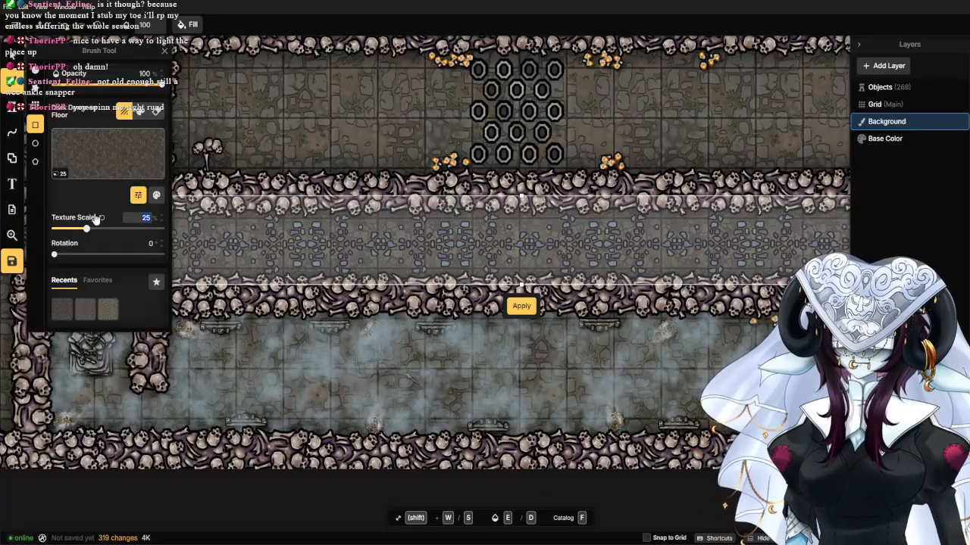
{"action": "type", "text": "100"}
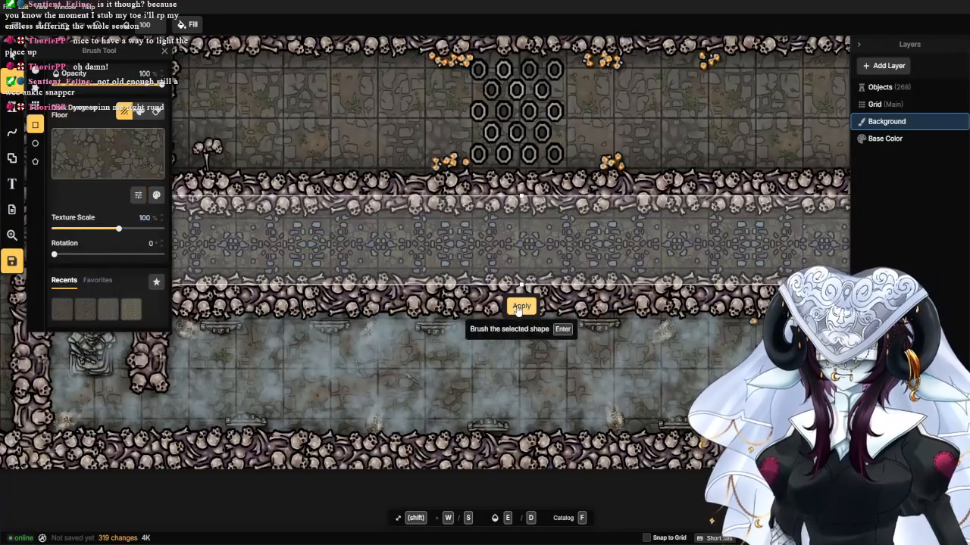
{"action": "scroll", "coordinate": [541, 256], "scroll_direction": "down", "scroll_amount": 3}
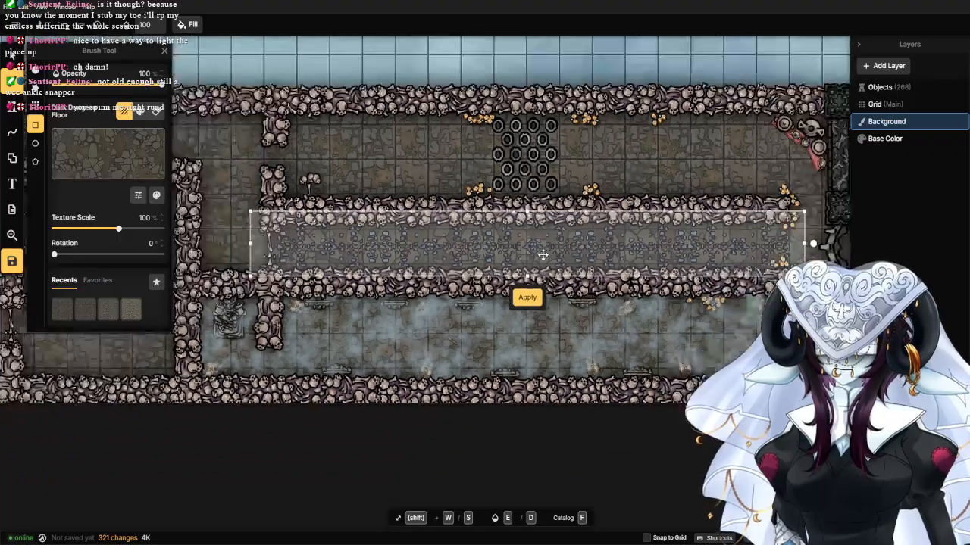
{"action": "scroll", "coordinate": [439, 226], "scroll_direction": "up", "scroll_amount": 3}
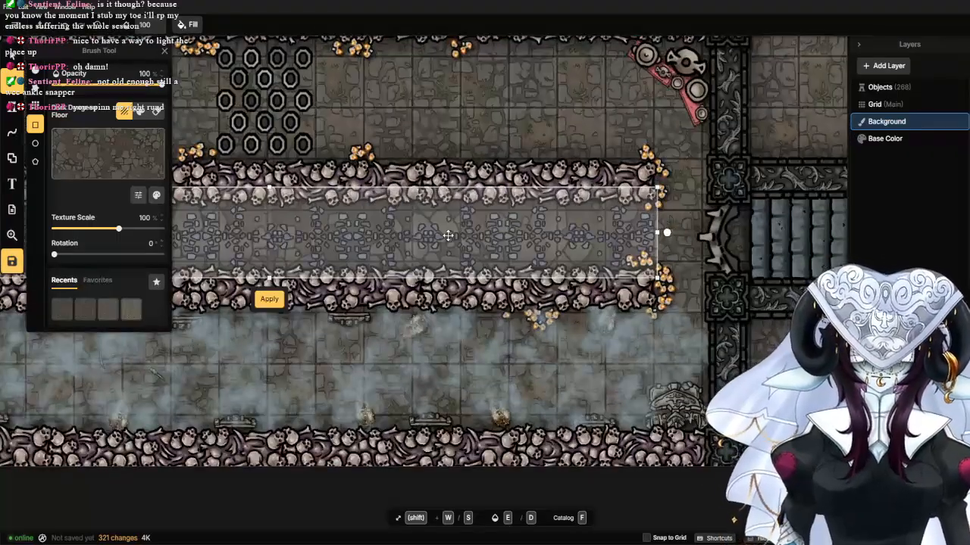
{"action": "scroll", "coordinate": [438, 232], "scroll_direction": "down", "scroll_amount": 3}
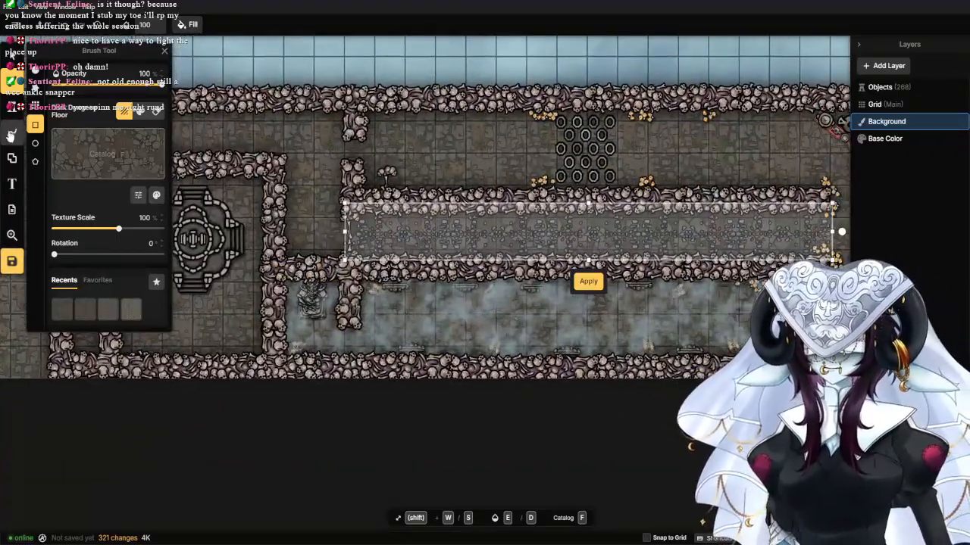
Repaint the mosaic corridor's floor rectangle with the plain dark background texture from the Watercolor Battlemaps Dungeon set.
{"action": "left_click", "coordinate": [103, 153]}
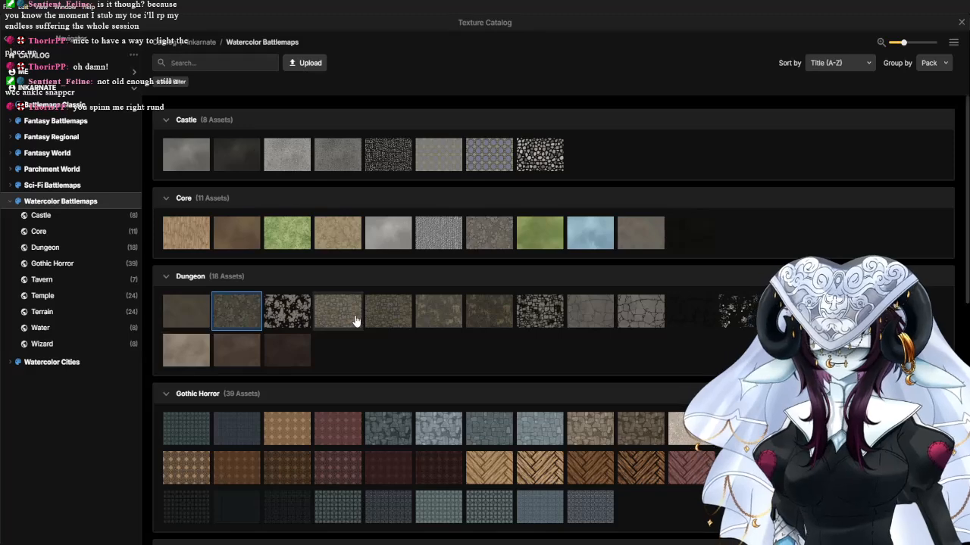
{"action": "scroll", "coordinate": [606, 299], "scroll_direction": "down", "scroll_amount": 1}
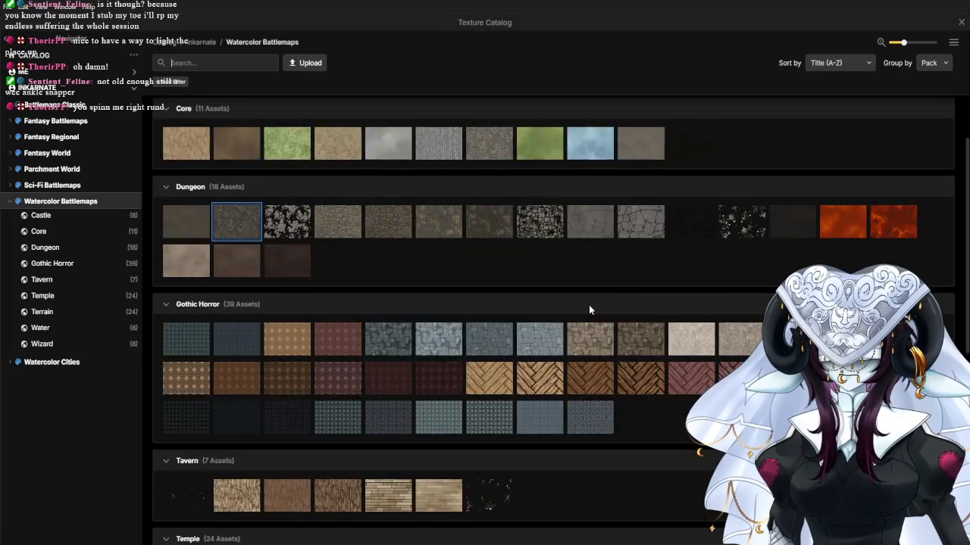
{"action": "left_click", "coordinate": [787, 229]}
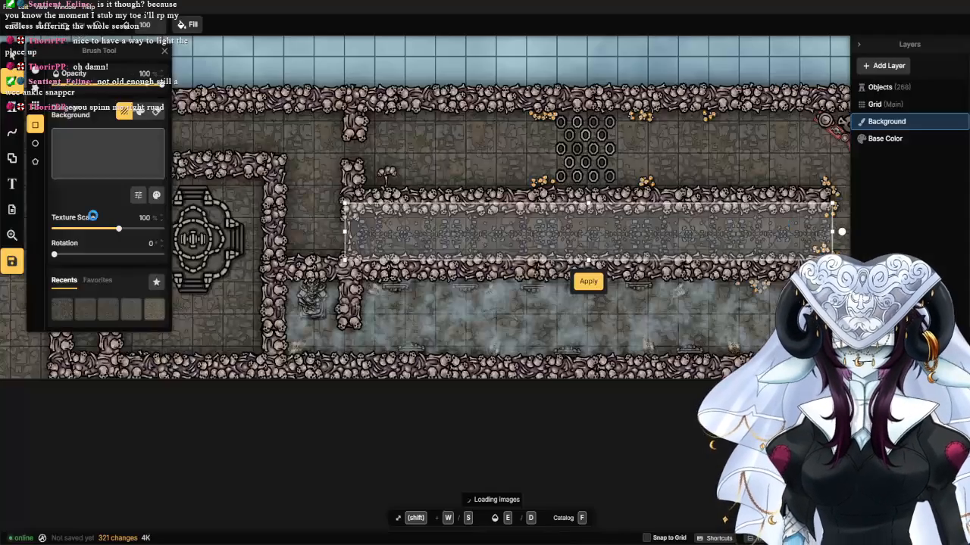
{"action": "left_click", "coordinate": [587, 288]}
{"action": "left_click_drag", "start_coordinate": [593, 229], "coordinate": [323, 229]}
{"action": "scroll", "coordinate": [383, 252], "scroll_direction": "up", "scroll_amount": 4}
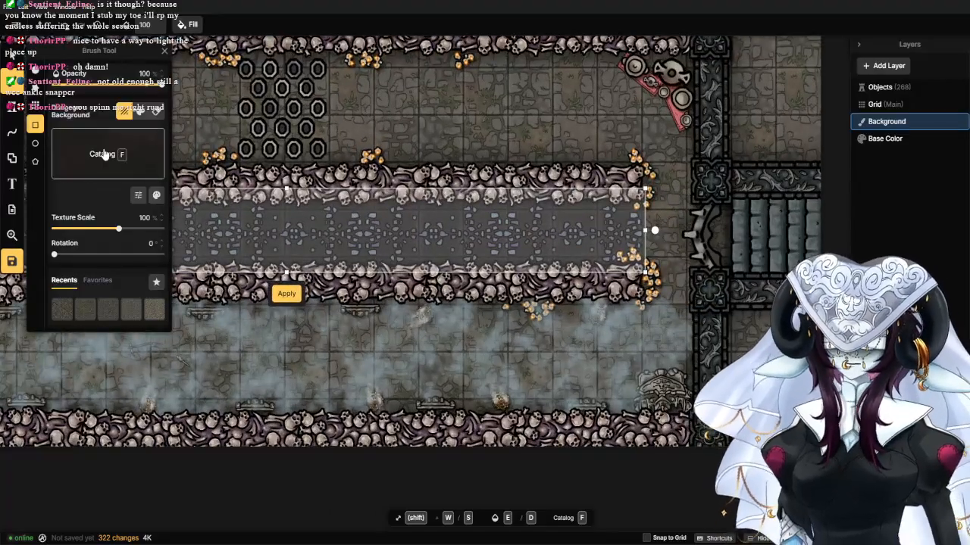
Repaint the mosaic corridor's floor rectangle with the Dungeon Ground texture at 100% scale.
{"action": "key", "text": "f"}
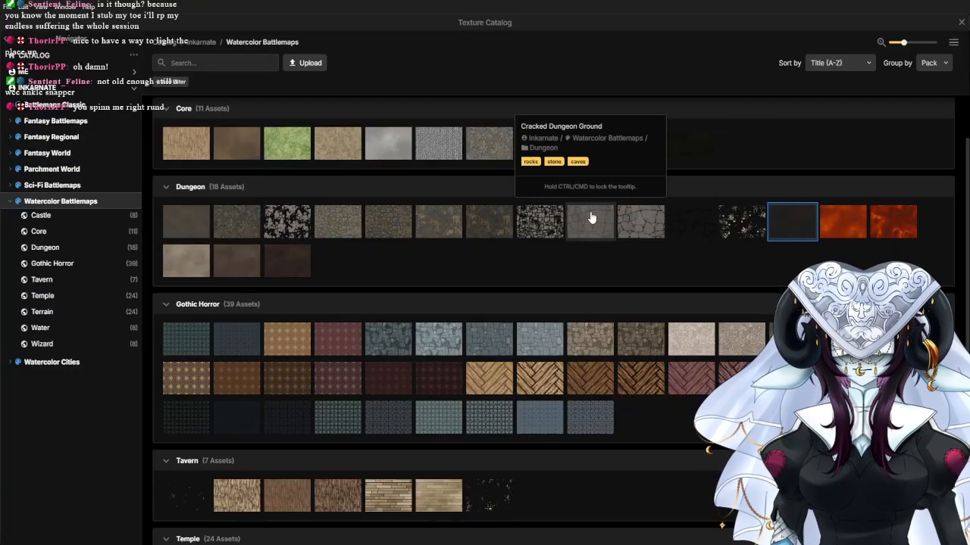
{"action": "left_click", "coordinate": [636, 150]}
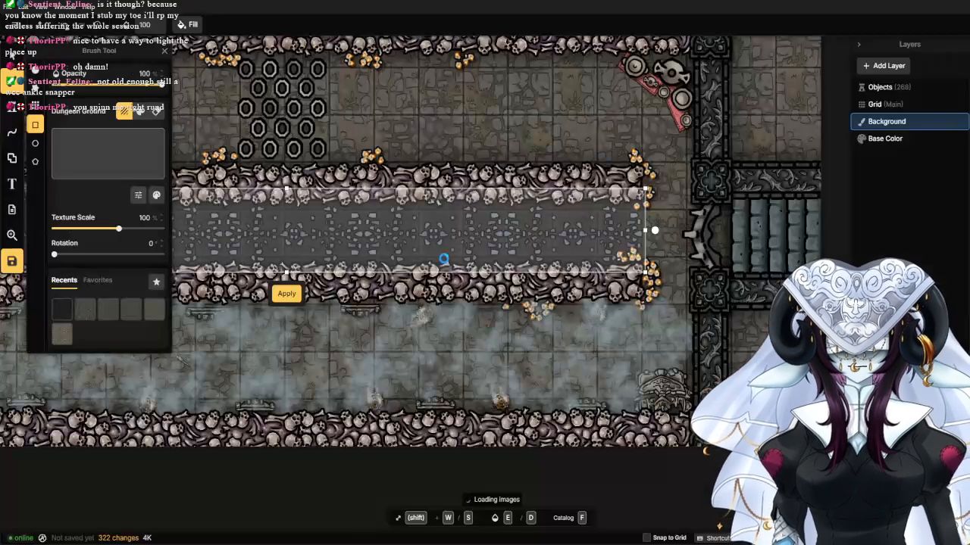
{"action": "left_click", "coordinate": [279, 298]}
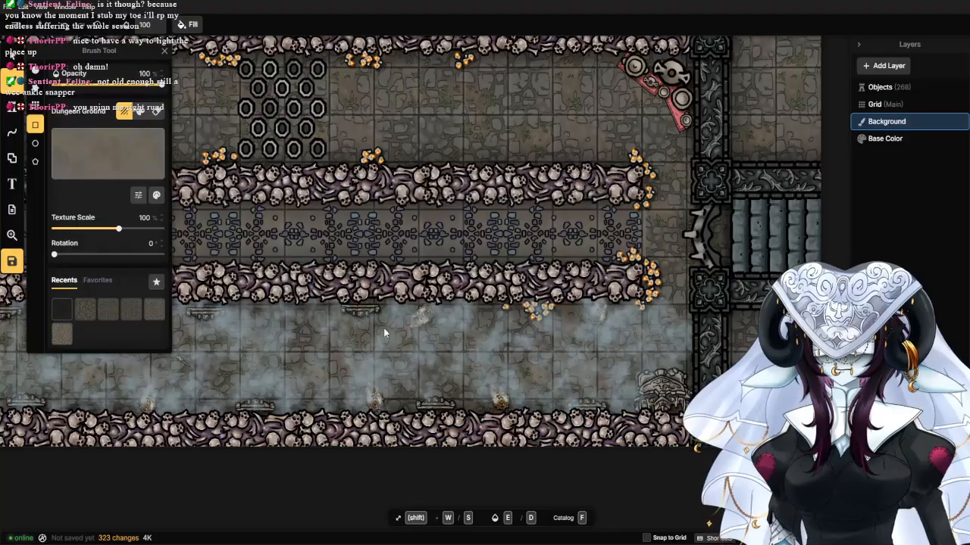
{"action": "scroll", "coordinate": [310, 281], "scroll_direction": "down", "scroll_amount": 2}
{"action": "mouse_move", "coordinate": [309, 279]}
{"action": "left_mouse_down"}
{"action": "mouse_move", "coordinate": [583, 278]}
{"action": "mouse_move", "coordinate": [577, 290]}
{"action": "mouse_move", "coordinate": [507, 268]}
{"action": "mouse_move", "coordinate": [403, 277]}
{"action": "left_mouse_up"}
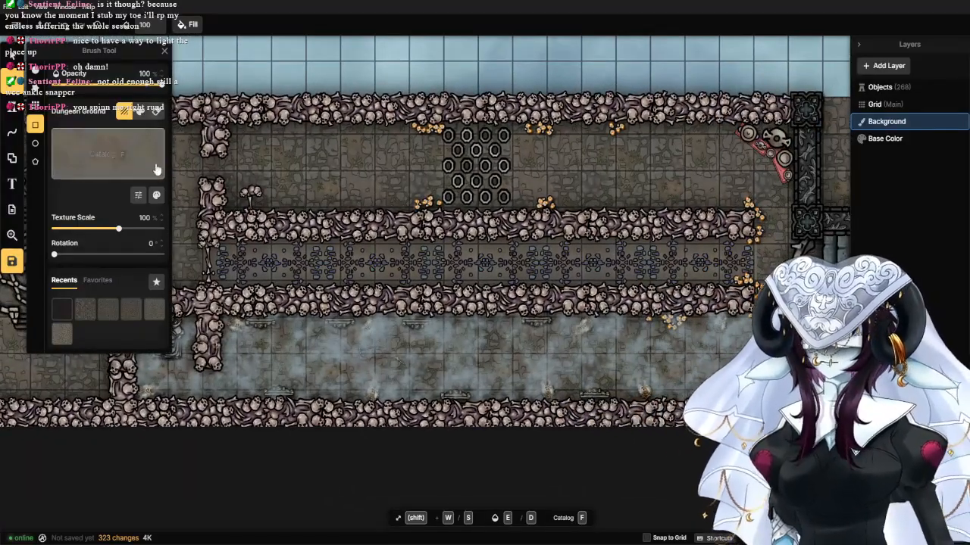
Tweak the Dungeon Ground texture to hue -30, reduced saturation and brightness 80, and repaint the mosaic corridor's floor rectangle with it.
{"action": "left_click", "coordinate": [156, 194]}
{"action": "left_click_drag", "start_coordinate": [230, 199], "coordinate": [235, 196]}
{"action": "left_click", "coordinate": [297, 189]}
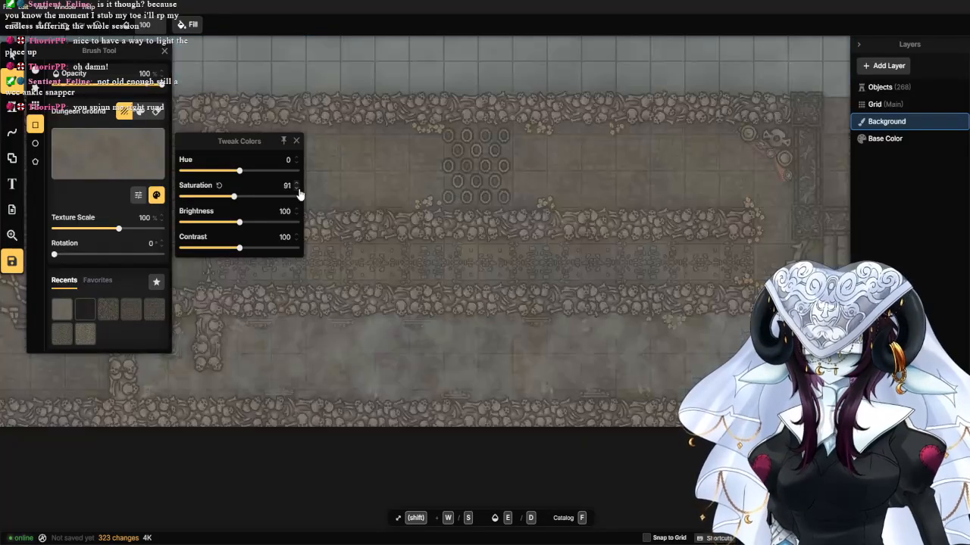
{"action": "left_click", "coordinate": [297, 163]}
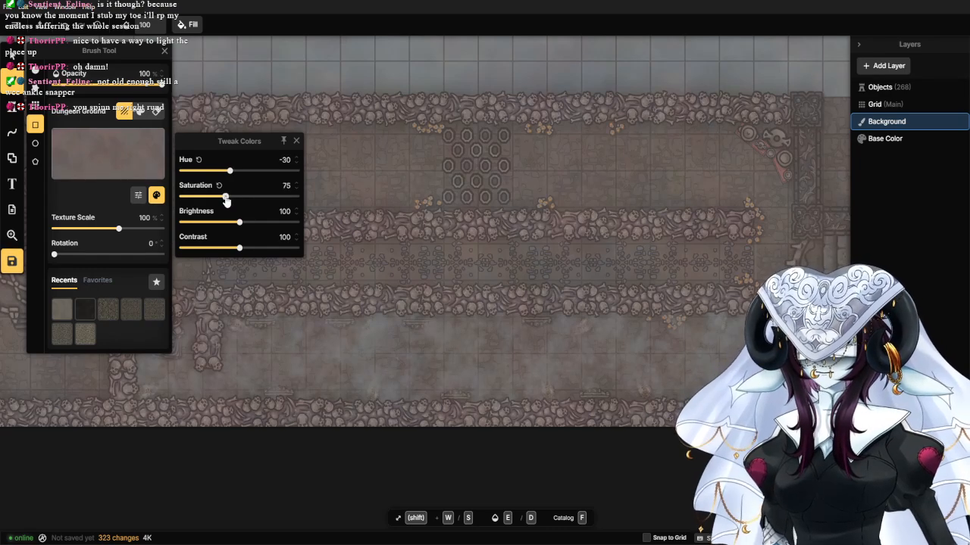
{"action": "left_click", "coordinate": [299, 222]}
{"action": "left_click_drag", "start_coordinate": [292, 225], "coordinate": [232, 230]}
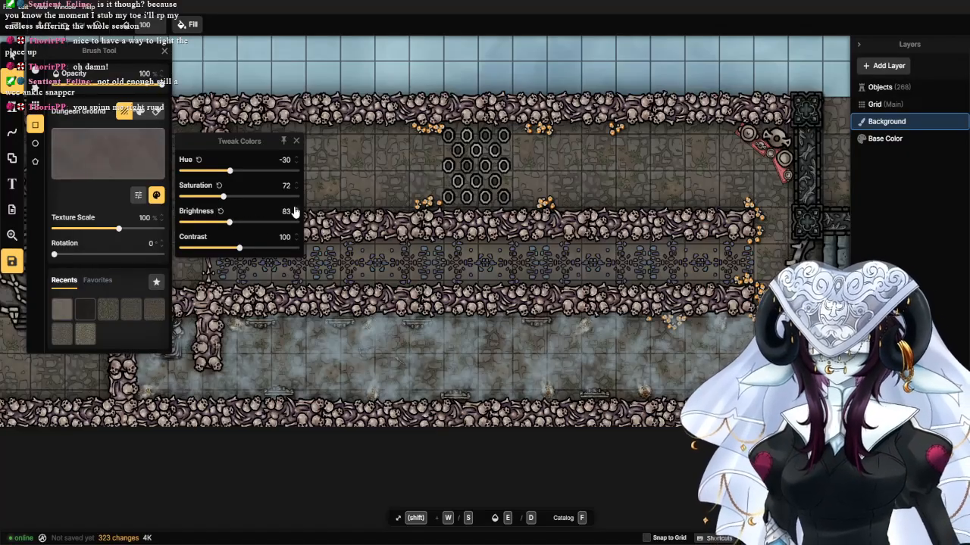
{"action": "left_click", "coordinate": [296, 215]}
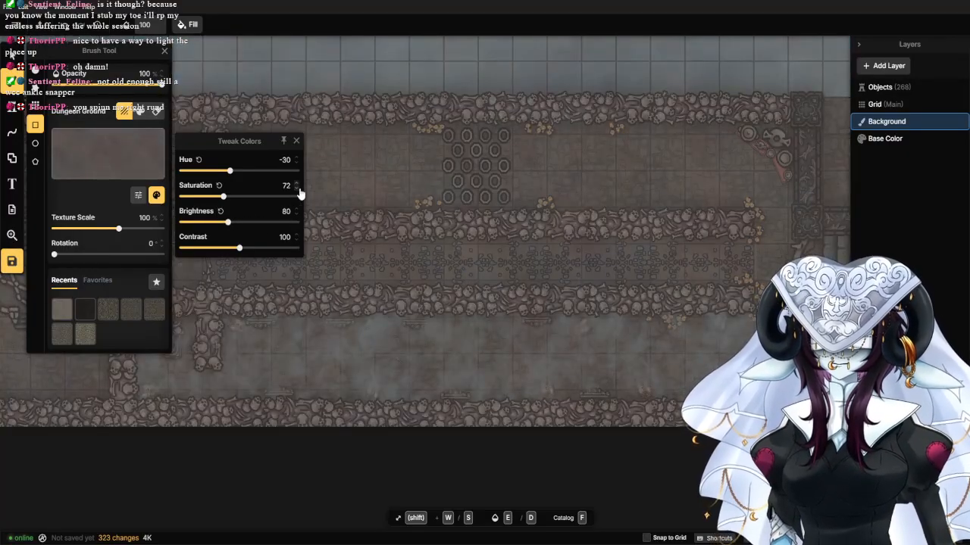
{"action": "left_click", "coordinate": [298, 189]}
{"action": "left_click", "coordinate": [235, 296]}
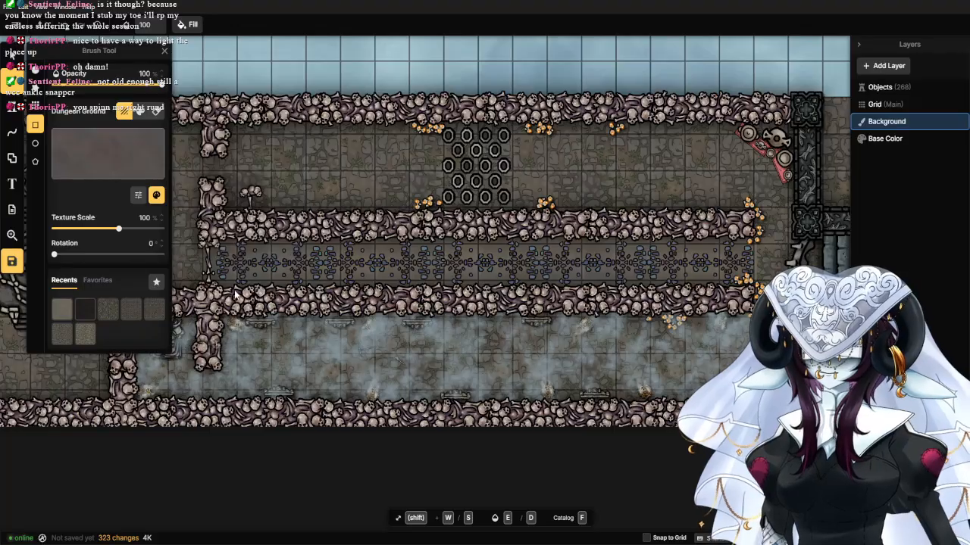
{"action": "mouse_move", "coordinate": [205, 295]}
{"action": "left_mouse_down"}
{"action": "mouse_move", "coordinate": [313, 242]}
{"action": "mouse_move", "coordinate": [759, 232]}
{"action": "left_mouse_up"}
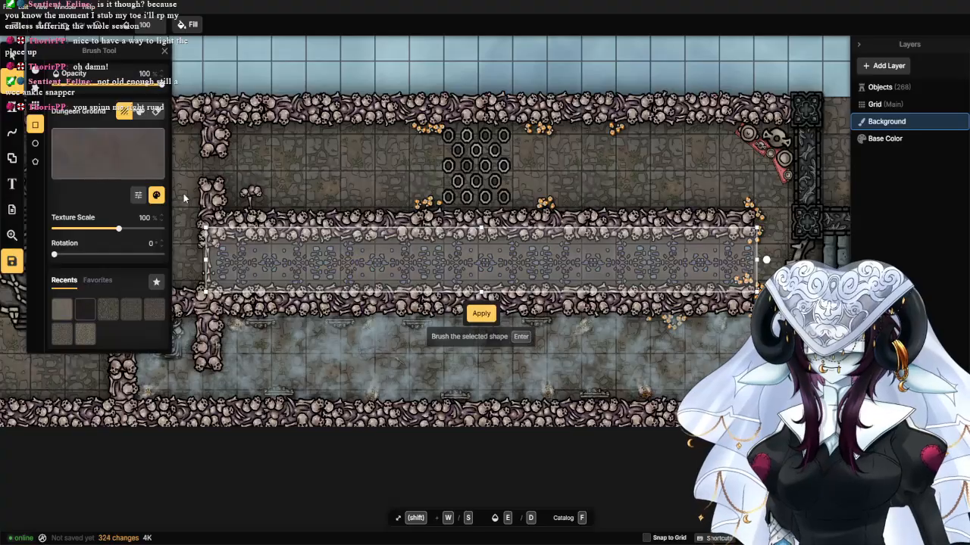
Blend the tinted floor into the surrounding stone at the corridor's east opening using a soft round brush at size 15.
{"action": "left_click", "coordinate": [37, 73]}
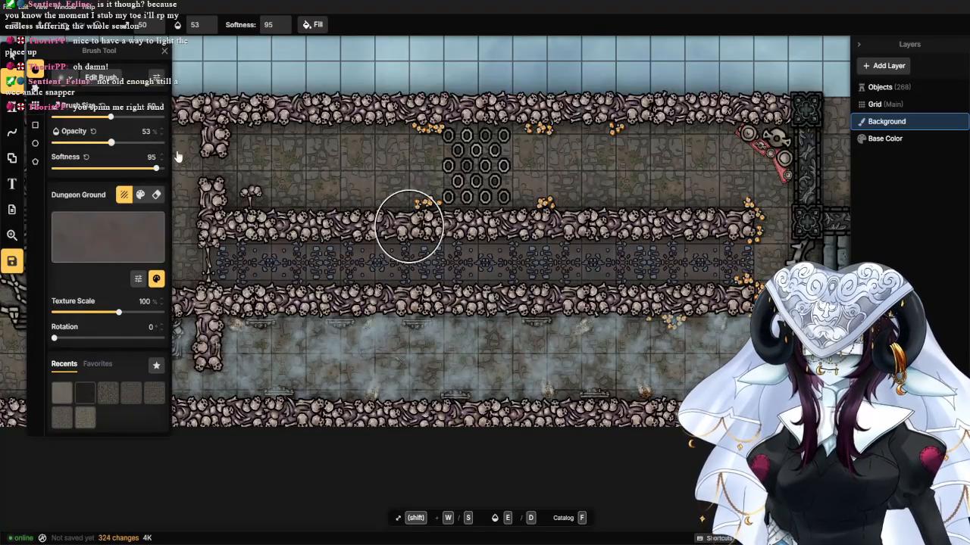
{"action": "scroll", "coordinate": [746, 276], "scroll_direction": "up", "scroll_amount": 3}
{"action": "left_click_drag", "start_coordinate": [645, 256], "coordinate": [493, 258]}
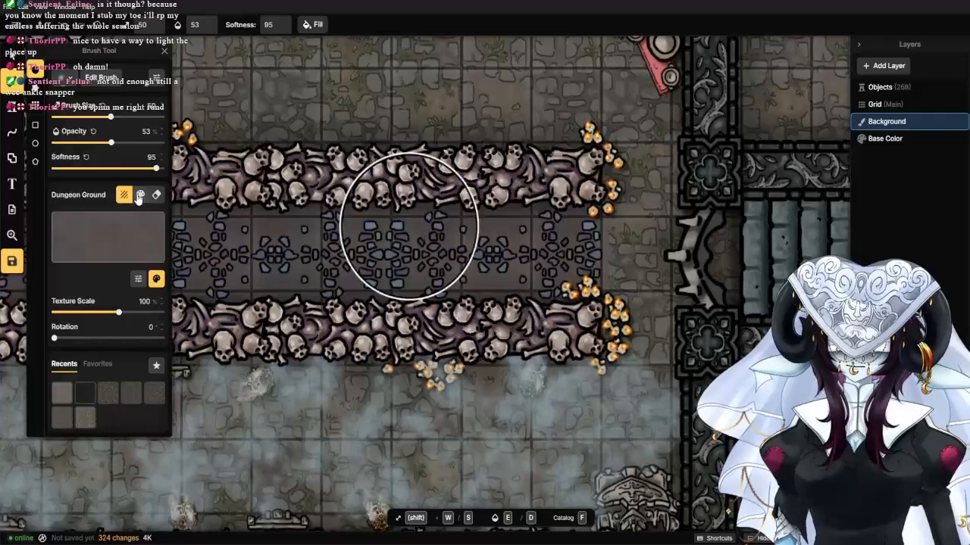
{"action": "left_click_drag", "start_coordinate": [111, 116], "coordinate": [78, 116]}
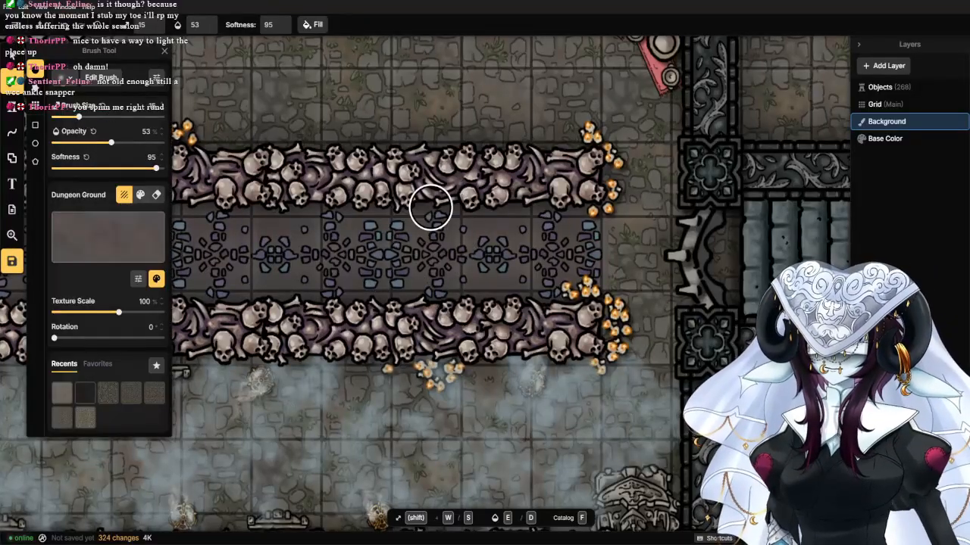
{"action": "mouse_move", "coordinate": [610, 244]}
{"action": "left_mouse_down"}
{"action": "mouse_move", "coordinate": [613, 288]}
{"action": "mouse_move", "coordinate": [589, 296]}
{"action": "mouse_move", "coordinate": [615, 257]}
{"action": "mouse_move", "coordinate": [595, 241]}
{"action": "mouse_move", "coordinate": [617, 275]}
{"action": "mouse_move", "coordinate": [604, 258]}
{"action": "left_mouse_up"}
{"action": "mouse_move", "coordinate": [586, 225]}
{"action": "left_mouse_down"}
{"action": "mouse_move", "coordinate": [608, 249]}
{"action": "mouse_move", "coordinate": [585, 256]}
{"action": "left_mouse_up"}
{"action": "mouse_move", "coordinate": [570, 204]}
{"action": "left_mouse_down"}
{"action": "mouse_move", "coordinate": [606, 242]}
{"action": "mouse_move", "coordinate": [589, 205]}
{"action": "mouse_move", "coordinate": [562, 238]}
{"action": "mouse_move", "coordinate": [578, 300]}
{"action": "mouse_move", "coordinate": [584, 287]}
{"action": "mouse_move", "coordinate": [614, 328]}
{"action": "mouse_move", "coordinate": [600, 243]}
{"action": "left_mouse_up"}
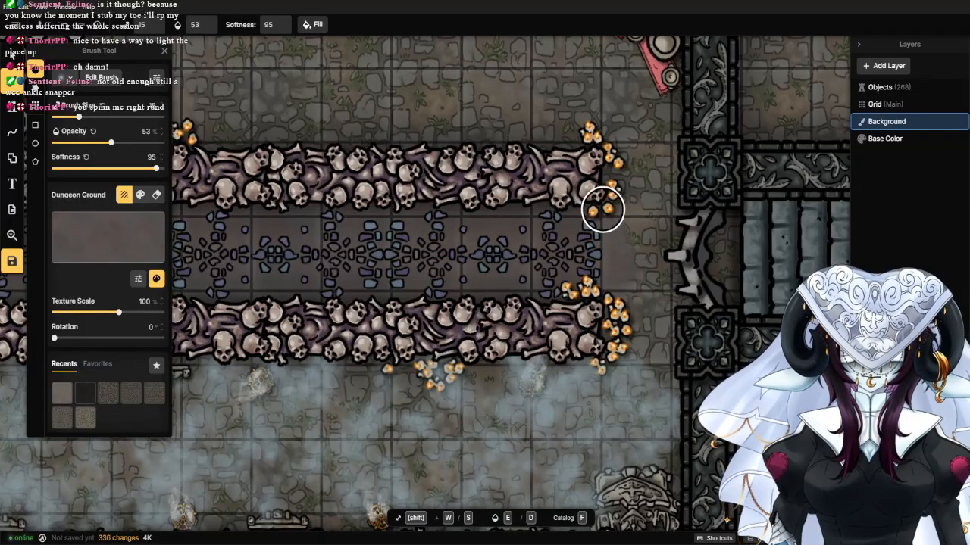
{"action": "left_click_drag", "start_coordinate": [619, 203], "coordinate": [617, 238]}
{"action": "scroll", "coordinate": [588, 238], "scroll_direction": "up", "scroll_amount": 2}
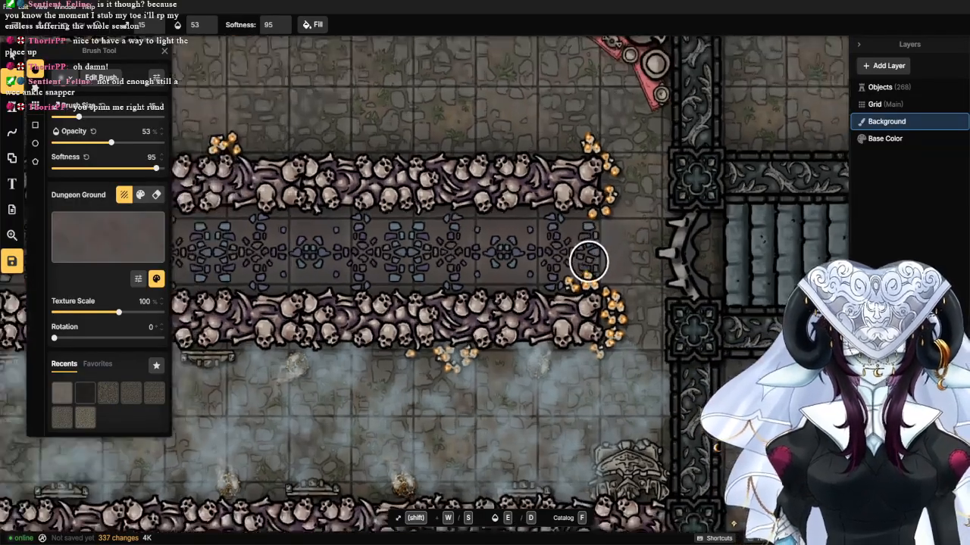
Remove the Crypt Door stamp from the upper corridor, just east of the wall opening.
{"action": "scroll", "coordinate": [564, 269], "scroll_direction": "down", "scroll_amount": 5}
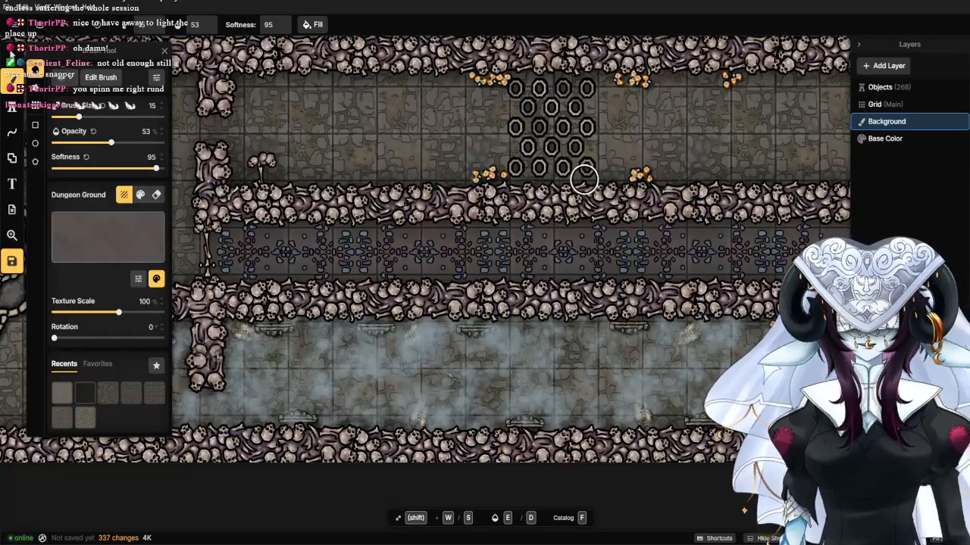
{"action": "scroll", "coordinate": [583, 174], "scroll_direction": "up", "scroll_amount": 3}
{"action": "scroll", "coordinate": [394, 227], "scroll_direction": "up", "scroll_amount": 2}
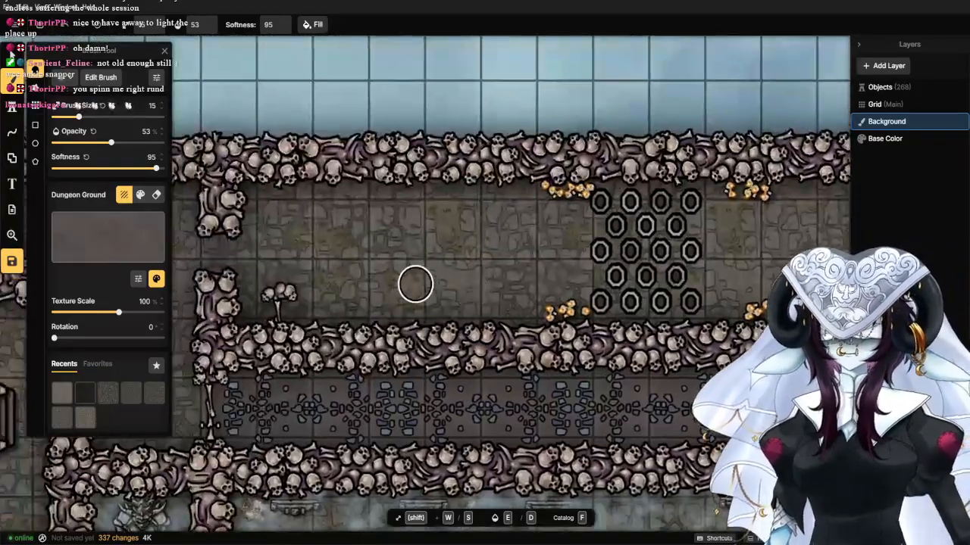
{"action": "key", "text": "v"}
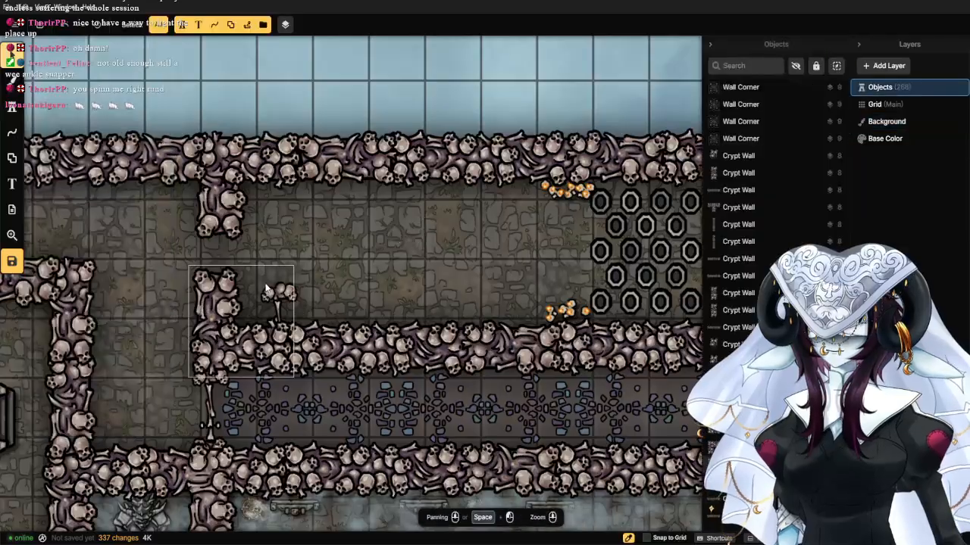
{"action": "left_click", "coordinate": [285, 300]}
{"action": "left_click_drag", "start_coordinate": [293, 285], "coordinate": [306, 215]}
{"action": "left_click_drag", "start_coordinate": [293, 261], "coordinate": [557, 212]}
{"action": "scroll", "coordinate": [561, 219], "scroll_direction": "down", "scroll_amount": 4}
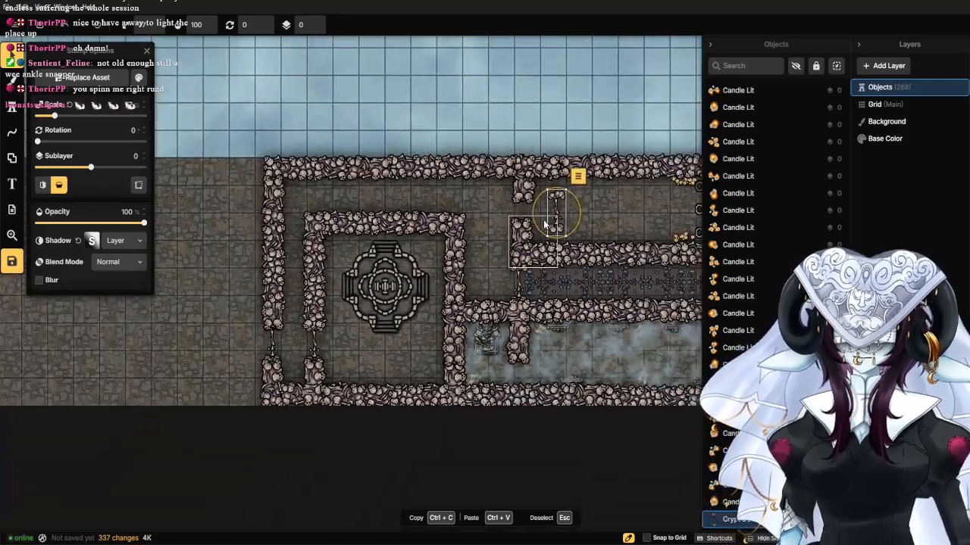
{"action": "key", "text": "Delete"}
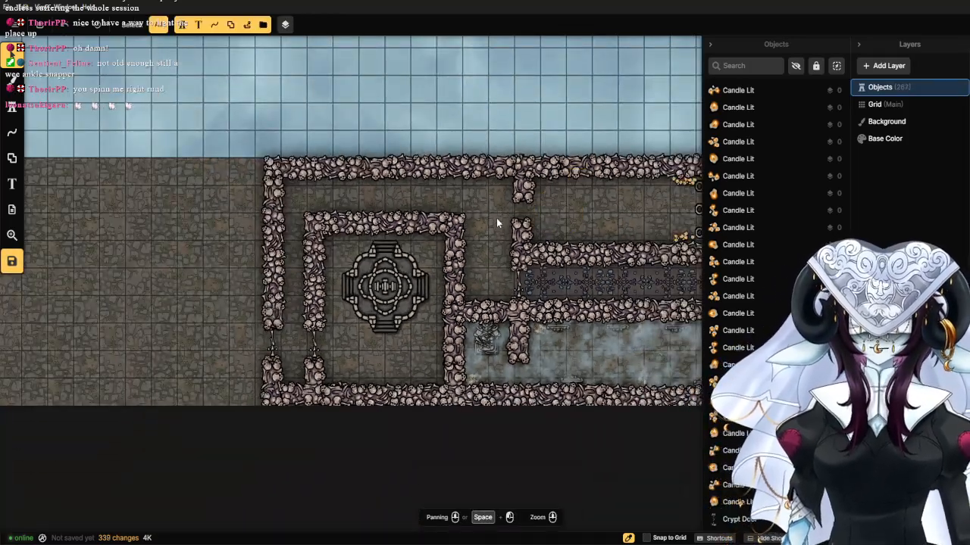
Rotate the Marble Shrine in the western room to 45 degrees.
{"action": "scroll", "coordinate": [481, 265], "scroll_direction": "up", "scroll_amount": 3}
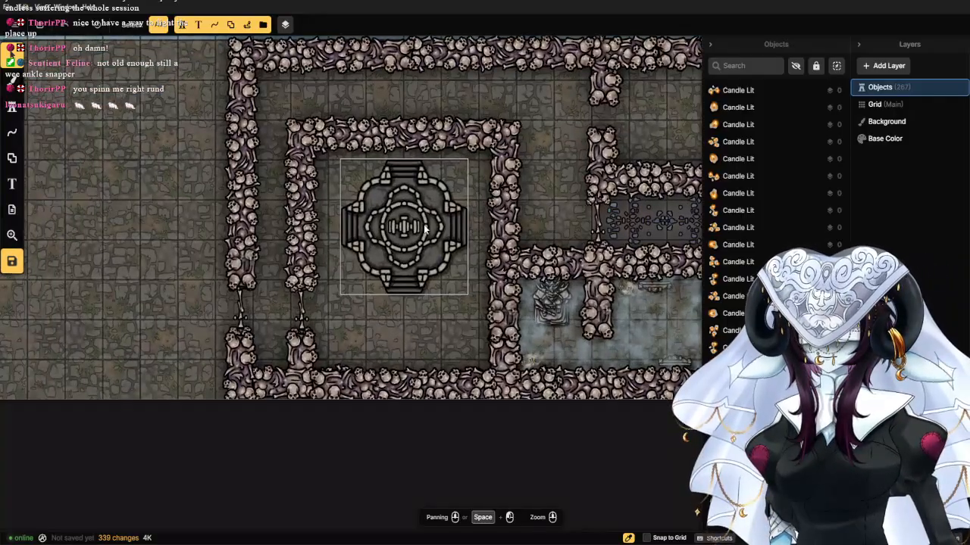
{"action": "left_click", "coordinate": [424, 224]}
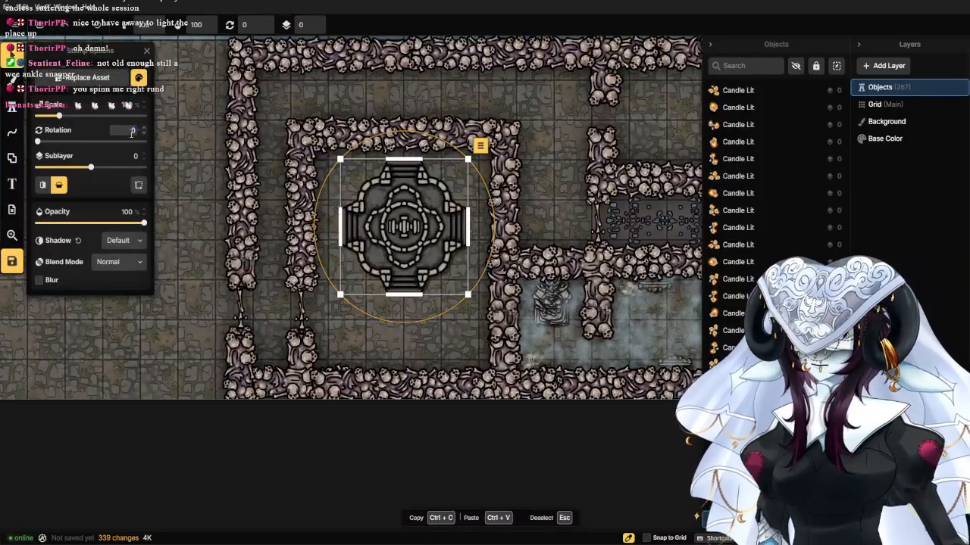
{"action": "type", "text": "45"}
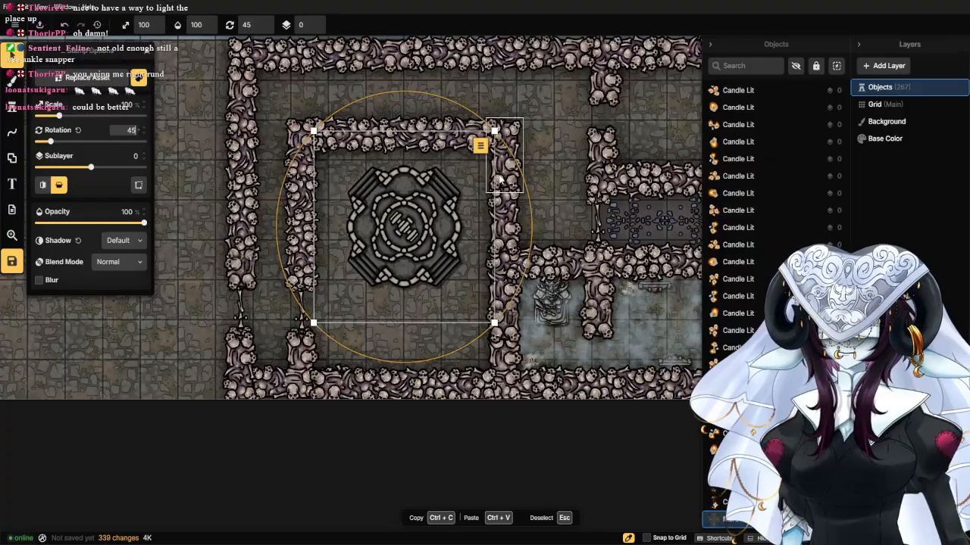
{"action": "key", "text": "Escape"}
{"action": "scroll", "coordinate": [400, 250], "scroll_direction": "down", "scroll_amount": 2}
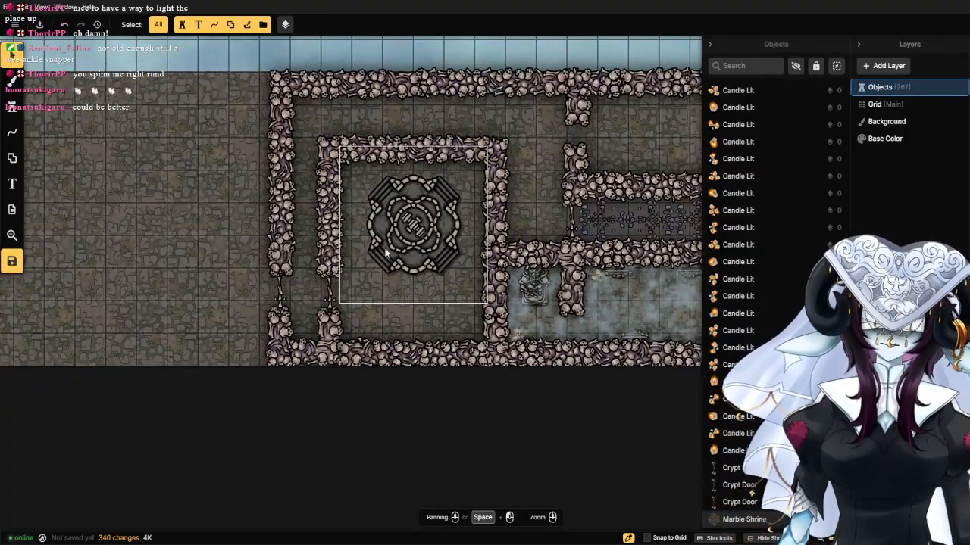
Look over the map from the western shrine room to the eastern end of the corridors.
{"action": "scroll", "coordinate": [384, 252], "scroll_direction": "down", "scroll_amount": 2}
{"action": "scroll", "coordinate": [218, 220], "scroll_direction": "up", "scroll_amount": 3}
{"action": "left_click_drag", "start_coordinate": [219, 220], "coordinate": [285, 170]}
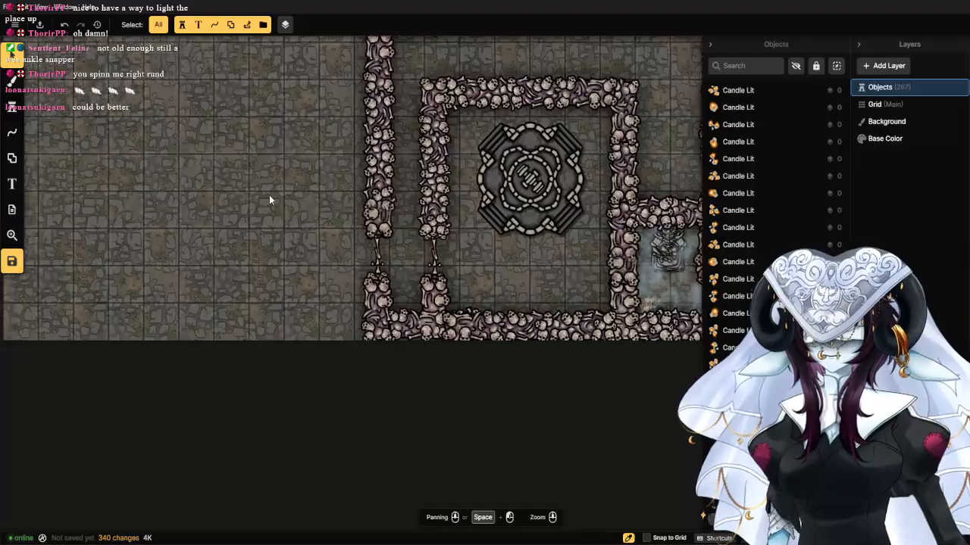
{"action": "scroll", "coordinate": [310, 184], "scroll_direction": "down", "scroll_amount": 5}
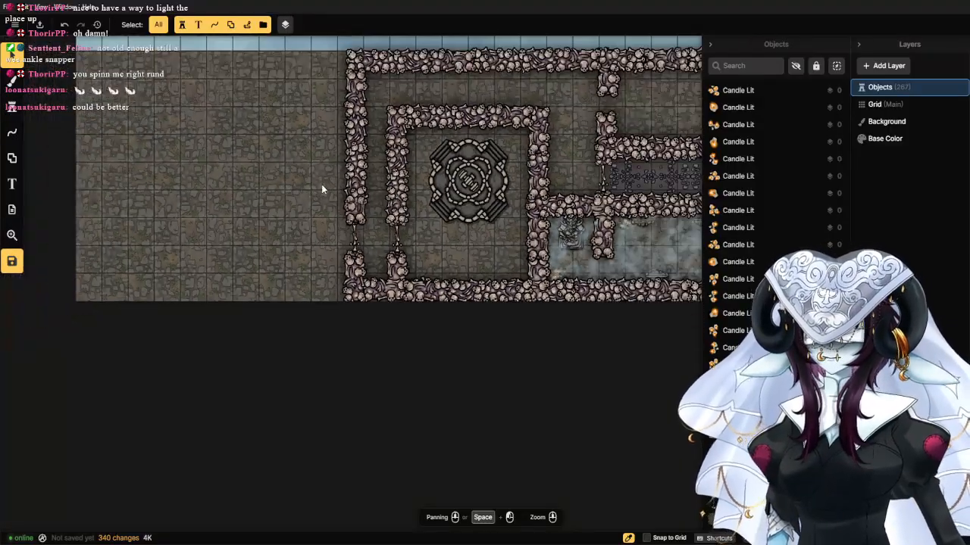
{"action": "left_click_drag", "start_coordinate": [597, 164], "coordinate": [364, 222]}
{"action": "scroll", "coordinate": [363, 222], "scroll_direction": "up", "scroll_amount": 3}
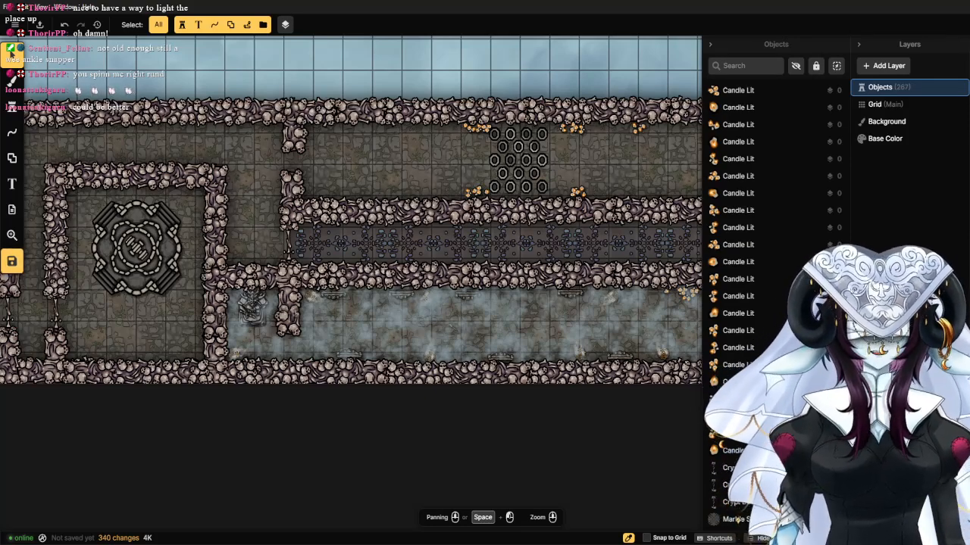
{"action": "scroll", "coordinate": [443, 254], "scroll_direction": "up", "scroll_amount": 3}
{"action": "left_click_drag", "start_coordinate": [400, 137], "coordinate": [179, 258]}
{"action": "left_click_drag", "start_coordinate": [528, 262], "coordinate": [369, 245]}
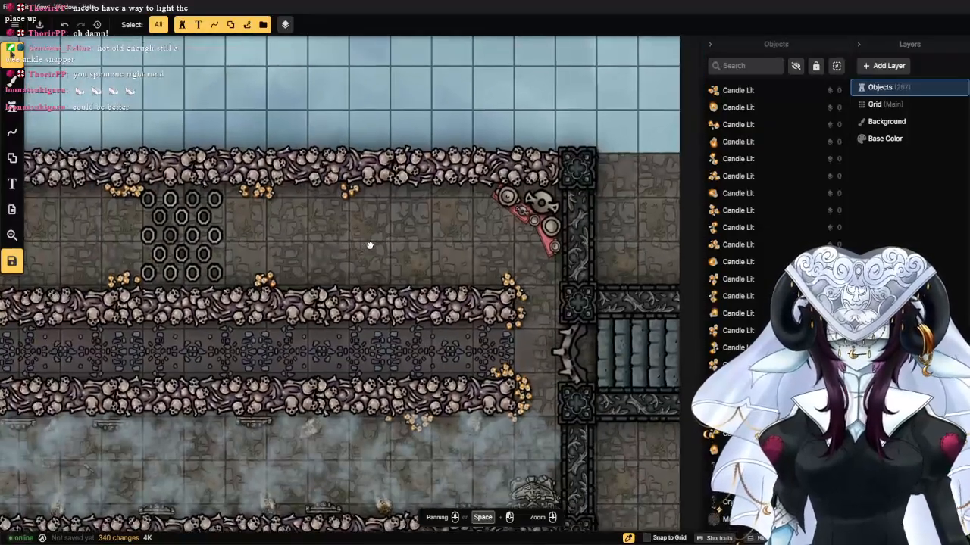
Duplicate the corner arrangement of rugs and clay urns and place the copy farther west along the upper bone wall.
{"action": "scroll", "coordinate": [541, 258], "scroll_direction": "up", "scroll_amount": 2}
{"action": "scroll", "coordinate": [544, 256], "scroll_direction": "up", "scroll_amount": 2}
{"action": "left_click_drag", "start_coordinate": [446, 181], "coordinate": [555, 242]}
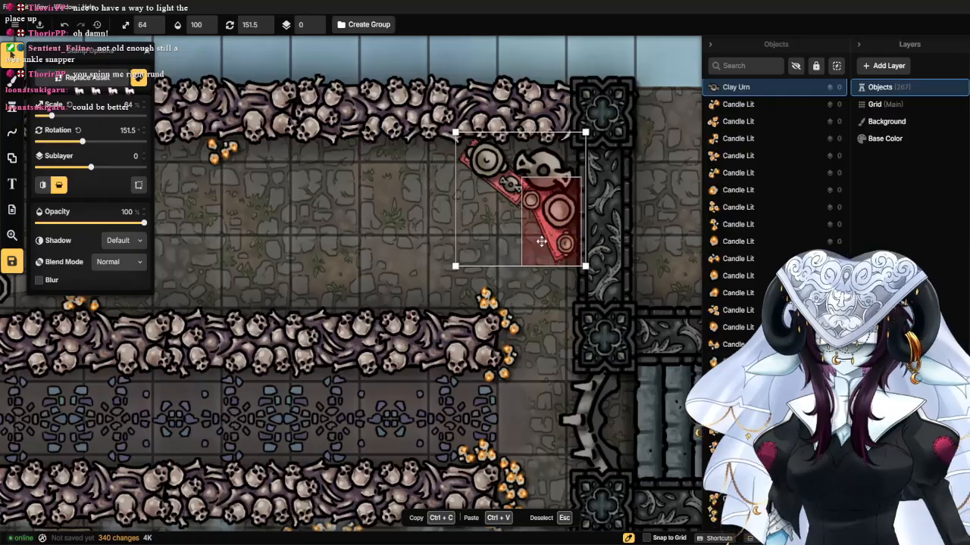
{"action": "key", "text": "ctrl+v"}
{"action": "left_click_drag", "start_coordinate": [445, 234], "coordinate": [368, 169]}
{"action": "left_click", "coordinate": [422, 173]}
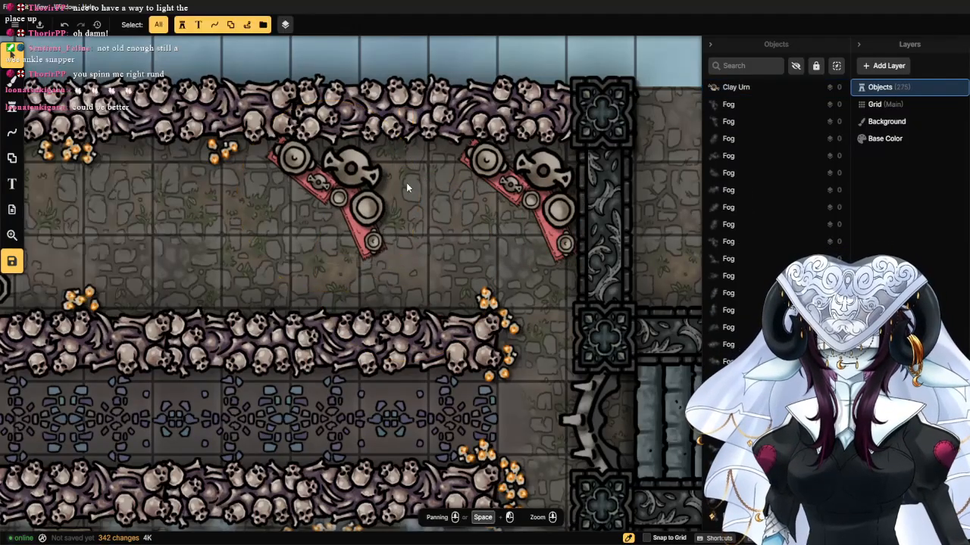
Rotate the copied rugs and urns, except the smallest handled urn, so the group runs more closely along the upper wall.
{"action": "left_click_drag", "start_coordinate": [414, 129], "coordinate": [267, 196]}
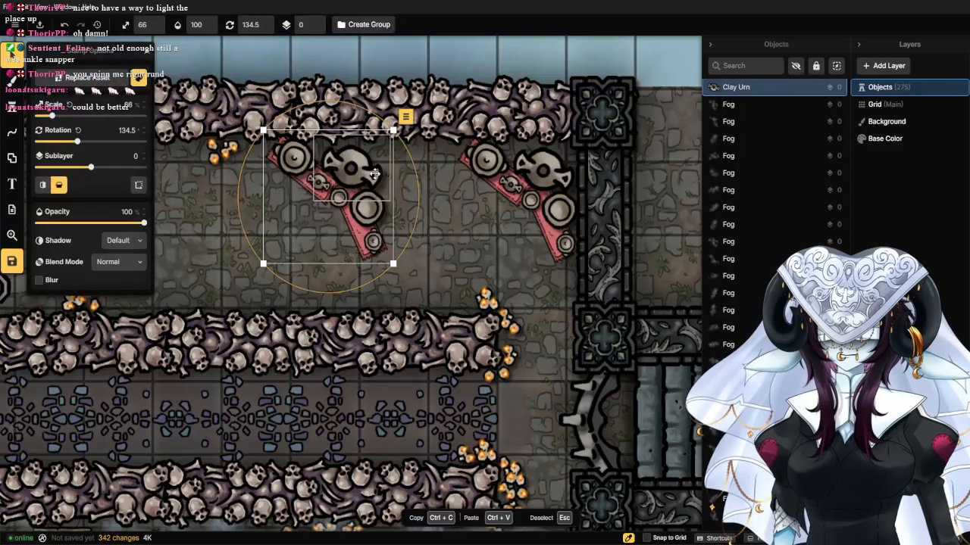
{"action": "left_click_drag", "start_coordinate": [417, 177], "coordinate": [356, 231]}
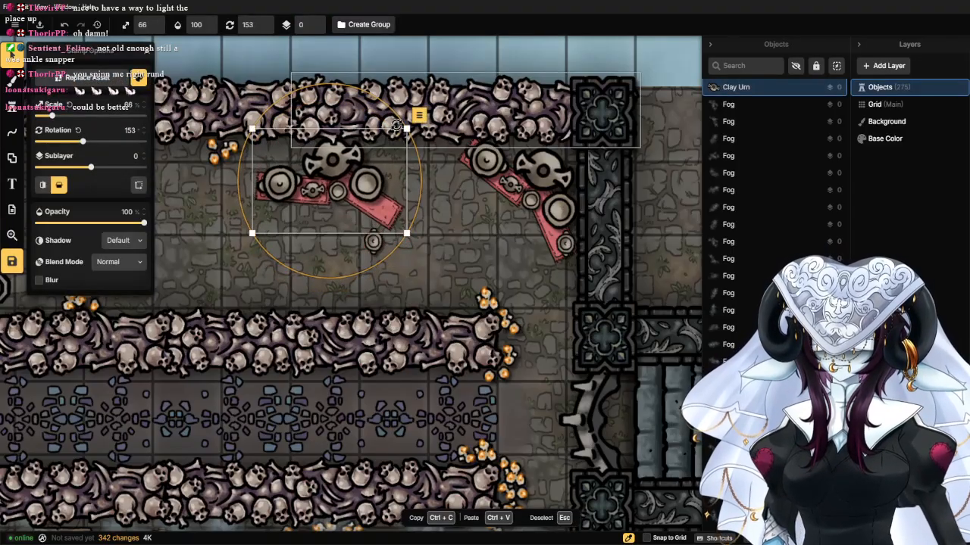
{"action": "scroll", "coordinate": [343, 225], "scroll_direction": "up", "scroll_amount": 1}
{"action": "left_click", "coordinate": [228, 287]}
{"action": "scroll", "coordinate": [236, 228], "scroll_direction": "up", "scroll_amount": 4}
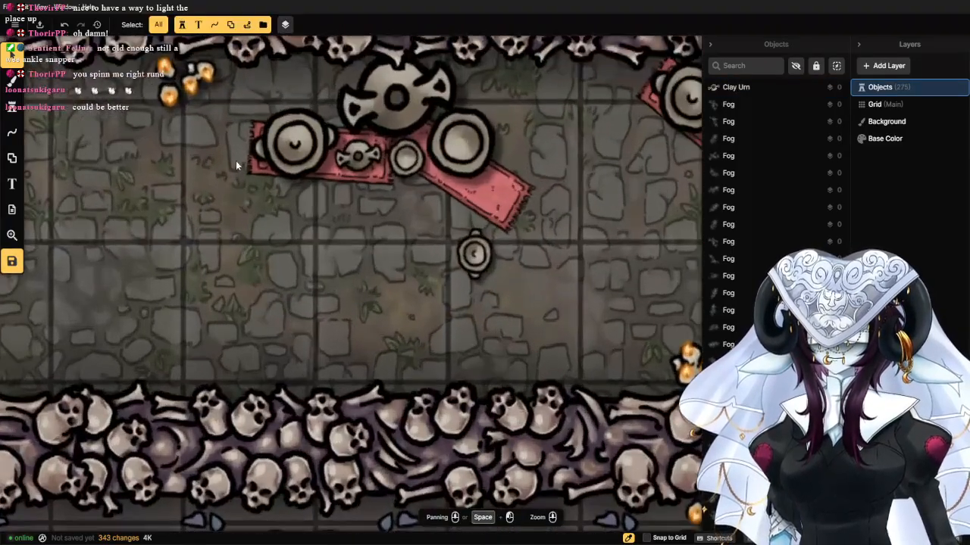
Move the copied group's western rug and urns closer to the wall, and rotate its small handled urn to 213 degrees.
{"action": "left_click_drag", "start_coordinate": [236, 160], "coordinate": [356, 161]}
{"action": "mouse_move", "coordinate": [341, 151]}
{"action": "left_mouse_down"}
{"action": "mouse_move", "coordinate": [310, 116]}
{"action": "mouse_move", "coordinate": [322, 126]}
{"action": "mouse_move", "coordinate": [355, 109]}
{"action": "mouse_move", "coordinate": [346, 135]}
{"action": "left_mouse_up"}
{"action": "left_click", "coordinate": [326, 122]}
{"action": "left_click_drag", "start_coordinate": [343, 99], "coordinate": [324, 121]}
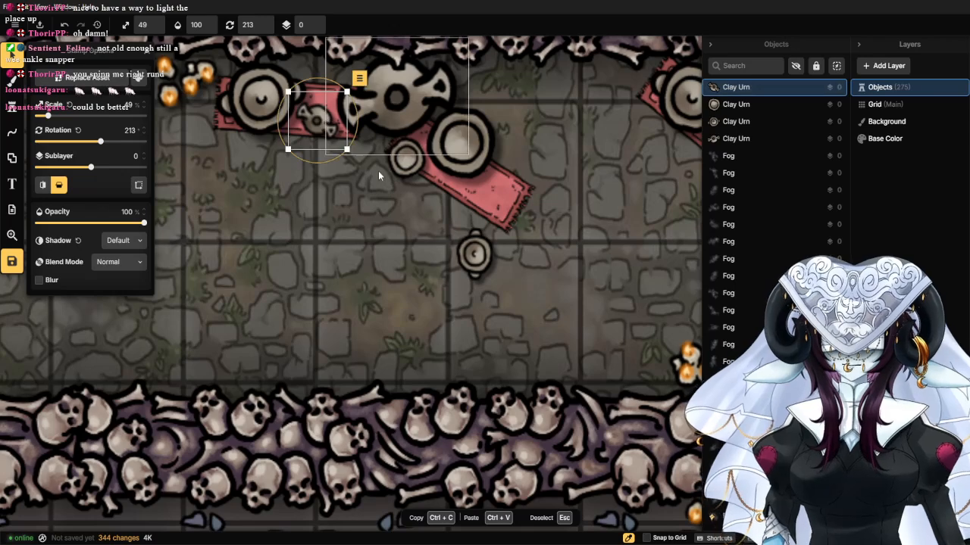
{"action": "scroll", "coordinate": [396, 190], "scroll_direction": "up", "scroll_amount": 2}
Rotate the copied group's eastern rug to 79.5 degrees and move it up toward the bone wall.
{"action": "left_click_drag", "start_coordinate": [397, 192], "coordinate": [245, 303]}
{"action": "left_click_drag", "start_coordinate": [311, 280], "coordinate": [302, 246]}
{"action": "left_click_drag", "start_coordinate": [436, 204], "coordinate": [429, 208]}
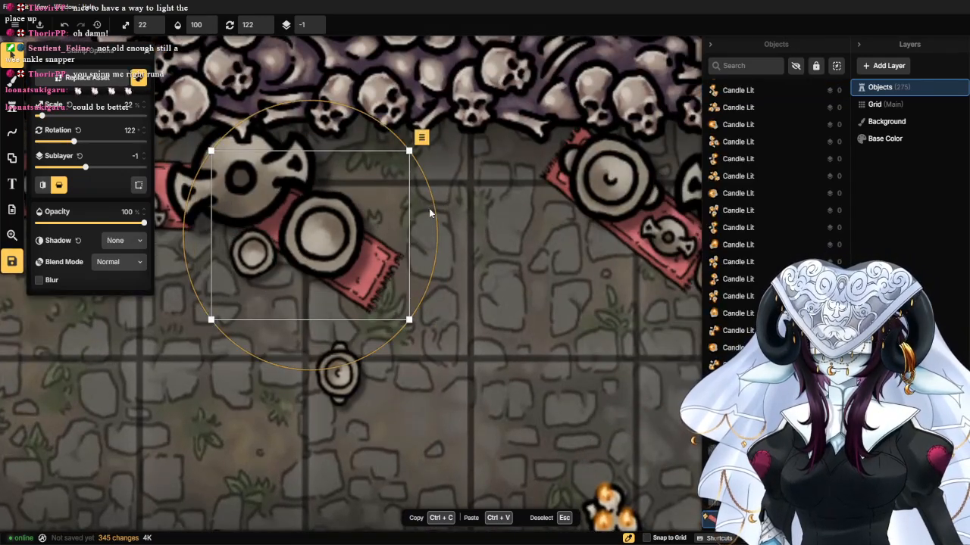
{"action": "left_click", "coordinate": [429, 208]}
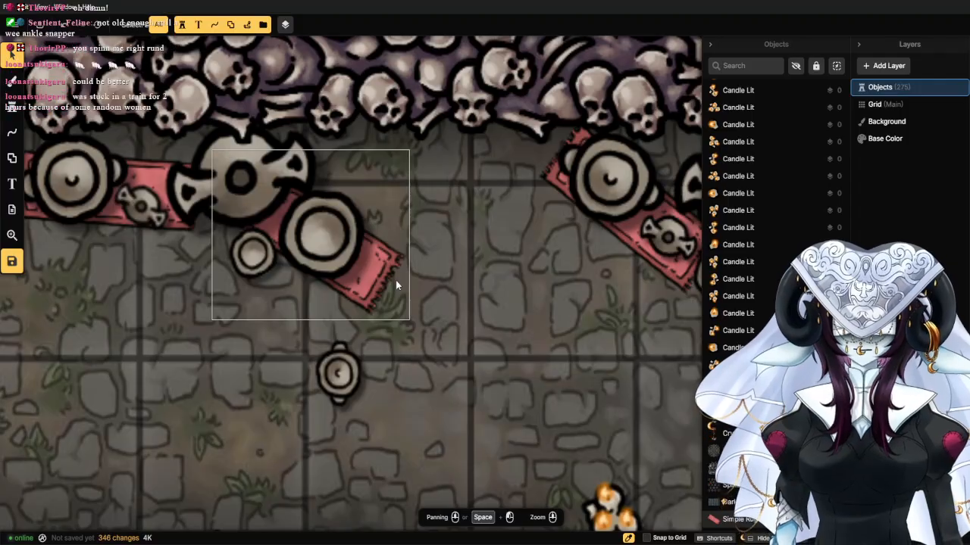
{"action": "left_click", "coordinate": [394, 278]}
{"action": "left_click_drag", "start_coordinate": [433, 245], "coordinate": [414, 154]}
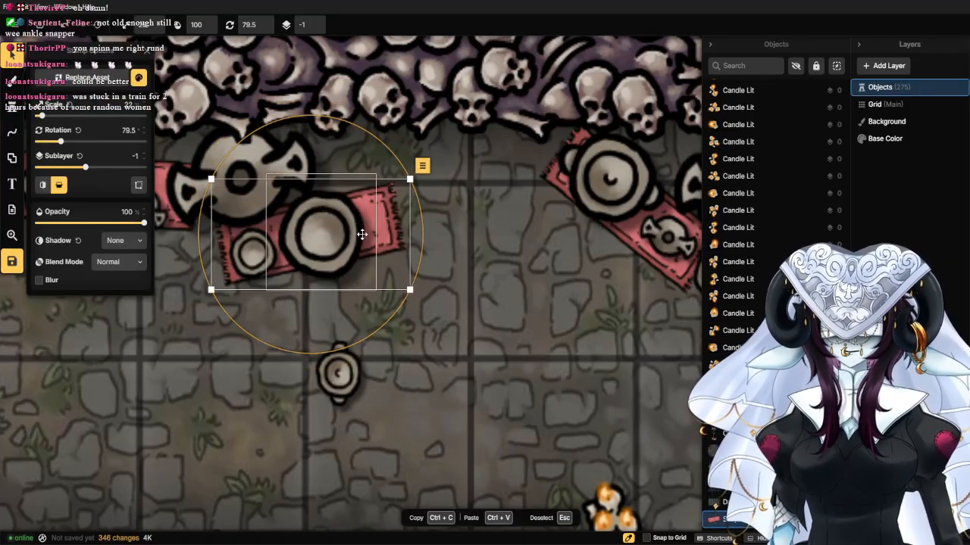
{"action": "left_click_drag", "start_coordinate": [379, 219], "coordinate": [386, 183]}
Shrink the plain round urn and place it at the eastern rug's outer end, then set the two smaller urns on the rug.
{"action": "left_click_drag", "start_coordinate": [341, 248], "coordinate": [413, 182]}
{"action": "left_click_drag", "start_coordinate": [449, 109], "coordinate": [426, 129]}
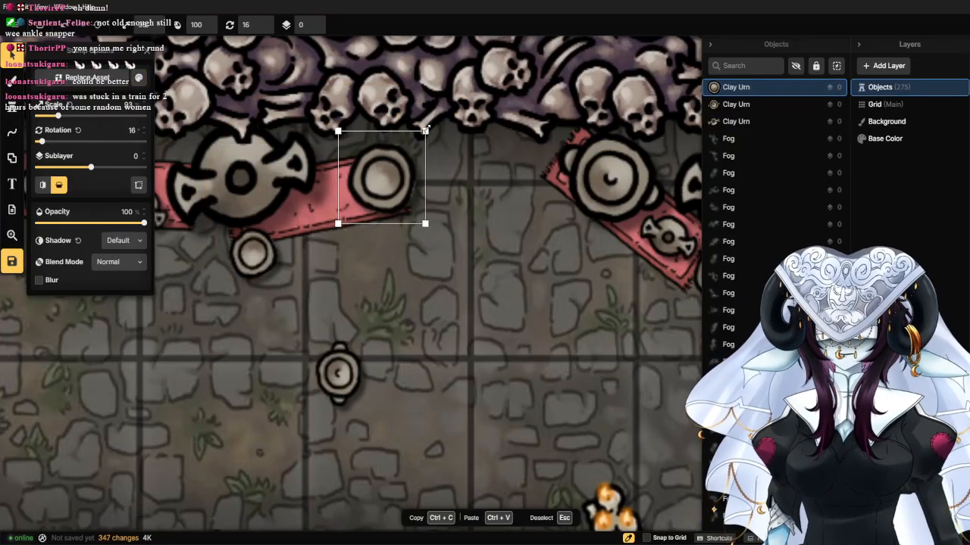
{"action": "left_click_drag", "start_coordinate": [386, 177], "coordinate": [399, 167]}
{"action": "left_click_drag", "start_coordinate": [330, 385], "coordinate": [341, 203]}
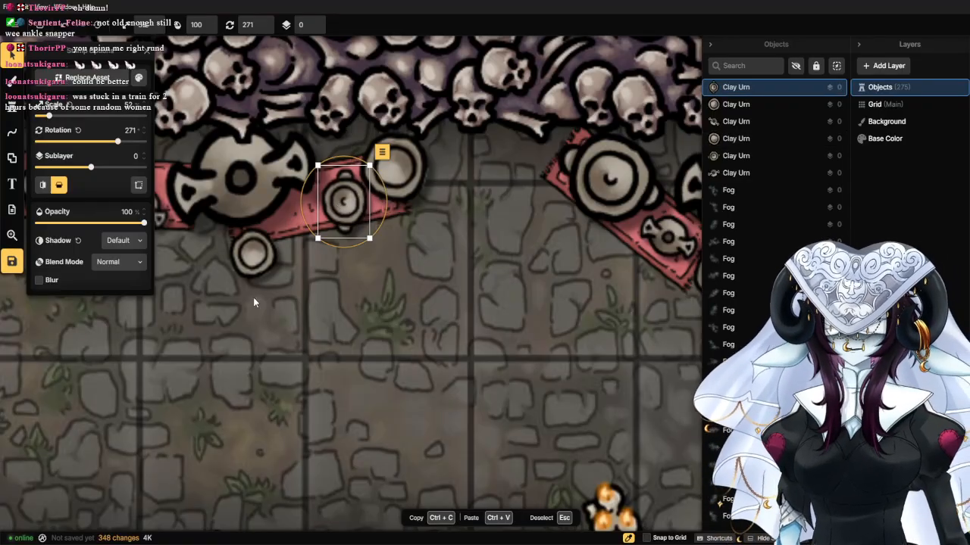
{"action": "left_click_drag", "start_coordinate": [260, 259], "coordinate": [319, 212]}
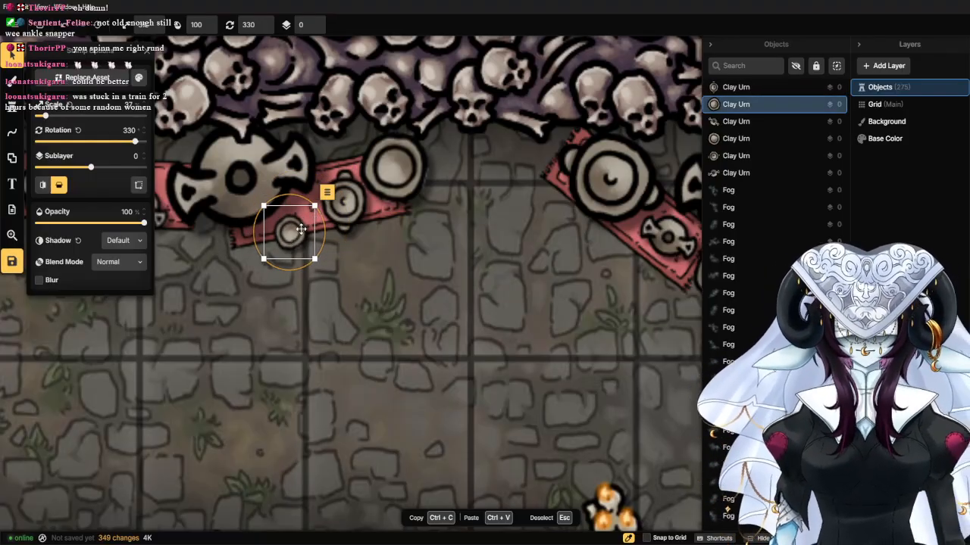
{"action": "left_click_drag", "start_coordinate": [301, 229], "coordinate": [308, 221]}
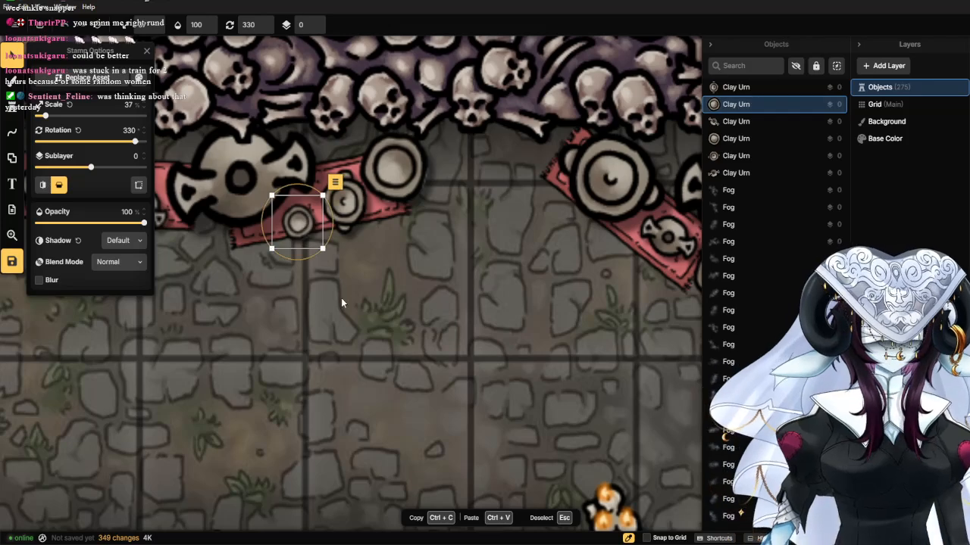
Scale the large handled urn between the two rugs to 101% and rotate it to 198.5 degrees.
{"action": "left_click", "coordinate": [341, 300]}
{"action": "left_click_drag", "start_coordinate": [326, 287], "coordinate": [431, 331]}
{"action": "left_click", "coordinate": [365, 235]}
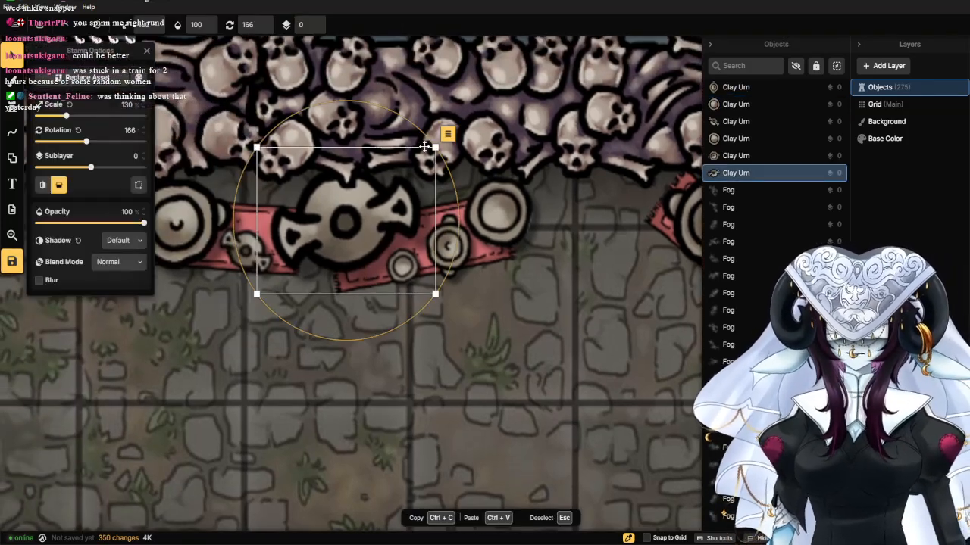
{"action": "left_click_drag", "start_coordinate": [435, 144], "coordinate": [396, 179]}
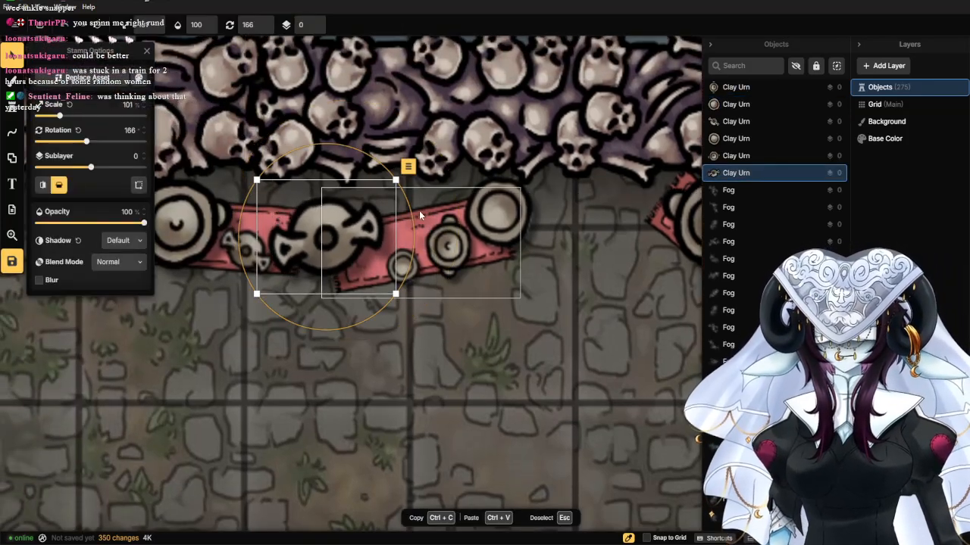
{"action": "left_click_drag", "start_coordinate": [414, 217], "coordinate": [402, 268]}
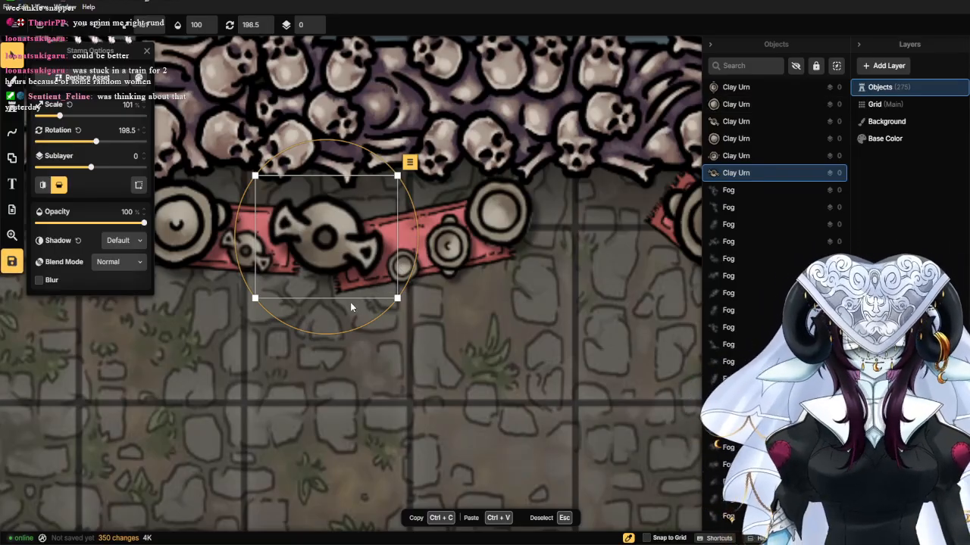
{"action": "scroll", "coordinate": [280, 326], "scroll_direction": "down", "scroll_amount": 4}
{"action": "left_click", "coordinate": [271, 341]}
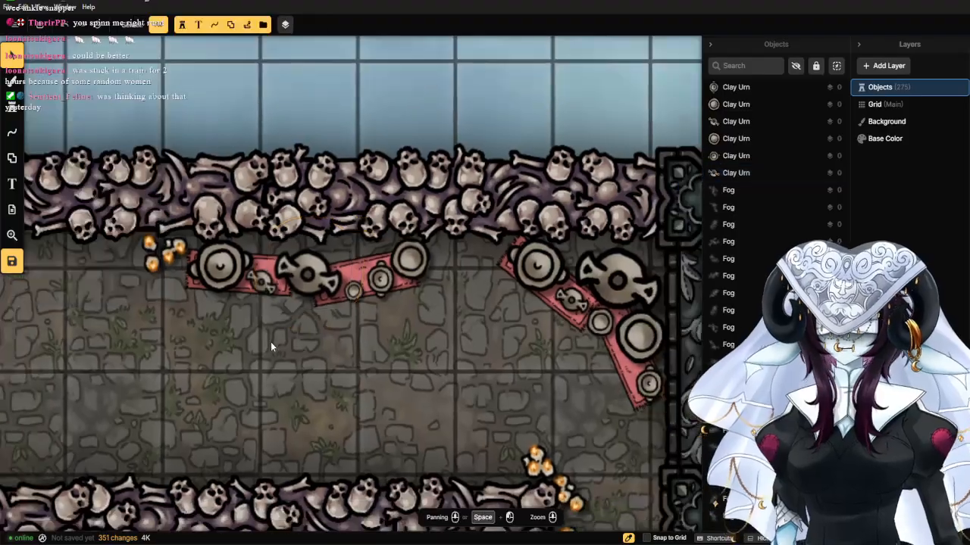
Scale the western rug's large urn to 83% and the middle handled urn to 76%, shifting the handled urn slightly west.
{"action": "left_click_drag", "start_coordinate": [270, 347], "coordinate": [338, 350]}
{"action": "scroll", "coordinate": [334, 341], "scroll_direction": "up", "scroll_amount": 3}
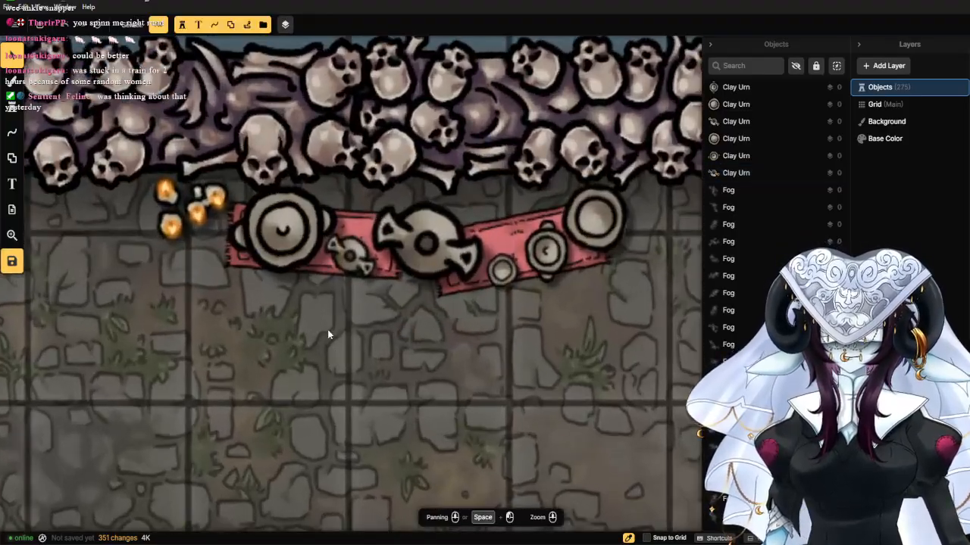
{"action": "left_click", "coordinate": [294, 241]}
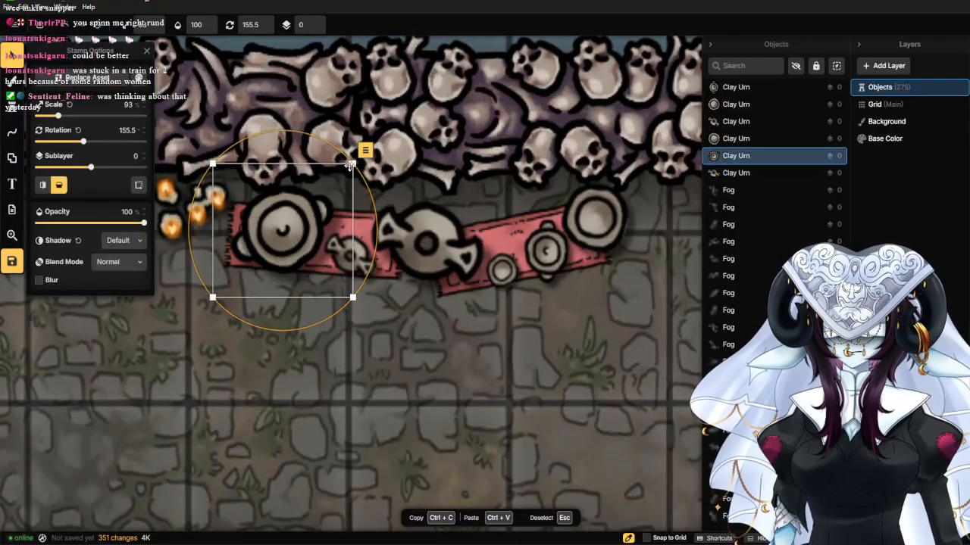
{"action": "left_click_drag", "start_coordinate": [351, 166], "coordinate": [338, 180]}
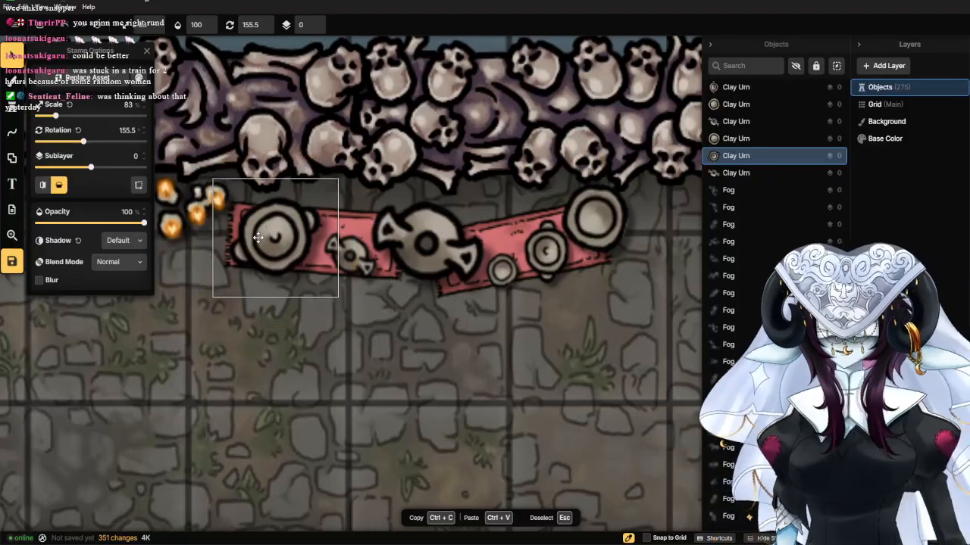
{"action": "left_click", "coordinate": [406, 235]}
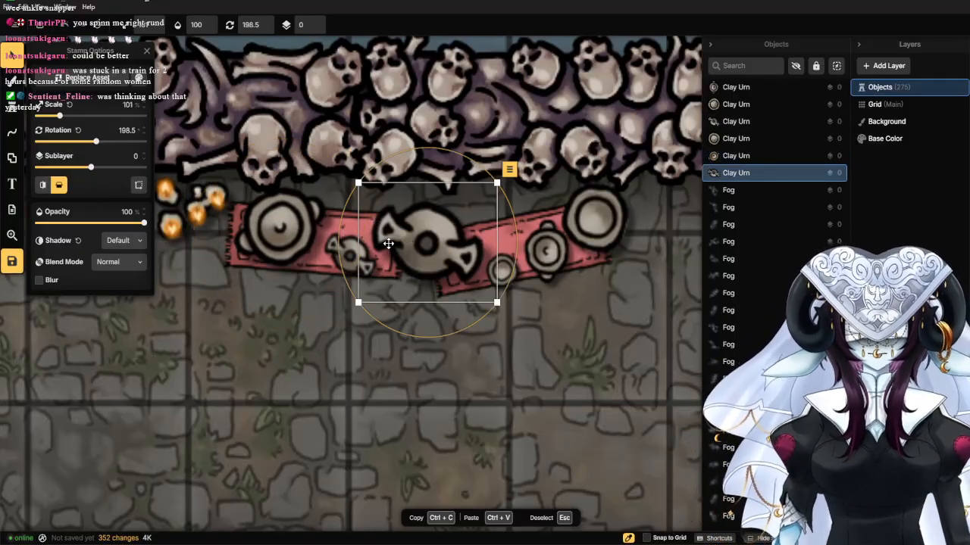
{"action": "left_click_drag", "start_coordinate": [497, 183], "coordinate": [472, 197]}
{"action": "left_click_drag", "start_coordinate": [411, 235], "coordinate": [393, 228]}
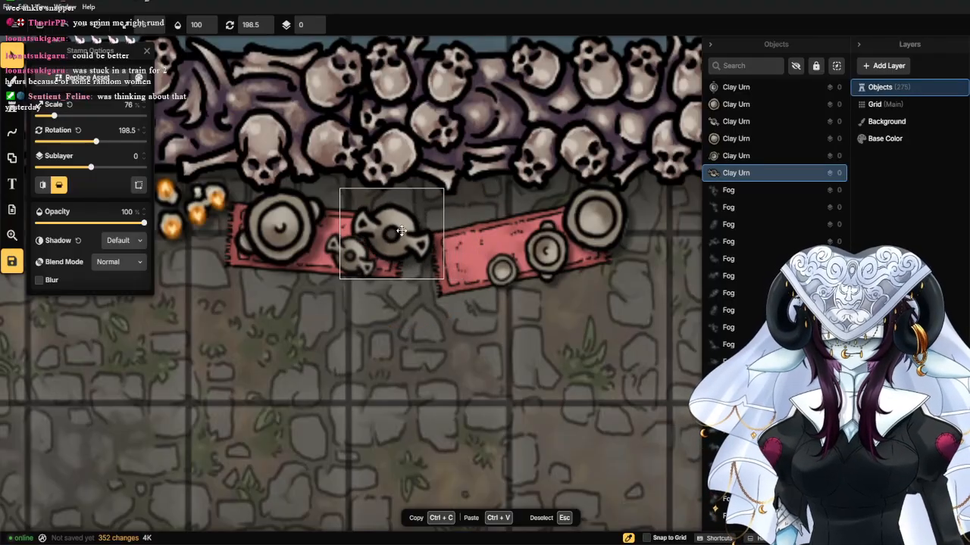
Move the eastern rug closer to the western one and shift the smallest round urn to the rug's upper edge.
{"action": "left_click", "coordinate": [468, 283]}
{"action": "left_click_drag", "start_coordinate": [468, 283], "coordinate": [451, 267]}
{"action": "left_click", "coordinate": [516, 282]}
{"action": "left_click_drag", "start_coordinate": [515, 282], "coordinate": [542, 222]}
Add a round Clay Urn stamp at 37% scale with randomized rotation on the inner end of the eastern rug.
{"action": "left_click_drag", "start_coordinate": [376, 201], "coordinate": [36, 148]}
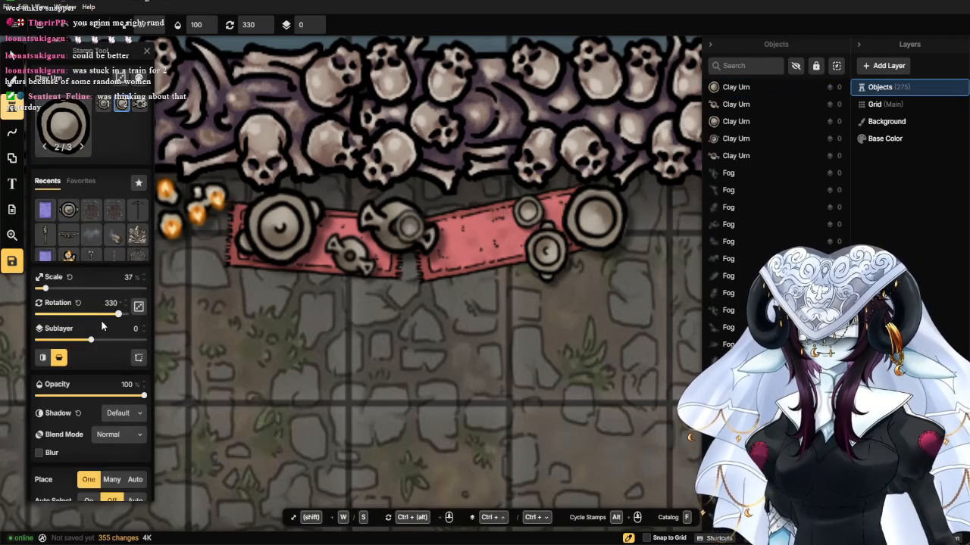
{"action": "left_click", "coordinate": [139, 306]}
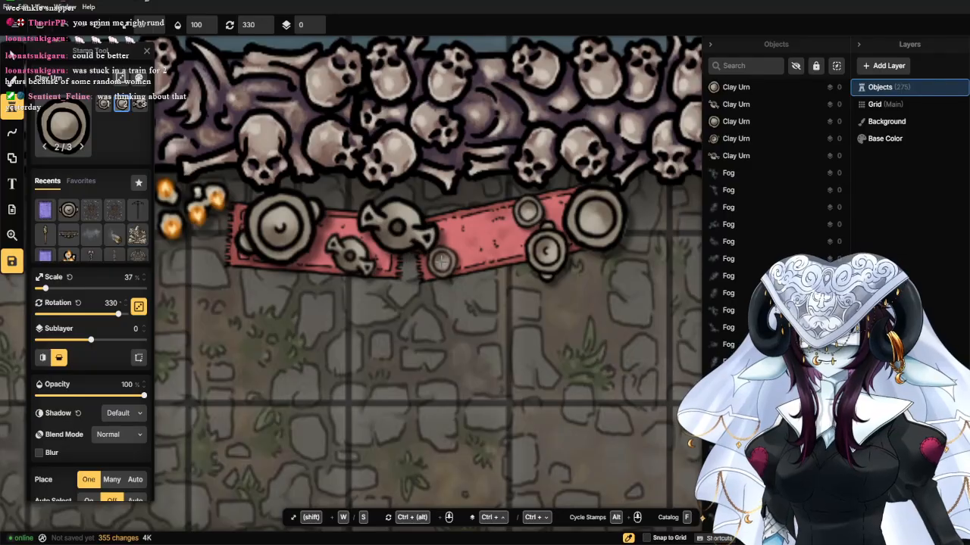
{"action": "left_click", "coordinate": [442, 261]}
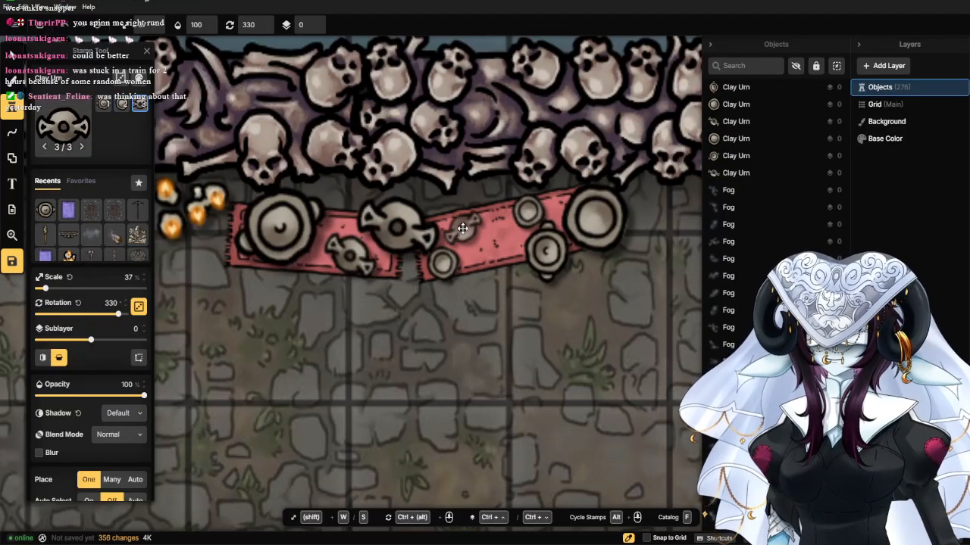
Place a Spiky Shrine stamp at 19% scale and 43 degrees rotation in the middle of the eastern rug.
{"action": "left_click", "coordinate": [68, 129]}
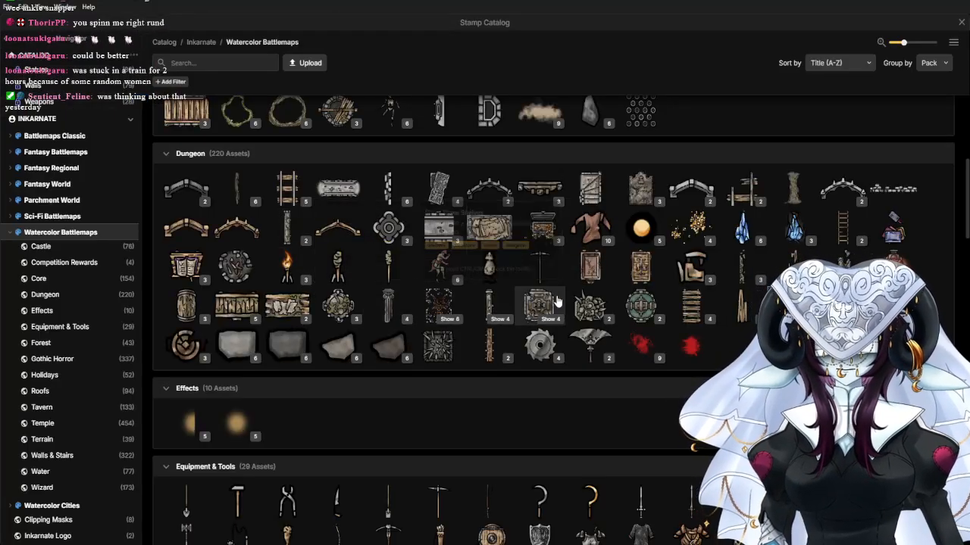
{"action": "left_click", "coordinate": [590, 305]}
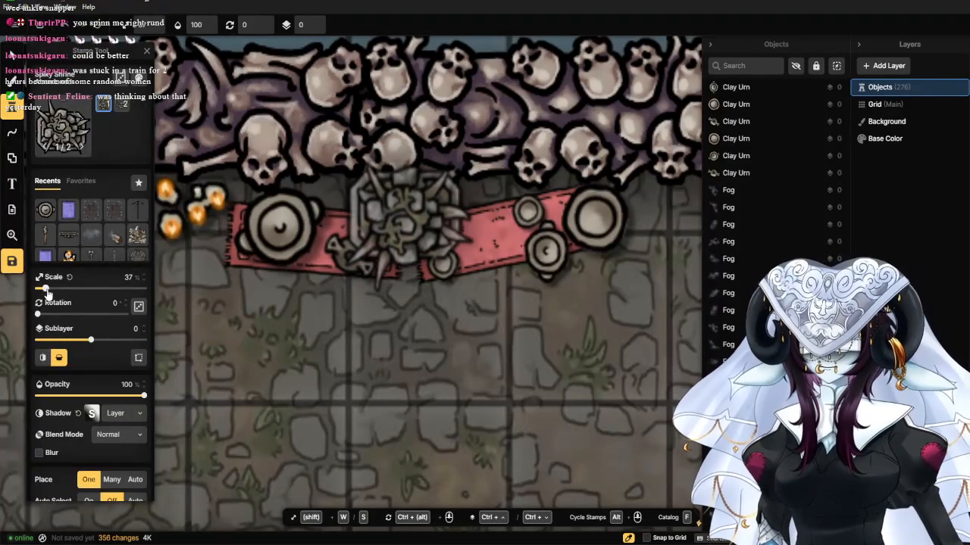
{"action": "left_click_drag", "start_coordinate": [47, 294], "coordinate": [48, 313]}
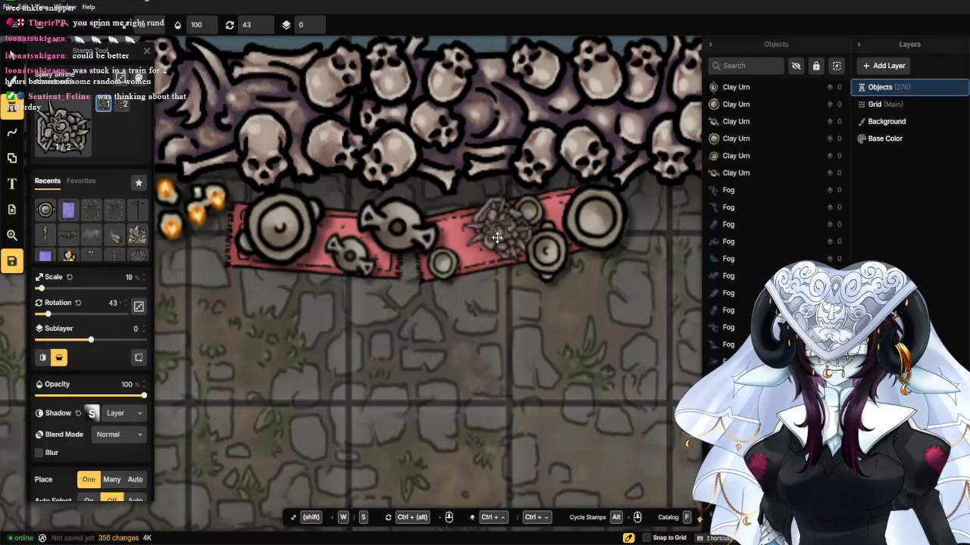
{"action": "left_click", "coordinate": [497, 237]}
{"action": "scroll", "coordinate": [412, 337], "scroll_direction": "down", "scroll_amount": 3}
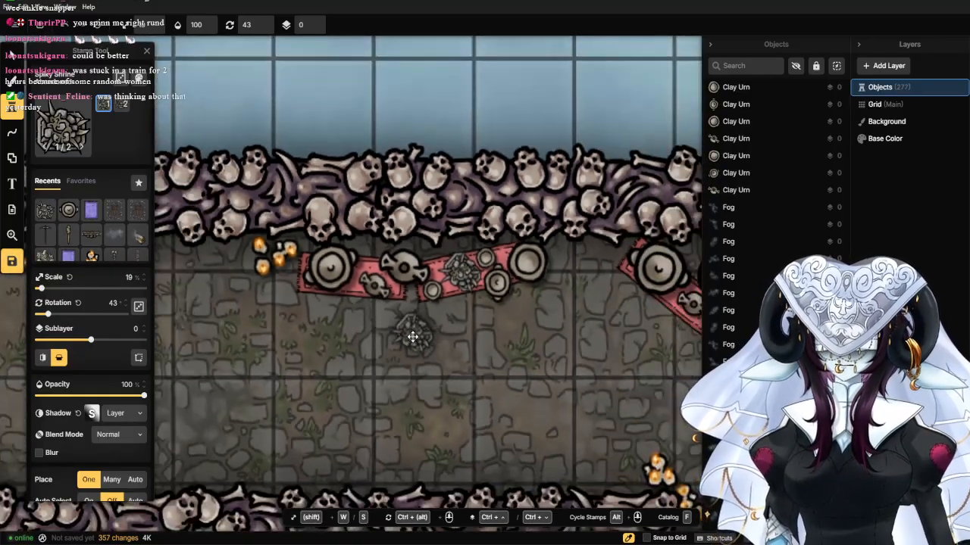
{"action": "scroll", "coordinate": [412, 336], "scroll_direction": "up", "scroll_amount": 3}
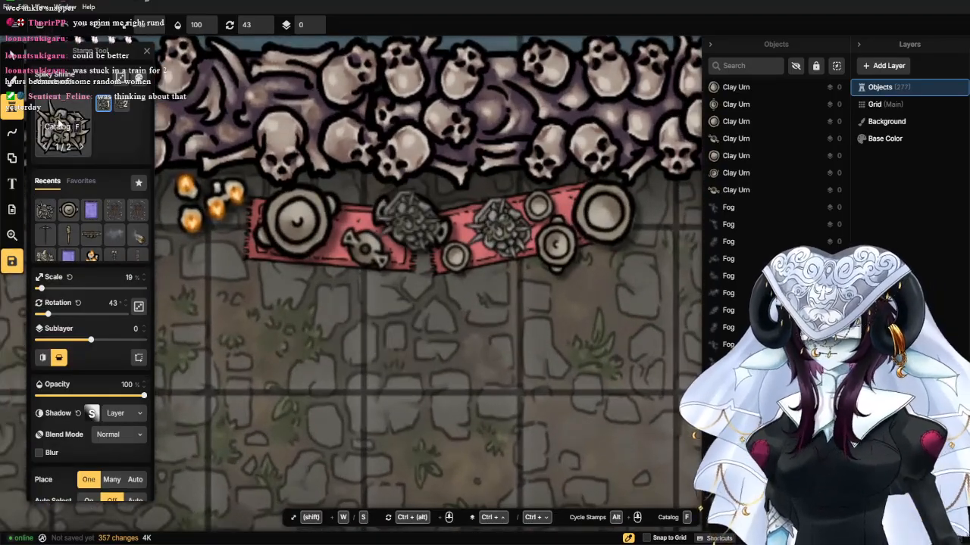
Browse the Dungeon stamps in the stamp catalog, then return to the map with the selection tool and nothing selected.
{"action": "left_click", "coordinate": [61, 127]}
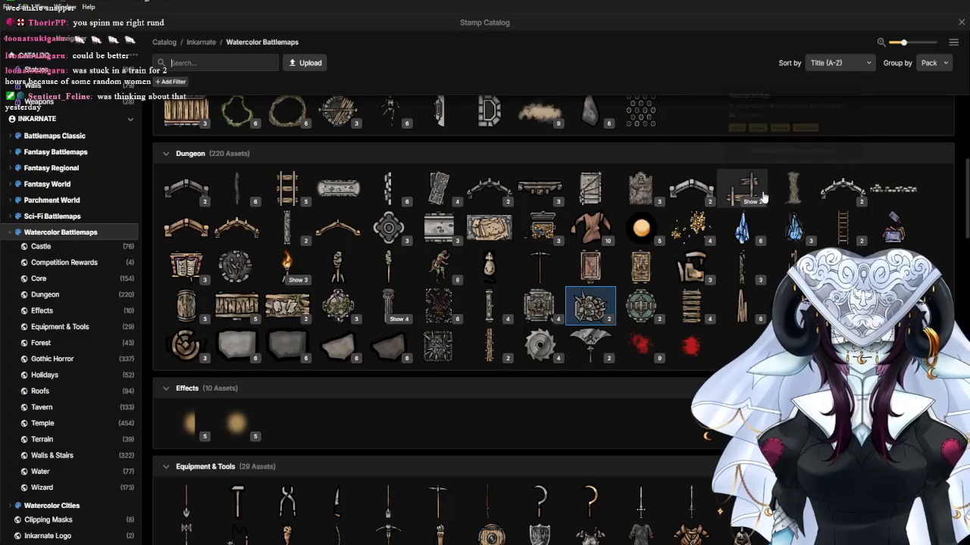
{"action": "scroll", "coordinate": [303, 327], "scroll_direction": "down", "scroll_amount": 2}
{"action": "key", "text": "f"}
{"action": "scroll", "coordinate": [258, 303], "scroll_direction": "down", "scroll_amount": 5}
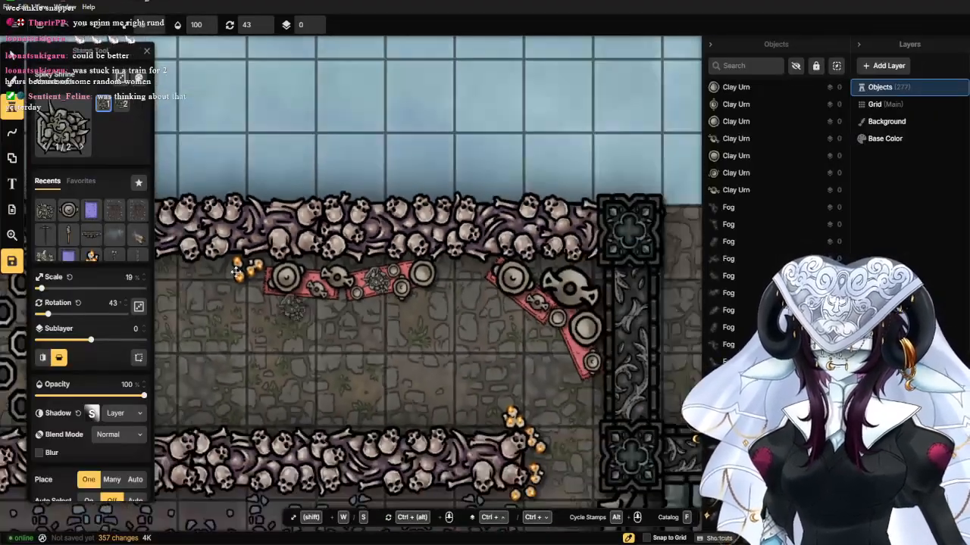
{"action": "left_click", "coordinate": [19, 57]}
{"action": "left_click", "coordinate": [275, 362]}
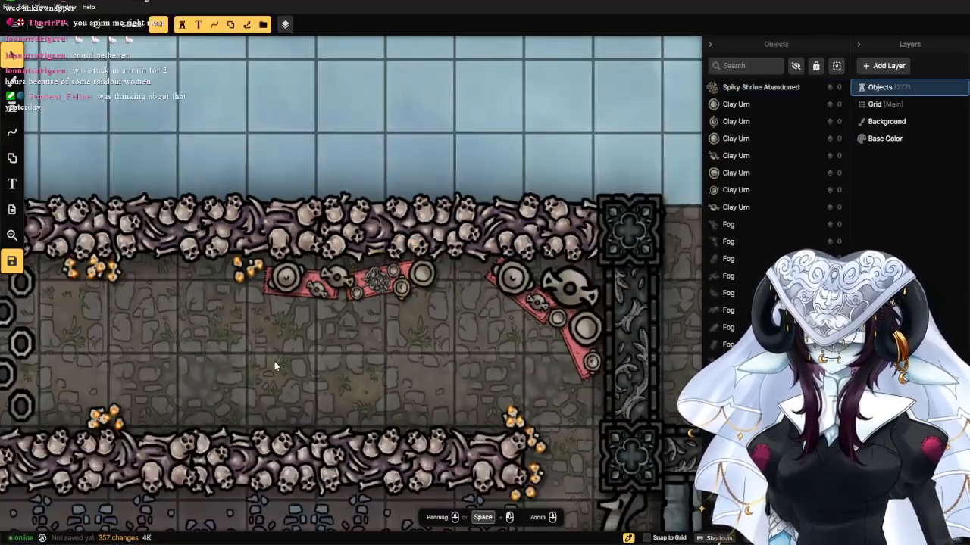
Shrink the spike trap in the upper corridor to 44% scale and place it against the corridor's lower wall.
{"action": "scroll", "coordinate": [274, 361], "scroll_direction": "down", "scroll_amount": 3}
{"action": "left_click_drag", "start_coordinate": [275, 364], "coordinate": [411, 301]}
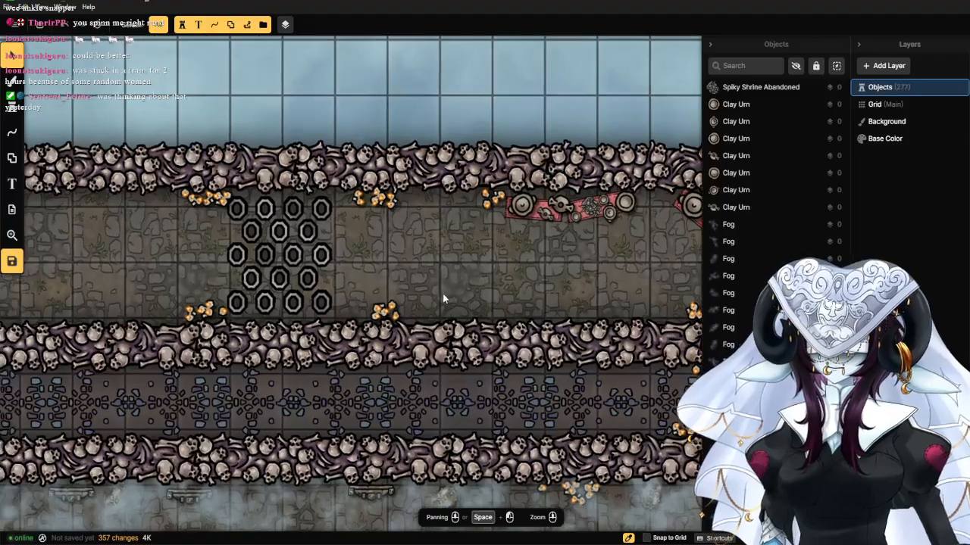
{"action": "scroll", "coordinate": [341, 235], "scroll_direction": "up", "scroll_amount": 2}
{"action": "left_click", "coordinate": [305, 186]}
{"action": "left_click_drag", "start_coordinate": [307, 177], "coordinate": [203, 287]}
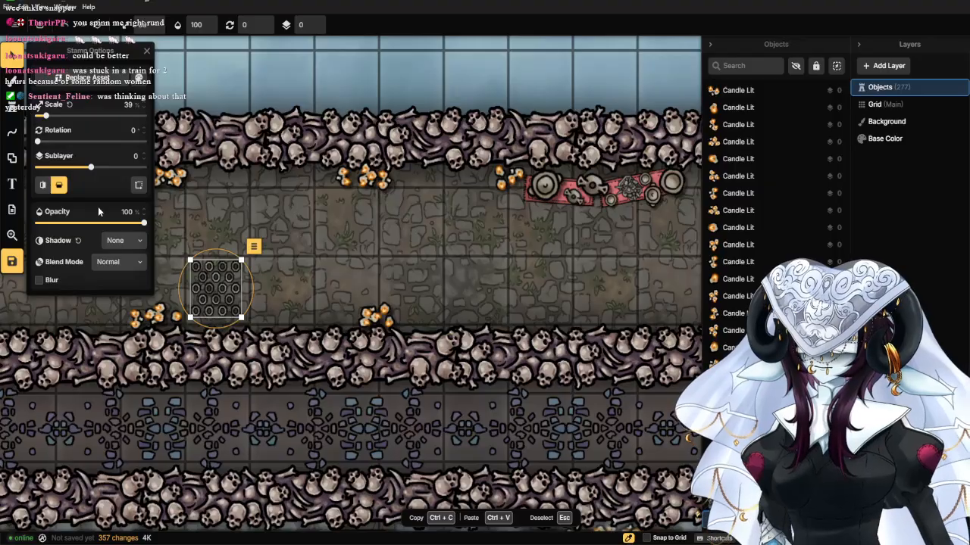
{"action": "left_click_drag", "start_coordinate": [244, 258], "coordinate": [226, 274]}
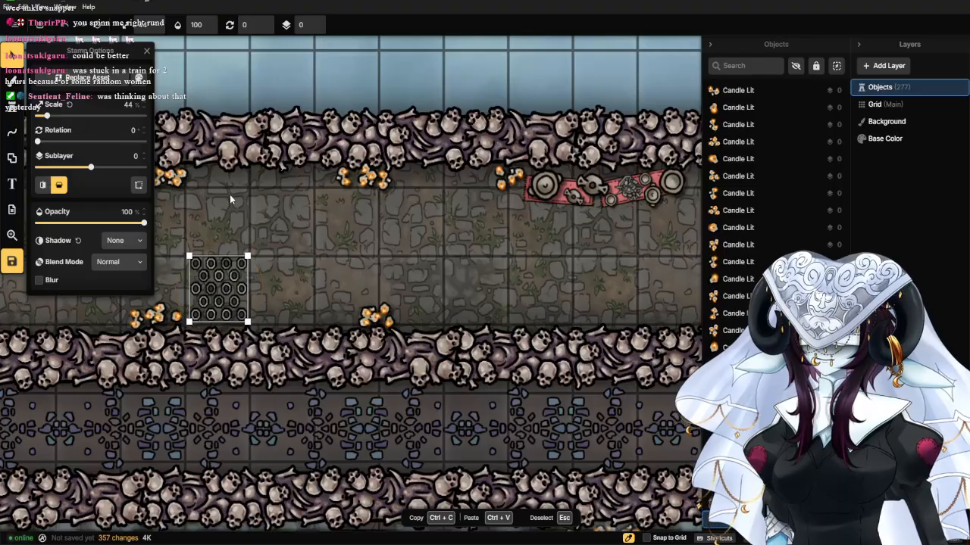
Duplicate the spike trap and place the copy directly above the original, spanning the corridor's width.
{"action": "key", "text": "ctrl+v"}
{"action": "left_click_drag", "start_coordinate": [229, 198], "coordinate": [378, 194]}
{"action": "left_click", "coordinate": [292, 228]}
{"action": "scroll", "coordinate": [272, 239], "scroll_direction": "up", "scroll_amount": 2}
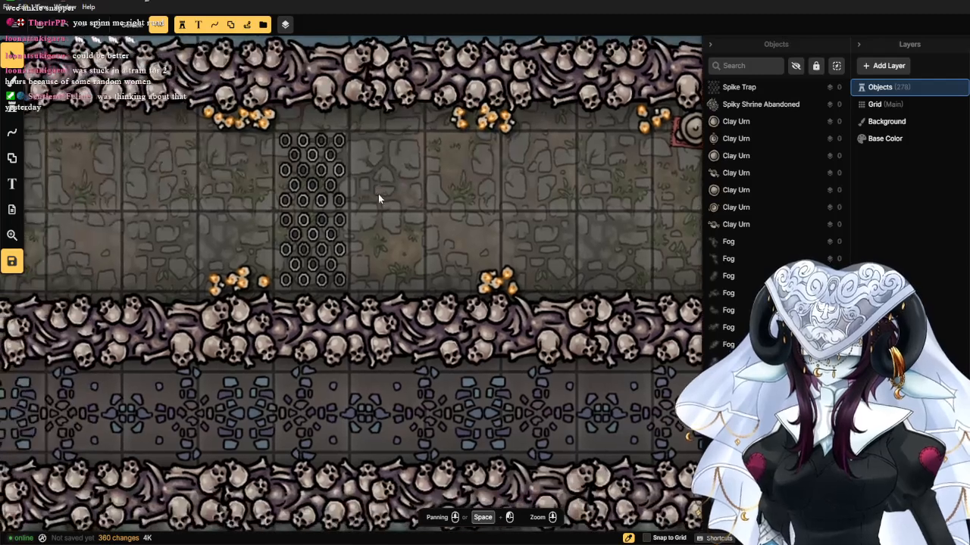
Duplicate the stacked pair of spike traps and place the copy on the other side of the candle clusters.
{"action": "left_click", "coordinate": [333, 220]}
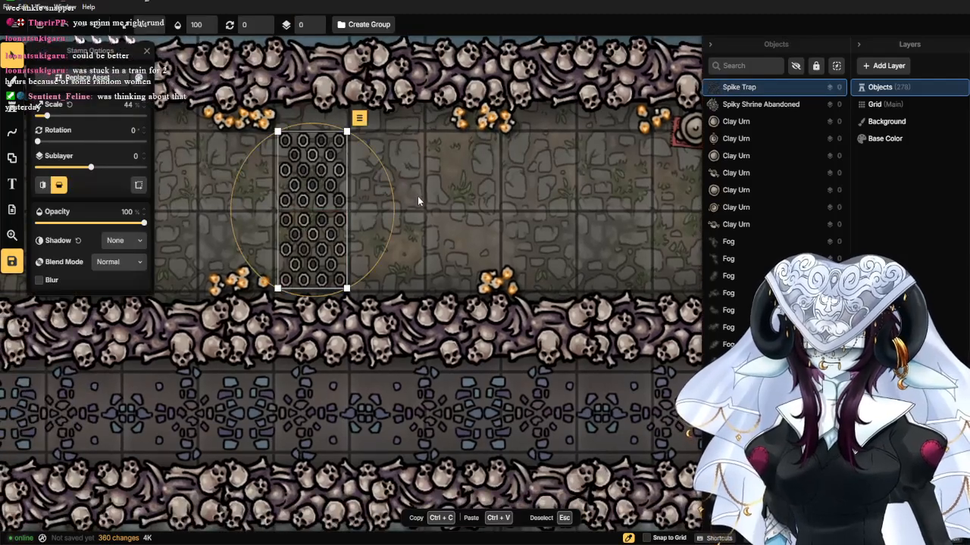
{"action": "left_click", "coordinate": [417, 196]}
{"action": "key", "text": "ctrl+v"}
{"action": "left_click_drag", "start_coordinate": [417, 197], "coordinate": [350, 176]}
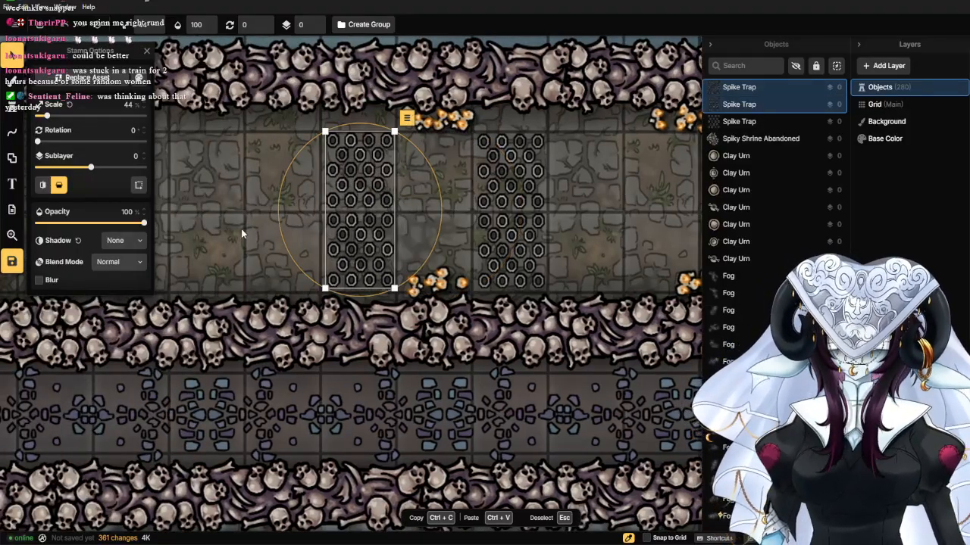
{"action": "left_click", "coordinate": [241, 228]}
{"action": "scroll", "coordinate": [257, 206], "scroll_direction": "down", "scroll_amount": 4}
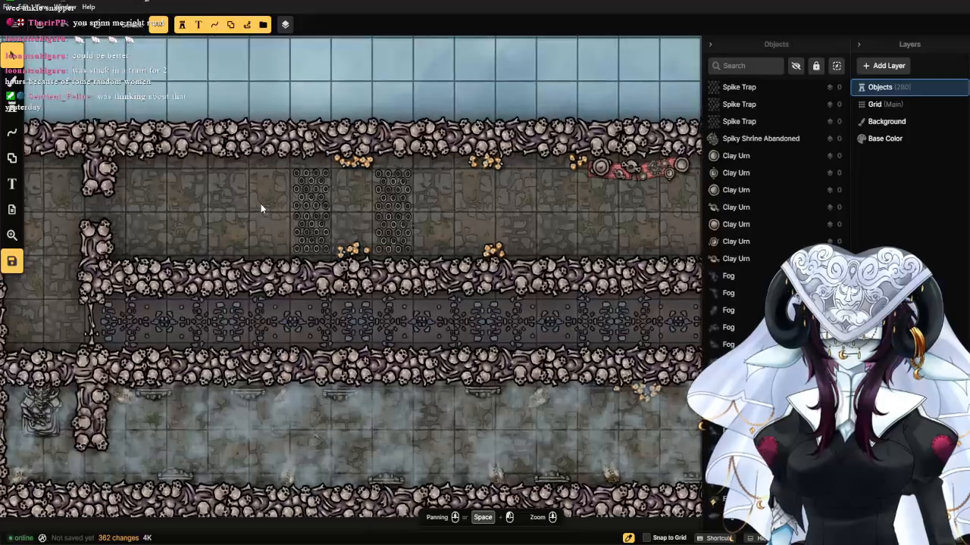
{"action": "scroll", "coordinate": [261, 204], "scroll_direction": "up", "scroll_amount": 5}
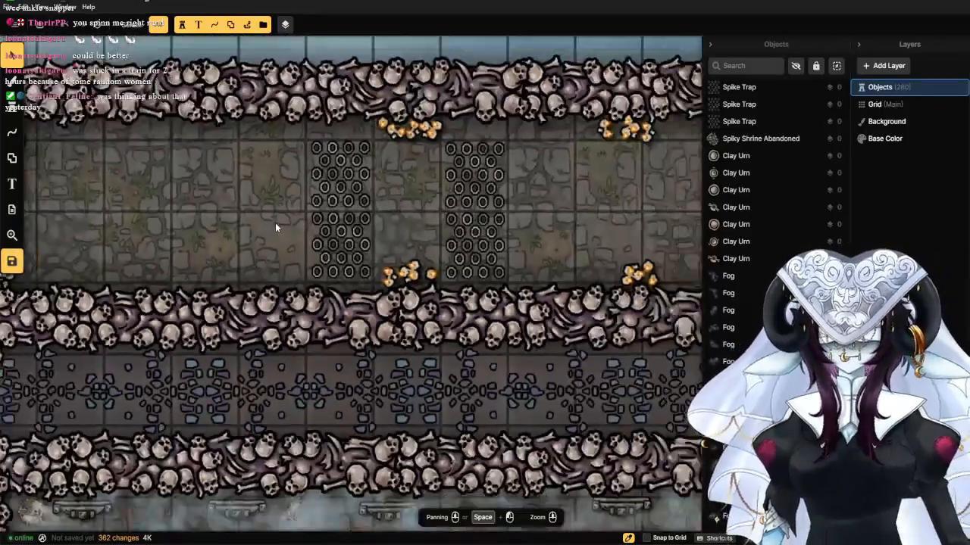
{"action": "scroll", "coordinate": [275, 223], "scroll_direction": "down", "scroll_amount": 3}
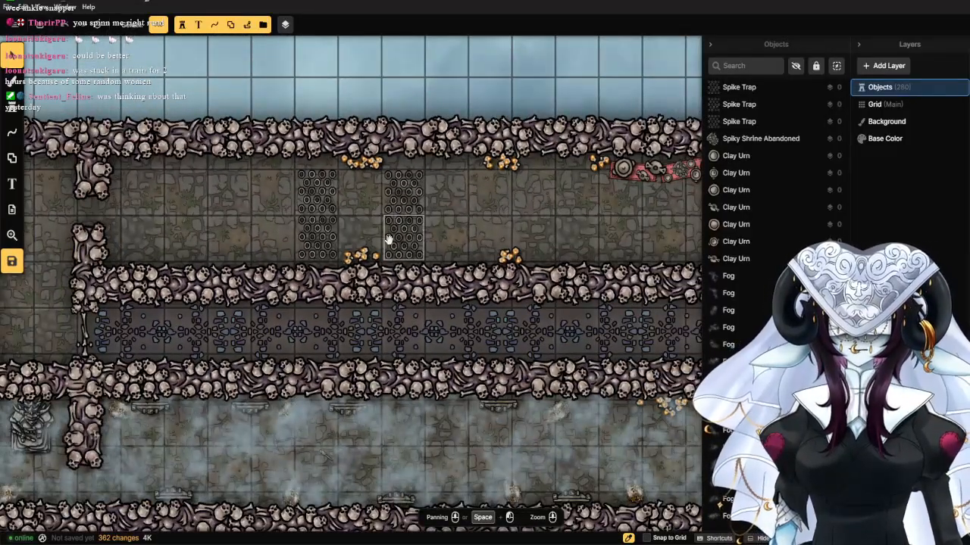
{"action": "left_click_drag", "start_coordinate": [388, 239], "coordinate": [216, 242]}
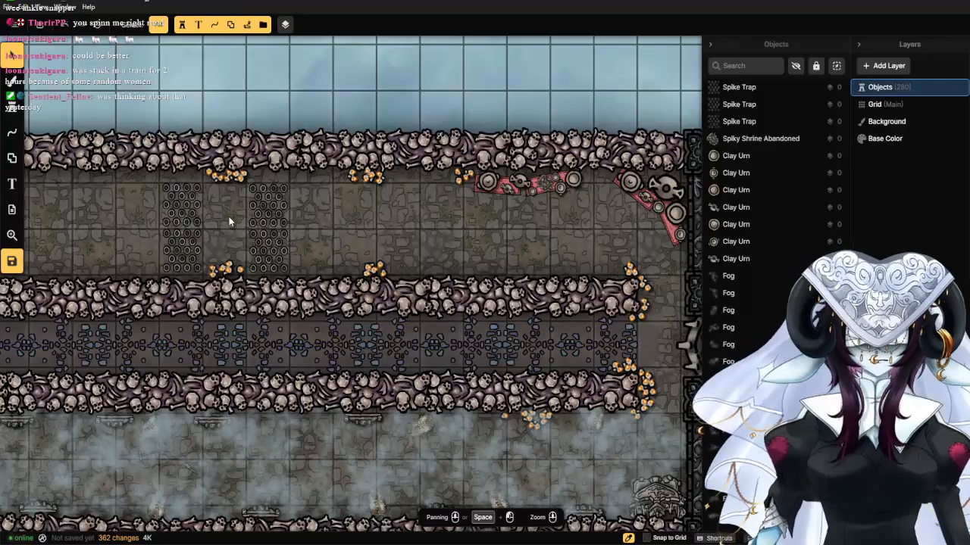
{"action": "scroll", "coordinate": [227, 250], "scroll_direction": "up", "scroll_amount": 4}
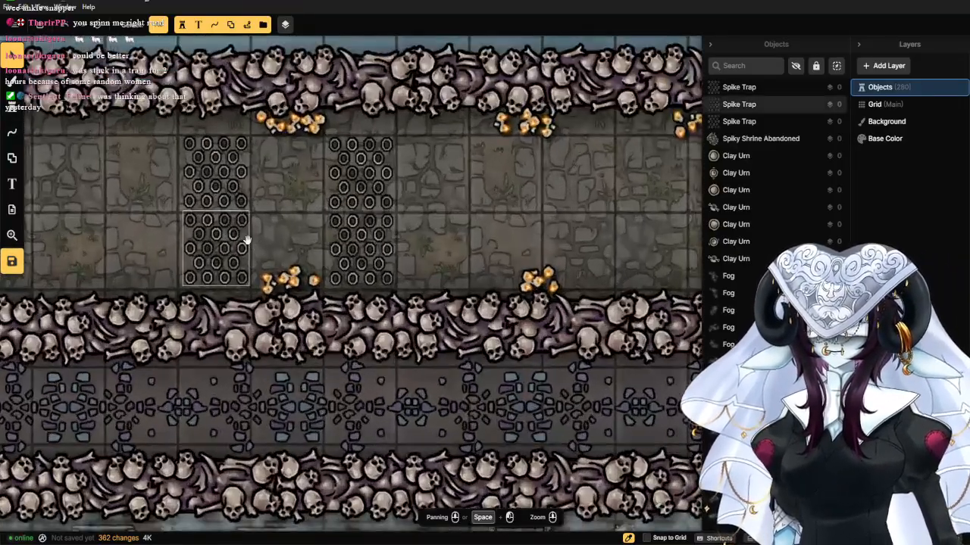
{"action": "left_click_drag", "start_coordinate": [247, 240], "coordinate": [350, 246]}
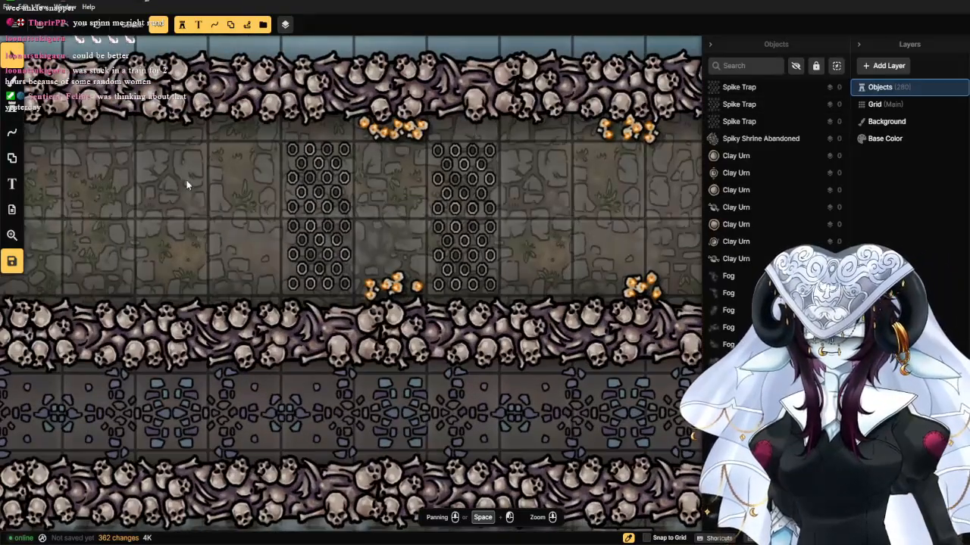
Pick the Strategic Table stamp from the Dungeon set of the Watercolor Battlemaps catalog.
{"action": "left_click", "coordinate": [13, 110]}
{"action": "left_click", "coordinate": [87, 125]}
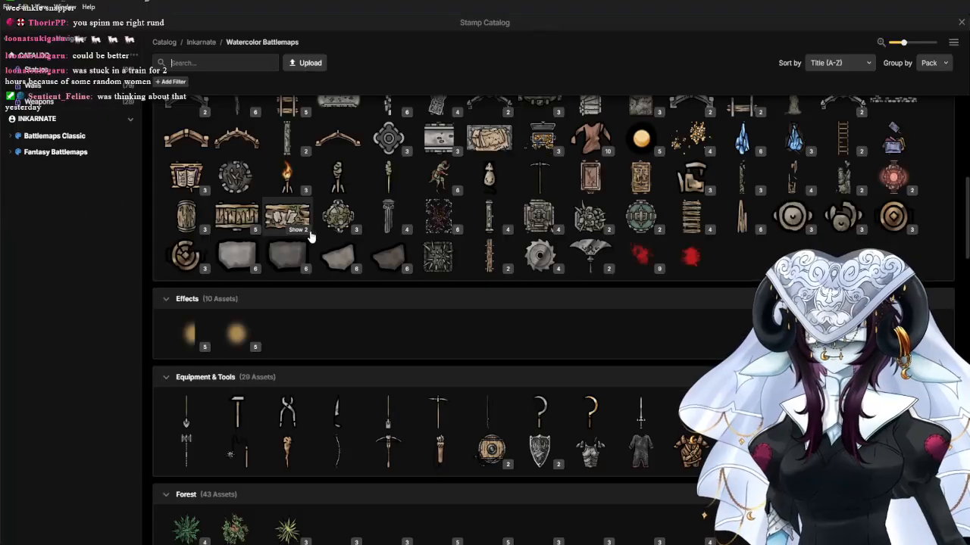
{"action": "scroll", "coordinate": [475, 257], "scroll_direction": "up", "scroll_amount": 3}
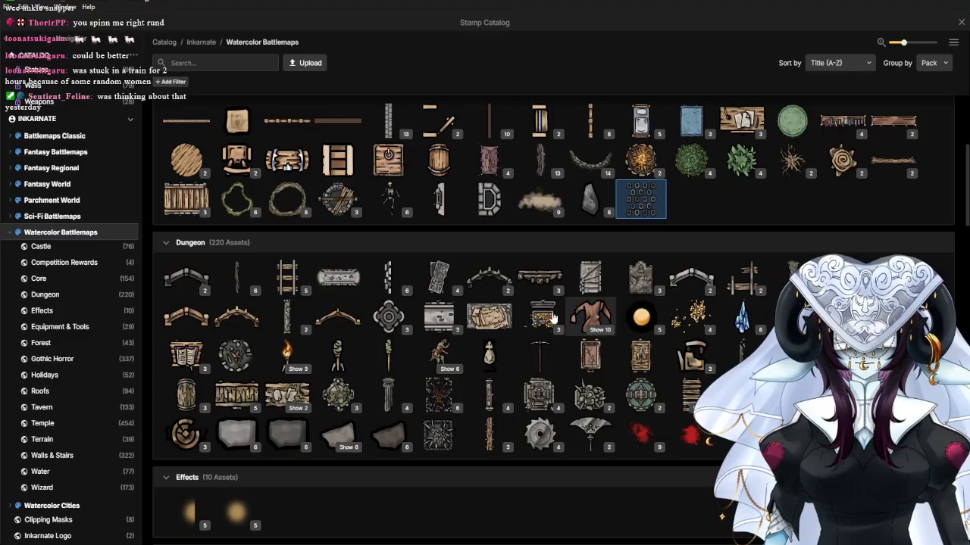
{"action": "left_click", "coordinate": [494, 326]}
Place the Strategic Table in the corridor's upper-left corner against the bone walls and size it to 37% scale.
{"action": "left_click_drag", "start_coordinate": [246, 218], "coordinate": [578, 296]}
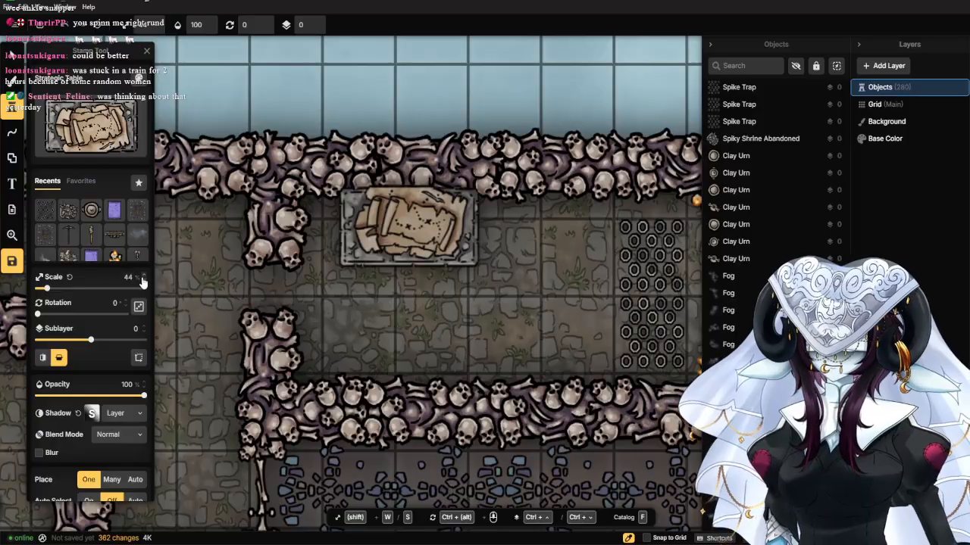
{"action": "scroll", "coordinate": [143, 280], "scroll_direction": "down", "scroll_amount": 15}
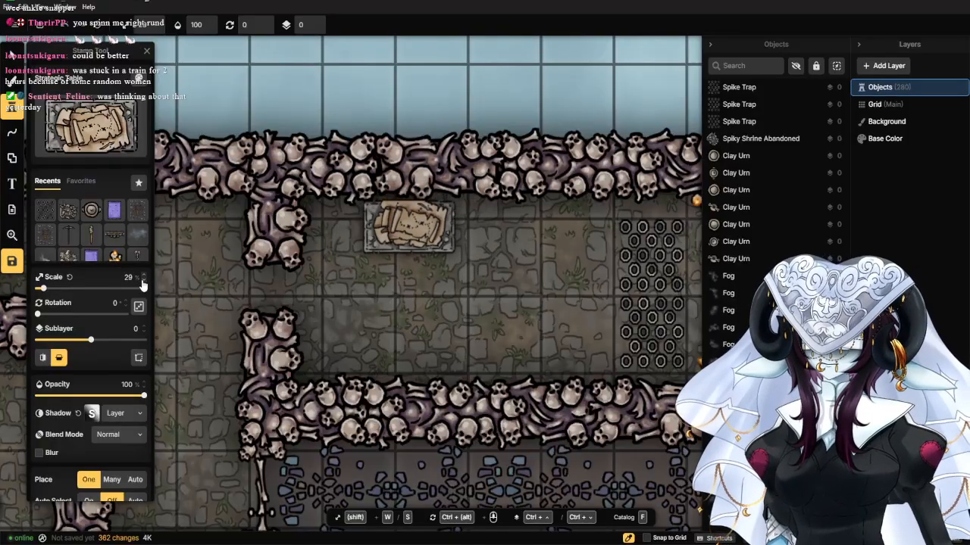
{"action": "scroll", "coordinate": [142, 279], "scroll_direction": "up", "scroll_amount": 7}
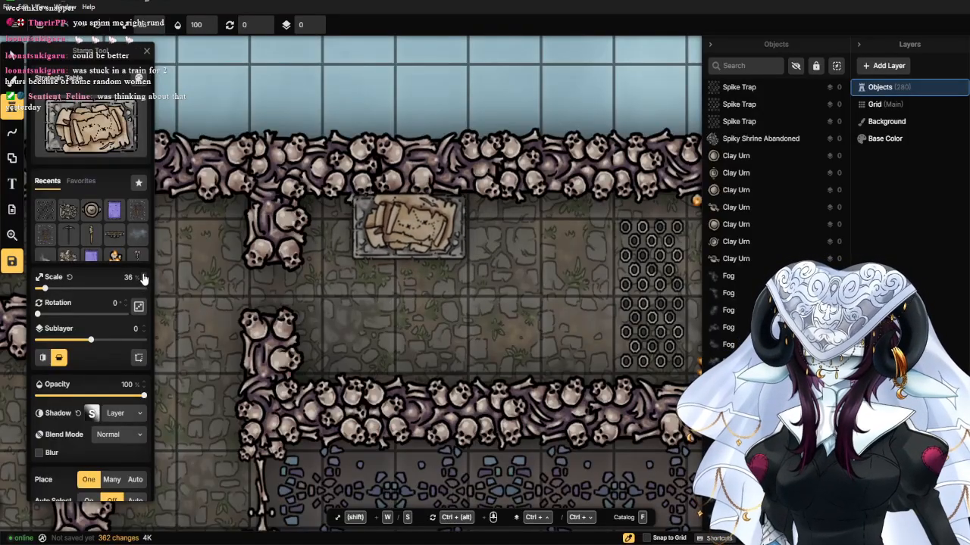
{"action": "scroll", "coordinate": [142, 282], "scroll_direction": "down", "scroll_amount": 1}
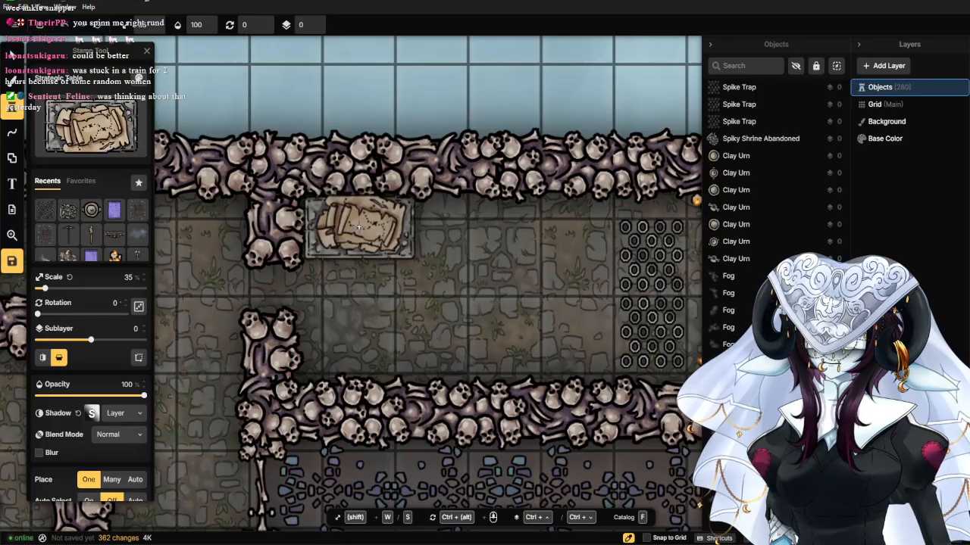
{"action": "left_click", "coordinate": [358, 226]}
{"action": "left_click", "coordinate": [17, 57]}
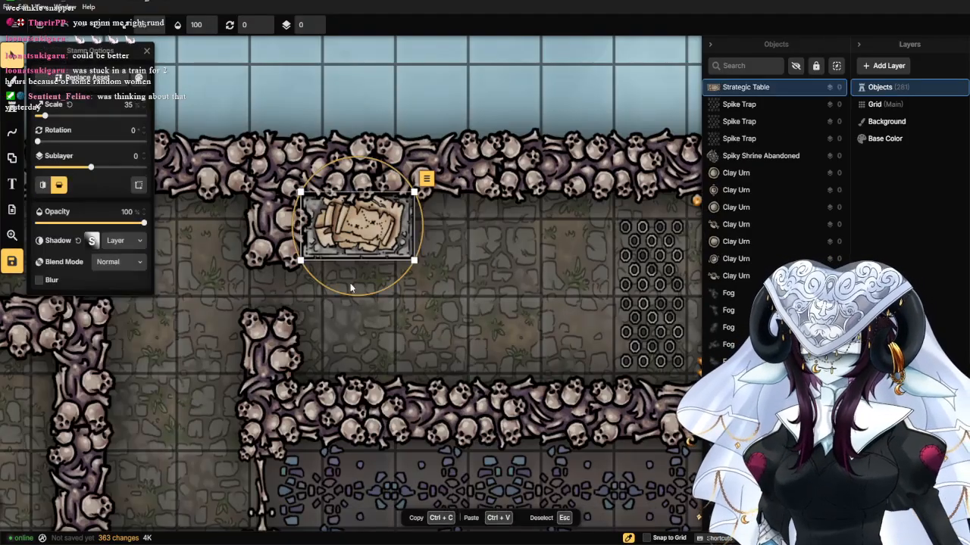
{"action": "left_click_drag", "start_coordinate": [418, 254], "coordinate": [421, 264]}
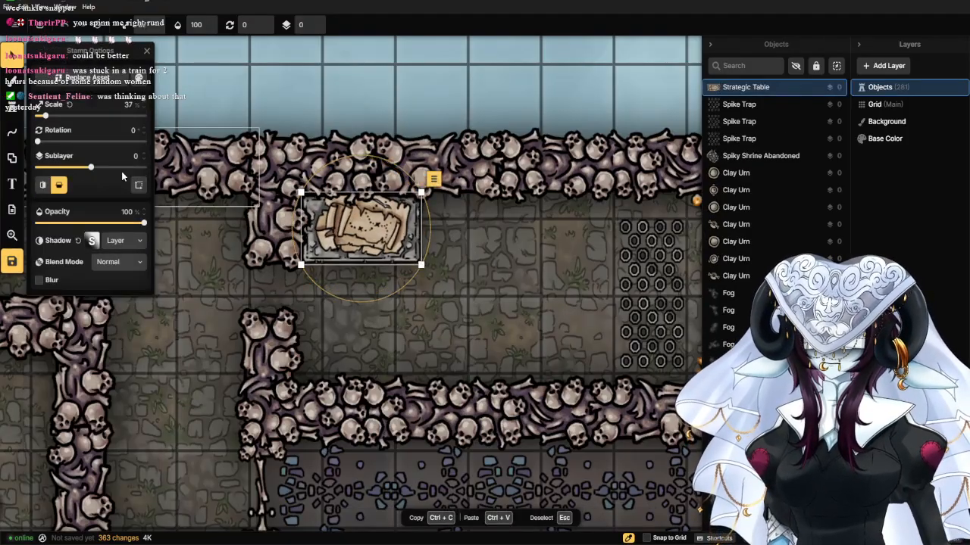
Mute and darken the table's colours with 70% saturation and 75% brightness, keeping the hue at 0.
{"action": "left_click", "coordinate": [138, 78]}
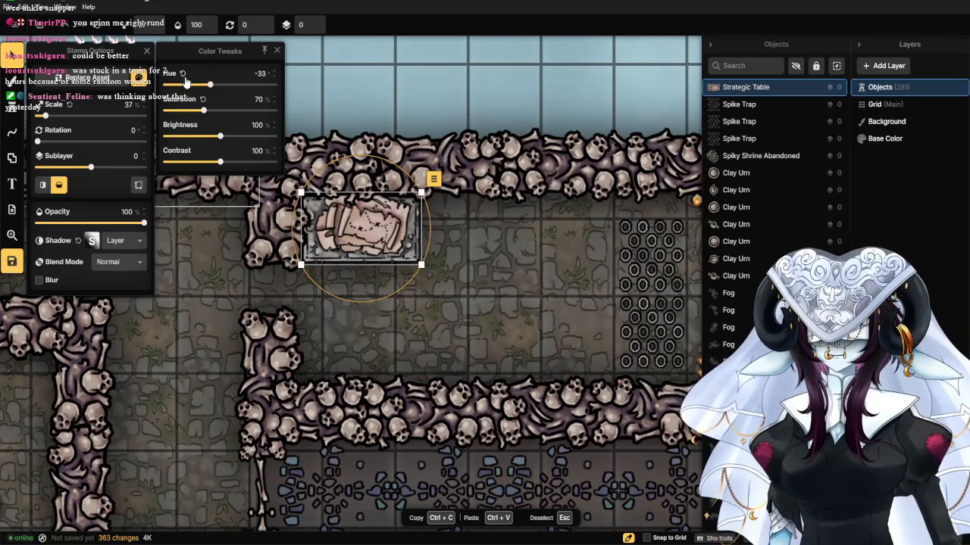
{"action": "scroll", "coordinate": [278, 134], "scroll_direction": "down", "scroll_amount": 4}
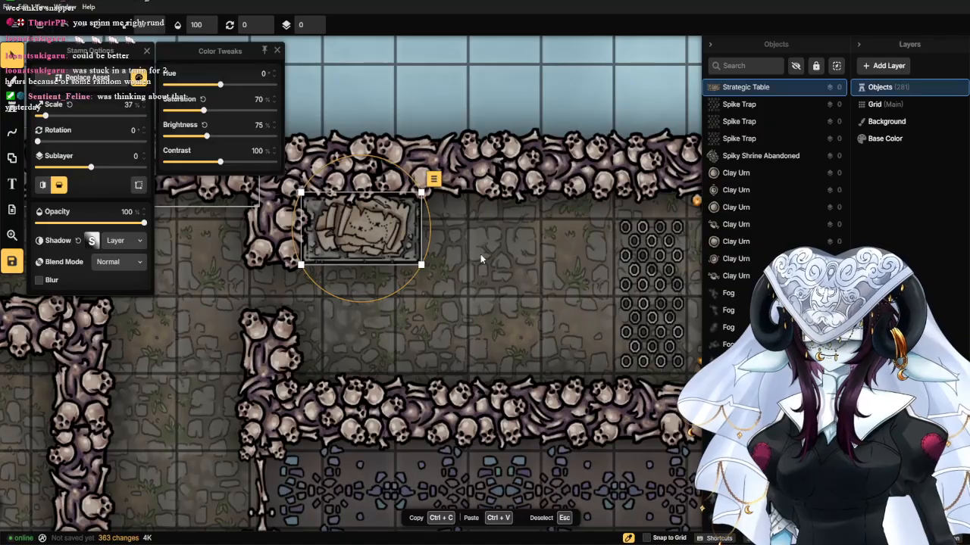
{"action": "key", "text": "Escape"}
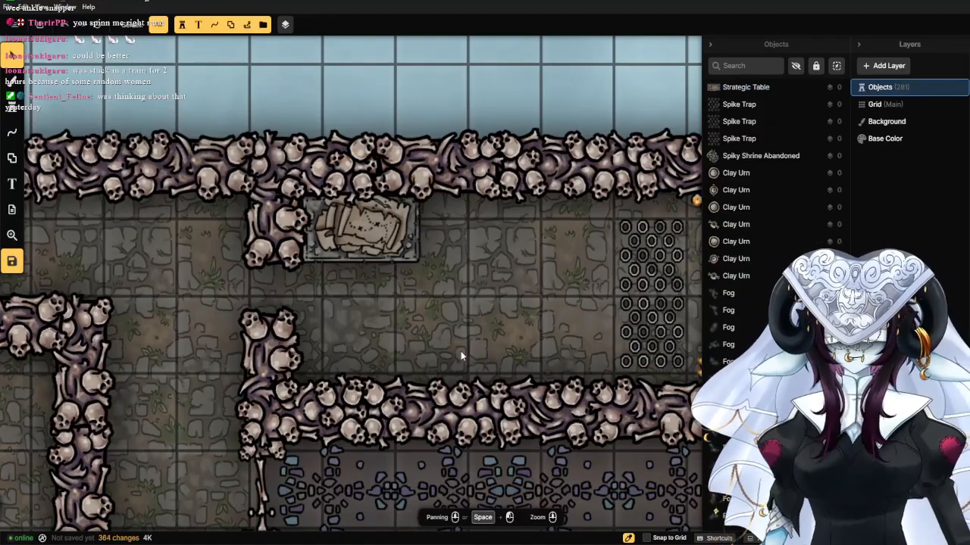
Nudge the Strategic Table tighter into the corner of the bone walls.
{"action": "scroll", "coordinate": [459, 350], "scroll_direction": "up", "scroll_amount": 4}
{"action": "scroll", "coordinate": [416, 352], "scroll_direction": "down", "scroll_amount": 3}
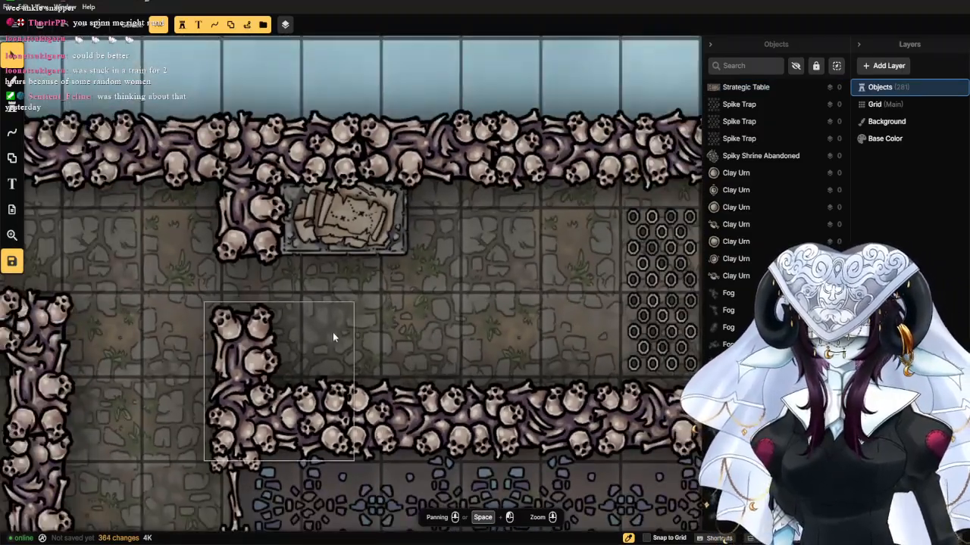
{"action": "scroll", "coordinate": [333, 336], "scroll_direction": "down", "scroll_amount": 1}
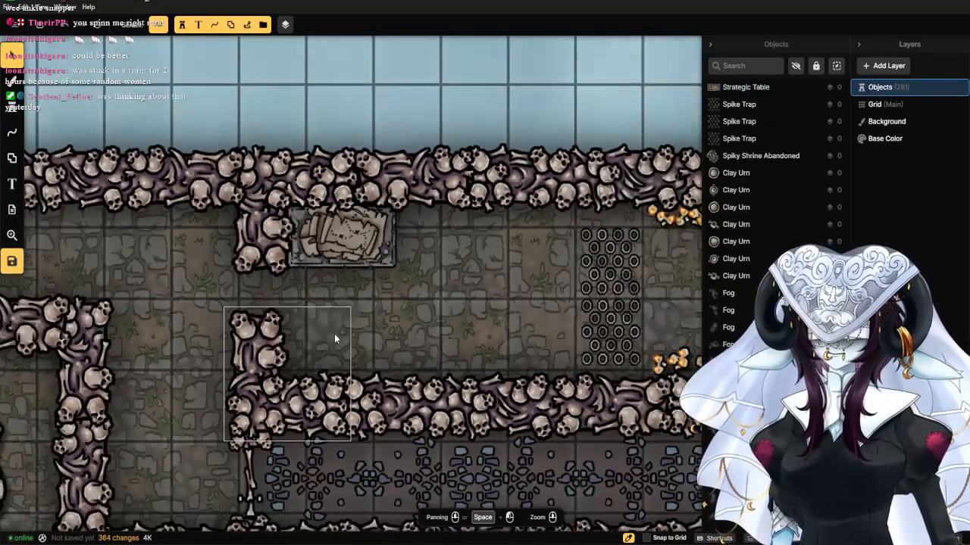
{"action": "left_click", "coordinate": [349, 255]}
{"action": "left_click", "coordinate": [421, 310]}
{"action": "scroll", "coordinate": [455, 340], "scroll_direction": "down", "scroll_amount": 3}
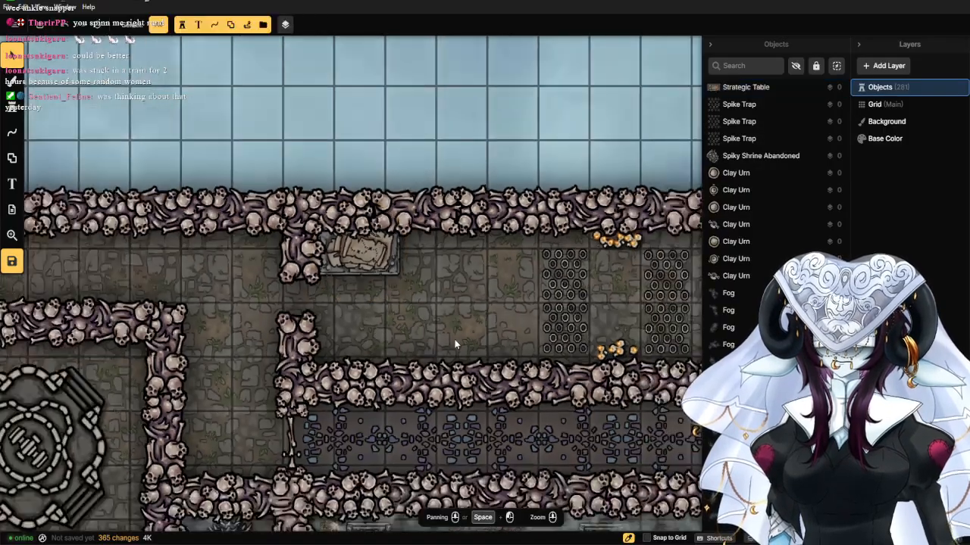
Browse the Watercolor Battlemaps stamp catalog from the Dungeon set through to the Wizard set for further corridor props.
{"action": "left_click_drag", "start_coordinate": [454, 307], "coordinate": [425, 271]}
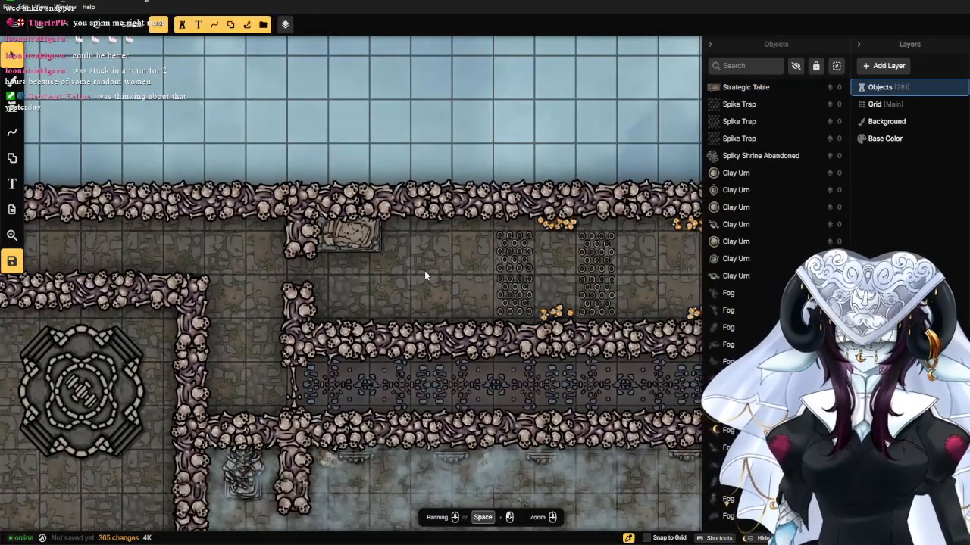
{"action": "scroll", "coordinate": [371, 303], "scroll_direction": "up", "scroll_amount": 3}
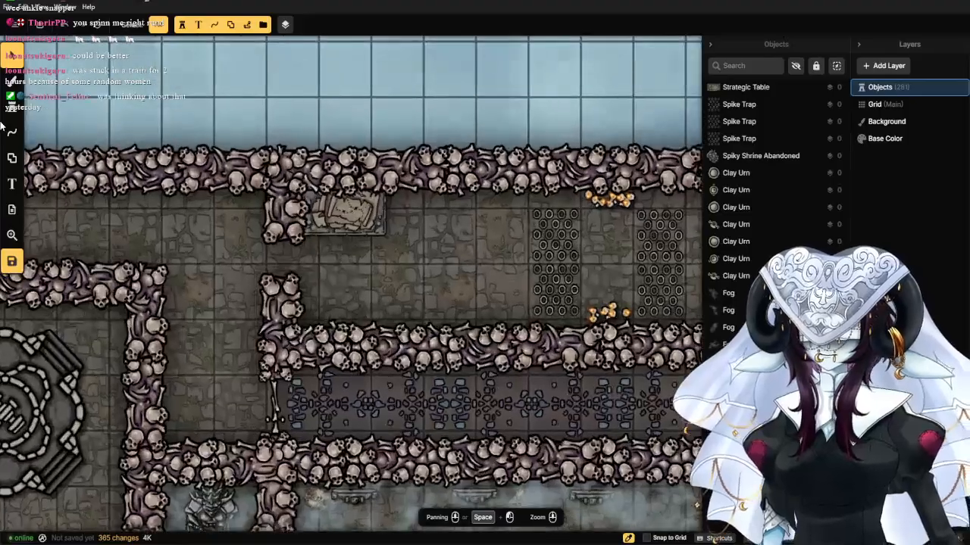
{"action": "left_click", "coordinate": [11, 107]}
{"action": "left_click", "coordinate": [82, 130]}
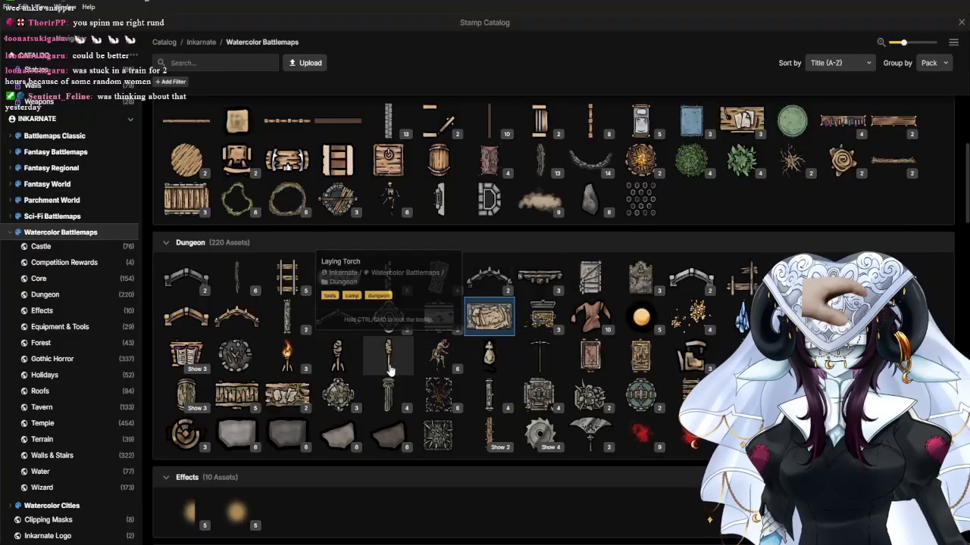
{"action": "scroll", "coordinate": [334, 400], "scroll_direction": "down", "scroll_amount": 3}
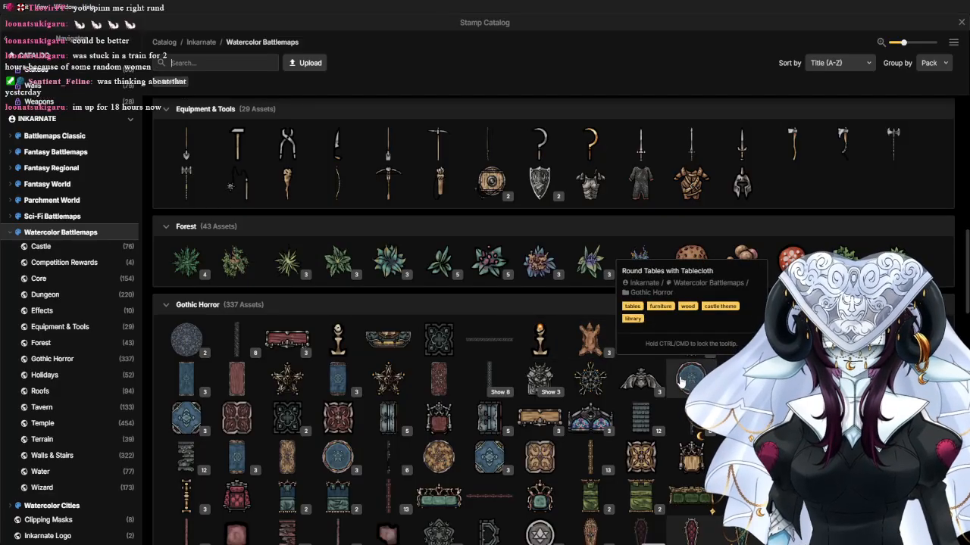
{"action": "scroll", "coordinate": [679, 384], "scroll_direction": "down", "scroll_amount": 1}
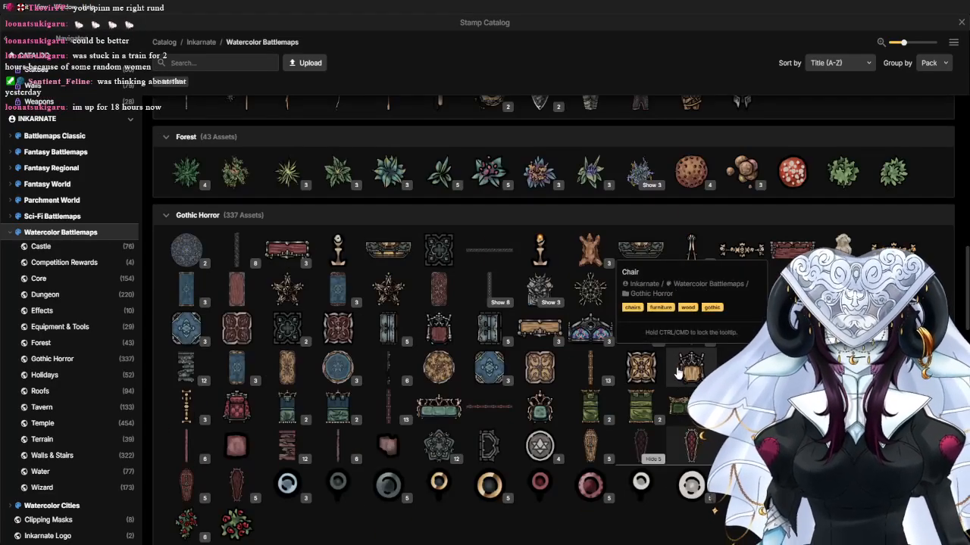
{"action": "scroll", "coordinate": [660, 505], "scroll_direction": "down", "scroll_amount": 2}
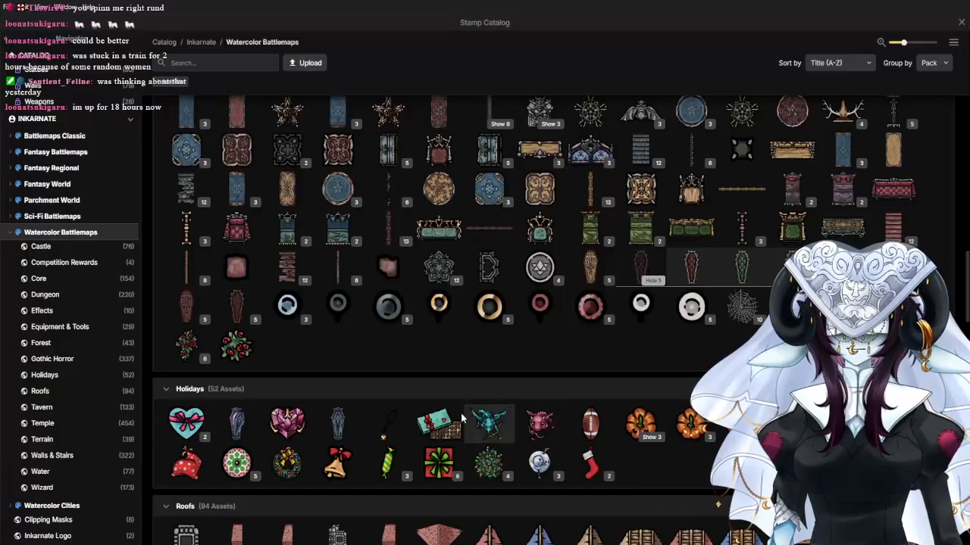
{"action": "scroll", "coordinate": [464, 417], "scroll_direction": "down", "scroll_amount": 2}
{"action": "scroll", "coordinate": [387, 379], "scroll_direction": "down", "scroll_amount": 2}
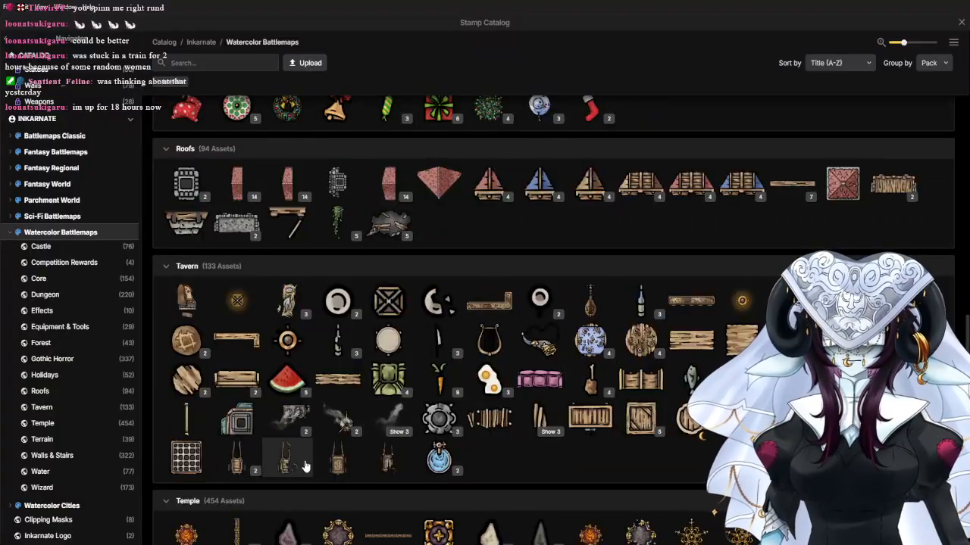
{"action": "scroll", "coordinate": [409, 454], "scroll_direction": "down", "scroll_amount": 2}
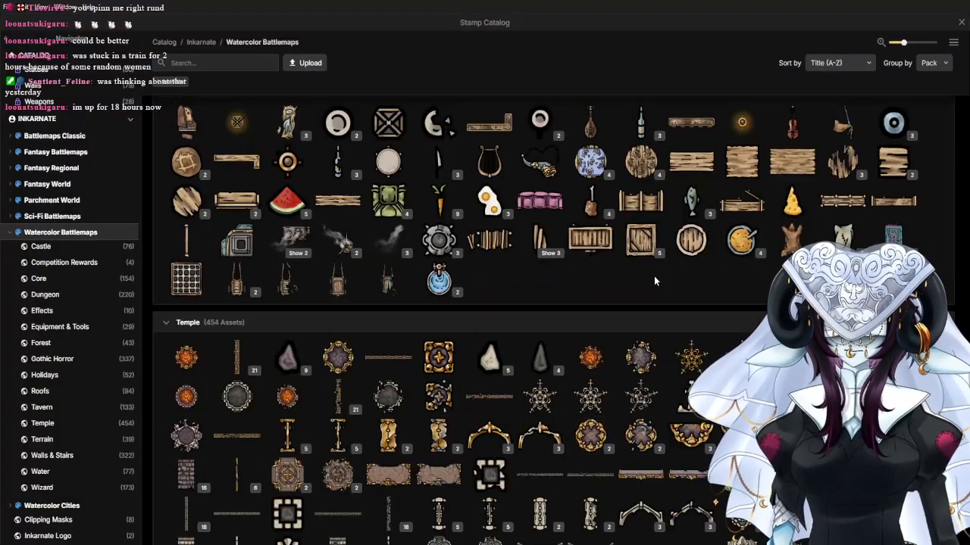
{"action": "scroll", "coordinate": [604, 310], "scroll_direction": "down", "scroll_amount": 1}
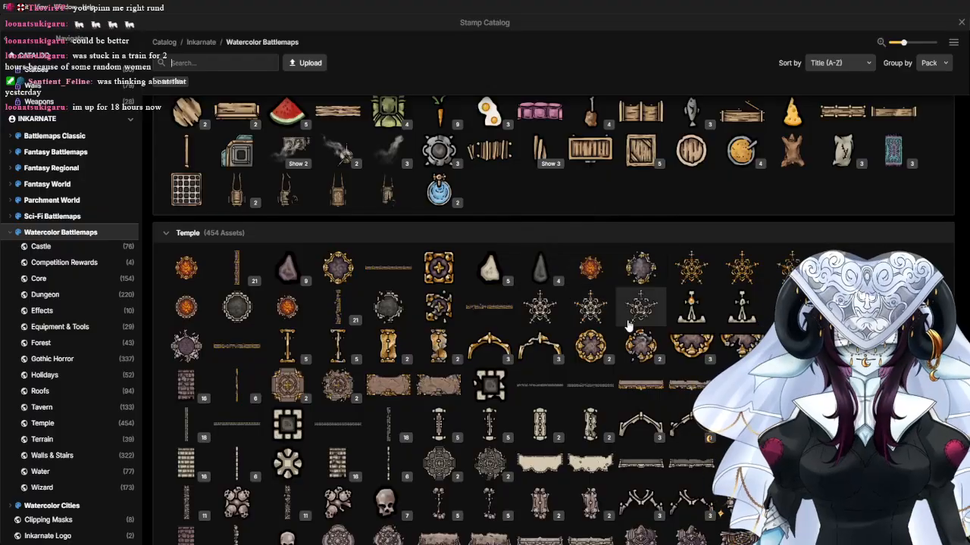
{"action": "scroll", "coordinate": [598, 322], "scroll_direction": "down", "scroll_amount": 10}
{"action": "scroll", "coordinate": [636, 325], "scroll_direction": "down", "scroll_amount": 2}
{"action": "scroll", "coordinate": [661, 313], "scroll_direction": "down", "scroll_amount": 3}
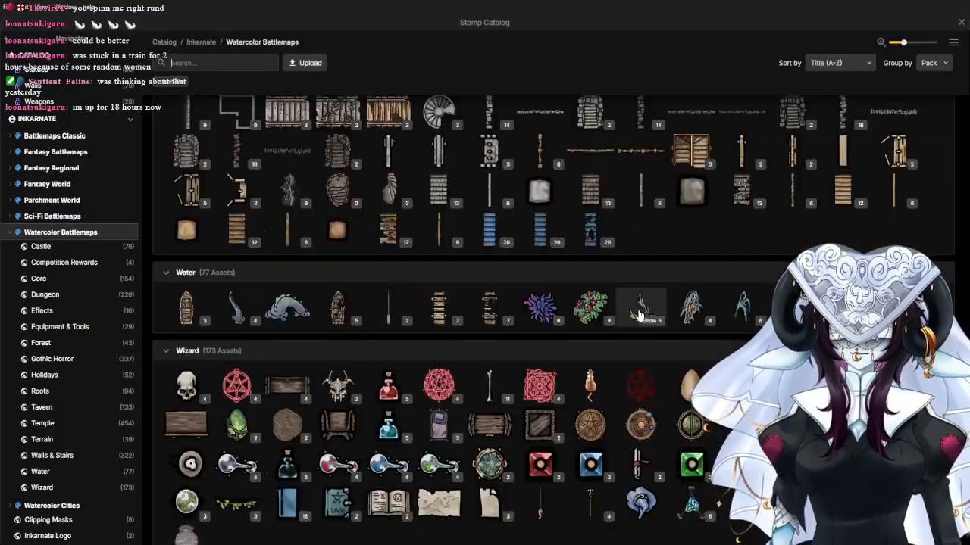
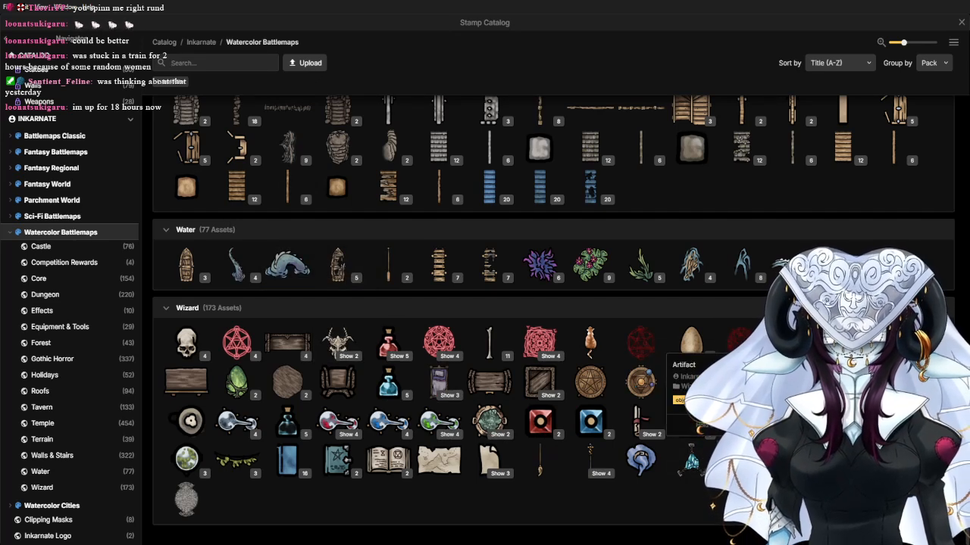
{"action": "key", "text": "Escape"}
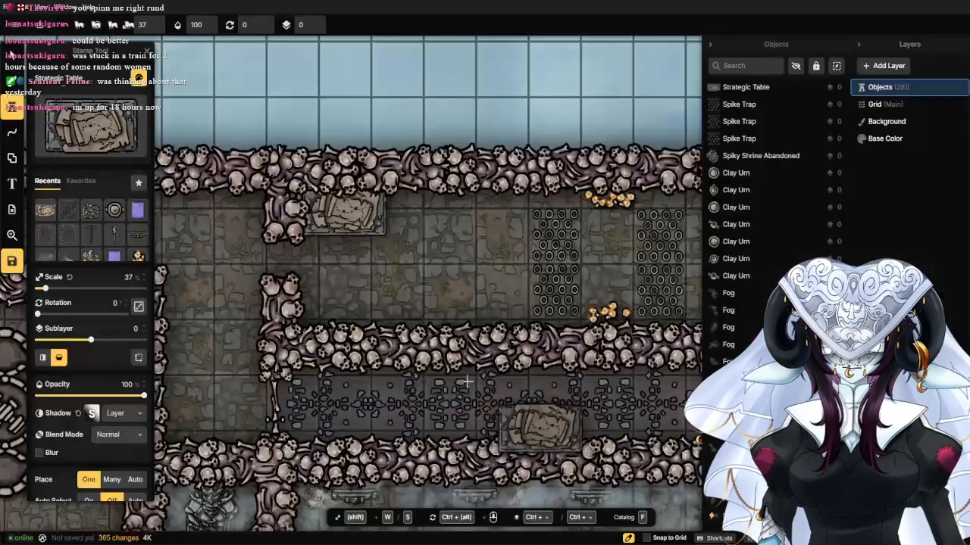
Place seven Candle Lit stamps at 37% scale along the short bone wall below the Strategic Table.
{"action": "scroll", "coordinate": [326, 306], "scroll_direction": "down", "scroll_amount": 5}
{"action": "left_click_drag", "start_coordinate": [279, 309], "coordinate": [492, 262]}
{"action": "scroll", "coordinate": [492, 262], "scroll_direction": "up", "scroll_amount": 3}
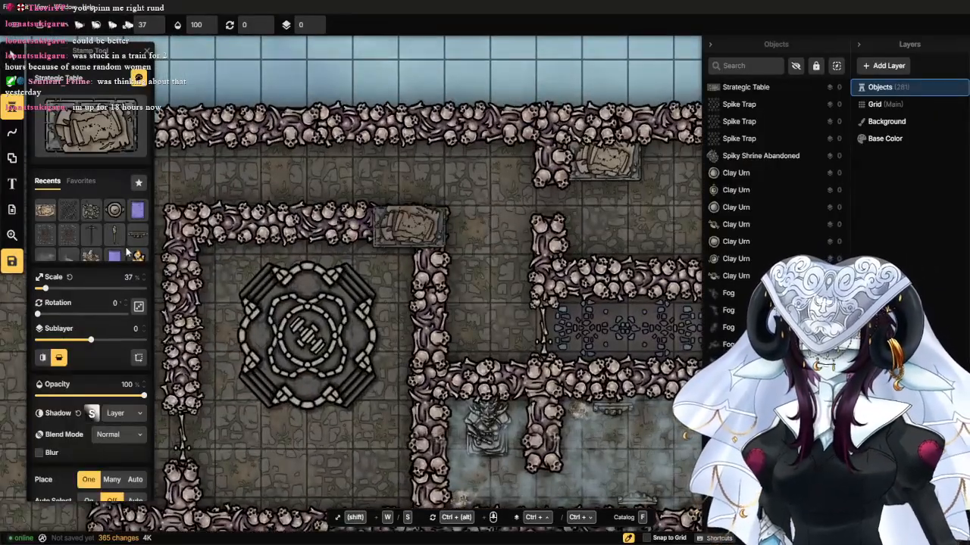
{"action": "left_click", "coordinate": [136, 256]}
{"action": "scroll", "coordinate": [591, 226], "scroll_direction": "up", "scroll_amount": 6}
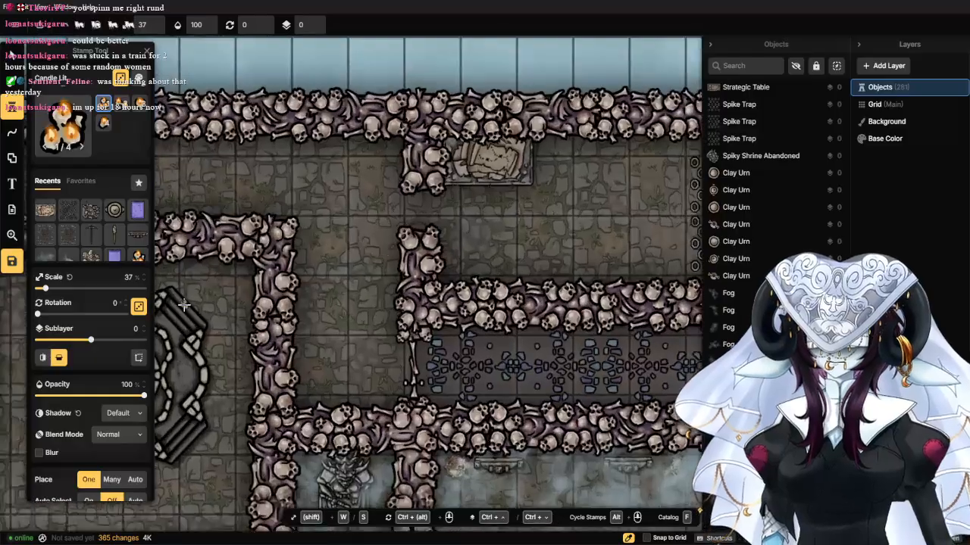
{"action": "scroll", "coordinate": [422, 270], "scroll_direction": "up", "scroll_amount": 6}
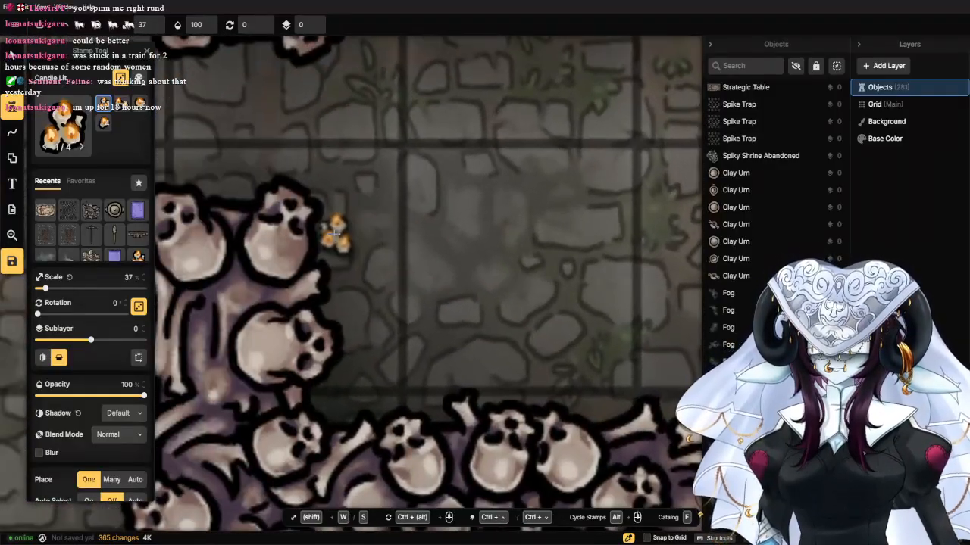
{"action": "left_click", "coordinate": [335, 234]}
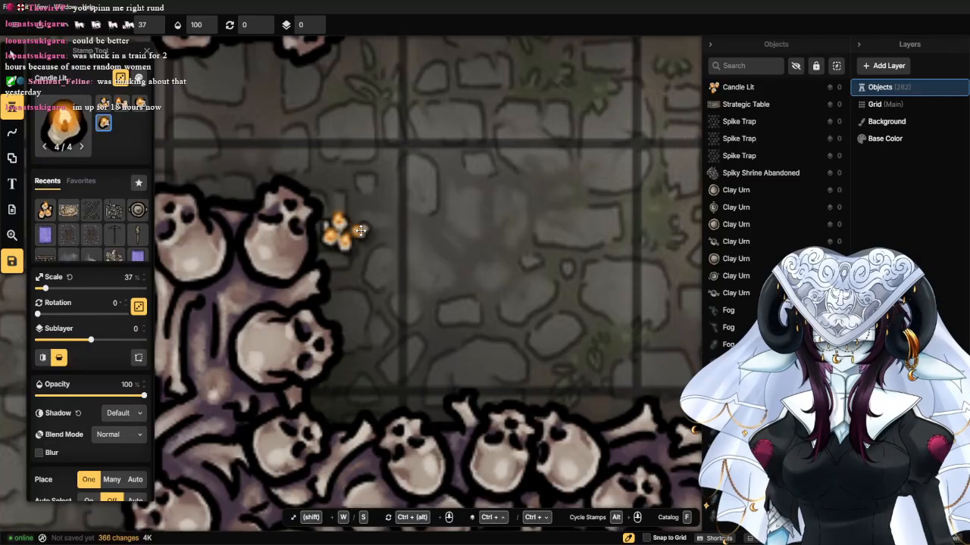
{"action": "left_click", "coordinate": [360, 230]}
{"action": "left_click", "coordinate": [346, 274]}
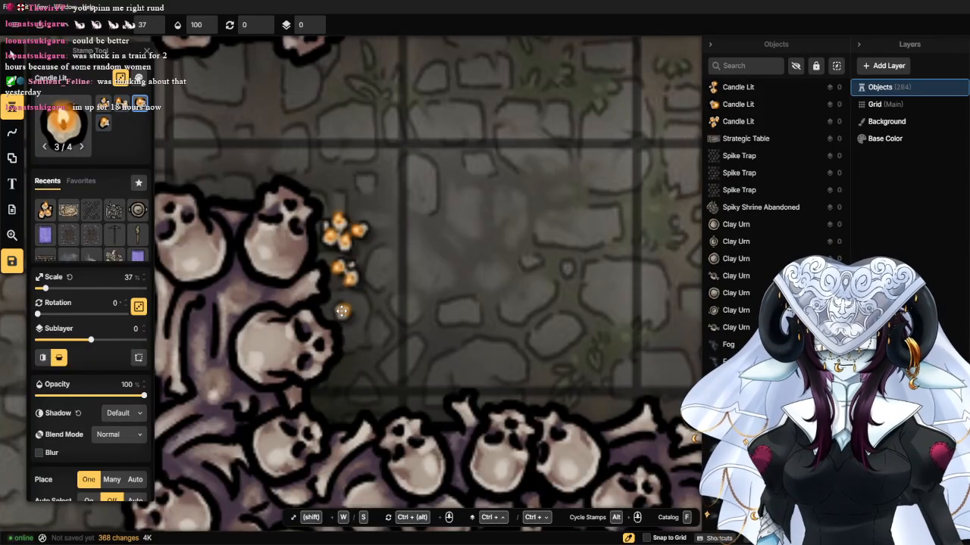
{"action": "left_click", "coordinate": [341, 303]}
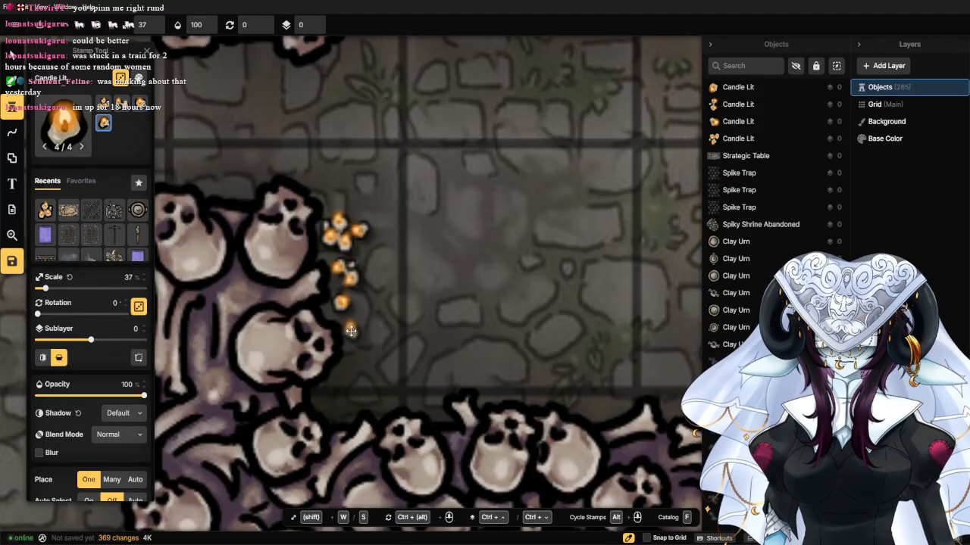
{"action": "left_click", "coordinate": [370, 262]}
{"action": "left_click", "coordinate": [373, 308]}
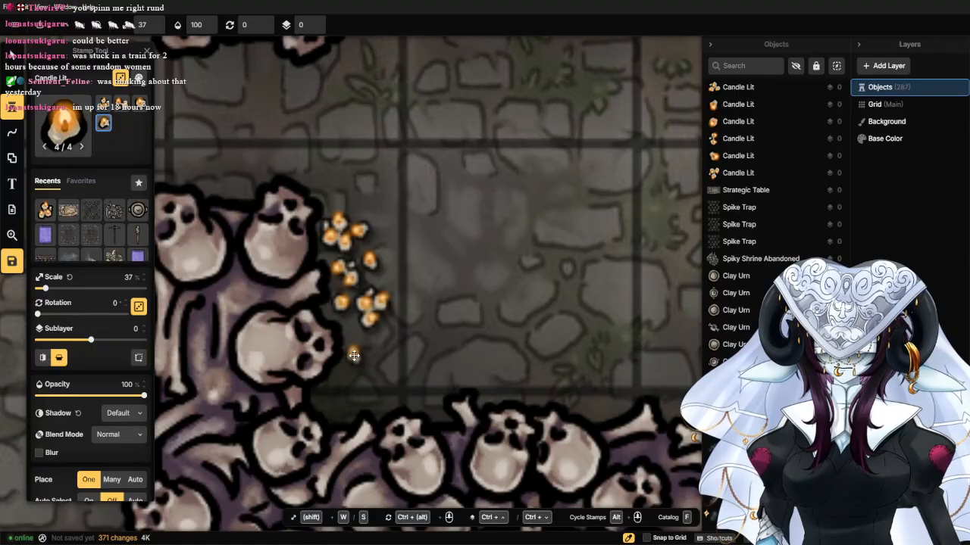
{"action": "left_click", "coordinate": [351, 340]}
{"action": "scroll", "coordinate": [362, 347], "scroll_direction": "down", "scroll_amount": 3}
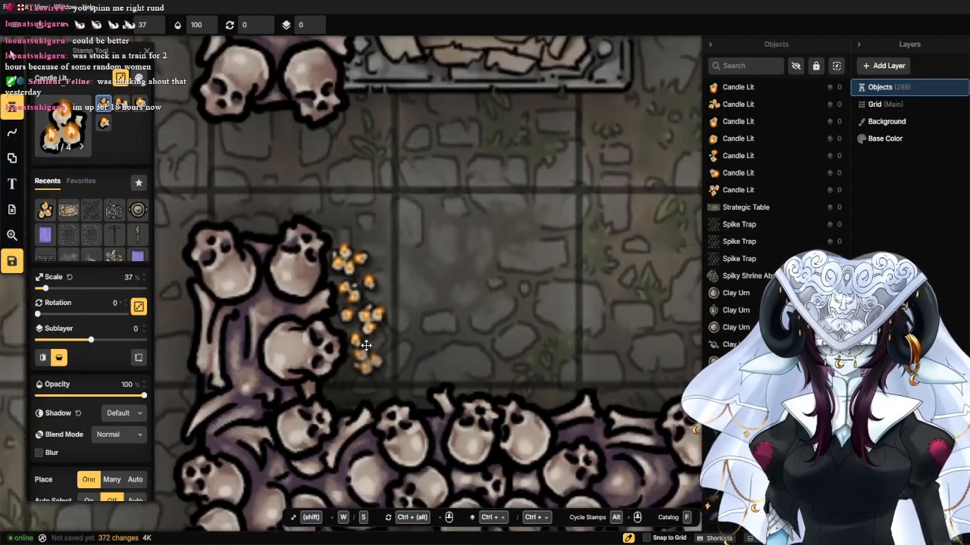
Select all Candle Lit stamps on the map together and set their scale to 50%.
{"action": "left_click_drag", "start_coordinate": [485, 303], "coordinate": [220, 305]}
{"action": "scroll", "coordinate": [396, 264], "scroll_direction": "down", "scroll_amount": 5}
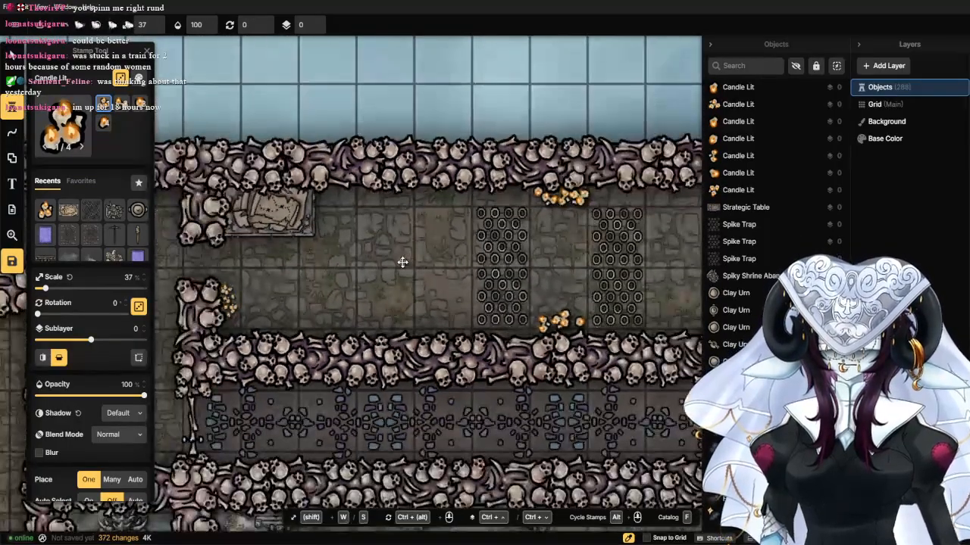
{"action": "scroll", "coordinate": [70, 83], "scroll_direction": "down", "scroll_amount": 2}
{"action": "left_click", "coordinate": [14, 57]}
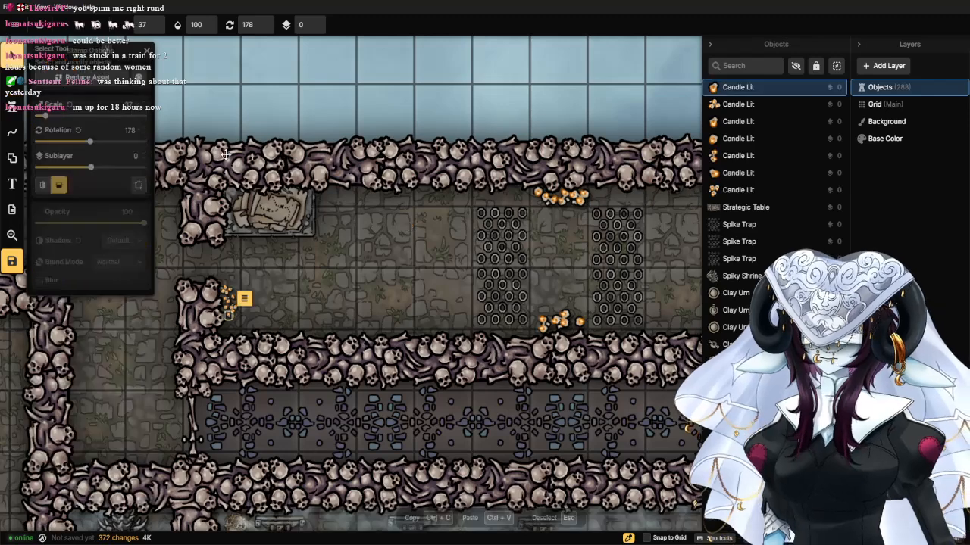
{"action": "left_click", "coordinate": [577, 180]}
{"action": "left_click", "coordinate": [577, 179]}
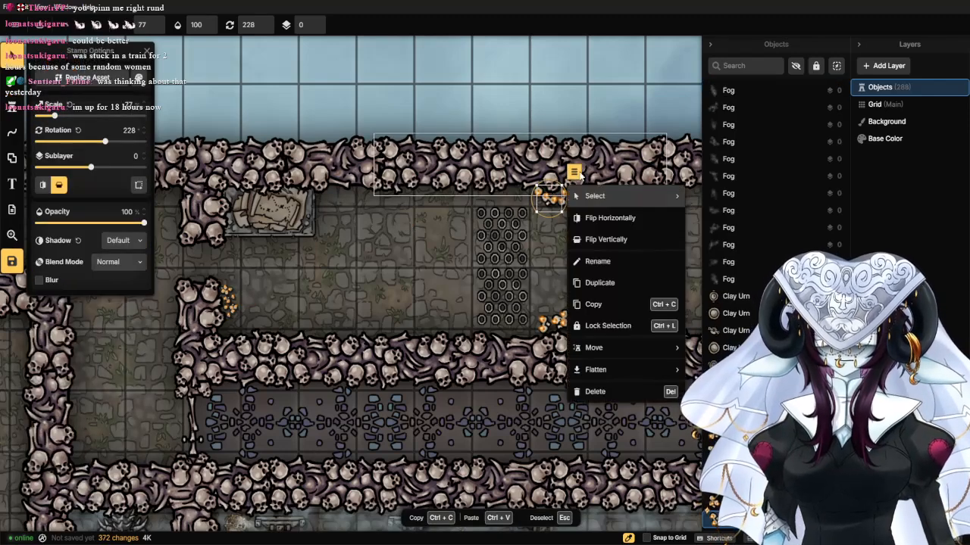
{"action": "mouse_move", "coordinate": [606, 197]}
{"action": "left_click", "coordinate": [693, 261]}
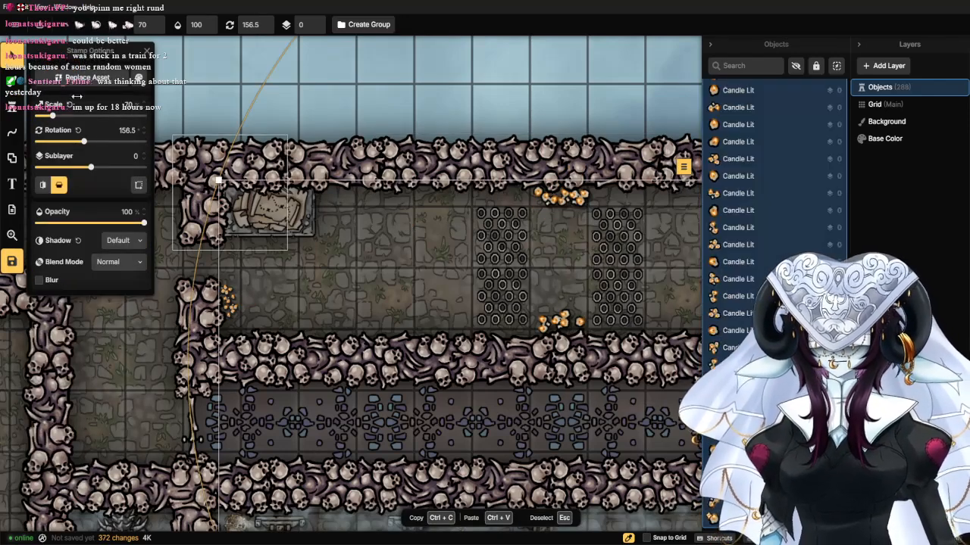
{"action": "type", "text": "30"}
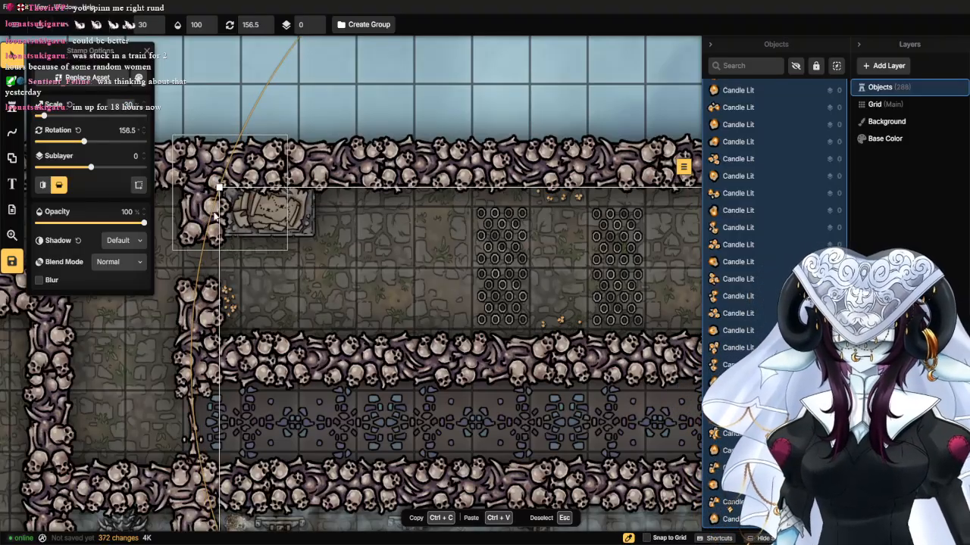
{"action": "key", "text": "BackSpace"}
{"action": "key", "text": "BackSpace"}
{"action": "type", "text": "50"}
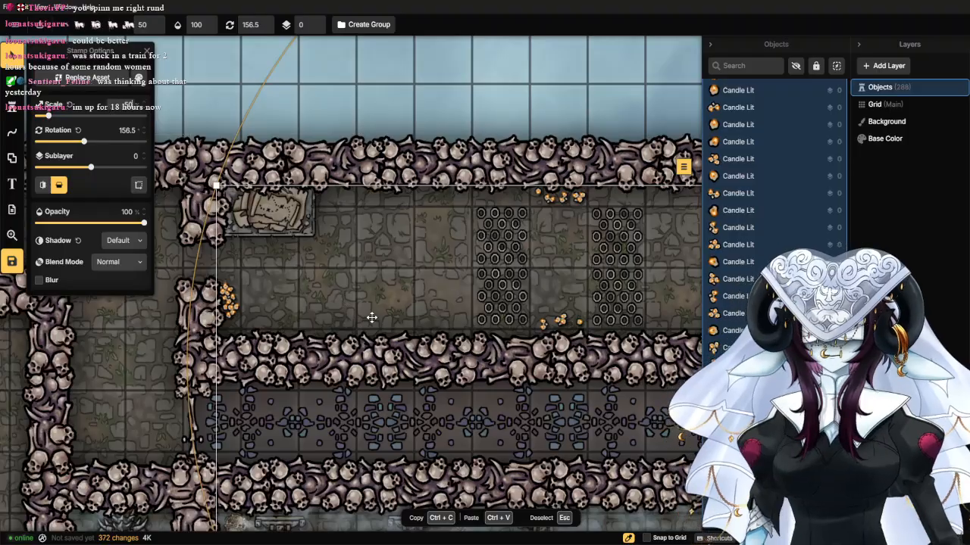
{"action": "key", "text": "Escape"}
Gather the candles between the spike traps into one cluster against the upper bone wall, including those from the lower wall.
{"action": "scroll", "coordinate": [374, 249], "scroll_direction": "up", "scroll_amount": 3}
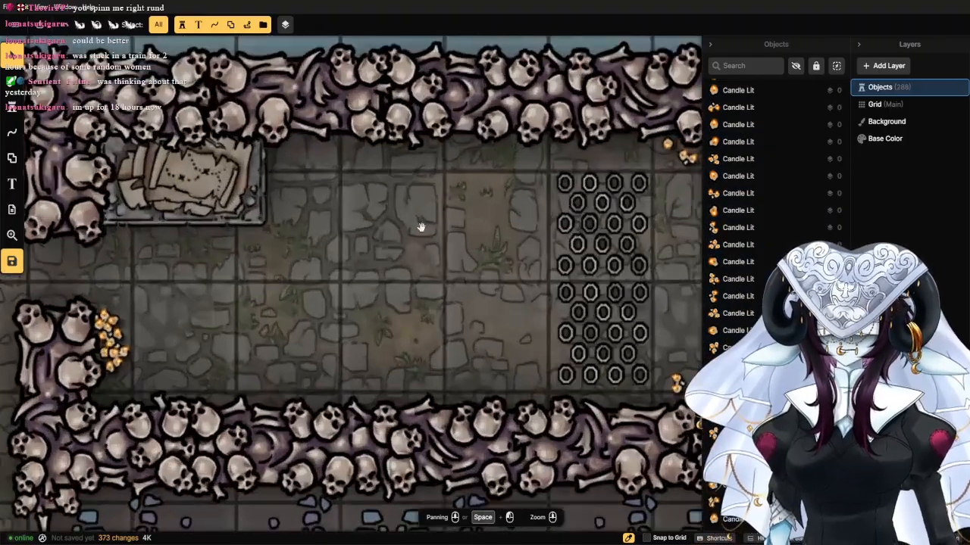
{"action": "left_click_drag", "start_coordinate": [422, 225], "coordinate": [39, 190]}
{"action": "scroll", "coordinate": [318, 119], "scroll_direction": "up", "scroll_amount": 3}
{"action": "left_click", "coordinate": [342, 118]}
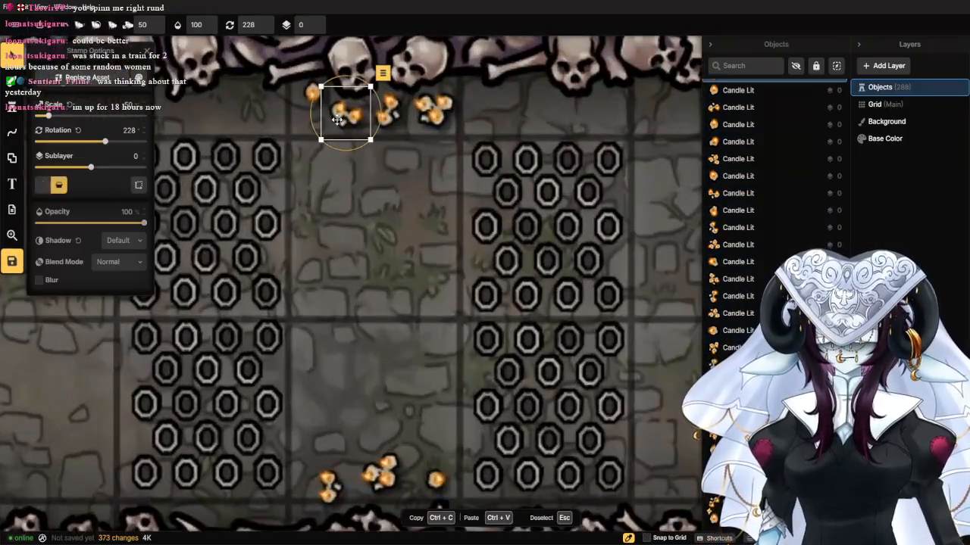
{"action": "mouse_move", "coordinate": [342, 118]}
{"action": "left_mouse_down"}
{"action": "mouse_move", "coordinate": [311, 104]}
{"action": "mouse_move", "coordinate": [331, 107]}
{"action": "left_mouse_up"}
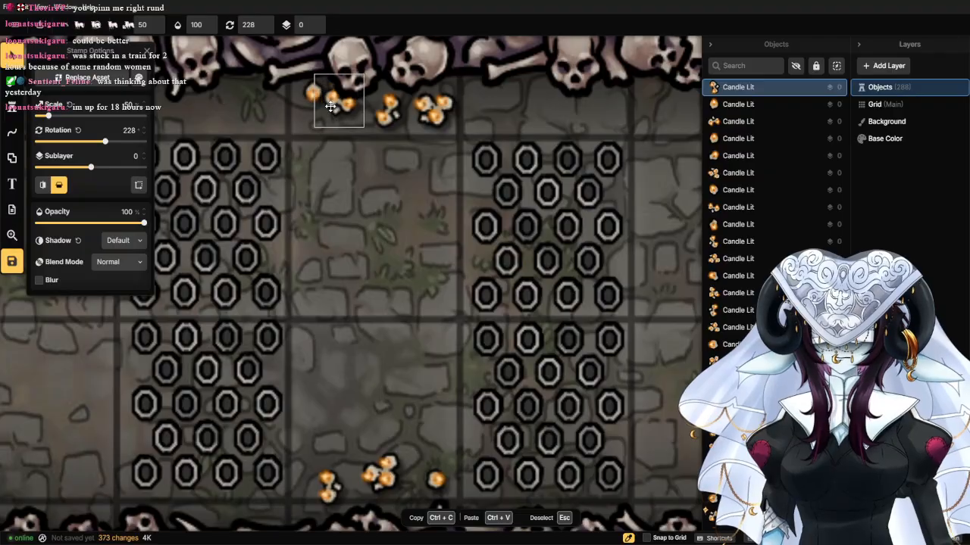
{"action": "mouse_move", "coordinate": [390, 116]}
{"action": "left_mouse_down"}
{"action": "mouse_move", "coordinate": [370, 103]}
{"action": "mouse_move", "coordinate": [409, 101]}
{"action": "mouse_move", "coordinate": [400, 100]}
{"action": "left_mouse_up"}
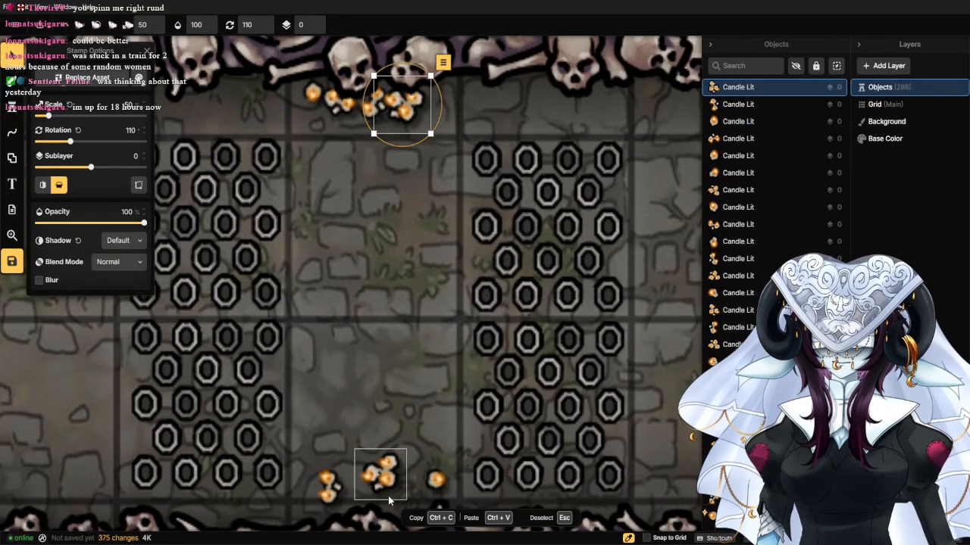
{"action": "left_click_drag", "start_coordinate": [389, 500], "coordinate": [451, 107]}
{"action": "left_click_drag", "start_coordinate": [435, 479], "coordinate": [427, 114]}
{"action": "left_click_drag", "start_coordinate": [316, 493], "coordinate": [273, 87]}
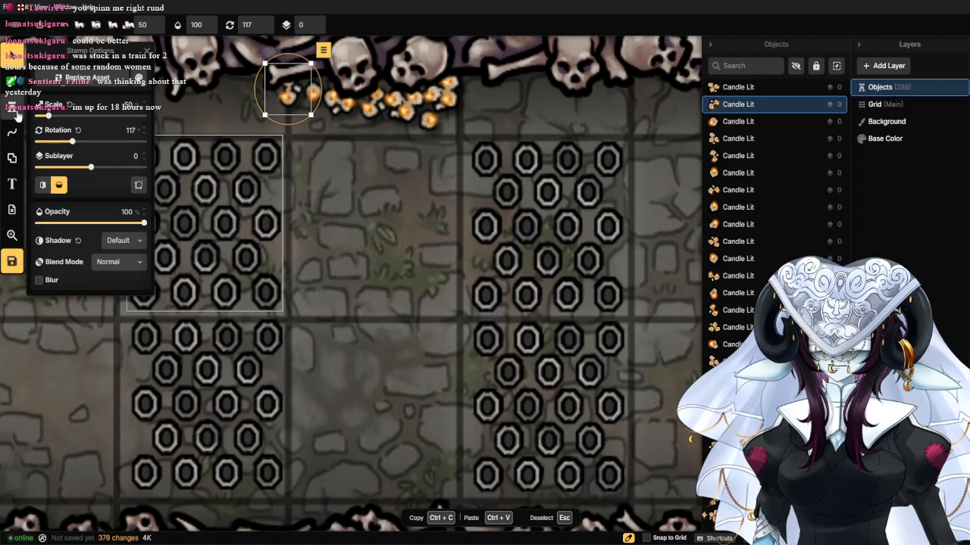
Add four more Candle Lit stamps at 50% scale along the lower edge of the candle cluster between the spike traps.
{"action": "left_click", "coordinate": [16, 112]}
{"action": "left_click", "coordinate": [303, 115]}
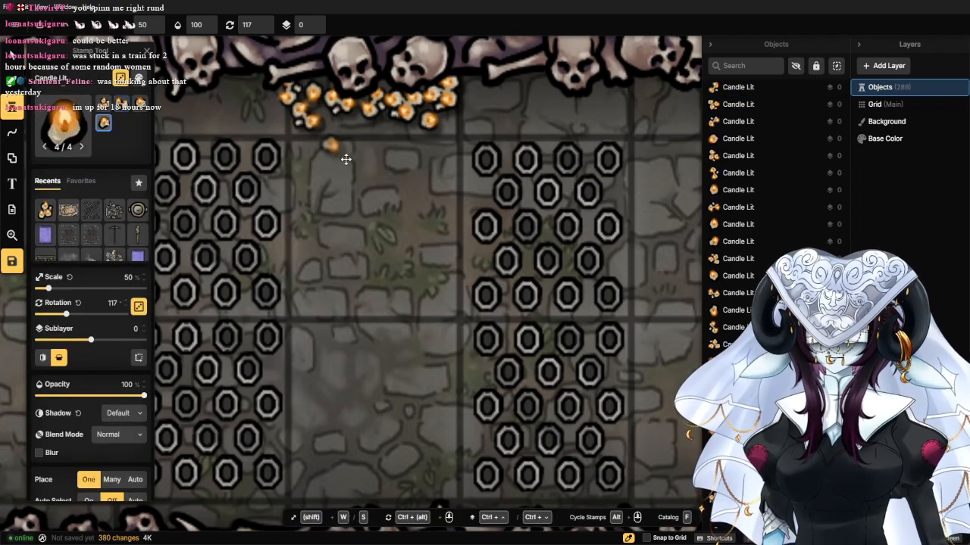
{"action": "left_click", "coordinate": [332, 128]}
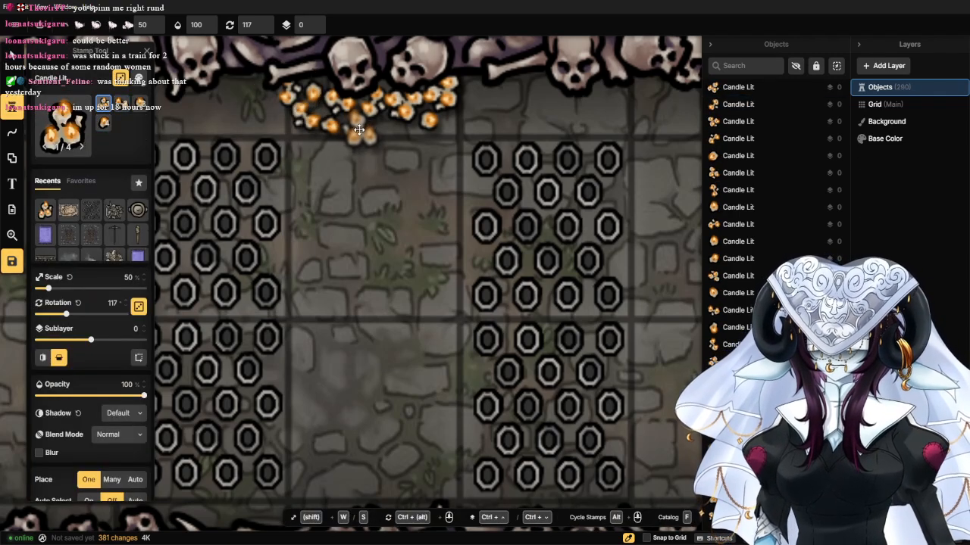
{"action": "left_click", "coordinate": [365, 136]}
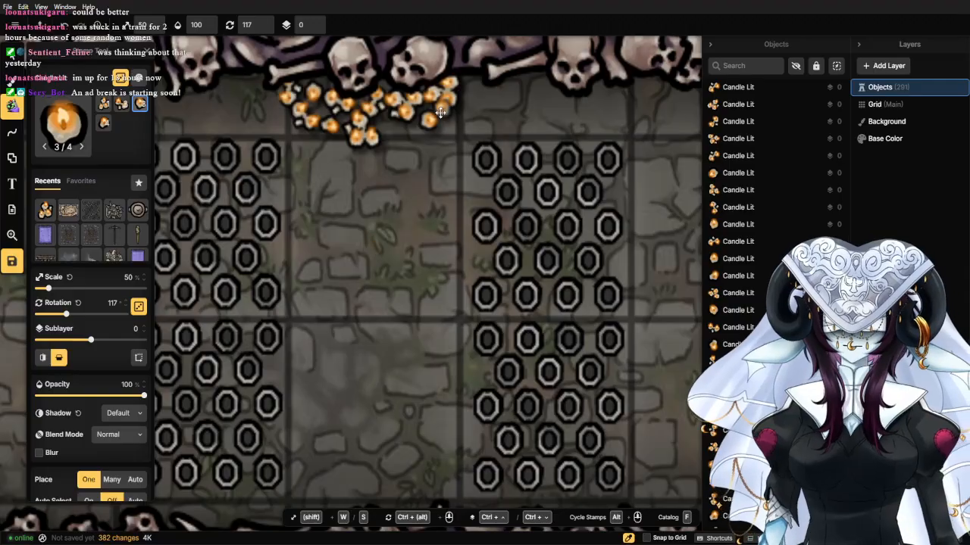
{"action": "left_click", "coordinate": [406, 130]}
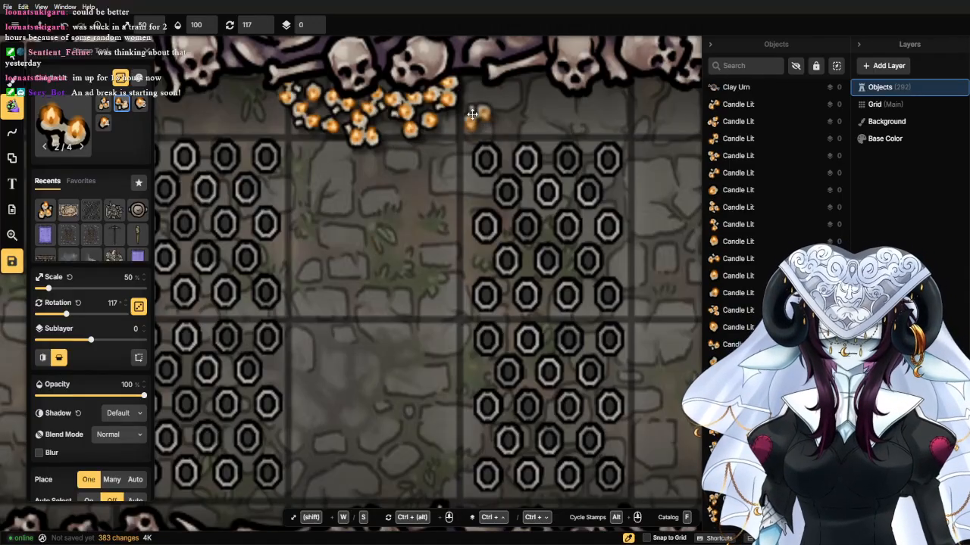
Place eleven Candle Lit stamps at 50% scale in a cluster along the lower bone wall between the two spike traps.
{"action": "scroll", "coordinate": [485, 128], "scroll_direction": "down", "scroll_amount": 3}
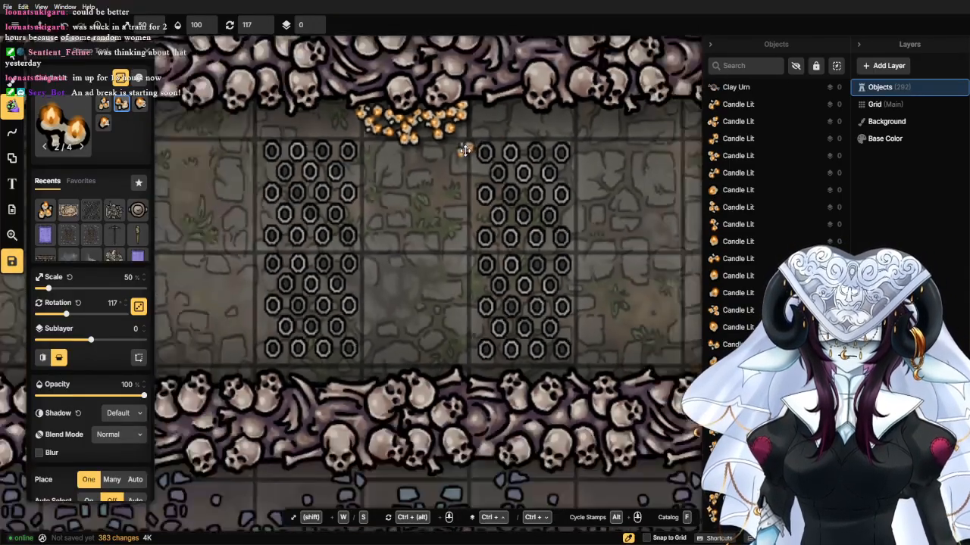
{"action": "scroll", "coordinate": [394, 350], "scroll_direction": "up", "scroll_amount": 3}
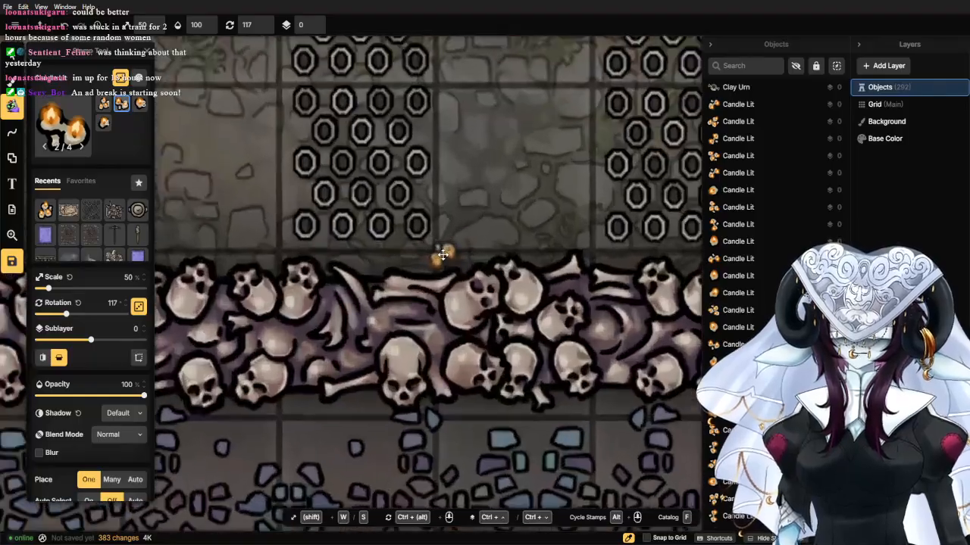
{"action": "left_click", "coordinate": [438, 252]}
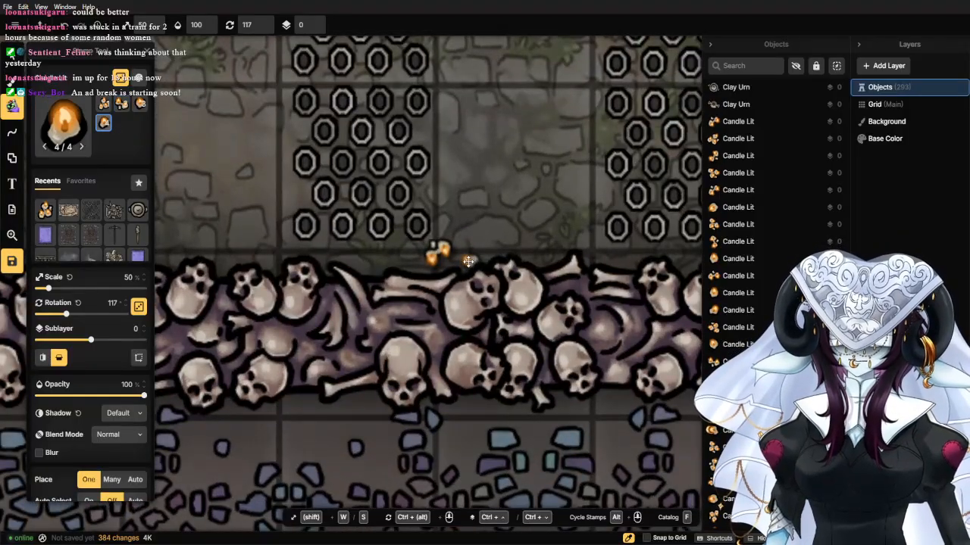
{"action": "left_click", "coordinate": [460, 244]}
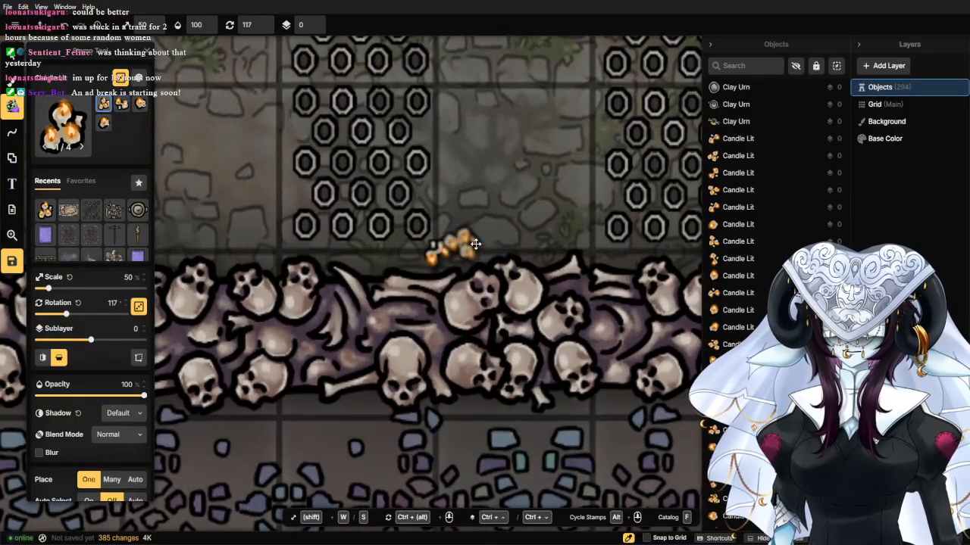
{"action": "left_click", "coordinate": [559, 242]}
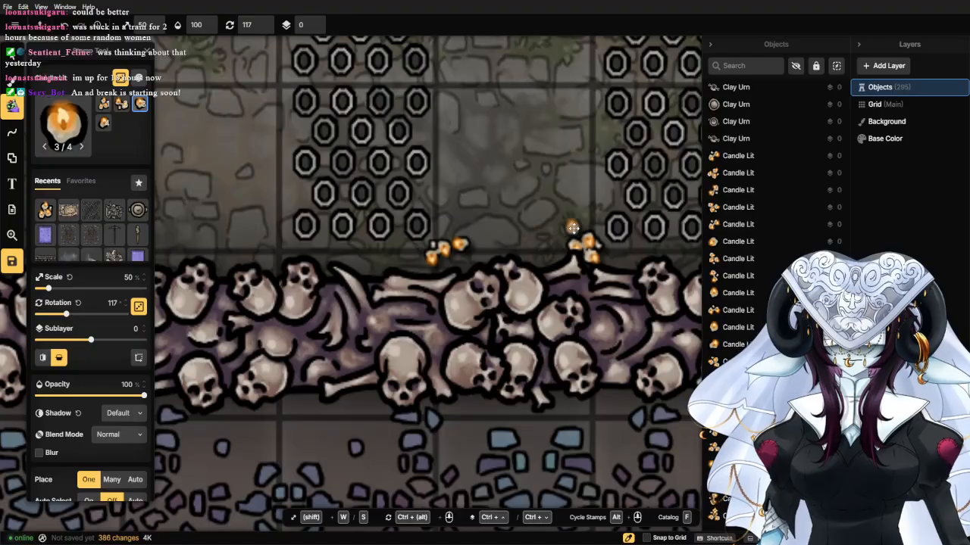
{"action": "left_click", "coordinate": [573, 228]}
{"action": "left_click", "coordinate": [556, 225]}
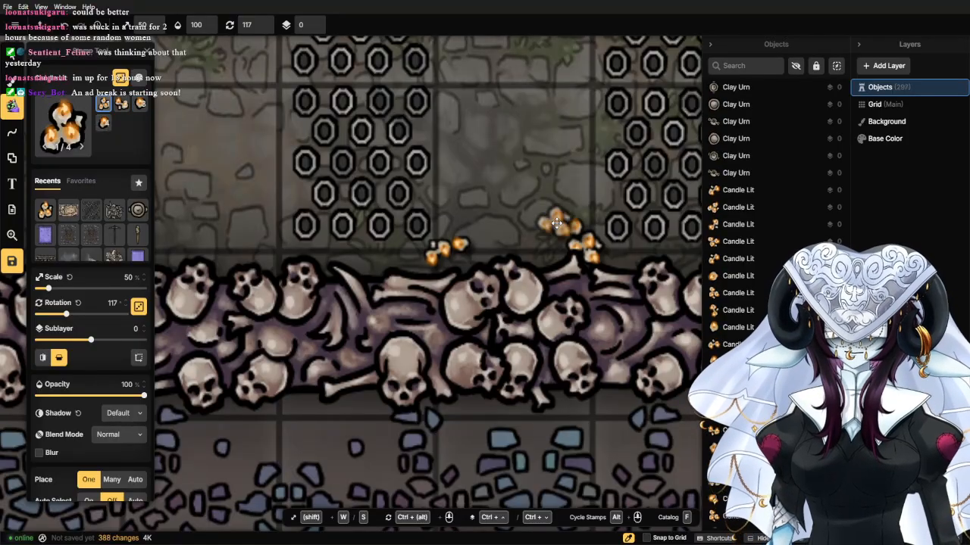
{"action": "left_click", "coordinate": [544, 245]}
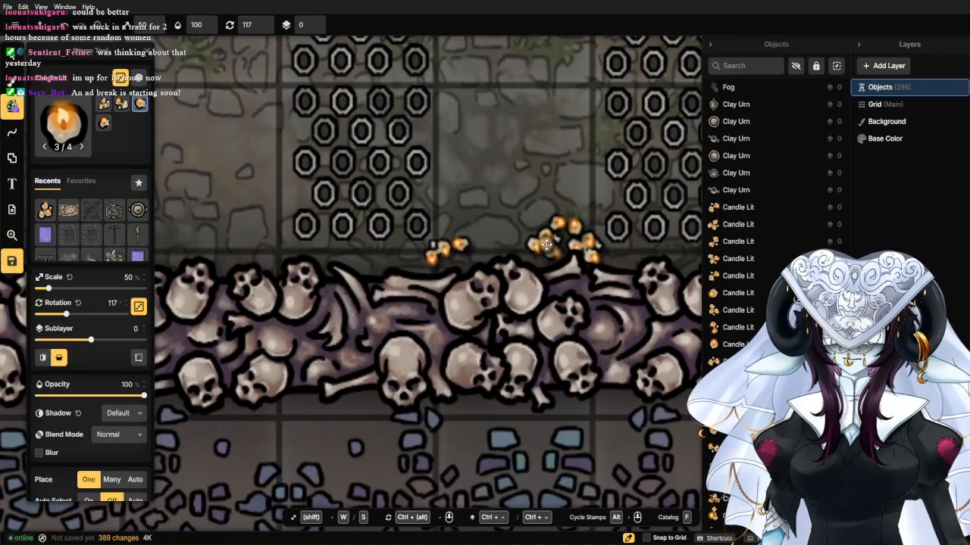
{"action": "left_click", "coordinate": [513, 242]}
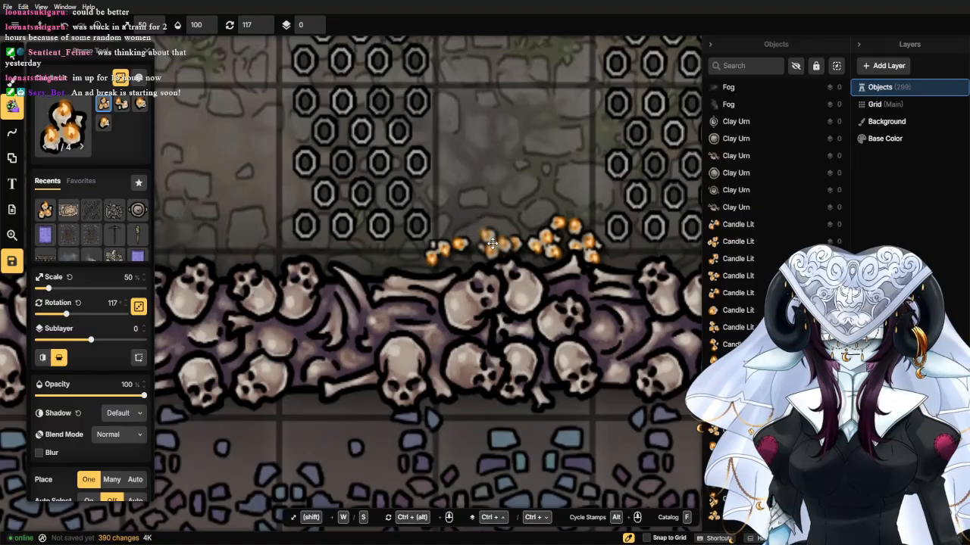
{"action": "left_click", "coordinate": [485, 246]}
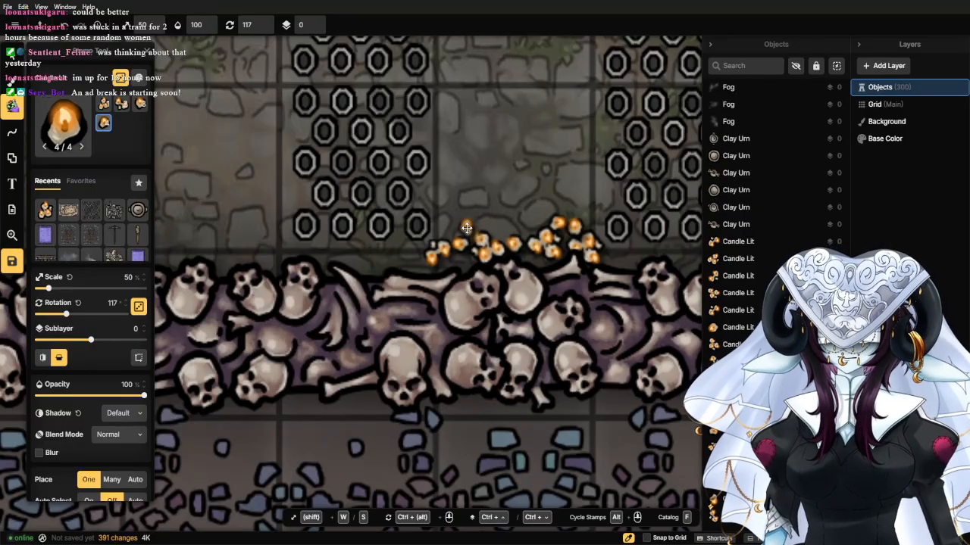
{"action": "left_click", "coordinate": [467, 228]}
{"action": "left_click", "coordinate": [523, 230]}
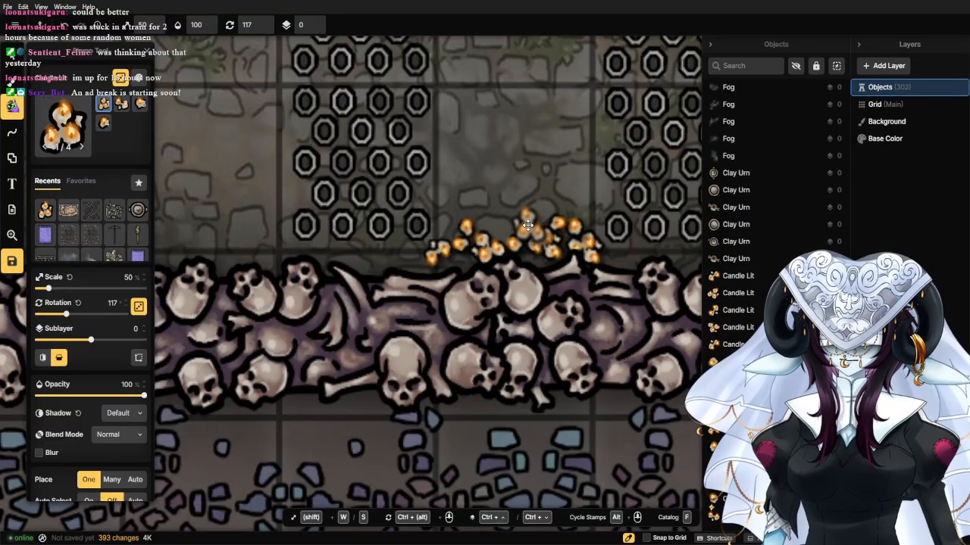
{"action": "left_click", "coordinate": [496, 219]}
Add a filter layer with the Night Filter texture filter above the Objects layer to darken the whole map.
{"action": "scroll", "coordinate": [496, 219], "scroll_direction": "down", "scroll_amount": 4}
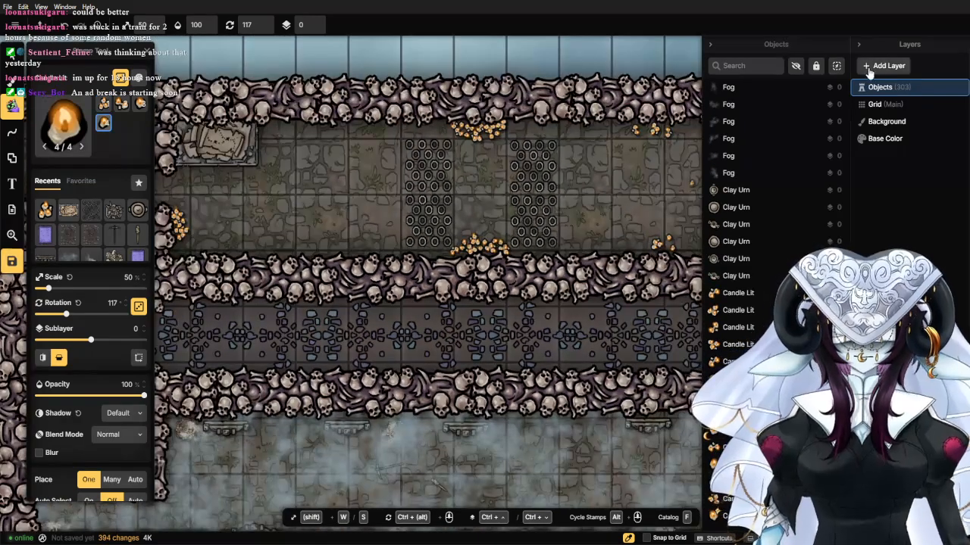
{"action": "left_click", "coordinate": [869, 68]}
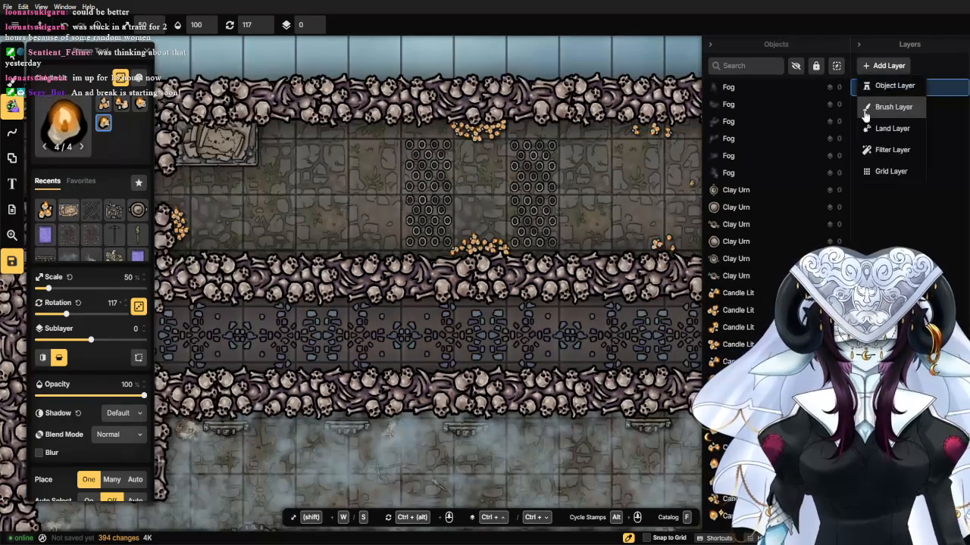
{"action": "left_click", "coordinate": [886, 151]}
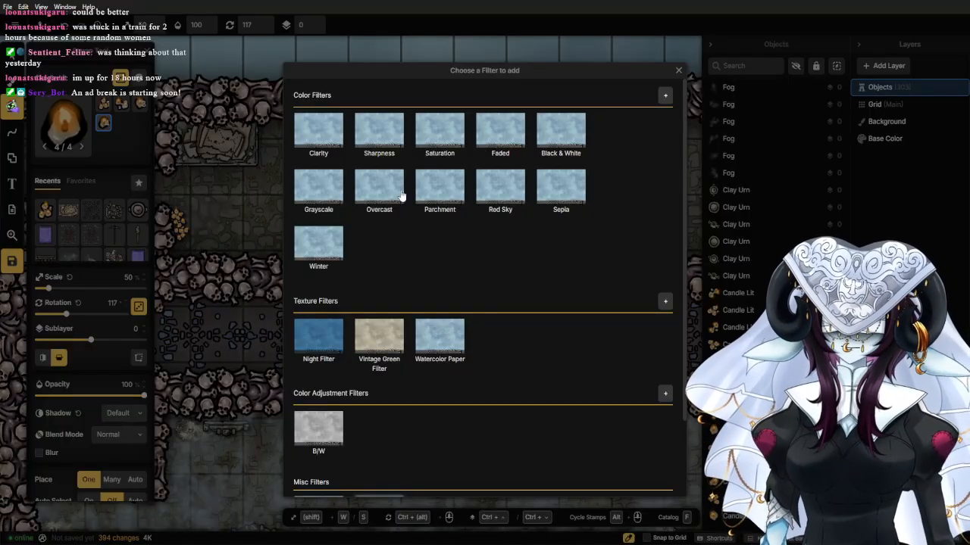
{"action": "scroll", "coordinate": [365, 250], "scroll_direction": "down", "scroll_amount": 2}
{"action": "scroll", "coordinate": [367, 413], "scroll_direction": "up", "scroll_amount": 2}
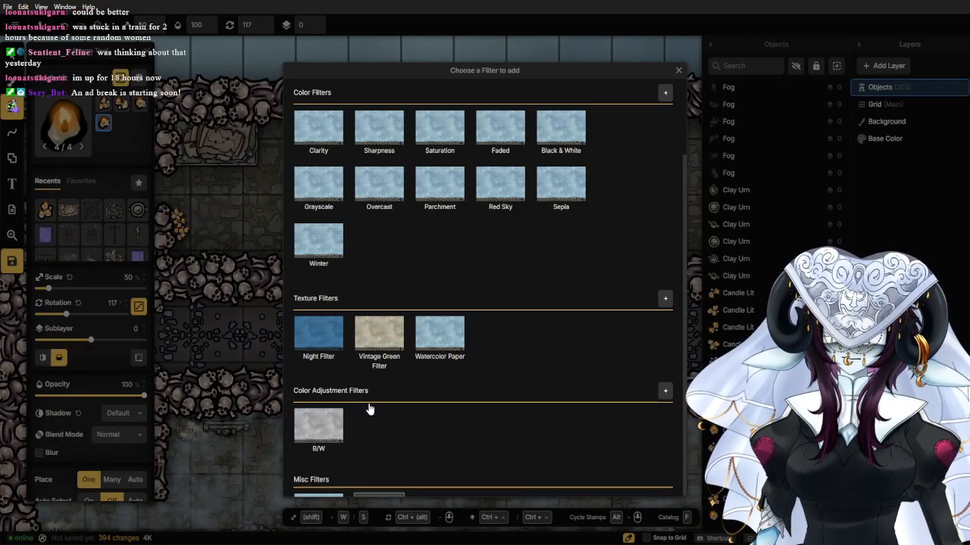
{"action": "left_click", "coordinate": [316, 337]}
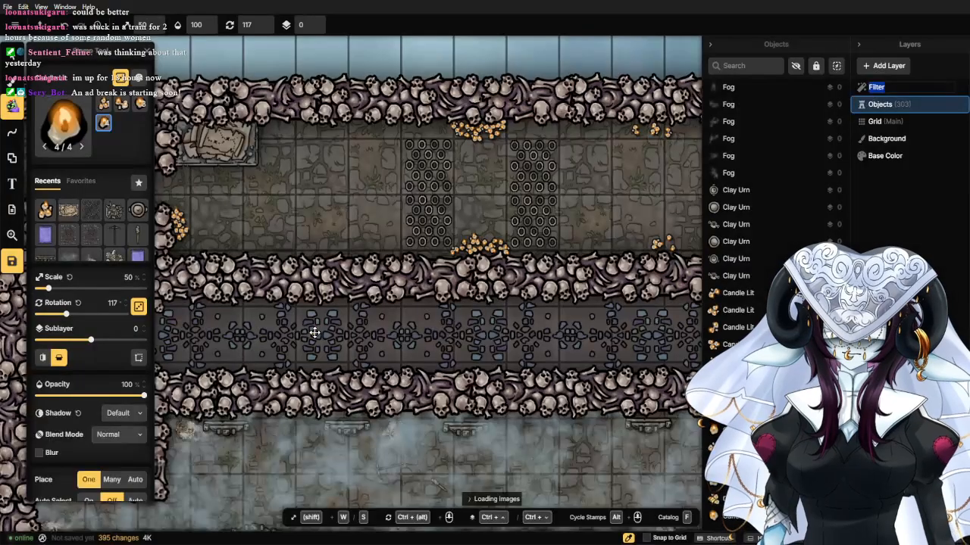
{"action": "scroll", "coordinate": [367, 356], "scroll_direction": "down", "scroll_amount": 3}
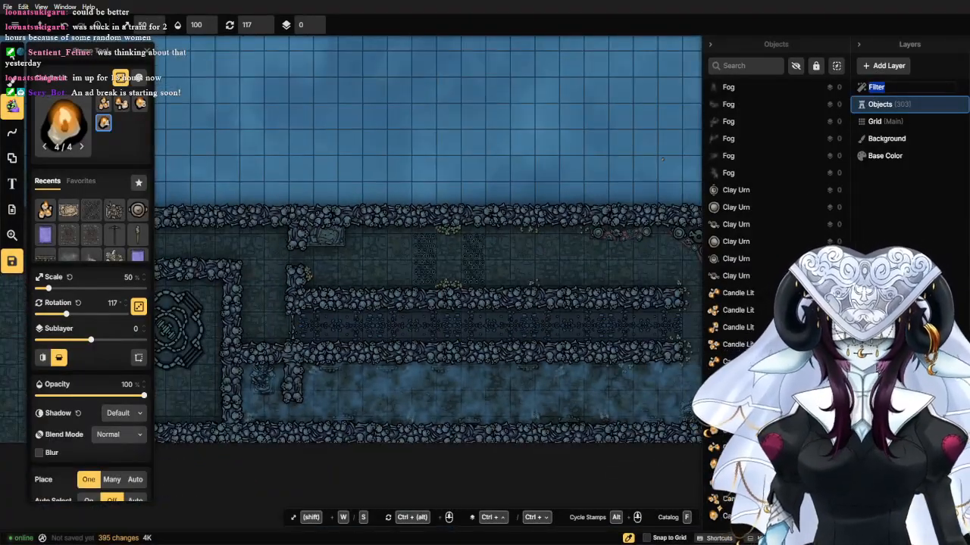
Add an object layer named Lights and move it above the Night Filter layer.
{"action": "left_click", "coordinate": [876, 68]}
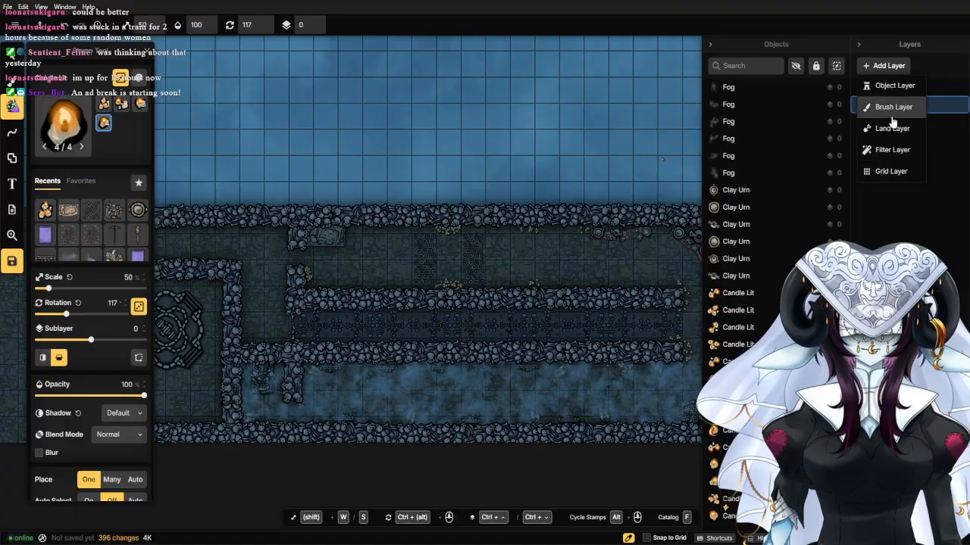
{"action": "left_click", "coordinate": [888, 88]}
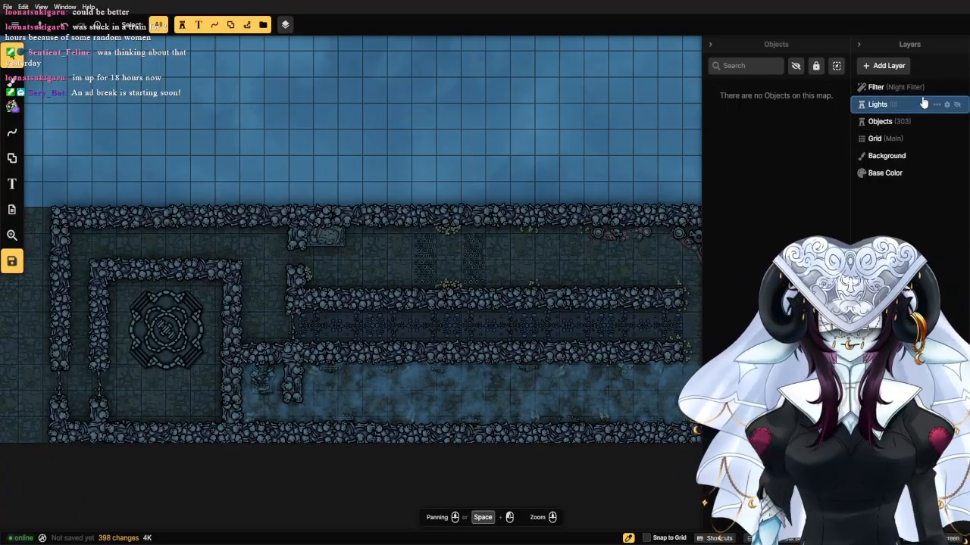
{"action": "left_click_drag", "start_coordinate": [923, 102], "coordinate": [871, 87]}
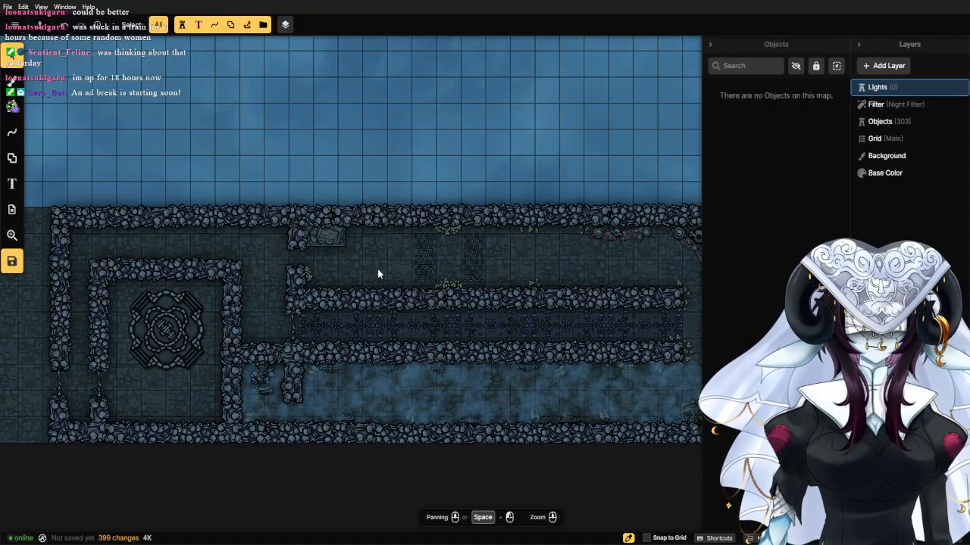
Place a Half Round Light stamp at 297% scale and 90° rotation over the lower candle cluster between the spike traps.
{"action": "left_click", "coordinate": [11, 106]}
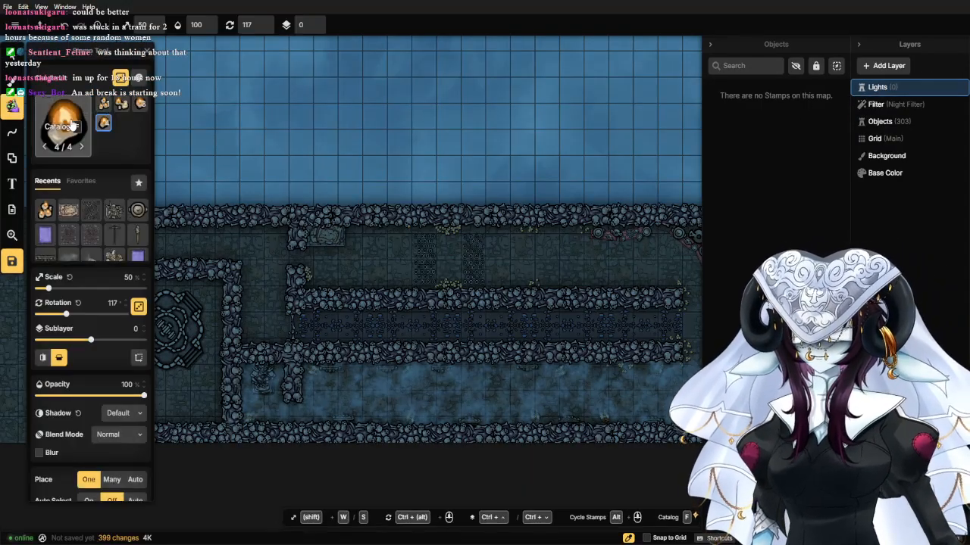
{"action": "left_click", "coordinate": [68, 152]}
{"action": "type", "text": "light"}
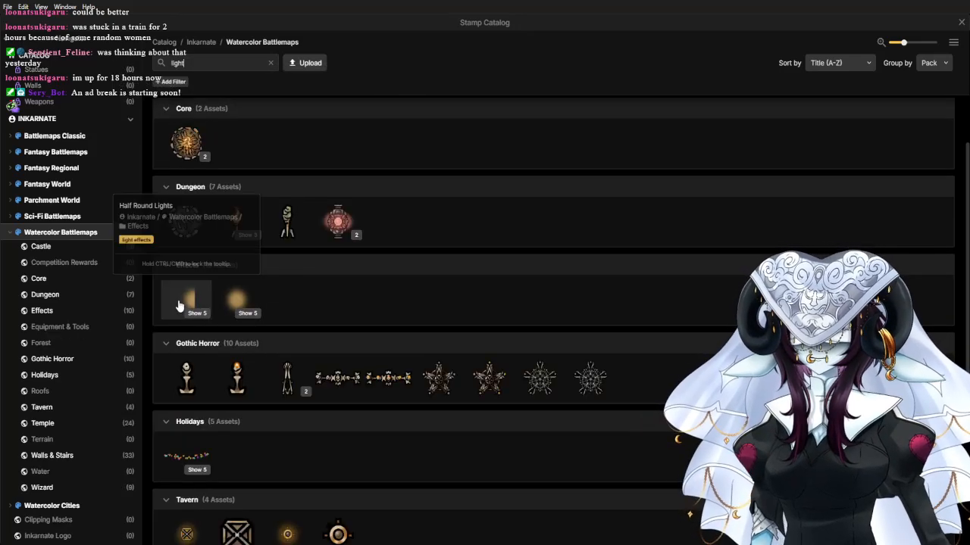
{"action": "left_click", "coordinate": [187, 302]}
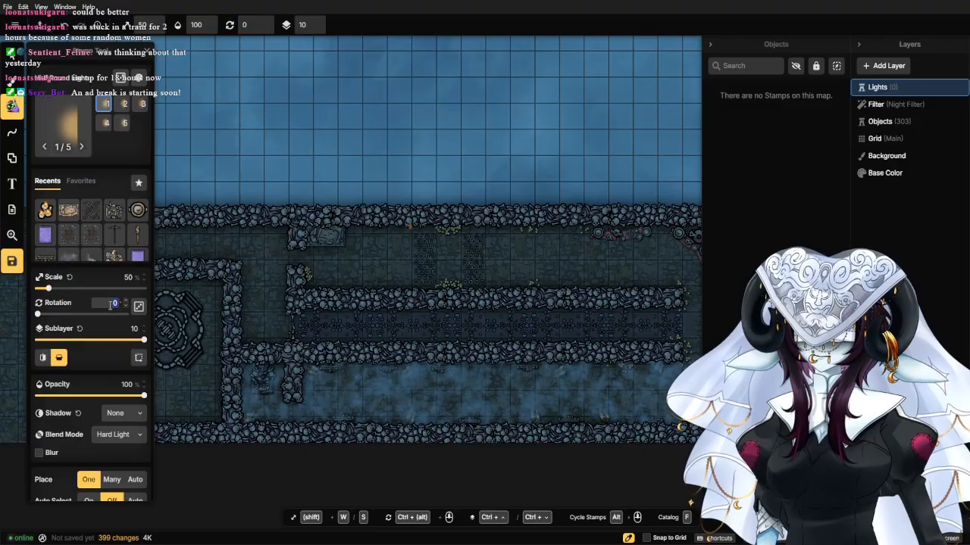
{"action": "scroll", "coordinate": [271, 295], "scroll_direction": "up", "scroll_amount": 2}
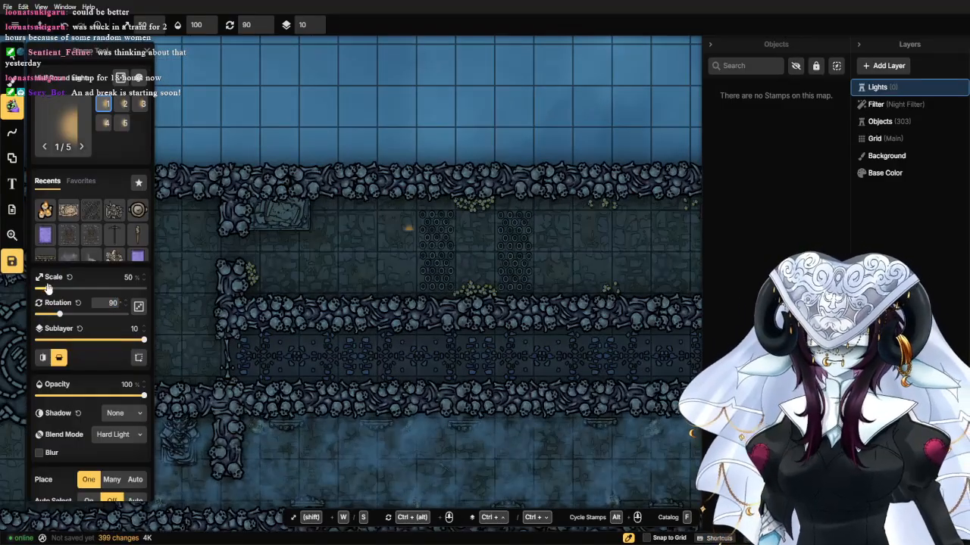
{"action": "scroll", "coordinate": [486, 333], "scroll_direction": "up", "scroll_amount": 2}
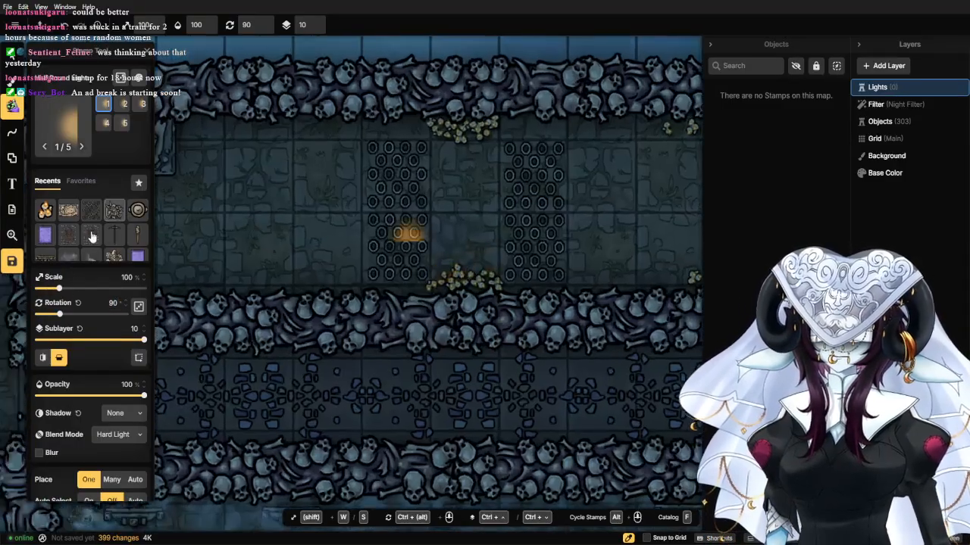
{"action": "left_click_drag", "start_coordinate": [79, 293], "coordinate": [99, 293]}
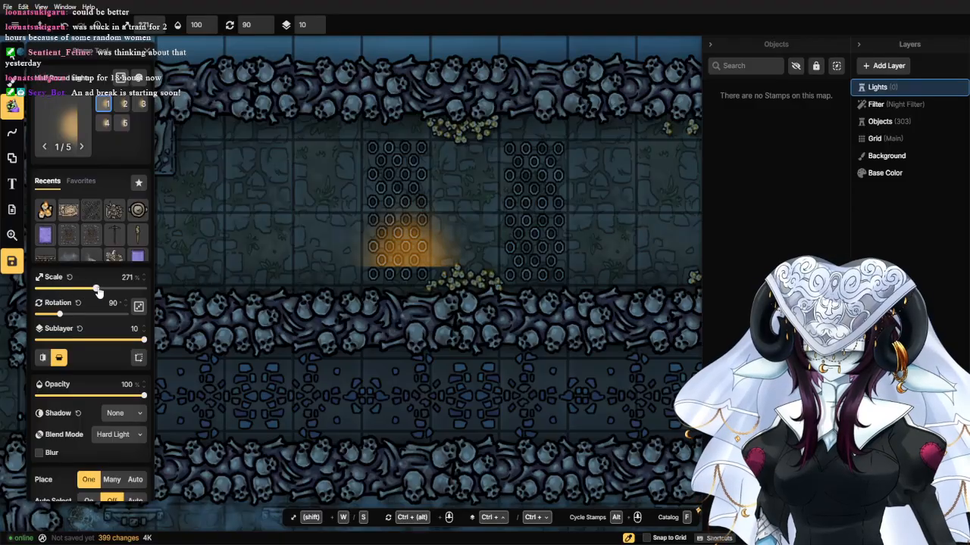
{"action": "left_click", "coordinate": [455, 252]}
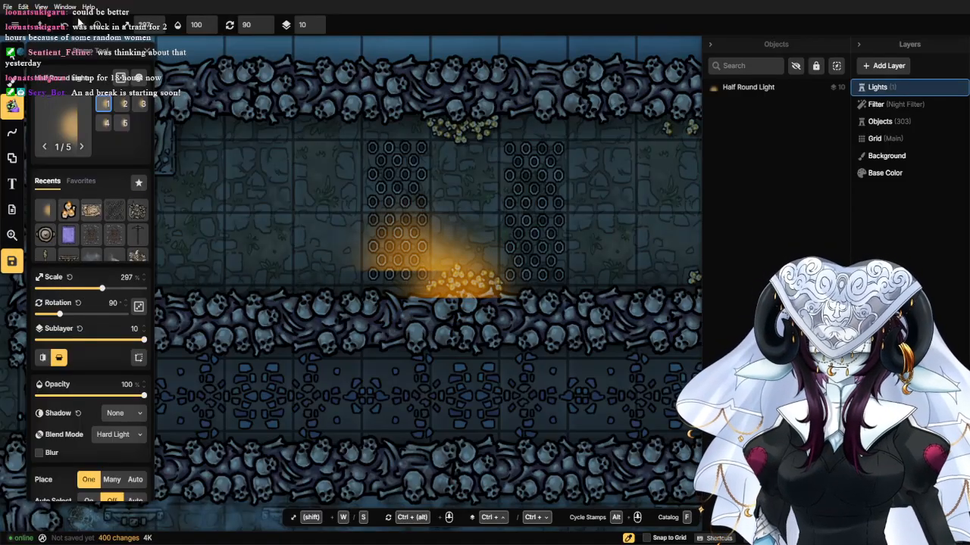
Center the half round light on the lower candle cluster, with its flat edge against the bone wall.
{"action": "left_click", "coordinate": [9, 56]}
{"action": "scroll", "coordinate": [444, 291], "scroll_direction": "up", "scroll_amount": 3}
{"action": "left_click_drag", "start_coordinate": [473, 287], "coordinate": [486, 286]}
{"action": "scroll", "coordinate": [433, 311], "scroll_direction": "down", "scroll_amount": 3}
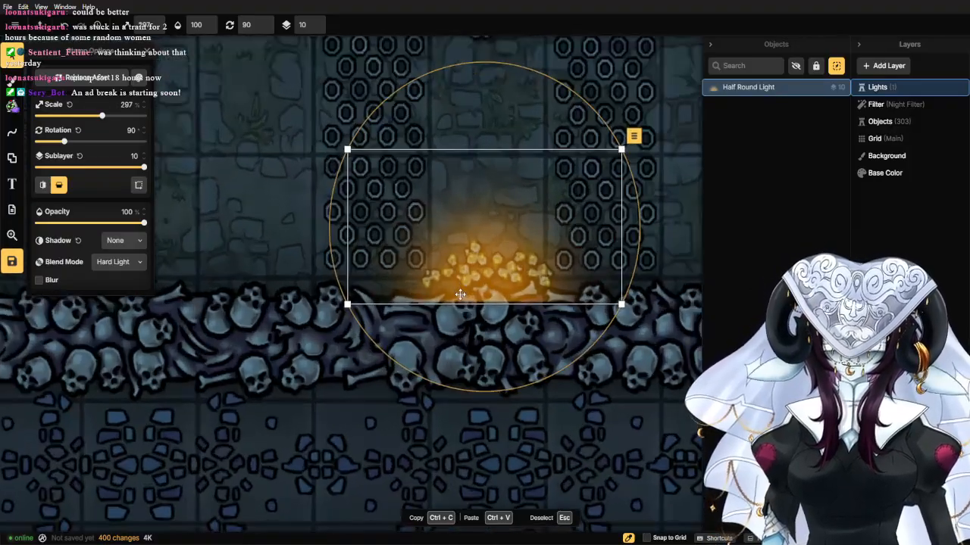
{"action": "scroll", "coordinate": [432, 311], "scroll_direction": "down", "scroll_amount": 3}
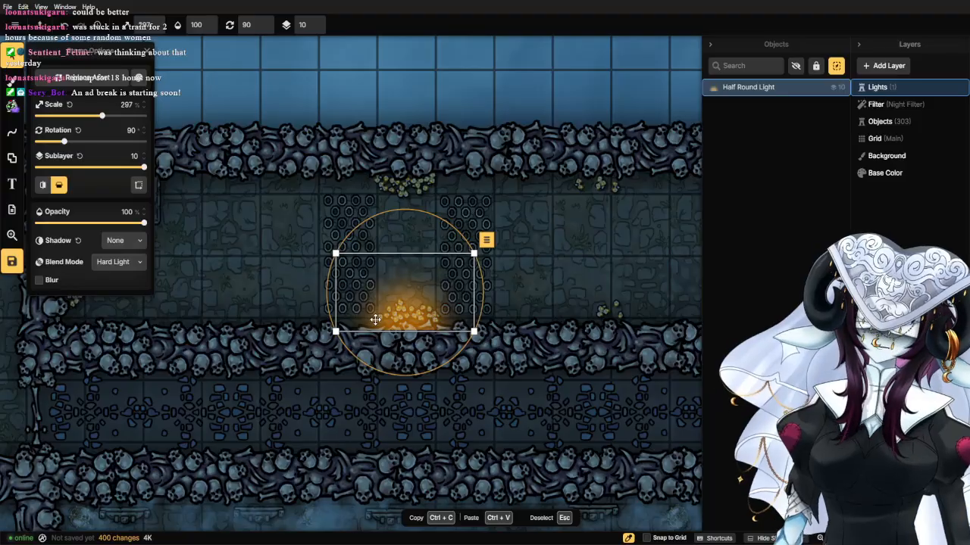
Try the half round light over the upper candle cluster and delete it from the Lights layer.
{"action": "left_click_drag", "start_coordinate": [375, 320], "coordinate": [412, 119]}
{"action": "scroll", "coordinate": [415, 323], "scroll_direction": "up", "scroll_amount": 2}
{"action": "scroll", "coordinate": [415, 323], "scroll_direction": "up", "scroll_amount": 1}
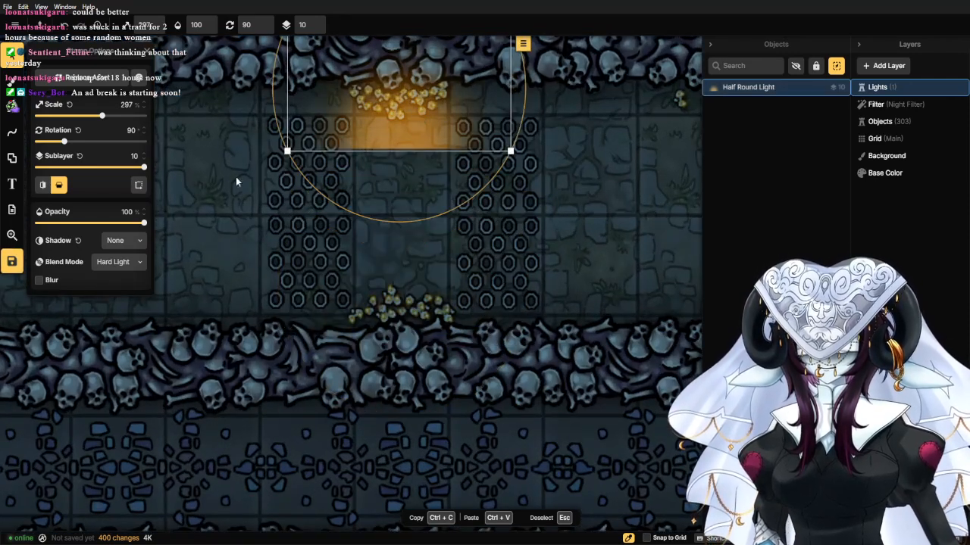
{"action": "key", "text": "Delete"}
Place two Round Light stamps at 123% scale and 0° rotation over the upper candle cluster between the spike traps.
{"action": "left_click", "coordinate": [11, 107]}
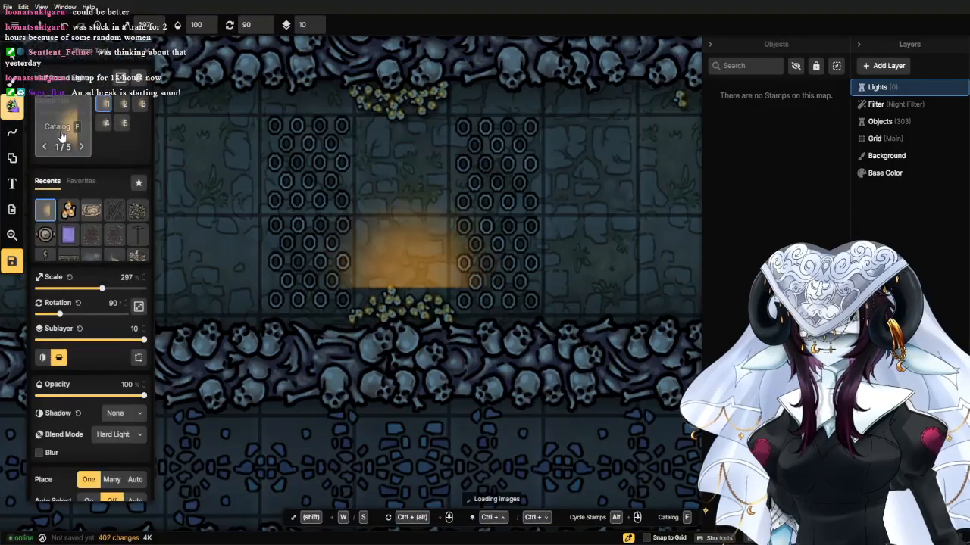
{"action": "left_click", "coordinate": [85, 125]}
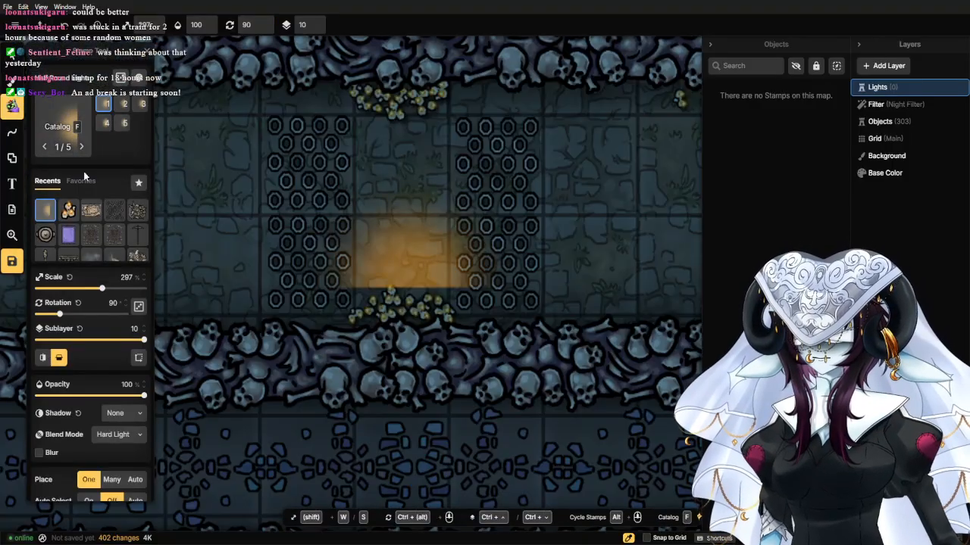
{"action": "left_click", "coordinate": [243, 295]}
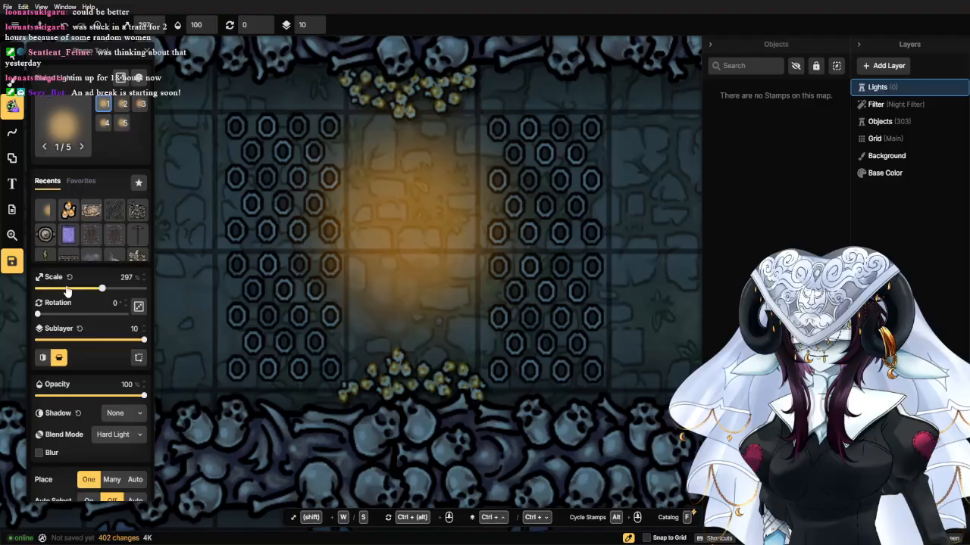
{"action": "left_click", "coordinate": [65, 289]}
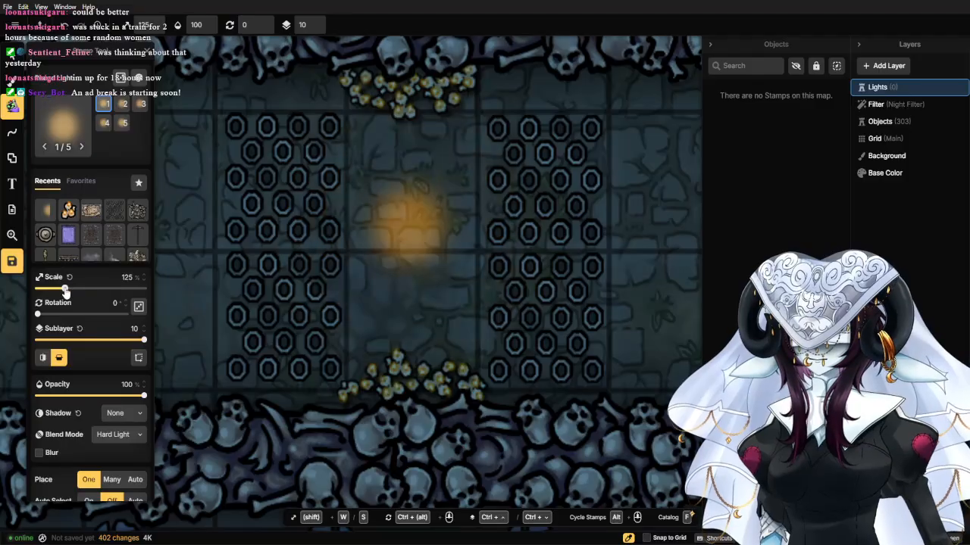
{"action": "scroll", "coordinate": [439, 137], "scroll_direction": "up", "scroll_amount": 3}
{"action": "left_click", "coordinate": [377, 92]}
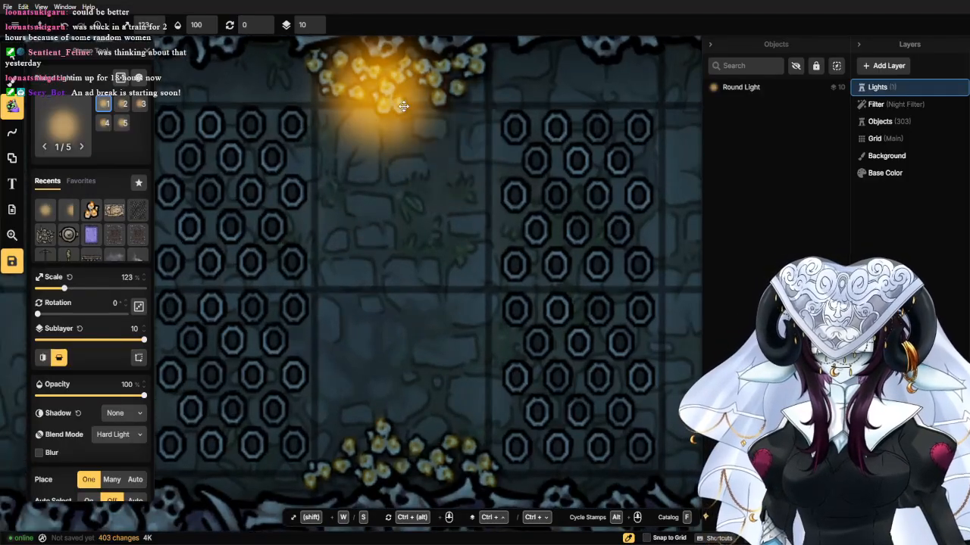
{"action": "left_click", "coordinate": [443, 80]}
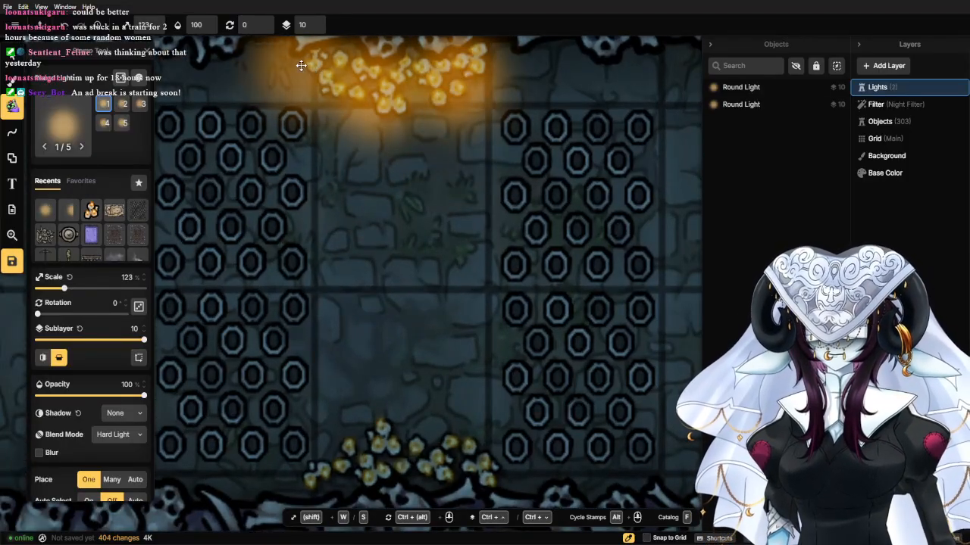
Place three Round Light stamps at 123% scale along the lower candle cluster between the spike traps.
{"action": "scroll", "coordinate": [318, 137], "scroll_direction": "down", "scroll_amount": 5}
{"action": "left_click", "coordinate": [356, 317]}
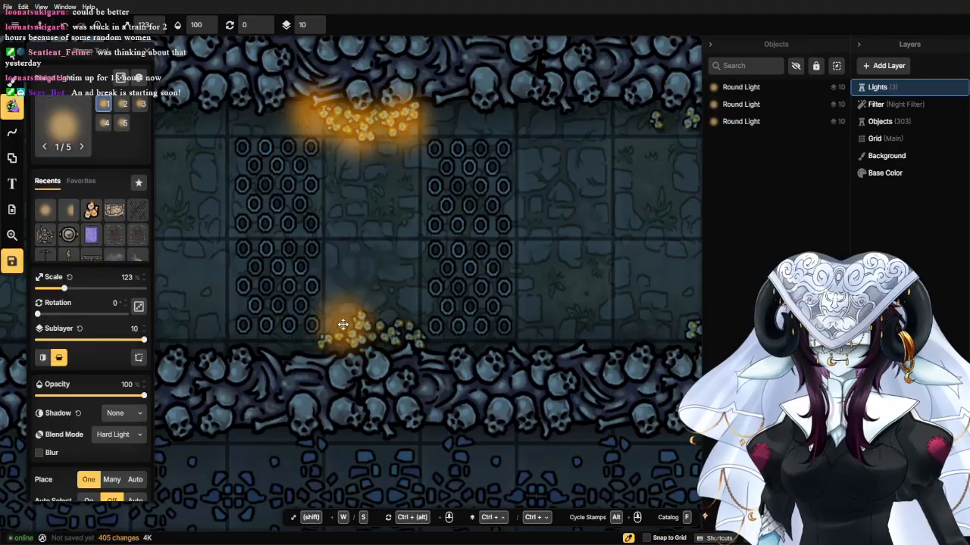
{"action": "left_click", "coordinate": [344, 327]}
{"action": "left_click", "coordinate": [374, 329]}
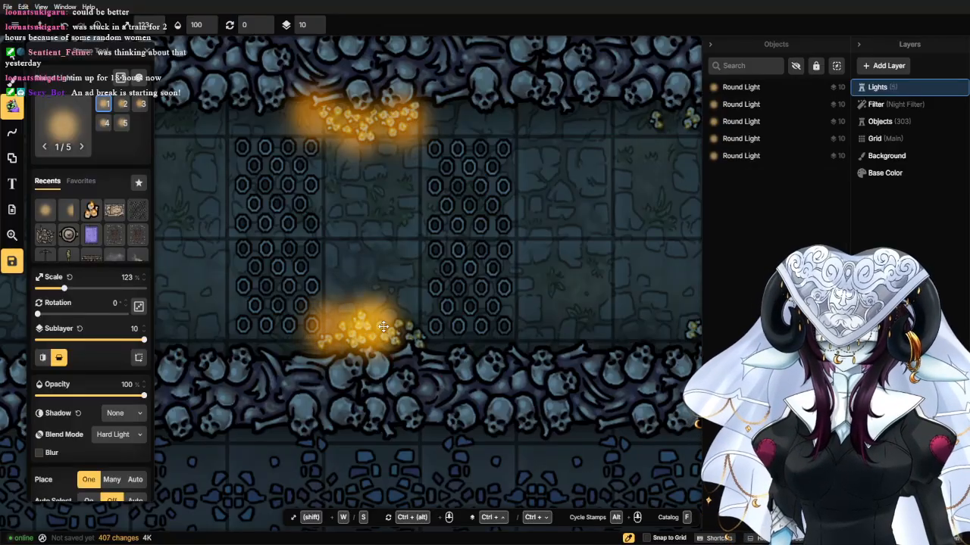
{"action": "scroll", "coordinate": [597, 387], "scroll_direction": "down", "scroll_amount": 2}
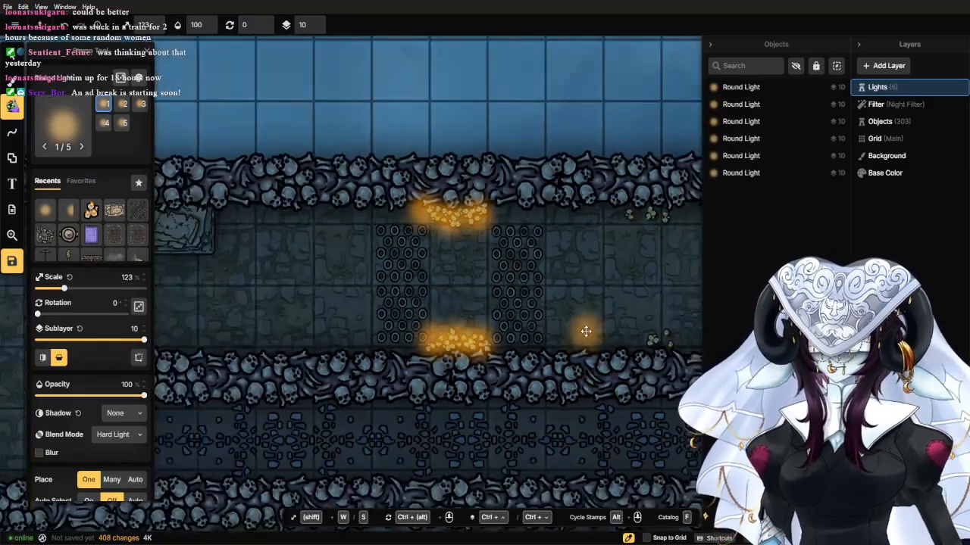
{"action": "left_click_drag", "start_coordinate": [590, 287], "coordinate": [528, 274]}
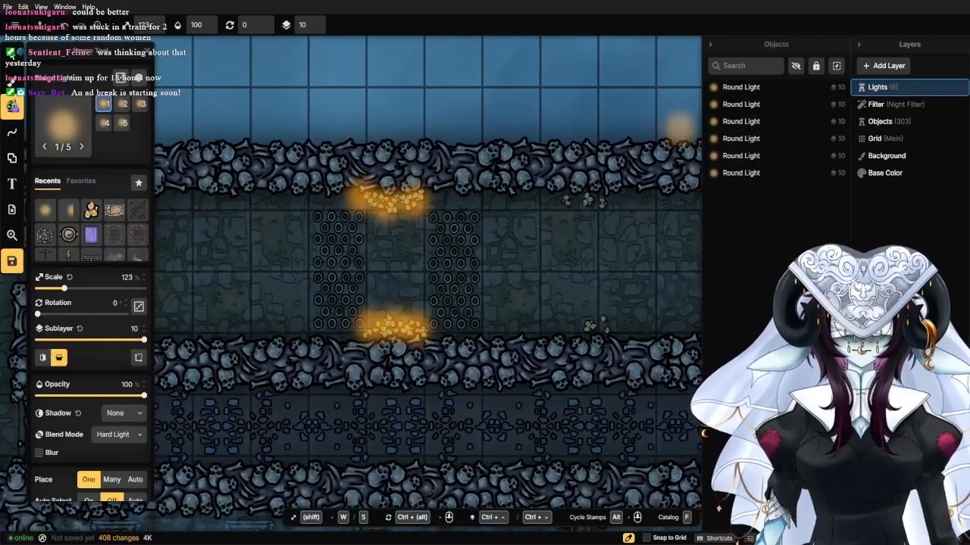
Hide the Lights layer and place three Round Light stamps on the Objects layer over the upper candle cluster.
{"action": "left_click", "coordinate": [957, 88]}
{"action": "left_click", "coordinate": [957, 88]}
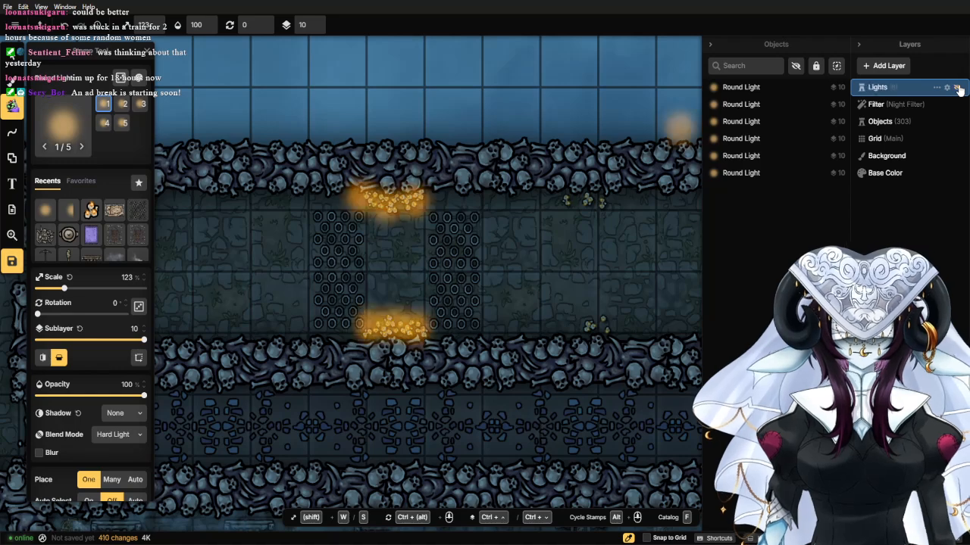
{"action": "left_click", "coordinate": [956, 88]}
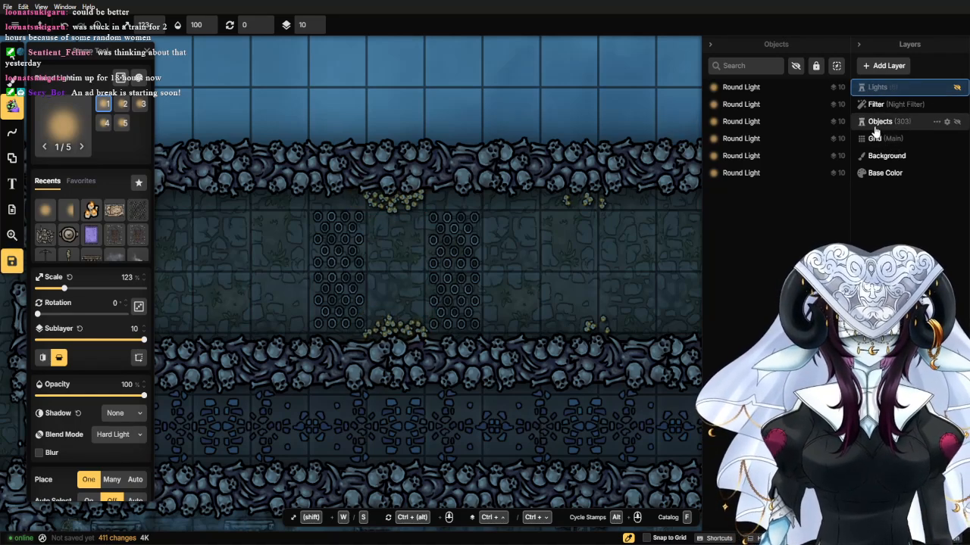
{"action": "left_click", "coordinate": [879, 122]}
{"action": "scroll", "coordinate": [493, 237], "scroll_direction": "up", "scroll_amount": 3}
{"action": "scroll", "coordinate": [302, 256], "scroll_direction": "up", "scroll_amount": 1}
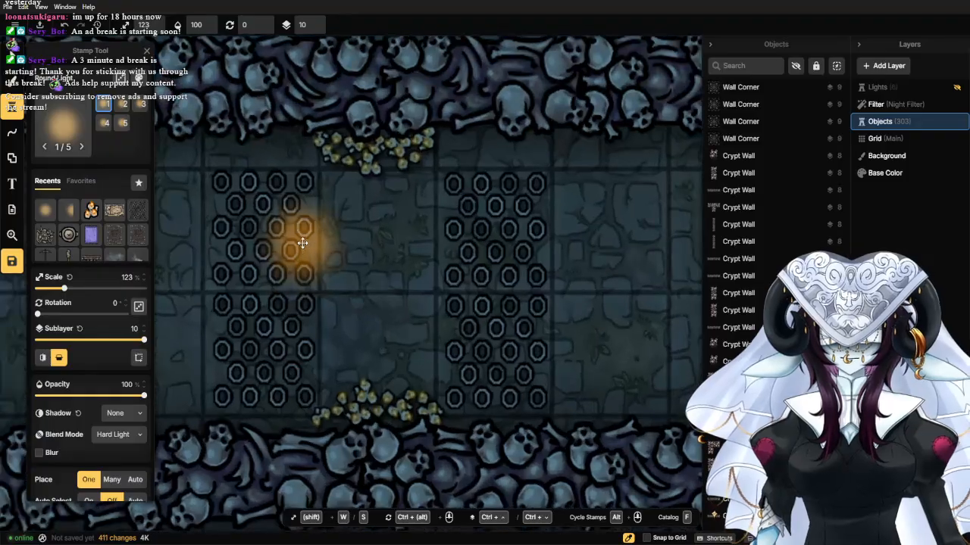
{"action": "scroll", "coordinate": [292, 212], "scroll_direction": "up", "scroll_amount": 1}
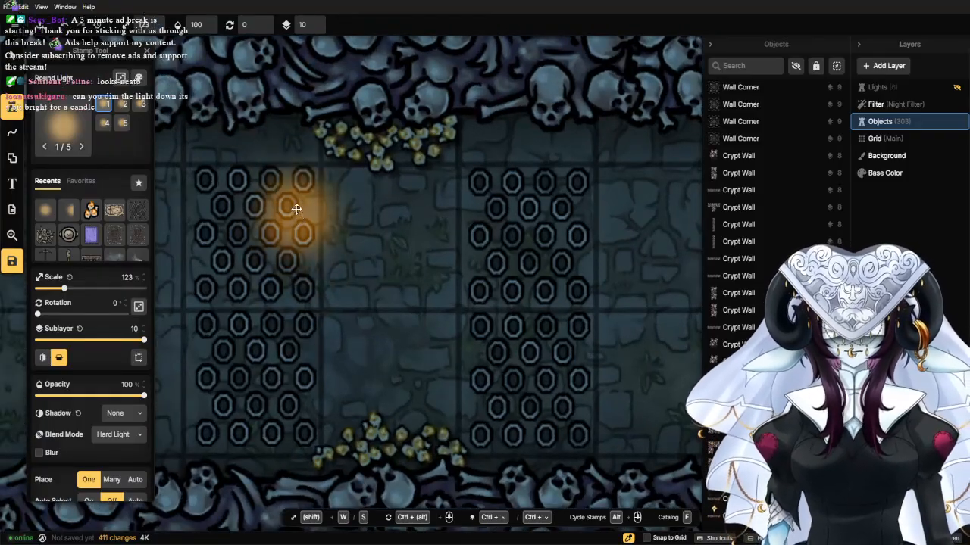
{"action": "left_click", "coordinate": [343, 142]}
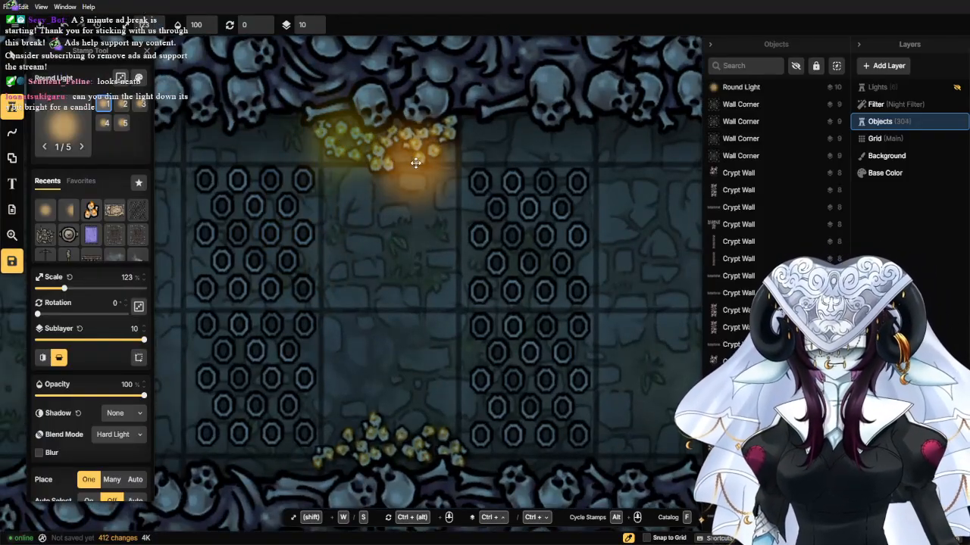
{"action": "left_click", "coordinate": [397, 154]}
{"action": "left_click", "coordinate": [451, 153]}
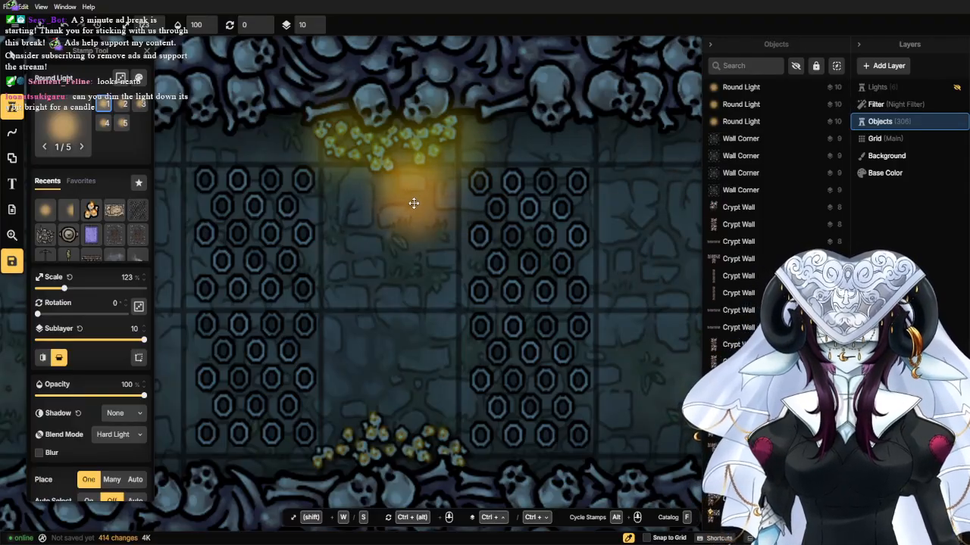
{"action": "scroll", "coordinate": [411, 201], "scroll_direction": "down", "scroll_amount": 2}
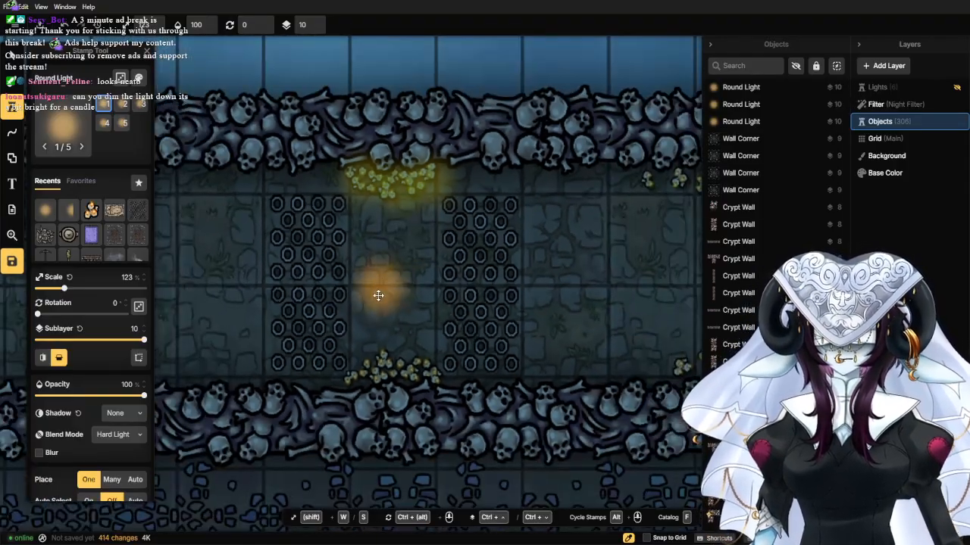
Hide the Night Filter layer and delete the three Round Light stamps over the upper candle cluster from the Objects layer.
{"action": "left_click", "coordinate": [956, 104]}
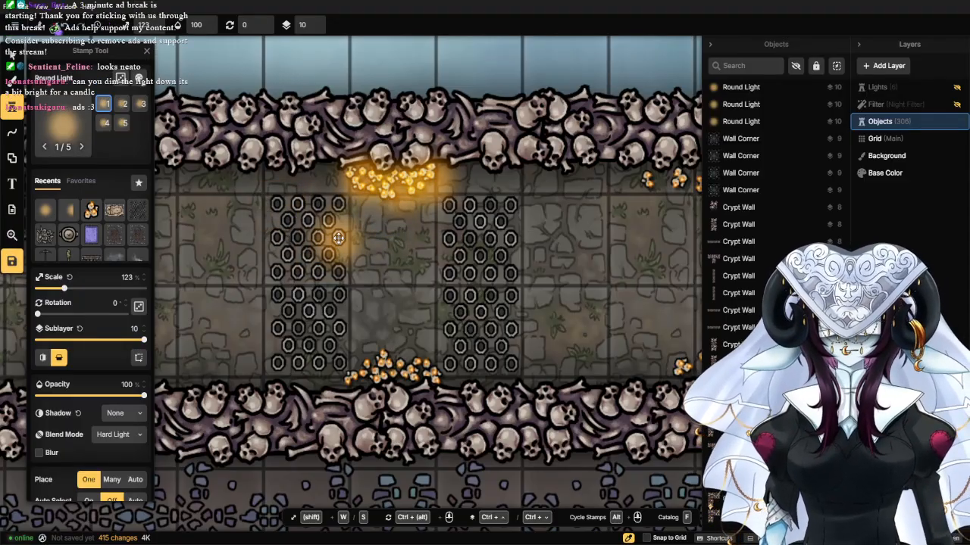
{"action": "left_click", "coordinate": [12, 55]}
{"action": "scroll", "coordinate": [259, 311], "scroll_direction": "down", "scroll_amount": 3}
{"action": "scroll", "coordinate": [325, 250], "scroll_direction": "down", "scroll_amount": 1}
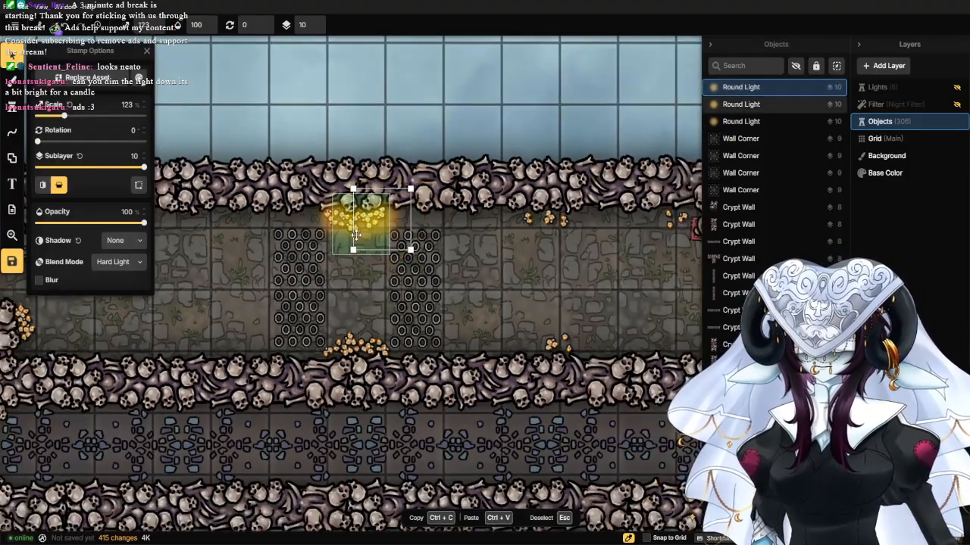
{"action": "left_click", "coordinate": [368, 244], "text": "shift"}
{"action": "left_click_drag", "start_coordinate": [358, 245], "coordinate": [334, 237]}
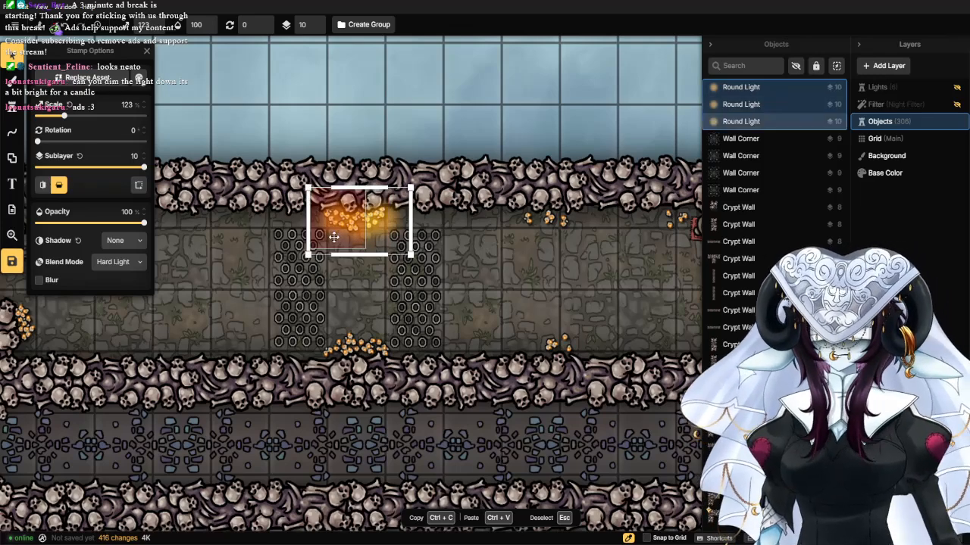
{"action": "key", "text": "Delete"}
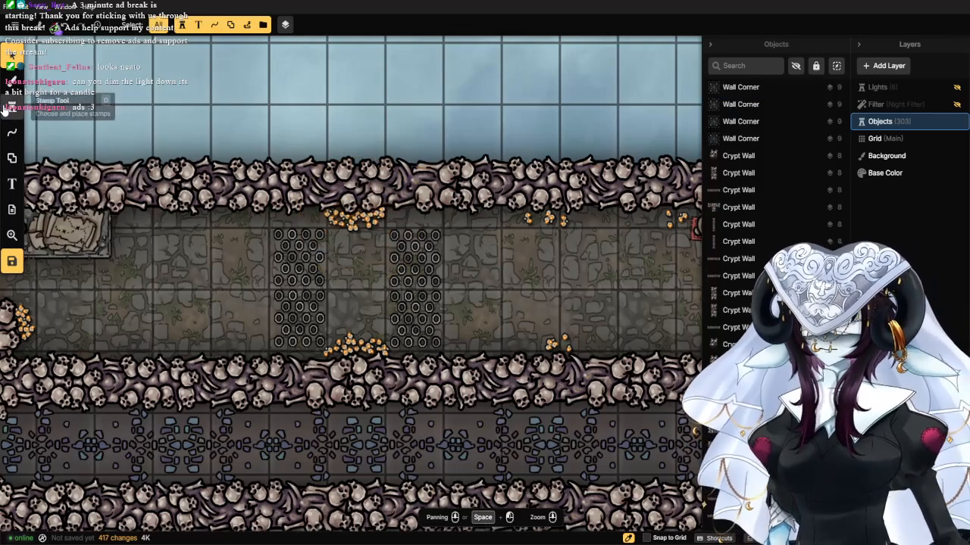
Set the Round Light stamp's color tweaks to 140% saturation and 80% brightness.
{"action": "left_click", "coordinate": [12, 106]}
{"action": "left_click", "coordinate": [138, 79]}
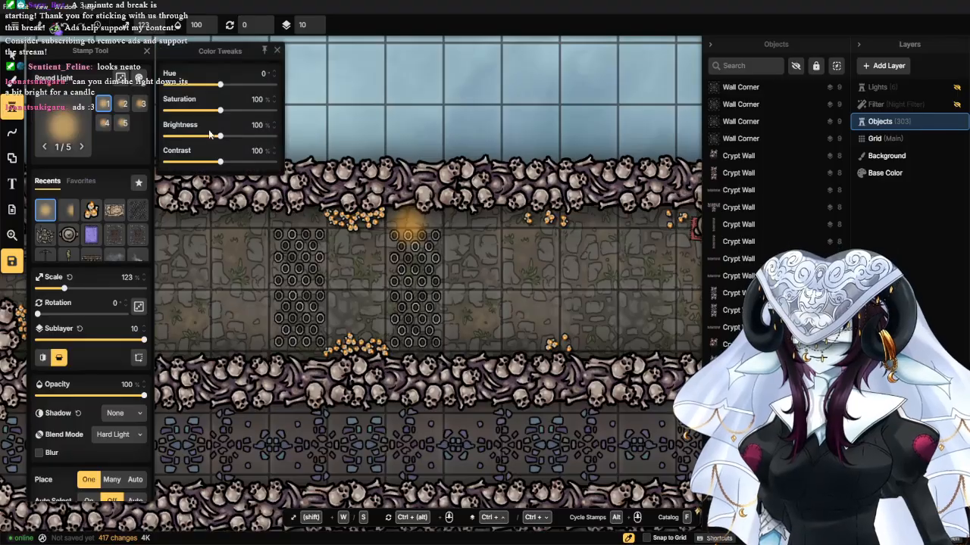
{"action": "left_click_drag", "start_coordinate": [218, 136], "coordinate": [208, 139]}
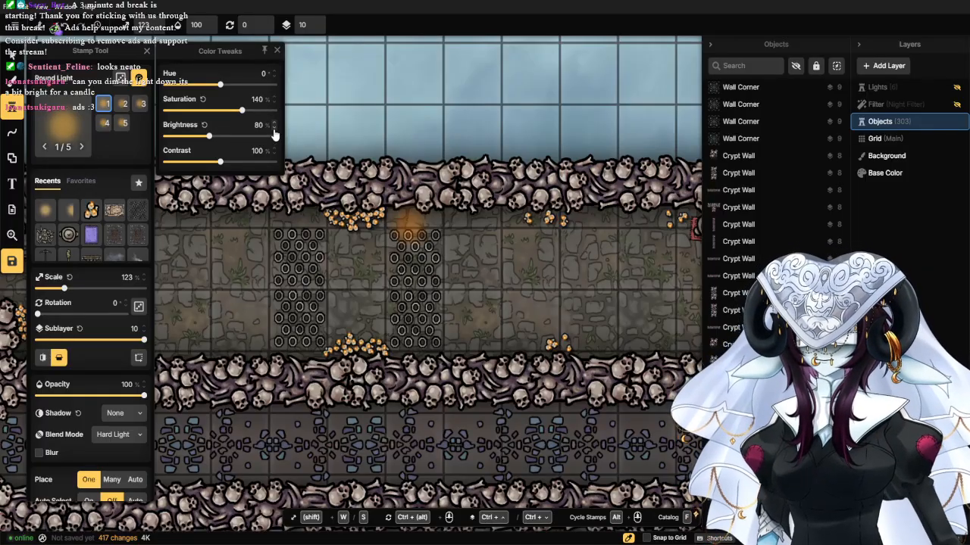
Place three dimmed Round Light stamps at 123% scale on the Objects layer across the upper candle cluster.
{"action": "scroll", "coordinate": [355, 225], "scroll_direction": "up", "scroll_amount": 5}
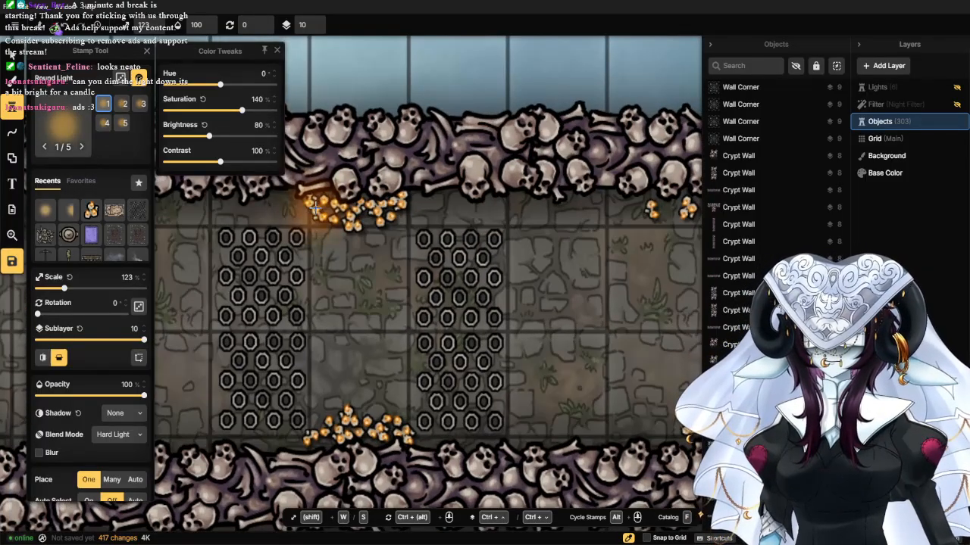
{"action": "left_click", "coordinate": [313, 209]}
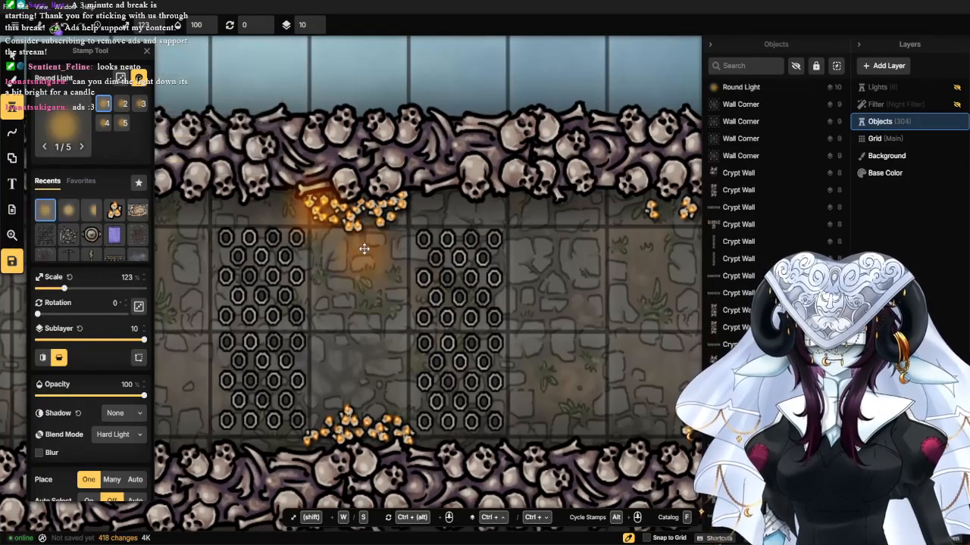
{"action": "left_click", "coordinate": [350, 217]}
{"action": "left_click", "coordinate": [388, 214]}
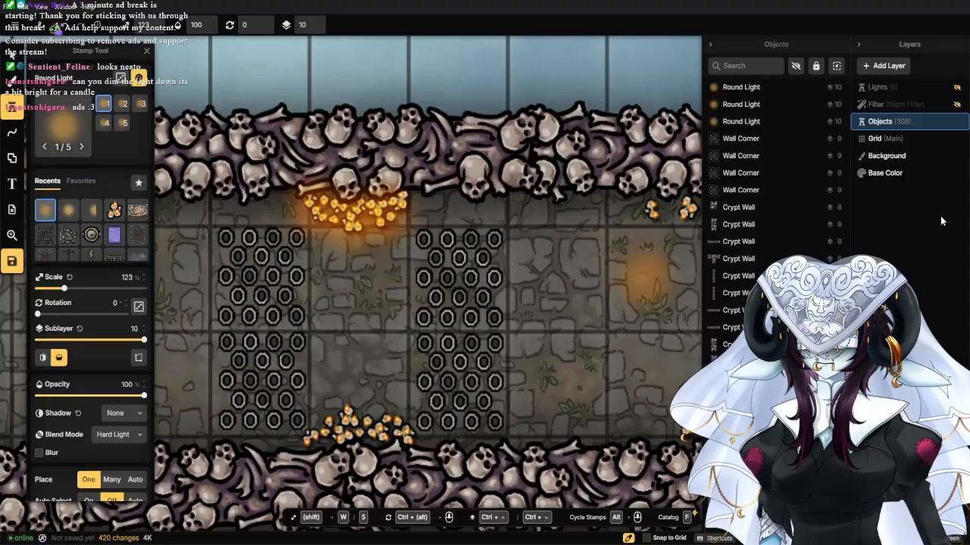
Preview the dimmed lights under the Night Filter, then delete the three Round Light stamps from the Objects layer.
{"action": "left_click", "coordinate": [956, 106]}
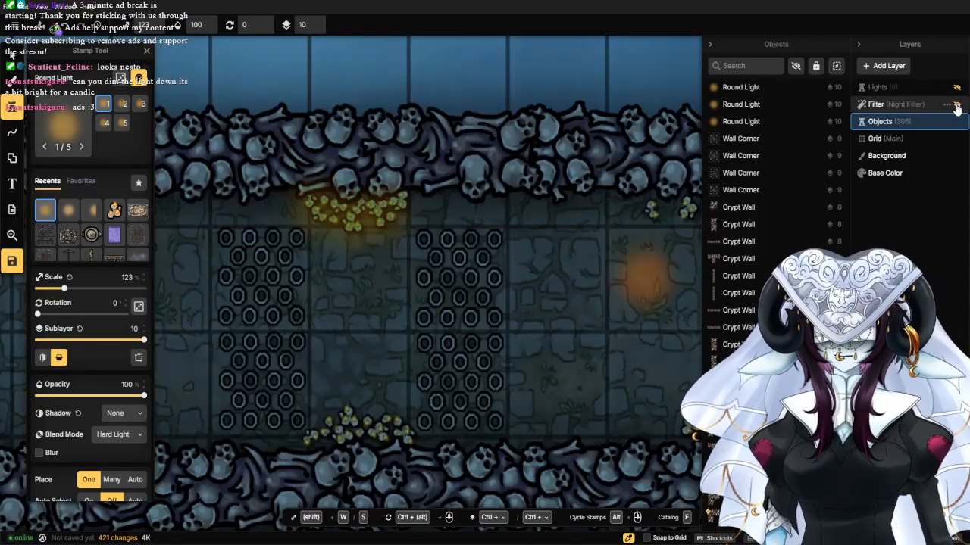
{"action": "left_click", "coordinate": [957, 105]}
{"action": "left_click", "coordinate": [9, 57]}
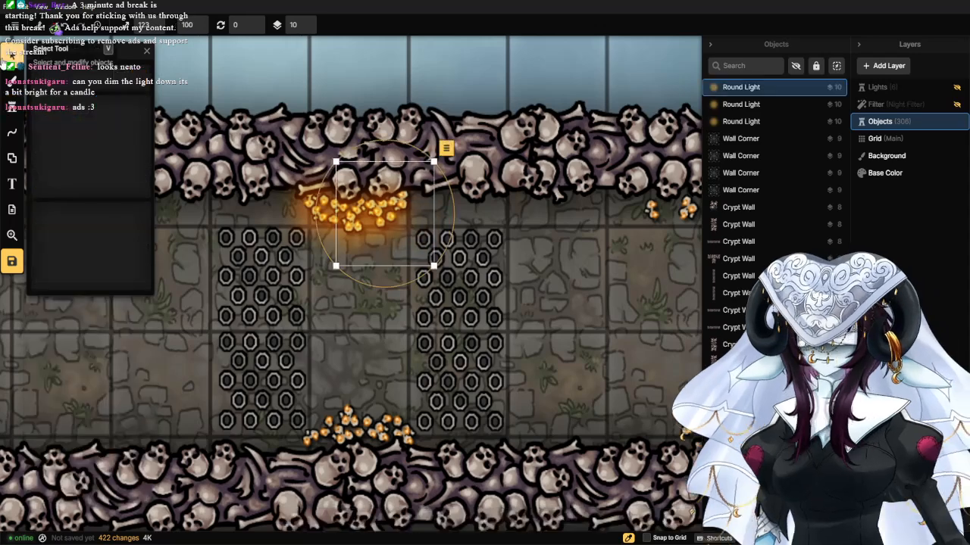
{"action": "key", "text": "Delete"}
{"action": "left_click", "coordinate": [347, 238]}
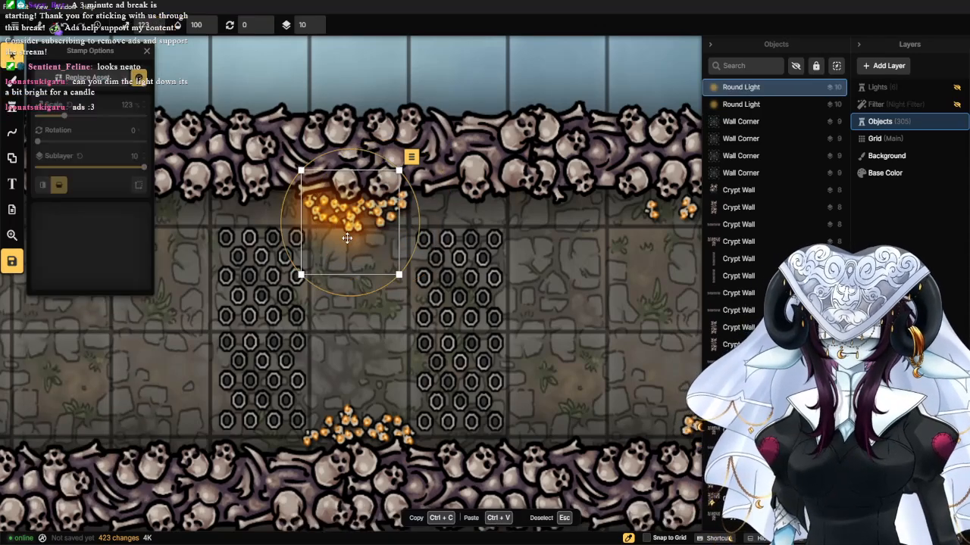
{"action": "key", "text": "Delete"}
{"action": "left_click", "coordinate": [322, 232]}
{"action": "key", "text": "Delete"}
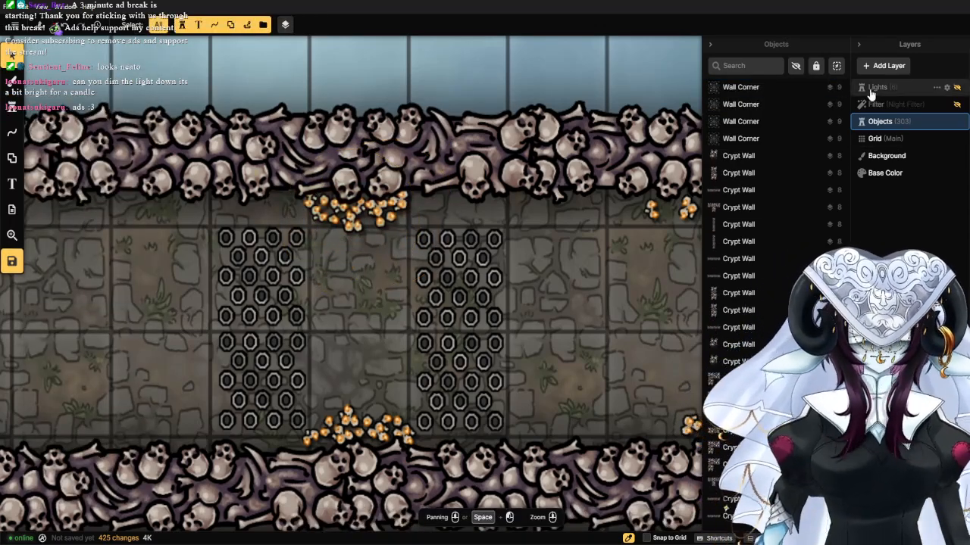
Show the Lights layer and delete its three brighter Round Light stamps over the upper candle cluster.
{"action": "left_click", "coordinate": [876, 88]}
{"action": "left_click", "coordinate": [957, 87]}
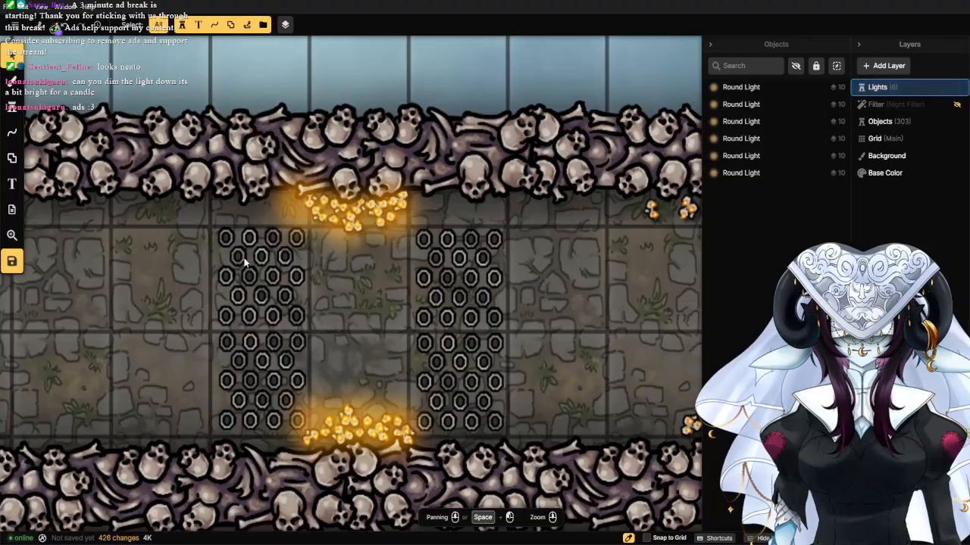
{"action": "left_click", "coordinate": [285, 208]}
{"action": "key", "text": "Delete"}
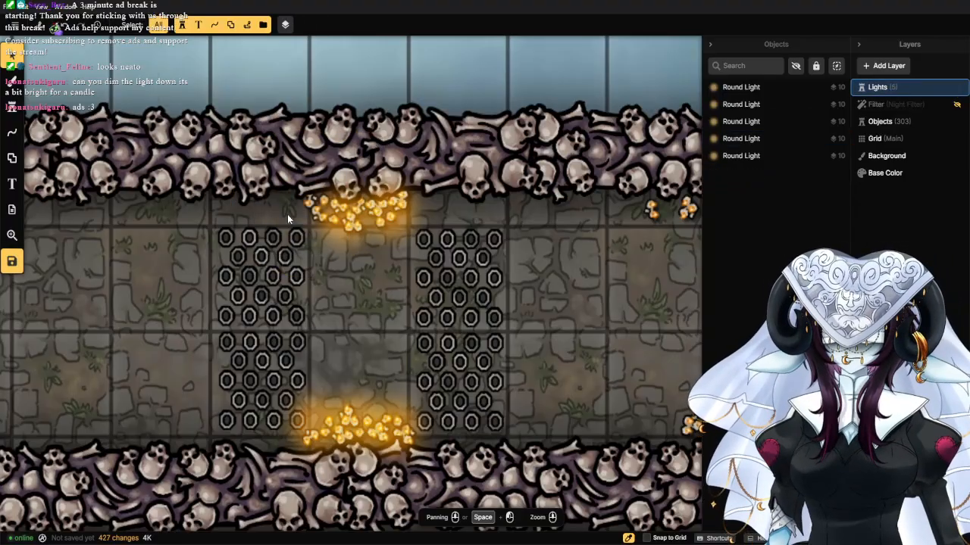
{"action": "left_click", "coordinate": [329, 229]}
{"action": "key", "text": "Delete"}
{"action": "left_click", "coordinate": [387, 243]}
{"action": "key", "text": "Delete"}
Delete the three brighter Round Light stamps over the lower candle cluster from the Lights layer.
{"action": "left_click", "coordinate": [371, 409]}
{"action": "key", "text": "Delete"}
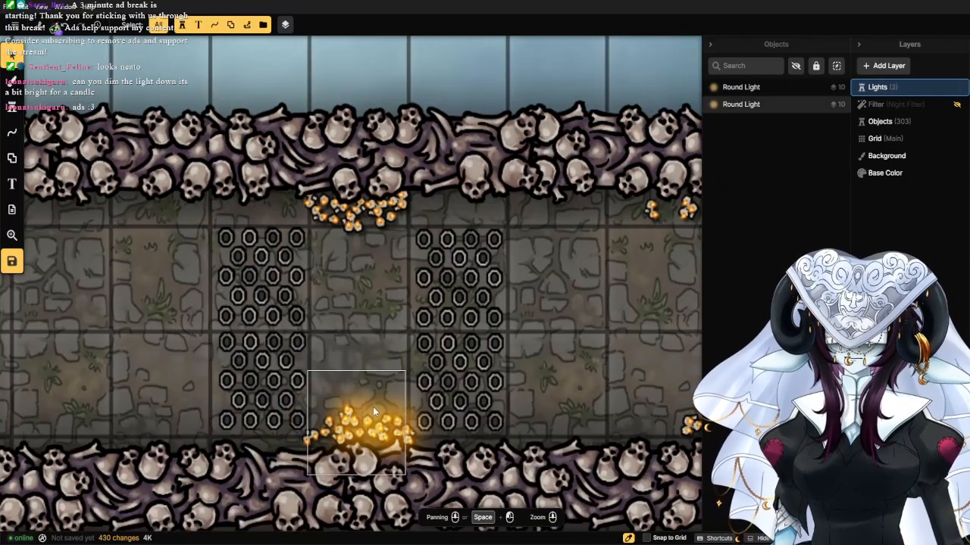
{"action": "key", "text": "Delete"}
{"action": "left_click", "coordinate": [381, 406]}
{"action": "key", "text": "Delete"}
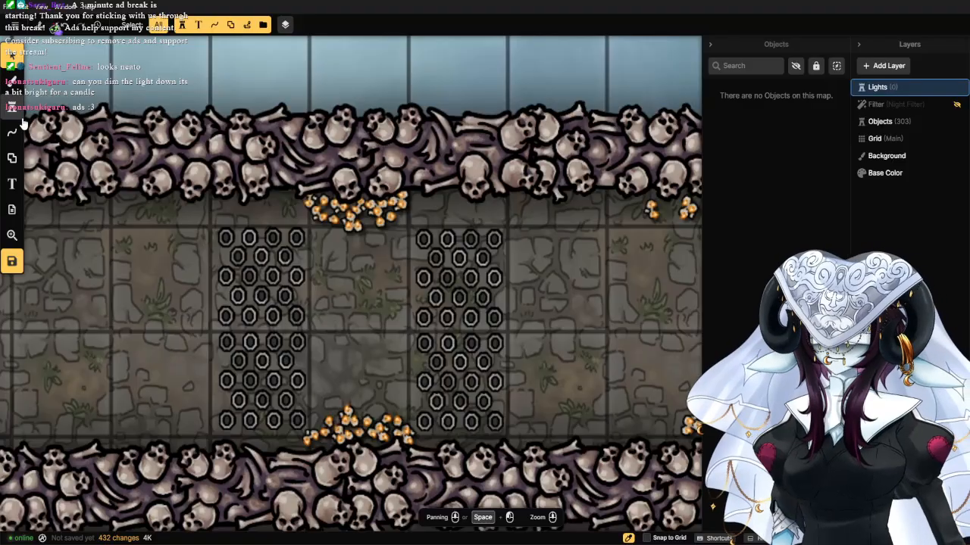
Place dimmed Round Light stamps at 123% scale on the Lights layer, three over each candle cluster between the spike traps.
{"action": "left_click", "coordinate": [16, 110]}
{"action": "left_click", "coordinate": [48, 213]}
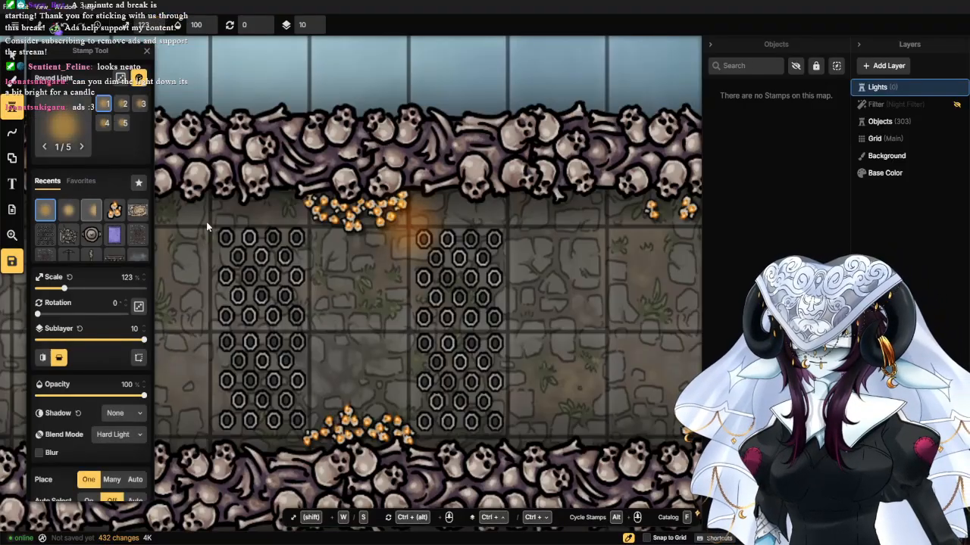
{"action": "left_click", "coordinate": [313, 204]}
{"action": "left_click", "coordinate": [347, 218]}
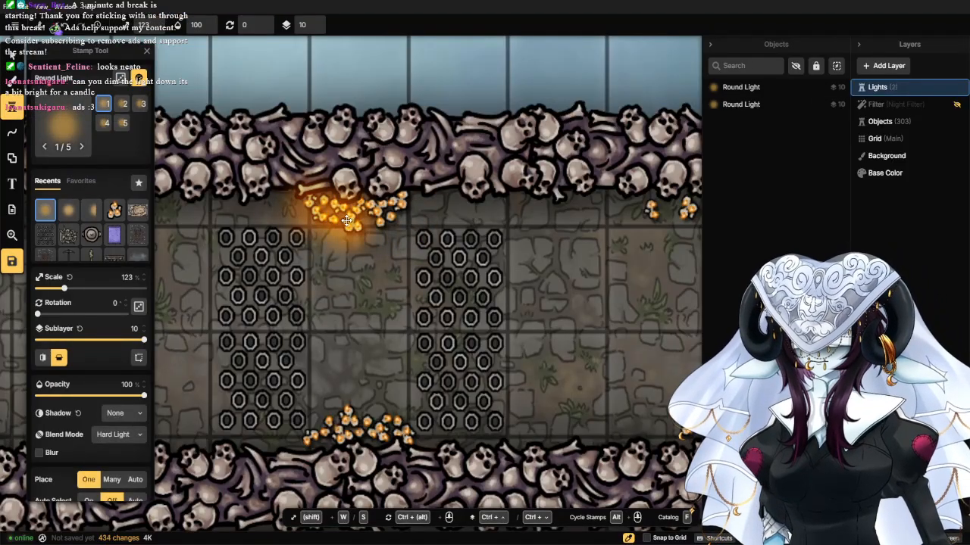
{"action": "left_click", "coordinate": [383, 212]}
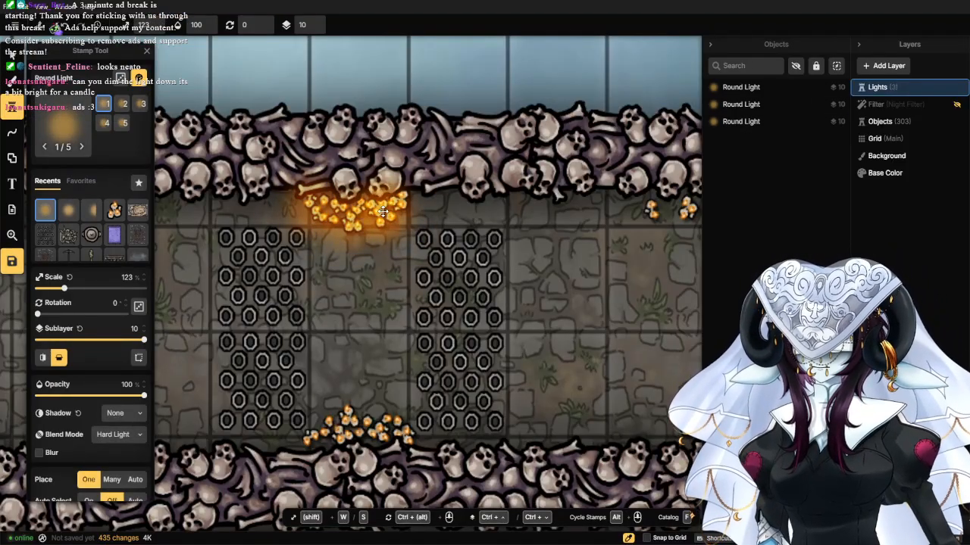
{"action": "left_click", "coordinate": [328, 433]}
{"action": "left_click", "coordinate": [372, 429]}
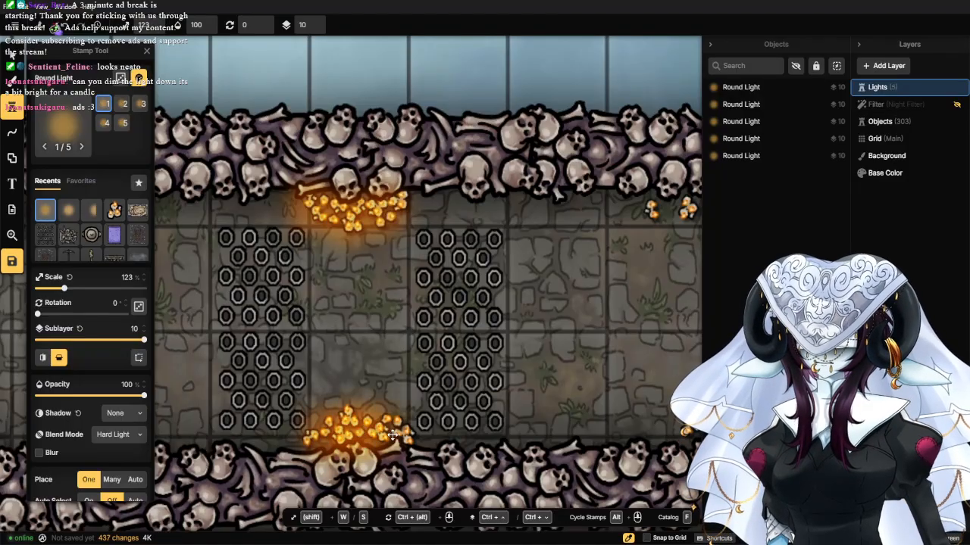
Show the Night Filter layer and check the glow of both candle clusters against the darkened corridor.
{"action": "left_click", "coordinate": [955, 107]}
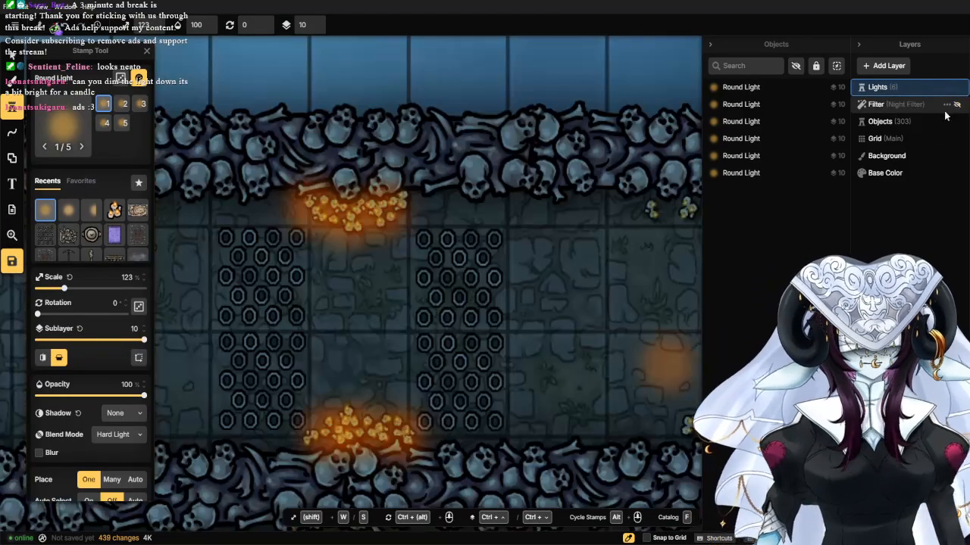
{"action": "scroll", "coordinate": [388, 303], "scroll_direction": "down", "scroll_amount": 3}
{"action": "scroll", "coordinate": [377, 320], "scroll_direction": "up", "scroll_amount": 1}
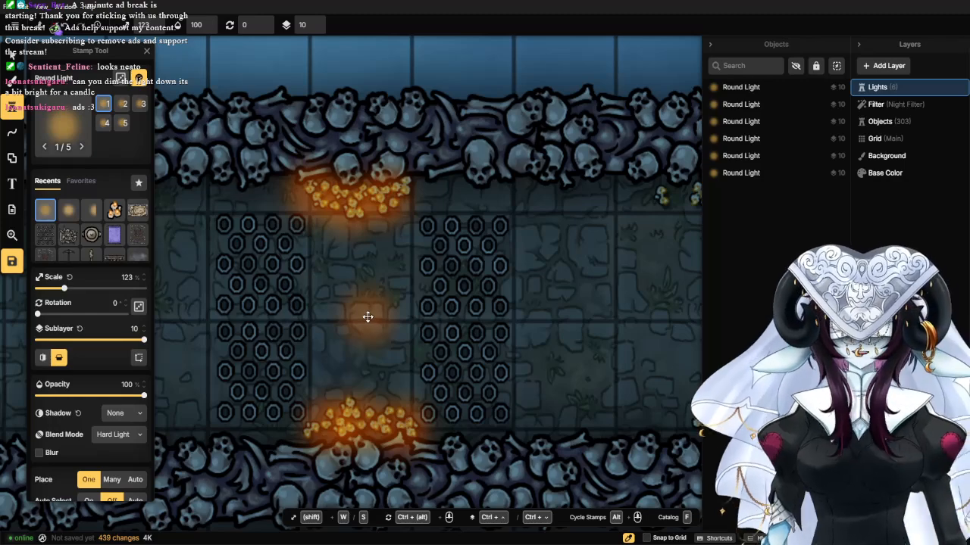
{"action": "scroll", "coordinate": [363, 338], "scroll_direction": "down", "scroll_amount": 1}
{"action": "scroll", "coordinate": [353, 338], "scroll_direction": "up", "scroll_amount": 3}
{"action": "scroll", "coordinate": [307, 304], "scroll_direction": "down", "scroll_amount": 3}
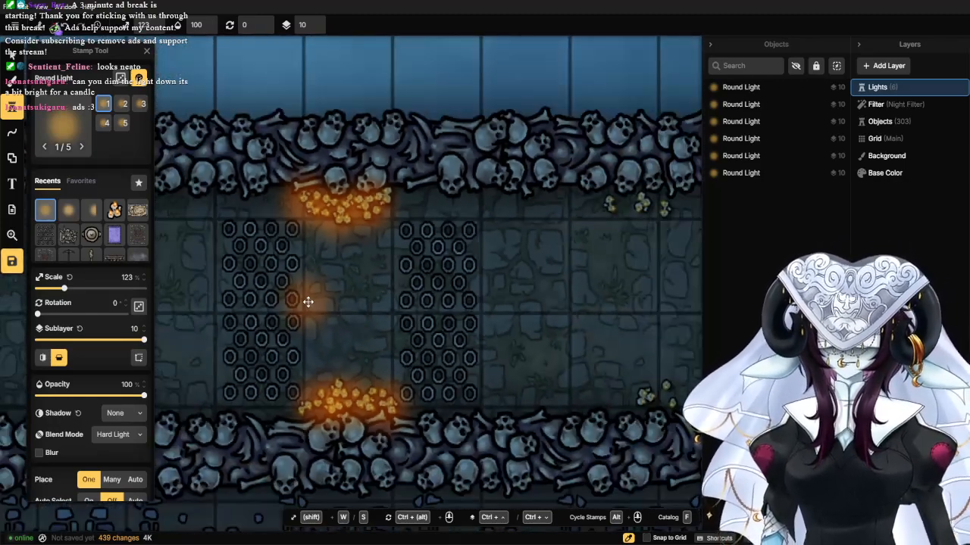
Enlarge the rightmost Round Light over the upper candle cluster to 190% scale and recentre it over the candles.
{"action": "left_click_drag", "start_coordinate": [307, 302], "coordinate": [413, 218]}
{"action": "left_click_drag", "start_coordinate": [345, 223], "coordinate": [212, 286]}
{"action": "scroll", "coordinate": [294, 292], "scroll_direction": "down", "scroll_amount": 1}
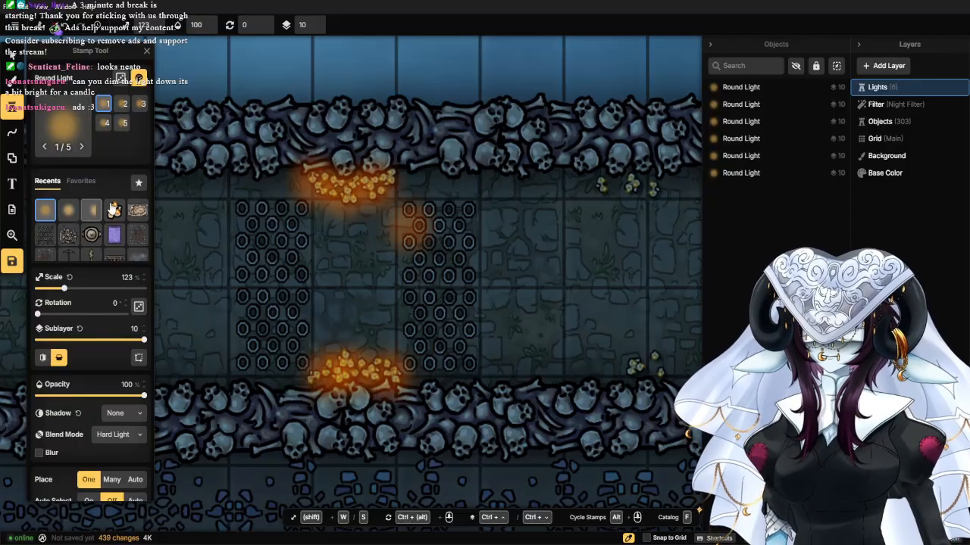
{"action": "scroll", "coordinate": [309, 350], "scroll_direction": "up", "scroll_amount": 3}
{"action": "scroll", "coordinate": [318, 349], "scroll_direction": "down", "scroll_amount": 3}
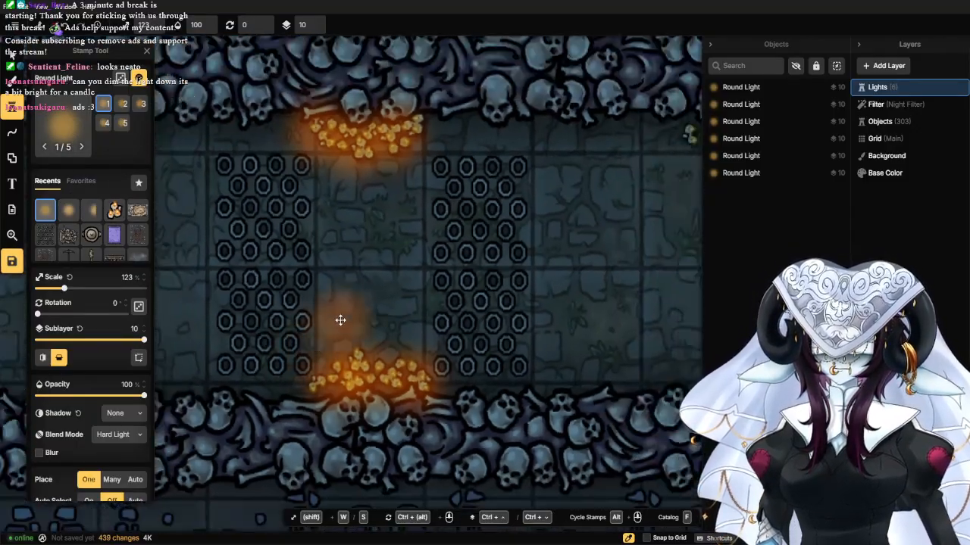
{"action": "left_click_drag", "start_coordinate": [413, 249], "coordinate": [340, 288]}
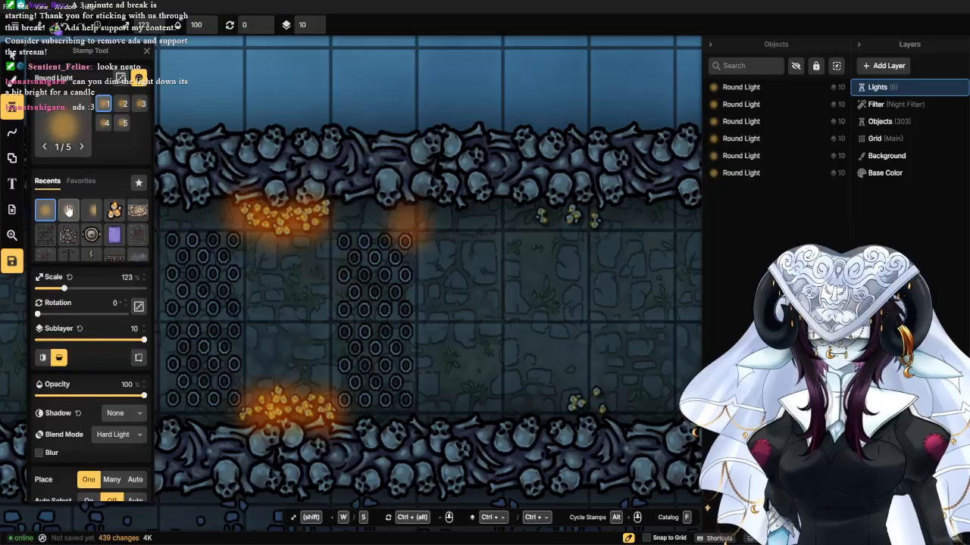
{"action": "left_click", "coordinate": [11, 56]}
{"action": "left_click", "coordinate": [317, 238]}
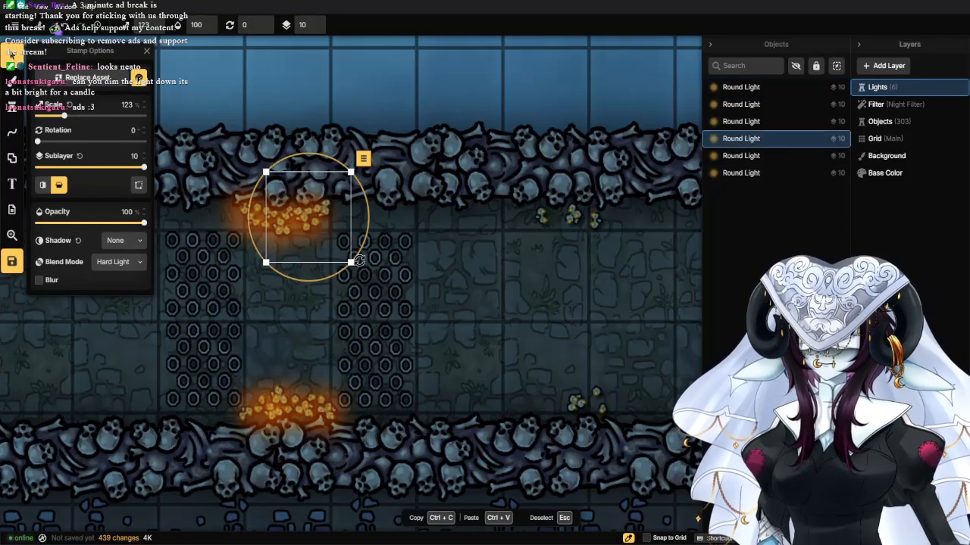
{"action": "left_click_drag", "start_coordinate": [351, 262], "coordinate": [396, 311]}
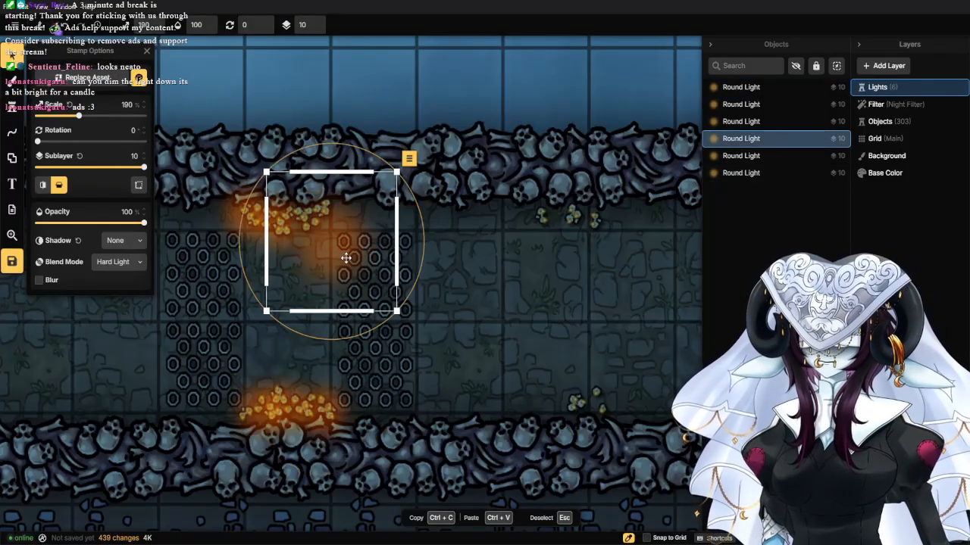
{"action": "left_click_drag", "start_coordinate": [344, 258], "coordinate": [324, 235]}
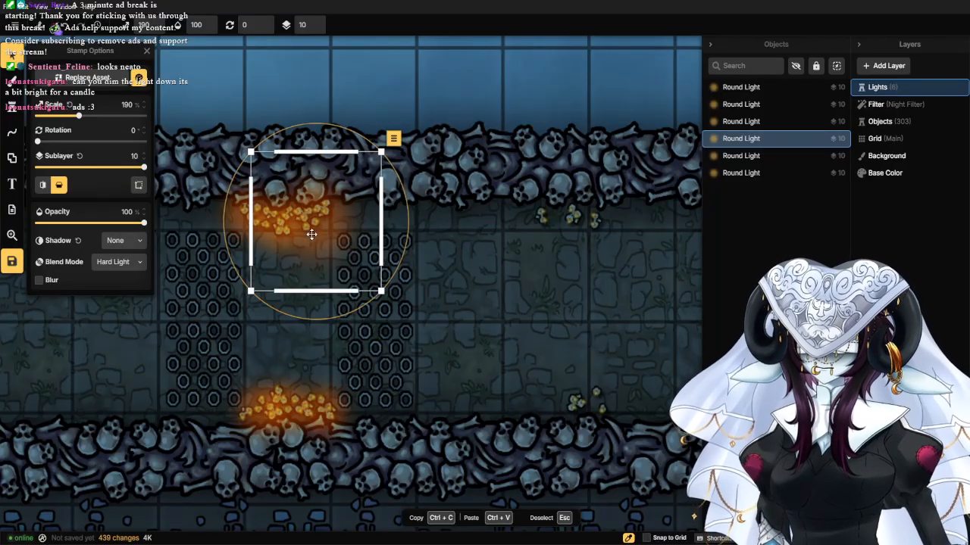
{"action": "left_click", "coordinate": [291, 342]}
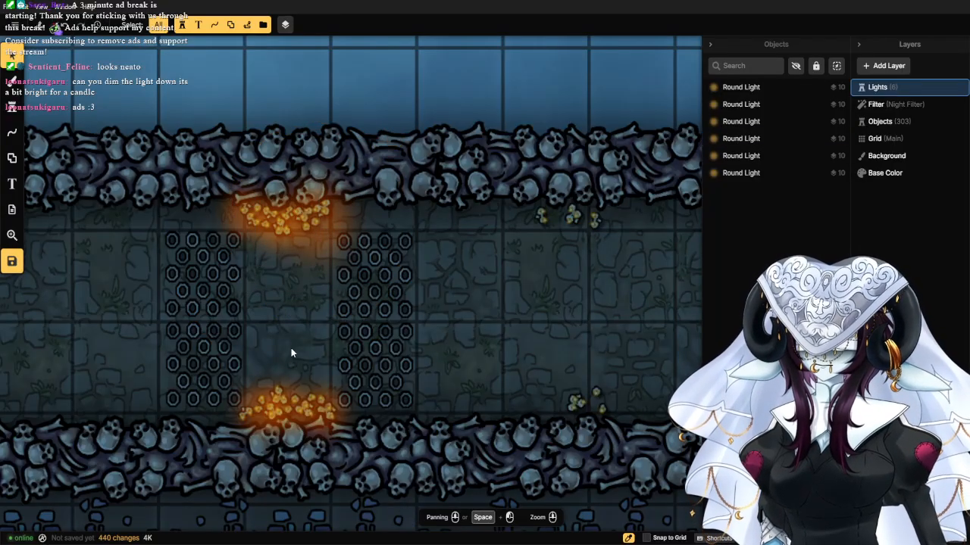
Enlarge one Round Light over the lower candle cluster and shift it to centre its glow on the candles.
{"action": "left_click", "coordinate": [275, 374]}
{"action": "left_click_drag", "start_coordinate": [323, 362], "coordinate": [345, 345]}
{"action": "left_click_drag", "start_coordinate": [291, 371], "coordinate": [286, 370]}
{"action": "left_click", "coordinate": [481, 300]}
Review the candle glow between the spike traps, and hide the Lights and Night Filter layers.
{"action": "scroll", "coordinate": [482, 300], "scroll_direction": "down", "scroll_amount": 3}
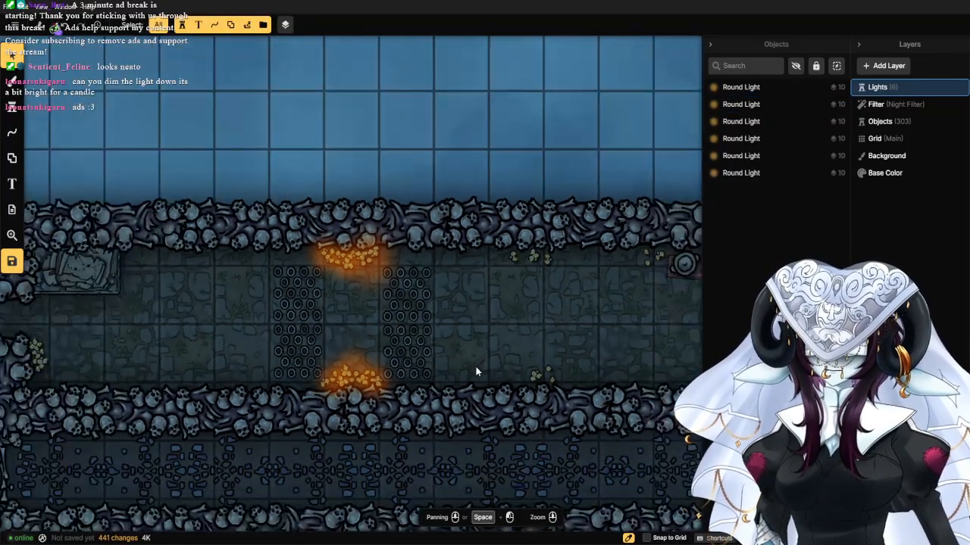
{"action": "scroll", "coordinate": [530, 403], "scroll_direction": "up", "scroll_amount": 1}
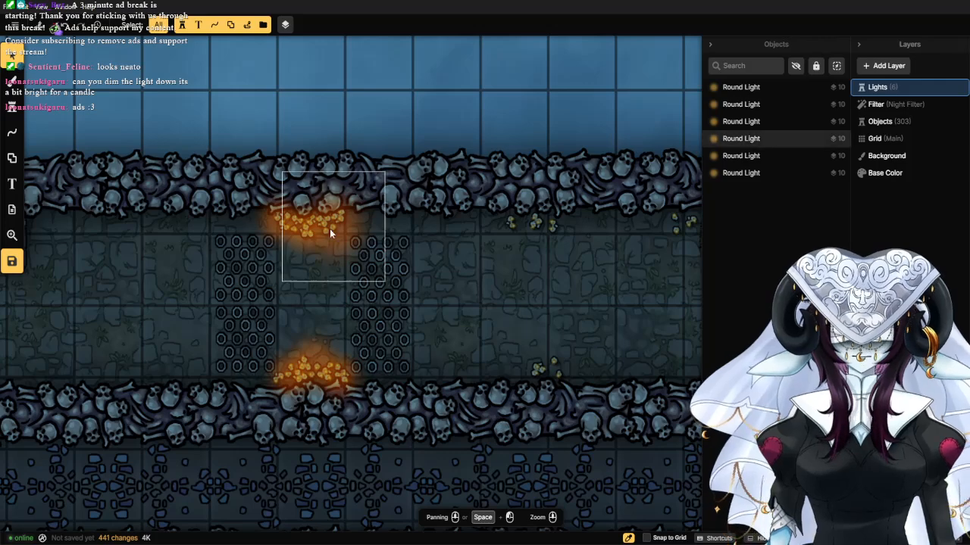
{"action": "scroll", "coordinate": [269, 307], "scroll_direction": "up", "scroll_amount": 2}
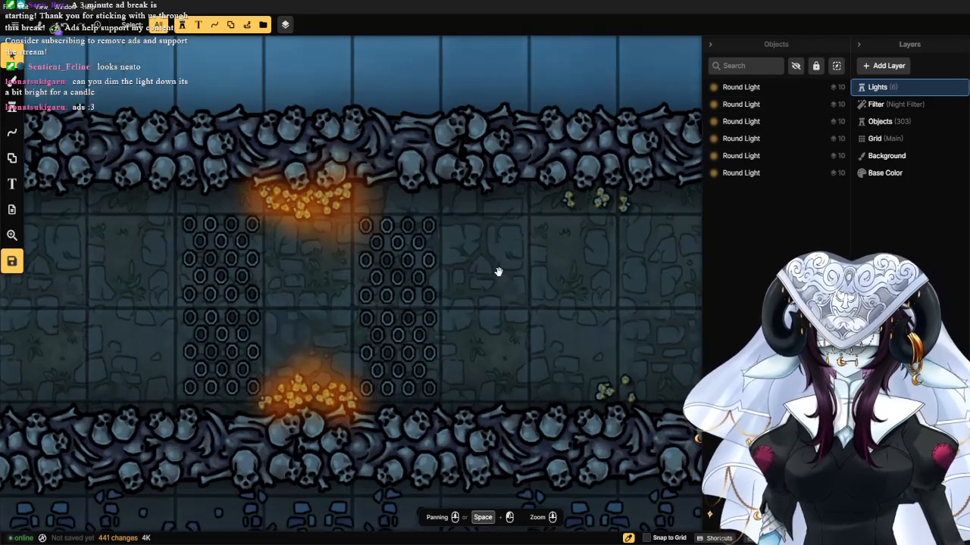
{"action": "left_click_drag", "start_coordinate": [498, 271], "coordinate": [380, 246]}
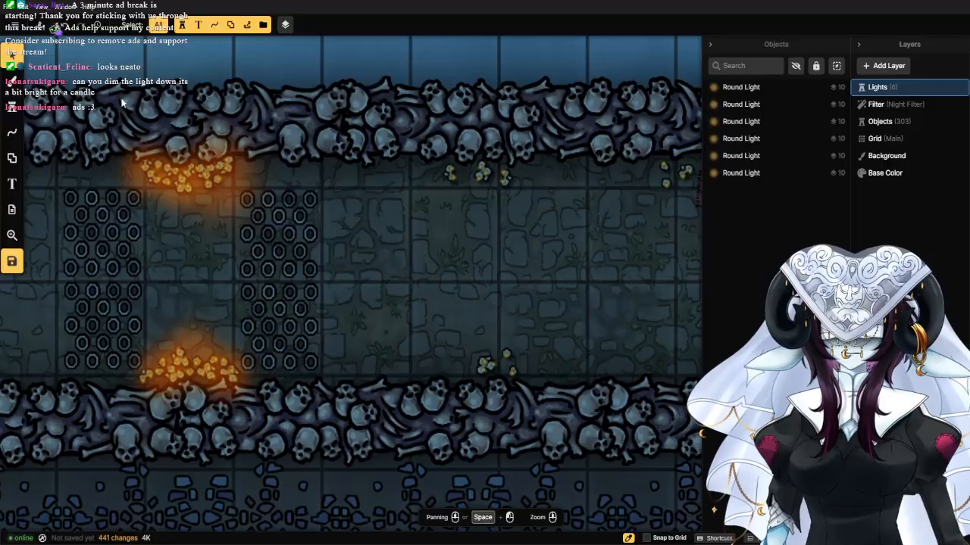
{"action": "left_click", "coordinate": [957, 88]}
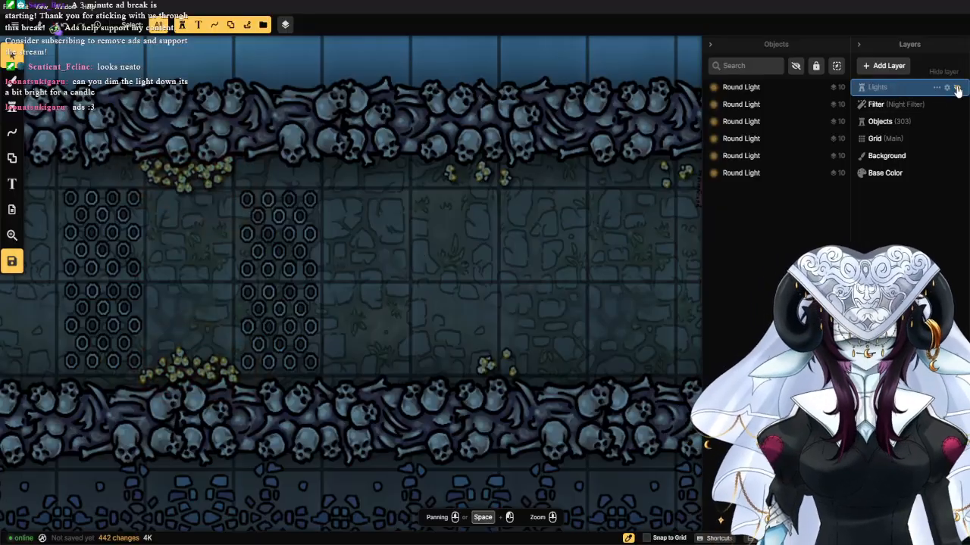
{"action": "left_click", "coordinate": [956, 104]}
On the Objects layer, reuse the single Candle Lit stamp at 50% scale and add four candles to the small lower-wall group beyond the traps.
{"action": "scroll", "coordinate": [675, 218], "scroll_direction": "down", "scroll_amount": 1}
{"action": "scroll", "coordinate": [621, 216], "scroll_direction": "down", "scroll_amount": 3}
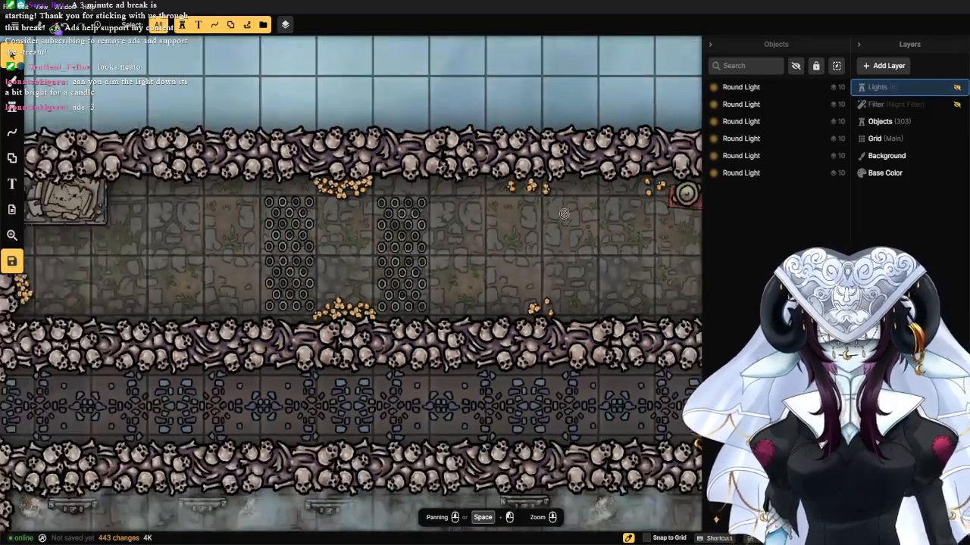
{"action": "left_click_drag", "start_coordinate": [577, 215], "coordinate": [454, 218]}
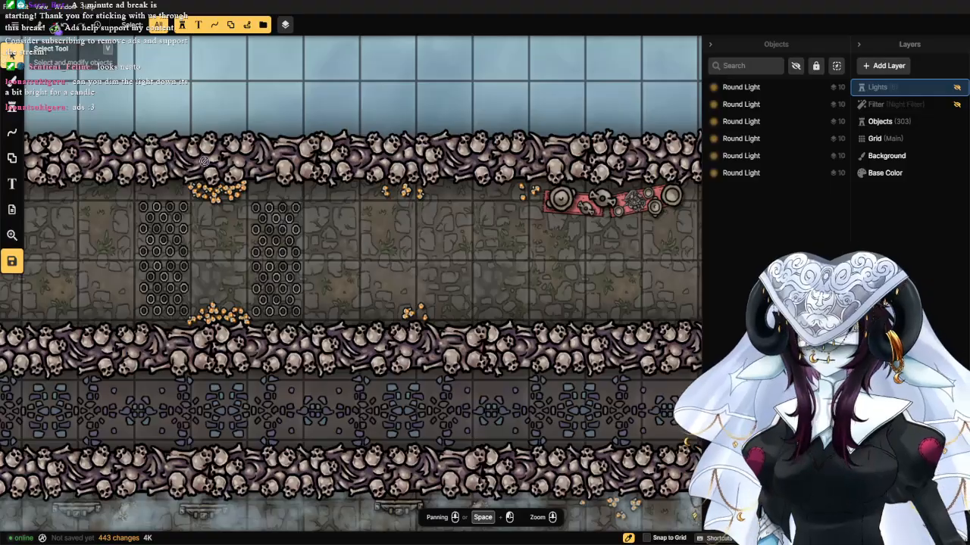
{"action": "scroll", "coordinate": [379, 283], "scroll_direction": "up", "scroll_amount": 2}
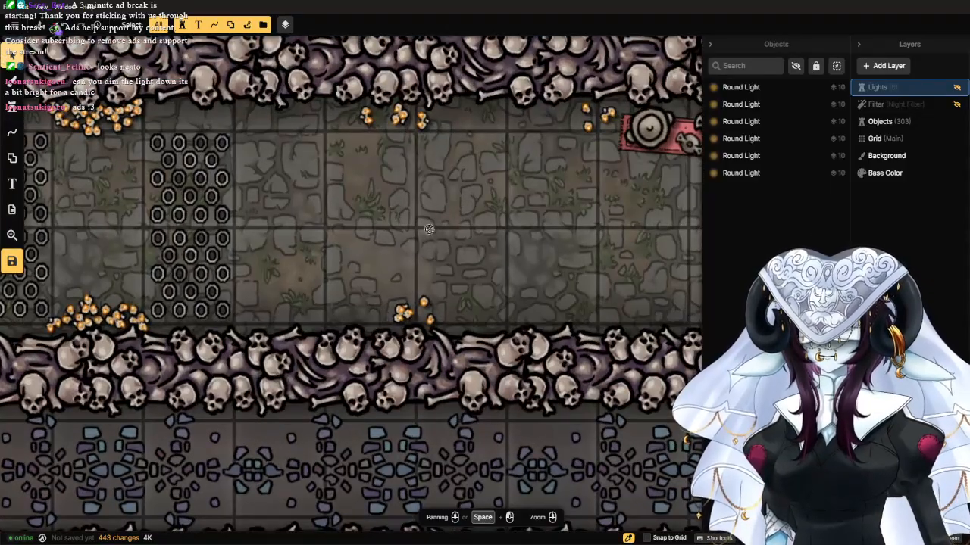
{"action": "left_click", "coordinate": [877, 122]}
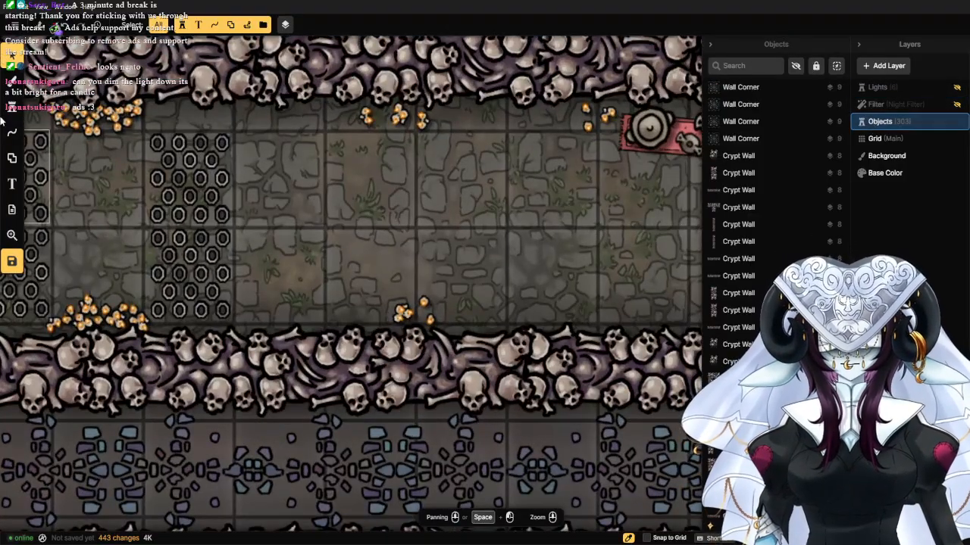
{"action": "left_click", "coordinate": [430, 321]}
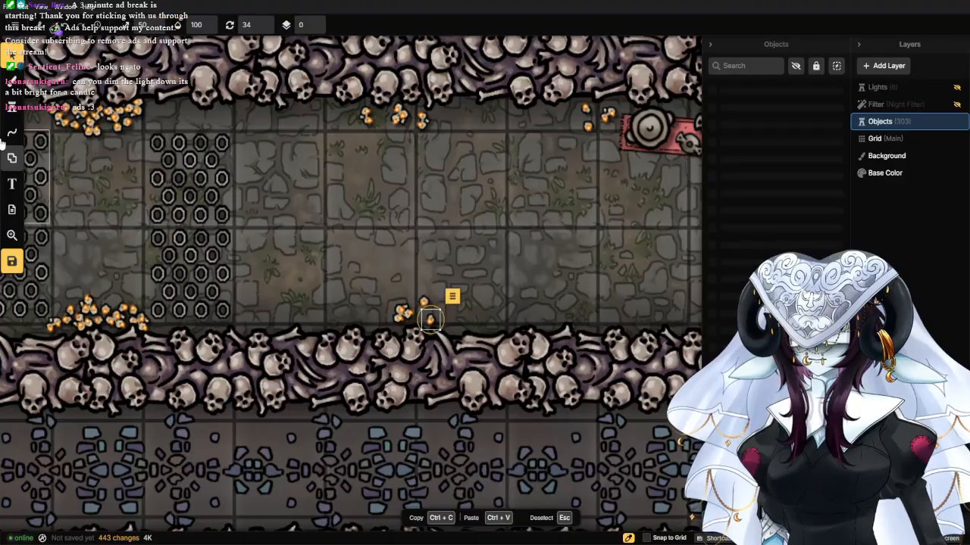
{"action": "left_click", "coordinate": [12, 107]}
{"action": "scroll", "coordinate": [300, 314], "scroll_direction": "up", "scroll_amount": 5}
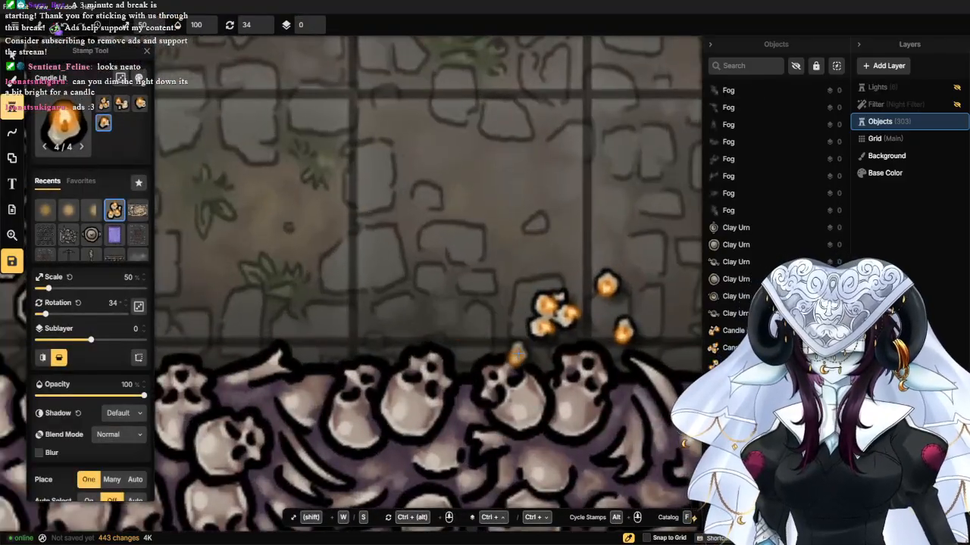
{"action": "left_click", "coordinate": [521, 348]}
{"action": "left_click_drag", "start_coordinate": [567, 326], "coordinate": [338, 315]}
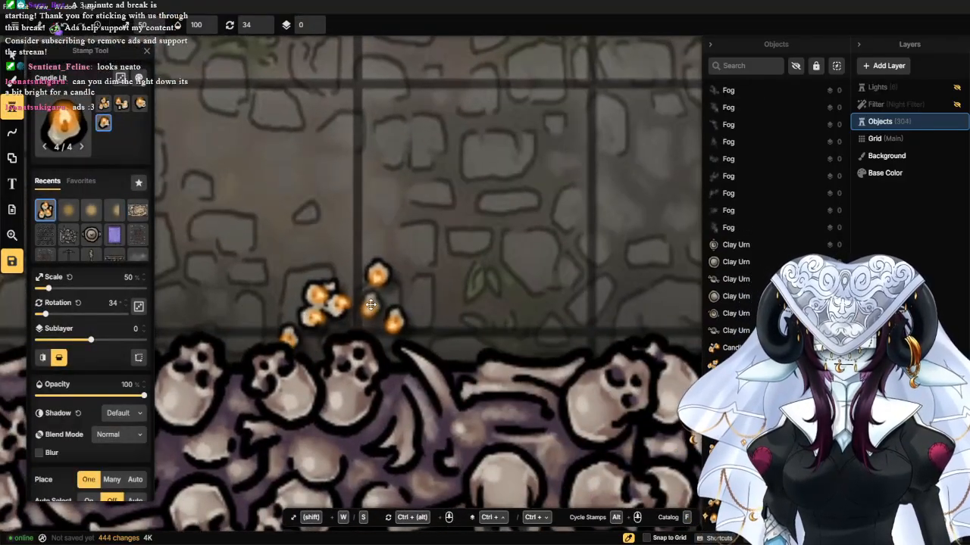
{"action": "left_click", "coordinate": [371, 303]}
{"action": "left_click", "coordinate": [423, 340]}
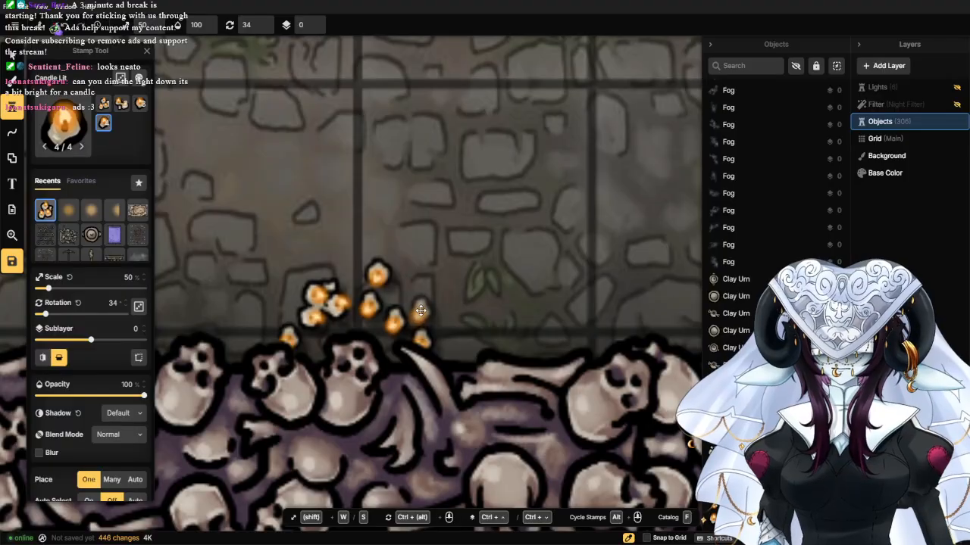
{"action": "left_click", "coordinate": [420, 311]}
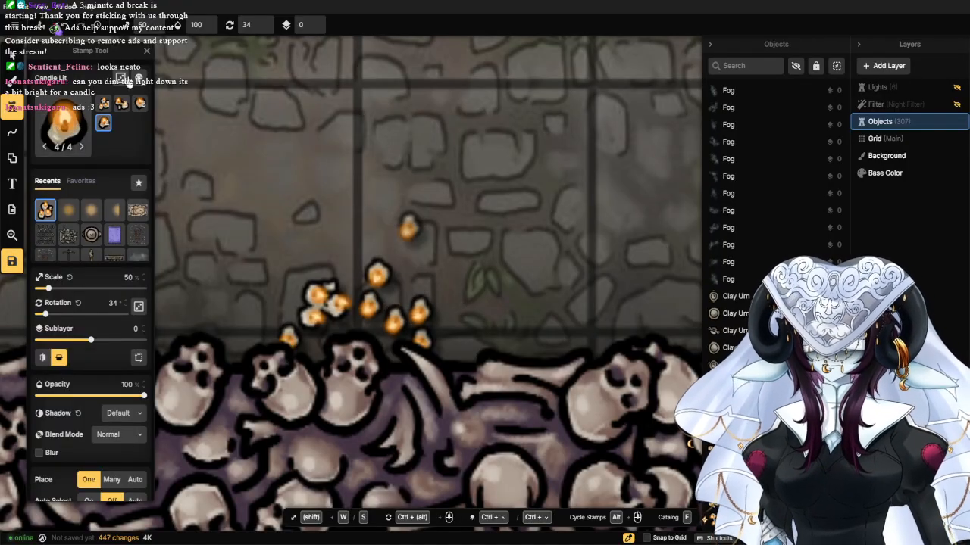
Enable random variants and random rotation for the Candle Lit stamp, and place six more around the lower-wall candle group.
{"action": "left_click", "coordinate": [138, 79]}
{"action": "left_click", "coordinate": [122, 78]}
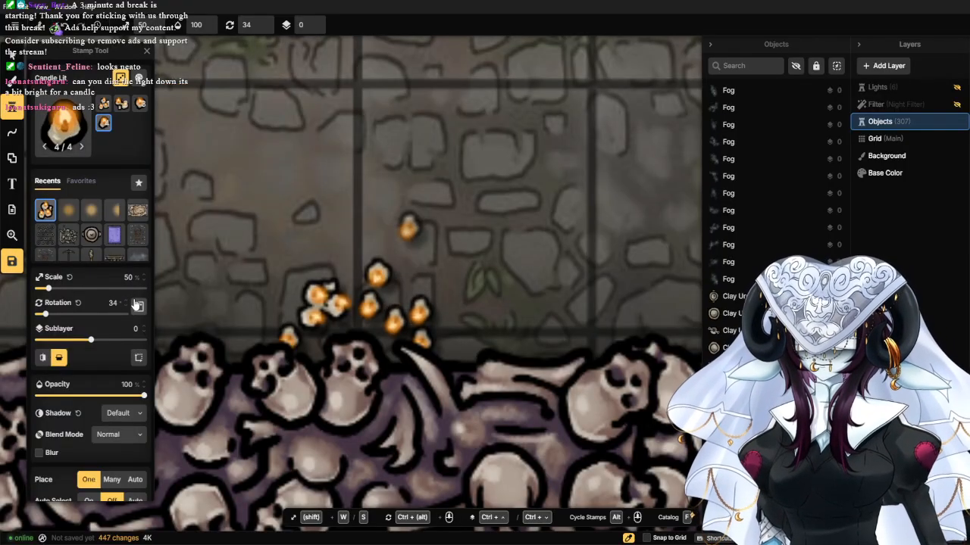
{"action": "left_click", "coordinate": [137, 306]}
{"action": "left_click", "coordinate": [348, 277]}
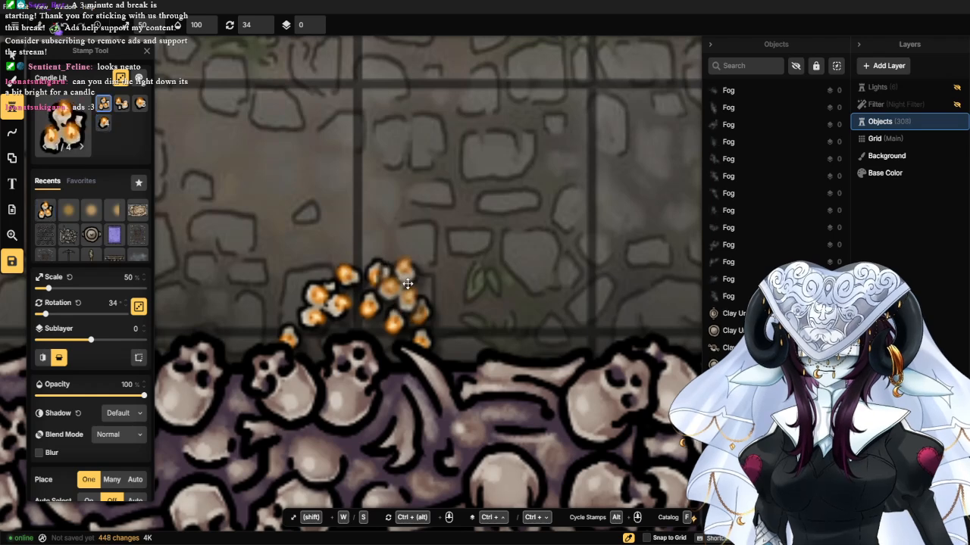
{"action": "left_click", "coordinate": [429, 279]}
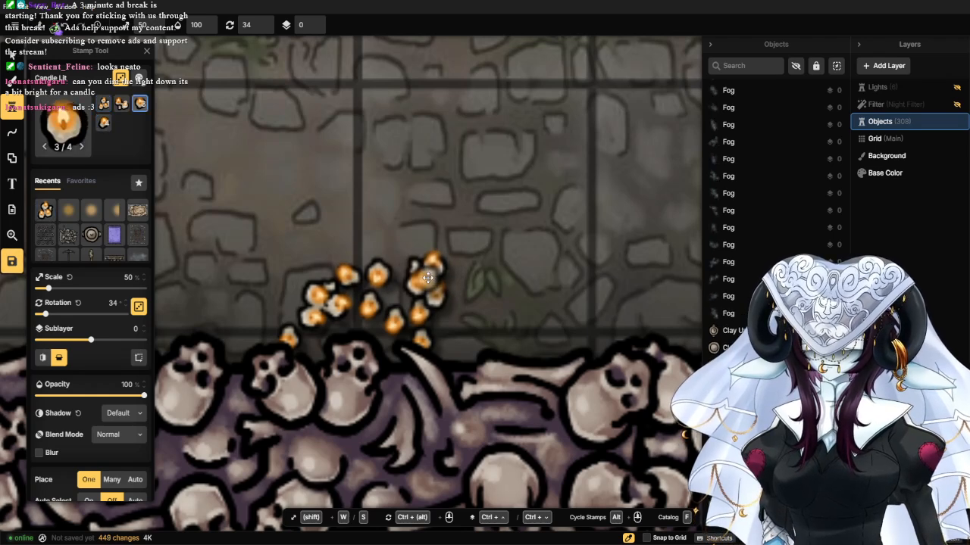
{"action": "left_click", "coordinate": [448, 327]}
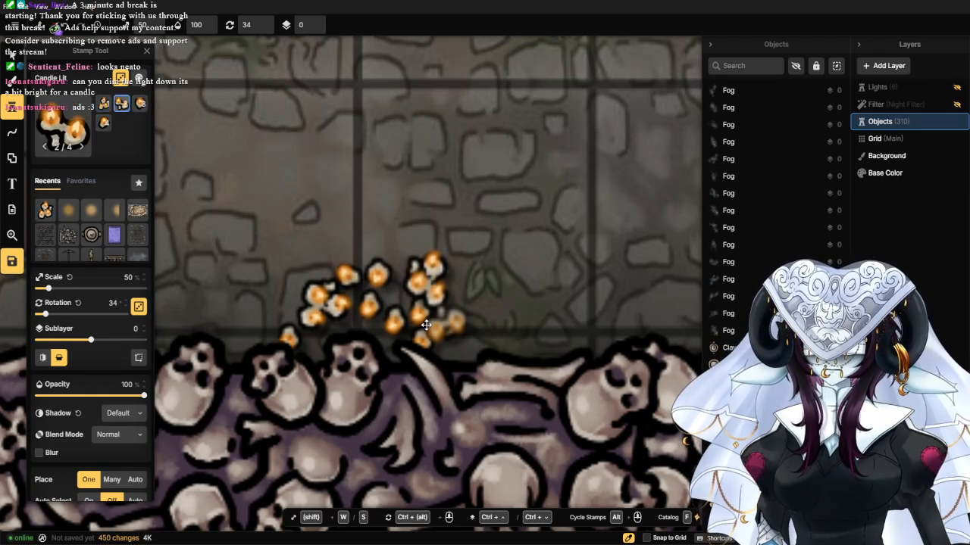
{"action": "left_click", "coordinate": [277, 307]}
{"action": "left_click", "coordinate": [291, 270]}
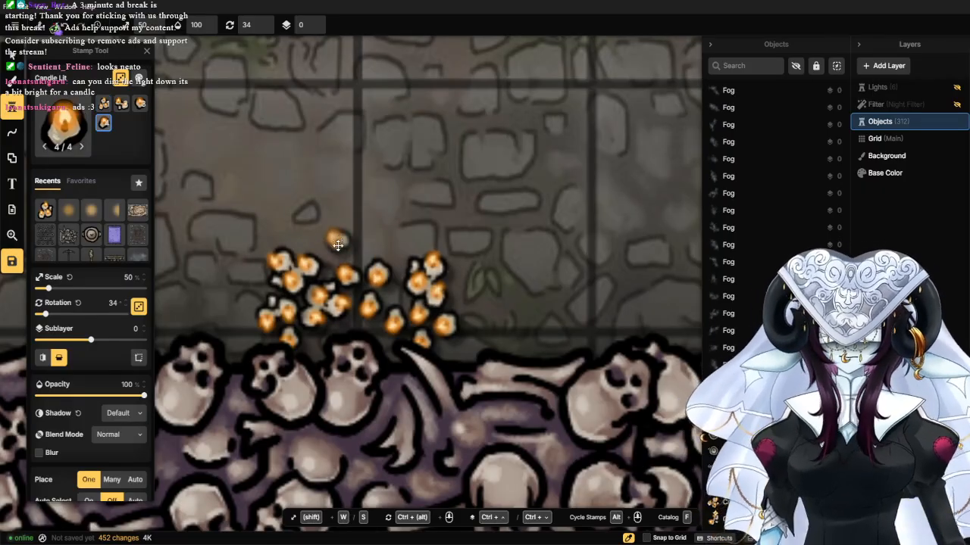
{"action": "left_click", "coordinate": [335, 247]}
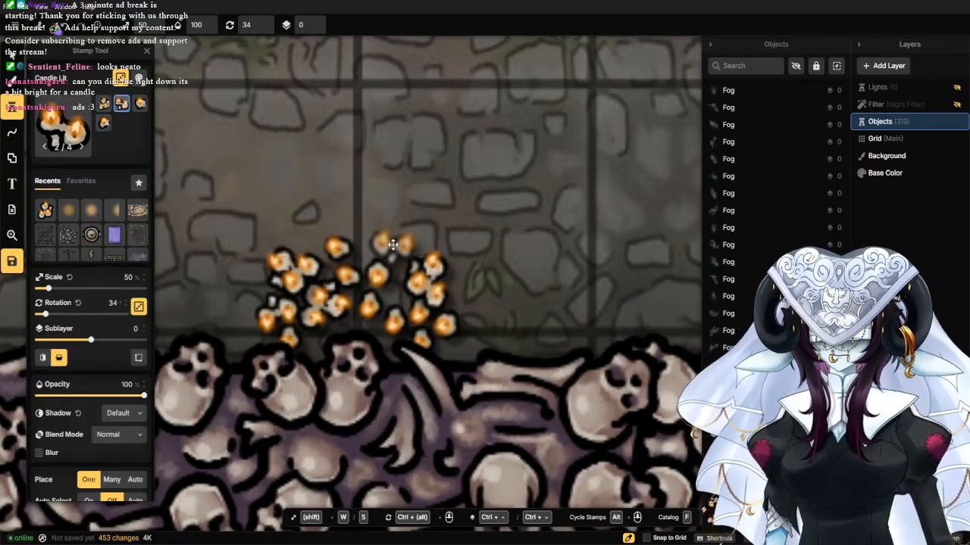
Fill out the sparse candle group along the upper wall with seven randomized Candle Lit stamps at 50% scale.
{"action": "scroll", "coordinate": [422, 225], "scroll_direction": "down", "scroll_amount": 5}
{"action": "left_click_drag", "start_coordinate": [422, 140], "coordinate": [388, 346]}
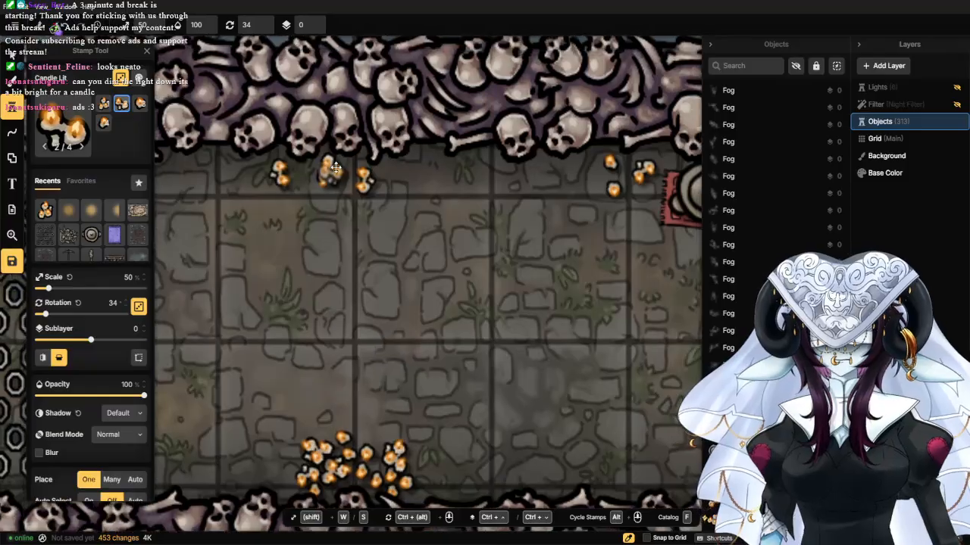
{"action": "left_click", "coordinate": [388, 170]}
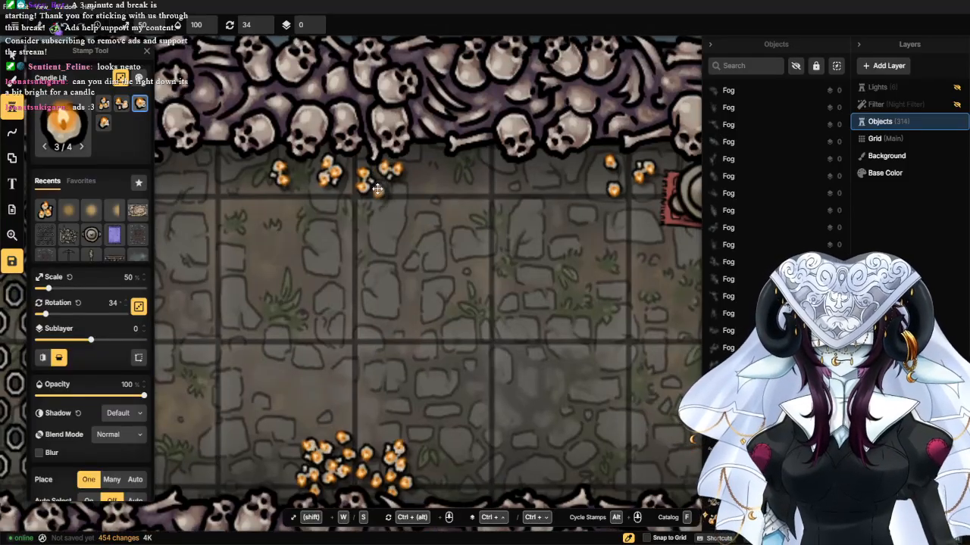
{"action": "left_click", "coordinate": [385, 191]}
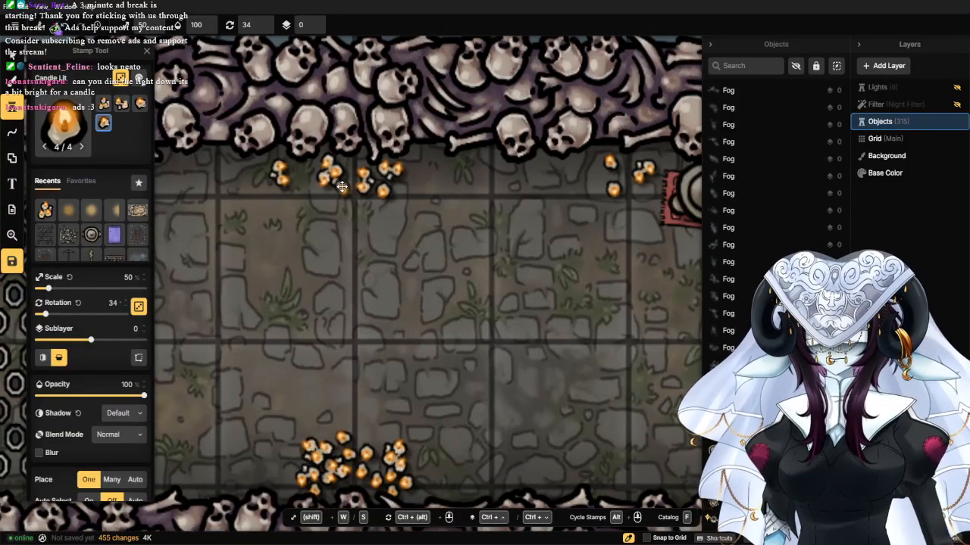
{"action": "left_click", "coordinate": [344, 183]}
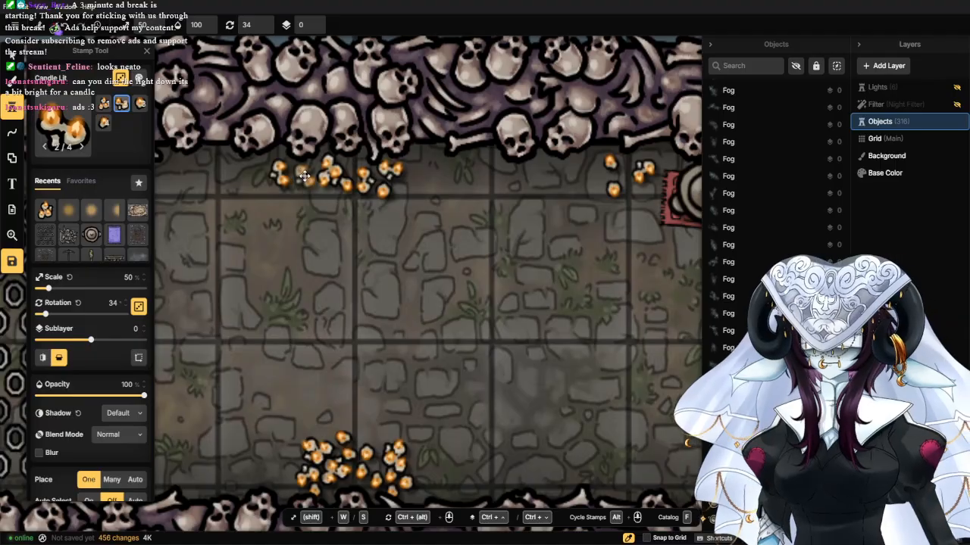
{"action": "left_click", "coordinate": [303, 176]}
{"action": "left_click", "coordinate": [293, 191]}
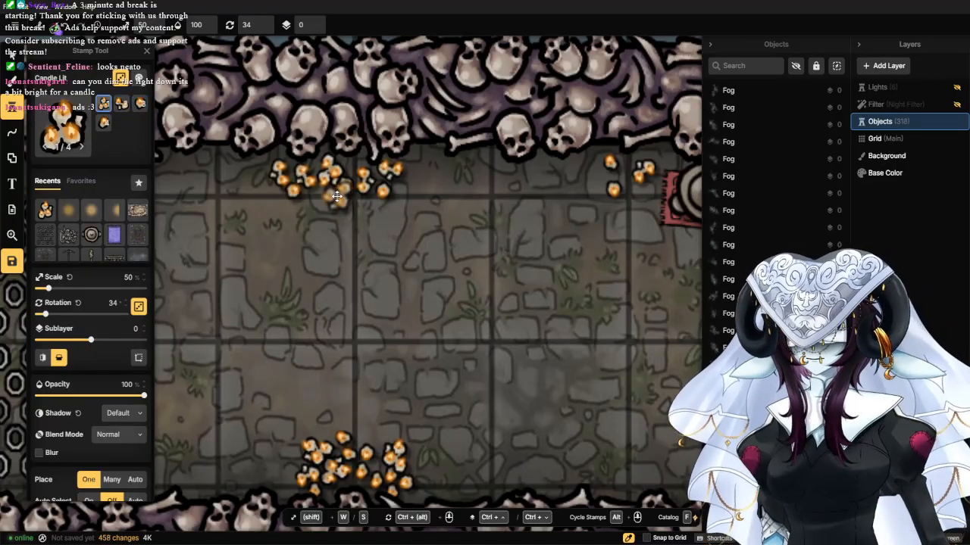
{"action": "left_click", "coordinate": [353, 204]}
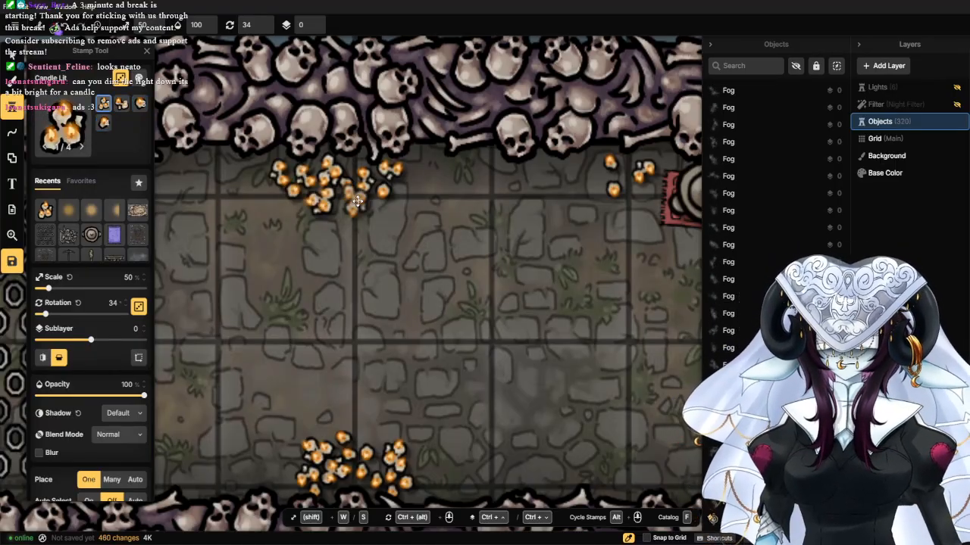
Place three randomized Candle Lit stamps beside the first pink cloth, running down its outer end and around its lower corner.
{"action": "left_click_drag", "start_coordinate": [436, 202], "coordinate": [262, 207]}
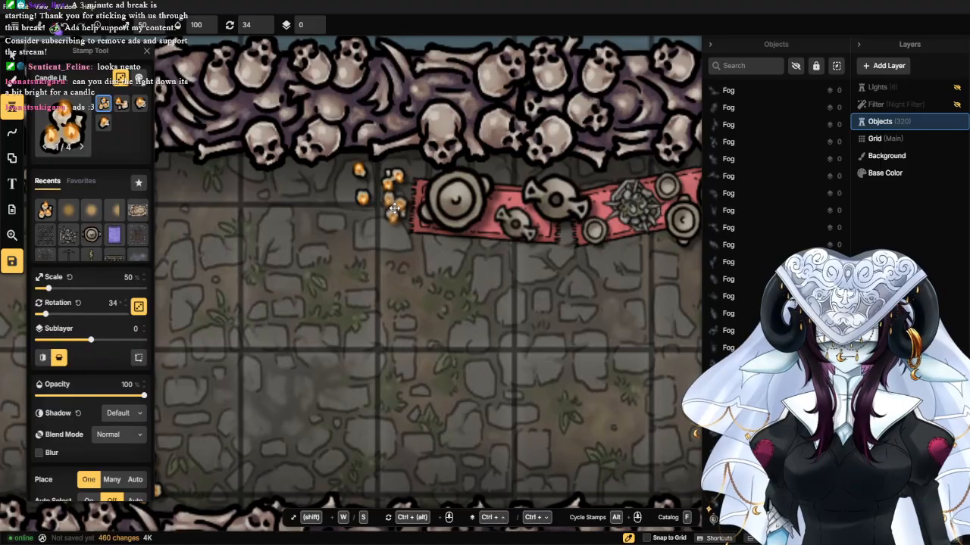
{"action": "left_click", "coordinate": [395, 206]}
{"action": "left_click", "coordinate": [402, 236]}
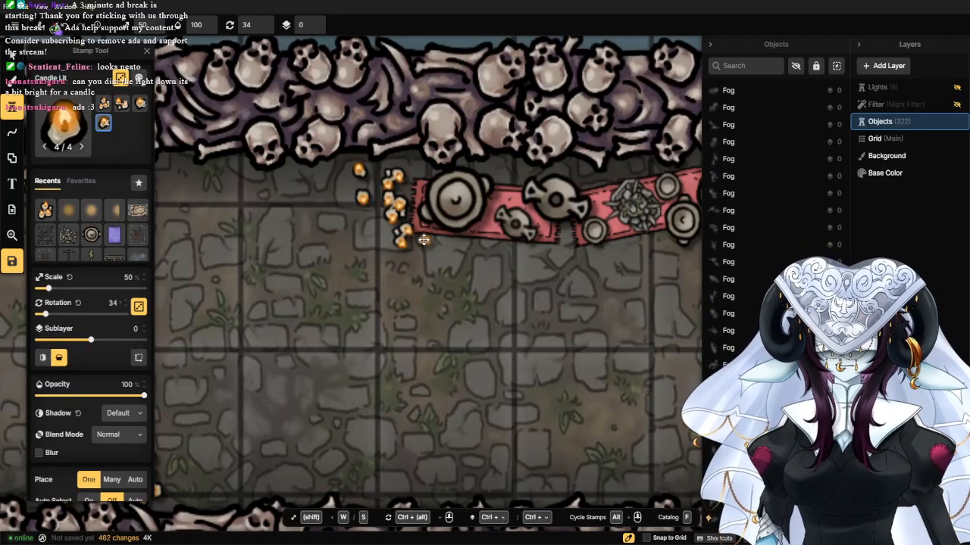
{"action": "left_click", "coordinate": [424, 240]}
Place four randomized Candle Lit stamps on the floor below the gap between the first two pottery-covered cloths.
{"action": "scroll", "coordinate": [455, 246], "scroll_direction": "up", "scroll_amount": 3}
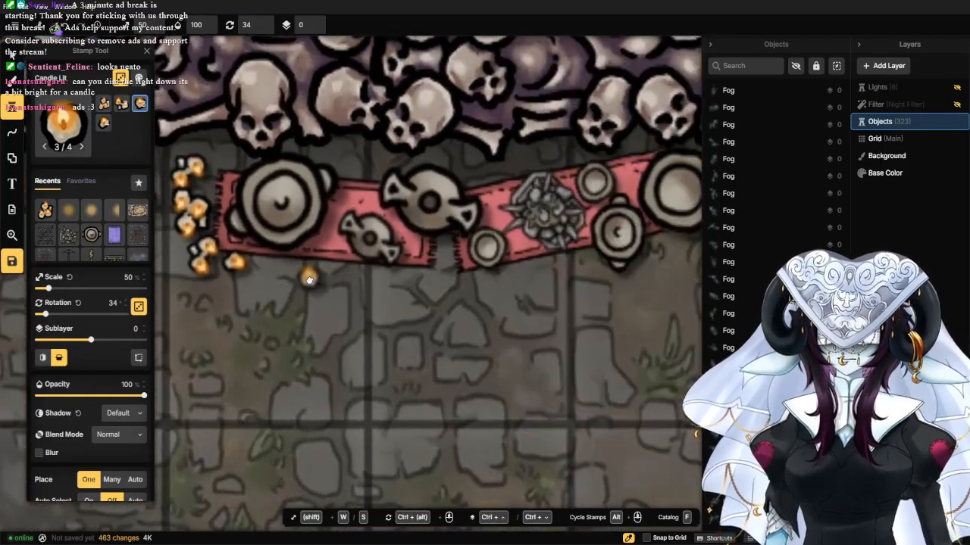
{"action": "left_click_drag", "start_coordinate": [504, 292], "coordinate": [384, 289]}
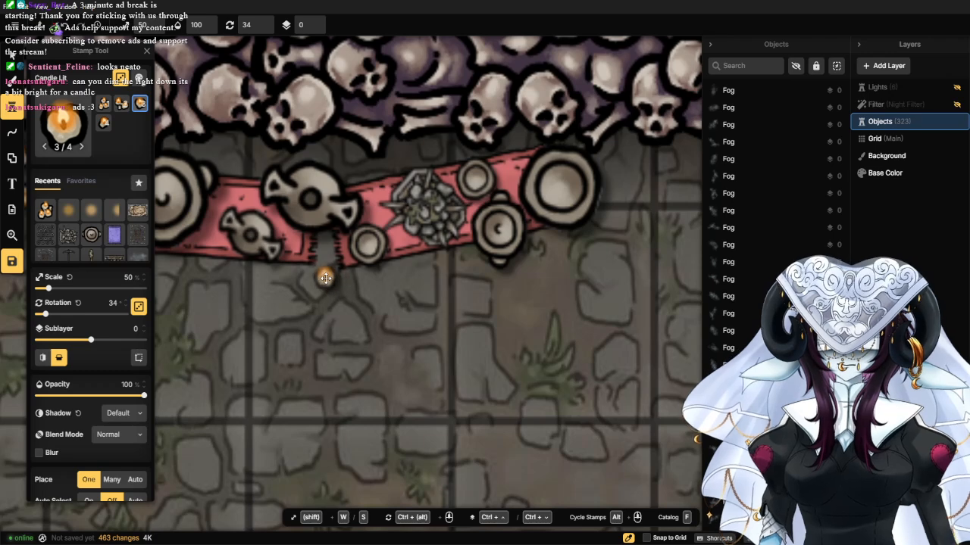
{"action": "left_click", "coordinate": [326, 278]}
{"action": "left_click", "coordinate": [300, 294]}
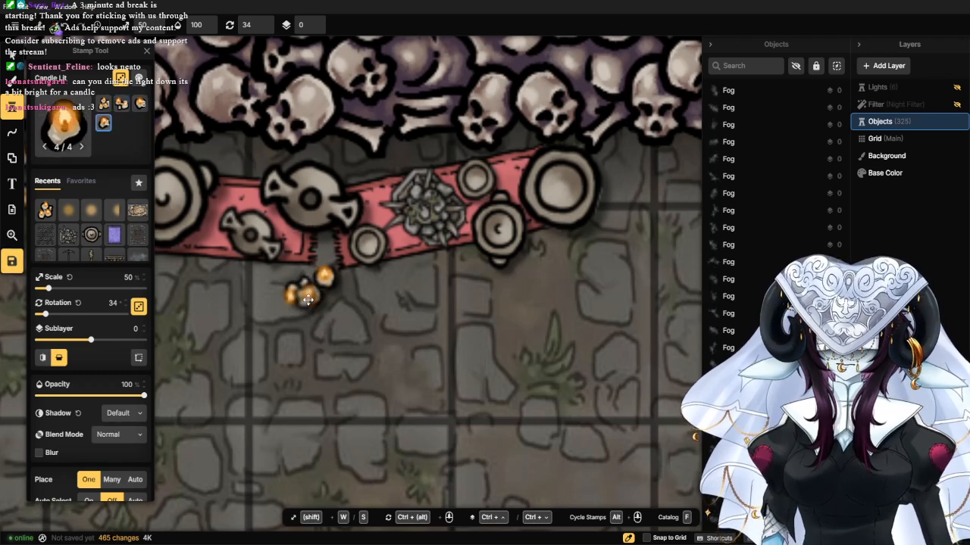
{"action": "left_click", "coordinate": [351, 286]}
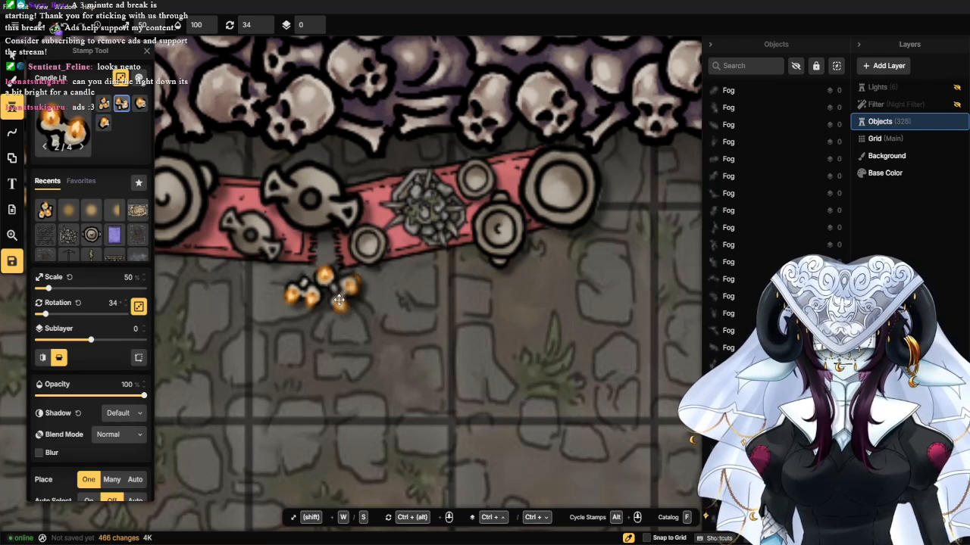
{"action": "left_click", "coordinate": [334, 308]}
Select the last candle placed below the gap between the cloths and shift it slightly within its cluster.
{"action": "scroll", "coordinate": [356, 301], "scroll_direction": "down", "scroll_amount": 2}
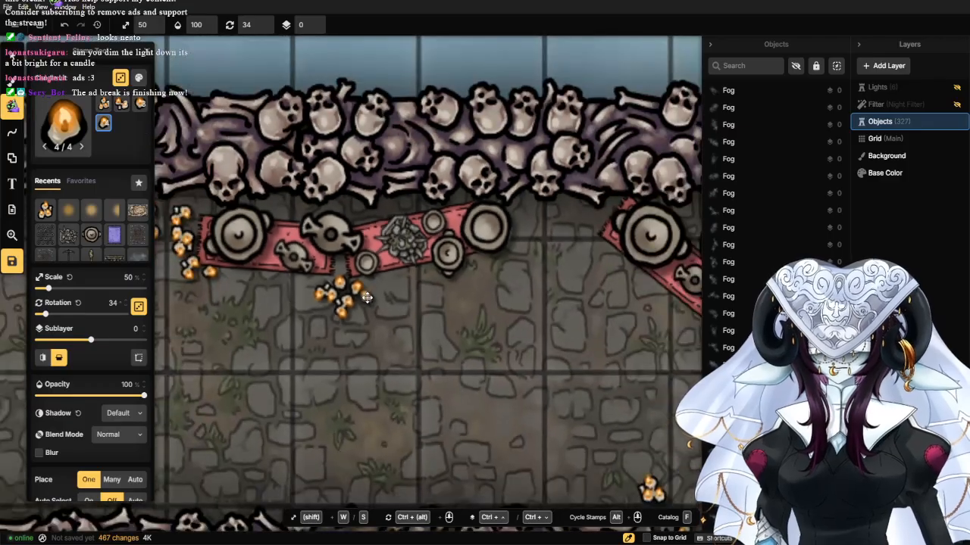
{"action": "left_click", "coordinate": [10, 62]}
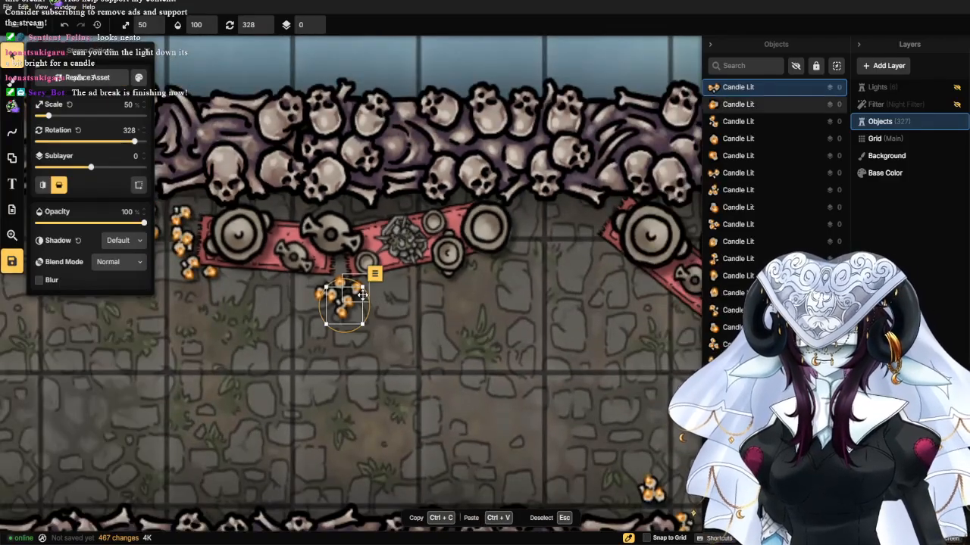
{"action": "left_click_drag", "start_coordinate": [368, 310], "coordinate": [369, 296]}
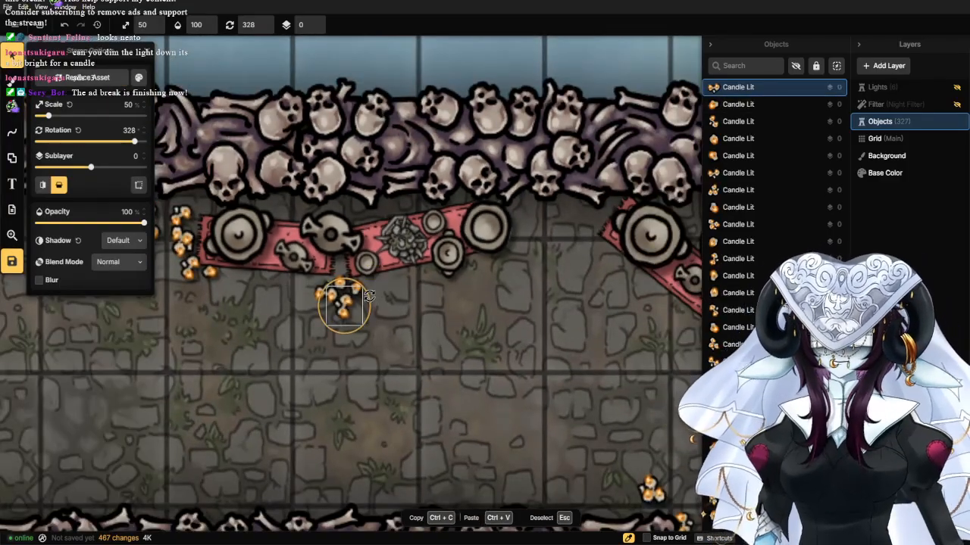
{"action": "left_click_drag", "start_coordinate": [348, 312], "coordinate": [354, 308]}
Add four randomized Candle Lit stamps near the upper bone wall, beside the large urn in the opening before the angled cloth.
{"action": "left_click", "coordinate": [12, 105]}
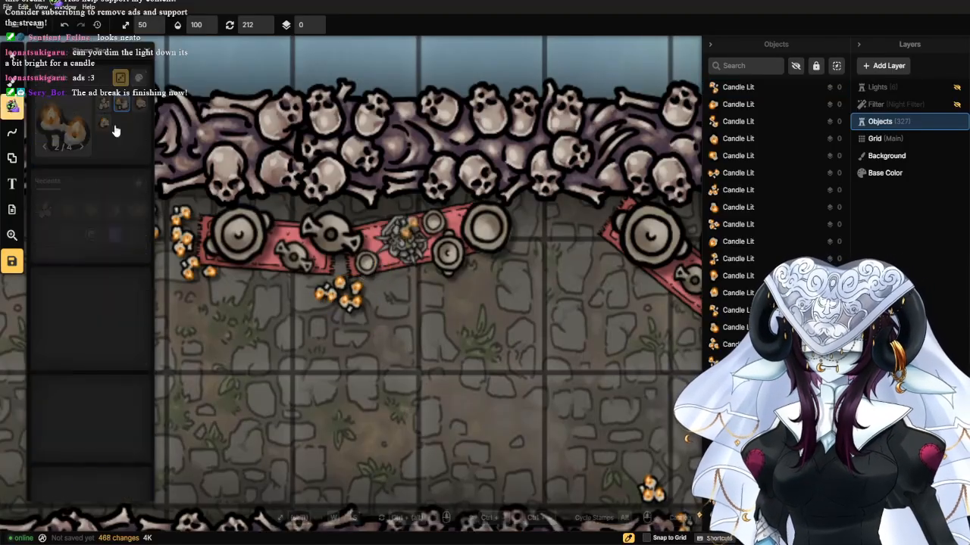
{"action": "scroll", "coordinate": [393, 206], "scroll_direction": "up", "scroll_amount": 4}
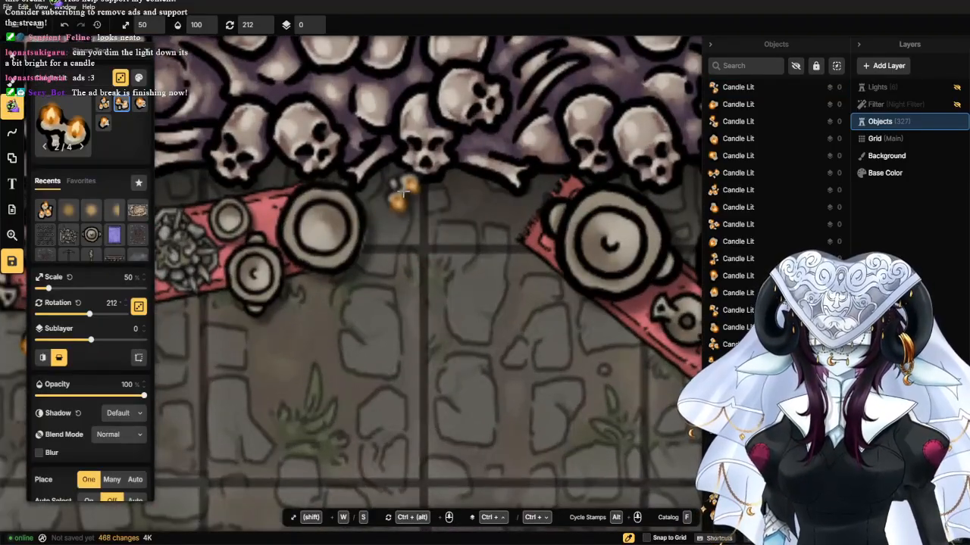
{"action": "left_click", "coordinate": [385, 195]}
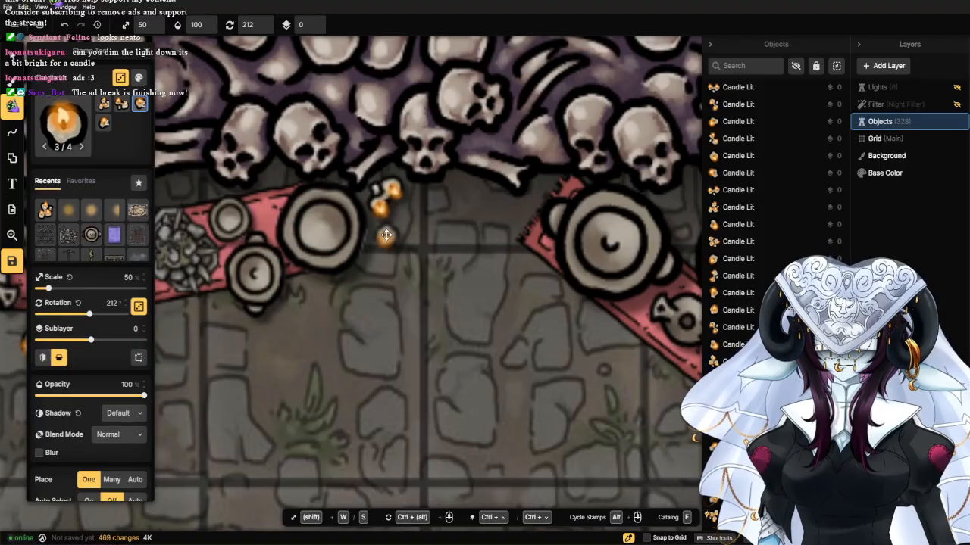
{"action": "left_click", "coordinate": [384, 238]}
{"action": "left_click", "coordinate": [422, 211]}
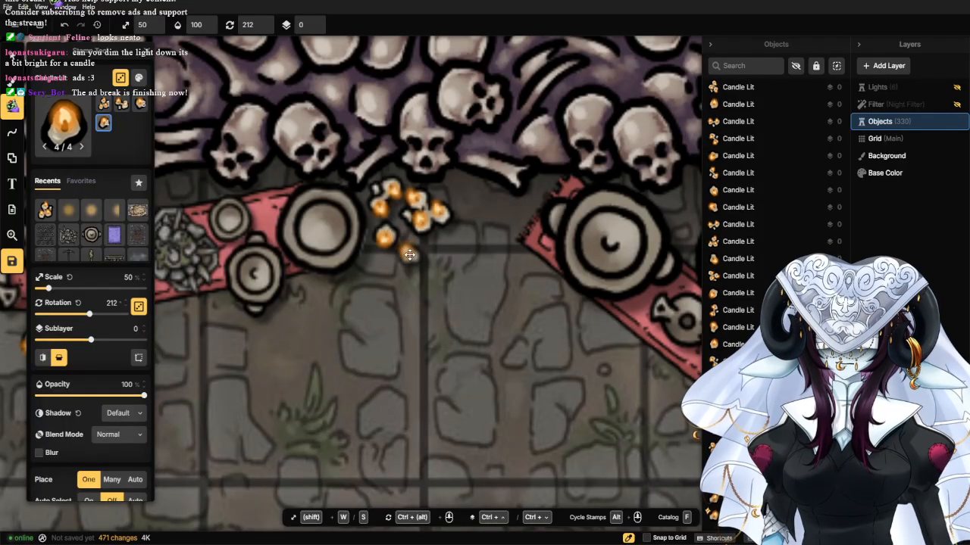
{"action": "left_click", "coordinate": [414, 254]}
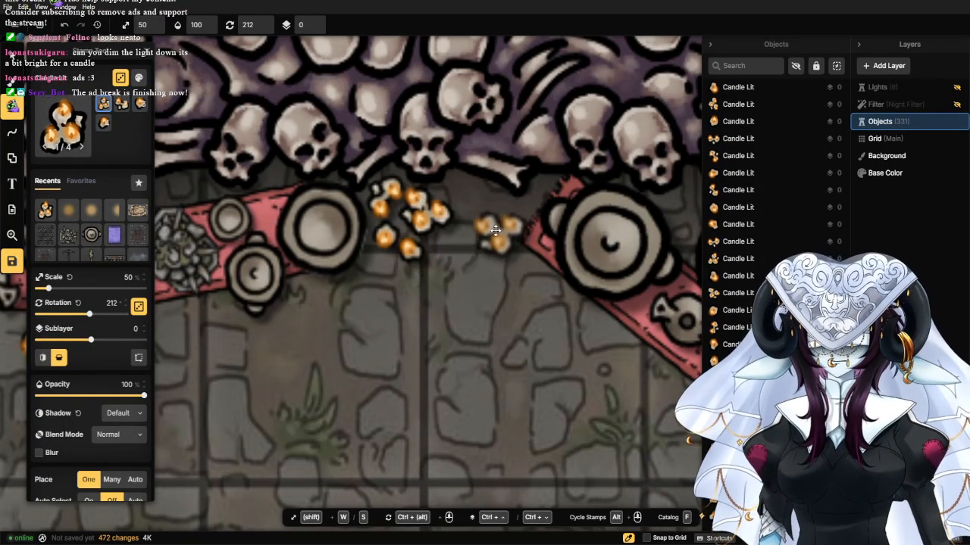
Search the stamp catalog for "statue" and place the third Small Statues variant, vertical flip off, against the upper wall before the angled cloth.
{"action": "left_click", "coordinate": [55, 126]}
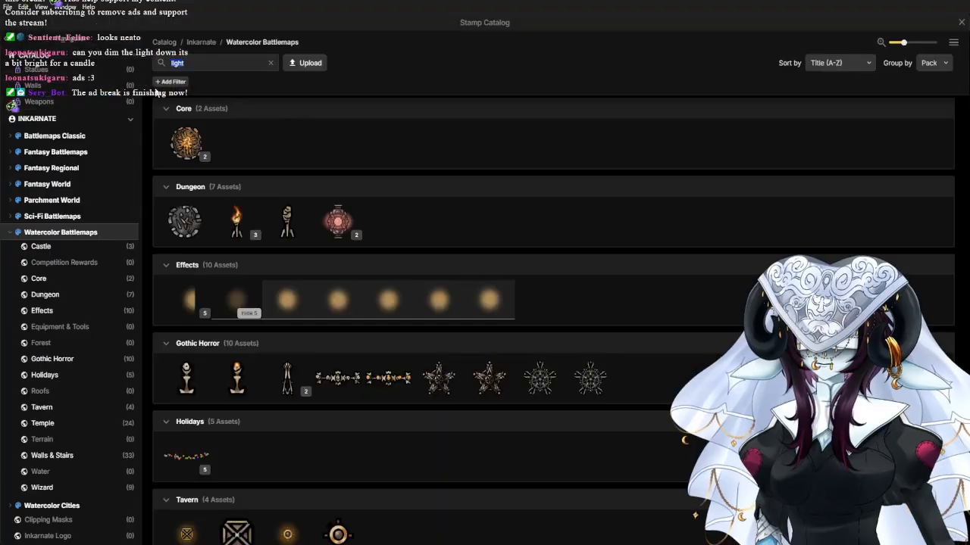
{"action": "type", "text": "statu"}
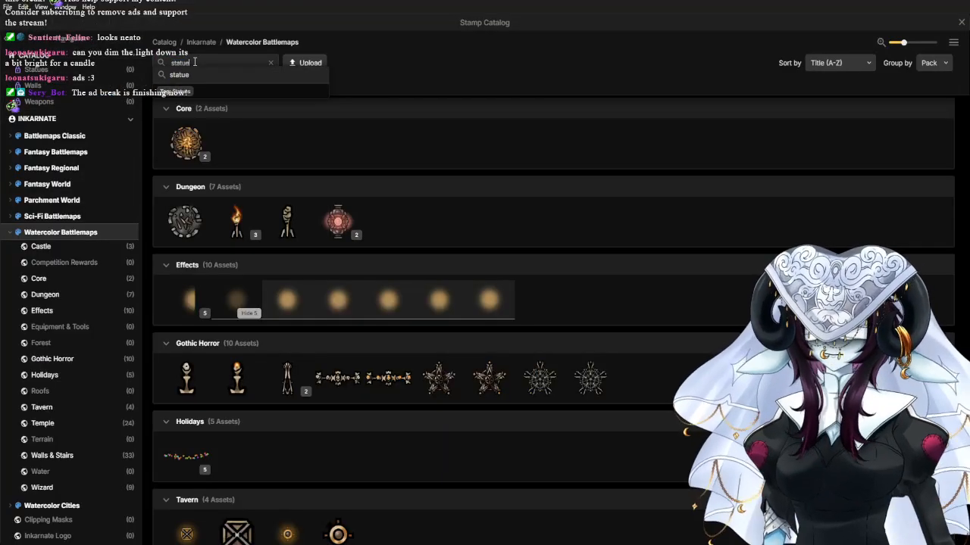
{"action": "type", "text": "e"}
{"action": "key", "text": "Return"}
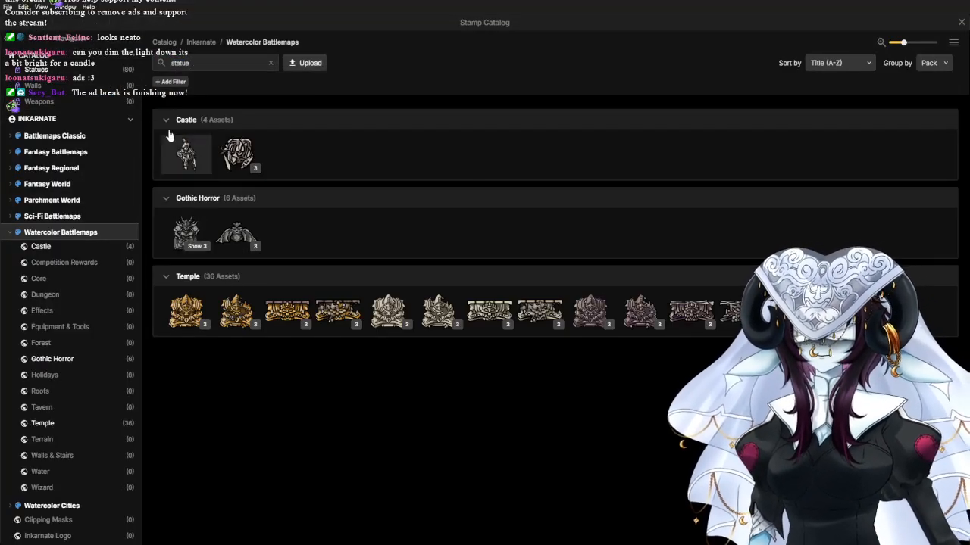
{"action": "left_click", "coordinate": [244, 167]}
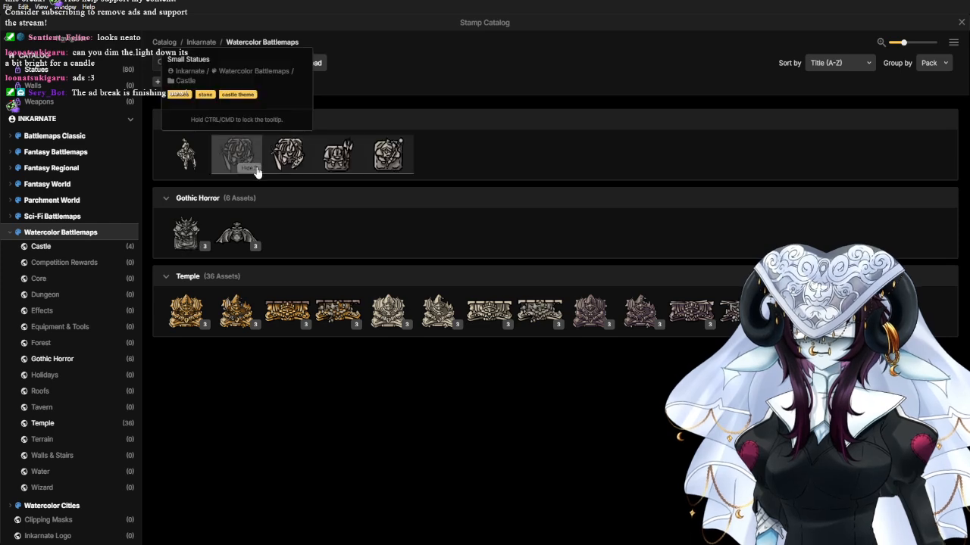
{"action": "left_click", "coordinate": [369, 157]}
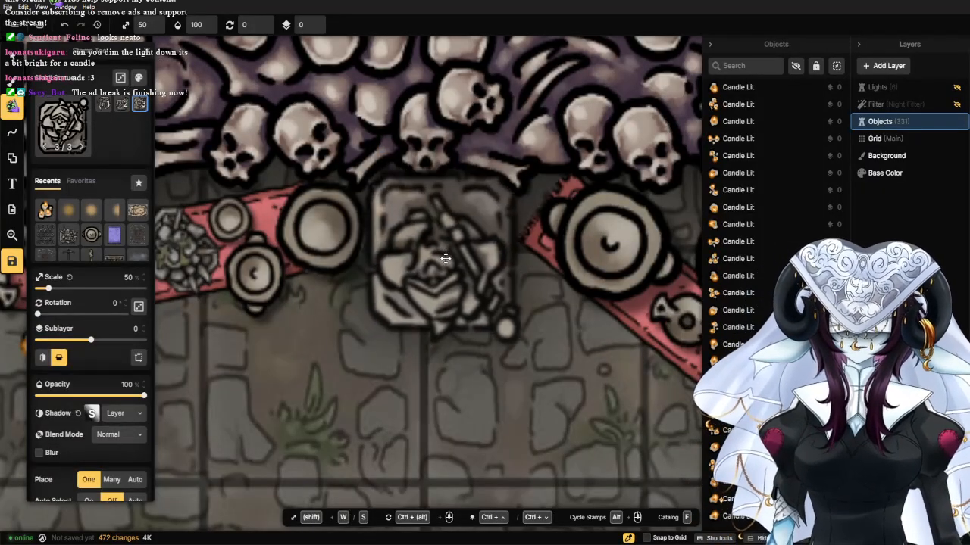
{"action": "left_click", "coordinate": [65, 357]}
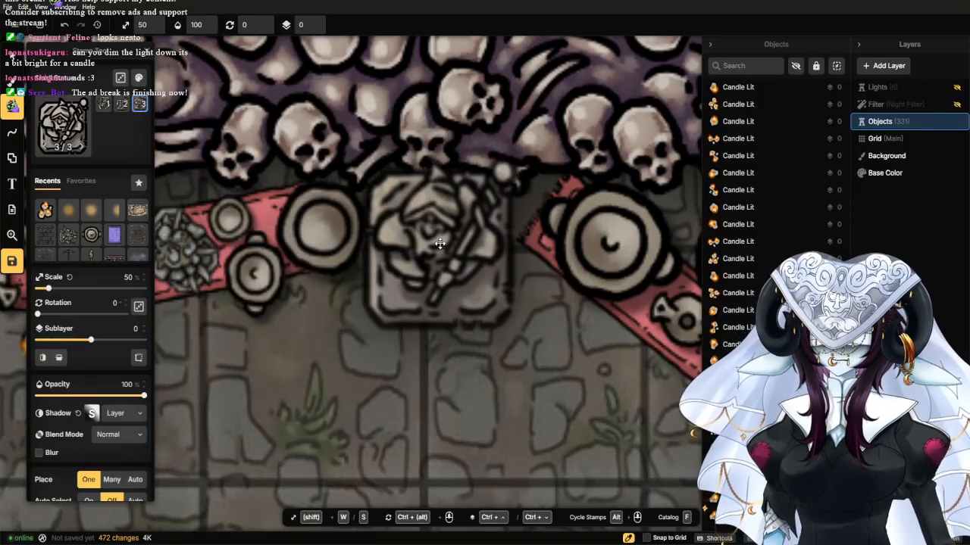
{"action": "left_click", "coordinate": [440, 243]}
Shrink the small statue to about 46% scale and nudge it into place against the upper bone wall.
{"action": "scroll", "coordinate": [435, 242], "scroll_direction": "down", "scroll_amount": 4}
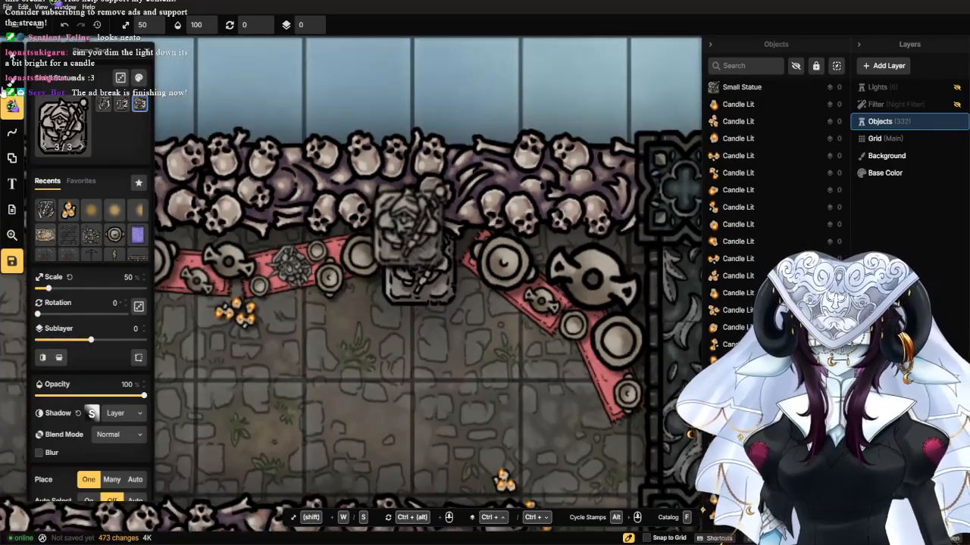
{"action": "left_click", "coordinate": [12, 55]}
{"action": "left_click", "coordinate": [422, 258]}
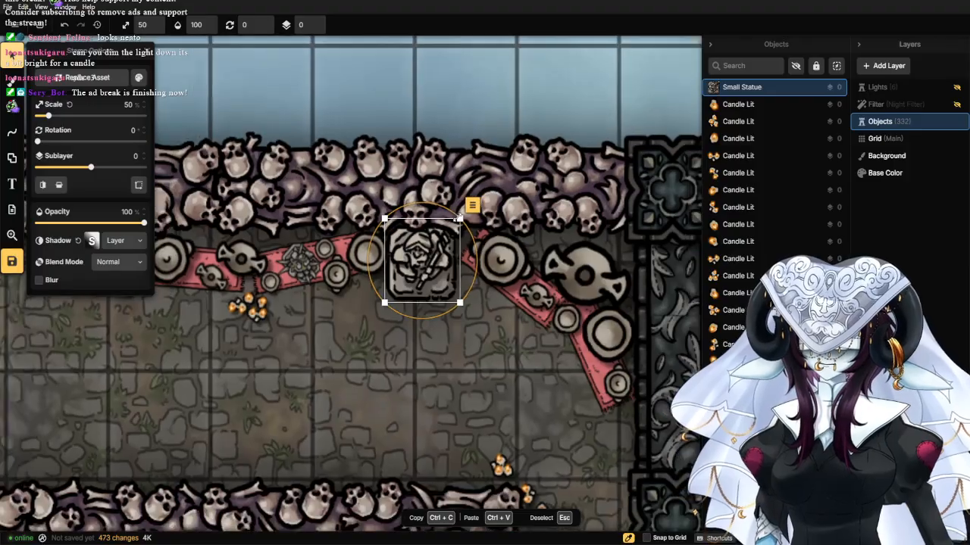
{"action": "left_click_drag", "start_coordinate": [459, 218], "coordinate": [453, 225]}
{"action": "mouse_move", "coordinate": [402, 269]}
{"action": "left_mouse_down"}
{"action": "mouse_move", "coordinate": [387, 262]}
{"action": "mouse_move", "coordinate": [405, 262]}
{"action": "left_mouse_up"}
{"action": "left_click", "coordinate": [301, 365]}
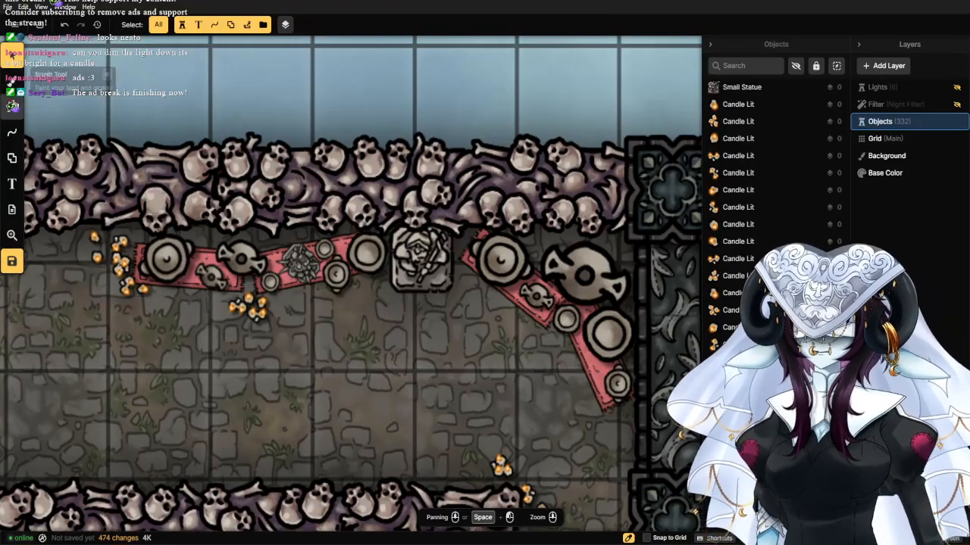
Reuse the Candle Lit stamp at 50% scale and place four randomized candles on the statue's plinth and the floor around it.
{"action": "left_click", "coordinate": [11, 106]}
{"action": "left_click", "coordinate": [68, 210]}
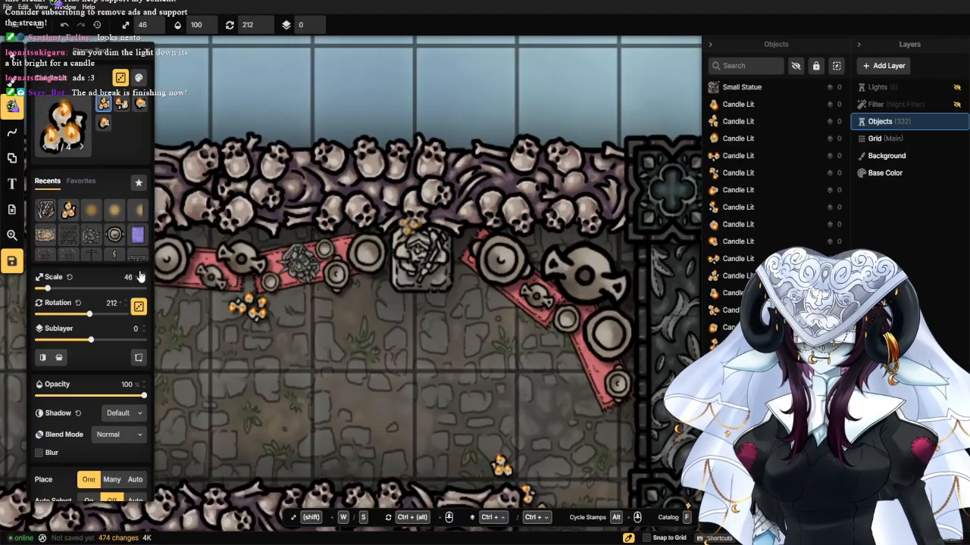
{"action": "scroll", "coordinate": [346, 325], "scroll_direction": "up", "scroll_amount": 5}
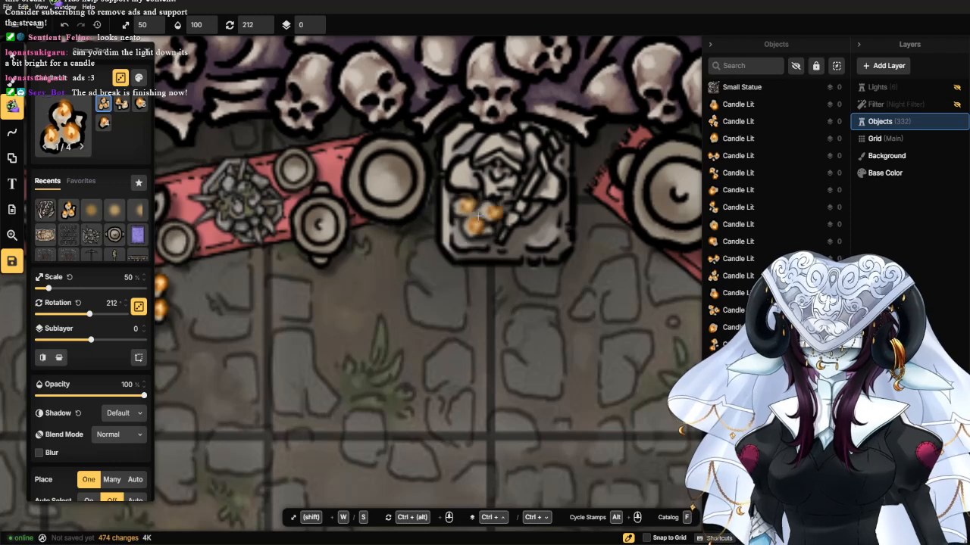
{"action": "left_click", "coordinate": [458, 235]}
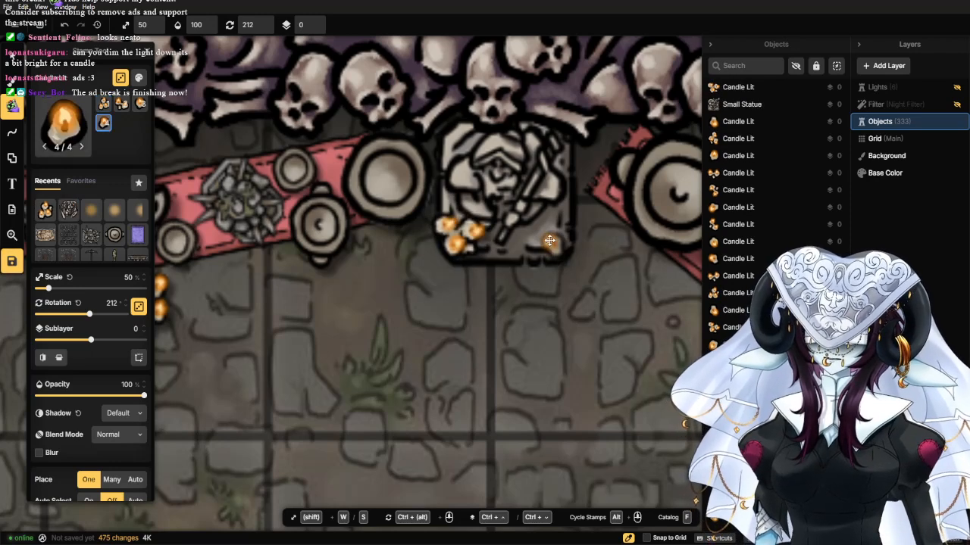
{"action": "left_click", "coordinate": [545, 237]}
{"action": "left_click", "coordinate": [605, 244]}
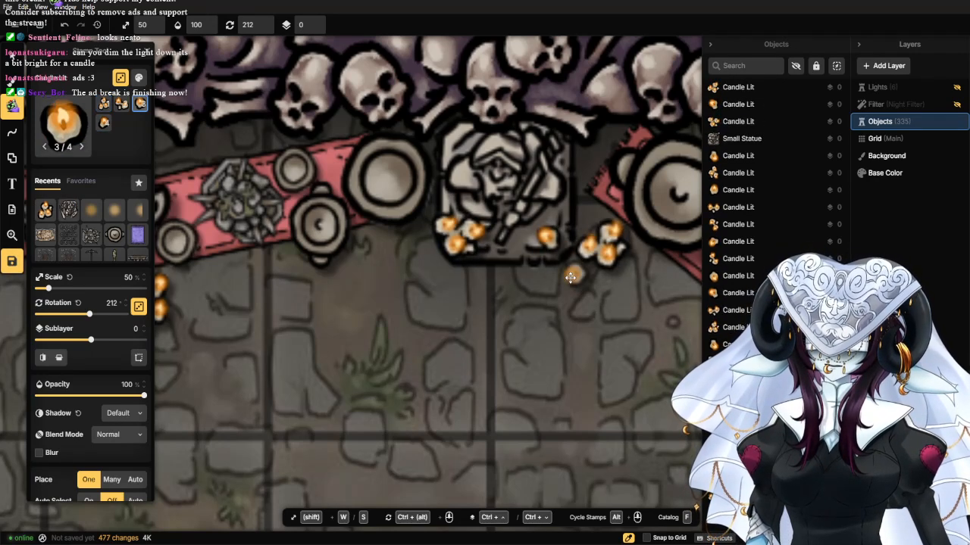
{"action": "left_click", "coordinate": [523, 281]}
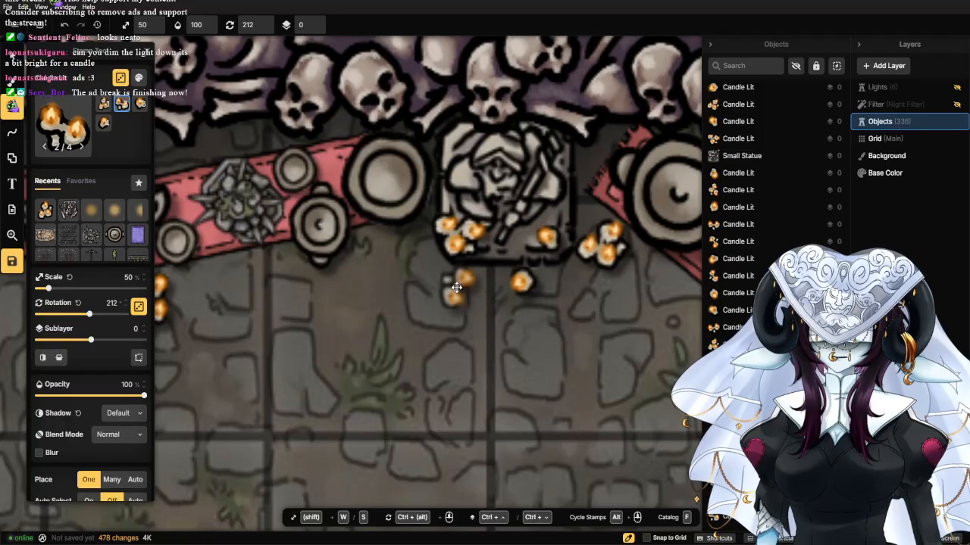
Fill out the candle ring around the statue's base with seven more randomized Candle Lit stamps on the floor.
{"action": "left_click", "coordinate": [417, 254]}
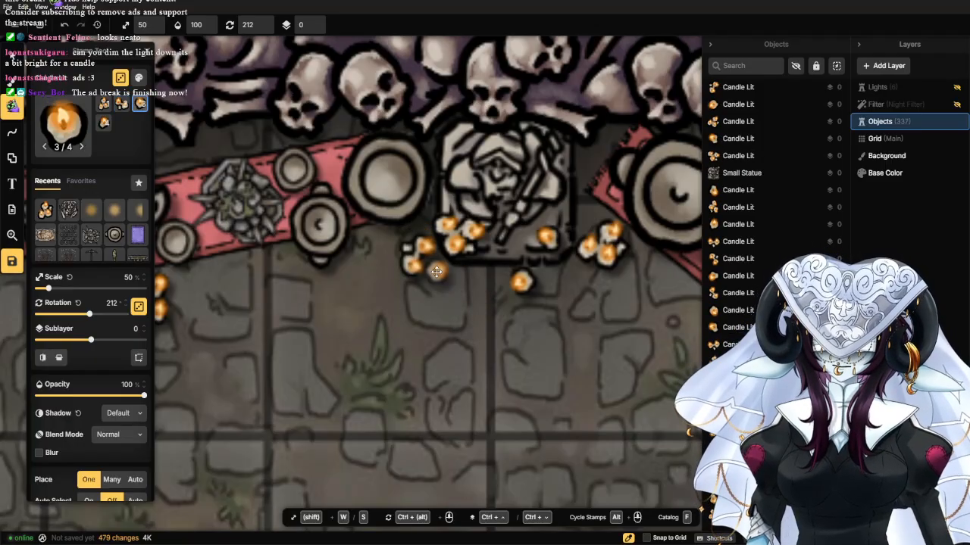
{"action": "left_click", "coordinate": [438, 275]}
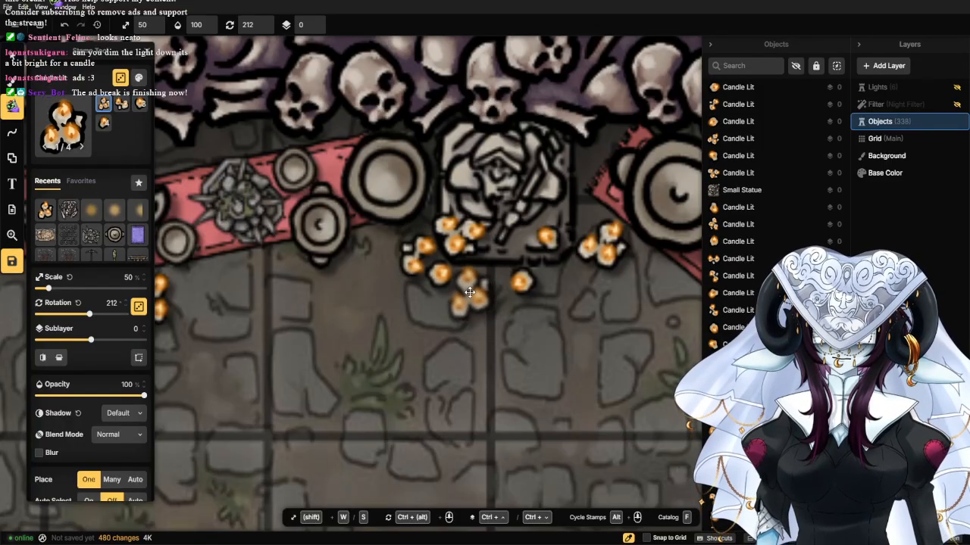
{"action": "left_click", "coordinate": [466, 292]}
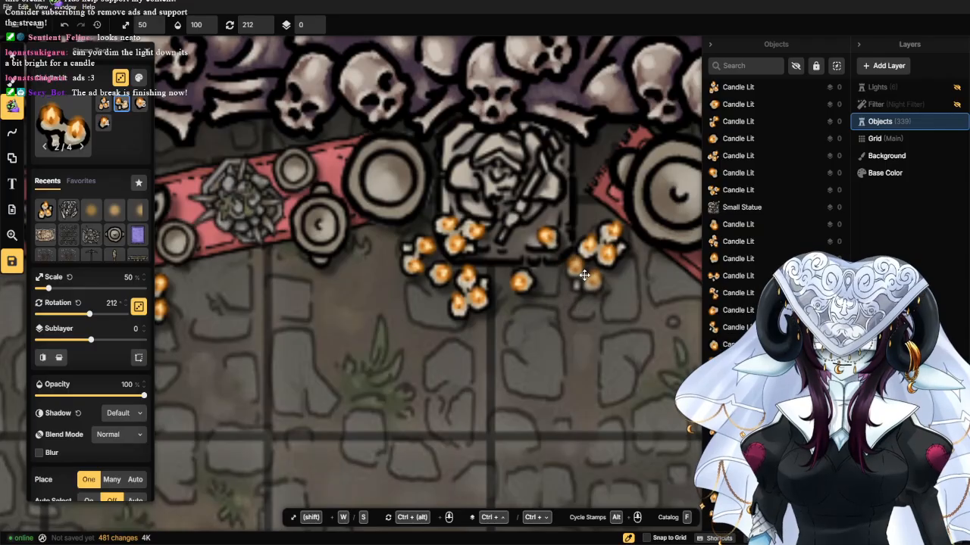
{"action": "left_click", "coordinate": [583, 276]}
{"action": "left_click", "coordinate": [553, 287]}
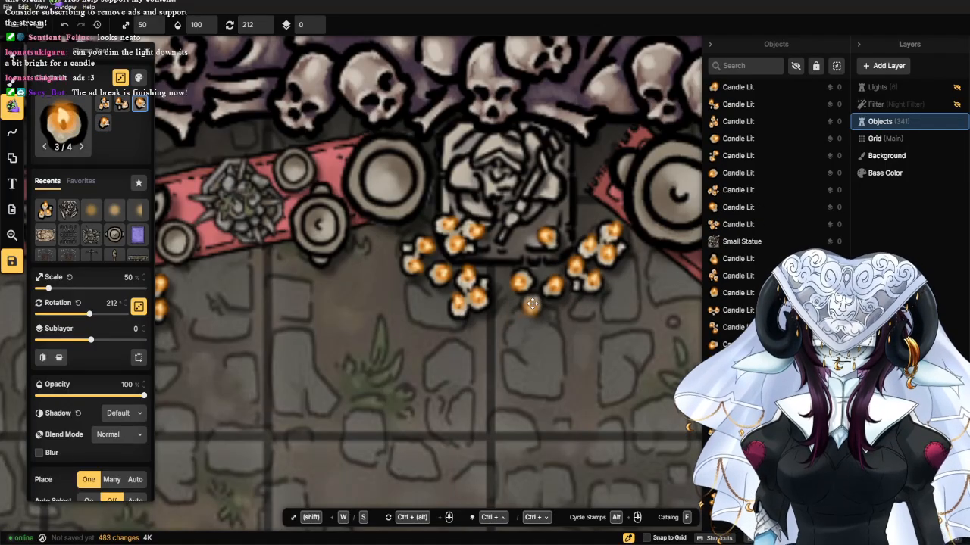
{"action": "left_click", "coordinate": [531, 307]}
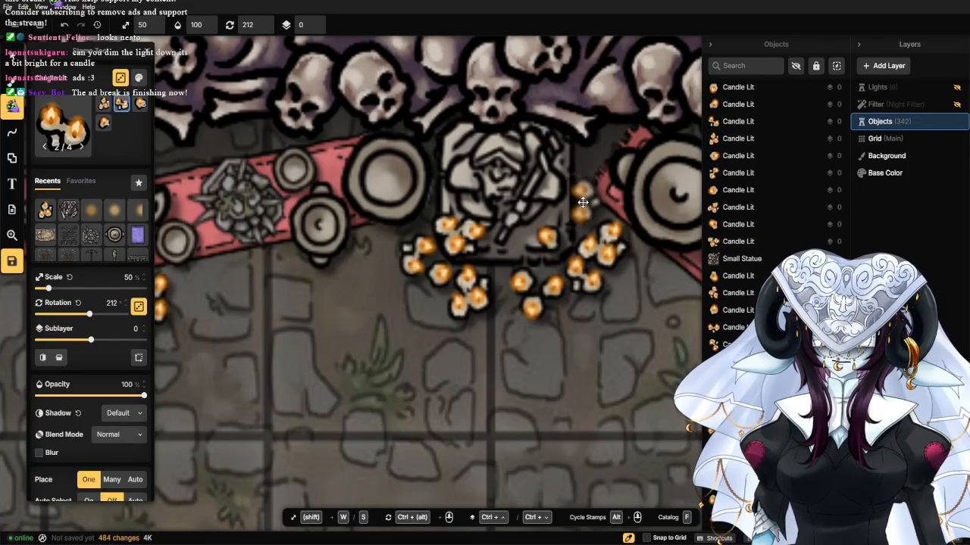
{"action": "left_click", "coordinate": [586, 207]}
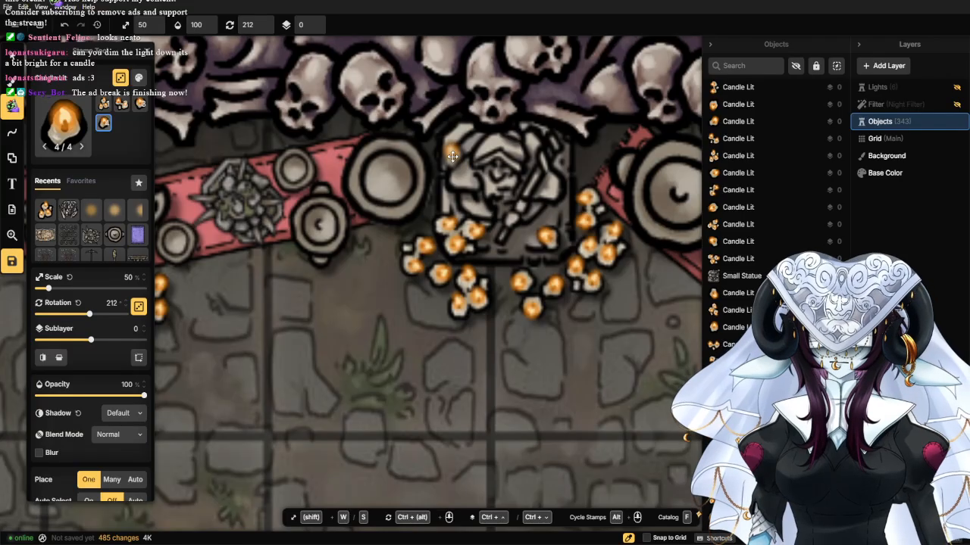
{"action": "scroll", "coordinate": [425, 275], "scroll_direction": "down", "scroll_amount": 5}
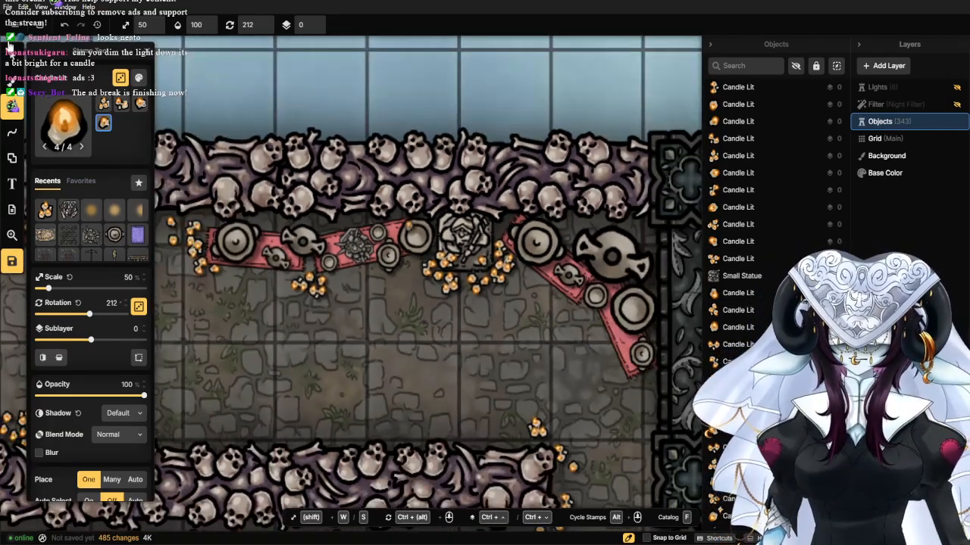
{"action": "left_click", "coordinate": [11, 55]}
{"action": "left_click", "coordinate": [516, 339]}
{"action": "scroll", "coordinate": [516, 339], "scroll_direction": "down", "scroll_amount": 1}
{"action": "scroll", "coordinate": [517, 338], "scroll_direction": "down", "scroll_amount": 4}
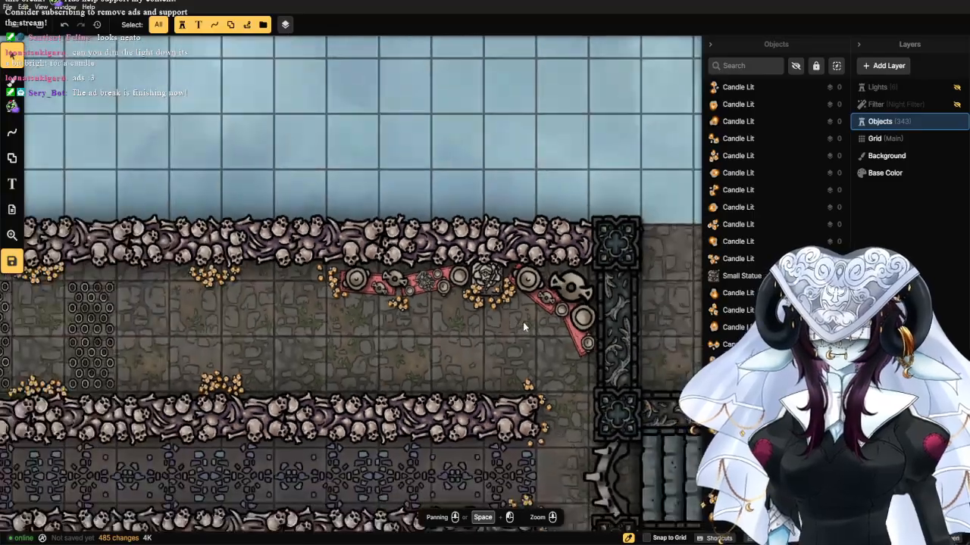
{"action": "left_click_drag", "start_coordinate": [522, 325], "coordinate": [480, 253]}
{"action": "left_click_drag", "start_coordinate": [394, 304], "coordinate": [466, 268]}
{"action": "left_click_drag", "start_coordinate": [516, 247], "coordinate": [538, 300]}
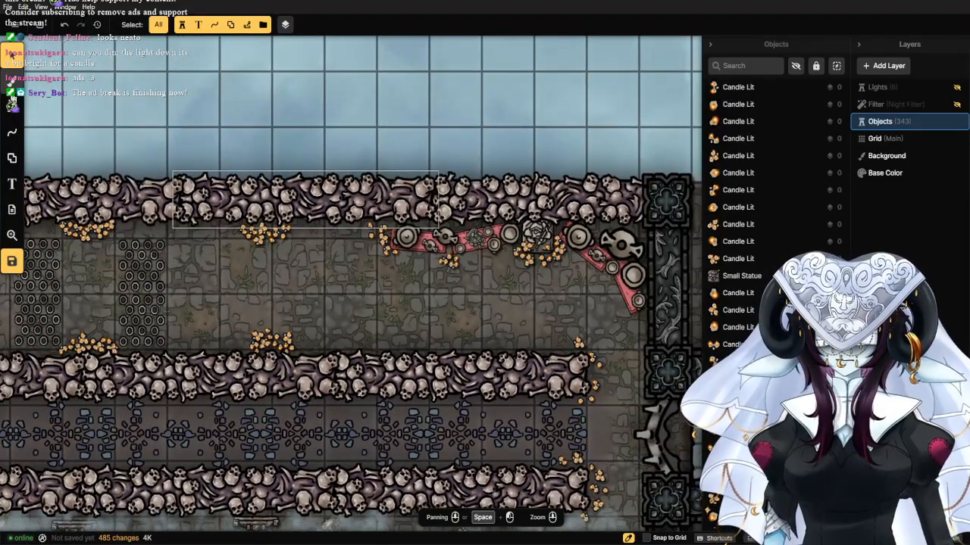
{"action": "left_click", "coordinate": [12, 107]}
{"action": "left_click", "coordinate": [68, 135]}
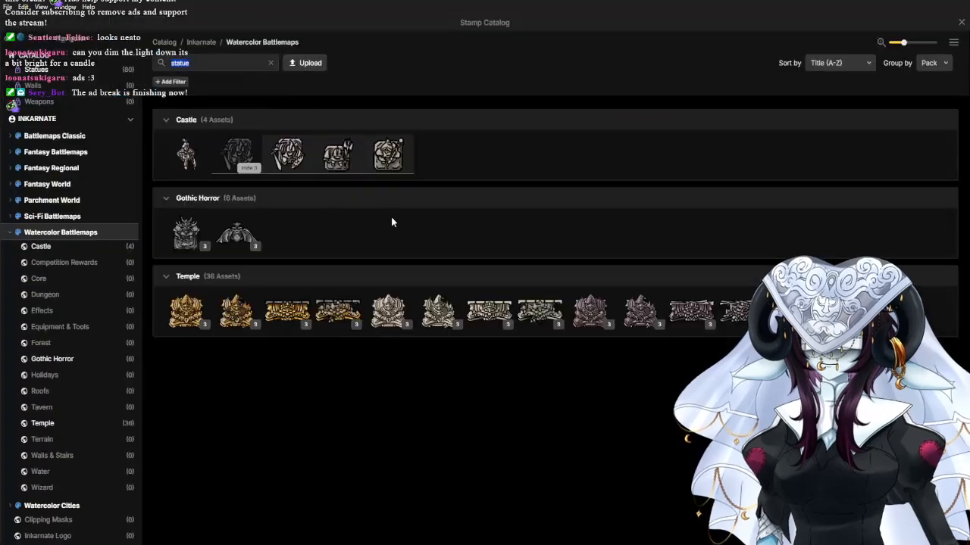
{"action": "left_click", "coordinate": [238, 230]}
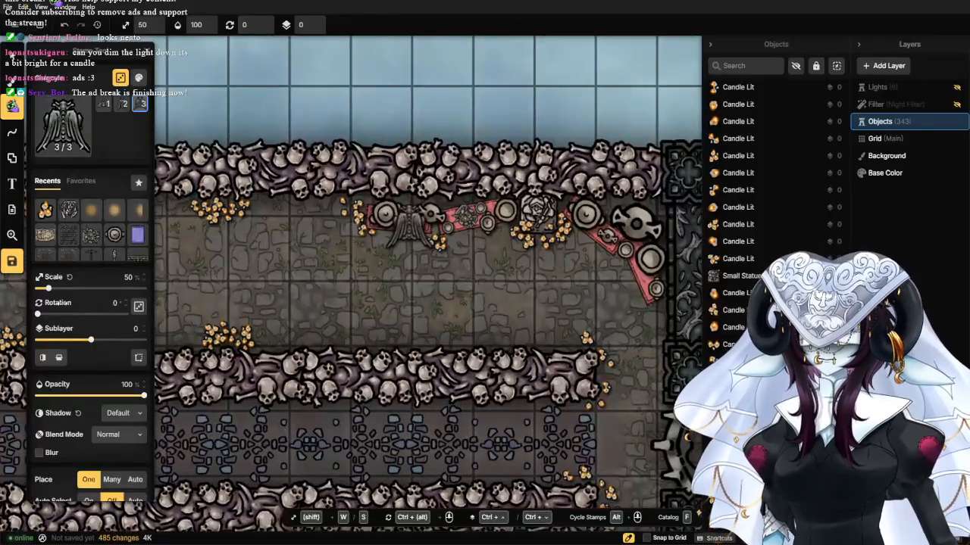
{"action": "left_click", "coordinate": [70, 287]}
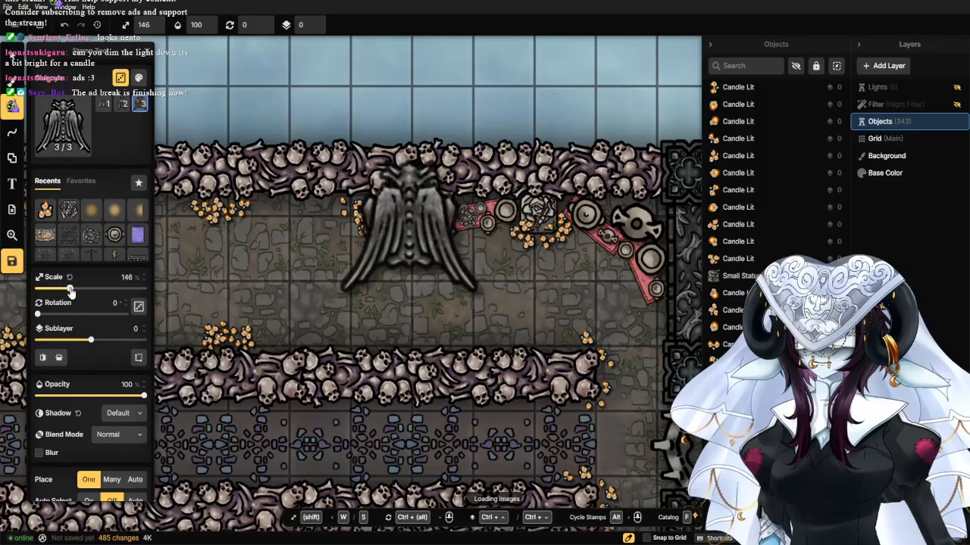
{"action": "left_click", "coordinate": [103, 103]}
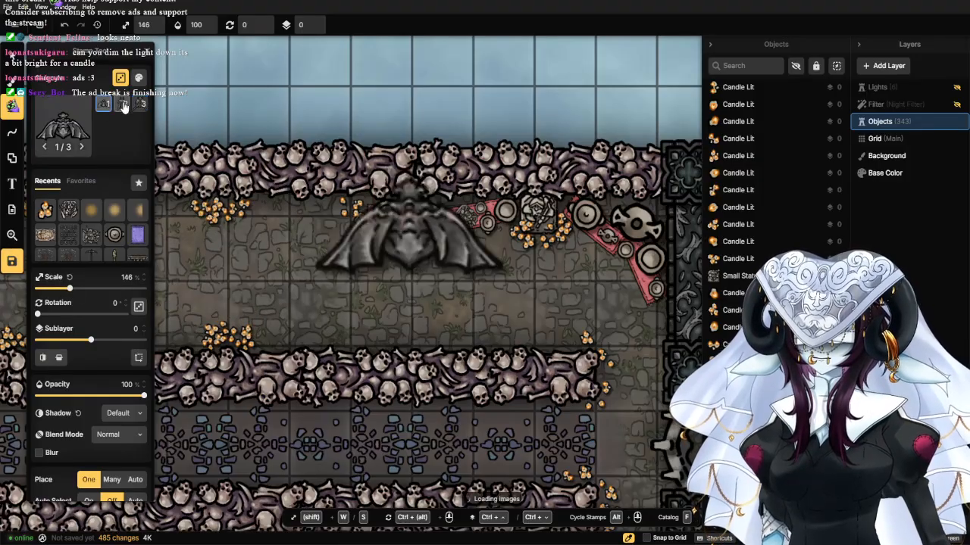
{"action": "left_click", "coordinate": [125, 105]}
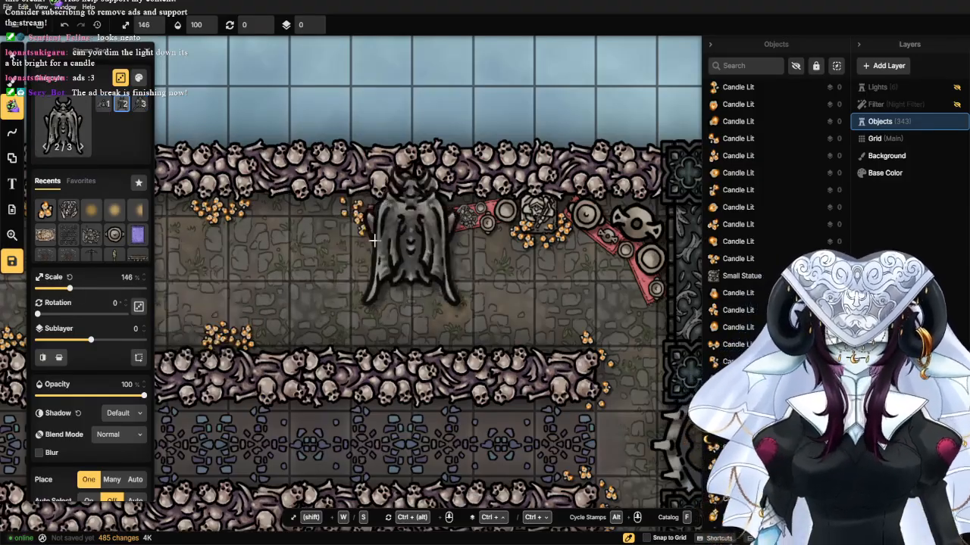
{"action": "left_click", "coordinate": [409, 231]}
Clear the "statue" search in the stamp catalog and choose the Skull stamp from the Watercolor Battlemaps Temple pack.
{"action": "left_click", "coordinate": [61, 123]}
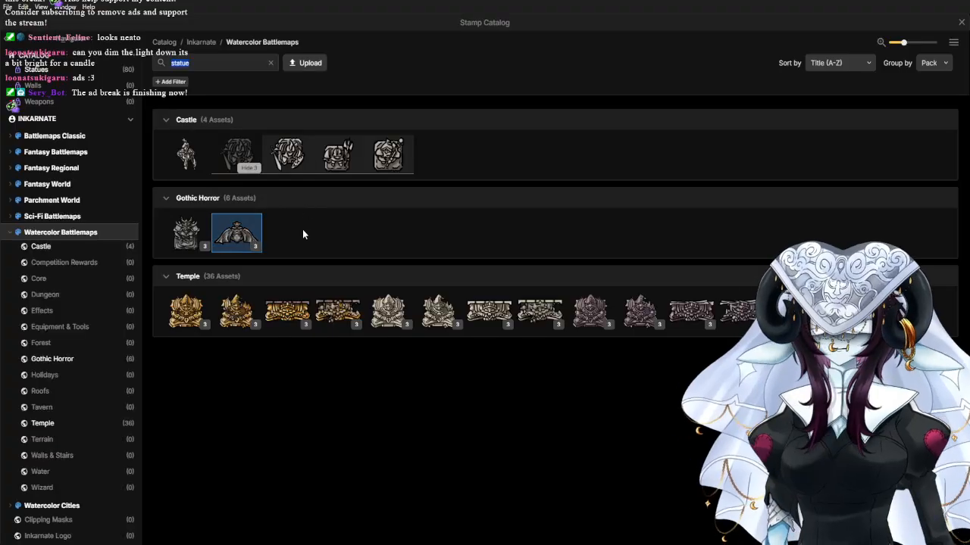
{"action": "left_click", "coordinate": [275, 66]}
{"action": "left_click", "coordinate": [271, 64]}
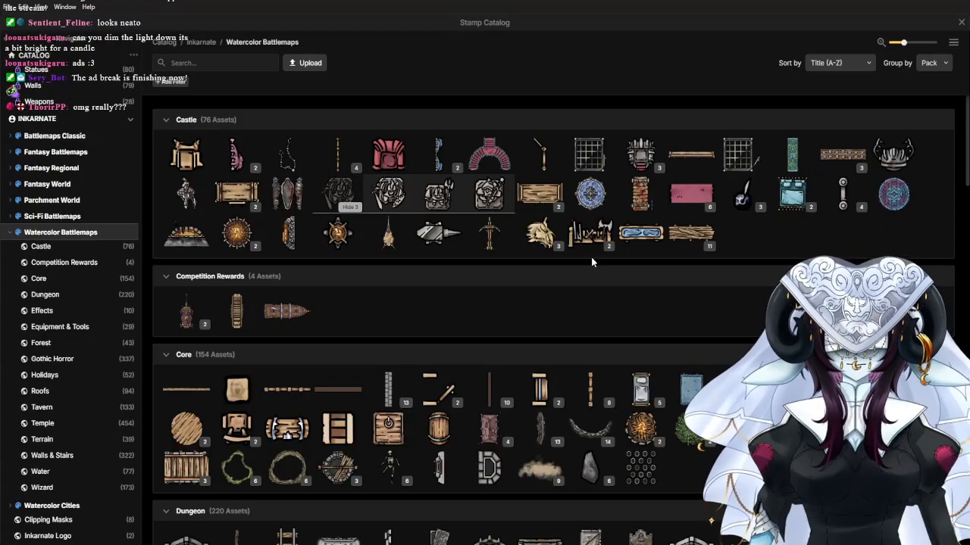
{"action": "scroll", "coordinate": [447, 390], "scroll_direction": "down", "scroll_amount": 2}
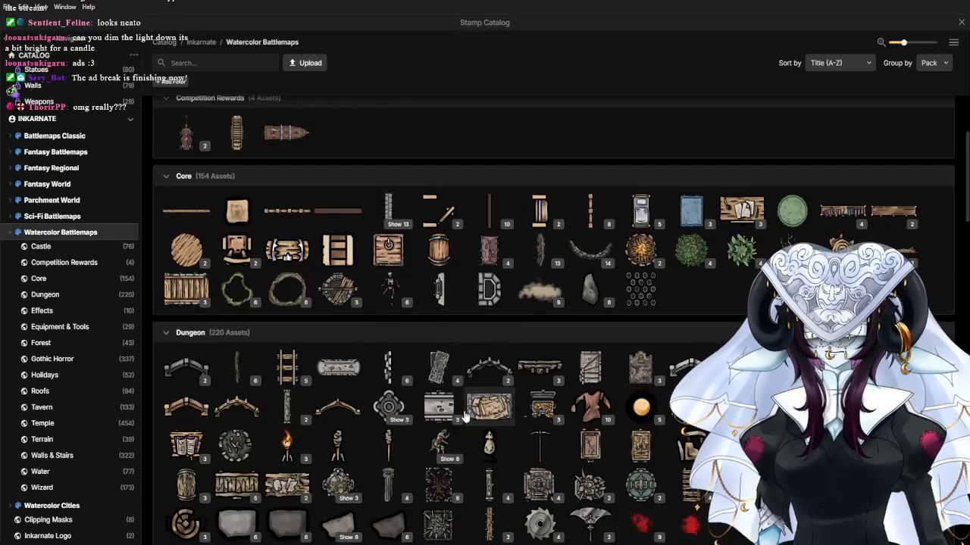
{"action": "scroll", "coordinate": [466, 415], "scroll_direction": "down", "scroll_amount": 8}
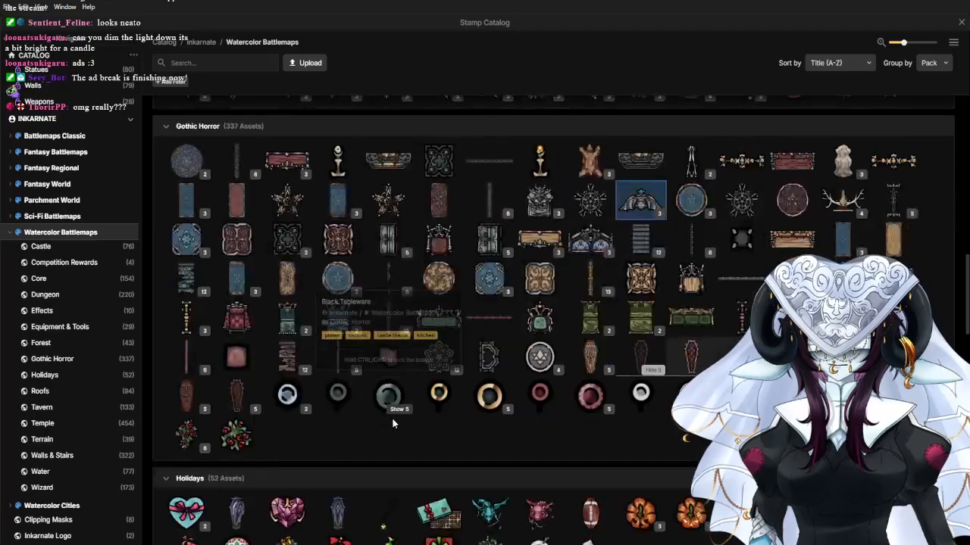
{"action": "scroll", "coordinate": [393, 424], "scroll_direction": "down", "scroll_amount": 3}
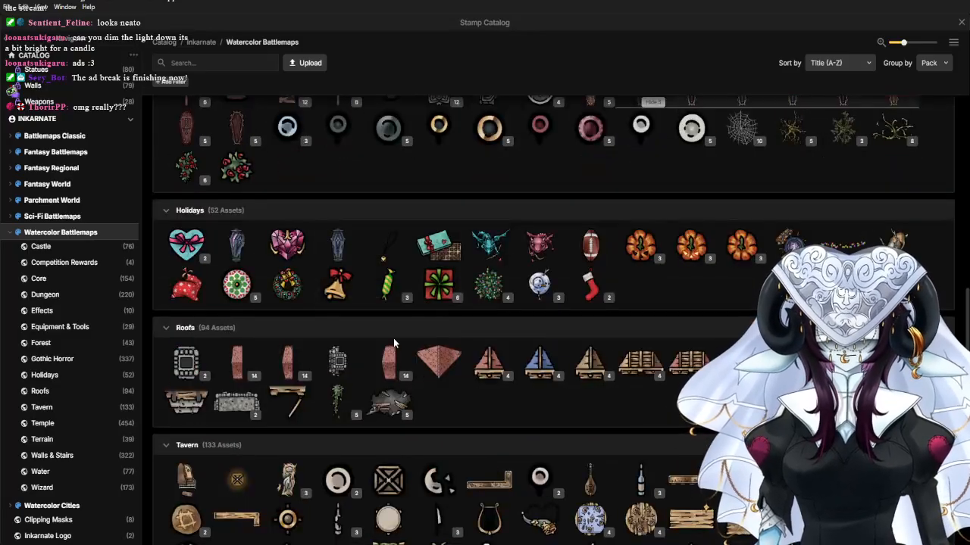
{"action": "scroll", "coordinate": [393, 338], "scroll_direction": "down", "scroll_amount": 2}
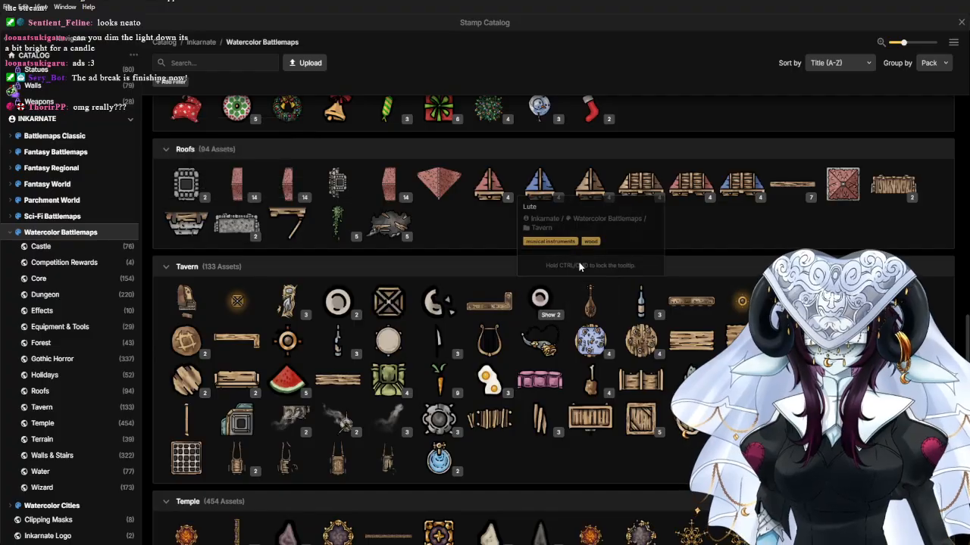
{"action": "scroll", "coordinate": [579, 267], "scroll_direction": "down", "scroll_amount": 1}
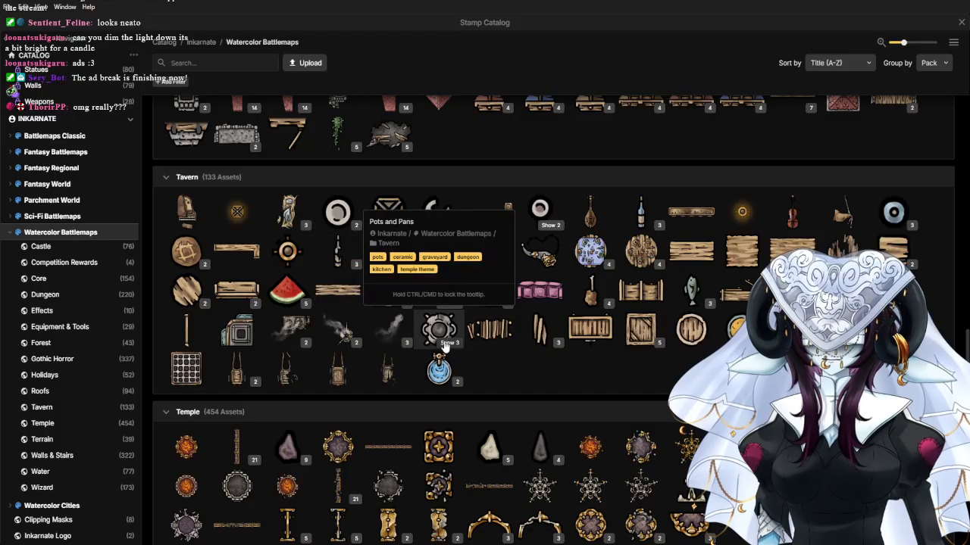
{"action": "scroll", "coordinate": [439, 324], "scroll_direction": "down", "scroll_amount": 1}
{"action": "scroll", "coordinate": [644, 254], "scroll_direction": "down", "scroll_amount": 2}
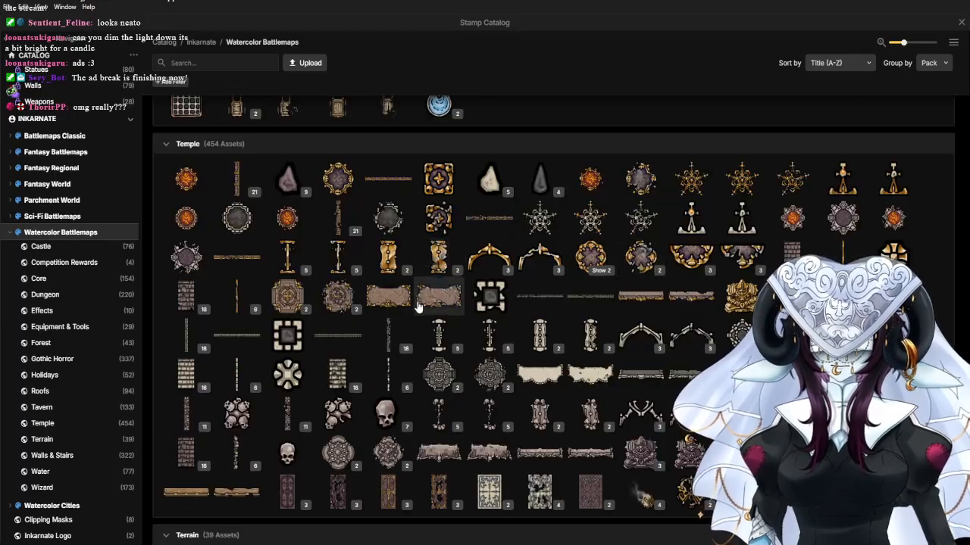
{"action": "scroll", "coordinate": [409, 310], "scroll_direction": "down", "scroll_amount": 1}
{"action": "left_click", "coordinate": [388, 324]}
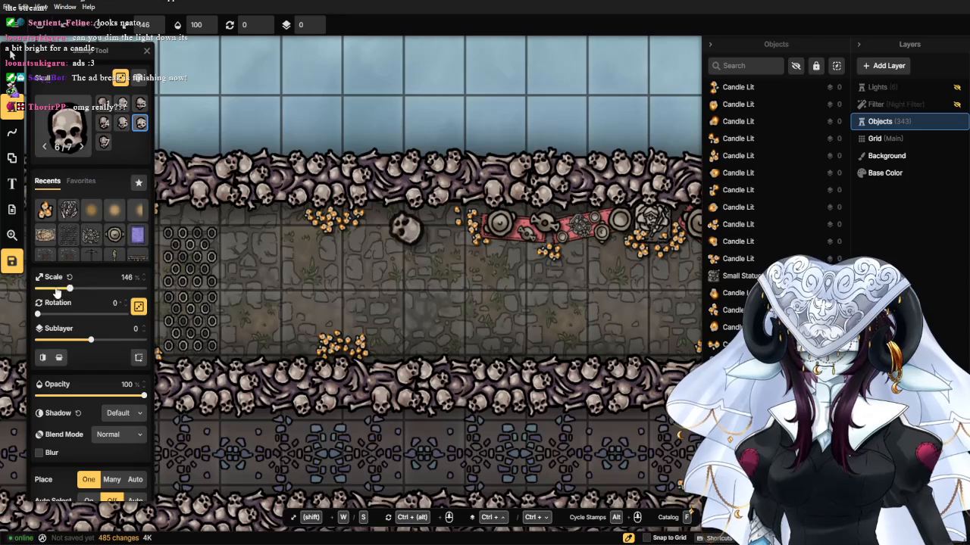
Set the Skull stamp's scale to 50% and place four randomized skulls beside the corridor candles, three along the upper wall and one along the lower.
{"action": "left_click", "coordinate": [56, 290]}
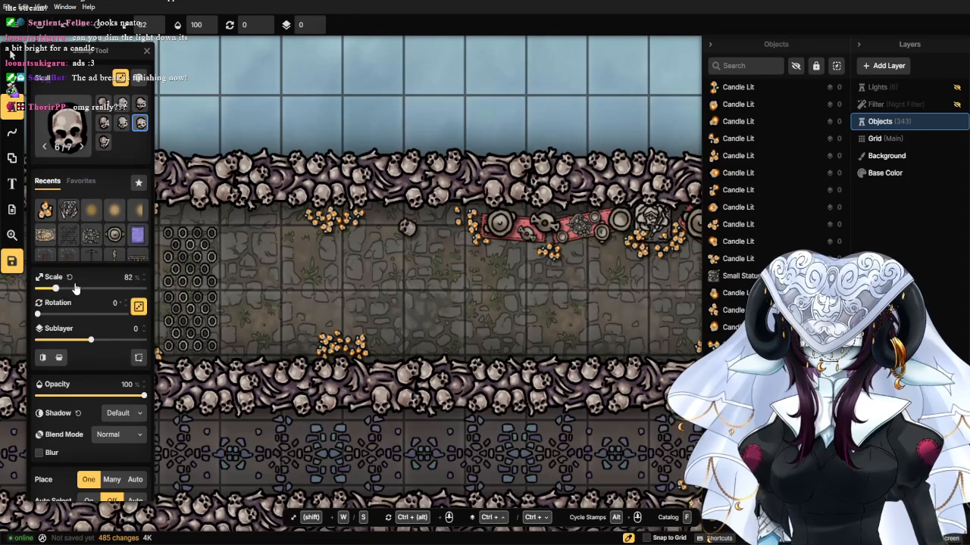
{"action": "left_click", "coordinate": [116, 280]}
{"action": "type", "text": "50"}
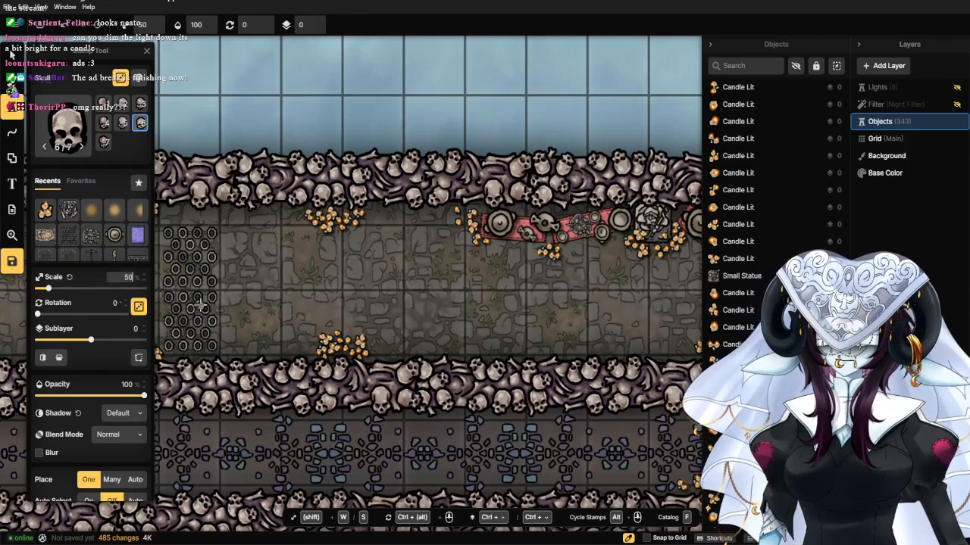
{"action": "scroll", "coordinate": [200, 306], "scroll_direction": "up", "scroll_amount": 1}
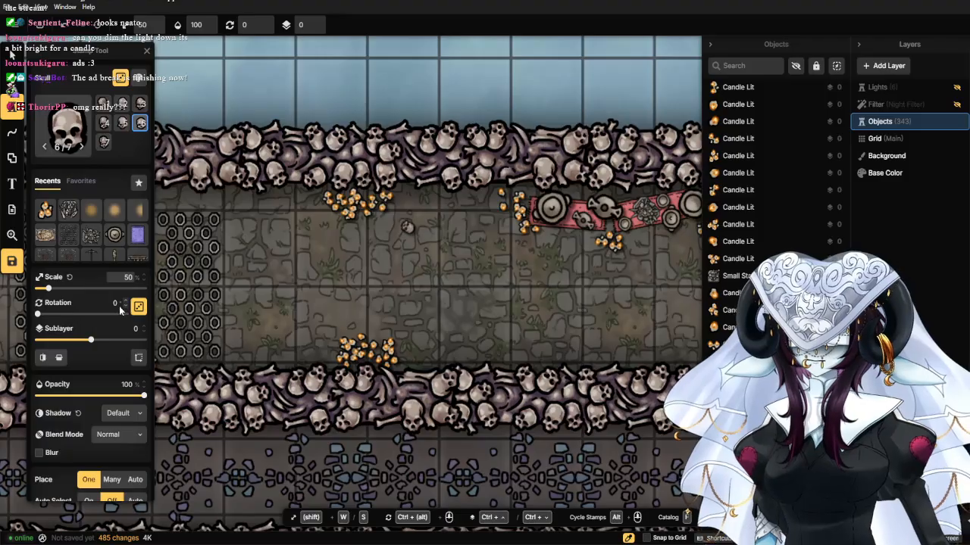
{"action": "scroll", "coordinate": [493, 219], "scroll_direction": "up", "scroll_amount": 3}
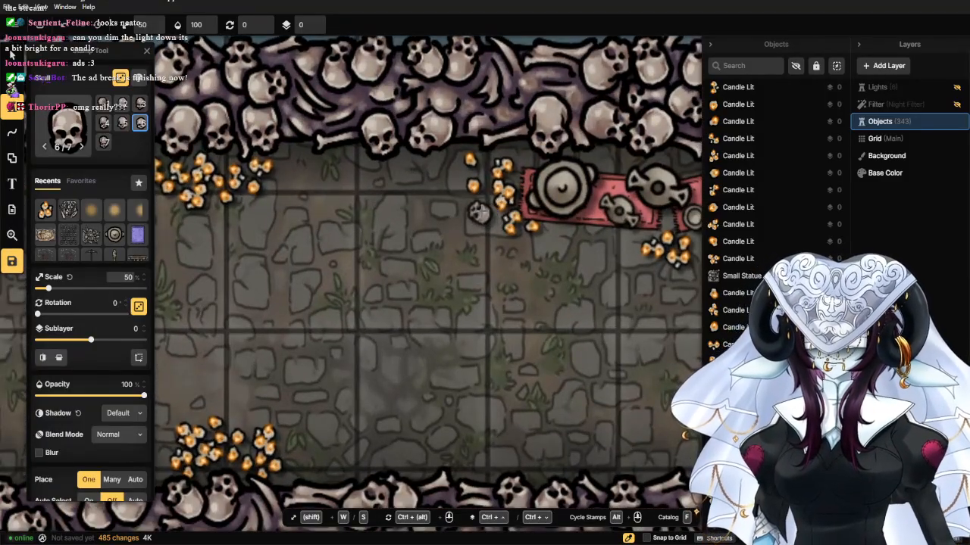
{"action": "left_click", "coordinate": [483, 216]}
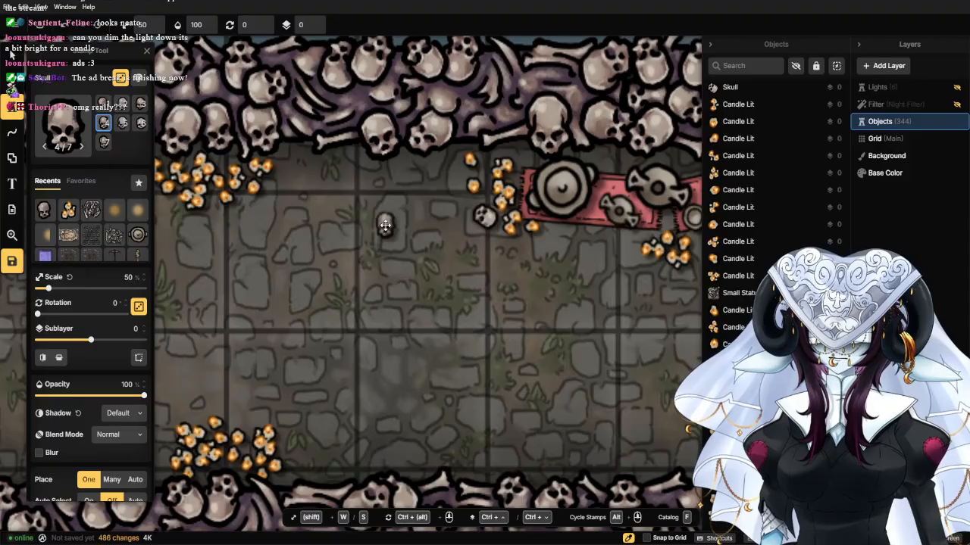
{"action": "left_click", "coordinate": [243, 206]}
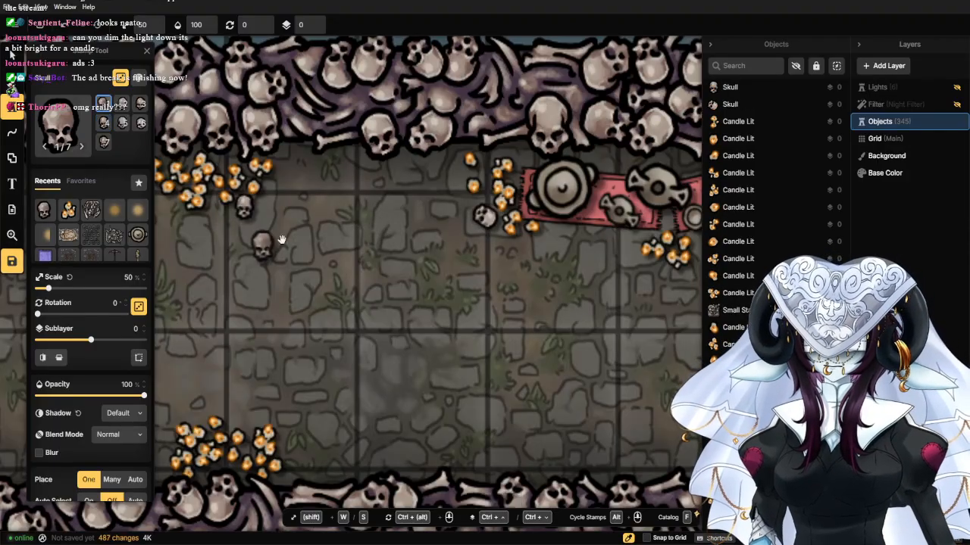
{"action": "left_click_drag", "start_coordinate": [281, 240], "coordinate": [457, 241]}
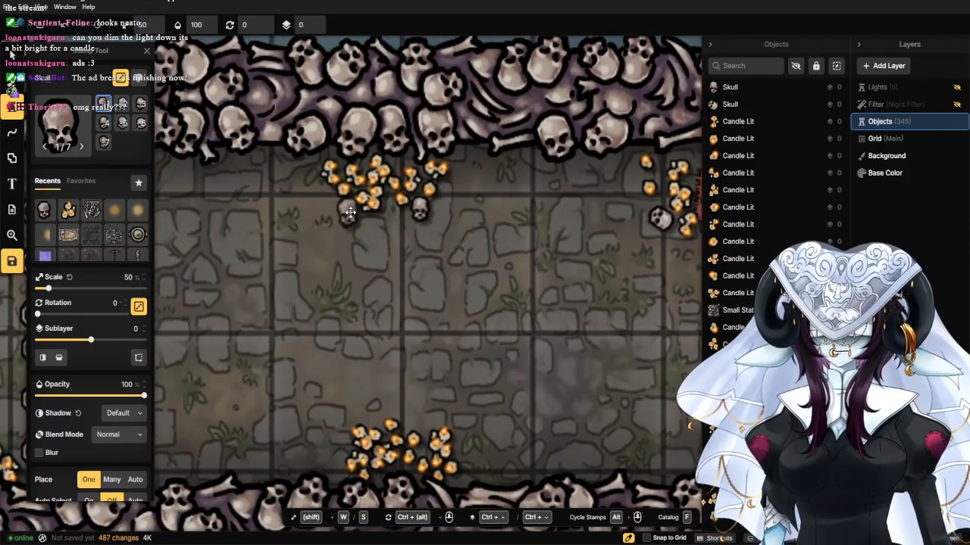
{"action": "left_click", "coordinate": [350, 213]}
{"action": "scroll", "coordinate": [390, 286], "scroll_direction": "down", "scroll_amount": 1}
{"action": "left_click_drag", "start_coordinate": [344, 396], "coordinate": [382, 298]}
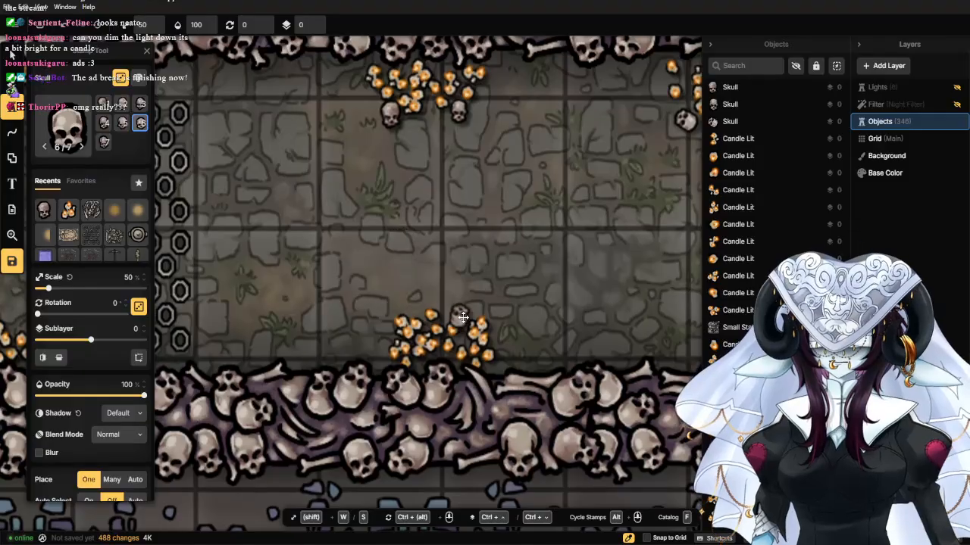
{"action": "left_click", "coordinate": [463, 316]}
Pile five randomized skulls in the middle of the corridor floor and add one beside the small candle cluster below the red cloth.
{"action": "left_click_drag", "start_coordinate": [525, 310], "coordinate": [330, 283]}
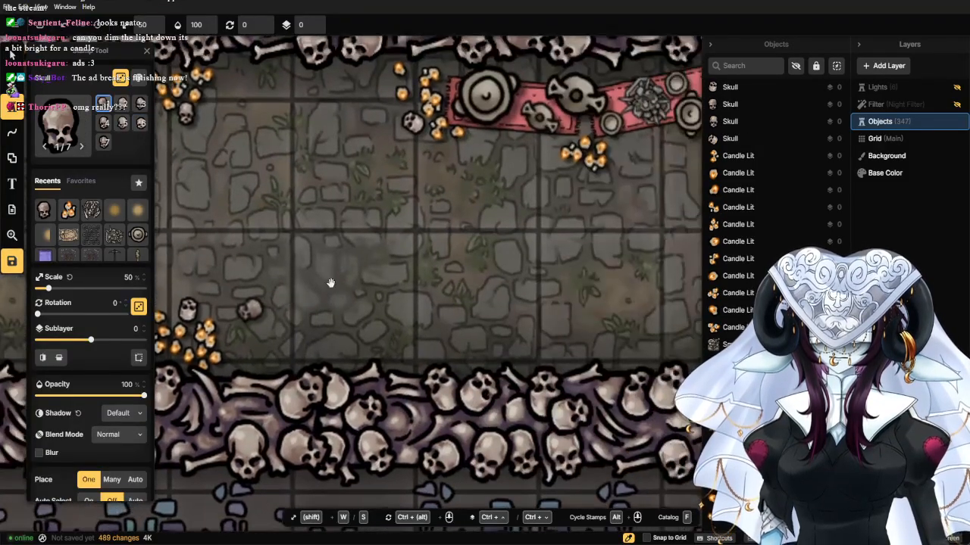
{"action": "left_click", "coordinate": [396, 248]}
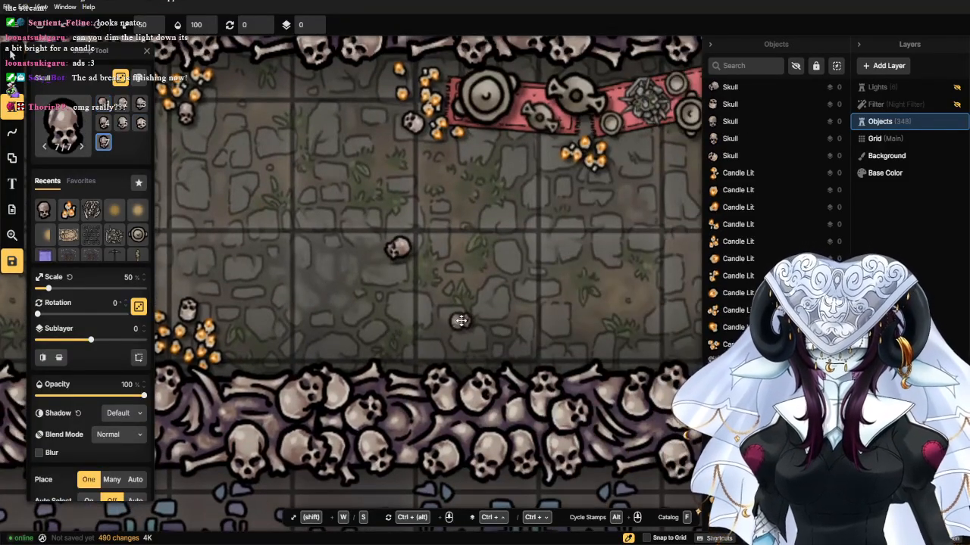
{"action": "left_click", "coordinate": [422, 243]}
{"action": "left_click", "coordinate": [408, 225]}
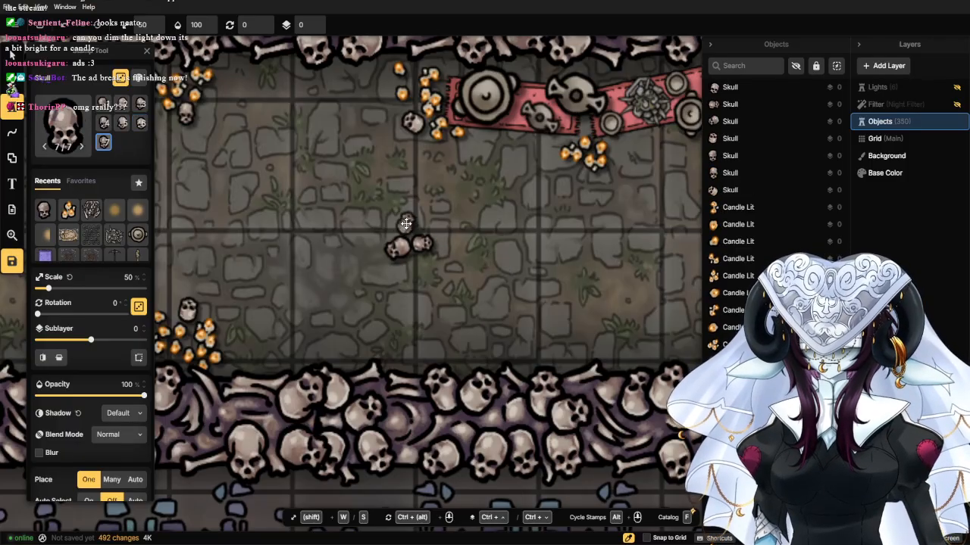
{"action": "left_click", "coordinate": [421, 266]}
{"action": "scroll", "coordinate": [454, 295], "scroll_direction": "down", "scroll_amount": 2}
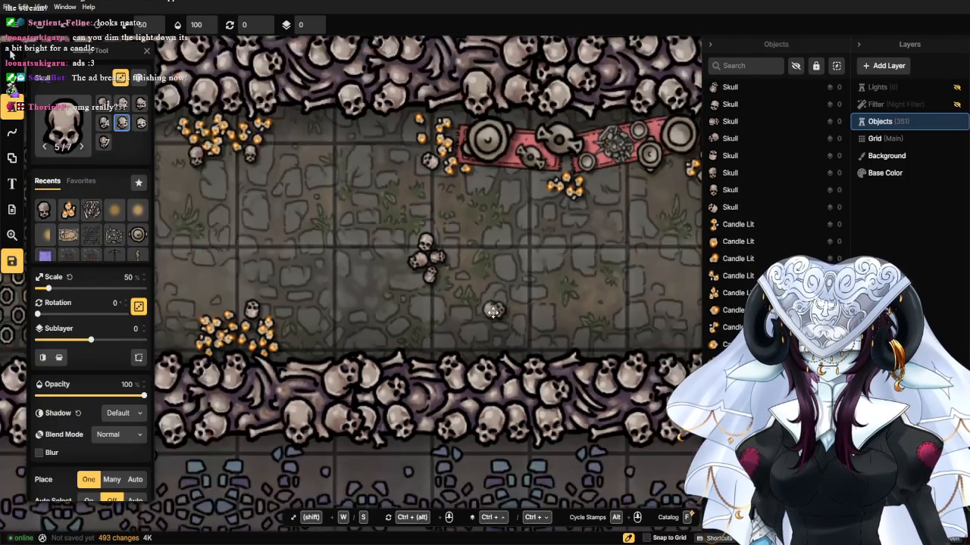
{"action": "left_click", "coordinate": [440, 267]}
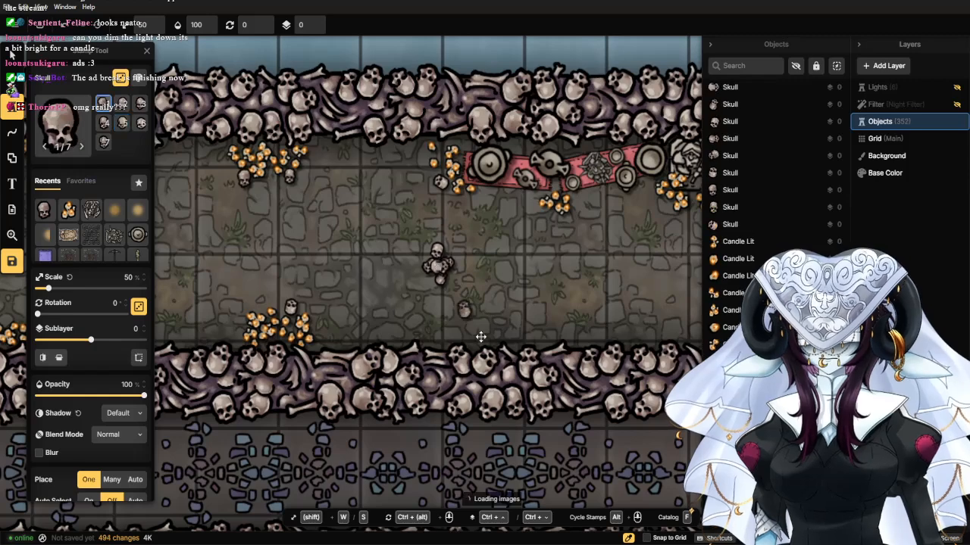
{"action": "scroll", "coordinate": [514, 321], "scroll_direction": "down", "scroll_amount": 2}
{"action": "scroll", "coordinate": [447, 282], "scroll_direction": "up", "scroll_amount": 3}
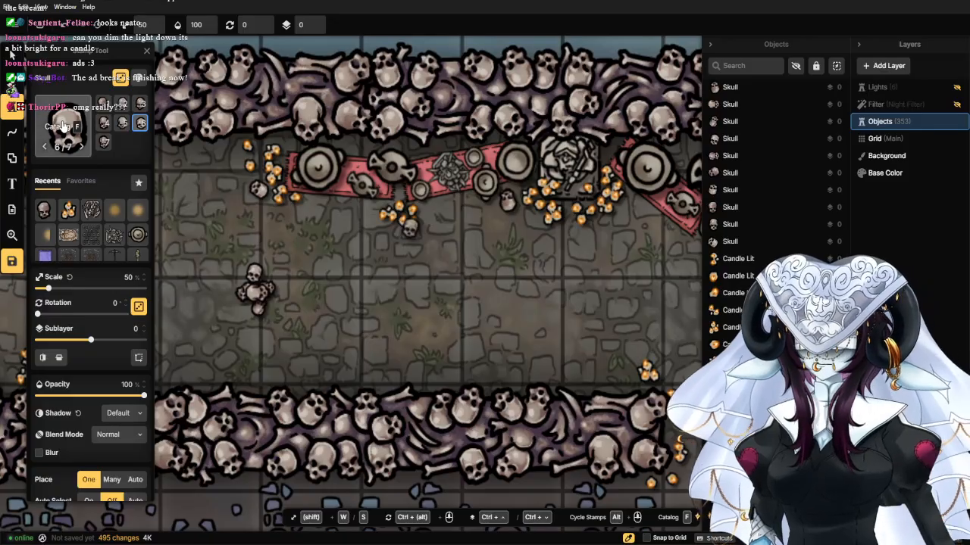
Choose the Treasure Chest stamp from the Watercolor Battlemaps Dungeon pack and select its second, open gold-filled variant.
{"action": "key", "text": "f"}
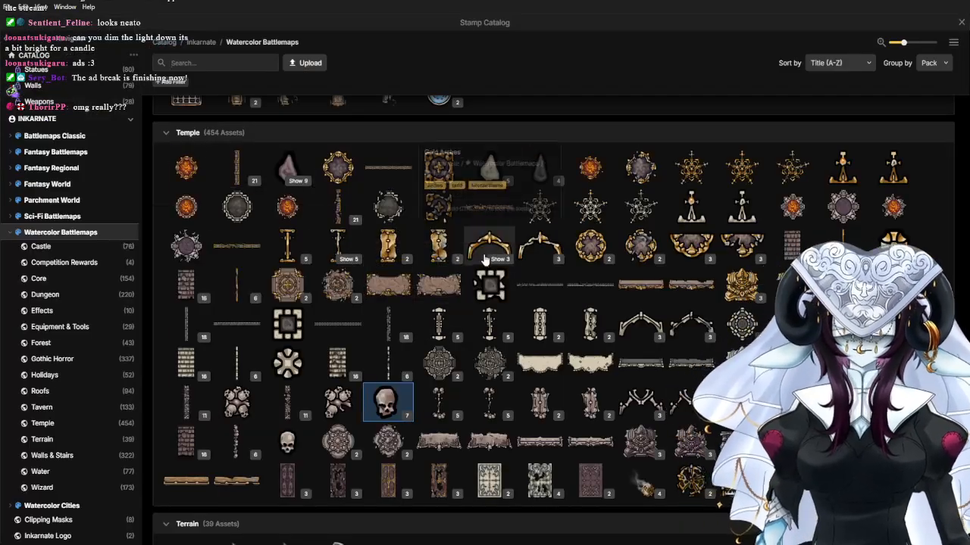
{"action": "scroll", "coordinate": [454, 288], "scroll_direction": "up", "scroll_amount": 5}
{"action": "scroll", "coordinate": [483, 257], "scroll_direction": "down", "scroll_amount": 1}
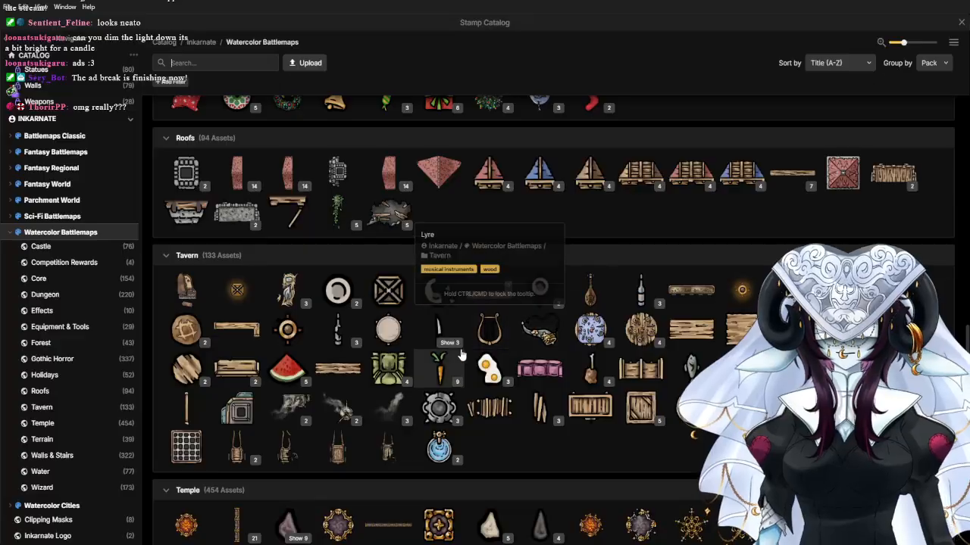
{"action": "scroll", "coordinate": [463, 333], "scroll_direction": "up", "scroll_amount": 4}
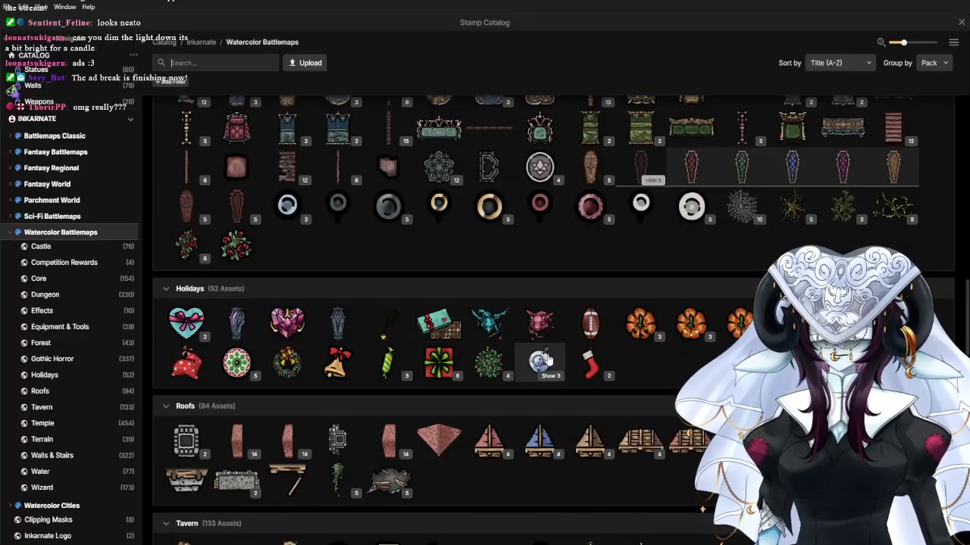
{"action": "scroll", "coordinate": [667, 368], "scroll_direction": "up", "scroll_amount": 1}
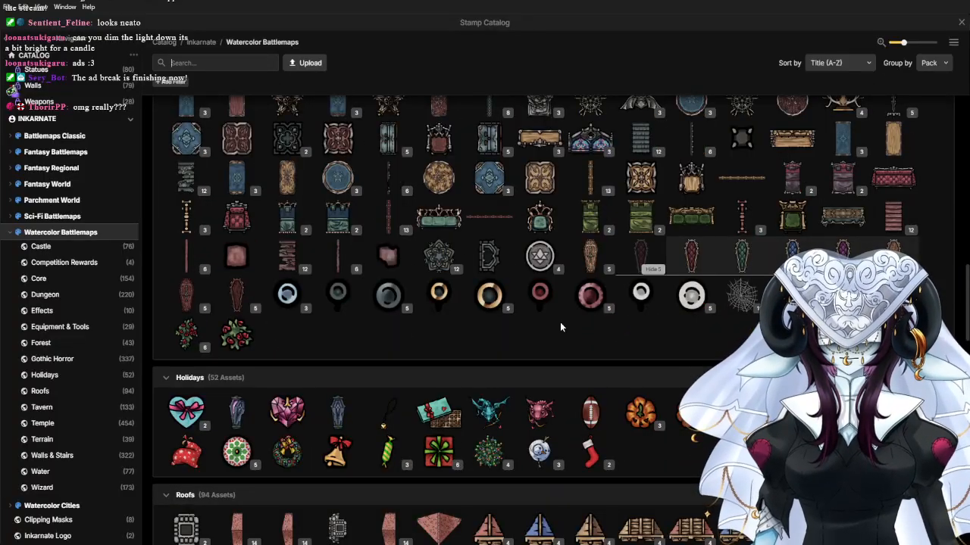
{"action": "scroll", "coordinate": [538, 303], "scroll_direction": "up", "scroll_amount": 3}
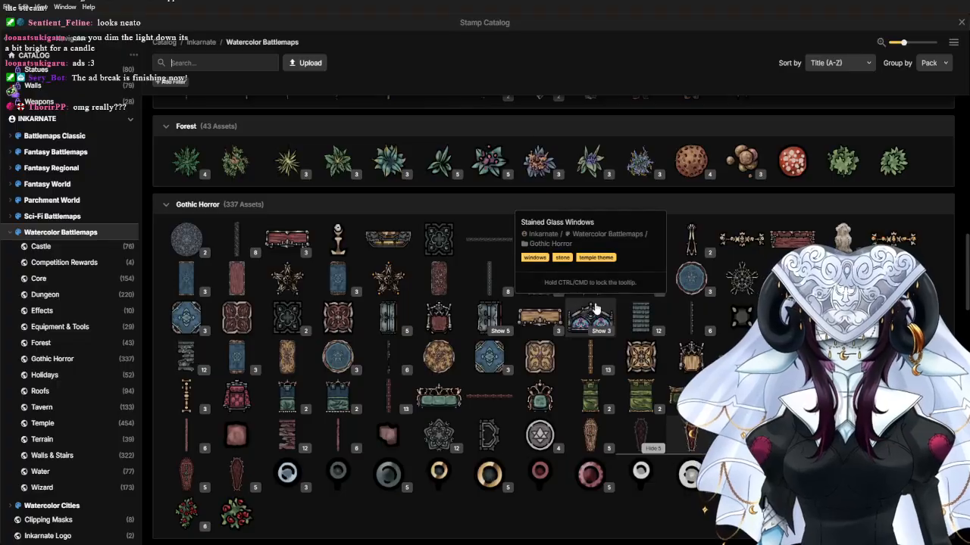
{"action": "scroll", "coordinate": [640, 285], "scroll_direction": "up", "scroll_amount": 2}
{"action": "scroll", "coordinate": [530, 300], "scroll_direction": "up", "scroll_amount": 2}
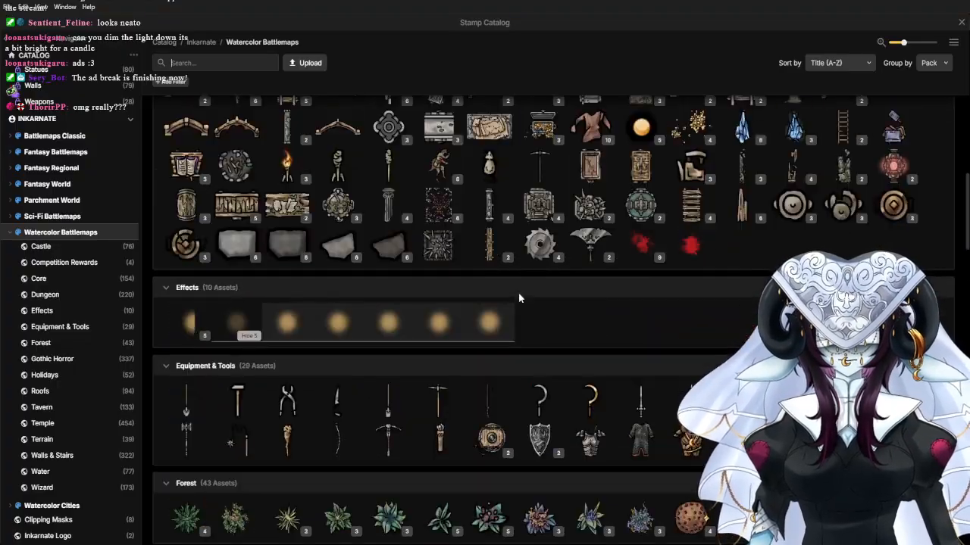
{"action": "scroll", "coordinate": [521, 297], "scroll_direction": "up", "scroll_amount": 1}
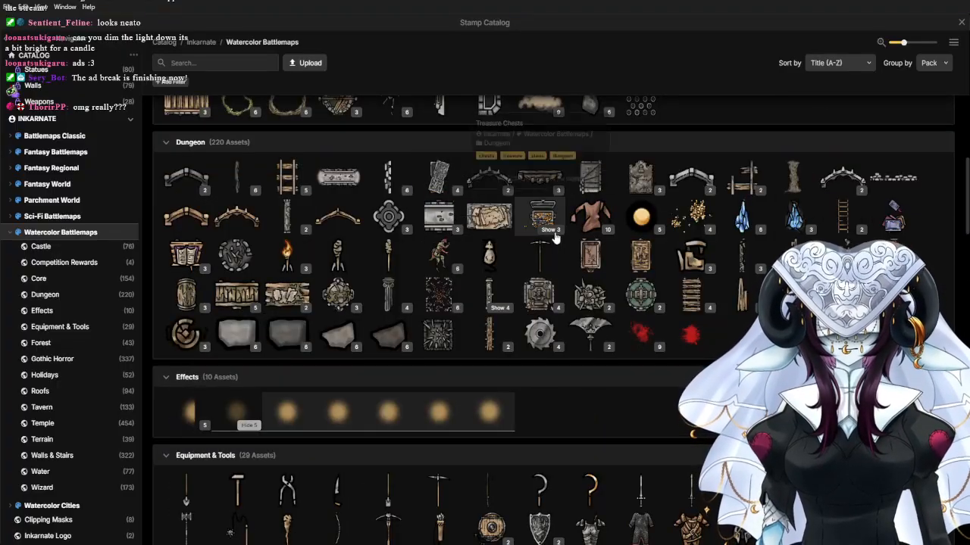
{"action": "left_click", "coordinate": [550, 220]}
{"action": "left_click", "coordinate": [122, 106]}
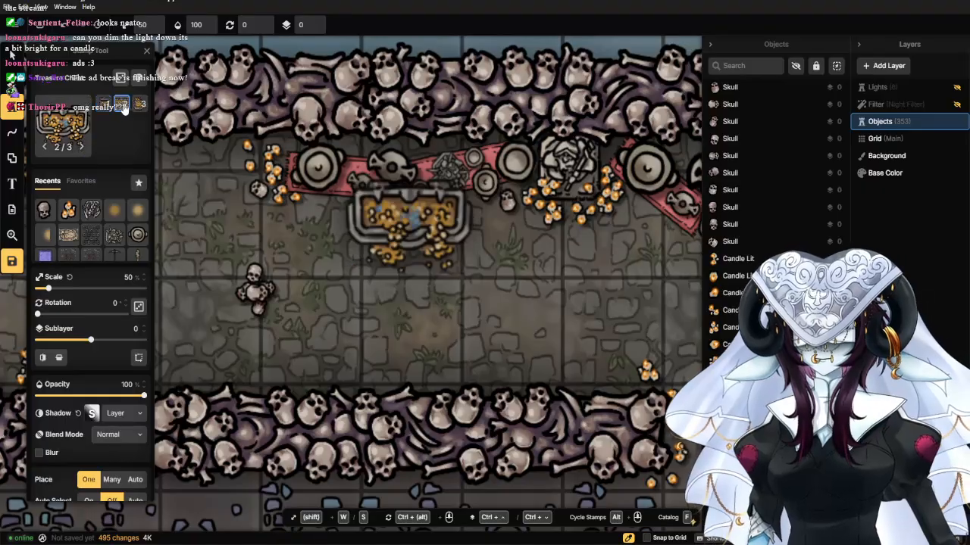
{"action": "left_click", "coordinate": [139, 105]}
{"action": "left_click", "coordinate": [122, 106]}
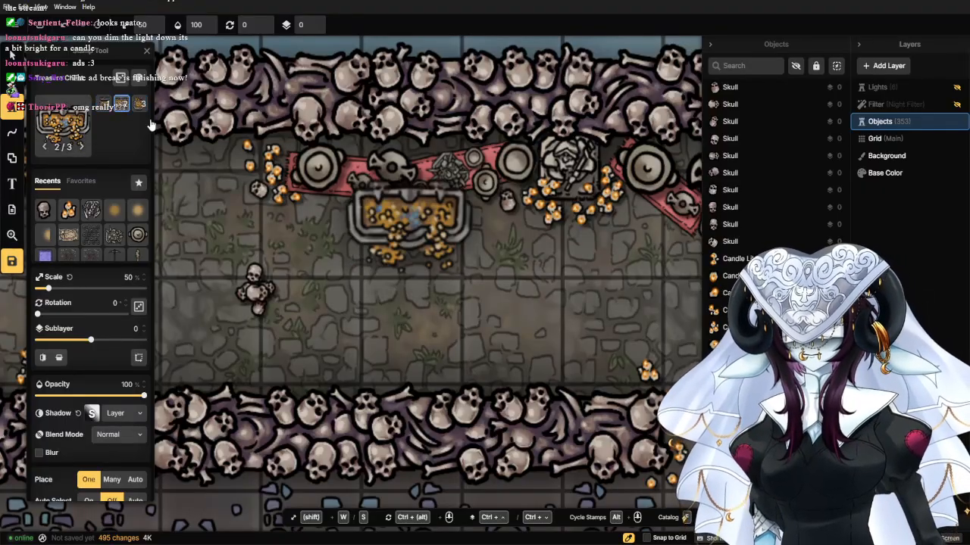
Set the Treasure Chest stamp's scale to 25% and place one on the corridor floor below the statue.
{"action": "scroll", "coordinate": [394, 233], "scroll_direction": "up", "scroll_amount": 3}
{"action": "scroll", "coordinate": [459, 284], "scroll_direction": "up", "scroll_amount": 1}
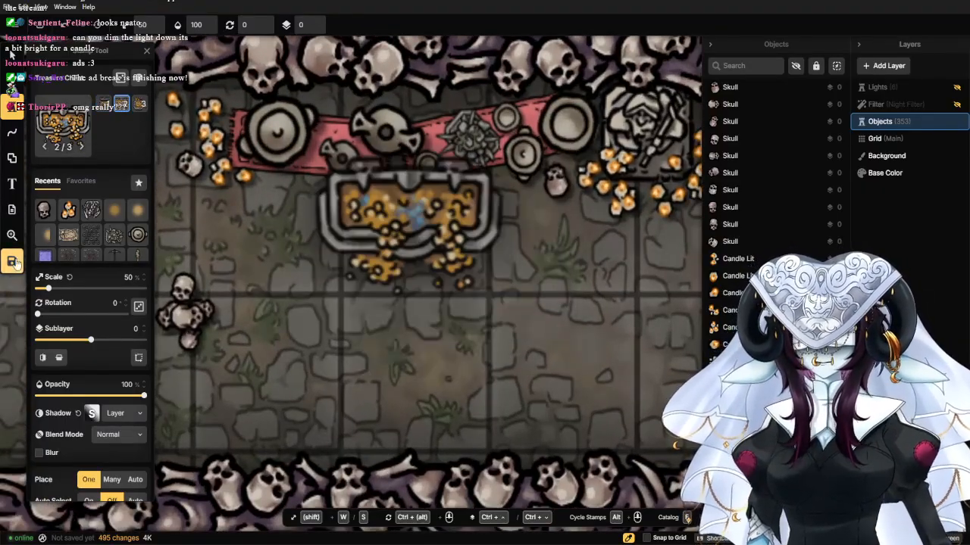
{"action": "left_click_drag", "start_coordinate": [49, 289], "coordinate": [42, 289]}
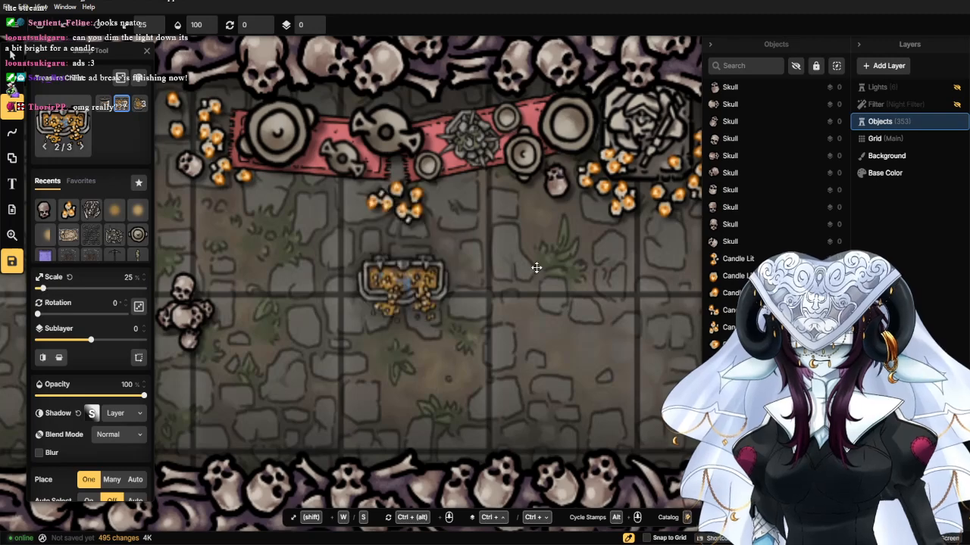
{"action": "left_click", "coordinate": [568, 290]}
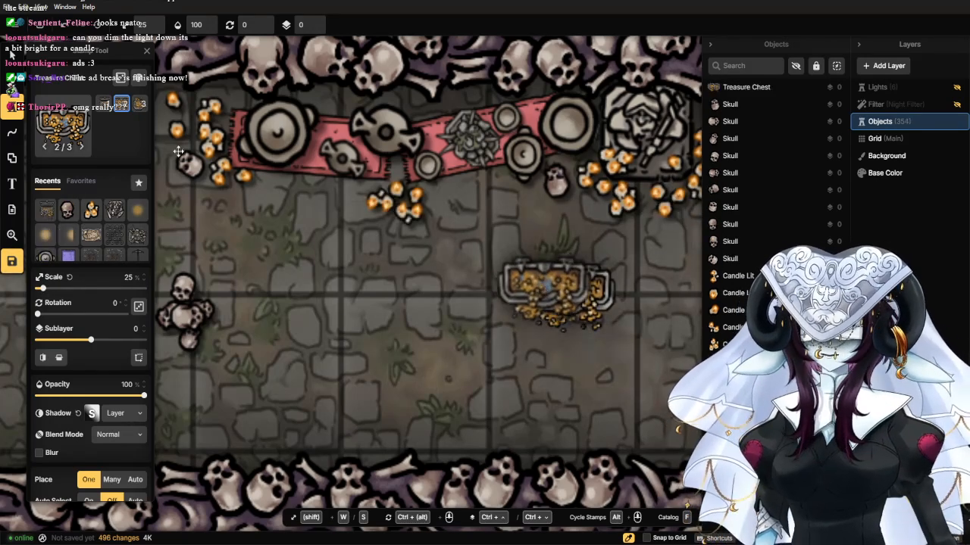
{"action": "key", "text": "Escape"}
Move the candles in front of the statue aside and set the treasure chest against the statue's base.
{"action": "left_click_drag", "start_coordinate": [447, 220], "coordinate": [272, 235]}
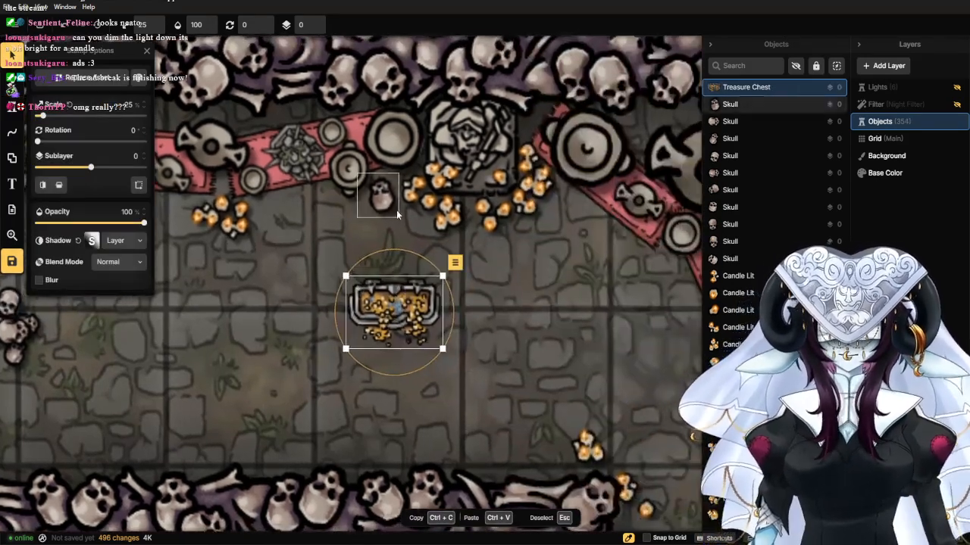
{"action": "left_click_drag", "start_coordinate": [445, 225], "coordinate": [331, 197]}
{"action": "left_click", "coordinate": [485, 216]}
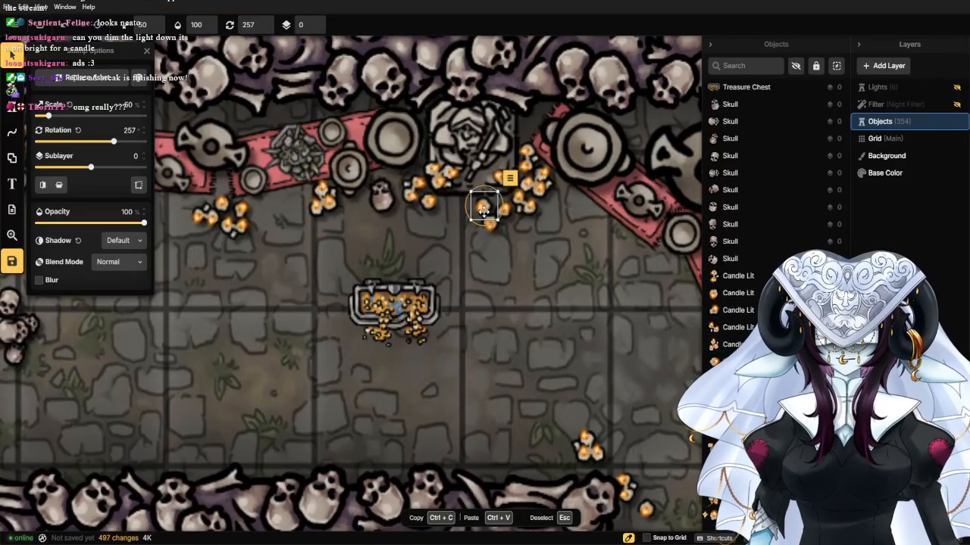
{"action": "left_click_drag", "start_coordinate": [469, 215], "coordinate": [519, 229]}
{"action": "left_click_drag", "start_coordinate": [494, 215], "coordinate": [617, 285]}
{"action": "left_click_drag", "start_coordinate": [408, 313], "coordinate": [411, 224]}
{"action": "left_click", "coordinate": [143, 162]}
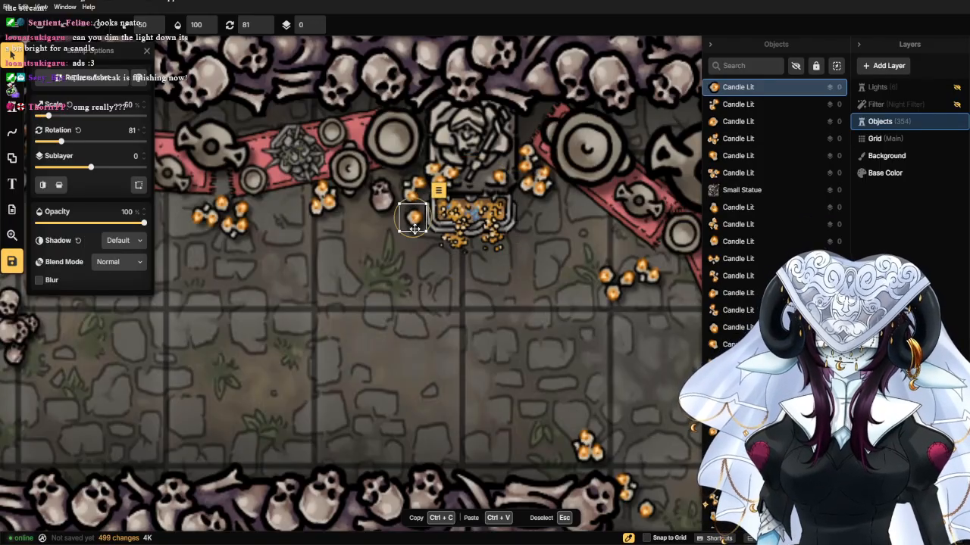
Move four of the candles set aside on the floor back beside the treasure chest, clustering them along the nearby red cloth.
{"action": "left_click", "coordinate": [606, 275]}
{"action": "left_click_drag", "start_coordinate": [606, 275], "coordinate": [520, 201]}
{"action": "left_click", "coordinate": [614, 287]}
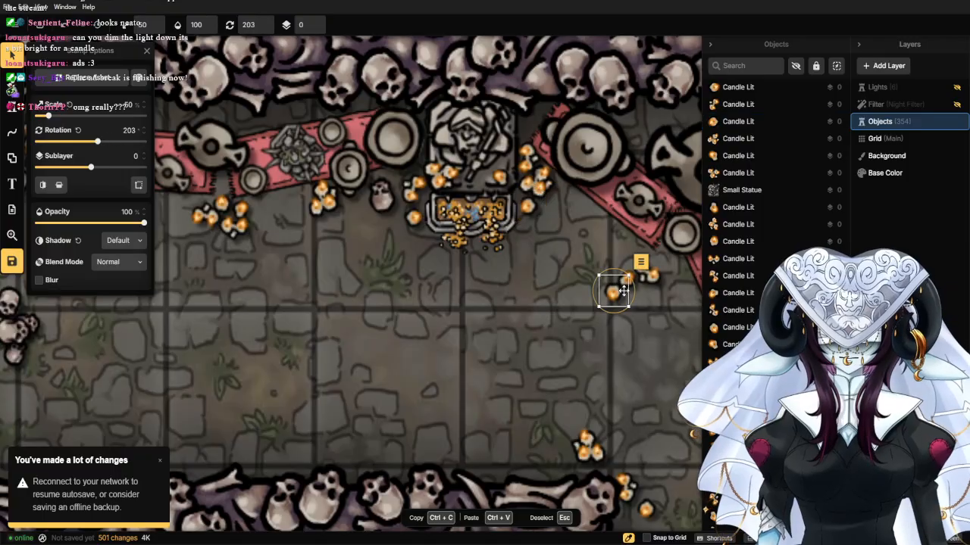
{"action": "left_click_drag", "start_coordinate": [614, 288], "coordinate": [569, 243]}
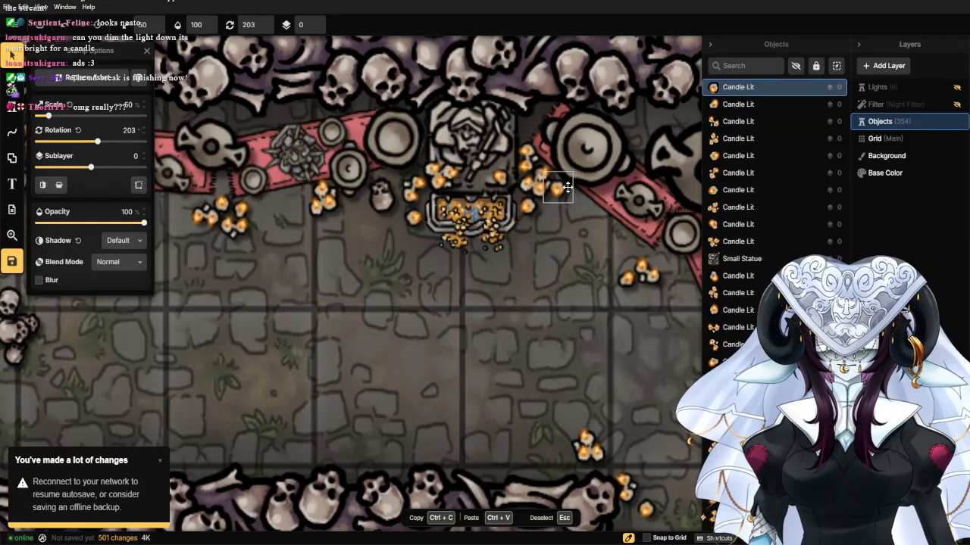
{"action": "left_click", "coordinate": [629, 278]}
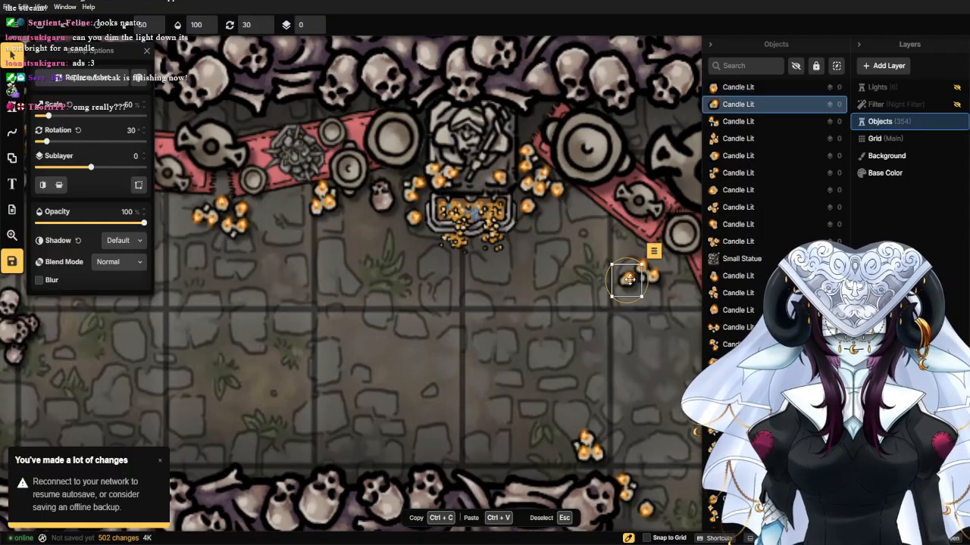
{"action": "left_click_drag", "start_coordinate": [629, 278], "coordinate": [533, 221]}
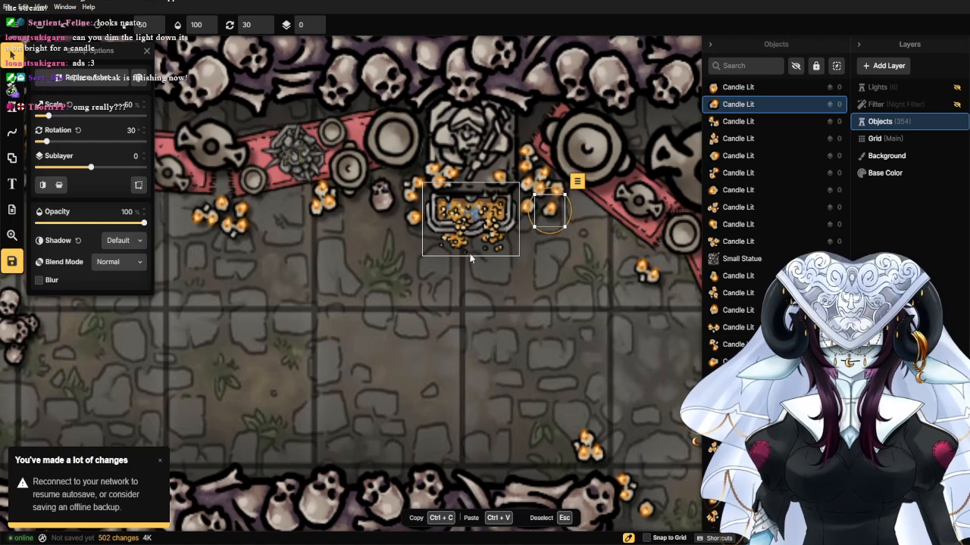
{"action": "left_click", "coordinate": [643, 273]}
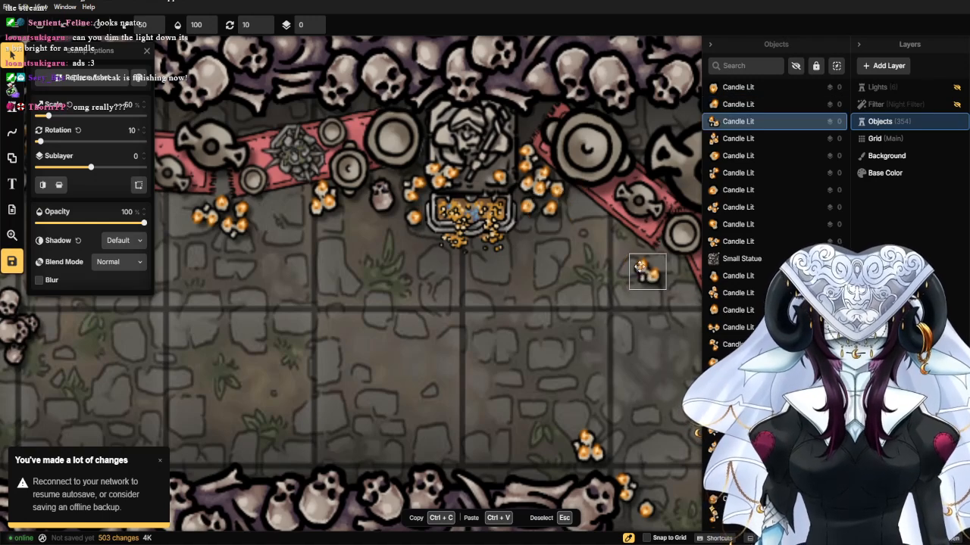
{"action": "left_click_drag", "start_coordinate": [644, 272], "coordinate": [573, 215]}
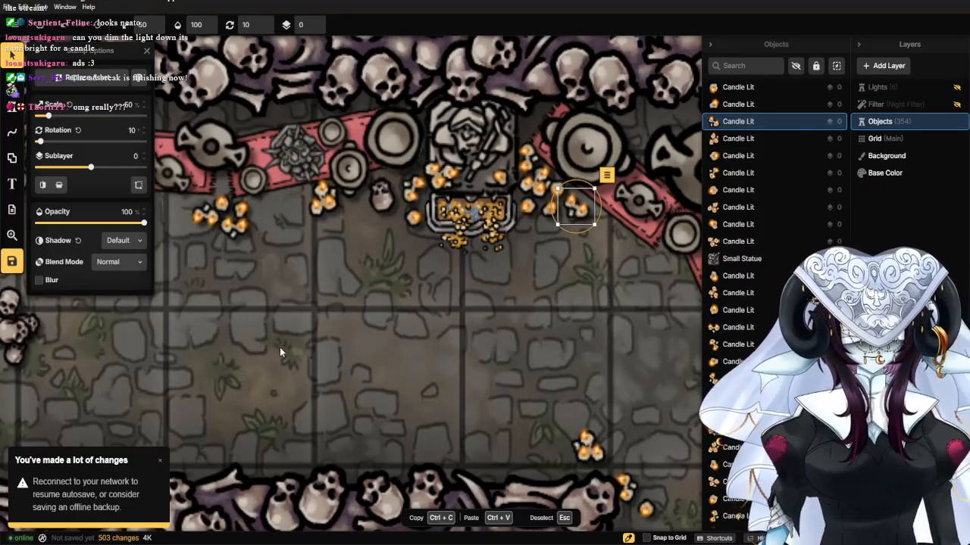
{"action": "left_click", "coordinate": [439, 291]}
Choose the Shovel stamp from the Watercolor Battlemaps Equipment & Tools pack.
{"action": "scroll", "coordinate": [430, 295], "scroll_direction": "down", "scroll_amount": 3}
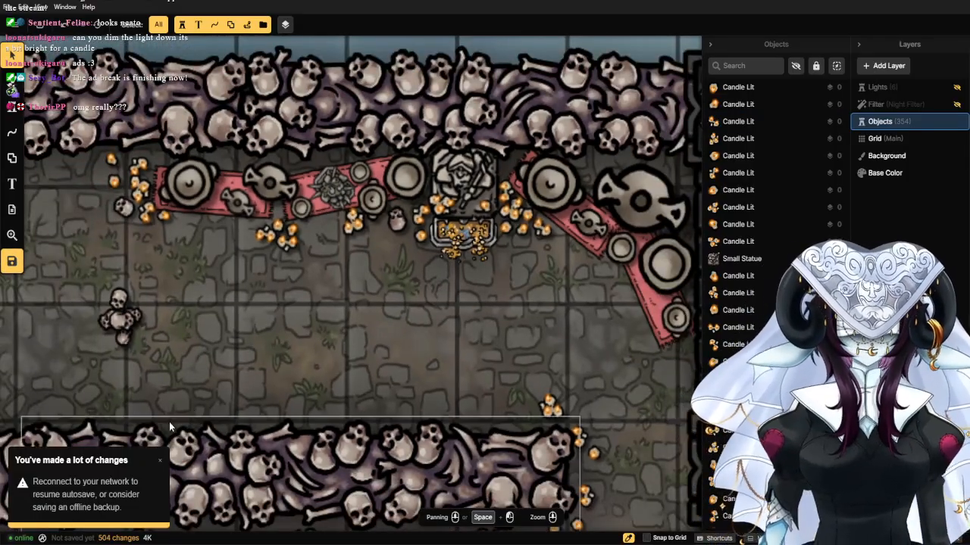
{"action": "left_click", "coordinate": [163, 460]}
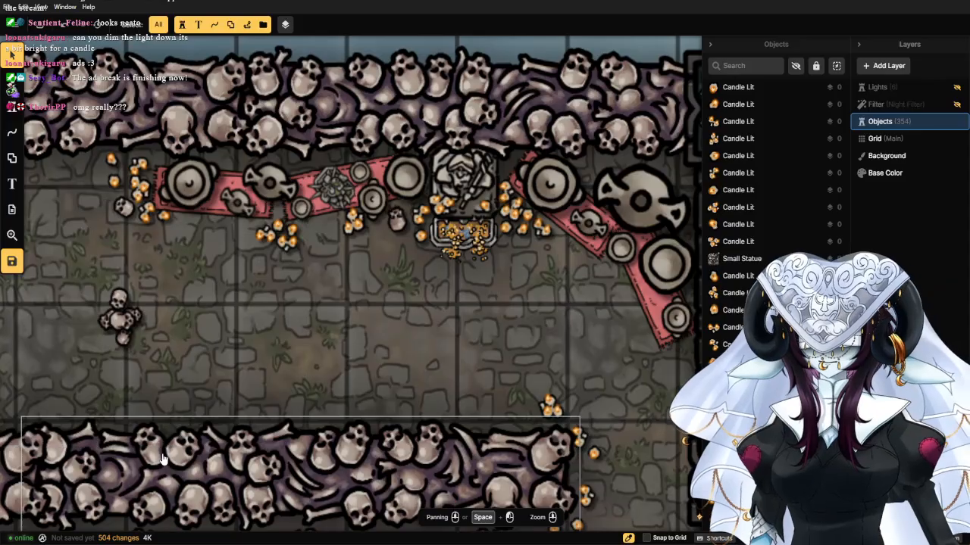
{"action": "scroll", "coordinate": [276, 353], "scroll_direction": "down", "scroll_amount": 3}
{"action": "left_click_drag", "start_coordinate": [285, 318], "coordinate": [477, 328]}
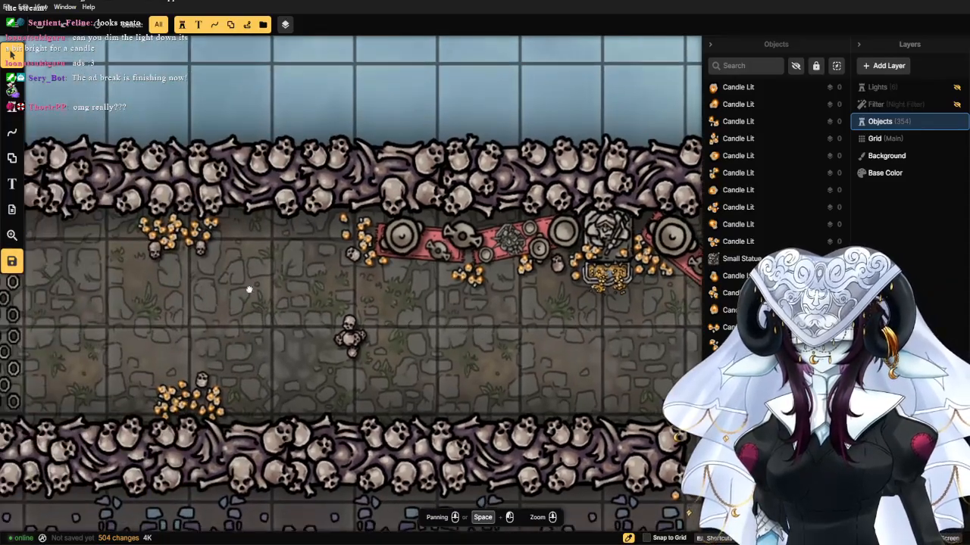
{"action": "left_click_drag", "start_coordinate": [249, 290], "coordinate": [389, 267]}
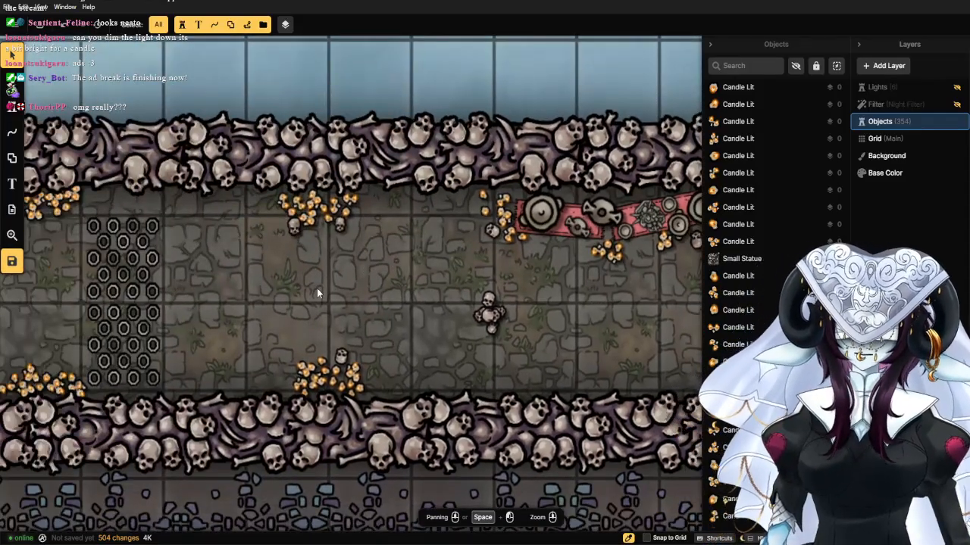
{"action": "left_click", "coordinate": [11, 106]}
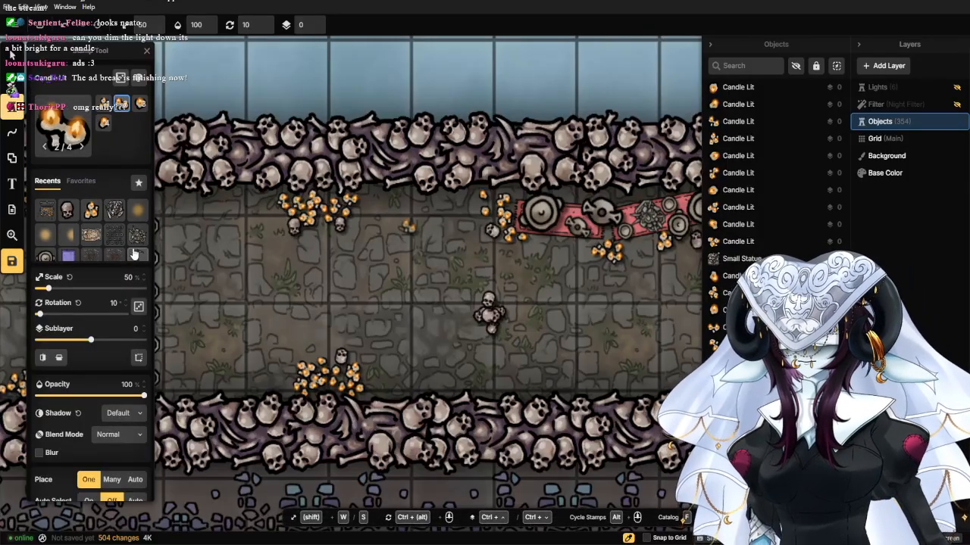
{"action": "left_click", "coordinate": [63, 128]}
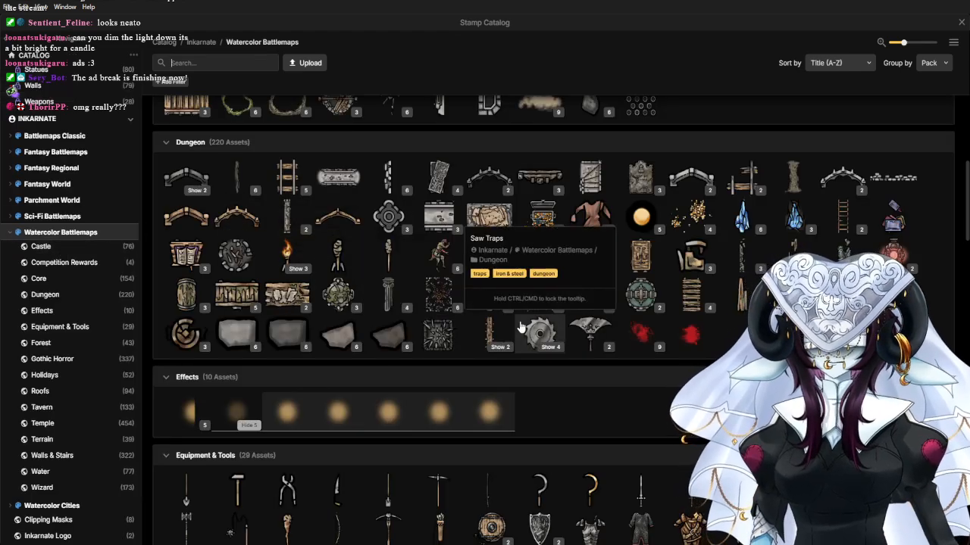
{"action": "scroll", "coordinate": [758, 292], "scroll_direction": "down", "scroll_amount": 5}
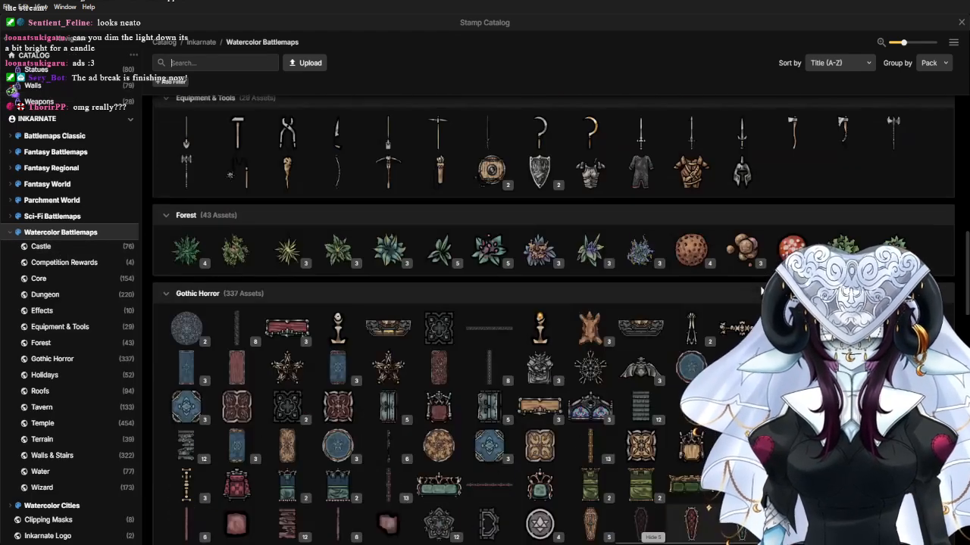
{"action": "scroll", "coordinate": [705, 189], "scroll_direction": "up", "scroll_amount": 1}
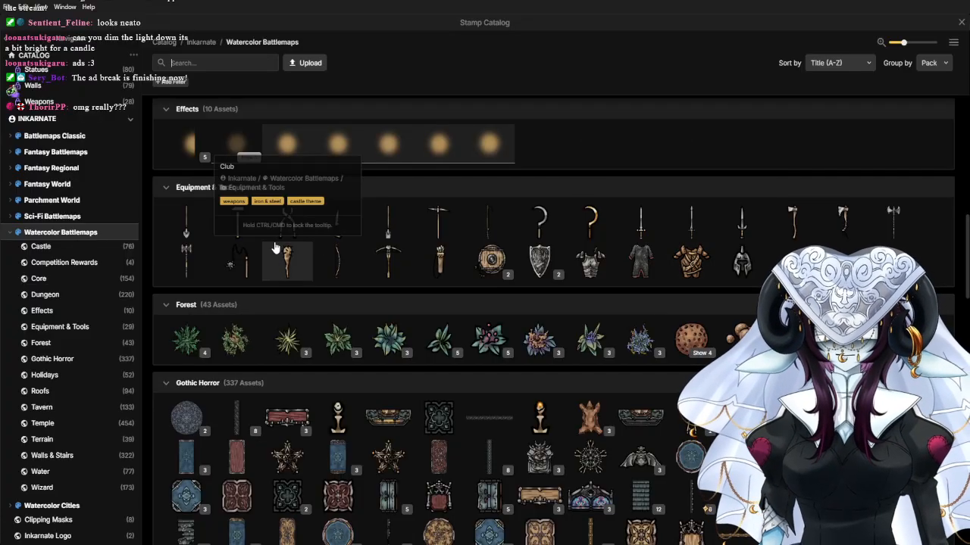
{"action": "left_click", "coordinate": [389, 224]}
Rotate the Shovel stamp to 36°, scale it to 32% and place it beside the upper-wall candle and skull cluster.
{"action": "scroll", "coordinate": [417, 227], "scroll_direction": "up", "scroll_amount": 2}
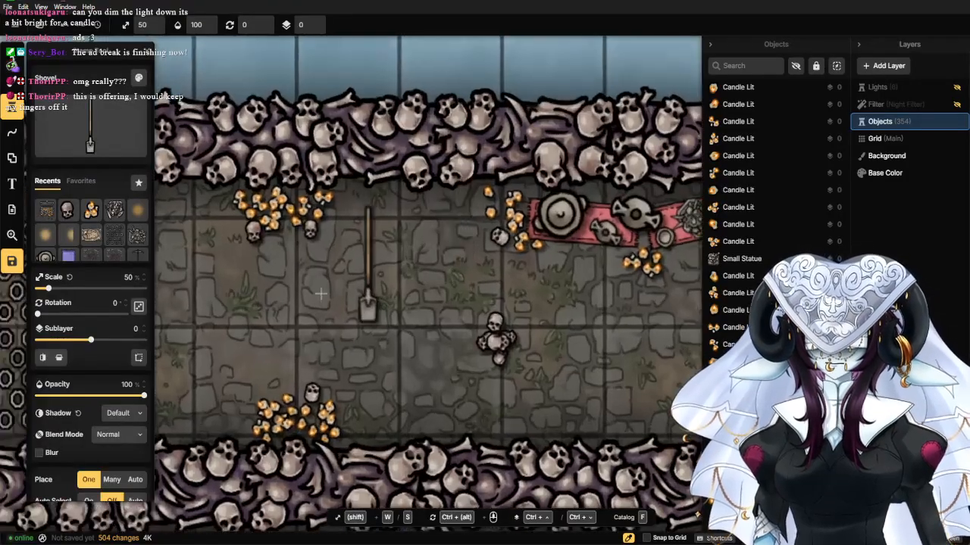
{"action": "left_click_drag", "start_coordinate": [232, 330], "coordinate": [362, 314]}
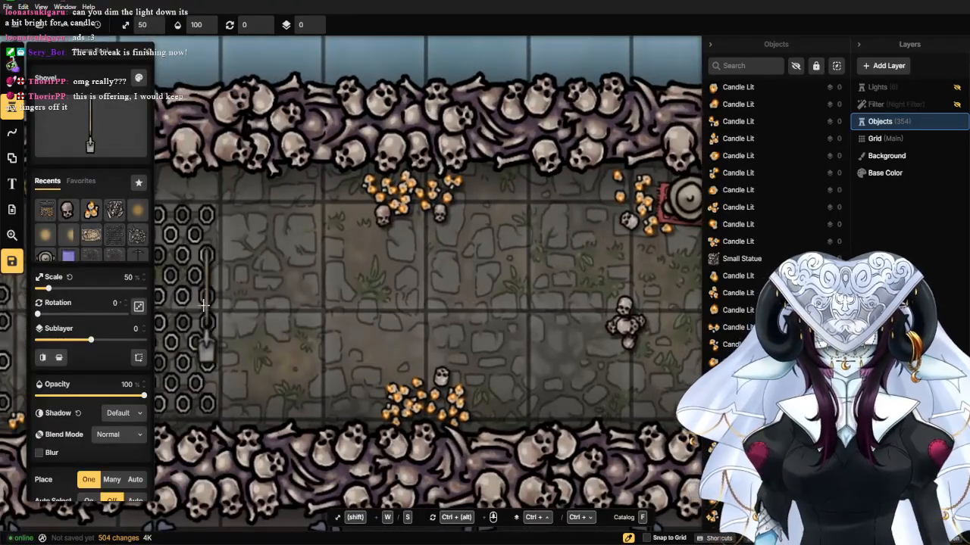
{"action": "left_click_drag", "start_coordinate": [38, 314], "coordinate": [43, 294]}
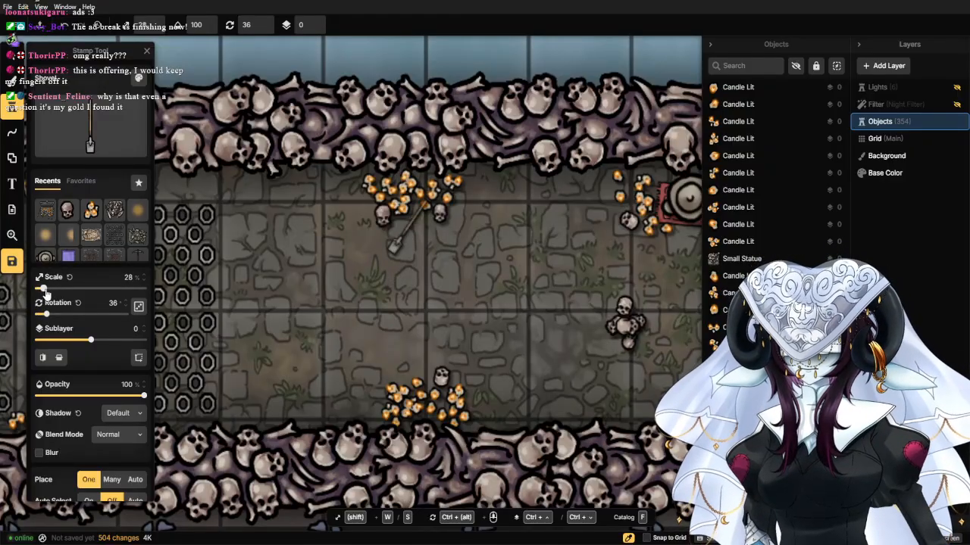
{"action": "scroll", "coordinate": [288, 303], "scroll_direction": "up", "scroll_amount": 2}
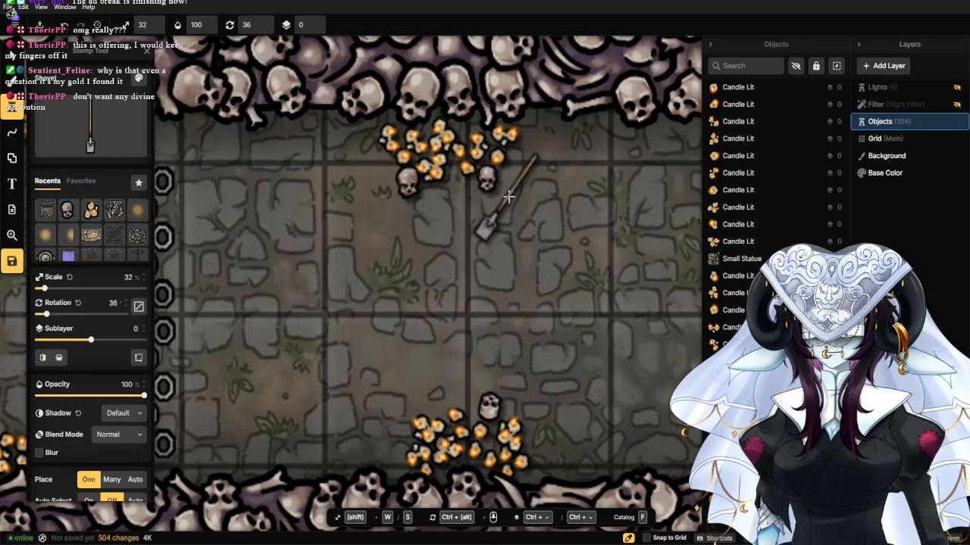
{"action": "left_click", "coordinate": [508, 197]}
{"action": "left_click", "coordinate": [398, 236]}
Choose the Scroll stamp from the Wizard assets of the Watercolor Battlemaps catalog.
{"action": "left_click", "coordinate": [87, 128]}
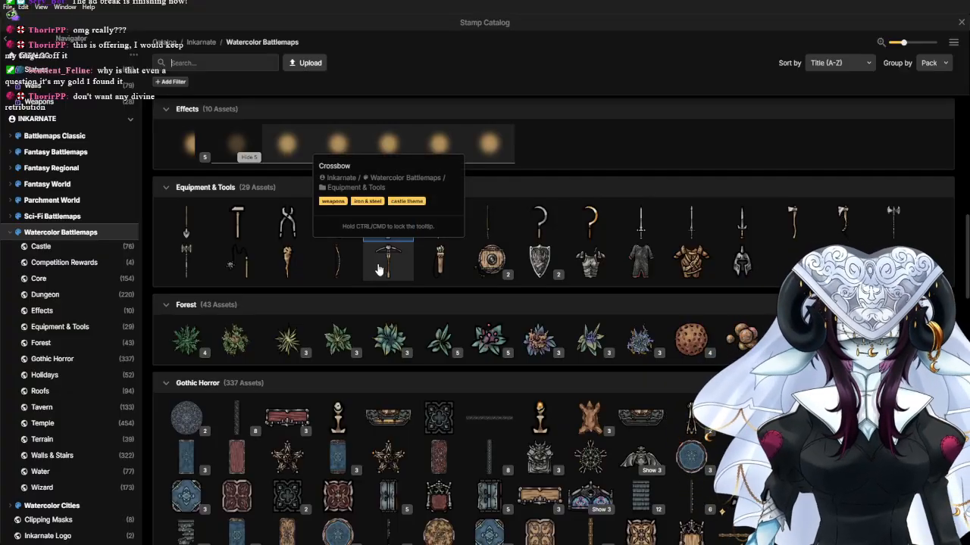
{"action": "scroll", "coordinate": [383, 318], "scroll_direction": "down", "scroll_amount": 5}
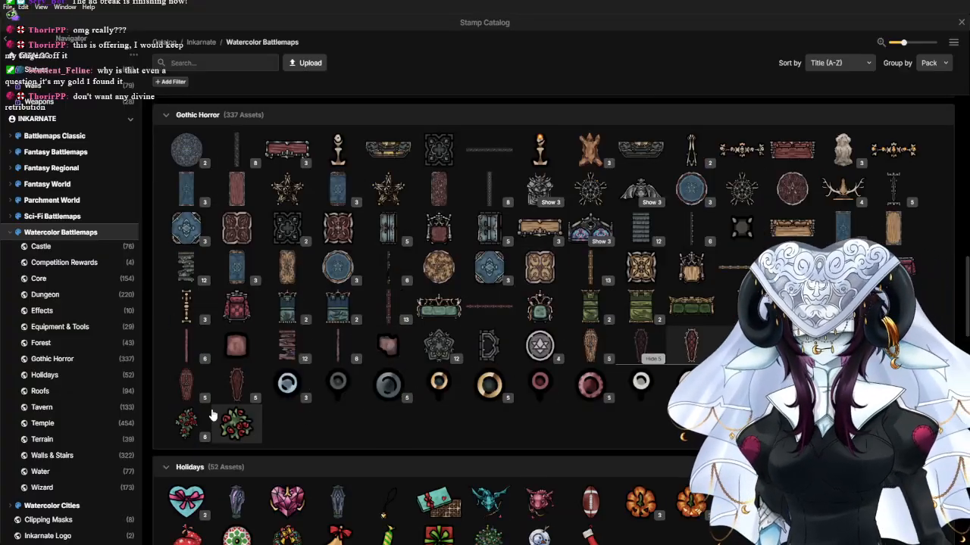
{"action": "scroll", "coordinate": [224, 413], "scroll_direction": "down", "scroll_amount": 5}
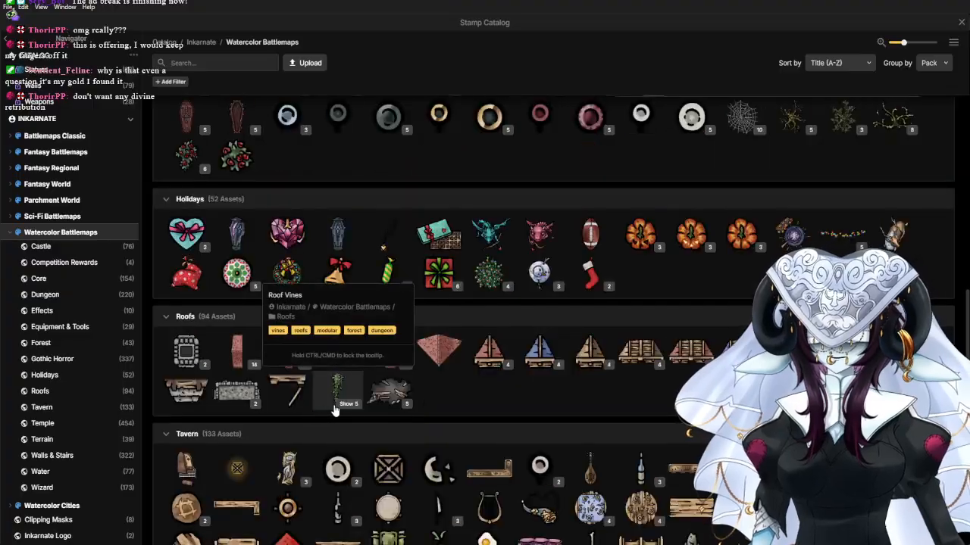
{"action": "scroll", "coordinate": [472, 386], "scroll_direction": "down", "scroll_amount": 3}
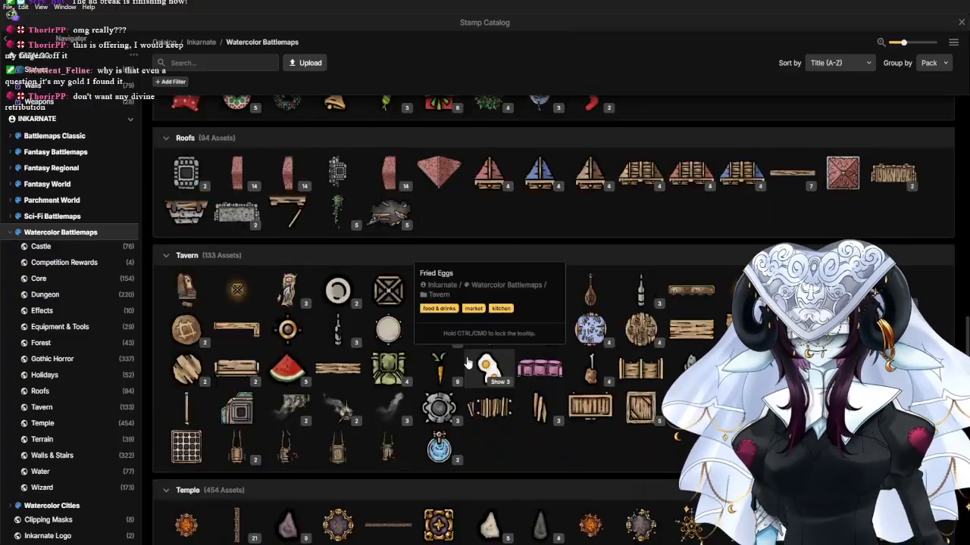
{"action": "scroll", "coordinate": [381, 362], "scroll_direction": "down", "scroll_amount": 10}
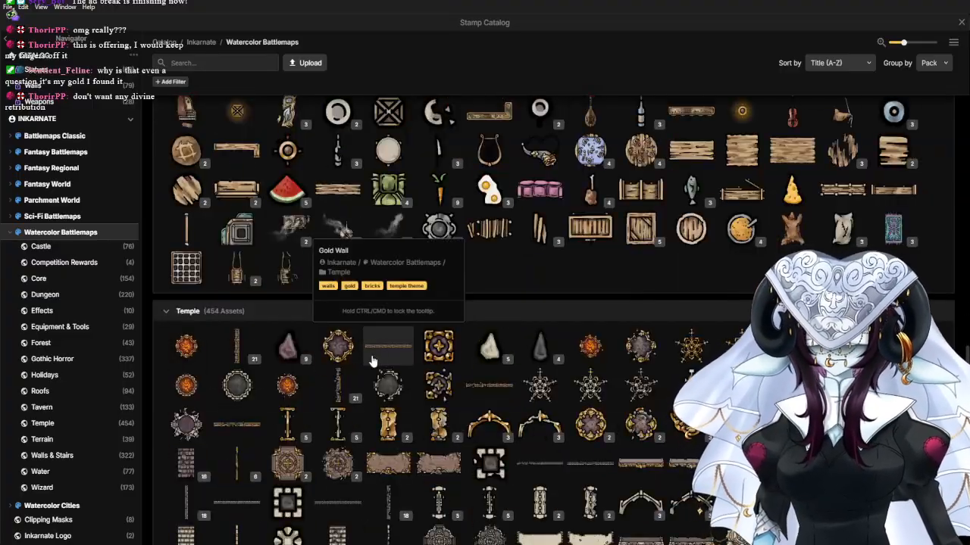
{"action": "scroll", "coordinate": [348, 409], "scroll_direction": "down", "scroll_amount": 5}
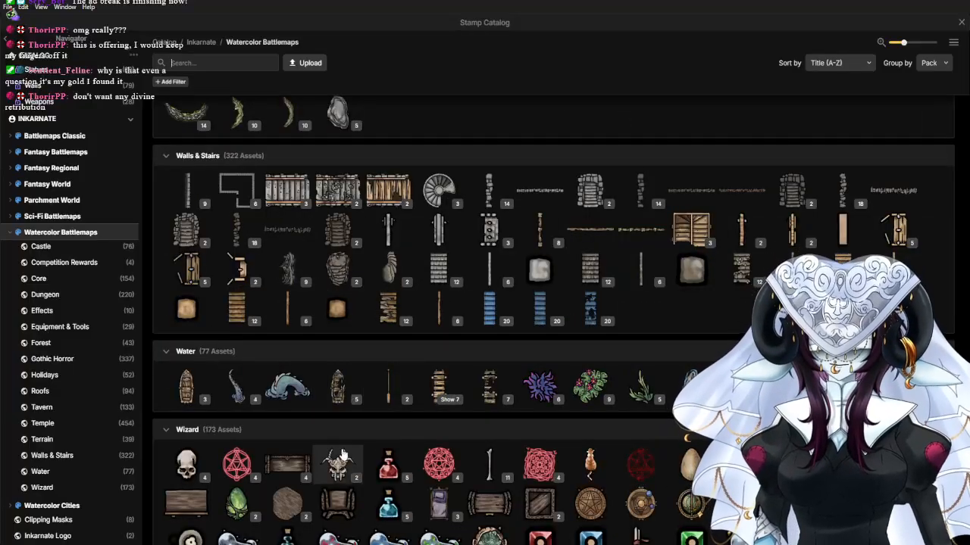
{"action": "scroll", "coordinate": [342, 454], "scroll_direction": "down", "scroll_amount": 2}
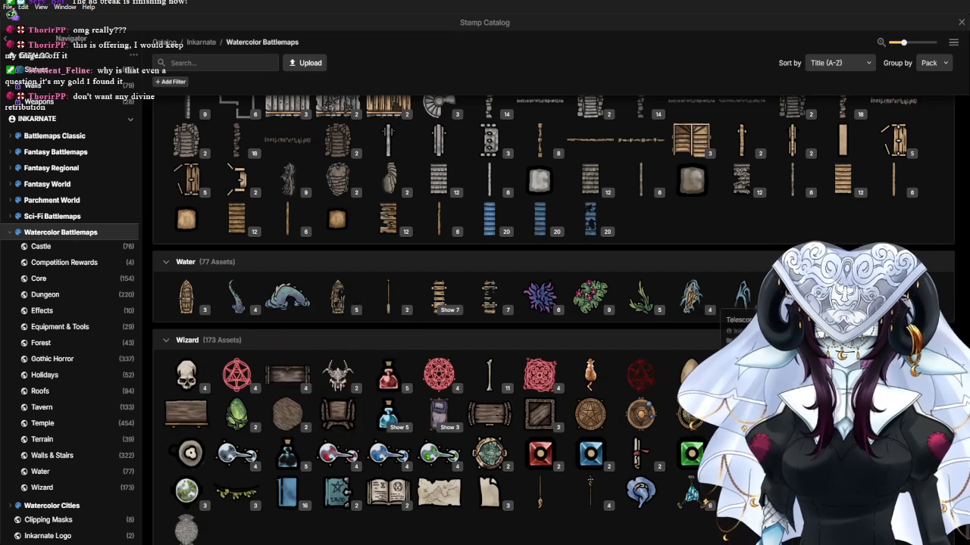
{"action": "left_click", "coordinate": [643, 460]}
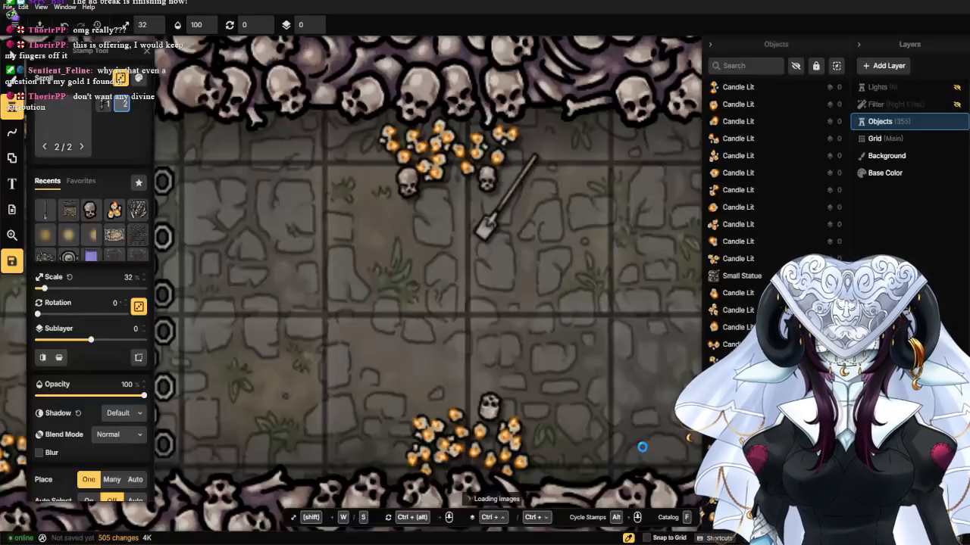
Place a Scroll stamp at 32% scale on the lower edge of the red cloth west of the statue.
{"action": "left_click_drag", "start_coordinate": [588, 172], "coordinate": [309, 188]}
{"action": "left_click_drag", "start_coordinate": [567, 204], "coordinate": [357, 219]}
{"action": "scroll", "coordinate": [397, 222], "scroll_direction": "up", "scroll_amount": 4}
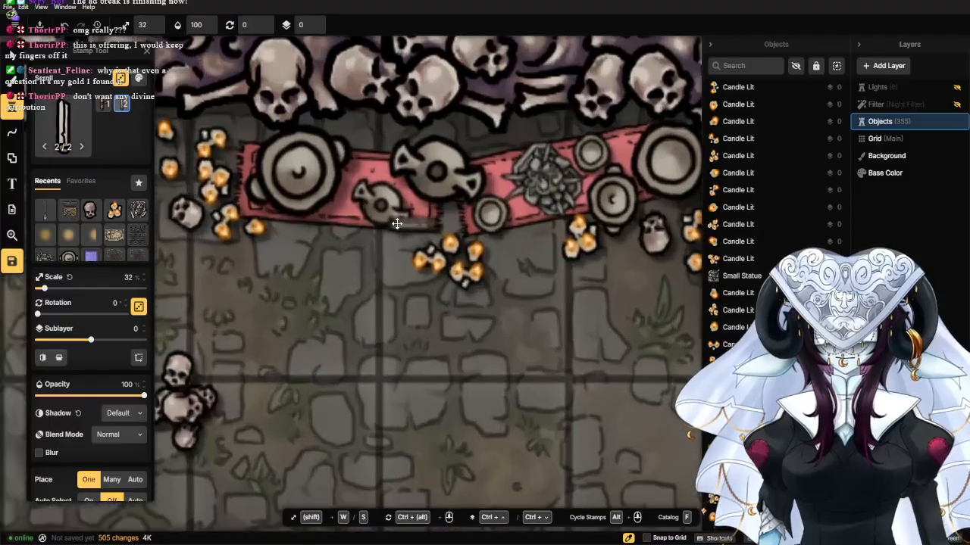
{"action": "left_click", "coordinate": [453, 214]}
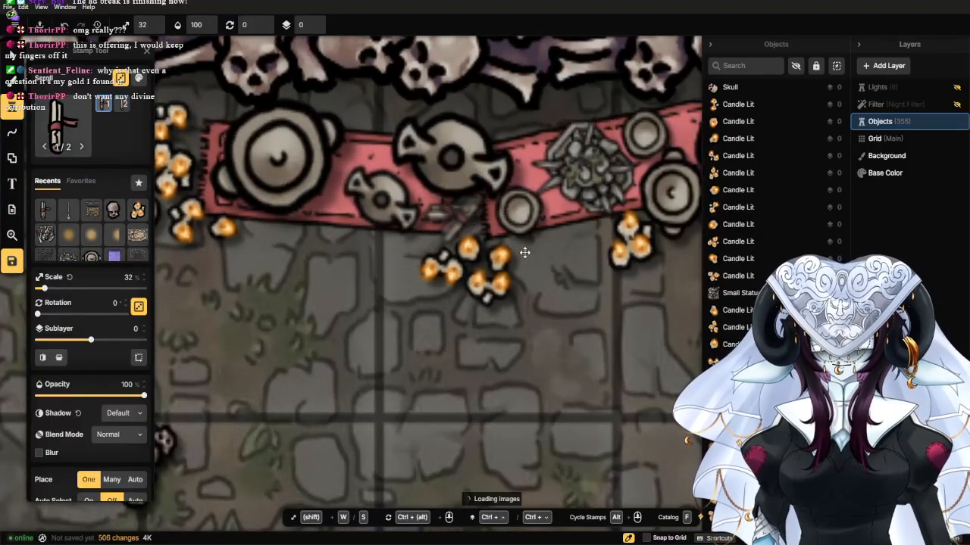
Place three Scroll stamps on the angled red cloth east of the statue, one of them inside the large plate.
{"action": "left_click_drag", "start_coordinate": [598, 274], "coordinate": [293, 261]}
{"action": "left_click_drag", "start_coordinate": [477, 303], "coordinate": [225, 281]}
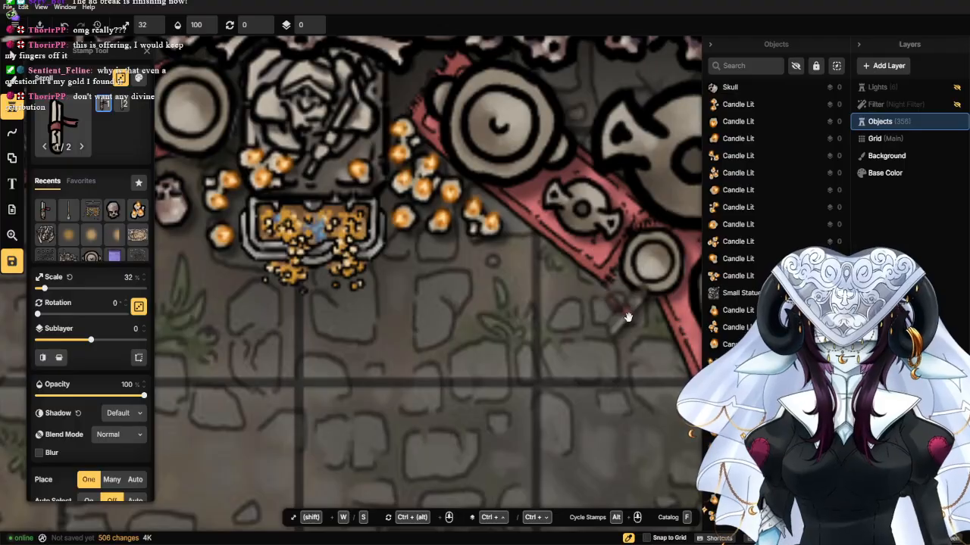
{"action": "left_click_drag", "start_coordinate": [627, 320], "coordinate": [389, 205]}
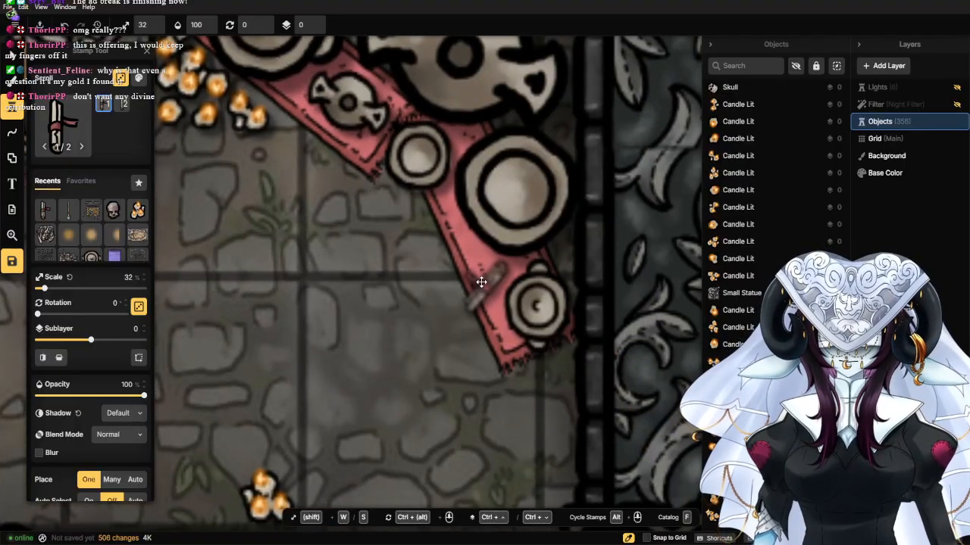
{"action": "left_click", "coordinate": [482, 282]}
{"action": "left_click", "coordinate": [441, 223]}
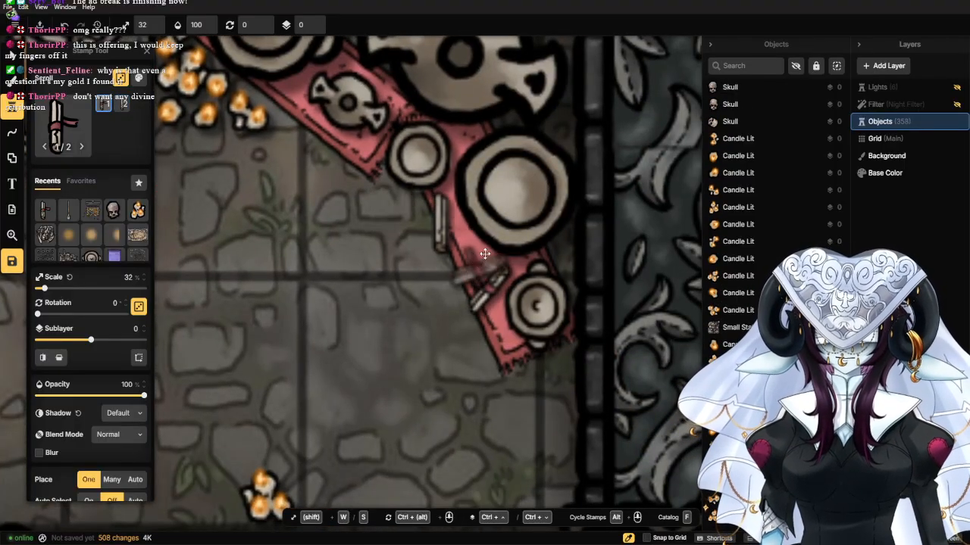
{"action": "left_click", "coordinate": [508, 182]}
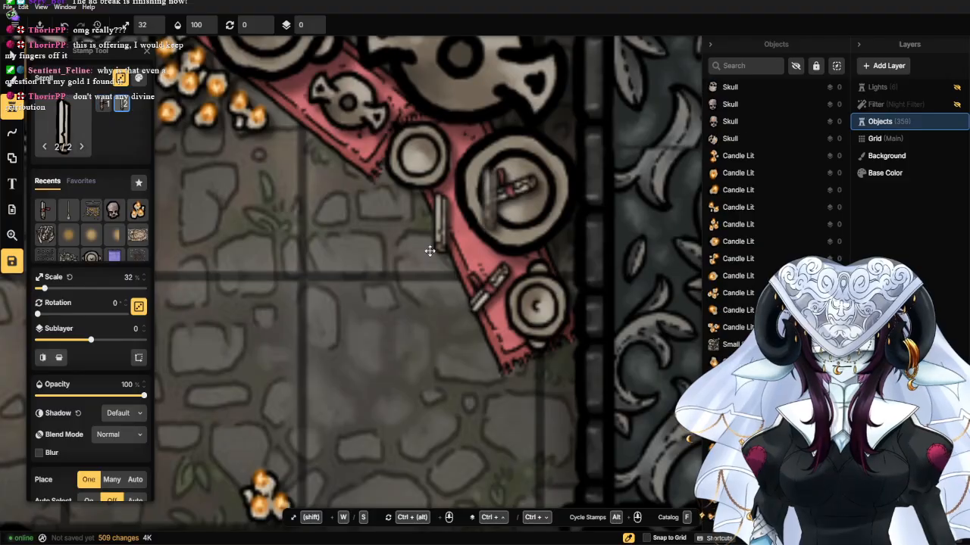
Place a Scroll stamp on top of the treasure chest at the statue's base and leave it deselected.
{"action": "scroll", "coordinate": [300, 250], "scroll_direction": "down", "scroll_amount": 3}
{"action": "left_click_drag", "start_coordinate": [279, 218], "coordinate": [484, 340]}
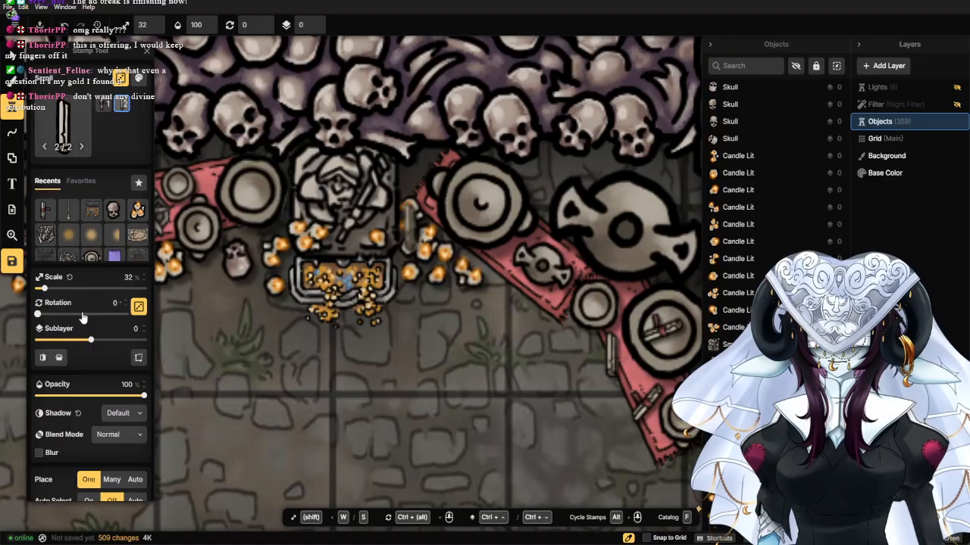
{"action": "left_click", "coordinate": [336, 277]}
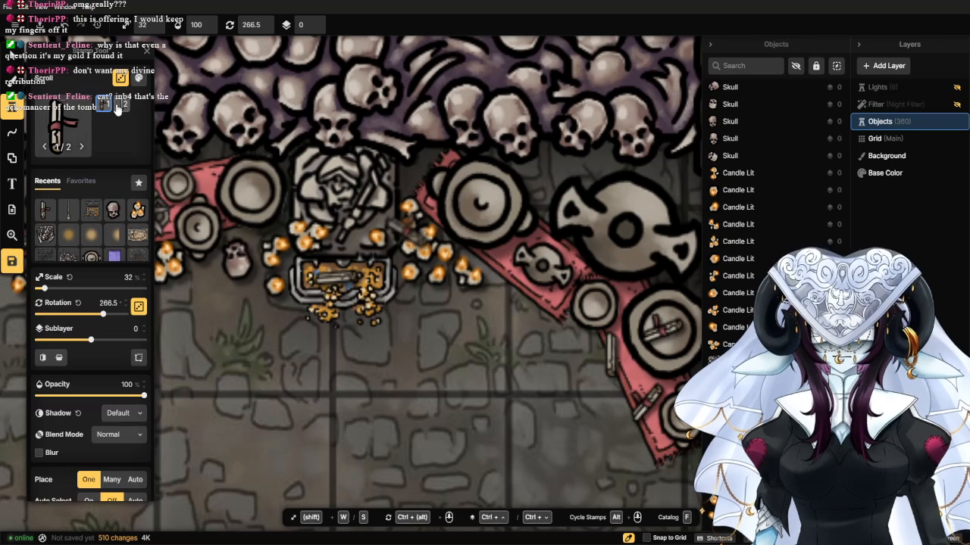
{"action": "left_click", "coordinate": [11, 59]}
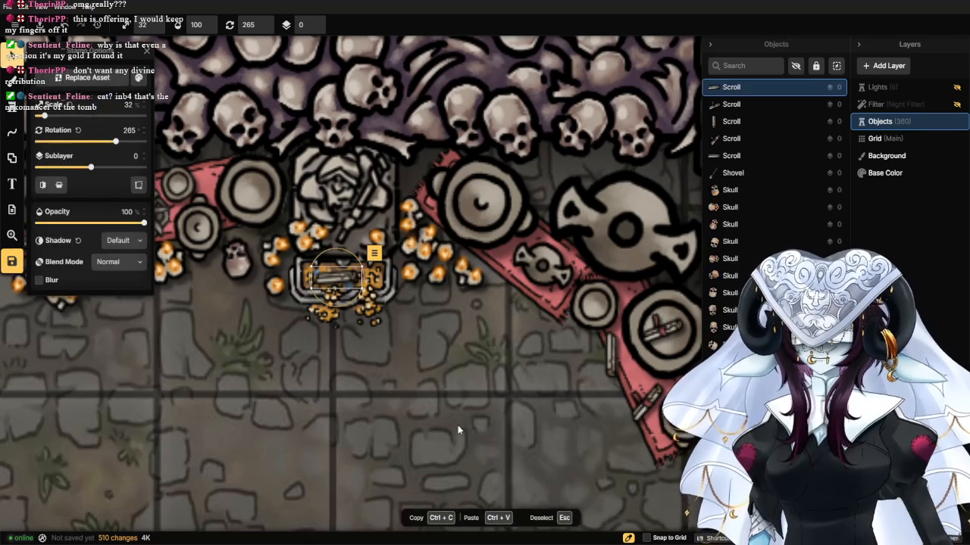
{"action": "scroll", "coordinate": [392, 347], "scroll_direction": "down", "scroll_amount": 1}
{"action": "left_click", "coordinate": [391, 347]}
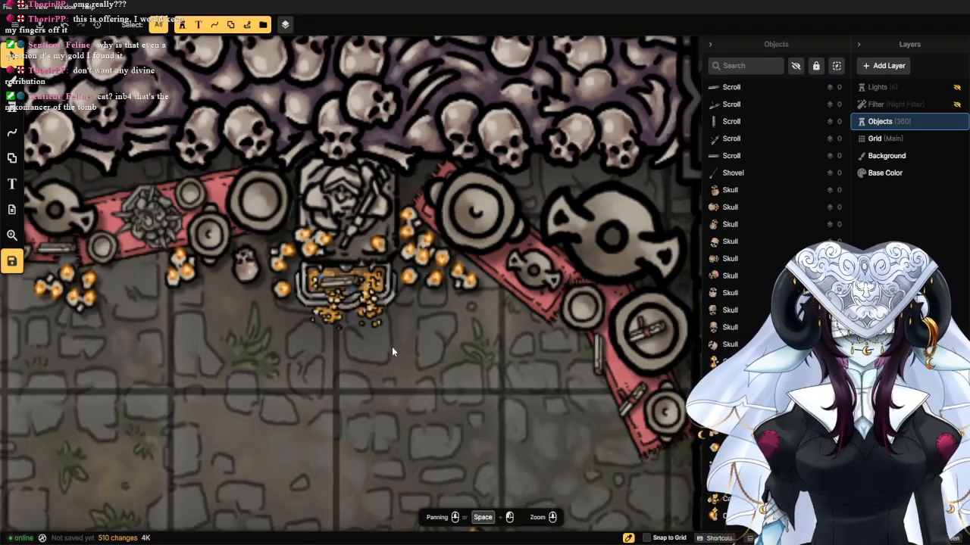
Examine the furnished upper corridor and the neighbouring bone-walled passages across the whole map.
{"action": "scroll", "coordinate": [392, 351], "scroll_direction": "down", "scroll_amount": 5}
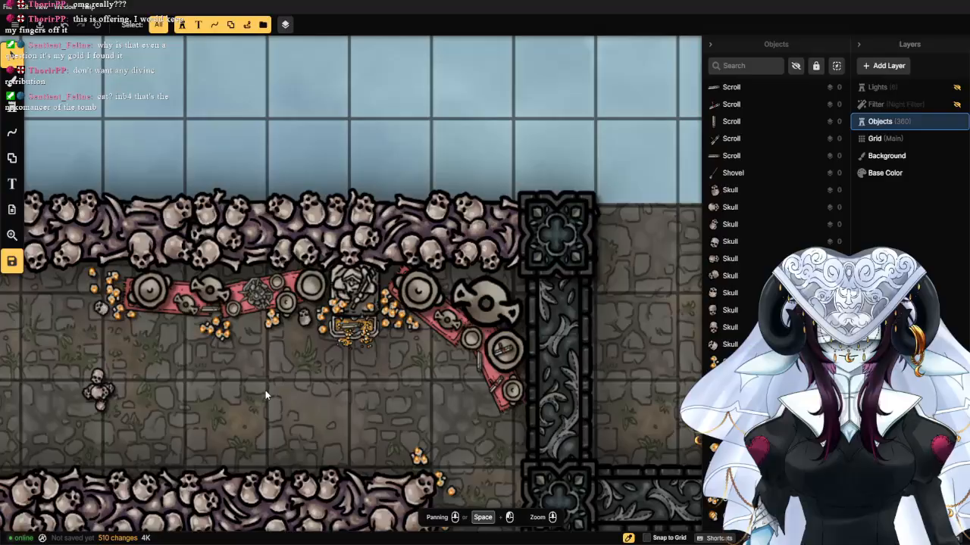
{"action": "left_click_drag", "start_coordinate": [265, 392], "coordinate": [468, 215]}
{"action": "scroll", "coordinate": [373, 271], "scroll_direction": "down", "scroll_amount": 4}
{"action": "scroll", "coordinate": [437, 238], "scroll_direction": "up", "scroll_amount": 2}
{"action": "left_click_drag", "start_coordinate": [299, 301], "coordinate": [393, 260]}
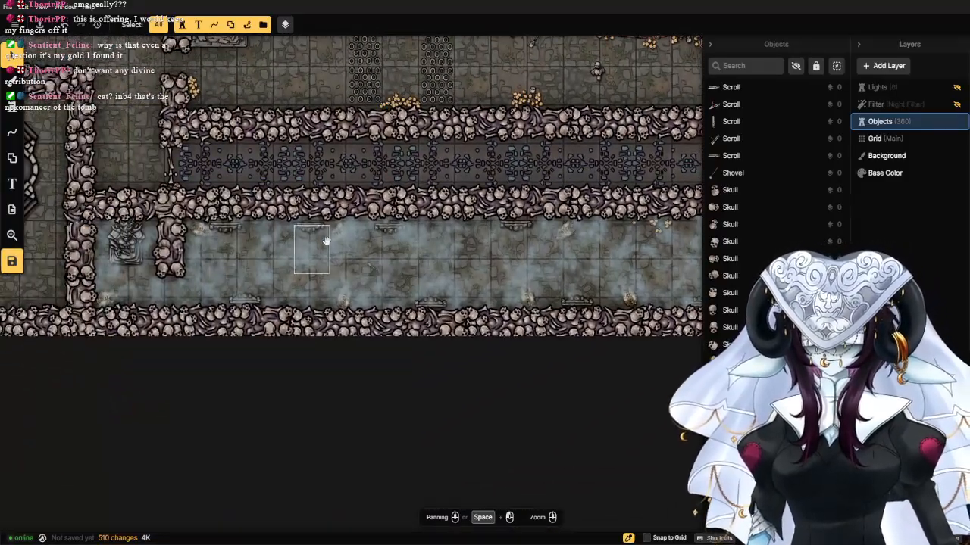
{"action": "left_click_drag", "start_coordinate": [327, 241], "coordinate": [323, 389]}
{"action": "left_click_drag", "start_coordinate": [491, 278], "coordinate": [319, 296]}
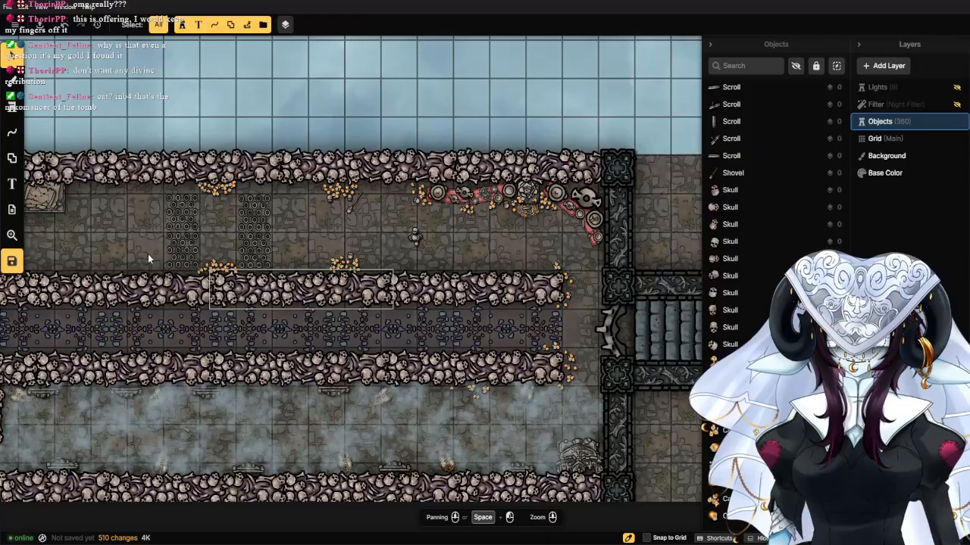
Nudge the Strategic Table slightly within its nook against the upper bone wall.
{"action": "scroll", "coordinate": [151, 255], "scroll_direction": "up", "scroll_amount": 3}
{"action": "left_click_drag", "start_coordinate": [144, 242], "coordinate": [321, 251]}
{"action": "left_click_drag", "start_coordinate": [256, 241], "coordinate": [360, 261]}
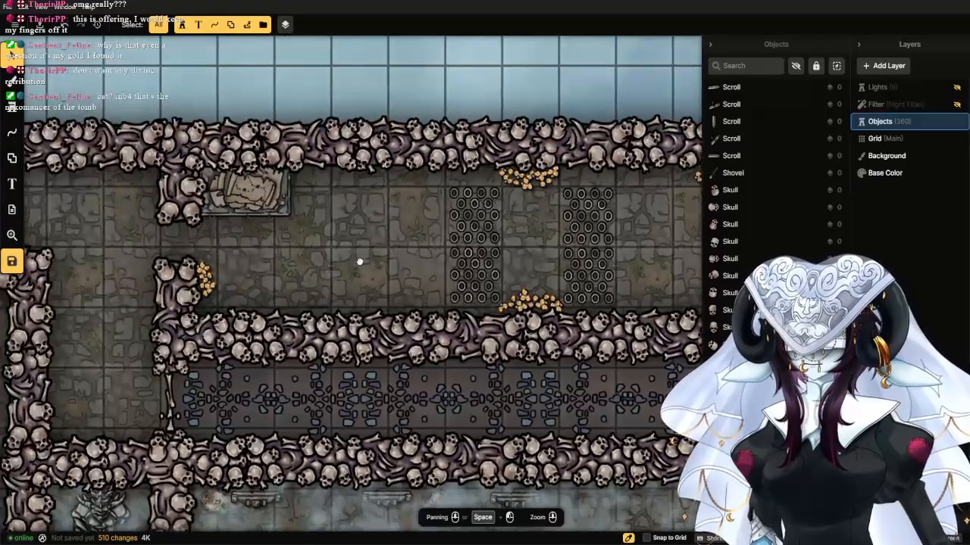
{"action": "left_click", "coordinate": [264, 206]}
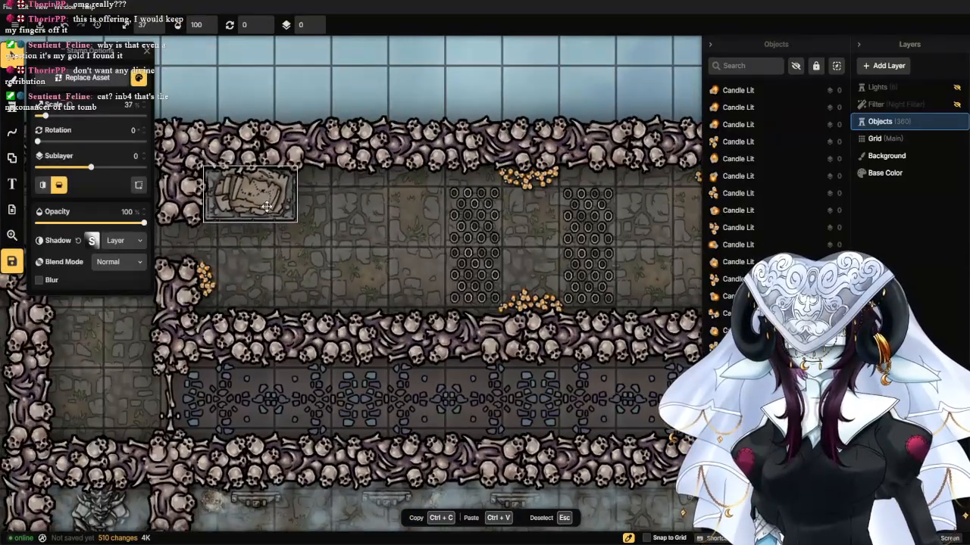
{"action": "left_click", "coordinate": [300, 275]}
{"action": "left_click", "coordinate": [270, 206]}
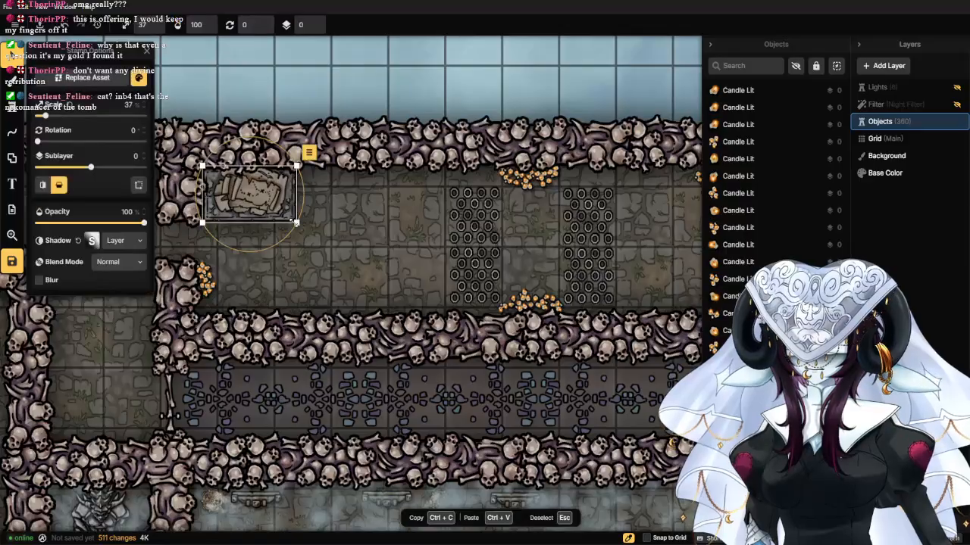
{"action": "left_click_drag", "start_coordinate": [270, 203], "coordinate": [276, 208]}
{"action": "left_click", "coordinate": [332, 228]}
Browse the Temple stamps of the Watercolor Battlemaps catalog for decor to suit the western passages.
{"action": "scroll", "coordinate": [262, 225], "scroll_direction": "down", "scroll_amount": 1}
{"action": "left_click_drag", "start_coordinate": [212, 264], "coordinate": [398, 240]}
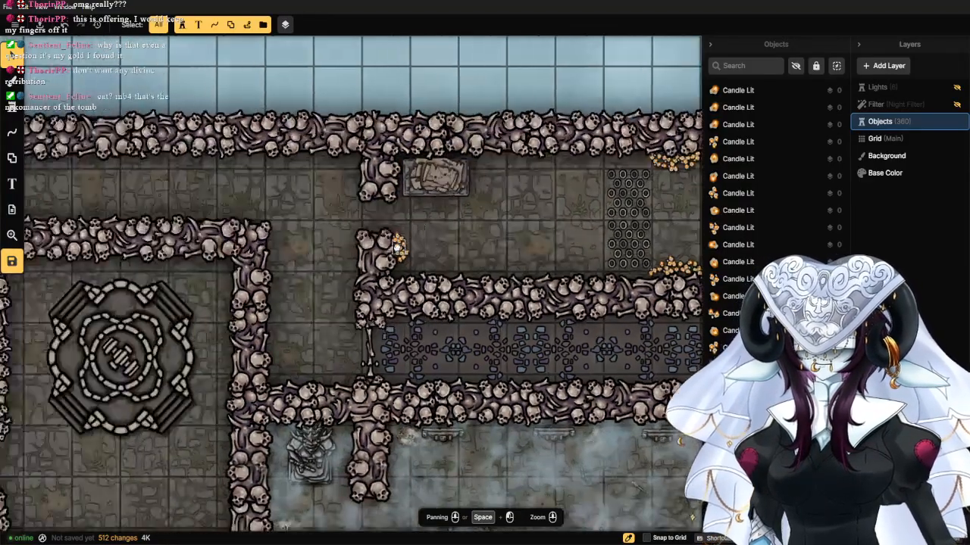
{"action": "left_click_drag", "start_coordinate": [303, 265], "coordinate": [474, 229]}
{"action": "left_click", "coordinate": [14, 112]}
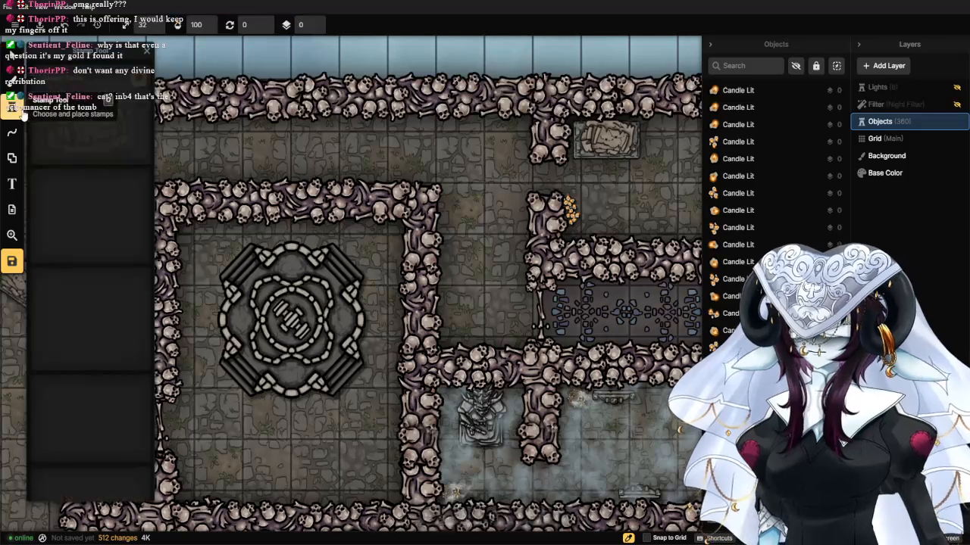
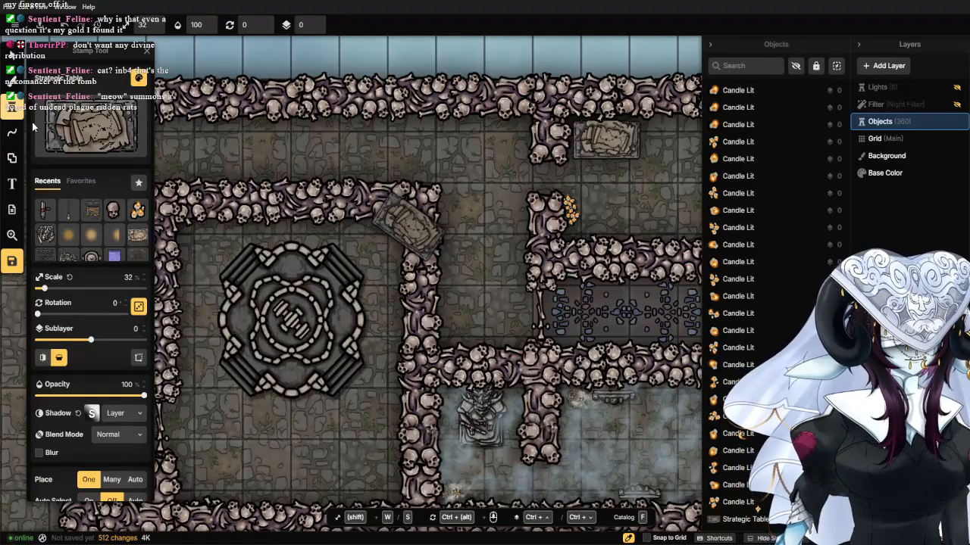
{"action": "scroll", "coordinate": [34, 131], "scroll_direction": "down", "scroll_amount": 2}
{"action": "scroll", "coordinate": [197, 295], "scroll_direction": "down", "scroll_amount": 2}
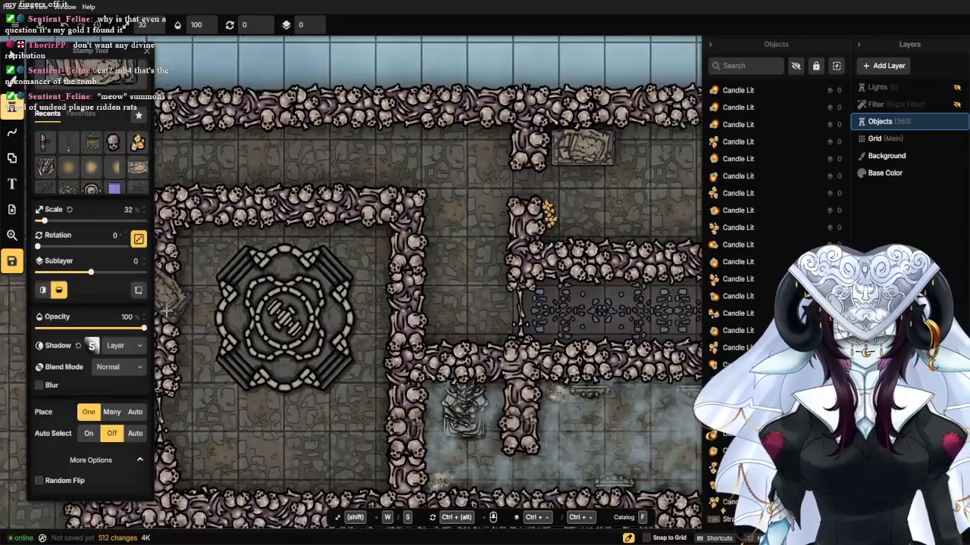
{"action": "scroll", "coordinate": [478, 258], "scroll_direction": "up", "scroll_amount": 5}
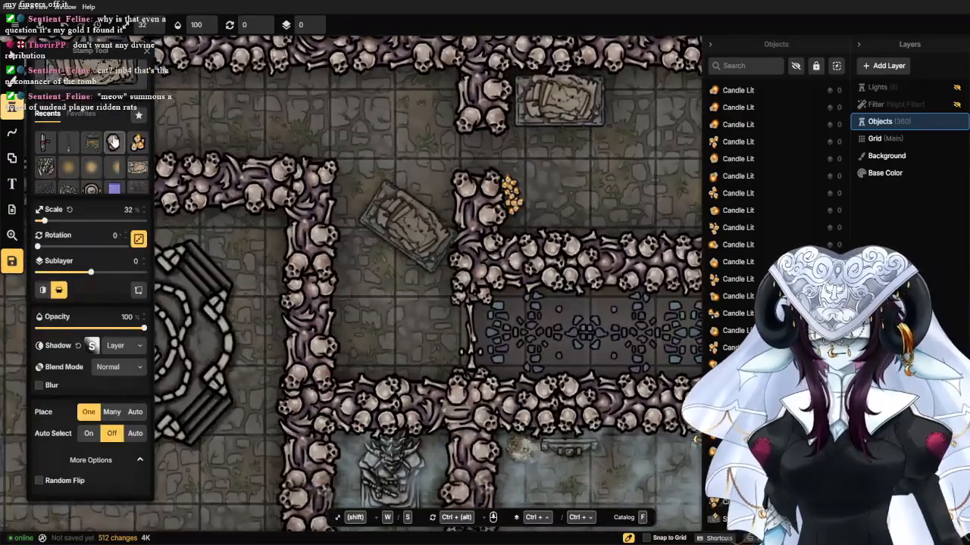
{"action": "key", "text": "f"}
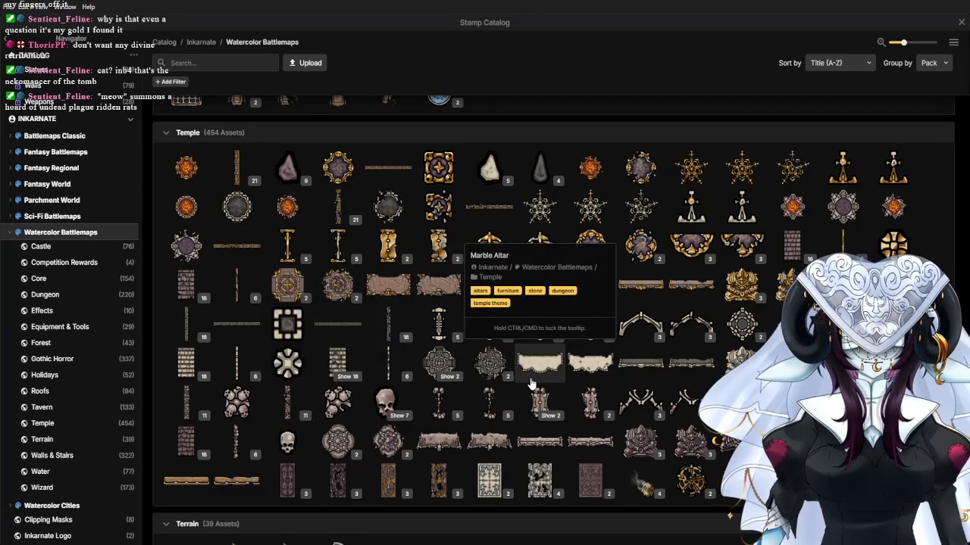
{"action": "scroll", "coordinate": [583, 353], "scroll_direction": "up", "scroll_amount": 1}
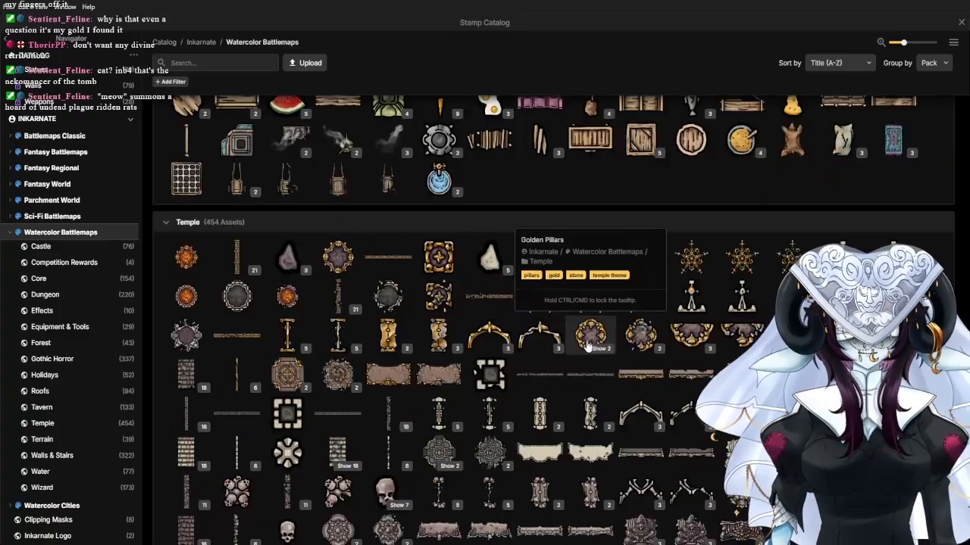
{"action": "scroll", "coordinate": [587, 345], "scroll_direction": "down", "scroll_amount": 1}
{"action": "scroll", "coordinate": [592, 343], "scroll_direction": "down", "scroll_amount": 3}
{"action": "scroll", "coordinate": [575, 371], "scroll_direction": "up", "scroll_amount": 2}
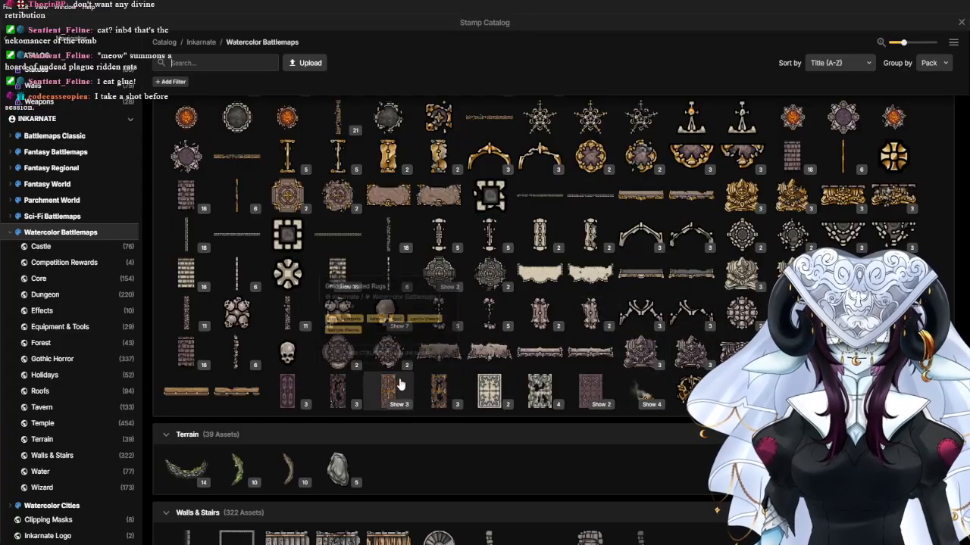
{"action": "left_click", "coordinate": [441, 353]}
{"action": "scroll", "coordinate": [458, 212], "scroll_direction": "down", "scroll_amount": 3}
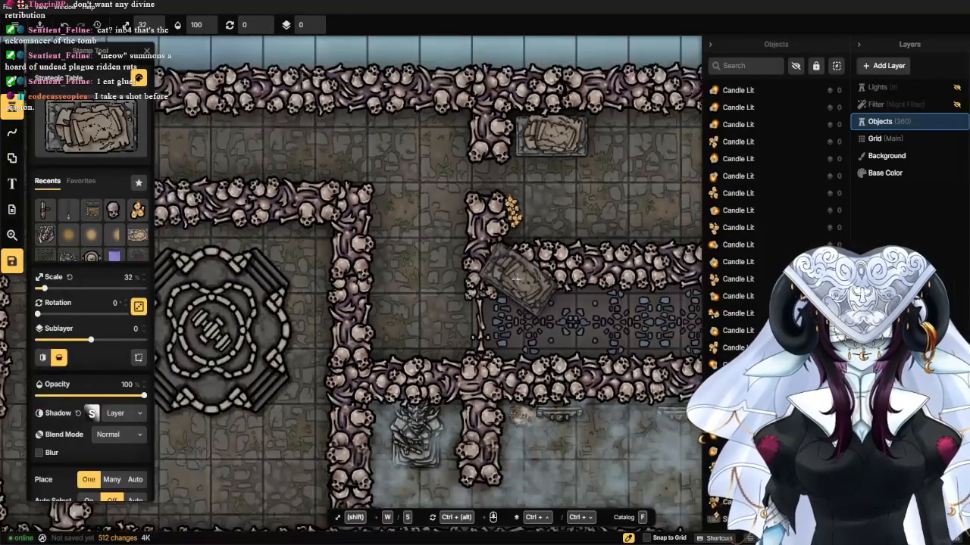
Try the Gold Decorated Rug stamp, including its third colour variant, in the narrow western corridor.
{"action": "left_click_drag", "start_coordinate": [448, 202], "coordinate": [485, 261]}
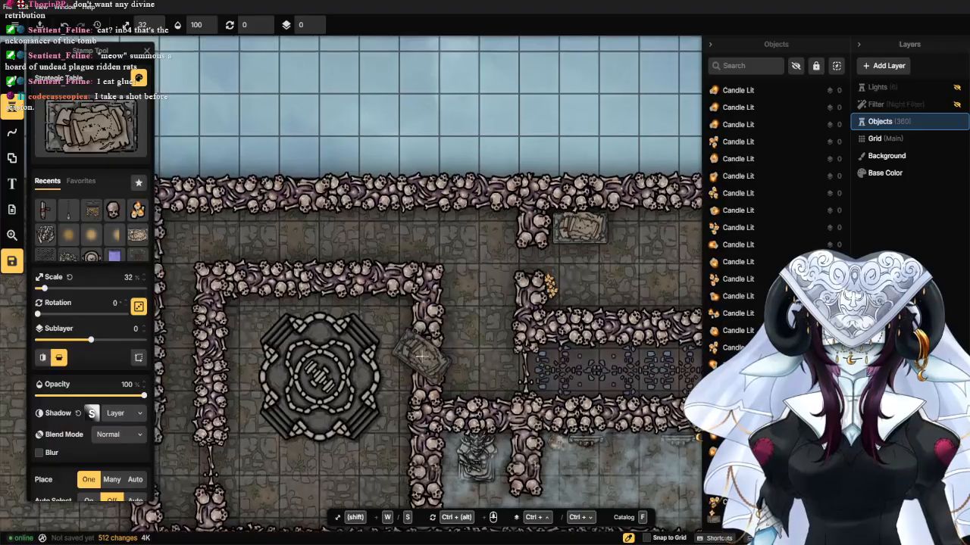
{"action": "left_click", "coordinate": [121, 138]}
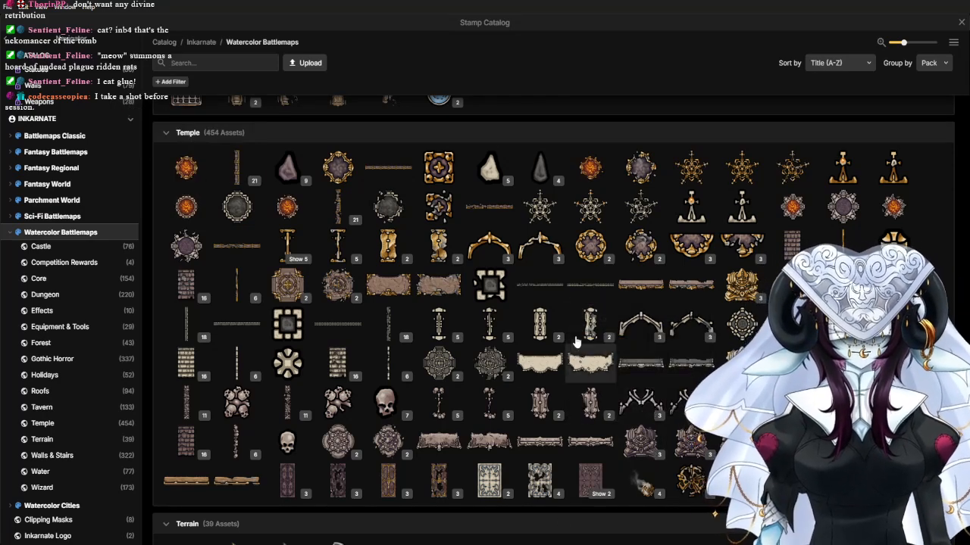
{"action": "scroll", "coordinate": [478, 378], "scroll_direction": "down", "scroll_amount": 2}
{"action": "scroll", "coordinate": [436, 341], "scroll_direction": "up", "scroll_amount": 1}
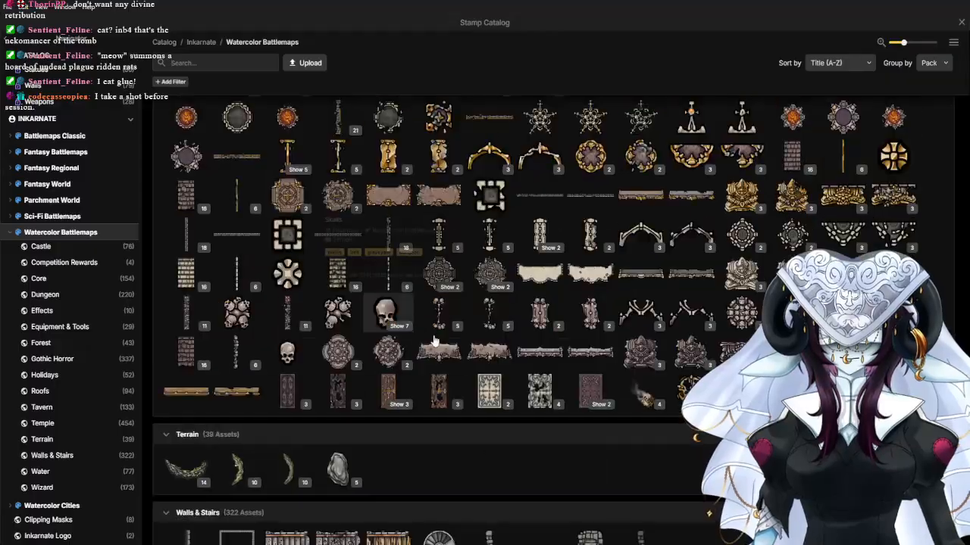
{"action": "left_click", "coordinate": [383, 391]}
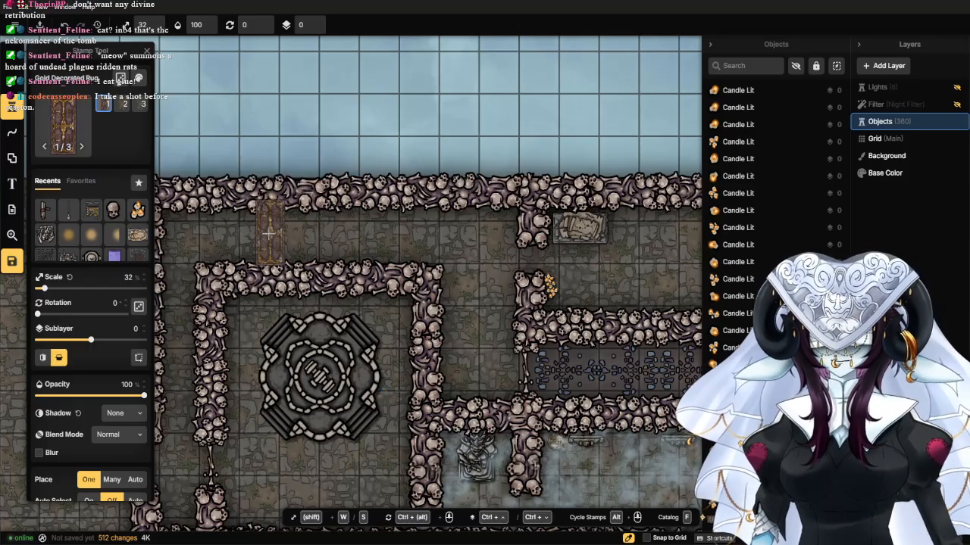
{"action": "scroll", "coordinate": [265, 242], "scroll_direction": "up", "scroll_amount": 3}
{"action": "scroll", "coordinate": [274, 261], "scroll_direction": "up", "scroll_amount": 2}
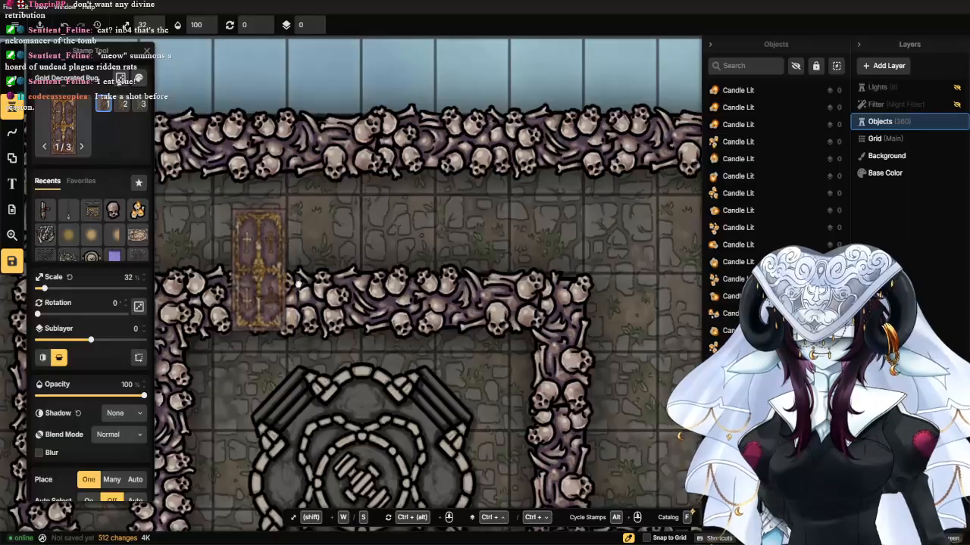
{"action": "left_click_drag", "start_coordinate": [191, 303], "coordinate": [374, 307]}
{"action": "left_click_drag", "start_coordinate": [442, 273], "coordinate": [514, 235]}
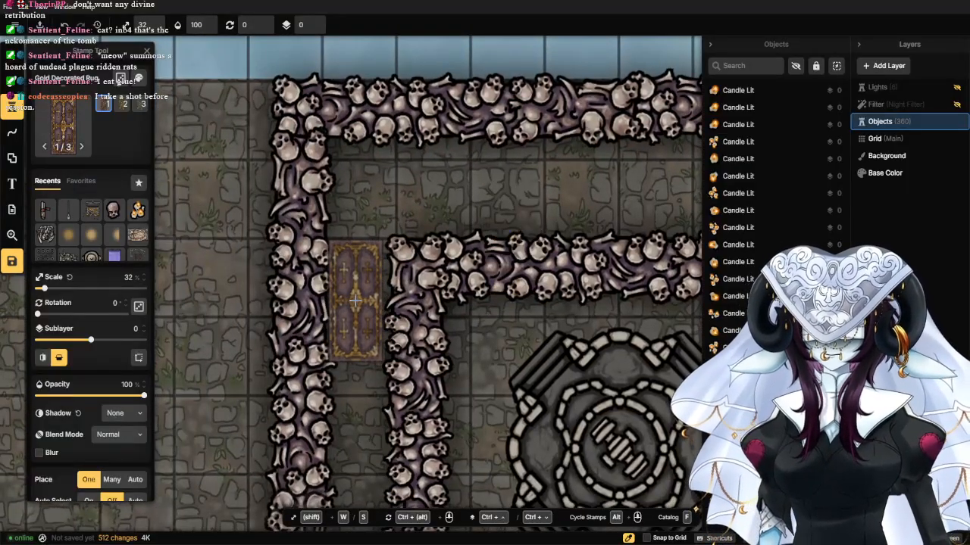
{"action": "left_click_drag", "start_coordinate": [361, 340], "coordinate": [368, 187]}
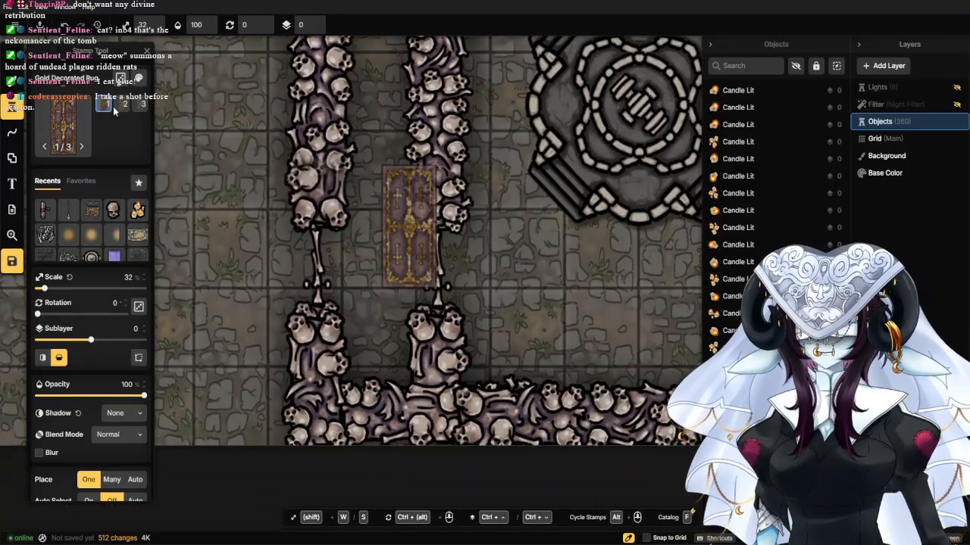
{"action": "left_click", "coordinate": [124, 104]}
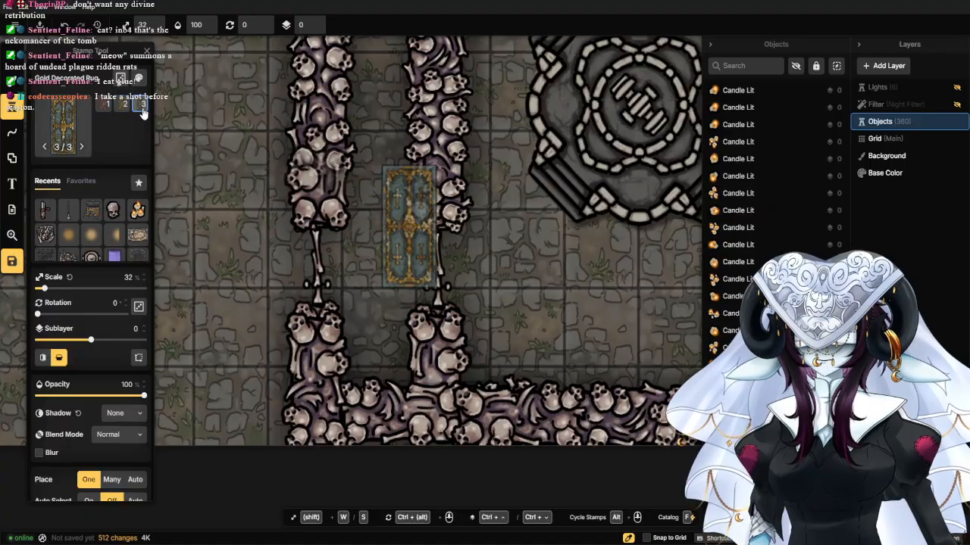
Place a Snake Rug stamp rotated 90 degrees in the dead-end nook at the south end of the narrow western corridor.
{"action": "left_click", "coordinate": [68, 137]}
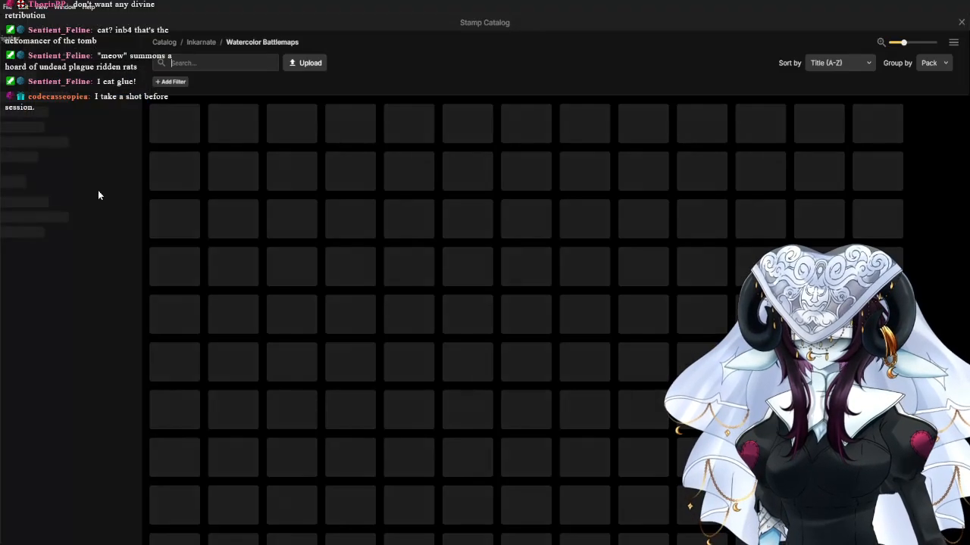
{"action": "mouse_move", "coordinate": [384, 484]}
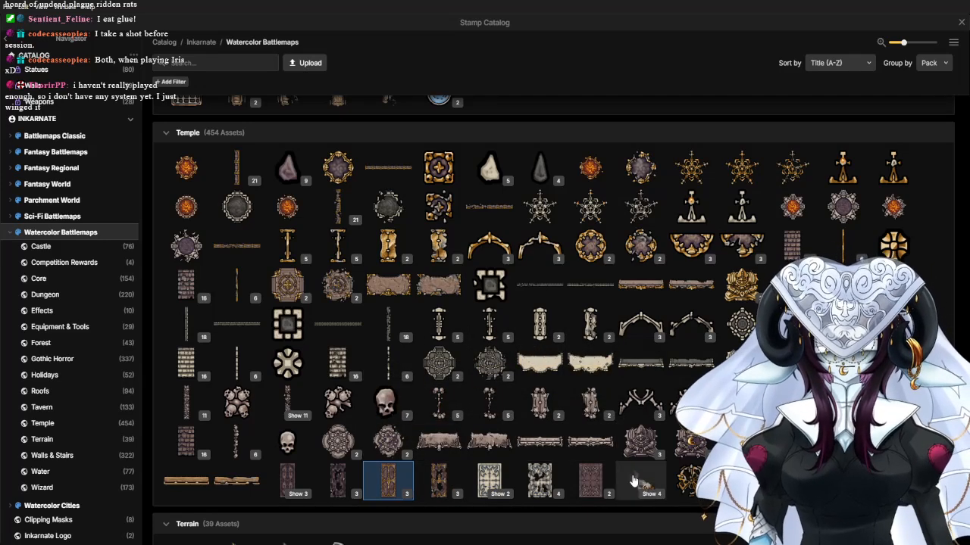
{"action": "left_click", "coordinate": [592, 479]}
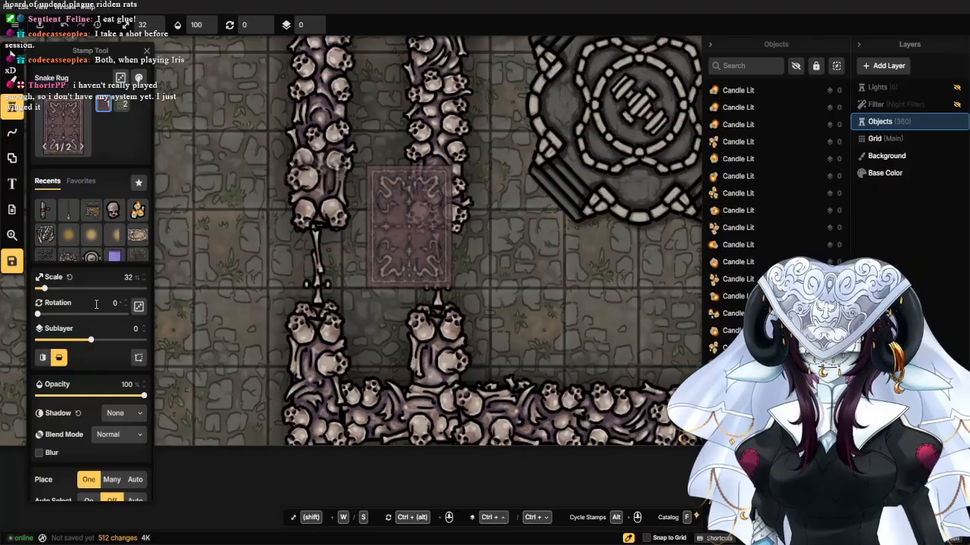
{"action": "type", "text": "90"}
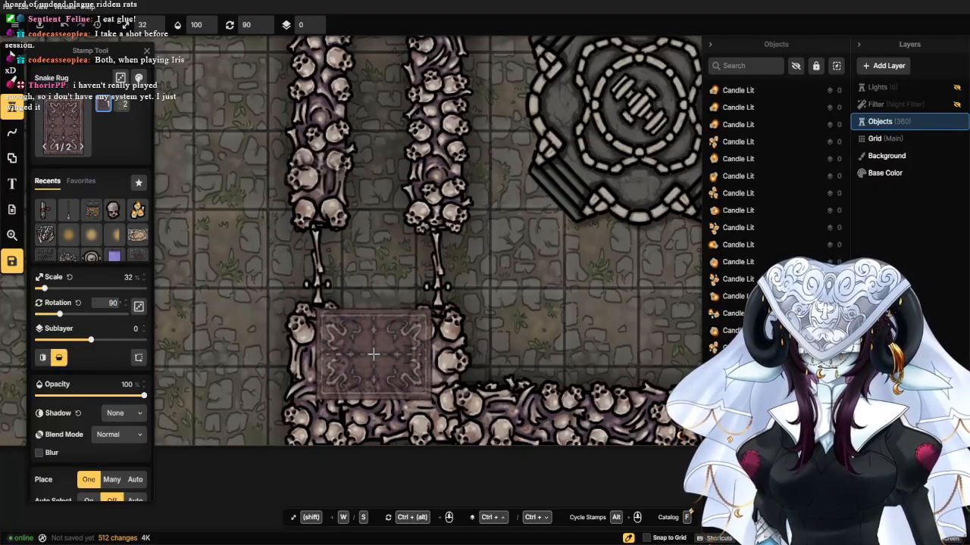
{"action": "left_click", "coordinate": [374, 347]}
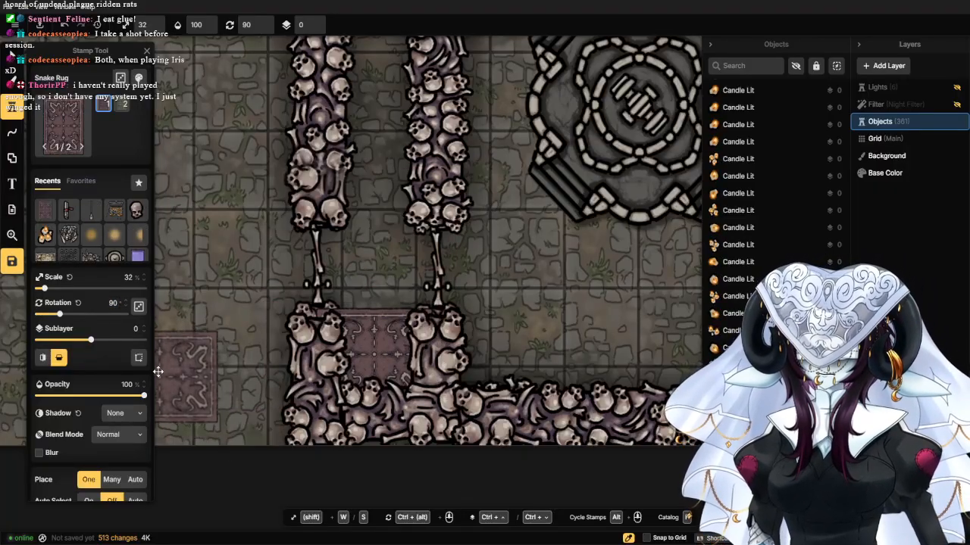
Set the Snake Rug's sublayer to -1 and nudge it slightly to centre it between the bone walls.
{"action": "left_click", "coordinate": [12, 55]}
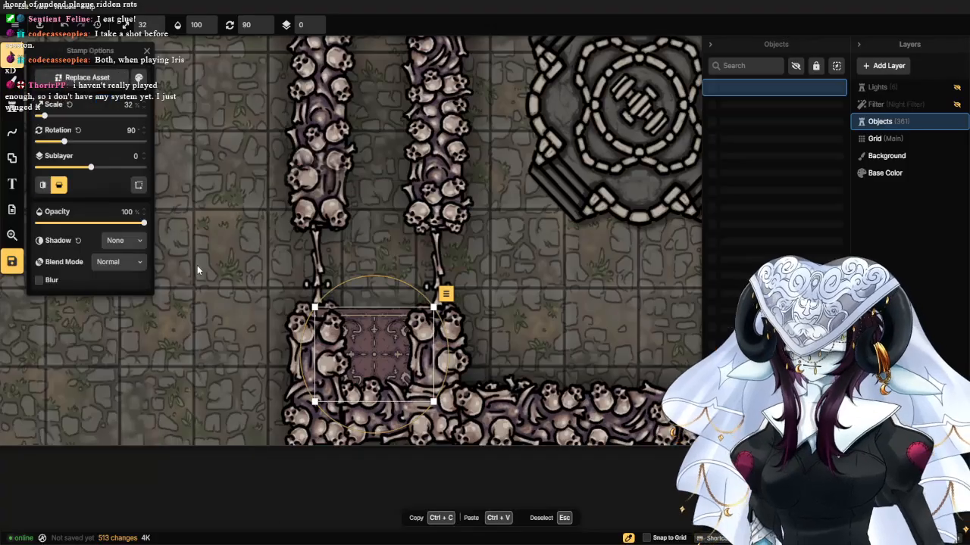
{"action": "left_click", "coordinate": [143, 159]}
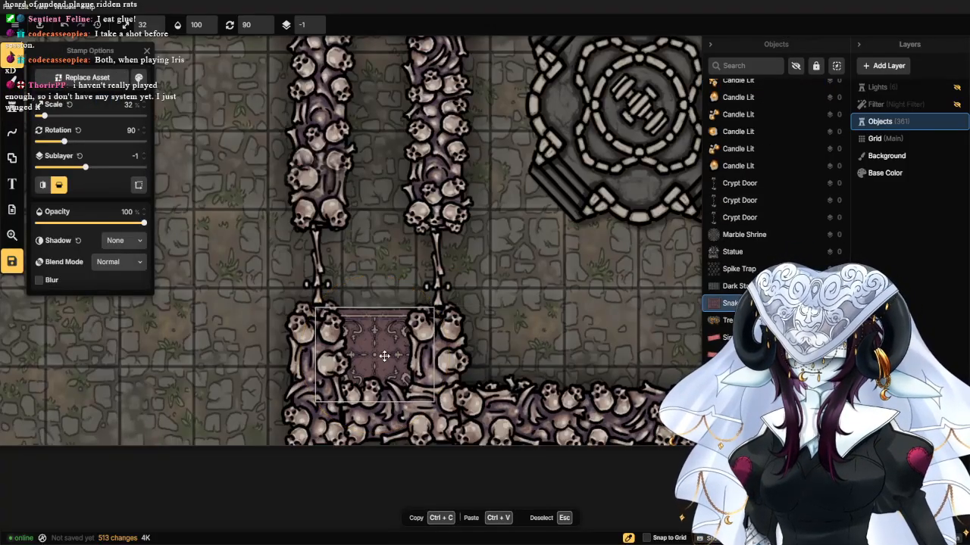
{"action": "left_click_drag", "start_coordinate": [384, 357], "coordinate": [381, 347]}
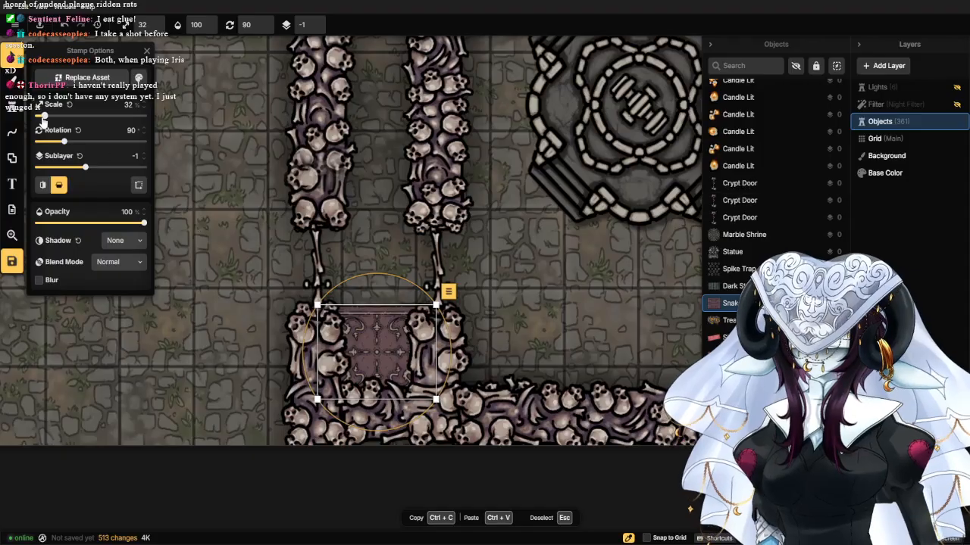
Place three Candle Lit stamps at 40% scale along the west side of the Snake Rug's northern edge.
{"action": "left_click", "coordinate": [15, 110]}
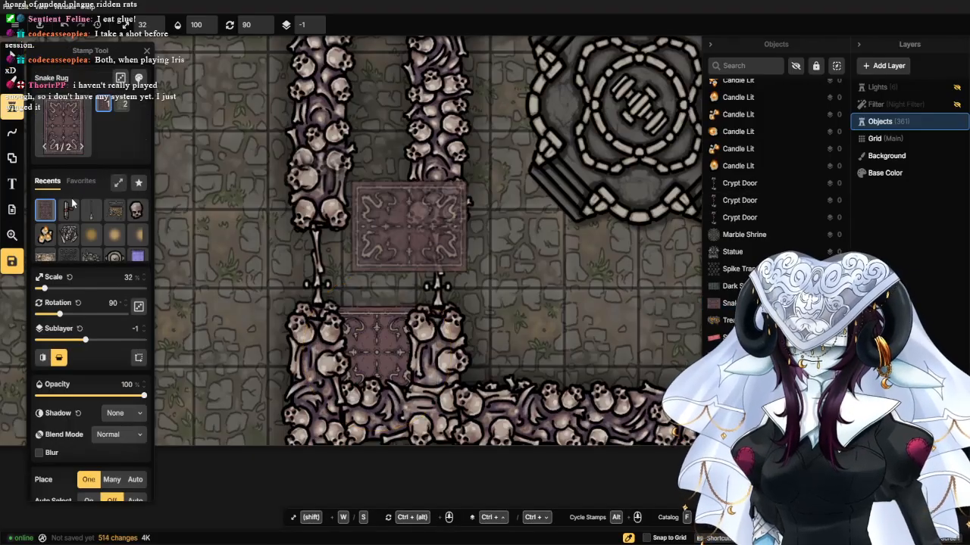
{"action": "left_click", "coordinate": [46, 234]}
{"action": "scroll", "coordinate": [338, 288], "scroll_direction": "up", "scroll_amount": 6}
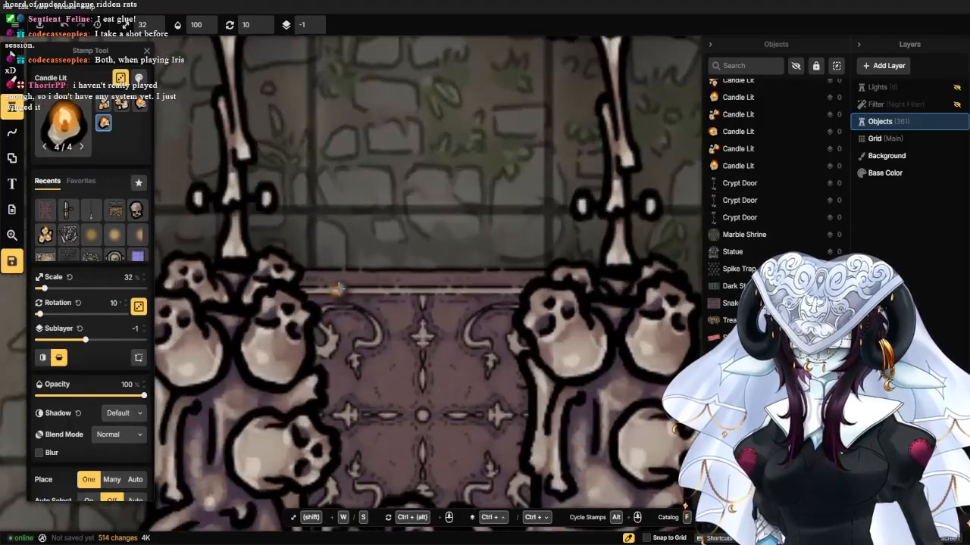
{"action": "type", "text": "40"}
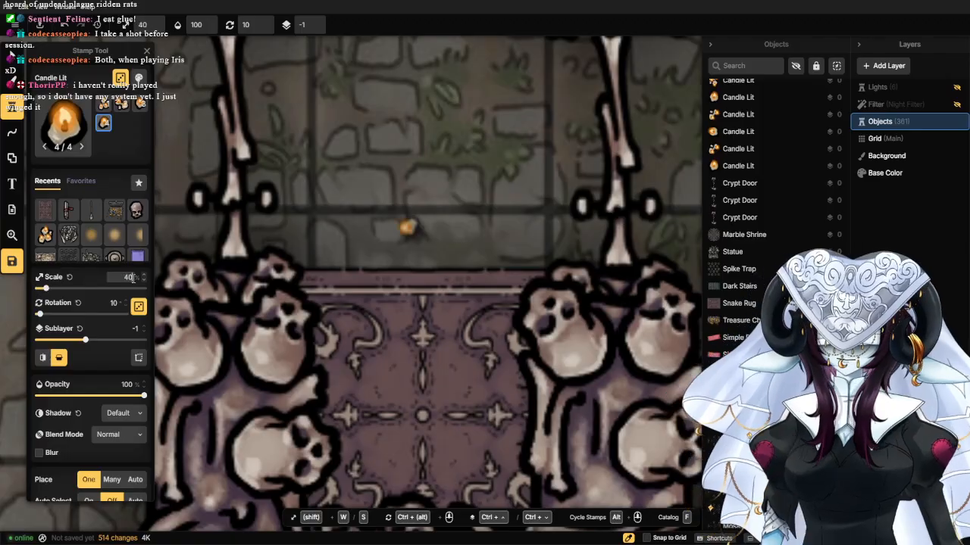
{"action": "scroll", "coordinate": [435, 295], "scroll_direction": "up", "scroll_amount": 1}
{"action": "left_click", "coordinate": [300, 265]}
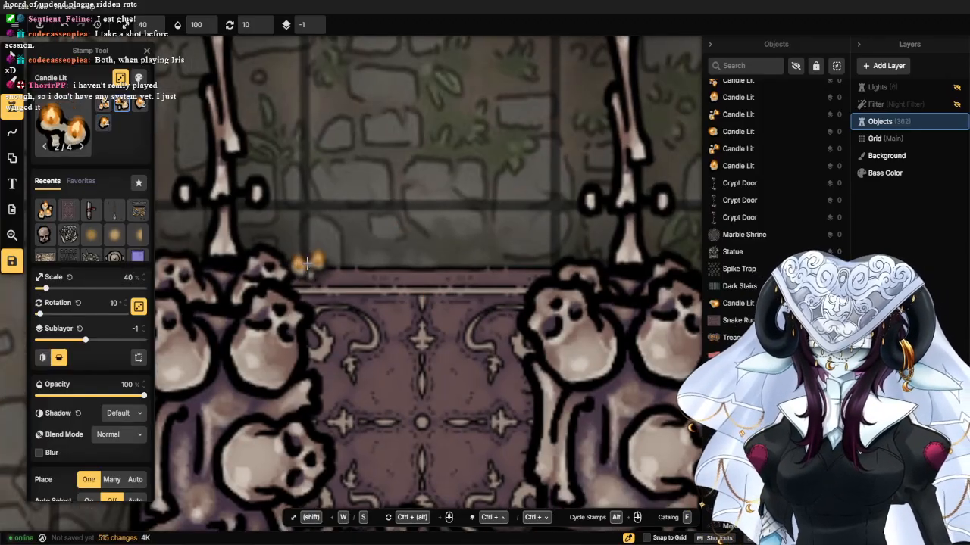
{"action": "left_click", "coordinate": [316, 284]}
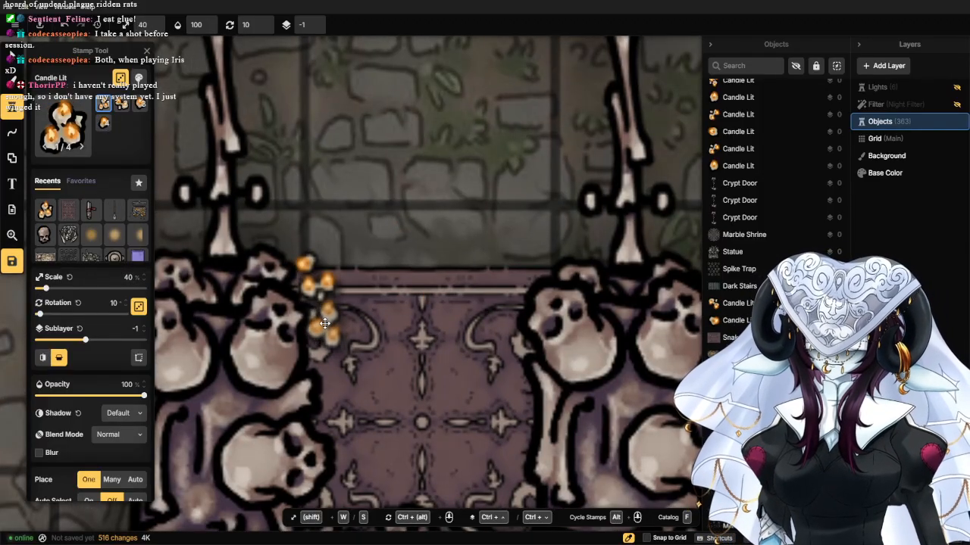
{"action": "left_click", "coordinate": [327, 318]}
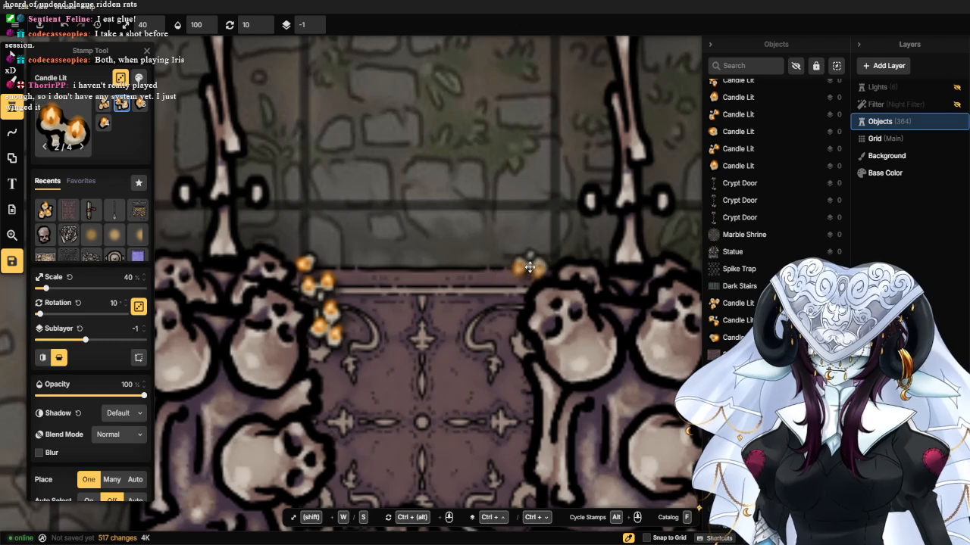
Place four Candle Lit stamps beside the skulls at the east side of the Snake Rug's northern edge.
{"action": "left_click", "coordinate": [528, 267]}
{"action": "left_click", "coordinate": [514, 287]}
{"action": "left_click", "coordinate": [496, 312]}
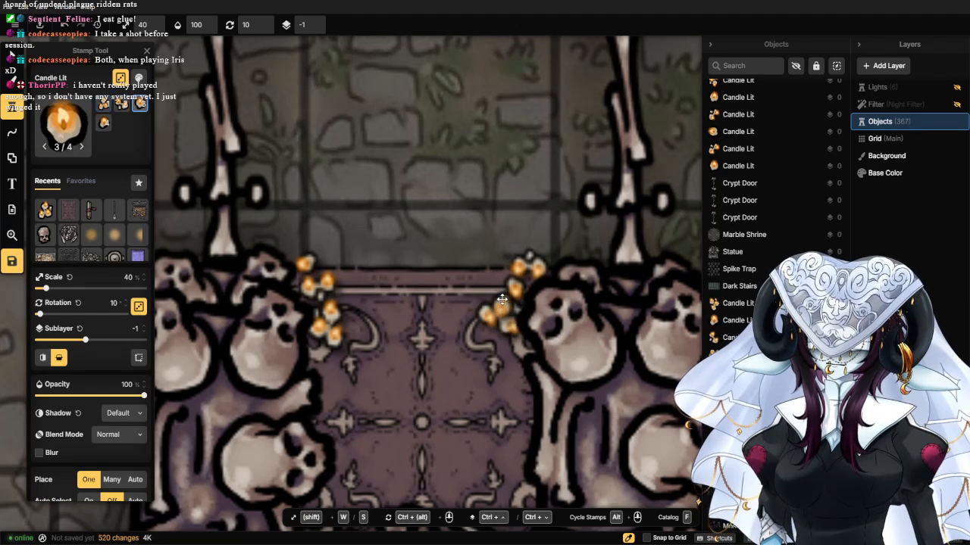
{"action": "left_click", "coordinate": [546, 248]}
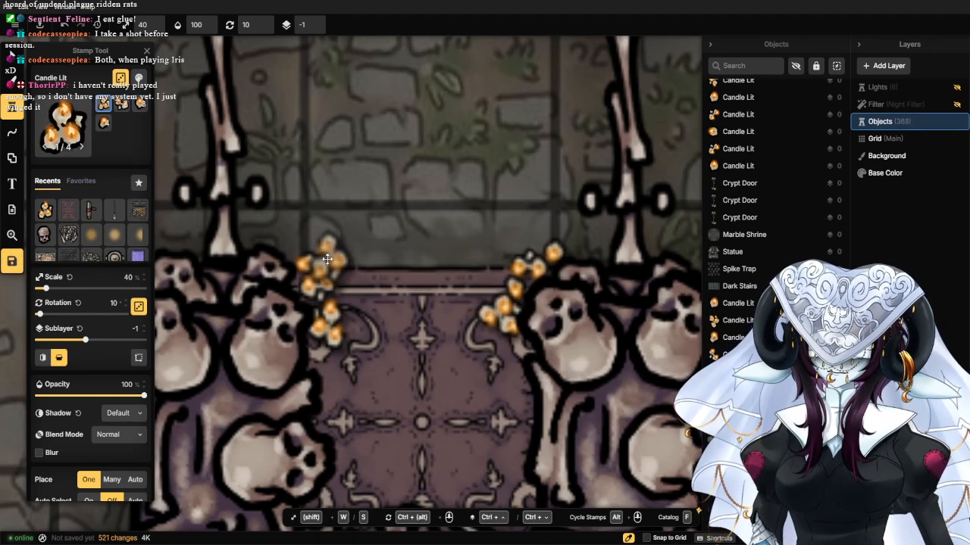
Add three more Candle Lit stamps to thicken the cluster at the rug's northwest corner.
{"action": "left_click", "coordinate": [288, 234]}
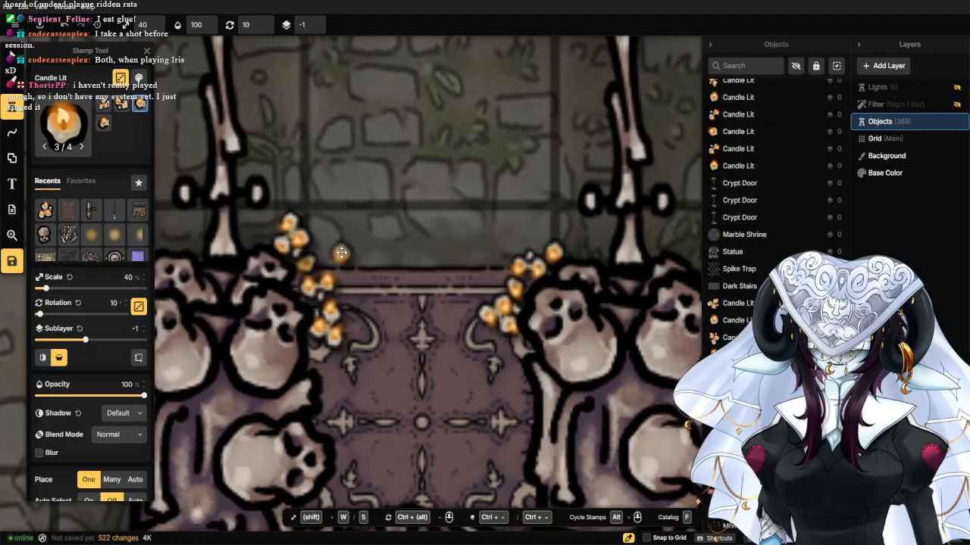
{"action": "left_click", "coordinate": [326, 246]}
{"action": "left_click", "coordinate": [338, 261]}
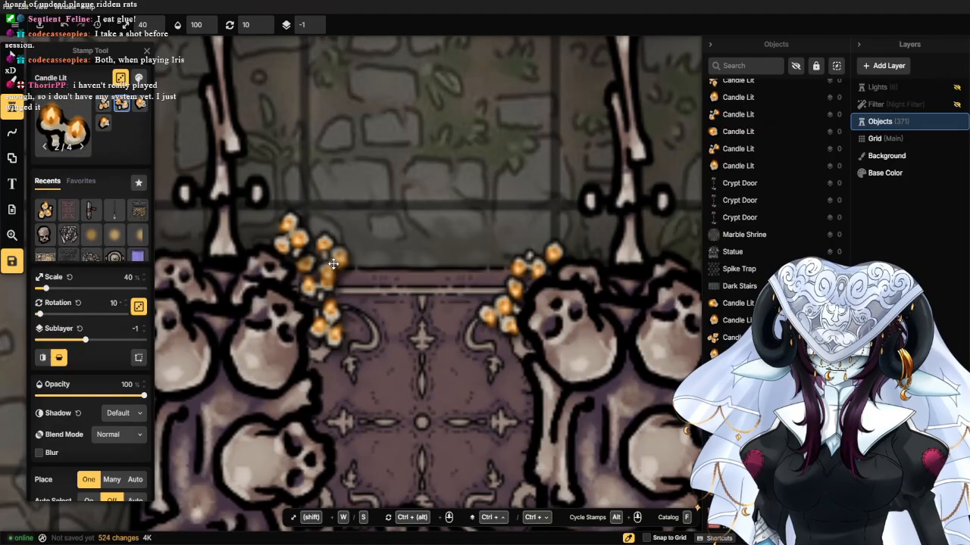
Add three more Candle Lit stamps to the cluster at the Snake Rug's northwest corner, beside the skulls.
{"action": "left_click", "coordinate": [317, 316]}
{"action": "left_click", "coordinate": [347, 322]}
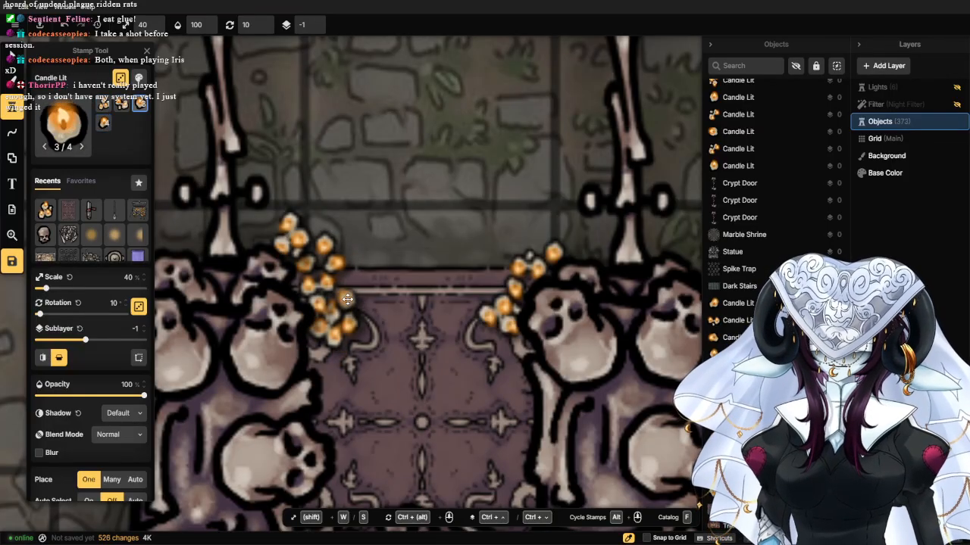
{"action": "left_click", "coordinate": [350, 299]}
Add five Candle Lit stamps to the cluster at the Snake Rug's northeast corner.
{"action": "left_click", "coordinate": [489, 345]}
{"action": "left_click", "coordinate": [511, 352]}
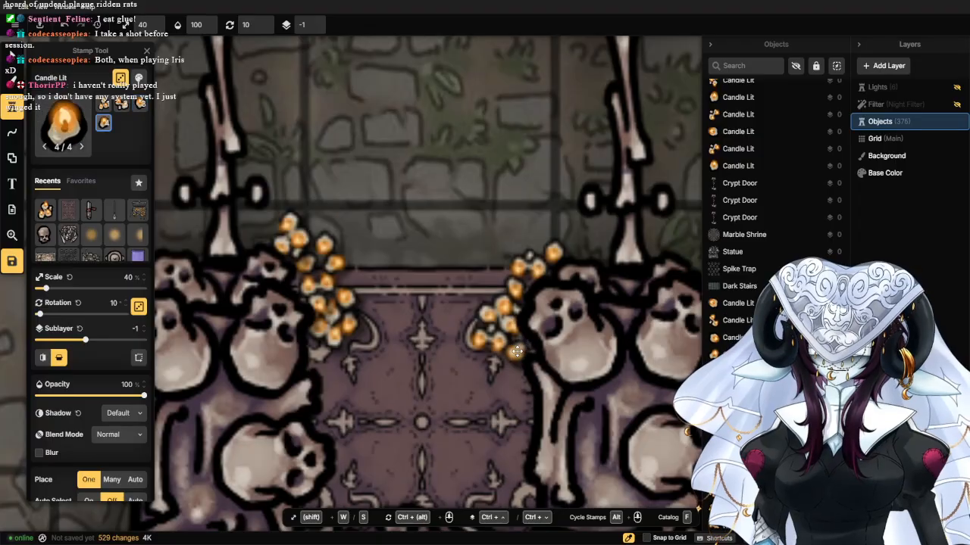
{"action": "left_click", "coordinate": [515, 310]}
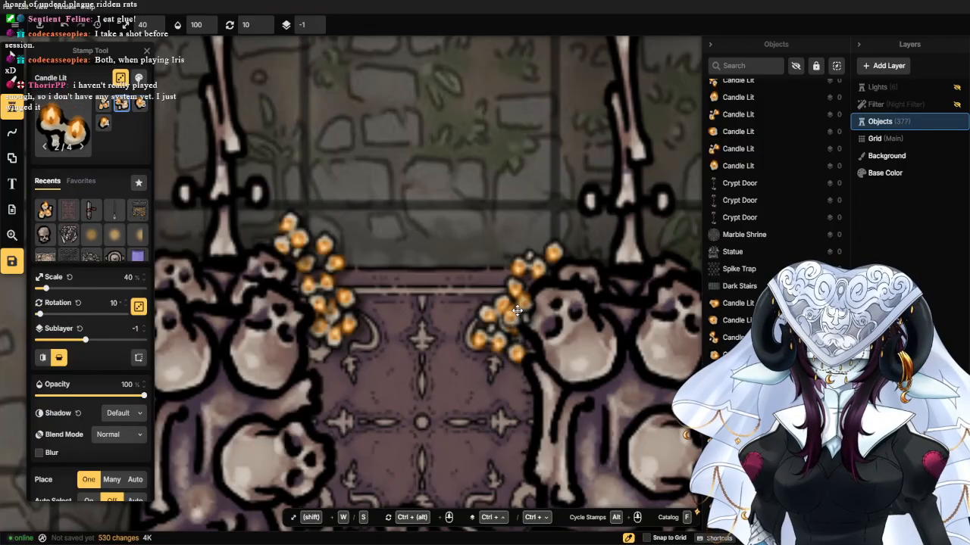
{"action": "left_click", "coordinate": [536, 271]}
{"action": "left_click", "coordinate": [485, 271]}
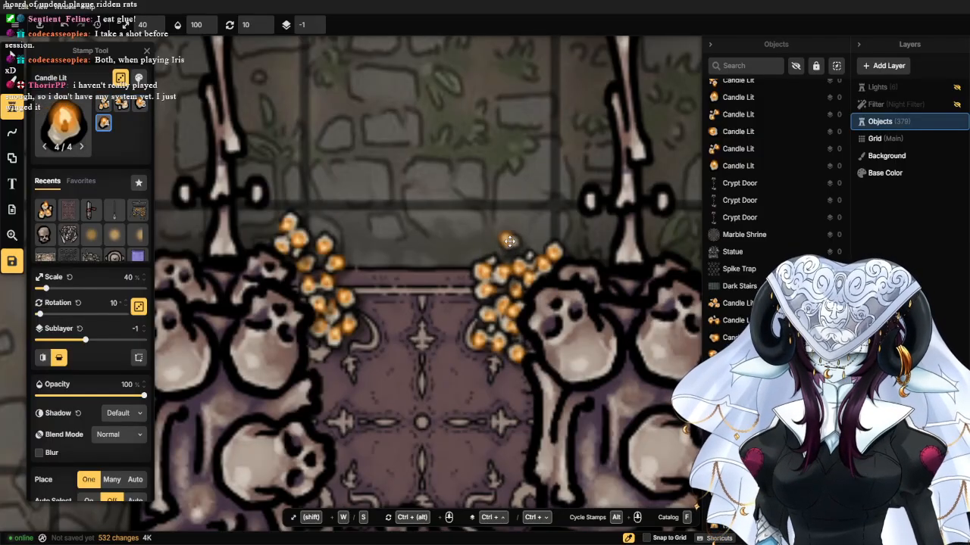
Spread six more Candle Lit stamps around the northeast cluster, westward onto the rug and northward over the skulls.
{"action": "left_click", "coordinate": [507, 241]}
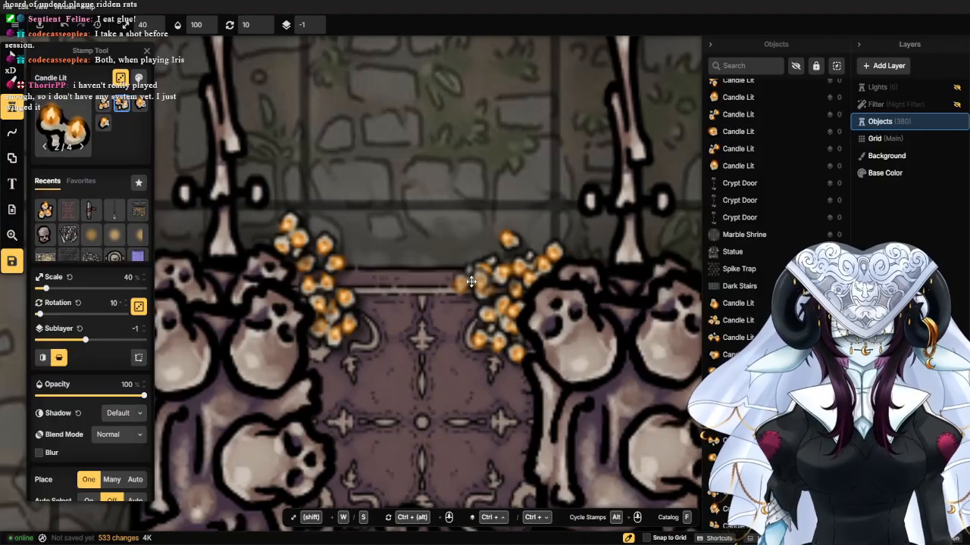
{"action": "left_click", "coordinate": [457, 312]}
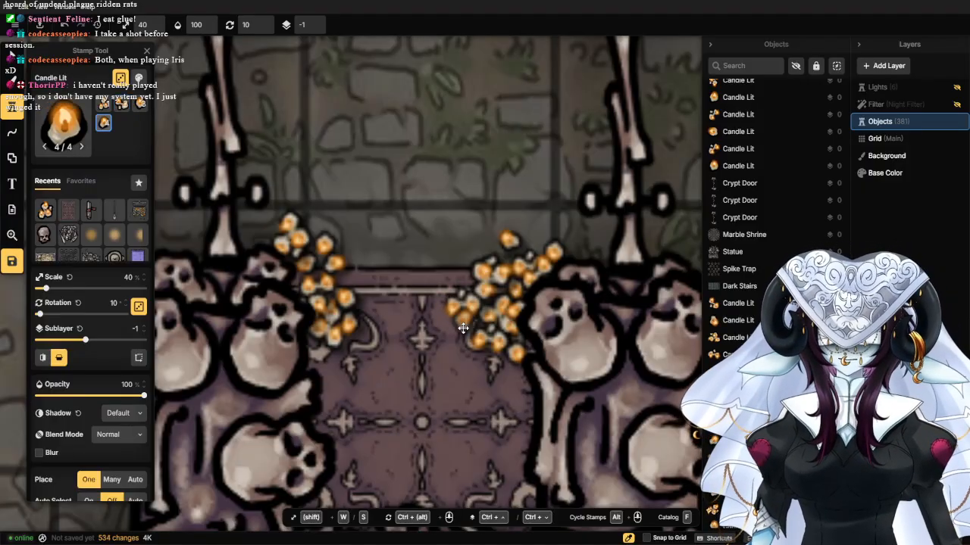
{"action": "left_click", "coordinate": [460, 323]}
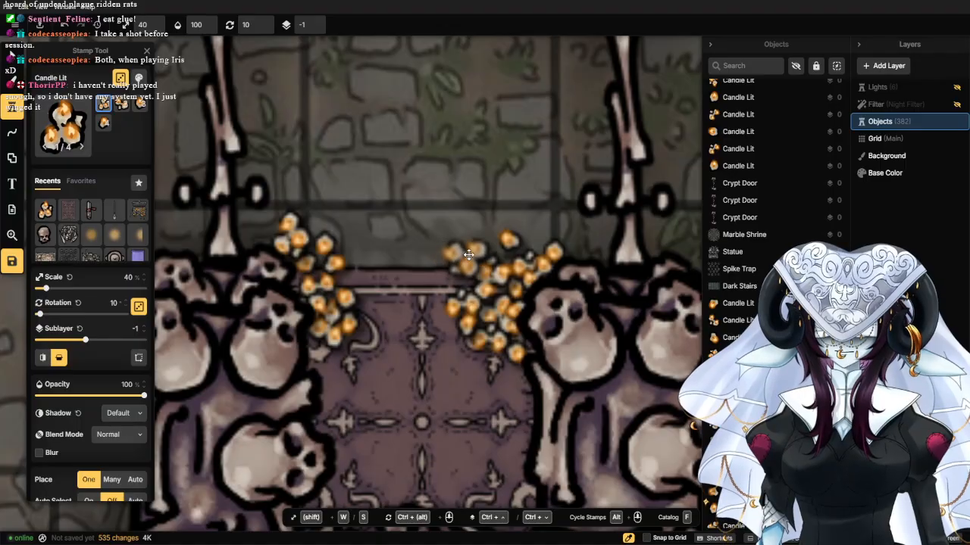
{"action": "left_click", "coordinate": [547, 231]}
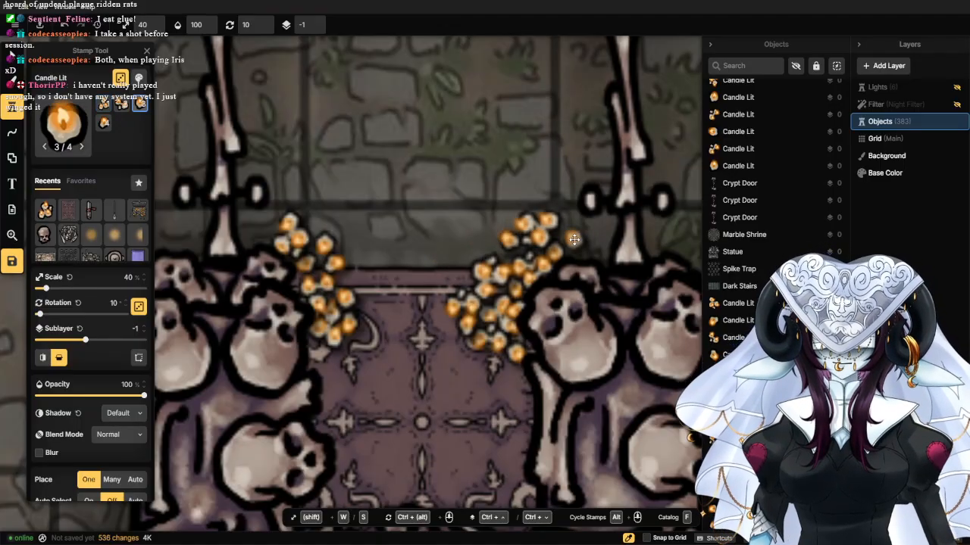
{"action": "left_click", "coordinate": [570, 236]}
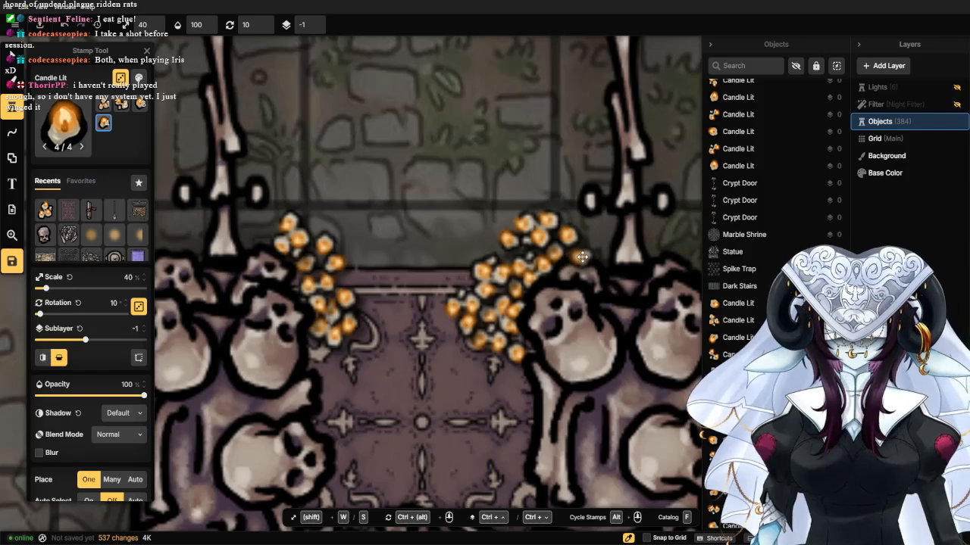
{"action": "left_click", "coordinate": [576, 259]}
Find the Crypt Altar stamp in the Watercolor Battlemaps catalog by searching for "altar" and choose it.
{"action": "scroll", "coordinate": [405, 200], "scroll_direction": "down", "scroll_amount": 1}
{"action": "scroll", "coordinate": [405, 200], "scroll_direction": "down", "scroll_amount": 3}
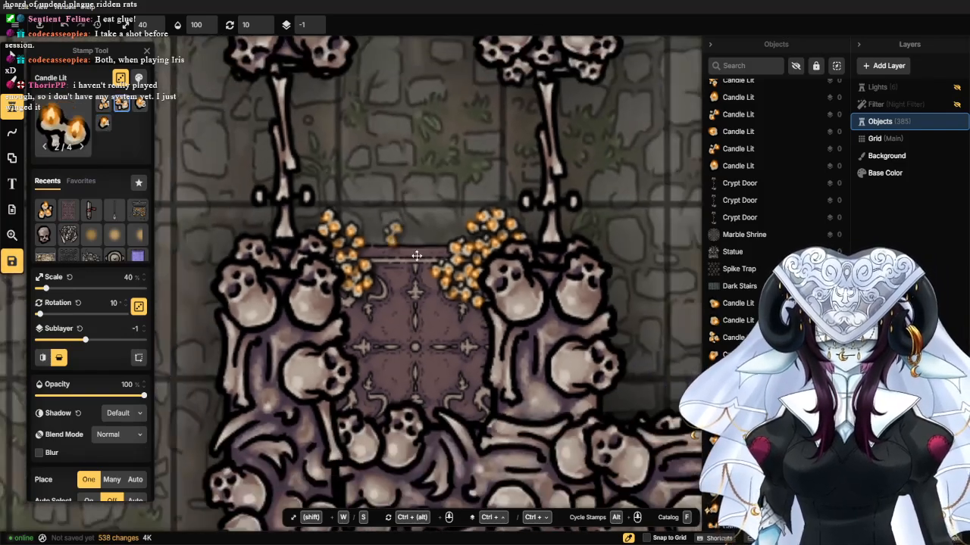
{"action": "scroll", "coordinate": [416, 255], "scroll_direction": "up", "scroll_amount": 3}
{"action": "left_click", "coordinate": [86, 126]}
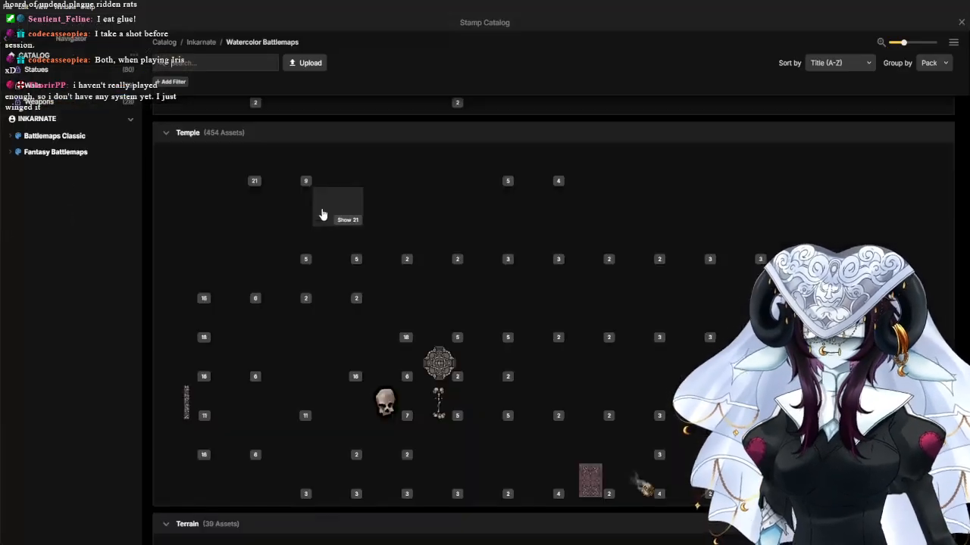
{"action": "scroll", "coordinate": [428, 327], "scroll_direction": "down", "scroll_amount": 2}
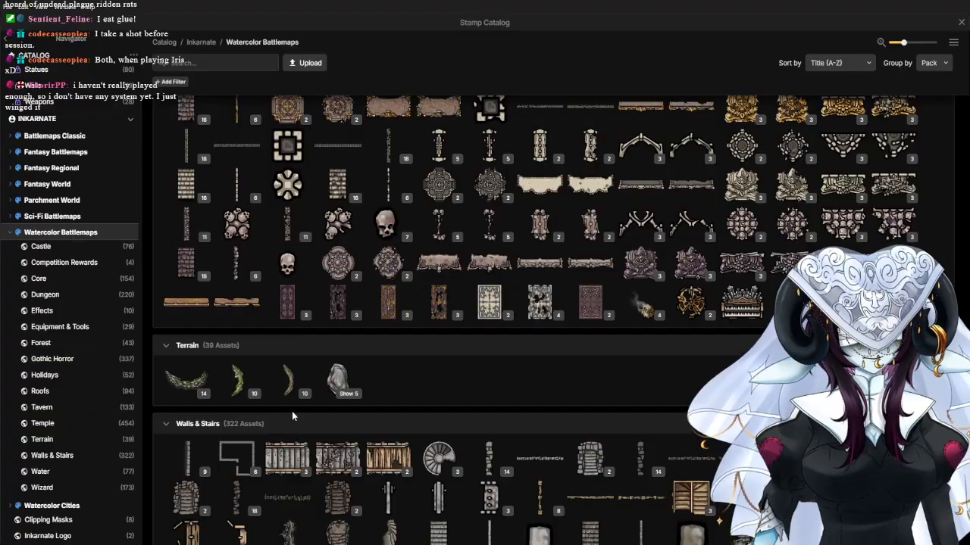
{"action": "scroll", "coordinate": [383, 333], "scroll_direction": "up", "scroll_amount": 3}
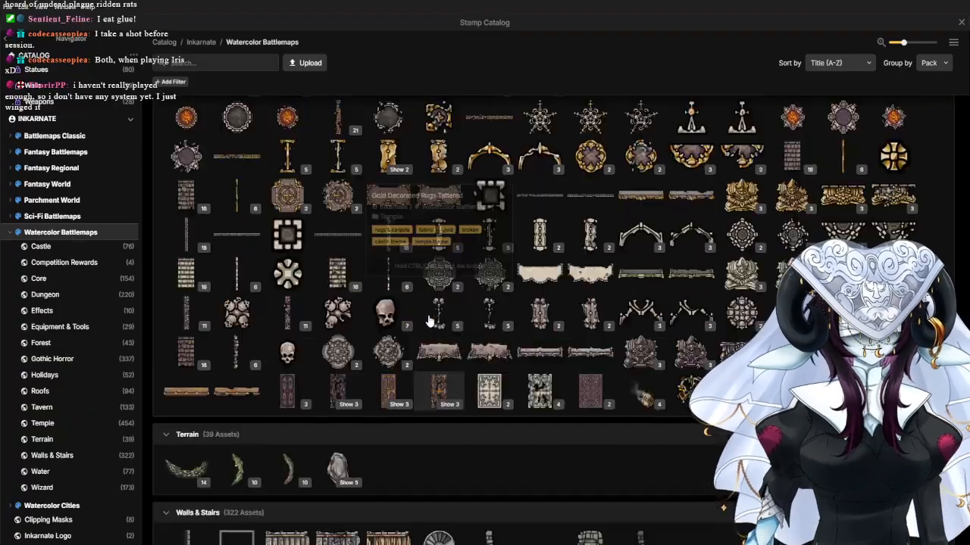
{"action": "scroll", "coordinate": [382, 333], "scroll_direction": "up", "scroll_amount": 3}
{"action": "scroll", "coordinate": [365, 325], "scroll_direction": "up", "scroll_amount": 3}
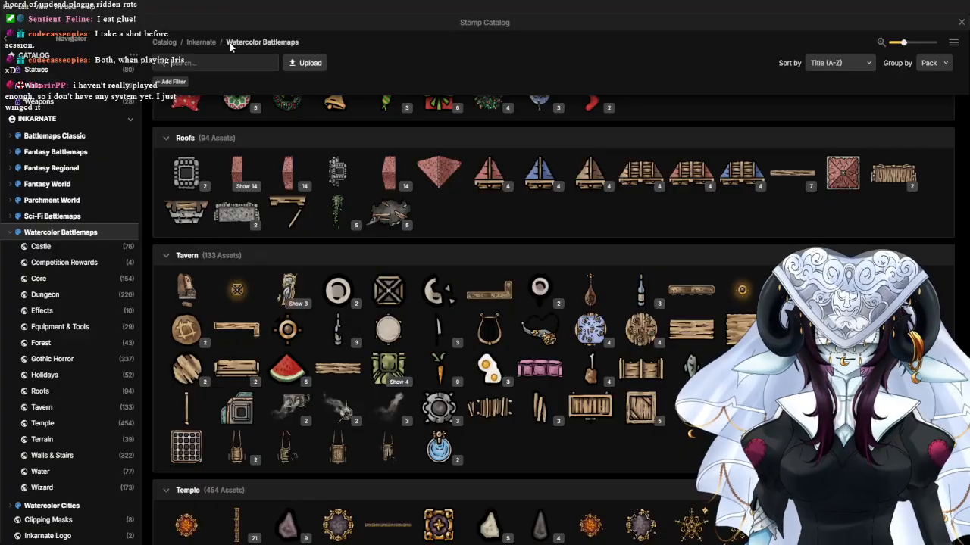
{"action": "type", "text": "altar"}
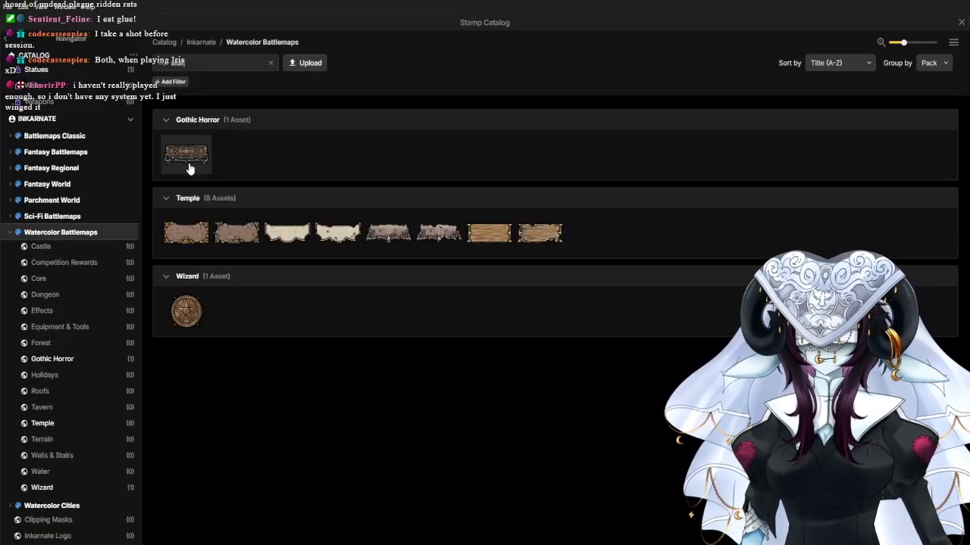
{"action": "left_click", "coordinate": [387, 239]}
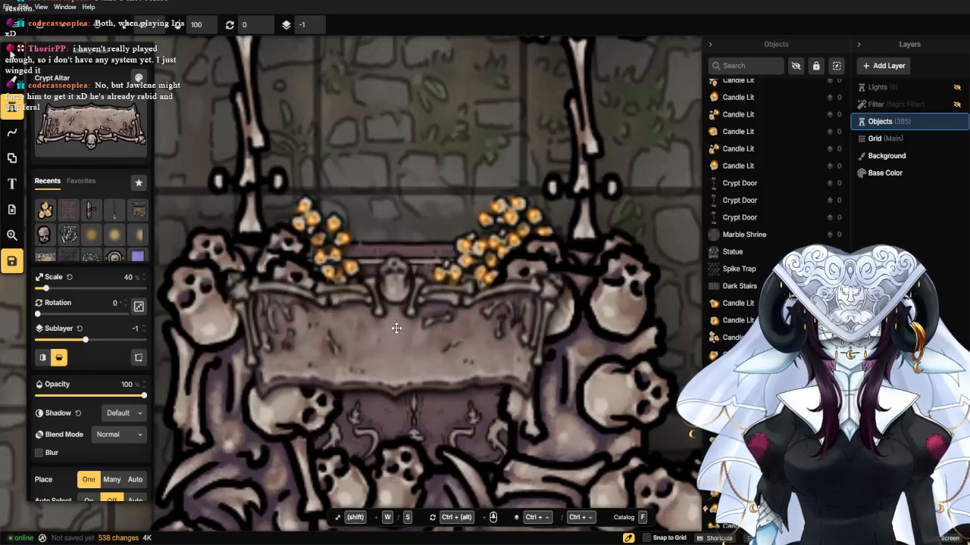
Turn off the stamp's vertical flip and place the Crypt Altar at 20% scale on the southern part of the Snake Rug.
{"action": "left_click", "coordinate": [56, 360]}
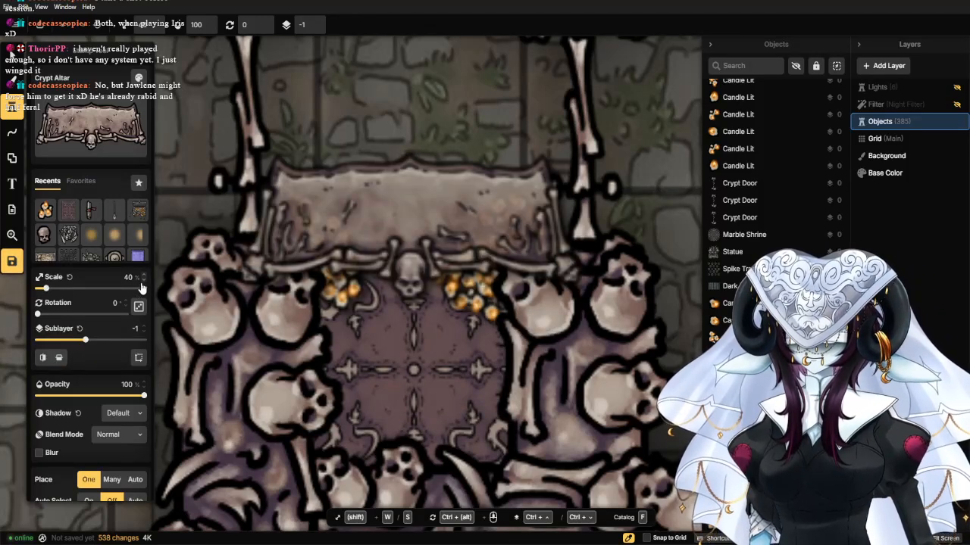
{"action": "scroll", "coordinate": [141, 288], "scroll_direction": "down", "scroll_amount": 19}
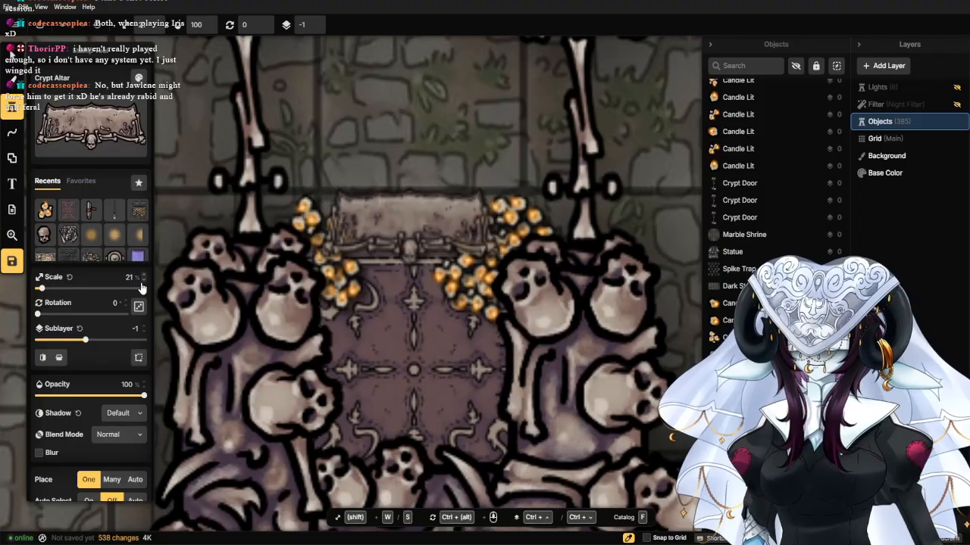
{"action": "scroll", "coordinate": [141, 288], "scroll_direction": "down", "scroll_amount": 1}
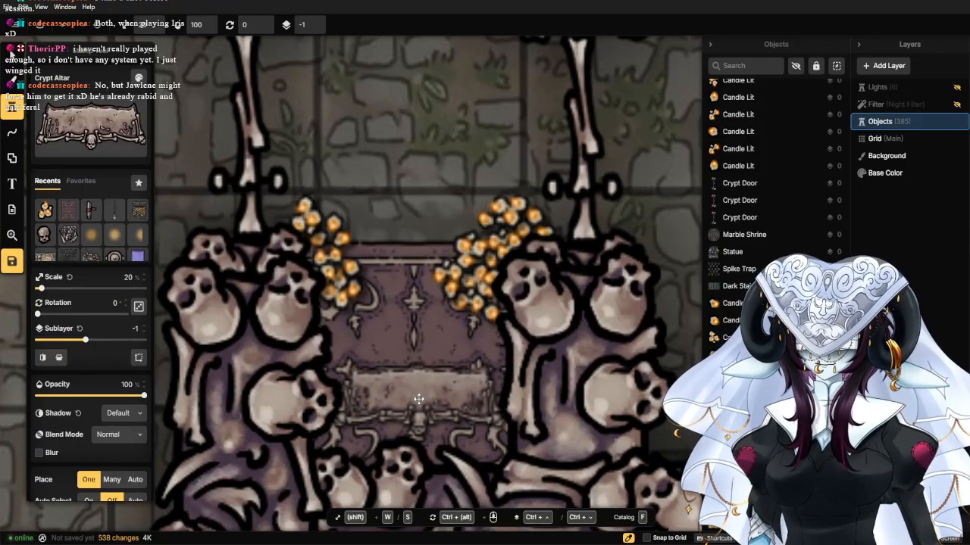
{"action": "left_click", "coordinate": [418, 397]}
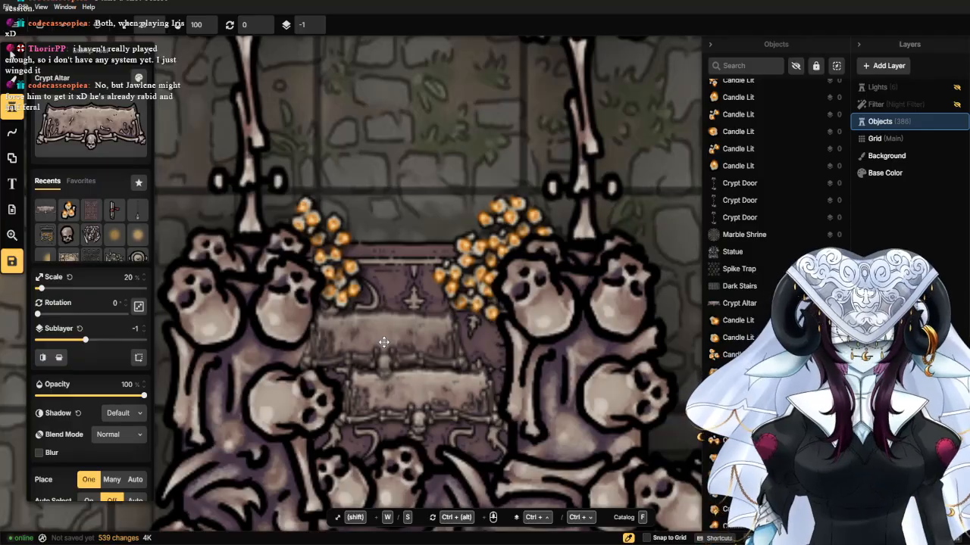
Enlarge the Crypt Altar to 22% scale and move it south against the skulls at the end of the Snake Rug.
{"action": "scroll", "coordinate": [384, 343], "scroll_direction": "down", "scroll_amount": 3}
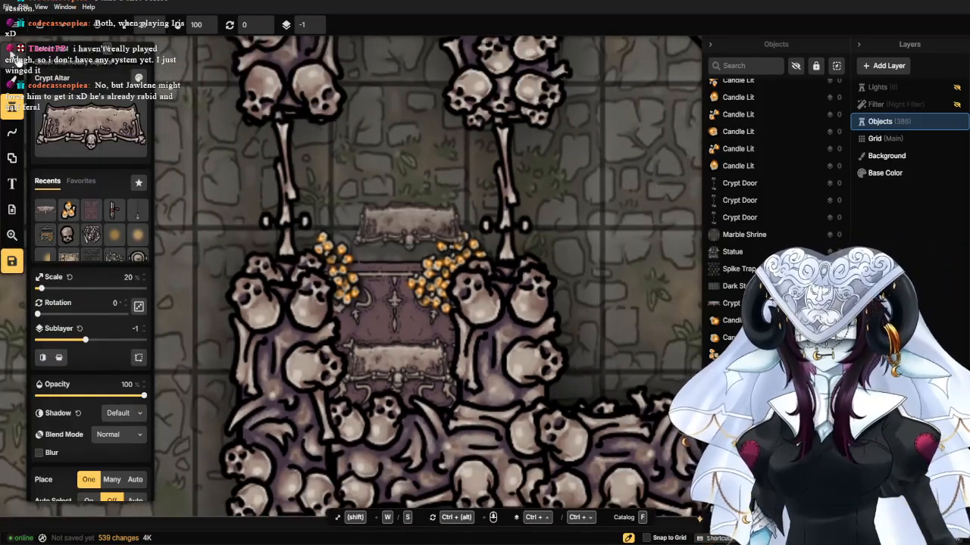
{"action": "left_click", "coordinate": [14, 57]}
{"action": "left_click_drag", "start_coordinate": [456, 341], "coordinate": [424, 351]}
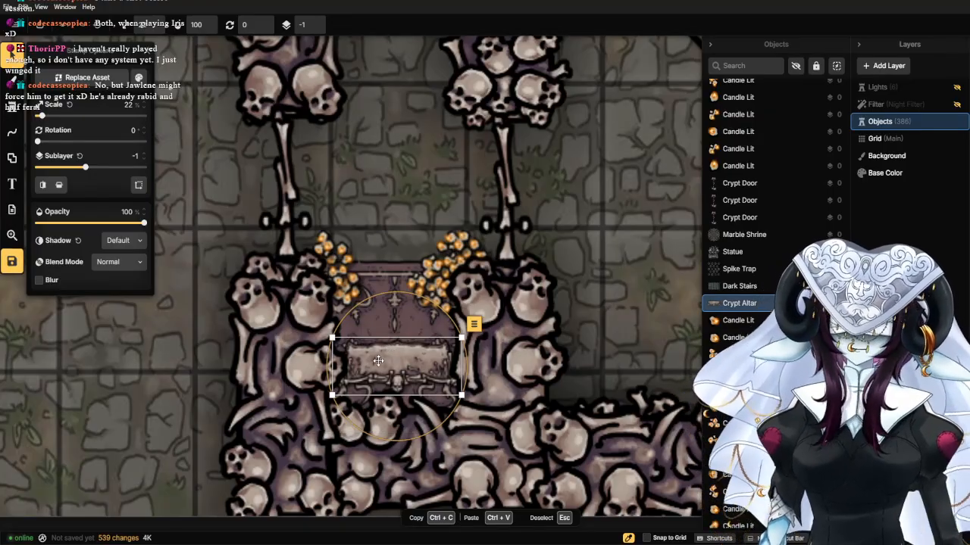
{"action": "mouse_move", "coordinate": [402, 373]}
{"action": "left_mouse_down"}
{"action": "mouse_move", "coordinate": [398, 341]}
{"action": "mouse_move", "coordinate": [401, 391]}
{"action": "left_mouse_up"}
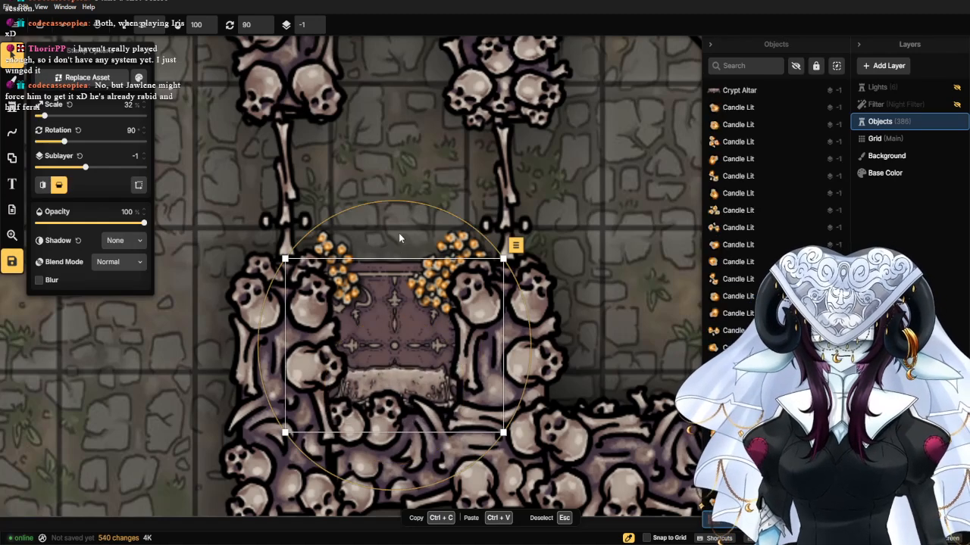
{"action": "key", "text": "Escape"}
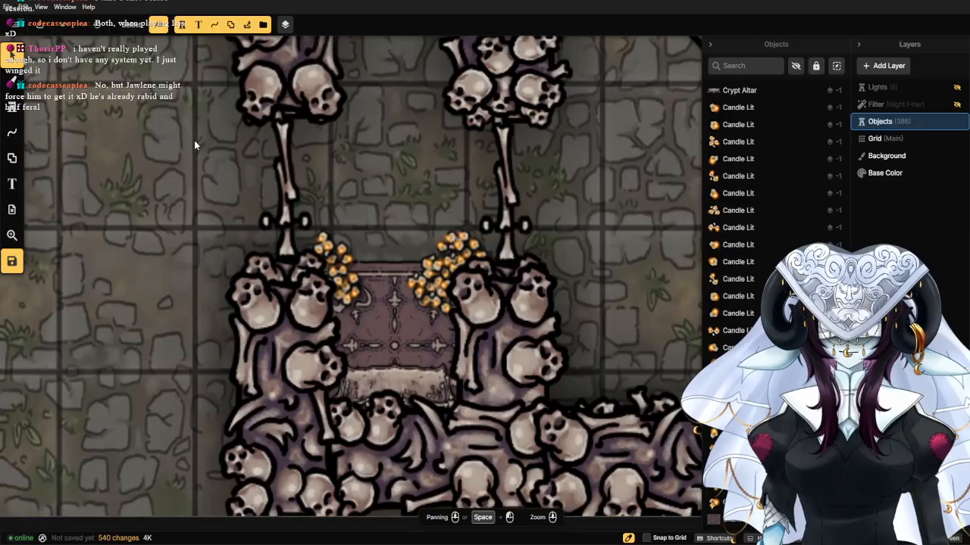
Choose the Ceremonial Table from the altar stamps and try it at the centre of the Snake Rug's northern edge.
{"action": "left_click", "coordinate": [18, 111]}
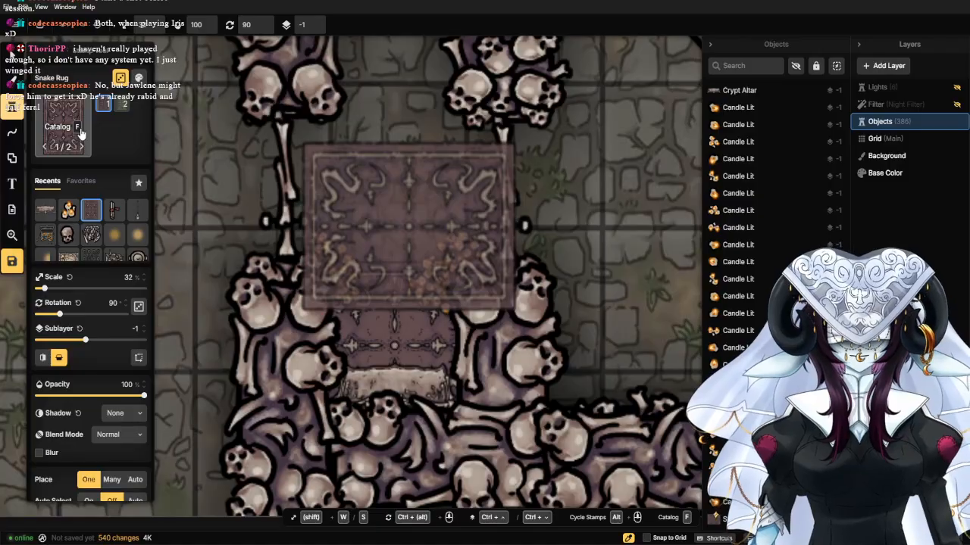
{"action": "left_click", "coordinate": [74, 124]}
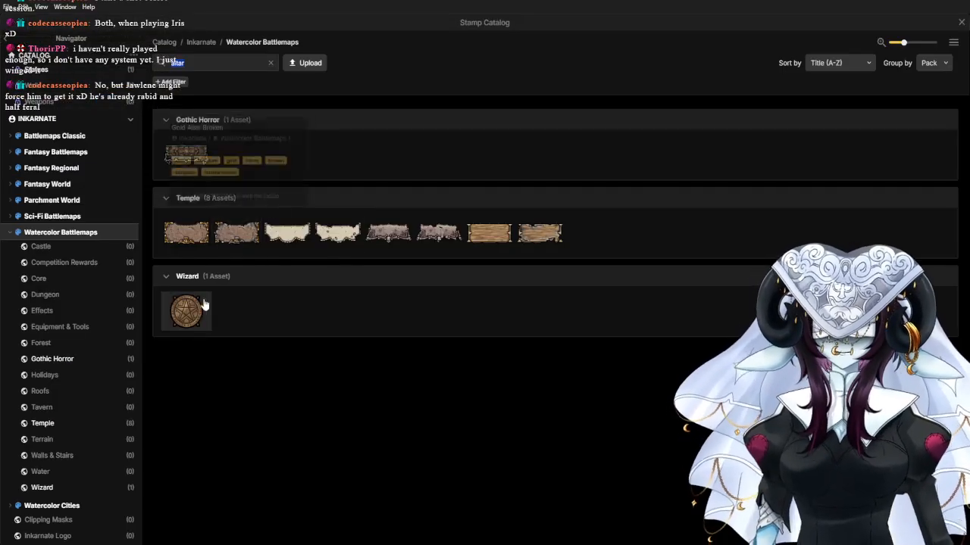
{"action": "left_click", "coordinate": [199, 314]}
{"action": "scroll", "coordinate": [309, 321], "scroll_direction": "up", "scroll_amount": 5}
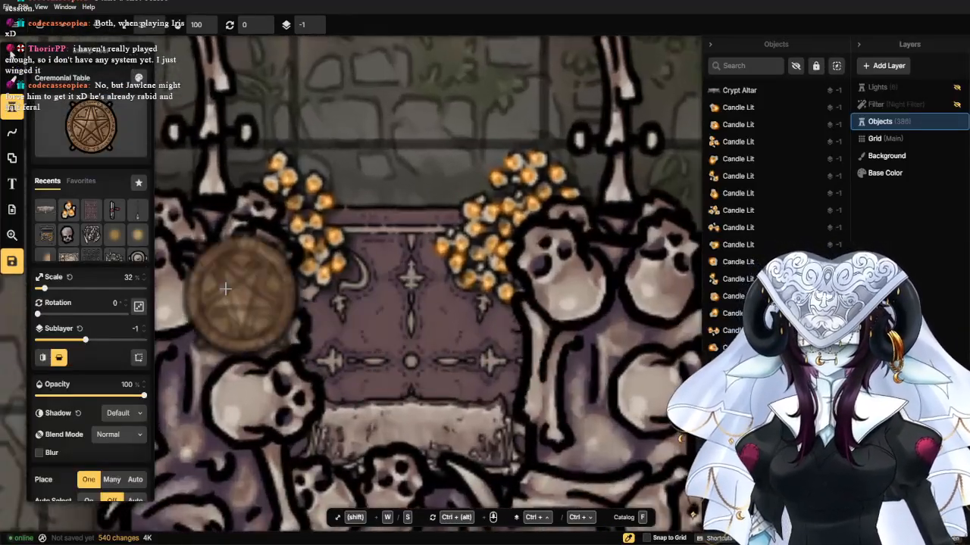
{"action": "left_click", "coordinate": [409, 221]}
Clear the catalog search and choose the Crypt Arch stamp from the Temple pack of Watercolor Battlemaps.
{"action": "left_click", "coordinate": [93, 129]}
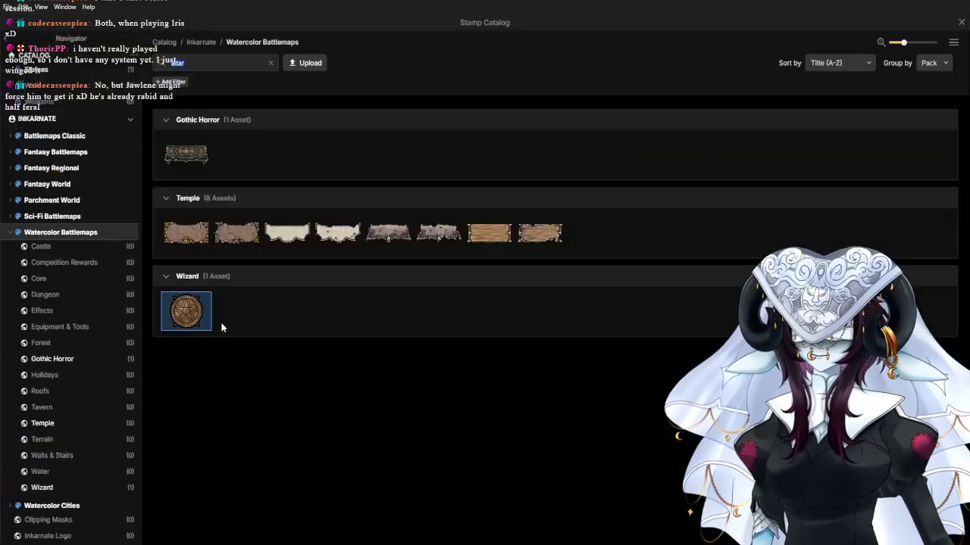
{"action": "left_click", "coordinate": [270, 64]}
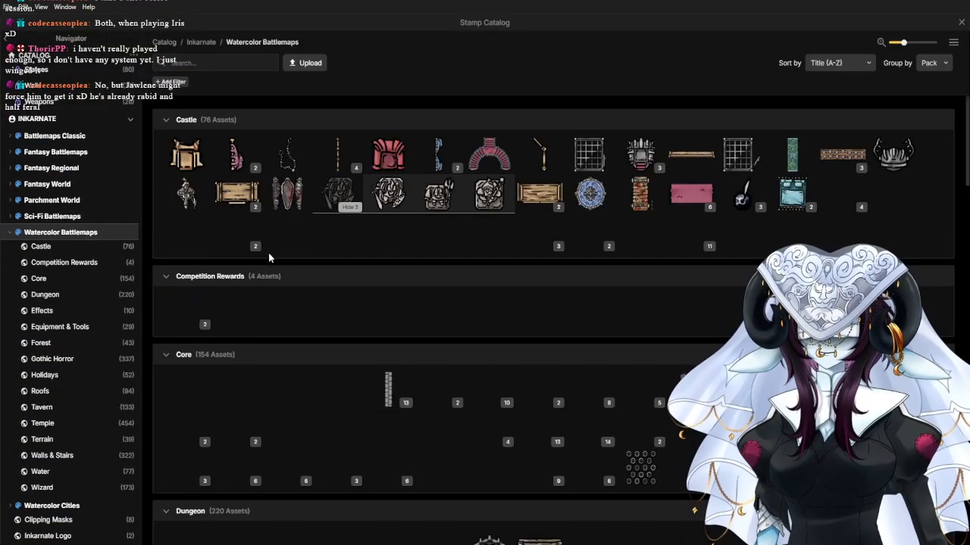
{"action": "scroll", "coordinate": [348, 275], "scroll_direction": "down", "scroll_amount": 2}
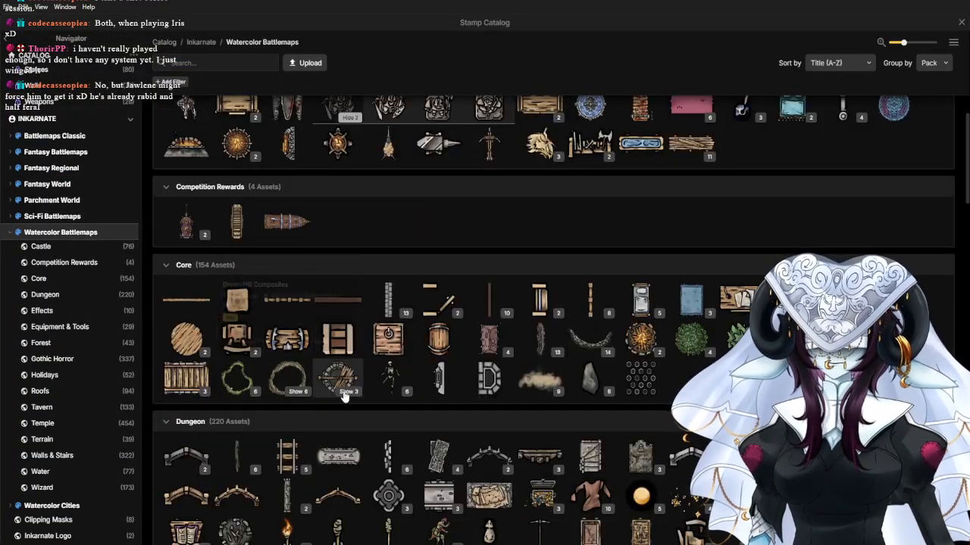
{"action": "scroll", "coordinate": [342, 390], "scroll_direction": "down", "scroll_amount": 1}
{"action": "scroll", "coordinate": [438, 424], "scroll_direction": "down", "scroll_amount": 1}
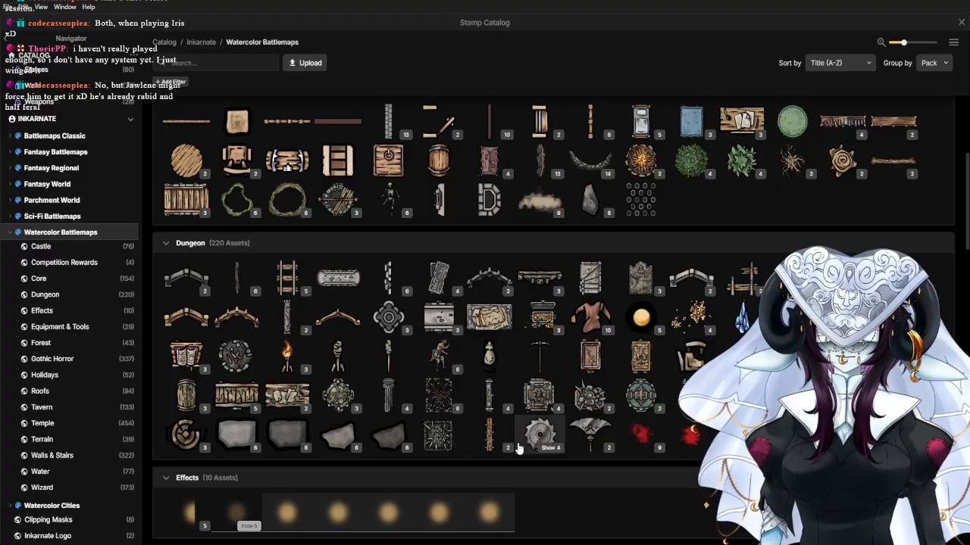
{"action": "scroll", "coordinate": [517, 431], "scroll_direction": "down", "scroll_amount": 1}
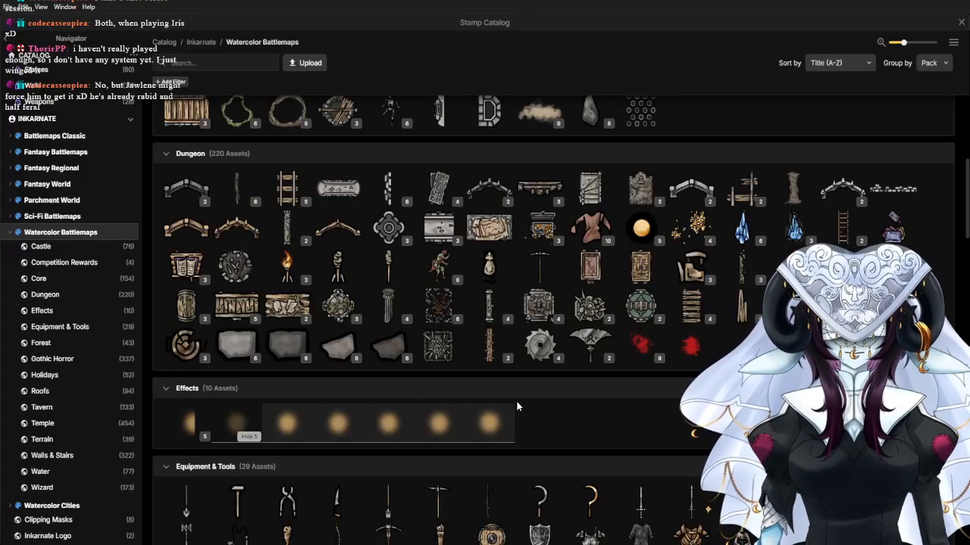
{"action": "scroll", "coordinate": [517, 403], "scroll_direction": "down", "scroll_amount": 5}
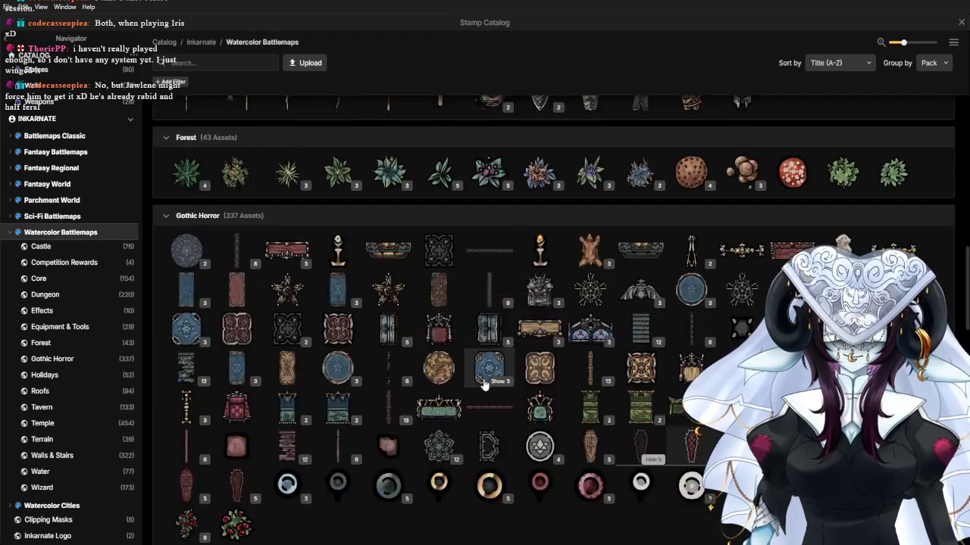
{"action": "scroll", "coordinate": [489, 454], "scroll_direction": "down", "scroll_amount": 2}
{"action": "scroll", "coordinate": [500, 401], "scroll_direction": "down", "scroll_amount": 2}
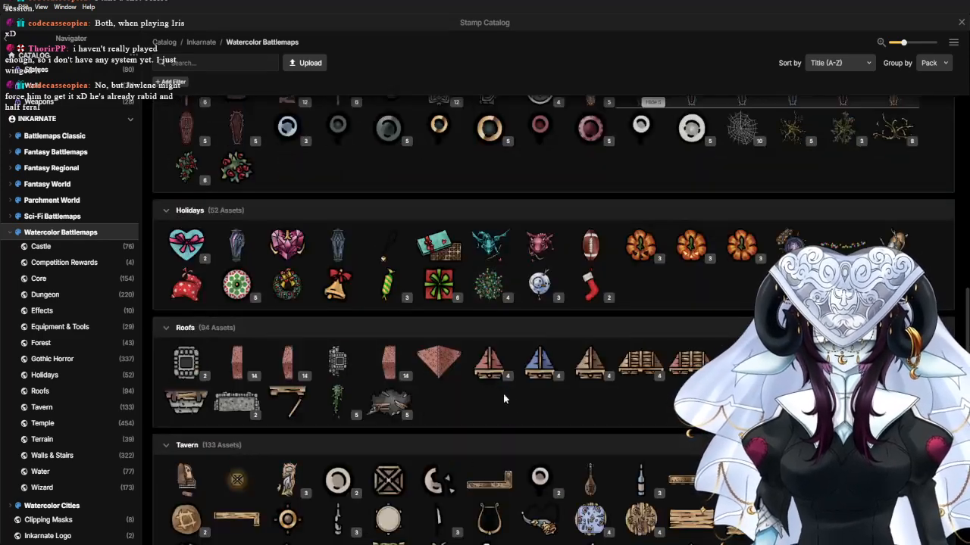
{"action": "scroll", "coordinate": [509, 409], "scroll_direction": "down", "scroll_amount": 2}
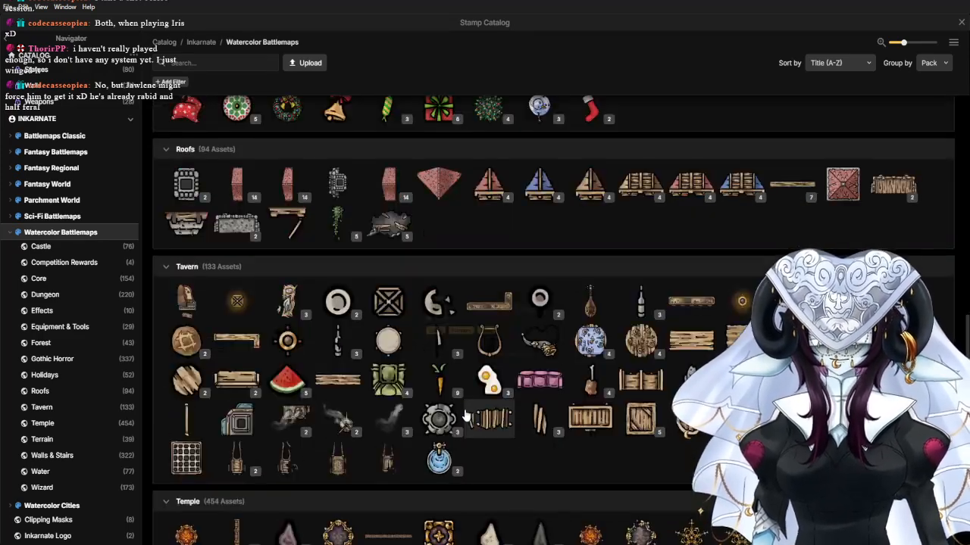
{"action": "scroll", "coordinate": [466, 416], "scroll_direction": "down", "scroll_amount": 1}
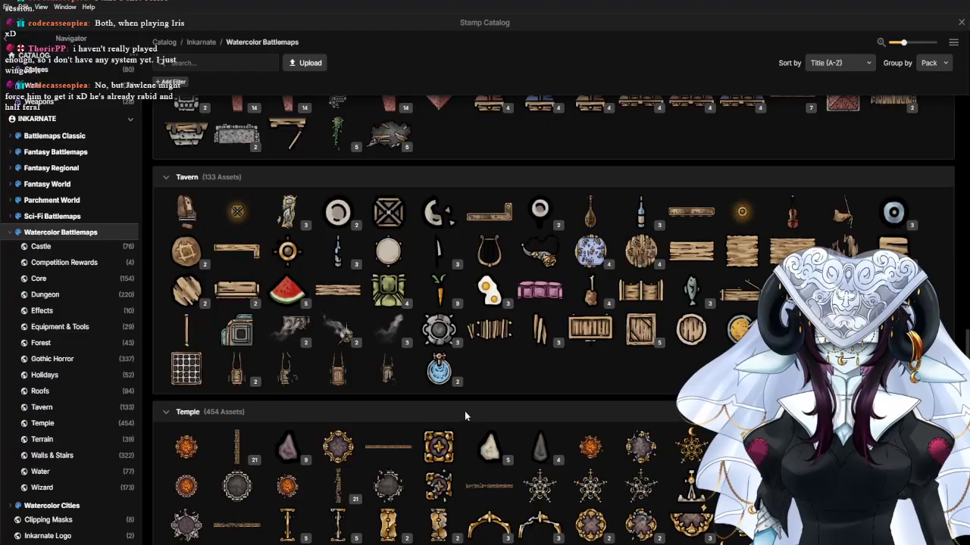
{"action": "scroll", "coordinate": [465, 413], "scroll_direction": "down", "scroll_amount": 1}
{"action": "scroll", "coordinate": [470, 413], "scroll_direction": "down", "scroll_amount": 2}
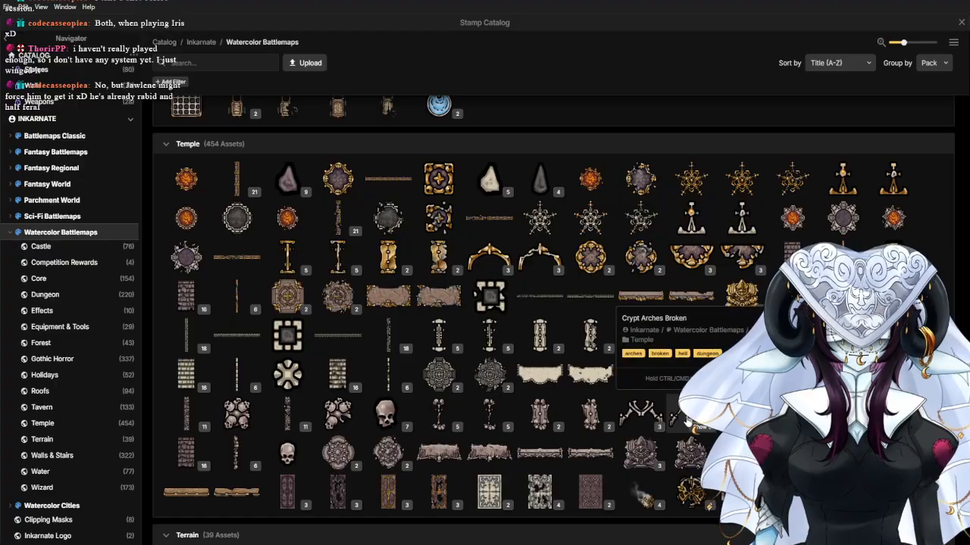
{"action": "left_click", "coordinate": [639, 411]}
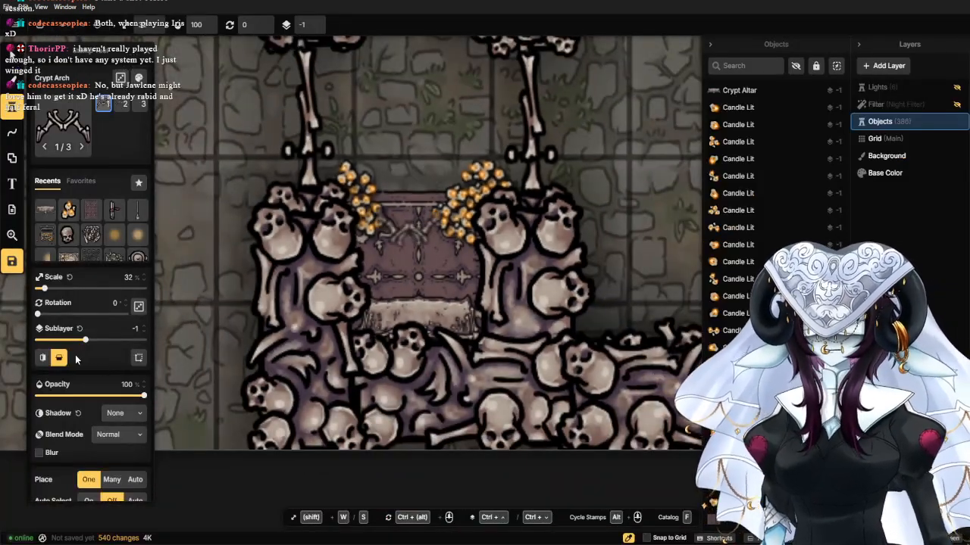
Turn off the Crypt Arch stamp's vertical flip and reset its scale to 100%.
{"action": "left_click", "coordinate": [59, 361]}
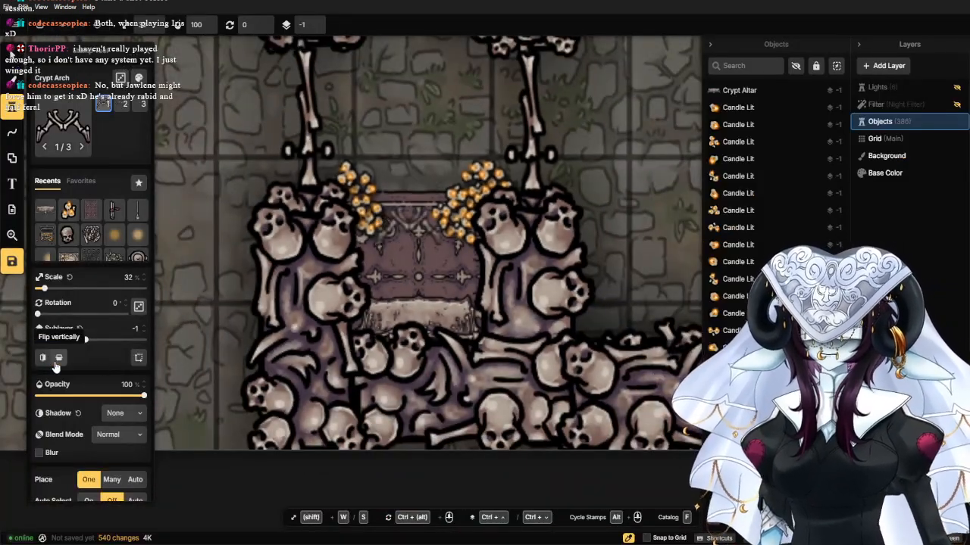
{"action": "left_click", "coordinate": [69, 276]}
{"action": "left_click", "coordinate": [123, 277]}
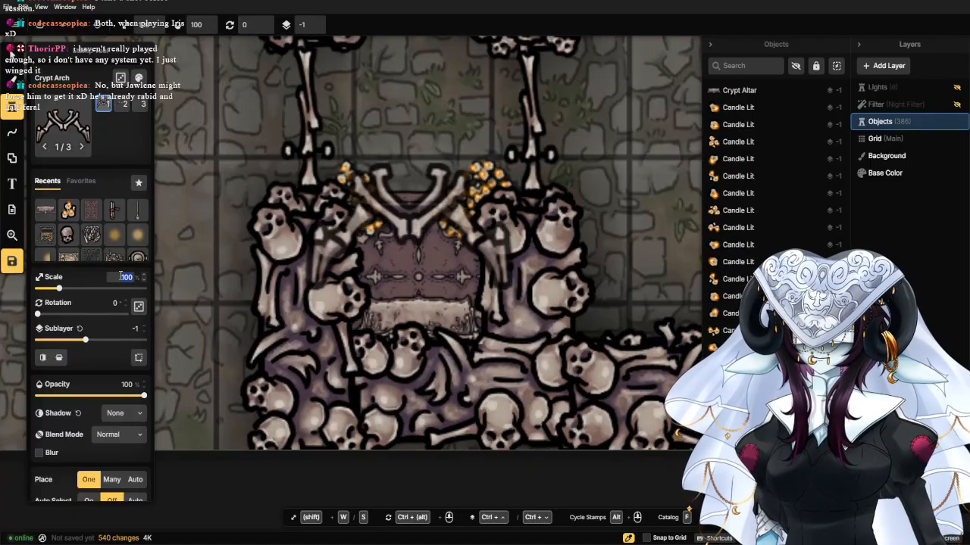
Place two Crypt Arches across the narrow vertical corridor north of the altar, spaced between its two bone walls.
{"action": "scroll", "coordinate": [417, 117], "scroll_direction": "down", "scroll_amount": 4}
{"action": "left_click_drag", "start_coordinate": [423, 92], "coordinate": [420, 244]}
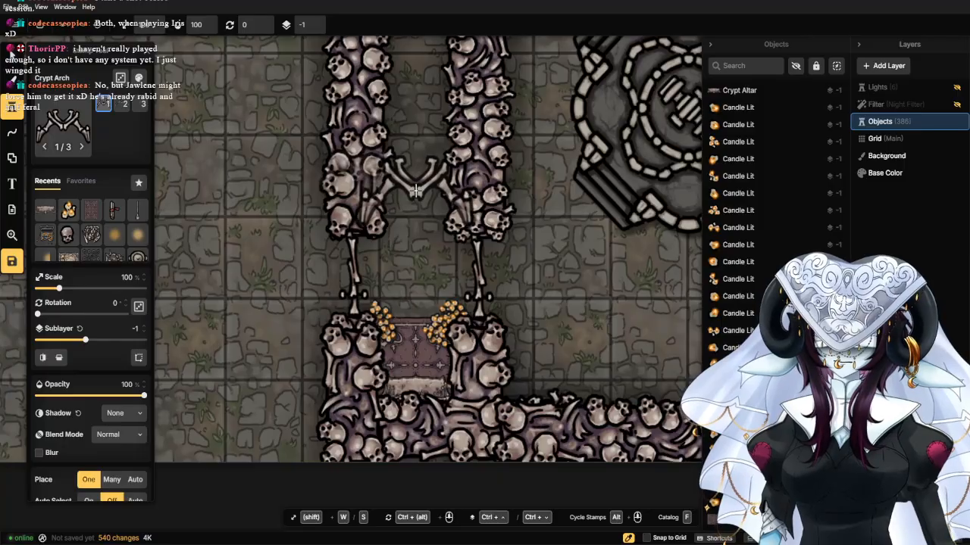
{"action": "left_click", "coordinate": [417, 192]}
{"action": "left_click_drag", "start_coordinate": [423, 98], "coordinate": [429, 286]}
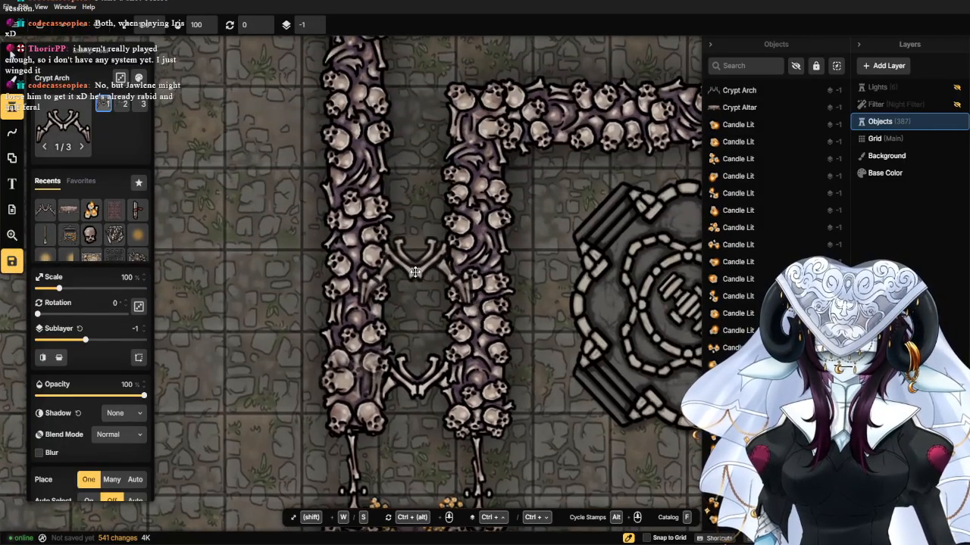
{"action": "left_click", "coordinate": [417, 271]}
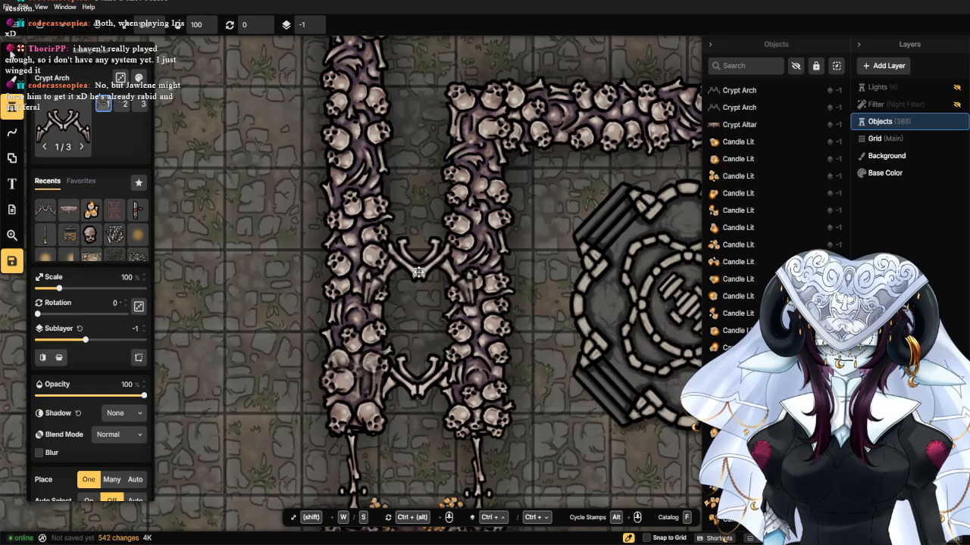
{"action": "left_click_drag", "start_coordinate": [419, 212], "coordinate": [409, 309]}
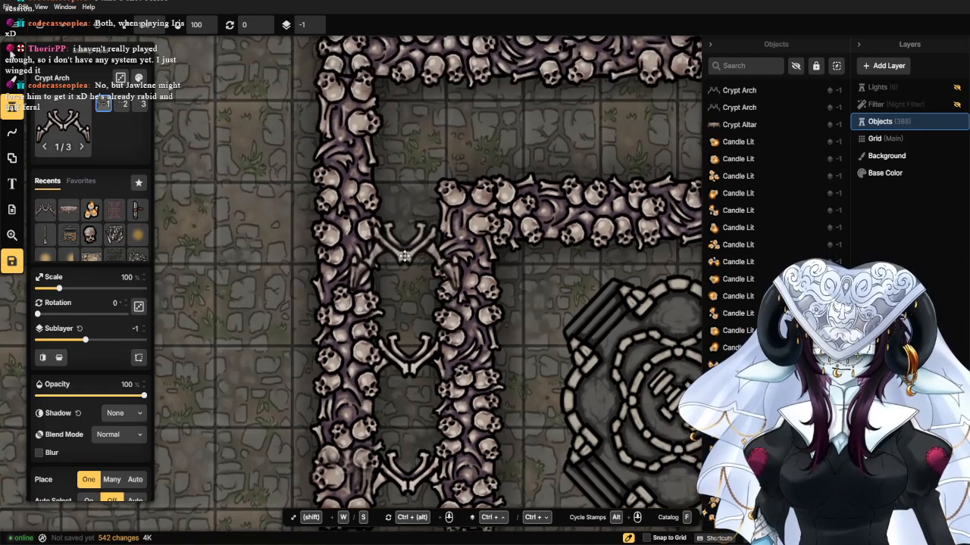
Place a third Crypt Arch in the narrow corridor between the bone walls, and reposition the arches to space them along it.
{"action": "left_click", "coordinate": [408, 271]}
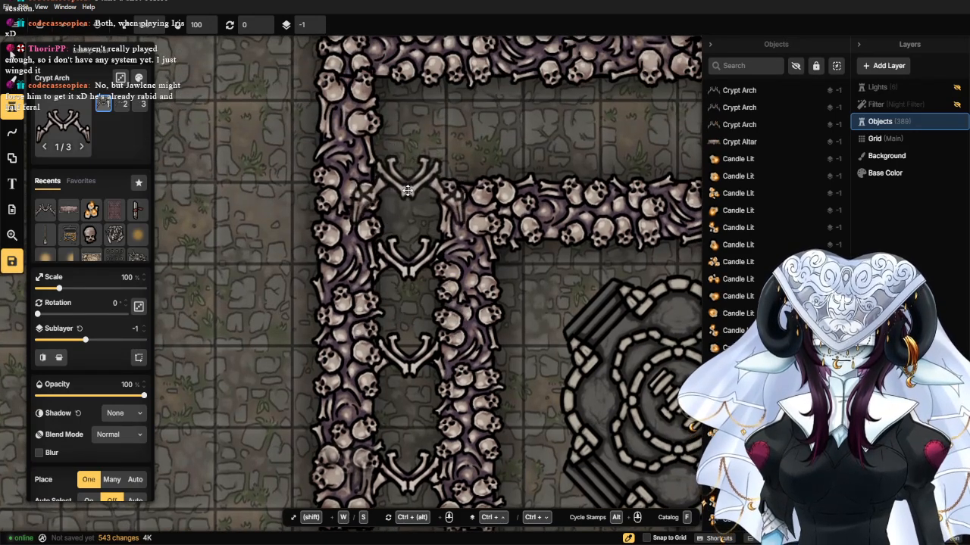
{"action": "scroll", "coordinate": [405, 227], "scroll_direction": "down", "scroll_amount": 2}
{"action": "left_click", "coordinate": [12, 53]}
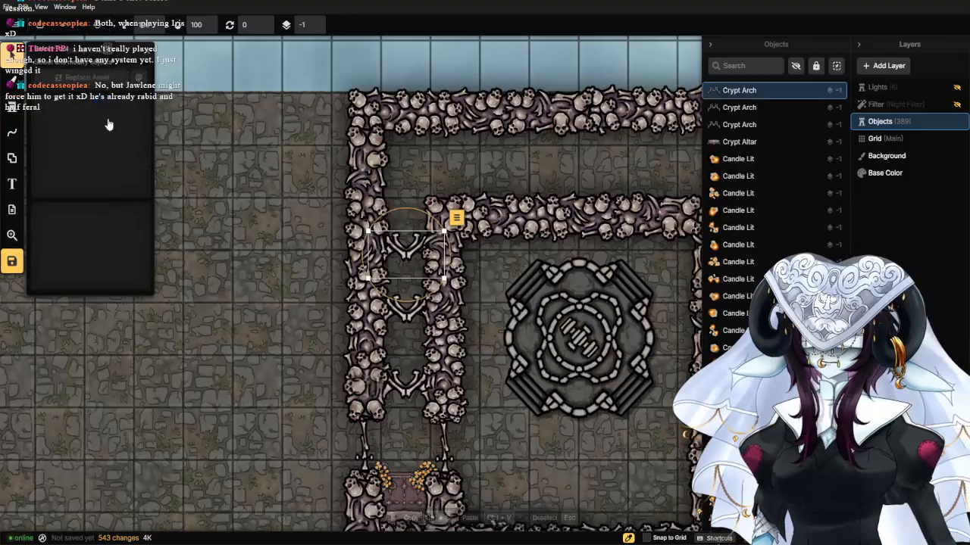
{"action": "left_click_drag", "start_coordinate": [415, 255], "coordinate": [416, 219]}
{"action": "mouse_move", "coordinate": [408, 309]}
{"action": "left_mouse_down"}
{"action": "mouse_move", "coordinate": [409, 298]}
{"action": "mouse_move", "coordinate": [409, 316]}
{"action": "left_mouse_up"}
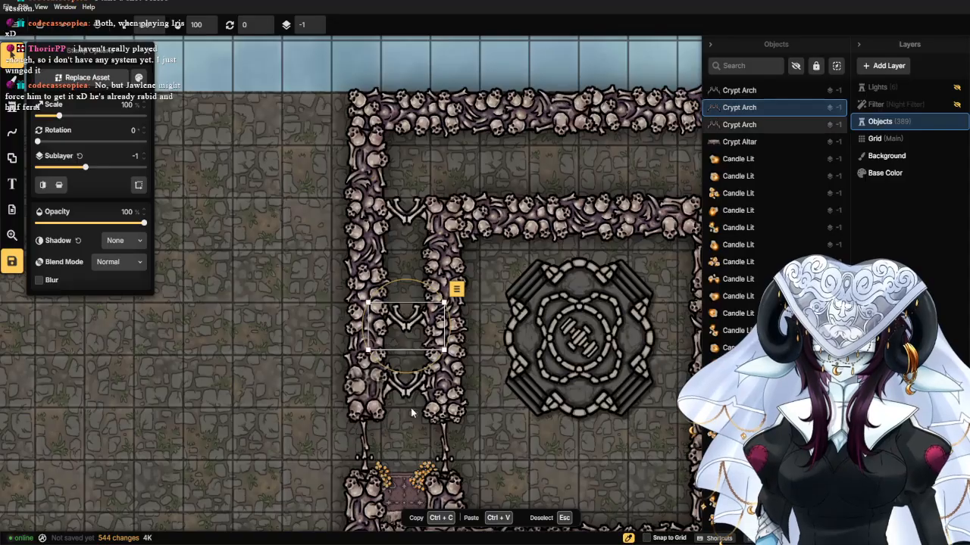
{"action": "left_click_drag", "start_coordinate": [410, 405], "coordinate": [407, 391]}
{"action": "left_click", "coordinate": [509, 459]}
{"action": "left_click", "coordinate": [516, 490]}
Search the Watercolor Battlemaps stamp catalog for "dagger" and choose the Dagger stamp from Equipment & Tools.
{"action": "scroll", "coordinate": [519, 459], "scroll_direction": "down", "scroll_amount": 2}
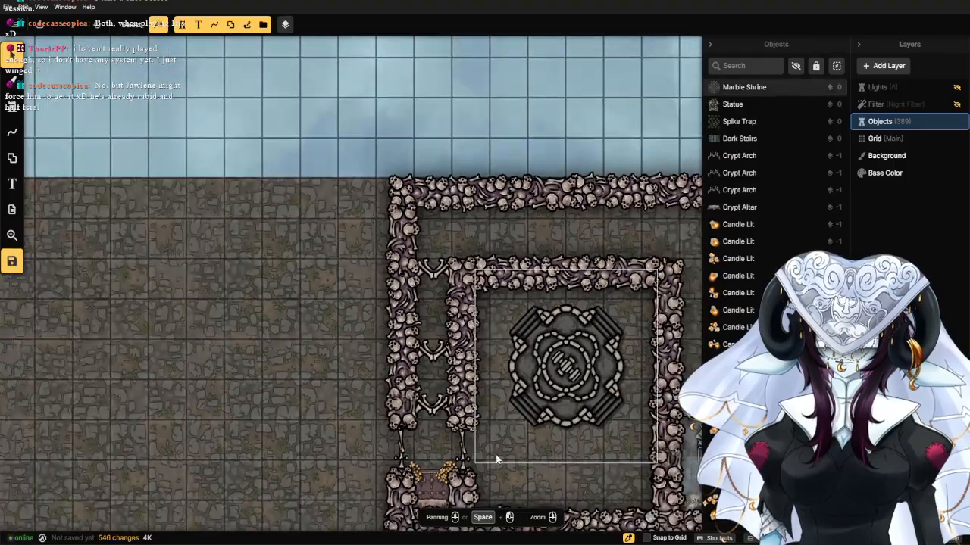
{"action": "left_click_drag", "start_coordinate": [487, 434], "coordinate": [460, 321]}
{"action": "scroll", "coordinate": [459, 325], "scroll_direction": "up", "scroll_amount": 1}
{"action": "left_click_drag", "start_coordinate": [389, 201], "coordinate": [396, 136]}
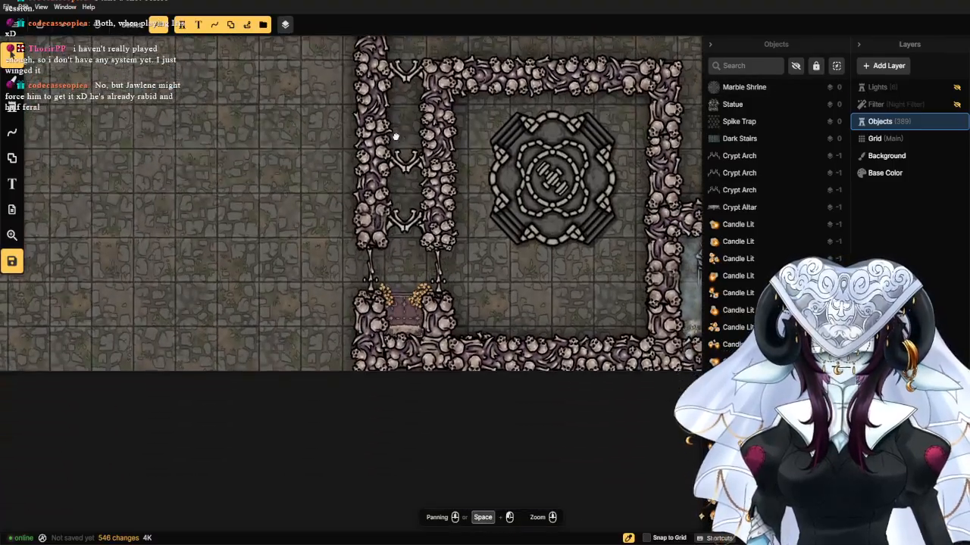
{"action": "scroll", "coordinate": [383, 174], "scroll_direction": "up", "scroll_amount": 1}
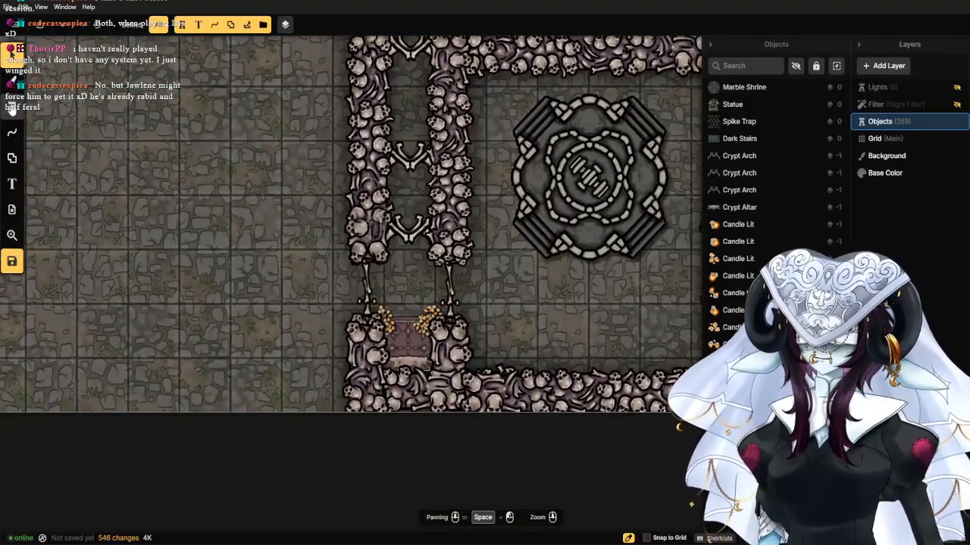
{"action": "left_click", "coordinate": [12, 109]}
{"action": "left_click", "coordinate": [57, 142]}
{"action": "left_click", "coordinate": [254, 56]}
{"action": "type", "text": "d"}
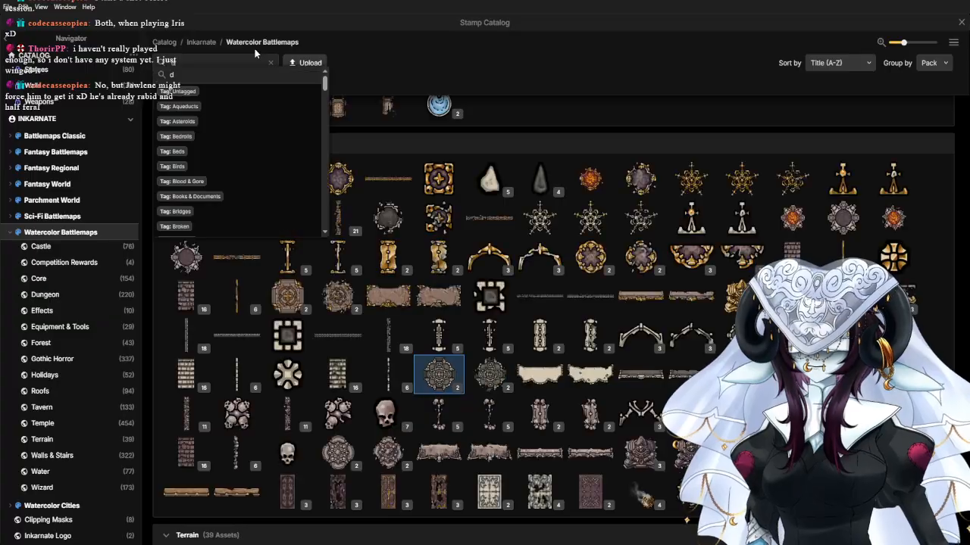
{"action": "type", "text": "agger"}
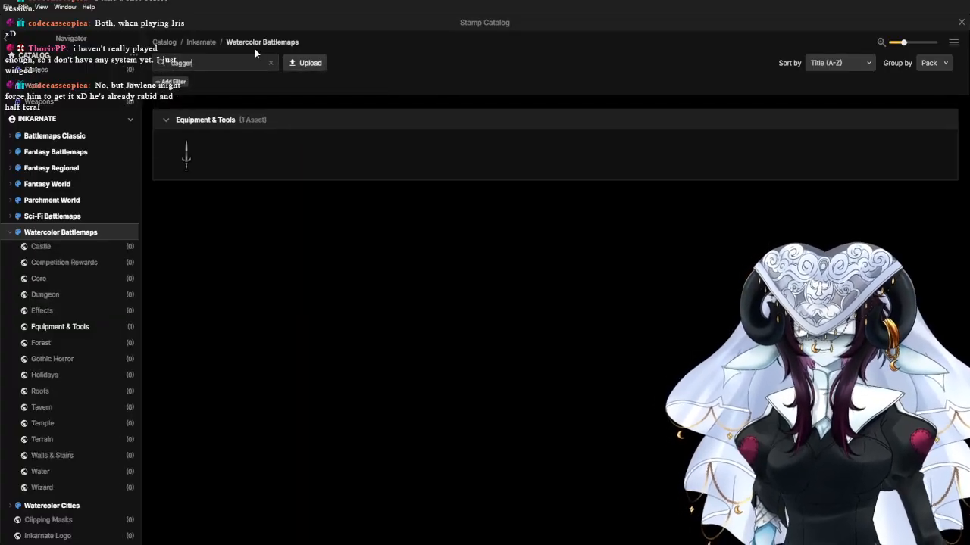
{"action": "left_click", "coordinate": [186, 156]}
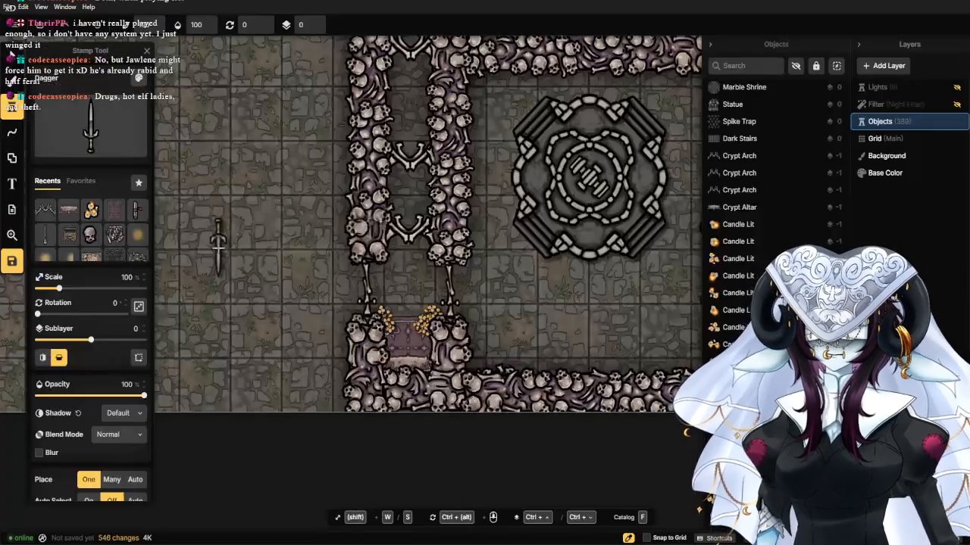
Place the dagger on the candlelit altar's pale stone ledge at 30% scale, rotated 124.5°.
{"action": "scroll", "coordinate": [409, 326], "scroll_direction": "up", "scroll_amount": 3}
{"action": "scroll", "coordinate": [393, 288], "scroll_direction": "up", "scroll_amount": 2}
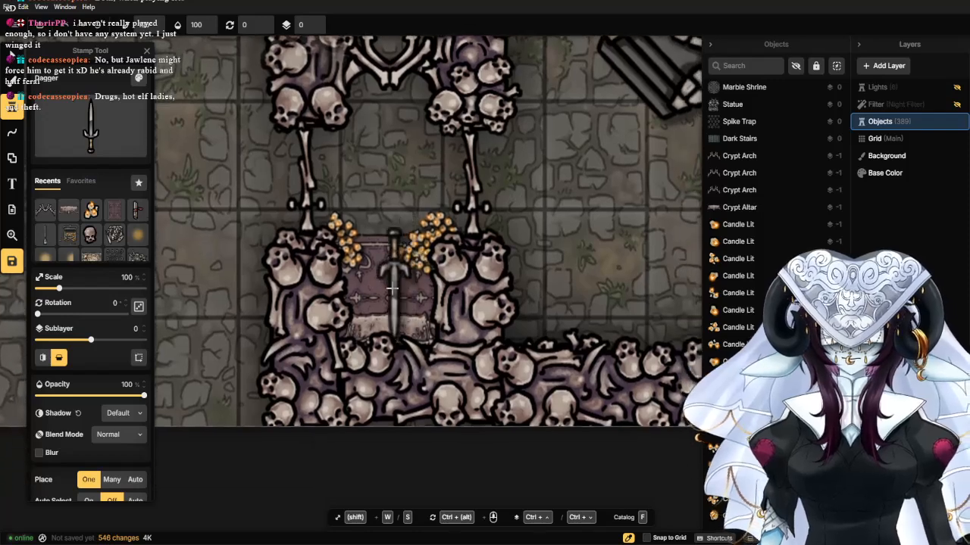
{"action": "scroll", "coordinate": [391, 288], "scroll_direction": "up", "scroll_amount": 1}
{"action": "left_click_drag", "start_coordinate": [61, 294], "coordinate": [44, 296]}
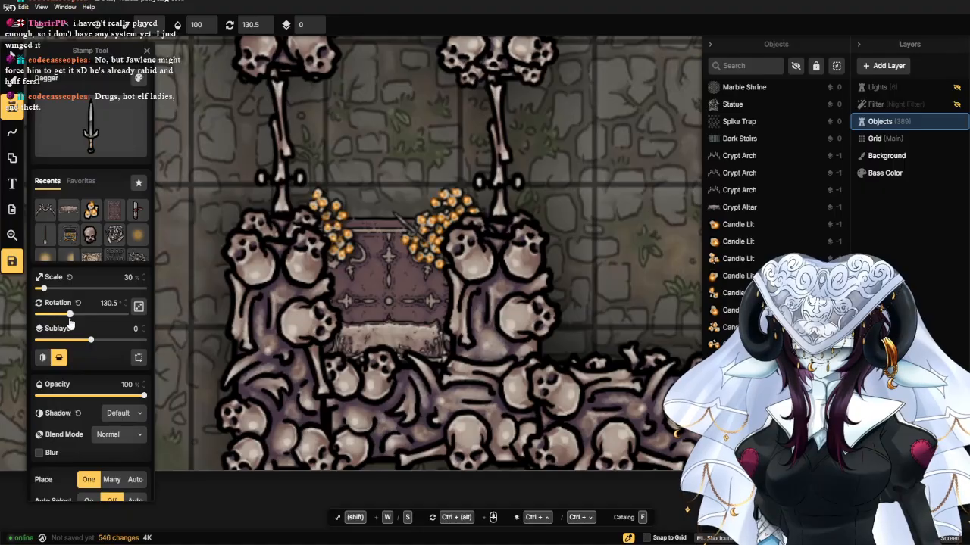
{"action": "scroll", "coordinate": [347, 367], "scroll_direction": "up", "scroll_amount": 2}
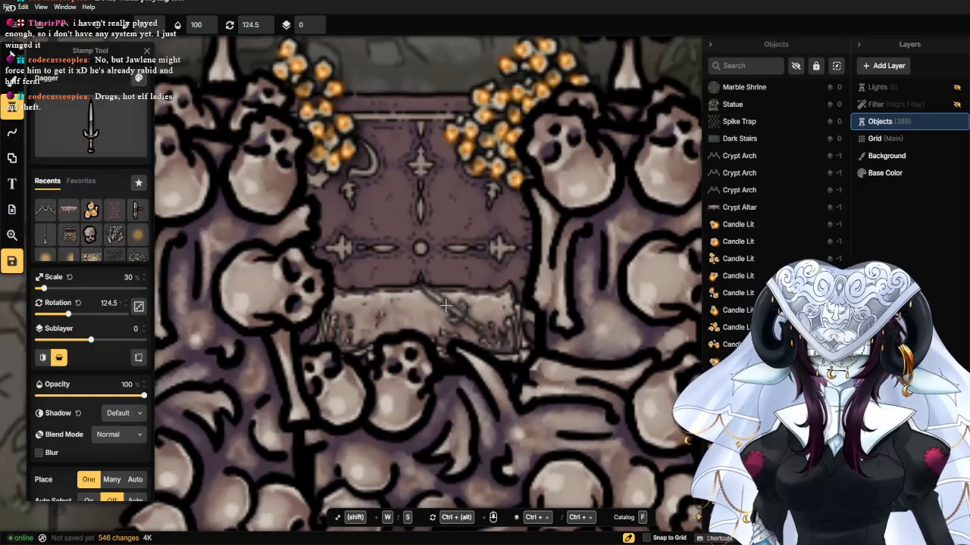
{"action": "left_click", "coordinate": [445, 308]}
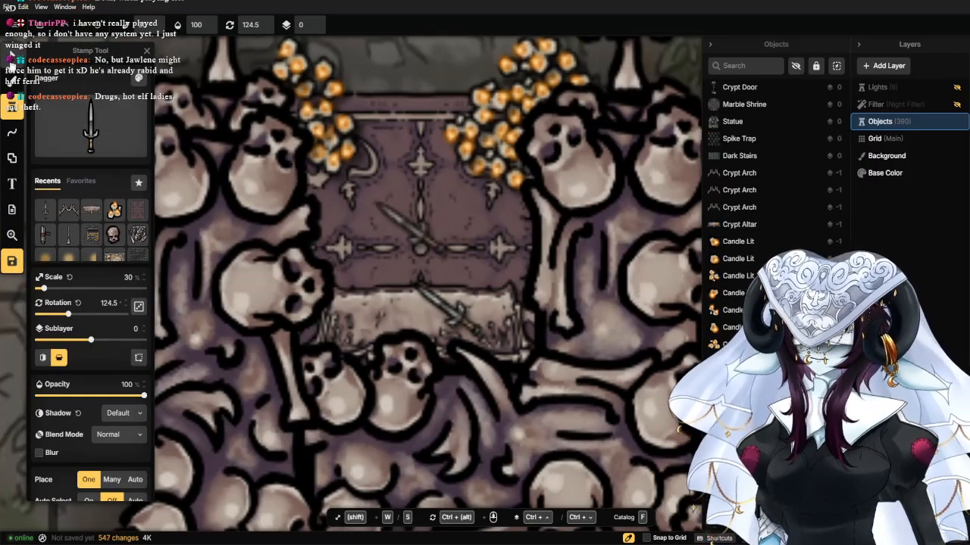
Rotate the placed dagger to 276° so it lies nearly flat along the altar's stone ledge.
{"action": "left_click", "coordinate": [11, 63]}
{"action": "left_click", "coordinate": [451, 310]}
{"action": "left_click_drag", "start_coordinate": [496, 341], "coordinate": [429, 321]}
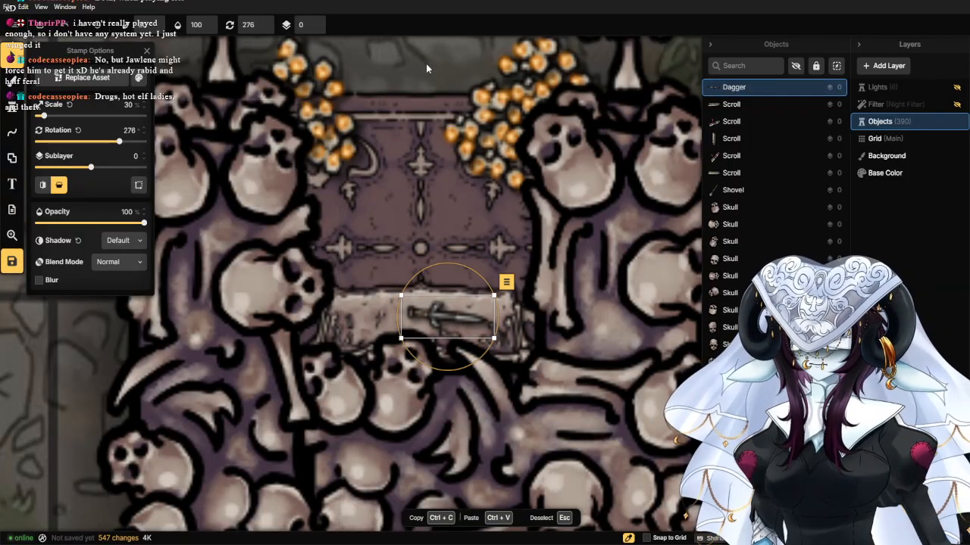
{"action": "left_click", "coordinate": [378, 42]}
Move the middle Crypt Arch in the narrow corridor slightly upward.
{"action": "scroll", "coordinate": [369, 36], "scroll_direction": "down", "scroll_amount": 2}
{"action": "scroll", "coordinate": [389, 101], "scroll_direction": "down", "scroll_amount": 2}
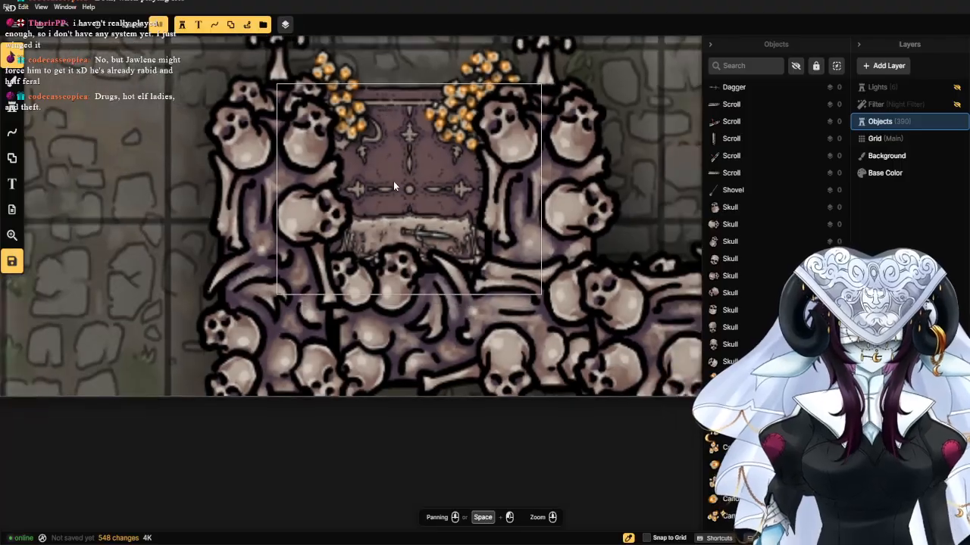
{"action": "scroll", "coordinate": [393, 181], "scroll_direction": "down", "scroll_amount": 4}
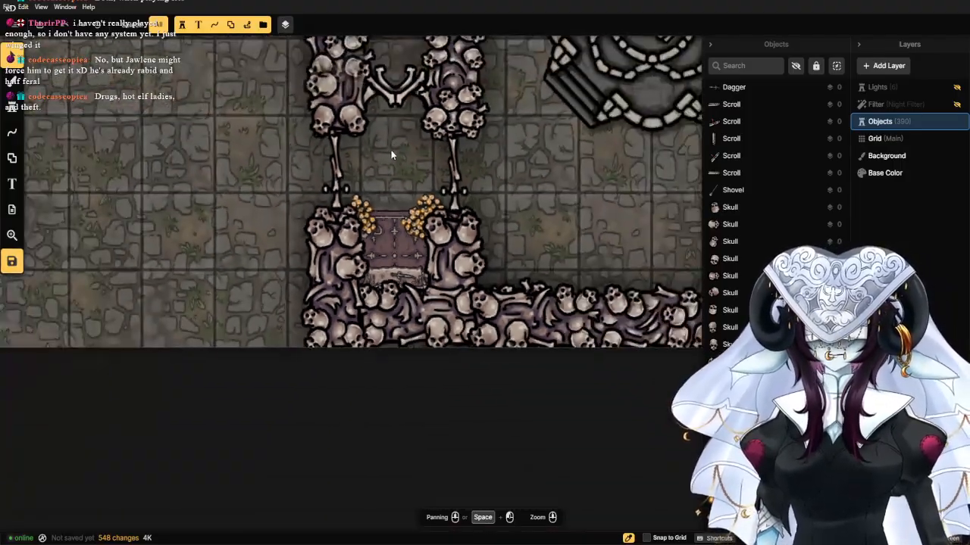
{"action": "left_click_drag", "start_coordinate": [391, 151], "coordinate": [359, 386]}
{"action": "scroll", "coordinate": [311, 326], "scroll_direction": "down", "scroll_amount": 5}
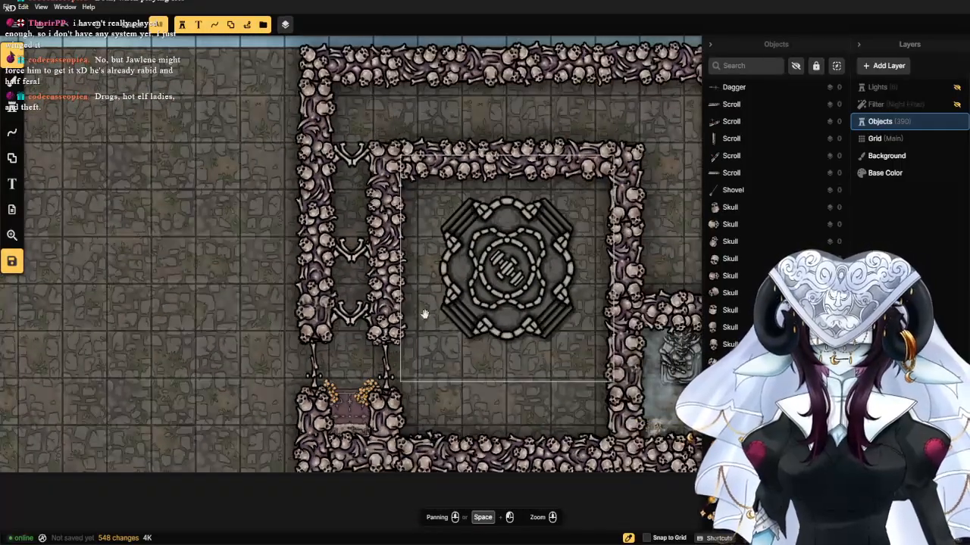
{"action": "left_click_drag", "start_coordinate": [425, 314], "coordinate": [429, 374]}
{"action": "left_click", "coordinate": [353, 304]}
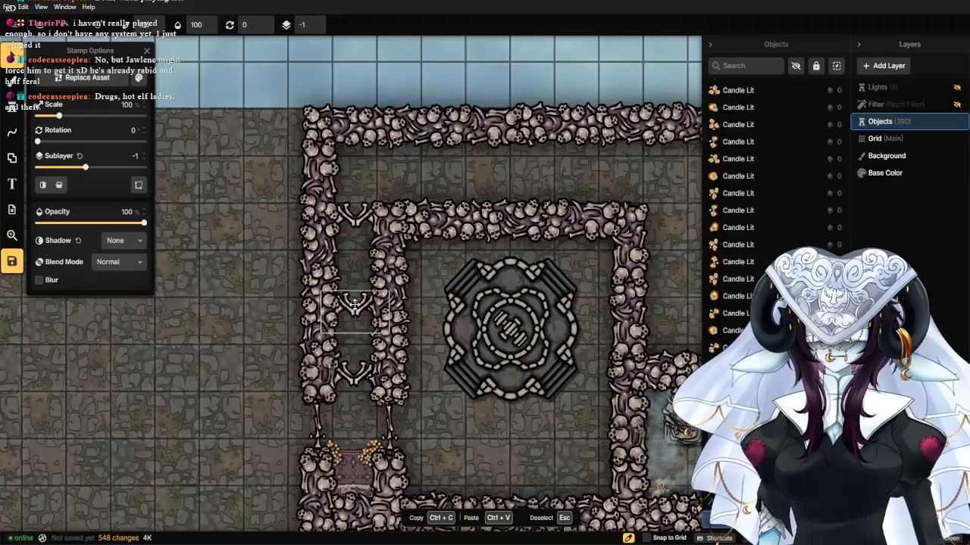
{"action": "left_click", "coordinate": [483, 453]}
{"action": "scroll", "coordinate": [489, 455], "scroll_direction": "down", "scroll_amount": 3}
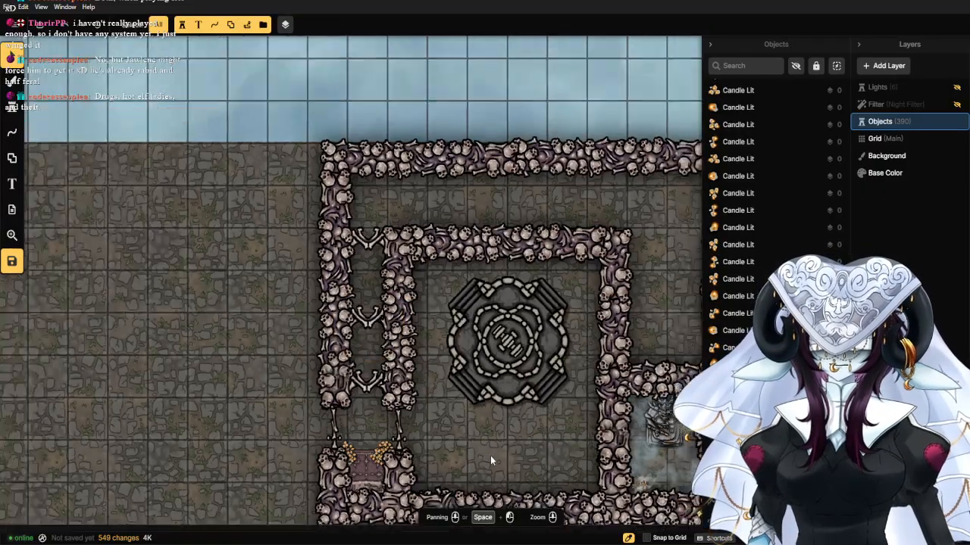
Clear the dagger search in the stamp catalog and browse the Watercolor Battlemaps stamps.
{"action": "left_click_drag", "start_coordinate": [506, 437], "coordinate": [455, 357]}
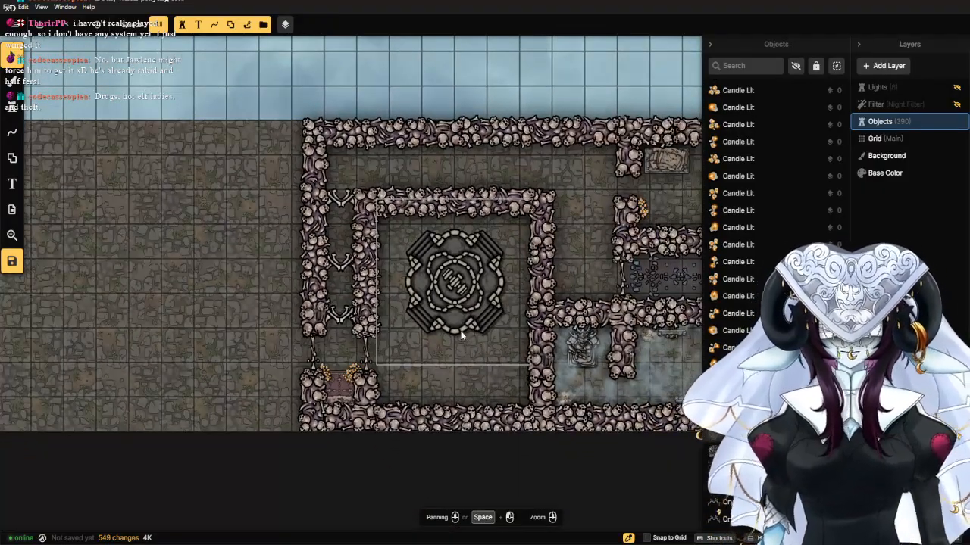
{"action": "left_click", "coordinate": [11, 109]}
{"action": "left_click", "coordinate": [64, 126]}
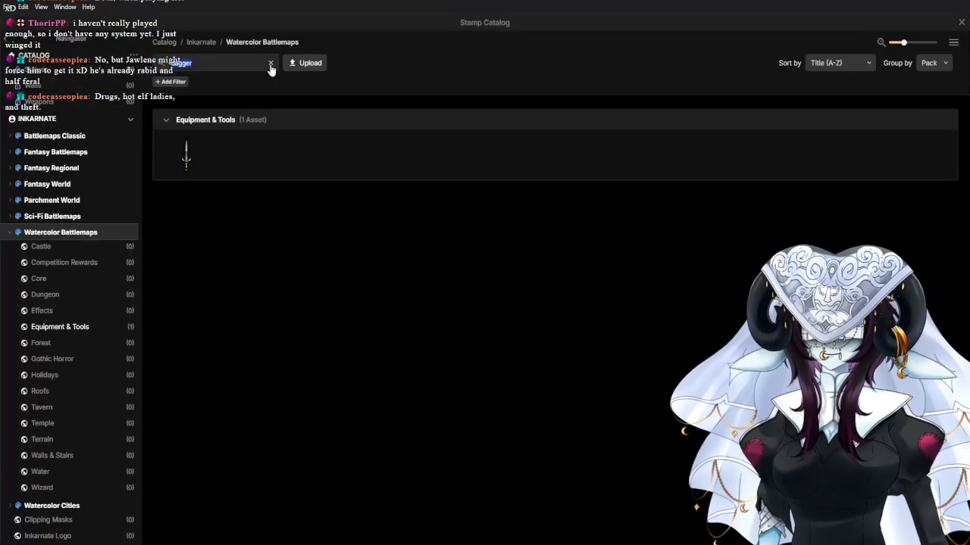
{"action": "left_click", "coordinate": [270, 63]}
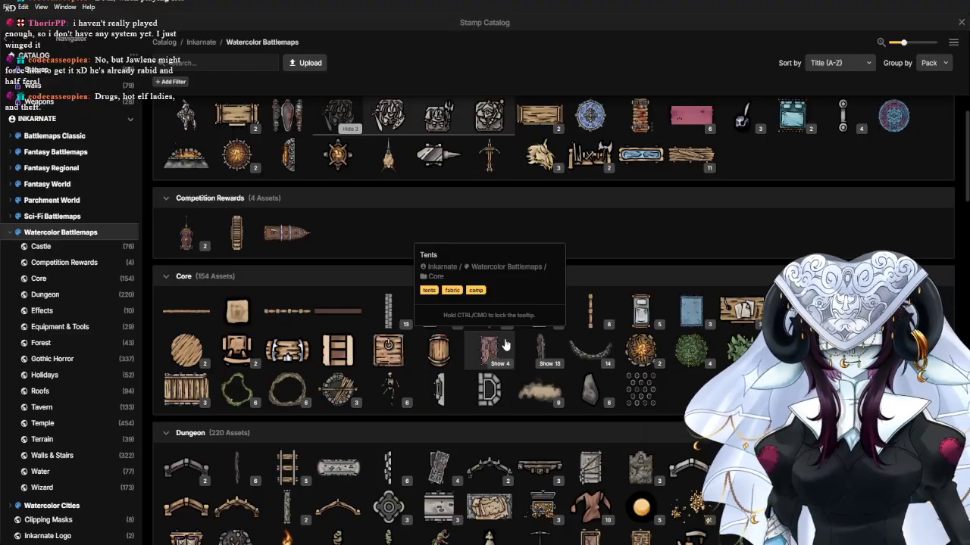
{"action": "key", "text": "Escape"}
{"action": "scroll", "coordinate": [523, 277], "scroll_direction": "down", "scroll_amount": 2}
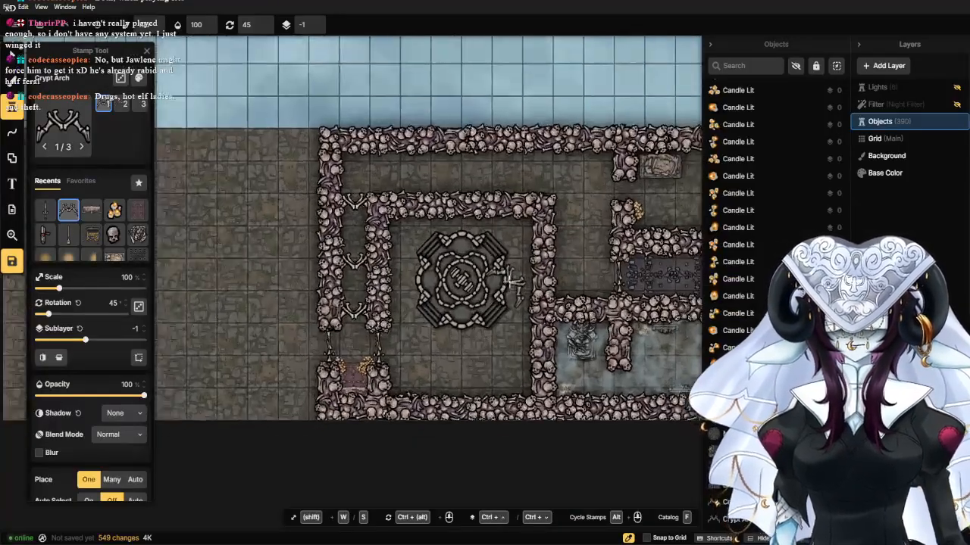
{"action": "scroll", "coordinate": [513, 281], "scroll_direction": "up", "scroll_amount": 3}
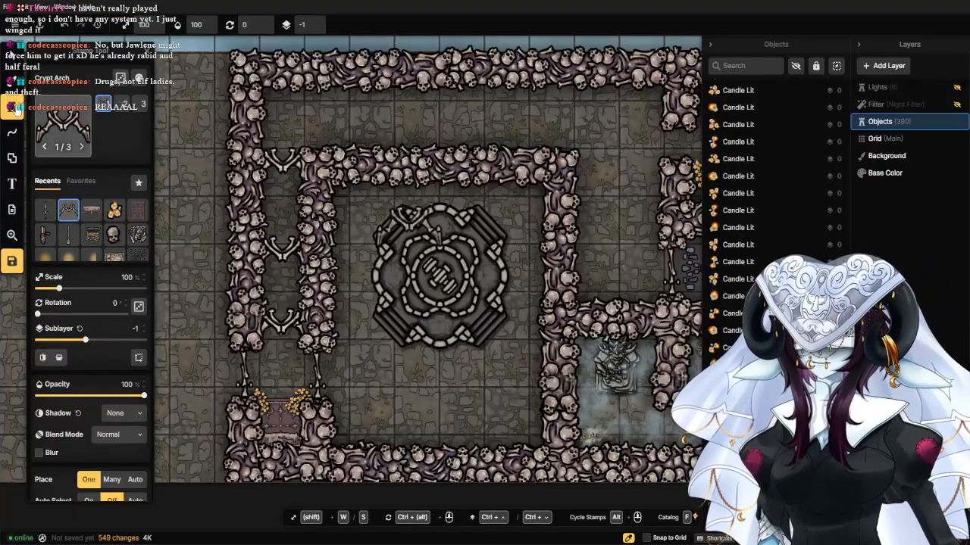
{"action": "key", "text": "Escape"}
{"action": "left_click_drag", "start_coordinate": [590, 177], "coordinate": [391, 251]}
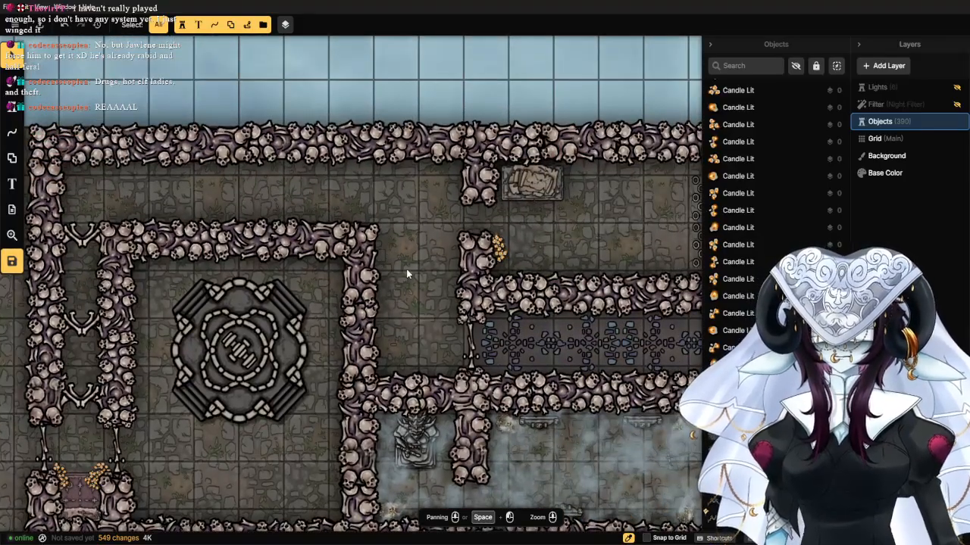
{"action": "scroll", "coordinate": [408, 270], "scroll_direction": "down", "scroll_amount": 3}
{"action": "scroll", "coordinate": [394, 297], "scroll_direction": "up", "scroll_amount": 5}
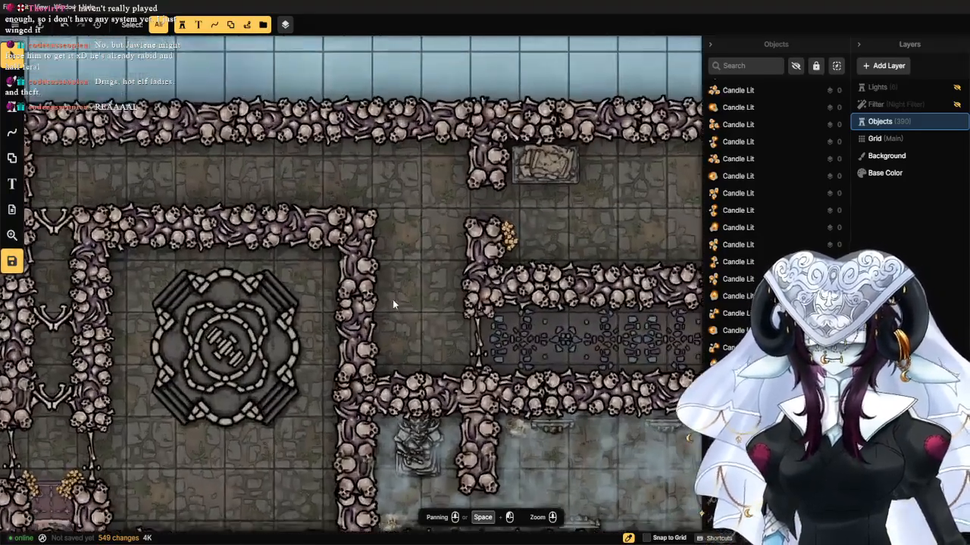
{"action": "left_click_drag", "start_coordinate": [295, 407], "coordinate": [412, 299]}
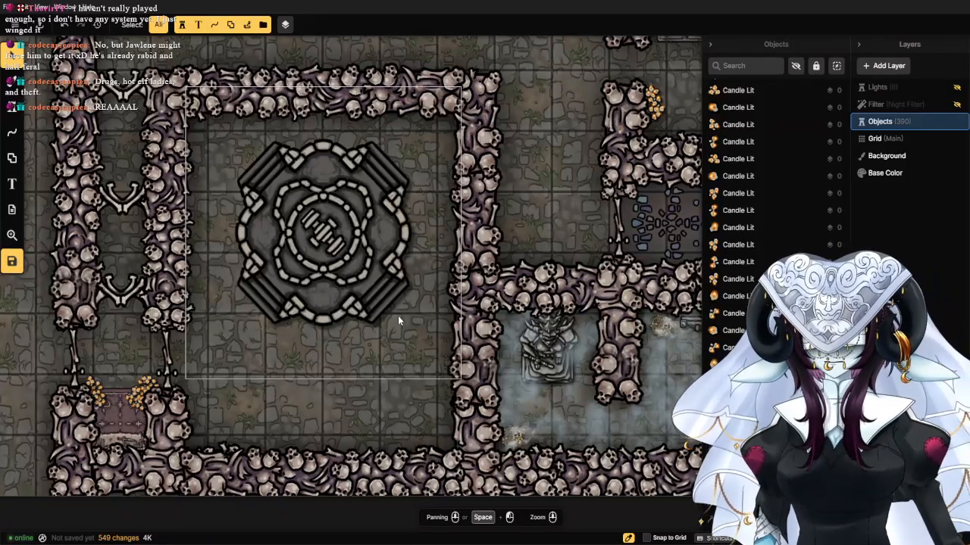
{"action": "left_click", "coordinate": [403, 267]}
Browse the Watercolor Battlemaps catalog down to Gothic Horror and choose the Cobweb stamp for placement.
{"action": "left_click", "coordinate": [12, 113]}
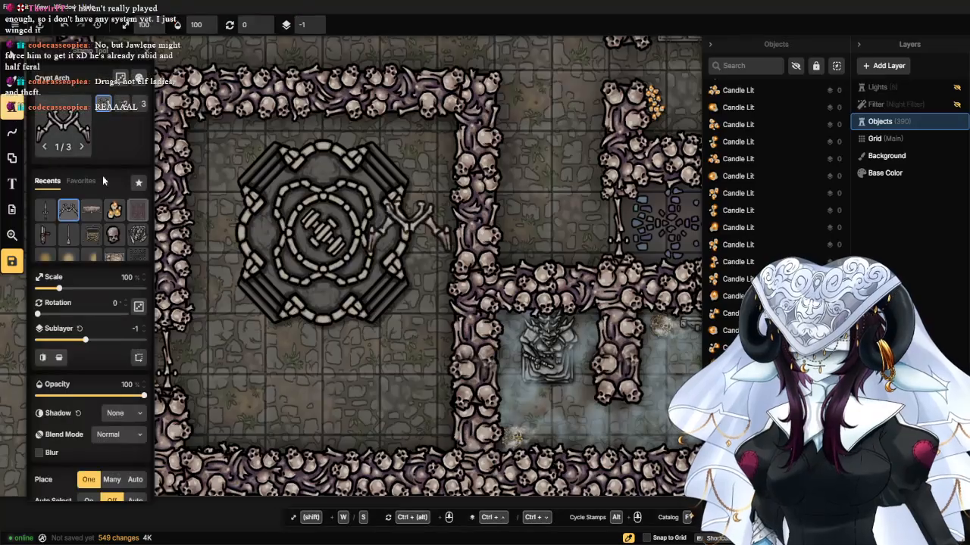
{"action": "left_click", "coordinate": [65, 122]}
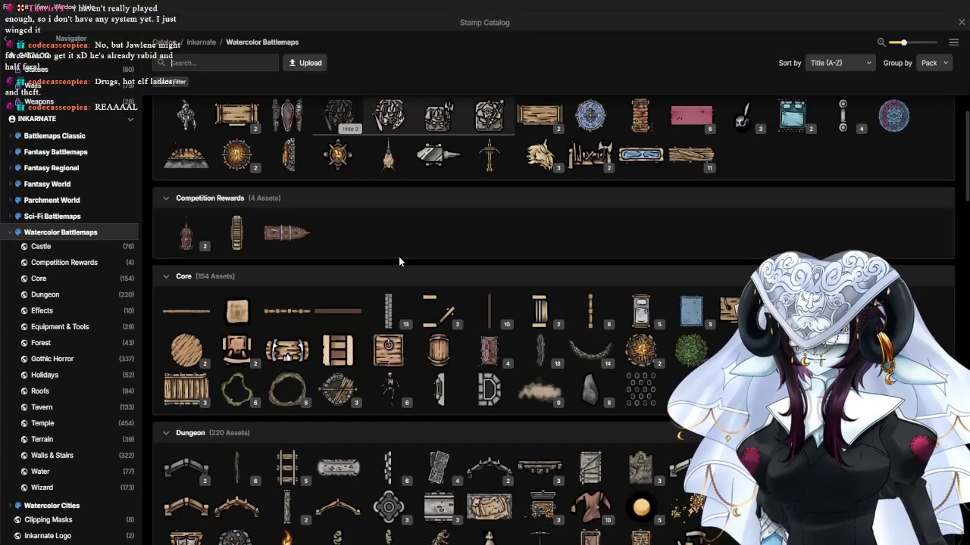
{"action": "scroll", "coordinate": [413, 303], "scroll_direction": "down", "scroll_amount": 1}
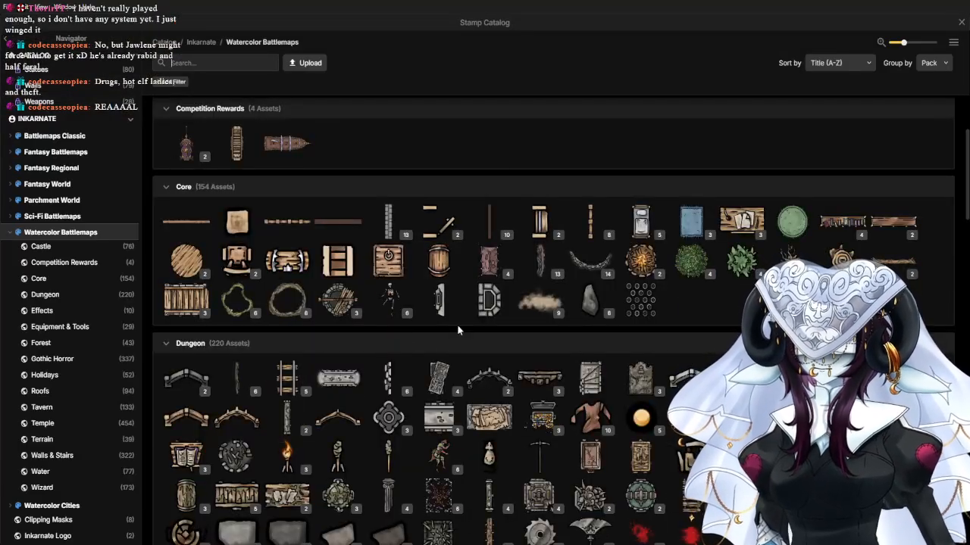
{"action": "scroll", "coordinate": [462, 325], "scroll_direction": "down", "scroll_amount": 2}
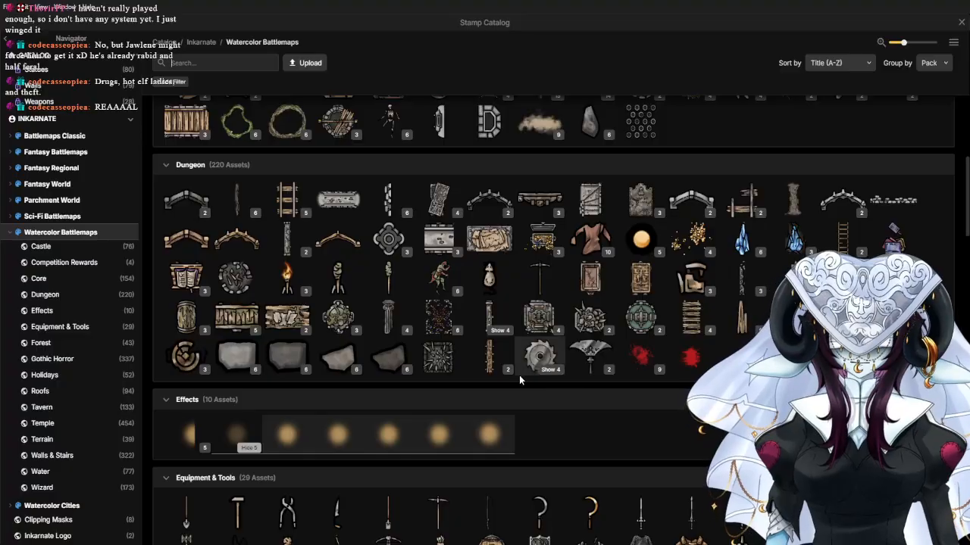
{"action": "scroll", "coordinate": [508, 338], "scroll_direction": "down", "scroll_amount": 4}
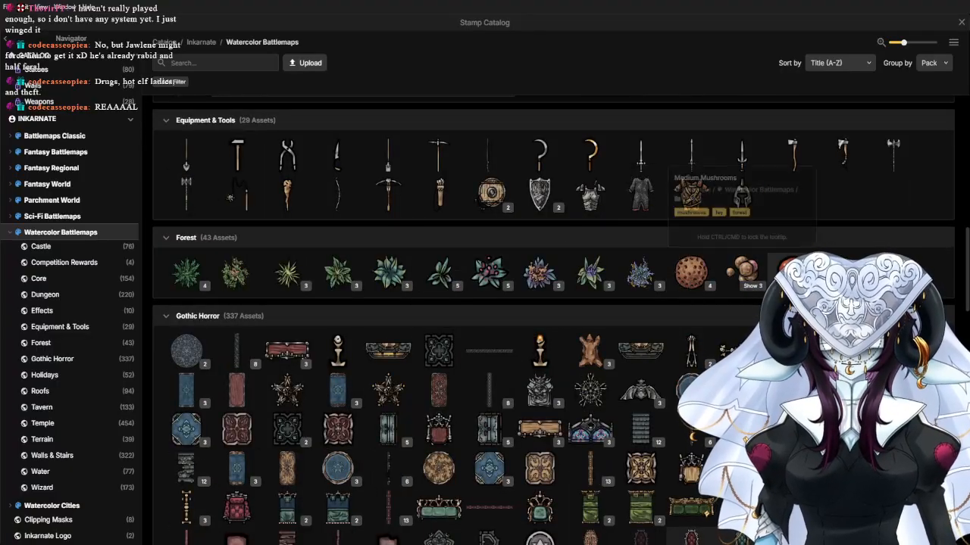
{"action": "scroll", "coordinate": [604, 356], "scroll_direction": "down", "scroll_amount": 1}
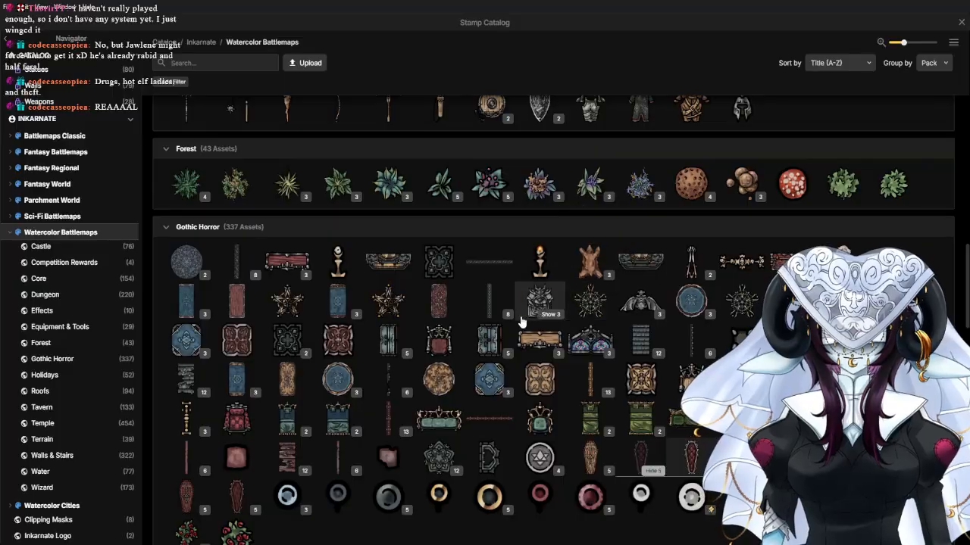
{"action": "scroll", "coordinate": [549, 315], "scroll_direction": "down", "scroll_amount": 2}
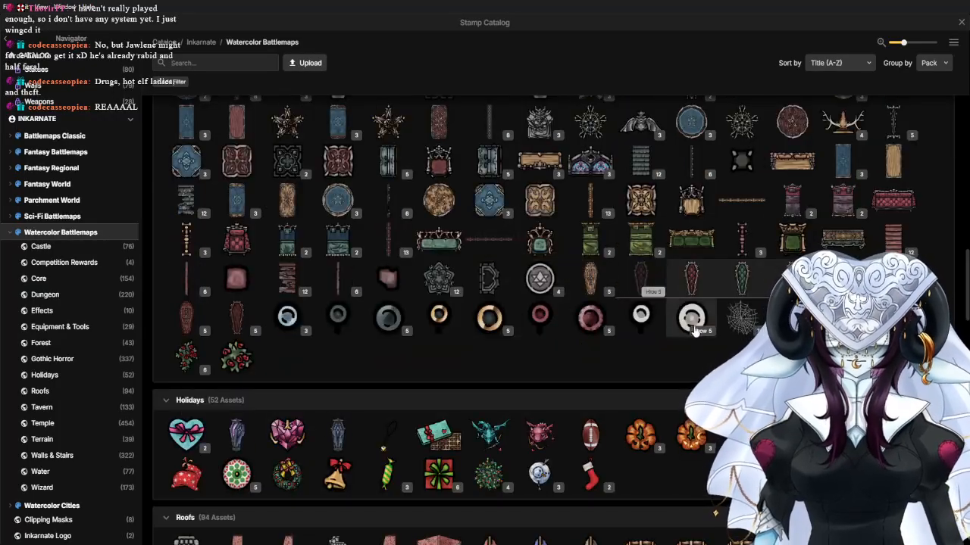
{"action": "left_click", "coordinate": [743, 320]}
{"action": "scroll", "coordinate": [448, 226], "scroll_direction": "up", "scroll_amount": 3}
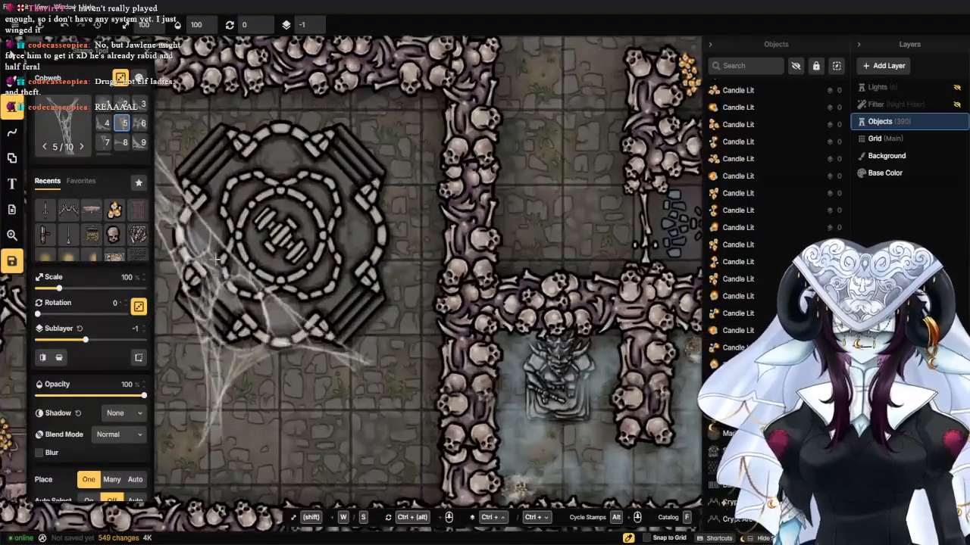
Set the Cobweb stamp's scale to 34% and place two overlapping cobwebs in the ritual circle room's upper-right inner corner.
{"action": "left_click_drag", "start_coordinate": [59, 289], "coordinate": [46, 289]}
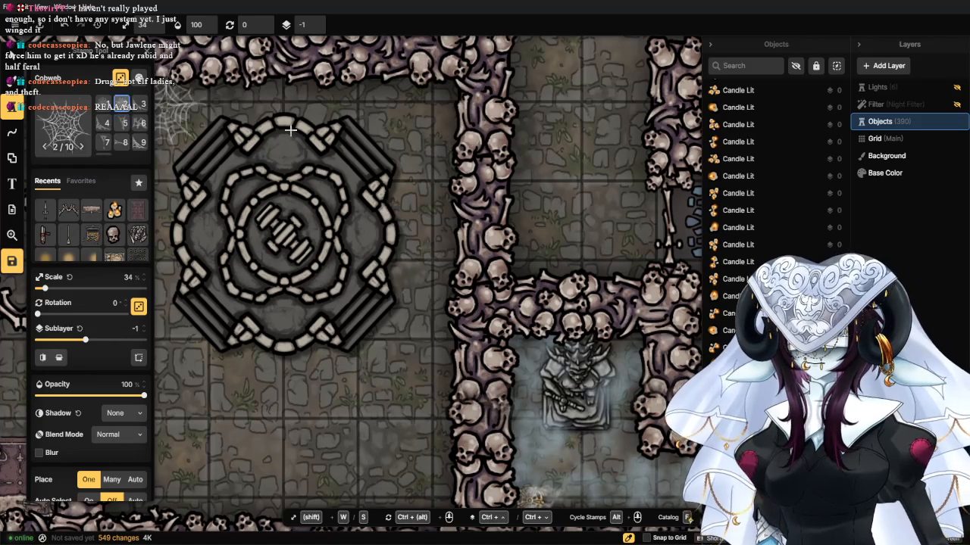
{"action": "left_click", "coordinate": [432, 102]}
{"action": "left_click_drag", "start_coordinate": [420, 188], "coordinate": [453, 293]}
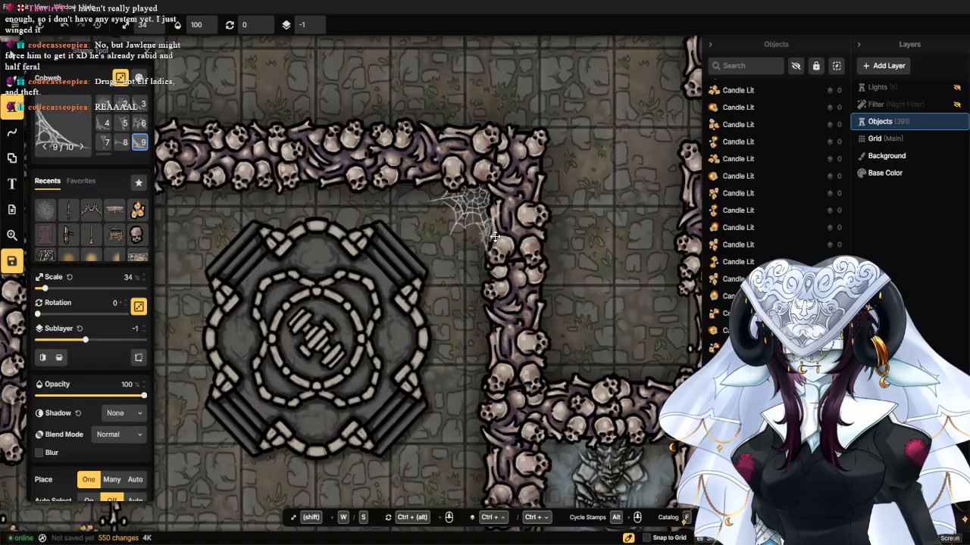
{"action": "left_click", "coordinate": [491, 237]}
Reduce the Cobweb scale to 7% and place one in the outer corridor's upper-left corner and one at its far end by the wall stub.
{"action": "left_click_drag", "start_coordinate": [164, 92], "coordinate": [410, 225]}
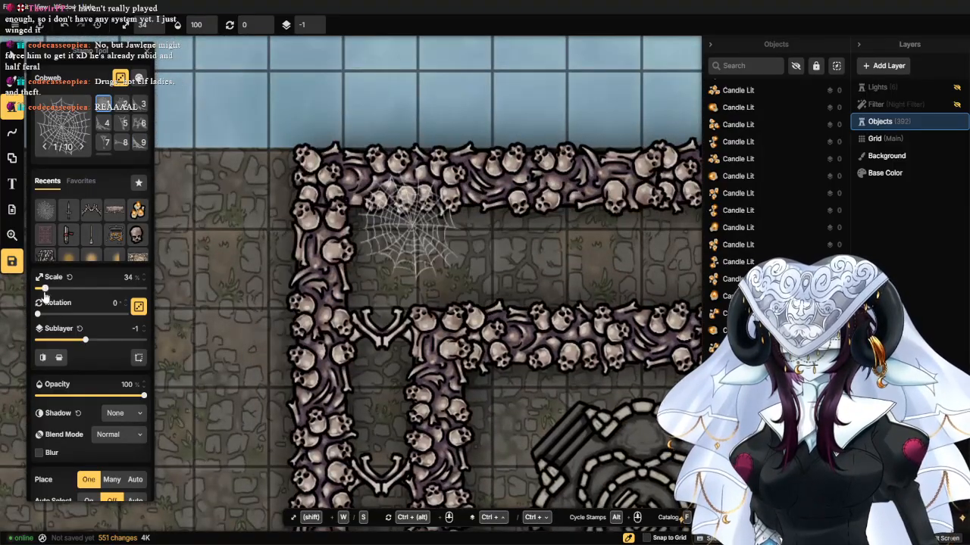
{"action": "left_click_drag", "start_coordinate": [44, 293], "coordinate": [37, 297]}
{"action": "scroll", "coordinate": [341, 213], "scroll_direction": "up", "scroll_amount": 2}
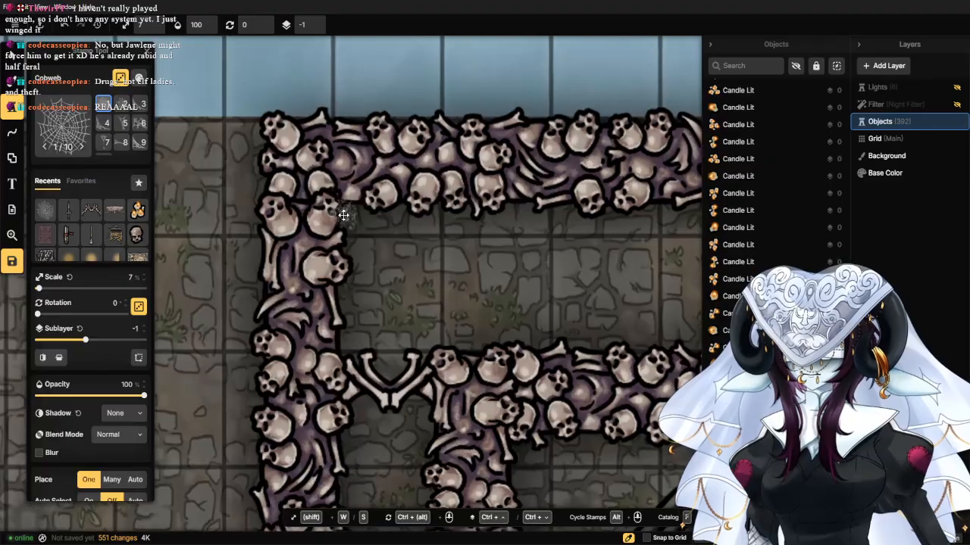
{"action": "left_click", "coordinate": [343, 217]}
{"action": "scroll", "coordinate": [396, 279], "scroll_direction": "down", "scroll_amount": 3}
{"action": "mouse_move", "coordinate": [433, 296]}
{"action": "left_mouse_down"}
{"action": "mouse_move", "coordinate": [307, 262]}
{"action": "mouse_move", "coordinate": [164, 274]}
{"action": "left_mouse_up"}
{"action": "left_click_drag", "start_coordinate": [541, 260], "coordinate": [472, 275]}
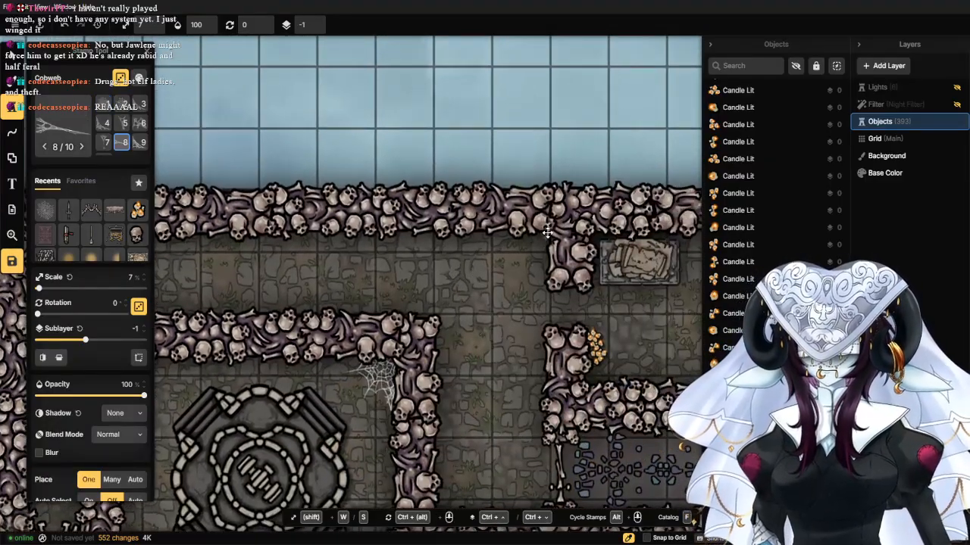
{"action": "left_click", "coordinate": [544, 236]}
Set the Cobweb scale to 21% and fill the gap in the bone wall near the stone slab with nine overlapping cobwebs.
{"action": "scroll", "coordinate": [505, 321], "scroll_direction": "down", "scroll_amount": 2}
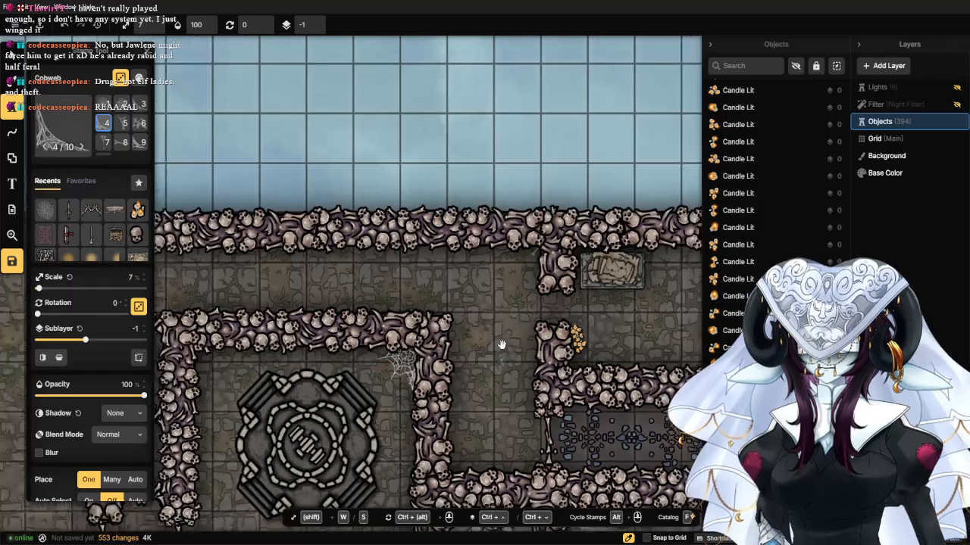
{"action": "left_click_drag", "start_coordinate": [500, 342], "coordinate": [381, 235]}
{"action": "scroll", "coordinate": [381, 234], "scroll_direction": "up", "scroll_amount": 3}
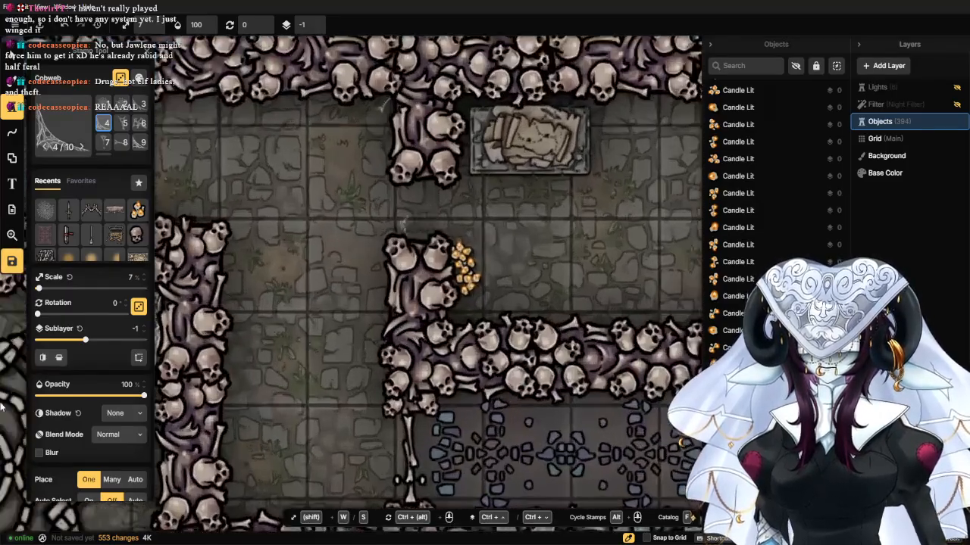
{"action": "left_click_drag", "start_coordinate": [40, 291], "coordinate": [44, 297]}
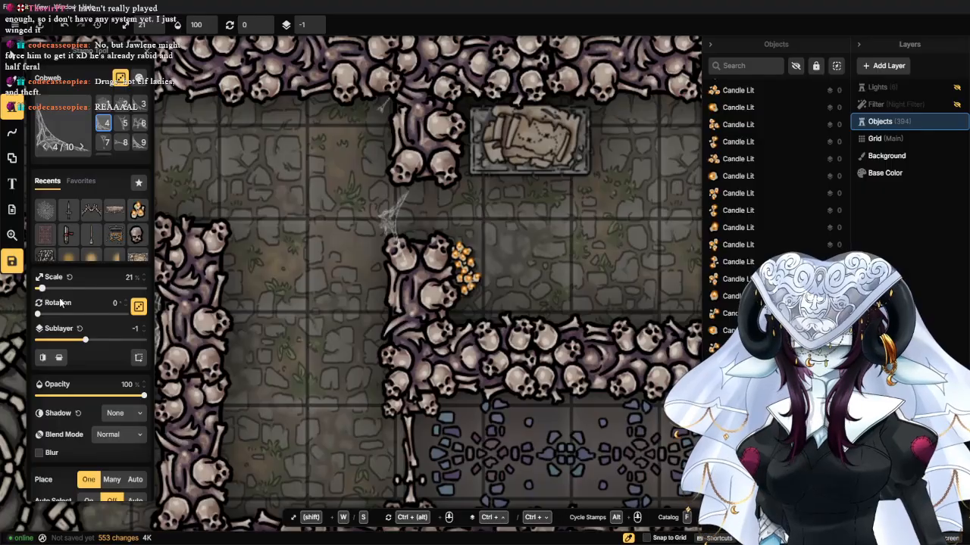
{"action": "left_click", "coordinate": [426, 209]}
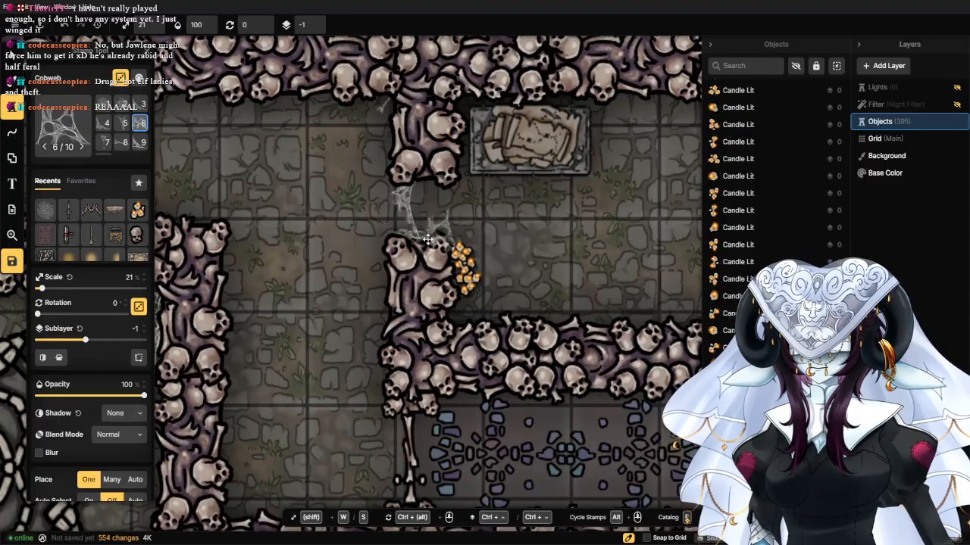
{"action": "left_click", "coordinate": [424, 219]}
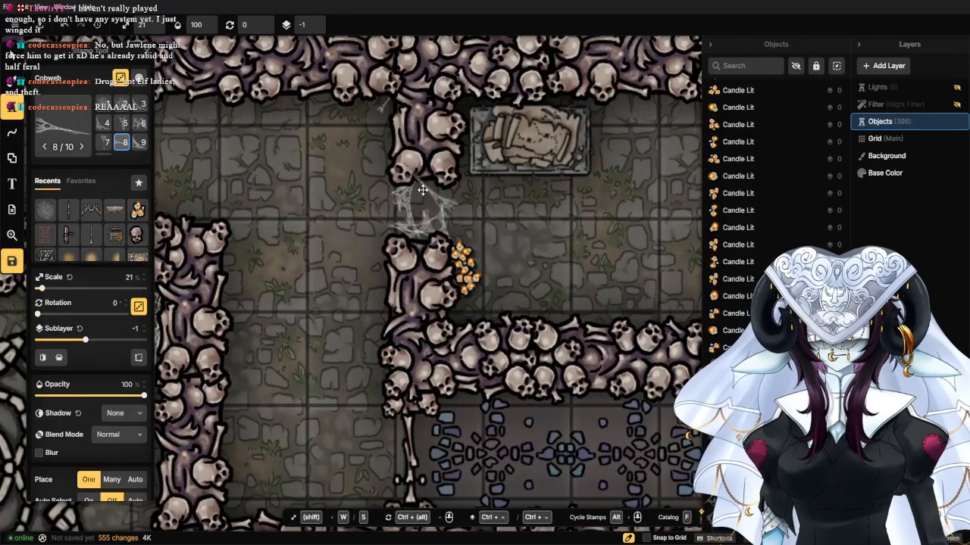
{"action": "left_click", "coordinate": [423, 190]}
{"action": "left_click", "coordinate": [428, 196]}
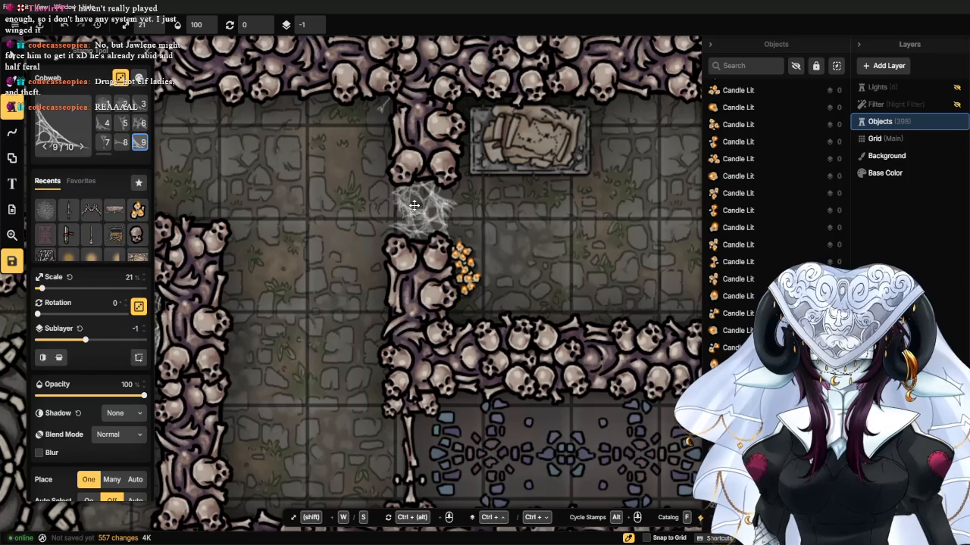
{"action": "left_click", "coordinate": [409, 232]}
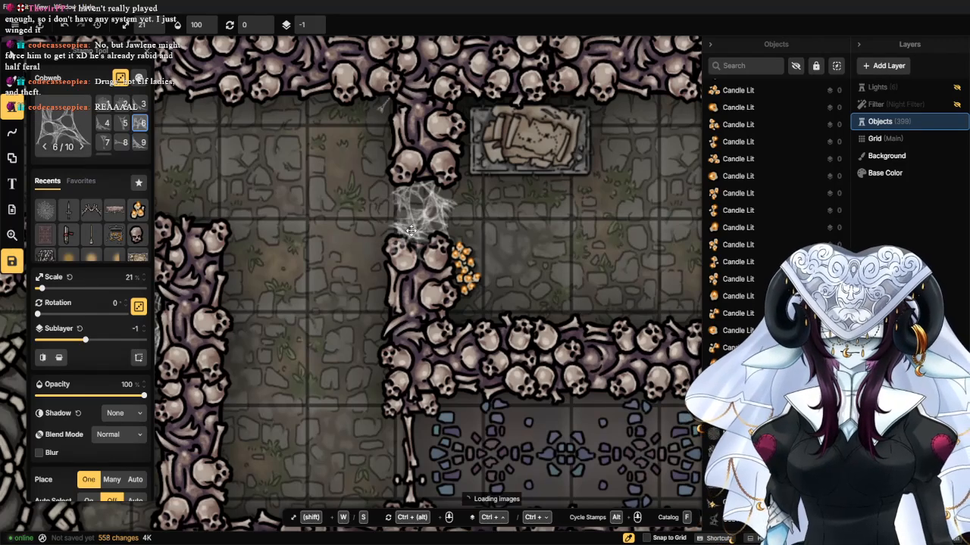
{"action": "left_click", "coordinate": [438, 187]}
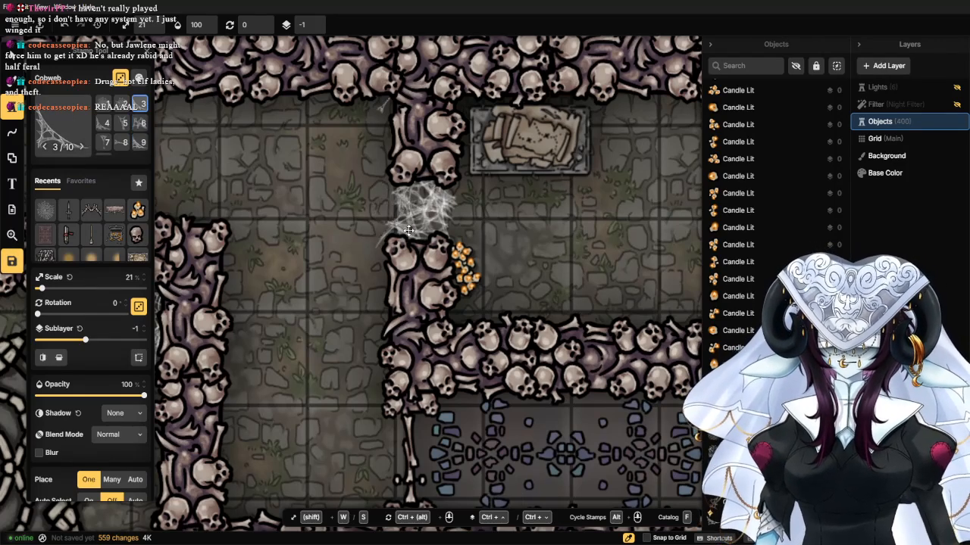
{"action": "left_click", "coordinate": [403, 239]}
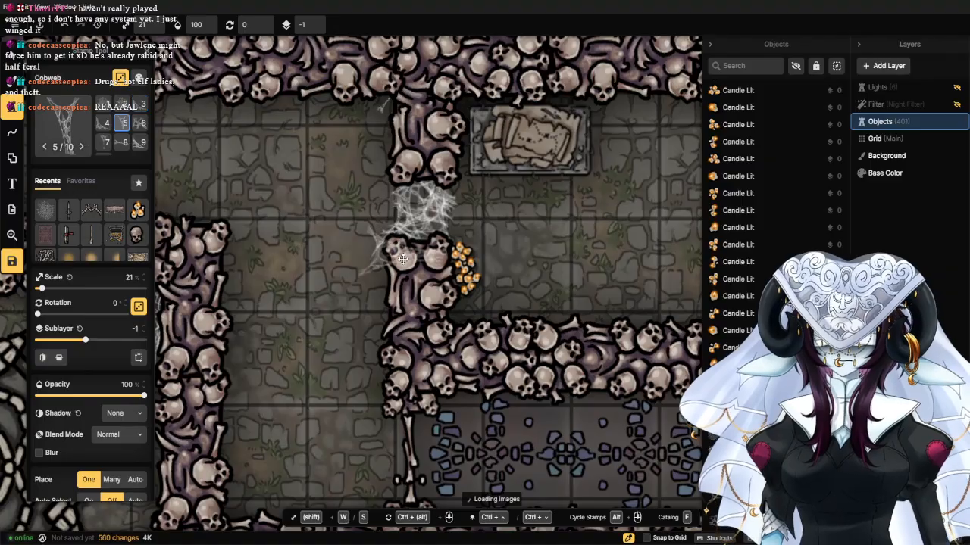
{"action": "left_click", "coordinate": [450, 193]}
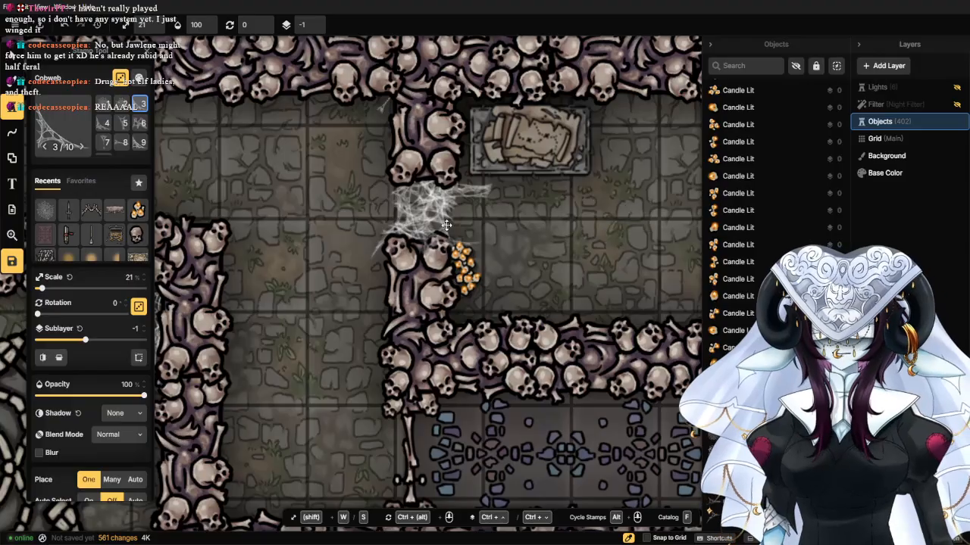
{"action": "left_click", "coordinate": [454, 219]}
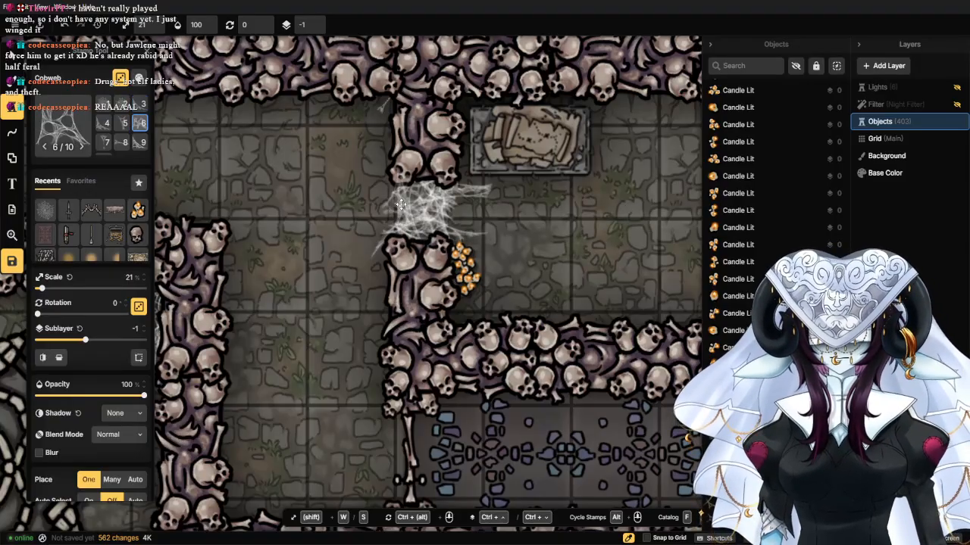
Place one cobweb in the lower-left corner of the corridor above the demon statue and three around its lower-right corner.
{"action": "scroll", "coordinate": [401, 205], "scroll_direction": "down", "scroll_amount": 4}
{"action": "left_click_drag", "start_coordinate": [353, 288], "coordinate": [453, 200]}
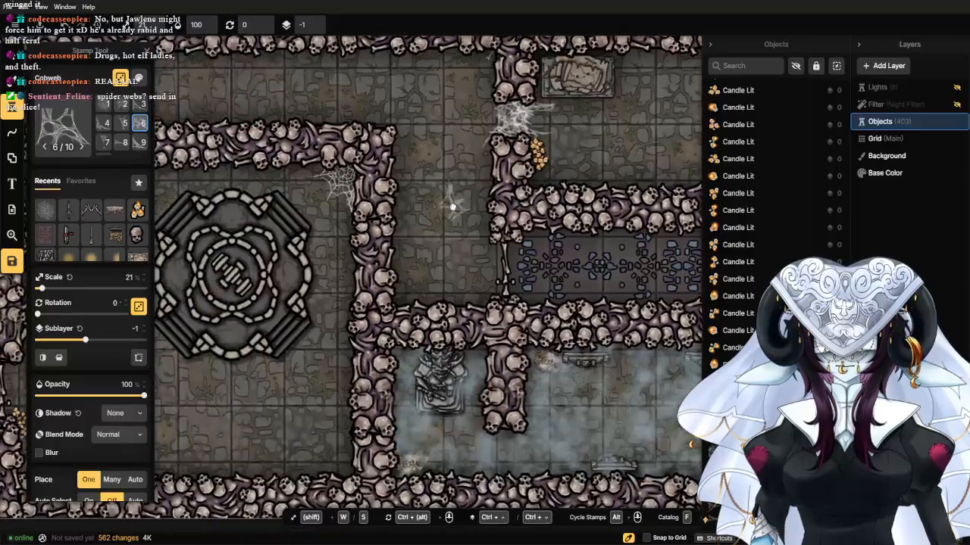
{"action": "left_click_drag", "start_coordinate": [394, 295], "coordinate": [531, 172]}
{"action": "left_click_drag", "start_coordinate": [537, 217], "coordinate": [393, 326]}
{"action": "scroll", "coordinate": [406, 275], "scroll_direction": "up", "scroll_amount": 4}
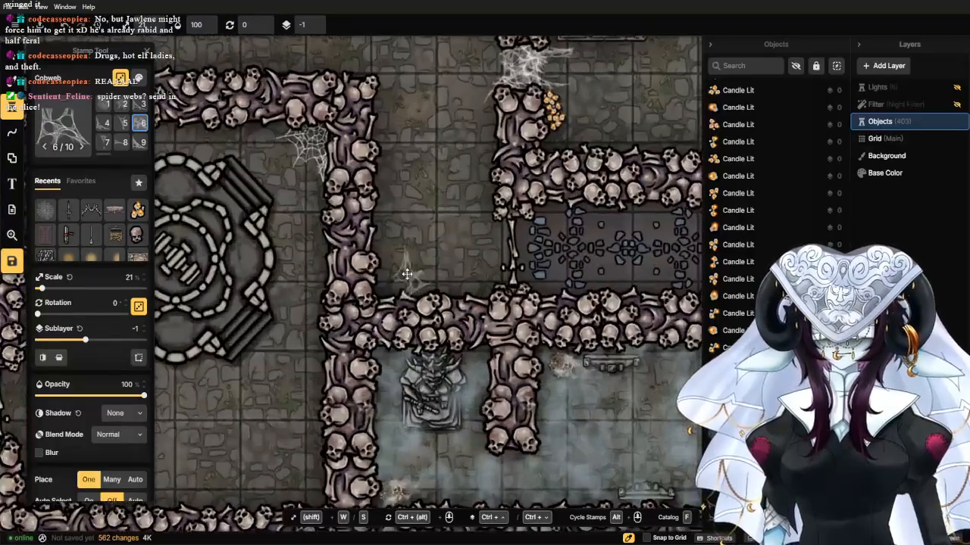
{"action": "left_click", "coordinate": [378, 289]}
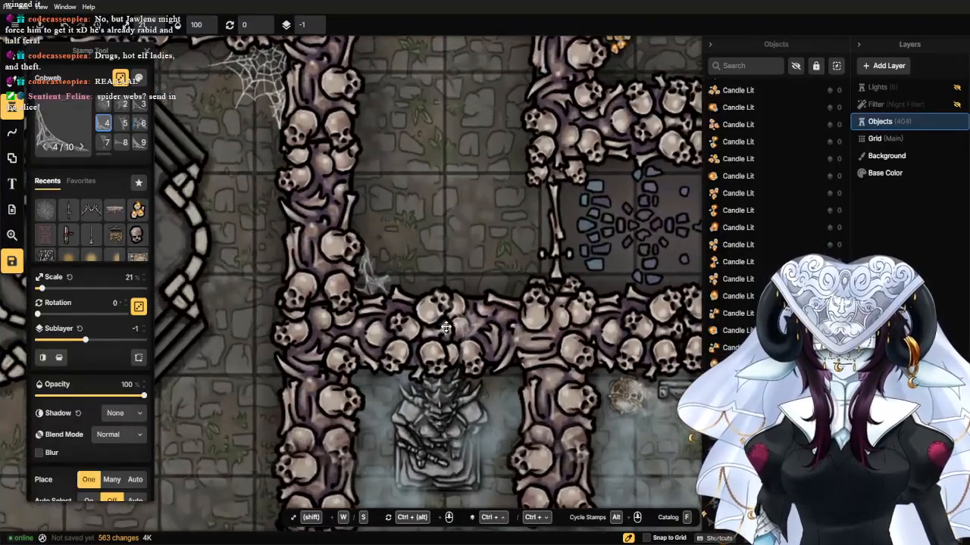
{"action": "scroll", "coordinate": [468, 281], "scroll_direction": "up", "scroll_amount": 2}
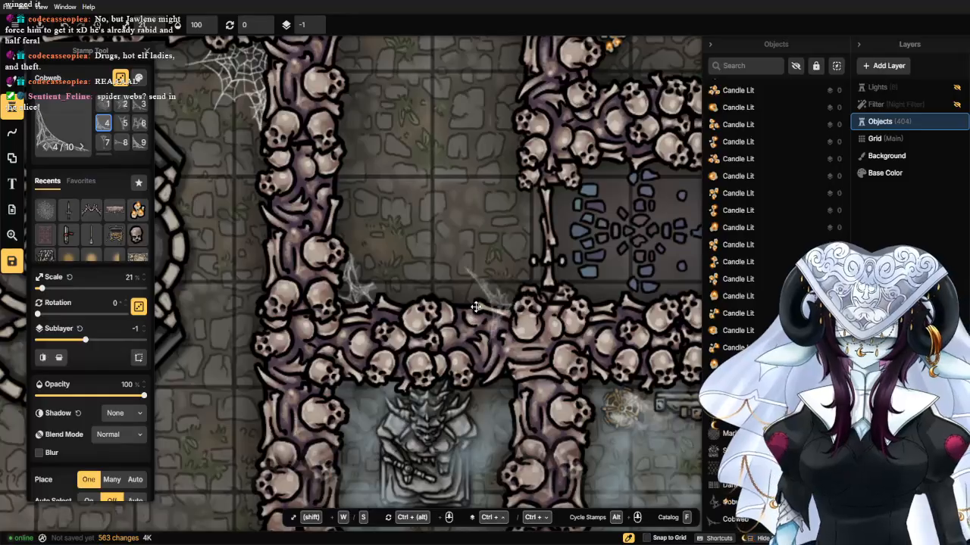
{"action": "left_click", "coordinate": [489, 303]}
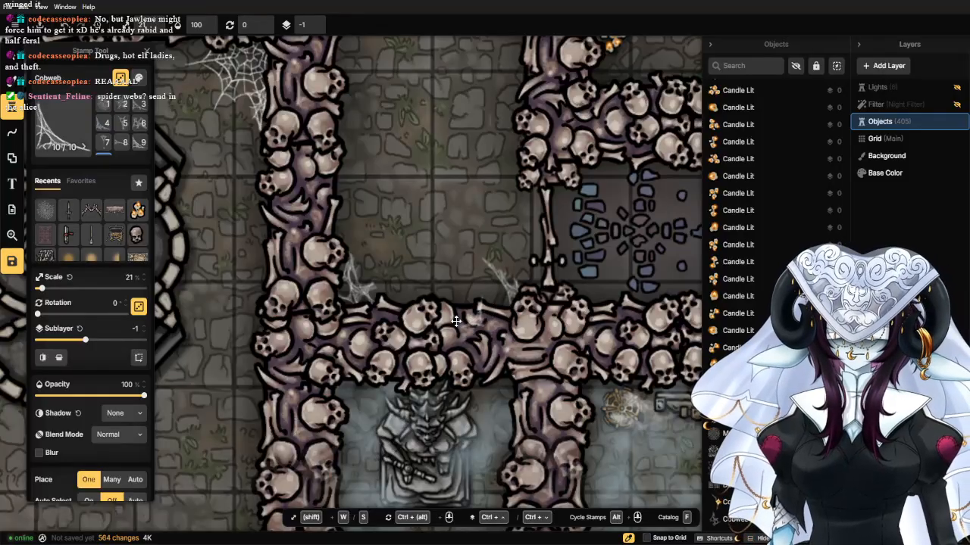
{"action": "left_click", "coordinate": [484, 292]}
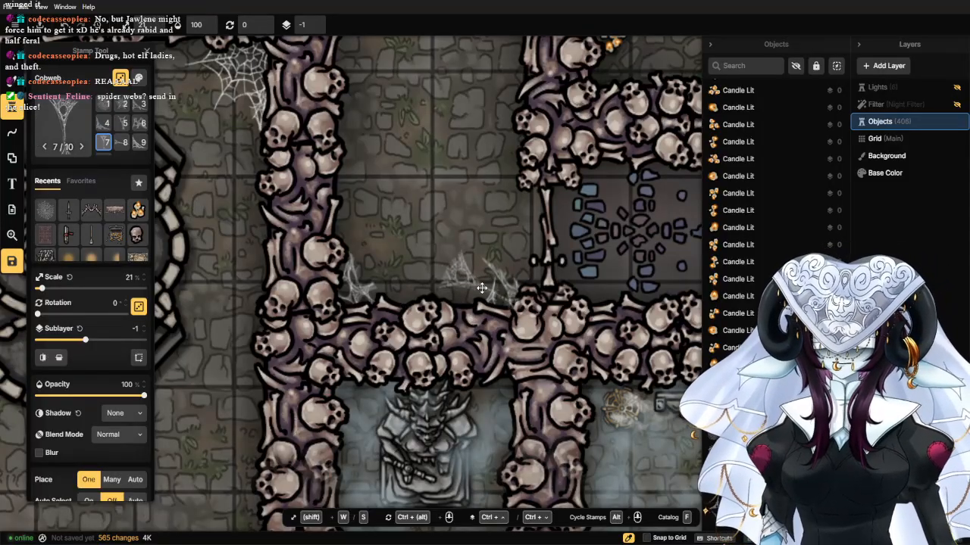
{"action": "left_click", "coordinate": [521, 310]}
Deselect the last cobweb and examine the crypt's corridors and decorations from the ritual room across to the dark stone gate.
{"action": "scroll", "coordinate": [282, 309], "scroll_direction": "down", "scroll_amount": 2}
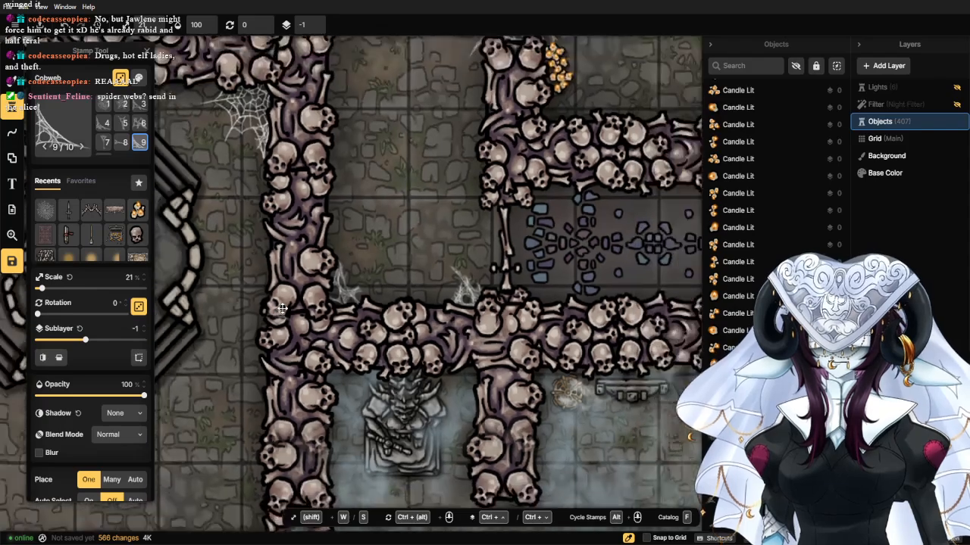
{"action": "scroll", "coordinate": [282, 308], "scroll_direction": "down", "scroll_amount": 1}
{"action": "left_click", "coordinate": [13, 56]}
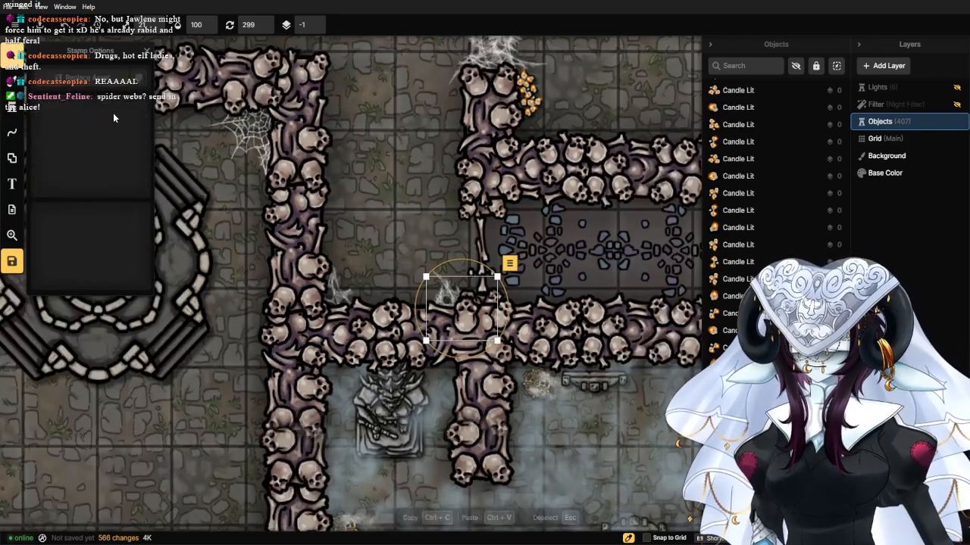
{"action": "left_click", "coordinate": [384, 176]}
{"action": "scroll", "coordinate": [353, 200], "scroll_direction": "down", "scroll_amount": 3}
{"action": "left_click_drag", "start_coordinate": [236, 295], "coordinate": [413, 352]}
{"action": "scroll", "coordinate": [417, 351], "scroll_direction": "down", "scroll_amount": 3}
{"action": "mouse_move", "coordinate": [458, 391]}
{"action": "left_mouse_down"}
{"action": "mouse_move", "coordinate": [415, 280]}
{"action": "mouse_move", "coordinate": [381, 243]}
{"action": "left_mouse_up"}
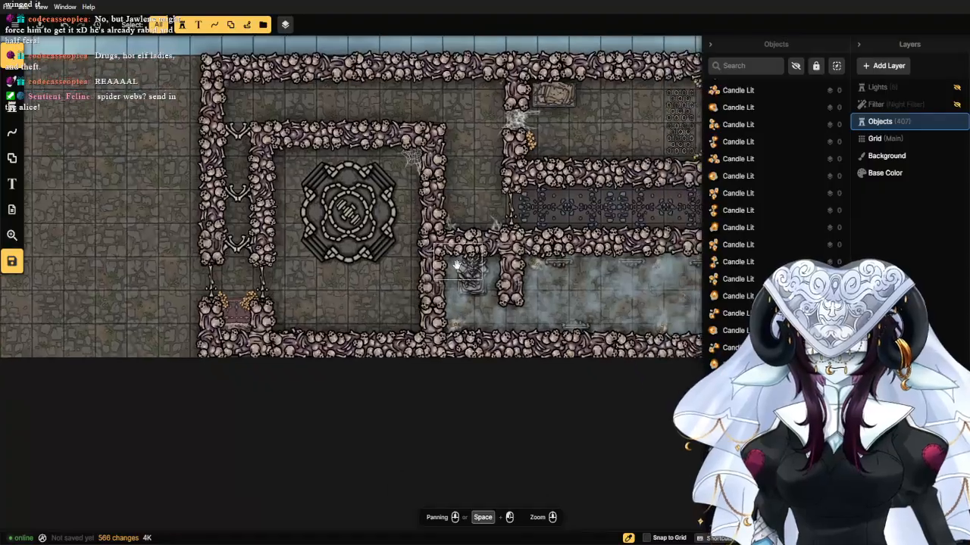
{"action": "left_click_drag", "start_coordinate": [459, 266], "coordinate": [308, 326]}
{"action": "mouse_move", "coordinate": [452, 297]}
{"action": "left_mouse_down"}
{"action": "mouse_move", "coordinate": [331, 324]}
{"action": "mouse_move", "coordinate": [252, 294]}
{"action": "left_mouse_up"}
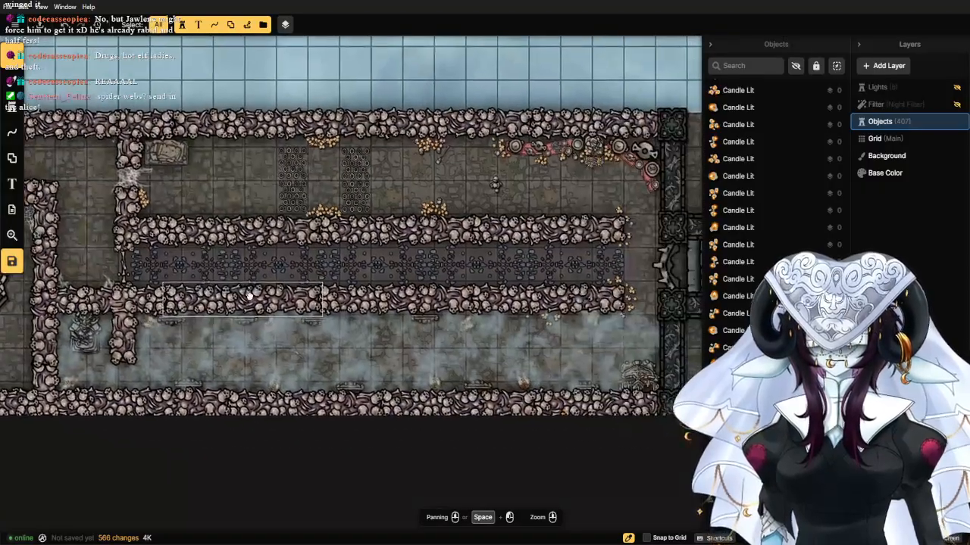
{"action": "scroll", "coordinate": [257, 294], "scroll_direction": "down", "scroll_amount": 3}
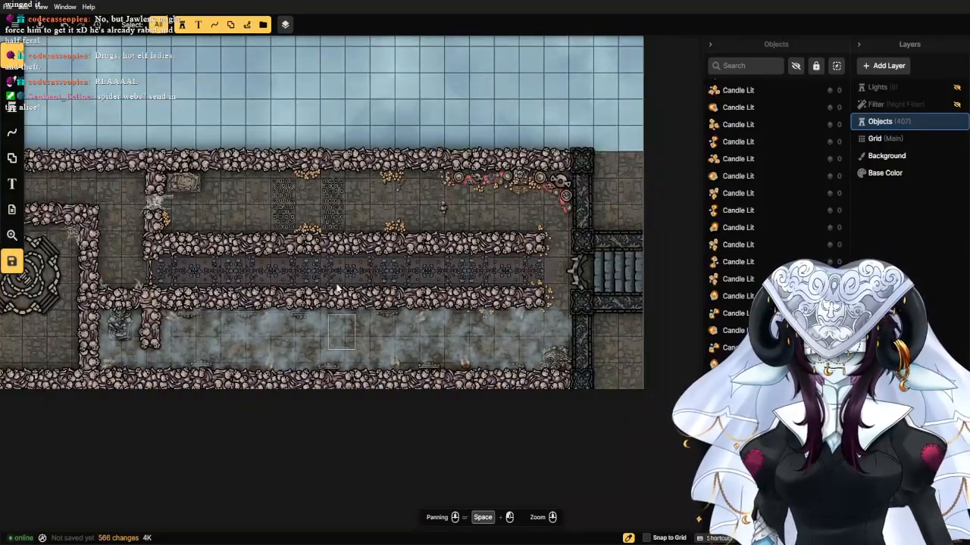
{"action": "scroll", "coordinate": [499, 279], "scroll_direction": "up", "scroll_amount": 3}
{"action": "left_click_drag", "start_coordinate": [586, 189], "coordinate": [477, 250]}
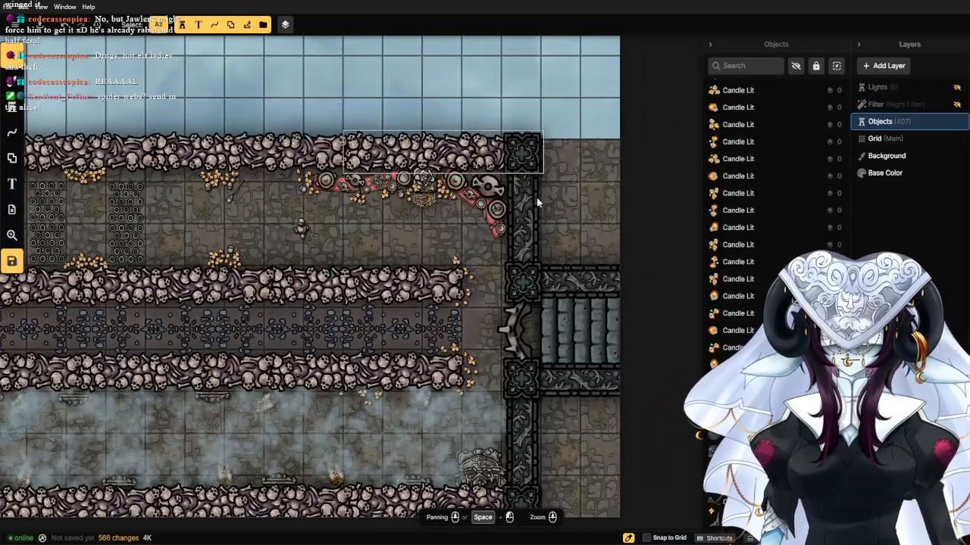
{"action": "scroll", "coordinate": [415, 220], "scroll_direction": "up", "scroll_amount": 3}
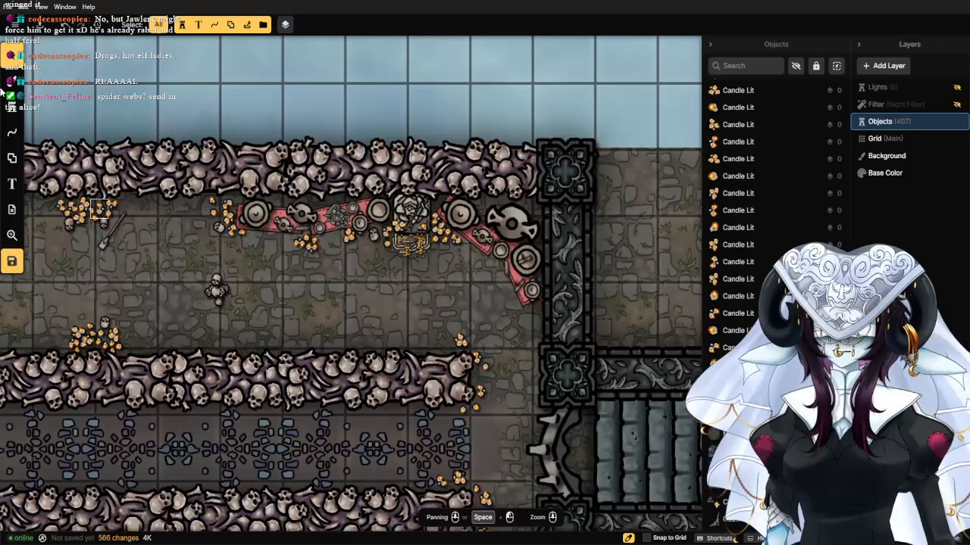
{"action": "left_click", "coordinate": [12, 107]}
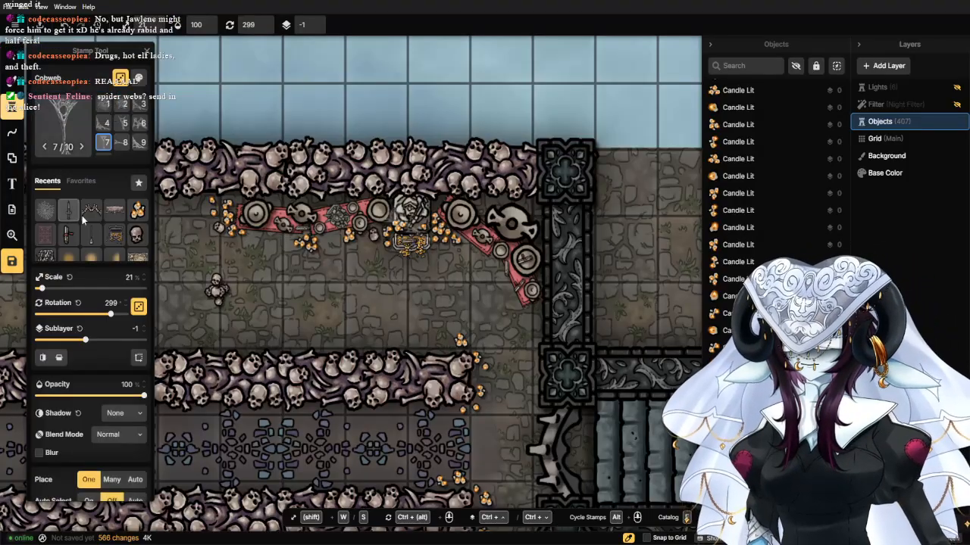
{"action": "scroll", "coordinate": [65, 218], "scroll_direction": "down", "scroll_amount": 2}
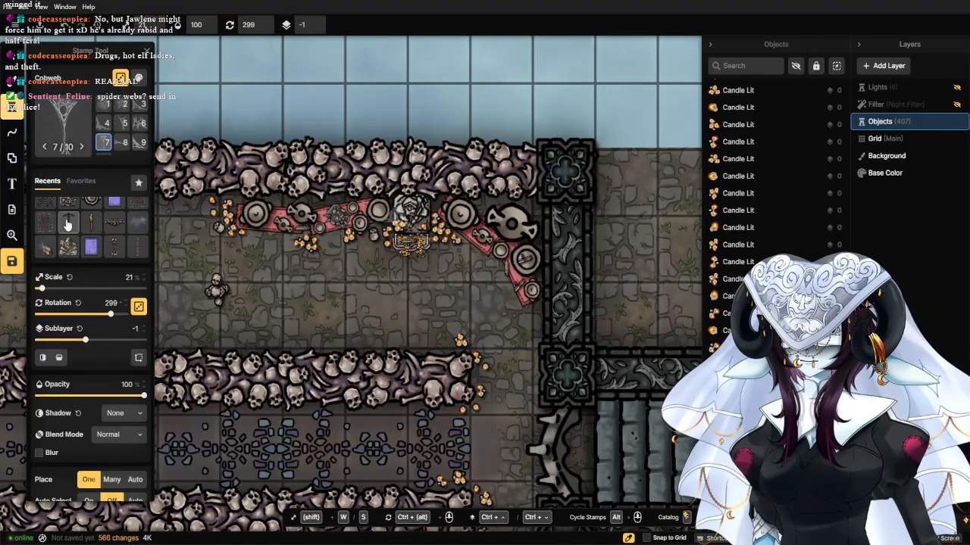
{"action": "left_click", "coordinate": [8, 56]}
Place a red Simple Rug at 22% scale along the lower bone wall opposite the urn display, rotated to 80 degrees.
{"action": "left_click", "coordinate": [265, 235]}
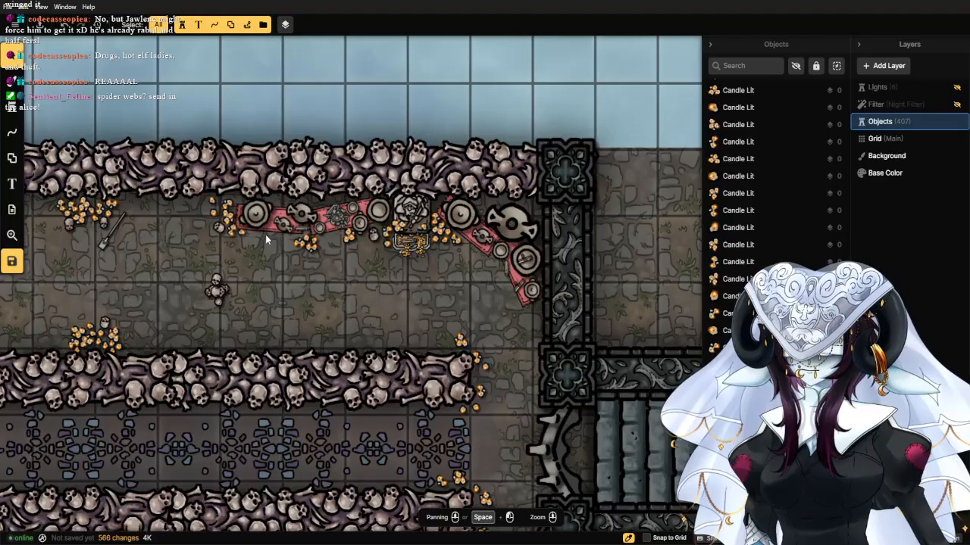
{"action": "left_click", "coordinate": [12, 108]}
{"action": "scroll", "coordinate": [254, 316], "scroll_direction": "up", "scroll_amount": 5}
{"action": "left_click_drag", "start_coordinate": [241, 333], "coordinate": [308, 288]}
{"action": "left_click", "coordinate": [79, 303]}
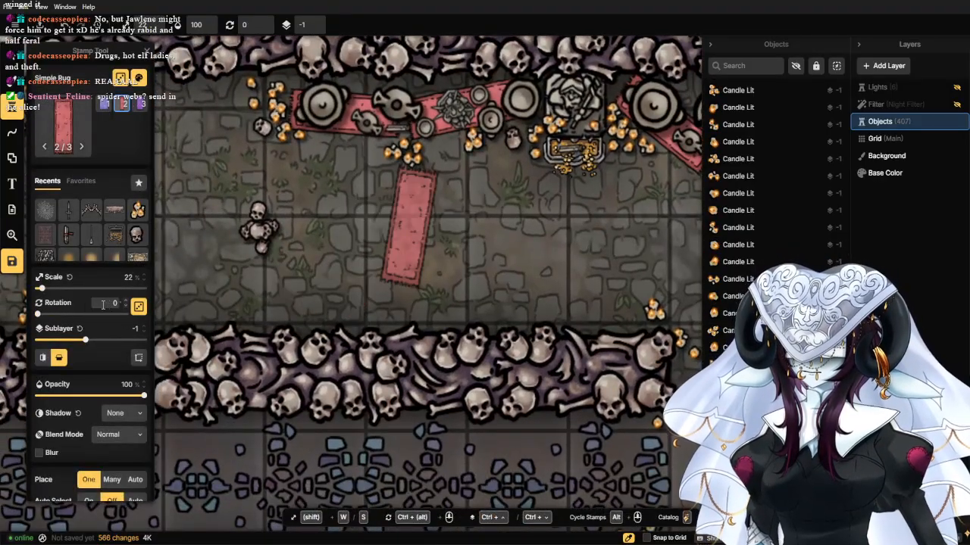
{"action": "type", "text": "90"}
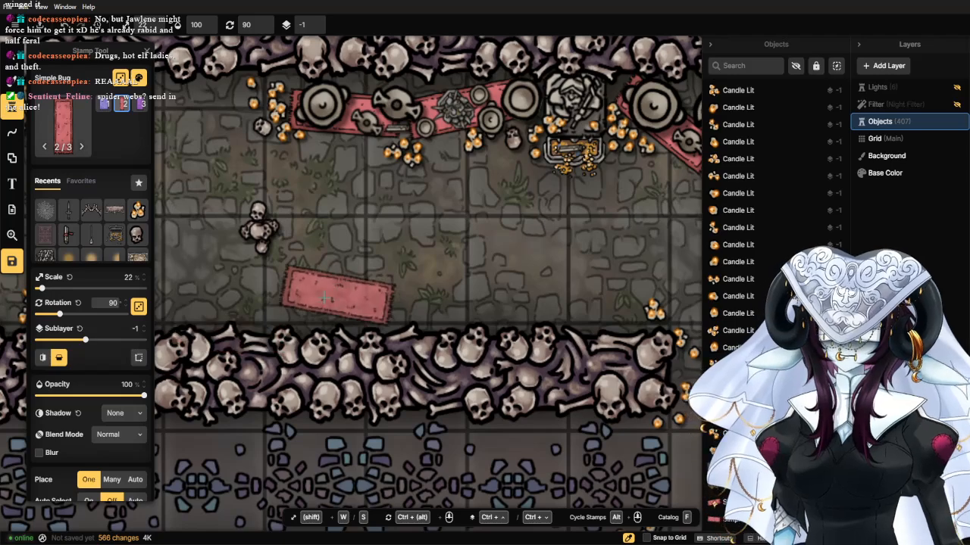
{"action": "left_click", "coordinate": [315, 296]}
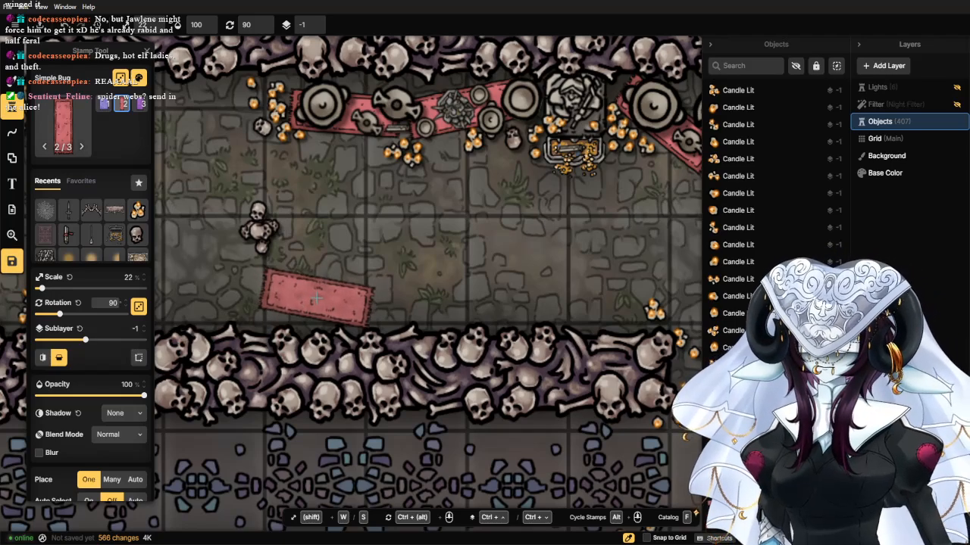
{"action": "left_click", "coordinate": [12, 58]}
{"action": "left_click_drag", "start_coordinate": [383, 301], "coordinate": [385, 255]}
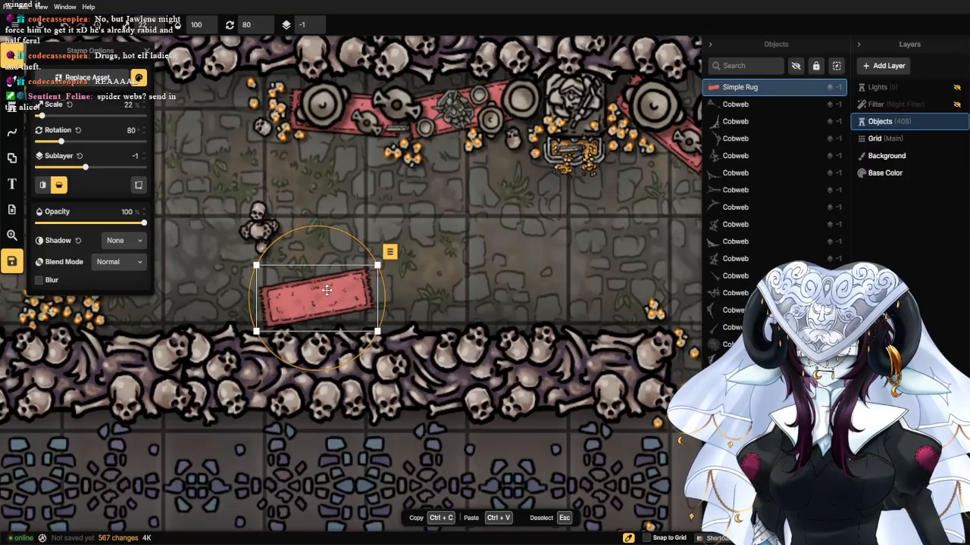
Duplicate the red rug, turn the copy nearly horizontal and line it up end to end with the first one.
{"action": "key", "text": "ctrl+c"}
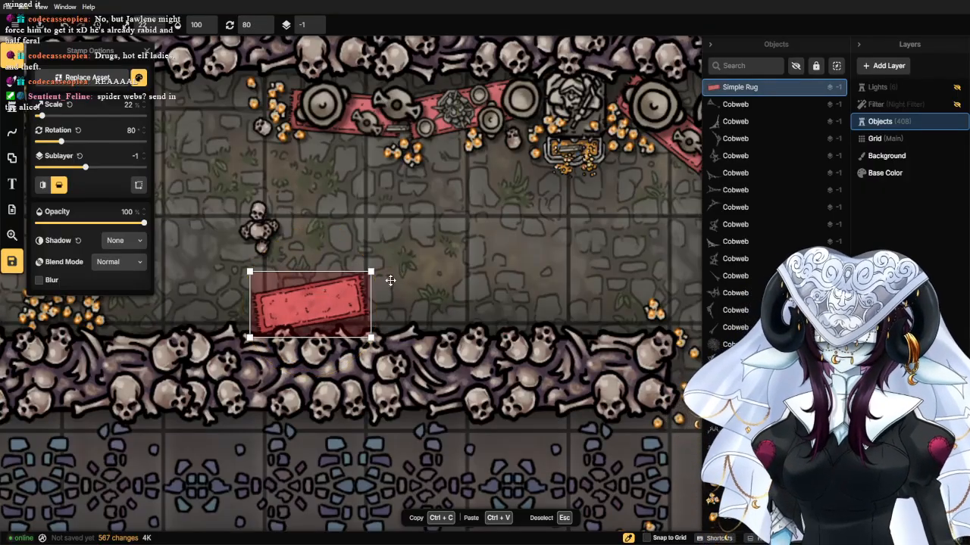
{"action": "key", "text": "ctrl+v"}
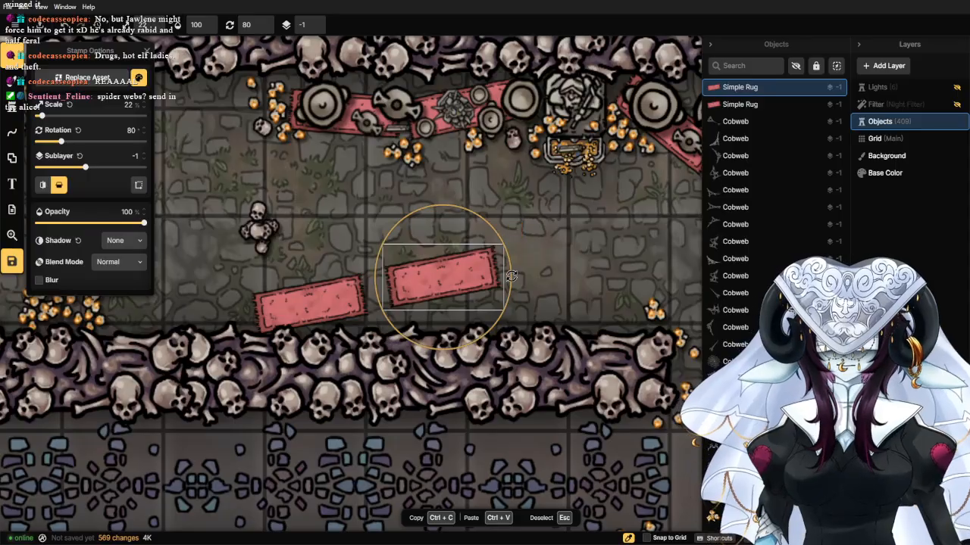
{"action": "left_click_drag", "start_coordinate": [512, 276], "coordinate": [510, 290]}
{"action": "left_click_drag", "start_coordinate": [428, 267], "coordinate": [551, 291]}
Add a third red rug at the right end of the row, rotate it to 98.5 degrees and deselect it.
{"action": "key", "text": "ctrl+v"}
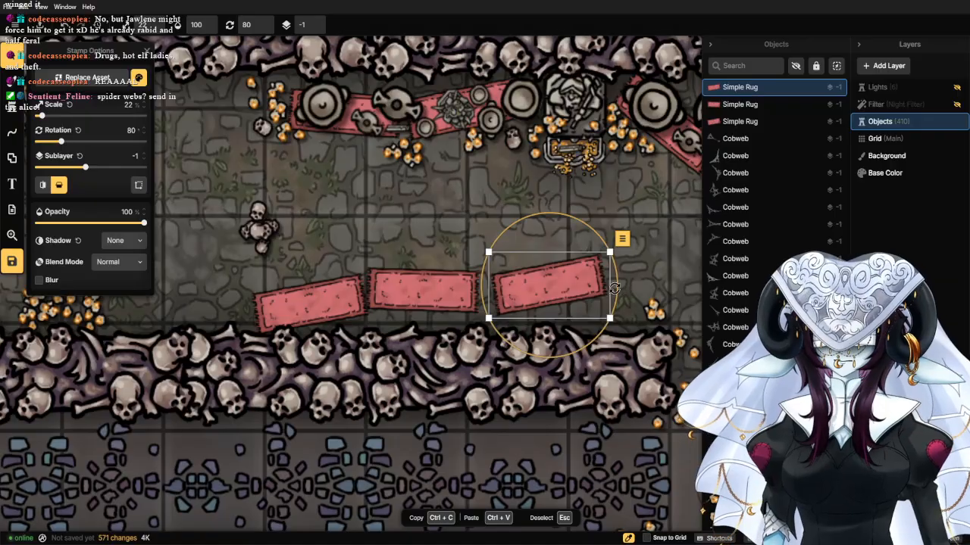
{"action": "left_click_drag", "start_coordinate": [614, 289], "coordinate": [608, 319]}
{"action": "left_click_drag", "start_coordinate": [527, 278], "coordinate": [521, 297]}
{"action": "left_click_drag", "start_coordinate": [611, 253], "coordinate": [608, 284]}
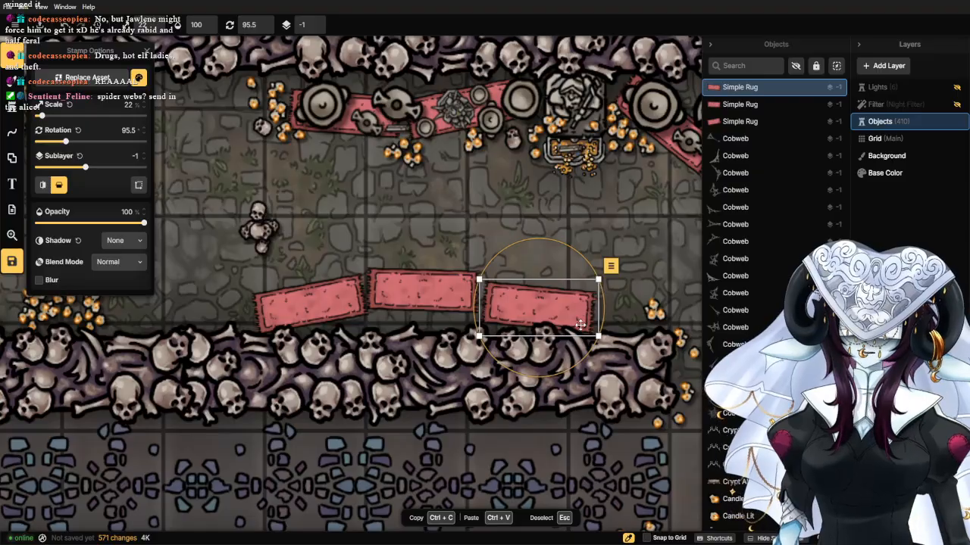
{"action": "scroll", "coordinate": [580, 325], "scroll_direction": "down", "scroll_amount": 4}
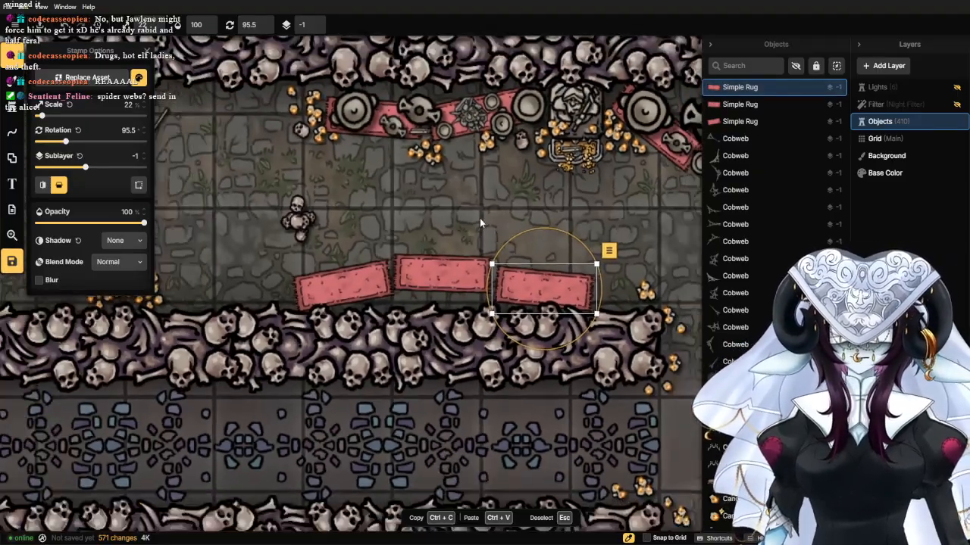
{"action": "left_click", "coordinate": [480, 222]}
{"action": "left_click_drag", "start_coordinate": [478, 239], "coordinate": [388, 301]}
{"action": "left_click", "coordinate": [421, 340]}
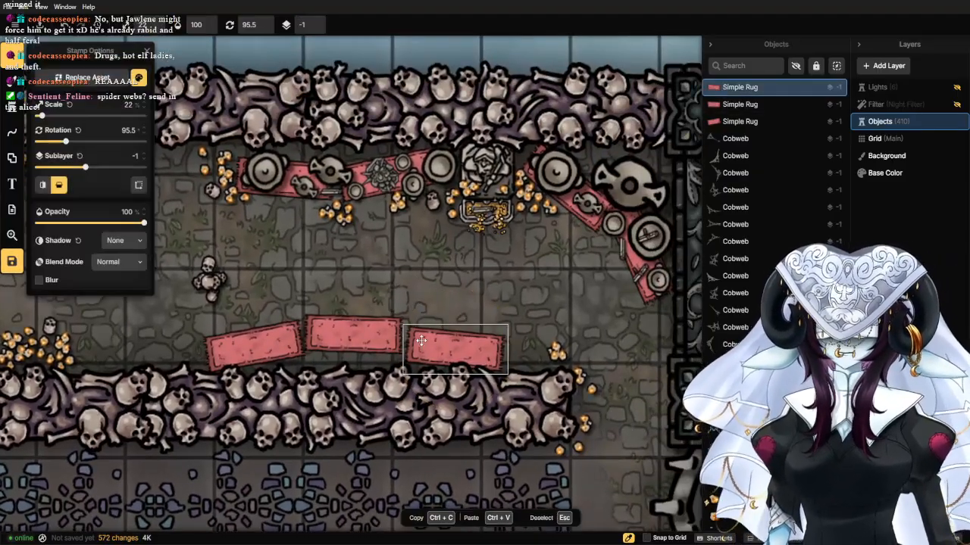
{"action": "mouse_move", "coordinate": [518, 335]}
{"action": "left_mouse_down"}
{"action": "mouse_move", "coordinate": [512, 353]}
{"action": "mouse_move", "coordinate": [519, 341]}
{"action": "left_mouse_up"}
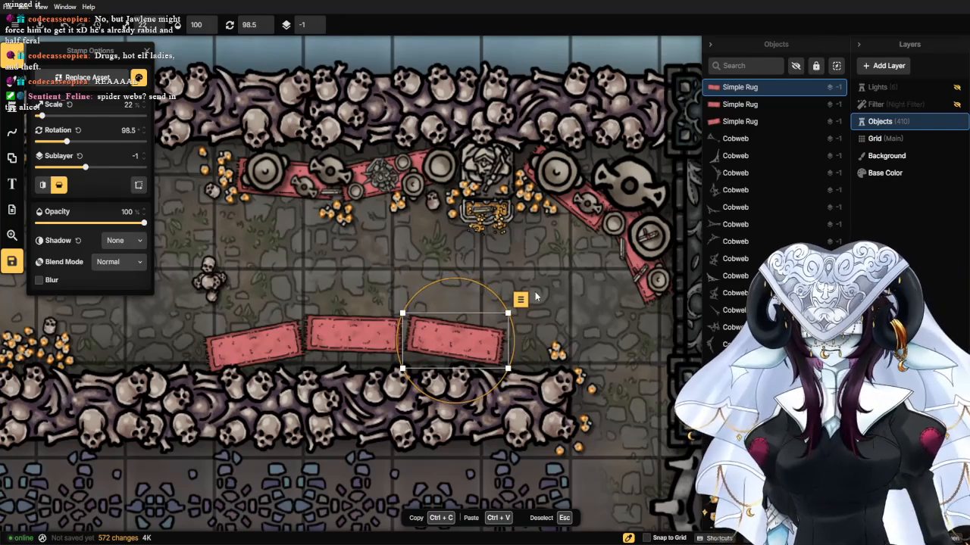
{"action": "key", "text": "Escape"}
Examine the row of three red rugs along the lower bone wall and the urn-covered rugs opposite it.
{"action": "scroll", "coordinate": [491, 319], "scroll_direction": "down", "scroll_amount": 4}
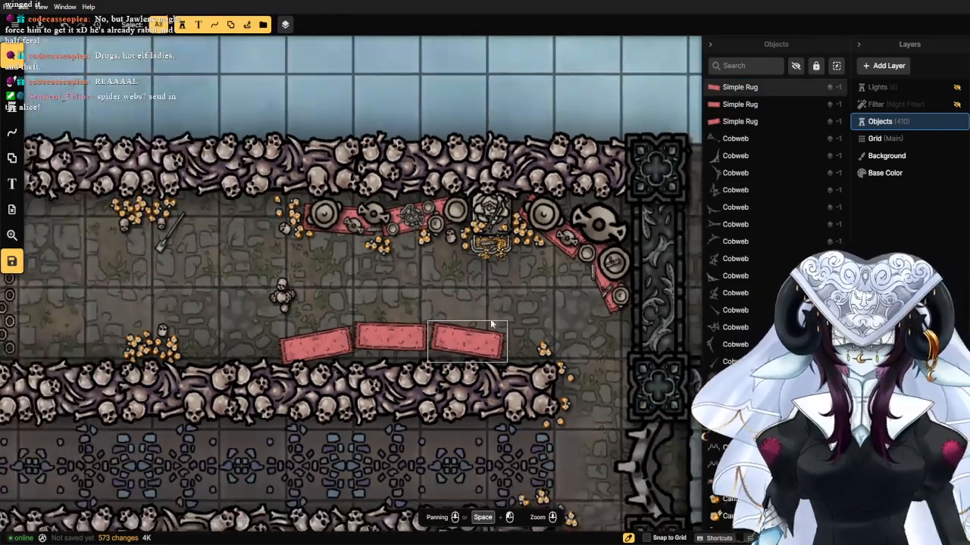
{"action": "scroll", "coordinate": [458, 310], "scroll_direction": "up", "scroll_amount": 6}
{"action": "scroll", "coordinate": [454, 312], "scroll_direction": "up", "scroll_amount": 2}
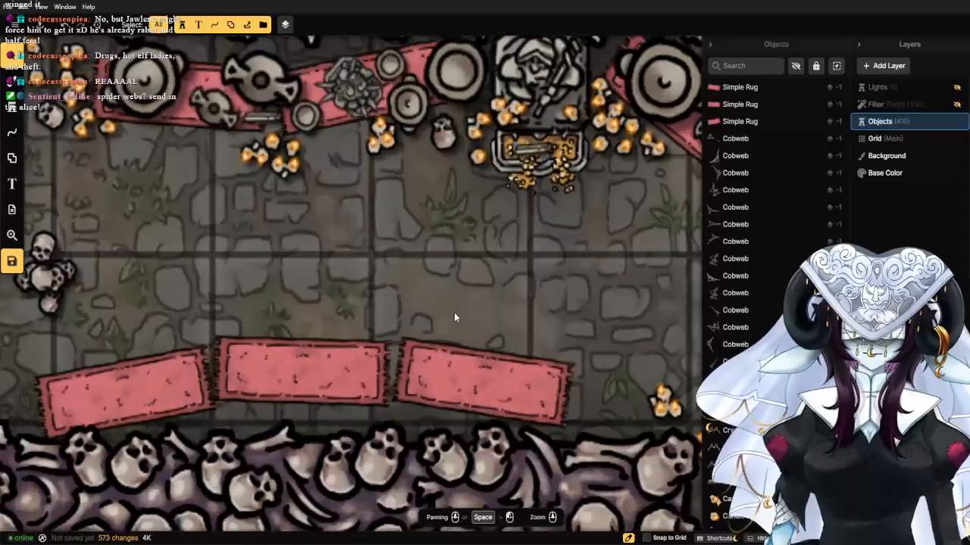
{"action": "scroll", "coordinate": [454, 312], "scroll_direction": "down", "scroll_amount": 3}
{"action": "scroll", "coordinate": [454, 312], "scroll_direction": "up", "scroll_amount": 2}
{"action": "scroll", "coordinate": [487, 303], "scroll_direction": "down", "scroll_amount": 3}
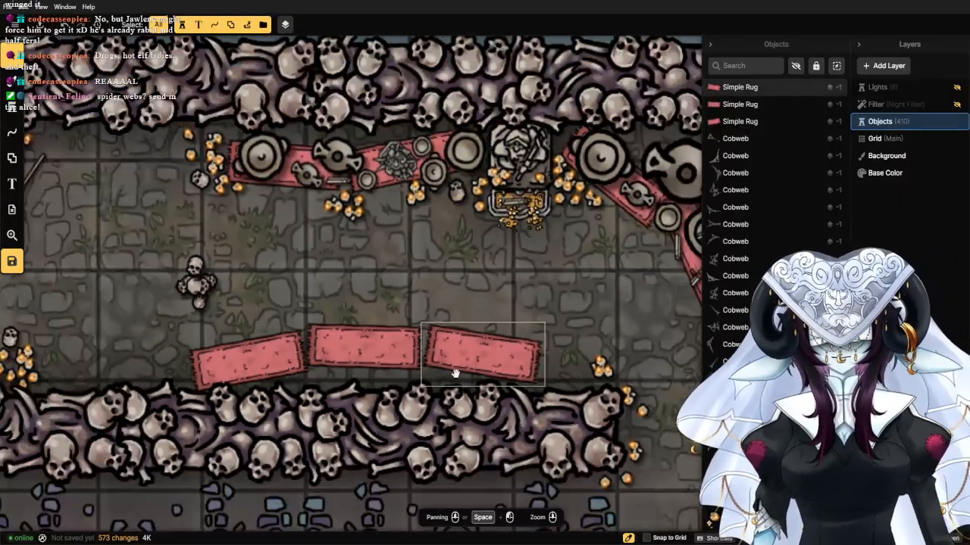
{"action": "left_click_drag", "start_coordinate": [454, 372], "coordinate": [538, 238]}
{"action": "left_click_drag", "start_coordinate": [426, 78], "coordinate": [392, 156]}
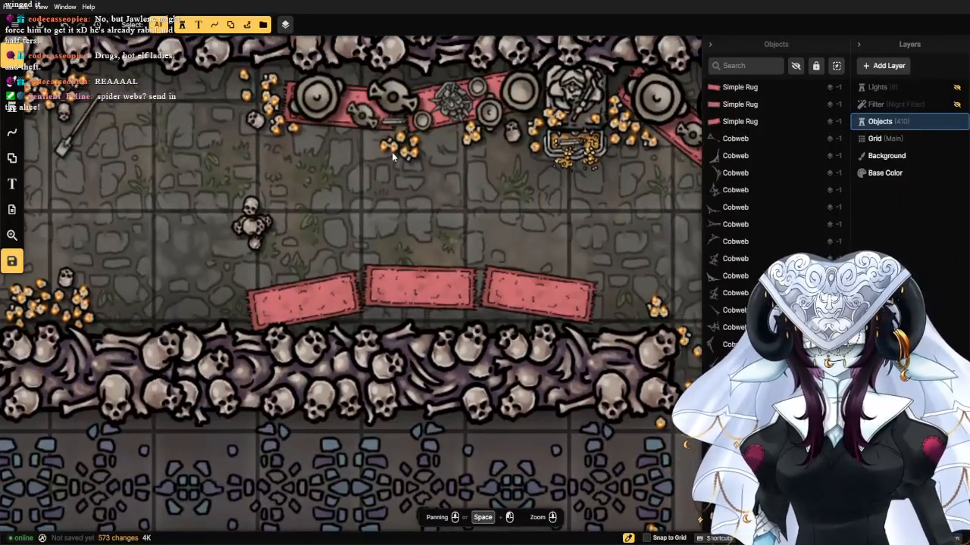
Pick up the Clay Urn stamp from the existing display and place one at 49% scale on the left rug's outer end.
{"action": "left_click", "coordinate": [363, 121]}
{"action": "left_click", "coordinate": [12, 107]}
{"action": "scroll", "coordinate": [236, 311], "scroll_direction": "up", "scroll_amount": 5}
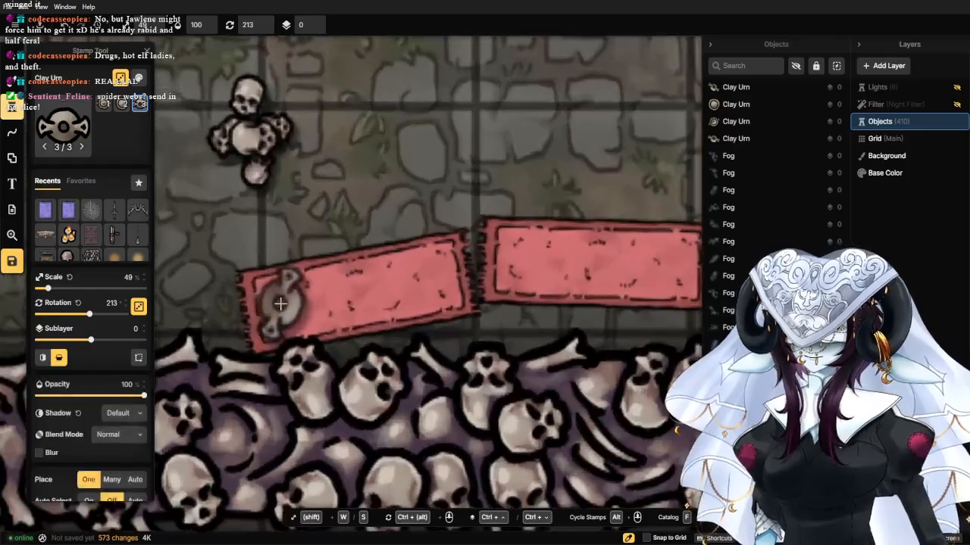
{"action": "scroll", "coordinate": [277, 299], "scroll_direction": "up", "scroll_amount": 1}
{"action": "left_click", "coordinate": [271, 293]}
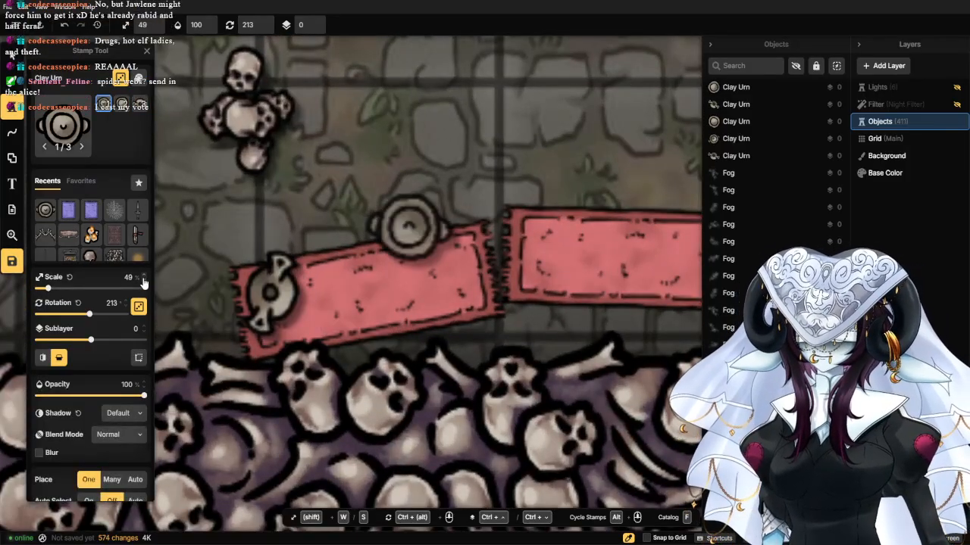
Reduce the Clay Urn scale to 30% and place two small urns on the left rug, one at its lower edge and one at its inner end.
{"action": "scroll", "coordinate": [143, 282], "scroll_direction": "down", "scroll_amount": 16}
{"action": "scroll", "coordinate": [143, 282], "scroll_direction": "down", "scroll_amount": 2}
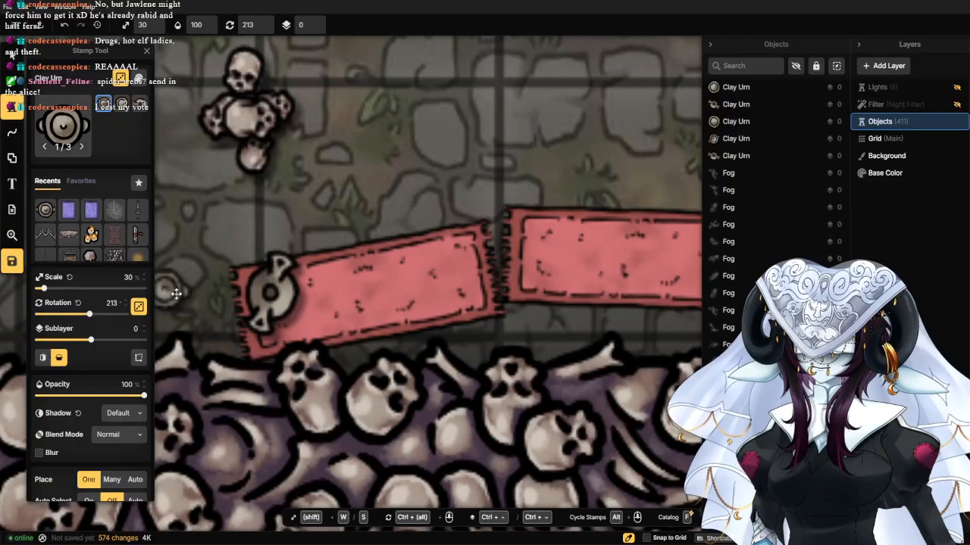
{"action": "scroll", "coordinate": [303, 318], "scroll_direction": "up", "scroll_amount": 1}
{"action": "left_click", "coordinate": [316, 322]}
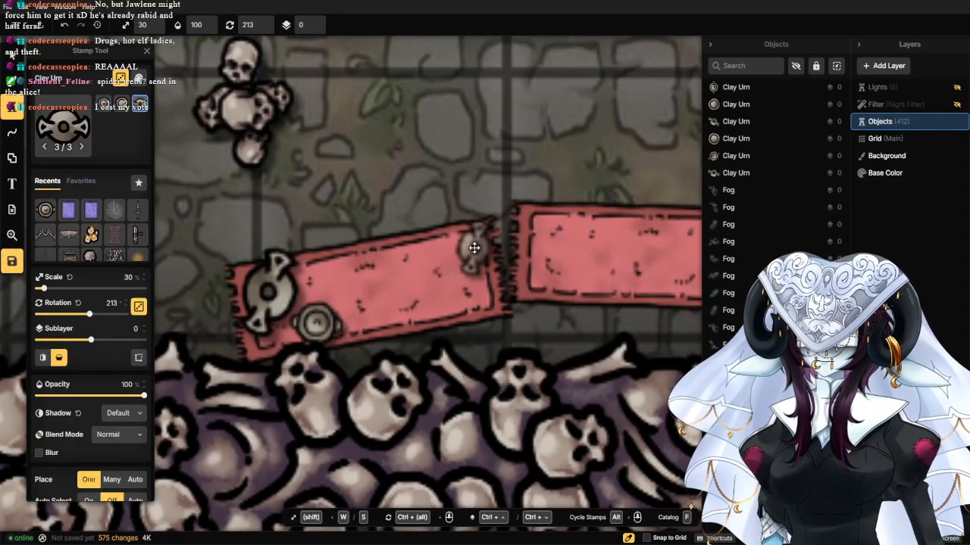
{"action": "left_click", "coordinate": [472, 246]}
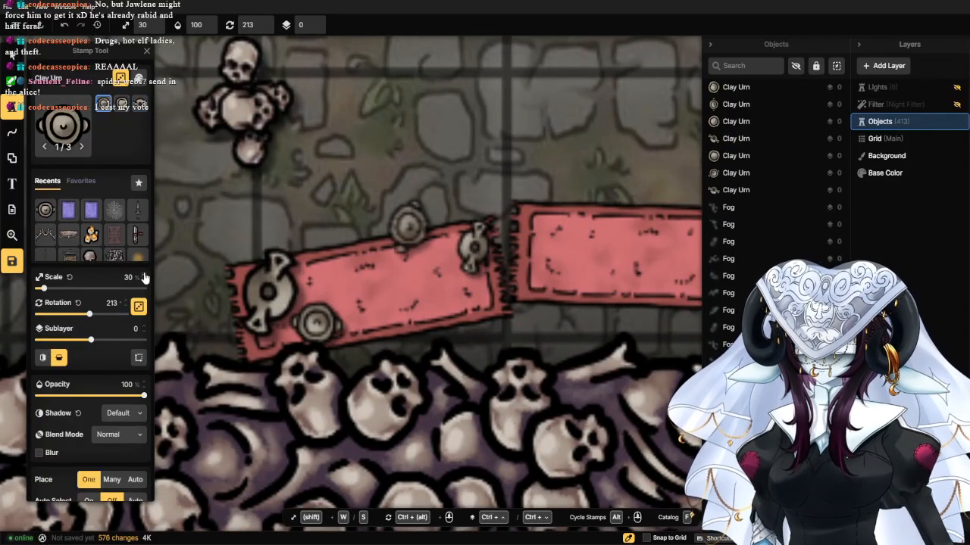
Set the Clay Urn to 50% scale and 89.5 degrees rotation, and place one near the left rug's inner lower corner.
{"action": "scroll", "coordinate": [143, 278], "scroll_direction": "up", "scroll_amount": 17}
{"action": "scroll", "coordinate": [144, 278], "scroll_direction": "up", "scroll_amount": 1}
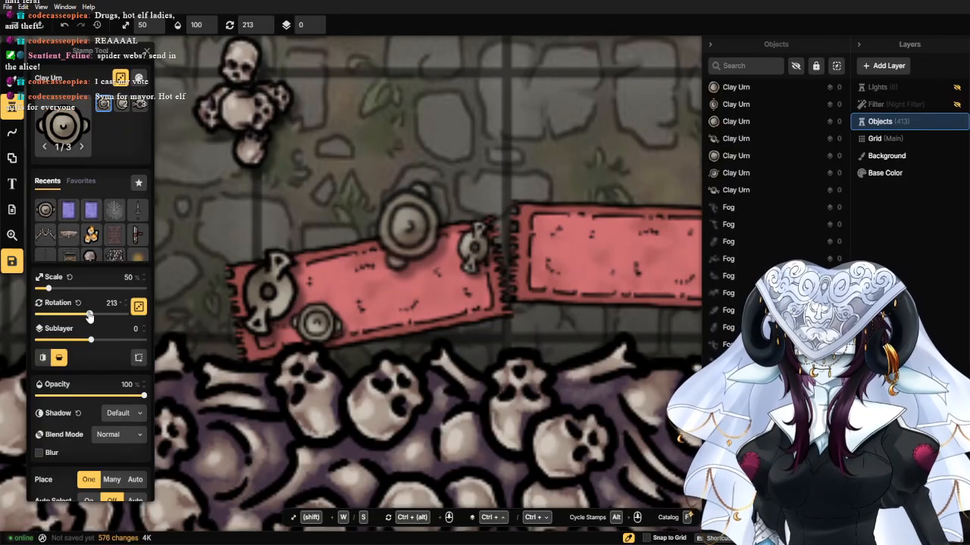
{"action": "left_click_drag", "start_coordinate": [90, 315], "coordinate": [60, 321]}
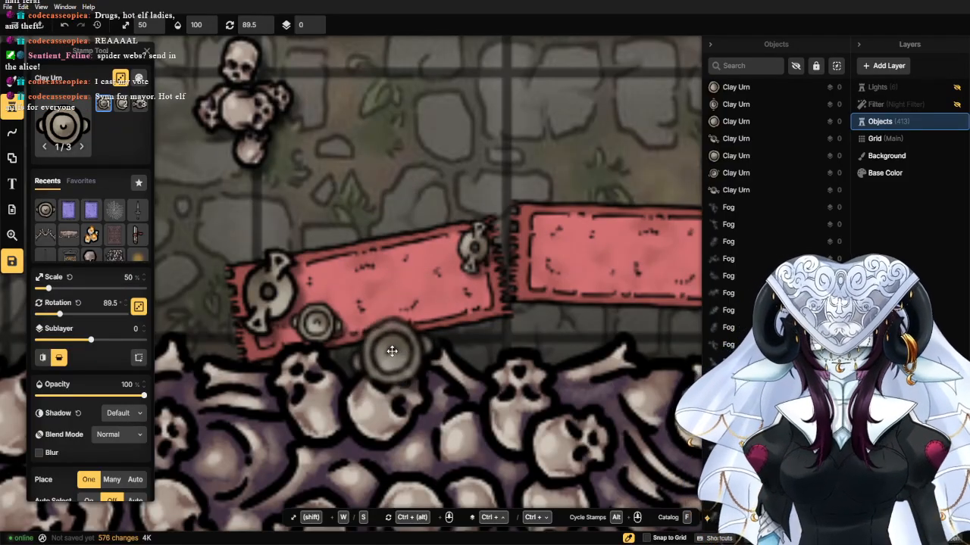
{"action": "left_click", "coordinate": [432, 298]}
Place two Clay Urns at 50% scale on the middle rug, one in the upper-left corner and one at the right end.
{"action": "scroll", "coordinate": [431, 301], "scroll_direction": "down", "scroll_amount": 2}
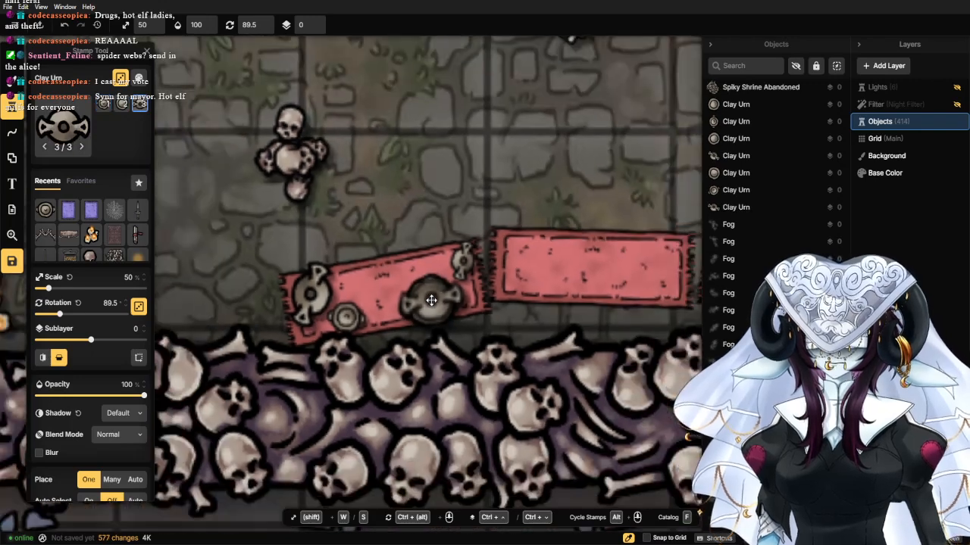
{"action": "scroll", "coordinate": [431, 301], "scroll_direction": "down", "scroll_amount": 2}
{"action": "scroll", "coordinate": [409, 303], "scroll_direction": "up", "scroll_amount": 2}
{"action": "scroll", "coordinate": [385, 297], "scroll_direction": "up", "scroll_amount": 3}
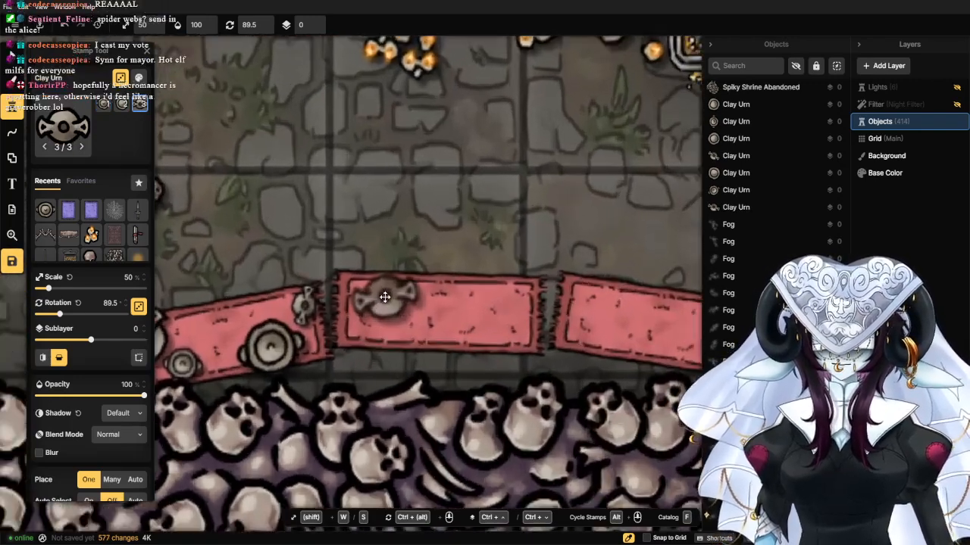
{"action": "scroll", "coordinate": [385, 297], "scroll_direction": "up", "scroll_amount": 1}
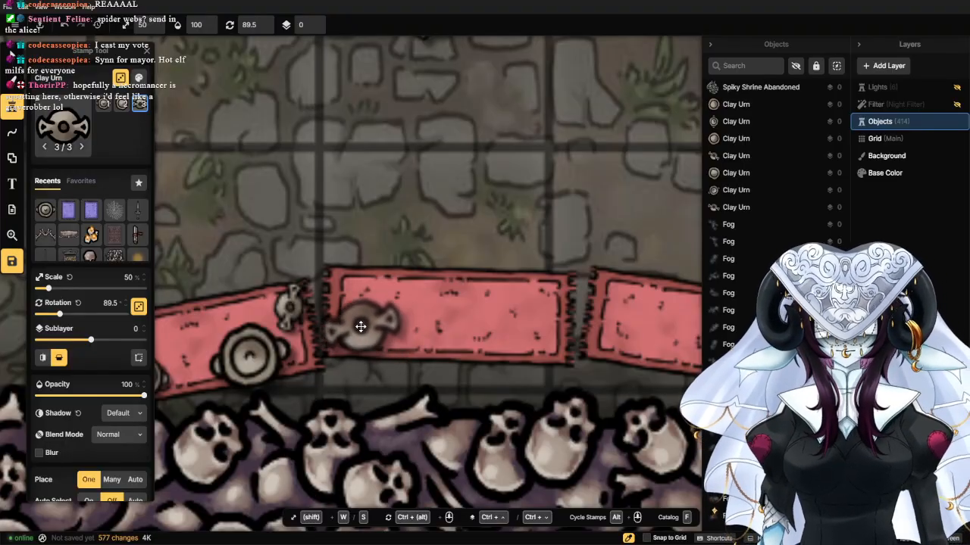
{"action": "left_click", "coordinate": [357, 300]}
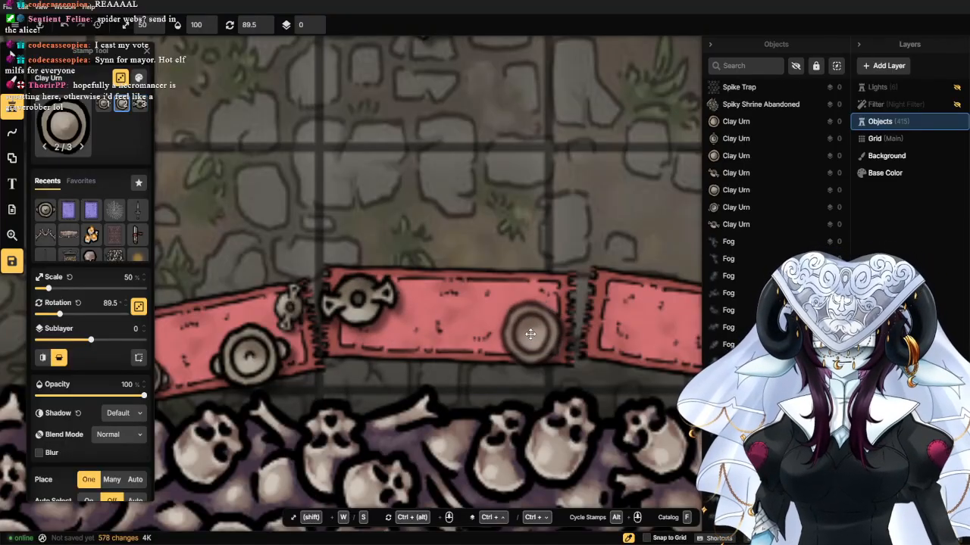
{"action": "left_click", "coordinate": [533, 332]}
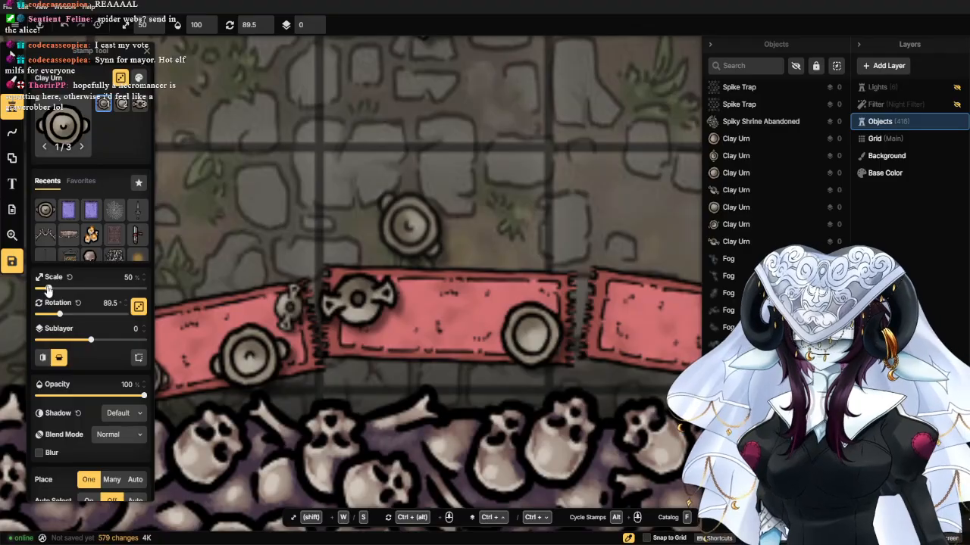
Shrink the Clay Urn stamp, set its rotation to 65 degrees and place one between the two urns on the middle rug.
{"action": "left_click_drag", "start_coordinate": [48, 290], "coordinate": [55, 289]}
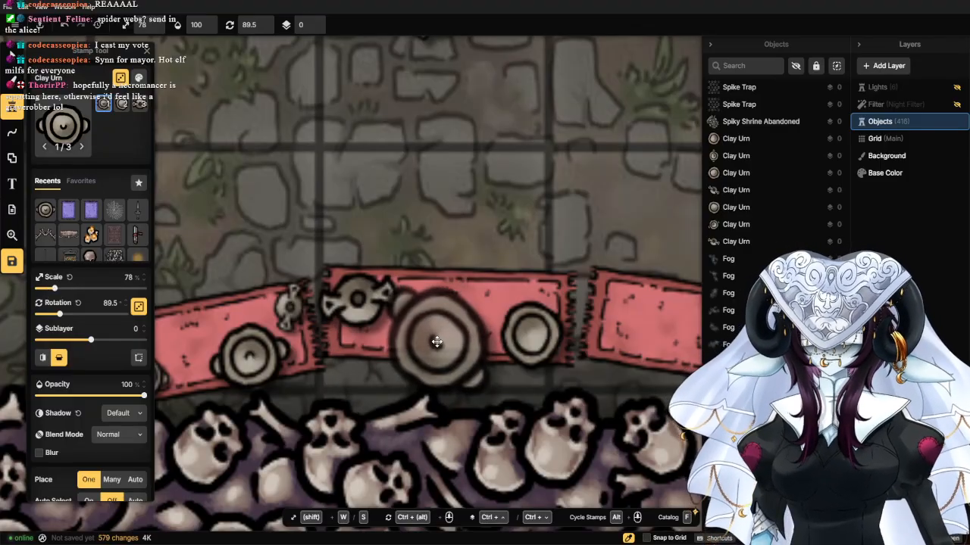
{"action": "left_click_drag", "start_coordinate": [59, 316], "coordinate": [53, 317]}
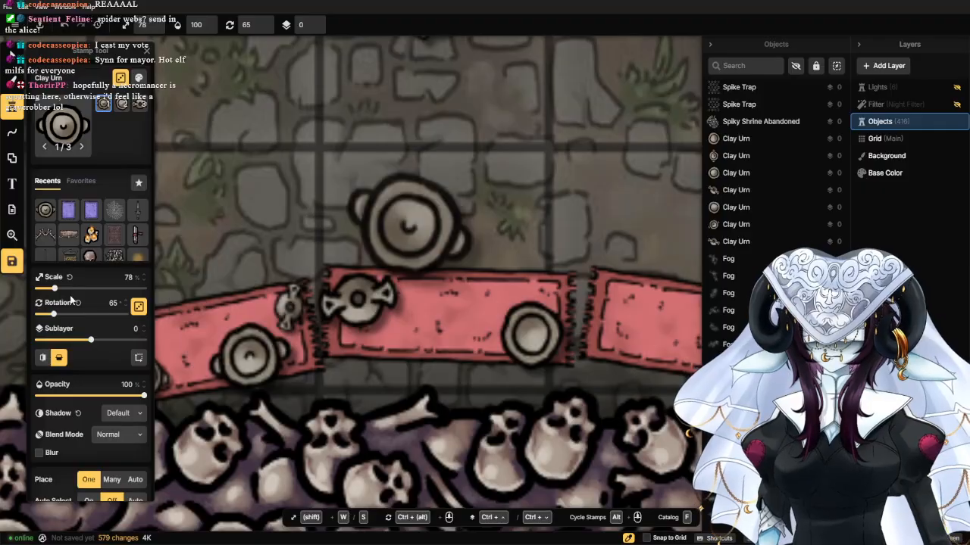
{"action": "left_click_drag", "start_coordinate": [65, 295], "coordinate": [48, 294]}
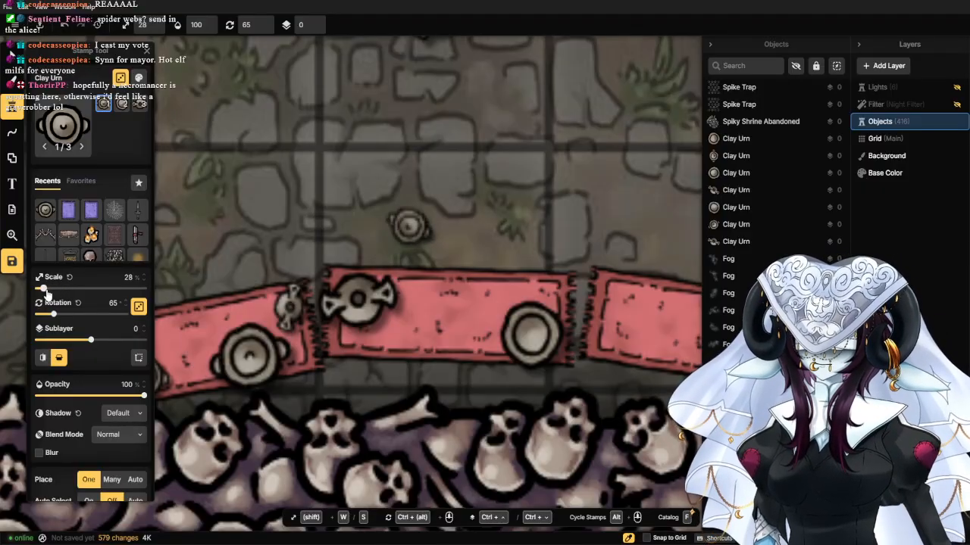
{"action": "left_click", "coordinate": [402, 334]}
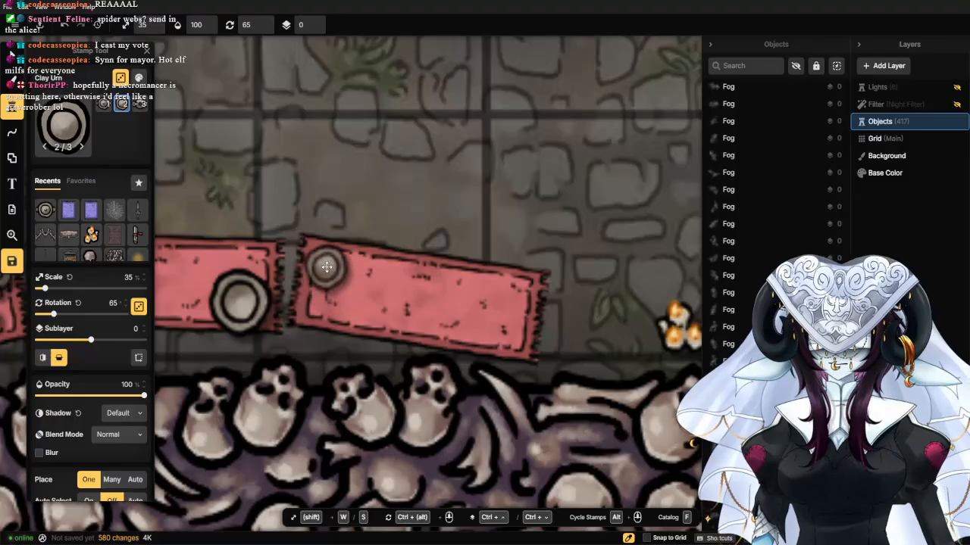
Place four Clay Urns at 35% scale on the right rug, one pair at each end.
{"action": "left_click", "coordinate": [326, 265]}
{"action": "left_click", "coordinate": [503, 327]}
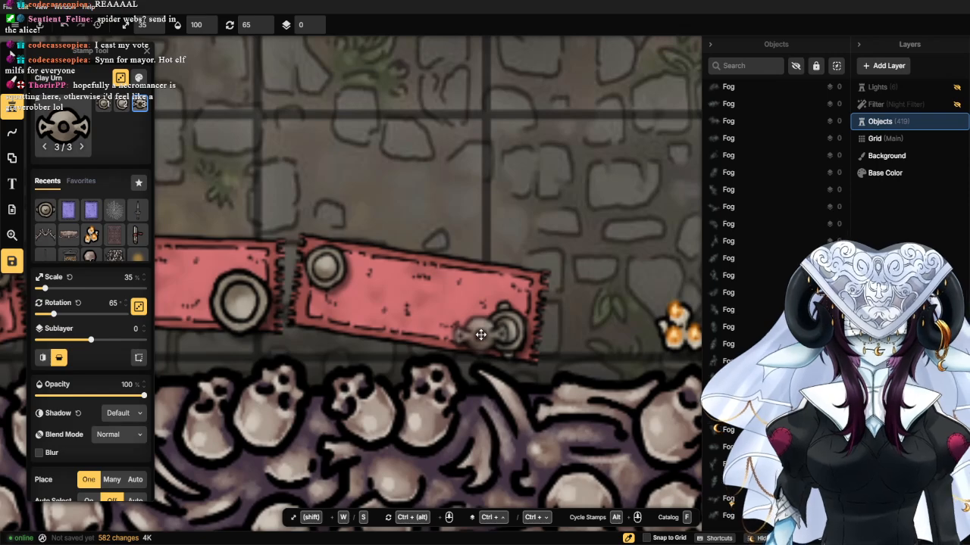
{"action": "scroll", "coordinate": [480, 334], "scroll_direction": "down", "scroll_amount": 4}
{"action": "scroll", "coordinate": [375, 313], "scroll_direction": "up", "scroll_amount": 4}
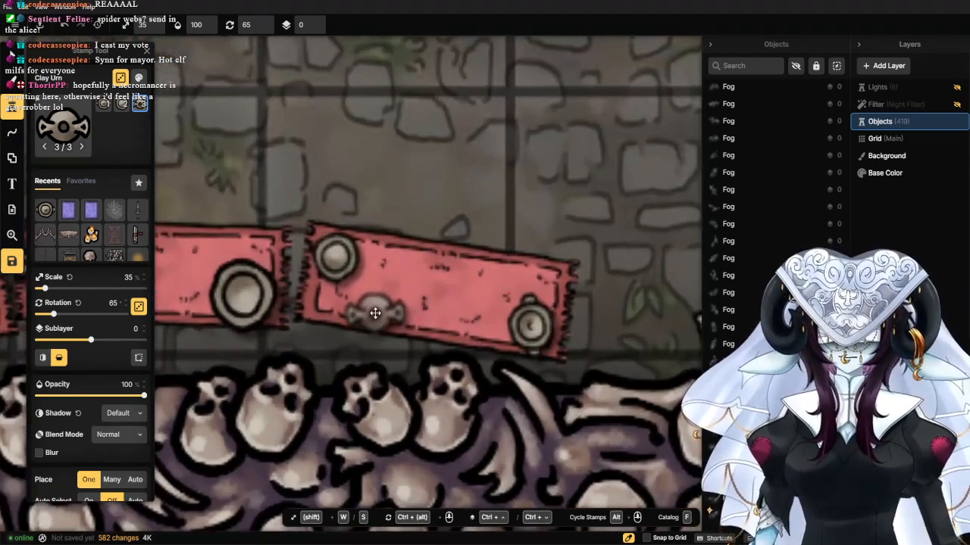
{"action": "scroll", "coordinate": [375, 313], "scroll_direction": "down", "scroll_amount": 4}
{"action": "scroll", "coordinate": [372, 303], "scroll_direction": "up", "scroll_amount": 4}
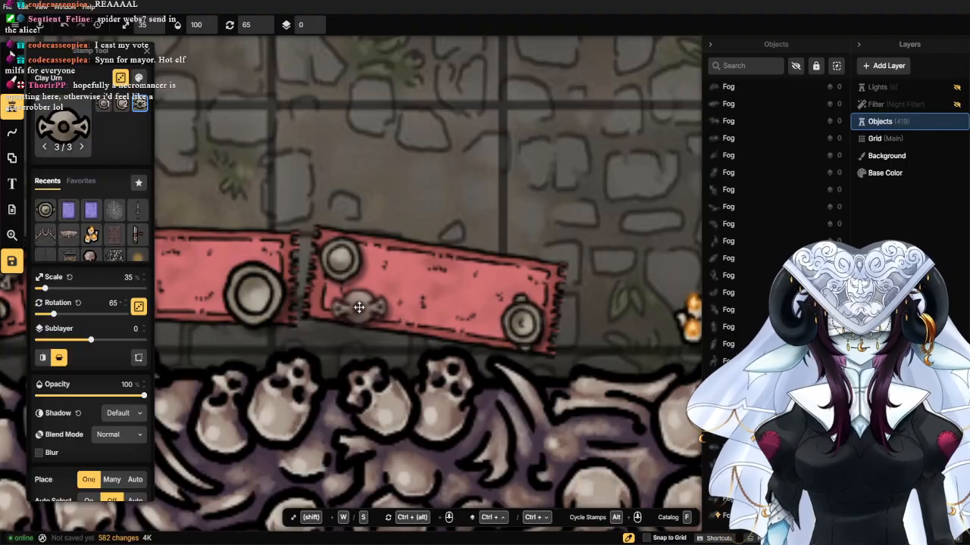
{"action": "left_click", "coordinate": [359, 306]}
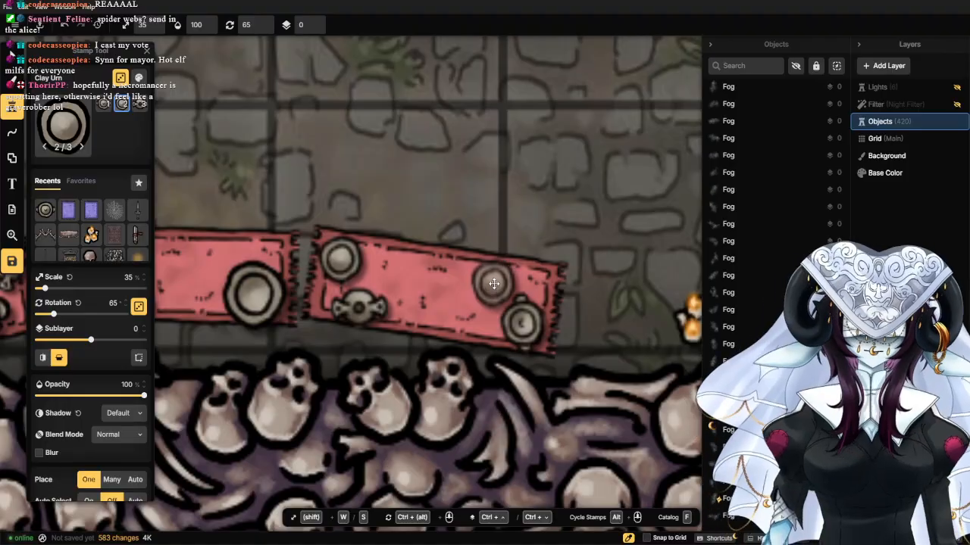
{"action": "left_click", "coordinate": [494, 283]}
Choose the Candle Lit stamp at 35% scale and place three single candles above the gap between the middle and right rugs.
{"action": "scroll", "coordinate": [489, 299], "scroll_direction": "down", "scroll_amount": 3}
{"action": "scroll", "coordinate": [479, 317], "scroll_direction": "down", "scroll_amount": 2}
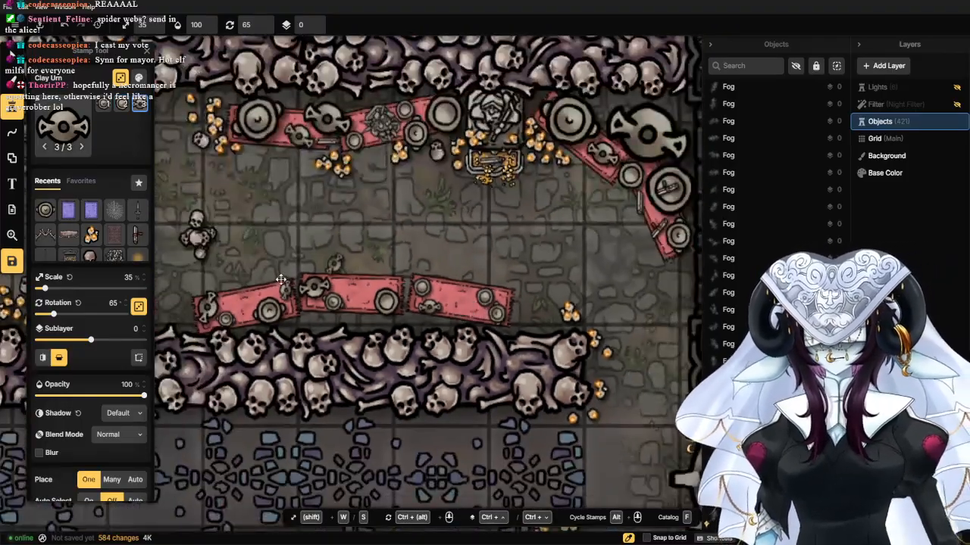
{"action": "left_click", "coordinate": [91, 234]}
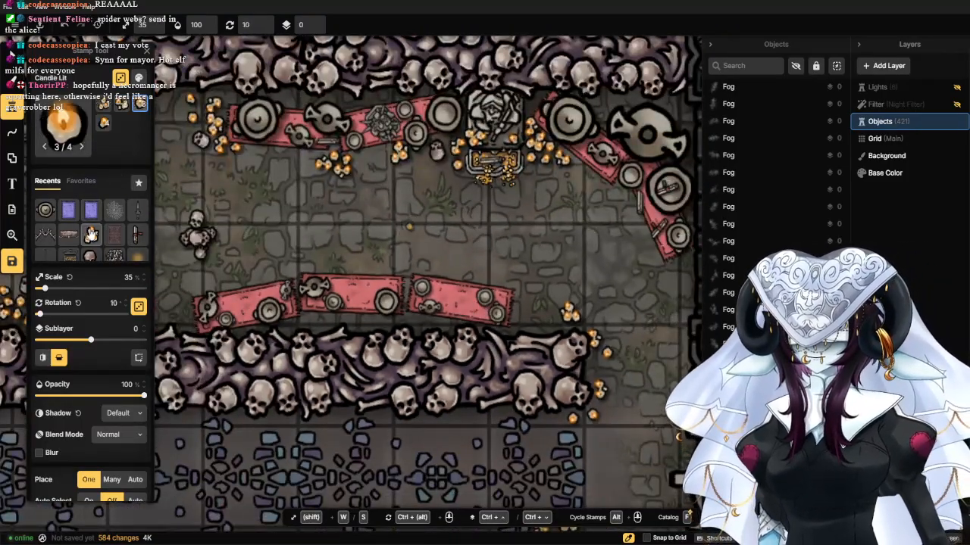
{"action": "scroll", "coordinate": [371, 299], "scroll_direction": "up", "scroll_amount": 5}
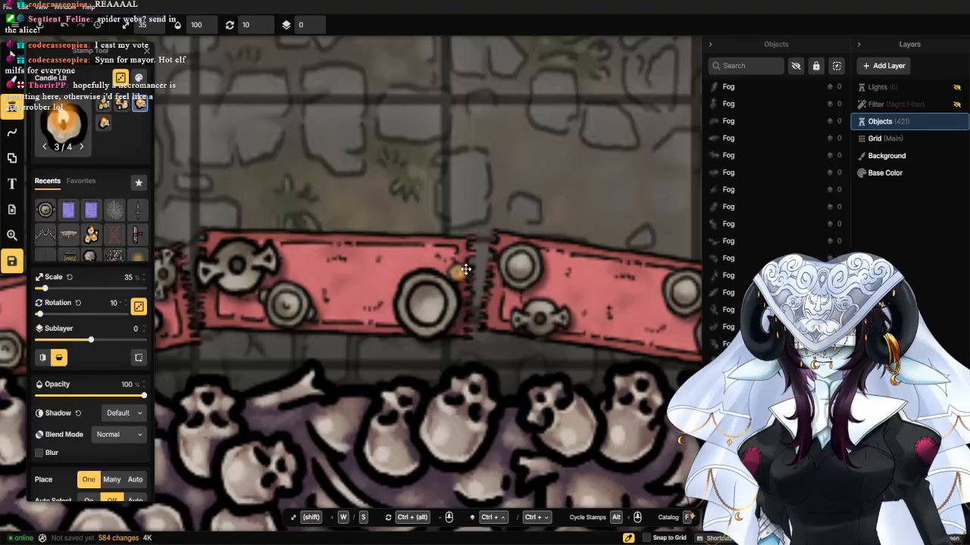
{"action": "left_click", "coordinate": [483, 212]}
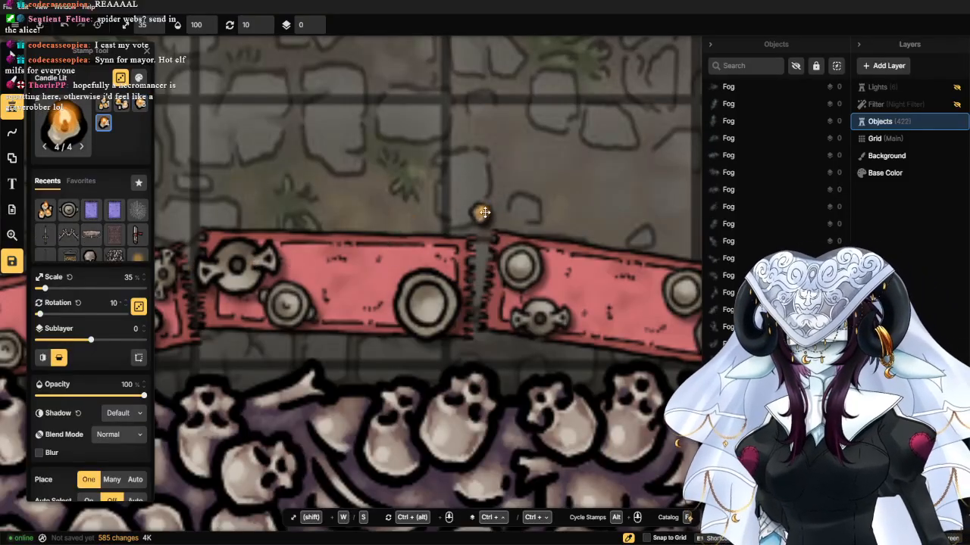
{"action": "left_click", "coordinate": [456, 222]}
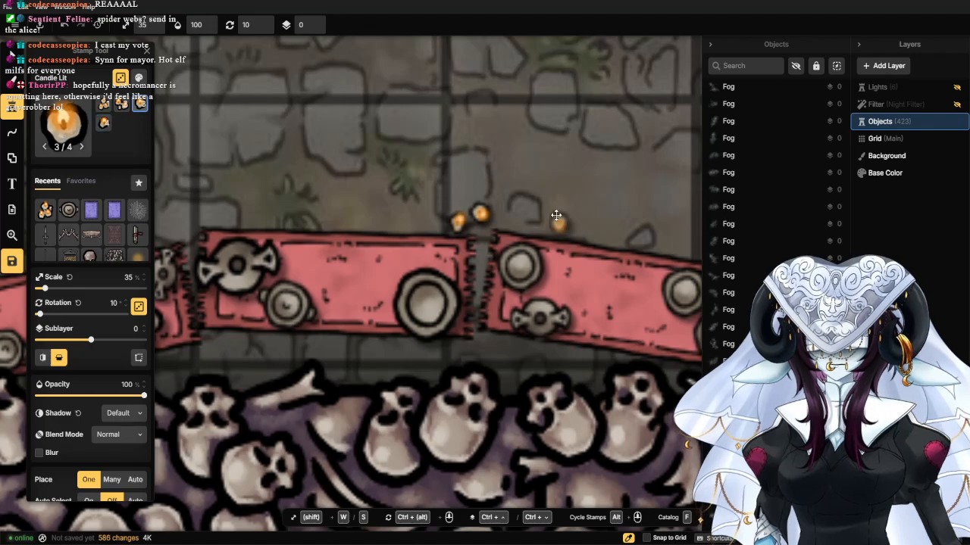
{"action": "left_click_drag", "start_coordinate": [550, 206], "coordinate": [477, 220]}
{"action": "left_click", "coordinate": [457, 230]}
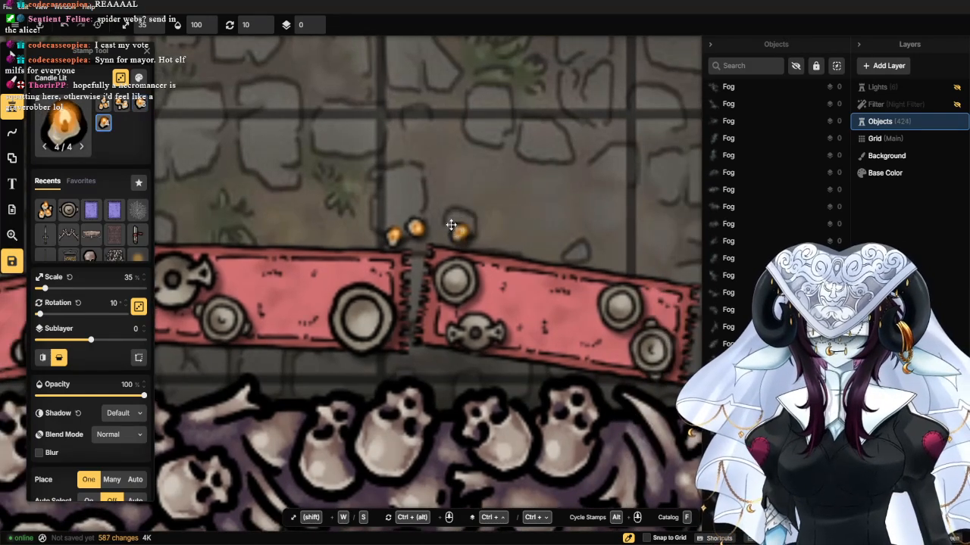
Fill out that candle group with two three-candle clusters, one two-candle cluster and two more single candles.
{"action": "left_click", "coordinate": [104, 106]}
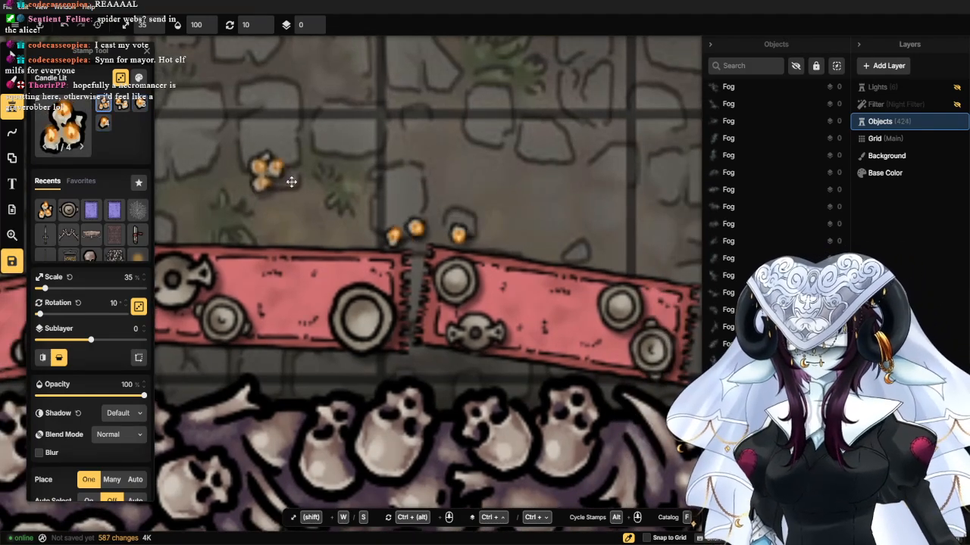
{"action": "left_click", "coordinate": [442, 210]}
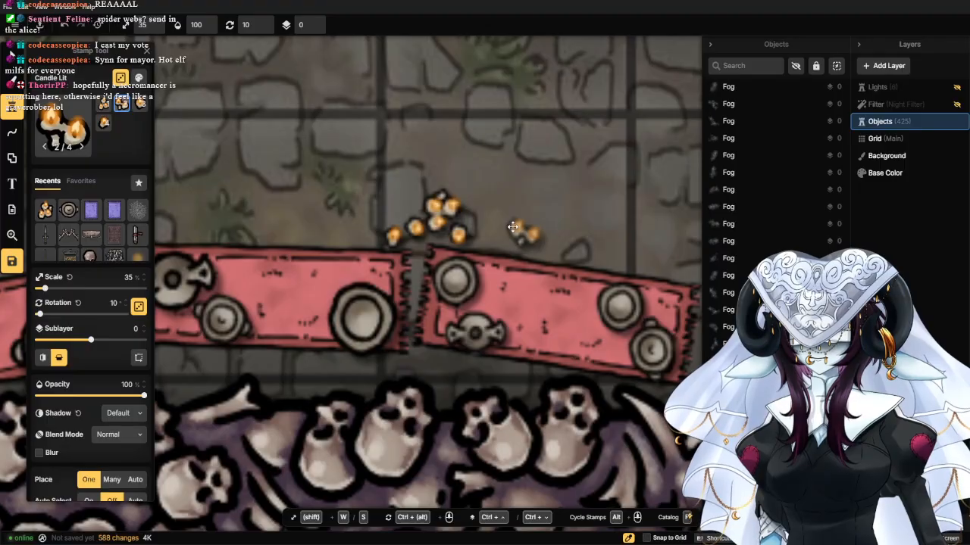
{"action": "left_click", "coordinate": [479, 220]}
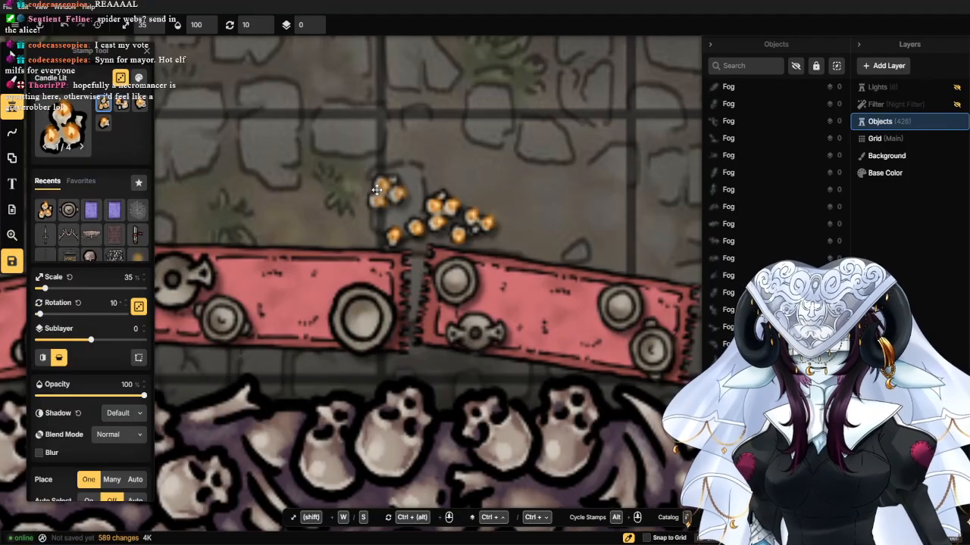
{"action": "left_click", "coordinate": [385, 214]}
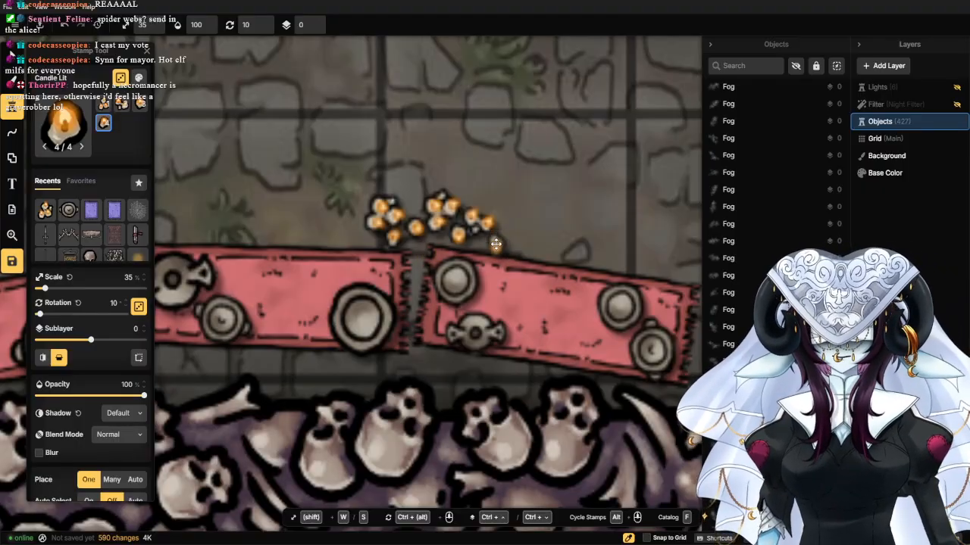
{"action": "left_click", "coordinate": [496, 243]}
{"action": "scroll", "coordinate": [485, 237], "scroll_direction": "down", "scroll_amount": 2}
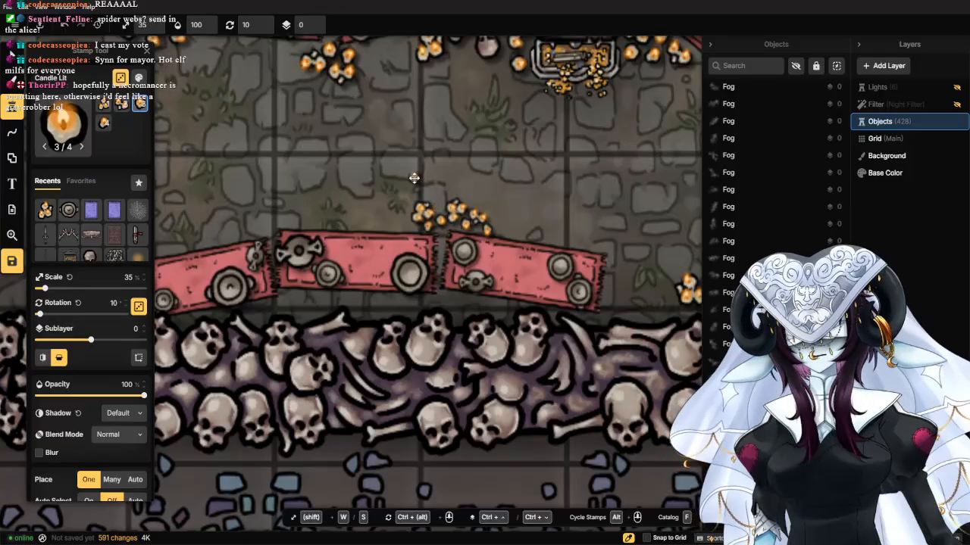
{"action": "left_click", "coordinate": [453, 211]}
Set the Candle Lit scale to 50% and place a mix of single candles and clusters above the gap between the left and middle rugs.
{"action": "scroll", "coordinate": [477, 227], "scroll_direction": "down", "scroll_amount": 3}
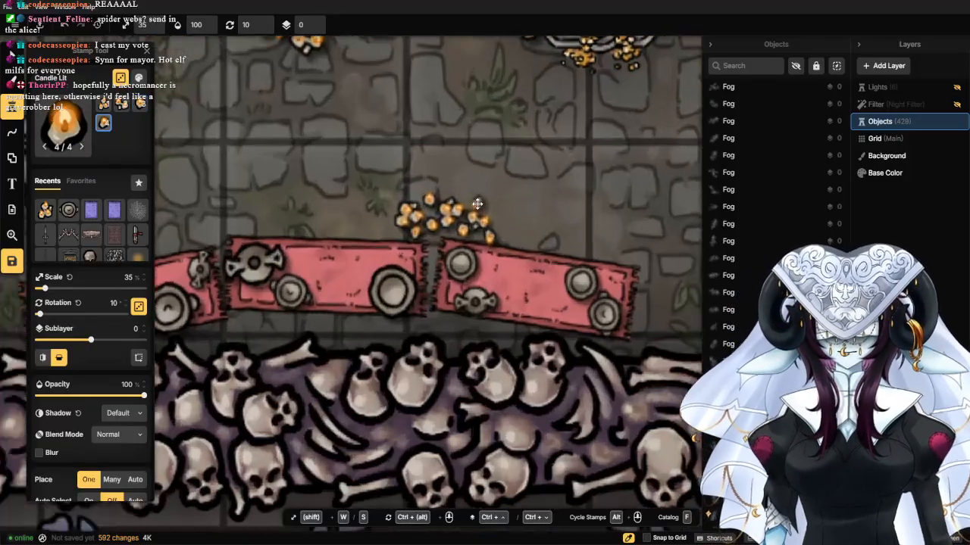
{"action": "scroll", "coordinate": [361, 238], "scroll_direction": "up", "scroll_amount": 3}
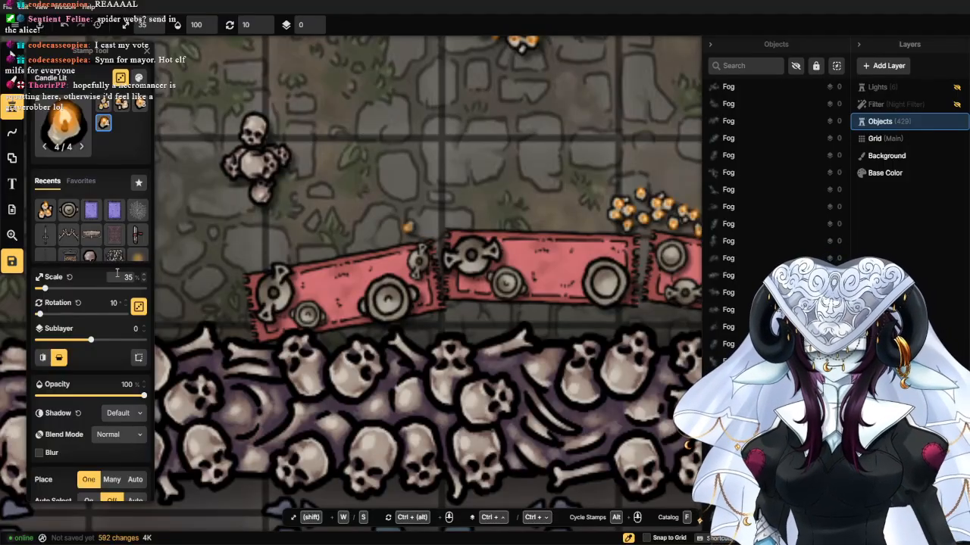
{"action": "scroll", "coordinate": [219, 269], "scroll_direction": "up", "scroll_amount": 2}
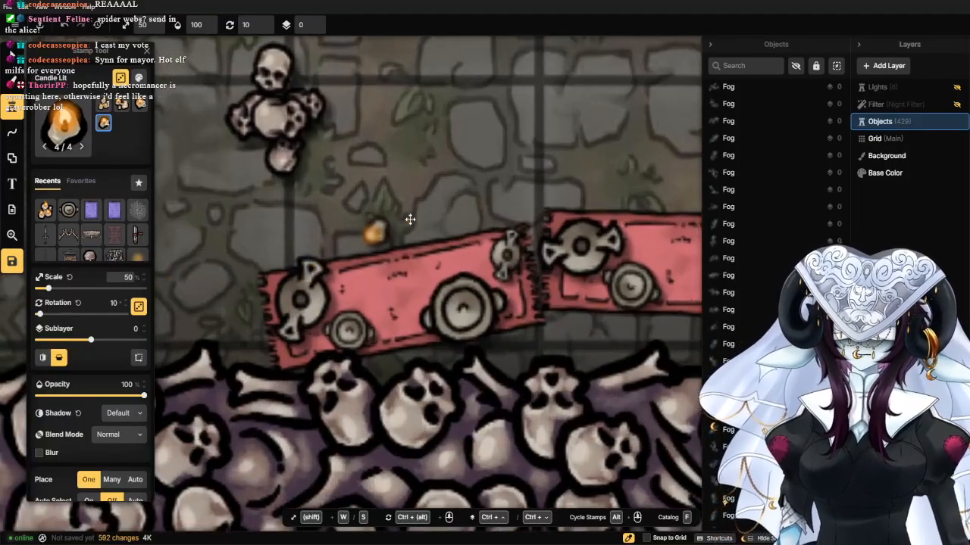
{"action": "left_click", "coordinate": [523, 203]}
{"action": "left_click_drag", "start_coordinate": [402, 243], "coordinate": [374, 254]}
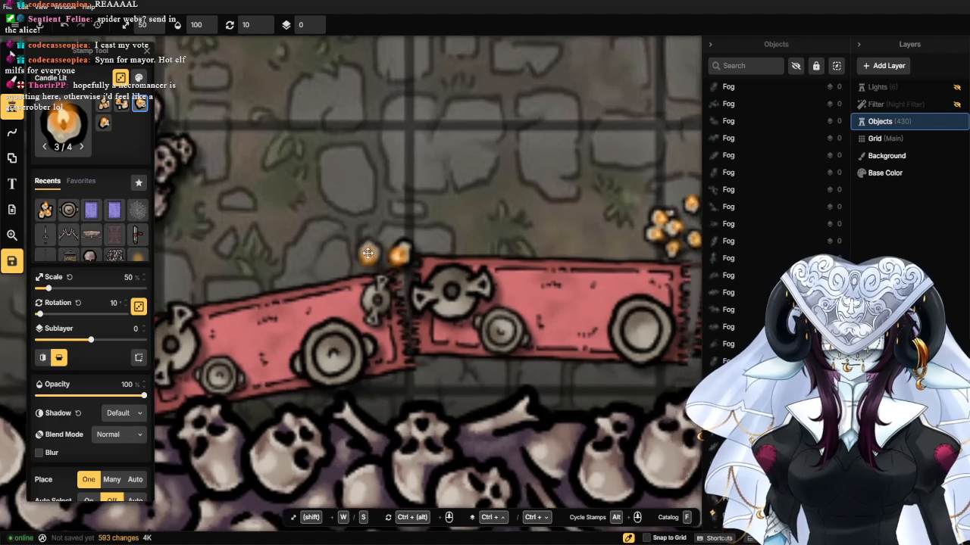
{"action": "left_click", "coordinate": [365, 259]}
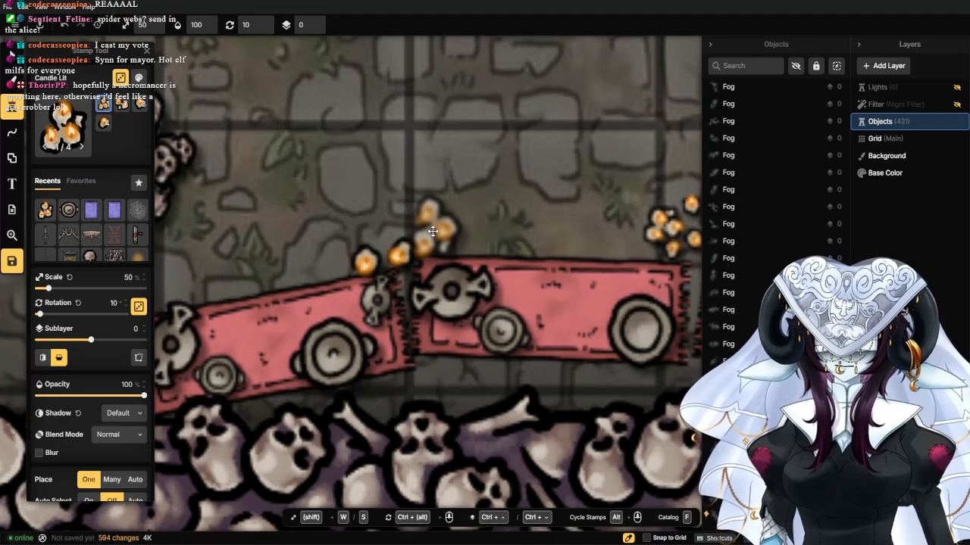
{"action": "left_click", "coordinate": [433, 231]}
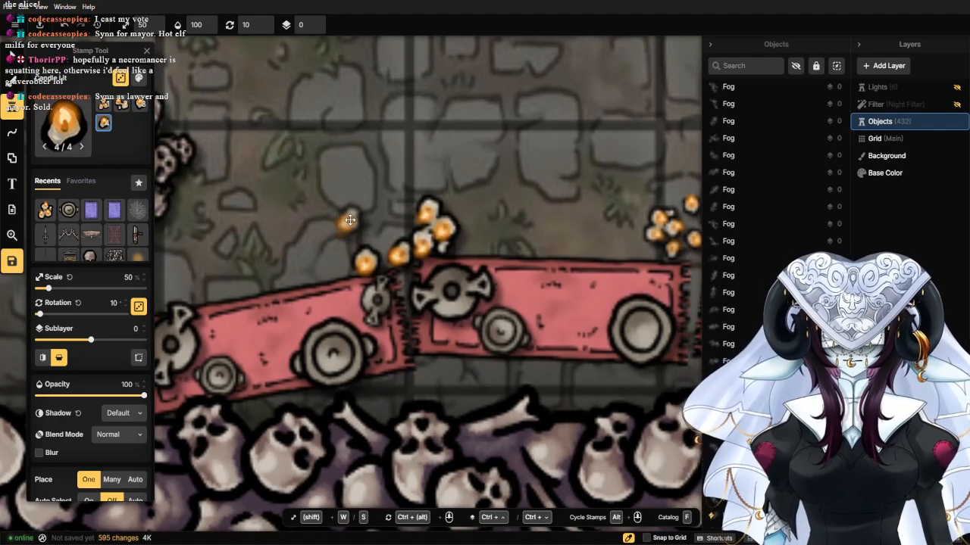
{"action": "left_click", "coordinate": [375, 222]}
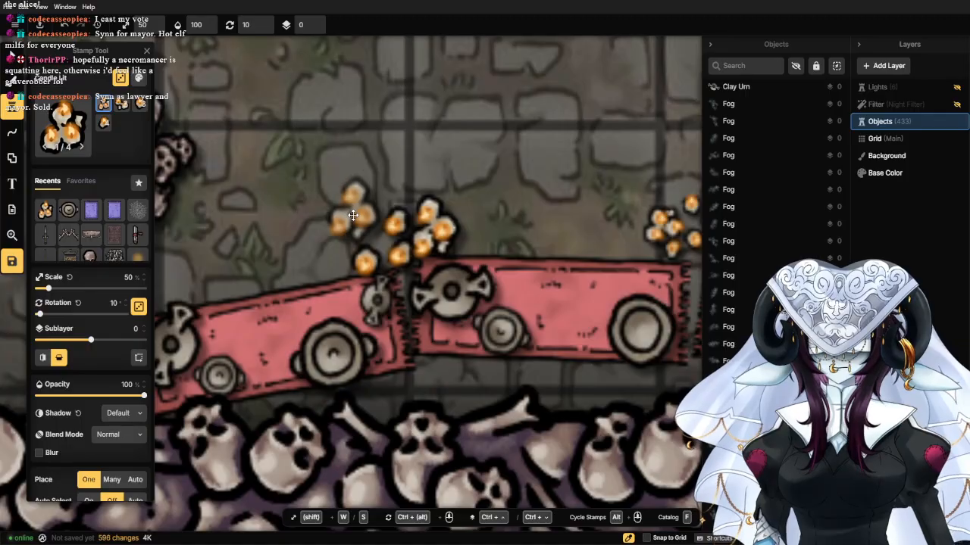
{"action": "left_click", "coordinate": [354, 219]}
{"action": "scroll", "coordinate": [341, 231], "scroll_direction": "down", "scroll_amount": 2}
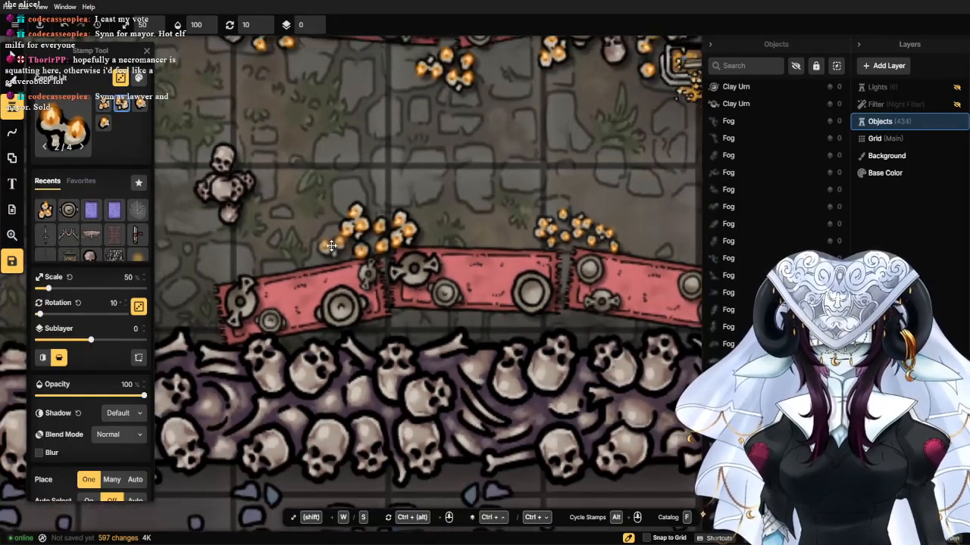
{"action": "left_click", "coordinate": [337, 251]}
Place six Candle Lit stamps at 50% scale, mixing clusters and single candles, around the outer end of the left rug.
{"action": "scroll", "coordinate": [333, 244], "scroll_direction": "down", "scroll_amount": 1}
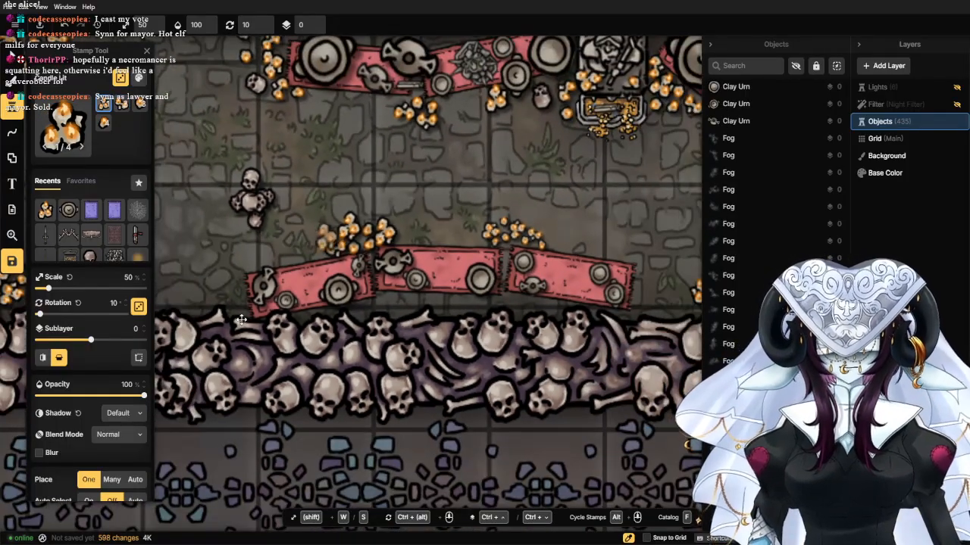
{"action": "scroll", "coordinate": [206, 273], "scroll_direction": "up", "scroll_amount": 4}
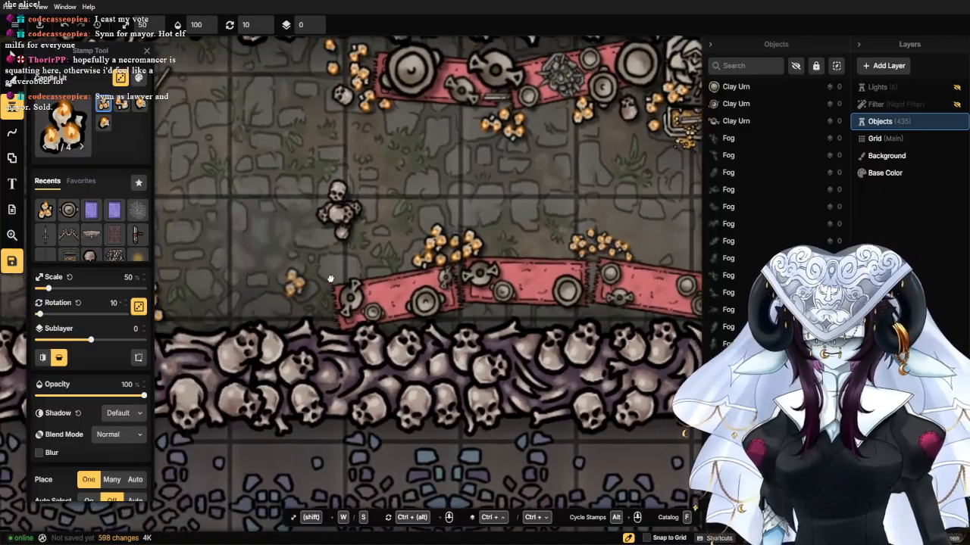
{"action": "scroll", "coordinate": [310, 316], "scroll_direction": "up", "scroll_amount": 1}
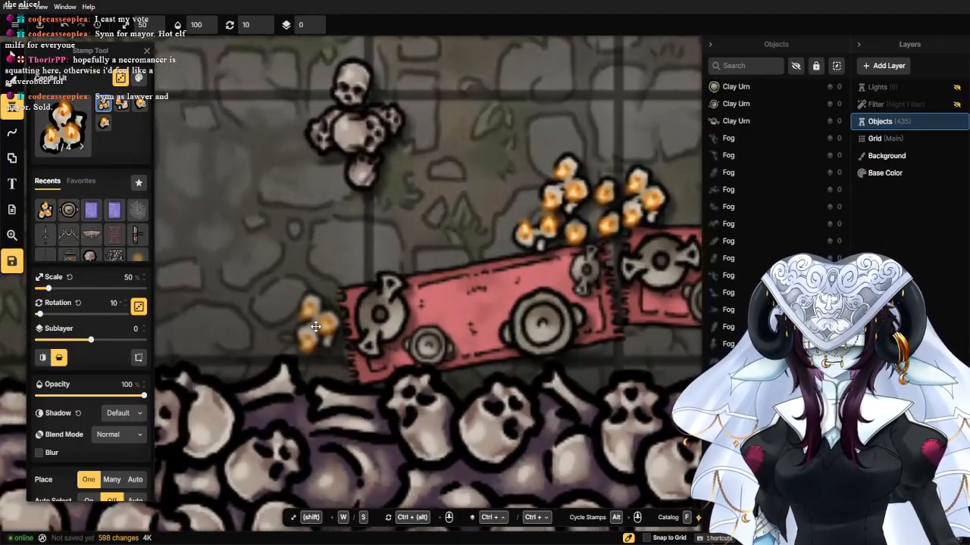
{"action": "left_click", "coordinate": [319, 343]}
{"action": "left_click", "coordinate": [322, 297]}
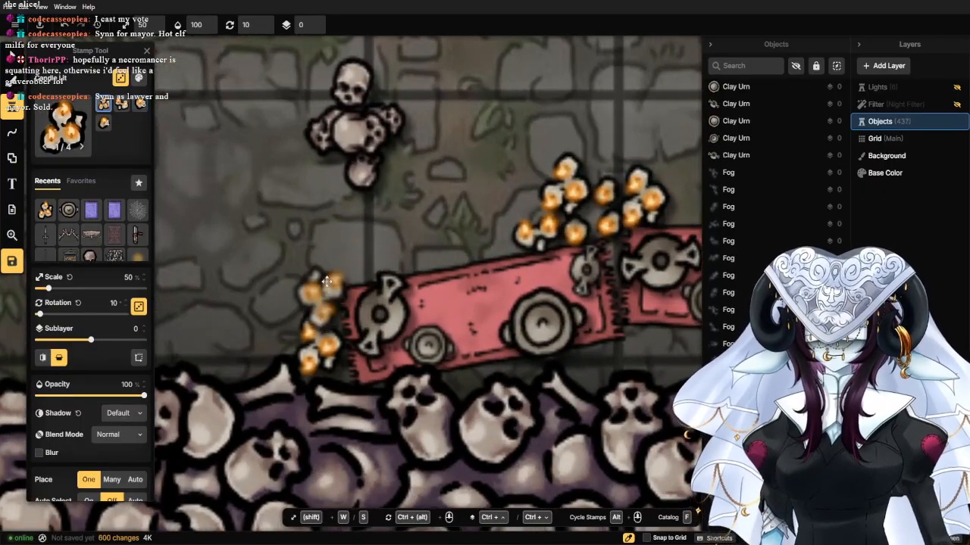
{"action": "left_click", "coordinate": [344, 250]}
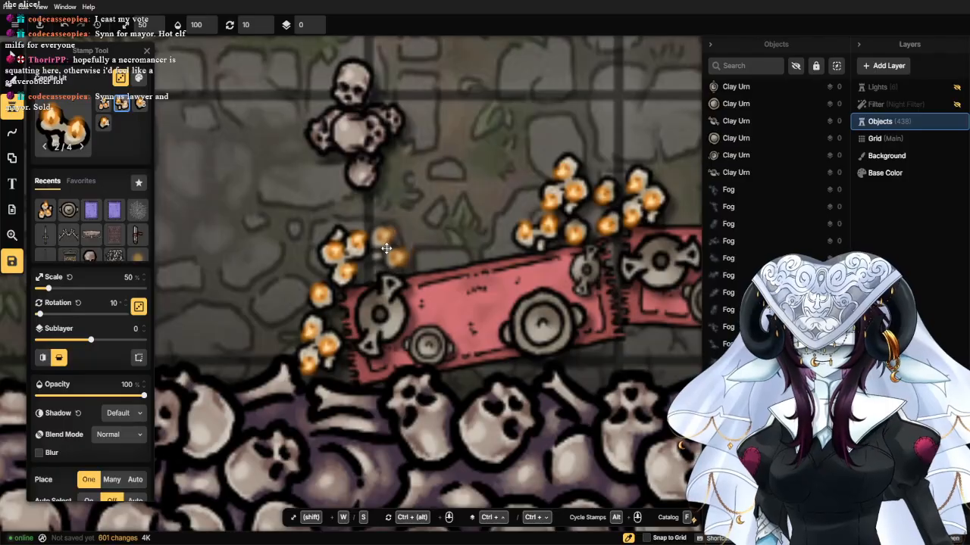
{"action": "left_click", "coordinate": [389, 251]}
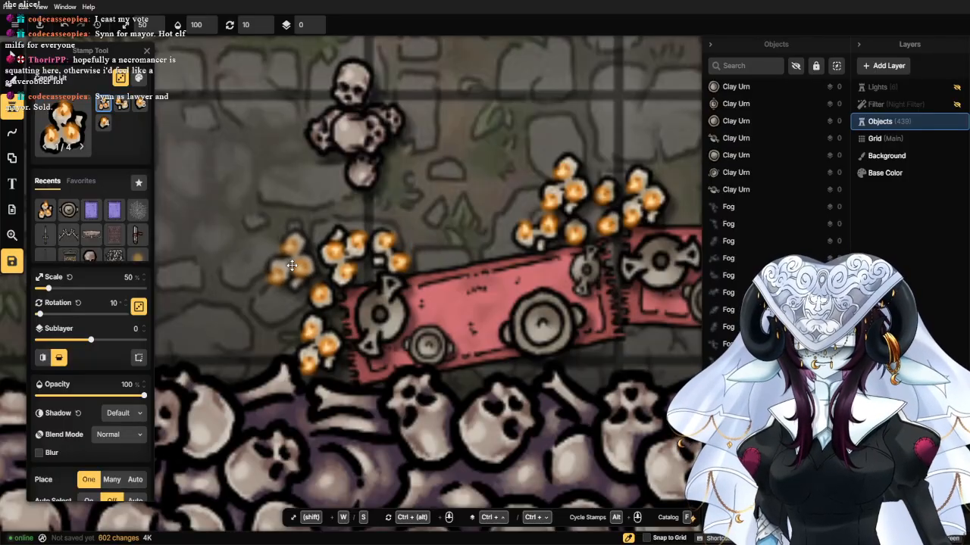
{"action": "left_click", "coordinate": [292, 265]}
{"action": "left_click", "coordinate": [274, 317]}
Switch to the Select tool, clear the selection, and survey the crypt from the decorated rugs across to the western square chamber.
{"action": "scroll", "coordinate": [257, 318], "scroll_direction": "down", "scroll_amount": 3}
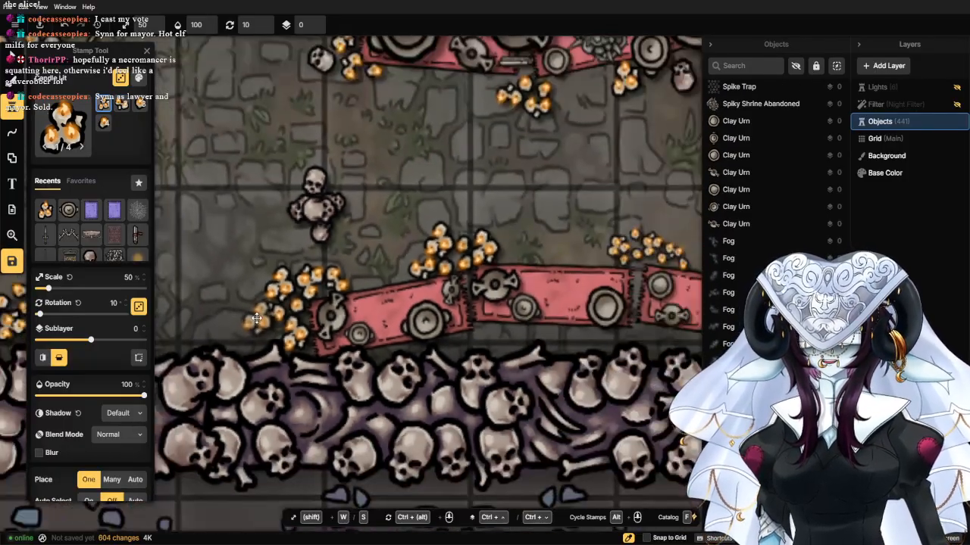
{"action": "scroll", "coordinate": [256, 319], "scroll_direction": "down", "scroll_amount": 5}
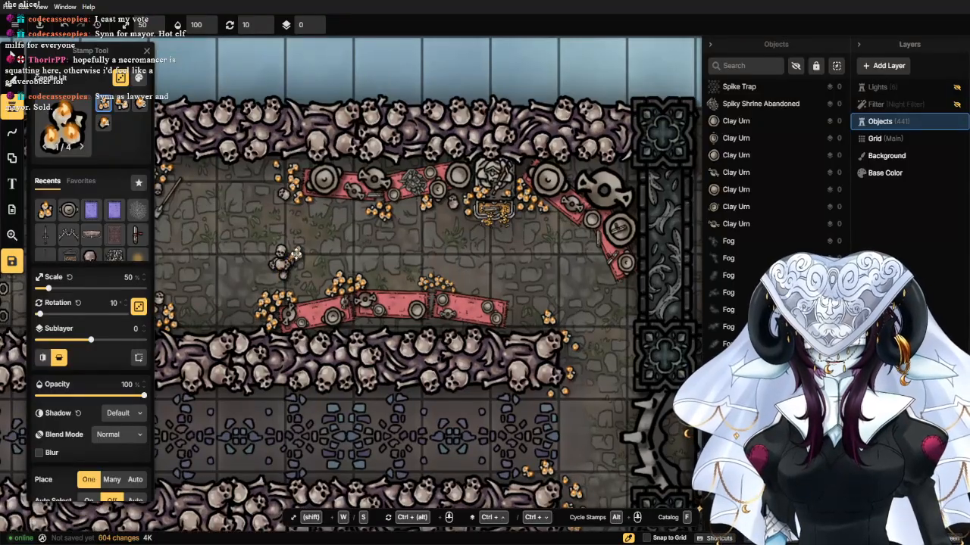
{"action": "left_click", "coordinate": [13, 57]}
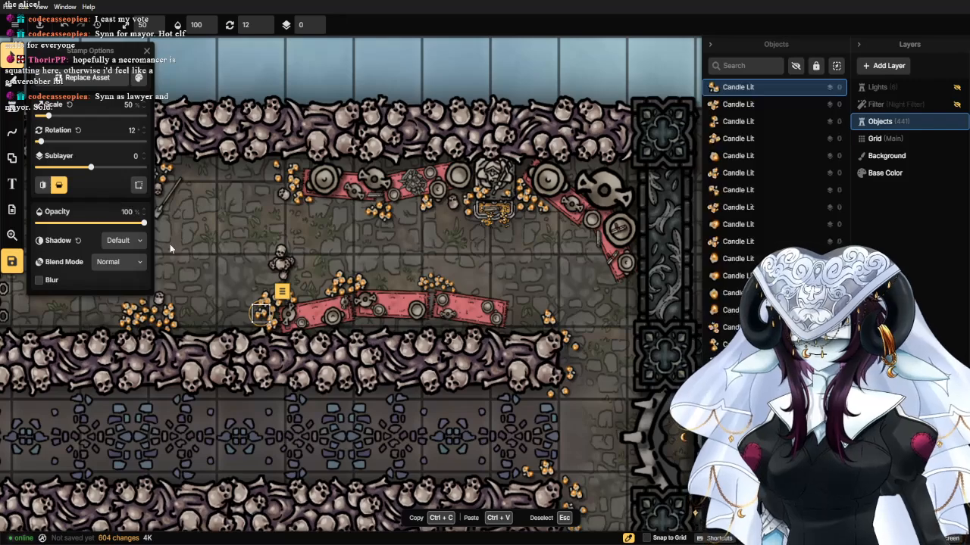
{"action": "left_click", "coordinate": [168, 246]}
{"action": "scroll", "coordinate": [166, 245], "scroll_direction": "down", "scroll_amount": 5}
{"action": "left_click_drag", "start_coordinate": [164, 275], "coordinate": [298, 242]}
{"action": "left_click_drag", "start_coordinate": [300, 305], "coordinate": [490, 225]}
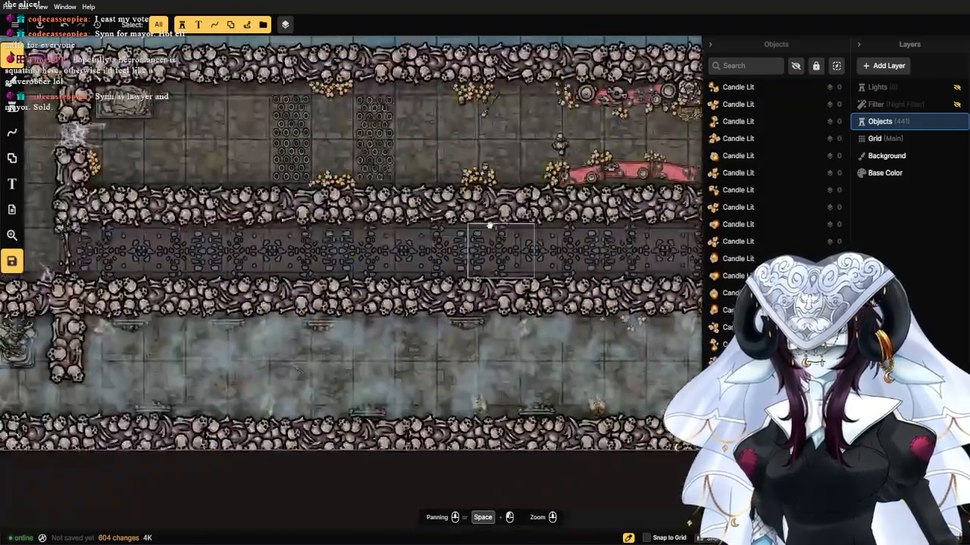
{"action": "left_click_drag", "start_coordinate": [368, 251], "coordinate": [558, 253]}
{"action": "left_click_drag", "start_coordinate": [197, 232], "coordinate": [399, 224]}
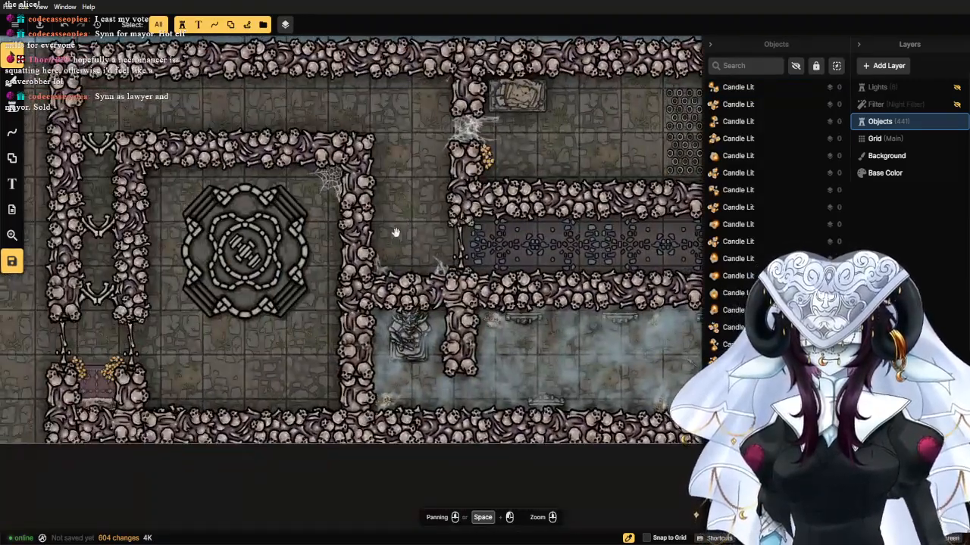
{"action": "left_click_drag", "start_coordinate": [118, 353], "coordinate": [318, 297]}
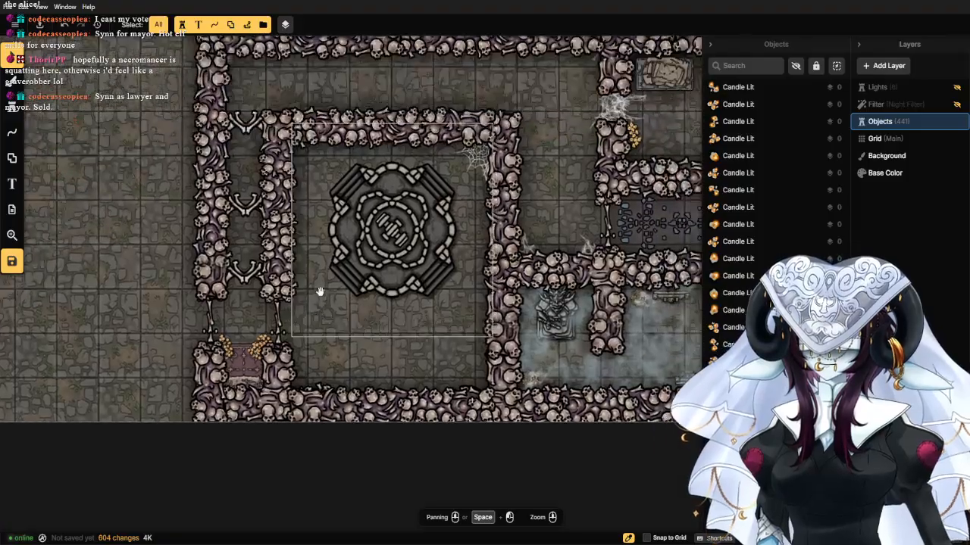
Browse the Watercolor Battlemaps stamp catalog and pick the Gold Decorated Rug from the Temple set.
{"action": "left_click", "coordinate": [7, 127]}
{"action": "left_click", "coordinate": [11, 109]}
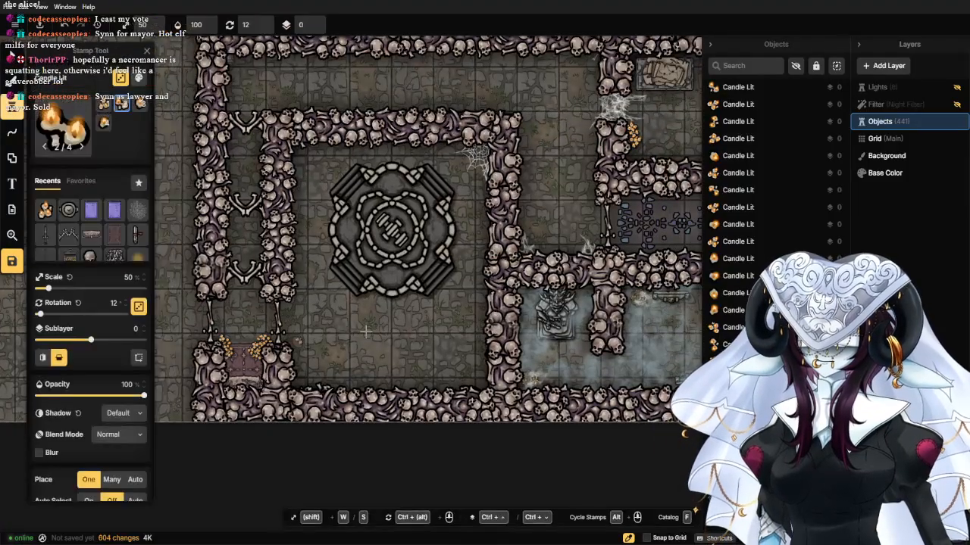
{"action": "key", "text": "f"}
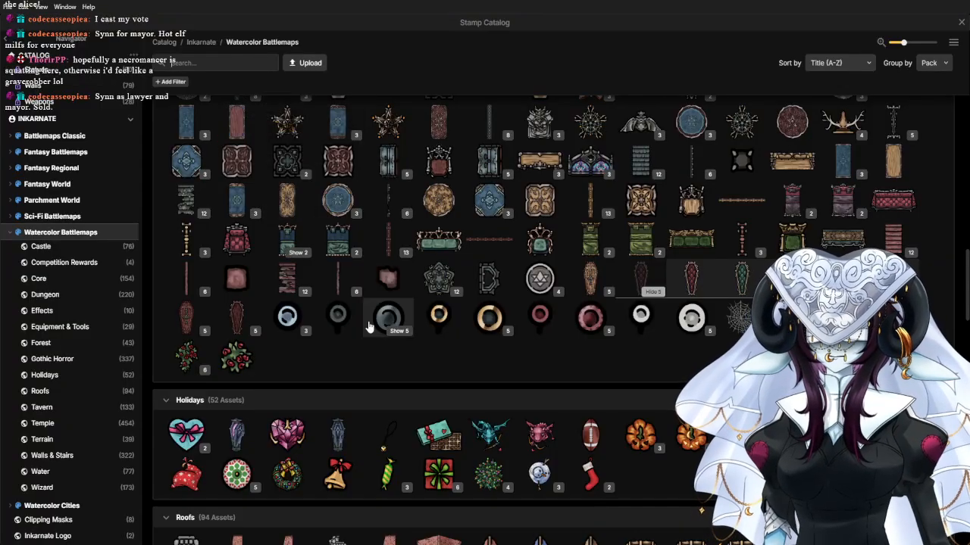
{"action": "scroll", "coordinate": [584, 253], "scroll_direction": "up", "scroll_amount": 15}
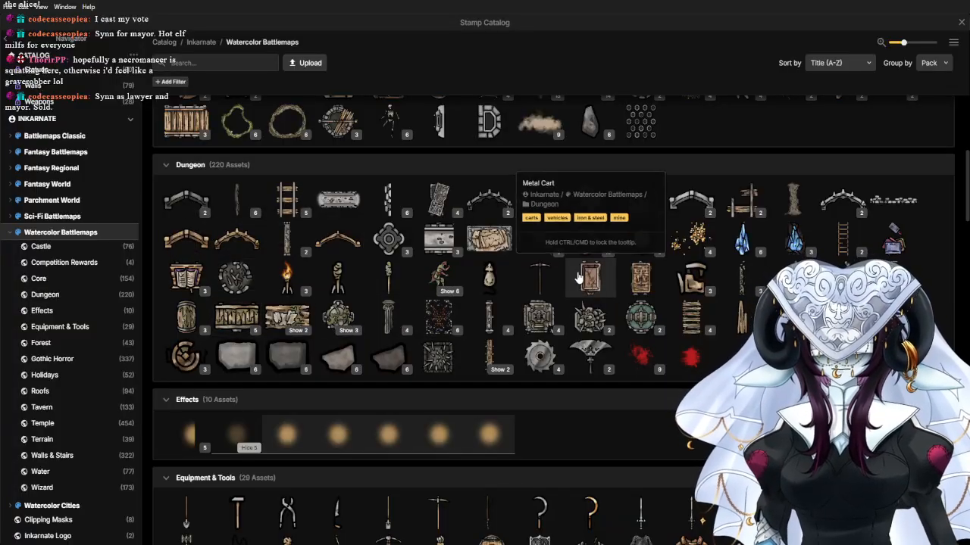
{"action": "scroll", "coordinate": [446, 278], "scroll_direction": "up", "scroll_amount": 4}
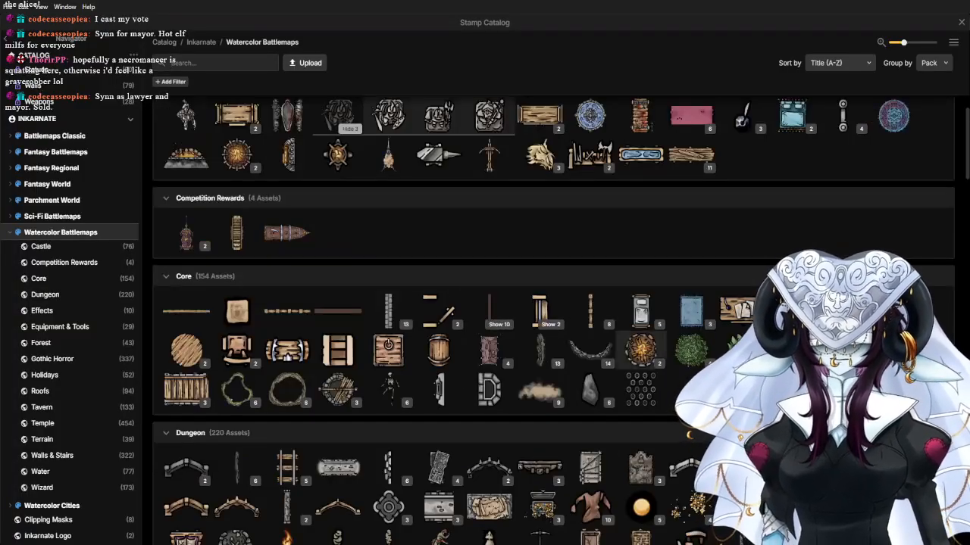
{"action": "scroll", "coordinate": [681, 364], "scroll_direction": "down", "scroll_amount": 18}
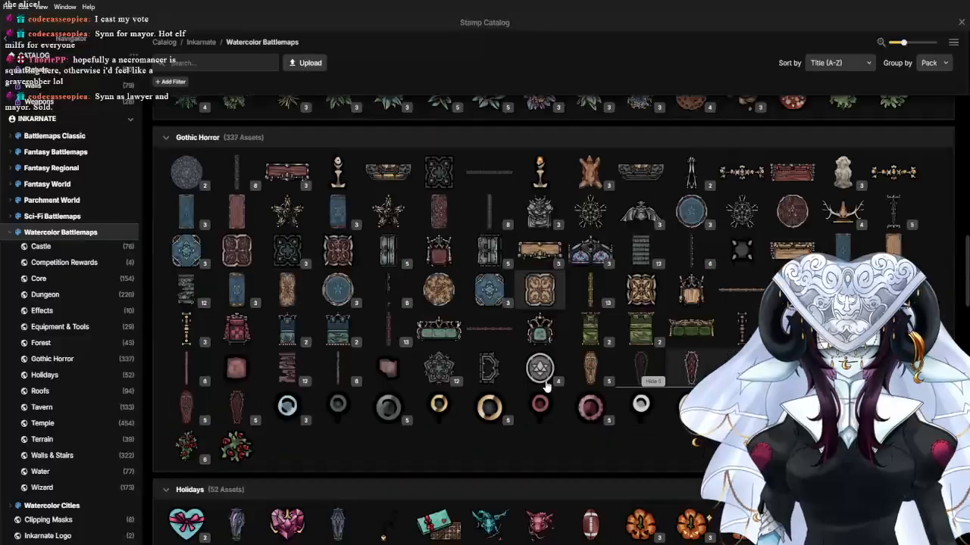
{"action": "scroll", "coordinate": [580, 345], "scroll_direction": "down", "scroll_amount": 3}
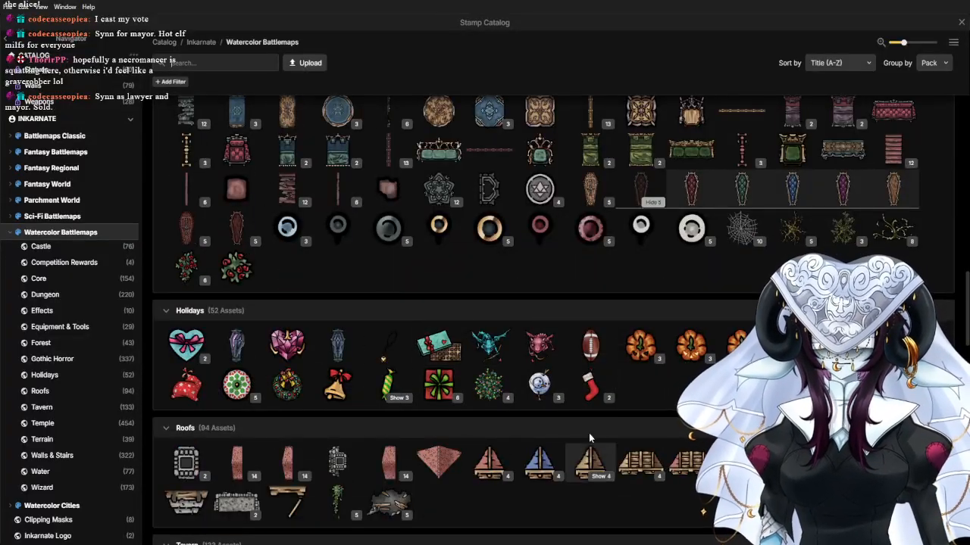
{"action": "scroll", "coordinate": [588, 440], "scroll_direction": "down", "scroll_amount": 4}
{"action": "scroll", "coordinate": [447, 434], "scroll_direction": "down", "scroll_amount": 1}
{"action": "scroll", "coordinate": [476, 394], "scroll_direction": "down", "scroll_amount": 3}
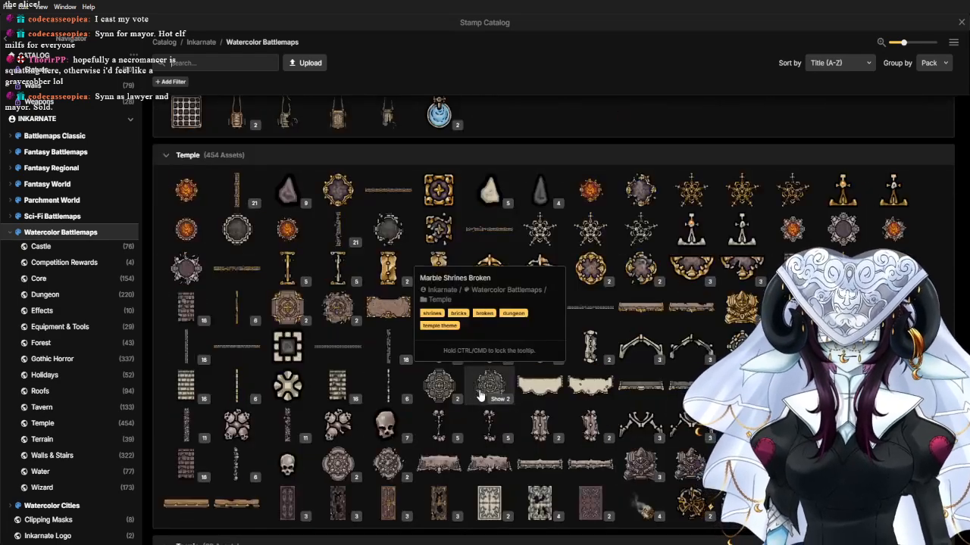
{"action": "left_click", "coordinate": [390, 500]}
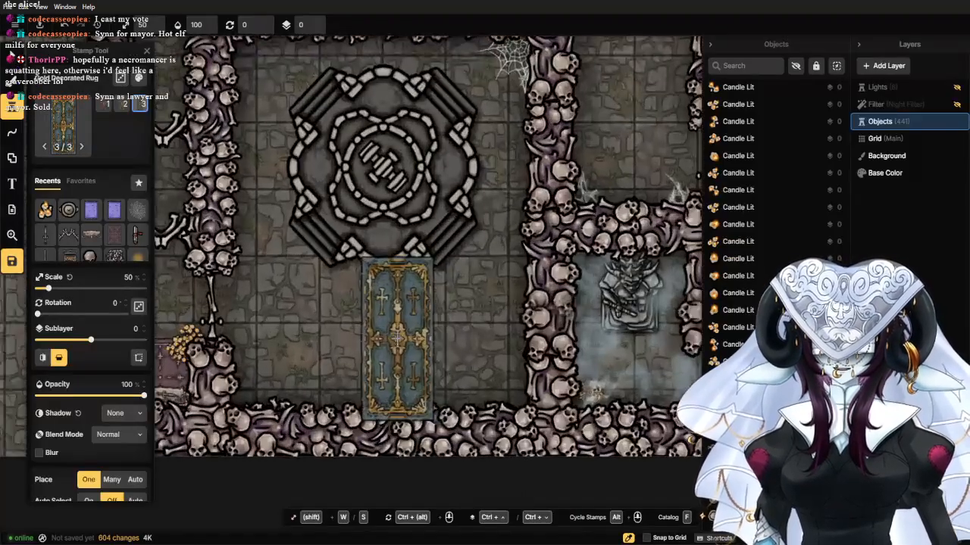
Place the first Gold Decorated Rug variant below the shrine at 50% scale, with 50% saturation and 75% brightness.
{"action": "scroll", "coordinate": [397, 339], "scroll_direction": "up", "scroll_amount": 1}
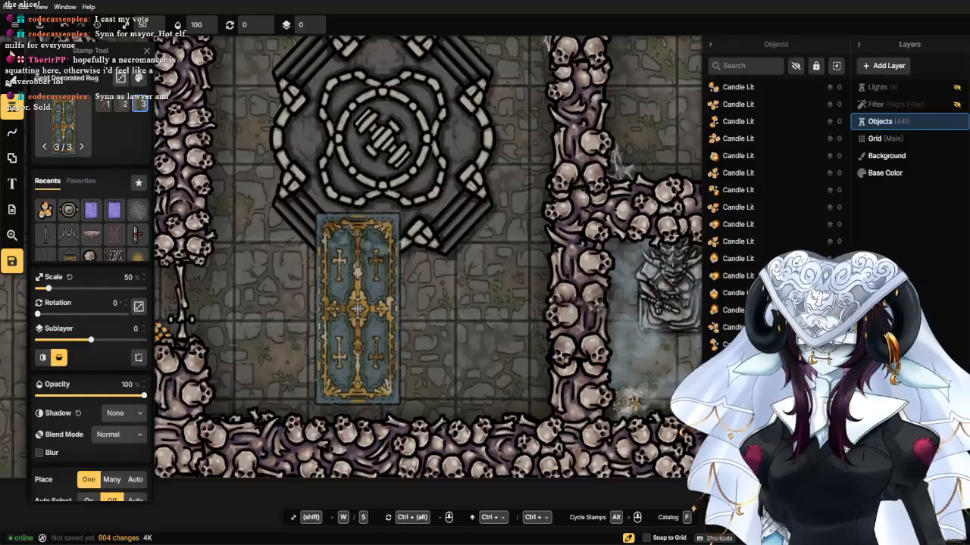
{"action": "left_click", "coordinate": [409, 227]}
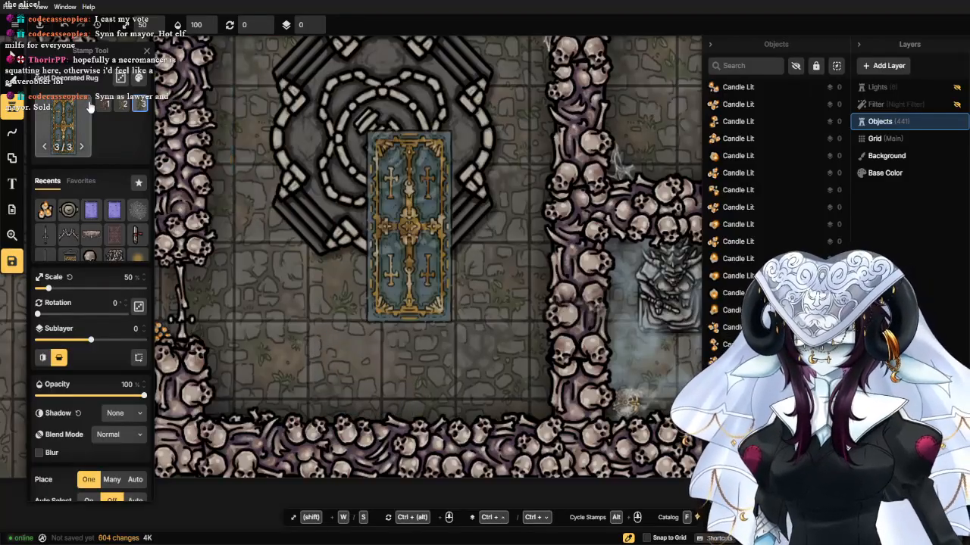
{"action": "left_click", "coordinate": [138, 79]}
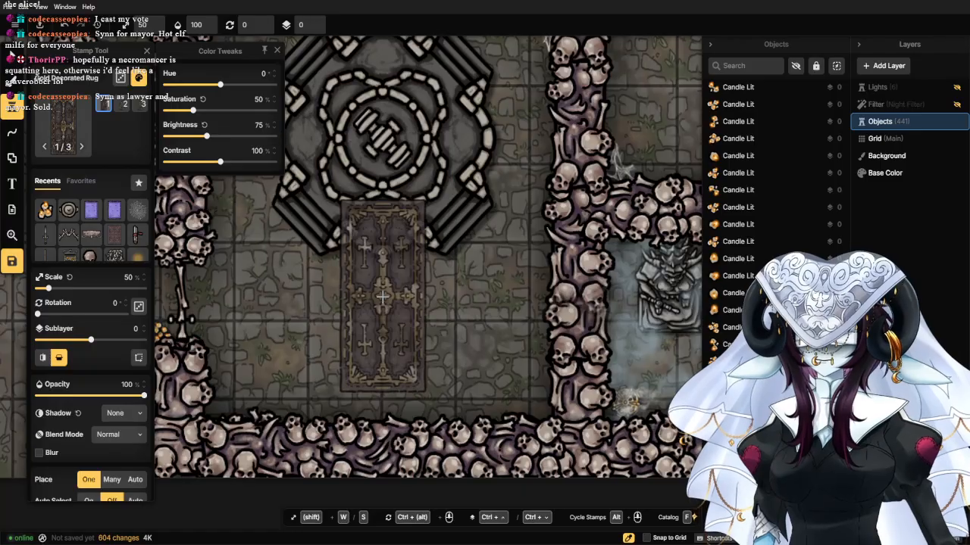
{"action": "left_click", "coordinate": [69, 278]}
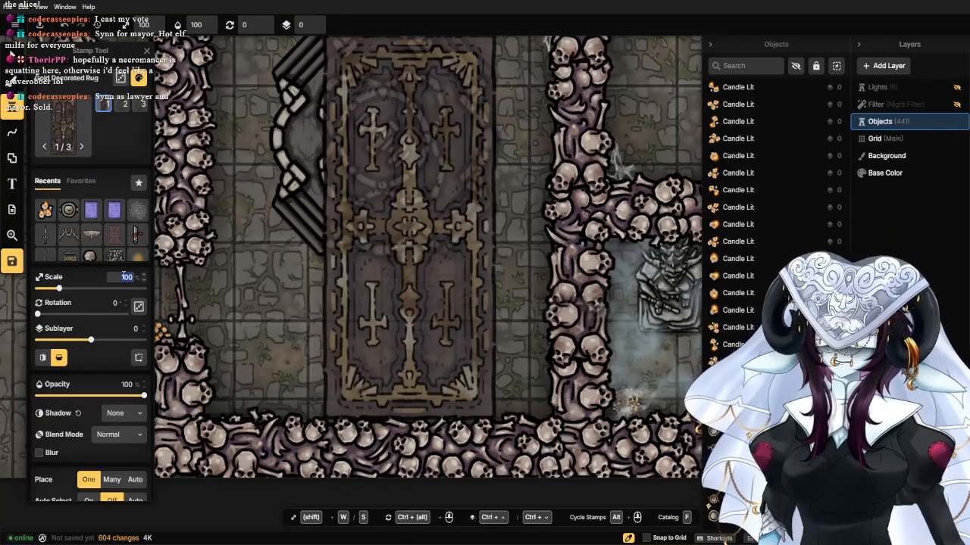
{"action": "type", "text": "50"}
{"action": "scroll", "coordinate": [353, 321], "scroll_direction": "up", "scroll_amount": 5}
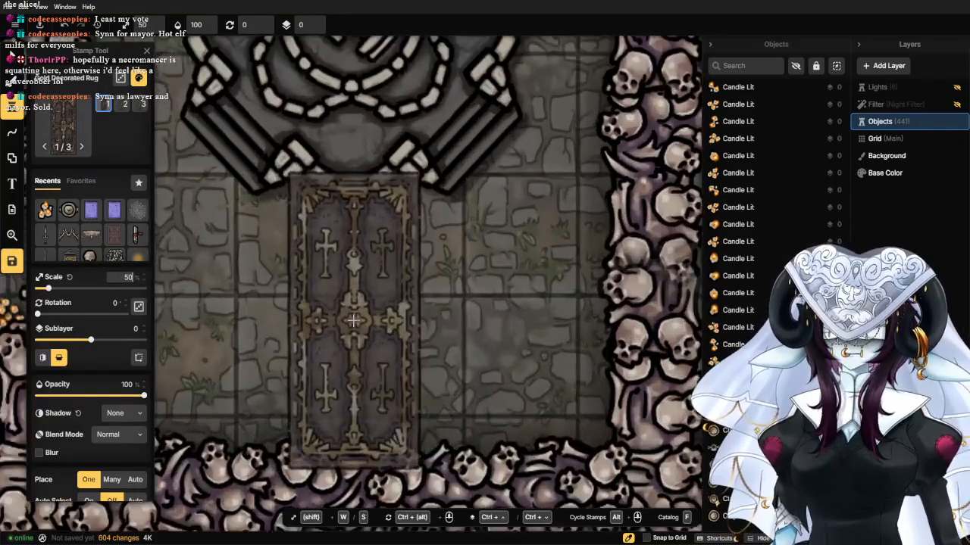
{"action": "left_click", "coordinate": [349, 317]}
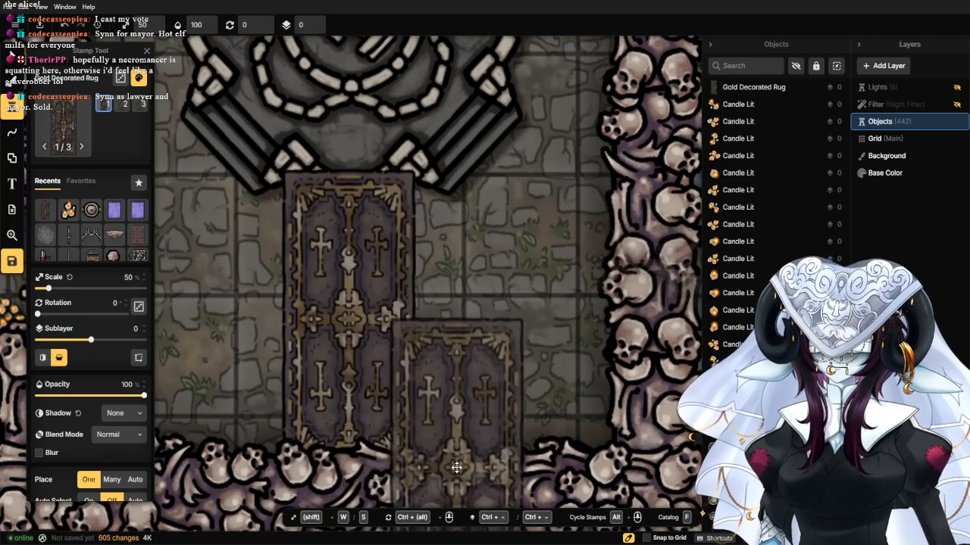
Set the new rug's sublayer to -1 to tuck it beneath the Marble Shrine, and clear the selection.
{"action": "left_click", "coordinate": [7, 62]}
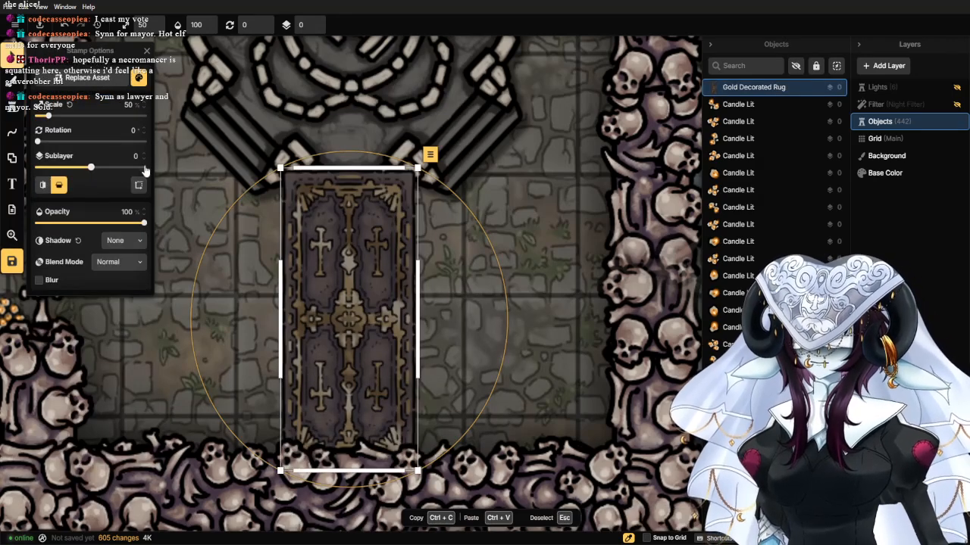
{"action": "left_click", "coordinate": [144, 159]}
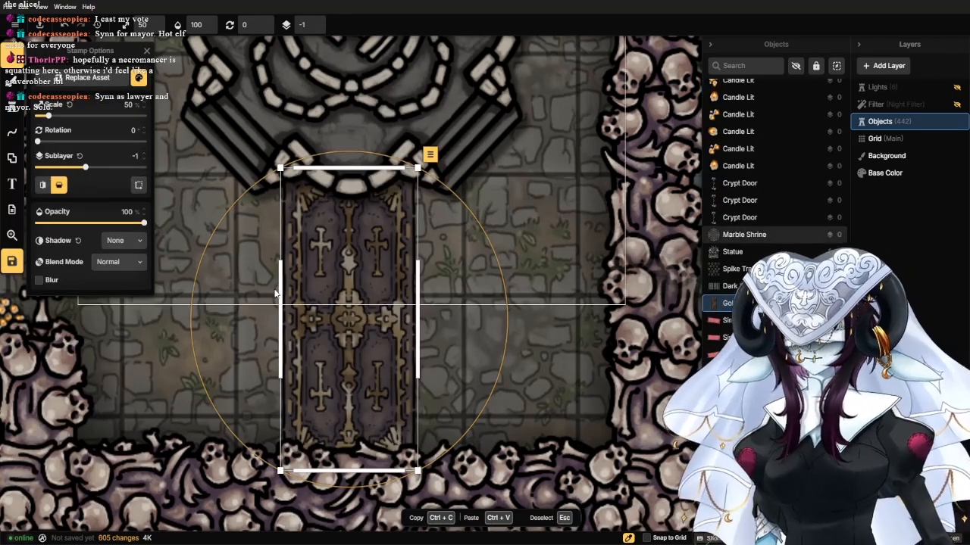
{"action": "left_click", "coordinate": [209, 207]}
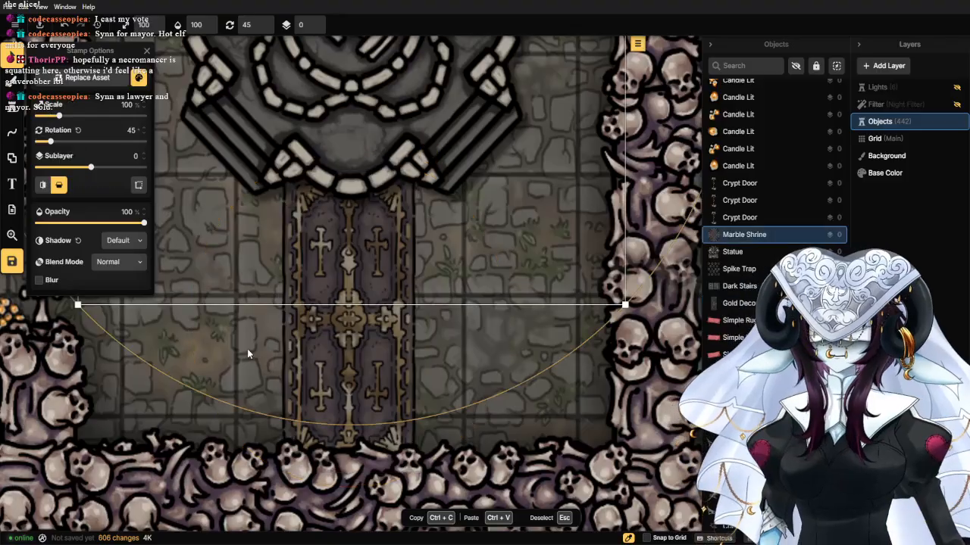
{"action": "key", "text": "Escape"}
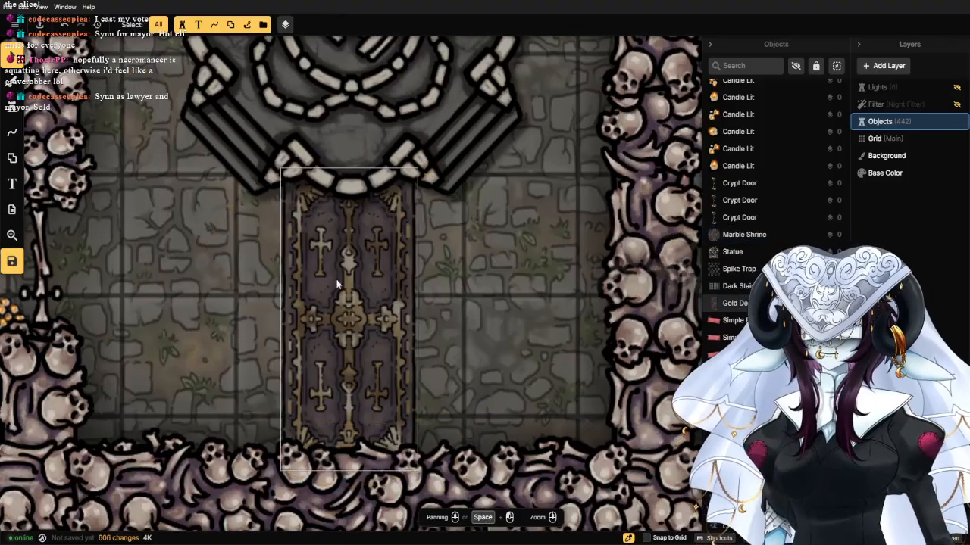
{"action": "left_click", "coordinate": [11, 117]}
{"action": "left_click", "coordinate": [64, 124]}
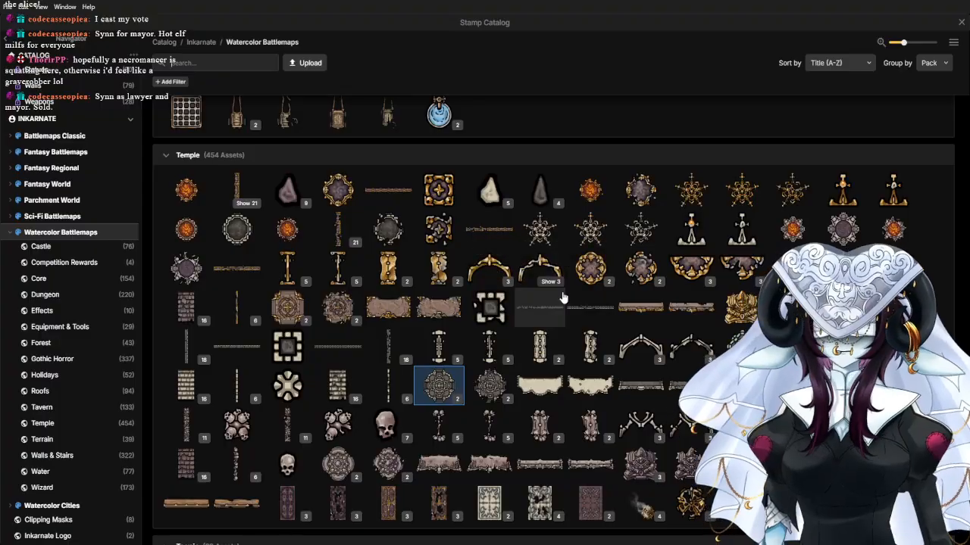
{"action": "left_click", "coordinate": [587, 261]}
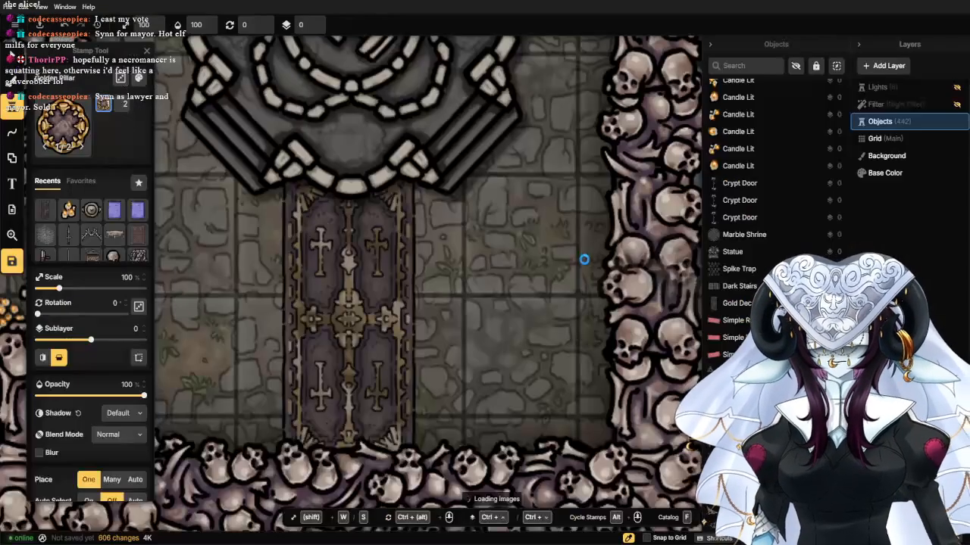
{"action": "scroll", "coordinate": [492, 333], "scroll_direction": "down", "scroll_amount": 3}
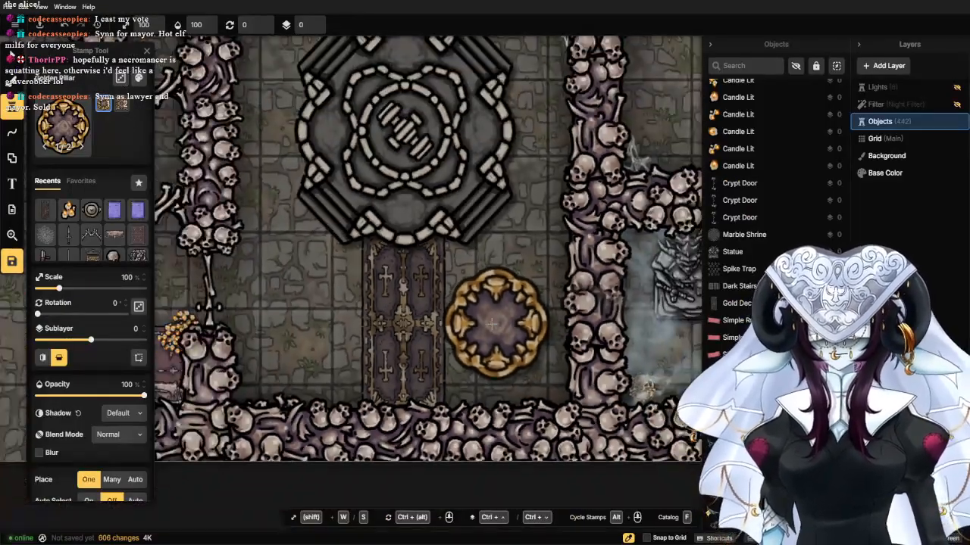
{"action": "scroll", "coordinate": [511, 303], "scroll_direction": "up", "scroll_amount": 1}
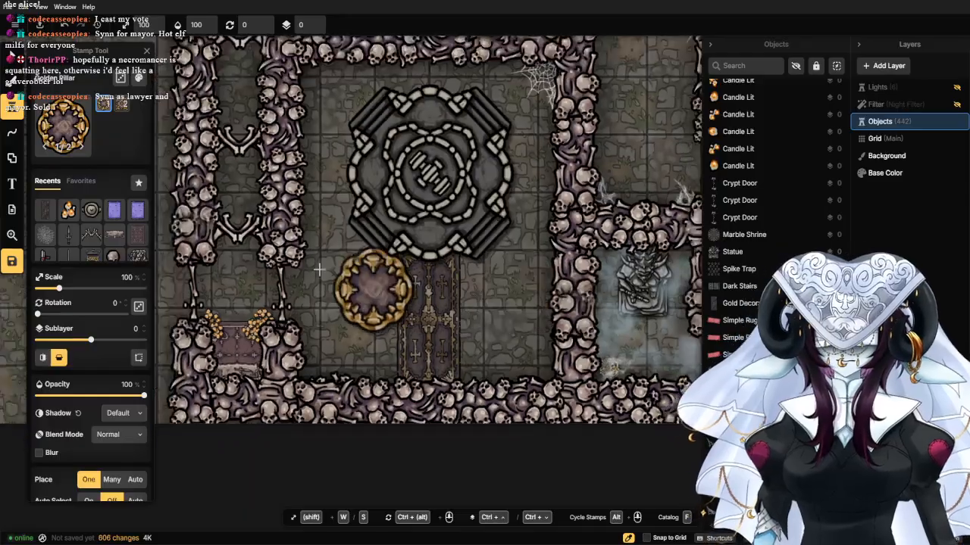
Place an unflipped Marble Chandelier Lit stamp from the Temple set at 50% scale on the centre of the shrine.
{"action": "key", "text": "f"}
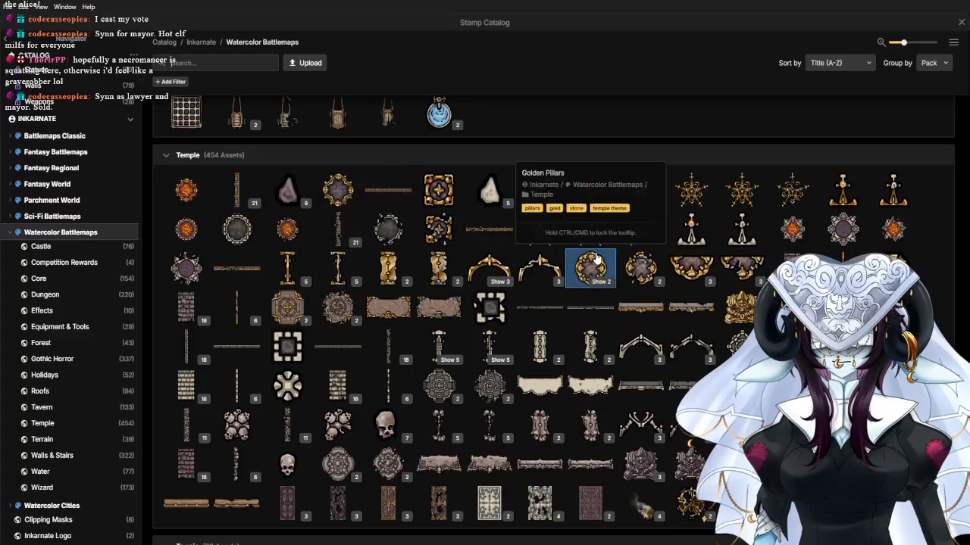
{"action": "left_click", "coordinate": [588, 230]}
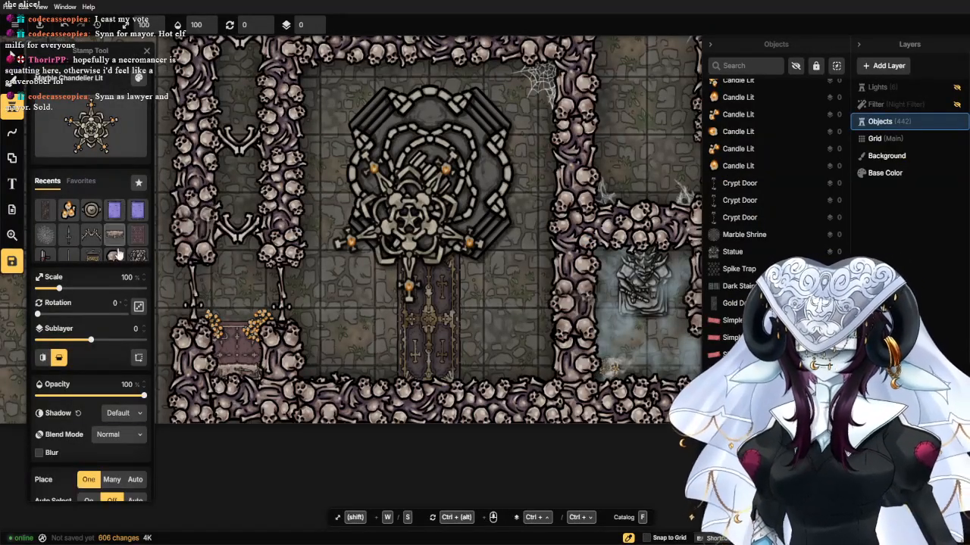
{"action": "left_click", "coordinate": [60, 359]}
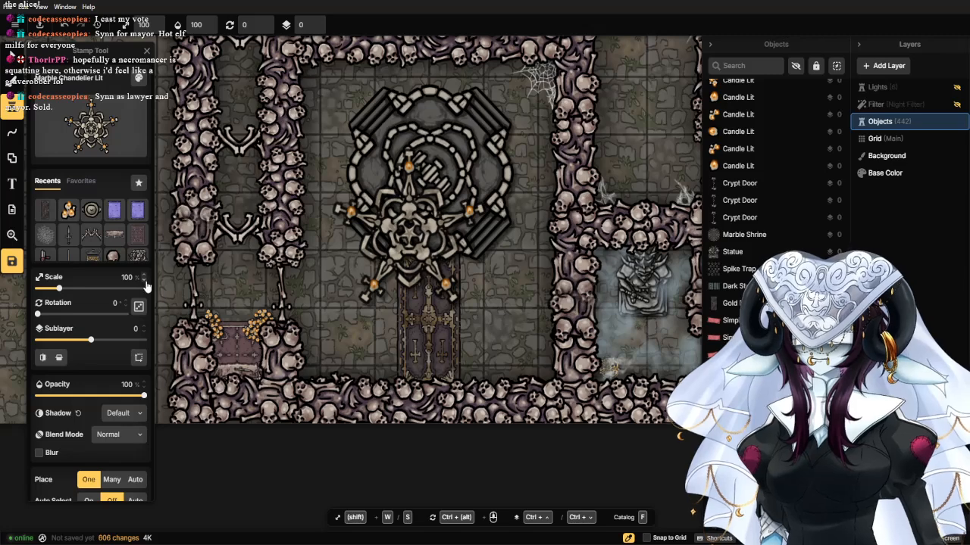
{"action": "scroll", "coordinate": [146, 284], "scroll_direction": "down", "scroll_amount": 15}
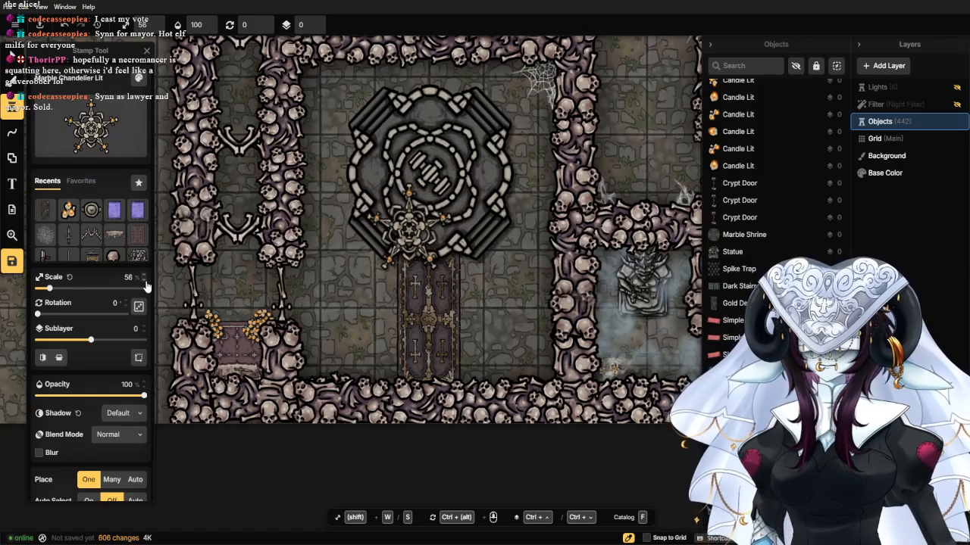
{"action": "scroll", "coordinate": [146, 286], "scroll_direction": "down", "scroll_amount": 2}
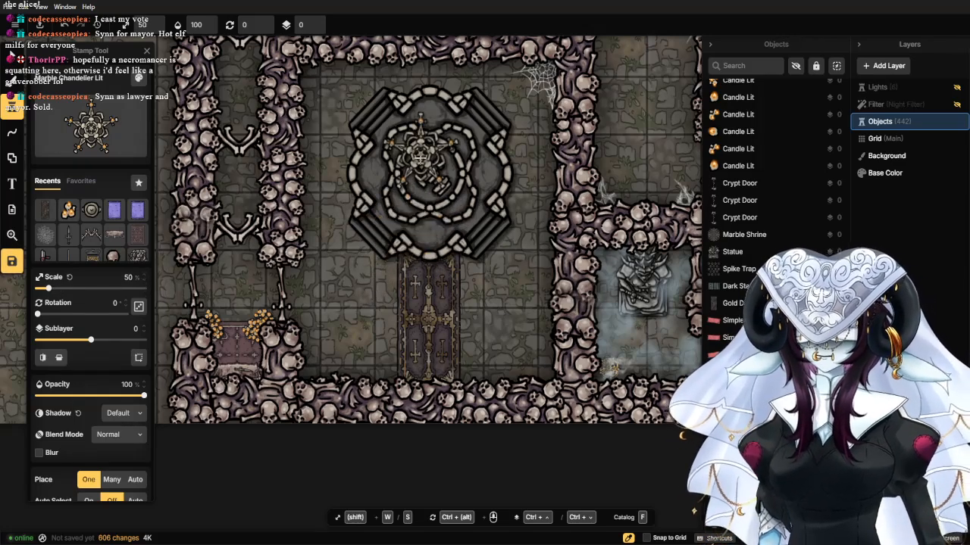
{"action": "left_click", "coordinate": [429, 175]}
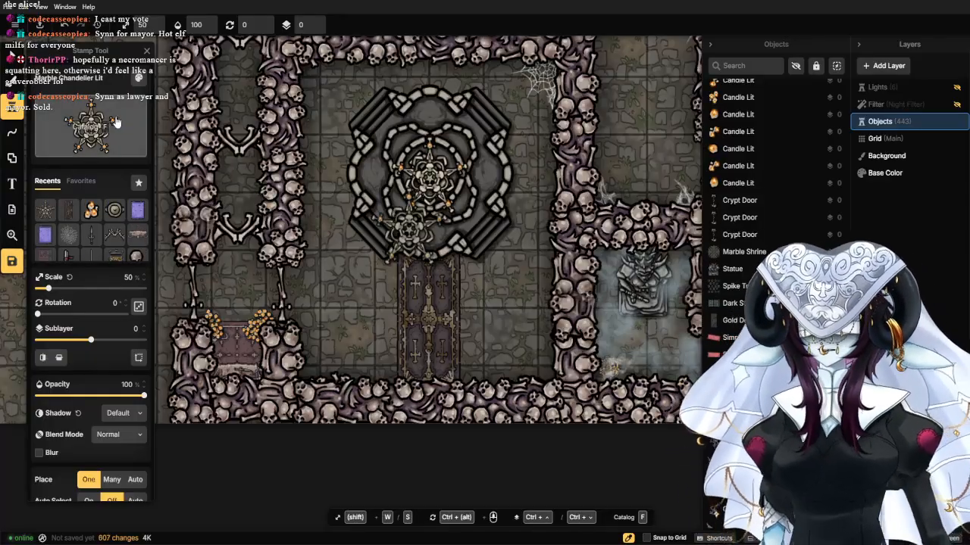
Place a Gold Brazier Lit Broken stamp at 20% scale on the shrine between the chandelier and the rug.
{"action": "key", "text": "f"}
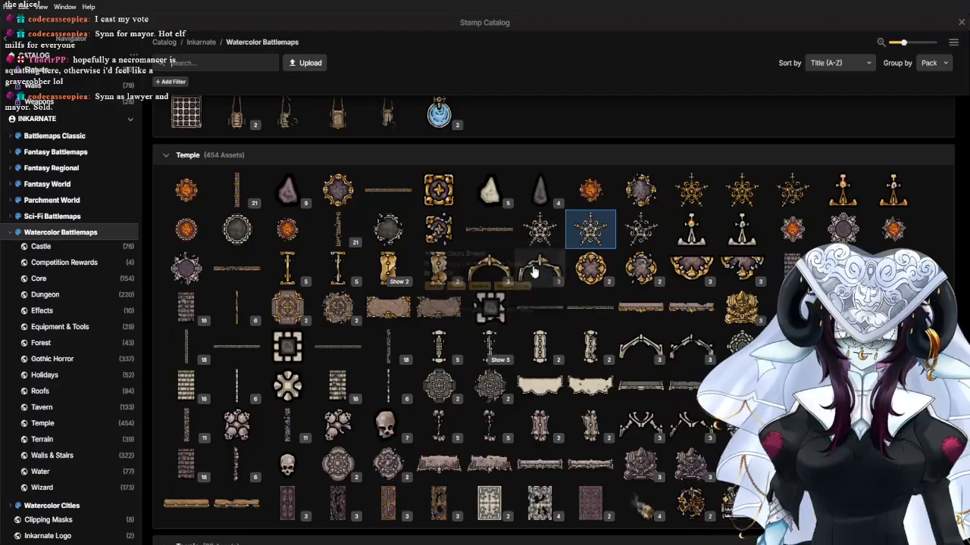
{"action": "left_click", "coordinate": [586, 211]}
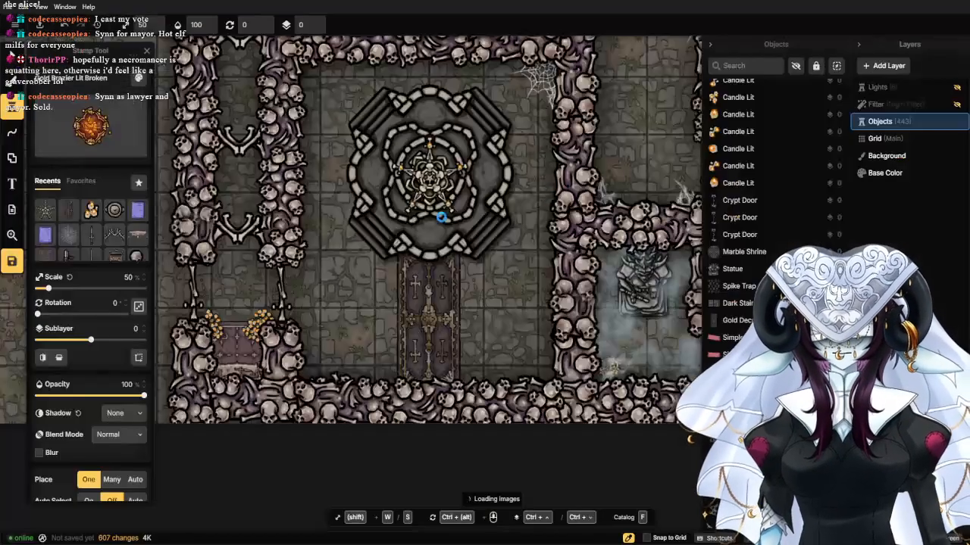
{"action": "scroll", "coordinate": [422, 332], "scroll_direction": "up", "scroll_amount": 4}
{"action": "scroll", "coordinate": [422, 331], "scroll_direction": "up", "scroll_amount": 1}
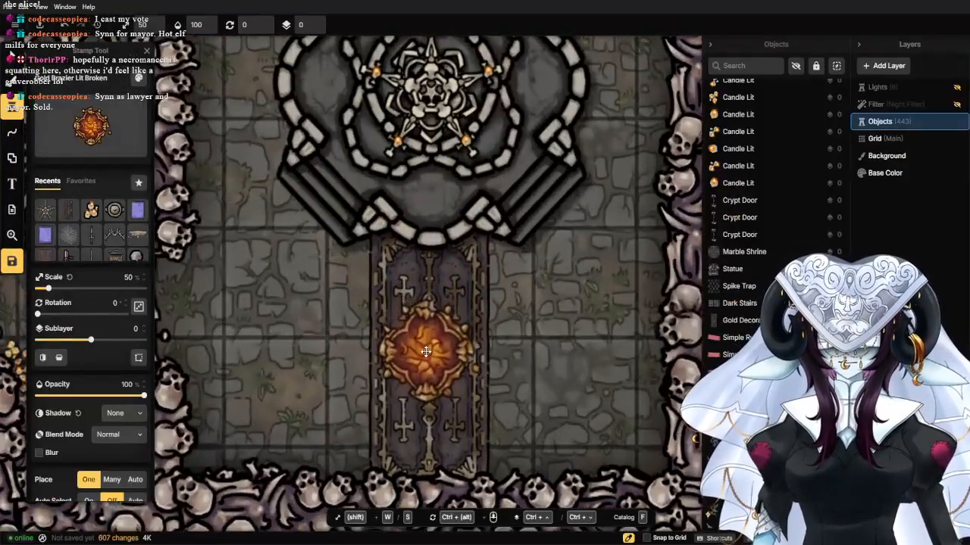
{"action": "left_click", "coordinate": [409, 221]}
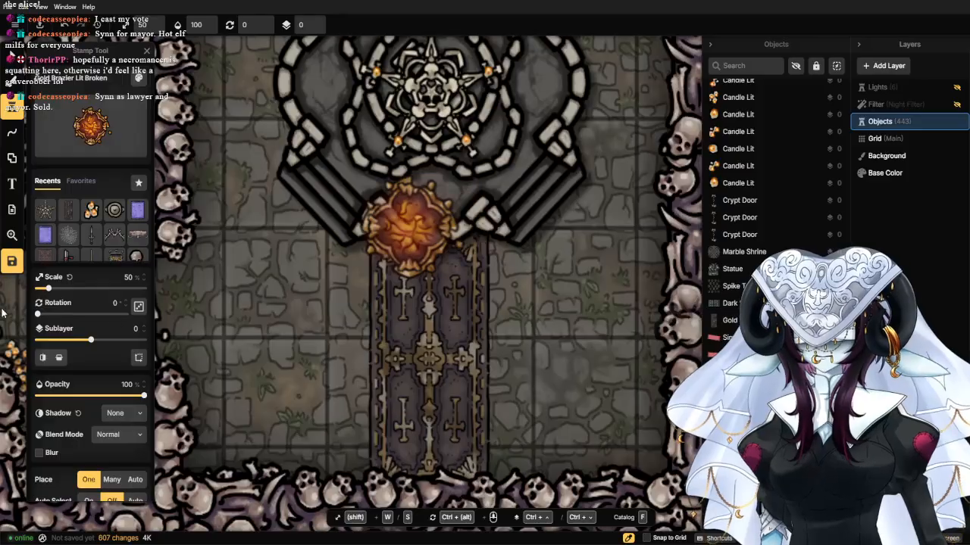
{"action": "left_click_drag", "start_coordinate": [45, 291], "coordinate": [41, 291]}
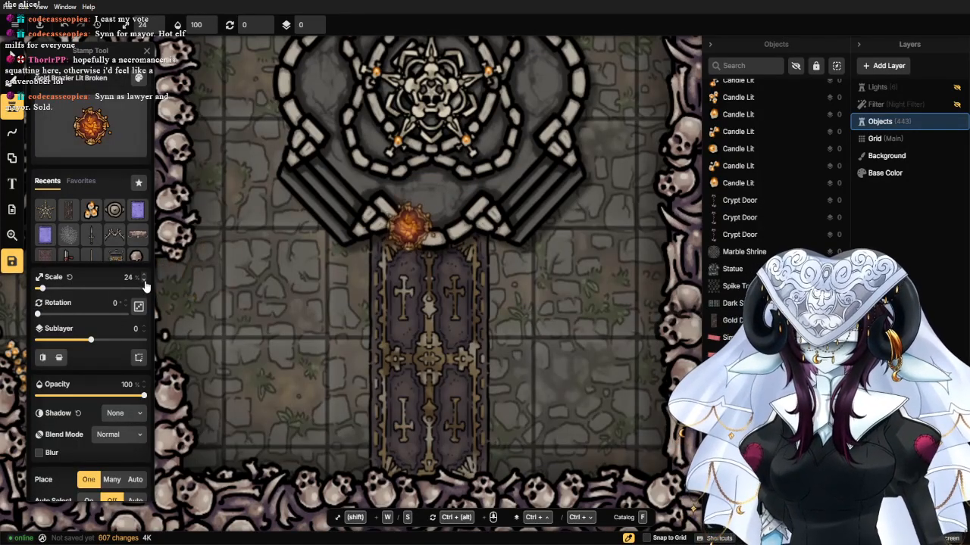
{"action": "left_click", "coordinate": [144, 281]}
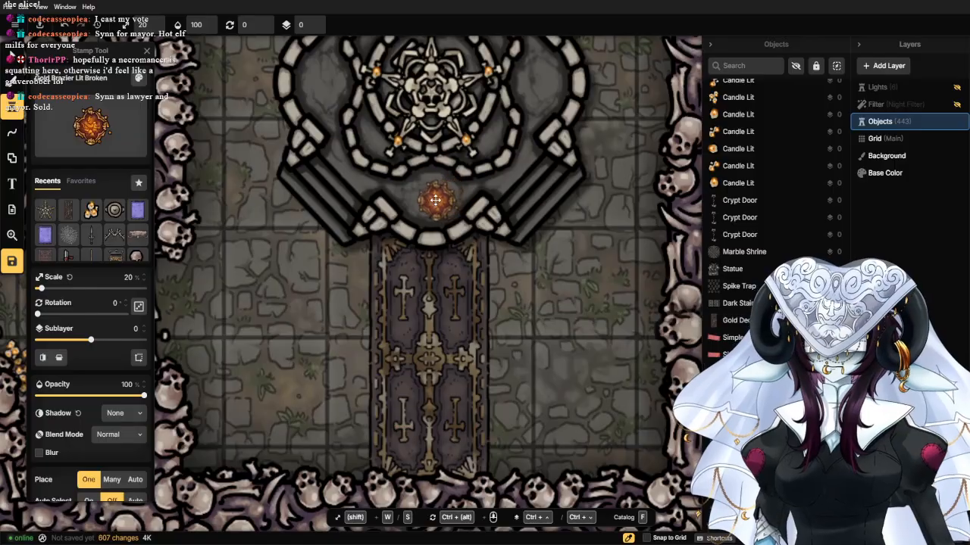
{"action": "left_click", "coordinate": [429, 200]}
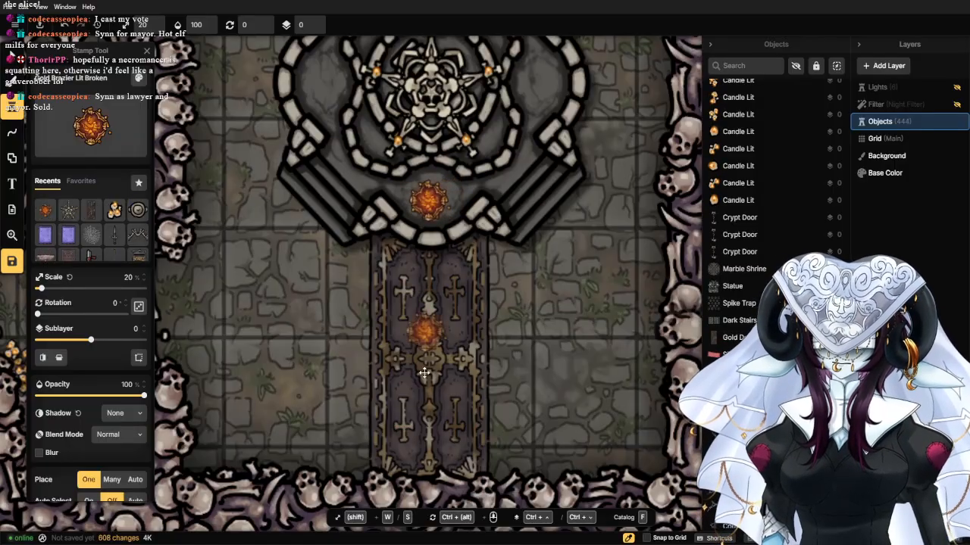
Place a Ceremonial Table stamp from the Wizard set at 20% scale on the rug, just below the shrine.
{"action": "left_click", "coordinate": [70, 131]}
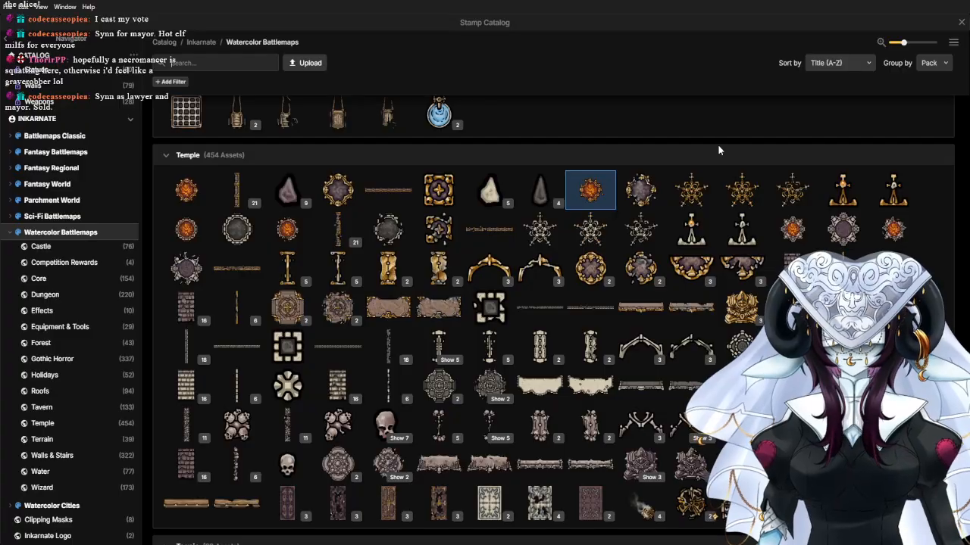
{"action": "scroll", "coordinate": [316, 360], "scroll_direction": "down", "scroll_amount": 12}
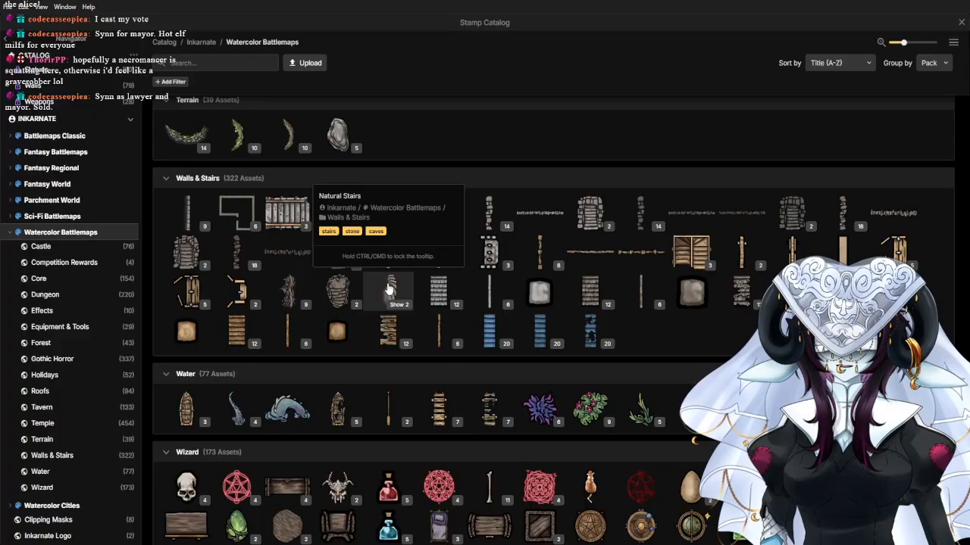
{"action": "scroll", "coordinate": [383, 288], "scroll_direction": "down", "scroll_amount": 3}
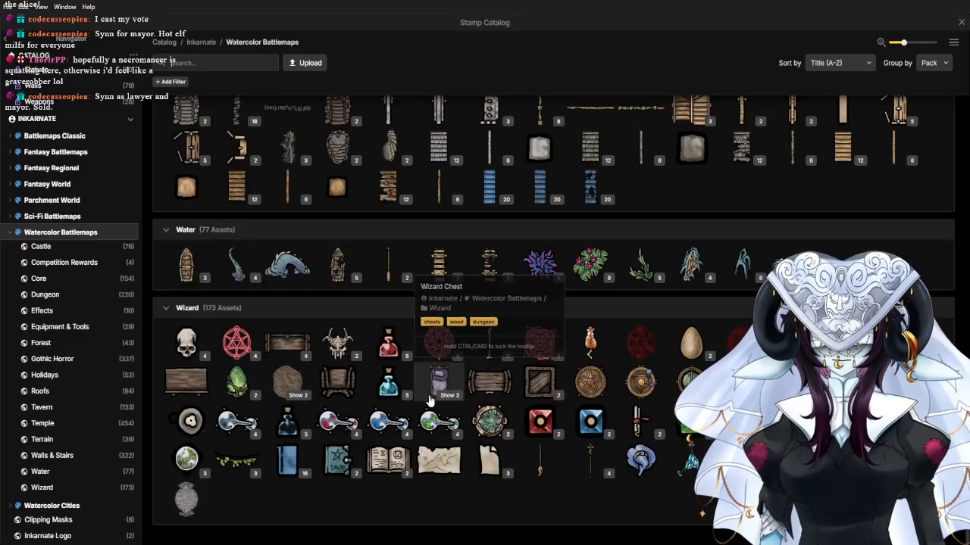
{"action": "left_click", "coordinate": [590, 382]}
{"action": "scroll", "coordinate": [409, 314], "scroll_direction": "up", "scroll_amount": 3}
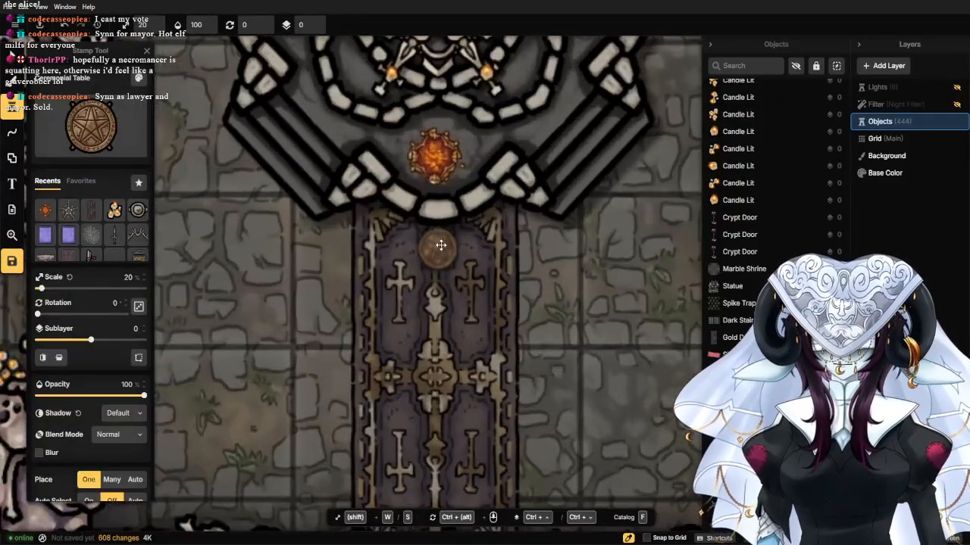
{"action": "left_click", "coordinate": [436, 157]}
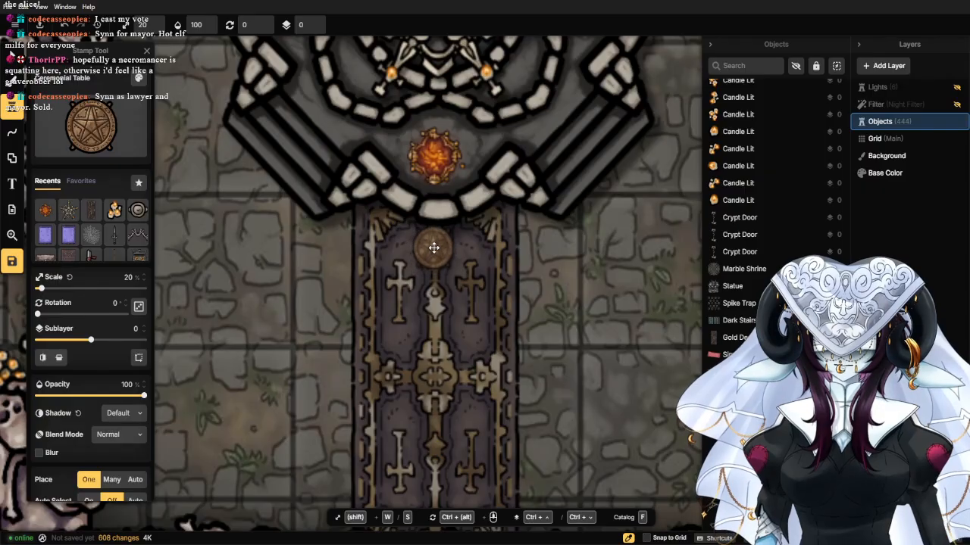
{"action": "left_click", "coordinate": [435, 247]}
Enlarge the Ceremonial Table to about half the rug's width, centre it across the rug, and clear the selection.
{"action": "left_click", "coordinate": [10, 53]}
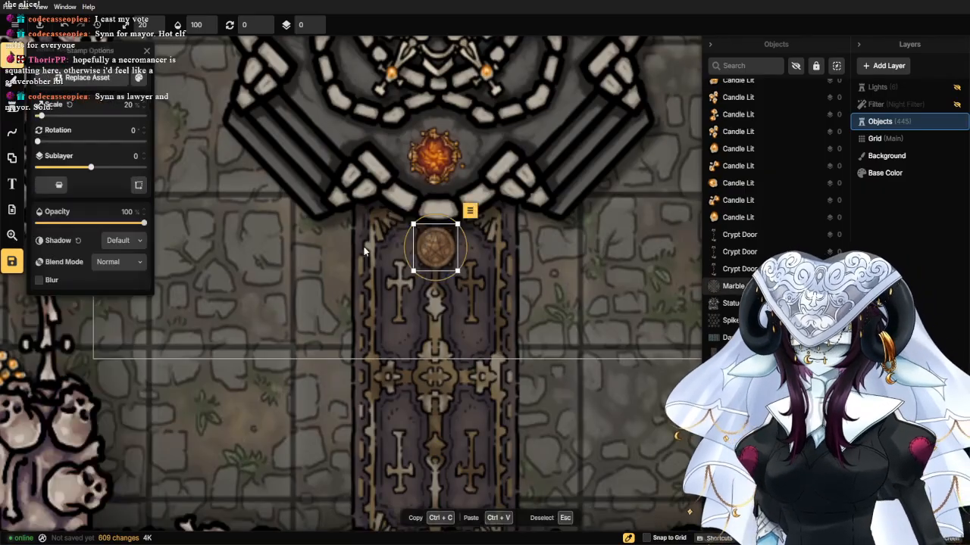
{"action": "left_click_drag", "start_coordinate": [415, 272], "coordinate": [385, 323]}
{"action": "left_click_drag", "start_coordinate": [427, 263], "coordinate": [448, 259]}
{"action": "left_click", "coordinate": [290, 307]}
{"action": "scroll", "coordinate": [291, 309], "scroll_direction": "down", "scroll_amount": 4}
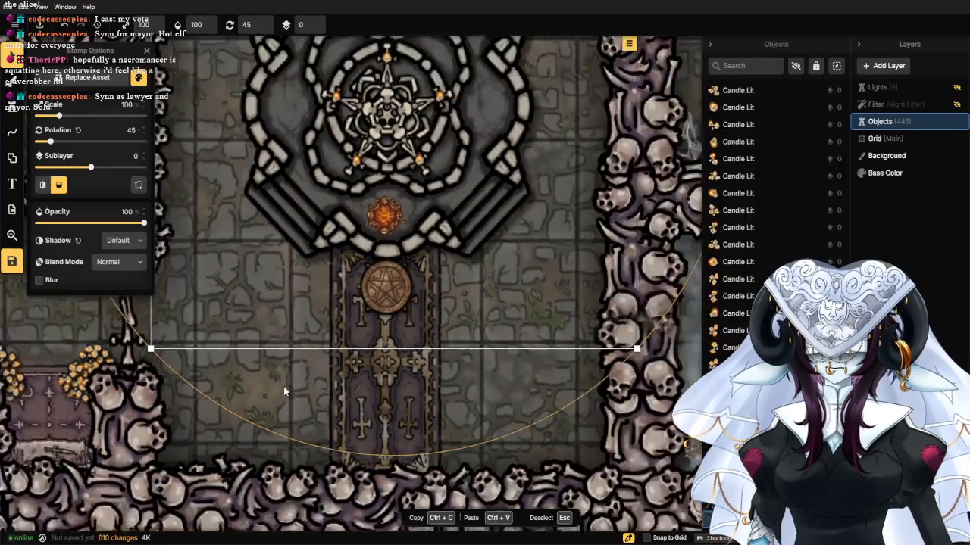
{"action": "left_click", "coordinate": [284, 391]}
{"action": "scroll", "coordinate": [284, 392], "scroll_direction": "down", "scroll_amount": 2}
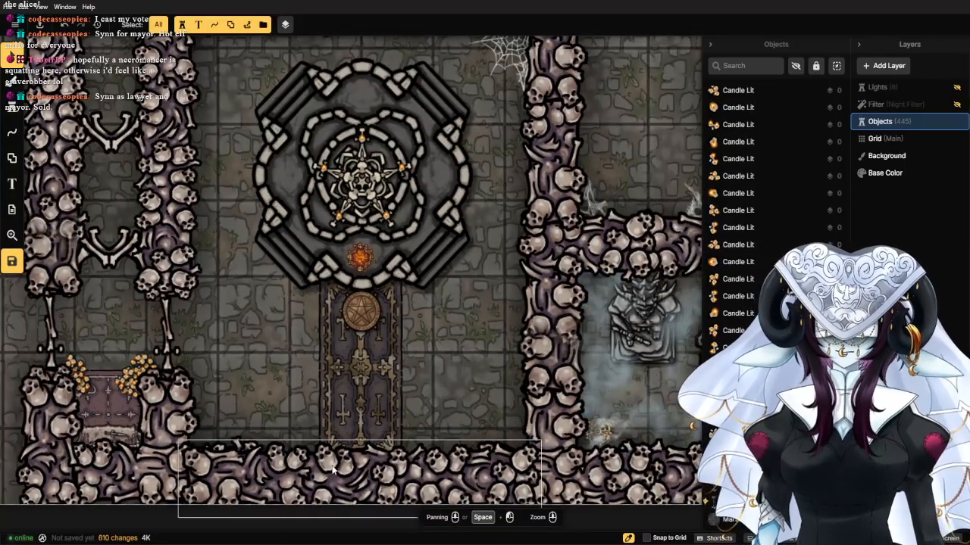
{"action": "scroll", "coordinate": [300, 285], "scroll_direction": "down", "scroll_amount": 1}
{"action": "scroll", "coordinate": [306, 269], "scroll_direction": "up", "scroll_amount": 3}
{"action": "scroll", "coordinate": [305, 269], "scroll_direction": "up", "scroll_amount": 1}
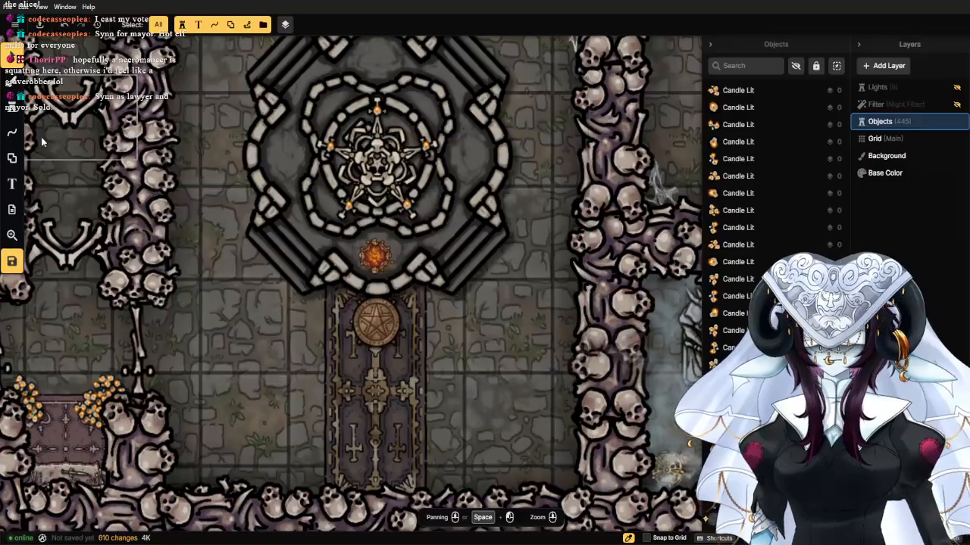
Choose the closed wooden Wizard Chest stamp from the Watercolor Battlemaps Wizard set.
{"action": "left_click", "coordinate": [12, 110]}
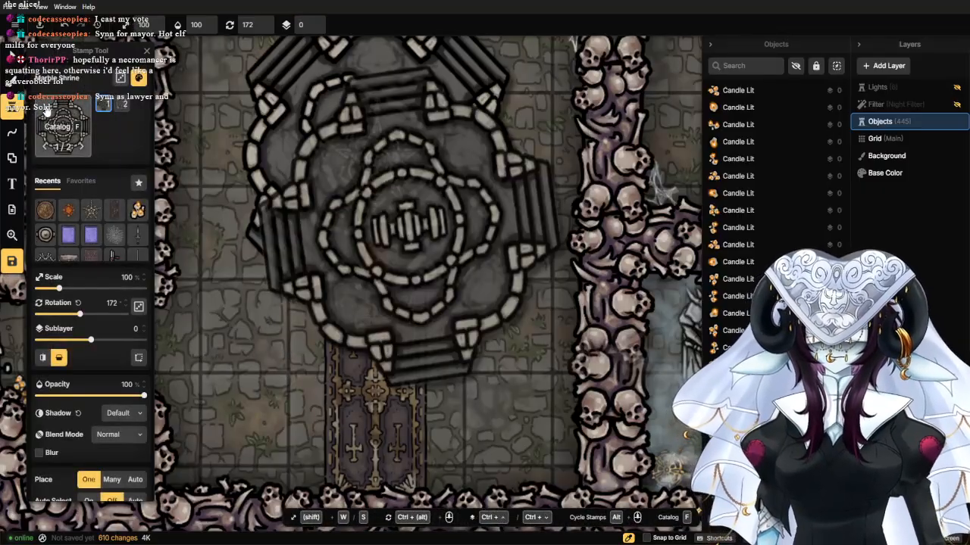
{"action": "left_click", "coordinate": [67, 110]}
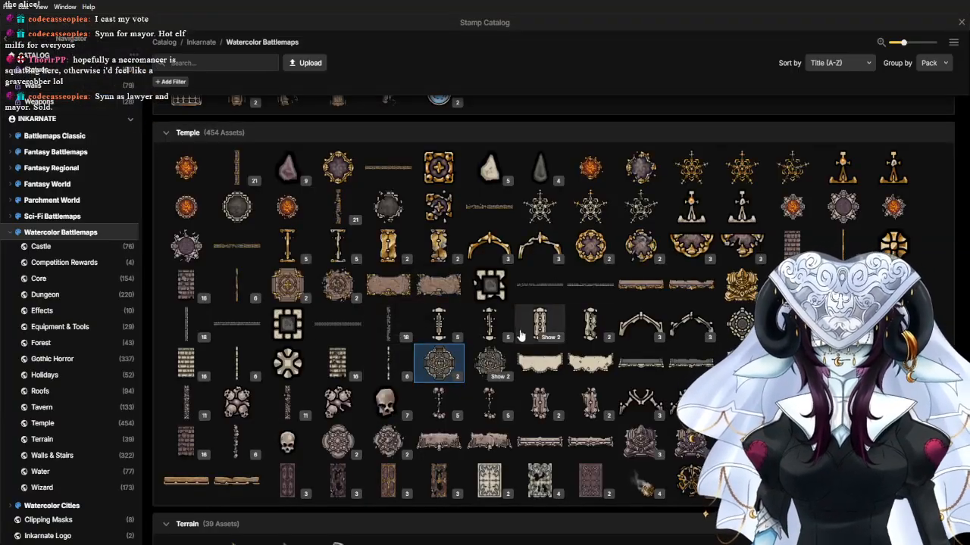
{"action": "scroll", "coordinate": [629, 379], "scroll_direction": "down", "scroll_amount": 1}
{"action": "scroll", "coordinate": [606, 318], "scroll_direction": "up", "scroll_amount": 1}
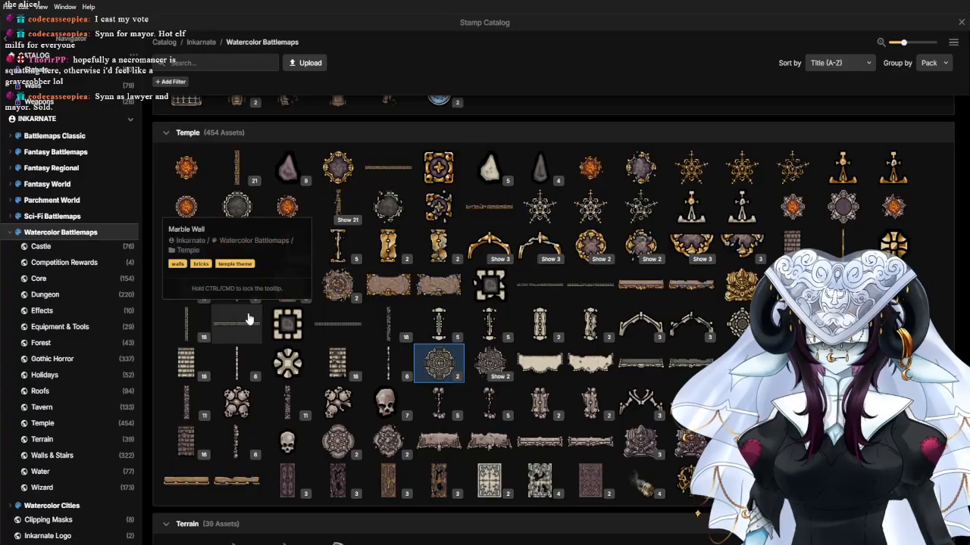
{"action": "scroll", "coordinate": [247, 319], "scroll_direction": "down", "scroll_amount": 1}
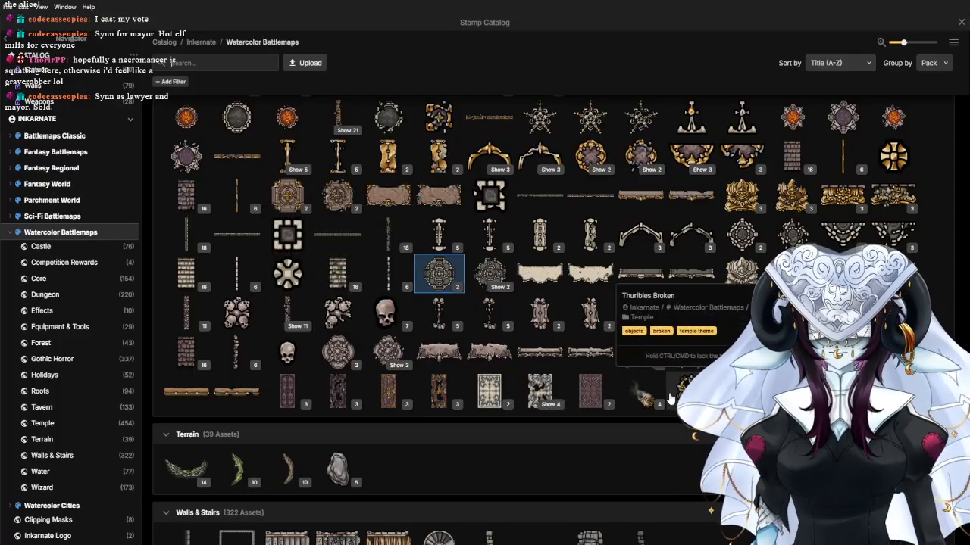
{"action": "scroll", "coordinate": [510, 362], "scroll_direction": "down", "scroll_amount": 4}
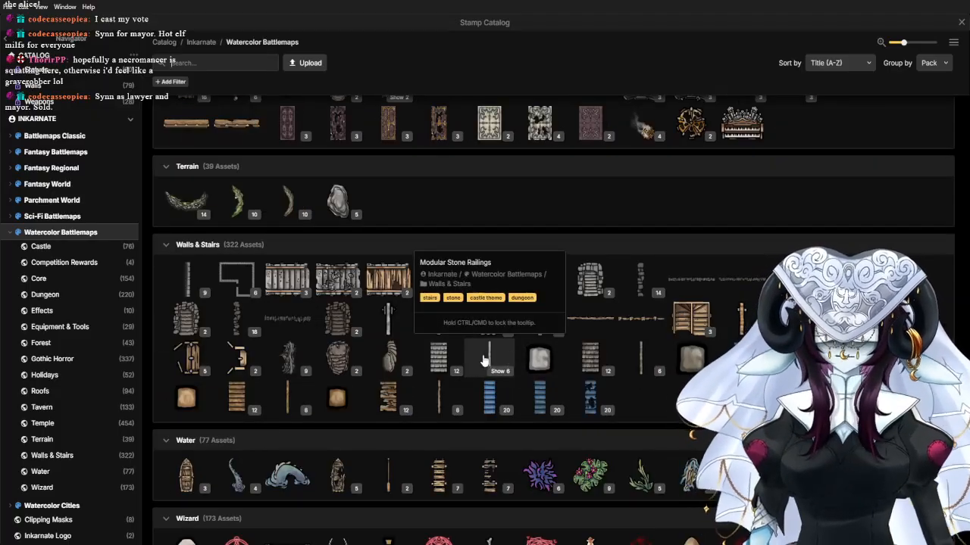
{"action": "scroll", "coordinate": [485, 360], "scroll_direction": "down", "scroll_amount": 3}
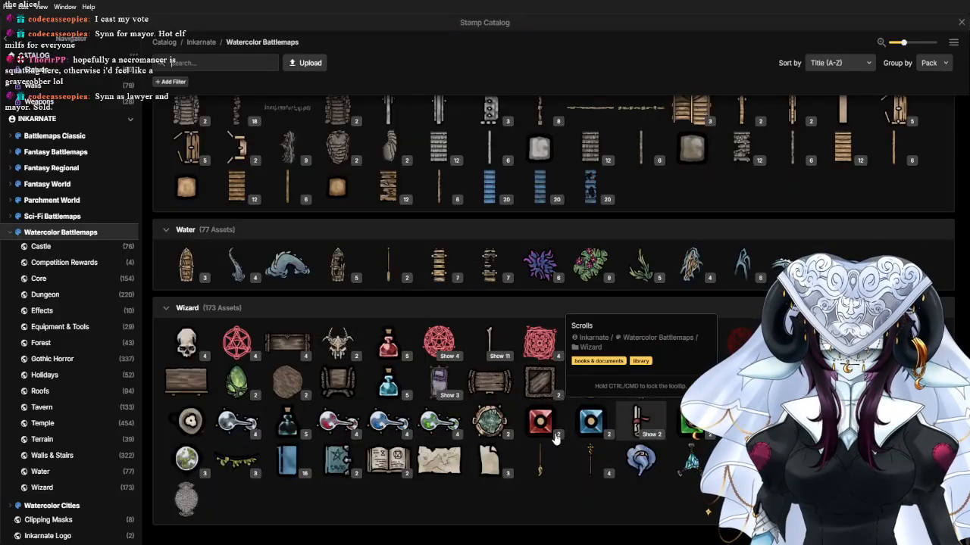
{"action": "left_click", "coordinate": [475, 385]}
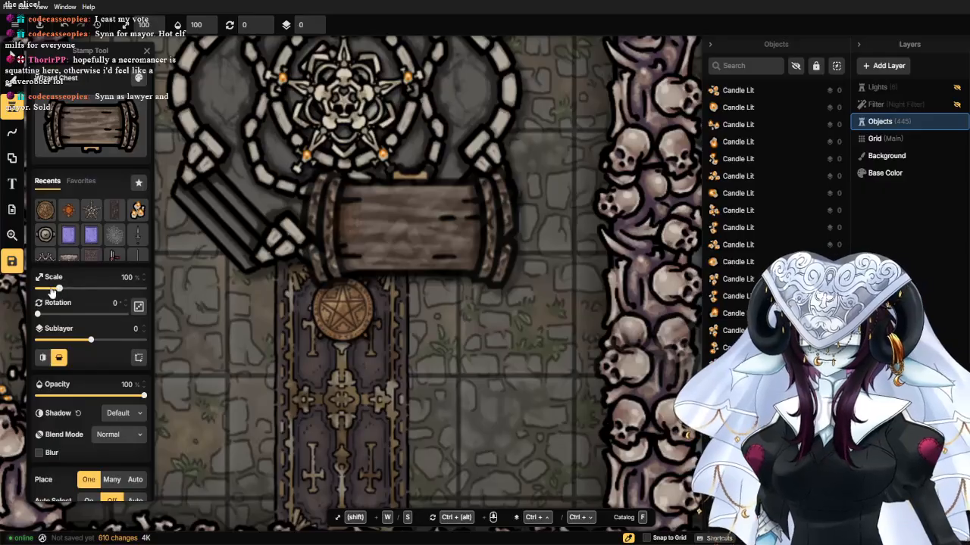
Place the Wizard Chest at 32% scale and 297.5° rotation in the lower-right corner of the shrine room.
{"action": "left_click_drag", "start_coordinate": [53, 291], "coordinate": [44, 292]}
{"action": "key", "text": "space"}
{"action": "left_click_drag", "start_coordinate": [452, 418], "coordinate": [406, 314]}
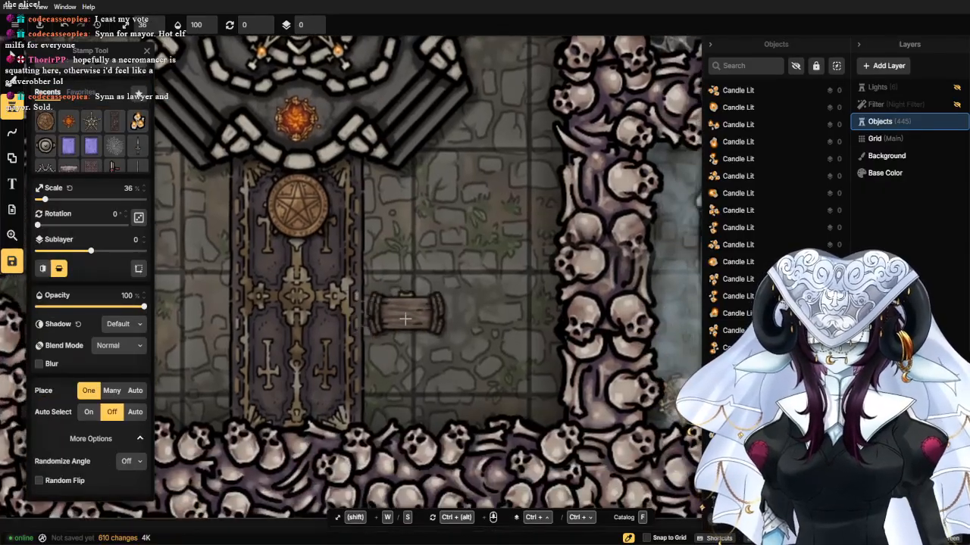
{"action": "left_click_drag", "start_coordinate": [47, 225], "coordinate": [112, 227]}
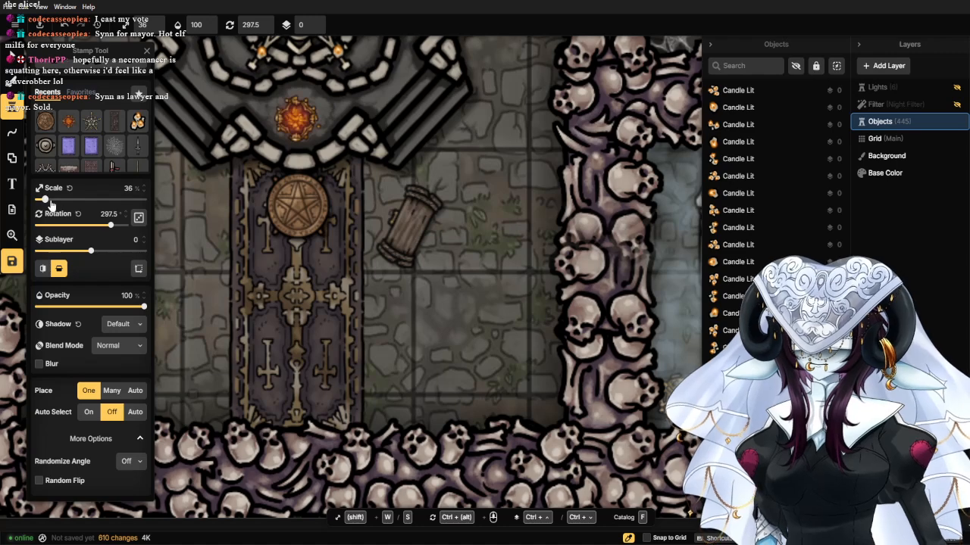
{"action": "left_click_drag", "start_coordinate": [45, 201], "coordinate": [45, 201]}
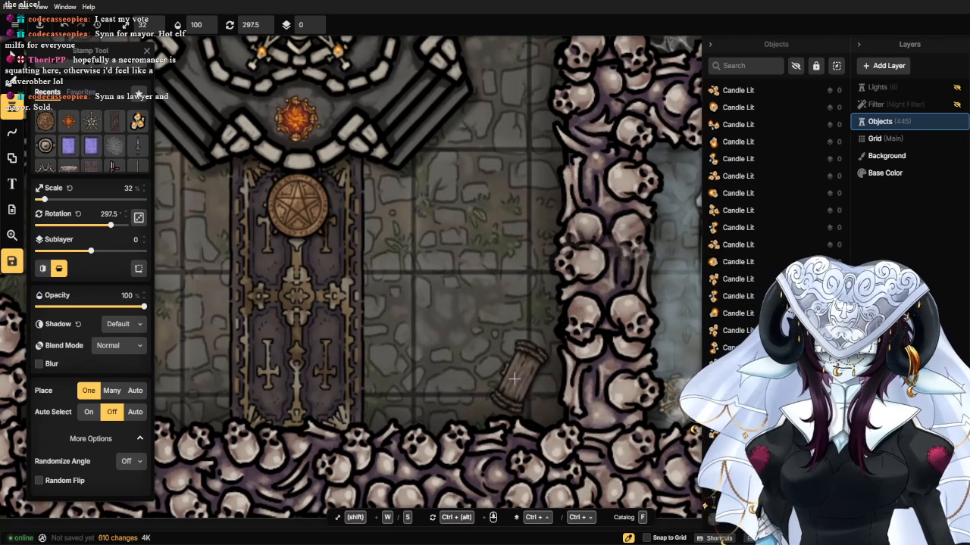
{"action": "left_click", "coordinate": [513, 378]}
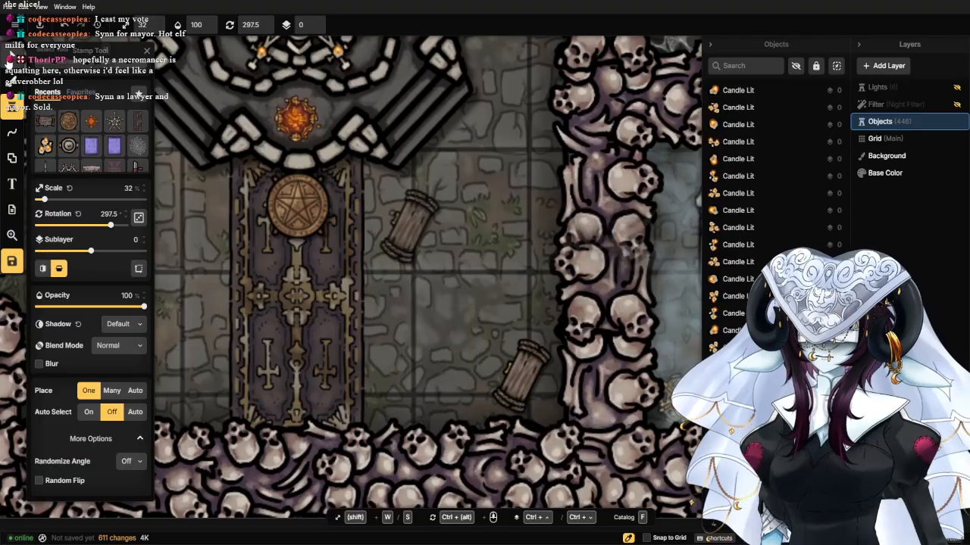
Enlarge the placed Wizard Chest to 37% scale and clear the selection.
{"action": "left_click", "coordinate": [10, 61]}
{"action": "left_click", "coordinate": [515, 371]}
{"action": "left_click_drag", "start_coordinate": [487, 332], "coordinate": [476, 319]}
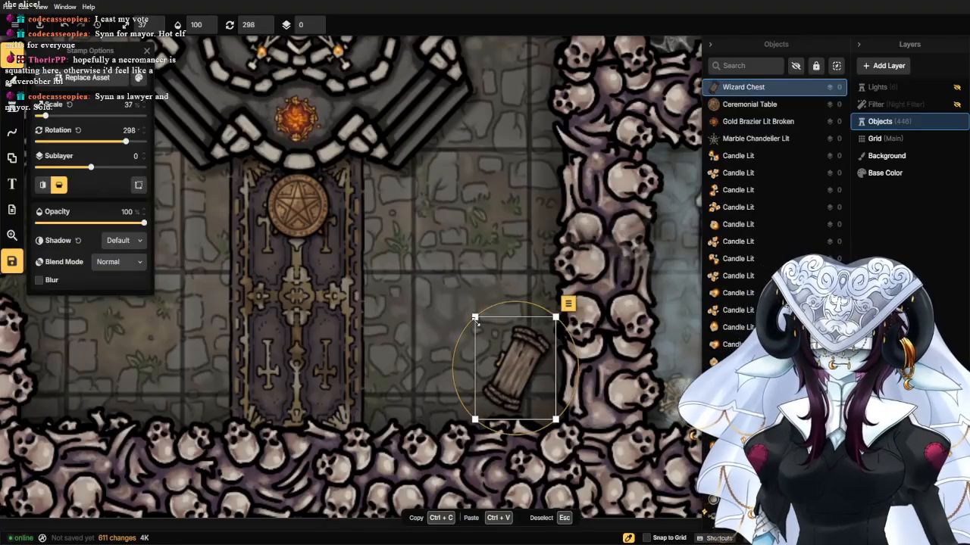
{"action": "left_click", "coordinate": [451, 297]}
{"action": "scroll", "coordinate": [452, 297], "scroll_direction": "down", "scroll_amount": 3}
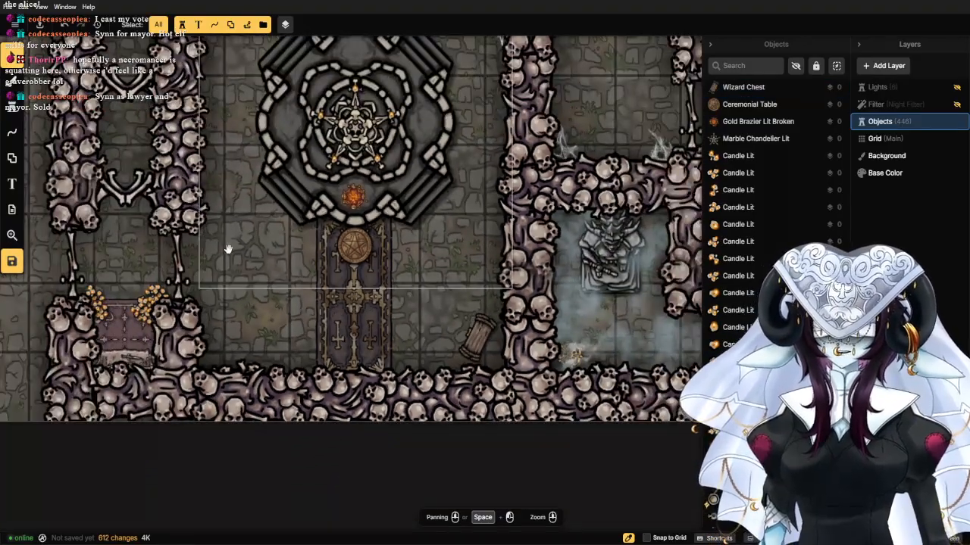
{"action": "left_click_drag", "start_coordinate": [228, 249], "coordinate": [244, 321]}
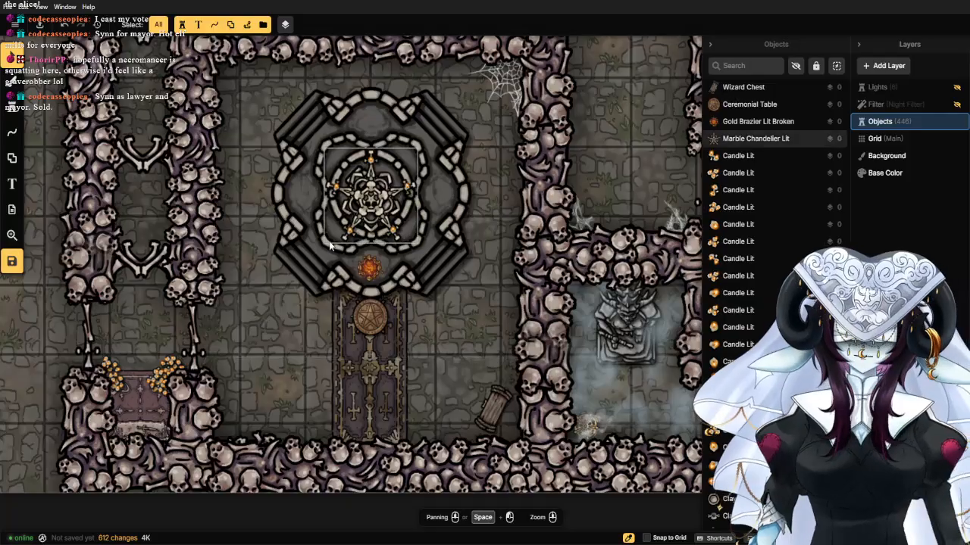
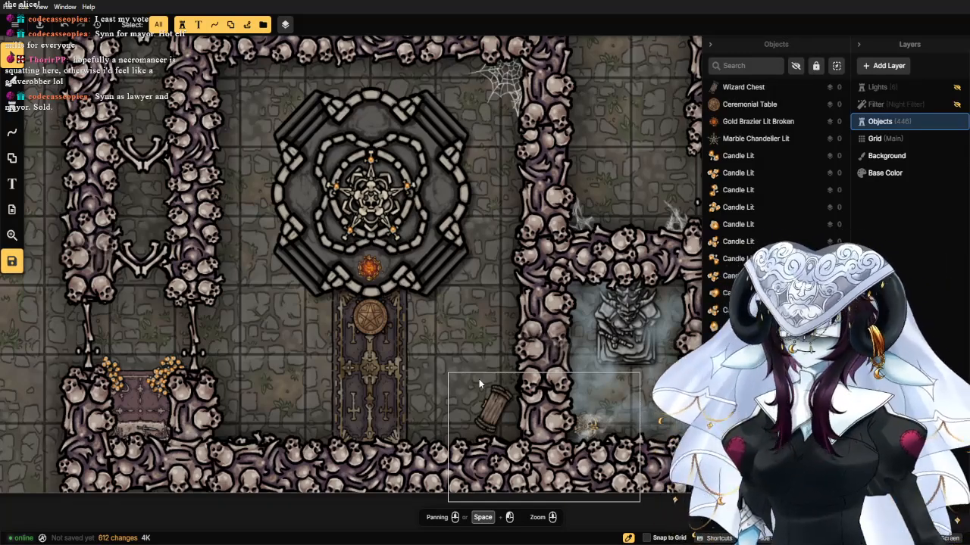
Place the first Spellbook Open variant from the Wizard set at 37% scale on the Ceremonial Table.
{"action": "scroll", "coordinate": [442, 341], "scroll_direction": "up", "scroll_amount": 4}
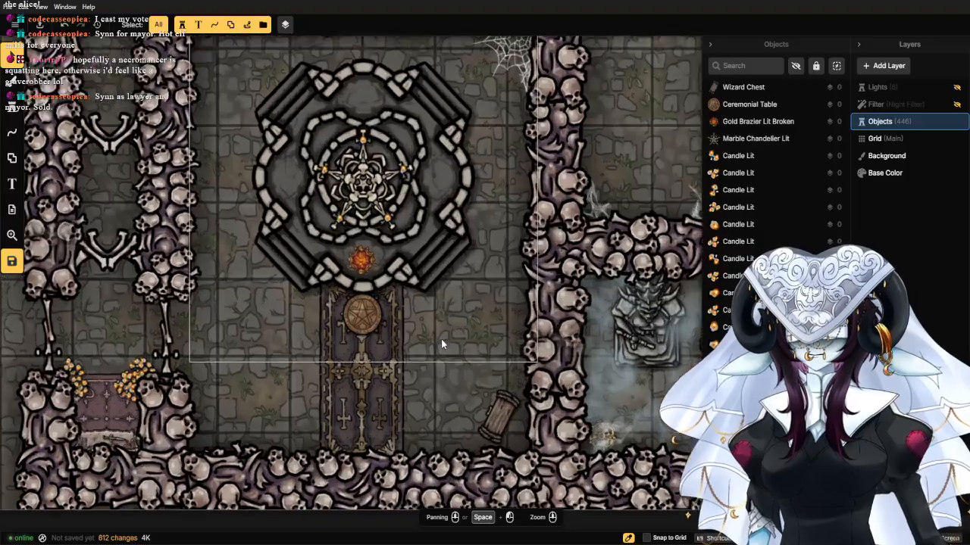
{"action": "left_click", "coordinate": [11, 107]}
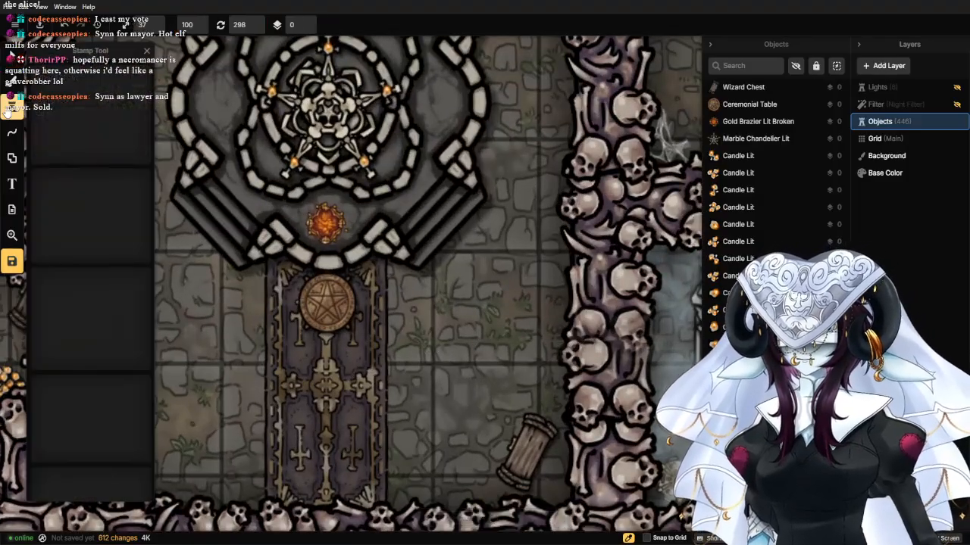
{"action": "left_click", "coordinate": [83, 127]}
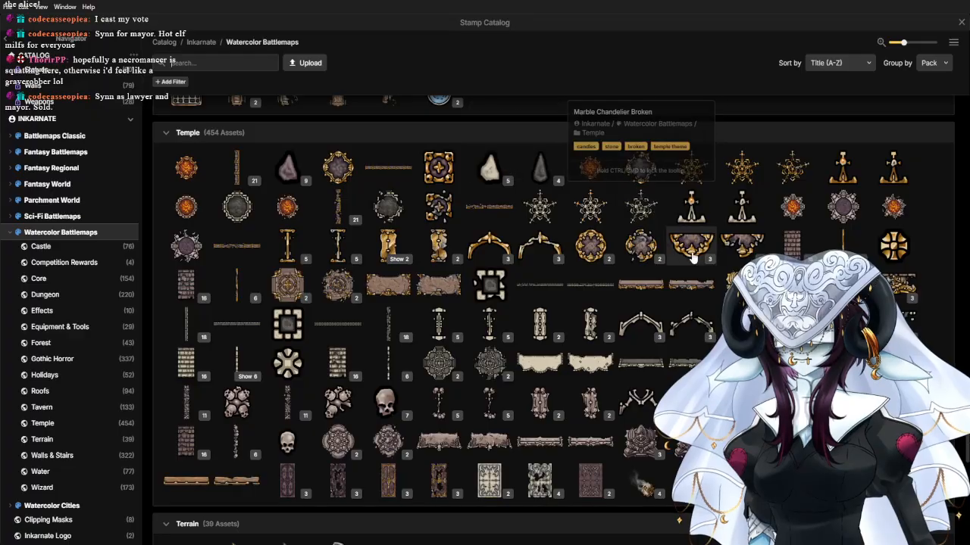
{"action": "scroll", "coordinate": [386, 409], "scroll_direction": "down", "scroll_amount": 4}
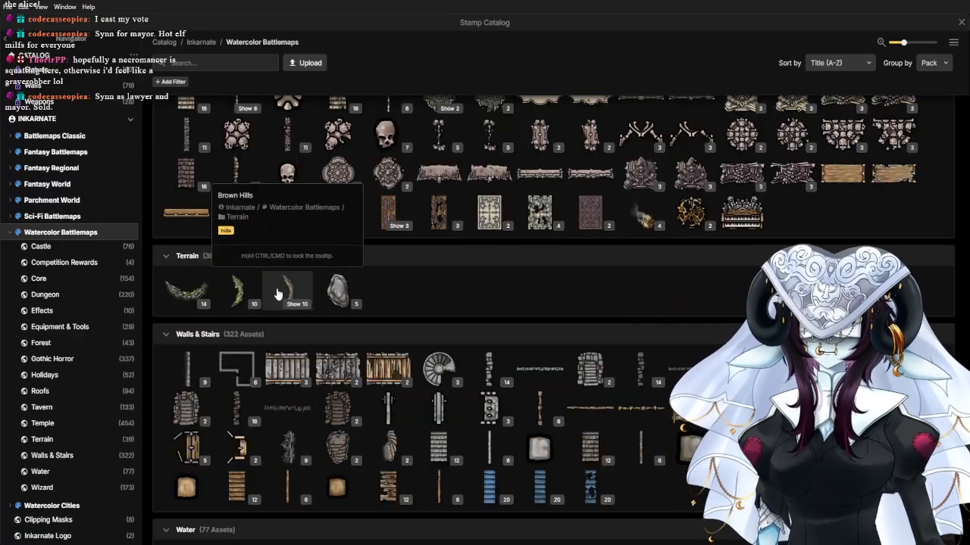
{"action": "scroll", "coordinate": [281, 303], "scroll_direction": "down", "scroll_amount": 2}
{"action": "scroll", "coordinate": [282, 307], "scroll_direction": "down", "scroll_amount": 4}
{"action": "scroll", "coordinate": [325, 348], "scroll_direction": "down", "scroll_amount": 1}
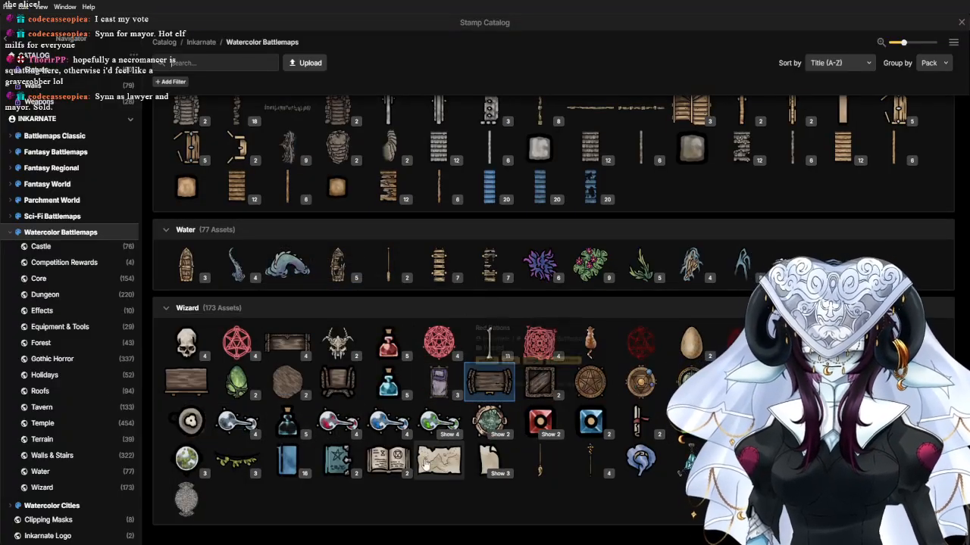
{"action": "left_click", "coordinate": [386, 468]}
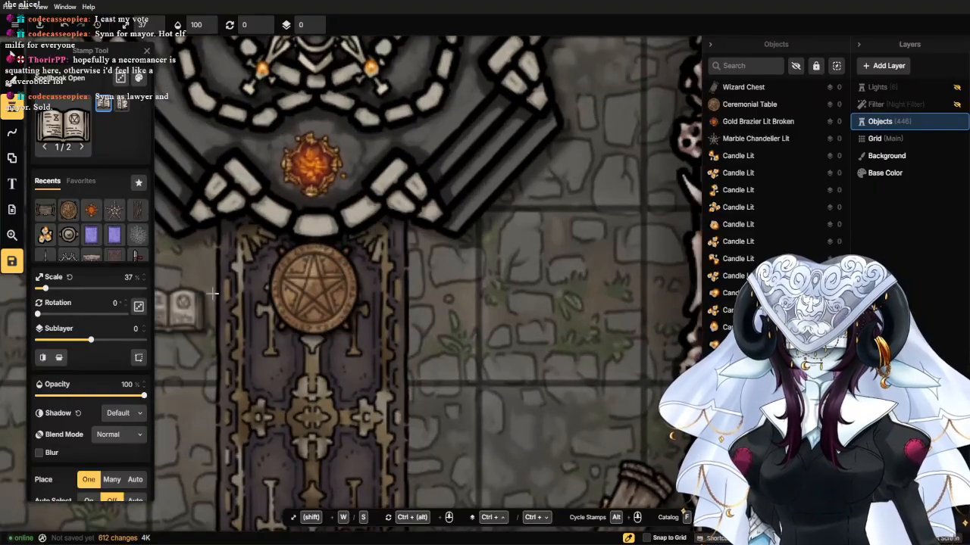
{"action": "scroll", "coordinate": [312, 290], "scroll_direction": "up", "scroll_amount": 3}
{"action": "left_click", "coordinate": [312, 290]}
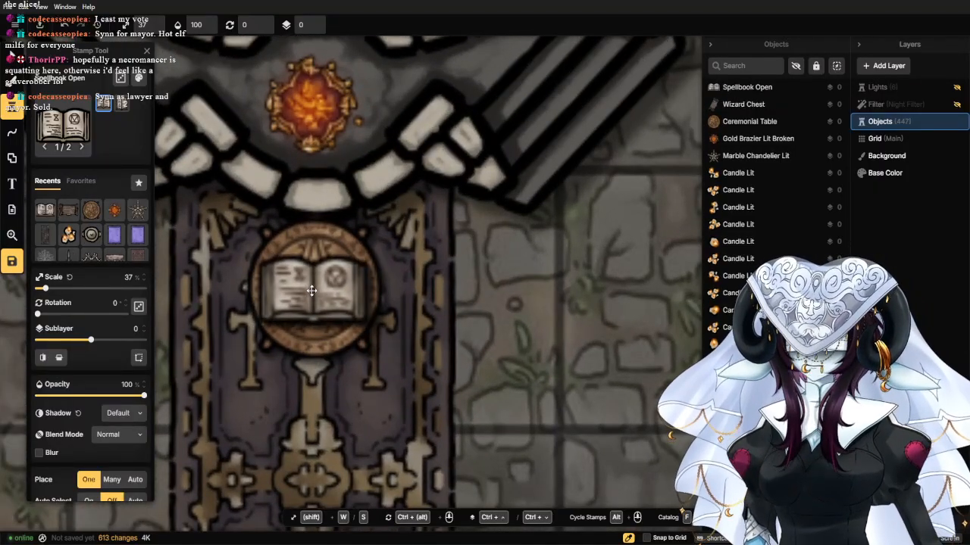
Shrink the open spellbook to 23% scale, centre it on the Ceremonial Table, and clear the selection.
{"action": "left_click", "coordinate": [6, 59]}
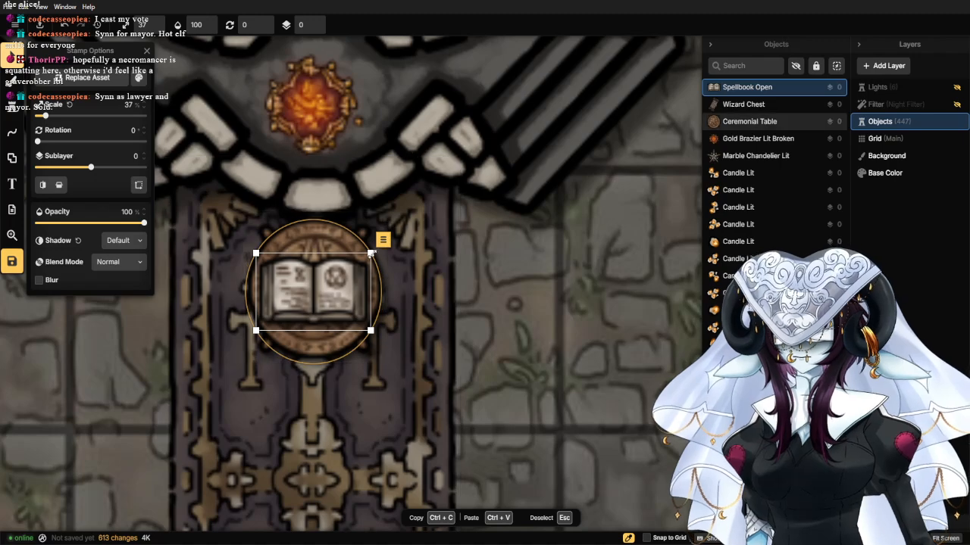
{"action": "left_click_drag", "start_coordinate": [370, 251], "coordinate": [317, 290]}
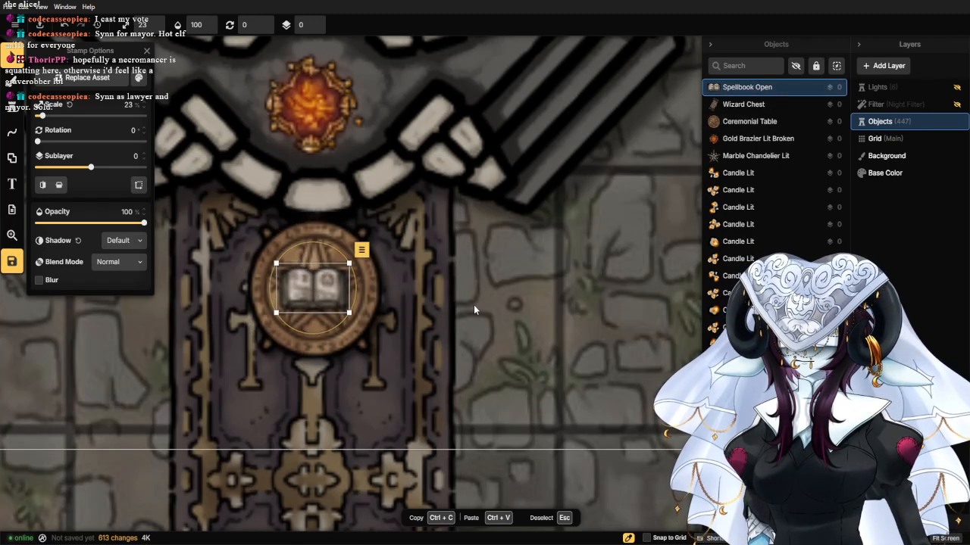
{"action": "left_click", "coordinate": [520, 294]}
{"action": "scroll", "coordinate": [518, 293], "scroll_direction": "down", "scroll_amount": 4}
{"action": "scroll", "coordinate": [508, 285], "scroll_direction": "down", "scroll_amount": 3}
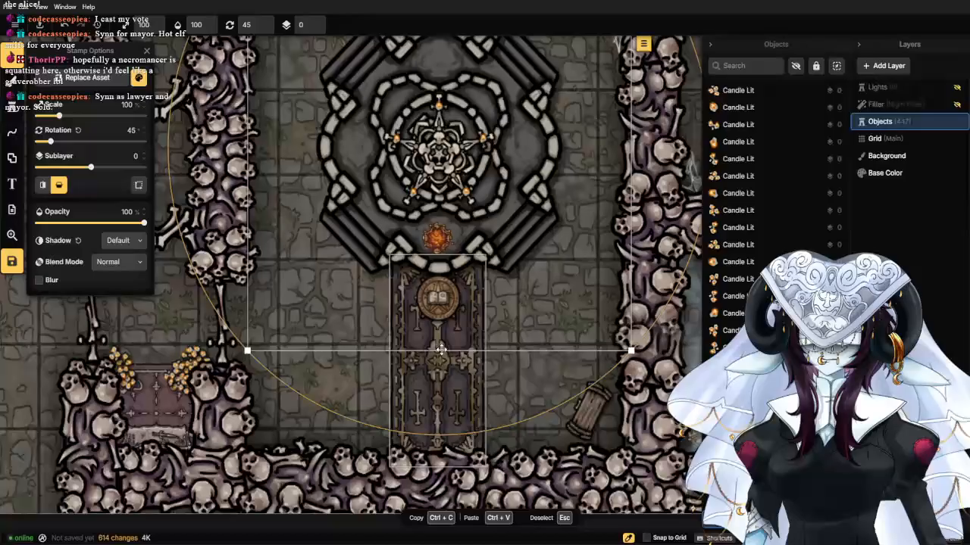
{"action": "left_click", "coordinate": [353, 376]}
{"action": "scroll", "coordinate": [353, 375], "scroll_direction": "down", "scroll_amount": 2}
Place a Crypt Brazier Lit stamp from the Temple set at 25% scale on the floor just left of the marble shrine.
{"action": "left_click", "coordinate": [12, 108]}
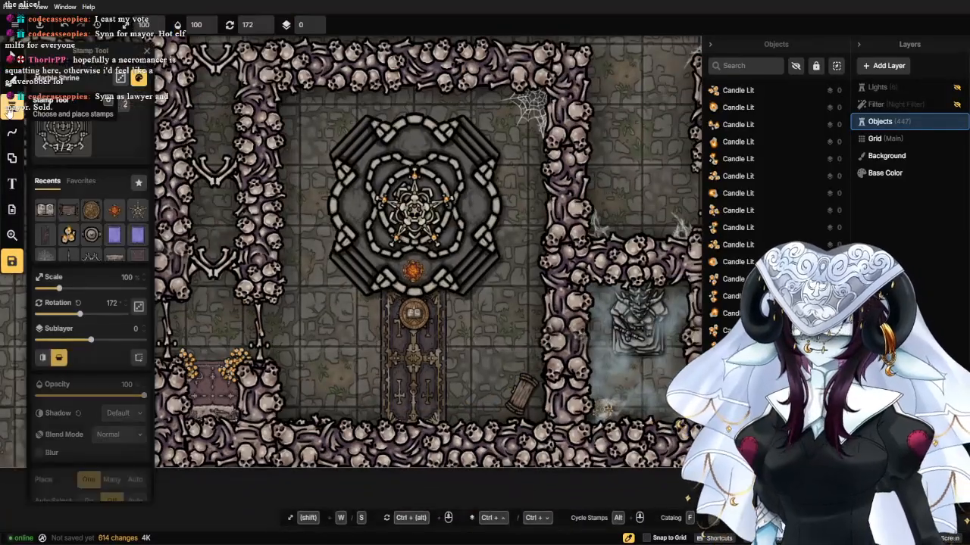
{"action": "left_click", "coordinate": [113, 212]}
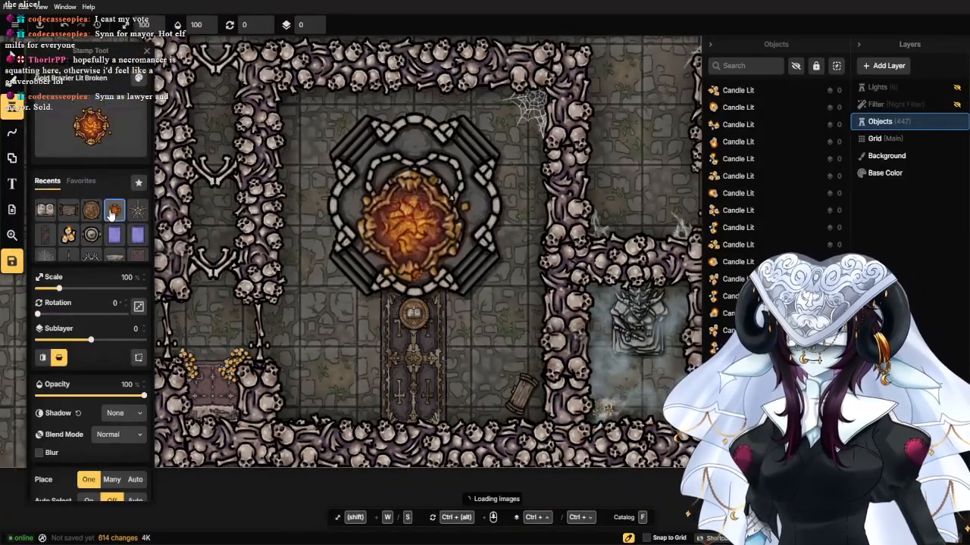
{"action": "left_click", "coordinate": [91, 128]}
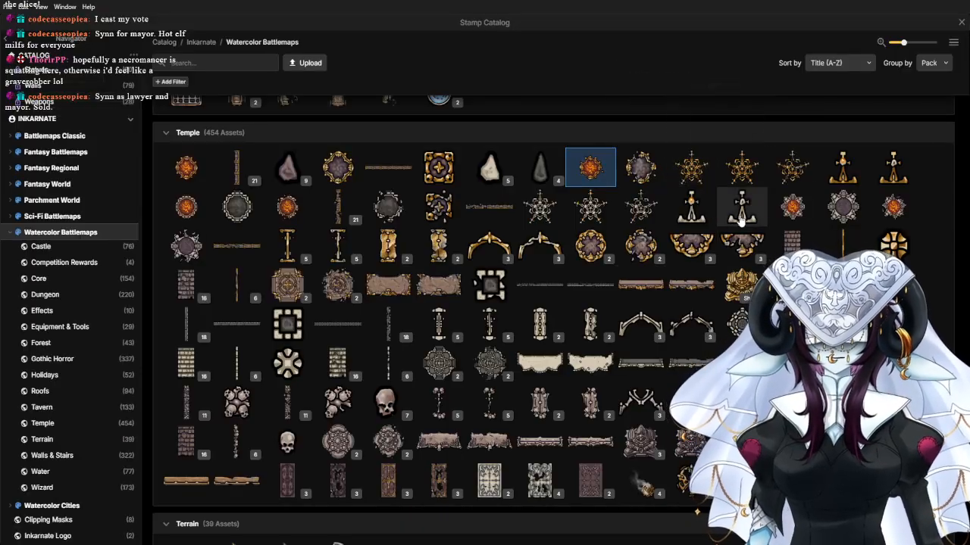
{"action": "left_click", "coordinate": [780, 223]}
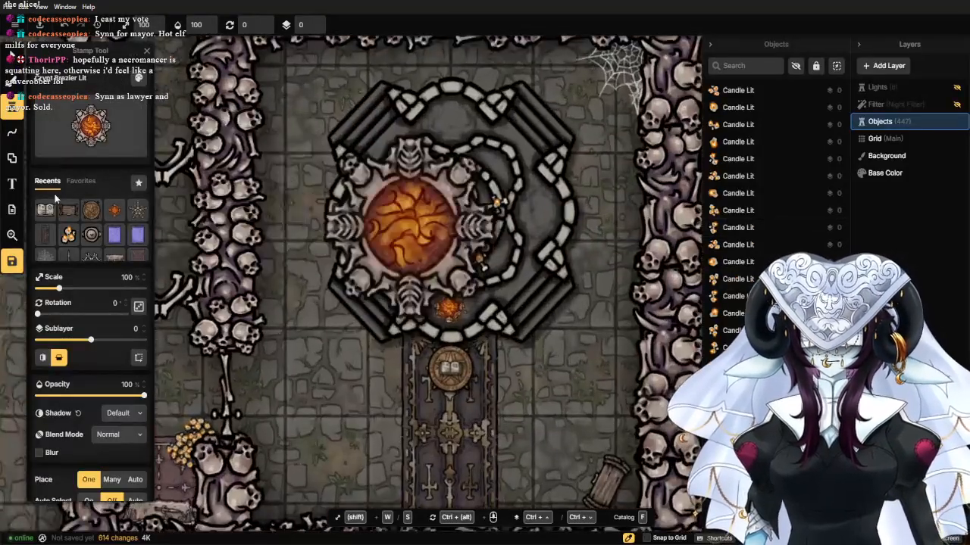
{"action": "left_click_drag", "start_coordinate": [58, 292], "coordinate": [49, 290]}
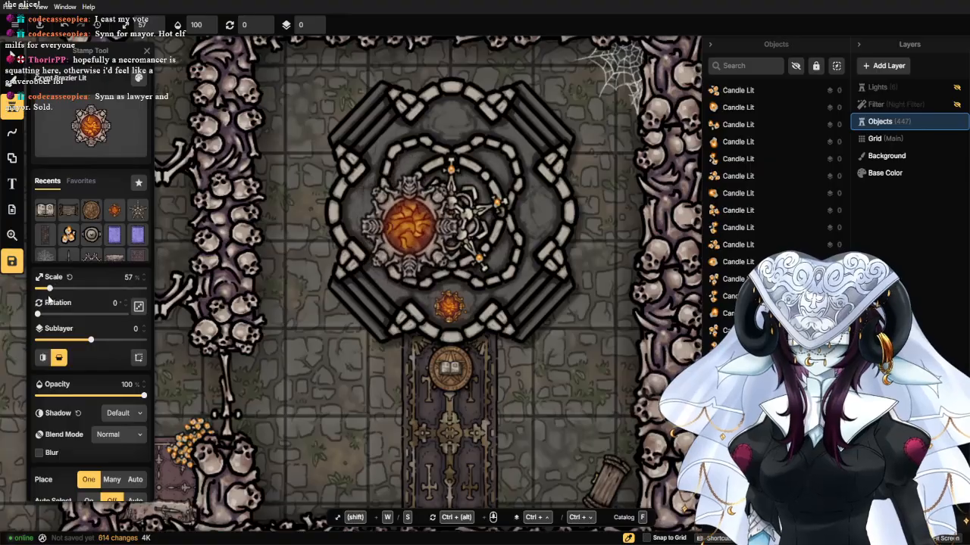
{"action": "type", "text": "25"}
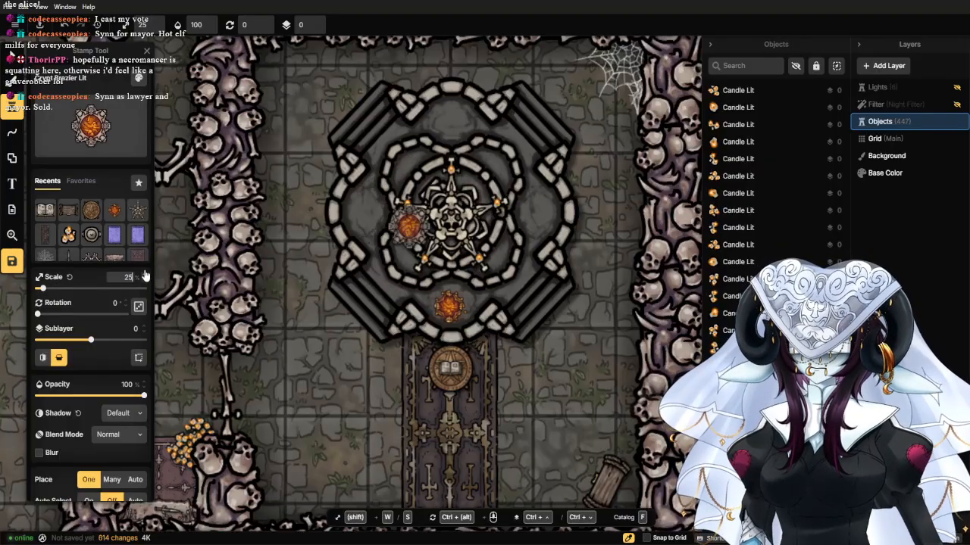
{"action": "scroll", "coordinate": [305, 255], "scroll_direction": "up", "scroll_amount": 3}
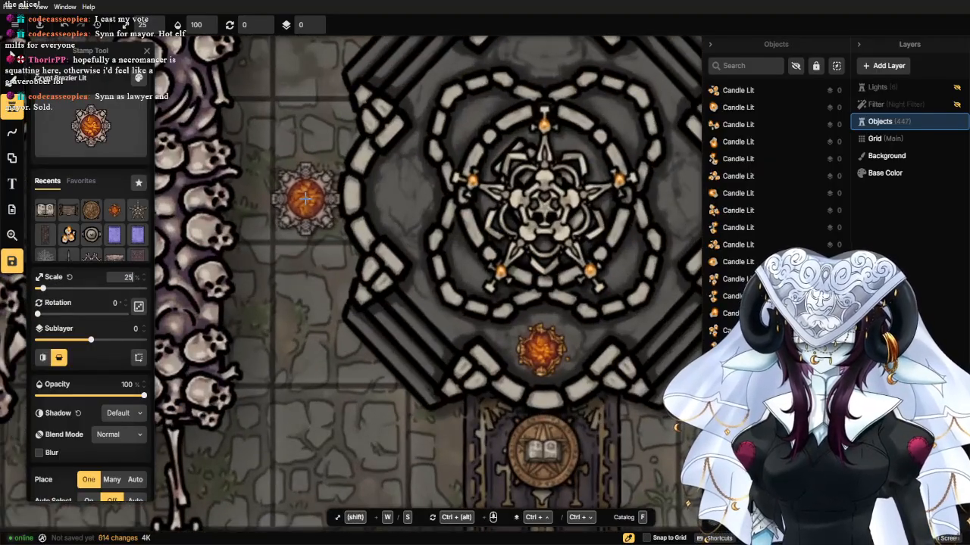
{"action": "left_click", "coordinate": [309, 198]}
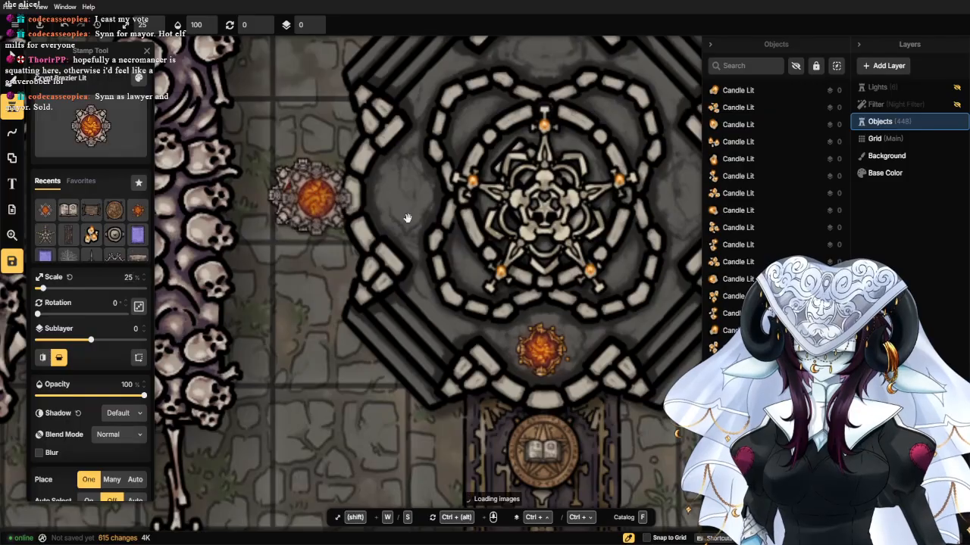
Place a matching Crypt Brazier Lit at 25% scale on the floor just right of the marble shrine.
{"action": "left_click_drag", "start_coordinate": [657, 206], "coordinate": [304, 206]}
{"action": "left_click", "coordinate": [441, 188]}
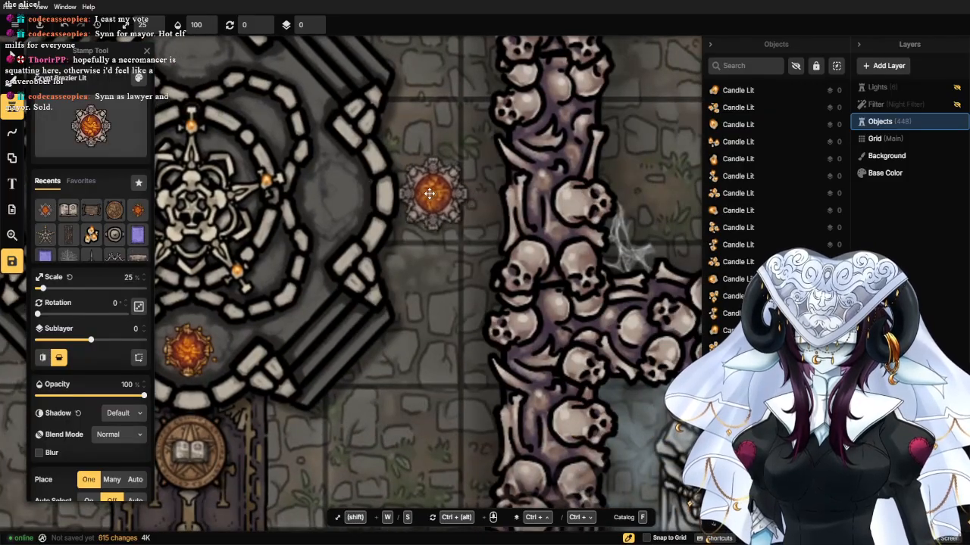
{"action": "scroll", "coordinate": [333, 212], "scroll_direction": "down", "scroll_amount": 2}
{"action": "left_click_drag", "start_coordinate": [236, 234], "coordinate": [390, 233]}
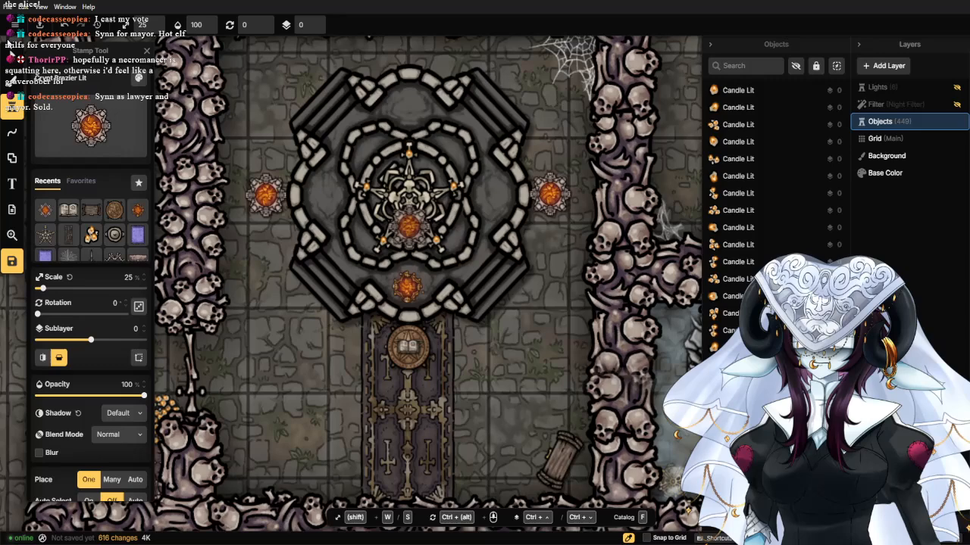
Nudge the right-hand crypt brazier slightly to line it up with the left one, and clear the selection.
{"action": "left_click", "coordinate": [11, 52]}
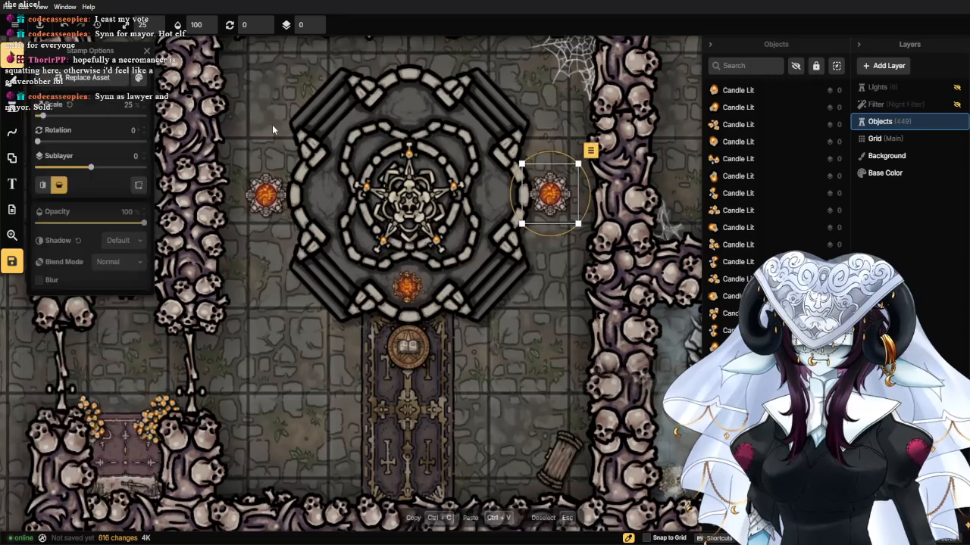
{"action": "scroll", "coordinate": [531, 160], "scroll_direction": "up", "scroll_amount": 4}
{"action": "left_click_drag", "start_coordinate": [541, 205], "coordinate": [544, 207]}
{"action": "scroll", "coordinate": [498, 439], "scroll_direction": "down", "scroll_amount": 3}
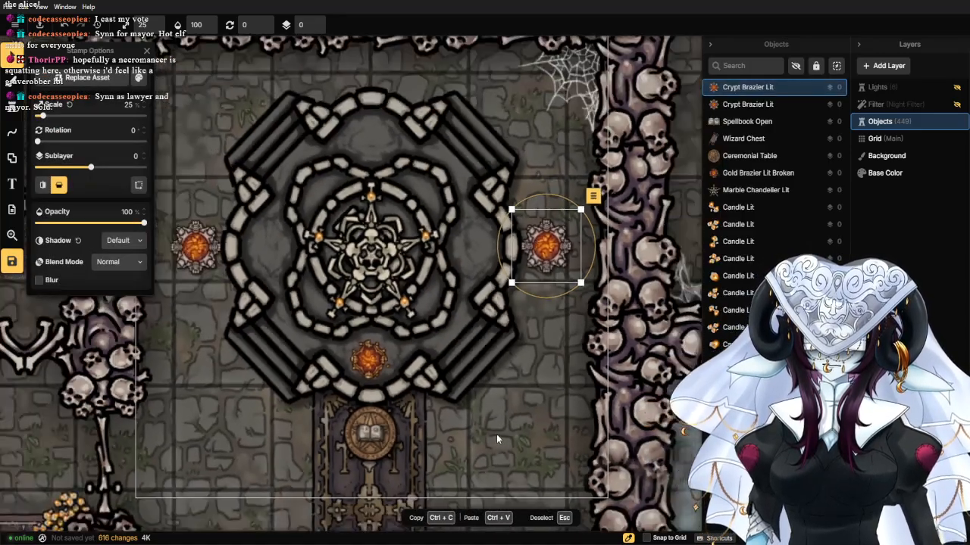
{"action": "left_click", "coordinate": [502, 431]}
{"action": "left_click_drag", "start_coordinate": [329, 448], "coordinate": [404, 304]}
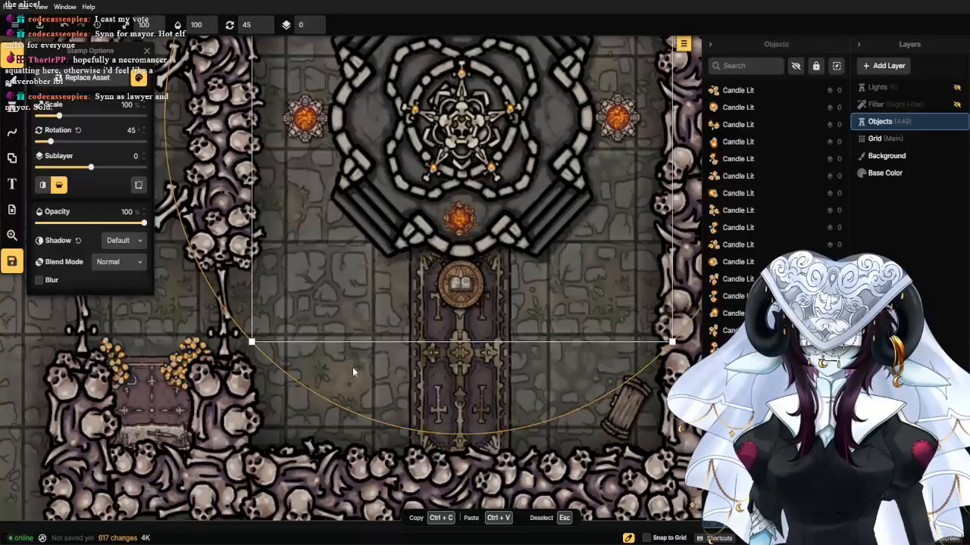
{"action": "key", "text": "Escape"}
{"action": "scroll", "coordinate": [352, 371], "scroll_direction": "down", "scroll_amount": 5}
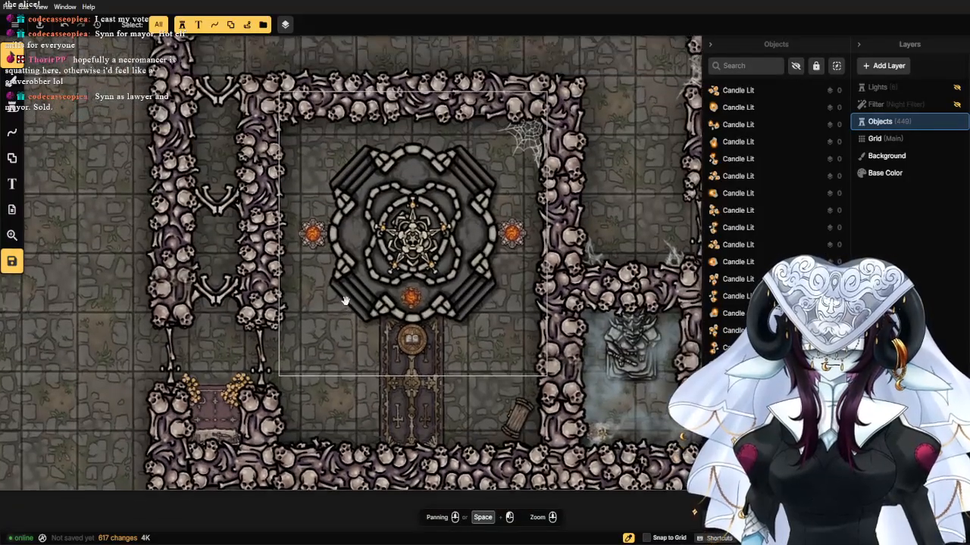
{"action": "left_click", "coordinate": [405, 235]}
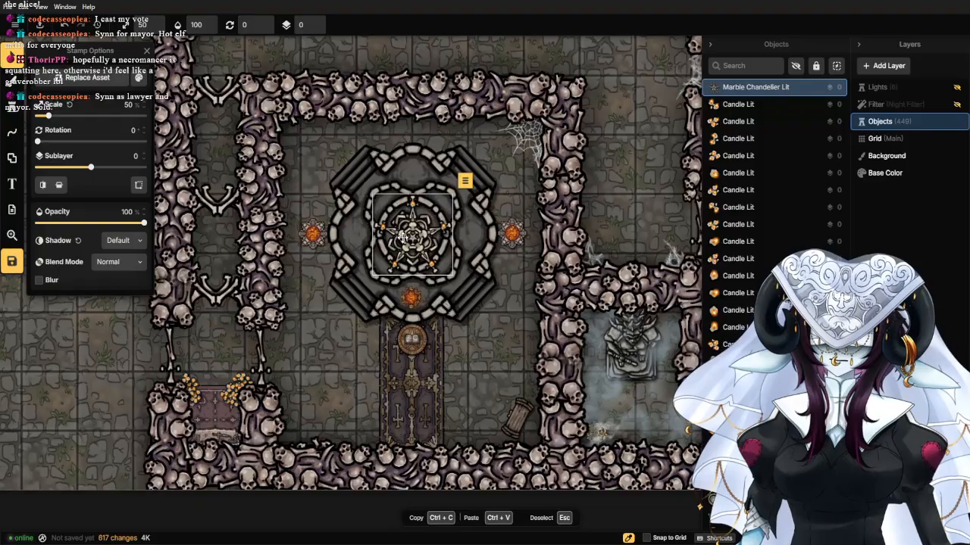
{"action": "left_click", "coordinate": [327, 395]}
{"action": "key", "text": "Escape"}
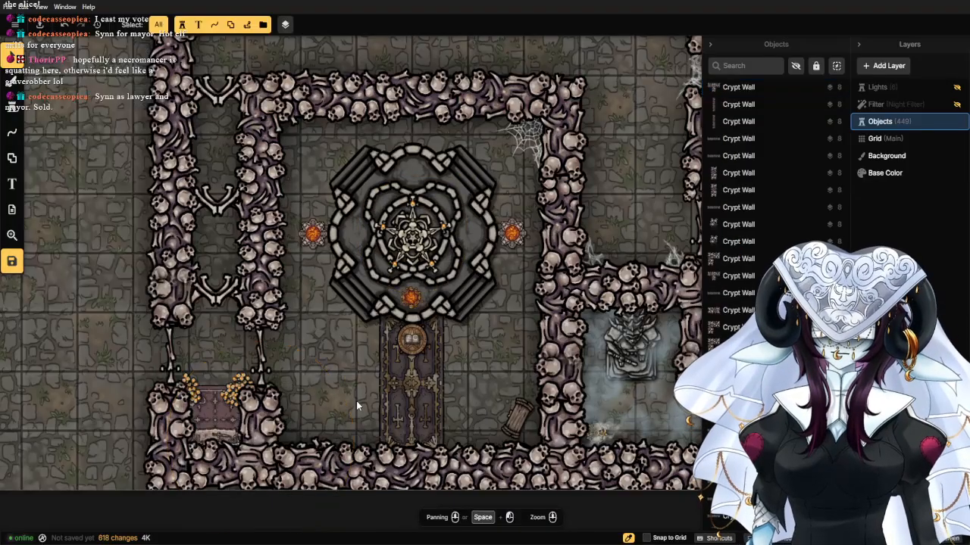
{"action": "scroll", "coordinate": [356, 400], "scroll_direction": "up", "scroll_amount": 5}
{"action": "scroll", "coordinate": [375, 368], "scroll_direction": "up", "scroll_amount": 1}
{"action": "left_click_drag", "start_coordinate": [338, 374], "coordinate": [340, 285]}
{"action": "left_click_drag", "start_coordinate": [538, 323], "coordinate": [492, 355]}
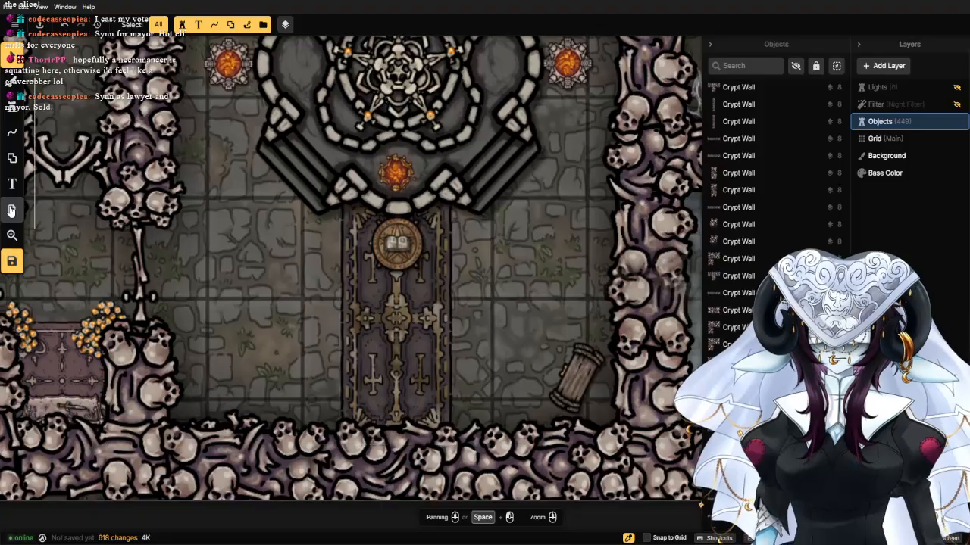
Search the Watercolor Battlemaps stamp catalog for "tracks" and clear the search.
{"action": "left_click", "coordinate": [22, 108]}
{"action": "left_click", "coordinate": [83, 132]}
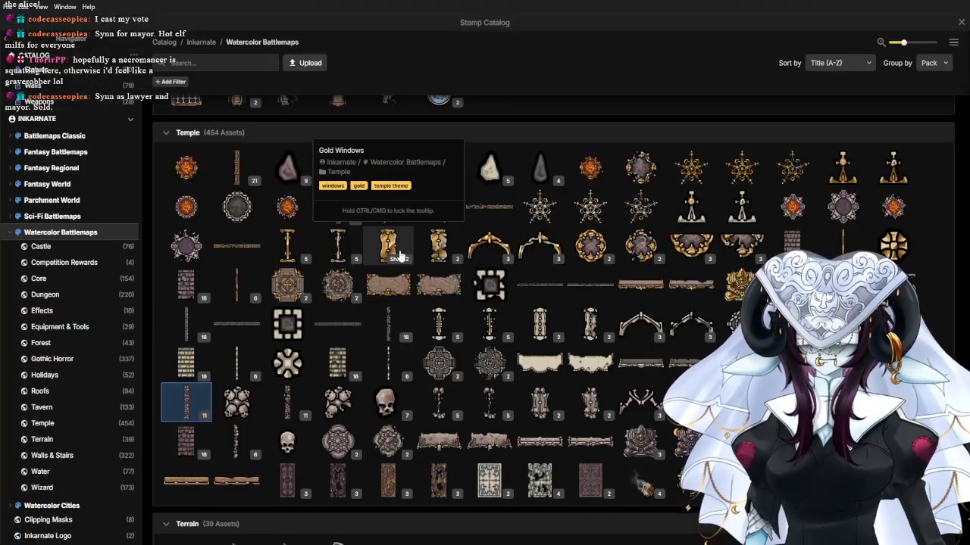
{"action": "type", "text": "tracks"}
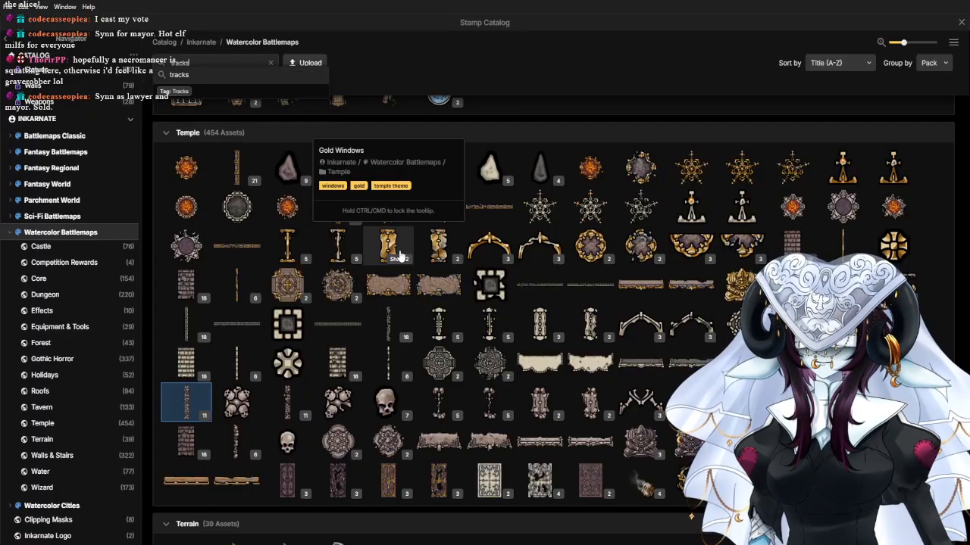
{"action": "key", "text": "Return"}
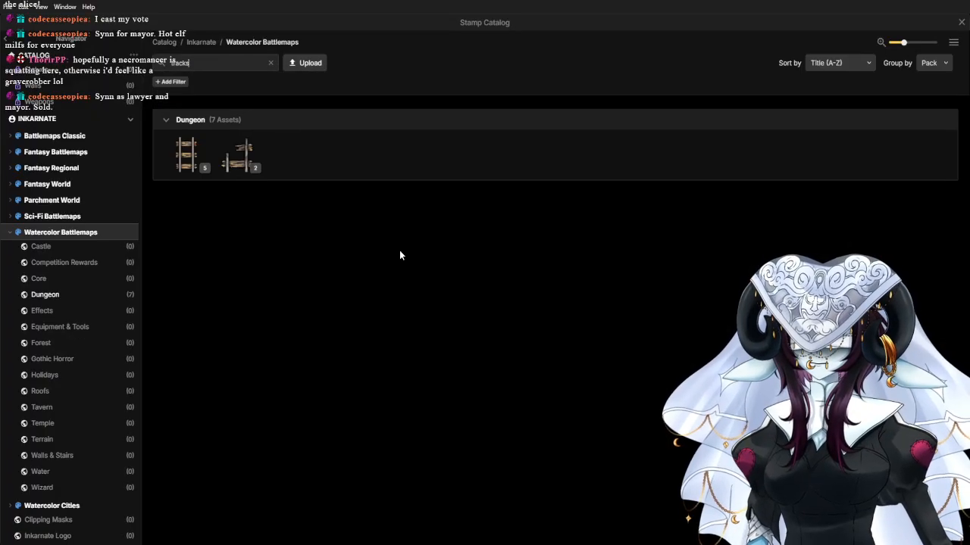
{"action": "key", "text": "BackSpace"}
{"action": "key", "text": "BackSpace"}
{"action": "key", "text": "BackSpace"}
{"action": "key", "text": "BackSpace"}
{"action": "key", "text": "BackSpace"}
{"action": "key", "text": "BackSpace"}
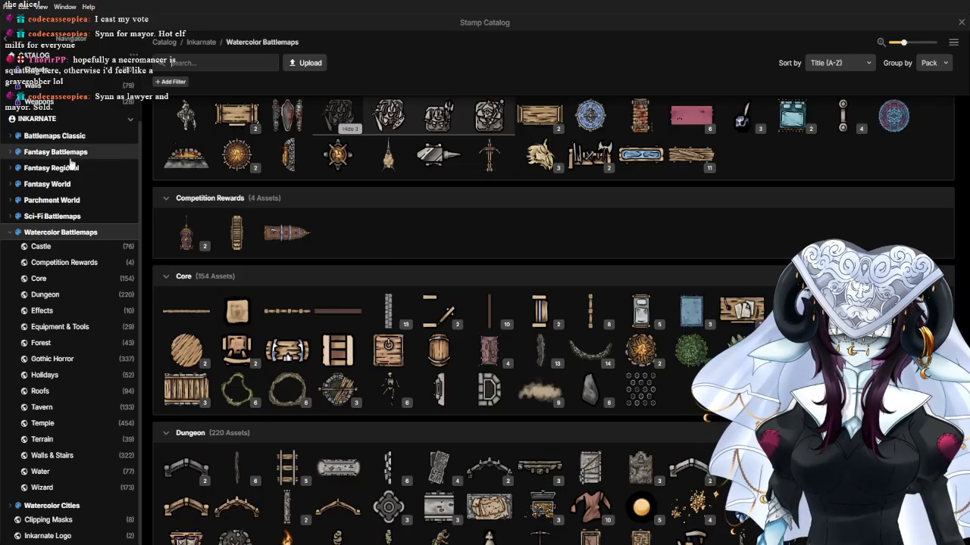
Place the Iron Maiden stamp from the Castle set at 25% scale on the rug below the Ceremonial Table.
{"action": "scroll", "coordinate": [477, 285], "scroll_direction": "up", "scroll_amount": 2}
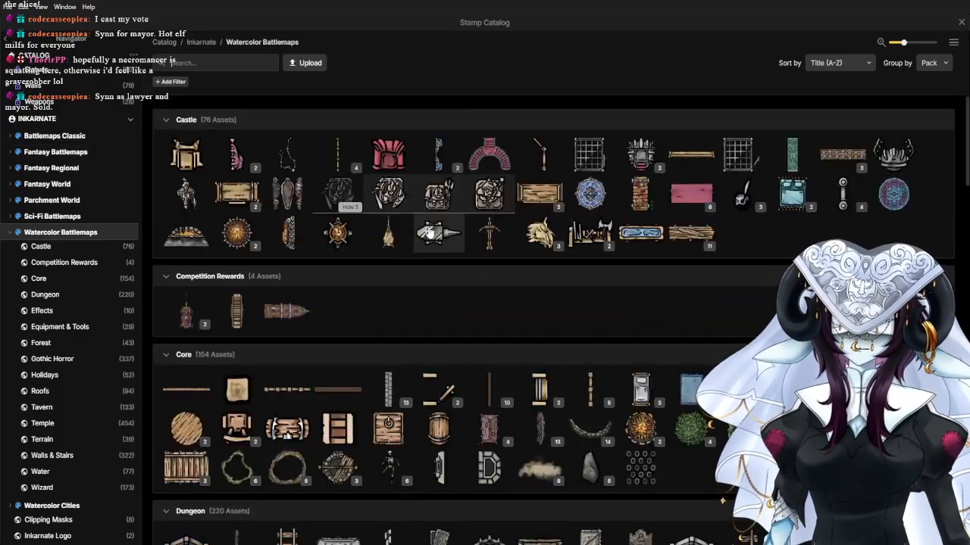
{"action": "left_click", "coordinate": [288, 193]}
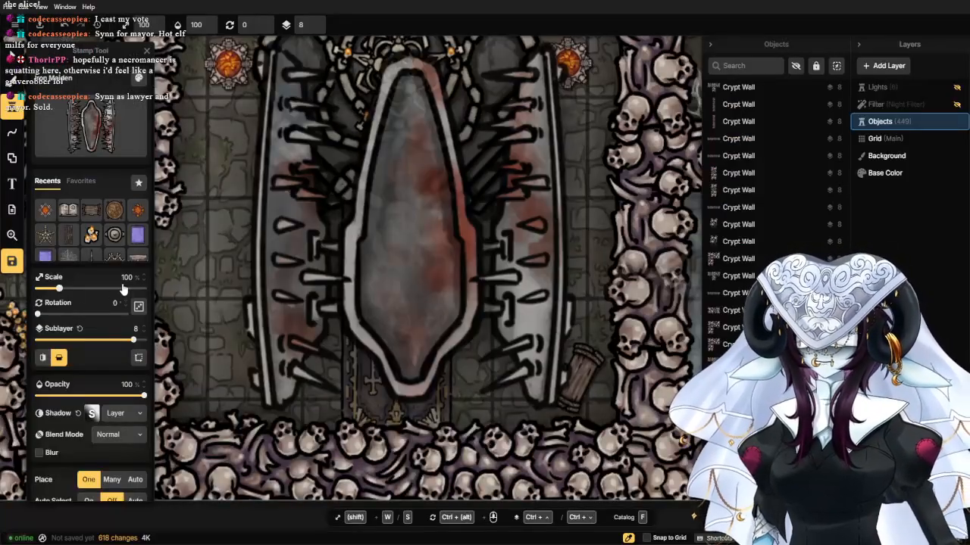
{"action": "type", "text": "25"}
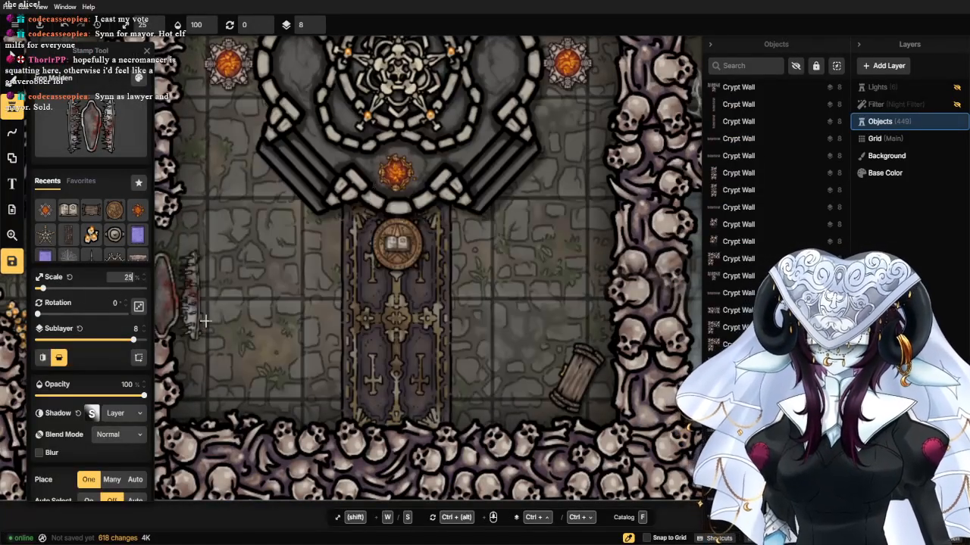
{"action": "scroll", "coordinate": [409, 341], "scroll_direction": "up", "scroll_amount": 3}
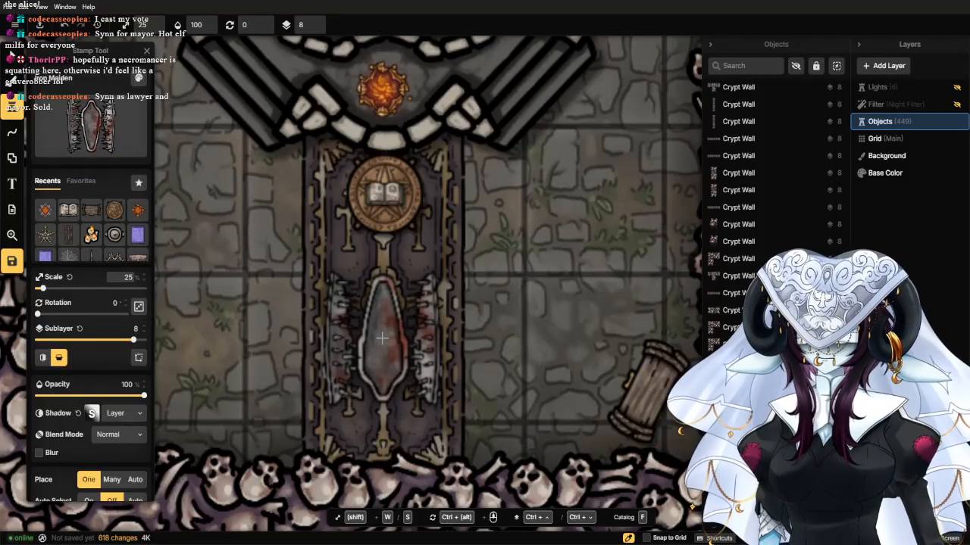
{"action": "left_click", "coordinate": [383, 339]}
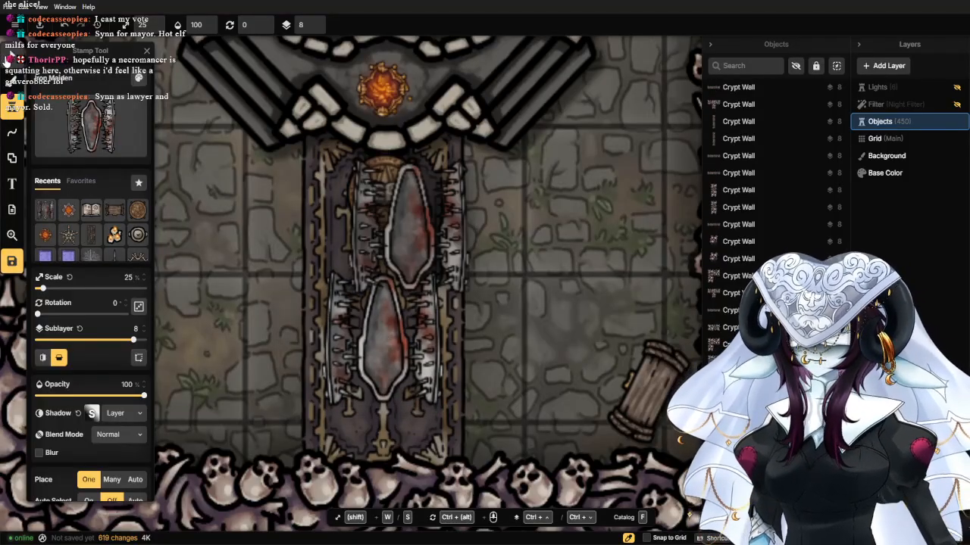
Enlarge the Iron Maiden to 30% scale, centre it on the lower end of the rug, and clear the selection.
{"action": "left_click", "coordinate": [8, 58]}
{"action": "left_click_drag", "start_coordinate": [452, 411], "coordinate": [469, 435]}
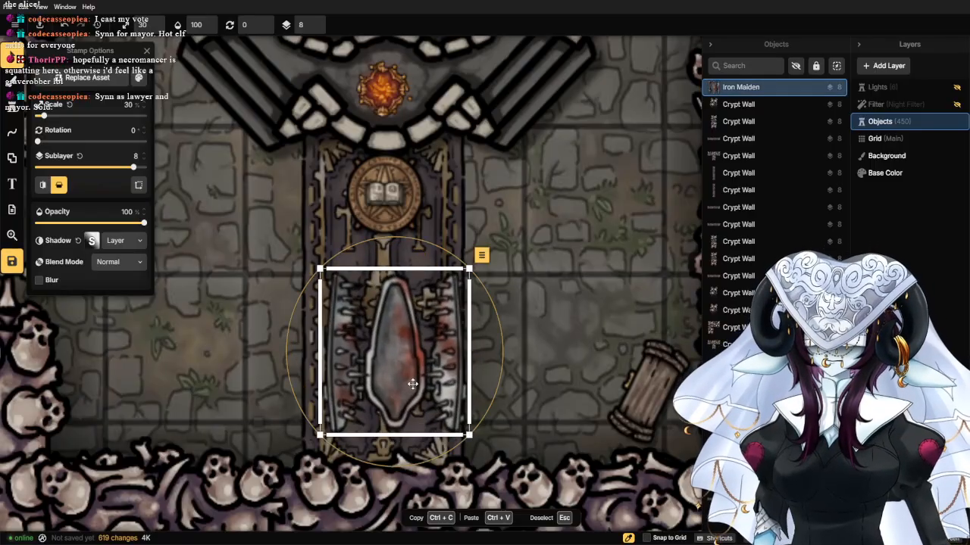
{"action": "left_click_drag", "start_coordinate": [412, 384], "coordinate": [398, 389]}
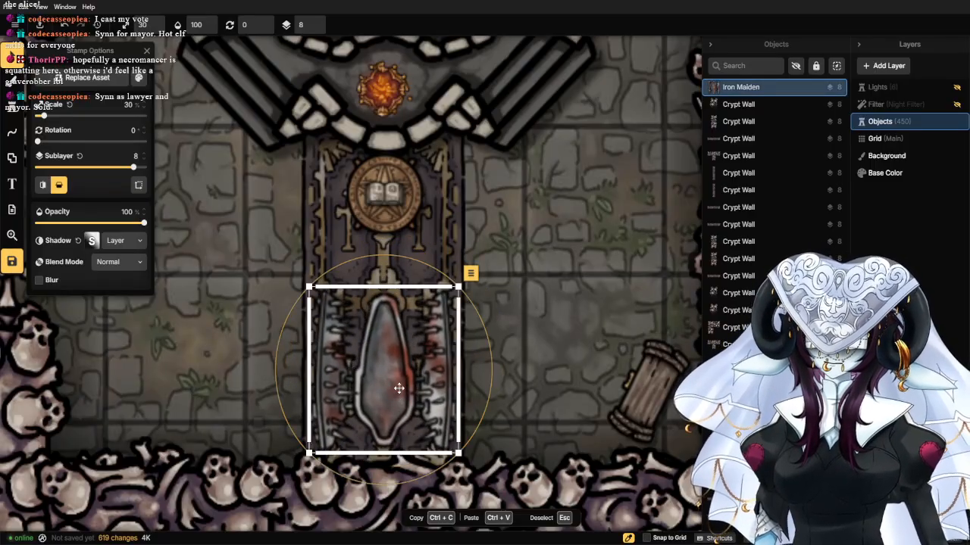
{"action": "scroll", "coordinate": [399, 389], "scroll_direction": "down", "scroll_amount": 3}
{"action": "left_click", "coordinate": [278, 359]}
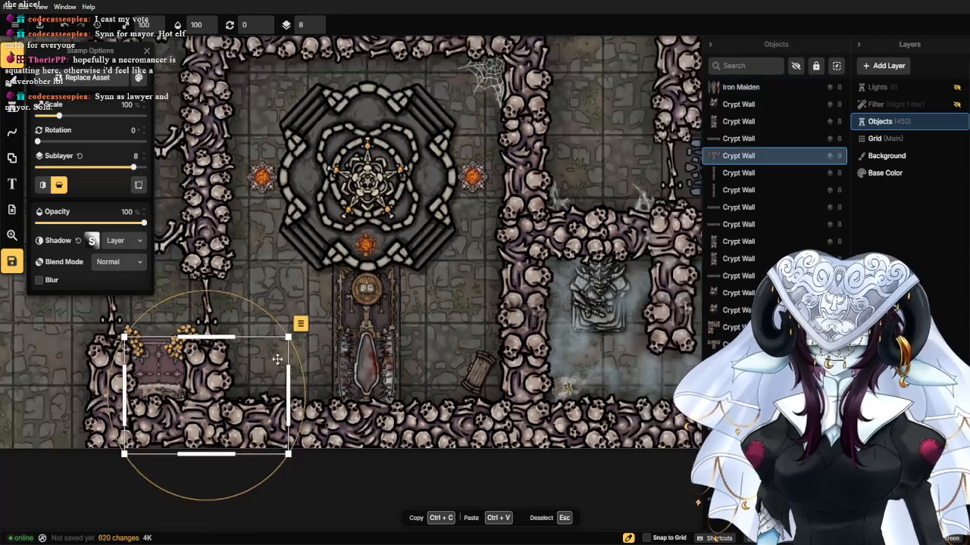
{"action": "scroll", "coordinate": [277, 359], "scroll_direction": "down", "scroll_amount": 2}
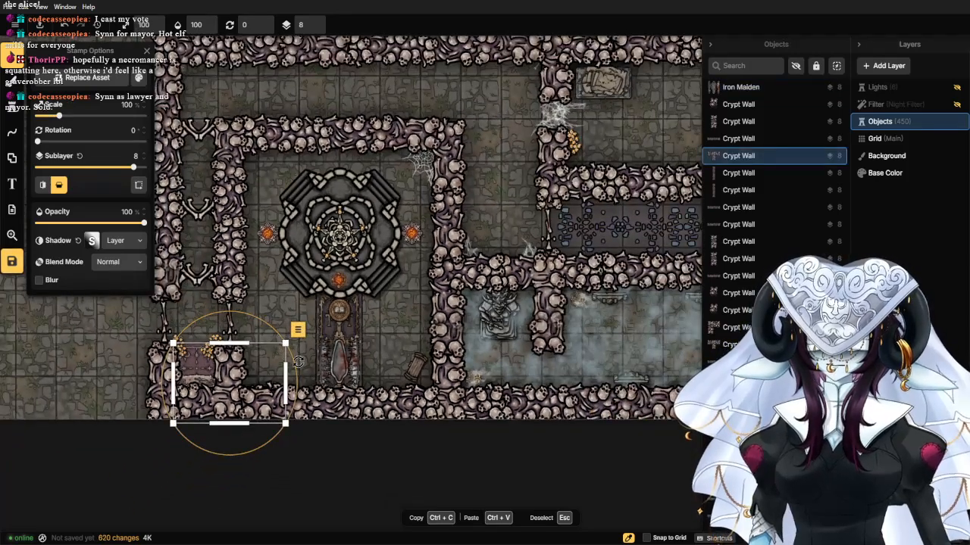
{"action": "key", "text": "Escape"}
{"action": "scroll", "coordinate": [302, 361], "scroll_direction": "down", "scroll_amount": 2}
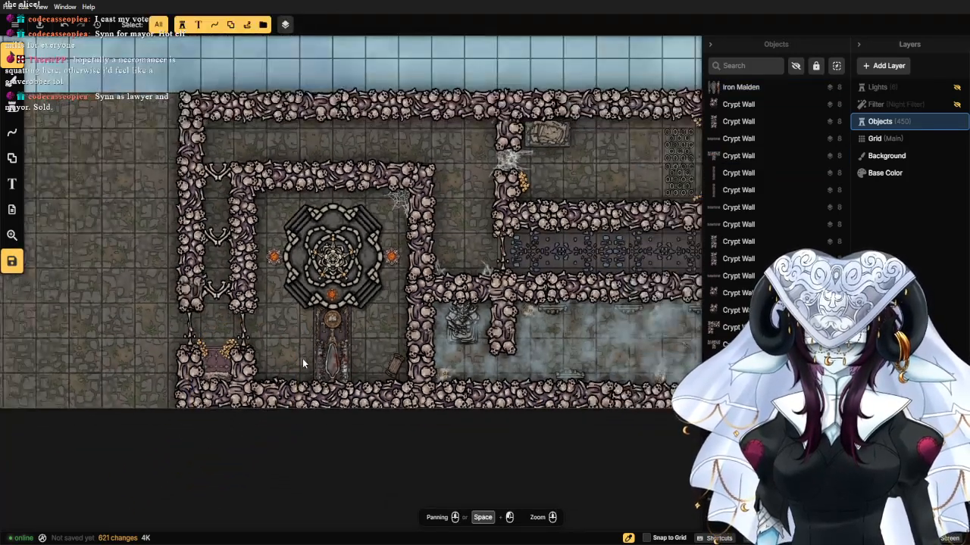
{"action": "left_click", "coordinate": [348, 372]}
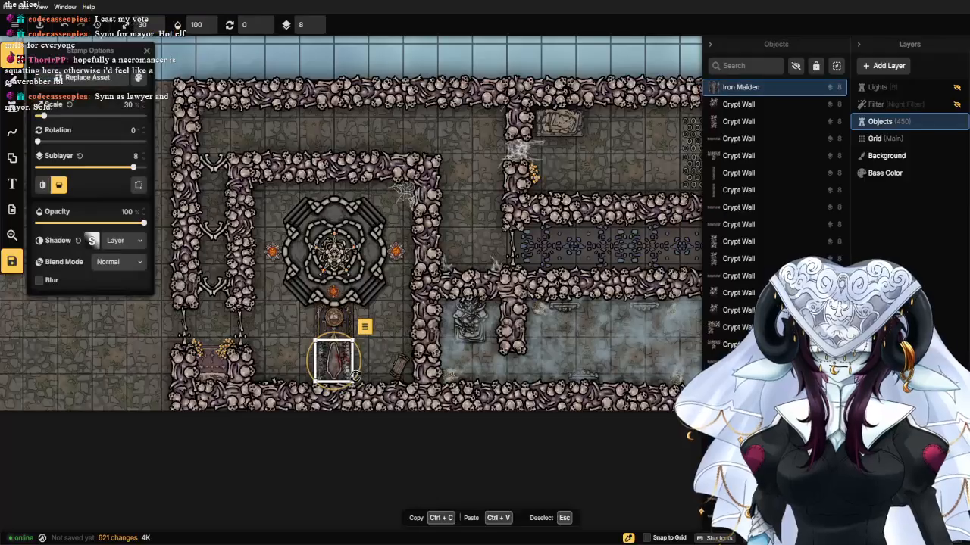
{"action": "left_click", "coordinate": [377, 346]}
{"action": "scroll", "coordinate": [375, 345], "scroll_direction": "down", "scroll_amount": 2}
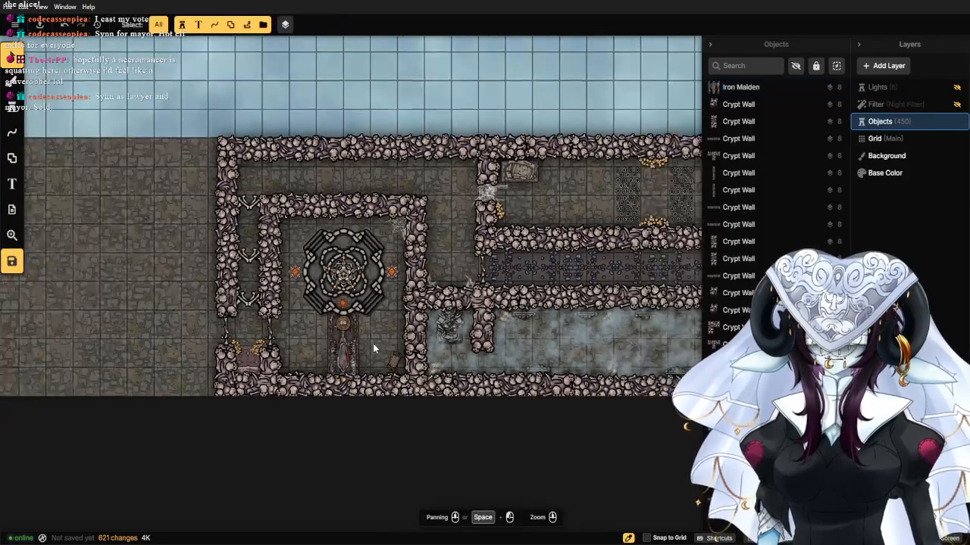
Browse the Watercolor Battlemaps stamp catalog from the Dungeon set through to the Temple set for further crypt decorations.
{"action": "left_click_drag", "start_coordinate": [294, 340], "coordinate": [401, 312]}
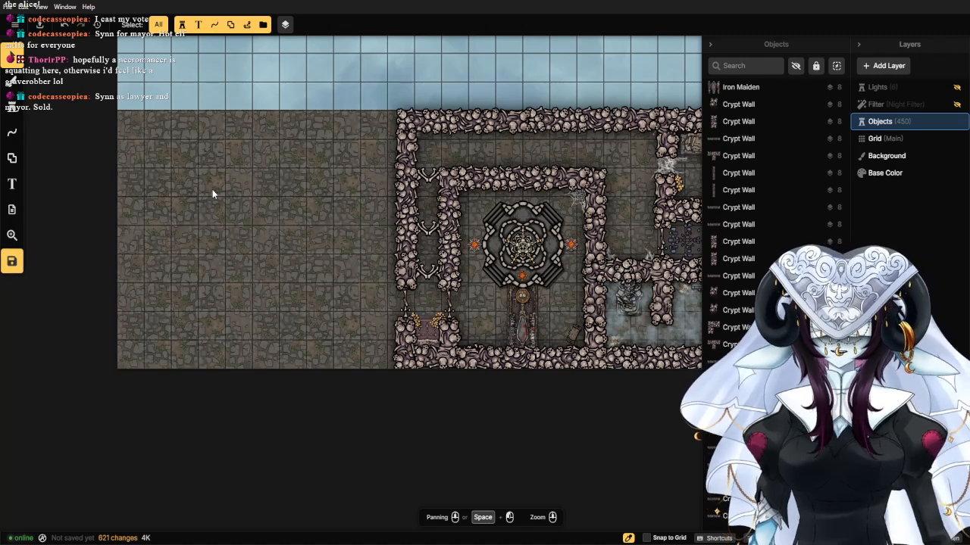
{"action": "left_click", "coordinate": [17, 107]}
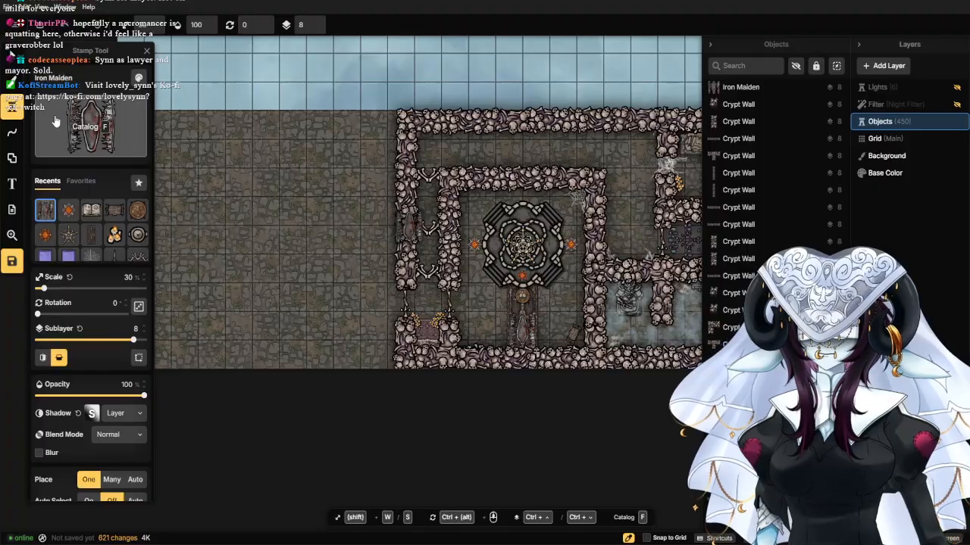
{"action": "left_click", "coordinate": [55, 121]}
{"action": "scroll", "coordinate": [473, 282], "scroll_direction": "down", "scroll_amount": 4}
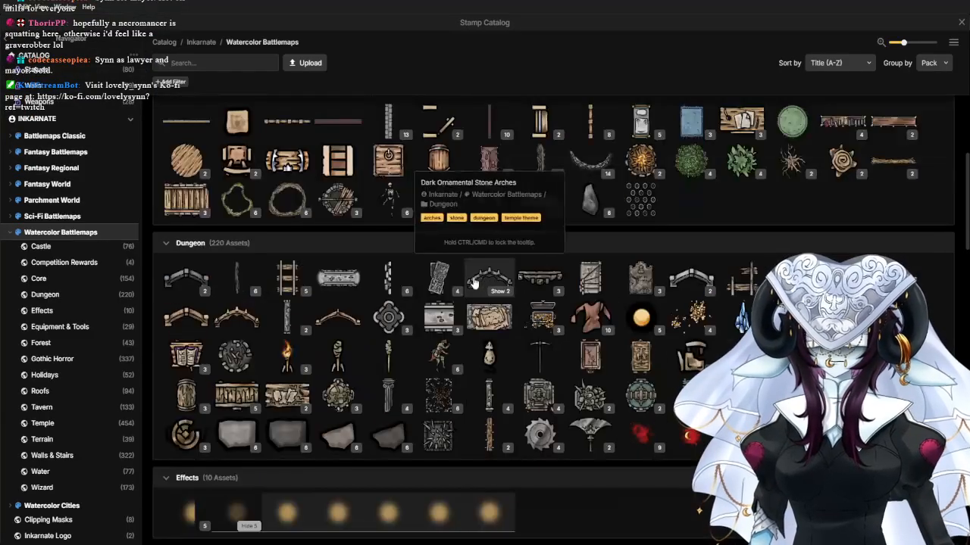
{"action": "scroll", "coordinate": [470, 273], "scroll_direction": "down", "scroll_amount": 3}
{"action": "scroll", "coordinate": [467, 267], "scroll_direction": "down", "scroll_amount": 1}
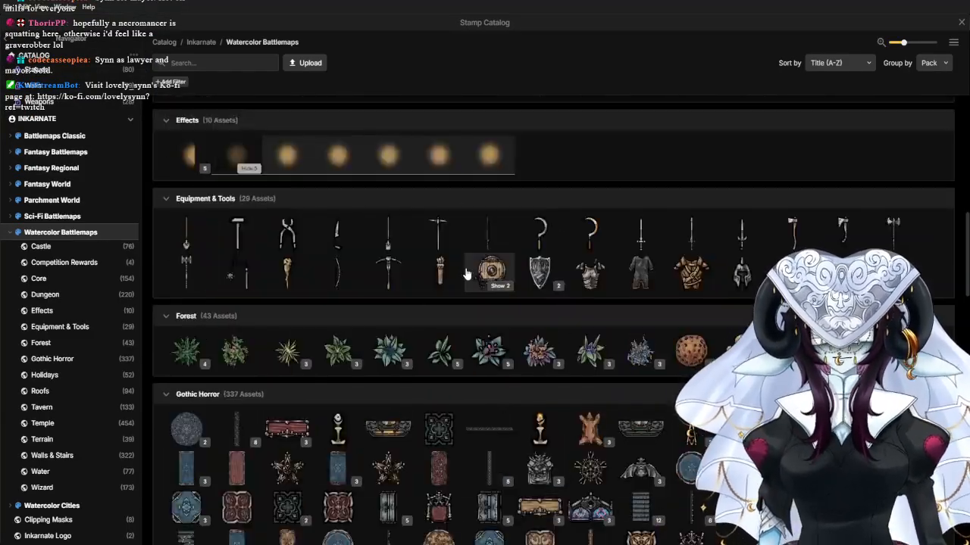
{"action": "scroll", "coordinate": [448, 264], "scroll_direction": "down", "scroll_amount": 2}
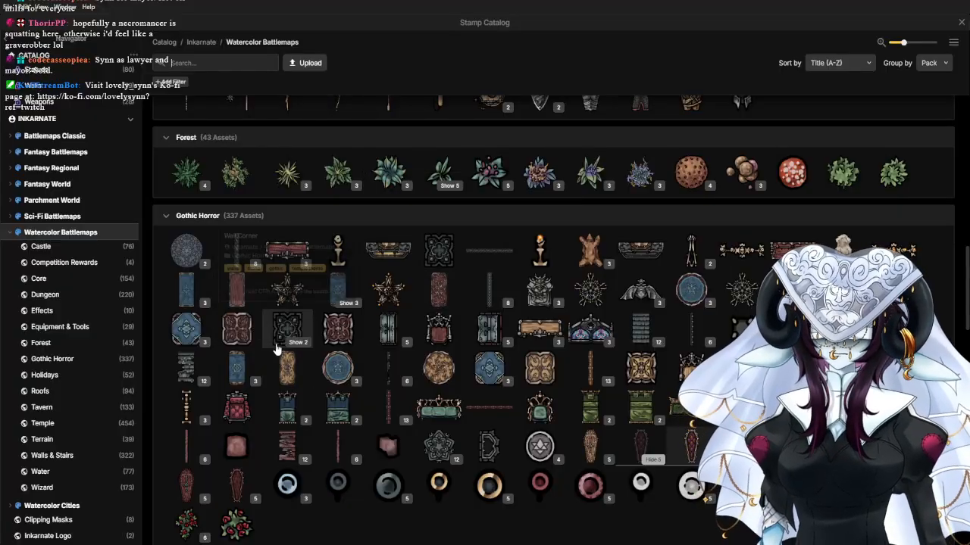
{"action": "scroll", "coordinate": [316, 354], "scroll_direction": "down", "scroll_amount": 2}
{"action": "scroll", "coordinate": [316, 345], "scroll_direction": "down", "scroll_amount": 3}
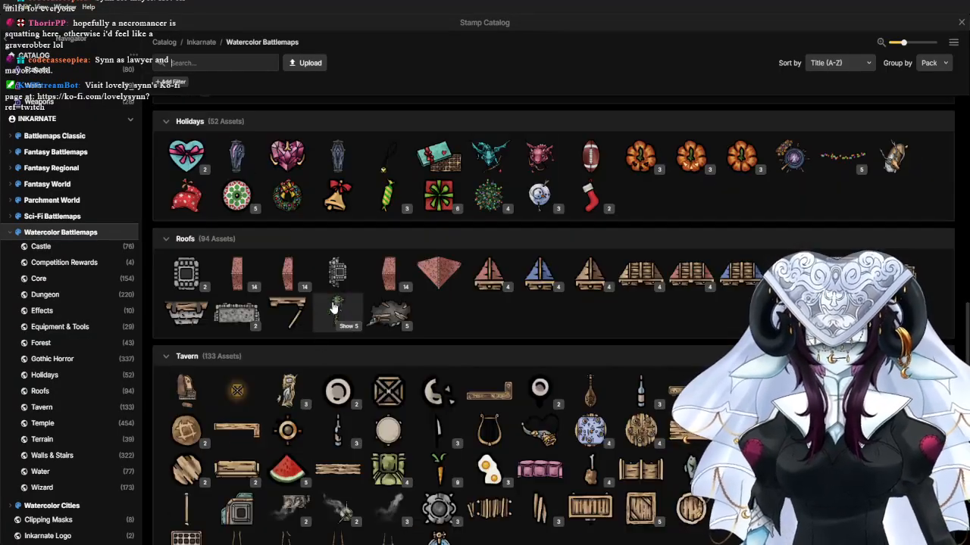
{"action": "scroll", "coordinate": [346, 302], "scroll_direction": "down", "scroll_amount": 18}
{"action": "scroll", "coordinate": [383, 284], "scroll_direction": "up", "scroll_amount": 2}
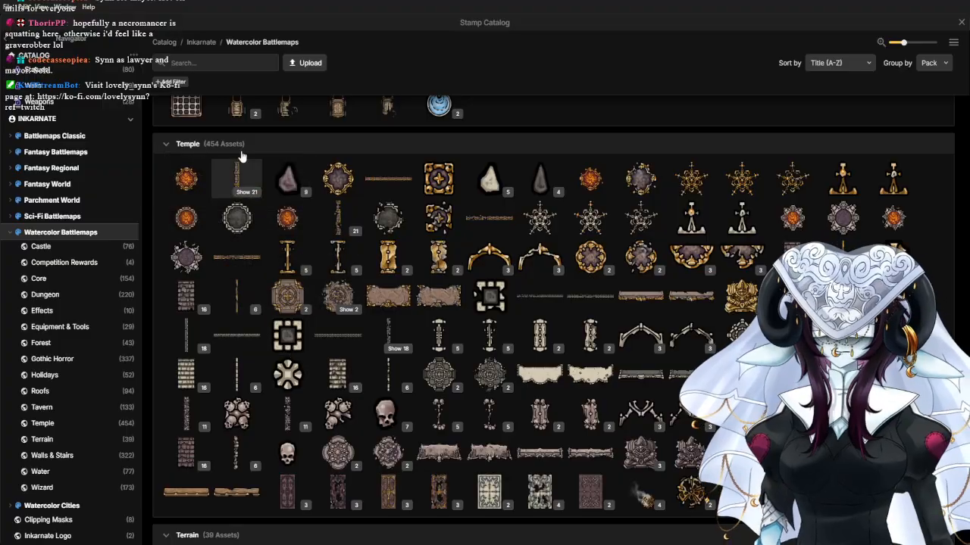
Search the stamp catalog for "tomb" and try the coffin-shaped Tomb stamp, variant 4, at 30% scale over the empty floor.
{"action": "left_click", "coordinate": [215, 66]}
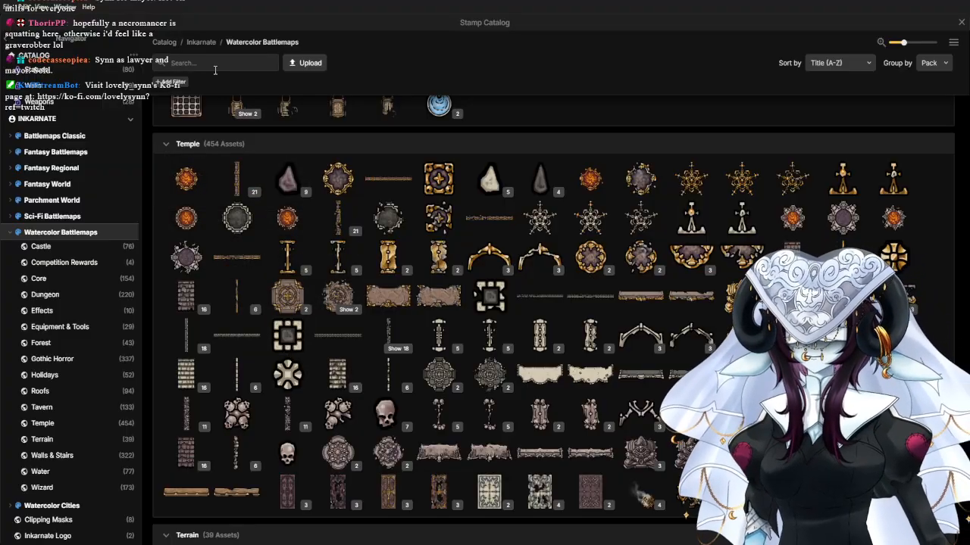
{"action": "type", "text": "tomb"}
{"action": "left_click", "coordinate": [215, 75]}
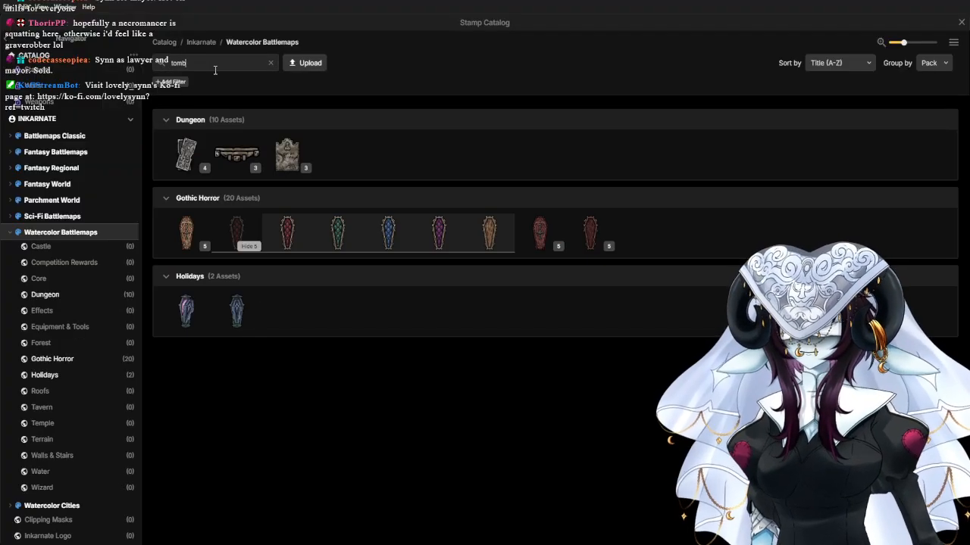
{"action": "mouse_move", "coordinate": [288, 158]}
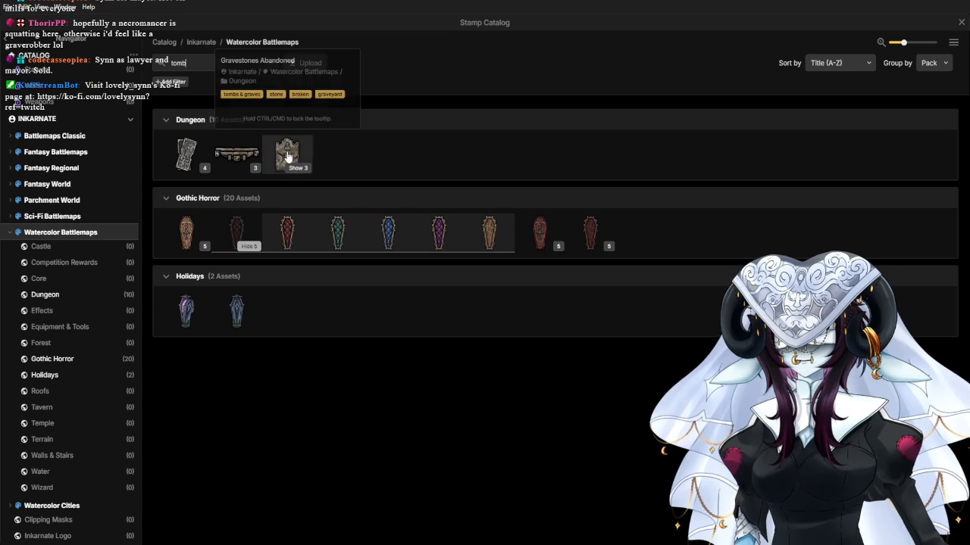
{"action": "left_click", "coordinate": [296, 168]}
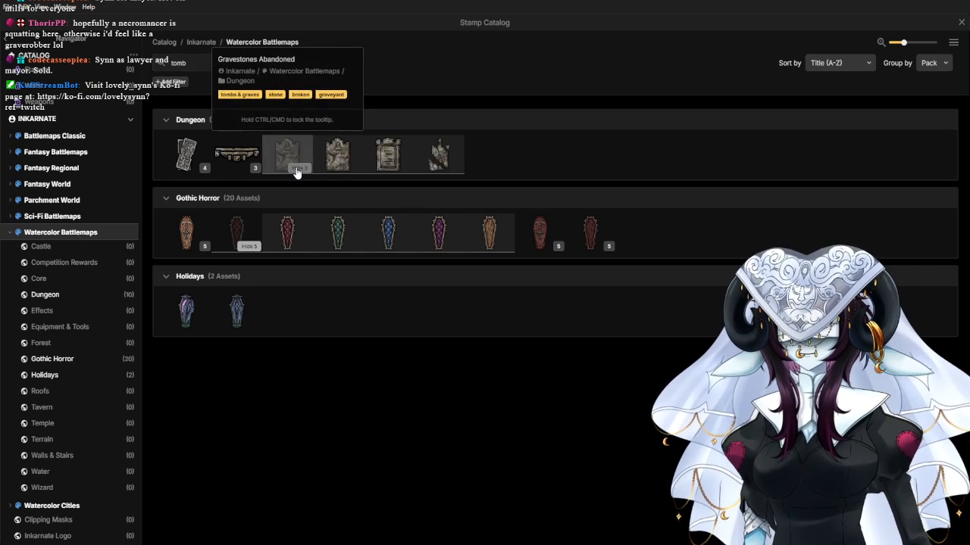
{"action": "left_click", "coordinate": [196, 167]}
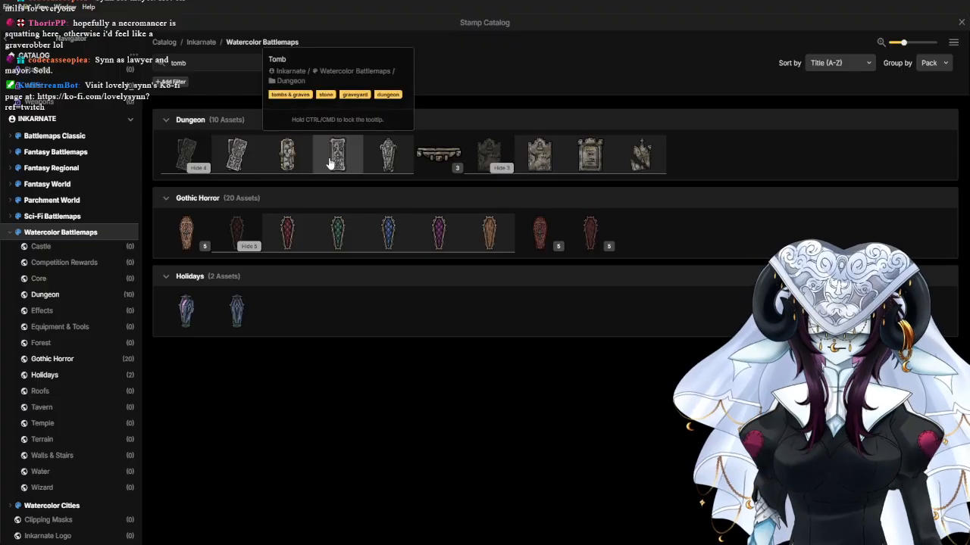
{"action": "left_click", "coordinate": [388, 155]}
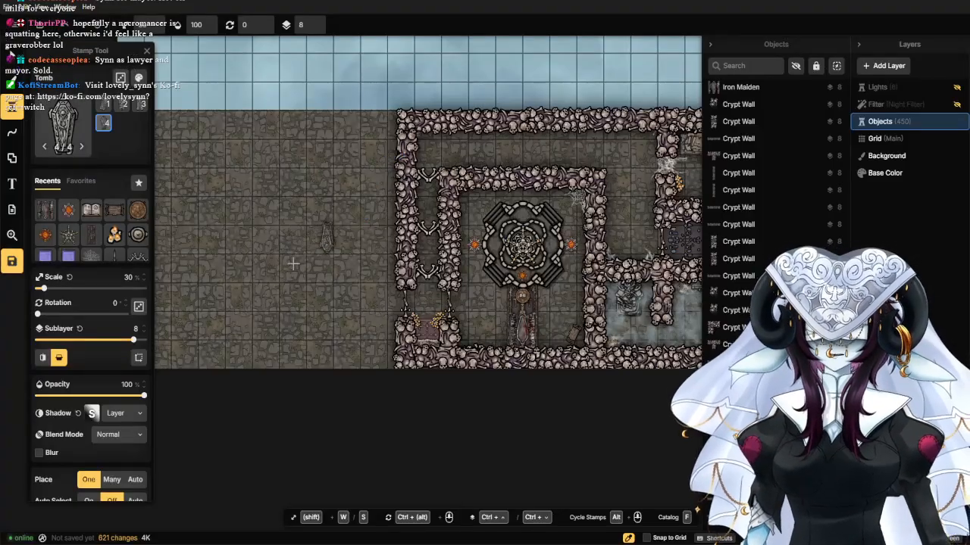
{"action": "scroll", "coordinate": [293, 263], "scroll_direction": "up", "scroll_amount": 3}
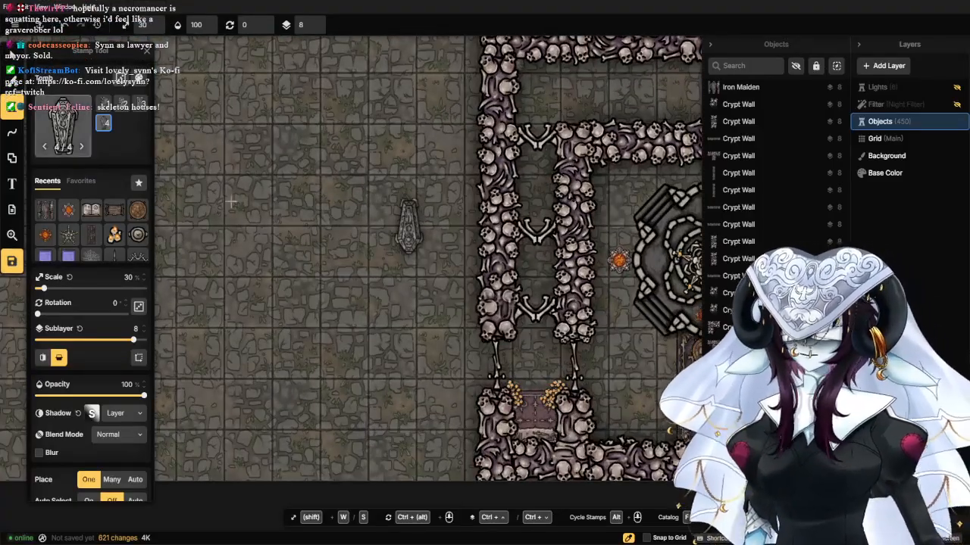
{"action": "left_click", "coordinate": [12, 56]}
Reuse the long Crypt Wall from the outer west side as a stamp and place it rotated 90° along the map's bottom edge.
{"action": "scroll", "coordinate": [319, 285], "scroll_direction": "down", "scroll_amount": 3}
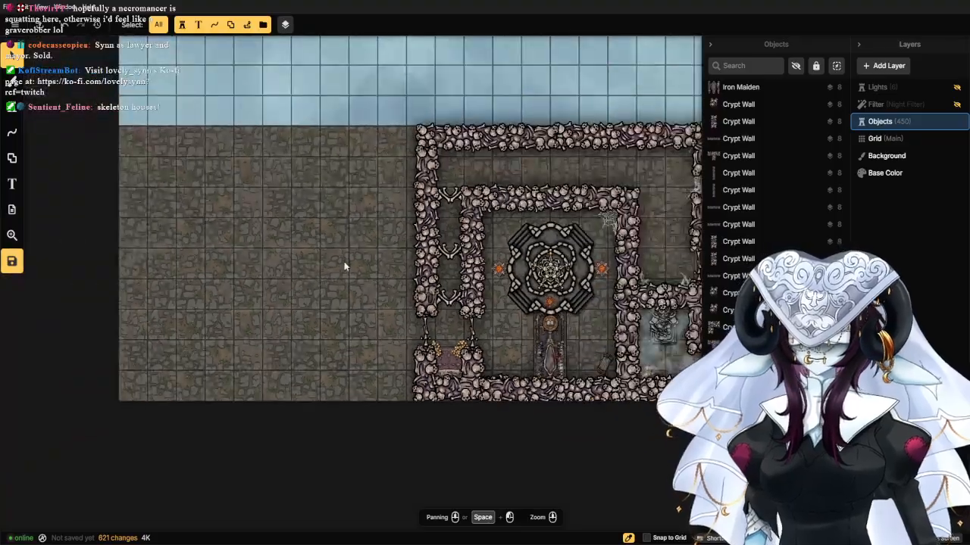
{"action": "left_click_drag", "start_coordinate": [351, 252], "coordinate": [359, 288]}
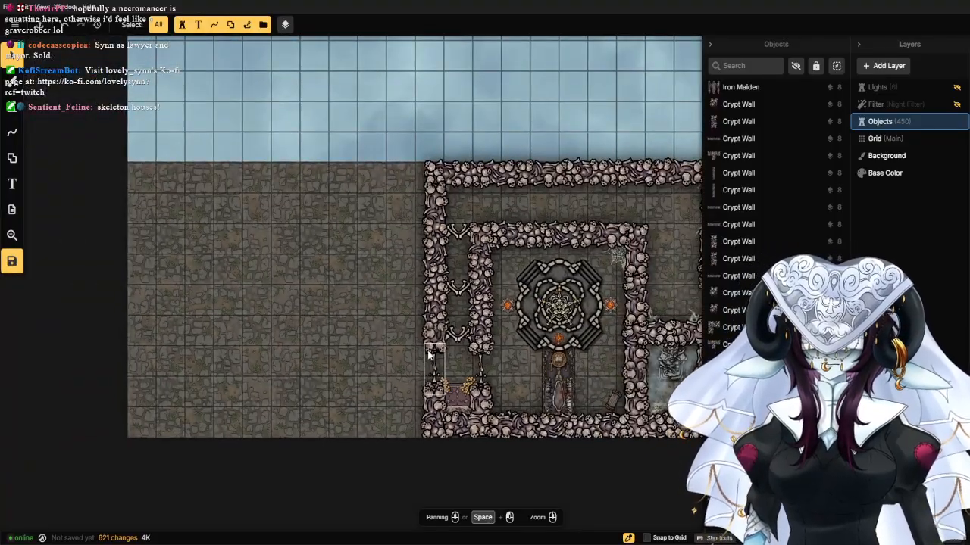
{"action": "left_click", "coordinate": [436, 211]}
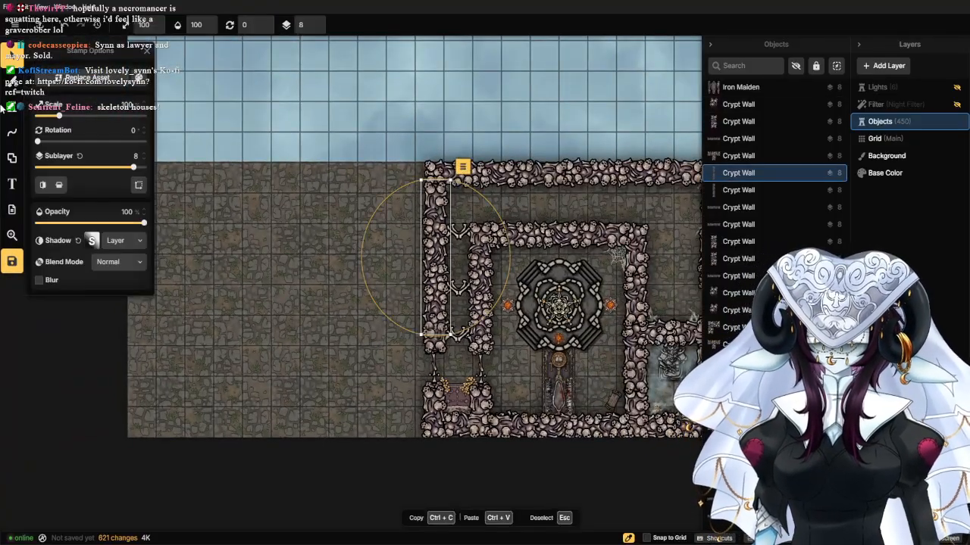
{"action": "key", "text": "ctrl+v"}
{"action": "left_click_drag", "start_coordinate": [363, 407], "coordinate": [364, 295]}
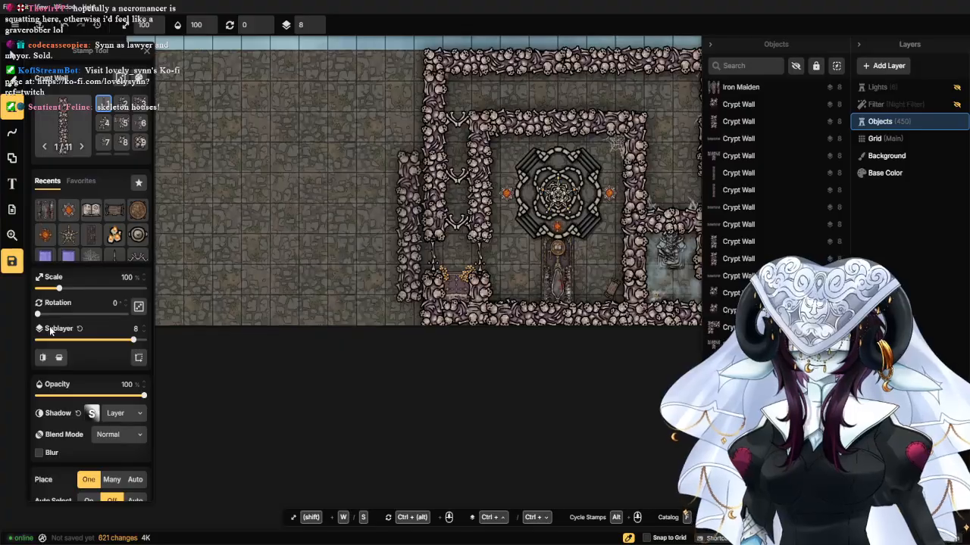
{"action": "type", "text": "90"}
{"action": "scroll", "coordinate": [361, 346], "scroll_direction": "up", "scroll_amount": 4}
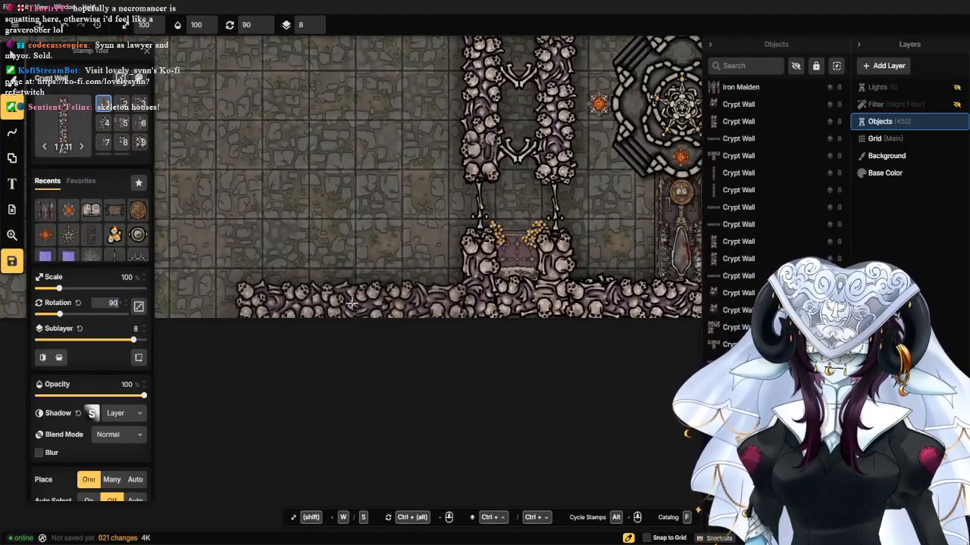
{"action": "left_click", "coordinate": [351, 300]}
Extend the bottom wall toward the map's west edge with a second Crypt Wall stamp rotated 90°.
{"action": "left_click_drag", "start_coordinate": [117, 277], "coordinate": [413, 273]}
{"action": "left_click", "coordinate": [69, 277]}
{"action": "scroll", "coordinate": [227, 269], "scroll_direction": "down", "scroll_amount": 4}
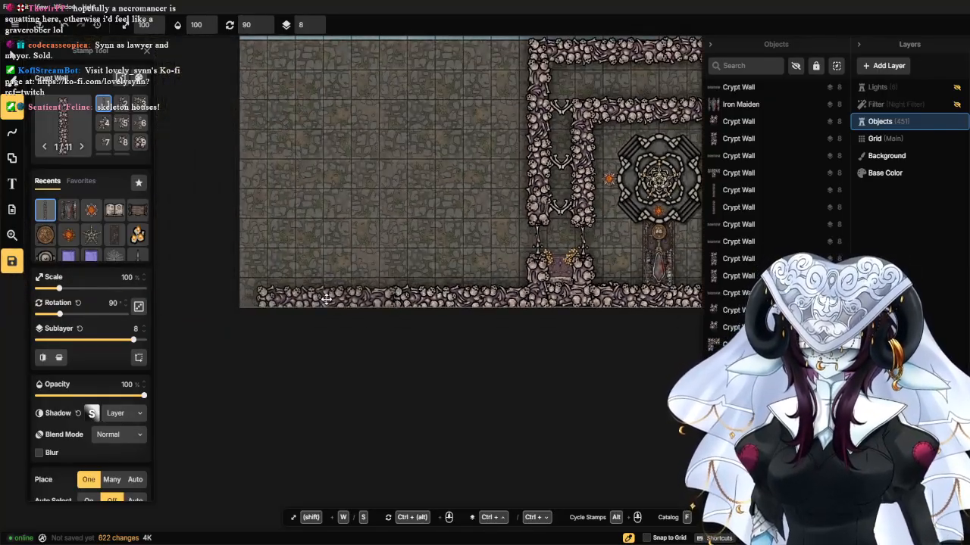
{"action": "left_click", "coordinate": [409, 227]}
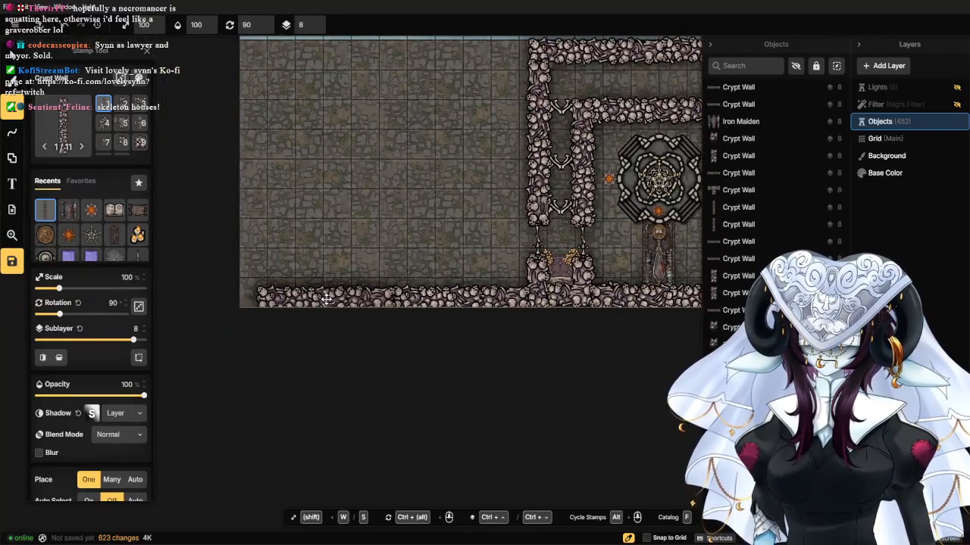
Reset the Crypt Wall rotation to 0° and stack two vertical pieces up the map's west edge from the bottom corner.
{"action": "left_click", "coordinate": [79, 304]}
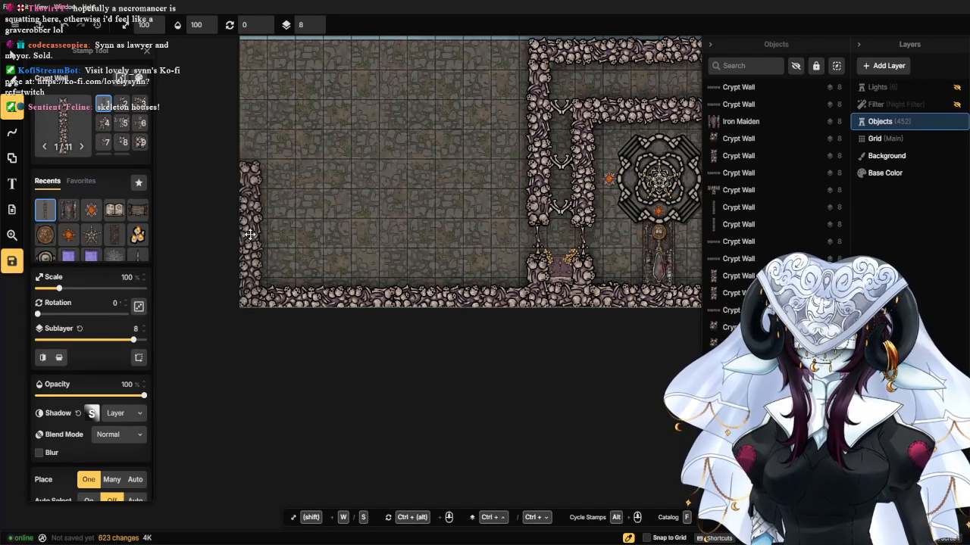
{"action": "left_click", "coordinate": [249, 234]}
{"action": "left_click_drag", "start_coordinate": [303, 209], "coordinate": [318, 308]}
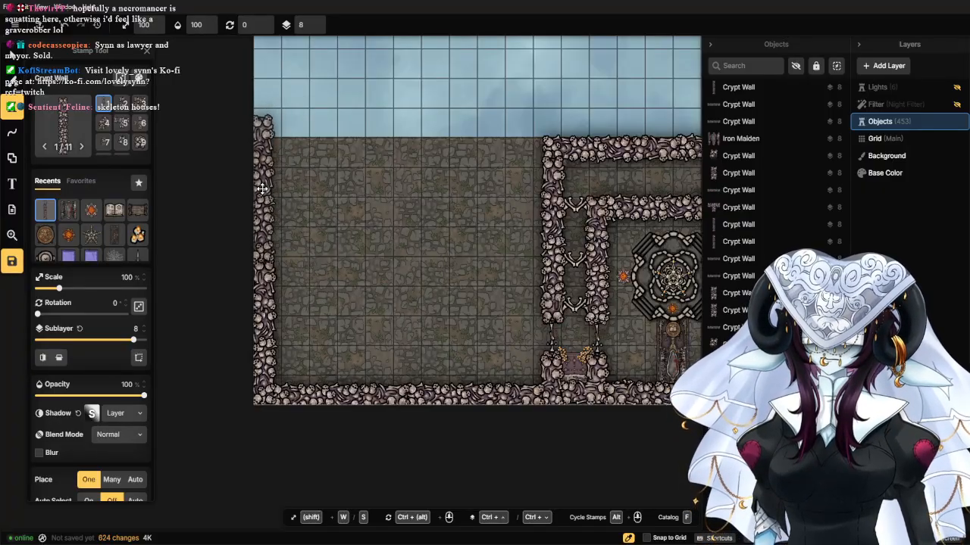
{"action": "left_click", "coordinate": [263, 188]}
Extend the west edge wall and the parallel wall beside the shrine complex northward over the water with more vertical Crypt Wall stamps.
{"action": "left_click_drag", "start_coordinate": [390, 184], "coordinate": [306, 333]}
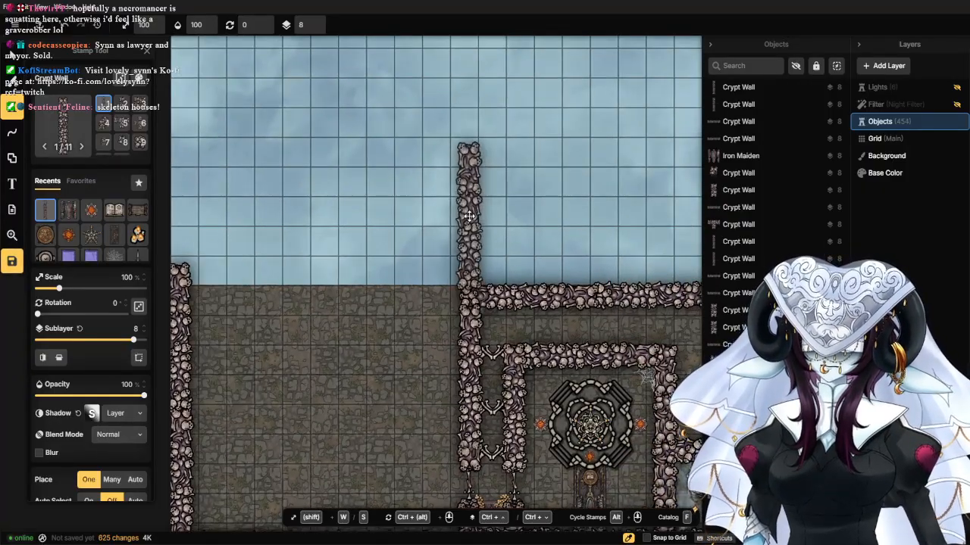
{"action": "left_click", "coordinate": [179, 194]}
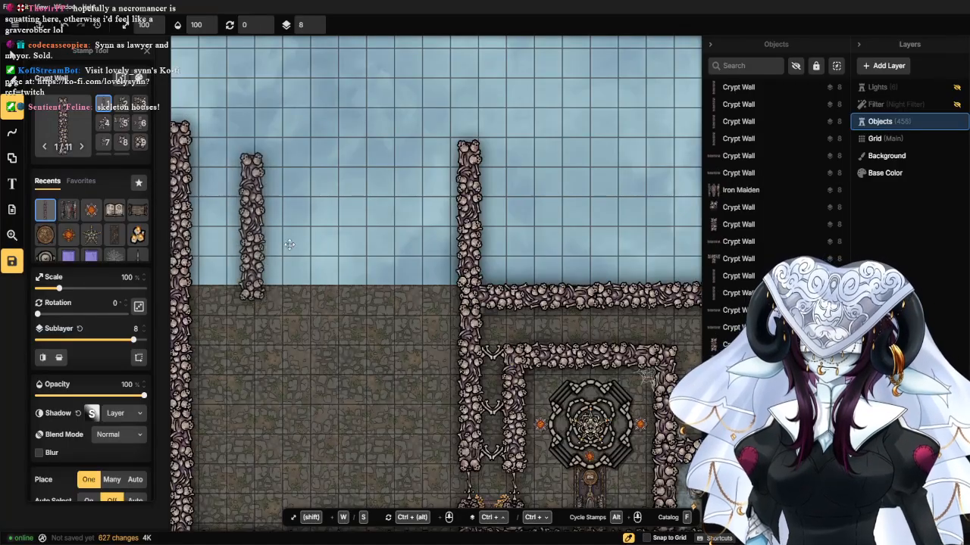
{"action": "left_click_drag", "start_coordinate": [356, 237], "coordinate": [368, 390]}
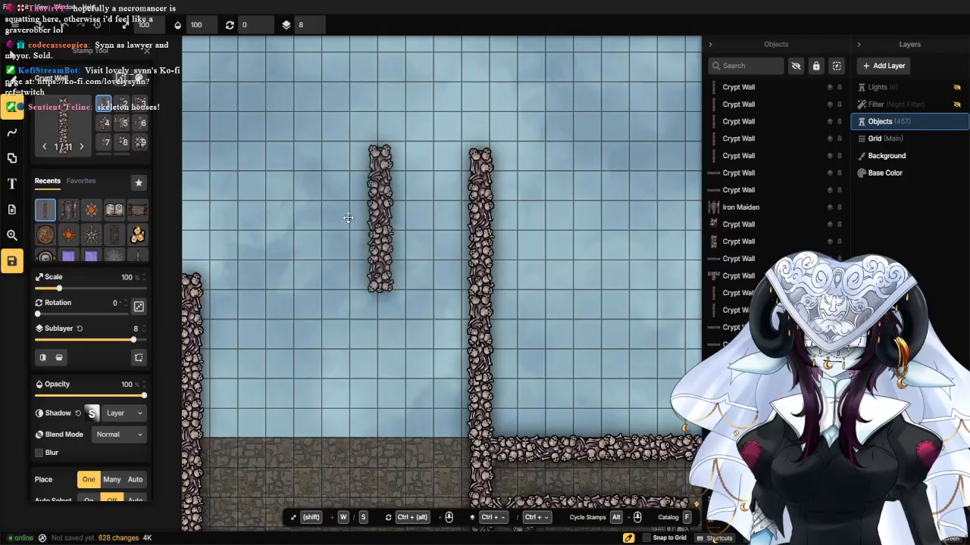
{"action": "left_click", "coordinate": [192, 208]}
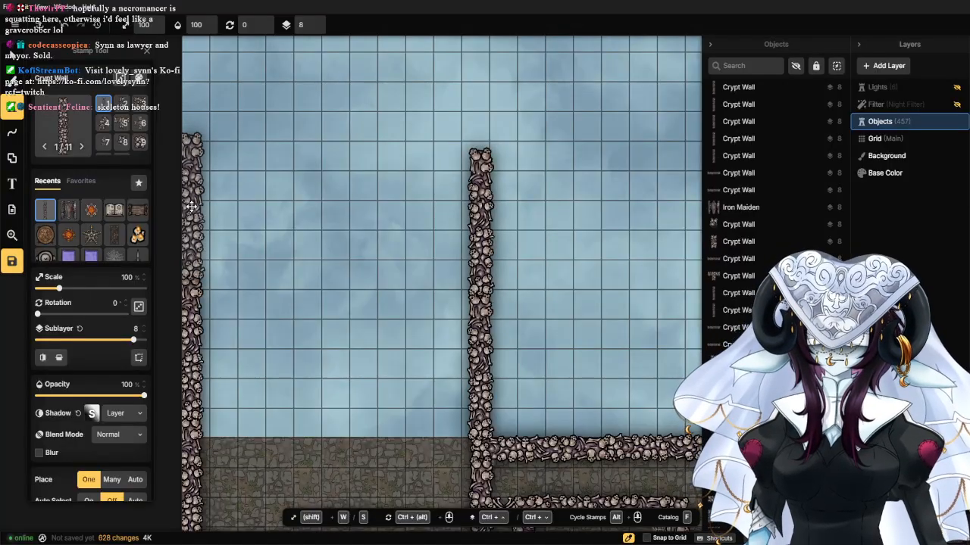
Cap the new room's north side with a long Crypt Wall rotated 90° from the east corner and a short variant 2 piece at the west corner.
{"action": "left_click", "coordinate": [409, 227]}
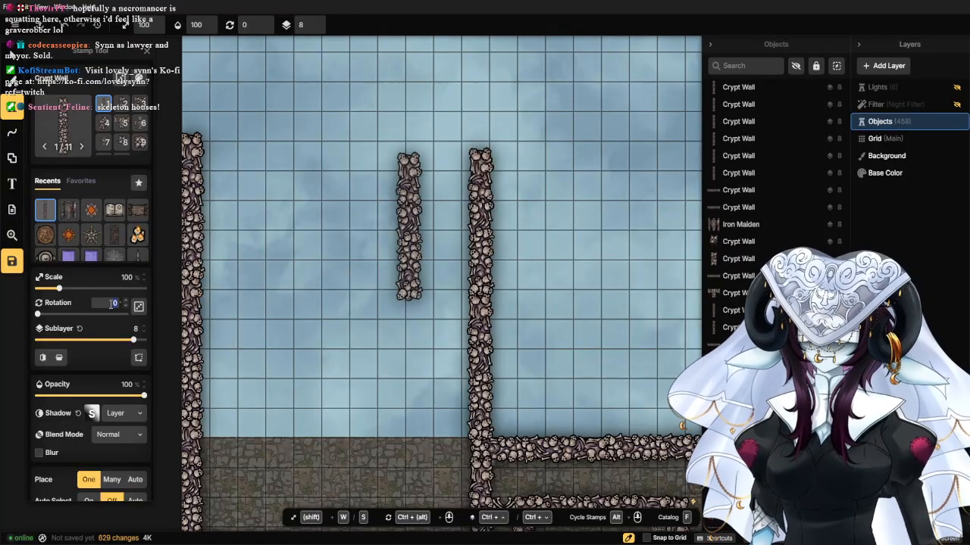
{"action": "type", "text": "90"}
{"action": "key", "text": "Return"}
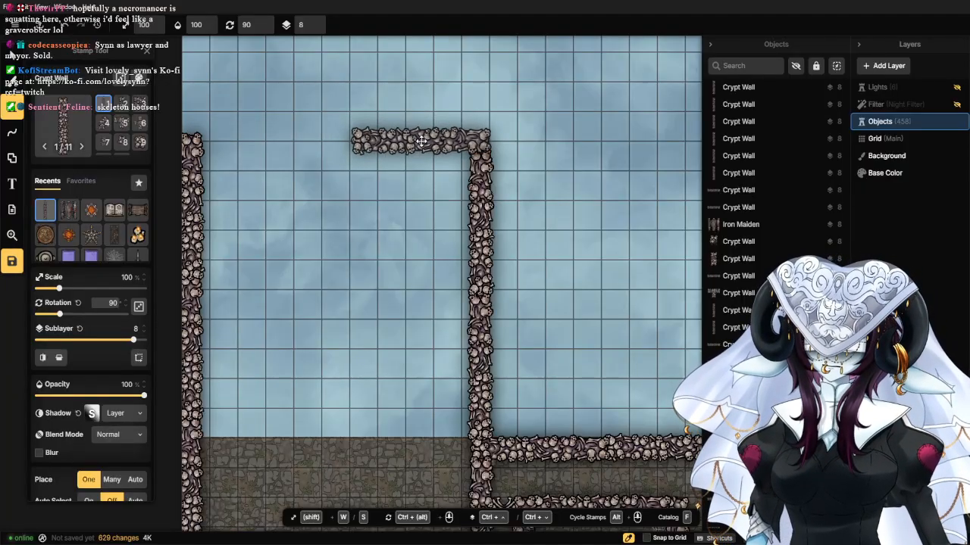
{"action": "left_click", "coordinate": [421, 141]}
{"action": "scroll", "coordinate": [403, 220], "scroll_direction": "down", "scroll_amount": 1}
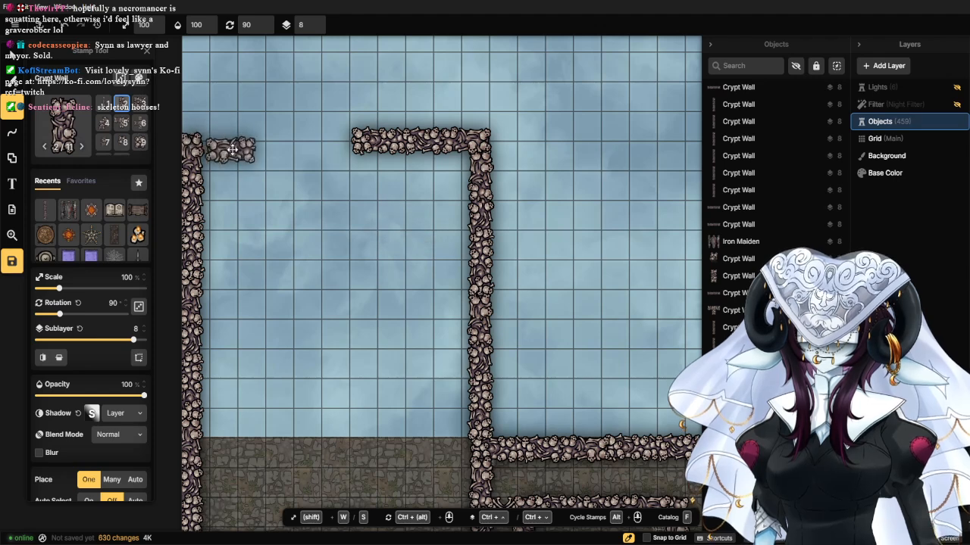
{"action": "scroll", "coordinate": [231, 149], "scroll_direction": "up", "scroll_amount": 1}
{"action": "left_click", "coordinate": [216, 141]}
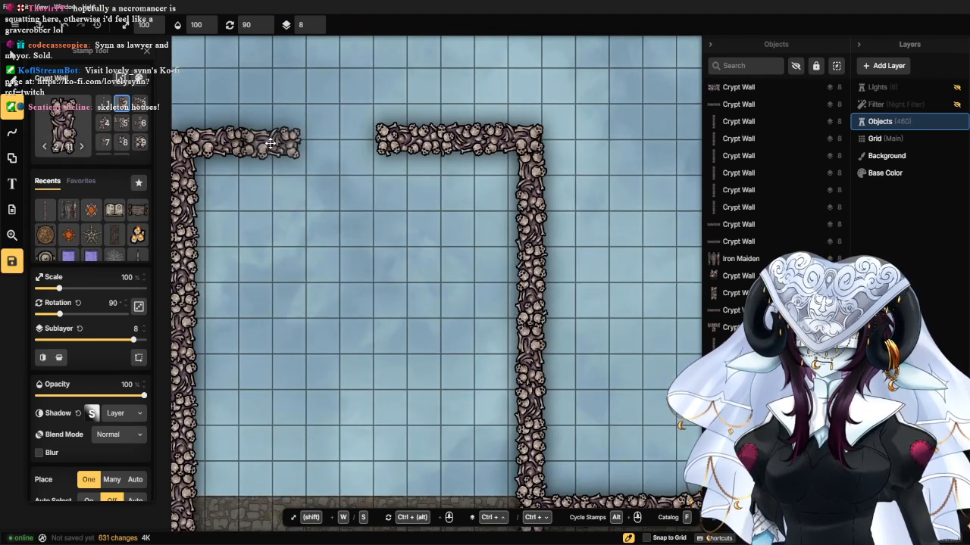
{"action": "scroll", "coordinate": [308, 141], "scroll_direction": "down", "scroll_amount": 1}
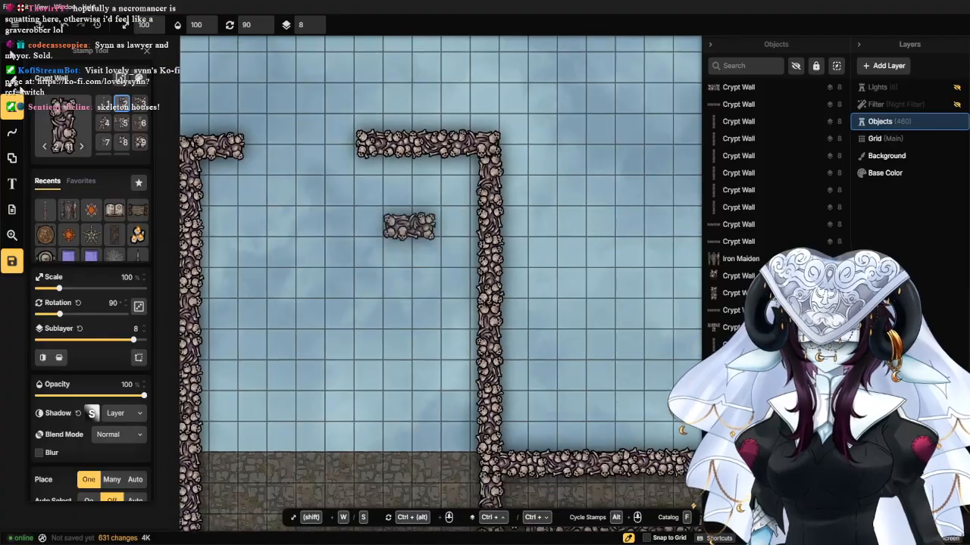
Cover the water in the new room's northern half with a rectangle of Dungeon Floor texture at 50% texture scale and 100% opacity.
{"action": "left_click", "coordinate": [12, 90]}
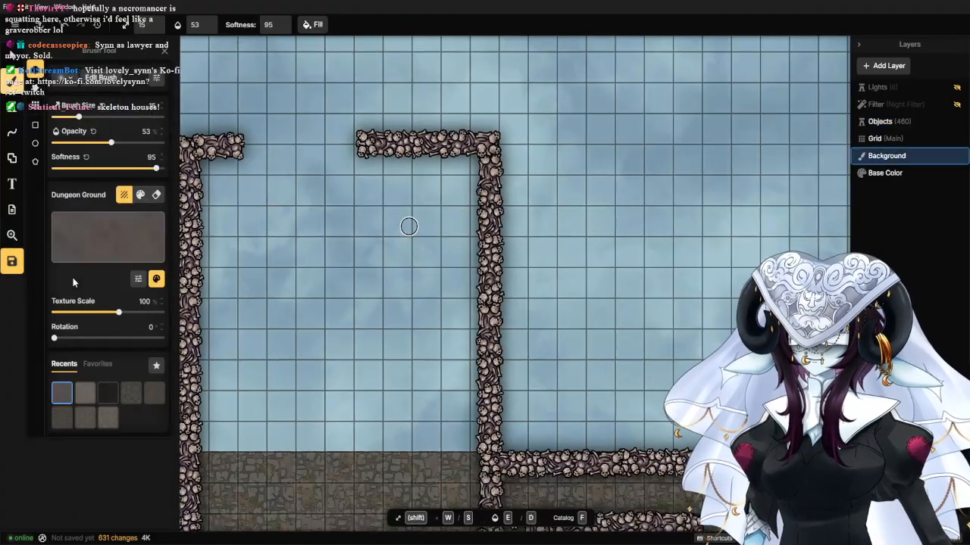
{"action": "left_click", "coordinate": [137, 393]}
{"action": "left_click_drag", "start_coordinate": [303, 376], "coordinate": [352, 254]}
{"action": "left_click", "coordinate": [92, 416]}
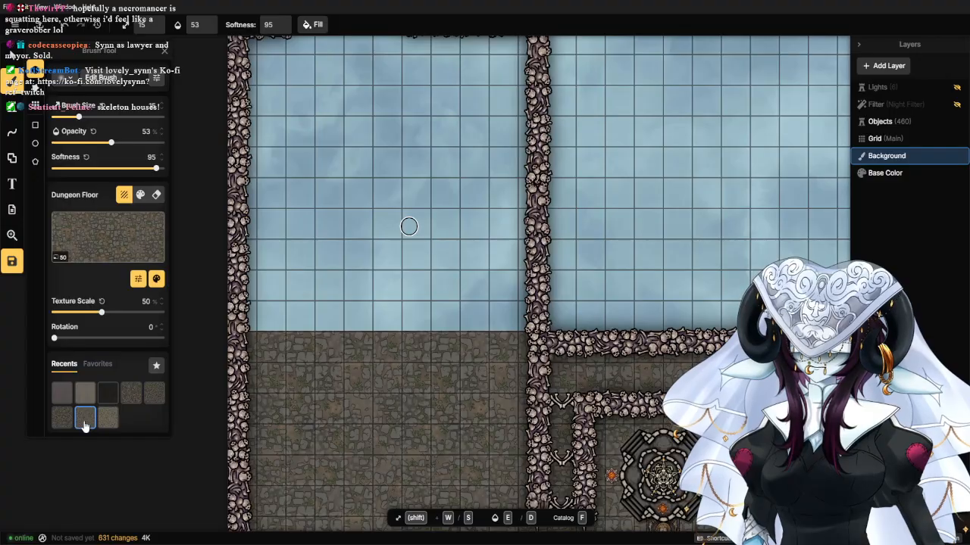
{"action": "left_click", "coordinate": [34, 125]}
{"action": "scroll", "coordinate": [297, 175], "scroll_direction": "down", "scroll_amount": 2}
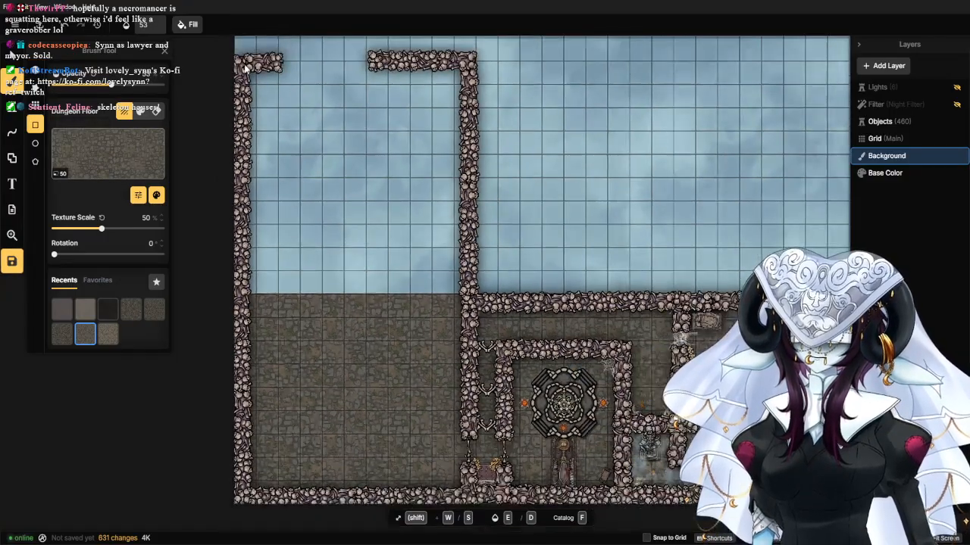
{"action": "left_click_drag", "start_coordinate": [311, 74], "coordinate": [464, 322]}
{"action": "left_click", "coordinate": [351, 344]}
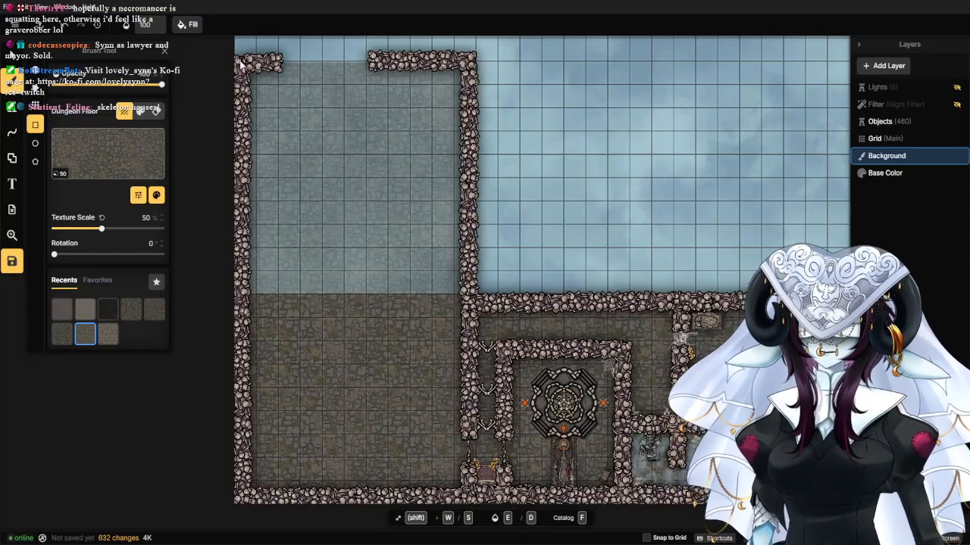
{"action": "left_click_drag", "start_coordinate": [241, 64], "coordinate": [468, 360]}
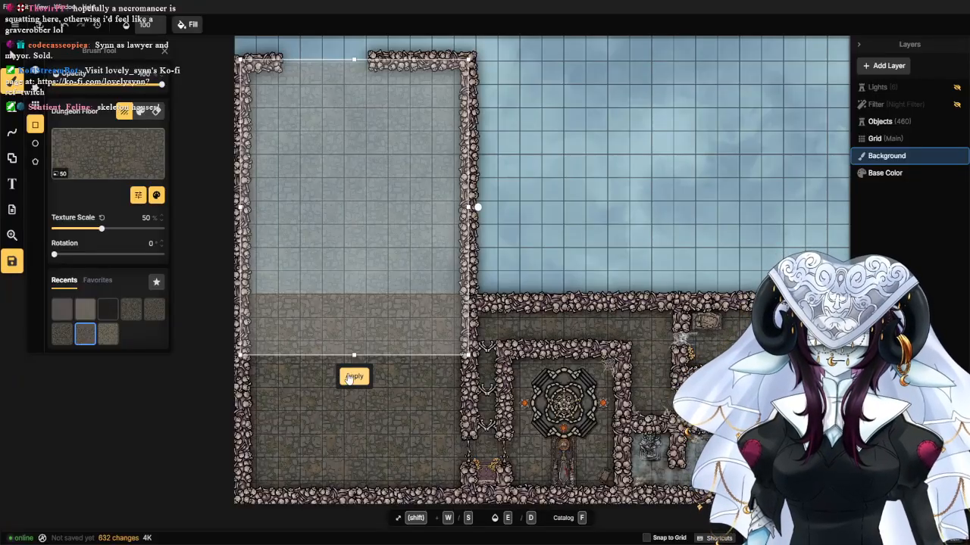
{"action": "left_click", "coordinate": [350, 376]}
Try to divide off the room's south end with two long horizontal Crypt Wall stamps, one from each side wall.
{"action": "scroll", "coordinate": [298, 383], "scroll_direction": "up", "scroll_amount": 2}
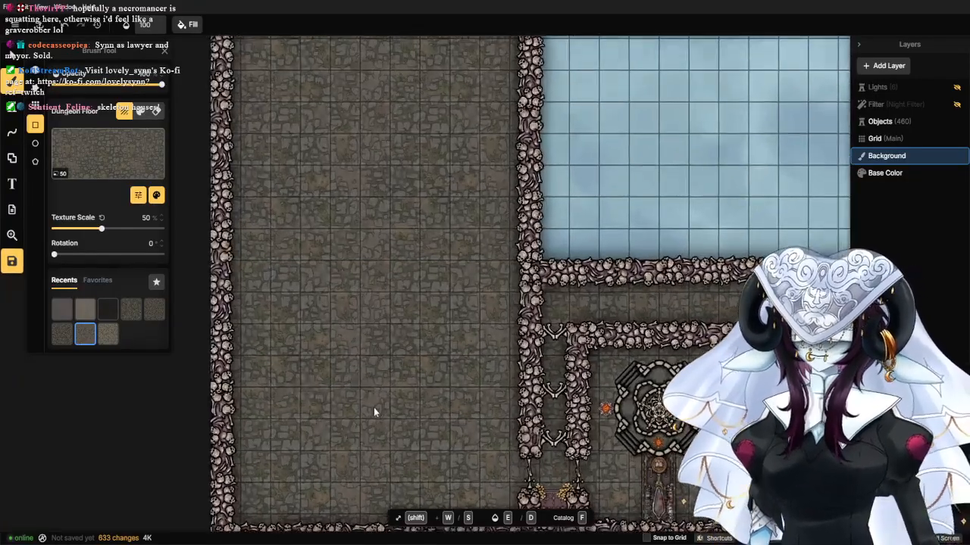
{"action": "left_click_drag", "start_coordinate": [373, 407], "coordinate": [361, 237]}
{"action": "left_click_drag", "start_coordinate": [432, 232], "coordinate": [374, 288]}
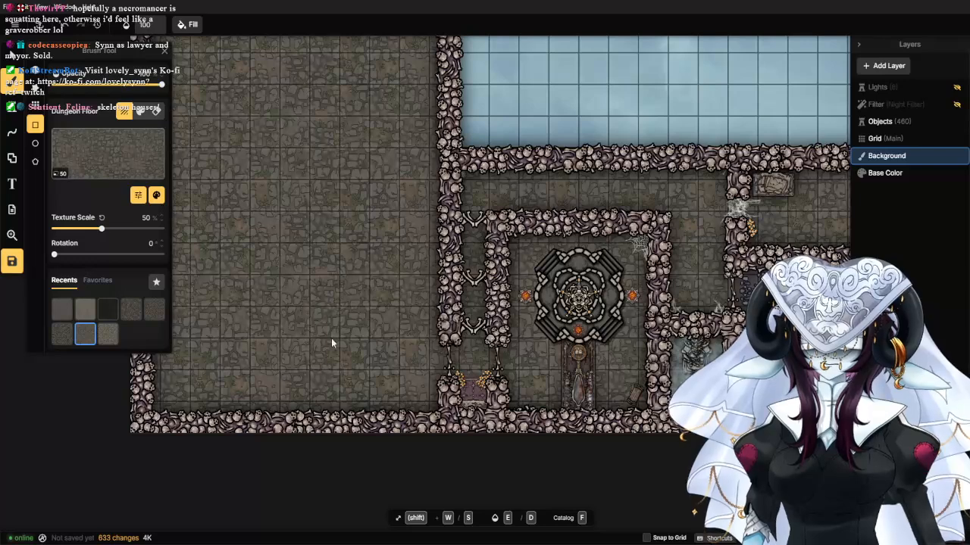
{"action": "left_click_drag", "start_coordinate": [331, 338], "coordinate": [417, 306]}
{"action": "left_click", "coordinate": [10, 99]}
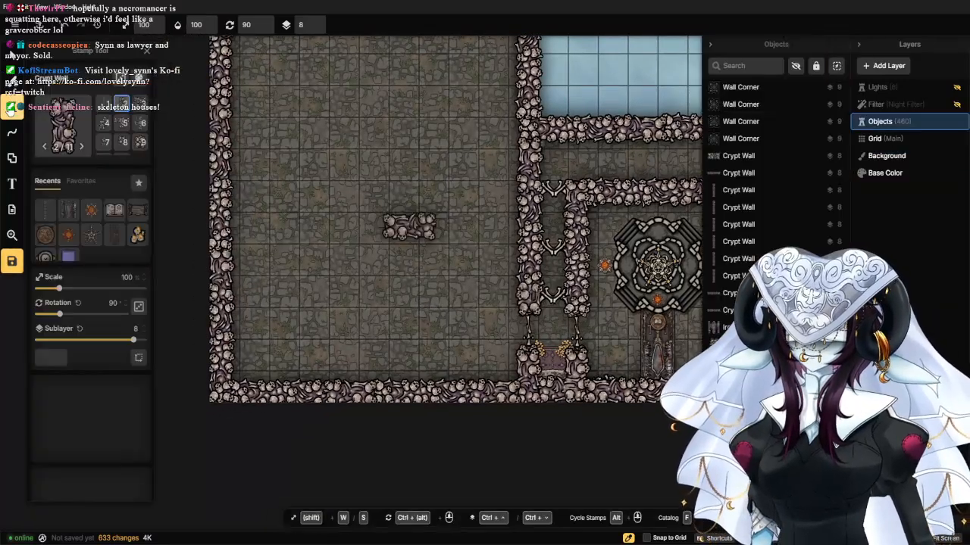
{"action": "left_click", "coordinate": [103, 104]}
{"action": "scroll", "coordinate": [439, 227], "scroll_direction": "up", "scroll_amount": 3}
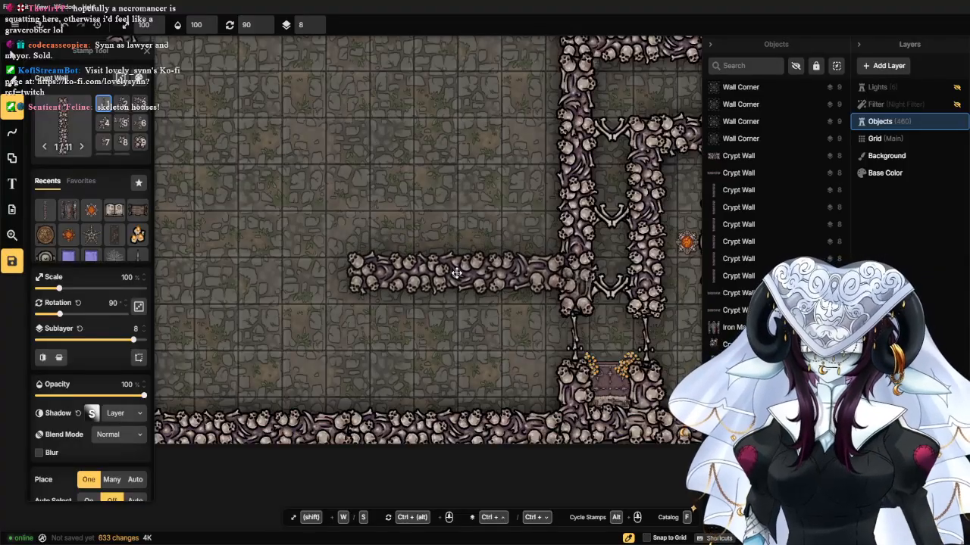
{"action": "left_click", "coordinate": [461, 270]}
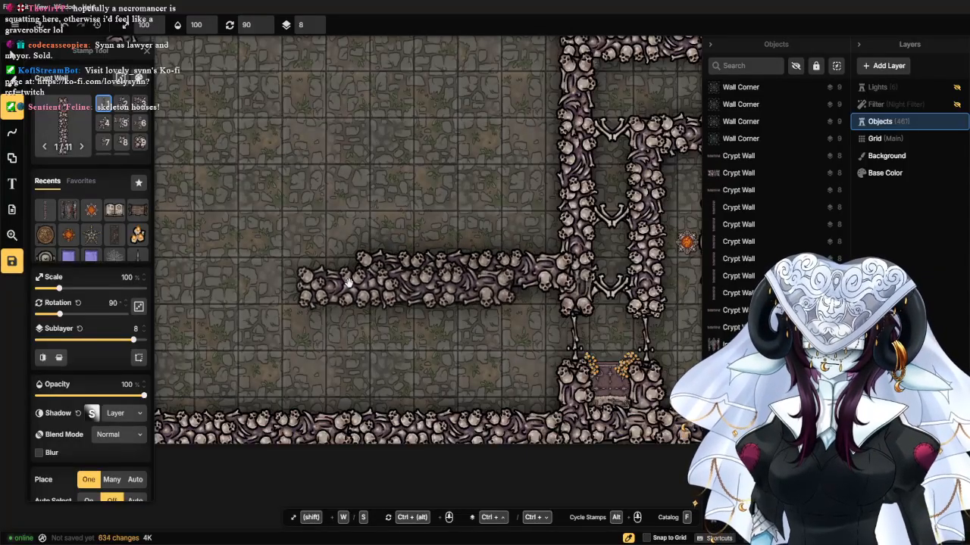
{"action": "left_click_drag", "start_coordinate": [349, 283], "coordinate": [505, 266]}
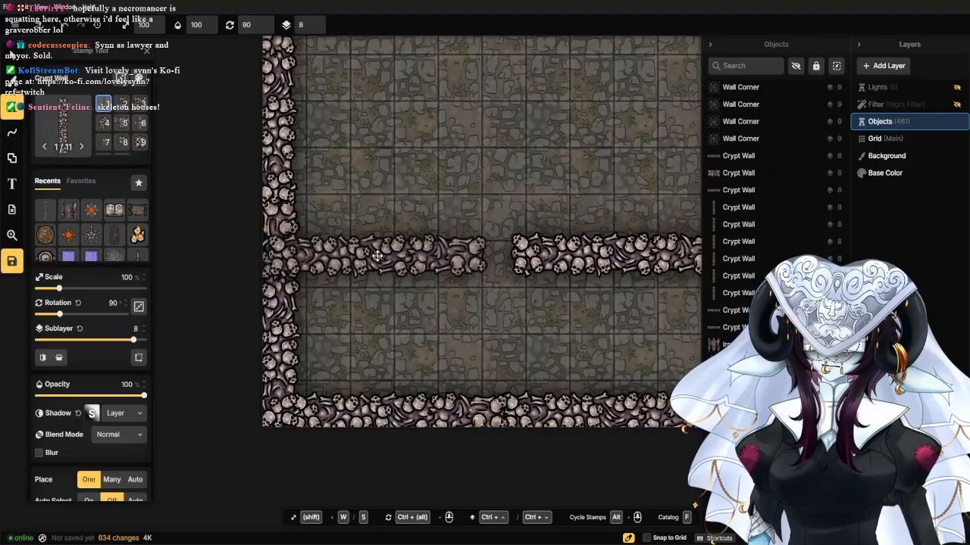
{"action": "left_click", "coordinate": [376, 256]}
{"action": "scroll", "coordinate": [364, 288], "scroll_direction": "down", "scroll_amount": 5}
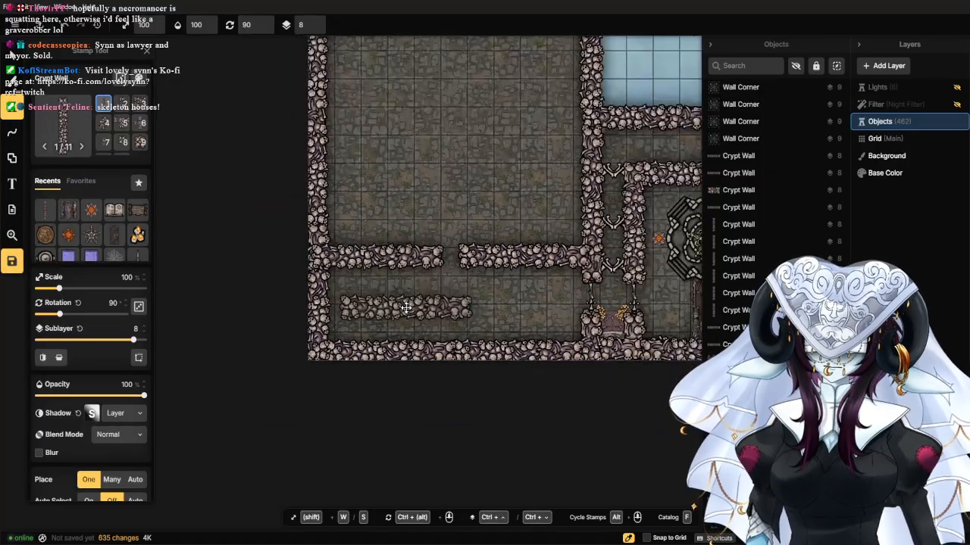
{"action": "scroll", "coordinate": [454, 288], "scroll_direction": "up", "scroll_amount": 3}
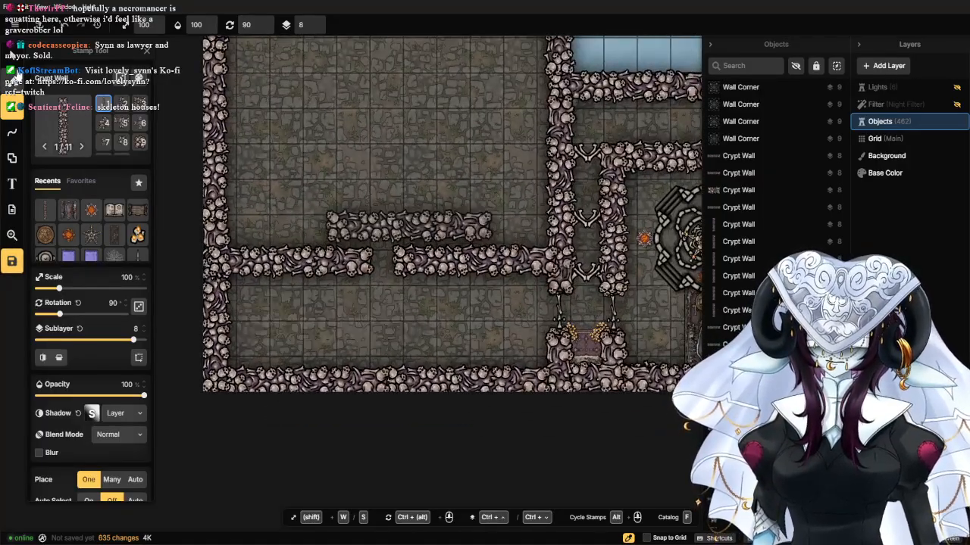
Delete both long horizontal Crypt Wall pieces dividing the room.
{"action": "key", "text": "Escape"}
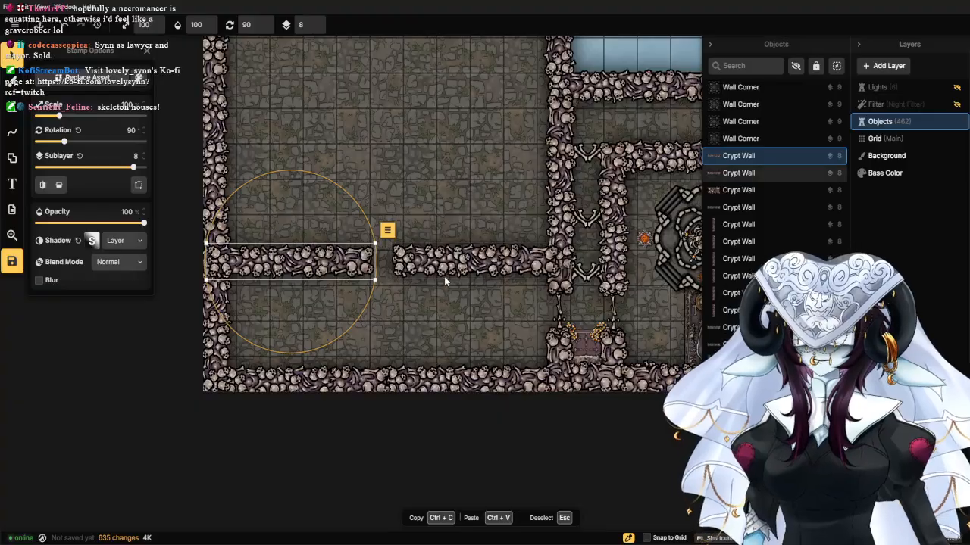
{"action": "left_click", "coordinate": [444, 277]}
{"action": "key", "text": "Delete"}
{"action": "left_click", "coordinate": [303, 261]}
{"action": "key", "text": "Delete"}
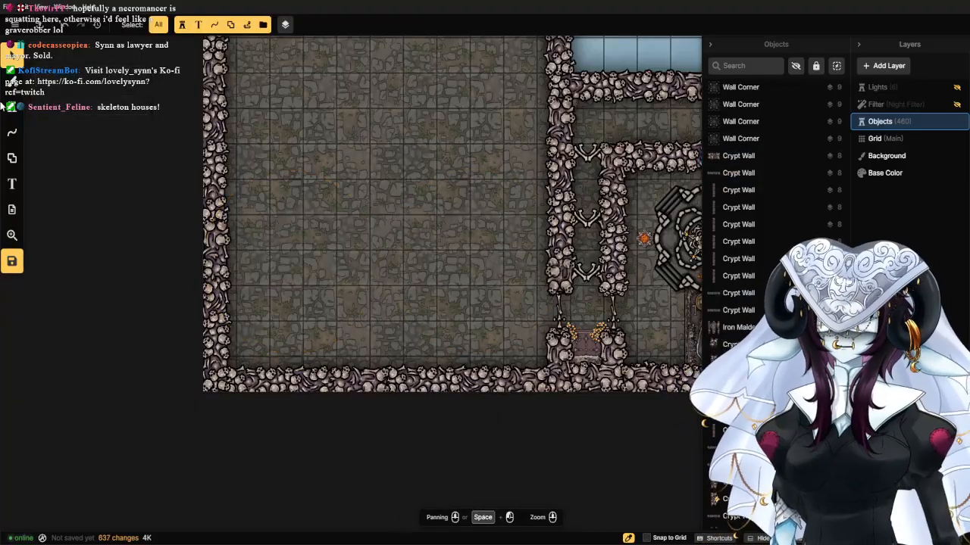
Build a dividing wall with a central gap from short Crypt Wall variant 2 stamps, two from each side wall.
{"action": "left_click", "coordinate": [8, 108]}
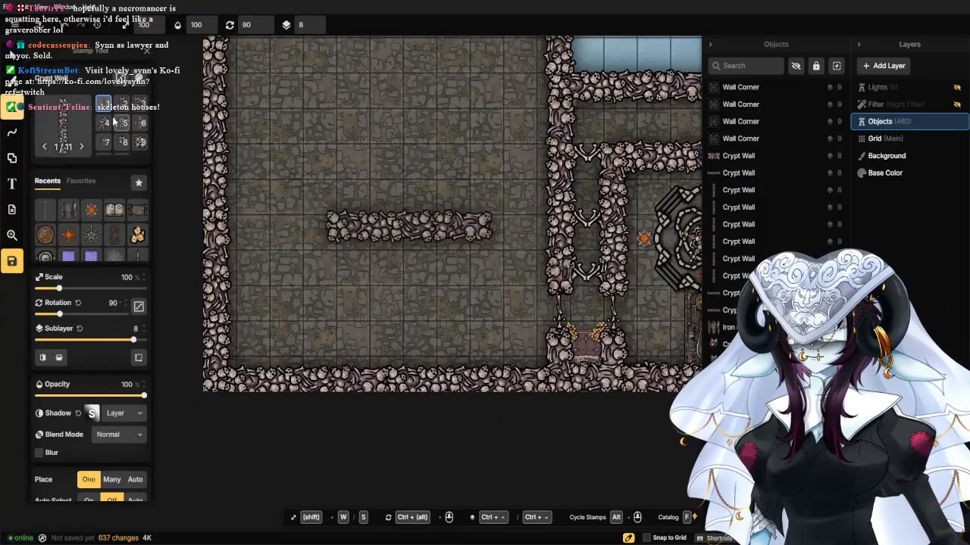
{"action": "left_click", "coordinate": [121, 103]}
{"action": "scroll", "coordinate": [293, 237], "scroll_direction": "up", "scroll_amount": 4}
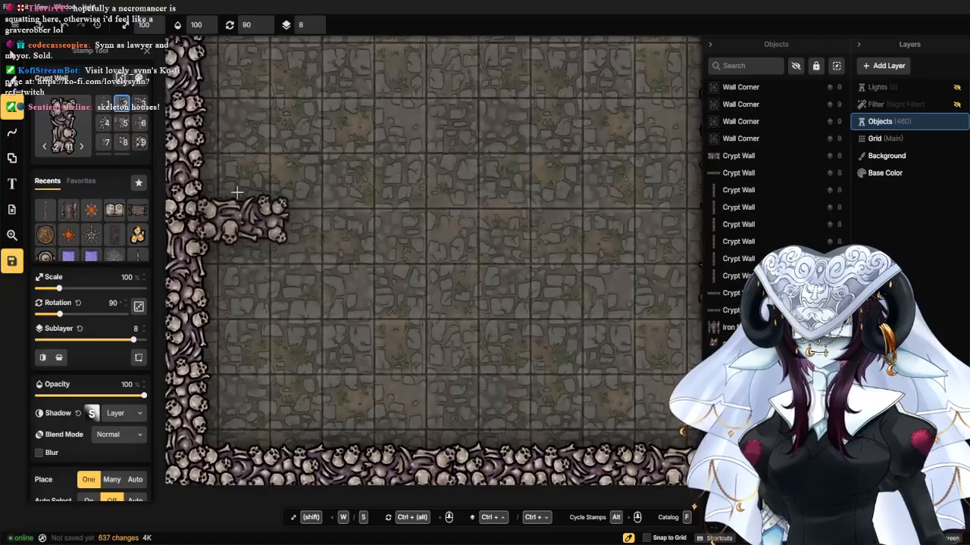
{"action": "left_click", "coordinate": [236, 168]}
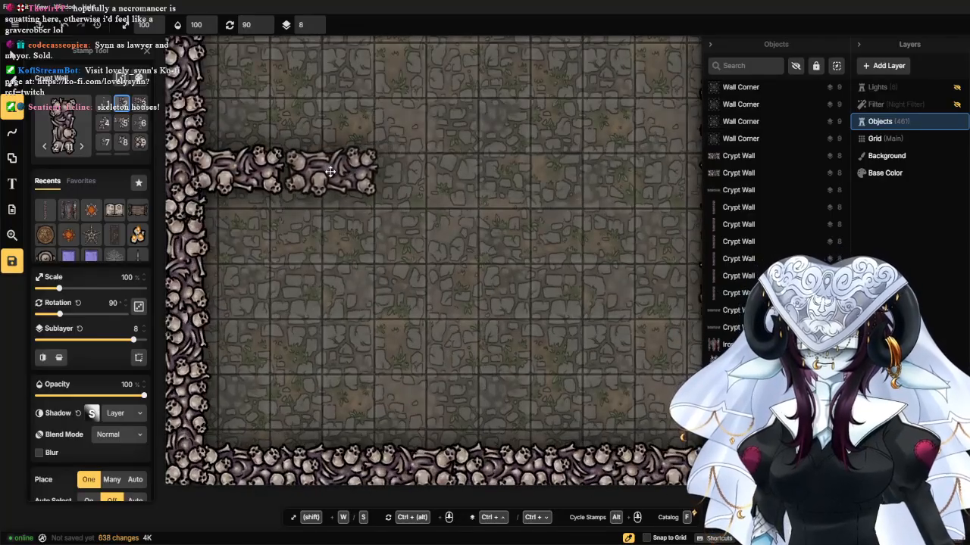
{"action": "left_click", "coordinate": [325, 172]}
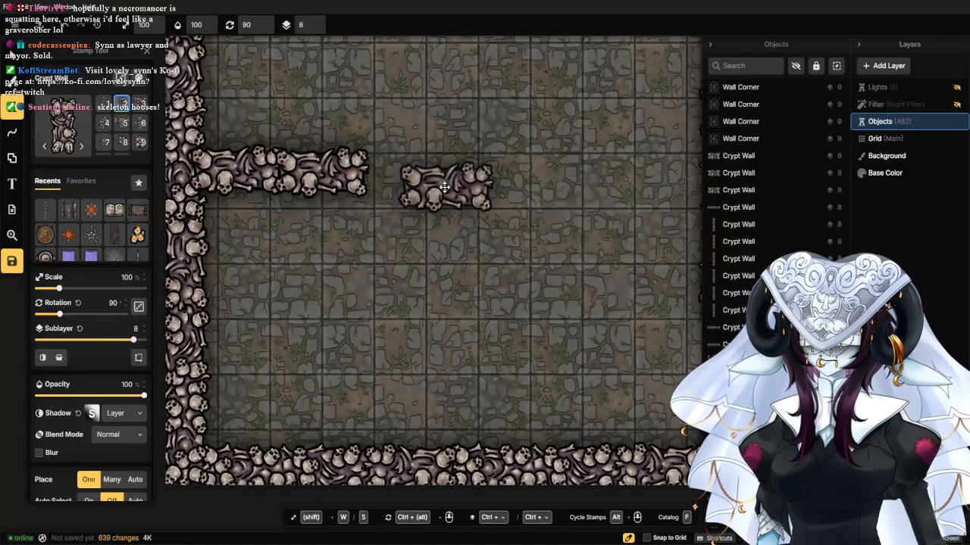
{"action": "left_click_drag", "start_coordinate": [522, 196], "coordinate": [380, 214]}
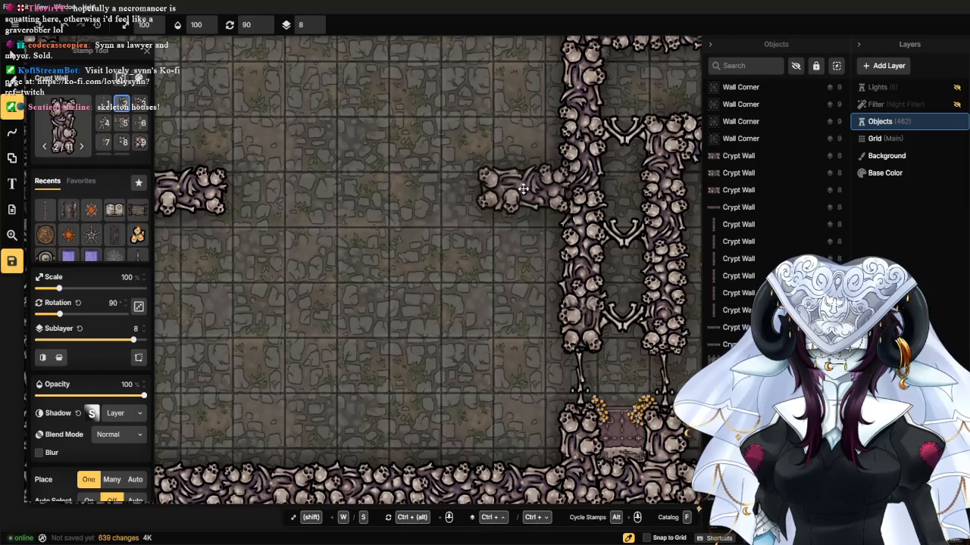
{"action": "left_click", "coordinate": [523, 190]}
{"action": "left_click", "coordinate": [425, 190]}
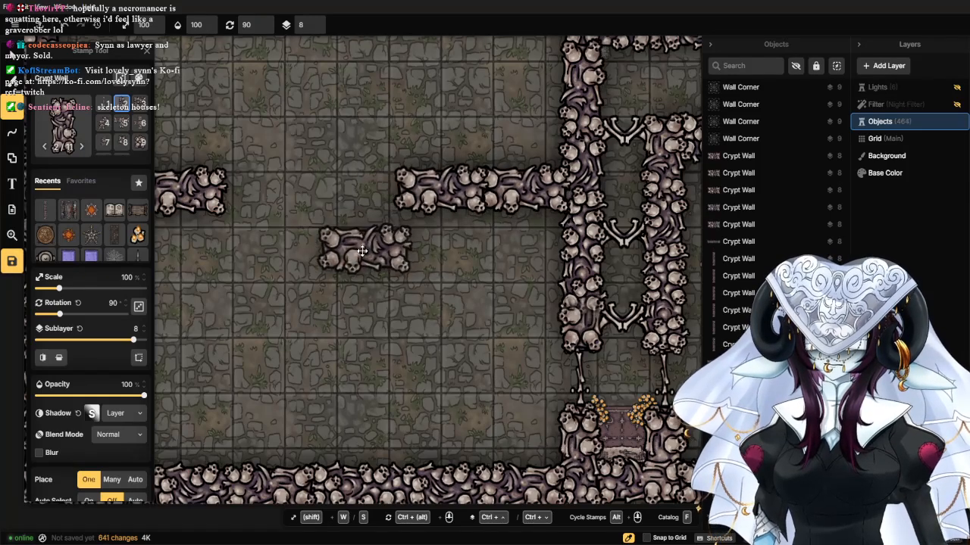
Reuse the existing crypt door at the shrine entrance as the active stamp.
{"action": "scroll", "coordinate": [354, 250], "scroll_direction": "down", "scroll_amount": 1}
{"action": "left_click_drag", "start_coordinate": [276, 273], "coordinate": [373, 267]}
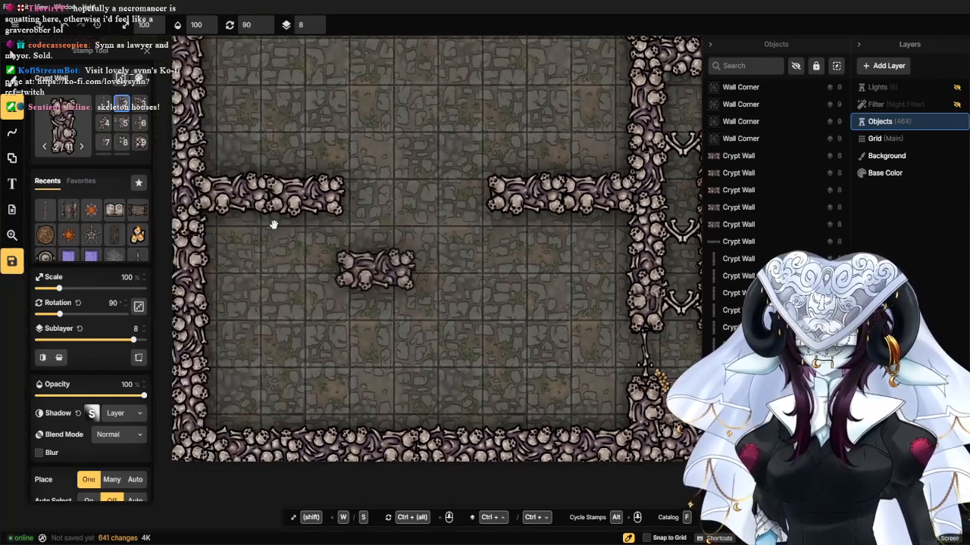
{"action": "left_click", "coordinate": [51, 121]}
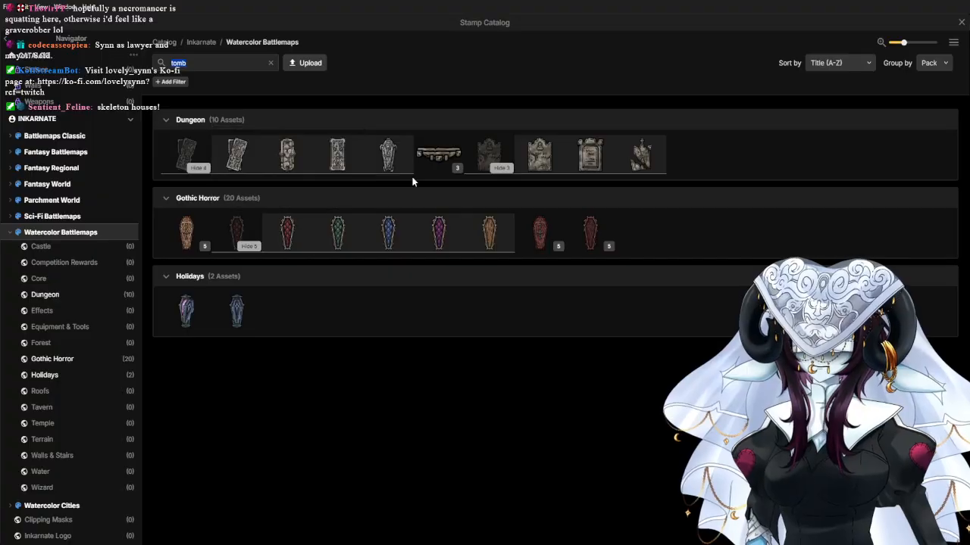
{"action": "key", "text": "Escape"}
{"action": "scroll", "coordinate": [85, 235], "scroll_direction": "down", "scroll_amount": 2}
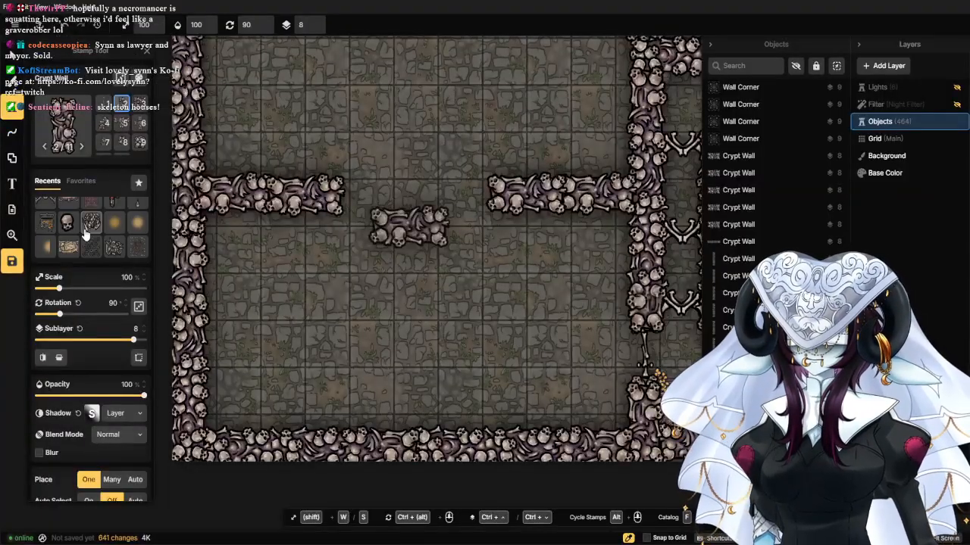
{"action": "left_click", "coordinate": [138, 207]}
{"action": "left_click", "coordinate": [11, 80]}
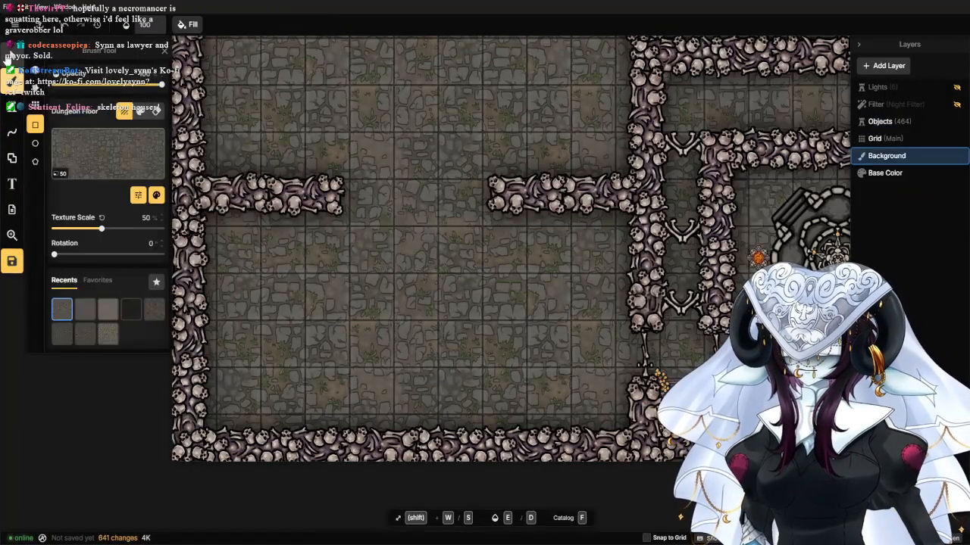
{"action": "left_click", "coordinate": [8, 60]}
{"action": "left_click", "coordinate": [635, 369]}
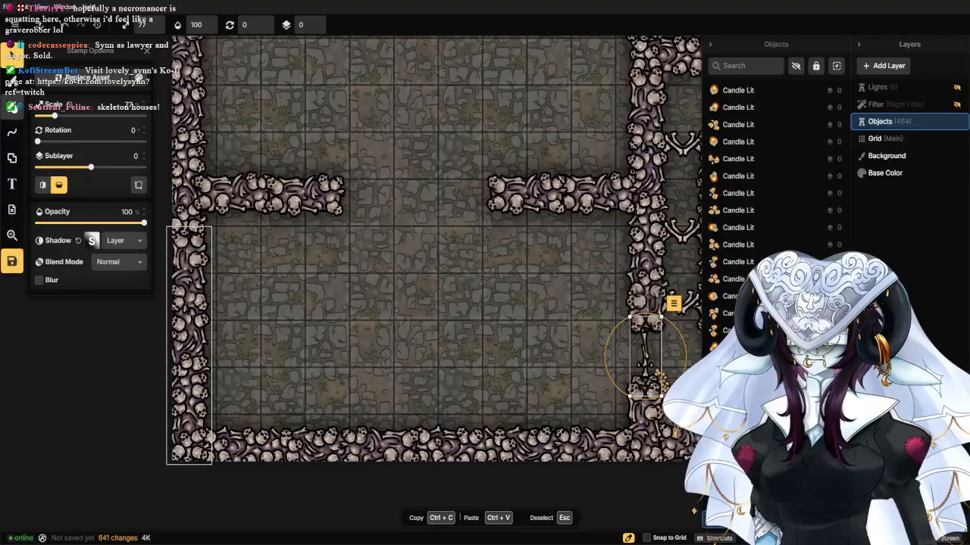
{"action": "left_click", "coordinate": [12, 106]}
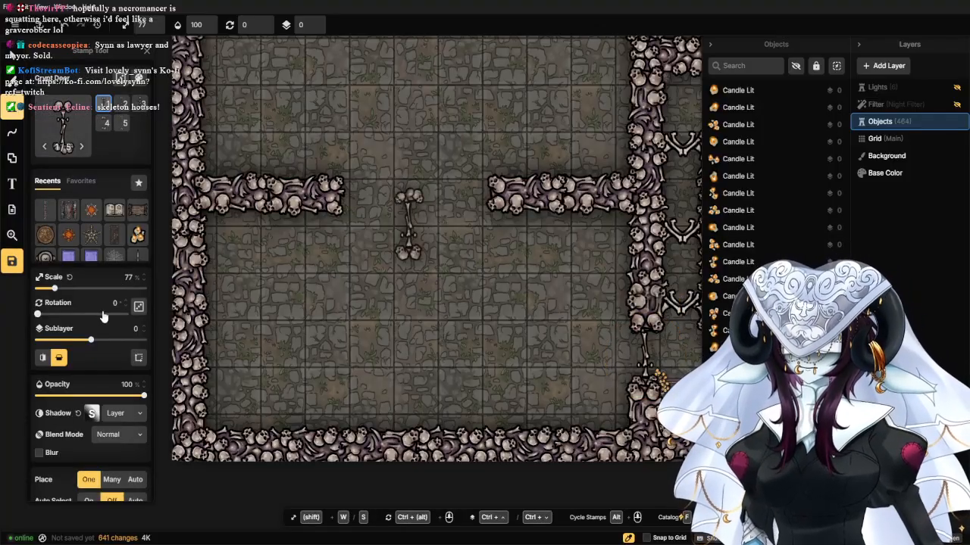
Rotate the door stamp to 90°, scale it to 167% and switch to Crypt Door Frame variant 5.
{"action": "type", "text": "90"}
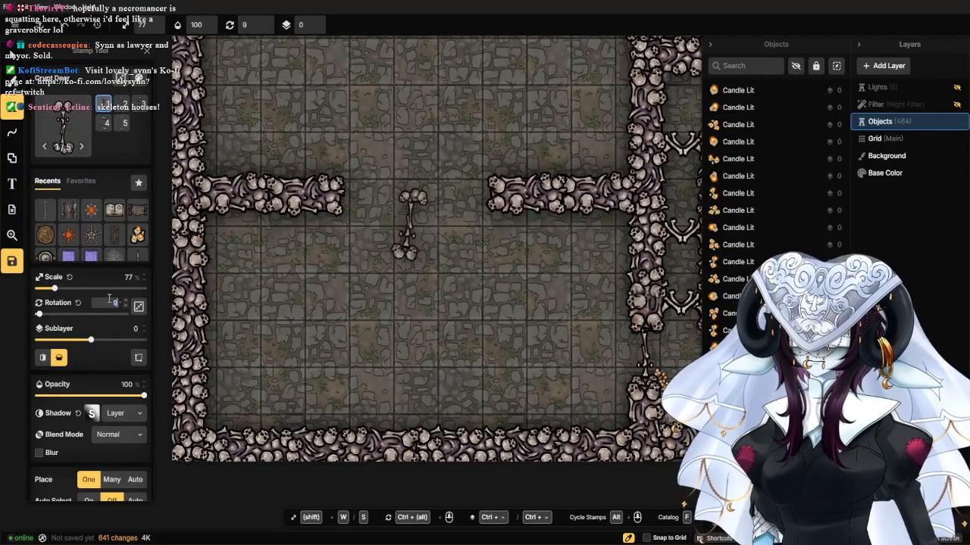
{"action": "left_click", "coordinate": [72, 290]}
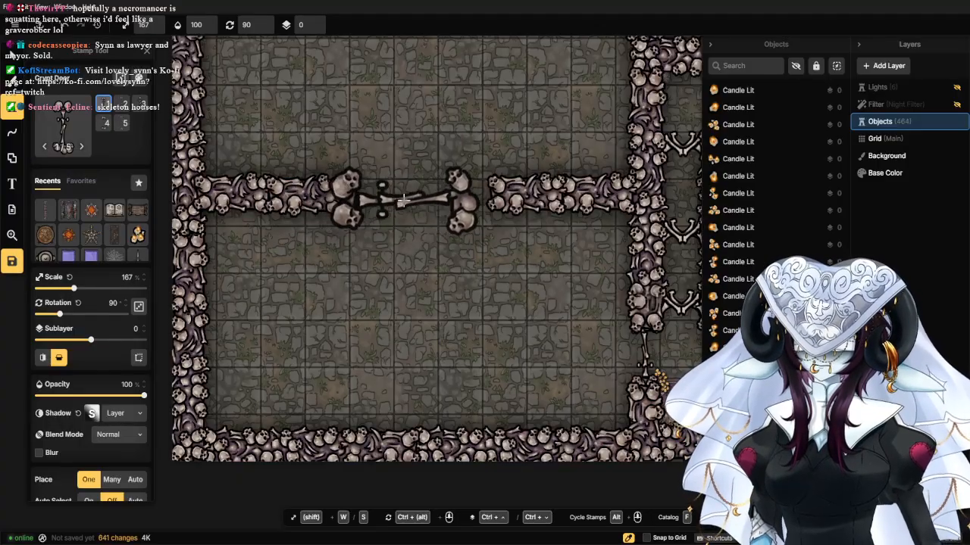
{"action": "left_click", "coordinate": [142, 107]}
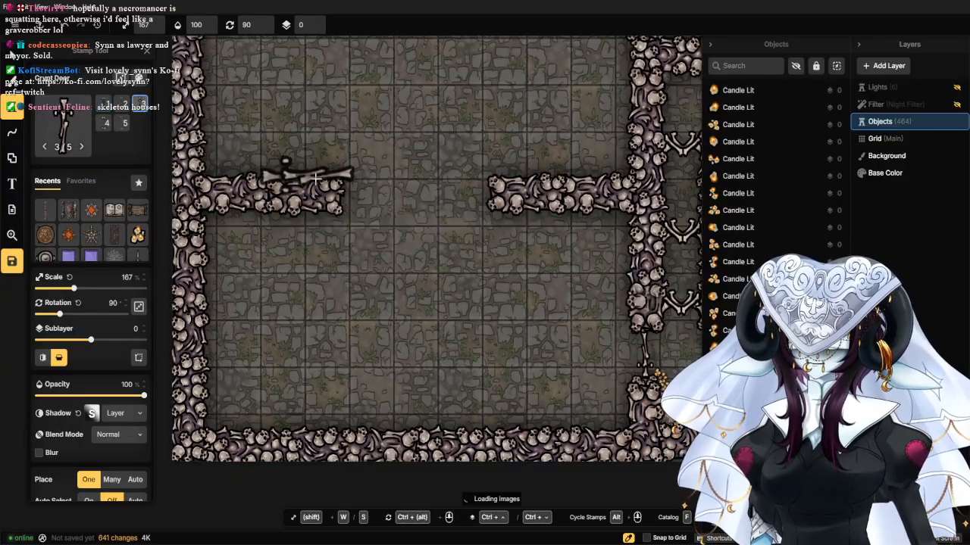
{"action": "left_click", "coordinate": [107, 122]}
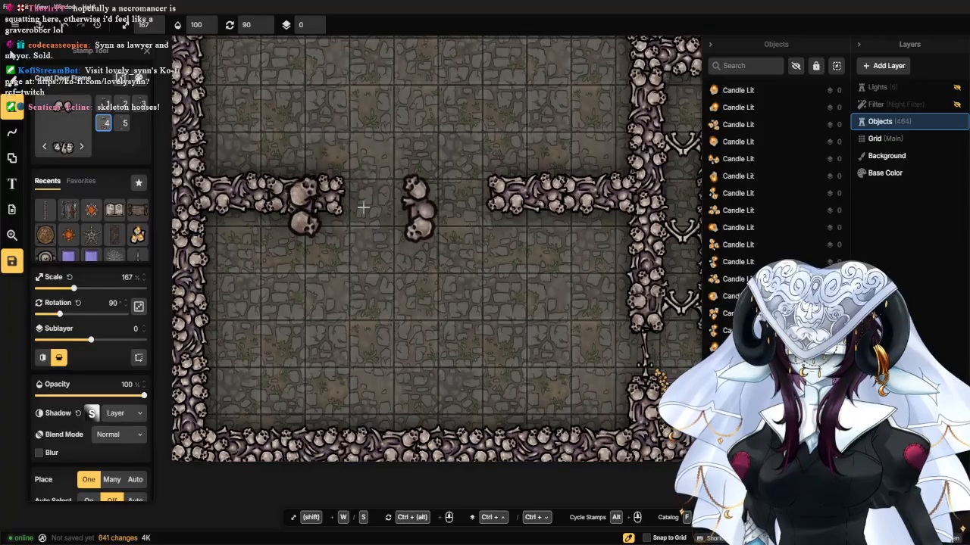
{"action": "left_click", "coordinate": [124, 131]}
Place the Crypt Door Frame in the dividing wall's gap at 128% scale and resize it to 104% to fit the opening.
{"action": "scroll", "coordinate": [412, 212], "scroll_direction": "up", "scroll_amount": 4}
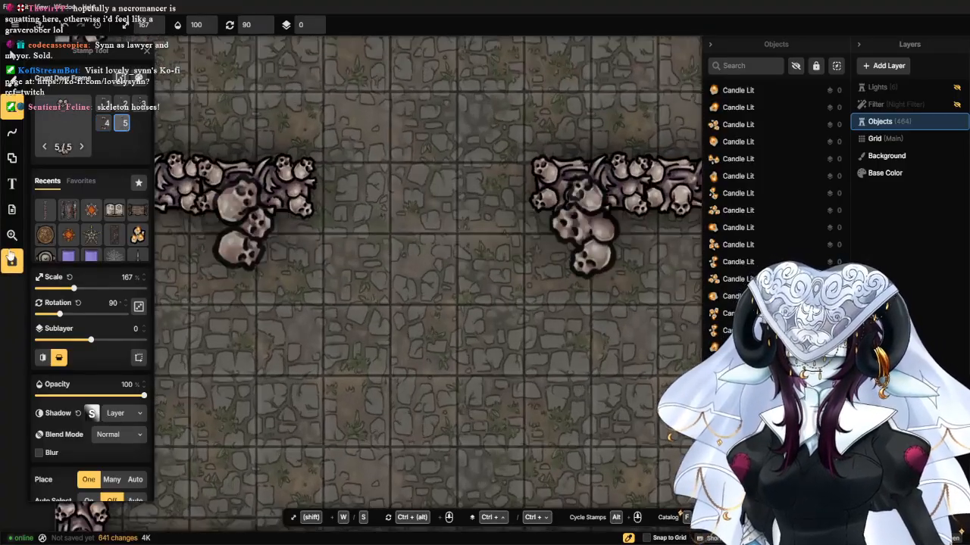
{"action": "left_click", "coordinate": [145, 281]}
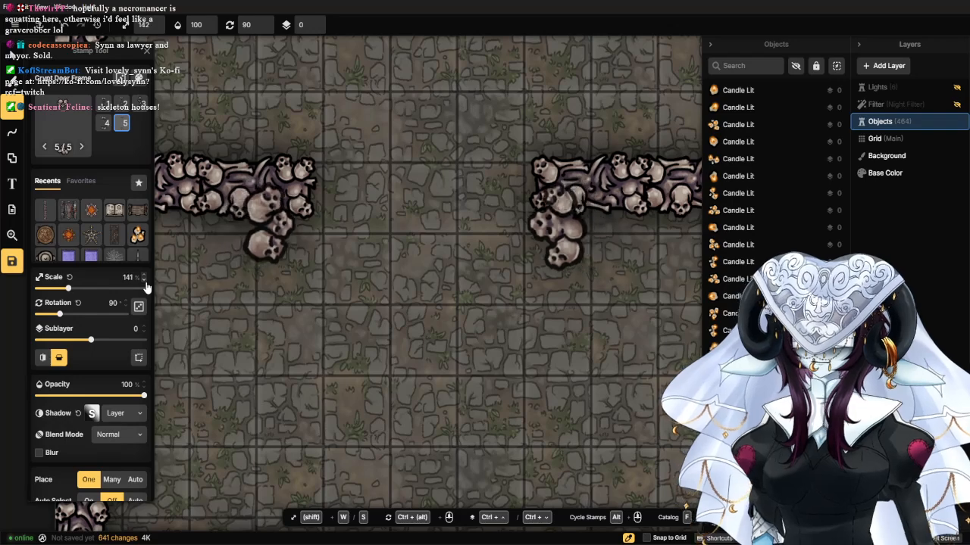
{"action": "left_click", "coordinate": [438, 188]}
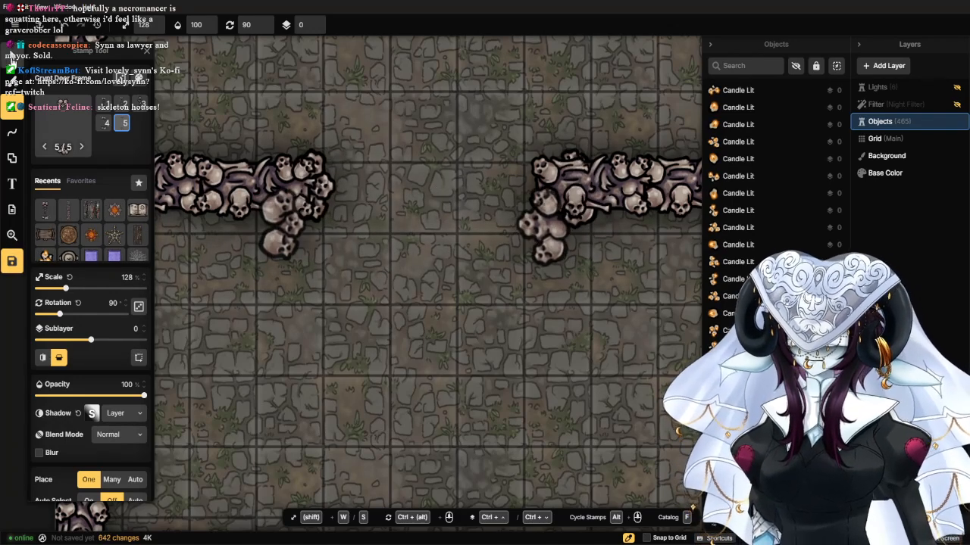
{"action": "left_click", "coordinate": [12, 57]}
{"action": "left_click_drag", "start_coordinate": [602, 149], "coordinate": [532, 173]}
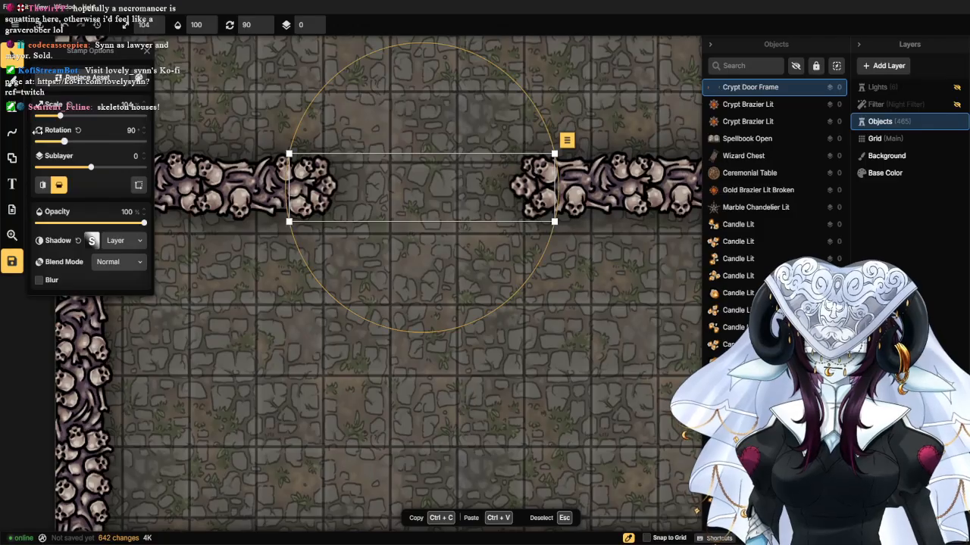
Place two Crypt Door variant 3 stamps end to end in the dividing wall's gap, at 90° rotation and 104% scale.
{"action": "left_click", "coordinate": [9, 109]}
{"action": "left_click", "coordinate": [140, 104]}
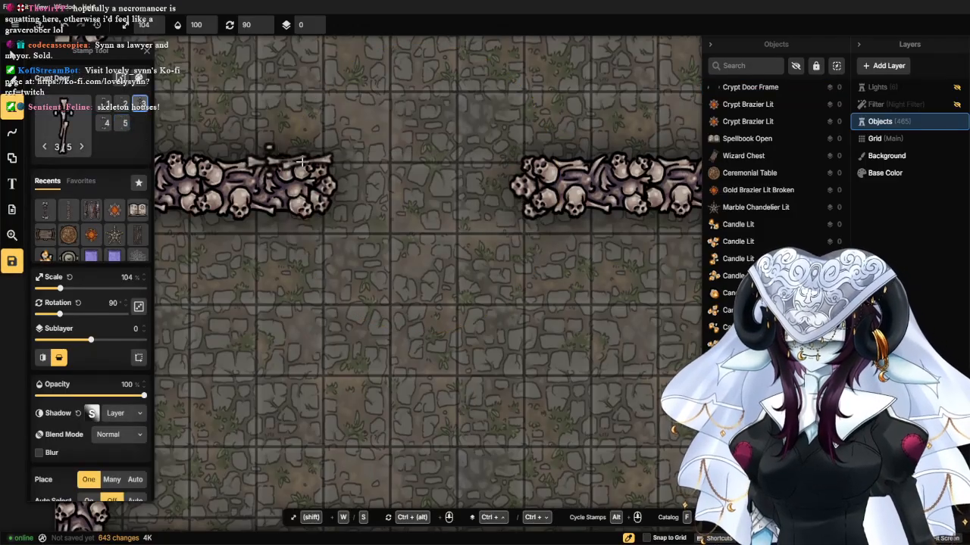
{"action": "left_click", "coordinate": [370, 187]}
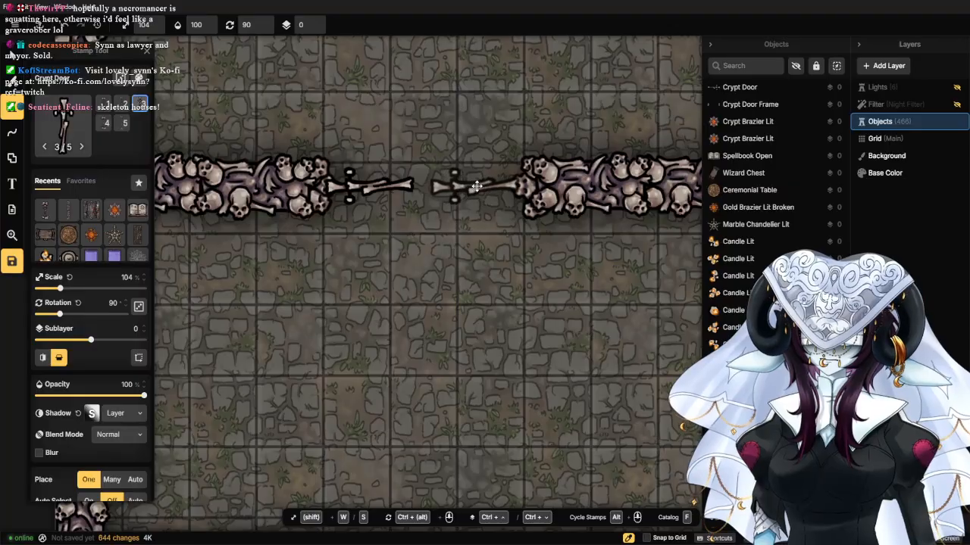
{"action": "left_click", "coordinate": [473, 184]}
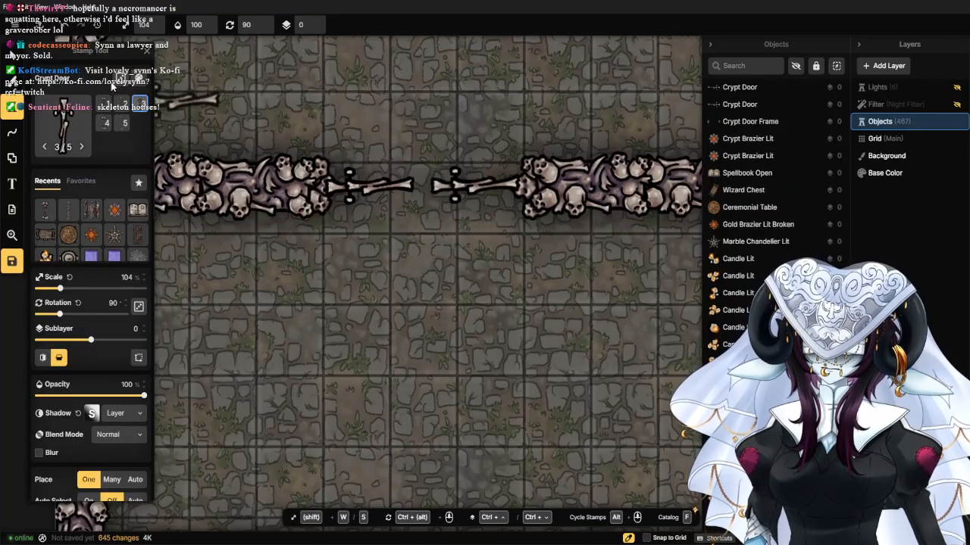
Select both crypt door leaves in the dividing wall and scale them together to 114%.
{"action": "left_click", "coordinate": [371, 185], "text": "shift"}
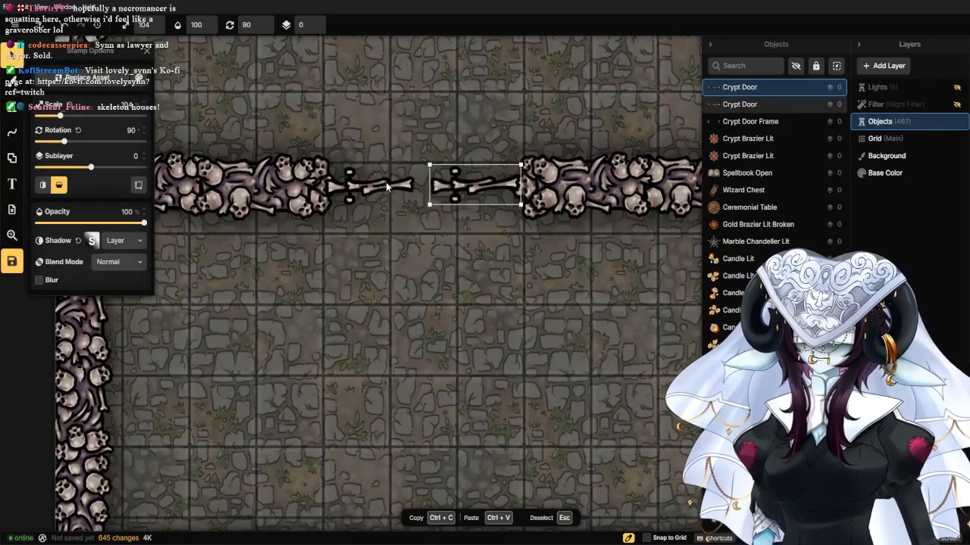
{"action": "left_click", "coordinate": [146, 104]}
{"action": "left_click", "coordinate": [146, 104]}
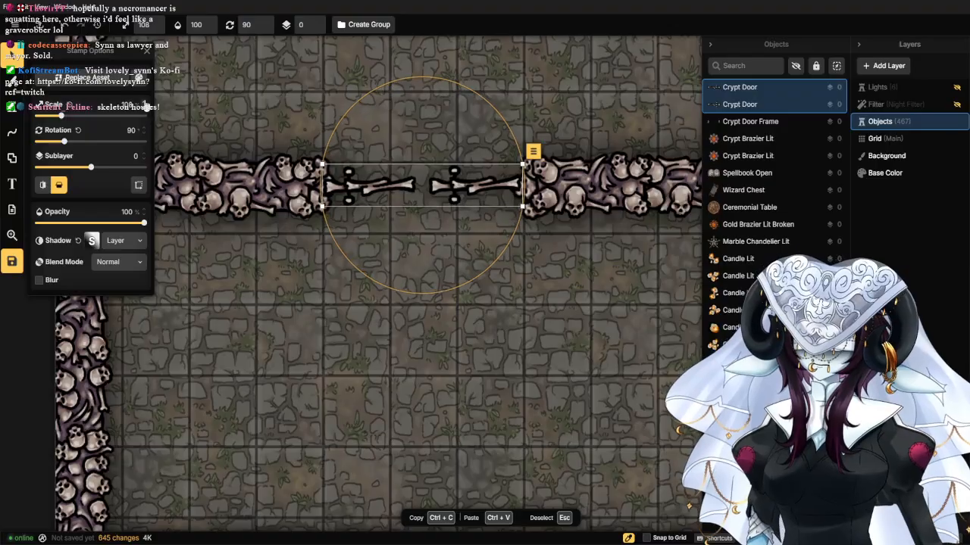
{"action": "left_click", "coordinate": [146, 104]}
{"action": "left_click", "coordinate": [146, 104]}
{"action": "left_click", "coordinate": [146, 104]}
{"action": "left_click", "coordinate": [146, 104]}
{"action": "left_click", "coordinate": [145, 104]}
{"action": "left_click", "coordinate": [145, 104]}
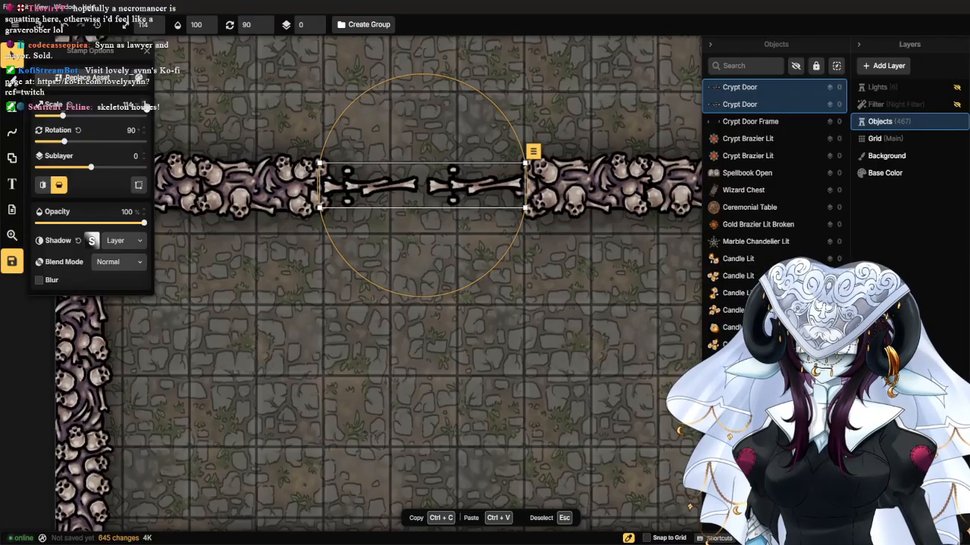
Shift the west and east door leaves inward so they meet in the middle of the doorway.
{"action": "left_click", "coordinate": [231, 336]}
{"action": "left_click", "coordinate": [371, 186]}
{"action": "left_click_drag", "start_coordinate": [371, 186], "coordinate": [378, 190]}
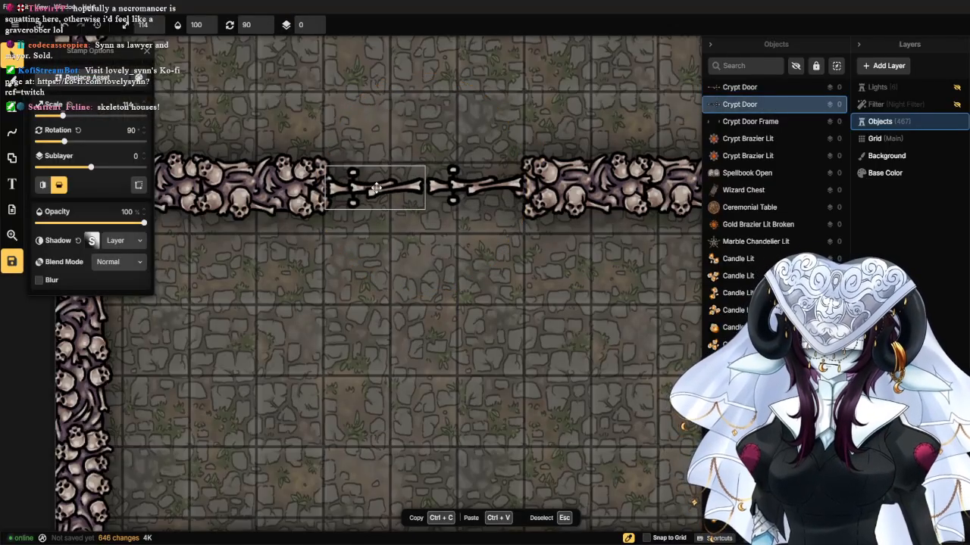
{"action": "left_click", "coordinate": [452, 186]}
{"action": "left_click_drag", "start_coordinate": [453, 186], "coordinate": [446, 184]}
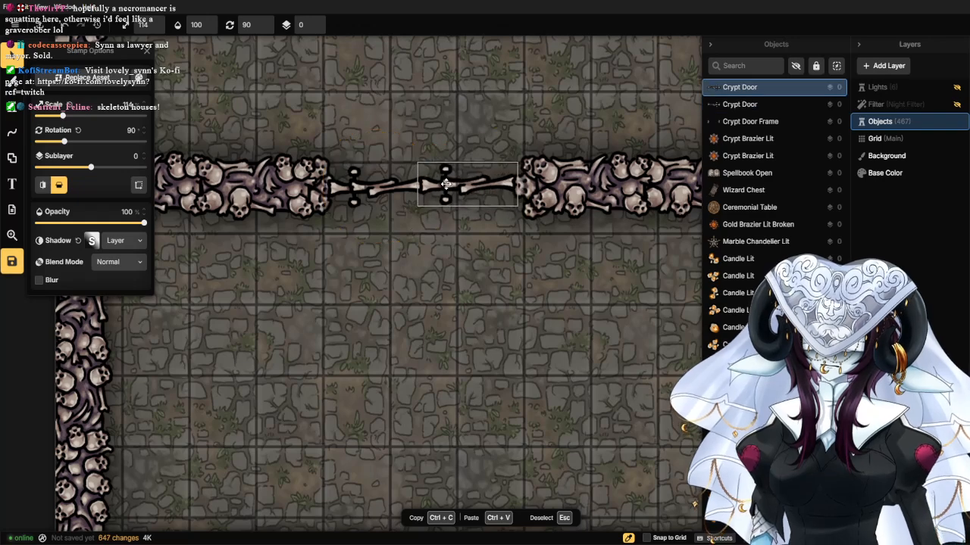
Set both crypt door leaves in the dividing wall to sublayer -1.
{"action": "left_click", "coordinate": [144, 155]}
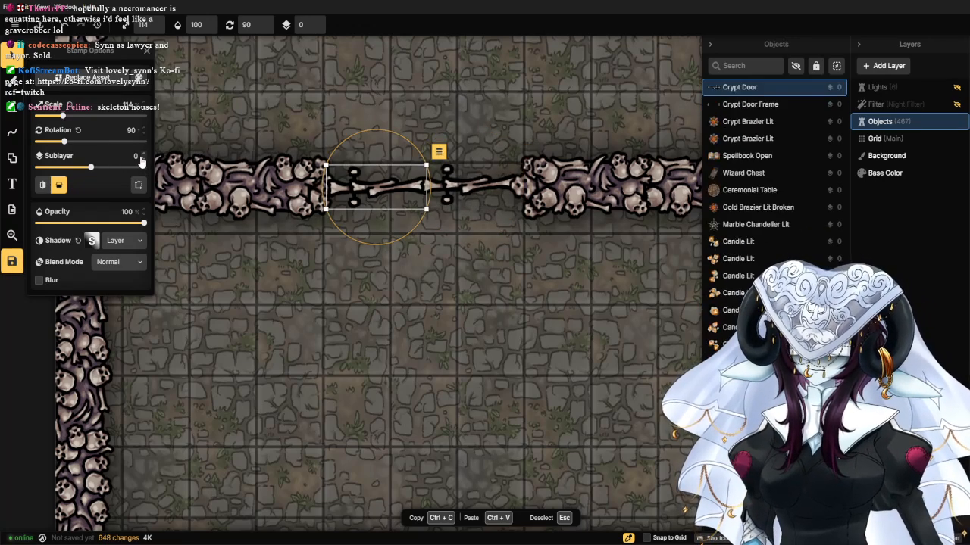
{"action": "left_click", "coordinate": [144, 163]}
{"action": "left_click", "coordinate": [312, 265]}
{"action": "scroll", "coordinate": [322, 257], "scroll_direction": "down", "scroll_amount": 2}
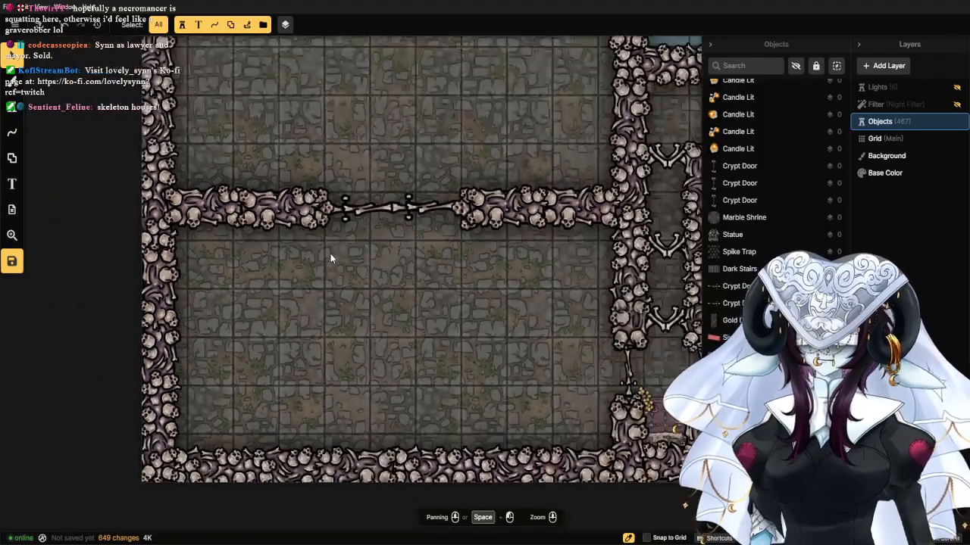
Flip the west door leaf to mirror the east one and nudge it into line with it.
{"action": "left_click", "coordinate": [349, 212]}
{"action": "left_click", "coordinate": [49, 189]}
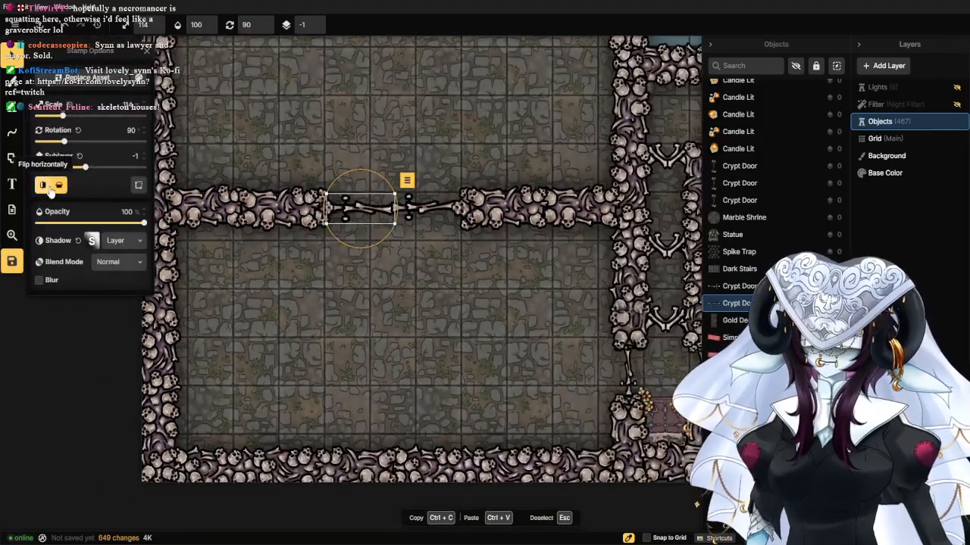
{"action": "left_click", "coordinate": [57, 187]}
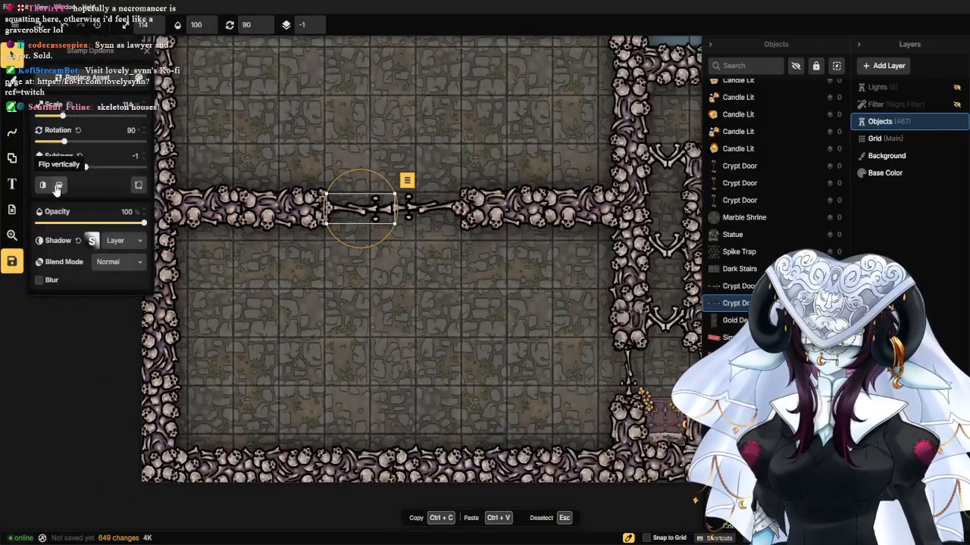
{"action": "left_click", "coordinate": [350, 303]}
{"action": "scroll", "coordinate": [356, 288], "scroll_direction": "up", "scroll_amount": 2}
{"action": "left_click", "coordinate": [377, 156]}
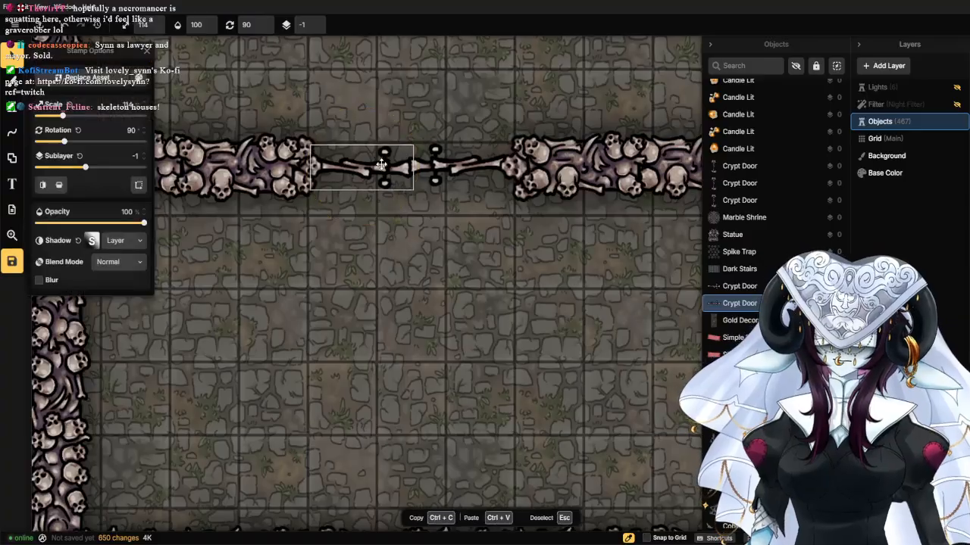
{"action": "left_click", "coordinate": [381, 237]}
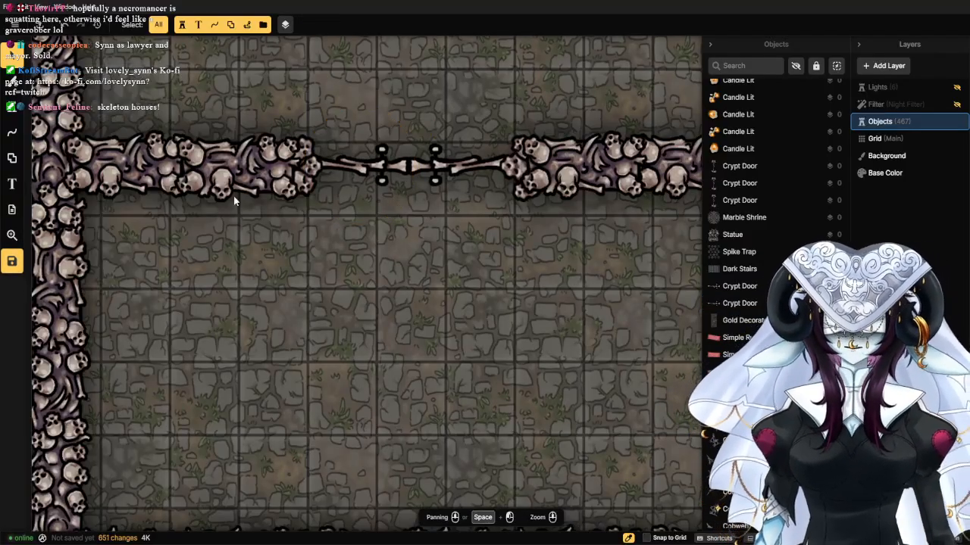
Choose Tomb variant 4 from the stamp catalog and place it at 114% scale against the south wall of the room below the dividing wall.
{"action": "scroll", "coordinate": [228, 190], "scroll_direction": "down", "scroll_amount": 4}
{"action": "left_click_drag", "start_coordinate": [288, 172], "coordinate": [313, 361]}
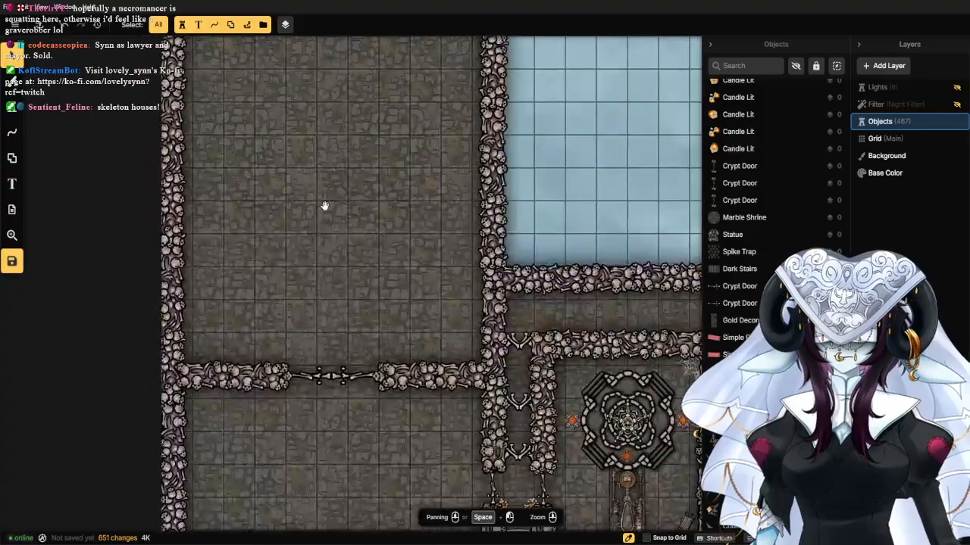
{"action": "left_click_drag", "start_coordinate": [325, 205], "coordinate": [259, 208]}
{"action": "scroll", "coordinate": [320, 168], "scroll_direction": "down", "scroll_amount": 3}
{"action": "scroll", "coordinate": [319, 175], "scroll_direction": "down", "scroll_amount": 1}
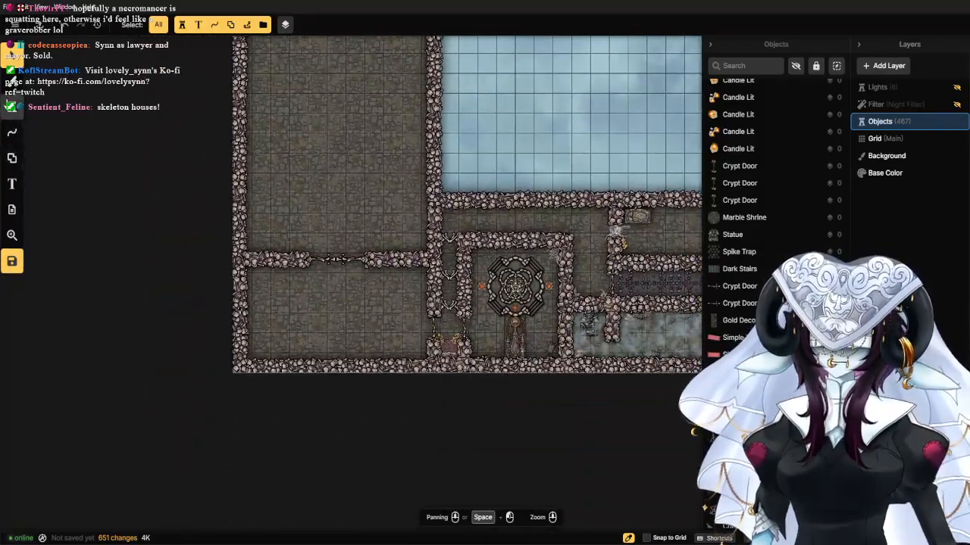
{"action": "left_click", "coordinate": [13, 108]}
{"action": "left_click", "coordinate": [53, 135]}
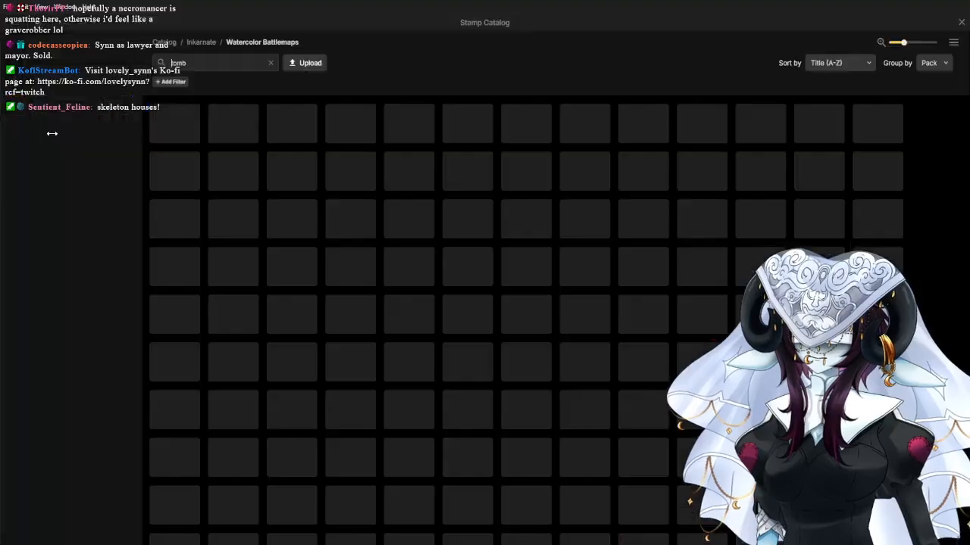
{"action": "left_click", "coordinate": [386, 152]}
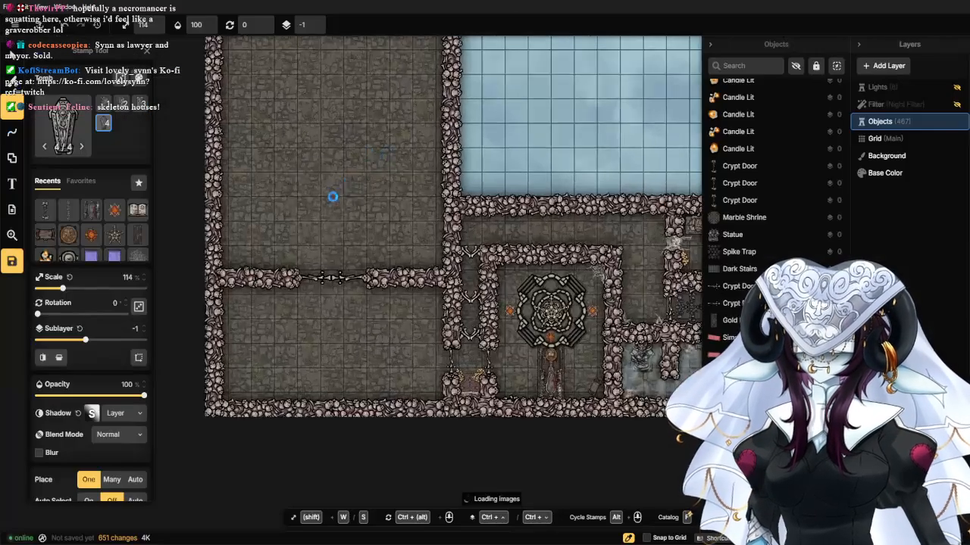
{"action": "scroll", "coordinate": [311, 218], "scroll_direction": "up", "scroll_amount": 2}
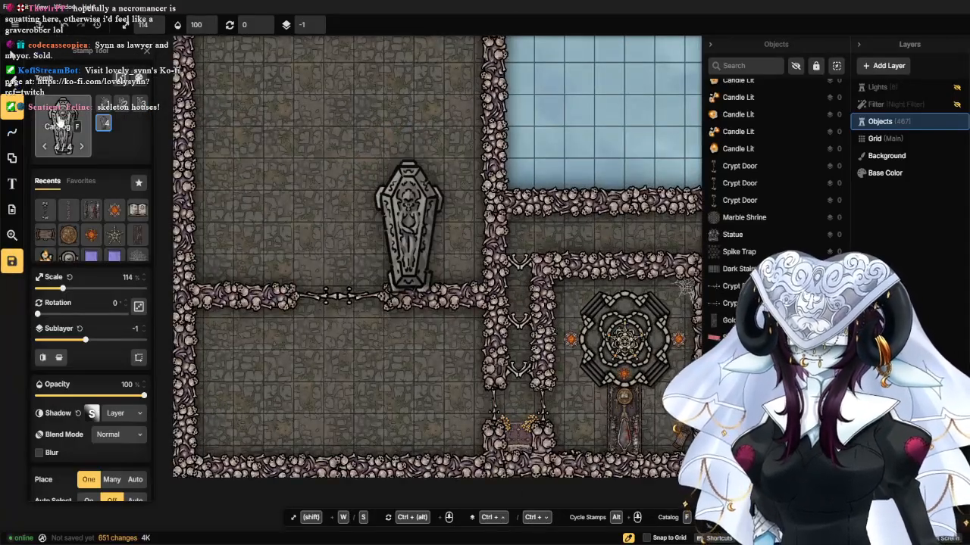
{"action": "left_click", "coordinate": [59, 122]}
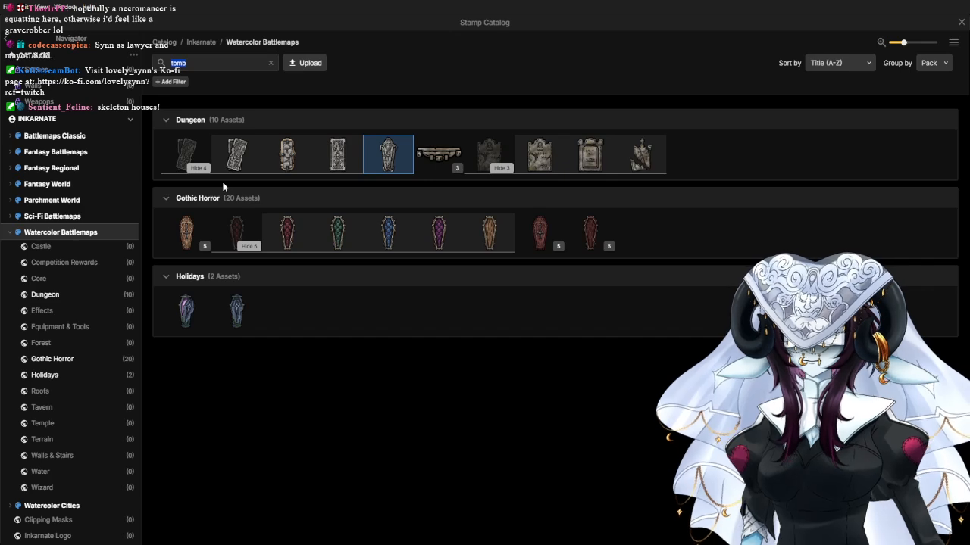
{"action": "key", "text": "Escape"}
{"action": "left_click", "coordinate": [341, 408]}
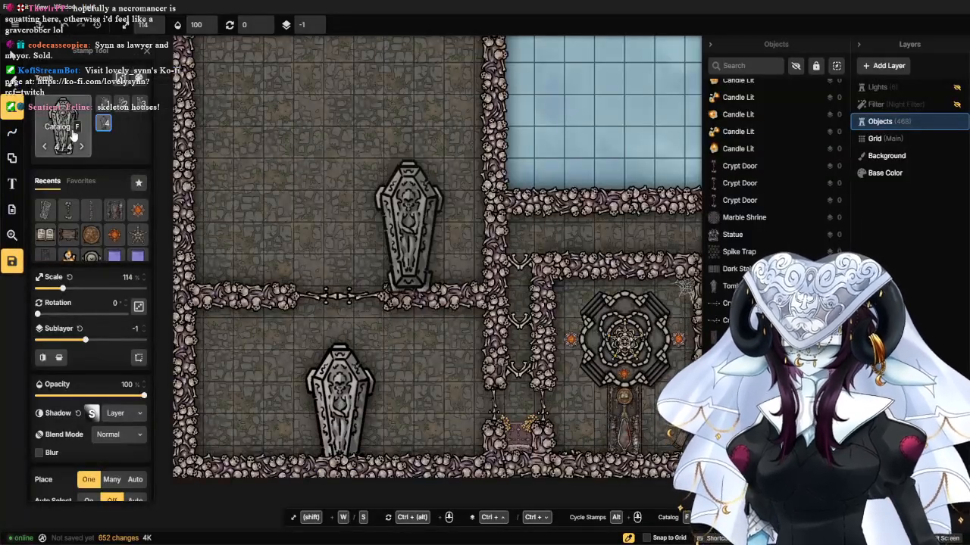
Search the stamp catalog for "pillars" and choose the intact round Marble Pillar from the Temple pack.
{"action": "left_click", "coordinate": [74, 133]}
{"action": "type", "text": "pillars"}
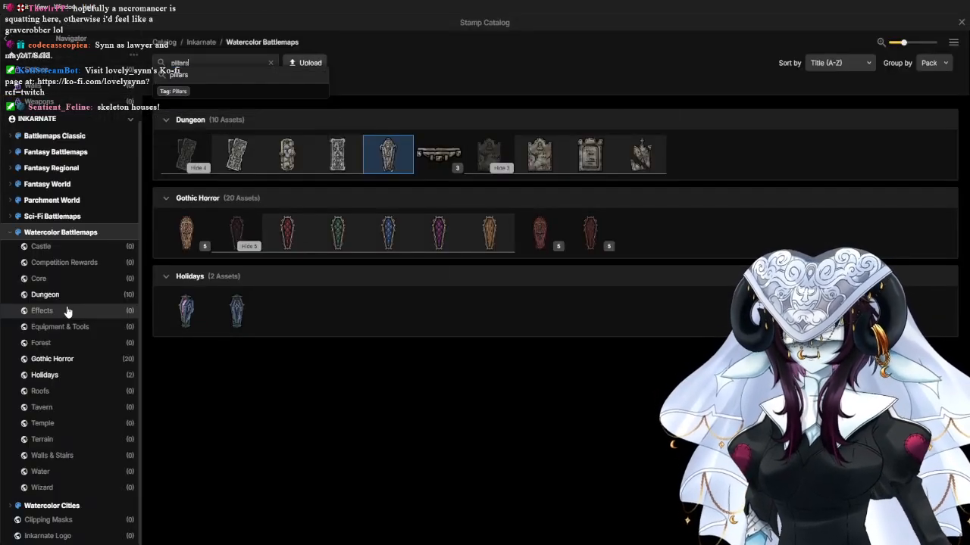
{"action": "key", "text": "Return"}
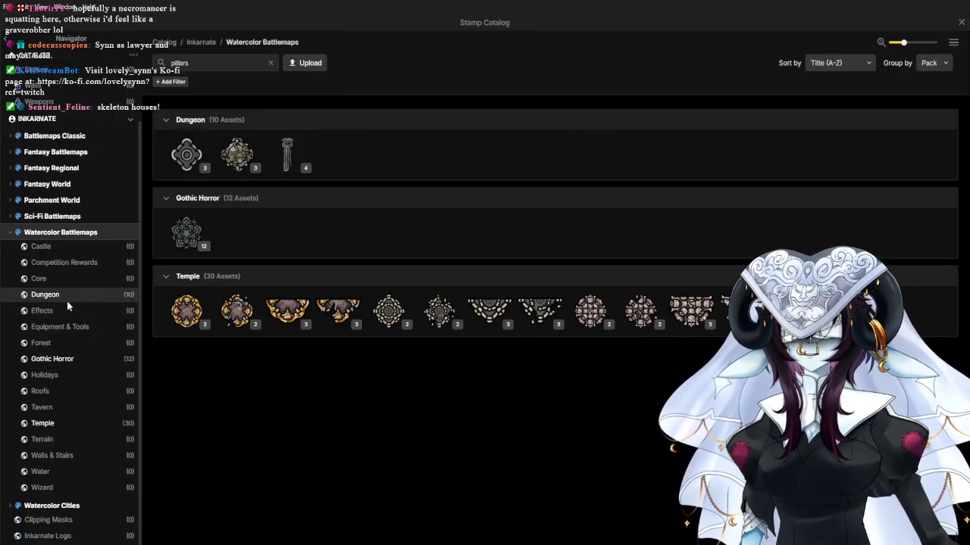
{"action": "left_click", "coordinate": [401, 314]}
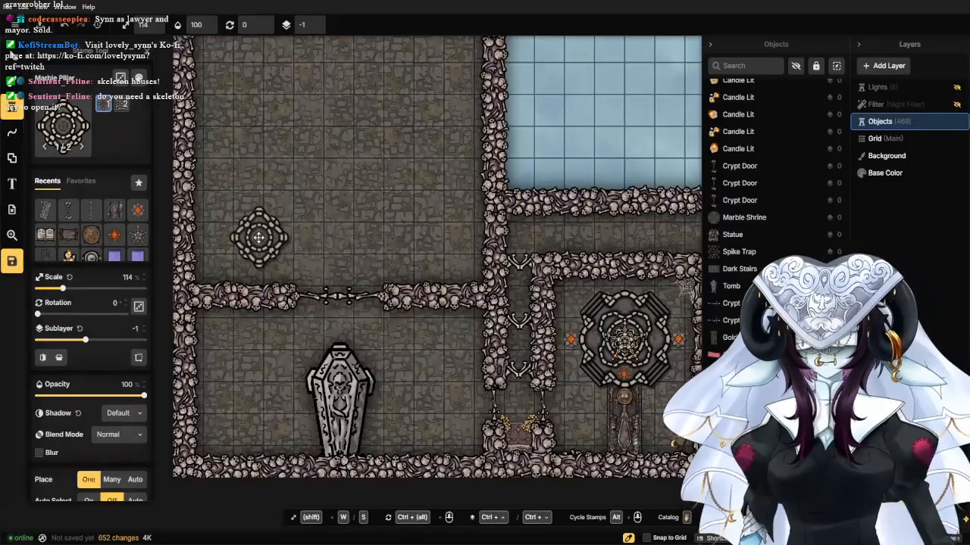
Set the Marble Pillar stamp's scale to 75%.
{"action": "left_click", "coordinate": [69, 278]}
{"action": "type", "text": "5"}
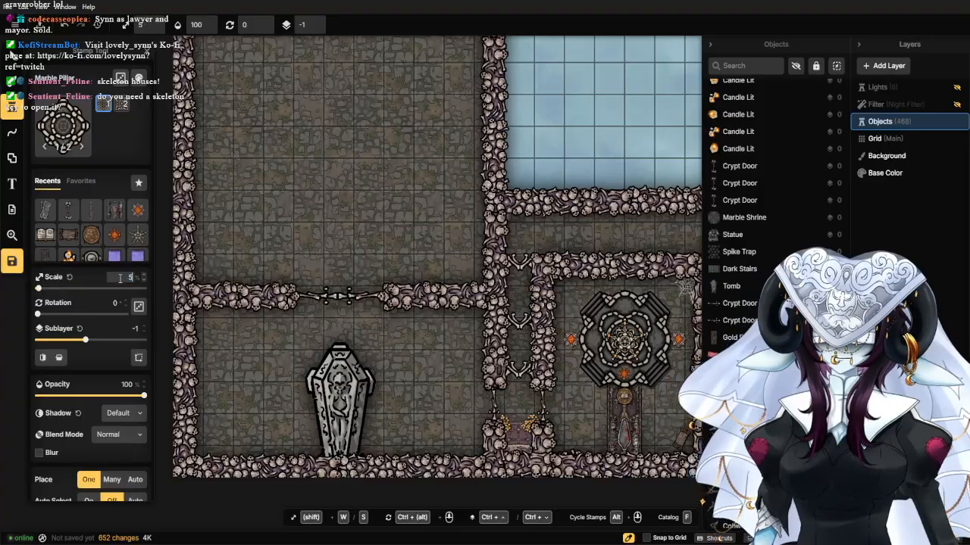
{"action": "type", "text": "0"}
{"action": "scroll", "coordinate": [244, 240], "scroll_direction": "up", "scroll_amount": 3}
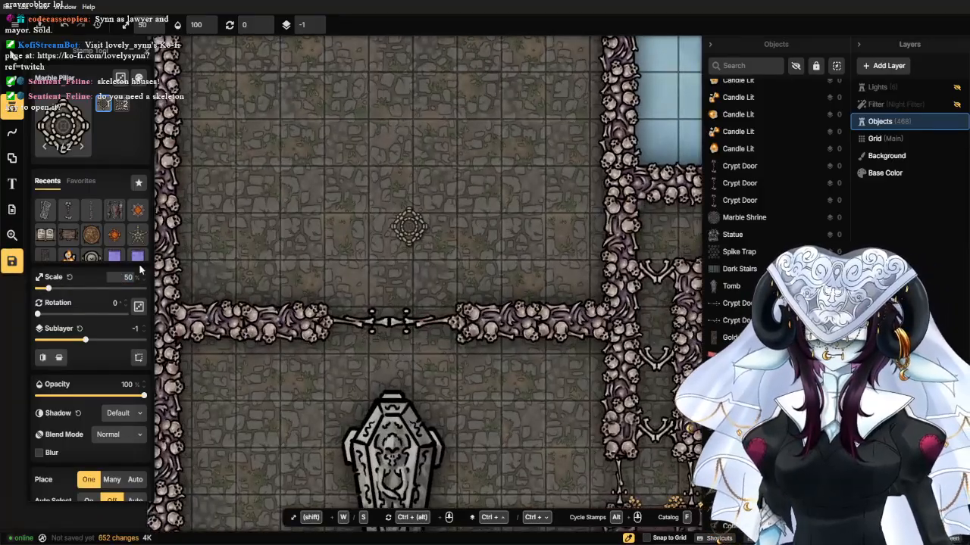
{"action": "left_click", "coordinate": [143, 276]}
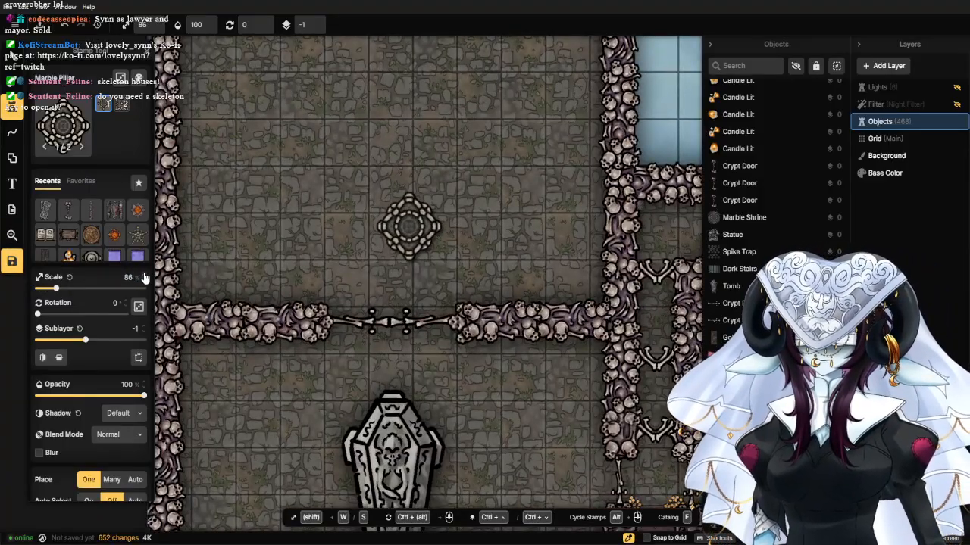
{"action": "left_click", "coordinate": [143, 282]}
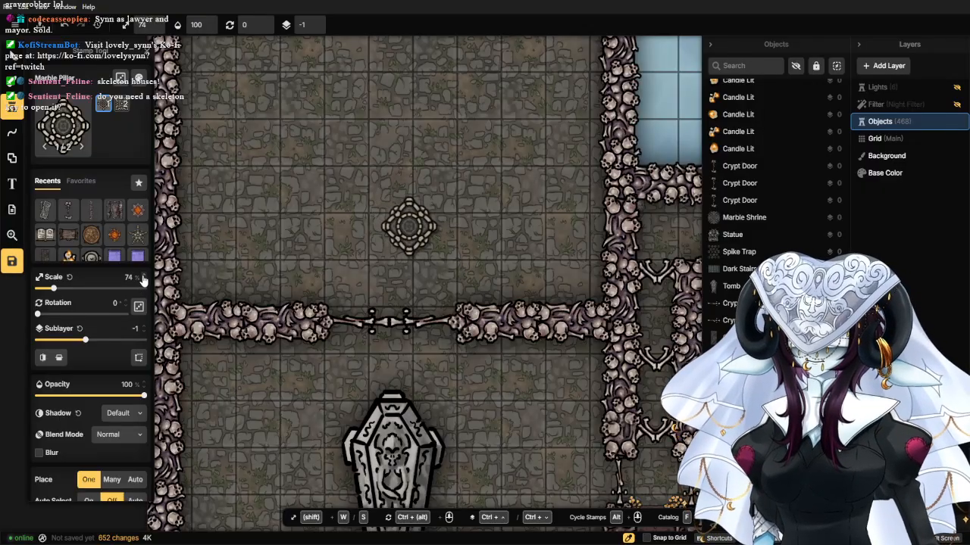
{"action": "left_click", "coordinate": [143, 276]}
Place mirrored, staggered Marble Pillars along the west and east sides of the room's southern half, starting just north of the double door.
{"action": "left_click", "coordinate": [215, 238]}
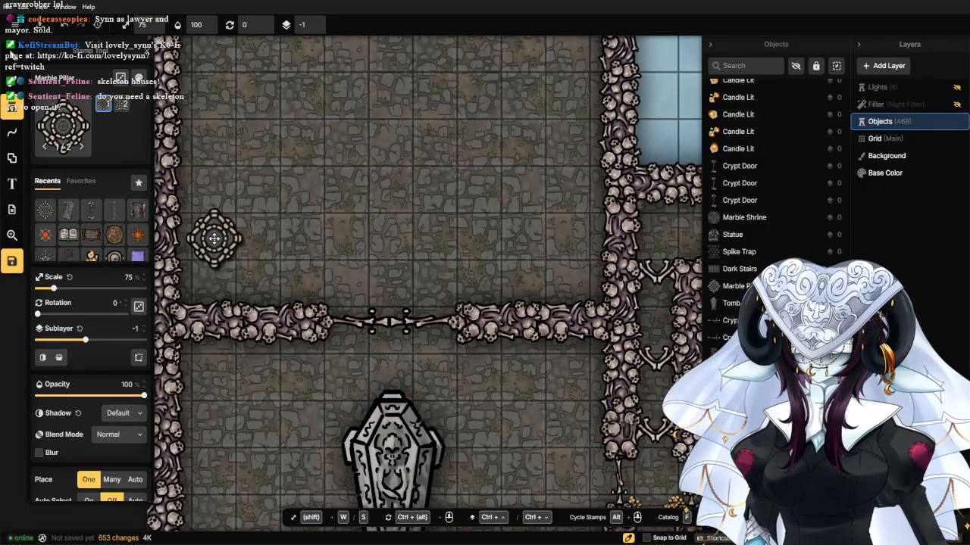
{"action": "left_click", "coordinate": [568, 237]}
{"action": "scroll", "coordinate": [567, 236], "scroll_direction": "down", "scroll_amount": 3}
{"action": "left_click_drag", "start_coordinate": [519, 194], "coordinate": [505, 256]}
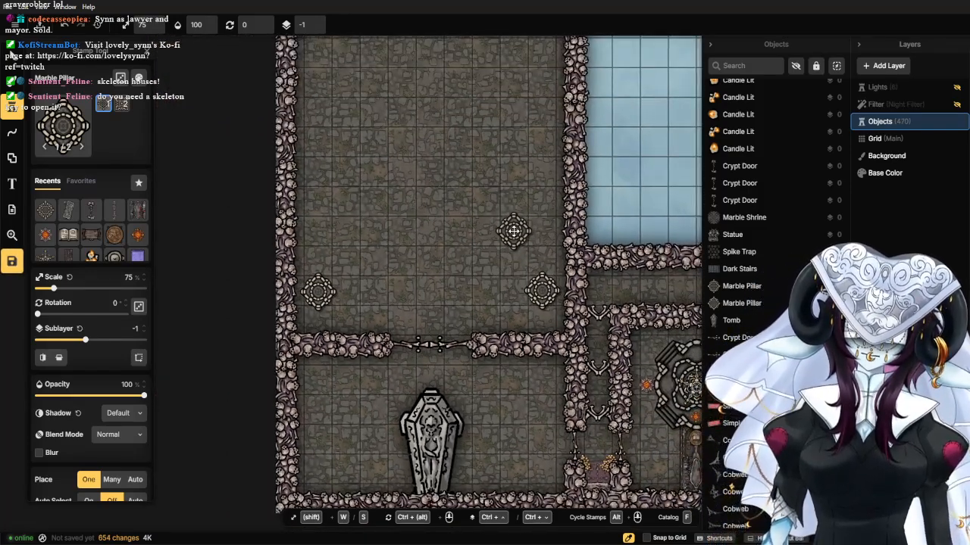
{"action": "left_click", "coordinate": [513, 231]}
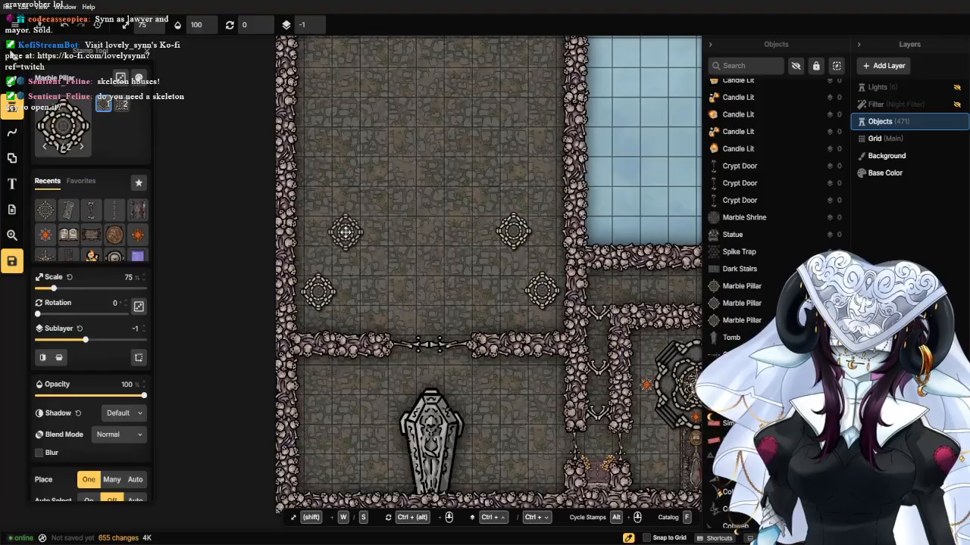
{"action": "left_click", "coordinate": [345, 231]}
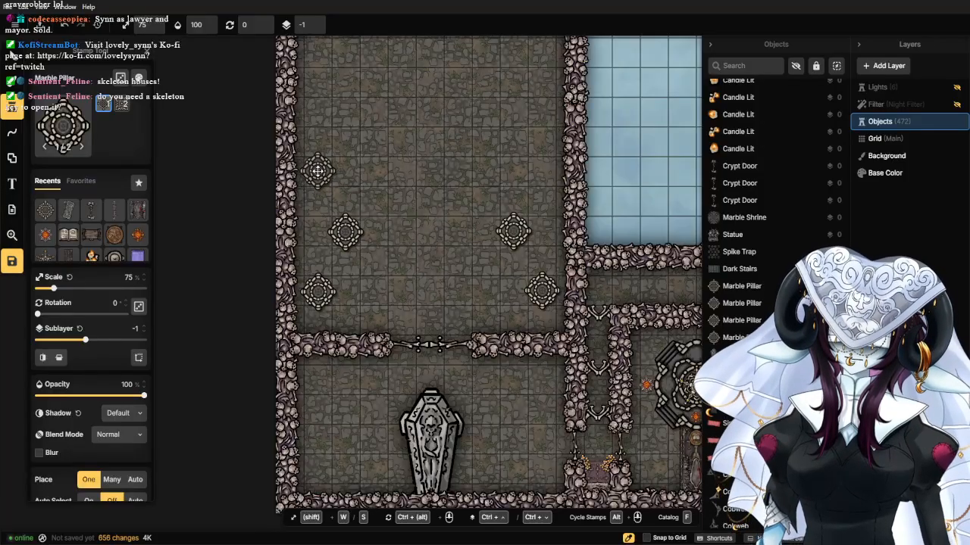
{"action": "left_click", "coordinate": [317, 171]}
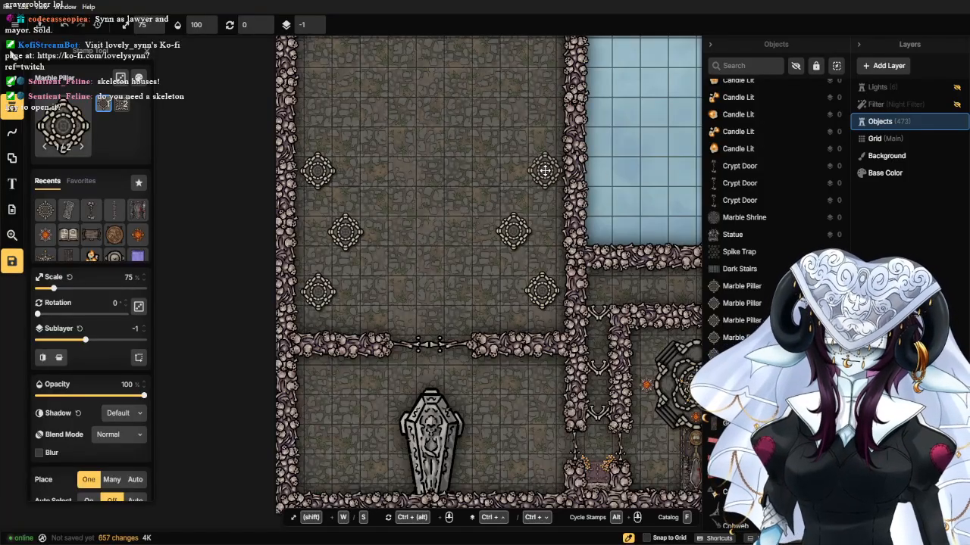
Continue the staggered pairs of Marble Pillars up both sides of the room to the opening in the north wall.
{"action": "left_click_drag", "start_coordinate": [530, 184], "coordinate": [524, 265]}
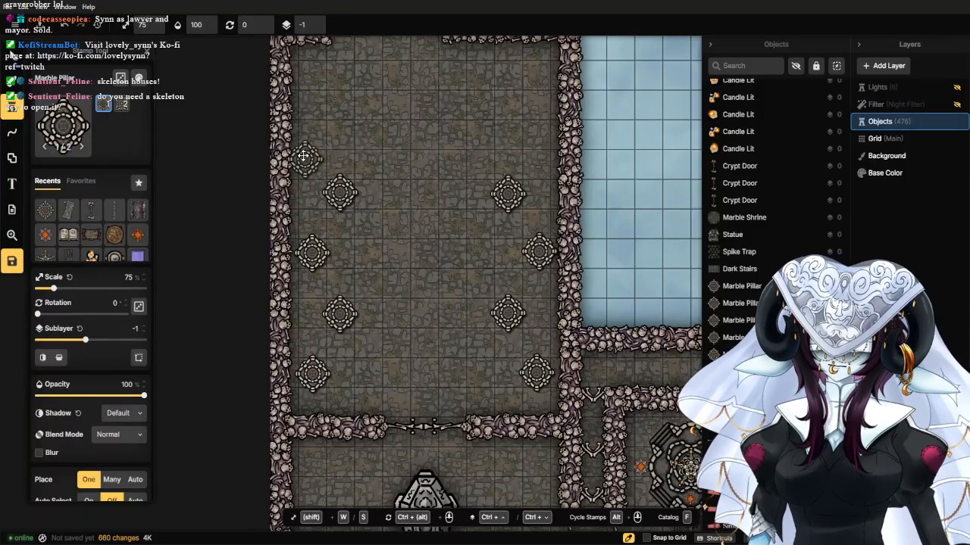
{"action": "left_click_drag", "start_coordinate": [437, 158], "coordinate": [415, 245]}
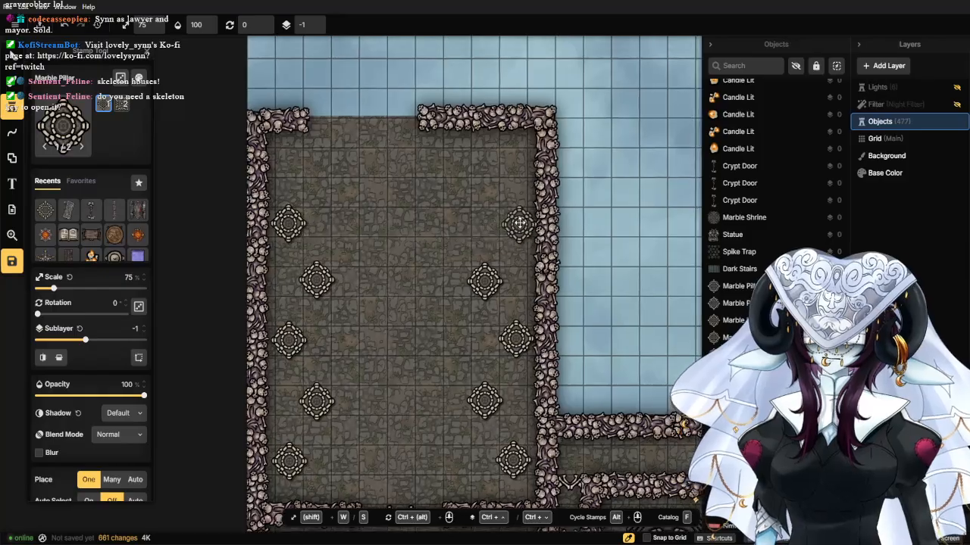
{"action": "left_click", "coordinate": [516, 221]}
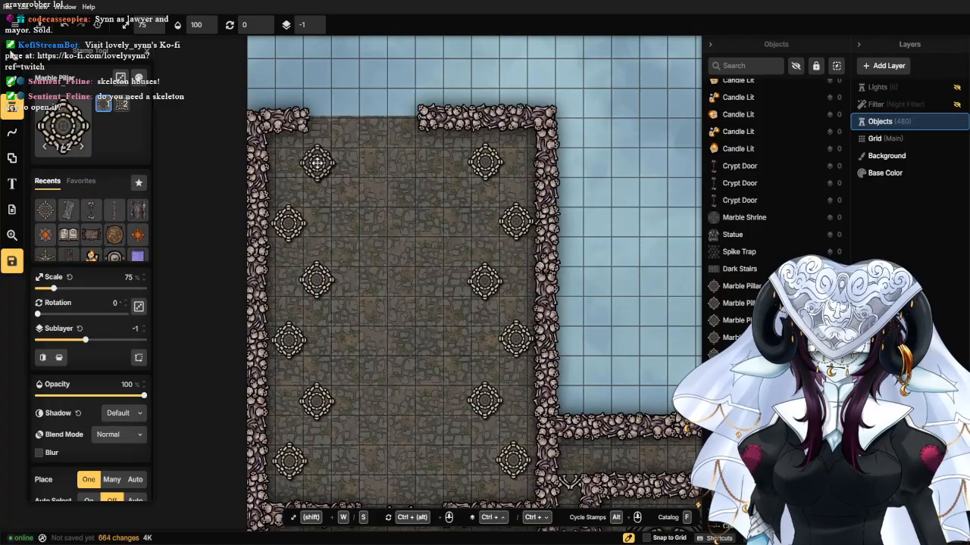
{"action": "scroll", "coordinate": [402, 254], "scroll_direction": "down", "scroll_amount": 3}
{"action": "scroll", "coordinate": [394, 219], "scroll_direction": "up", "scroll_amount": 4}
{"action": "left_click_drag", "start_coordinate": [392, 340], "coordinate": [391, 249]}
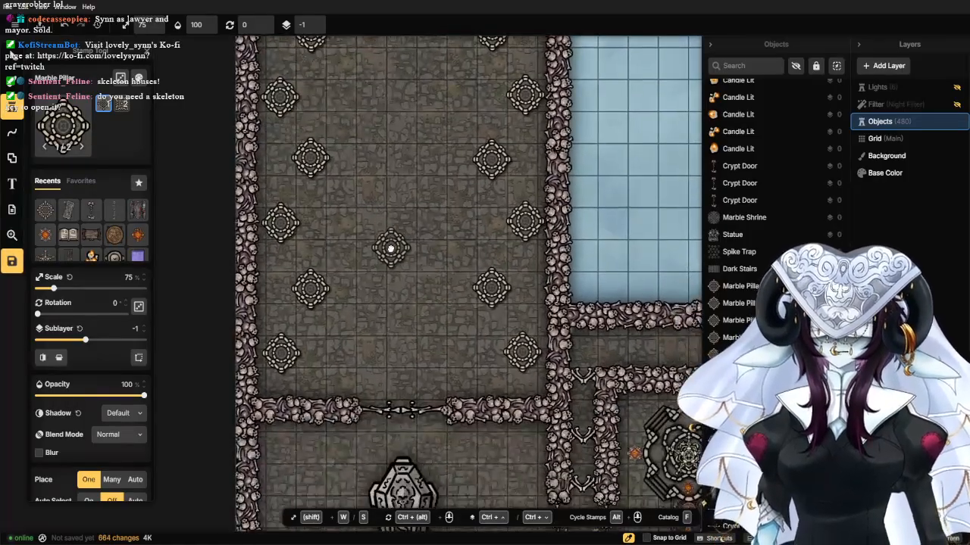
{"action": "left_click_drag", "start_coordinate": [396, 210], "coordinate": [388, 274]}
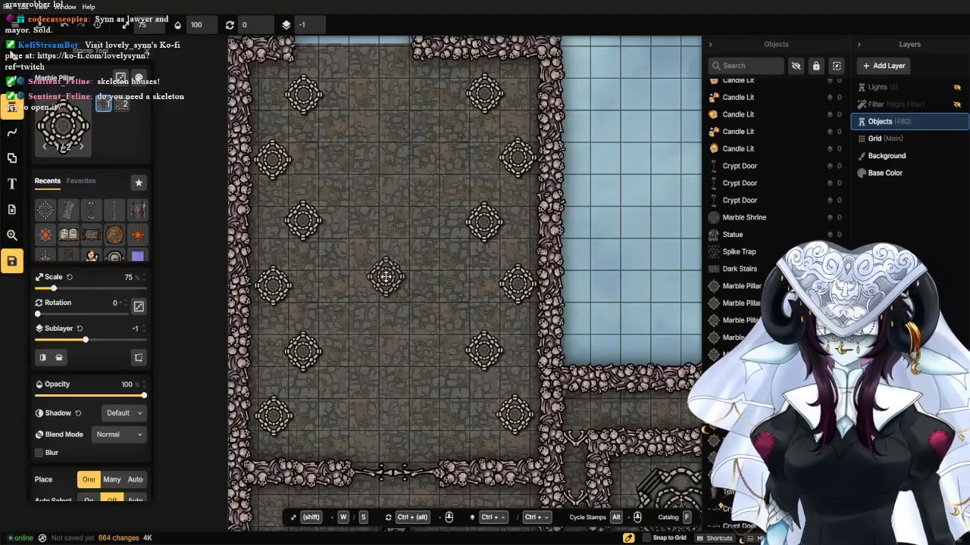
{"action": "left_click", "coordinate": [409, 225]}
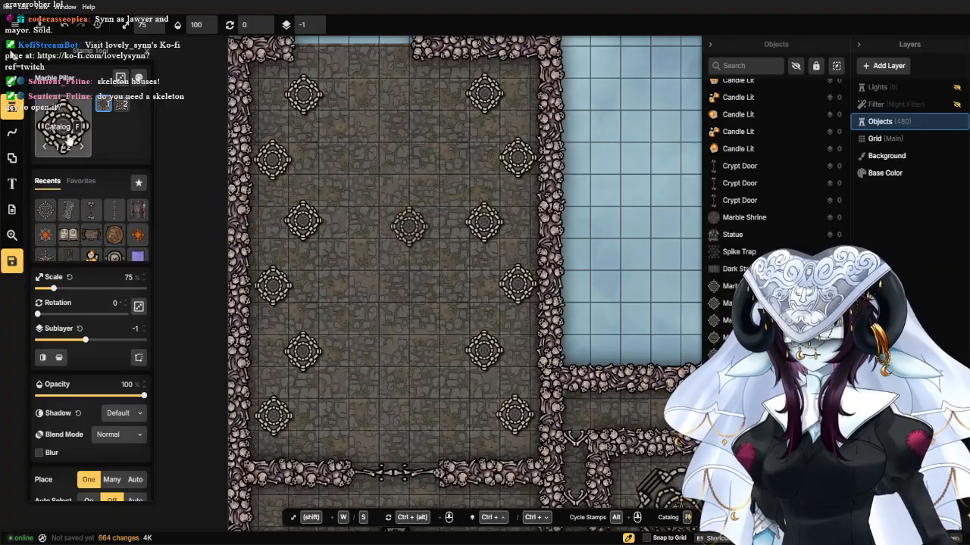
Switch the stamp back to Tomb variant 4 and set its scale to 55%.
{"action": "left_click", "coordinate": [67, 213]}
{"action": "left_click", "coordinate": [138, 106]}
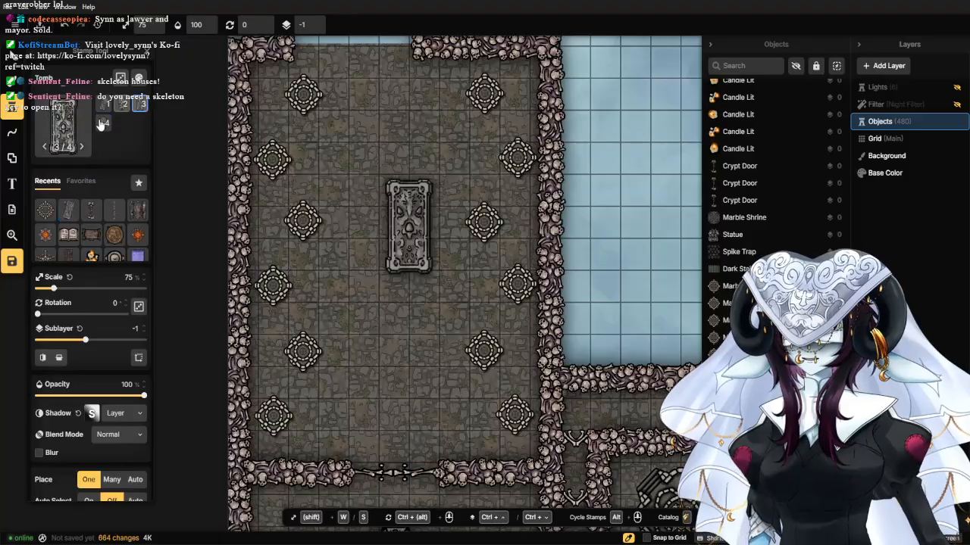
{"action": "left_click", "coordinate": [91, 126]}
{"action": "key", "text": "Escape"}
{"action": "left_click", "coordinate": [103, 127]}
{"action": "scroll", "coordinate": [326, 255], "scroll_direction": "up", "scroll_amount": 4}
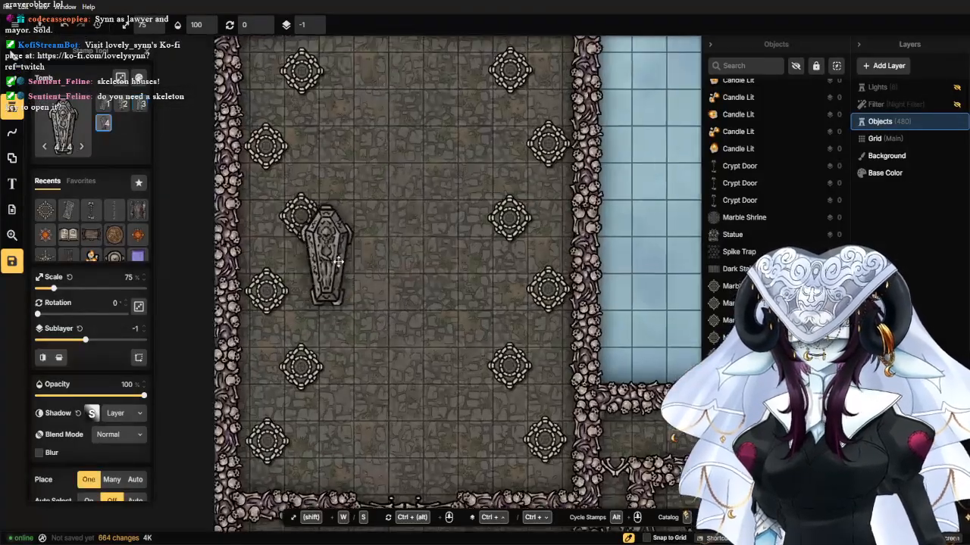
{"action": "left_click", "coordinate": [47, 289]}
{"action": "left_click_drag", "start_coordinate": [48, 290], "coordinate": [49, 289]}
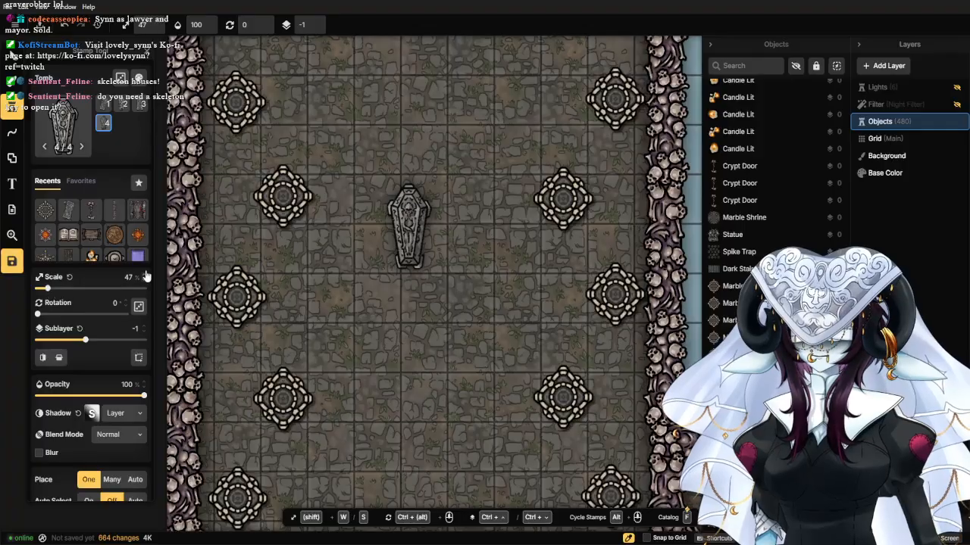
{"action": "scroll", "coordinate": [146, 278], "scroll_direction": "up", "scroll_amount": 7}
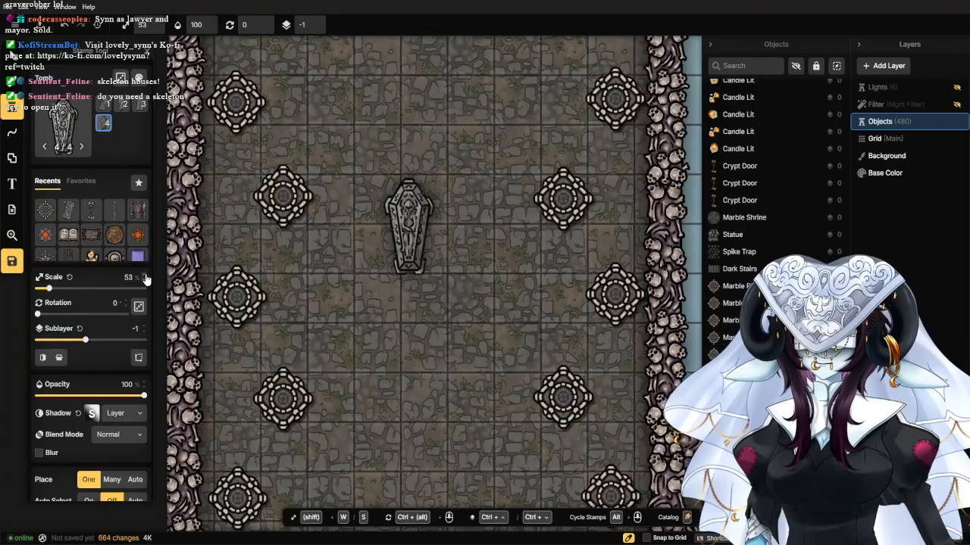
{"action": "scroll", "coordinate": [146, 279], "scroll_direction": "up", "scroll_amount": 1}
Rotate the tomb 90 degrees, flip it vertically, set sublayer -2 and place it with its head against the middle west wall-side pillar.
{"action": "scroll", "coordinate": [303, 295], "scroll_direction": "up", "scroll_amount": 4}
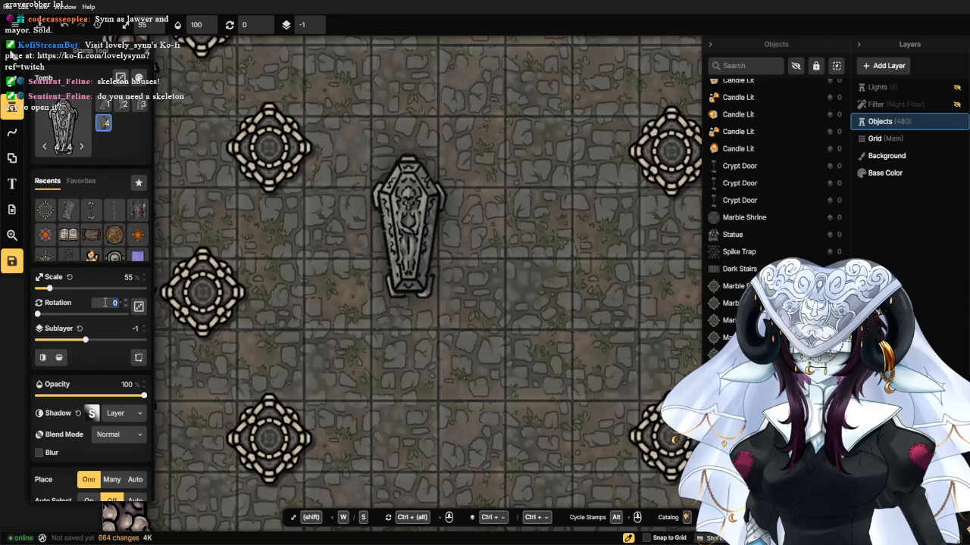
{"action": "scroll", "coordinate": [106, 299], "scroll_direction": "down", "scroll_amount": 3}
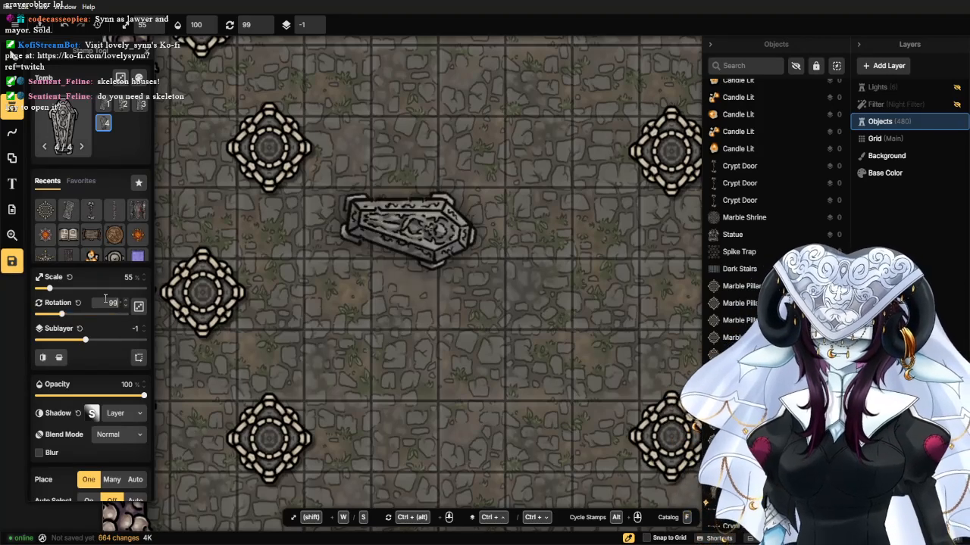
{"action": "left_click", "coordinate": [43, 359]}
{"action": "left_click", "coordinate": [56, 359]}
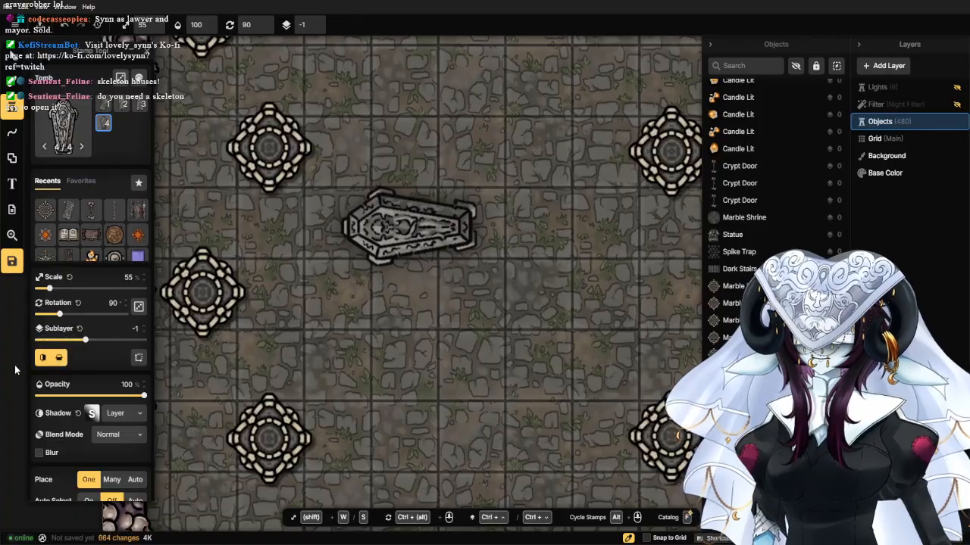
{"action": "left_click", "coordinate": [42, 358]}
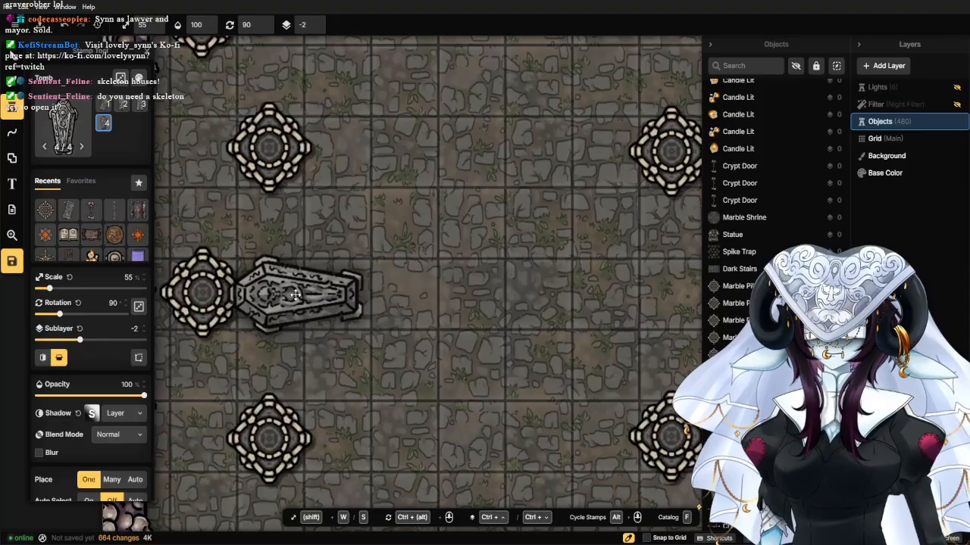
{"action": "left_click", "coordinate": [303, 294]}
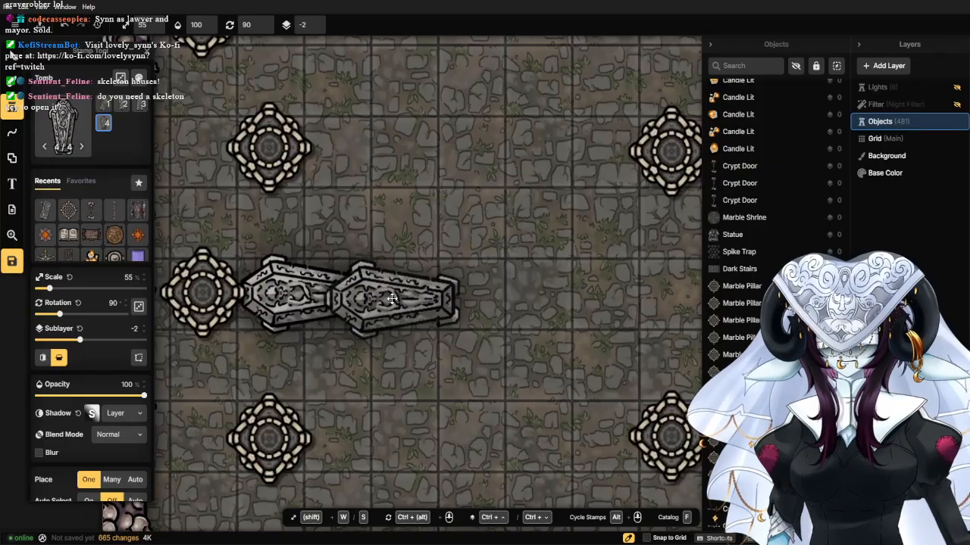
Remove the vertical flip and place a mirrored tomb with its head against the middle east wall-side pillar.
{"action": "left_click_drag", "start_coordinate": [471, 296], "coordinate": [258, 291]}
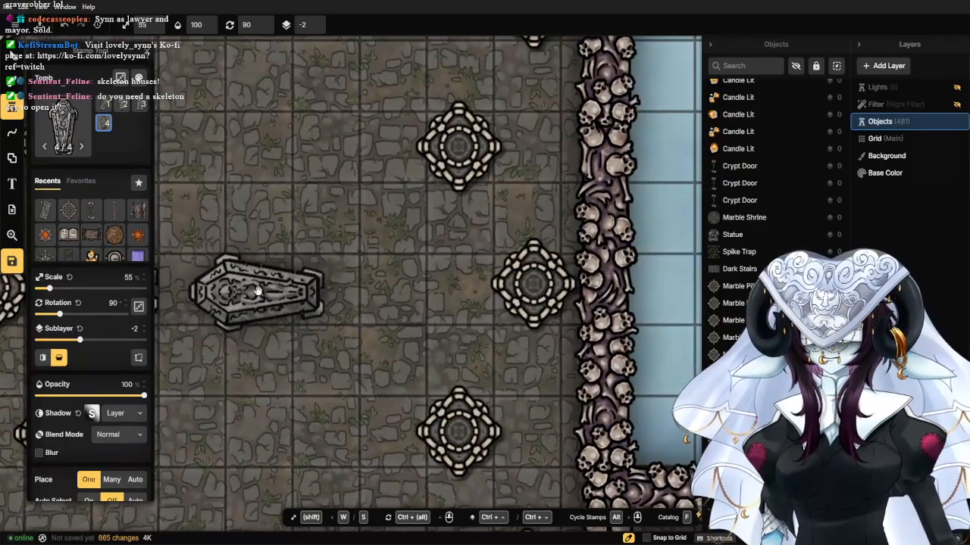
{"action": "left_click", "coordinate": [59, 358]}
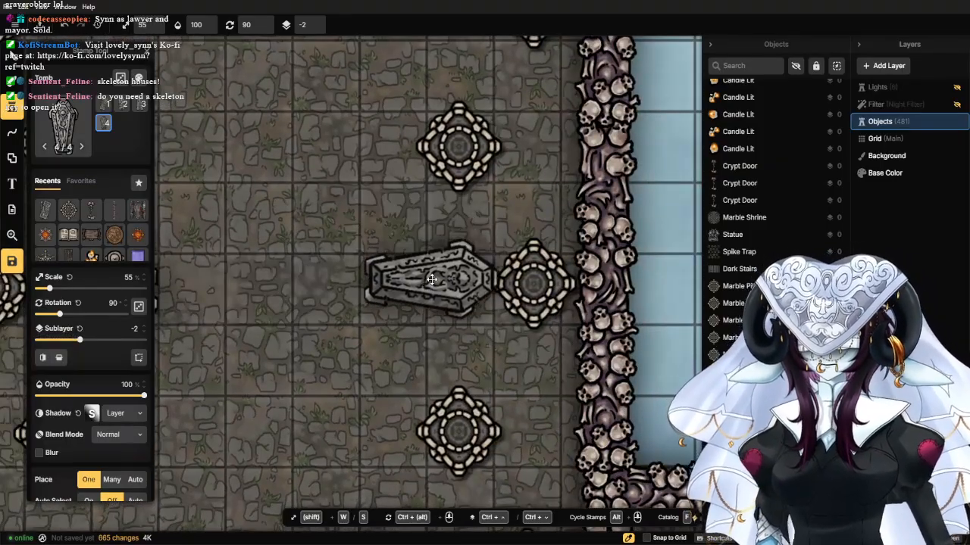
{"action": "left_click", "coordinate": [432, 284]}
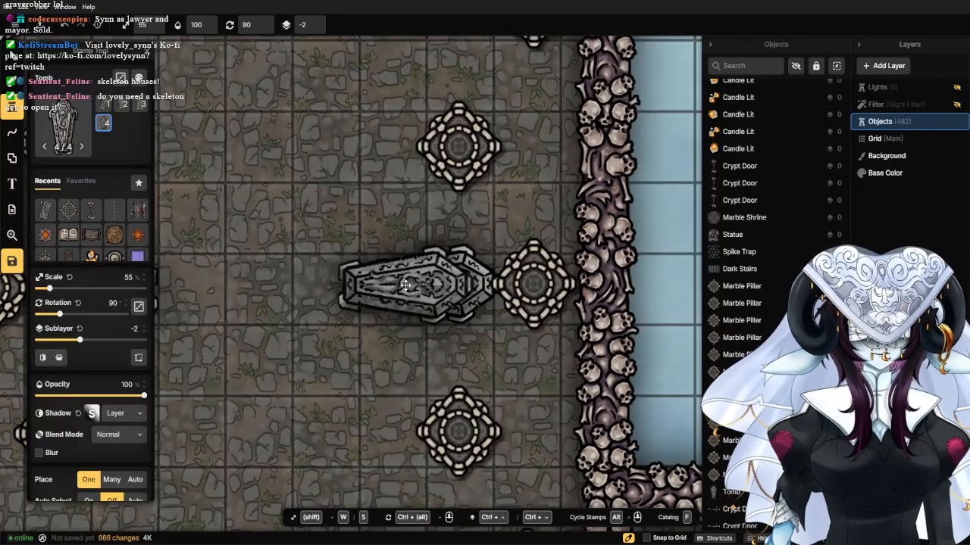
Place a facing pair of tombs at the northern wall-side pillars, the east one unflipped and the west one flipped vertically.
{"action": "scroll", "coordinate": [329, 197], "scroll_direction": "down", "scroll_amount": 4}
{"action": "left_click_drag", "start_coordinate": [320, 179], "coordinate": [378, 280]}
{"action": "scroll", "coordinate": [483, 191], "scroll_direction": "up", "scroll_amount": 2}
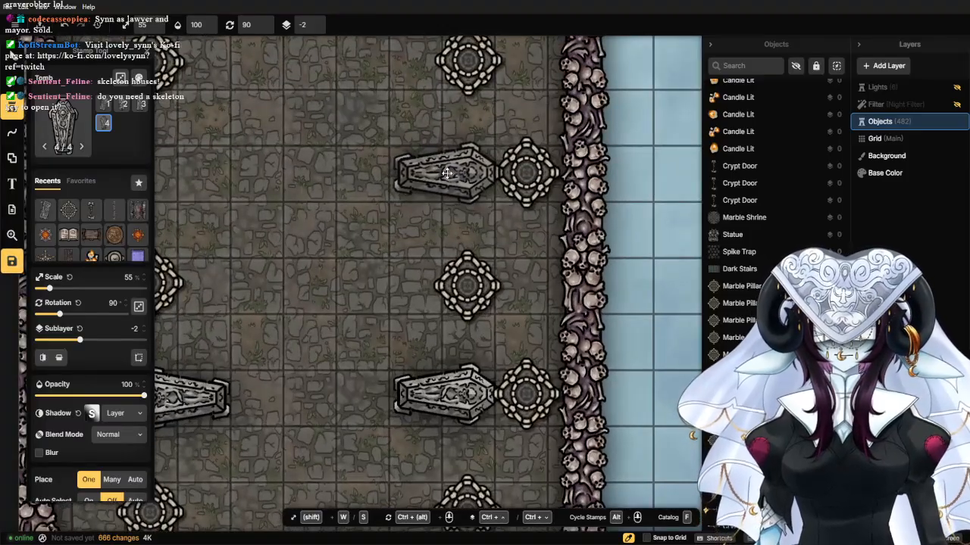
{"action": "left_click", "coordinate": [389, 168]}
{"action": "left_click_drag", "start_coordinate": [301, 203], "coordinate": [457, 190]}
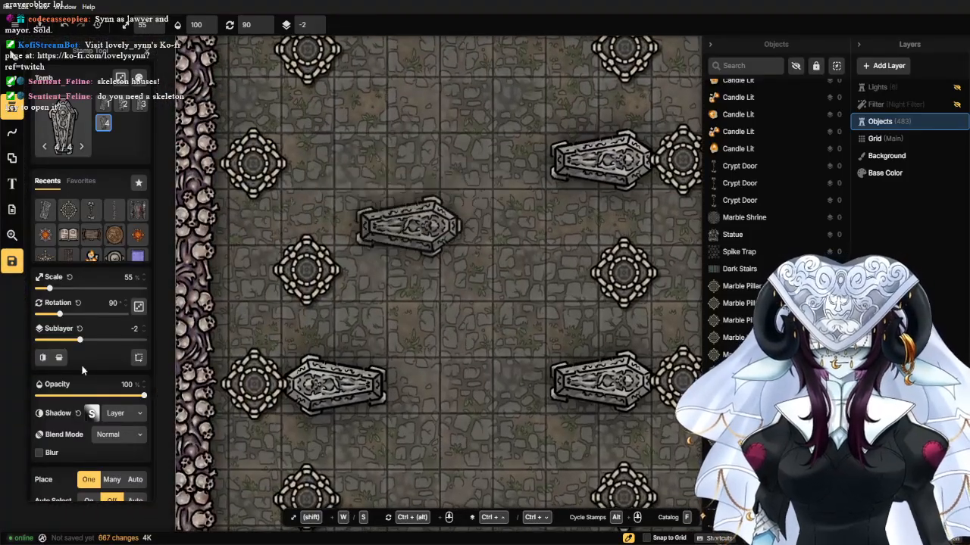
{"action": "left_click", "coordinate": [60, 358]}
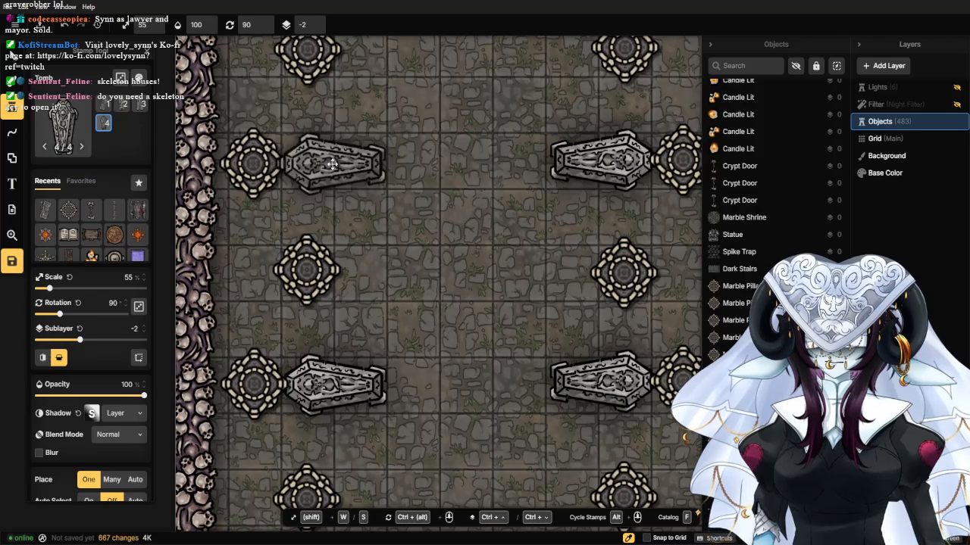
{"action": "left_click", "coordinate": [351, 177]}
Place a facing pair of tombs at the southernmost wall-side pillars near the double door, flipped vertically on the west and unflipped on the east.
{"action": "scroll", "coordinate": [448, 210], "scroll_direction": "down", "scroll_amount": 3}
{"action": "left_click_drag", "start_coordinate": [474, 256], "coordinate": [383, 199]}
{"action": "scroll", "coordinate": [325, 400], "scroll_direction": "up", "scroll_amount": 3}
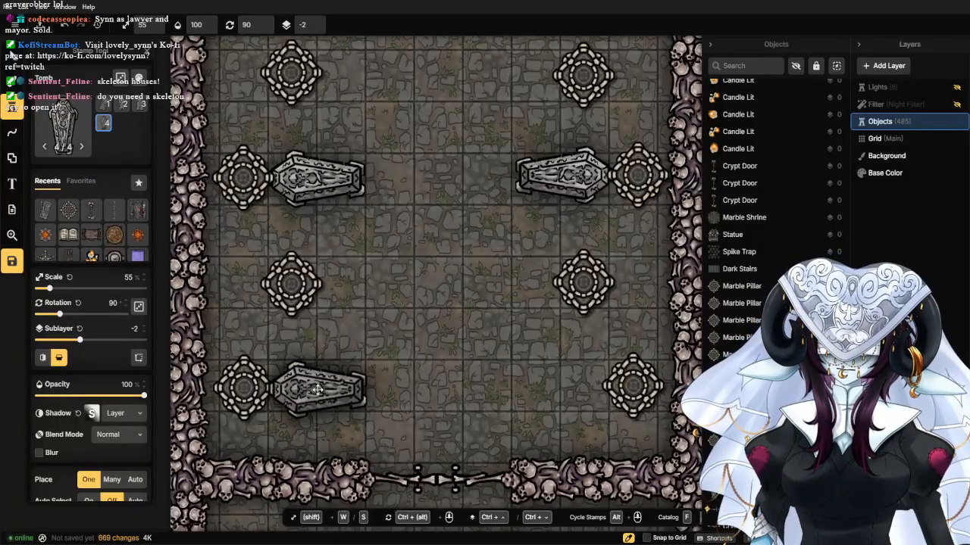
{"action": "left_click", "coordinate": [409, 225]}
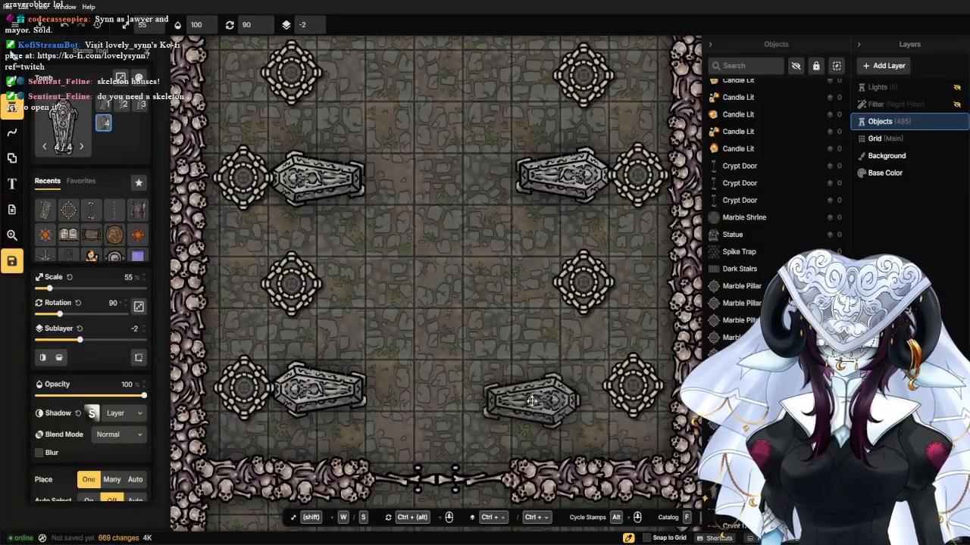
{"action": "left_click", "coordinate": [562, 389]}
Clear the "pillars" search in the stamp catalog and choose Marble Chandelier Lit from the Temple pack.
{"action": "scroll", "coordinate": [479, 353], "scroll_direction": "down", "scroll_amount": 3}
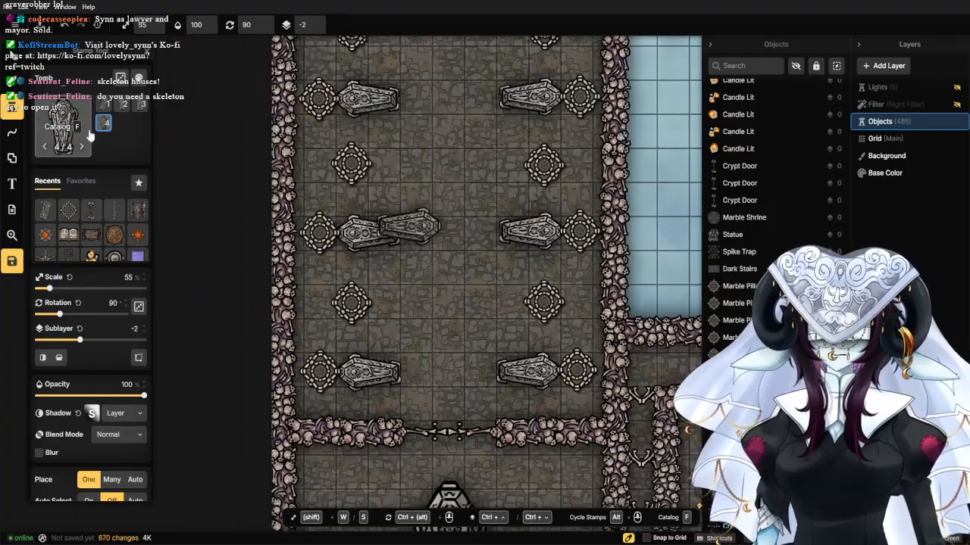
{"action": "left_click", "coordinate": [65, 126]}
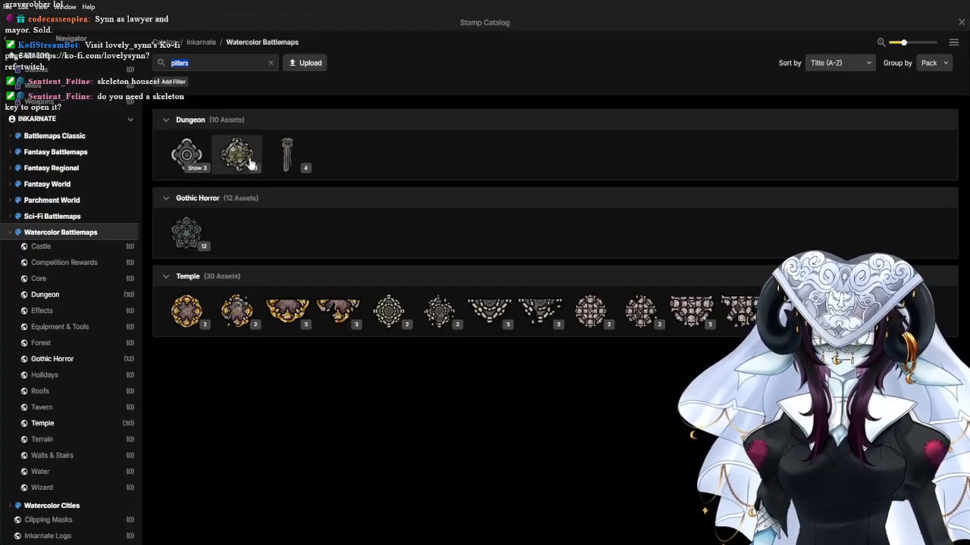
{"action": "left_click", "coordinate": [271, 64]}
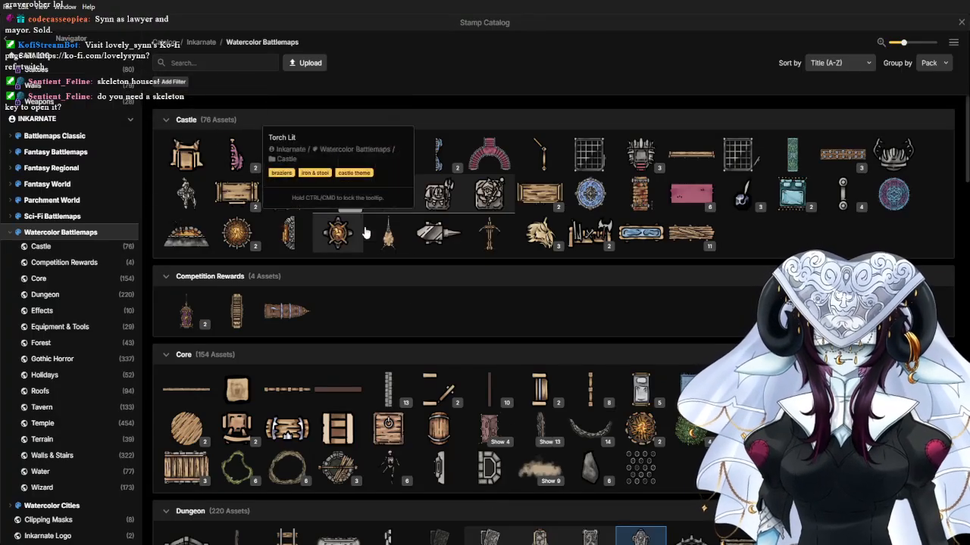
{"action": "scroll", "coordinate": [545, 227], "scroll_direction": "down", "scroll_amount": 4}
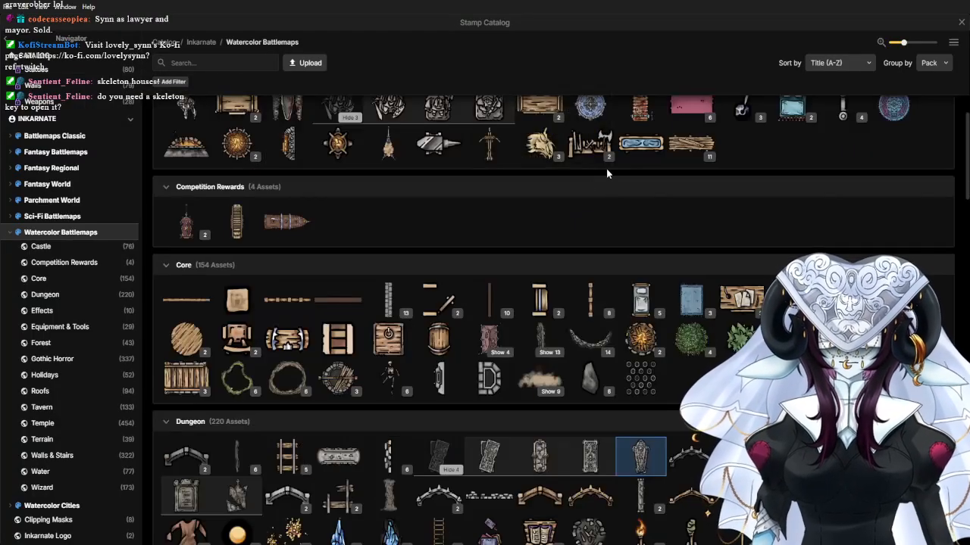
{"action": "scroll", "coordinate": [500, 341], "scroll_direction": "down", "scroll_amount": 20}
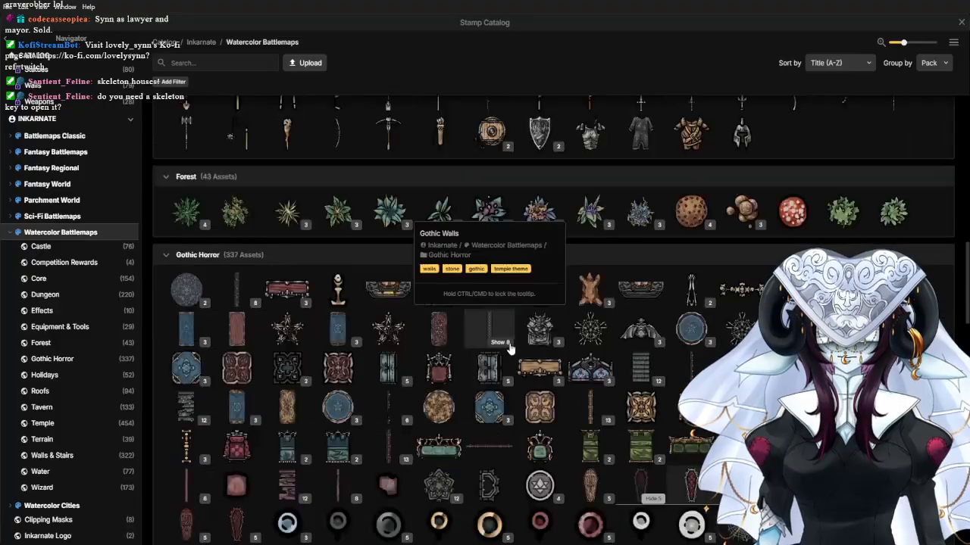
{"action": "scroll", "coordinate": [500, 341], "scroll_direction": "down", "scroll_amount": 12}
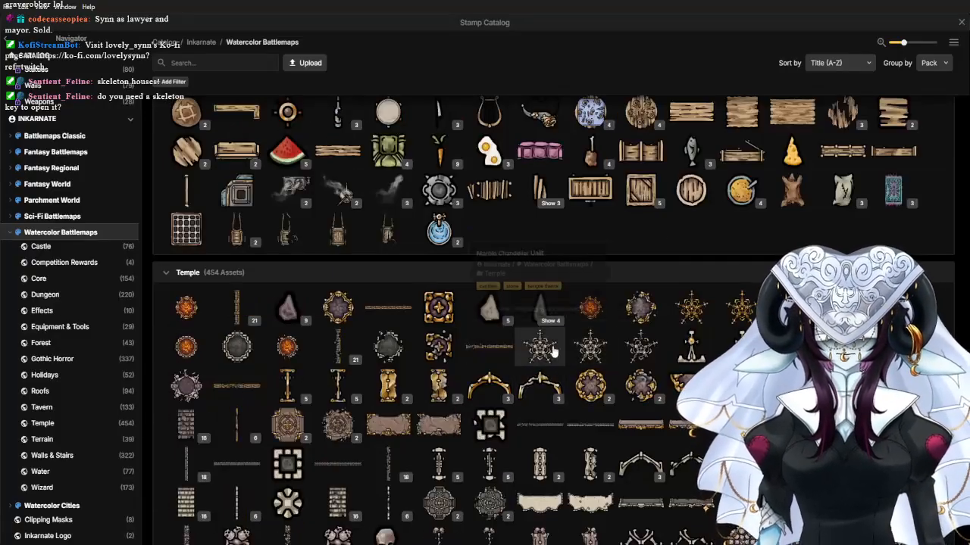
{"action": "left_click", "coordinate": [591, 348]}
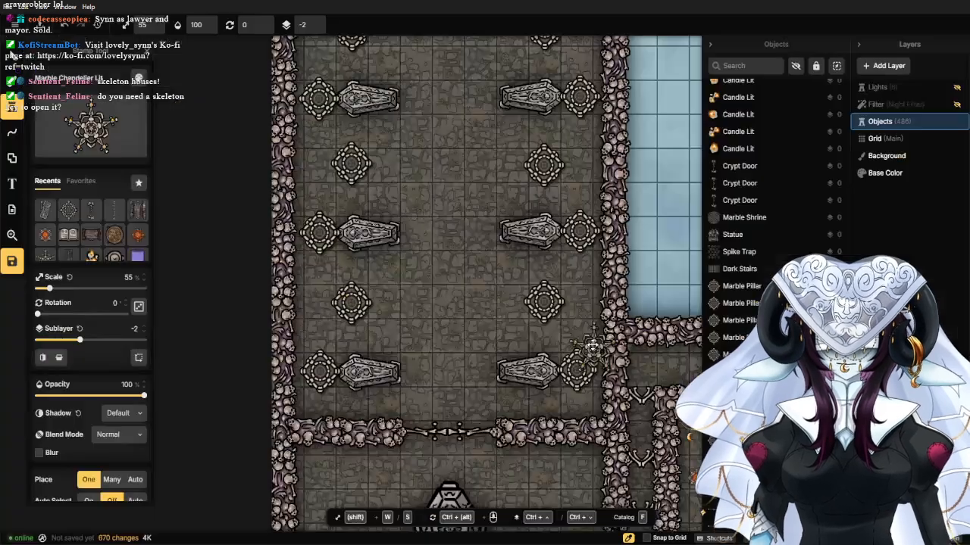
Place three Marble Chandelier Lit stamps down the hall's centre line, each midway between a facing pair of inner pillars.
{"action": "left_click", "coordinate": [446, 165]}
{"action": "left_click_drag", "start_coordinate": [446, 165], "coordinate": [421, 322]}
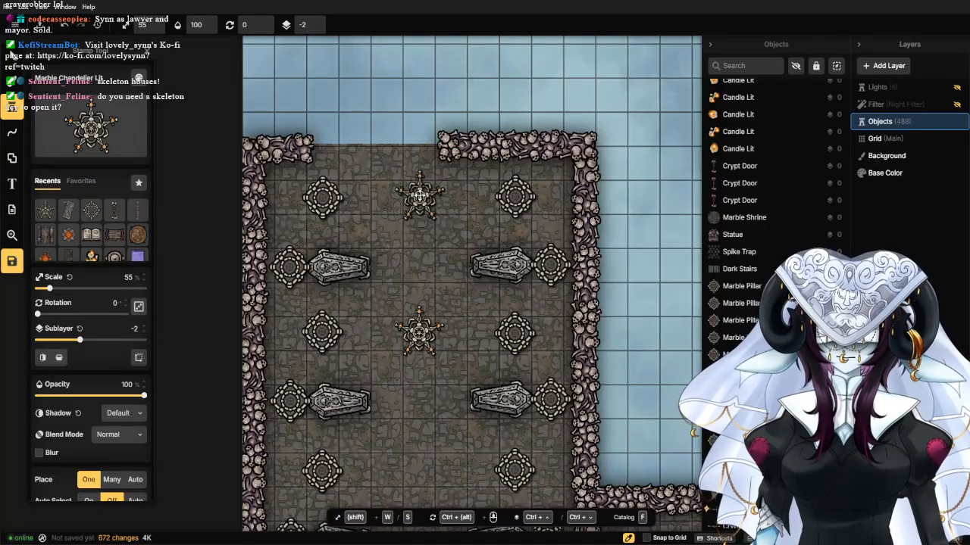
{"action": "left_click", "coordinate": [406, 355]}
{"action": "left_click_drag", "start_coordinate": [406, 354], "coordinate": [431, 233]}
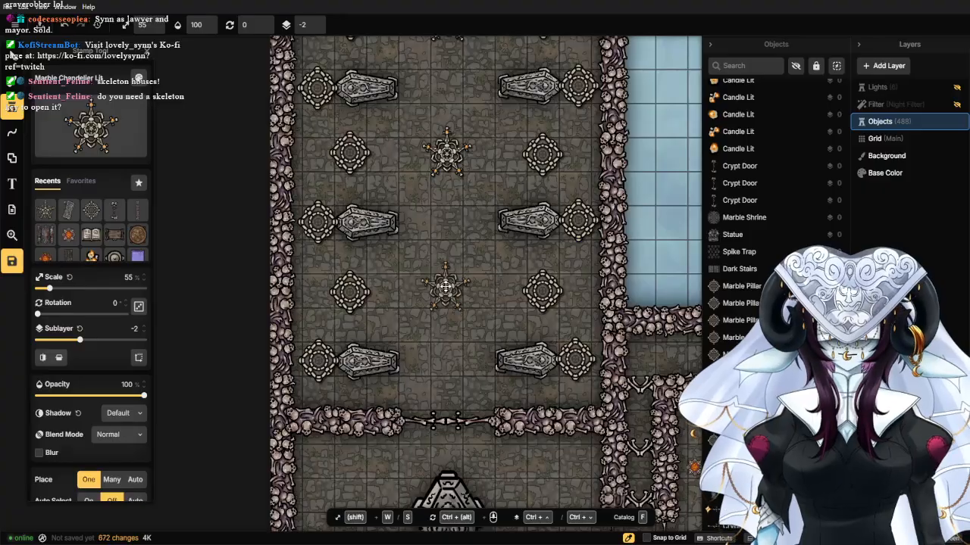
{"action": "left_click", "coordinate": [446, 286]}
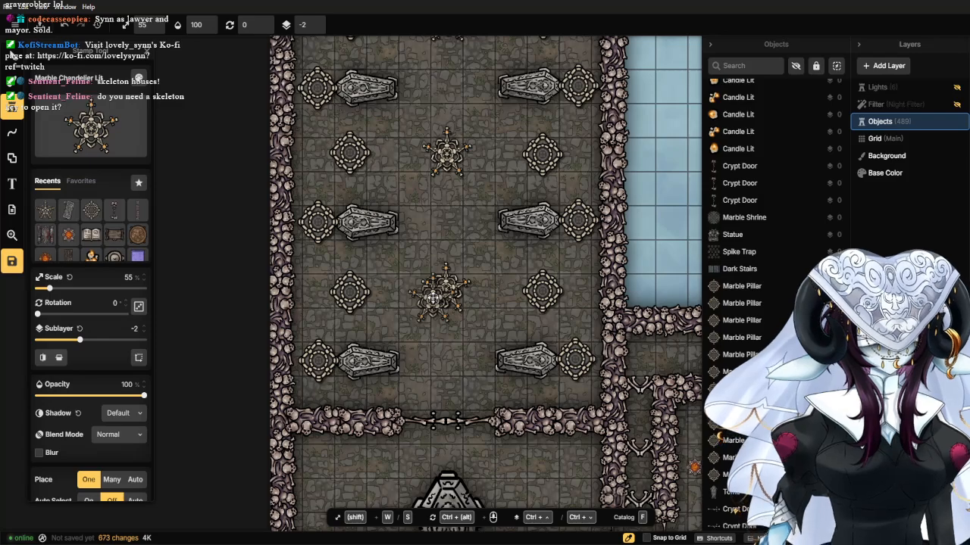
{"action": "scroll", "coordinate": [398, 201], "scroll_direction": "down", "scroll_amount": 1}
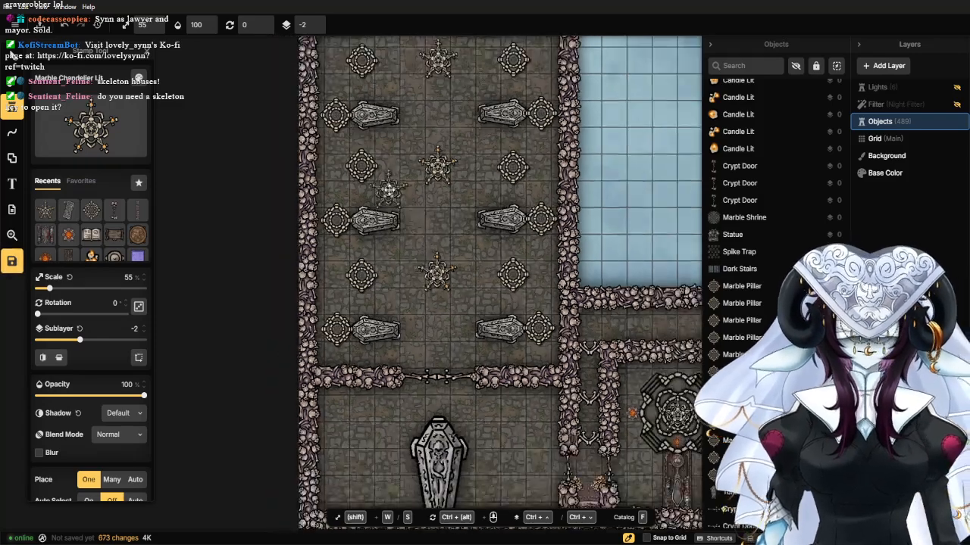
{"action": "scroll", "coordinate": [428, 268], "scroll_direction": "up", "scroll_amount": 3}
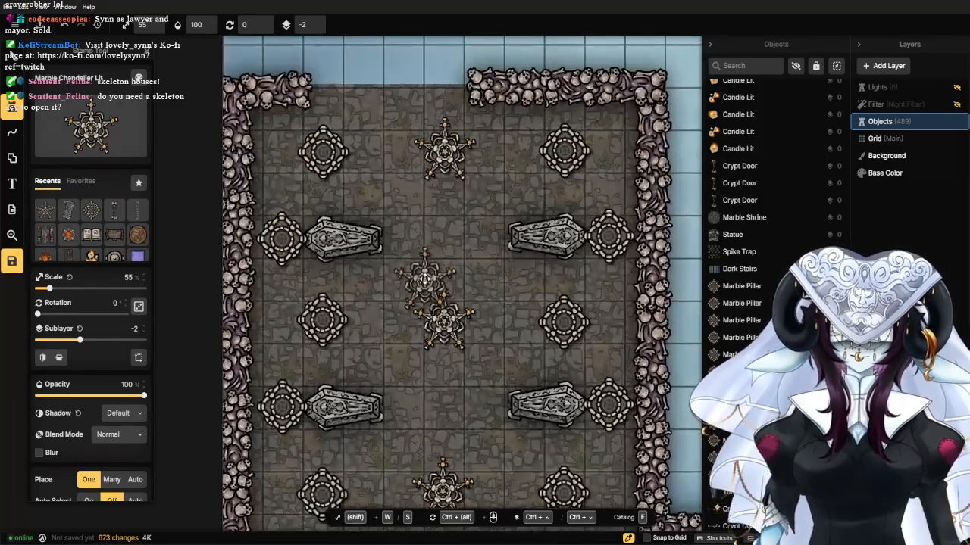
{"action": "scroll", "coordinate": [425, 279], "scroll_direction": "down", "scroll_amount": 1}
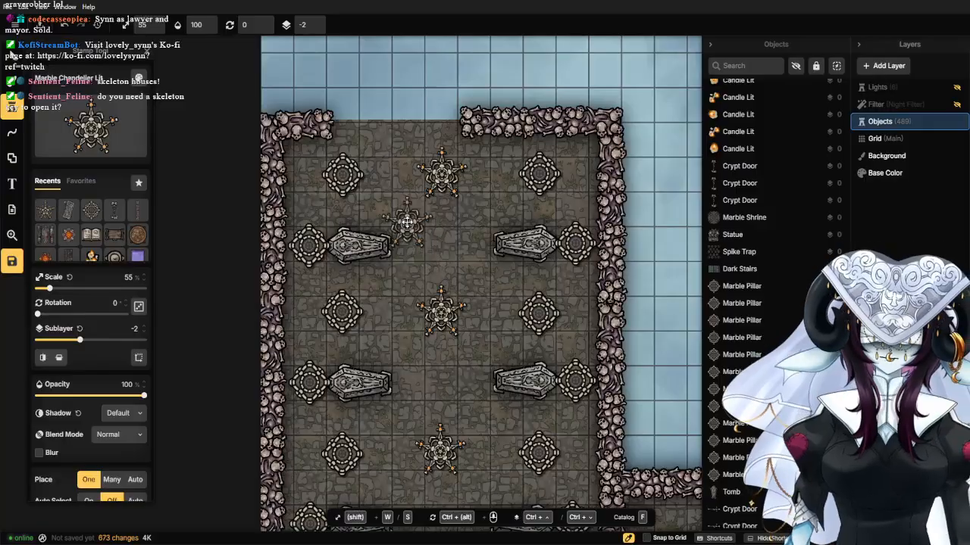
{"action": "scroll", "coordinate": [390, 277], "scroll_direction": "up", "scroll_amount": 2}
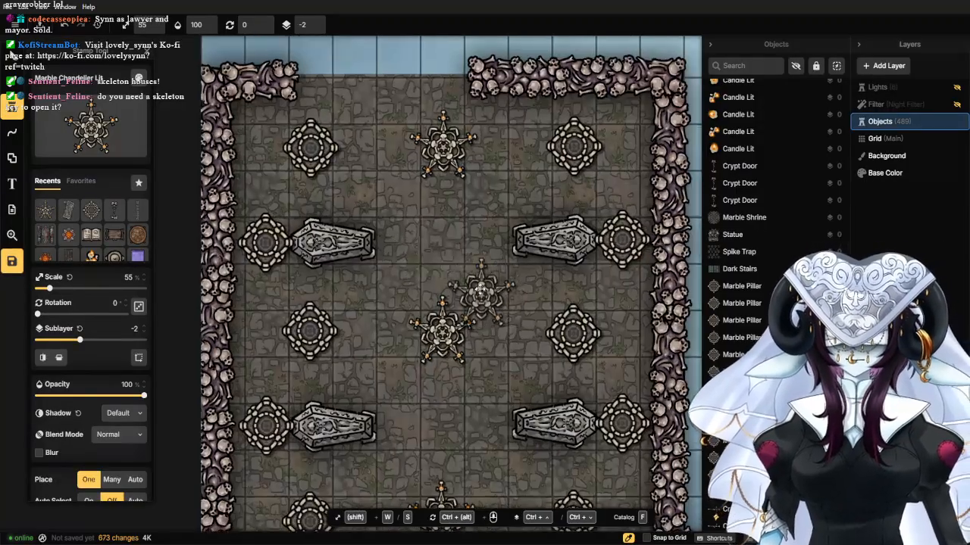
Browse the Watercolor Battlemaps stamps and choose the Notes stamp from the Wizard set.
{"action": "key", "text": "f"}
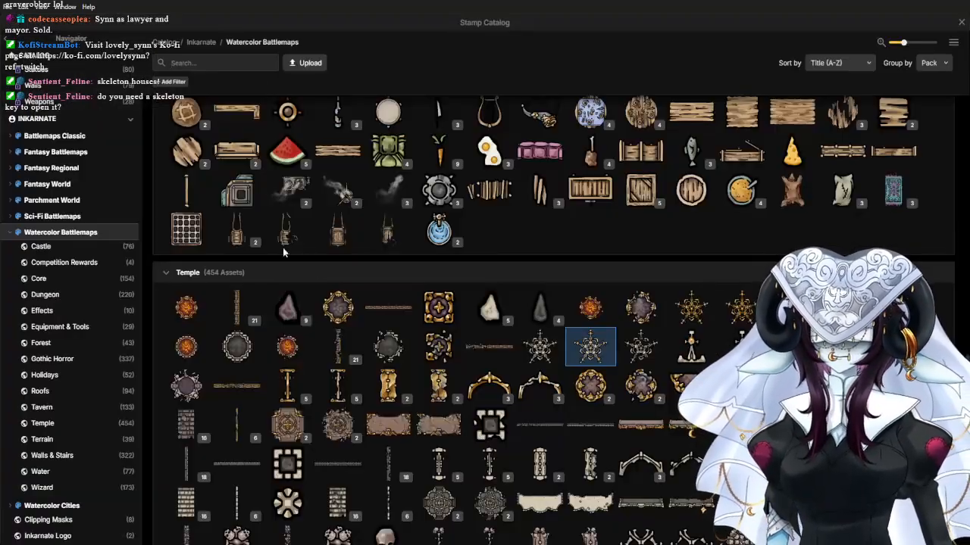
{"action": "scroll", "coordinate": [319, 447], "scroll_direction": "down", "scroll_amount": 3}
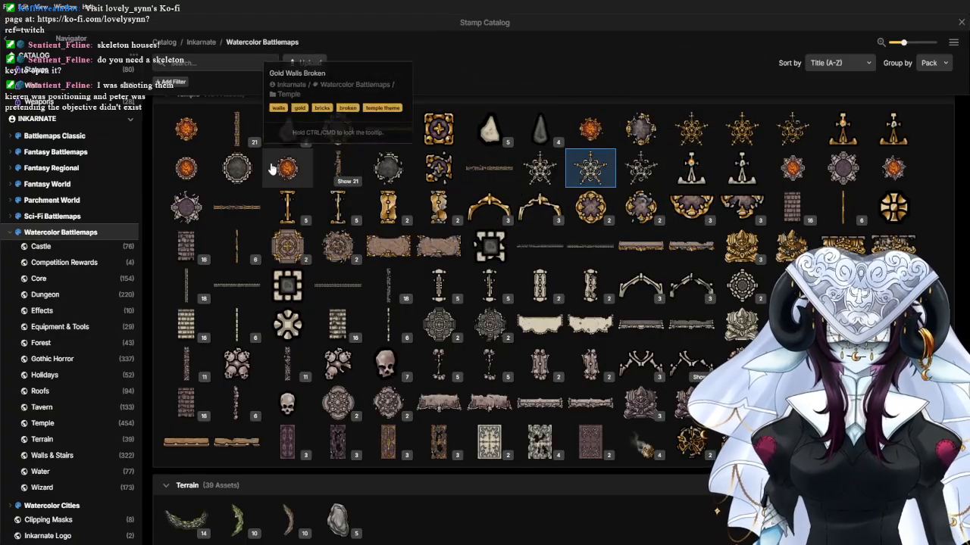
{"action": "scroll", "coordinate": [201, 167], "scroll_direction": "down", "scroll_amount": 2}
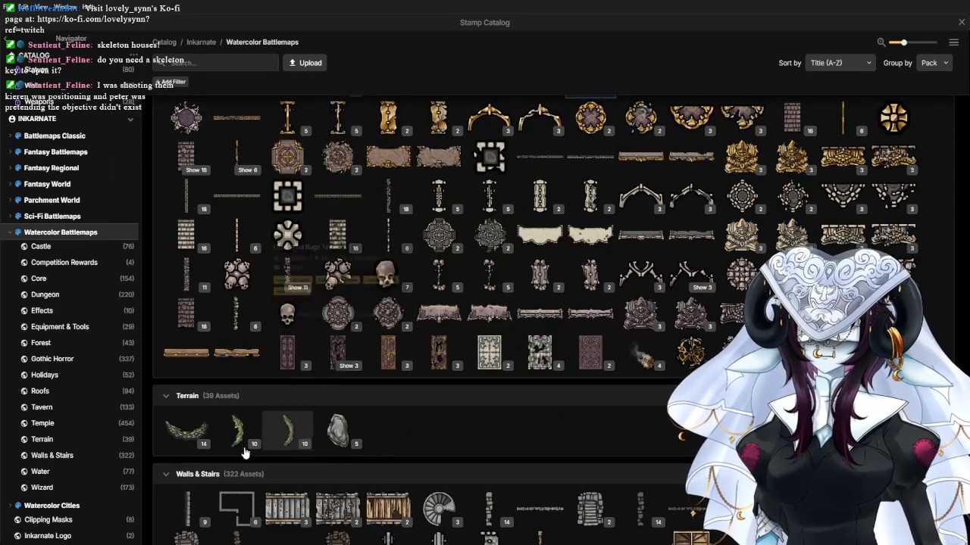
{"action": "scroll", "coordinate": [324, 412], "scroll_direction": "down", "scroll_amount": 3}
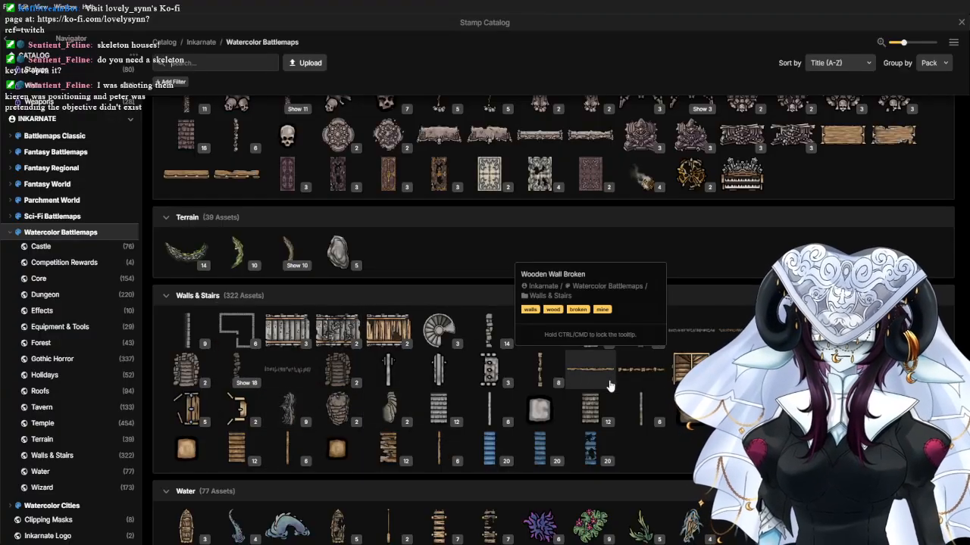
{"action": "scroll", "coordinate": [553, 319], "scroll_direction": "down", "scroll_amount": 2}
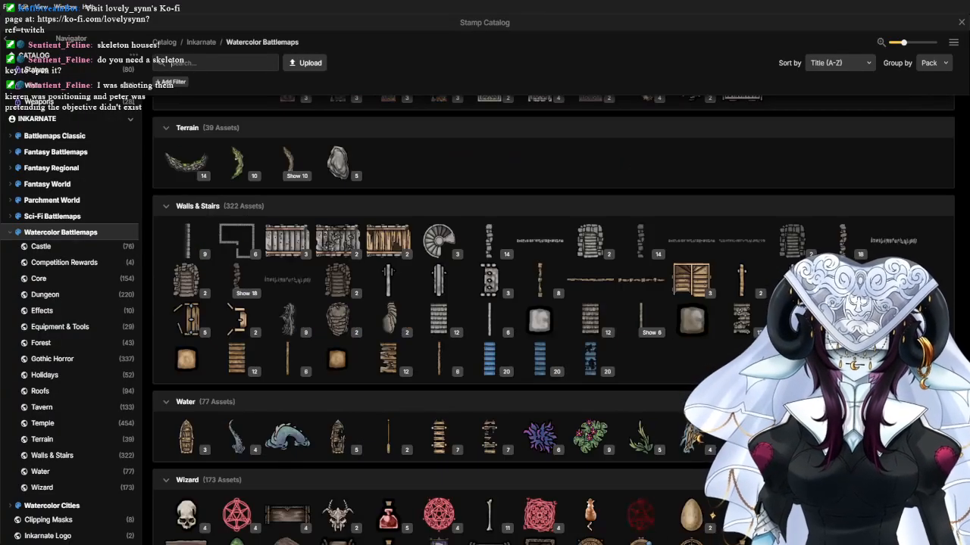
{"action": "scroll", "coordinate": [679, 452], "scroll_direction": "down", "scroll_amount": 4}
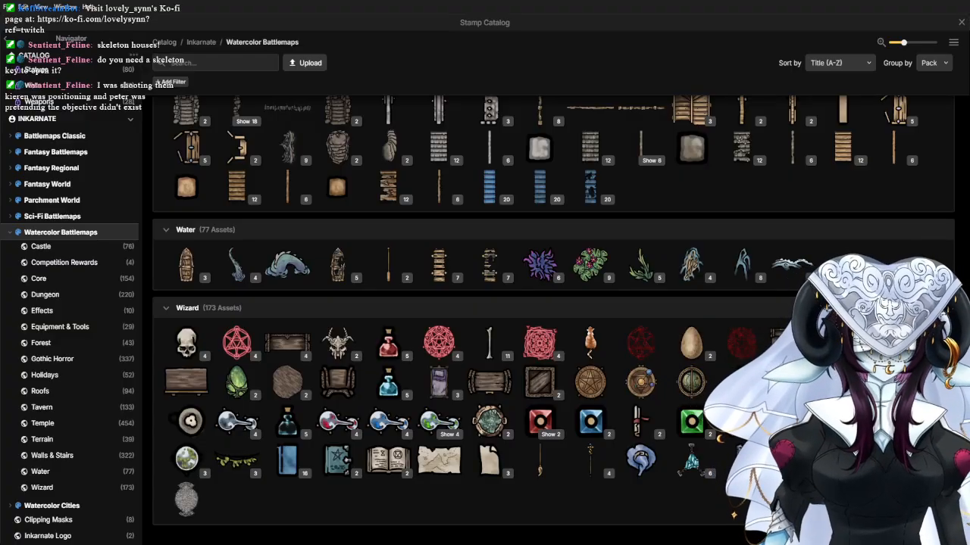
{"action": "left_click", "coordinate": [489, 461]}
Rotate the Notes stamp to 36° and place one beside the hall's upper-left pillar.
{"action": "scroll", "coordinate": [389, 205], "scroll_direction": "up", "scroll_amount": 4}
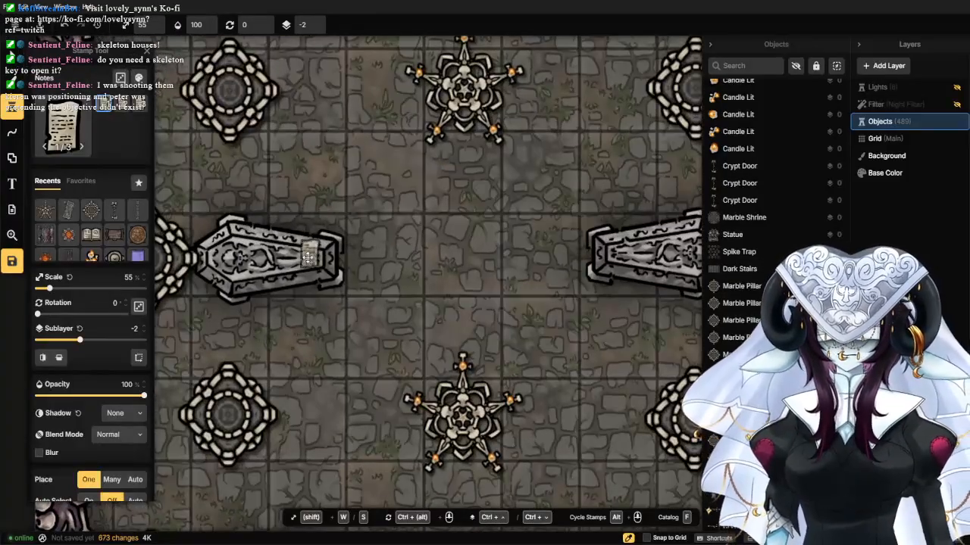
{"action": "left_click_drag", "start_coordinate": [312, 136], "coordinate": [362, 300]}
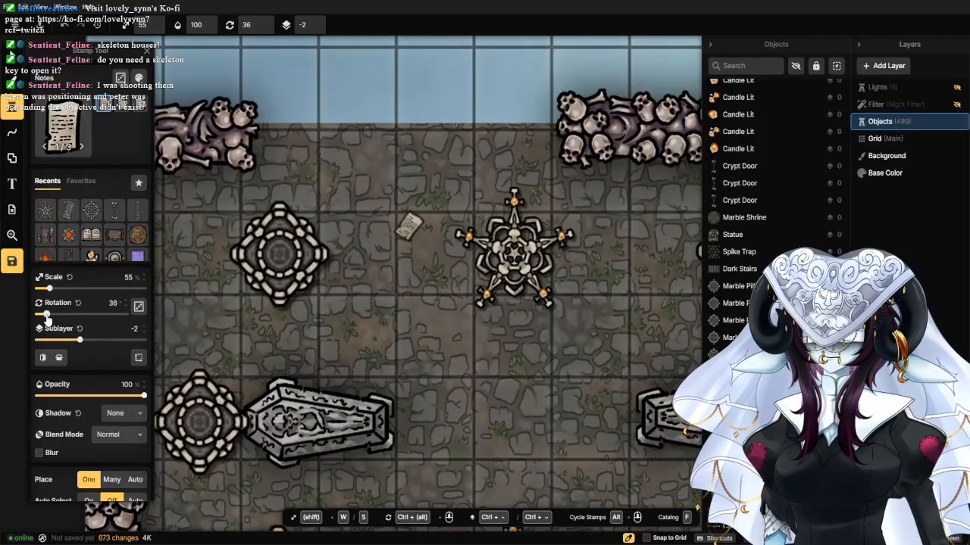
{"action": "left_click", "coordinate": [331, 285]}
Choose the Crypt Wall Statue Broken stamp from the Temple set of Watercolor Battlemaps.
{"action": "scroll", "coordinate": [379, 335], "scroll_direction": "down", "scroll_amount": 3}
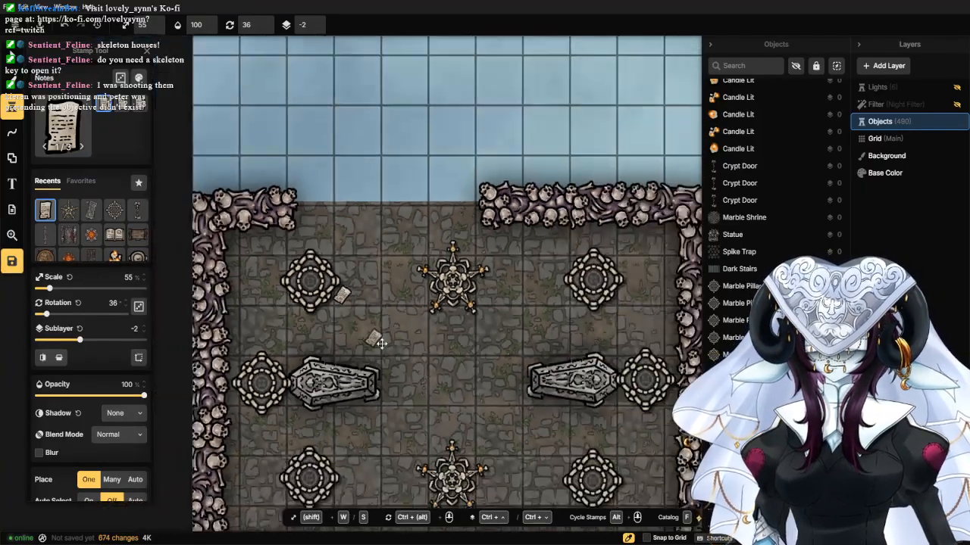
{"action": "scroll", "coordinate": [400, 324], "scroll_direction": "up", "scroll_amount": 3}
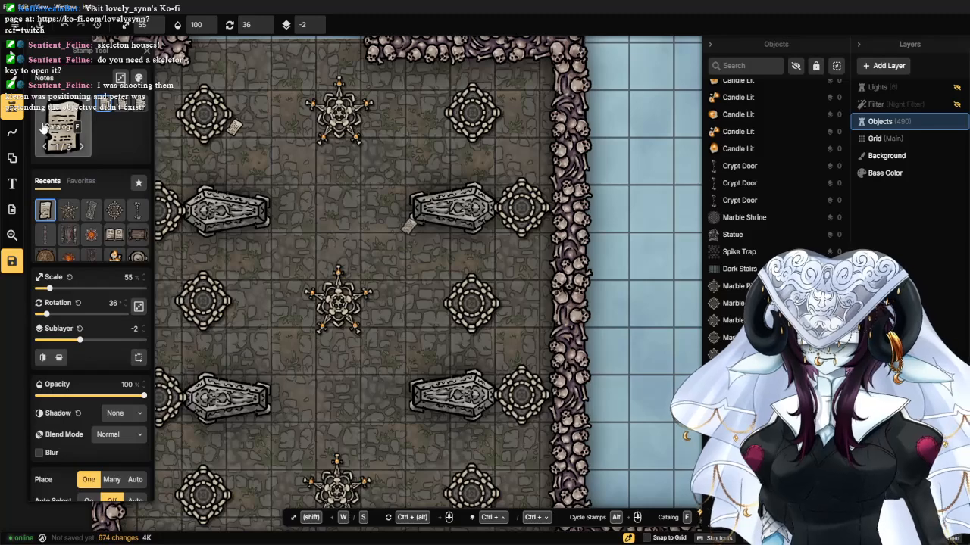
{"action": "left_click", "coordinate": [44, 127]}
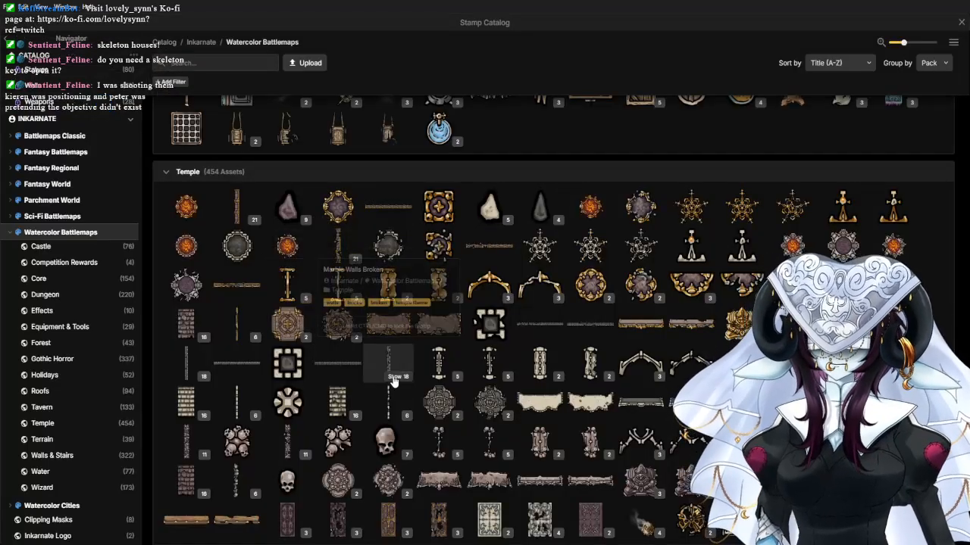
{"action": "scroll", "coordinate": [454, 402], "scroll_direction": "down", "scroll_amount": 3}
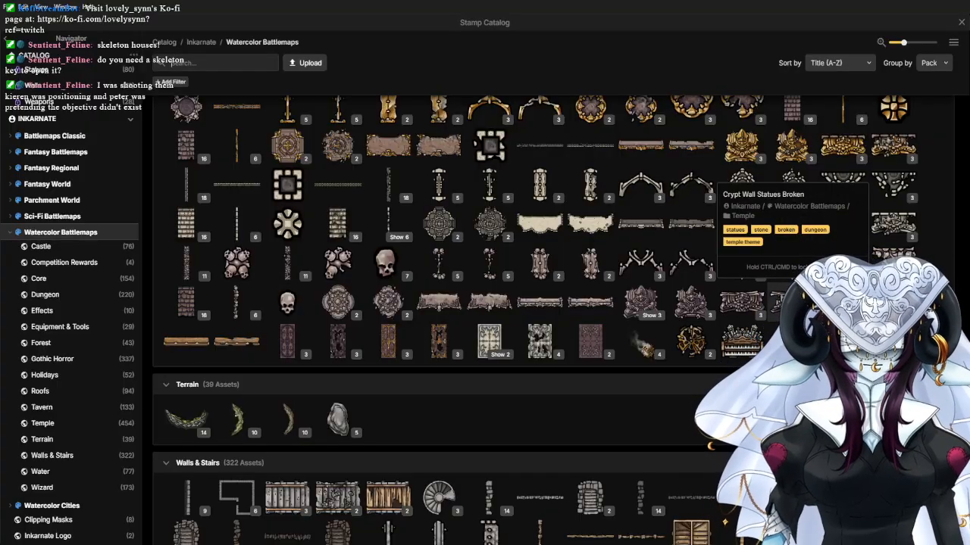
{"action": "left_click", "coordinate": [792, 302]}
{"action": "scroll", "coordinate": [542, 281], "scroll_direction": "up", "scroll_amount": 2}
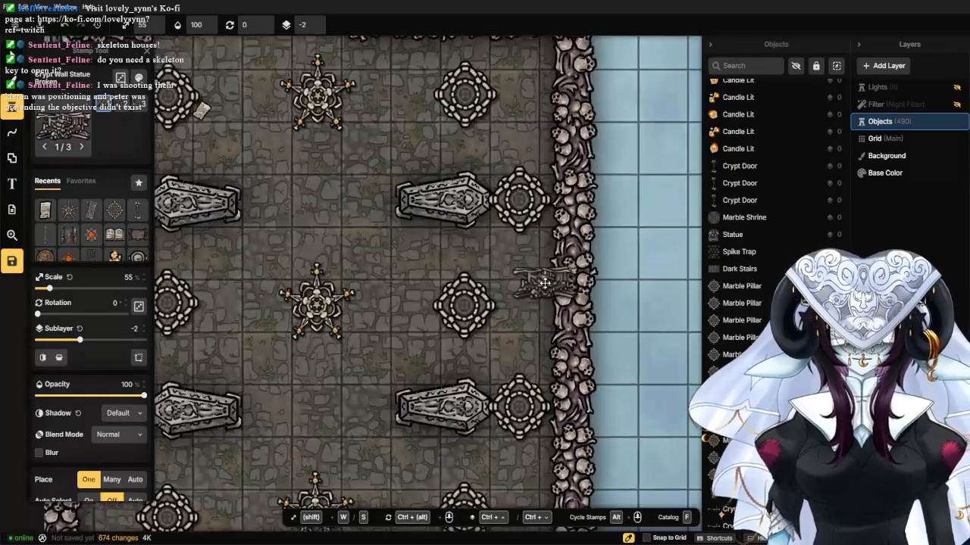
Set the broken crypt wall statue stamp's rotation to 90° and its scale to 80%.
{"action": "left_click", "coordinate": [103, 305]}
{"action": "type", "text": "9"}
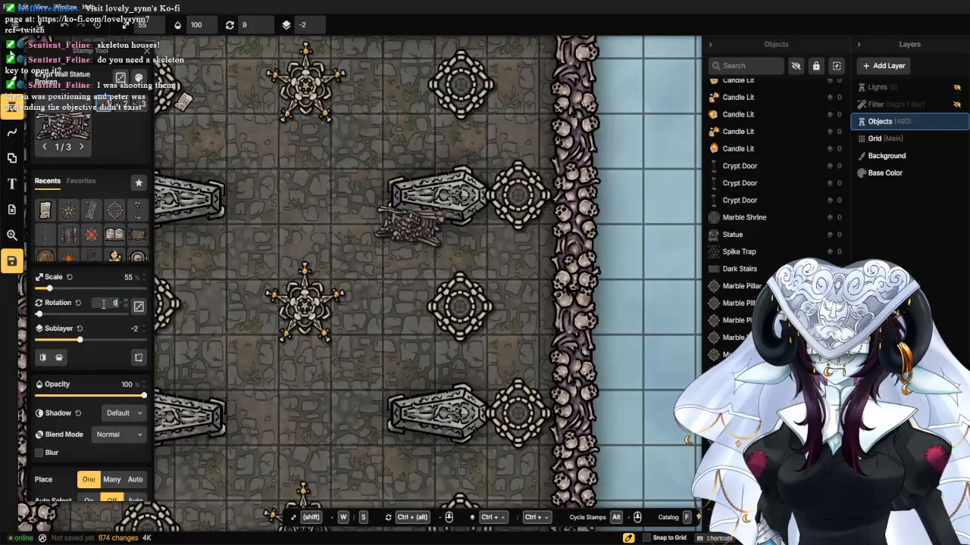
{"action": "type", "text": "0"}
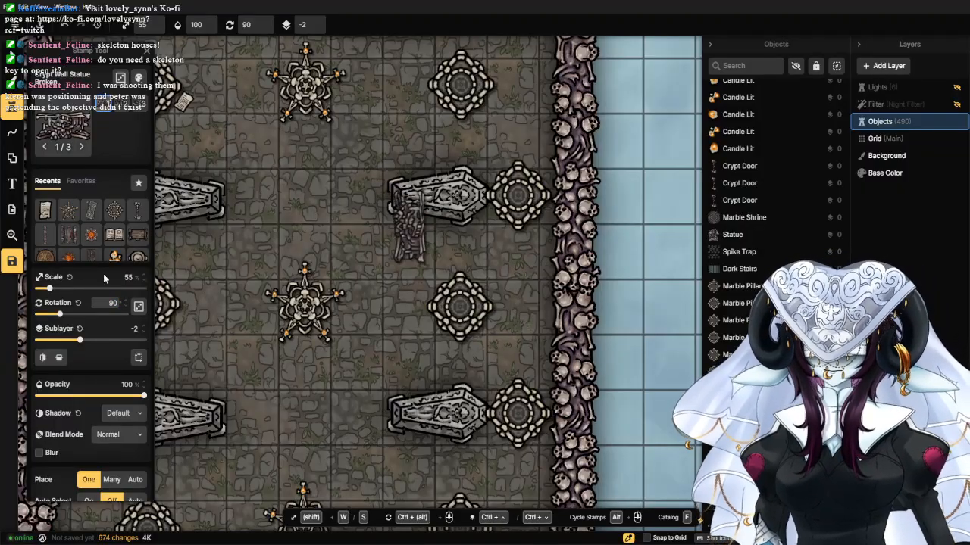
{"action": "left_click_drag", "start_coordinate": [53, 294], "coordinate": [54, 294]}
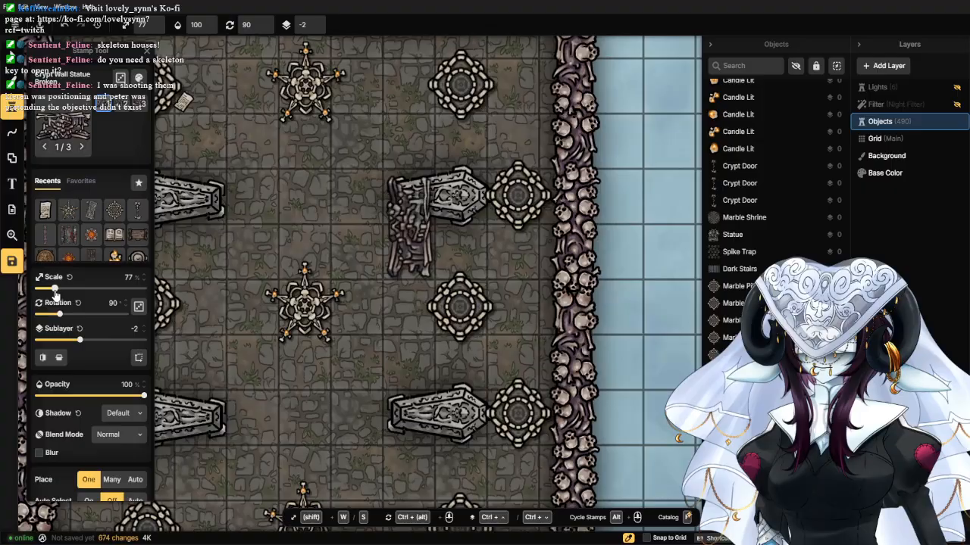
{"action": "left_click", "coordinate": [141, 278]}
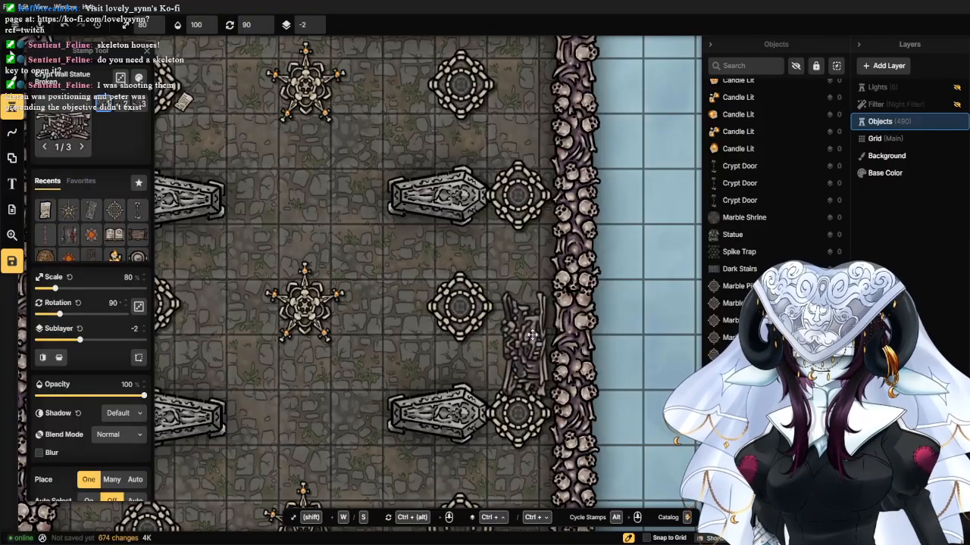
Place two broken crypt wall statues against the hall's right wall, beside the middle and upper pillars.
{"action": "left_click", "coordinate": [537, 307]}
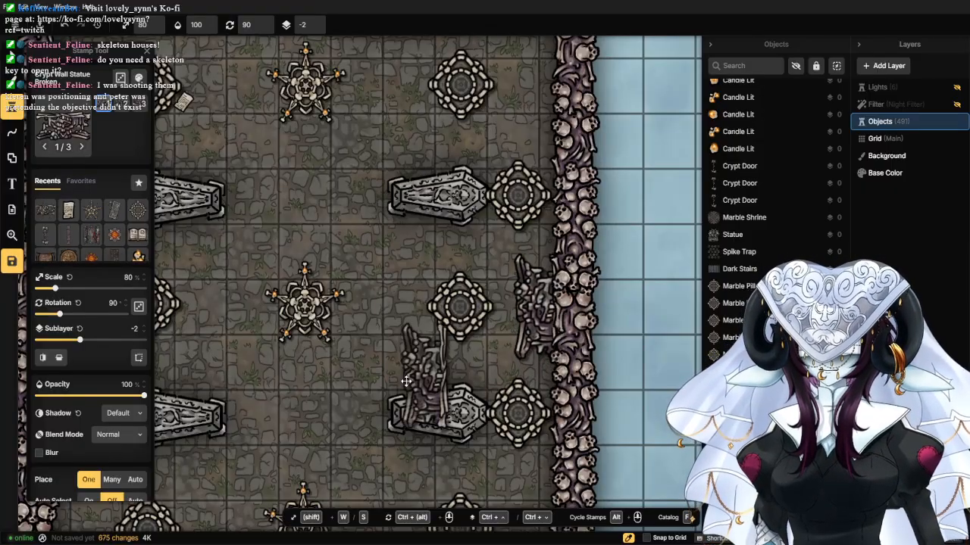
{"action": "scroll", "coordinate": [372, 385], "scroll_direction": "down", "scroll_amount": 1}
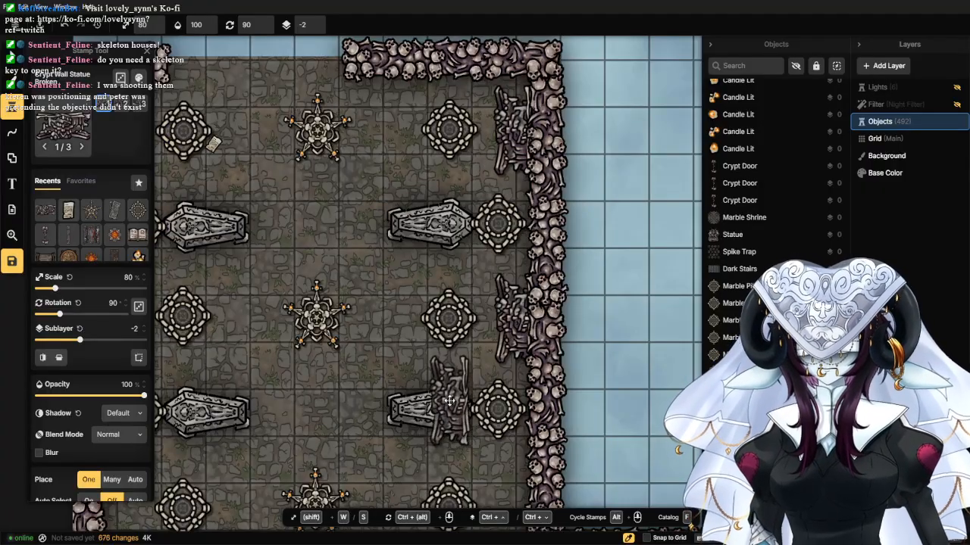
{"action": "left_click", "coordinate": [409, 225]}
Switch to statue variant 2, turn on random variants, and place a broken statue on the right wall beside the lower pillar.
{"action": "left_click", "coordinate": [125, 105]}
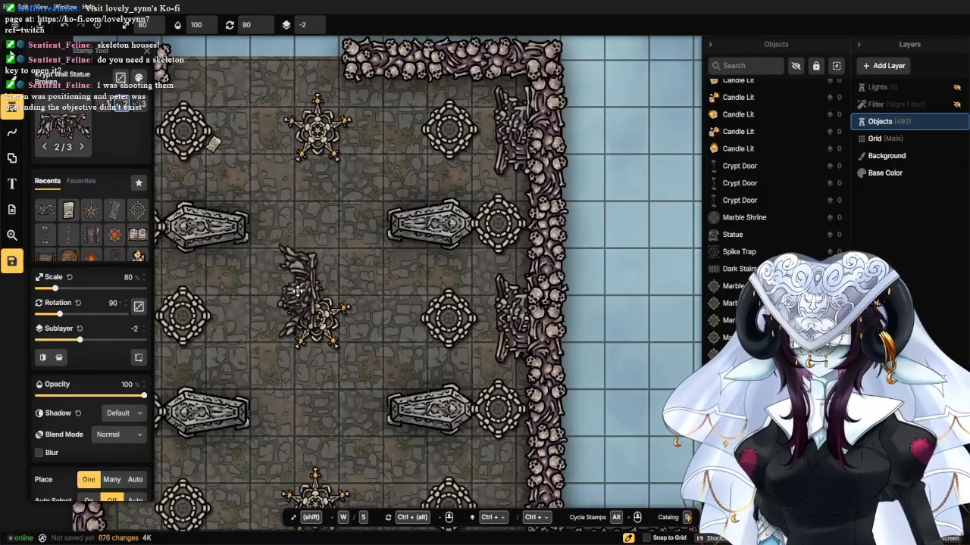
{"action": "left_click", "coordinate": [121, 85]}
{"action": "left_click_drag", "start_coordinate": [281, 336], "coordinate": [296, 178]}
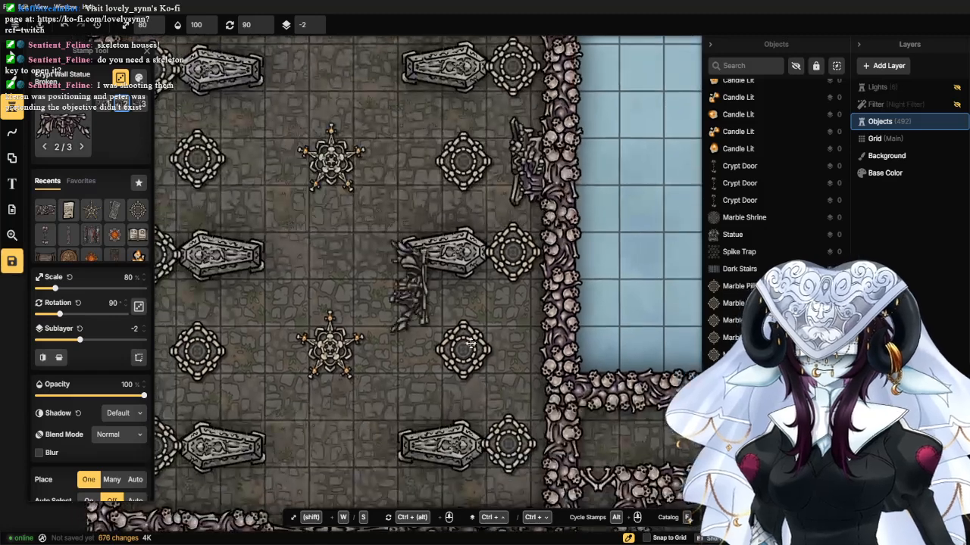
{"action": "left_click", "coordinate": [530, 349]}
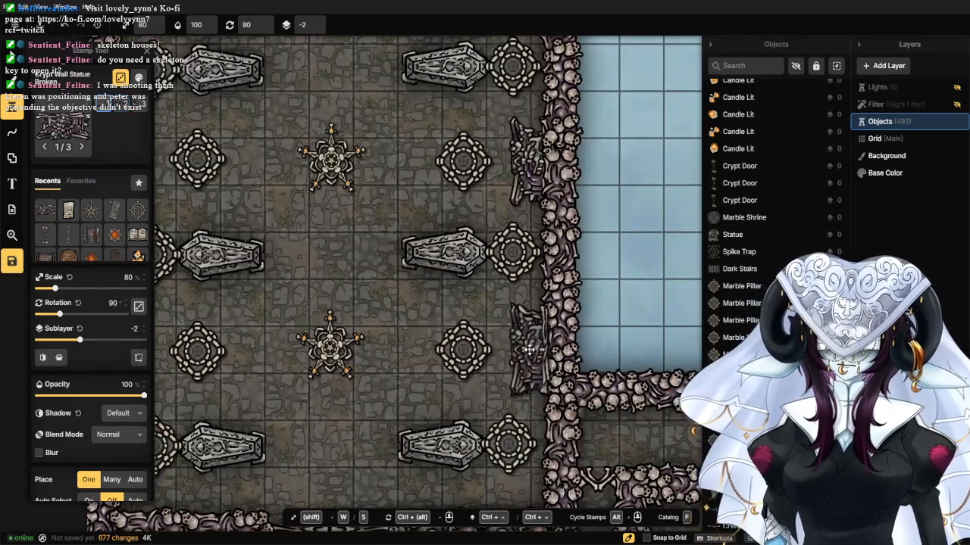
Flip the statue stamp vertically and place one against the hall's left wall beside the lower pillar.
{"action": "left_click_drag", "start_coordinate": [309, 386], "coordinate": [580, 365]}
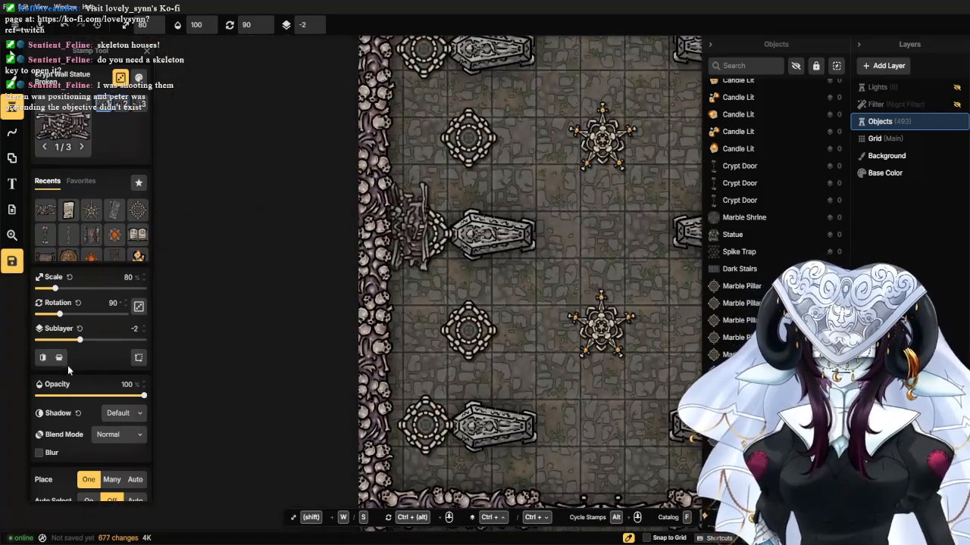
{"action": "left_click", "coordinate": [59, 357]}
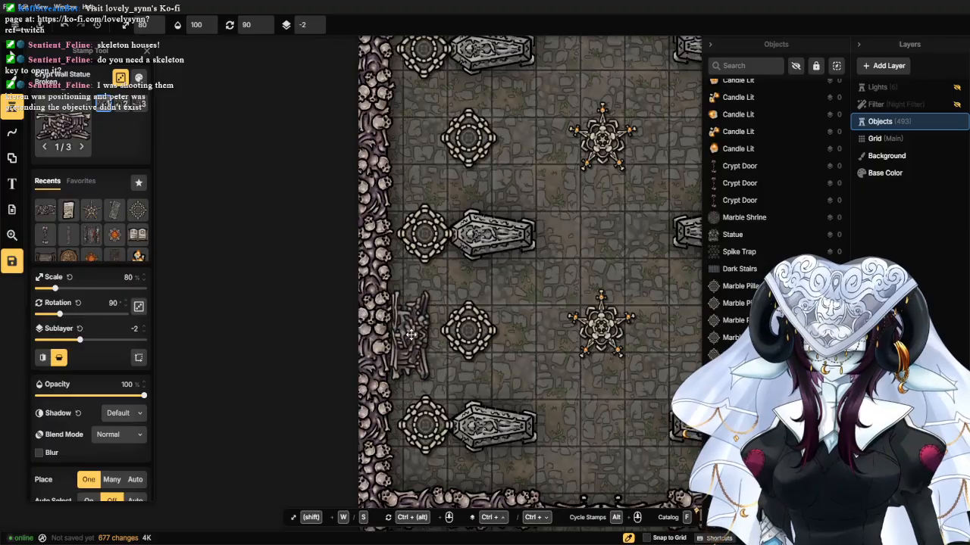
{"action": "left_click", "coordinate": [407, 329]}
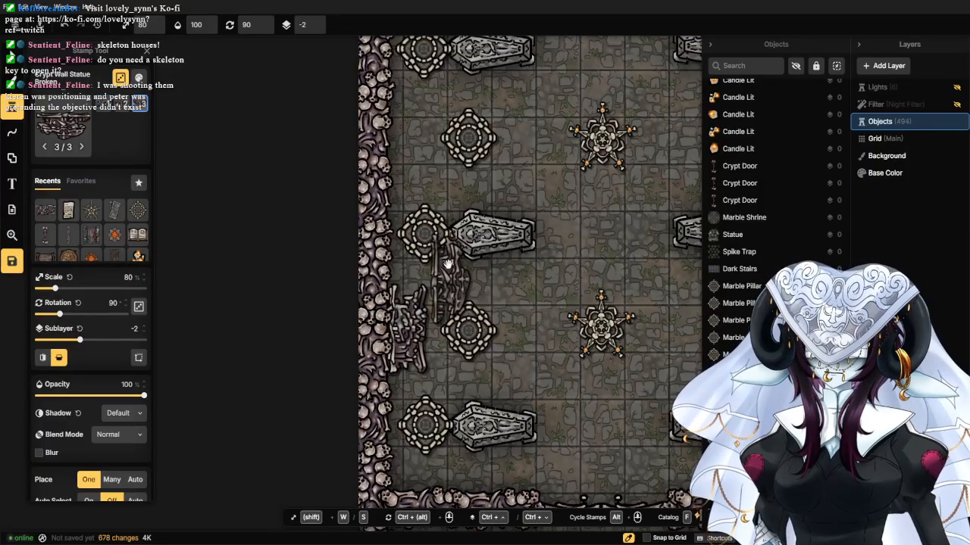
Place two more flipped broken statues against the left wall, beside the middle and upper pillars.
{"action": "left_click_drag", "start_coordinate": [450, 280], "coordinate": [450, 424]}
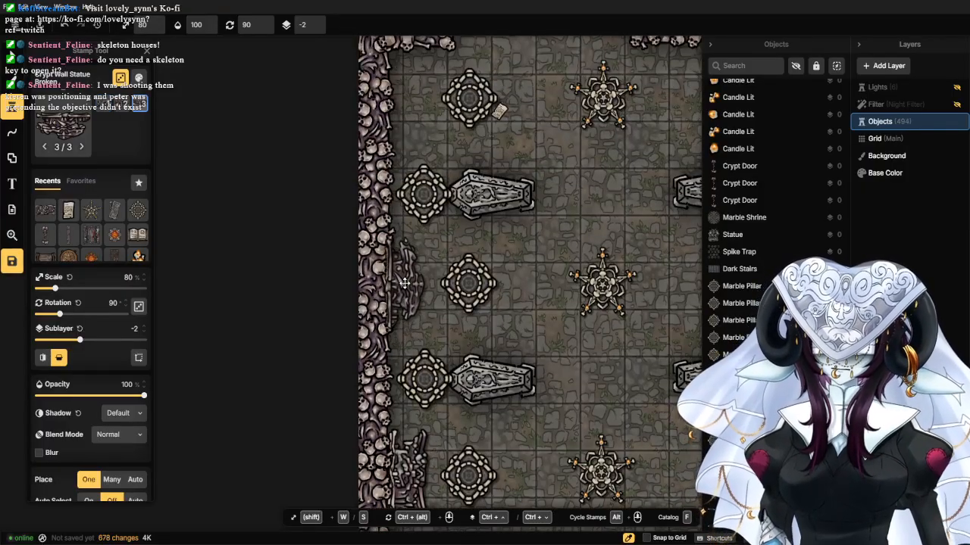
{"action": "left_click", "coordinate": [405, 283]}
{"action": "left_click_drag", "start_coordinate": [404, 284], "coordinate": [406, 440]}
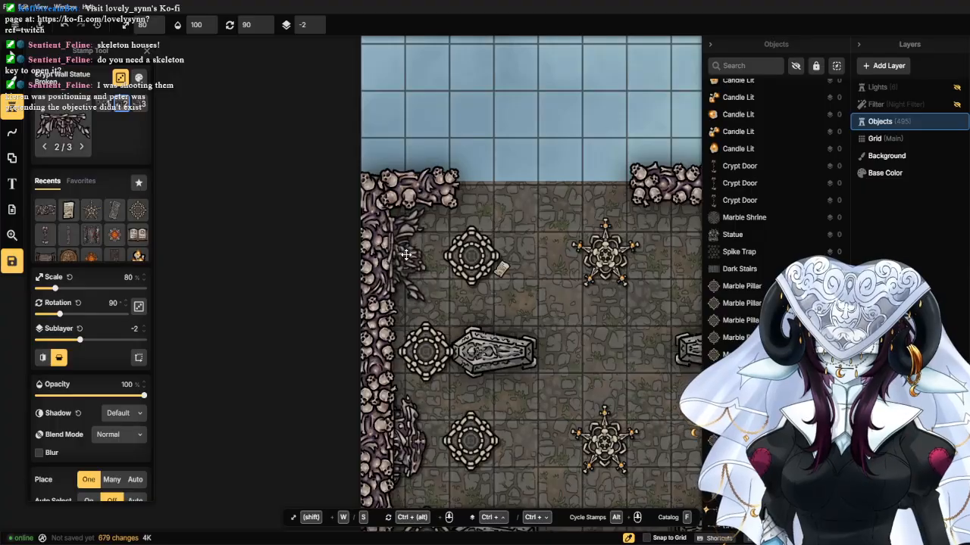
{"action": "left_click", "coordinate": [406, 256]}
{"action": "scroll", "coordinate": [411, 344], "scroll_direction": "down", "scroll_amount": 2}
{"action": "left_click_drag", "start_coordinate": [429, 401], "coordinate": [412, 203]}
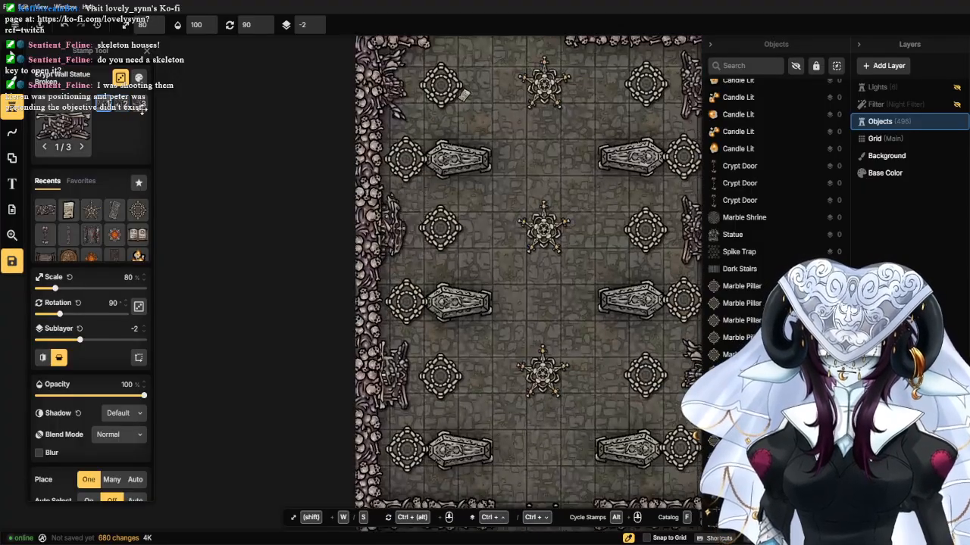
Nudge the broken wall statue beside the lower pillar on the hall's left wall slightly down.
{"action": "left_click", "coordinate": [9, 72]}
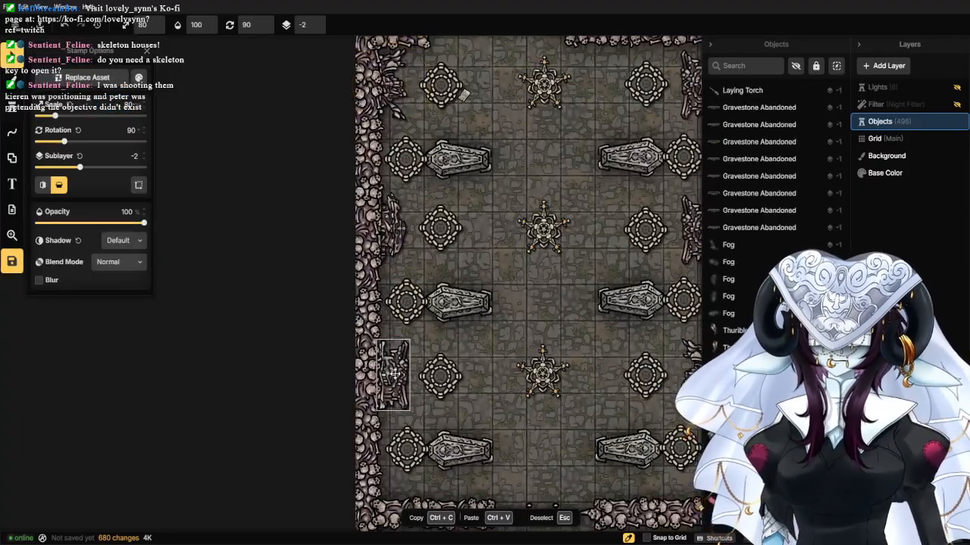
{"action": "left_click_drag", "start_coordinate": [394, 373], "coordinate": [393, 377]}
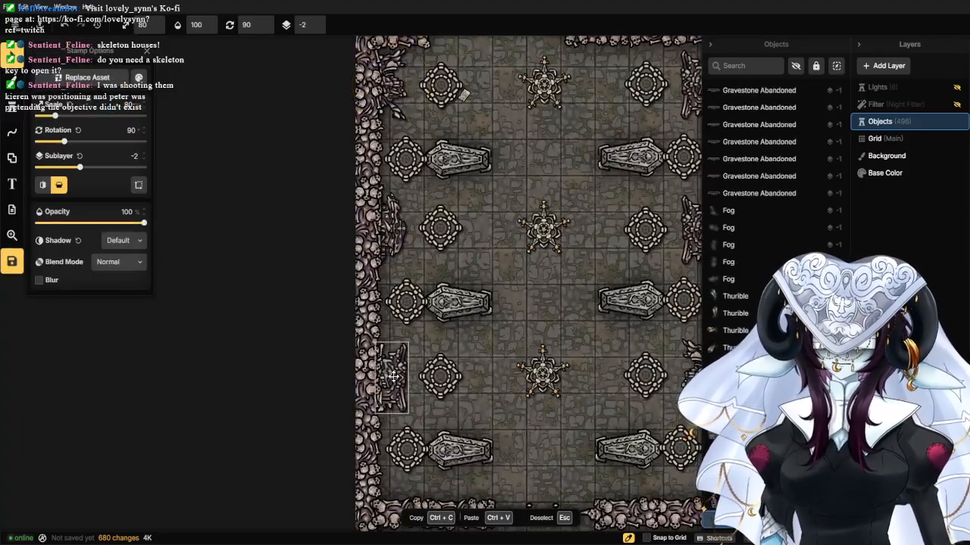
{"action": "left_click", "coordinate": [529, 396]}
{"action": "left_click", "coordinate": [481, 414]}
{"action": "scroll", "coordinate": [409, 420], "scroll_direction": "up", "scroll_amount": 6}
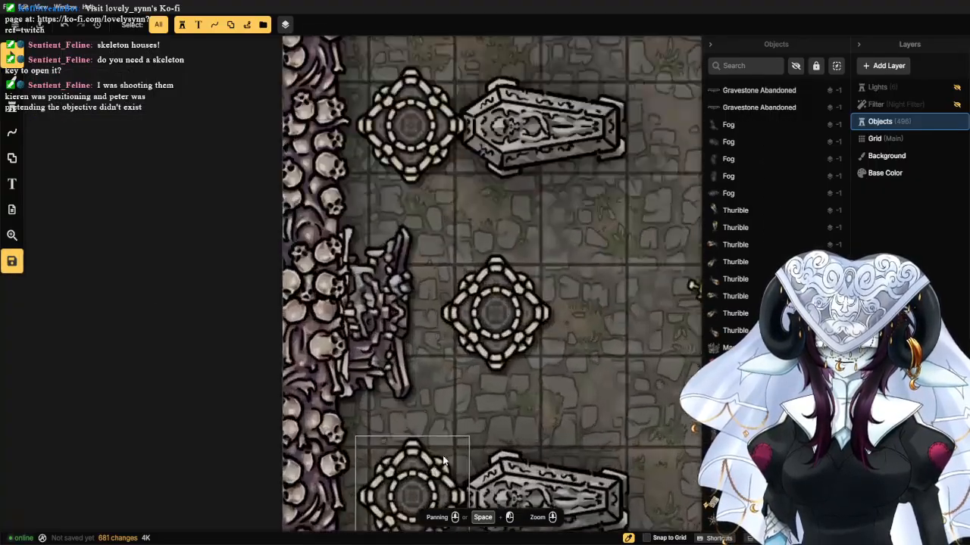
{"action": "scroll", "coordinate": [440, 409], "scroll_direction": "up", "scroll_amount": 2}
{"action": "mouse_move", "coordinate": [413, 282]}
{"action": "left_mouse_down"}
{"action": "mouse_move", "coordinate": [385, 480]}
{"action": "mouse_move", "coordinate": [369, 511]}
{"action": "left_mouse_up"}
{"action": "mouse_move", "coordinate": [374, 170]}
{"action": "left_mouse_down"}
{"action": "mouse_move", "coordinate": [381, 372]}
{"action": "mouse_move", "coordinate": [353, 458]}
{"action": "left_mouse_up"}
{"action": "scroll", "coordinate": [353, 458], "scroll_direction": "down", "scroll_amount": 6}
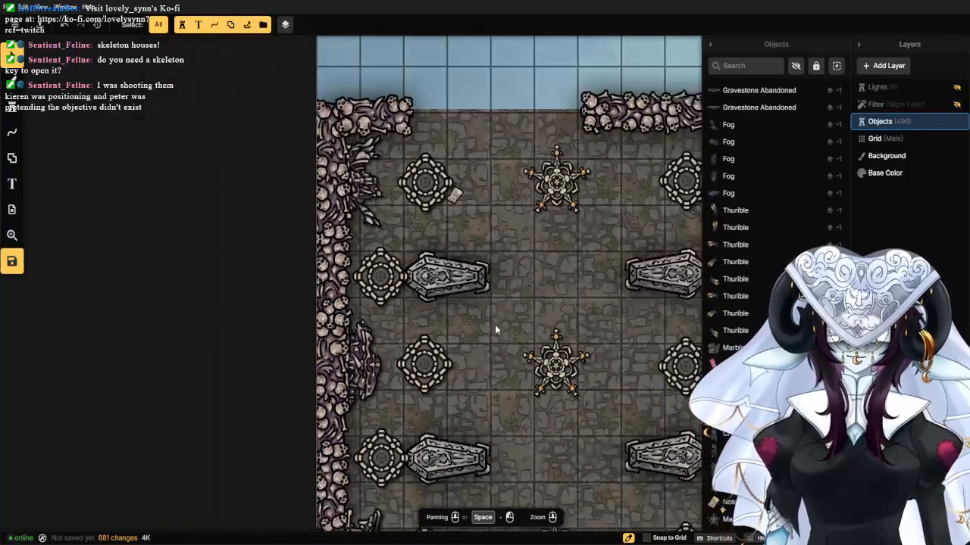
Select the coffins lining the hall, leaving the pillars out, and lower their brightness to 72%.
{"action": "left_click_drag", "start_coordinate": [494, 324], "coordinate": [467, 227]}
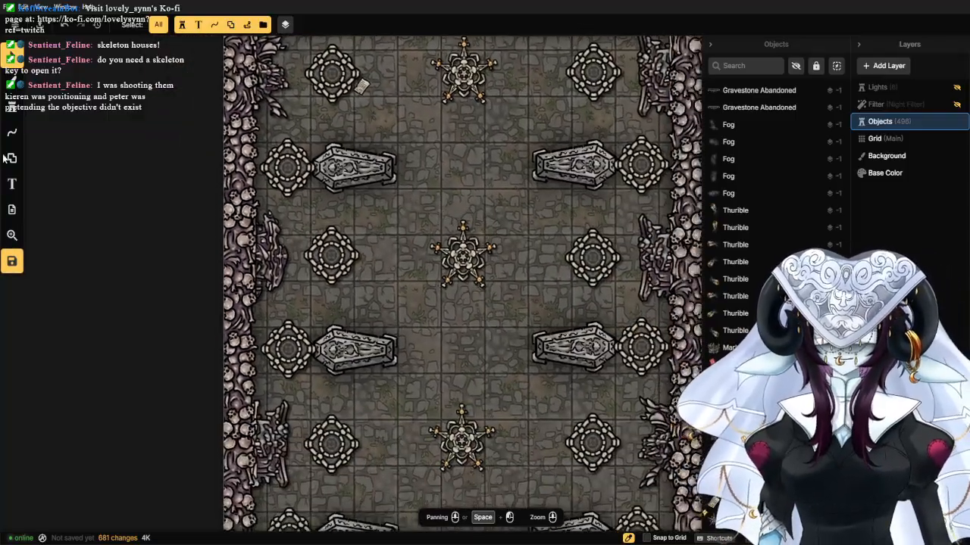
{"action": "left_click", "coordinate": [334, 180]}
{"action": "left_click", "coordinate": [574, 165], "text": "shift"}
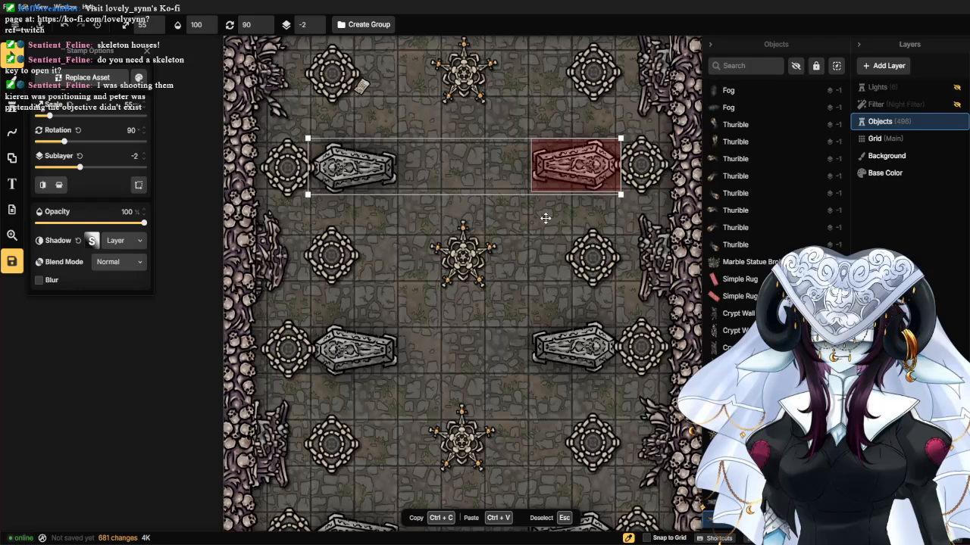
{"action": "left_click", "coordinate": [574, 347], "text": "shift"}
{"action": "left_click", "coordinate": [342, 349], "text": "shift"}
{"action": "scroll", "coordinate": [342, 350], "scroll_direction": "down", "scroll_amount": 3}
{"action": "left_click", "coordinate": [315, 460], "text": "shift"}
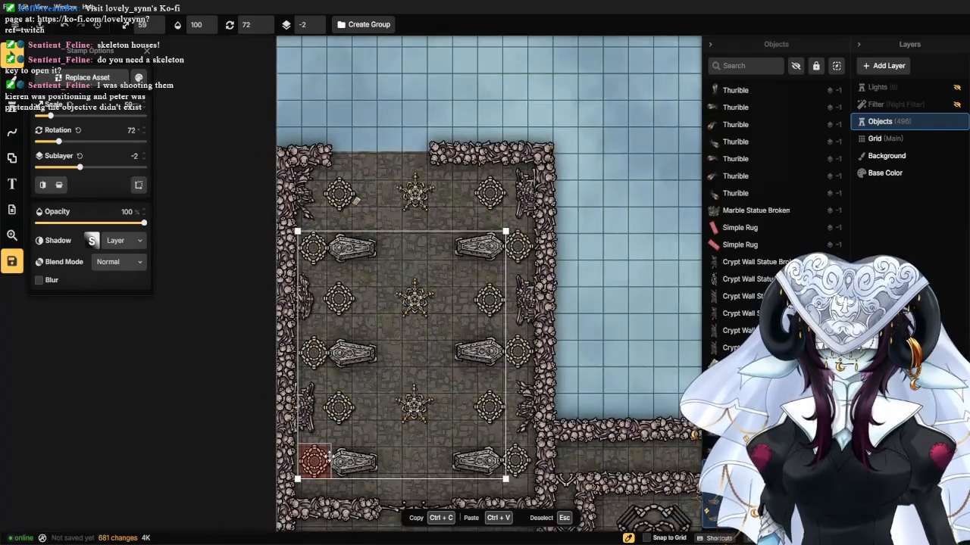
{"action": "left_click", "coordinate": [314, 460], "text": "shift"}
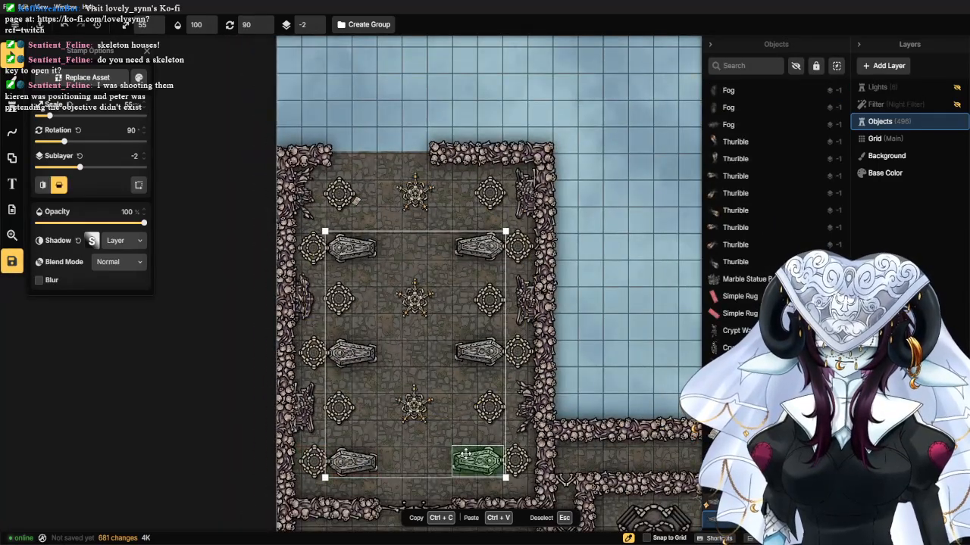
{"action": "left_click", "coordinate": [137, 76]}
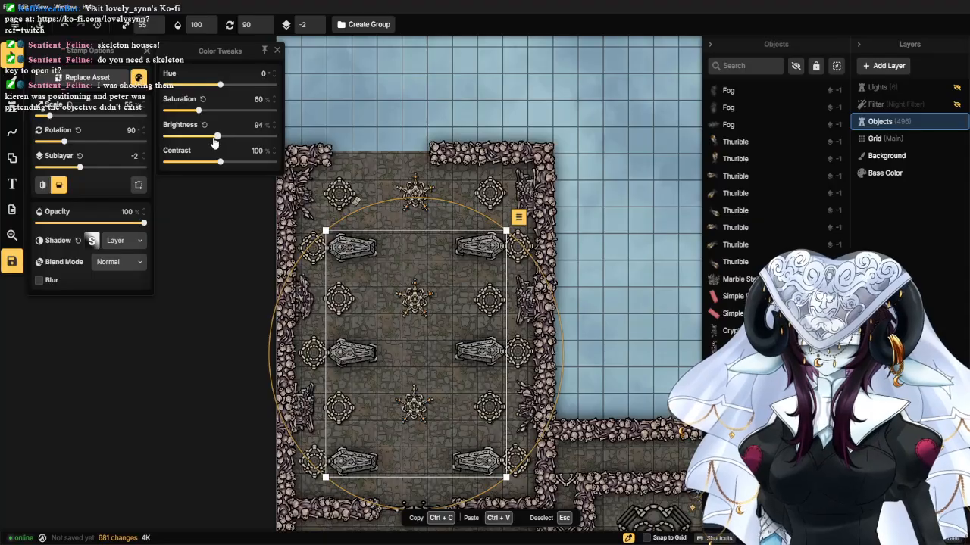
{"action": "left_click_drag", "start_coordinate": [215, 142], "coordinate": [209, 144]}
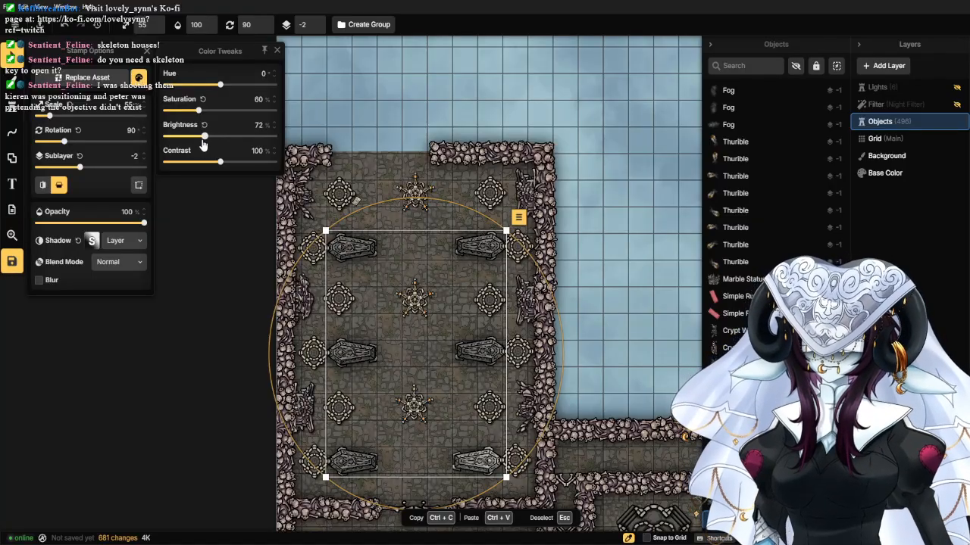
{"action": "left_click", "coordinate": [392, 175]}
Delete the large tomb from the room below the hall.
{"action": "scroll", "coordinate": [459, 379], "scroll_direction": "up", "scroll_amount": 3}
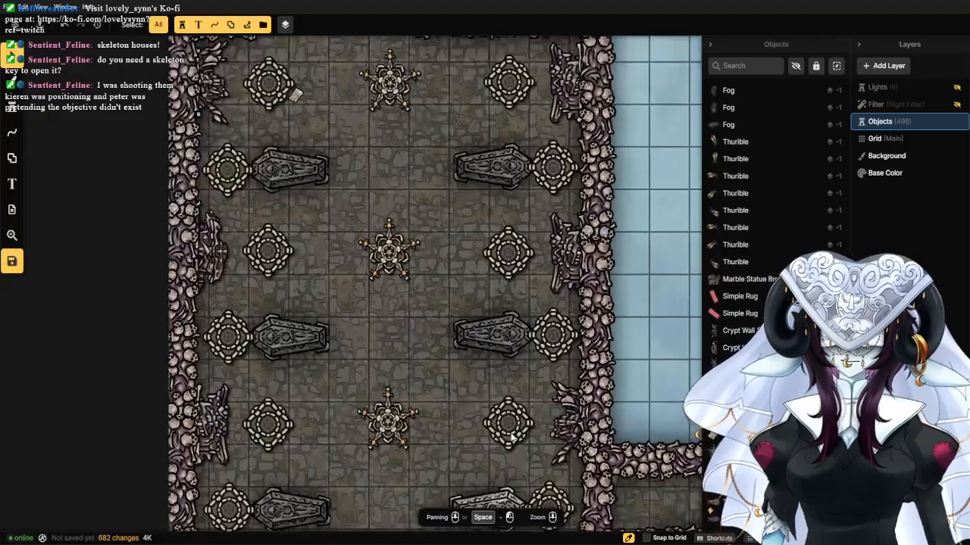
{"action": "scroll", "coordinate": [424, 383], "scroll_direction": "down", "scroll_amount": 1}
{"action": "left_click_drag", "start_coordinate": [413, 387], "coordinate": [450, 221]}
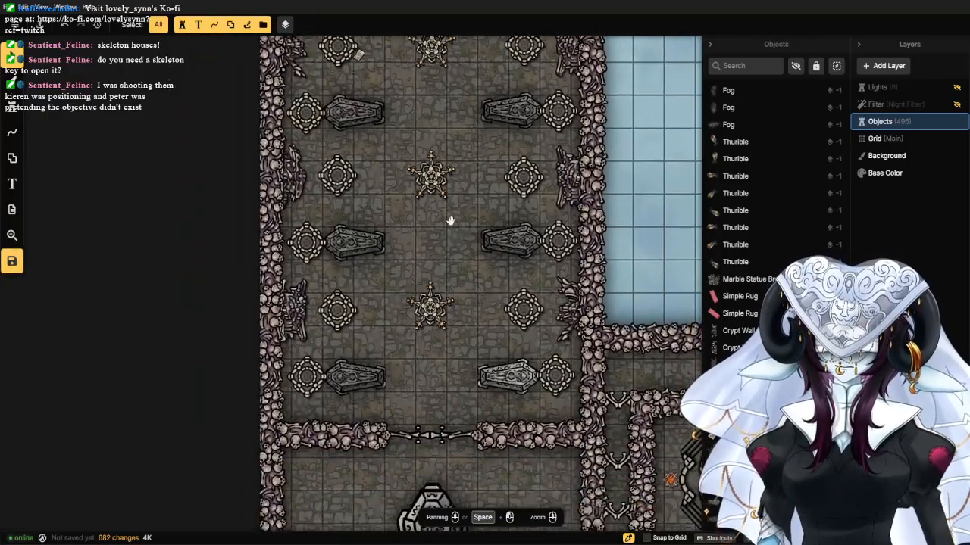
{"action": "scroll", "coordinate": [421, 267], "scroll_direction": "down", "scroll_amount": 4}
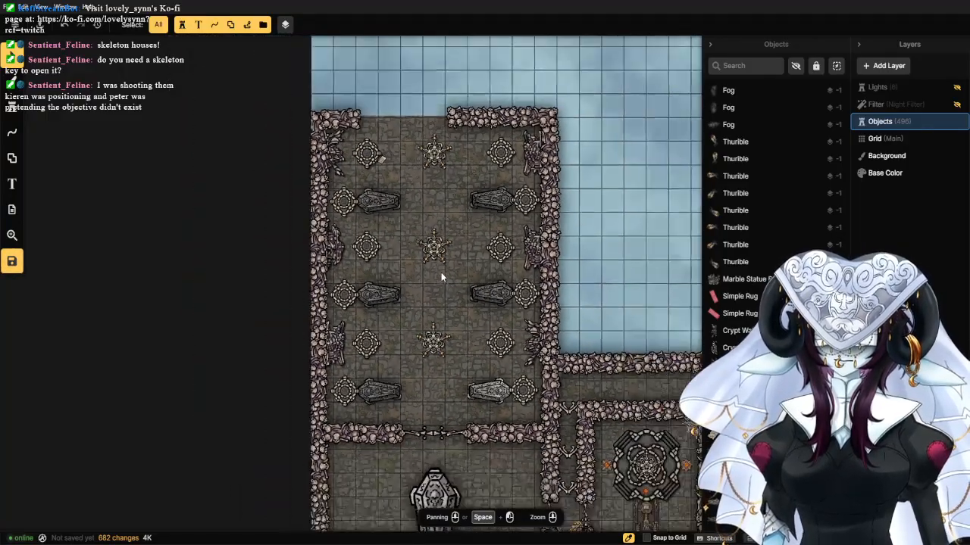
{"action": "left_click_drag", "start_coordinate": [428, 349], "coordinate": [428, 280]}
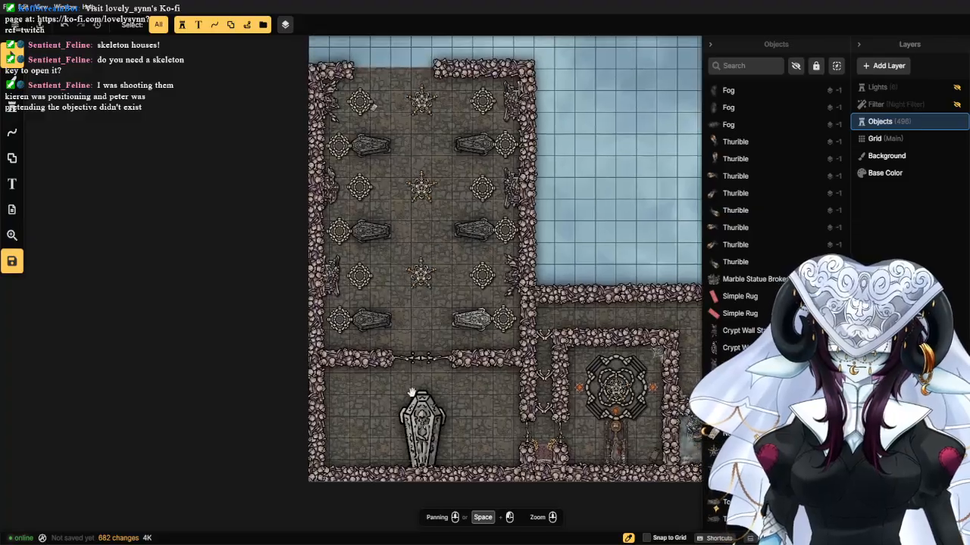
{"action": "left_click", "coordinate": [427, 433]}
{"action": "key", "text": "Delete"}
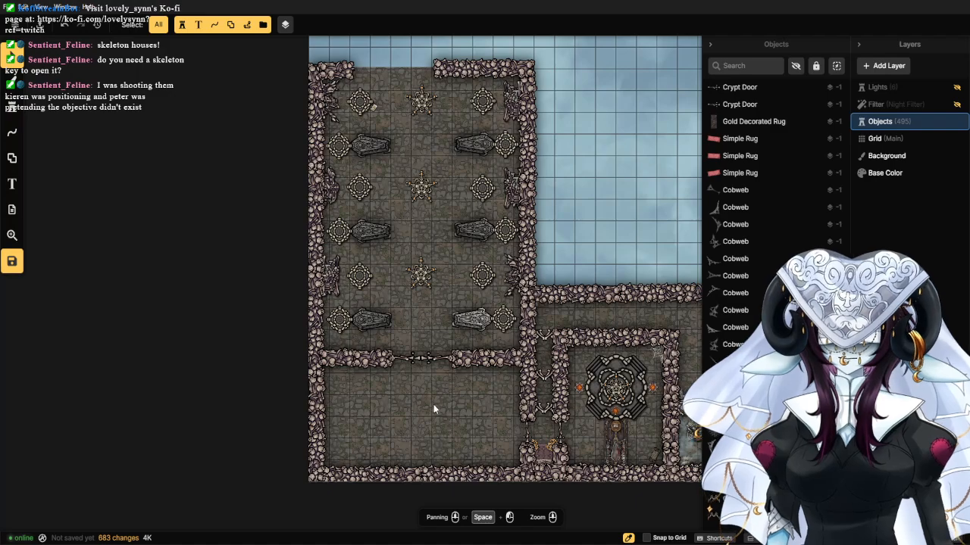
Choose the Gold Decorated Rug Tattered stamp from the Watercolor Battlemaps catalog for the hall's floor.
{"action": "scroll", "coordinate": [433, 409], "scroll_direction": "up", "scroll_amount": 5}
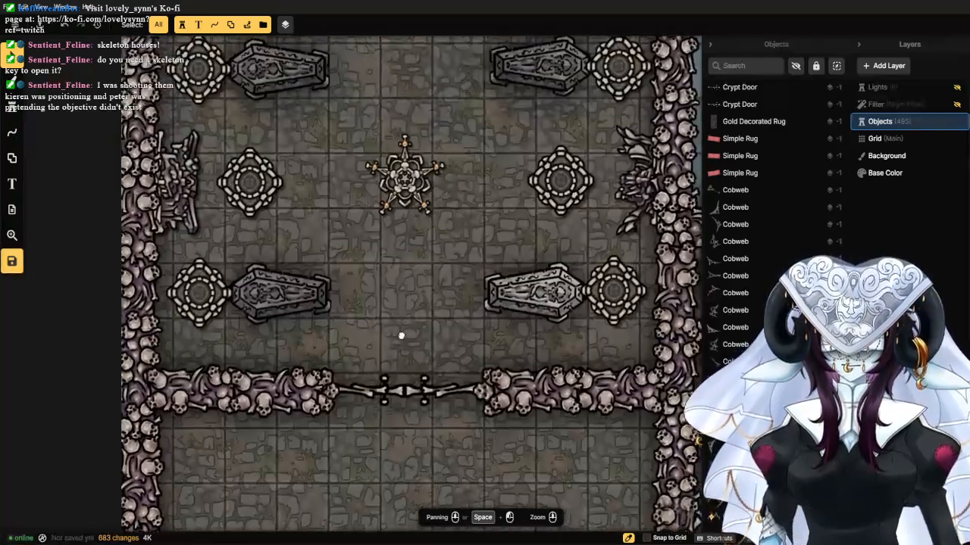
{"action": "left_click_drag", "start_coordinate": [401, 336], "coordinate": [404, 350]}
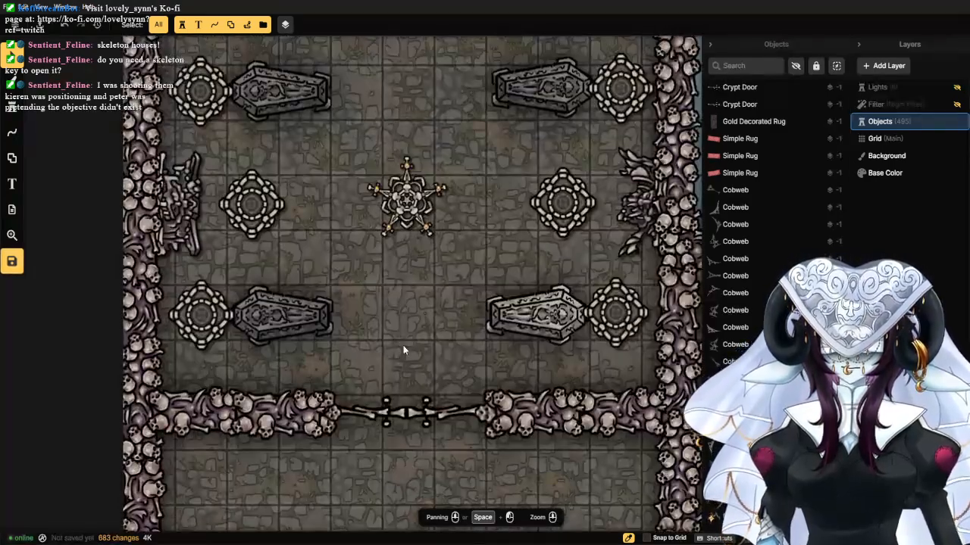
{"action": "left_click", "coordinate": [13, 114]}
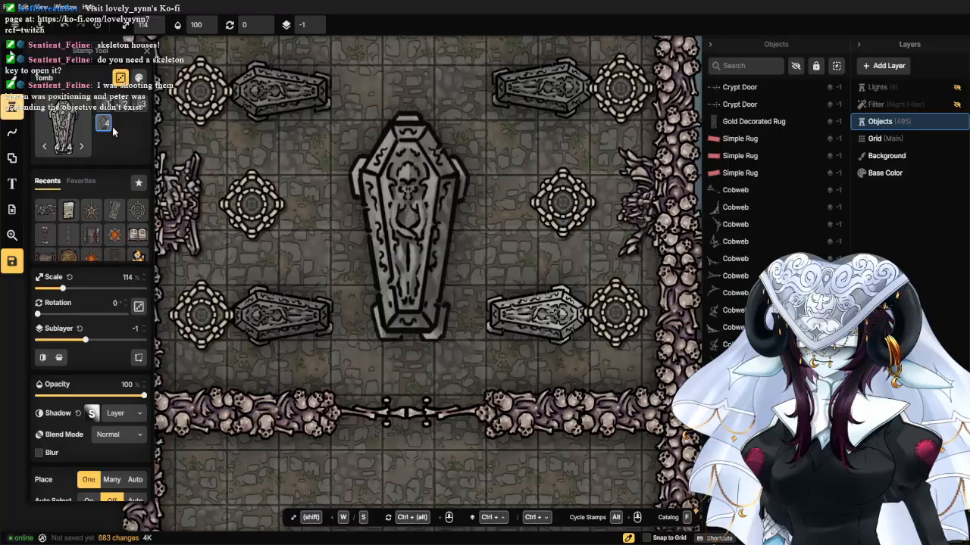
{"action": "left_click", "coordinate": [70, 139]}
{"action": "scroll", "coordinate": [428, 419], "scroll_direction": "down", "scroll_amount": 3}
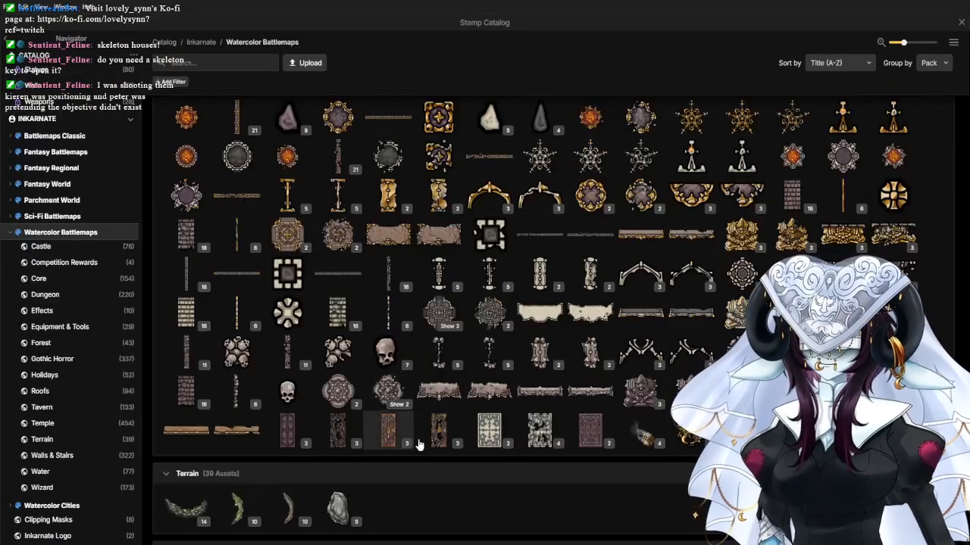
{"action": "left_click", "coordinate": [424, 430]}
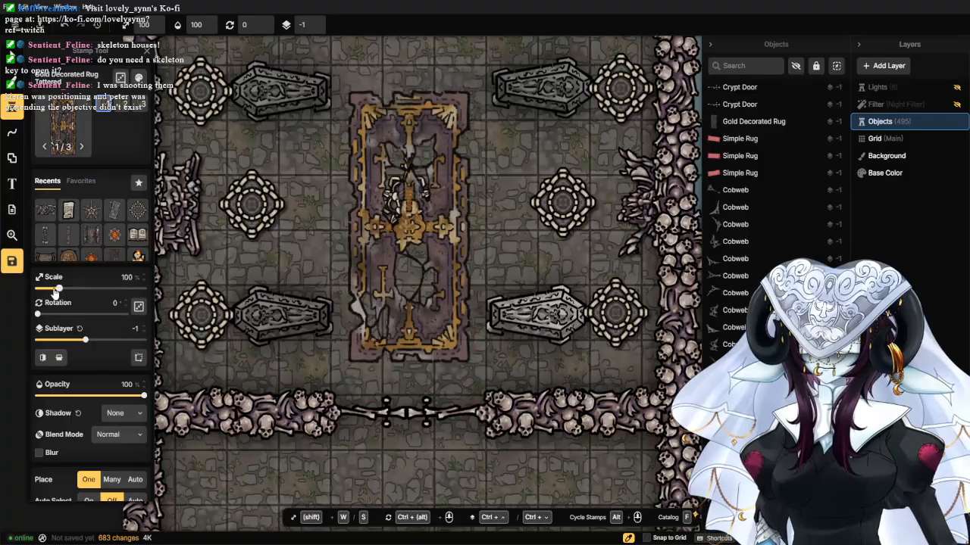
Set the rug stamp to 60% scale and sublayer -3, and place it in the hall's centre just above the crypt door.
{"action": "left_click_drag", "start_coordinate": [62, 288], "coordinate": [51, 289]}
{"action": "left_click", "coordinate": [144, 281]}
{"action": "left_click", "coordinate": [144, 281]}
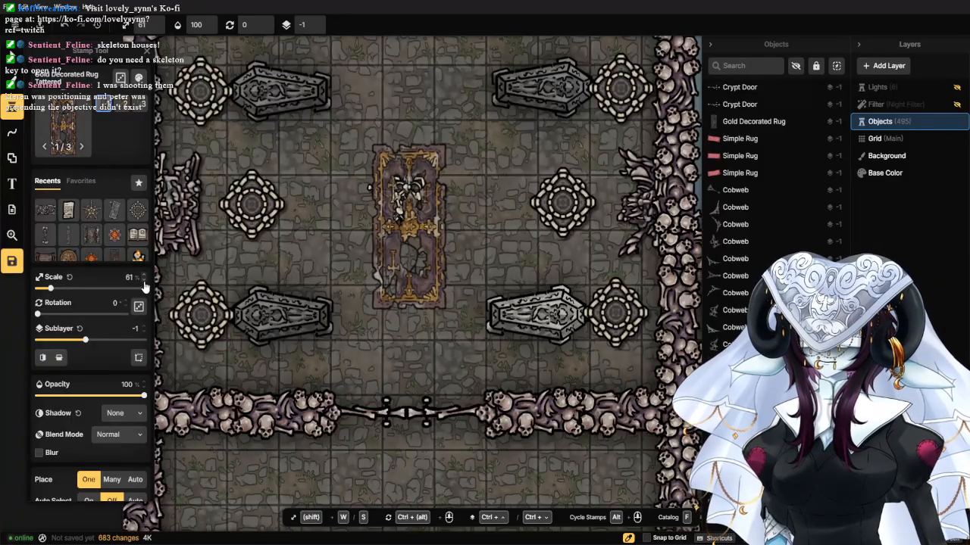
{"action": "left_click", "coordinate": [144, 281]}
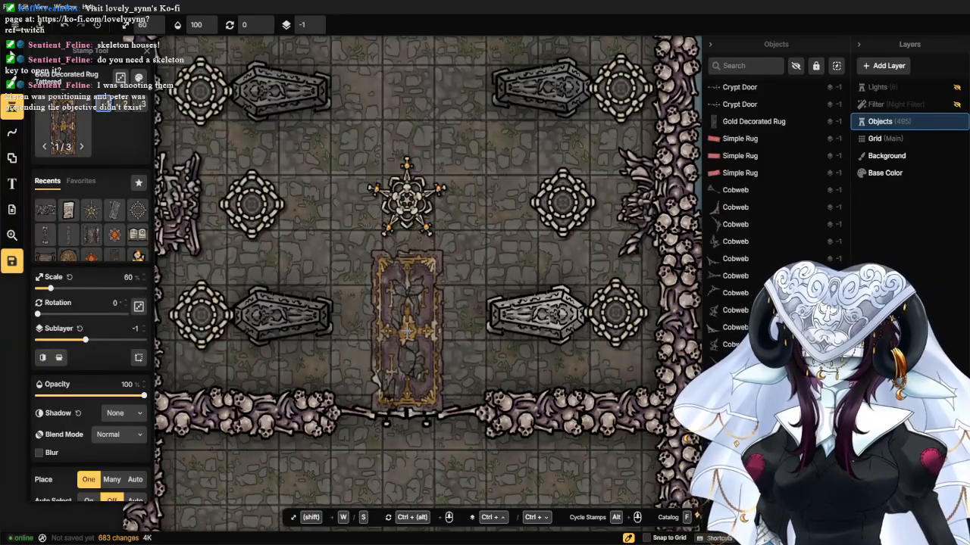
{"action": "left_click", "coordinate": [143, 333]}
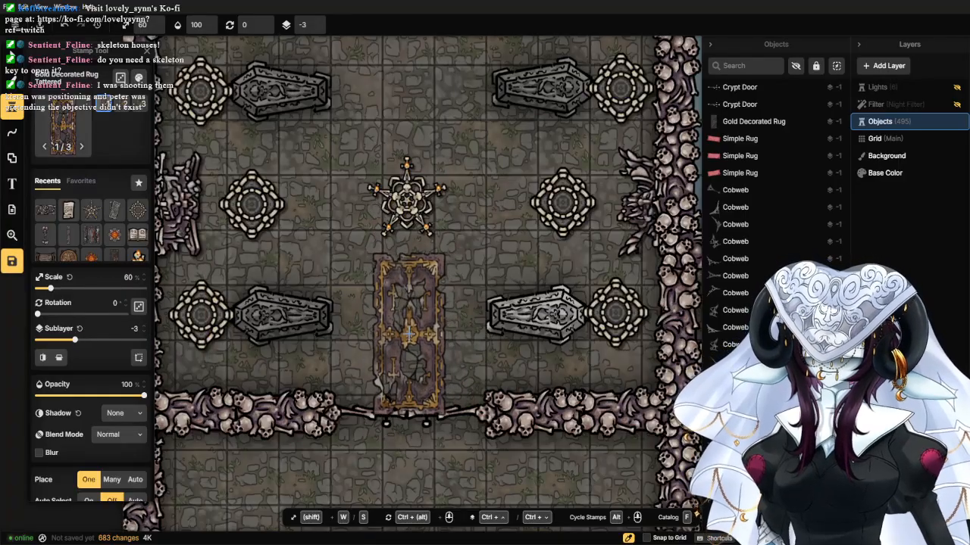
{"action": "left_click", "coordinate": [409, 333]}
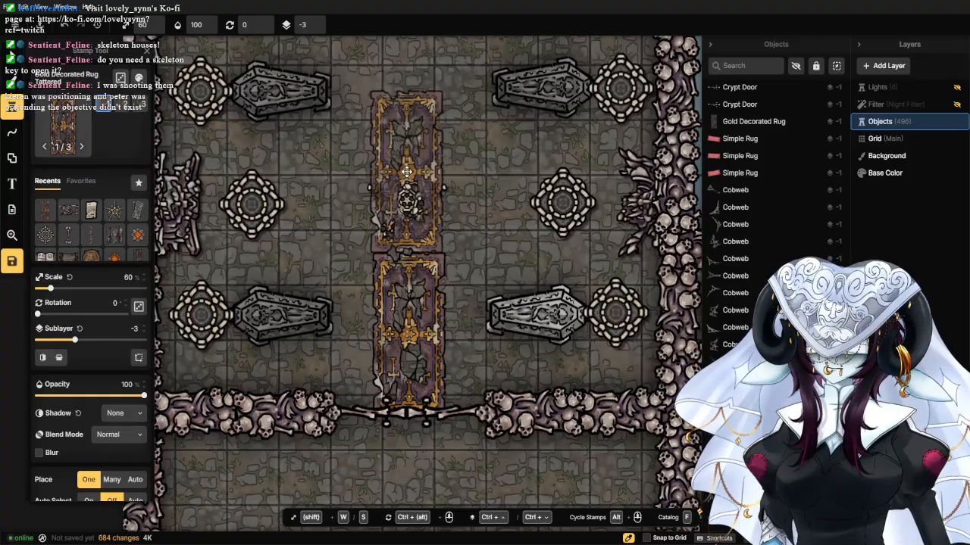
Place two more tattered rugs end to end above the first, continuing the runner up the hall's centre.
{"action": "left_click", "coordinate": [408, 172]}
{"action": "left_click_drag", "start_coordinate": [407, 172], "coordinate": [378, 433]}
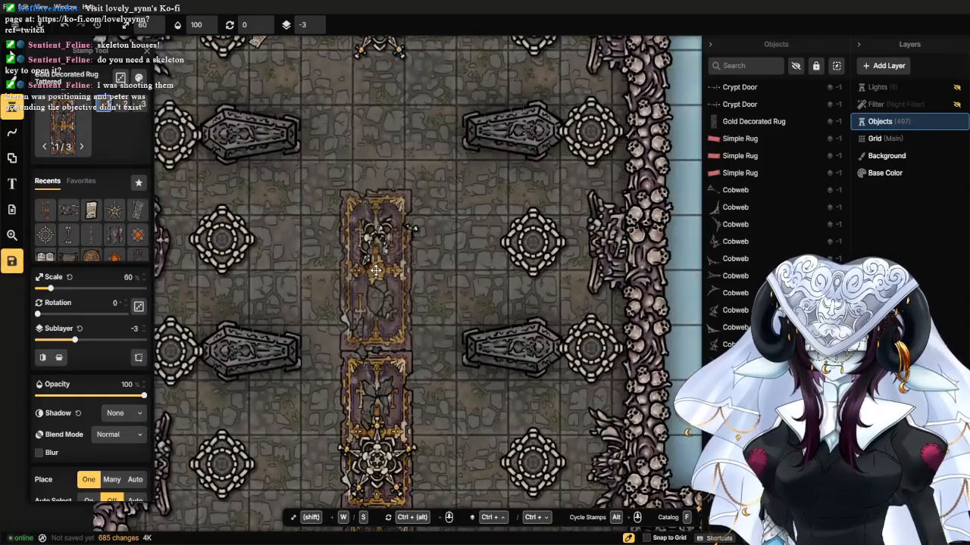
{"action": "left_click", "coordinate": [376, 270]}
Flip the rug stamp horizontally and place a fourth rug at the runner's upper end, below the top chandelier.
{"action": "left_click_drag", "start_coordinate": [390, 220], "coordinate": [394, 348]}
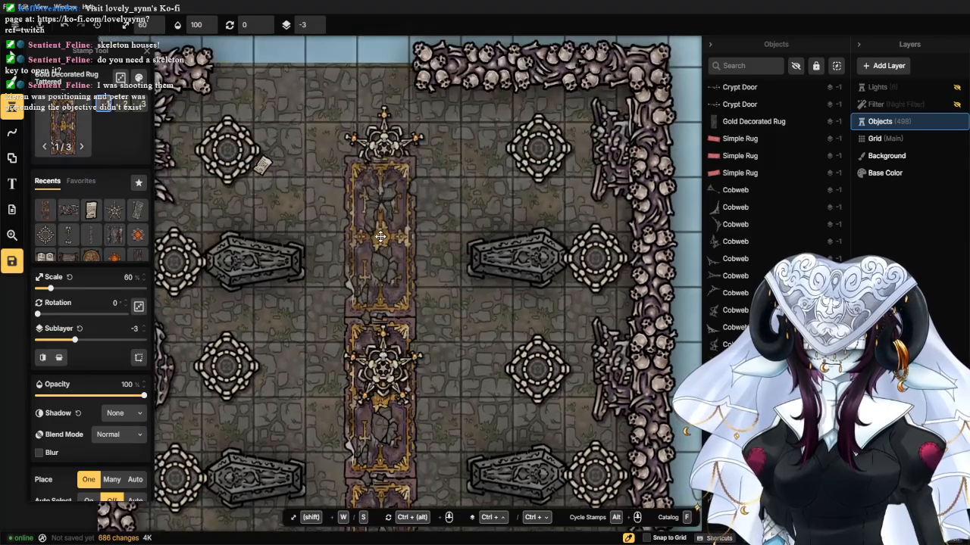
{"action": "left_click", "coordinate": [44, 358]}
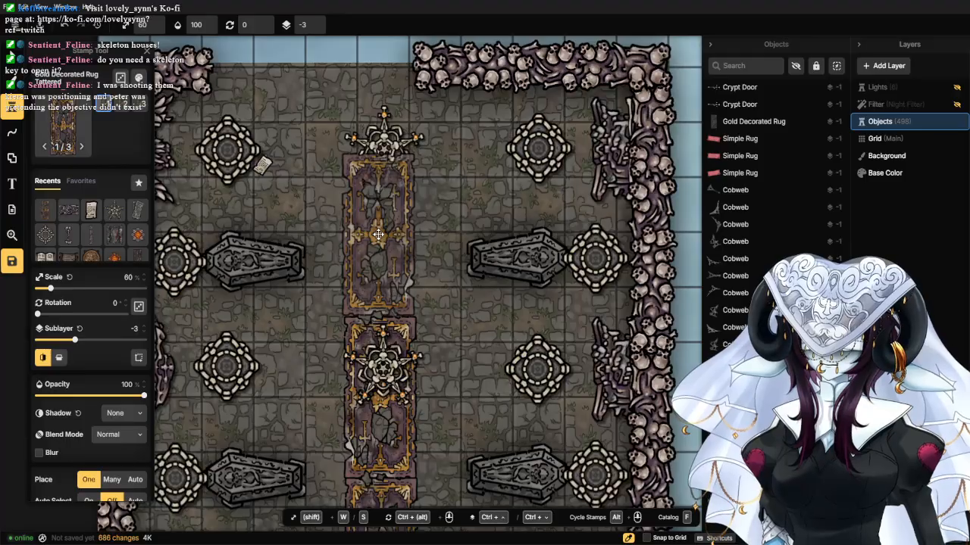
{"action": "left_click", "coordinate": [384, 238]}
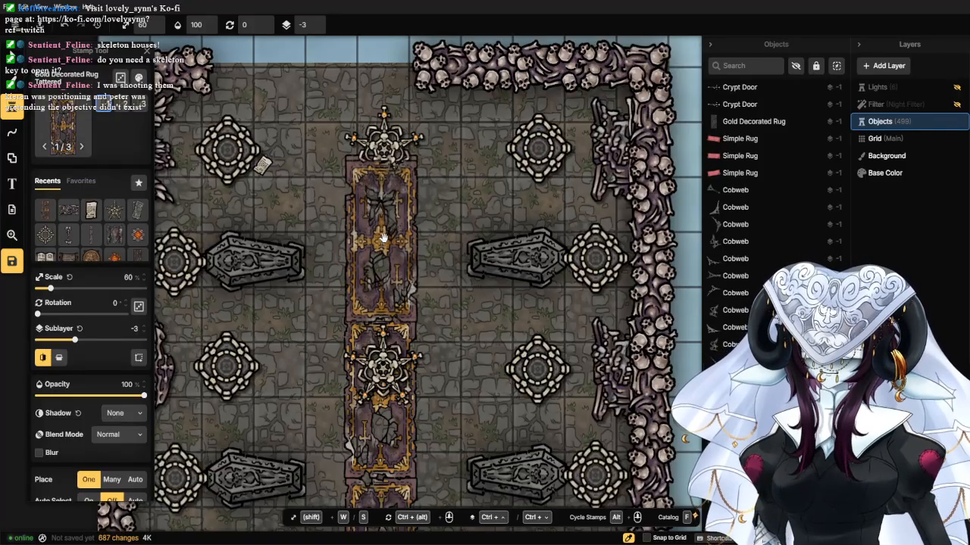
Choose the Crypt Altar Broken stamp from the Watercolor Battlemaps catalog.
{"action": "left_click_drag", "start_coordinate": [384, 238], "coordinate": [396, 366]}
{"action": "scroll", "coordinate": [390, 424], "scroll_direction": "down", "scroll_amount": 1}
{"action": "left_click_drag", "start_coordinate": [391, 425], "coordinate": [406, 188]}
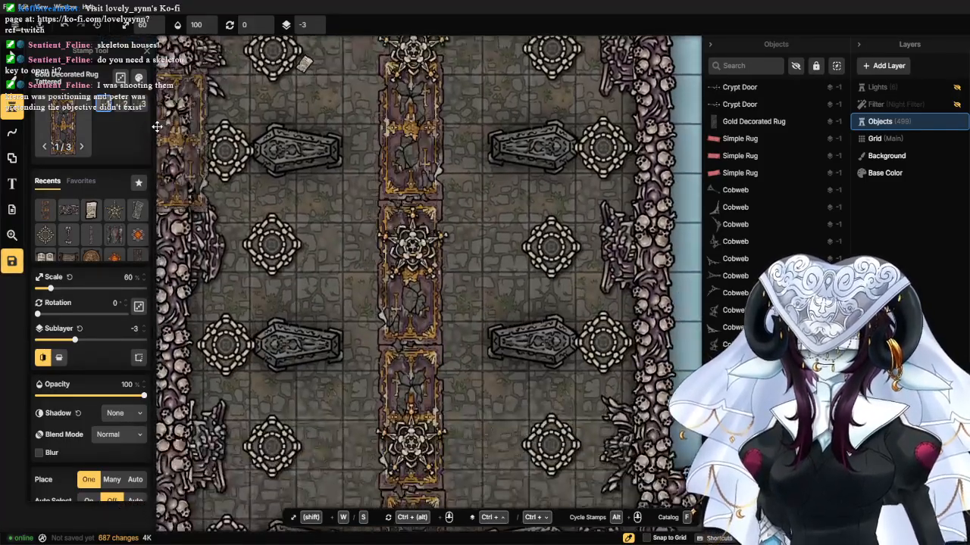
{"action": "left_click", "coordinate": [63, 125]}
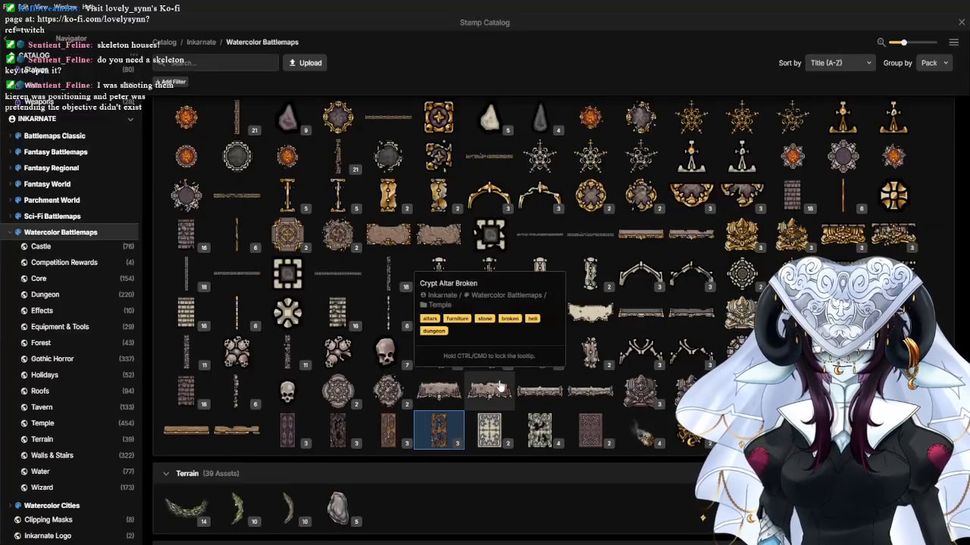
{"action": "left_click", "coordinate": [500, 385]}
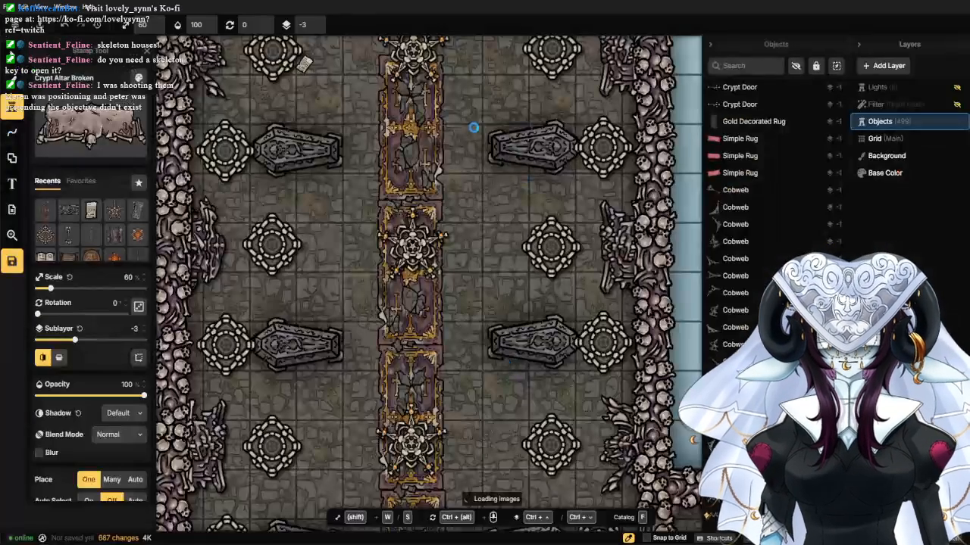
Turn off the altar stamp's horizontal flip, flip it vertically, and place it above the top chandelier at the hall's upper opening.
{"action": "left_click_drag", "start_coordinate": [474, 127], "coordinate": [445, 327]}
{"action": "scroll", "coordinate": [390, 258], "scroll_direction": "up", "scroll_amount": 3}
{"action": "left_click", "coordinate": [409, 225]}
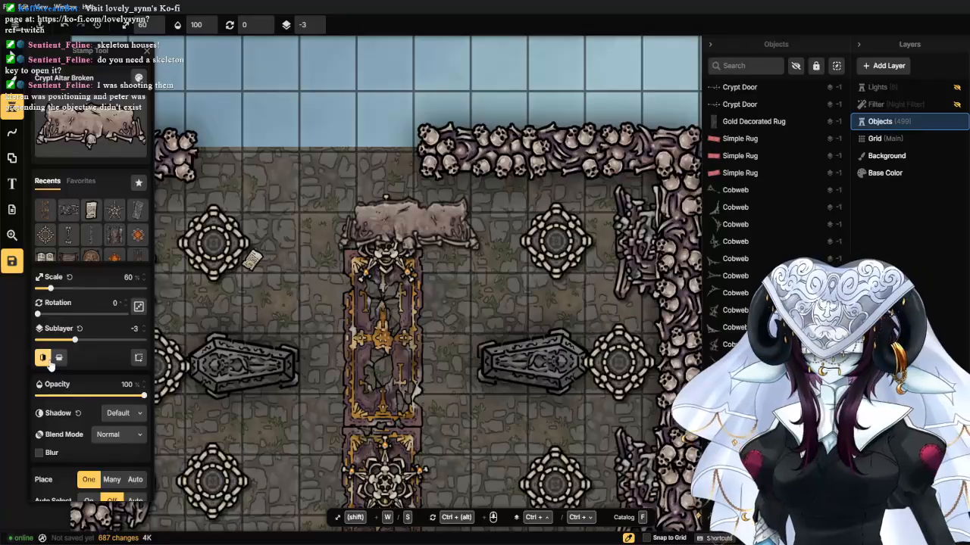
{"action": "left_click", "coordinate": [42, 357]}
{"action": "left_click", "coordinate": [58, 357]}
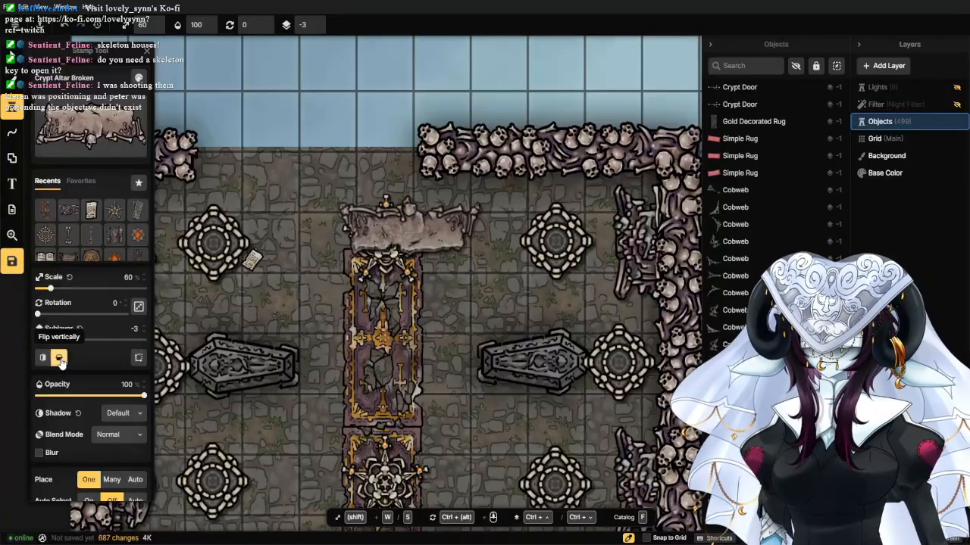
{"action": "left_click", "coordinate": [380, 204]}
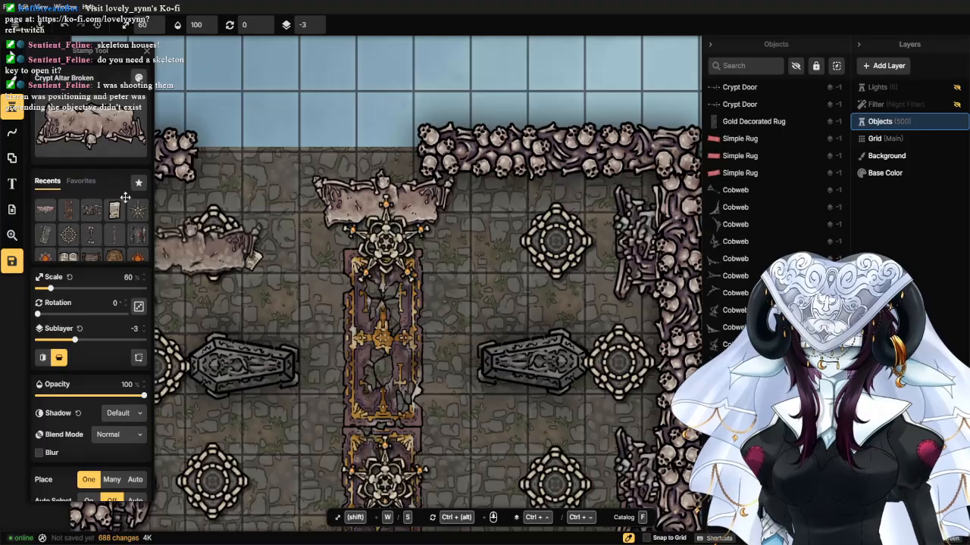
{"action": "left_click", "coordinate": [17, 60]}
{"action": "left_click", "coordinate": [297, 208]}
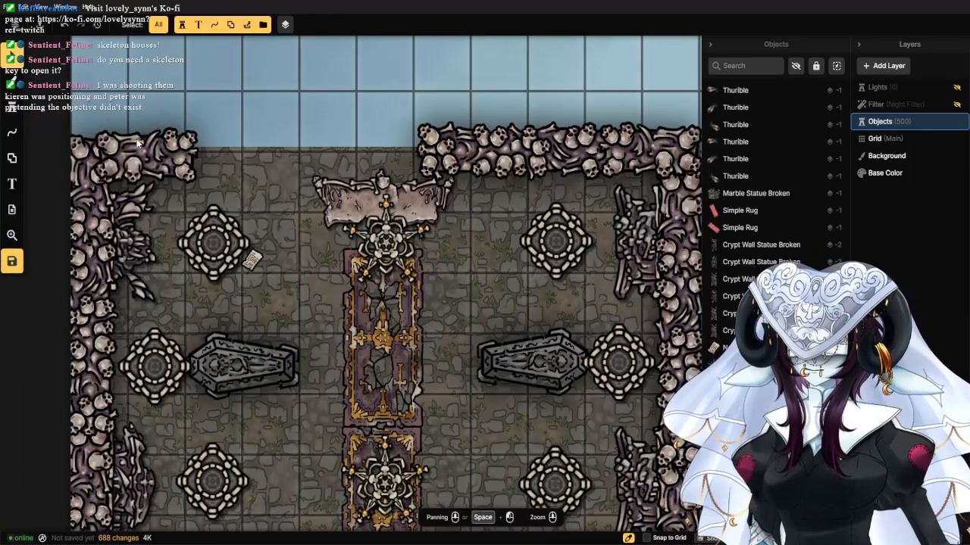
{"action": "left_click", "coordinate": [12, 113]}
{"action": "left_click", "coordinate": [104, 127]}
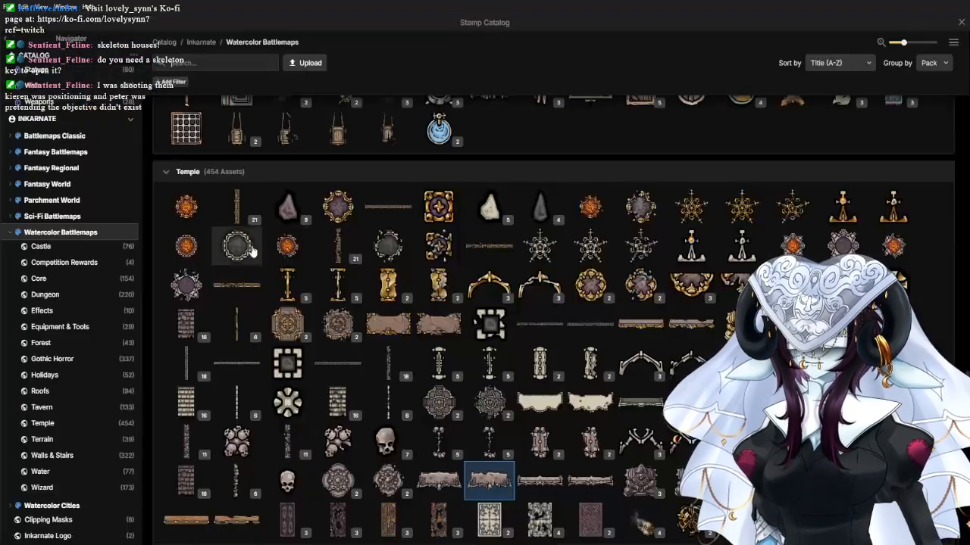
{"action": "scroll", "coordinate": [232, 363], "scroll_direction": "down", "scroll_amount": 3}
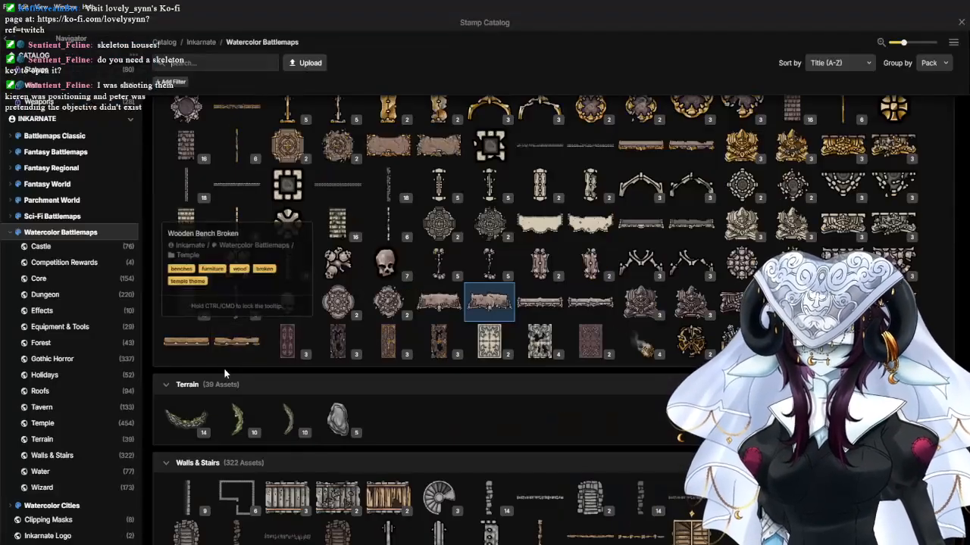
{"action": "left_click", "coordinate": [279, 415]}
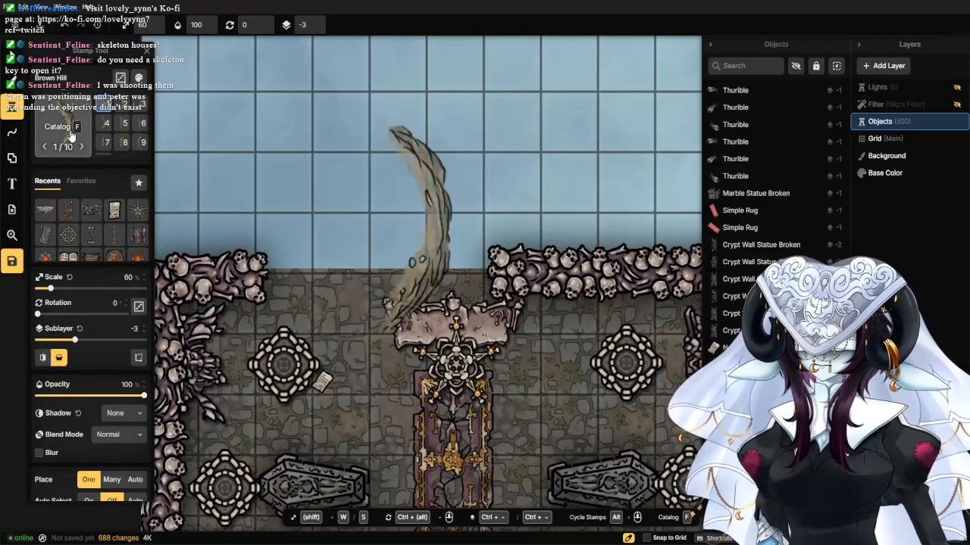
Search the Watercolor Battlemaps stamps for "cave" and choose the Dungeon Cliff Walls stamp.
{"action": "left_click", "coordinate": [71, 127]}
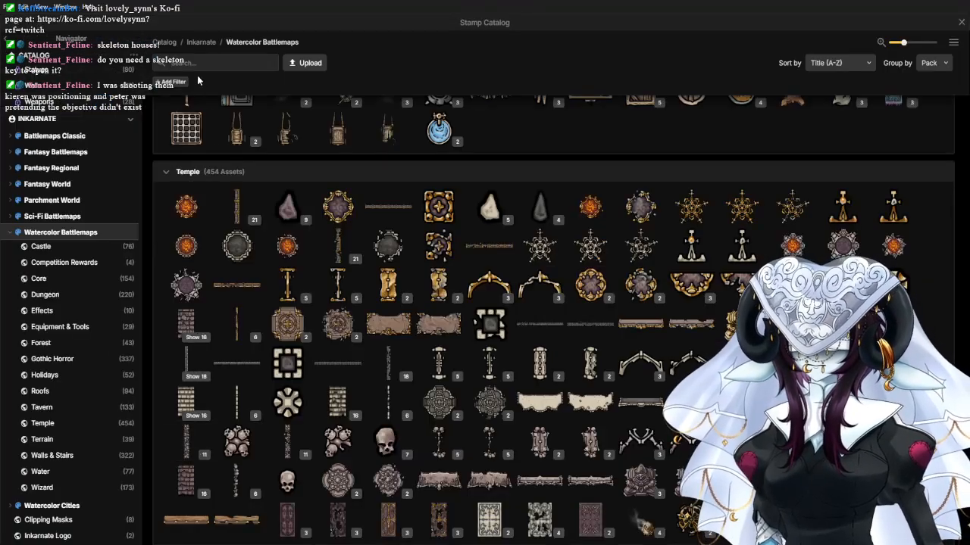
{"action": "type", "text": "cave"}
{"action": "key", "text": "Return"}
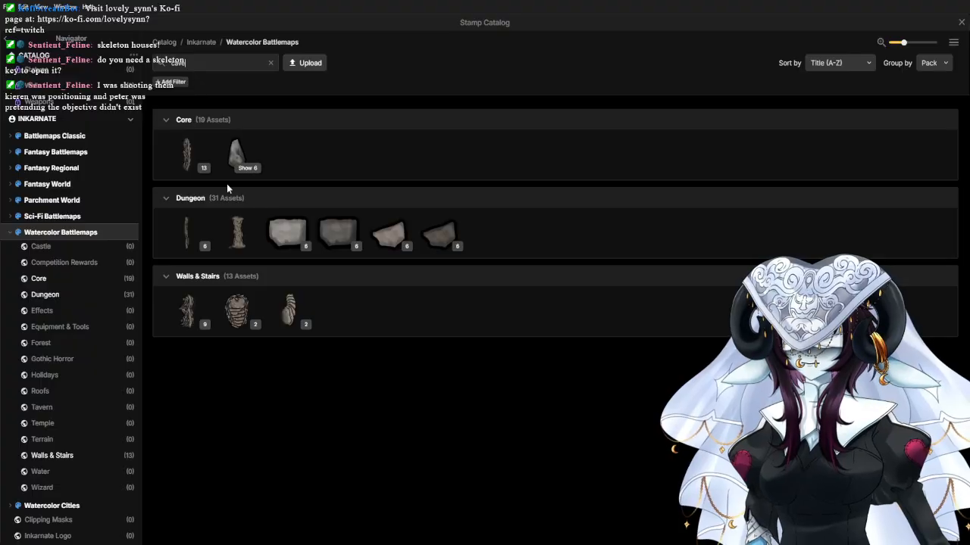
{"action": "left_click", "coordinate": [186, 155]}
Place variant 4 of the cliff wall, rotated 52.5°, at the left wall's end beside the hall's upper opening.
{"action": "scroll", "coordinate": [240, 316], "scroll_direction": "up", "scroll_amount": 2}
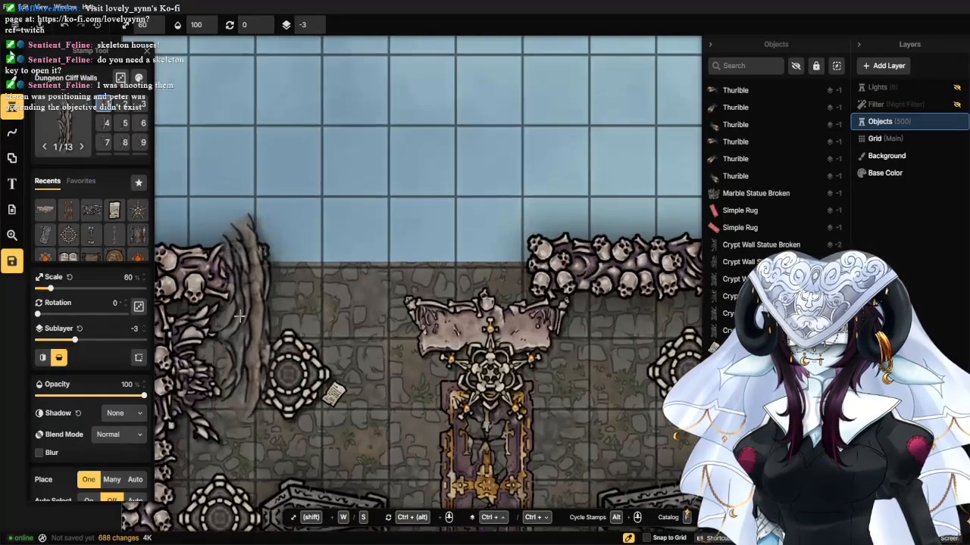
{"action": "scroll", "coordinate": [240, 316], "scroll_direction": "up", "scroll_amount": 1}
{"action": "left_click", "coordinate": [107, 122]}
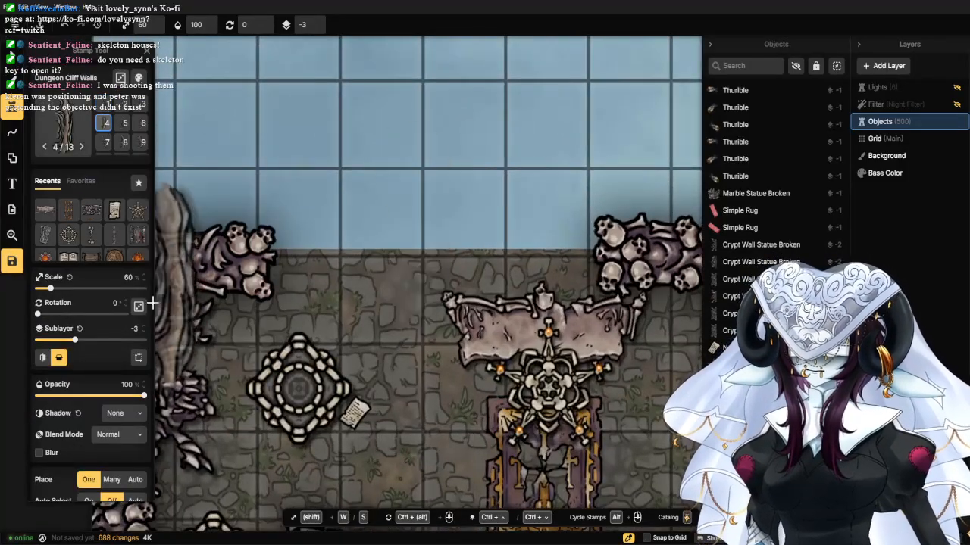
{"action": "mouse_move", "coordinate": [38, 313]}
{"action": "left_mouse_down"}
{"action": "mouse_move", "coordinate": [65, 315]}
{"action": "mouse_move", "coordinate": [50, 314]}
{"action": "left_mouse_up"}
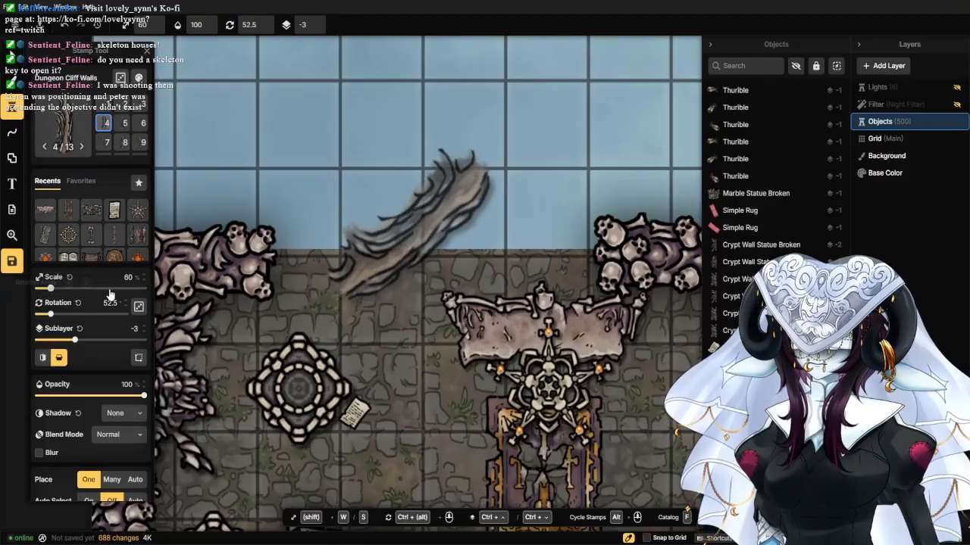
{"action": "left_click", "coordinate": [327, 225]}
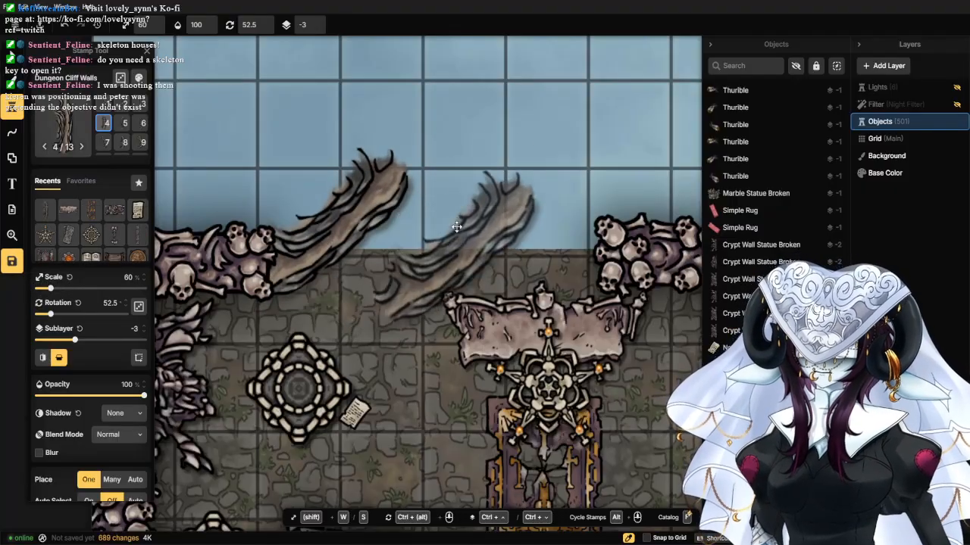
Scale the placed cliff wall to 48%, rotate it to 44°, and fit it against the skull wall's end.
{"action": "left_click", "coordinate": [126, 126]}
{"action": "left_click", "coordinate": [12, 56]}
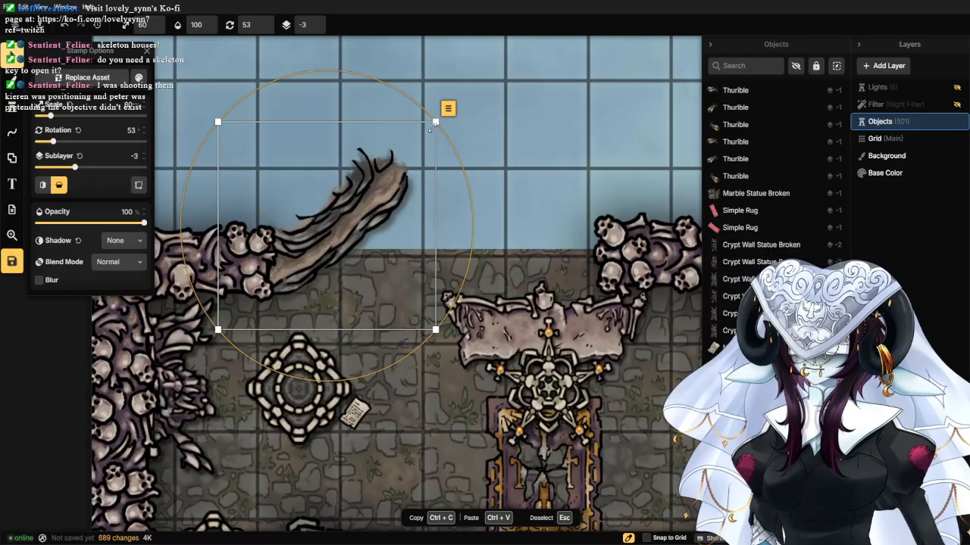
{"action": "left_click_drag", "start_coordinate": [431, 126], "coordinate": [387, 168]}
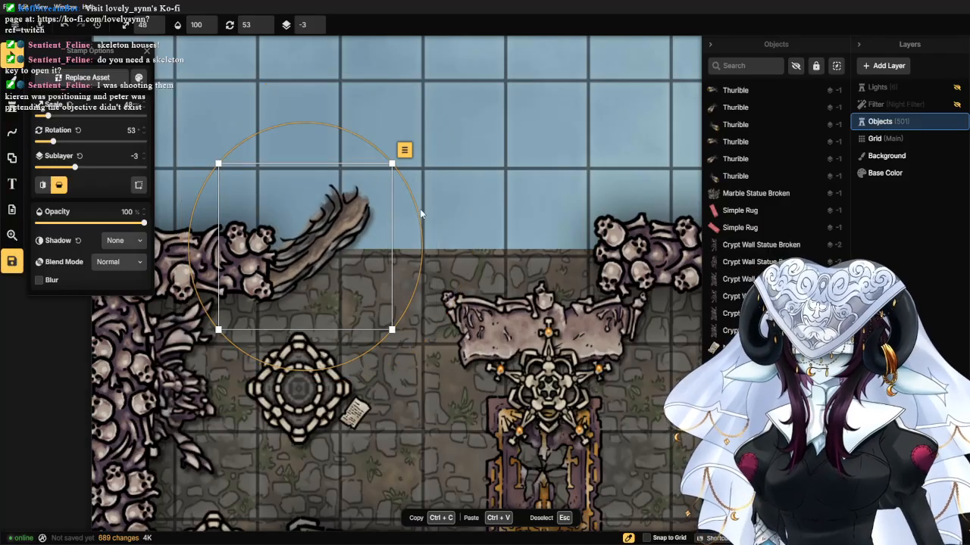
{"action": "left_click_drag", "start_coordinate": [421, 214], "coordinate": [403, 185]}
{"action": "left_click_drag", "start_coordinate": [311, 226], "coordinate": [310, 224]}
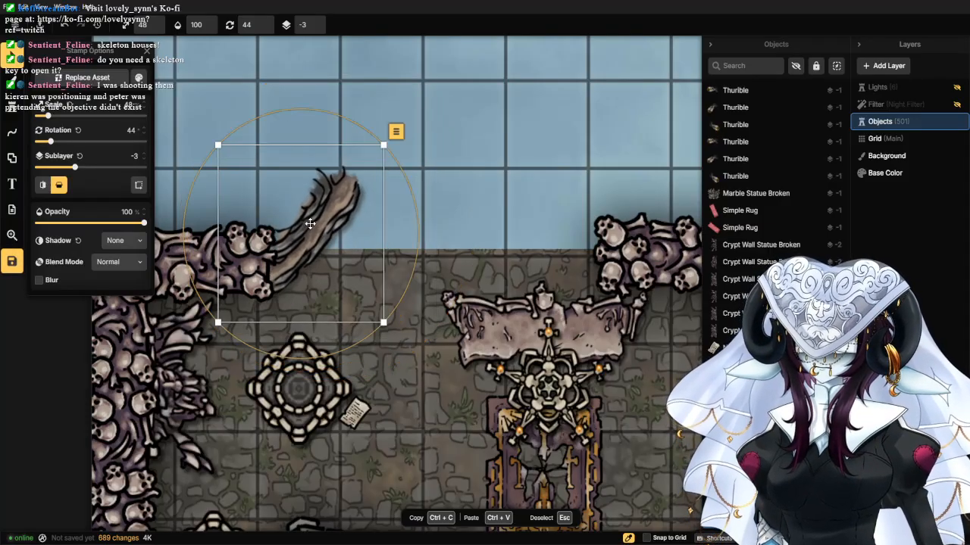
Place a second cliff wall rotated 182° across the gap, and a horizontally flipped third one extending the first upward.
{"action": "left_click", "coordinate": [13, 107]}
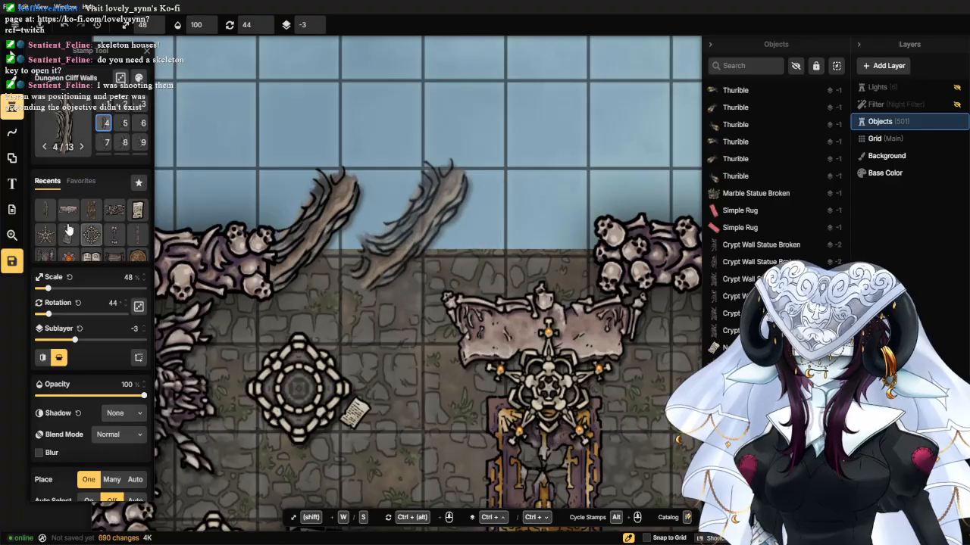
{"action": "left_click_drag", "start_coordinate": [49, 314], "coordinate": [85, 305]}
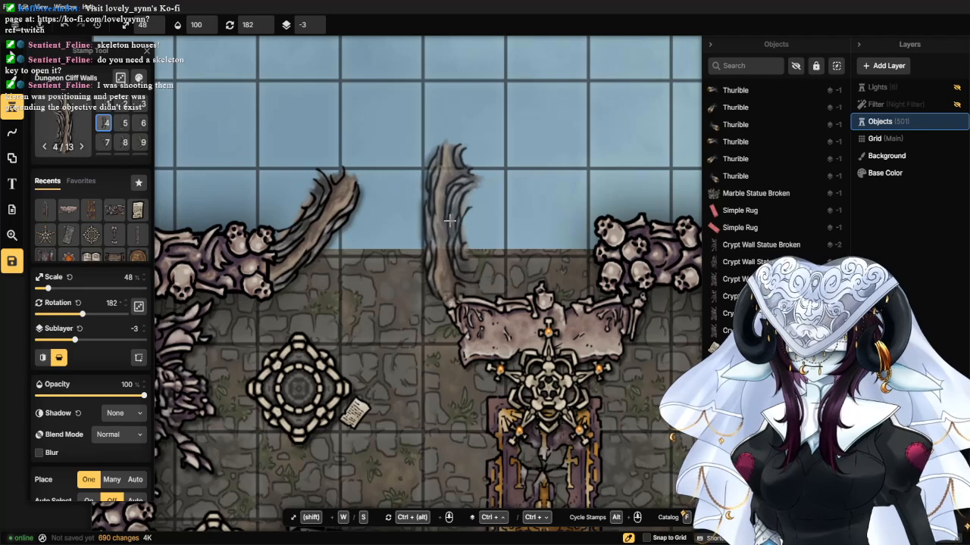
{"action": "left_click", "coordinate": [434, 198]}
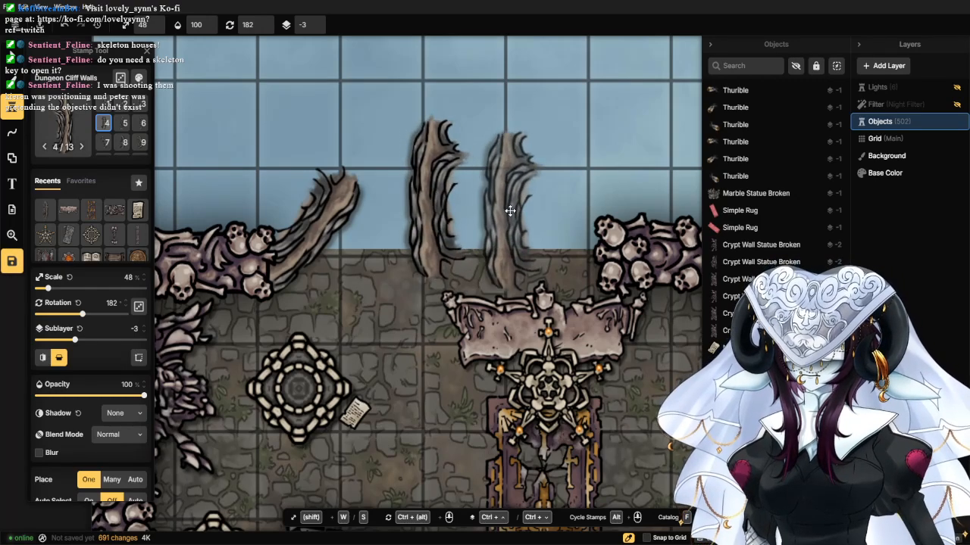
{"action": "left_click", "coordinate": [47, 356]}
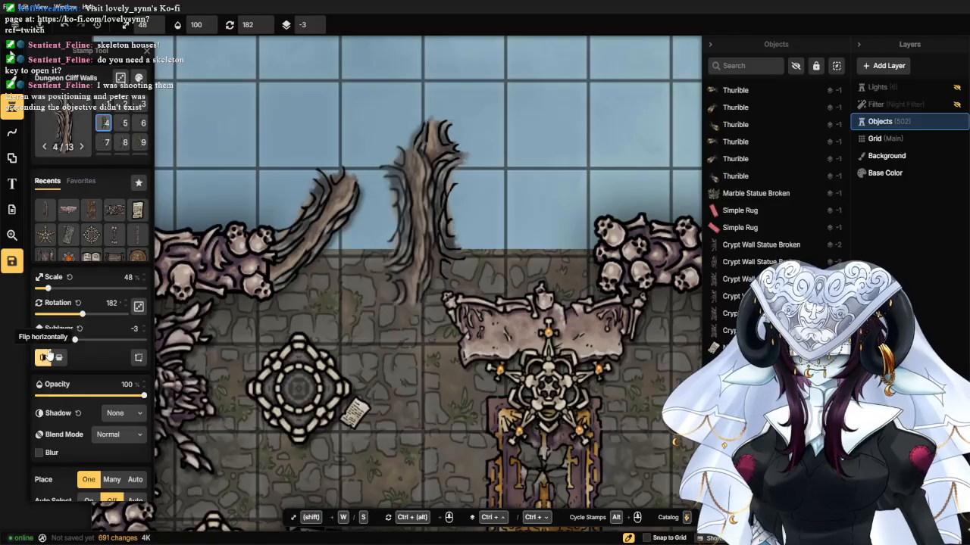
{"action": "left_click", "coordinate": [340, 119]}
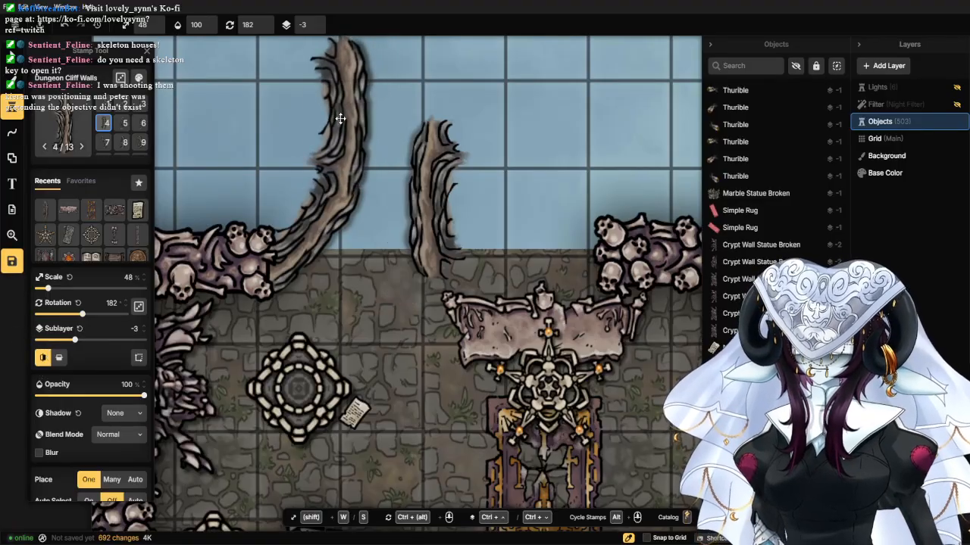
Reuse the existing Crypt Wall as a stamp and extend the upper skull wall toward the second cliff wall with variant 2.
{"action": "scroll", "coordinate": [340, 119], "scroll_direction": "down", "scroll_amount": 2}
{"action": "left_click", "coordinate": [12, 51]}
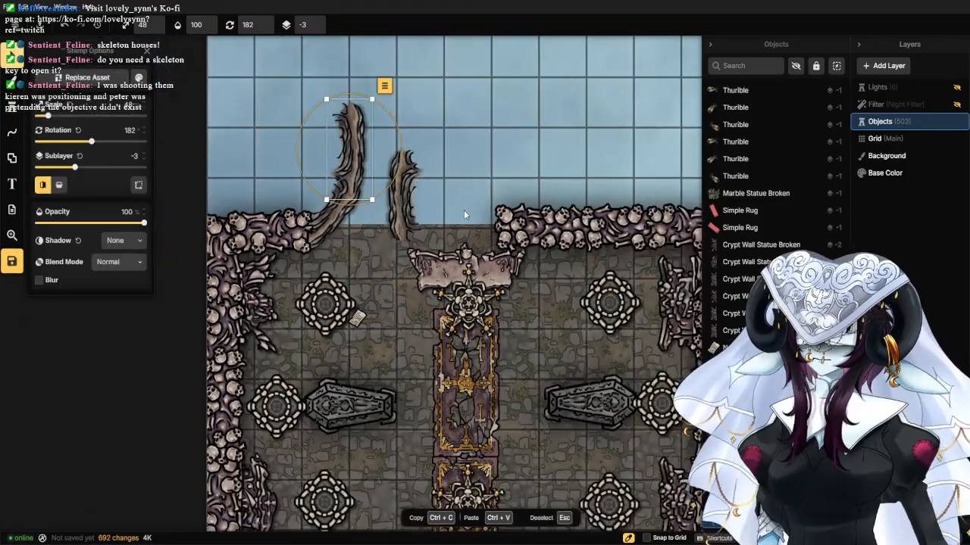
{"action": "left_click", "coordinate": [523, 225]}
{"action": "left_click", "coordinate": [12, 112]}
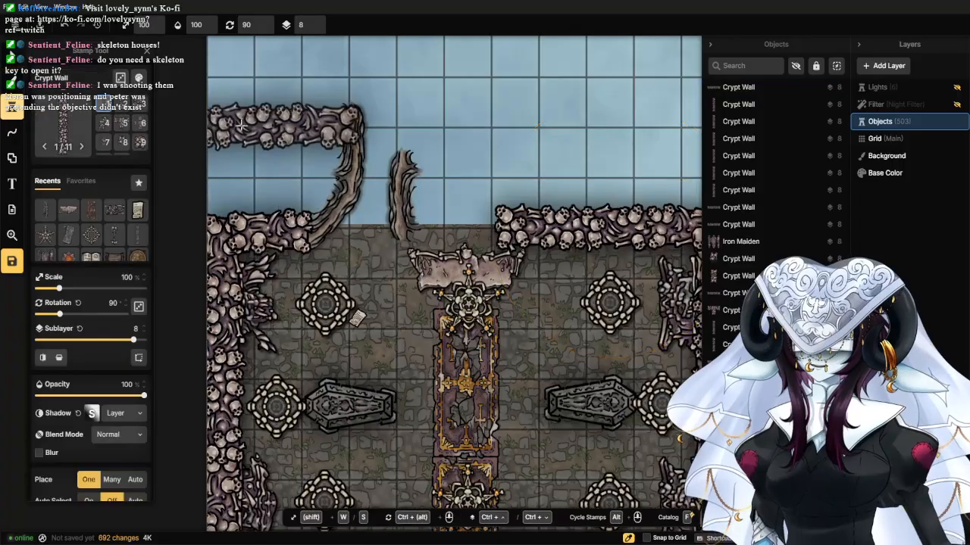
{"action": "left_click", "coordinate": [124, 106]}
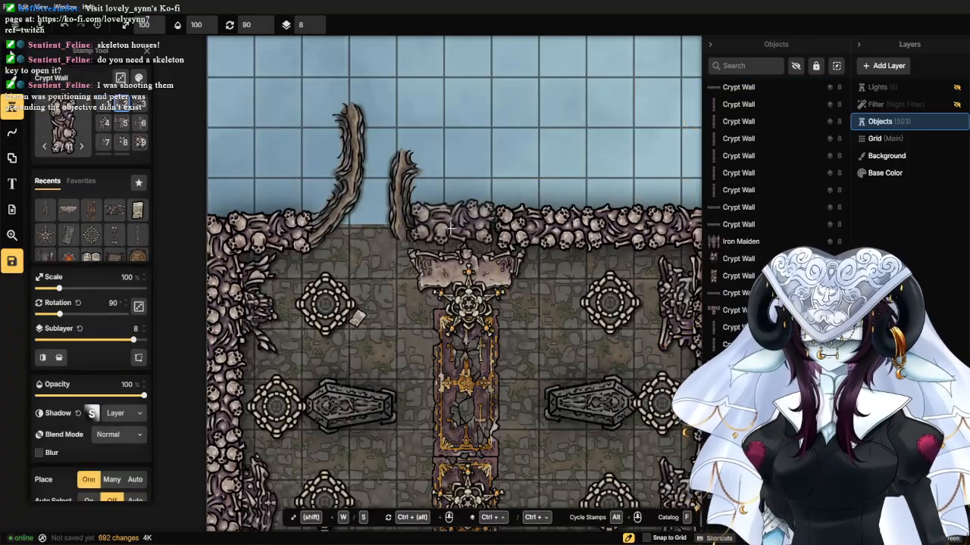
{"action": "left_click", "coordinate": [455, 225]}
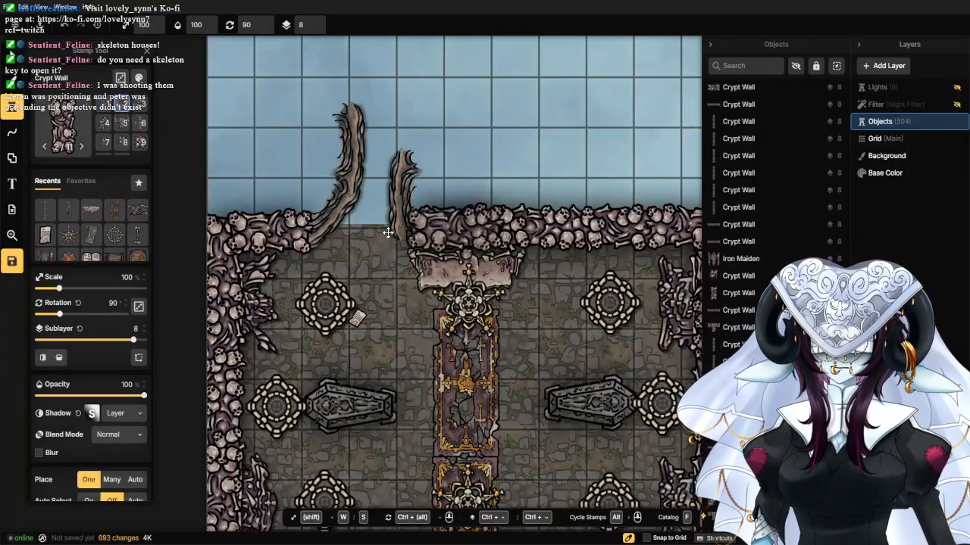
Cap the extended skull wall with Crypt Wall variant 8, flipped horizontally and vertically, over the second cliff wall's base.
{"action": "left_click", "coordinate": [122, 142]}
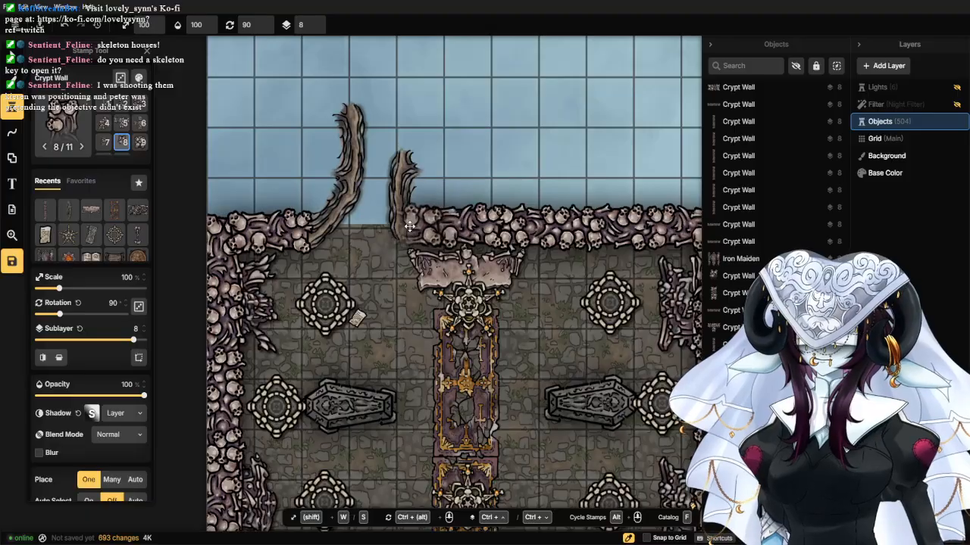
{"action": "left_click", "coordinate": [40, 357]}
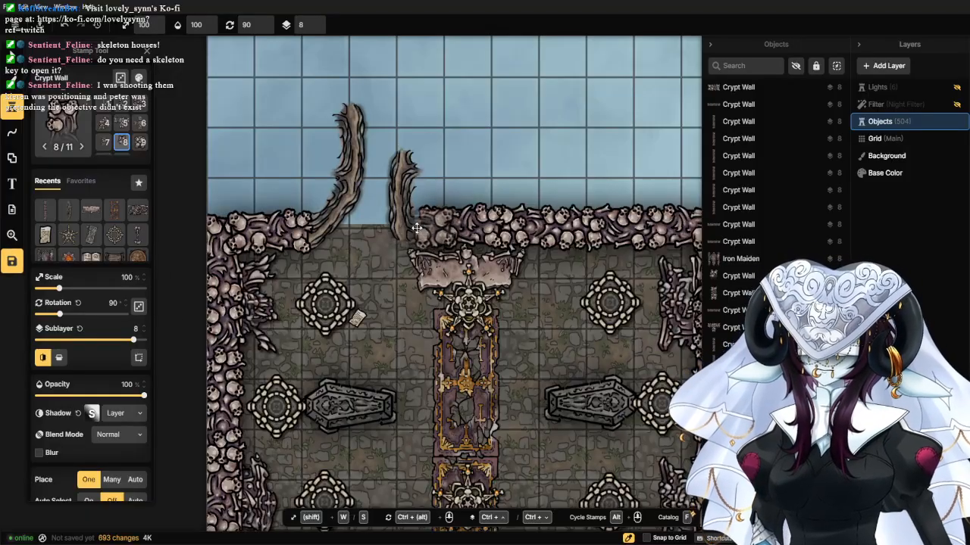
{"action": "left_click", "coordinate": [62, 357]}
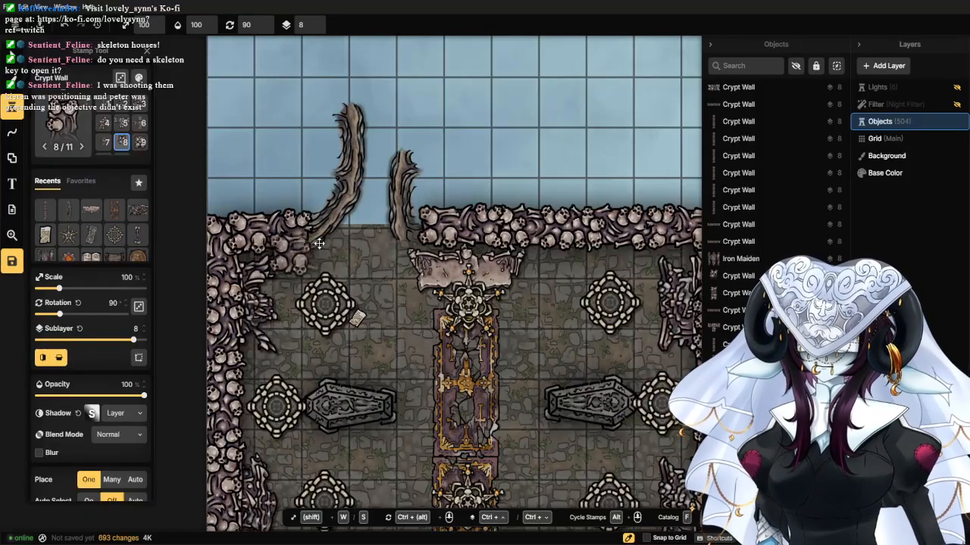
{"action": "left_click", "coordinate": [431, 225]}
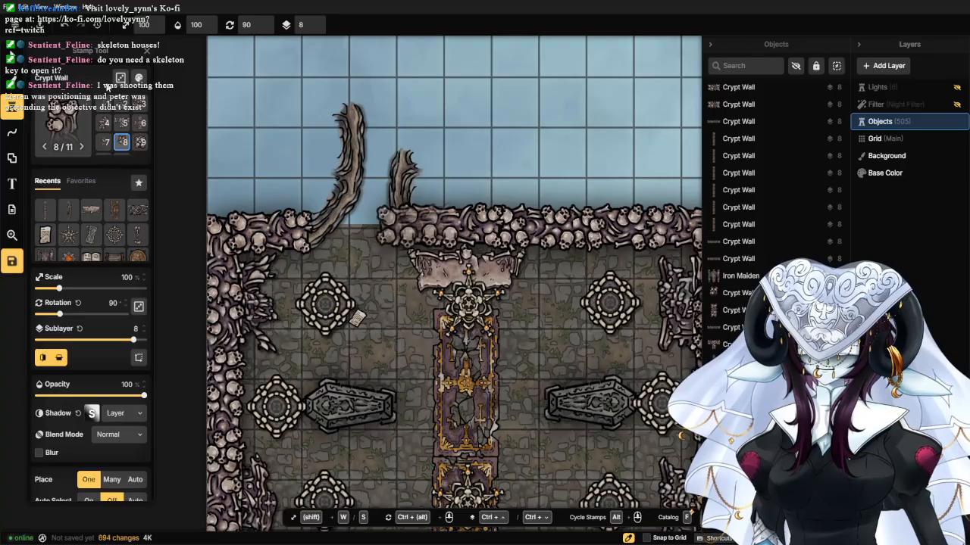
{"action": "left_click", "coordinate": [13, 56]}
{"action": "left_click", "coordinate": [500, 113]}
Rotate the broken altar at the upper end of the rug runner to 5°.
{"action": "scroll", "coordinate": [493, 119], "scroll_direction": "down", "scroll_amount": 5}
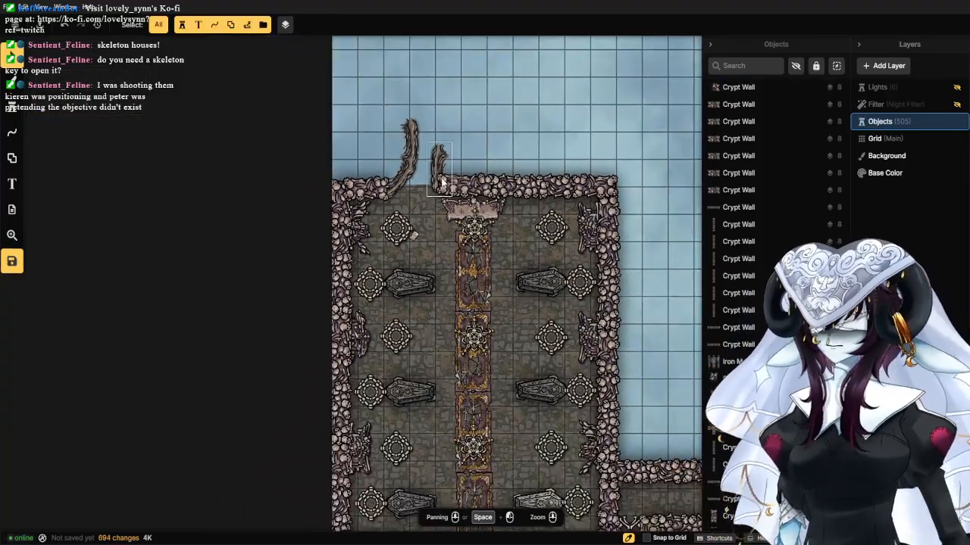
{"action": "scroll", "coordinate": [443, 183], "scroll_direction": "down", "scroll_amount": 1}
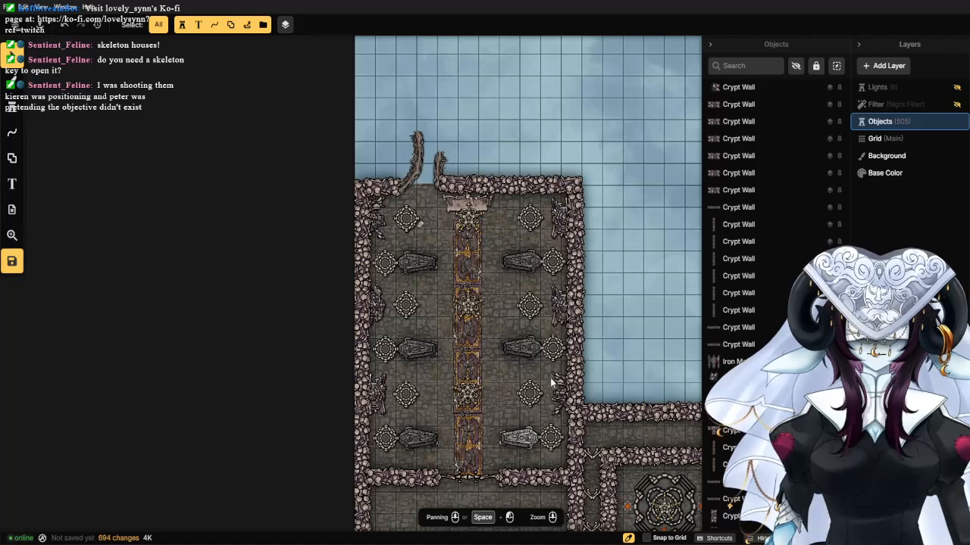
{"action": "scroll", "coordinate": [547, 309], "scroll_direction": "up", "scroll_amount": 1}
{"action": "left_click_drag", "start_coordinate": [502, 235], "coordinate": [484, 329]}
{"action": "scroll", "coordinate": [483, 326], "scroll_direction": "up", "scroll_amount": 3}
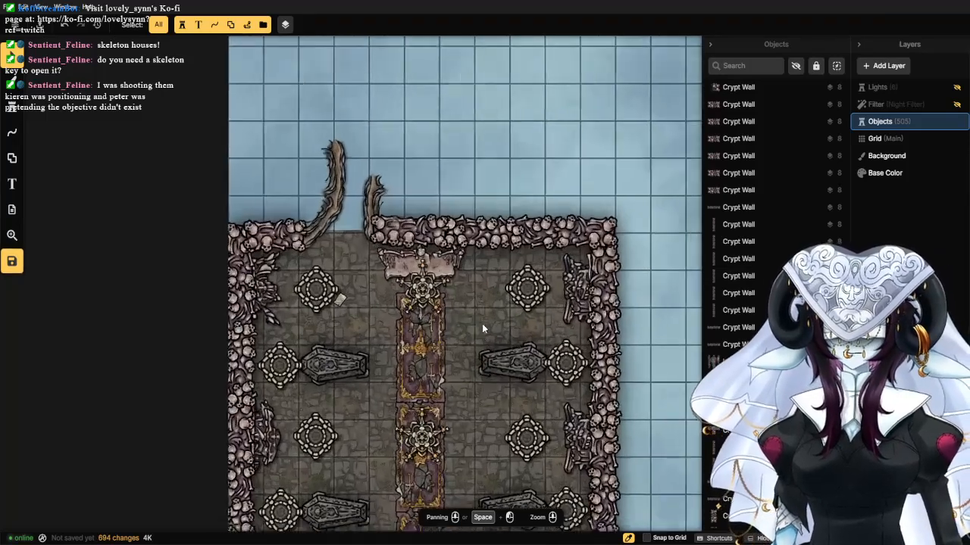
{"action": "left_click", "coordinate": [443, 256]}
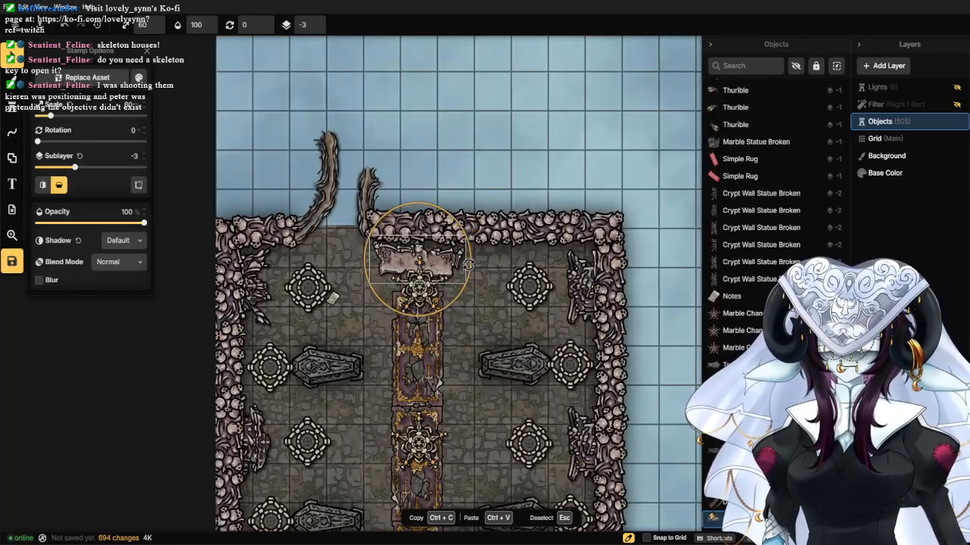
{"action": "left_click", "coordinate": [475, 321]}
Place Dungeon Cliff Walls variant 2, rotated 168°, above the short right-hand cliff wall of the passage.
{"action": "scroll", "coordinate": [473, 315], "scroll_direction": "down", "scroll_amount": 1}
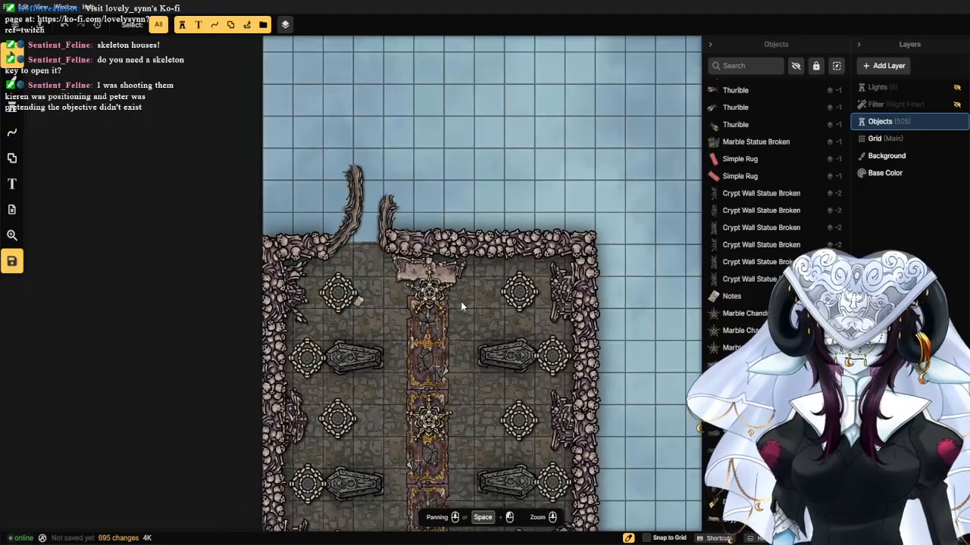
{"action": "scroll", "coordinate": [448, 299], "scroll_direction": "up", "scroll_amount": 3}
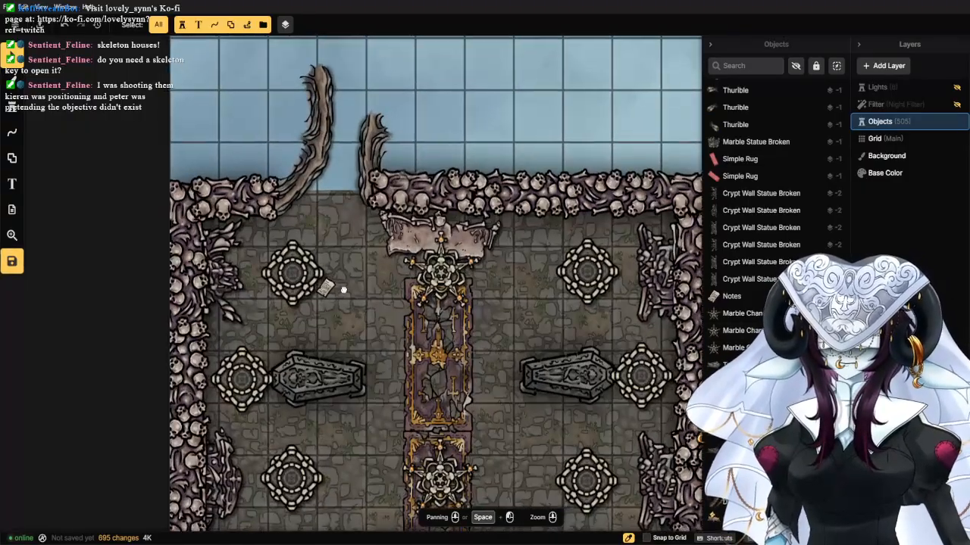
{"action": "left_click_drag", "start_coordinate": [344, 290], "coordinate": [368, 431]}
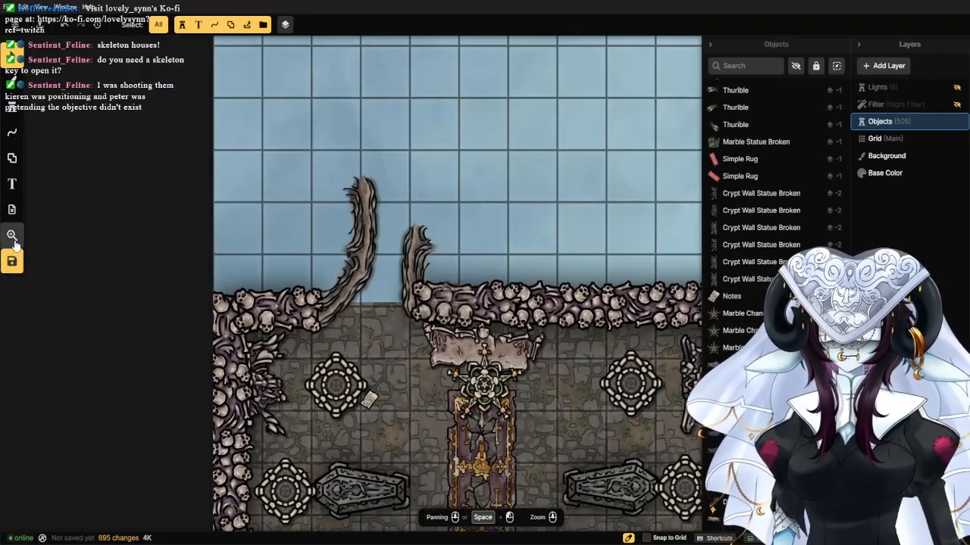
{"action": "left_click", "coordinate": [20, 111]}
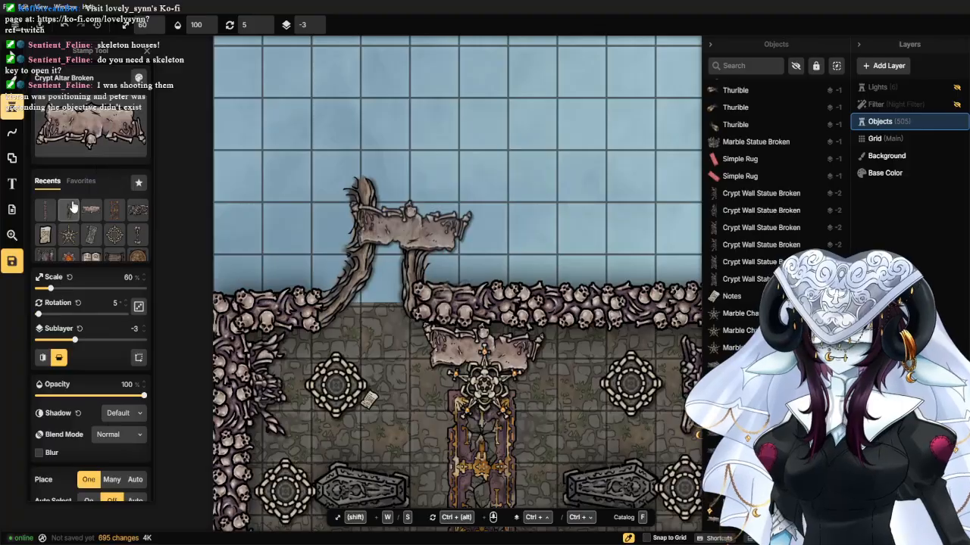
{"action": "left_click", "coordinate": [121, 109]}
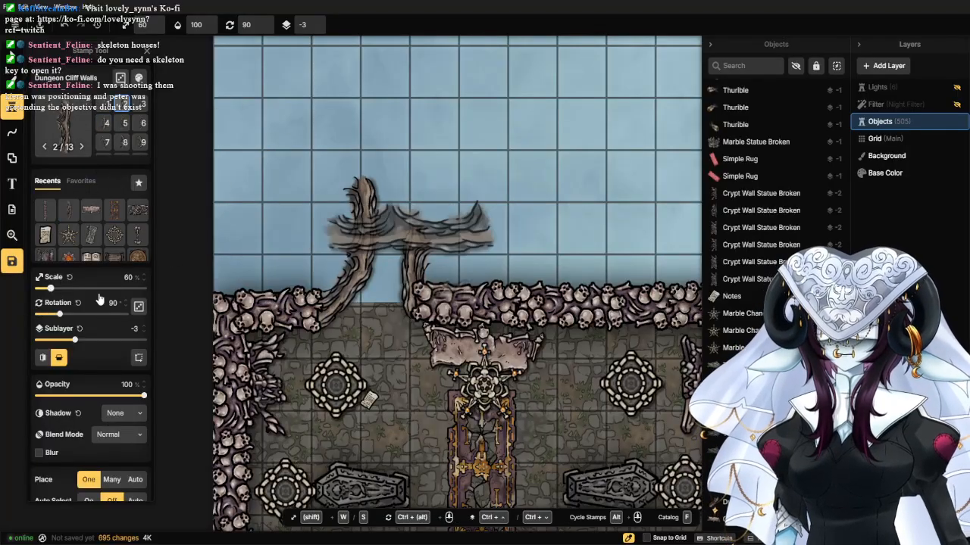
{"action": "left_click_drag", "start_coordinate": [55, 315], "coordinate": [77, 303]}
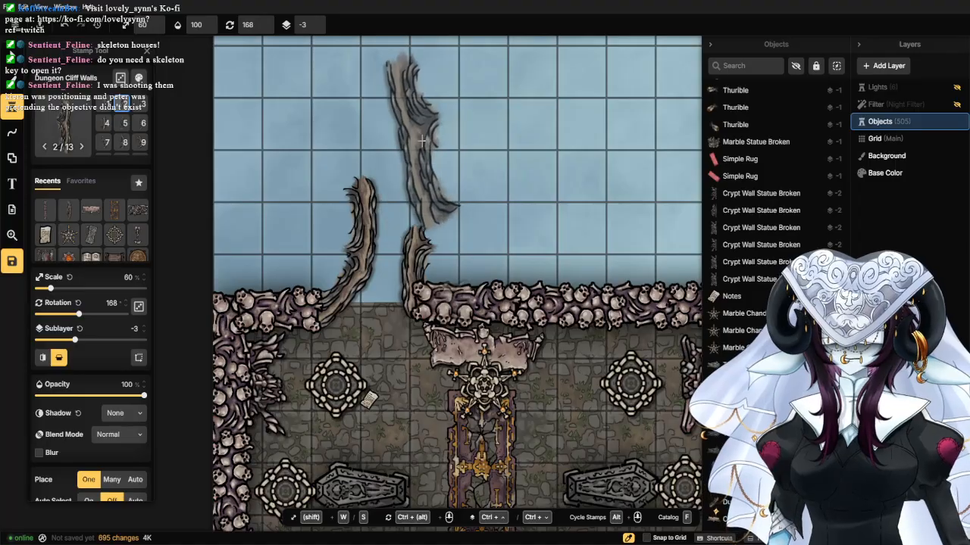
{"action": "left_click", "coordinate": [418, 153]}
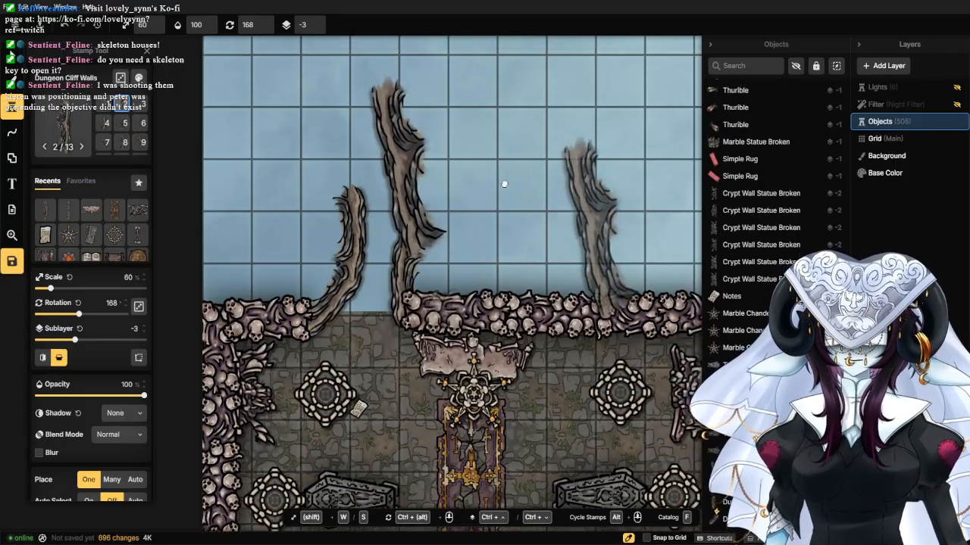
{"action": "left_click_drag", "start_coordinate": [505, 184], "coordinate": [499, 244]}
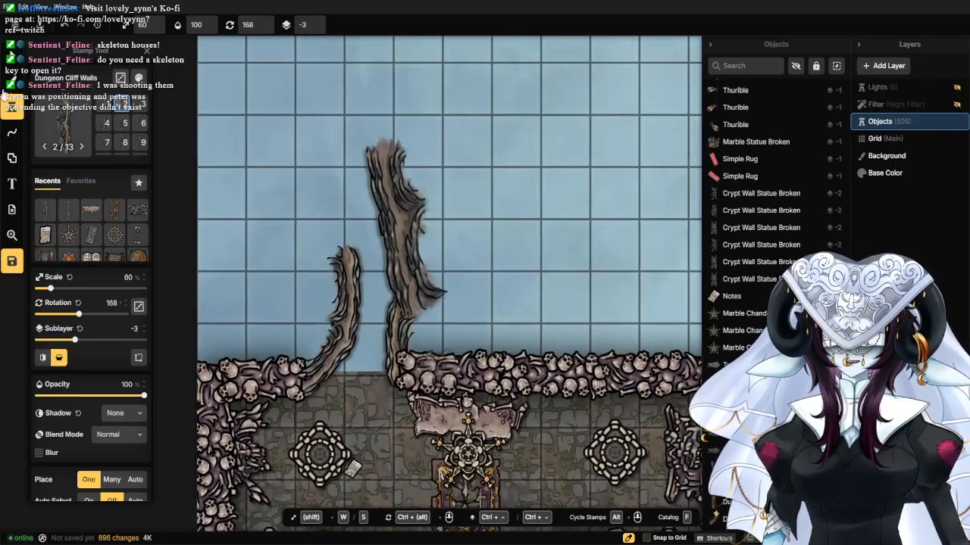
Rotate the newly placed right-hand cliff wall to 180.5° and align it with the wall piece below.
{"action": "left_click", "coordinate": [12, 56]}
{"action": "left_click_drag", "start_coordinate": [503, 173], "coordinate": [499, 198]}
{"action": "left_click_drag", "start_coordinate": [394, 231], "coordinate": [401, 234]}
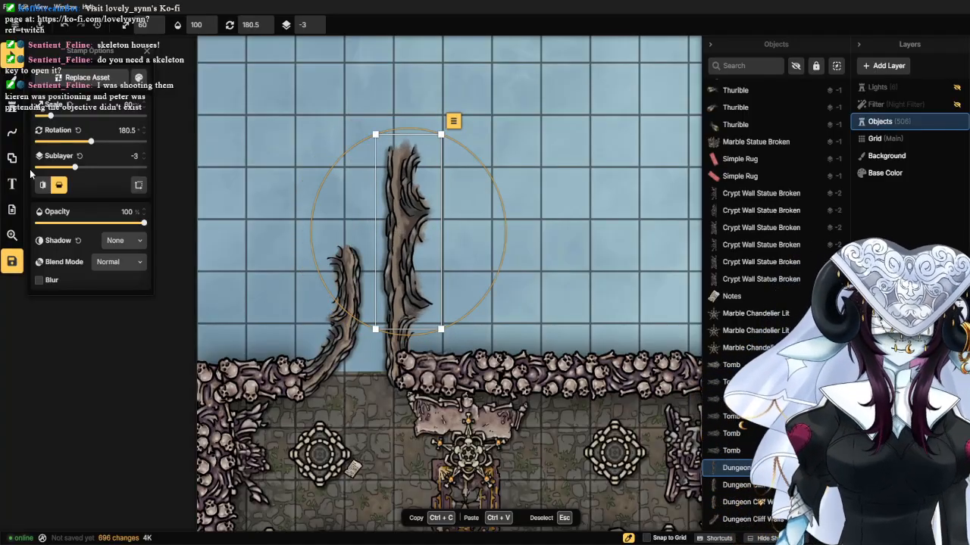
{"action": "key", "text": "Escape"}
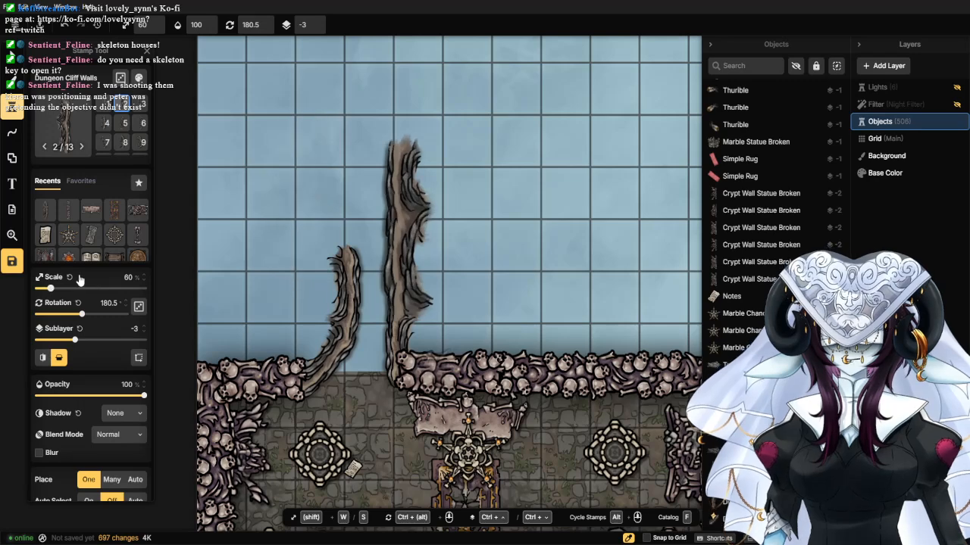
Extend the left-hand passage wall upward with cliff wall variant 7 at 180.5°.
{"action": "left_click", "coordinate": [108, 143]}
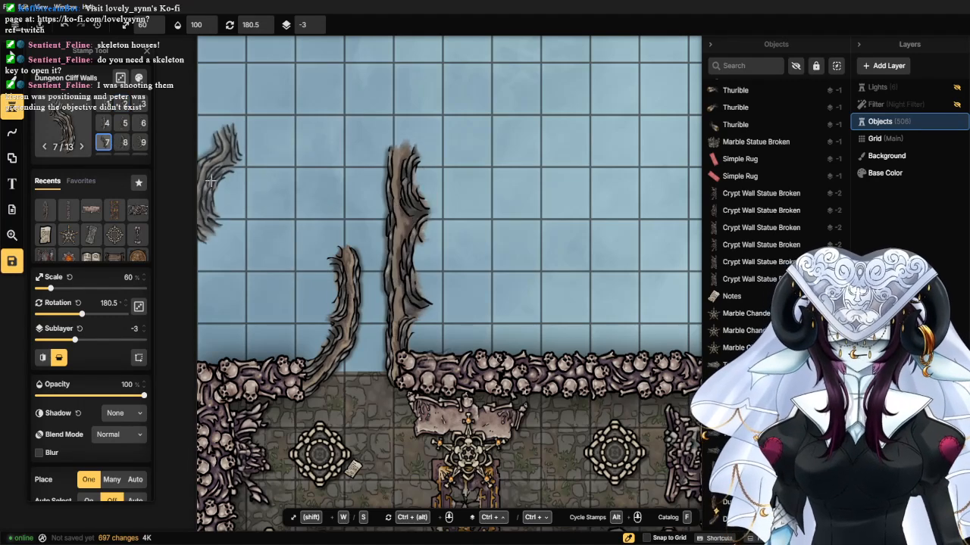
{"action": "left_click", "coordinate": [125, 144]}
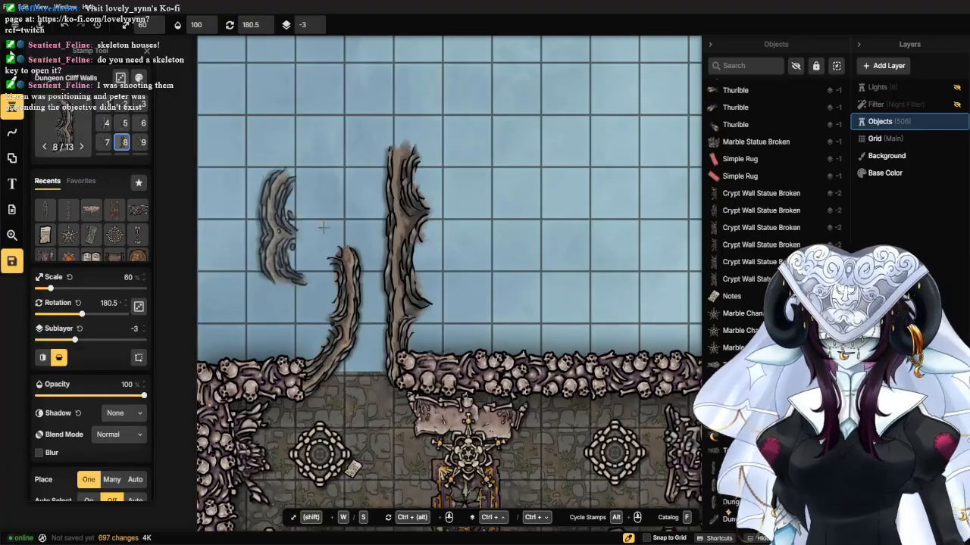
{"action": "left_click", "coordinate": [104, 142]}
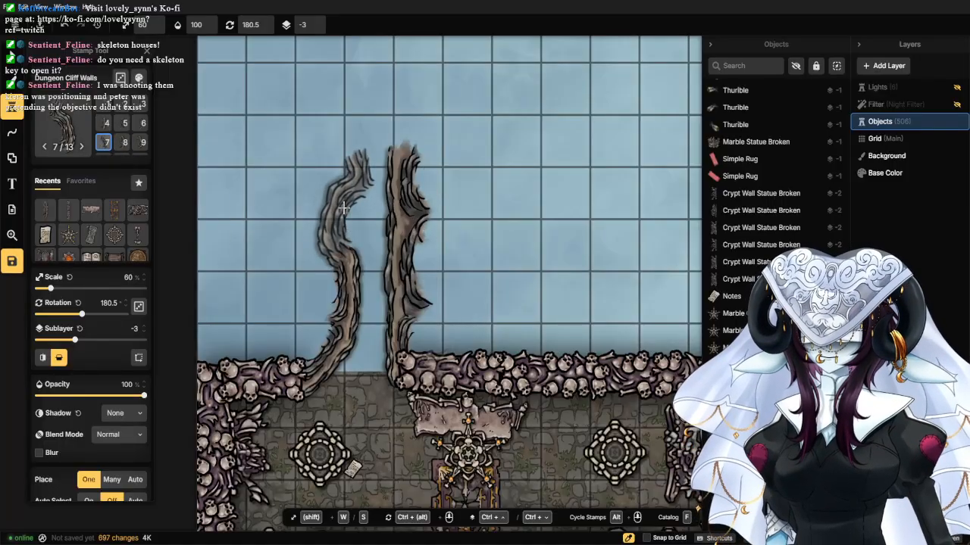
{"action": "left_click", "coordinate": [343, 207]}
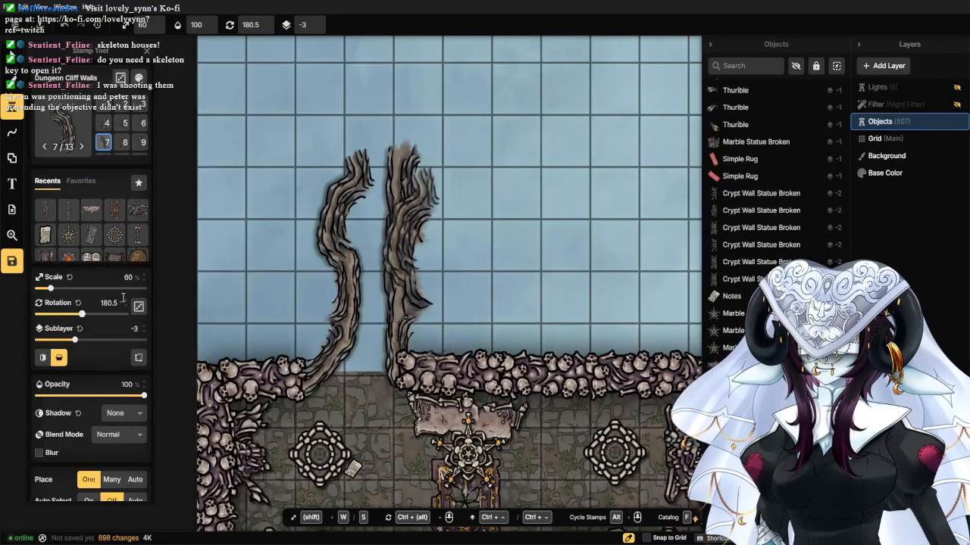
Refit the new left-hand cliff wall onto the piece below by removing its vertical flip and rotating it to 175°.
{"action": "scroll", "coordinate": [282, 258], "scroll_direction": "up", "scroll_amount": 2}
{"action": "left_click", "coordinate": [13, 62]}
{"action": "left_click", "coordinate": [353, 209]}
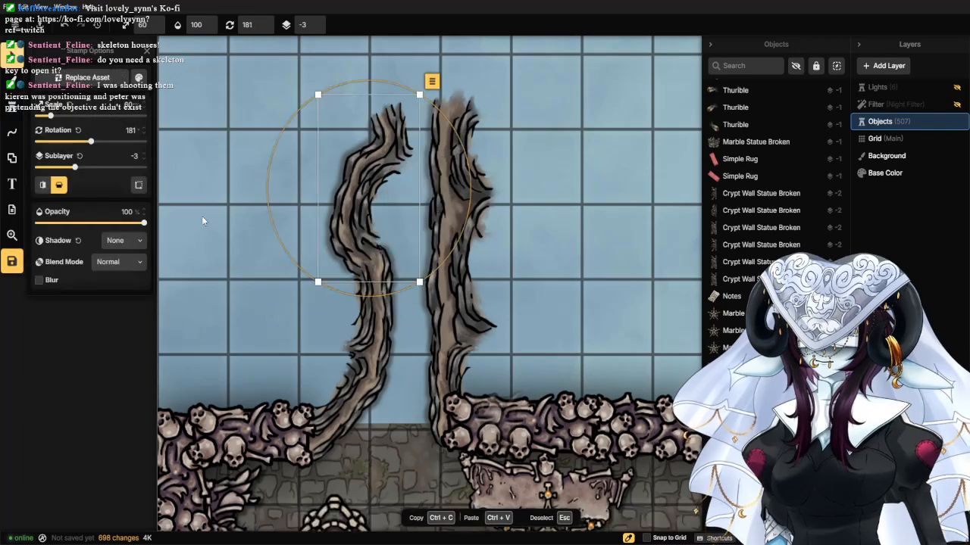
{"action": "left_click", "coordinate": [59, 187]}
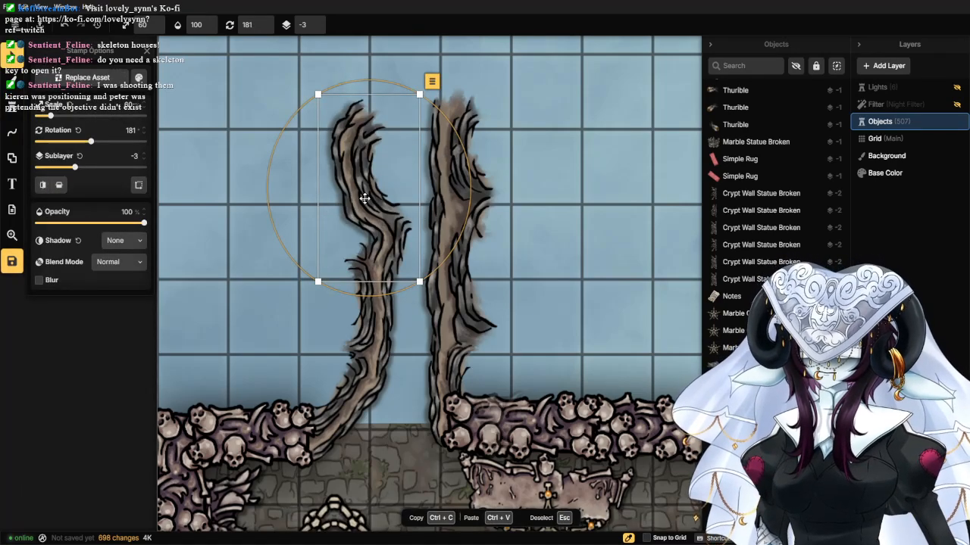
{"action": "left_click_drag", "start_coordinate": [364, 198], "coordinate": [339, 201]}
{"action": "scroll", "coordinate": [340, 201], "scroll_direction": "down", "scroll_amount": 2}
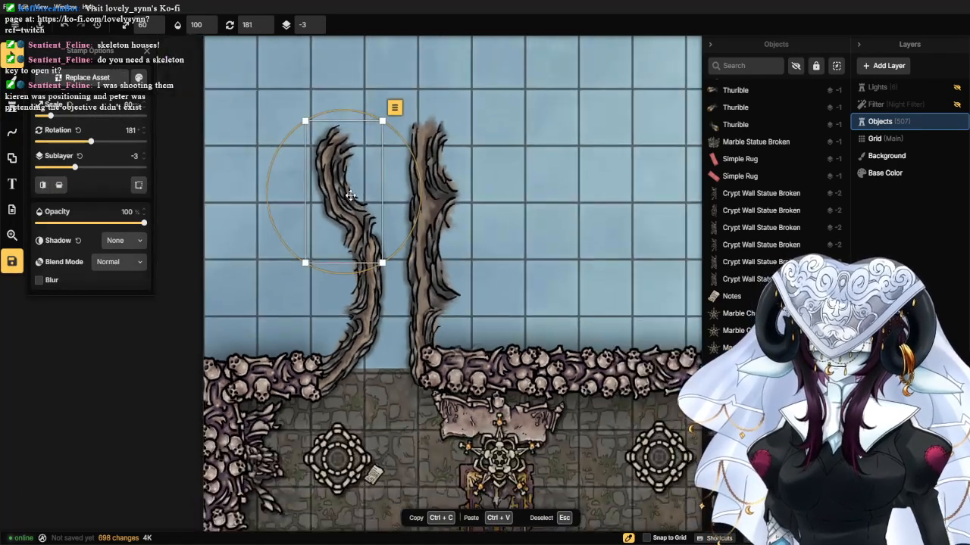
{"action": "left_click_drag", "start_coordinate": [423, 219], "coordinate": [419, 209]}
{"action": "left_click", "coordinate": [496, 213]}
{"action": "scroll", "coordinate": [494, 227], "scroll_direction": "down", "scroll_amount": 2}
{"action": "scroll", "coordinate": [492, 224], "scroll_direction": "up", "scroll_amount": 1}
{"action": "scroll", "coordinate": [493, 225], "scroll_direction": "up", "scroll_amount": 1}
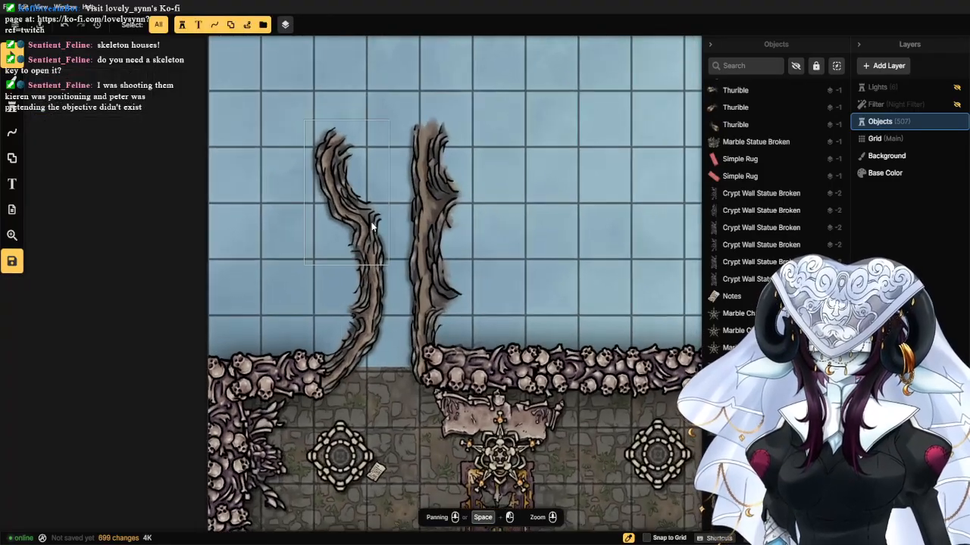
Extend the passage upward with three variant 11 cliff walls at 175°, two on the left side and one on the right.
{"action": "left_click_drag", "start_coordinate": [327, 193], "coordinate": [327, 243]}
{"action": "left_click", "coordinate": [11, 106]}
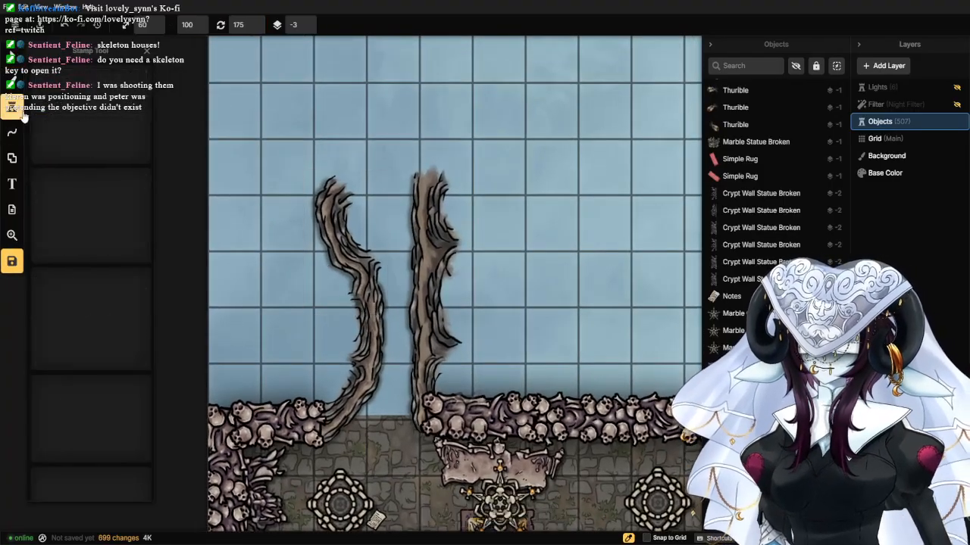
{"action": "scroll", "coordinate": [130, 144], "scroll_direction": "down", "scroll_amount": 2}
{"action": "left_click", "coordinate": [125, 125]}
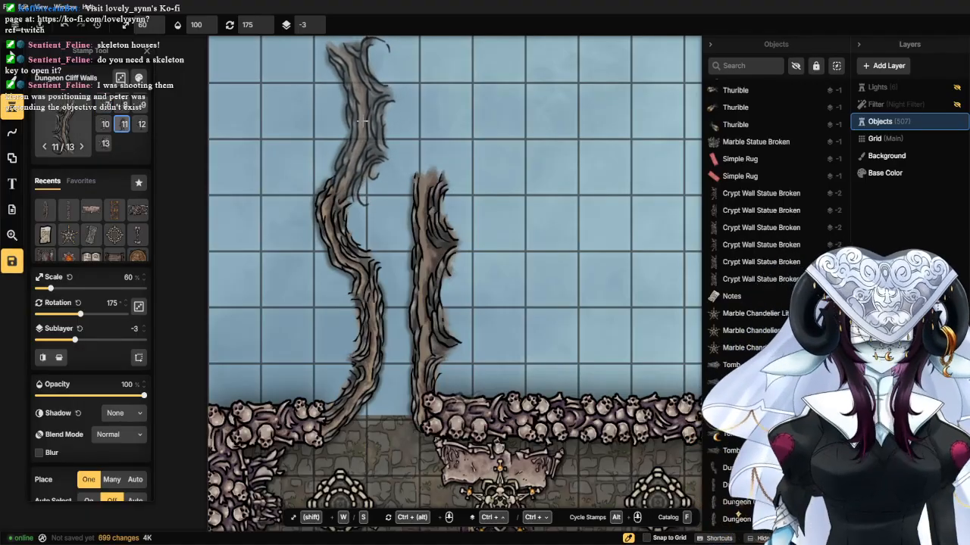
{"action": "left_click", "coordinate": [360, 124]}
{"action": "left_click_drag", "start_coordinate": [360, 124], "coordinate": [330, 257]}
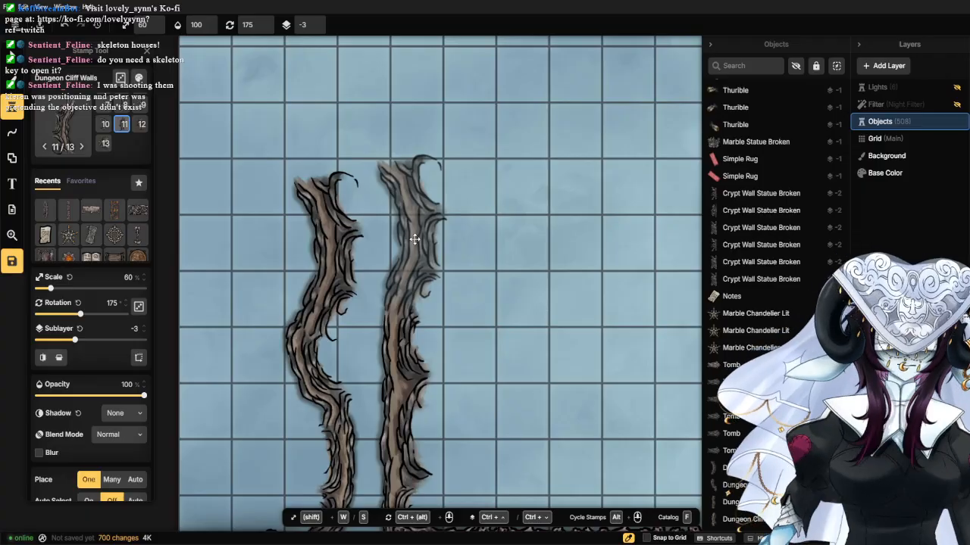
{"action": "left_click", "coordinate": [414, 240]}
{"action": "scroll", "coordinate": [393, 220], "scroll_direction": "down", "scroll_amount": 3}
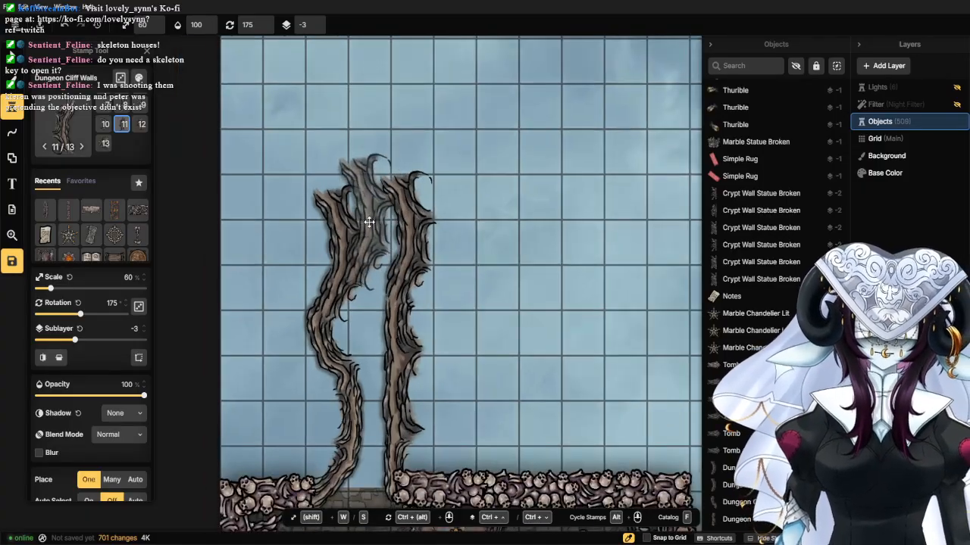
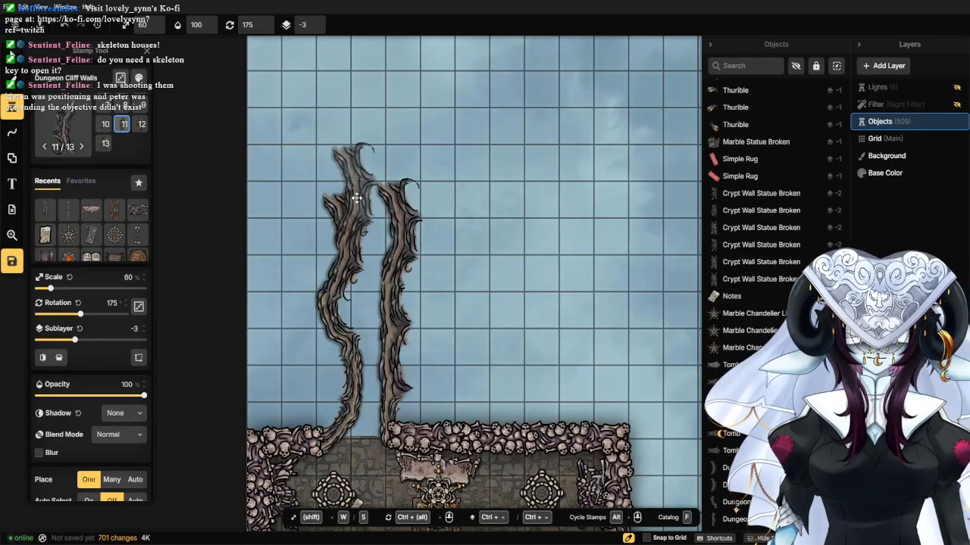
{"action": "left_click", "coordinate": [346, 151]}
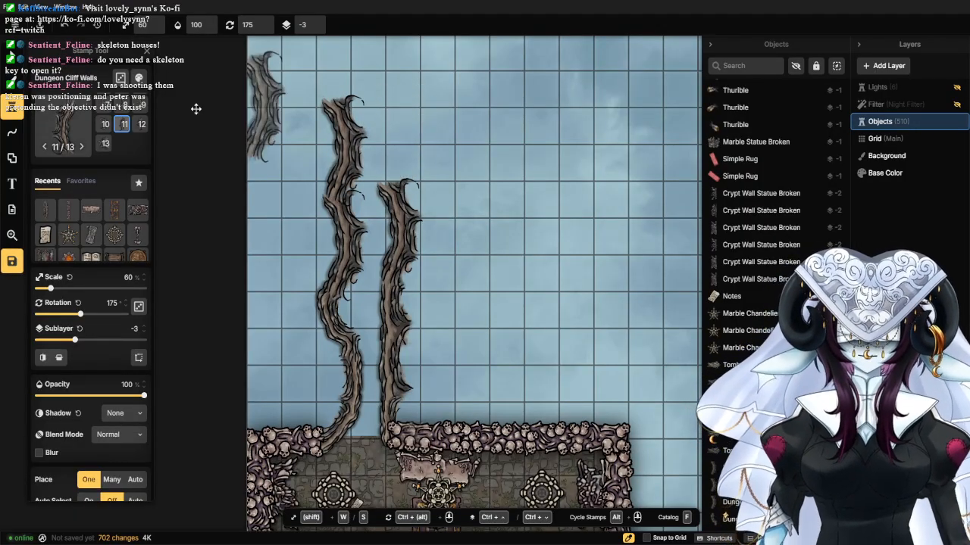
Extend the right-hand passage wall upward with an unflipped cliff wall variant 2 at 175°.
{"action": "left_click", "coordinate": [105, 145]}
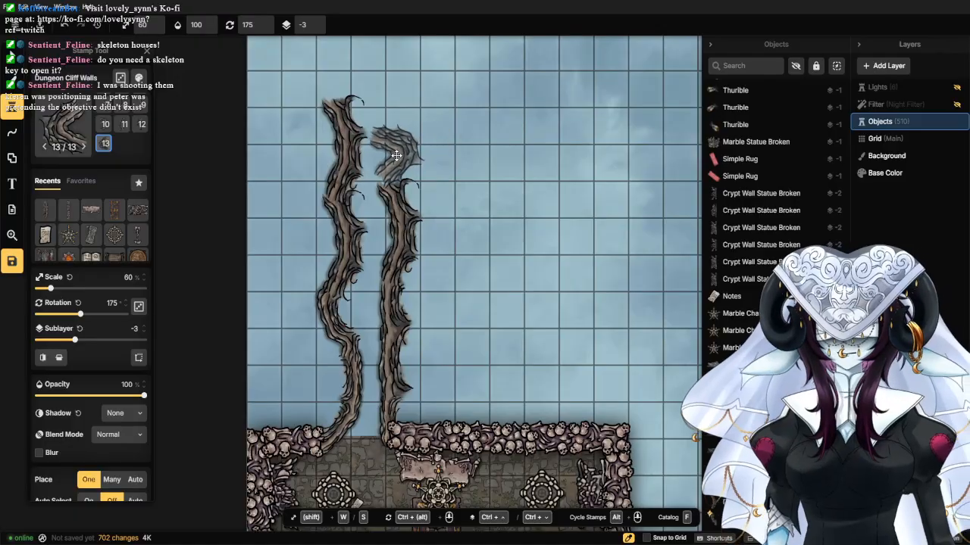
{"action": "left_click", "coordinate": [140, 125]}
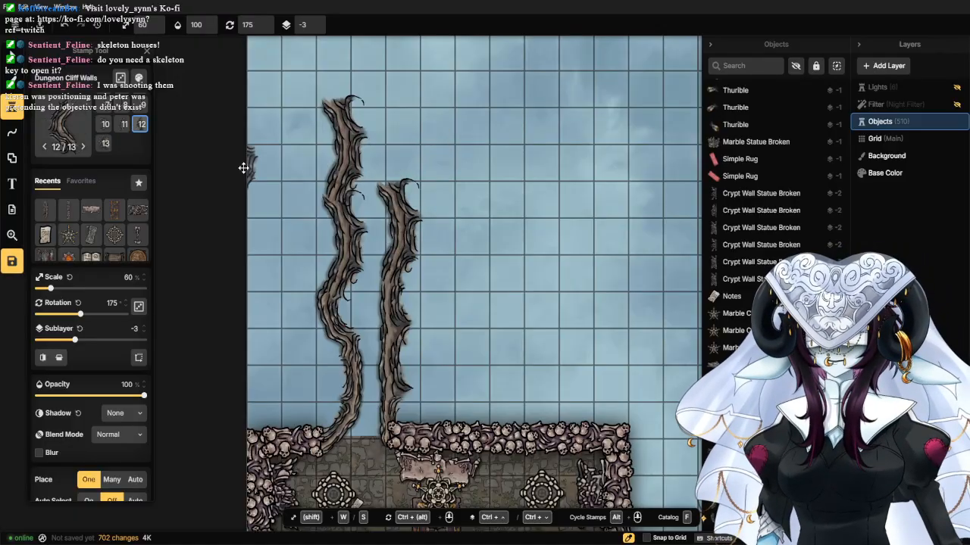
{"action": "left_click", "coordinate": [43, 358]}
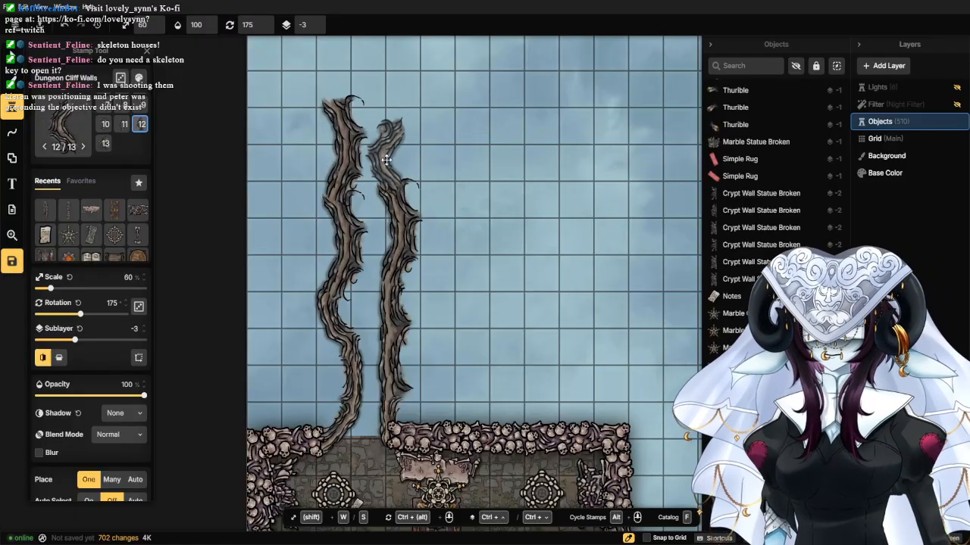
{"action": "scroll", "coordinate": [125, 132], "scroll_direction": "up", "scroll_amount": 3}
{"action": "left_click", "coordinate": [125, 104]}
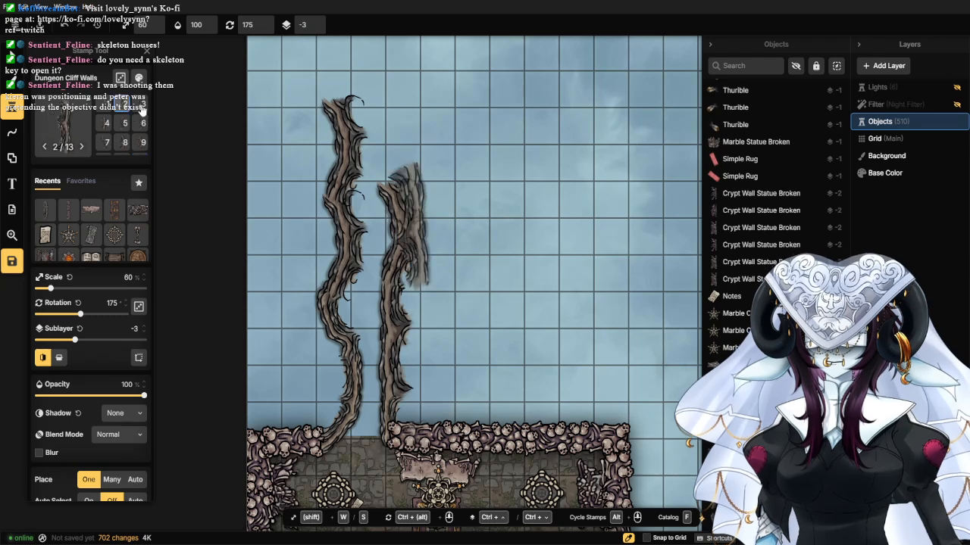
{"action": "left_click", "coordinate": [41, 358]}
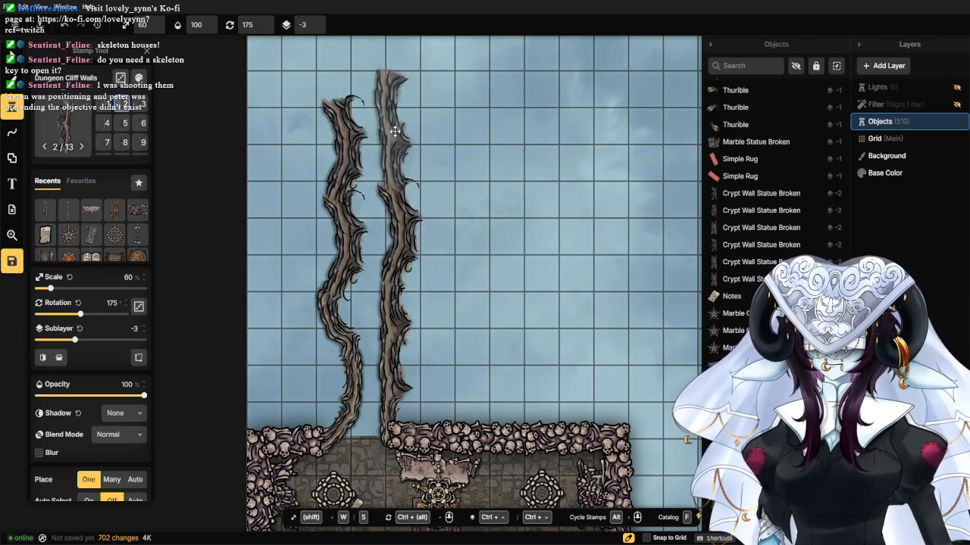
{"action": "left_click", "coordinate": [394, 131]}
Rotate the topmost right-hand cliff wall to 179°.
{"action": "left_click", "coordinate": [11, 56]}
{"action": "left_click", "coordinate": [395, 130]}
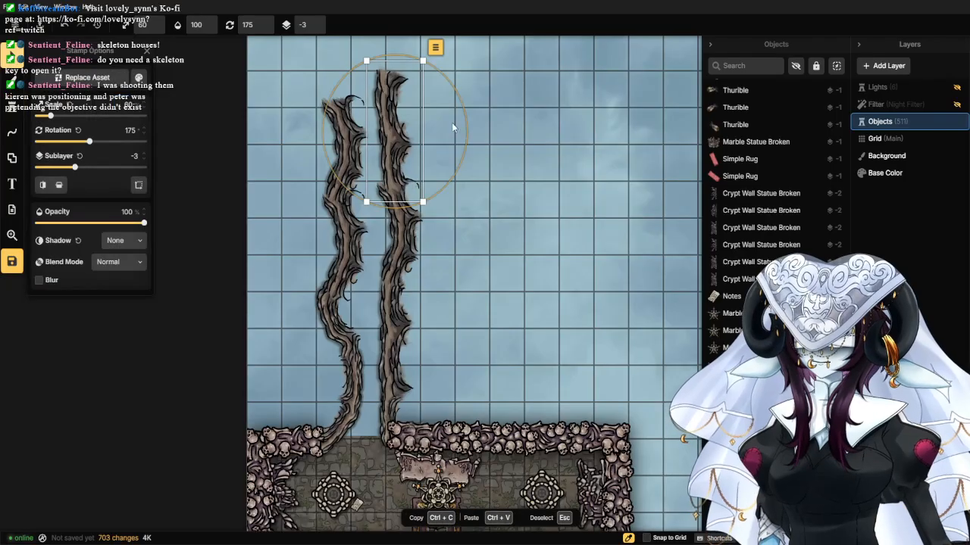
{"action": "mouse_move", "coordinate": [465, 119]}
{"action": "left_mouse_down"}
{"action": "mouse_move", "coordinate": [468, 143]}
{"action": "mouse_move", "coordinate": [478, 133]}
{"action": "left_mouse_up"}
{"action": "left_click", "coordinate": [503, 149]}
Move the topmost cliff walls of both passage sides upward together, leaving a gap of about two squares below them.
{"action": "scroll", "coordinate": [379, 180], "scroll_direction": "down", "scroll_amount": 1}
{"action": "scroll", "coordinate": [371, 178], "scroll_direction": "up", "scroll_amount": 4}
{"action": "scroll", "coordinate": [366, 182], "scroll_direction": "down", "scroll_amount": 7}
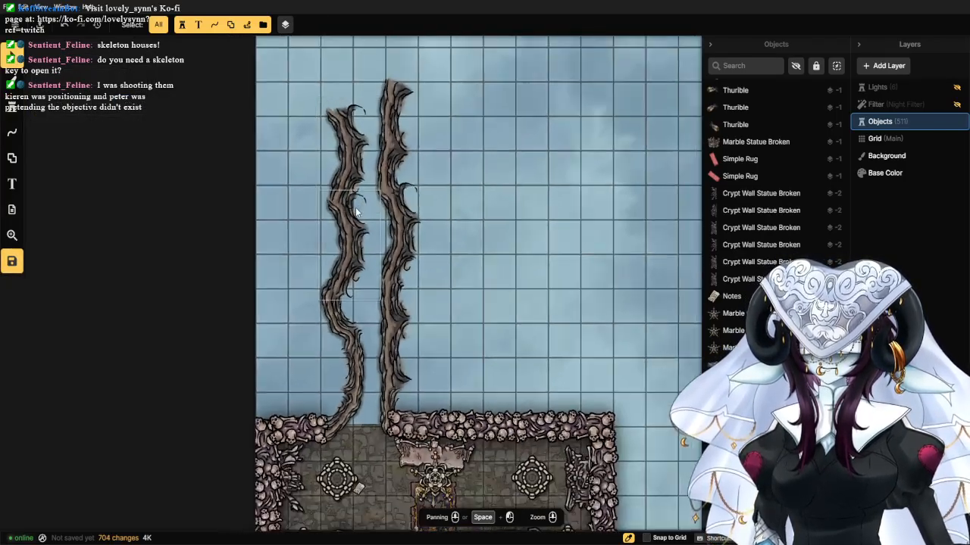
{"action": "left_click_drag", "start_coordinate": [350, 146], "coordinate": [365, 124]}
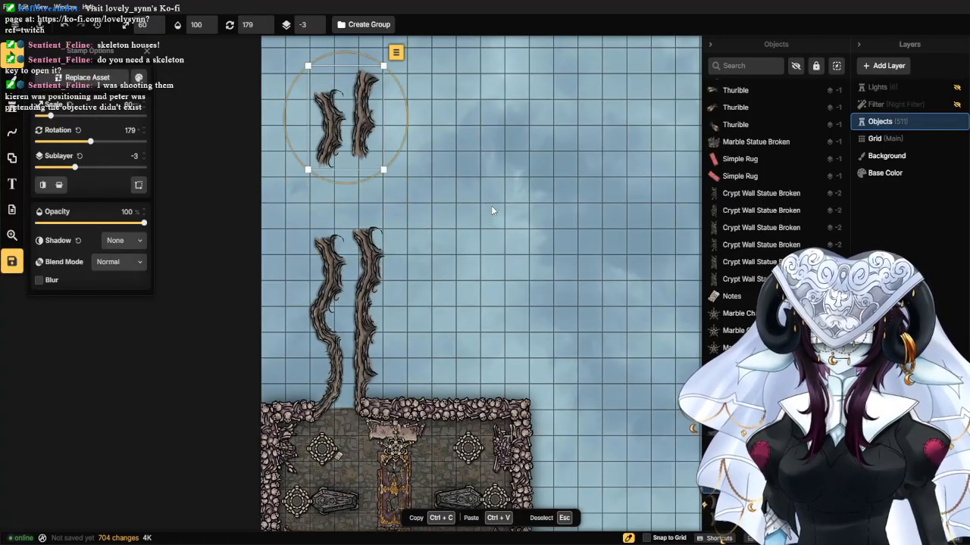
{"action": "left_click", "coordinate": [492, 208]}
Place a variant 4 Dungeon Cliff Wall at 67° below the passage's upper left wall, curving out to the left.
{"action": "left_click", "coordinate": [13, 114]}
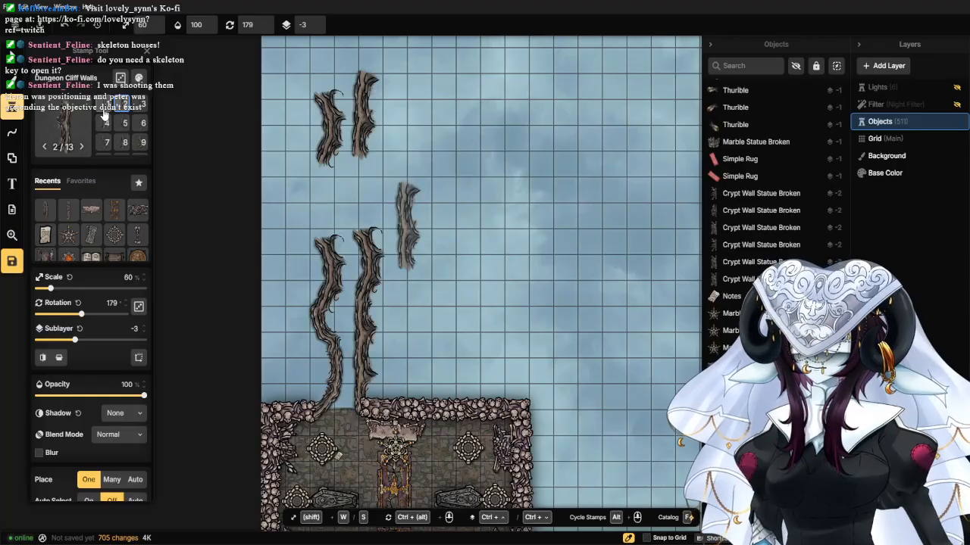
{"action": "left_click", "coordinate": [105, 122]}
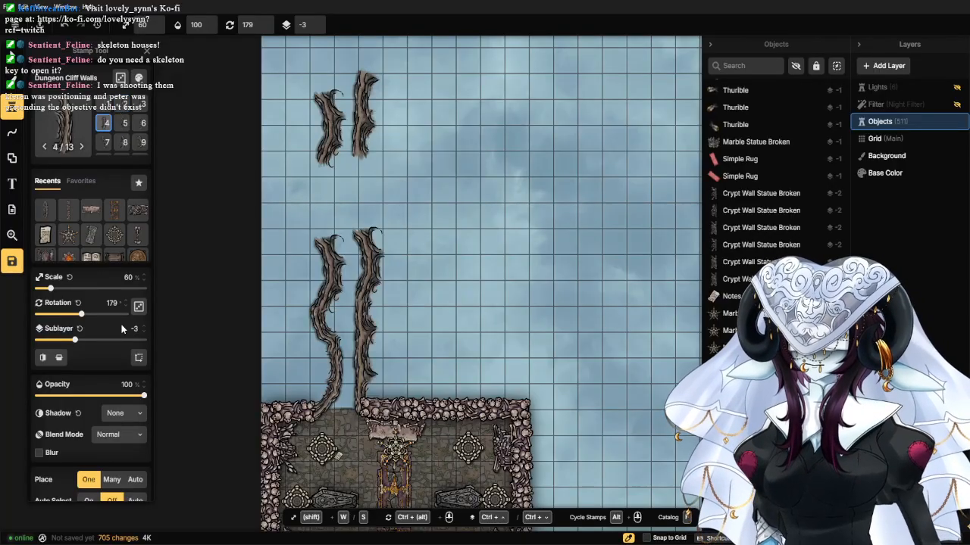
{"action": "left_click", "coordinate": [80, 301]}
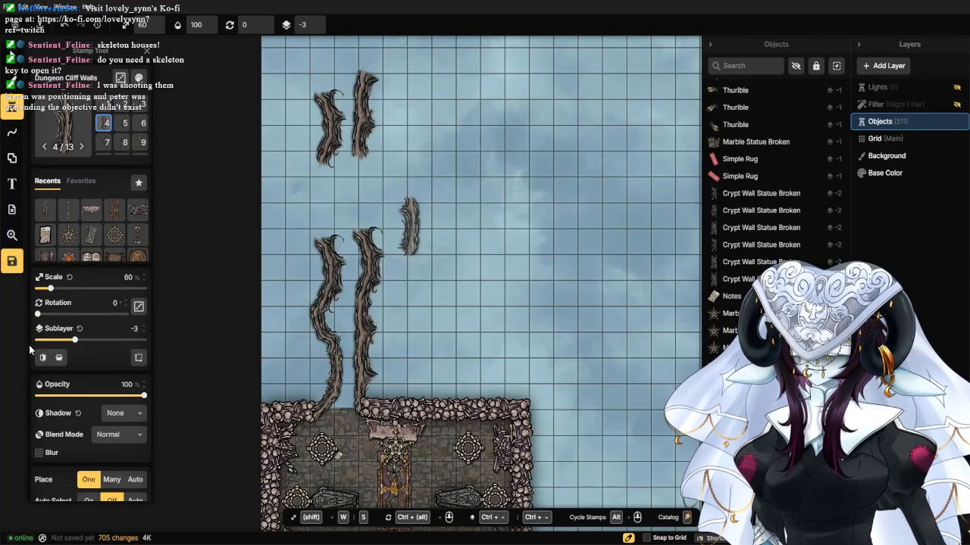
{"action": "left_click_drag", "start_coordinate": [62, 315], "coordinate": [53, 308]}
{"action": "scroll", "coordinate": [303, 159], "scroll_direction": "up", "scroll_amount": 2}
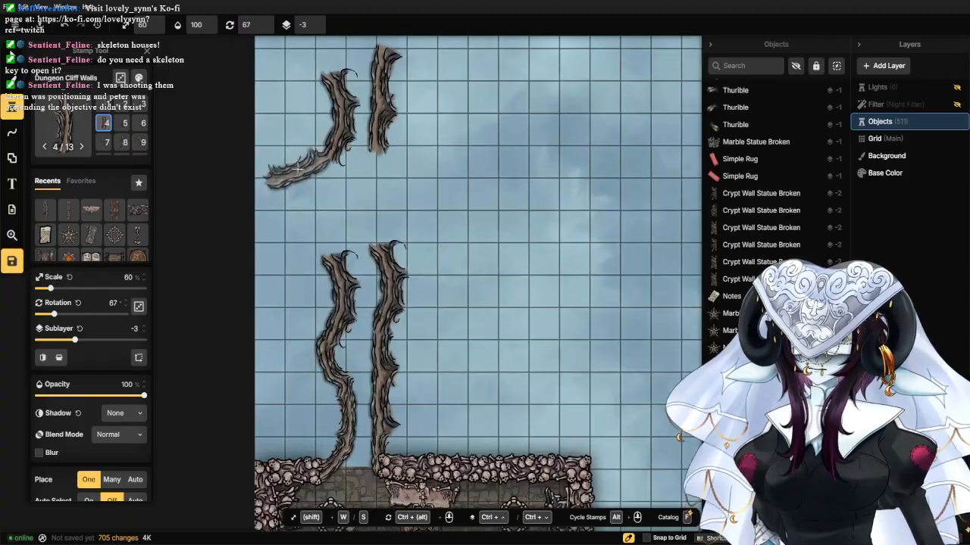
{"action": "left_click", "coordinate": [306, 175]}
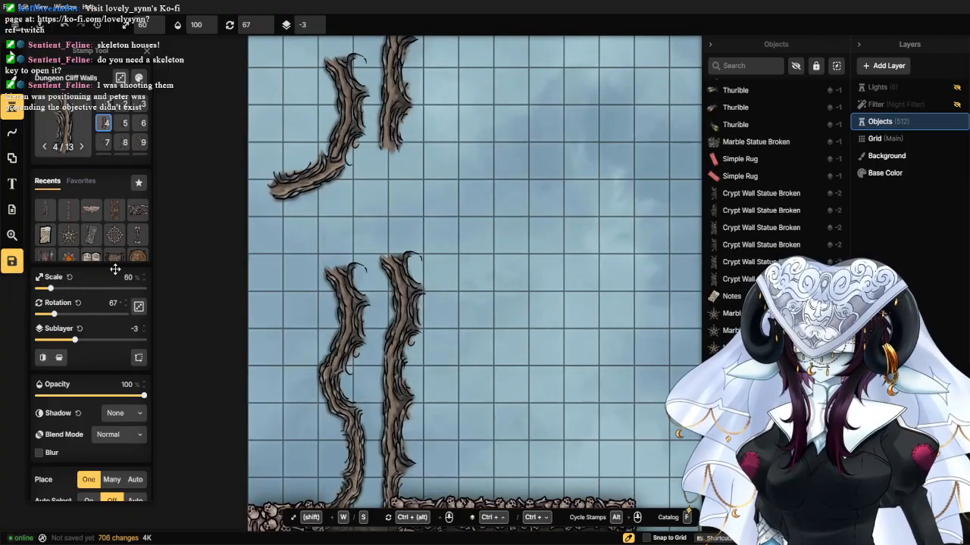
Place a horizontally flipped variant 4 cliff wall at 93.5° leading left from the top of the lower left passage wall.
{"action": "left_click", "coordinate": [56, 358]}
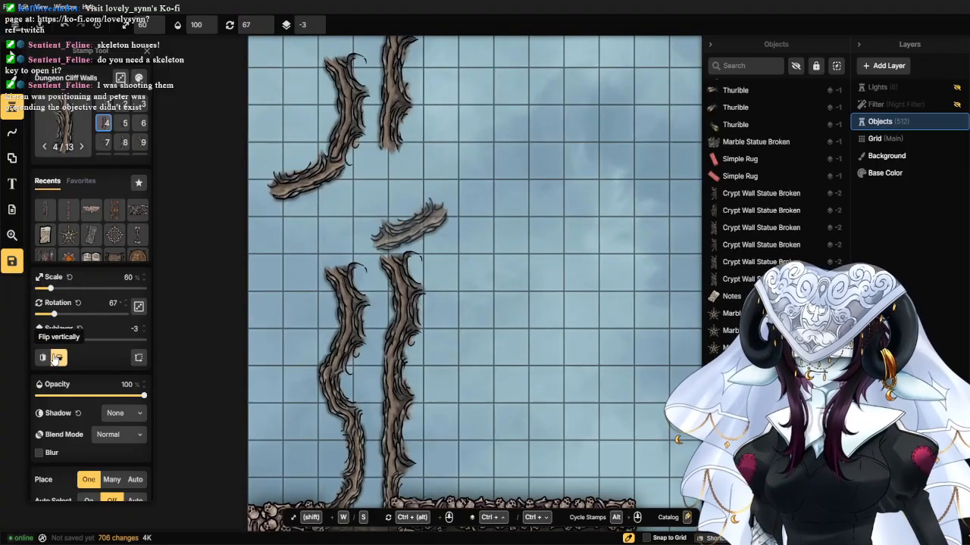
{"action": "left_click", "coordinate": [55, 359]}
{"action": "left_click", "coordinate": [41, 360]}
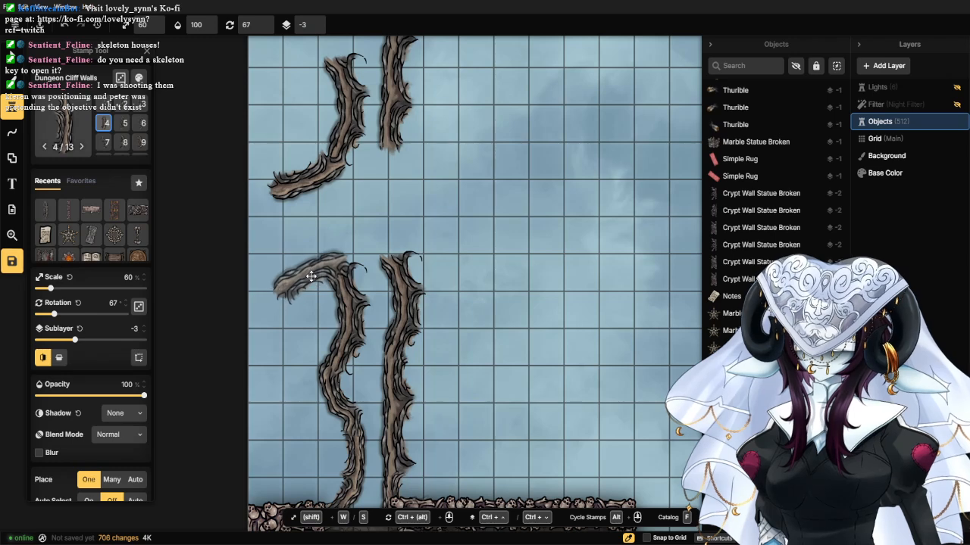
{"action": "left_click", "coordinate": [61, 315]}
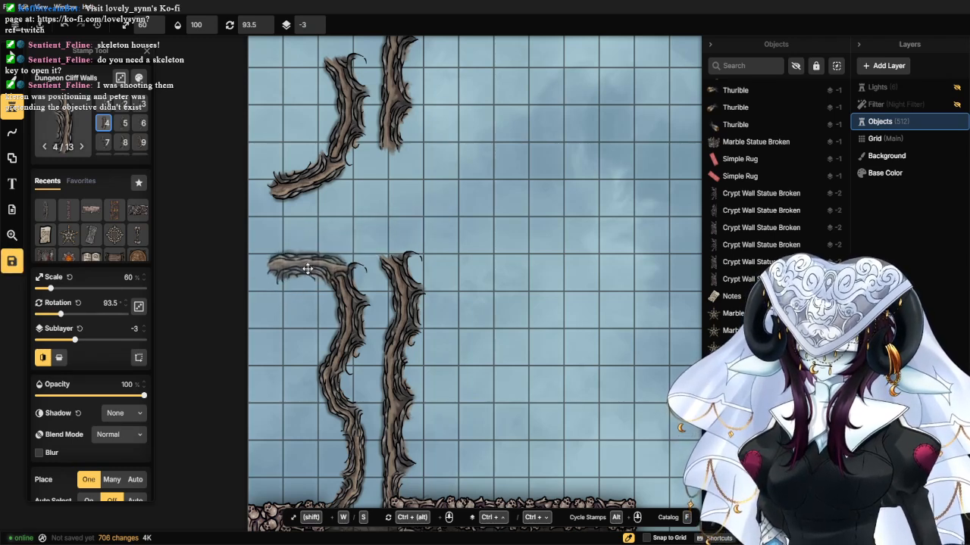
{"action": "left_click_drag", "start_coordinate": [308, 268], "coordinate": [409, 225]}
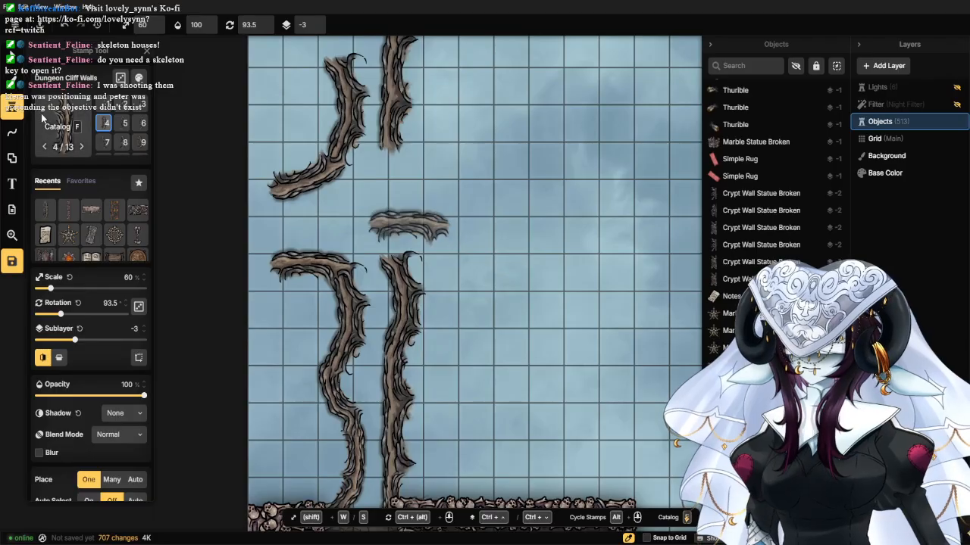
Place a horizontally flipped Natural Bridge at 38% scale and 0° across the gap in the passage.
{"action": "left_click", "coordinate": [50, 125]}
{"action": "left_click", "coordinate": [231, 239]}
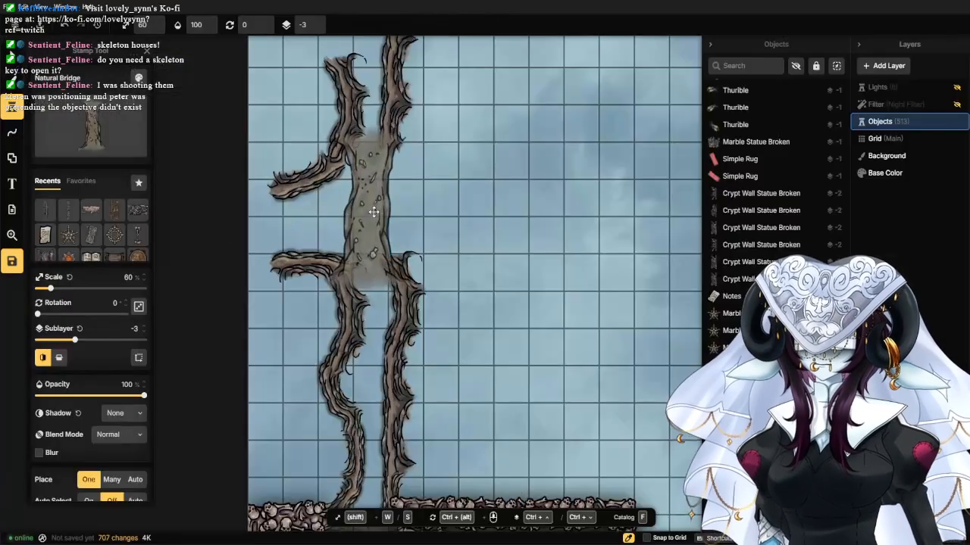
{"action": "left_click_drag", "start_coordinate": [42, 296], "coordinate": [46, 293]}
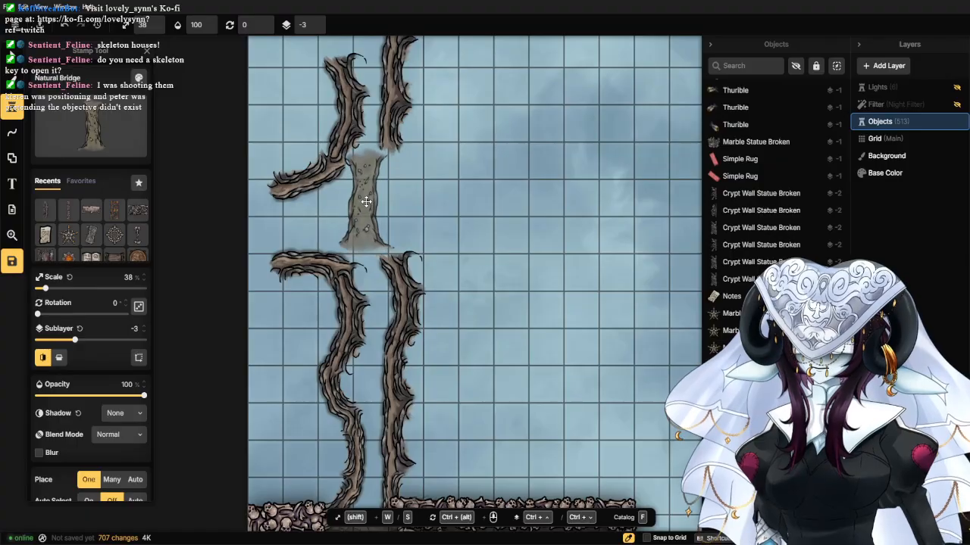
{"action": "left_click", "coordinate": [367, 195]}
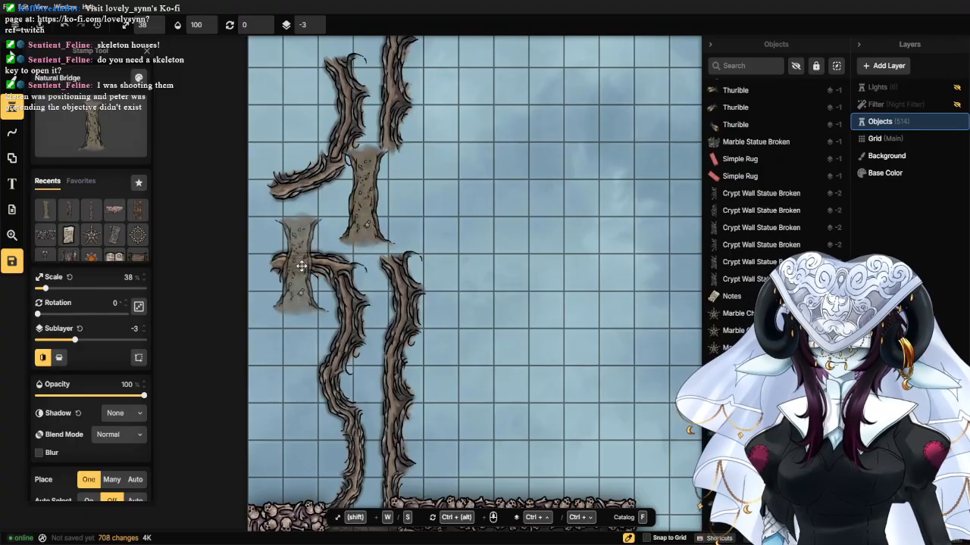
Stretch the natural bridge downward to reach the lower passage opening and rotate it to 359°.
{"action": "left_click", "coordinate": [16, 50]}
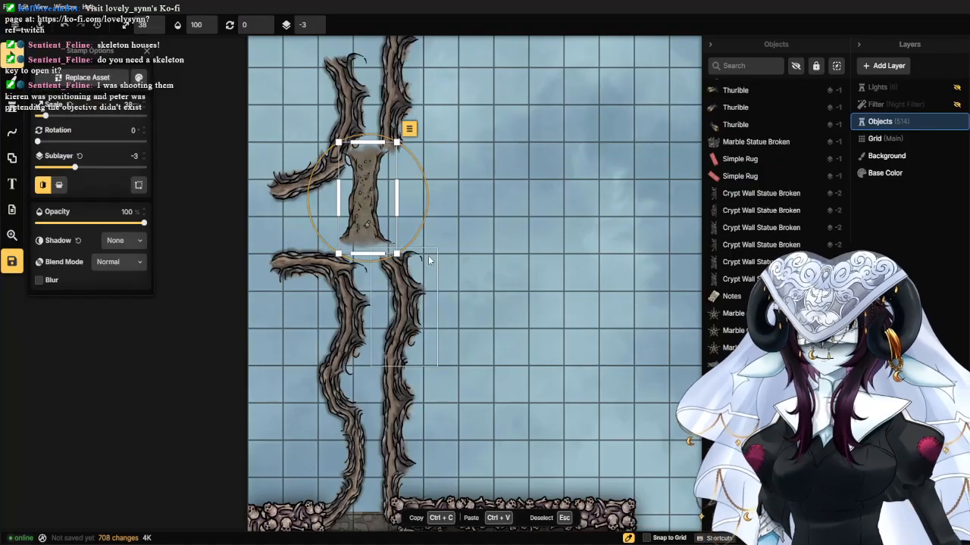
{"action": "left_click_drag", "start_coordinate": [381, 253], "coordinate": [381, 279]}
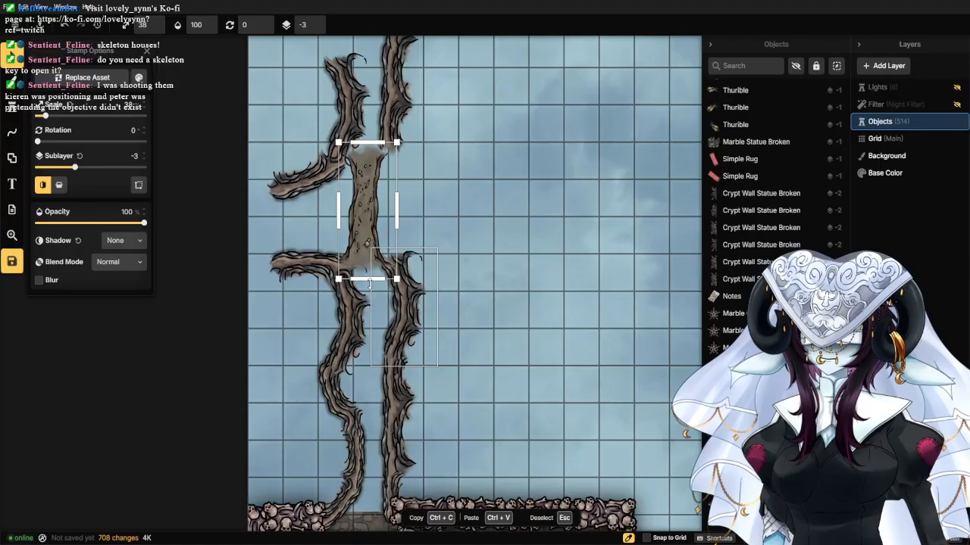
{"action": "left_click_drag", "start_coordinate": [443, 206], "coordinate": [441, 205]}
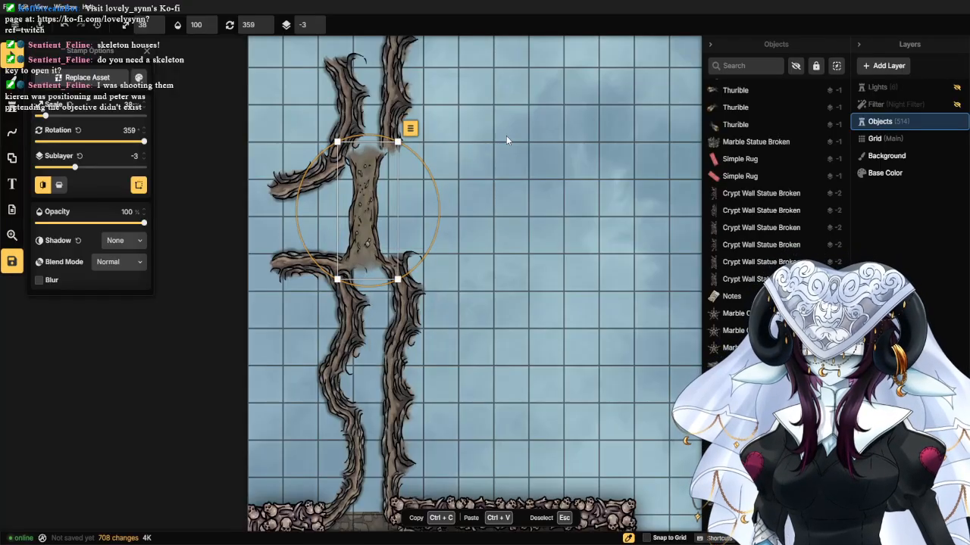
{"action": "left_click", "coordinate": [508, 140]}
Extend both left branch walls to the map edge with variant 2 cliff walls at 54% and 93.5°, flipping the lower one horizontally.
{"action": "left_click", "coordinate": [12, 107]}
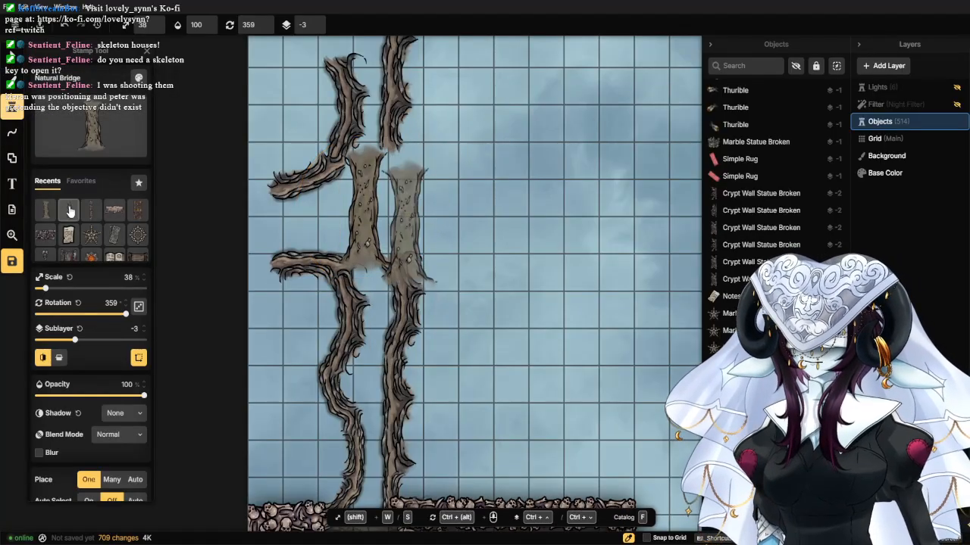
{"action": "left_click", "coordinate": [69, 211]}
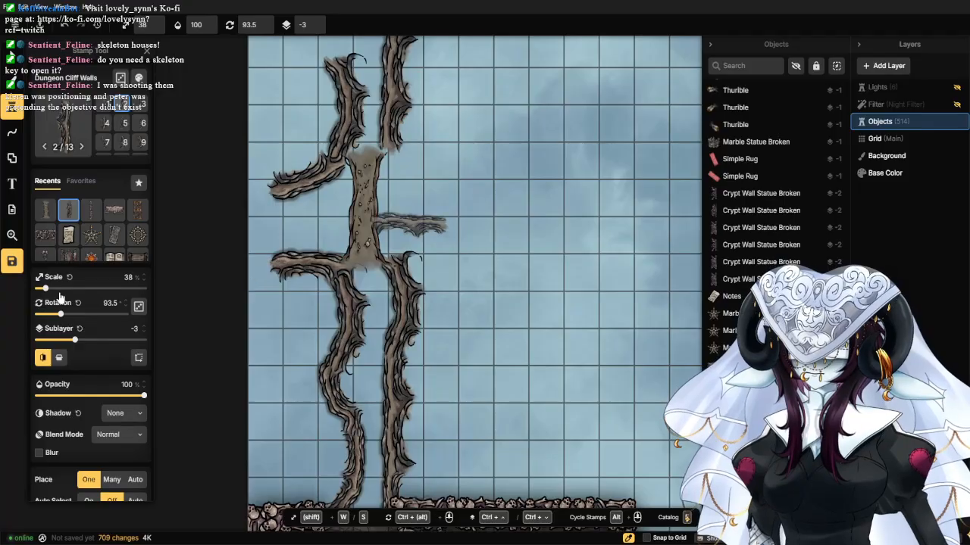
{"action": "mouse_move", "coordinate": [46, 289]}
{"action": "left_mouse_down"}
{"action": "mouse_move", "coordinate": [58, 289]}
{"action": "mouse_move", "coordinate": [50, 292]}
{"action": "left_mouse_up"}
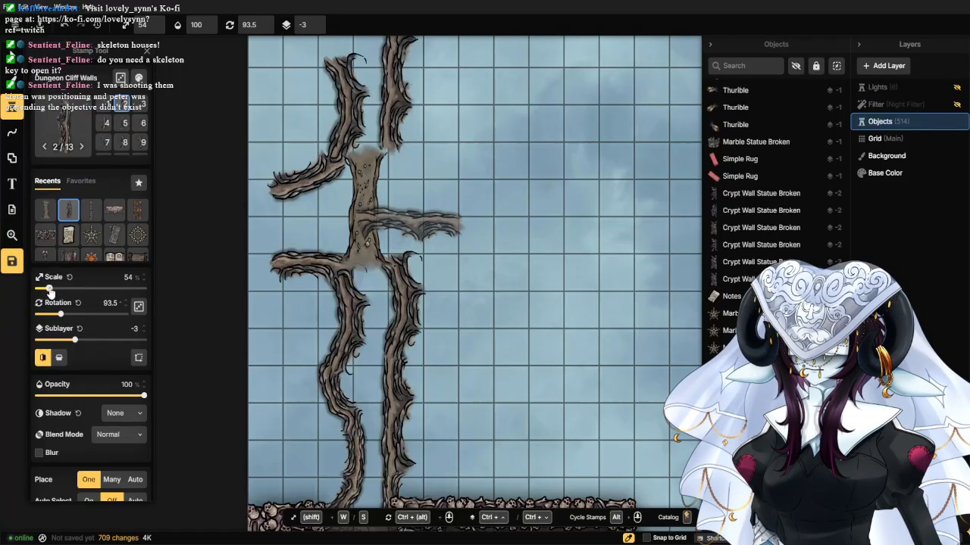
{"action": "left_click", "coordinate": [233, 269]}
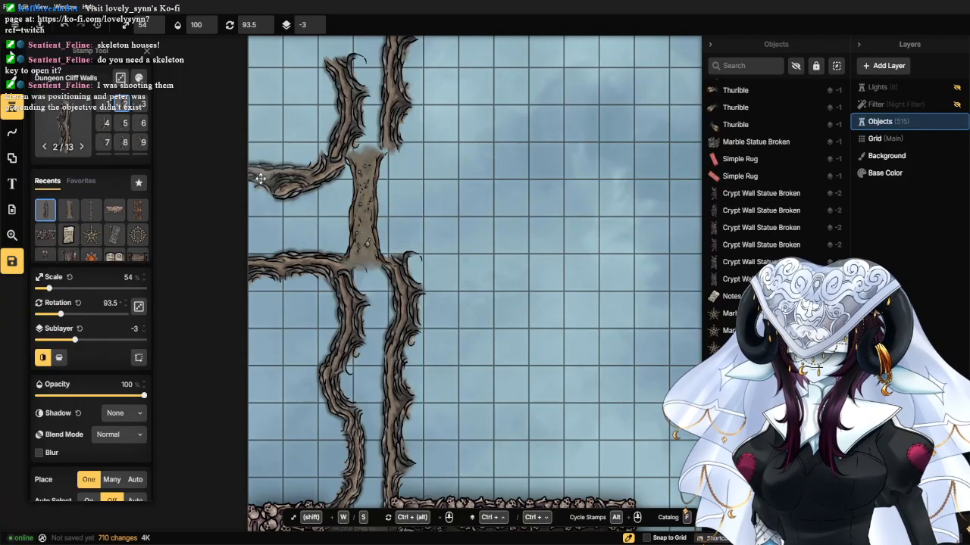
{"action": "left_click", "coordinate": [44, 358]}
{"action": "left_click", "coordinate": [250, 185]}
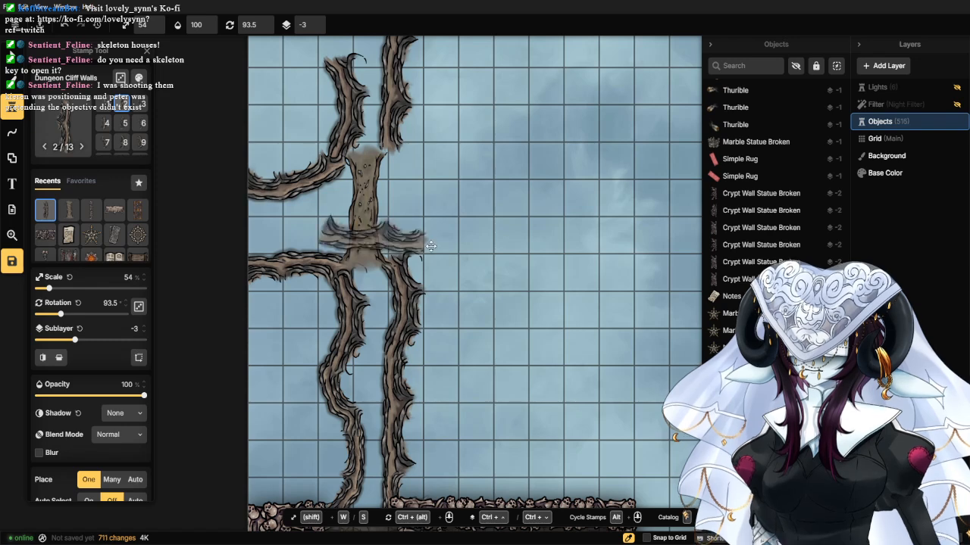
Start a right-hand branch with two variant 2 cliff walls at 93.5°, a horizontally flipped one below and an unflipped one above.
{"action": "left_click", "coordinate": [42, 359]}
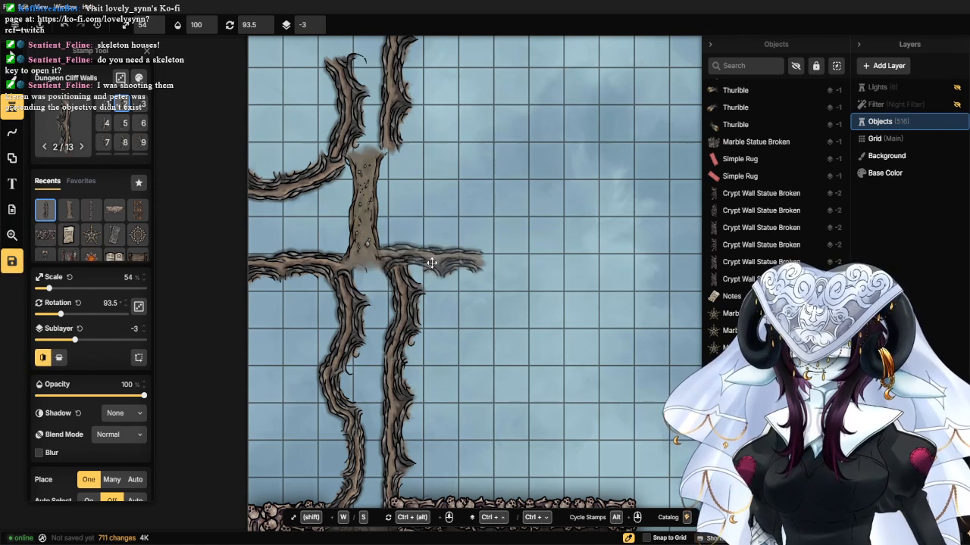
{"action": "left_click", "coordinate": [432, 262]}
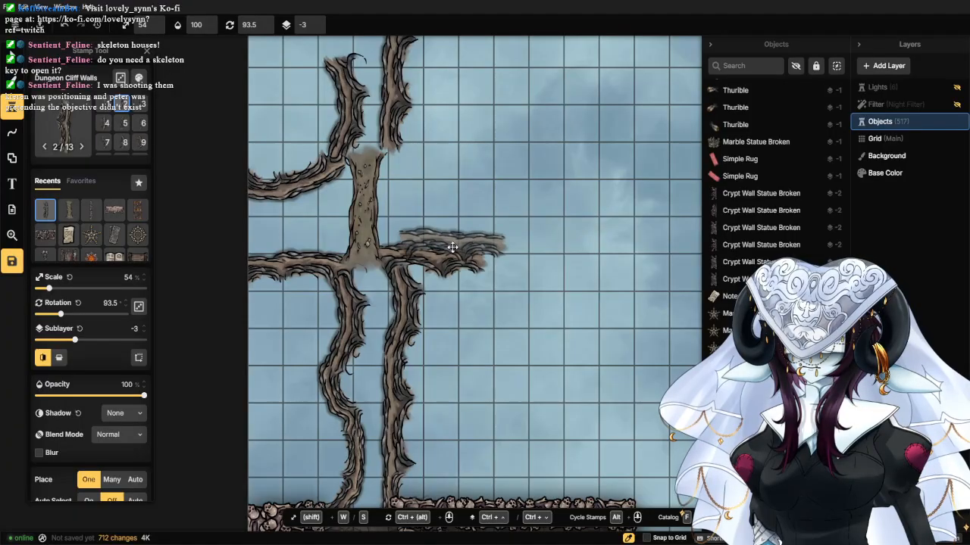
{"action": "left_click", "coordinate": [44, 359]}
{"action": "left_click", "coordinate": [436, 169]}
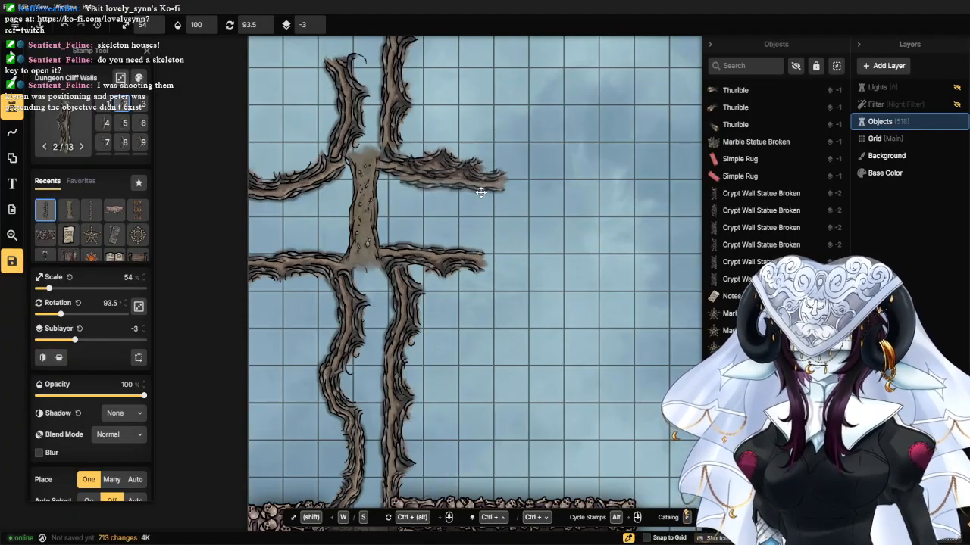
Rotate the upper wall of the right-hand branch to 110° so it slopes downward, keeping it joined to the passage wall.
{"action": "scroll", "coordinate": [533, 224], "scroll_direction": "down", "scroll_amount": 1}
{"action": "scroll", "coordinate": [533, 224], "scroll_direction": "up", "scroll_amount": 1}
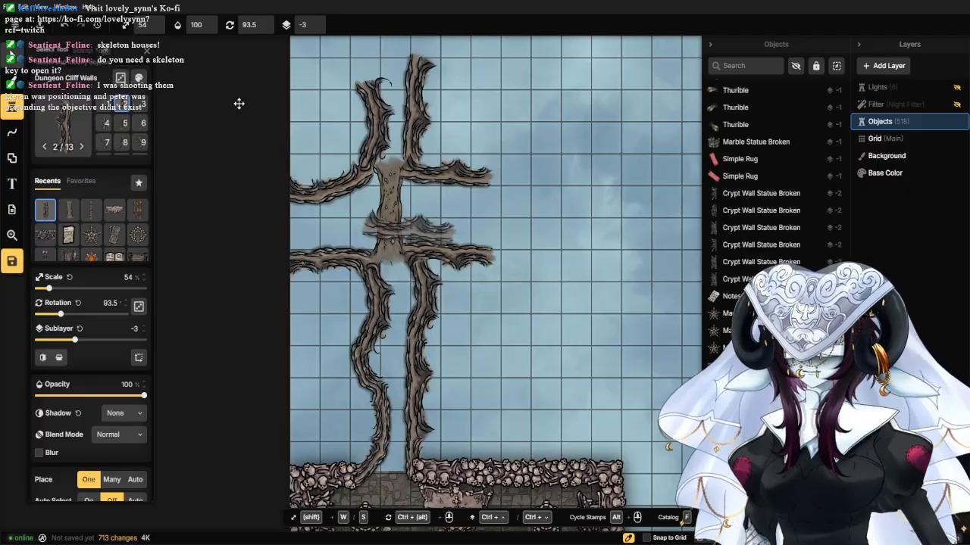
{"action": "left_click", "coordinate": [474, 168]}
{"action": "left_click_drag", "start_coordinate": [505, 169], "coordinate": [502, 190]}
{"action": "left_click", "coordinate": [545, 256]}
Extend both sides of the right-hand branch with variant 4 cliff walls at 110°, flipping the lower one horizontally.
{"action": "scroll", "coordinate": [545, 256], "scroll_direction": "down", "scroll_amount": 1}
{"action": "scroll", "coordinate": [544, 252], "scroll_direction": "down", "scroll_amount": 4}
{"action": "left_click_drag", "start_coordinate": [574, 226], "coordinate": [435, 250]}
{"action": "scroll", "coordinate": [340, 268], "scroll_direction": "down", "scroll_amount": 1}
{"action": "scroll", "coordinate": [377, 231], "scroll_direction": "up", "scroll_amount": 3}
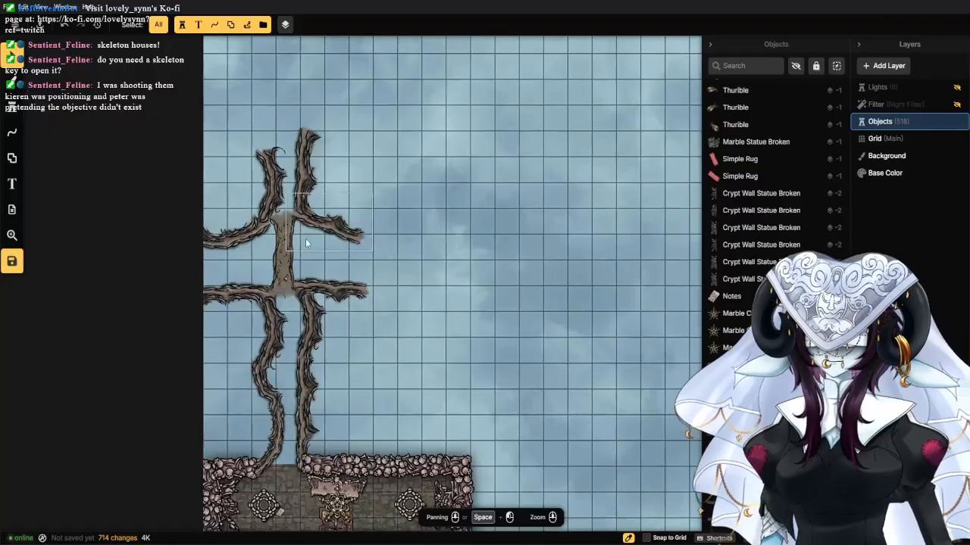
{"action": "left_click", "coordinate": [12, 107]}
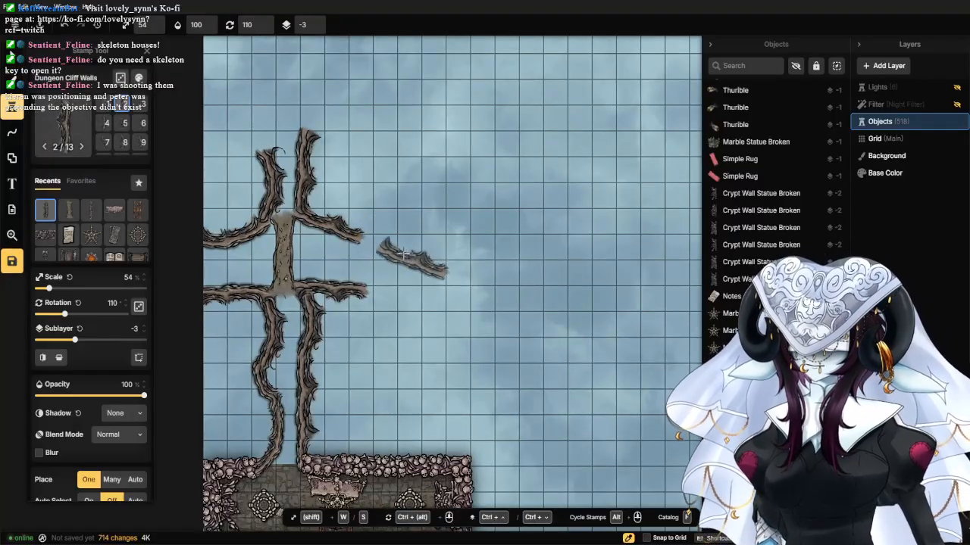
{"action": "scroll", "coordinate": [390, 246], "scroll_direction": "down", "scroll_amount": 2, "text": "alt"}
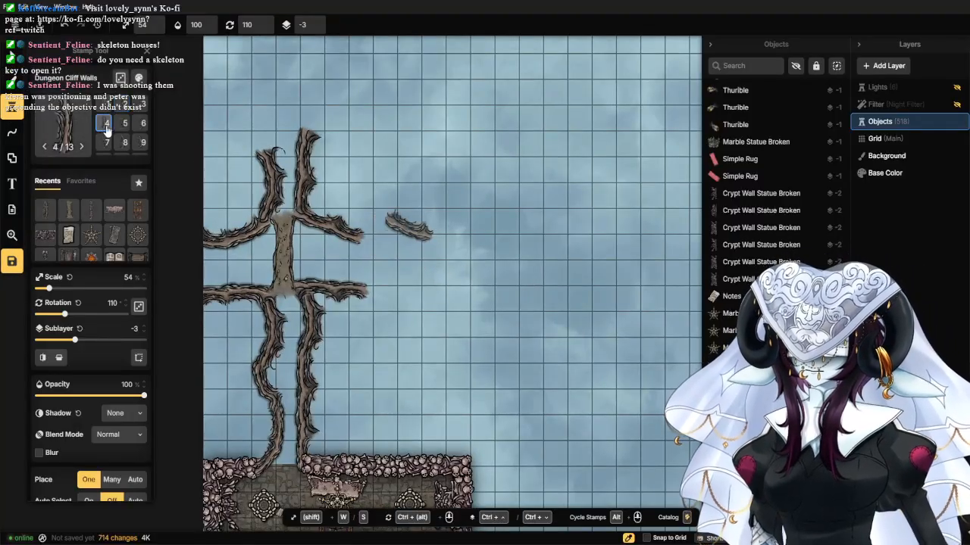
{"action": "scroll", "coordinate": [388, 246], "scroll_direction": "up", "scroll_amount": 1}
{"action": "left_click", "coordinate": [381, 243]}
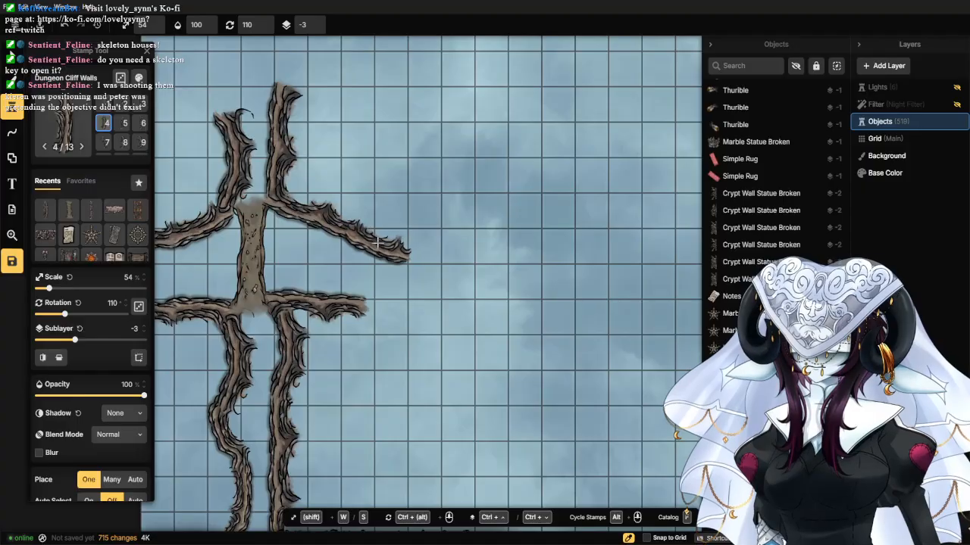
{"action": "left_click", "coordinate": [43, 360]}
{"action": "left_click", "coordinate": [390, 318]}
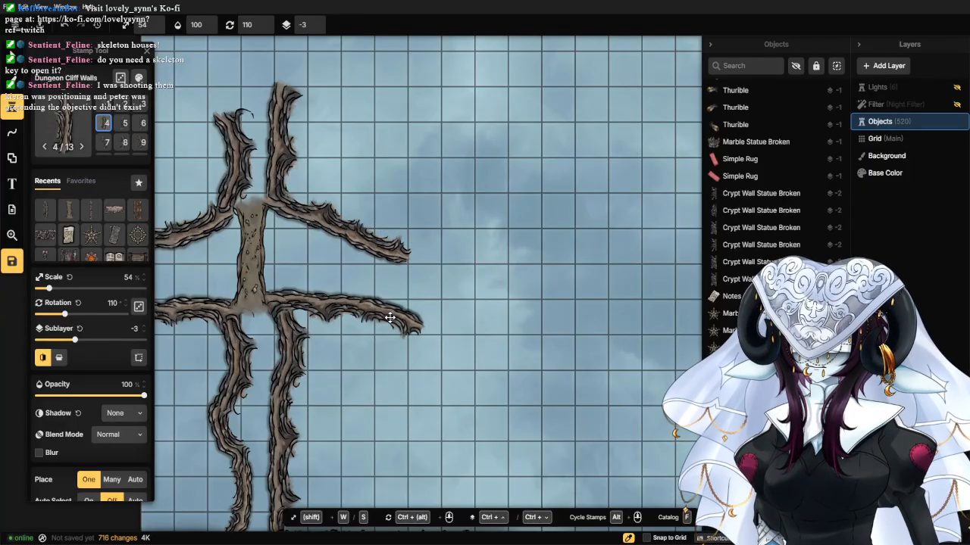
Continue the right-hand branch with variant 4 cliff walls, an unflipped one at 96° above and a horizontally flipped one at 79° below.
{"action": "left_click", "coordinate": [43, 360]}
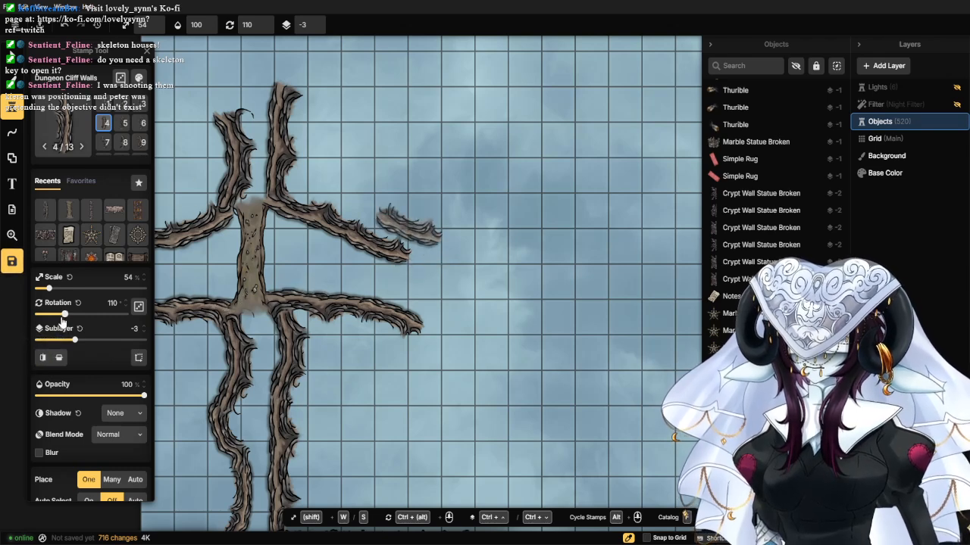
{"action": "left_click_drag", "start_coordinate": [61, 319], "coordinate": [57, 319]}
{"action": "left_click", "coordinate": [435, 260]}
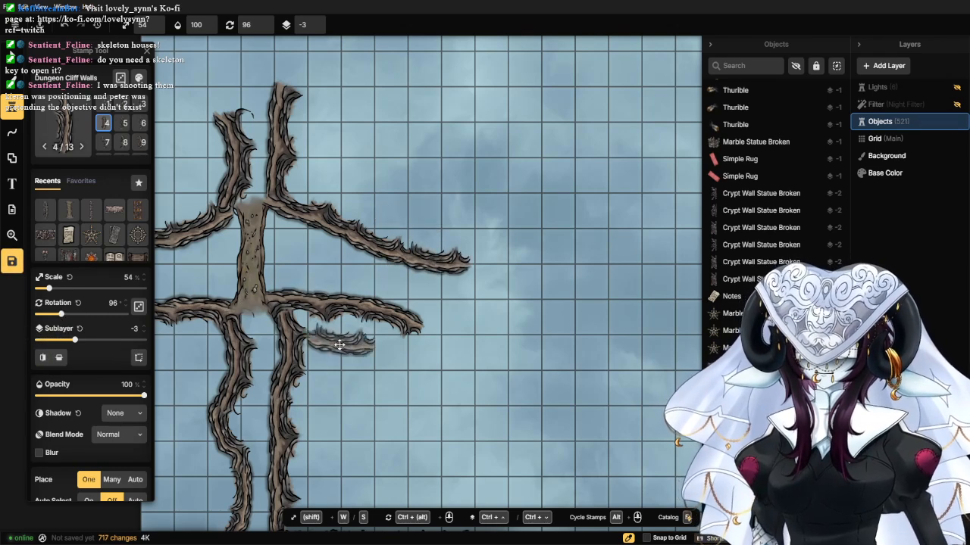
{"action": "left_click", "coordinate": [43, 358]}
{"action": "left_click_drag", "start_coordinate": [61, 314], "coordinate": [56, 314]}
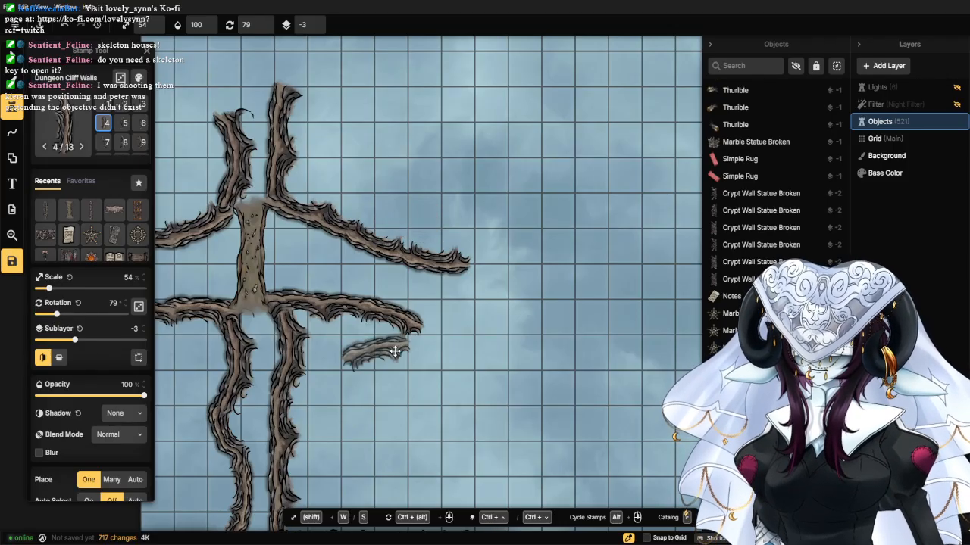
{"action": "left_click", "coordinate": [455, 320]}
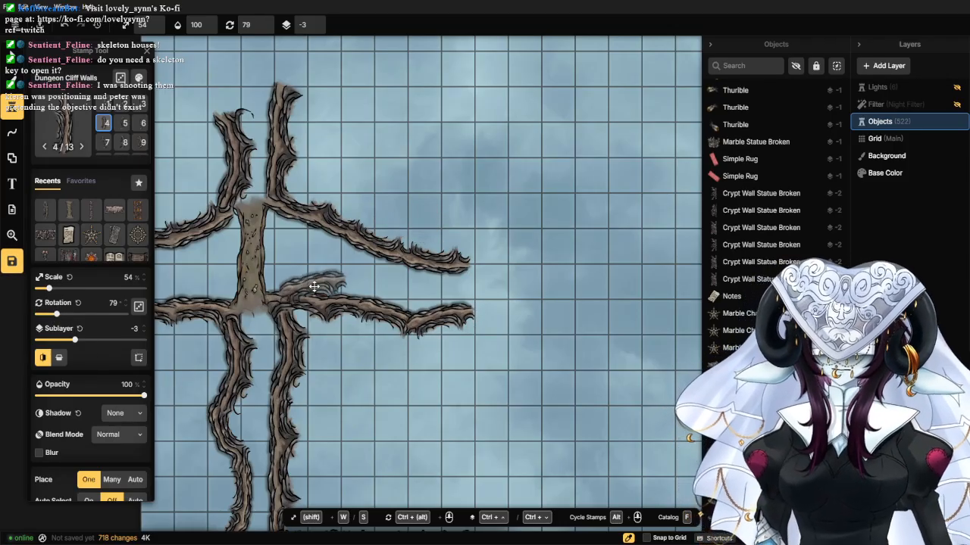
Tilt the middle wall on the right-hand branch's upper side slightly flatter and move the end wall upward to meet it.
{"action": "left_click", "coordinate": [14, 54]}
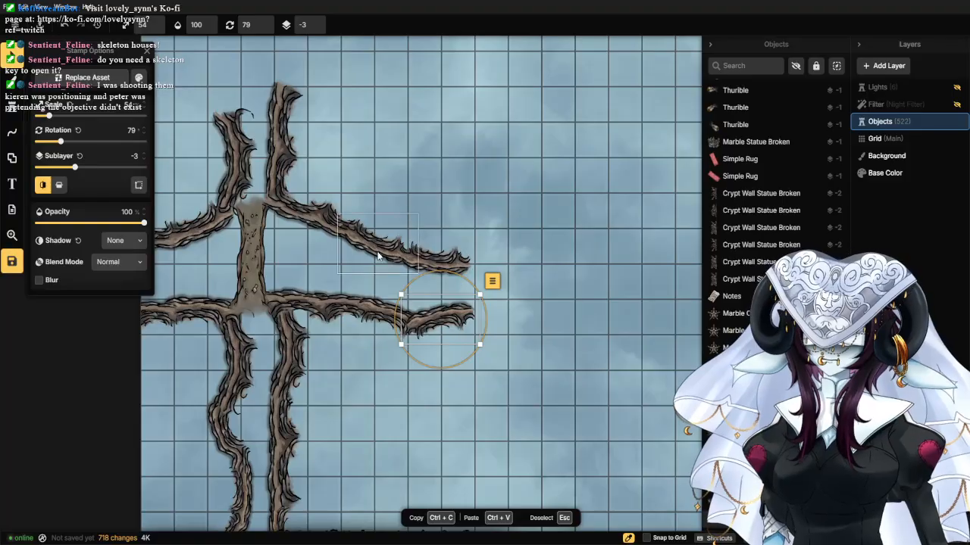
{"action": "left_click", "coordinate": [378, 256]}
{"action": "left_click_drag", "start_coordinate": [427, 239], "coordinate": [381, 243]}
{"action": "left_click_drag", "start_coordinate": [444, 269], "coordinate": [459, 256]}
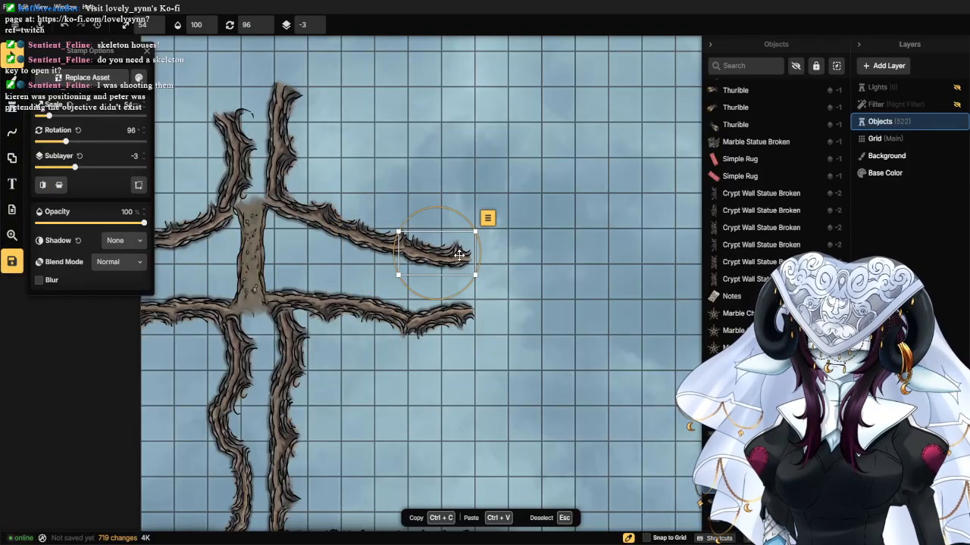
Rotate the end wall on the right-hand branch's lower side to 93.5° so it runs nearly level with its neighbour.
{"action": "left_click", "coordinate": [597, 302]}
{"action": "scroll", "coordinate": [541, 291], "scroll_direction": "down", "scroll_amount": 2}
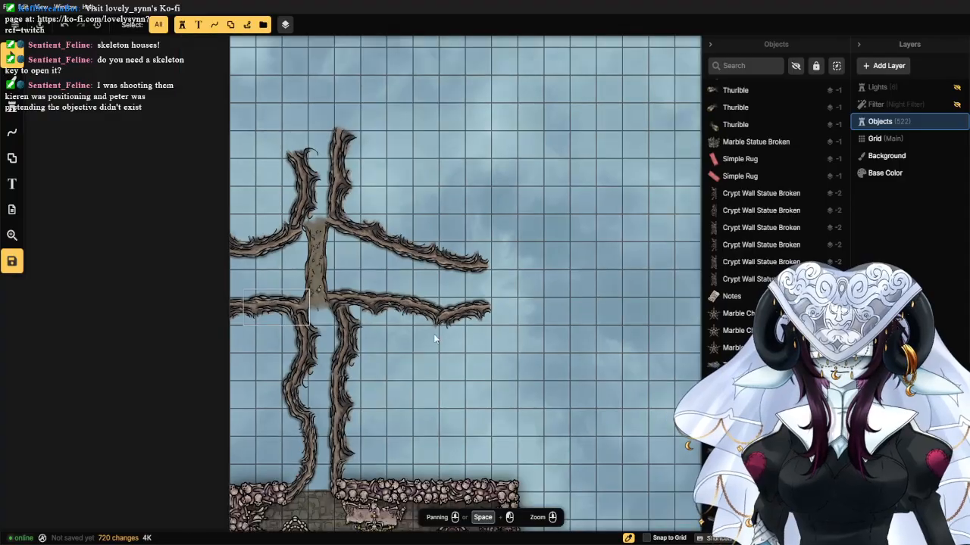
{"action": "left_click", "coordinate": [416, 311]}
{"action": "left_click_drag", "start_coordinate": [462, 295], "coordinate": [496, 300]}
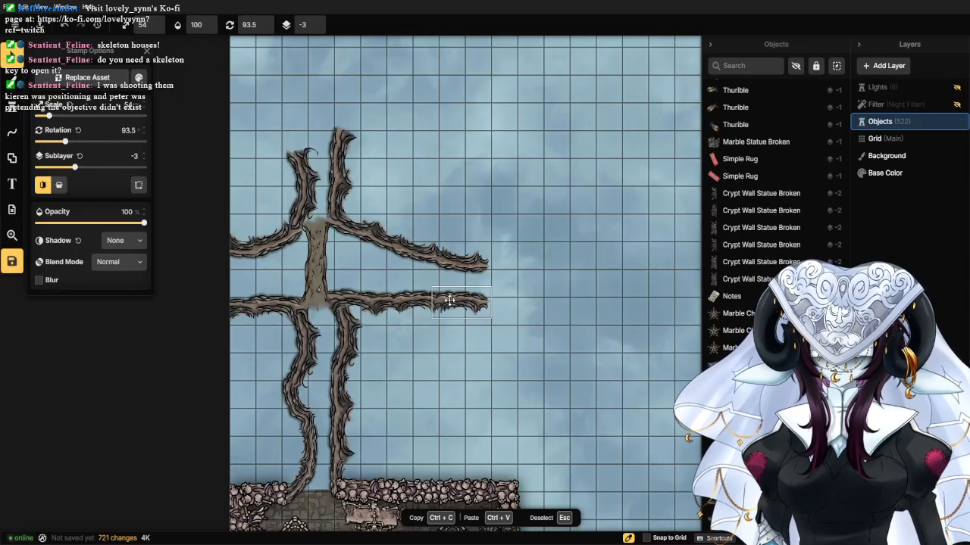
{"action": "left_click", "coordinate": [516, 314]}
Curve the left wall of the passage above the bridge outward with two horizontally flipped variant 8 cliff walls at 141° and 124.5°.
{"action": "scroll", "coordinate": [516, 314], "scroll_direction": "down", "scroll_amount": 2}
{"action": "scroll", "coordinate": [349, 344], "scroll_direction": "up", "scroll_amount": 4}
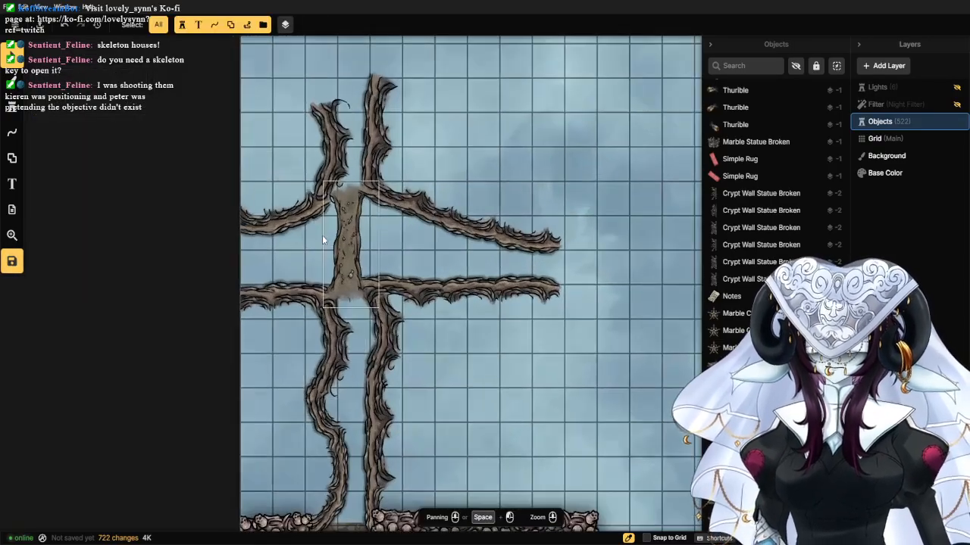
{"action": "left_click_drag", "start_coordinate": [326, 168], "coordinate": [341, 318]}
{"action": "left_click", "coordinate": [345, 307]}
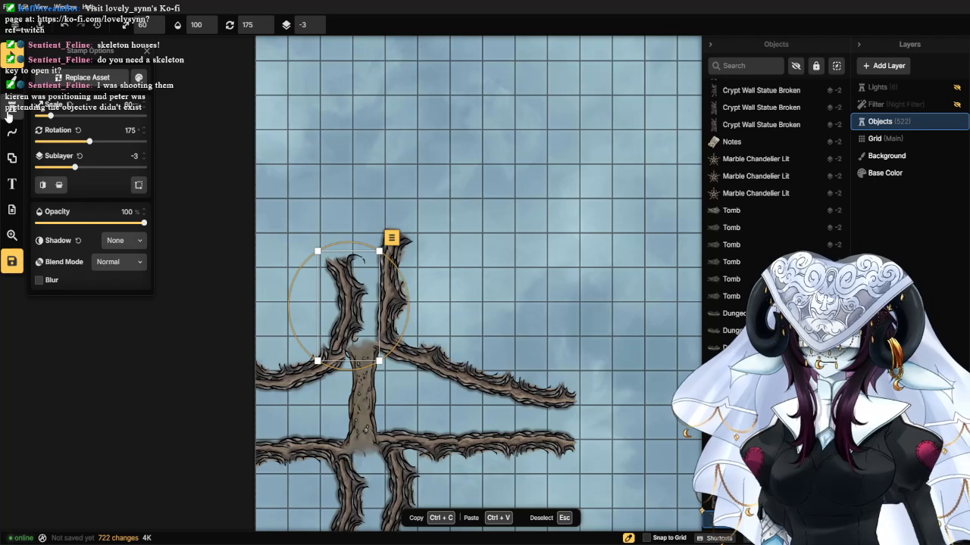
{"action": "left_click", "coordinate": [9, 114]}
{"action": "left_click", "coordinate": [116, 130]}
{"action": "left_click", "coordinate": [122, 142]}
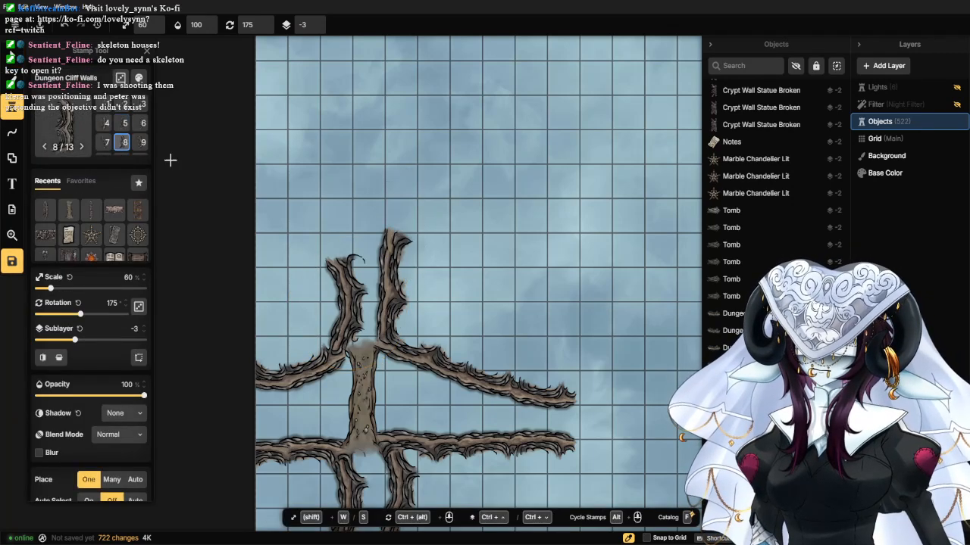
{"action": "left_click", "coordinate": [56, 359]}
{"action": "left_click", "coordinate": [56, 360]}
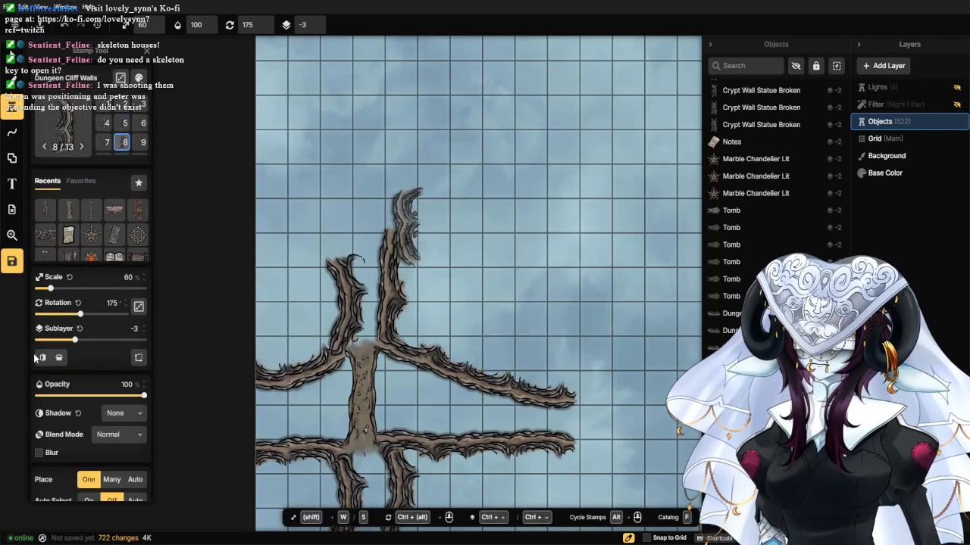
{"action": "left_click", "coordinate": [42, 357]}
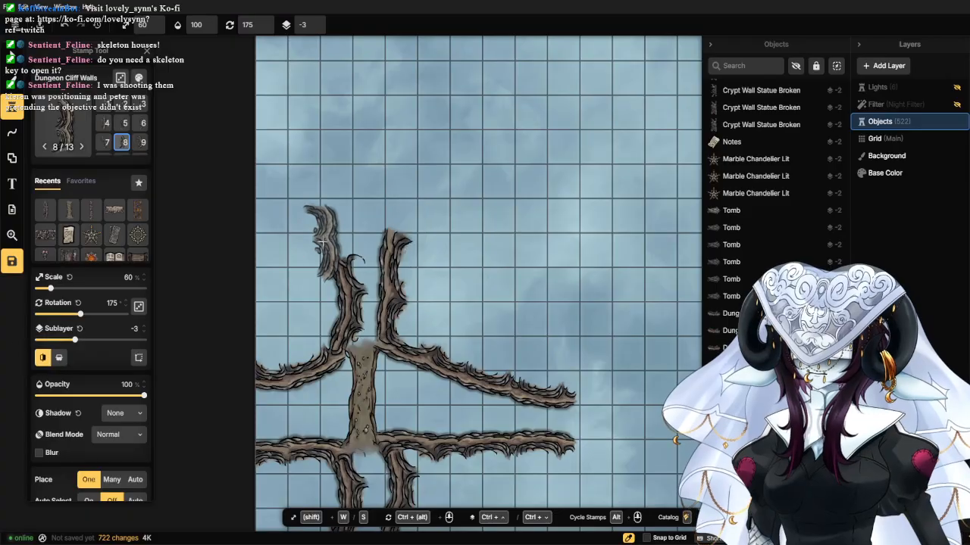
{"action": "left_click_drag", "start_coordinate": [79, 313], "coordinate": [73, 314]}
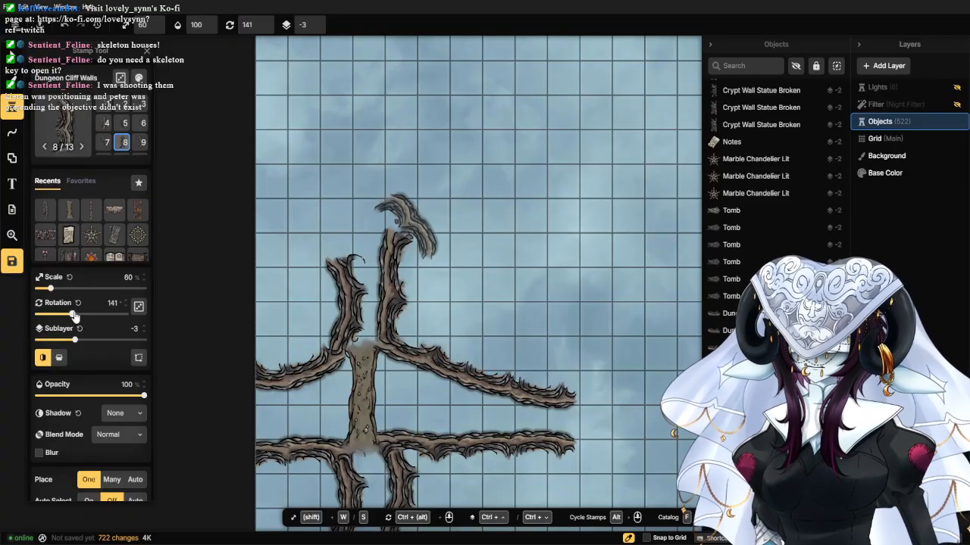
{"action": "left_click", "coordinate": [318, 244]}
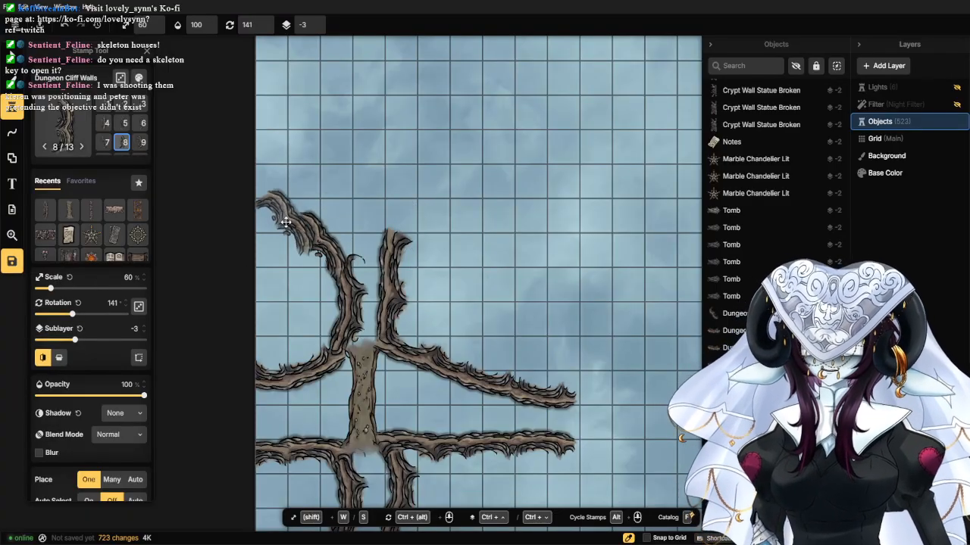
{"action": "left_click_drag", "start_coordinate": [73, 318], "coordinate": [69, 315]}
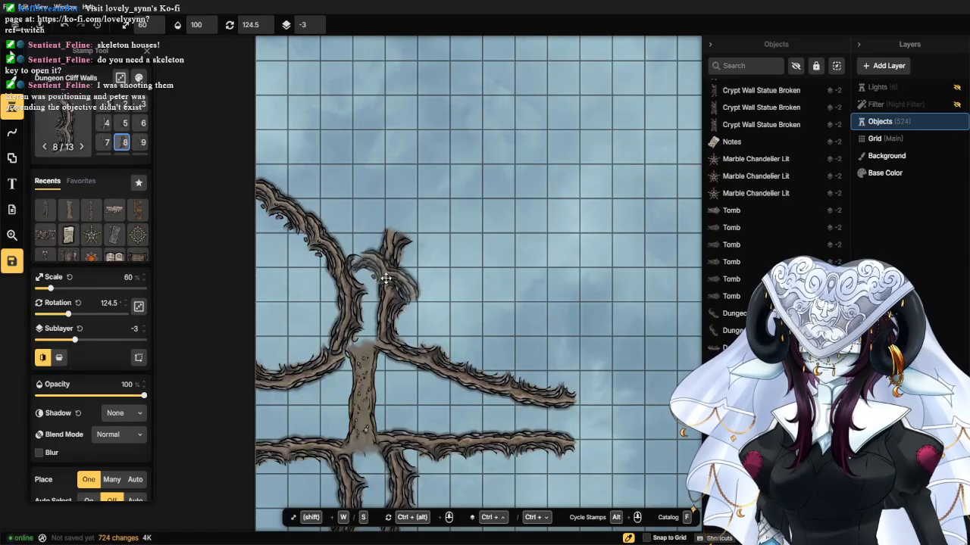
Turn the upper end of the passage's right wall outward with a horizontally flipped variant 4 cliff wall at 89.5°.
{"action": "left_click", "coordinate": [407, 225]}
{"action": "left_click", "coordinate": [107, 122]}
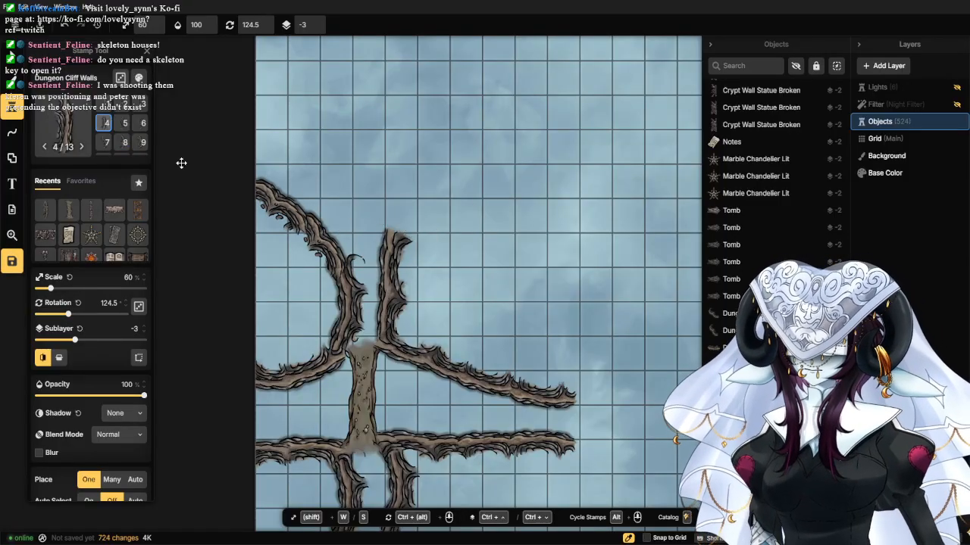
{"action": "left_click_drag", "start_coordinate": [68, 316], "coordinate": [59, 315]}
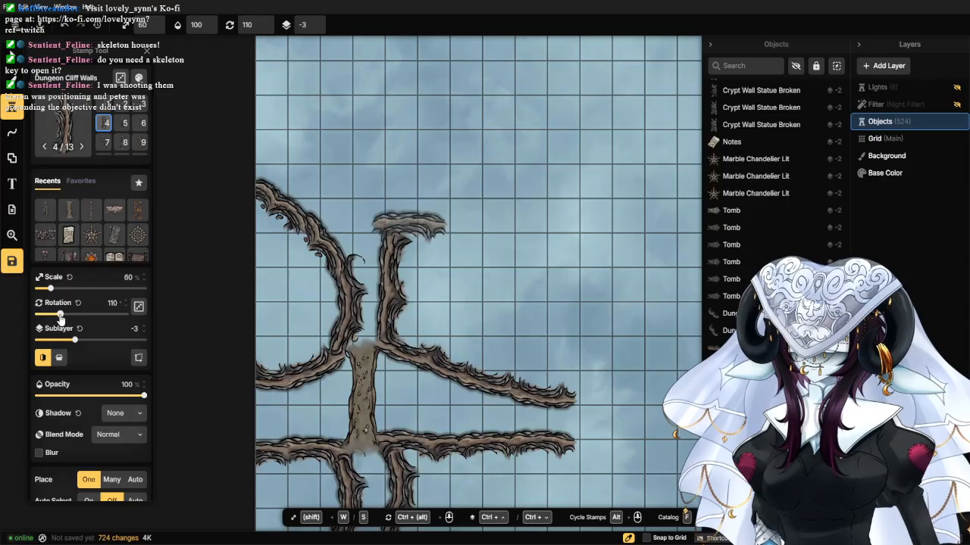
{"action": "left_click", "coordinate": [421, 228]}
{"action": "scroll", "coordinate": [447, 263], "scroll_direction": "down", "scroll_amount": 3}
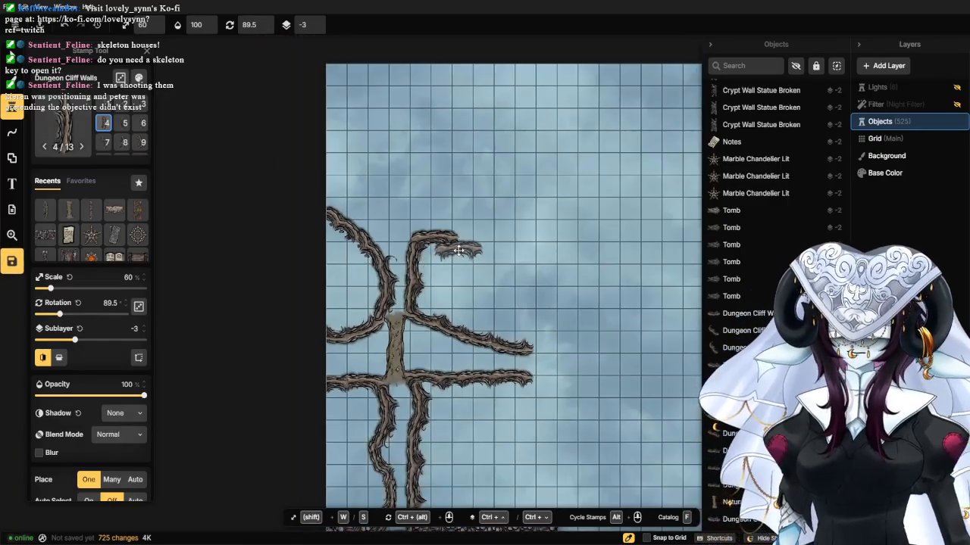
Set up a freehand brush of size 29 with the Rocky Dungeon Ground texture for the Background layer.
{"action": "scroll", "coordinate": [428, 281], "scroll_direction": "down", "scroll_amount": 2}
{"action": "left_click_drag", "start_coordinate": [421, 394], "coordinate": [434, 252]}
{"action": "left_click", "coordinate": [53, 140]}
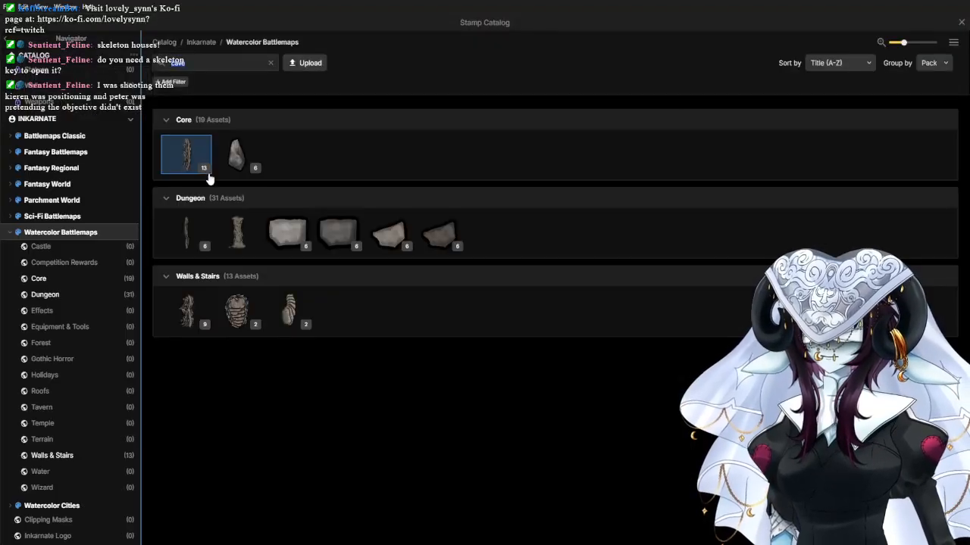
{"action": "key", "text": "Escape"}
{"action": "left_click", "coordinate": [13, 82]}
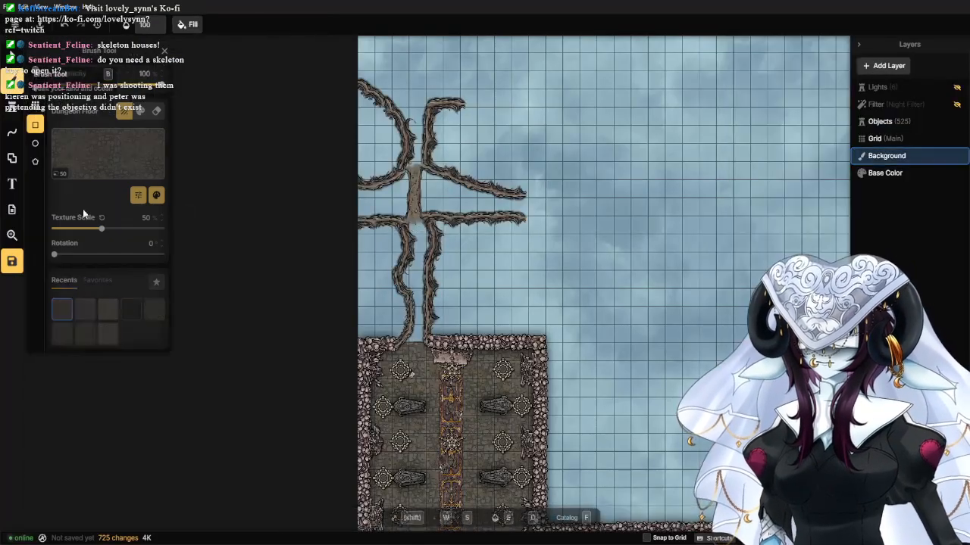
{"action": "left_click", "coordinate": [96, 158]}
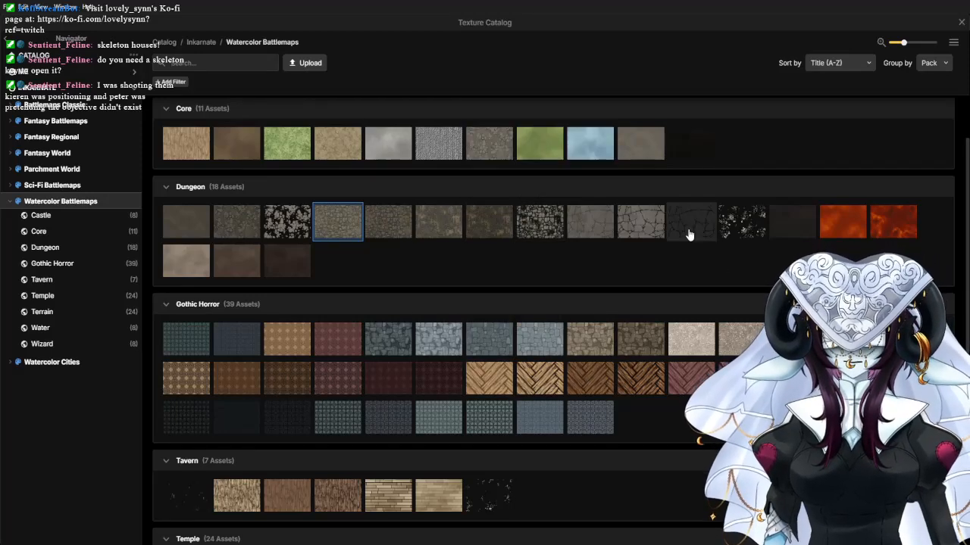
{"action": "left_click", "coordinate": [489, 148]}
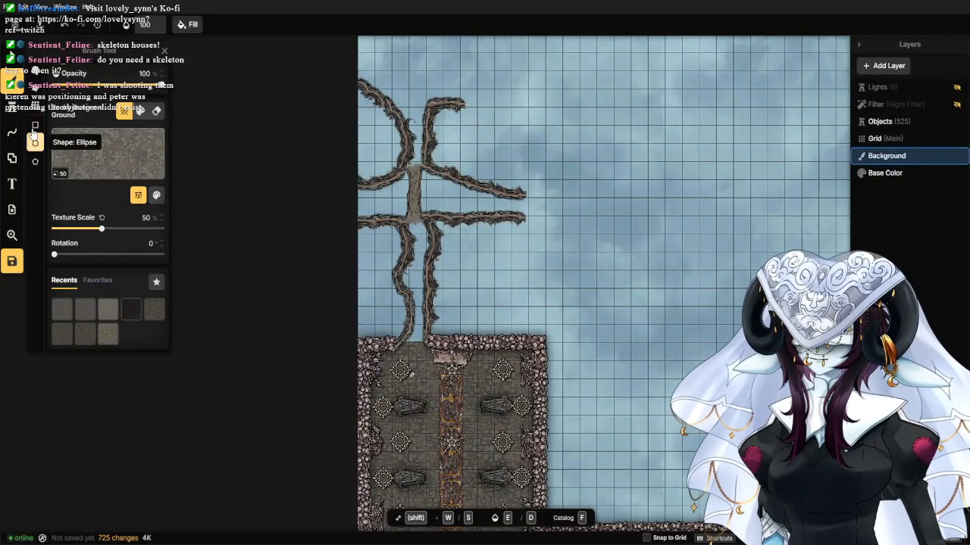
{"action": "left_click", "coordinate": [33, 144]}
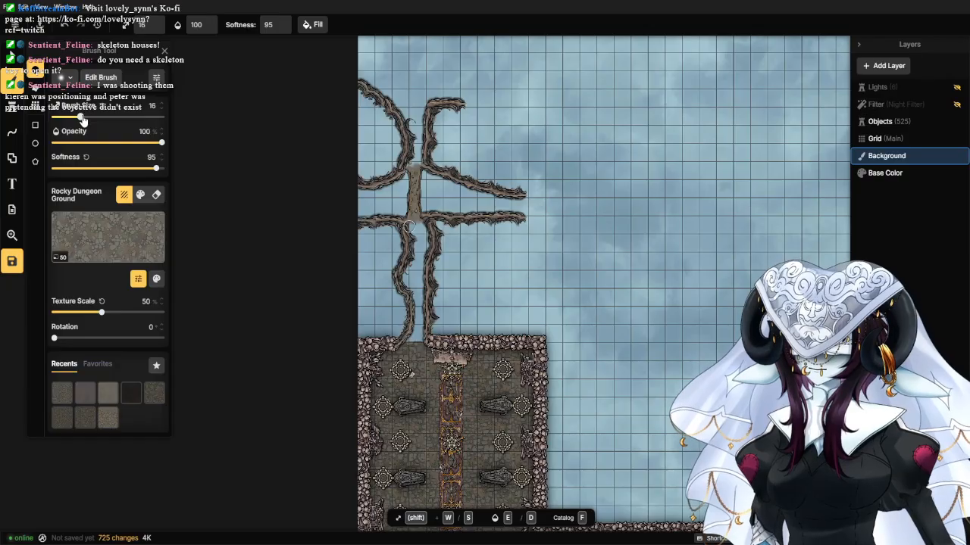
{"action": "scroll", "coordinate": [409, 322], "scroll_direction": "up", "scroll_amount": 5}
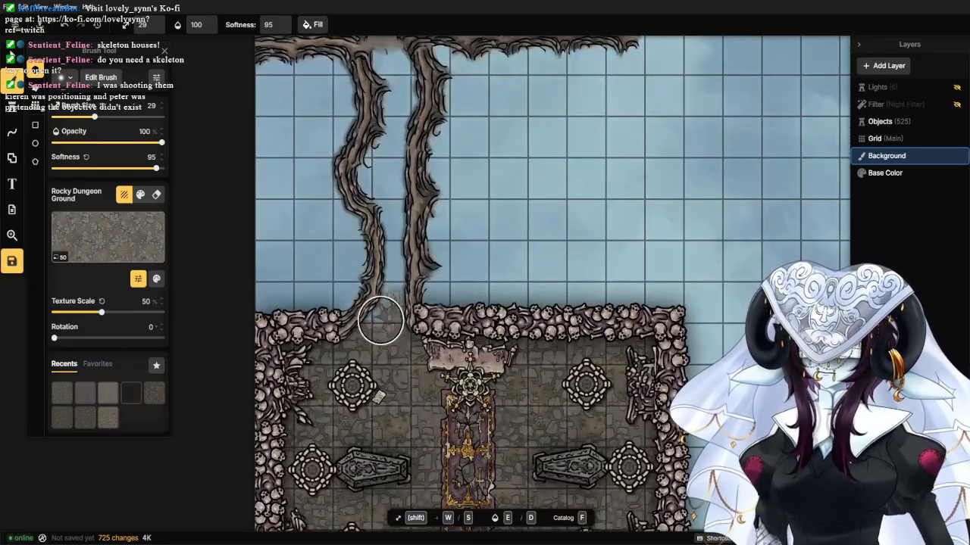
Tweak the Rocky Dungeon Ground texture's colors to saturation 65 and brightness 80.
{"action": "left_click", "coordinate": [156, 279]}
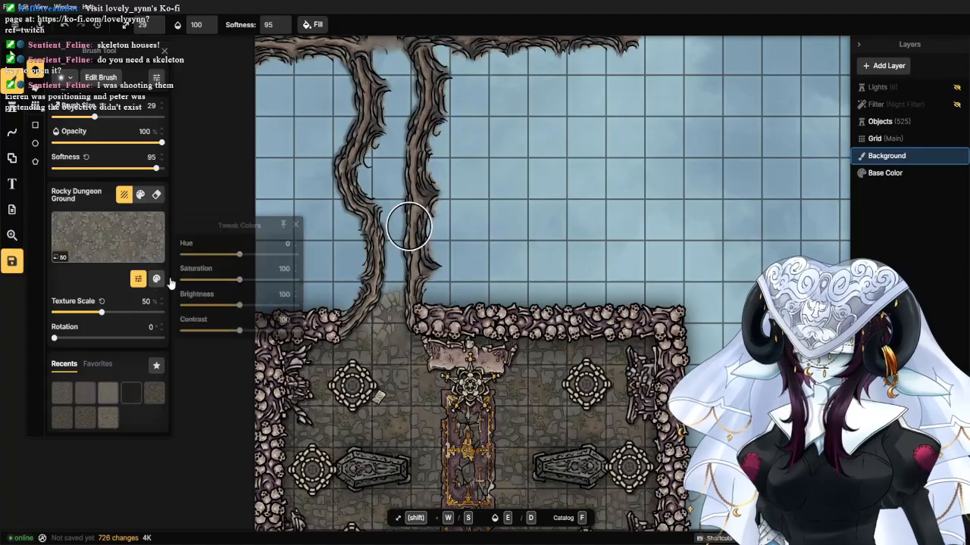
{"action": "left_click_drag", "start_coordinate": [235, 282], "coordinate": [225, 285]}
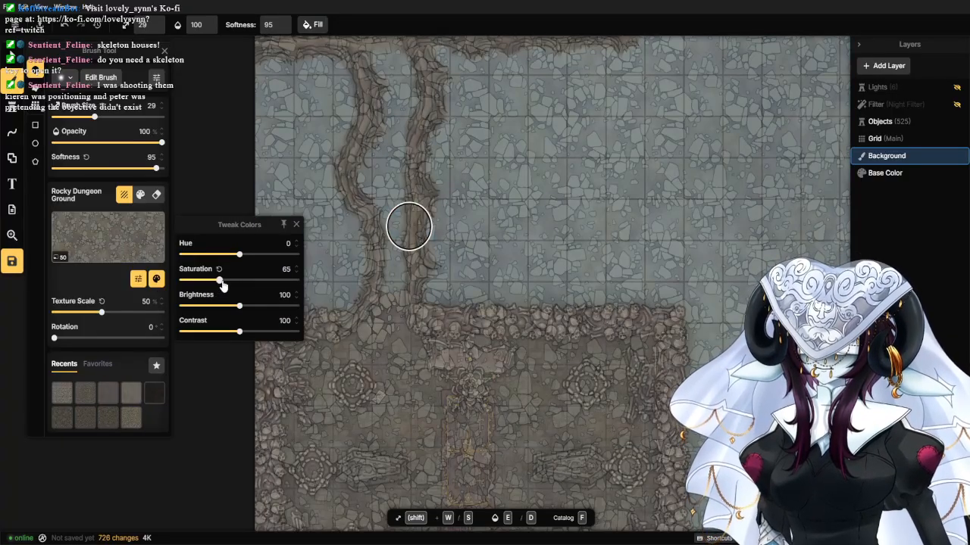
{"action": "left_click_drag", "start_coordinate": [239, 305], "coordinate": [234, 307]}
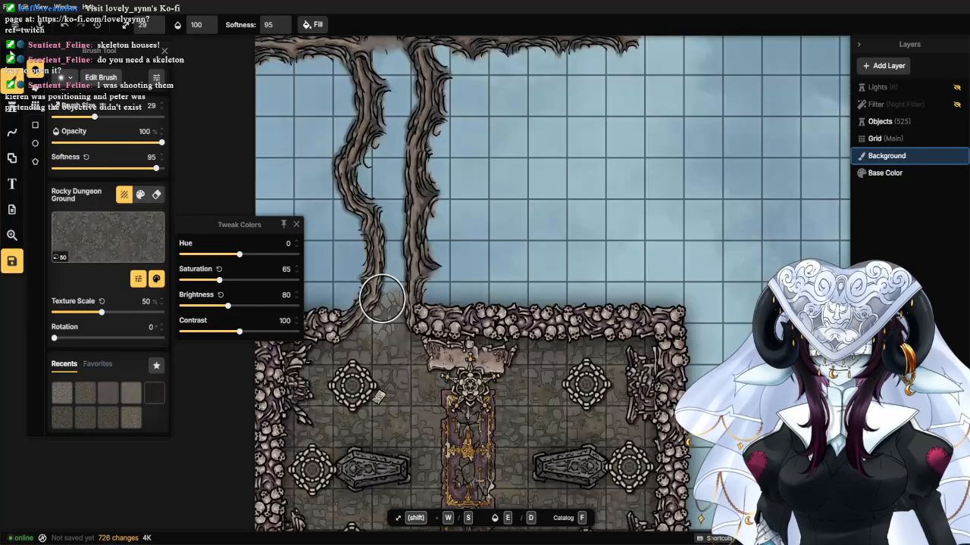
Paint the rocky ground from the crypt hall's opening up through the cliff passage and across the open area above it.
{"action": "mouse_move", "coordinate": [383, 300]}
{"action": "left_mouse_down"}
{"action": "mouse_move", "coordinate": [356, 331]}
{"action": "mouse_move", "coordinate": [382, 336]}
{"action": "mouse_move", "coordinate": [399, 324]}
{"action": "mouse_move", "coordinate": [386, 259]}
{"action": "mouse_move", "coordinate": [397, 218]}
{"action": "mouse_move", "coordinate": [376, 172]}
{"action": "mouse_move", "coordinate": [409, 135]}
{"action": "left_mouse_up"}
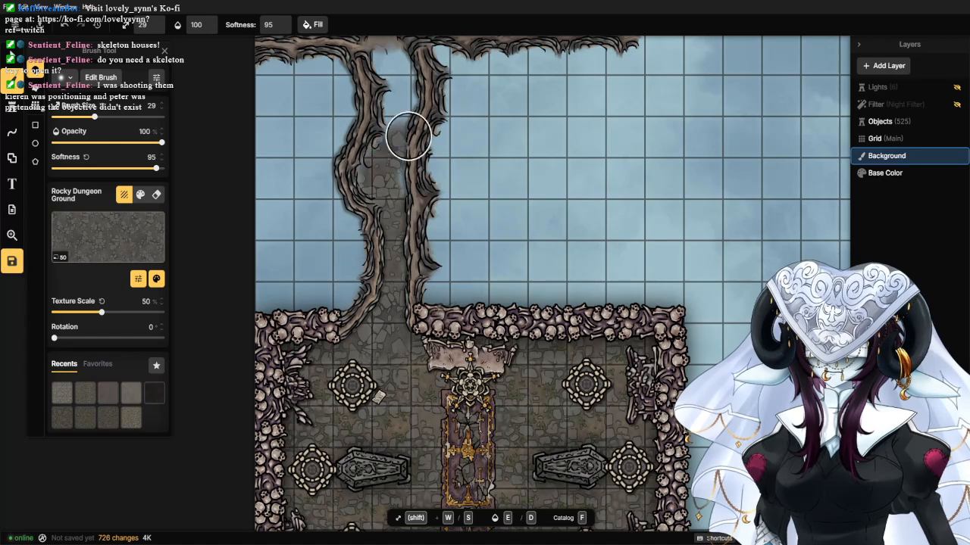
{"action": "mouse_move", "coordinate": [347, 180]}
{"action": "left_mouse_down"}
{"action": "mouse_move", "coordinate": [422, 69]}
{"action": "mouse_move", "coordinate": [391, 56]}
{"action": "mouse_move", "coordinate": [385, 73]}
{"action": "mouse_move", "coordinate": [391, 97]}
{"action": "mouse_move", "coordinate": [396, 72]}
{"action": "mouse_move", "coordinate": [388, 174]}
{"action": "mouse_move", "coordinate": [397, 261]}
{"action": "mouse_move", "coordinate": [383, 230]}
{"action": "mouse_move", "coordinate": [378, 244]}
{"action": "mouse_move", "coordinate": [394, 54]}
{"action": "mouse_move", "coordinate": [414, 208]}
{"action": "mouse_move", "coordinate": [414, 165]}
{"action": "mouse_move", "coordinate": [392, 141]}
{"action": "mouse_move", "coordinate": [403, 121]}
{"action": "mouse_move", "coordinate": [417, 141]}
{"action": "mouse_move", "coordinate": [428, 101]}
{"action": "mouse_move", "coordinate": [381, 122]}
{"action": "mouse_move", "coordinate": [347, 84]}
{"action": "mouse_move", "coordinate": [289, 49]}
{"action": "mouse_move", "coordinate": [347, 79]}
{"action": "mouse_move", "coordinate": [342, 219]}
{"action": "mouse_move", "coordinate": [324, 267]}
{"action": "mouse_move", "coordinate": [281, 249]}
{"action": "mouse_move", "coordinate": [268, 226]}
{"action": "mouse_move", "coordinate": [270, 179]}
{"action": "mouse_move", "coordinate": [282, 225]}
{"action": "mouse_move", "coordinate": [322, 256]}
{"action": "mouse_move", "coordinate": [349, 242]}
{"action": "mouse_move", "coordinate": [380, 274]}
{"action": "mouse_move", "coordinate": [416, 263]}
{"action": "mouse_move", "coordinate": [354, 279]}
{"action": "mouse_move", "coordinate": [471, 265]}
{"action": "mouse_move", "coordinate": [442, 230]}
{"action": "mouse_move", "coordinate": [438, 207]}
{"action": "mouse_move", "coordinate": [480, 187]}
{"action": "mouse_move", "coordinate": [465, 249]}
{"action": "mouse_move", "coordinate": [390, 232]}
{"action": "mouse_move", "coordinate": [285, 252]}
{"action": "mouse_move", "coordinate": [279, 226]}
{"action": "mouse_move", "coordinate": [420, 217]}
{"action": "mouse_move", "coordinate": [286, 196]}
{"action": "mouse_move", "coordinate": [444, 195]}
{"action": "mouse_move", "coordinate": [395, 166]}
{"action": "mouse_move", "coordinate": [278, 178]}
{"action": "mouse_move", "coordinate": [451, 161]}
{"action": "left_mouse_up"}
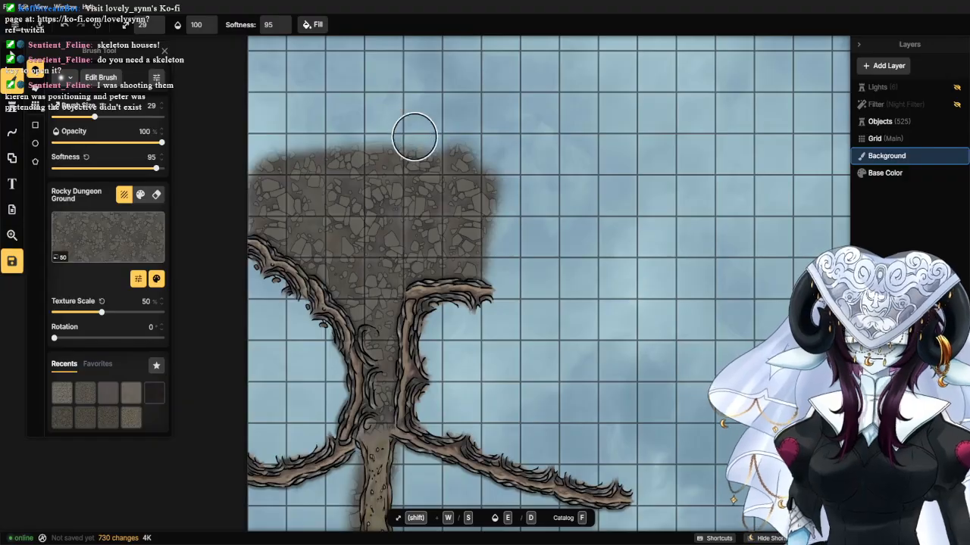
Paint the side branches on both sides of the natural bridge with the Water Blue Dark texture.
{"action": "scroll", "coordinate": [422, 172], "scroll_direction": "down", "scroll_amount": 2}
{"action": "scroll", "coordinate": [365, 345], "scroll_direction": "down", "scroll_amount": 2}
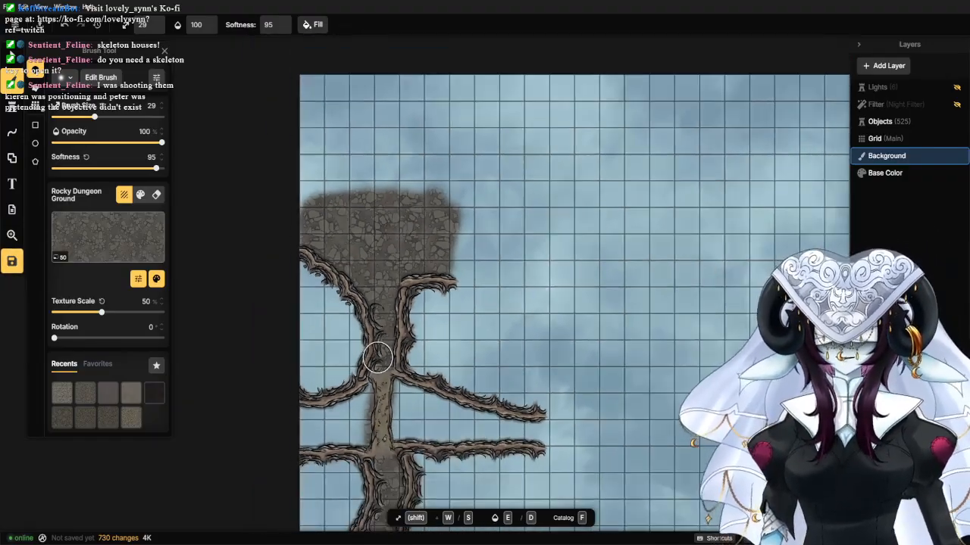
{"action": "scroll", "coordinate": [377, 359], "scroll_direction": "up", "scroll_amount": 6}
{"action": "left_click_drag", "start_coordinate": [347, 465], "coordinate": [401, 307]}
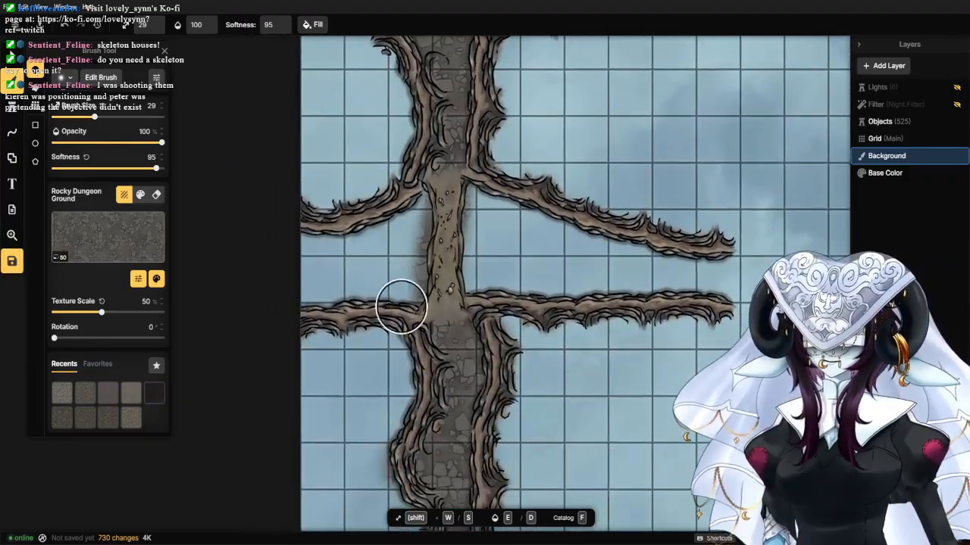
{"action": "left_click", "coordinate": [85, 228]}
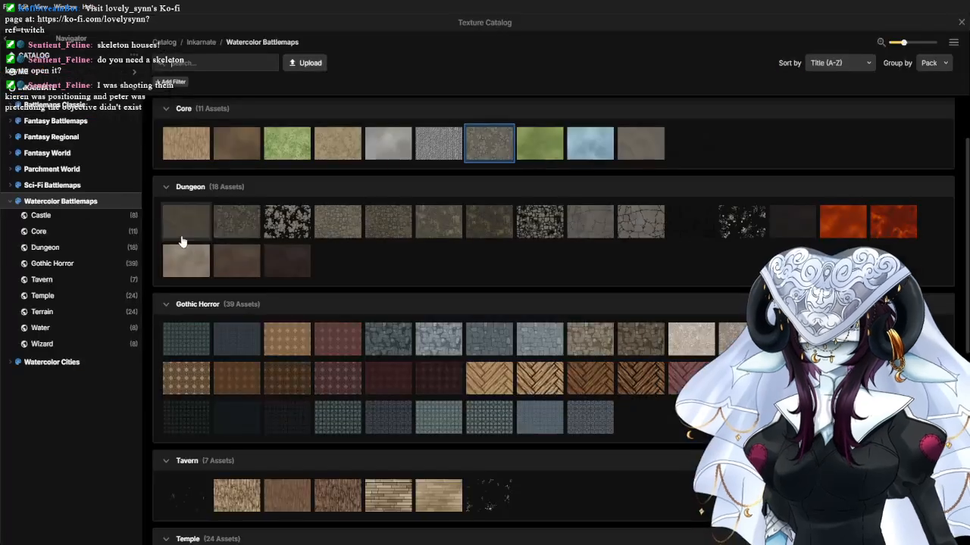
{"action": "scroll", "coordinate": [346, 325], "scroll_direction": "down", "scroll_amount": 3}
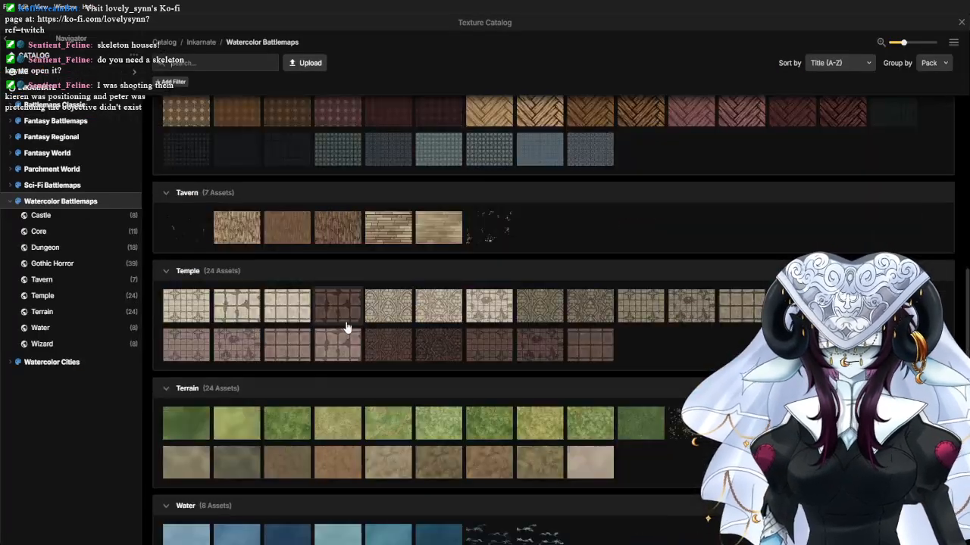
{"action": "scroll", "coordinate": [352, 327], "scroll_direction": "down", "scroll_amount": 1}
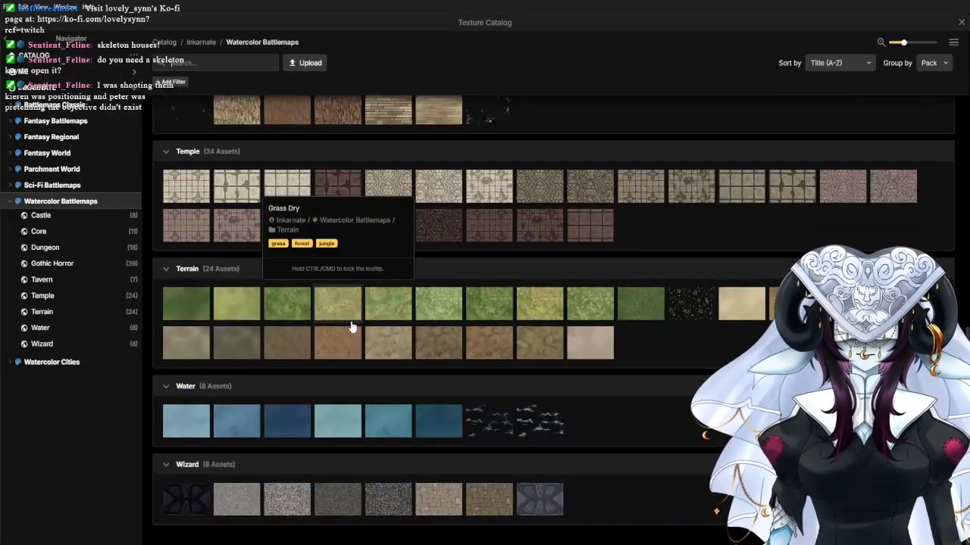
{"action": "left_click", "coordinate": [293, 419]}
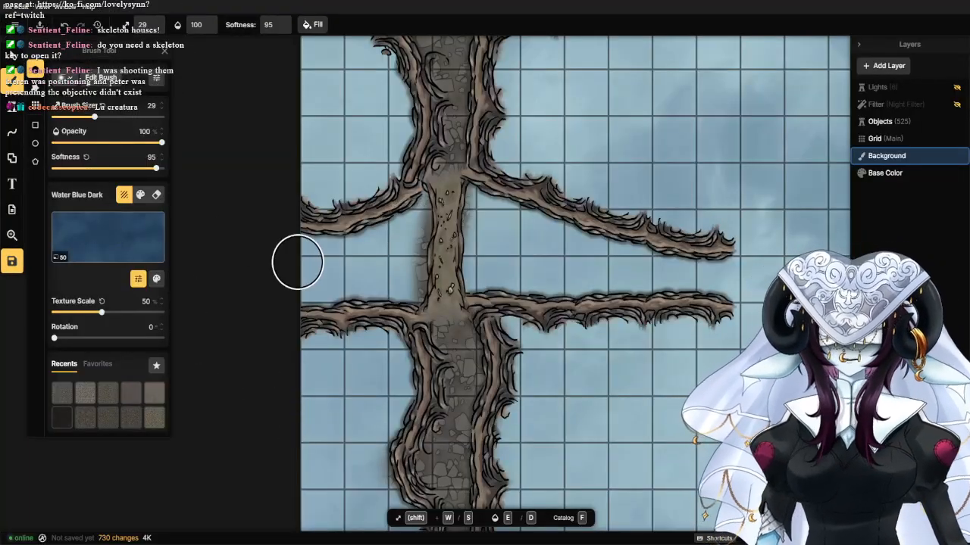
{"action": "mouse_move", "coordinate": [297, 263]}
{"action": "left_mouse_down"}
{"action": "mouse_move", "coordinate": [283, 232]}
{"action": "mouse_move", "coordinate": [312, 245]}
{"action": "mouse_move", "coordinate": [432, 208]}
{"action": "mouse_move", "coordinate": [522, 206]}
{"action": "mouse_move", "coordinate": [466, 193]}
{"action": "mouse_move", "coordinate": [420, 200]}
{"action": "mouse_move", "coordinate": [415, 233]}
{"action": "mouse_move", "coordinate": [485, 243]}
{"action": "mouse_move", "coordinate": [384, 283]}
{"action": "mouse_move", "coordinate": [272, 279]}
{"action": "mouse_move", "coordinate": [288, 290]}
{"action": "mouse_move", "coordinate": [332, 290]}
{"action": "mouse_move", "coordinate": [387, 281]}
{"action": "mouse_move", "coordinate": [403, 266]}
{"action": "mouse_move", "coordinate": [358, 249]}
{"action": "mouse_move", "coordinate": [361, 276]}
{"action": "mouse_move", "coordinate": [439, 299]}
{"action": "mouse_move", "coordinate": [468, 290]}
{"action": "mouse_move", "coordinate": [716, 287]}
{"action": "mouse_move", "coordinate": [631, 258]}
{"action": "mouse_move", "coordinate": [430, 252]}
{"action": "mouse_move", "coordinate": [560, 246]}
{"action": "mouse_move", "coordinate": [504, 219]}
{"action": "mouse_move", "coordinate": [625, 237]}
{"action": "mouse_move", "coordinate": [467, 212]}
{"action": "left_mouse_up"}
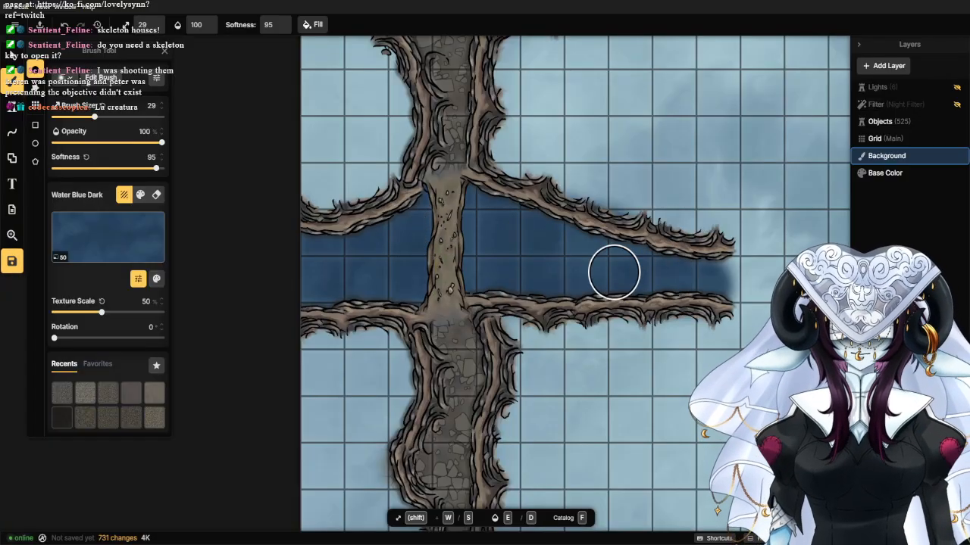
{"action": "left_click_drag", "start_coordinate": [484, 284], "coordinate": [484, 244]}
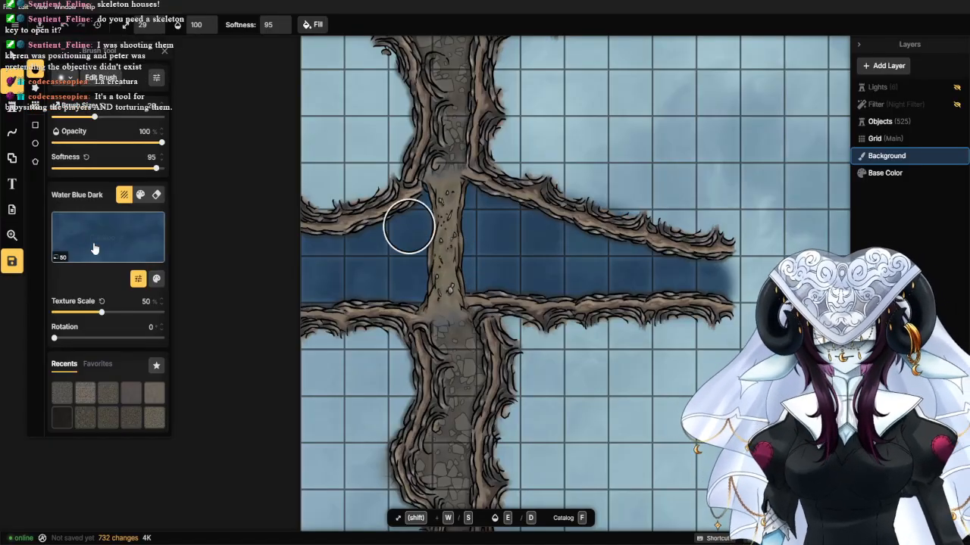
Switch back to the recolored Rocky Dungeon Ground texture and touch up the floor at the bridge's lower end.
{"action": "left_click", "coordinate": [64, 416]}
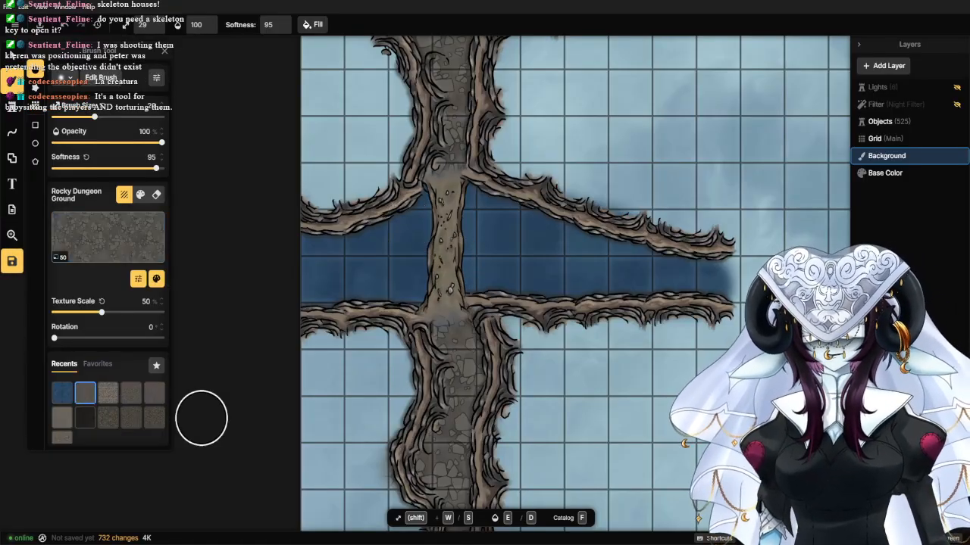
{"action": "mouse_move", "coordinate": [442, 335]}
{"action": "left_mouse_down"}
{"action": "mouse_move", "coordinate": [464, 325]}
{"action": "mouse_move", "coordinate": [467, 351]}
{"action": "left_mouse_up"}
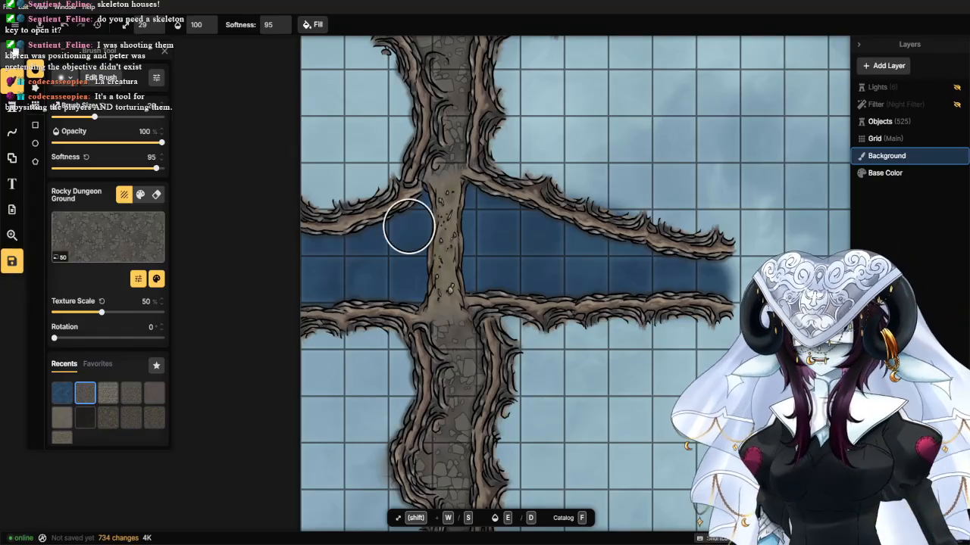
Rotate and reposition the last two upper cliff wall pieces right of the bridge toward the lower wall, with the end piece at 80.5°.
{"action": "key", "text": "v"}
{"action": "left_click_drag", "start_coordinate": [344, 159], "coordinate": [334, 268]}
{"action": "left_click_drag", "start_coordinate": [379, 225], "coordinate": [278, 244]}
{"action": "left_click", "coordinate": [575, 367]}
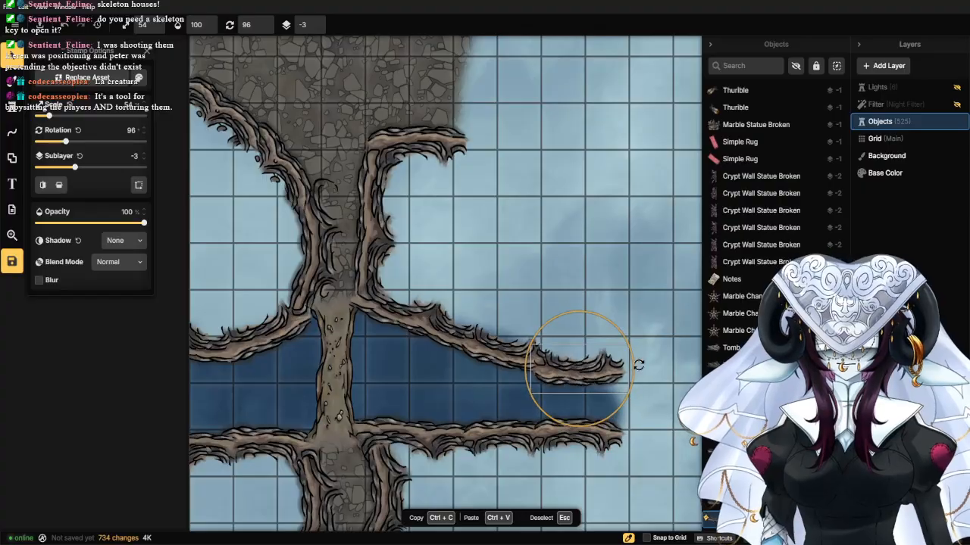
{"action": "left_click_drag", "start_coordinate": [609, 374], "coordinate": [613, 362]}
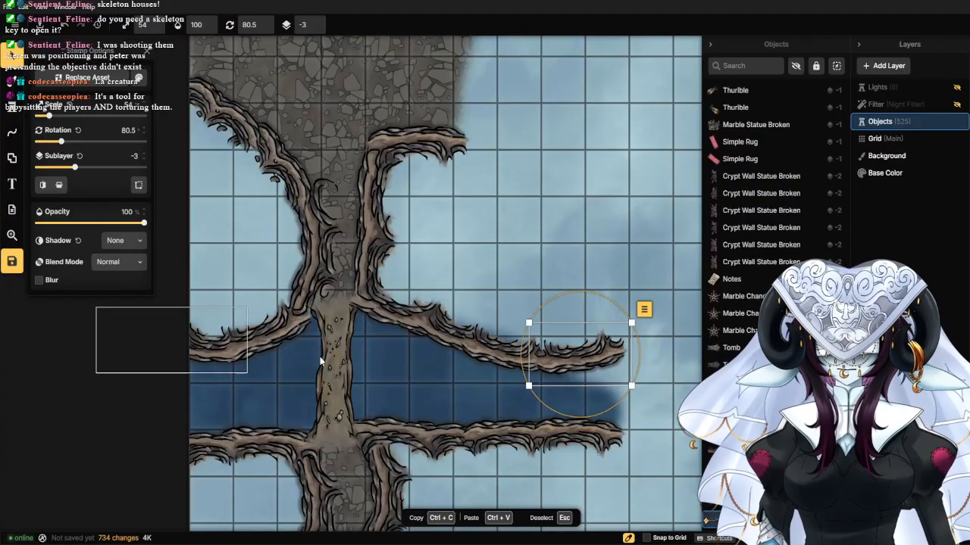
{"action": "left_click_drag", "start_coordinate": [493, 348], "coordinate": [490, 351]}
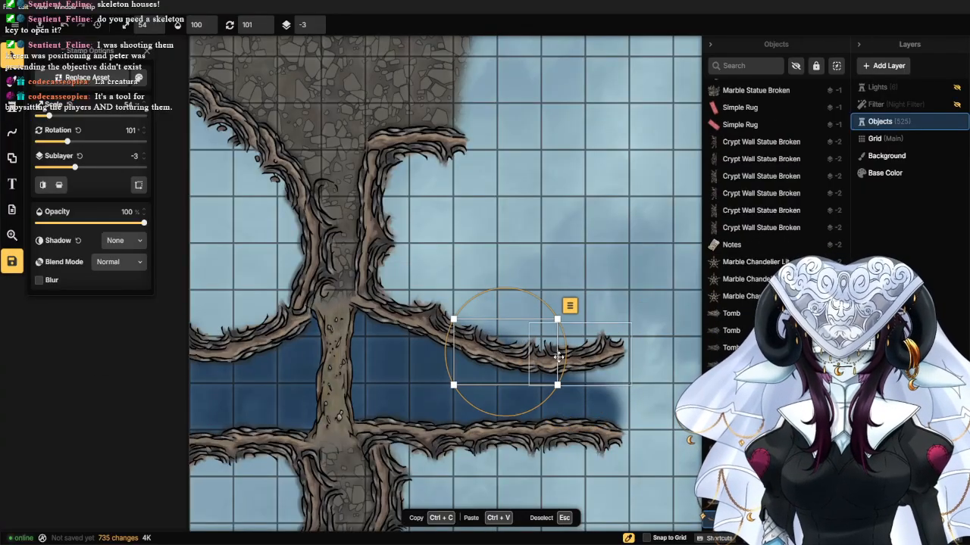
{"action": "left_click_drag", "start_coordinate": [567, 361], "coordinate": [558, 394]}
{"action": "scroll", "coordinate": [535, 266], "scroll_direction": "down", "scroll_amount": 2}
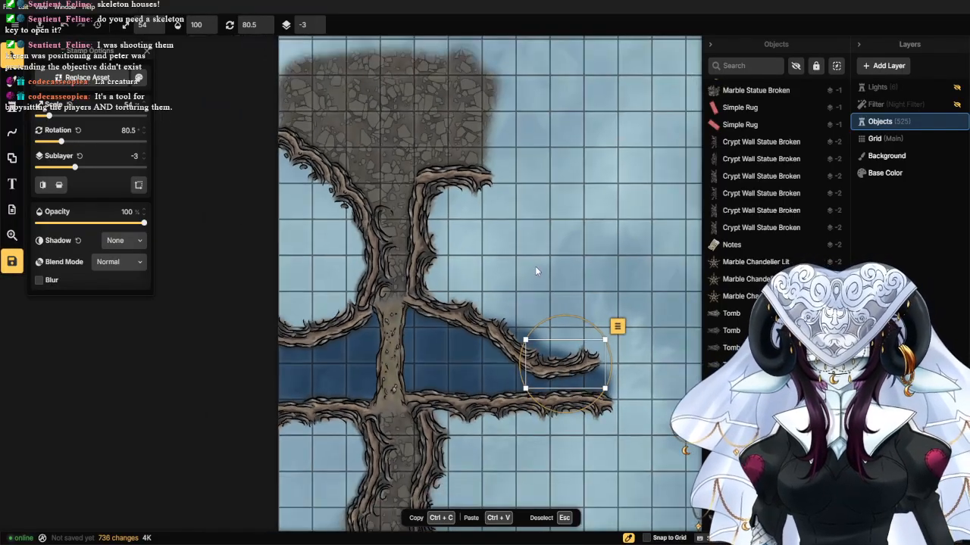
{"action": "key", "text": "Escape"}
Extend the short horizontal wall right of the passage with Dungeon Cliff Walls variant 9, rotated to 305° so it curves downward.
{"action": "scroll", "coordinate": [550, 282], "scroll_direction": "down", "scroll_amount": 1}
{"action": "left_click_drag", "start_coordinate": [516, 265], "coordinate": [461, 301]}
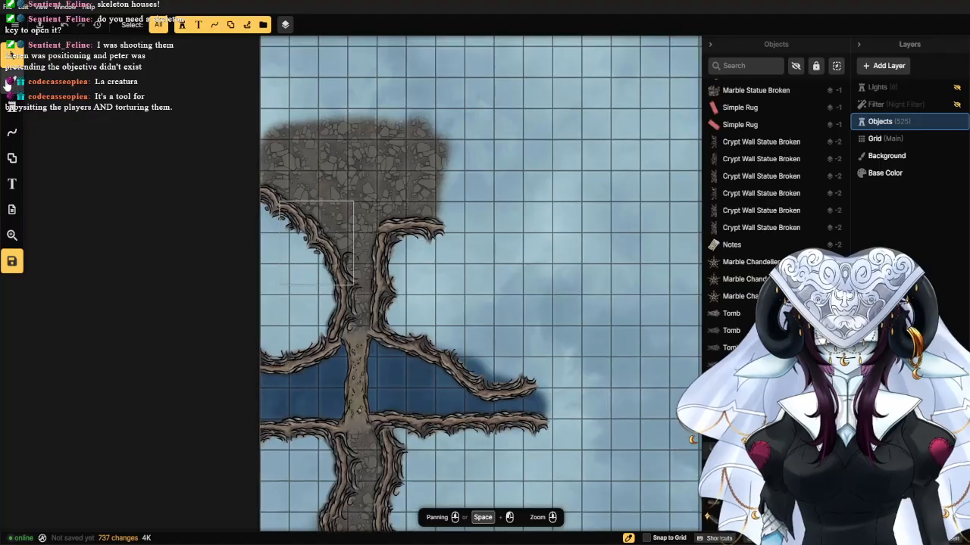
{"action": "left_click", "coordinate": [9, 106]}
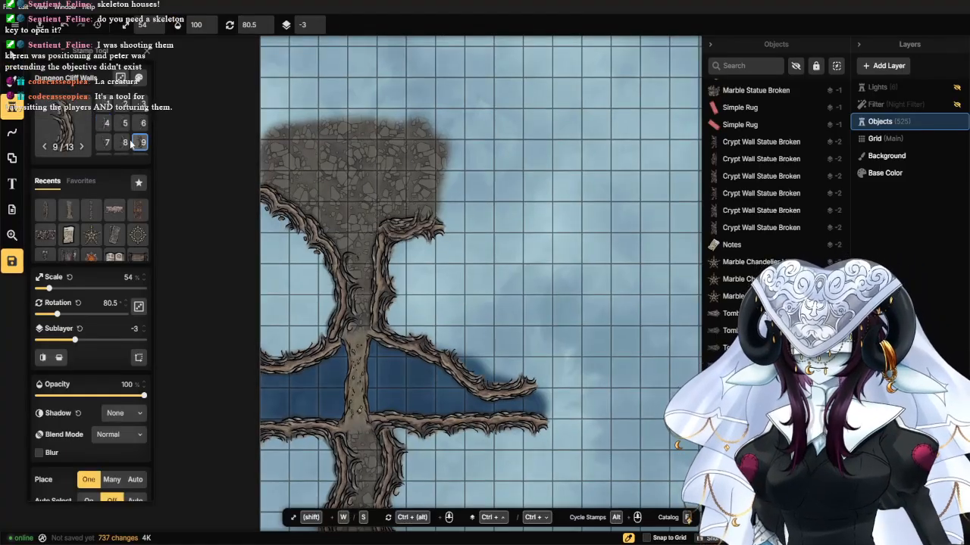
{"action": "left_click_drag", "start_coordinate": [57, 313], "coordinate": [113, 321]}
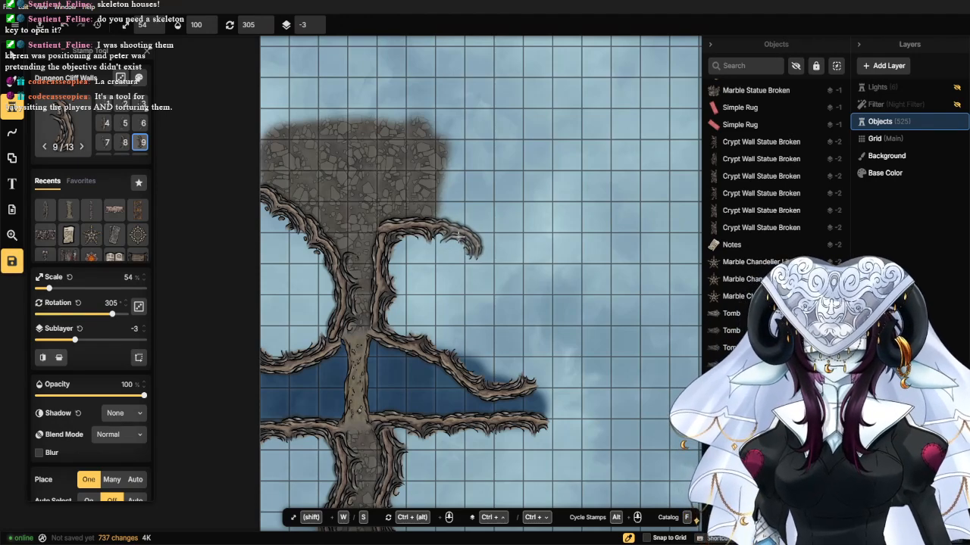
{"action": "left_click", "coordinate": [458, 237]}
{"action": "scroll", "coordinate": [459, 243], "scroll_direction": "up", "scroll_amount": 3}
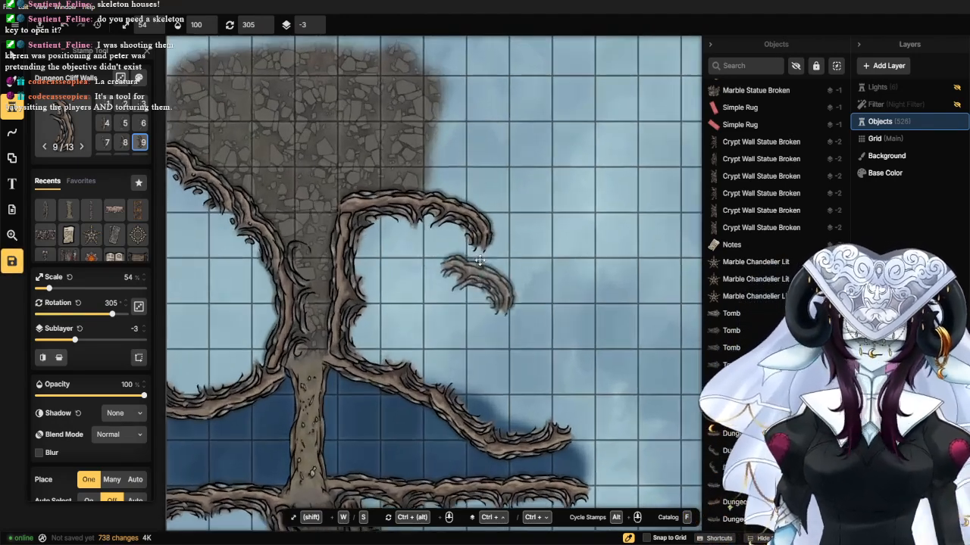
Continue the cliff wall up the map's left edge with variant 9 at 360° and a horizontally flipped copy at 192°.
{"action": "scroll", "coordinate": [467, 145], "scroll_direction": "down", "scroll_amount": 3}
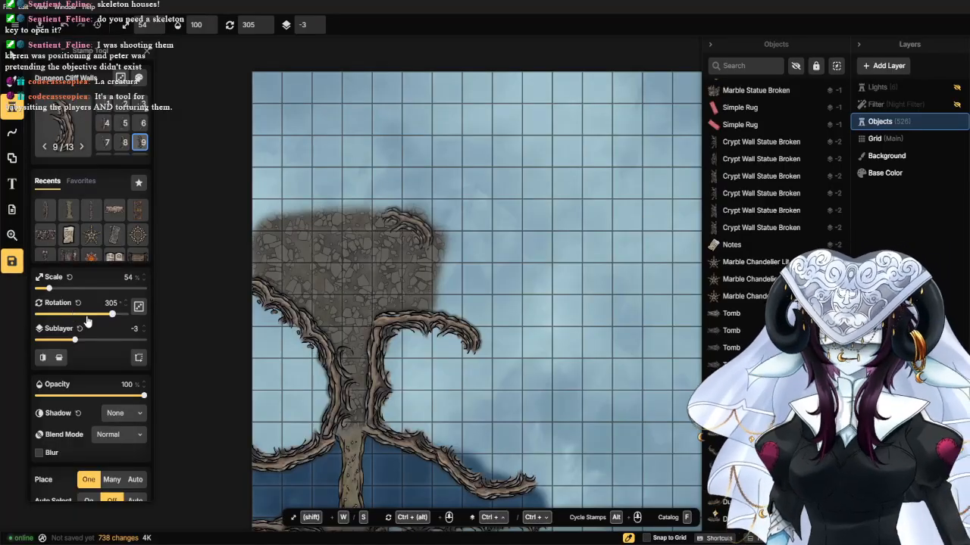
{"action": "left_click_drag", "start_coordinate": [103, 318], "coordinate": [125, 312]}
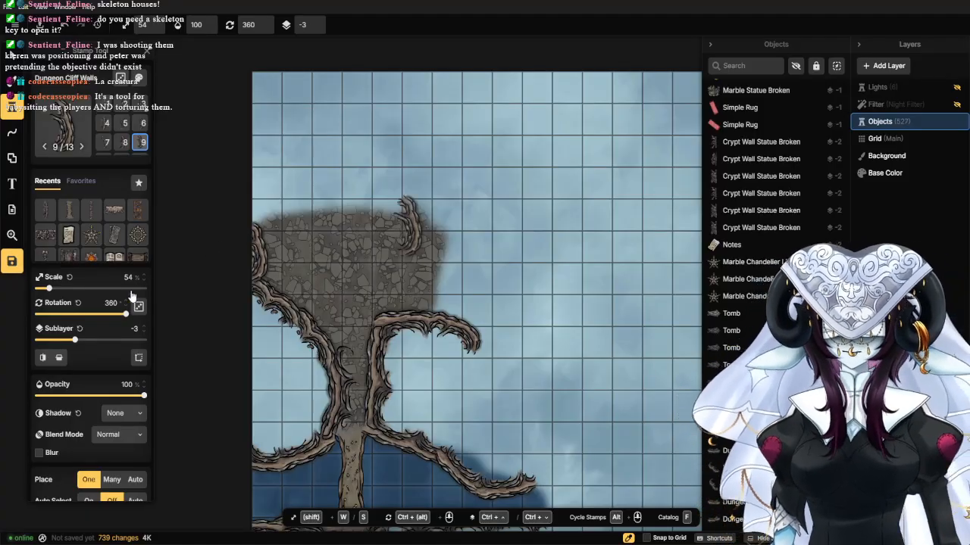
{"action": "mouse_move", "coordinate": [122, 312]}
{"action": "left_mouse_down"}
{"action": "mouse_move", "coordinate": [100, 315]}
{"action": "mouse_move", "coordinate": [127, 306]}
{"action": "left_mouse_up"}
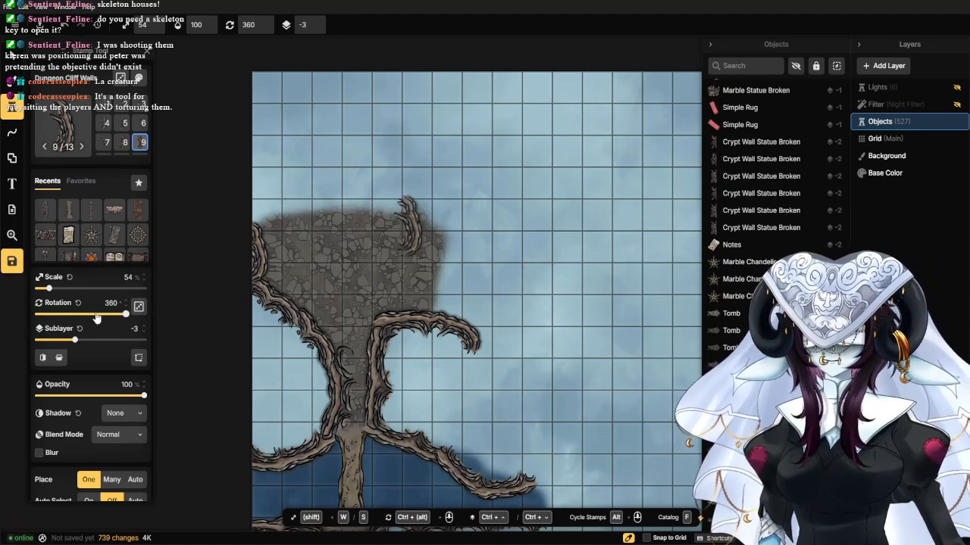
{"action": "left_click_drag", "start_coordinate": [97, 318], "coordinate": [85, 315]}
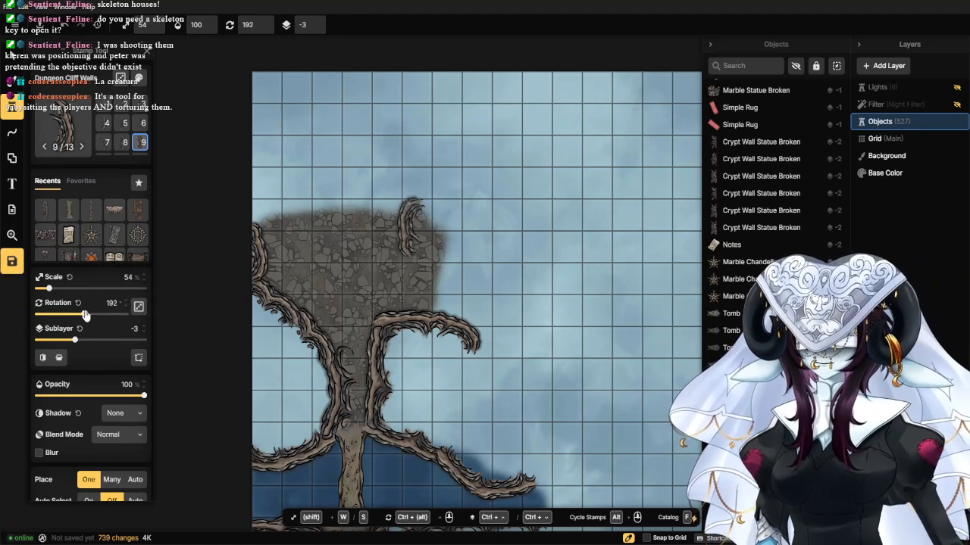
{"action": "left_click", "coordinate": [44, 360]}
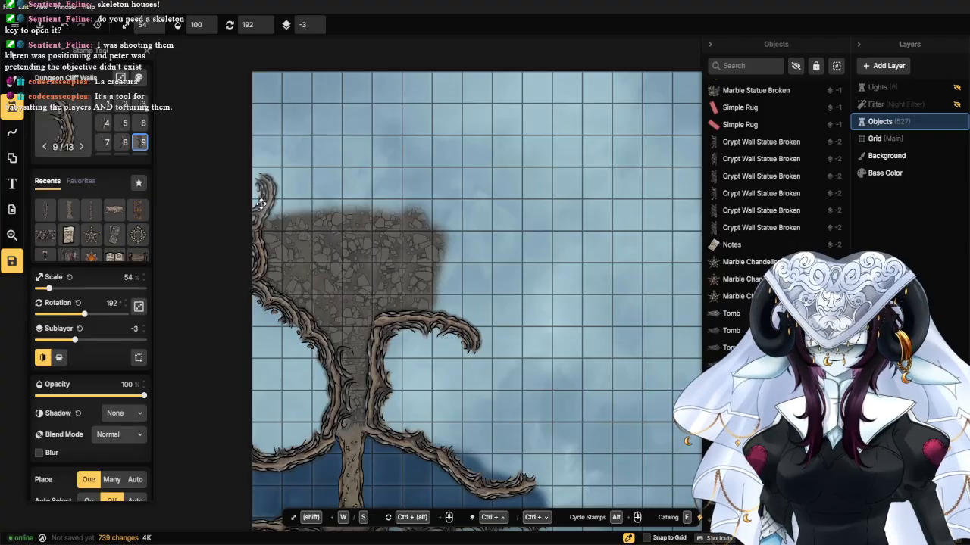
{"action": "left_click", "coordinate": [259, 203]}
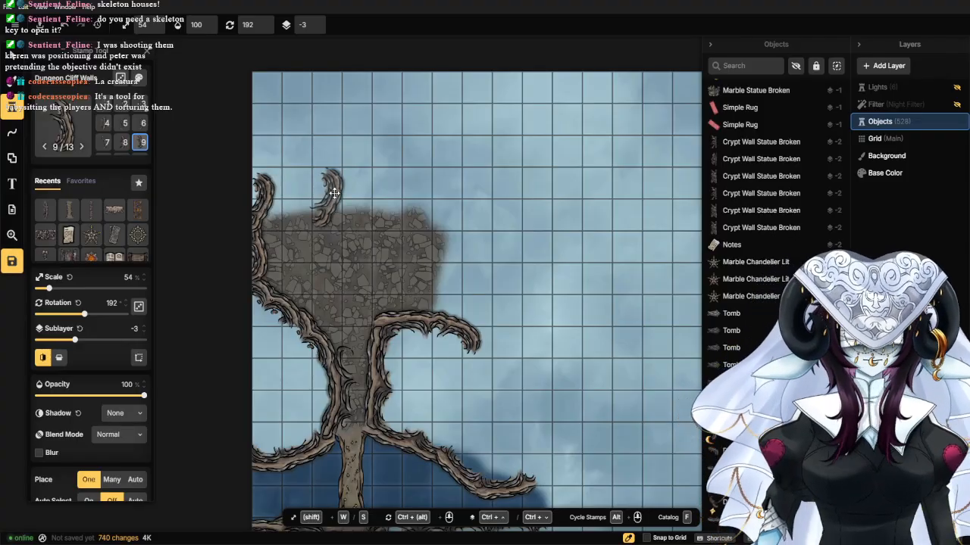
Place Dungeon Cliff Walls variant 2 at 192° above the left-edge wall, carrying it up toward the map's upper corner.
{"action": "left_click", "coordinate": [125, 142]}
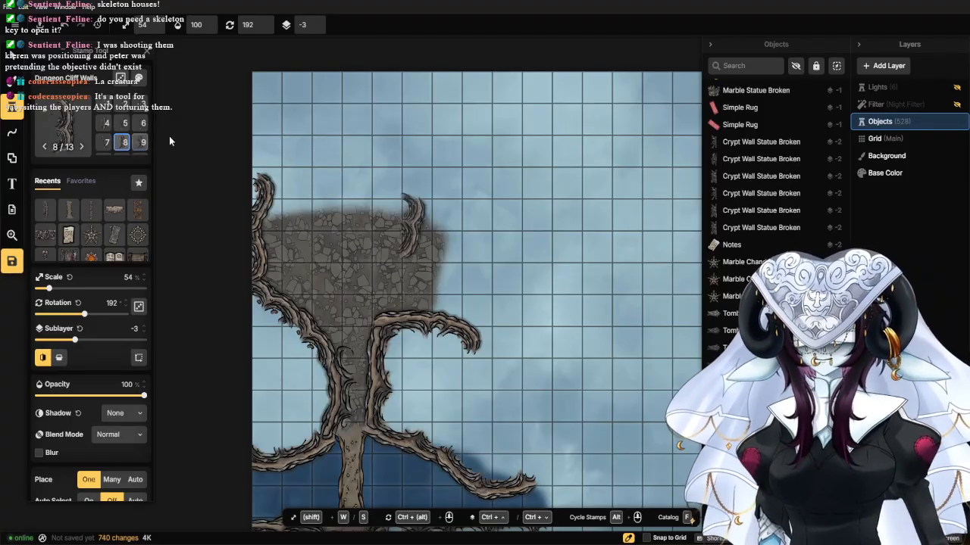
{"action": "scroll", "coordinate": [123, 129], "scroll_direction": "down", "scroll_amount": 2}
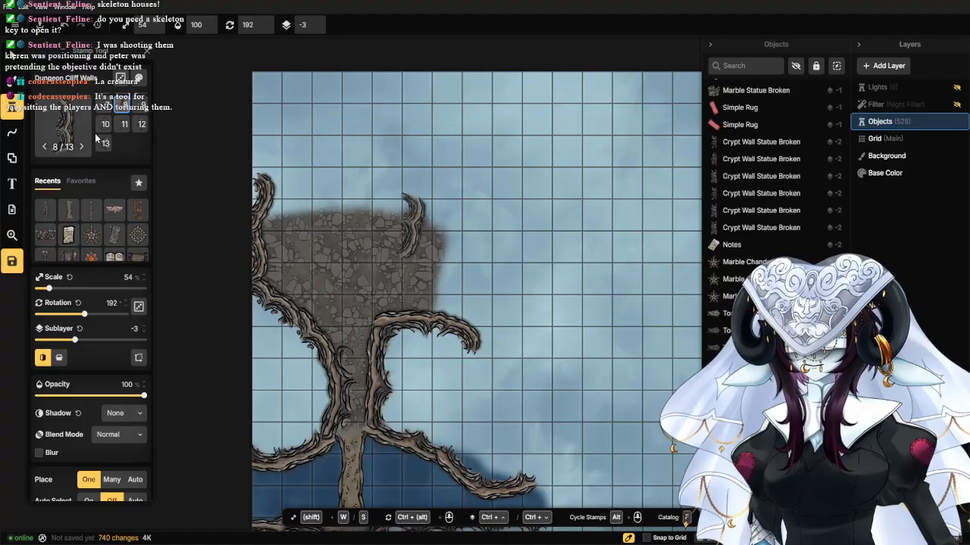
{"action": "left_click", "coordinate": [104, 125]}
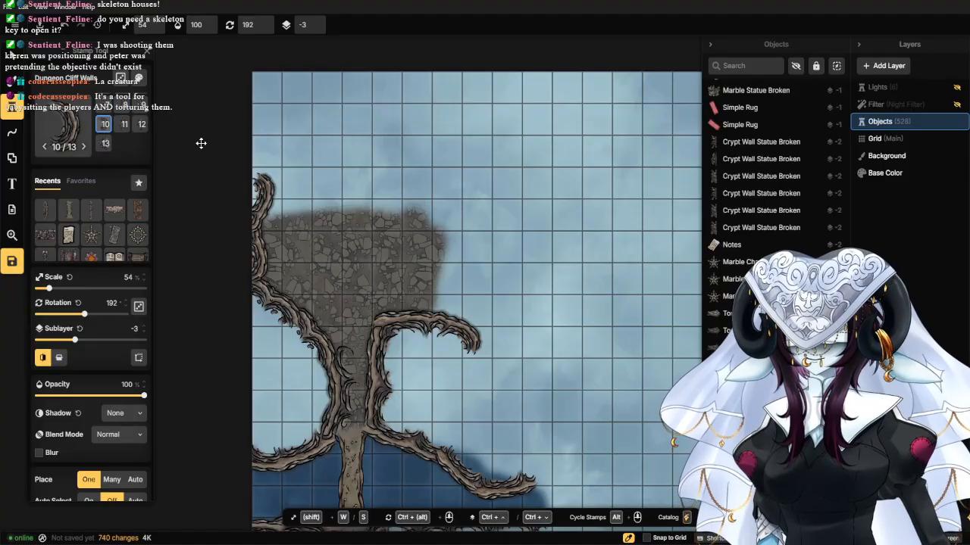
{"action": "left_click", "coordinate": [122, 126]}
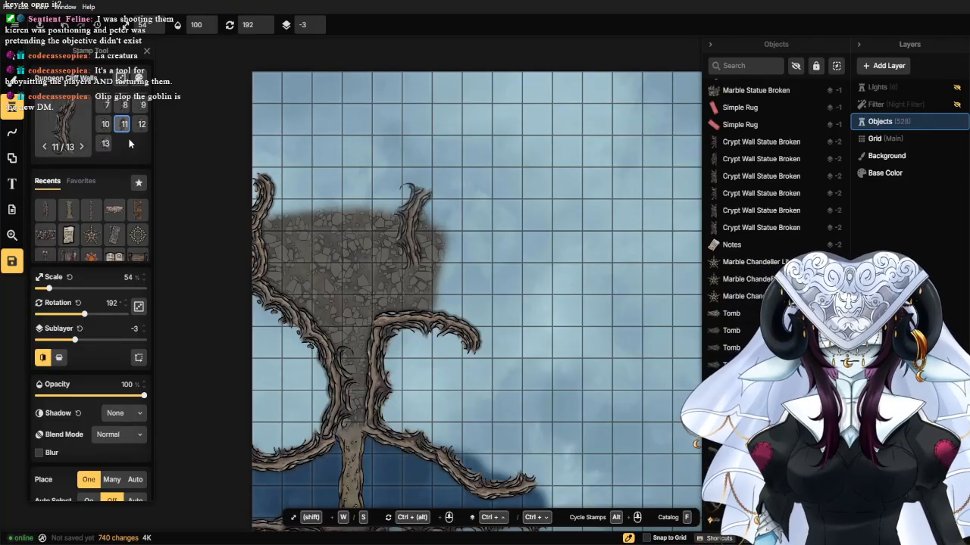
{"action": "left_click", "coordinate": [121, 104]}
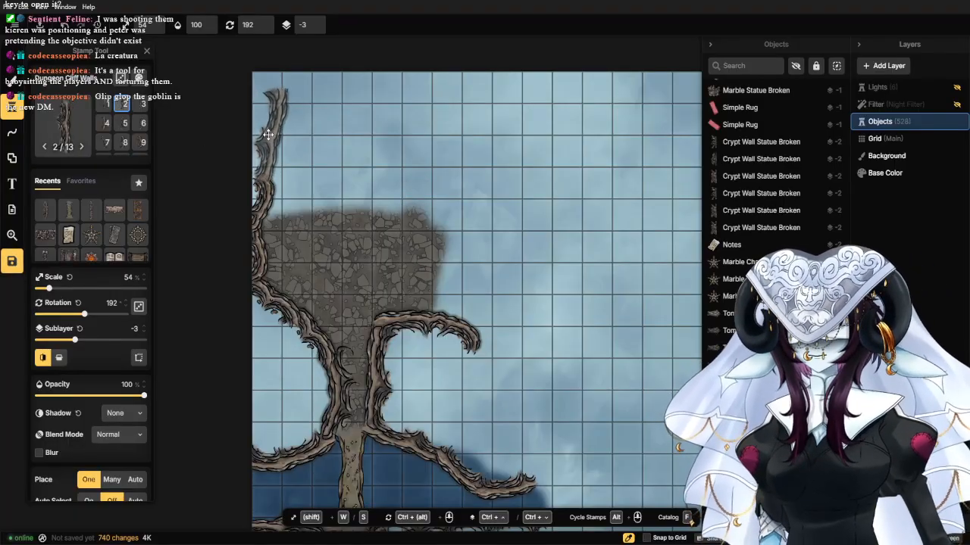
{"action": "left_click", "coordinate": [266, 136]}
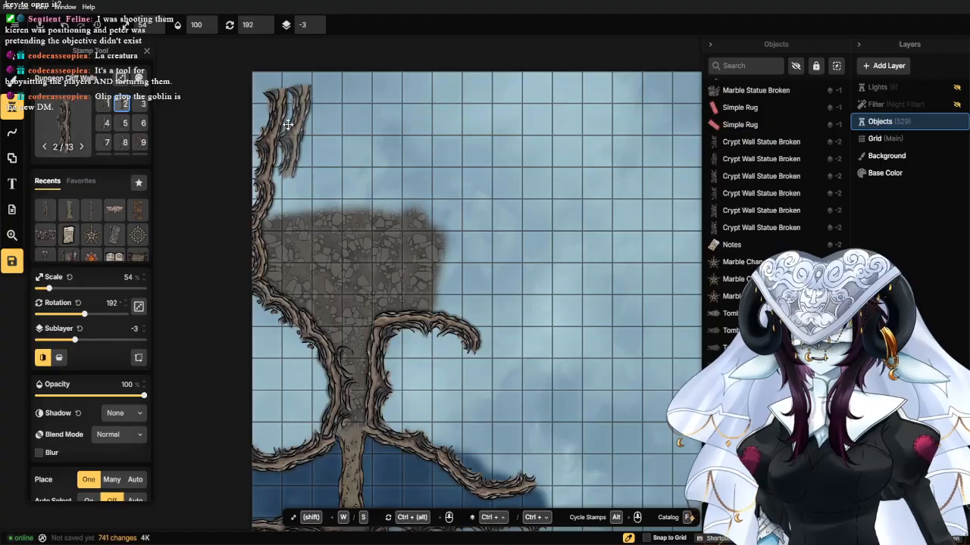
Run the wall along the map's upper edge with variant 2 at 270°, followed by a piece at 301° that slopes down.
{"action": "left_click_drag", "start_coordinate": [83, 318], "coordinate": [103, 319]}
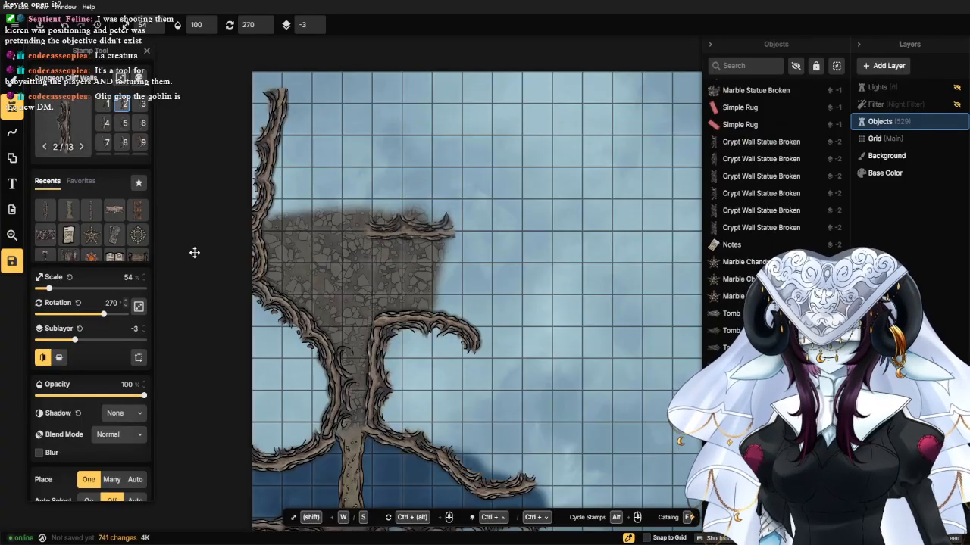
{"action": "left_click", "coordinate": [318, 92]}
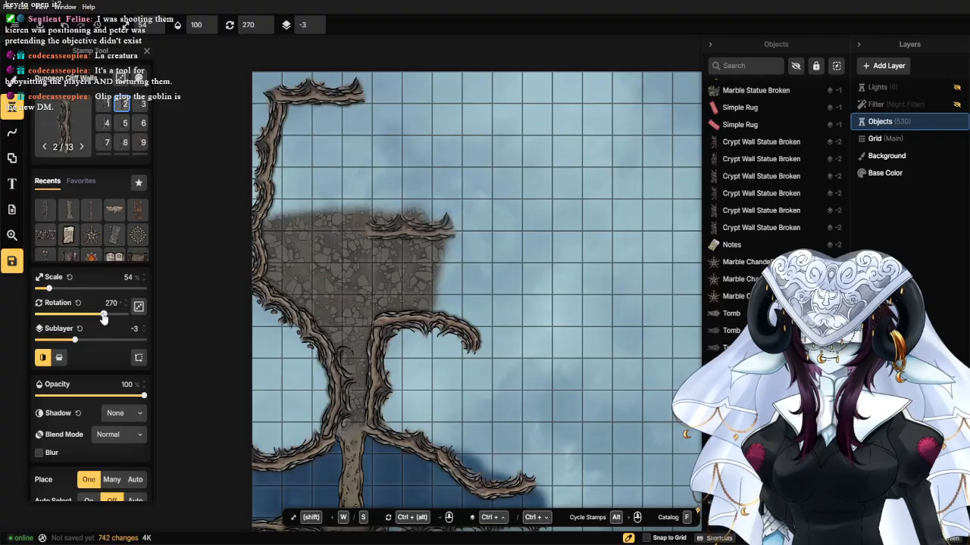
{"action": "left_click_drag", "start_coordinate": [103, 318], "coordinate": [111, 318]}
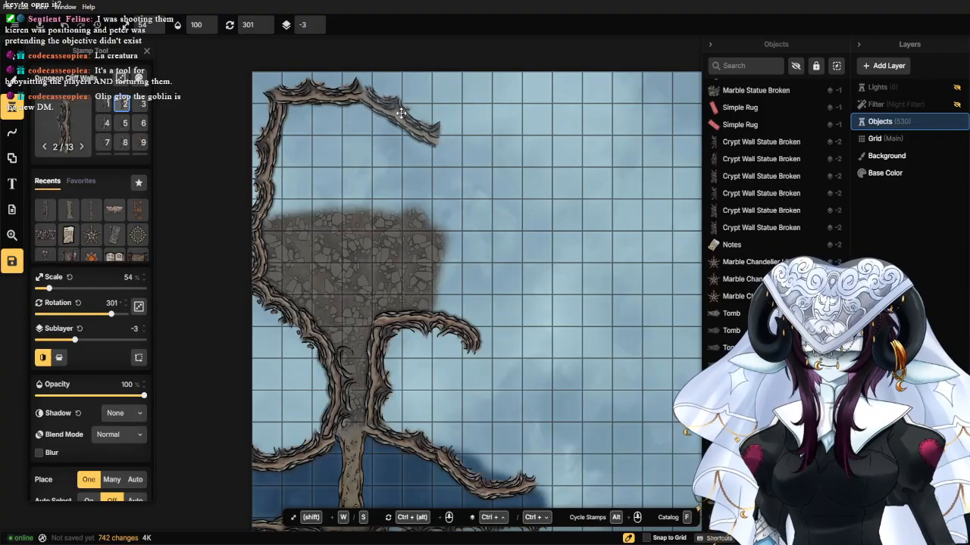
{"action": "left_click", "coordinate": [400, 113]}
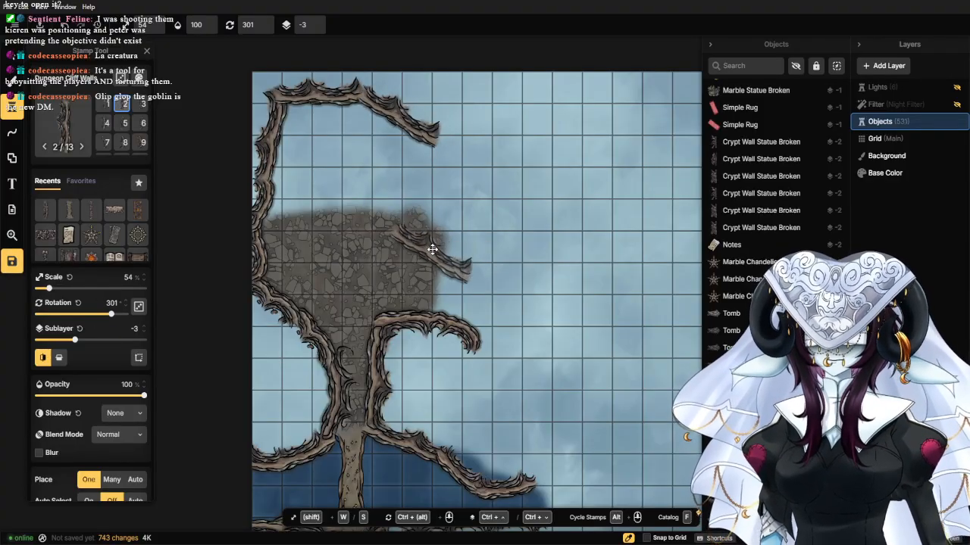
Form a curved outcrop at the rocky floor's upper right corner with variant 9, flipped at 301° and unflipped at 247.5°.
{"action": "left_click", "coordinate": [136, 148]}
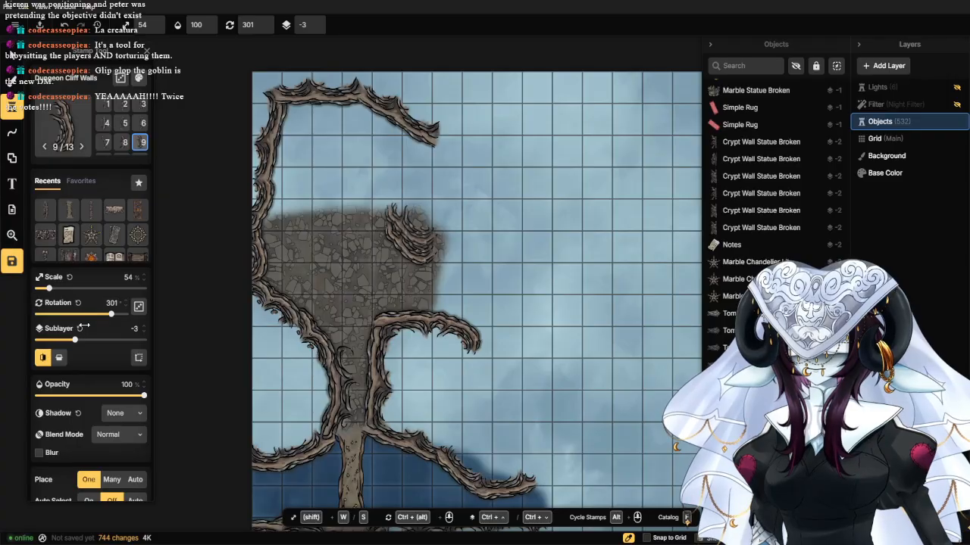
{"action": "left_click", "coordinate": [49, 360]}
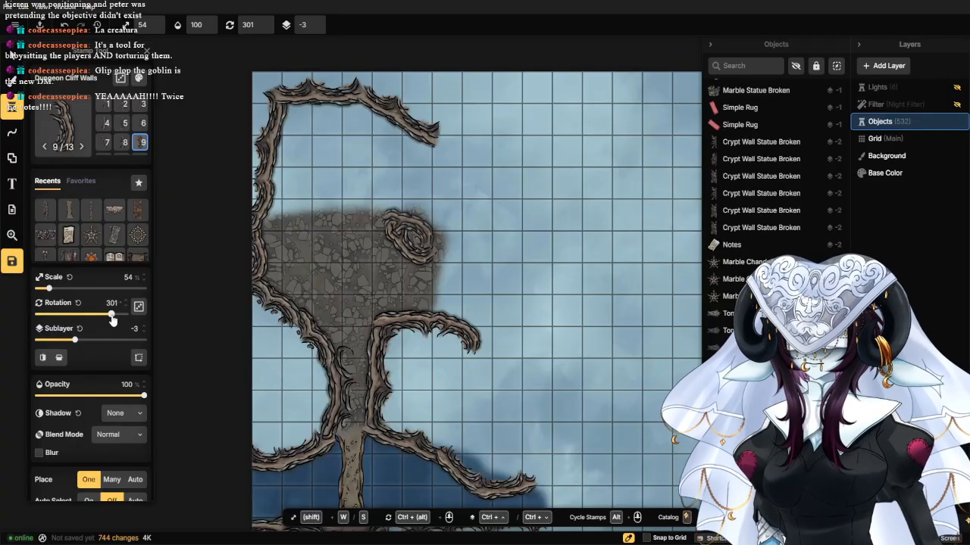
{"action": "left_click_drag", "start_coordinate": [112, 320], "coordinate": [97, 320]}
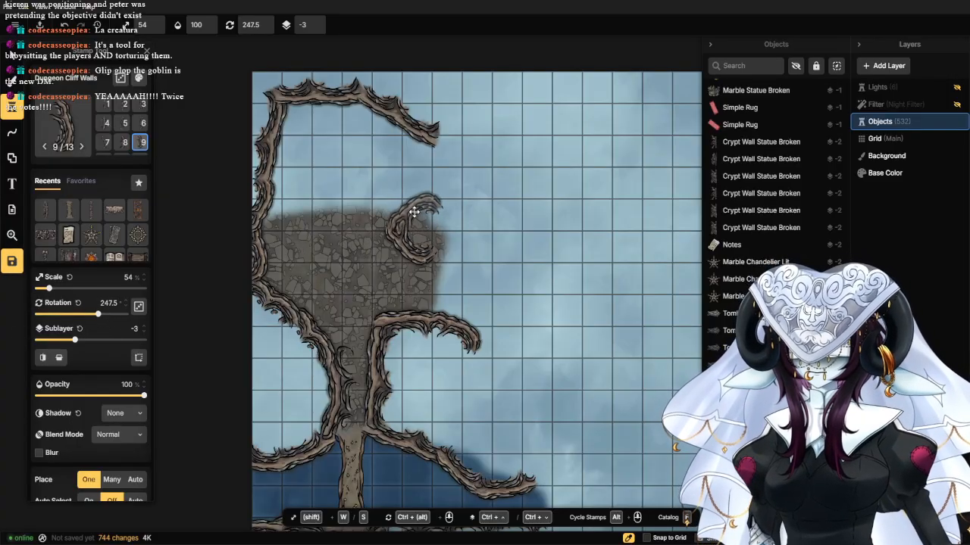
{"action": "left_click", "coordinate": [413, 212]}
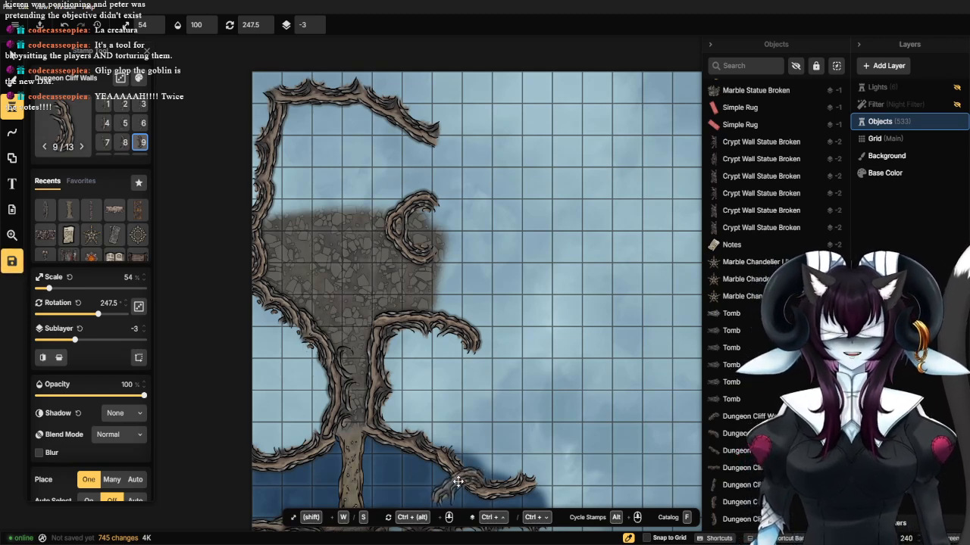
Extend the curved outcrop's upper end to the right with Dungeon Cliff Walls variant 1 at 247.5°.
{"action": "left_click", "coordinate": [107, 106]}
{"action": "scroll", "coordinate": [462, 224], "scroll_direction": "up", "scroll_amount": 3}
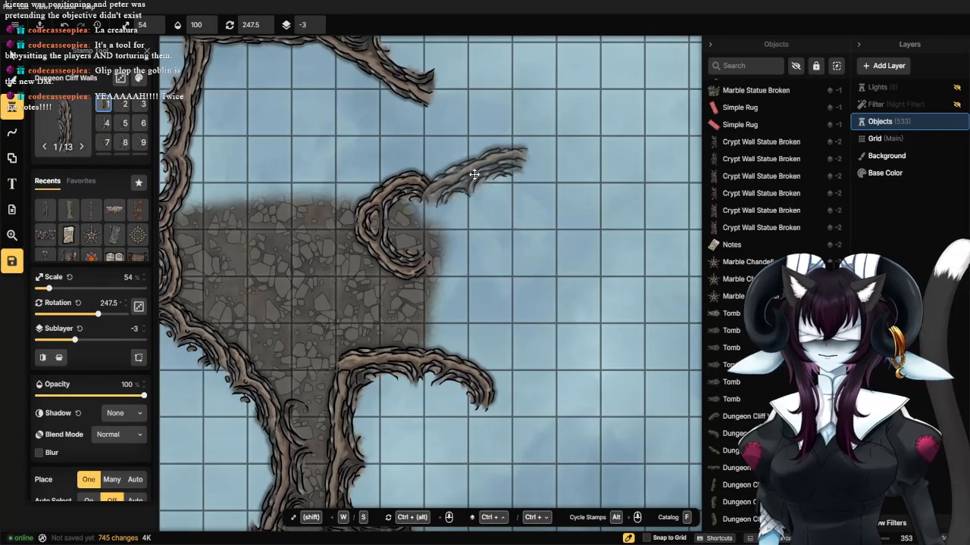
{"action": "left_click", "coordinate": [471, 176]}
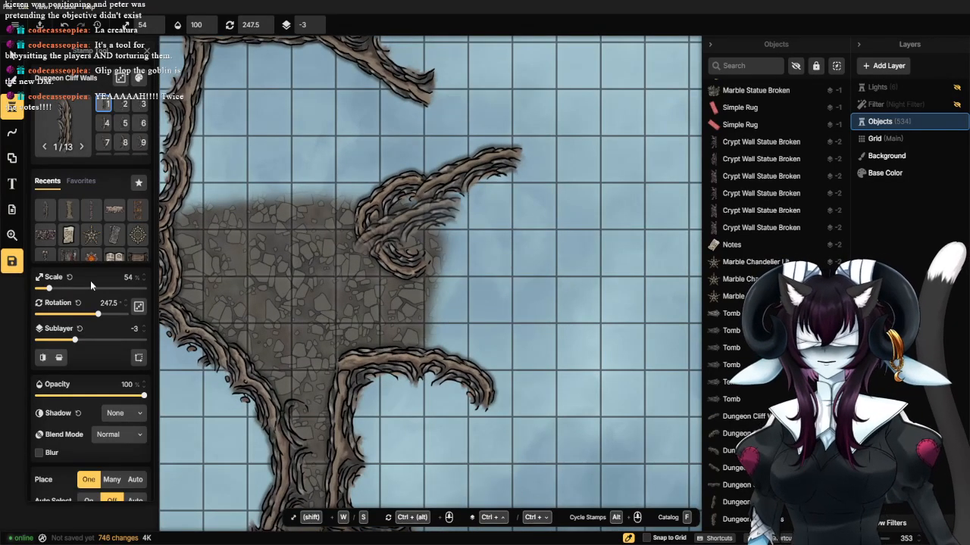
Extend the sloping upper wall with a horizontally flipped variant 1 piece and rotate it to 264.5°.
{"action": "left_click", "coordinate": [59, 358]}
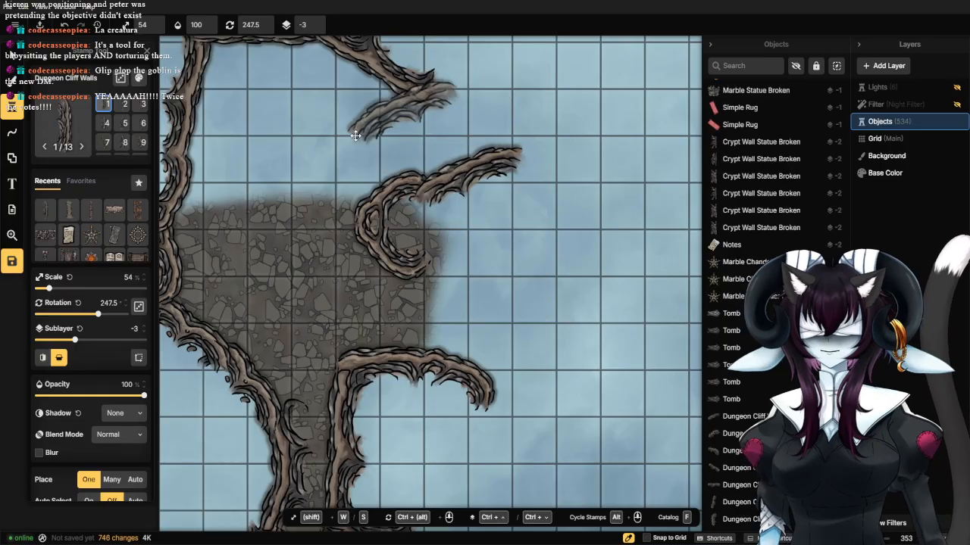
{"action": "left_click", "coordinate": [60, 359]}
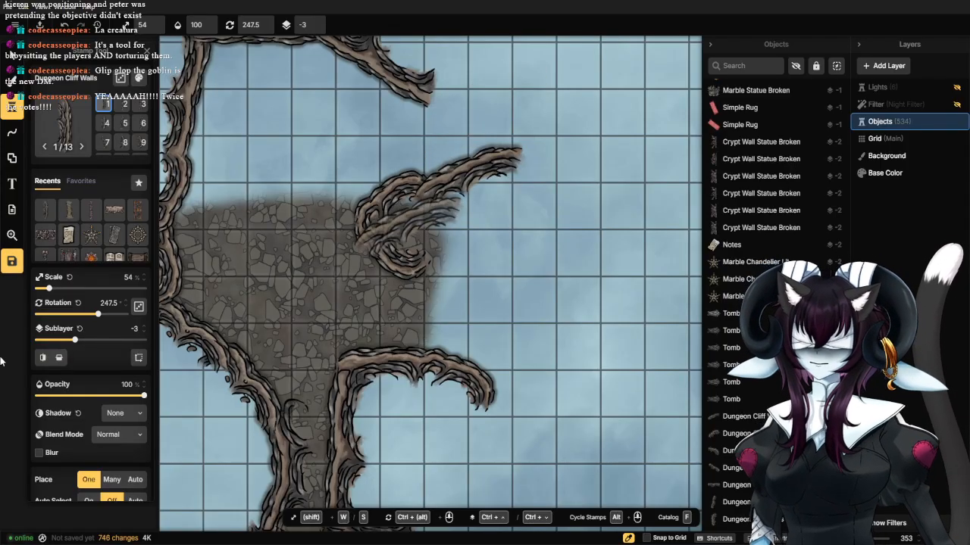
{"action": "left_click", "coordinate": [42, 358]}
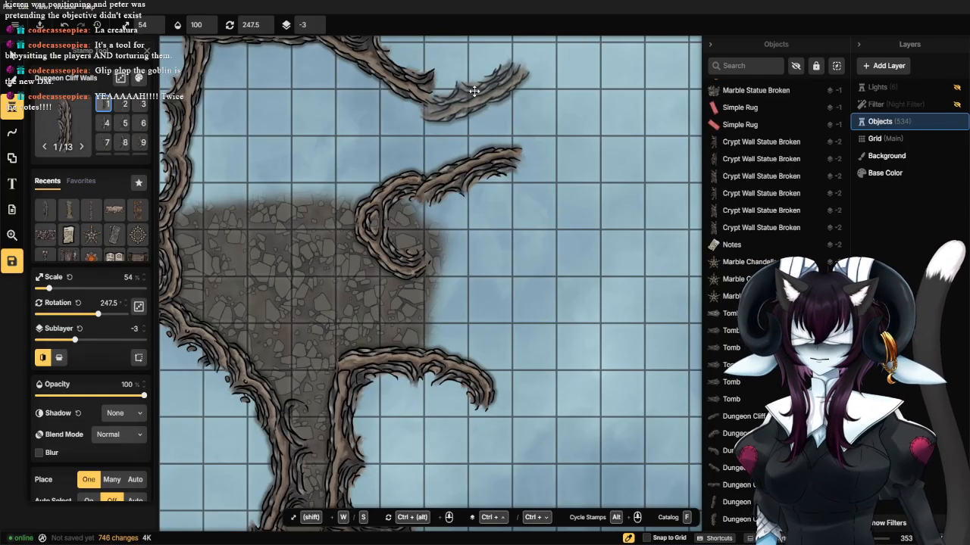
{"action": "left_click", "coordinate": [473, 83]}
{"action": "left_click_drag", "start_coordinate": [485, 134], "coordinate": [422, 252]}
{"action": "key", "text": "v"}
{"action": "left_click", "coordinate": [377, 188]}
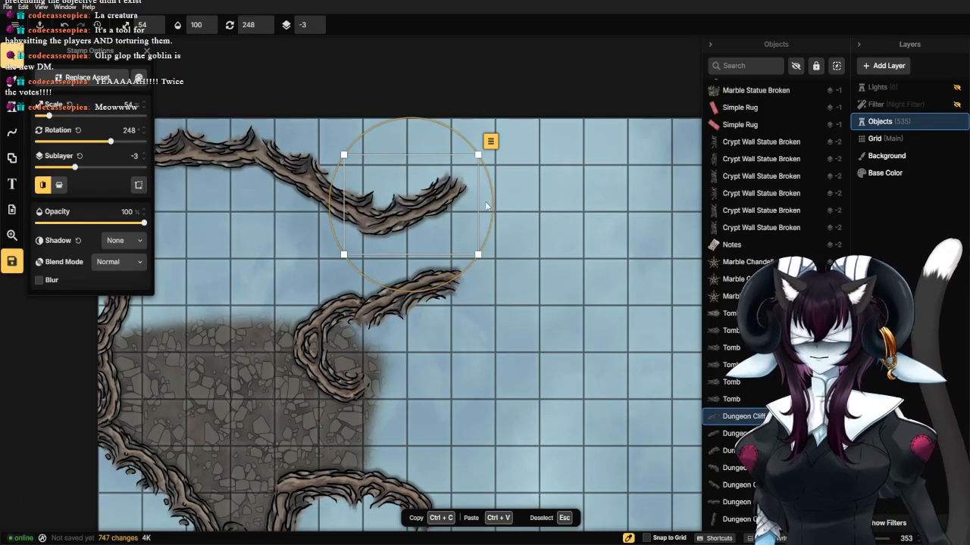
{"action": "left_click_drag", "start_coordinate": [496, 205], "coordinate": [495, 225]}
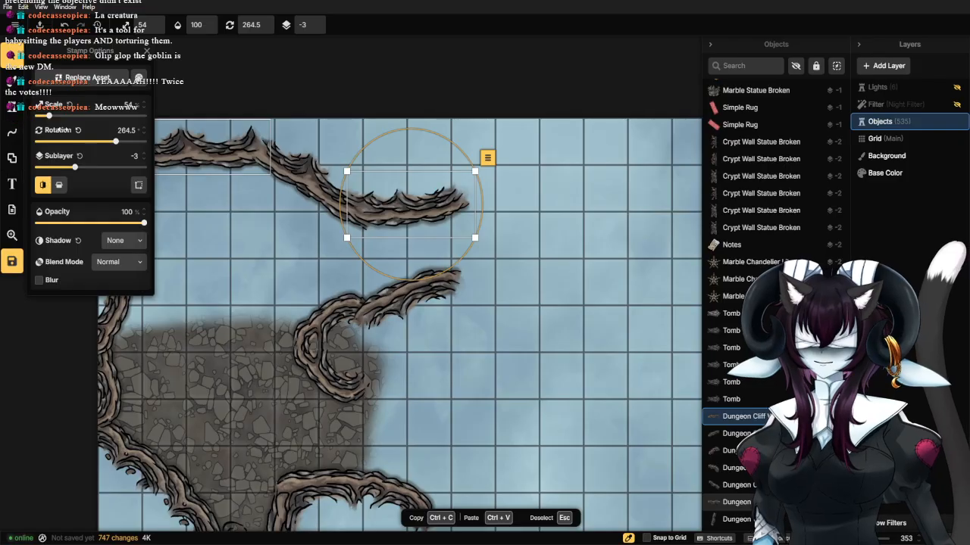
Realign the wall piece at the curved outcrop's upper end and rotate it to 257.5°.
{"action": "left_click_drag", "start_coordinate": [395, 306], "coordinate": [395, 286]}
{"action": "left_click_drag", "start_coordinate": [488, 258], "coordinate": [489, 274]}
{"action": "mouse_move", "coordinate": [404, 270]}
{"action": "left_mouse_down"}
{"action": "mouse_move", "coordinate": [405, 290]}
{"action": "mouse_move", "coordinate": [401, 282]}
{"action": "left_mouse_up"}
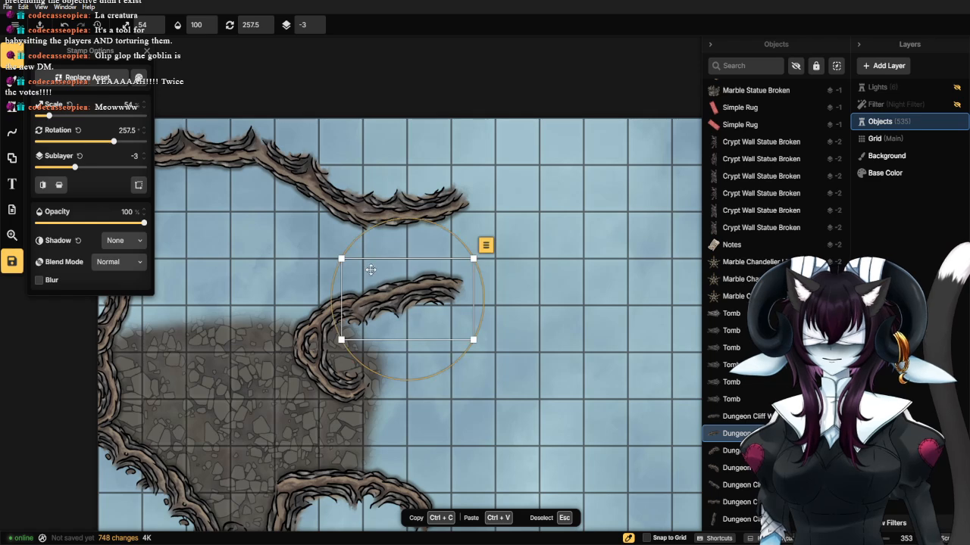
Extend the curved outcrop's upper arm to the right with Dungeon Cliff Walls variant 1 at 272°.
{"action": "left_click", "coordinate": [11, 131]}
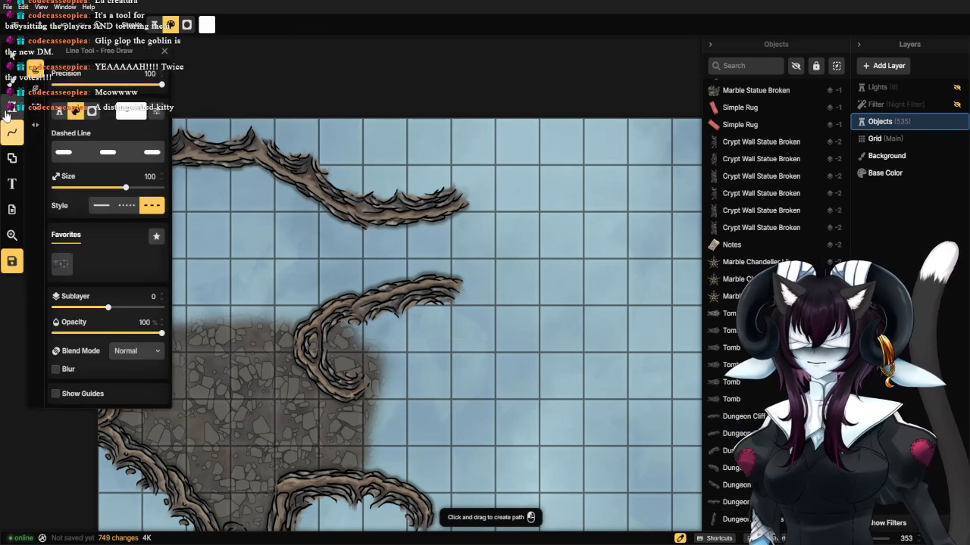
{"action": "left_click", "coordinate": [11, 115]}
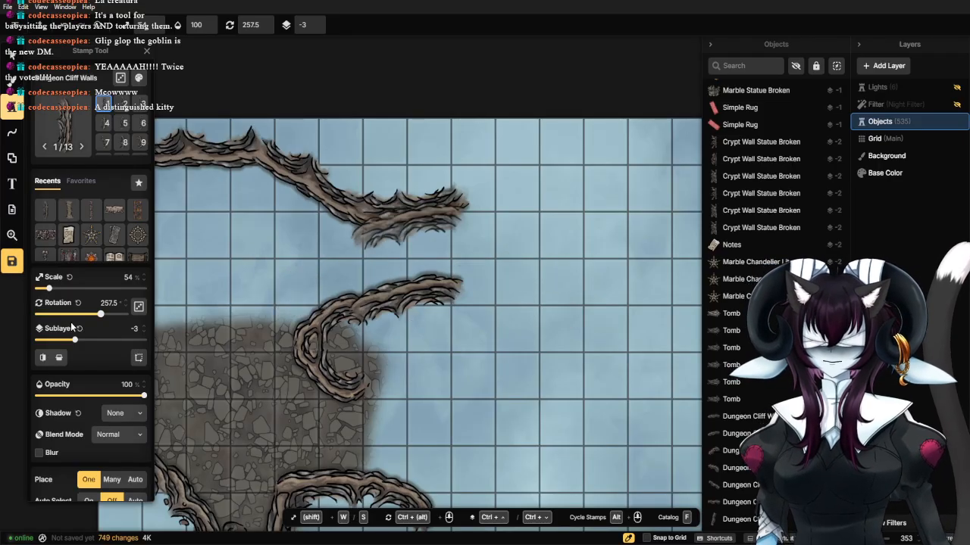
{"action": "left_click_drag", "start_coordinate": [103, 318], "coordinate": [105, 315]}
{"action": "left_click", "coordinate": [493, 294]}
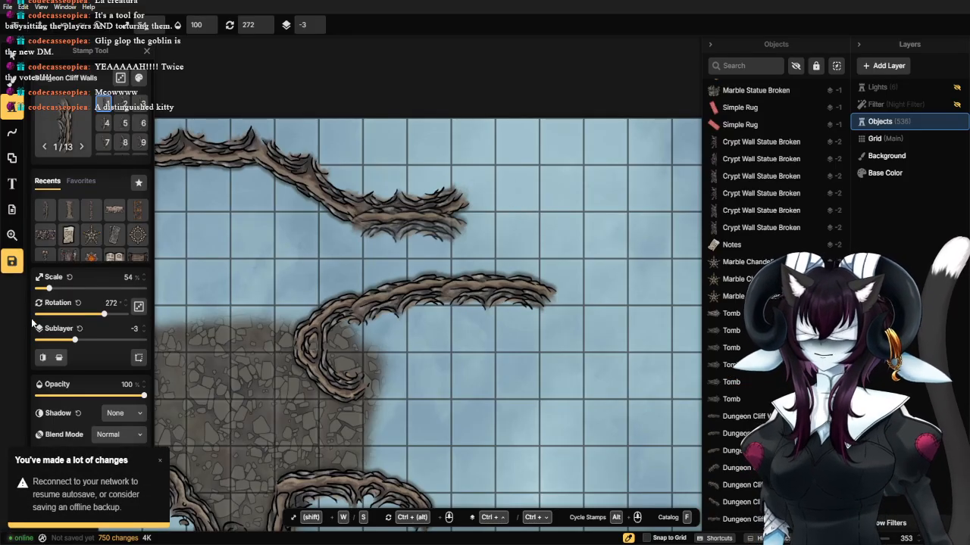
Lengthen both the upper wall and the outcrop's lower end with a horizontally flipped variant 1 piece at 272°.
{"action": "left_click", "coordinate": [55, 356]}
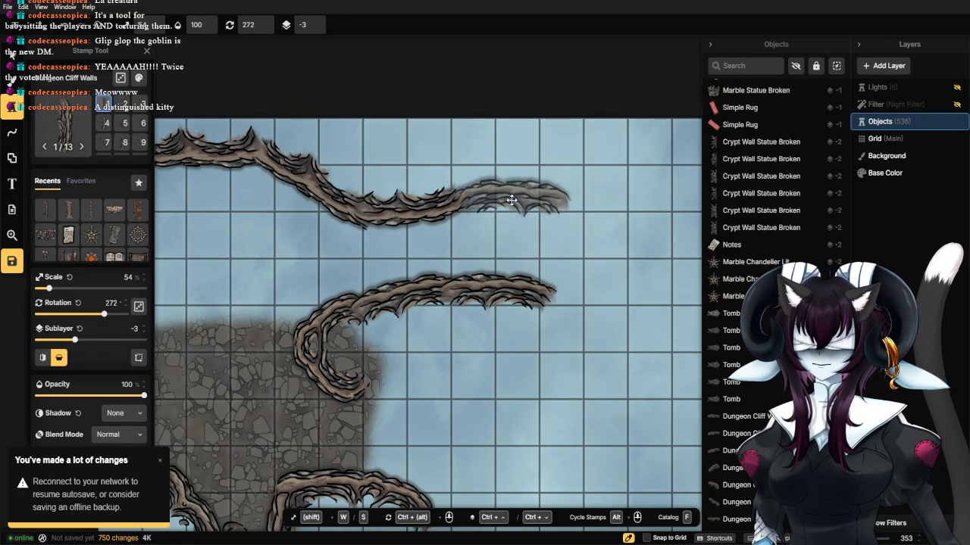
{"action": "left_click", "coordinate": [43, 359]}
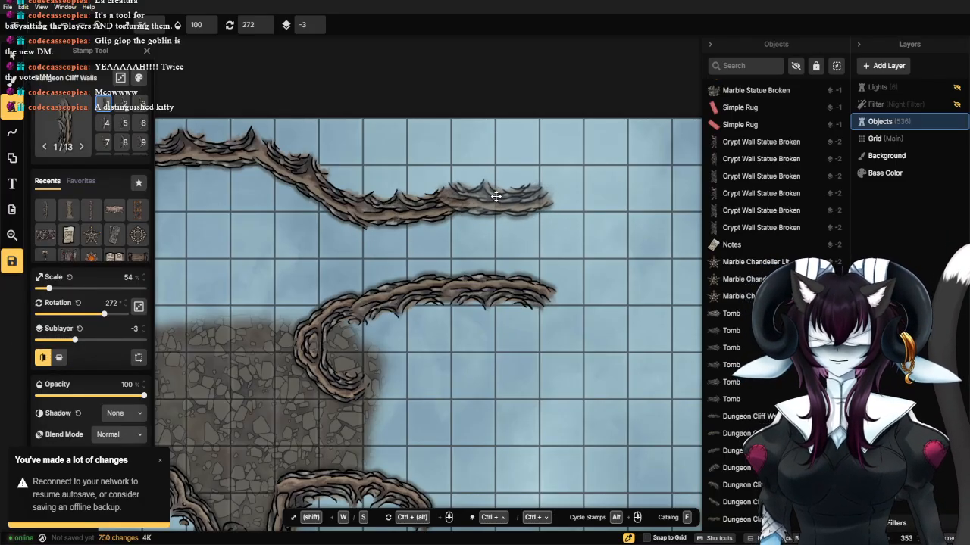
{"action": "left_click", "coordinate": [493, 196]}
{"action": "scroll", "coordinate": [472, 298], "scroll_direction": "down", "scroll_amount": 1}
{"action": "scroll", "coordinate": [471, 299], "scroll_direction": "down", "scroll_amount": 2}
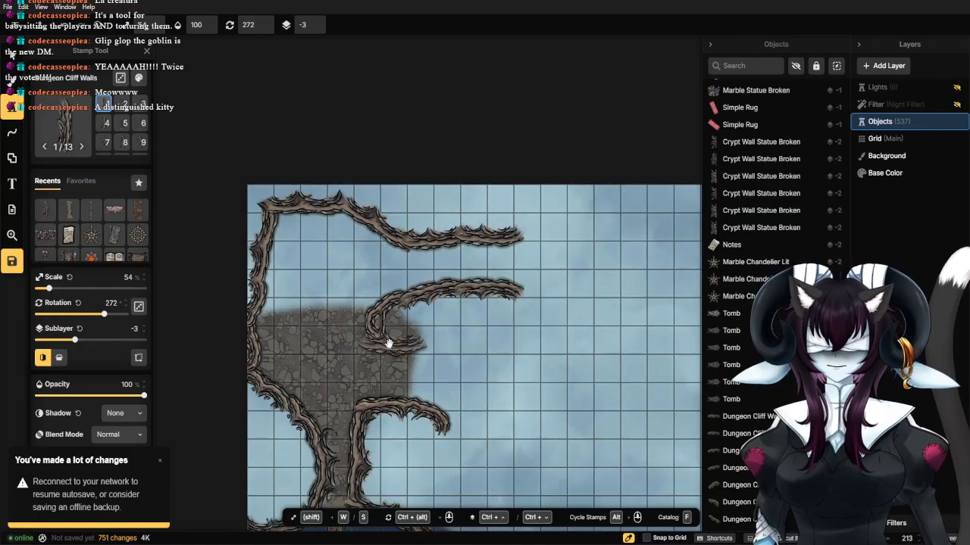
{"action": "scroll", "coordinate": [389, 340], "scroll_direction": "up", "scroll_amount": 1}
{"action": "scroll", "coordinate": [515, 246], "scroll_direction": "up", "scroll_amount": 2}
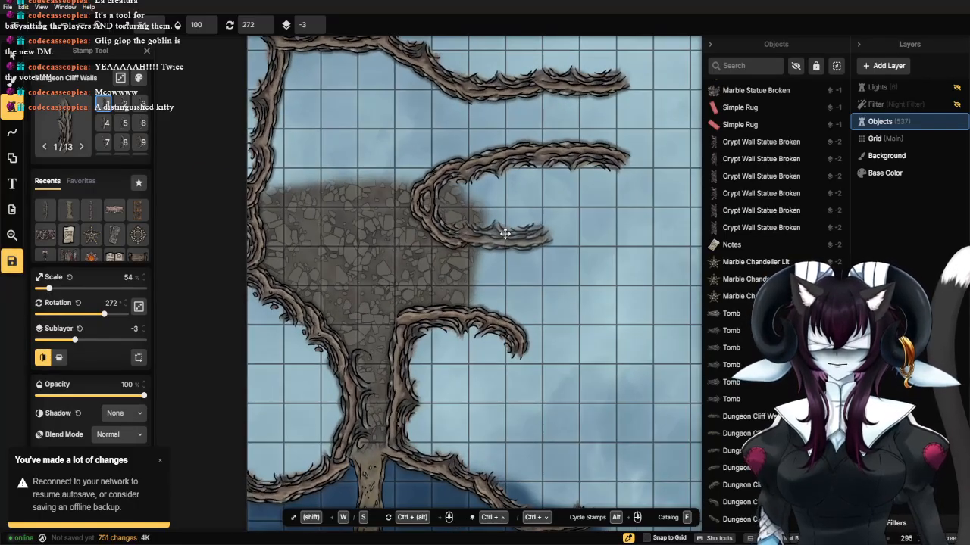
{"action": "left_click", "coordinate": [506, 233]}
Slope the outcrop's lower arm downward with a horizontally flipped variant 4 piece at 301°.
{"action": "left_click", "coordinate": [107, 123]}
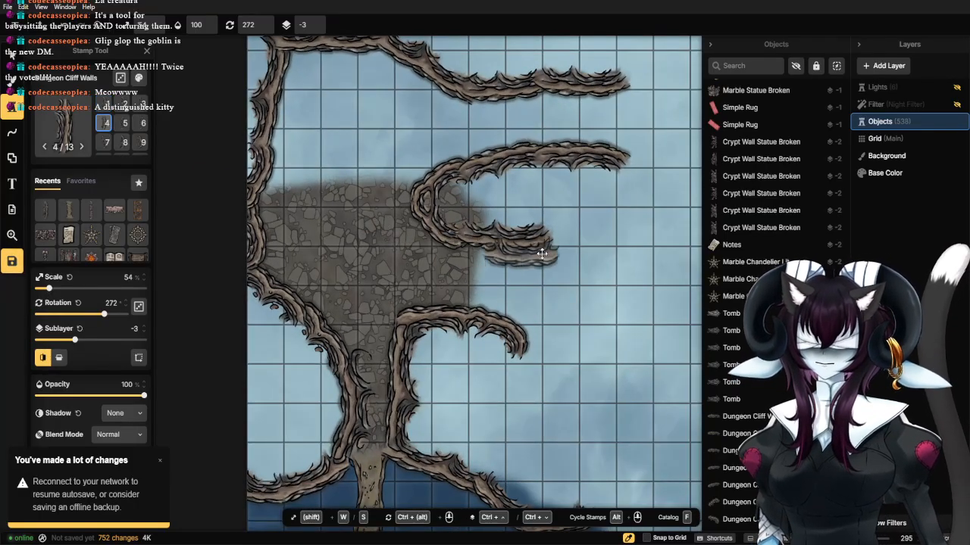
{"action": "mouse_move", "coordinate": [108, 318]}
{"action": "left_mouse_down"}
{"action": "mouse_move", "coordinate": [96, 319]}
{"action": "mouse_move", "coordinate": [124, 317]}
{"action": "mouse_move", "coordinate": [111, 314]}
{"action": "left_mouse_up"}
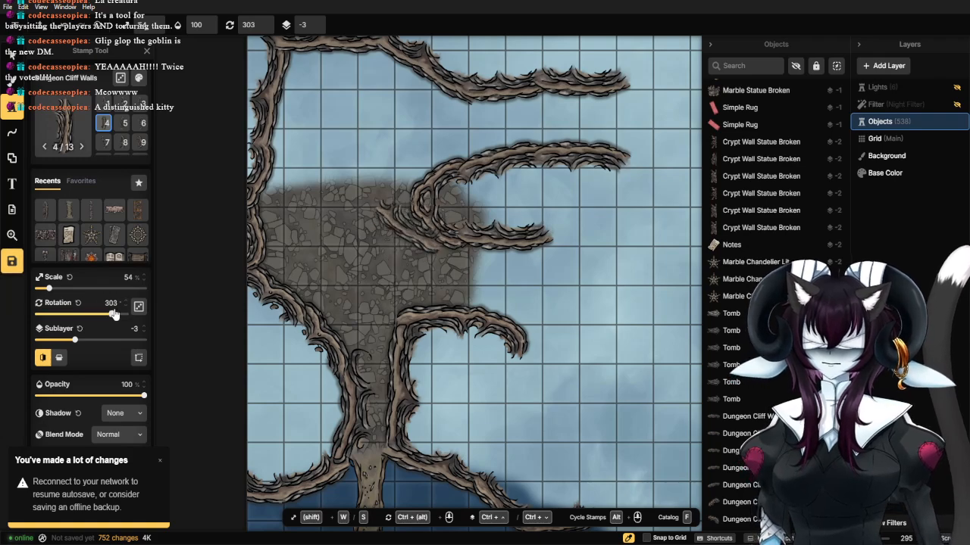
{"action": "left_click", "coordinate": [567, 248]}
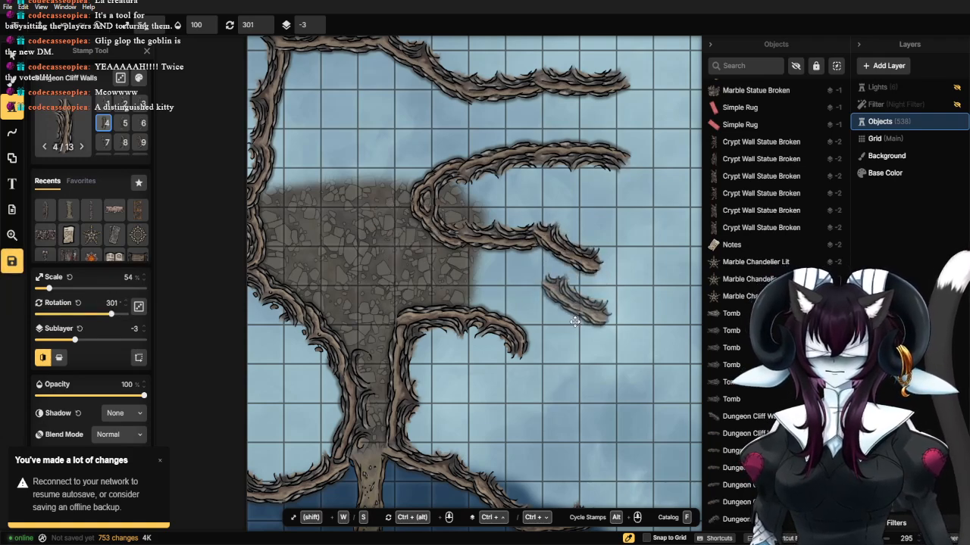
Turn the end of the arched wall below the outcrop downward with an unflipped variant 4 piece at 344°.
{"action": "scroll", "coordinate": [576, 300], "scroll_direction": "down", "scroll_amount": 2}
{"action": "scroll", "coordinate": [581, 334], "scroll_direction": "up", "scroll_amount": 2}
{"action": "left_click_drag", "start_coordinate": [582, 281], "coordinate": [363, 286]}
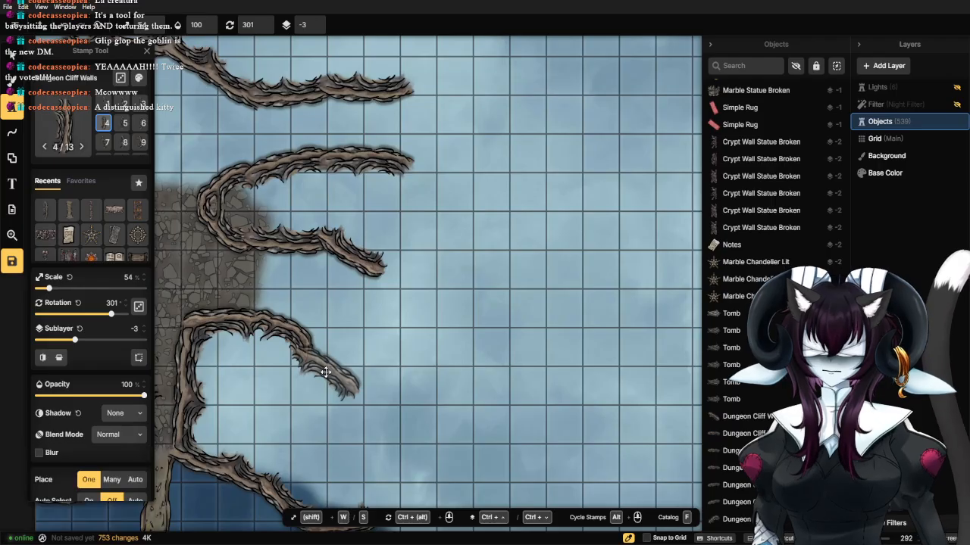
{"action": "left_click_drag", "start_coordinate": [109, 317], "coordinate": [121, 317]}
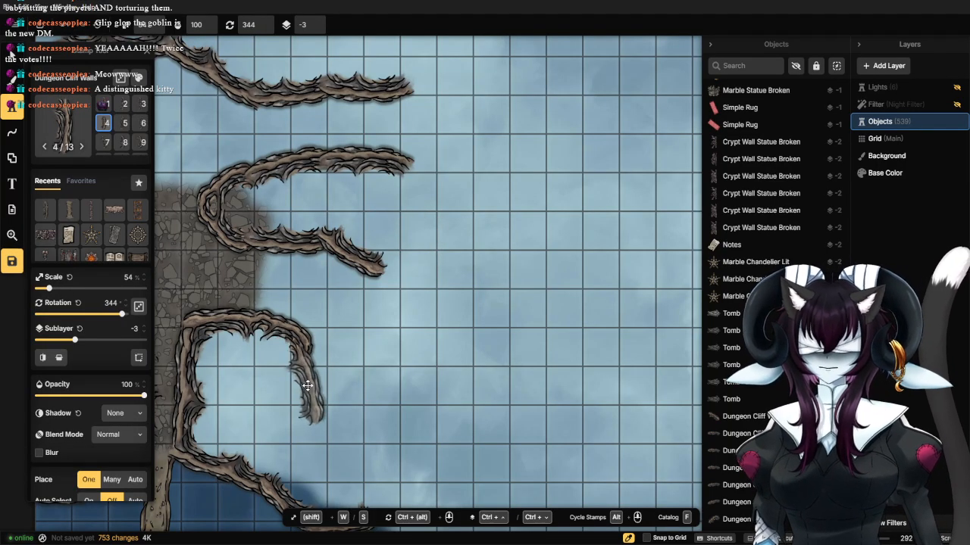
{"action": "left_click", "coordinate": [309, 384]}
Continue the arched wall diagonally down to the right with an unflipped variant 4 piece at 301°.
{"action": "scroll", "coordinate": [326, 405], "scroll_direction": "down", "scroll_amount": 2}
{"action": "scroll", "coordinate": [345, 415], "scroll_direction": "up", "scroll_amount": 2}
{"action": "left_click_drag", "start_coordinate": [333, 450], "coordinate": [332, 356]}
{"action": "left_click_drag", "start_coordinate": [121, 319], "coordinate": [111, 318]}
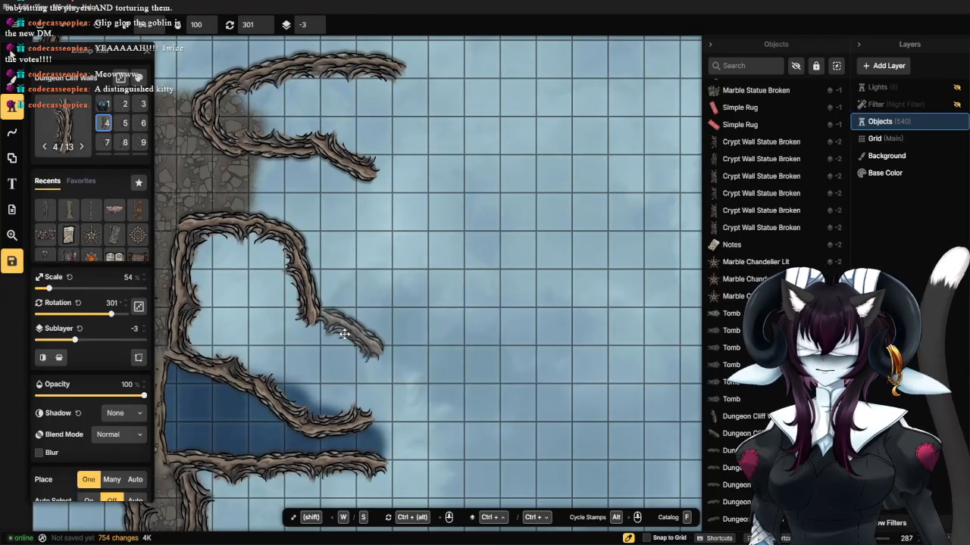
{"action": "left_click", "coordinate": [330, 335]}
Extend the outcrop's sloping lower arm with a horizontally flipped variant 4 piece at 264°.
{"action": "scroll", "coordinate": [420, 349], "scroll_direction": "up", "scroll_amount": 2}
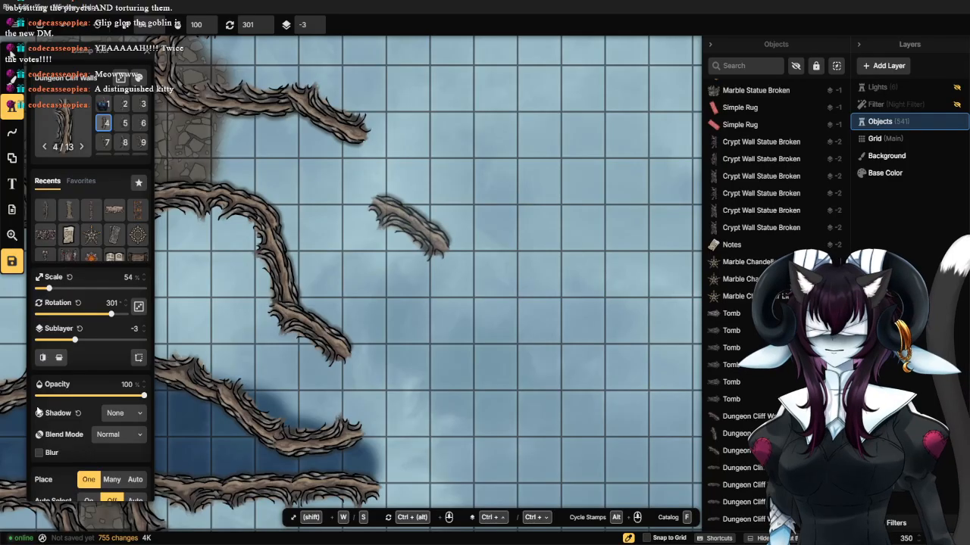
{"action": "left_click", "coordinate": [61, 357]}
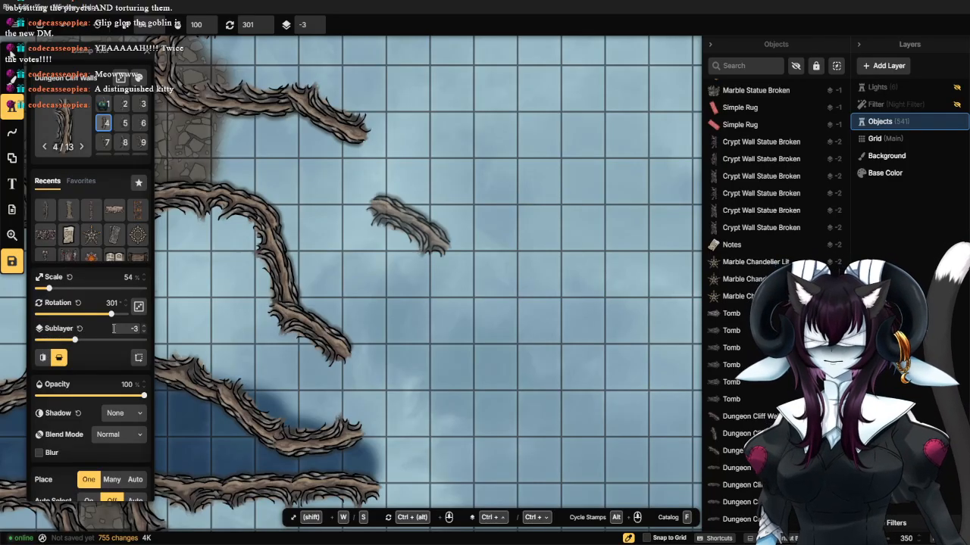
{"action": "left_click", "coordinate": [60, 357]}
{"action": "left_click", "coordinate": [43, 357]}
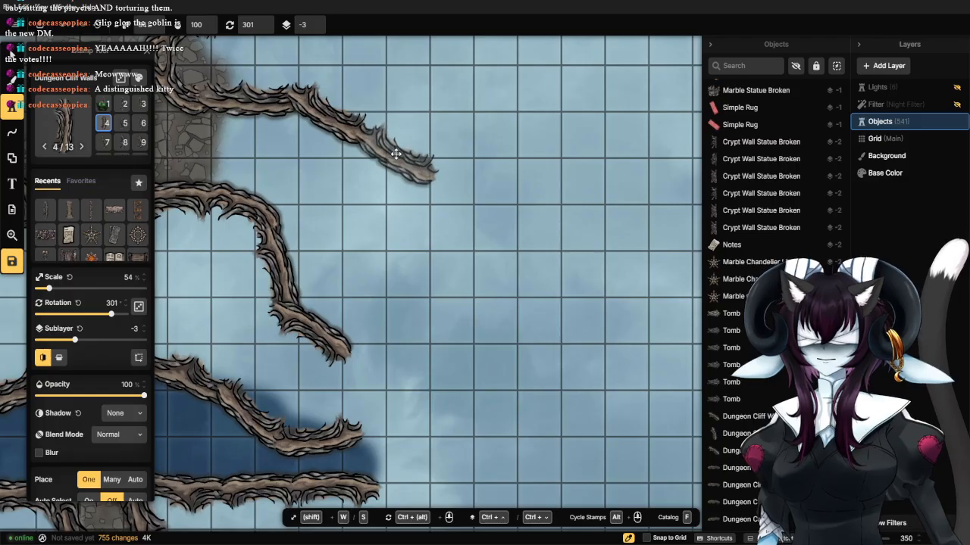
{"action": "left_click_drag", "start_coordinate": [114, 318], "coordinate": [103, 315]}
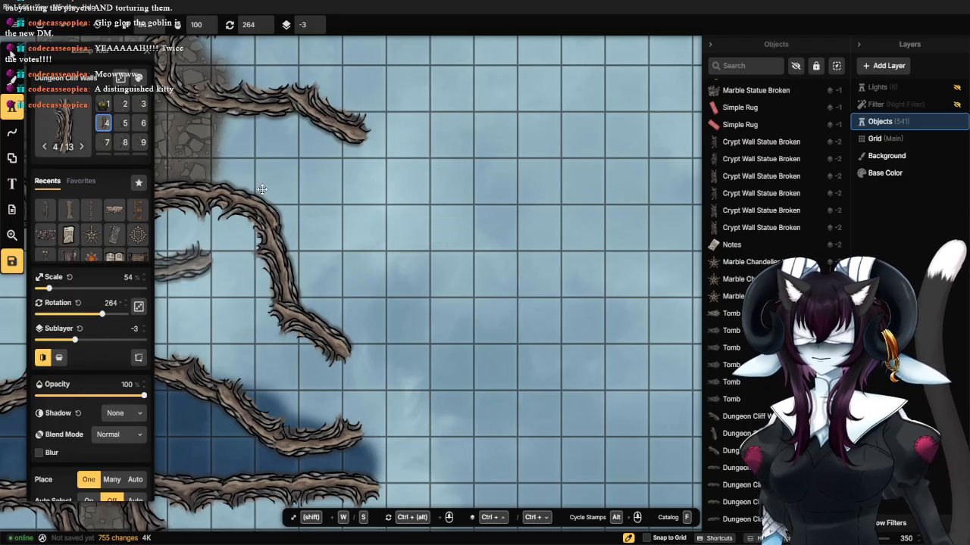
{"action": "left_click", "coordinate": [400, 132]}
Bend the outcrop's lower arm downward again with a flipped variant 4 piece at 291°.
{"action": "left_click_drag", "start_coordinate": [456, 131], "coordinate": [418, 226]}
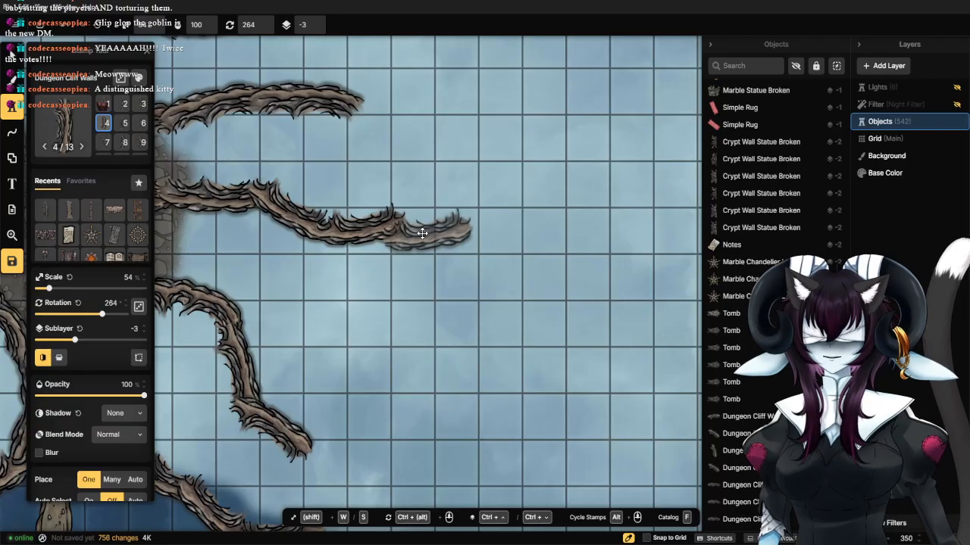
{"action": "left_click_drag", "start_coordinate": [103, 315], "coordinate": [109, 319]}
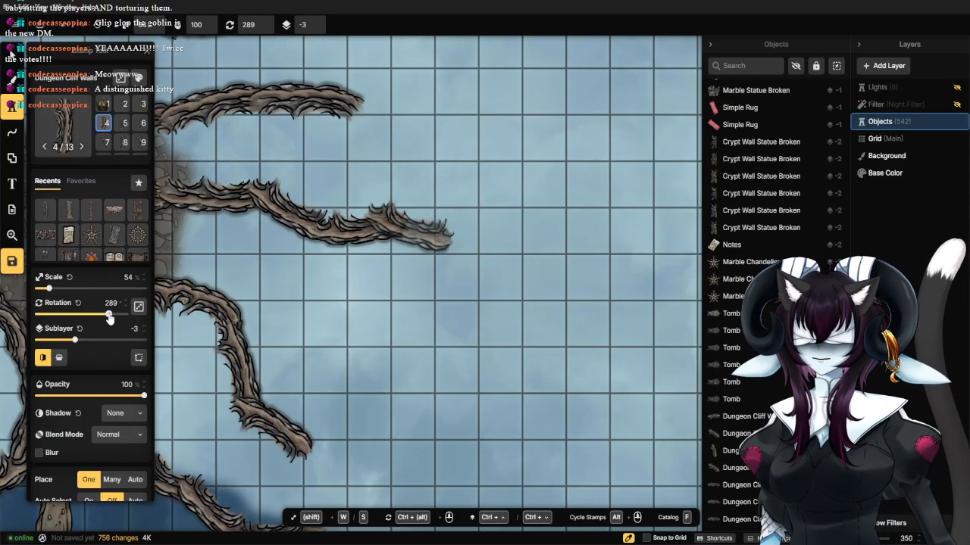
{"action": "left_click", "coordinate": [433, 228]}
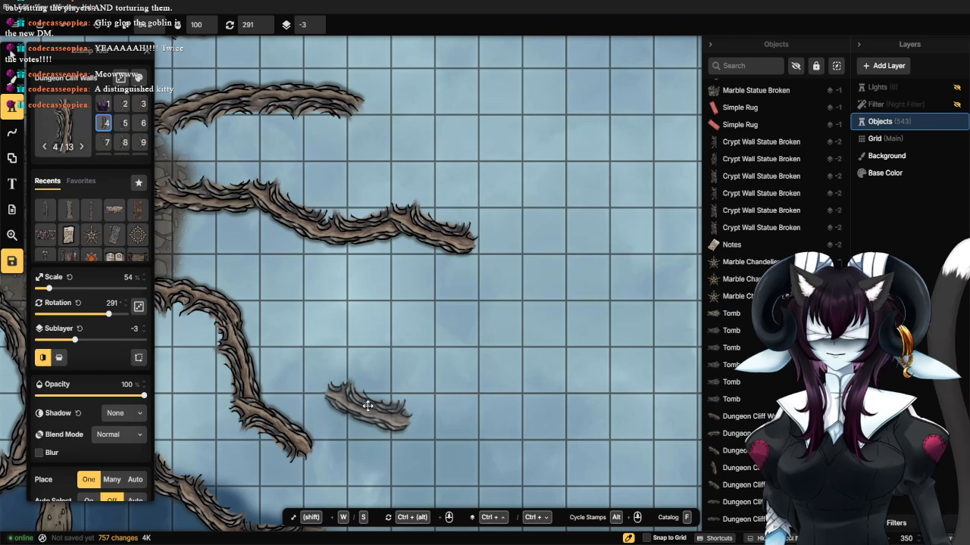
Extend the arched wall's lower end to the right with a flipped variant 4 piece at 91.5°.
{"action": "left_click_drag", "start_coordinate": [345, 423], "coordinate": [383, 291]}
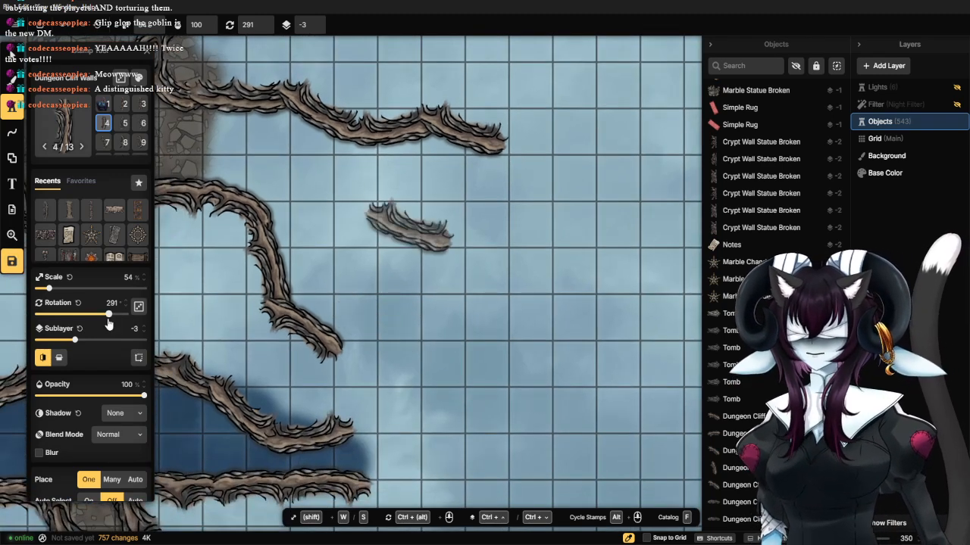
{"action": "left_click_drag", "start_coordinate": [101, 321], "coordinate": [62, 347]}
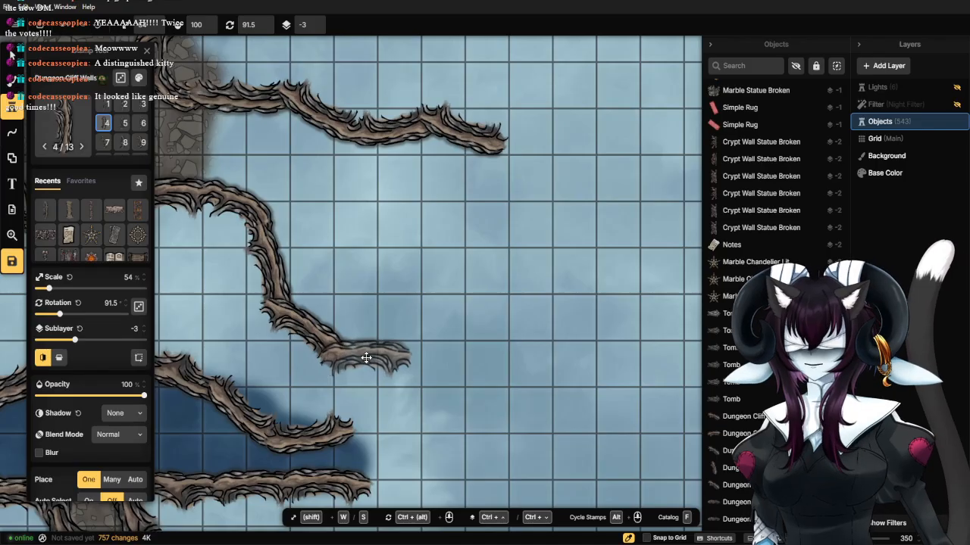
{"action": "left_click", "coordinate": [364, 357]}
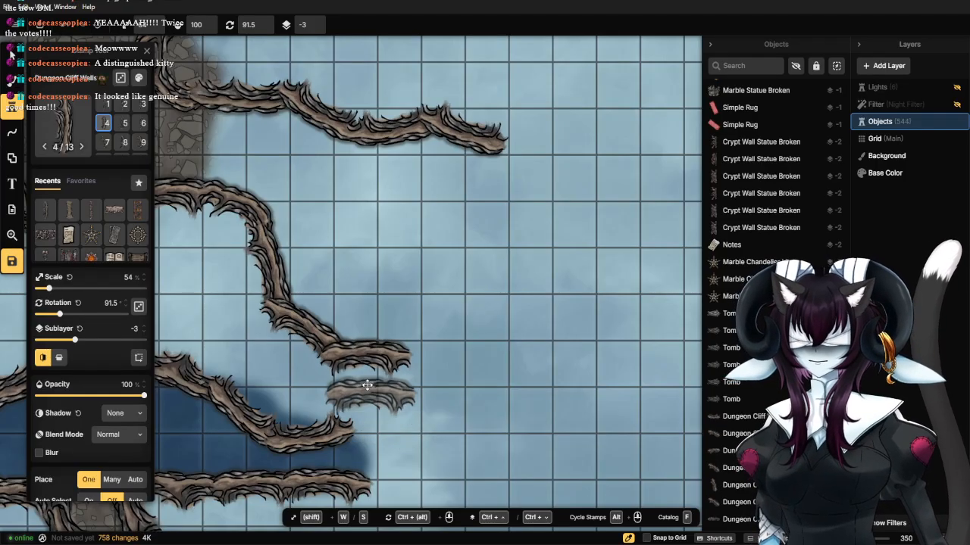
Angle the outcrop's upper arm and the upper wall upward with variant 4 pieces at 60.5°, flipped on the outcrop and unflipped on the wall.
{"action": "scroll", "coordinate": [547, 210], "scroll_direction": "down", "scroll_amount": 4}
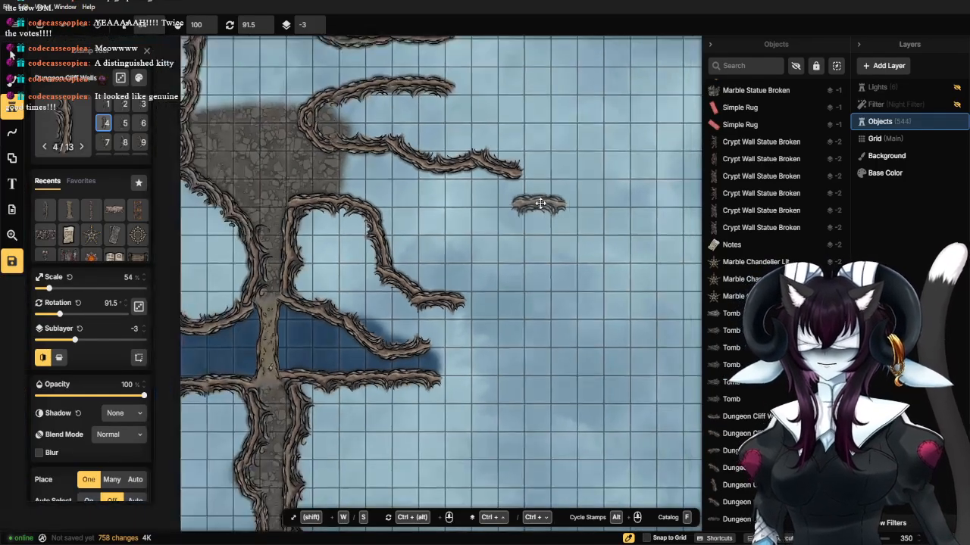
{"action": "left_click_drag", "start_coordinate": [550, 169], "coordinate": [464, 325]}
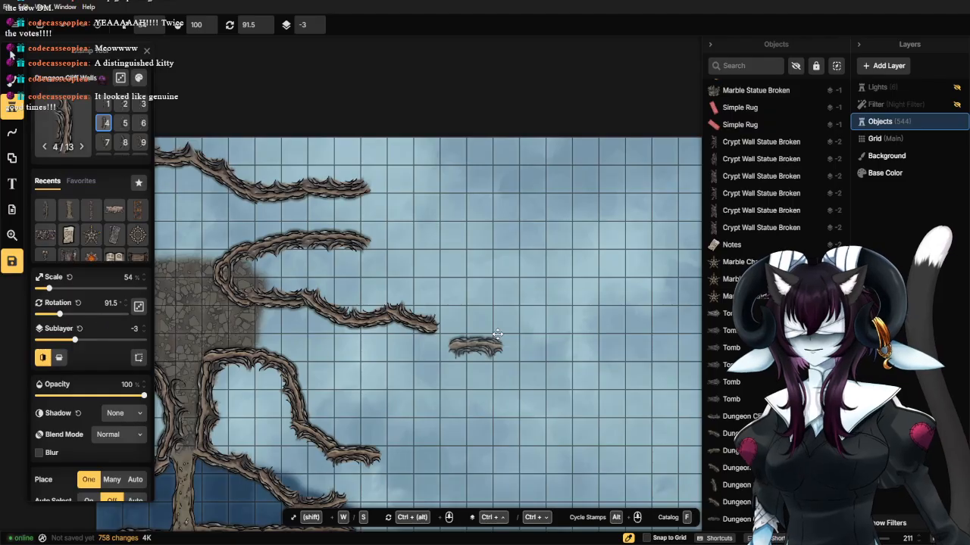
{"action": "scroll", "coordinate": [385, 248], "scroll_direction": "up", "scroll_amount": 3}
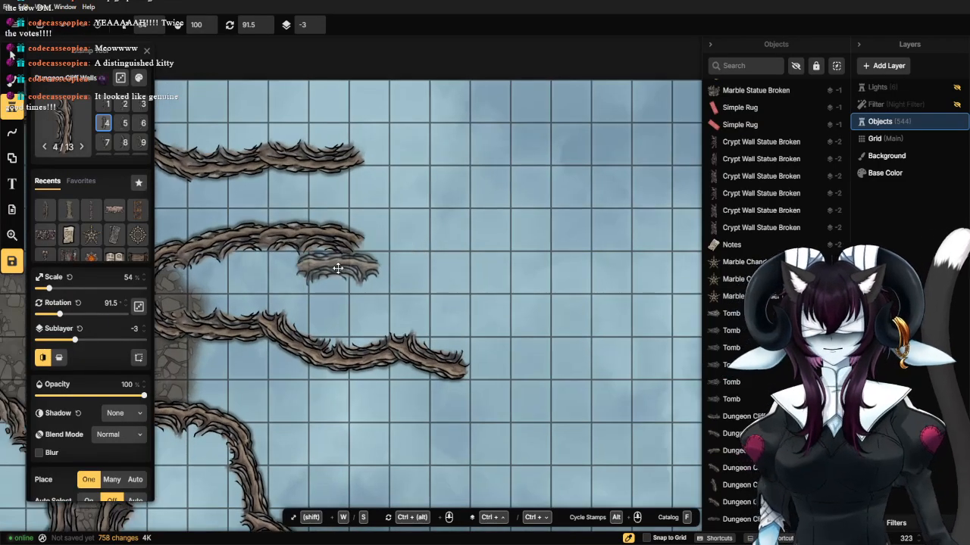
{"action": "left_click_drag", "start_coordinate": [397, 213], "coordinate": [445, 258]}
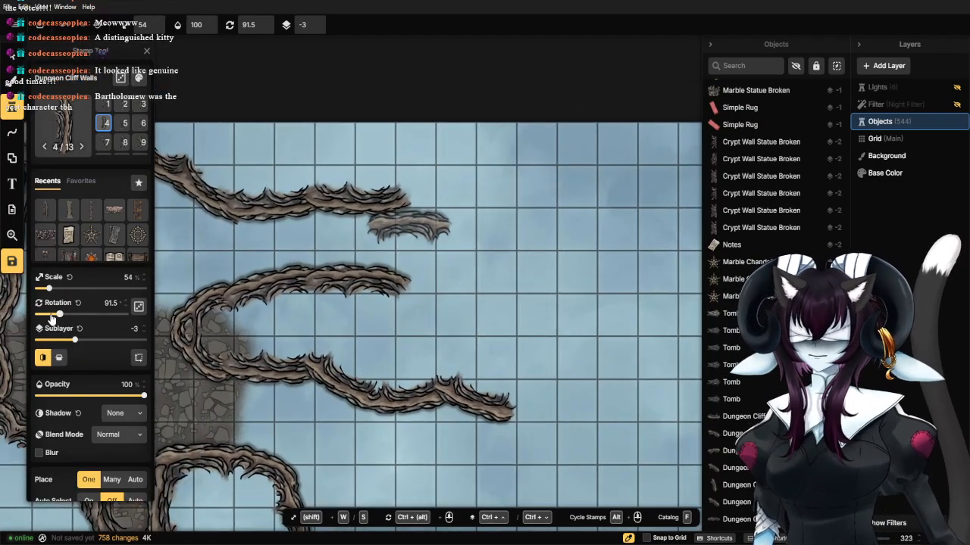
{"action": "left_click_drag", "start_coordinate": [60, 315], "coordinate": [52, 315]}
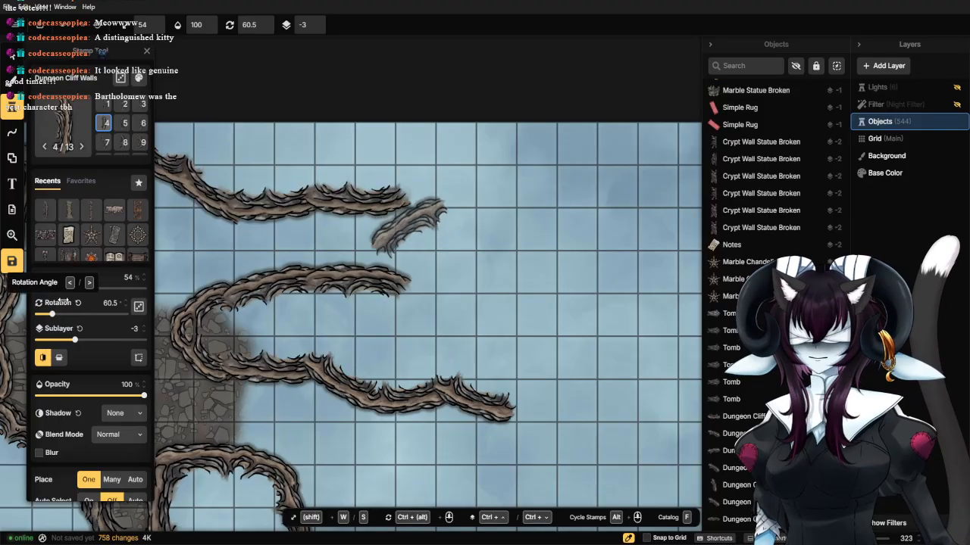
{"action": "left_click", "coordinate": [431, 269]}
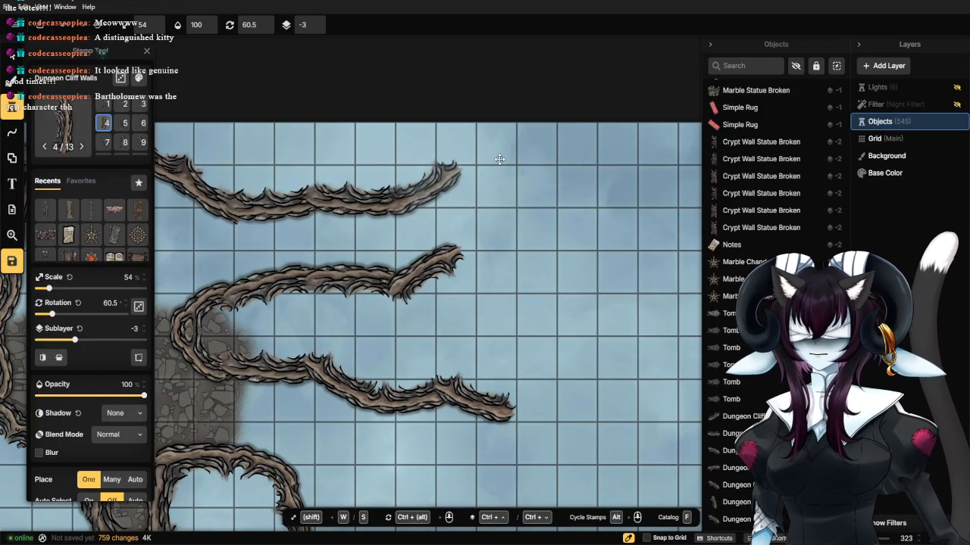
{"action": "left_click", "coordinate": [428, 187]}
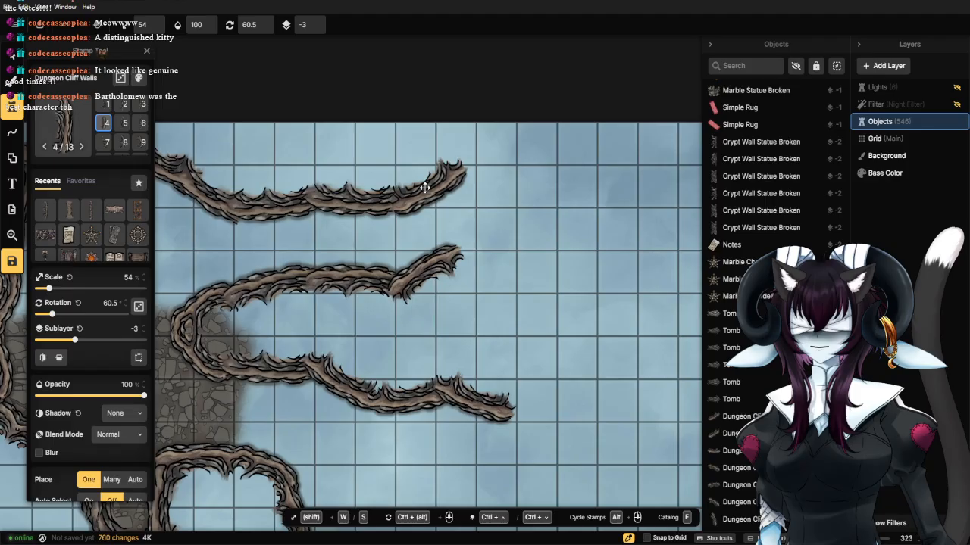
Extend the upper wall to the right with a variant 8 piece at 79° and a variant 3 piece at 101.5°.
{"action": "left_click", "coordinate": [123, 142]}
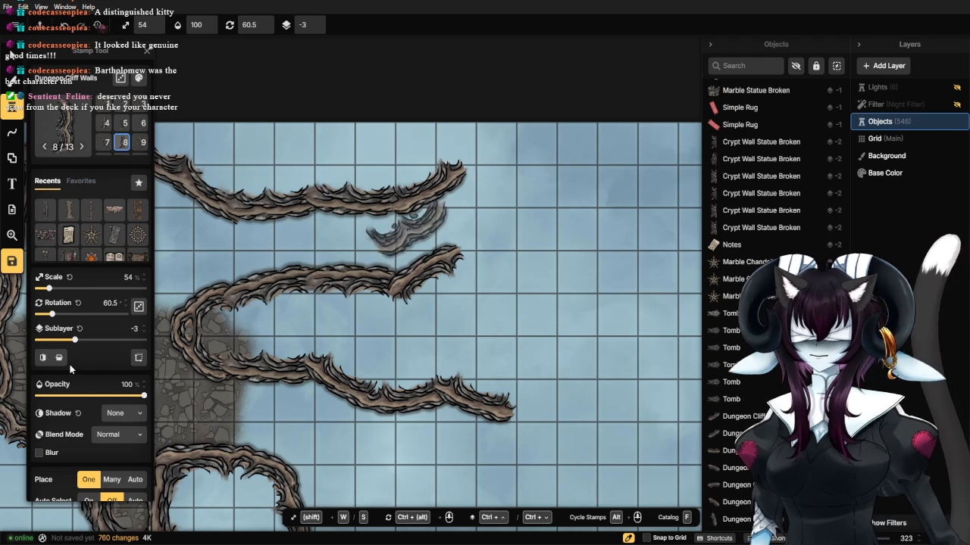
{"action": "left_click_drag", "start_coordinate": [53, 318], "coordinate": [57, 318]}
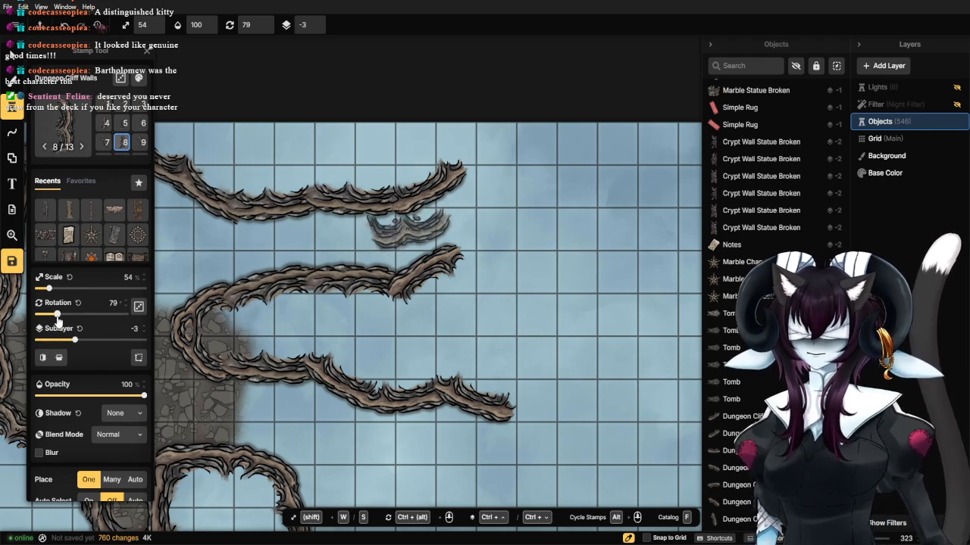
{"action": "left_click", "coordinate": [480, 162]}
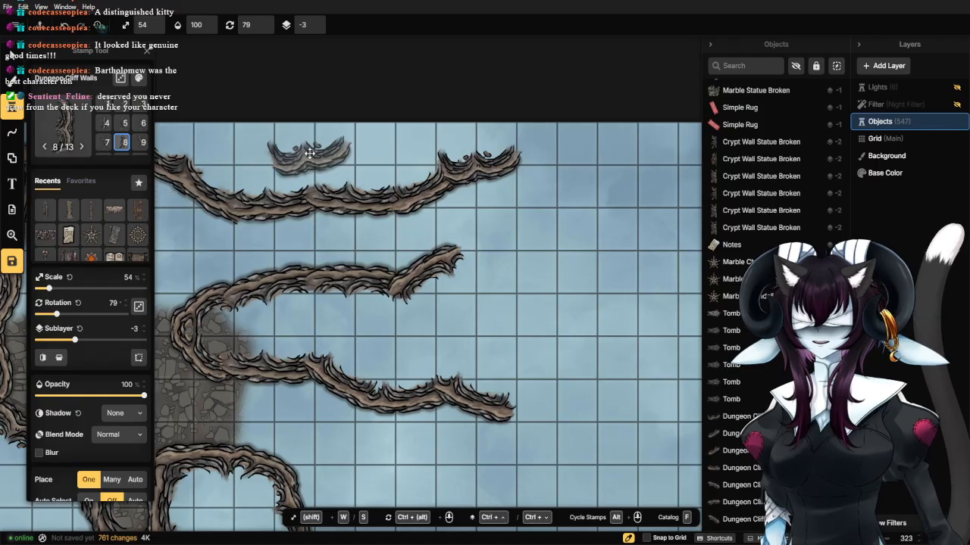
{"action": "left_click", "coordinate": [141, 104]}
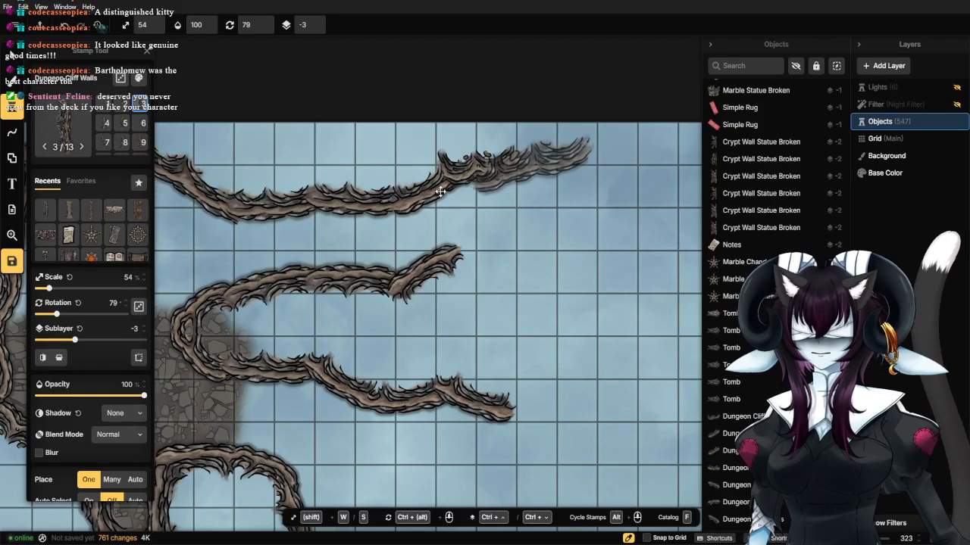
{"action": "left_click_drag", "start_coordinate": [56, 313], "coordinate": [62, 318]}
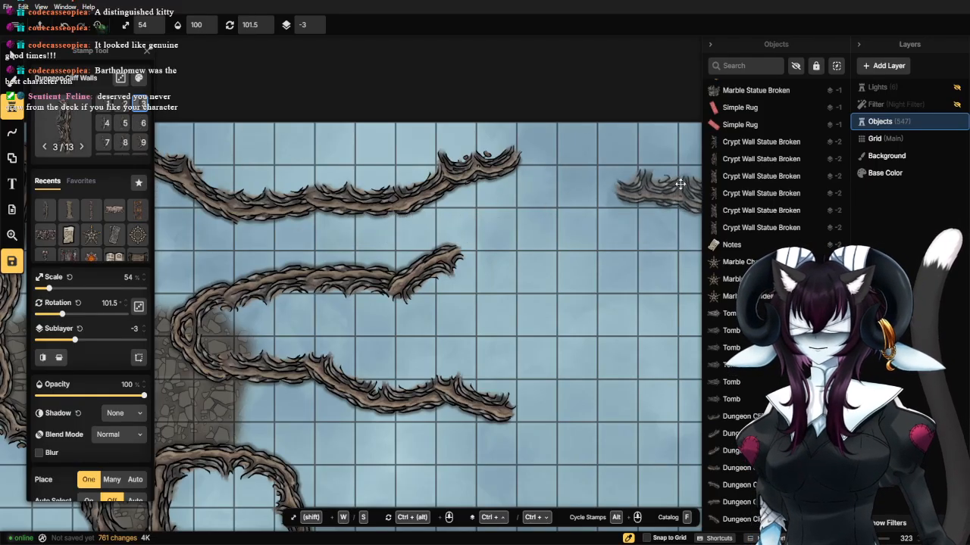
{"action": "left_click", "coordinate": [571, 156]}
Extend the outcrop's upper arm to the right with two variant 3 pieces at 274.5°.
{"action": "scroll", "coordinate": [556, 234], "scroll_direction": "down", "scroll_amount": 3}
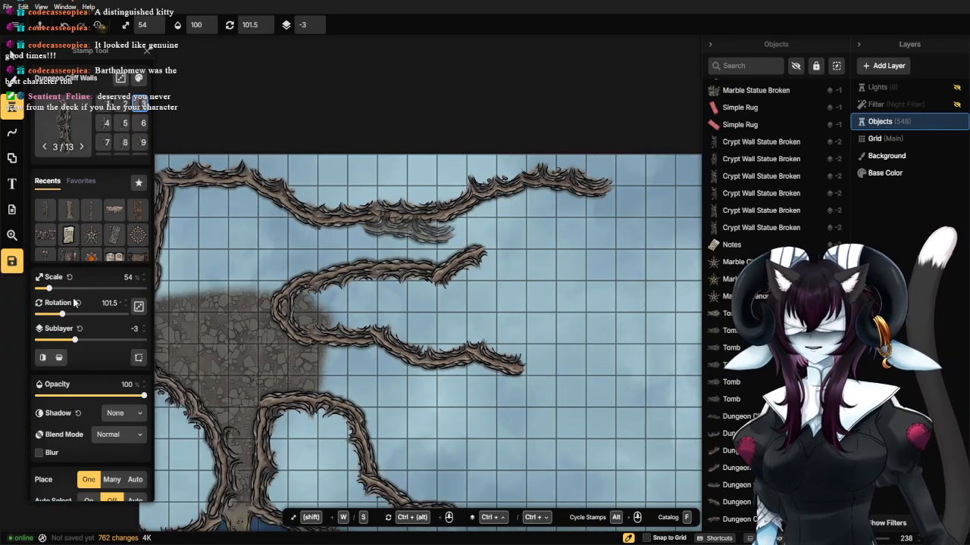
{"action": "left_click_drag", "start_coordinate": [62, 315], "coordinate": [103, 316]}
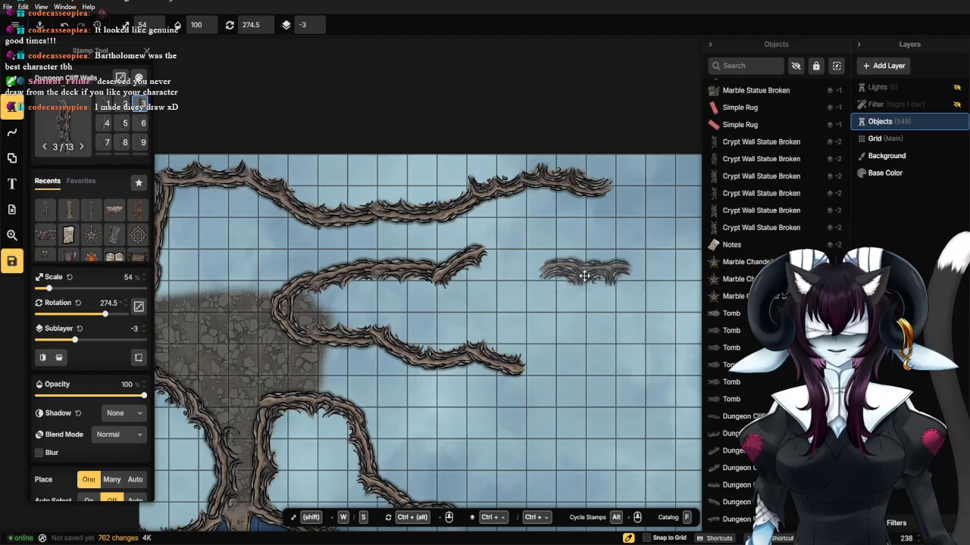
{"action": "scroll", "coordinate": [560, 266], "scroll_direction": "up", "scroll_amount": 2}
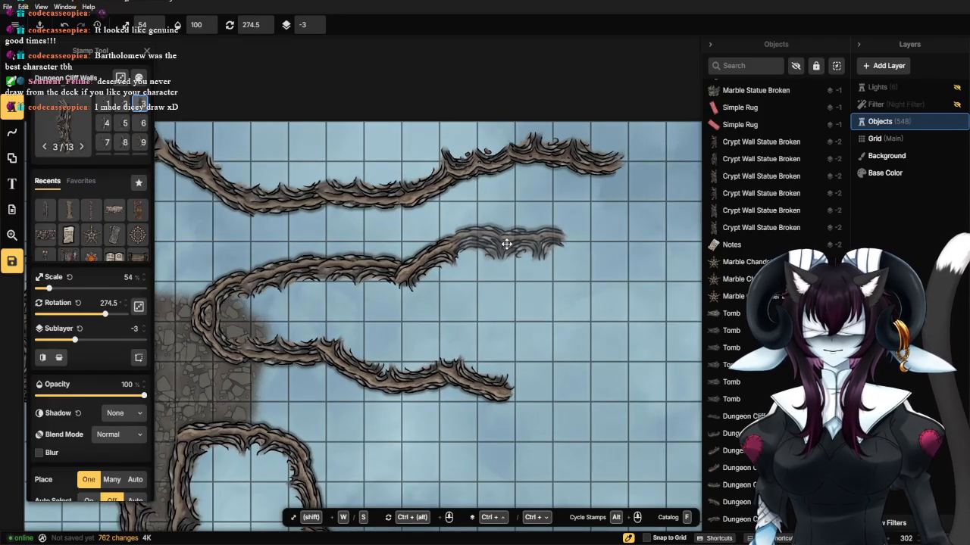
{"action": "left_click", "coordinate": [509, 248]}
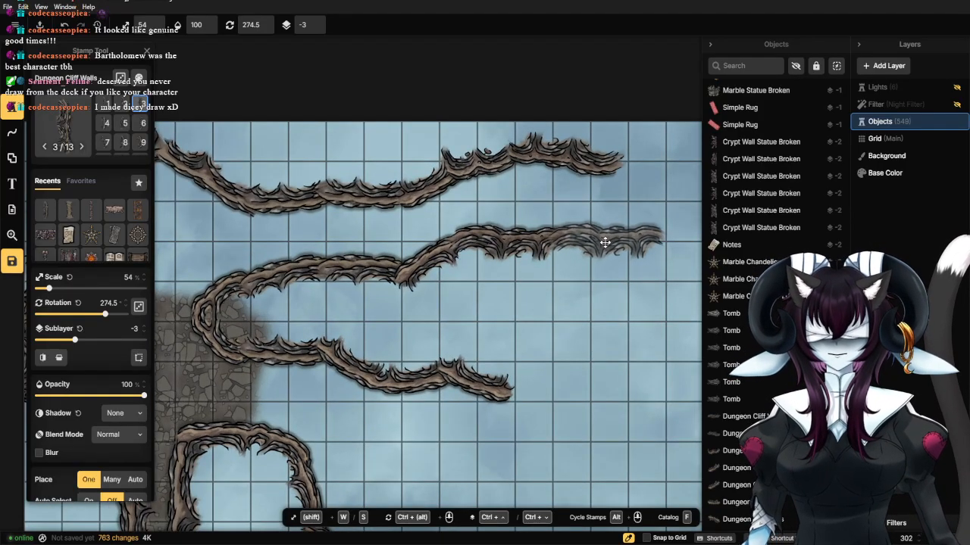
{"action": "left_click", "coordinate": [604, 238]}
Turn the outcrop's lower arm steeply downward with a horizontally flipped variant 3 piece at 340.5°.
{"action": "scroll", "coordinate": [604, 239], "scroll_direction": "down", "scroll_amount": 2}
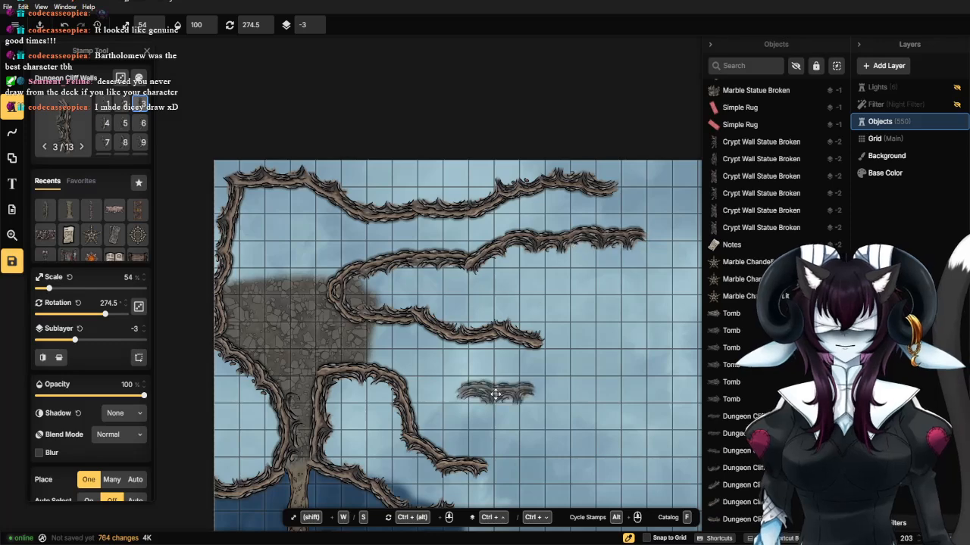
{"action": "scroll", "coordinate": [417, 303], "scroll_direction": "up", "scroll_amount": 2}
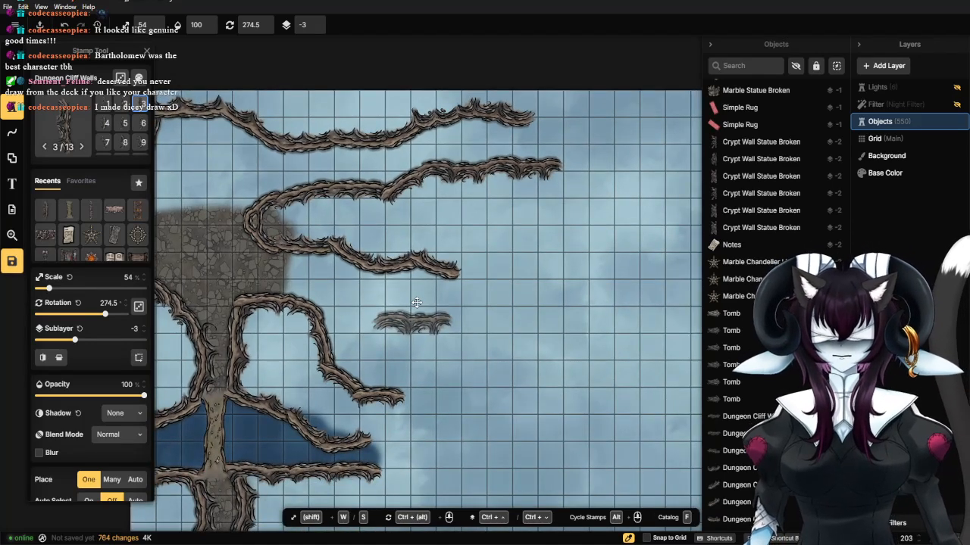
{"action": "left_click", "coordinate": [44, 358]}
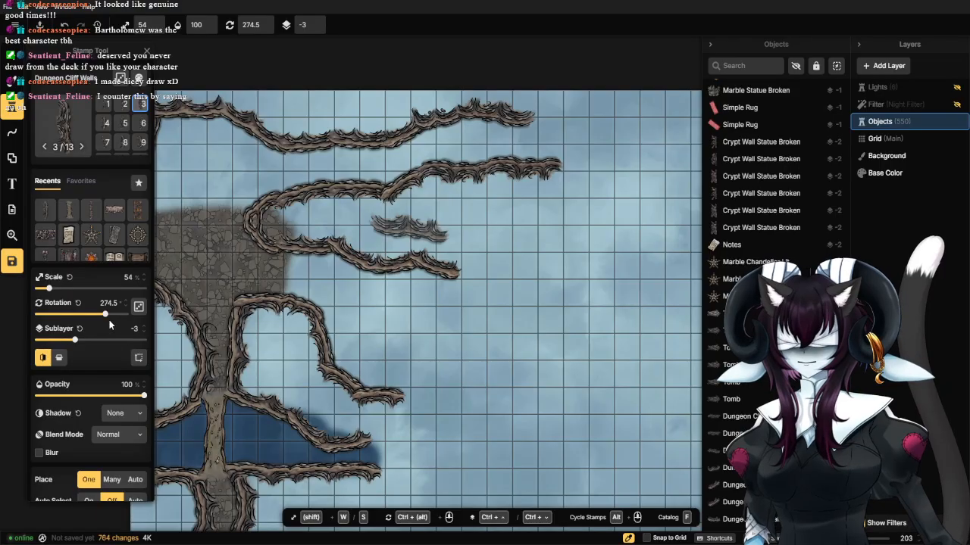
{"action": "left_click_drag", "start_coordinate": [108, 322], "coordinate": [123, 321]}
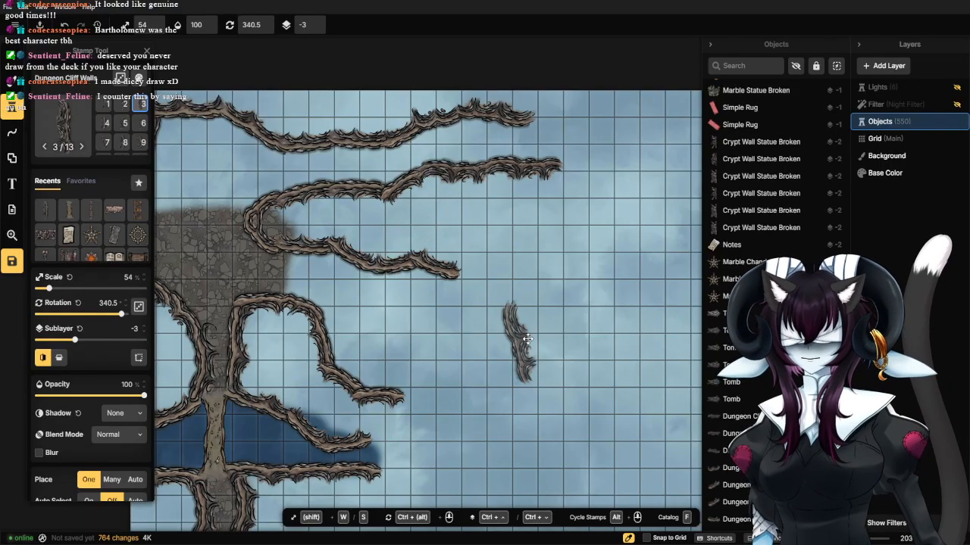
{"action": "left_click", "coordinate": [467, 307]}
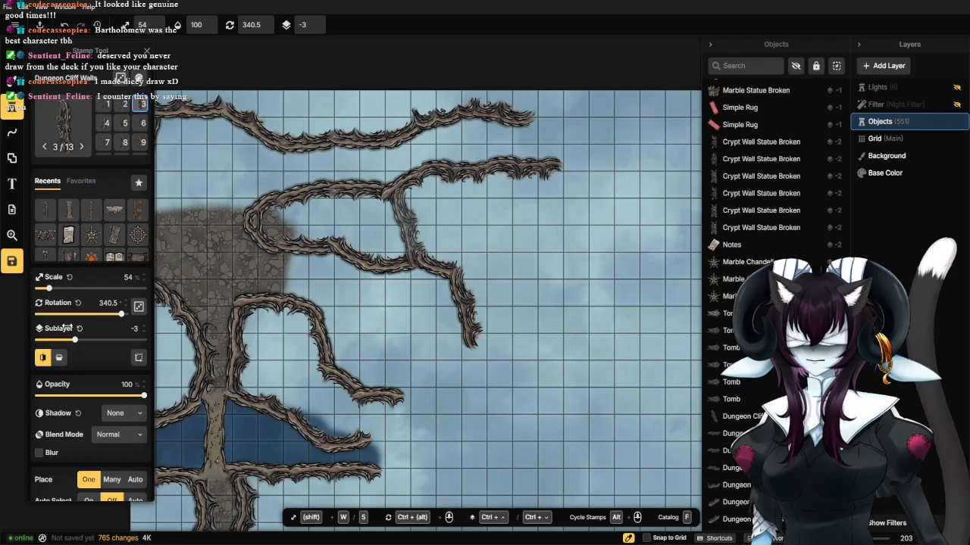
Extend the arched wall's lower end and the outcrop's lower arm with variant 3 pieces at 106°, flipped on the arched wall and unflipped on the outcrop.
{"action": "left_click_drag", "start_coordinate": [103, 322], "coordinate": [61, 316]}
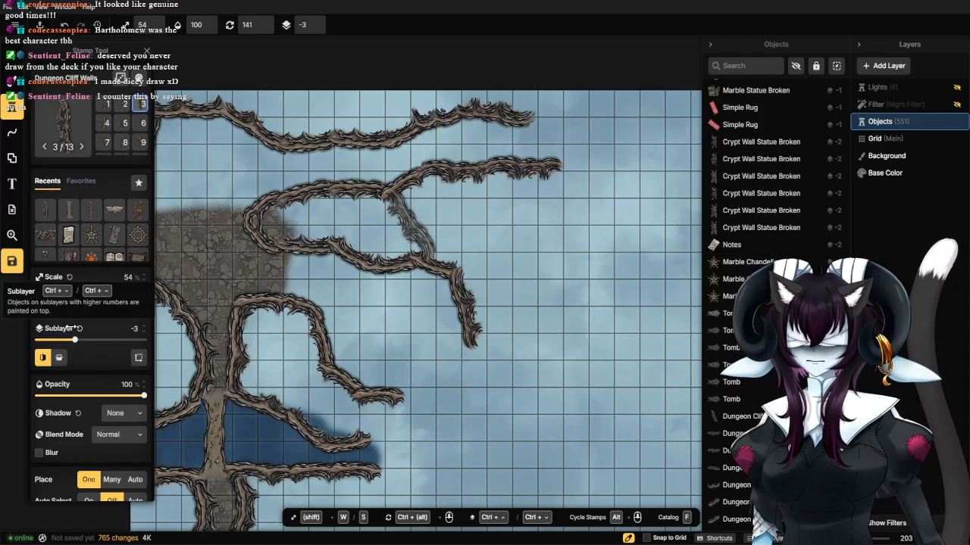
{"action": "scroll", "coordinate": [432, 394], "scroll_direction": "up", "scroll_amount": 3}
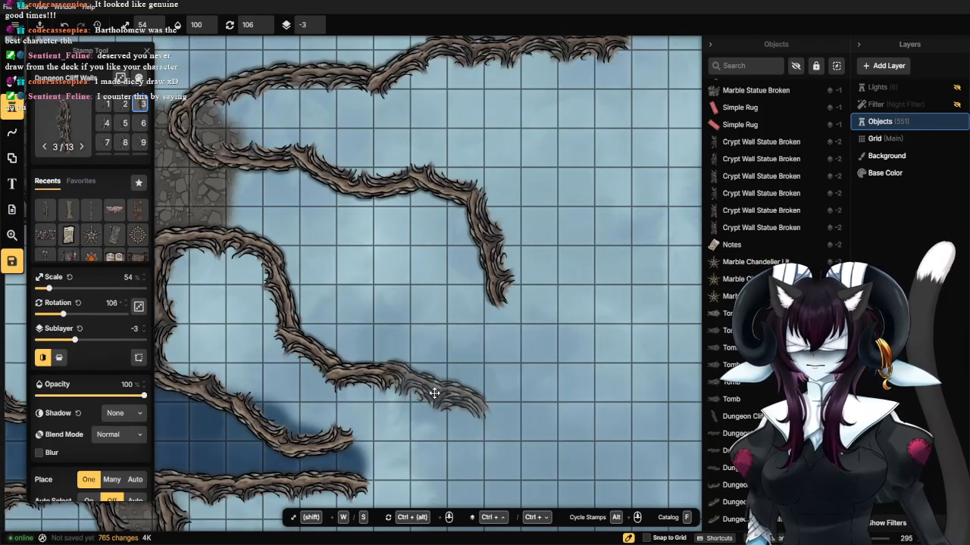
{"action": "left_click", "coordinate": [410, 225]}
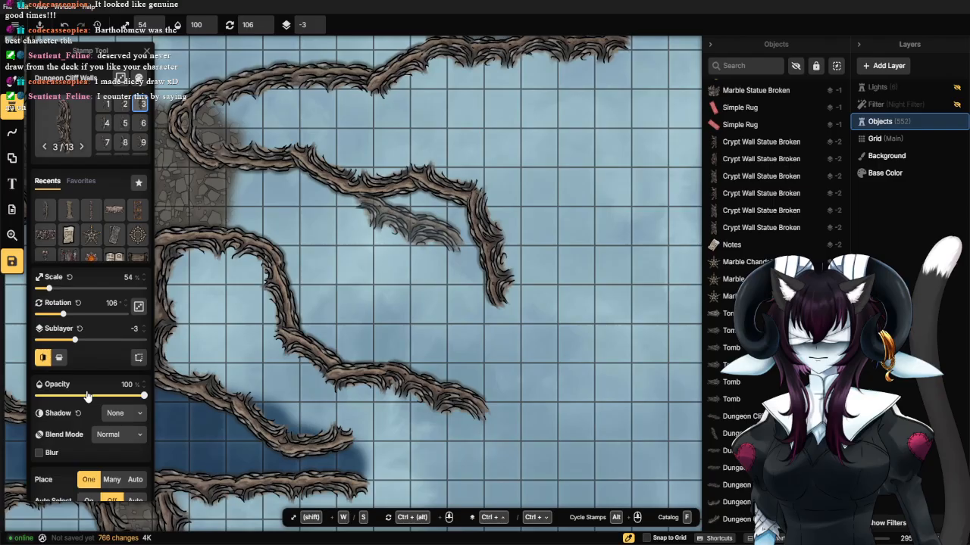
{"action": "left_click", "coordinate": [42, 359]}
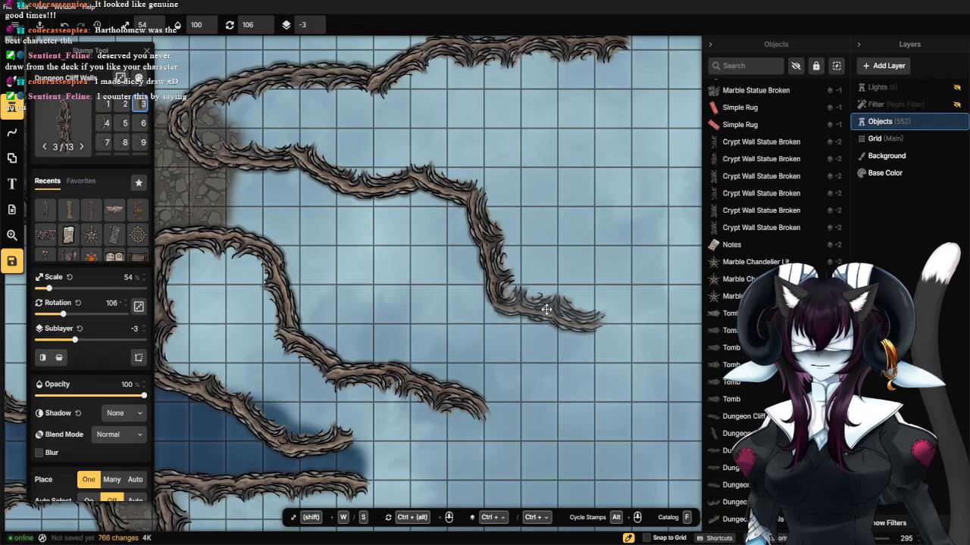
{"action": "left_click", "coordinate": [547, 309]}
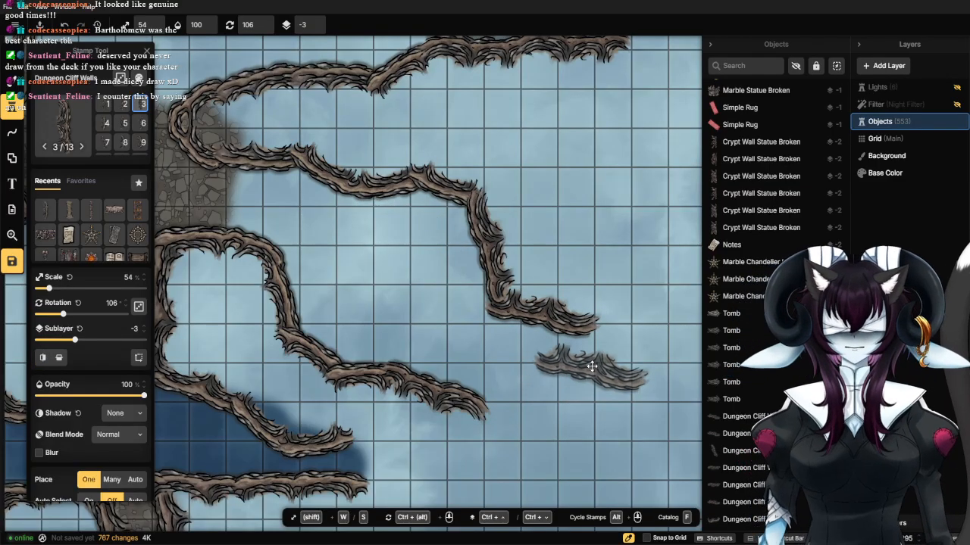
Continue the arched wall's lower end to the right with an unflipped variant 3 piece at 285°.
{"action": "scroll", "coordinate": [584, 371], "scroll_direction": "down", "scroll_amount": 3}
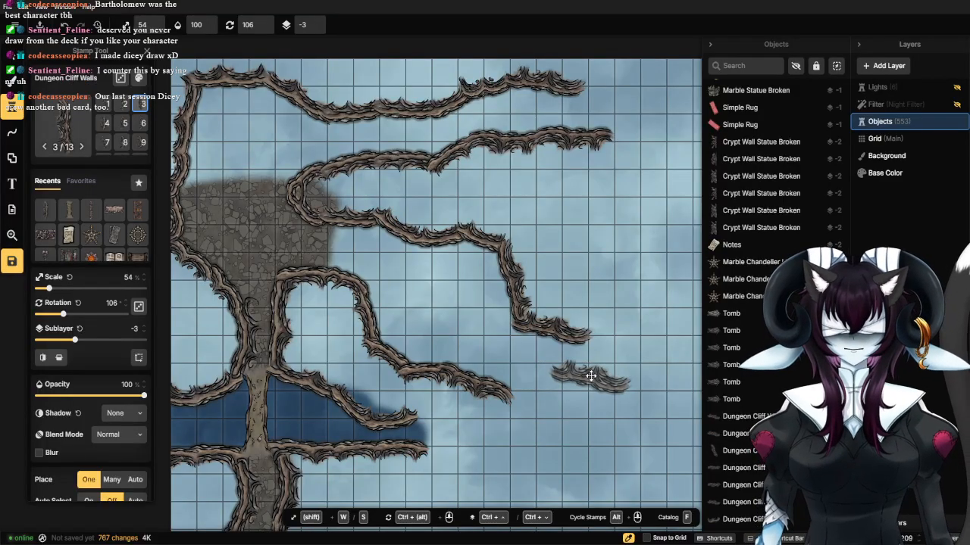
{"action": "left_click_drag", "start_coordinate": [64, 313], "coordinate": [107, 315]}
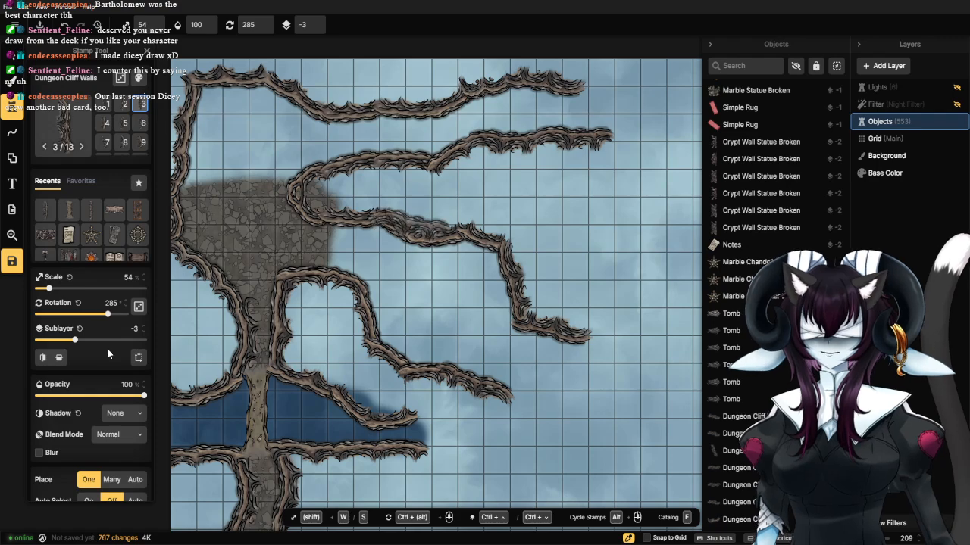
{"action": "scroll", "coordinate": [537, 396], "scroll_direction": "up", "scroll_amount": 3}
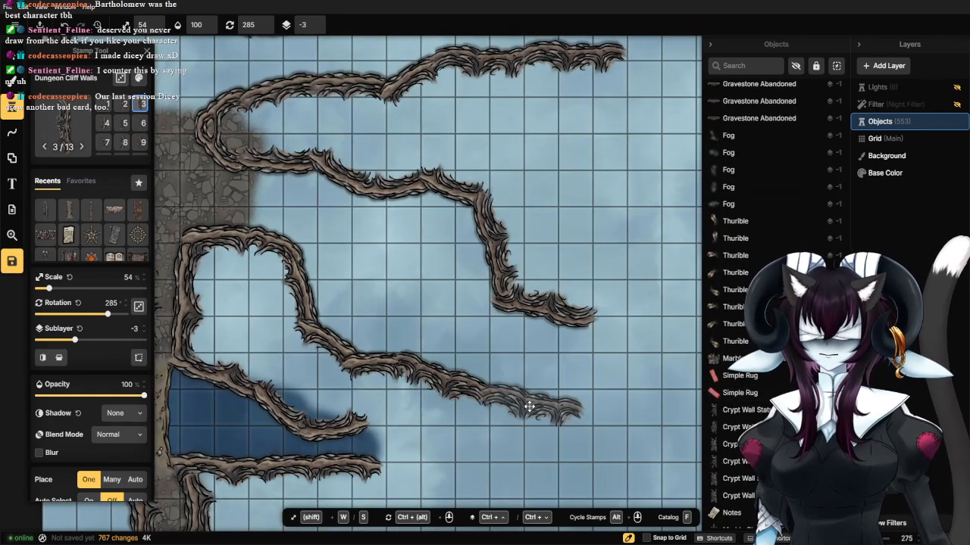
{"action": "left_click", "coordinate": [528, 406]}
Rotate the arched wall's last piece to 83° and move it so it folds back under the wall as a pointed tip.
{"action": "scroll", "coordinate": [530, 401], "scroll_direction": "down", "scroll_amount": 2}
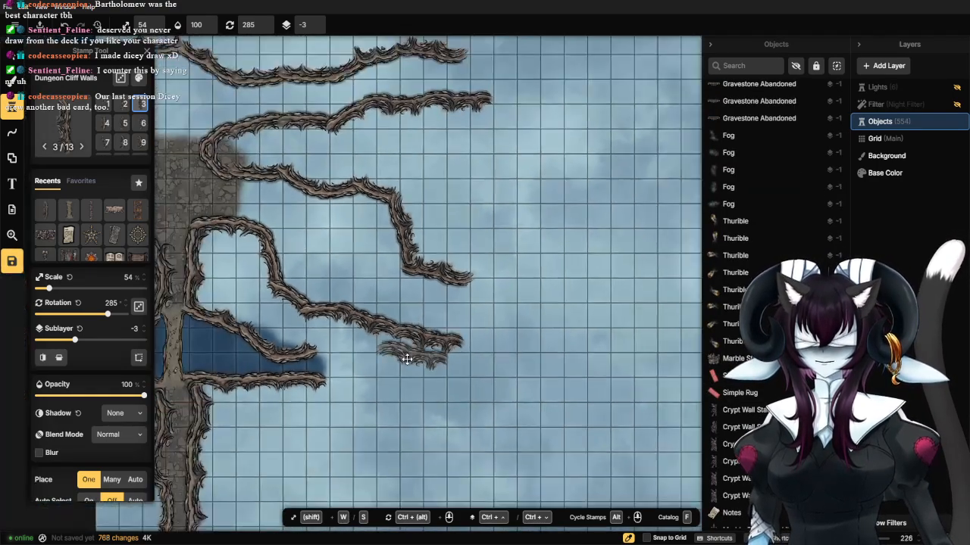
{"action": "left_click", "coordinate": [8, 57]}
{"action": "left_click_drag", "start_coordinate": [430, 332], "coordinate": [373, 376]}
{"action": "left_click", "coordinate": [373, 370]}
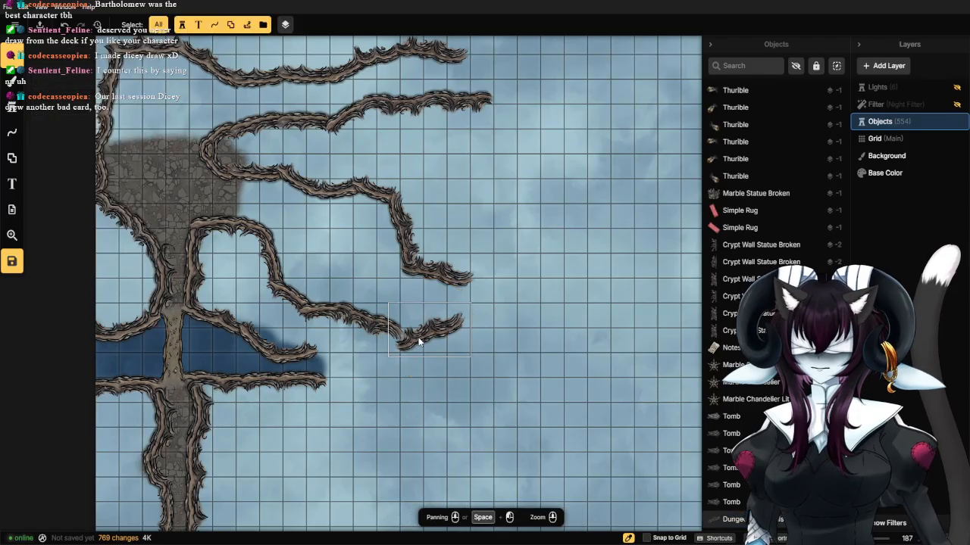
{"action": "left_click", "coordinate": [420, 337]}
{"action": "mouse_move", "coordinate": [421, 336]}
{"action": "left_mouse_down"}
{"action": "mouse_move", "coordinate": [366, 352]}
{"action": "mouse_move", "coordinate": [417, 347]}
{"action": "left_mouse_up"}
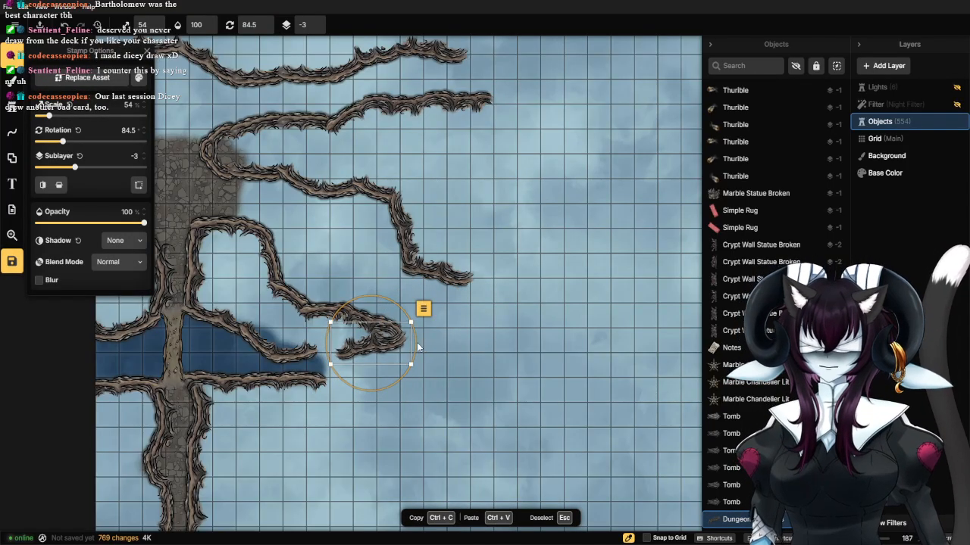
{"action": "left_click", "coordinate": [390, 341]}
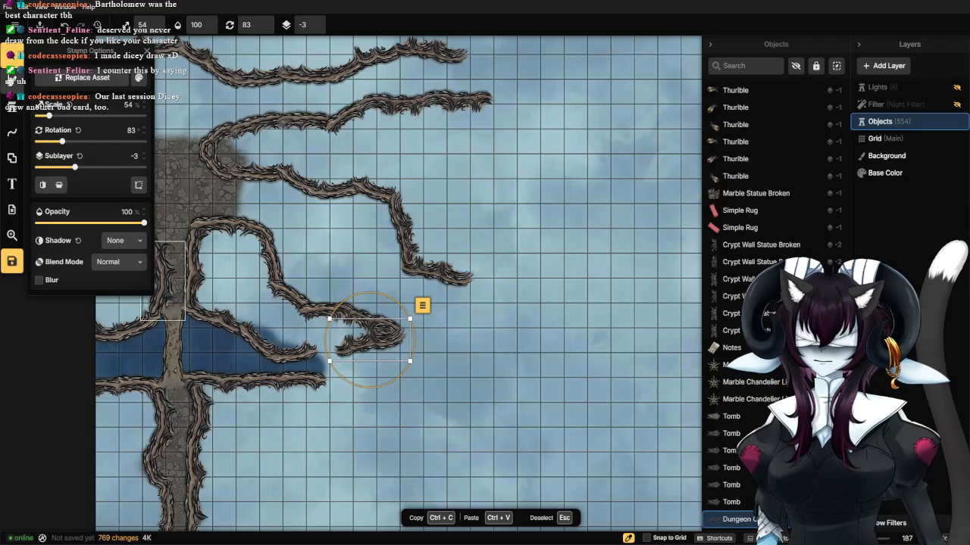
Join the pointed tip to the wall along the upper edge of the water branch with a variant 5 piece at 83°.
{"action": "left_click", "coordinate": [18, 115]}
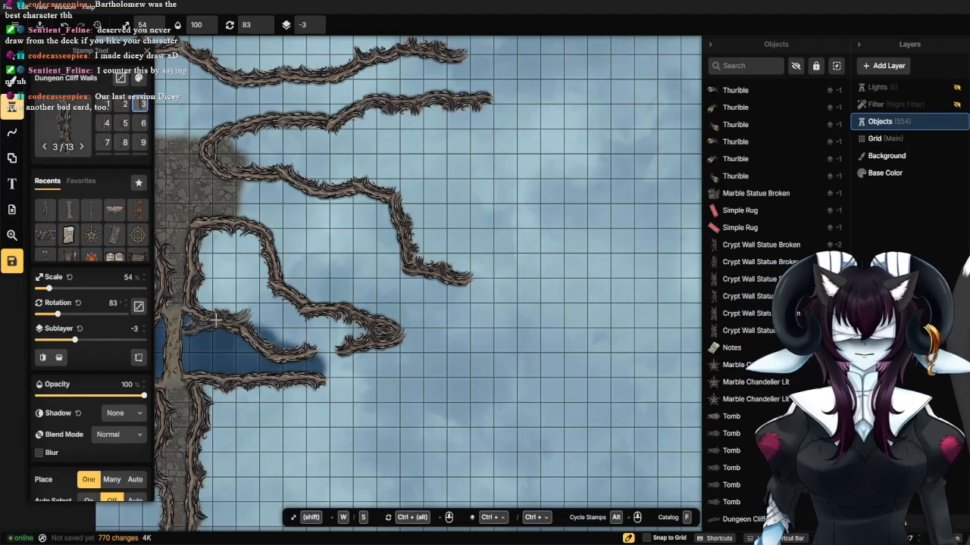
{"action": "left_click", "coordinate": [128, 125]}
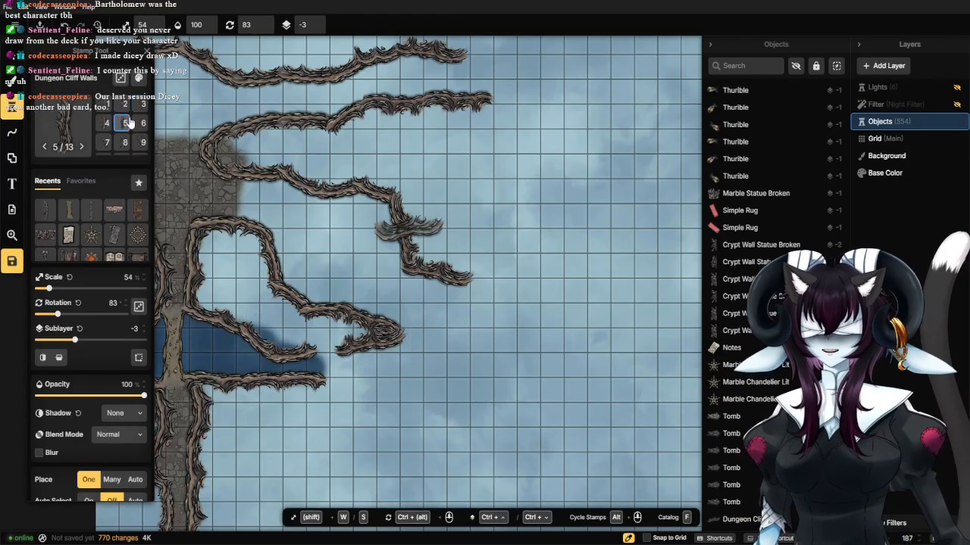
{"action": "scroll", "coordinate": [269, 303], "scroll_direction": "up", "scroll_amount": 2}
{"action": "scroll", "coordinate": [288, 310], "scroll_direction": "up", "scroll_amount": 4}
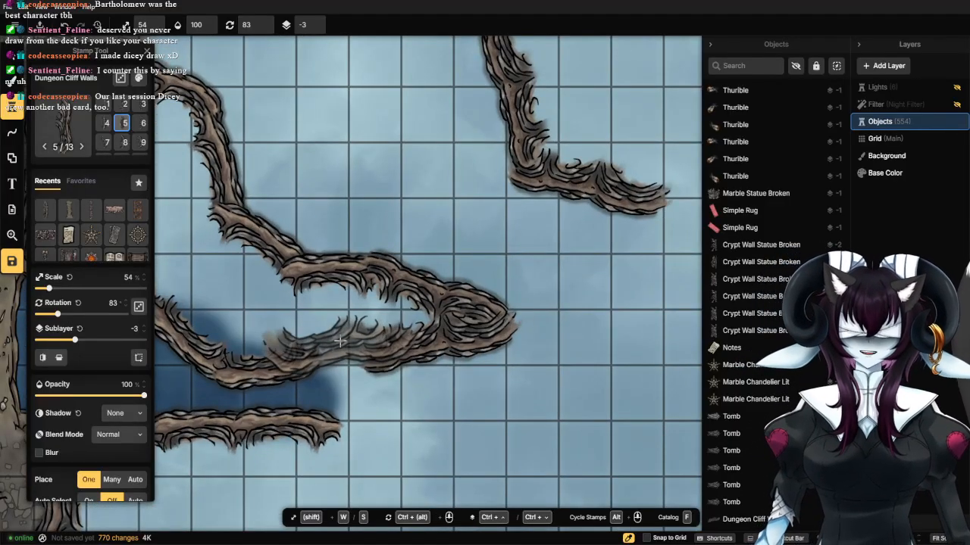
{"action": "left_click", "coordinate": [340, 341]}
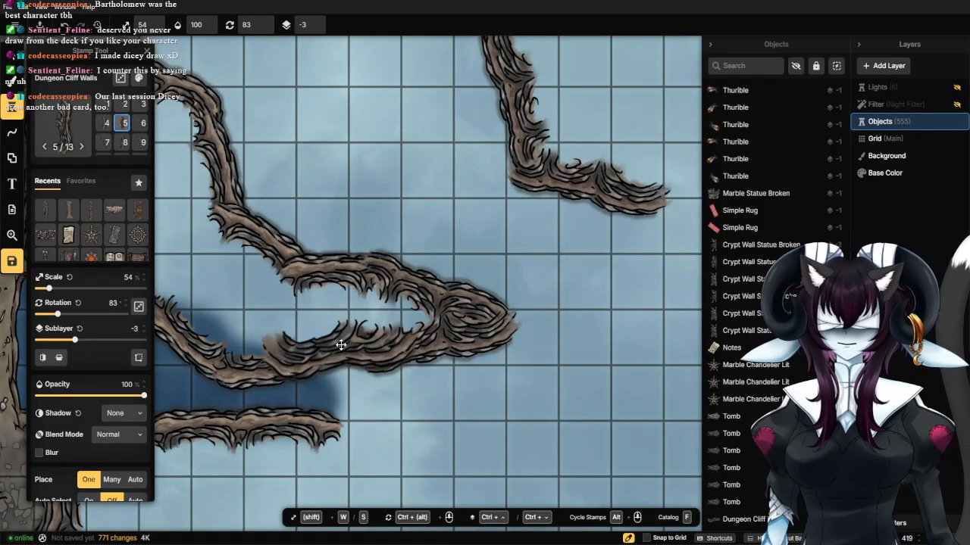
{"action": "left_click", "coordinate": [13, 49]}
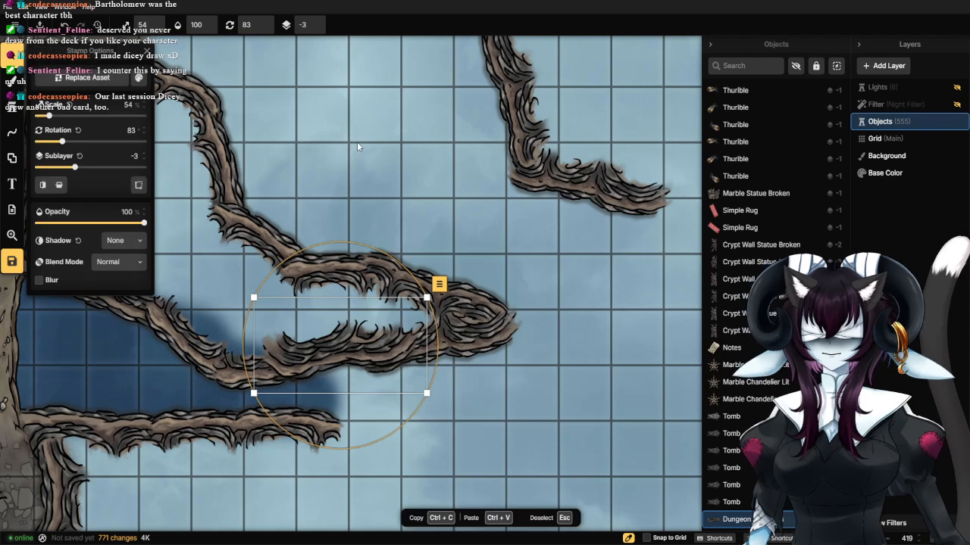
{"action": "left_click", "coordinate": [350, 148]}
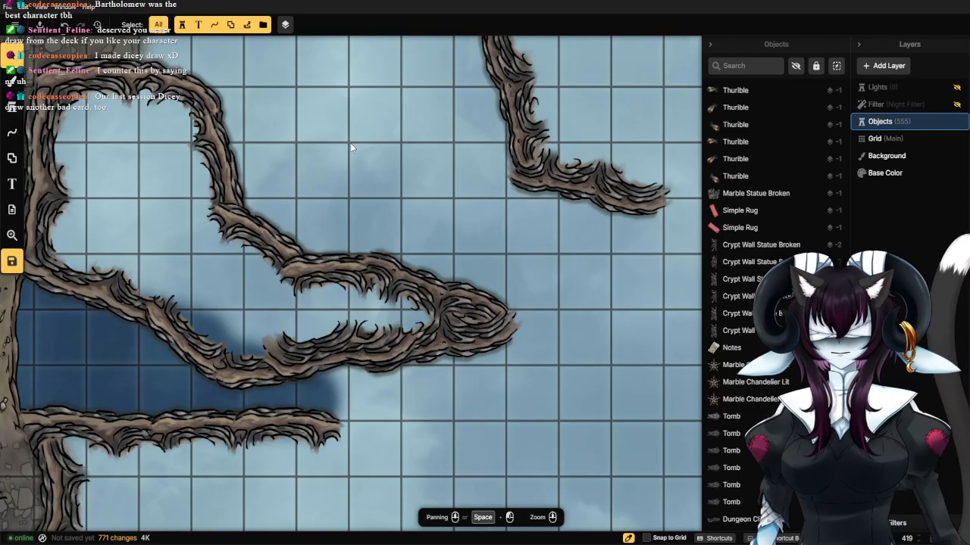
Start a wall running right from the pointed tip with a variant 4 cliff wall piece at 99.5°.
{"action": "scroll", "coordinate": [351, 148], "scroll_direction": "down", "scroll_amount": 4}
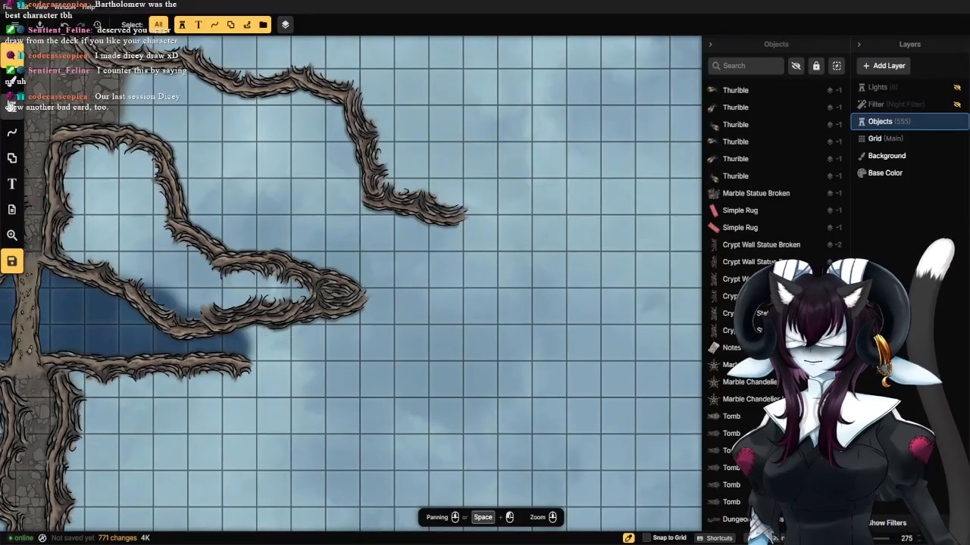
{"action": "left_click", "coordinate": [11, 106]}
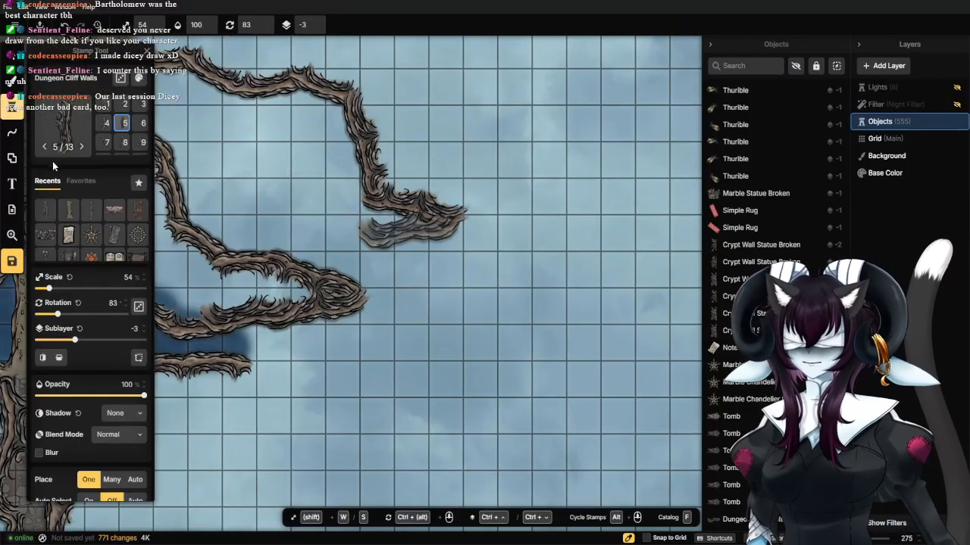
{"action": "scroll", "coordinate": [463, 357], "scroll_direction": "up", "scroll_amount": 2}
{"action": "scroll", "coordinate": [464, 357], "scroll_direction": "up", "scroll_amount": 2}
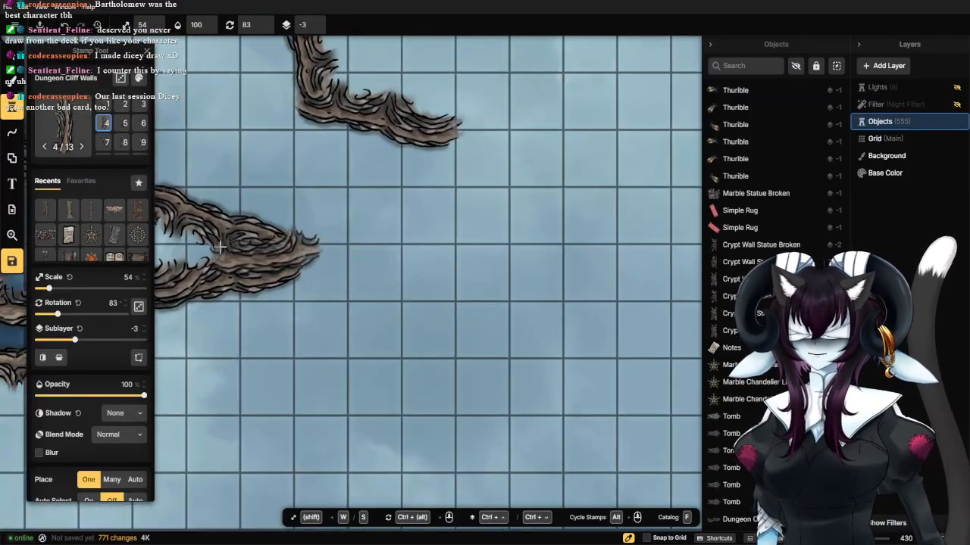
{"action": "left_click", "coordinate": [62, 315]}
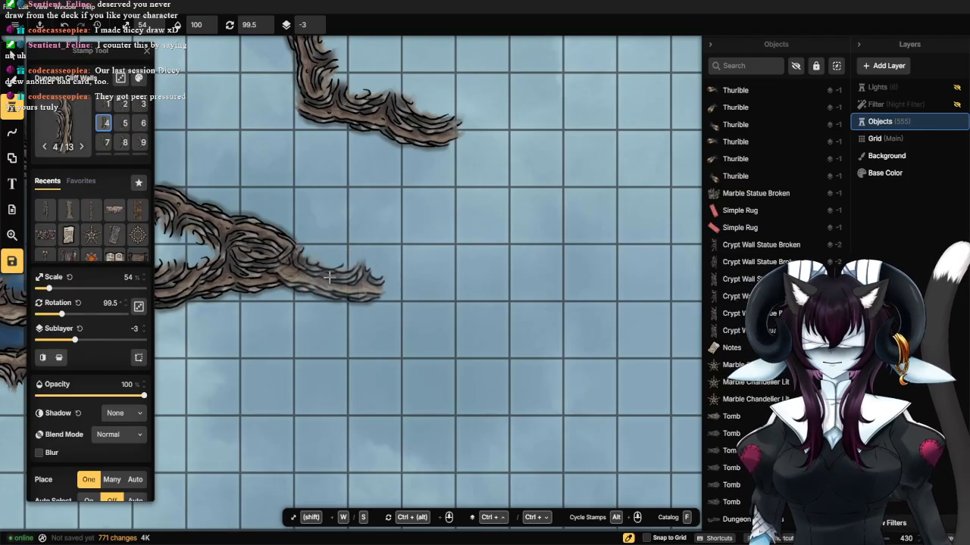
{"action": "left_click", "coordinate": [374, 301]}
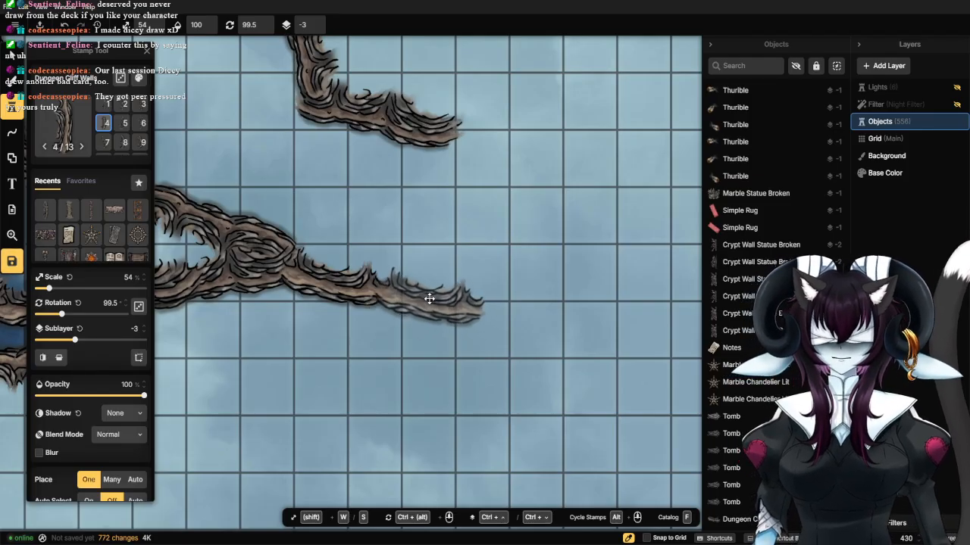
Continue the wall from the pointed tip to the right with variant 4 pieces at 81.5° and 100°.
{"action": "left_click_drag", "start_coordinate": [59, 314], "coordinate": [58, 314]}
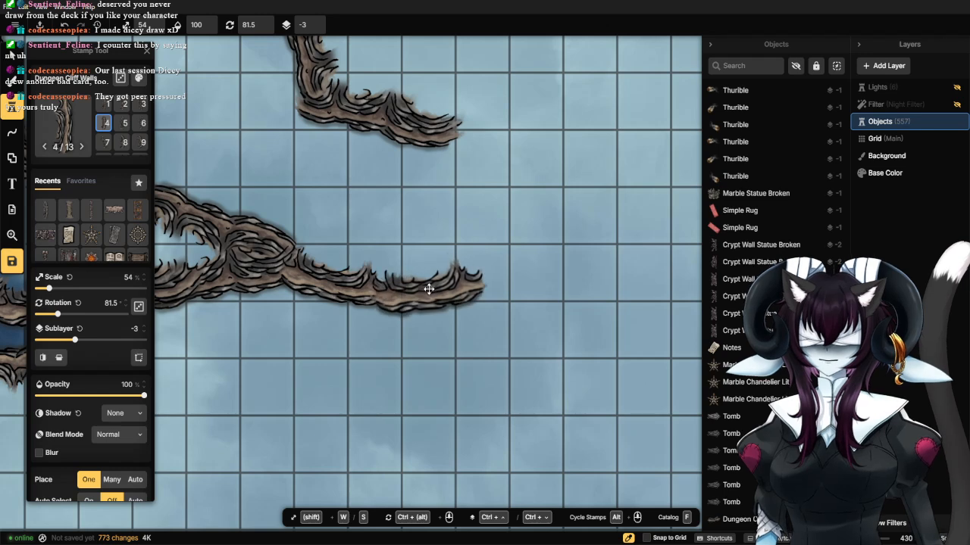
{"action": "left_click", "coordinate": [429, 289]}
{"action": "scroll", "coordinate": [557, 330], "scroll_direction": "down", "scroll_amount": 4}
{"action": "left_click_drag", "start_coordinate": [544, 317], "coordinate": [406, 257]}
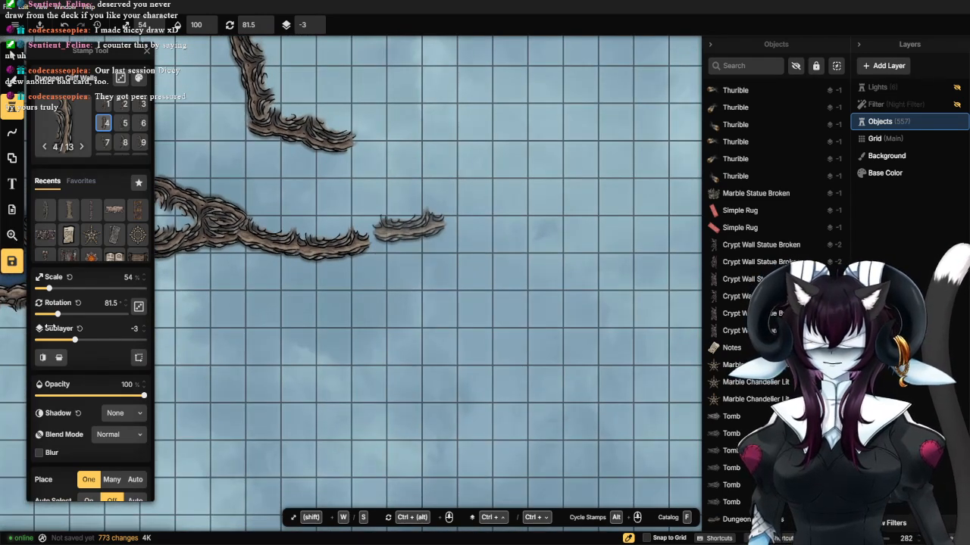
{"action": "left_click_drag", "start_coordinate": [60, 316], "coordinate": [63, 315]}
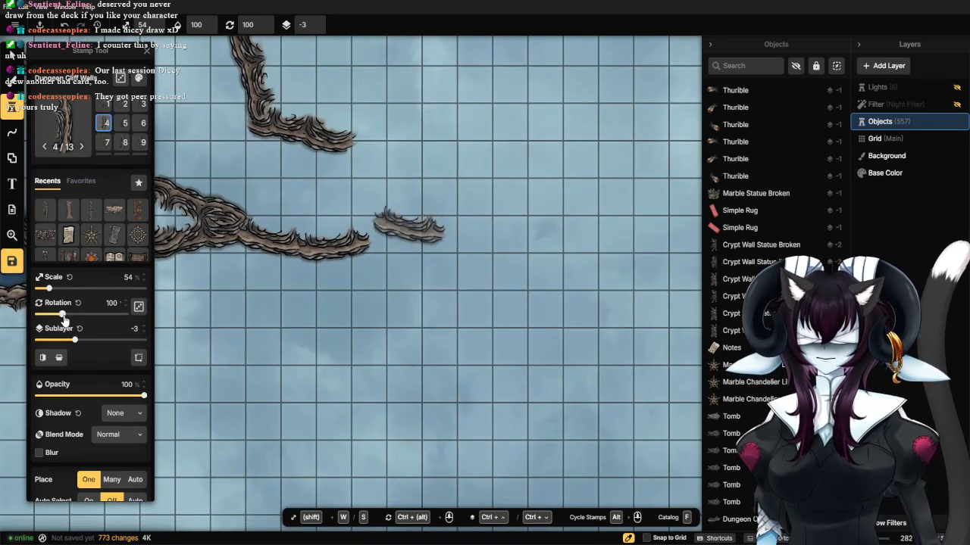
{"action": "left_click", "coordinate": [395, 250]}
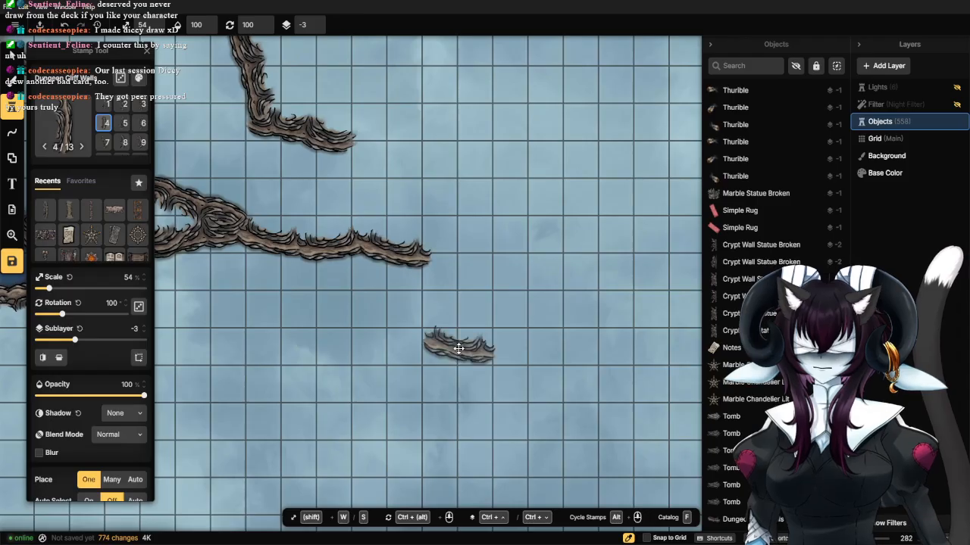
Extend the upper wall's lower right end with variant 5 pieces at 100° and 83.5°.
{"action": "scroll", "coordinate": [258, 284], "scroll_direction": "down", "scroll_amount": 3}
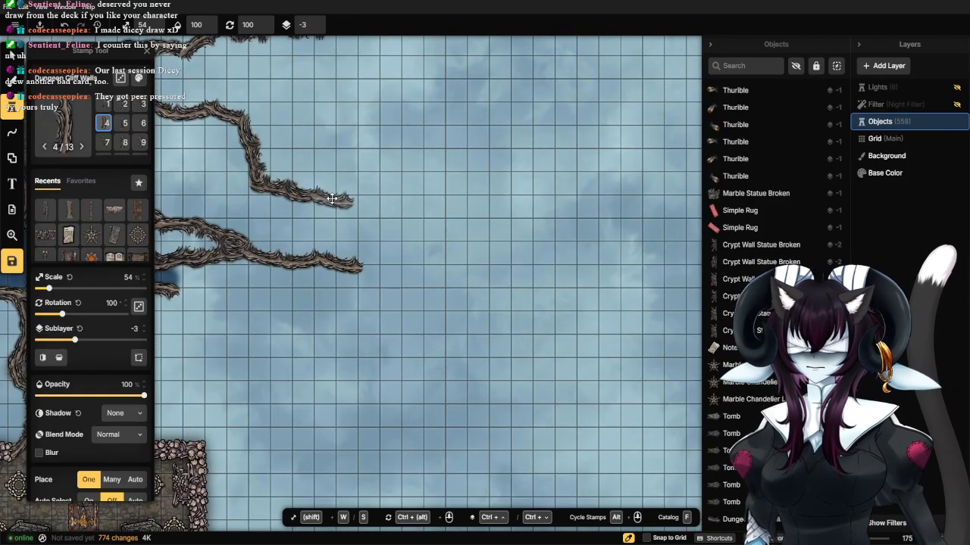
{"action": "left_click", "coordinate": [78, 147]}
{"action": "scroll", "coordinate": [346, 235], "scroll_direction": "up", "scroll_amount": 5}
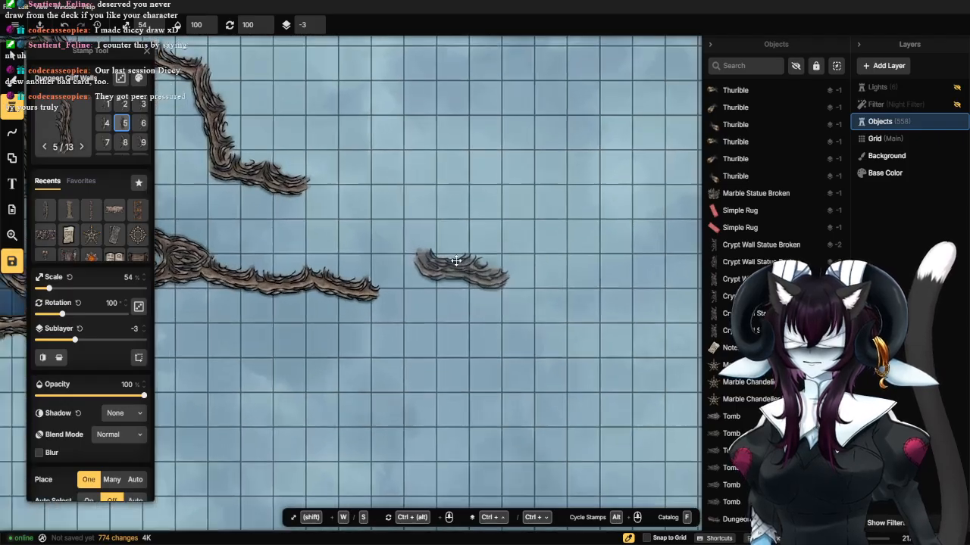
{"action": "left_click", "coordinate": [351, 199]}
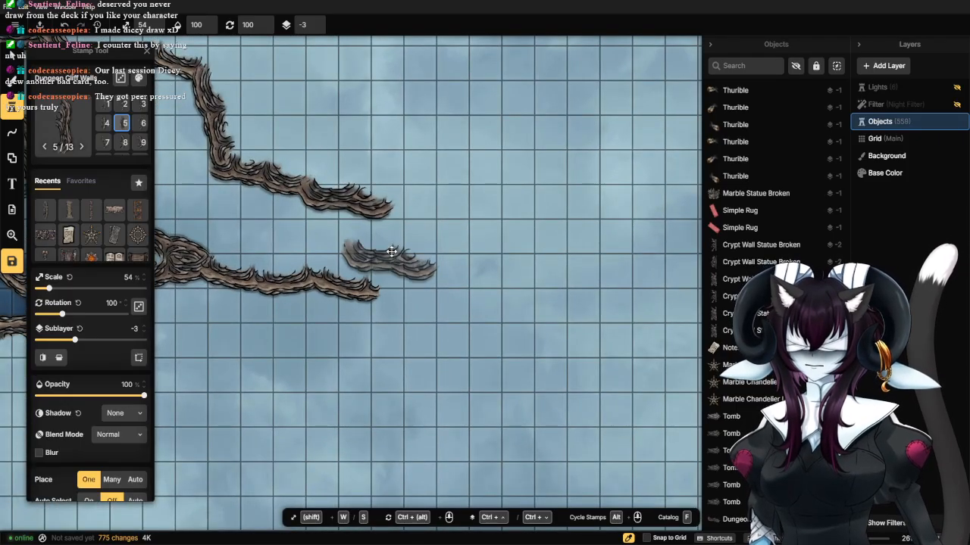
{"action": "left_click_drag", "start_coordinate": [64, 314], "coordinate": [58, 315]}
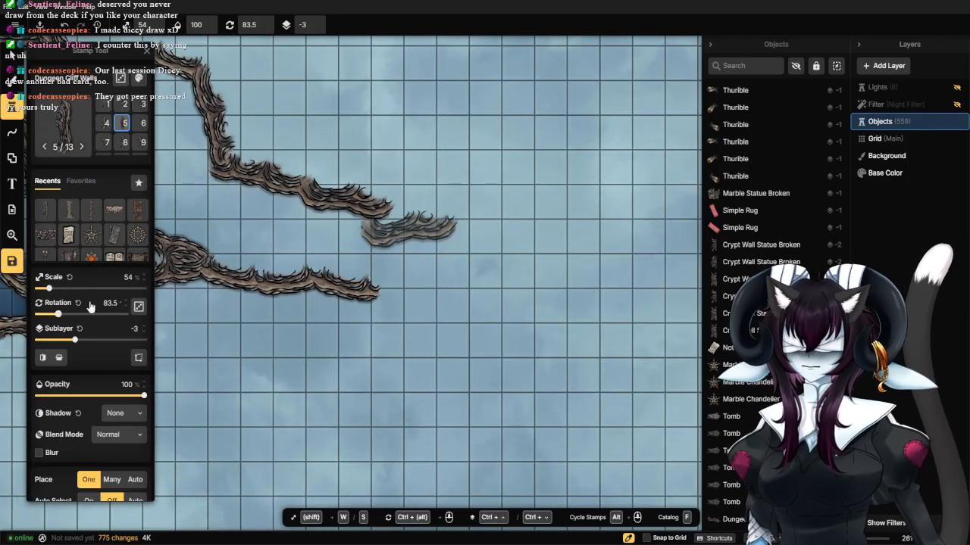
{"action": "left_click", "coordinate": [430, 211]}
Extend the wall along the water branch's lower edge to the right with a variant 5 piece at 281°.
{"action": "scroll", "coordinate": [284, 355], "scroll_direction": "down", "scroll_amount": 3}
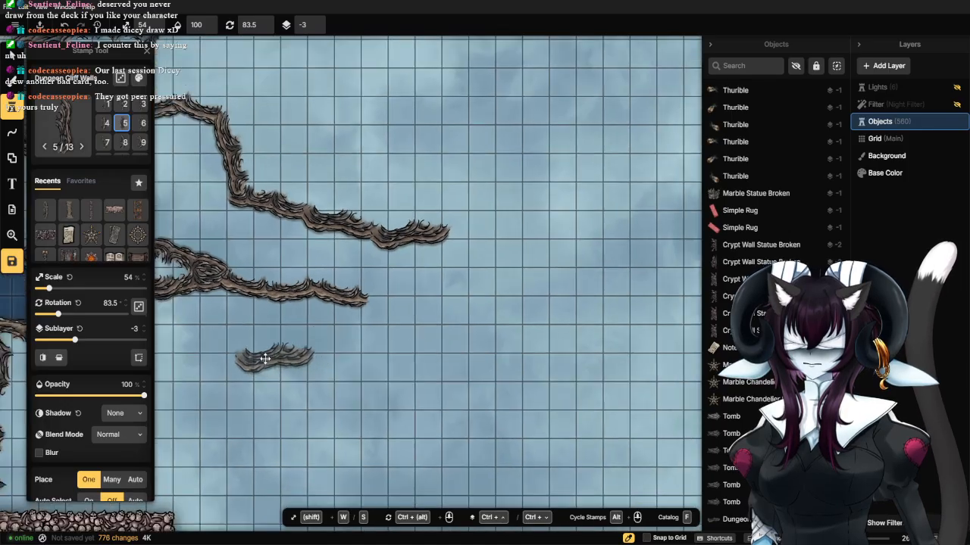
{"action": "left_click_drag", "start_coordinate": [248, 382], "coordinate": [444, 336]}
{"action": "scroll", "coordinate": [445, 335], "scroll_direction": "up", "scroll_amount": 1}
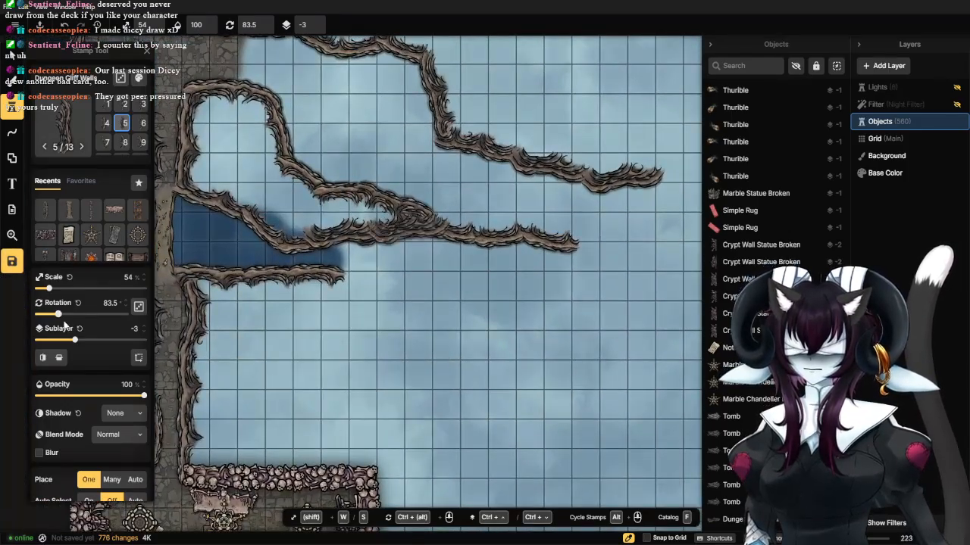
{"action": "left_click_drag", "start_coordinate": [61, 318], "coordinate": [107, 323]}
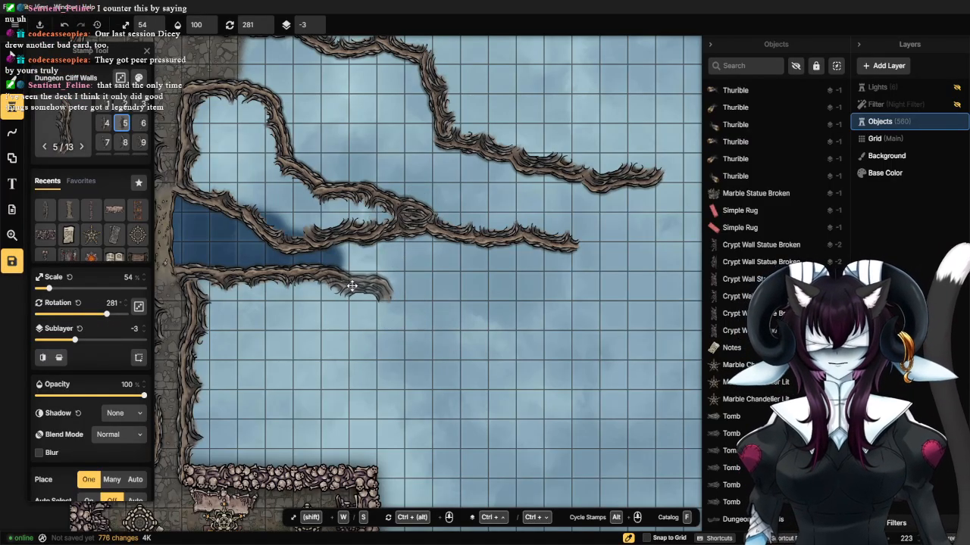
{"action": "left_click", "coordinate": [409, 298]}
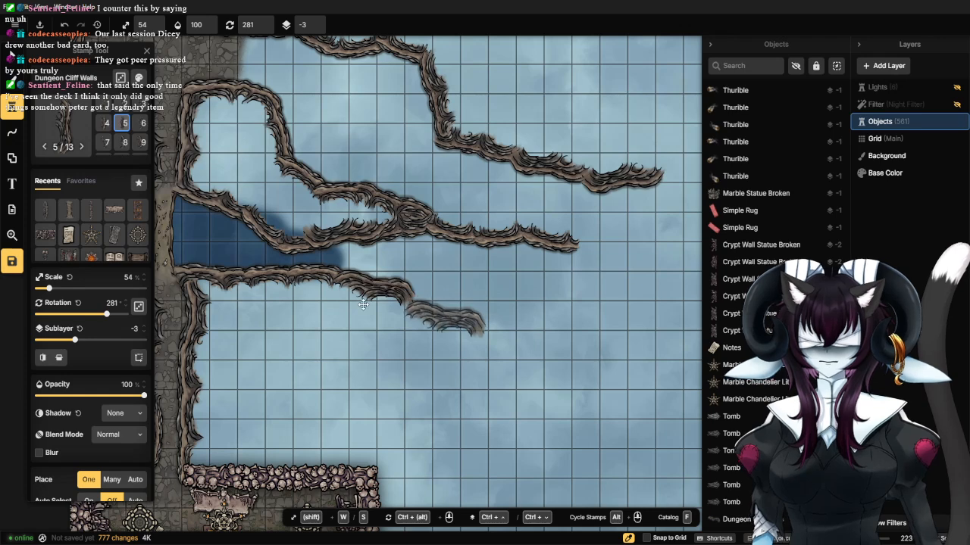
Fold the water branch's lower wall back to the left with variant 5 pieces at 54.5° and 91.5°.
{"action": "left_click_drag", "start_coordinate": [83, 315], "coordinate": [103, 320]}
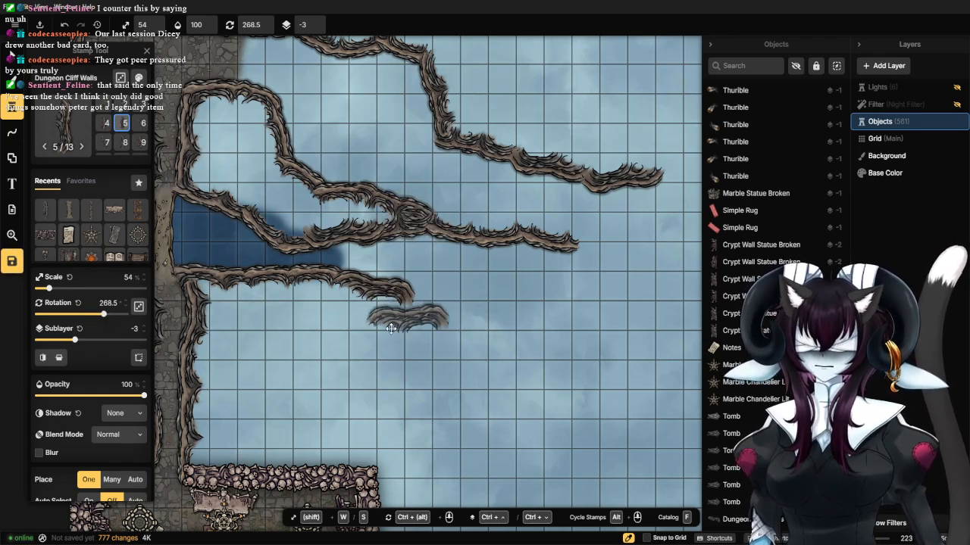
{"action": "left_click_drag", "start_coordinate": [95, 319], "coordinate": [131, 316]}
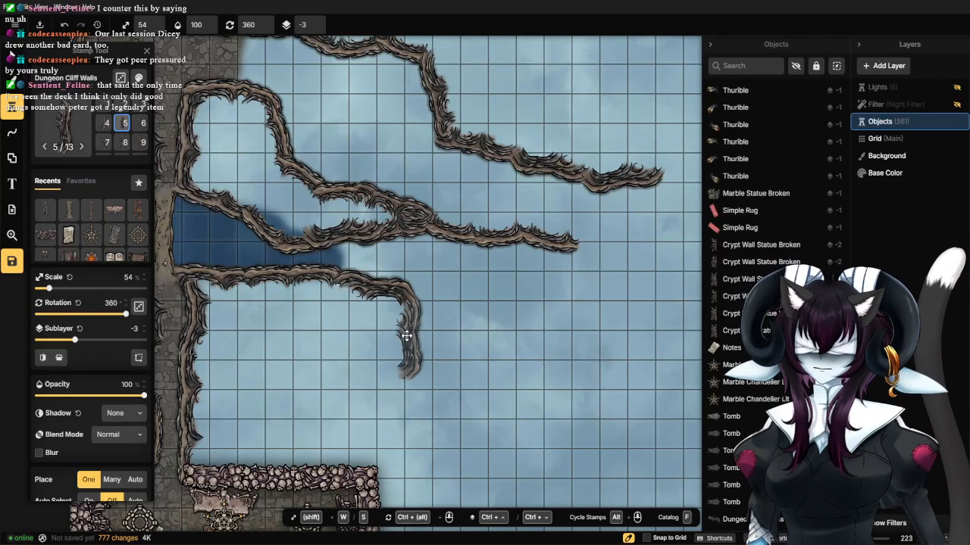
{"action": "left_click_drag", "start_coordinate": [72, 316], "coordinate": [51, 317]}
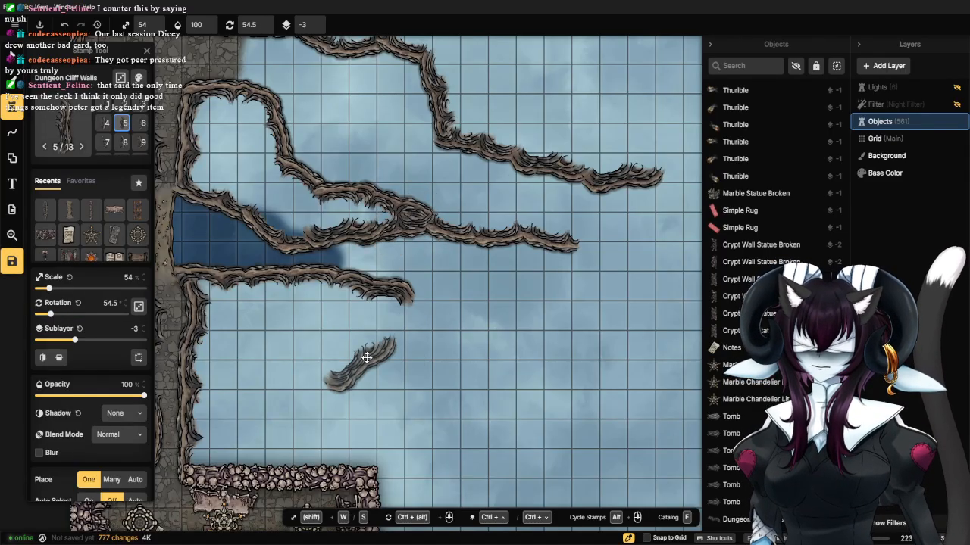
{"action": "left_click", "coordinate": [385, 313]}
{"action": "mouse_move", "coordinate": [48, 315]}
{"action": "left_mouse_down"}
{"action": "mouse_move", "coordinate": [67, 315]}
{"action": "mouse_move", "coordinate": [50, 315]}
{"action": "mouse_move", "coordinate": [63, 308]}
{"action": "left_mouse_up"}
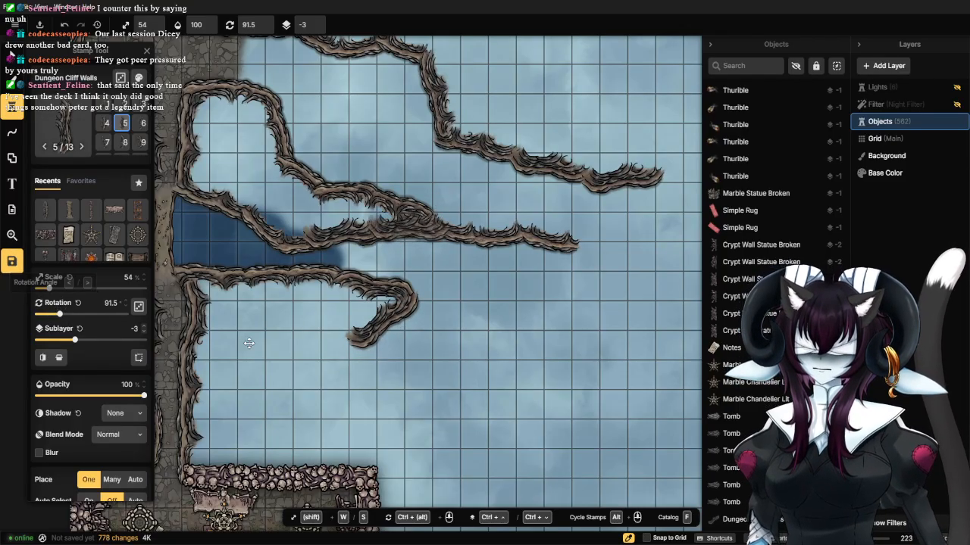
{"action": "left_click", "coordinate": [323, 335]}
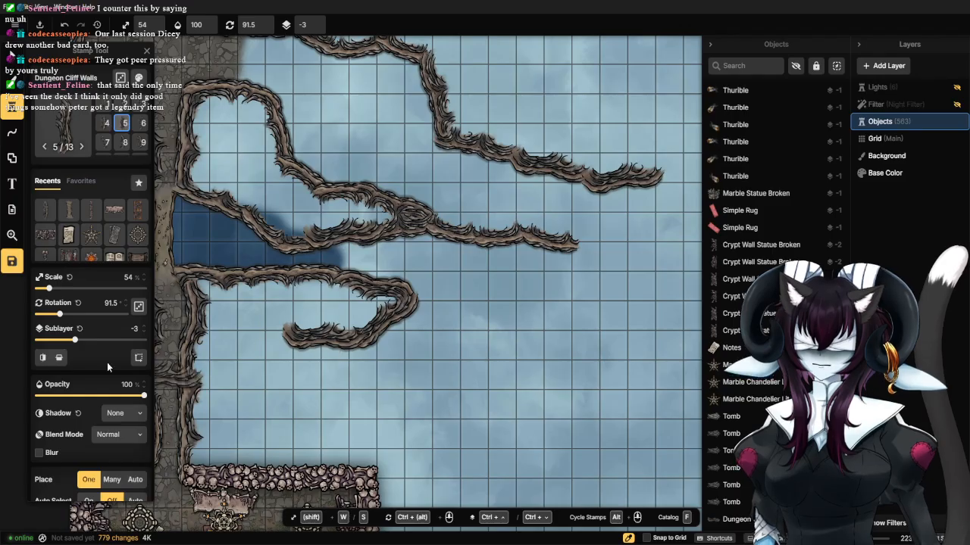
Turn the folded wall downward with a variant 5 piece at 23.5° and run it right above the bone wall with two pieces at 285°.
{"action": "left_click_drag", "start_coordinate": [59, 316], "coordinate": [43, 314]}
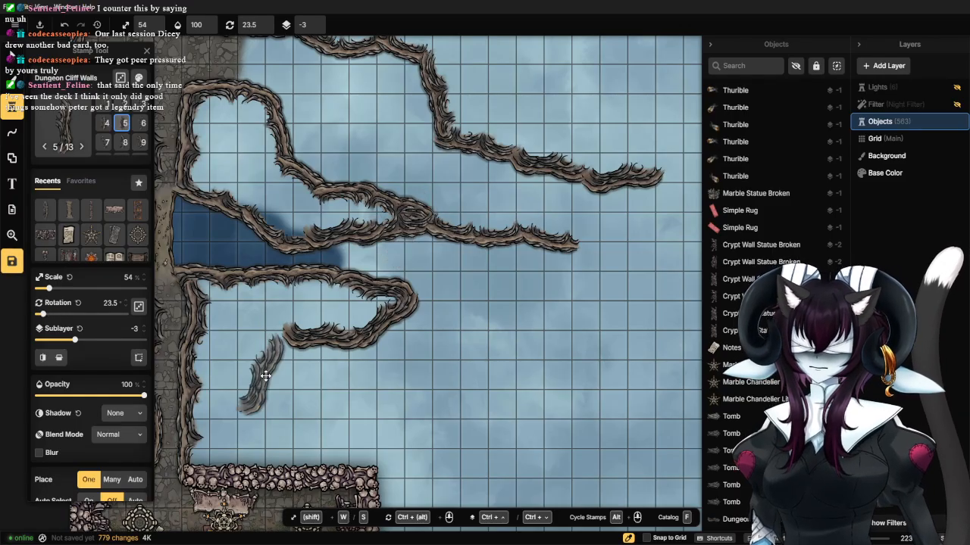
{"action": "left_click", "coordinate": [409, 227]}
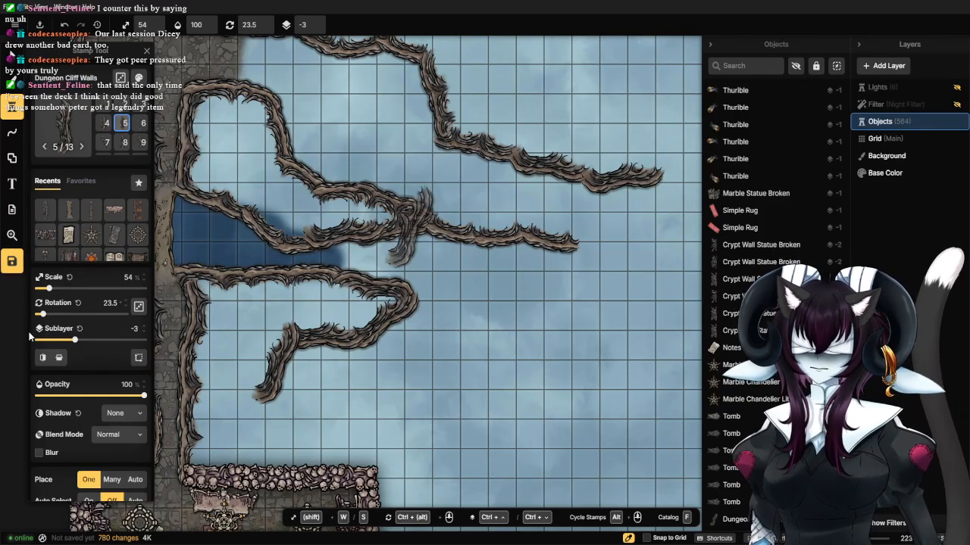
{"action": "left_click_drag", "start_coordinate": [48, 318], "coordinate": [109, 322]}
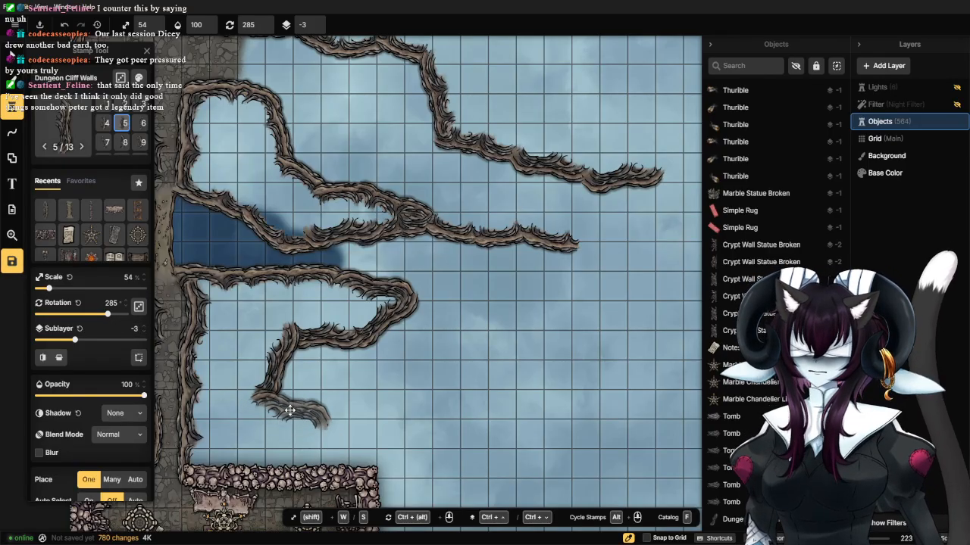
{"action": "left_click", "coordinate": [289, 410]}
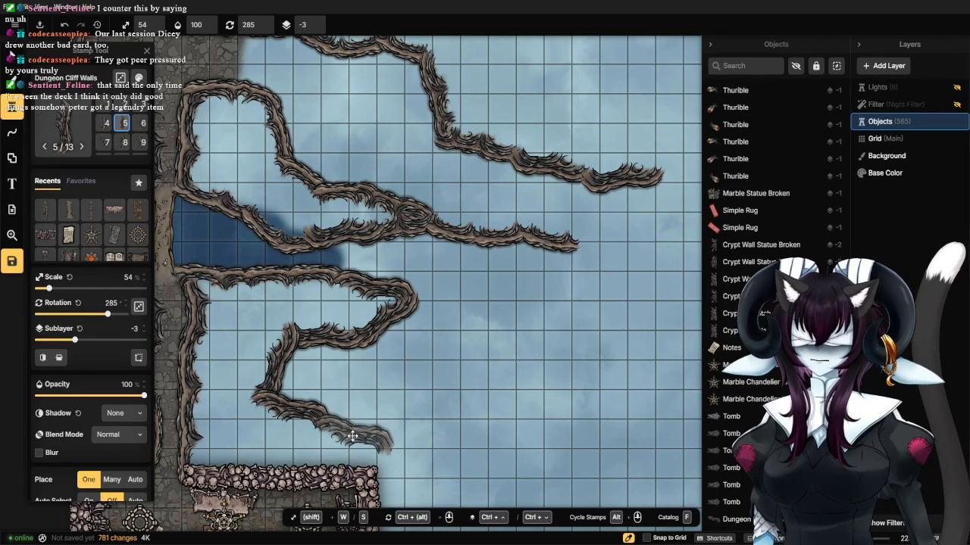
{"action": "left_click", "coordinate": [352, 437]}
Branch the wall right from its folded tip with variant 5 pieces at 285°, setting the piece next to the tip to sublayer -4.
{"action": "scroll", "coordinate": [356, 436], "scroll_direction": "down", "scroll_amount": 1}
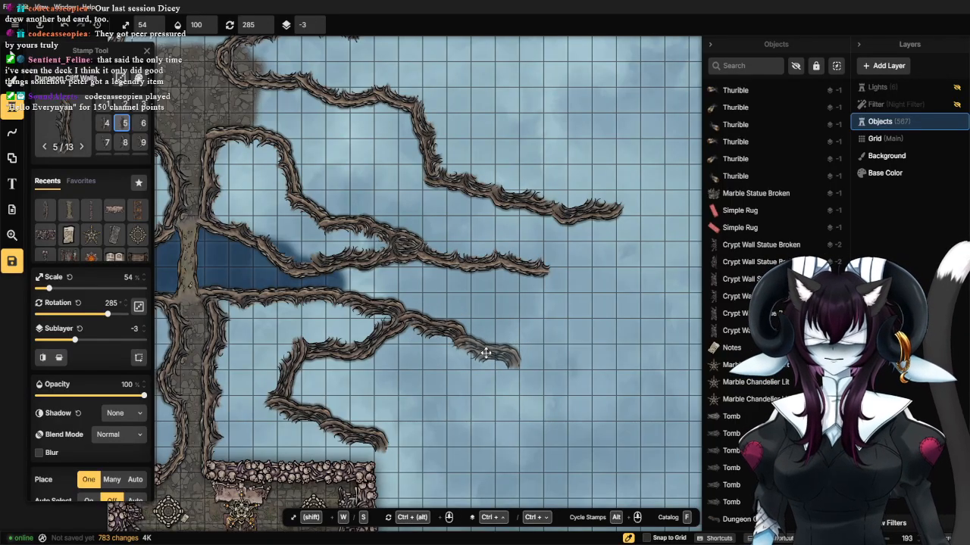
{"action": "left_click", "coordinate": [504, 355]}
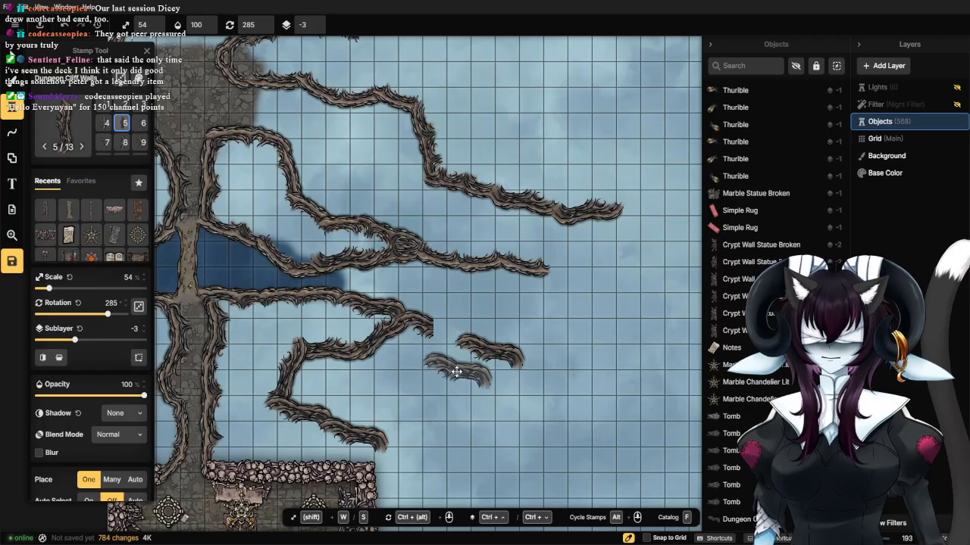
{"action": "scroll", "coordinate": [457, 365], "scroll_direction": "up", "scroll_amount": 1}
{"action": "scroll", "coordinate": [457, 364], "scroll_direction": "up", "scroll_amount": 3}
{"action": "scroll", "coordinate": [399, 377], "scroll_direction": "up", "scroll_amount": 3}
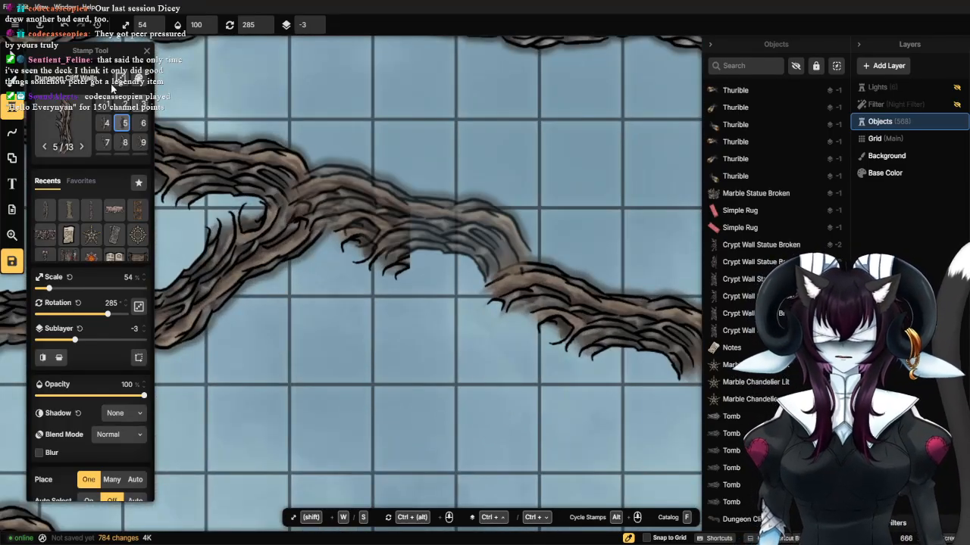
{"action": "left_click", "coordinate": [11, 57]}
{"action": "left_click", "coordinate": [393, 216]}
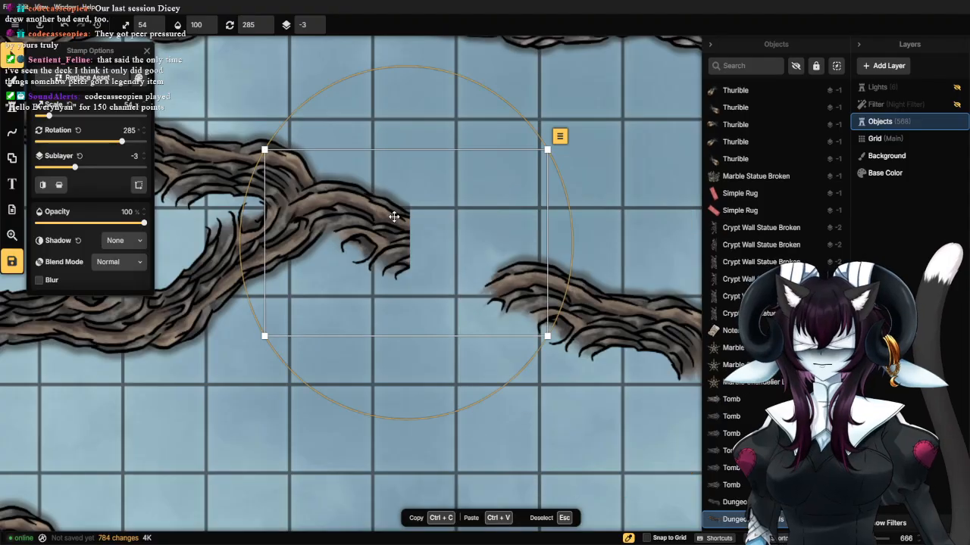
{"action": "mouse_move", "coordinate": [394, 216]}
{"action": "left_mouse_down"}
{"action": "mouse_move", "coordinate": [428, 171]}
{"action": "mouse_move", "coordinate": [391, 215]}
{"action": "left_mouse_up"}
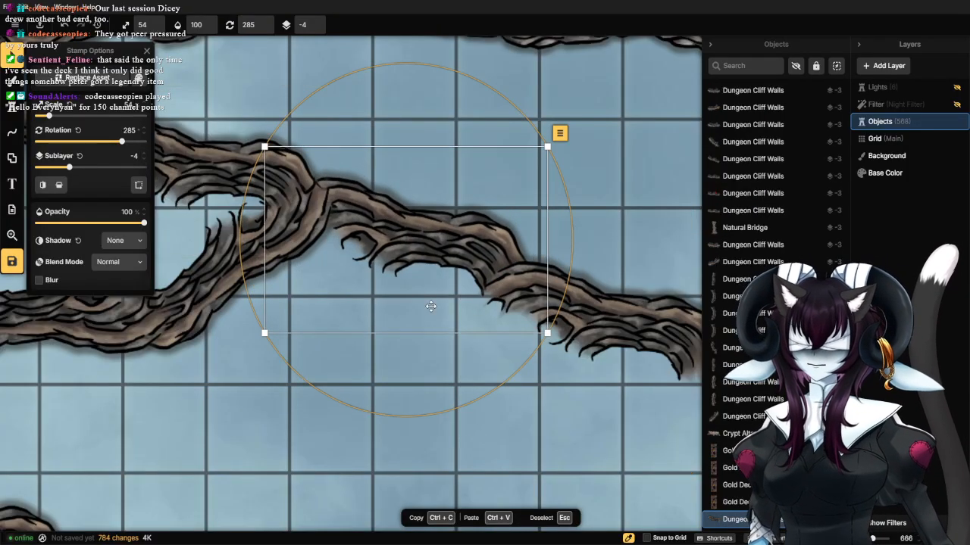
Move the new branch's end piece slightly up and rotate it to 281° to align with the preceding piece.
{"action": "left_click_drag", "start_coordinate": [585, 303], "coordinate": [330, 258]}
{"action": "left_click_drag", "start_coordinate": [515, 264], "coordinate": [514, 250]}
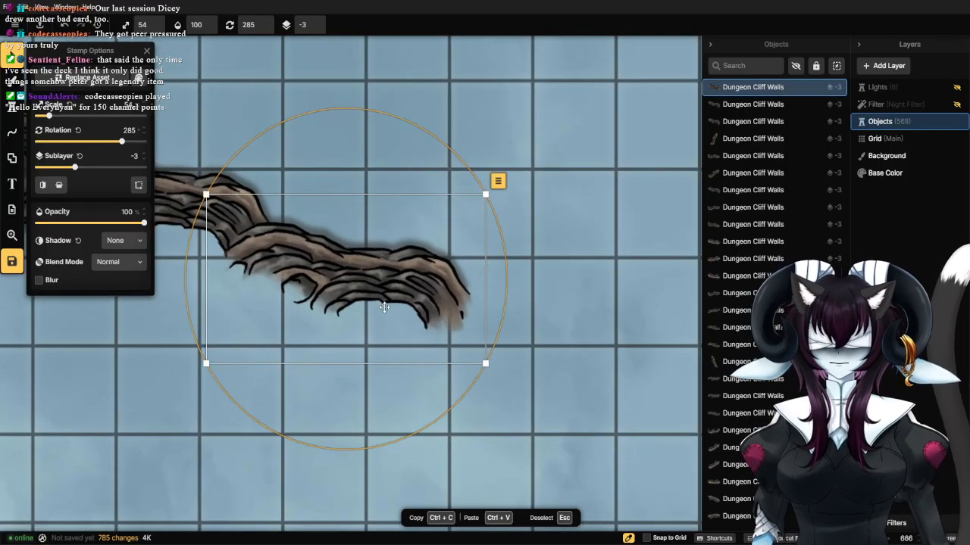
{"action": "mouse_move", "coordinate": [350, 276]}
{"action": "left_mouse_down"}
{"action": "mouse_move", "coordinate": [369, 271]}
{"action": "mouse_move", "coordinate": [355, 266]}
{"action": "left_mouse_up"}
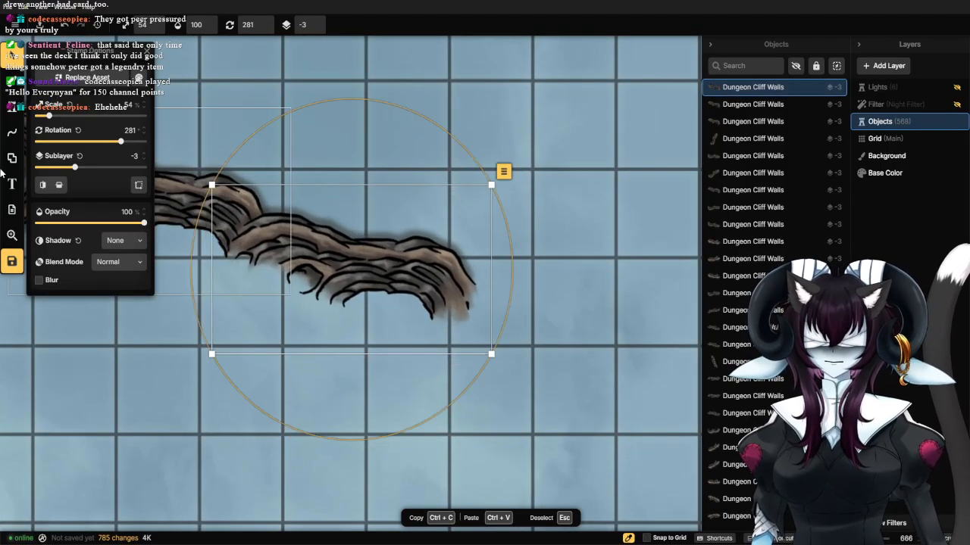
Extend the new branch's right end with another variant 5 cliff wall piece at 281°.
{"action": "left_click", "coordinate": [12, 135]}
{"action": "left_click", "coordinate": [12, 106]}
{"action": "scroll", "coordinate": [461, 317], "scroll_direction": "down", "scroll_amount": 5}
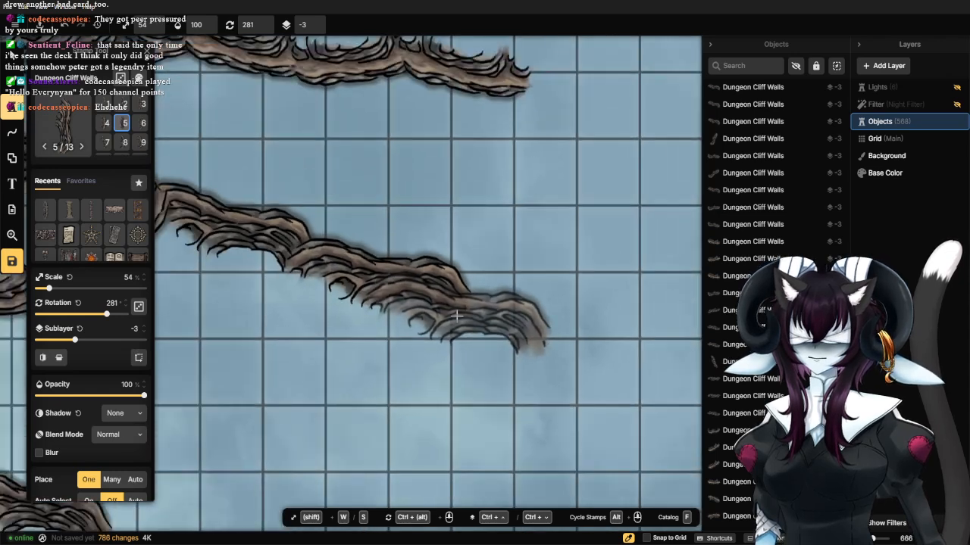
{"action": "left_click", "coordinate": [501, 325]}
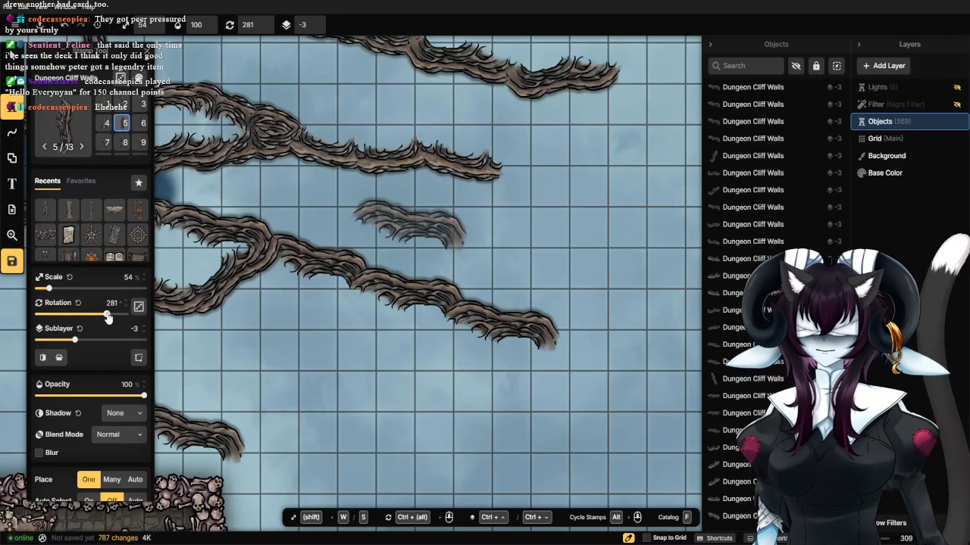
Turn the branch wall downward and back left from its right end with variant 5 cliff wall pieces at 215° and 241.5°.
{"action": "left_click_drag", "start_coordinate": [108, 318], "coordinate": [89, 316]}
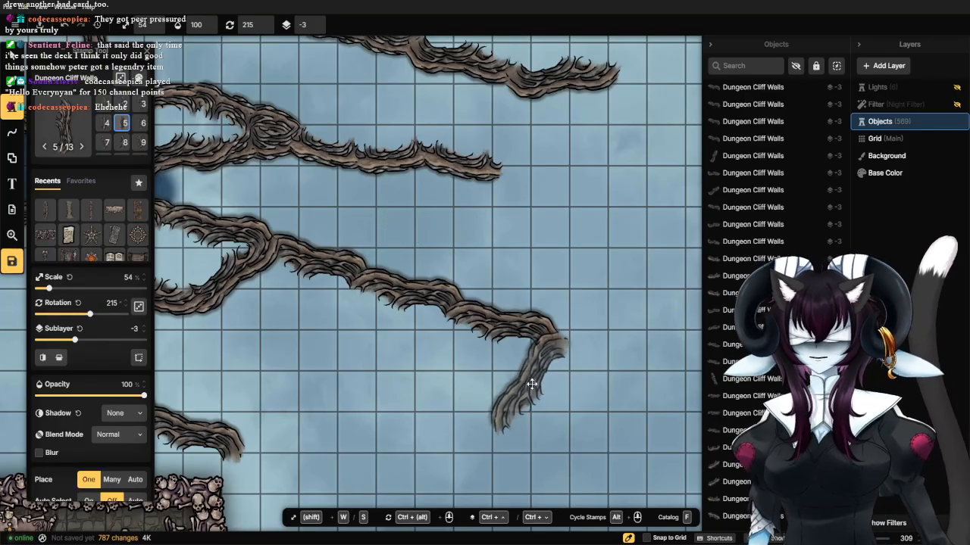
{"action": "left_click", "coordinate": [409, 225]}
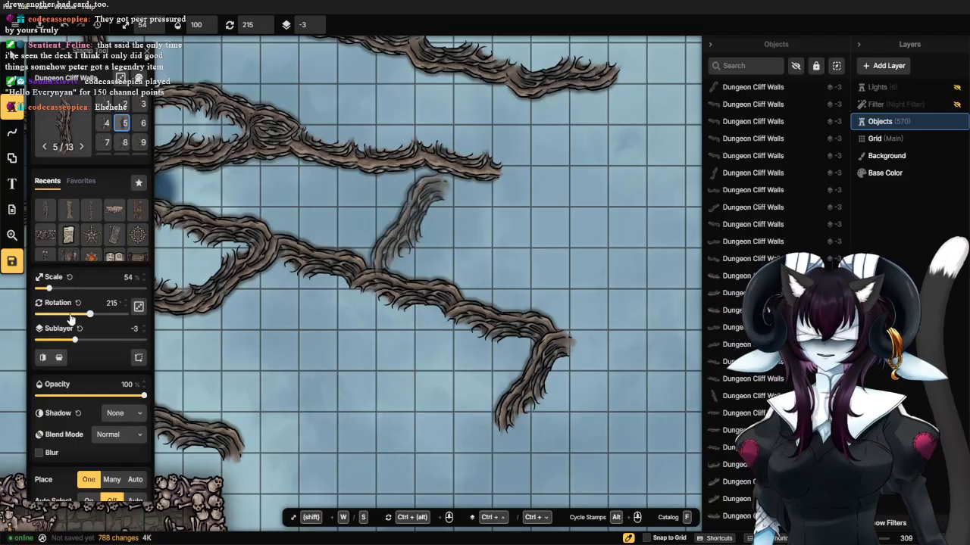
{"action": "mouse_move", "coordinate": [90, 318]}
{"action": "left_mouse_down"}
{"action": "mouse_move", "coordinate": [109, 317]}
{"action": "mouse_move", "coordinate": [96, 317]}
{"action": "left_mouse_up"}
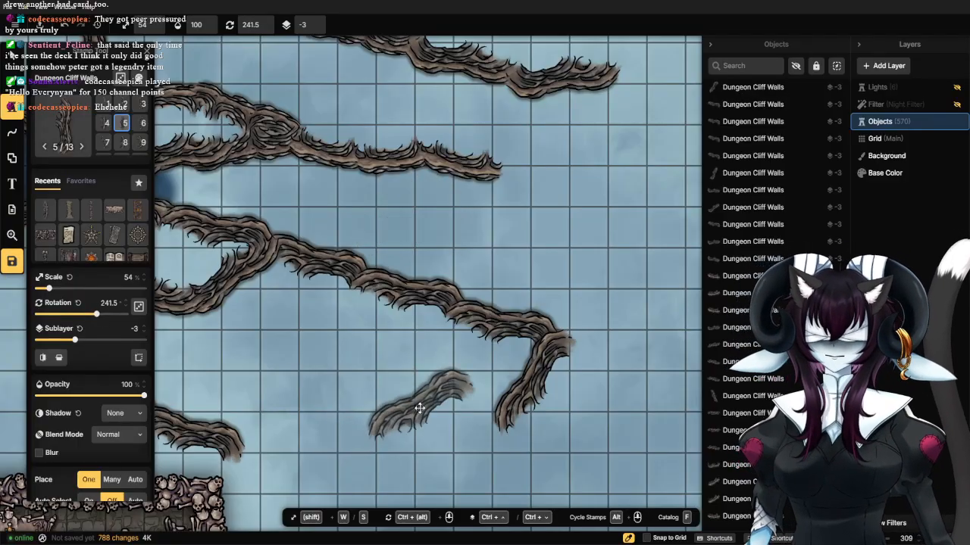
{"action": "left_click", "coordinate": [460, 448]}
{"action": "left_click_drag", "start_coordinate": [387, 464], "coordinate": [490, 281]}
{"action": "scroll", "coordinate": [477, 287], "scroll_direction": "down", "scroll_amount": 6}
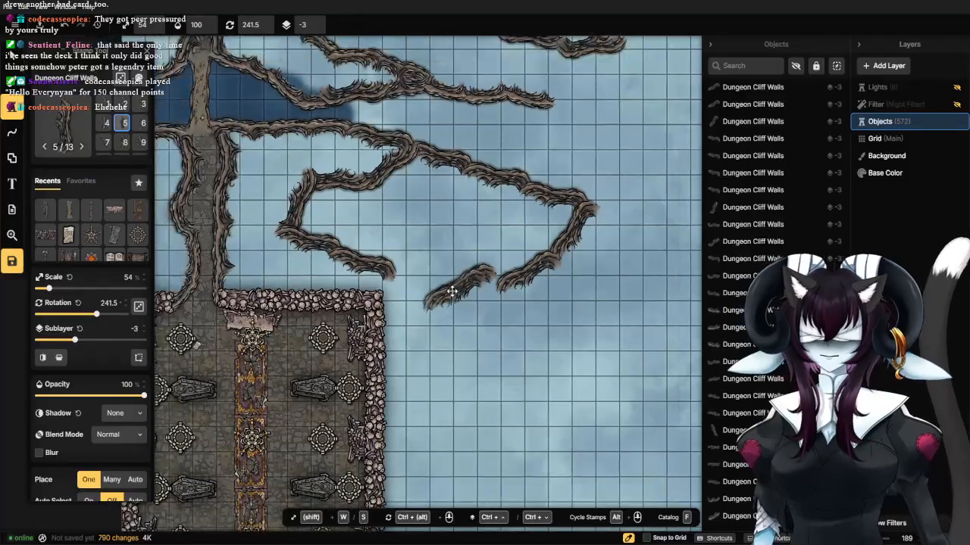
Add another variant 5 piece at the wall's lower end, rotate it to 269° and move it to join the preceding piece.
{"action": "left_click", "coordinate": [462, 287]}
{"action": "left_click", "coordinate": [12, 55]}
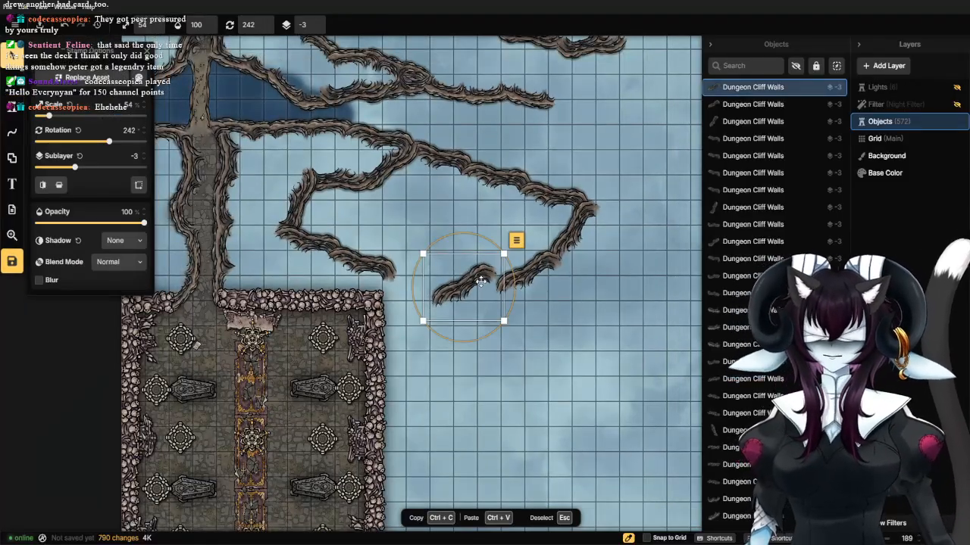
{"action": "left_click_drag", "start_coordinate": [478, 281], "coordinate": [520, 316]}
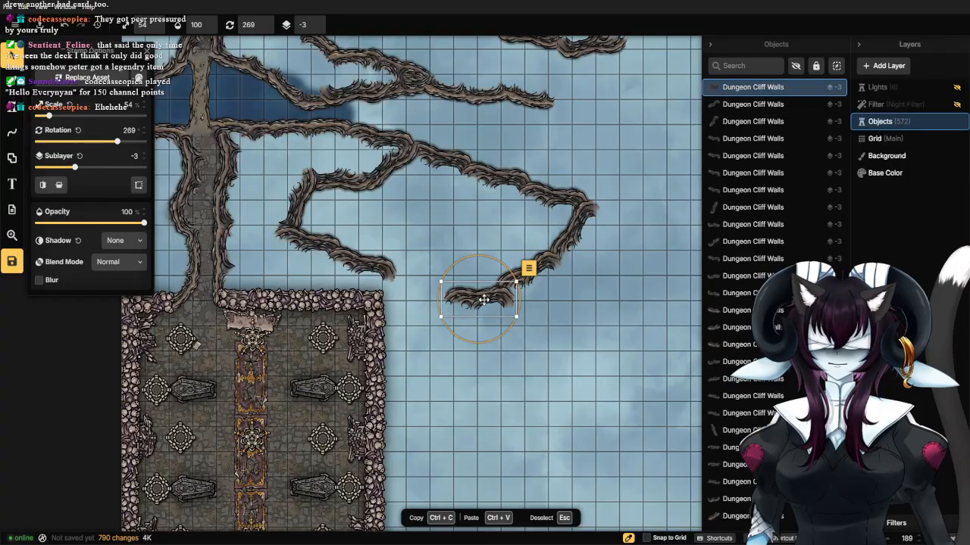
{"action": "left_click", "coordinate": [474, 283]}
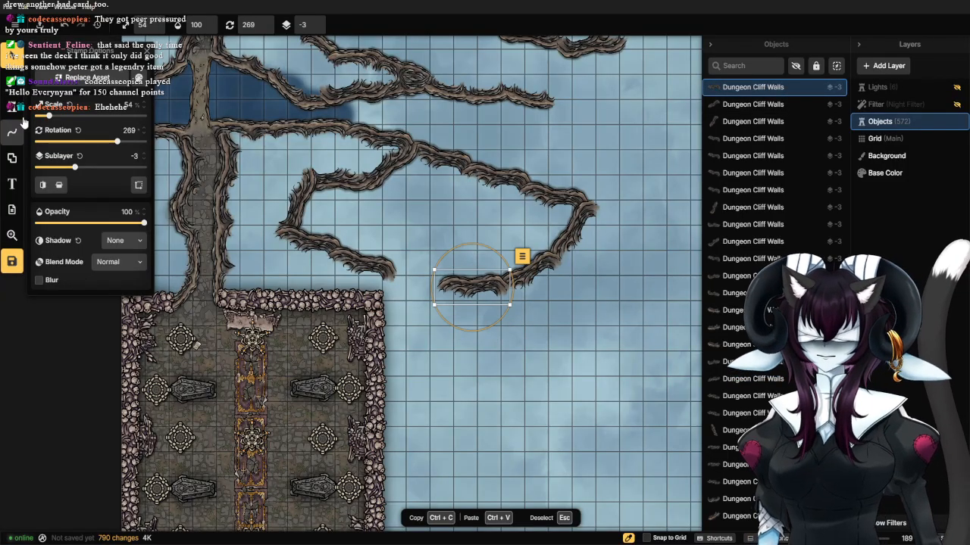
Close the oval chamber's remaining lower gap with a variant 5 cliff wall piece and rotate it to 284°.
{"action": "left_click", "coordinate": [12, 107]}
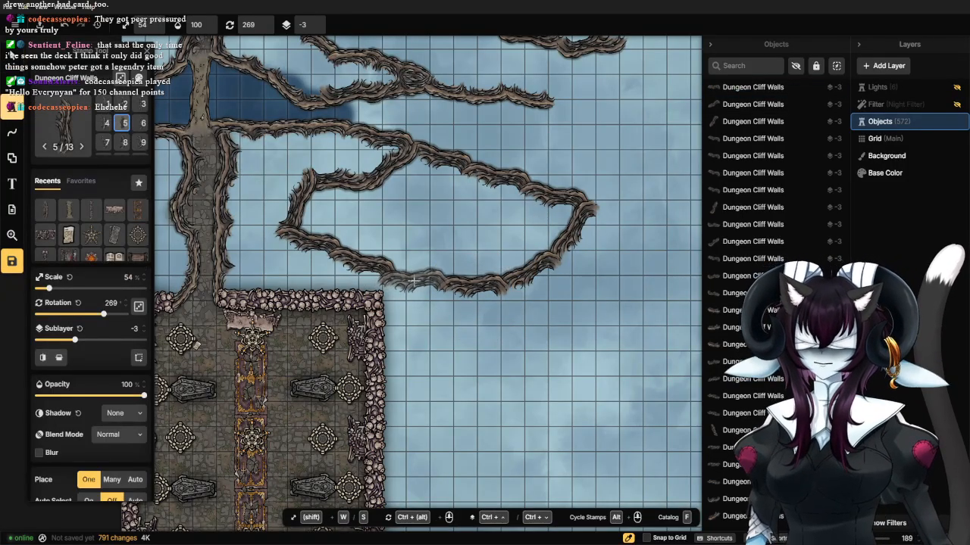
{"action": "left_click", "coordinate": [413, 279]}
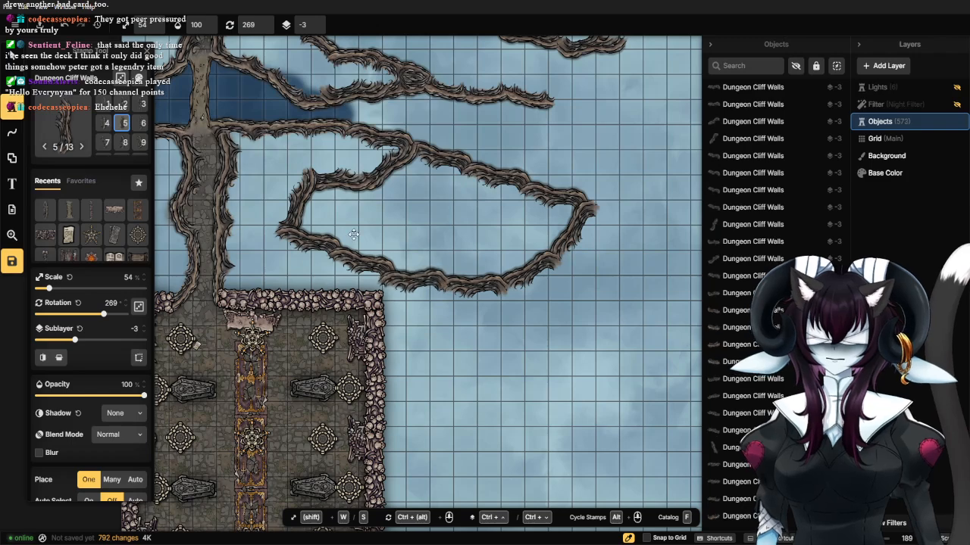
{"action": "left_click", "coordinate": [11, 59]}
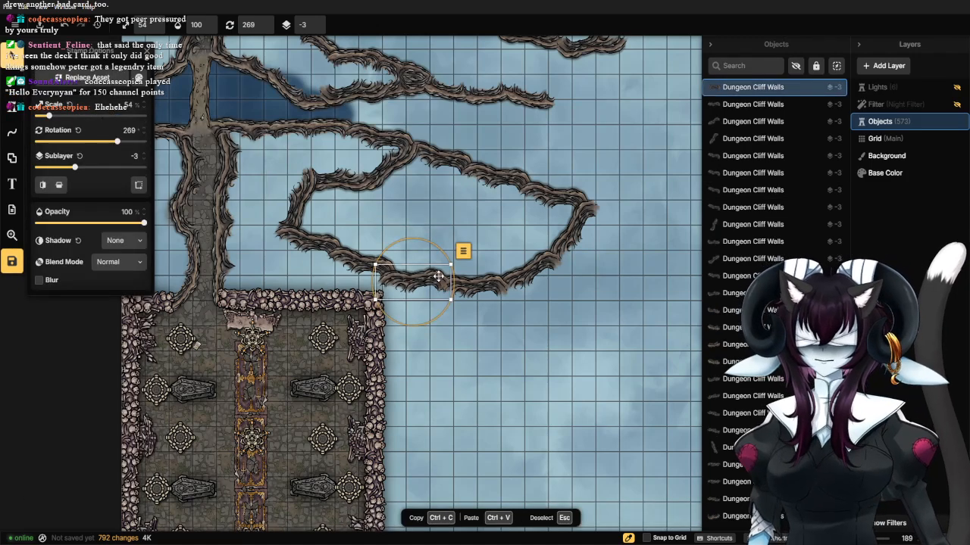
{"action": "left_click_drag", "start_coordinate": [453, 283], "coordinate": [450, 286]}
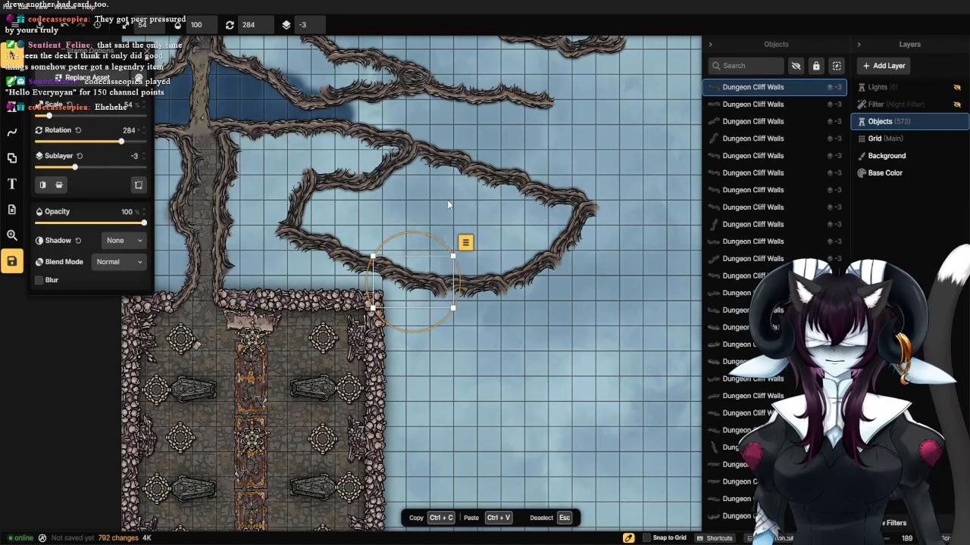
{"action": "left_click", "coordinate": [447, 200]}
{"action": "scroll", "coordinate": [443, 193], "scroll_direction": "down", "scroll_amount": 4}
{"action": "left_click_drag", "start_coordinate": [436, 201], "coordinate": [412, 243]}
{"action": "scroll", "coordinate": [342, 287], "scroll_direction": "up", "scroll_amount": 3}
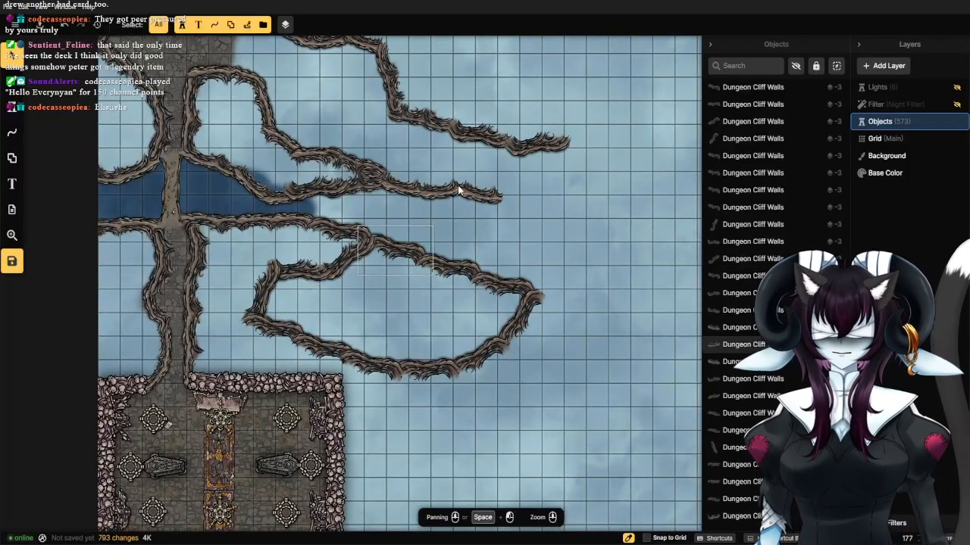
Place a second Natural Bridge across the channel above the oval chamber and rotate it to 15.5° to span both walls.
{"action": "left_click", "coordinate": [15, 112]}
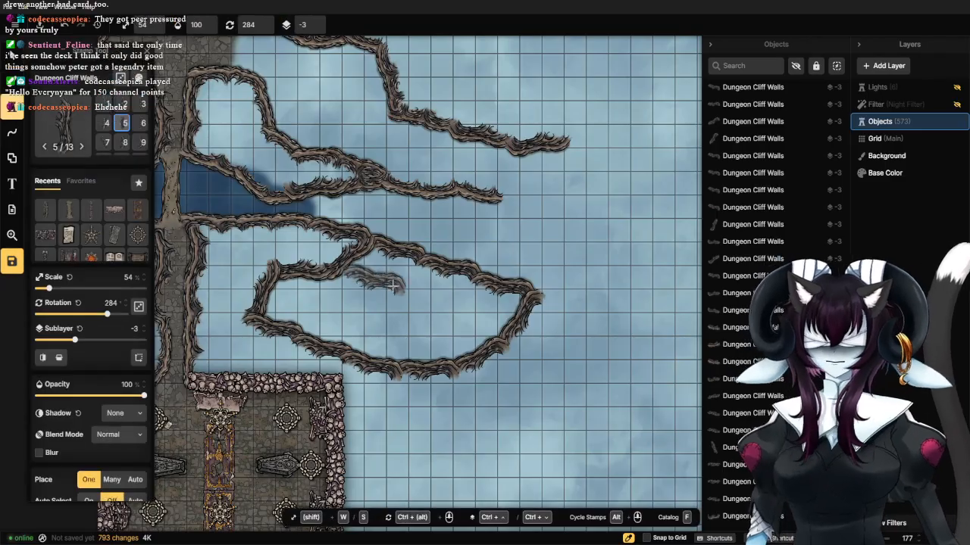
{"action": "left_click", "coordinate": [78, 210]}
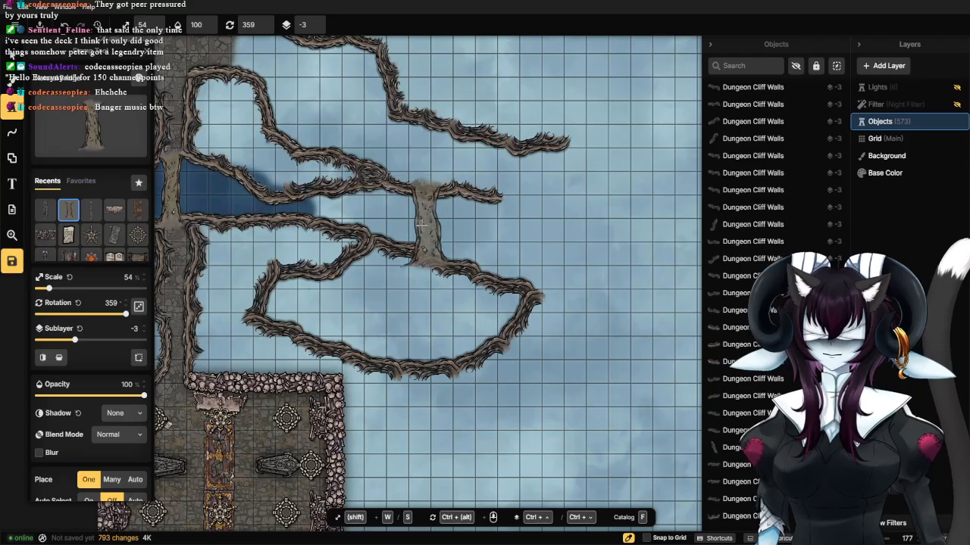
{"action": "left_click", "coordinate": [414, 223]}
{"action": "left_click", "coordinate": [8, 53]}
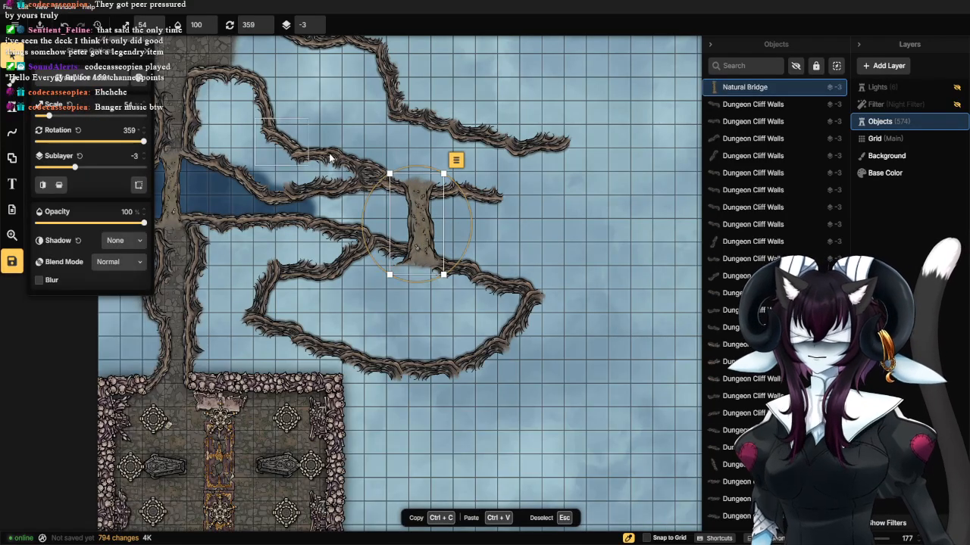
{"action": "left_click_drag", "start_coordinate": [471, 206], "coordinate": [402, 212]}
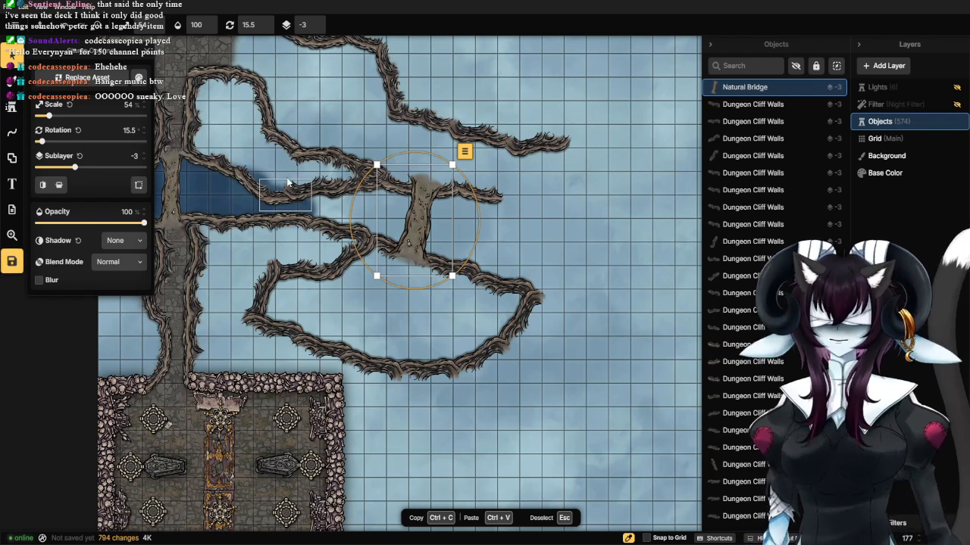
{"action": "left_click", "coordinate": [229, 268]}
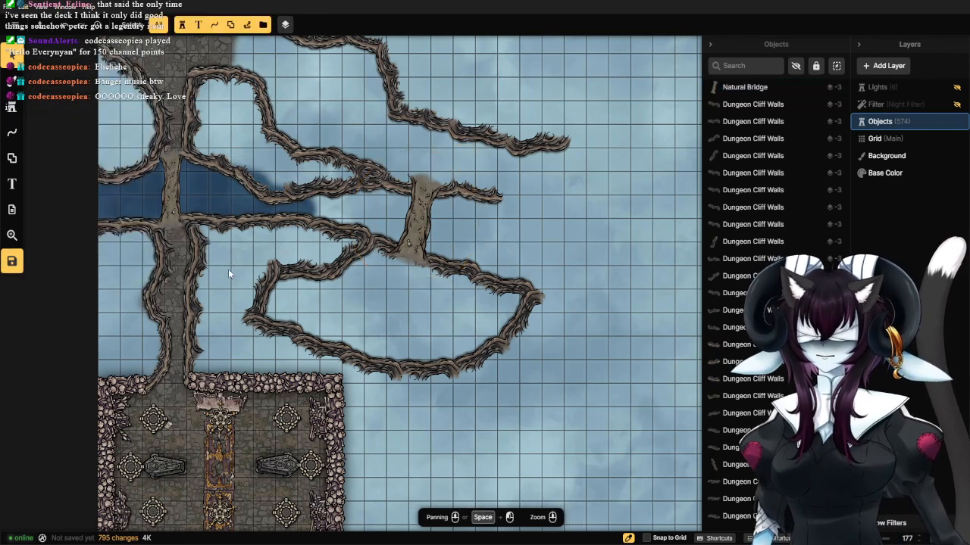
Paint the Water Blue Dark texture along the channel under the new bridge and on to the oval chamber's right end.
{"action": "left_click", "coordinate": [13, 81]}
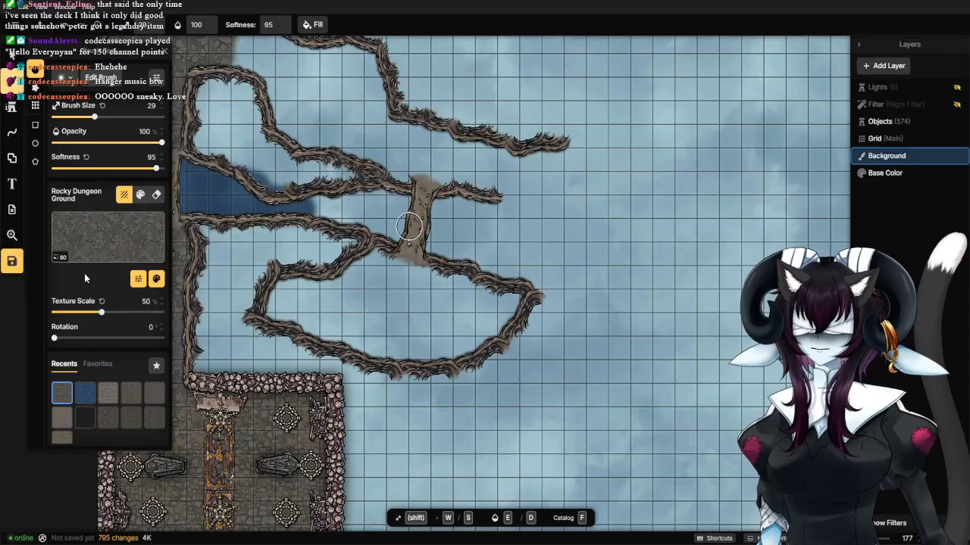
{"action": "left_click", "coordinate": [106, 237]}
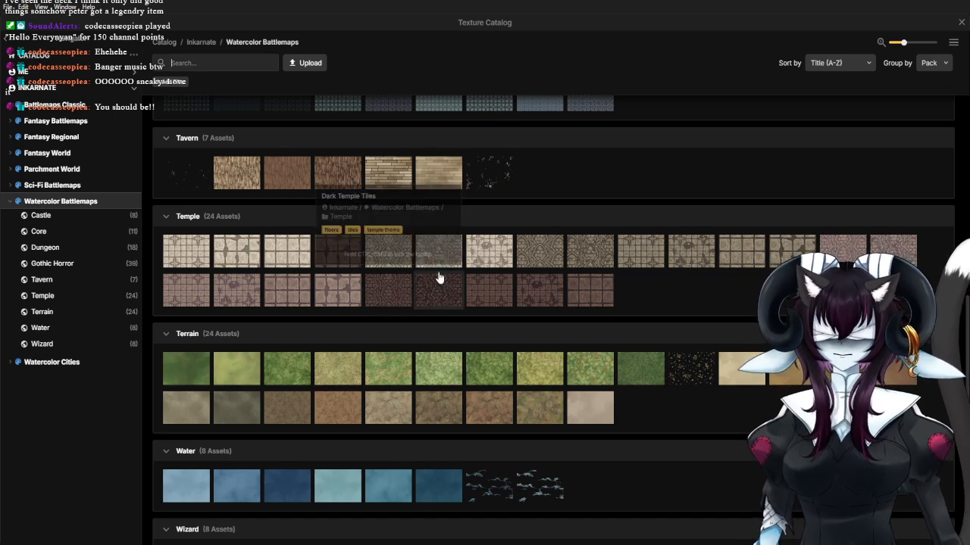
{"action": "left_click", "coordinate": [276, 493]}
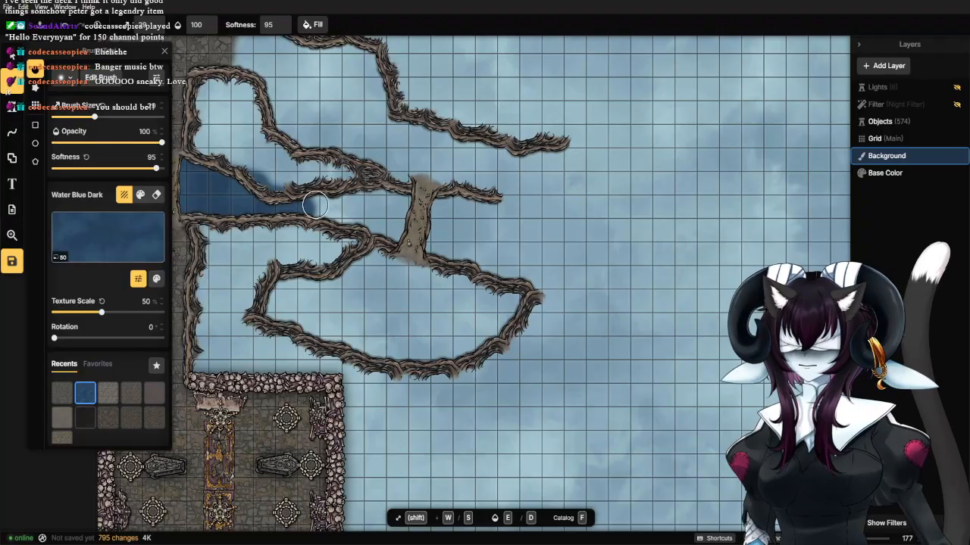
{"action": "left_click_drag", "start_coordinate": [335, 200], "coordinate": [367, 197]}
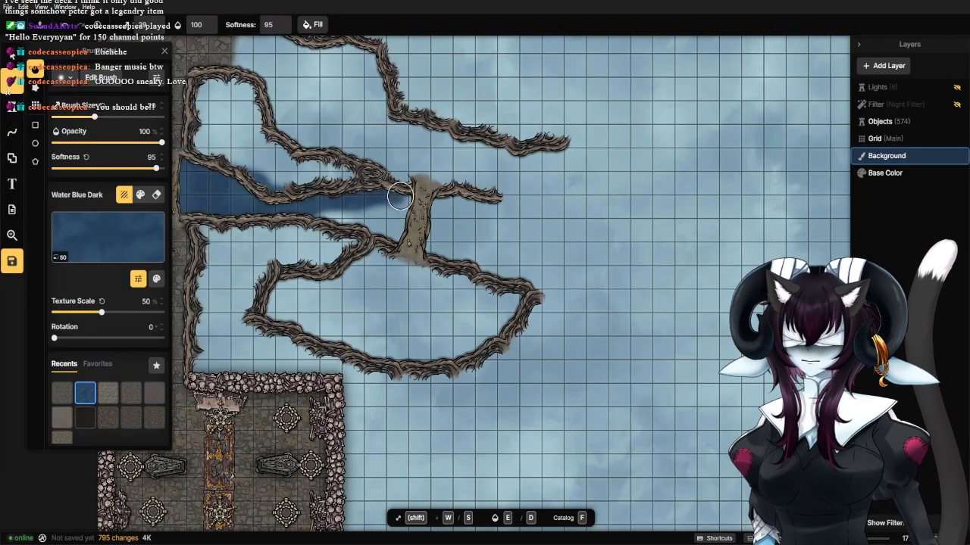
{"action": "mouse_move", "coordinate": [444, 203]}
{"action": "left_mouse_down"}
{"action": "mouse_move", "coordinate": [484, 205]}
{"action": "mouse_move", "coordinate": [532, 277]}
{"action": "mouse_move", "coordinate": [469, 260]}
{"action": "mouse_move", "coordinate": [507, 267]}
{"action": "mouse_move", "coordinate": [458, 244]}
{"action": "left_mouse_up"}
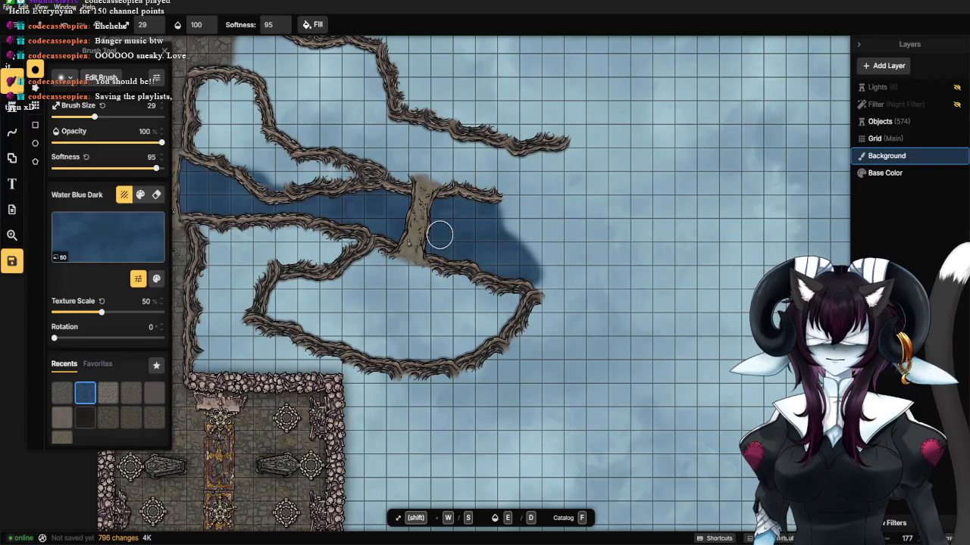
Paint Rocky Dungeon Ground inside the oval chamber and in the passage above the new bridge.
{"action": "left_click", "coordinate": [63, 395]}
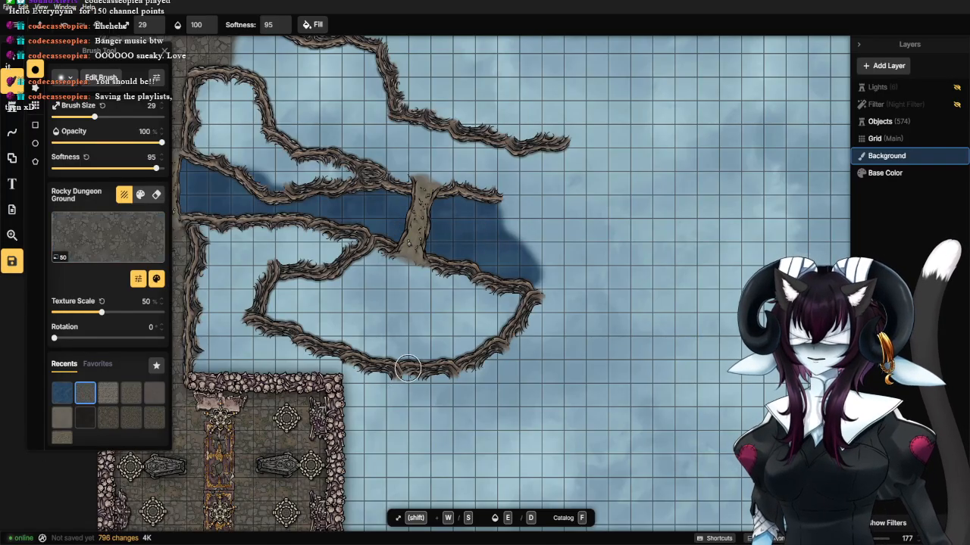
{"action": "scroll", "coordinate": [299, 255], "scroll_direction": "up", "scroll_amount": 5}
{"action": "mouse_move", "coordinate": [258, 276]}
{"action": "left_mouse_down"}
{"action": "mouse_move", "coordinate": [225, 285]}
{"action": "mouse_move", "coordinate": [219, 322]}
{"action": "mouse_move", "coordinate": [457, 394]}
{"action": "mouse_move", "coordinate": [527, 392]}
{"action": "mouse_move", "coordinate": [598, 373]}
{"action": "mouse_move", "coordinate": [654, 301]}
{"action": "mouse_move", "coordinate": [620, 300]}
{"action": "mouse_move", "coordinate": [554, 268]}
{"action": "mouse_move", "coordinate": [403, 222]}
{"action": "mouse_move", "coordinate": [255, 288]}
{"action": "mouse_move", "coordinate": [274, 319]}
{"action": "mouse_move", "coordinate": [320, 310]}
{"action": "mouse_move", "coordinate": [407, 350]}
{"action": "mouse_move", "coordinate": [283, 319]}
{"action": "mouse_move", "coordinate": [511, 371]}
{"action": "mouse_move", "coordinate": [603, 346]}
{"action": "mouse_move", "coordinate": [578, 327]}
{"action": "mouse_move", "coordinate": [438, 287]}
{"action": "mouse_move", "coordinate": [402, 260]}
{"action": "mouse_move", "coordinate": [567, 315]}
{"action": "mouse_move", "coordinate": [471, 261]}
{"action": "mouse_move", "coordinate": [423, 262]}
{"action": "mouse_move", "coordinate": [589, 310]}
{"action": "mouse_move", "coordinate": [467, 295]}
{"action": "mouse_move", "coordinate": [635, 322]}
{"action": "mouse_move", "coordinate": [455, 327]}
{"action": "mouse_move", "coordinate": [331, 296]}
{"action": "mouse_move", "coordinate": [612, 354]}
{"action": "mouse_move", "coordinate": [329, 278]}
{"action": "mouse_move", "coordinate": [278, 297]}
{"action": "mouse_move", "coordinate": [425, 260]}
{"action": "mouse_move", "coordinate": [334, 286]}
{"action": "mouse_move", "coordinate": [504, 294]}
{"action": "mouse_move", "coordinate": [292, 252]}
{"action": "mouse_move", "coordinate": [475, 286]}
{"action": "mouse_move", "coordinate": [544, 328]}
{"action": "mouse_move", "coordinate": [398, 320]}
{"action": "mouse_move", "coordinate": [594, 325]}
{"action": "mouse_move", "coordinate": [666, 302]}
{"action": "mouse_move", "coordinate": [523, 324]}
{"action": "left_mouse_up"}
{"action": "left_click_drag", "start_coordinate": [474, 241], "coordinate": [443, 483]}
{"action": "mouse_move", "coordinate": [437, 318]}
{"action": "left_mouse_down"}
{"action": "mouse_move", "coordinate": [404, 308]}
{"action": "mouse_move", "coordinate": [569, 320]}
{"action": "mouse_move", "coordinate": [594, 334]}
{"action": "mouse_move", "coordinate": [590, 313]}
{"action": "mouse_move", "coordinate": [619, 291]}
{"action": "mouse_move", "coordinate": [433, 248]}
{"action": "mouse_move", "coordinate": [386, 224]}
{"action": "mouse_move", "coordinate": [581, 274]}
{"action": "mouse_move", "coordinate": [481, 288]}
{"action": "mouse_move", "coordinate": [363, 271]}
{"action": "mouse_move", "coordinate": [389, 283]}
{"action": "mouse_move", "coordinate": [294, 245]}
{"action": "mouse_move", "coordinate": [244, 238]}
{"action": "mouse_move", "coordinate": [456, 258]}
{"action": "mouse_move", "coordinate": [479, 277]}
{"action": "mouse_move", "coordinate": [402, 241]}
{"action": "mouse_move", "coordinate": [398, 188]}
{"action": "mouse_move", "coordinate": [380, 154]}
{"action": "mouse_move", "coordinate": [330, 121]}
{"action": "mouse_move", "coordinate": [311, 121]}
{"action": "mouse_move", "coordinate": [361, 86]}
{"action": "mouse_move", "coordinate": [421, 91]}
{"action": "left_mouse_up"}
{"action": "scroll", "coordinate": [420, 114], "scroll_direction": "down", "scroll_amount": 3}
{"action": "scroll", "coordinate": [417, 115], "scroll_direction": "down", "scroll_amount": 3}
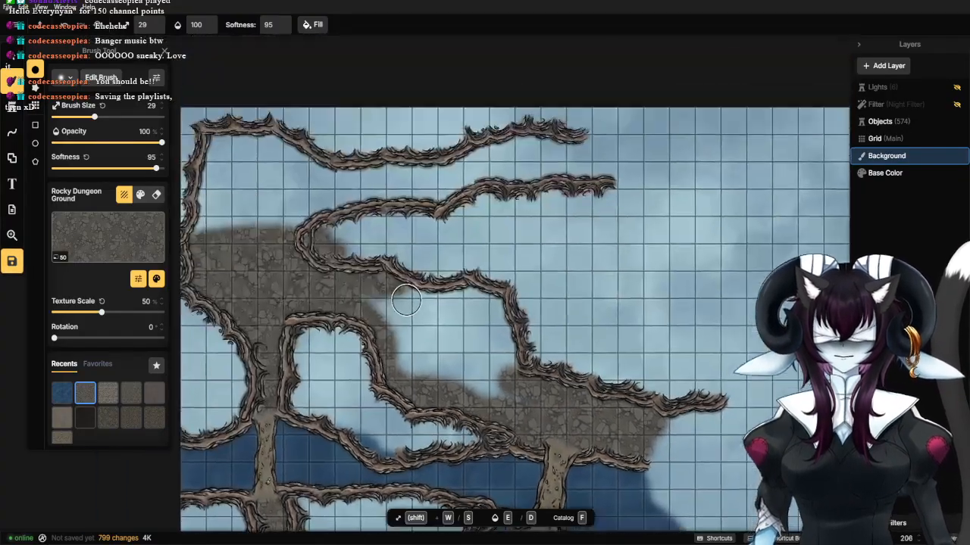
Extend the Rocky Dungeon Ground along the underside of the upper passage wall, toward the open gap in the floor.
{"action": "left_click_drag", "start_coordinate": [250, 404], "coordinate": [335, 209]}
{"action": "left_click_drag", "start_coordinate": [383, 461], "coordinate": [412, 353]}
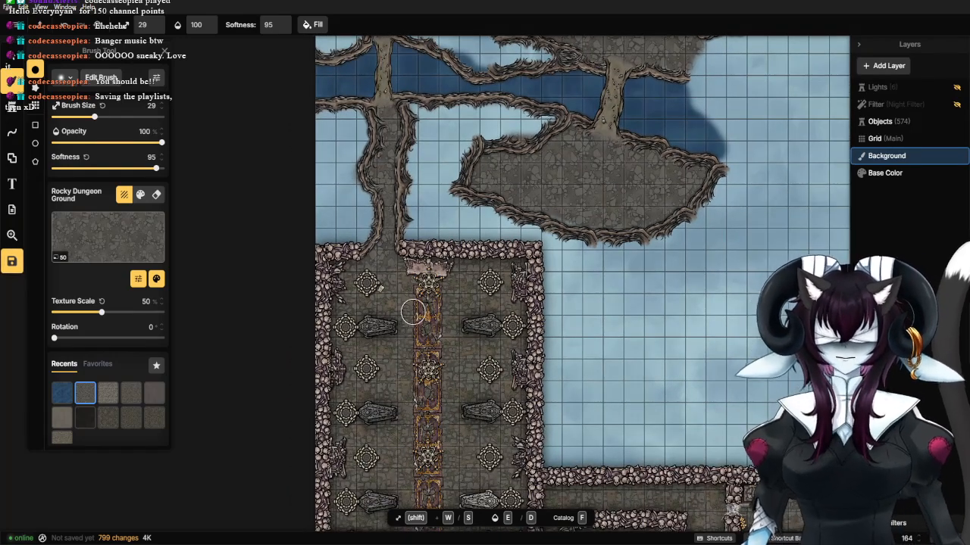
{"action": "left_click_drag", "start_coordinate": [380, 237], "coordinate": [399, 390]}
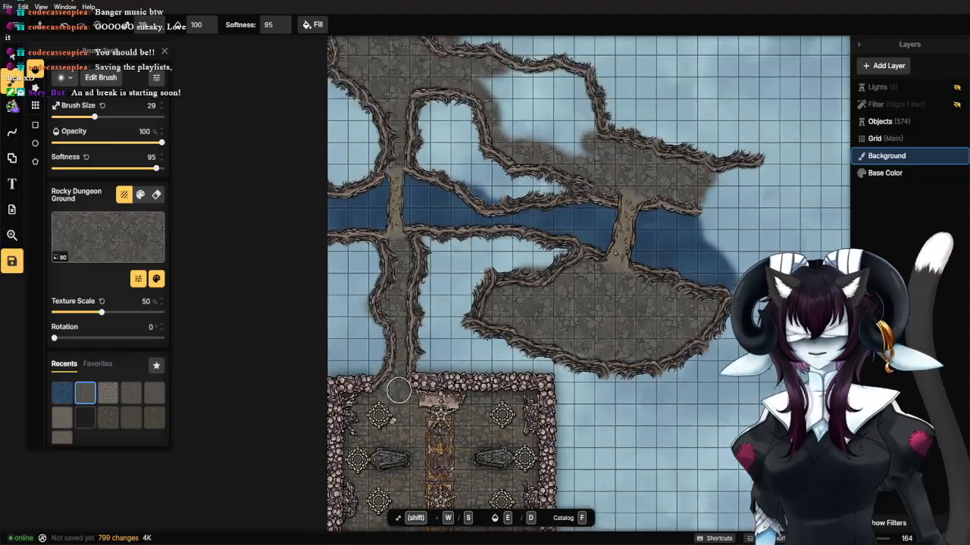
{"action": "left_click_drag", "start_coordinate": [392, 240], "coordinate": [382, 322]}
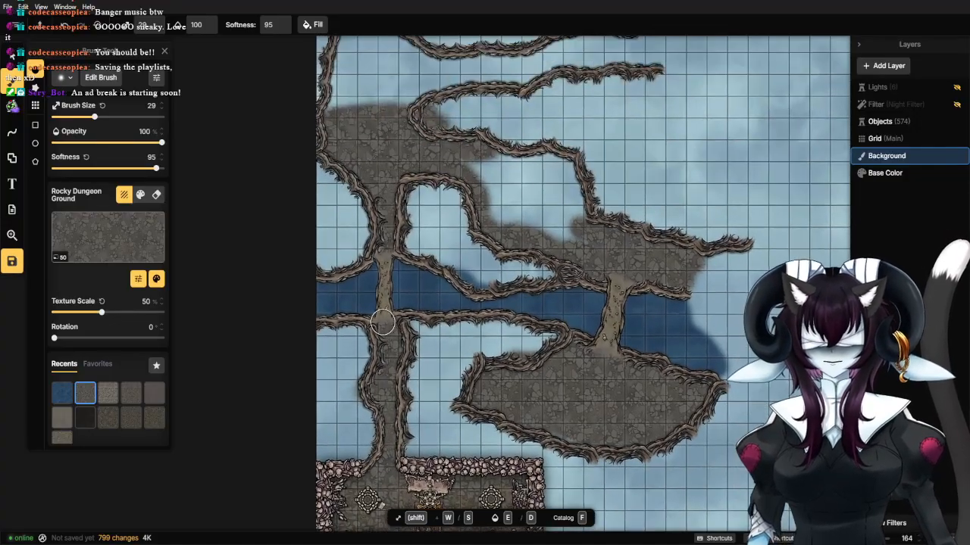
{"action": "left_click_drag", "start_coordinate": [391, 227], "coordinate": [390, 361]}
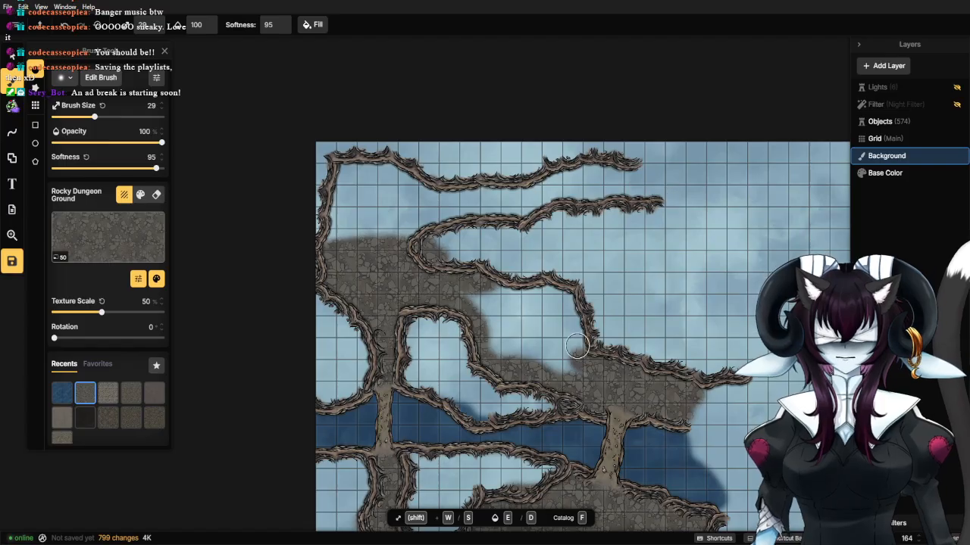
{"action": "left_click_drag", "start_coordinate": [576, 345], "coordinate": [440, 322]}
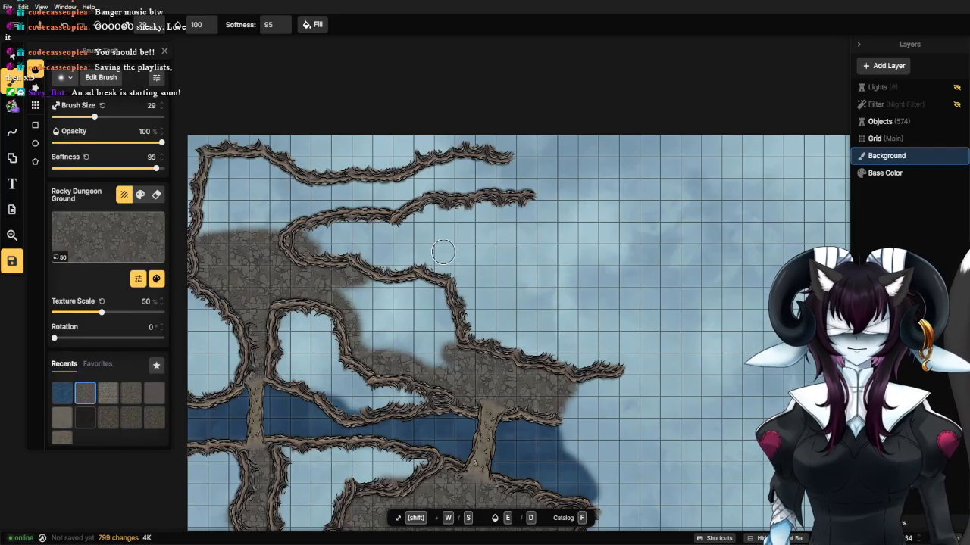
{"action": "scroll", "coordinate": [512, 253], "scroll_direction": "down", "scroll_amount": 2}
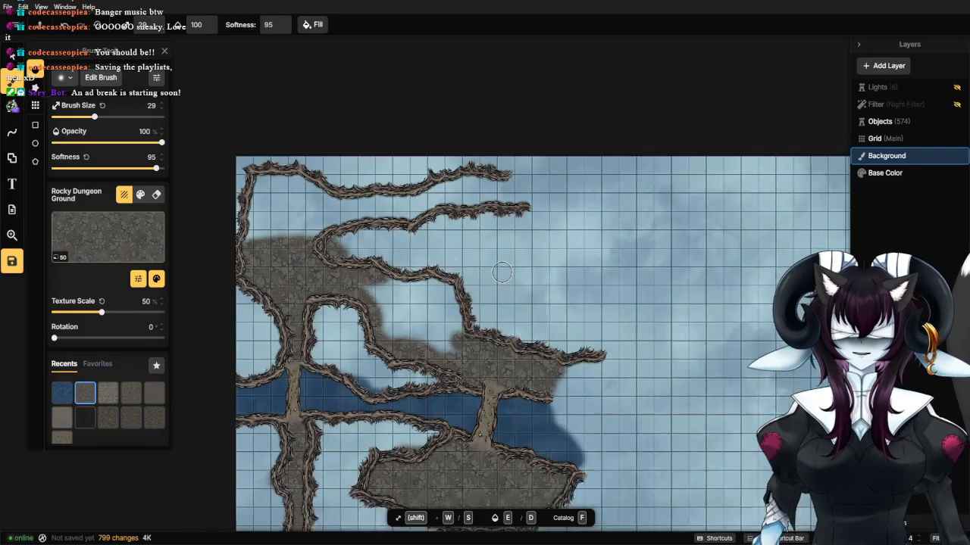
{"action": "scroll", "coordinate": [505, 294], "scroll_direction": "up", "scroll_amount": 2}
{"action": "mouse_move", "coordinate": [456, 360]}
{"action": "left_mouse_down"}
{"action": "mouse_move", "coordinate": [474, 314]}
{"action": "mouse_move", "coordinate": [375, 301]}
{"action": "left_mouse_up"}
{"action": "left_click_drag", "start_coordinate": [522, 341], "coordinate": [429, 268]}
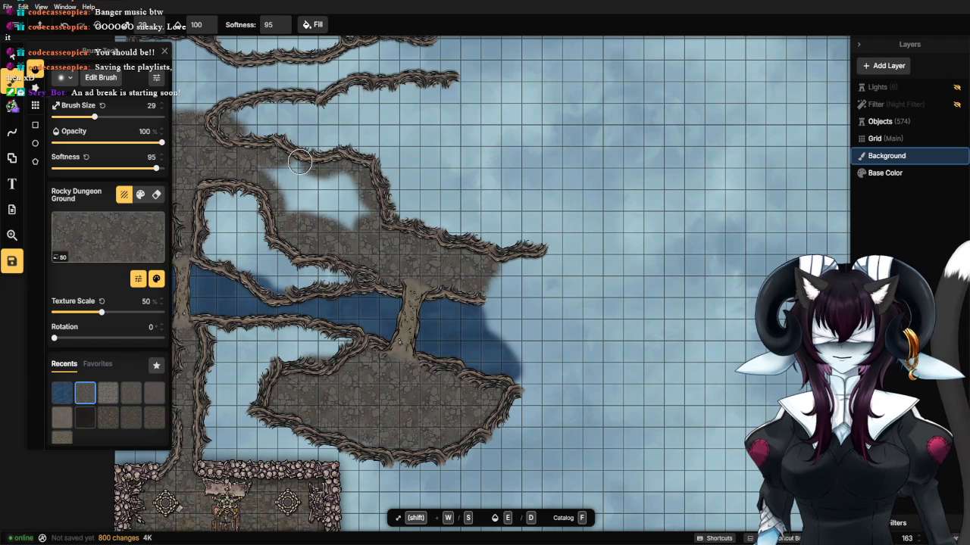
Paint the remaining gaps in the central cave floor with the Rocky Dungeon Ground texture.
{"action": "left_click_drag", "start_coordinate": [271, 176], "coordinate": [291, 215]}
{"action": "mouse_move", "coordinate": [270, 180]}
{"action": "left_mouse_down"}
{"action": "mouse_move", "coordinate": [307, 192]}
{"action": "mouse_move", "coordinate": [318, 182]}
{"action": "mouse_move", "coordinate": [294, 171]}
{"action": "mouse_move", "coordinate": [352, 182]}
{"action": "mouse_move", "coordinate": [316, 198]}
{"action": "mouse_move", "coordinate": [343, 203]}
{"action": "left_mouse_up"}
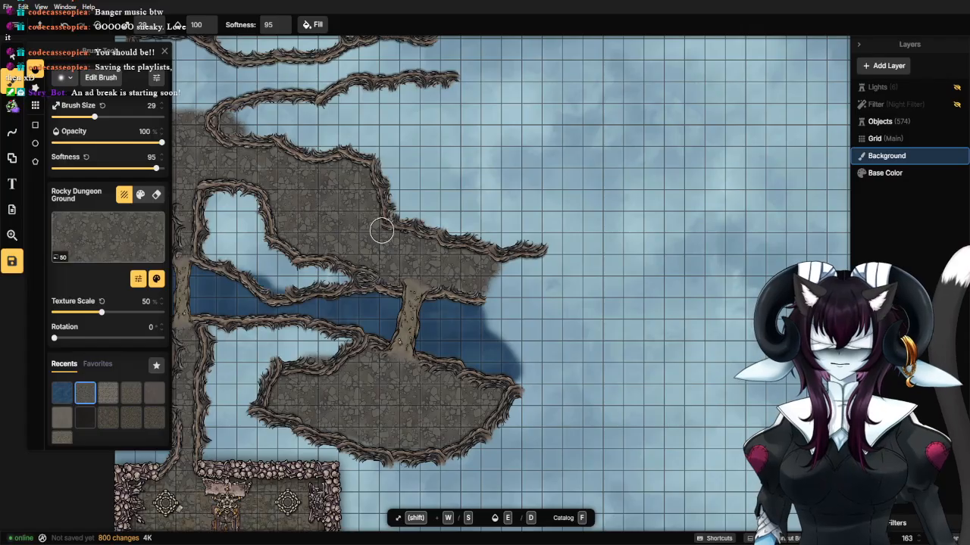
{"action": "left_click_drag", "start_coordinate": [415, 286], "coordinate": [449, 274]}
Load the Brown Dirt texture from the Watercolor Battlemaps Core set and set its brightness to 0.
{"action": "left_click", "coordinate": [104, 228]}
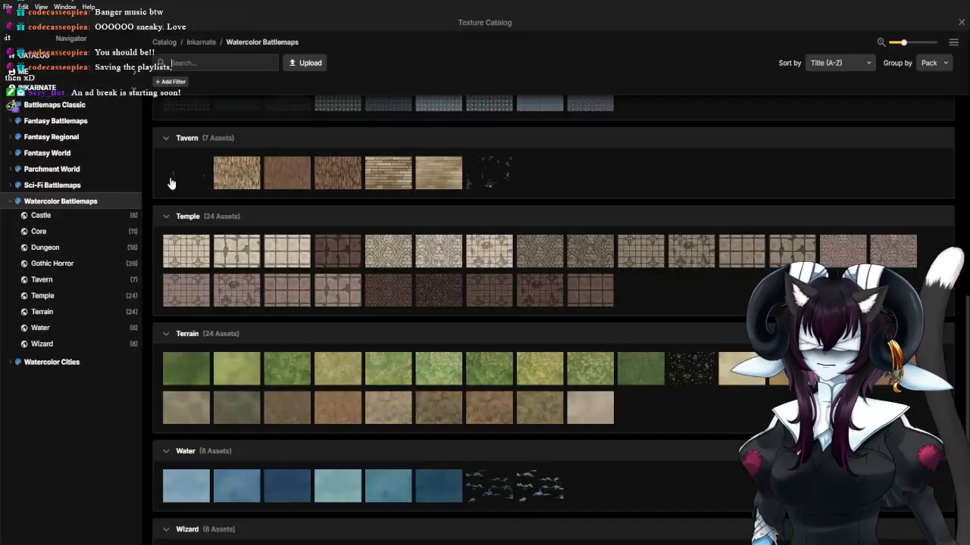
{"action": "left_click", "coordinate": [38, 231]}
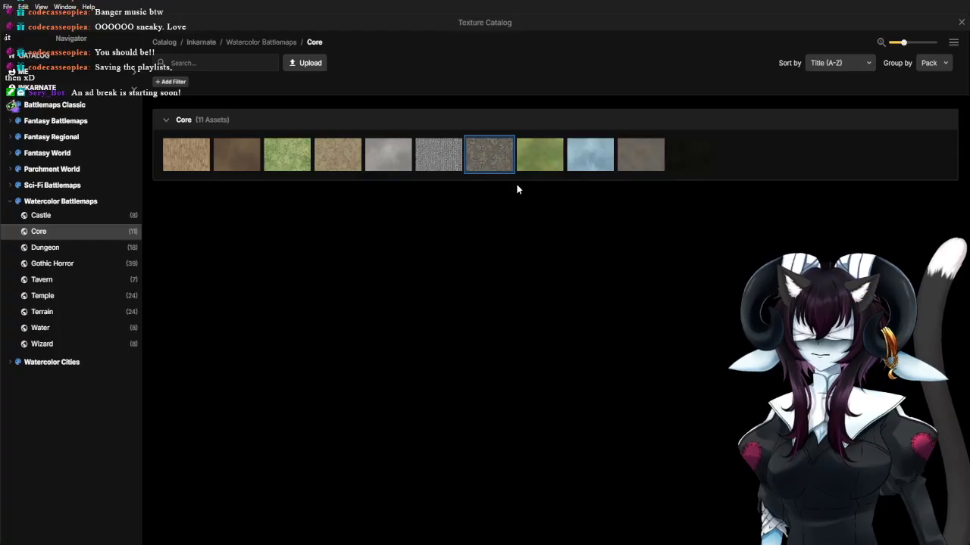
{"action": "left_click", "coordinate": [221, 157]}
{"action": "left_click", "coordinate": [135, 236]}
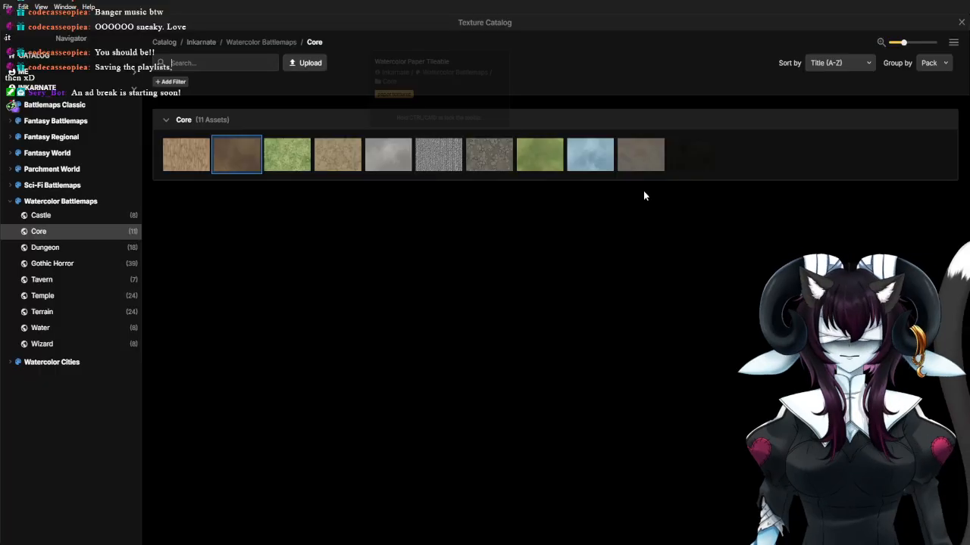
{"action": "key", "text": "Escape"}
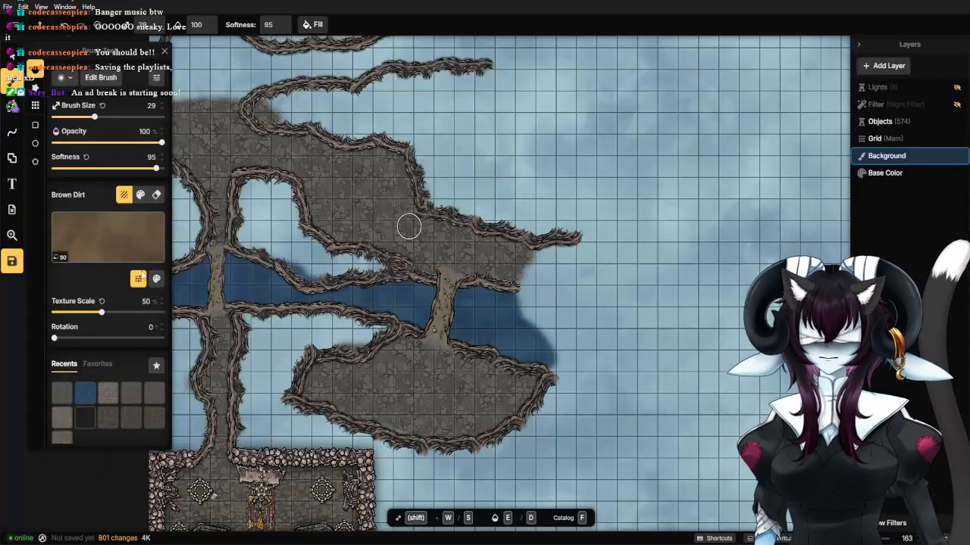
{"action": "left_click", "coordinate": [156, 278]}
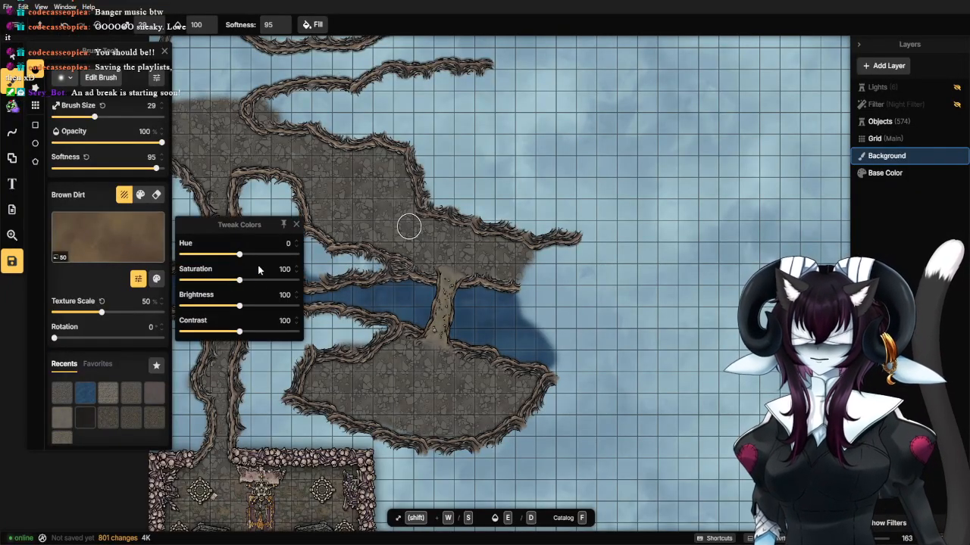
{"action": "left_click_drag", "start_coordinate": [238, 307], "coordinate": [157, 281]}
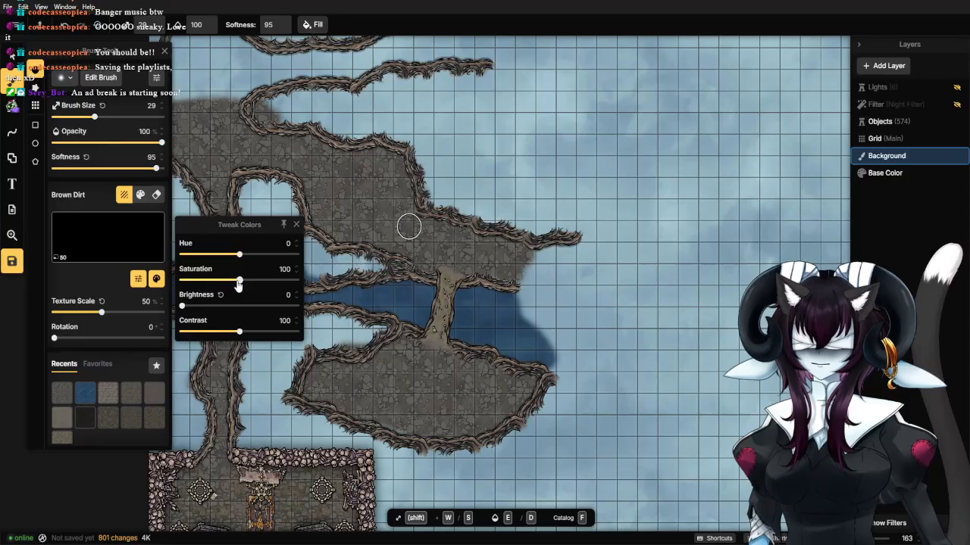
Paint the enclosed rock pocket north of the river, between the two bridges, with the blackened Brown Dirt.
{"action": "left_click", "coordinate": [317, 269]}
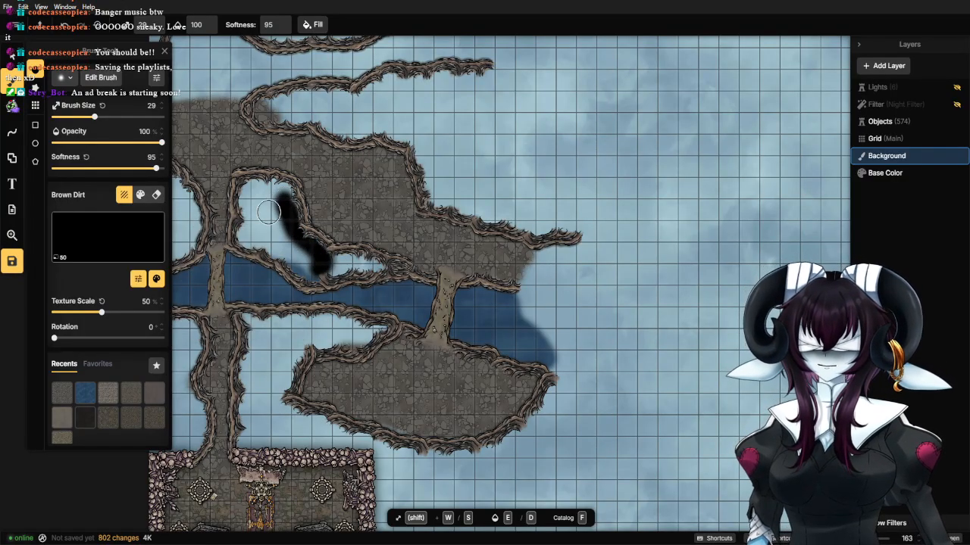
{"action": "scroll", "coordinate": [268, 212], "scroll_direction": "up", "scroll_amount": 6}
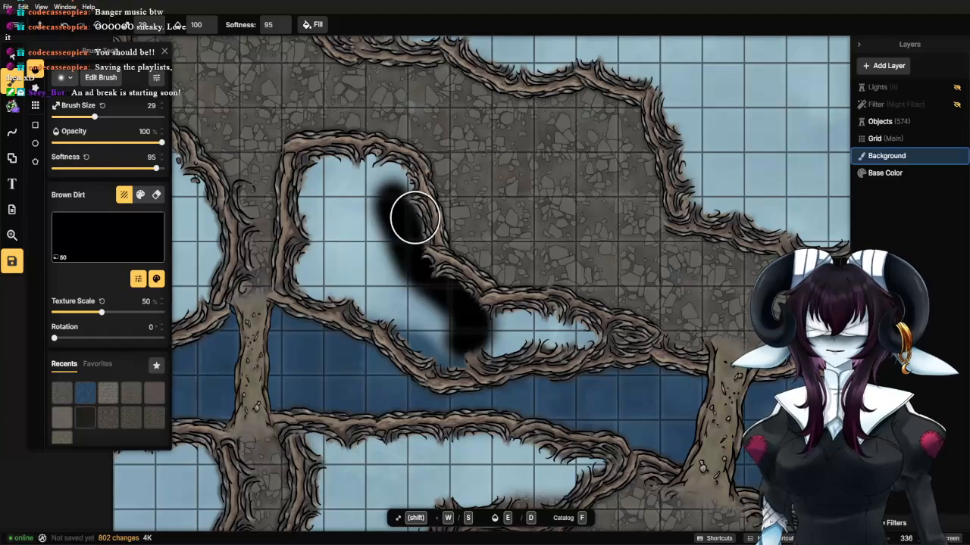
{"action": "mouse_move", "coordinate": [416, 218]}
{"action": "left_mouse_down"}
{"action": "mouse_move", "coordinate": [376, 171]}
{"action": "mouse_move", "coordinate": [319, 179]}
{"action": "mouse_move", "coordinate": [307, 194]}
{"action": "mouse_move", "coordinate": [319, 228]}
{"action": "mouse_move", "coordinate": [309, 278]}
{"action": "mouse_move", "coordinate": [361, 287]}
{"action": "mouse_move", "coordinate": [450, 348]}
{"action": "mouse_move", "coordinate": [522, 327]}
{"action": "mouse_move", "coordinate": [592, 338]}
{"action": "mouse_move", "coordinate": [506, 323]}
{"action": "mouse_move", "coordinate": [469, 329]}
{"action": "mouse_move", "coordinate": [335, 259]}
{"action": "mouse_move", "coordinate": [417, 273]}
{"action": "mouse_move", "coordinate": [359, 218]}
{"action": "mouse_move", "coordinate": [343, 188]}
{"action": "mouse_move", "coordinate": [328, 230]}
{"action": "mouse_move", "coordinate": [346, 236]}
{"action": "mouse_move", "coordinate": [369, 181]}
{"action": "mouse_move", "coordinate": [352, 204]}
{"action": "mouse_move", "coordinate": [377, 233]}
{"action": "mouse_move", "coordinate": [395, 211]}
{"action": "mouse_move", "coordinate": [402, 181]}
{"action": "mouse_move", "coordinate": [392, 172]}
{"action": "mouse_move", "coordinate": [349, 206]}
{"action": "mouse_move", "coordinate": [319, 251]}
{"action": "mouse_move", "coordinate": [367, 281]}
{"action": "mouse_move", "coordinate": [399, 280]}
{"action": "left_mouse_up"}
{"action": "scroll", "coordinate": [389, 278], "scroll_direction": "down", "scroll_amount": 4}
{"action": "left_click_drag", "start_coordinate": [340, 240], "coordinate": [456, 237]}
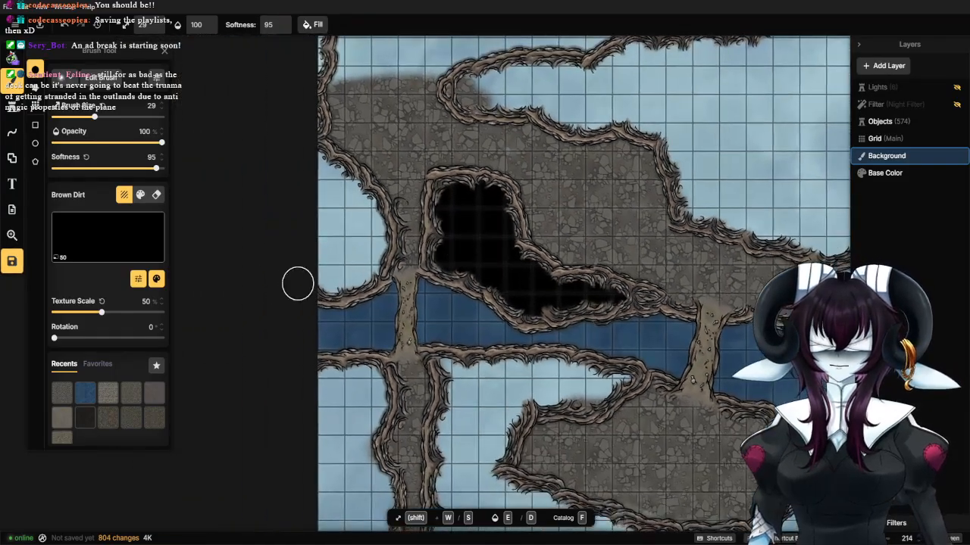
Paint the walled pocket at the map's west edge, just north of the river, black.
{"action": "mouse_move", "coordinate": [222, 238]}
{"action": "left_mouse_down"}
{"action": "mouse_move", "coordinate": [247, 238]}
{"action": "mouse_move", "coordinate": [259, 261]}
{"action": "left_mouse_up"}
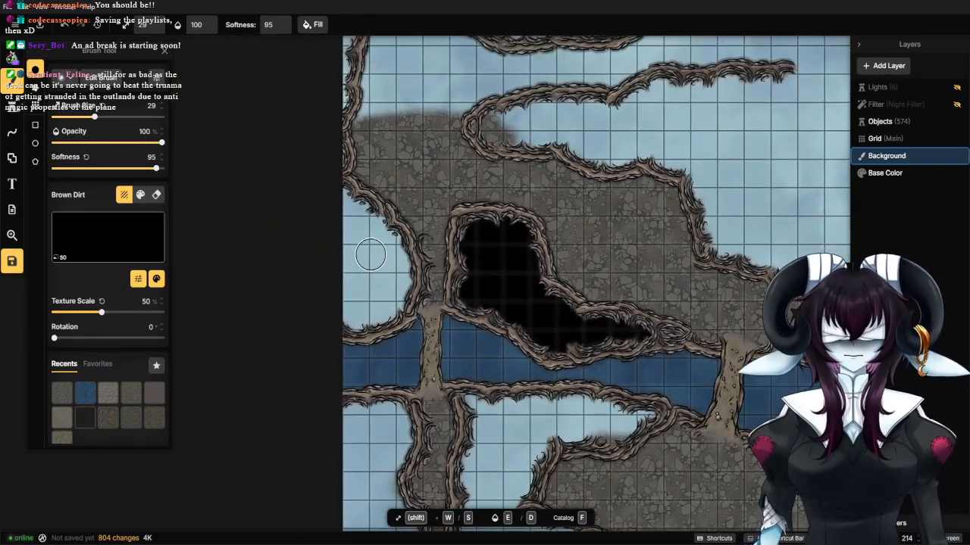
{"action": "scroll", "coordinate": [371, 239], "scroll_direction": "up", "scroll_amount": 4}
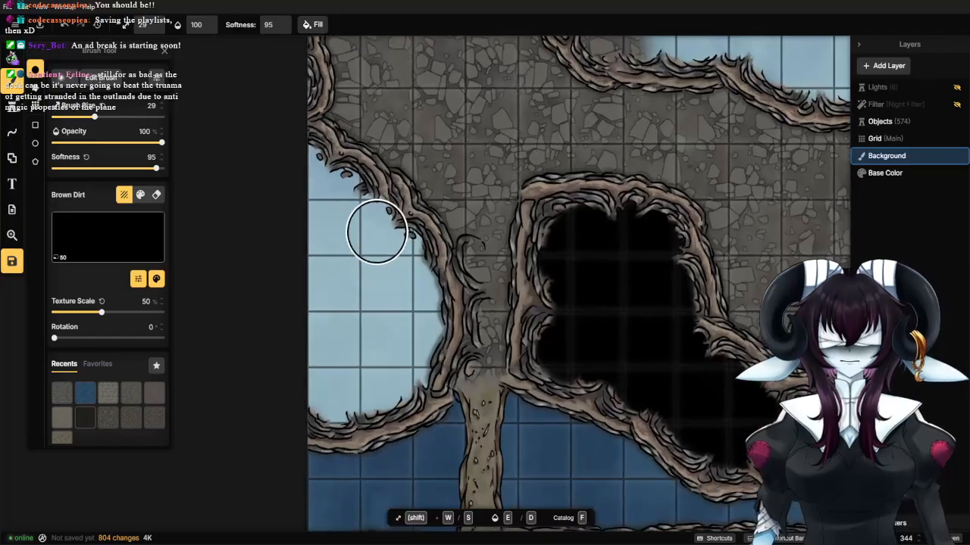
{"action": "mouse_move", "coordinate": [376, 232]}
{"action": "left_mouse_down"}
{"action": "mouse_move", "coordinate": [296, 158]}
{"action": "mouse_move", "coordinate": [369, 201]}
{"action": "mouse_move", "coordinate": [415, 259]}
{"action": "mouse_move", "coordinate": [431, 301]}
{"action": "mouse_move", "coordinate": [435, 325]}
{"action": "mouse_move", "coordinate": [403, 392]}
{"action": "mouse_move", "coordinate": [349, 406]}
{"action": "mouse_move", "coordinate": [264, 405]}
{"action": "mouse_move", "coordinate": [263, 376]}
{"action": "mouse_move", "coordinate": [370, 382]}
{"action": "mouse_move", "coordinate": [420, 341]}
{"action": "mouse_move", "coordinate": [380, 304]}
{"action": "mouse_move", "coordinate": [306, 197]}
{"action": "mouse_move", "coordinate": [298, 200]}
{"action": "mouse_move", "coordinate": [386, 265]}
{"action": "mouse_move", "coordinate": [385, 303]}
{"action": "mouse_move", "coordinate": [343, 346]}
{"action": "mouse_move", "coordinate": [359, 355]}
{"action": "mouse_move", "coordinate": [391, 348]}
{"action": "mouse_move", "coordinate": [270, 359]}
{"action": "mouse_move", "coordinate": [313, 278]}
{"action": "mouse_move", "coordinate": [334, 338]}
{"action": "mouse_move", "coordinate": [309, 278]}
{"action": "mouse_move", "coordinate": [335, 352]}
{"action": "left_mouse_up"}
{"action": "scroll", "coordinate": [327, 288], "scroll_direction": "down", "scroll_amount": 10}
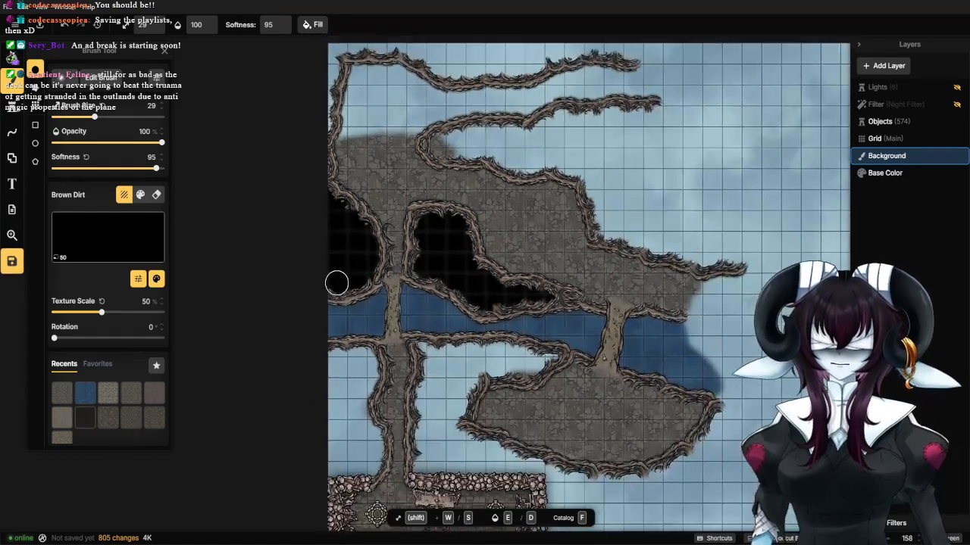
Paint the area at the map's west edge between the river and the skull-walled room black.
{"action": "left_click_drag", "start_coordinate": [336, 283], "coordinate": [365, 126]}
{"action": "scroll", "coordinate": [359, 312], "scroll_direction": "up", "scroll_amount": 4}
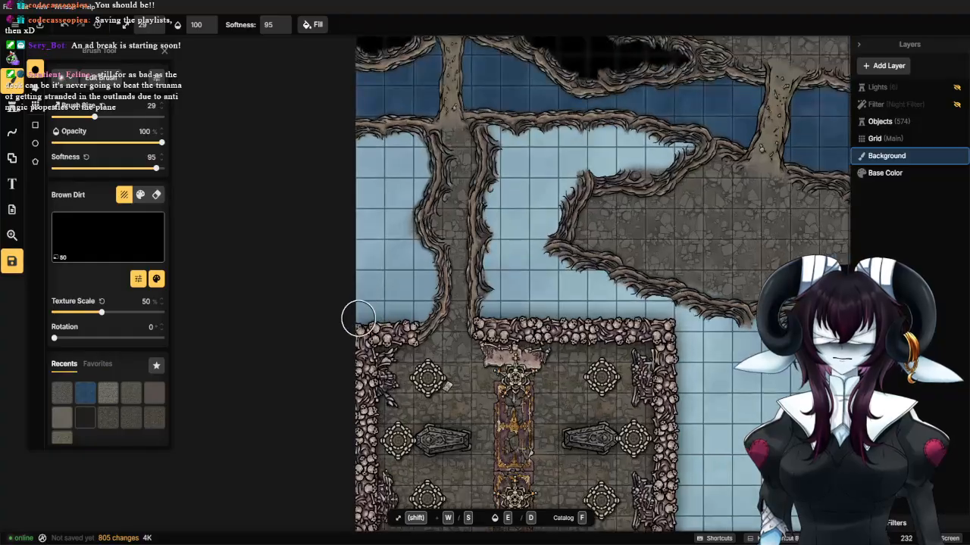
{"action": "mouse_move", "coordinate": [358, 316]}
{"action": "left_mouse_down"}
{"action": "mouse_move", "coordinate": [396, 312]}
{"action": "mouse_move", "coordinate": [371, 320]}
{"action": "mouse_move", "coordinate": [428, 309]}
{"action": "mouse_move", "coordinate": [434, 291]}
{"action": "mouse_move", "coordinate": [434, 272]}
{"action": "mouse_move", "coordinate": [405, 237]}
{"action": "mouse_move", "coordinate": [414, 149]}
{"action": "mouse_move", "coordinate": [401, 140]}
{"action": "mouse_move", "coordinate": [331, 153]}
{"action": "mouse_move", "coordinate": [396, 168]}
{"action": "mouse_move", "coordinate": [317, 202]}
{"action": "mouse_move", "coordinate": [378, 173]}
{"action": "mouse_move", "coordinate": [322, 200]}
{"action": "mouse_move", "coordinate": [400, 222]}
{"action": "mouse_move", "coordinate": [406, 187]}
{"action": "mouse_move", "coordinate": [360, 226]}
{"action": "mouse_move", "coordinate": [384, 197]}
{"action": "mouse_move", "coordinate": [340, 276]}
{"action": "mouse_move", "coordinate": [378, 246]}
{"action": "mouse_move", "coordinate": [343, 313]}
{"action": "mouse_move", "coordinate": [391, 216]}
{"action": "mouse_move", "coordinate": [391, 287]}
{"action": "mouse_move", "coordinate": [368, 291]}
{"action": "mouse_move", "coordinate": [411, 291]}
{"action": "mouse_move", "coordinate": [400, 258]}
{"action": "left_mouse_up"}
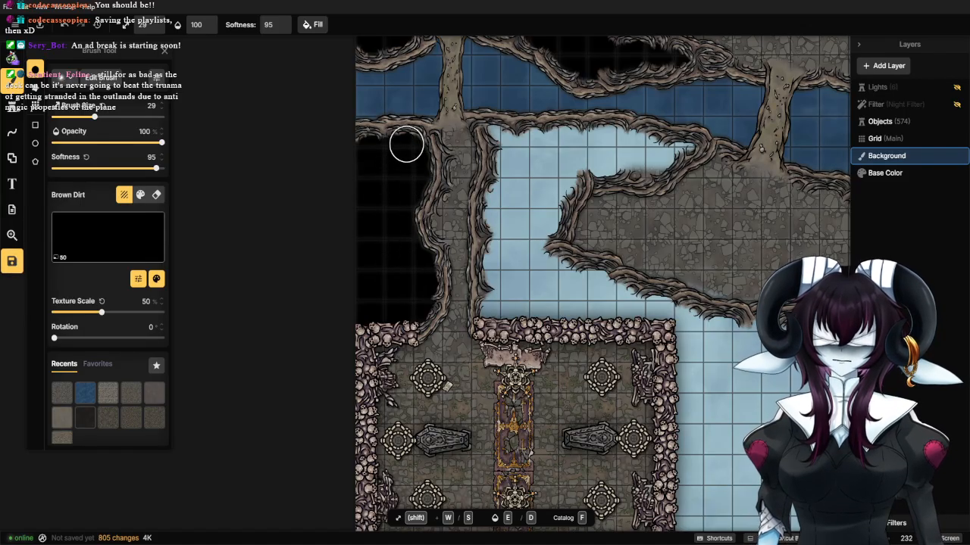
{"action": "mouse_move", "coordinate": [427, 273]}
{"action": "left_mouse_down"}
{"action": "mouse_move", "coordinate": [381, 315]}
{"action": "mouse_move", "coordinate": [346, 313]}
{"action": "left_mouse_up"}
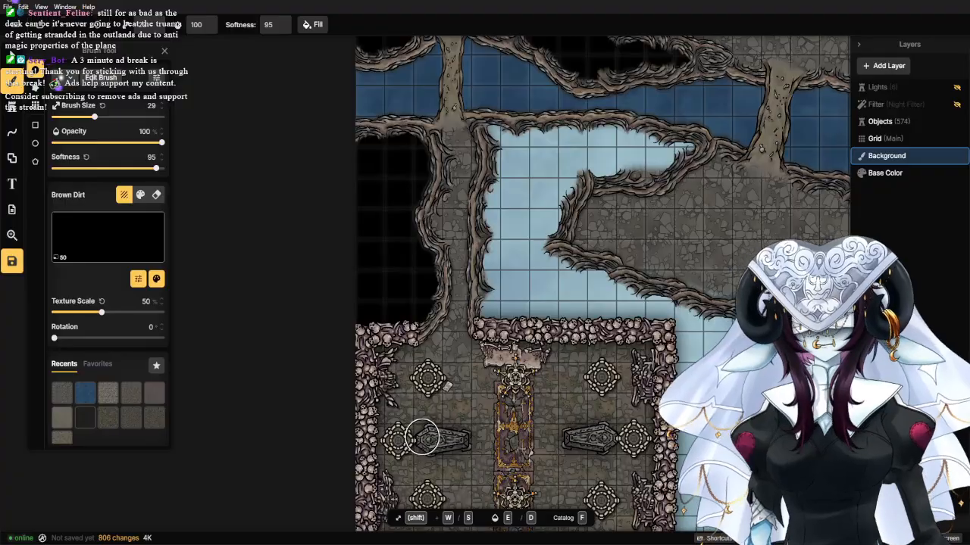
Paint the area between the north-south corridor and the southern cave chamber black, continuing along the chamber's southern outer wall.
{"action": "scroll", "coordinate": [506, 283], "scroll_direction": "up", "scroll_amount": 3}
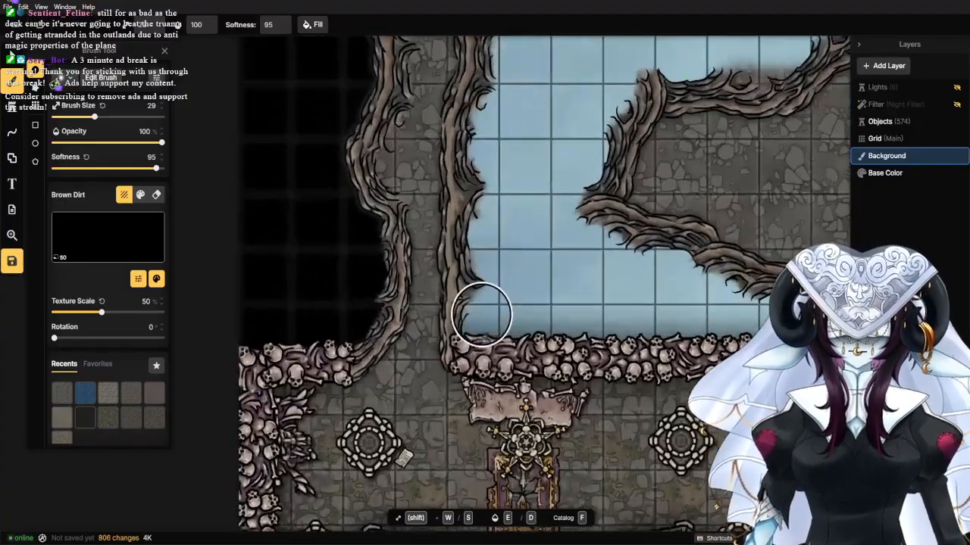
{"action": "left_click", "coordinate": [483, 315]}
{"action": "mouse_move", "coordinate": [487, 318]}
{"action": "left_mouse_down"}
{"action": "mouse_move", "coordinate": [494, 293]}
{"action": "mouse_move", "coordinate": [484, 254]}
{"action": "mouse_move", "coordinate": [500, 109]}
{"action": "mouse_move", "coordinate": [499, 307]}
{"action": "mouse_move", "coordinate": [517, 238]}
{"action": "mouse_move", "coordinate": [482, 200]}
{"action": "mouse_move", "coordinate": [509, 217]}
{"action": "mouse_move", "coordinate": [591, 208]}
{"action": "mouse_move", "coordinate": [585, 223]}
{"action": "mouse_move", "coordinate": [719, 209]}
{"action": "mouse_move", "coordinate": [792, 229]}
{"action": "mouse_move", "coordinate": [826, 226]}
{"action": "mouse_move", "coordinate": [731, 258]}
{"action": "mouse_move", "coordinate": [653, 256]}
{"action": "mouse_move", "coordinate": [775, 262]}
{"action": "mouse_move", "coordinate": [798, 248]}
{"action": "mouse_move", "coordinate": [775, 242]}
{"action": "mouse_move", "coordinate": [601, 270]}
{"action": "mouse_move", "coordinate": [636, 239]}
{"action": "mouse_move", "coordinate": [598, 208]}
{"action": "mouse_move", "coordinate": [713, 204]}
{"action": "mouse_move", "coordinate": [525, 272]}
{"action": "mouse_move", "coordinate": [503, 297]}
{"action": "mouse_move", "coordinate": [519, 345]}
{"action": "mouse_move", "coordinate": [589, 258]}
{"action": "mouse_move", "coordinate": [605, 292]}
{"action": "mouse_move", "coordinate": [583, 352]}
{"action": "mouse_move", "coordinate": [621, 286]}
{"action": "mouse_move", "coordinate": [619, 303]}
{"action": "mouse_move", "coordinate": [594, 338]}
{"action": "mouse_move", "coordinate": [569, 302]}
{"action": "mouse_move", "coordinate": [510, 402]}
{"action": "mouse_move", "coordinate": [522, 381]}
{"action": "mouse_move", "coordinate": [510, 227]}
{"action": "mouse_move", "coordinate": [512, 329]}
{"action": "mouse_move", "coordinate": [493, 368]}
{"action": "mouse_move", "coordinate": [685, 365]}
{"action": "mouse_move", "coordinate": [632, 340]}
{"action": "mouse_move", "coordinate": [525, 328]}
{"action": "mouse_move", "coordinate": [581, 288]}
{"action": "mouse_move", "coordinate": [564, 239]}
{"action": "mouse_move", "coordinate": [569, 217]}
{"action": "mouse_move", "coordinate": [528, 303]}
{"action": "mouse_move", "coordinate": [638, 302]}
{"action": "mouse_move", "coordinate": [710, 320]}
{"action": "mouse_move", "coordinate": [766, 360]}
{"action": "mouse_move", "coordinate": [407, 303]}
{"action": "mouse_move", "coordinate": [505, 336]}
{"action": "mouse_move", "coordinate": [676, 340]}
{"action": "mouse_move", "coordinate": [443, 363]}
{"action": "mouse_move", "coordinate": [493, 349]}
{"action": "left_mouse_up"}
{"action": "scroll", "coordinate": [471, 359], "scroll_direction": "down", "scroll_amount": 1}
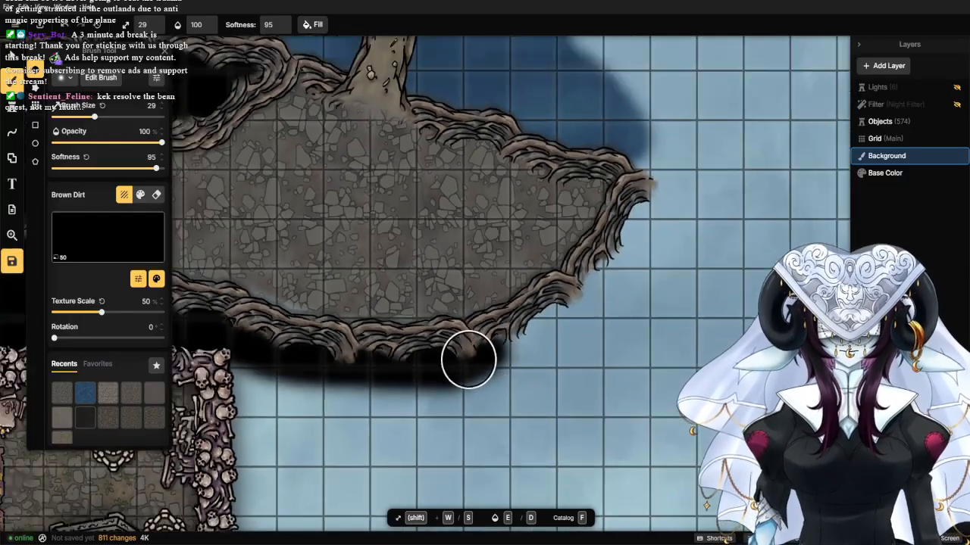
{"action": "scroll", "coordinate": [469, 359], "scroll_direction": "down", "scroll_amount": 2}
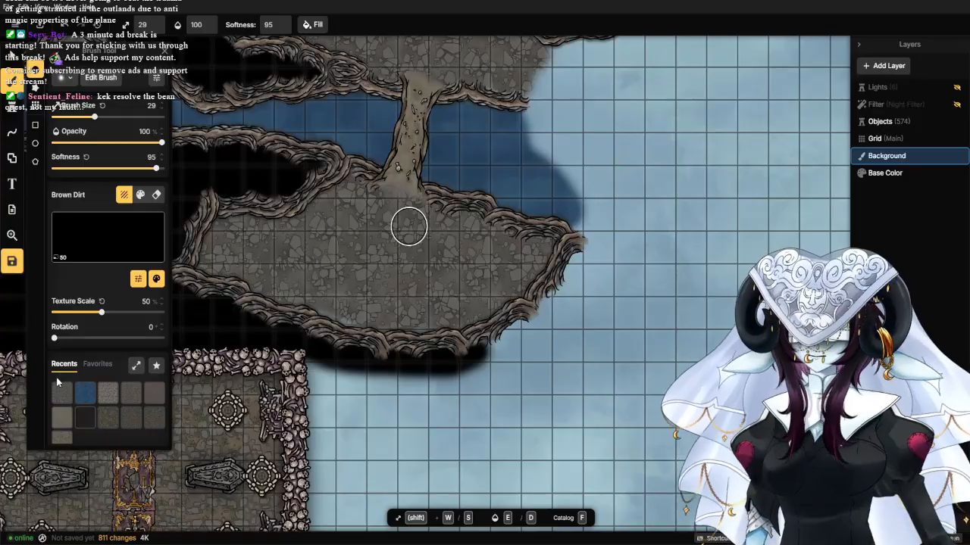
Touch up the southern chamber's floor along its lower wall with the Rocky Dungeon Ground texture.
{"action": "left_click", "coordinate": [62, 390]}
{"action": "scroll", "coordinate": [335, 351], "scroll_direction": "up", "scroll_amount": 3}
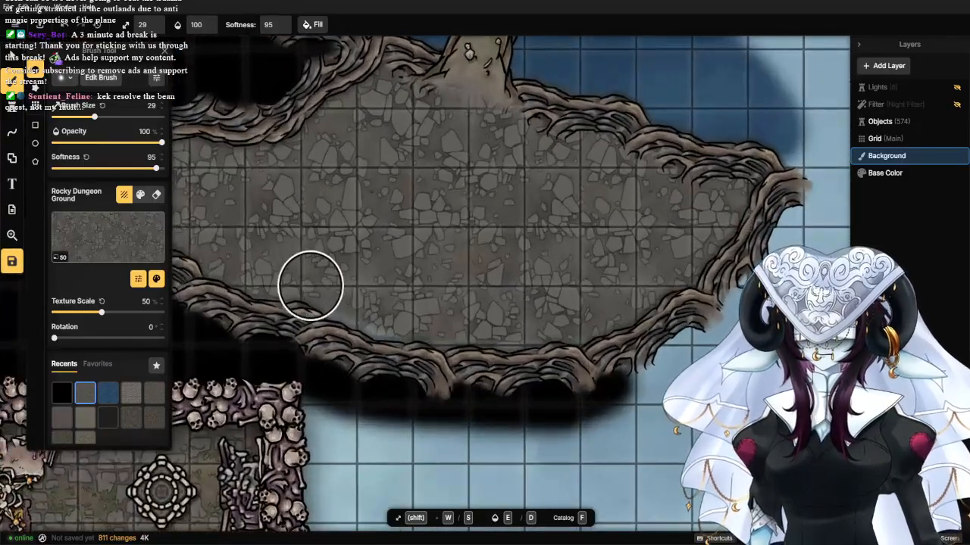
{"action": "mouse_move", "coordinate": [311, 286]}
{"action": "left_mouse_down"}
{"action": "mouse_move", "coordinate": [327, 306]}
{"action": "mouse_move", "coordinate": [401, 326]}
{"action": "mouse_move", "coordinate": [527, 330]}
{"action": "mouse_move", "coordinate": [618, 307]}
{"action": "mouse_move", "coordinate": [660, 275]}
{"action": "left_mouse_up"}
{"action": "scroll", "coordinate": [531, 264], "scroll_direction": "down", "scroll_amount": 3}
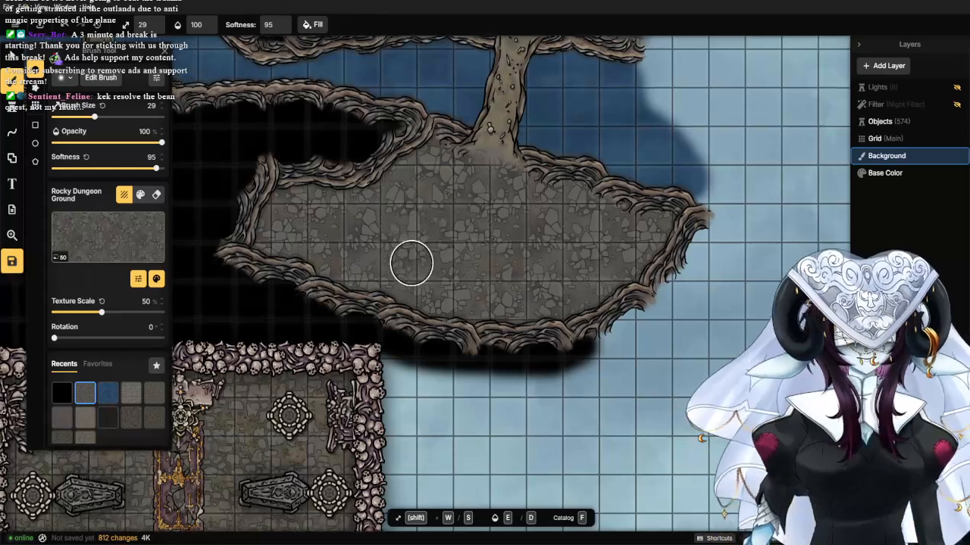
{"action": "mouse_move", "coordinate": [411, 263]}
{"action": "left_mouse_down"}
{"action": "mouse_move", "coordinate": [489, 317]}
{"action": "mouse_move", "coordinate": [398, 336]}
{"action": "left_mouse_up"}
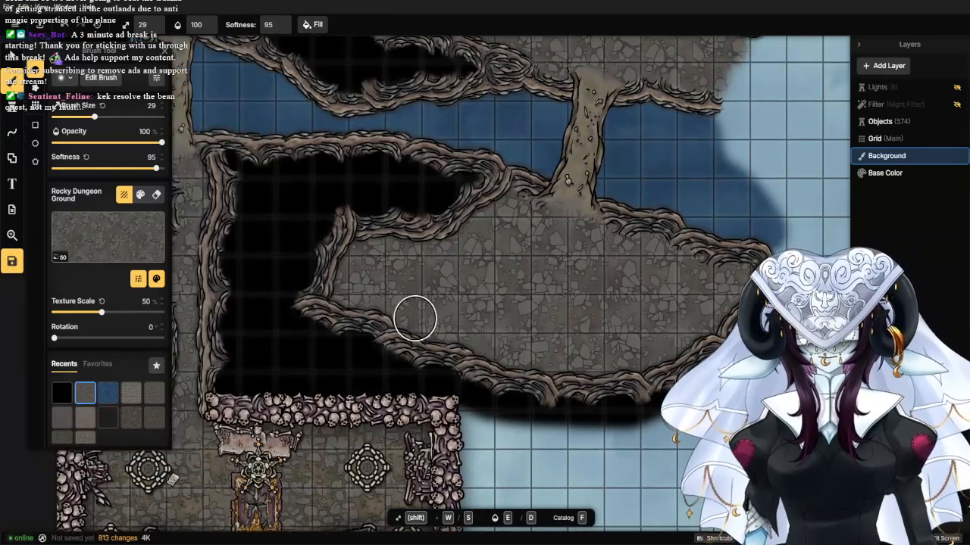
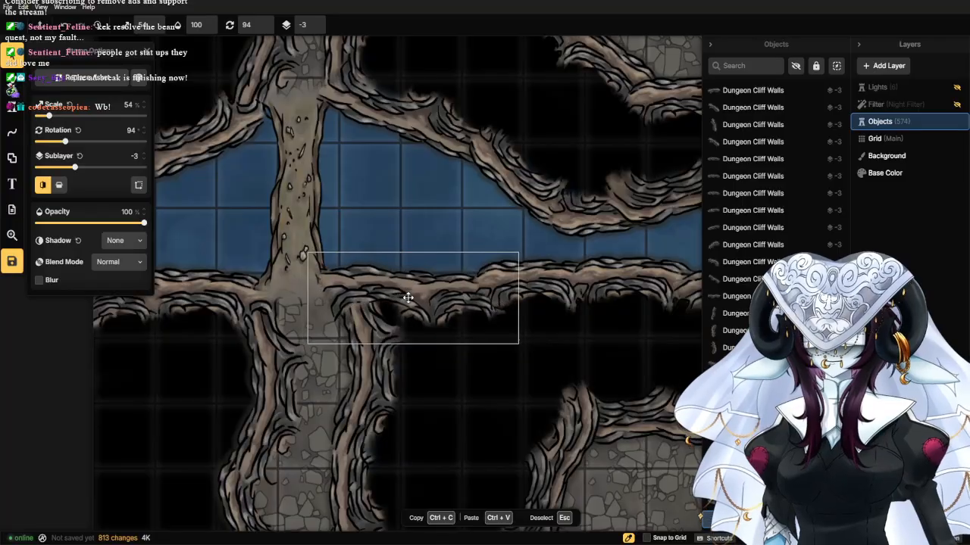
Nudge the cliff wall segments on the river's south bank, just east of the western bridge, slightly upward.
{"action": "left_click_drag", "start_coordinate": [536, 302], "coordinate": [535, 289]}
{"action": "left_click_drag", "start_coordinate": [440, 300], "coordinate": [436, 293]}
{"action": "left_click", "coordinate": [387, 181]}
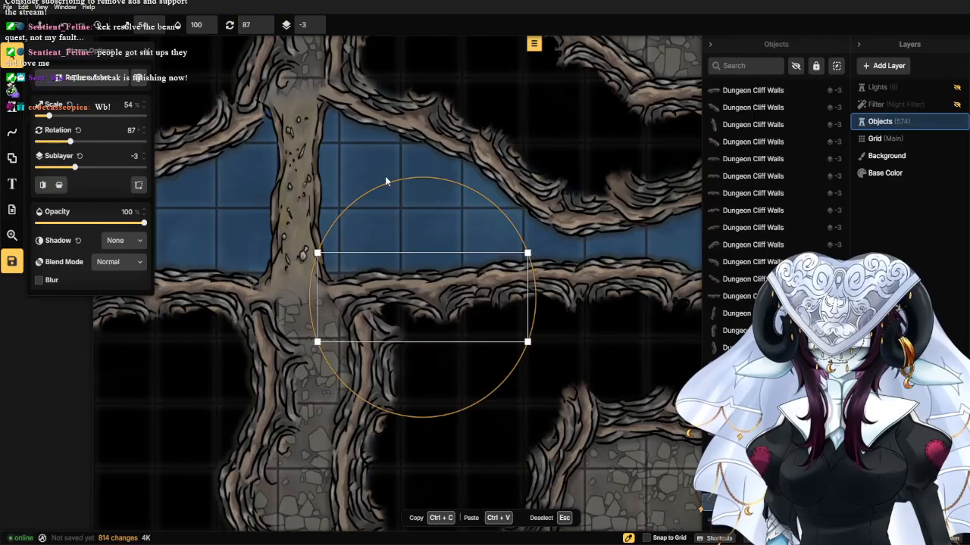
{"action": "scroll", "coordinate": [384, 182], "scroll_direction": "down", "scroll_amount": 5}
{"action": "left_click_drag", "start_coordinate": [435, 241], "coordinate": [381, 282]}
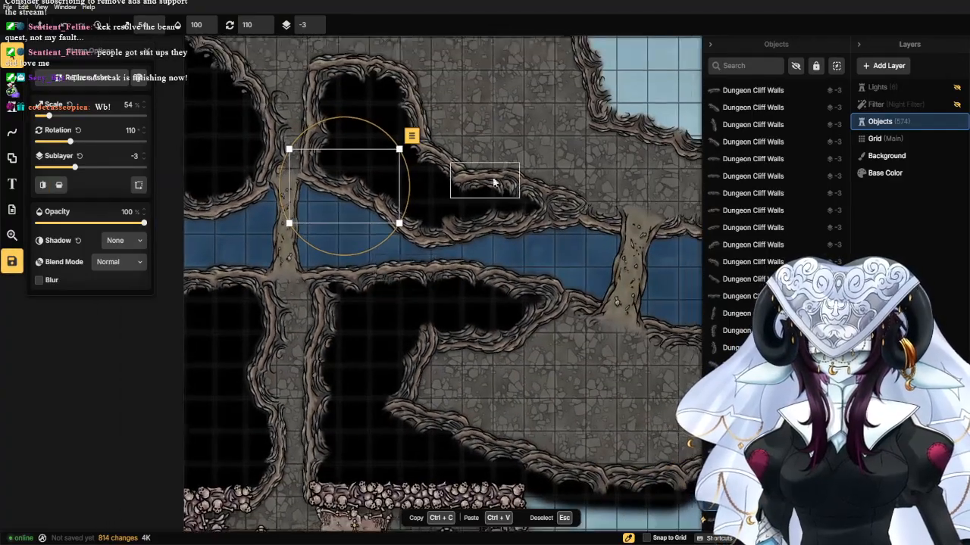
{"action": "left_click", "coordinate": [596, 389]}
Set the brush size to 51 and paint the northwest cavern and its eastward passage with Rocky Dungeon Ground.
{"action": "scroll", "coordinate": [591, 386], "scroll_direction": "down", "scroll_amount": 3}
{"action": "left_click_drag", "start_coordinate": [468, 209], "coordinate": [432, 357]}
{"action": "scroll", "coordinate": [350, 294], "scroll_direction": "up", "scroll_amount": 2}
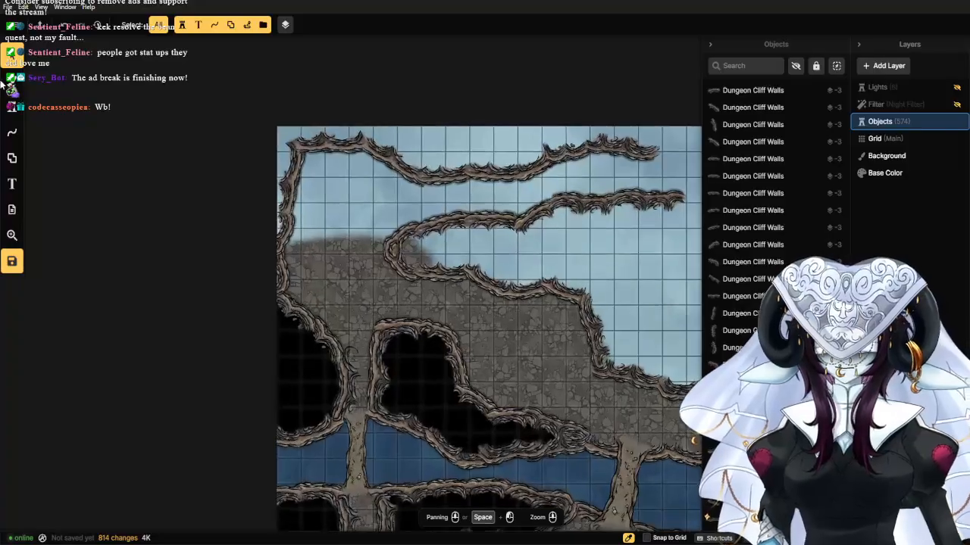
{"action": "left_click", "coordinate": [10, 83]}
{"action": "scroll", "coordinate": [347, 299], "scroll_direction": "up", "scroll_amount": 4}
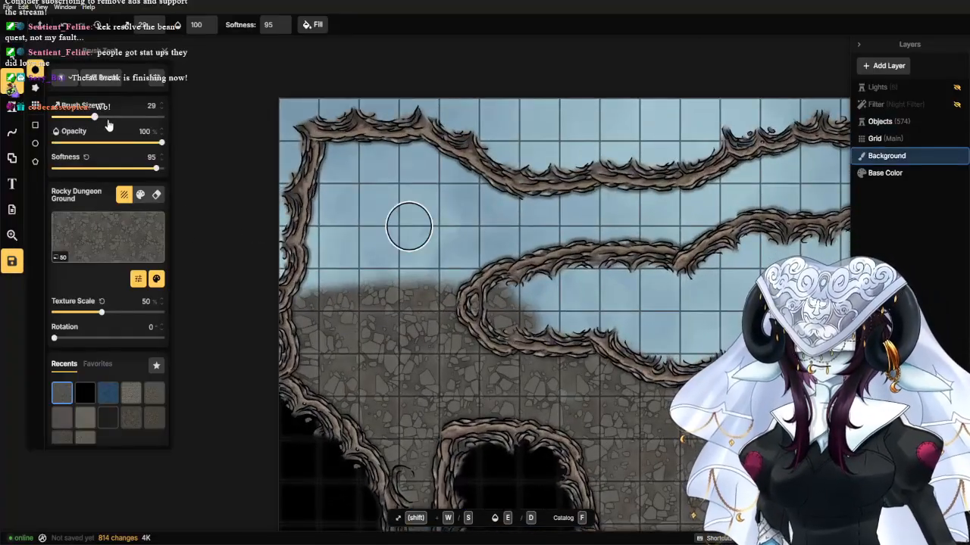
{"action": "left_click", "coordinate": [109, 119]}
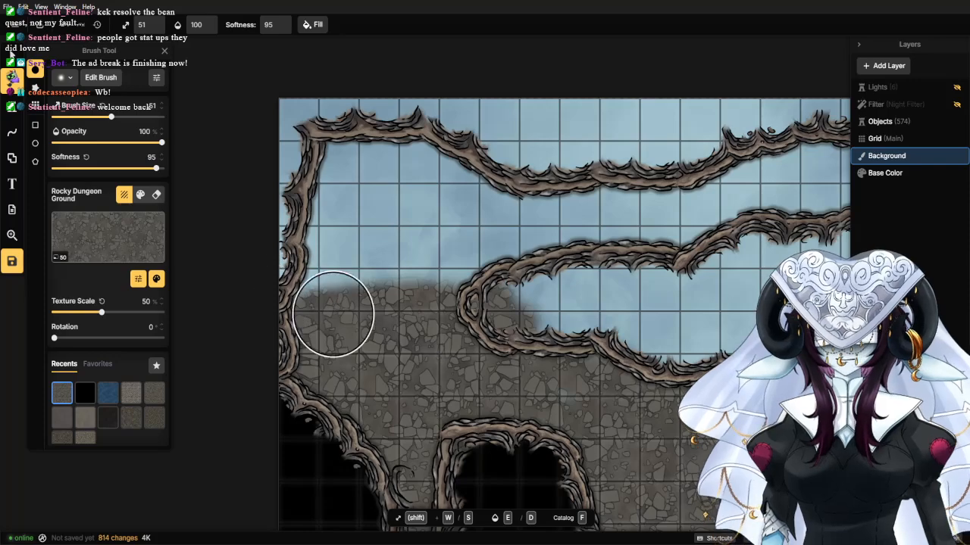
{"action": "mouse_move", "coordinate": [333, 314]}
{"action": "left_mouse_down"}
{"action": "mouse_move", "coordinate": [325, 266]}
{"action": "mouse_move", "coordinate": [343, 197]}
{"action": "mouse_move", "coordinate": [340, 155]}
{"action": "mouse_move", "coordinate": [375, 173]}
{"action": "mouse_move", "coordinate": [403, 164]}
{"action": "mouse_move", "coordinate": [435, 174]}
{"action": "mouse_move", "coordinate": [517, 223]}
{"action": "mouse_move", "coordinate": [433, 265]}
{"action": "mouse_move", "coordinate": [402, 241]}
{"action": "mouse_move", "coordinate": [419, 190]}
{"action": "mouse_move", "coordinate": [385, 274]}
{"action": "mouse_move", "coordinate": [344, 298]}
{"action": "mouse_move", "coordinate": [445, 218]}
{"action": "mouse_move", "coordinate": [357, 252]}
{"action": "mouse_move", "coordinate": [376, 242]}
{"action": "mouse_move", "coordinate": [358, 405]}
{"action": "mouse_move", "coordinate": [395, 295]}
{"action": "mouse_move", "coordinate": [359, 257]}
{"action": "mouse_move", "coordinate": [407, 286]}
{"action": "mouse_move", "coordinate": [477, 237]}
{"action": "mouse_move", "coordinate": [573, 213]}
{"action": "mouse_move", "coordinate": [676, 214]}
{"action": "mouse_move", "coordinate": [719, 190]}
{"action": "left_mouse_up"}
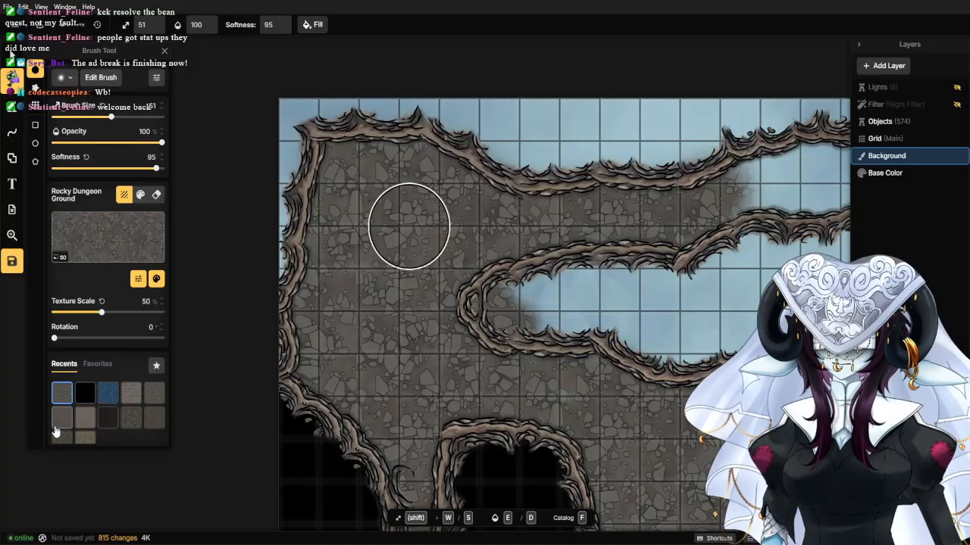
Paint the rock area between the northern passage and the central cave with the blackened Brown Dirt.
{"action": "left_click", "coordinate": [80, 395]}
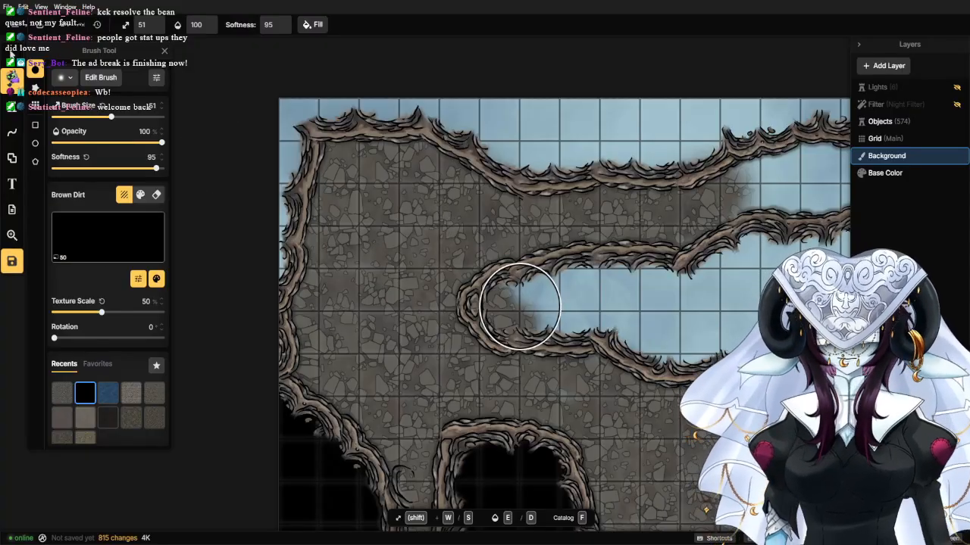
{"action": "mouse_move", "coordinate": [519, 307]}
{"action": "left_mouse_down"}
{"action": "mouse_move", "coordinate": [559, 315]}
{"action": "mouse_move", "coordinate": [555, 302]}
{"action": "mouse_move", "coordinate": [534, 302]}
{"action": "mouse_move", "coordinate": [570, 292]}
{"action": "mouse_move", "coordinate": [591, 301]}
{"action": "mouse_move", "coordinate": [622, 296]}
{"action": "mouse_move", "coordinate": [582, 295]}
{"action": "mouse_move", "coordinate": [701, 294]}
{"action": "mouse_move", "coordinate": [699, 318]}
{"action": "mouse_move", "coordinate": [681, 326]}
{"action": "mouse_move", "coordinate": [564, 306]}
{"action": "mouse_move", "coordinate": [640, 313]}
{"action": "mouse_move", "coordinate": [664, 331]}
{"action": "left_mouse_up"}
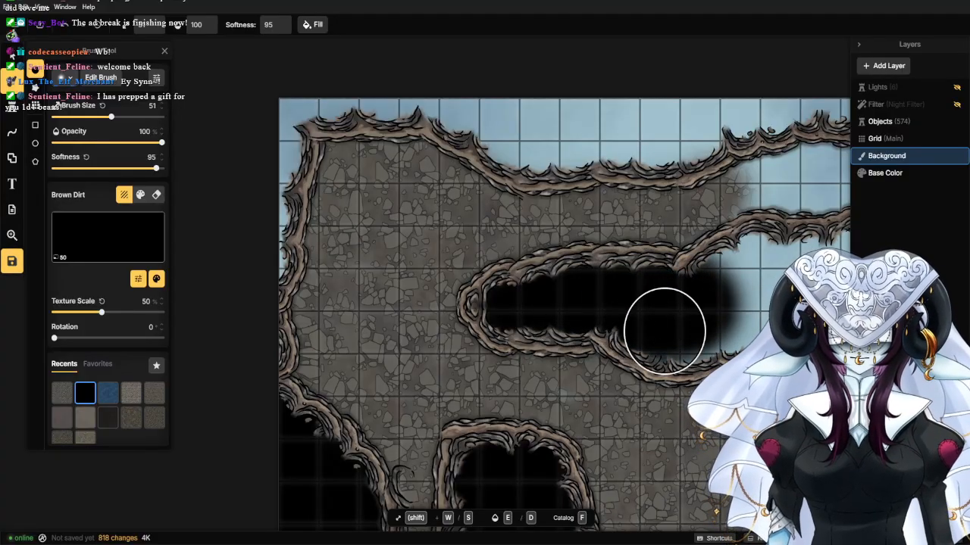
{"action": "left_click_drag", "start_coordinate": [764, 299], "coordinate": [720, 279]}
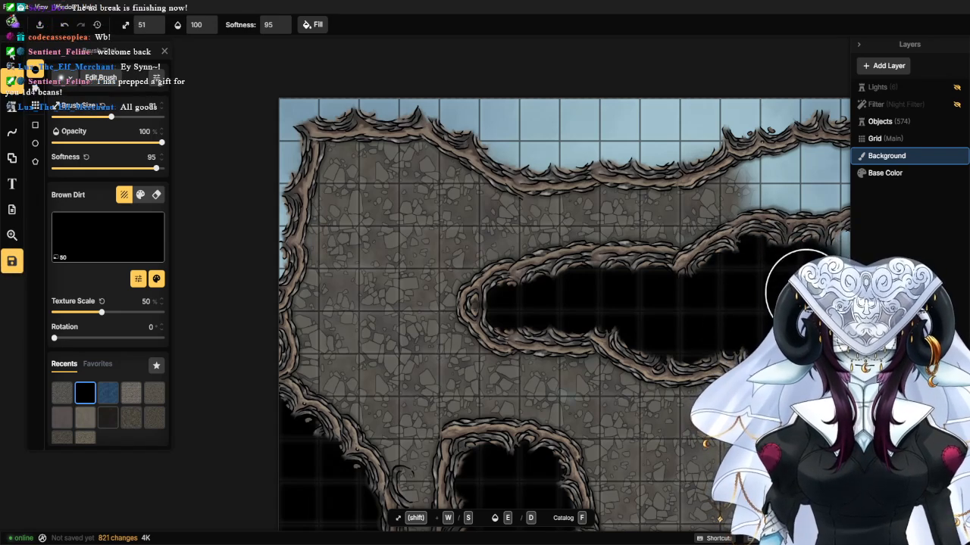
{"action": "mouse_move", "coordinate": [806, 291]}
{"action": "left_mouse_down"}
{"action": "mouse_move", "coordinate": [628, 249]}
{"action": "mouse_move", "coordinate": [611, 258]}
{"action": "left_mouse_up"}
{"action": "mouse_move", "coordinate": [608, 259]}
{"action": "left_mouse_down"}
{"action": "mouse_move", "coordinate": [672, 225]}
{"action": "mouse_move", "coordinate": [758, 216]}
{"action": "mouse_move", "coordinate": [667, 278]}
{"action": "mouse_move", "coordinate": [618, 321]}
{"action": "mouse_move", "coordinate": [625, 342]}
{"action": "mouse_move", "coordinate": [627, 333]}
{"action": "left_mouse_up"}
{"action": "scroll", "coordinate": [628, 277], "scroll_direction": "down", "scroll_amount": 4}
{"action": "scroll", "coordinate": [568, 284], "scroll_direction": "up", "scroll_amount": 4}
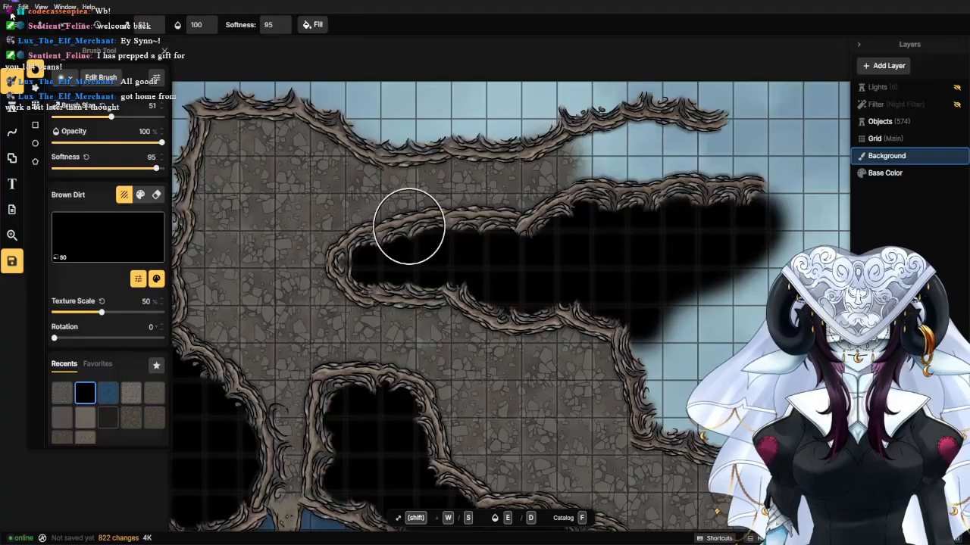
Rotate the cliff wall segment atop the northern rock mass to 310.5 degrees and shift it slightly down to turn the wall southeast.
{"action": "left_click", "coordinate": [14, 57]}
{"action": "left_click_drag", "start_coordinate": [630, 223], "coordinate": [455, 318]}
{"action": "left_click", "coordinate": [401, 268]}
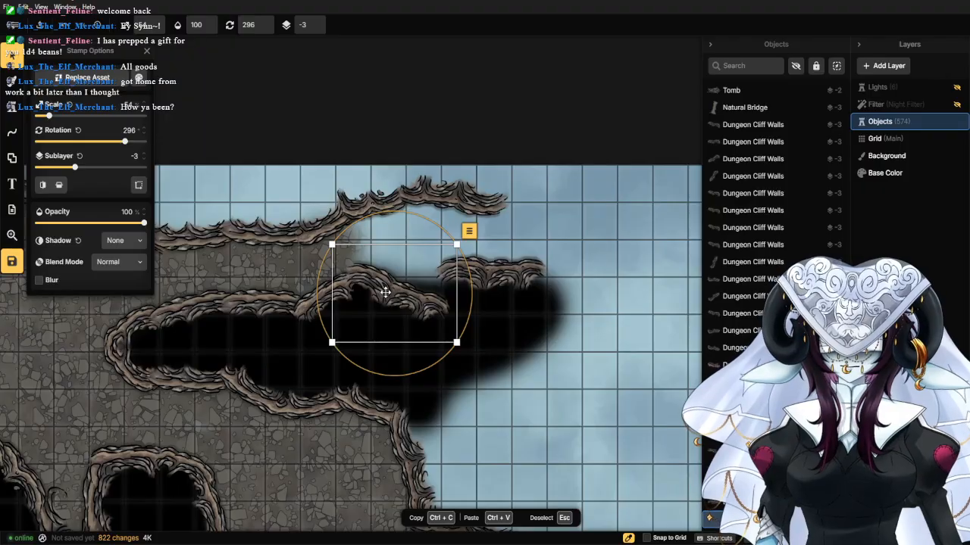
{"action": "left_click_drag", "start_coordinate": [385, 291], "coordinate": [384, 298]}
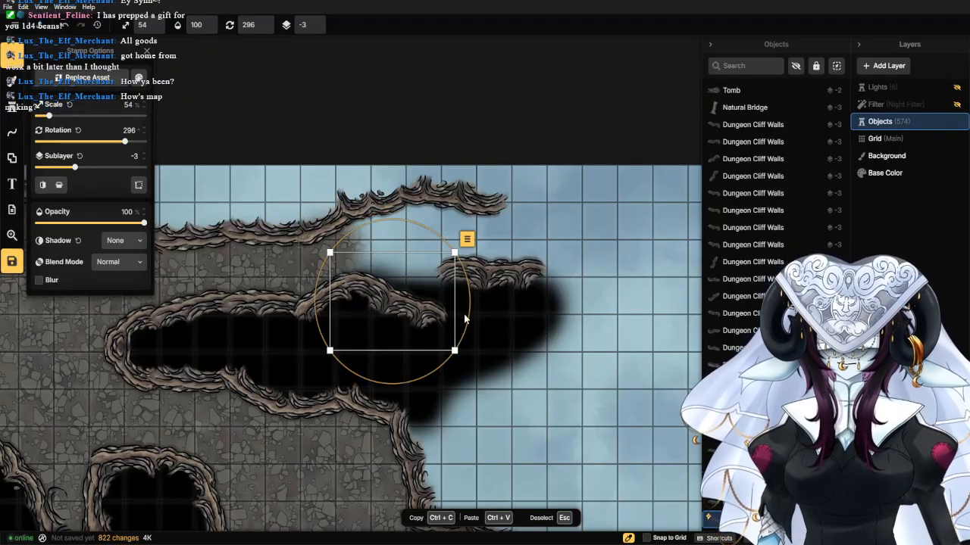
{"action": "left_click_drag", "start_coordinate": [471, 315], "coordinate": [460, 335]}
{"action": "left_click_drag", "start_coordinate": [388, 289], "coordinate": [388, 297]}
{"action": "scroll", "coordinate": [378, 314], "scroll_direction": "down", "scroll_amount": 5}
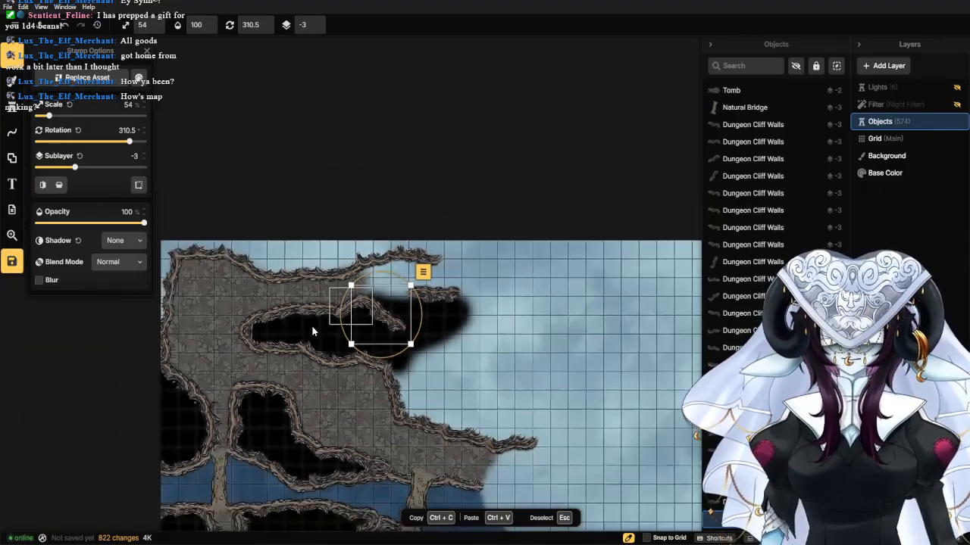
Deselect the adjusted cliff wall segment and save the map.
{"action": "left_click", "coordinate": [309, 374]}
{"action": "scroll", "coordinate": [314, 381], "scroll_direction": "down", "scroll_amount": 2}
{"action": "left_click_drag", "start_coordinate": [296, 382], "coordinate": [298, 53]}
{"action": "left_click_drag", "start_coordinate": [424, 309], "coordinate": [356, 226]}
{"action": "scroll", "coordinate": [356, 226], "scroll_direction": "down", "scroll_amount": 2}
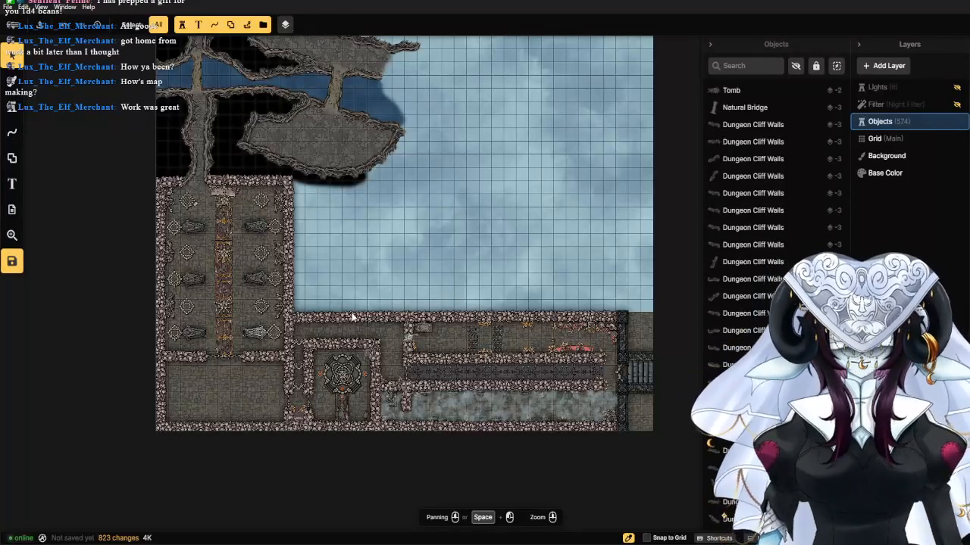
{"action": "left_click_drag", "start_coordinate": [338, 211], "coordinate": [445, 410]}
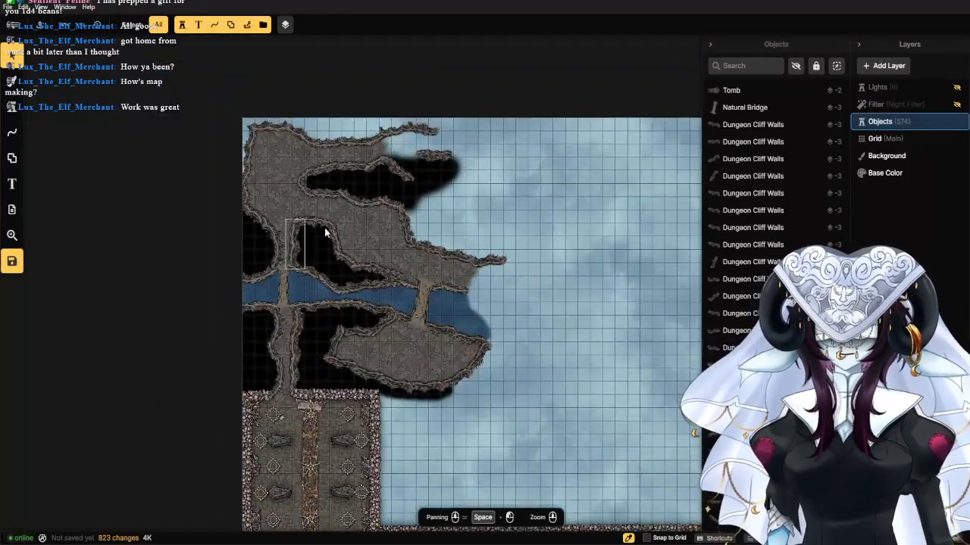
{"action": "scroll", "coordinate": [342, 291], "scroll_direction": "up", "scroll_amount": 2}
{"action": "scroll", "coordinate": [351, 238], "scroll_direction": "down", "scroll_amount": 1}
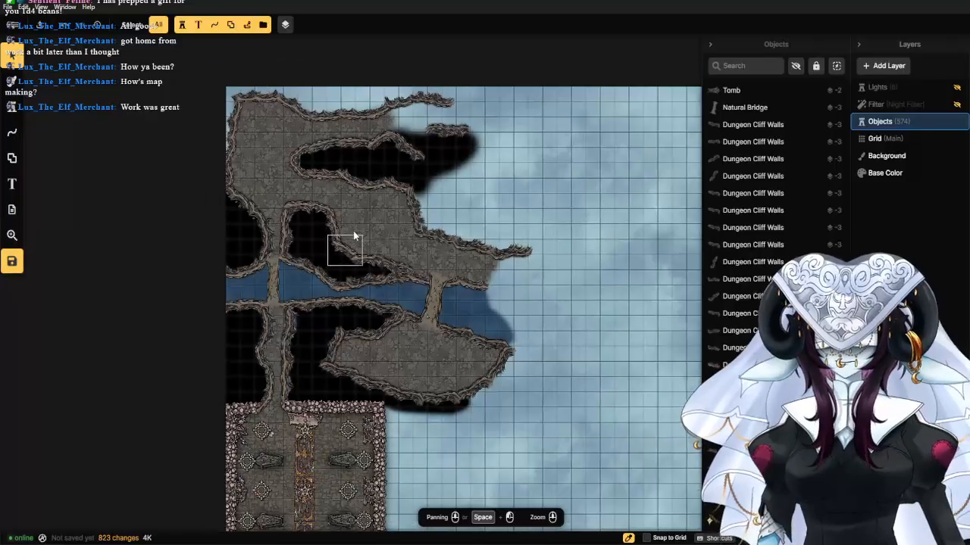
{"action": "scroll", "coordinate": [365, 197], "scroll_direction": "up", "scroll_amount": 1}
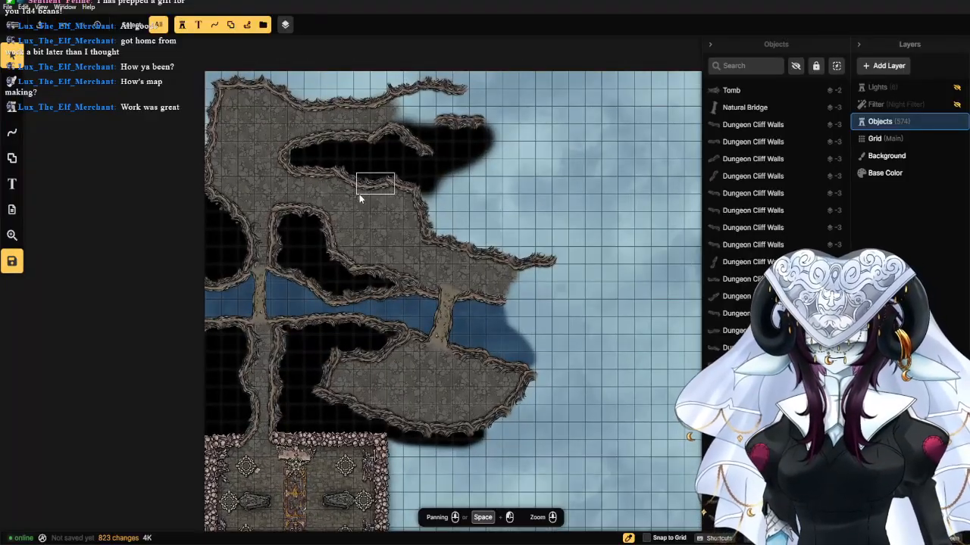
{"action": "key", "text": "ctrl+s"}
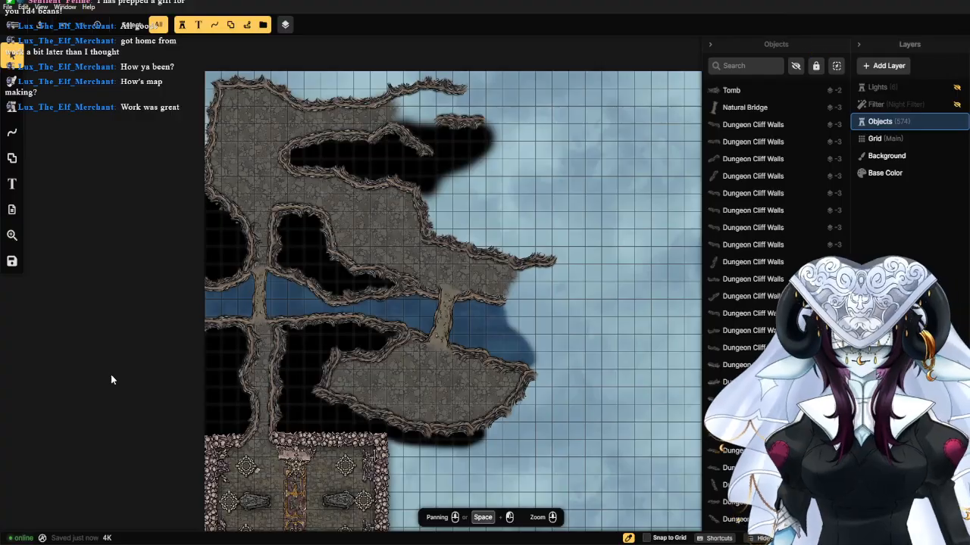
Stamp a mirrored Dungeon Cliff Walls segment, variant 2 at 310.5 degrees, running southeast from the detached wall piece over the blackened rock.
{"action": "scroll", "coordinate": [335, 321], "scroll_direction": "up", "scroll_amount": 3}
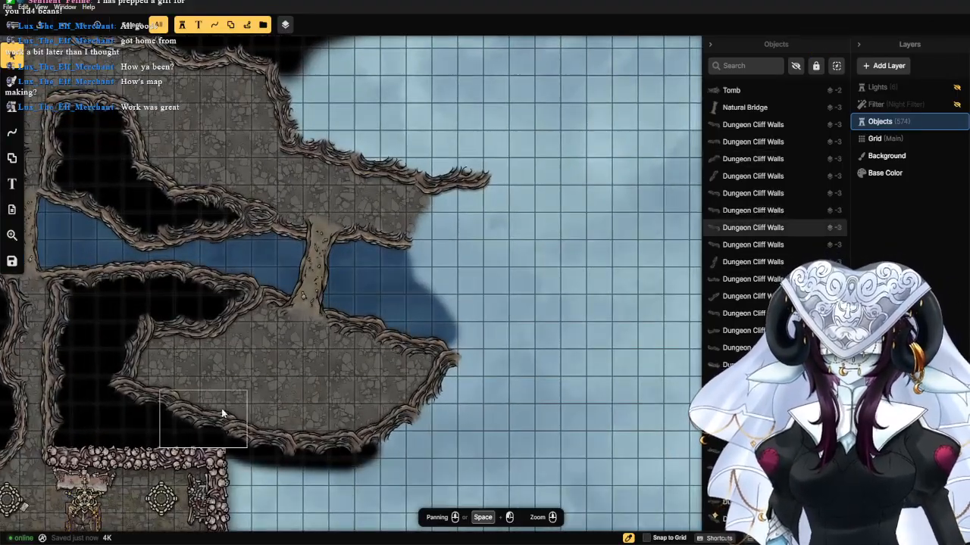
{"action": "left_click_drag", "start_coordinate": [245, 125], "coordinate": [279, 426]}
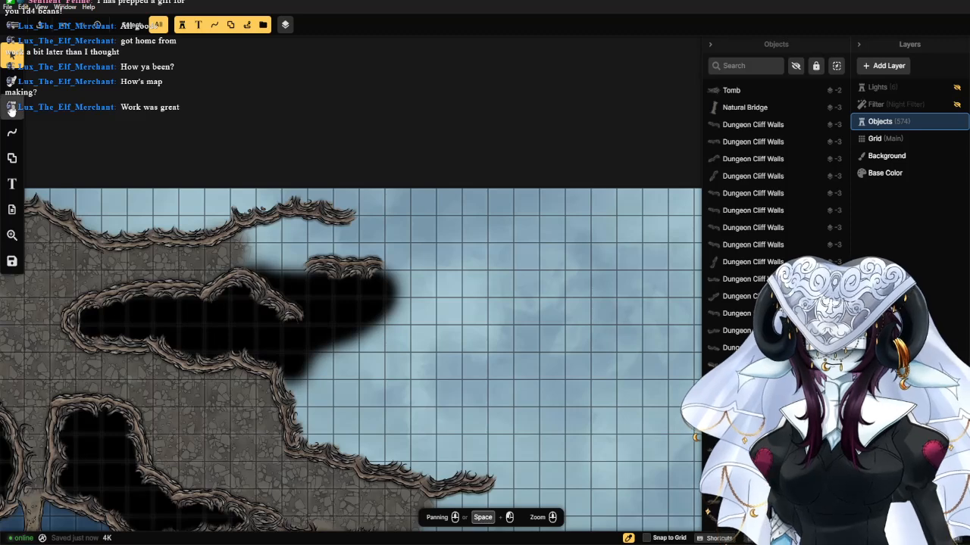
{"action": "left_click", "coordinate": [12, 109]}
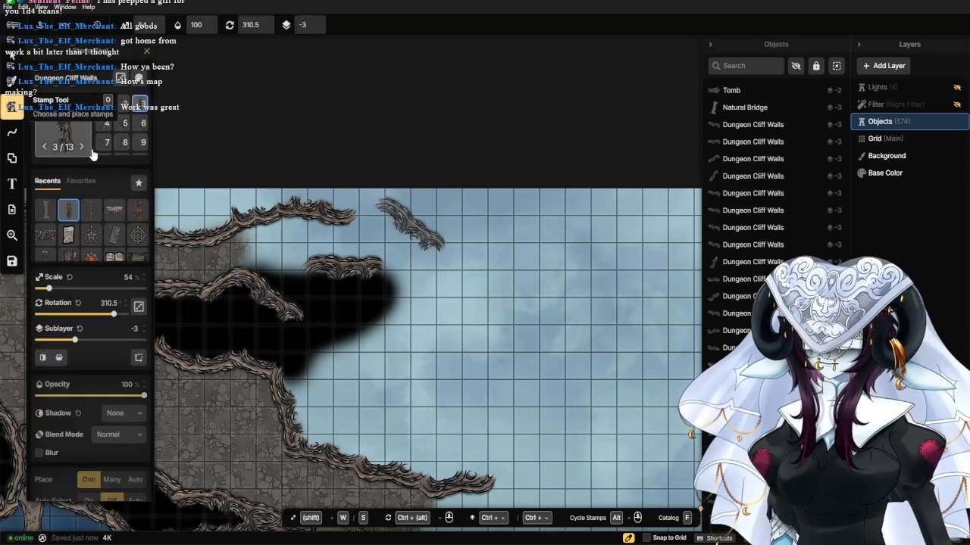
{"action": "left_click", "coordinate": [121, 104]}
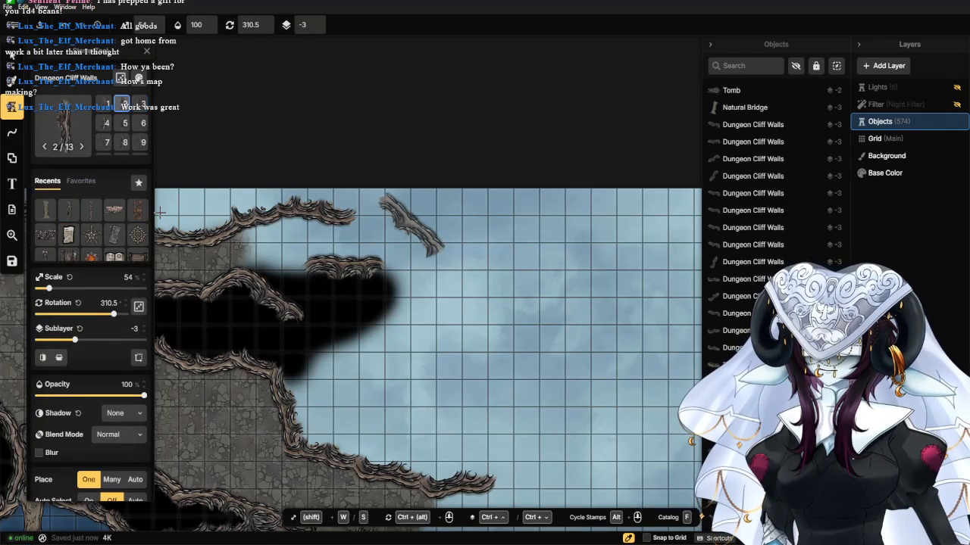
{"action": "left_click", "coordinate": [43, 358]}
{"action": "scroll", "coordinate": [333, 287], "scroll_direction": "up", "scroll_amount": 3}
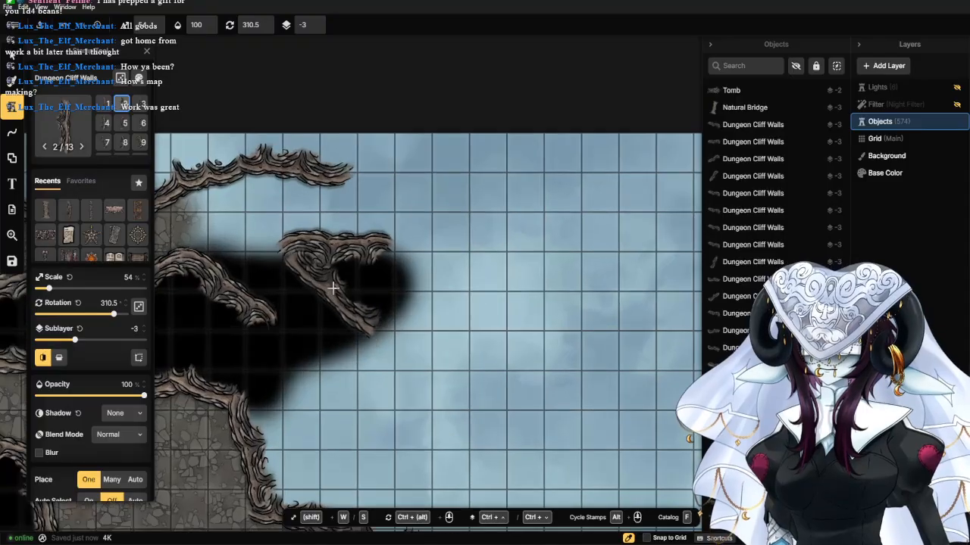
{"action": "left_click", "coordinate": [323, 281]}
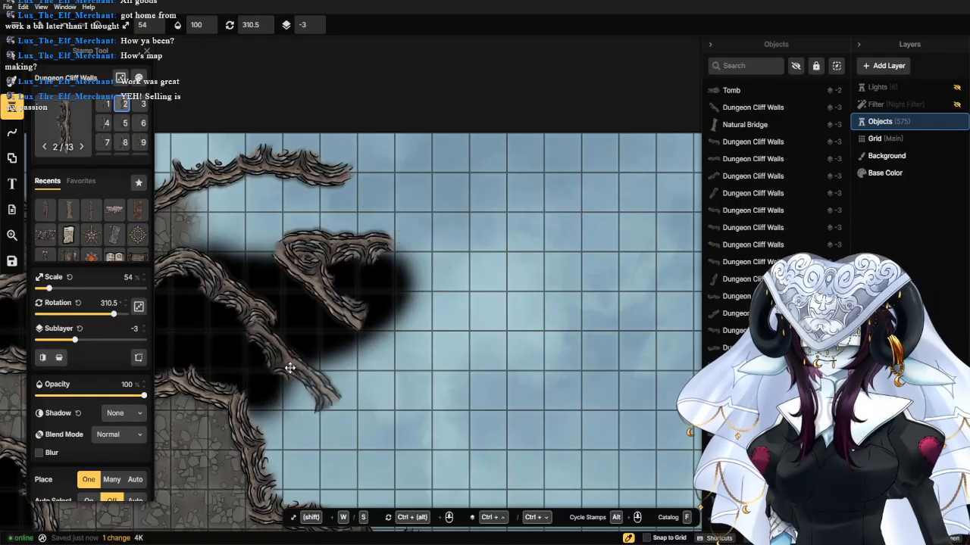
Stamp an unmirrored variant 2 cliff wall at 346.5 degrees, continuing south from the rotated segment on the rock mass's eastern side.
{"action": "left_click_drag", "start_coordinate": [110, 319], "coordinate": [124, 319]}
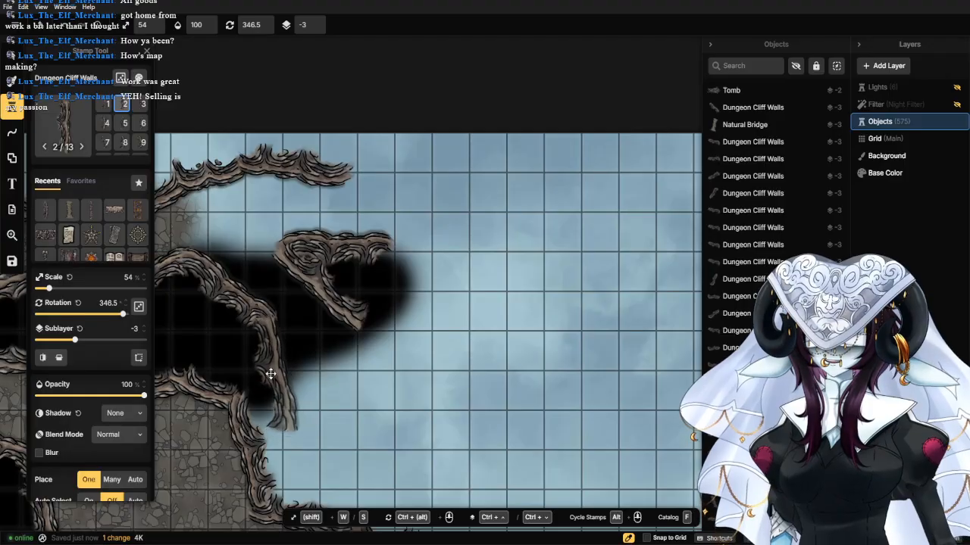
{"action": "left_click", "coordinate": [274, 370]}
{"action": "scroll", "coordinate": [297, 357], "scroll_direction": "down", "scroll_amount": 2}
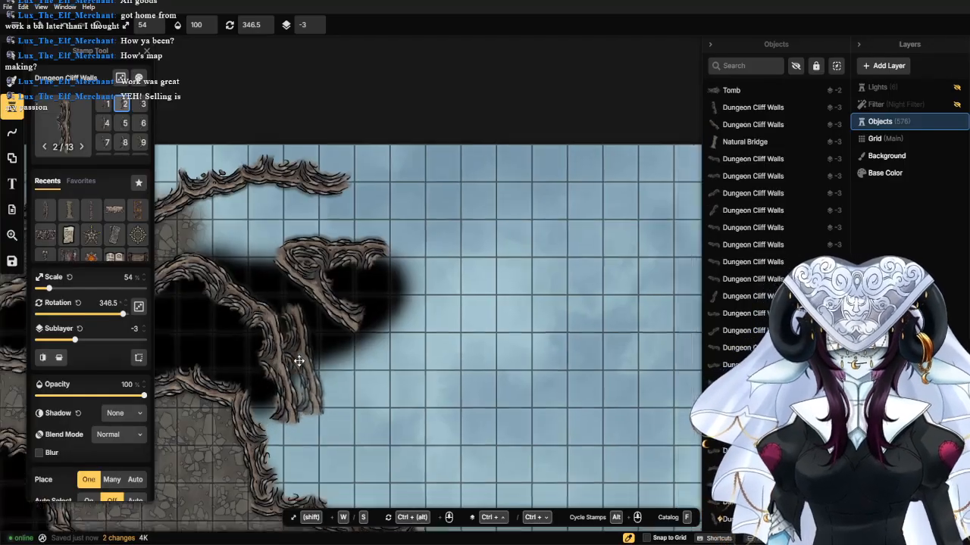
Extend the rock mass's eastern wall to the southeast with another variant 2 cliff wall rotated to 305.5 degrees.
{"action": "left_click_drag", "start_coordinate": [307, 358], "coordinate": [370, 265]}
{"action": "scroll", "coordinate": [369, 265], "scroll_direction": "up", "scroll_amount": 2}
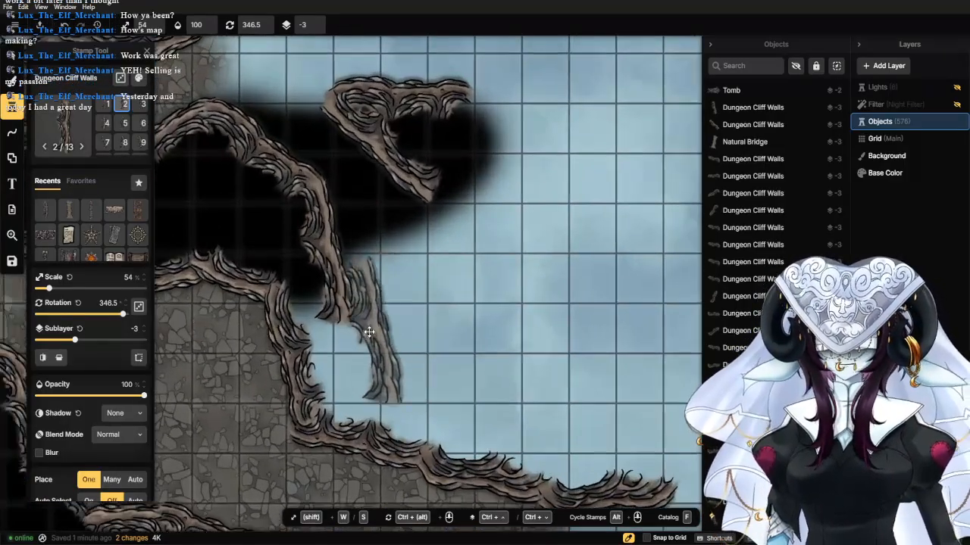
{"action": "left_click_drag", "start_coordinate": [107, 324], "coordinate": [112, 316]}
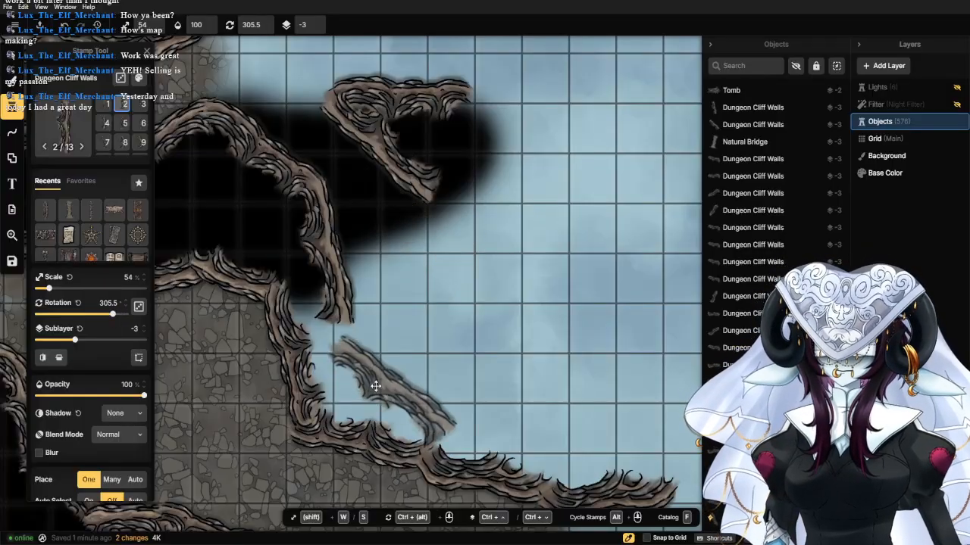
{"action": "left_click", "coordinate": [375, 360]}
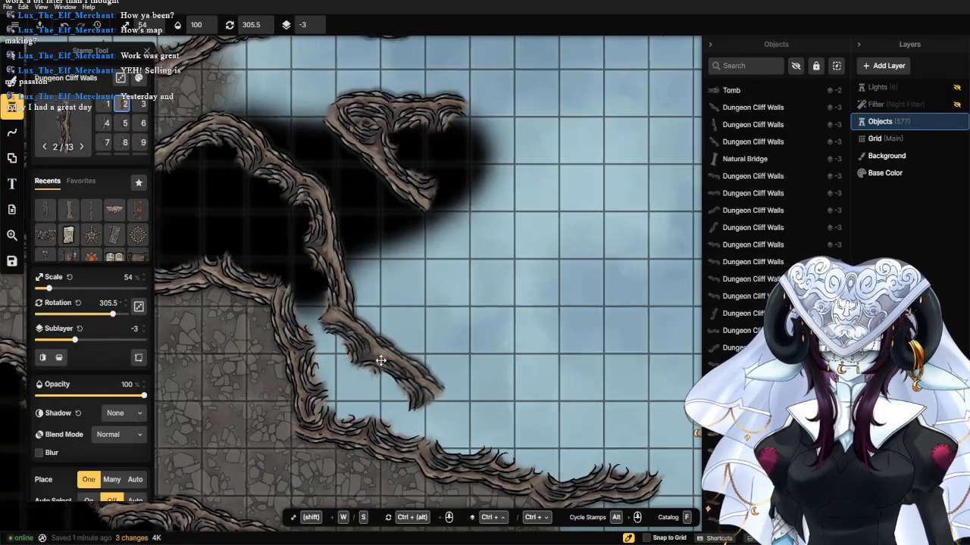
Stamp a mirrored variant 2 cliff wall at 345 degrees, extending the opposite wall of the new passage southward.
{"action": "scroll", "coordinate": [424, 368], "scroll_direction": "down", "scroll_amount": 1}
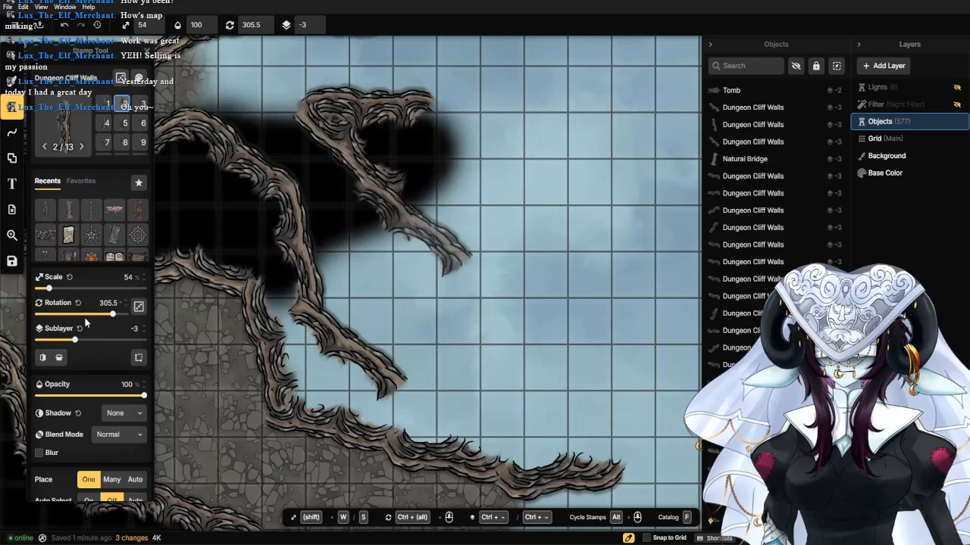
{"action": "left_click", "coordinate": [57, 359]}
{"action": "left_click", "coordinate": [60, 359]}
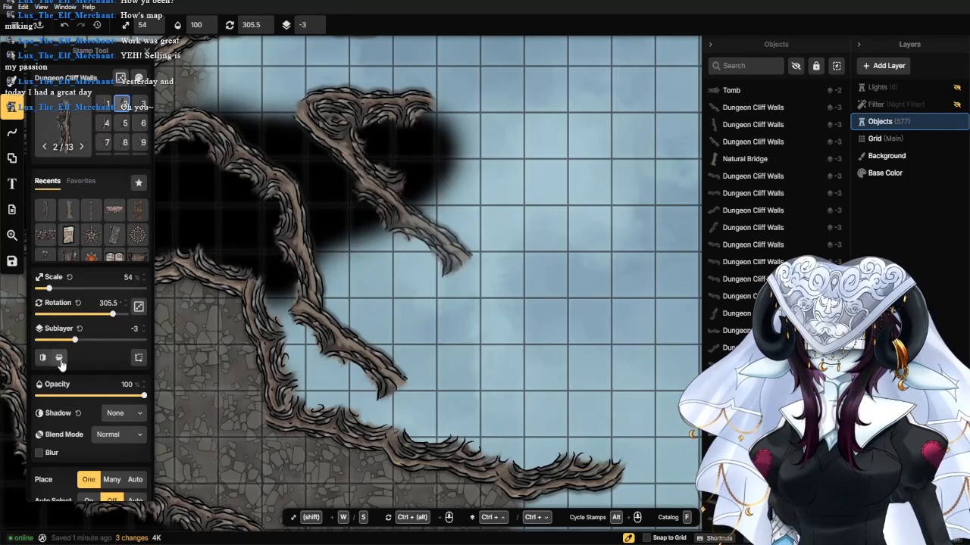
{"action": "left_click", "coordinate": [44, 361]}
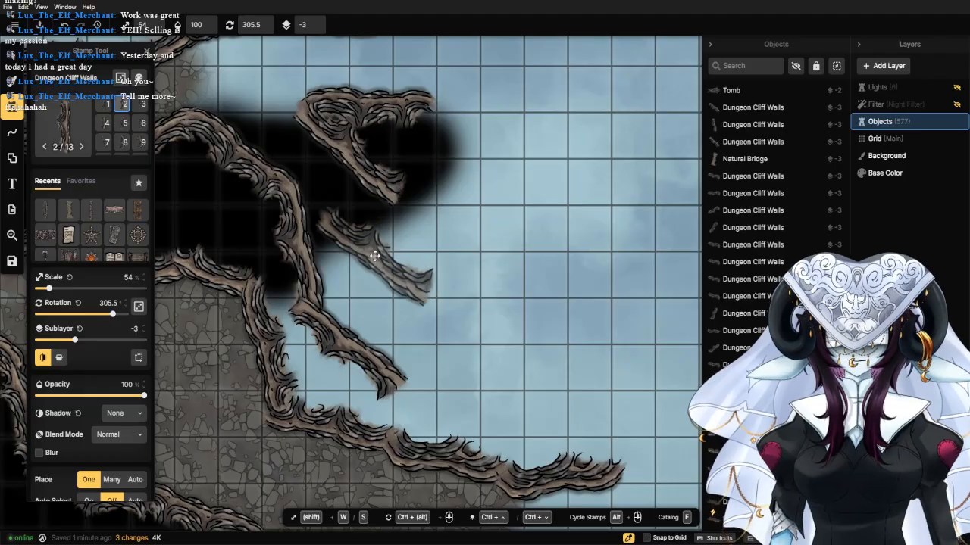
{"action": "left_click_drag", "start_coordinate": [114, 316], "coordinate": [123, 317]}
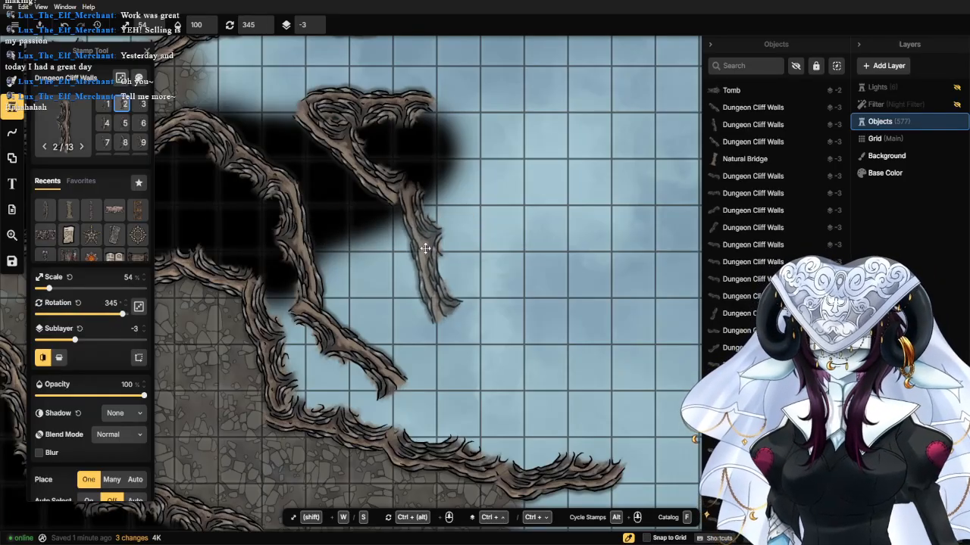
{"action": "left_click", "coordinate": [372, 220]}
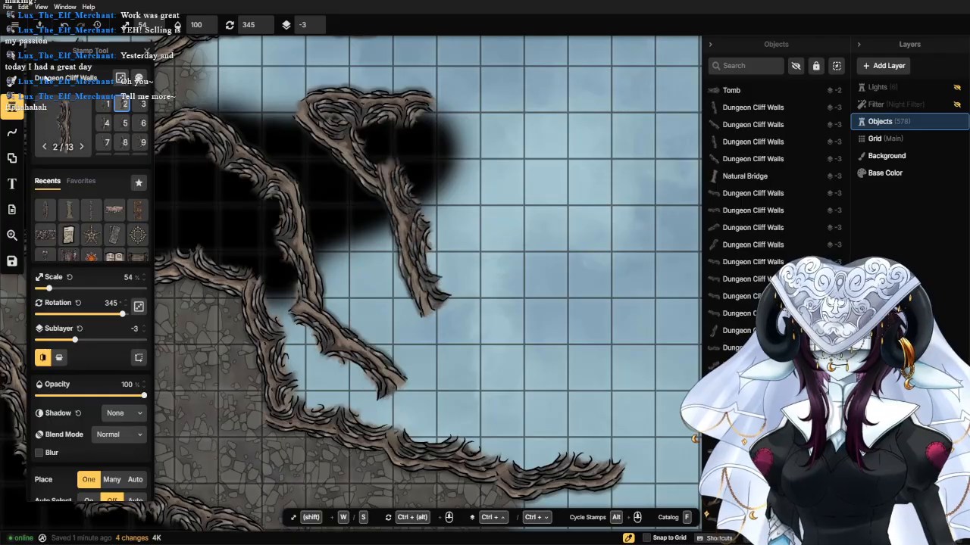
Stamp a mirrored variant 1 cliff wall at 223 degrees, turning the passage's eastern wall back up toward the northeast.
{"action": "left_click", "coordinate": [108, 105]}
{"action": "scroll", "coordinate": [352, 284], "scroll_direction": "down", "scroll_amount": 4}
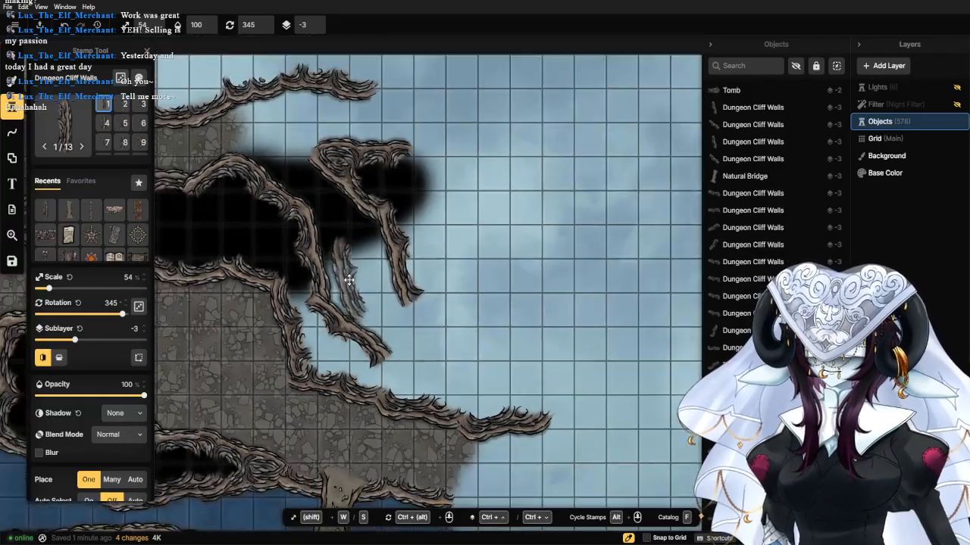
{"action": "left_click_drag", "start_coordinate": [307, 343], "coordinate": [404, 199]}
{"action": "scroll", "coordinate": [403, 195], "scroll_direction": "down", "scroll_amount": 4}
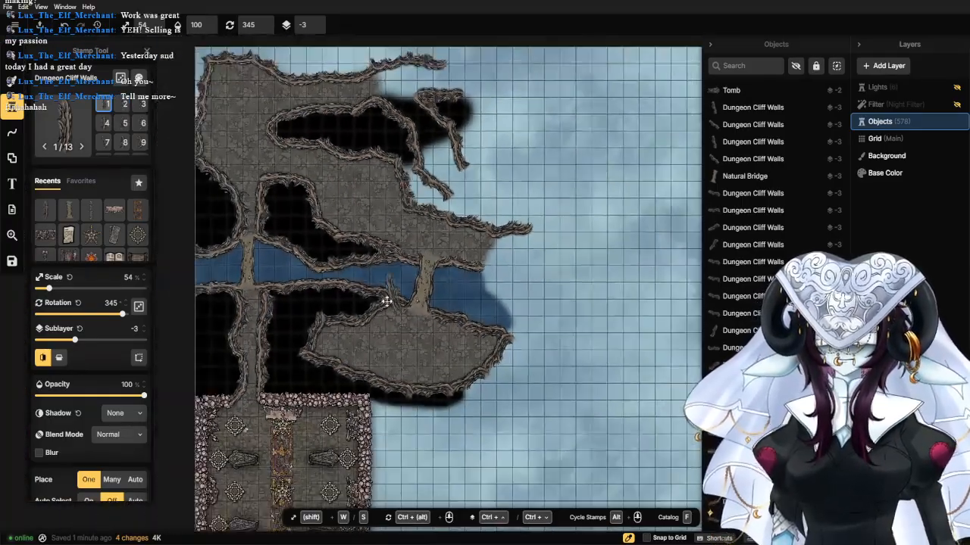
{"action": "left_click_drag", "start_coordinate": [371, 305], "coordinate": [383, 237]}
{"action": "left_click_drag", "start_coordinate": [397, 205], "coordinate": [357, 336]}
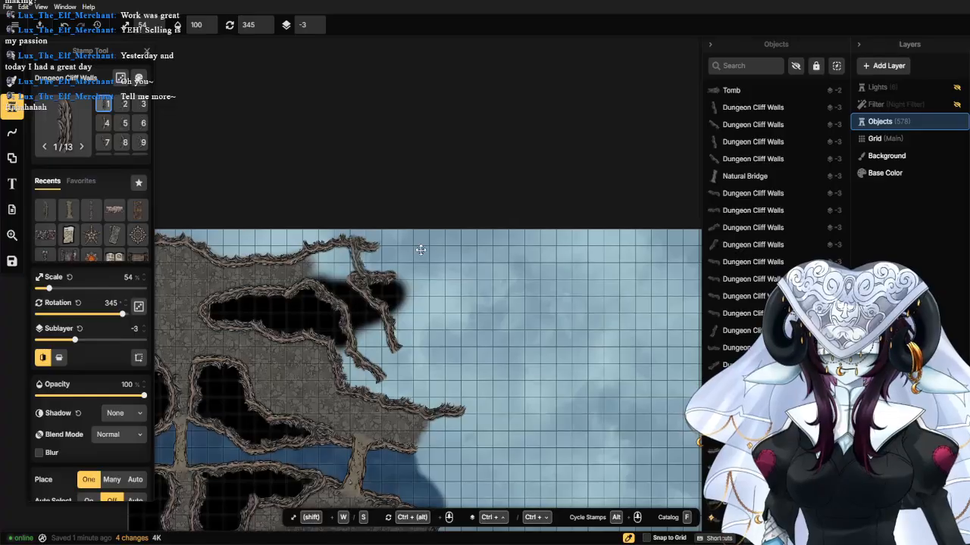
{"action": "left_click_drag", "start_coordinate": [489, 279], "coordinate": [356, 231]}
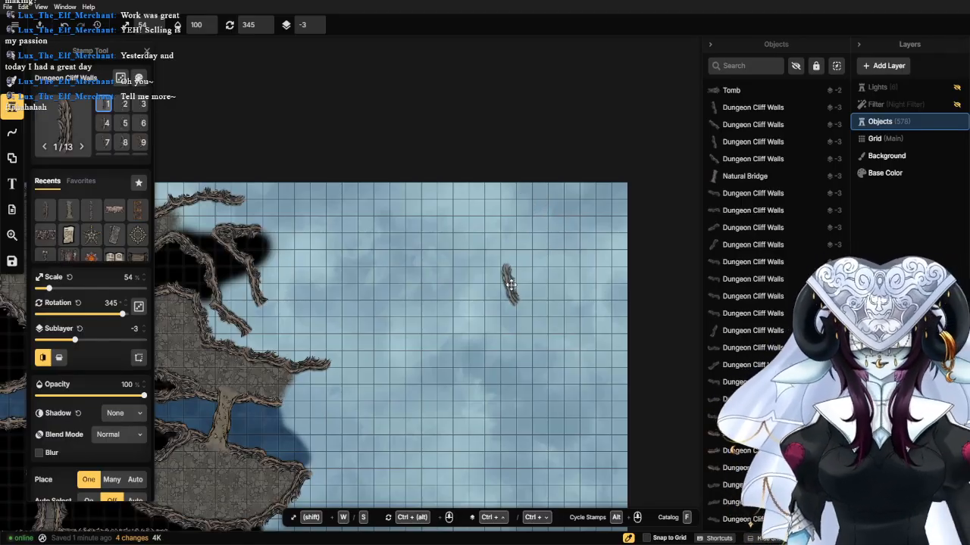
{"action": "scroll", "coordinate": [423, 327], "scroll_direction": "up", "scroll_amount": 5}
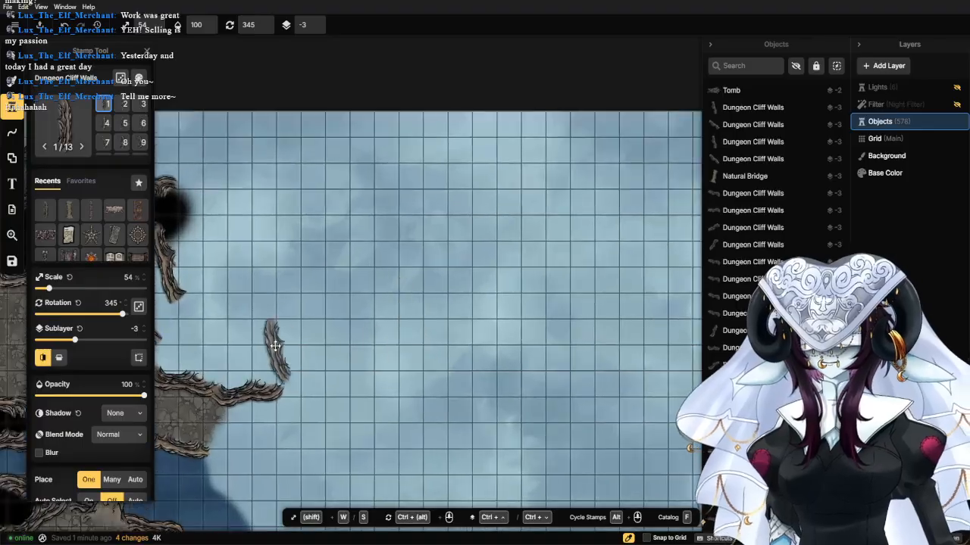
{"action": "scroll", "coordinate": [406, 298], "scroll_direction": "up", "scroll_amount": 2}
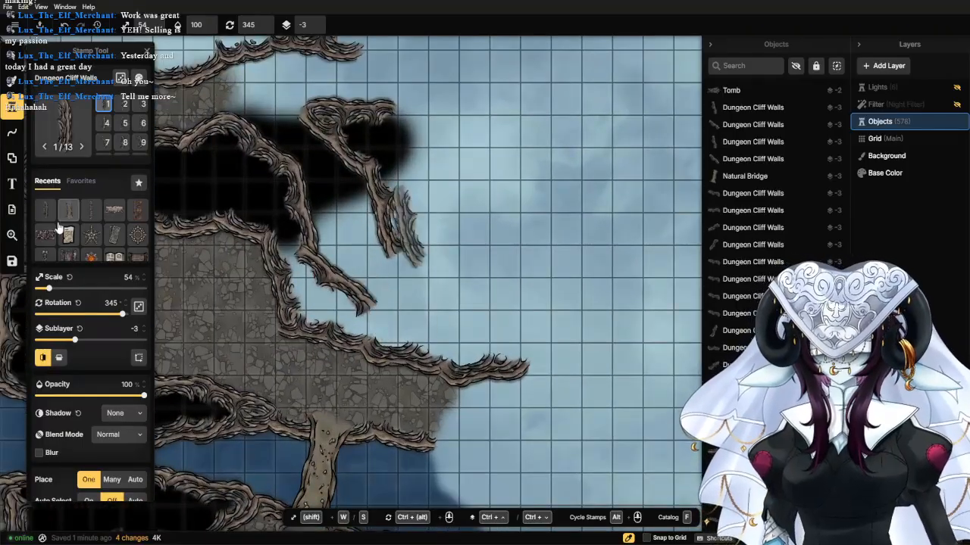
{"action": "left_click_drag", "start_coordinate": [85, 314], "coordinate": [93, 315]}
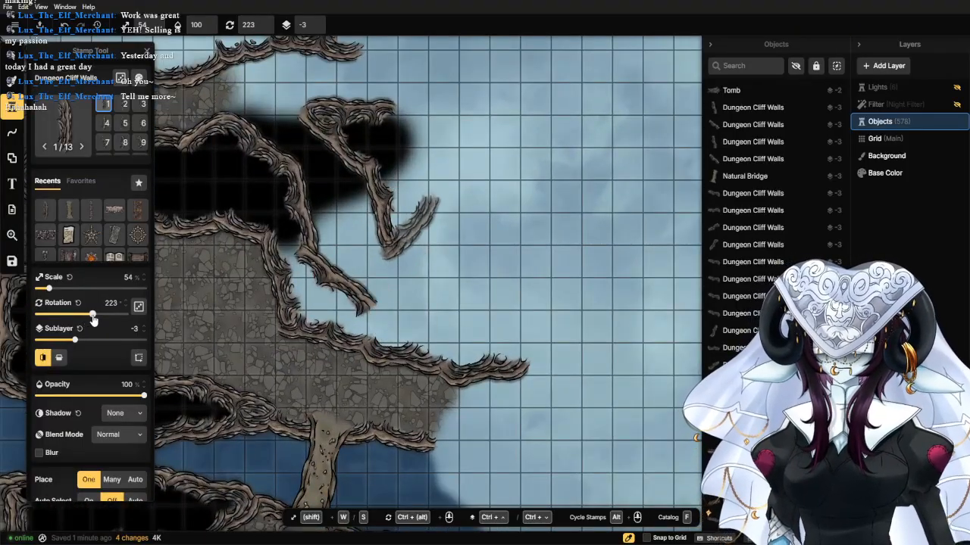
{"action": "left_click", "coordinate": [417, 231]}
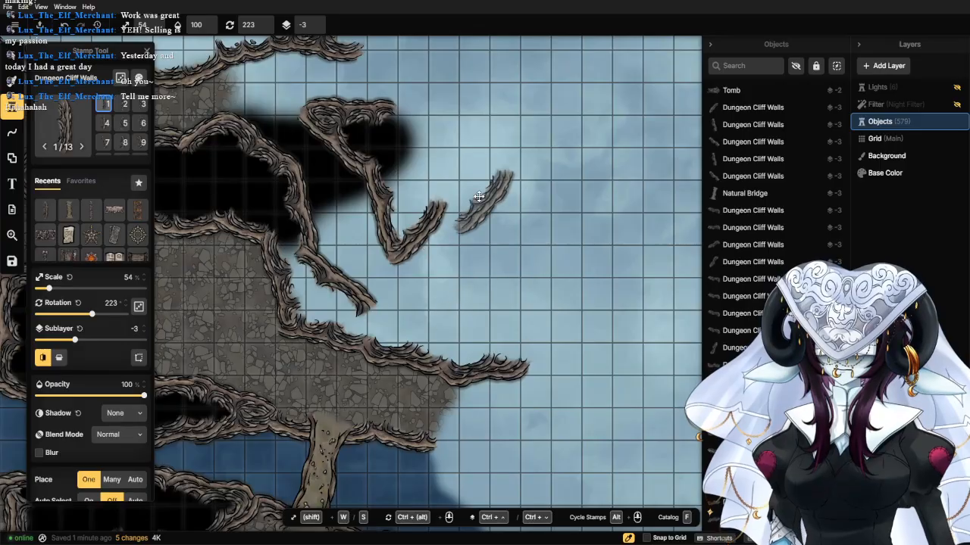
Close the eastern side of the small rock mass with variant 1 cliff walls rotated to 165.5 and 141 degrees.
{"action": "left_click_drag", "start_coordinate": [90, 315], "coordinate": [78, 315]}
{"action": "left_click", "coordinate": [430, 169]}
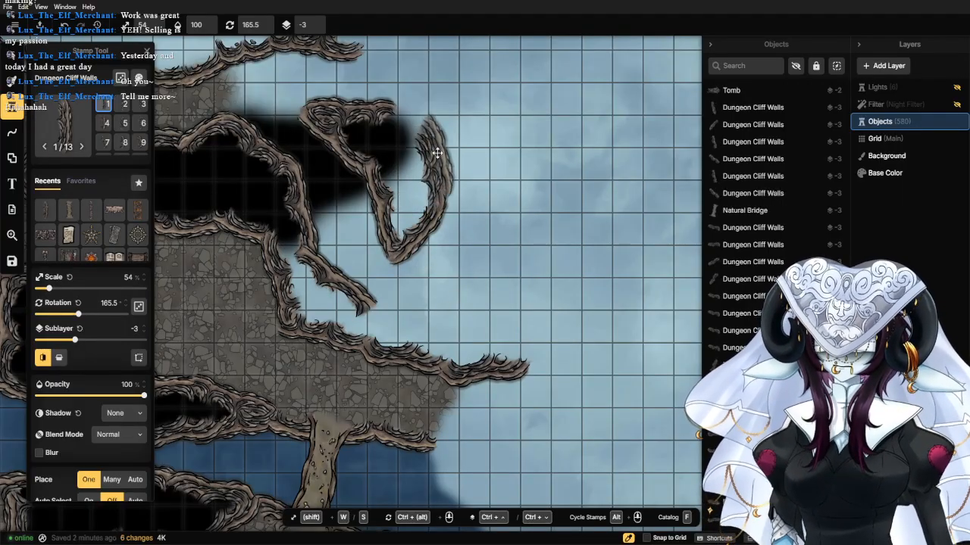
{"action": "left_click_drag", "start_coordinate": [432, 153], "coordinate": [391, 256]}
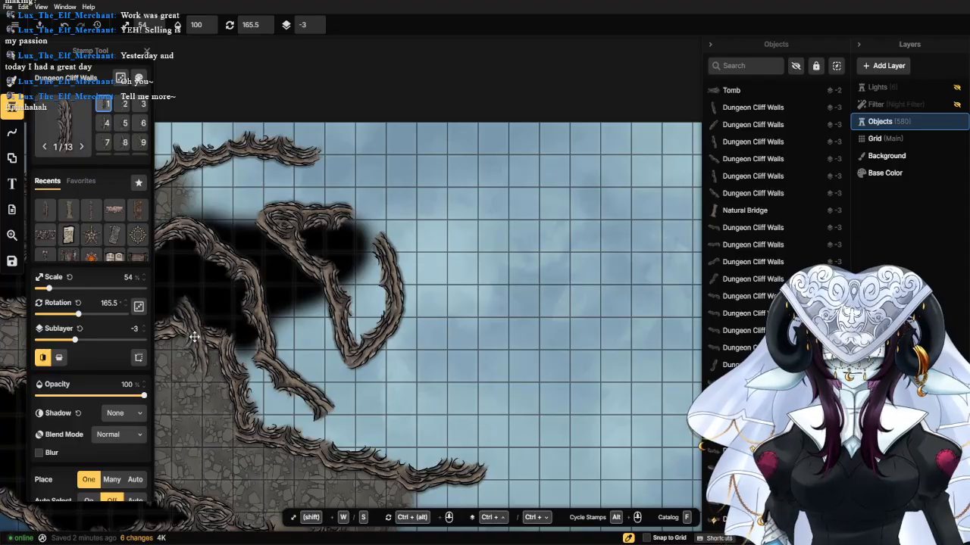
{"action": "left_click_drag", "start_coordinate": [80, 315], "coordinate": [72, 315]}
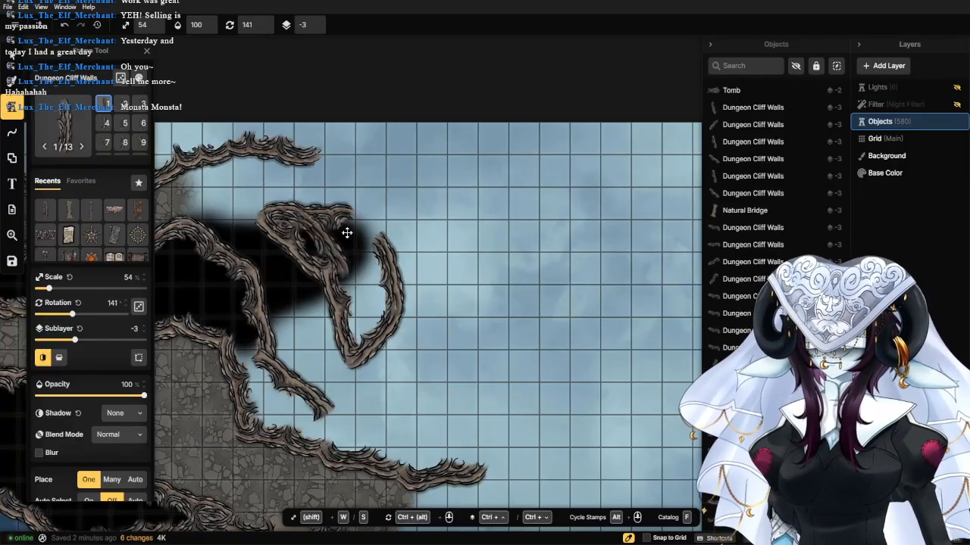
{"action": "scroll", "coordinate": [427, 247], "scroll_direction": "down", "scroll_amount": 3}
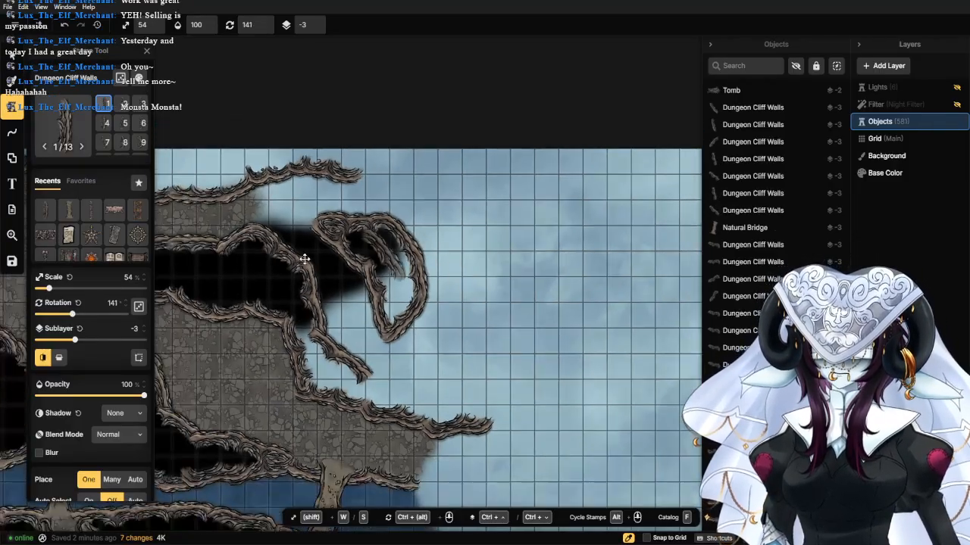
Extend the northernmost wall eastward with variant 1 cliff walls at 270.5 and 243.5 degrees and a variant 2 wall at 293 degrees.
{"action": "scroll", "coordinate": [326, 250], "scroll_direction": "up", "scroll_amount": 2}
{"action": "left_click_drag", "start_coordinate": [71, 314], "coordinate": [100, 320]}
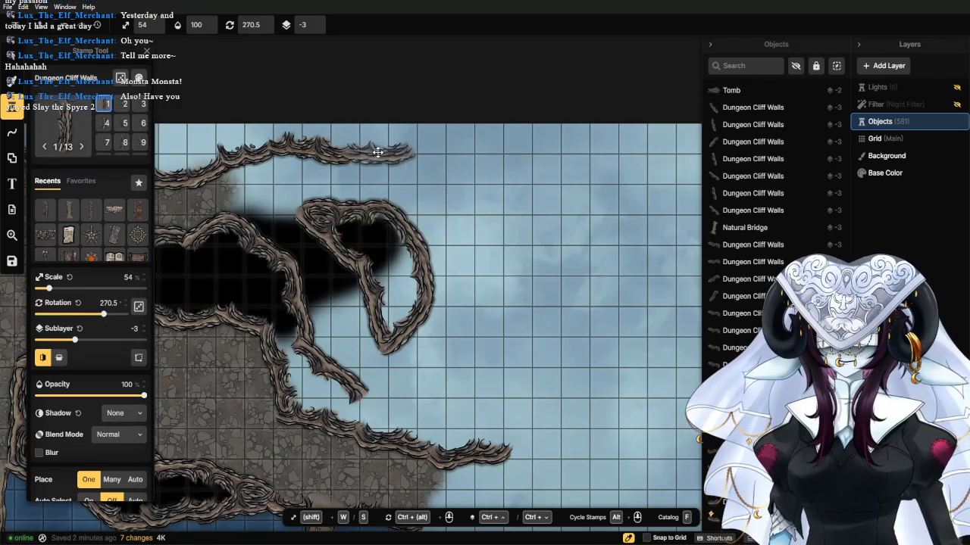
{"action": "left_click", "coordinate": [386, 152]}
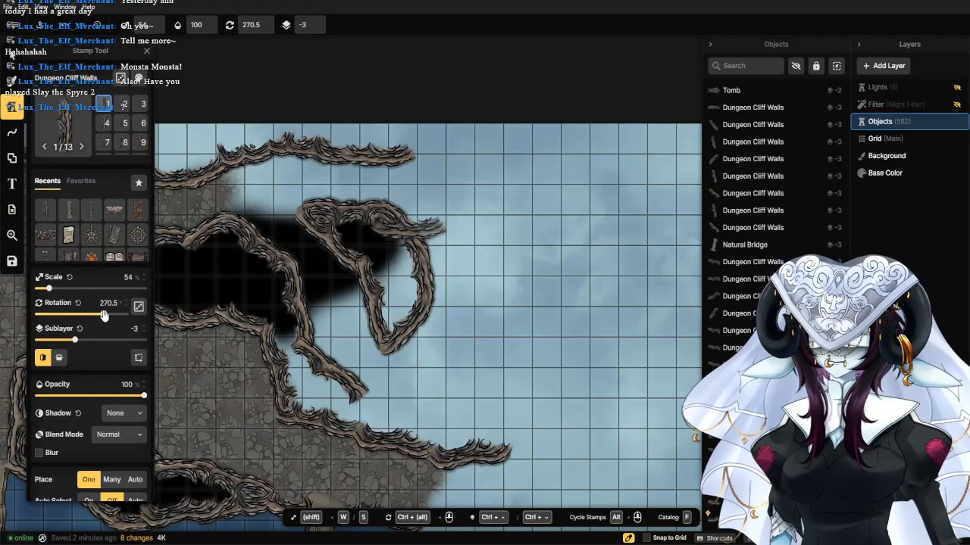
{"action": "left_click_drag", "start_coordinate": [103, 315], "coordinate": [96, 314]}
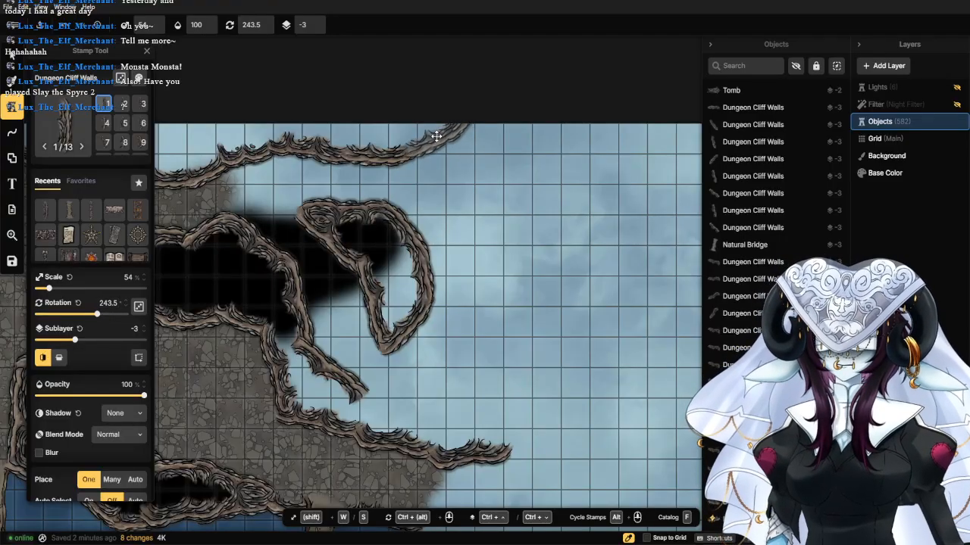
{"action": "key", "text": "2"}
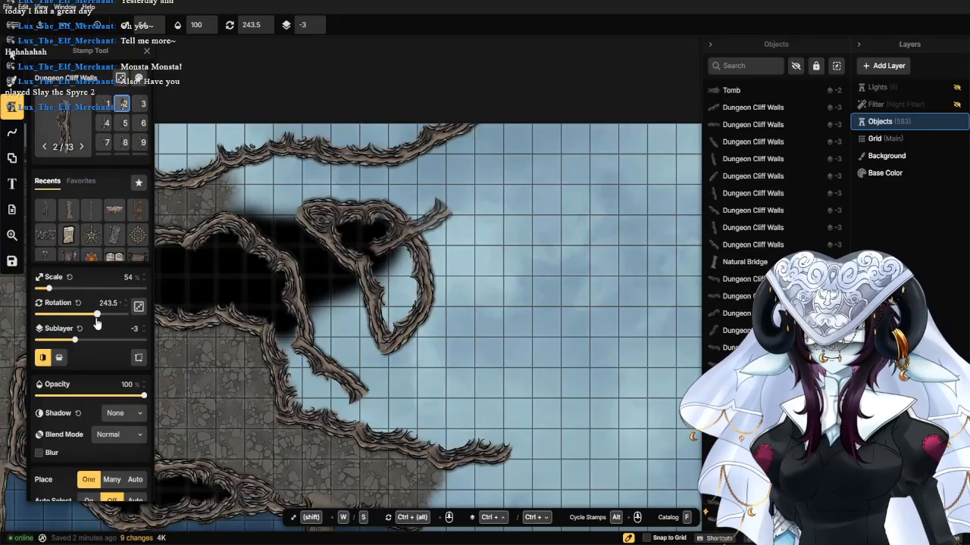
{"action": "left_click_drag", "start_coordinate": [96, 323], "coordinate": [109, 318]}
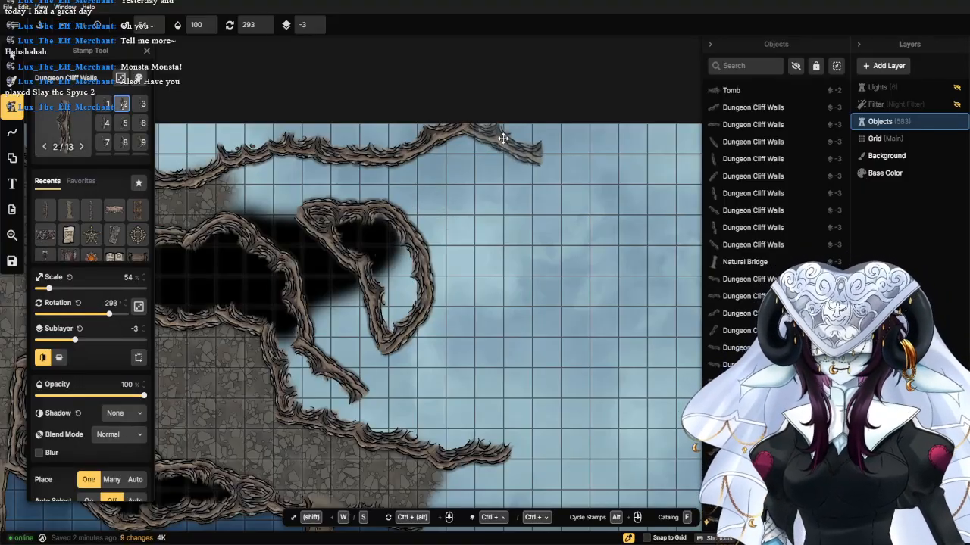
{"action": "left_click", "coordinate": [500, 134]}
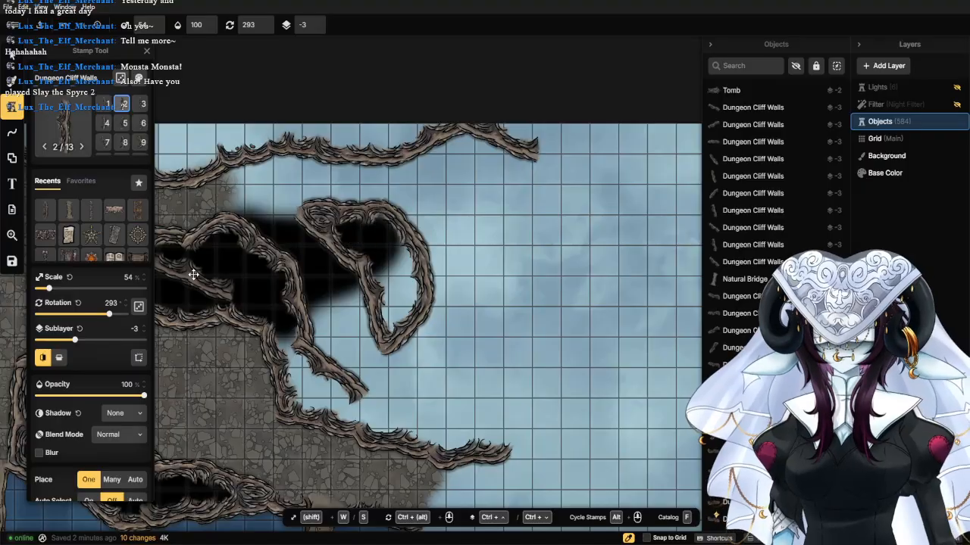
Start a second rock mass east of the closed one, stamping its western wall with variant 2 cliff walls at 360 and 27.5 degrees.
{"action": "left_click_drag", "start_coordinate": [110, 318], "coordinate": [128, 315]}
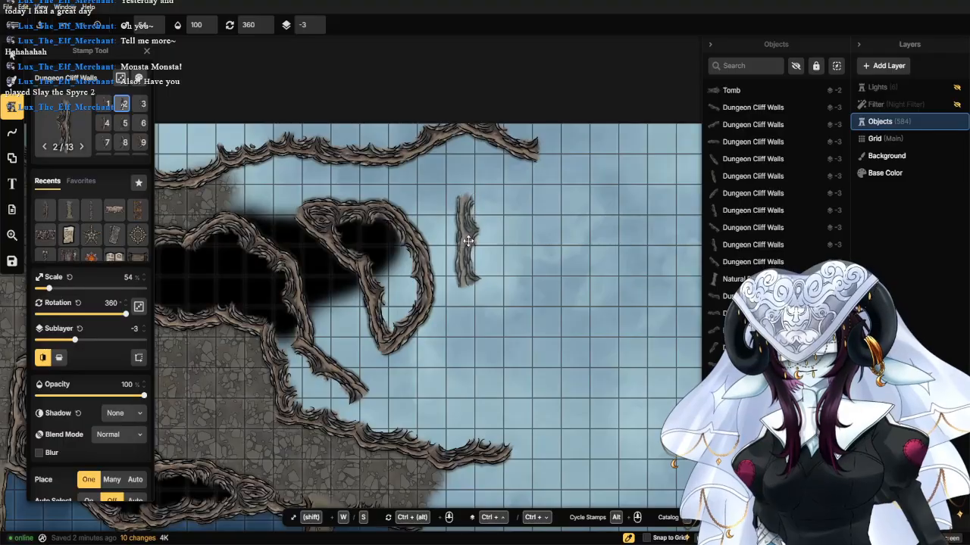
{"action": "left_click", "coordinate": [468, 241]}
{"action": "left_click_drag", "start_coordinate": [123, 322], "coordinate": [44, 319]}
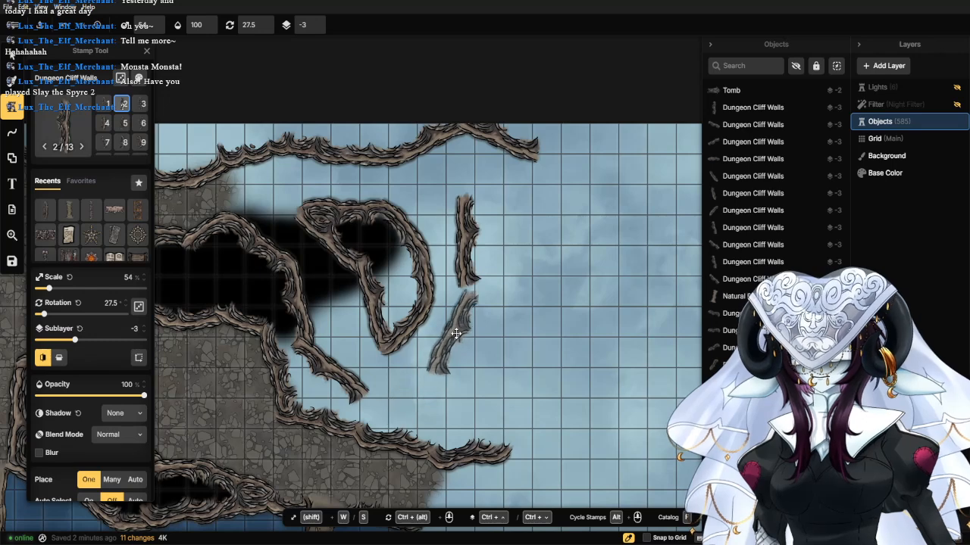
{"action": "left_click", "coordinate": [454, 328]}
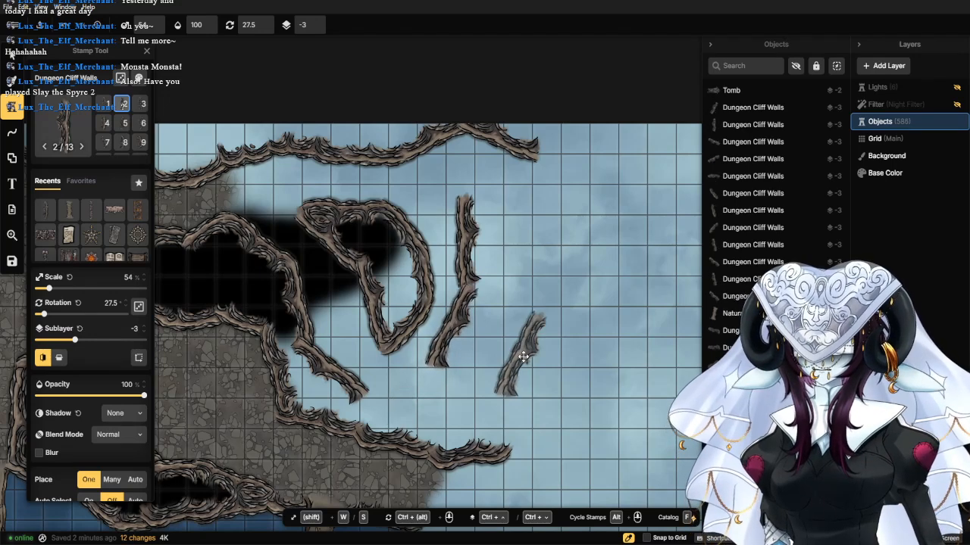
Extend the passage's southern wall eastward below both rock masses with variant 2 cliff walls at 106, 62.5 and 91.5 degrees.
{"action": "left_click_drag", "start_coordinate": [87, 321], "coordinate": [62, 321]}
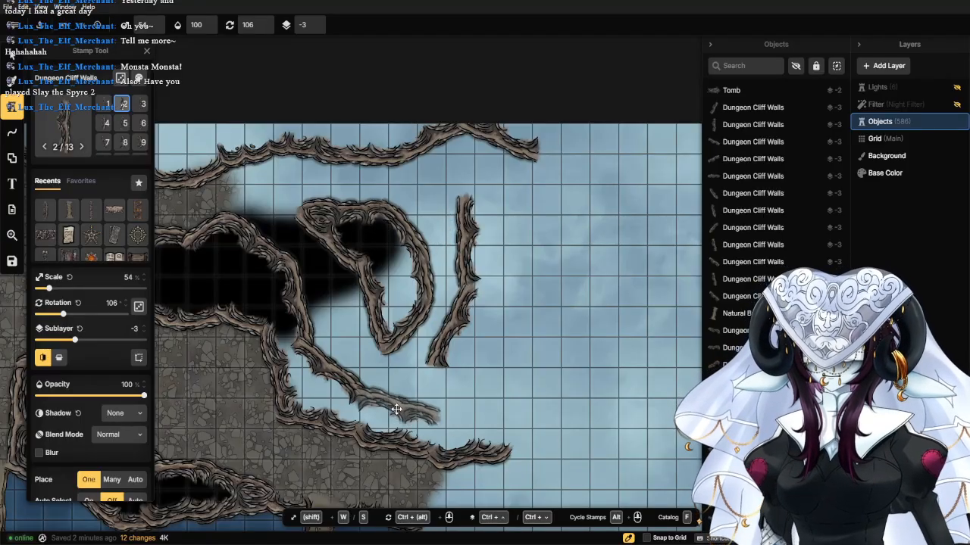
{"action": "left_click", "coordinate": [394, 409]}
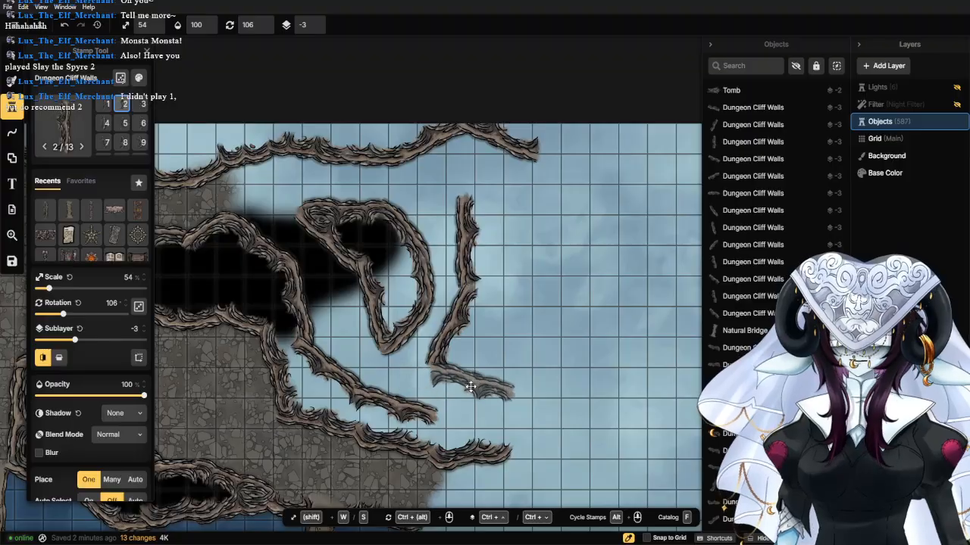
{"action": "left_click_drag", "start_coordinate": [70, 321], "coordinate": [52, 321]}
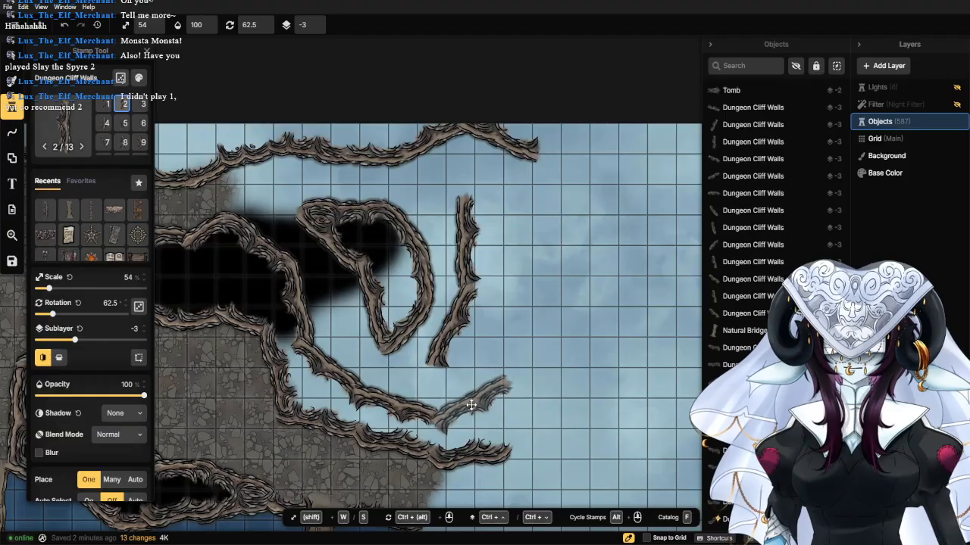
{"action": "left_click", "coordinate": [471, 405]}
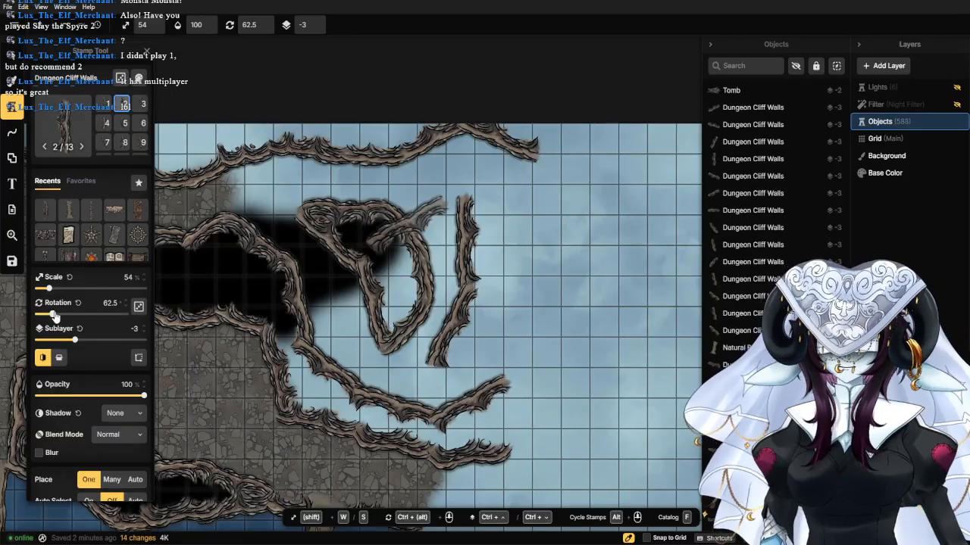
{"action": "left_click_drag", "start_coordinate": [55, 317], "coordinate": [61, 316]}
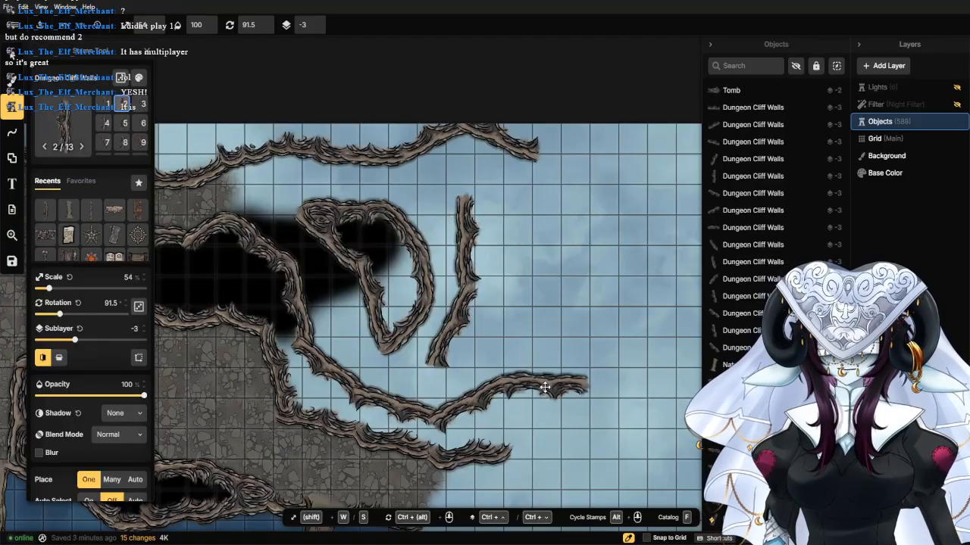
Form the second rock mass's southern edge with variant 2 cliff walls rotated to 233.5 and 268.5 degrees.
{"action": "left_click_drag", "start_coordinate": [54, 316], "coordinate": [95, 323]}
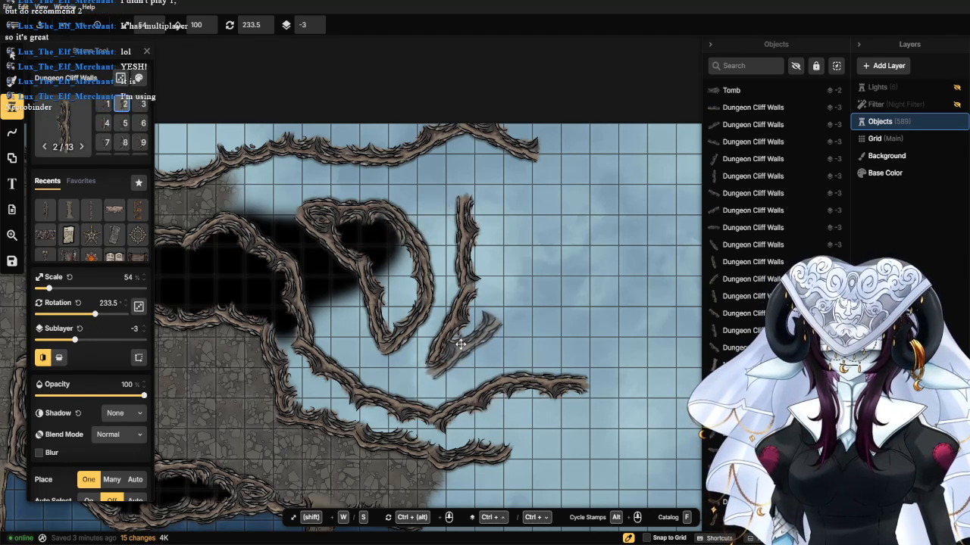
{"action": "left_click", "coordinate": [460, 345]}
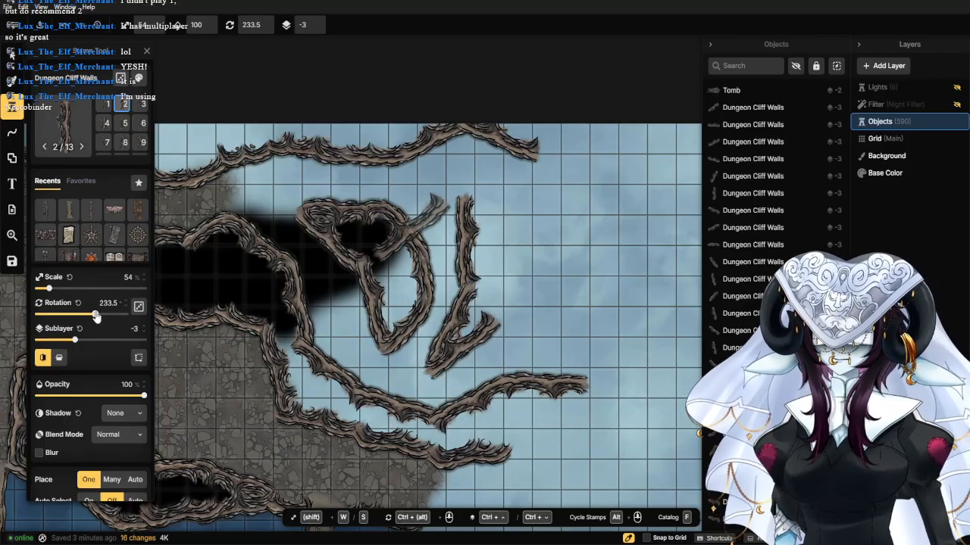
{"action": "left_click_drag", "start_coordinate": [97, 317], "coordinate": [106, 317]}
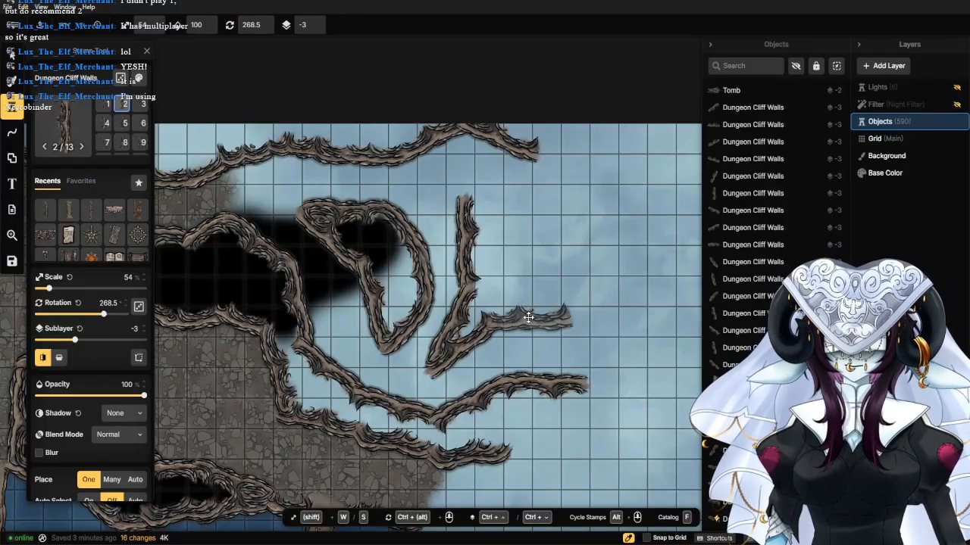
{"action": "left_click", "coordinate": [528, 317]}
Close the second rock mass's eastern and northeastern sides with variant 2 cliff walls at 157.5 and 126.5 degrees.
{"action": "left_click_drag", "start_coordinate": [101, 318], "coordinate": [76, 318]}
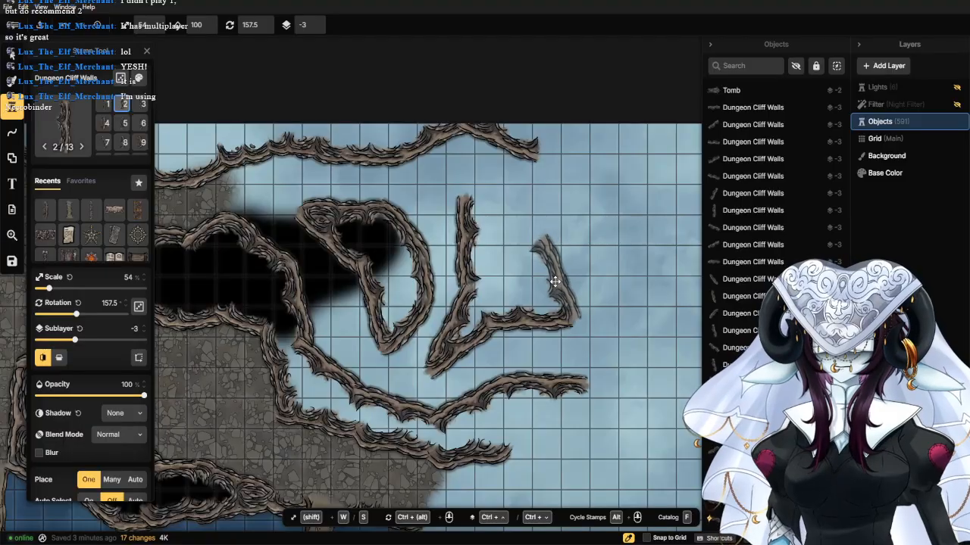
{"action": "left_click", "coordinate": [554, 284]}
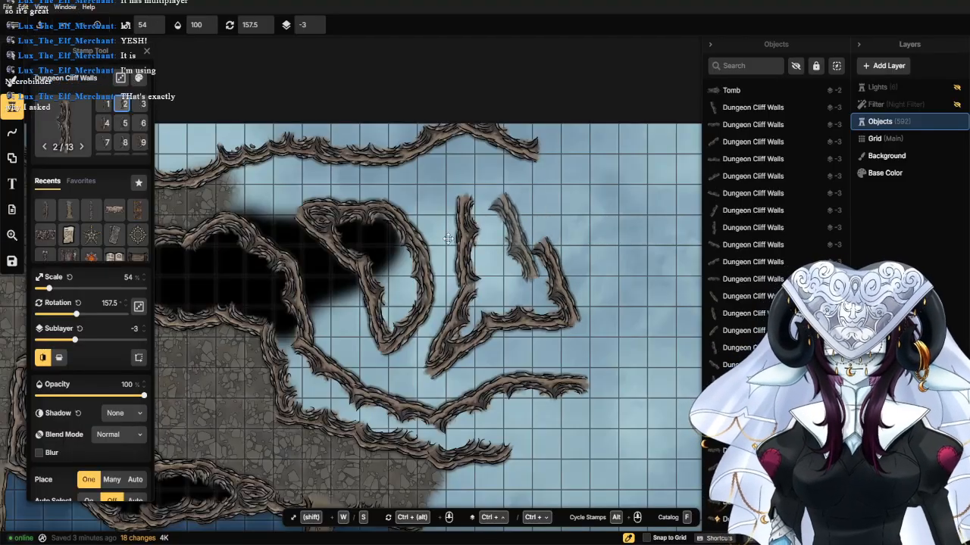
{"action": "left_click_drag", "start_coordinate": [77, 314], "coordinate": [69, 313]}
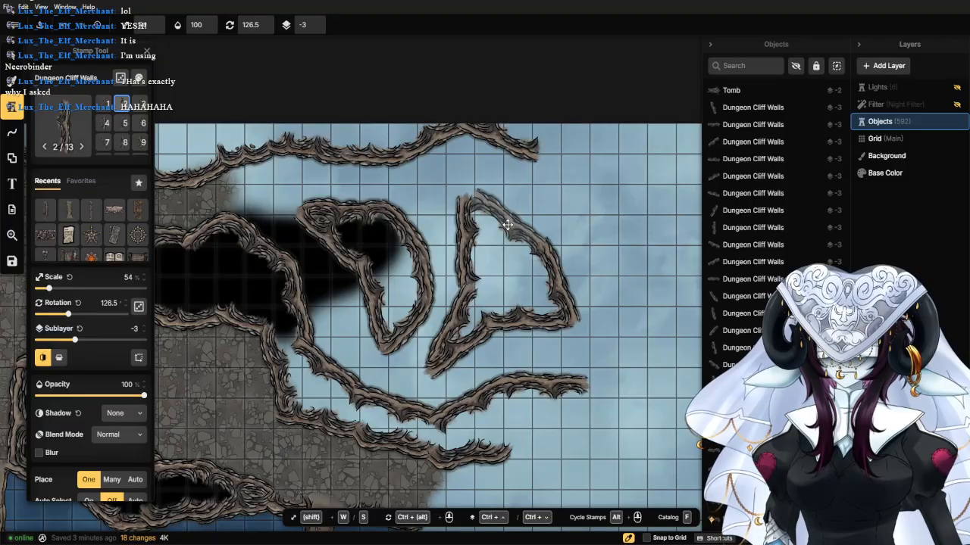
{"action": "left_click", "coordinate": [507, 225]}
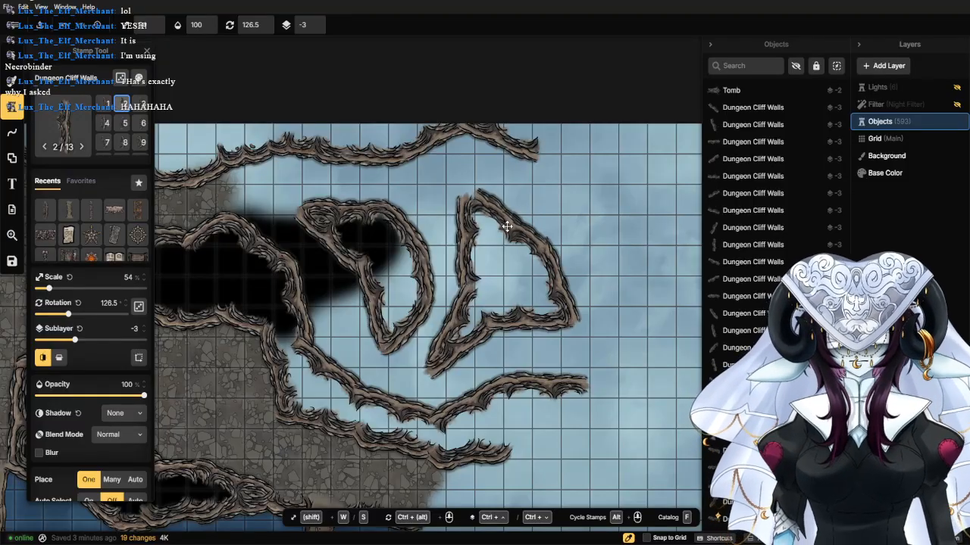
Continue the northernmost wall eastward with a variant 5 cliff wall and a variant 6 cliff wall, both rotated to 281 degrees.
{"action": "left_click", "coordinate": [124, 126]}
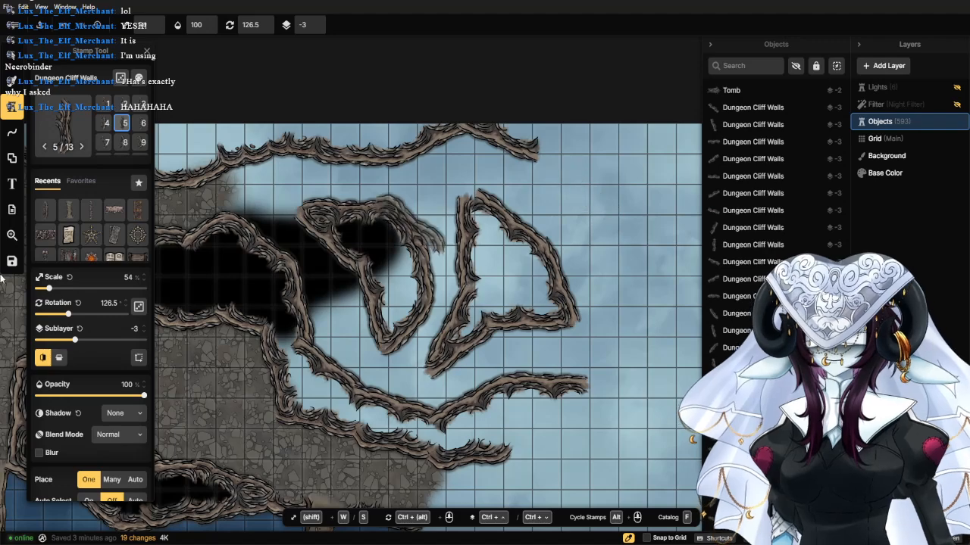
{"action": "left_click_drag", "start_coordinate": [79, 317], "coordinate": [111, 300]}
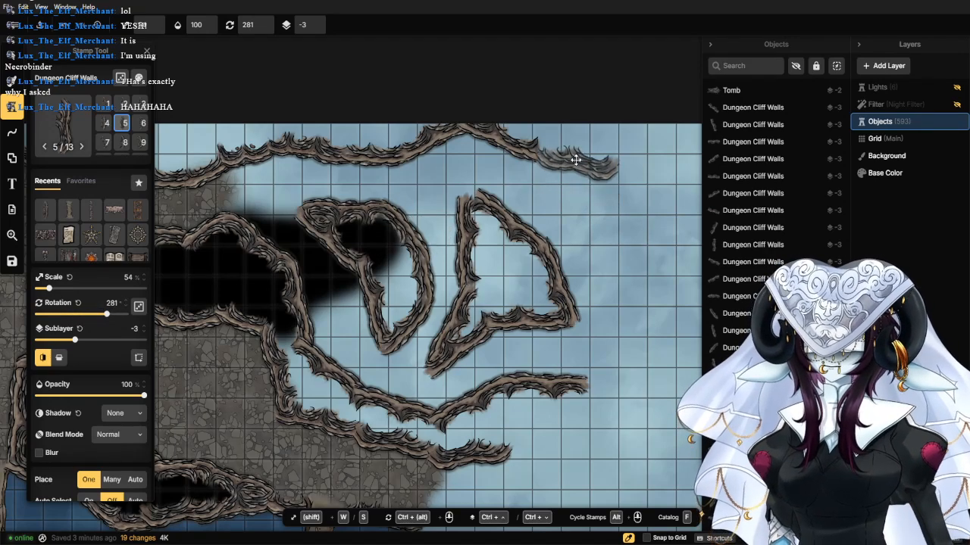
{"action": "left_click", "coordinate": [571, 157]}
{"action": "scroll", "coordinate": [557, 227], "scroll_direction": "down", "scroll_amount": 3}
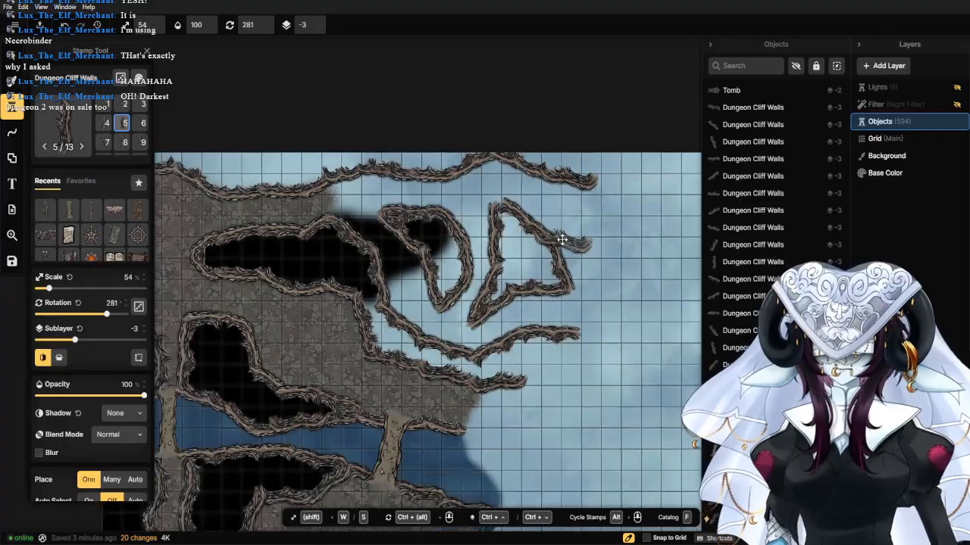
{"action": "scroll", "coordinate": [549, 256], "scroll_direction": "up", "scroll_amount": 5}
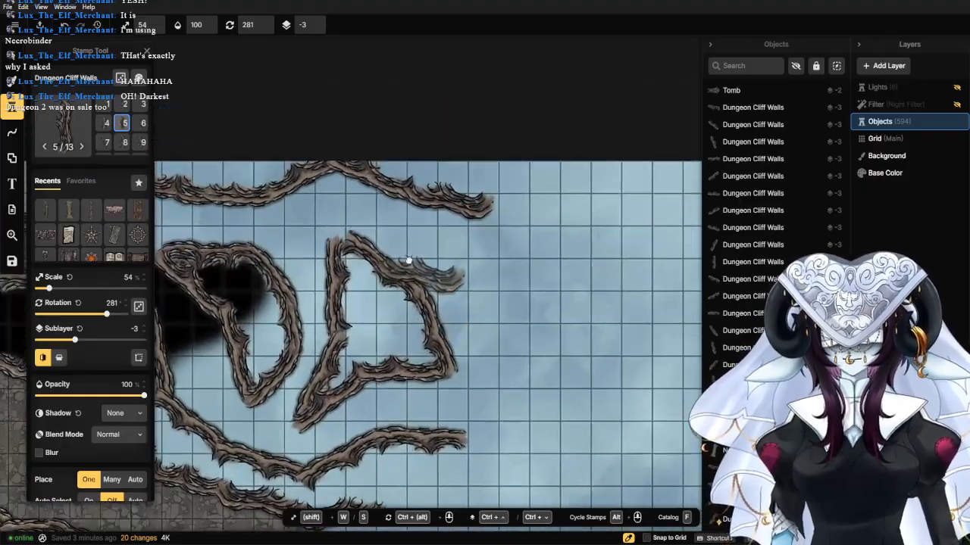
{"action": "left_click_drag", "start_coordinate": [409, 260], "coordinate": [401, 268]}
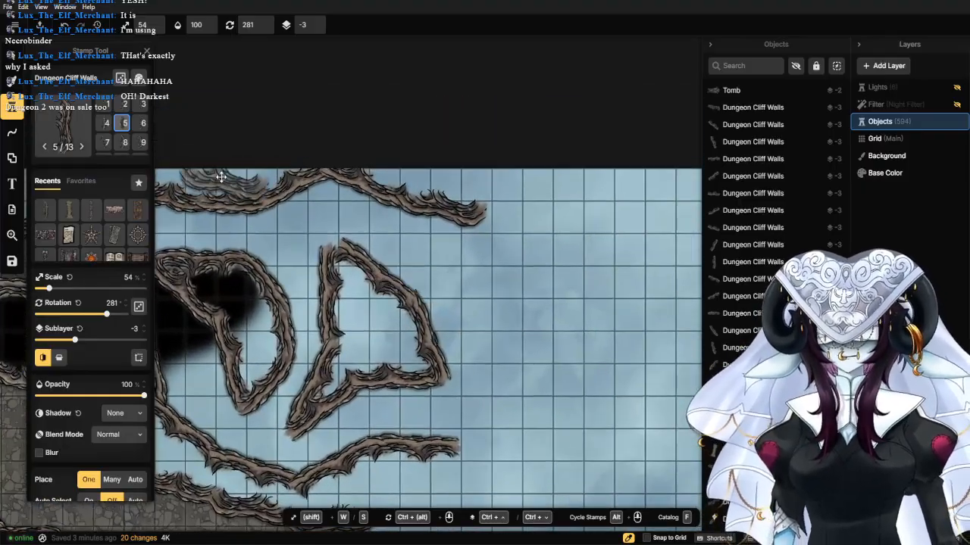
{"action": "left_click", "coordinate": [143, 123]}
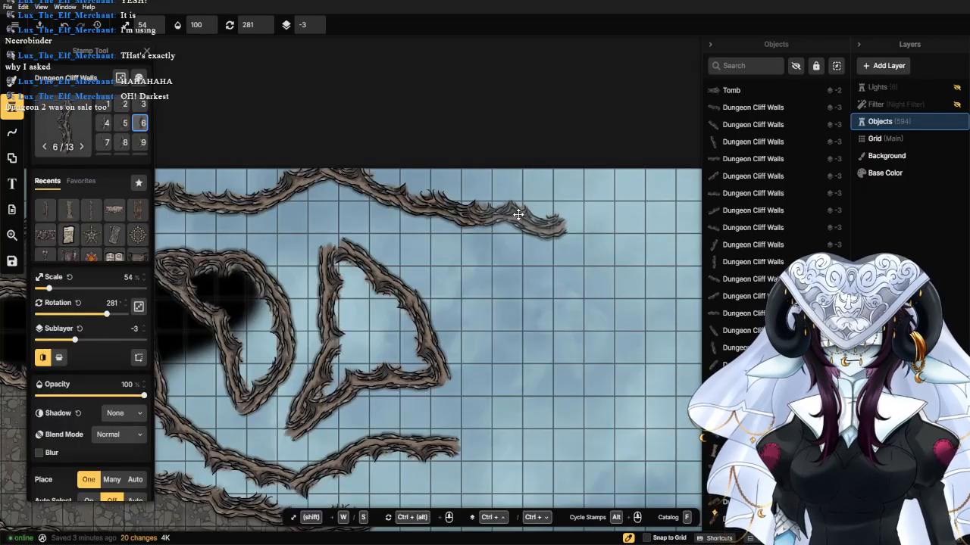
{"action": "left_click", "coordinate": [518, 214]}
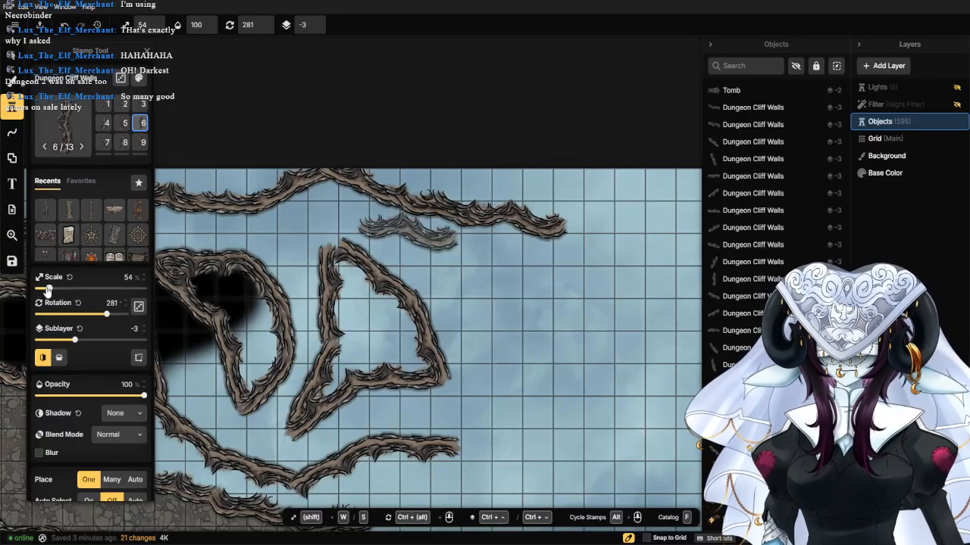
Begin a third rock mass farther east with variant 6 cliff walls at 93.5 degrees for its northern edge and 13.5 degrees for its western side.
{"action": "left_click_drag", "start_coordinate": [99, 326], "coordinate": [62, 325]}
{"action": "left_click", "coordinate": [526, 279]}
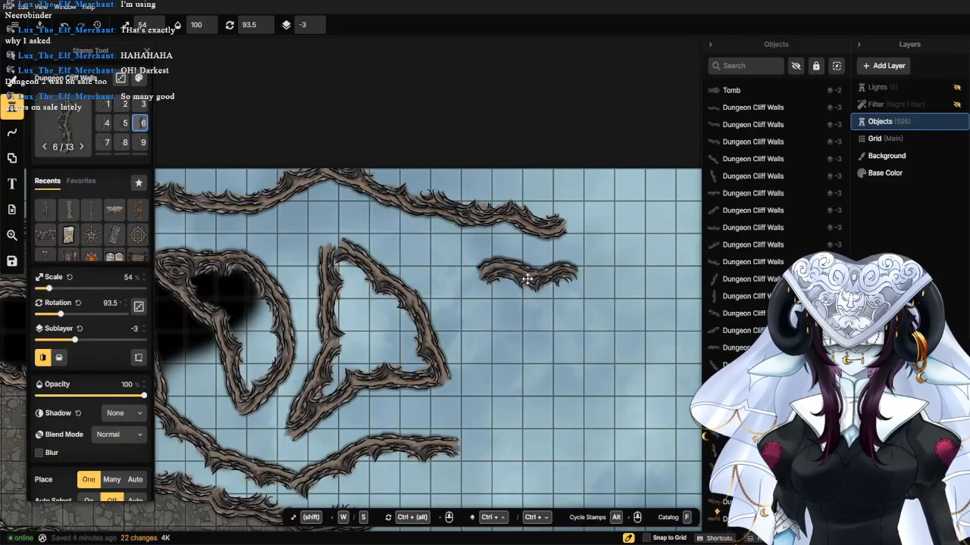
{"action": "left_click_drag", "start_coordinate": [64, 324], "coordinate": [42, 318]}
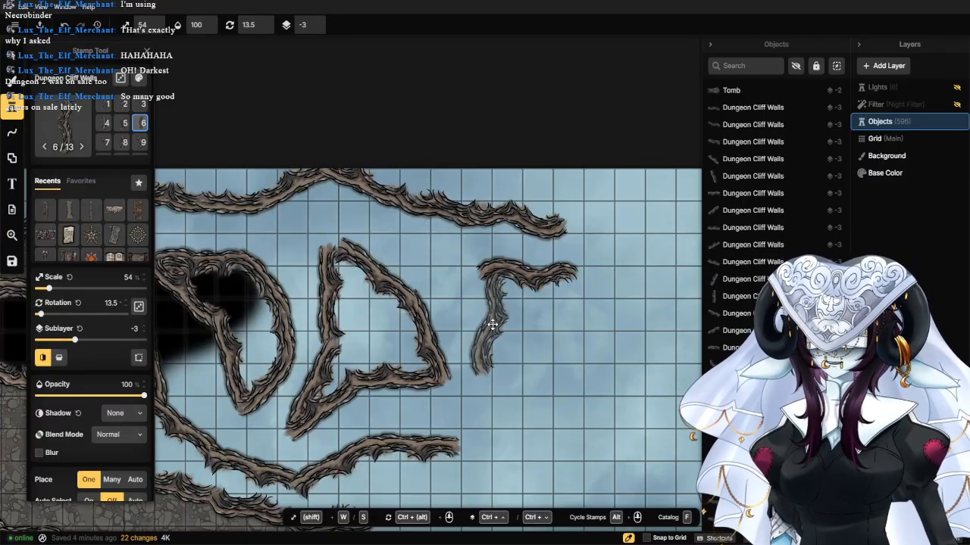
{"action": "left_click", "coordinate": [480, 318]}
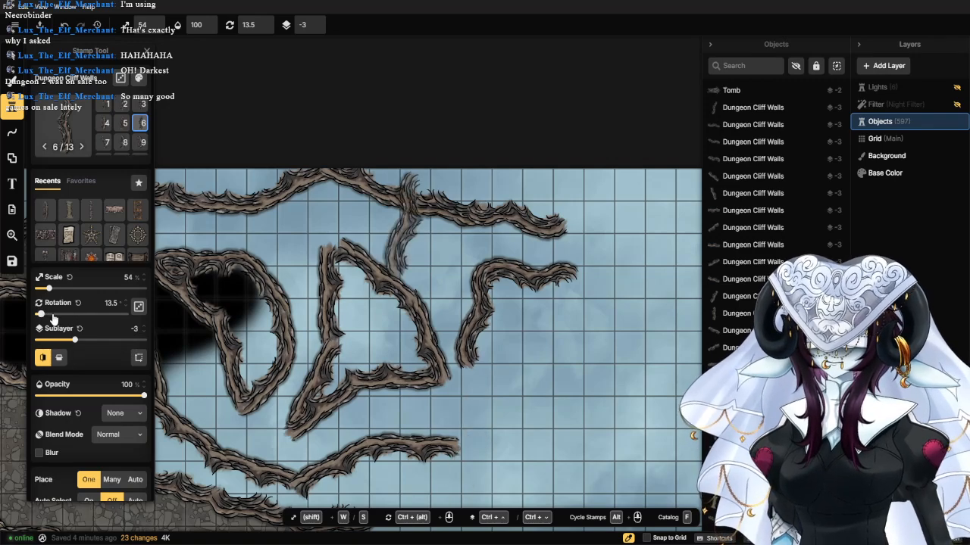
Add a variant 6 cliff wall at 305.5 degrees to the third rock mass's southwestern side and extend the southern passage wall eastward with another at 116.5 degrees.
{"action": "left_click_drag", "start_coordinate": [53, 319], "coordinate": [112, 318]}
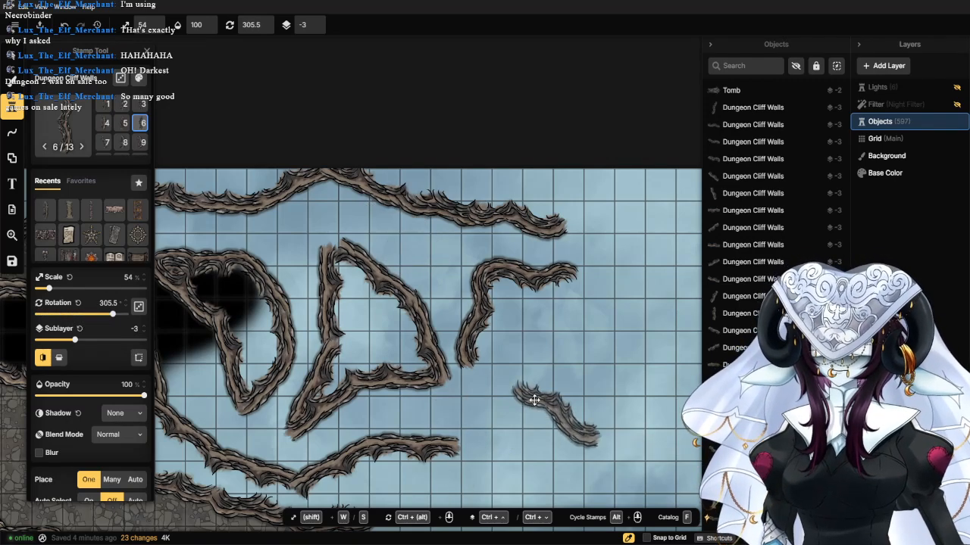
{"action": "left_click", "coordinate": [505, 394]}
{"action": "scroll", "coordinate": [502, 394], "scroll_direction": "down", "scroll_amount": 2}
{"action": "left_click_drag", "start_coordinate": [494, 422], "coordinate": [465, 276]}
{"action": "scroll", "coordinate": [429, 331], "scroll_direction": "down", "scroll_amount": 1}
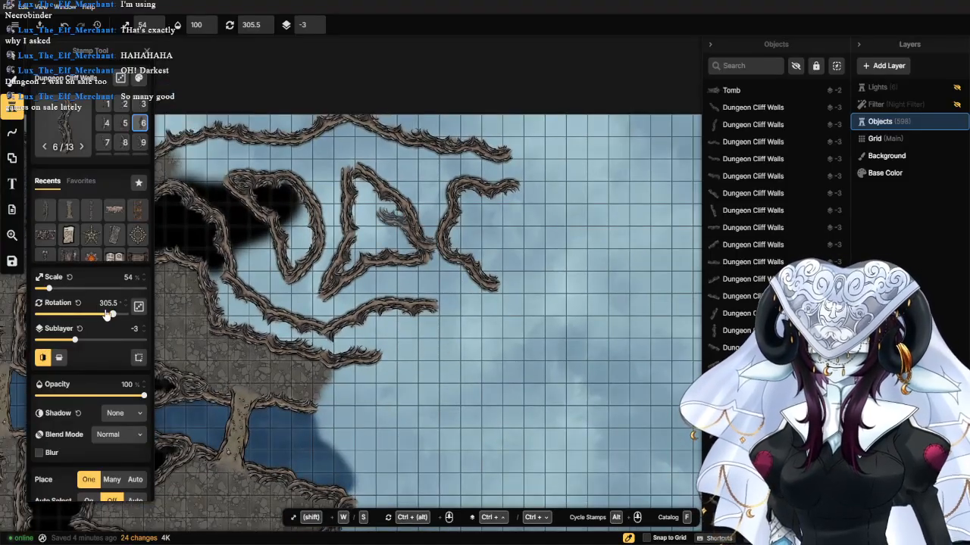
{"action": "left_click_drag", "start_coordinate": [132, 305], "coordinate": [62, 313]}
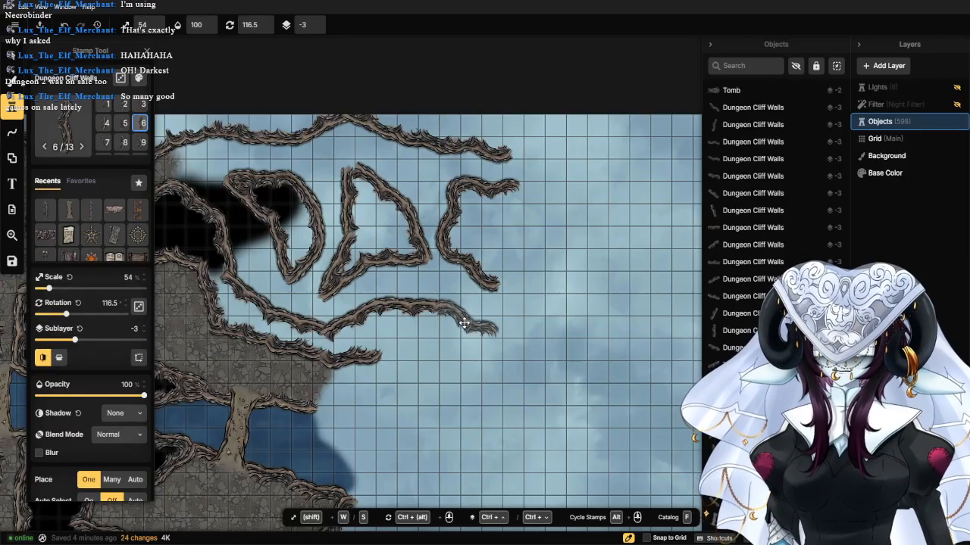
{"action": "scroll", "coordinate": [650, 391], "scroll_direction": "up", "scroll_amount": 3}
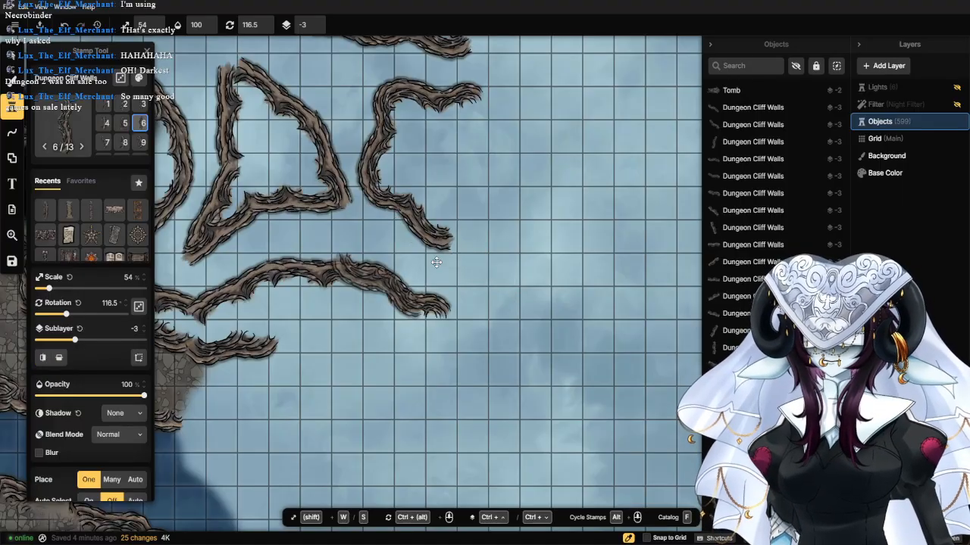
Close the third rock mass's southeastern and eastern sides with variant 6 cliff walls rotated to 34 and 338.5 degrees.
{"action": "left_click_drag", "start_coordinate": [54, 317], "coordinate": [46, 316]}
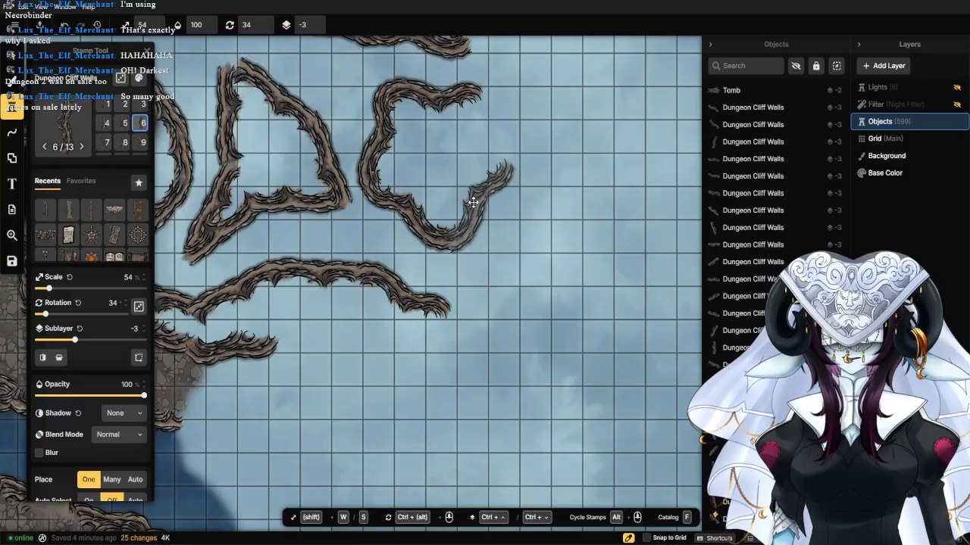
{"action": "left_click", "coordinate": [472, 202]}
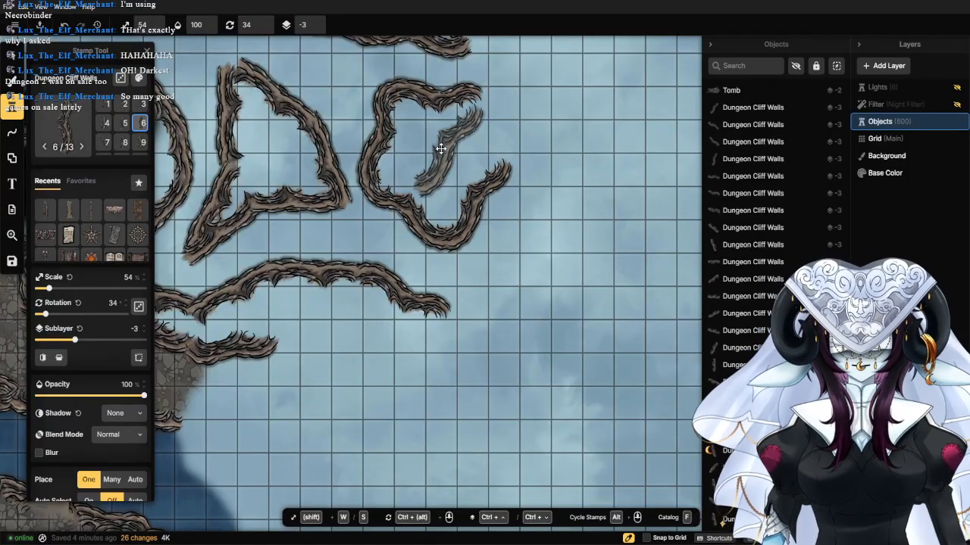
{"action": "left_click_drag", "start_coordinate": [45, 318], "coordinate": [24, 323]}
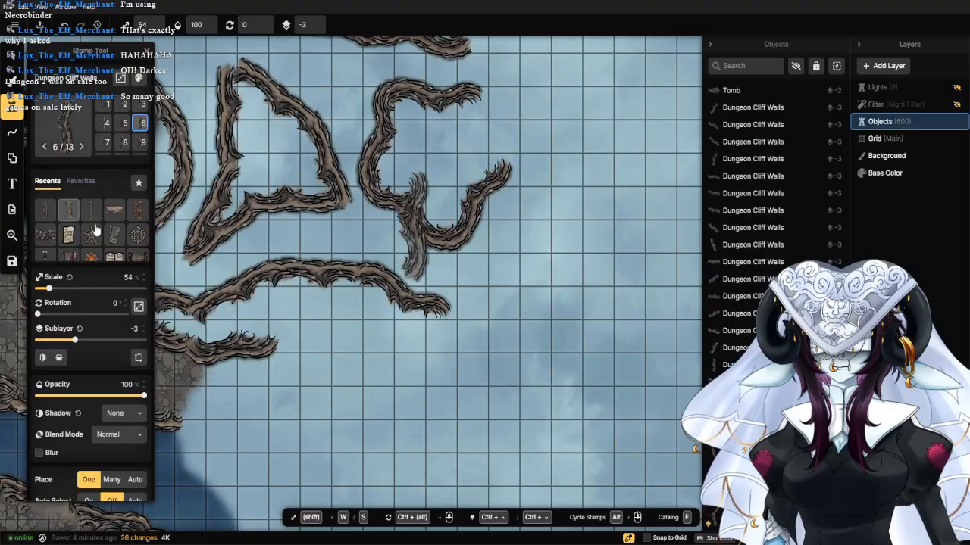
{"action": "left_click_drag", "start_coordinate": [42, 318], "coordinate": [121, 316]}
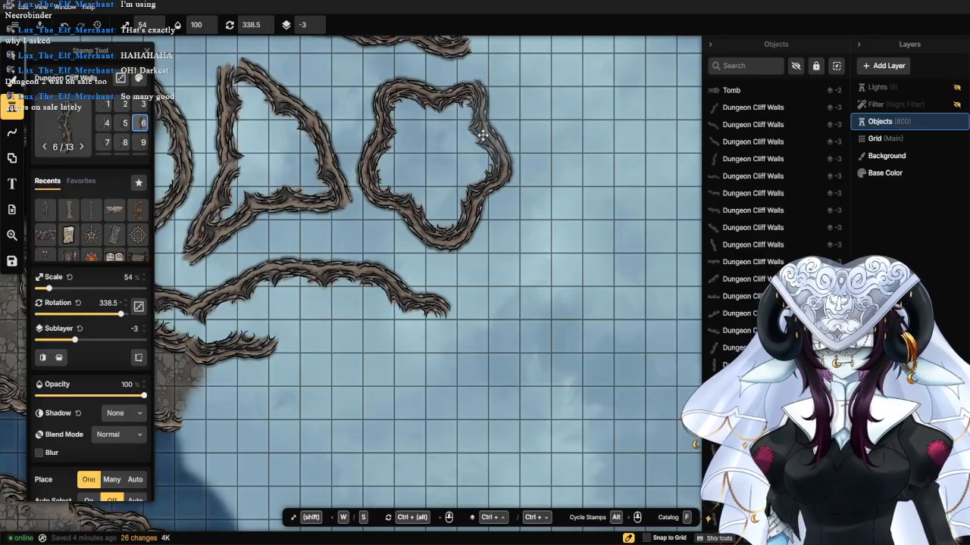
{"action": "left_click", "coordinate": [482, 135]}
Rotate the second rock mass's eastern cliff wall to 168.5 degrees and shift it slightly inward to widen the passage beside it.
{"action": "scroll", "coordinate": [457, 183], "scroll_direction": "down", "scroll_amount": 2}
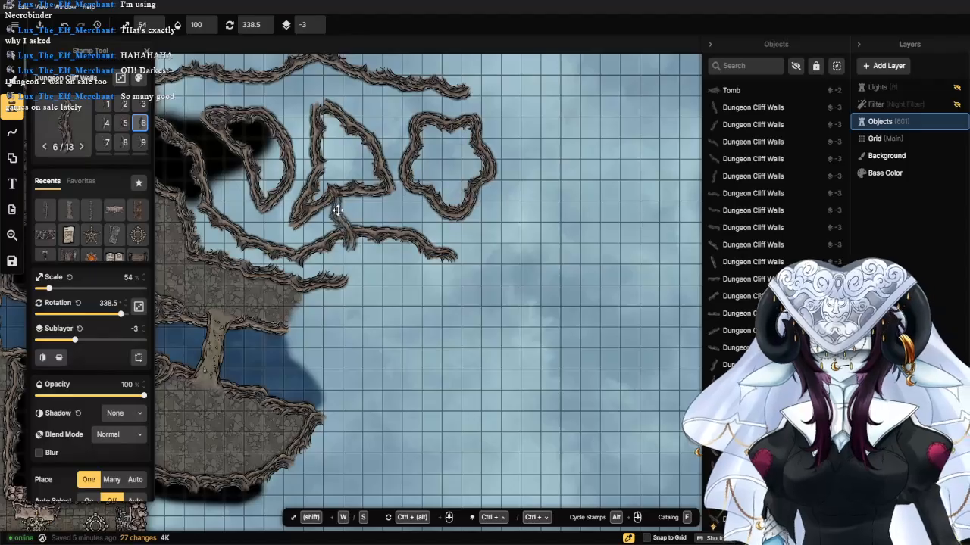
{"action": "left_click_drag", "start_coordinate": [338, 165], "coordinate": [368, 233]}
{"action": "left_click_drag", "start_coordinate": [481, 236], "coordinate": [461, 199]}
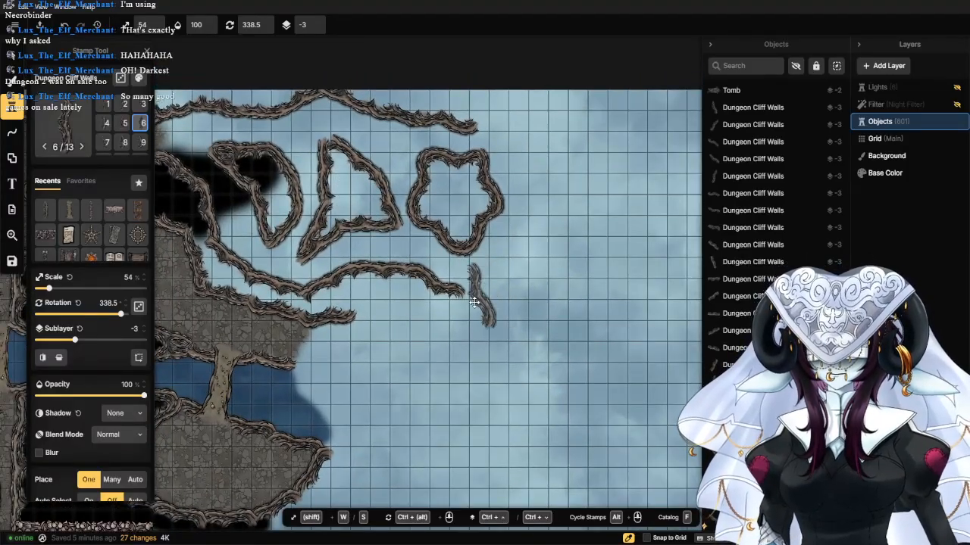
{"action": "left_click", "coordinate": [6, 57]}
{"action": "scroll", "coordinate": [394, 238], "scroll_direction": "up", "scroll_amount": 3}
{"action": "left_click", "coordinate": [370, 216]}
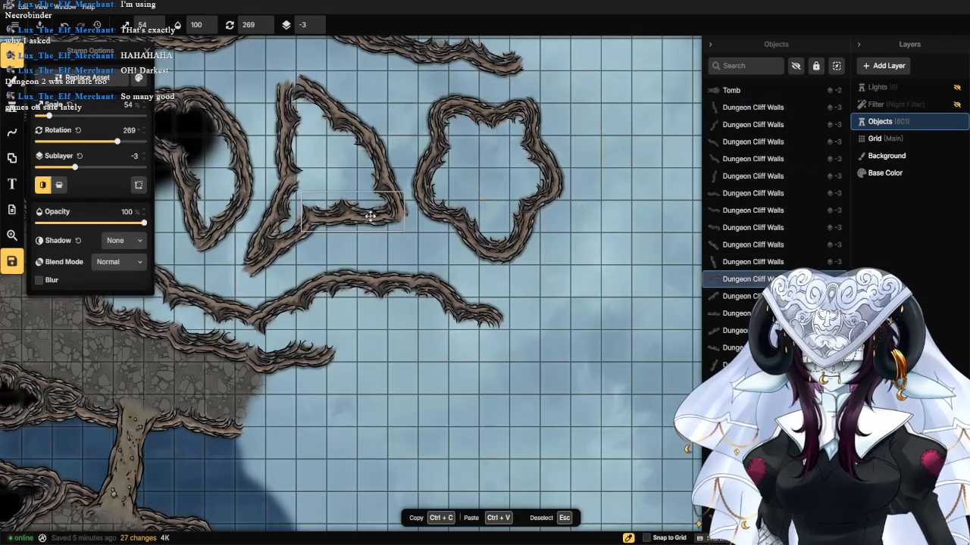
{"action": "left_click", "coordinate": [388, 198]}
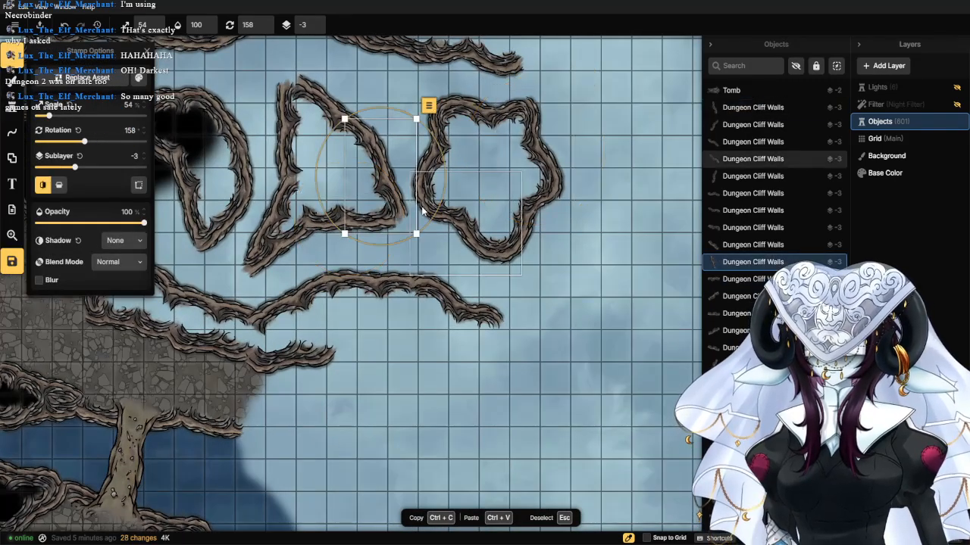
{"action": "left_click_drag", "start_coordinate": [426, 219], "coordinate": [417, 229]}
{"action": "left_click_drag", "start_coordinate": [387, 191], "coordinate": [378, 196]}
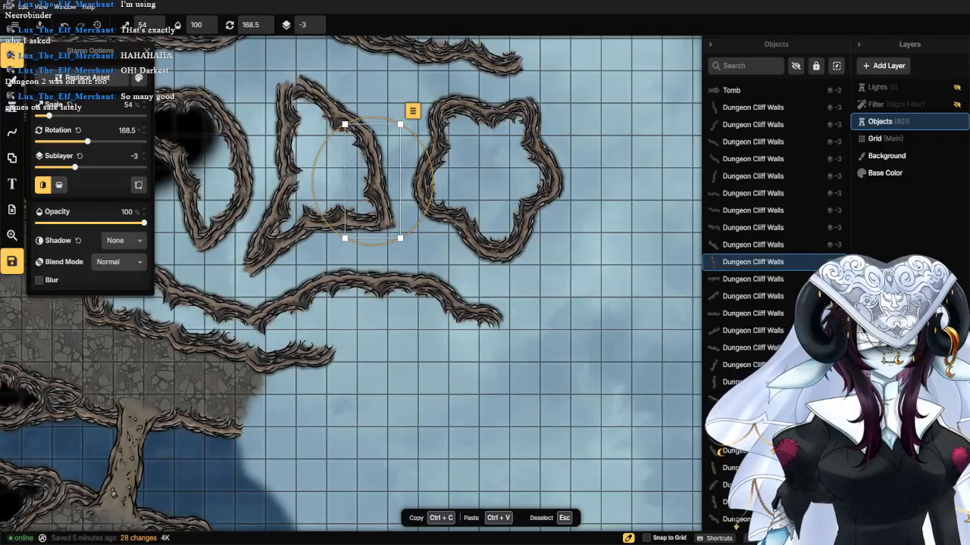
{"action": "scroll", "coordinate": [559, 257], "scroll_direction": "up", "scroll_amount": 1}
{"action": "scroll", "coordinate": [570, 239], "scroll_direction": "down", "scroll_amount": 1}
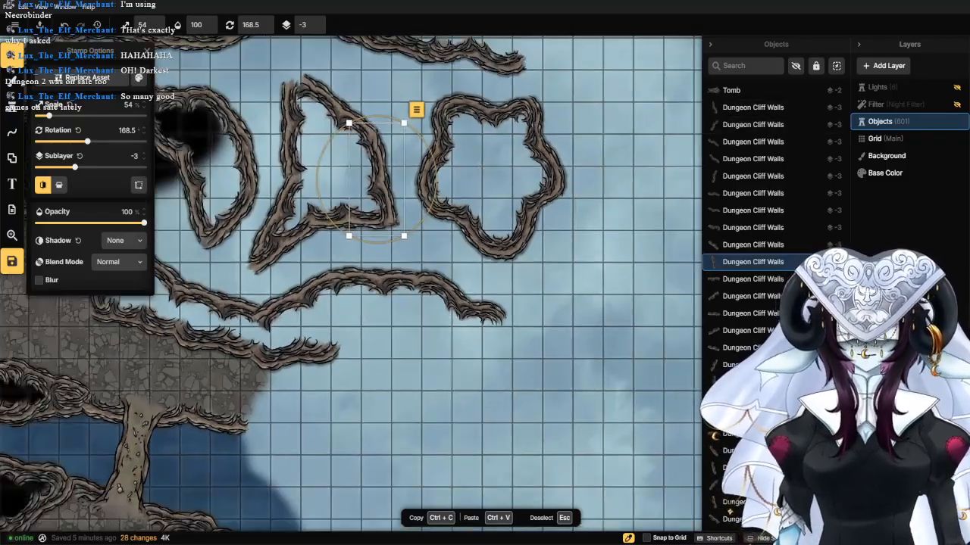
{"action": "scroll", "coordinate": [599, 193], "scroll_direction": "down", "scroll_amount": 1}
{"action": "key", "text": "Escape"}
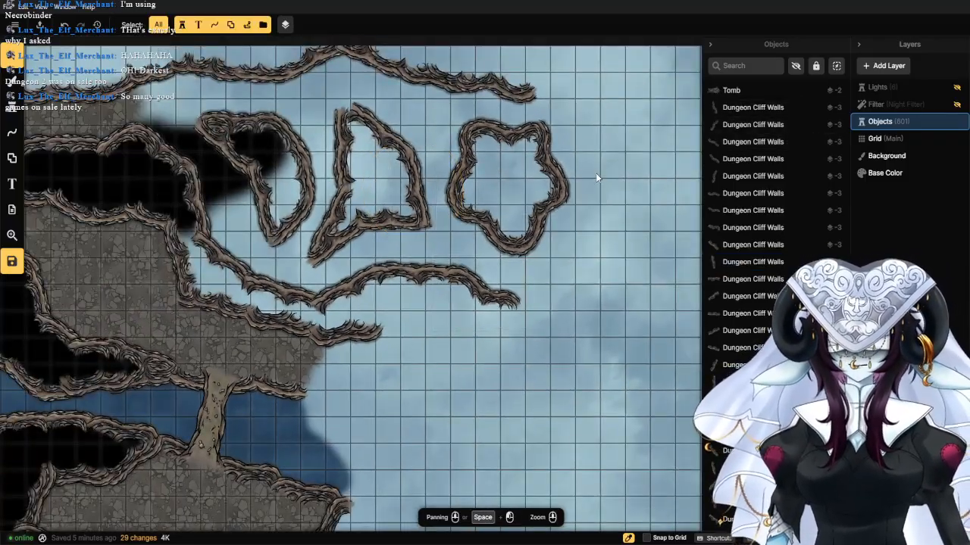
Rotate the easternmost cliff wall of the northern boundary to 258 degrees and realign it with the wall's end so it rises northeast.
{"action": "scroll", "coordinate": [595, 177], "scroll_direction": "down", "scroll_amount": 2}
{"action": "scroll", "coordinate": [567, 210], "scroll_direction": "up", "scroll_amount": 2}
{"action": "left_click", "coordinate": [487, 121]}
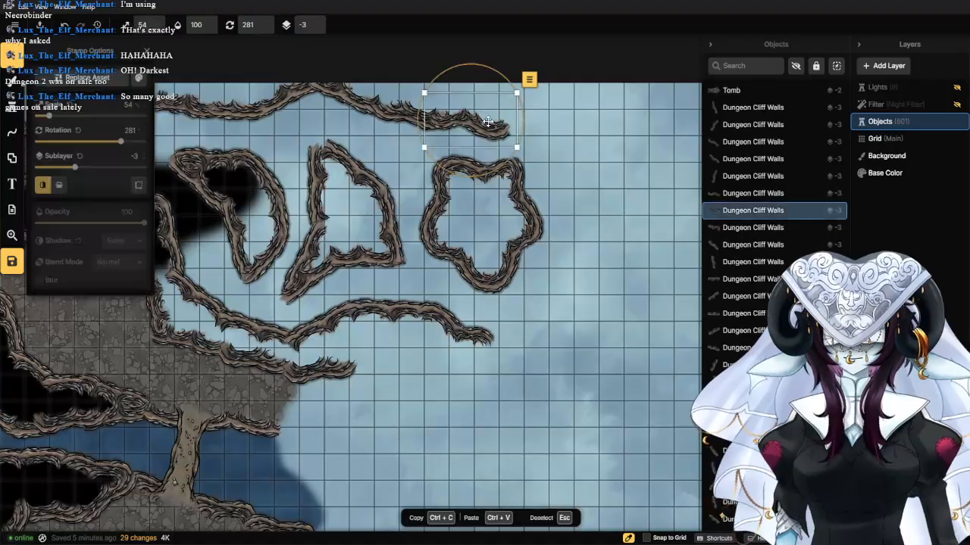
{"action": "left_click_drag", "start_coordinate": [488, 121], "coordinate": [523, 74]}
{"action": "left_click_drag", "start_coordinate": [477, 98], "coordinate": [477, 98]}
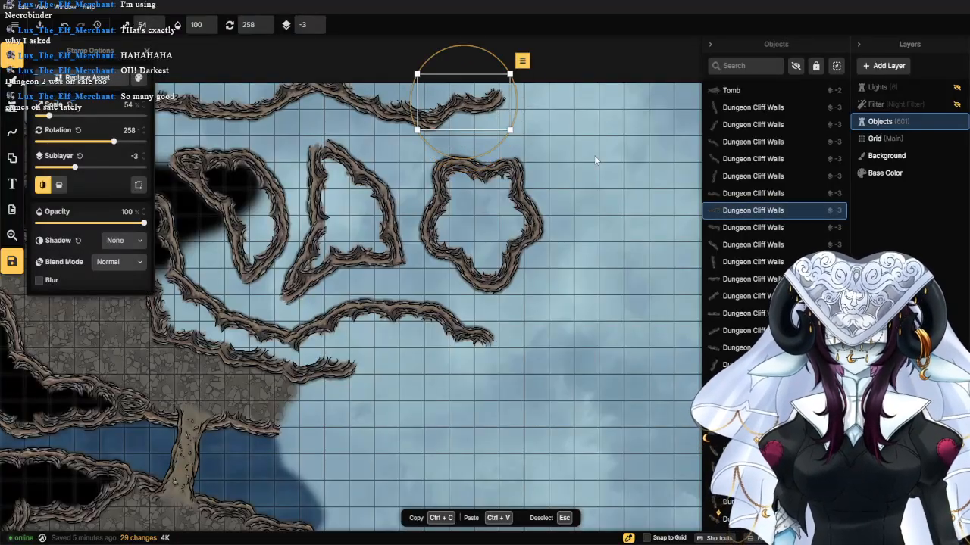
{"action": "left_click", "coordinate": [599, 156]}
Extend the northernmost wall eastward with two variant 6 cliff walls rotated to 281 degrees.
{"action": "scroll", "coordinate": [595, 155], "scroll_direction": "down", "scroll_amount": 3}
{"action": "scroll", "coordinate": [472, 216], "scroll_direction": "up", "scroll_amount": 2}
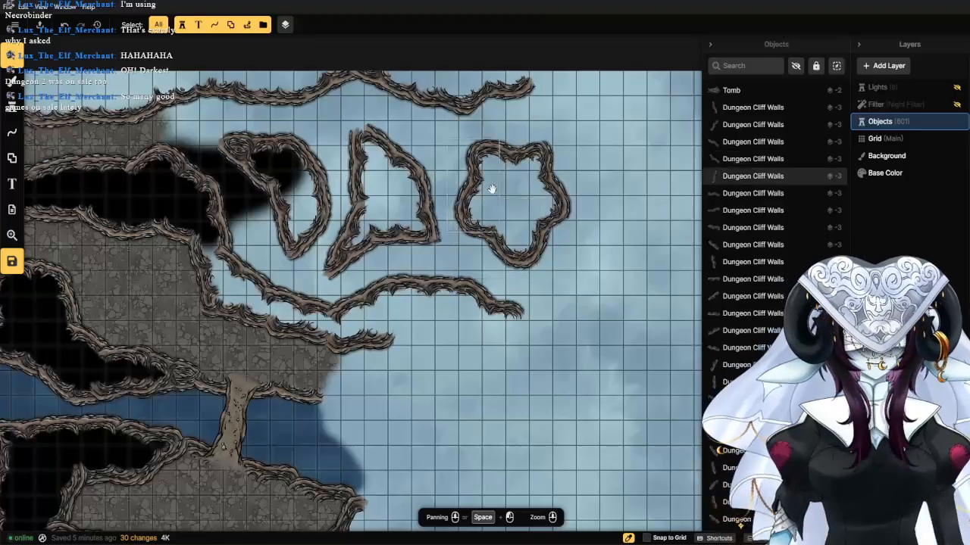
{"action": "left_click_drag", "start_coordinate": [489, 190], "coordinate": [433, 309]}
{"action": "left_click", "coordinate": [8, 114]}
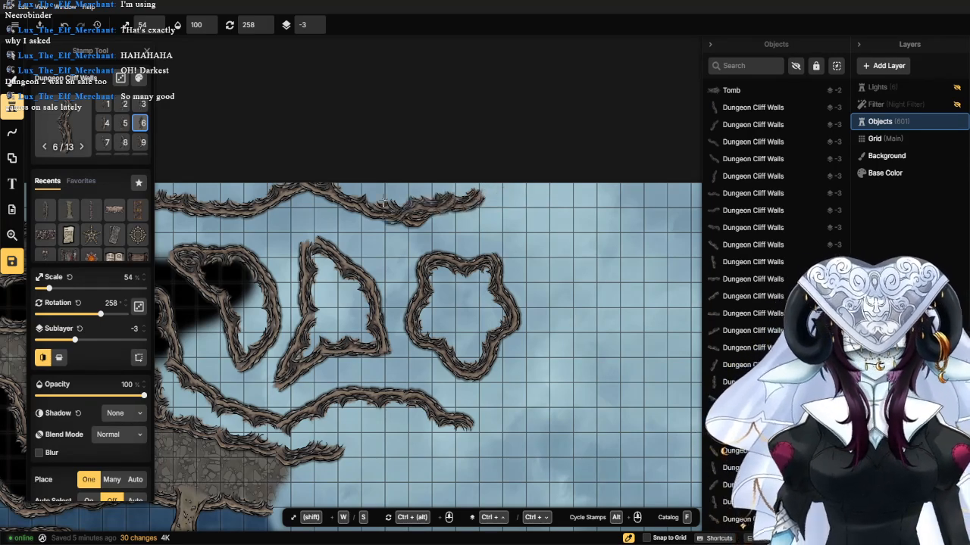
{"action": "mouse_move", "coordinate": [106, 317]}
{"action": "left_mouse_down"}
{"action": "mouse_move", "coordinate": [98, 316]}
{"action": "mouse_move", "coordinate": [108, 316]}
{"action": "left_mouse_up"}
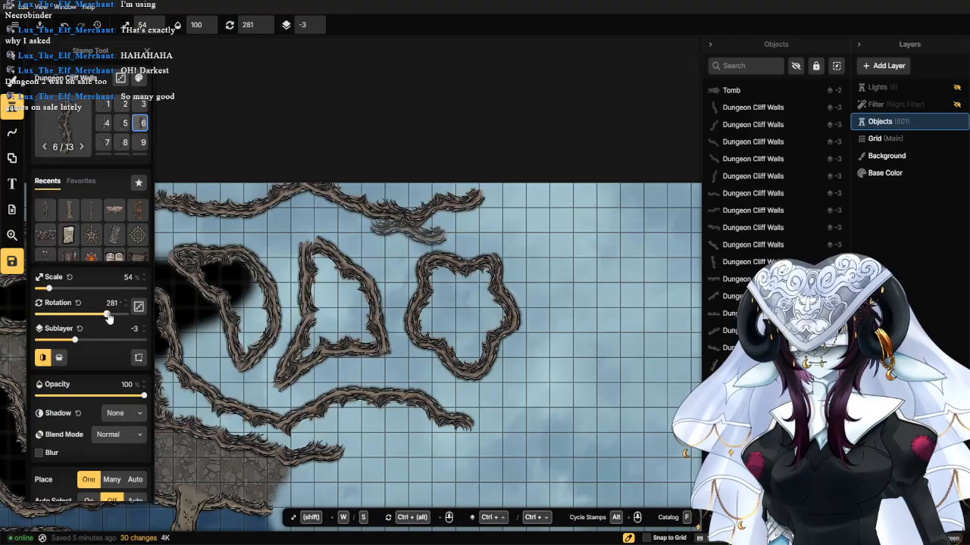
{"action": "left_click", "coordinate": [513, 195]}
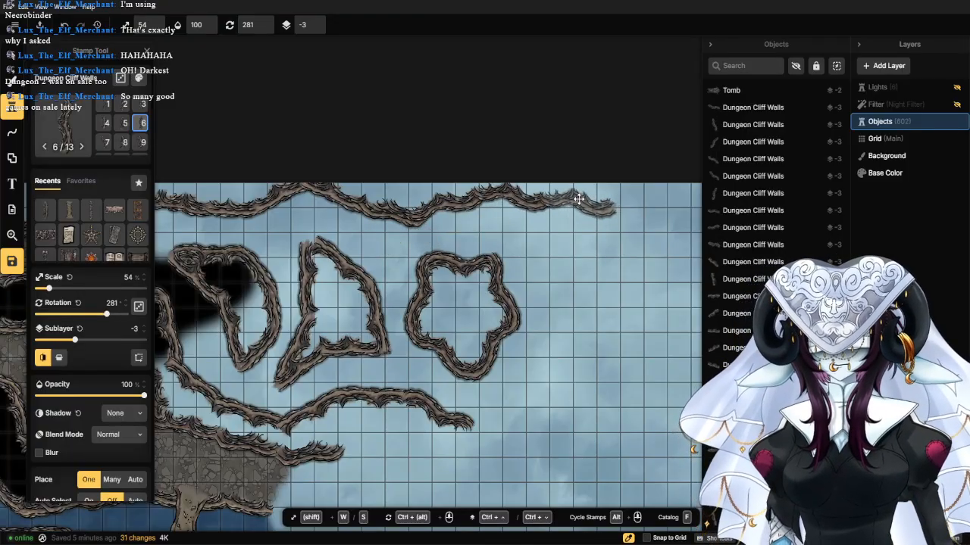
{"action": "left_click", "coordinate": [578, 200]}
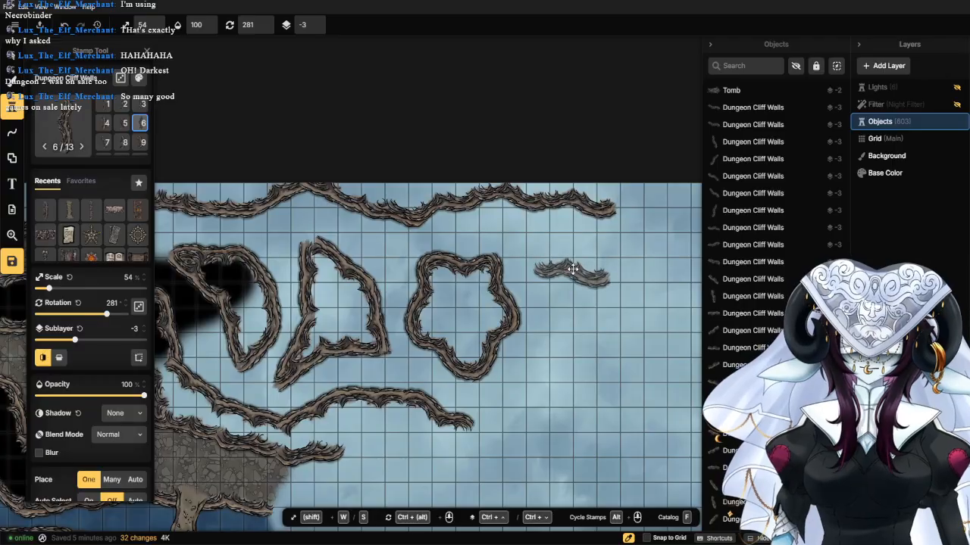
Curve the northern wall southward at its eastern end with a variant 8 cliff wall at 315.5 degrees and a variant 5 cliff wall at 7 degrees.
{"action": "left_click_drag", "start_coordinate": [600, 260], "coordinate": [500, 228]}
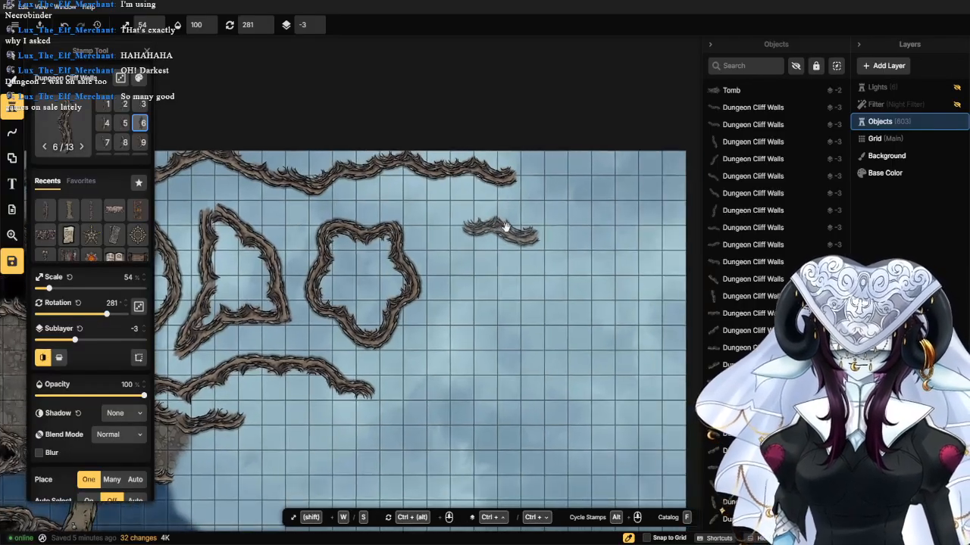
{"action": "left_click", "coordinate": [125, 123]}
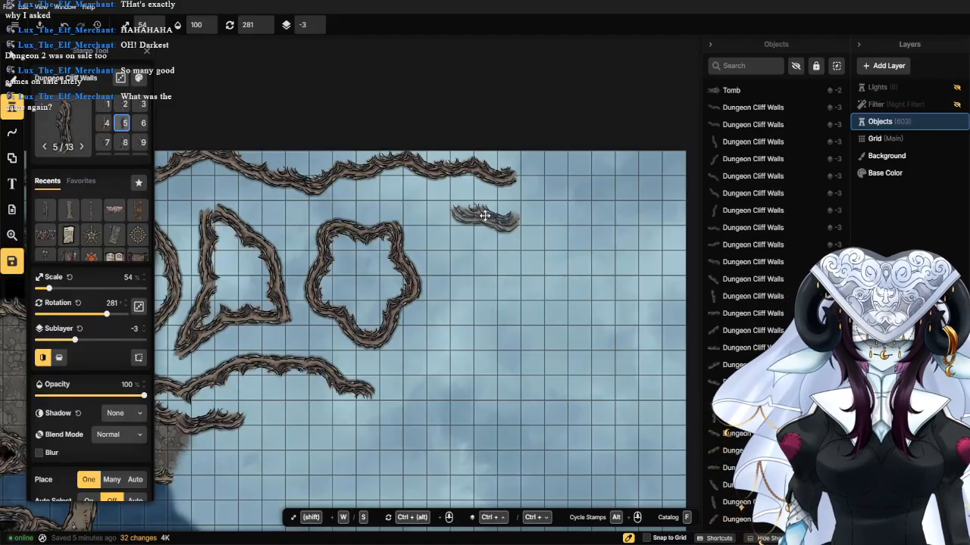
{"action": "left_click", "coordinate": [123, 145]}
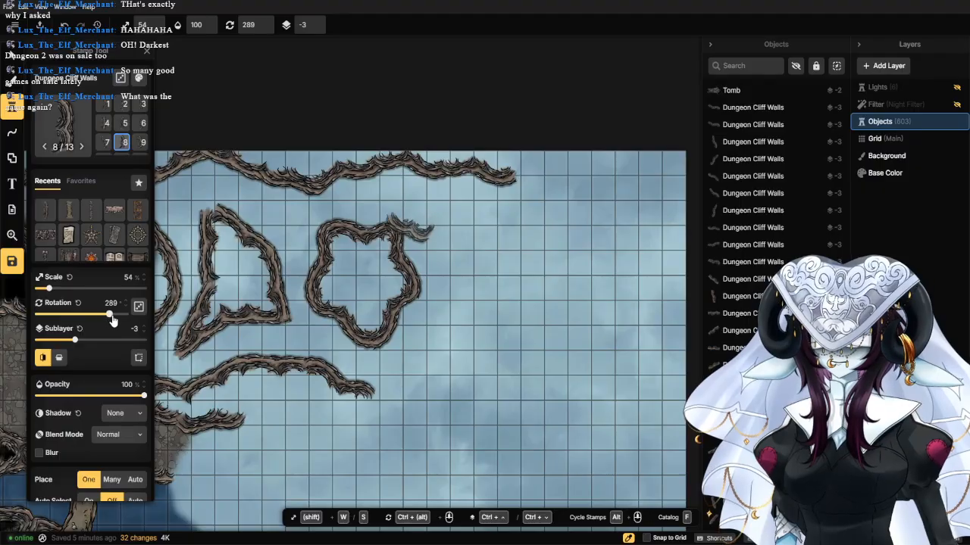
{"action": "left_click_drag", "start_coordinate": [111, 320], "coordinate": [116, 319]}
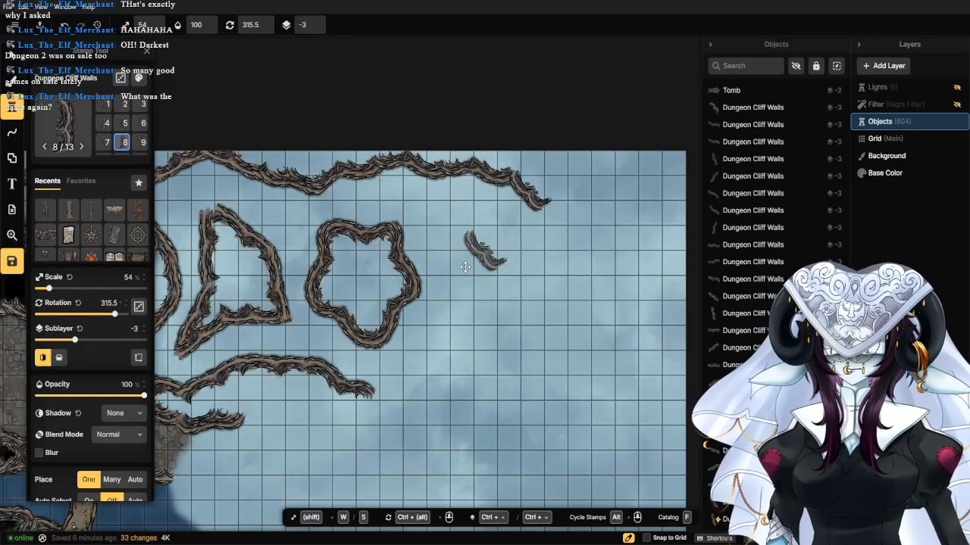
{"action": "left_click", "coordinate": [121, 122]}
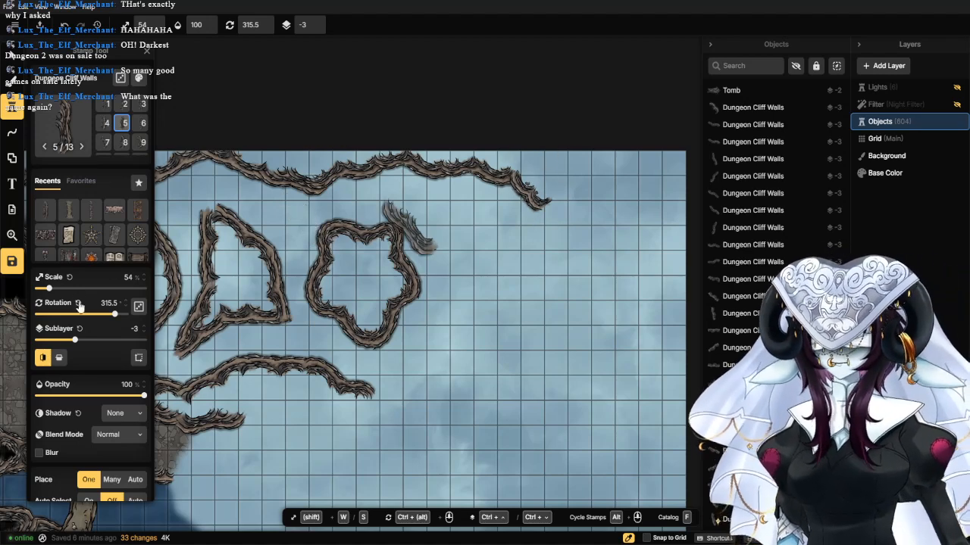
{"action": "left_click_drag", "start_coordinate": [113, 313], "coordinate": [39, 313]}
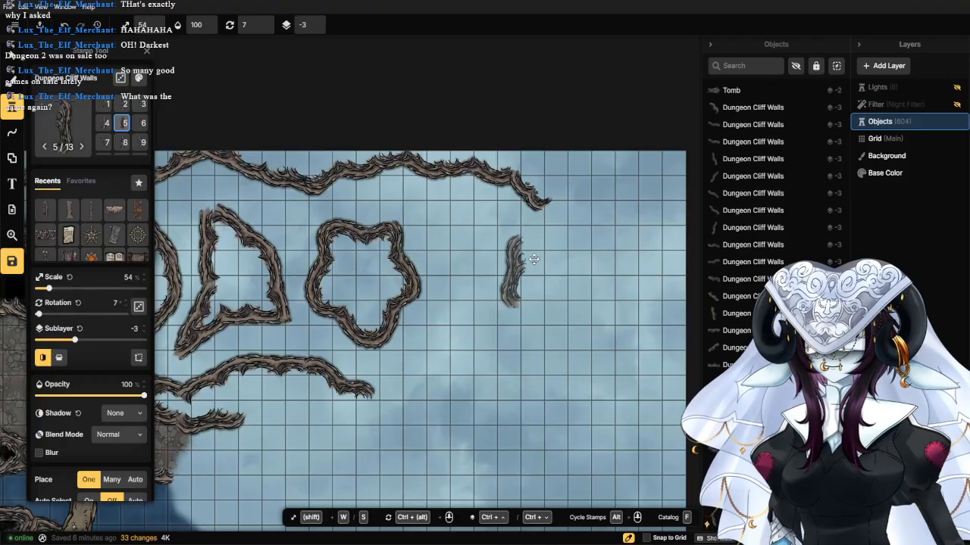
{"action": "left_click", "coordinate": [544, 236]}
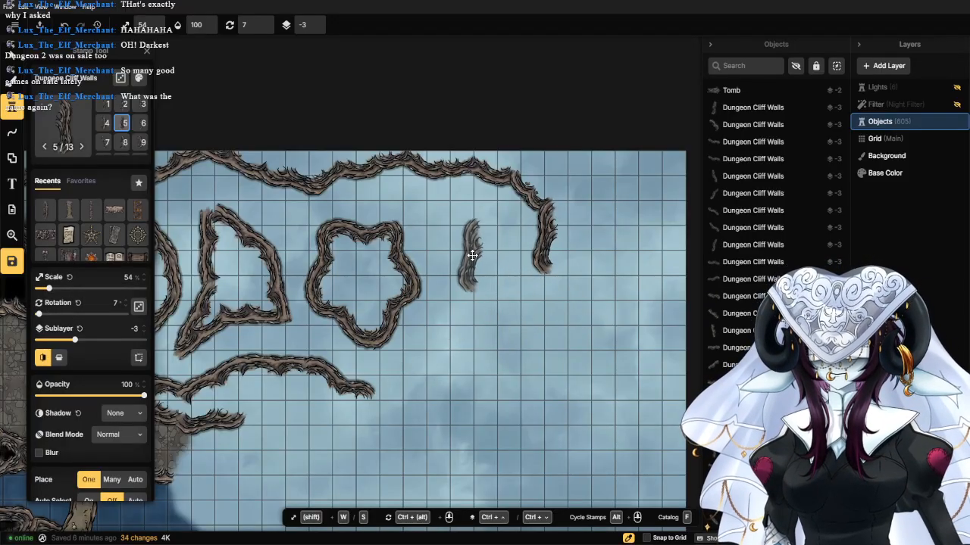
Rotate the third rock mass's upper eastern cliff wall and move it to extend the northern edge toward the northeast.
{"action": "left_click", "coordinate": [12, 55]}
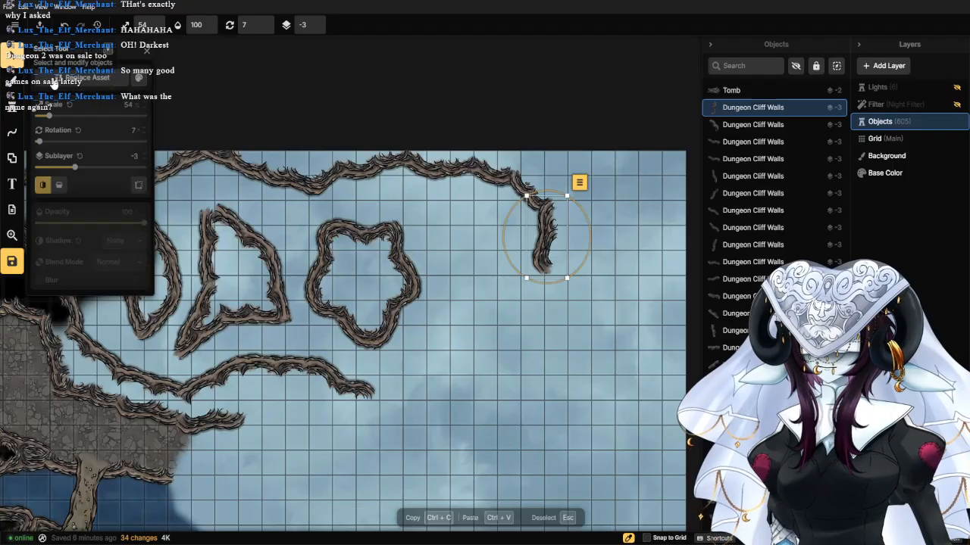
{"action": "left_click", "coordinate": [404, 270]}
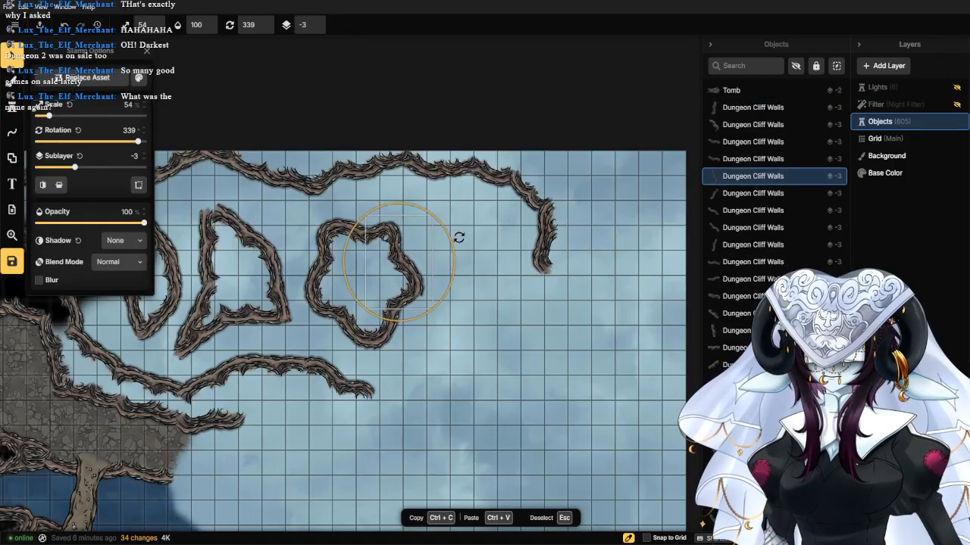
{"action": "left_click_drag", "start_coordinate": [459, 238], "coordinate": [447, 200]}
{"action": "left_click_drag", "start_coordinate": [401, 261], "coordinate": [440, 219]}
Rotate the third rock mass's southeastern cliff wall to 16.5 degrees, realign it, and close the eastern gap with a variant 7 cliff wall at 16.5 degrees.
{"action": "left_click", "coordinate": [394, 314]}
{"action": "left_click_drag", "start_coordinate": [394, 313], "coordinate": [389, 312]}
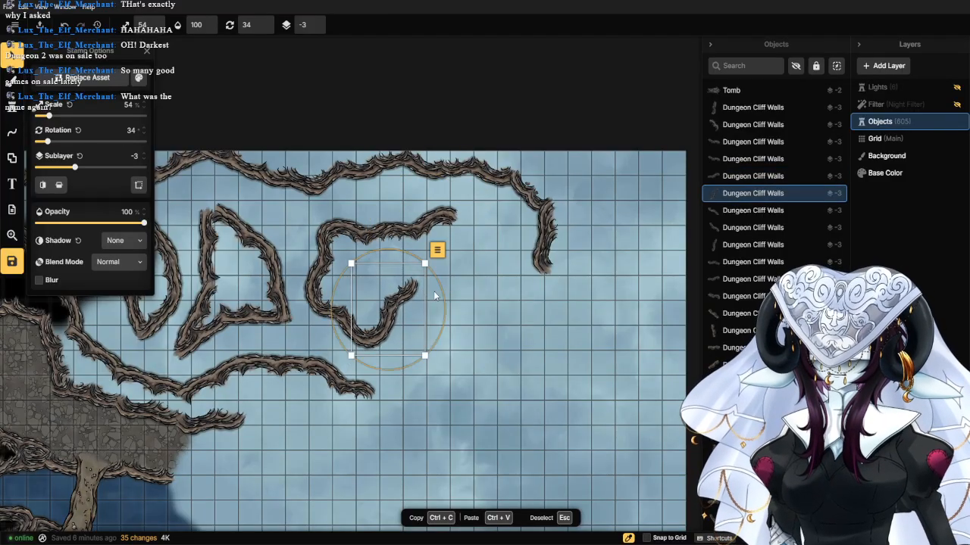
{"action": "left_click_drag", "start_coordinate": [437, 278], "coordinate": [418, 272]}
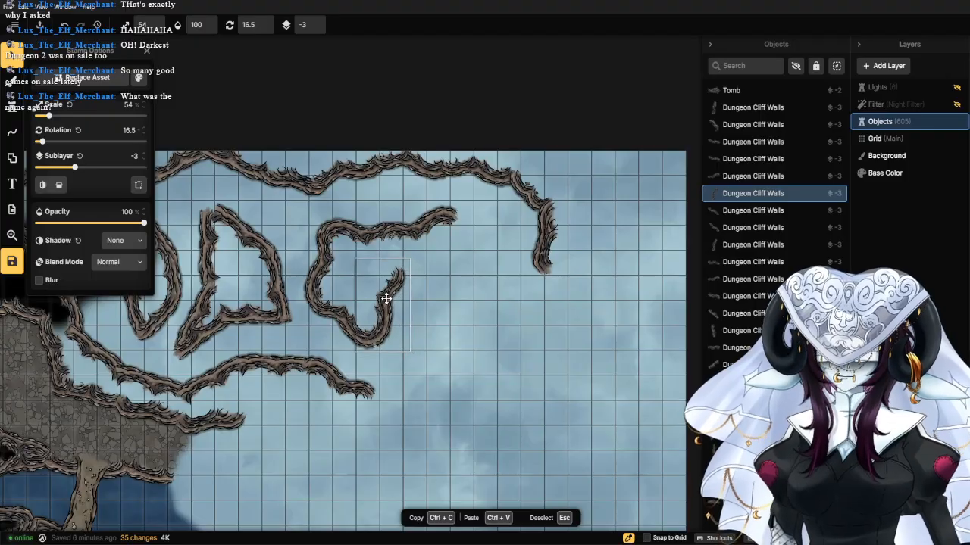
{"action": "left_click", "coordinate": [384, 298]}
{"action": "left_click", "coordinate": [15, 111]}
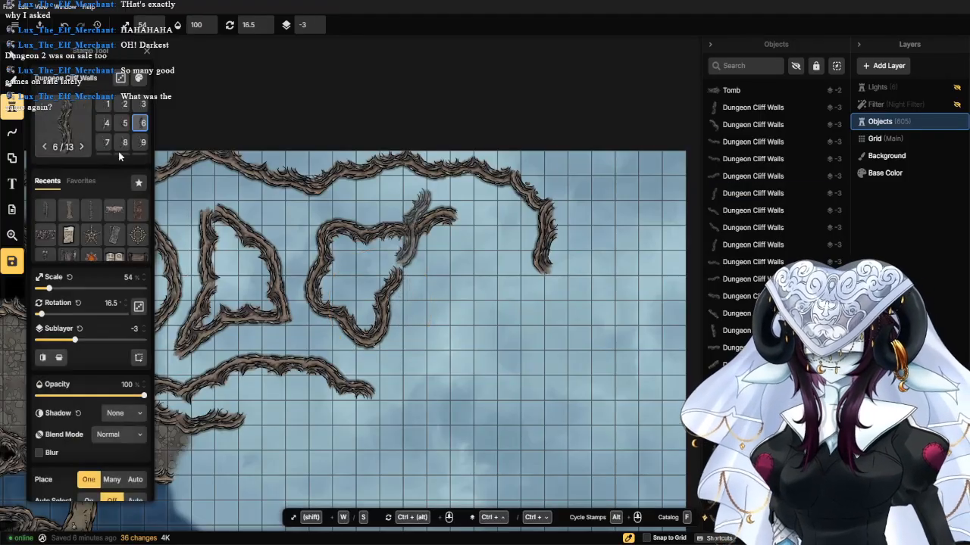
{"action": "left_click", "coordinate": [108, 142]}
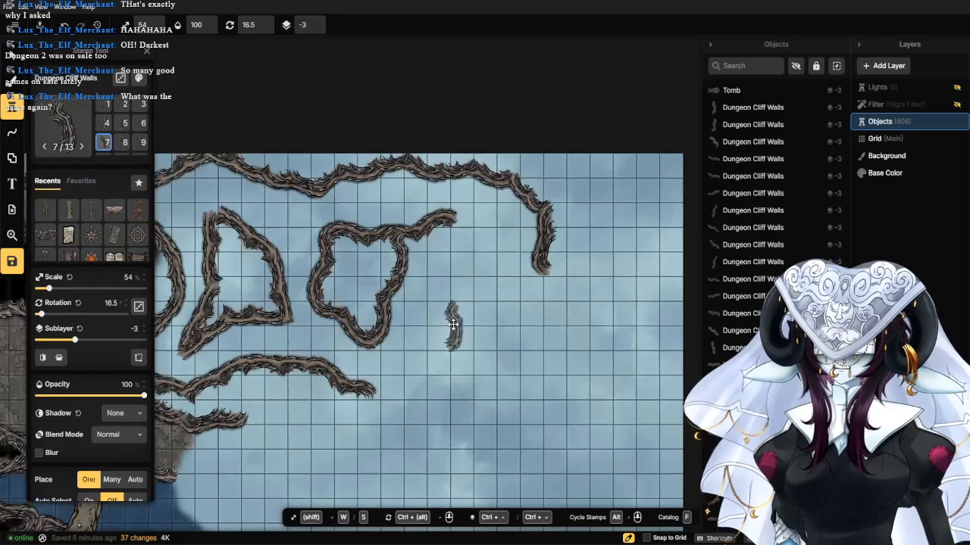
Stamp two variant 1 cliff walls east of the third rock mass, one at 91.5 degrees and one at 233.5 degrees.
{"action": "scroll", "coordinate": [398, 222], "scroll_direction": "up", "scroll_amount": 2}
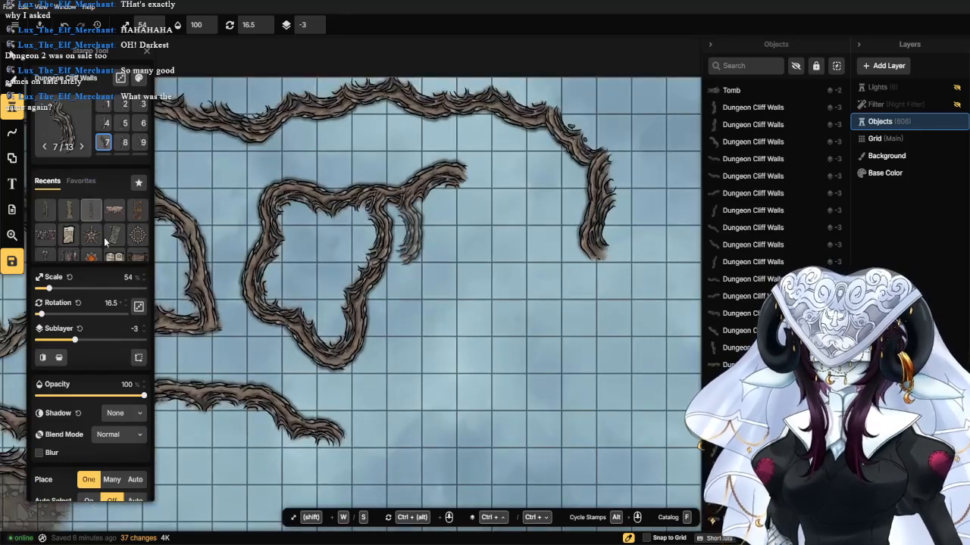
{"action": "mouse_move", "coordinate": [67, 315]}
{"action": "left_mouse_down"}
{"action": "mouse_move", "coordinate": [125, 306]}
{"action": "mouse_move", "coordinate": [59, 314]}
{"action": "left_mouse_up"}
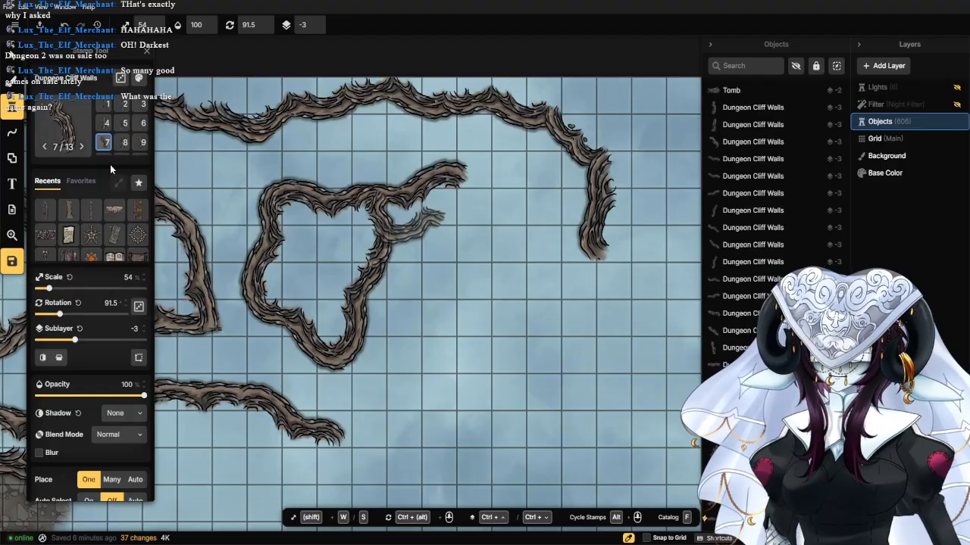
{"action": "left_click", "coordinate": [111, 104]}
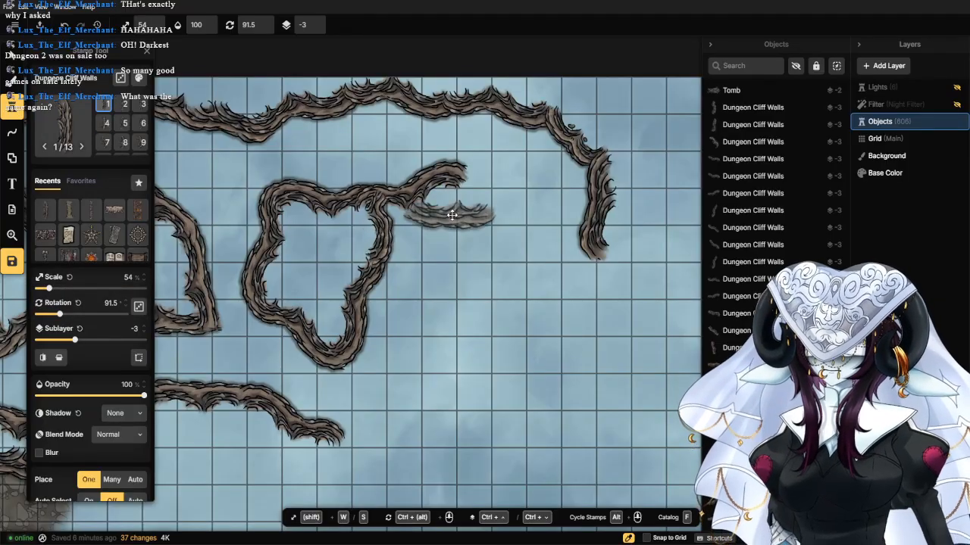
{"action": "left_click", "coordinate": [421, 215]}
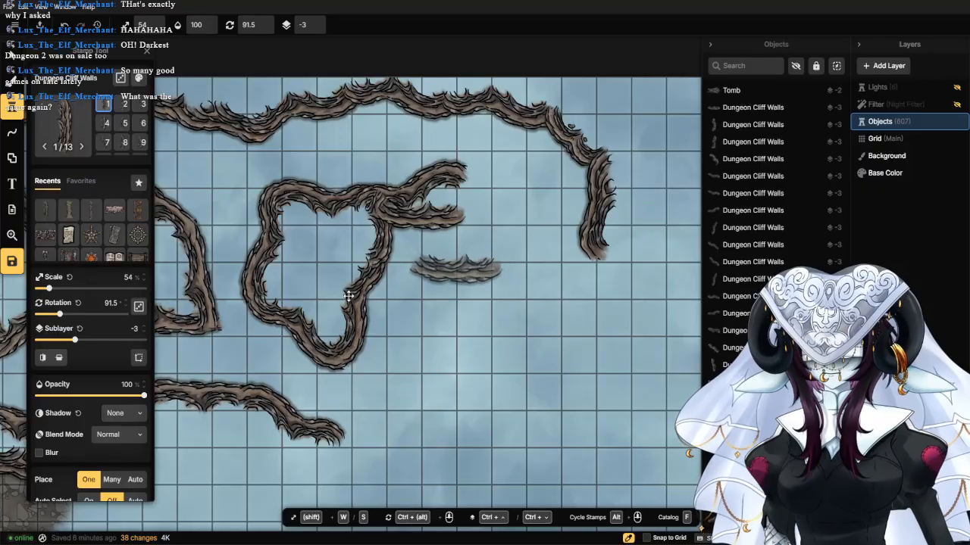
{"action": "left_click_drag", "start_coordinate": [60, 314], "coordinate": [95, 316]}
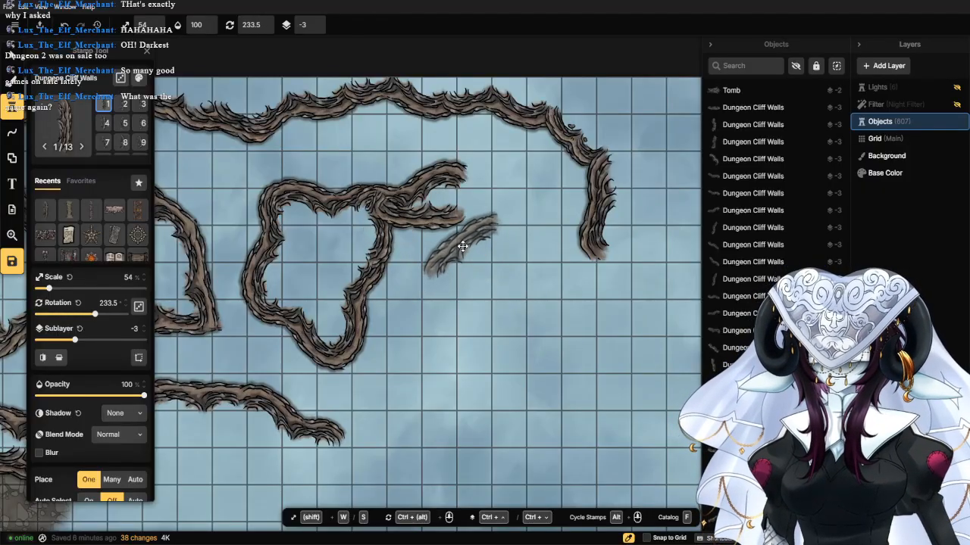
{"action": "left_click", "coordinate": [462, 246]}
Move the near-horizontal cliff wall below the diagonal one and rotate it to 198.5 degrees to form a fourth rock mass's western edge.
{"action": "left_click", "coordinate": [11, 59]}
{"action": "left_click_drag", "start_coordinate": [435, 218], "coordinate": [403, 322]}
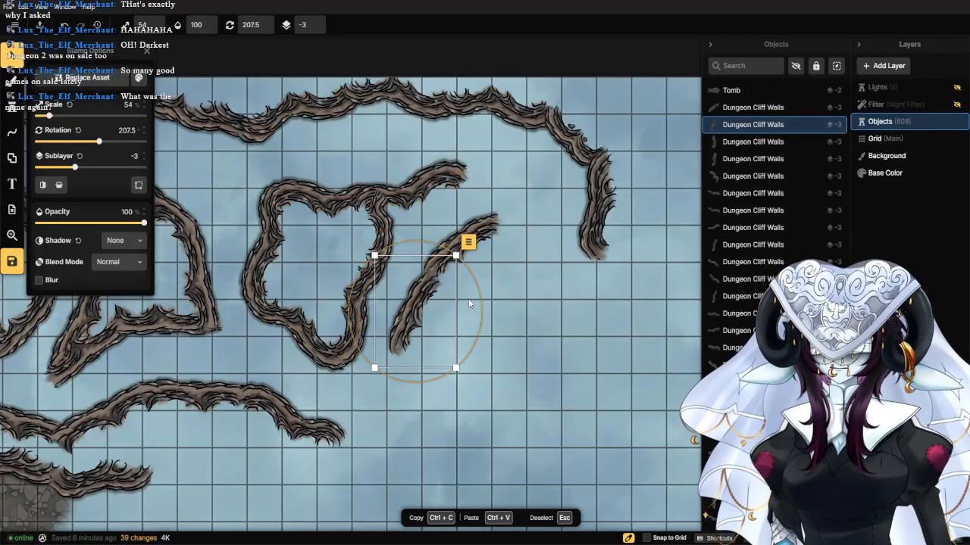
{"action": "left_click_drag", "start_coordinate": [485, 293], "coordinate": [482, 280]}
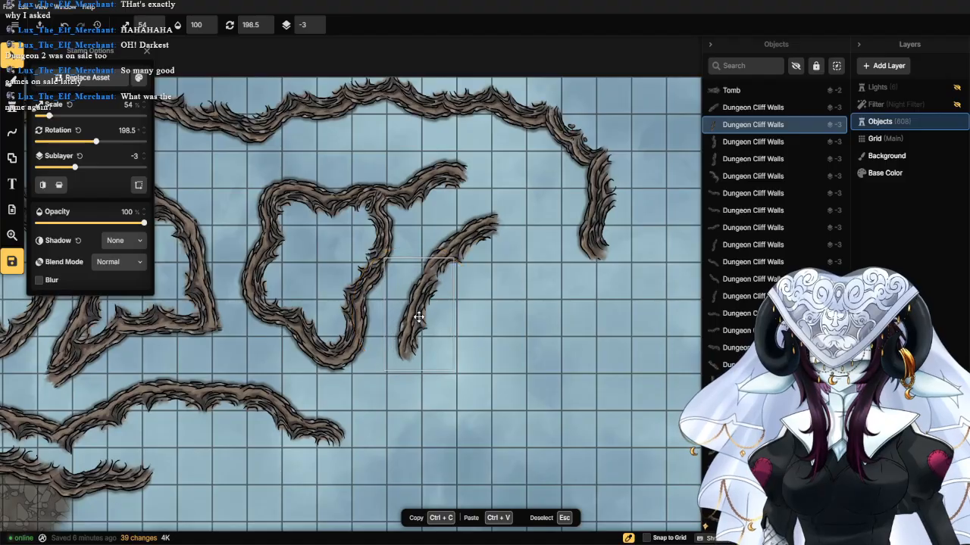
{"action": "left_click", "coordinate": [540, 345]}
{"action": "scroll", "coordinate": [539, 345], "scroll_direction": "down", "scroll_amount": 2}
{"action": "scroll", "coordinate": [534, 345], "scroll_direction": "down", "scroll_amount": 1}
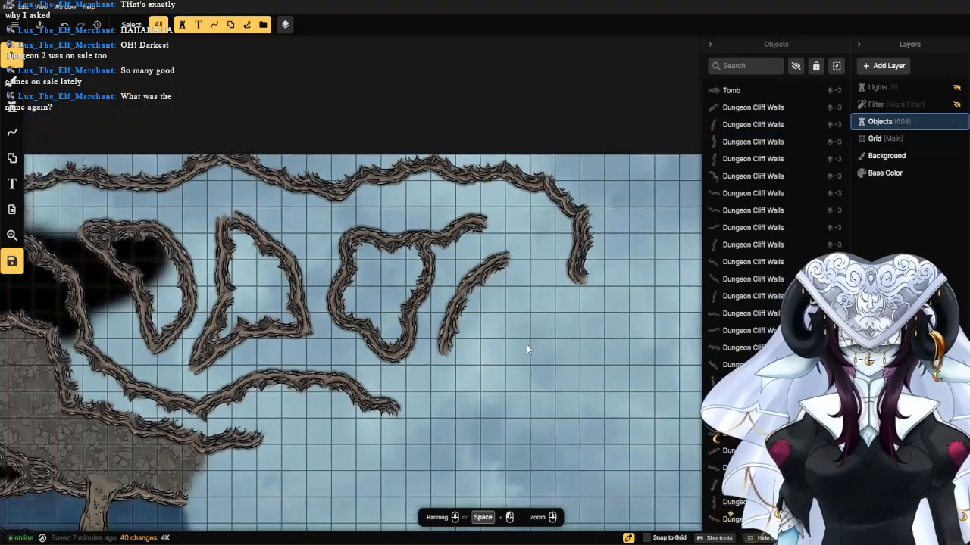
Rotate the fourth rock mass's upper cliff wall to 238 degrees so it lines up with the western edge.
{"action": "scroll", "coordinate": [527, 344], "scroll_direction": "up", "scroll_amount": 2}
{"action": "left_click", "coordinate": [502, 288]}
{"action": "left_click_drag", "start_coordinate": [554, 278], "coordinate": [553, 271]}
{"action": "key", "text": "Escape"}
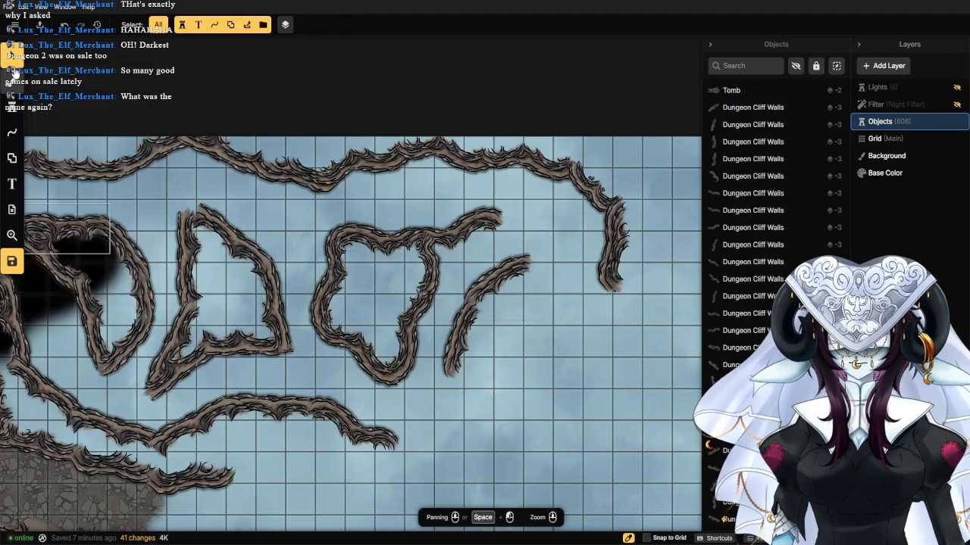
Form the fourth rock mass's eastern edge with a variant 7 and a variant 8 cliff wall, both at 9.5 degrees.
{"action": "left_click", "coordinate": [10, 118]}
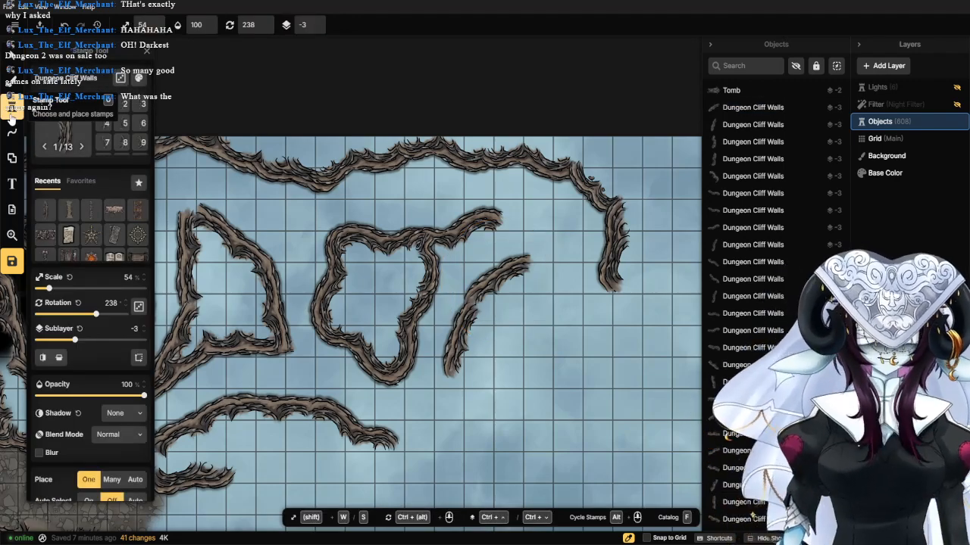
{"action": "key", "text": "7"}
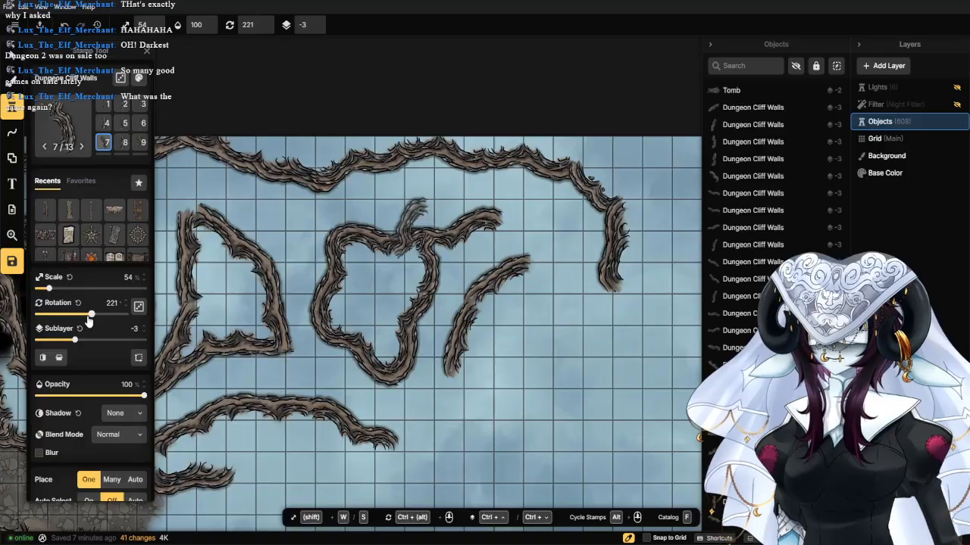
{"action": "left_click_drag", "start_coordinate": [87, 320], "coordinate": [39, 325]}
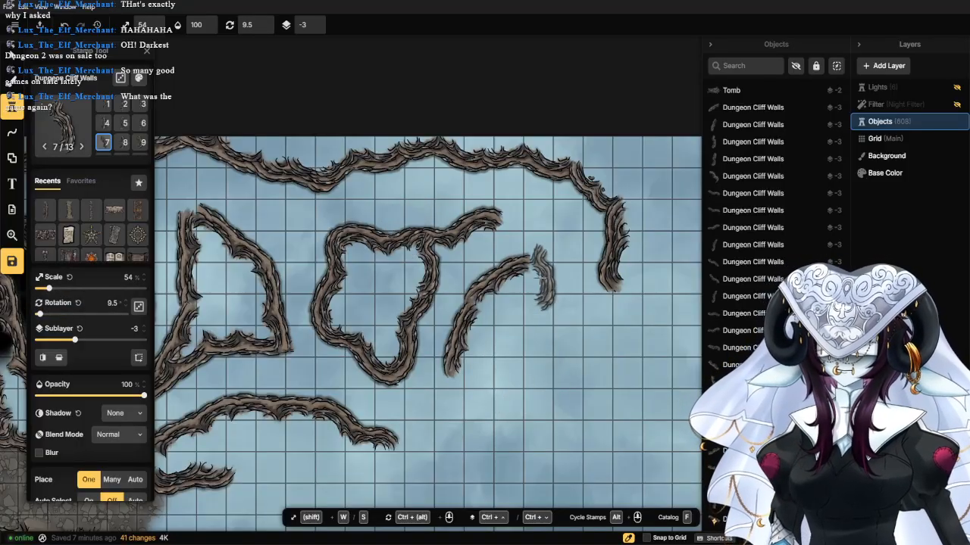
{"action": "left_click", "coordinate": [533, 283]}
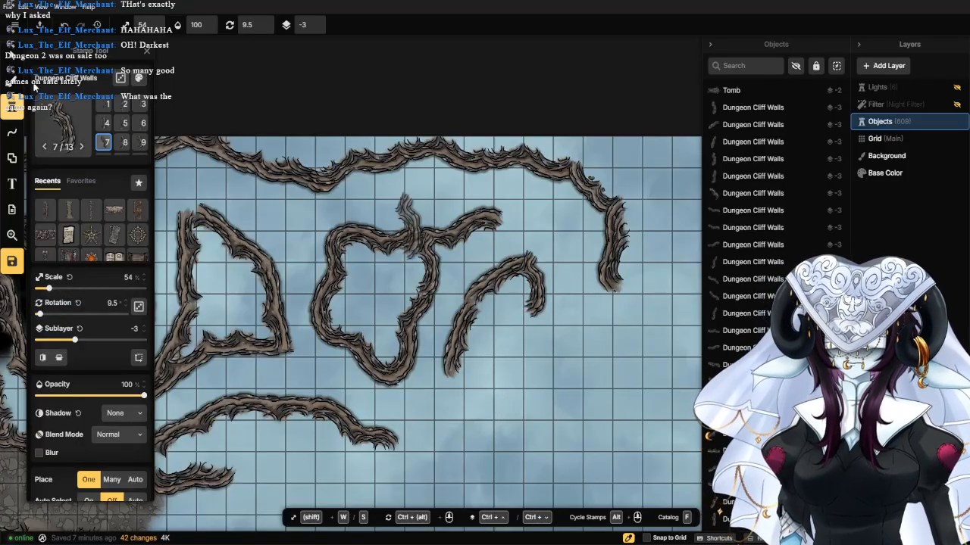
{"action": "left_click", "coordinate": [125, 143]}
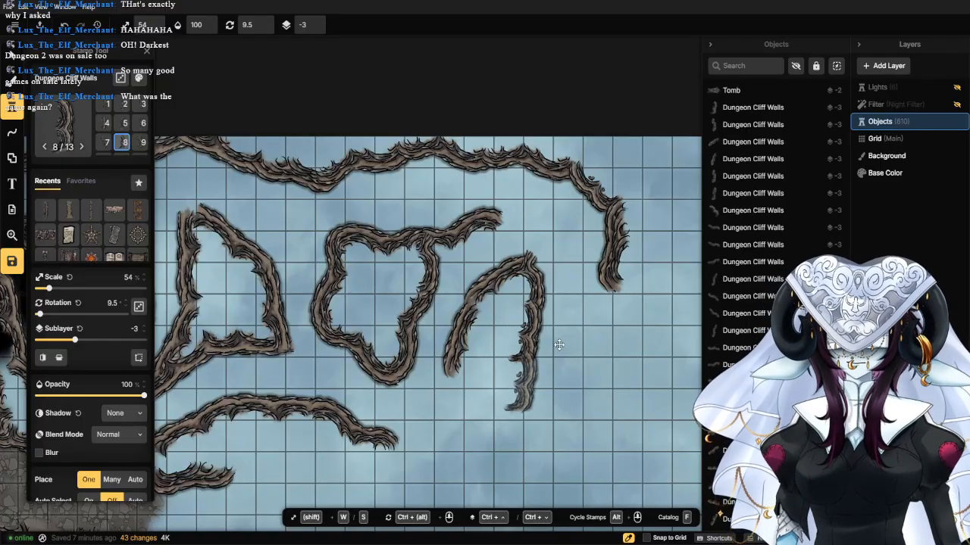
{"action": "left_click", "coordinate": [513, 326]}
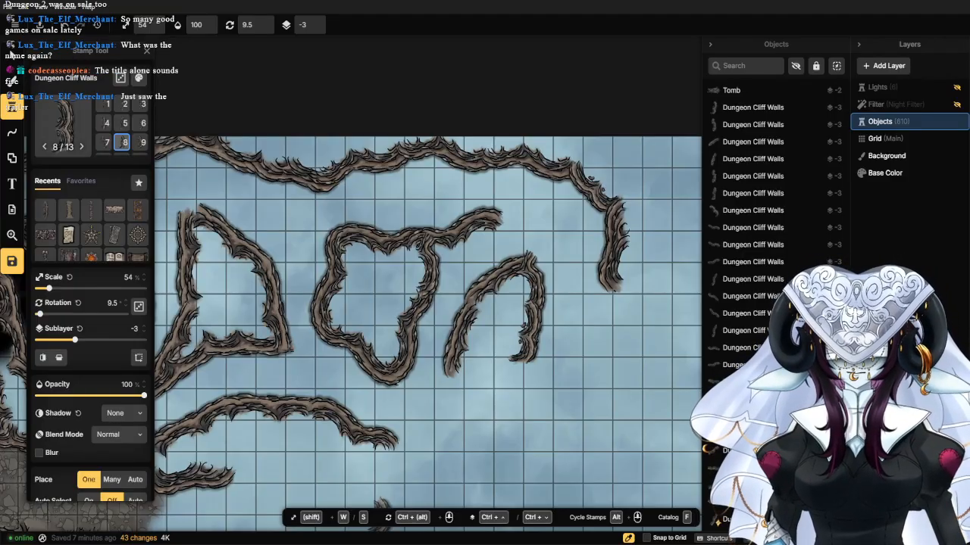
Stamp a variant 6 cliff wall at 73 degrees along the underside of the third rock mass's northeastern extension.
{"action": "scroll", "coordinate": [587, 338], "scroll_direction": "up", "scroll_amount": 2}
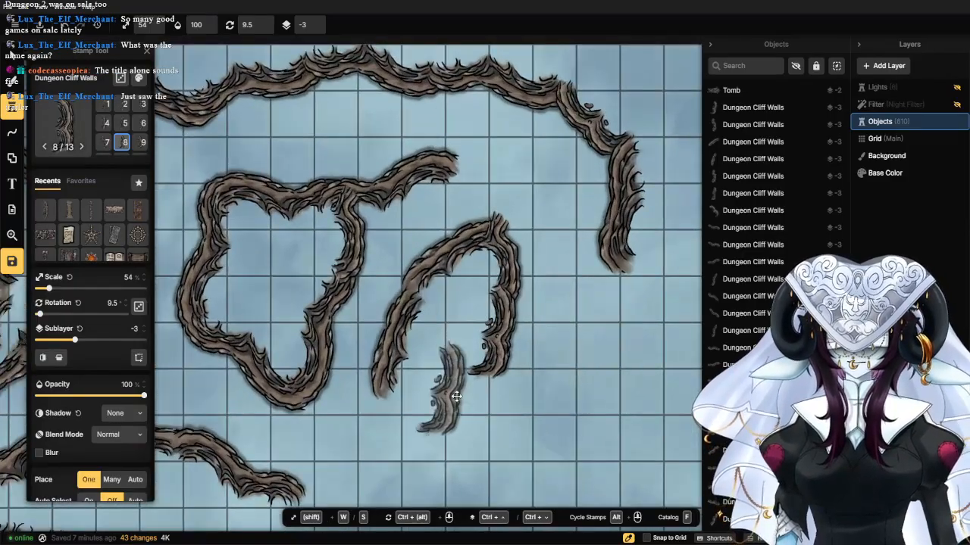
{"action": "left_click", "coordinate": [140, 124]}
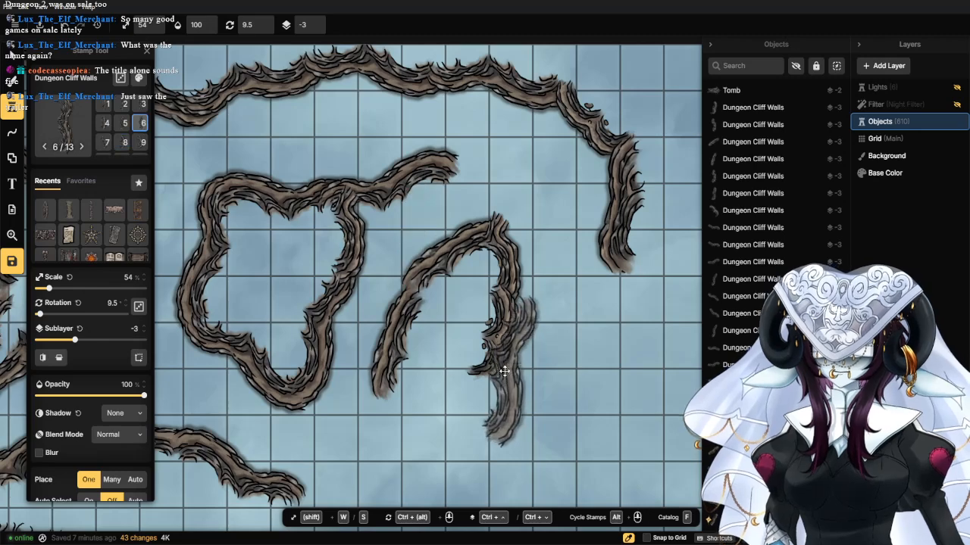
{"action": "left_click", "coordinate": [489, 329]}
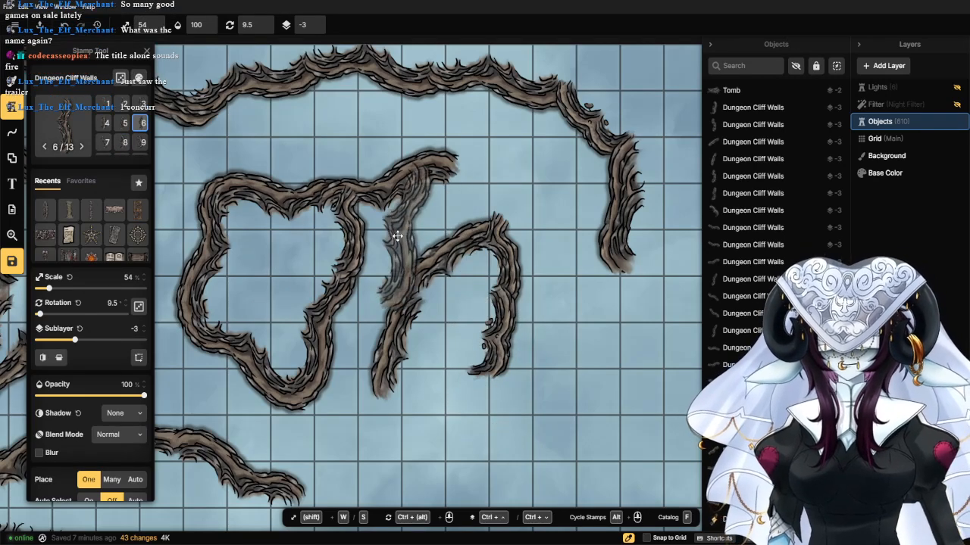
{"action": "left_click_drag", "start_coordinate": [42, 314], "coordinate": [55, 315]}
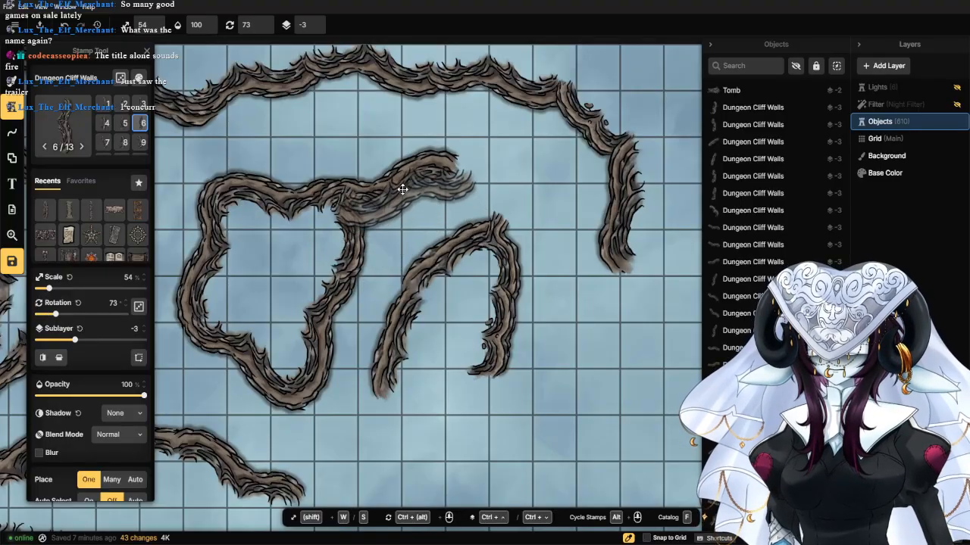
{"action": "left_click", "coordinate": [409, 195]}
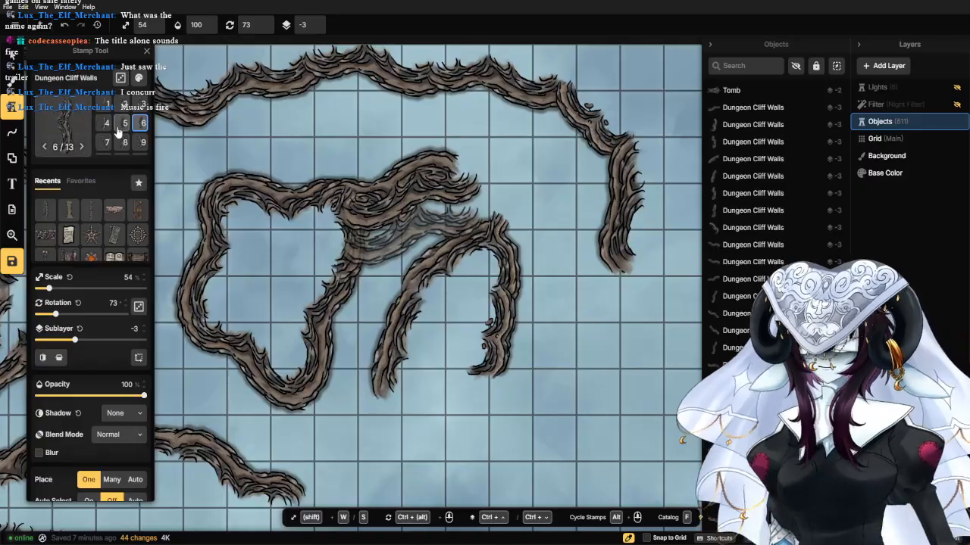
Close the fourth rock mass's southern edge with a variant 11 cliff wall at 73 degrees.
{"action": "scroll", "coordinate": [122, 124], "scroll_direction": "down", "scroll_amount": 2}
{"action": "left_click", "coordinate": [105, 142]}
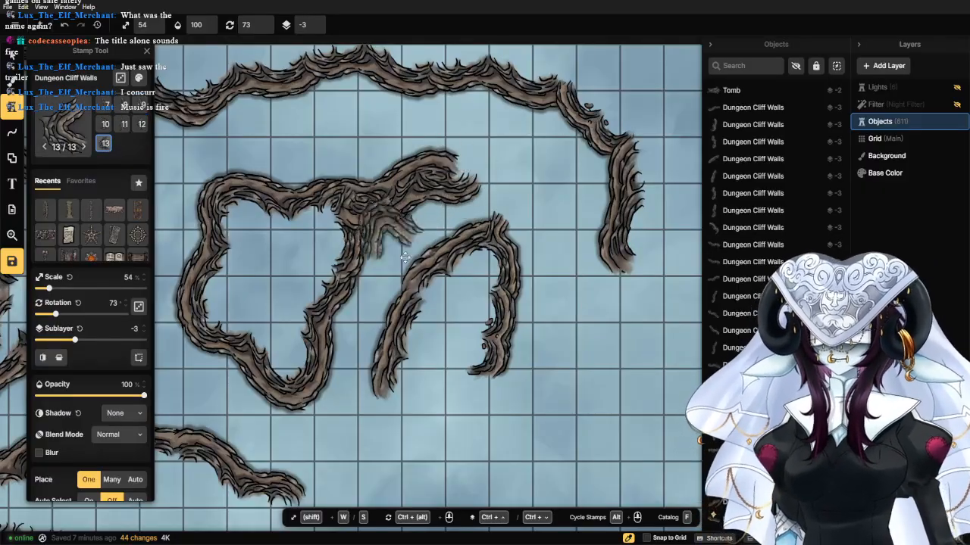
{"action": "scroll", "coordinate": [440, 352], "scroll_direction": "down", "scroll_amount": 1}
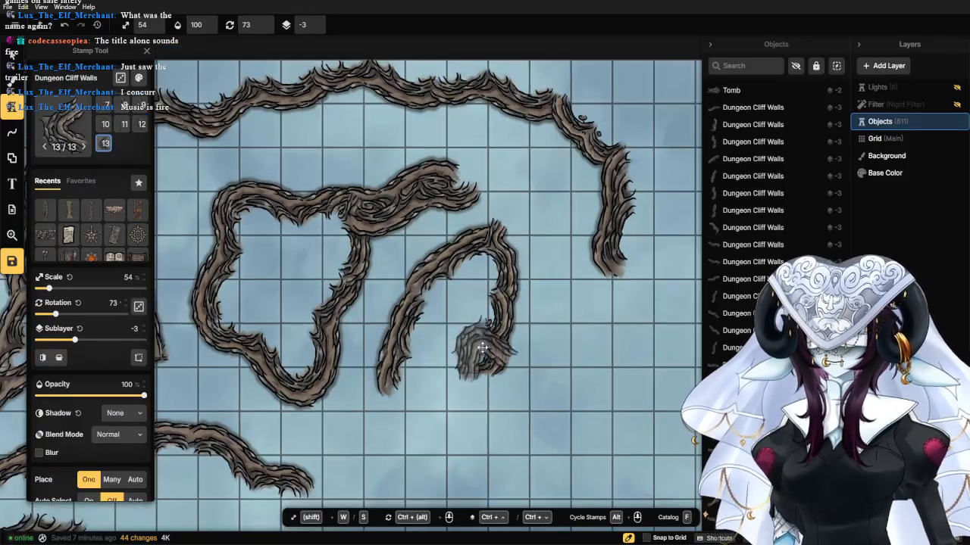
{"action": "left_click", "coordinate": [123, 125]}
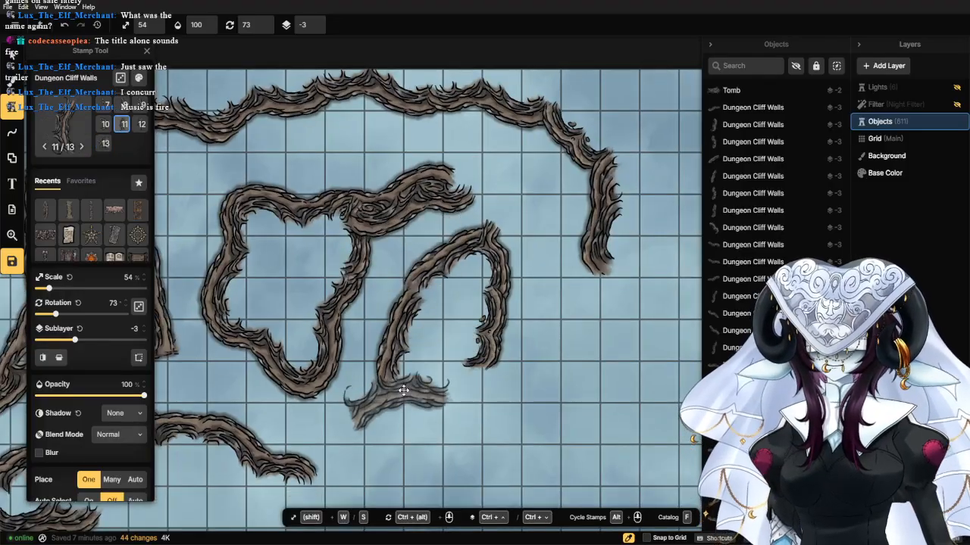
{"action": "left_click", "coordinate": [459, 365]}
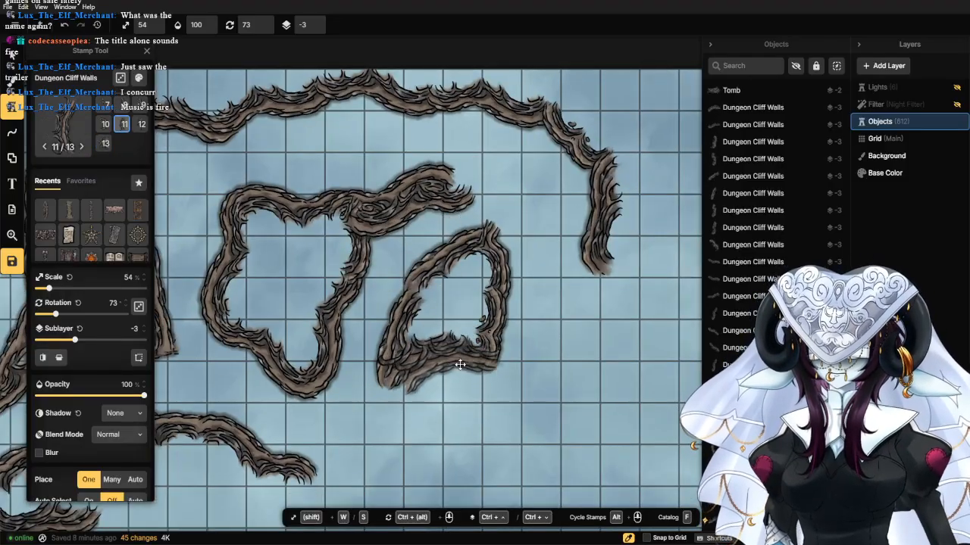
Extend the passage wall south of the rock masses eastward with a variant 3 cliff wall at 270.5 degrees.
{"action": "scroll", "coordinate": [654, 457], "scroll_direction": "down", "scroll_amount": 3}
{"action": "scroll", "coordinate": [654, 457], "scroll_direction": "up", "scroll_amount": 2}
{"action": "left_click_drag", "start_coordinate": [574, 398], "coordinate": [553, 278]}
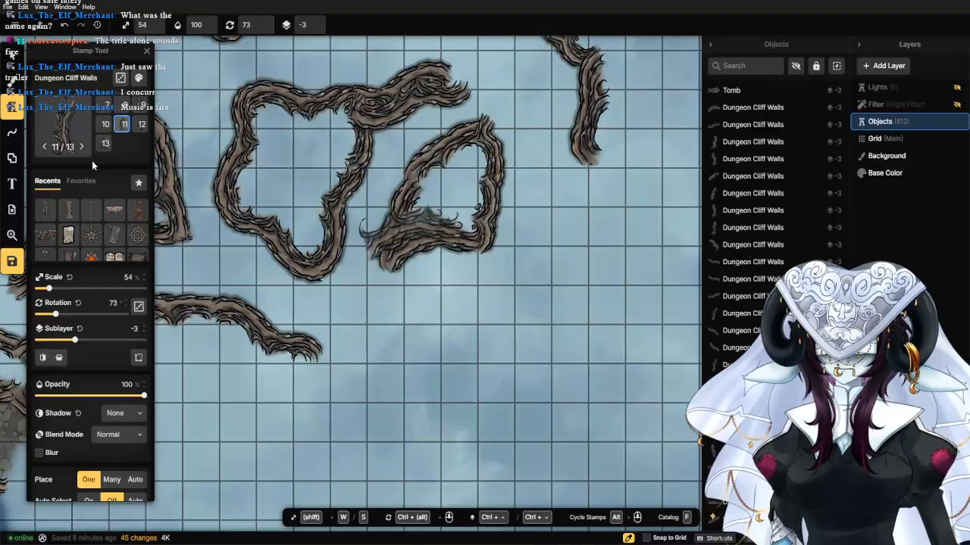
{"action": "left_click", "coordinate": [106, 142]}
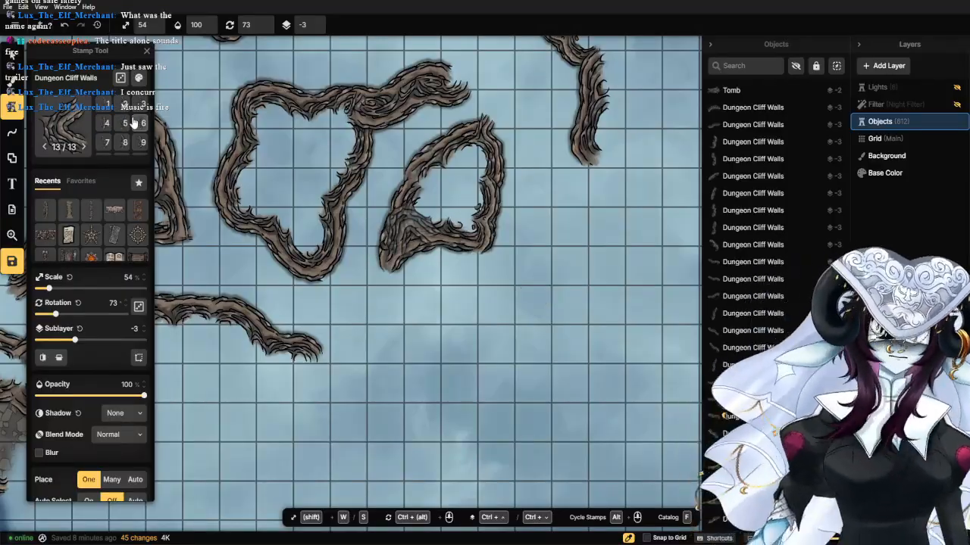
{"action": "left_click", "coordinate": [144, 106]}
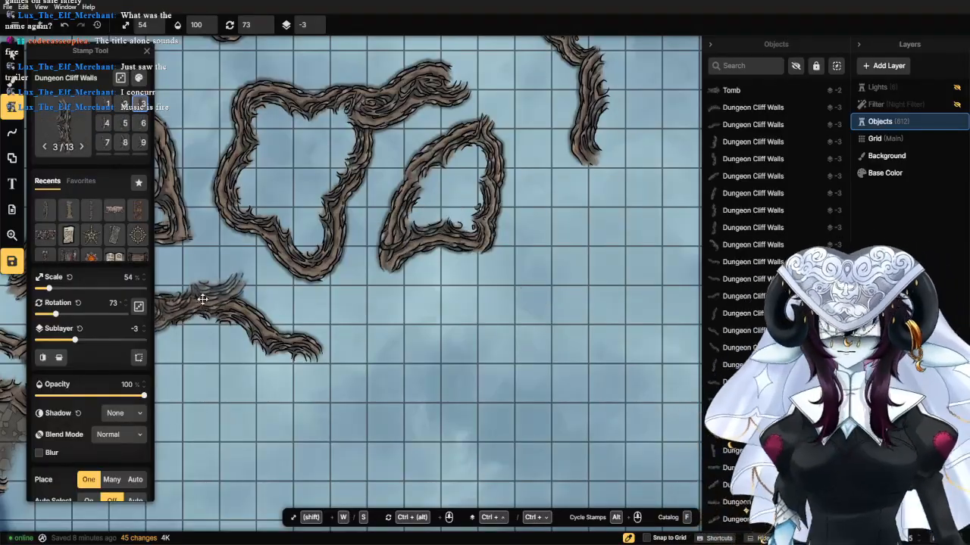
{"action": "left_click_drag", "start_coordinate": [62, 320], "coordinate": [105, 328]}
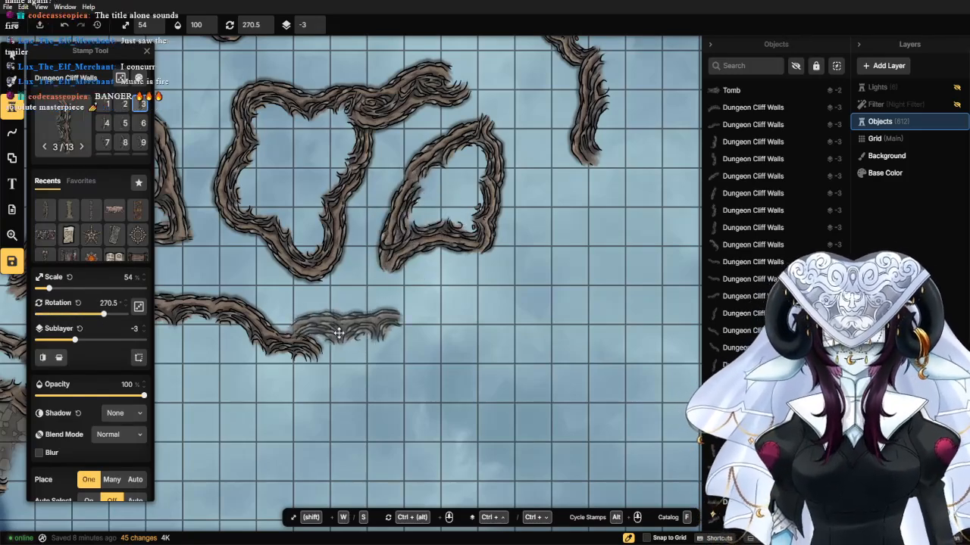
{"action": "left_click", "coordinate": [360, 345]}
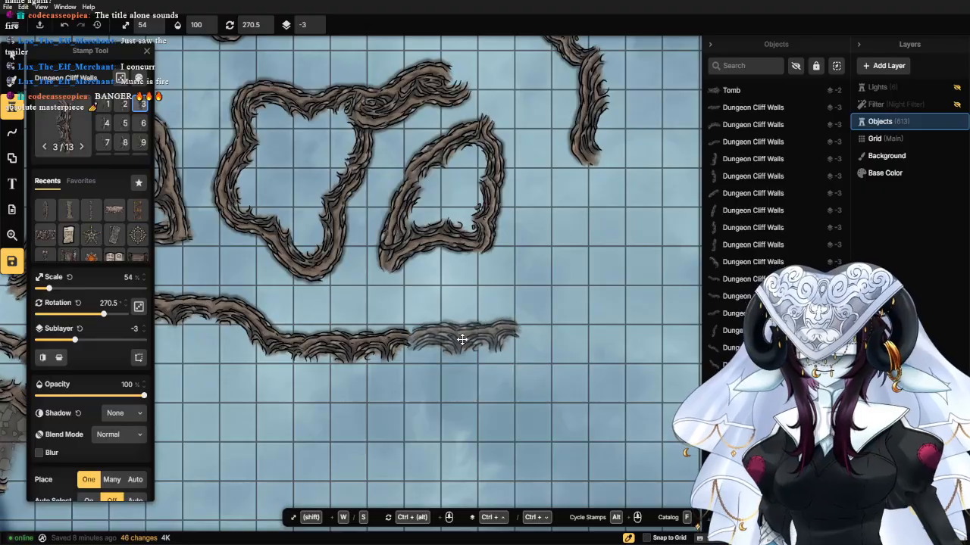
Continue the southern passage wall toward the northeast with a variant 3 cliff wall at 260.5 degrees.
{"action": "left_click_drag", "start_coordinate": [104, 315], "coordinate": [95, 317]}
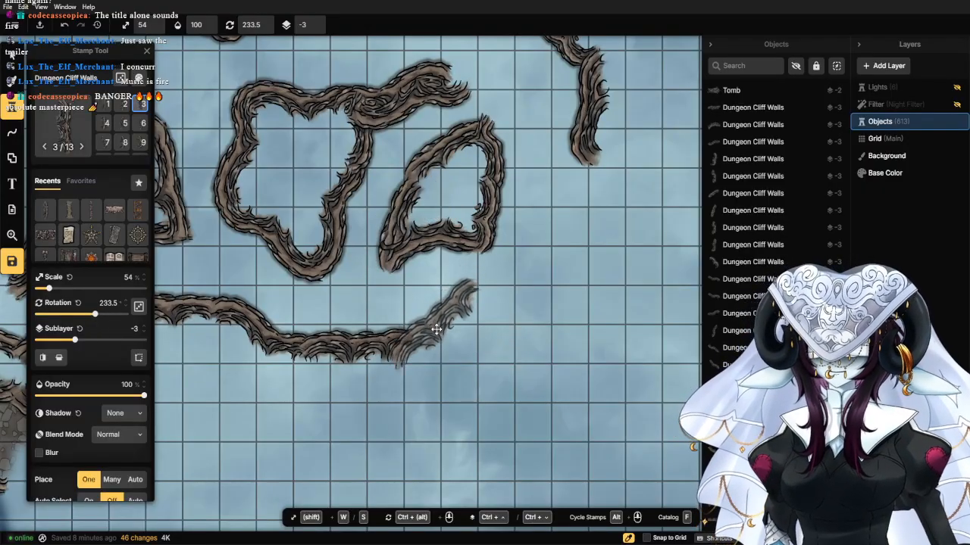
{"action": "left_click_drag", "start_coordinate": [96, 321], "coordinate": [103, 322]}
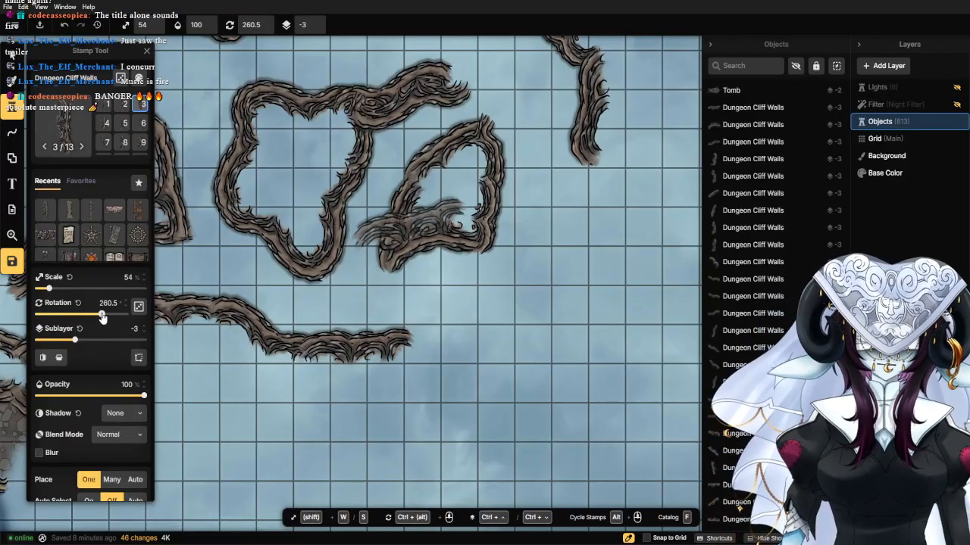
{"action": "left_click", "coordinate": [450, 334]}
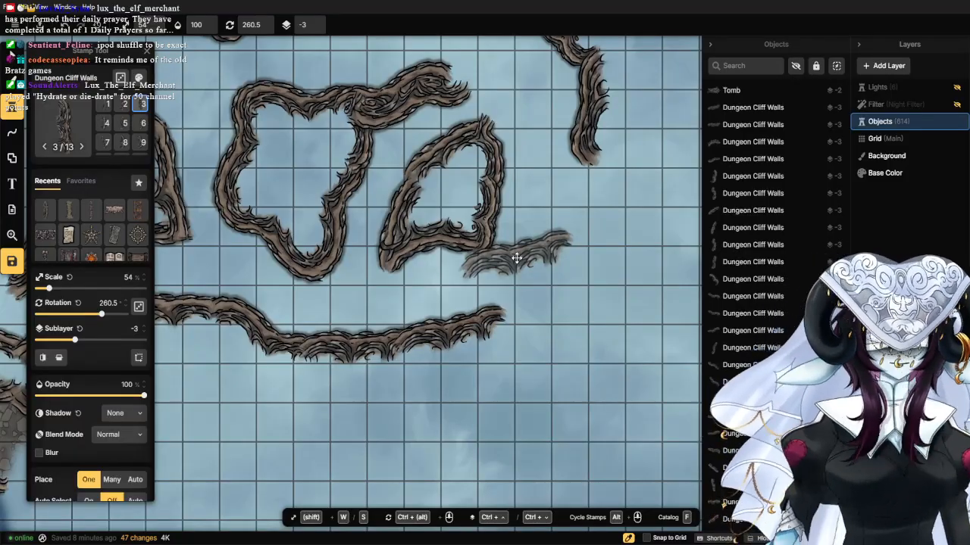
Connect the second rock mass's top to the northern wall with a variant 3 cliff wall at 229.5 degrees.
{"action": "scroll", "coordinate": [516, 259], "scroll_direction": "down", "scroll_amount": 3}
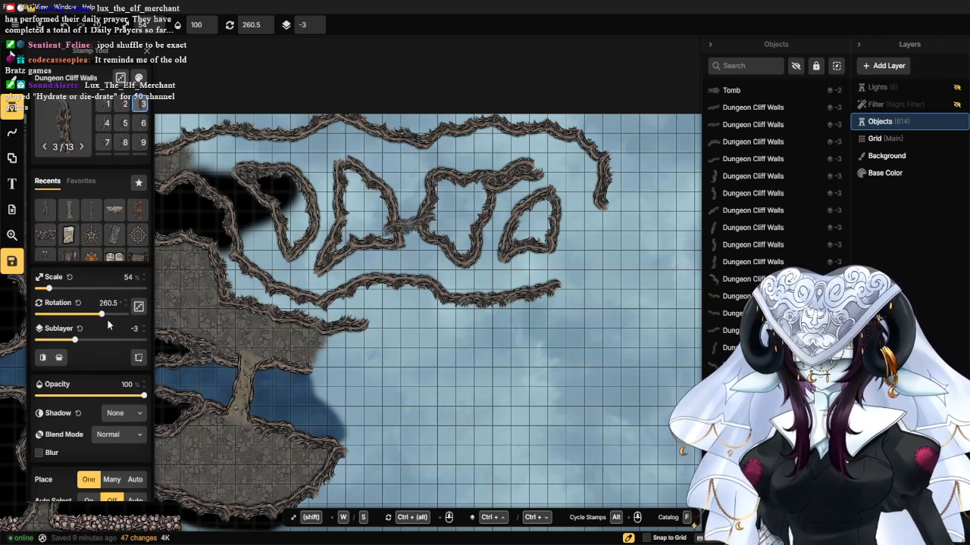
{"action": "left_click_drag", "start_coordinate": [103, 319], "coordinate": [97, 321]}
{"action": "scroll", "coordinate": [345, 121], "scroll_direction": "up", "scroll_amount": 5}
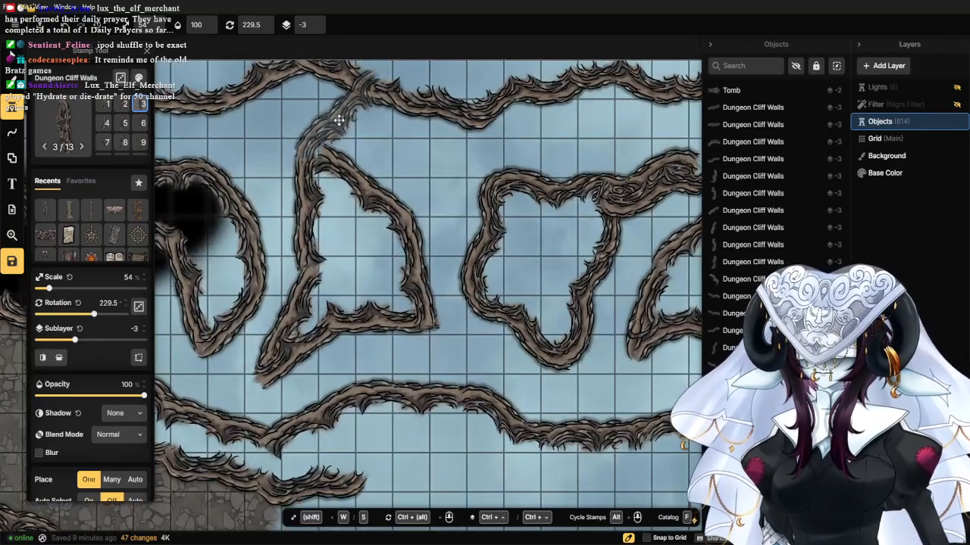
{"action": "left_click", "coordinate": [344, 114]}
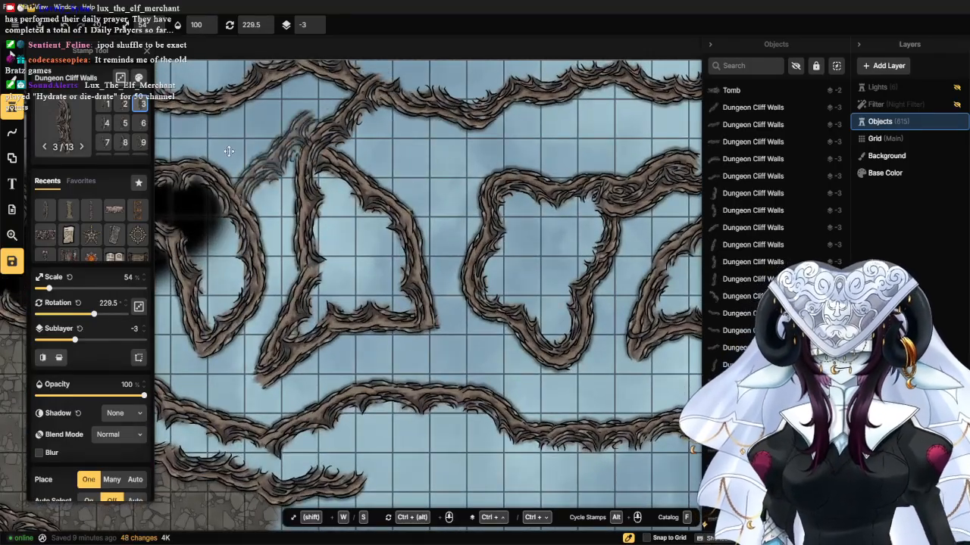
Thicken the link between the second rock mass's top and the northern wall with a variant 4 cliff wall at 34 degrees.
{"action": "left_click_drag", "start_coordinate": [94, 312], "coordinate": [47, 312]}
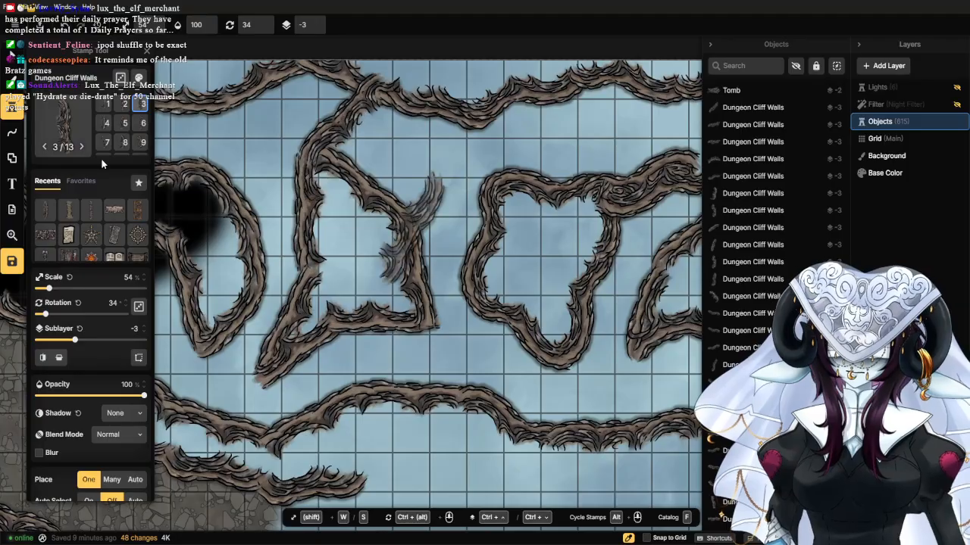
{"action": "left_click", "coordinate": [107, 123]}
{"action": "scroll", "coordinate": [359, 134], "scroll_direction": "up", "scroll_amount": 2}
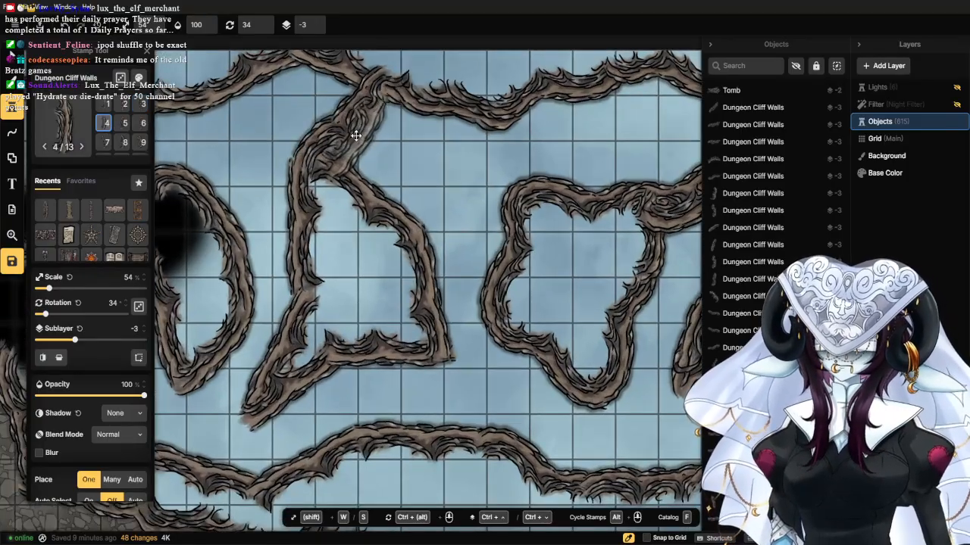
{"action": "scroll", "coordinate": [359, 135], "scroll_direction": "down", "scroll_amount": 3}
{"action": "left_click", "coordinate": [476, 250]}
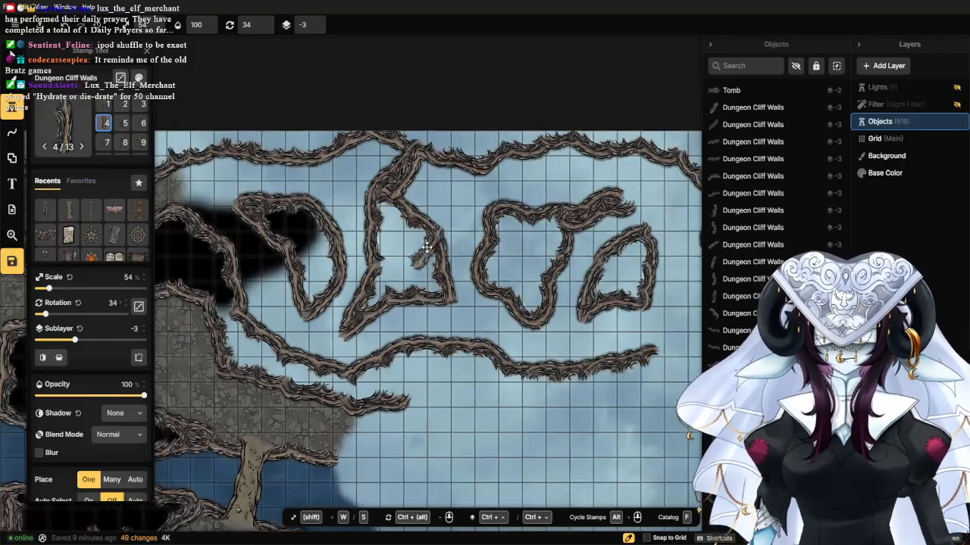
Connect the third rock mass's southern tip to the southern passage wall with a variant 4 cliff wall at 204.5 degrees.
{"action": "scroll", "coordinate": [435, 251], "scroll_direction": "down", "scroll_amount": 2}
{"action": "scroll", "coordinate": [449, 299], "scroll_direction": "up", "scroll_amount": 2}
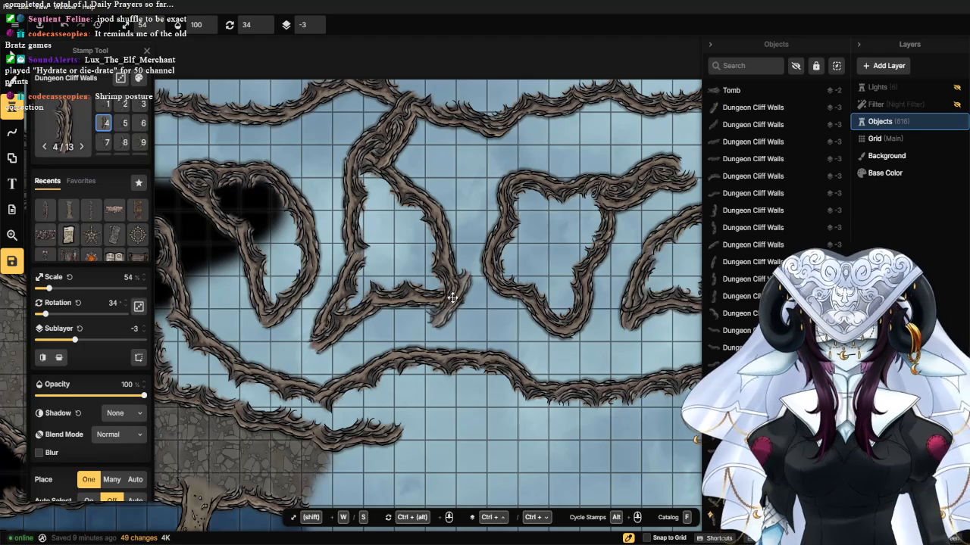
{"action": "scroll", "coordinate": [451, 297], "scroll_direction": "down", "scroll_amount": 3}
{"action": "scroll", "coordinate": [341, 379], "scroll_direction": "up", "scroll_amount": 5}
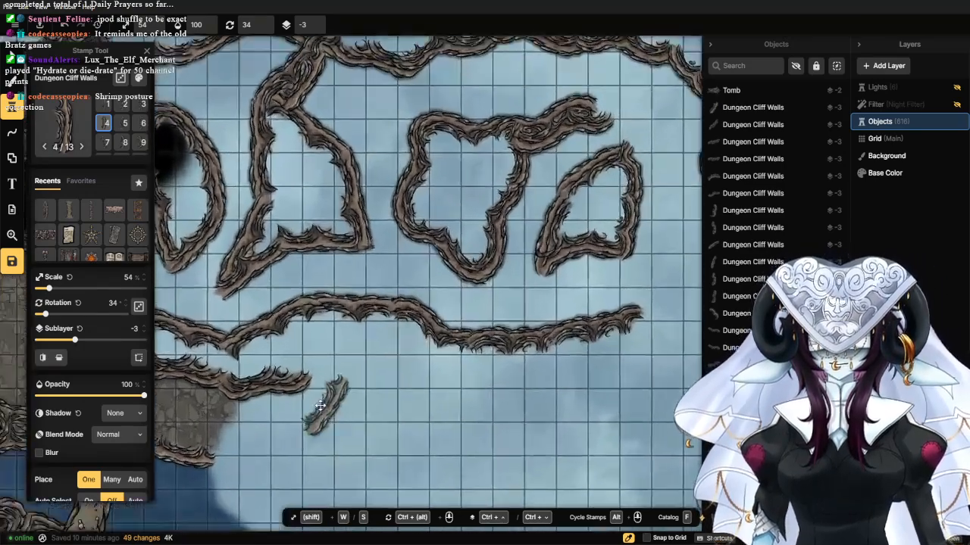
{"action": "scroll", "coordinate": [320, 406], "scroll_direction": "up", "scroll_amount": 1}
{"action": "left_click_drag", "start_coordinate": [269, 361], "coordinate": [417, 361]}
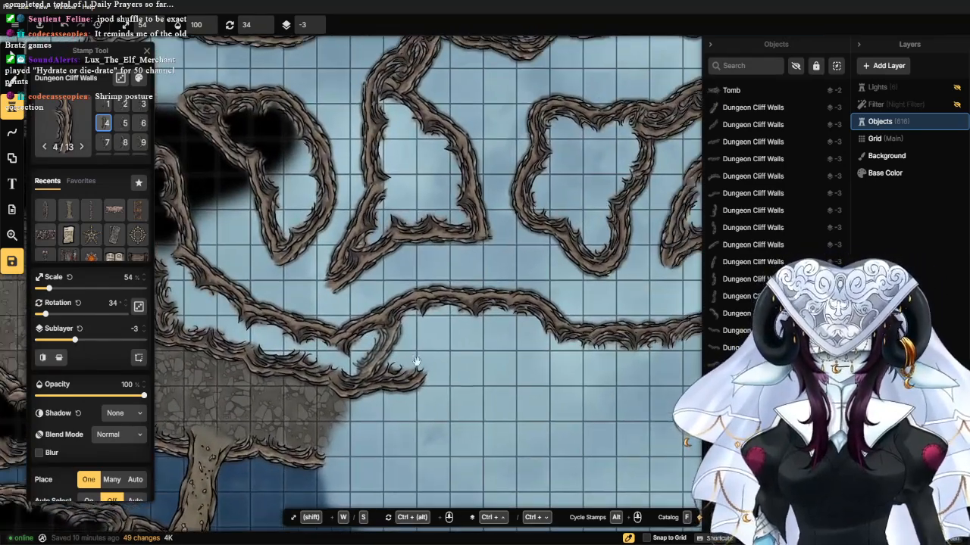
{"action": "scroll", "coordinate": [416, 361], "scroll_direction": "down", "scroll_amount": 2}
{"action": "scroll", "coordinate": [402, 352], "scroll_direction": "up", "scroll_amount": 2}
{"action": "scroll", "coordinate": [366, 331], "scroll_direction": "up", "scroll_amount": 2}
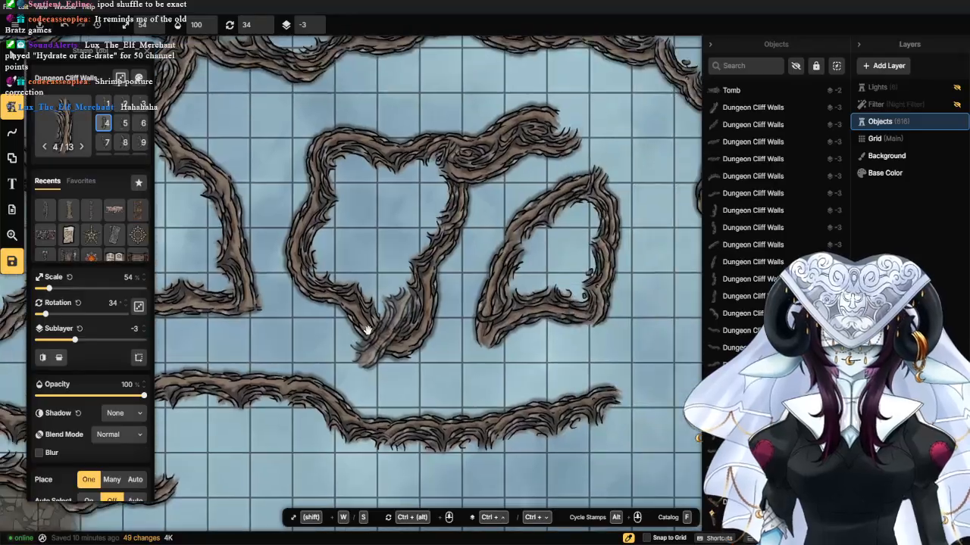
{"action": "scroll", "coordinate": [409, 303], "scroll_direction": "down", "scroll_amount": 1}
{"action": "scroll", "coordinate": [403, 283], "scroll_direction": "up", "scroll_amount": 3}
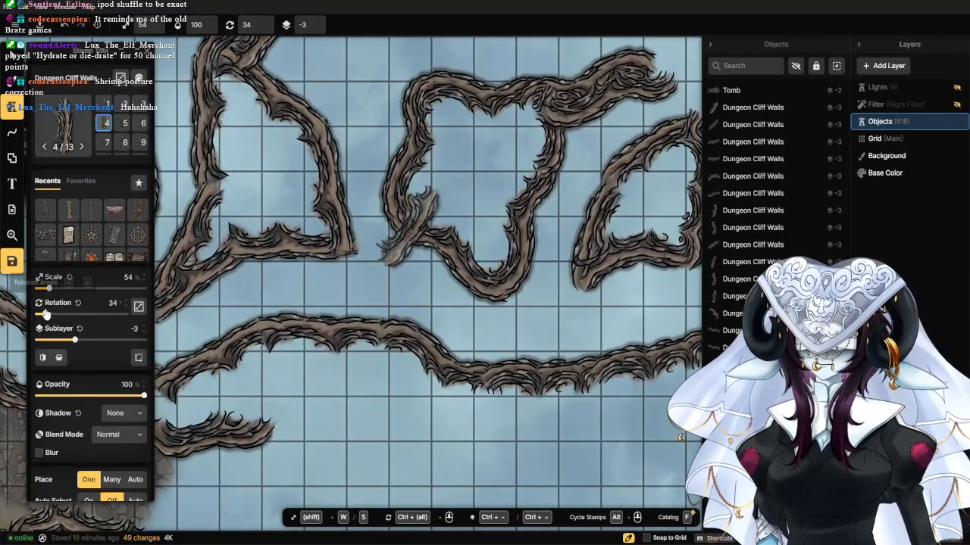
{"action": "left_click_drag", "start_coordinate": [45, 314], "coordinate": [87, 314]}
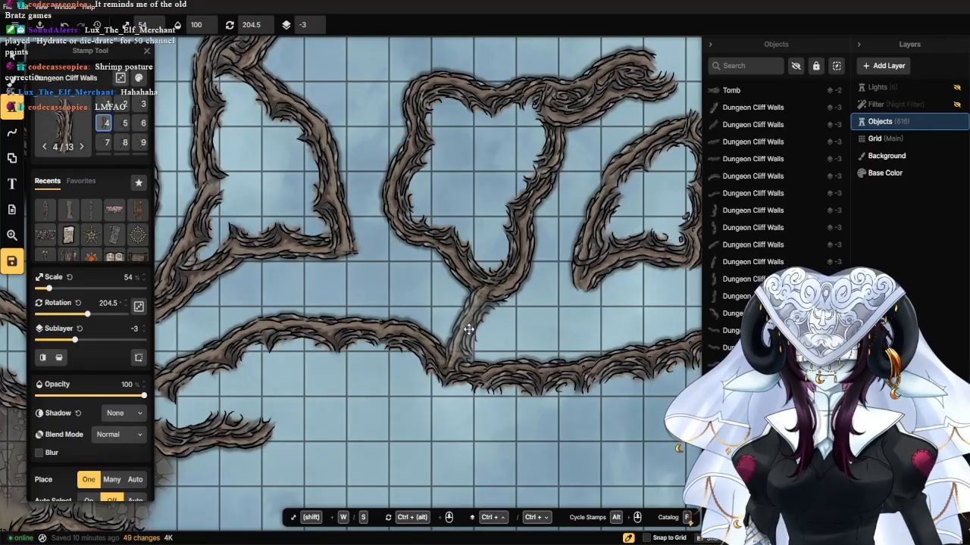
{"action": "left_click", "coordinate": [460, 328]}
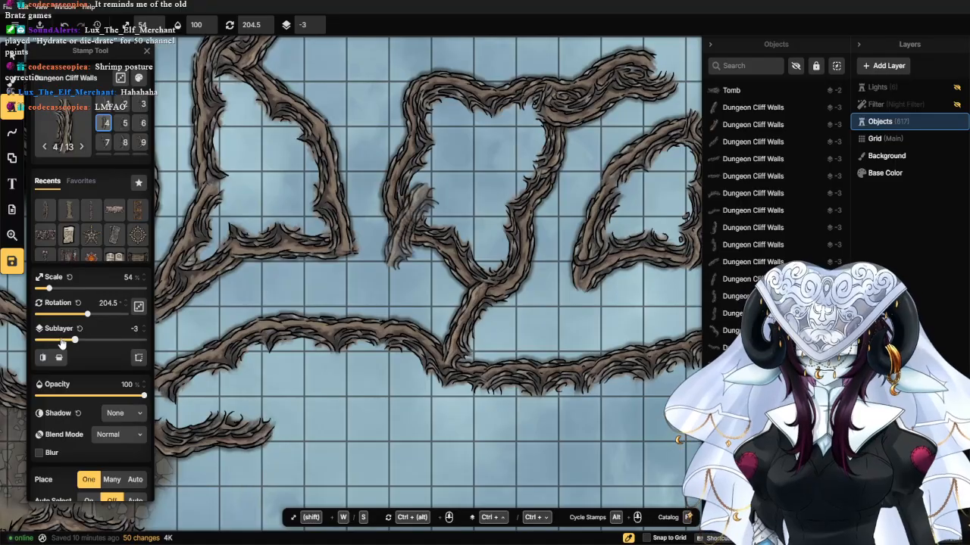
Close the east side of the link below the third rock mass with a variant 4 cliff wall at 0 degrees.
{"action": "left_click_drag", "start_coordinate": [87, 313], "coordinate": [46, 332]}
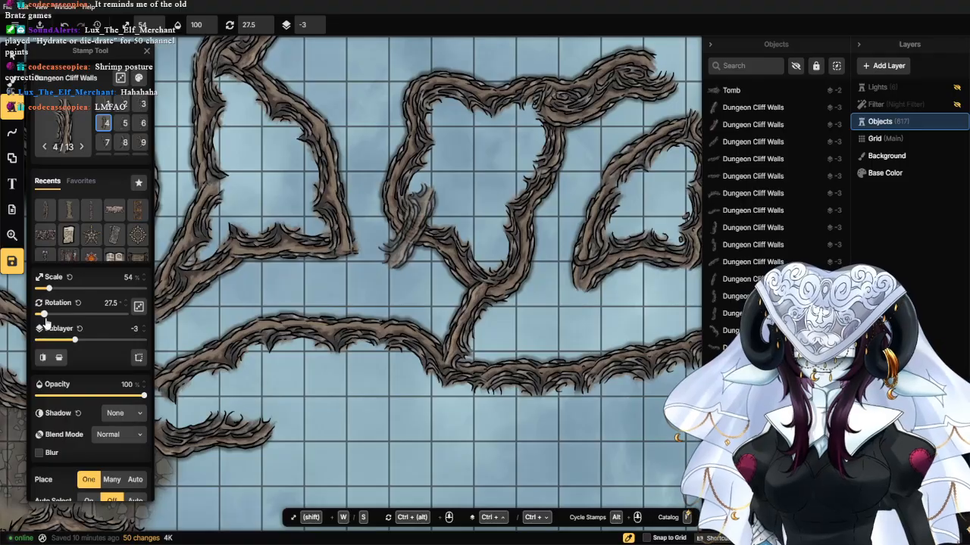
{"action": "left_click_drag", "start_coordinate": [45, 322], "coordinate": [34, 323]}
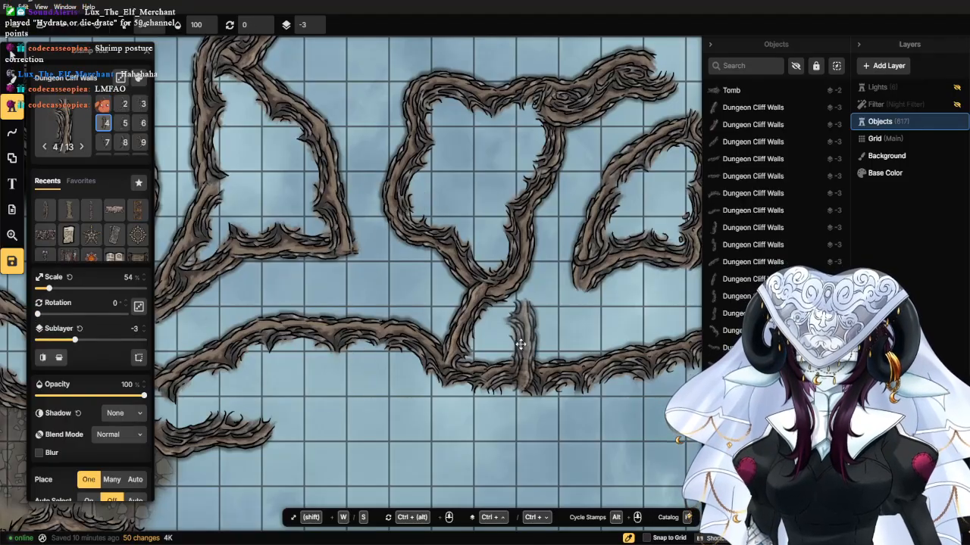
{"action": "left_click", "coordinate": [523, 337]}
Connect the fourth rock mass's top to the eastern wall with a variant 4 and a variant 8 cliff wall, both at 248 degrees.
{"action": "scroll", "coordinate": [554, 375], "scroll_direction": "down", "scroll_amount": 2}
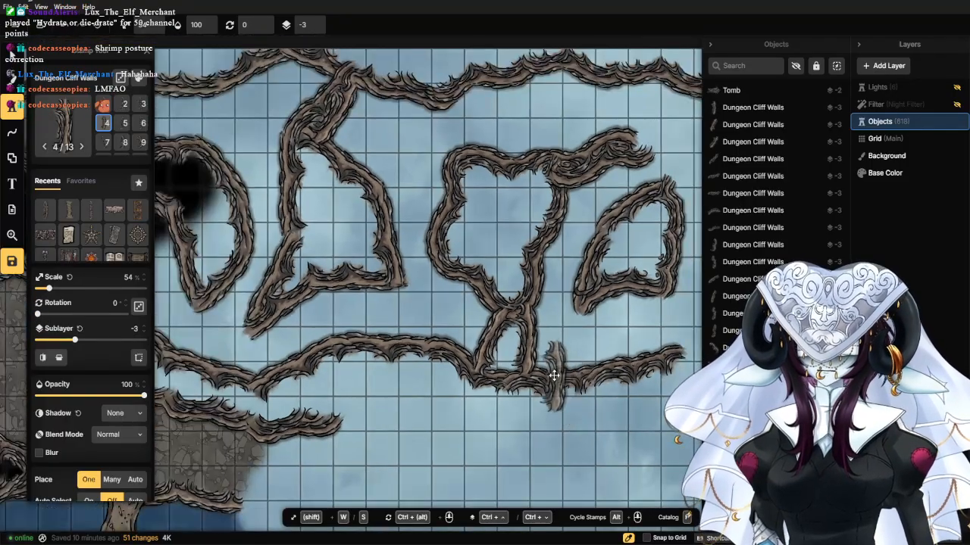
{"action": "scroll", "coordinate": [554, 374], "scroll_direction": "down", "scroll_amount": 1}
{"action": "left_click_drag", "start_coordinate": [584, 331], "coordinate": [450, 364]}
{"action": "scroll", "coordinate": [452, 363], "scroll_direction": "up", "scroll_amount": 2}
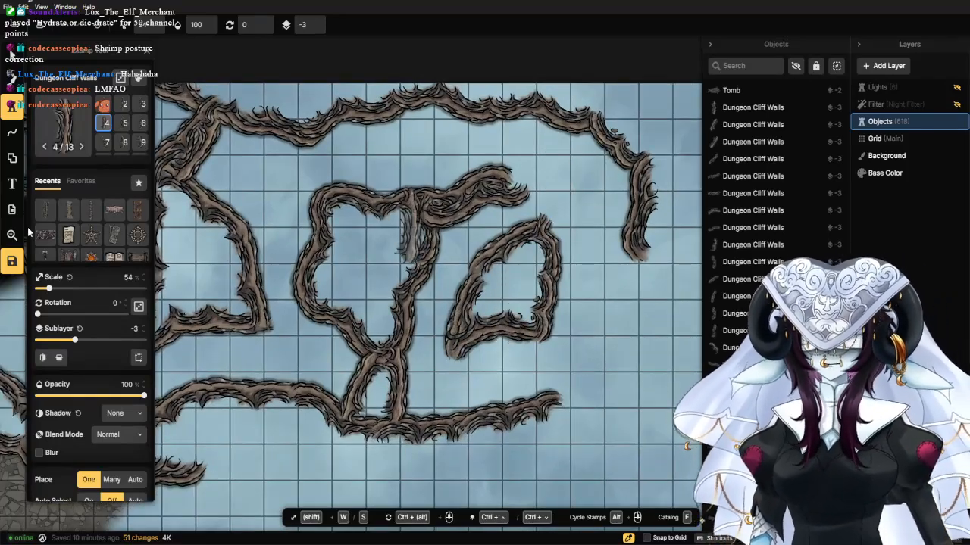
{"action": "left_click_drag", "start_coordinate": [43, 316], "coordinate": [98, 312]}
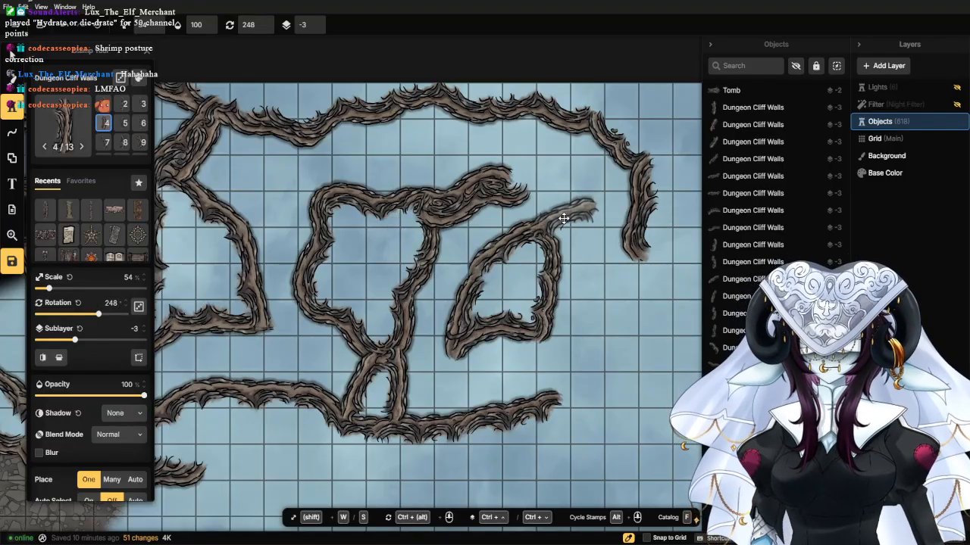
{"action": "left_click", "coordinate": [563, 218]}
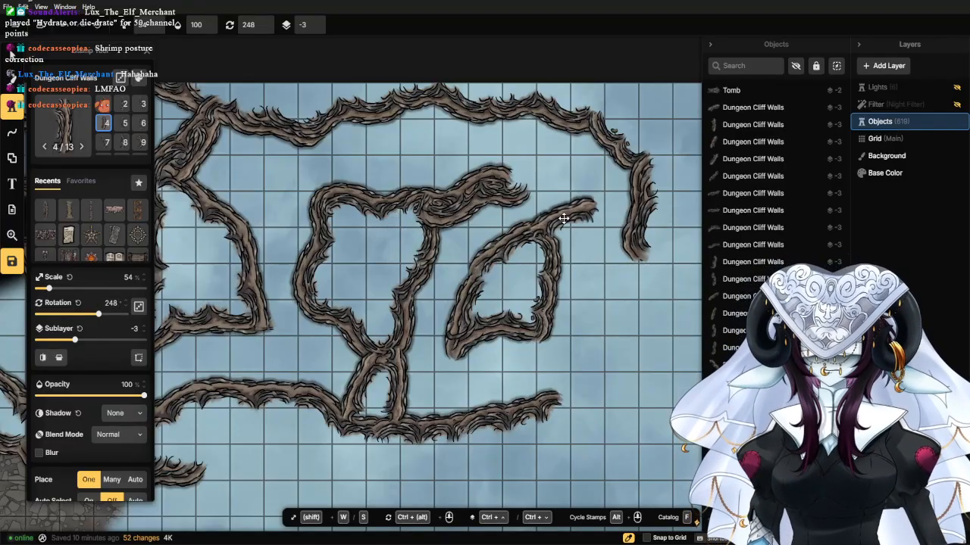
{"action": "left_click", "coordinate": [125, 143]}
{"action": "left_click", "coordinate": [615, 206]}
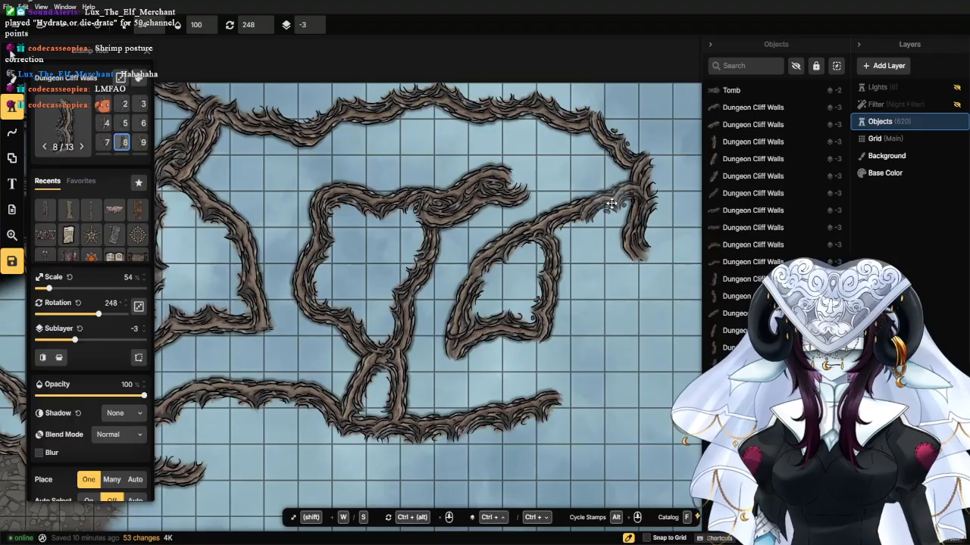
Select the southern end piece of the eastern wall and rotate it to 353 degrees.
{"action": "scroll", "coordinate": [618, 242], "scroll_direction": "down", "scroll_amount": 2}
{"action": "scroll", "coordinate": [618, 242], "scroll_direction": "down", "scroll_amount": 2}
{"action": "left_click", "coordinate": [13, 54]}
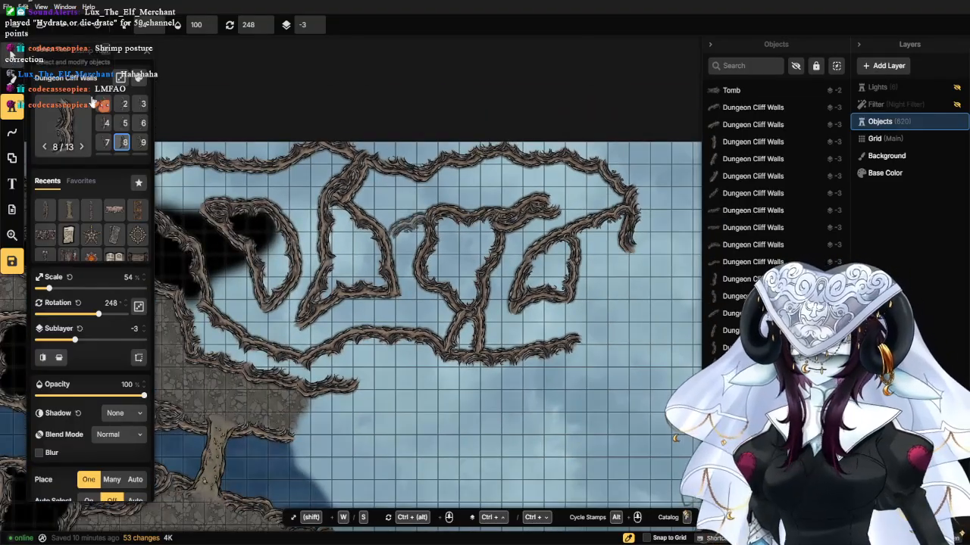
{"action": "key", "text": "Escape"}
{"action": "scroll", "coordinate": [591, 280], "scroll_direction": "up", "scroll_amount": 4}
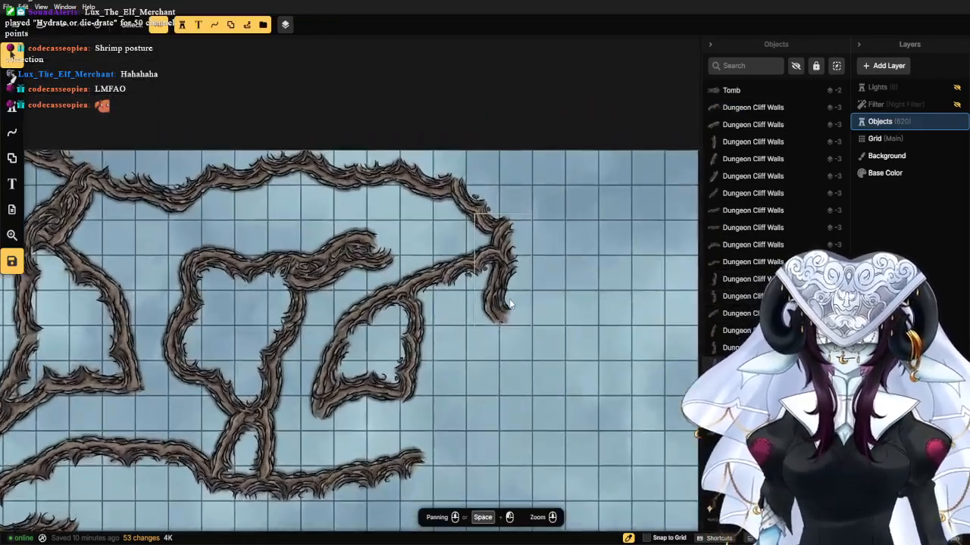
{"action": "scroll", "coordinate": [509, 303], "scroll_direction": "down", "scroll_amount": 1}
{"action": "left_click", "coordinate": [494, 282]}
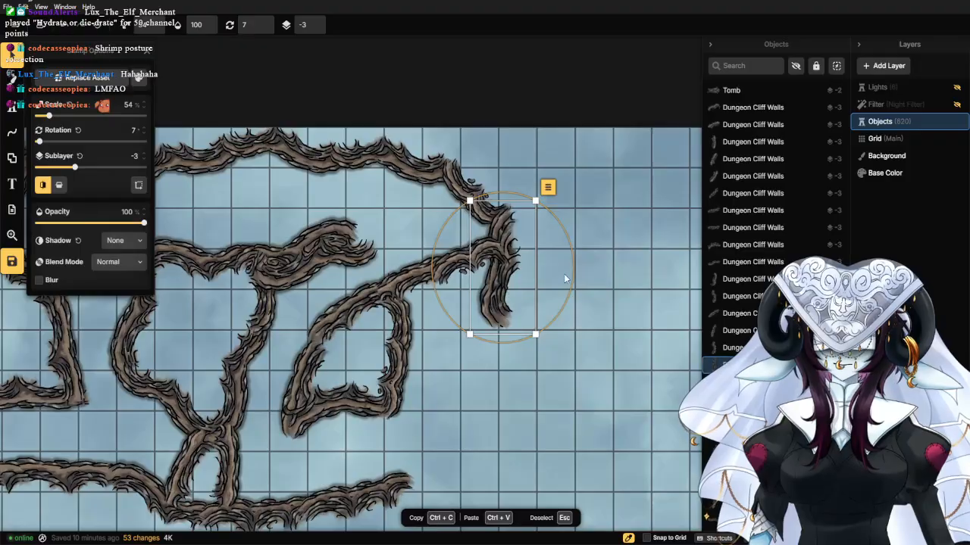
{"action": "left_click_drag", "start_coordinate": [574, 281], "coordinate": [582, 262]}
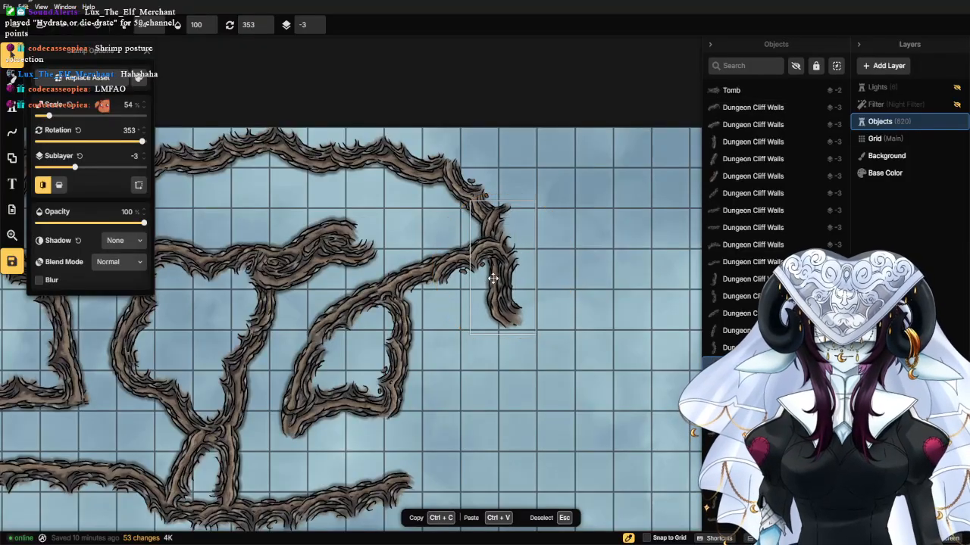
Rotate the variant 8 cliff wall that meets the eastern wall to 231 degrees and deselect it.
{"action": "left_click", "coordinate": [467, 244]}
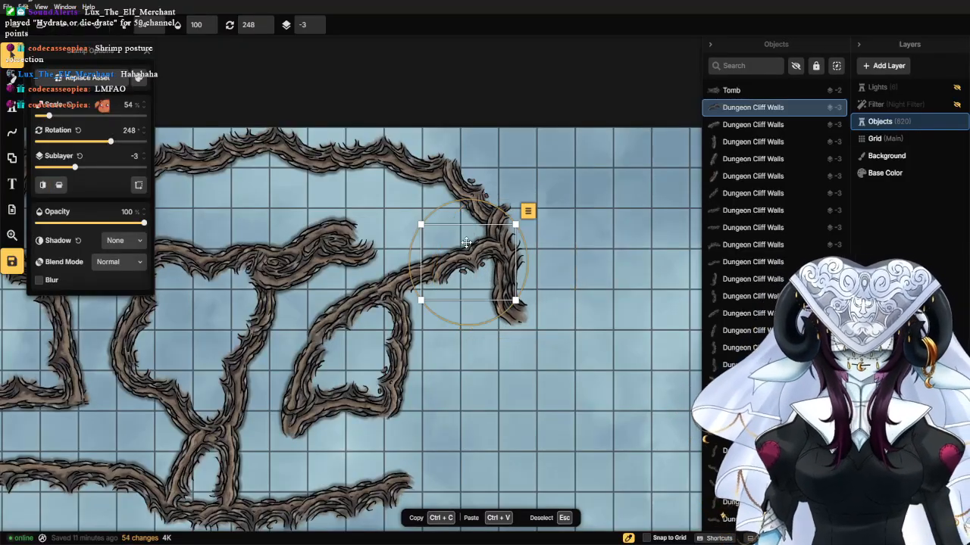
{"action": "left_click_drag", "start_coordinate": [524, 237], "coordinate": [525, 201]}
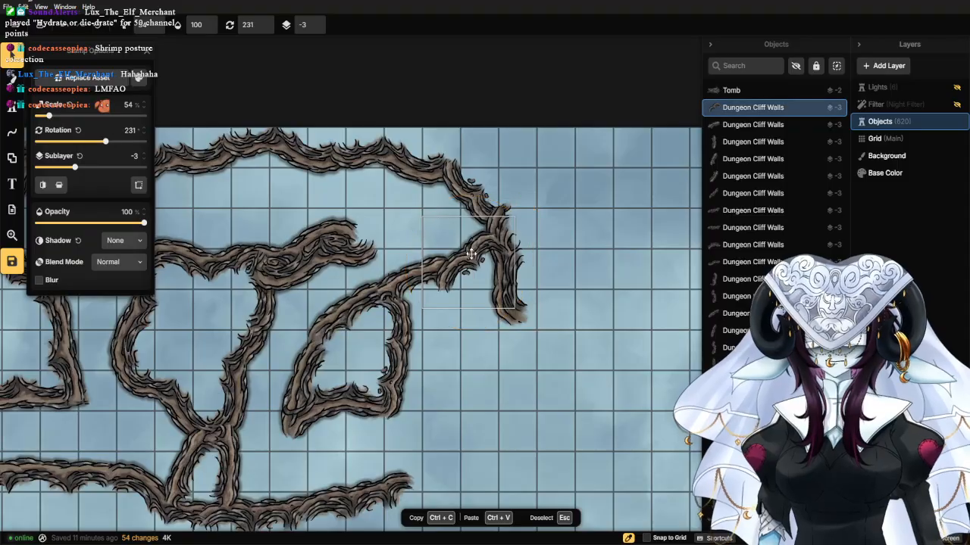
{"action": "left_click", "coordinate": [462, 403]}
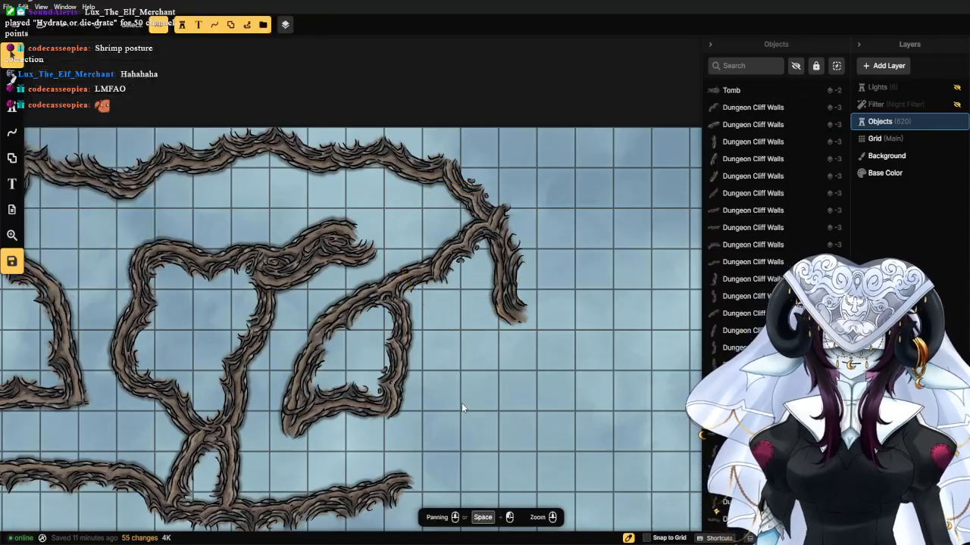
Extend a wall northeast from the fourth rock mass's eastern edge with a variant 8 cliff wall at 54.5 degrees.
{"action": "scroll", "coordinate": [462, 403], "scroll_direction": "down", "scroll_amount": 2}
{"action": "left_click_drag", "start_coordinate": [398, 334], "coordinate": [466, 278]}
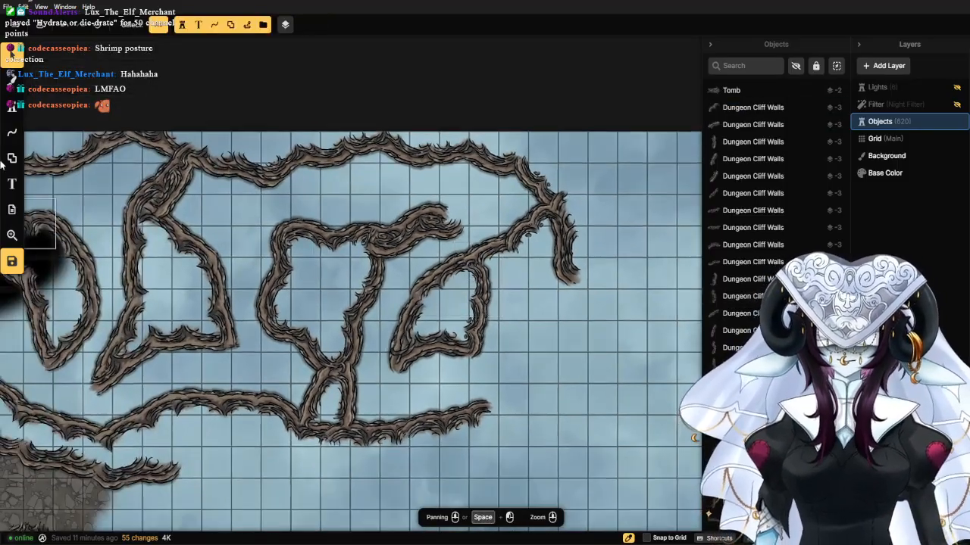
{"action": "left_click", "coordinate": [10, 110]}
{"action": "left_click", "coordinate": [106, 143]}
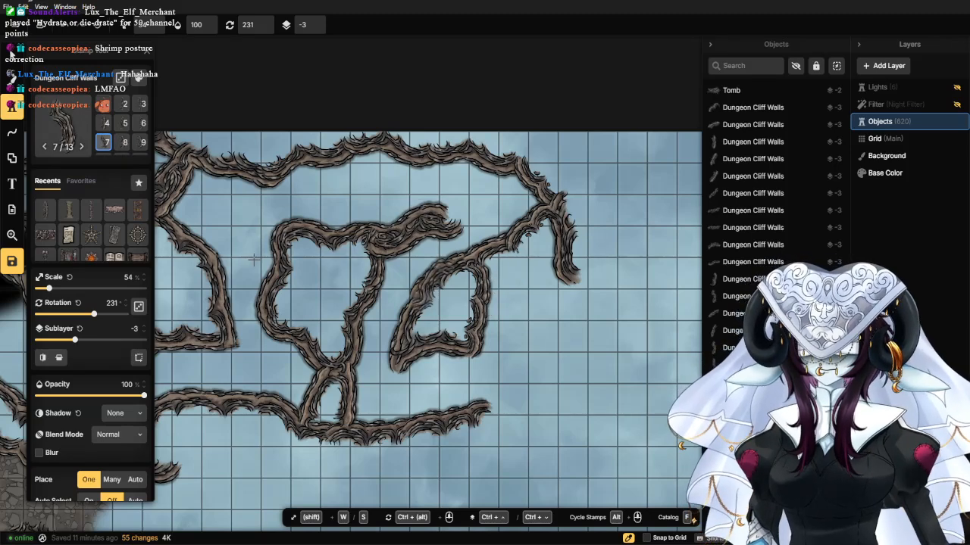
{"action": "left_click", "coordinate": [125, 142]}
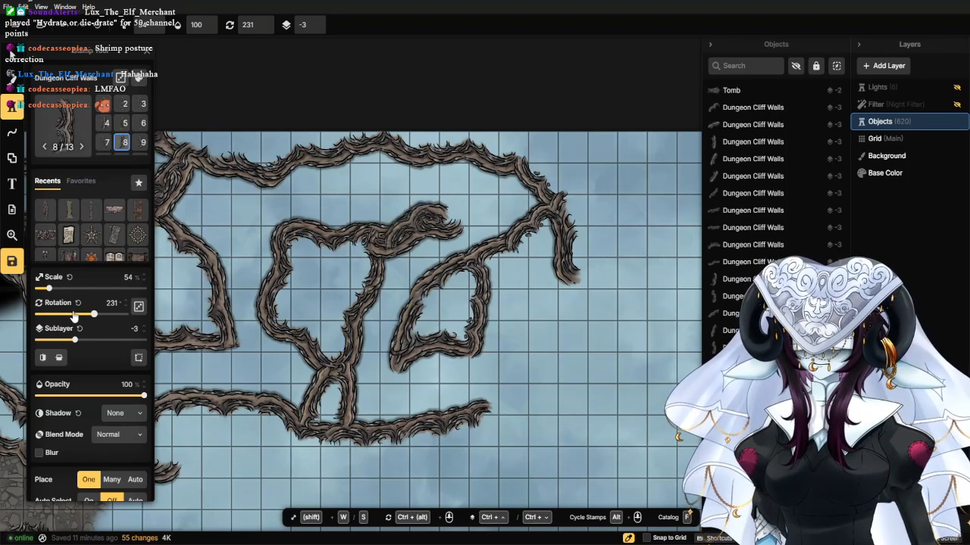
{"action": "left_click_drag", "start_coordinate": [74, 316], "coordinate": [50, 316]}
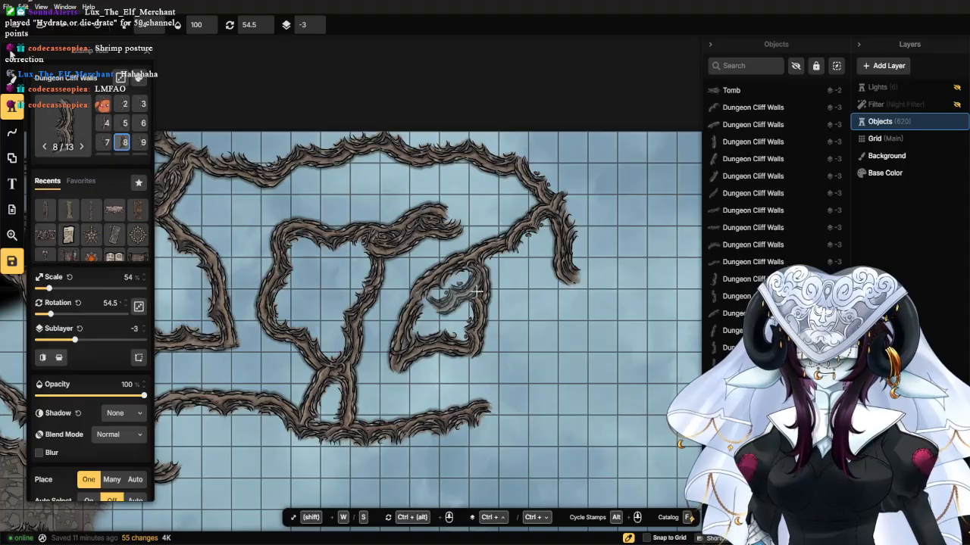
{"action": "left_click", "coordinate": [535, 291]}
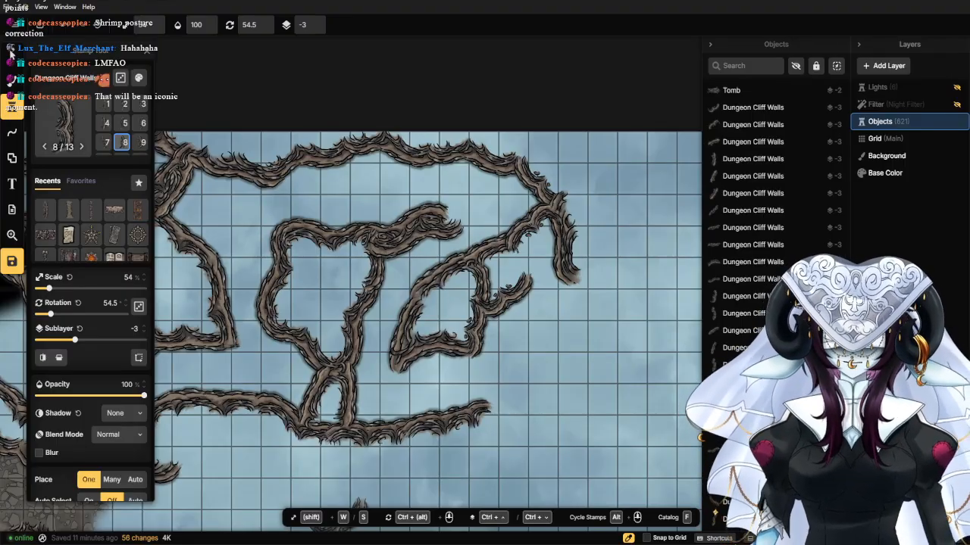
Join that new wall to the eastern wall's southern end with a variant 8 cliff wall at 81.5 degrees.
{"action": "scroll", "coordinate": [575, 314], "scroll_direction": "up", "scroll_amount": 4}
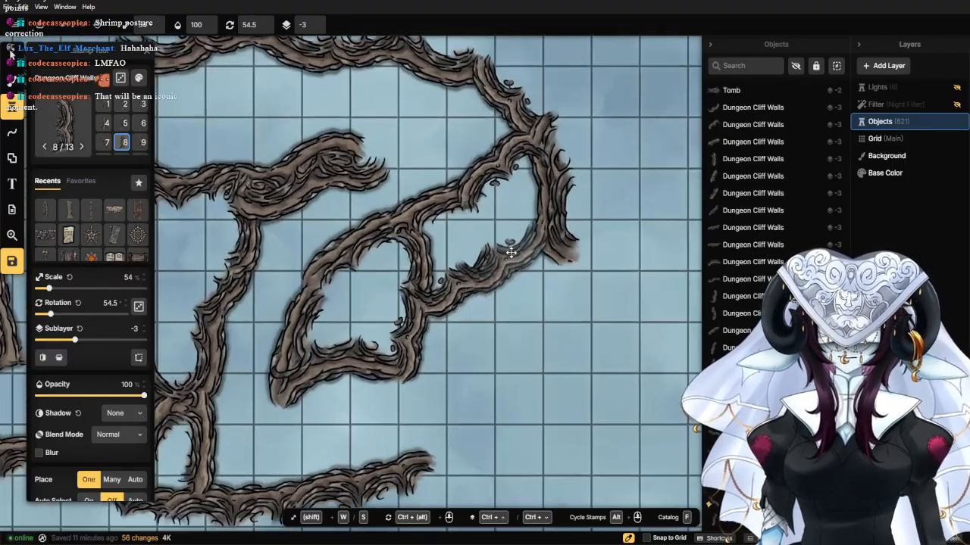
{"action": "left_click_drag", "start_coordinate": [49, 315], "coordinate": [58, 318]}
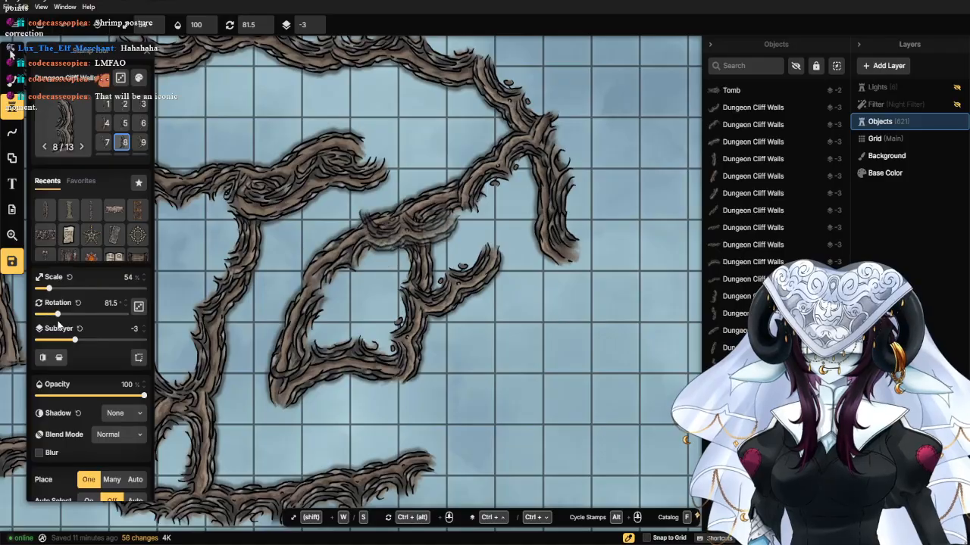
{"action": "left_click", "coordinate": [534, 253]}
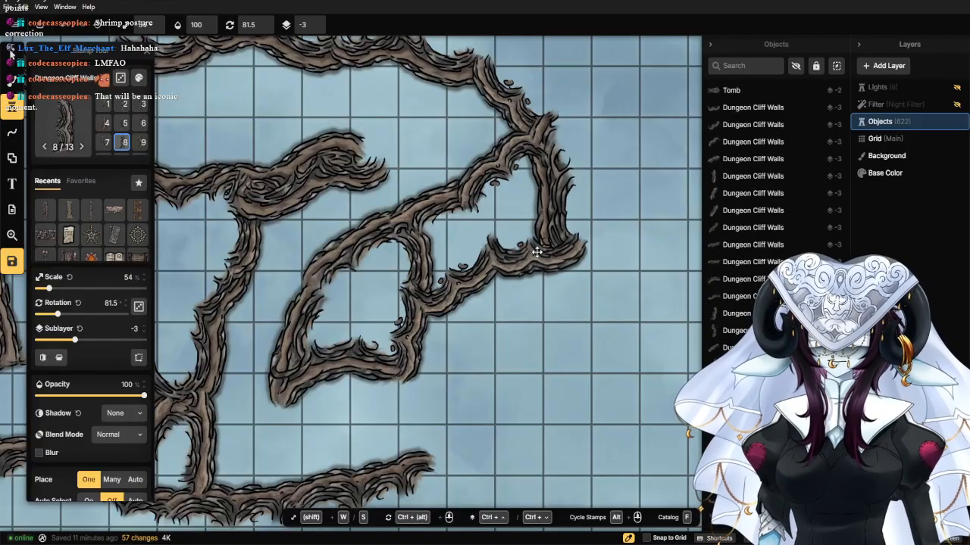
Delete the cliff wall piece that divides the fourth rock mass from its new eastern extension.
{"action": "scroll", "coordinate": [518, 326], "scroll_direction": "down", "scroll_amount": 4}
{"action": "scroll", "coordinate": [423, 409], "scroll_direction": "up", "scroll_amount": 2}
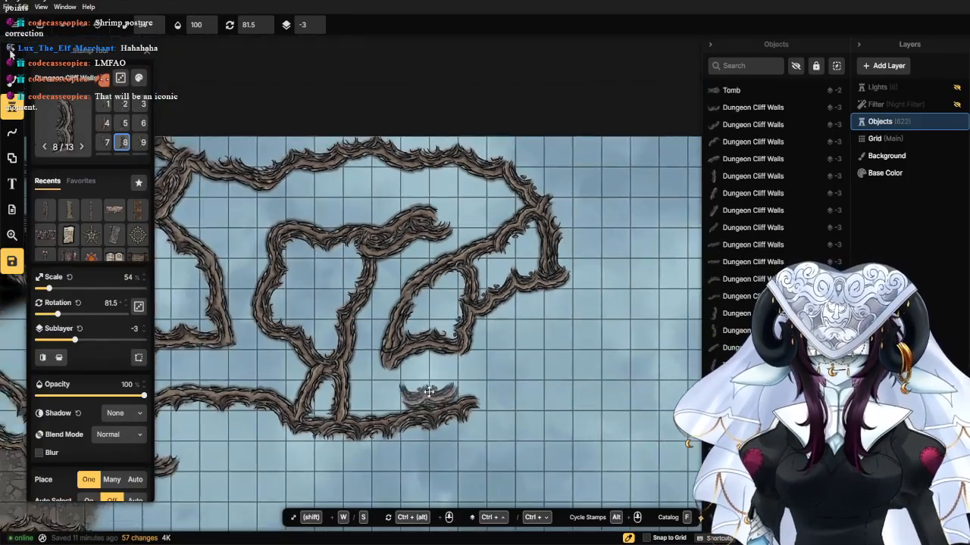
{"action": "scroll", "coordinate": [394, 373], "scroll_direction": "down", "scroll_amount": 3}
{"action": "left_click_drag", "start_coordinate": [371, 348], "coordinate": [438, 297]}
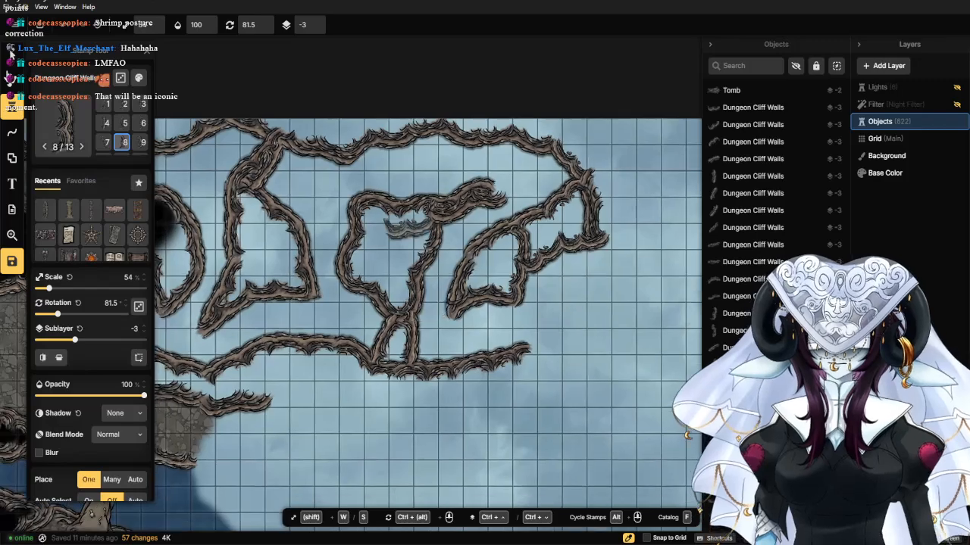
{"action": "left_click", "coordinate": [11, 57]}
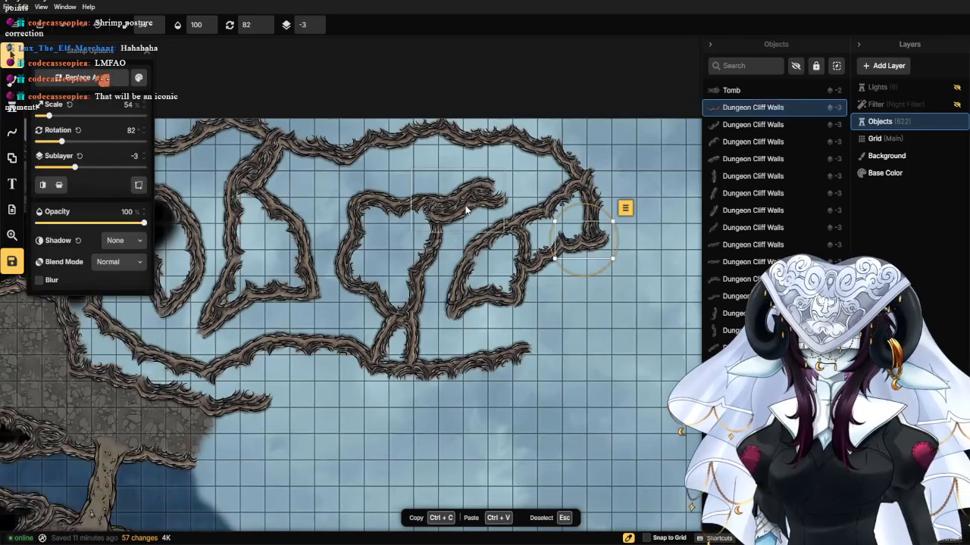
{"action": "left_click", "coordinate": [488, 262]}
{"action": "key", "text": "Delete"}
{"action": "scroll", "coordinate": [470, 272], "scroll_direction": "down", "scroll_amount": 2}
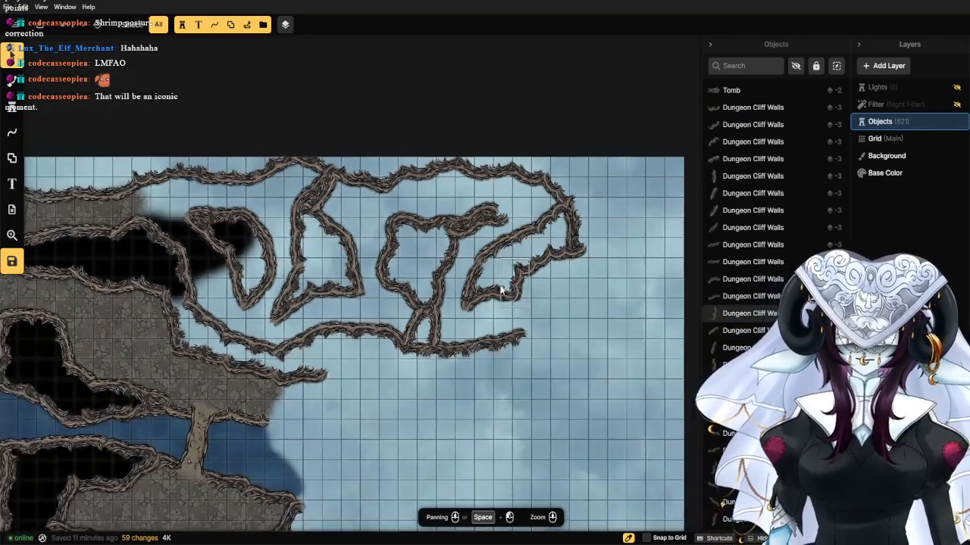
Cap the open eastern tip of the rock mass just west of the fourth one with a variant 10 cliff wall at 287 degrees.
{"action": "scroll", "coordinate": [448, 281], "scroll_direction": "up", "scroll_amount": 2}
{"action": "scroll", "coordinate": [195, 302], "scroll_direction": "down", "scroll_amount": 1}
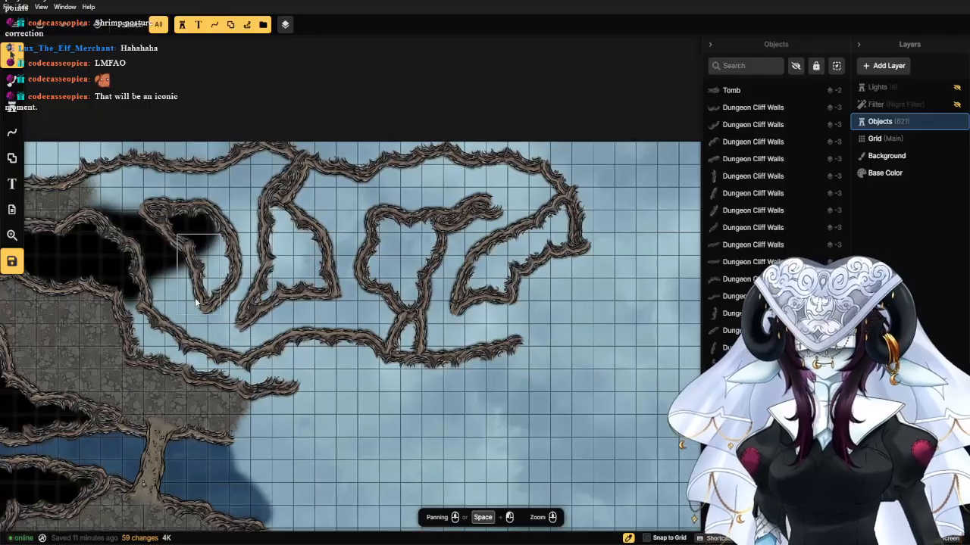
{"action": "left_click_drag", "start_coordinate": [372, 291], "coordinate": [309, 287]}
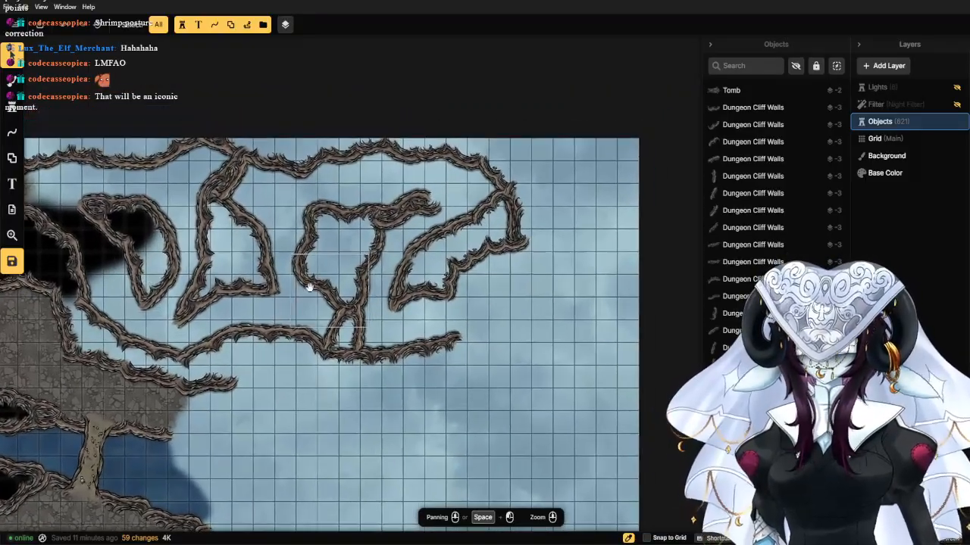
{"action": "left_click", "coordinate": [12, 108]}
{"action": "scroll", "coordinate": [202, 178], "scroll_direction": "up", "scroll_amount": 1}
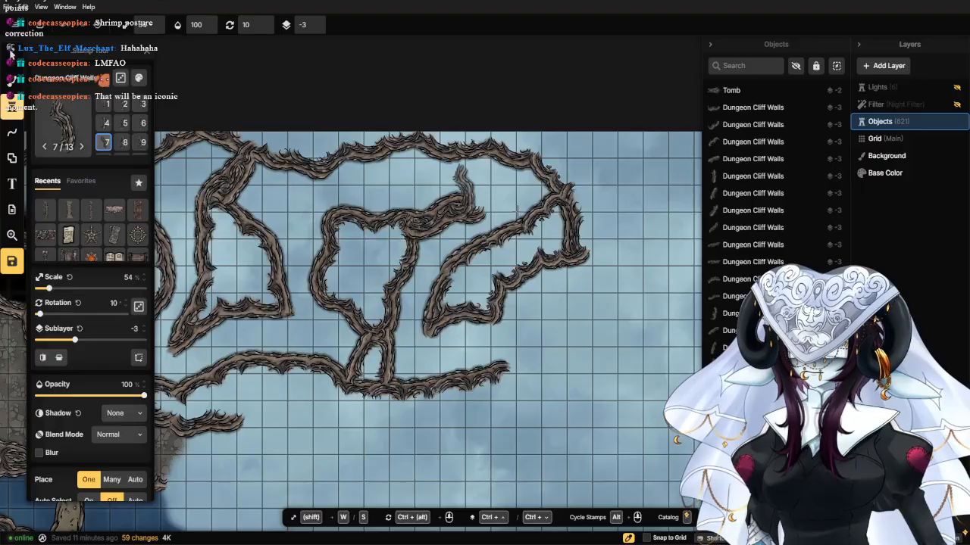
{"action": "scroll", "coordinate": [524, 222], "scroll_direction": "up", "scroll_amount": 1}
{"action": "scroll", "coordinate": [115, 138], "scroll_direction": "down", "scroll_amount": 2}
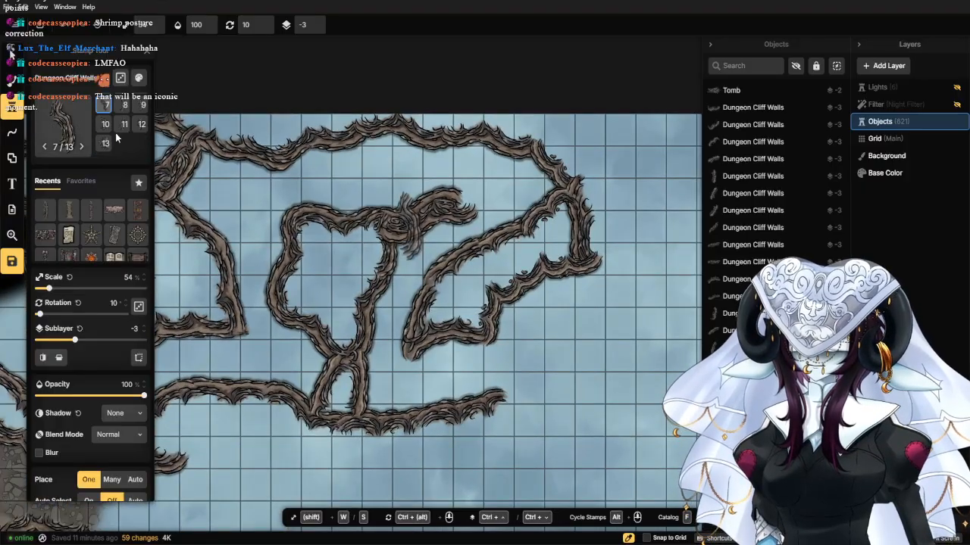
{"action": "left_click", "coordinate": [105, 126]}
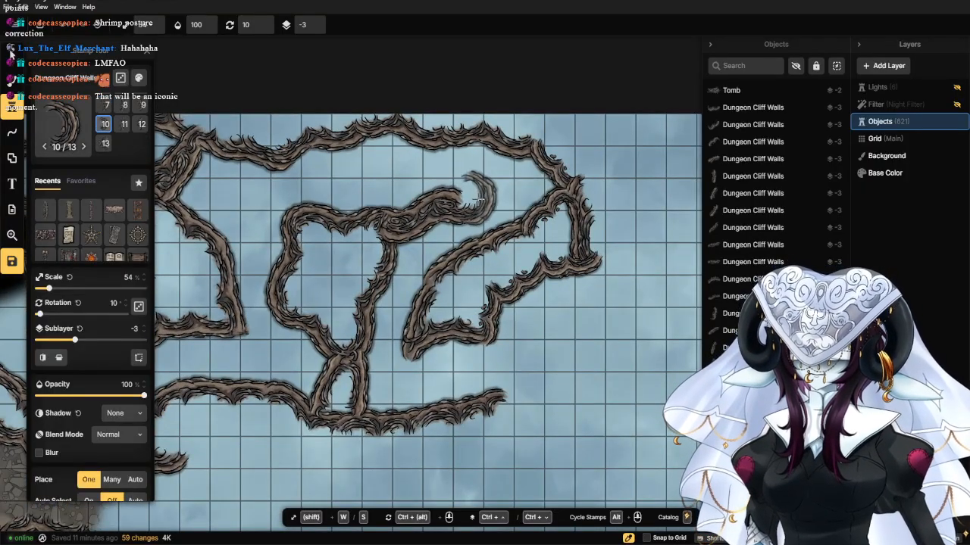
{"action": "left_click_drag", "start_coordinate": [43, 314], "coordinate": [109, 316]}
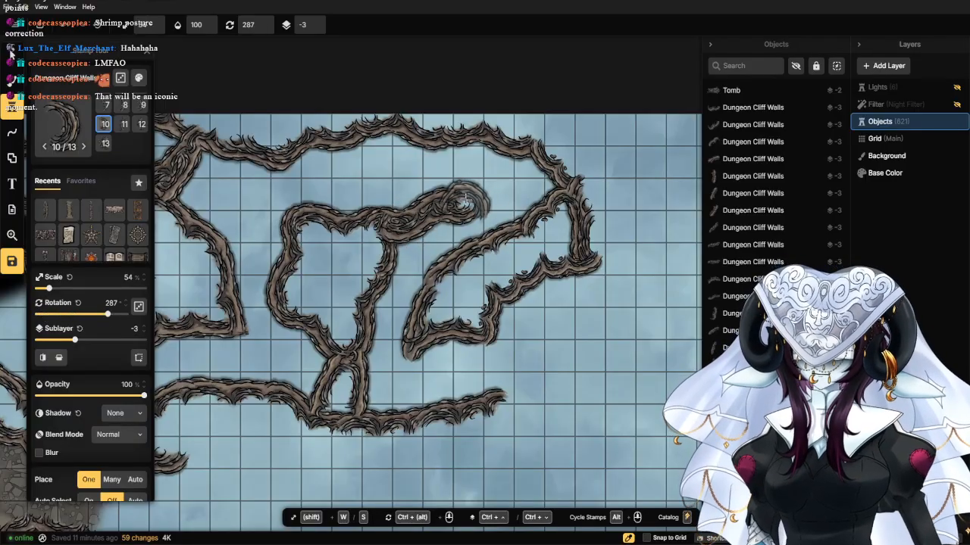
{"action": "left_click", "coordinate": [455, 203]}
{"action": "scroll", "coordinate": [454, 203], "scroll_direction": "up", "scroll_amount": 2}
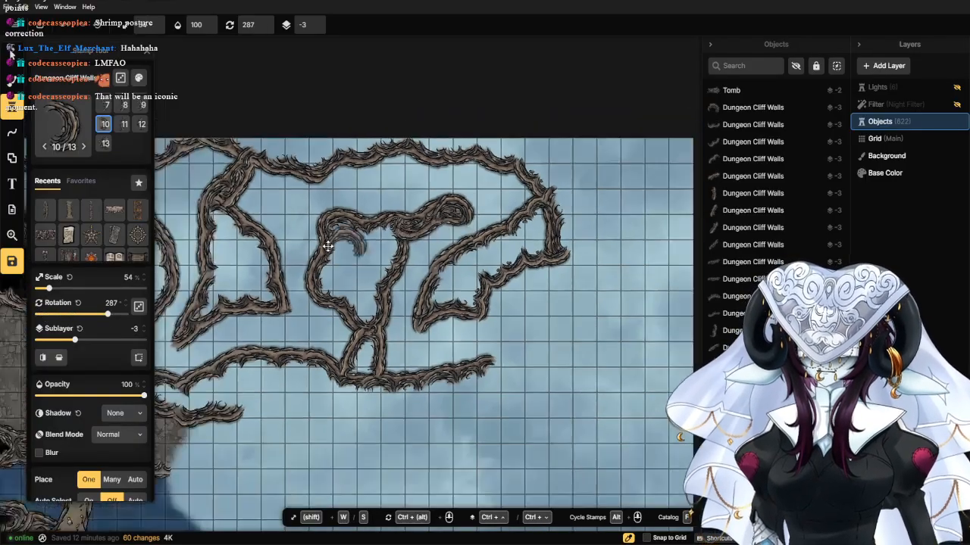
{"action": "left_click", "coordinate": [22, 55]}
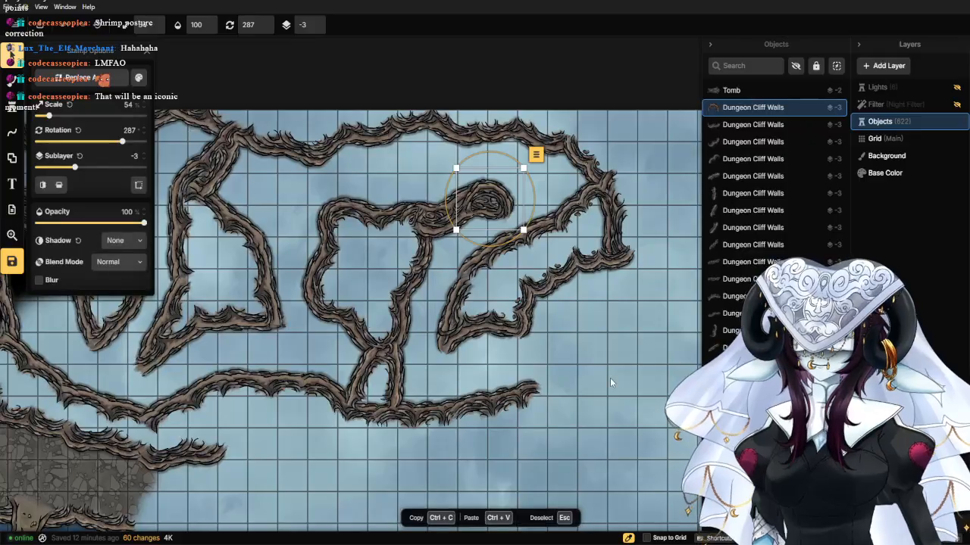
{"action": "left_click", "coordinate": [609, 377]}
Extend the southern passage wall's eastern end to the southeast with a variant 11 cliff wall at 287 degrees.
{"action": "scroll", "coordinate": [556, 411], "scroll_direction": "down", "scroll_amount": 2}
{"action": "left_click_drag", "start_coordinate": [556, 408], "coordinate": [449, 389]}
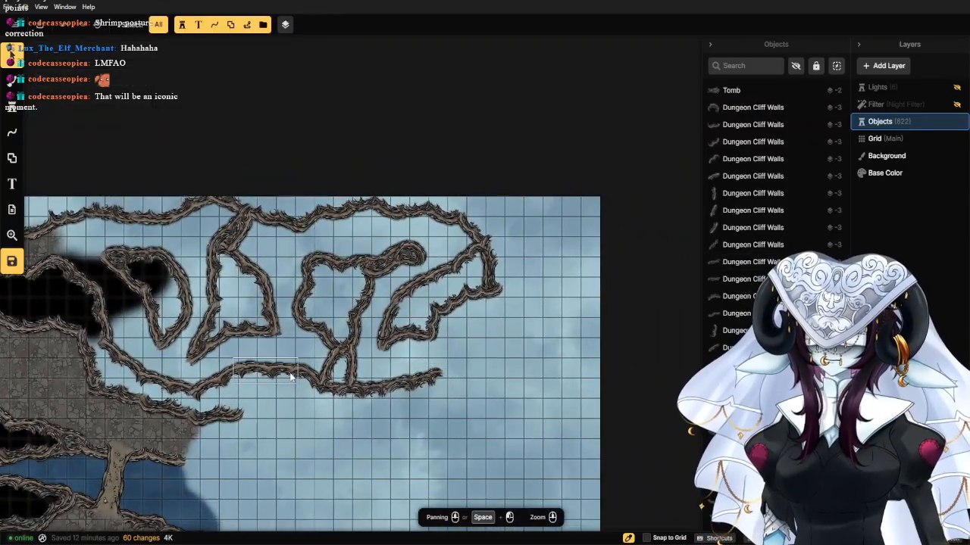
{"action": "left_click", "coordinate": [12, 106]}
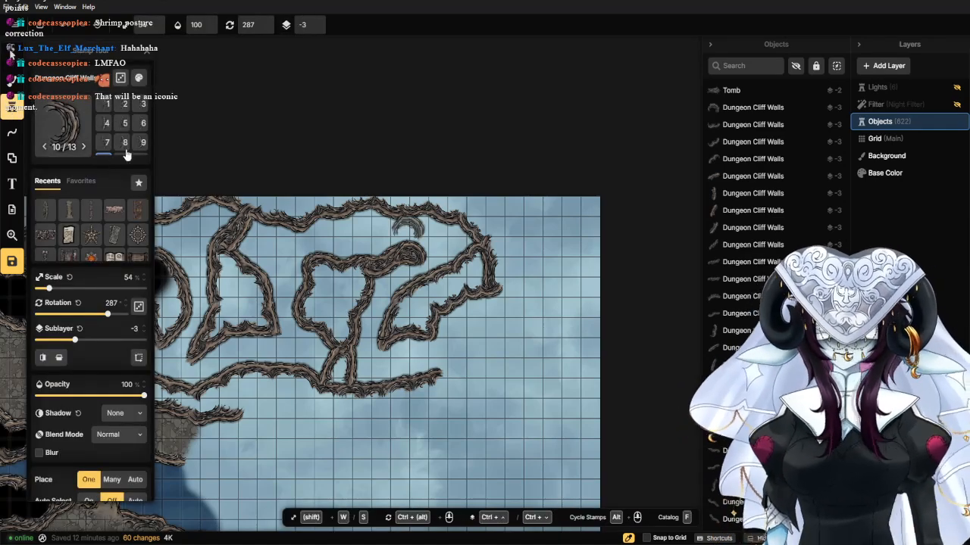
{"action": "left_click", "coordinate": [124, 124]}
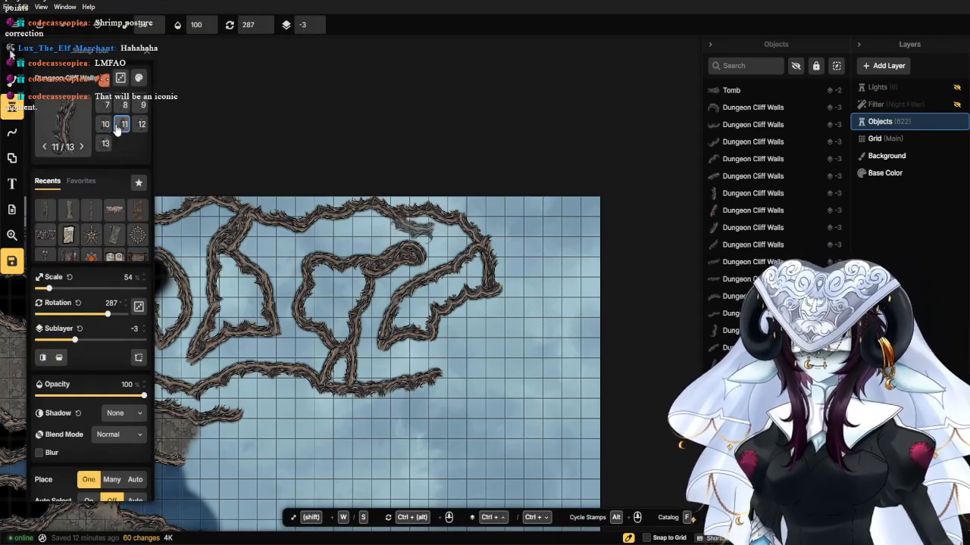
{"action": "scroll", "coordinate": [454, 394], "scroll_direction": "up", "scroll_amount": 4}
{"action": "scroll", "coordinate": [458, 399], "scroll_direction": "up", "scroll_amount": 2}
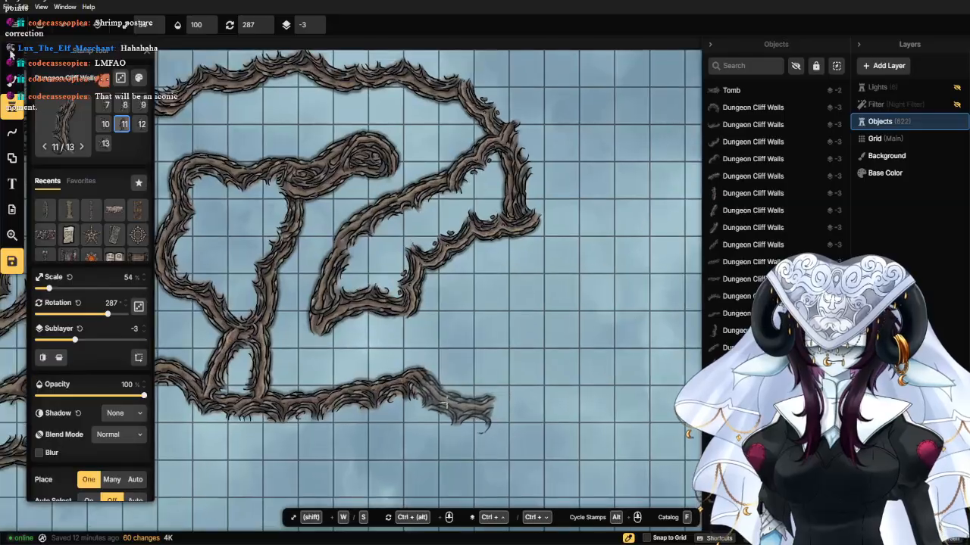
{"action": "left_click", "coordinate": [487, 403]}
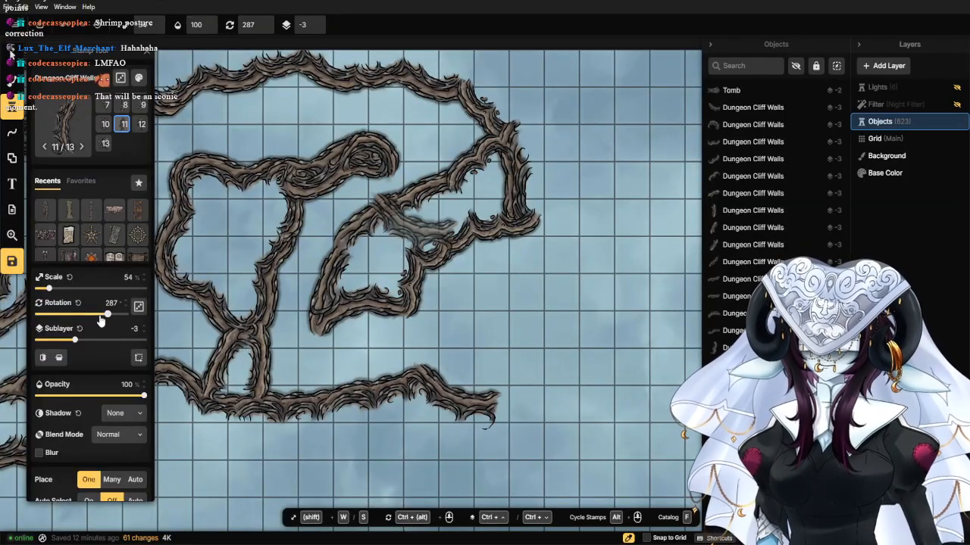
Curve the southern passage wall around to the north with two variant 11 cliff walls at 225.5 and 170 degrees.
{"action": "left_click_drag", "start_coordinate": [100, 321], "coordinate": [93, 320]}
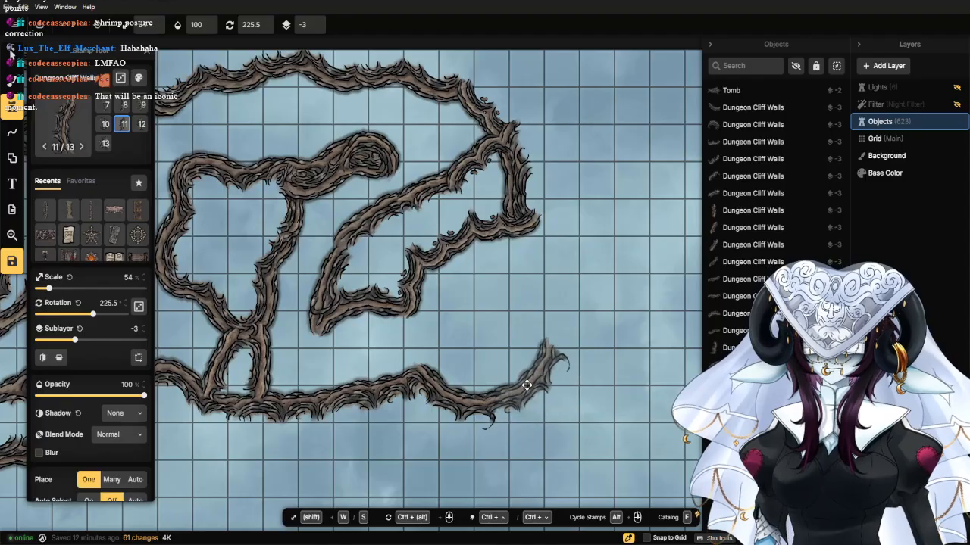
{"action": "left_click", "coordinate": [526, 385]}
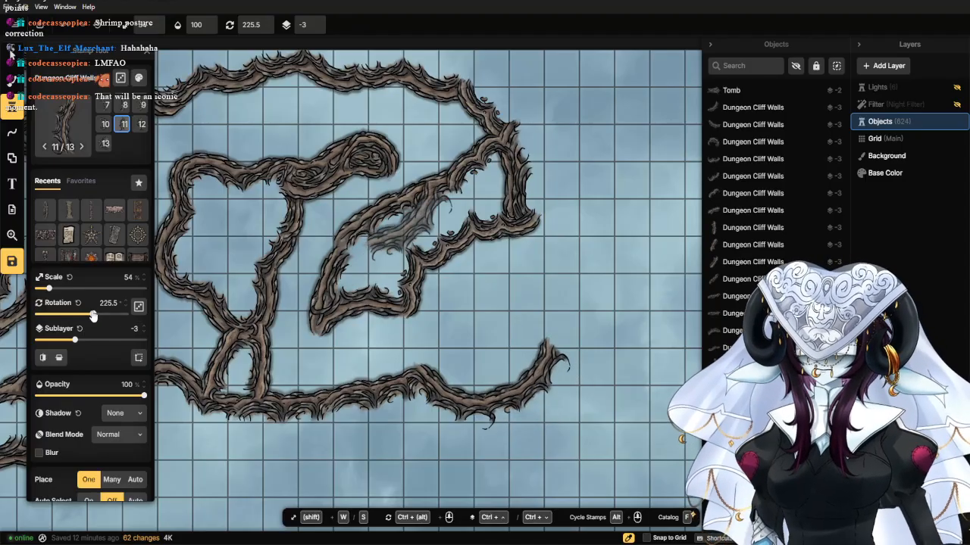
{"action": "left_click_drag", "start_coordinate": [93, 316], "coordinate": [79, 316]}
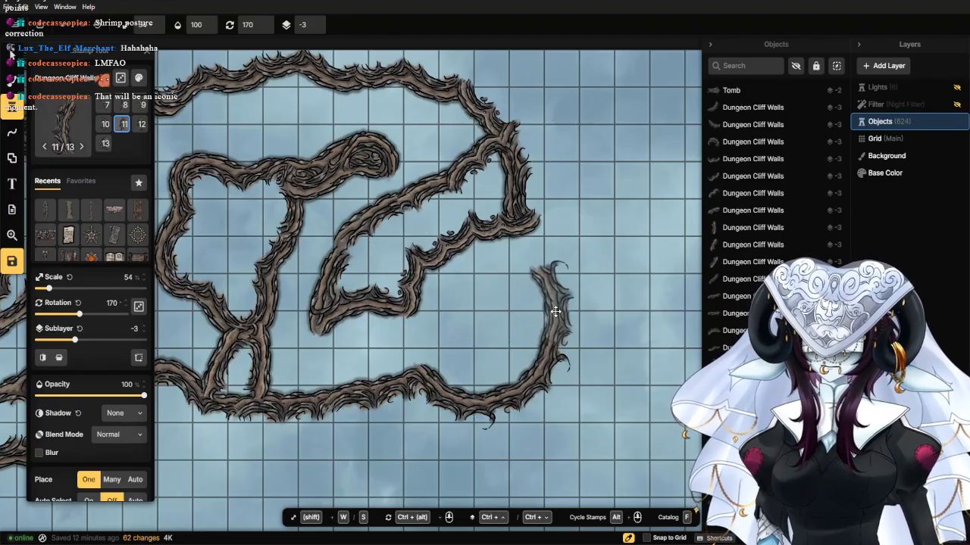
{"action": "left_click", "coordinate": [555, 312]}
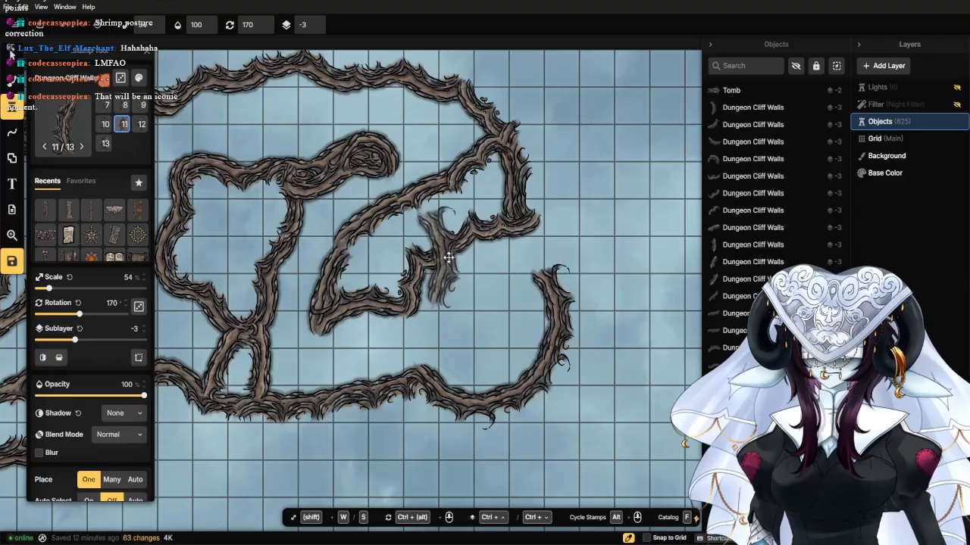
Add a variant 11 cliff wall at the curved wall's northern tip and rotate it to 303.5 degrees so it branches southeast.
{"action": "left_click_drag", "start_coordinate": [78, 315], "coordinate": [93, 316]}
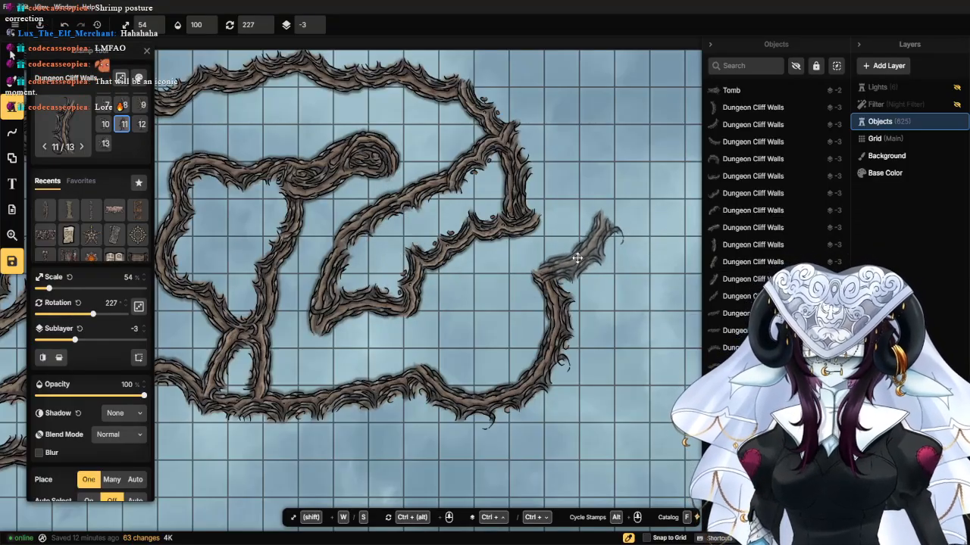
{"action": "left_click", "coordinate": [571, 262]}
{"action": "left_click_drag", "start_coordinate": [647, 256], "coordinate": [571, 227]}
{"action": "scroll", "coordinate": [549, 257], "scroll_direction": "down", "scroll_amount": 1}
{"action": "left_click", "coordinate": [11, 56]}
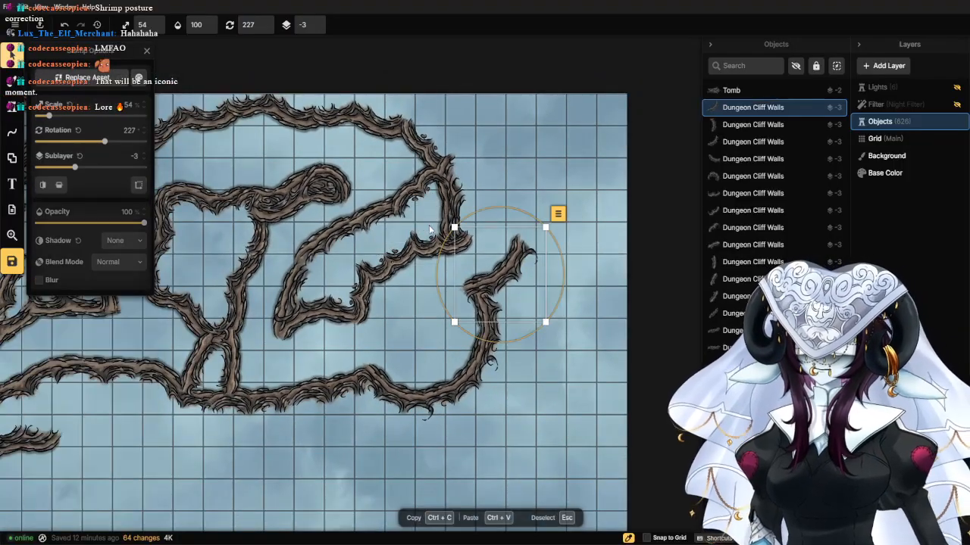
{"action": "left_click_drag", "start_coordinate": [559, 277], "coordinate": [555, 329]}
{"action": "left_click_drag", "start_coordinate": [512, 278], "coordinate": [541, 328]}
{"action": "left_click_drag", "start_coordinate": [502, 297], "coordinate": [502, 311]}
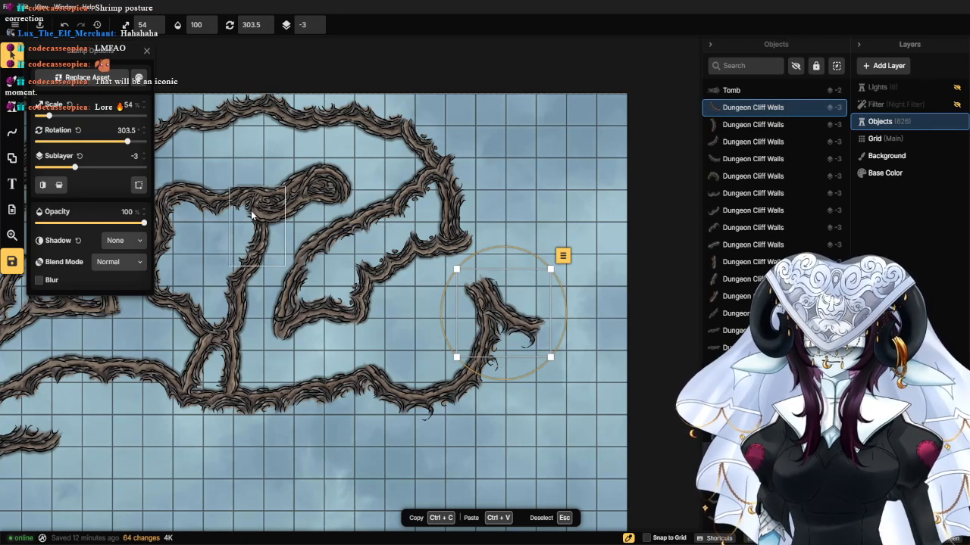
Stamp a variant 1 cliff wall at 349 degrees along the outer side of the fourth rock mass's eastern wall.
{"action": "left_click", "coordinate": [10, 106]}
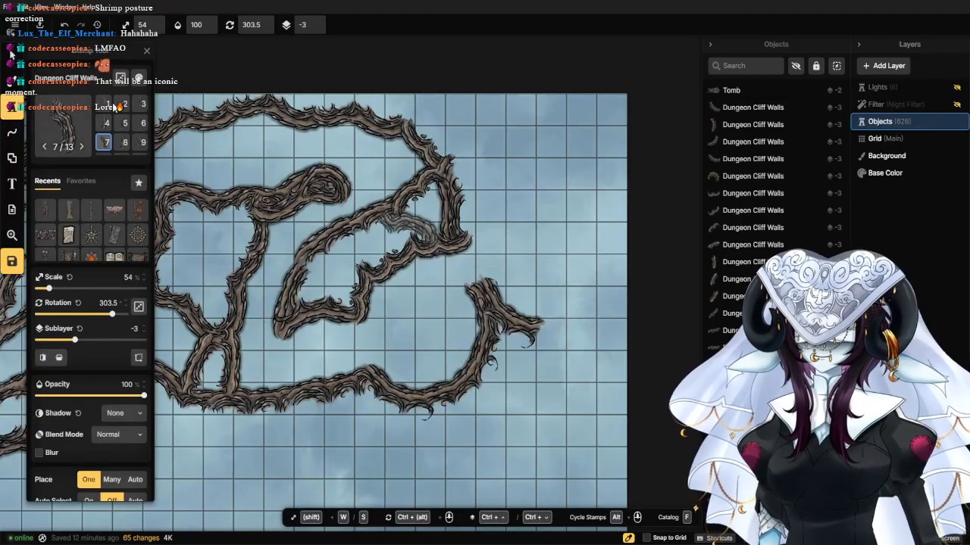
{"action": "left_click", "coordinate": [107, 104]}
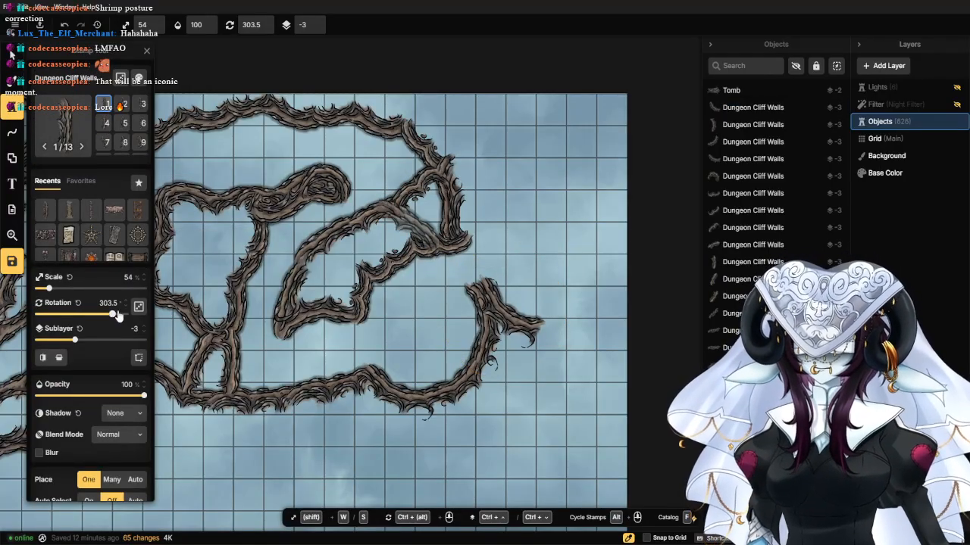
{"action": "left_click_drag", "start_coordinate": [113, 321], "coordinate": [125, 320]}
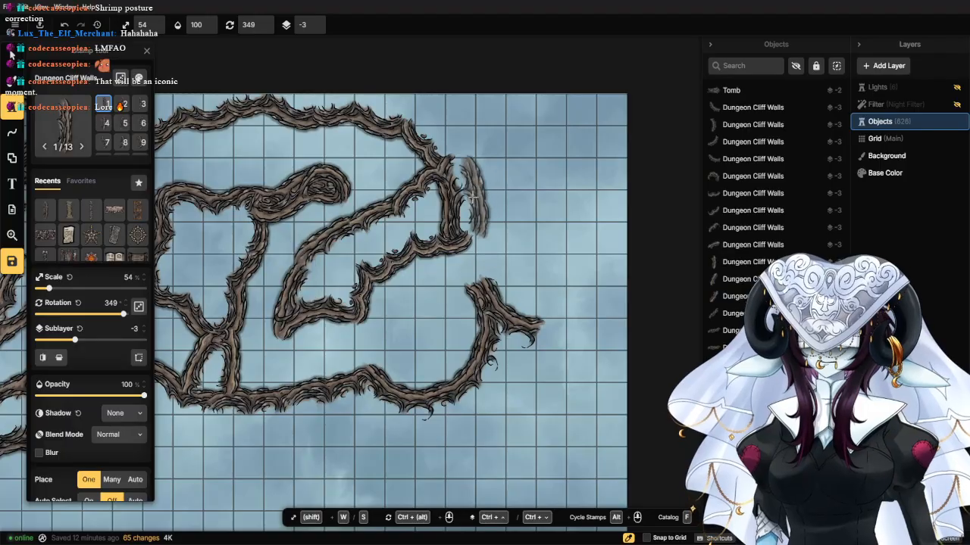
{"action": "left_click", "coordinate": [459, 200]}
Run a variant 1 cliff wall at 360 degrees north from the eastern wall's junction to the map's upper edge.
{"action": "left_click_drag", "start_coordinate": [506, 189], "coordinate": [460, 310]}
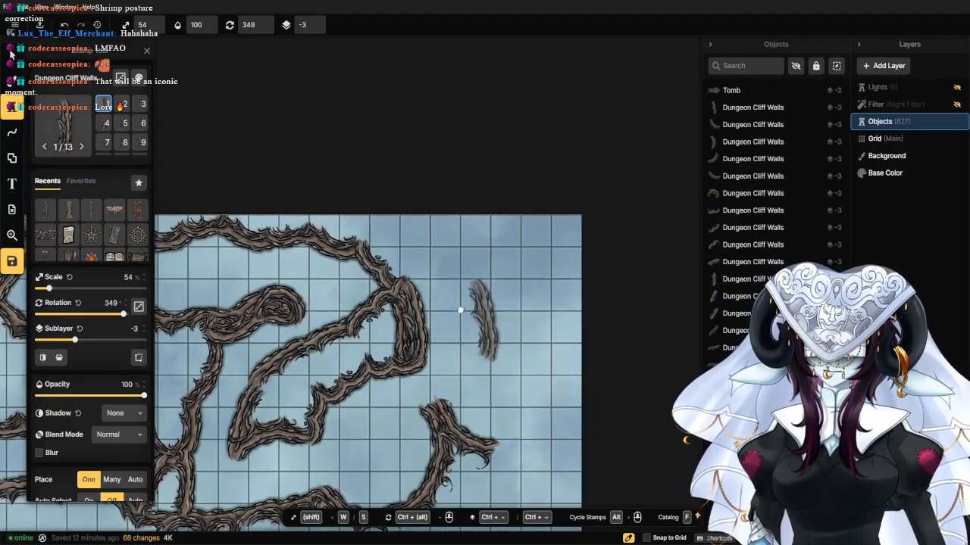
{"action": "left_click_drag", "start_coordinate": [88, 316], "coordinate": [130, 318]}
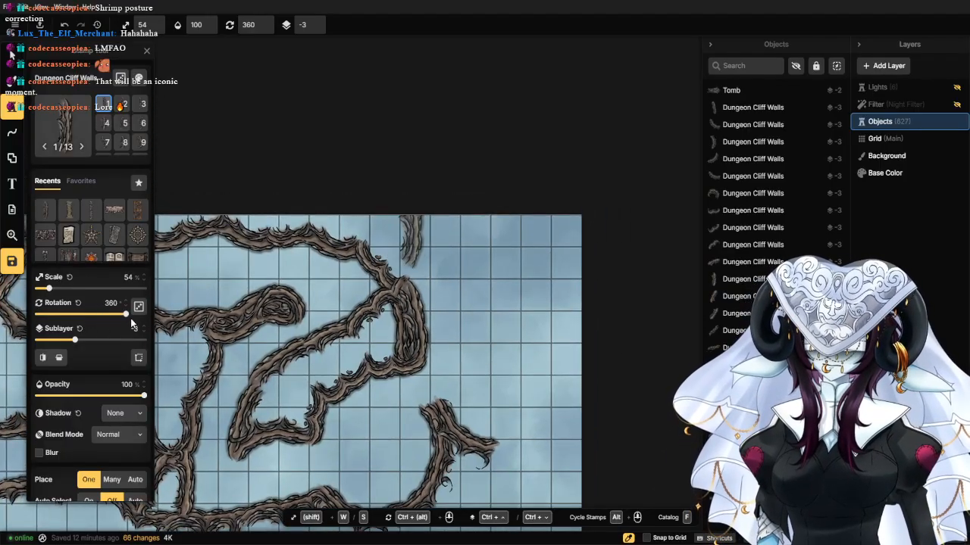
{"action": "left_click", "coordinate": [400, 254]}
Extend a wall east along the map's upper edge with two variant 1 cliff walls at 77.5 and 81.5 degrees.
{"action": "left_click", "coordinate": [46, 316]}
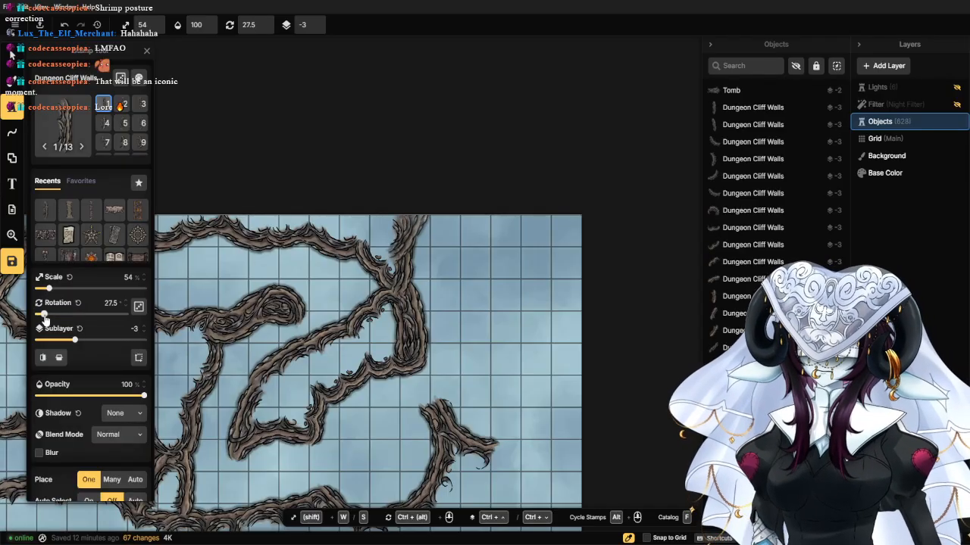
{"action": "left_click_drag", "start_coordinate": [42, 317], "coordinate": [56, 314]}
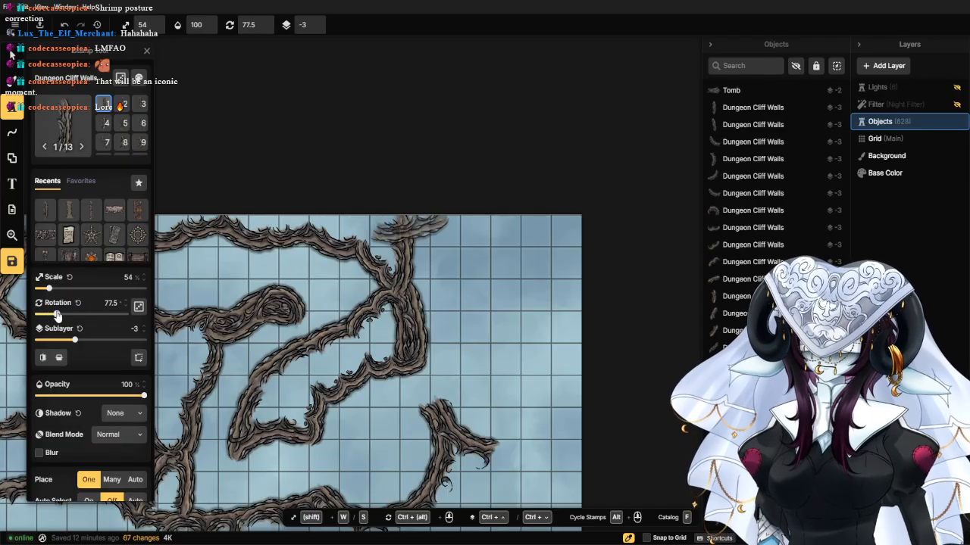
{"action": "left_click", "coordinate": [429, 230]}
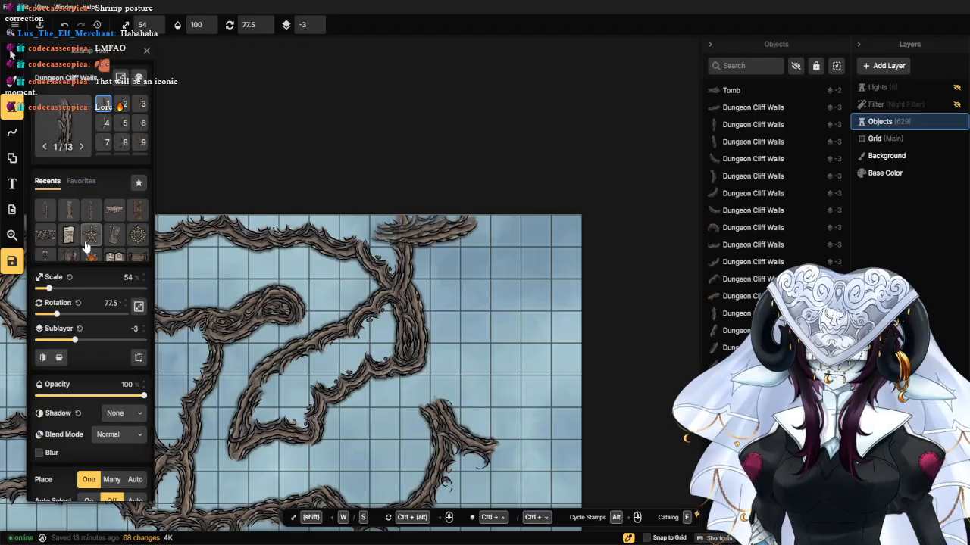
{"action": "left_click_drag", "start_coordinate": [65, 320], "coordinate": [58, 319]}
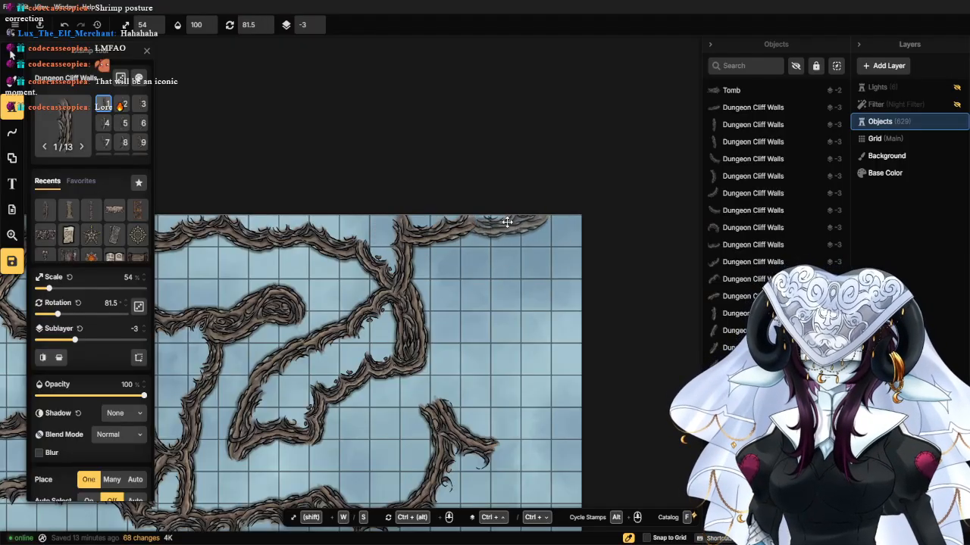
{"action": "left_click", "coordinate": [501, 222]}
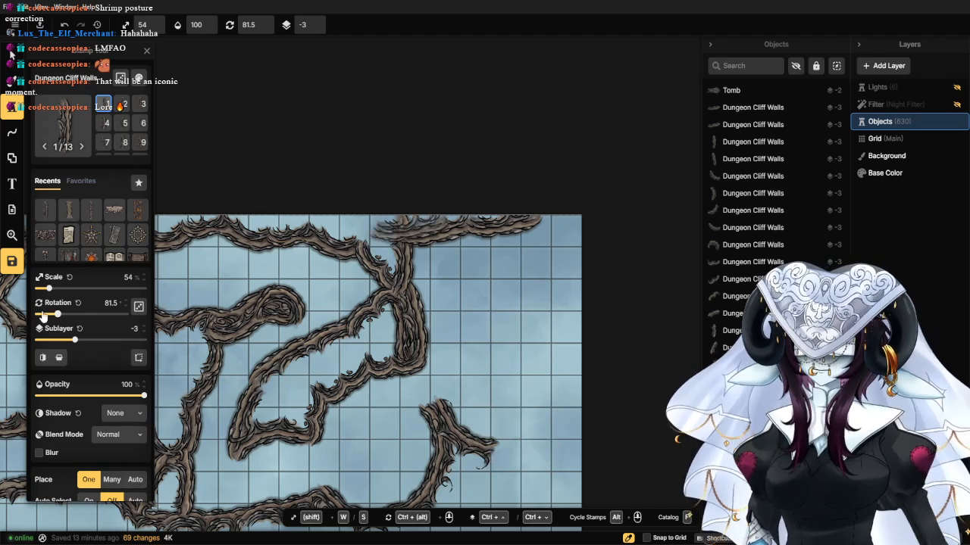
Stamp a variant 1 cliff wall at 233.5 degrees running northeast from the end of the southeastern wall branch.
{"action": "left_click_drag", "start_coordinate": [55, 317], "coordinate": [79, 325]}
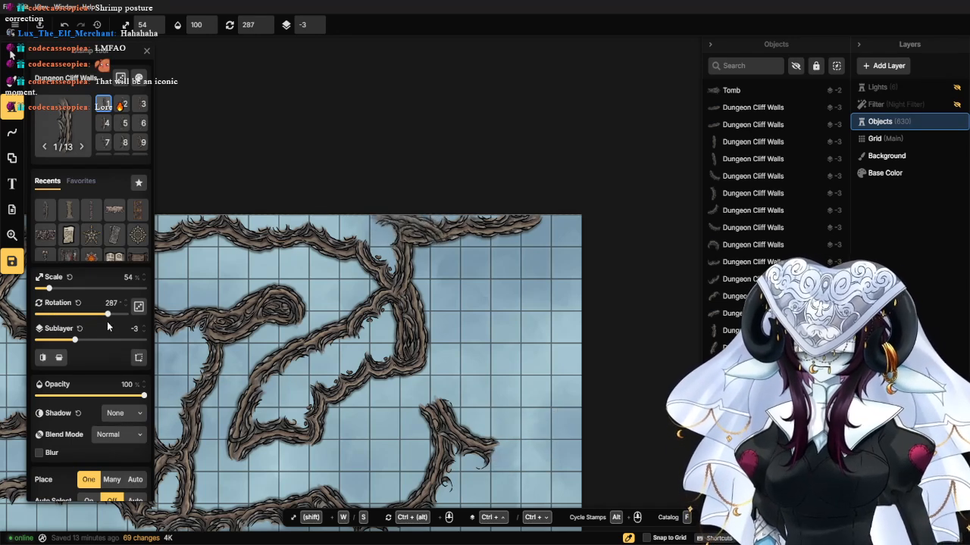
{"action": "scroll", "coordinate": [519, 433], "scroll_direction": "down", "scroll_amount": 4}
{"action": "left_click", "coordinate": [519, 433]}
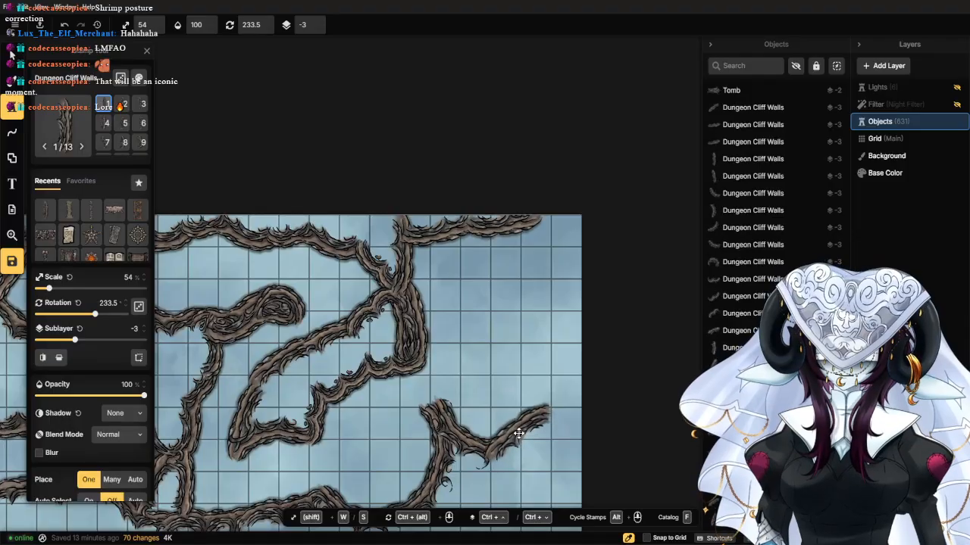
{"action": "left_click_drag", "start_coordinate": [518, 447], "coordinate": [476, 371]}
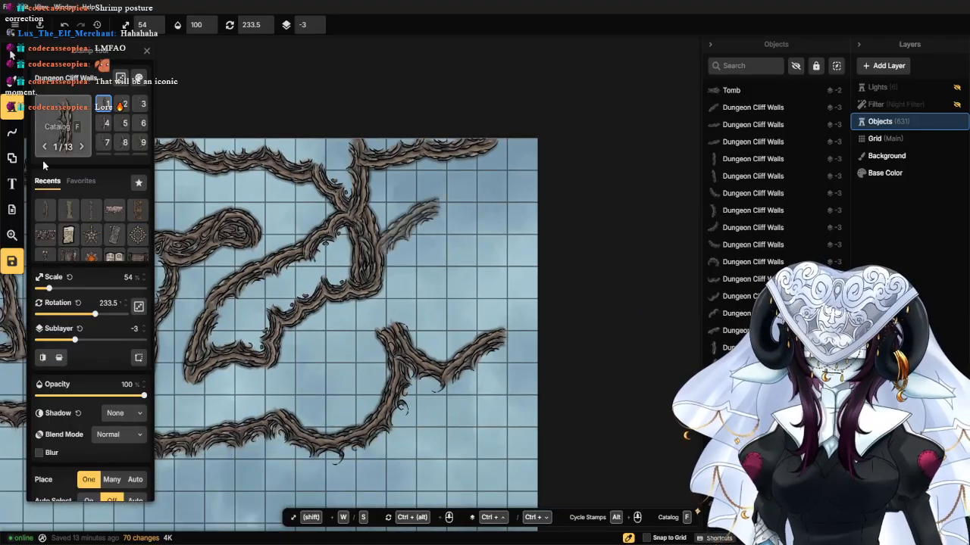
{"action": "left_click", "coordinate": [106, 144]}
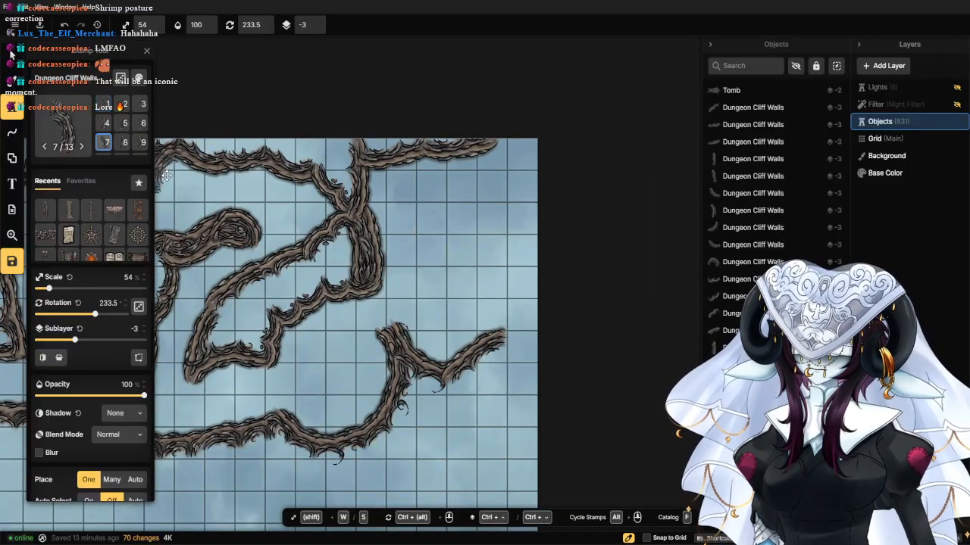
{"action": "left_click_drag", "start_coordinate": [342, 324], "coordinate": [297, 233]}
{"action": "scroll", "coordinate": [304, 251], "scroll_direction": "down", "scroll_amount": 1}
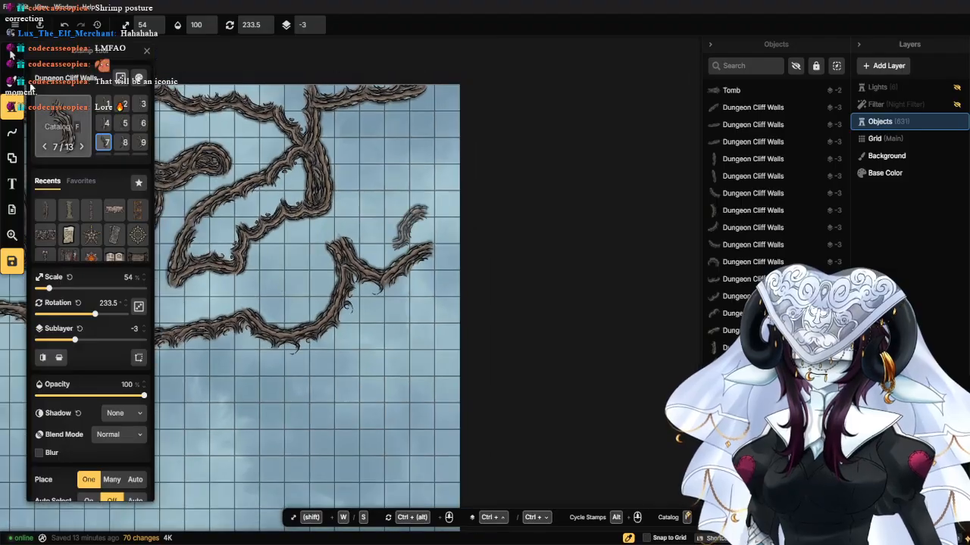
Shift the southern wall's two easternmost curve segments southeast and rotate the second to 170 degrees to widen the bend.
{"action": "left_click", "coordinate": [12, 54]}
{"action": "scroll", "coordinate": [314, 360], "scroll_direction": "down", "scroll_amount": 2}
{"action": "left_click_drag", "start_coordinate": [313, 359], "coordinate": [429, 290]}
{"action": "scroll", "coordinate": [461, 343], "scroll_direction": "up", "scroll_amount": 1}
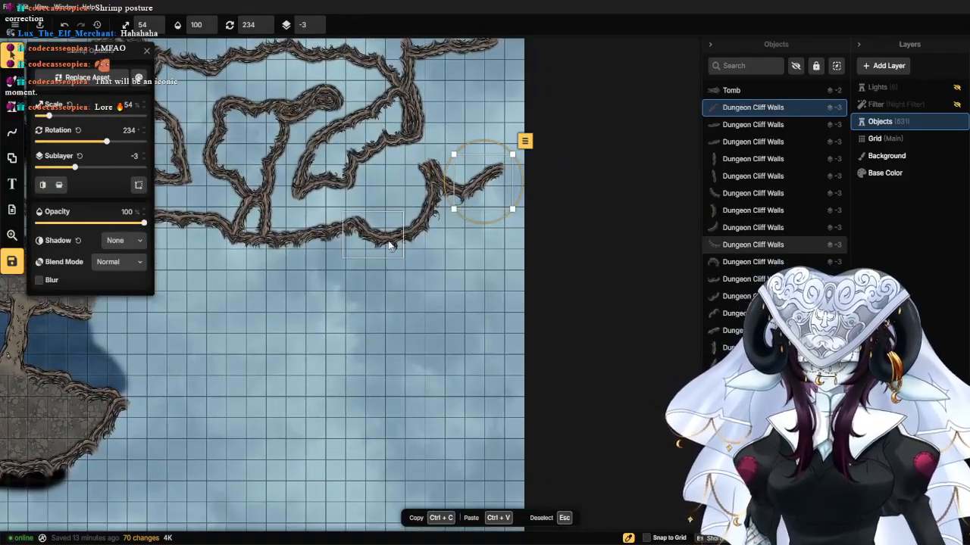
{"action": "left_click", "coordinate": [389, 245]}
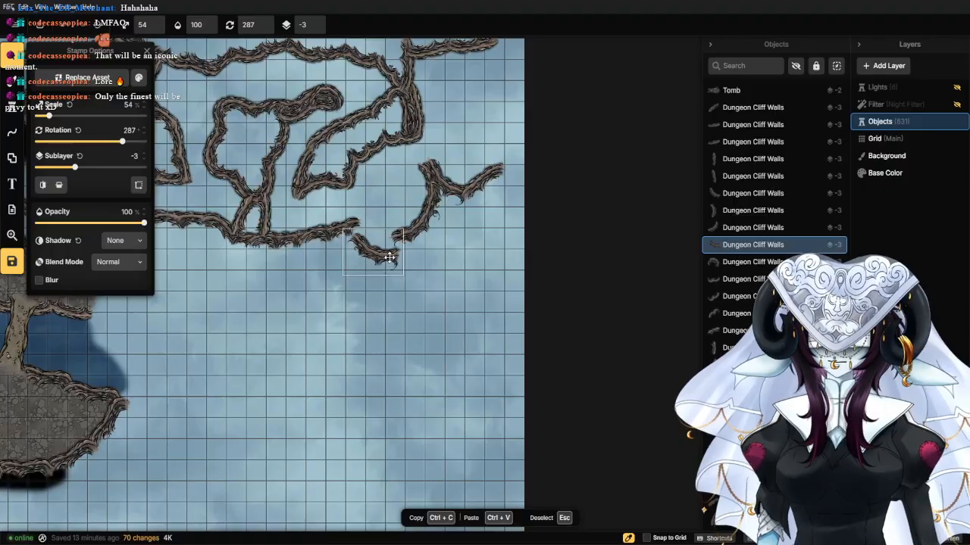
{"action": "mouse_move", "coordinate": [408, 248]}
{"action": "left_mouse_down"}
{"action": "mouse_move", "coordinate": [455, 260]}
{"action": "mouse_move", "coordinate": [400, 248]}
{"action": "left_mouse_up"}
{"action": "left_click_drag", "start_coordinate": [431, 197], "coordinate": [484, 275]}
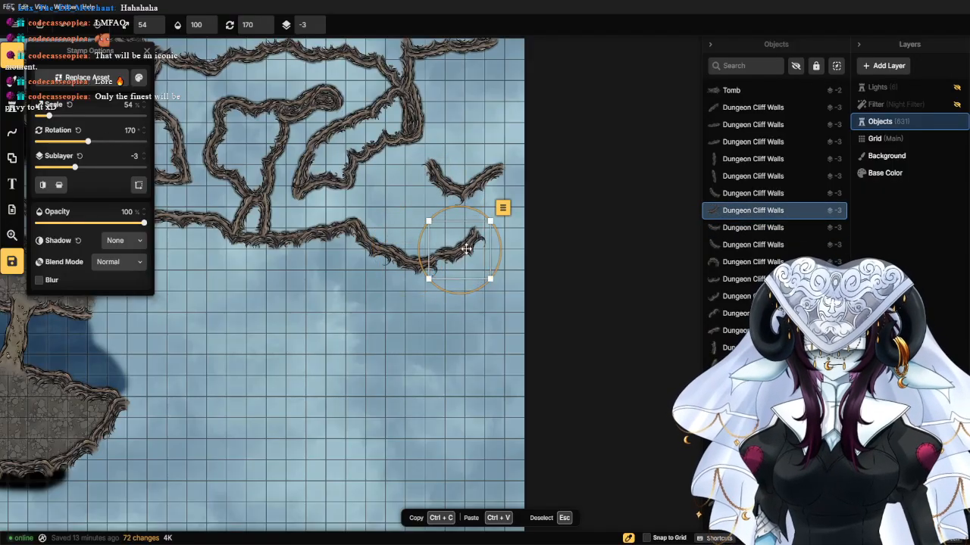
{"action": "left_click_drag", "start_coordinate": [461, 238], "coordinate": [457, 242]}
Move the two remaining branch walls onto the curve's end, rotating the last to 189 degrees so it reaches the map's eastern edge.
{"action": "left_click_drag", "start_coordinate": [444, 184], "coordinate": [494, 233]}
{"action": "mouse_move", "coordinate": [483, 184]}
{"action": "left_mouse_down"}
{"action": "mouse_move", "coordinate": [508, 209]}
{"action": "mouse_move", "coordinate": [531, 176]}
{"action": "mouse_move", "coordinate": [509, 168]}
{"action": "mouse_move", "coordinate": [489, 188]}
{"action": "left_mouse_up"}
{"action": "left_click", "coordinate": [443, 147]}
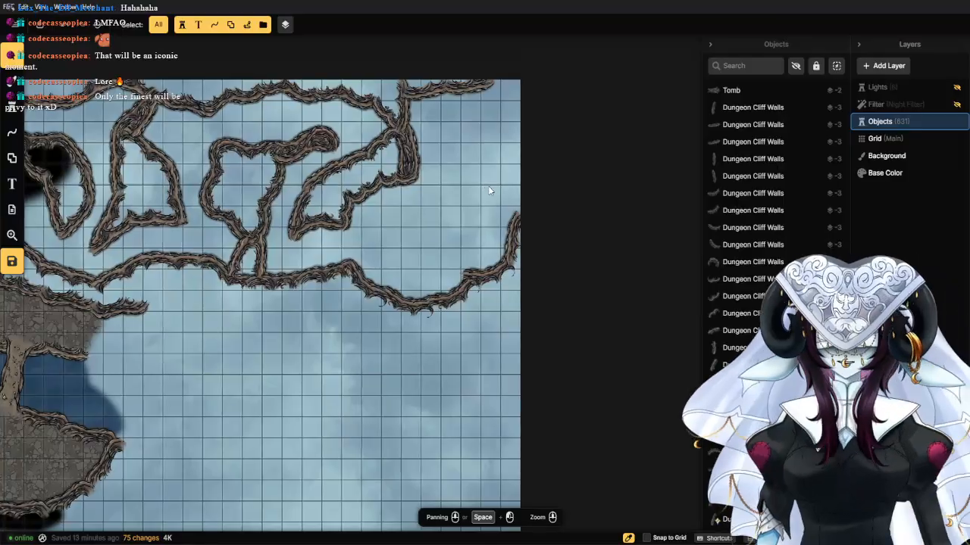
Extend the wall north along the map's eastern edge with two variant 4 cliff walls at 175 degrees.
{"action": "scroll", "coordinate": [498, 222], "scroll_direction": "up", "scroll_amount": 3}
{"action": "scroll", "coordinate": [460, 257], "scroll_direction": "up", "scroll_amount": 3}
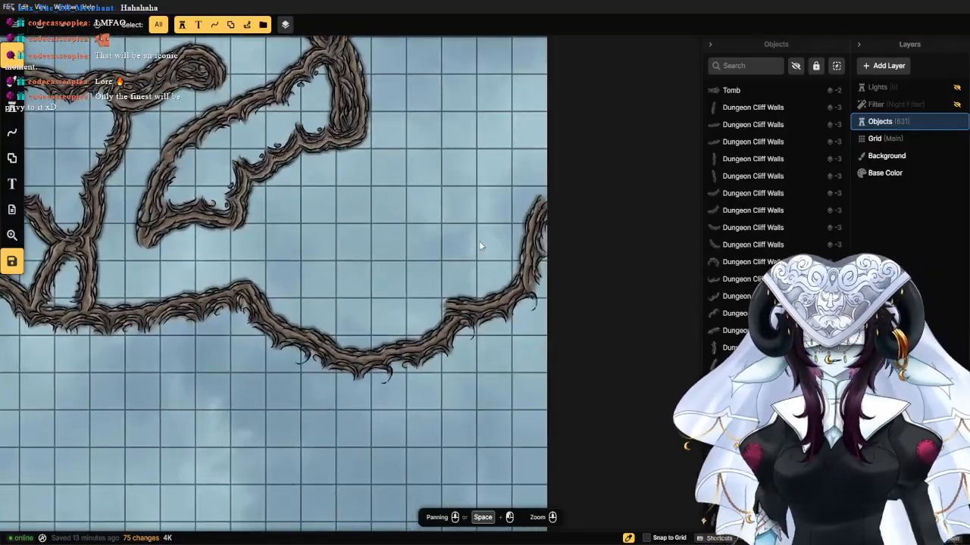
{"action": "scroll", "coordinate": [476, 253], "scroll_direction": "down", "scroll_amount": 2}
{"action": "left_click_drag", "start_coordinate": [430, 194], "coordinate": [415, 289]}
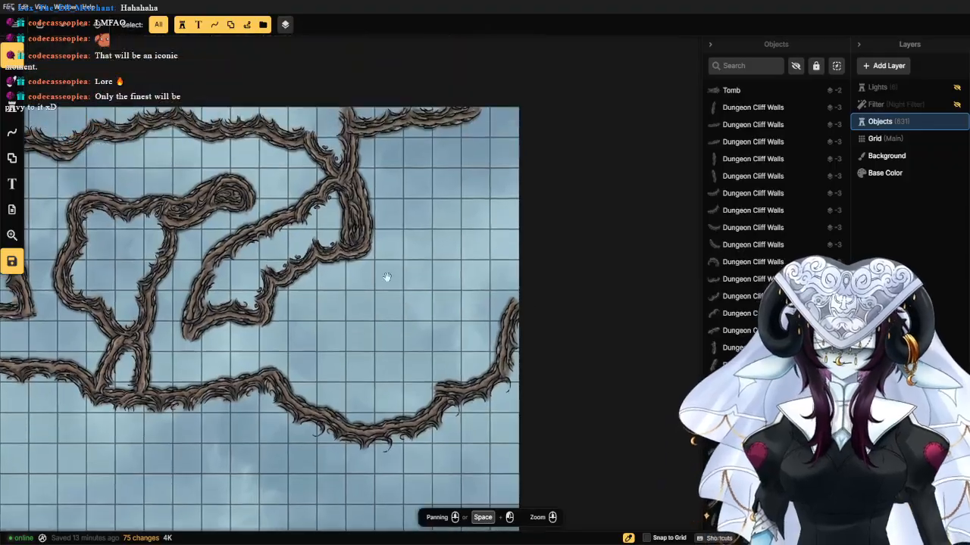
{"action": "left_click", "coordinate": [14, 109]}
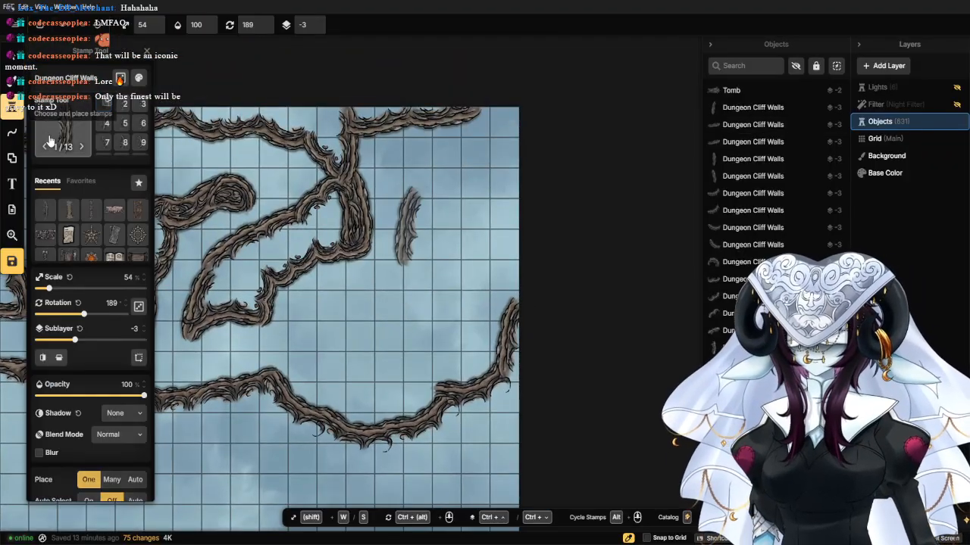
{"action": "left_click", "coordinate": [77, 137]}
{"action": "key", "text": "Escape"}
{"action": "left_click", "coordinate": [408, 225]}
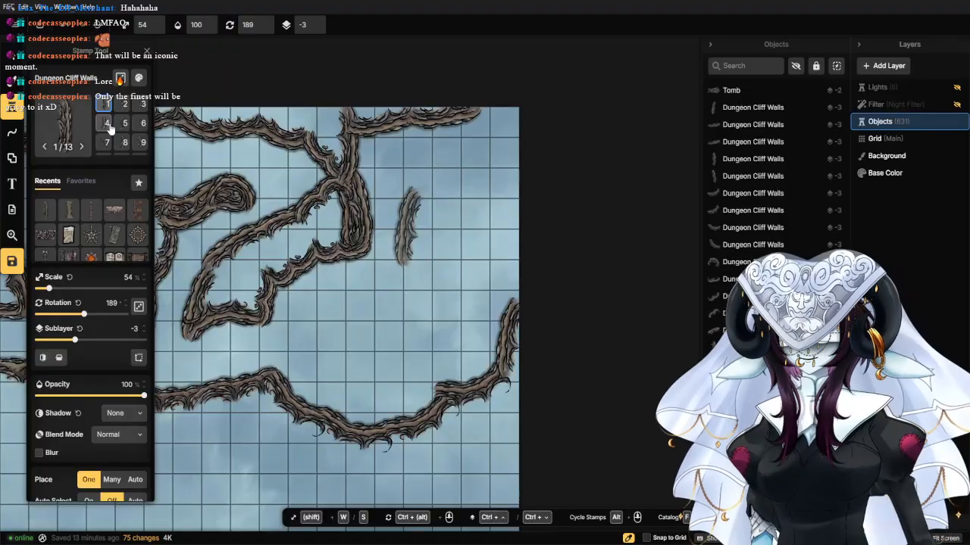
{"action": "left_click", "coordinate": [107, 122]}
{"action": "scroll", "coordinate": [404, 220], "scroll_direction": "up", "scroll_amount": 4}
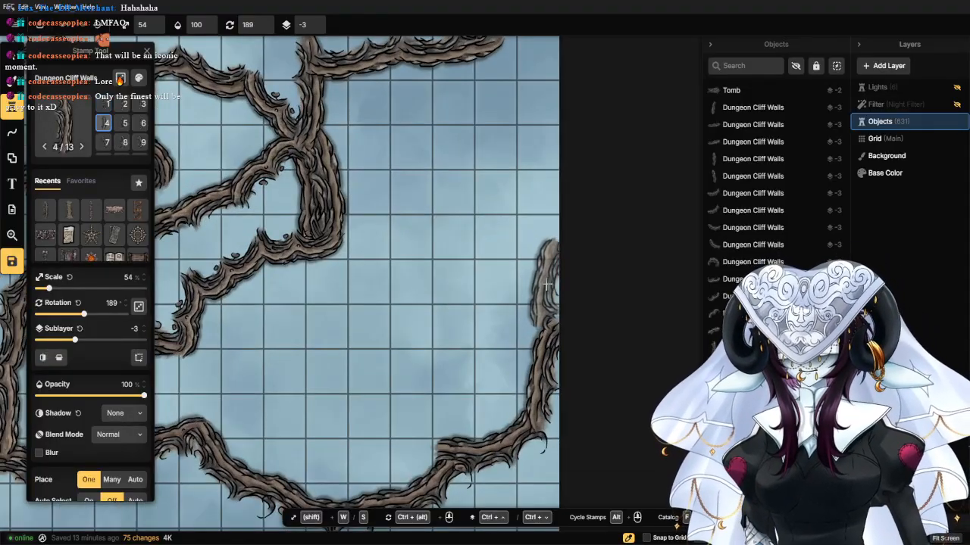
{"action": "left_click_drag", "start_coordinate": [83, 316], "coordinate": [80, 316]}
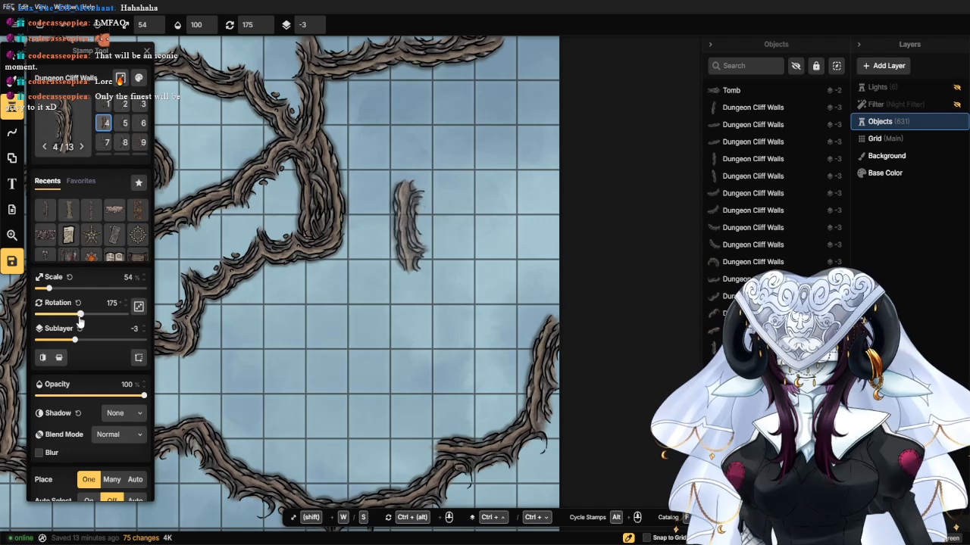
{"action": "left_click", "coordinate": [551, 287]}
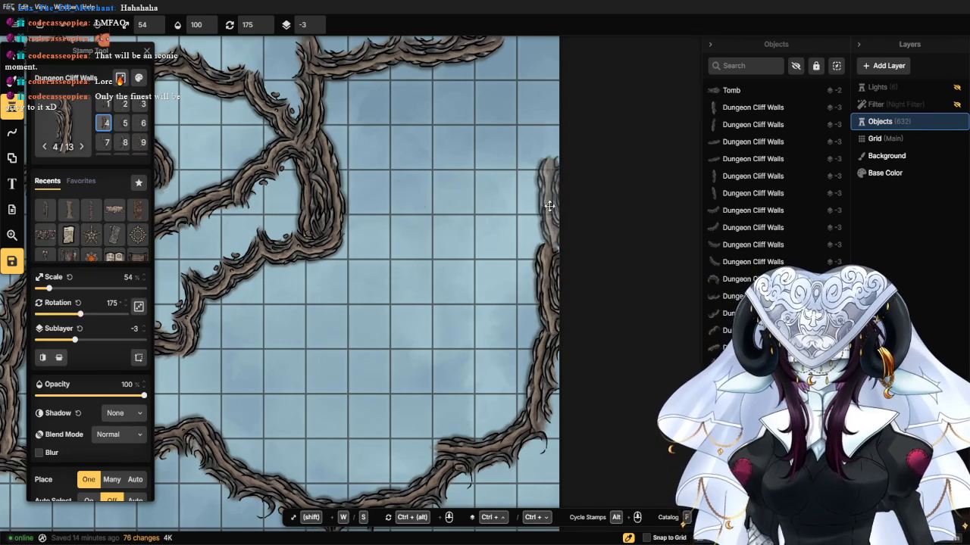
{"action": "left_click", "coordinate": [550, 209]}
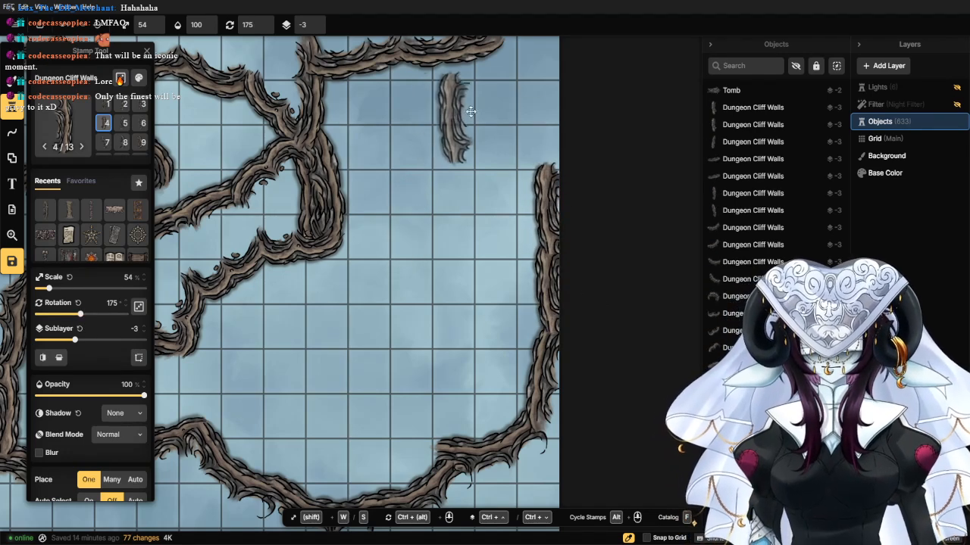
Close the map's northeastern corner diagonally with two variant 8 cliff walls at 148.5 degrees.
{"action": "left_click", "coordinate": [124, 142]}
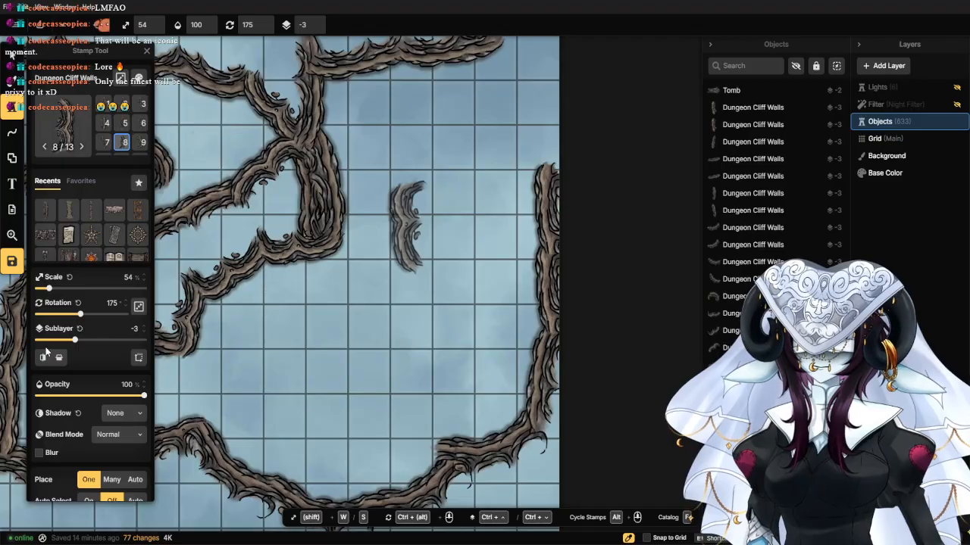
{"action": "left_click_drag", "start_coordinate": [80, 317], "coordinate": [74, 316]}
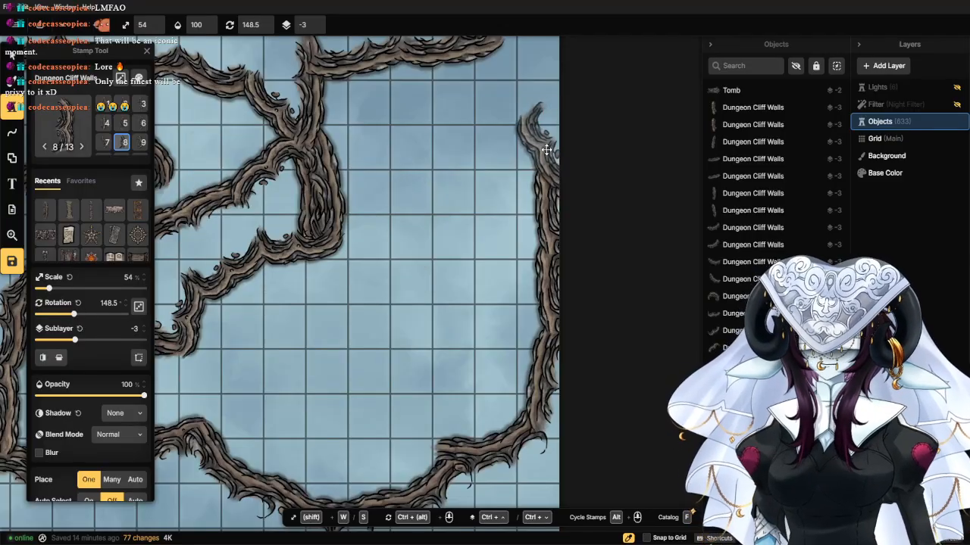
{"action": "left_click", "coordinate": [542, 131]}
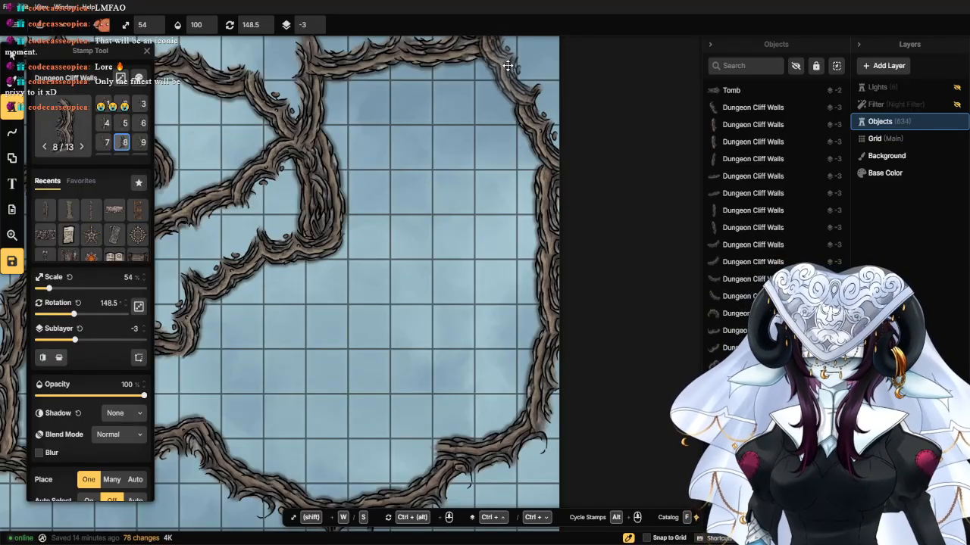
{"action": "left_click", "coordinate": [507, 66]}
Move the fourth rock mass's outer eastern wall and adjoining southern wall inward, angling them along its northwestern diagonal wall.
{"action": "scroll", "coordinate": [494, 99], "scroll_direction": "down", "scroll_amount": 4}
{"action": "scroll", "coordinate": [359, 277], "scroll_direction": "up", "scroll_amount": 3}
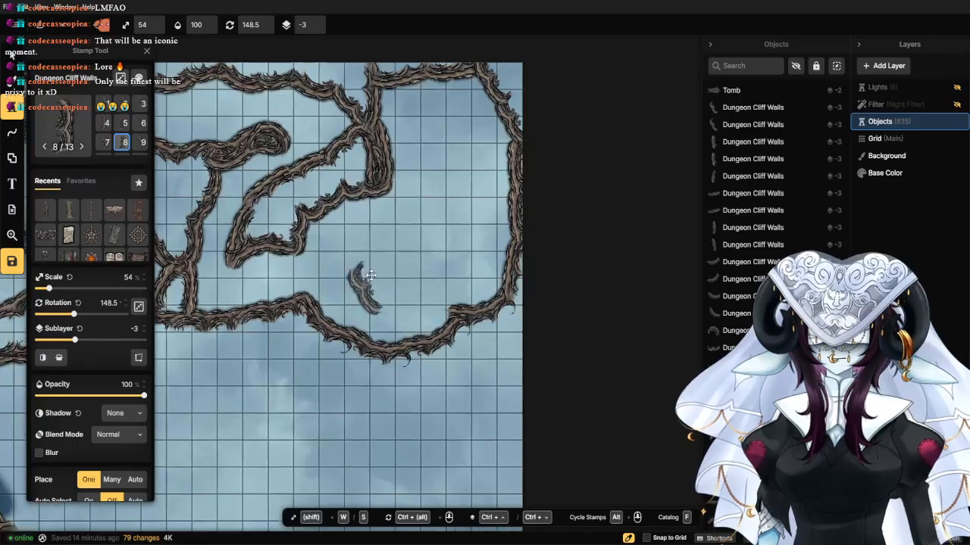
{"action": "scroll", "coordinate": [402, 288], "scroll_direction": "up", "scroll_amount": 2}
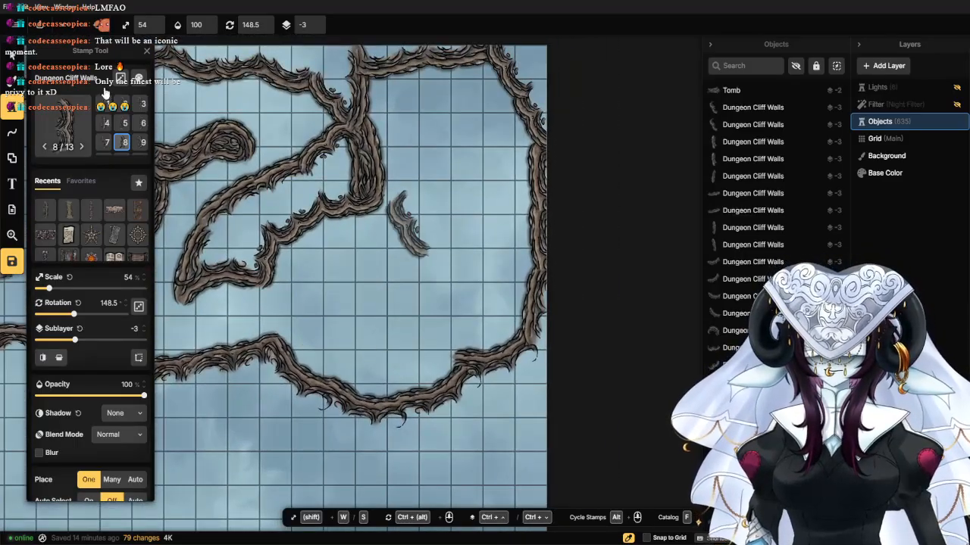
{"action": "left_click", "coordinate": [4, 57]}
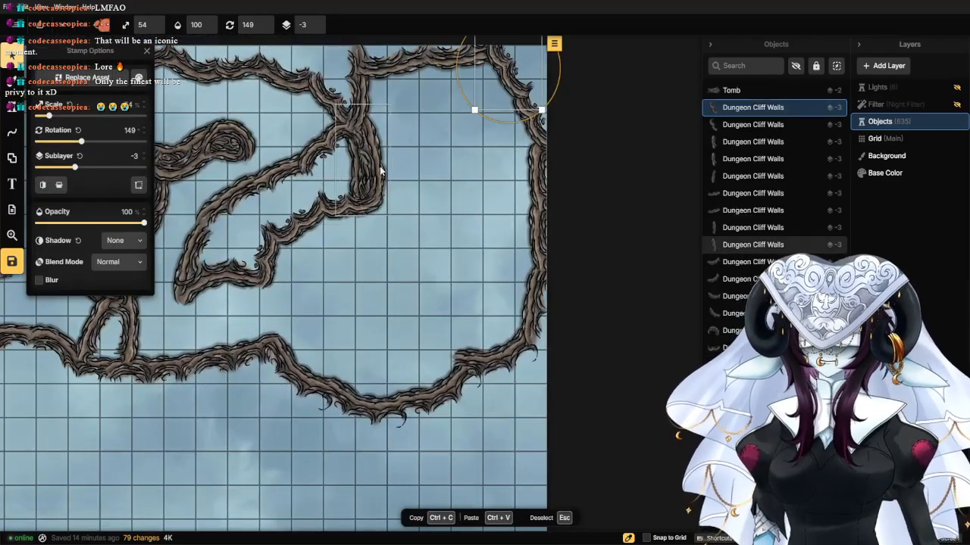
{"action": "left_click_drag", "start_coordinate": [379, 160], "coordinate": [376, 189]}
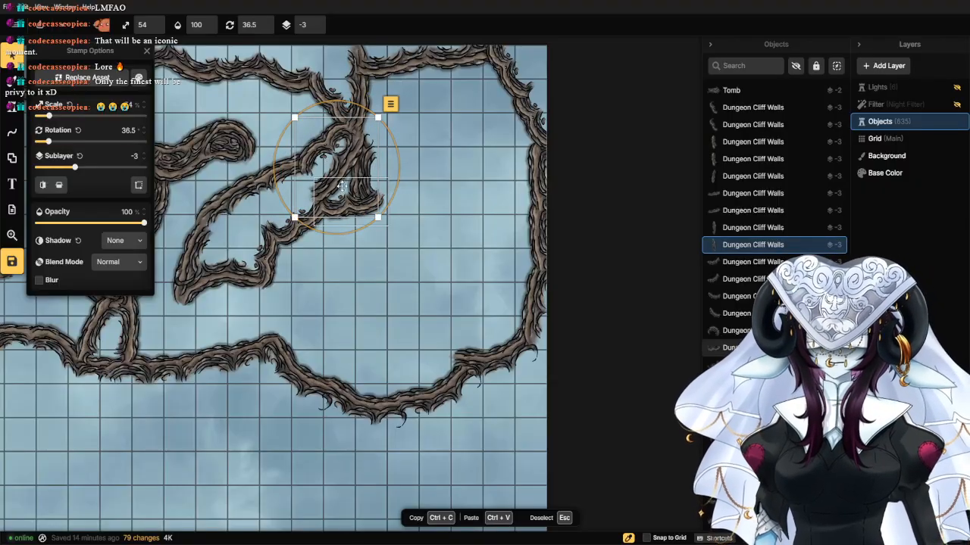
{"action": "left_click_drag", "start_coordinate": [383, 144], "coordinate": [384, 158]}
{"action": "left_click_drag", "start_coordinate": [335, 207], "coordinate": [325, 181]}
Move the rock mass's next southern wall beside the diagonal's lower stretch and rotate it to 32 degrees.
{"action": "left_click_drag", "start_coordinate": [296, 235], "coordinate": [230, 232]}
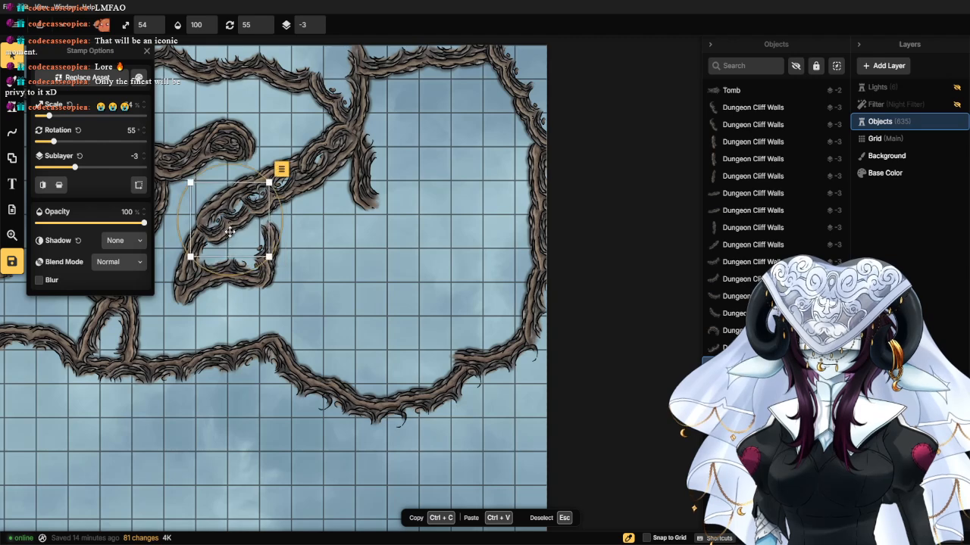
{"action": "left_click_drag", "start_coordinate": [284, 212], "coordinate": [279, 189]}
{"action": "left_click_drag", "start_coordinate": [215, 216], "coordinate": [221, 227]}
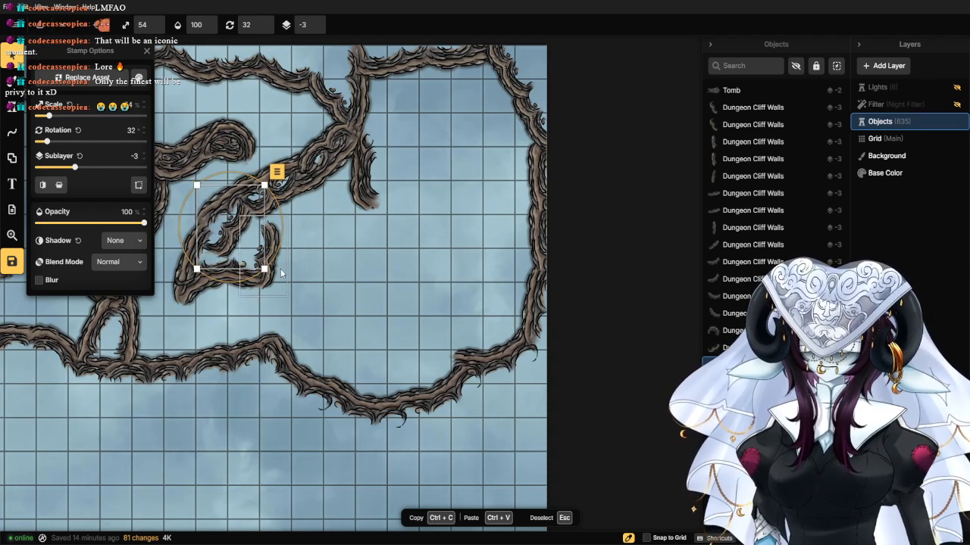
Pull the rock mass's two remaining southern end walls against the diagonal's lower tip and rotate them to follow it.
{"action": "left_click_drag", "start_coordinate": [281, 270], "coordinate": [246, 260]}
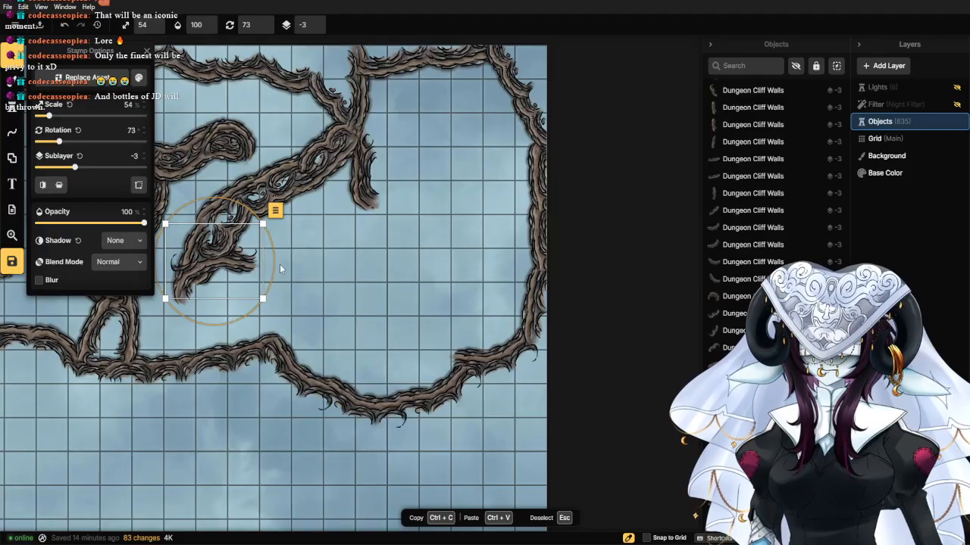
{"action": "left_click", "coordinate": [279, 264]}
{"action": "left_click", "coordinate": [258, 267]}
{"action": "left_click_drag", "start_coordinate": [272, 259], "coordinate": [262, 226]}
{"action": "left_click_drag", "start_coordinate": [203, 266], "coordinate": [191, 265]}
Delete the leftover wall hanging south of the diagonal's upper junction and adjust the 231-degree wall segment there.
{"action": "left_click", "coordinate": [377, 189]}
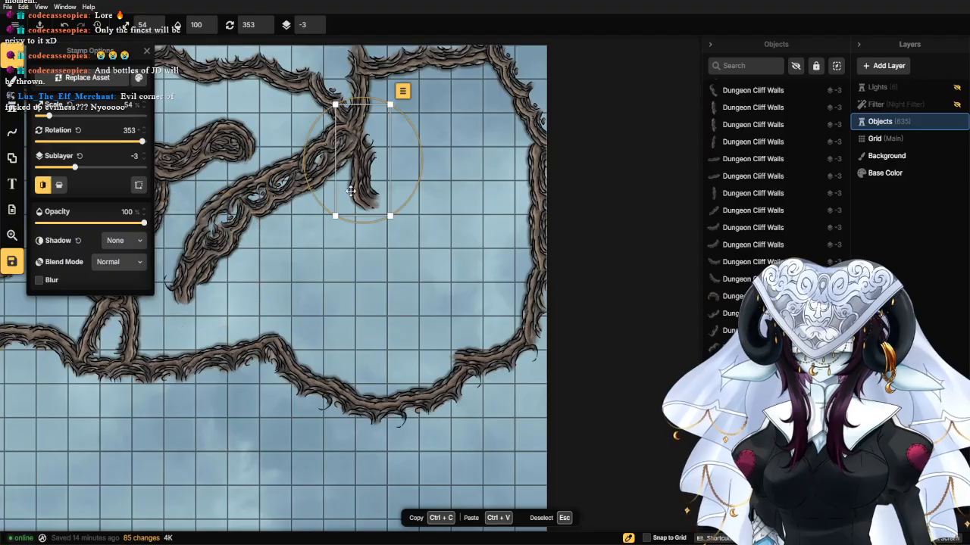
{"action": "key", "text": "Delete"}
{"action": "scroll", "coordinate": [373, 178], "scroll_direction": "down", "scroll_amount": 1}
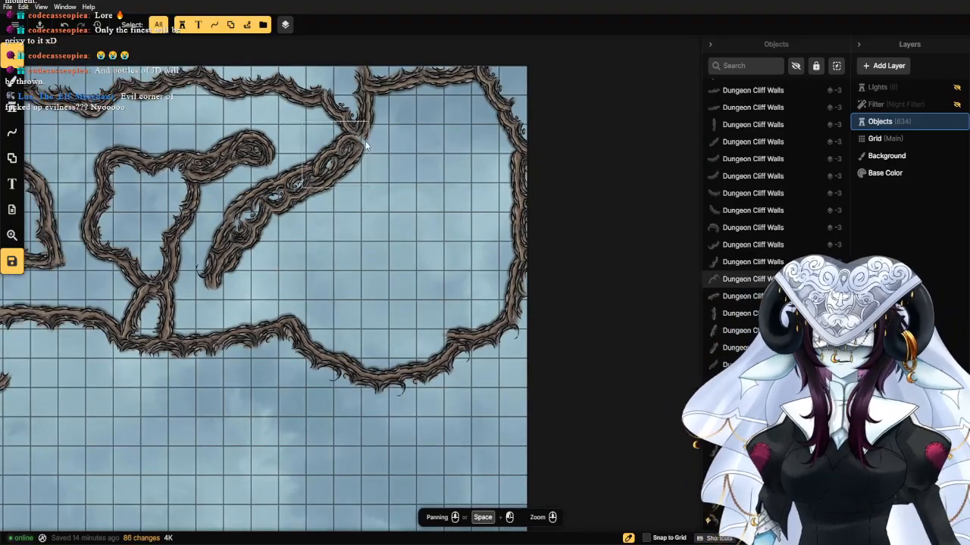
{"action": "left_click", "coordinate": [359, 159]}
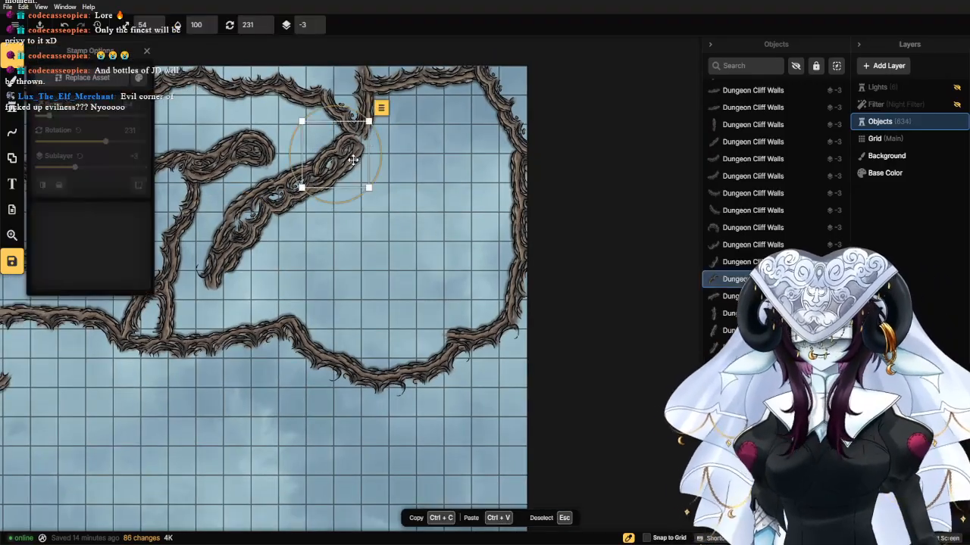
{"action": "left_click", "coordinate": [424, 238]}
{"action": "scroll", "coordinate": [426, 220], "scroll_direction": "down", "scroll_amount": 2}
{"action": "scroll", "coordinate": [418, 302], "scroll_direction": "up", "scroll_amount": 4}
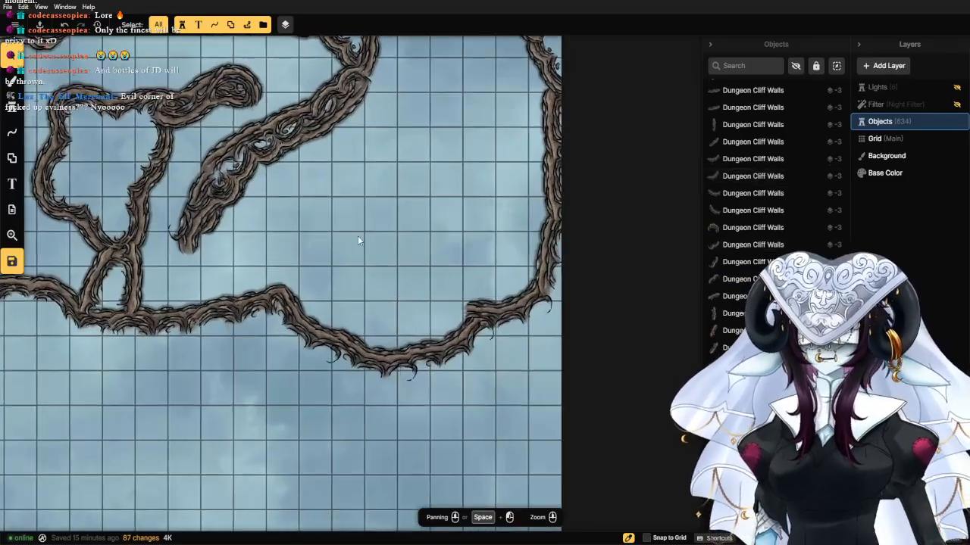
{"action": "scroll", "coordinate": [317, 220], "scroll_direction": "down", "scroll_amount": 1}
{"action": "left_click_drag", "start_coordinate": [312, 243], "coordinate": [358, 242]}
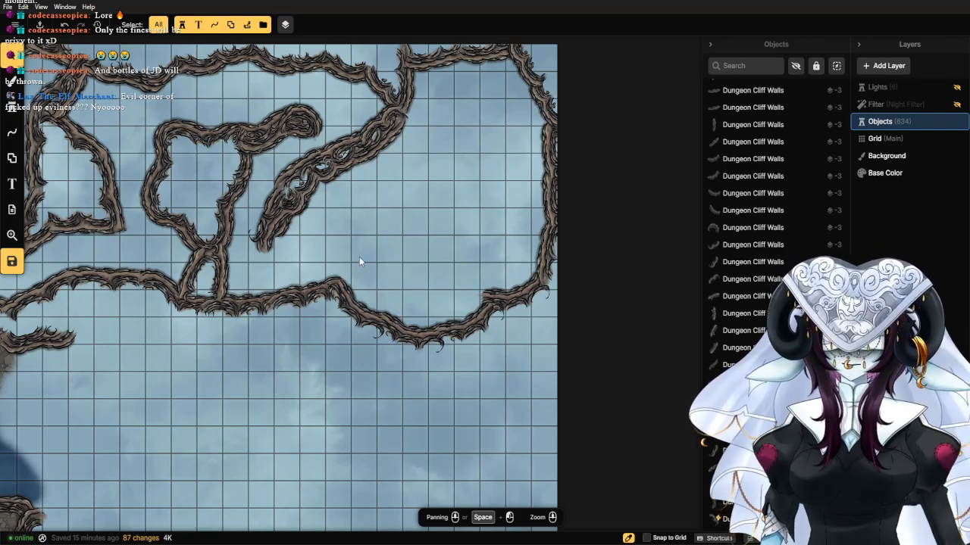
{"action": "scroll", "coordinate": [530, 278], "scroll_direction": "up", "scroll_amount": 1}
{"action": "scroll", "coordinate": [529, 275], "scroll_direction": "down", "scroll_amount": 2}
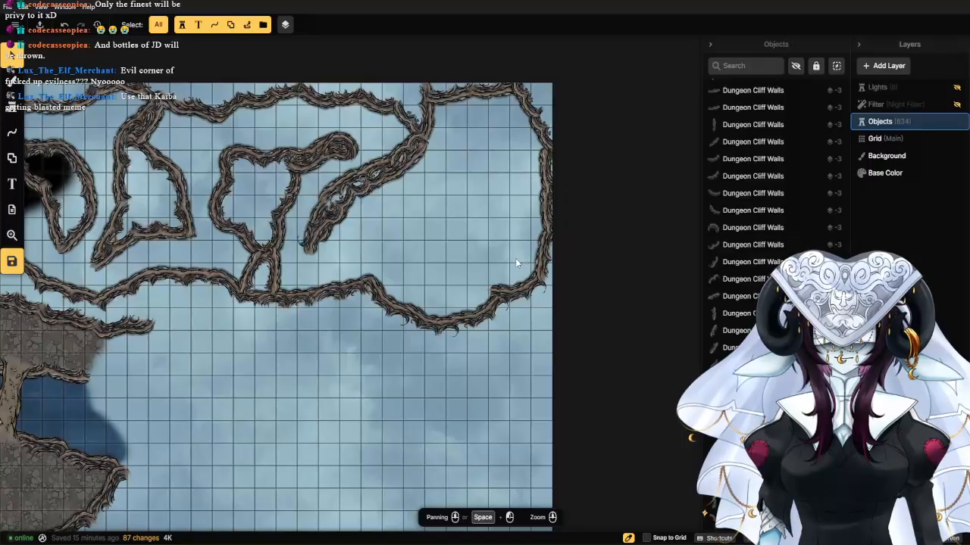
{"action": "mouse_move", "coordinate": [515, 255]}
{"action": "left_mouse_down"}
{"action": "mouse_move", "coordinate": [502, 288]}
{"action": "mouse_move", "coordinate": [550, 246]}
{"action": "mouse_move", "coordinate": [536, 256]}
{"action": "mouse_move", "coordinate": [514, 248]}
{"action": "left_mouse_up"}
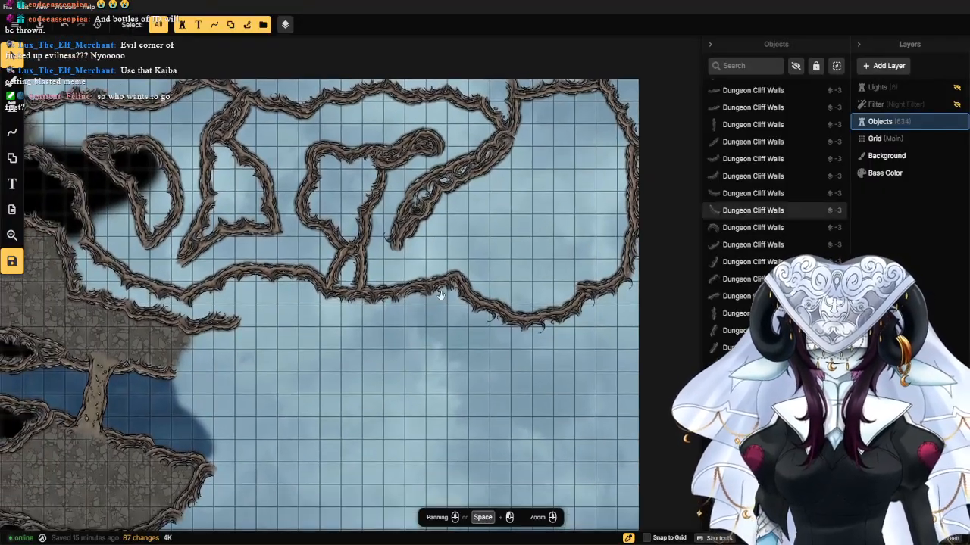
Stamp Dungeon Cliff Walls variant 1, rotated to 72.5 degrees, onto the eastern end of the wall along the passage's southern side.
{"action": "left_click", "coordinate": [13, 108]}
{"action": "left_click_drag", "start_coordinate": [275, 380], "coordinate": [308, 347]}
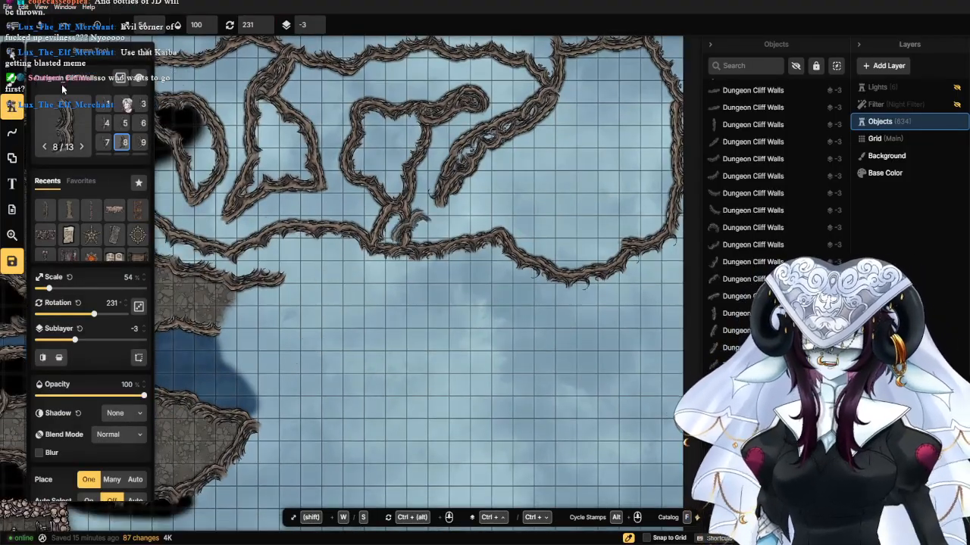
{"action": "left_click", "coordinate": [103, 104]}
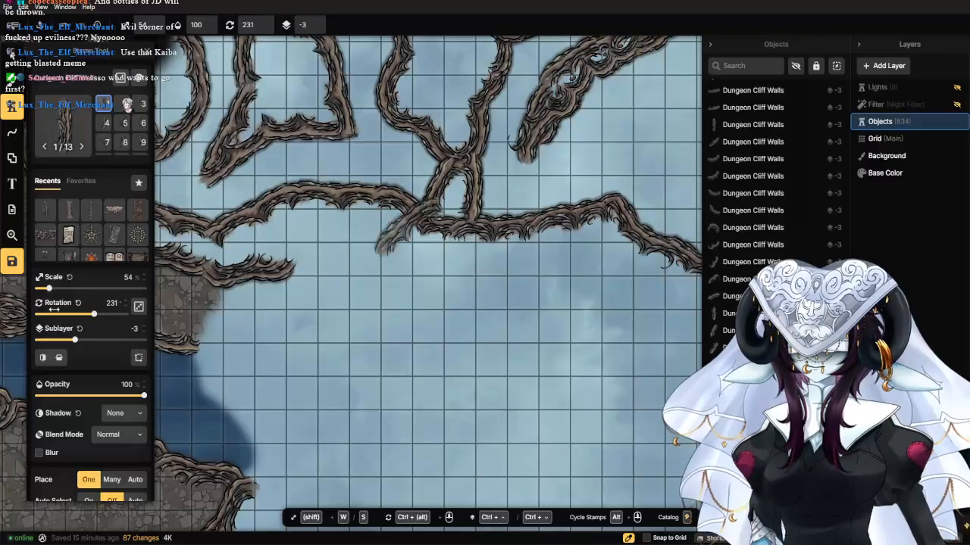
{"action": "left_click", "coordinate": [65, 316]}
{"action": "mouse_move", "coordinate": [64, 316]}
{"action": "left_mouse_down"}
{"action": "mouse_move", "coordinate": [47, 316]}
{"action": "mouse_move", "coordinate": [61, 316]}
{"action": "left_mouse_up"}
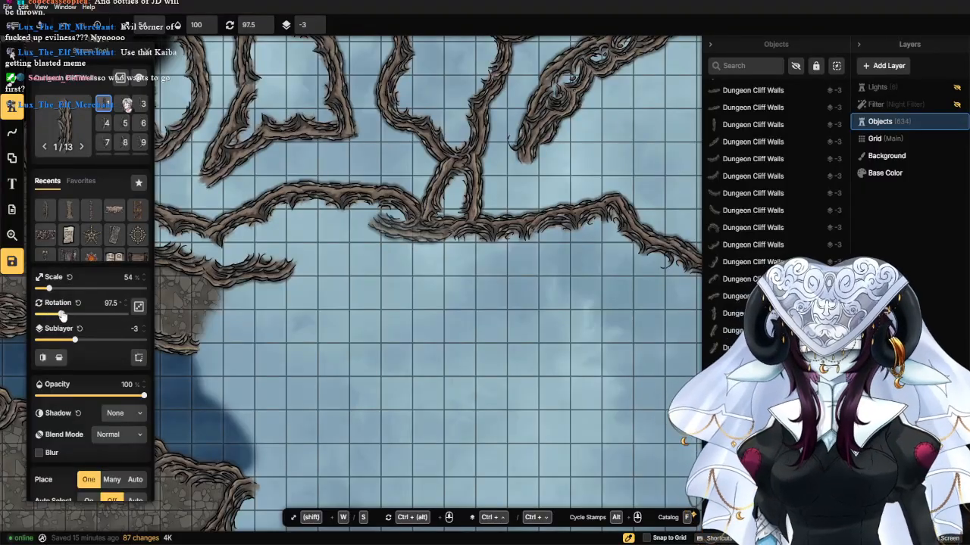
{"action": "scroll", "coordinate": [388, 282], "scroll_direction": "up", "scroll_amount": 2}
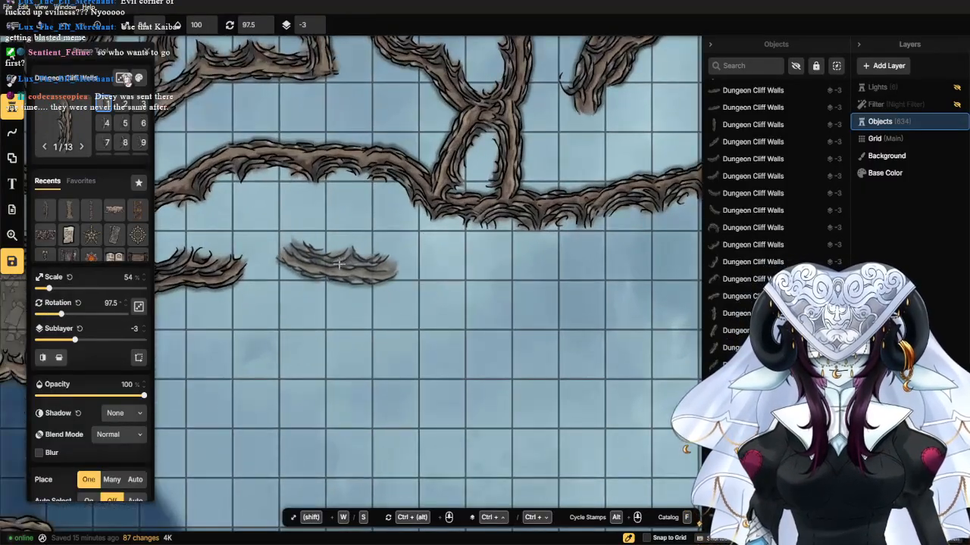
{"action": "key", "text": "space"}
{"action": "left_click_drag", "start_coordinate": [338, 268], "coordinate": [450, 238]}
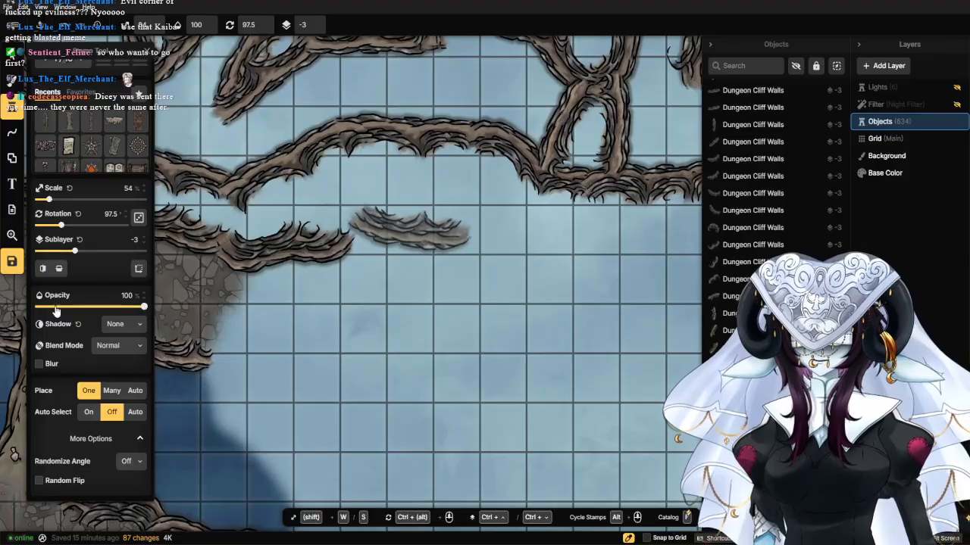
{"action": "mouse_move", "coordinate": [64, 232]}
{"action": "left_mouse_down"}
{"action": "mouse_move", "coordinate": [46, 227]}
{"action": "mouse_move", "coordinate": [55, 225]}
{"action": "left_mouse_up"}
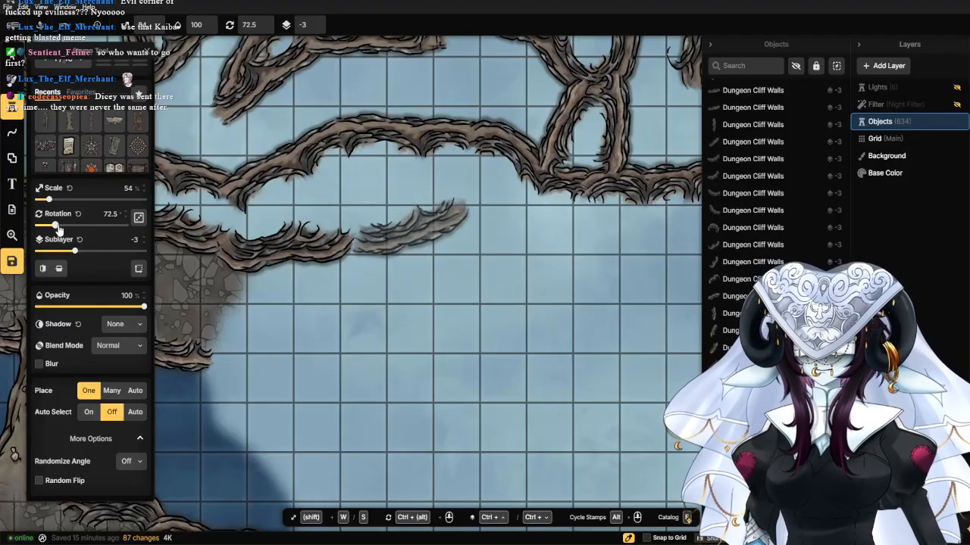
{"action": "left_click", "coordinate": [372, 216]}
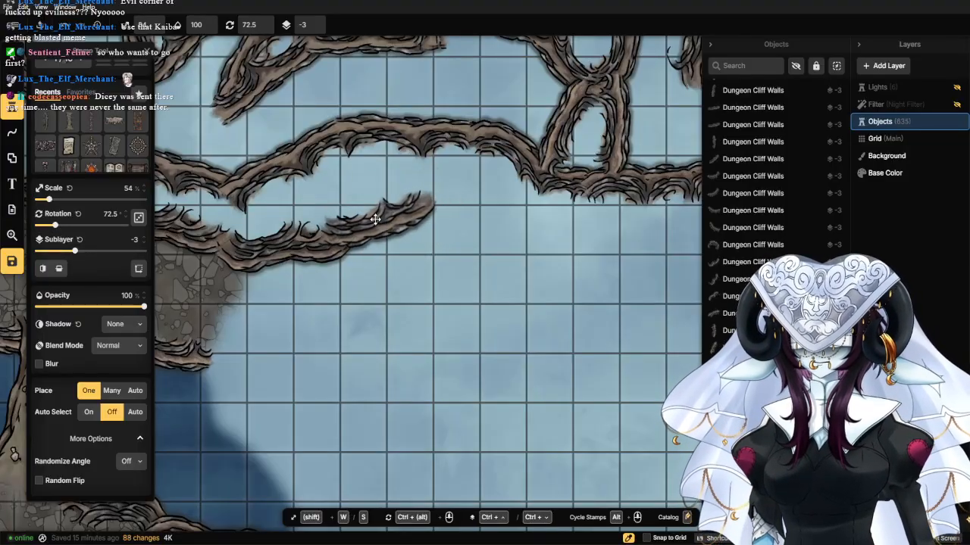
Extend the passage's southern wall eastward with a variant 2 cliff wall rotated to 101.5 degrees.
{"action": "scroll", "coordinate": [114, 121], "scroll_direction": "up", "scroll_amount": 2}
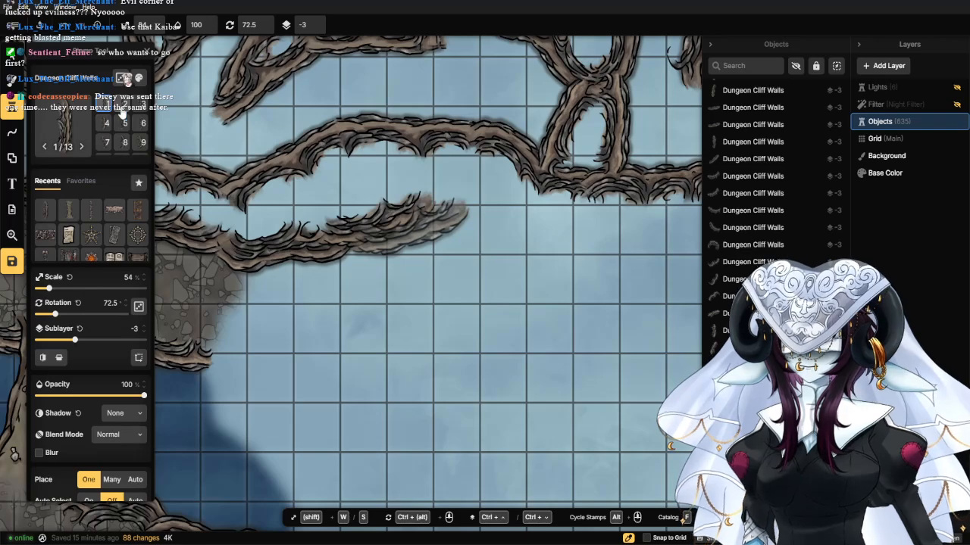
{"action": "left_click", "coordinate": [122, 106]}
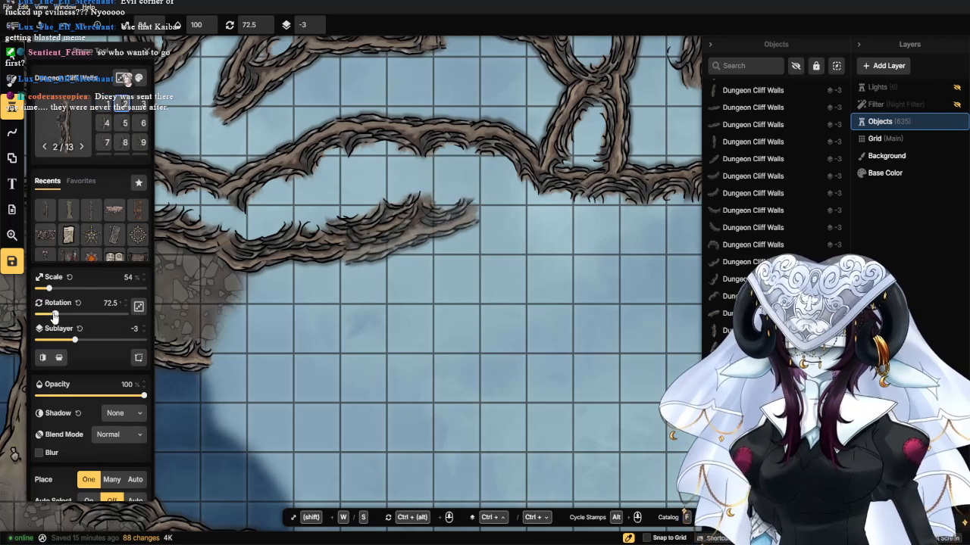
{"action": "left_click_drag", "start_coordinate": [54, 317], "coordinate": [63, 317]}
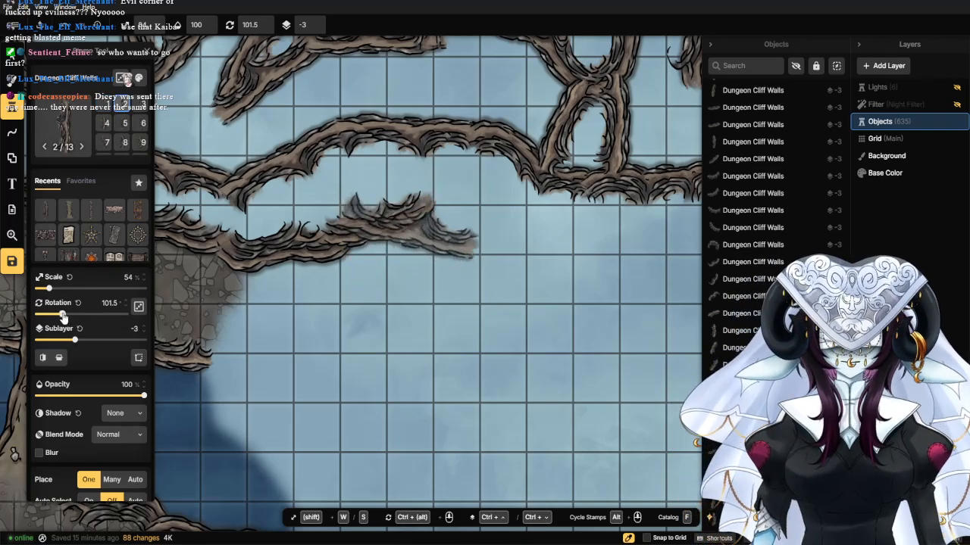
{"action": "left_click", "coordinate": [345, 226]}
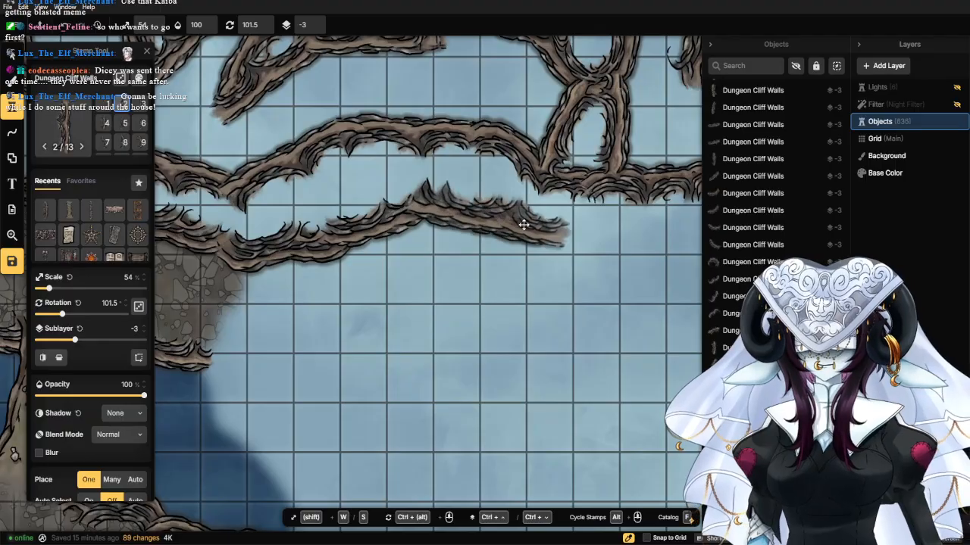
Continue the southern wall beneath the looped junction with variant 2 pieces at 79 and 101.5 degrees.
{"action": "left_click_drag", "start_coordinate": [544, 231], "coordinate": [240, 274]}
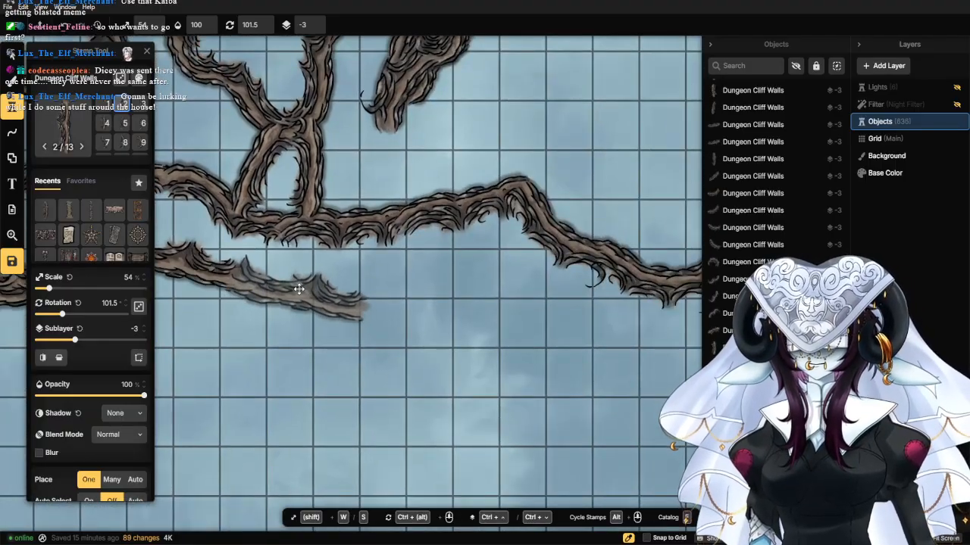
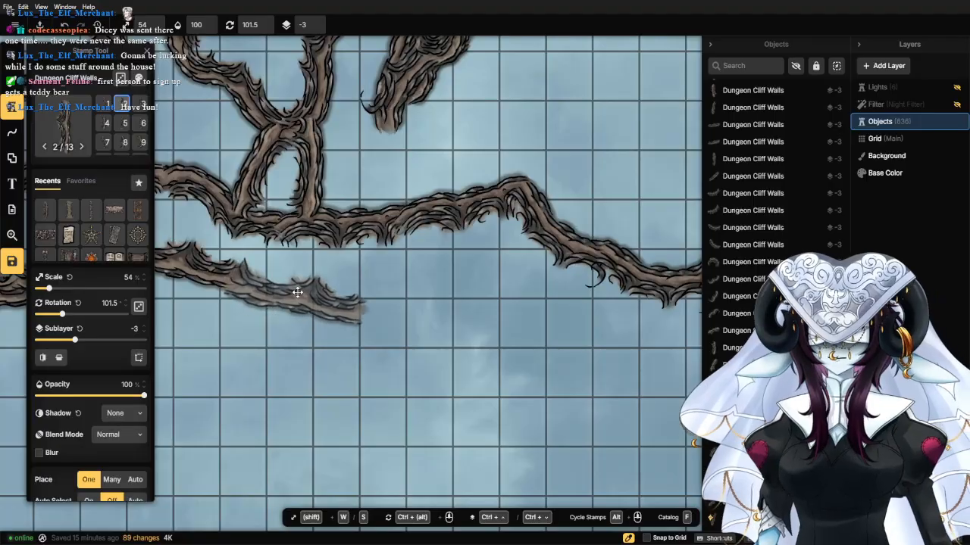
{"action": "left_click_drag", "start_coordinate": [68, 316], "coordinate": [56, 315]}
{"action": "left_click", "coordinate": [295, 260]}
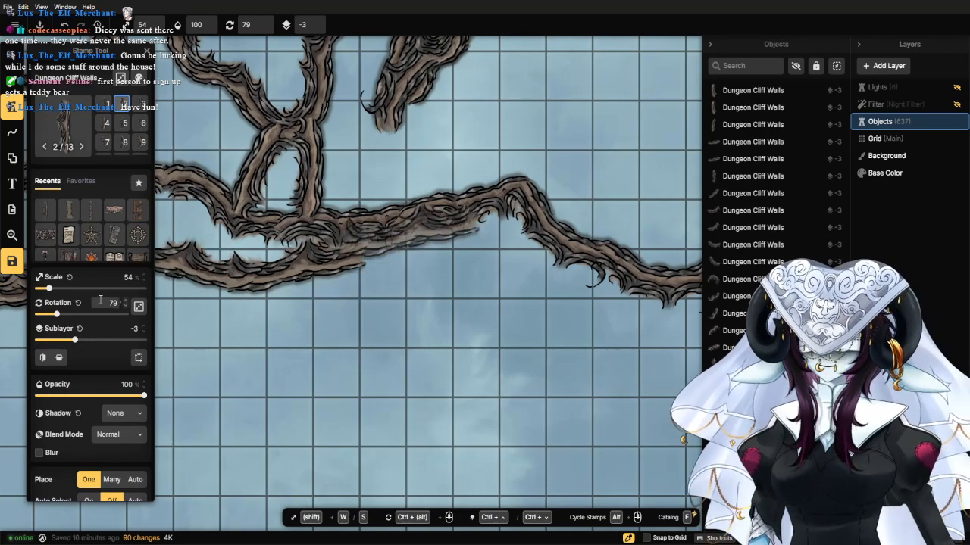
{"action": "left_click_drag", "start_coordinate": [57, 316], "coordinate": [62, 315]}
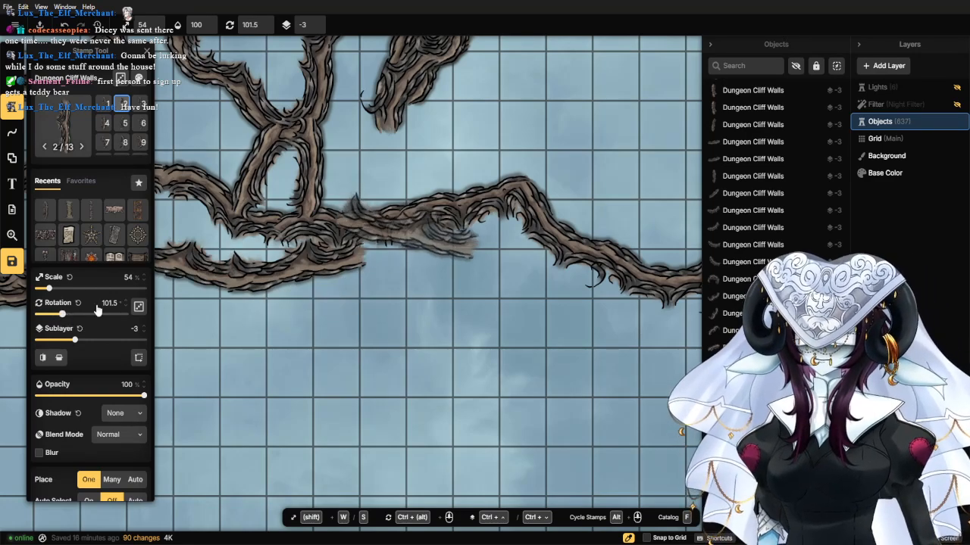
{"action": "left_click", "coordinate": [417, 255]}
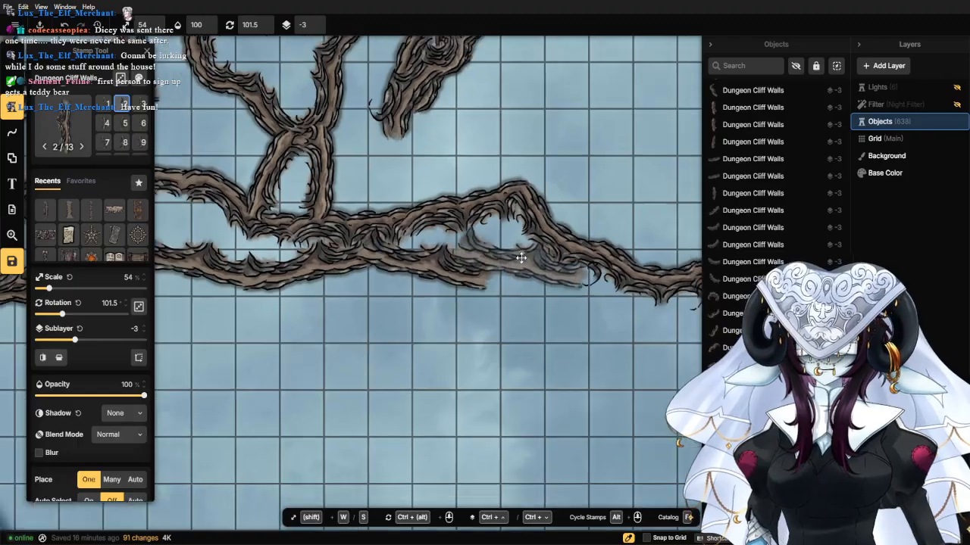
Run the wall on below the northeastern chamber with two more variant 2 pieces at 101.5 degrees and one at 79 degrees.
{"action": "left_click_drag", "start_coordinate": [533, 269], "coordinate": [401, 241]}
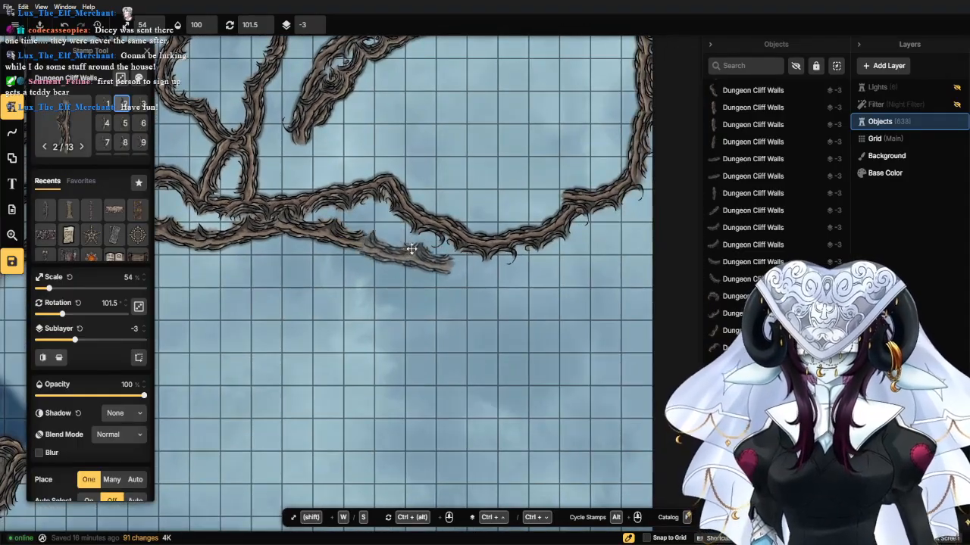
{"action": "left_click", "coordinate": [409, 249]}
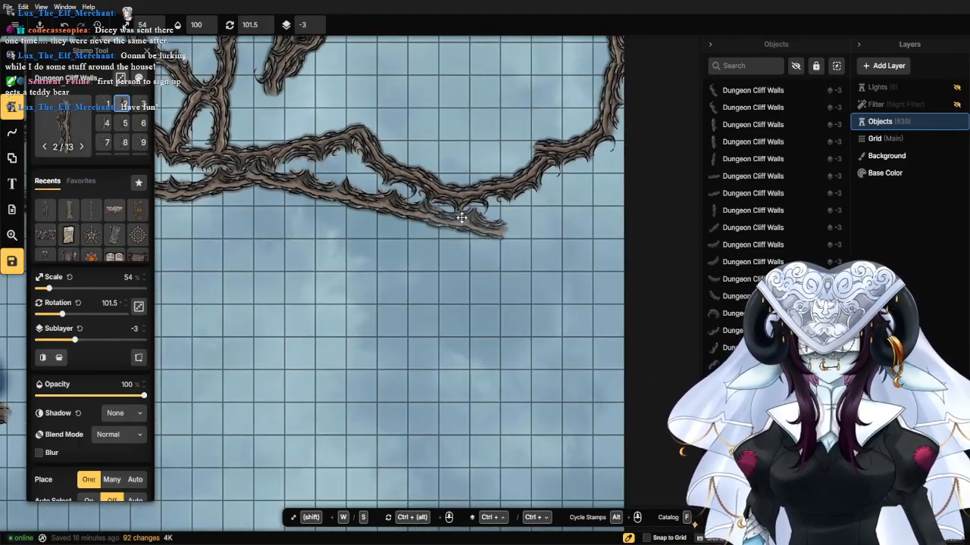
{"action": "left_click", "coordinate": [461, 217]}
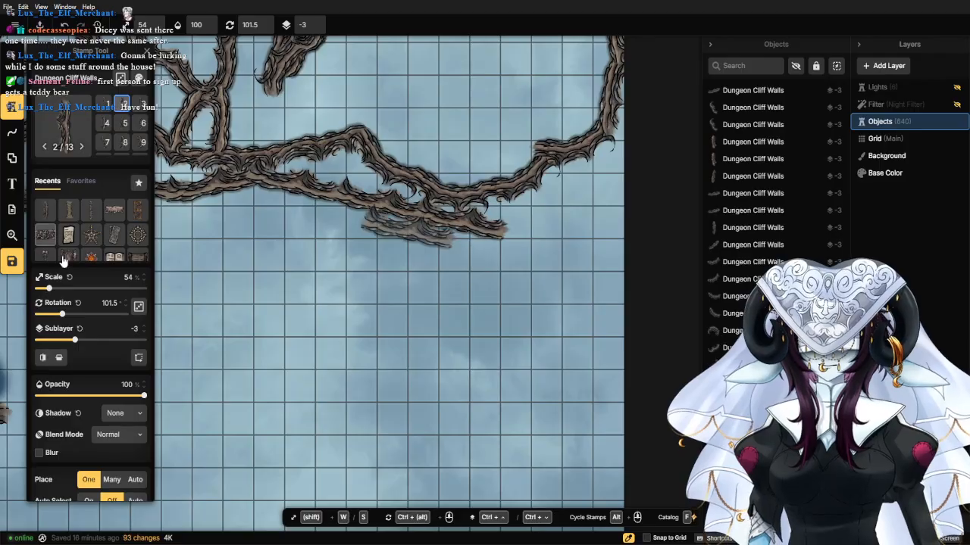
{"action": "left_click", "coordinate": [56, 315]}
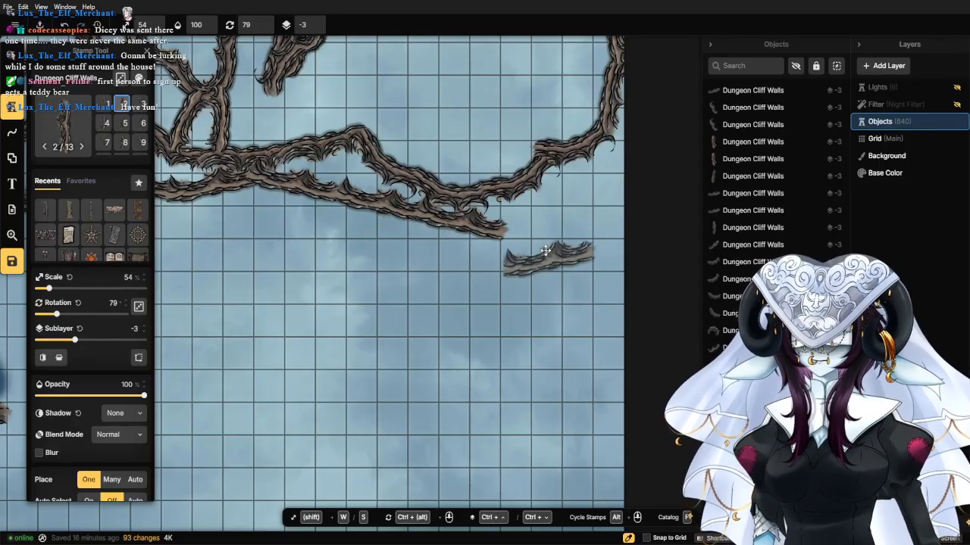
{"action": "left_click", "coordinate": [541, 219]}
Stamp a variant 5 cliff wall at 120 degrees onto the eastern end of the water's northern bank beyond the bridge.
{"action": "scroll", "coordinate": [511, 248], "scroll_direction": "down", "scroll_amount": 1}
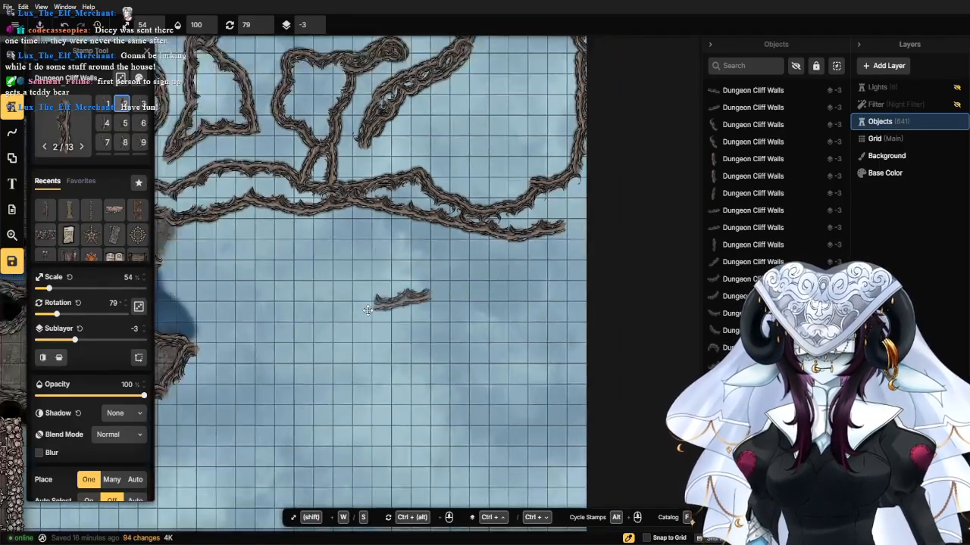
{"action": "left_click_drag", "start_coordinate": [321, 298], "coordinate": [421, 254]}
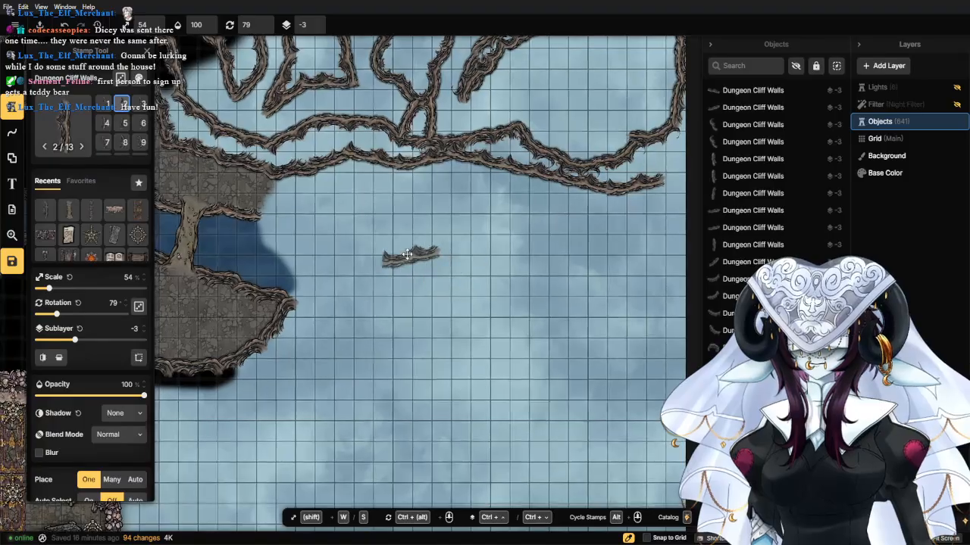
{"action": "scroll", "coordinate": [365, 244], "scroll_direction": "down", "scroll_amount": 1}
{"action": "scroll", "coordinate": [359, 252], "scroll_direction": "up", "scroll_amount": 2}
{"action": "left_click_drag", "start_coordinate": [233, 270], "coordinate": [371, 268]}
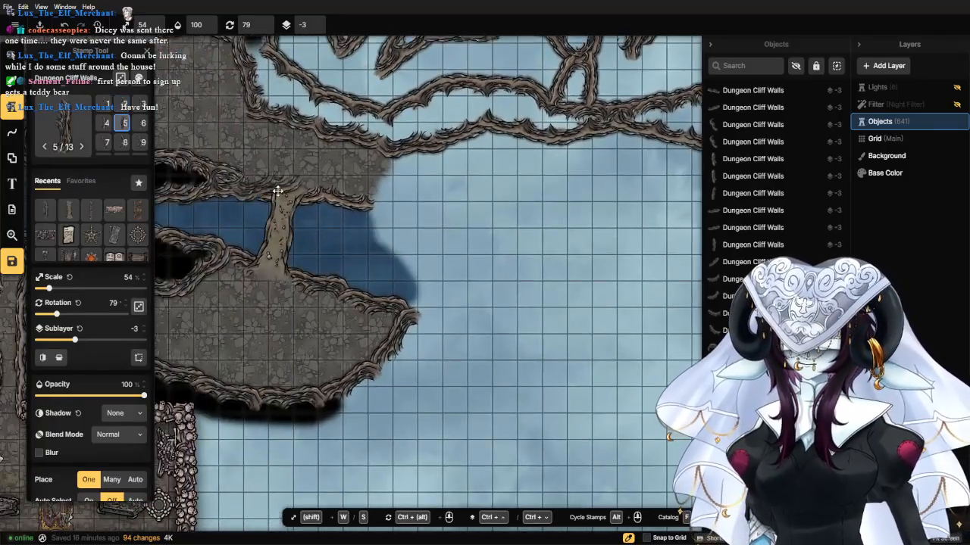
{"action": "left_click", "coordinate": [277, 191]}
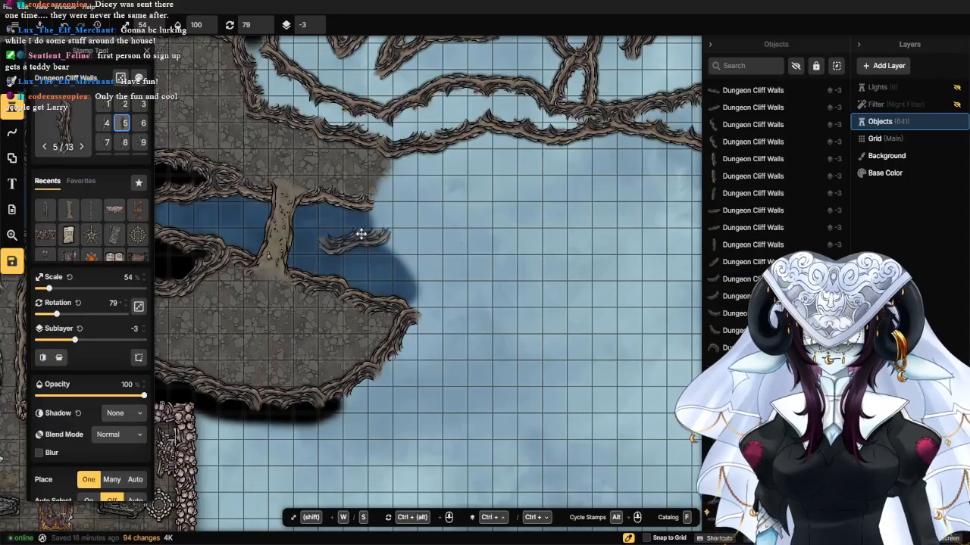
{"action": "left_click", "coordinate": [411, 229]}
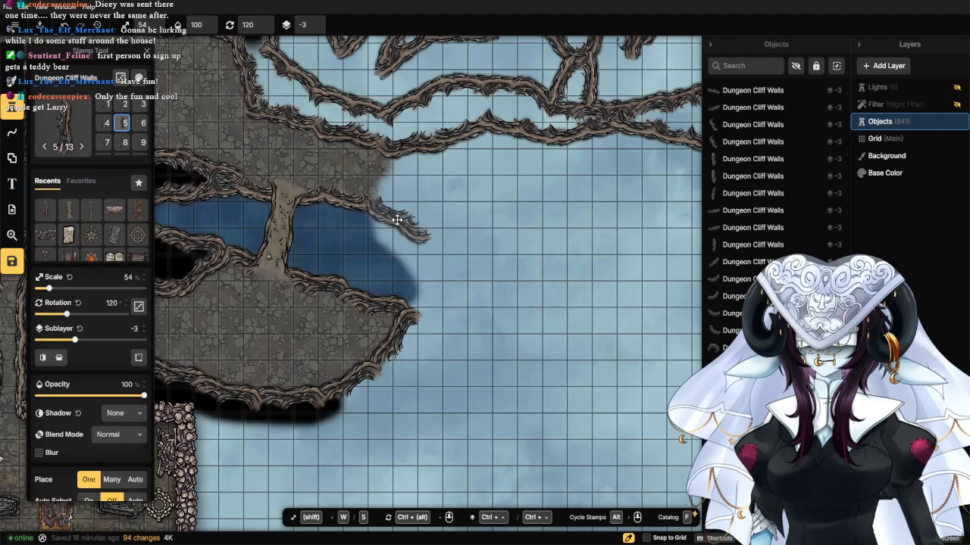
{"action": "scroll", "coordinate": [398, 317], "scroll_direction": "up", "scroll_amount": 5}
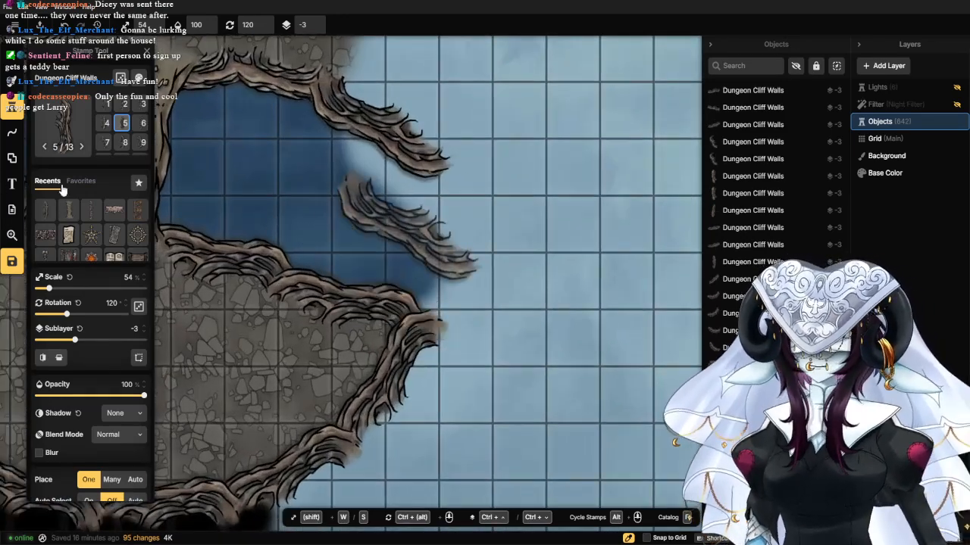
Extend the northern bank wall southeast past the water with a variant 1 cliff wall at 120 degrees.
{"action": "left_click", "coordinate": [107, 104]}
{"action": "scroll", "coordinate": [481, 230], "scroll_direction": "up", "scroll_amount": 1}
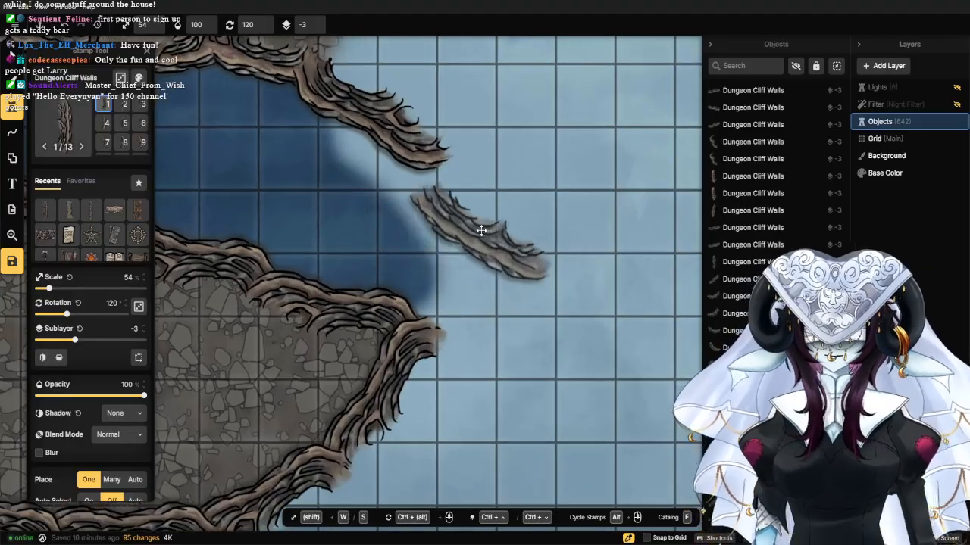
{"action": "scroll", "coordinate": [481, 219], "scroll_direction": "up", "scroll_amount": 3}
{"action": "left_click", "coordinate": [481, 197]}
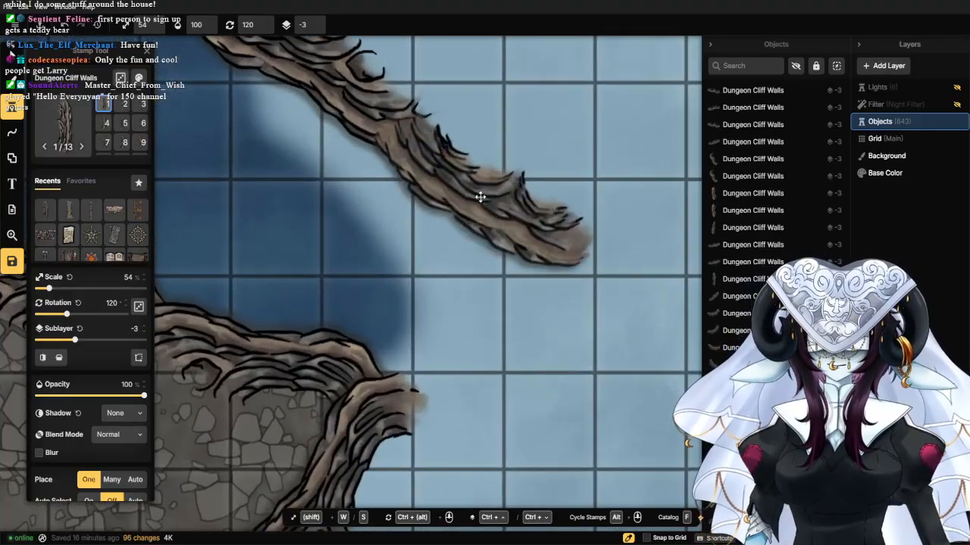
Turn the bank wall southward at its southeastern end with a variant 2 cliff wall rotated to 161.5 degrees.
{"action": "scroll", "coordinate": [471, 209], "scroll_direction": "down", "scroll_amount": 5}
{"action": "scroll", "coordinate": [368, 341], "scroll_direction": "up", "scroll_amount": 2}
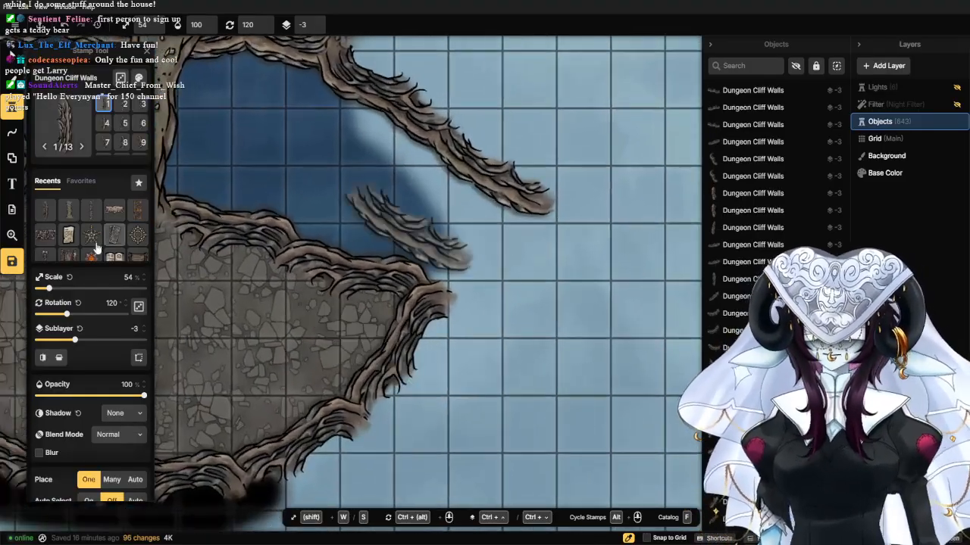
{"action": "left_click", "coordinate": [125, 104]}
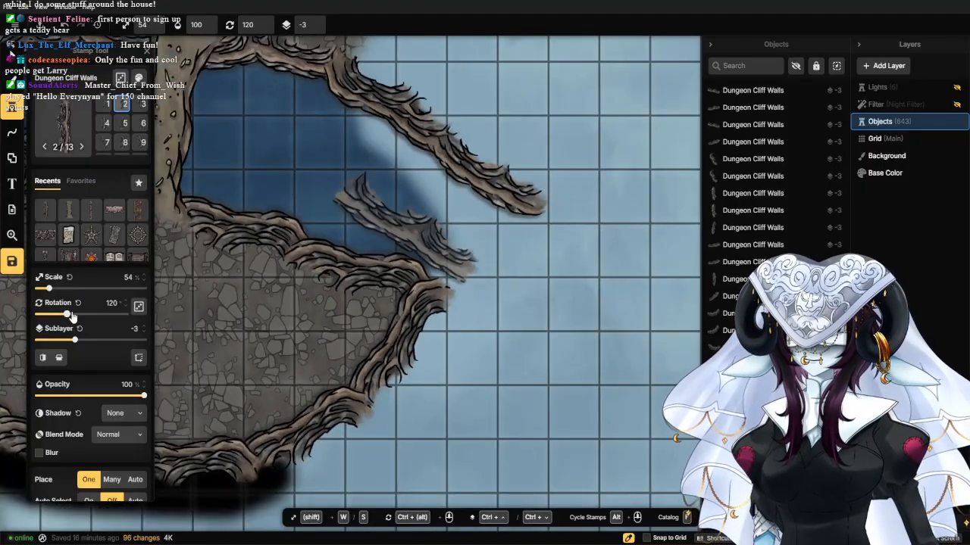
{"action": "left_click_drag", "start_coordinate": [72, 317], "coordinate": [78, 313]}
{"action": "left_click", "coordinate": [562, 267]}
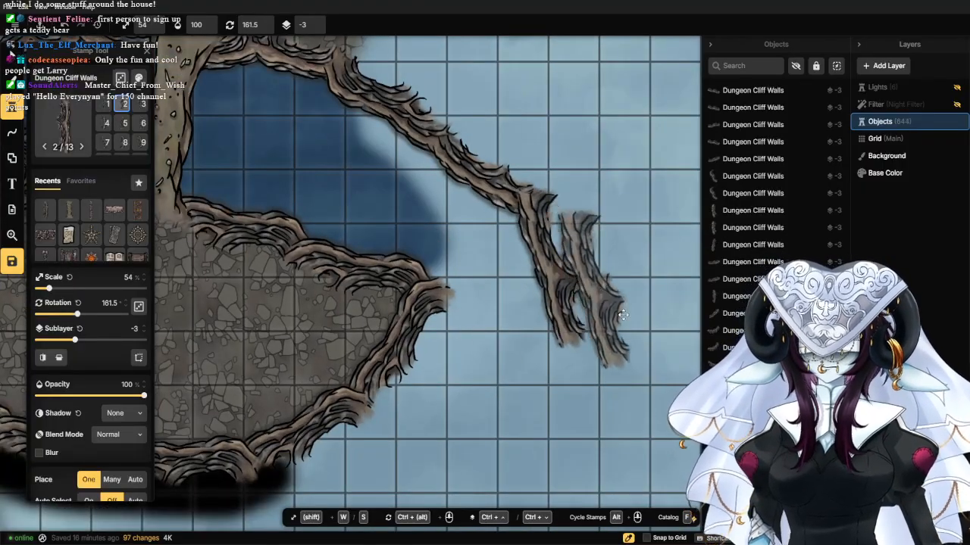
Continue the outer bank wall southward with two variant 2 cliff walls rotated to 186.5 degrees.
{"action": "scroll", "coordinate": [623, 315], "scroll_direction": "down", "scroll_amount": 4}
{"action": "scroll", "coordinate": [379, 318], "scroll_direction": "up", "scroll_amount": 2}
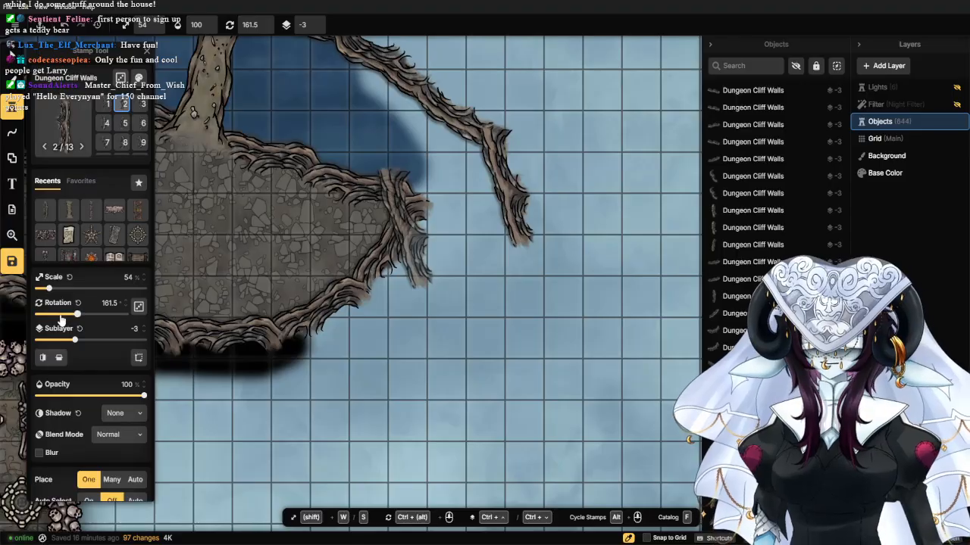
{"action": "left_click_drag", "start_coordinate": [77, 317], "coordinate": [83, 315]}
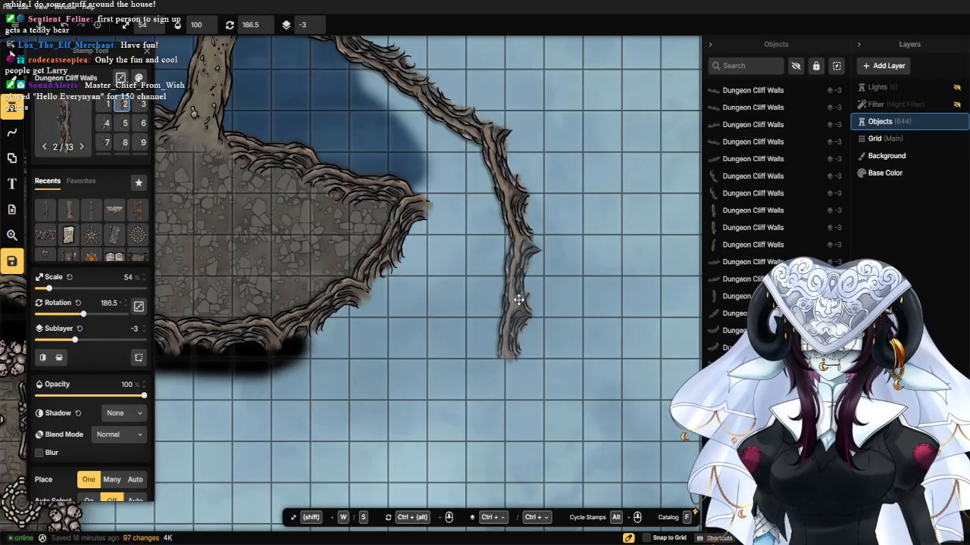
{"action": "left_click", "coordinate": [516, 301]}
{"action": "scroll", "coordinate": [517, 301], "scroll_direction": "down", "scroll_amount": 4}
{"action": "scroll", "coordinate": [409, 391], "scroll_direction": "up", "scroll_amount": 2}
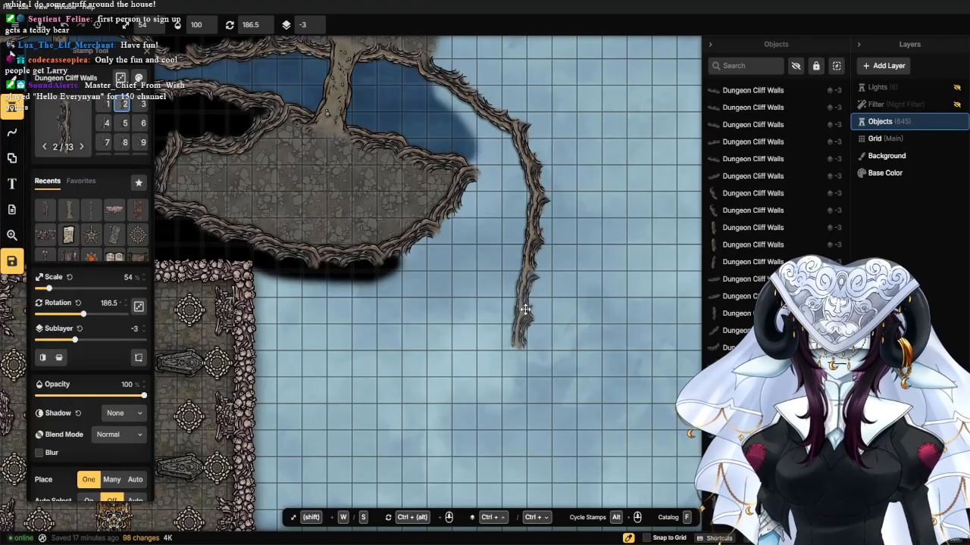
{"action": "scroll", "coordinate": [525, 309], "scroll_direction": "down", "scroll_amount": 5}
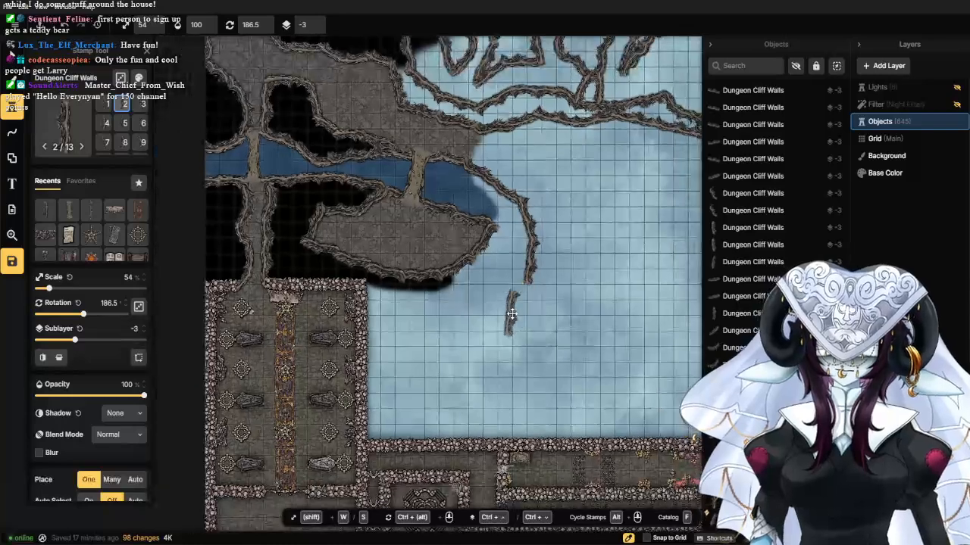
{"action": "scroll", "coordinate": [517, 307], "scroll_direction": "up", "scroll_amount": 2}
Turn the outer bank wall westward with one variant 2 cliff wall at 248 degrees and one at 287.5 degrees.
{"action": "scroll", "coordinate": [516, 307], "scroll_direction": "up", "scroll_amount": 2}
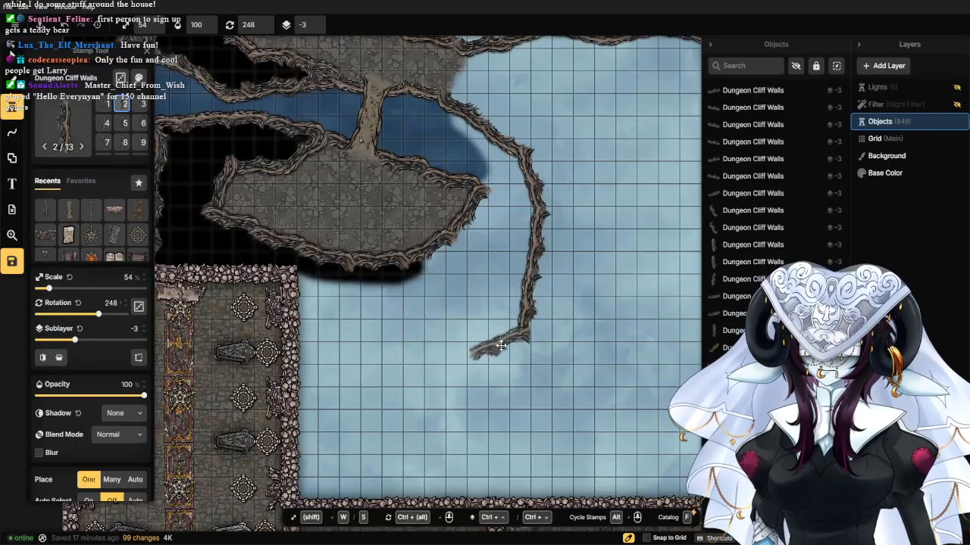
{"action": "scroll", "coordinate": [465, 351], "scroll_direction": "up", "scroll_amount": 2}
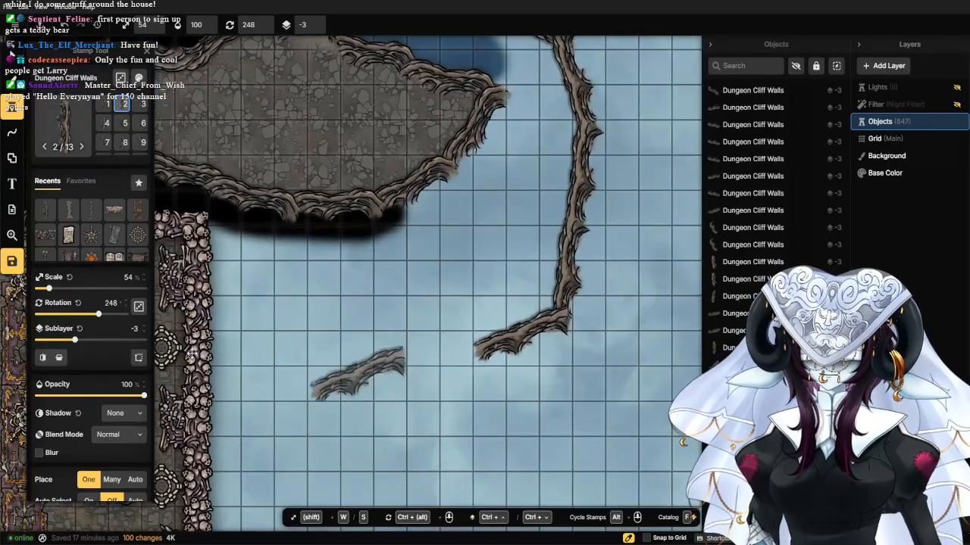
{"action": "left_click_drag", "start_coordinate": [100, 319], "coordinate": [111, 318]}
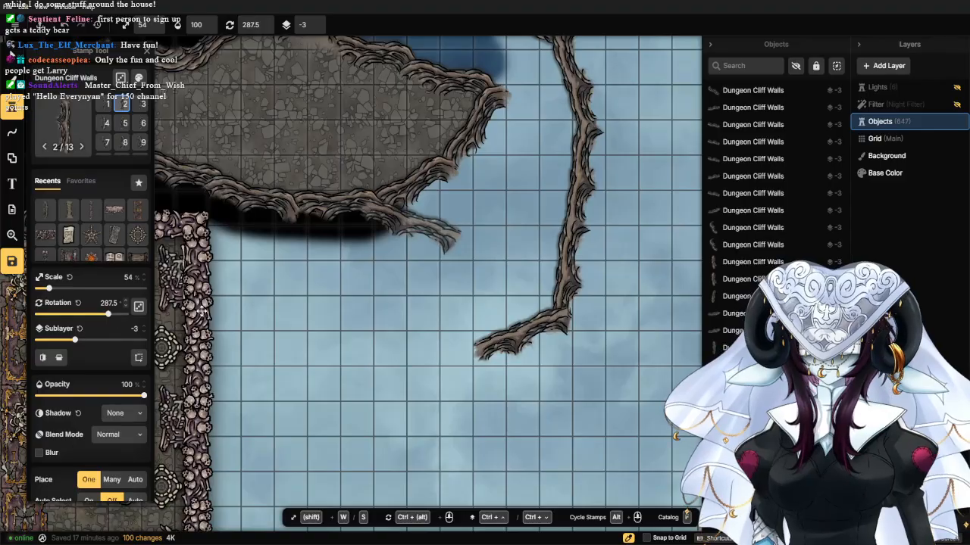
{"action": "left_click", "coordinate": [388, 326]}
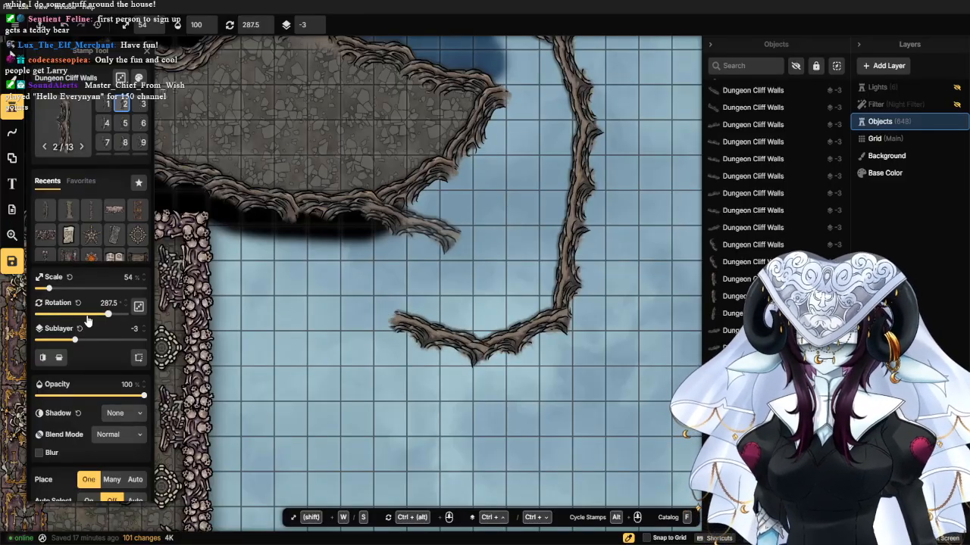
Run the outer bank wall on west toward the skull-lined crypt wall with two variant 2 pieces at 254 degrees.
{"action": "left_click_drag", "start_coordinate": [88, 321], "coordinate": [101, 319]}
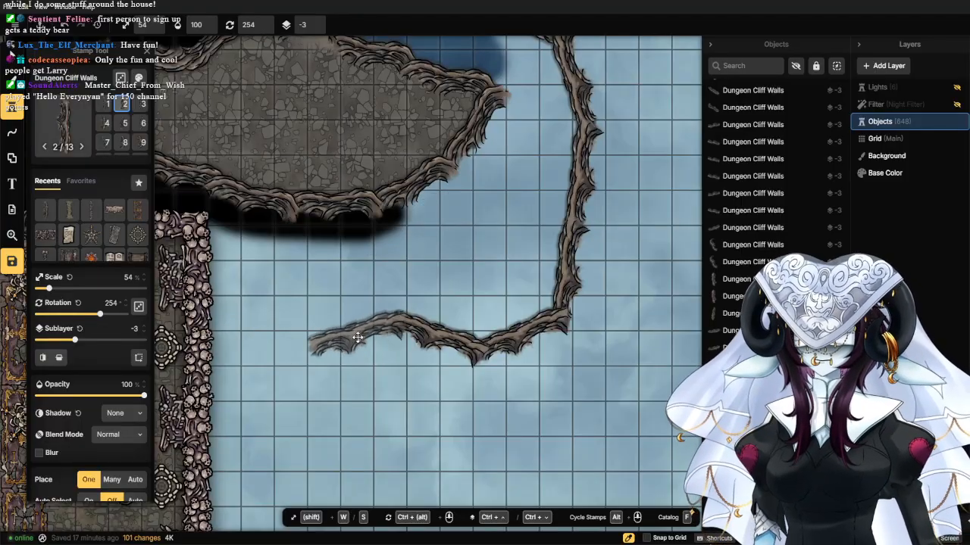
{"action": "left_click", "coordinate": [357, 337]}
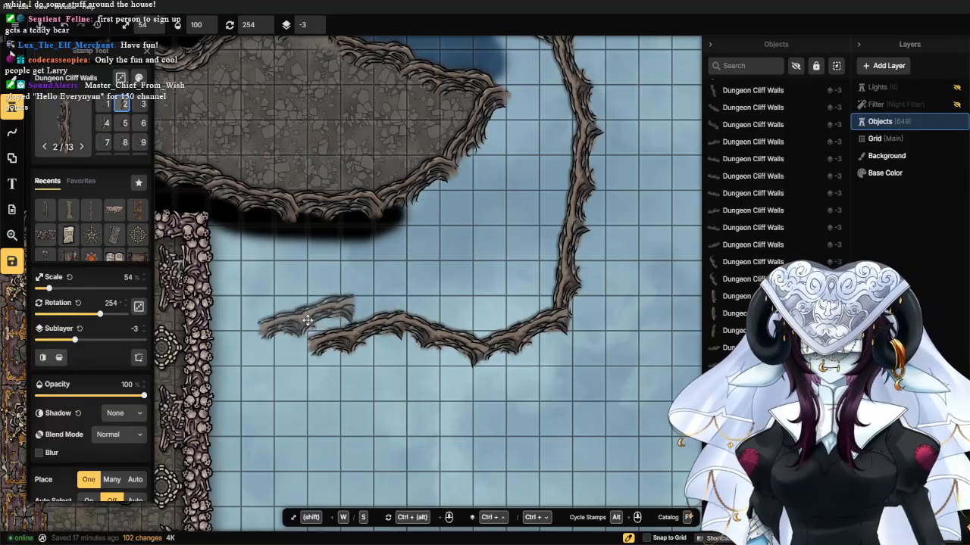
{"action": "left_click", "coordinate": [266, 360]}
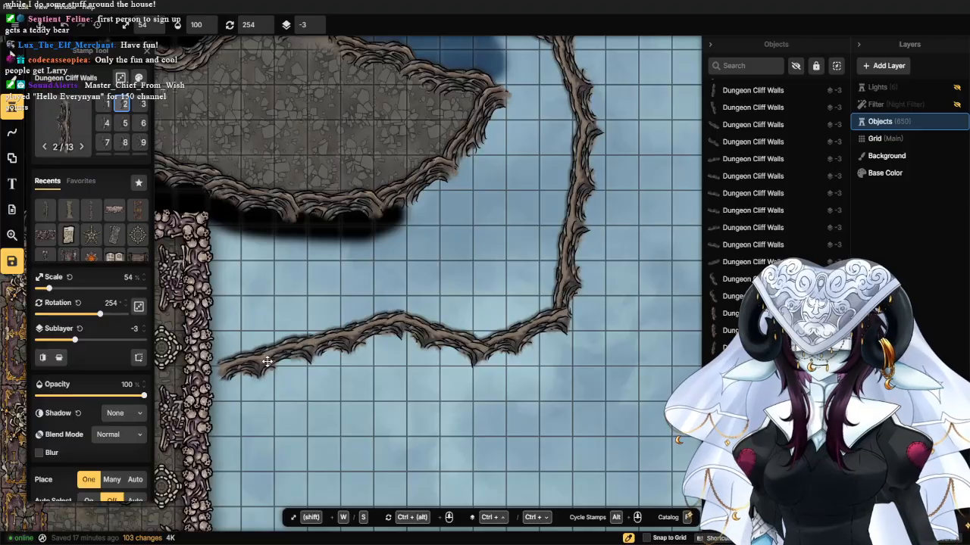
Using variant 1 cliff walls at 254 degrees, start an inner bank at the crypt wall flipped both ways, and close the outer bank's western gap unflipped.
{"action": "left_click", "coordinate": [119, 126]}
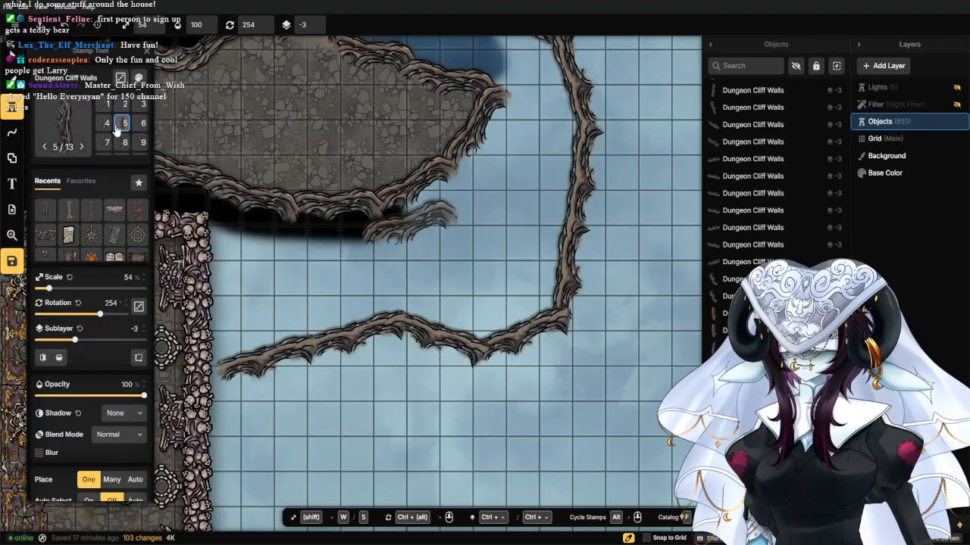
{"action": "left_click", "coordinate": [107, 106]}
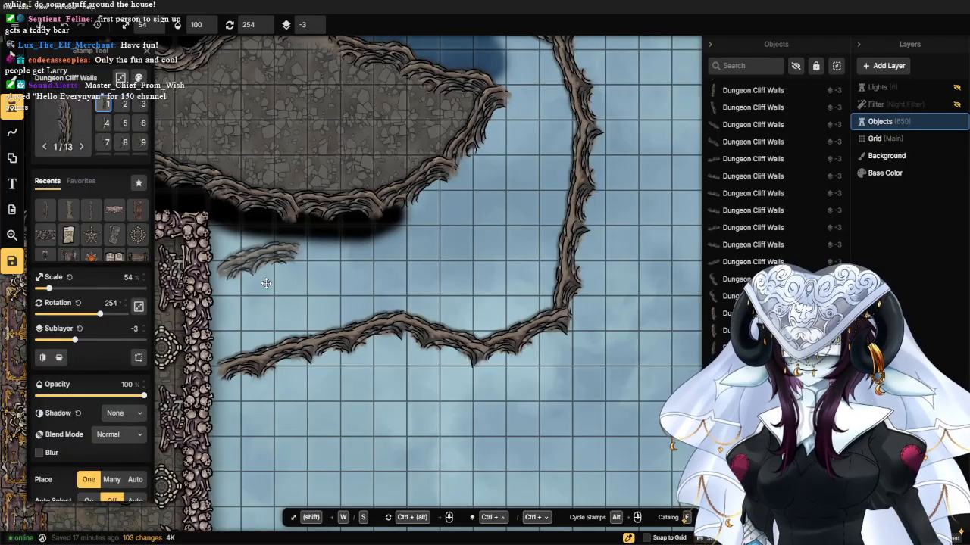
{"action": "left_click", "coordinate": [60, 358]}
{"action": "left_click", "coordinate": [46, 360]}
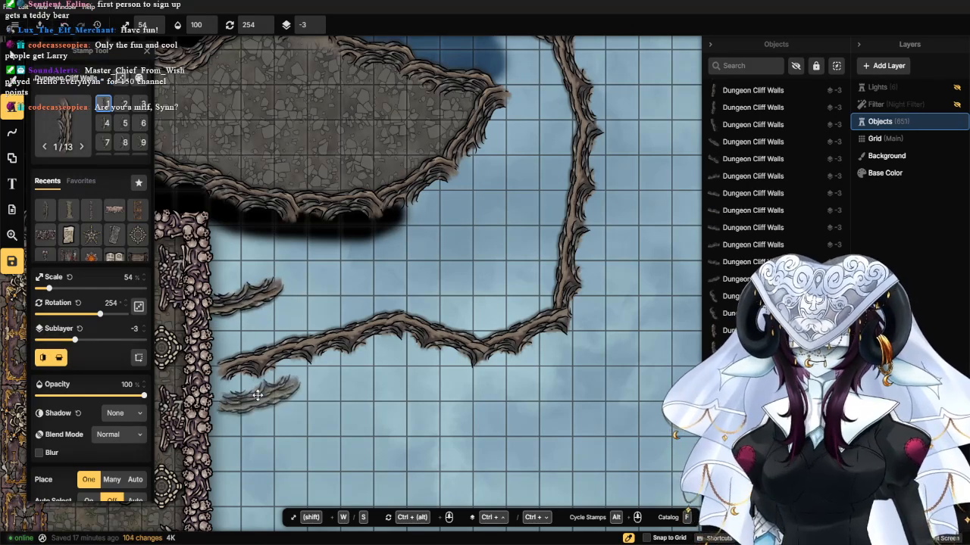
{"action": "left_click", "coordinate": [409, 228]}
{"action": "left_click", "coordinate": [41, 359]}
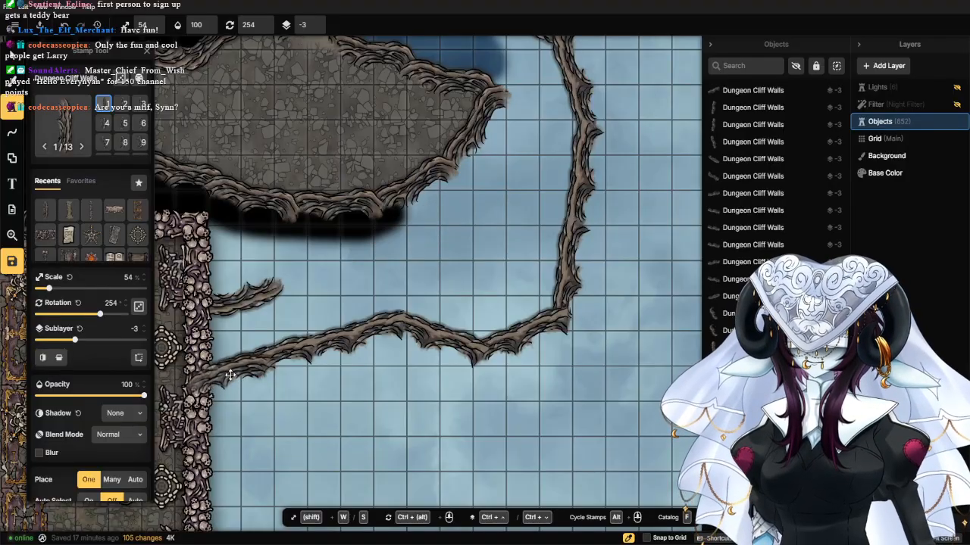
Extend the inner bank eastward with two horizontally flipped variant 1 cliff walls, one at 254 degrees and one at 277 degrees.
{"action": "left_click", "coordinate": [43, 361]}
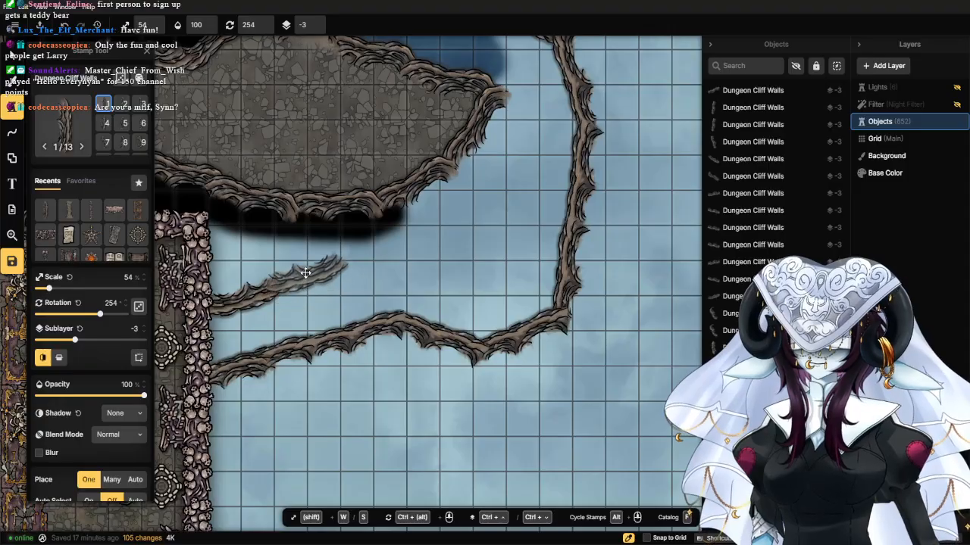
{"action": "left_click", "coordinate": [305, 274]}
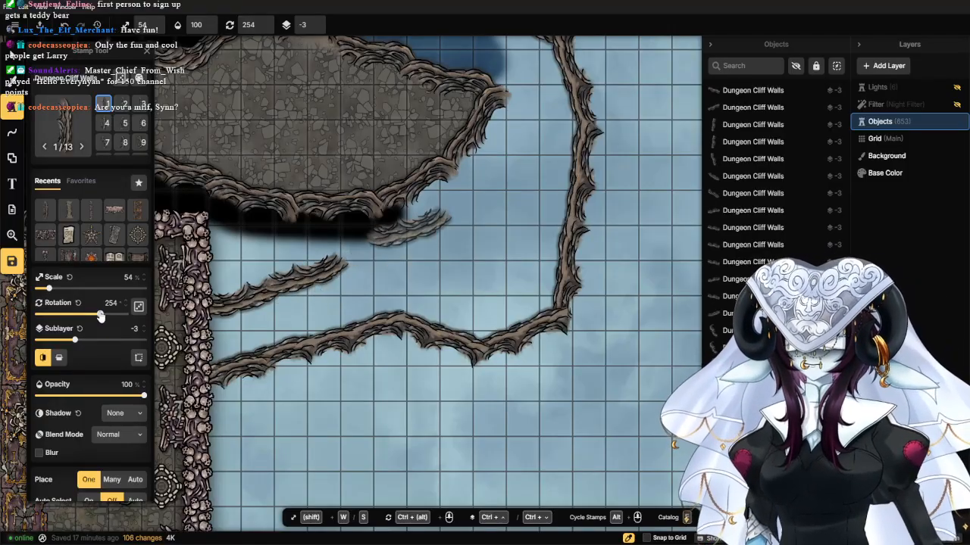
{"action": "left_click_drag", "start_coordinate": [101, 317], "coordinate": [106, 315]}
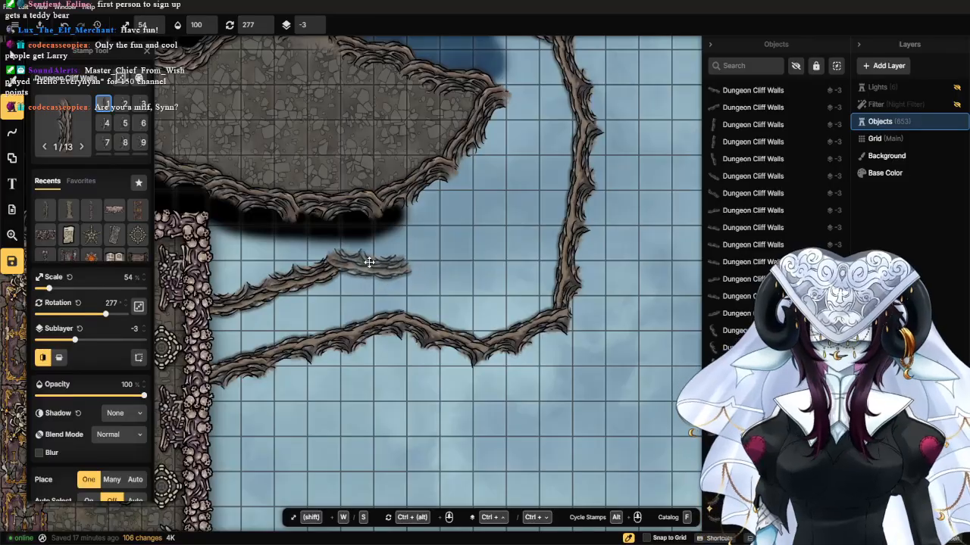
{"action": "left_click", "coordinate": [372, 265]}
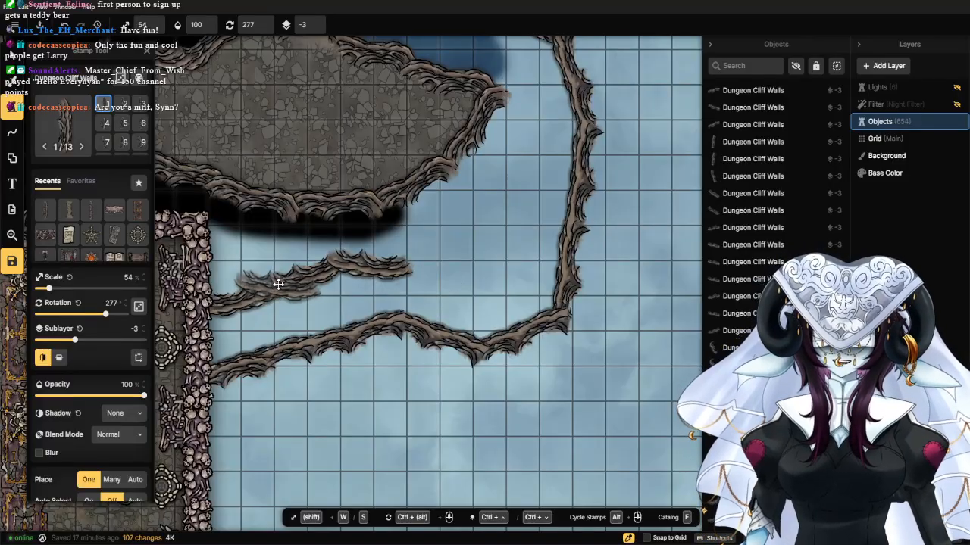
Curve the inner bank up to the chamber's eastern tip with horizontally flipped variant 1 pieces at 243.5, 207 and 169.5 degrees.
{"action": "left_click_drag", "start_coordinate": [105, 315], "coordinate": [103, 321]}
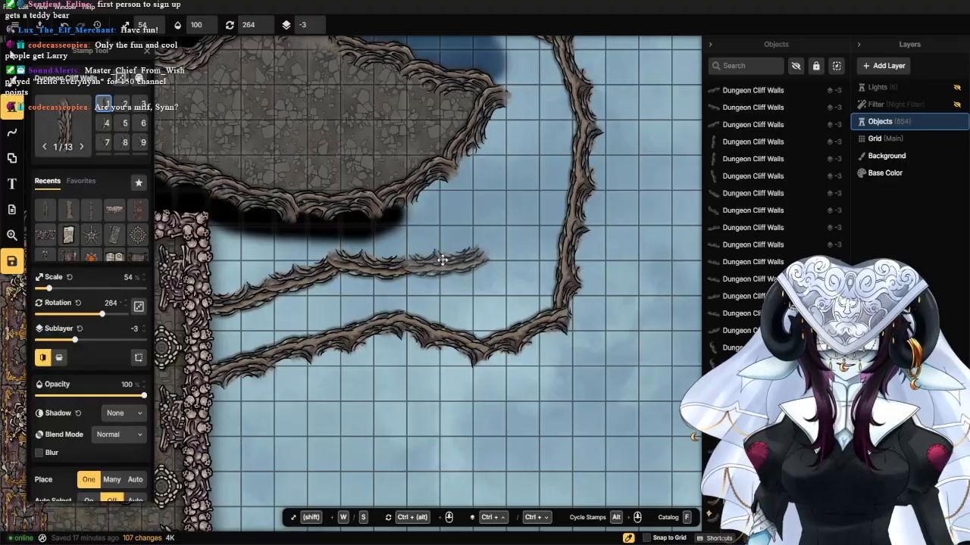
{"action": "left_click_drag", "start_coordinate": [103, 315], "coordinate": [98, 318]}
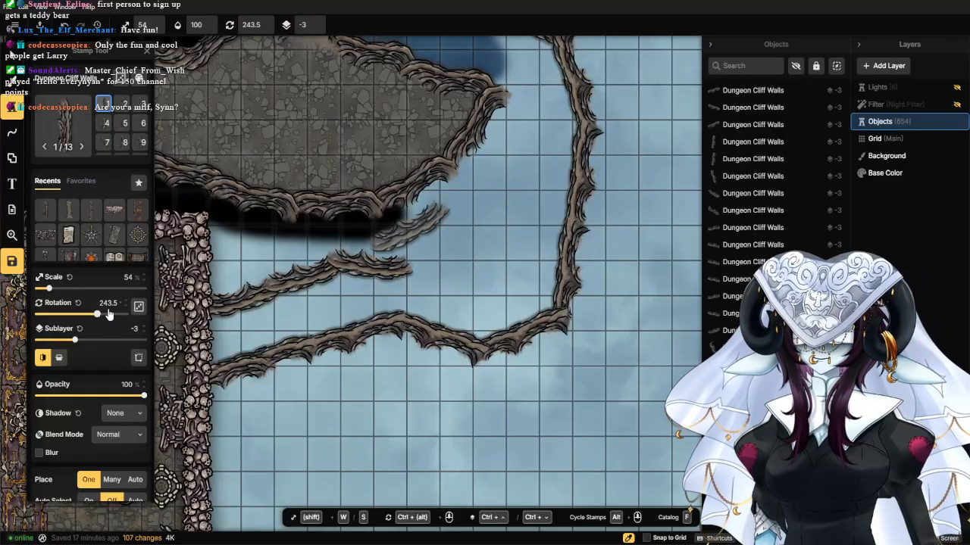
{"action": "left_click", "coordinate": [430, 247]}
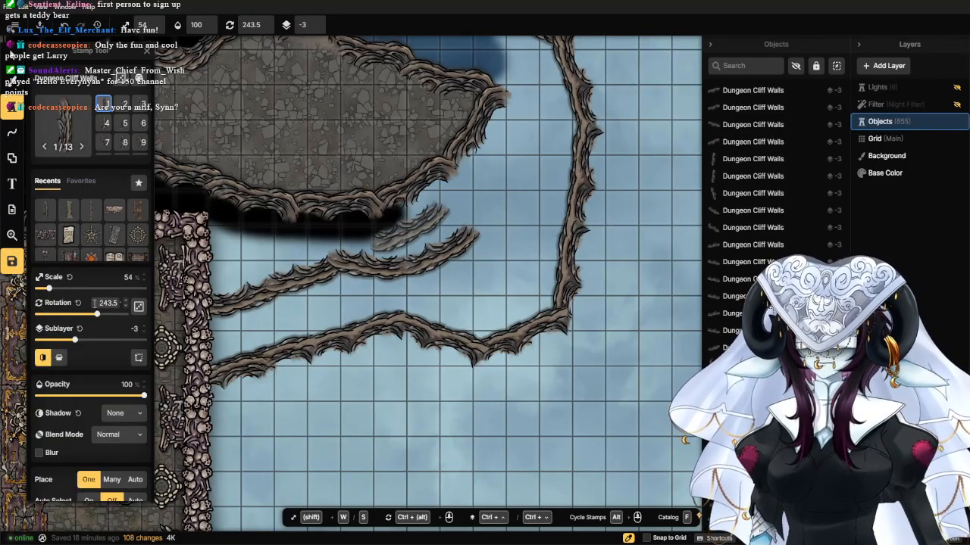
{"action": "left_click_drag", "start_coordinate": [96, 313], "coordinate": [88, 315]}
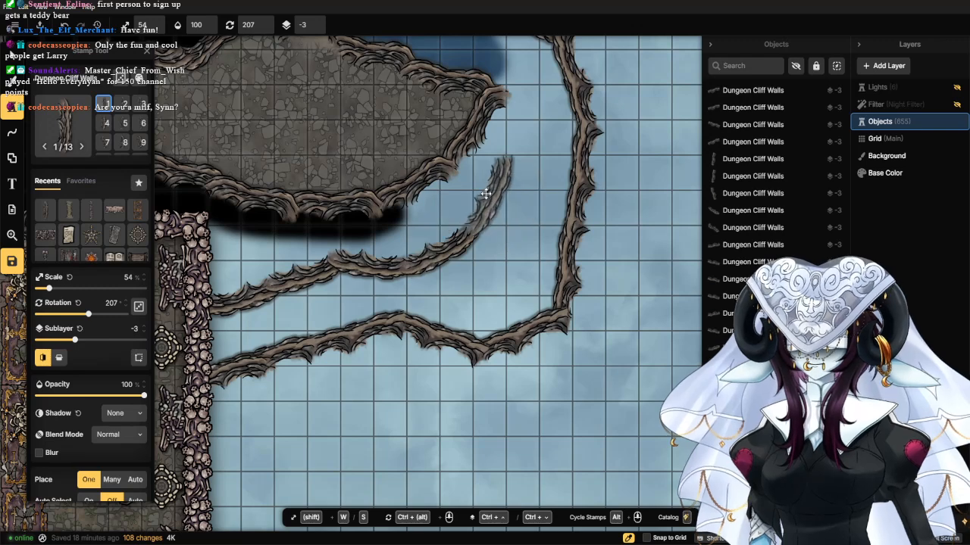
{"action": "left_click", "coordinate": [482, 193]}
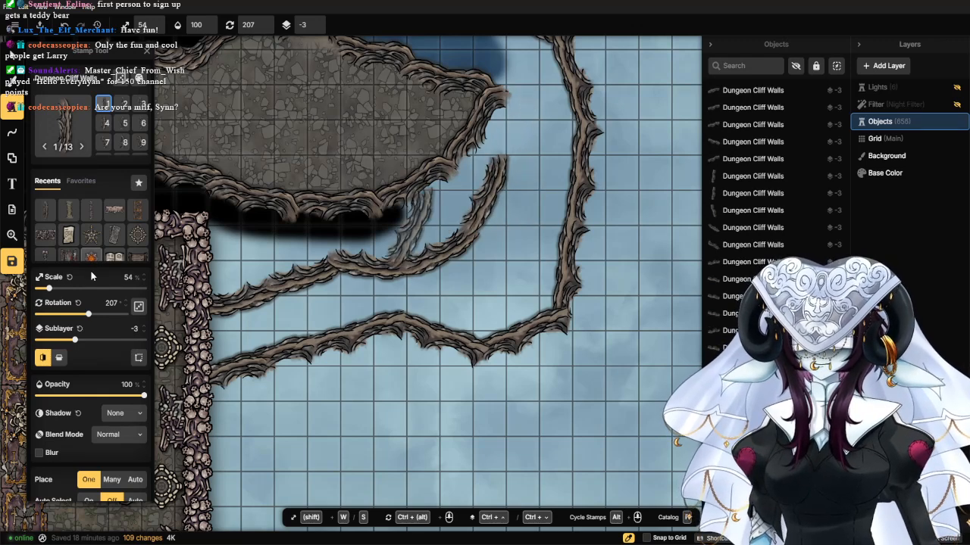
{"action": "left_click_drag", "start_coordinate": [87, 317], "coordinate": [78, 314]}
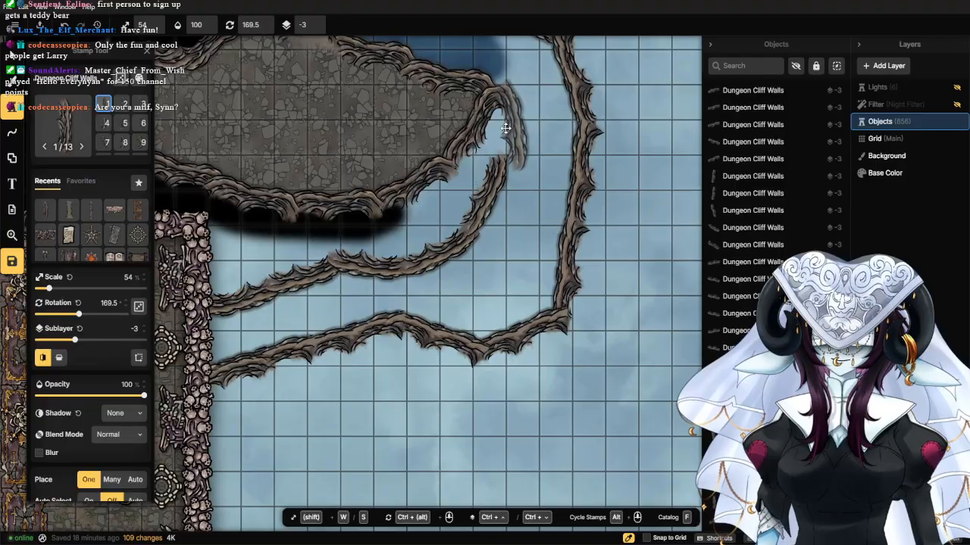
{"action": "left_click", "coordinate": [498, 132]}
Paint the Water Blue Dark texture on the background from the bridge's eastern water around the bend between the two banks.
{"action": "scroll", "coordinate": [566, 284], "scroll_direction": "down", "scroll_amount": 4}
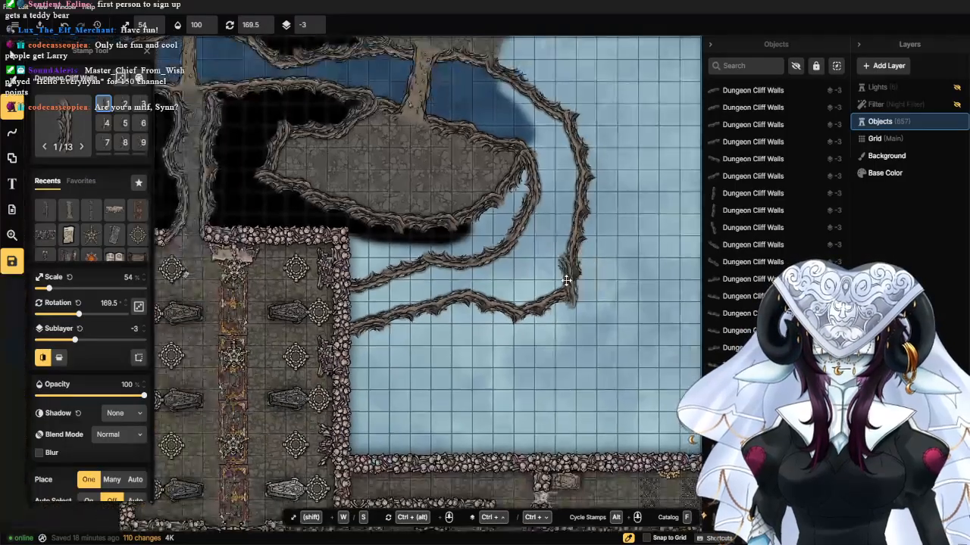
{"action": "scroll", "coordinate": [522, 290], "scroll_direction": "down", "scroll_amount": 2}
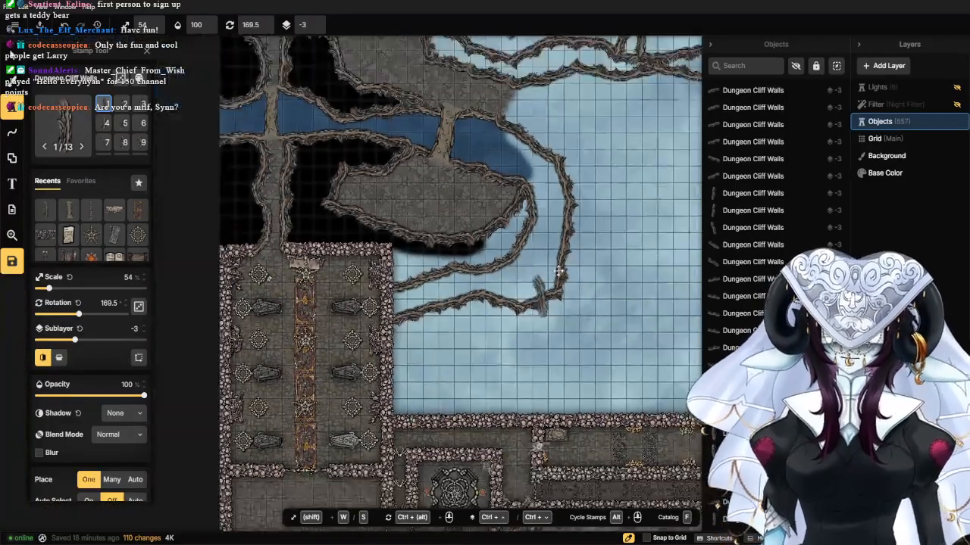
{"action": "scroll", "coordinate": [553, 240], "scroll_direction": "up", "scroll_amount": 4}
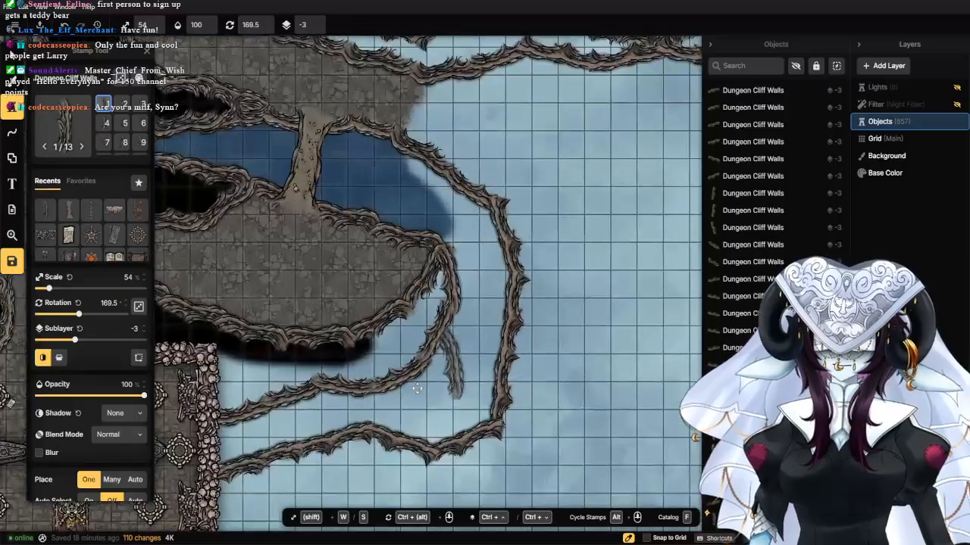
{"action": "left_click_drag", "start_coordinate": [310, 361], "coordinate": [297, 385]}
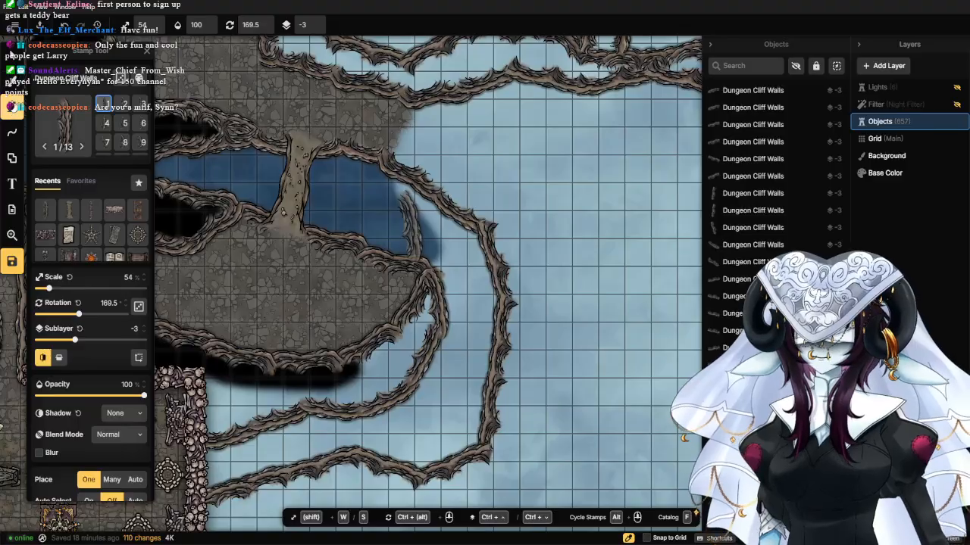
{"action": "left_click", "coordinate": [12, 81]}
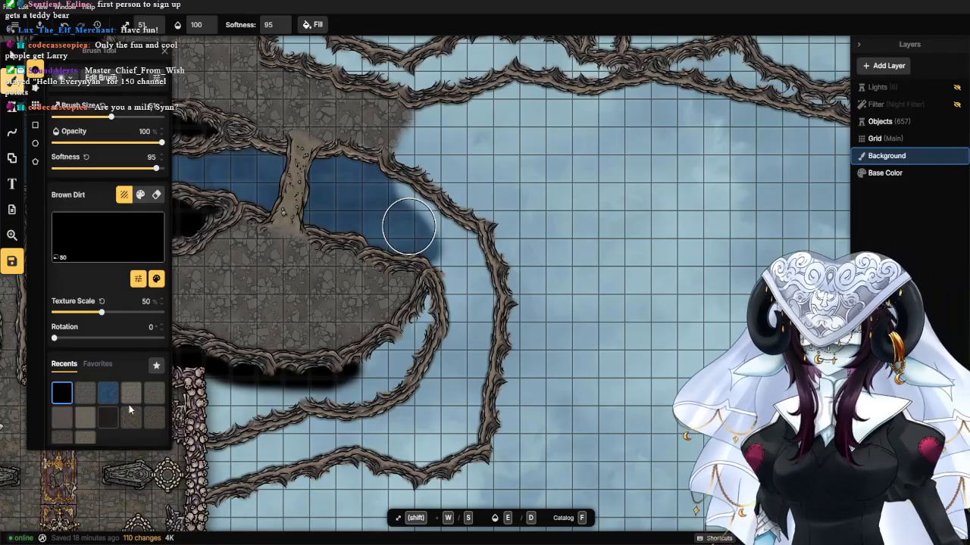
{"action": "left_click", "coordinate": [108, 392]}
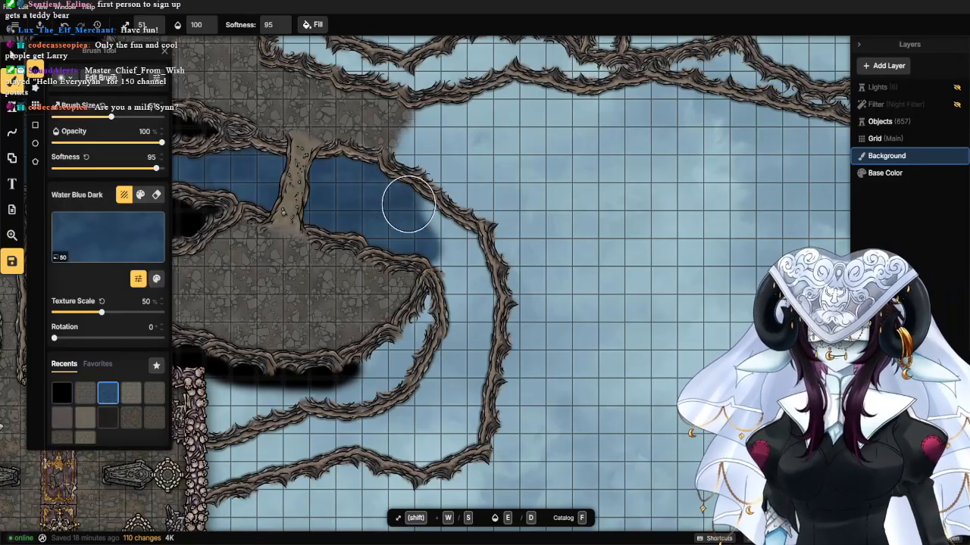
{"action": "left_click_drag", "start_coordinate": [408, 204], "coordinate": [477, 294]}
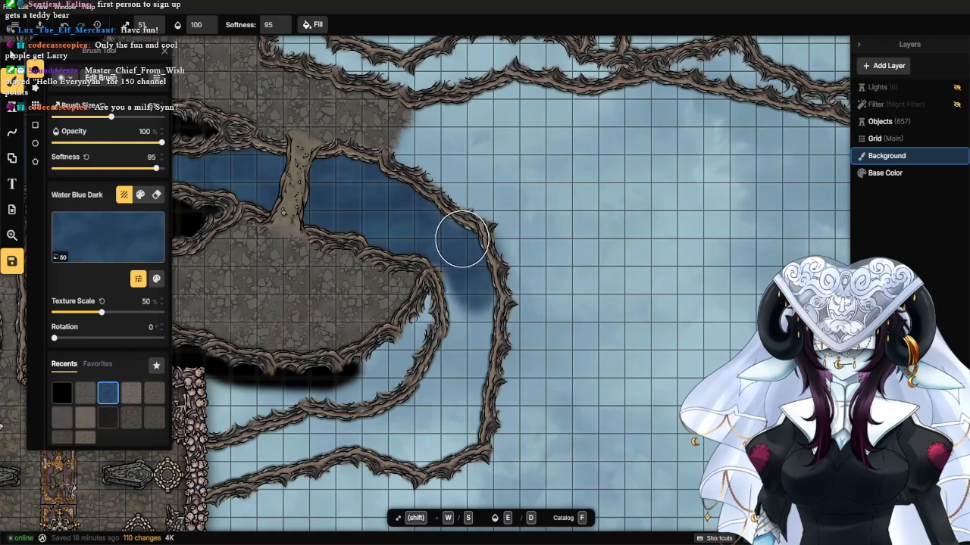
{"action": "mouse_move", "coordinate": [458, 256]}
{"action": "left_mouse_down"}
{"action": "mouse_move", "coordinate": [472, 328]}
{"action": "mouse_move", "coordinate": [464, 370]}
{"action": "mouse_move", "coordinate": [432, 398]}
{"action": "mouse_move", "coordinate": [464, 346]}
{"action": "left_mouse_up"}
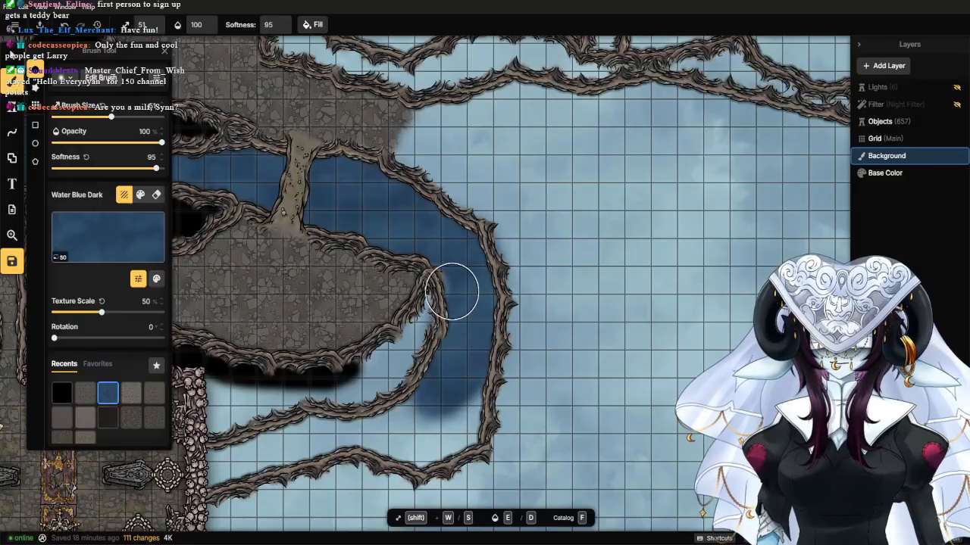
Fill the southern channel between the banks with Water Blue Dark, westward to the crypt wall.
{"action": "mouse_move", "coordinate": [461, 389]}
{"action": "left_mouse_down"}
{"action": "mouse_move", "coordinate": [453, 432]}
{"action": "mouse_move", "coordinate": [469, 411]}
{"action": "mouse_move", "coordinate": [461, 434]}
{"action": "mouse_move", "coordinate": [434, 443]}
{"action": "mouse_move", "coordinate": [391, 446]}
{"action": "mouse_move", "coordinate": [429, 413]}
{"action": "mouse_move", "coordinate": [348, 435]}
{"action": "mouse_move", "coordinate": [277, 440]}
{"action": "mouse_move", "coordinate": [240, 460]}
{"action": "left_mouse_up"}
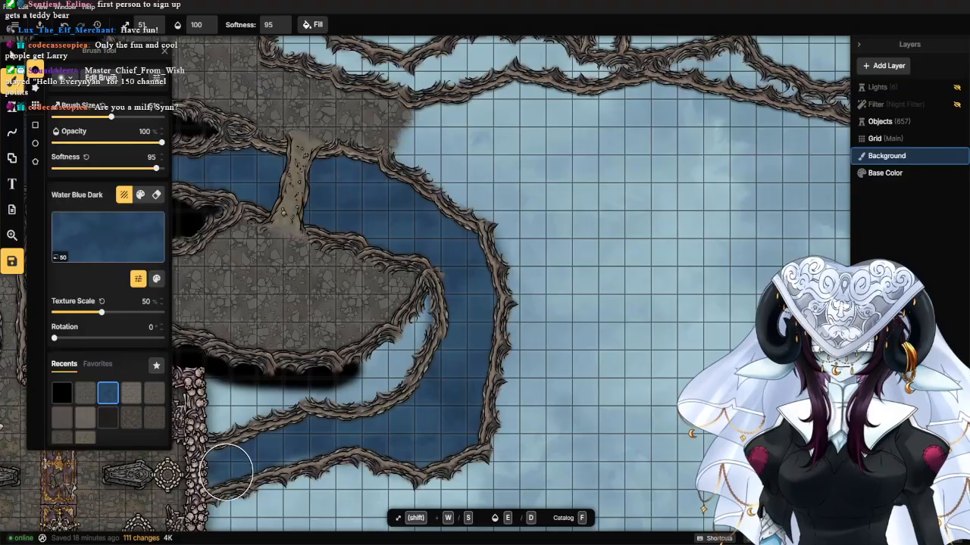
{"action": "left_click_drag", "start_coordinate": [259, 458], "coordinate": [383, 392]}
{"action": "scroll", "coordinate": [363, 389], "scroll_direction": "up", "scroll_amount": 2}
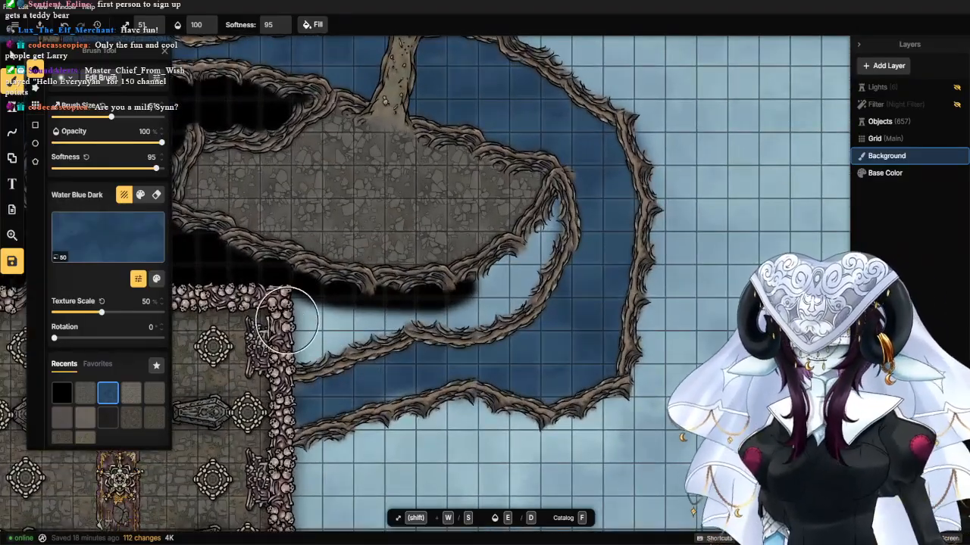
Black out the rock between the oval chamber's southern wall and the inner river bank, using the solid black texture at brush size 21.
{"action": "left_click", "coordinate": [60, 393]}
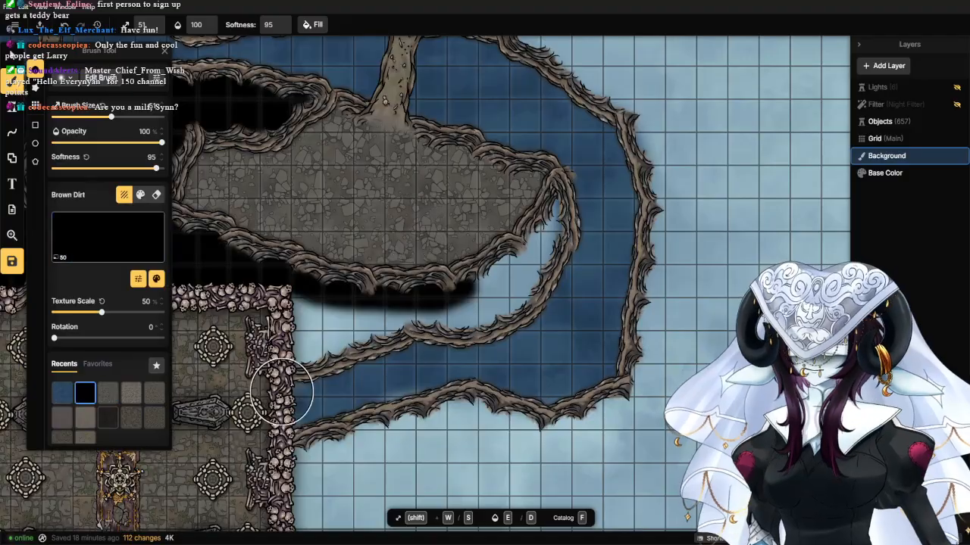
{"action": "left_click_drag", "start_coordinate": [111, 118], "coordinate": [86, 122]}
{"action": "scroll", "coordinate": [424, 278], "scroll_direction": "up", "scroll_amount": 2}
{"action": "scroll", "coordinate": [424, 280], "scroll_direction": "up", "scroll_amount": 3}
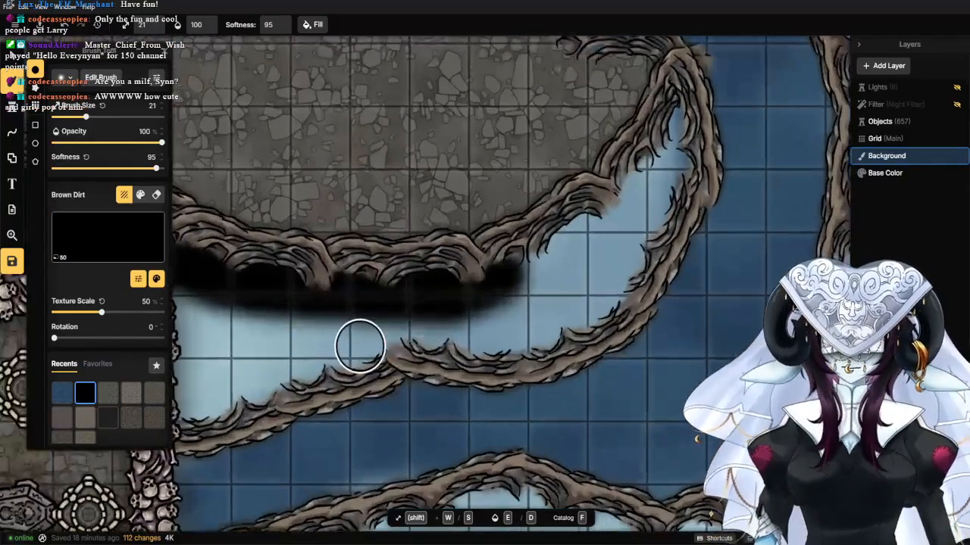
{"action": "mouse_move", "coordinate": [351, 356]}
{"action": "left_mouse_down"}
{"action": "mouse_move", "coordinate": [373, 331]}
{"action": "mouse_move", "coordinate": [420, 310]}
{"action": "left_mouse_up"}
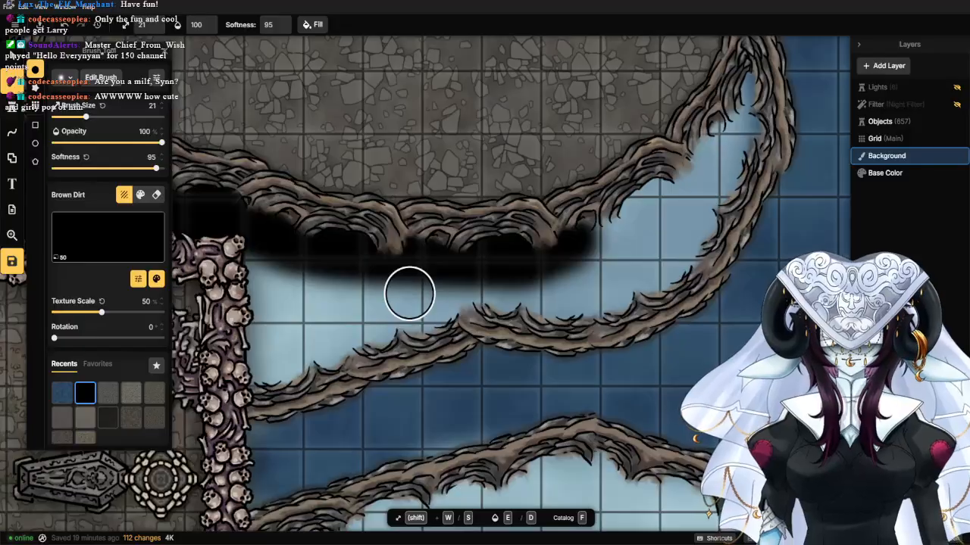
{"action": "mouse_move", "coordinate": [381, 277]}
{"action": "left_mouse_down"}
{"action": "mouse_move", "coordinate": [412, 292]}
{"action": "mouse_move", "coordinate": [444, 284]}
{"action": "mouse_move", "coordinate": [409, 324]}
{"action": "mouse_move", "coordinate": [394, 323]}
{"action": "mouse_move", "coordinate": [491, 295]}
{"action": "mouse_move", "coordinate": [629, 286]}
{"action": "mouse_move", "coordinate": [592, 301]}
{"action": "mouse_move", "coordinate": [565, 261]}
{"action": "mouse_move", "coordinate": [642, 225]}
{"action": "mouse_move", "coordinate": [525, 297]}
{"action": "mouse_move", "coordinate": [567, 258]}
{"action": "mouse_move", "coordinate": [535, 273]}
{"action": "mouse_move", "coordinate": [566, 267]}
{"action": "mouse_move", "coordinate": [607, 226]}
{"action": "mouse_move", "coordinate": [641, 152]}
{"action": "mouse_move", "coordinate": [643, 219]}
{"action": "mouse_move", "coordinate": [623, 242]}
{"action": "mouse_move", "coordinate": [596, 219]}
{"action": "mouse_move", "coordinate": [583, 234]}
{"action": "mouse_move", "coordinate": [587, 276]}
{"action": "mouse_move", "coordinate": [628, 246]}
{"action": "mouse_move", "coordinate": [589, 309]}
{"action": "mouse_move", "coordinate": [498, 367]}
{"action": "mouse_move", "coordinate": [575, 334]}
{"action": "mouse_move", "coordinate": [570, 290]}
{"action": "mouse_move", "coordinate": [507, 328]}
{"action": "mouse_move", "coordinate": [456, 343]}
{"action": "mouse_move", "coordinate": [537, 286]}
{"action": "mouse_move", "coordinate": [533, 275]}
{"action": "mouse_move", "coordinate": [516, 293]}
{"action": "mouse_move", "coordinate": [404, 341]}
{"action": "left_mouse_up"}
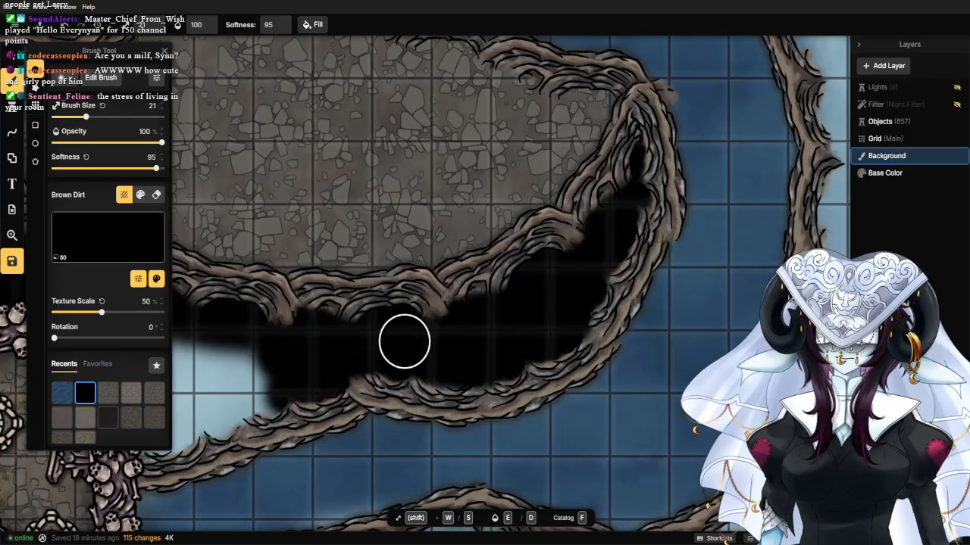
{"action": "mouse_move", "coordinate": [337, 376]}
{"action": "left_mouse_down"}
{"action": "mouse_move", "coordinate": [638, 285]}
{"action": "mouse_move", "coordinate": [517, 318]}
{"action": "mouse_move", "coordinate": [448, 350]}
{"action": "mouse_move", "coordinate": [584, 318]}
{"action": "mouse_move", "coordinate": [554, 278]}
{"action": "mouse_move", "coordinate": [463, 256]}
{"action": "mouse_move", "coordinate": [444, 227]}
{"action": "mouse_move", "coordinate": [450, 331]}
{"action": "mouse_move", "coordinate": [486, 293]}
{"action": "mouse_move", "coordinate": [535, 292]}
{"action": "mouse_move", "coordinate": [490, 277]}
{"action": "mouse_move", "coordinate": [459, 283]}
{"action": "mouse_move", "coordinate": [481, 259]}
{"action": "left_mouse_up"}
Paint a black rock edge beneath the river's outer southern bank, from the crypt wall to the southeastern corner.
{"action": "scroll", "coordinate": [481, 259], "scroll_direction": "down", "scroll_amount": 1}
{"action": "scroll", "coordinate": [481, 259], "scroll_direction": "down", "scroll_amount": 3}
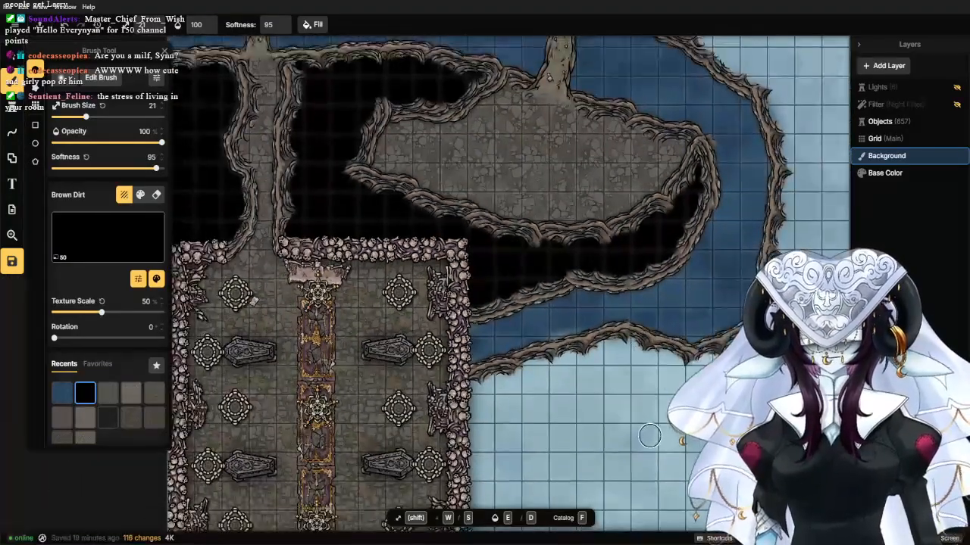
{"action": "scroll", "coordinate": [553, 341], "scroll_direction": "up", "scroll_amount": 2}
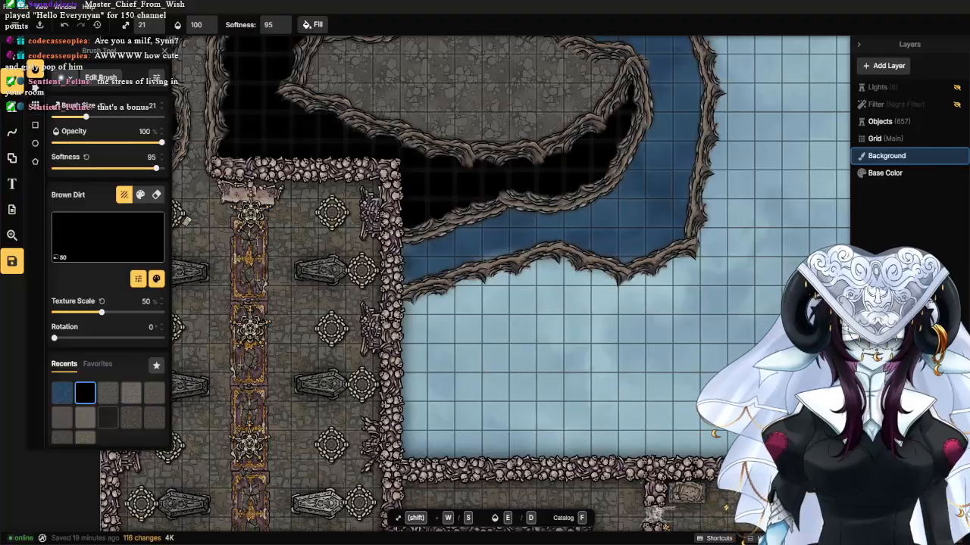
{"action": "scroll", "coordinate": [501, 319], "scroll_direction": "up", "scroll_amount": 4}
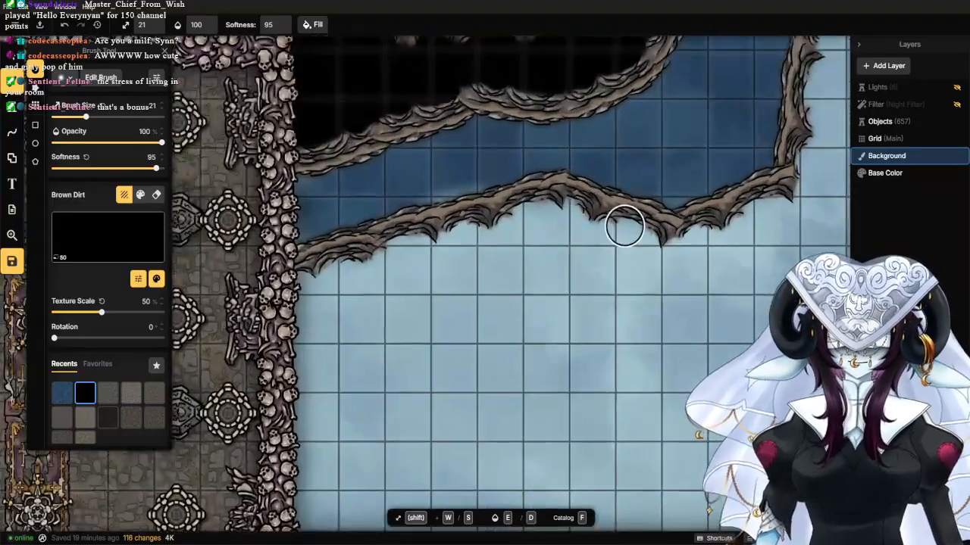
{"action": "mouse_move", "coordinate": [647, 235]}
{"action": "left_mouse_down"}
{"action": "mouse_move", "coordinate": [604, 212]}
{"action": "mouse_move", "coordinate": [637, 235]}
{"action": "mouse_move", "coordinate": [675, 242]}
{"action": "mouse_move", "coordinate": [568, 214]}
{"action": "mouse_move", "coordinate": [516, 216]}
{"action": "mouse_move", "coordinate": [465, 229]}
{"action": "mouse_move", "coordinate": [443, 247]}
{"action": "mouse_move", "coordinate": [371, 259]}
{"action": "mouse_move", "coordinate": [424, 238]}
{"action": "mouse_move", "coordinate": [320, 282]}
{"action": "mouse_move", "coordinate": [306, 284]}
{"action": "mouse_move", "coordinate": [303, 273]}
{"action": "mouse_move", "coordinate": [281, 285]}
{"action": "mouse_move", "coordinate": [286, 302]}
{"action": "mouse_move", "coordinate": [317, 308]}
{"action": "mouse_move", "coordinate": [367, 282]}
{"action": "mouse_move", "coordinate": [547, 236]}
{"action": "mouse_move", "coordinate": [615, 243]}
{"action": "mouse_move", "coordinate": [691, 269]}
{"action": "mouse_move", "coordinate": [704, 253]}
{"action": "mouse_move", "coordinate": [672, 249]}
{"action": "mouse_move", "coordinate": [783, 207]}
{"action": "mouse_move", "coordinate": [728, 247]}
{"action": "left_mouse_up"}
{"action": "scroll", "coordinate": [728, 247], "scroll_direction": "down", "scroll_amount": 5}
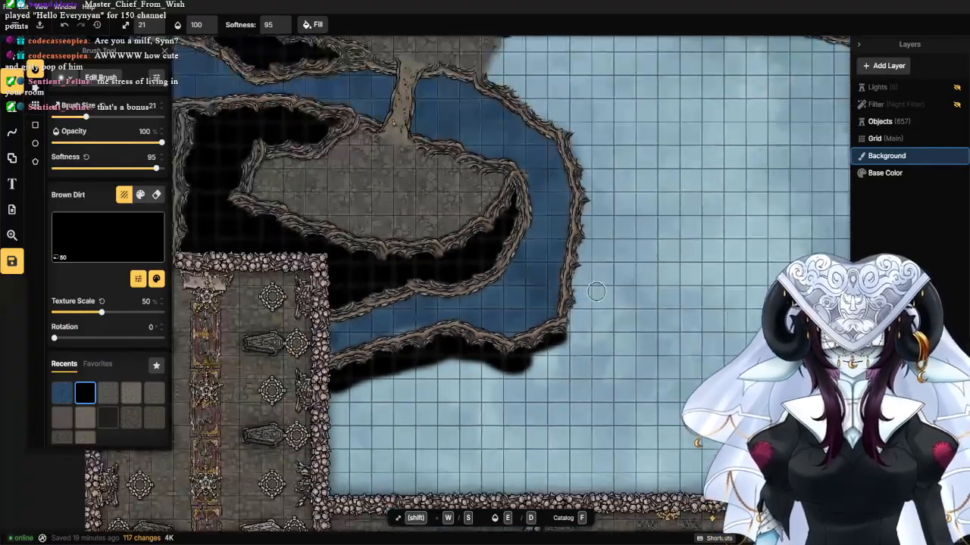
Stamp a horizontally flipped variant 1 cliff wall at 169.5 degrees, running south from the outer bank's southeastern corner.
{"action": "left_click_drag", "start_coordinate": [602, 243], "coordinate": [512, 353]}
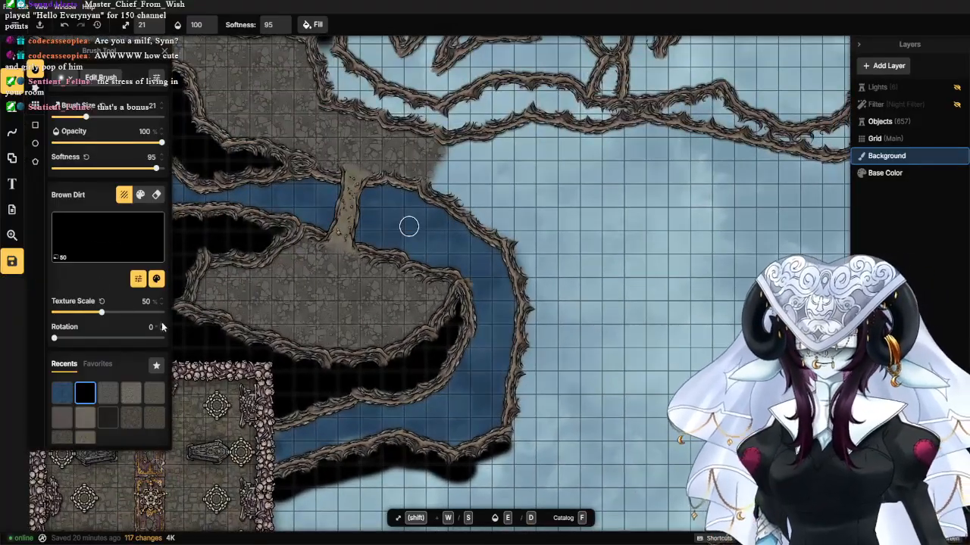
{"action": "left_click", "coordinate": [13, 109]}
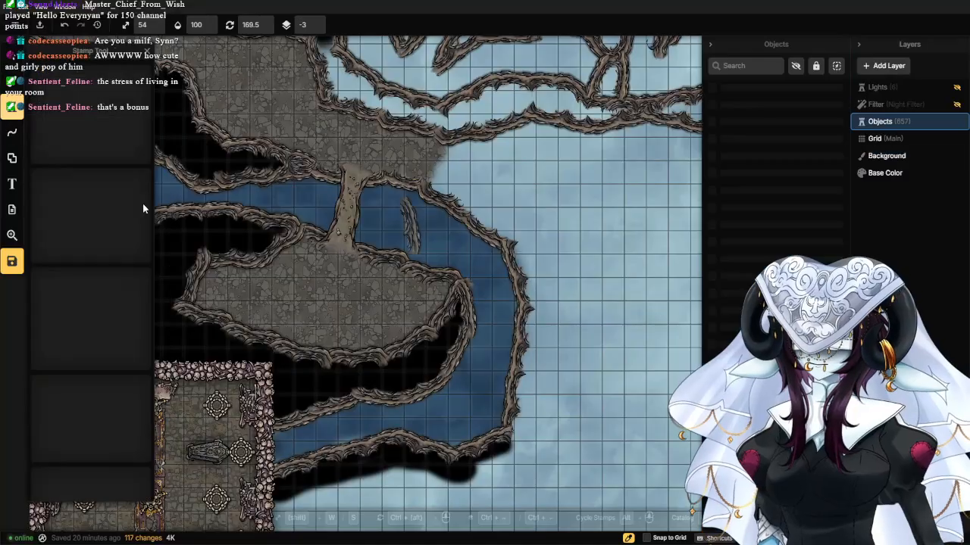
{"action": "left_click_drag", "start_coordinate": [498, 397], "coordinate": [452, 214]}
{"action": "scroll", "coordinate": [462, 301], "scroll_direction": "up", "scroll_amount": 2}
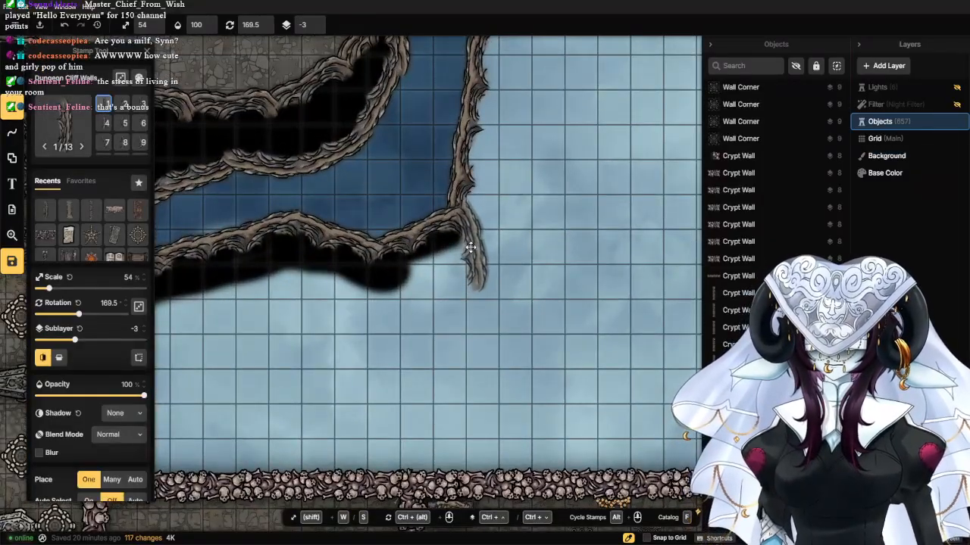
{"action": "left_click", "coordinate": [465, 250]}
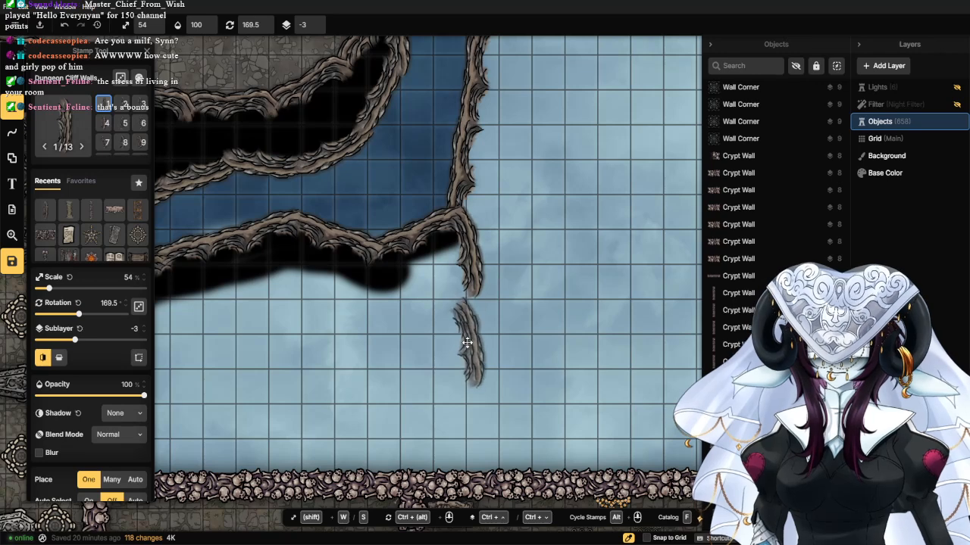
Extend the wall south to the crypt with two variant 2 pieces at 186 degrees, one flipped horizontally and the last flipped both ways.
{"action": "left_click", "coordinate": [125, 104]}
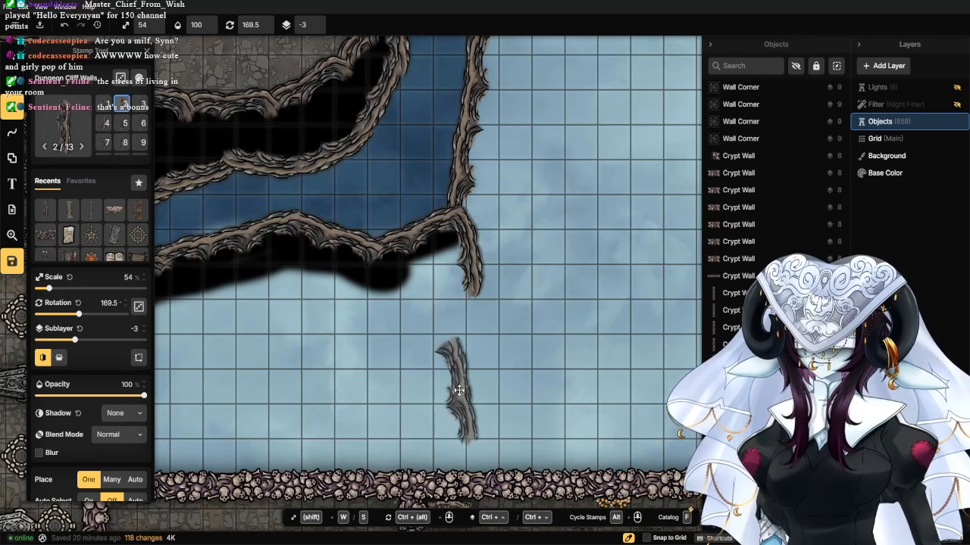
{"action": "left_click_drag", "start_coordinate": [78, 313], "coordinate": [83, 313]}
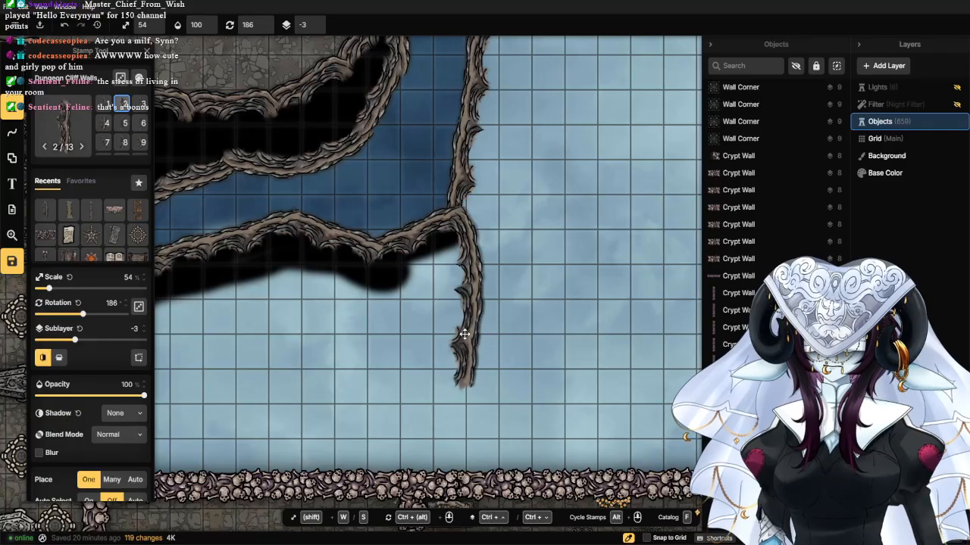
{"action": "left_click", "coordinate": [462, 331]}
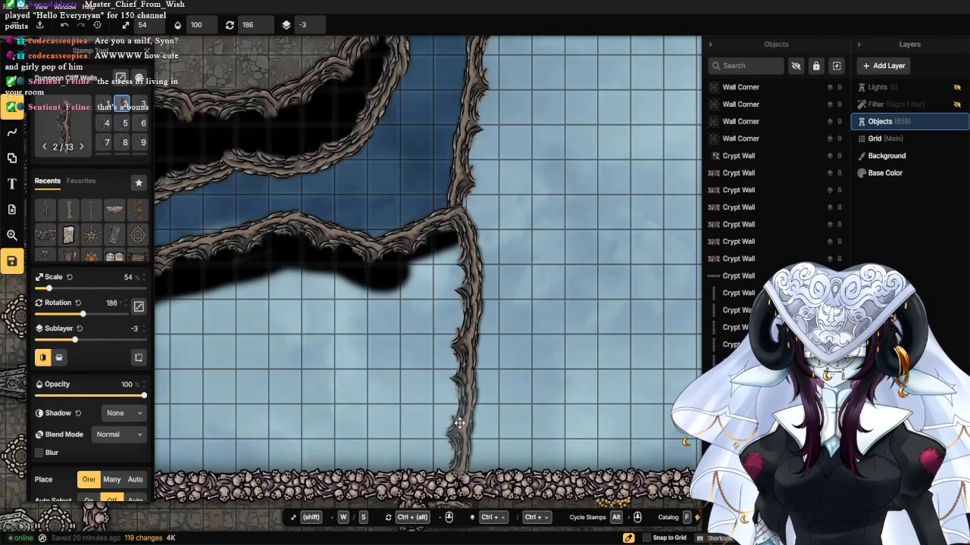
{"action": "left_click", "coordinate": [45, 361]}
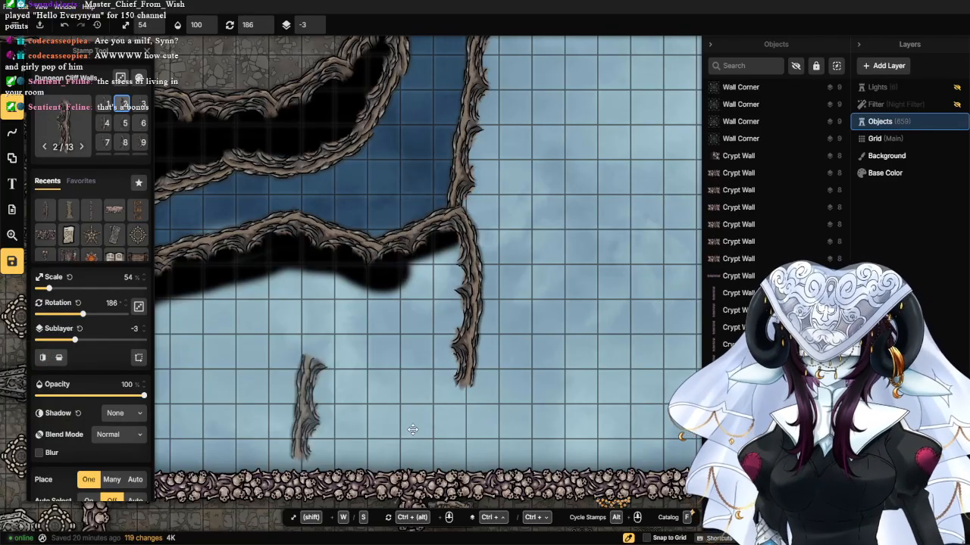
{"action": "left_click", "coordinate": [42, 361]}
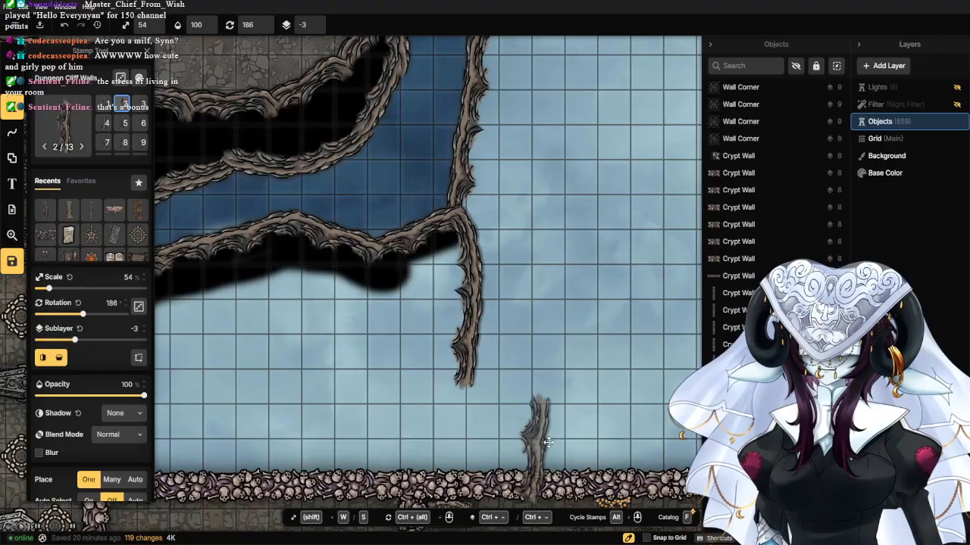
{"action": "left_click", "coordinate": [455, 427]}
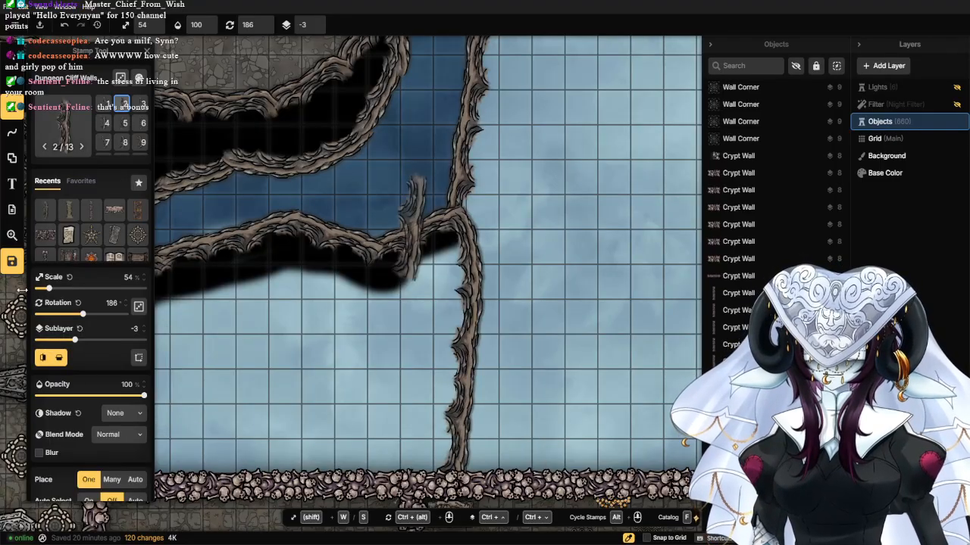
Survey the cave map from the new southern wall across the open eastern area to the northwestern passages.
{"action": "left_click", "coordinate": [47, 362]}
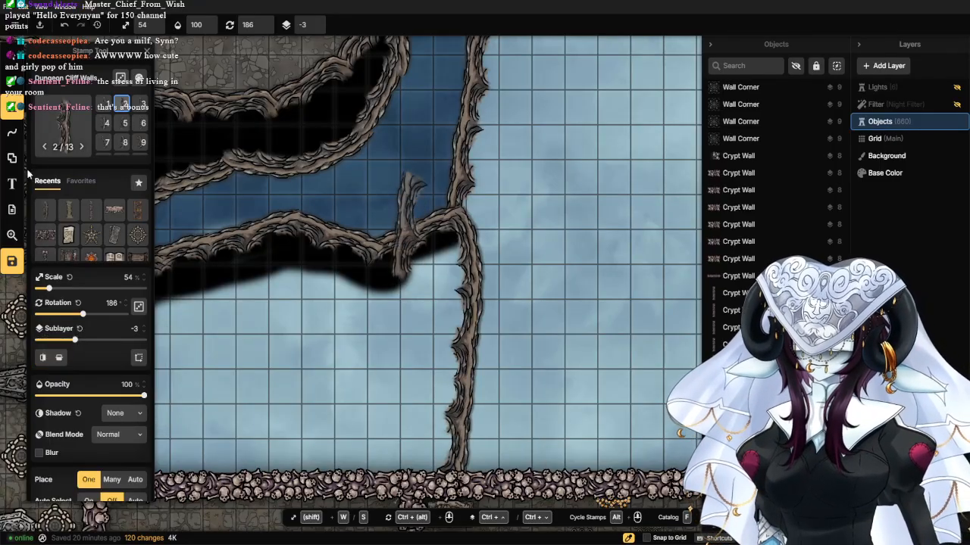
{"action": "left_click", "coordinate": [6, 56]}
{"action": "scroll", "coordinate": [444, 361], "scroll_direction": "down", "scroll_amount": 4}
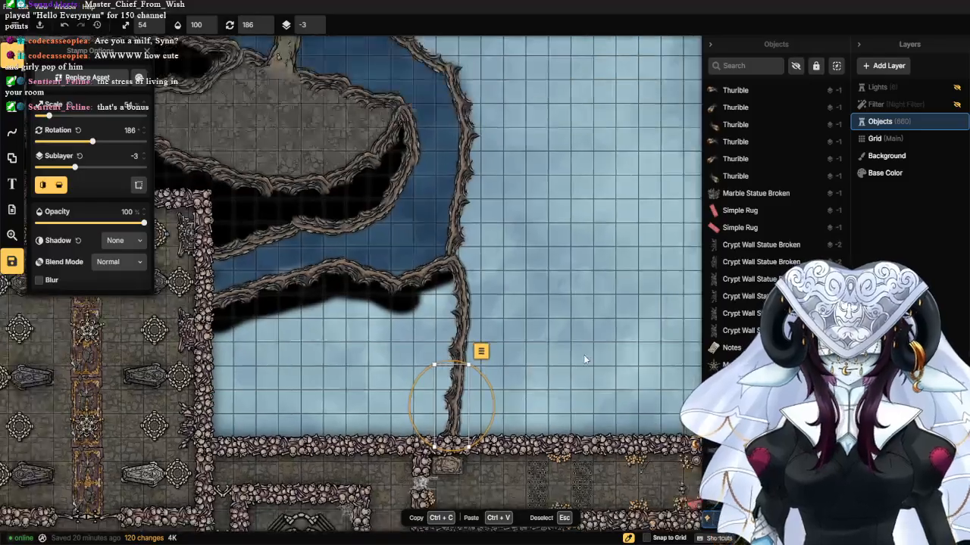
{"action": "left_click", "coordinate": [583, 355]}
{"action": "left_click_drag", "start_coordinate": [556, 309], "coordinate": [399, 374]}
{"action": "left_click_drag", "start_coordinate": [372, 333], "coordinate": [355, 399]}
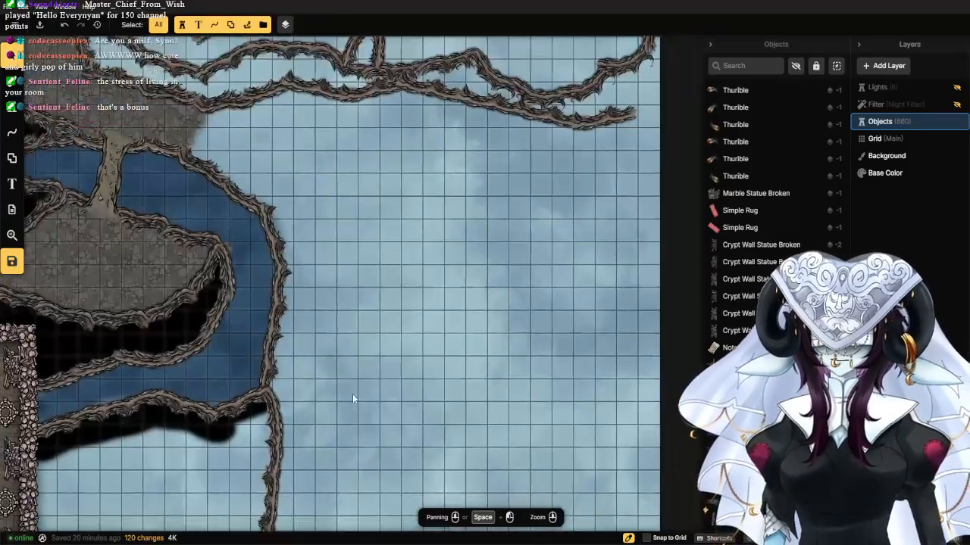
{"action": "scroll", "coordinate": [346, 326], "scroll_direction": "down", "scroll_amount": 3}
{"action": "left_click_drag", "start_coordinate": [345, 310], "coordinate": [331, 247]}
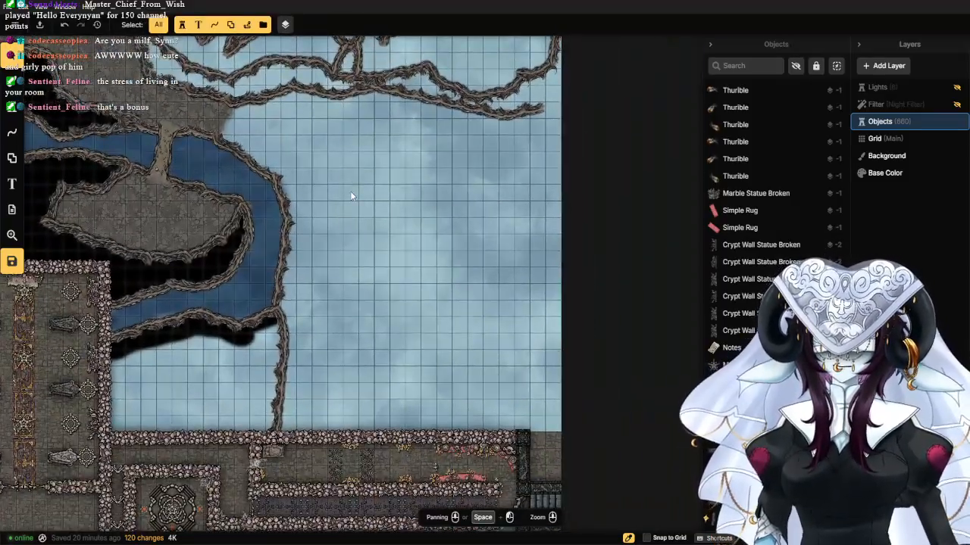
{"action": "left_click_drag", "start_coordinate": [399, 297], "coordinate": [491, 308]}
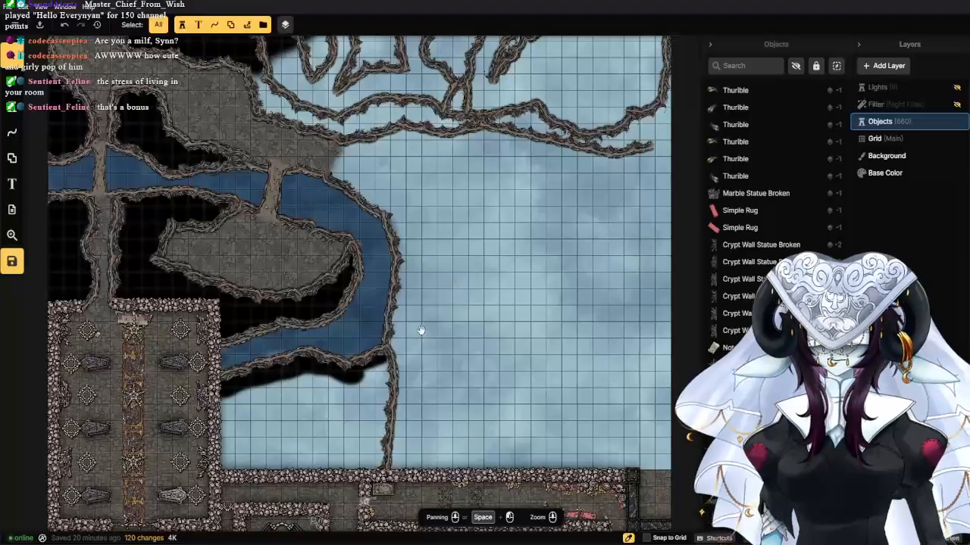
{"action": "left_click_drag", "start_coordinate": [422, 330], "coordinate": [528, 431]}
{"action": "left_click_drag", "start_coordinate": [315, 226], "coordinate": [416, 328]}
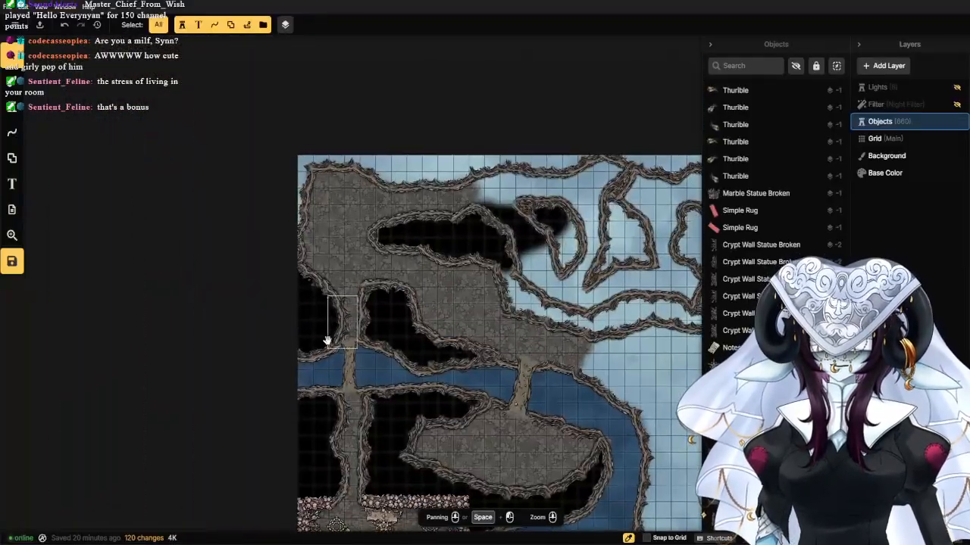
Flip the west wall piece north of the western bridge horizontally, shift it west, and adjust the position of the piece above it.
{"action": "left_click_drag", "start_coordinate": [328, 341], "coordinate": [336, 232]}
{"action": "scroll", "coordinate": [376, 178], "scroll_direction": "up", "scroll_amount": 6}
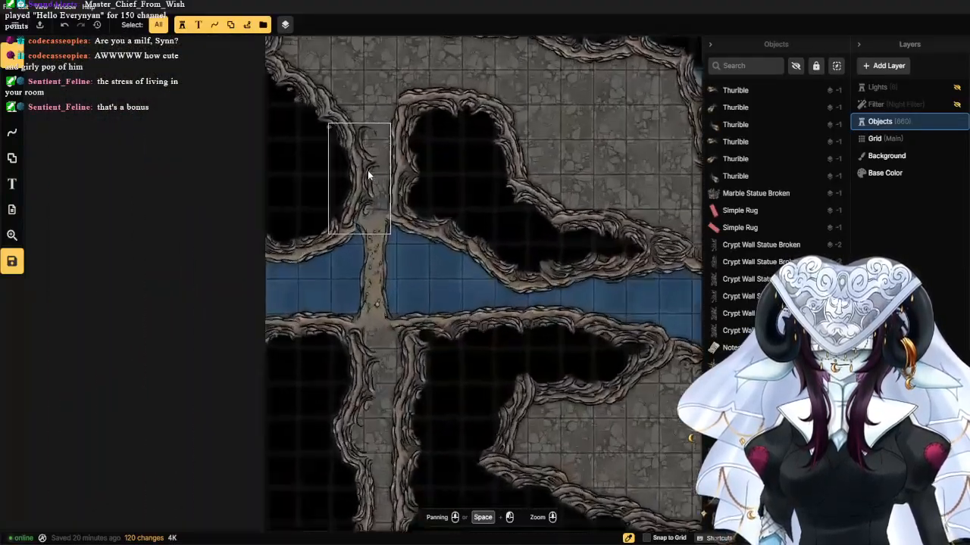
{"action": "left_click", "coordinate": [366, 169]}
{"action": "left_click_drag", "start_coordinate": [358, 182], "coordinate": [361, 178]}
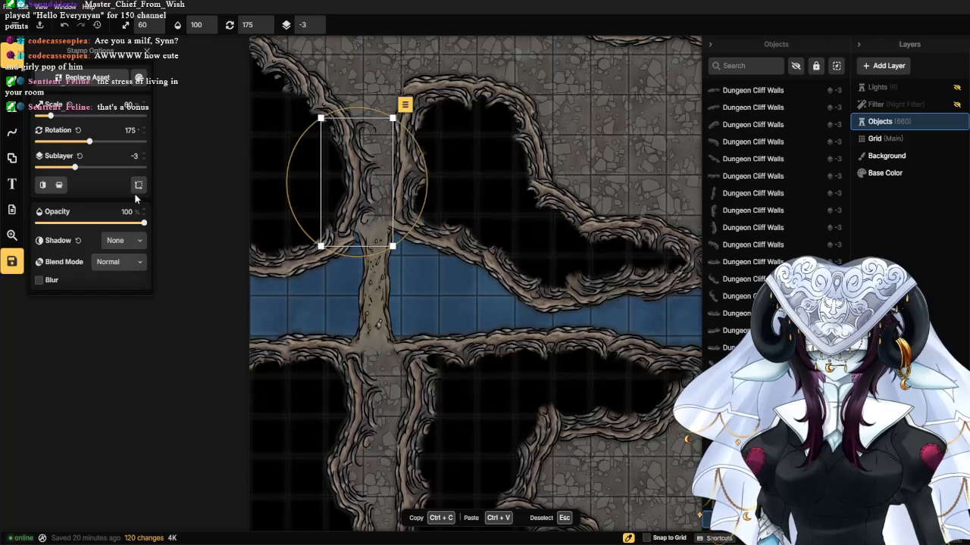
{"action": "left_click", "coordinate": [44, 186]}
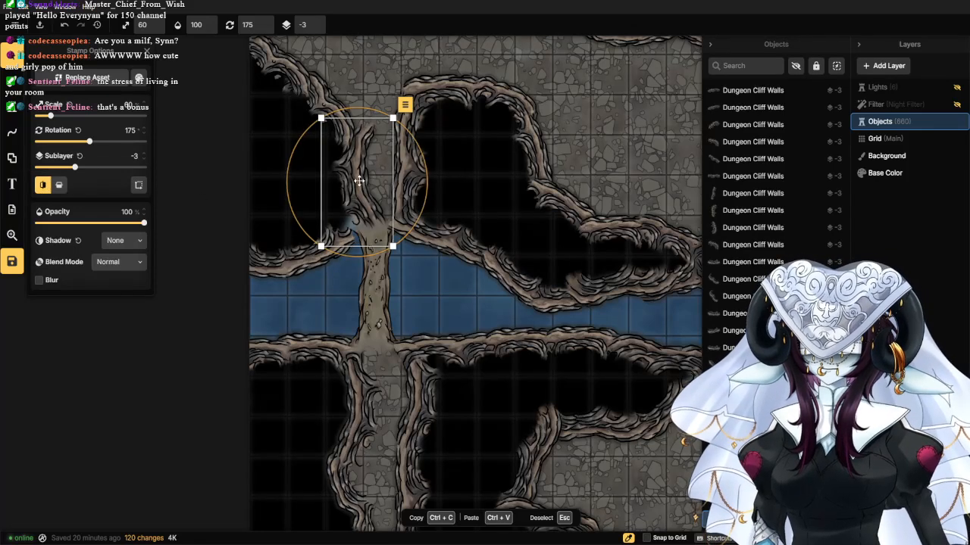
{"action": "left_click_drag", "start_coordinate": [360, 181], "coordinate": [340, 185]}
{"action": "left_click", "coordinate": [345, 139]}
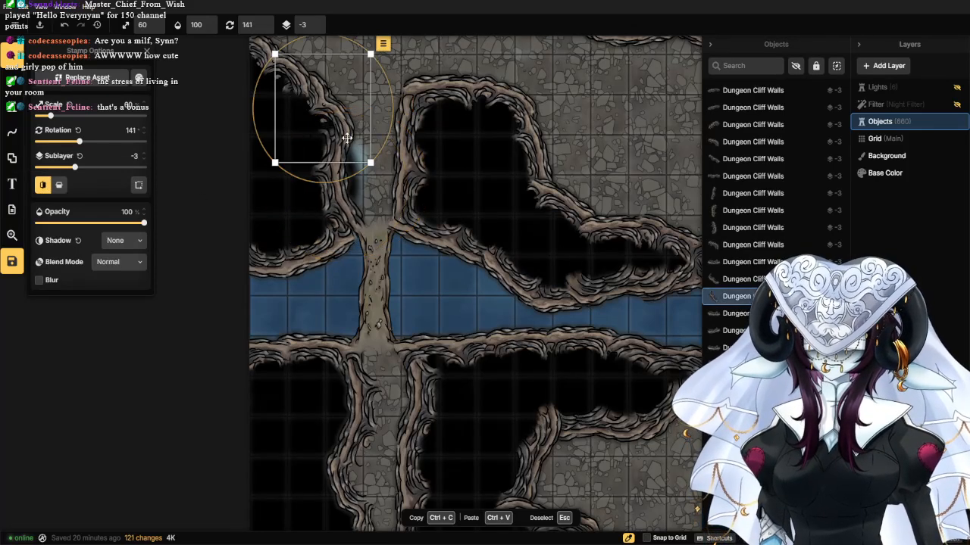
{"action": "left_click_drag", "start_coordinate": [345, 138], "coordinate": [334, 140]}
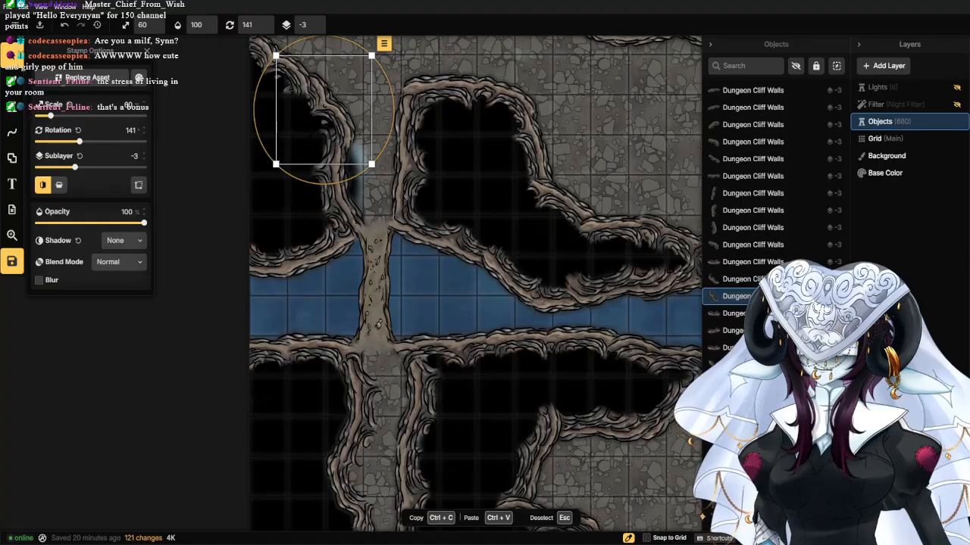
Paint Rocky Dungeon Ground over the light gap beside the cliff wall of the passage north of the western bridge.
{"action": "left_click", "coordinate": [12, 82]}
{"action": "left_click", "coordinate": [108, 392]}
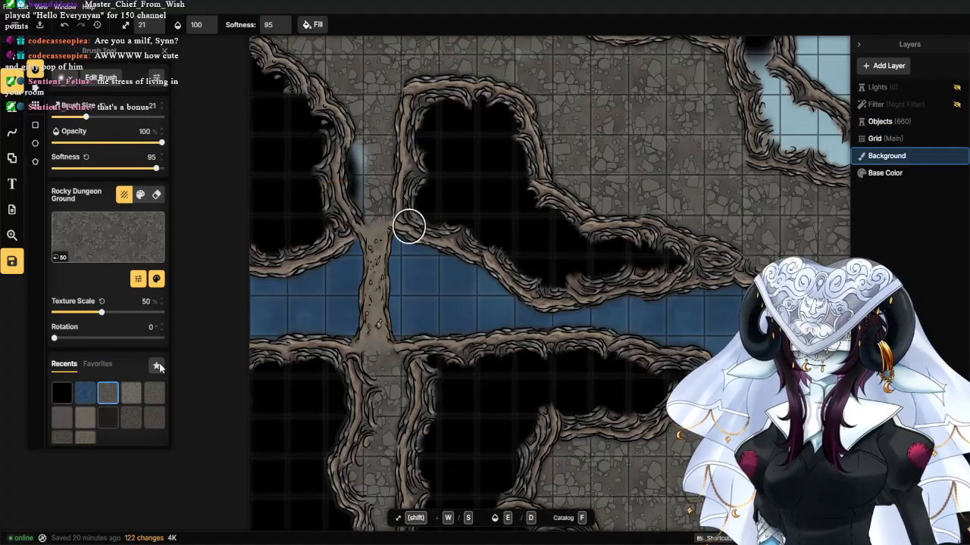
{"action": "mouse_move", "coordinate": [369, 213]}
{"action": "left_mouse_down"}
{"action": "mouse_move", "coordinate": [361, 136]}
{"action": "mouse_move", "coordinate": [354, 166]}
{"action": "mouse_move", "coordinate": [374, 196]}
{"action": "mouse_move", "coordinate": [389, 162]}
{"action": "mouse_move", "coordinate": [379, 173]}
{"action": "mouse_move", "coordinate": [376, 295]}
{"action": "left_mouse_up"}
{"action": "scroll", "coordinate": [388, 157], "scroll_direction": "down", "scroll_amount": 1}
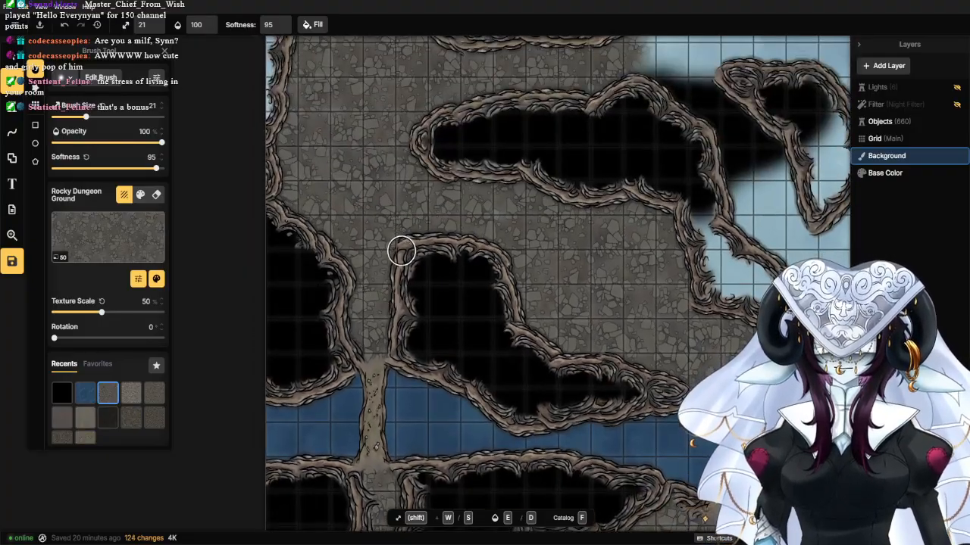
Paint the area outside the cave's northwestern top wall with the black Brown Dirt texture.
{"action": "scroll", "coordinate": [401, 251], "scroll_direction": "down", "scroll_amount": 2}
{"action": "scroll", "coordinate": [363, 267], "scroll_direction": "up", "scroll_amount": 2}
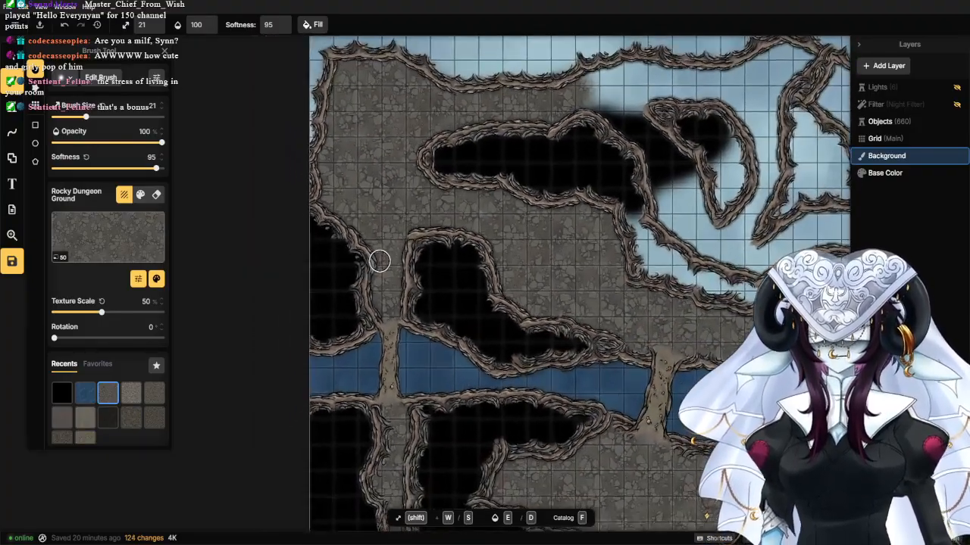
{"action": "left_click_drag", "start_coordinate": [367, 141], "coordinate": [365, 230]}
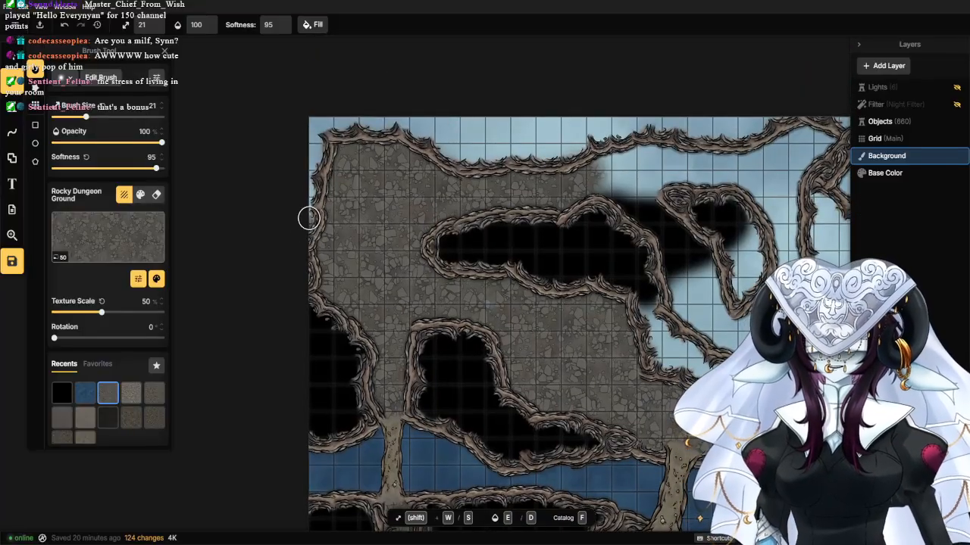
{"action": "left_click", "coordinate": [58, 391]}
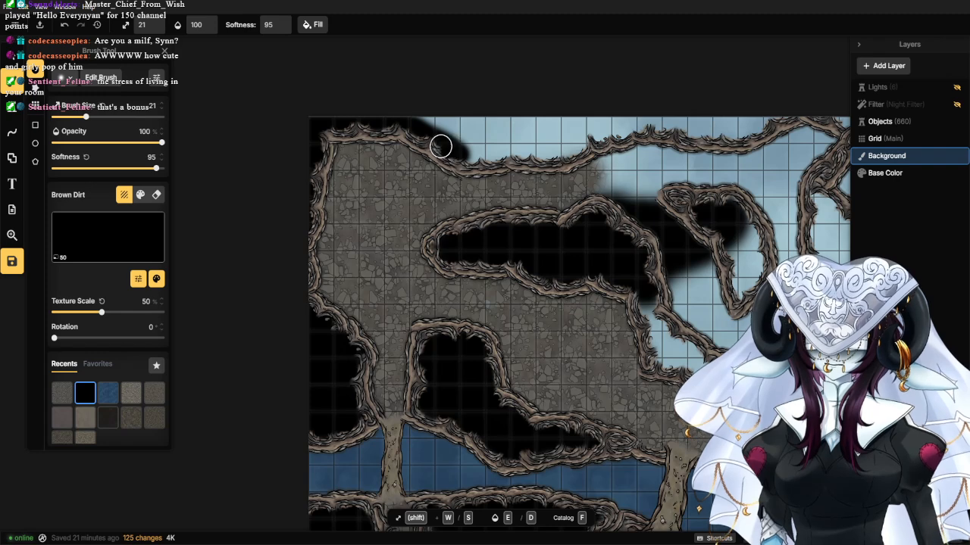
{"action": "mouse_move", "coordinate": [517, 154]}
{"action": "left_mouse_down"}
{"action": "mouse_move", "coordinate": [574, 158]}
{"action": "mouse_move", "coordinate": [659, 121]}
{"action": "mouse_move", "coordinate": [613, 136]}
{"action": "mouse_move", "coordinate": [595, 128]}
{"action": "mouse_move", "coordinate": [621, 118]}
{"action": "mouse_move", "coordinate": [484, 125]}
{"action": "mouse_move", "coordinate": [404, 116]}
{"action": "mouse_move", "coordinate": [495, 150]}
{"action": "mouse_move", "coordinate": [585, 140]}
{"action": "mouse_move", "coordinate": [467, 134]}
{"action": "left_mouse_up"}
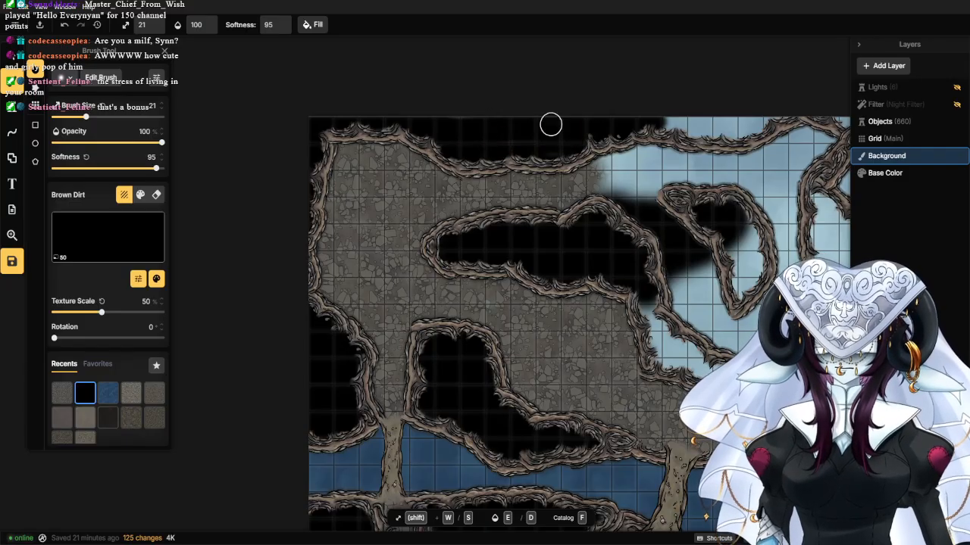
Look over the caves, the river bridges and the crypt rooms to check the layout of the map.
{"action": "scroll", "coordinate": [545, 140], "scroll_direction": "down", "scroll_amount": 3}
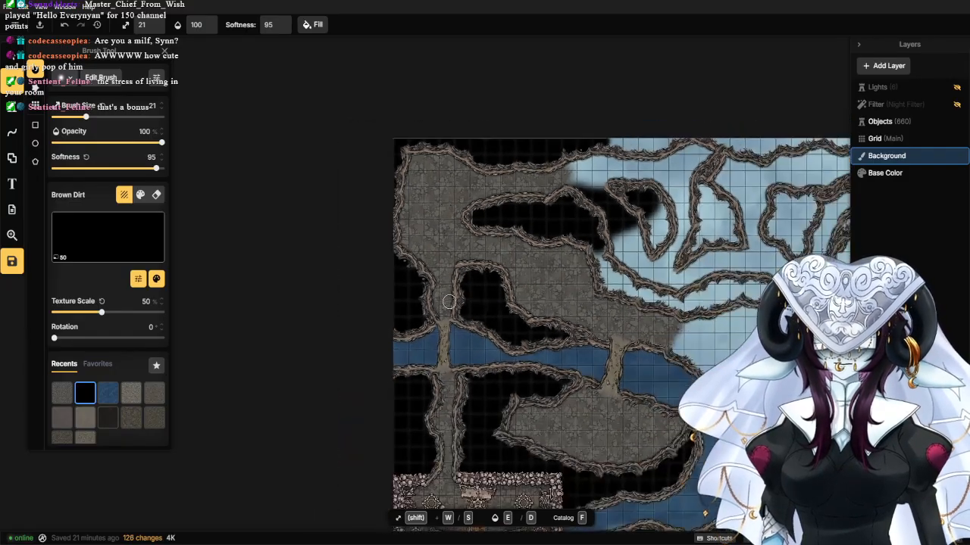
{"action": "scroll", "coordinate": [434, 327], "scroll_direction": "down", "scroll_amount": 4}
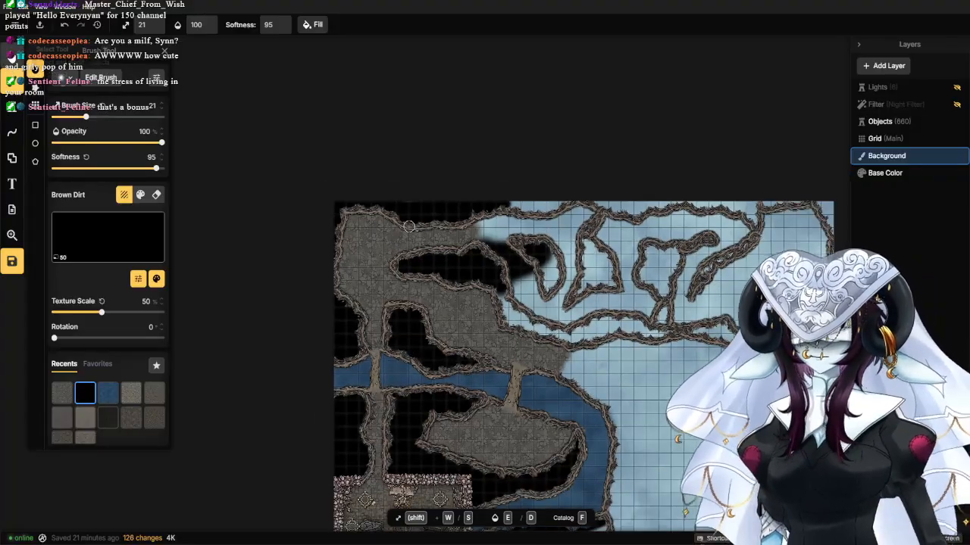
{"action": "left_click", "coordinate": [10, 59]}
{"action": "left_click_drag", "start_coordinate": [351, 375], "coordinate": [301, 197]}
{"action": "left_click_drag", "start_coordinate": [291, 308], "coordinate": [268, 212]}
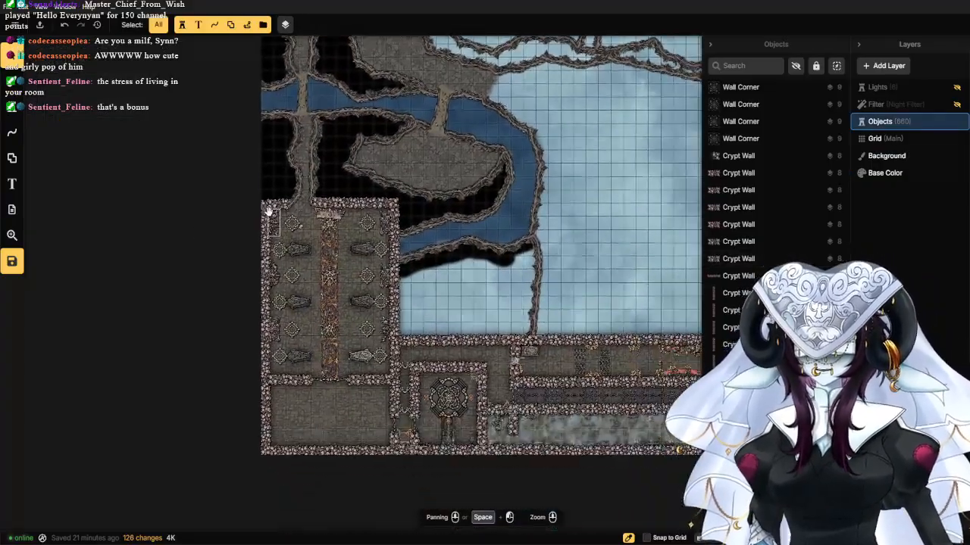
{"action": "left_click_drag", "start_coordinate": [436, 337], "coordinate": [355, 285]}
{"action": "left_click_drag", "start_coordinate": [381, 245], "coordinate": [353, 397]}
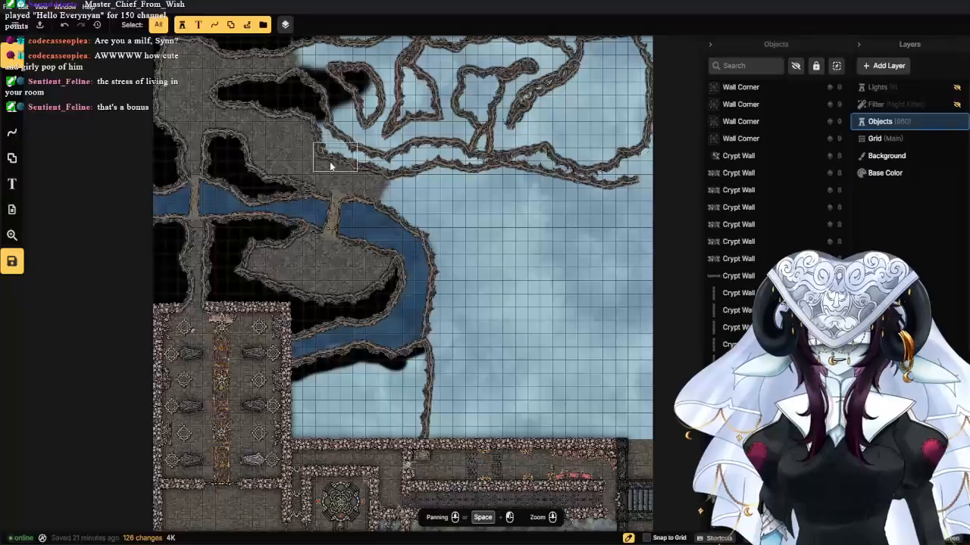
{"action": "left_click_drag", "start_coordinate": [288, 170], "coordinate": [344, 260]}
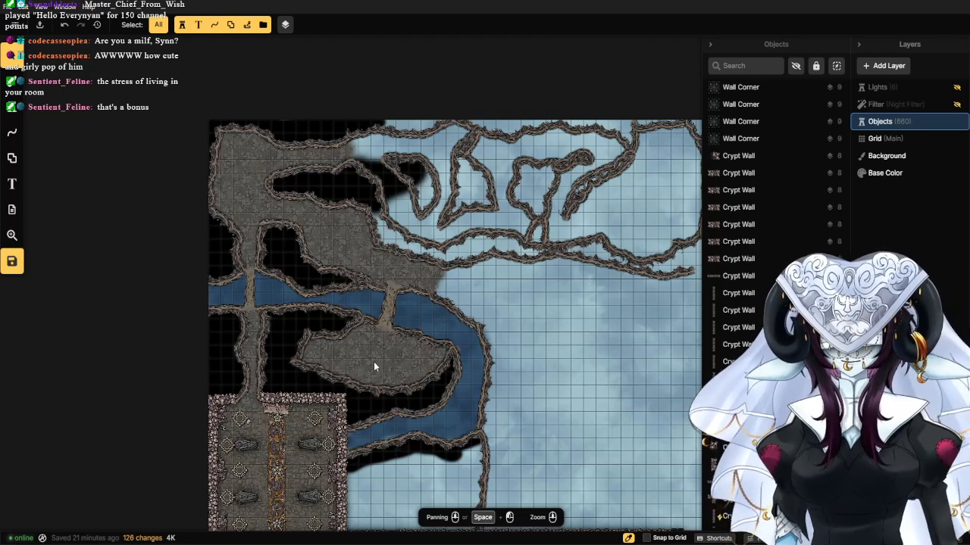
{"action": "left_click", "coordinate": [390, 307]}
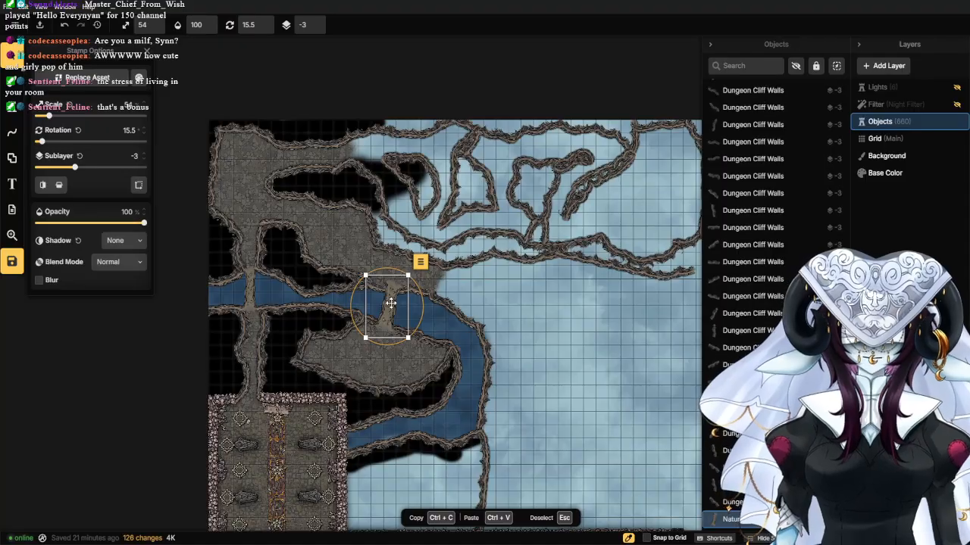
{"action": "left_click", "coordinate": [572, 323]}
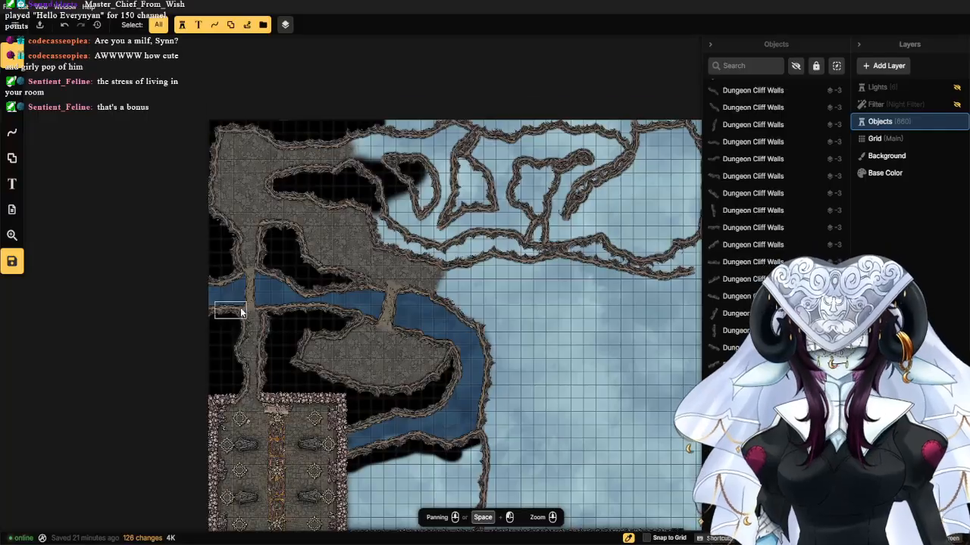
Flip the upper west cliff wall piece of the corridor south of the bridge horizontally and refit it at 189.5 degrees rotation.
{"action": "scroll", "coordinate": [240, 307], "scroll_direction": "up", "scroll_amount": 5}
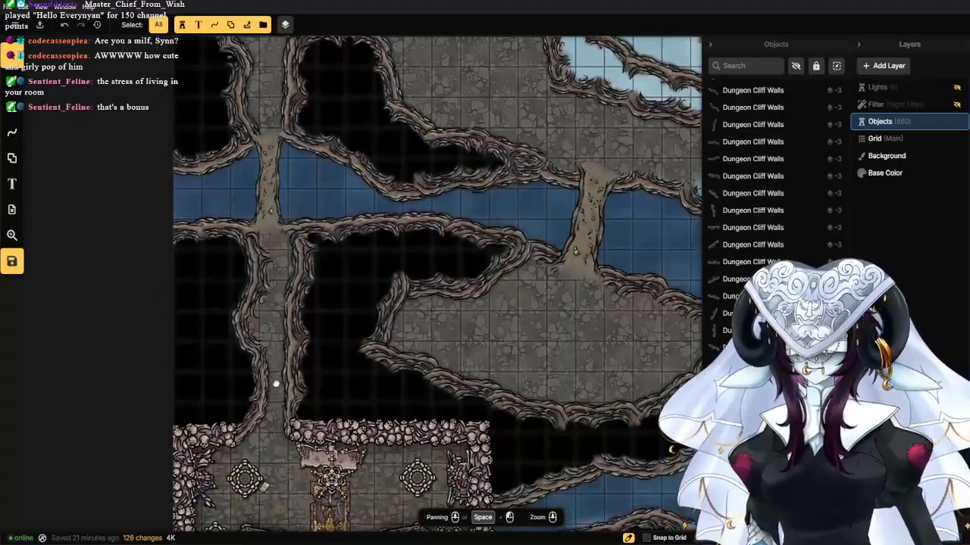
{"action": "left_click_drag", "start_coordinate": [275, 384], "coordinate": [306, 205]}
{"action": "left_click", "coordinate": [284, 199]}
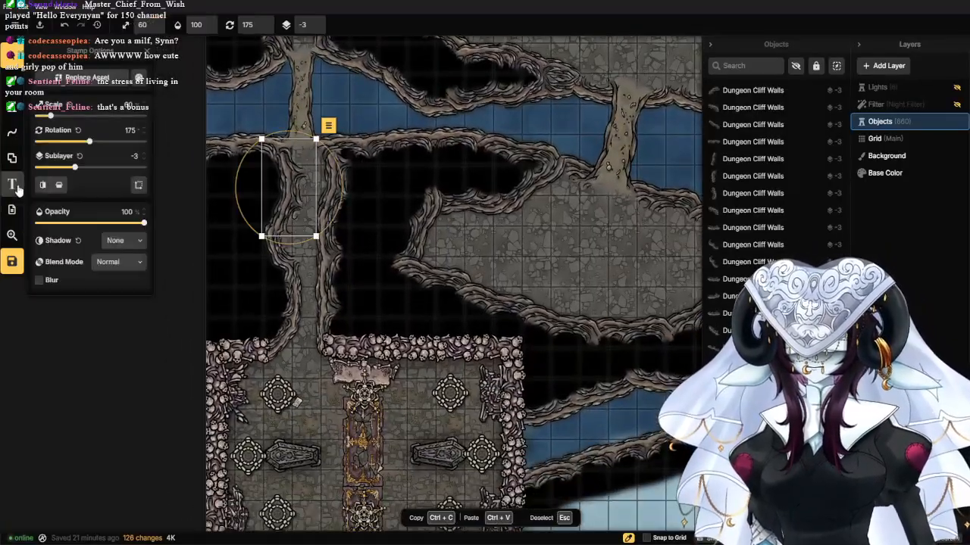
{"action": "left_click", "coordinate": [42, 185]}
{"action": "left_click_drag", "start_coordinate": [288, 185], "coordinate": [324, 208]}
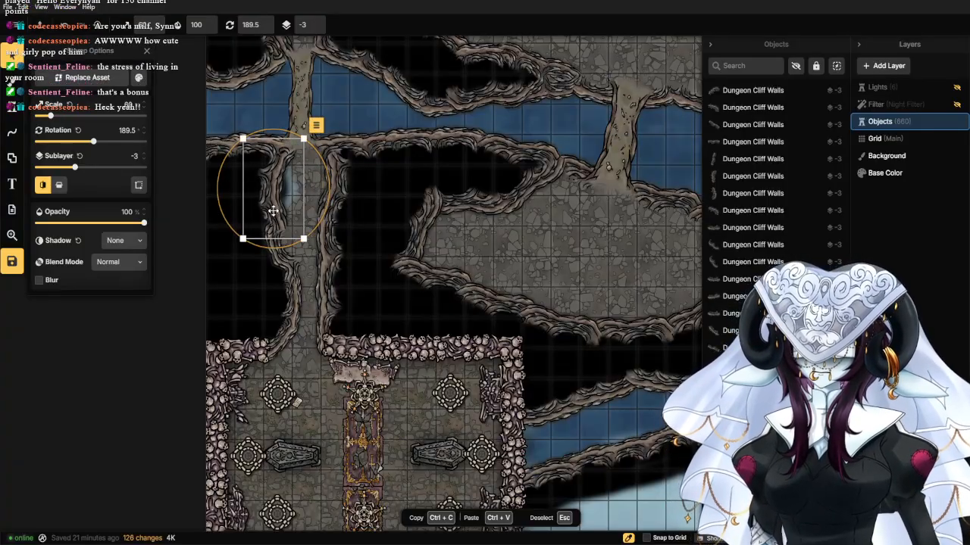
Flip the corridor's next west cliff wall piece below horizontally and align it with its neighbours at 154 degrees rotation.
{"action": "left_click", "coordinate": [287, 280]}
{"action": "scroll", "coordinate": [283, 290], "scroll_direction": "up", "scroll_amount": 5}
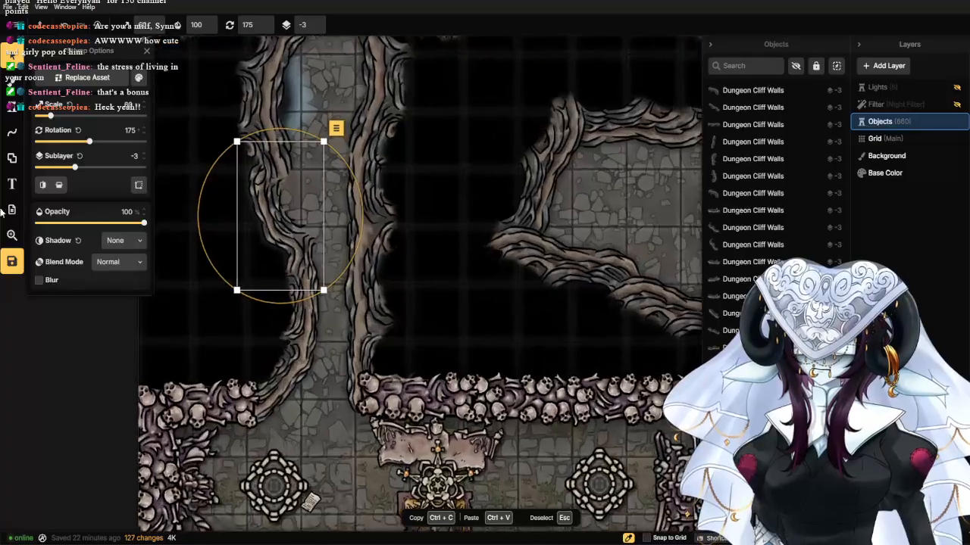
{"action": "left_click", "coordinate": [47, 186]}
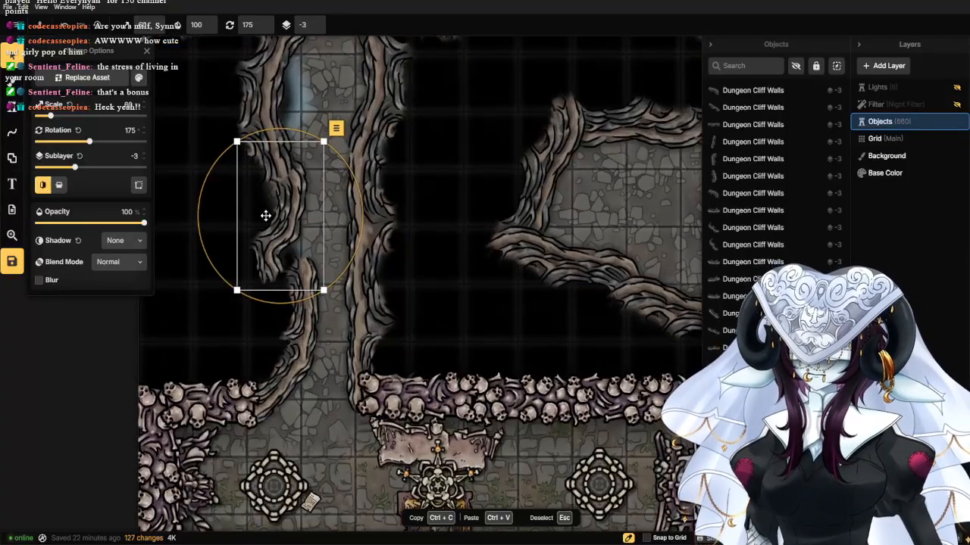
{"action": "left_click_drag", "start_coordinate": [291, 223], "coordinate": [294, 214]}
{"action": "left_click_drag", "start_coordinate": [366, 226], "coordinate": [366, 194]}
{"action": "left_click_drag", "start_coordinate": [292, 233], "coordinate": [298, 237]}
{"action": "left_click_drag", "start_coordinate": [297, 277], "coordinate": [297, 283]}
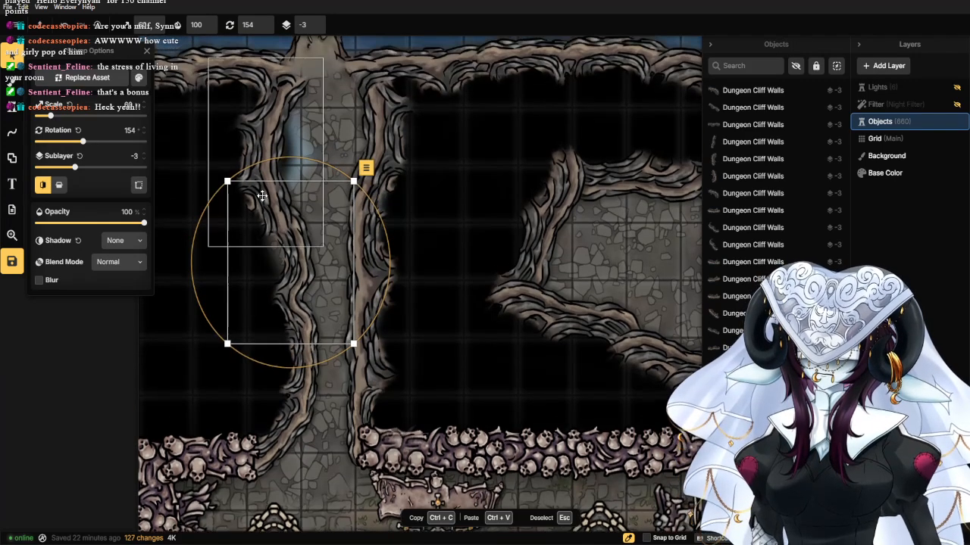
{"action": "left_click_drag", "start_coordinate": [262, 196], "coordinate": [275, 195]}
{"action": "left_click_drag", "start_coordinate": [387, 146], "coordinate": [382, 119]}
{"action": "left_click_drag", "start_coordinate": [293, 169], "coordinate": [276, 223]}
Paint Rocky Dungeon Ground over the exposed gap along the west wall of the corridor south of the bridge.
{"action": "left_click", "coordinate": [12, 78]}
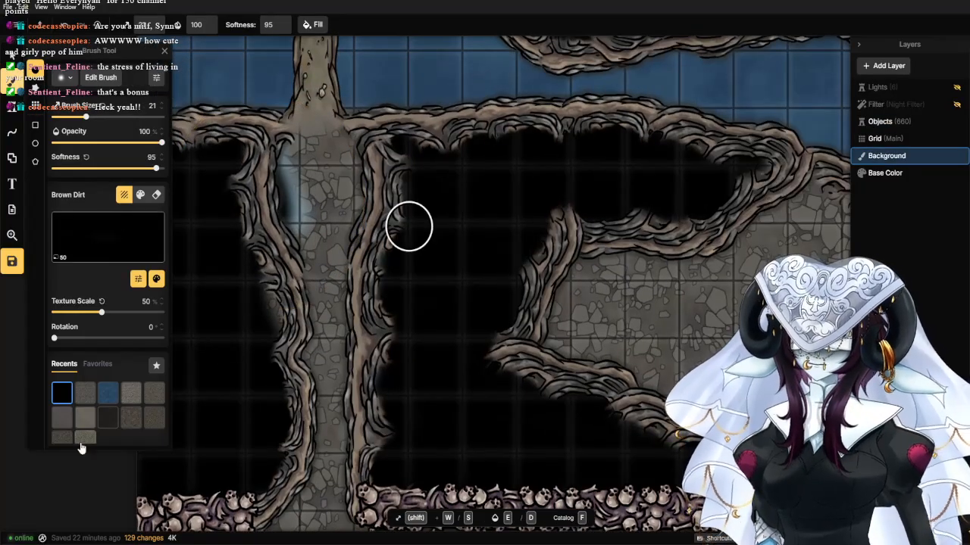
{"action": "left_click", "coordinate": [84, 391]}
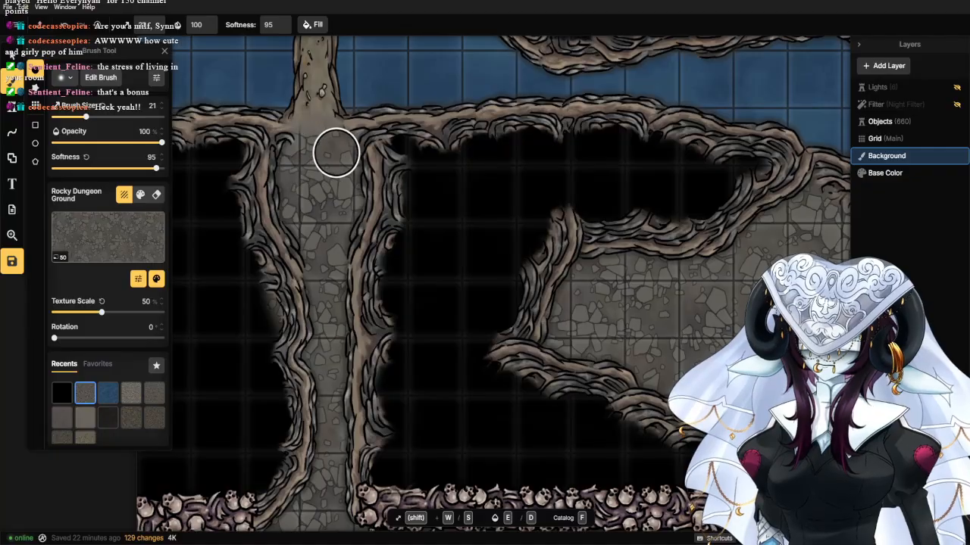
{"action": "mouse_move", "coordinate": [338, 192]}
{"action": "left_mouse_down"}
{"action": "mouse_move", "coordinate": [311, 216]}
{"action": "mouse_move", "coordinate": [302, 144]}
{"action": "left_mouse_up"}
{"action": "left_click_drag", "start_coordinate": [294, 258], "coordinate": [303, 209]}
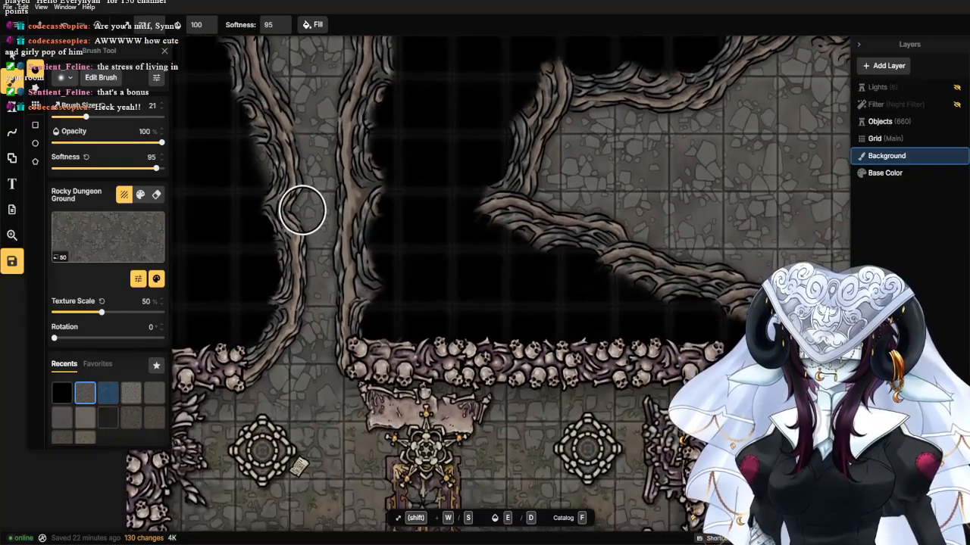
Choose the Natural Stairs stamp from the Walls & Stairs pack of the Watercolor Battlemaps catalog.
{"action": "left_click_drag", "start_coordinate": [308, 155], "coordinate": [314, 331]}
{"action": "left_click_drag", "start_coordinate": [284, 146], "coordinate": [303, 275]}
{"action": "left_click_drag", "start_coordinate": [311, 206], "coordinate": [321, 360]}
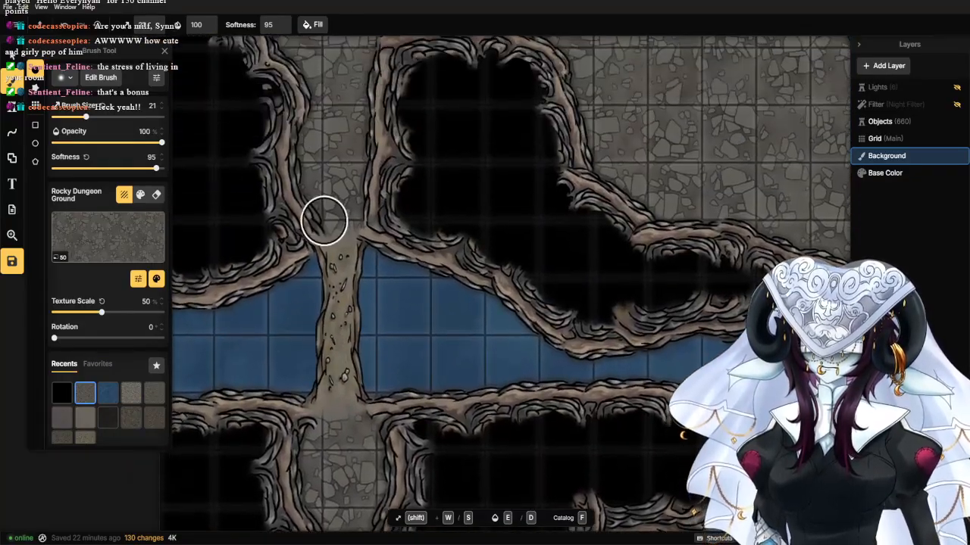
{"action": "left_click_drag", "start_coordinate": [323, 158], "coordinate": [331, 309]}
{"action": "left_click_drag", "start_coordinate": [398, 156], "coordinate": [409, 225]}
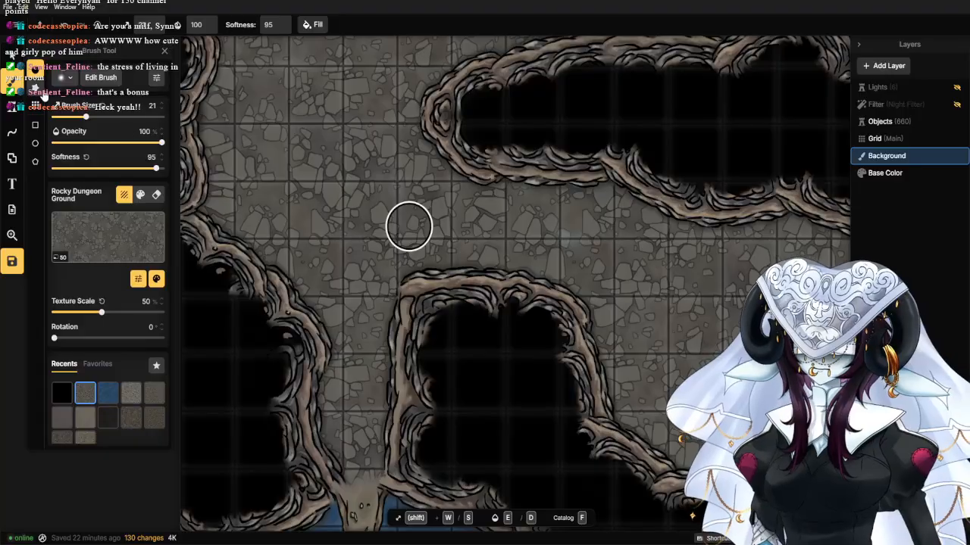
{"action": "left_click", "coordinate": [12, 108]}
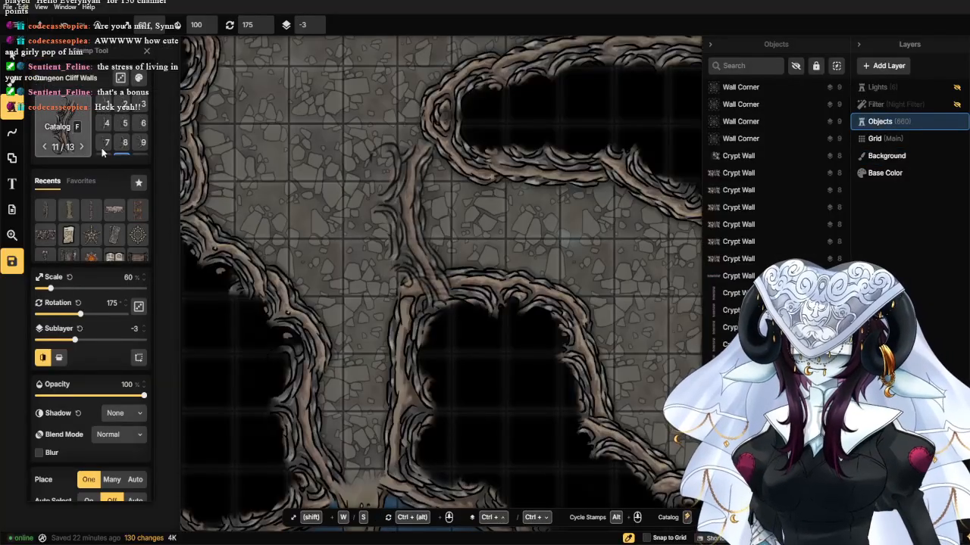
{"action": "key", "text": "f"}
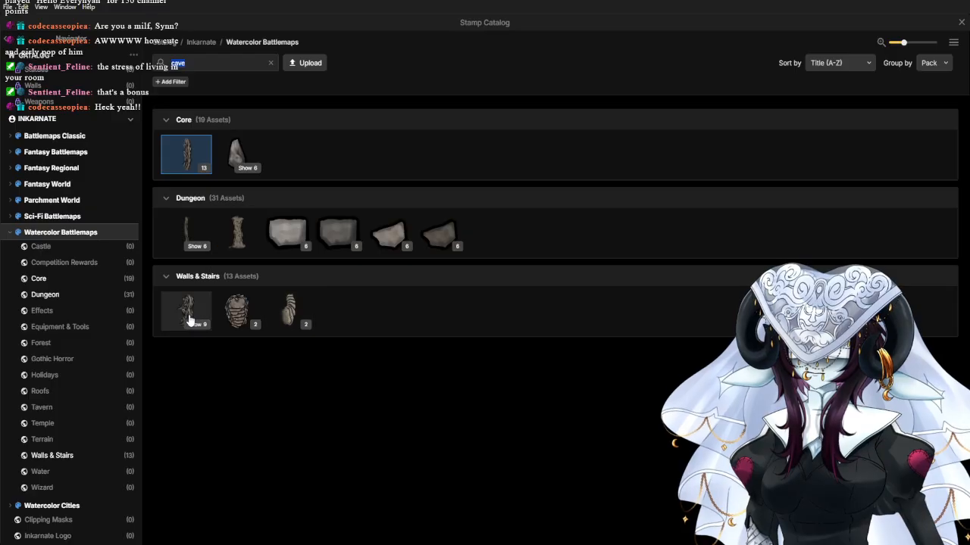
{"action": "left_click", "coordinate": [285, 311]}
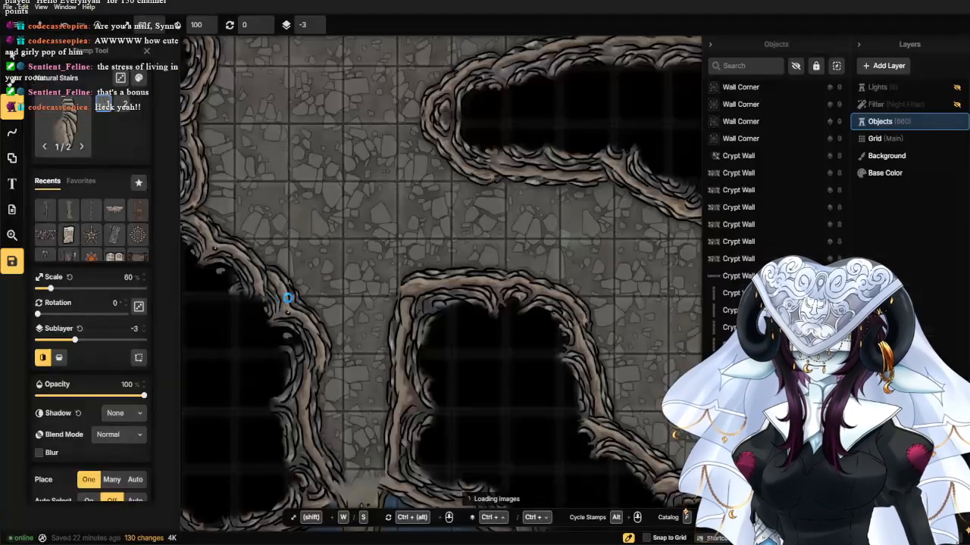
Place the second Natural Stairs variant in the passage between the two black rock masses in the northwestern cave.
{"action": "scroll", "coordinate": [398, 184], "scroll_direction": "down", "scroll_amount": 3}
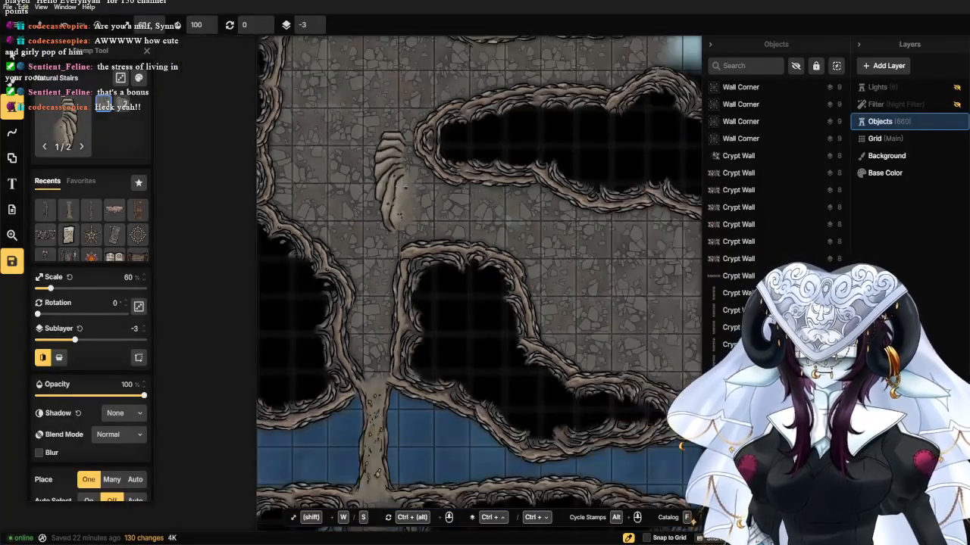
{"action": "left_click_drag", "start_coordinate": [418, 136], "coordinate": [422, 246]}
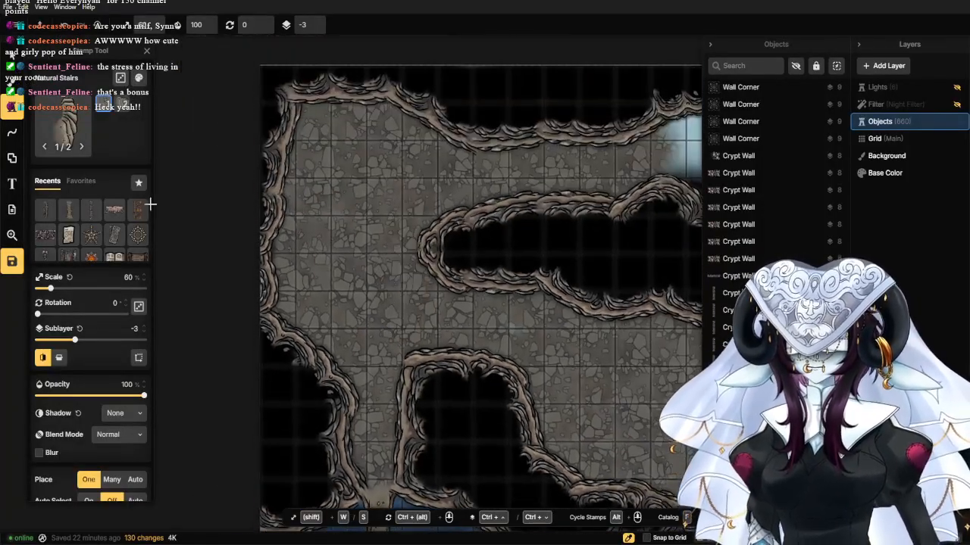
{"action": "left_click", "coordinate": [123, 106]}
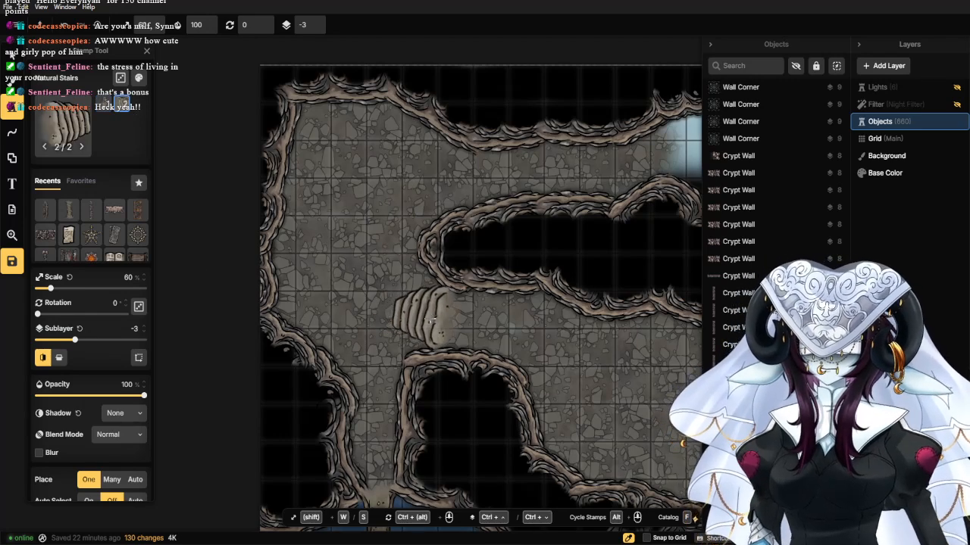
{"action": "left_click", "coordinate": [426, 320]}
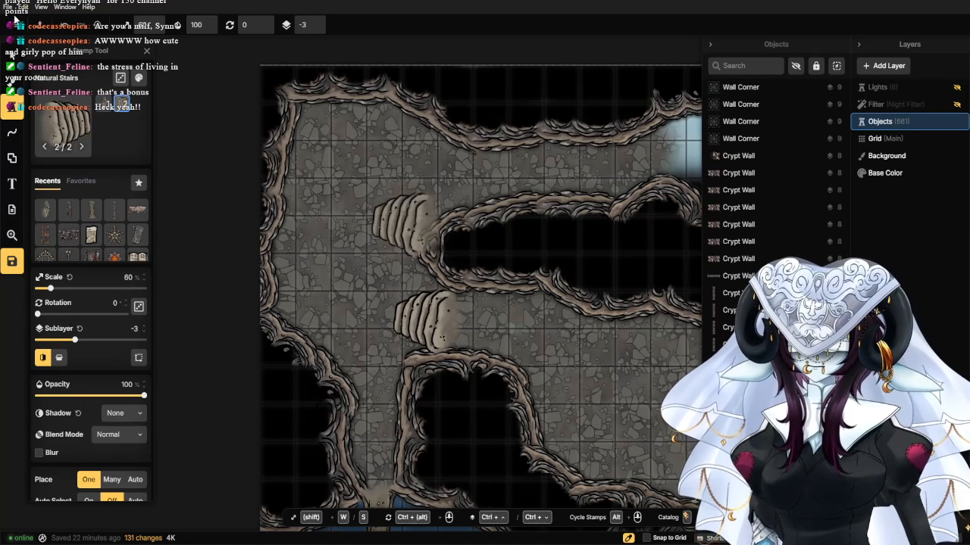
Fit the stairs between the passage walls at 53% scale and 330 degrees rotation, and set their sublayer to -4.
{"action": "left_click", "coordinate": [11, 58]}
{"action": "left_click", "coordinate": [462, 308]}
{"action": "left_click_drag", "start_coordinate": [468, 289], "coordinate": [465, 300]}
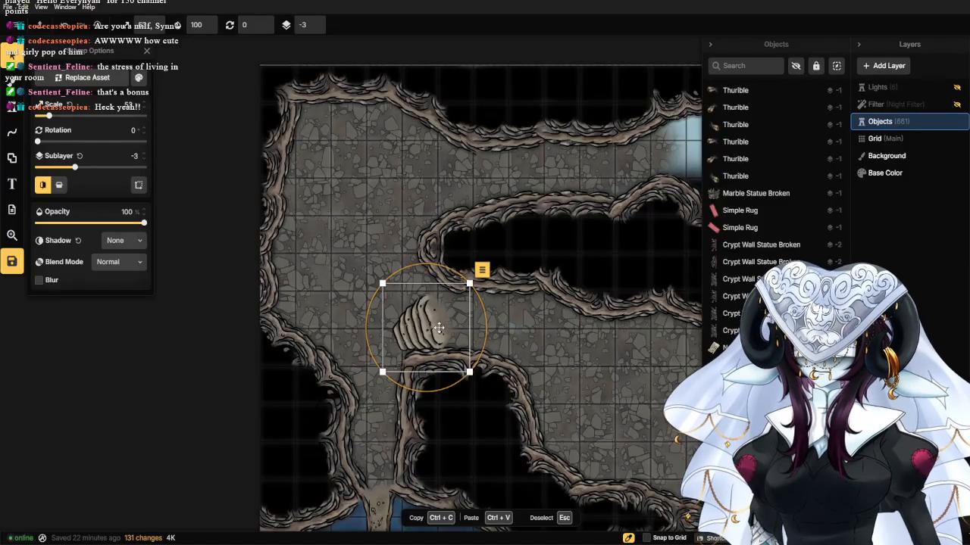
{"action": "left_click_drag", "start_coordinate": [428, 330], "coordinate": [460, 328]}
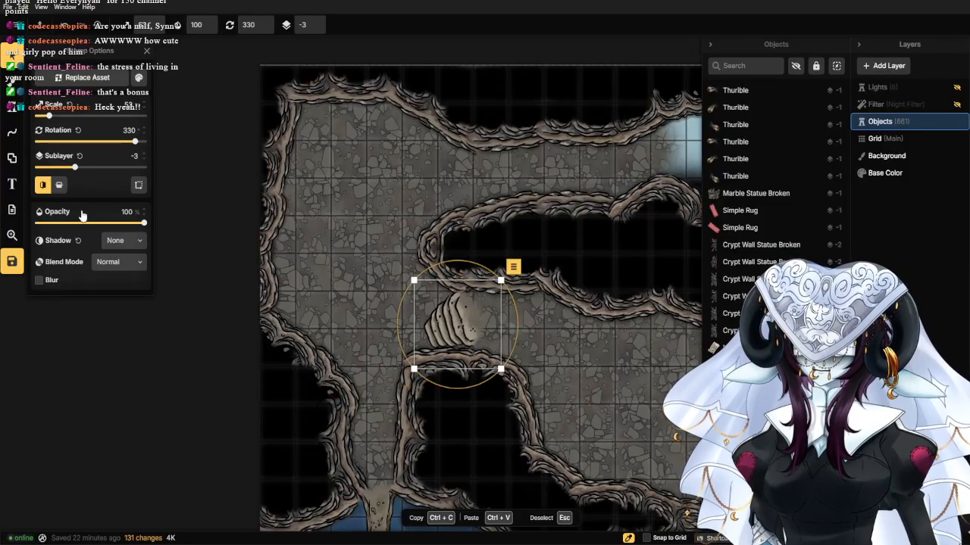
{"action": "left_click", "coordinate": [144, 159]}
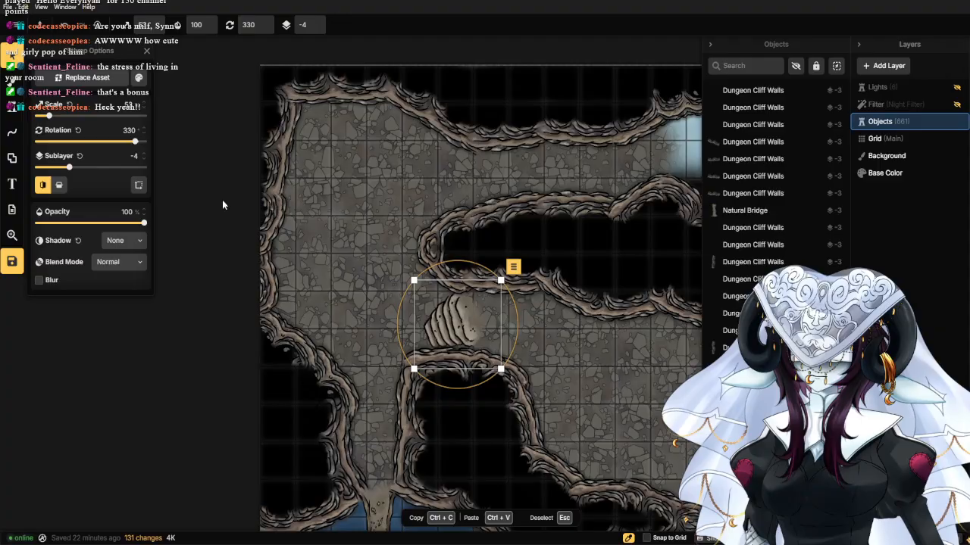
Select all matching Dungeon Cliff Walls objects via one wall in the northwestern cave and set their sublayer to 7.
{"action": "left_click", "coordinate": [406, 239]}
{"action": "left_click", "coordinate": [503, 183]}
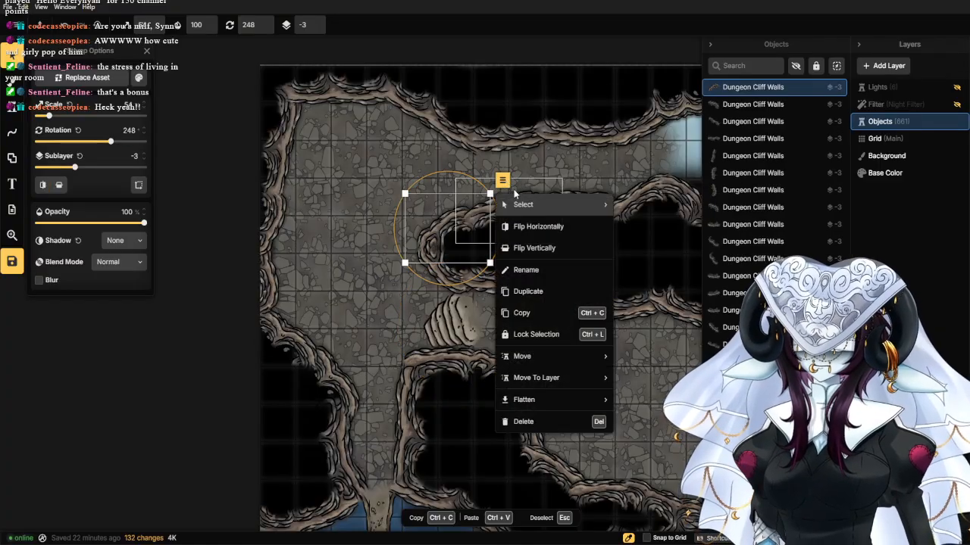
{"action": "mouse_move", "coordinate": [522, 202]}
{"action": "left_click", "coordinate": [653, 272]}
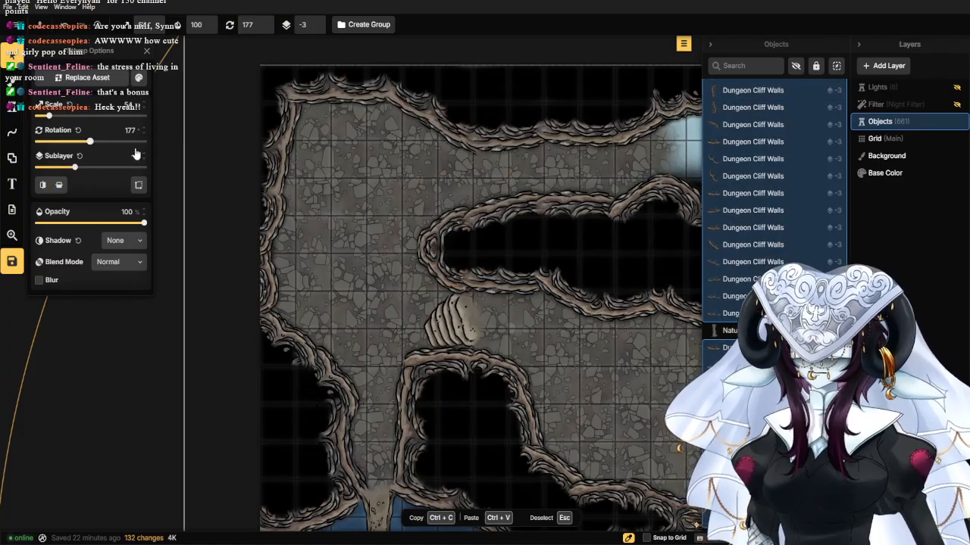
{"action": "left_click_drag", "start_coordinate": [124, 171], "coordinate": [131, 171]}
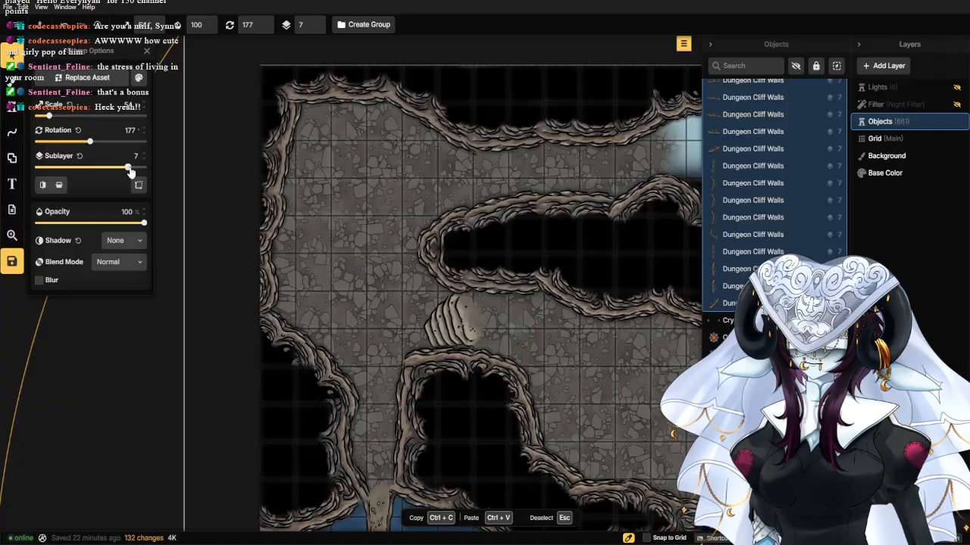
{"action": "left_click", "coordinate": [368, 256]}
Rotate the natural stairs in the passage between the two black rock masses to 337 degrees.
{"action": "left_click", "coordinate": [479, 320]}
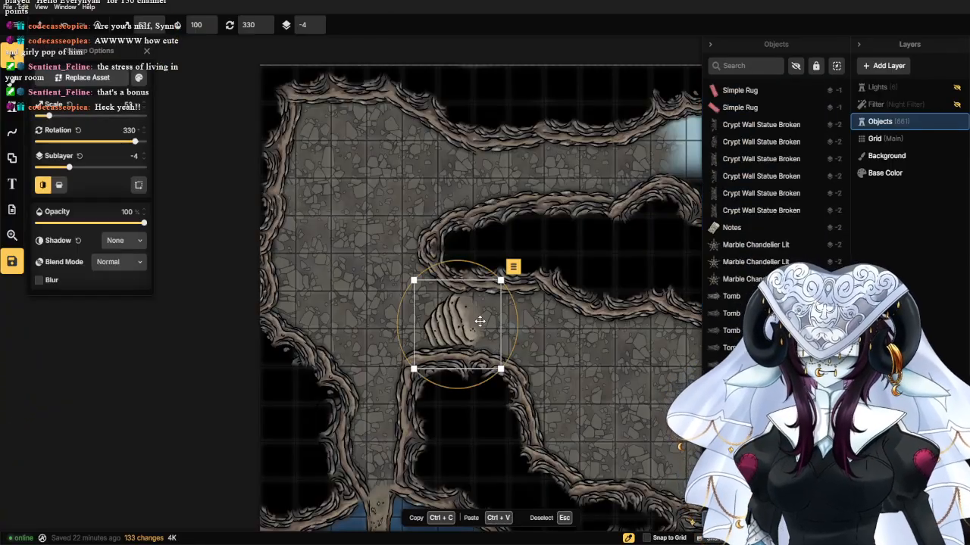
{"action": "scroll", "coordinate": [480, 319], "scroll_direction": "down", "scroll_amount": 2}
{"action": "scroll", "coordinate": [454, 335], "scroll_direction": "down", "scroll_amount": 3}
{"action": "left_click_drag", "start_coordinate": [445, 413], "coordinate": [340, 256]}
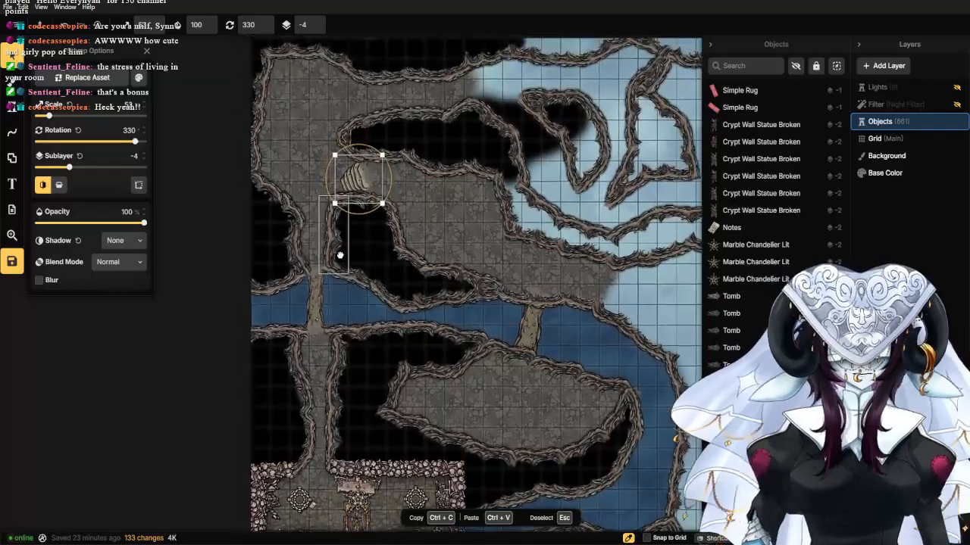
{"action": "scroll", "coordinate": [333, 261], "scroll_direction": "up", "scroll_amount": 6}
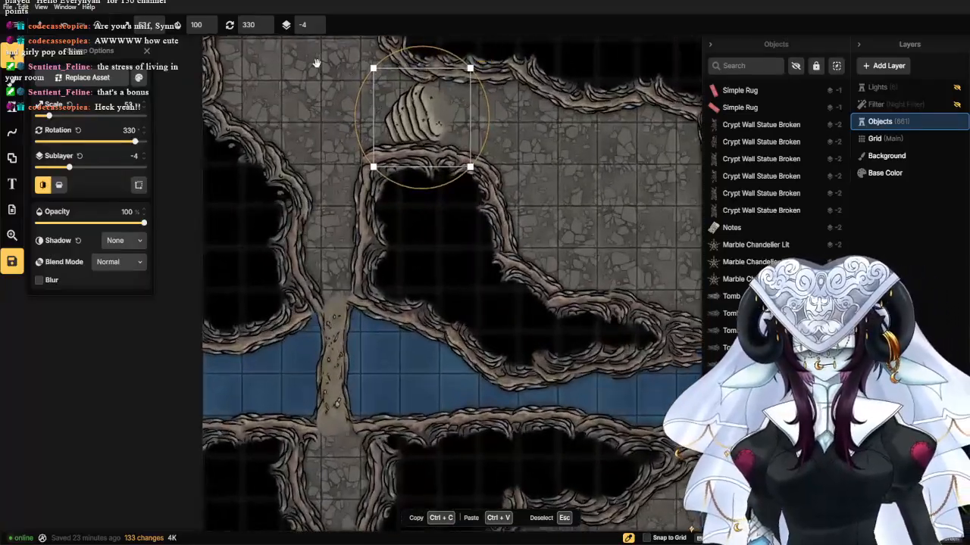
{"action": "left_click_drag", "start_coordinate": [309, 144], "coordinate": [307, 167]}
{"action": "left_click_drag", "start_coordinate": [302, 111], "coordinate": [297, 193]}
{"action": "left_click", "coordinate": [317, 190]}
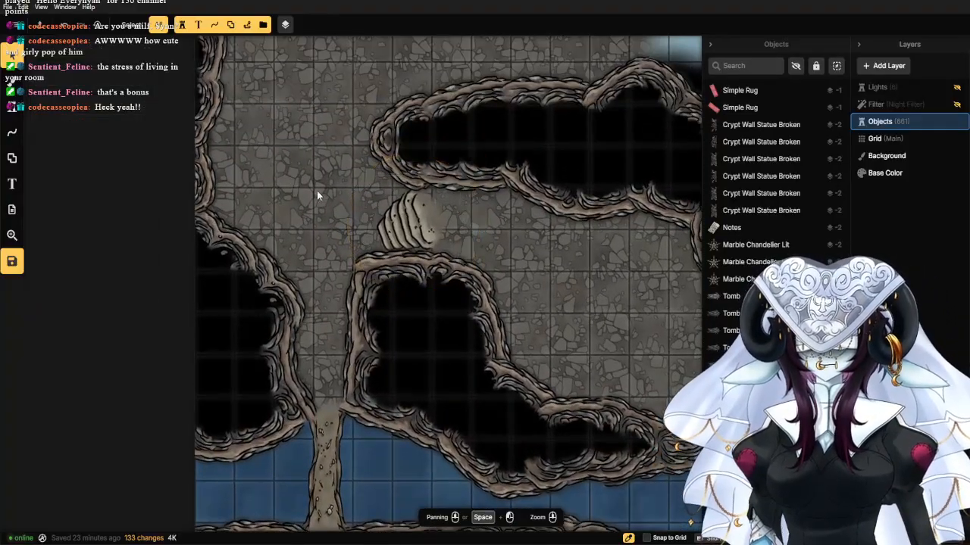
{"action": "scroll", "coordinate": [407, 225], "scroll_direction": "up", "scroll_amount": 4}
{"action": "left_click", "coordinate": [410, 222]}
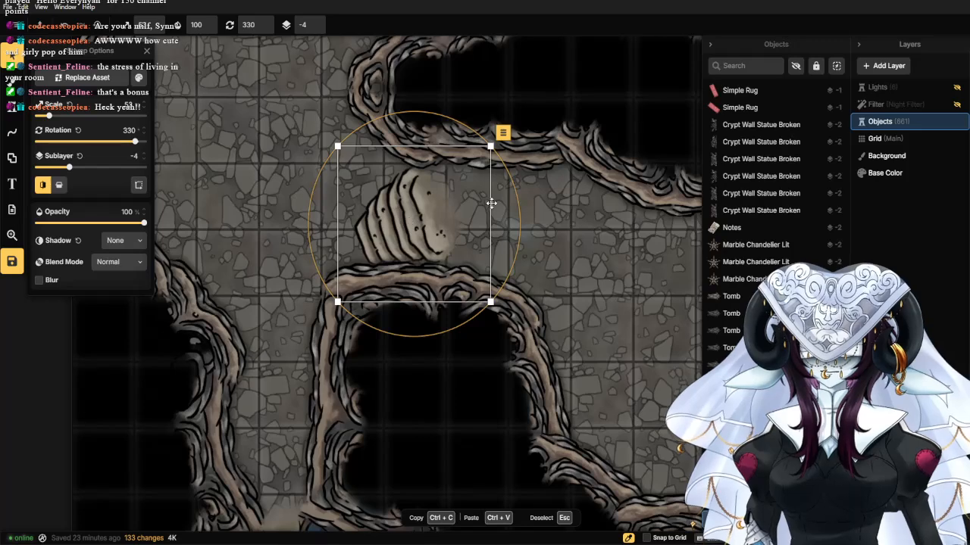
{"action": "left_click_drag", "start_coordinate": [519, 208], "coordinate": [520, 226]}
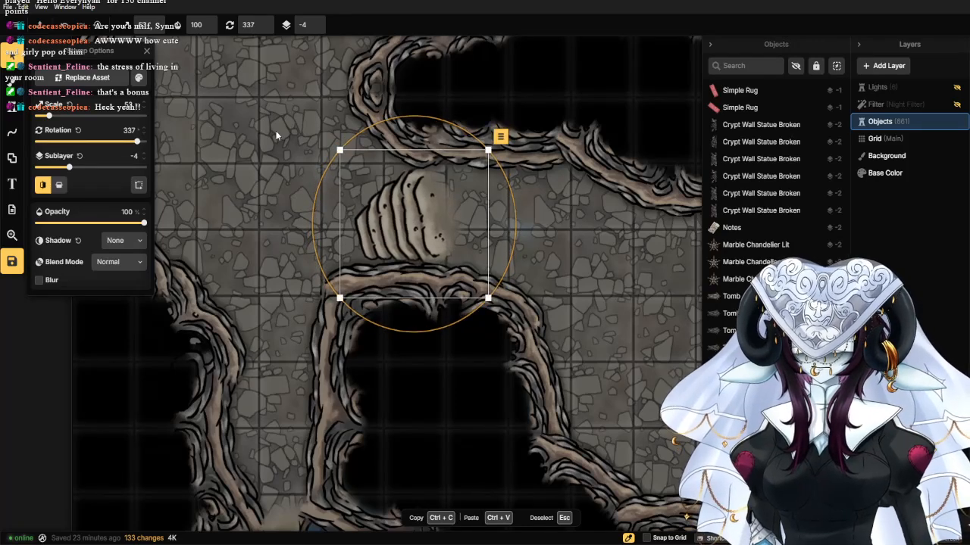
{"action": "left_click", "coordinate": [276, 130]}
Try the Natural Dungeon Stairs stamp from the Walls & Stairs pack beside the existing natural stairs.
{"action": "left_click_drag", "start_coordinate": [276, 130], "coordinate": [326, 269]}
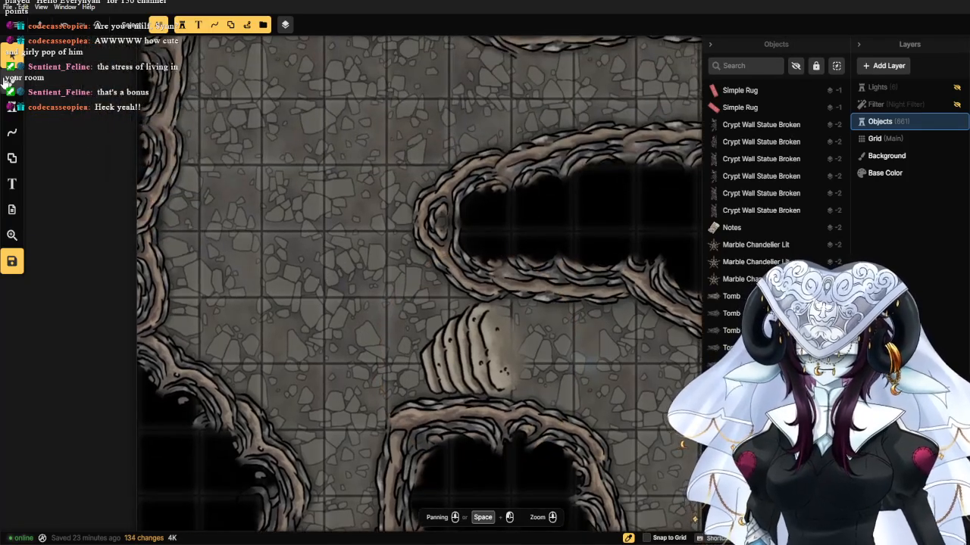
{"action": "left_click", "coordinate": [9, 82]}
{"action": "left_click", "coordinate": [13, 108]}
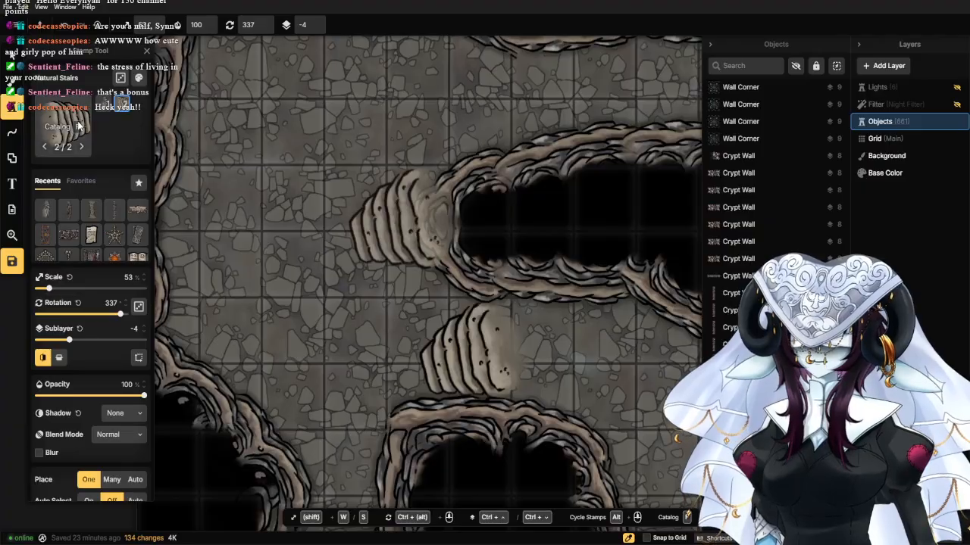
{"action": "left_click", "coordinate": [79, 126]}
{"action": "left_click", "coordinate": [235, 309]}
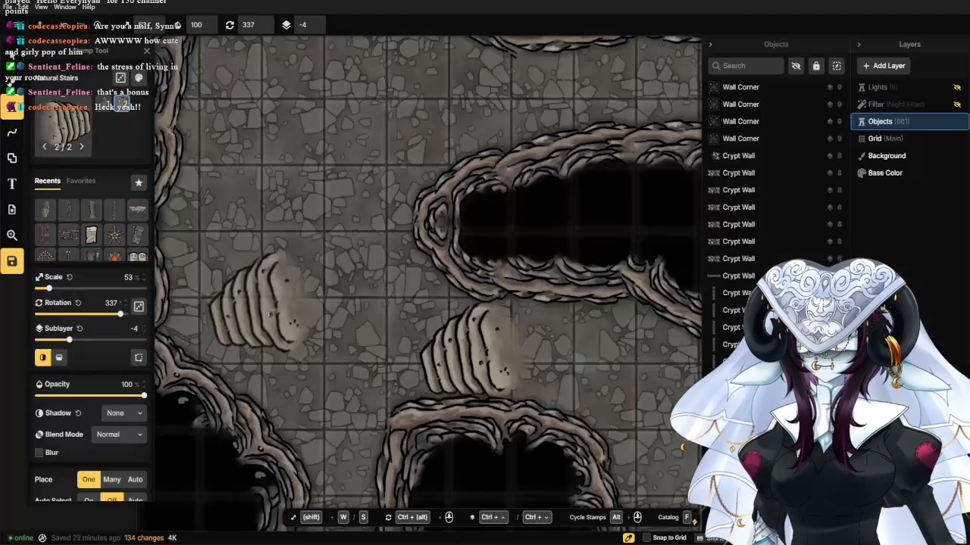
{"action": "left_click", "coordinate": [64, 121]}
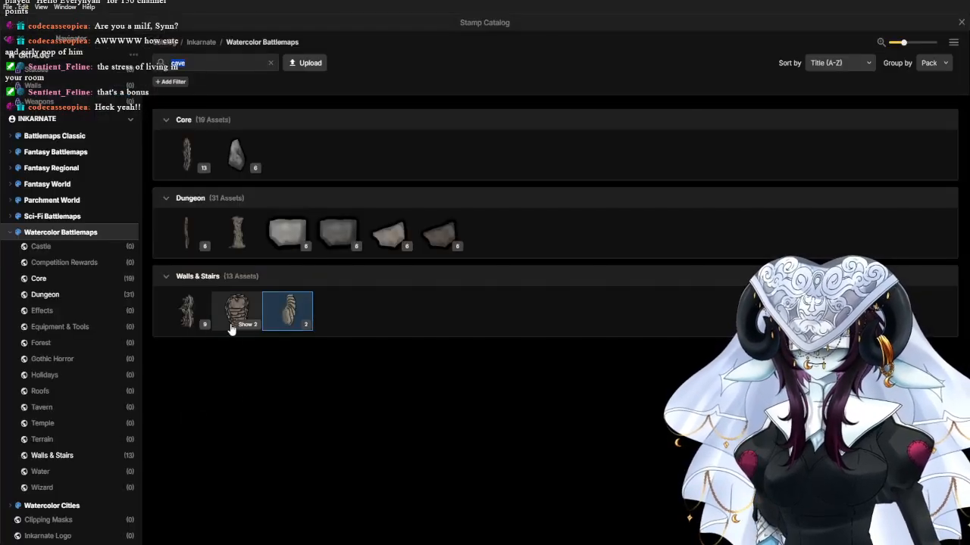
{"action": "left_click", "coordinate": [231, 327]}
{"action": "scroll", "coordinate": [338, 187], "scroll_direction": "up", "scroll_amount": 3}
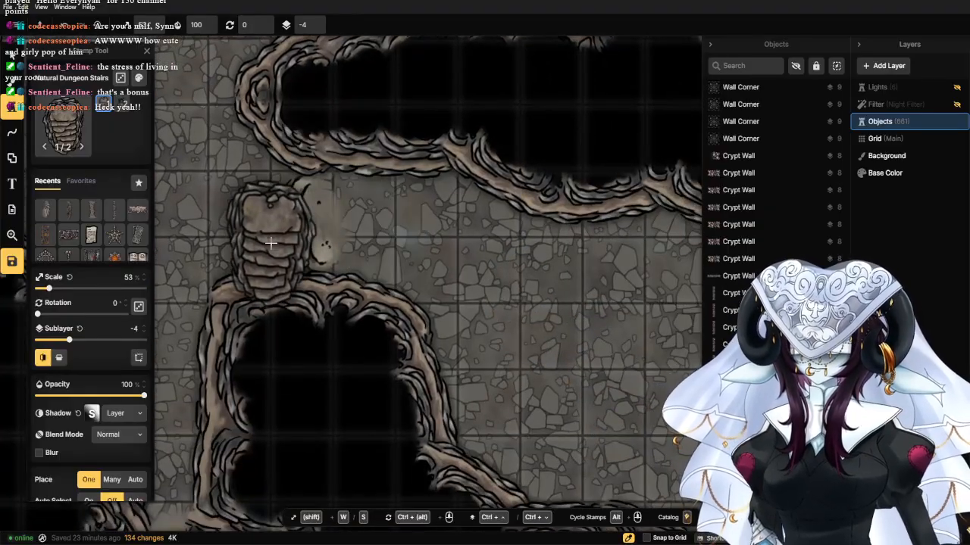
{"action": "left_click", "coordinate": [408, 227]}
Place another second-variant Natural Stairs stamp east of the existing stairs at 50% scale and 360 degrees rotation.
{"action": "left_click_drag", "start_coordinate": [59, 318], "coordinate": [50, 291]}
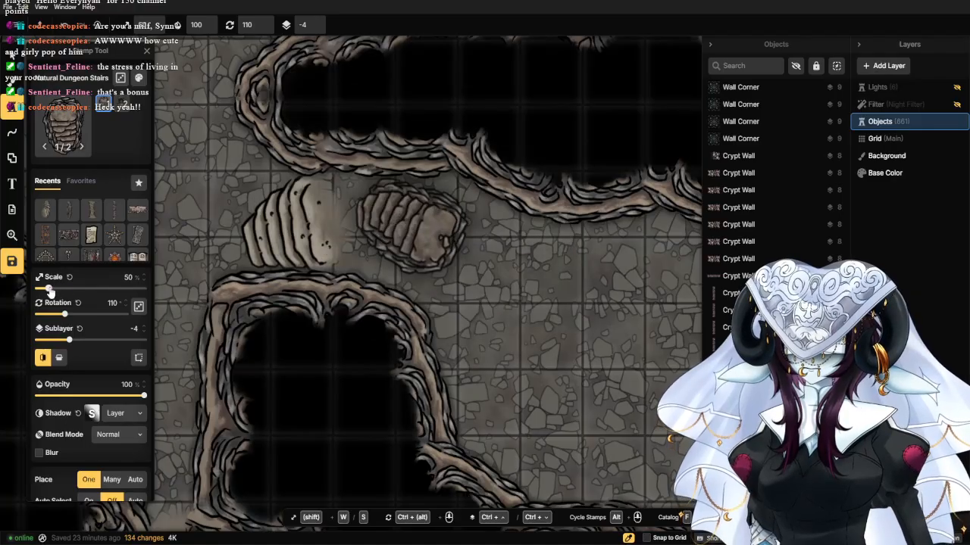
{"action": "left_click", "coordinate": [47, 211]}
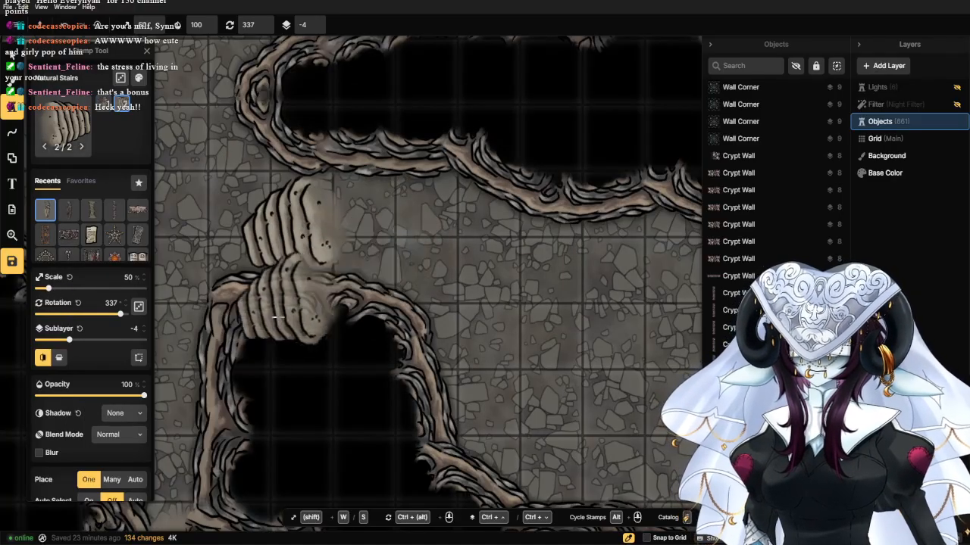
{"action": "left_click", "coordinate": [403, 219]}
{"action": "left_click_drag", "start_coordinate": [94, 315], "coordinate": [151, 314]}
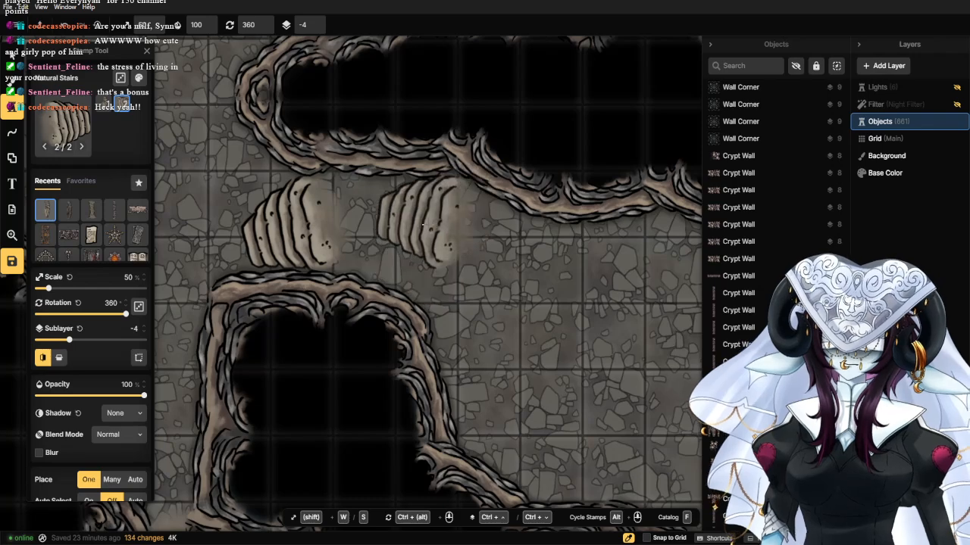
{"action": "left_click", "coordinate": [448, 214]}
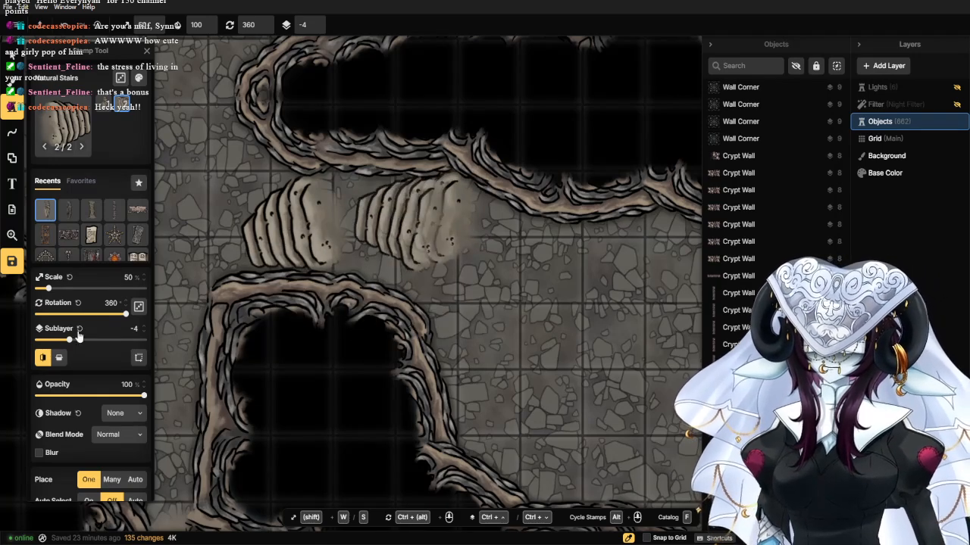
Add a vertically flipped Natural Stairs copy south of the newest stairs, rotate it to 40 degrees and fit it against them.
{"action": "left_click", "coordinate": [59, 358]}
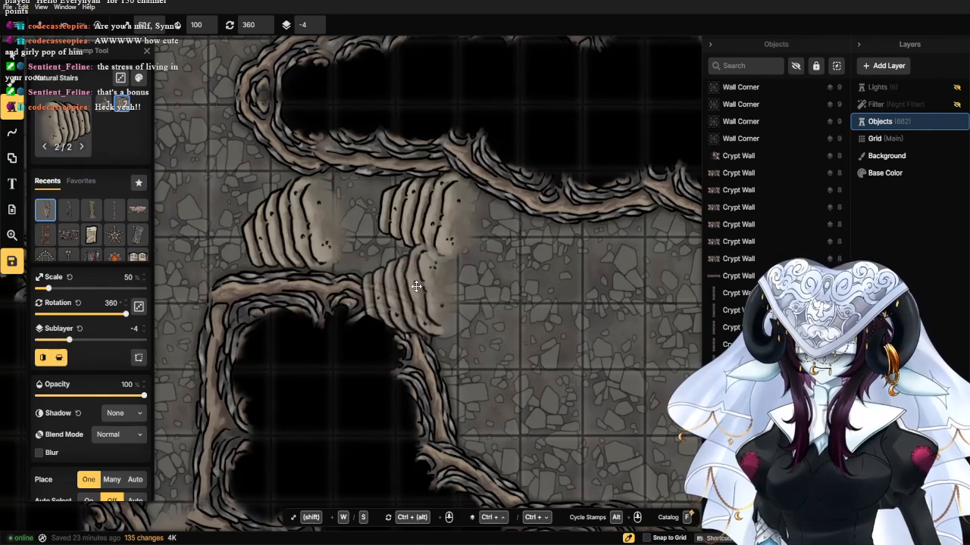
{"action": "left_click", "coordinate": [416, 283]}
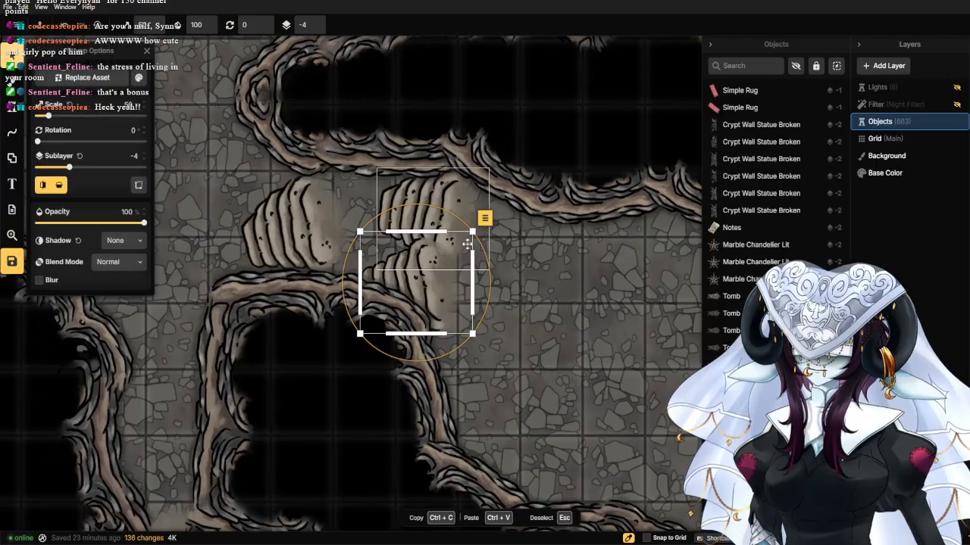
{"action": "left_click_drag", "start_coordinate": [489, 266], "coordinate": [481, 317]}
{"action": "left_click_drag", "start_coordinate": [445, 290], "coordinate": [440, 281]}
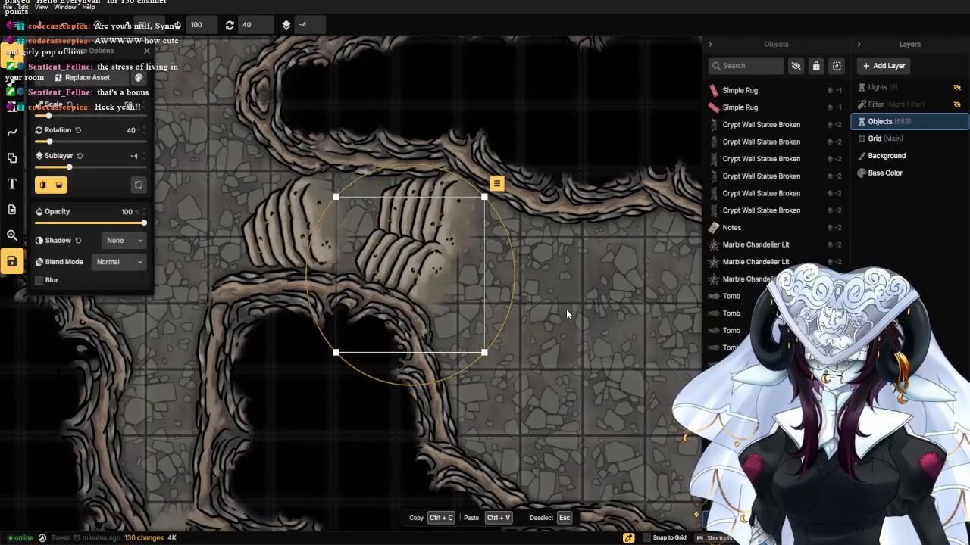
{"action": "key", "text": "Escape"}
Place flipped Natural Stairs at 174 degrees rotation in the passage north of the elongated black rock mass and shift them slightly east.
{"action": "scroll", "coordinate": [542, 330], "scroll_direction": "down", "scroll_amount": 4}
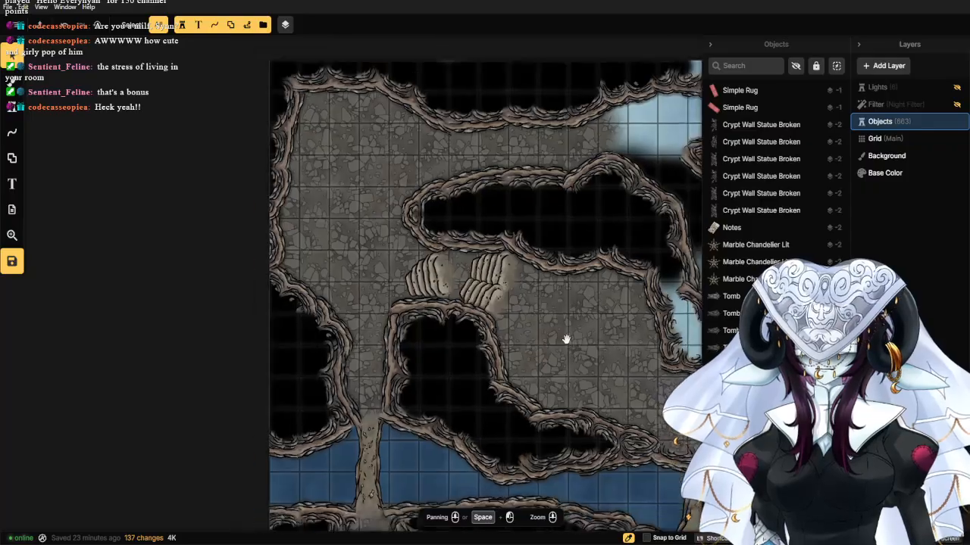
{"action": "left_click_drag", "start_coordinate": [561, 340], "coordinate": [471, 368]}
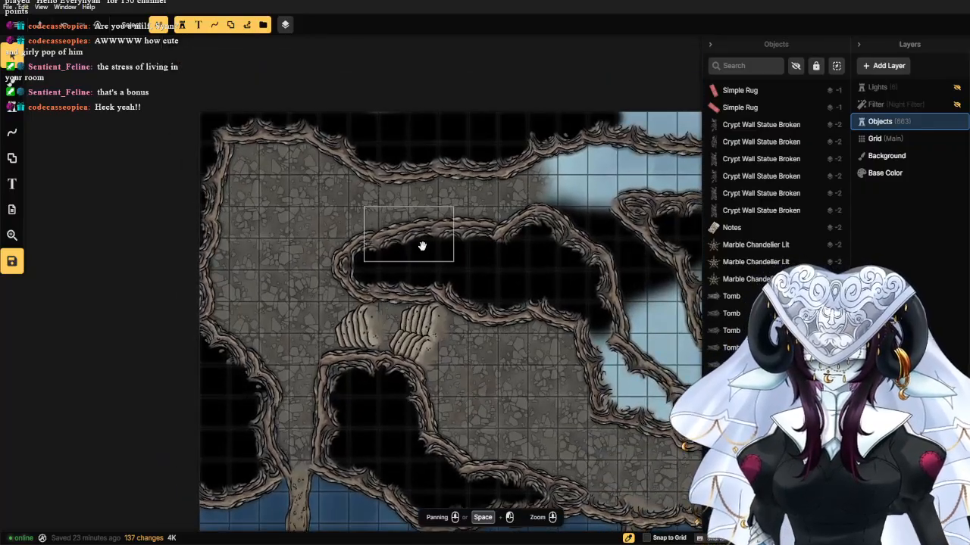
{"action": "left_click_drag", "start_coordinate": [422, 246], "coordinate": [425, 296]}
{"action": "left_click", "coordinate": [9, 108]}
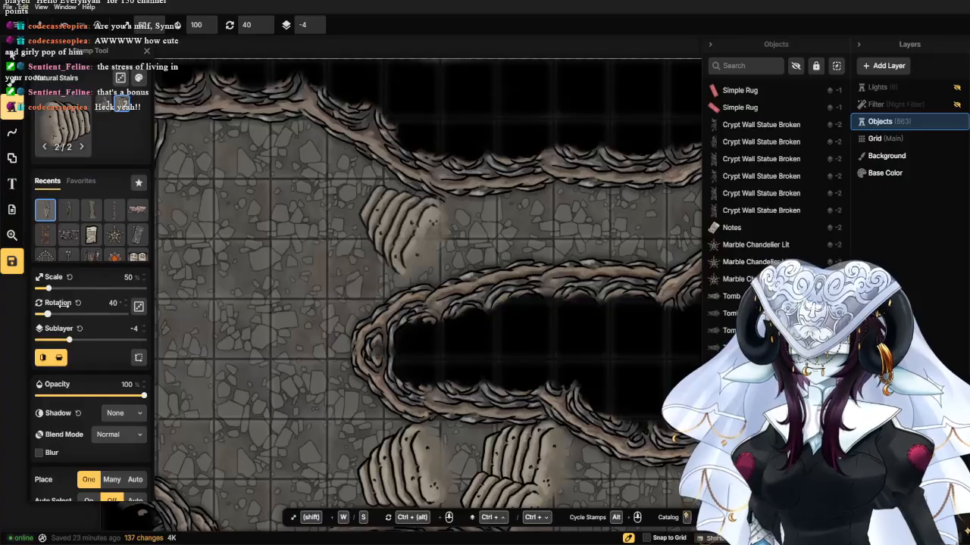
{"action": "left_click_drag", "start_coordinate": [48, 313], "coordinate": [87, 314]}
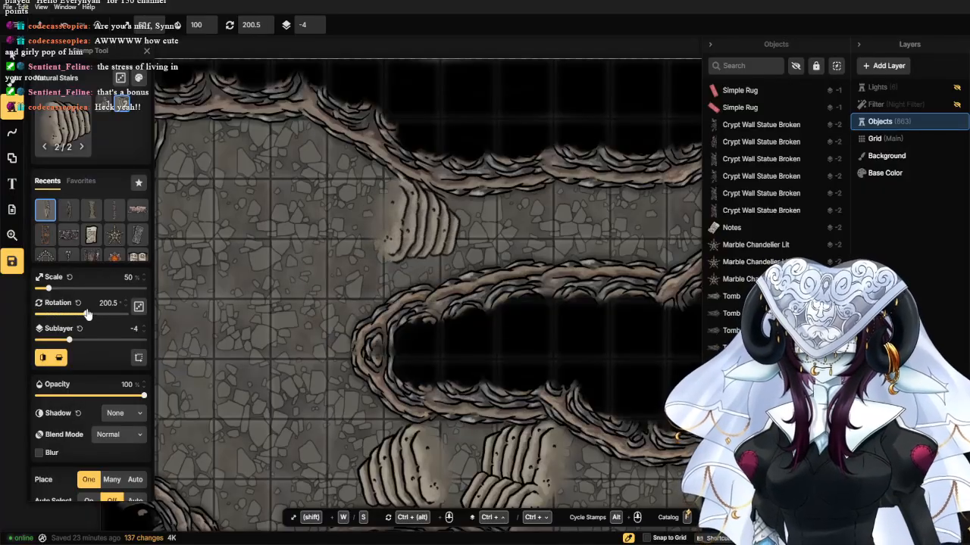
{"action": "left_click", "coordinate": [409, 228]}
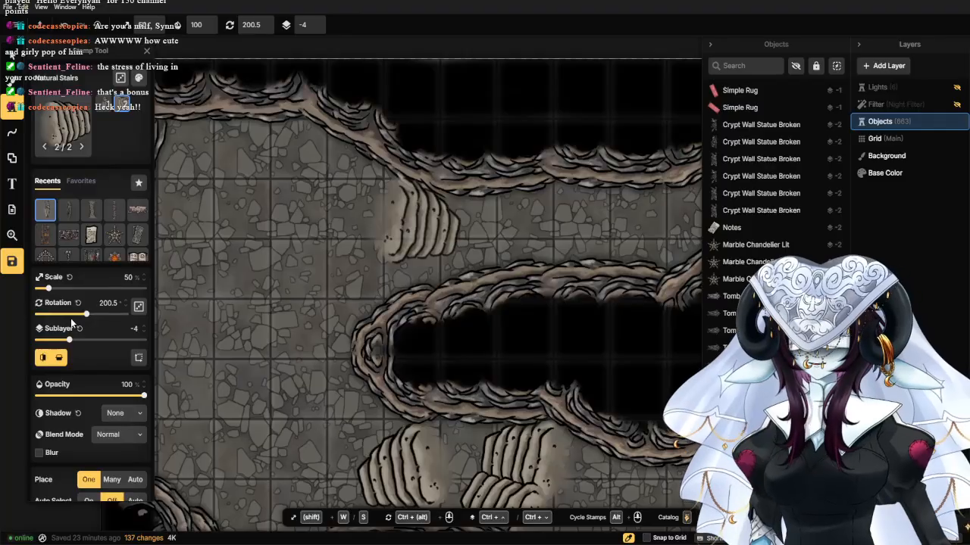
{"action": "left_click_drag", "start_coordinate": [86, 314], "coordinate": [80, 314]}
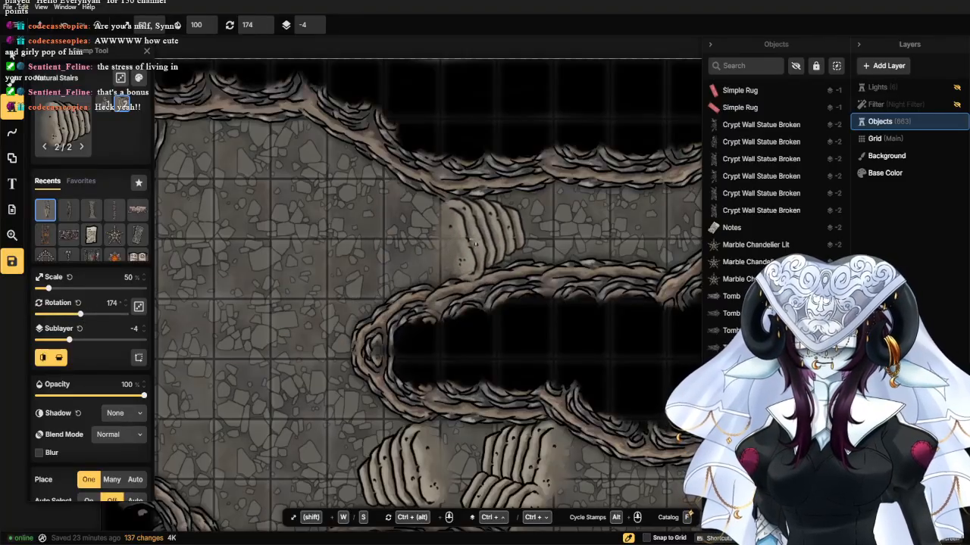
{"action": "scroll", "coordinate": [476, 253], "scroll_direction": "down", "scroll_amount": 2}
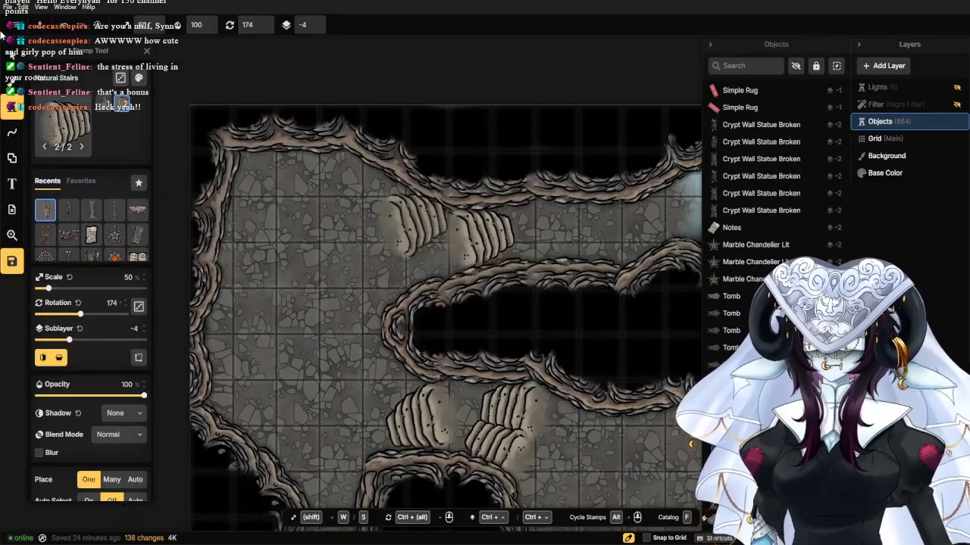
{"action": "left_click", "coordinate": [12, 57]}
{"action": "left_click_drag", "start_coordinate": [469, 237], "coordinate": [485, 235]}
{"action": "left_click", "coordinate": [374, 240]}
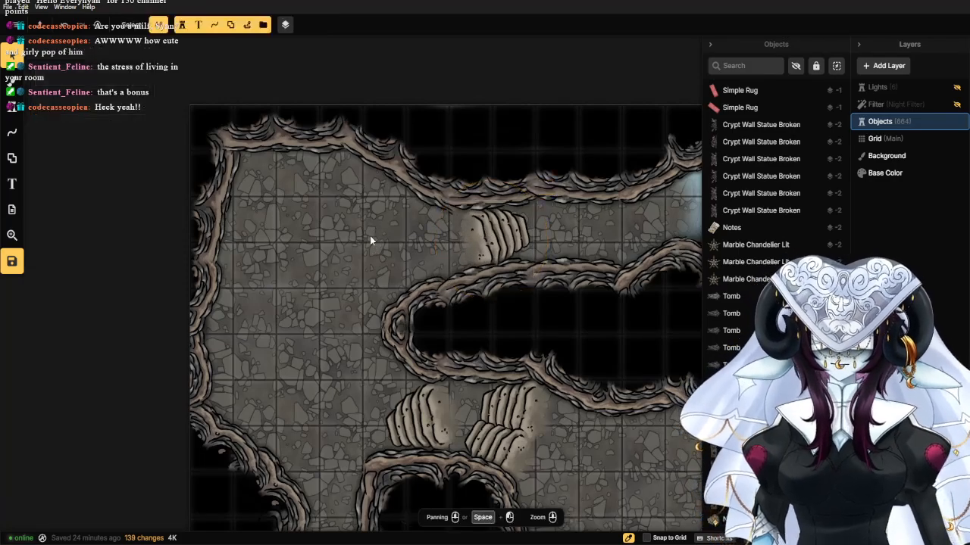
Rotate the natural stairs in the passage north of the elongated black rock mass to 179 degrees.
{"action": "scroll", "coordinate": [370, 235], "scroll_direction": "down", "scroll_amount": 2}
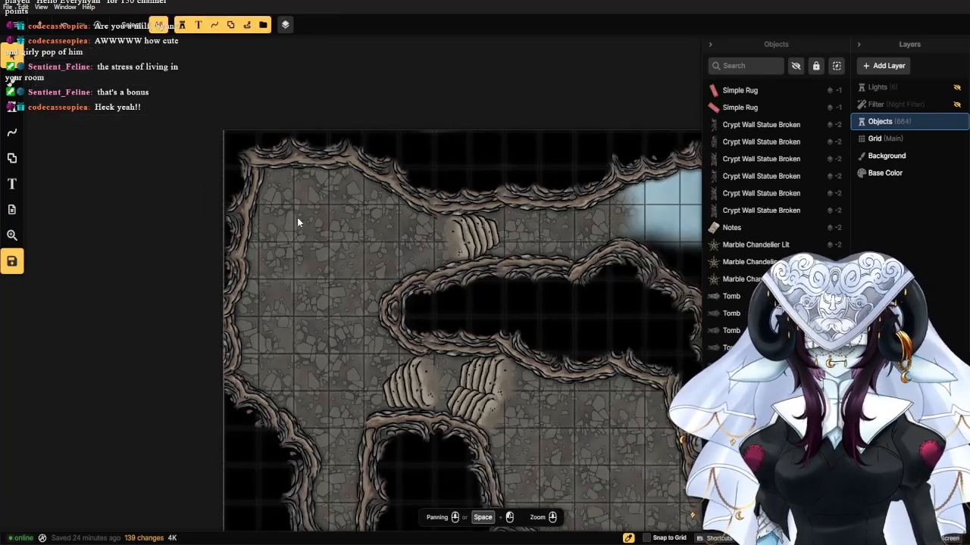
{"action": "scroll", "coordinate": [297, 217], "scroll_direction": "up", "scroll_amount": 5}
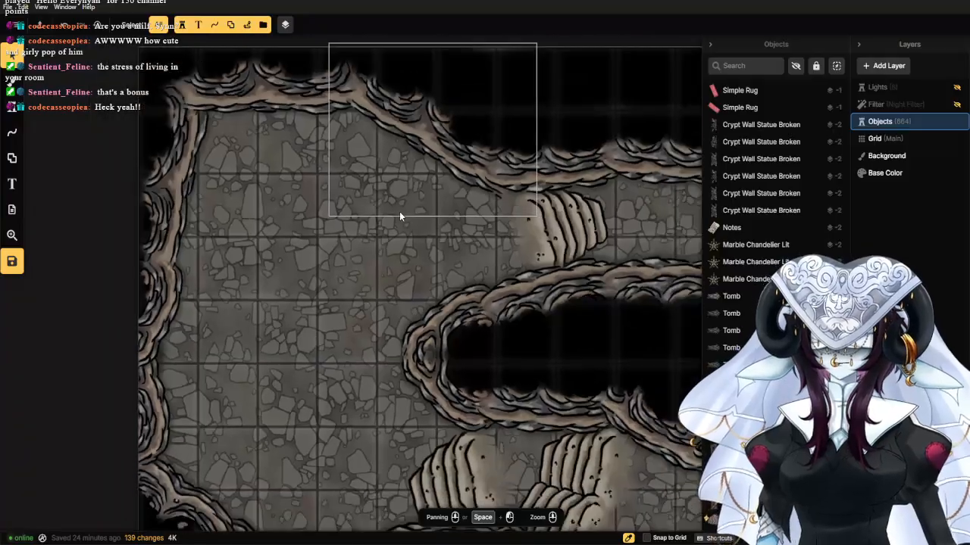
{"action": "left_click_drag", "start_coordinate": [384, 266], "coordinate": [391, 302]}
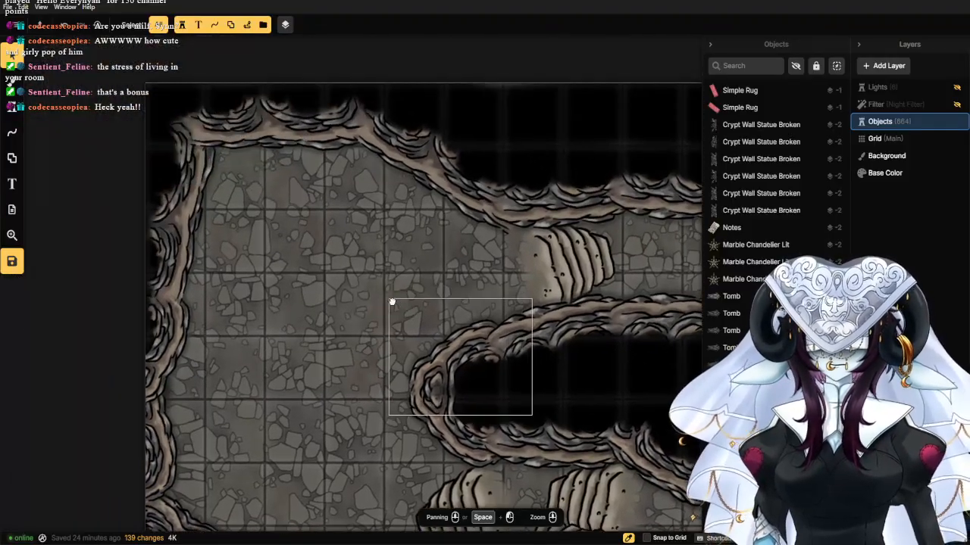
{"action": "left_click_drag", "start_coordinate": [363, 344], "coordinate": [424, 254]}
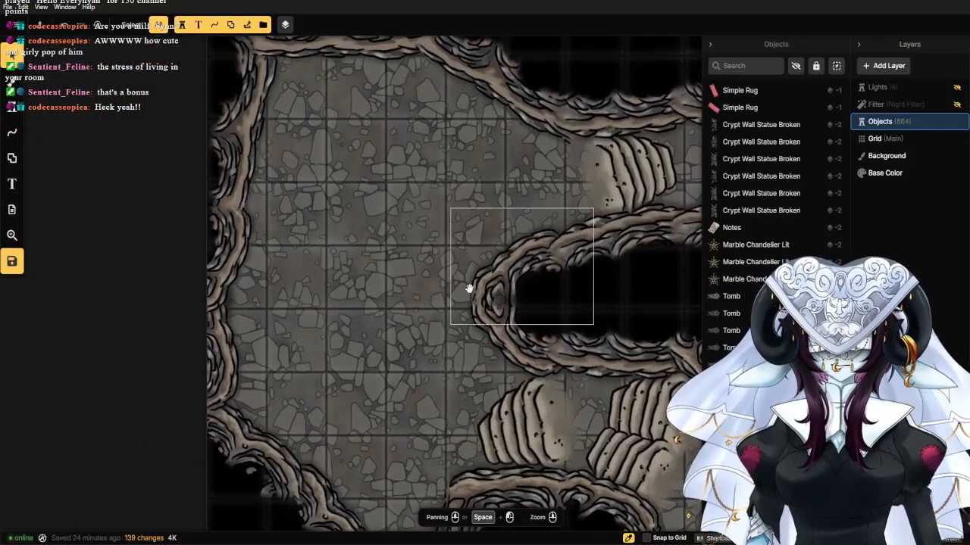
{"action": "left_click_drag", "start_coordinate": [469, 288], "coordinate": [497, 242]}
{"action": "left_click_drag", "start_coordinate": [467, 213], "coordinate": [421, 310]}
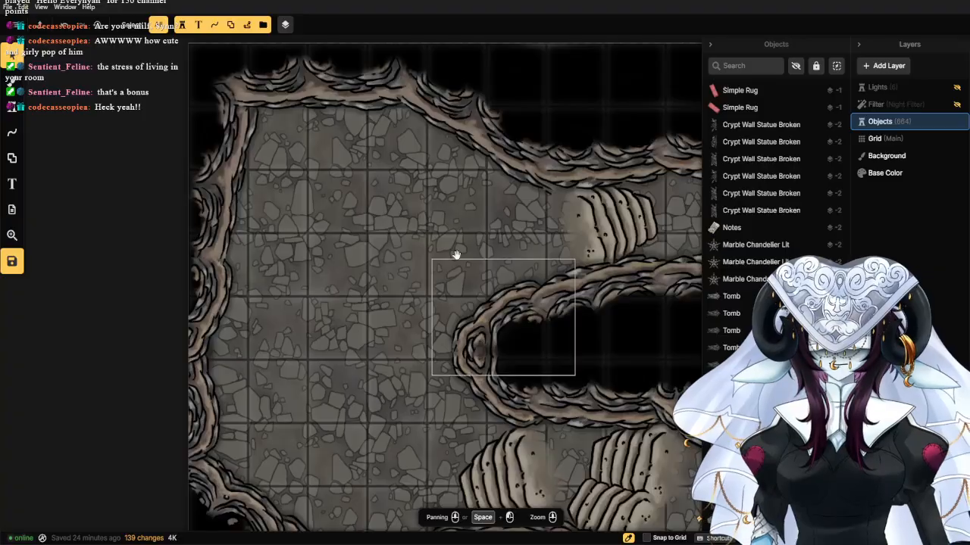
{"action": "left_click_drag", "start_coordinate": [456, 248], "coordinate": [357, 304]}
{"action": "left_click", "coordinate": [550, 287]}
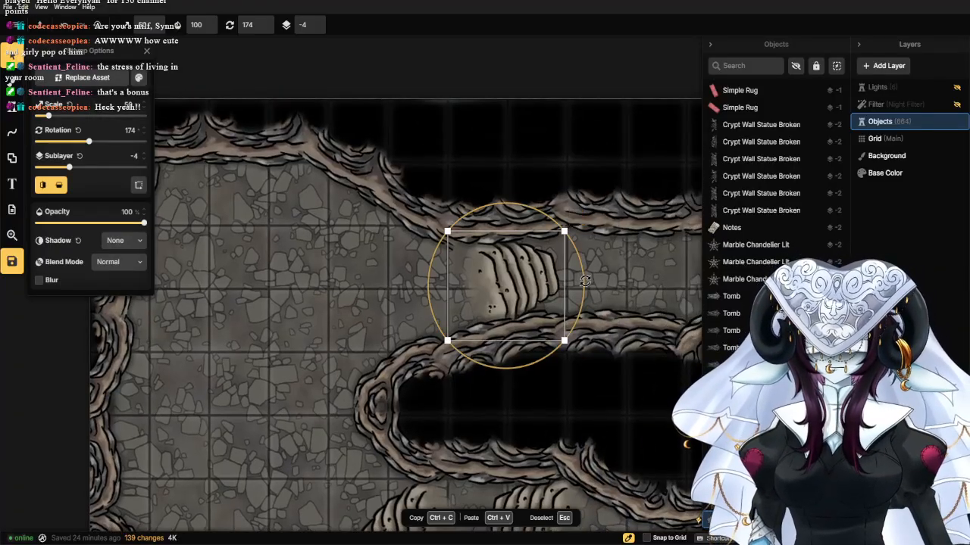
{"action": "left_click_drag", "start_coordinate": [584, 281], "coordinate": [585, 287]}
{"action": "left_click", "coordinate": [615, 277]}
{"action": "scroll", "coordinate": [523, 268], "scroll_direction": "down", "scroll_amount": 3}
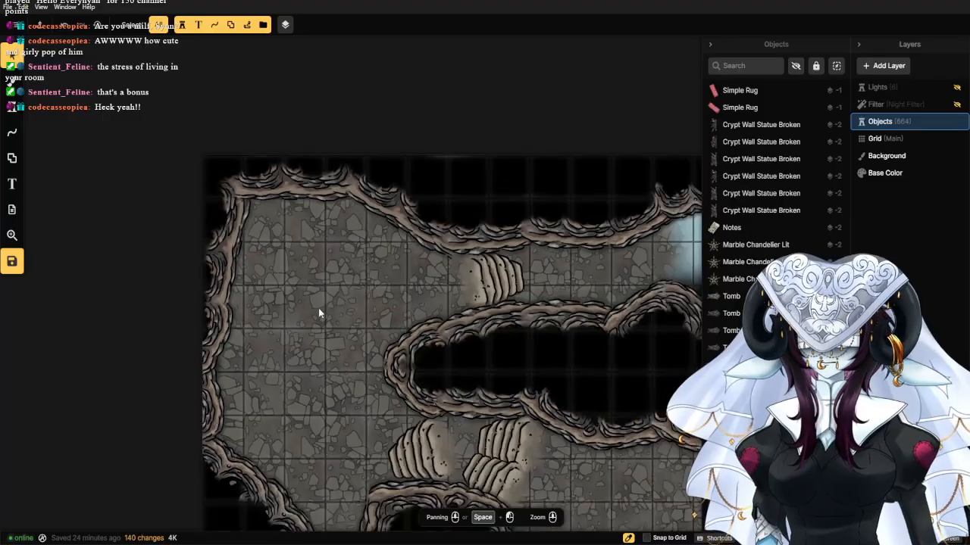
Clear the cave search in the stamp catalog and pick the Spike Traps stamp from the Watercolor Battlemaps Dungeon pack.
{"action": "left_click", "coordinate": [14, 120]}
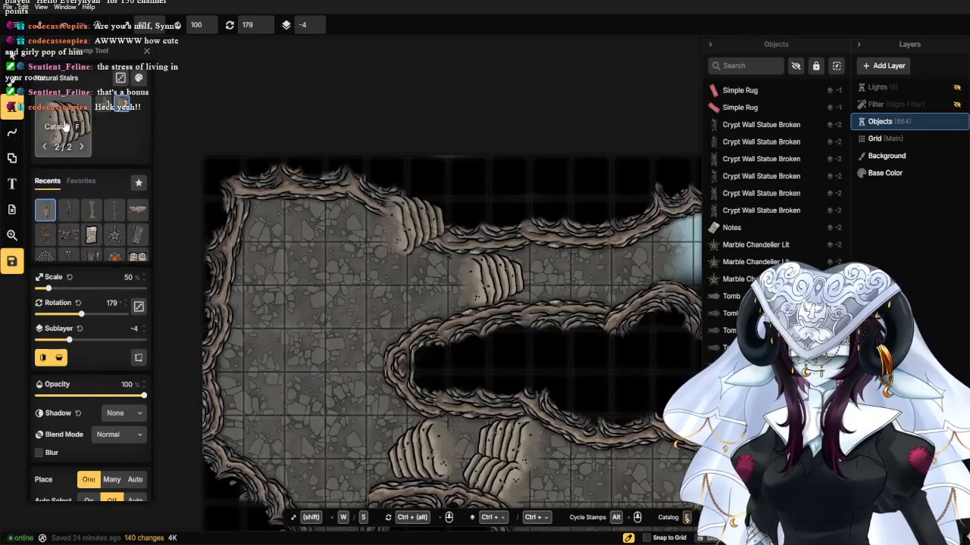
{"action": "left_click", "coordinate": [64, 125]}
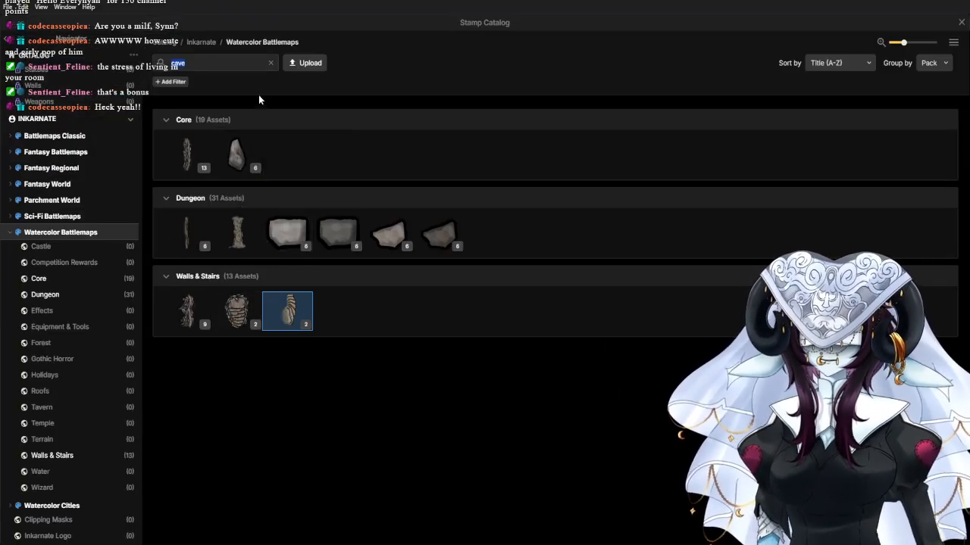
{"action": "left_click", "coordinate": [268, 62]}
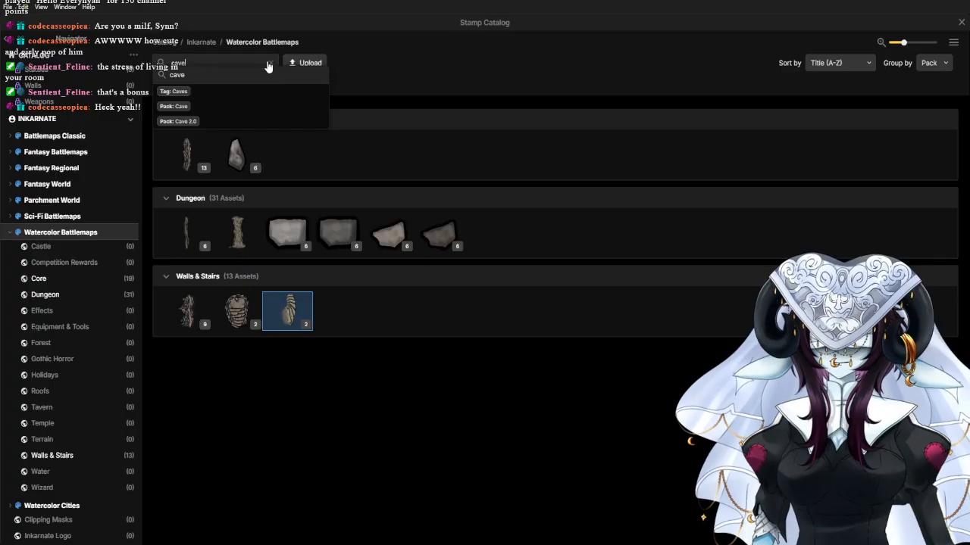
{"action": "left_click", "coordinate": [269, 63]}
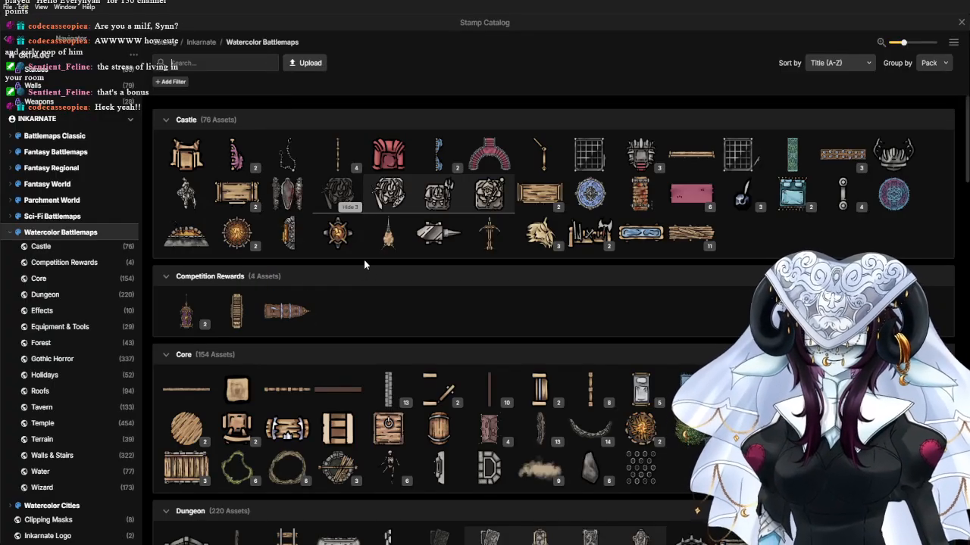
{"action": "scroll", "coordinate": [322, 352], "scroll_direction": "down", "scroll_amount": 1}
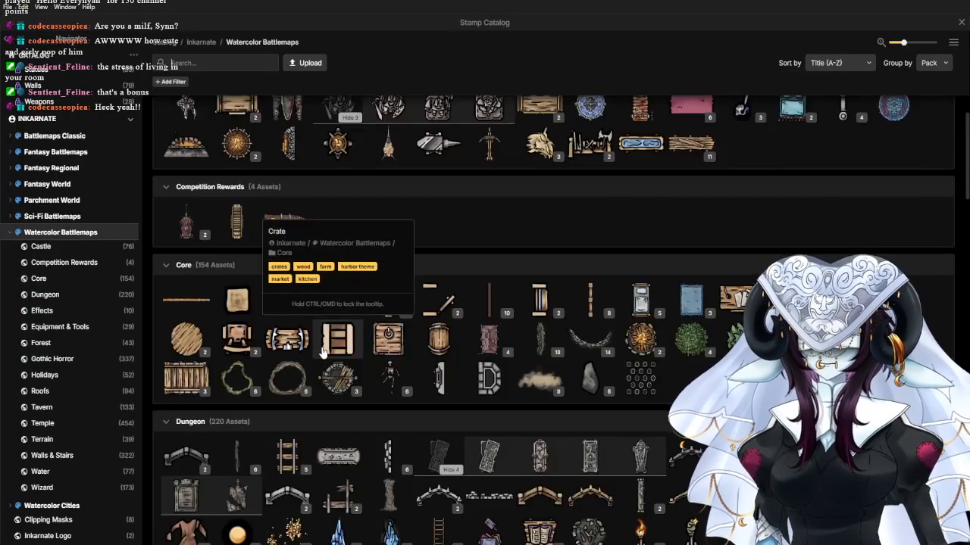
{"action": "scroll", "coordinate": [322, 352], "scroll_direction": "down", "scroll_amount": 1}
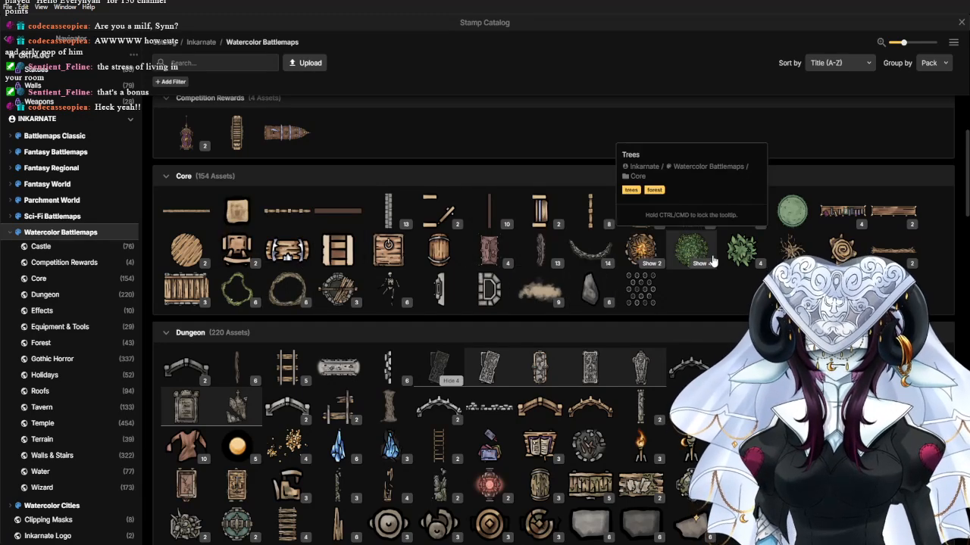
{"action": "scroll", "coordinate": [667, 273], "scroll_direction": "down", "scroll_amount": 2}
{"action": "scroll", "coordinate": [454, 366], "scroll_direction": "down", "scroll_amount": 1}
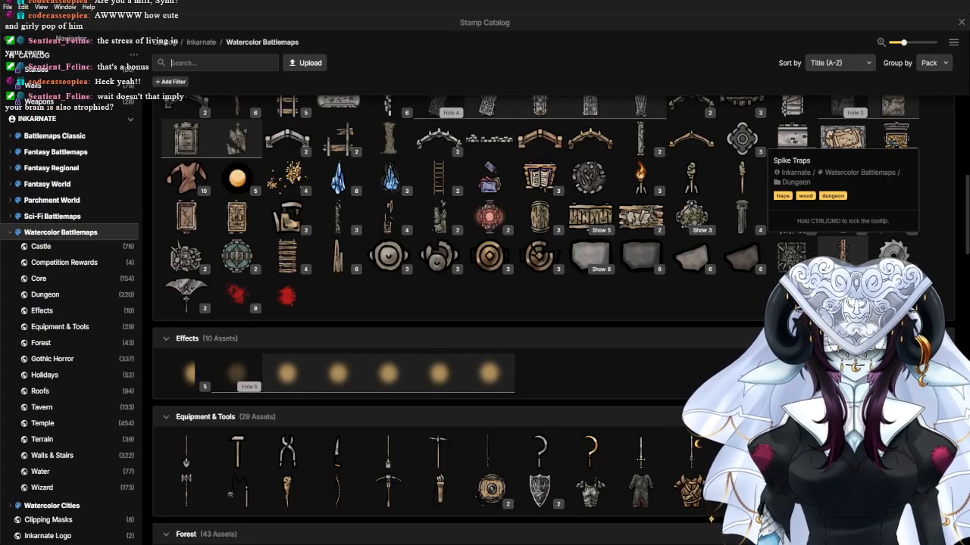
{"action": "left_click", "coordinate": [842, 251]}
Place a first-variant Spike Trap at 50% scale upright across the northern passage, east of the natural stairs, and adjust its position.
{"action": "scroll", "coordinate": [636, 287], "scroll_direction": "down", "scroll_amount": 1}
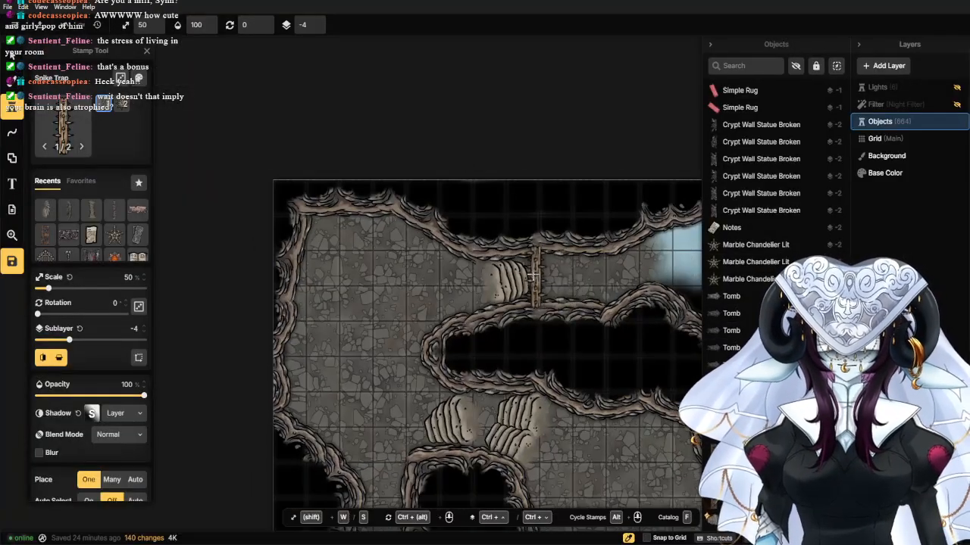
{"action": "scroll", "coordinate": [535, 287], "scroll_direction": "up", "scroll_amount": 2}
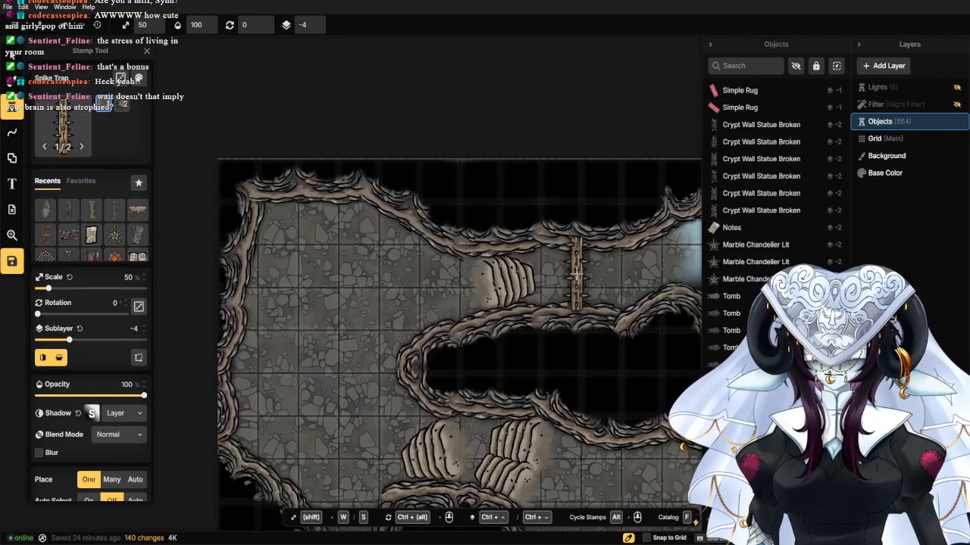
{"action": "left_click", "coordinate": [577, 277]}
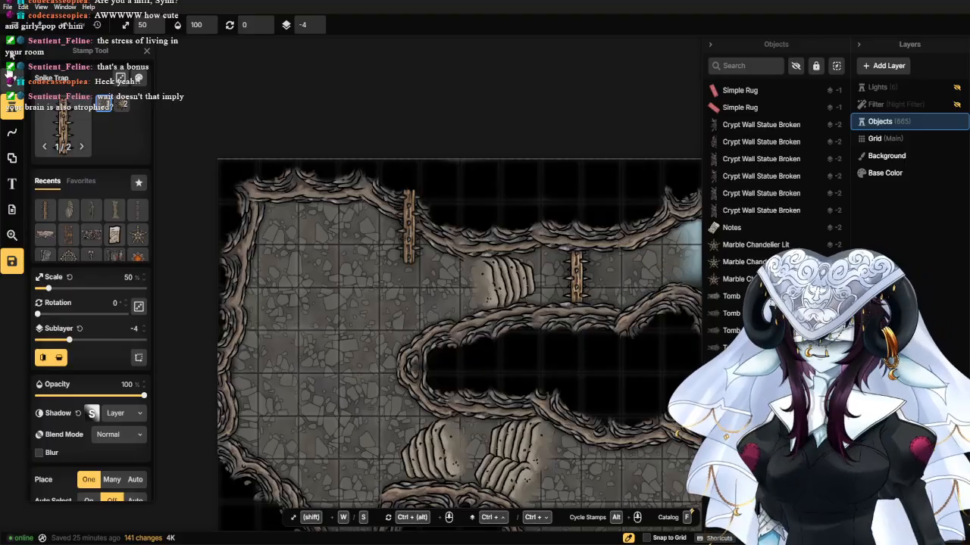
{"action": "left_click", "coordinate": [10, 55]}
{"action": "left_click_drag", "start_coordinate": [581, 271], "coordinate": [491, 277]}
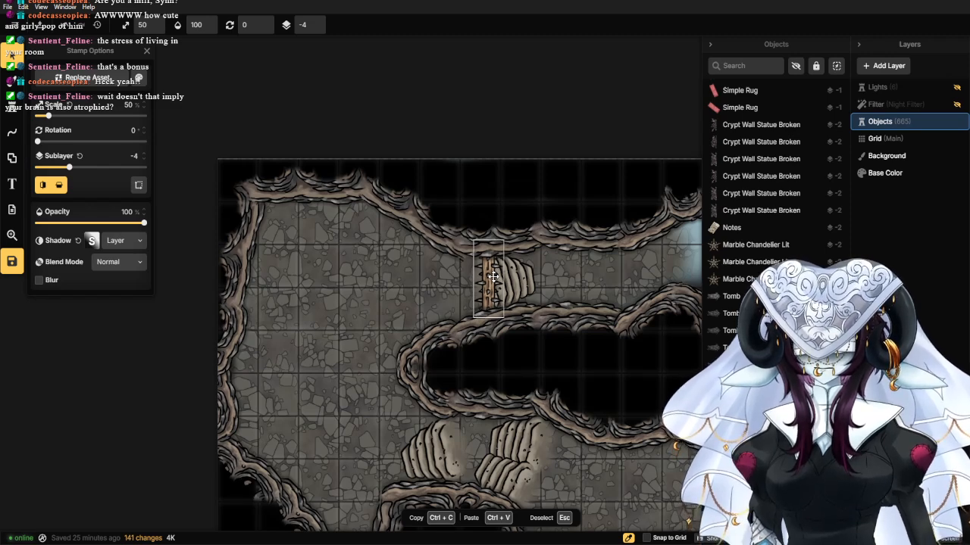
{"action": "left_click_drag", "start_coordinate": [493, 277], "coordinate": [570, 285]}
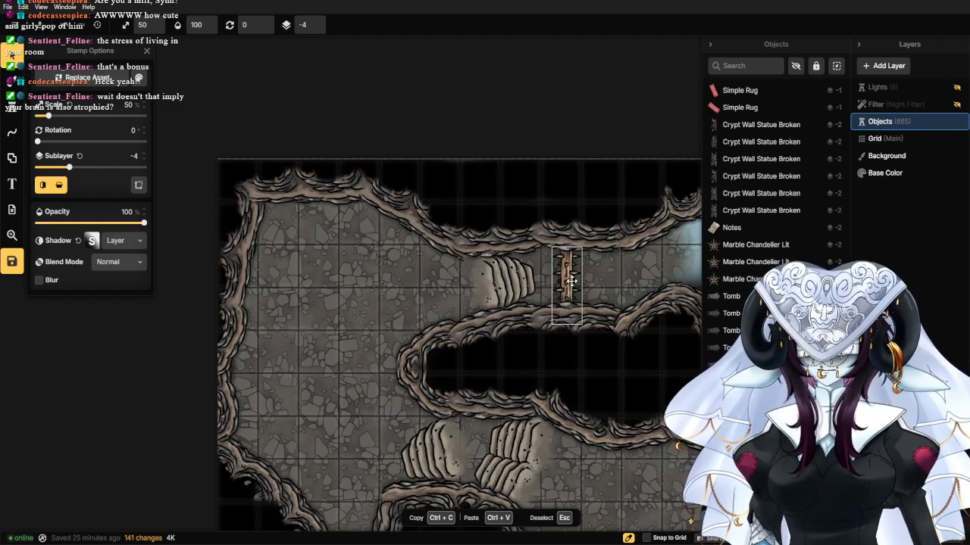
{"action": "left_click", "coordinate": [522, 210]}
{"action": "left_click", "coordinate": [552, 169]}
{"action": "scroll", "coordinate": [551, 170], "scroll_direction": "down", "scroll_amount": 4}
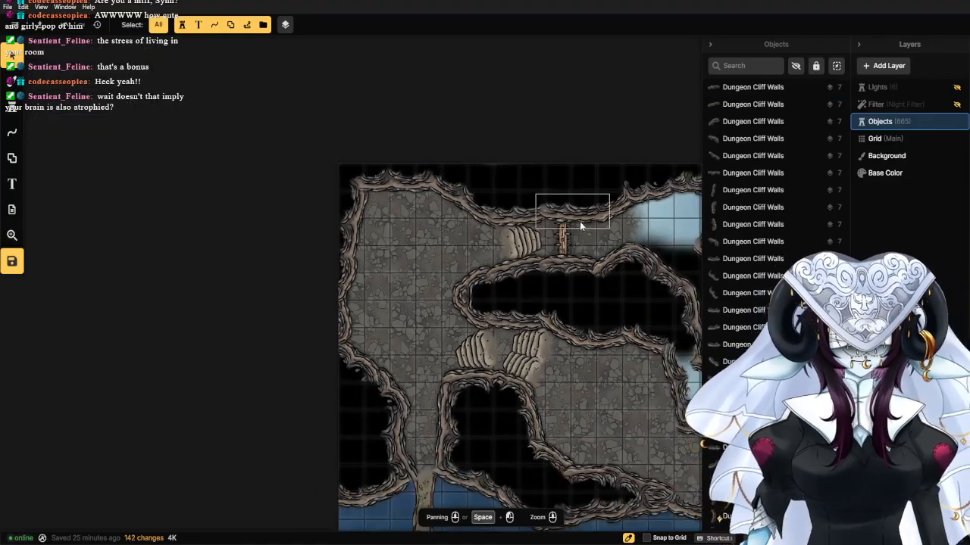
Scale the spike trap down to 40% and centre it between the northern passage's two cliff walls.
{"action": "left_click", "coordinate": [560, 256]}
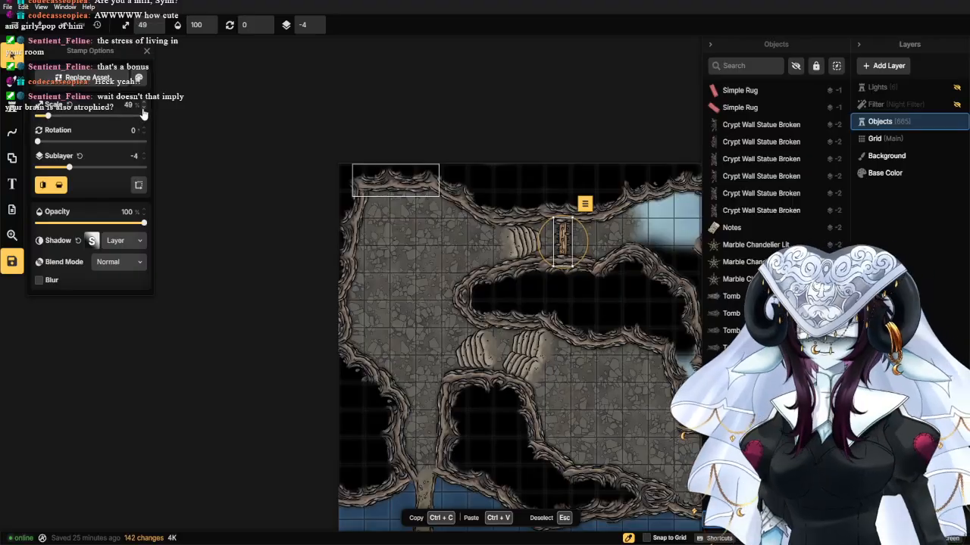
{"action": "scroll", "coordinate": [468, 299], "scroll_direction": "up", "scroll_amount": 4}
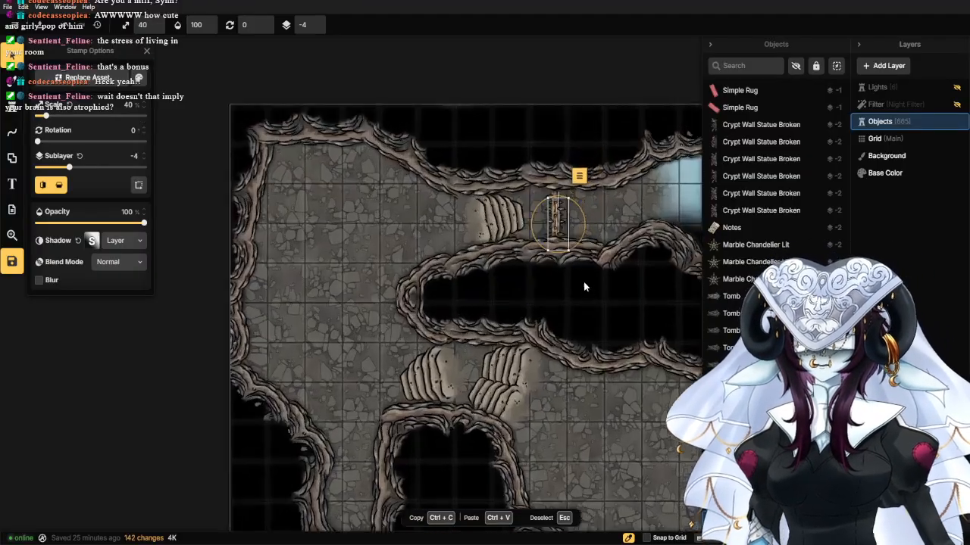
{"action": "left_click_drag", "start_coordinate": [514, 269], "coordinate": [497, 349]}
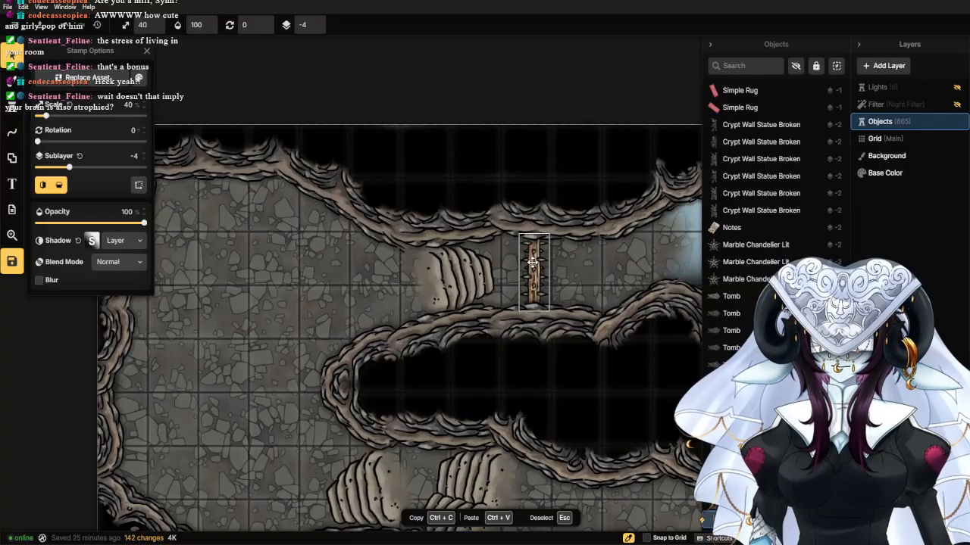
{"action": "left_click_drag", "start_coordinate": [533, 262], "coordinate": [536, 260]}
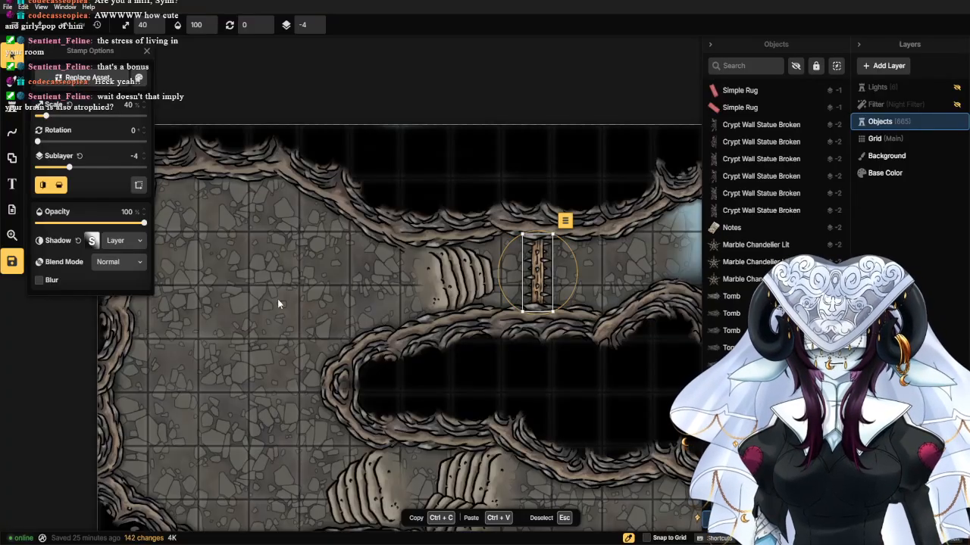
{"action": "key", "text": "Escape"}
Place a first-variant Gritty Barrel from the Dungeon pack against the northwestern cave's west wall at 40% scale and 0 degrees rotation.
{"action": "scroll", "coordinate": [291, 303], "scroll_direction": "down", "scroll_amount": 2}
{"action": "left_click", "coordinate": [13, 113]}
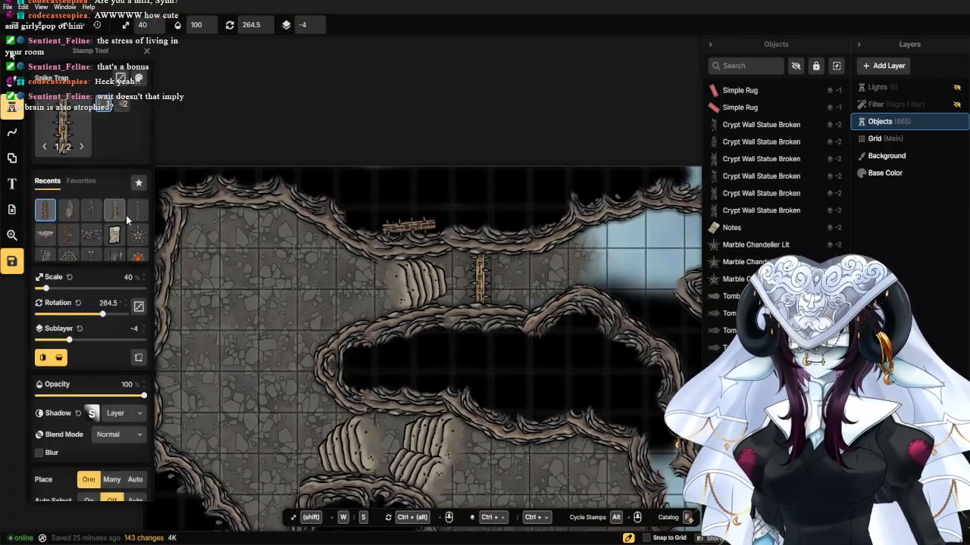
{"action": "scroll", "coordinate": [242, 291], "scroll_direction": "up", "scroll_amount": 3}
{"action": "scroll", "coordinate": [251, 293], "scroll_direction": "down", "scroll_amount": 2}
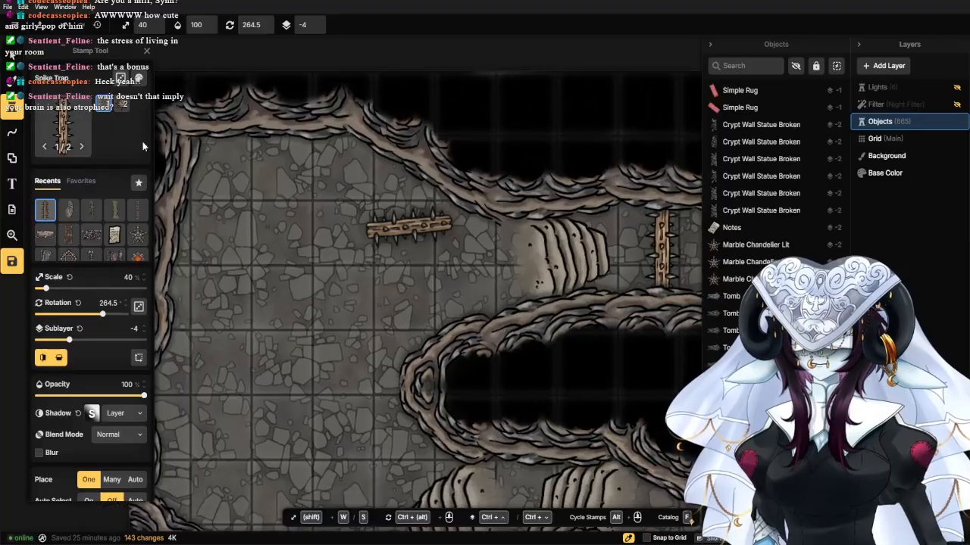
{"action": "left_click", "coordinate": [63, 125]}
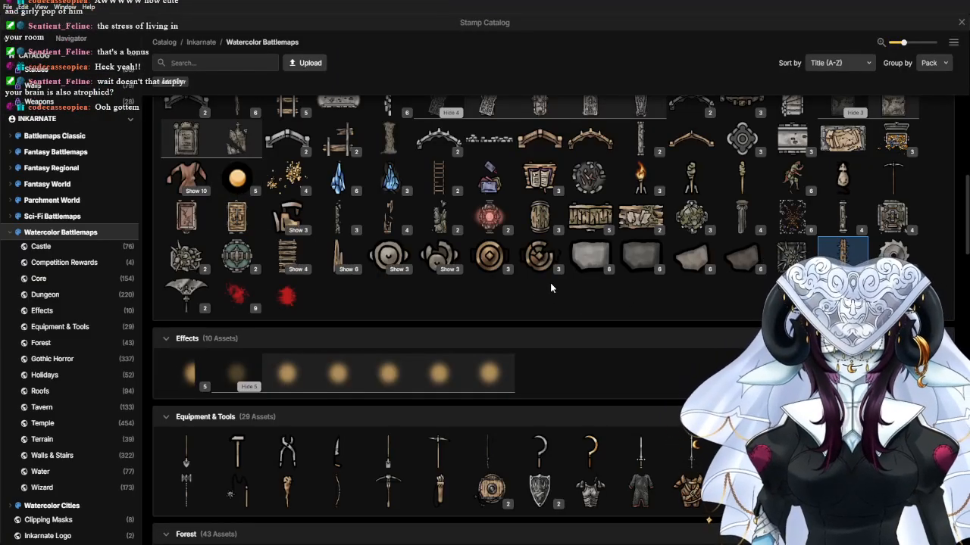
{"action": "left_click", "coordinate": [546, 220]}
{"action": "scroll", "coordinate": [372, 340], "scroll_direction": "up", "scroll_amount": 5}
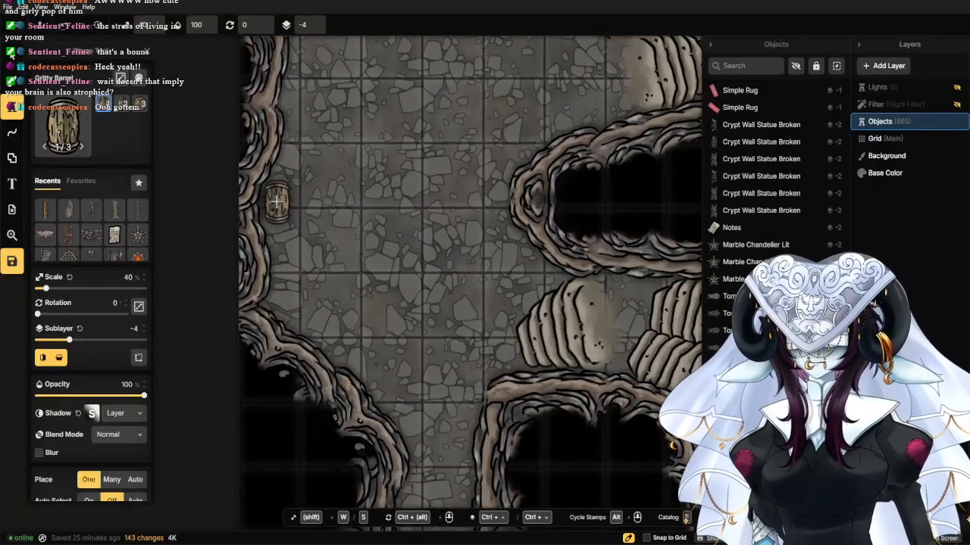
{"action": "left_click", "coordinate": [276, 201]}
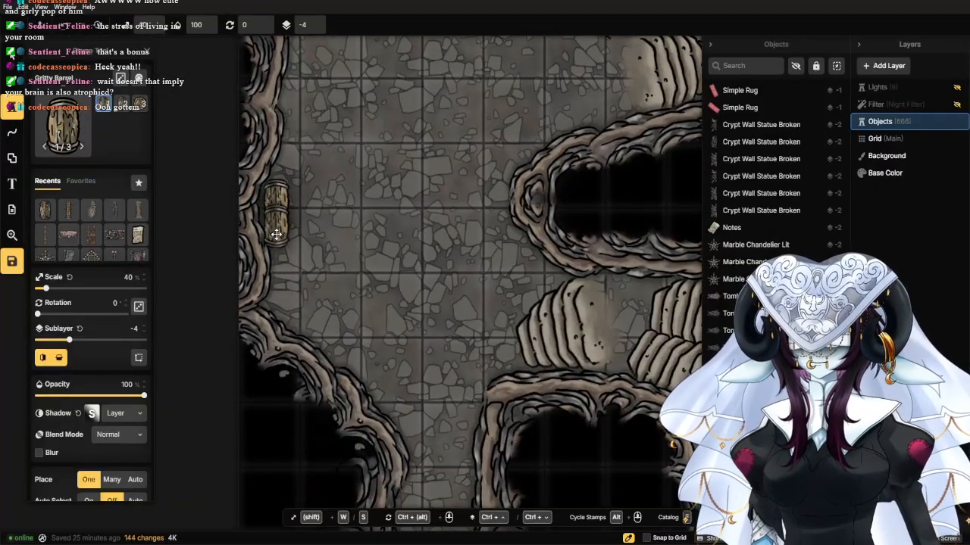
Add four third-variant Gritty Barrels in a loose line along the west wall, beside and north of the first barrel.
{"action": "left_click", "coordinate": [141, 106]}
{"action": "left_click", "coordinate": [290, 165]}
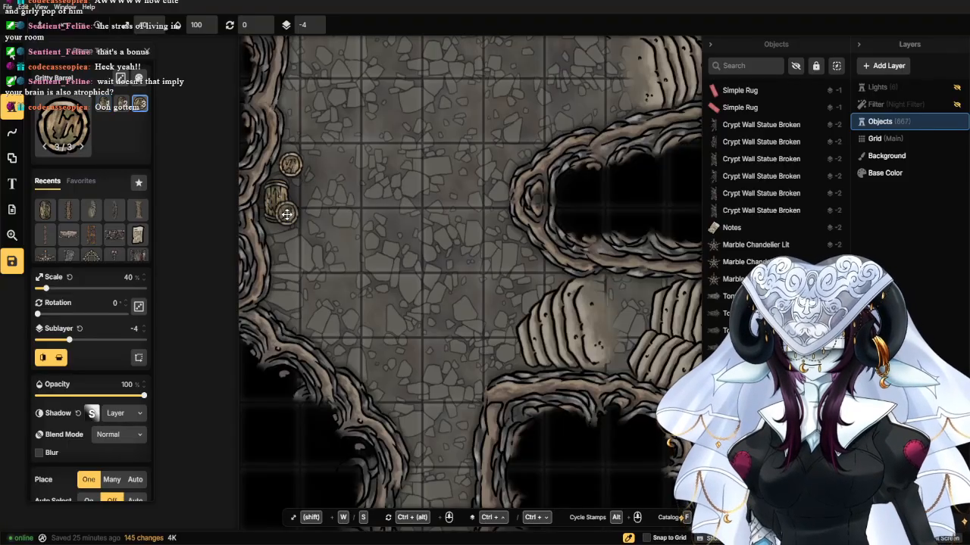
{"action": "left_click", "coordinate": [122, 104]}
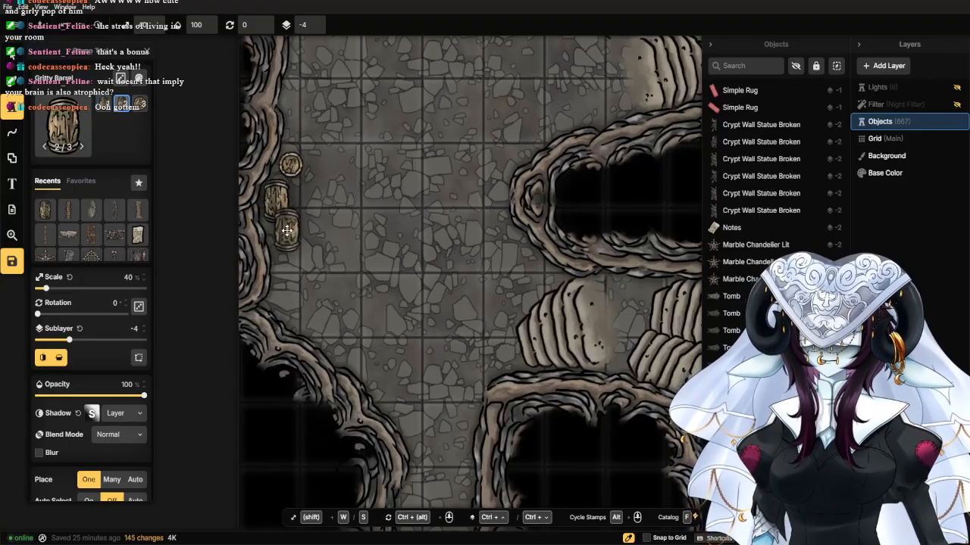
{"action": "left_click", "coordinate": [142, 106]}
{"action": "left_click", "coordinate": [302, 190]}
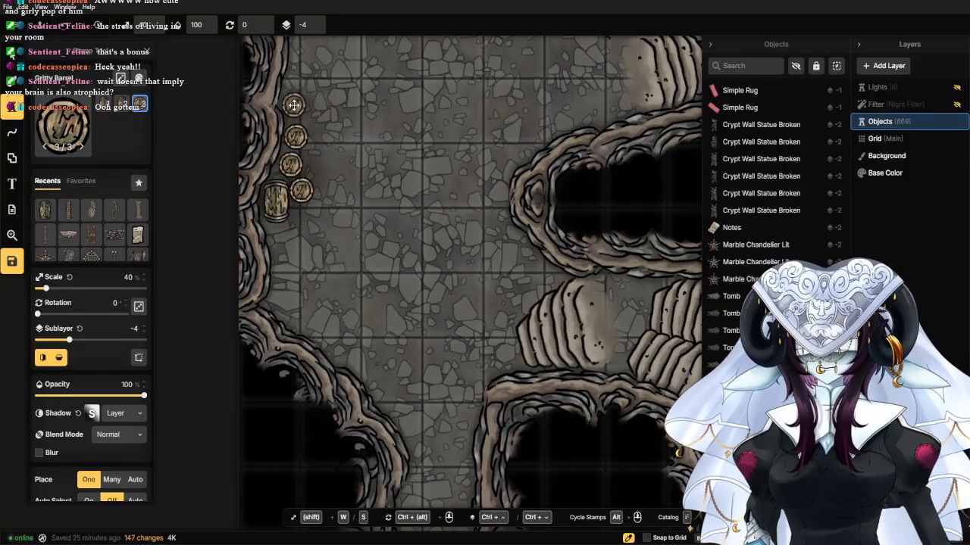
Place a second-variant Gritty Barrel on the east side of the barrel cluster at 40% scale.
{"action": "left_click", "coordinate": [124, 109]}
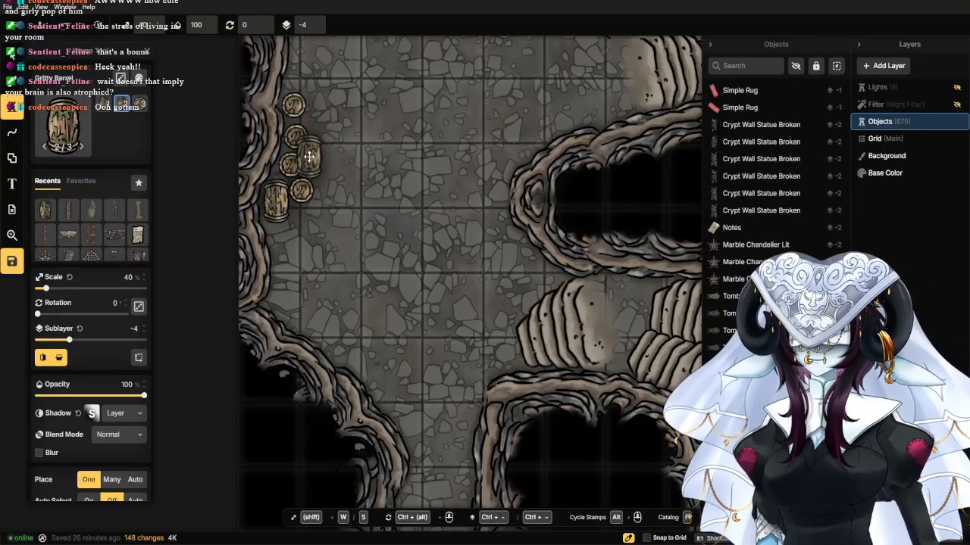
{"action": "left_click", "coordinate": [327, 147]}
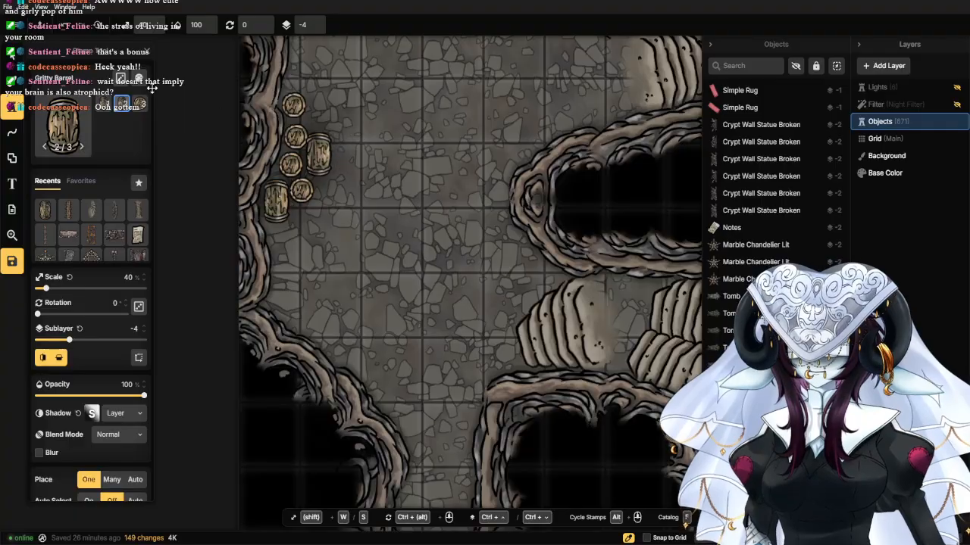
{"action": "left_click", "coordinate": [14, 56]}
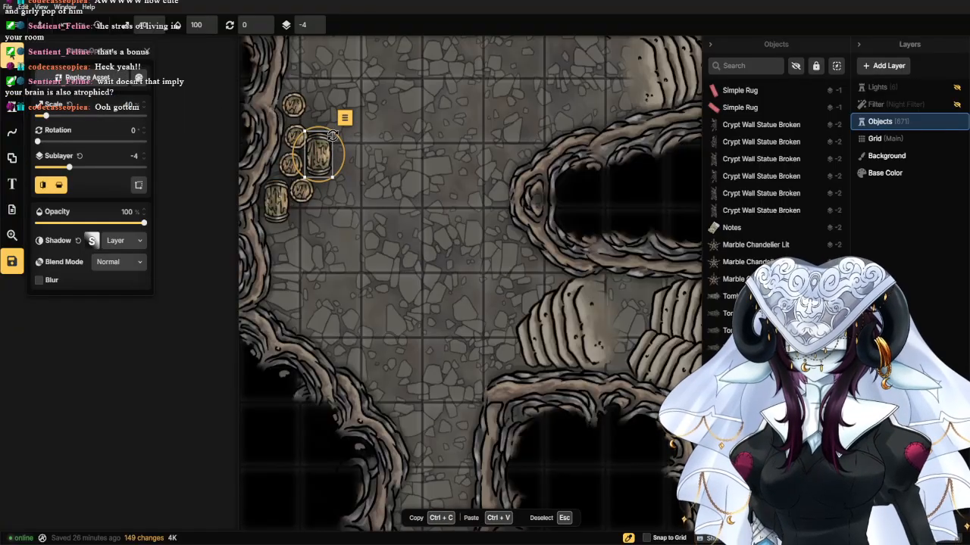
Scale the second-variant Gritty Barrel on the cluster's east side down to 30%.
{"action": "left_click_drag", "start_coordinate": [332, 134], "coordinate": [326, 143]}
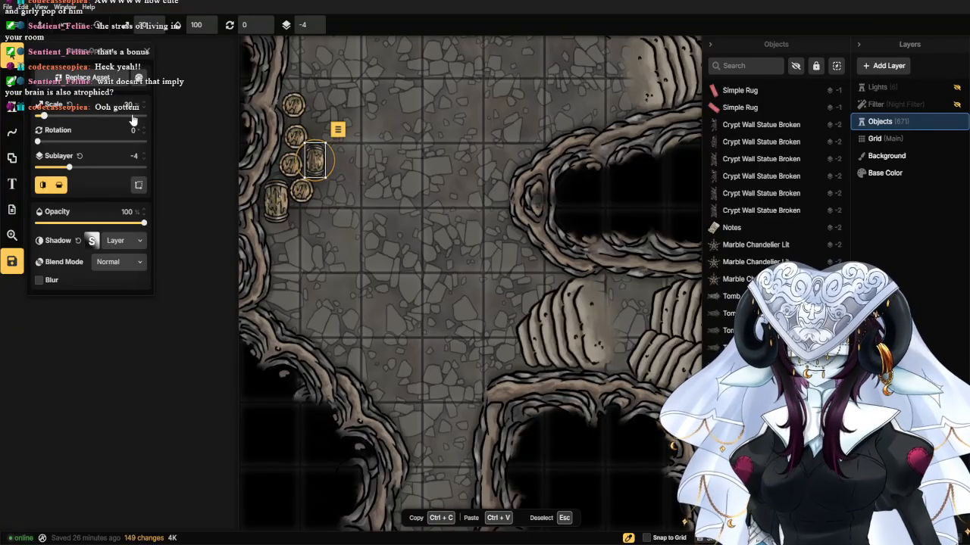
{"action": "left_click", "coordinate": [14, 109]}
{"action": "left_click", "coordinate": [48, 120]}
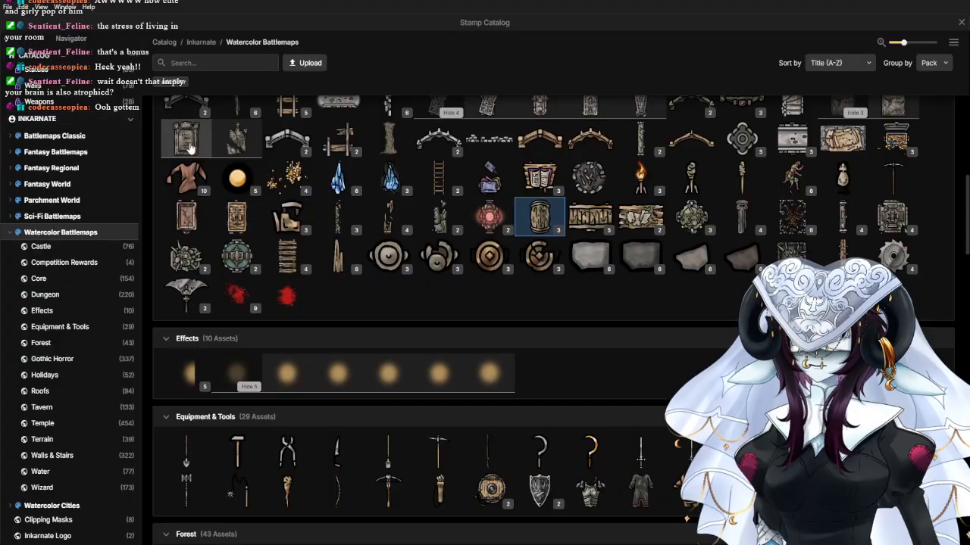
{"action": "left_click", "coordinate": [391, 181]}
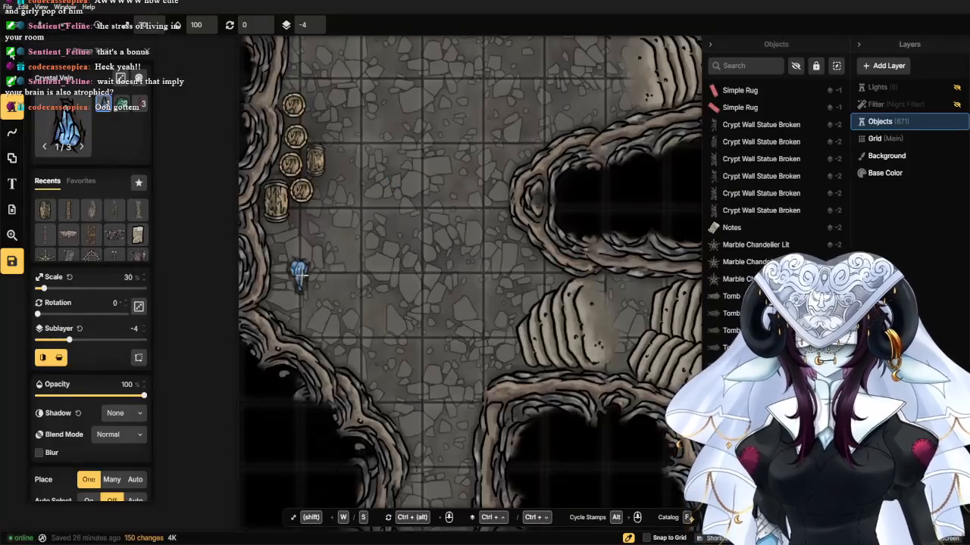
{"action": "left_click_drag", "start_coordinate": [434, 189], "coordinate": [402, 279]}
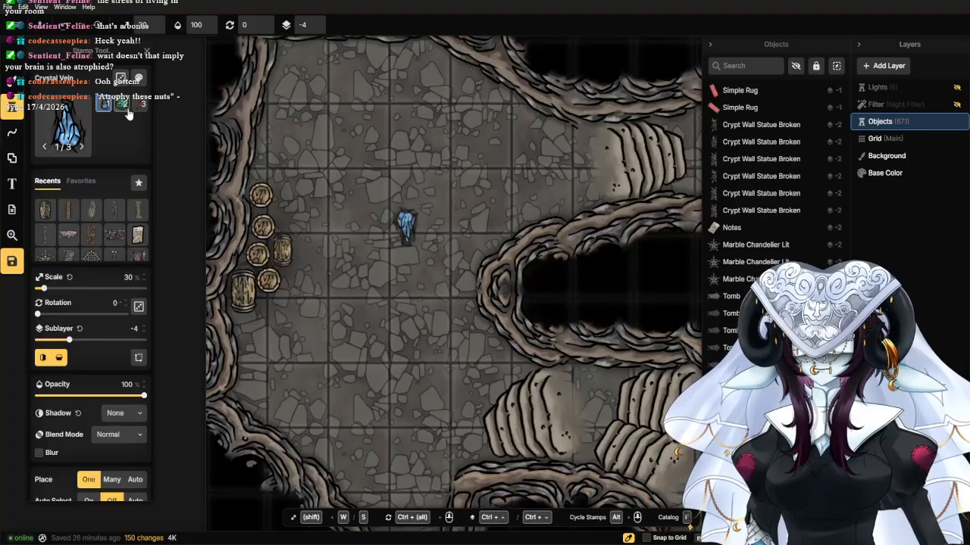
{"action": "scroll", "coordinate": [407, 224], "scroll_direction": "down", "scroll_amount": 1, "text": "alt"}
{"action": "left_click", "coordinate": [409, 227]}
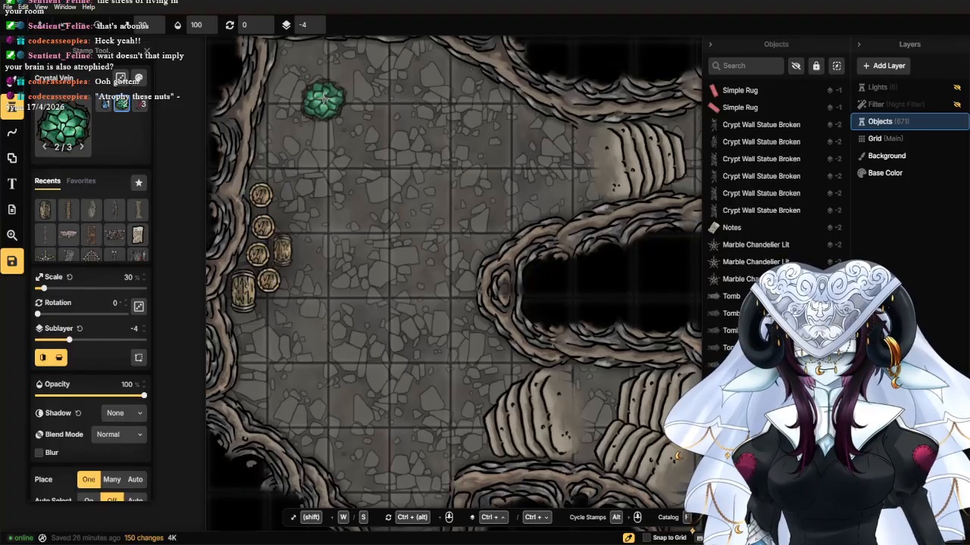
{"action": "left_click", "coordinate": [140, 104]}
{"action": "scroll", "coordinate": [321, 117], "scroll_direction": "up", "scroll_amount": 3}
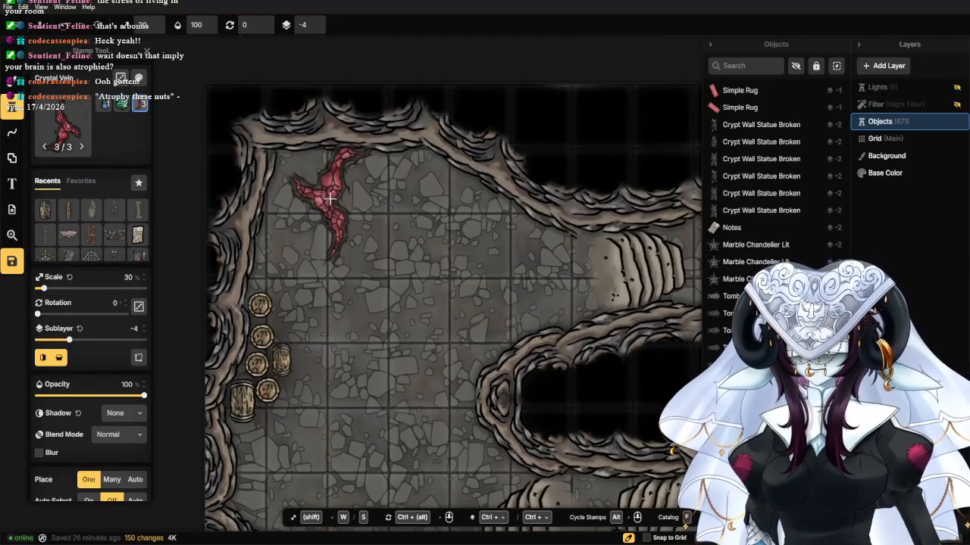
{"action": "scroll", "coordinate": [310, 208], "scroll_direction": "down", "scroll_amount": 3}
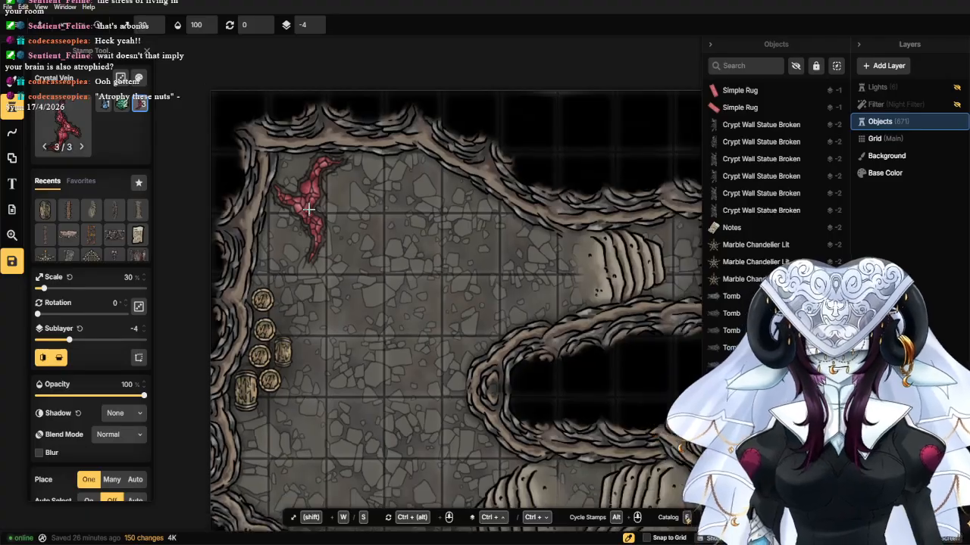
{"action": "left_click_drag", "start_coordinate": [378, 303], "coordinate": [277, 233]}
{"action": "left_click_drag", "start_coordinate": [480, 380], "coordinate": [393, 289]}
{"action": "left_click_drag", "start_coordinate": [446, 368], "coordinate": [400, 303]}
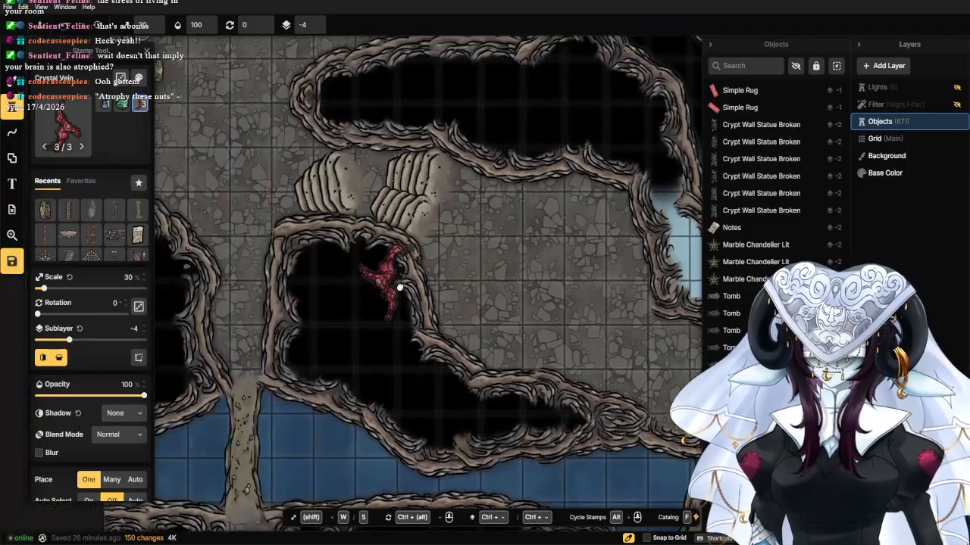
{"action": "left_click_drag", "start_coordinate": [303, 322], "coordinate": [424, 306]}
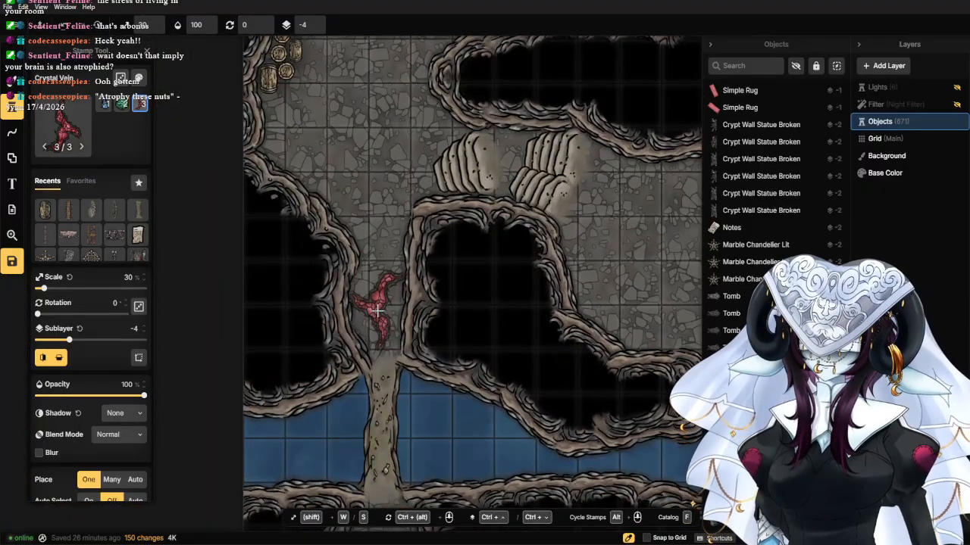
Place a first-variant Stone Table Broken from the Dungeon pack southeast of the barrel cluster at 45% scale.
{"action": "left_click", "coordinate": [75, 121]}
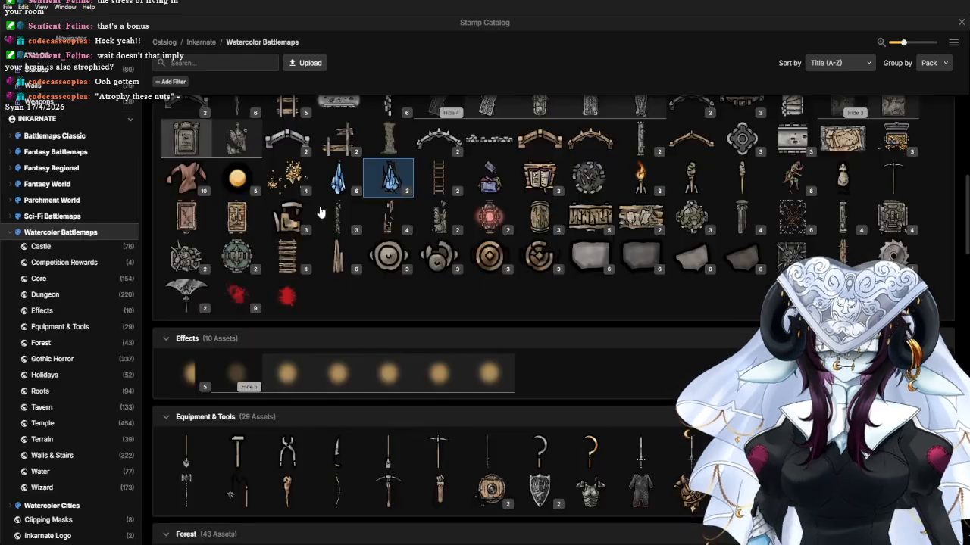
{"action": "left_click", "coordinate": [439, 227]}
{"action": "scroll", "coordinate": [285, 265], "scroll_direction": "up", "scroll_amount": 3}
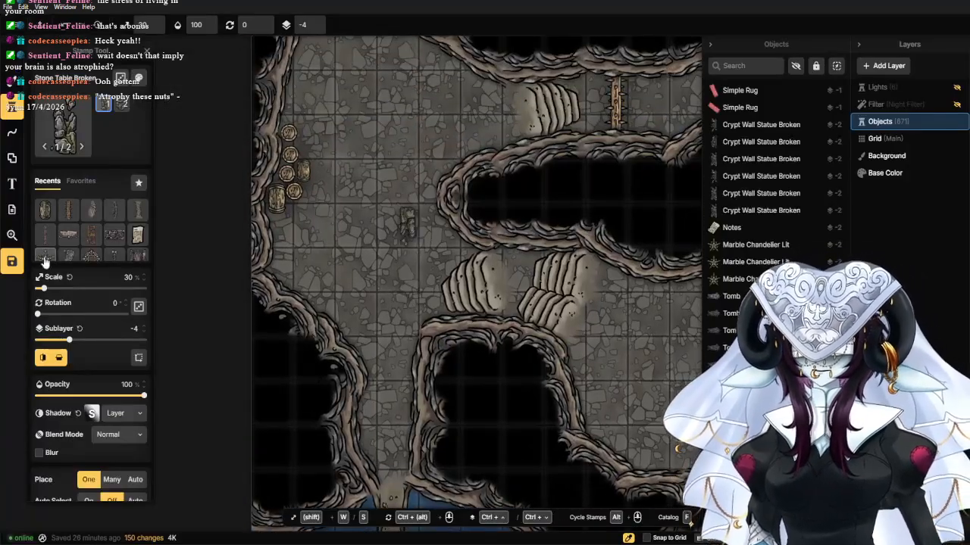
{"action": "left_click_drag", "start_coordinate": [50, 292], "coordinate": [44, 294]}
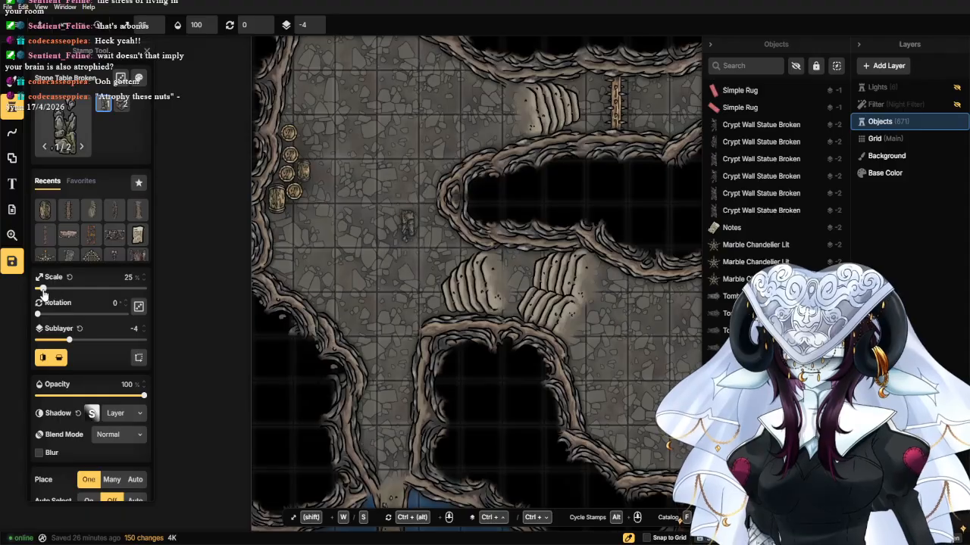
{"action": "left_click", "coordinate": [144, 276]}
{"action": "scroll", "coordinate": [345, 240], "scroll_direction": "up", "scroll_amount": 5}
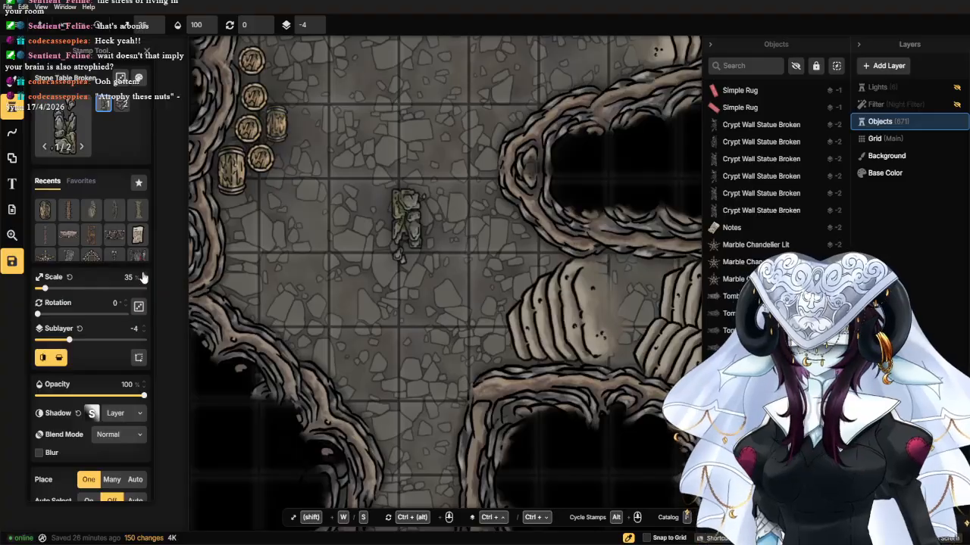
{"action": "left_click", "coordinate": [145, 275]}
{"action": "left_click", "coordinate": [145, 276]}
{"action": "left_click", "coordinate": [144, 275]}
{"action": "left_click", "coordinate": [145, 275]}
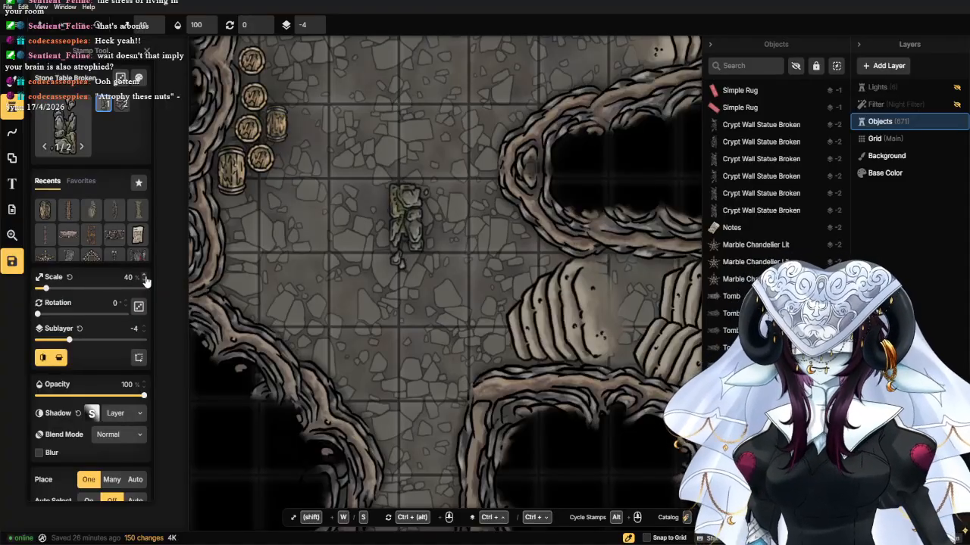
{"action": "left_click", "coordinate": [145, 277]}
{"action": "left_click", "coordinate": [145, 277]}
{"action": "left_click", "coordinate": [145, 278]}
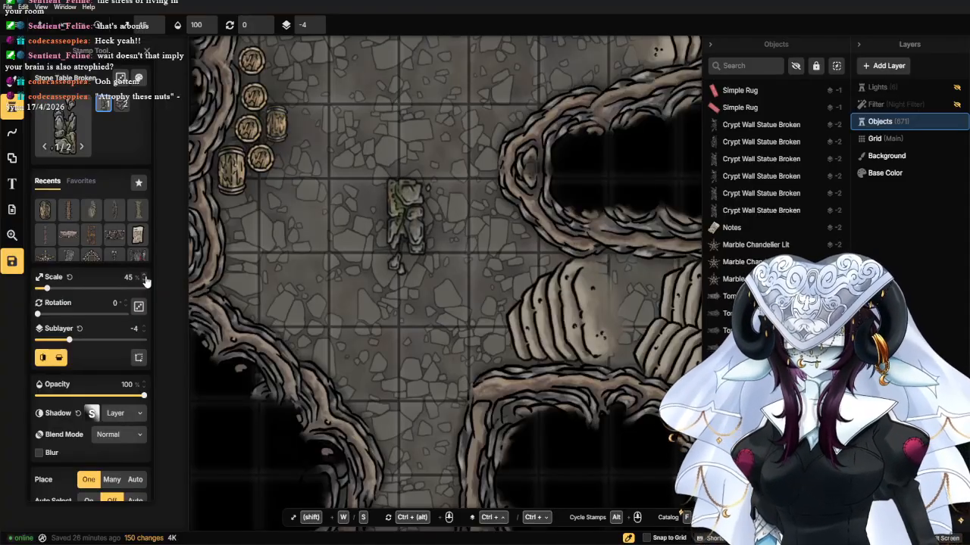
{"action": "scroll", "coordinate": [306, 225], "scroll_direction": "up", "scroll_amount": 1}
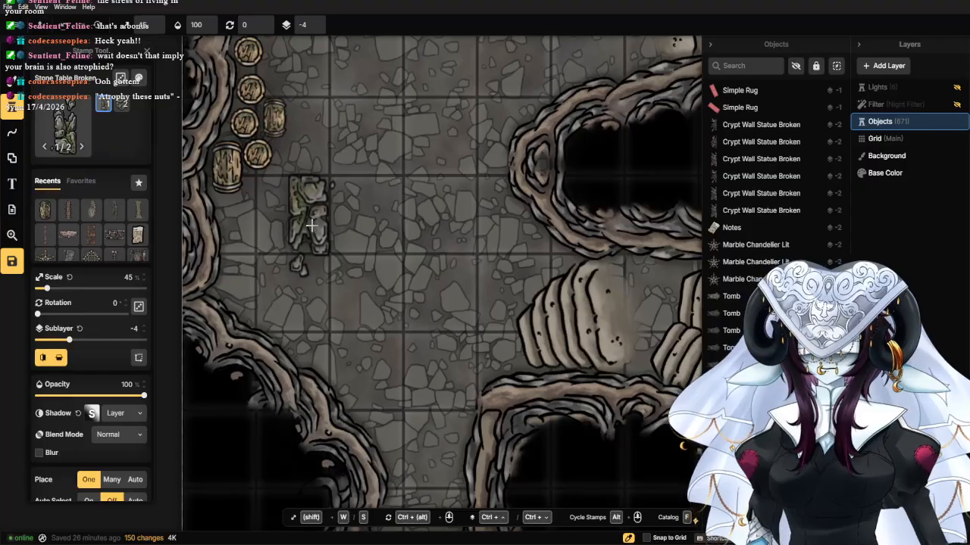
{"action": "left_click", "coordinate": [310, 226]}
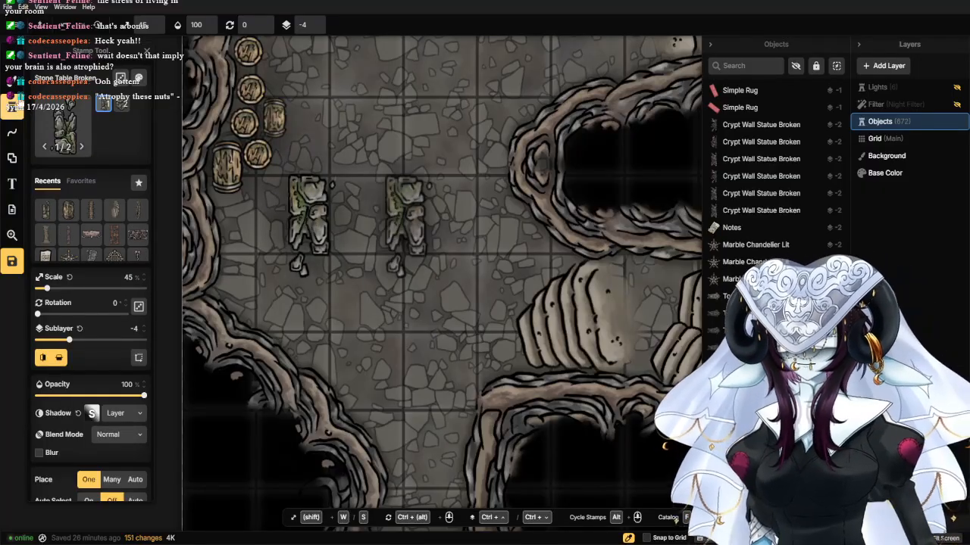
Rotate the broken stone table to 20 degrees.
{"action": "left_click", "coordinate": [9, 56]}
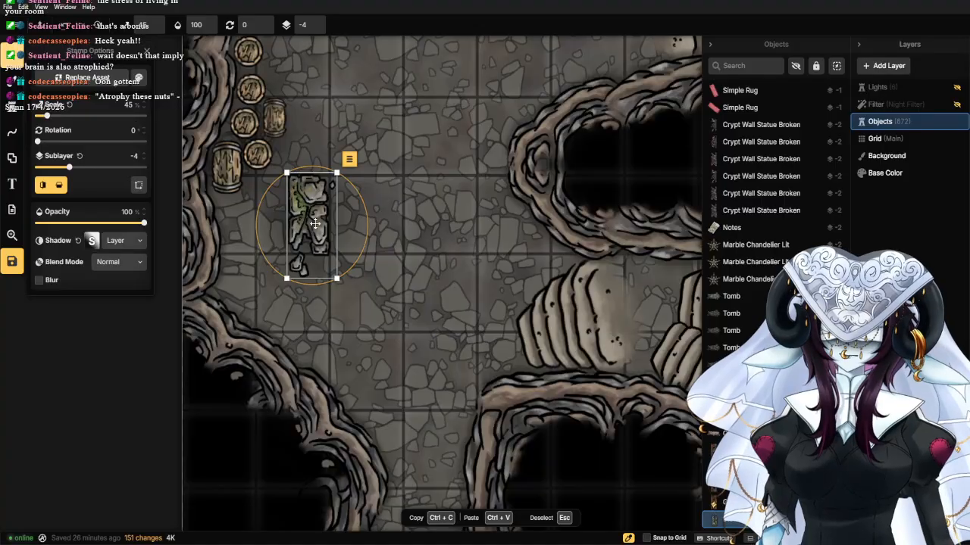
{"action": "left_click_drag", "start_coordinate": [367, 201], "coordinate": [369, 222]}
{"action": "left_click", "coordinate": [396, 204]}
Place the Wall Fountain variant of the Dungeon pack's fountain against the northwestern cave's north wall at 45% scale.
{"action": "left_click", "coordinate": [10, 108]}
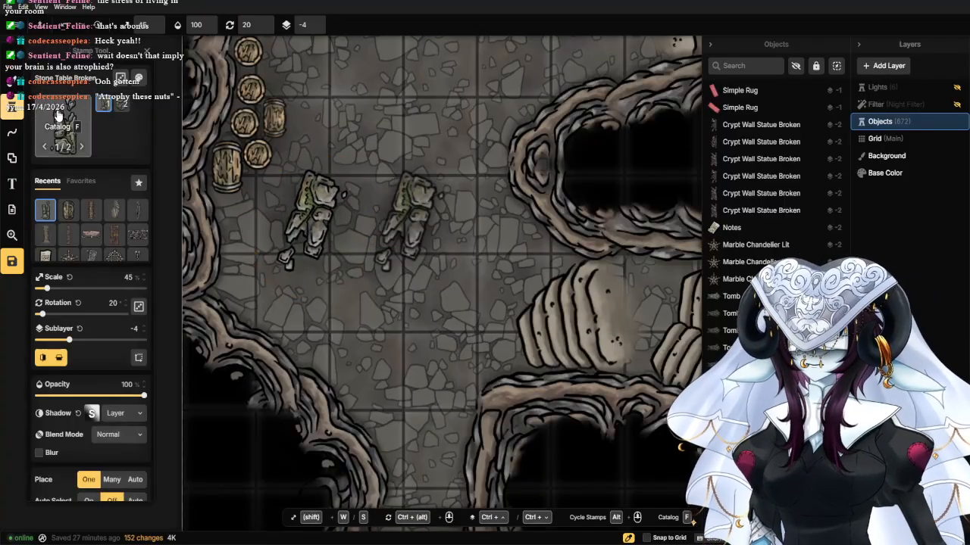
{"action": "left_click", "coordinate": [61, 117]}
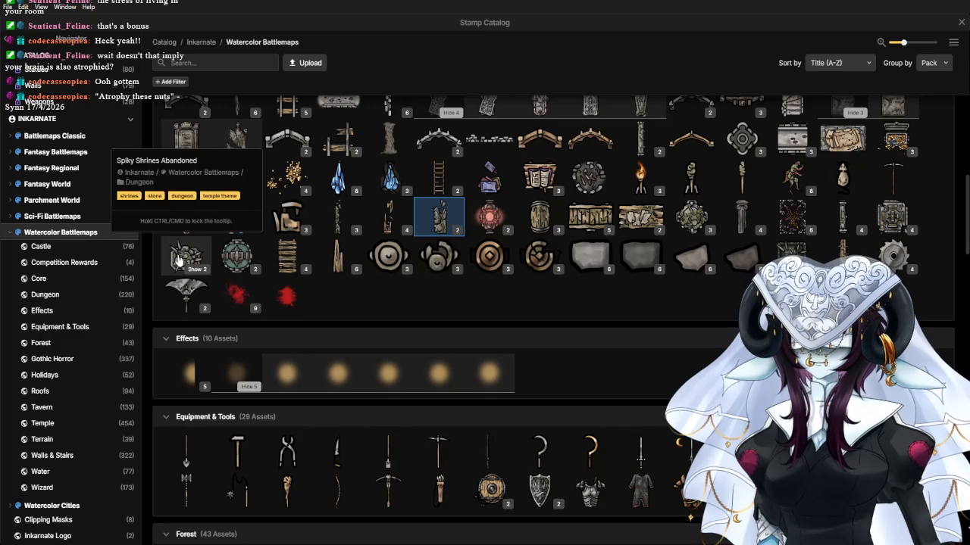
{"action": "left_click", "coordinate": [235, 256]}
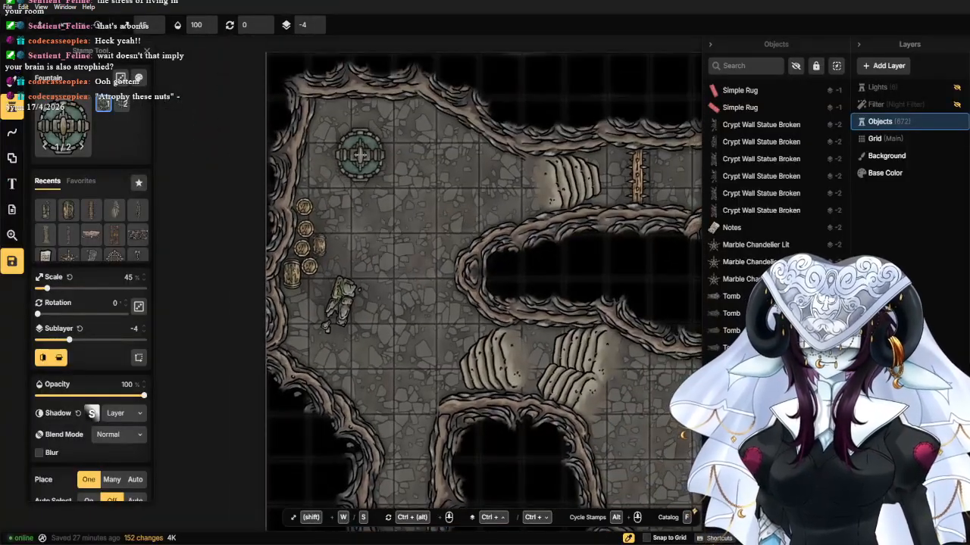
{"action": "left_click", "coordinate": [121, 106]}
{"action": "scroll", "coordinate": [464, 173], "scroll_direction": "up", "scroll_amount": 2}
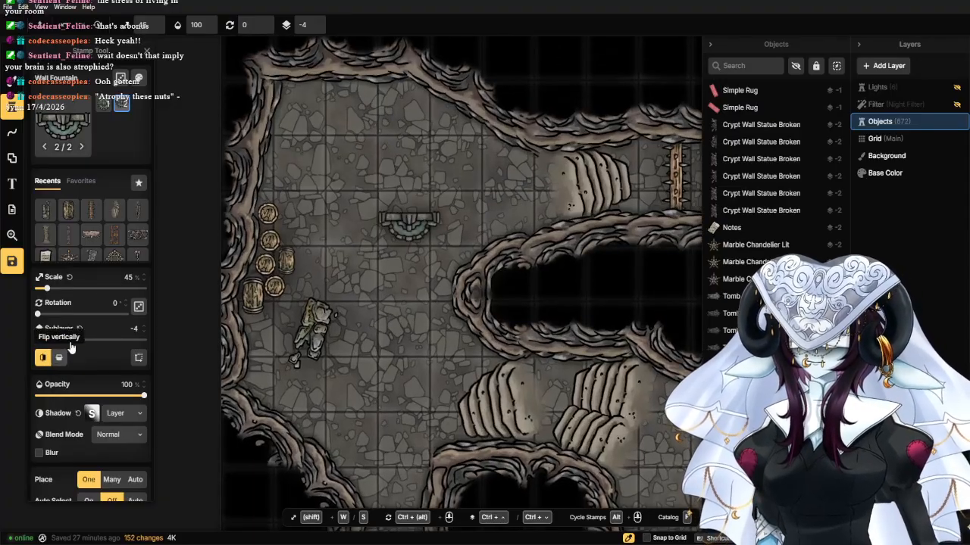
{"action": "left_click", "coordinate": [352, 91]}
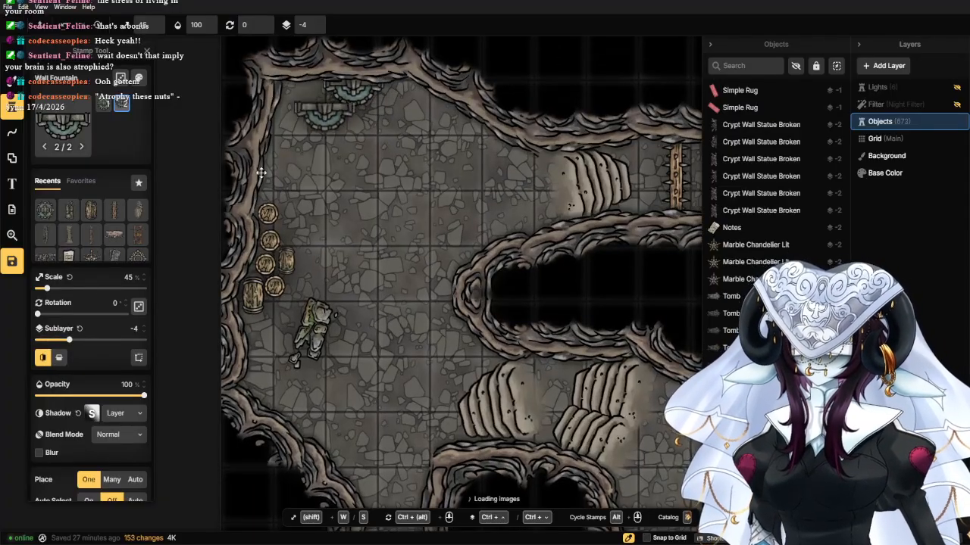
Enlarge the wall fountain to 52% scale and keep it set against the north wall.
{"action": "left_click", "coordinate": [12, 56]}
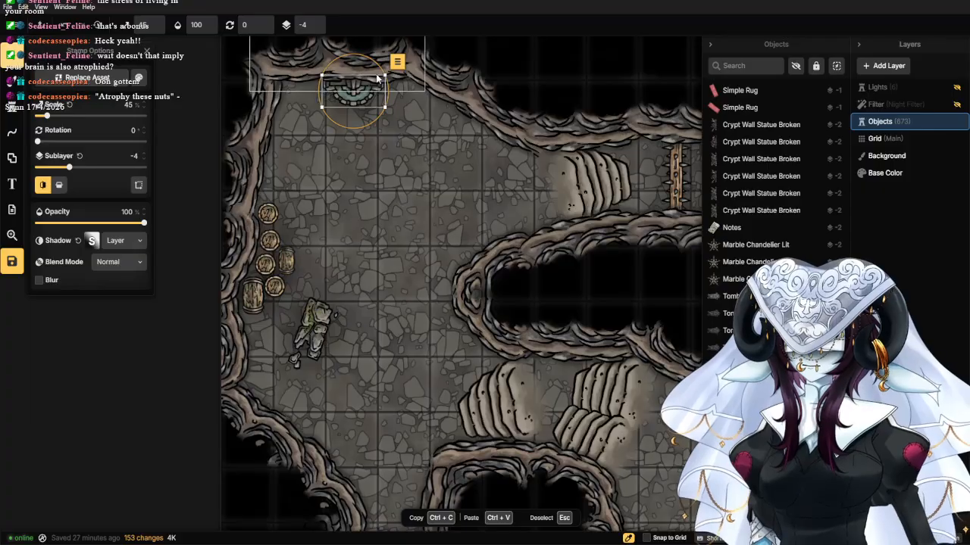
{"action": "left_click_drag", "start_coordinate": [386, 76], "coordinate": [357, 96]}
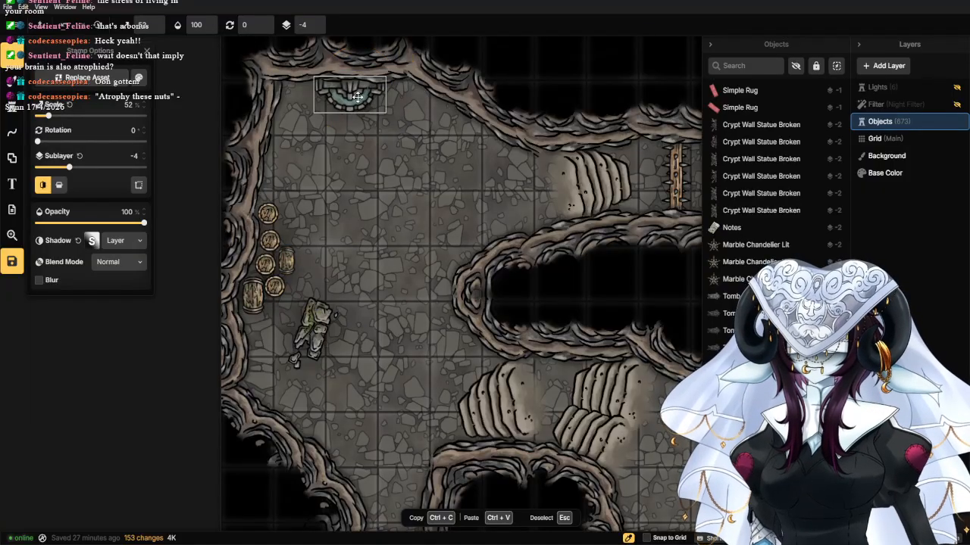
{"action": "left_click", "coordinate": [339, 167]}
Examine the northwestern cave's dressing from the wall fountain down to the barrels and broken stone table.
{"action": "scroll", "coordinate": [341, 170], "scroll_direction": "down", "scroll_amount": 1}
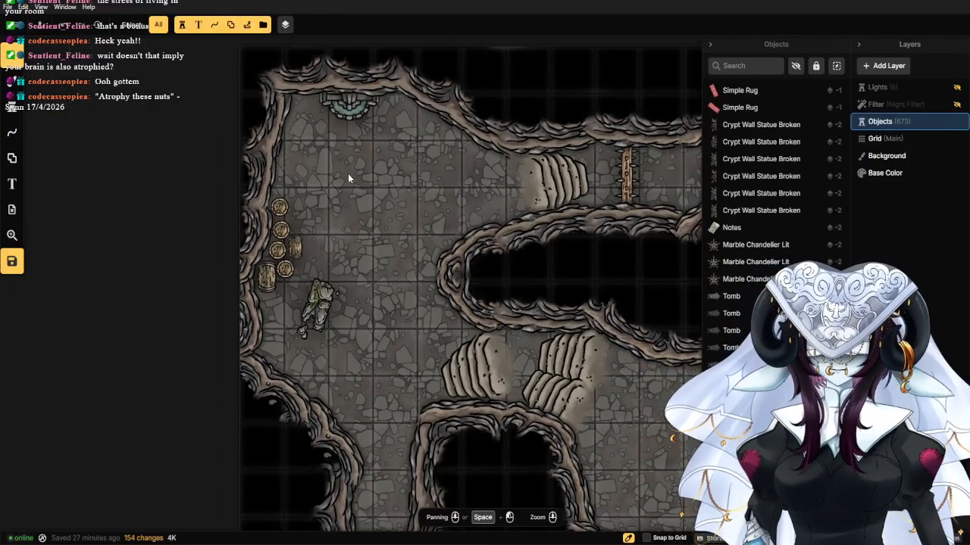
{"action": "scroll", "coordinate": [349, 198], "scroll_direction": "up", "scroll_amount": 4}
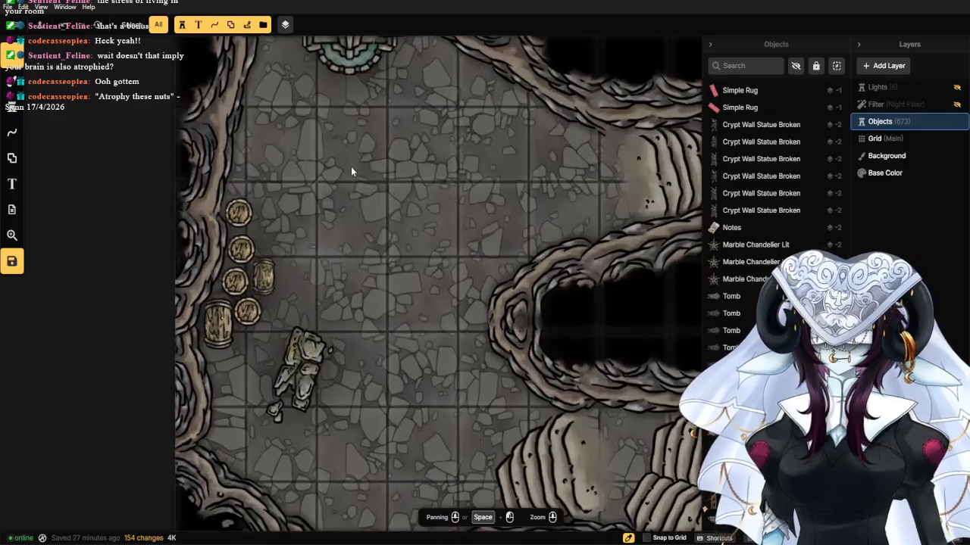
{"action": "left_click_drag", "start_coordinate": [351, 168], "coordinate": [352, 283]}
{"action": "scroll", "coordinate": [356, 265], "scroll_direction": "up", "scroll_amount": 2}
{"action": "scroll", "coordinate": [355, 238], "scroll_direction": "down", "scroll_amount": 2}
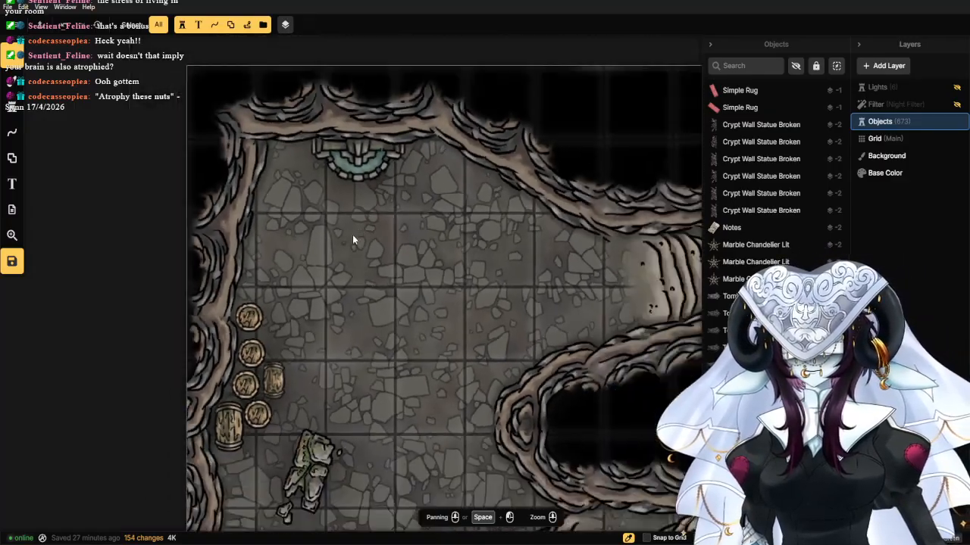
{"action": "left_click_drag", "start_coordinate": [288, 321], "coordinate": [324, 169]}
{"action": "left_click_drag", "start_coordinate": [338, 328], "coordinate": [353, 289]}
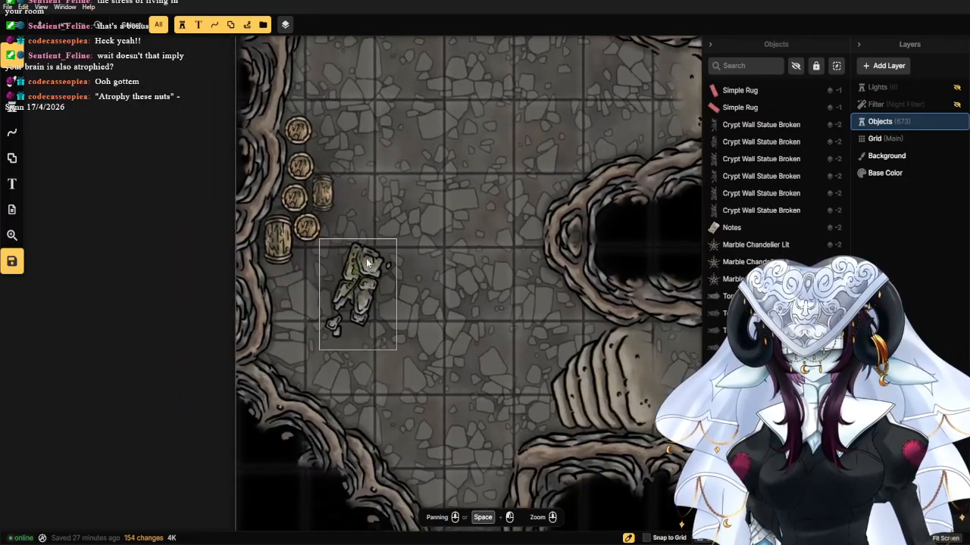
{"action": "left_click_drag", "start_coordinate": [393, 141], "coordinate": [356, 295]}
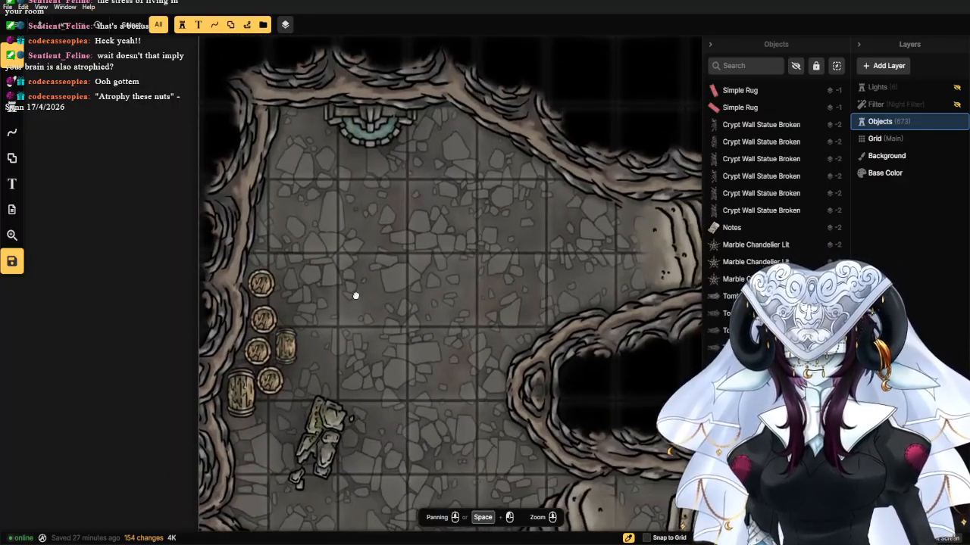
Rotate the large first-variant barrel by the west wall to 342 degrees.
{"action": "left_click", "coordinate": [234, 402]}
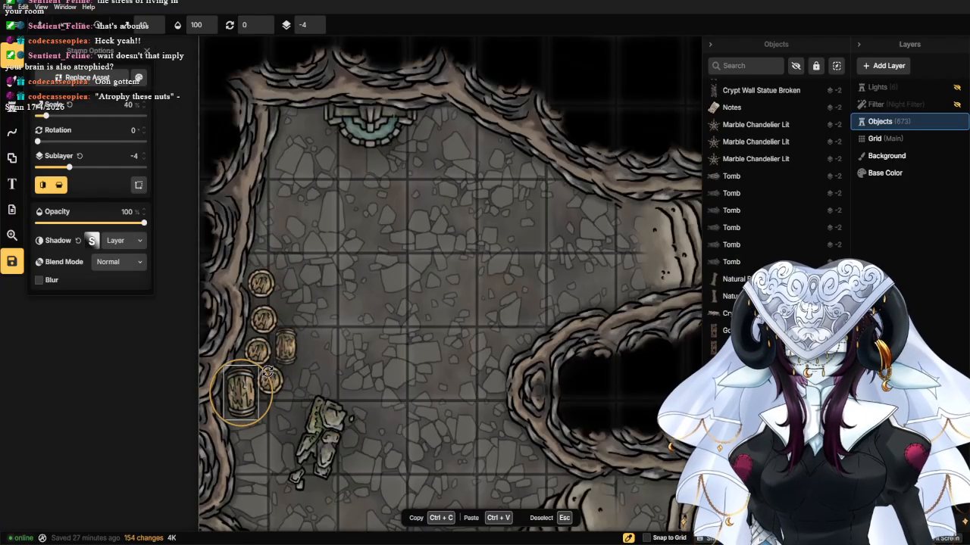
{"action": "left_click_drag", "start_coordinate": [264, 367], "coordinate": [310, 353]}
{"action": "key", "text": "Escape"}
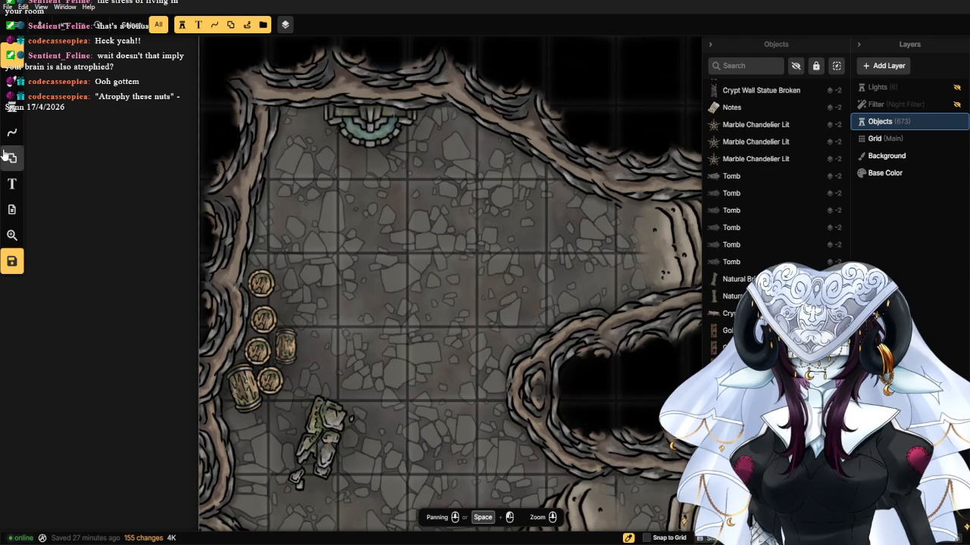
Add third-variant Gritty Barrels at the cluster's northern end at 40% scale and 342 degrees rotation.
{"action": "left_click", "coordinate": [12, 110]}
{"action": "left_click", "coordinate": [140, 109]}
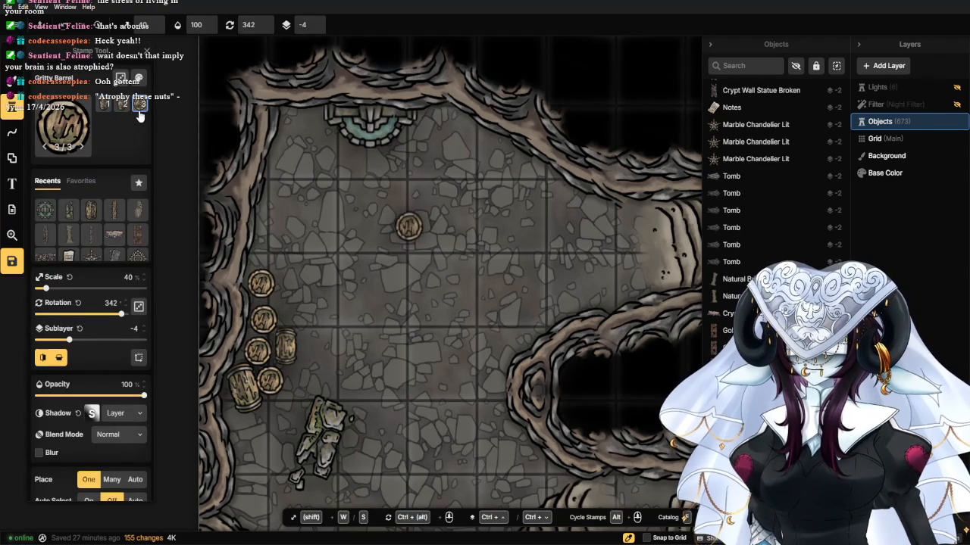
{"action": "scroll", "coordinate": [284, 299], "scroll_direction": "up", "scroll_amount": 5}
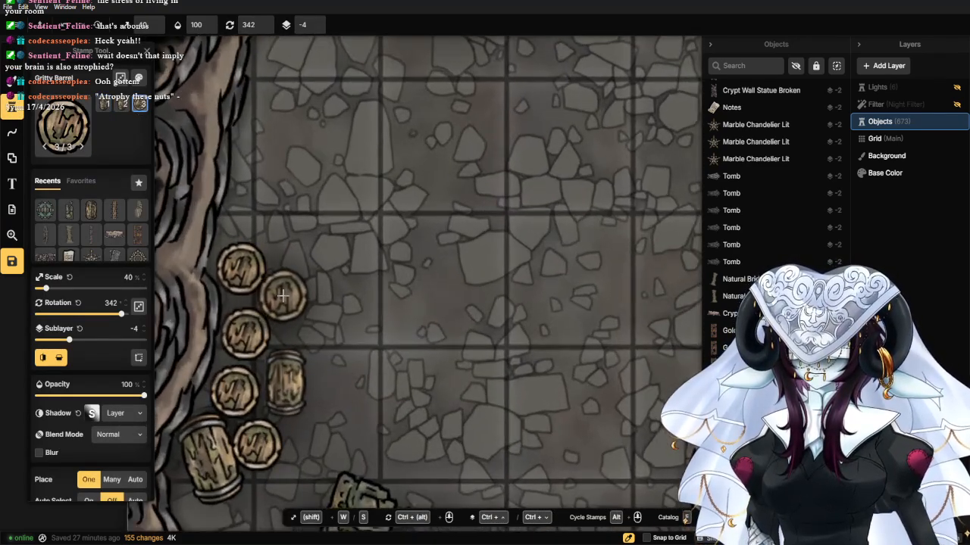
{"action": "left_click", "coordinate": [282, 295]}
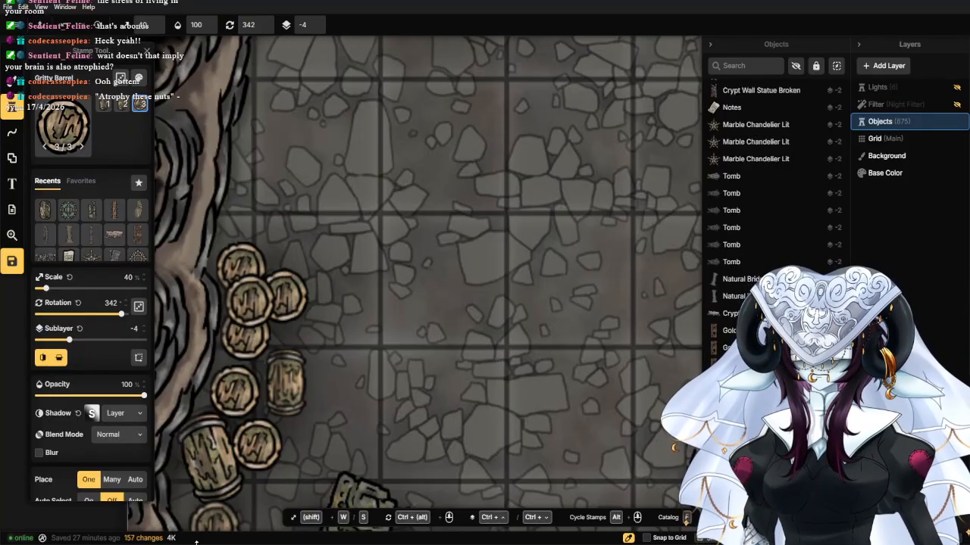
Stop stamping barrels and enlarge the wall fountain against the north wall to 59% scale.
{"action": "scroll", "coordinate": [216, 496], "scroll_direction": "down", "scroll_amount": 2}
{"action": "left_click", "coordinate": [409, 225]}
{"action": "key", "text": "Escape"}
{"action": "key", "text": "Escape"}
{"action": "scroll", "coordinate": [489, 291], "scroll_direction": "down", "scroll_amount": 4}
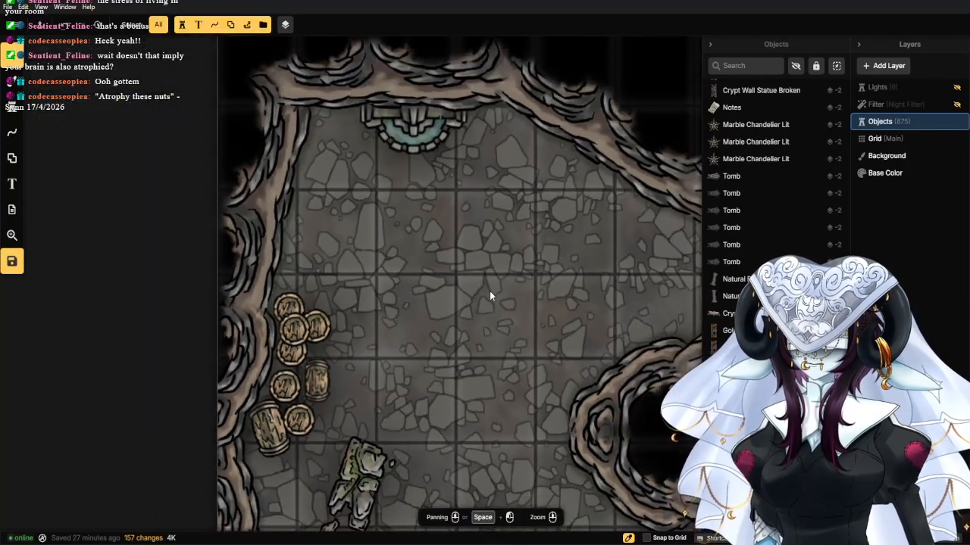
{"action": "mouse_move", "coordinate": [444, 282]}
{"action": "left_mouse_down"}
{"action": "mouse_move", "coordinate": [429, 203]}
{"action": "mouse_move", "coordinate": [444, 264]}
{"action": "left_mouse_up"}
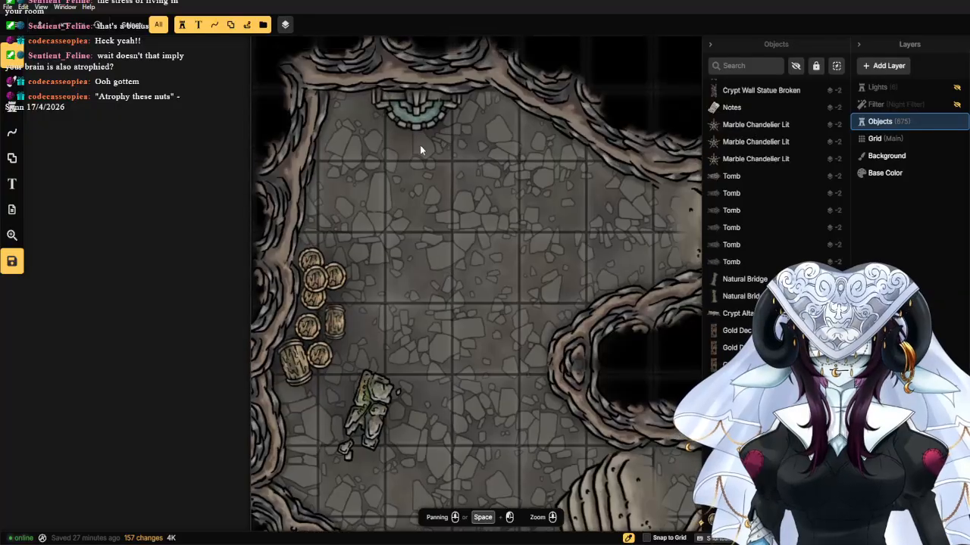
{"action": "left_click", "coordinate": [416, 121]}
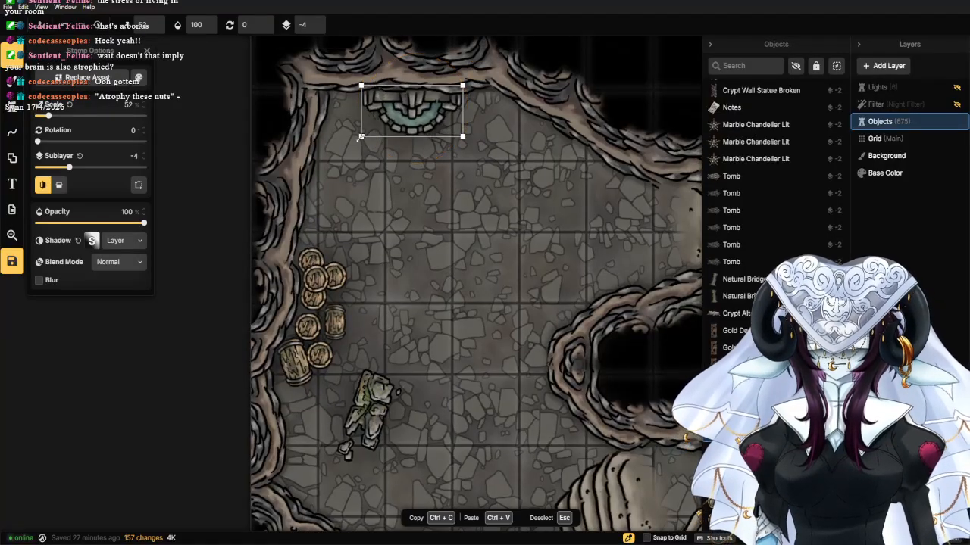
{"action": "key", "text": "Escape"}
Choose the fifth variant of the Boulder stamp from the Terrain assets of the Watercolor Battlemaps catalog.
{"action": "scroll", "coordinate": [452, 228], "scroll_direction": "down", "scroll_amount": 2}
{"action": "left_click_drag", "start_coordinate": [452, 229], "coordinate": [391, 182]}
{"action": "left_click_drag", "start_coordinate": [422, 283], "coordinate": [385, 193]}
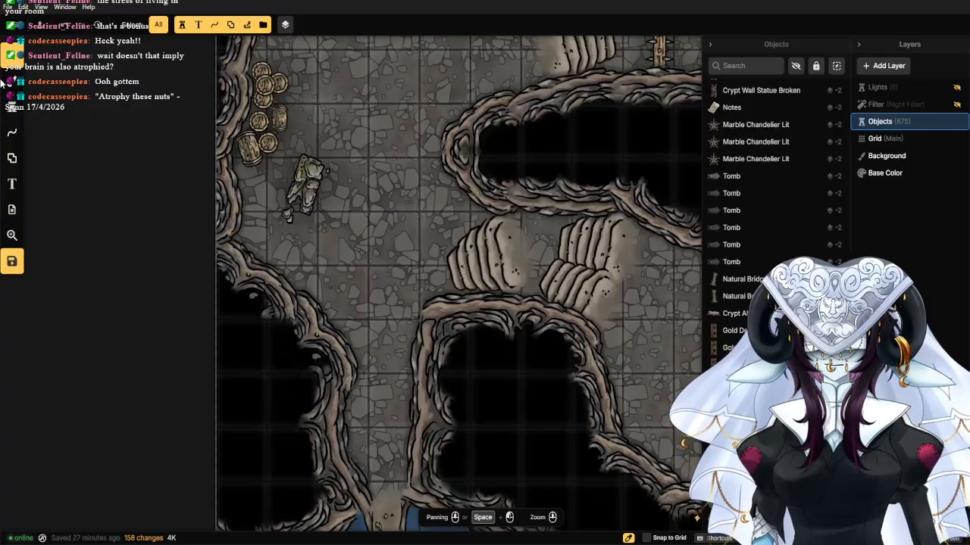
{"action": "left_click", "coordinate": [6, 108]}
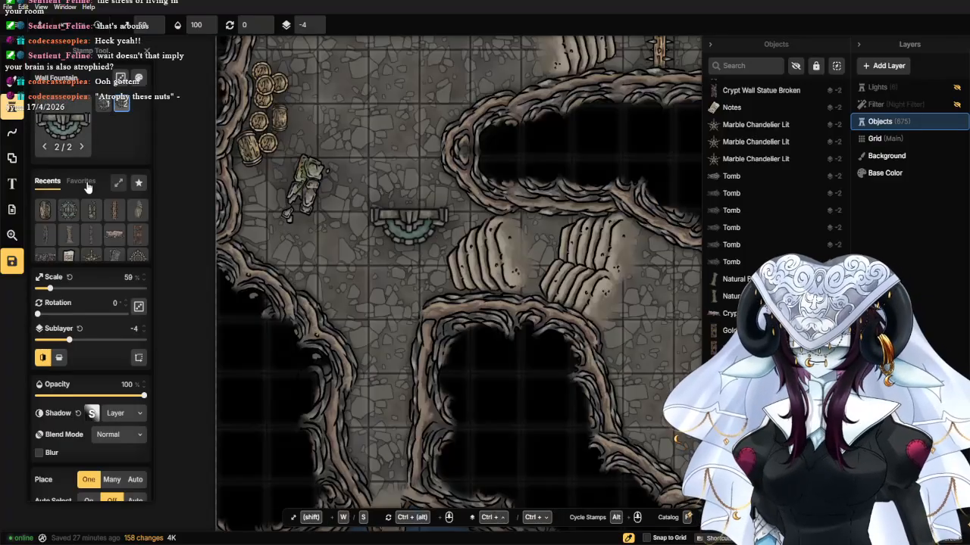
{"action": "left_click", "coordinate": [50, 128]}
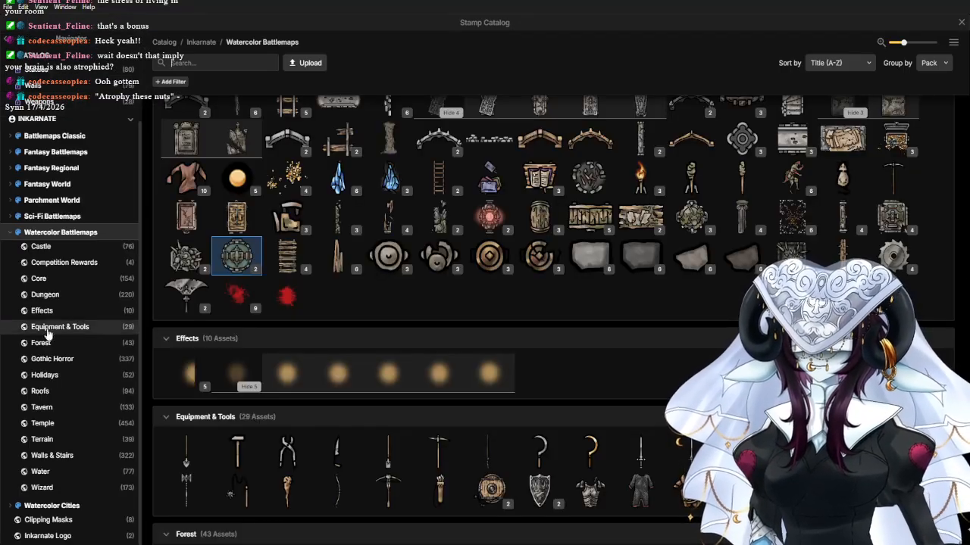
{"action": "left_click", "coordinate": [38, 441]}
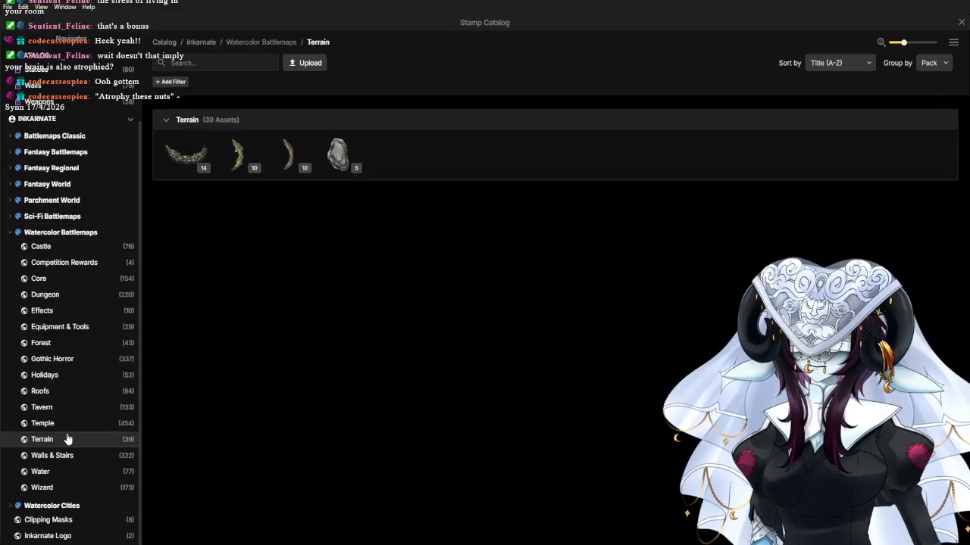
{"action": "left_click", "coordinate": [322, 152]}
{"action": "left_click", "coordinate": [121, 124]}
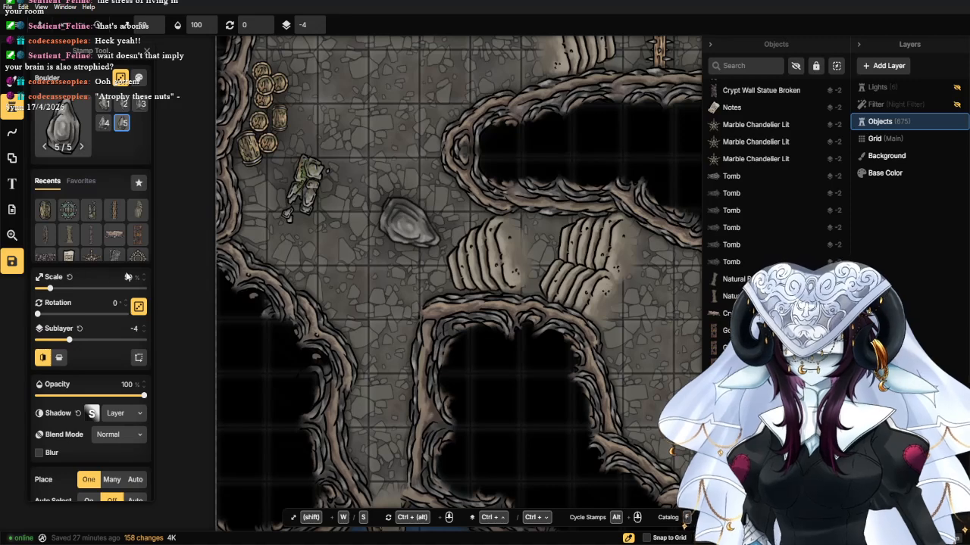
Set the Boulder stamp's scale to 45% and its height to 57%, leaving the width at 100%.
{"action": "scroll", "coordinate": [142, 284], "scroll_direction": "down", "scroll_amount": 10}
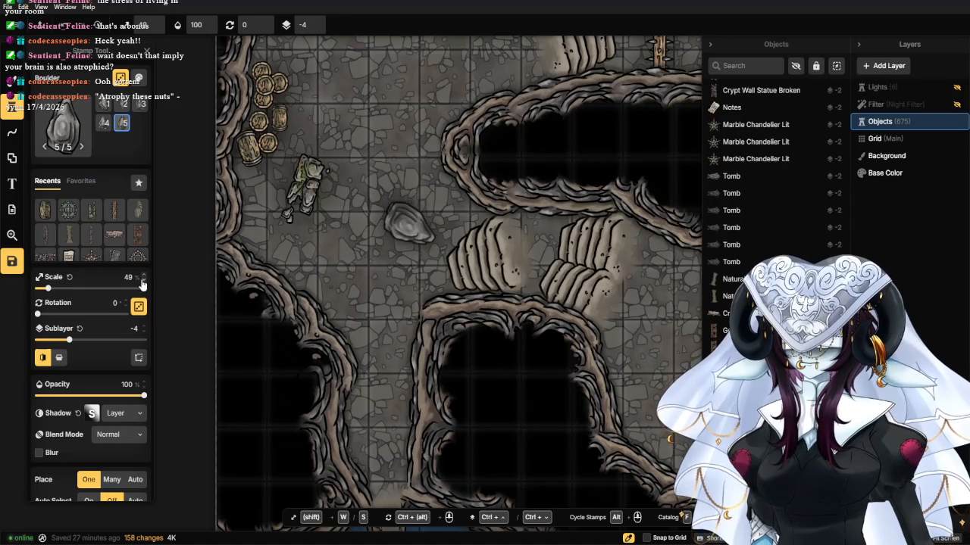
{"action": "left_click", "coordinate": [139, 358]}
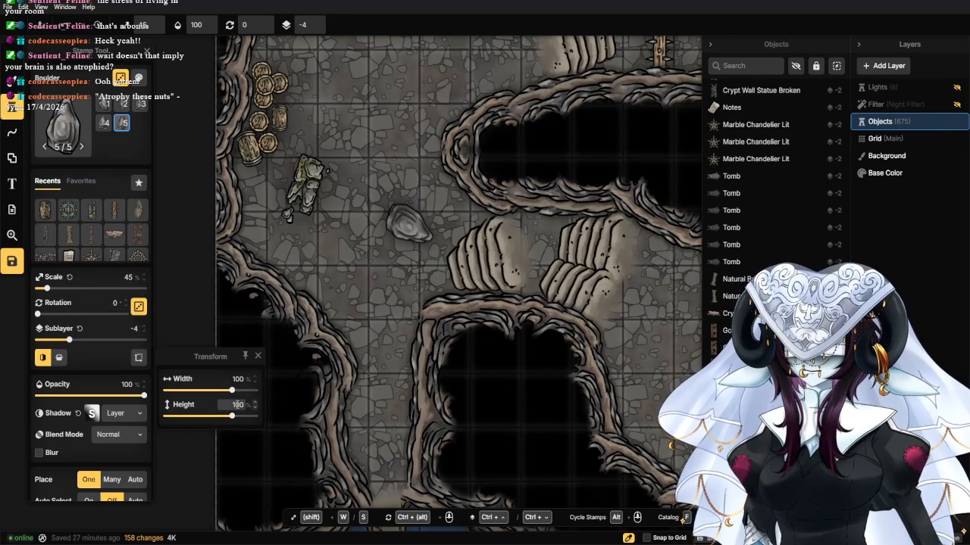
{"action": "left_click_drag", "start_coordinate": [234, 392], "coordinate": [232, 396]}
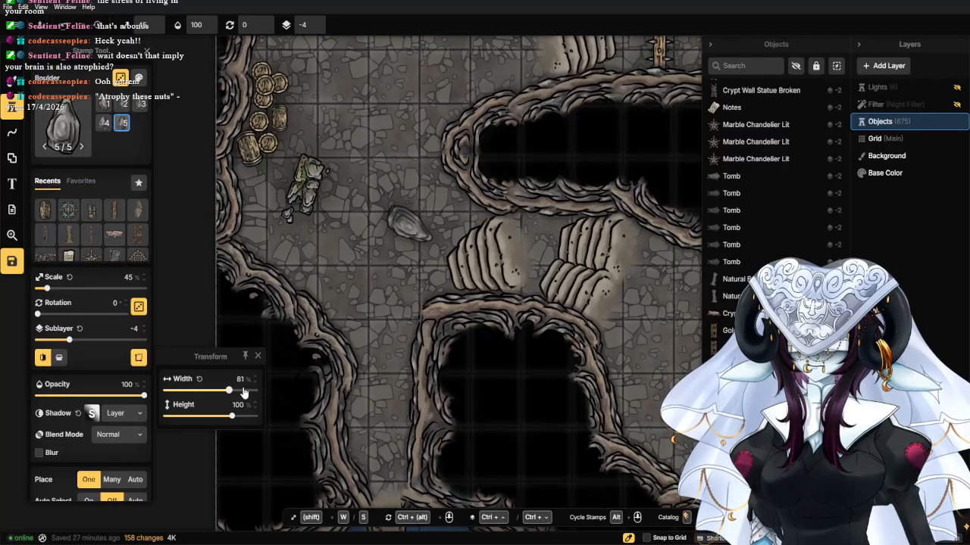
{"action": "left_click", "coordinate": [198, 379]}
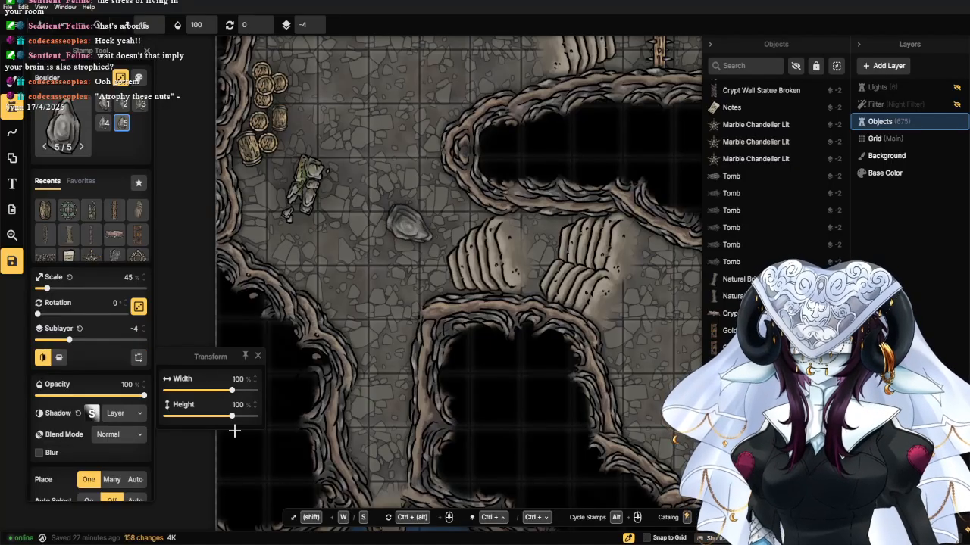
{"action": "left_click_drag", "start_coordinate": [232, 418], "coordinate": [223, 422]}
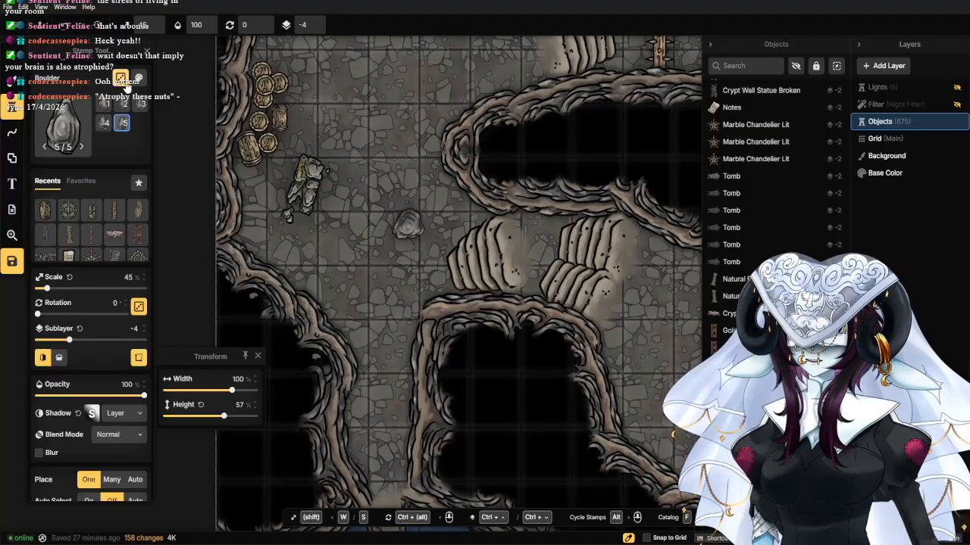
Tone the Boulder stamp down to 0% saturation and 75% brightness, and reduce its scale to 24%.
{"action": "left_click", "coordinate": [123, 80]}
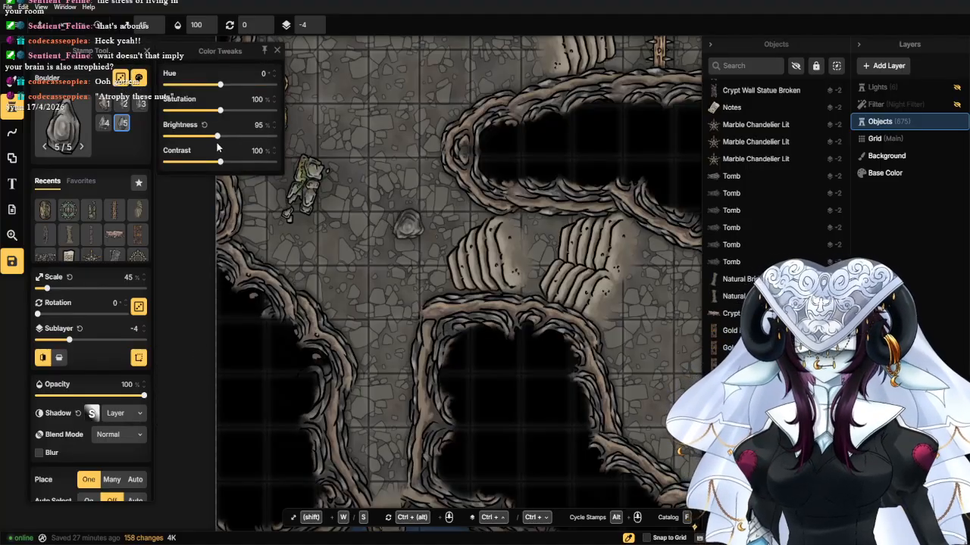
{"action": "left_click_drag", "start_coordinate": [211, 145], "coordinate": [208, 146]}
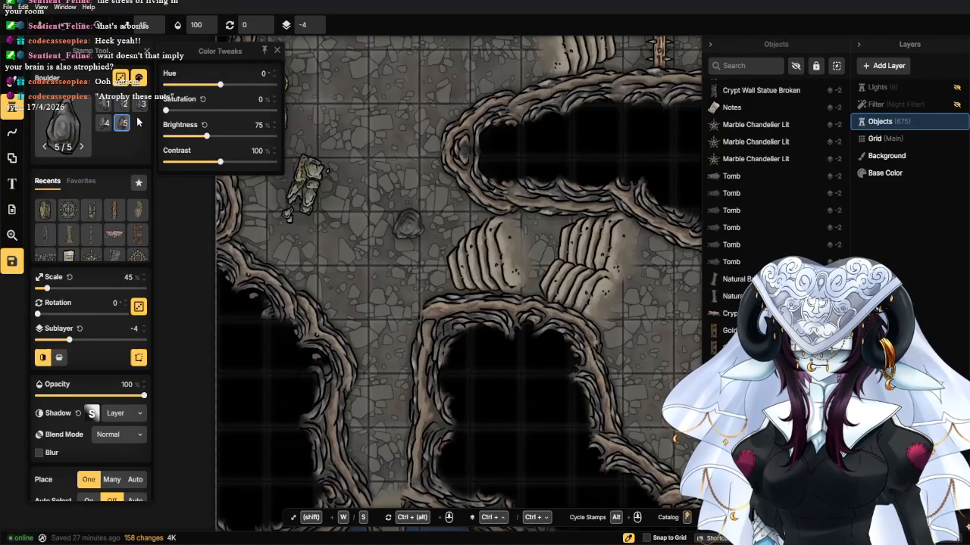
{"action": "left_click_drag", "start_coordinate": [47, 289], "coordinate": [43, 289]}
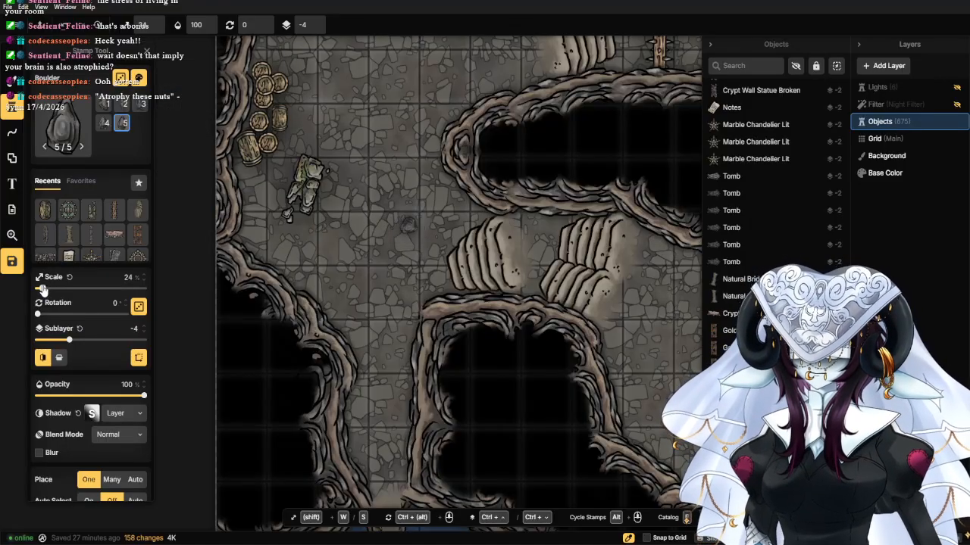
Place three fifth-variant boulders at 24% scale near the cave wall south of the broken stone table, with random variants turned off.
{"action": "scroll", "coordinate": [296, 255], "scroll_direction": "up", "scroll_amount": 5}
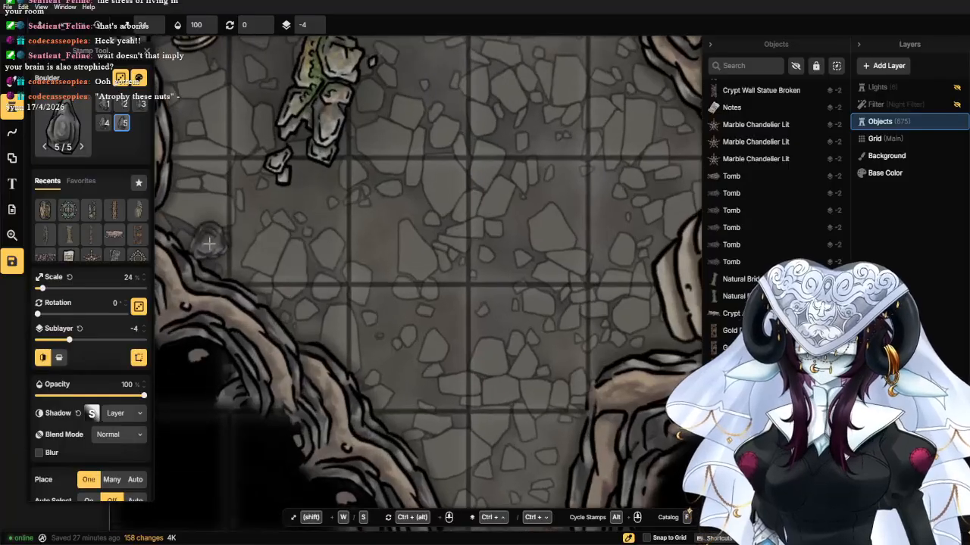
{"action": "left_click", "coordinate": [328, 271]}
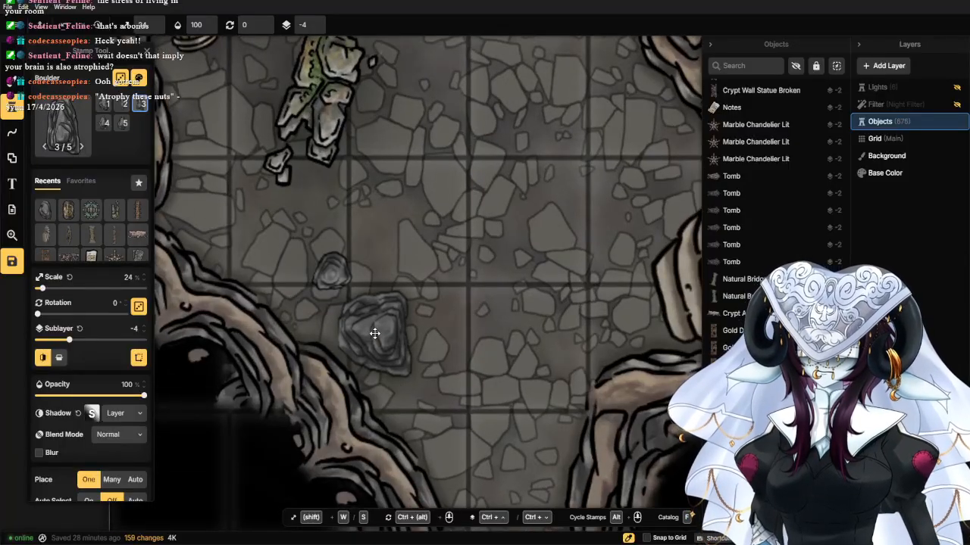
{"action": "left_click", "coordinate": [123, 123]}
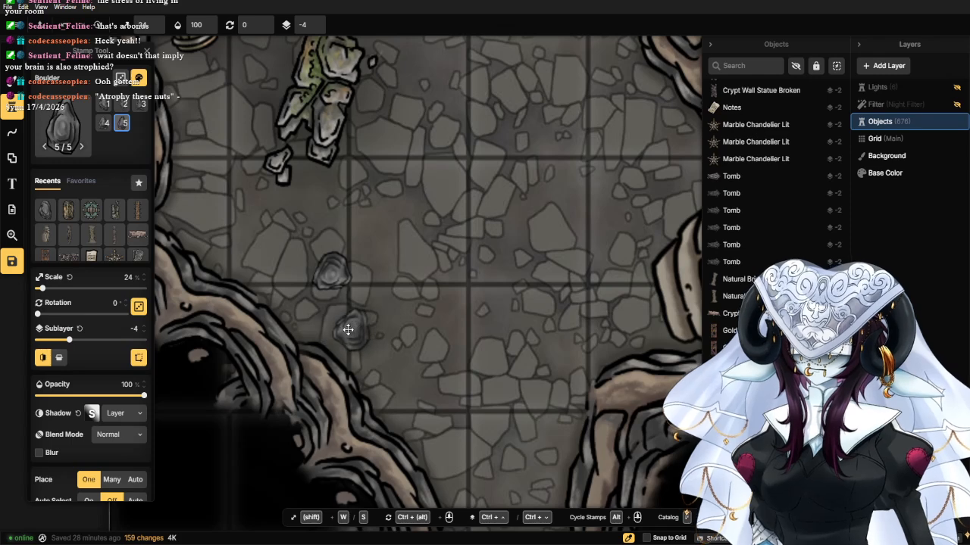
{"action": "left_click", "coordinate": [334, 321]}
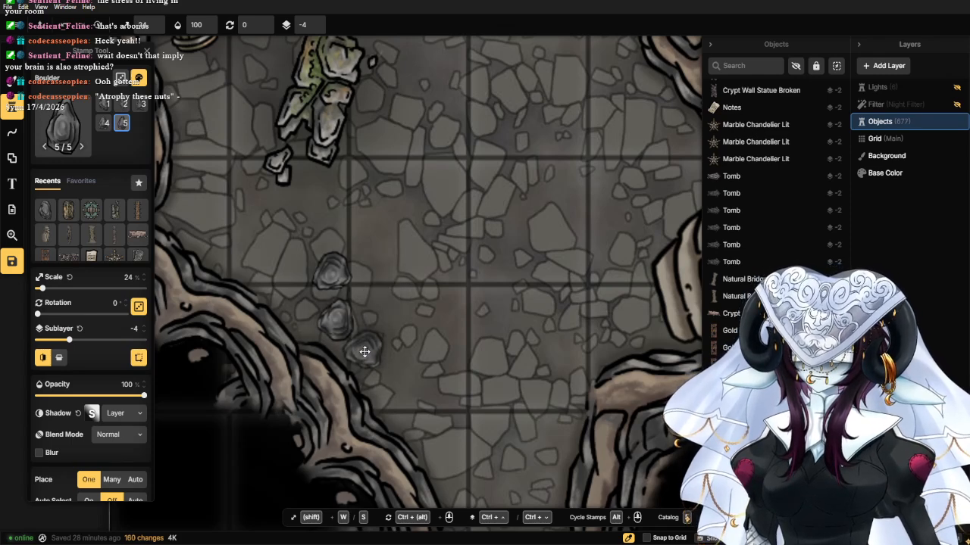
{"action": "left_click", "coordinate": [368, 353]}
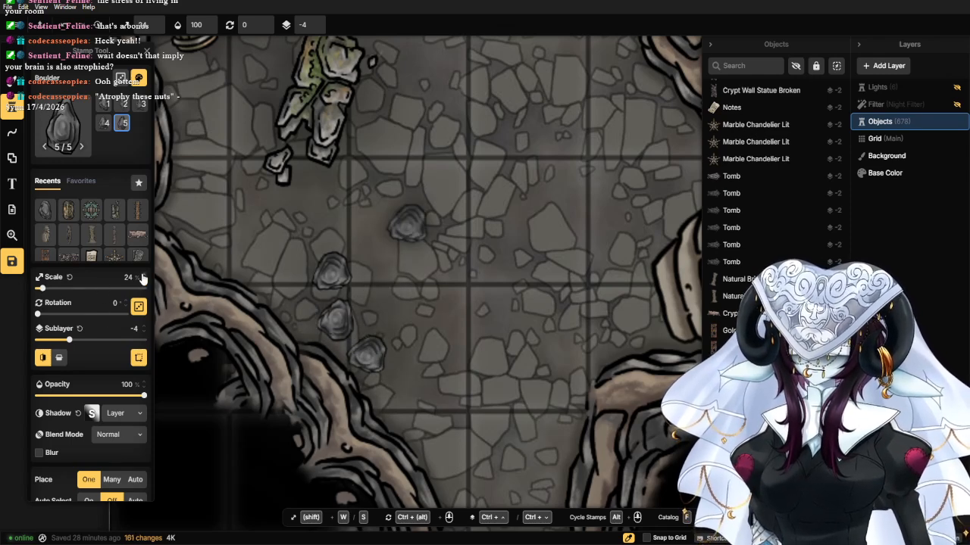
Fill out the boulder cluster with four boulders at 13% scale, and extend it northwest with one at 31% and one at 22%.
{"action": "scroll", "coordinate": [144, 284], "scroll_direction": "down", "scroll_amount": 11}
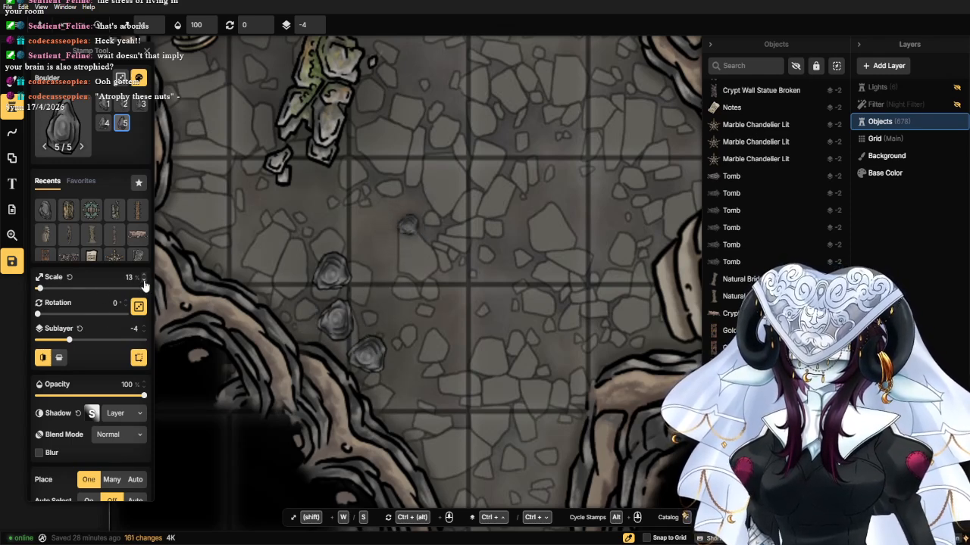
{"action": "left_click", "coordinate": [362, 297]}
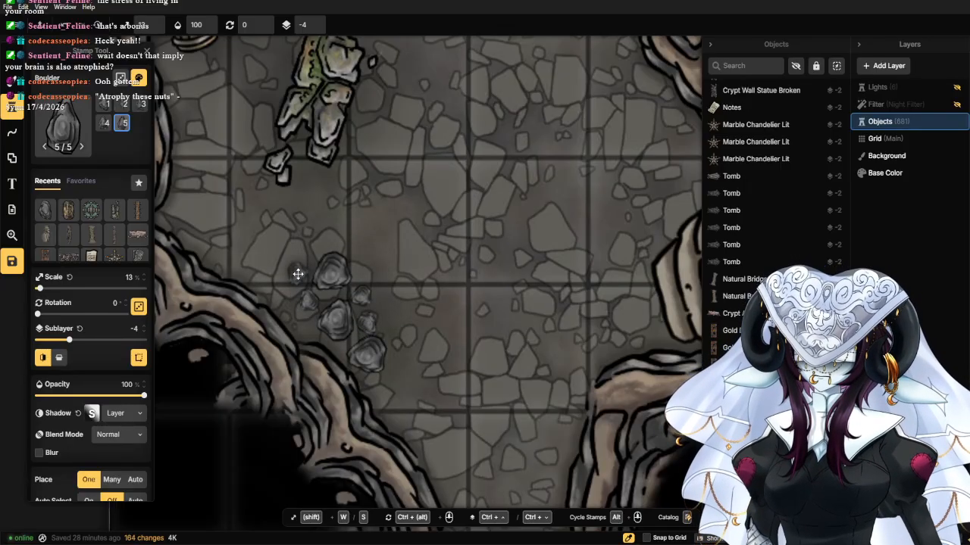
{"action": "left_click", "coordinate": [143, 276]}
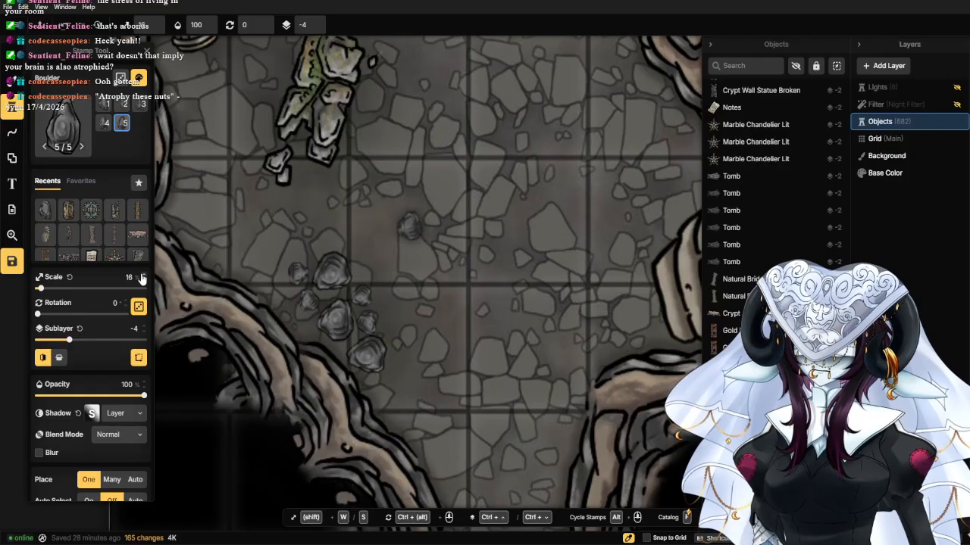
{"action": "left_click", "coordinate": [255, 263]}
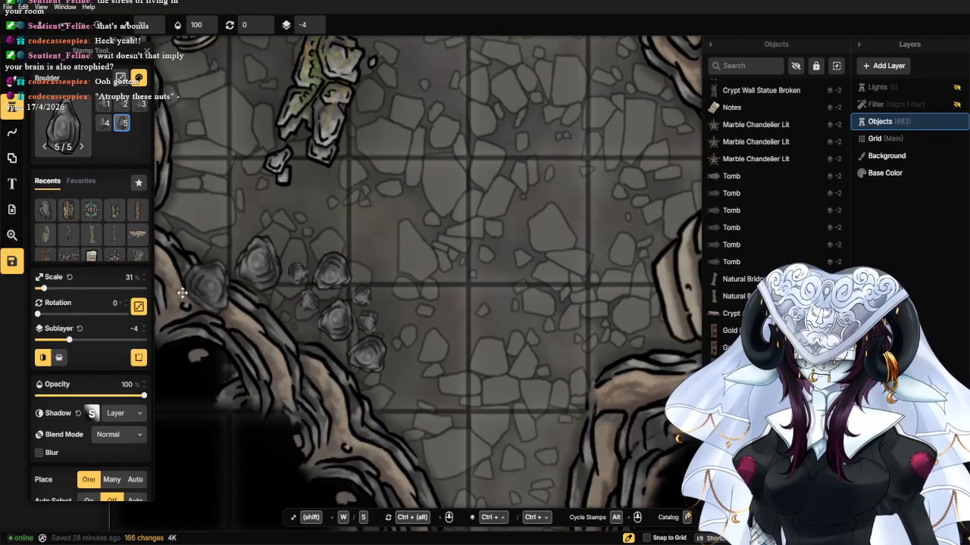
{"action": "left_click", "coordinate": [142, 283]}
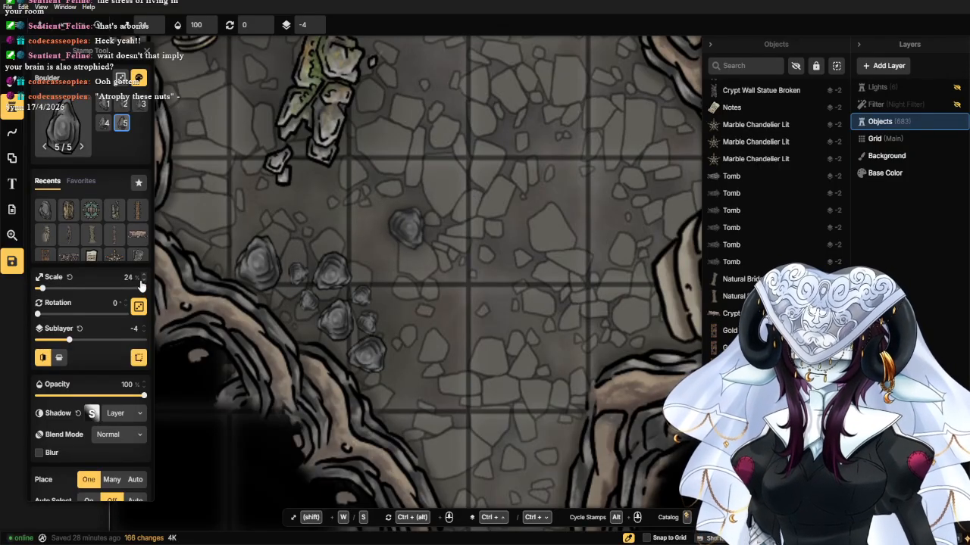
{"action": "left_click", "coordinate": [304, 244]}
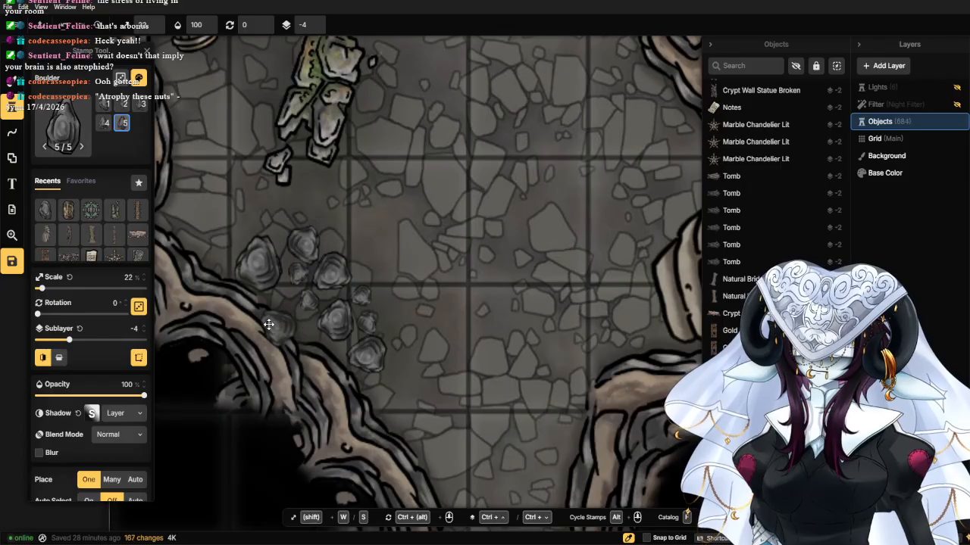
Add two boulders at 34% scale, one at the cluster's southern end and one on its eastern side.
{"action": "left_click", "coordinate": [145, 276]}
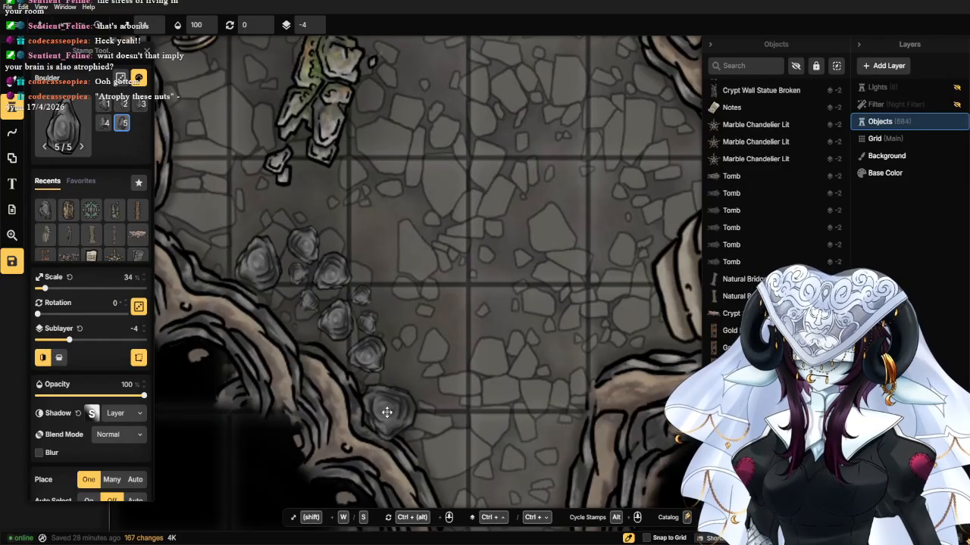
{"action": "left_click", "coordinate": [391, 400]}
{"action": "left_click", "coordinate": [399, 312]}
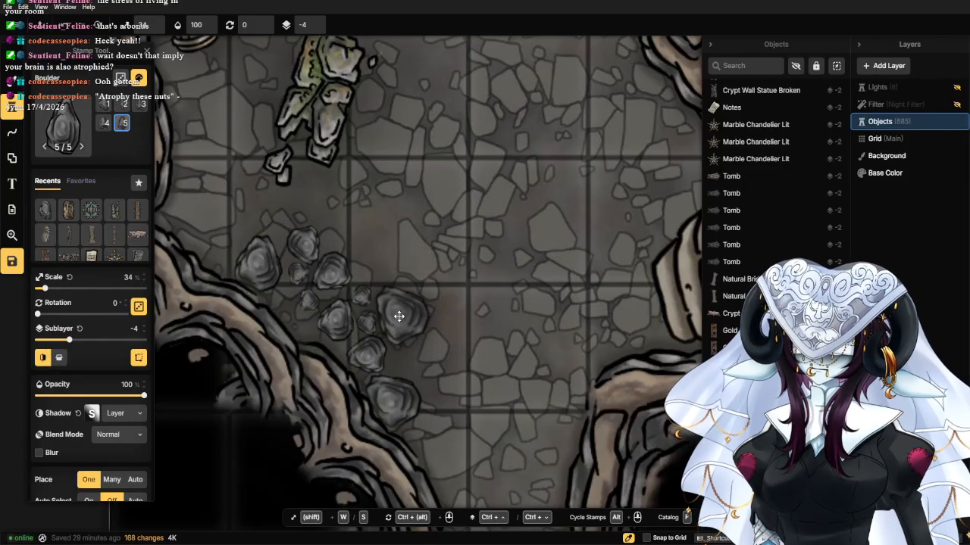
{"action": "scroll", "coordinate": [389, 351], "scroll_direction": "down", "scroll_amount": 2}
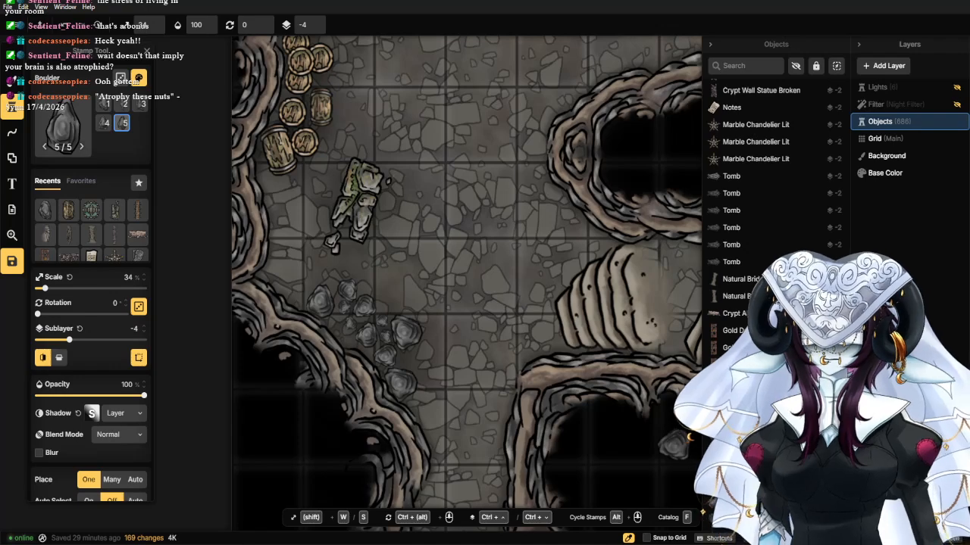
{"action": "scroll", "coordinate": [397, 450], "scroll_direction": "up", "scroll_amount": 3}
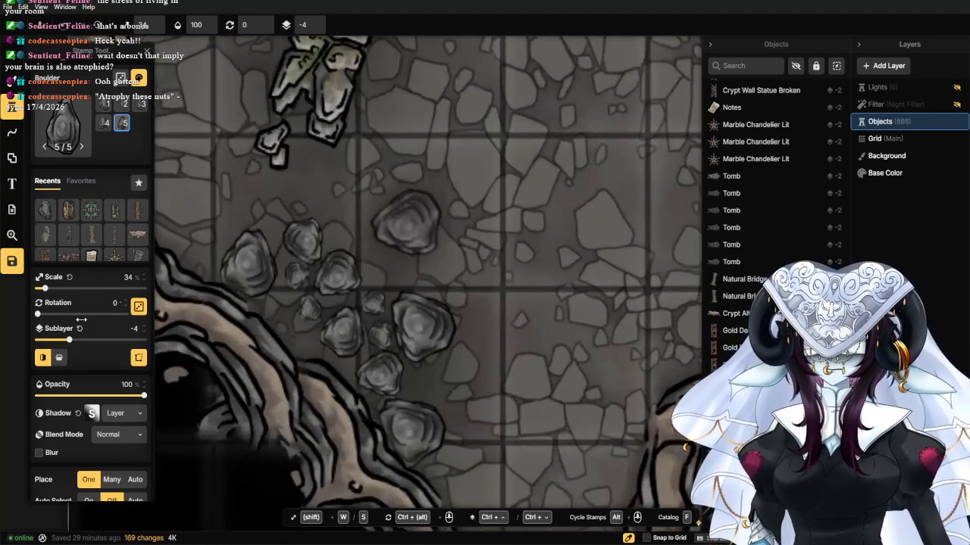
Place two boulders at 18% scale along the western tip of the central rock mass, and set the stamp's scale to 25%.
{"action": "left_click", "coordinate": [144, 280]}
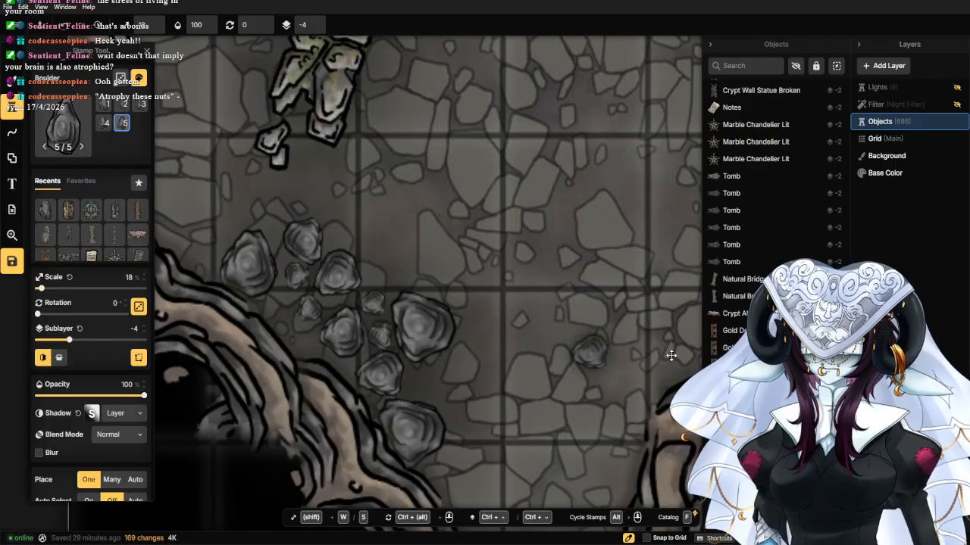
{"action": "scroll", "coordinate": [672, 337], "scroll_direction": "down", "scroll_amount": 2}
{"action": "left_click_drag", "start_coordinate": [646, 189], "coordinate": [362, 290]}
{"action": "left_click", "coordinate": [399, 187]}
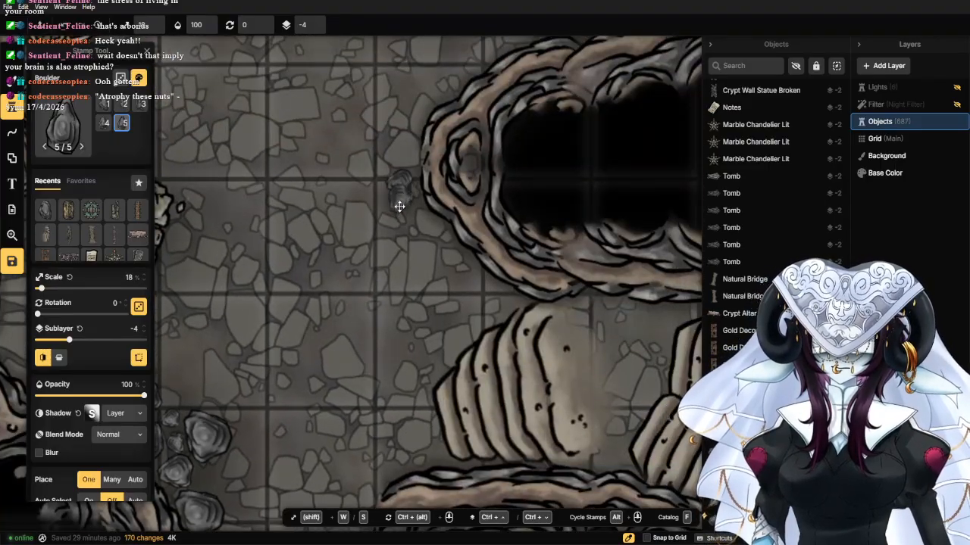
{"action": "left_click", "coordinate": [432, 84]}
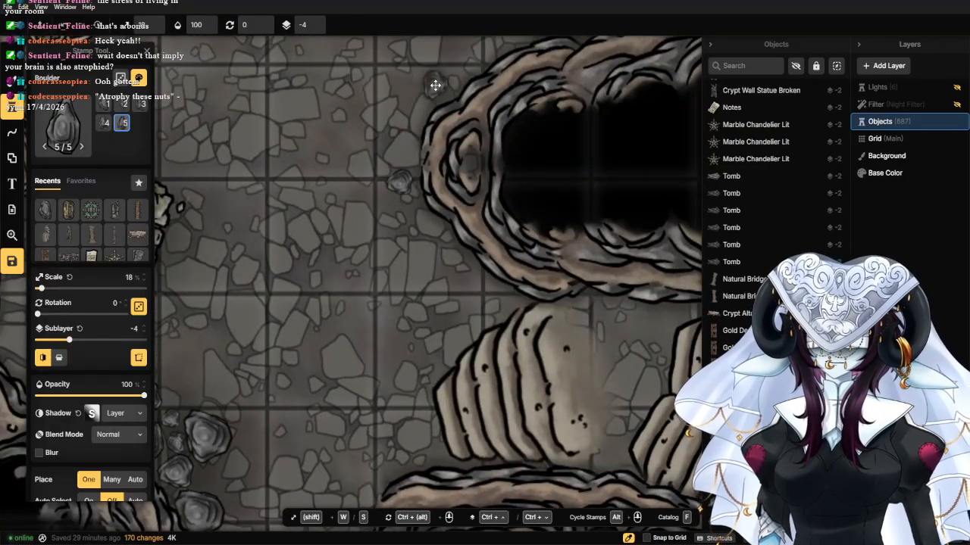
{"action": "left_click", "coordinate": [143, 277]}
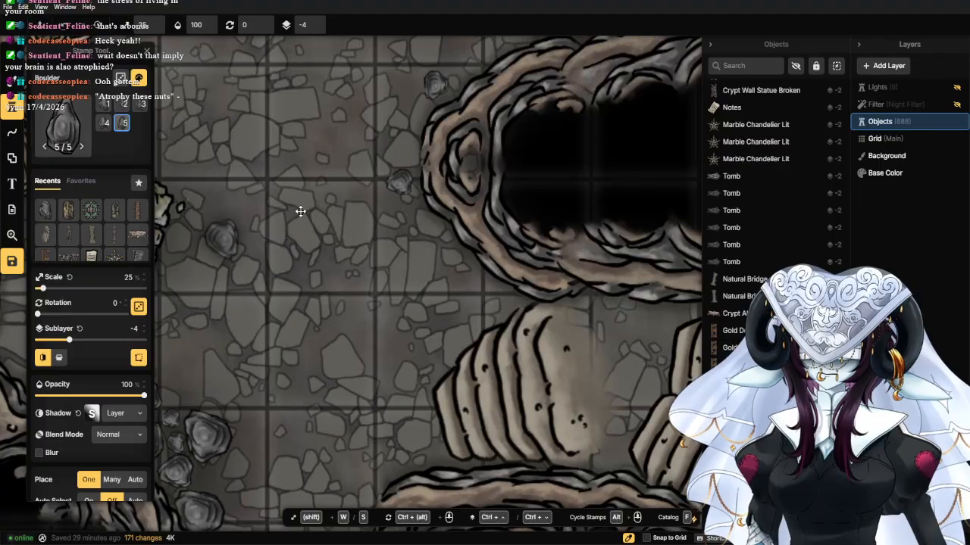
Extend the boulders along the central rock mass's western tip with one each at 25%, 19%, 26% and 29% scale.
{"action": "left_click", "coordinate": [410, 118]}
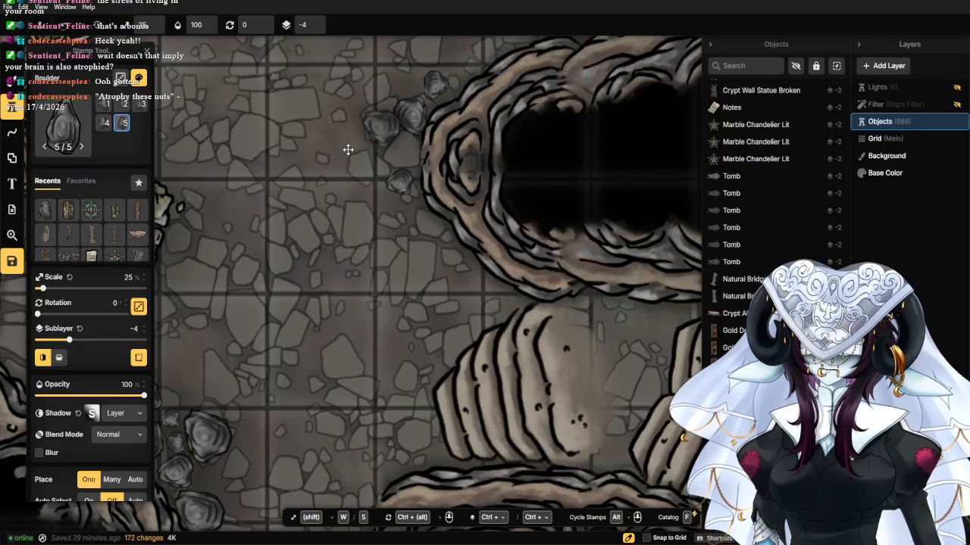
{"action": "left_click", "coordinate": [144, 279]}
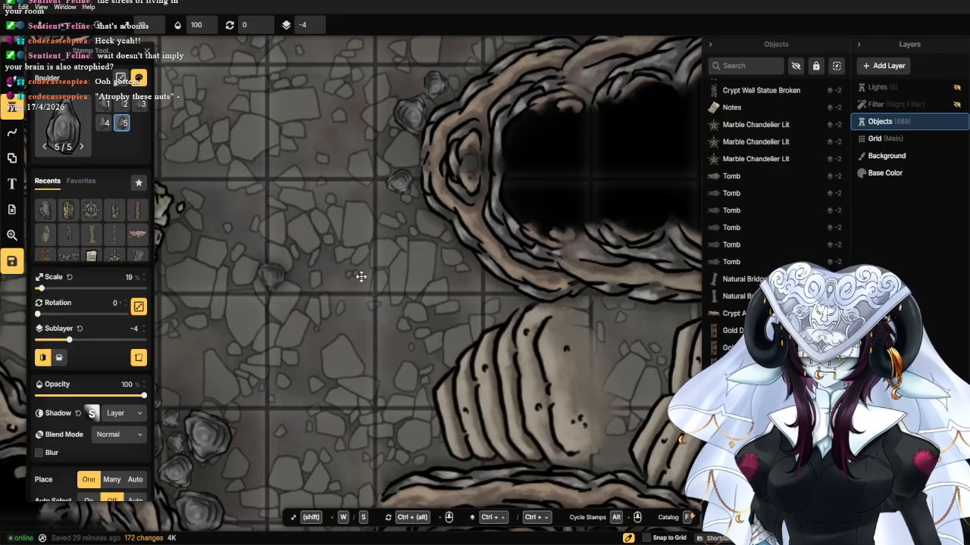
{"action": "left_click", "coordinate": [438, 237]}
{"action": "left_click", "coordinate": [143, 275]}
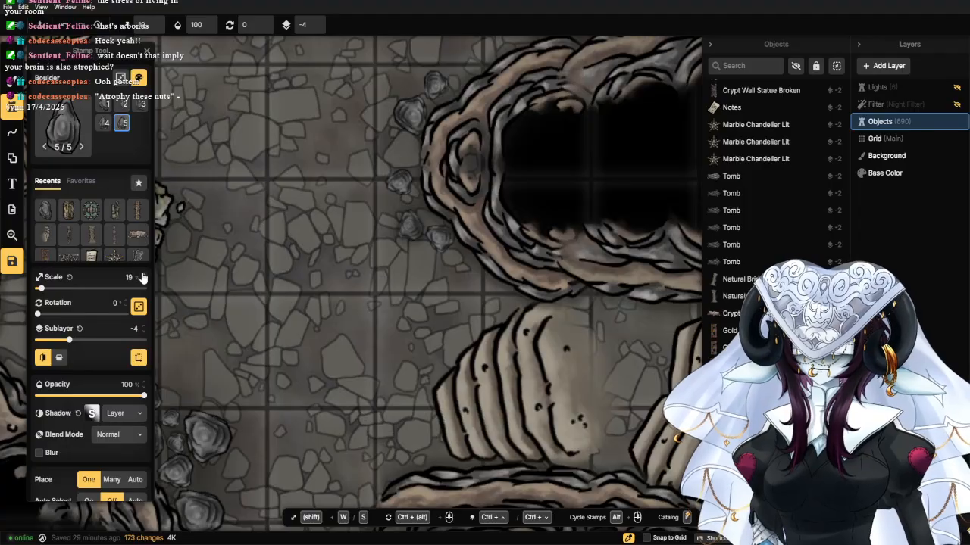
{"action": "left_click", "coordinate": [404, 212]}
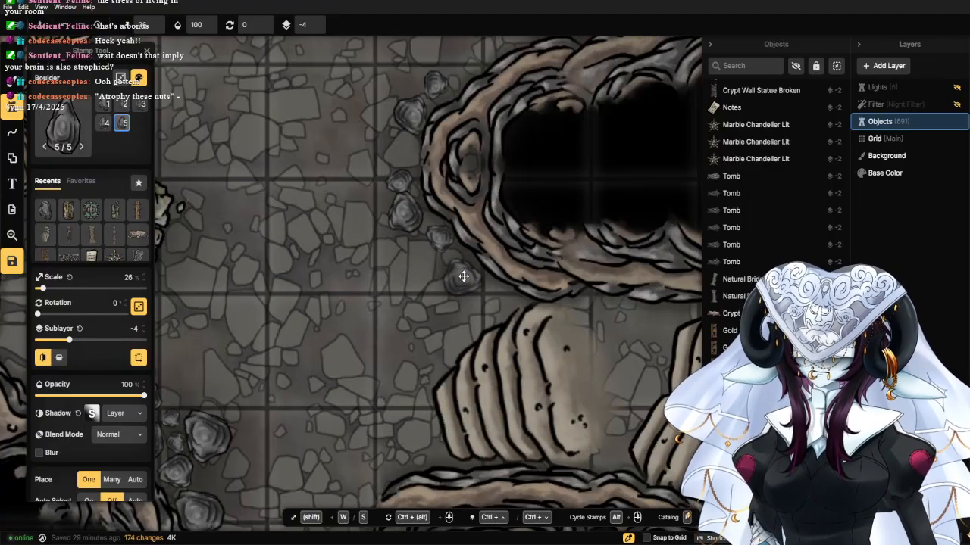
{"action": "left_click", "coordinate": [143, 277]}
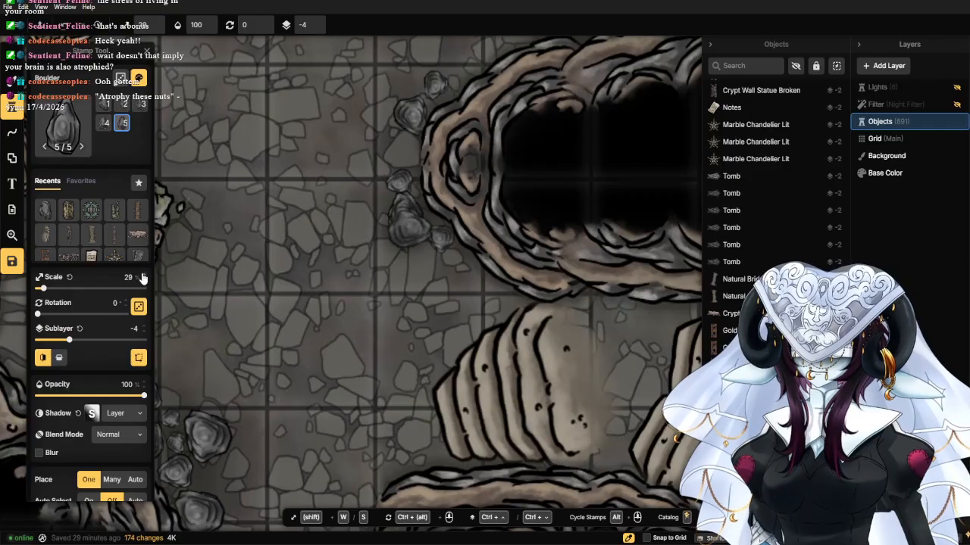
{"action": "left_click", "coordinate": [459, 268]}
{"action": "scroll", "coordinate": [390, 116], "scroll_direction": "down", "scroll_amount": 3}
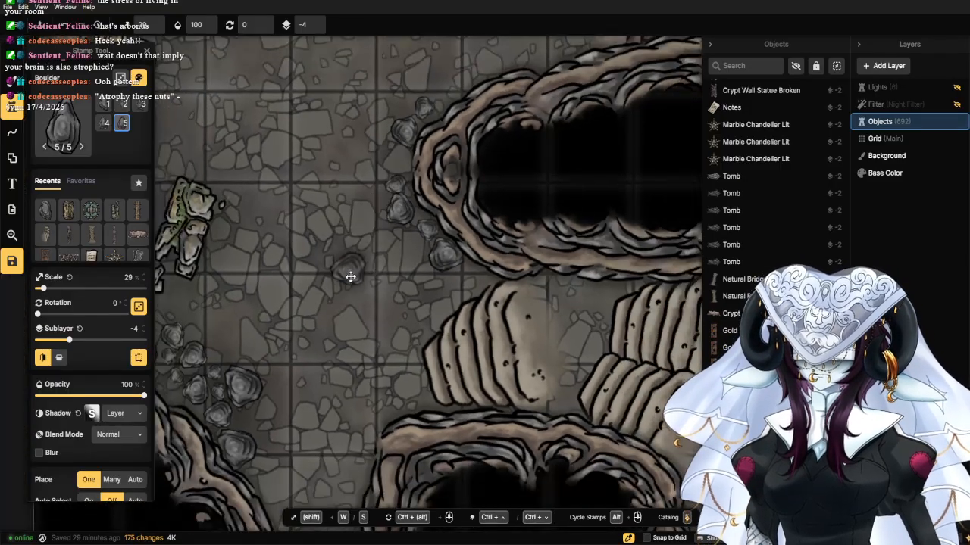
Delete four boulders from the northwestern part of the cluster south of the broken stone table.
{"action": "left_click", "coordinate": [12, 63]}
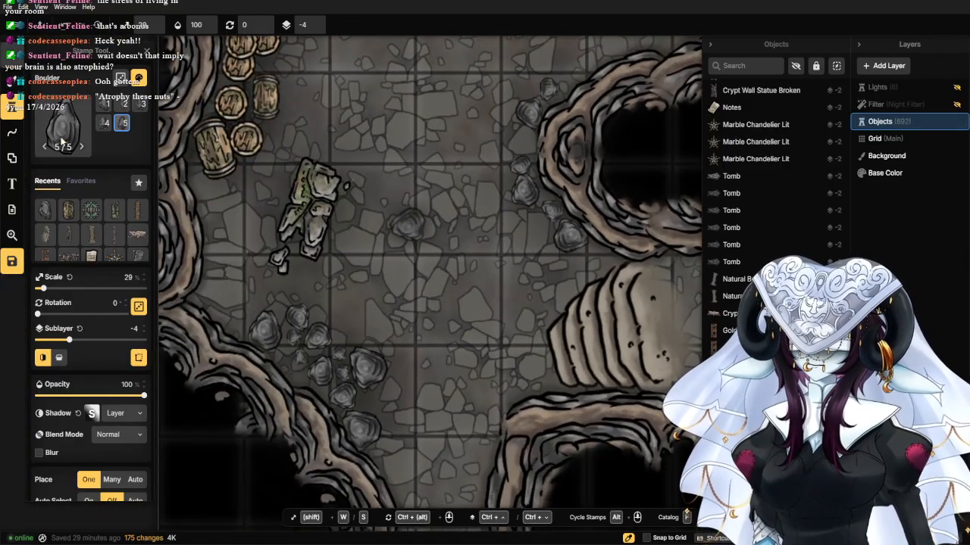
{"action": "left_click_drag", "start_coordinate": [345, 301], "coordinate": [283, 341]}
{"action": "left_click", "coordinate": [242, 296], "text": "shift"}
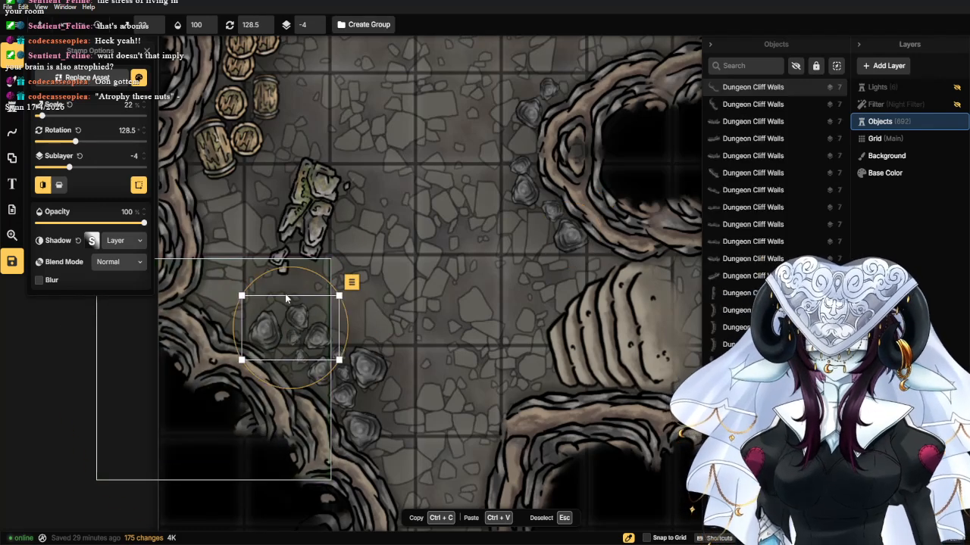
{"action": "key", "text": "Delete"}
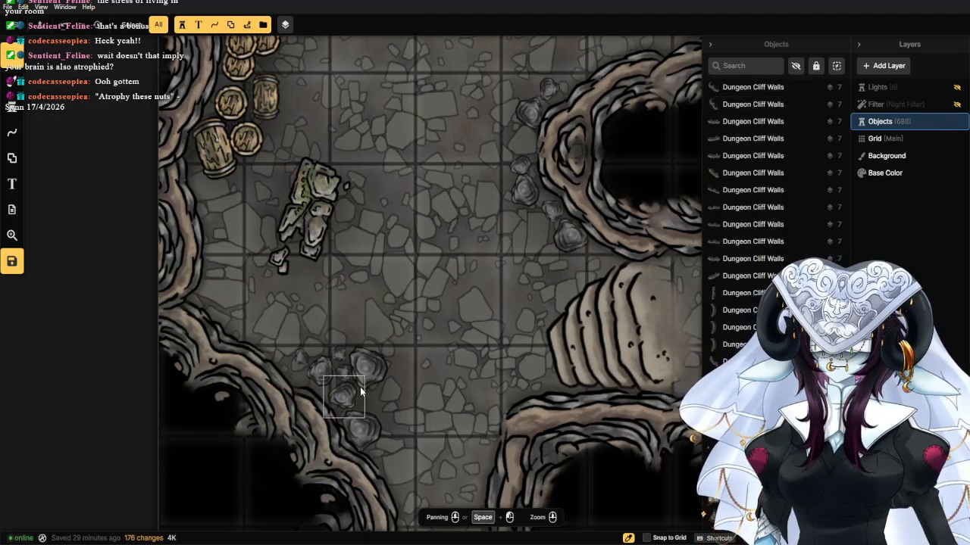
Move the cluster's large 34% scale eastern boulder slightly southeast, closer to the southern boulder.
{"action": "left_click_drag", "start_coordinate": [364, 370], "coordinate": [378, 394]}
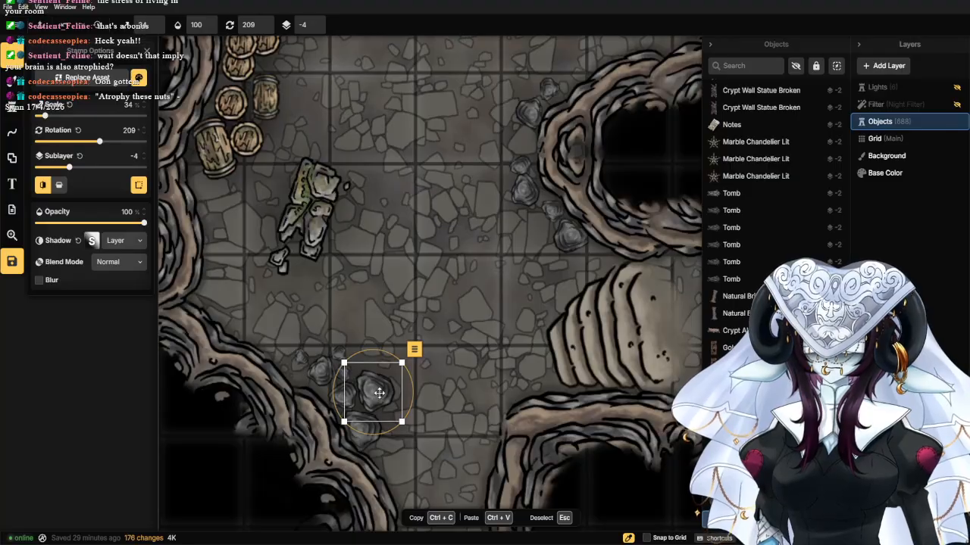
{"action": "scroll", "coordinate": [378, 393], "scroll_direction": "down", "scroll_amount": 2}
{"action": "key", "text": "Escape"}
{"action": "scroll", "coordinate": [401, 308], "scroll_direction": "down", "scroll_amount": 1}
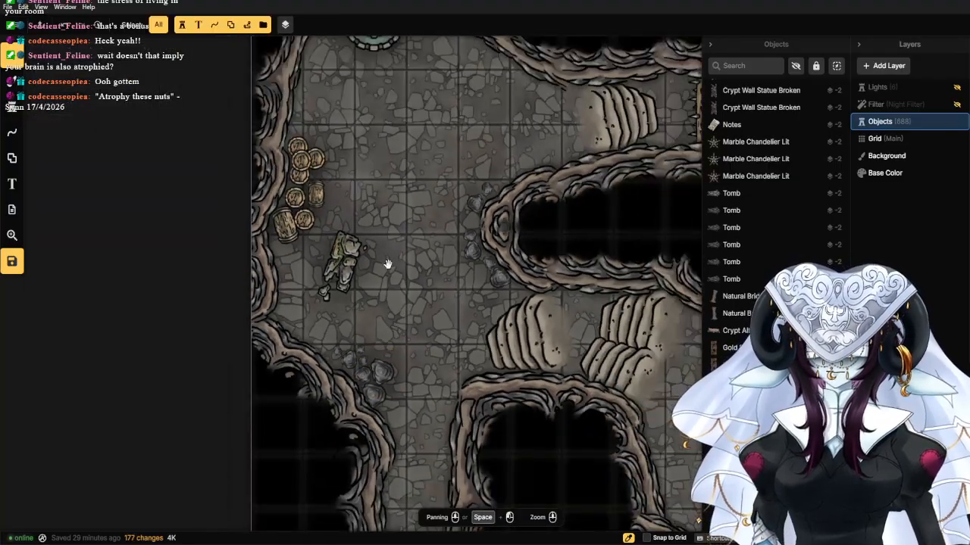
Examine the northwestern cave's prop layout, from the wall fountain past the barrels and table to the southern passage.
{"action": "left_click_drag", "start_coordinate": [387, 265], "coordinate": [387, 333]}
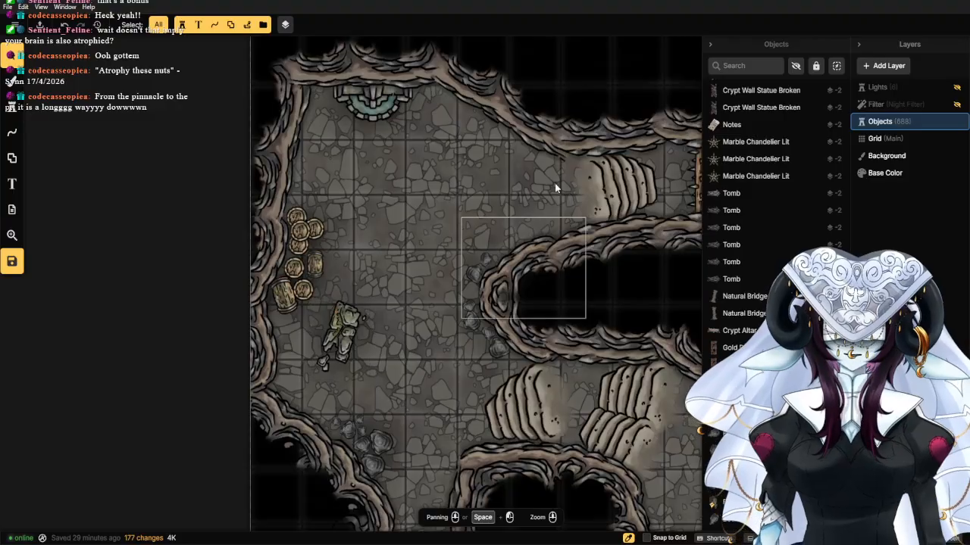
{"action": "scroll", "coordinate": [460, 204], "scroll_direction": "down", "scroll_amount": 2}
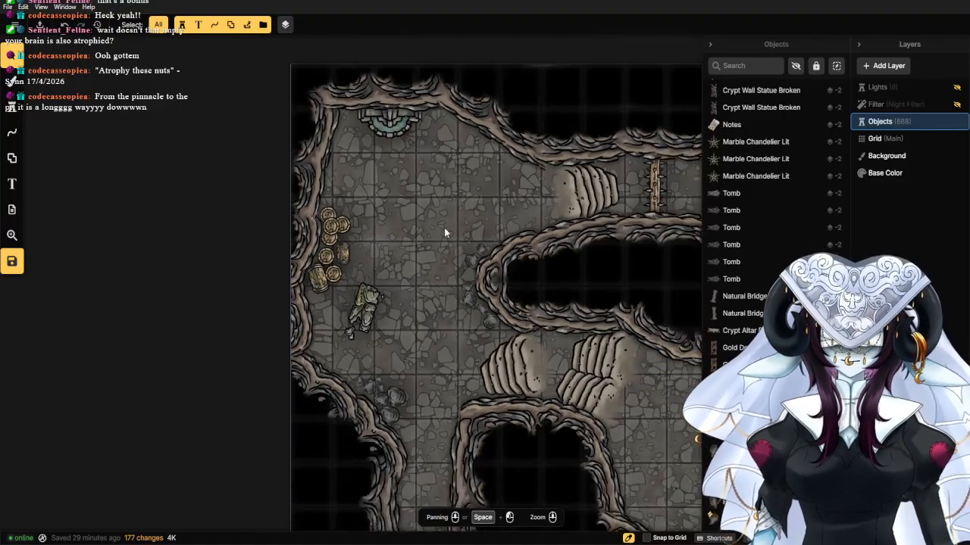
{"action": "left_click_drag", "start_coordinate": [436, 340], "coordinate": [425, 281]}
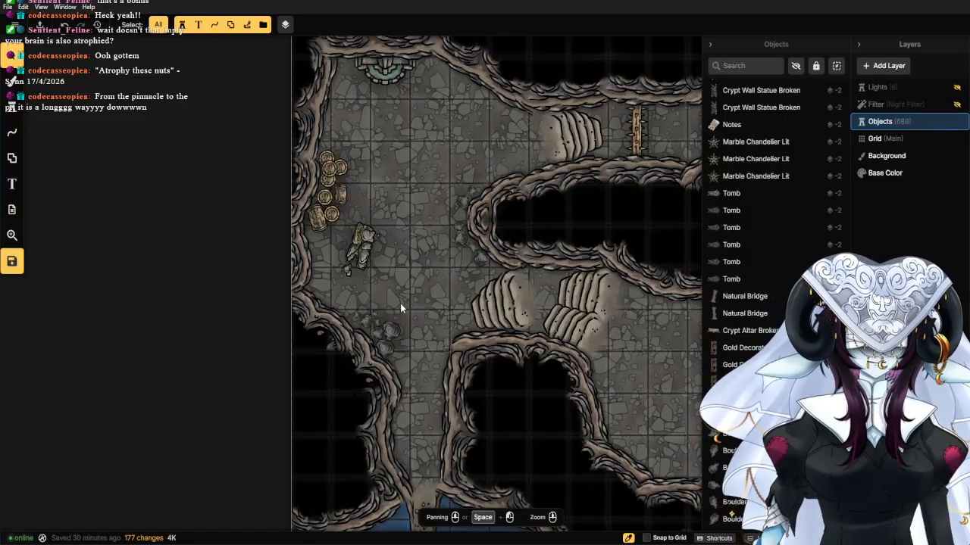
{"action": "scroll", "coordinate": [412, 290], "scroll_direction": "up", "scroll_amount": 3}
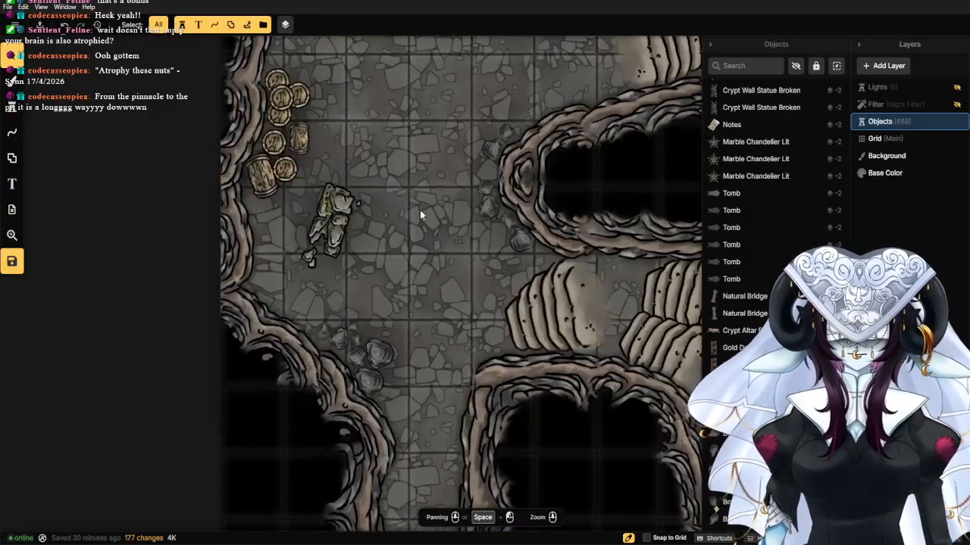
{"action": "left_click_drag", "start_coordinate": [420, 210], "coordinate": [431, 285]}
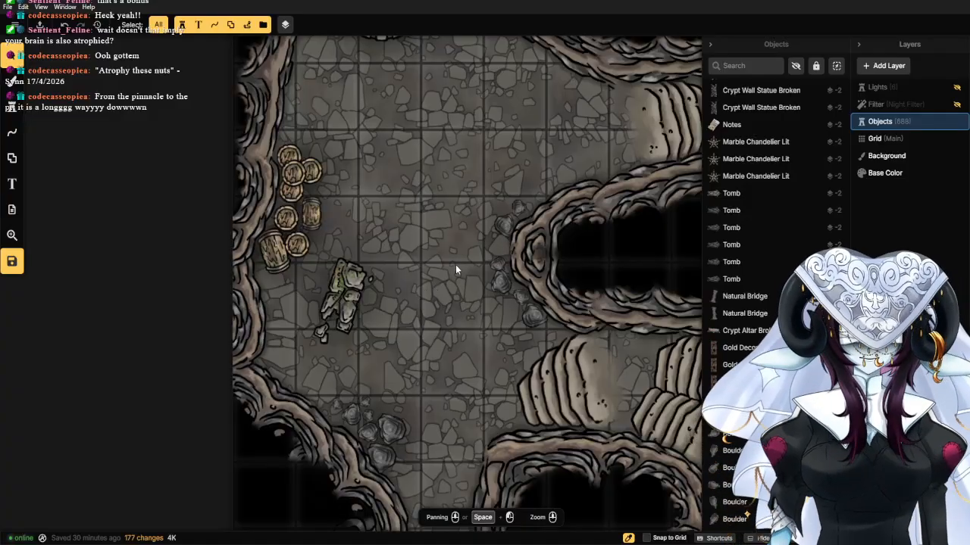
{"action": "scroll", "coordinate": [455, 267], "scroll_direction": "up", "scroll_amount": 1}
{"action": "left_click_drag", "start_coordinate": [452, 267], "coordinate": [458, 300]}
{"action": "scroll", "coordinate": [458, 300], "scroll_direction": "down", "scroll_amount": 2}
{"action": "scroll", "coordinate": [457, 303], "scroll_direction": "up", "scroll_amount": 3}
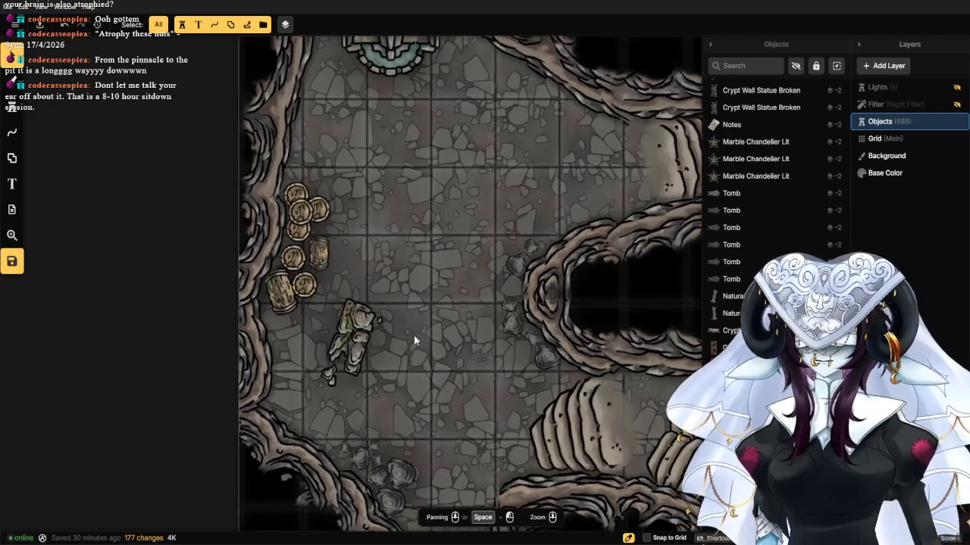
Rotate the broken stone table slightly clockwise in place beside the barrels.
{"action": "left_click", "coordinate": [346, 316]}
{"action": "left_click_drag", "start_coordinate": [338, 318], "coordinate": [356, 281]}
{"action": "left_click_drag", "start_coordinate": [423, 283], "coordinate": [435, 306]}
{"action": "key", "text": "Escape"}
{"action": "scroll", "coordinate": [436, 310], "scroll_direction": "down", "scroll_amount": 1}
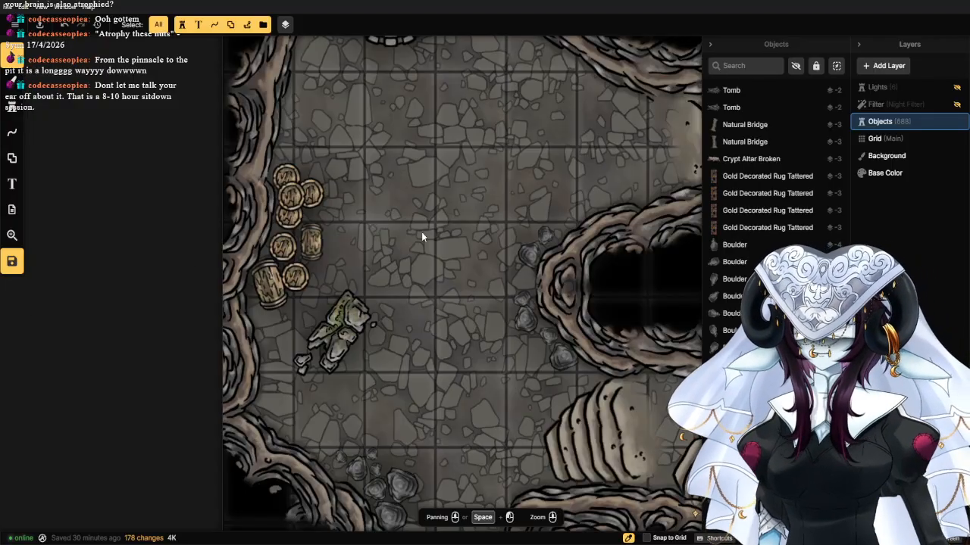
Scatter three tiny boulders at 7% scale around the upper boulders at the central rock mass's western tip.
{"action": "left_click", "coordinate": [511, 299]}
{"action": "left_click", "coordinate": [518, 300]}
{"action": "left_click", "coordinate": [11, 112]}
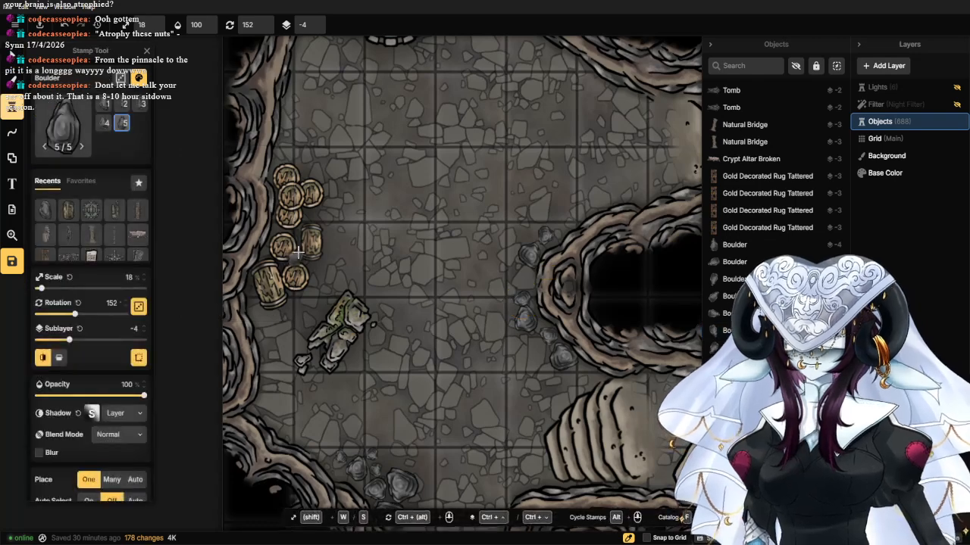
{"action": "scroll", "coordinate": [349, 256], "scroll_direction": "up", "scroll_amount": 3}
{"action": "scroll", "coordinate": [511, 304], "scroll_direction": "up", "scroll_amount": 2}
{"action": "left_click_drag", "start_coordinate": [611, 307], "coordinate": [251, 299]}
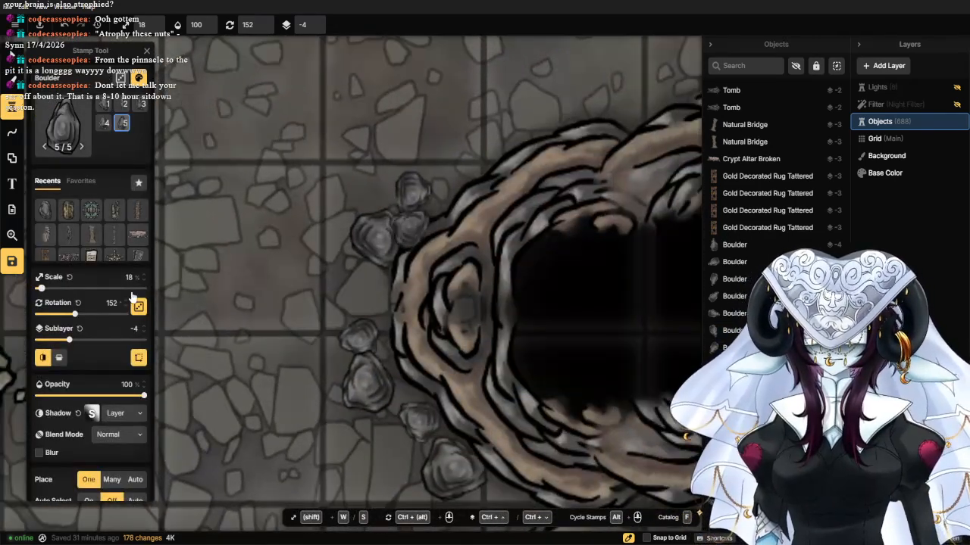
{"action": "scroll", "coordinate": [138, 278], "scroll_direction": "down", "scroll_amount": 11}
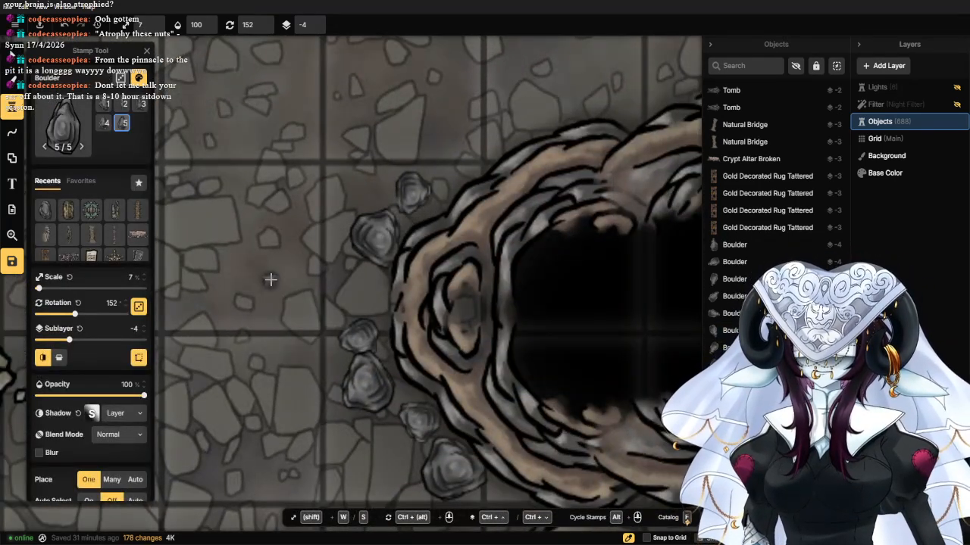
{"action": "left_click", "coordinate": [349, 258]}
{"action": "left_click", "coordinate": [381, 275]}
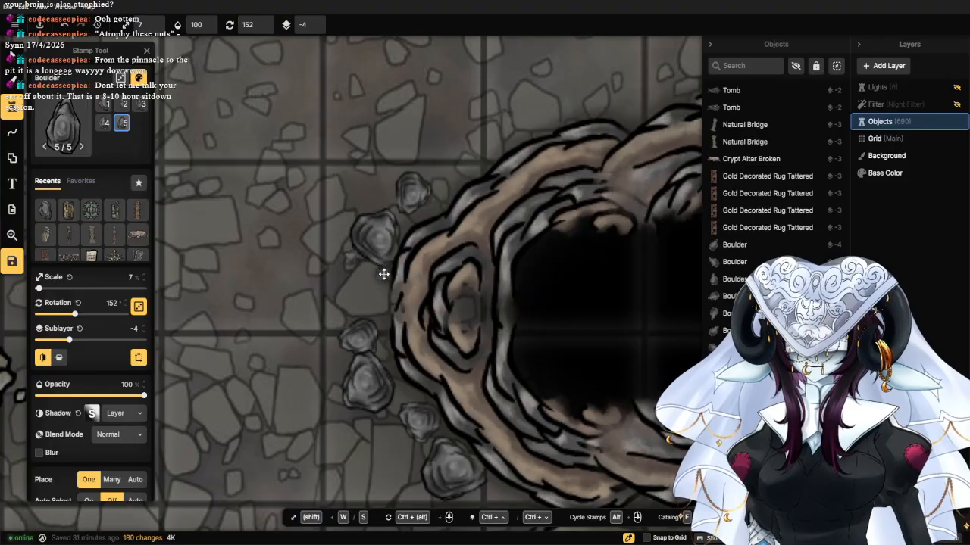
Browse the Watercolor Battlemaps stamp catalog and choose the Wall Torch Unlit stamp from the Dungeon pack.
{"action": "left_click", "coordinate": [79, 128]}
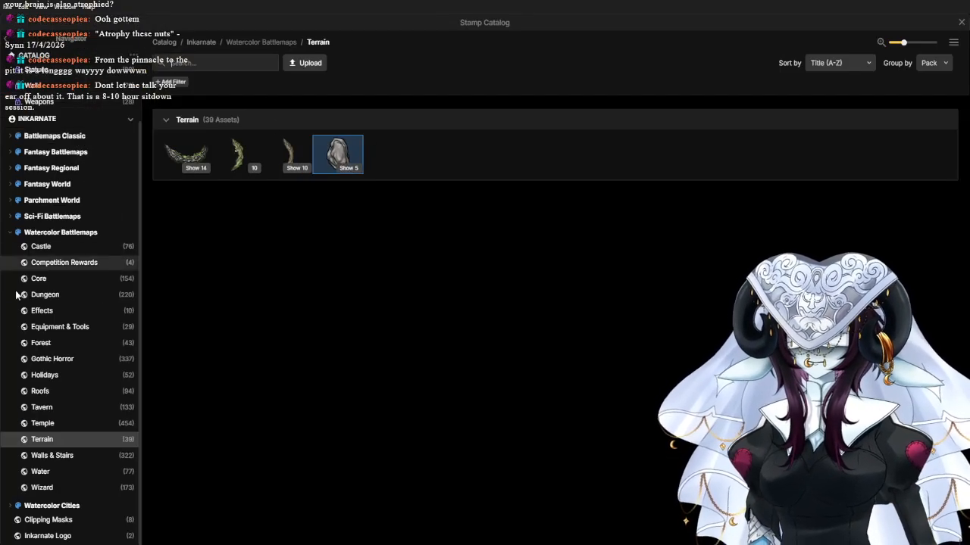
{"action": "left_click", "coordinate": [85, 233]}
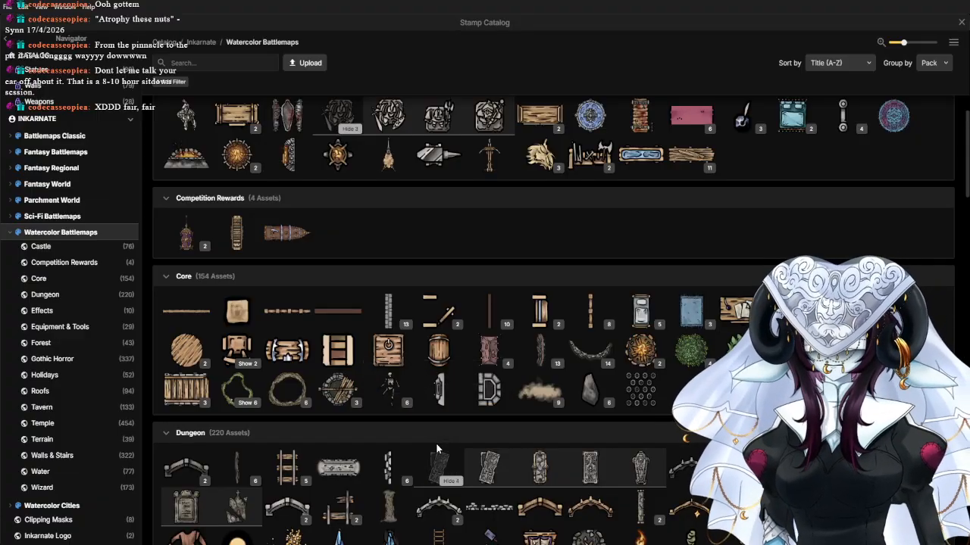
{"action": "scroll", "coordinate": [478, 418], "scroll_direction": "down", "scroll_amount": 3}
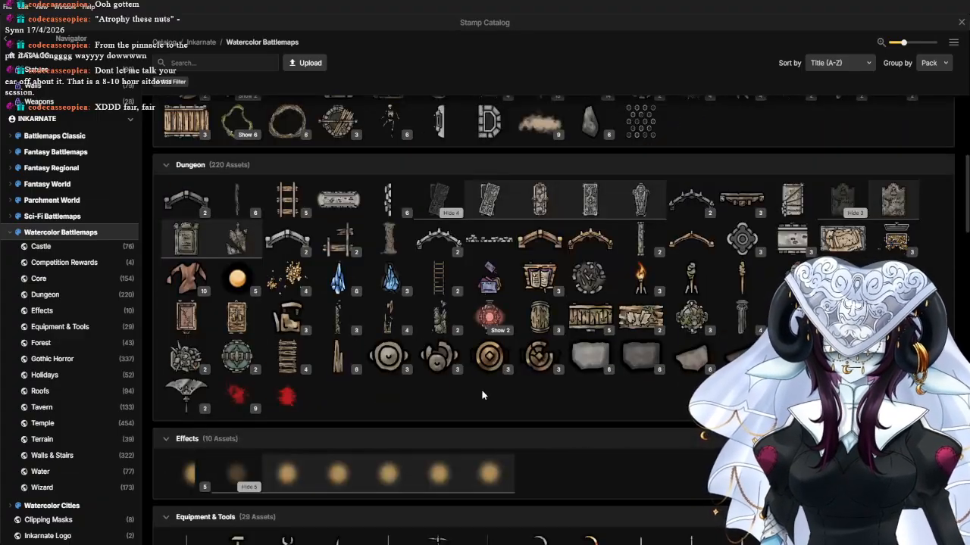
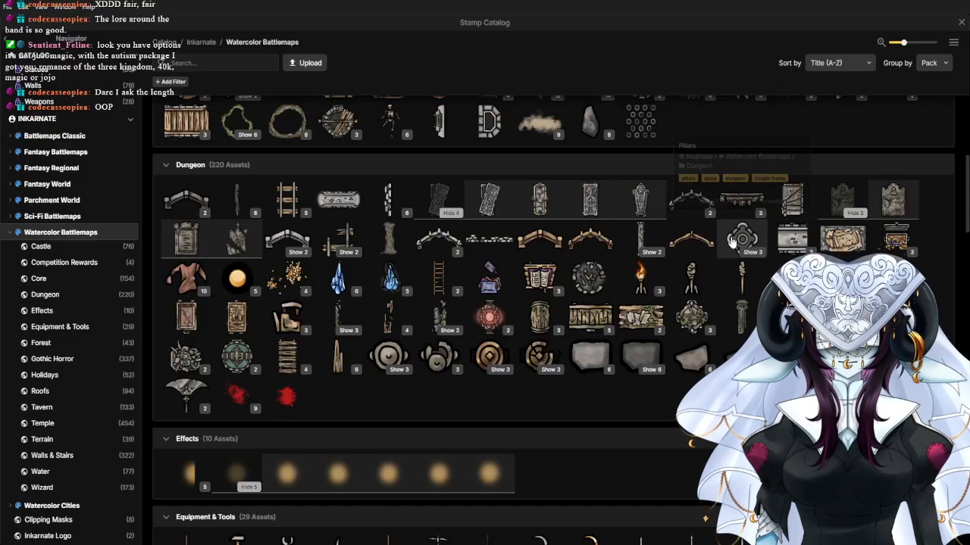
{"action": "left_click", "coordinate": [640, 277]}
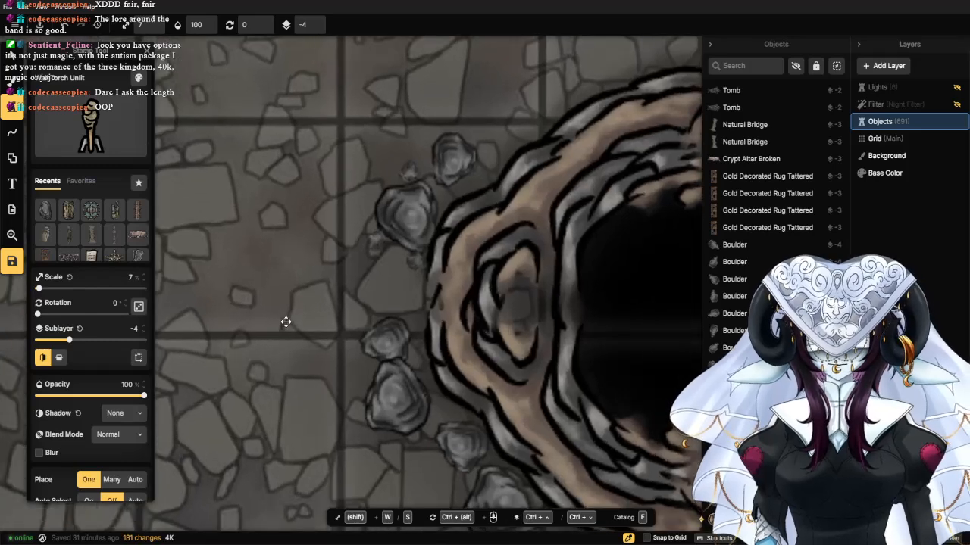
Place the unlit wall torch at 40% scale and 268.5° rotation on the central rock mass's western tip, between the boulders.
{"action": "scroll", "coordinate": [286, 322], "scroll_direction": "down", "scroll_amount": 2}
{"action": "left_click", "coordinate": [69, 277]}
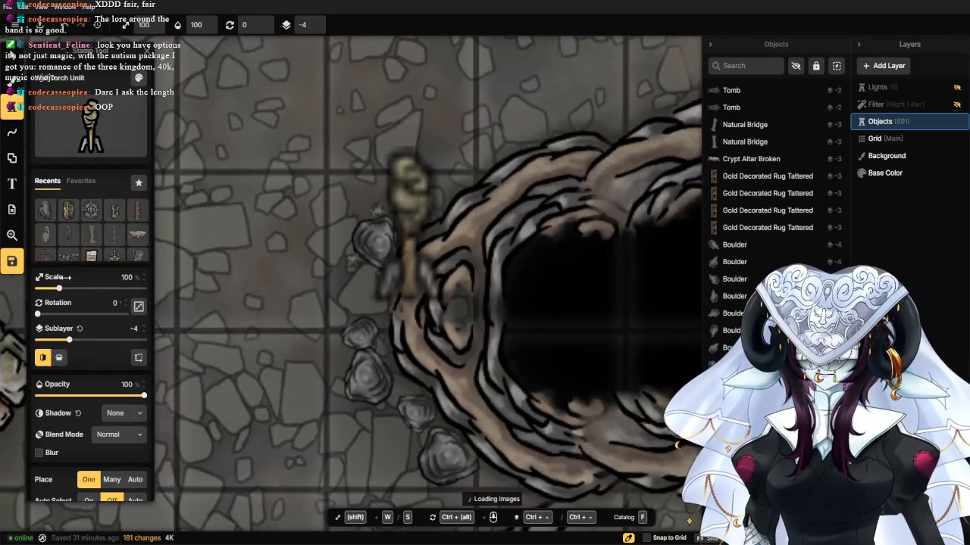
{"action": "left_click", "coordinate": [129, 277]}
{"action": "type", "text": "50"}
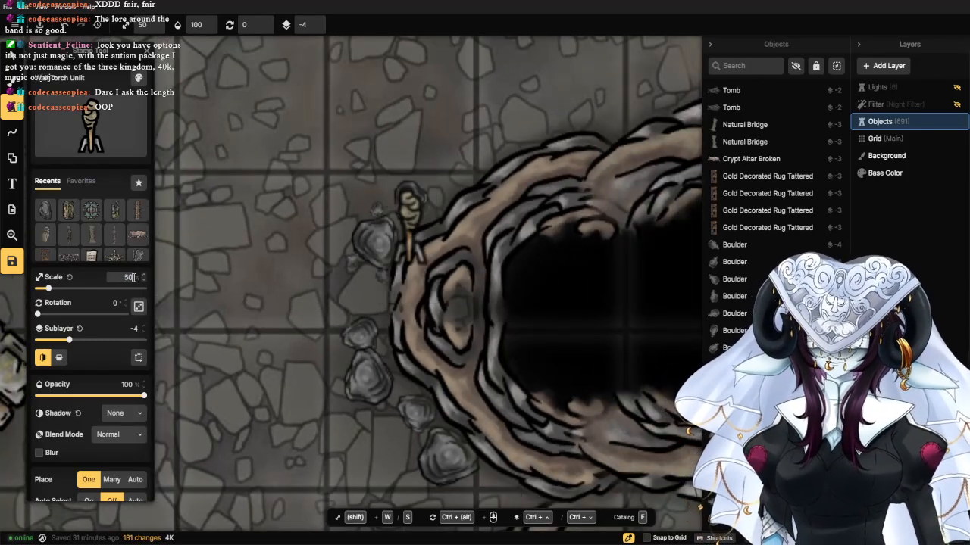
{"action": "left_click", "coordinate": [111, 303]}
{"action": "type", "text": "312"}
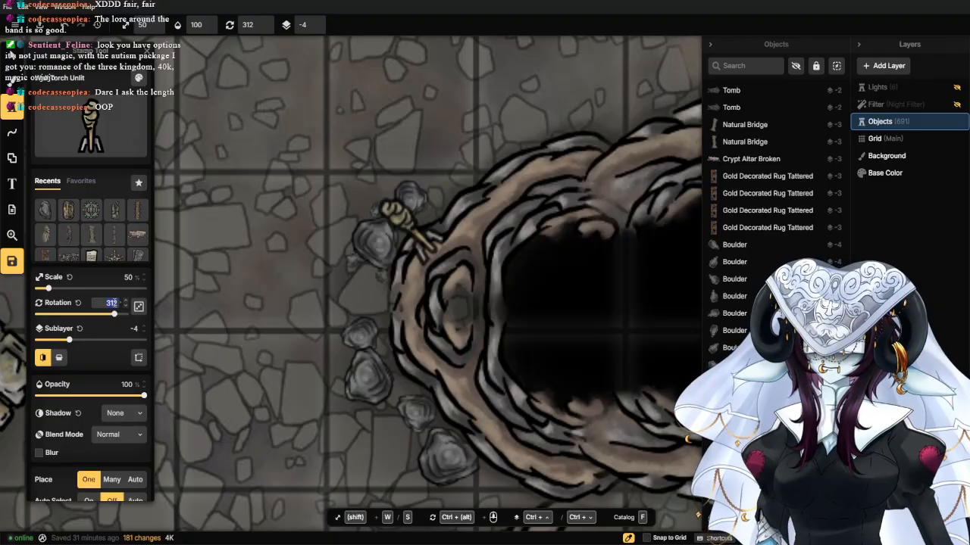
{"action": "mouse_move", "coordinate": [113, 314]}
{"action": "left_mouse_down"}
{"action": "mouse_move", "coordinate": [38, 315]}
{"action": "mouse_move", "coordinate": [104, 315]}
{"action": "left_mouse_up"}
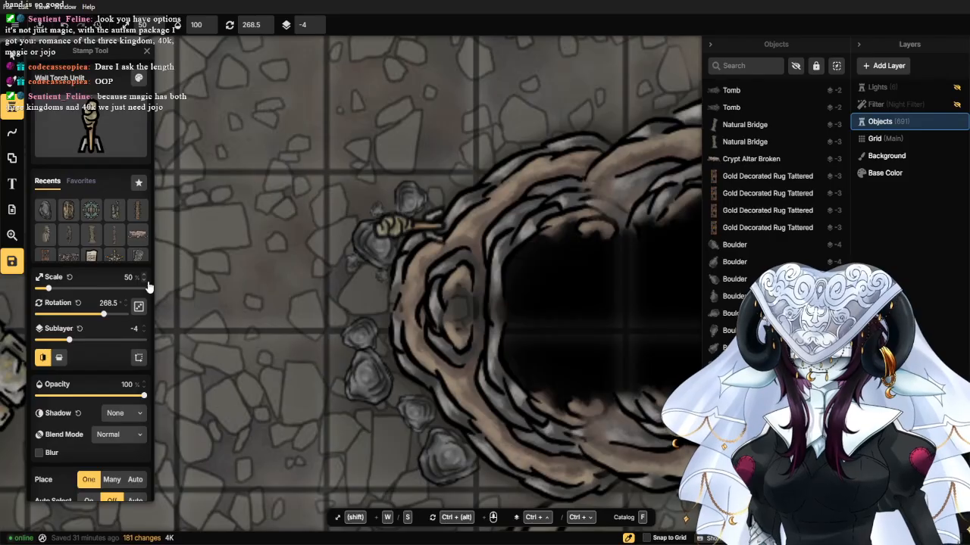
{"action": "left_click", "coordinate": [145, 281]}
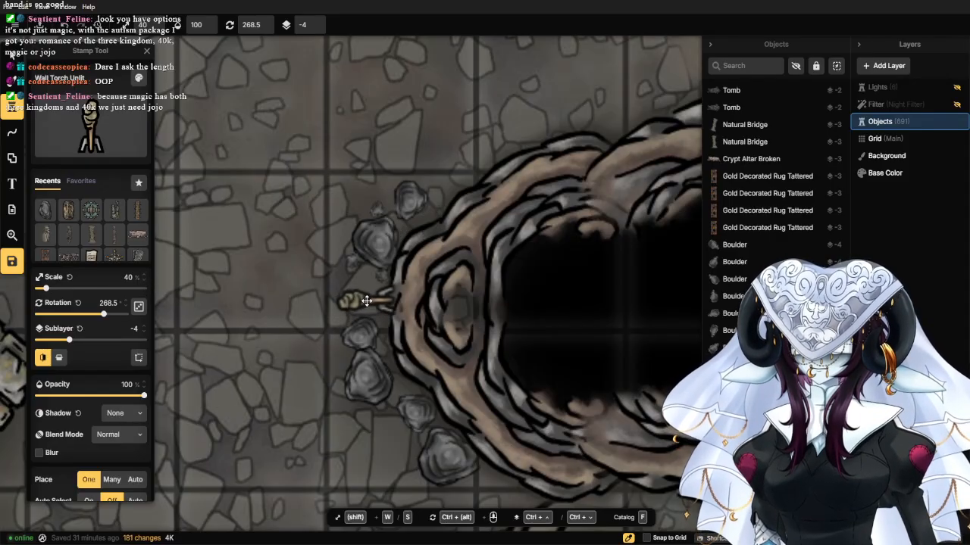
{"action": "left_click", "coordinate": [359, 304]}
{"action": "left_click", "coordinate": [12, 56]}
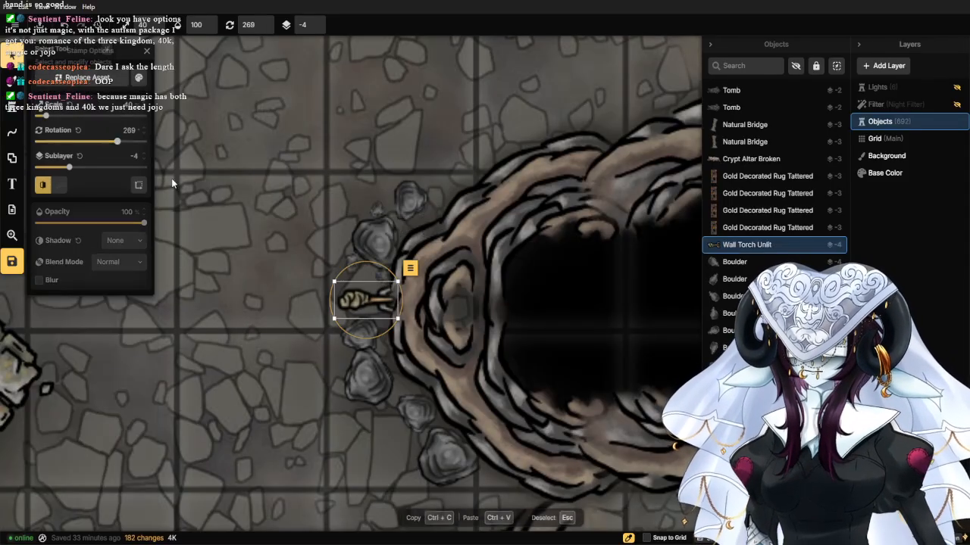
{"action": "left_click", "coordinate": [193, 230]}
{"action": "scroll", "coordinate": [197, 240], "scroll_direction": "down", "scroll_amount": 4}
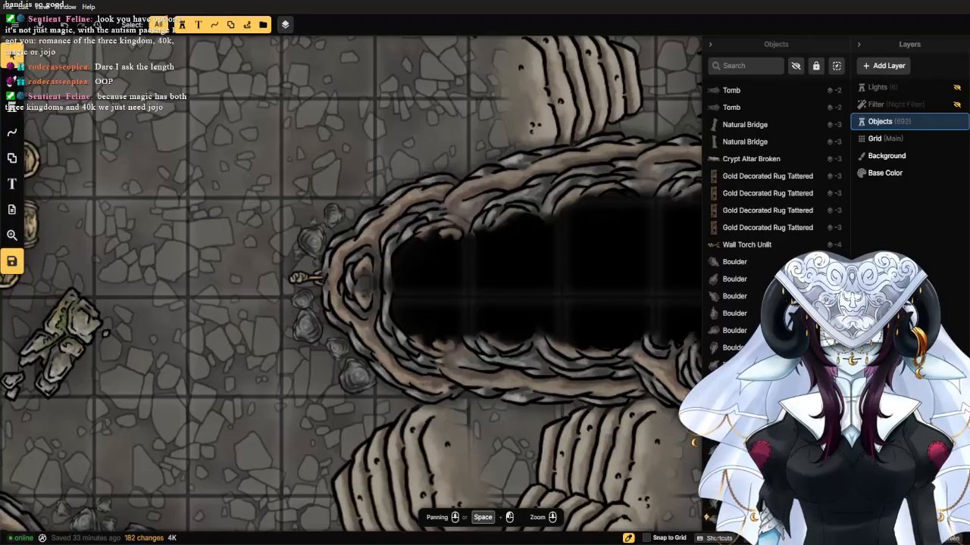
{"action": "scroll", "coordinate": [189, 254], "scroll_direction": "down", "scroll_amount": 1}
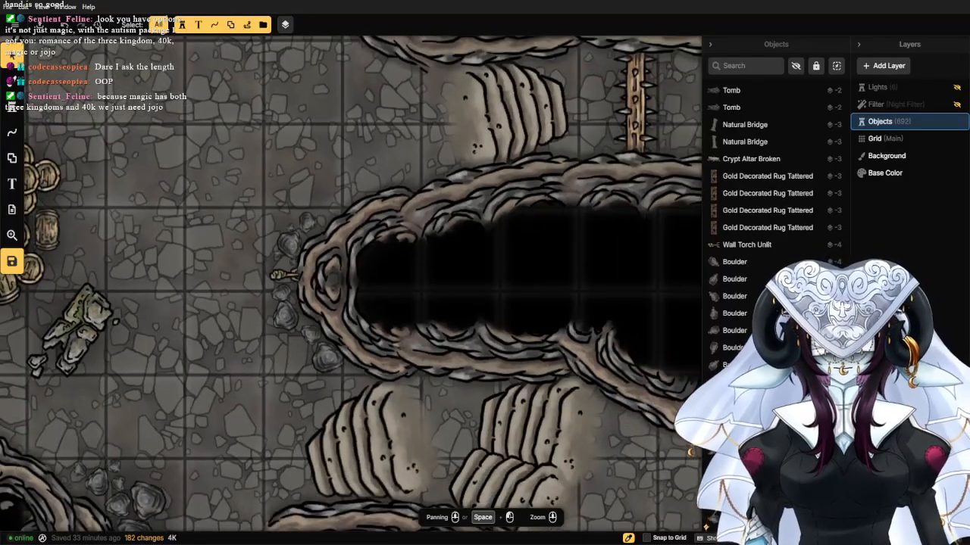
Shrink the unlit wall torch to 30% scale and move it slightly east against the central rock mass's western tip.
{"action": "scroll", "coordinate": [217, 265], "scroll_direction": "up", "scroll_amount": 3}
{"action": "left_click", "coordinate": [313, 279]}
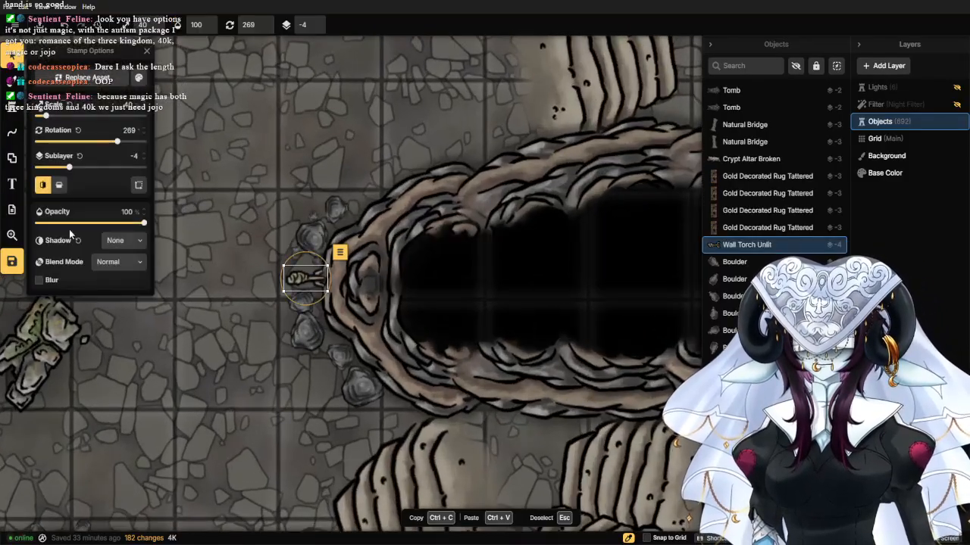
{"action": "left_click", "coordinate": [144, 109]}
{"action": "left_click", "coordinate": [144, 108]}
{"action": "left_click", "coordinate": [144, 109]}
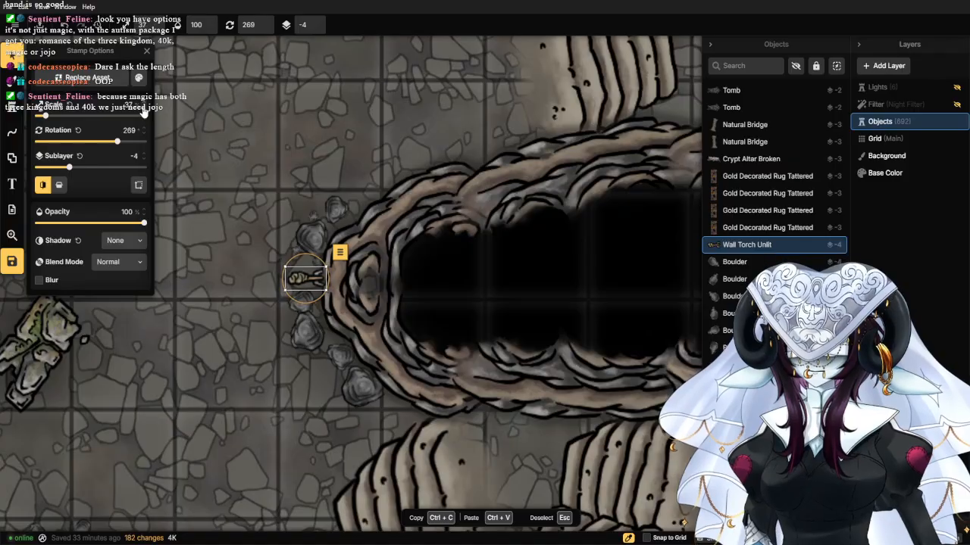
{"action": "left_click", "coordinate": [144, 109]}
{"action": "left_click", "coordinate": [144, 109]}
{"action": "left_click", "coordinate": [144, 108]}
{"action": "left_click", "coordinate": [143, 108]}
{"action": "left_click", "coordinate": [144, 108]}
{"action": "left_click", "coordinate": [144, 108]}
{"action": "left_click", "coordinate": [144, 108]}
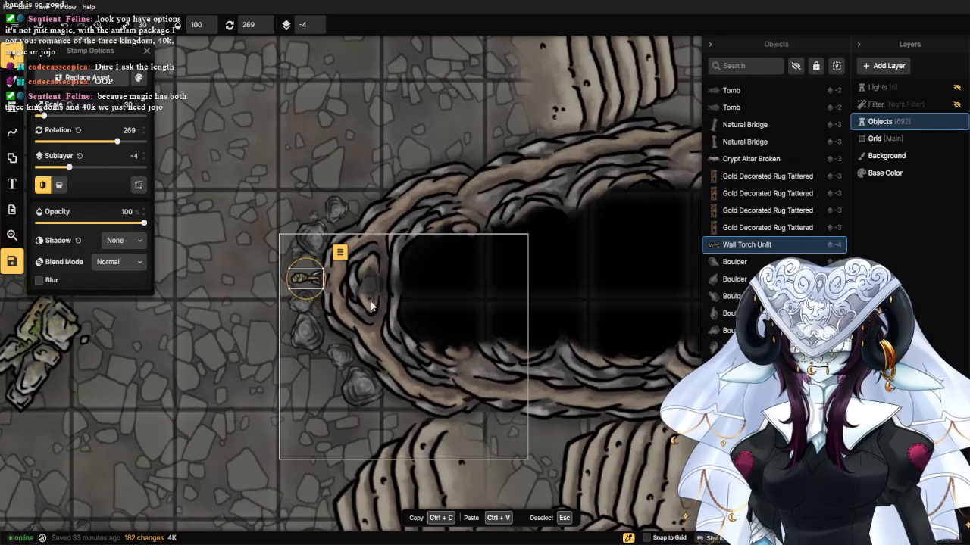
{"action": "left_click_drag", "start_coordinate": [309, 279], "coordinate": [317, 281]}
{"action": "left_click", "coordinate": [267, 305]}
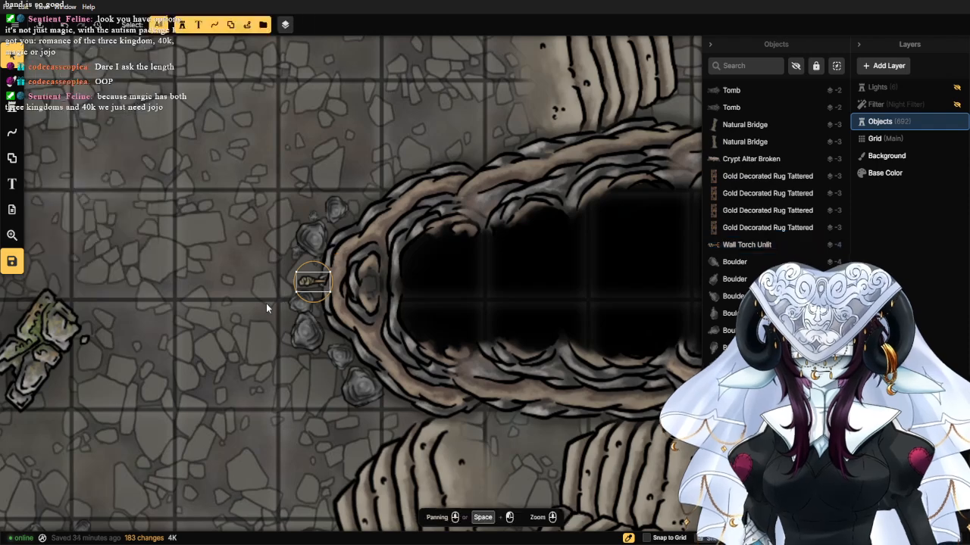
Enlarge the westernmost stairs below the central rock mass to 58% scale, nudge them west and rotate them to 339.5°.
{"action": "scroll", "coordinate": [266, 305], "scroll_direction": "down", "scroll_amount": 4}
{"action": "left_click_drag", "start_coordinate": [235, 329], "coordinate": [282, 276]}
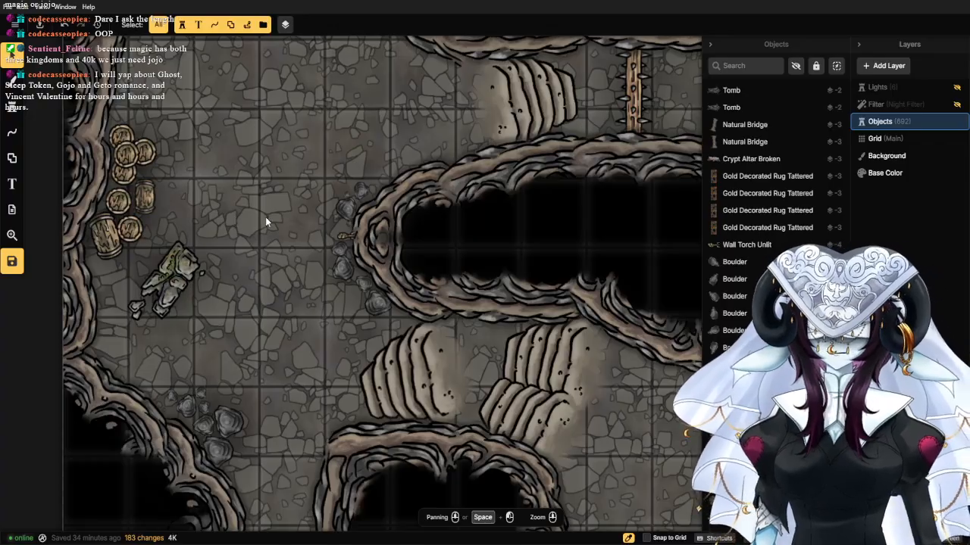
{"action": "scroll", "coordinate": [265, 217], "scroll_direction": "down", "scroll_amount": 2}
{"action": "scroll", "coordinate": [253, 218], "scroll_direction": "up", "scroll_amount": 2}
{"action": "left_click", "coordinate": [414, 395]}
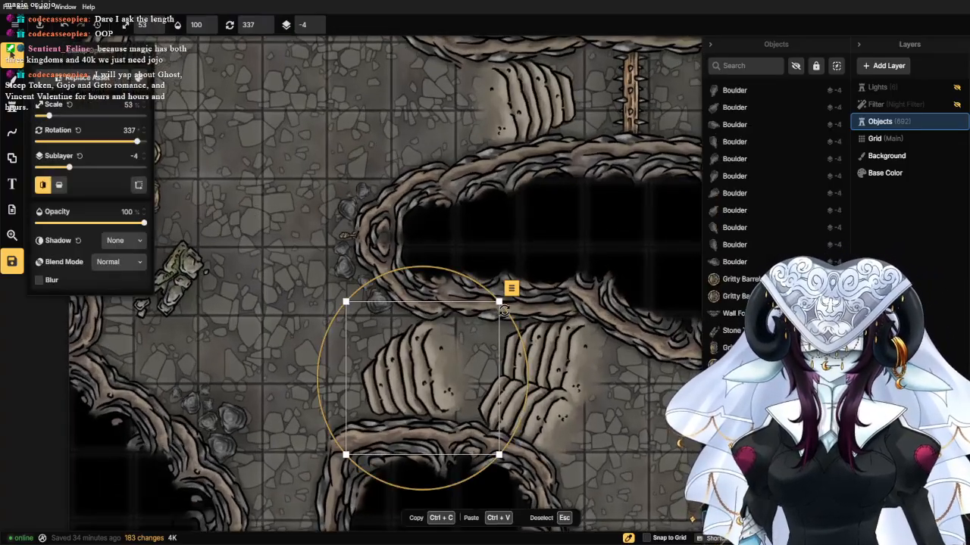
{"action": "left_click_drag", "start_coordinate": [500, 302], "coordinate": [515, 286]}
{"action": "mouse_move", "coordinate": [465, 360]}
{"action": "left_mouse_down"}
{"action": "mouse_move", "coordinate": [454, 372]}
{"action": "mouse_move", "coordinate": [453, 363]}
{"action": "left_mouse_up"}
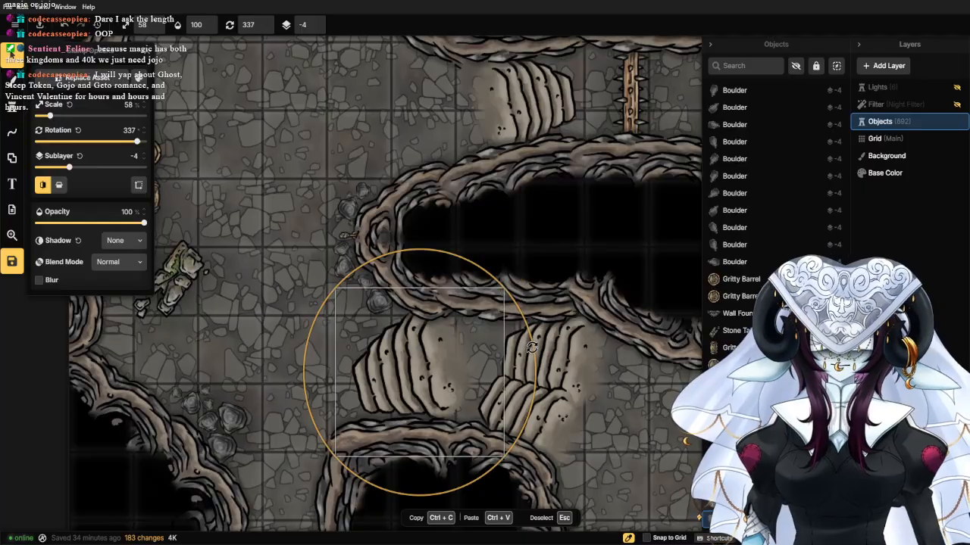
{"action": "left_click_drag", "start_coordinate": [531, 353], "coordinate": [531, 357]}
{"action": "left_click", "coordinate": [263, 323]}
Choose the Gritty Crate stamp from the Dungeon pack of the Watercolor Battlemaps catalog.
{"action": "scroll", "coordinate": [263, 323], "scroll_direction": "up", "scroll_amount": 1}
{"action": "scroll", "coordinate": [261, 315], "scroll_direction": "down", "scroll_amount": 3}
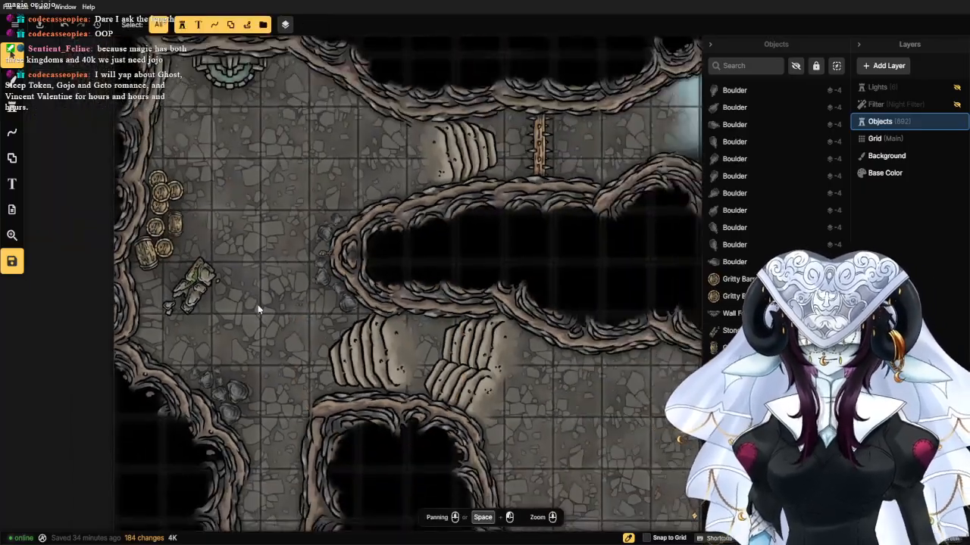
{"action": "scroll", "coordinate": [259, 318], "scroll_direction": "up", "scroll_amount": 3}
{"action": "scroll", "coordinate": [266, 378], "scroll_direction": "up", "scroll_amount": 2}
{"action": "left_click_drag", "start_coordinate": [230, 311], "coordinate": [301, 268]}
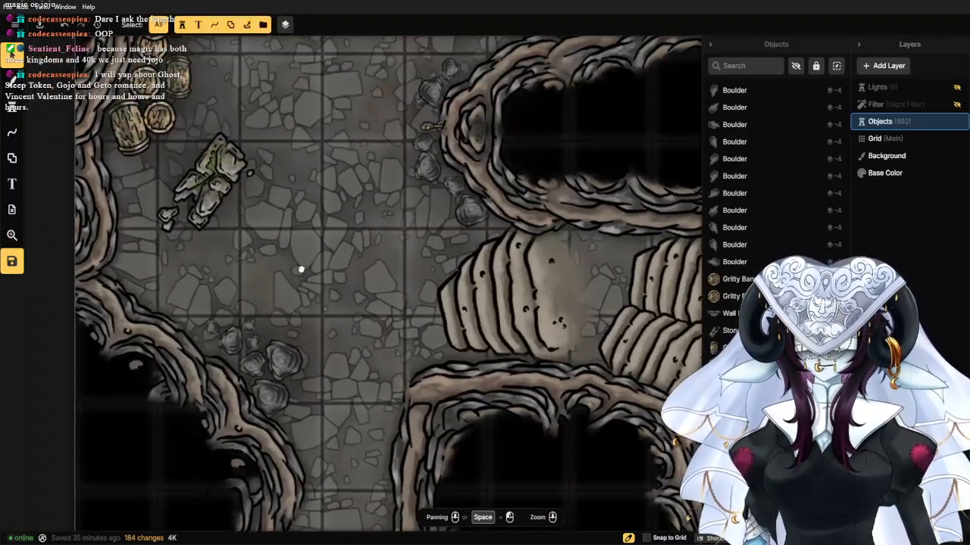
{"action": "scroll", "coordinate": [326, 245], "scroll_direction": "down", "scroll_amount": 2}
{"action": "scroll", "coordinate": [346, 269], "scroll_direction": "up", "scroll_amount": 4}
{"action": "left_click_drag", "start_coordinate": [240, 188], "coordinate": [292, 324]}
{"action": "left_click", "coordinate": [12, 107]}
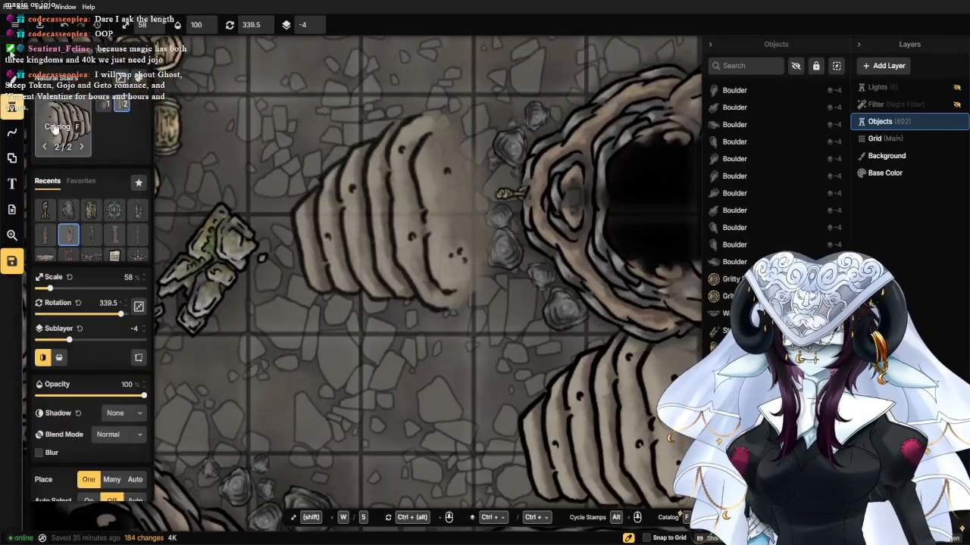
{"action": "left_click", "coordinate": [55, 130]}
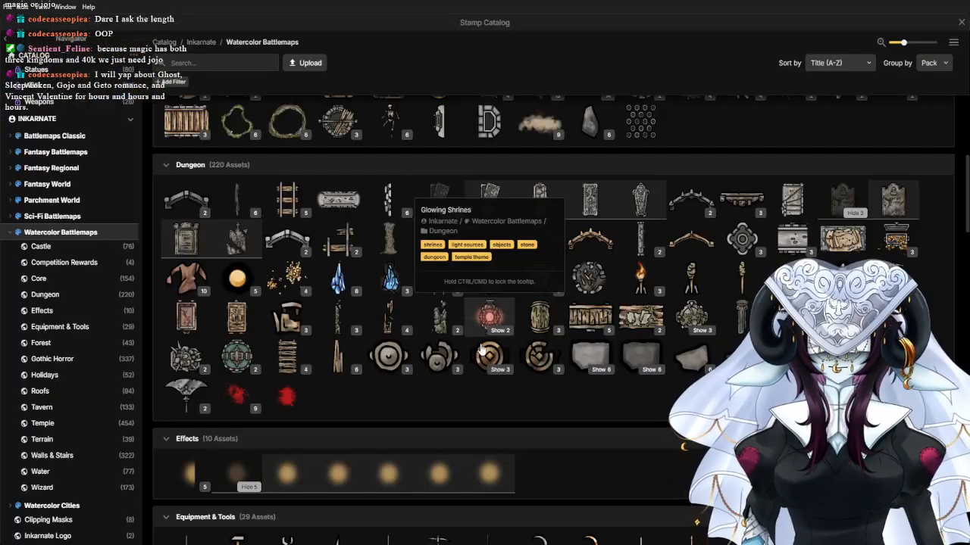
{"action": "left_click", "coordinate": [585, 323]}
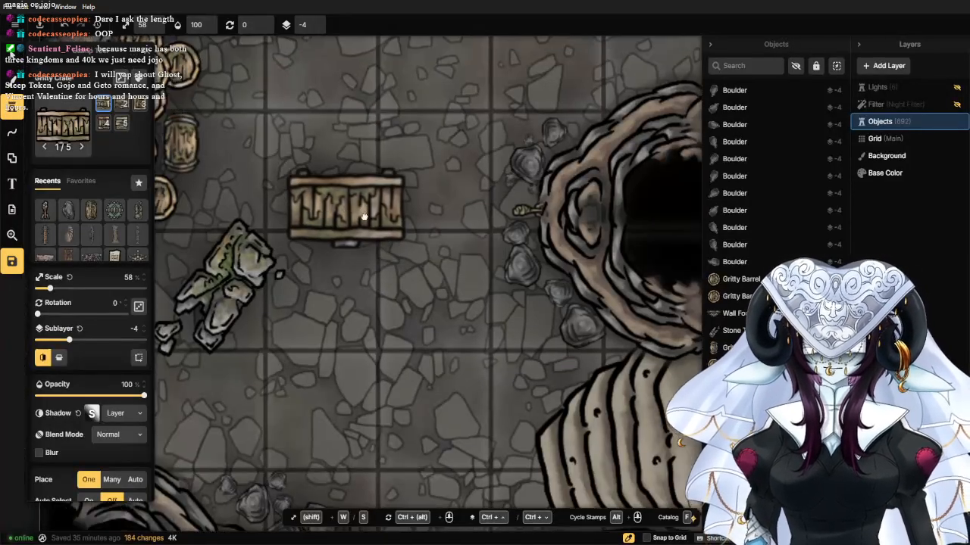
Turn on random rotation for the crate stamp and place one at 35% scale against the passage's northern wall, below the pale-blue water.
{"action": "left_click_drag", "start_coordinate": [364, 217], "coordinate": [413, 399]}
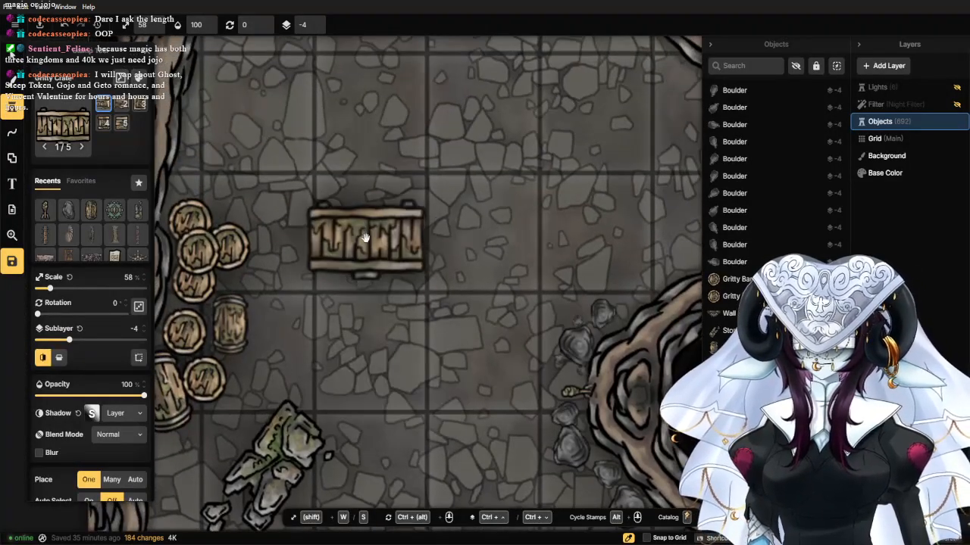
{"action": "left_click_drag", "start_coordinate": [390, 148], "coordinate": [428, 236]}
{"action": "left_click", "coordinate": [139, 310]}
{"action": "left_click_drag", "start_coordinate": [535, 200], "coordinate": [319, 86]}
{"action": "scroll", "coordinate": [350, 182], "scroll_direction": "down", "scroll_amount": 4}
{"action": "mouse_move", "coordinate": [445, 342]}
{"action": "left_mouse_down"}
{"action": "mouse_move", "coordinate": [280, 128]}
{"action": "mouse_move", "coordinate": [218, 17]}
{"action": "left_mouse_up"}
{"action": "mouse_move", "coordinate": [453, 245]}
{"action": "left_mouse_down"}
{"action": "mouse_move", "coordinate": [388, 177]}
{"action": "mouse_move", "coordinate": [386, 201]}
{"action": "left_mouse_up"}
{"action": "mouse_move", "coordinate": [541, 321]}
{"action": "left_mouse_down"}
{"action": "mouse_move", "coordinate": [318, 210]}
{"action": "mouse_move", "coordinate": [269, 231]}
{"action": "left_mouse_up"}
{"action": "scroll", "coordinate": [444, 214], "scroll_direction": "up", "scroll_amount": 2}
{"action": "scroll", "coordinate": [415, 222], "scroll_direction": "up", "scroll_amount": 1}
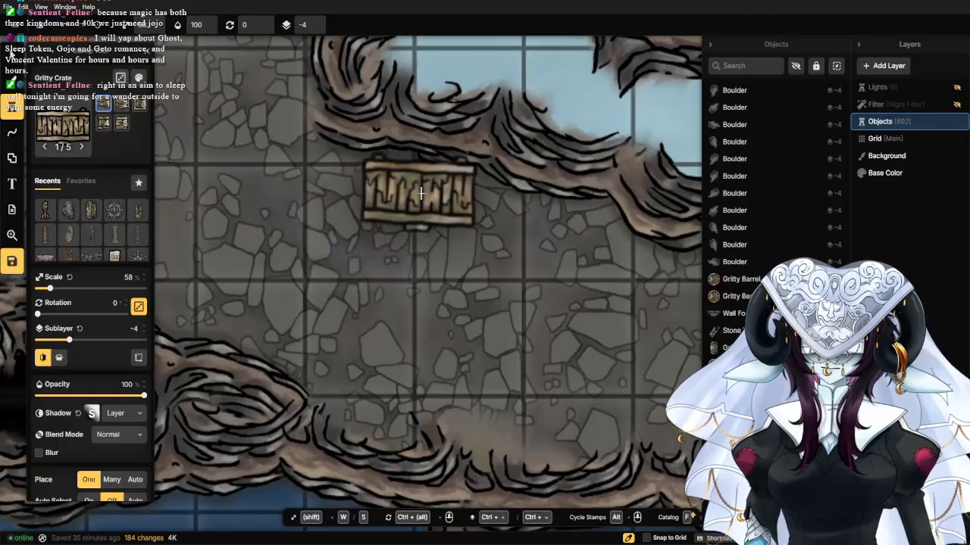
{"action": "left_click", "coordinate": [145, 282]}
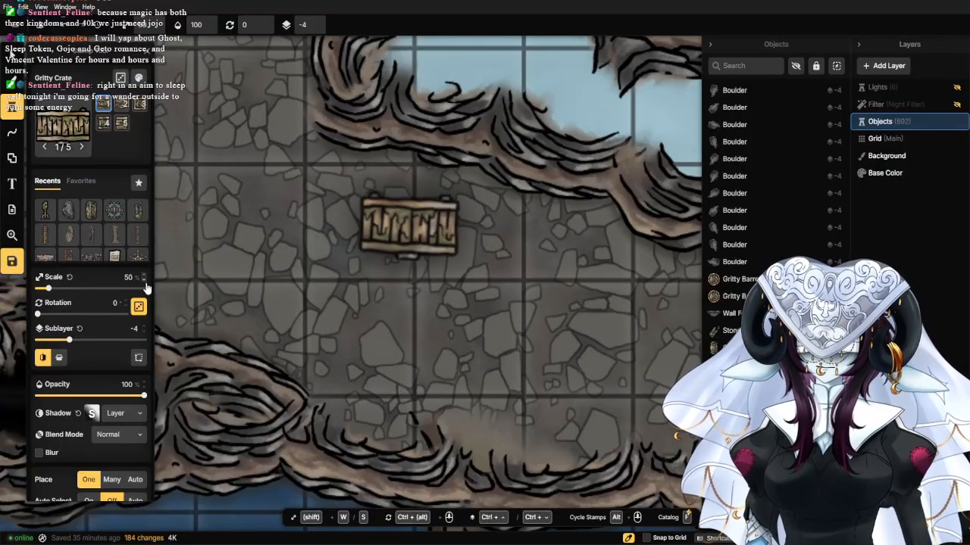
{"action": "left_click", "coordinate": [145, 284]}
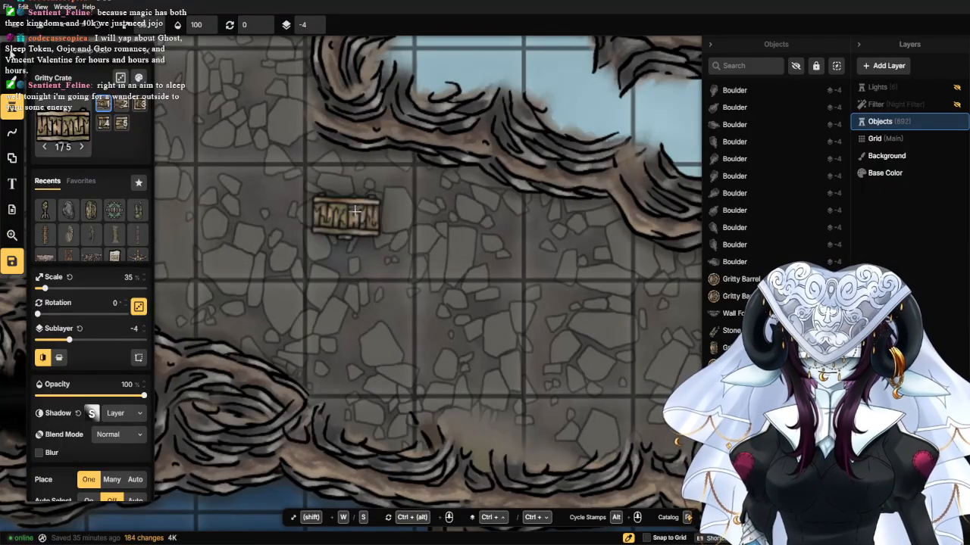
{"action": "left_click", "coordinate": [381, 175]}
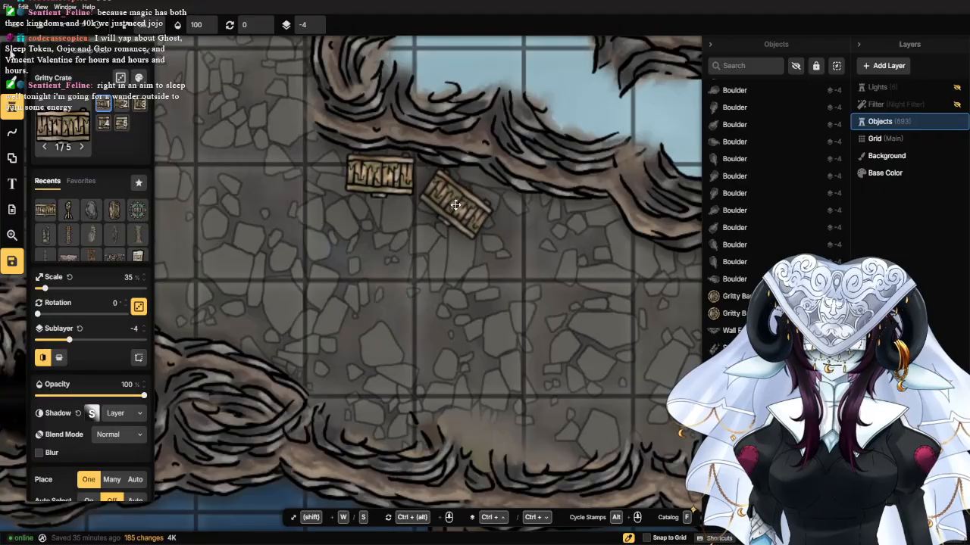
Turn on random crate variants and place two small crates east of the first one along the northern wall.
{"action": "left_click", "coordinate": [119, 79]}
{"action": "left_click", "coordinate": [122, 126]}
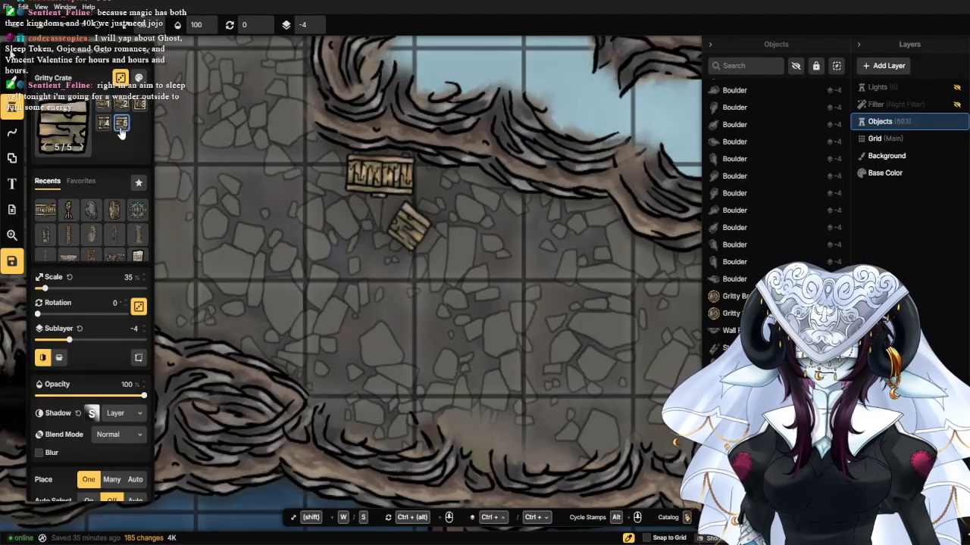
{"action": "left_click", "coordinate": [447, 189]}
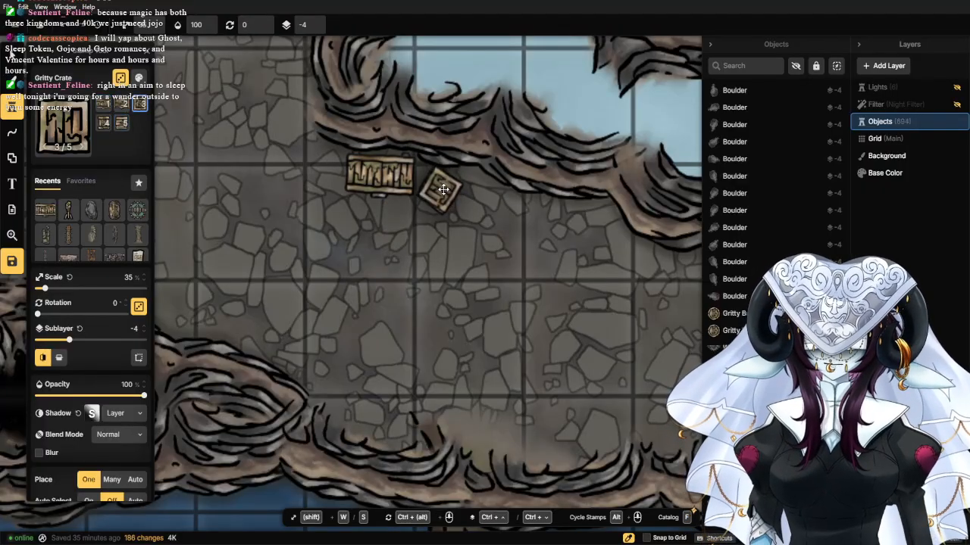
{"action": "left_click", "coordinate": [486, 198]}
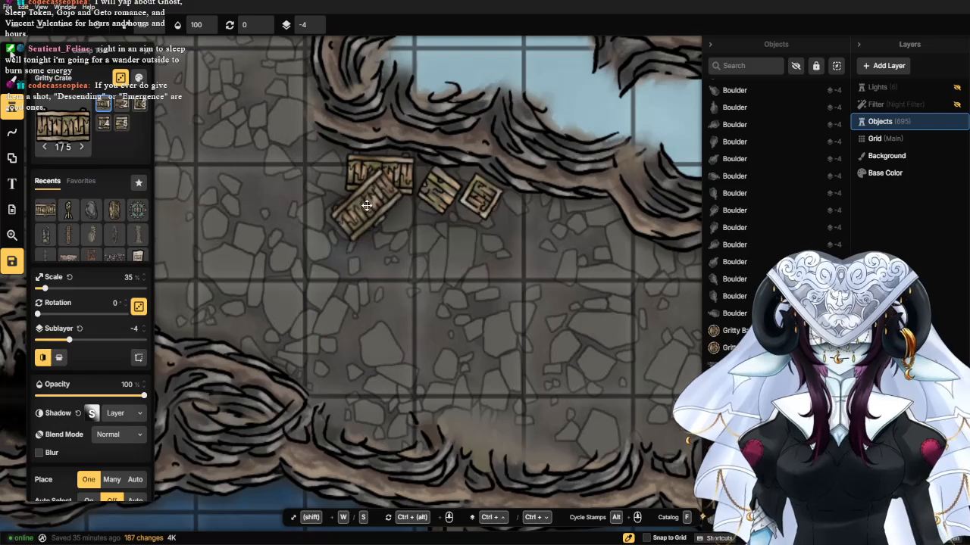
Set the crate rotation to 39° and place four more crates, partly stacked, extending the northern wall's row eastward.
{"action": "left_click_drag", "start_coordinate": [37, 318], "coordinate": [47, 314]}
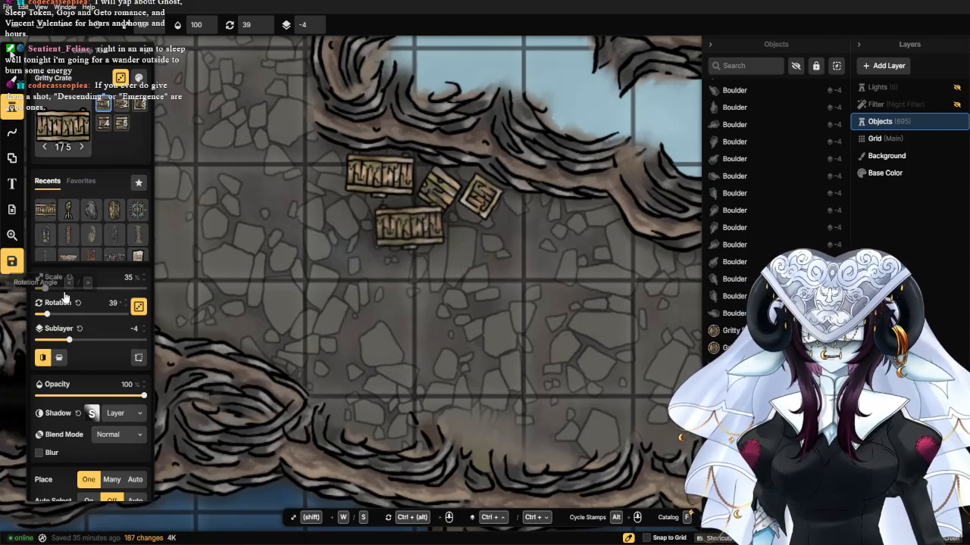
{"action": "left_click", "coordinate": [456, 199]}
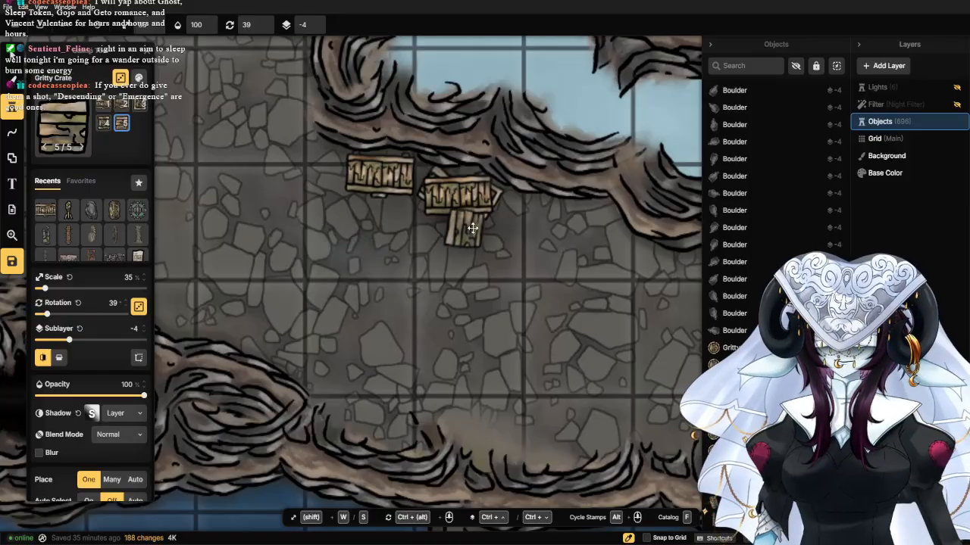
{"action": "left_click", "coordinate": [600, 220]}
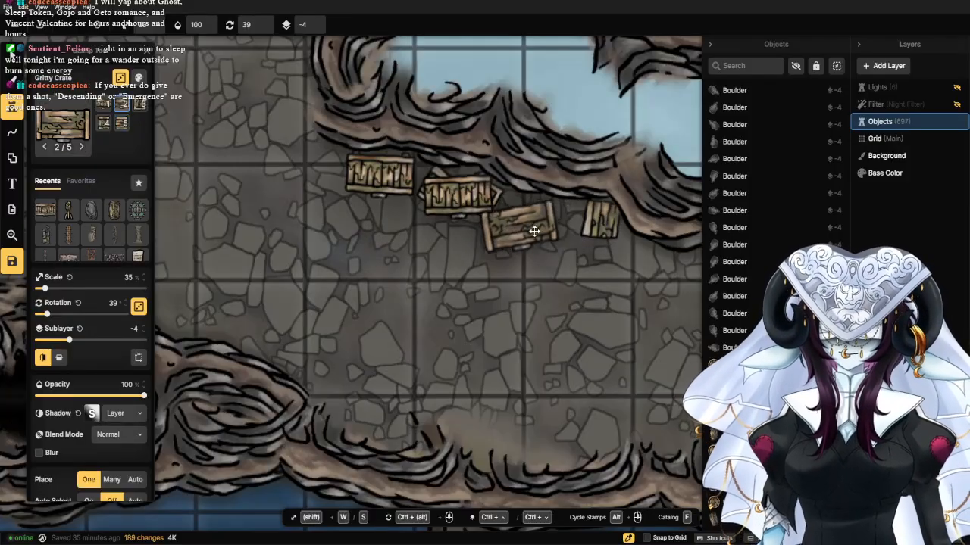
{"action": "left_click", "coordinate": [540, 220]}
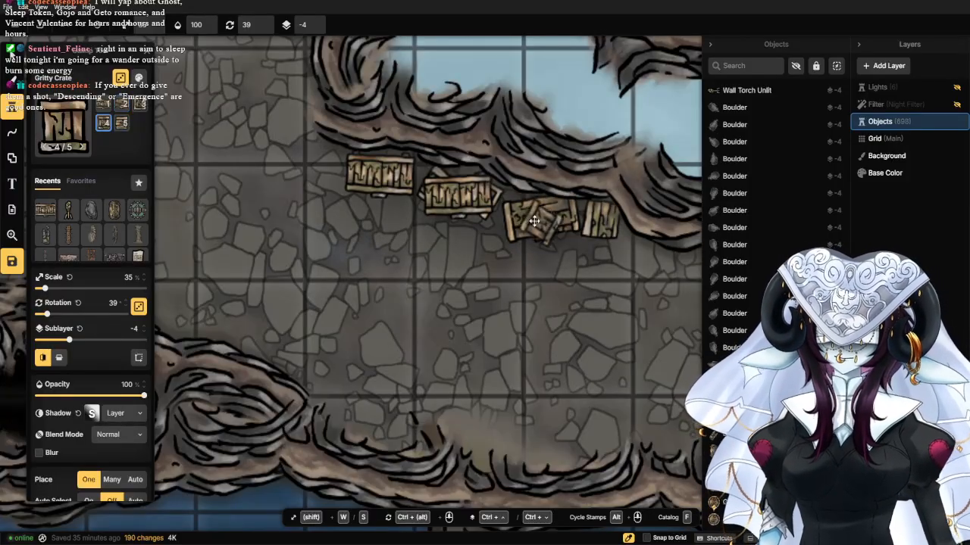
{"action": "left_click", "coordinate": [533, 220]}
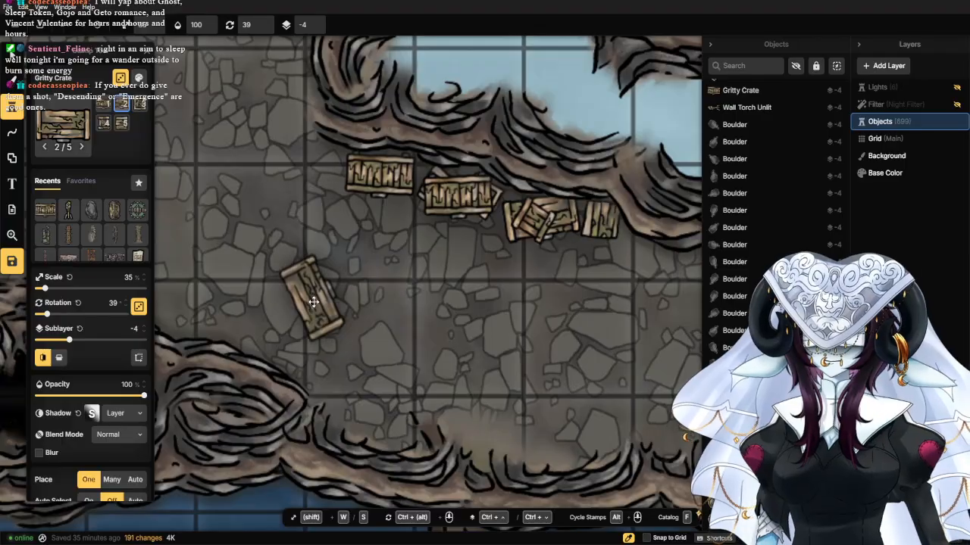
Pile five mixed crates along the passage's southern wall and stack two more at the northern row's western end.
{"action": "left_click", "coordinate": [301, 345]}
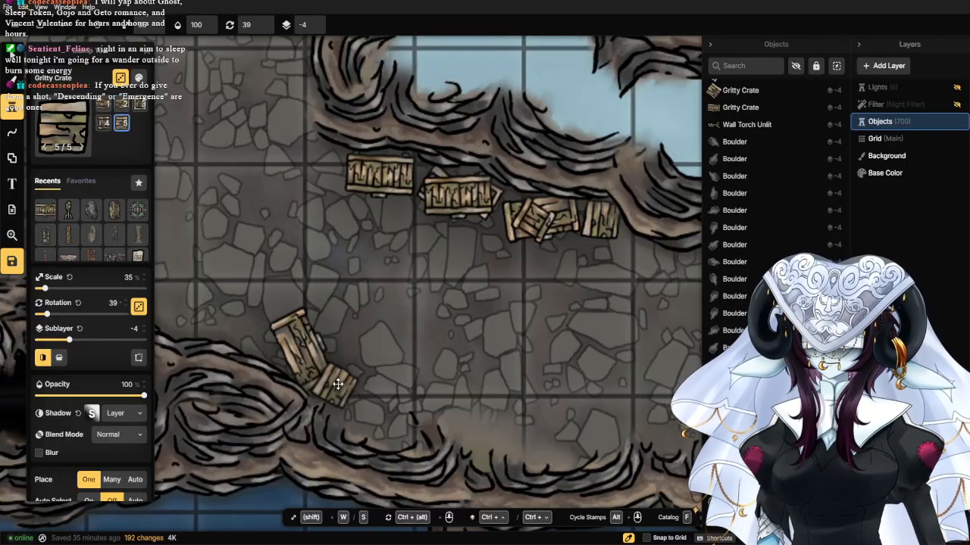
{"action": "left_click", "coordinate": [346, 389]}
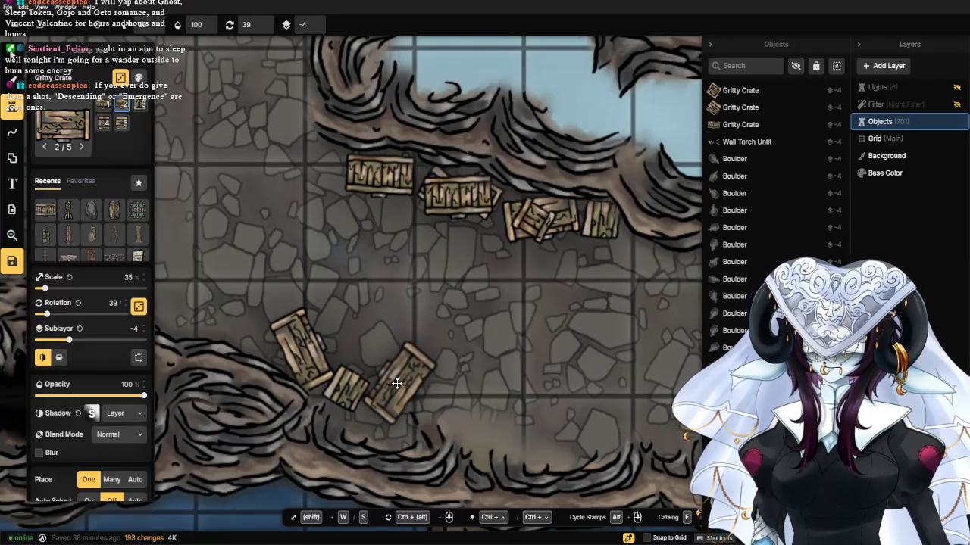
{"action": "left_click", "coordinate": [393, 393]}
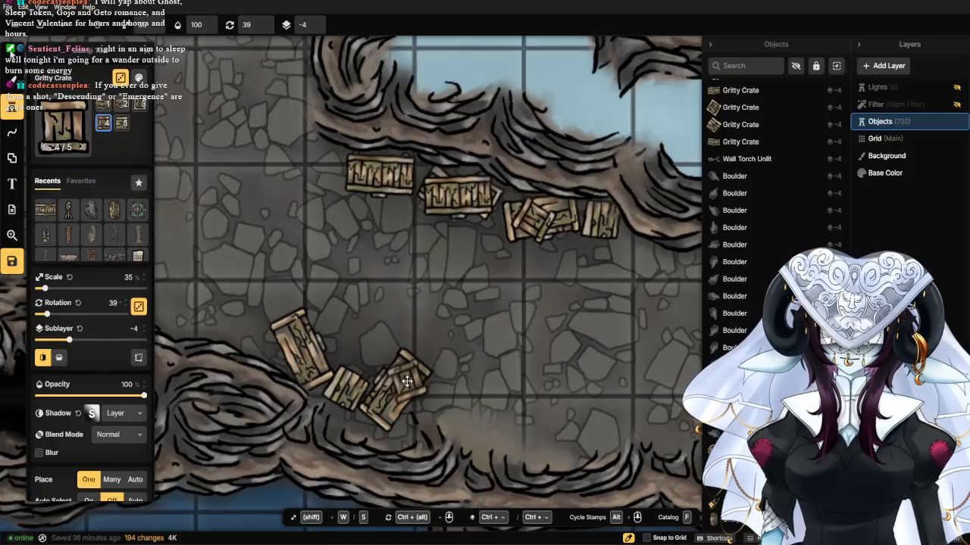
{"action": "left_click", "coordinate": [403, 380]}
{"action": "left_click", "coordinate": [304, 349]}
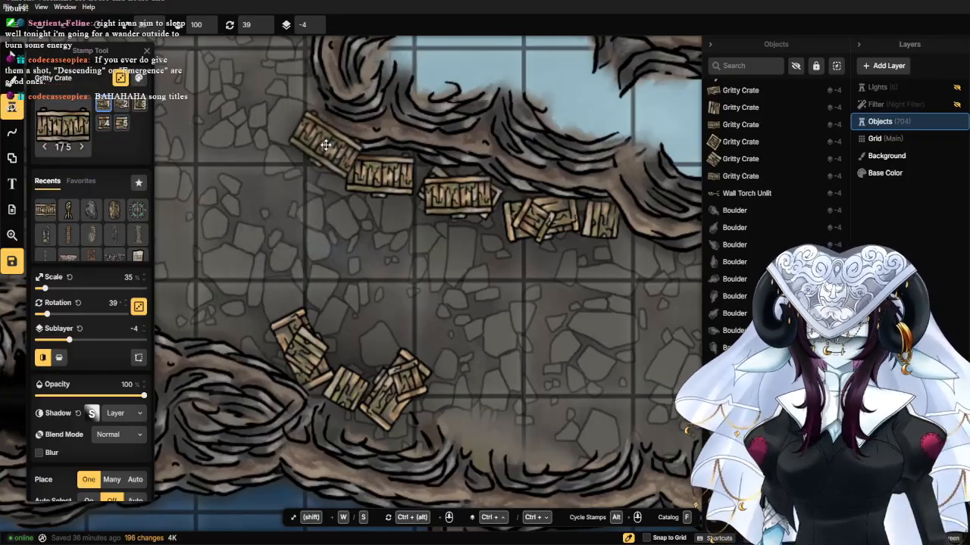
{"action": "left_click", "coordinate": [308, 162]}
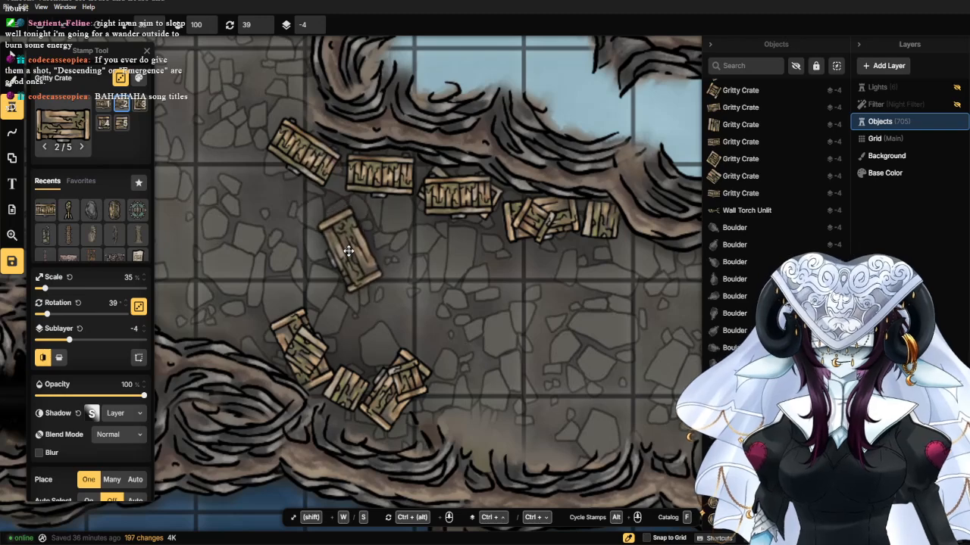
{"action": "left_click", "coordinate": [301, 149]}
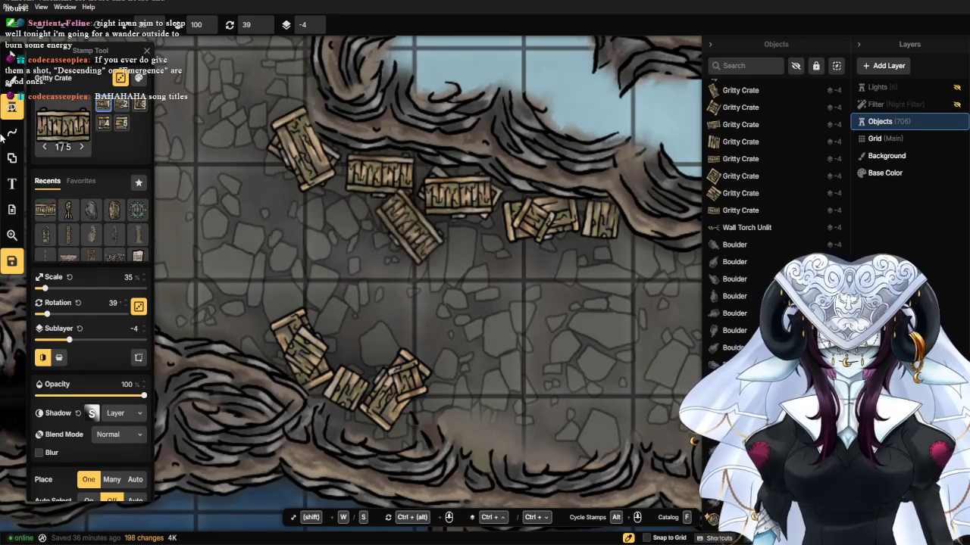
Choose the Pile of Books stamp from the catalog and place it at 19% scale on the broken table beside the barrels.
{"action": "left_click", "coordinate": [46, 130]}
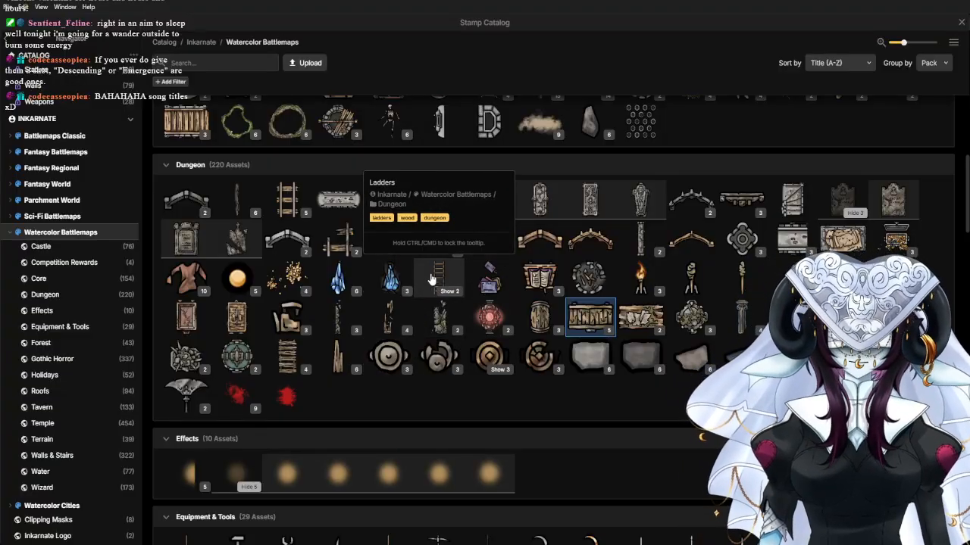
{"action": "left_click", "coordinate": [490, 278]}
{"action": "scroll", "coordinate": [385, 210], "scroll_direction": "down", "scroll_amount": 4}
{"action": "left_click_drag", "start_coordinate": [345, 207], "coordinate": [452, 271]}
{"action": "left_click_drag", "start_coordinate": [303, 201], "coordinate": [582, 256]}
{"action": "left_click_drag", "start_coordinate": [449, 212], "coordinate": [636, 306]}
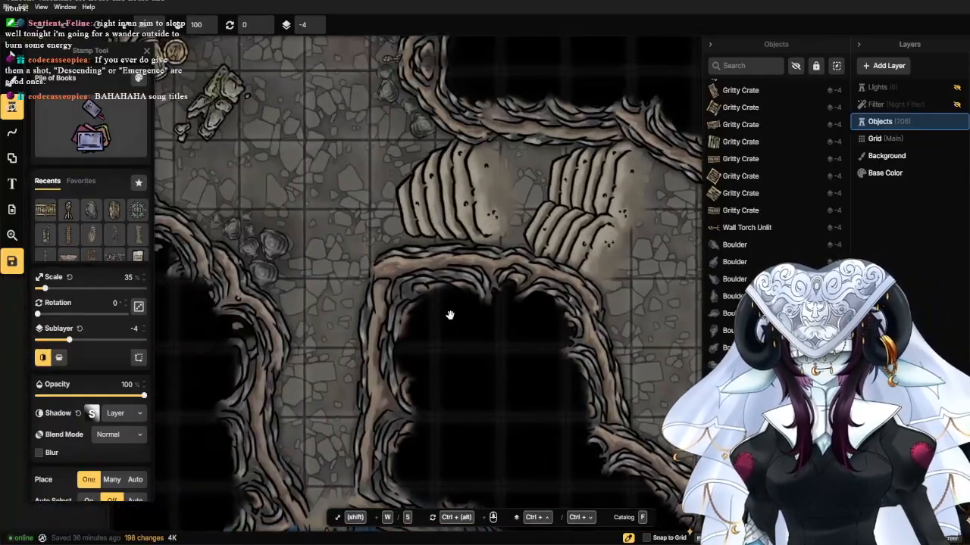
{"action": "left_click_drag", "start_coordinate": [449, 316], "coordinate": [594, 405]}
{"action": "scroll", "coordinate": [497, 306], "scroll_direction": "up", "scroll_amount": 3}
{"action": "scroll", "coordinate": [497, 306], "scroll_direction": "up", "scroll_amount": 2}
{"action": "left_click_drag", "start_coordinate": [288, 120], "coordinate": [450, 268]}
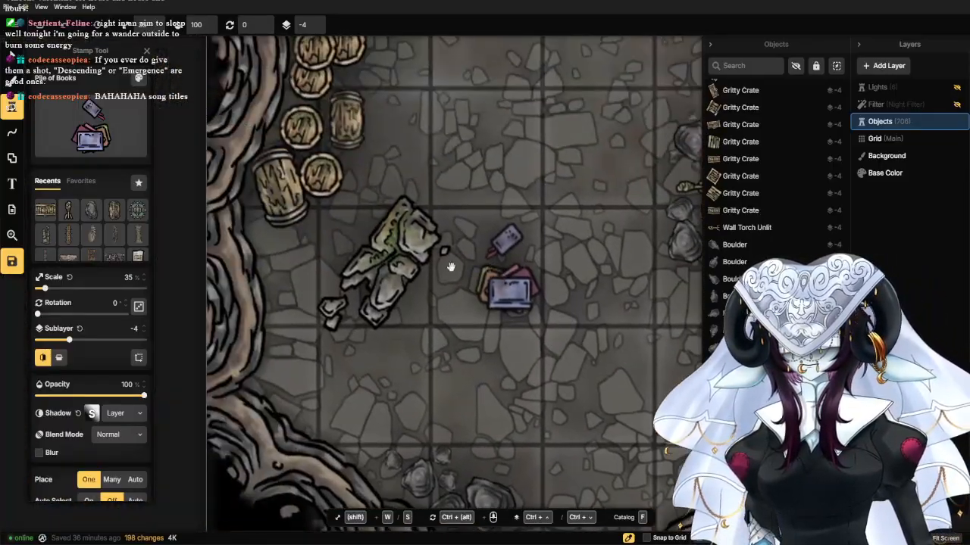
{"action": "scroll", "coordinate": [450, 268], "scroll_direction": "up", "scroll_amount": 2}
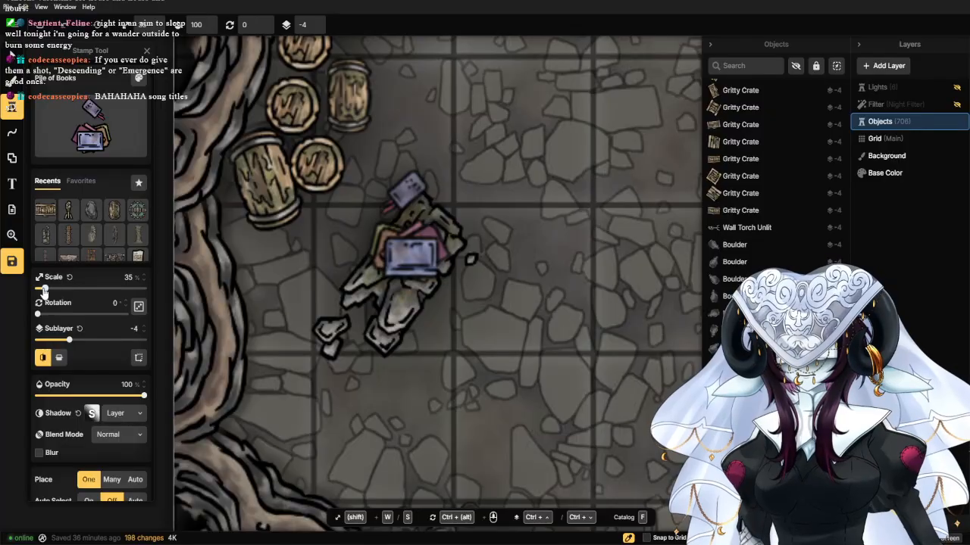
{"action": "left_click_drag", "start_coordinate": [44, 290], "coordinate": [40, 289]}
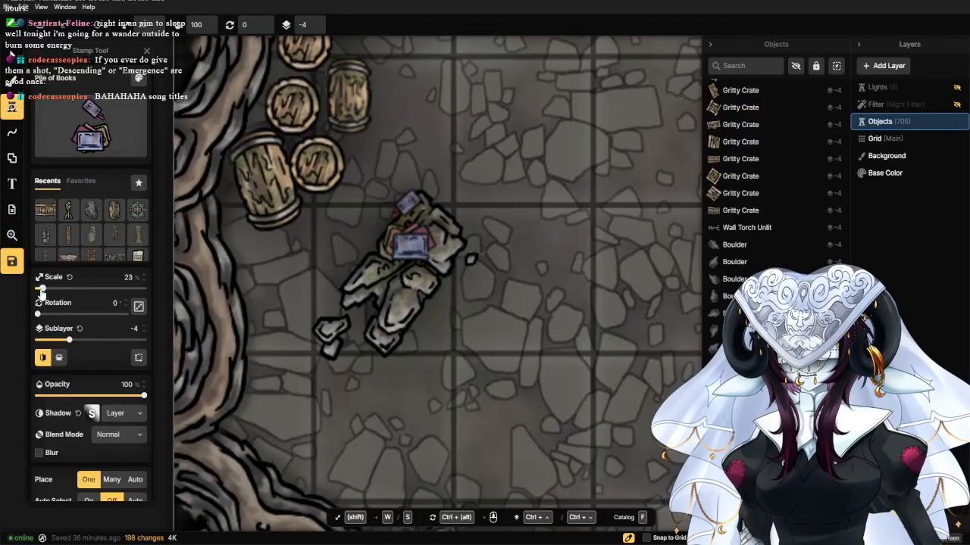
{"action": "left_click", "coordinate": [422, 241]}
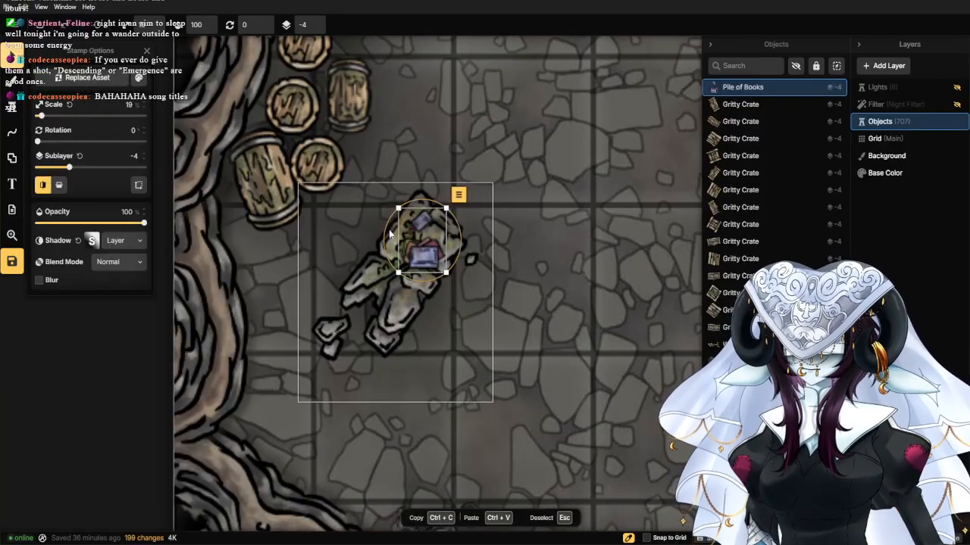
Rotate the pile of books so that it lies at a slant across the broken table, and deselect it.
{"action": "left_click_drag", "start_coordinate": [460, 246], "coordinate": [432, 326]}
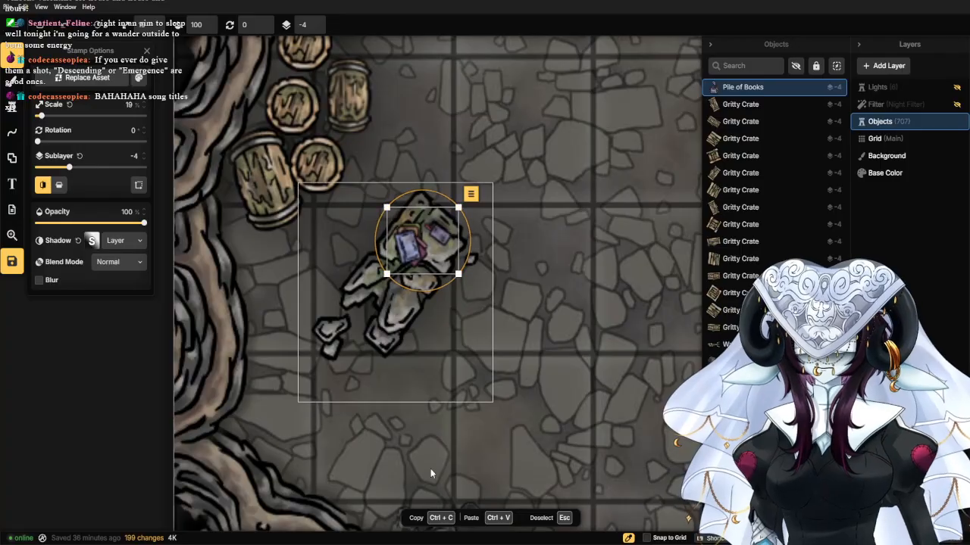
{"action": "scroll", "coordinate": [485, 323], "scroll_direction": "down", "scroll_amount": 3}
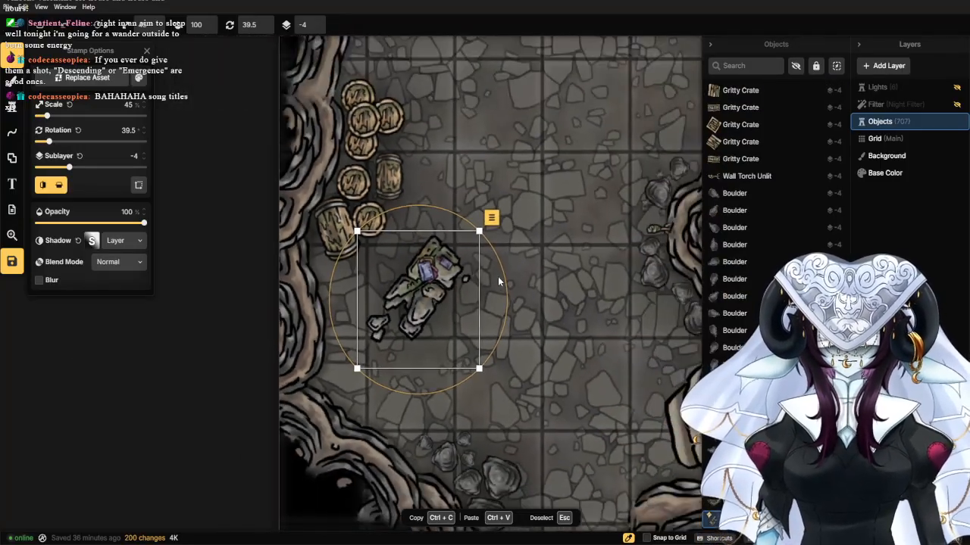
{"action": "left_click", "coordinate": [511, 266]}
{"action": "left_click_drag", "start_coordinate": [512, 264], "coordinate": [432, 335]}
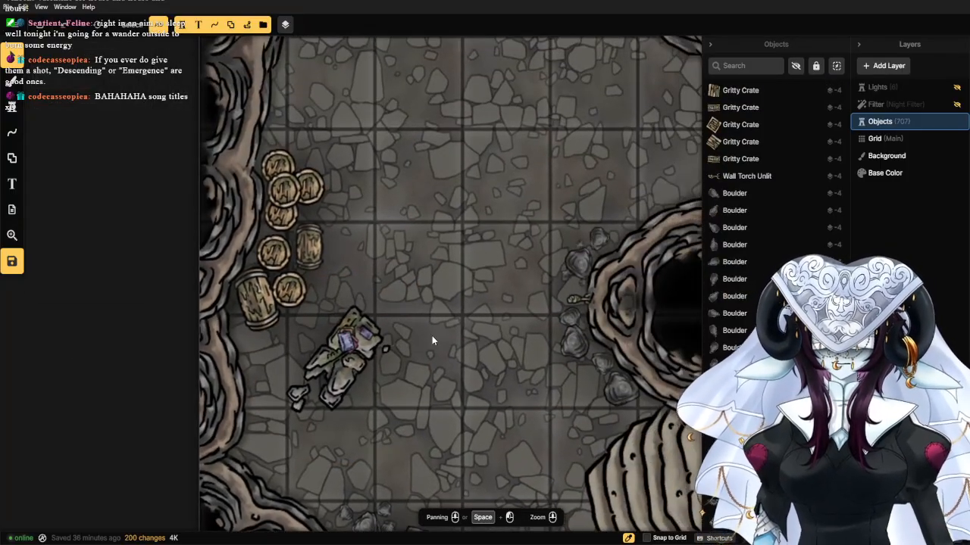
Look over the northwestern cave and its connecting passages to check how the props are distributed.
{"action": "scroll", "coordinate": [432, 331], "scroll_direction": "down", "scroll_amount": 2}
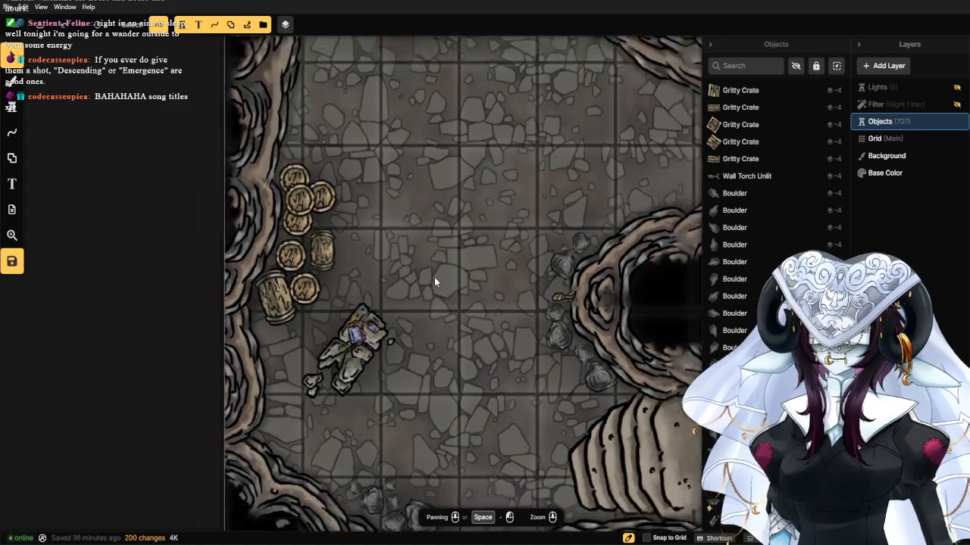
{"action": "scroll", "coordinate": [429, 244], "scroll_direction": "down", "scroll_amount": 1}
{"action": "scroll", "coordinate": [420, 231], "scroll_direction": "down", "scroll_amount": 3}
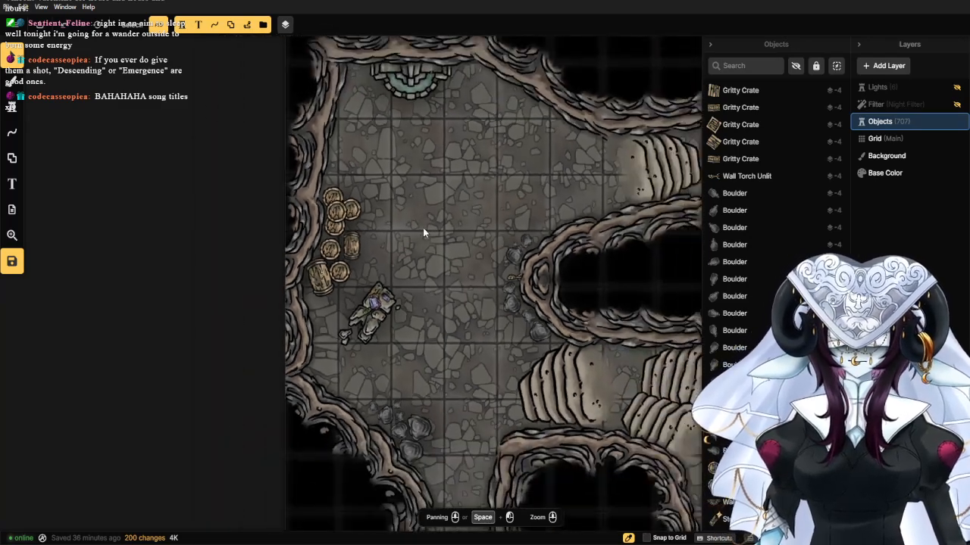
{"action": "left_click_drag", "start_coordinate": [455, 241], "coordinate": [428, 251]}
{"action": "scroll", "coordinate": [428, 252], "scroll_direction": "down", "scroll_amount": 2}
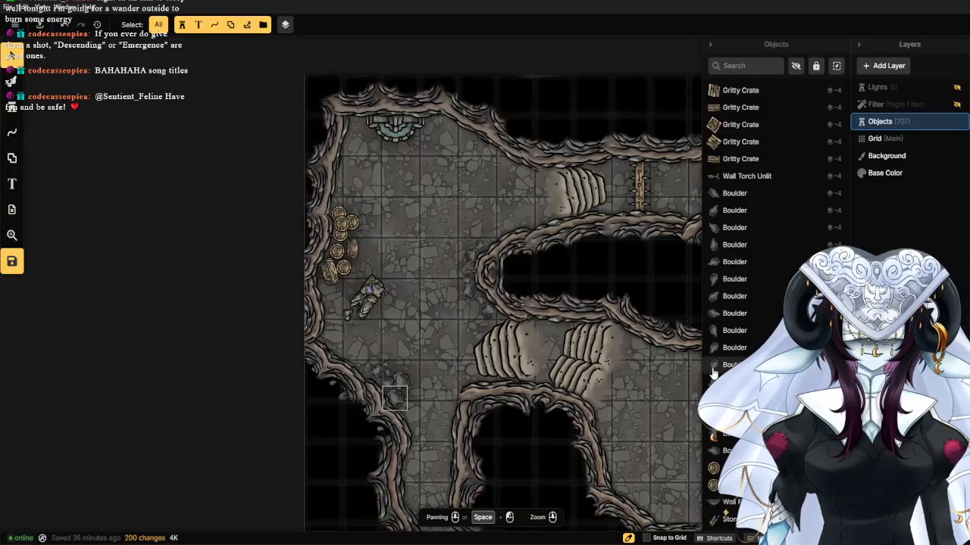
{"action": "scroll", "coordinate": [435, 317], "scroll_direction": "down", "scroll_amount": 2}
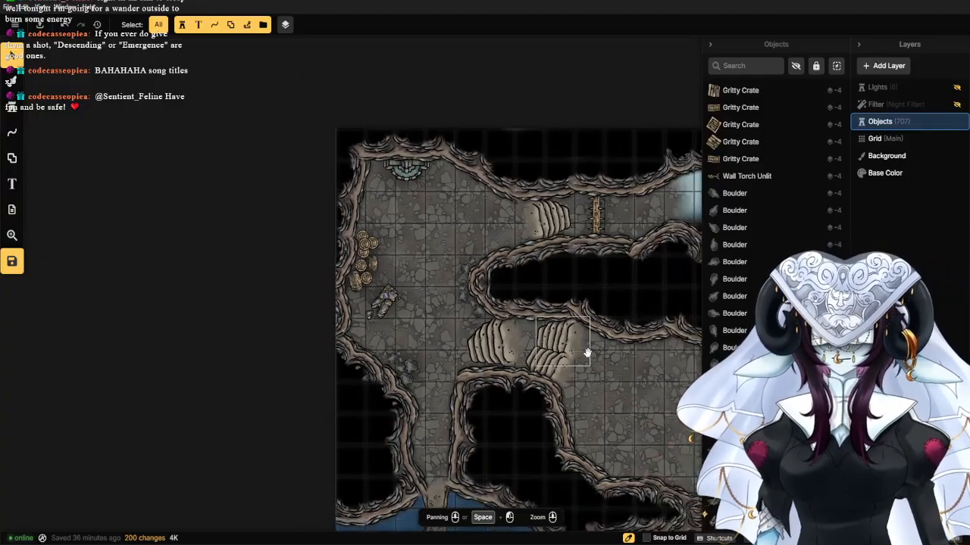
{"action": "left_click_drag", "start_coordinate": [587, 353], "coordinate": [415, 253]}
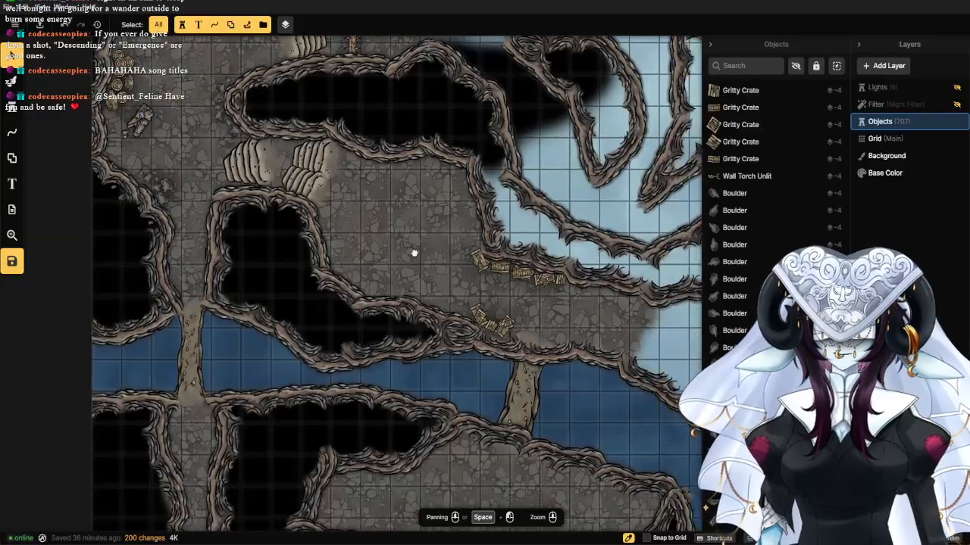
{"action": "left_click_drag", "start_coordinate": [394, 205], "coordinate": [442, 334]}
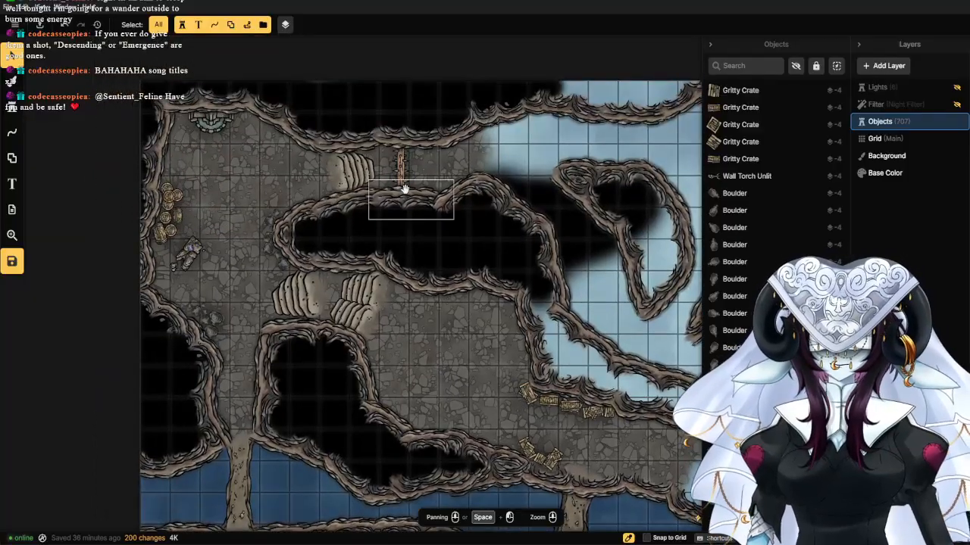
{"action": "scroll", "coordinate": [349, 303], "scroll_direction": "down", "scroll_amount": 3}
{"action": "left_click_drag", "start_coordinate": [275, 315], "coordinate": [372, 325]}
Reuse the unlit wall torch as a stamp at 33% scale and 209° rotation, and place one on the wall east of the fountain.
{"action": "scroll", "coordinate": [350, 262], "scroll_direction": "up", "scroll_amount": 5}
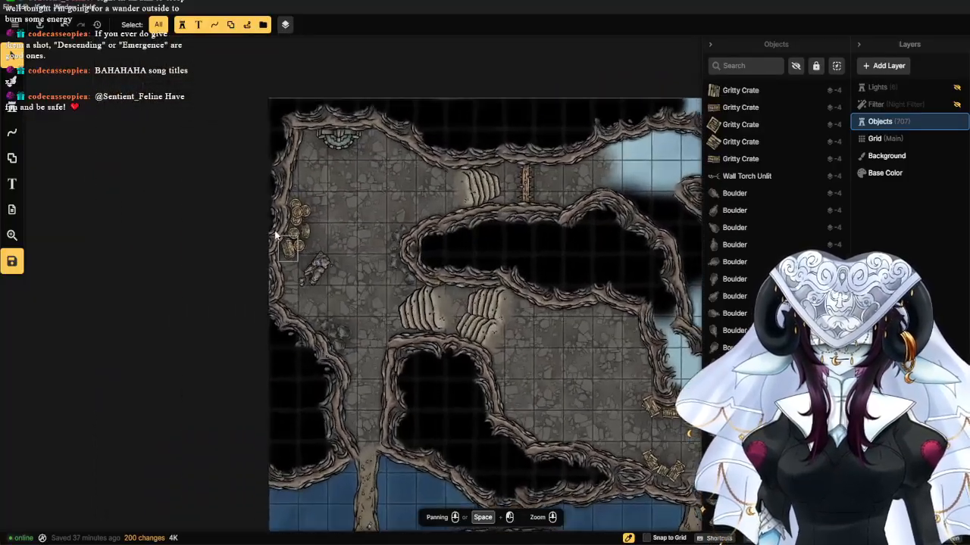
{"action": "scroll", "coordinate": [402, 258], "scroll_direction": "up", "scroll_amount": 3}
{"action": "left_click", "coordinate": [430, 255]}
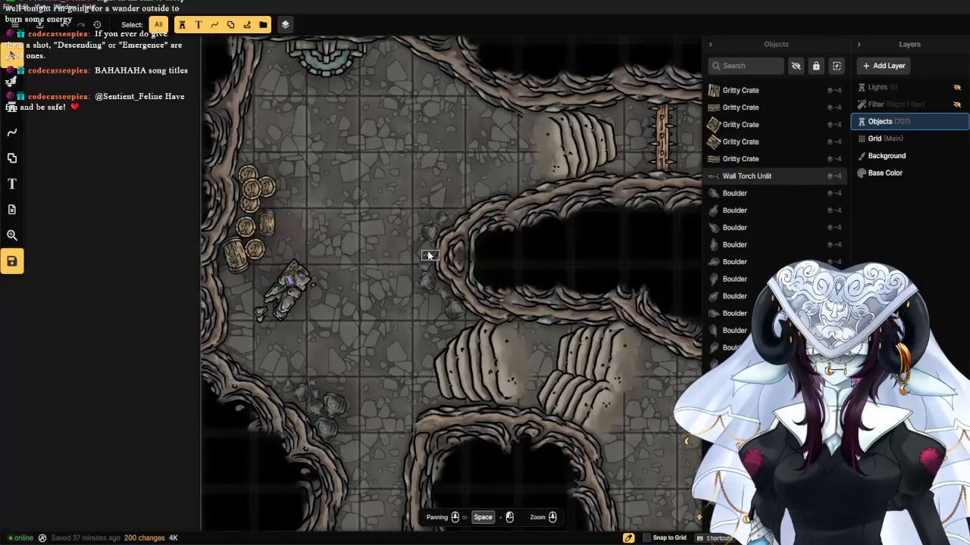
{"action": "left_click", "coordinate": [12, 106]}
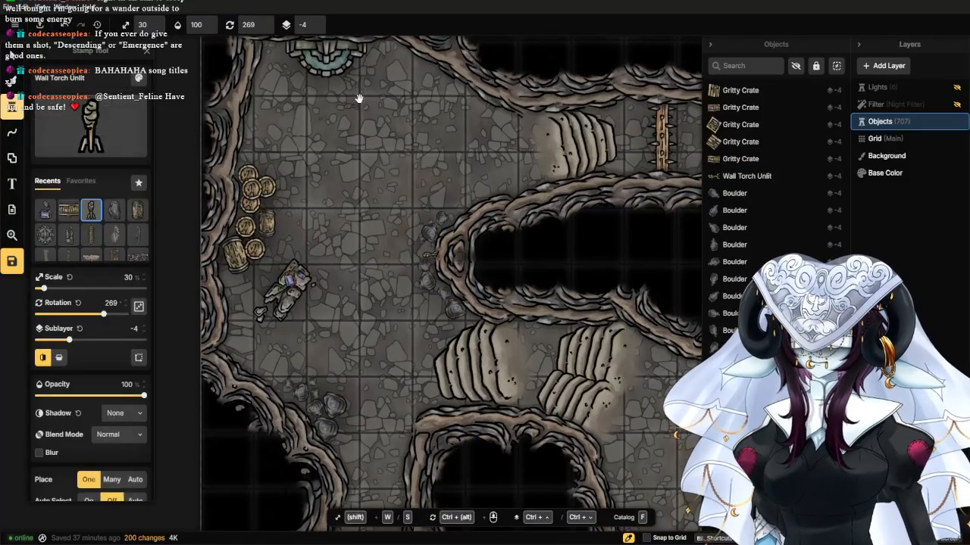
{"action": "left_click_drag", "start_coordinate": [352, 99], "coordinate": [362, 250]}
{"action": "scroll", "coordinate": [362, 250], "scroll_direction": "up", "scroll_amount": 3}
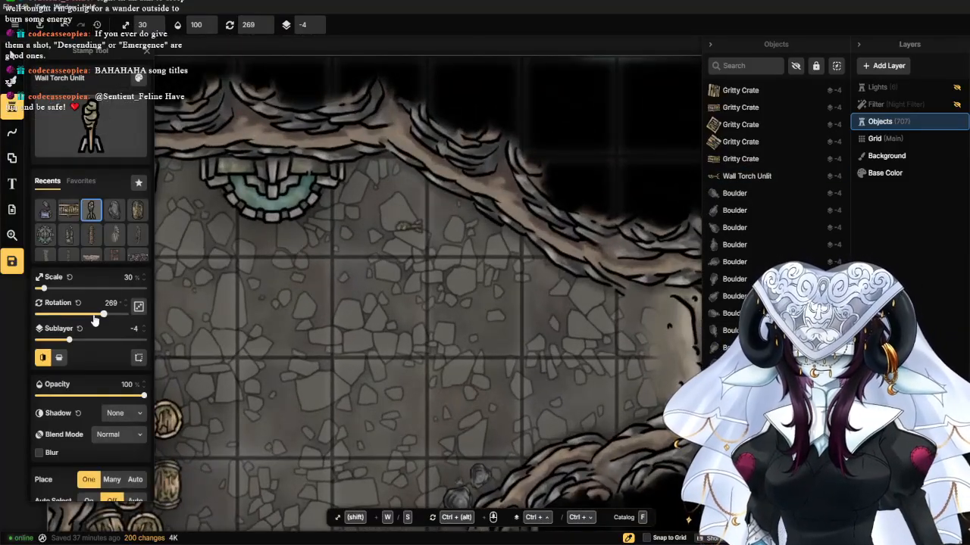
{"action": "left_click_drag", "start_coordinate": [104, 313], "coordinate": [89, 314]}
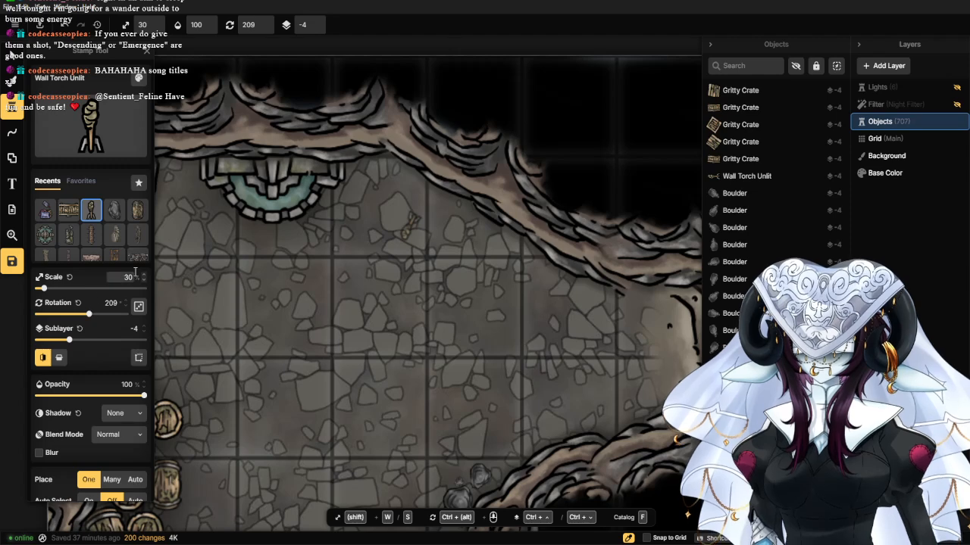
{"action": "scroll", "coordinate": [141, 278], "scroll_direction": "up", "scroll_amount": 3}
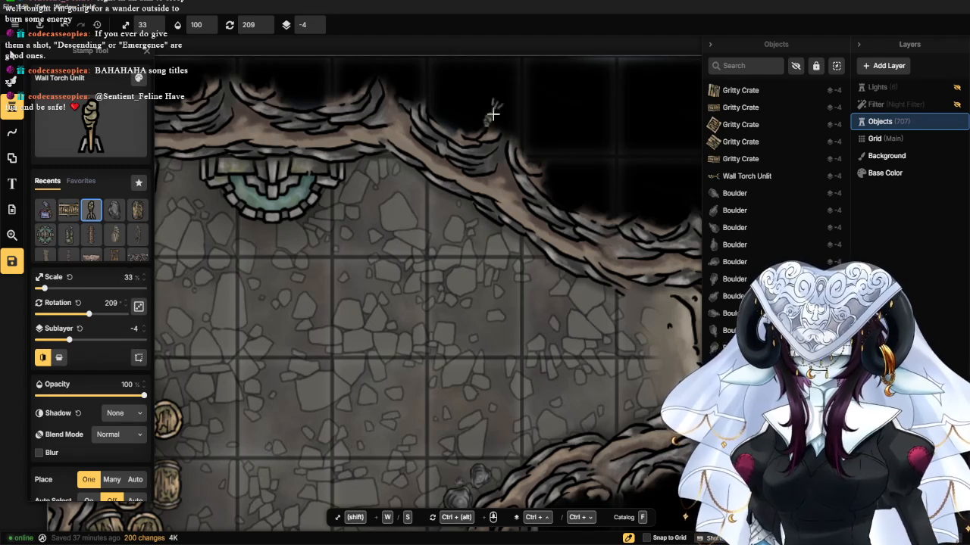
{"action": "left_click", "coordinate": [422, 193]}
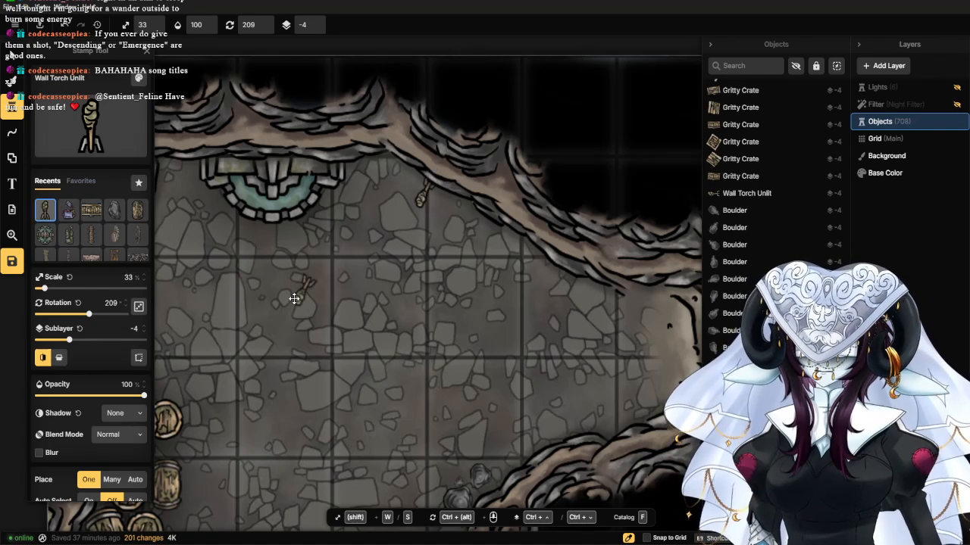
Set the torch rotation to 110° and place an unlit wall torch on the cave's western wall beside the fountain.
{"action": "left_click_drag", "start_coordinate": [255, 297], "coordinate": [407, 292]}
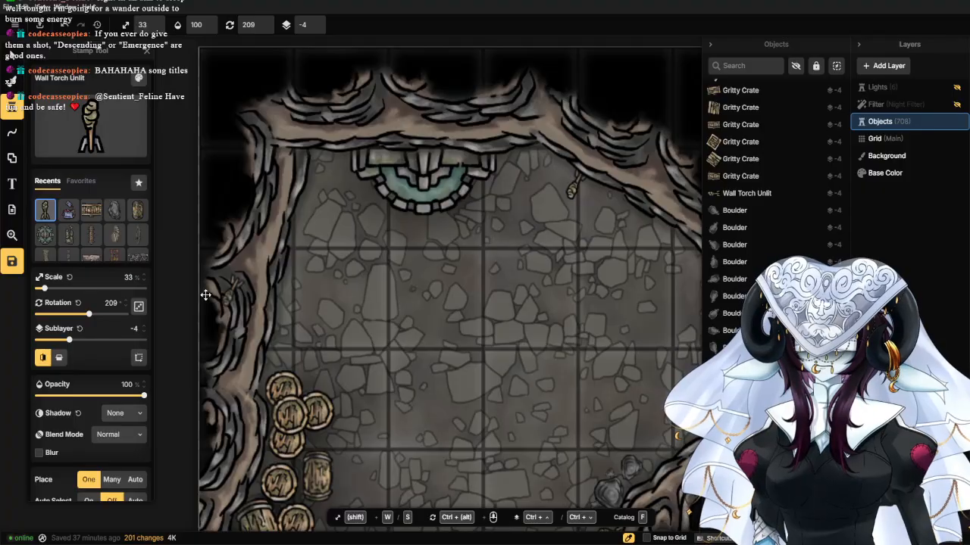
{"action": "left_click_drag", "start_coordinate": [87, 316], "coordinate": [66, 317]}
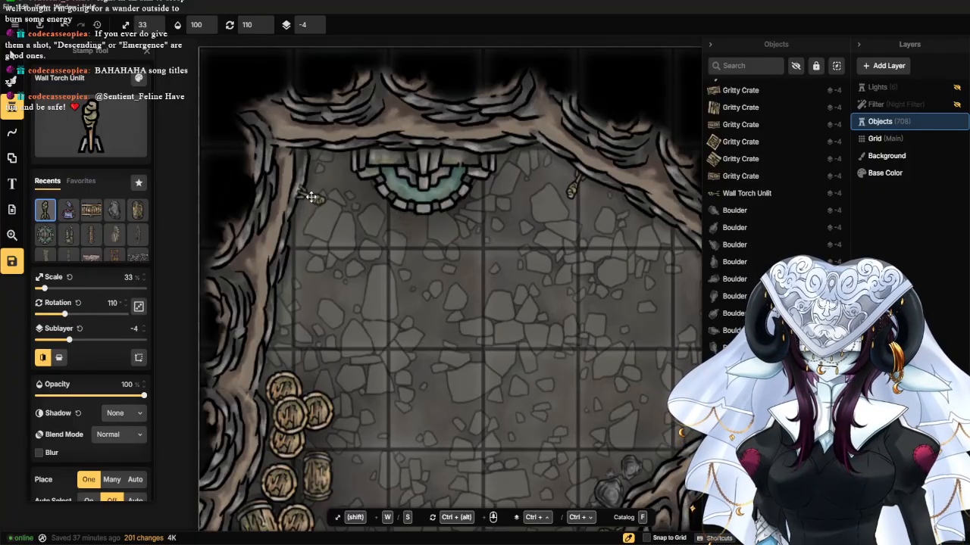
{"action": "left_click", "coordinate": [313, 199]}
Set the torch rotation to 93.5° and place an unlit wall torch on the western wall beside the broken table.
{"action": "scroll", "coordinate": [385, 361], "scroll_direction": "down", "scroll_amount": 2}
{"action": "scroll", "coordinate": [385, 361], "scroll_direction": "down", "scroll_amount": 2}
{"action": "left_click_drag", "start_coordinate": [452, 374], "coordinate": [460, 216]}
{"action": "left_click_drag", "start_coordinate": [496, 364], "coordinate": [482, 286]}
{"action": "scroll", "coordinate": [318, 318], "scroll_direction": "up", "scroll_amount": 3}
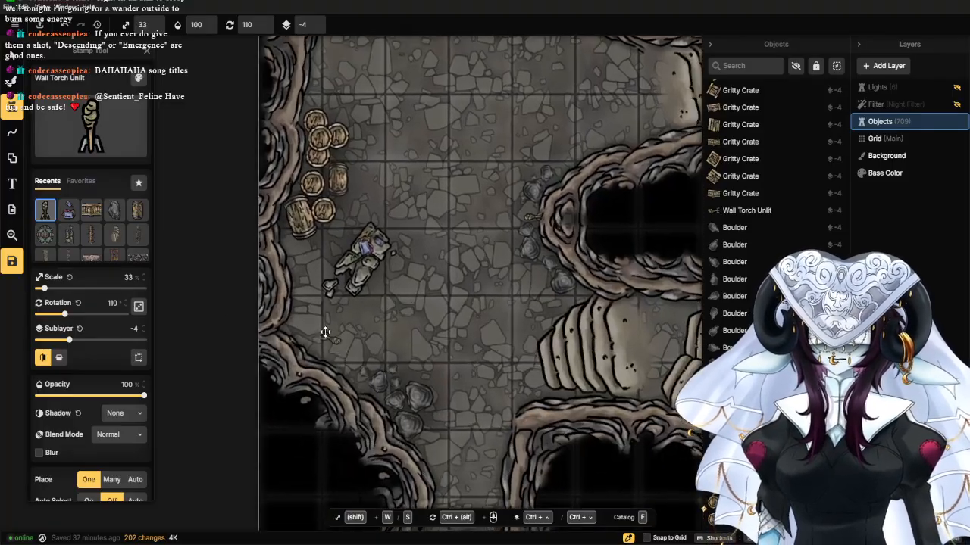
{"action": "left_click_drag", "start_coordinate": [65, 314], "coordinate": [60, 314]}
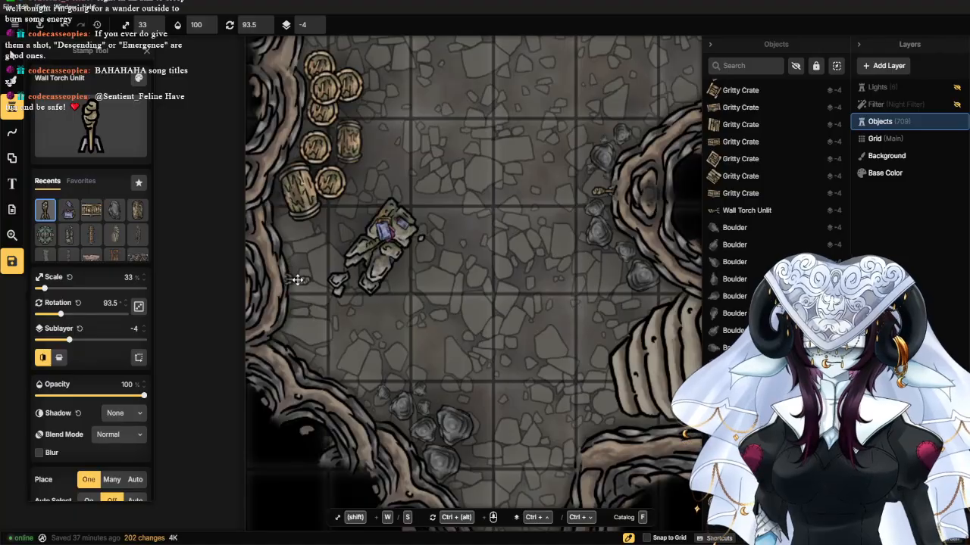
{"action": "left_click", "coordinate": [299, 281]}
{"action": "scroll", "coordinate": [480, 411], "scroll_direction": "down", "scroll_amount": 1}
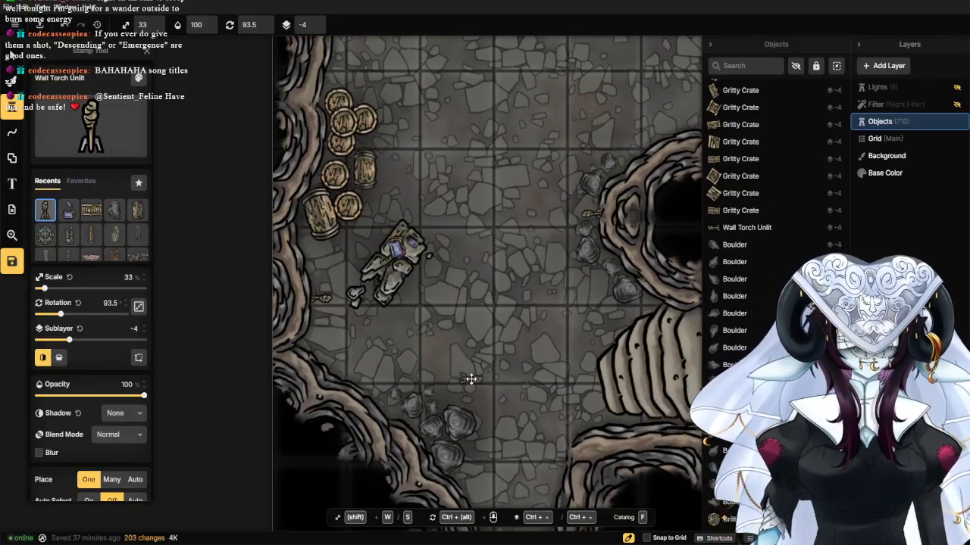
{"action": "left_click", "coordinate": [12, 55]}
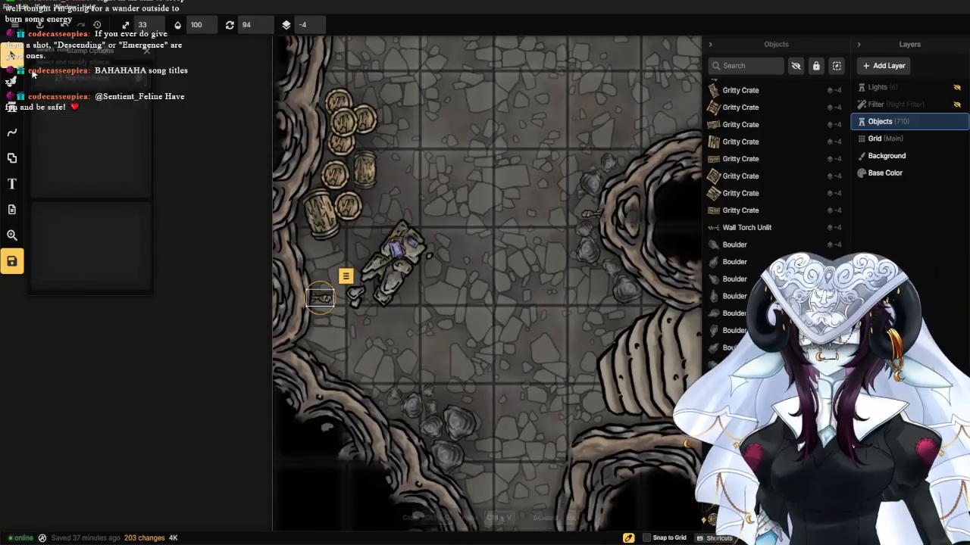
{"action": "left_click", "coordinate": [468, 208]}
Set the torch rotation to 188.5° and place an unlit wall torch on the passage's northern wall between the two stair sections.
{"action": "scroll", "coordinate": [455, 193], "scroll_direction": "down", "scroll_amount": 5}
{"action": "left_click_drag", "start_coordinate": [448, 214], "coordinate": [407, 260]}
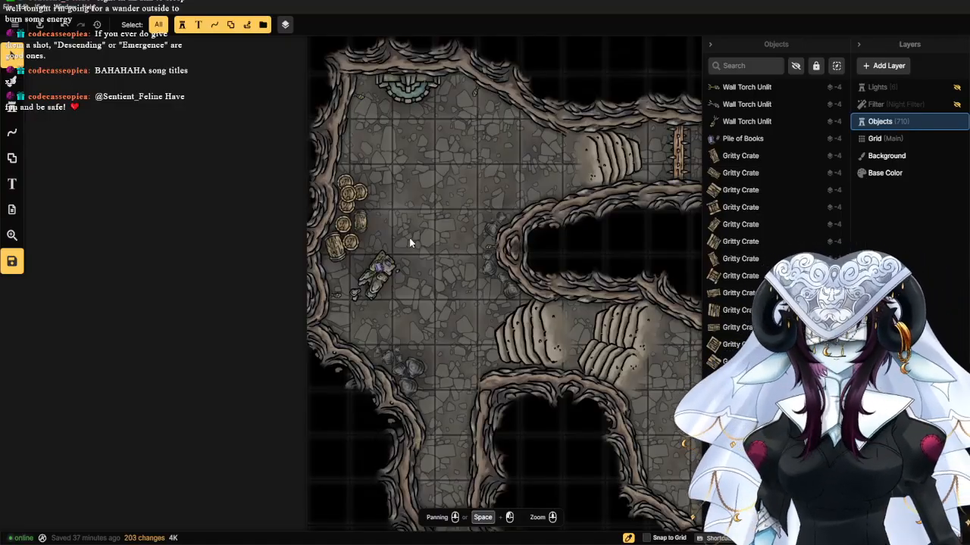
{"action": "scroll", "coordinate": [409, 238], "scroll_direction": "down", "scroll_amount": 2}
{"action": "scroll", "coordinate": [410, 241], "scroll_direction": "up", "scroll_amount": 4}
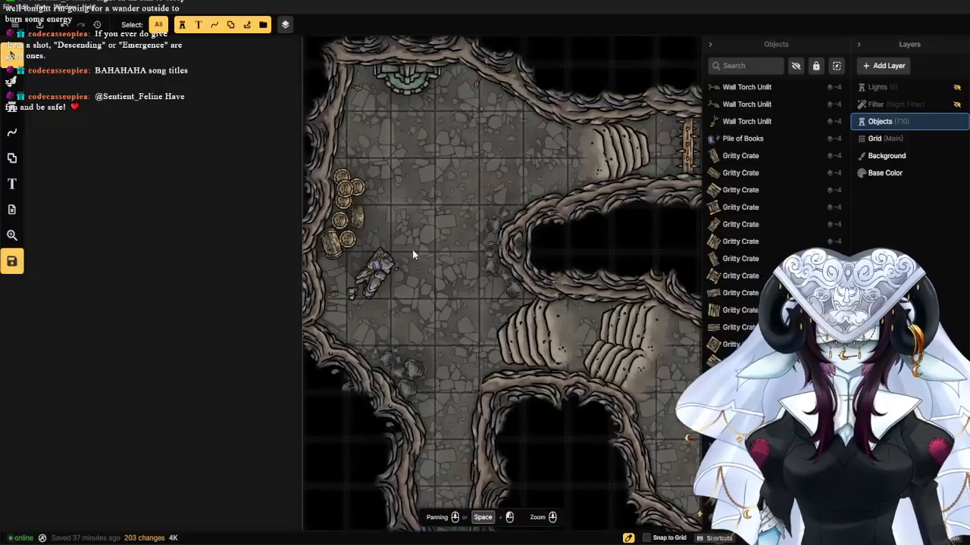
{"action": "left_click_drag", "start_coordinate": [515, 370], "coordinate": [379, 287]}
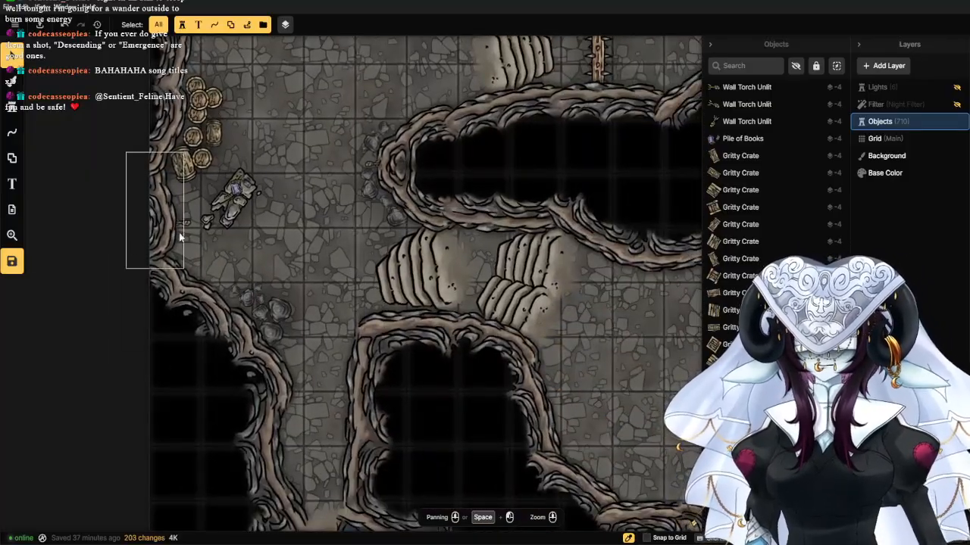
{"action": "left_click", "coordinate": [185, 222]}
{"action": "left_click", "coordinate": [13, 112]}
{"action": "scroll", "coordinate": [245, 241], "scroll_direction": "up", "scroll_amount": 3}
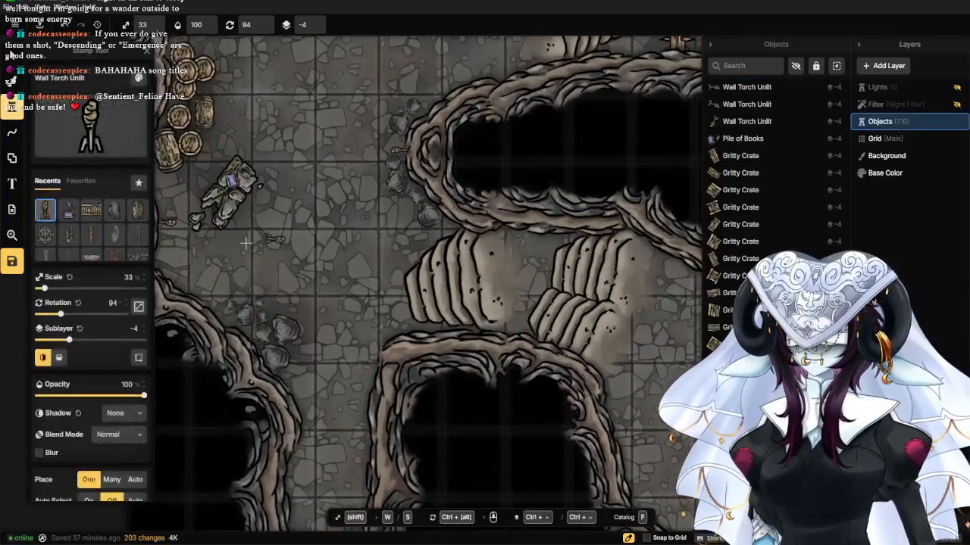
{"action": "left_click_drag", "start_coordinate": [56, 315], "coordinate": [84, 323]}
{"action": "scroll", "coordinate": [589, 255], "scroll_direction": "up", "scroll_amount": 3}
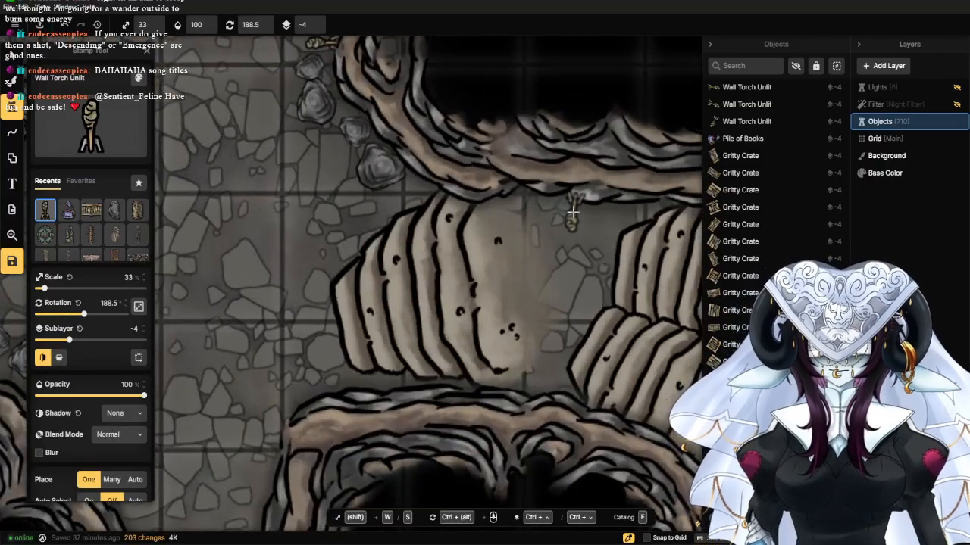
{"action": "left_click", "coordinate": [569, 211]}
{"action": "scroll", "coordinate": [574, 303], "scroll_direction": "down", "scroll_amount": 2}
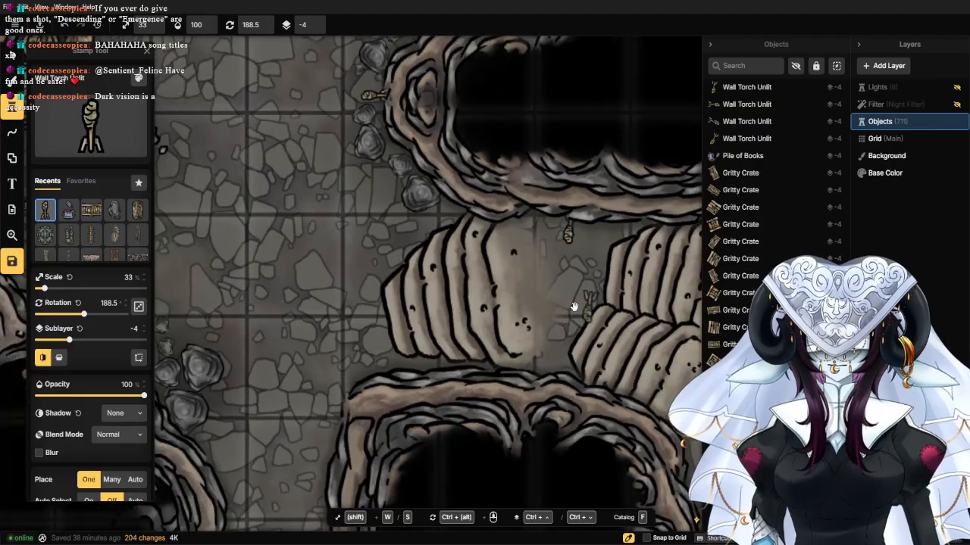
{"action": "left_click_drag", "start_coordinate": [574, 307], "coordinate": [472, 303]}
{"action": "left_click_drag", "start_coordinate": [533, 305], "coordinate": [454, 288]}
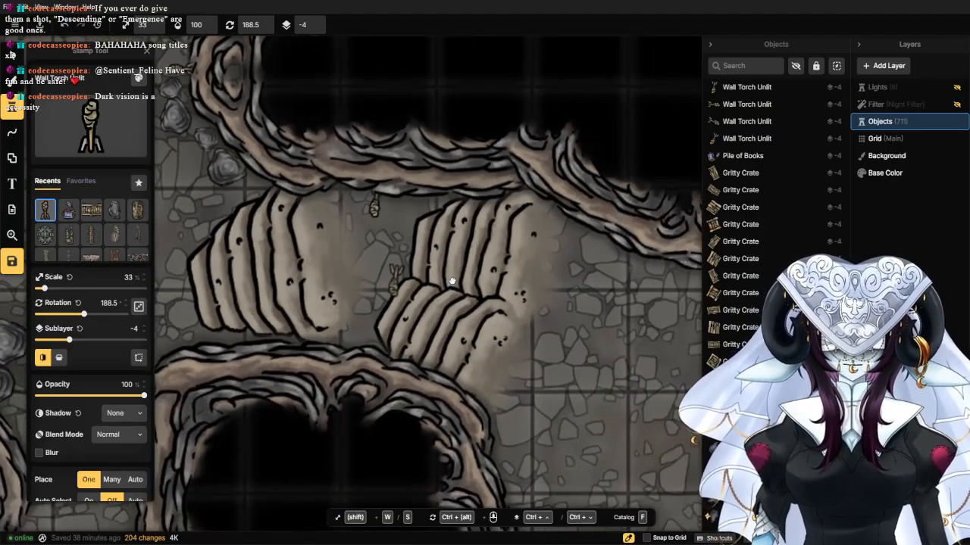
Set the torch rotation to 24° and place an unlit wall torch on the wall corner just south of the double stairs.
{"action": "scroll", "coordinate": [497, 300], "scroll_direction": "down", "scroll_amount": 4}
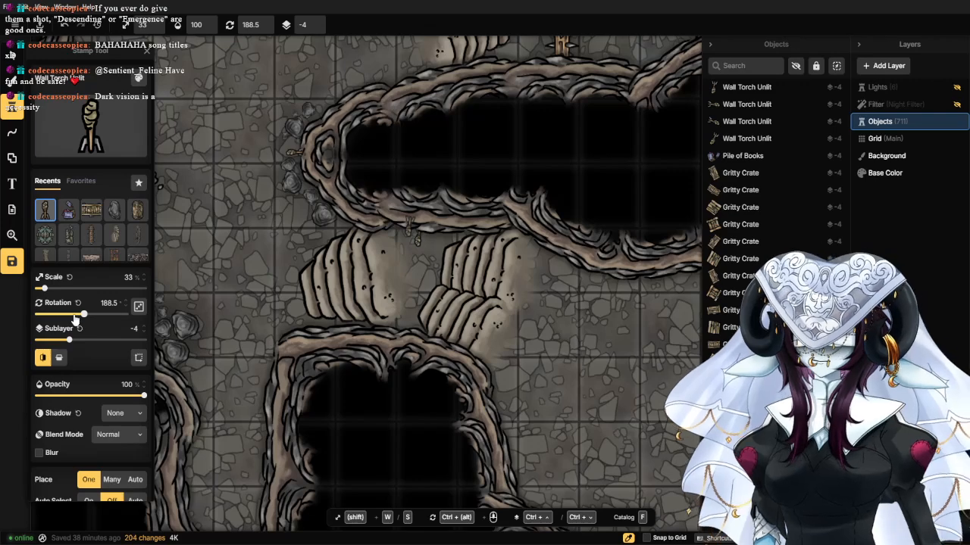
{"action": "left_click_drag", "start_coordinate": [84, 313], "coordinate": [44, 313]}
{"action": "scroll", "coordinate": [442, 410], "scroll_direction": "up", "scroll_amount": 3}
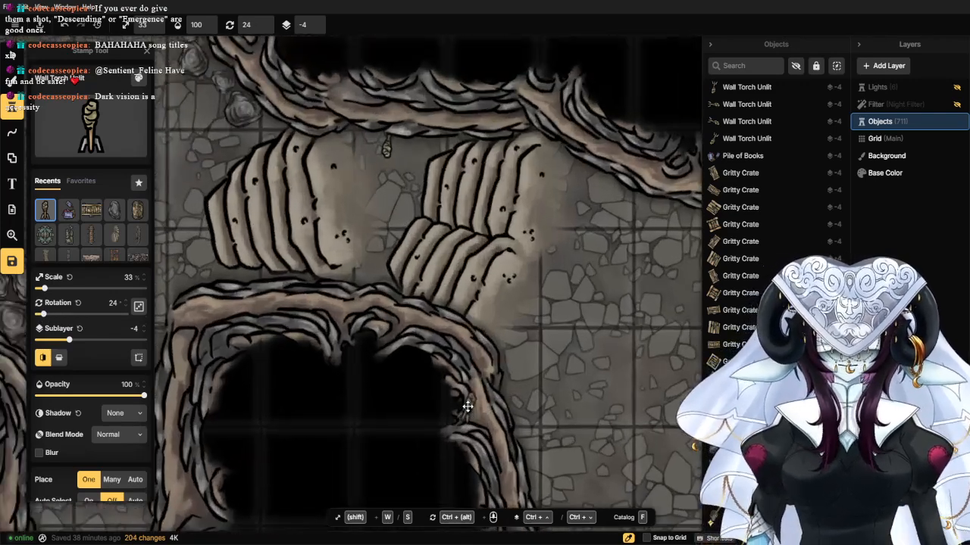
{"action": "left_click", "coordinate": [504, 359]}
{"action": "scroll", "coordinate": [504, 359], "scroll_direction": "down", "scroll_amount": 2}
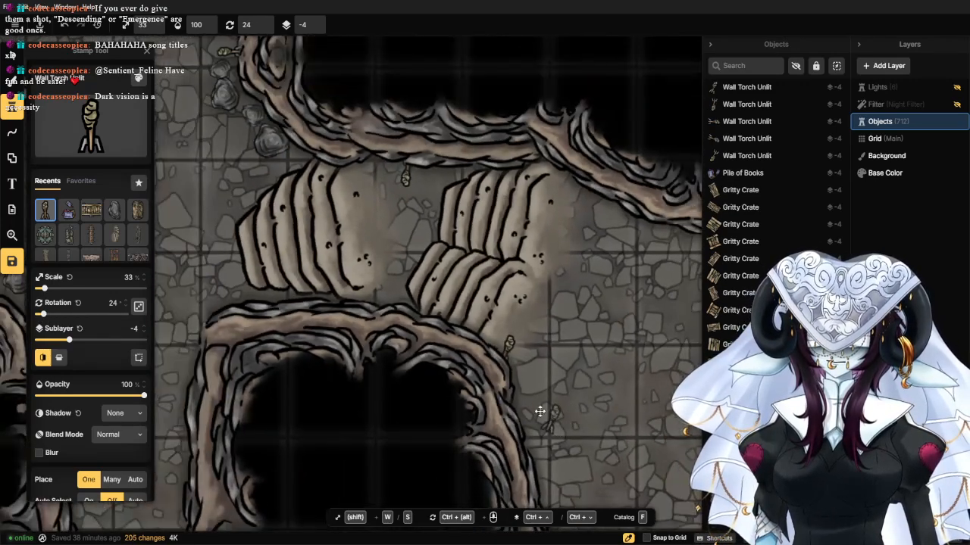
Rotate the unlit wall torch just south of the double stairs to 43.5° so it follows the curved wall.
{"action": "left_click", "coordinate": [21, 61]}
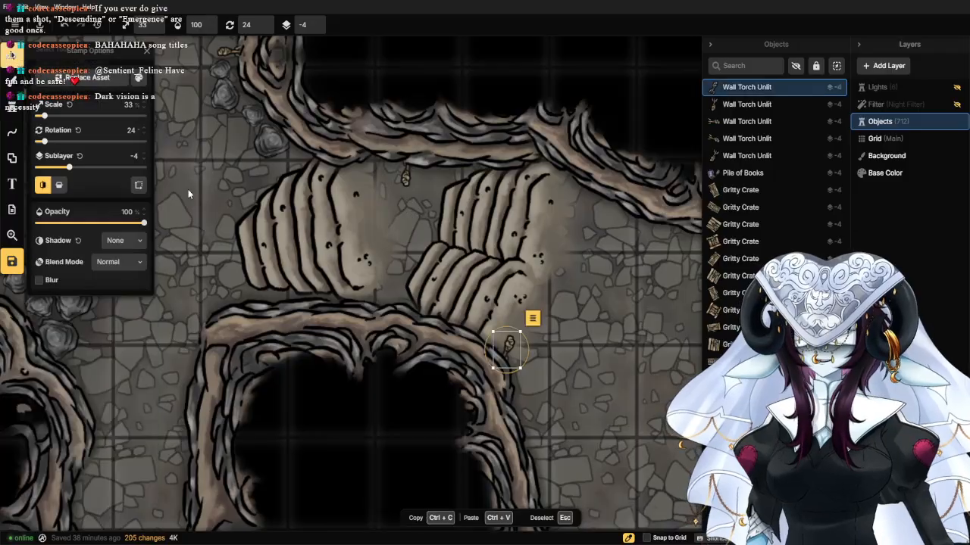
{"action": "scroll", "coordinate": [180, 243], "scroll_direction": "down", "scroll_amount": 2}
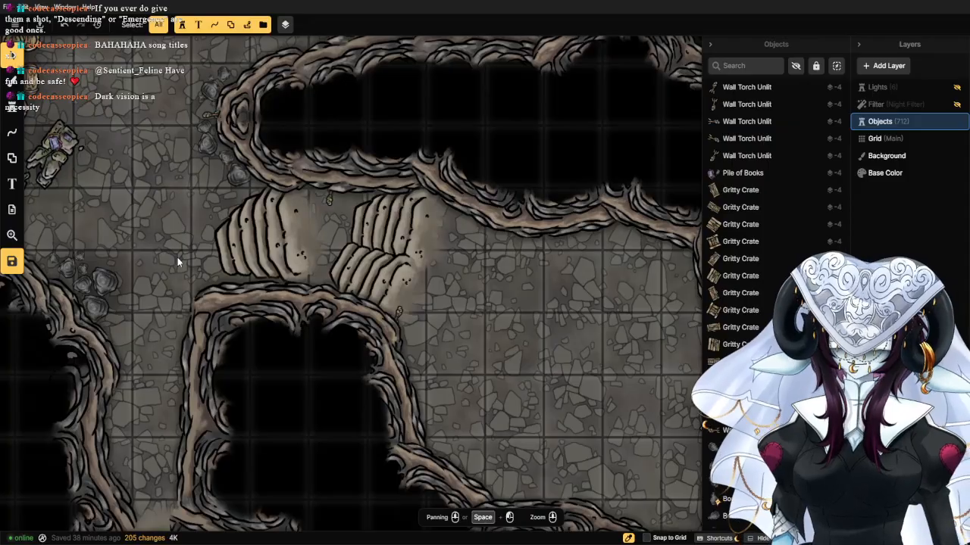
{"action": "scroll", "coordinate": [178, 262], "scroll_direction": "down", "scroll_amount": 2}
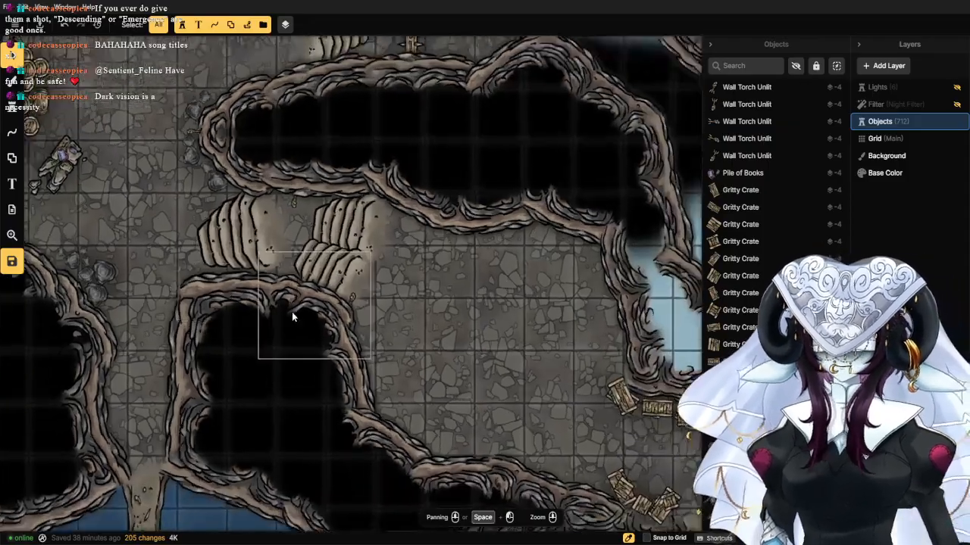
{"action": "scroll", "coordinate": [333, 309], "scroll_direction": "up", "scroll_amount": 4}
{"action": "left_click", "coordinate": [365, 296]}
{"action": "left_click_drag", "start_coordinate": [377, 300], "coordinate": [374, 311]}
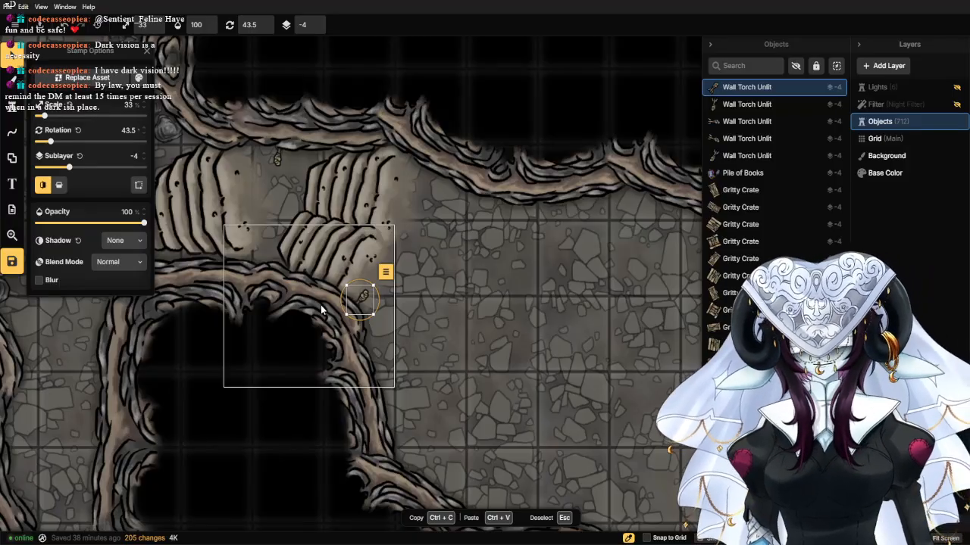
{"action": "scroll", "coordinate": [450, 350], "scroll_direction": "down", "scroll_amount": 3}
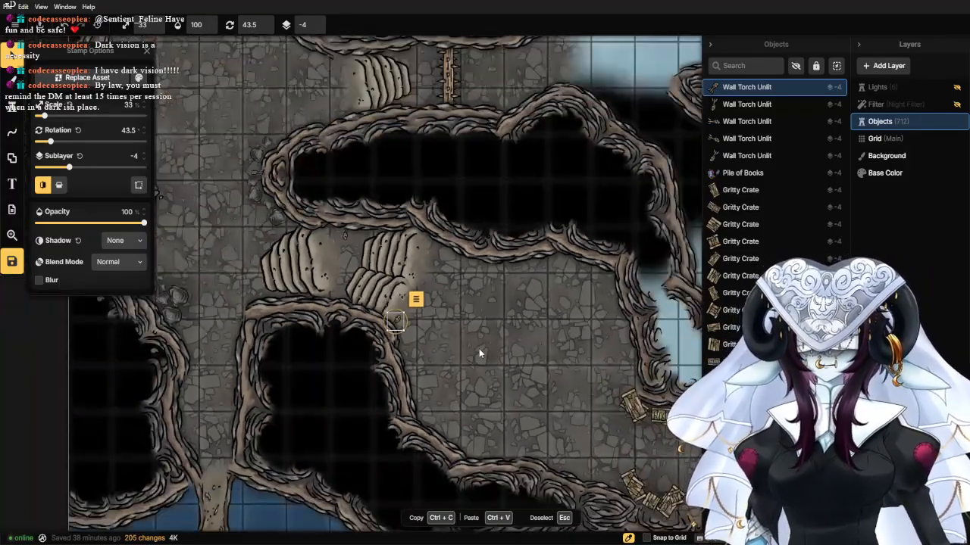
{"action": "key", "text": "Escape"}
Choose the Corpse stamp from the Dungeon assets of the Watercolor Battlemaps catalog.
{"action": "left_click_drag", "start_coordinate": [479, 354], "coordinate": [433, 299]}
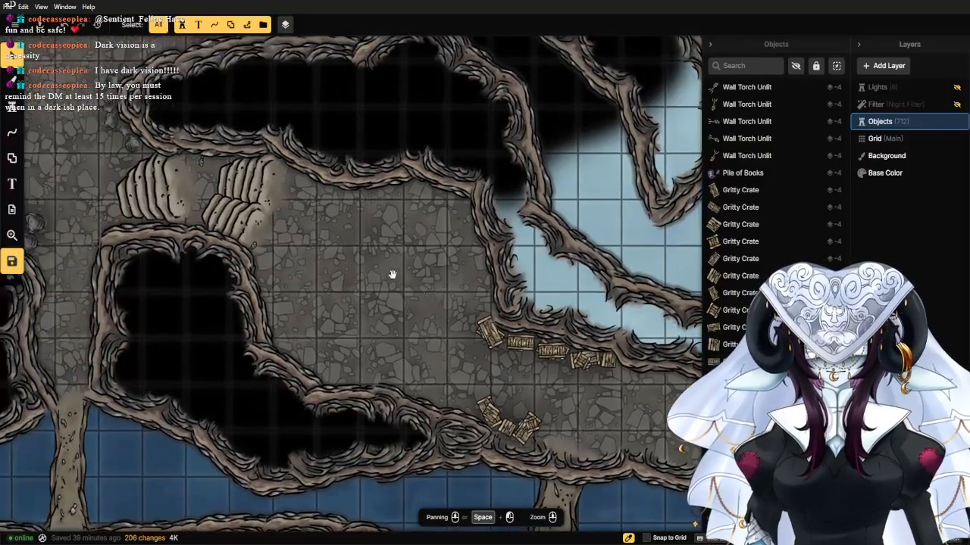
{"action": "left_click_drag", "start_coordinate": [378, 259], "coordinate": [432, 339]}
{"action": "left_click_drag", "start_coordinate": [341, 268], "coordinate": [386, 426]}
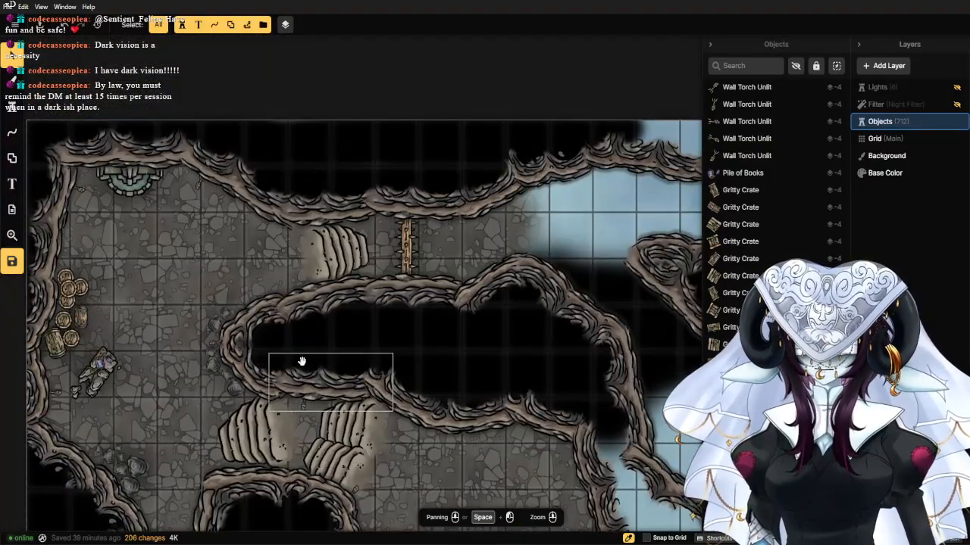
{"action": "left_click_drag", "start_coordinate": [190, 340], "coordinate": [282, 246]}
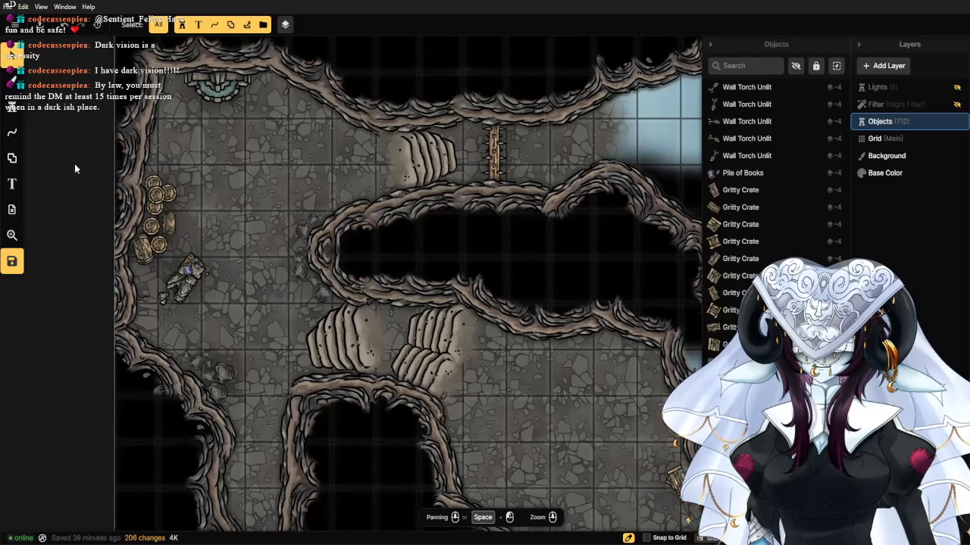
{"action": "left_click", "coordinate": [13, 106]}
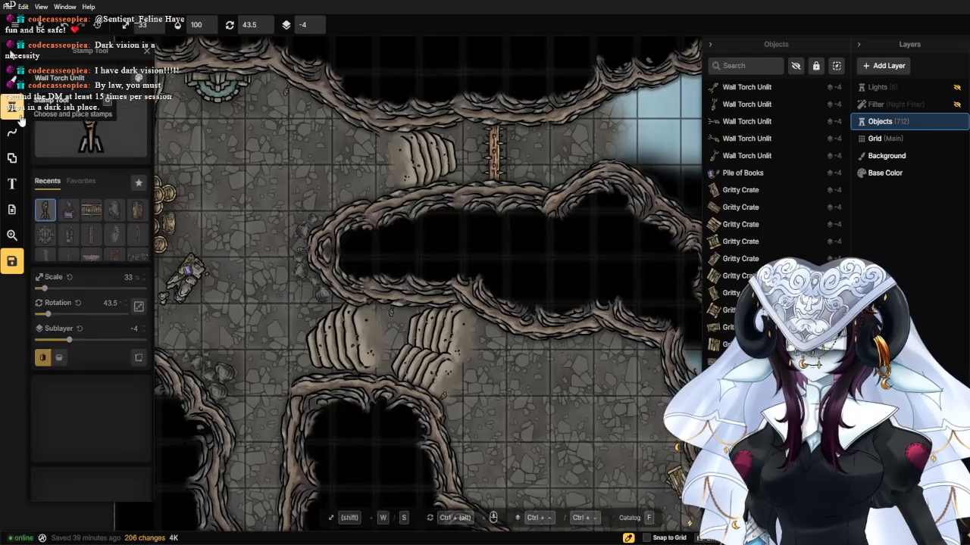
{"action": "left_click", "coordinate": [100, 146]}
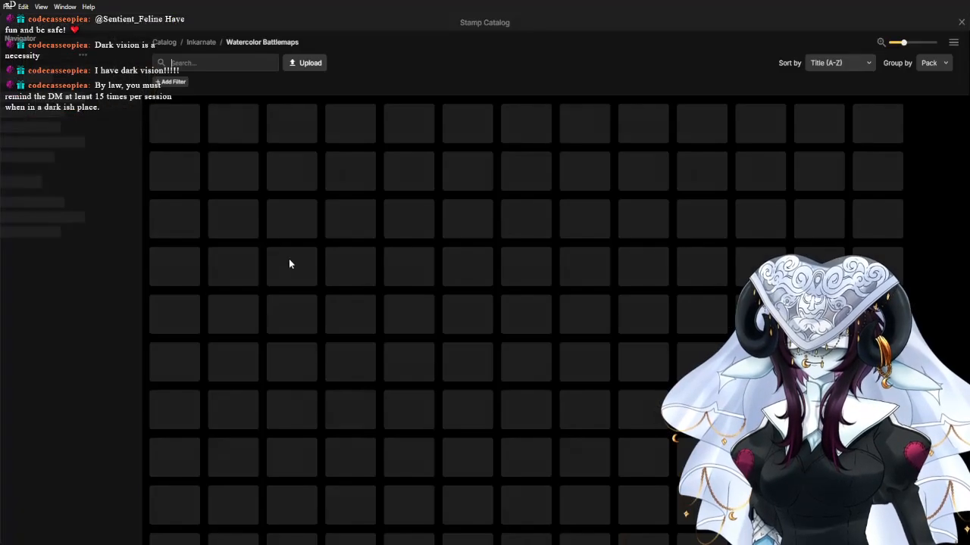
{"action": "scroll", "coordinate": [465, 303], "scroll_direction": "down", "scroll_amount": 1}
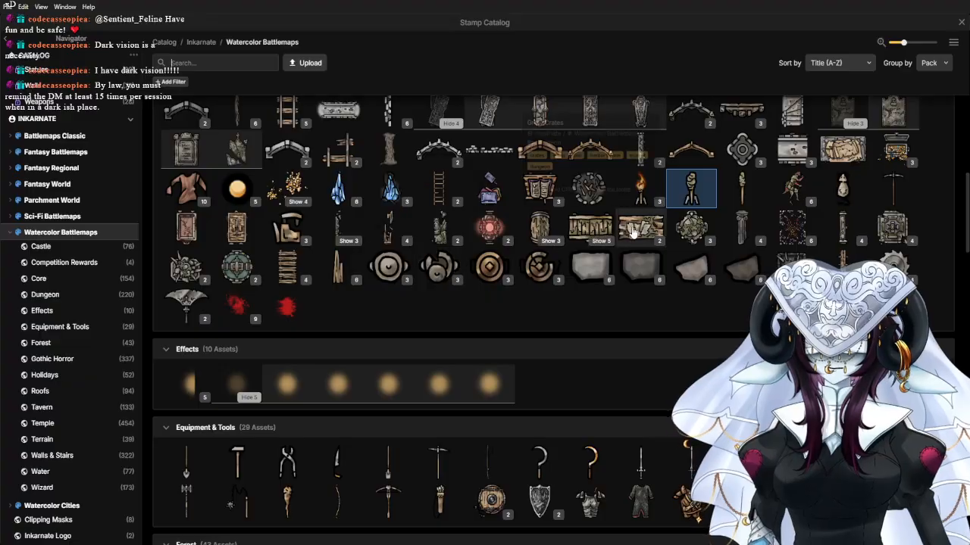
{"action": "left_click", "coordinate": [792, 188]}
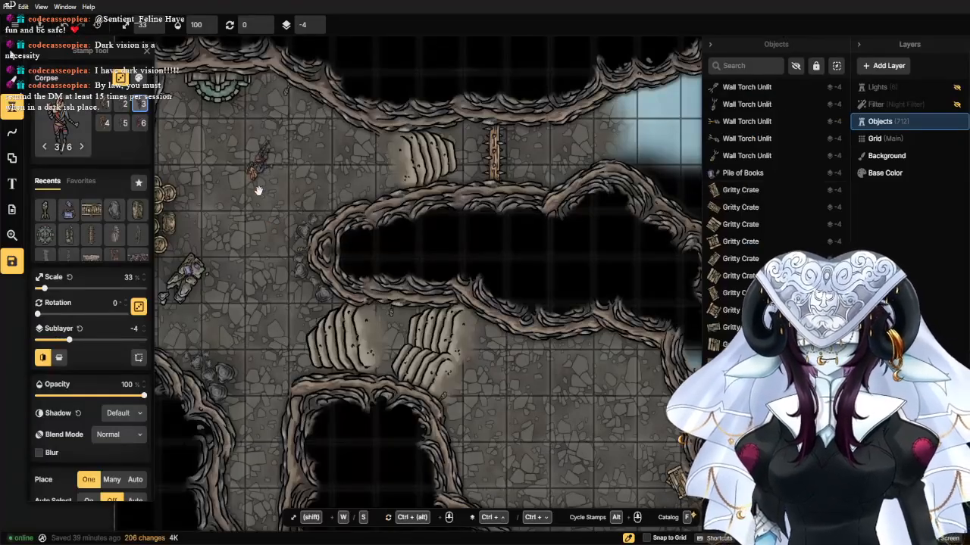
Switch to corpse variant 6 and place it at 33% scale on the cave floor south of the fountain.
{"action": "scroll", "coordinate": [255, 190], "scroll_direction": "up", "scroll_amount": 3}
{"action": "scroll", "coordinate": [206, 265], "scroll_direction": "up", "scroll_amount": 2}
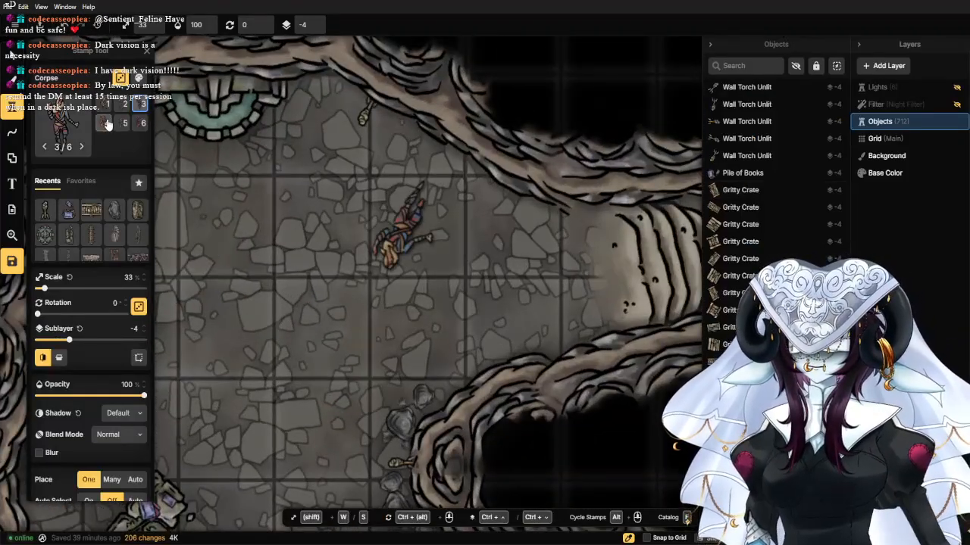
{"action": "left_click", "coordinate": [104, 123]}
{"action": "left_click", "coordinate": [125, 124]}
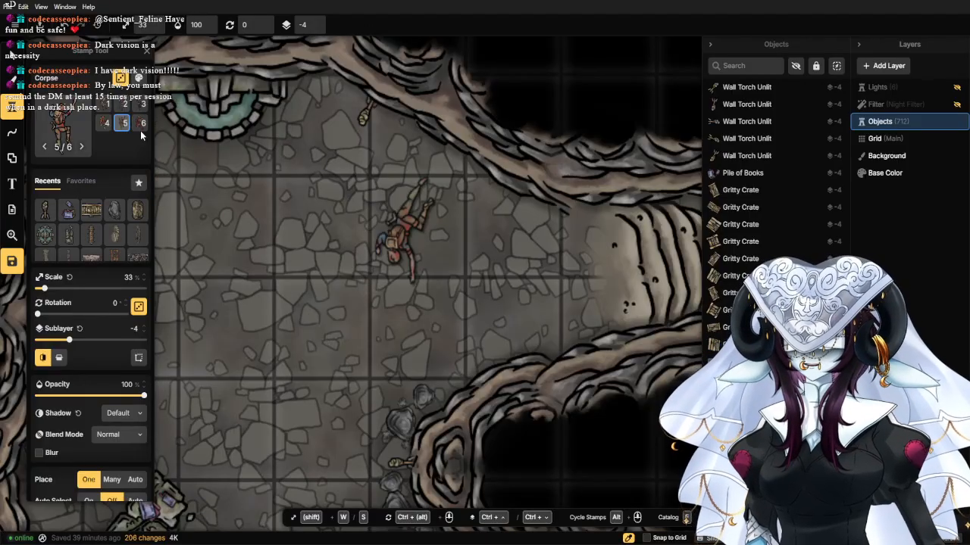
{"action": "left_click", "coordinate": [140, 123]}
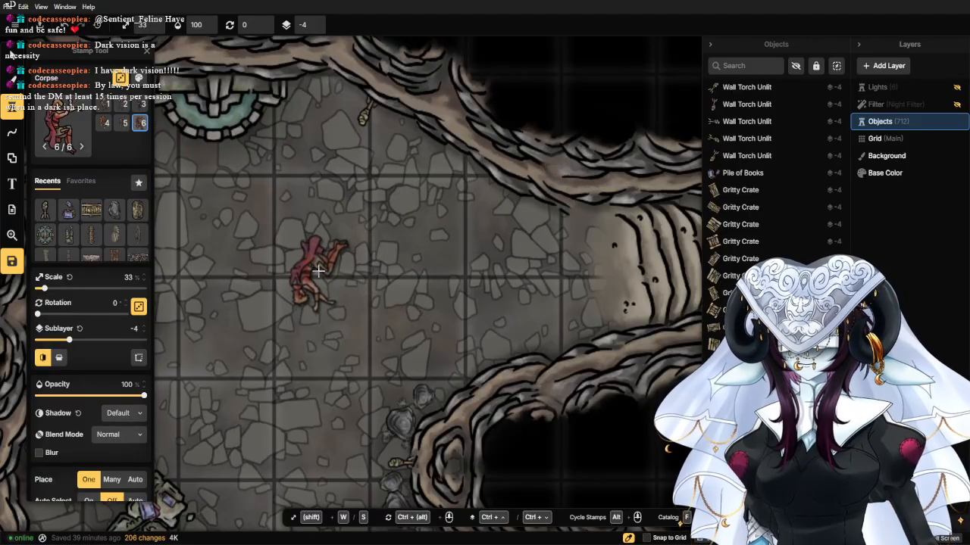
{"action": "left_click", "coordinate": [315, 273]}
Rotate the corpse on the cave floor to 323.5°.
{"action": "left_click", "coordinate": [14, 57]}
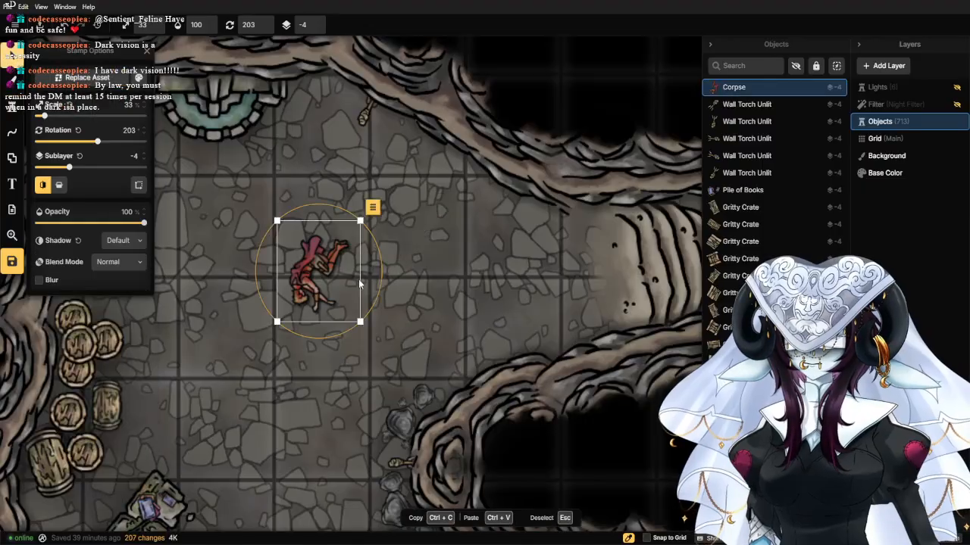
{"action": "scroll", "coordinate": [410, 321], "scroll_direction": "down", "scroll_amount": 3}
{"action": "left_click_drag", "start_coordinate": [354, 342], "coordinate": [423, 337]}
{"action": "scroll", "coordinate": [453, 320], "scroll_direction": "up", "scroll_amount": 4}
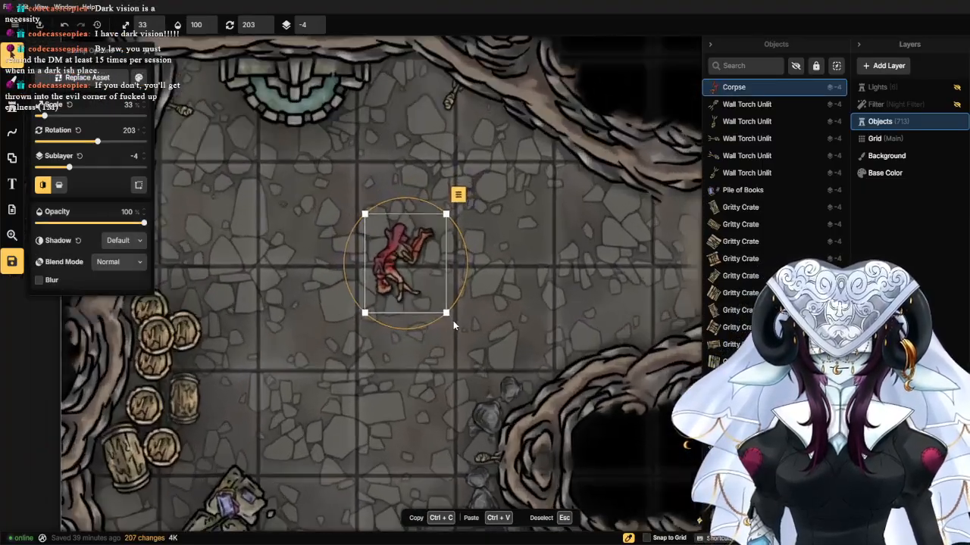
{"action": "left_click_drag", "start_coordinate": [464, 266], "coordinate": [357, 310]}
{"action": "left_click", "coordinate": [12, 106]}
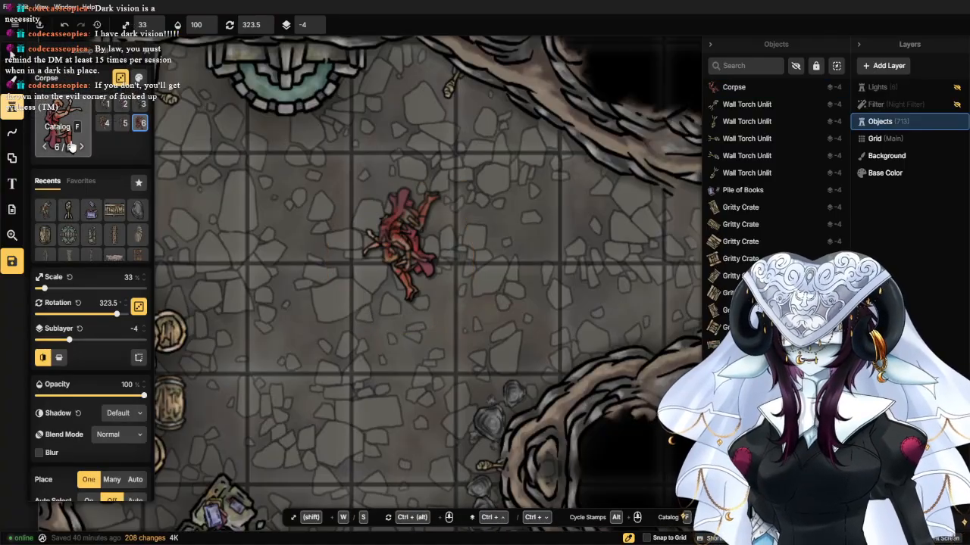
{"action": "left_click", "coordinate": [59, 148]}
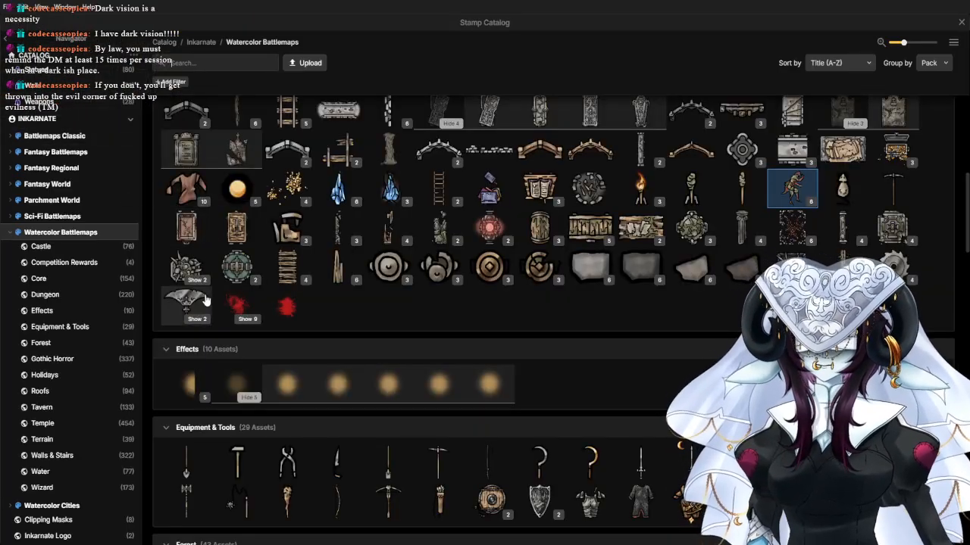
{"action": "left_click", "coordinate": [182, 306]}
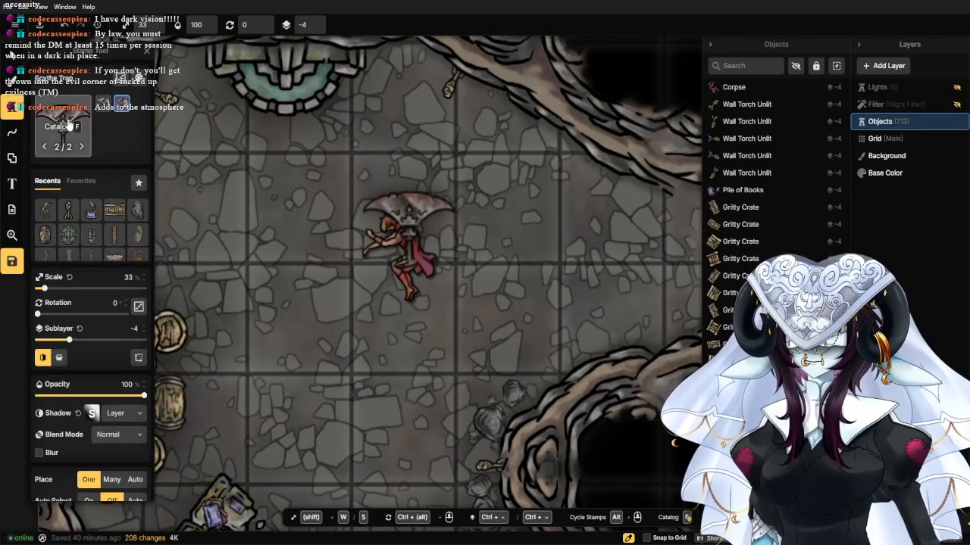
{"action": "left_click", "coordinate": [64, 120]}
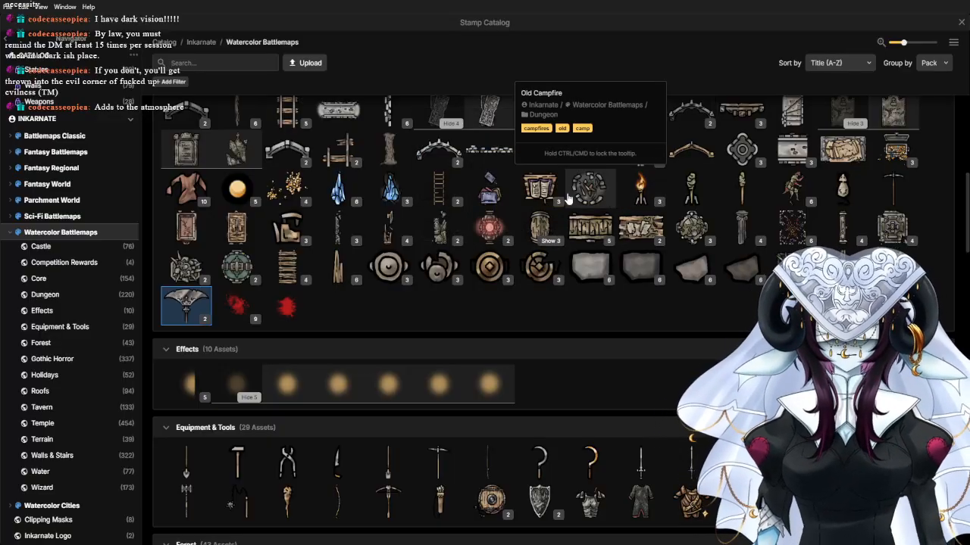
{"action": "left_click", "coordinate": [340, 203]}
Choose the Metal Cart stamp, set 26% scale and 111° rotation, and place one along the wall northeast of the corpse.
{"action": "left_click", "coordinate": [76, 106]}
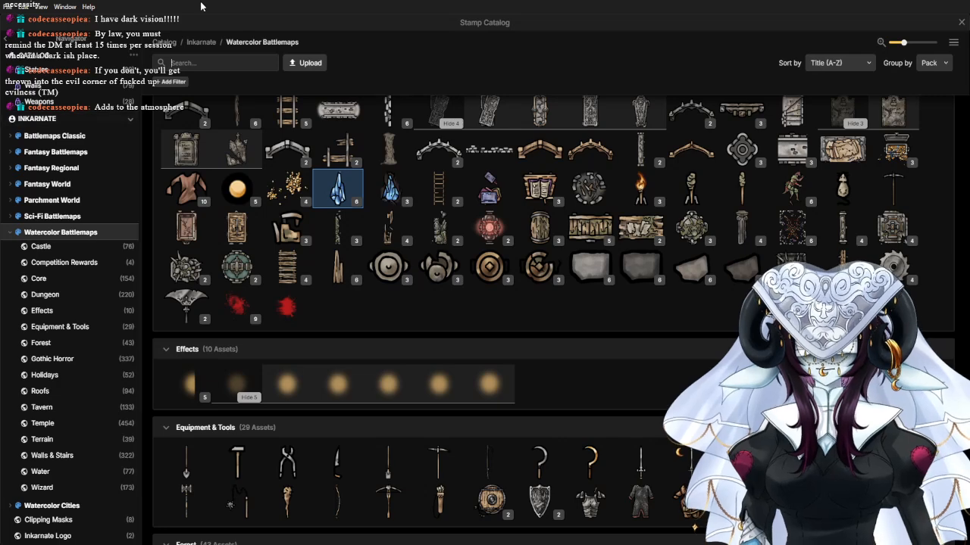
{"action": "scroll", "coordinate": [440, 227], "scroll_direction": "up", "scroll_amount": 3}
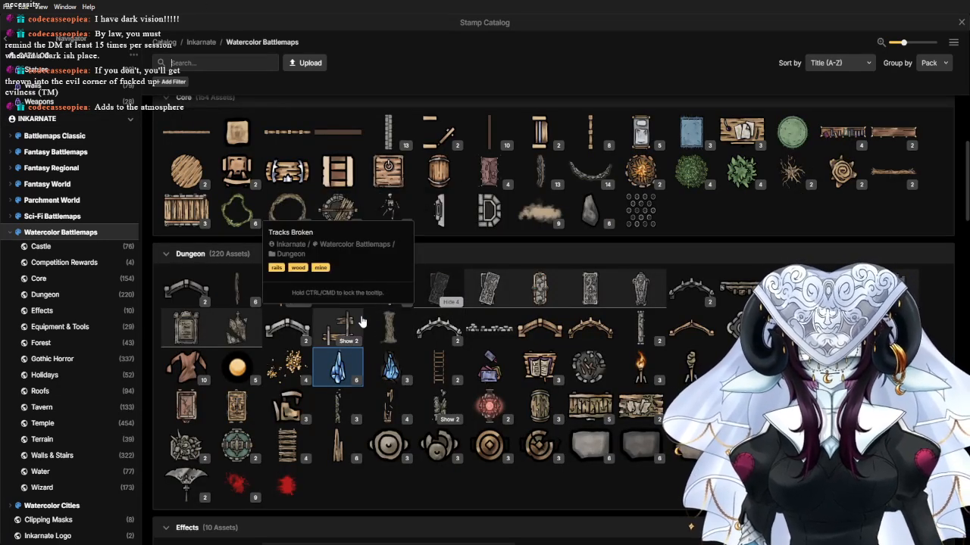
{"action": "scroll", "coordinate": [371, 315], "scroll_direction": "down", "scroll_amount": 1}
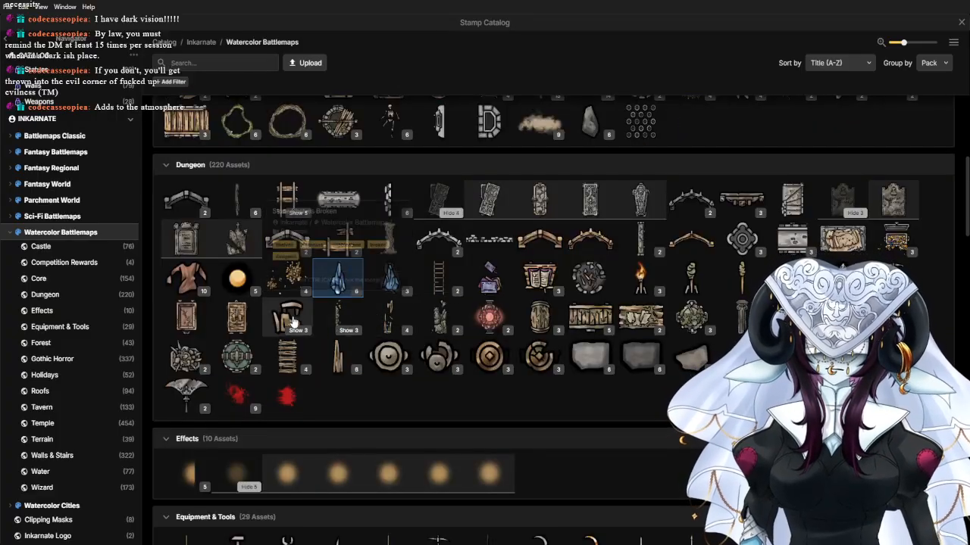
{"action": "left_click", "coordinate": [189, 320]}
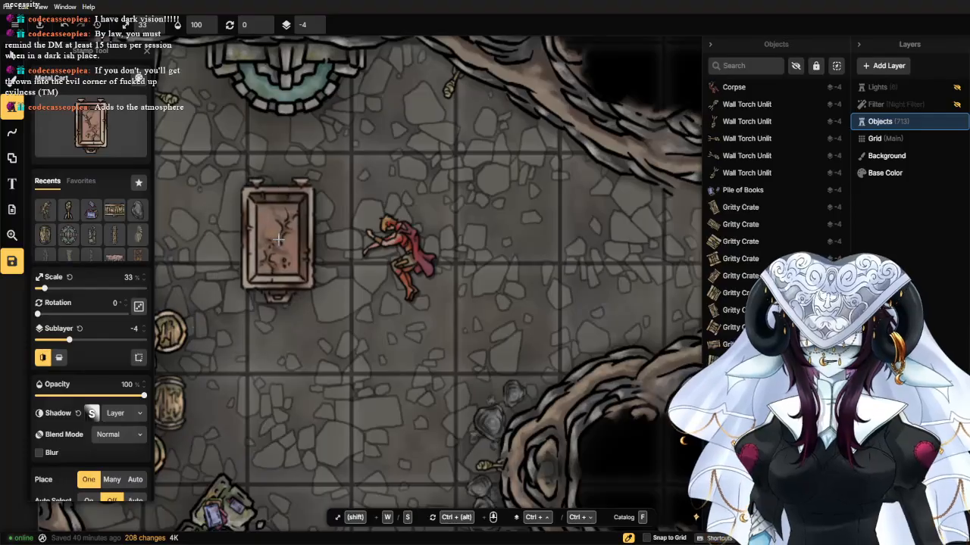
{"action": "left_click_drag", "start_coordinate": [326, 199], "coordinate": [303, 265]}
{"action": "scroll", "coordinate": [383, 275], "scroll_direction": "down", "scroll_amount": 2}
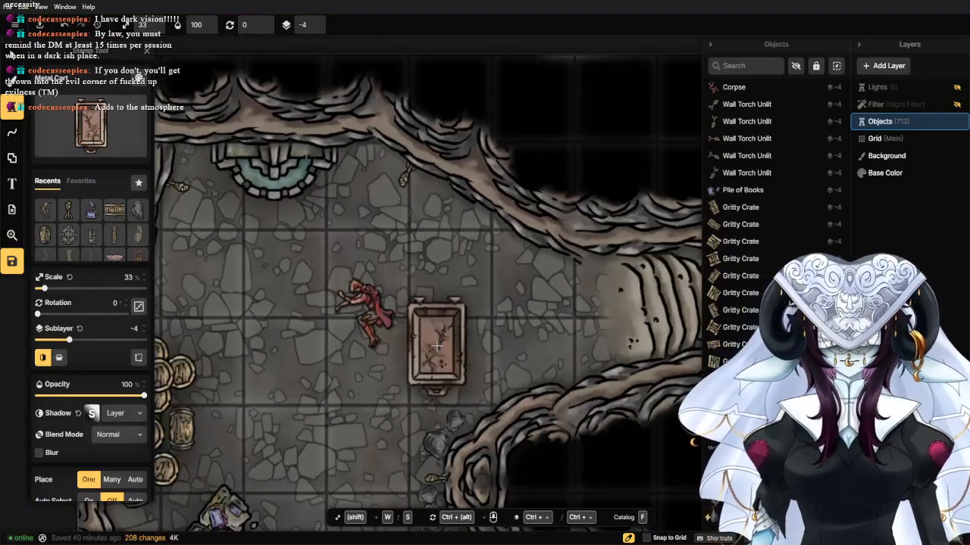
{"action": "left_click_drag", "start_coordinate": [38, 314], "coordinate": [42, 292]}
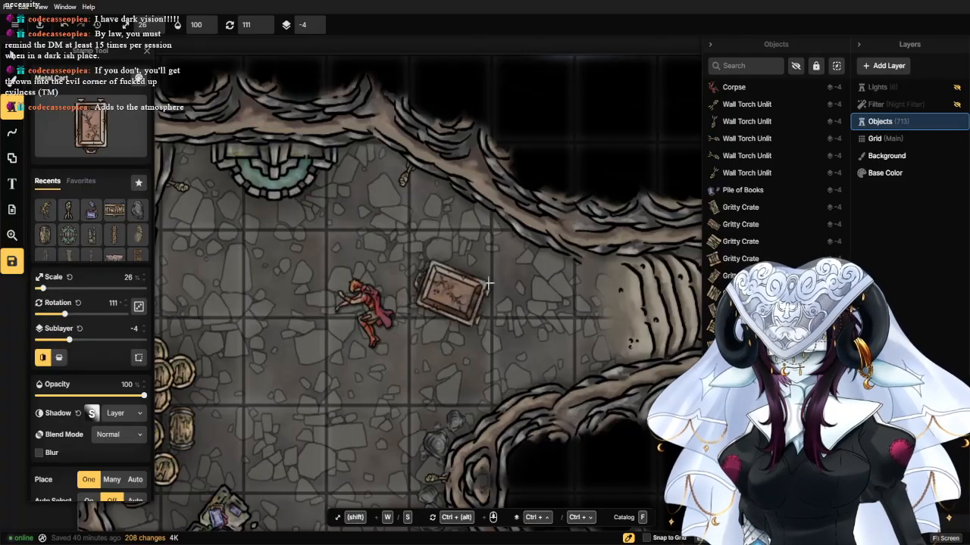
{"action": "left_click", "coordinate": [454, 228]}
Set the cart rotation to 63° and place a second metal cart beside the rock outcrop southeast of the corpse.
{"action": "scroll", "coordinate": [446, 285], "scroll_direction": "down", "scroll_amount": 2}
{"action": "left_click_drag", "start_coordinate": [457, 386], "coordinate": [426, 310]}
{"action": "left_click_drag", "start_coordinate": [65, 315], "coordinate": [53, 314]}
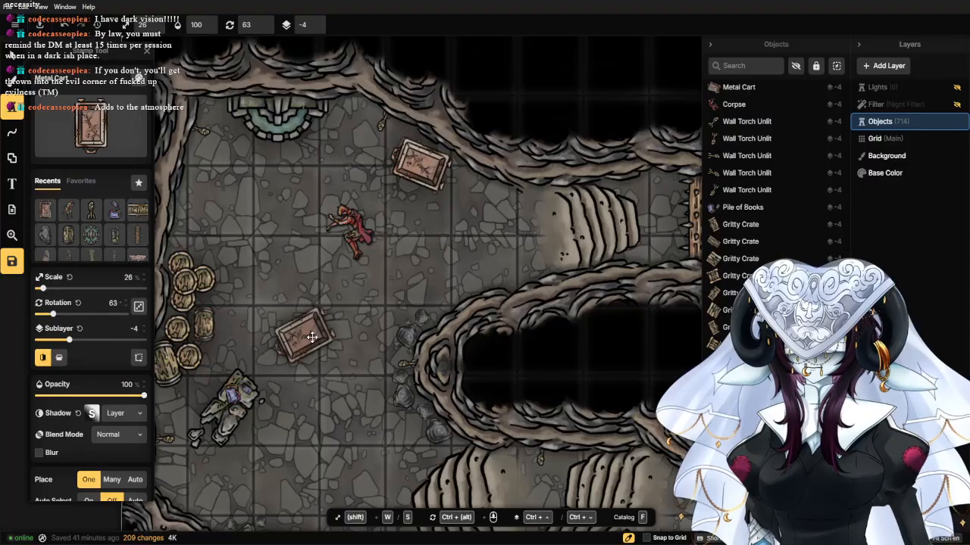
{"action": "left_click", "coordinate": [432, 286]}
{"action": "scroll", "coordinate": [418, 289], "scroll_direction": "down", "scroll_amount": 2}
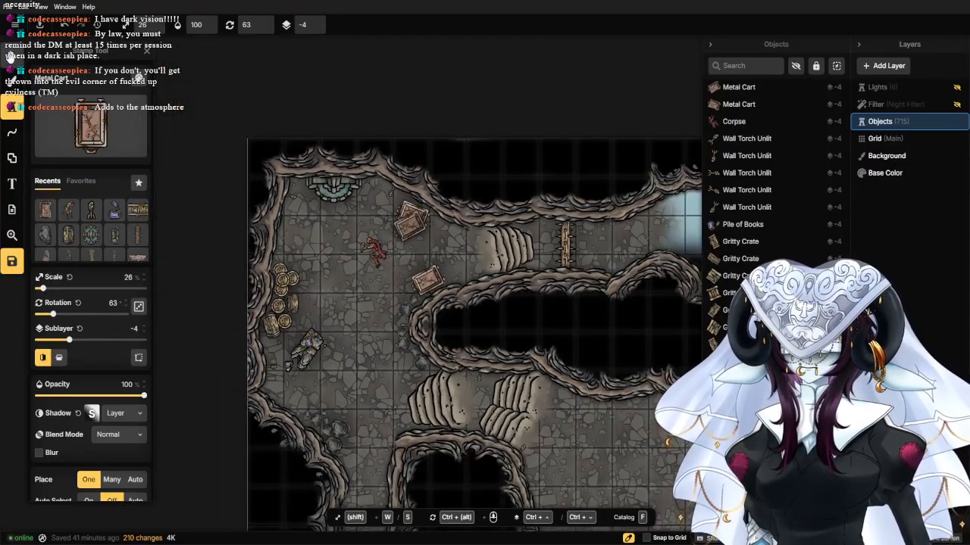
{"action": "left_click", "coordinate": [12, 56]}
{"action": "scroll", "coordinate": [356, 292], "scroll_direction": "down", "scroll_amount": 1}
{"action": "left_click", "coordinate": [369, 326]}
Review the prop layout across the northwestern cave and its adjoining passages.
{"action": "scroll", "coordinate": [369, 326], "scroll_direction": "down", "scroll_amount": 2}
{"action": "left_click_drag", "start_coordinate": [370, 368], "coordinate": [368, 241]}
{"action": "scroll", "coordinate": [368, 241], "scroll_direction": "up", "scroll_amount": 2}
{"action": "scroll", "coordinate": [368, 241], "scroll_direction": "up", "scroll_amount": 2}
{"action": "left_click_drag", "start_coordinate": [351, 191], "coordinate": [349, 238]}
{"action": "scroll", "coordinate": [326, 266], "scroll_direction": "up", "scroll_amount": 2}
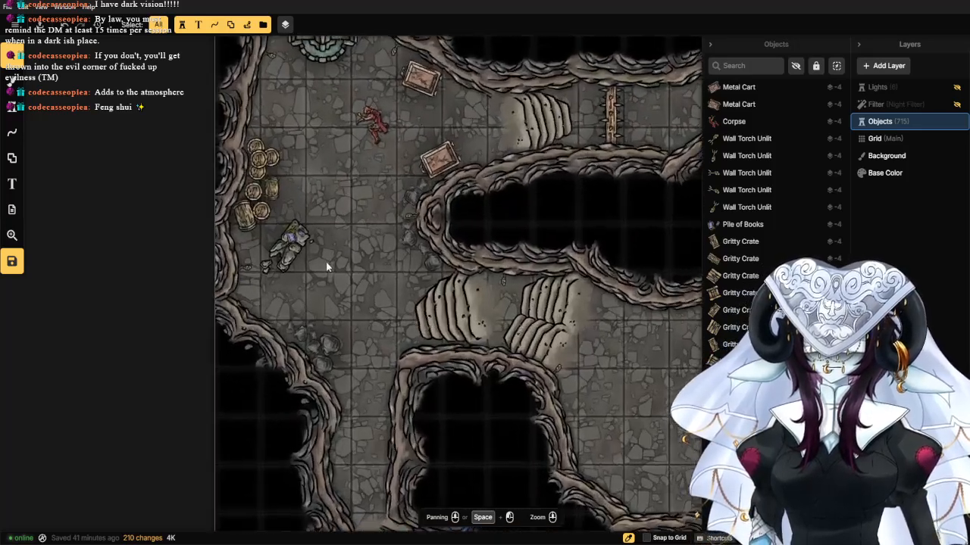
{"action": "left_click_drag", "start_coordinate": [327, 208], "coordinate": [340, 284]}
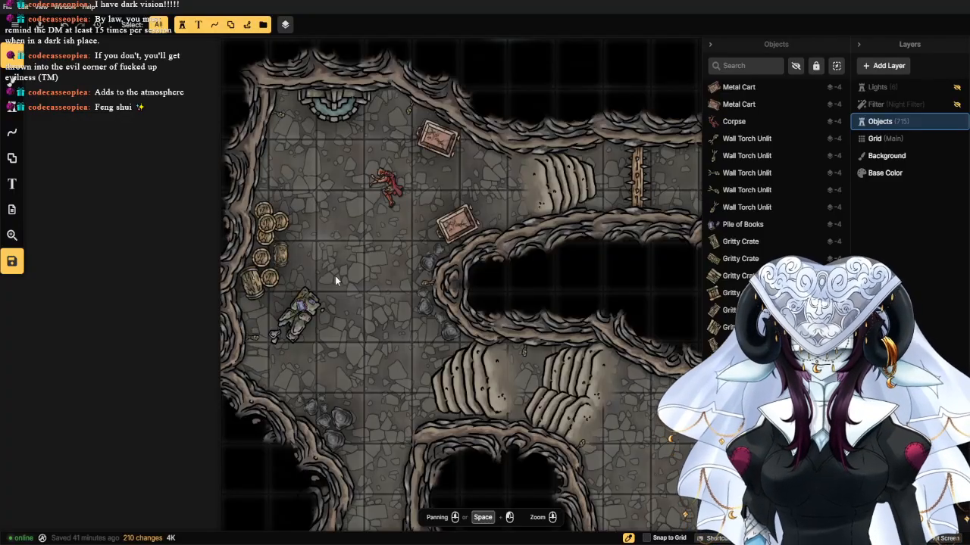
{"action": "scroll", "coordinate": [381, 324], "scroll_direction": "down", "scroll_amount": 2}
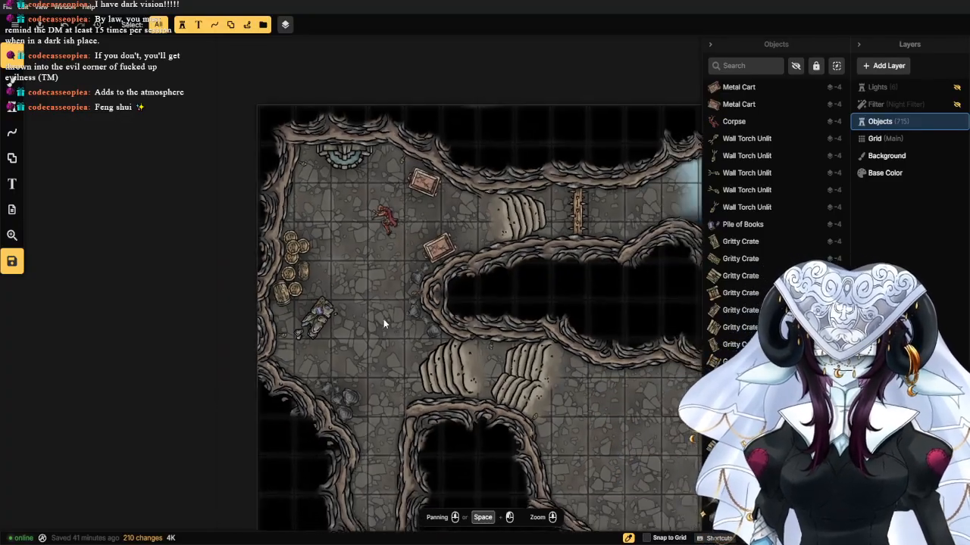
Nudge the western rock stairs in the passage between the two rock outcrops south of the metal carts.
{"action": "left_click_drag", "start_coordinate": [389, 296], "coordinate": [358, 227]}
{"action": "scroll", "coordinate": [359, 227], "scroll_direction": "up", "scroll_amount": 1}
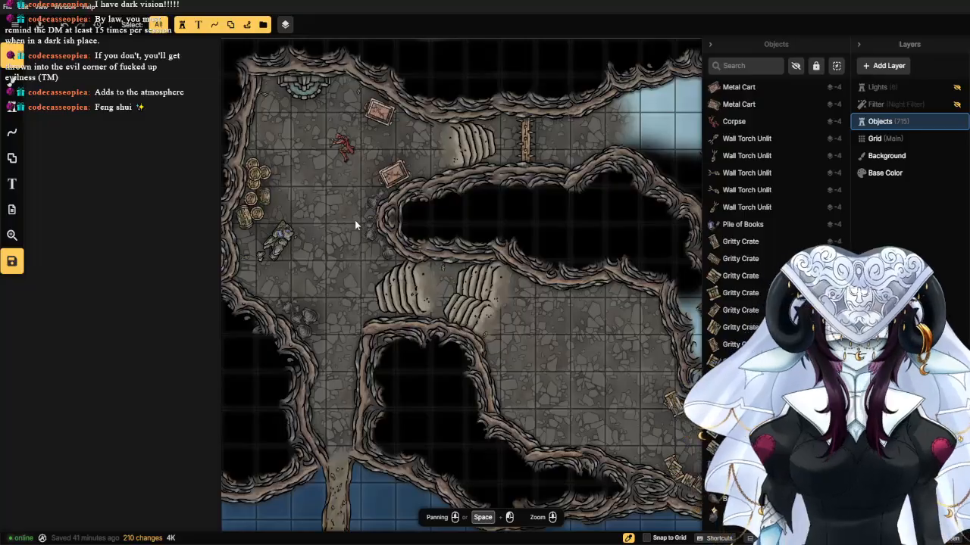
{"action": "scroll", "coordinate": [355, 220], "scroll_direction": "up", "scroll_amount": 1}
{"action": "scroll", "coordinate": [370, 213], "scroll_direction": "up", "scroll_amount": 2}
{"action": "left_click_drag", "start_coordinate": [415, 332], "coordinate": [308, 218]}
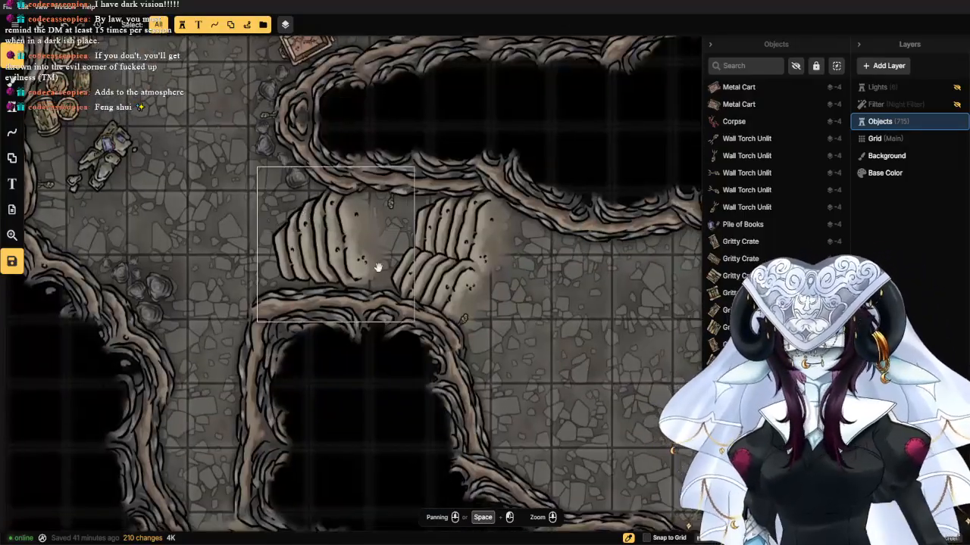
{"action": "left_click_drag", "start_coordinate": [378, 268], "coordinate": [329, 235]}
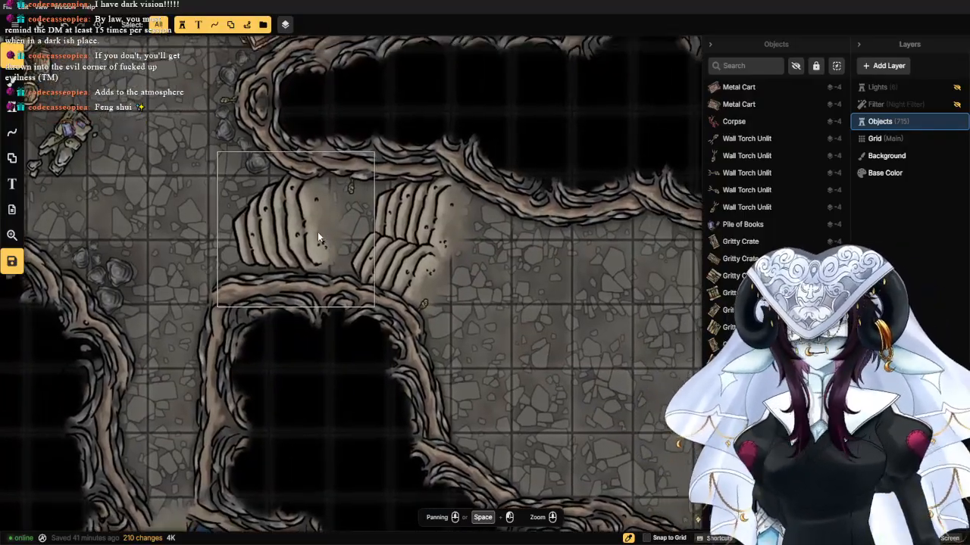
{"action": "left_click", "coordinate": [318, 232]}
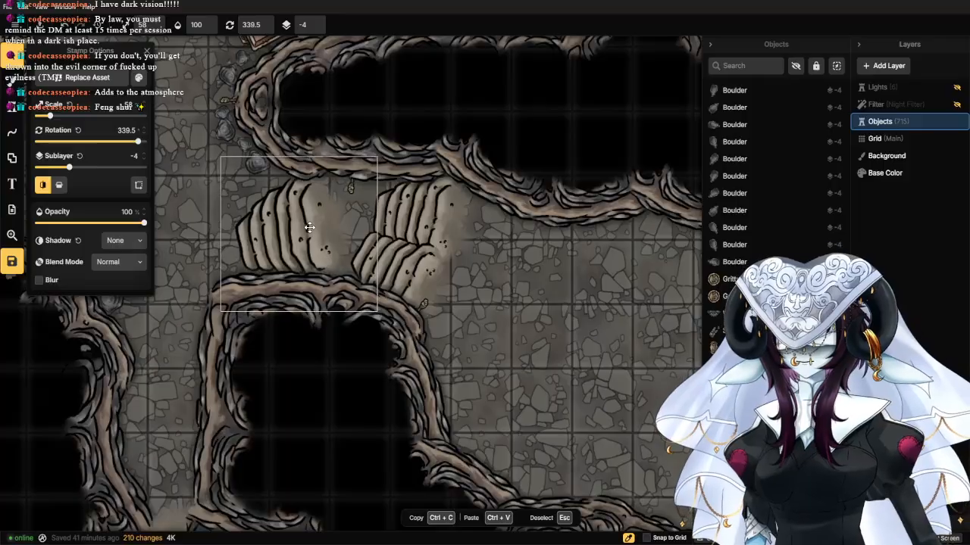
{"action": "left_click_drag", "start_coordinate": [309, 227], "coordinate": [308, 226]}
{"action": "scroll", "coordinate": [540, 275], "scroll_direction": "down", "scroll_amount": 2}
{"action": "left_click", "coordinate": [540, 278]}
Examine the coffin hall, empty chamber and bone-walled corridors in the southern crypt for spots that need props.
{"action": "scroll", "coordinate": [539, 279], "scroll_direction": "down", "scroll_amount": 3}
{"action": "mouse_move", "coordinate": [539, 285]}
{"action": "left_mouse_down"}
{"action": "mouse_move", "coordinate": [498, 278]}
{"action": "mouse_move", "coordinate": [401, 225]}
{"action": "left_mouse_up"}
{"action": "left_click_drag", "start_coordinate": [359, 276], "coordinate": [448, 222]}
{"action": "mouse_move", "coordinate": [422, 327]}
{"action": "left_mouse_down"}
{"action": "mouse_move", "coordinate": [518, 152]}
{"action": "mouse_move", "coordinate": [462, 243]}
{"action": "mouse_move", "coordinate": [485, 194]}
{"action": "left_mouse_up"}
{"action": "left_click_drag", "start_coordinate": [447, 390], "coordinate": [438, 276]}
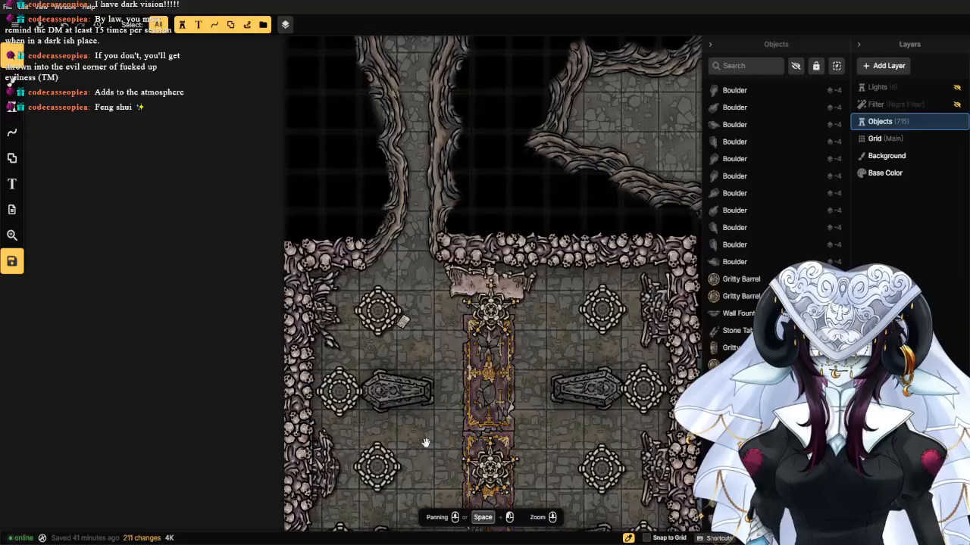
{"action": "left_click_drag", "start_coordinate": [425, 442], "coordinate": [321, 288]}
{"action": "scroll", "coordinate": [311, 284], "scroll_direction": "down", "scroll_amount": 3}
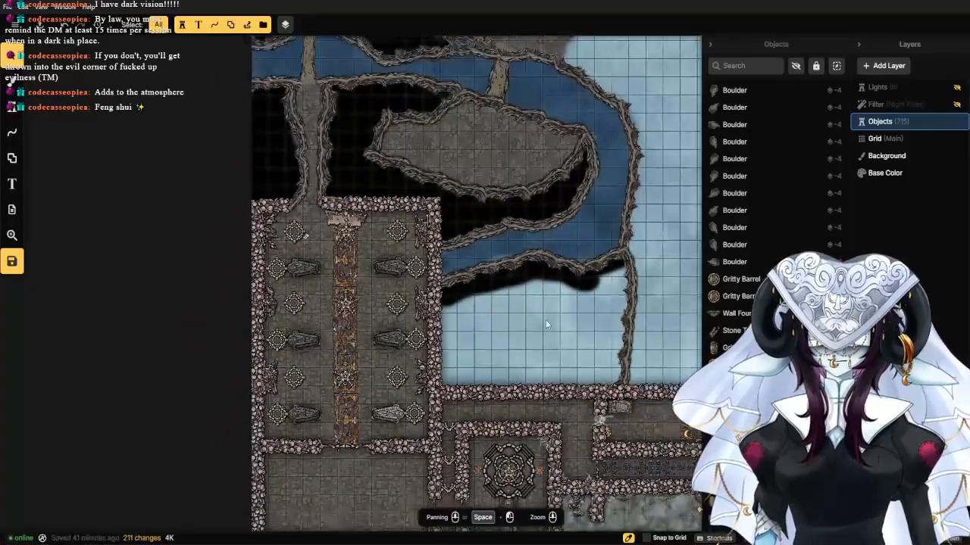
{"action": "left_click_drag", "start_coordinate": [546, 323], "coordinate": [355, 222]}
{"action": "scroll", "coordinate": [467, 341], "scroll_direction": "down", "scroll_amount": 5}
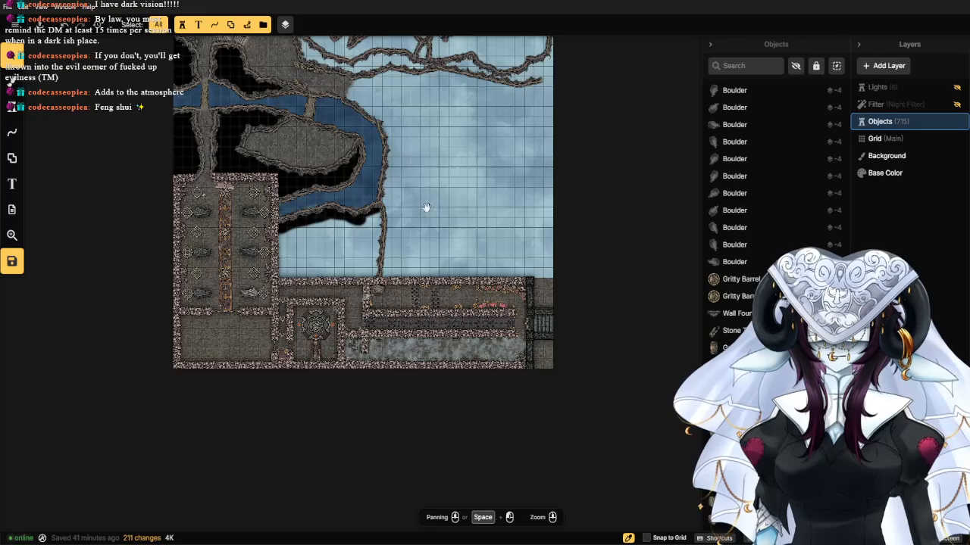
{"action": "scroll", "coordinate": [324, 375], "scroll_direction": "up", "scroll_amount": 5}
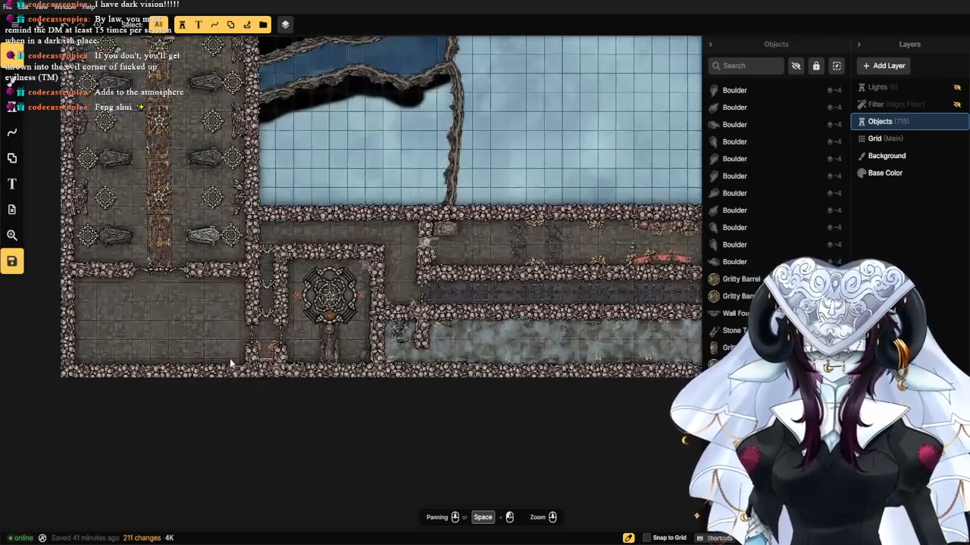
{"action": "scroll", "coordinate": [76, 297], "scroll_direction": "up", "scroll_amount": 3}
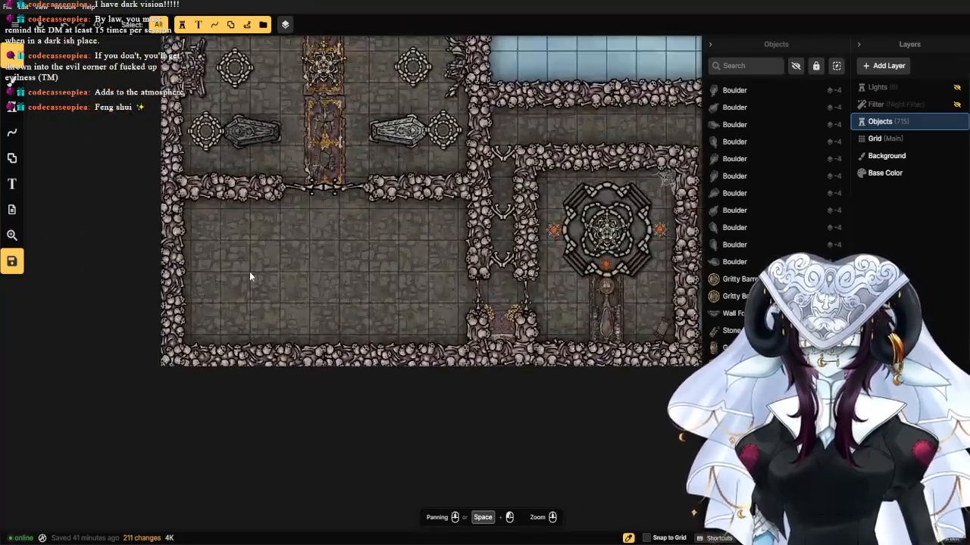
{"action": "left_click", "coordinate": [564, 145]}
{"action": "left_click_drag", "start_coordinate": [564, 144], "coordinate": [182, 197]}
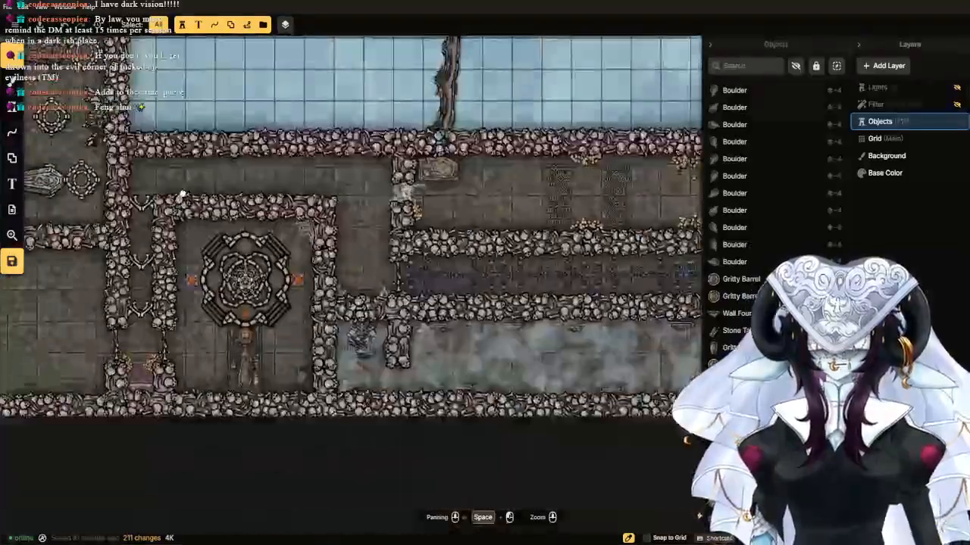
{"action": "scroll", "coordinate": [337, 219], "scroll_direction": "up", "scroll_amount": 2}
{"action": "scroll", "coordinate": [337, 219], "scroll_direction": "up", "scroll_amount": 2}
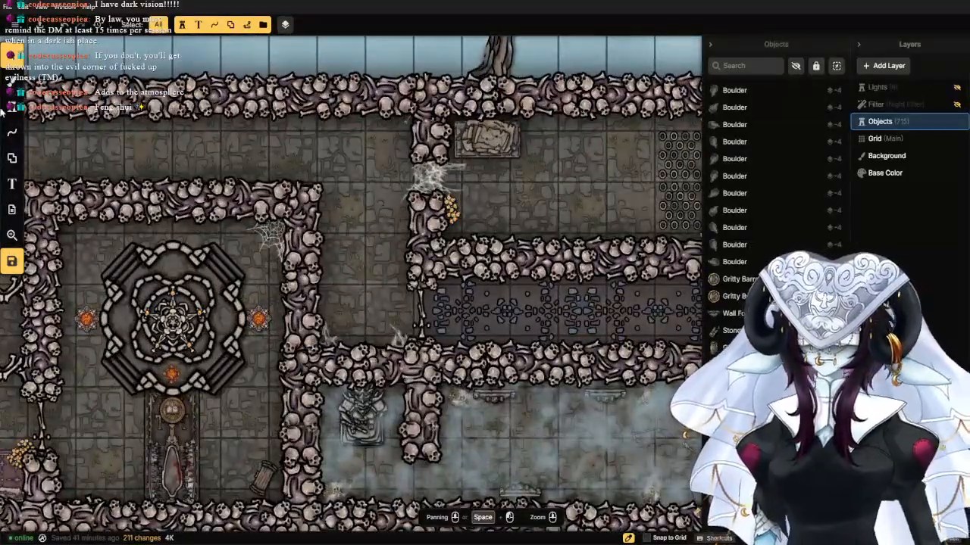
Activate the Stamp tool and choose the Saw Trap stamp from the catalog for the corridor north of the ritual chamber.
{"action": "left_click", "coordinate": [11, 110]}
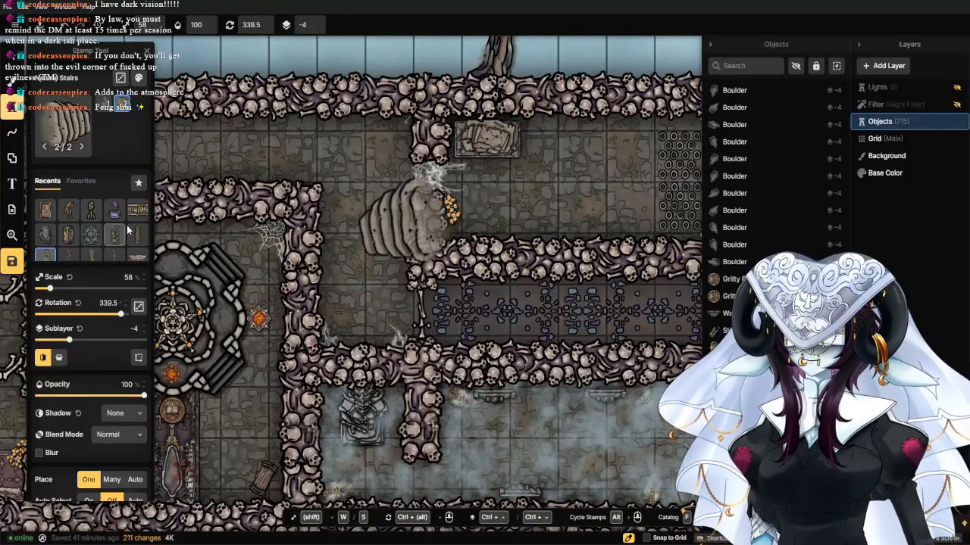
{"action": "left_click", "coordinate": [114, 210]}
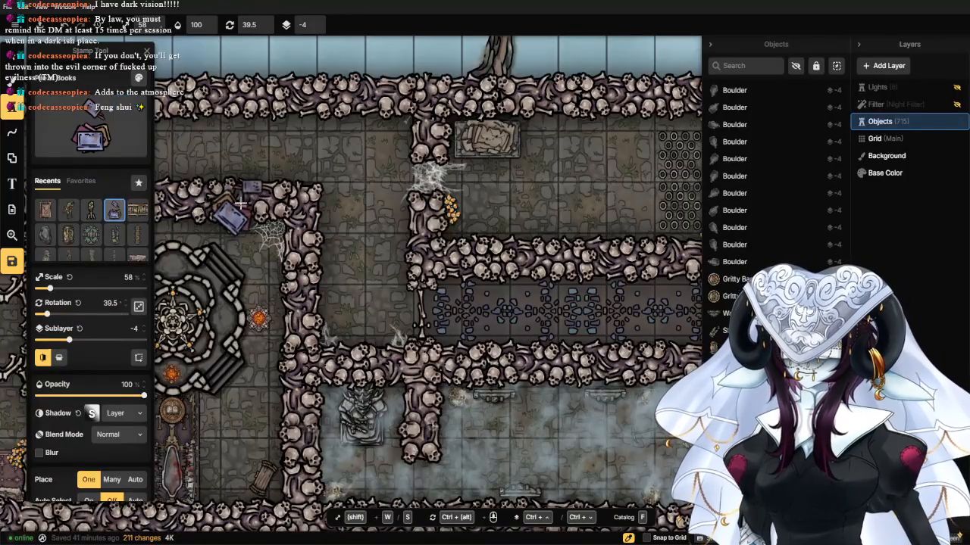
{"action": "left_click", "coordinate": [409, 224]}
{"action": "left_click", "coordinate": [135, 233]}
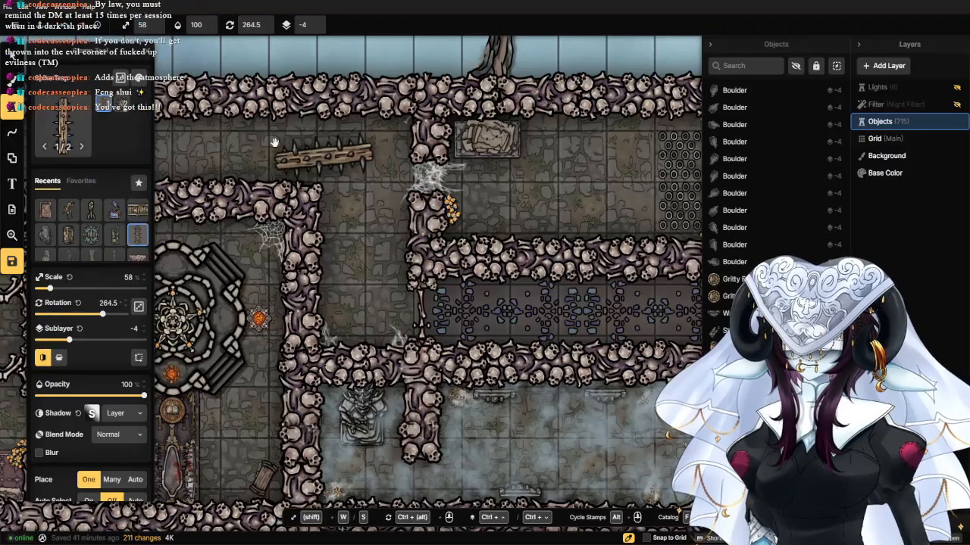
{"action": "left_click_drag", "start_coordinate": [272, 144], "coordinate": [469, 185]}
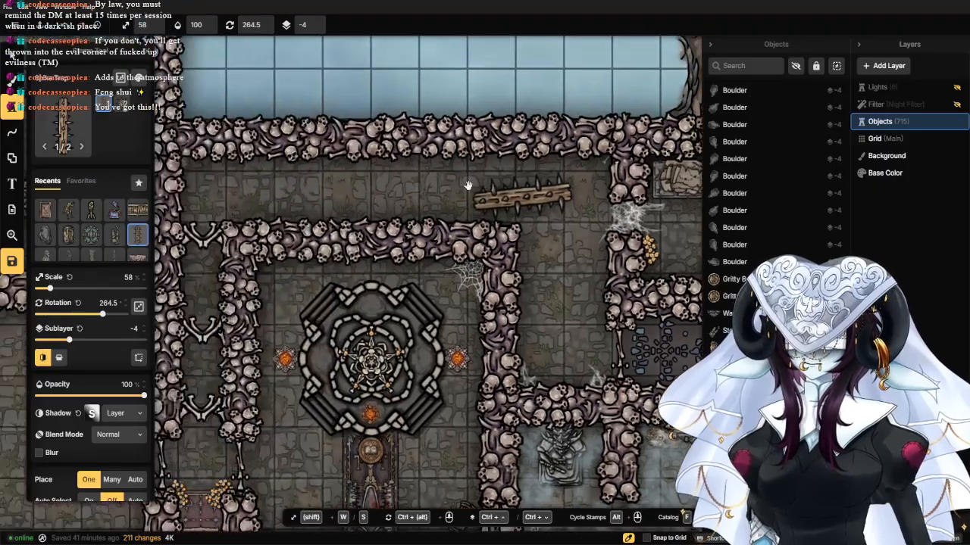
{"action": "left_click", "coordinate": [63, 118]}
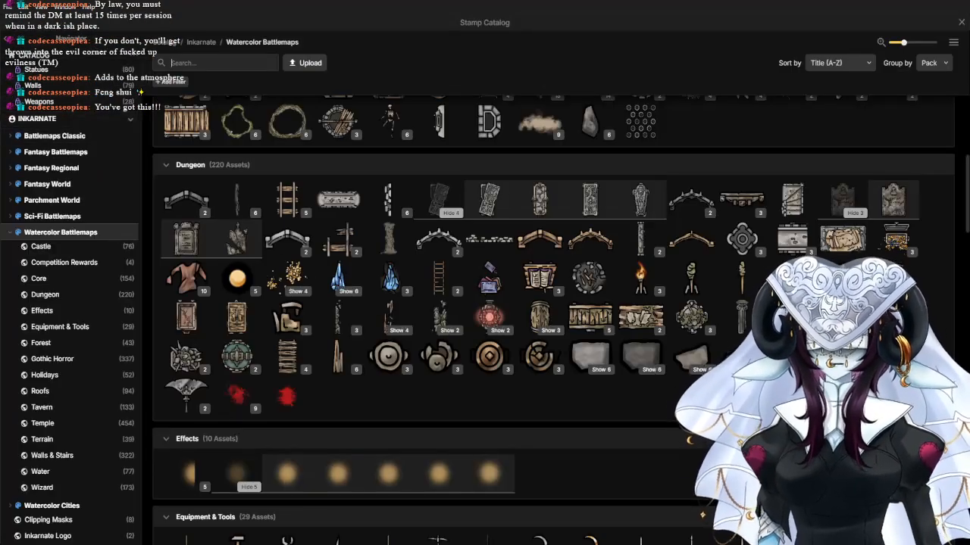
{"action": "left_click", "coordinate": [961, 22]}
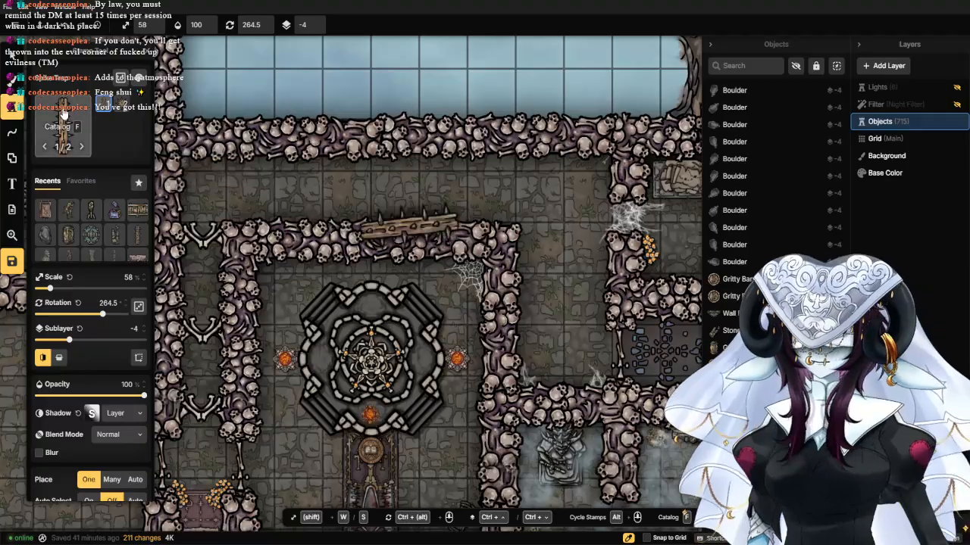
{"action": "left_click", "coordinate": [64, 126]}
{"action": "left_click", "coordinate": [611, 362]}
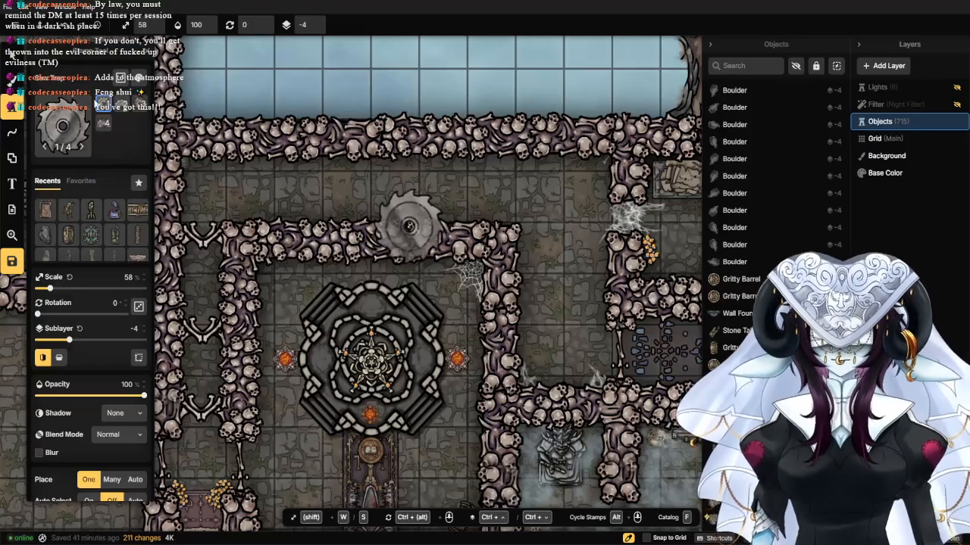
Compare the Saw Trap variants, choose the bloodied half blade (4/4), and place one at 58% scale along the corridor's south wall.
{"action": "left_click", "coordinate": [121, 104]}
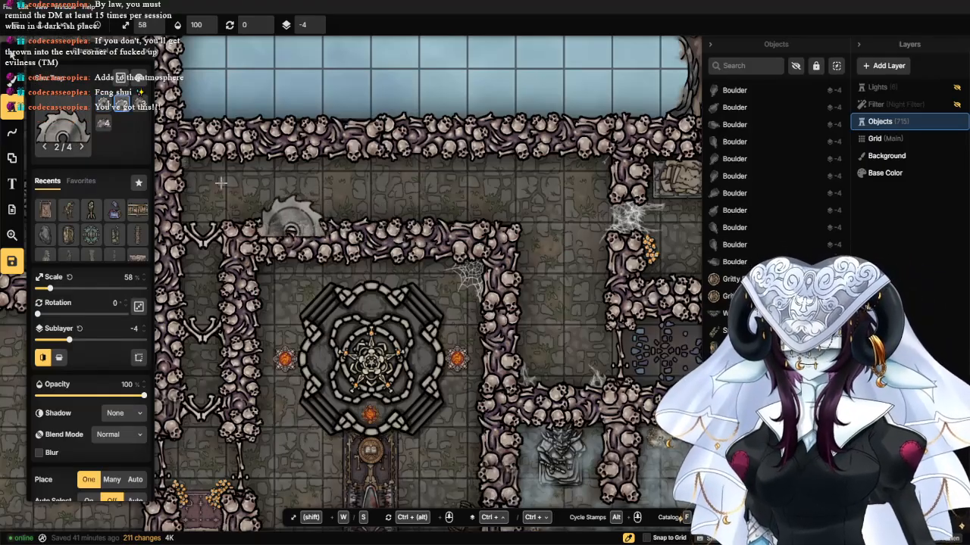
{"action": "left_click", "coordinate": [140, 105]}
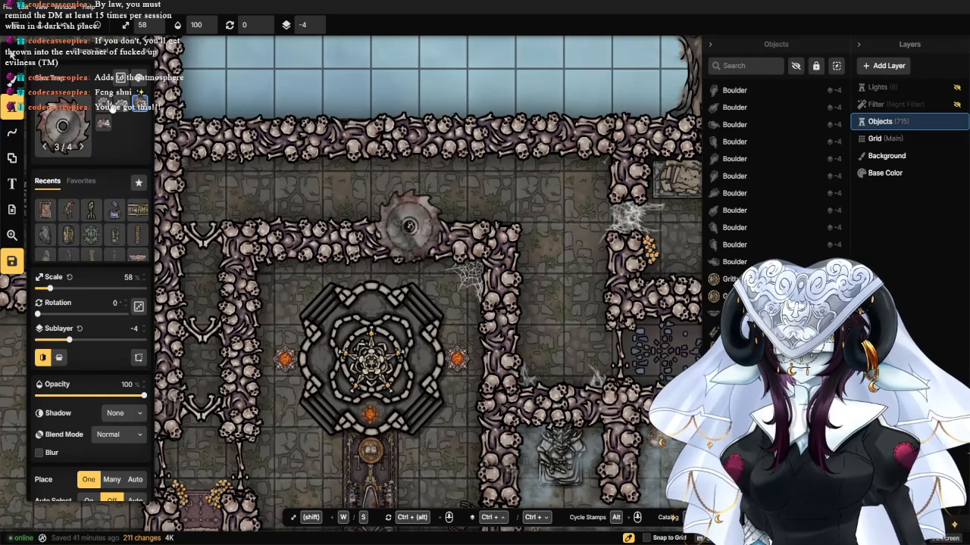
{"action": "scroll", "coordinate": [409, 226], "scroll_direction": "up", "scroll_amount": 1}
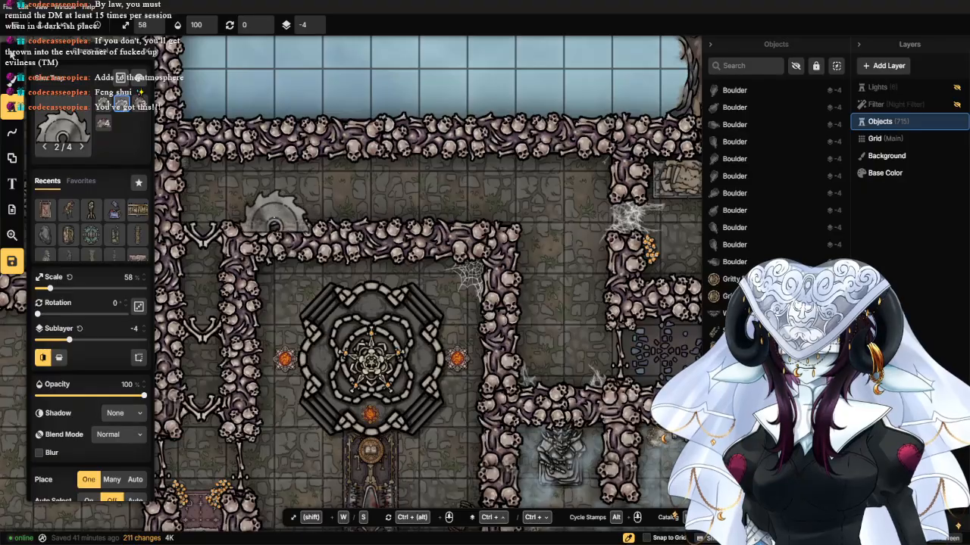
{"action": "left_click", "coordinate": [409, 227]}
{"action": "left_click", "coordinate": [102, 123]}
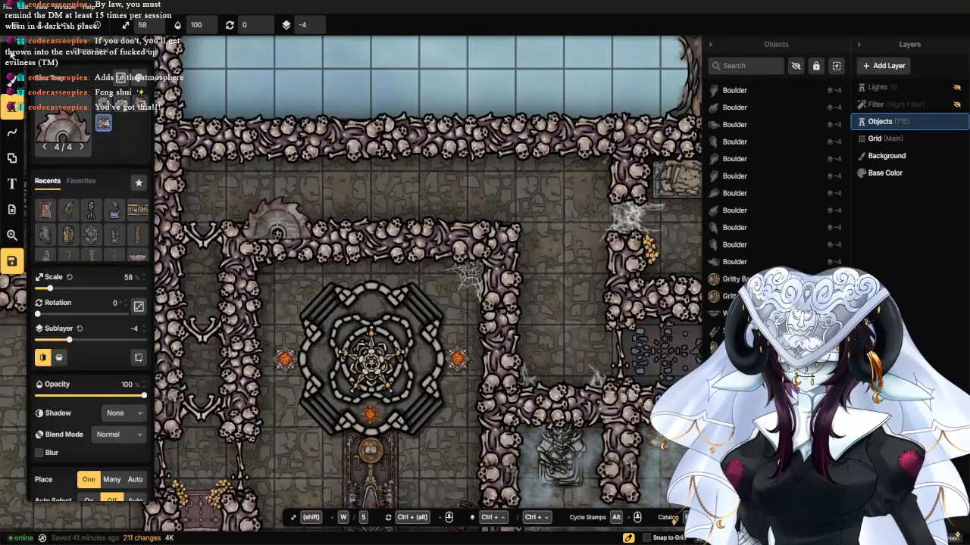
{"action": "left_click", "coordinate": [281, 216]}
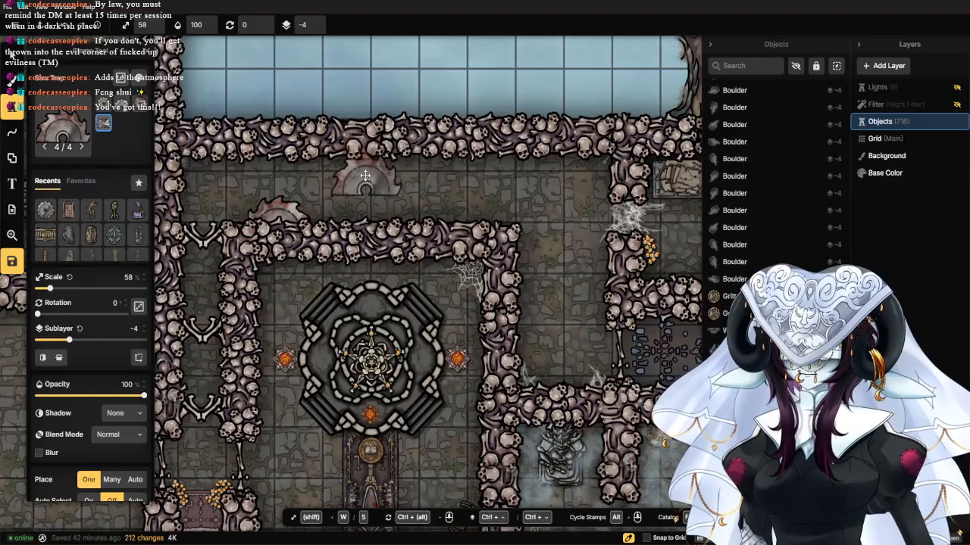
Flip the saw trap vertically and place a second one along the corridor's north wall, northeast of the first.
{"action": "left_click", "coordinate": [409, 227]}
{"action": "left_click", "coordinate": [59, 357]}
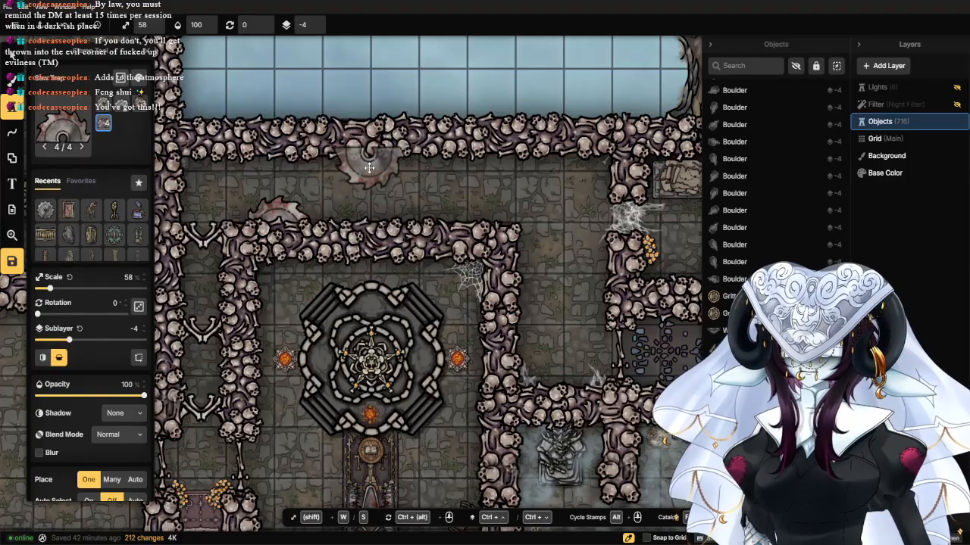
{"action": "left_click", "coordinate": [368, 171]}
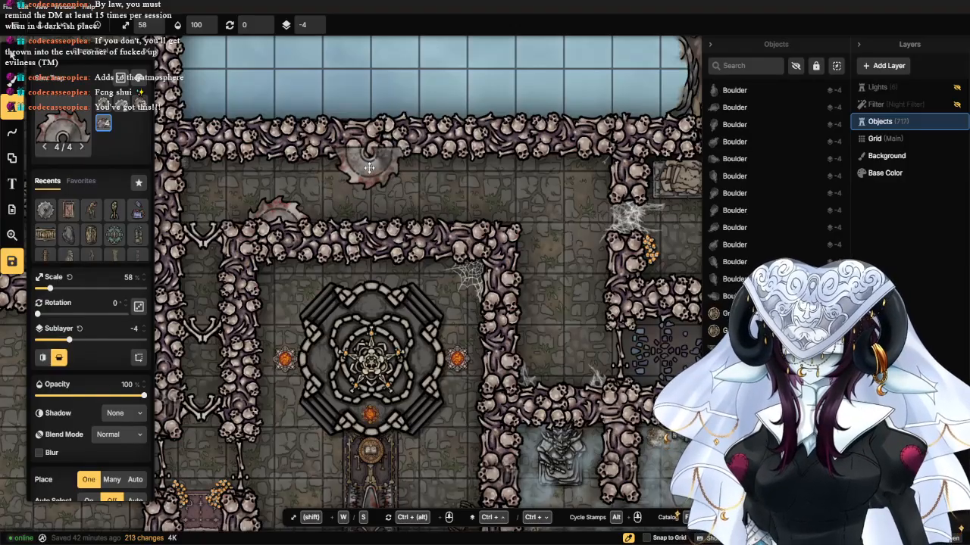
Move the north-wall saw trap slightly north so it sits deeper in the bone wall.
{"action": "left_click", "coordinate": [11, 53]}
{"action": "scroll", "coordinate": [360, 255], "scroll_direction": "down", "scroll_amount": 2}
{"action": "left_click", "coordinate": [496, 216]}
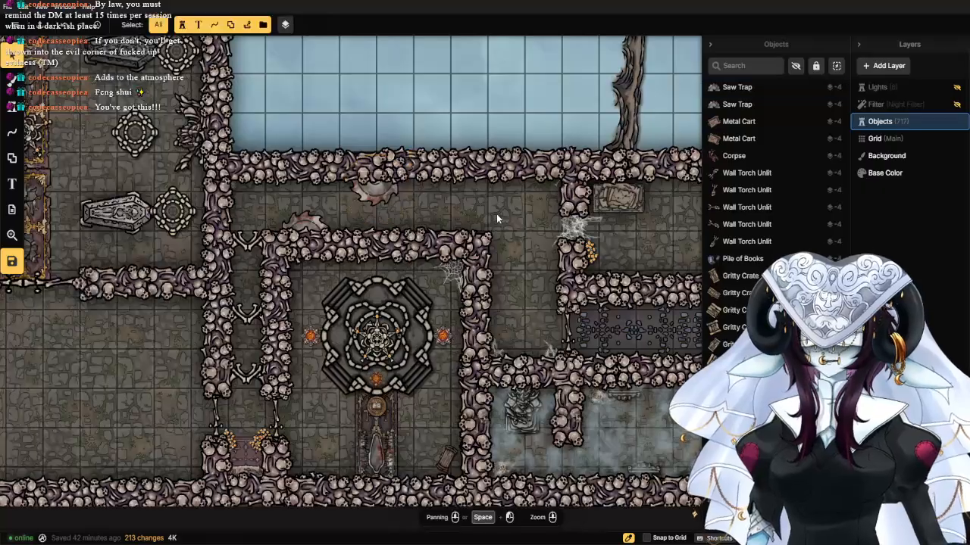
{"action": "scroll", "coordinate": [496, 216], "scroll_direction": "down", "scroll_amount": 1}
{"action": "scroll", "coordinate": [471, 223], "scroll_direction": "up", "scroll_amount": 2}
{"action": "scroll", "coordinate": [442, 211], "scroll_direction": "up", "scroll_amount": 5}
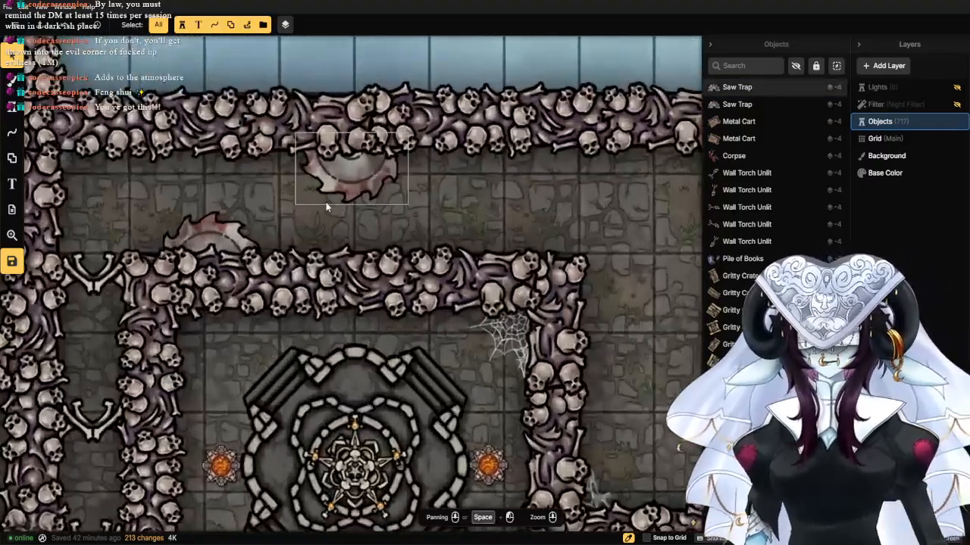
{"action": "left_click_drag", "start_coordinate": [327, 206], "coordinate": [450, 294]}
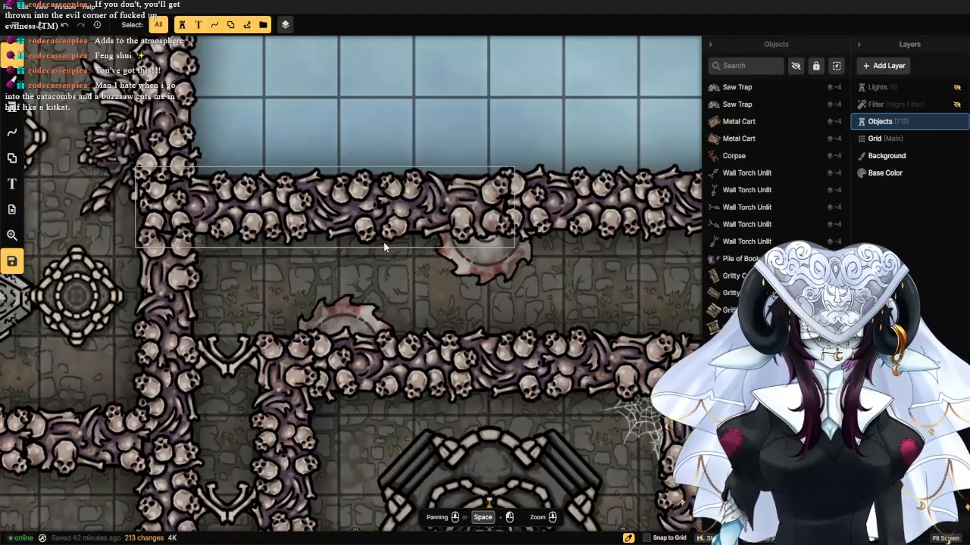
{"action": "left_click", "coordinate": [463, 258]}
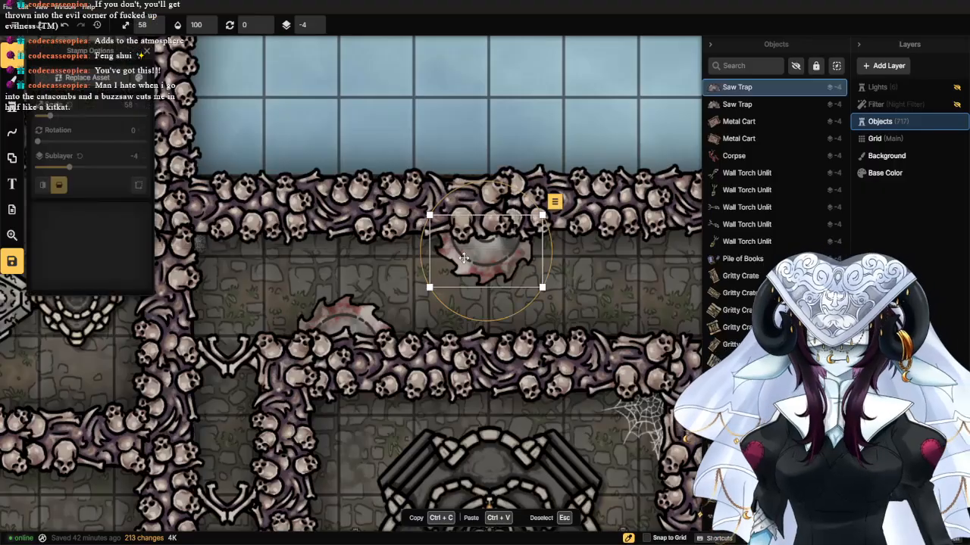
{"action": "left_click_drag", "start_coordinate": [463, 258], "coordinate": [466, 248]}
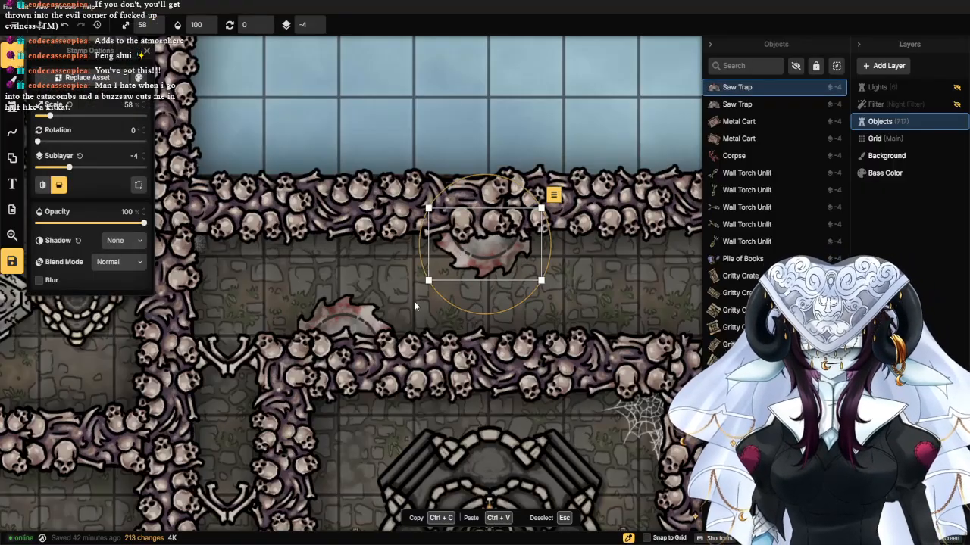
{"action": "left_click", "coordinate": [414, 300]}
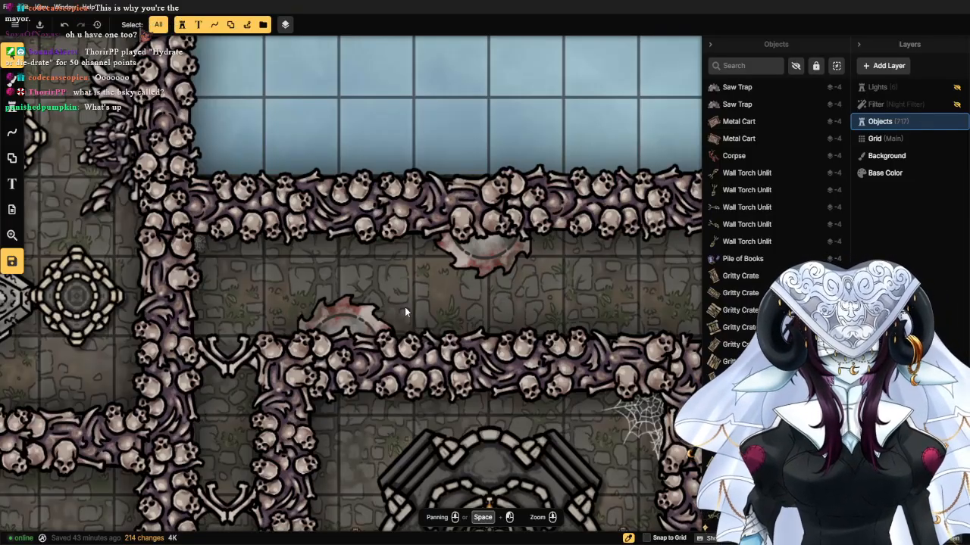
Review the saw trap corridor together with the surrounding crypt rooms and the area north of it.
{"action": "scroll", "coordinate": [496, 120], "scroll_direction": "down", "scroll_amount": 3}
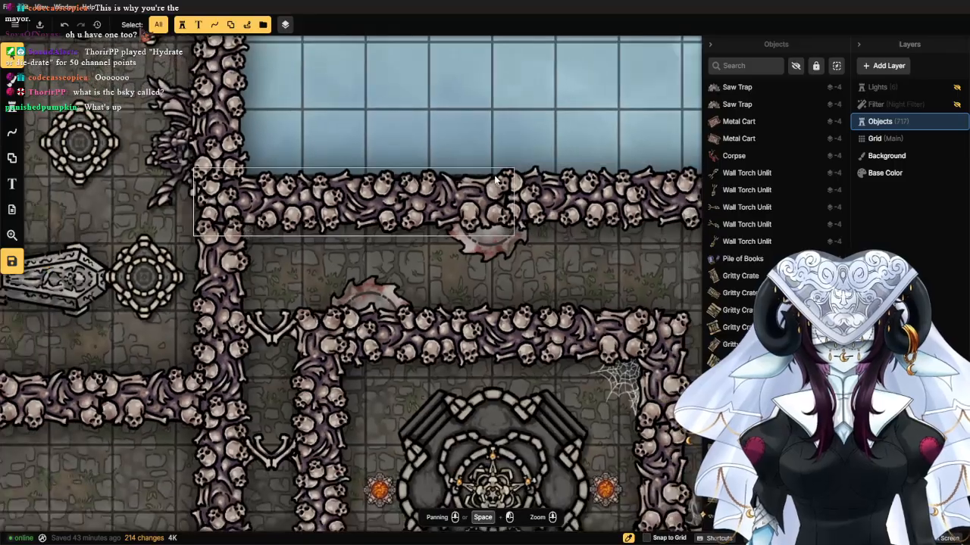
{"action": "scroll", "coordinate": [496, 120], "scroll_direction": "down", "scroll_amount": 2}
{"action": "scroll", "coordinate": [491, 119], "scroll_direction": "down", "scroll_amount": 4}
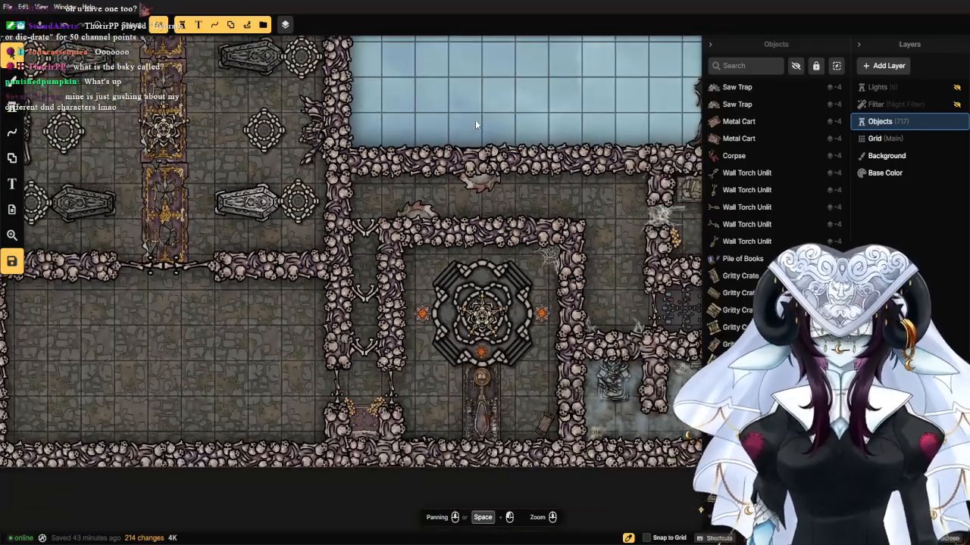
{"action": "left_click_drag", "start_coordinate": [488, 108], "coordinate": [432, 233]}
{"action": "scroll", "coordinate": [432, 235], "scroll_direction": "down", "scroll_amount": 1}
{"action": "scroll", "coordinate": [432, 240], "scroll_direction": "down", "scroll_amount": 4}
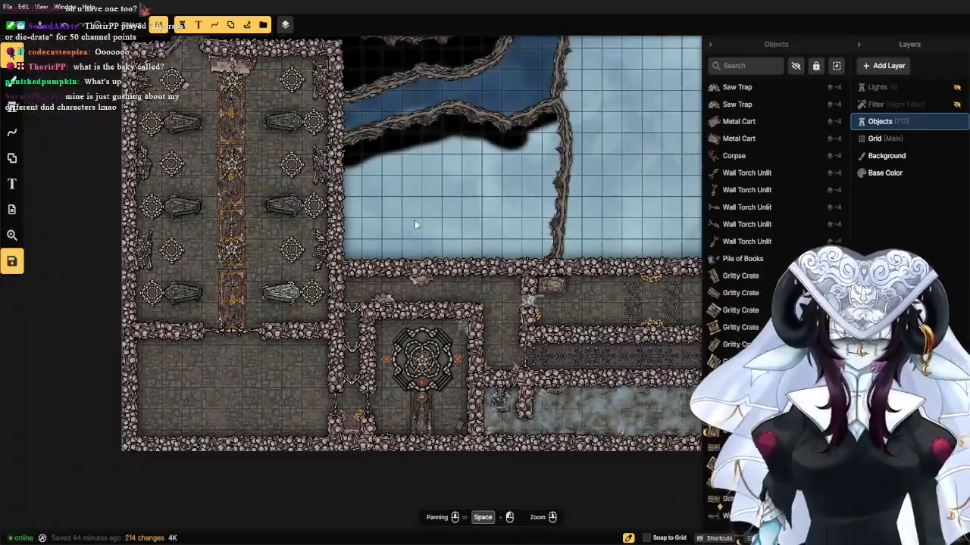
{"action": "scroll", "coordinate": [414, 227], "scroll_direction": "up", "scroll_amount": 5}
{"action": "scroll", "coordinate": [424, 216], "scroll_direction": "down", "scroll_amount": 4}
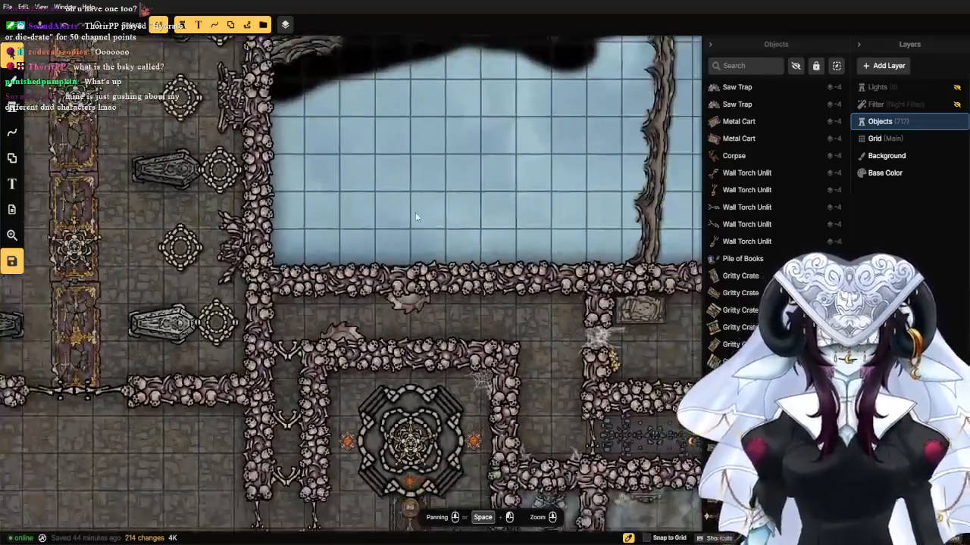
Choose the second Spiky Shrine Abandoned variant (2/2) from the Dungeon stamps for the crypt corridor.
{"action": "scroll", "coordinate": [363, 259], "scroll_direction": "up", "scroll_amount": 2}
{"action": "scroll", "coordinate": [385, 299], "scroll_direction": "up", "scroll_amount": 3}
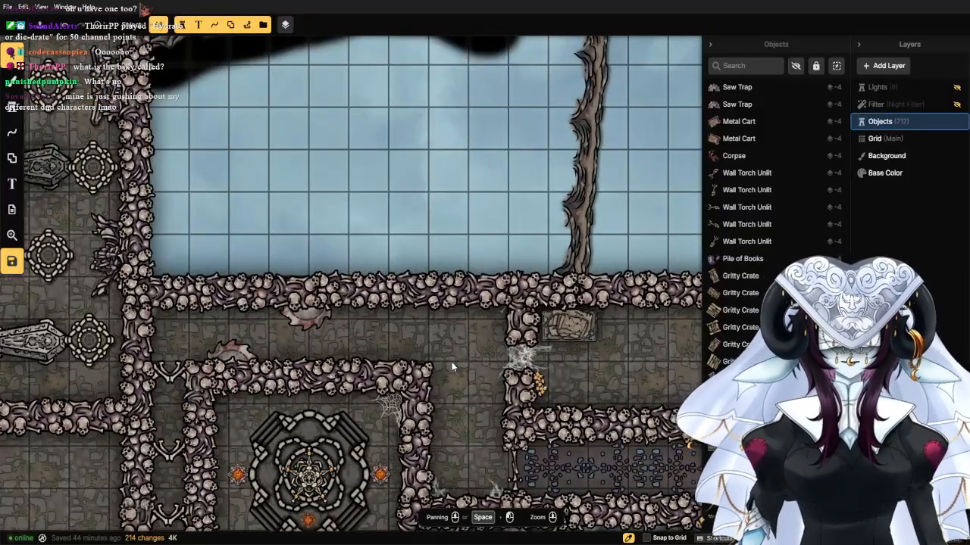
{"action": "scroll", "coordinate": [424, 356], "scroll_direction": "up", "scroll_amount": 2}
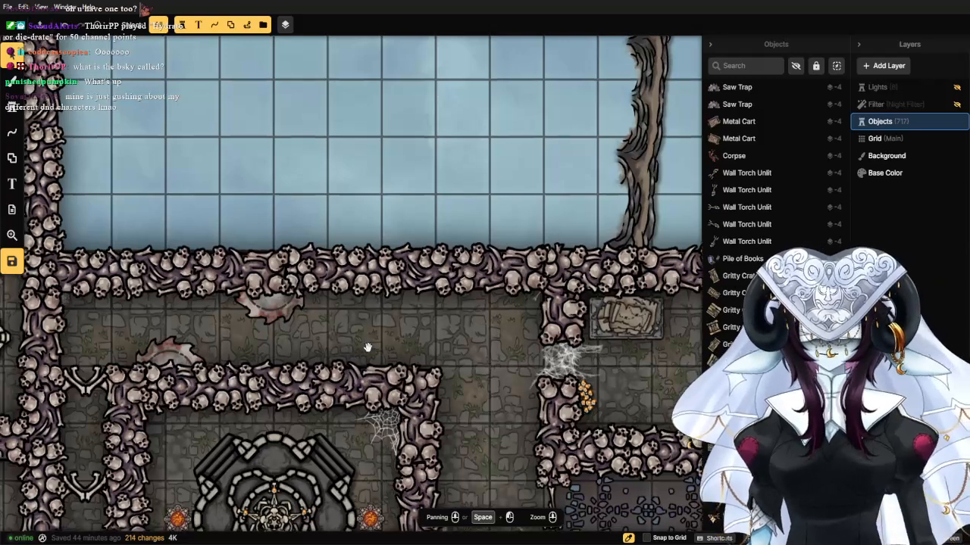
{"action": "left_click_drag", "start_coordinate": [368, 347], "coordinate": [397, 288]}
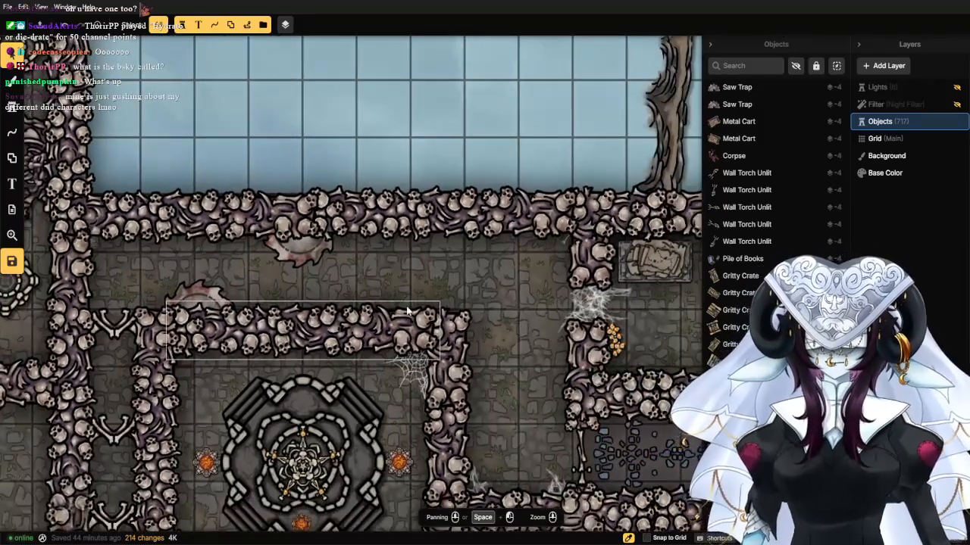
{"action": "left_click", "coordinate": [10, 111]}
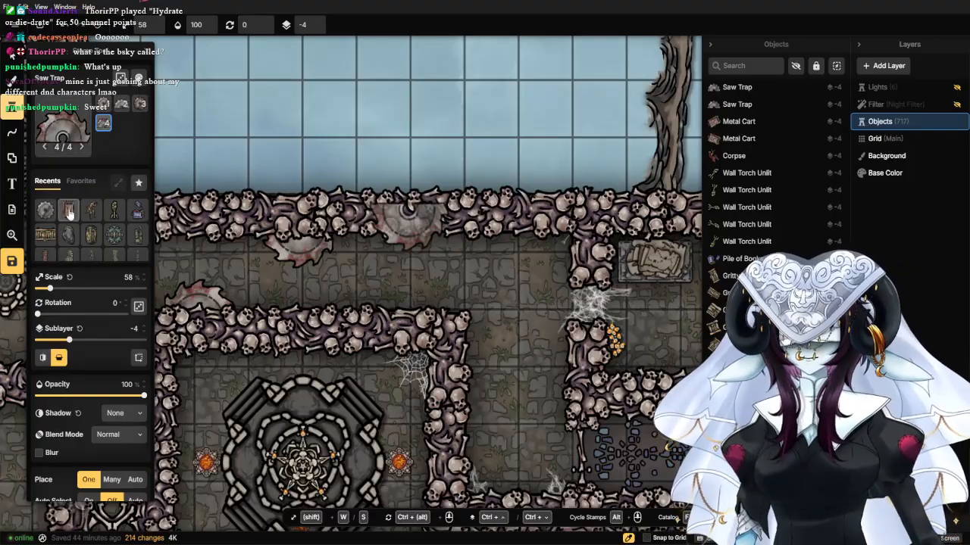
{"action": "scroll", "coordinate": [76, 210], "scroll_direction": "down", "scroll_amount": 2}
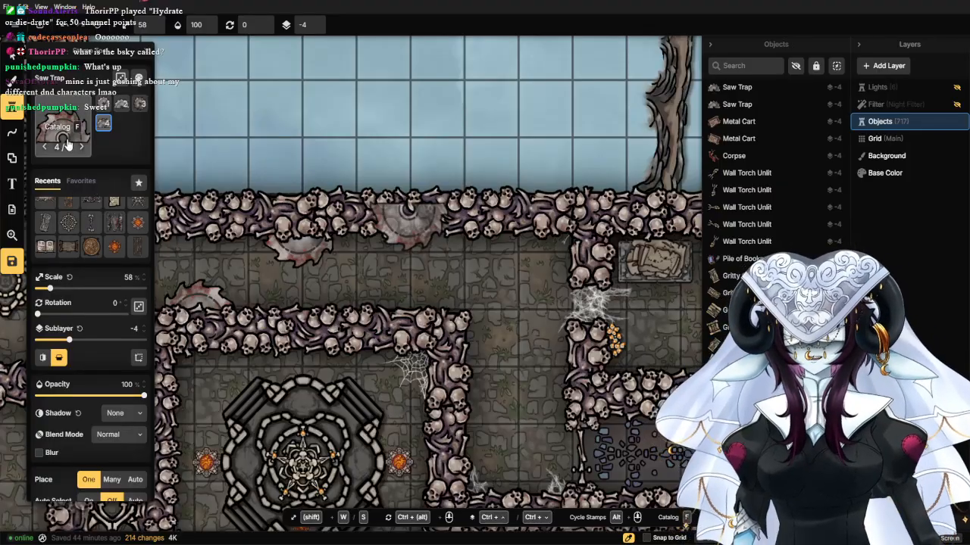
{"action": "left_click", "coordinate": [63, 127]}
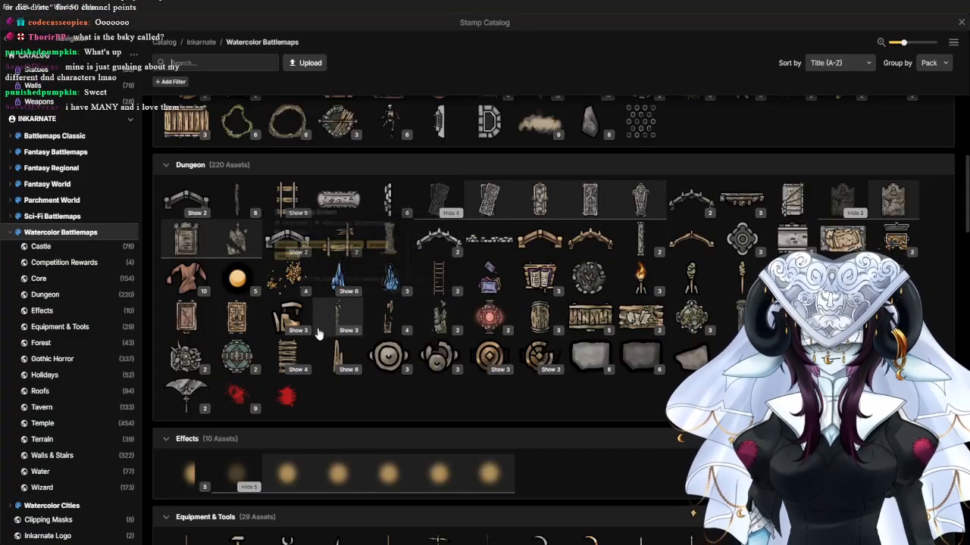
{"action": "left_click", "coordinate": [198, 370]}
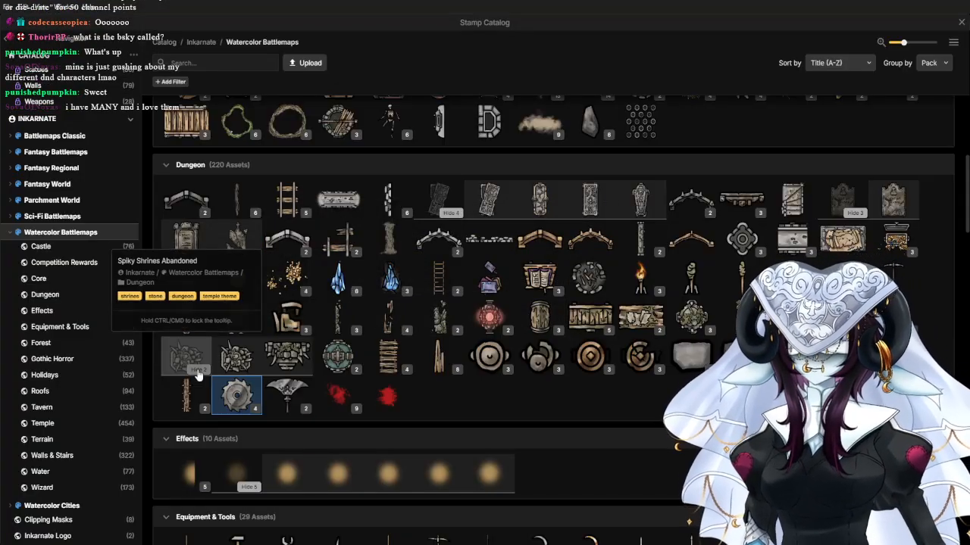
{"action": "left_click", "coordinate": [276, 364]}
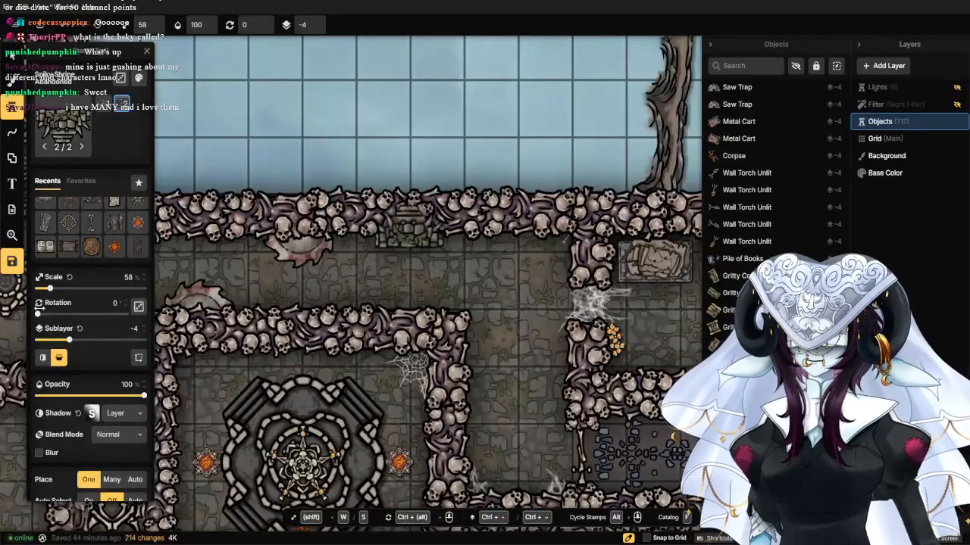
Place the spiky shrine at 66% scale against the corridor side of the altar room's east wall, rotated to 92° and nudged into position.
{"action": "left_click_drag", "start_coordinate": [37, 313], "coordinate": [51, 289]}
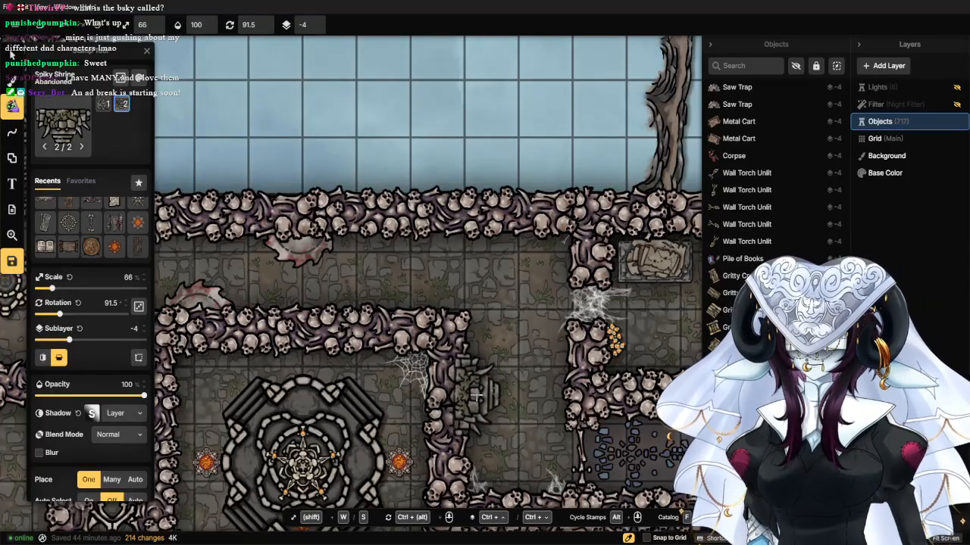
{"action": "left_click", "coordinate": [471, 394]}
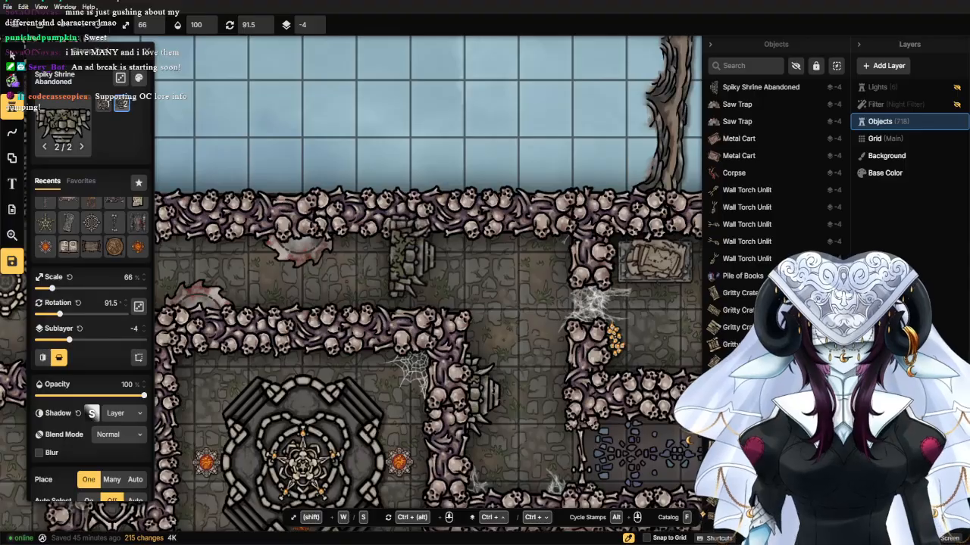
{"action": "left_click", "coordinate": [10, 58]}
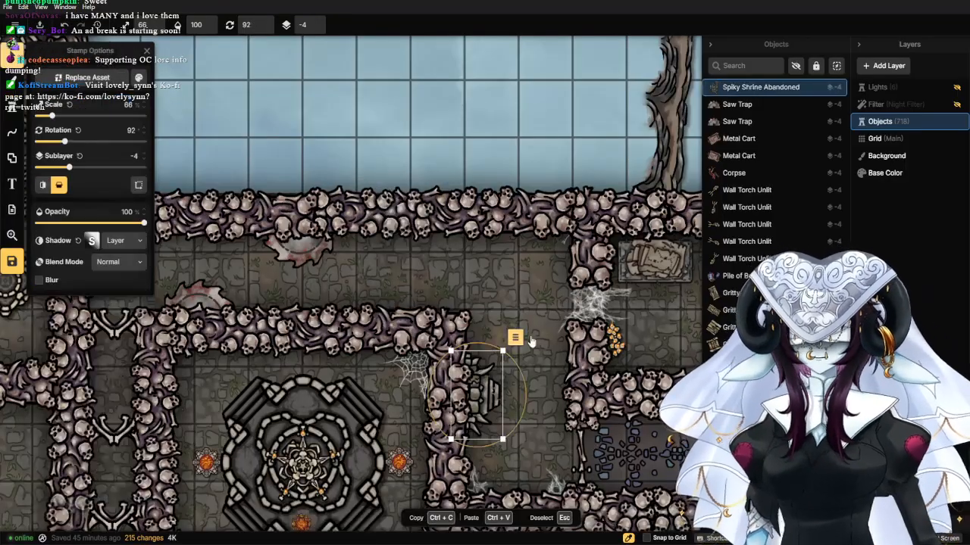
{"action": "scroll", "coordinate": [511, 303], "scroll_direction": "up", "scroll_amount": 5}
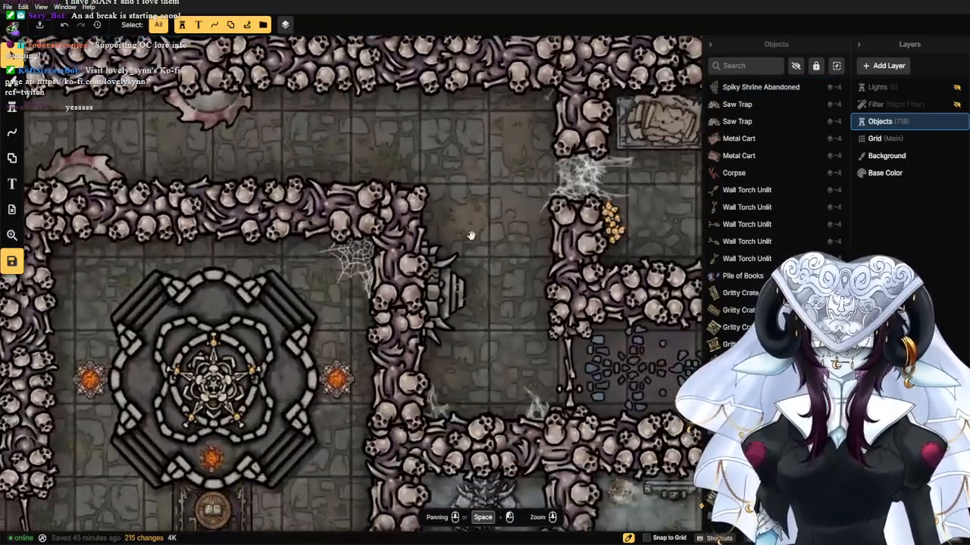
{"action": "left_click", "coordinate": [440, 291]}
{"action": "left_click_drag", "start_coordinate": [440, 291], "coordinate": [443, 296]}
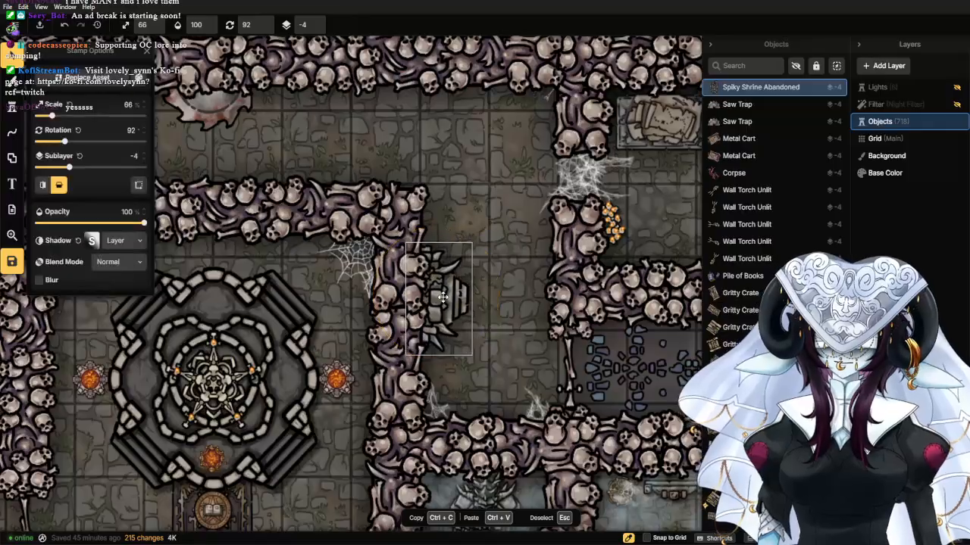
{"action": "left_click", "coordinate": [144, 135]}
{"action": "key", "text": "Escape"}
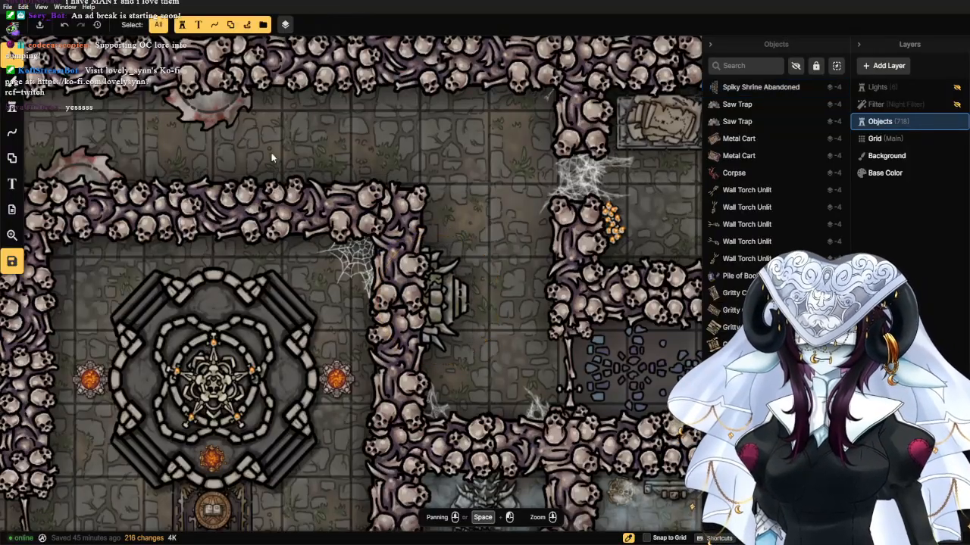
Shift both saw traps slightly east along the corridor and slightly farther out of their bone walls.
{"action": "scroll", "coordinate": [197, 141], "scroll_direction": "down", "scroll_amount": 3}
{"action": "left_click_drag", "start_coordinate": [197, 144], "coordinate": [267, 213]}
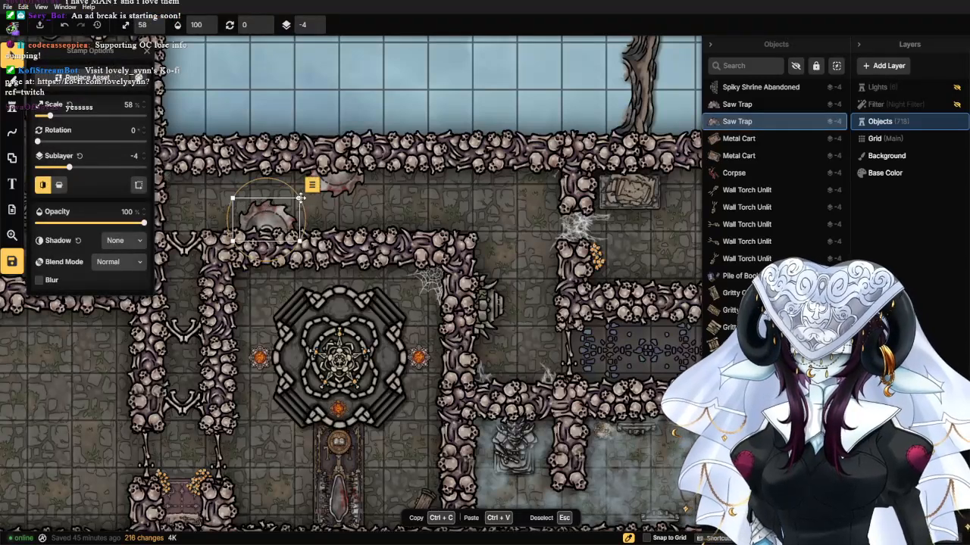
{"action": "left_click_drag", "start_coordinate": [337, 188], "coordinate": [362, 189]}
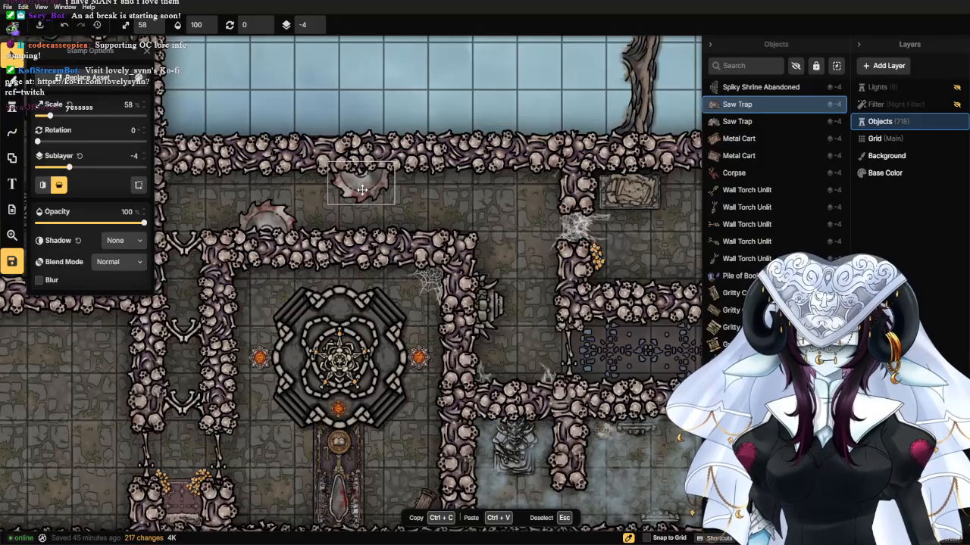
{"action": "left_click", "coordinate": [206, 201]}
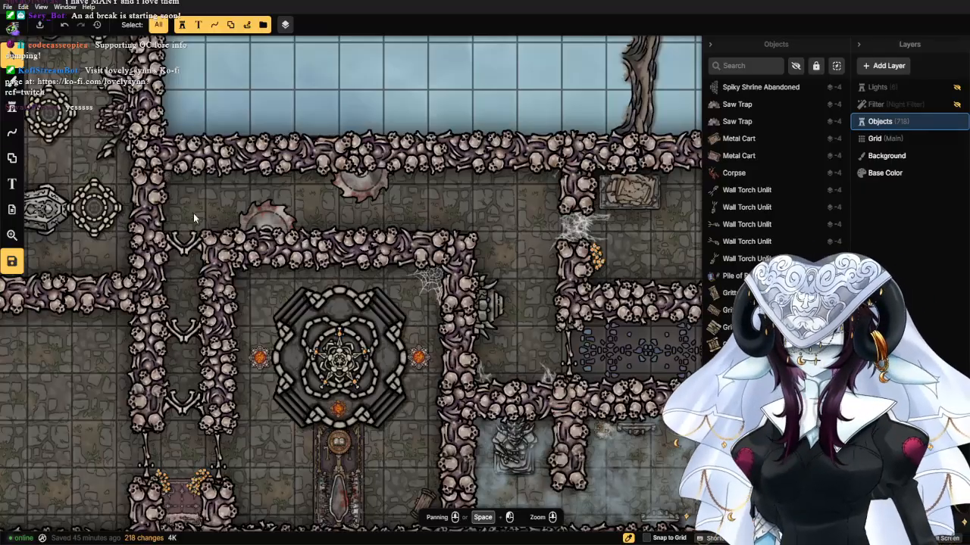
Review the trapped corridor, the wider crypt layout and the empty room south of the coffin hall.
{"action": "scroll", "coordinate": [107, 230], "scroll_direction": "down", "scroll_amount": 2}
{"action": "left_click_drag", "start_coordinate": [99, 247], "coordinate": [169, 357]}
{"action": "left_click_drag", "start_coordinate": [420, 340], "coordinate": [384, 324]}
{"action": "scroll", "coordinate": [413, 309], "scroll_direction": "up", "scroll_amount": 2}
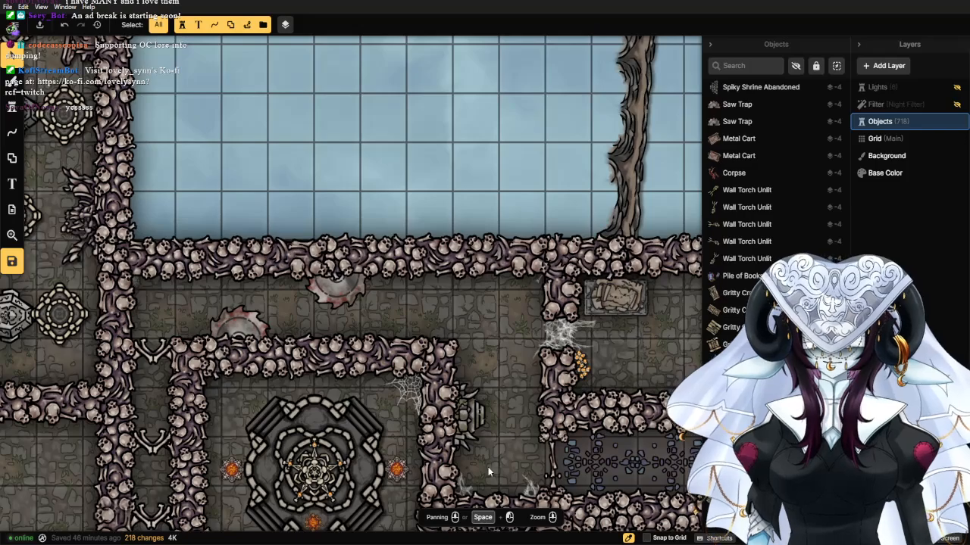
{"action": "scroll", "coordinate": [398, 415], "scroll_direction": "up", "scroll_amount": 3}
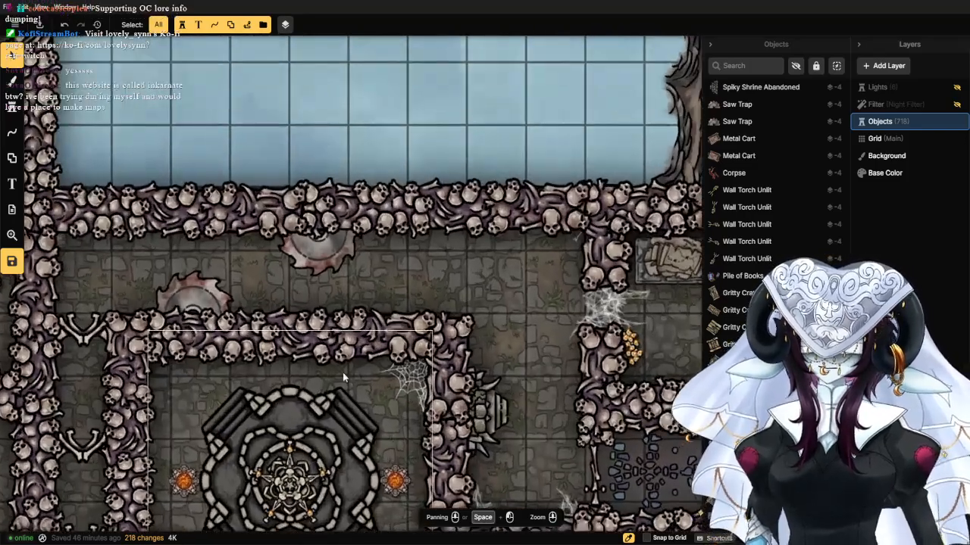
{"action": "scroll", "coordinate": [342, 372], "scroll_direction": "down", "scroll_amount": 5}
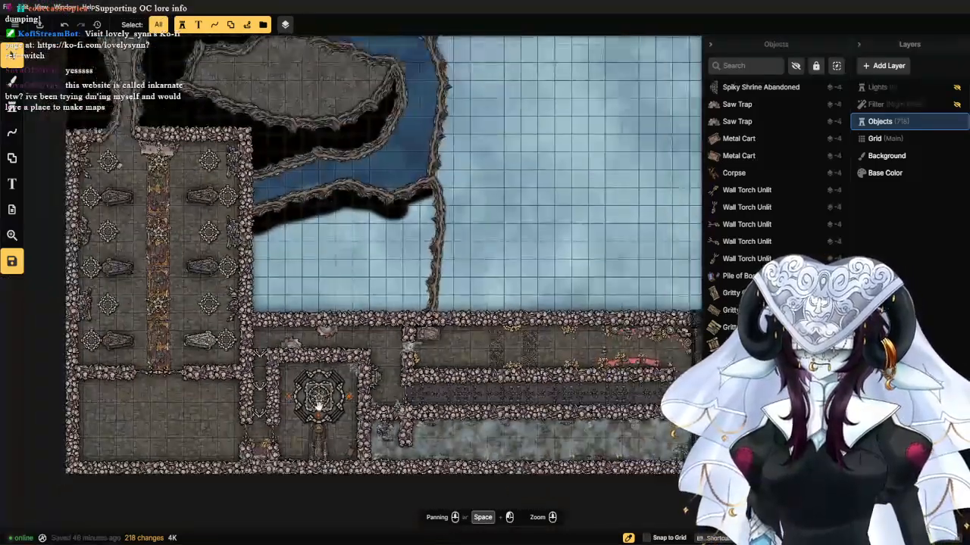
{"action": "scroll", "coordinate": [318, 407], "scroll_direction": "up", "scroll_amount": 5}
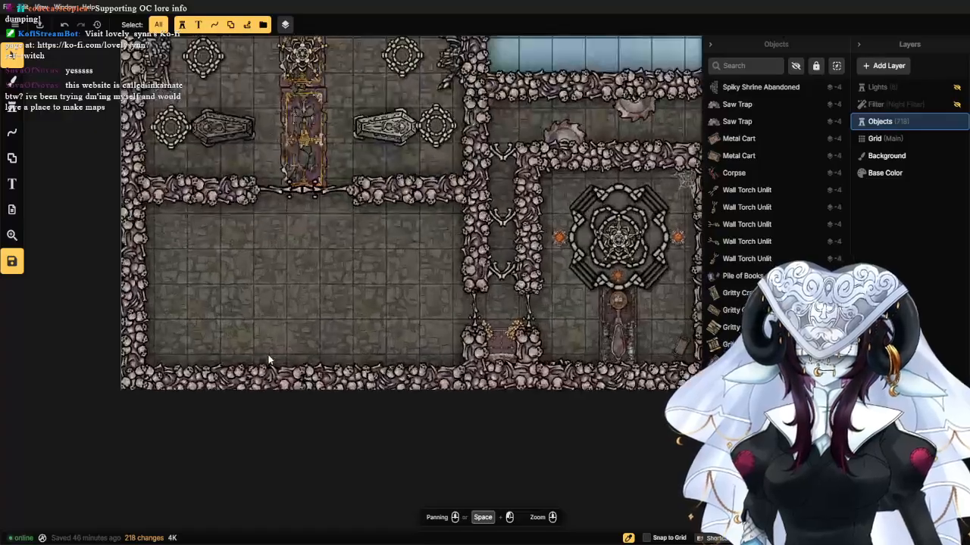
{"action": "scroll", "coordinate": [269, 360], "scroll_direction": "up", "scroll_amount": 3}
{"action": "left_click_drag", "start_coordinate": [287, 249], "coordinate": [310, 283]}
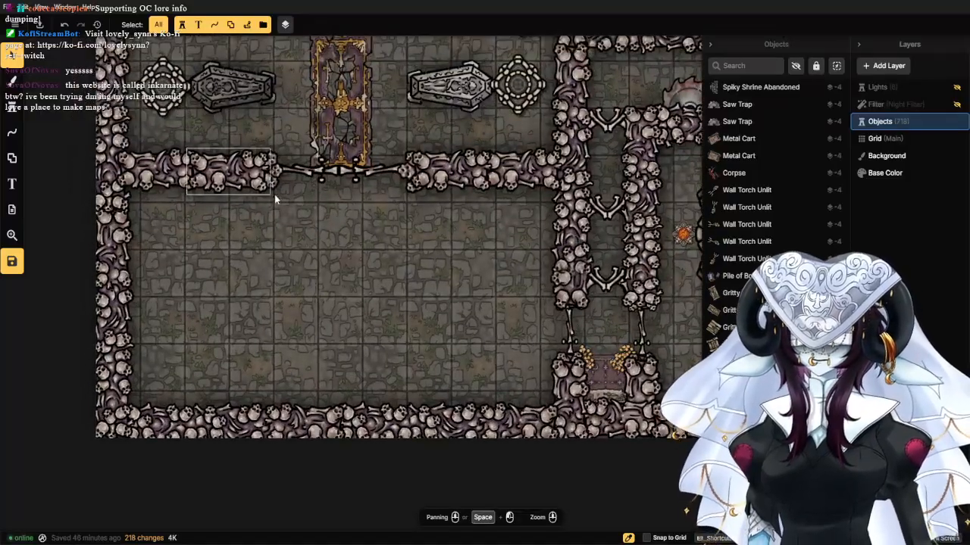
{"action": "left_click_drag", "start_coordinate": [306, 221], "coordinate": [349, 203]}
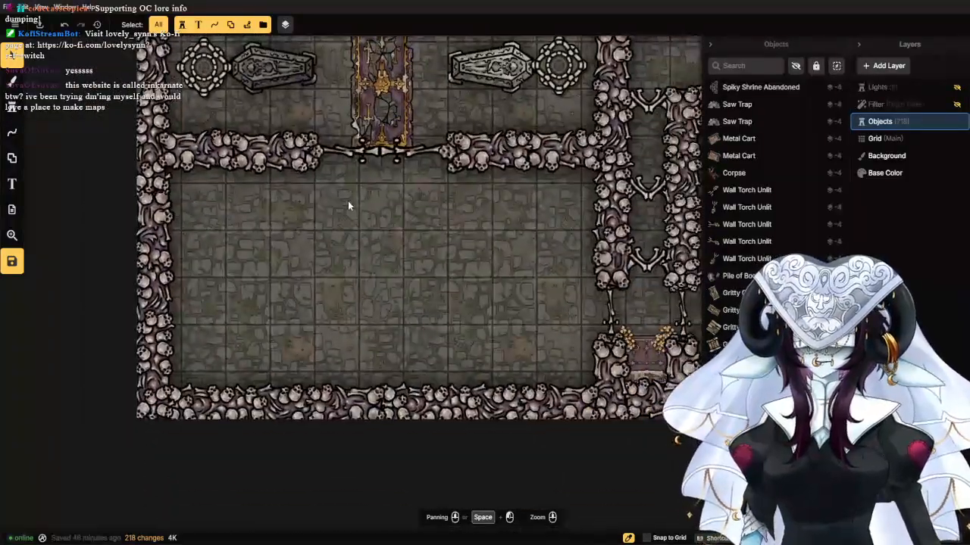
Browse the Dungeon, Effects and Equipment & Tools stamps for decorations for the empty southwest crypt room.
{"action": "left_click", "coordinate": [7, 111]}
{"action": "left_click", "coordinate": [58, 125]}
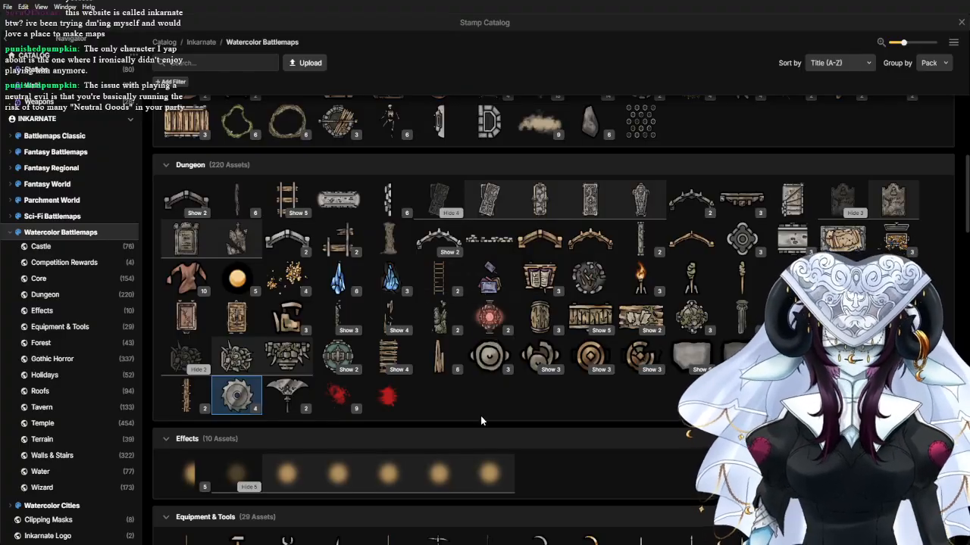
{"action": "scroll", "coordinate": [481, 416], "scroll_direction": "down", "scroll_amount": 1}
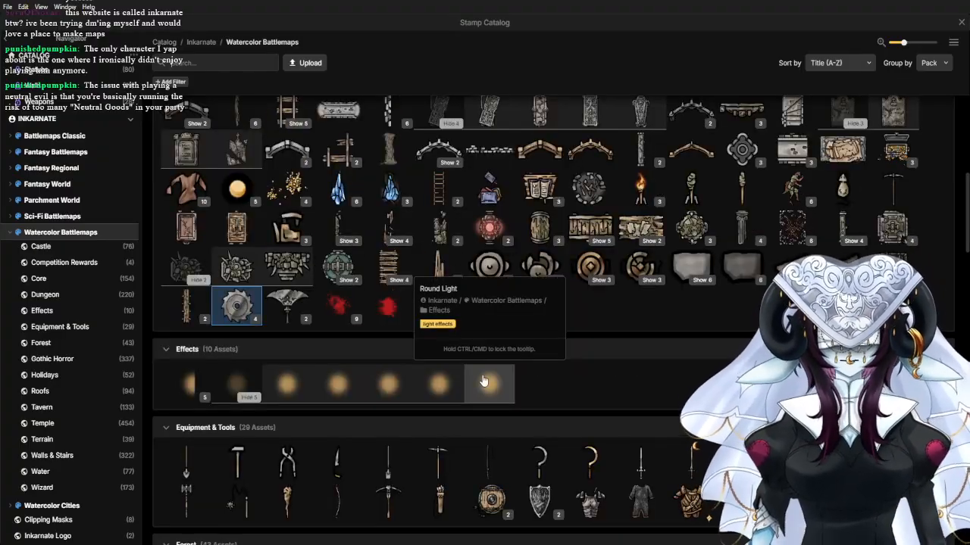
{"action": "scroll", "coordinate": [588, 306], "scroll_direction": "up", "scroll_amount": 1}
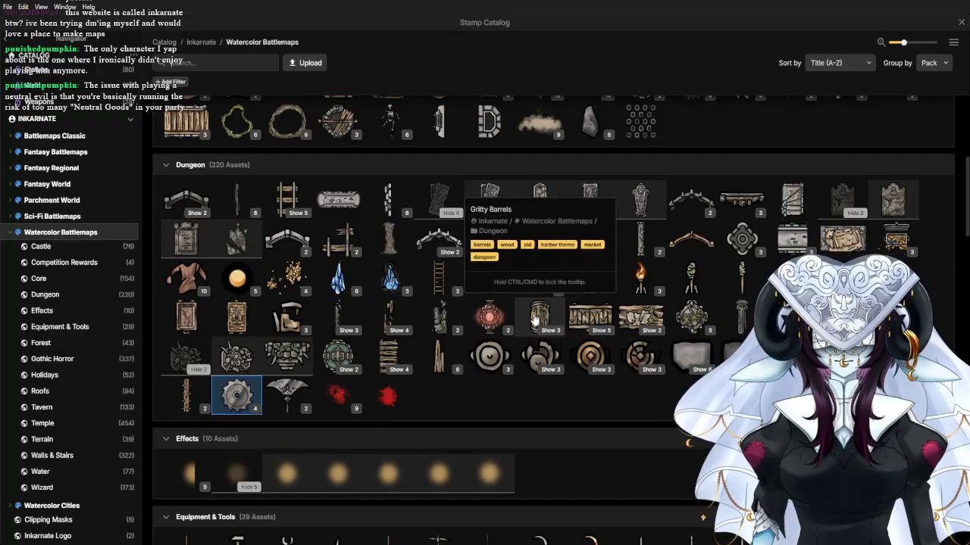
Look through the Watercolor Battlemaps stamps from Core down to Gothic Horror, and close the stamp catalog.
{"action": "scroll", "coordinate": [530, 319], "scroll_direction": "up", "scroll_amount": 2}
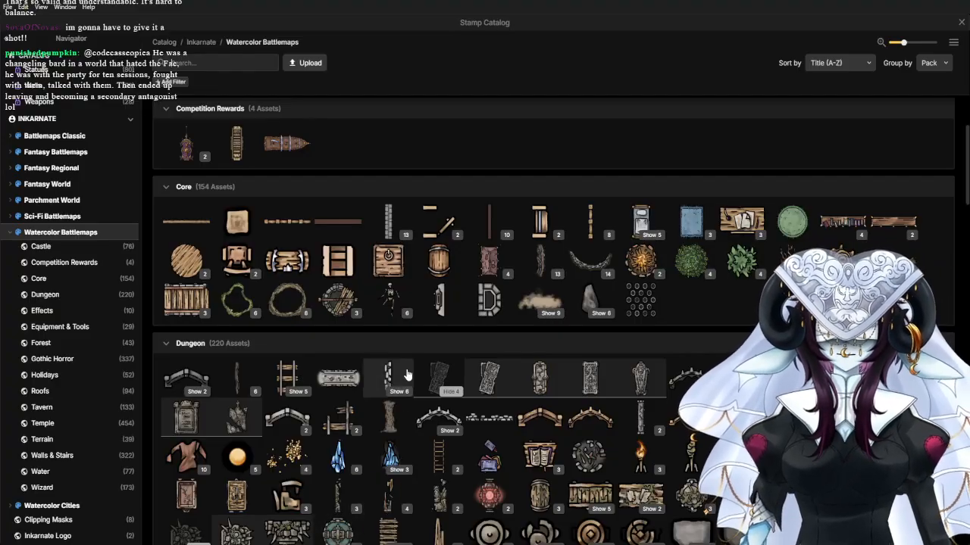
{"action": "scroll", "coordinate": [400, 364], "scroll_direction": "down", "scroll_amount": 3}
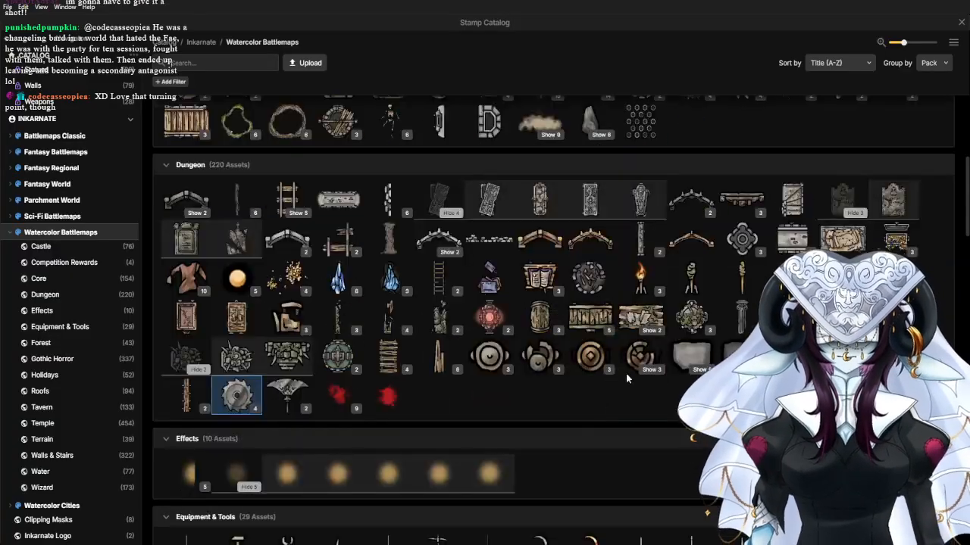
{"action": "scroll", "coordinate": [659, 375], "scroll_direction": "down", "scroll_amount": 3}
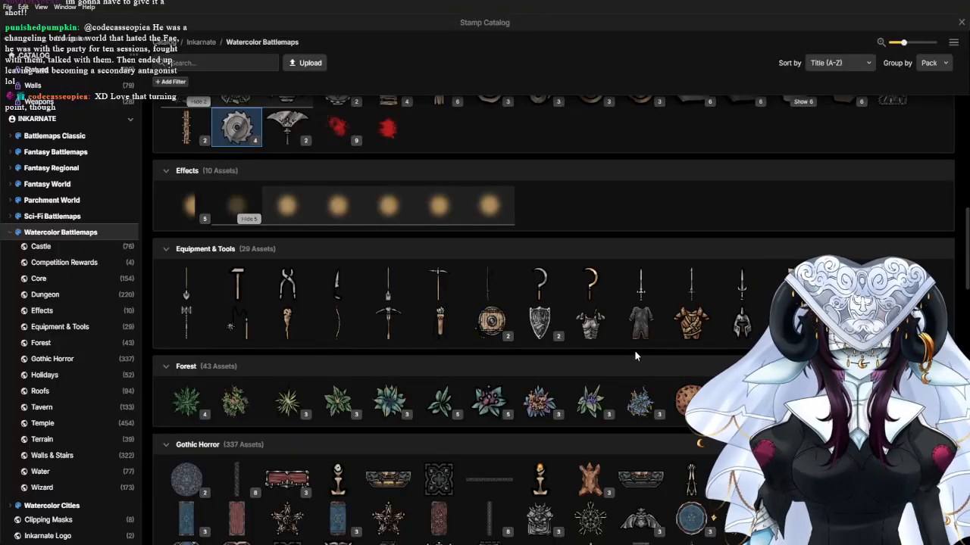
{"action": "scroll", "coordinate": [329, 364], "scroll_direction": "down", "scroll_amount": 3}
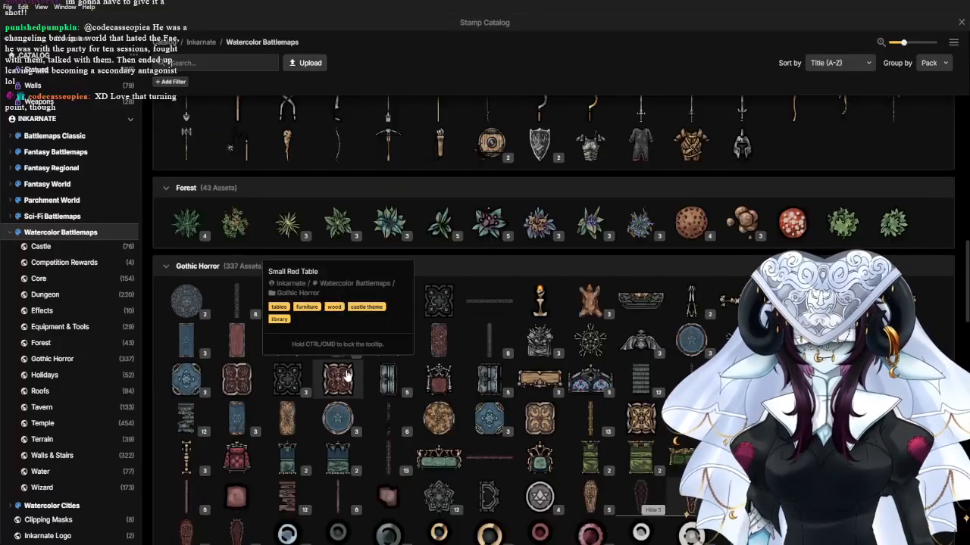
{"action": "key", "text": "Escape"}
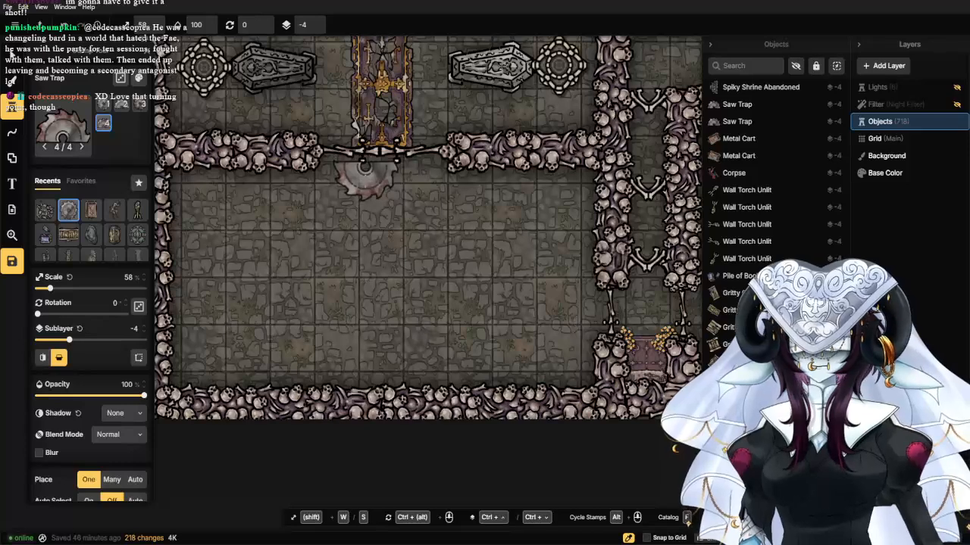
Save the dungeon map and leave the editor for the overview of all maps.
{"action": "key", "text": "ctrl+s"}
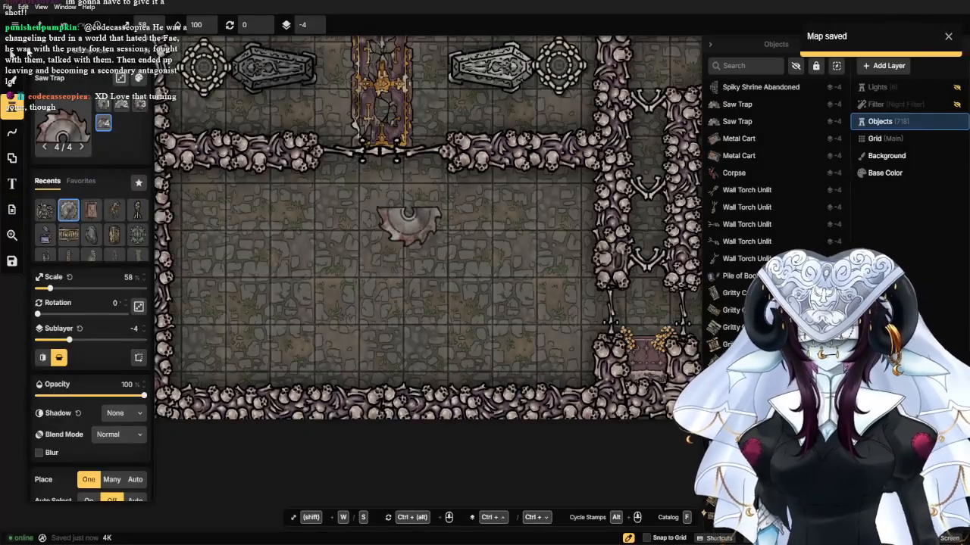
{"action": "left_click", "coordinate": [13, 25]}
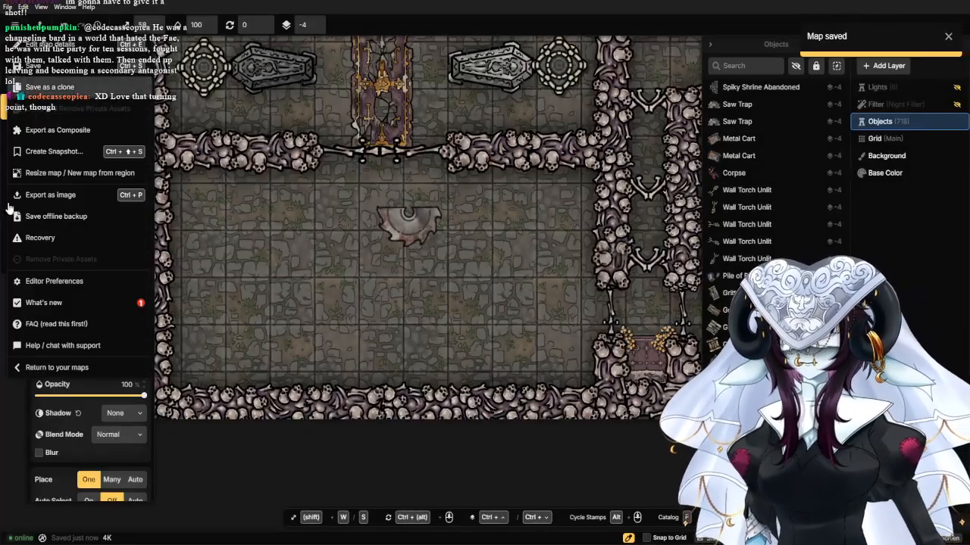
{"action": "left_click", "coordinate": [30, 371]}
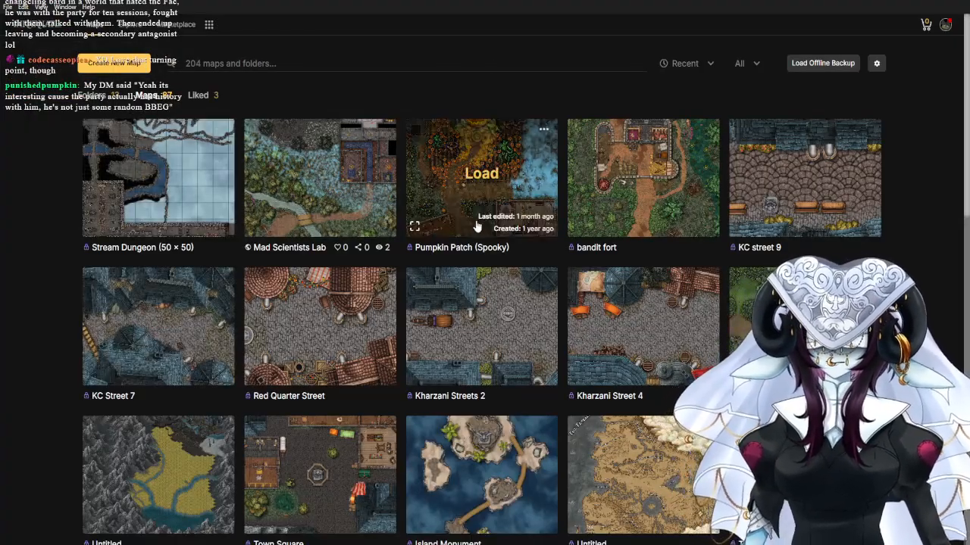
View the Mad Scientists Lab map in the full-size preview and close it.
{"action": "scroll", "coordinate": [639, 199], "scroll_direction": "down", "scroll_amount": 2}
{"action": "scroll", "coordinate": [647, 198], "scroll_direction": "up", "scroll_amount": 2}
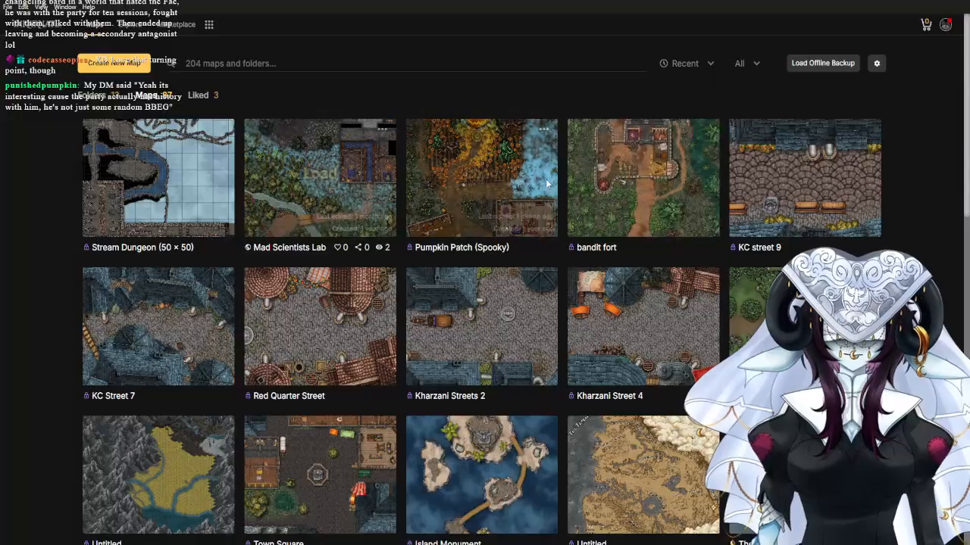
{"action": "left_click", "coordinate": [253, 226]}
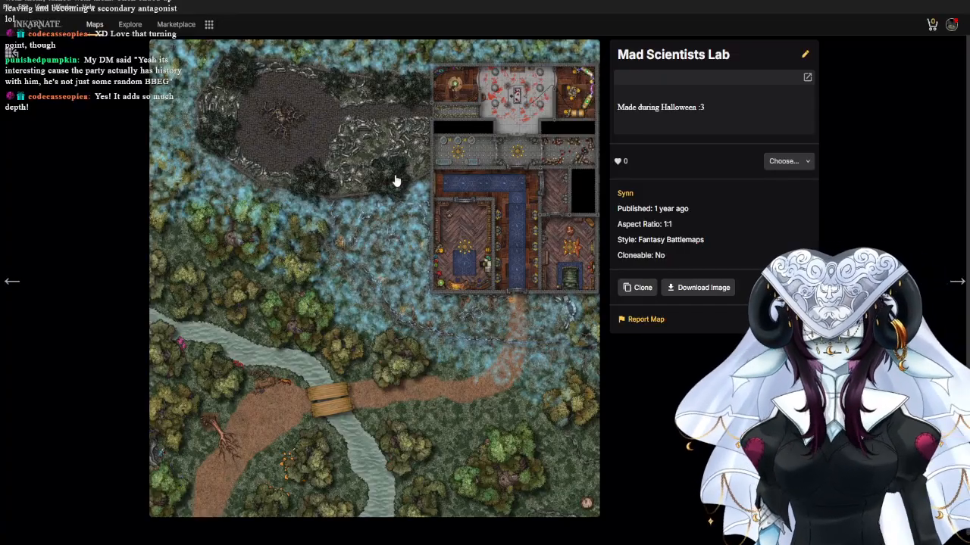
{"action": "key", "text": "Escape"}
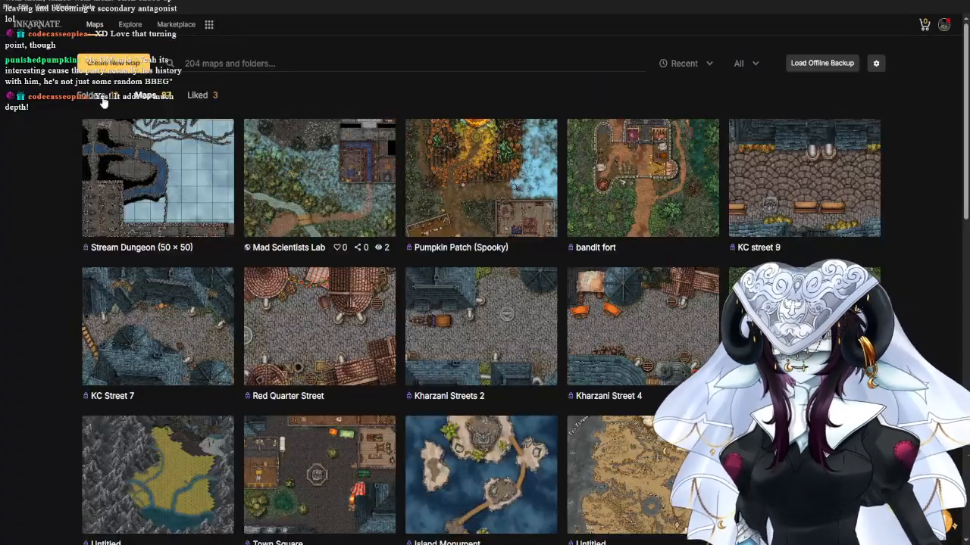
Switch to the folder overview, open the Deadman's Guide folder and look through its maps.
{"action": "left_click", "coordinate": [97, 96]}
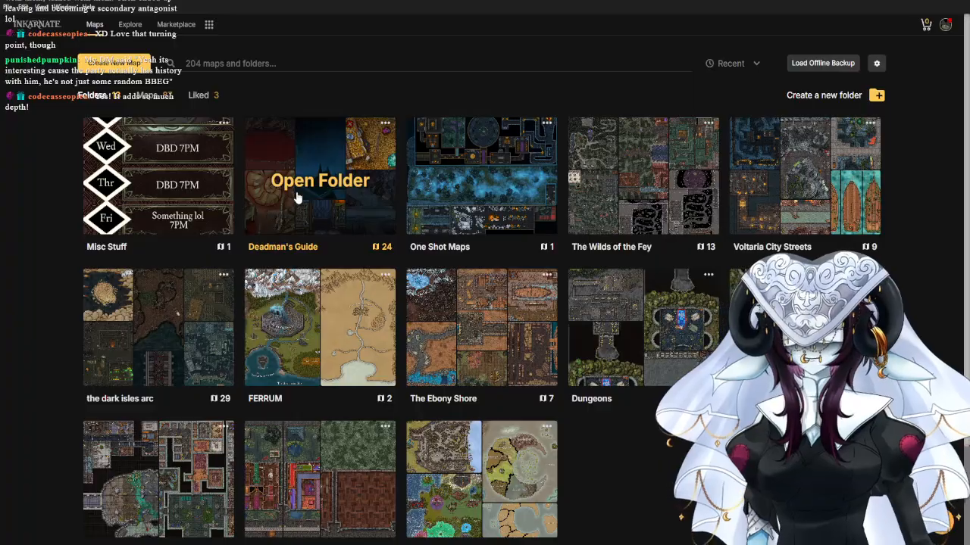
{"action": "left_click", "coordinate": [274, 217]}
{"action": "scroll", "coordinate": [367, 307], "scroll_direction": "down", "scroll_amount": 5}
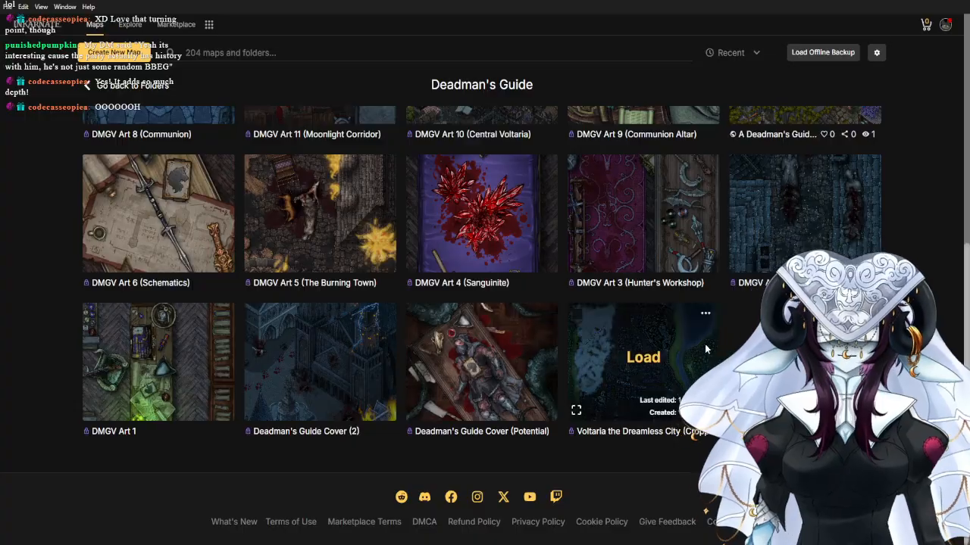
{"action": "scroll", "coordinate": [706, 346], "scroll_direction": "up", "scroll_amount": 1}
{"action": "scroll", "coordinate": [705, 356], "scroll_direction": "up", "scroll_amount": 2}
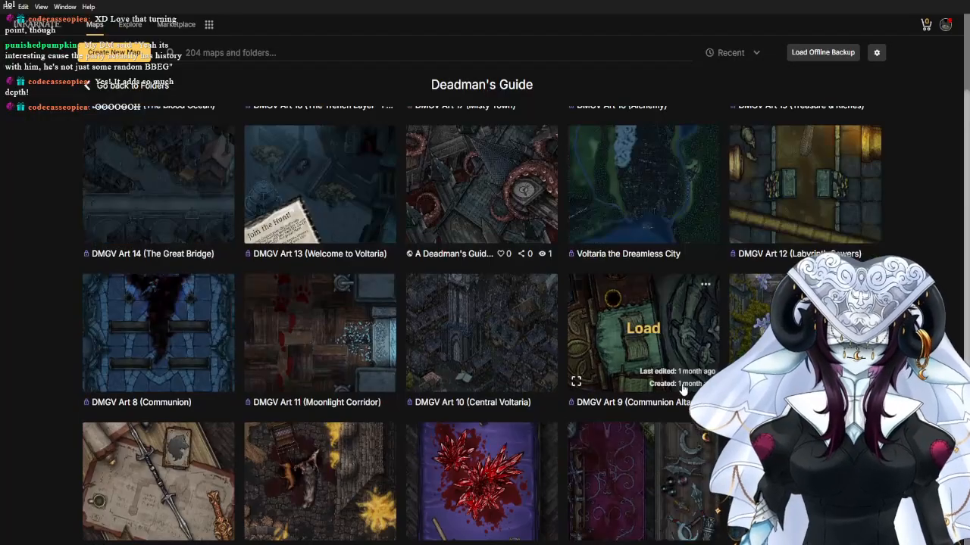
Preview DMGV Art 9 (Communion Altar) and the neighbouring Art 7 (The Green Quarter), and close the preview.
{"action": "left_click", "coordinate": [578, 384]}
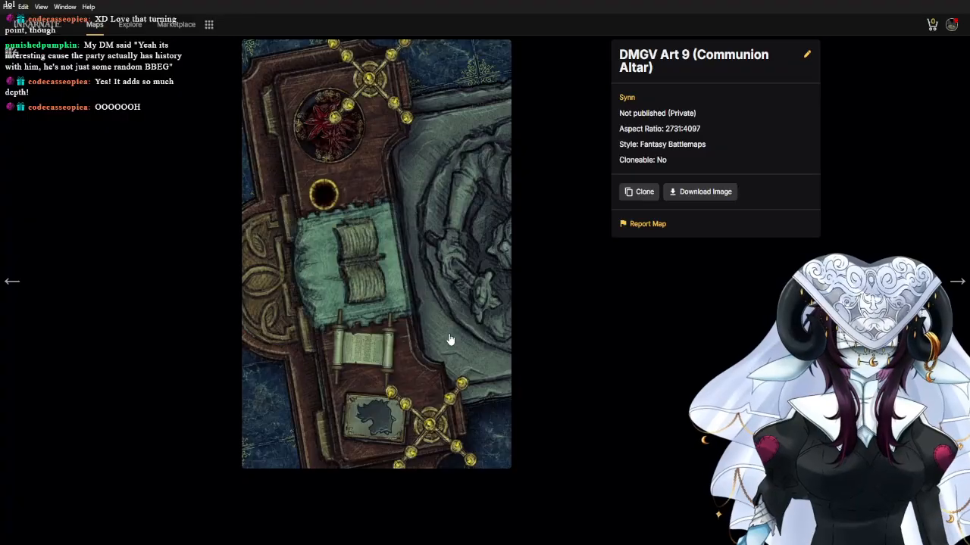
{"action": "left_click", "coordinate": [956, 283]}
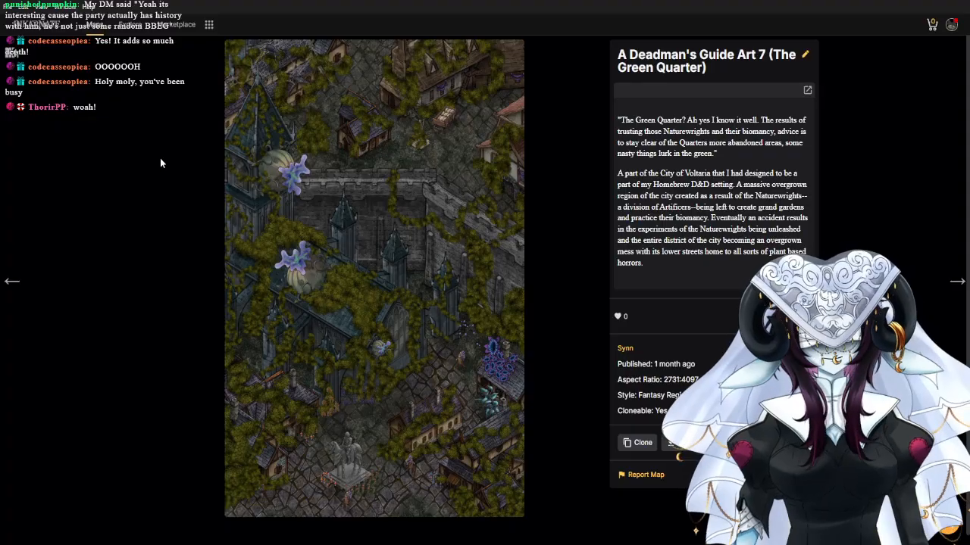
{"action": "key", "text": "Right"}
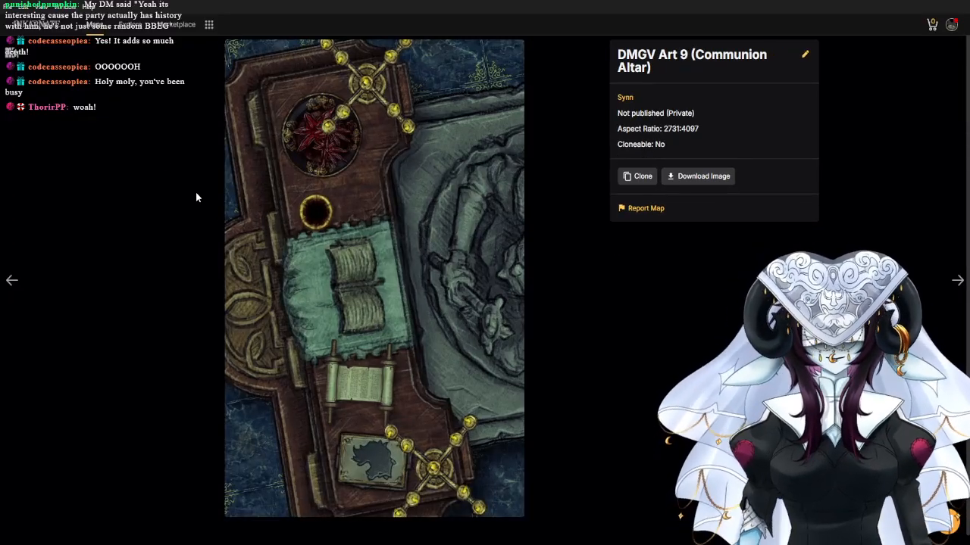
{"action": "left_click", "coordinate": [197, 194]}
Preview the published A Deadman's Guide Cover 3: The Sinking City artwork and close it.
{"action": "scroll", "coordinate": [411, 277], "scroll_direction": "down", "scroll_amount": 2}
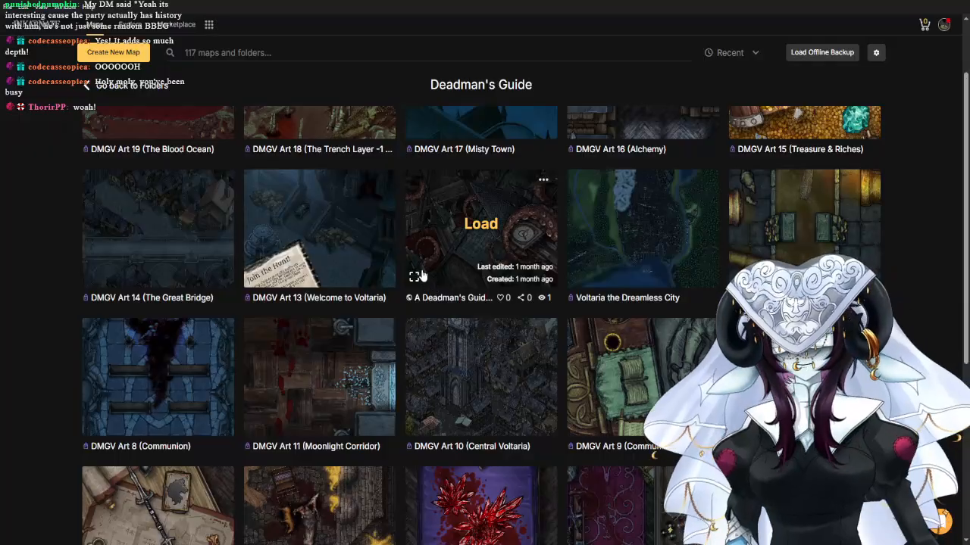
{"action": "left_click", "coordinate": [415, 278]}
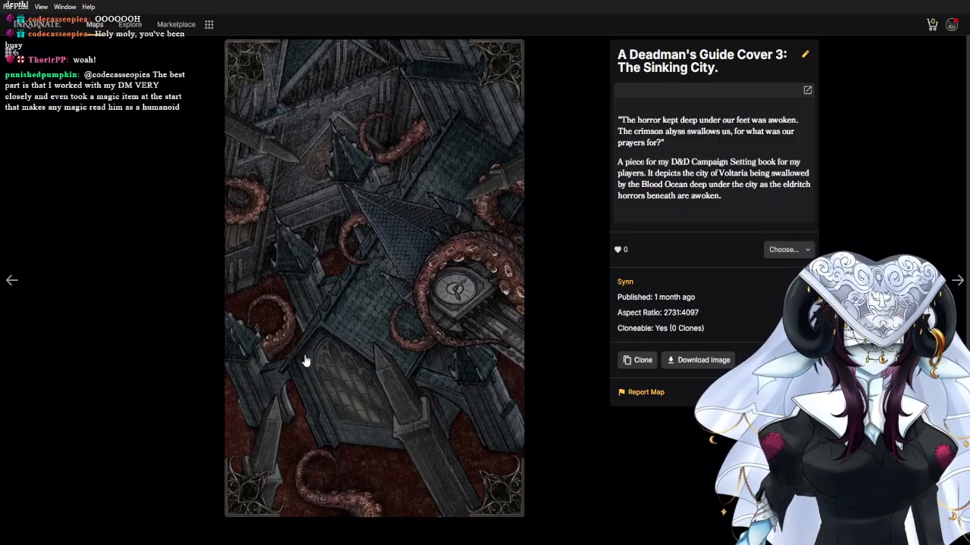
{"action": "key", "text": "Escape"}
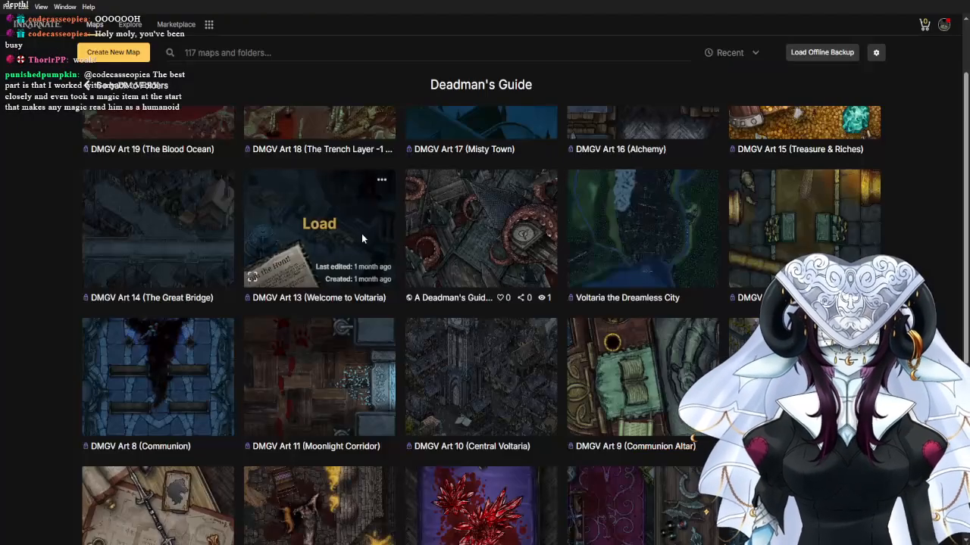
Preview DMGV Art 13 (Welcome to Voltaria) at full size and close it.
{"action": "scroll", "coordinate": [373, 397], "scroll_direction": "down", "scroll_amount": 3}
{"action": "scroll", "coordinate": [373, 397], "scroll_direction": "up", "scroll_amount": 3}
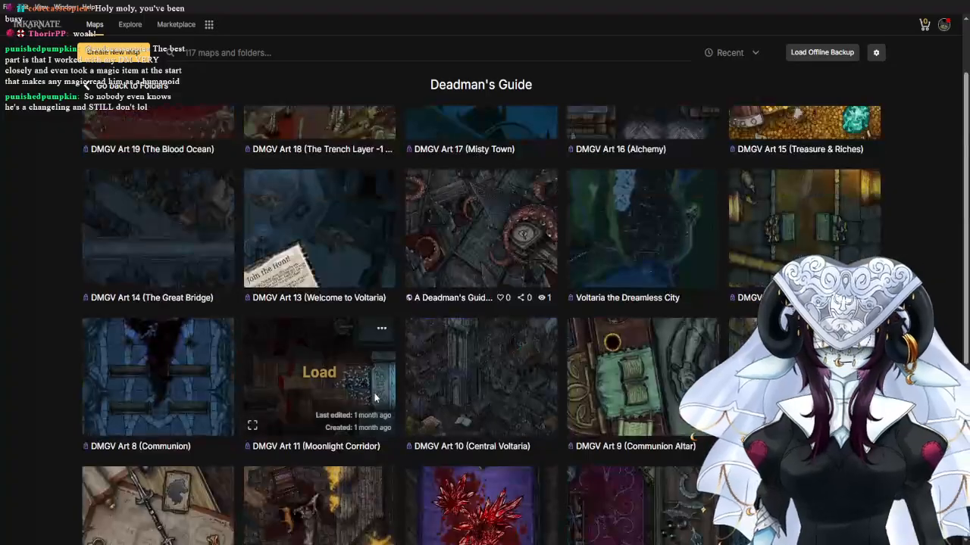
{"action": "left_click", "coordinate": [252, 282]}
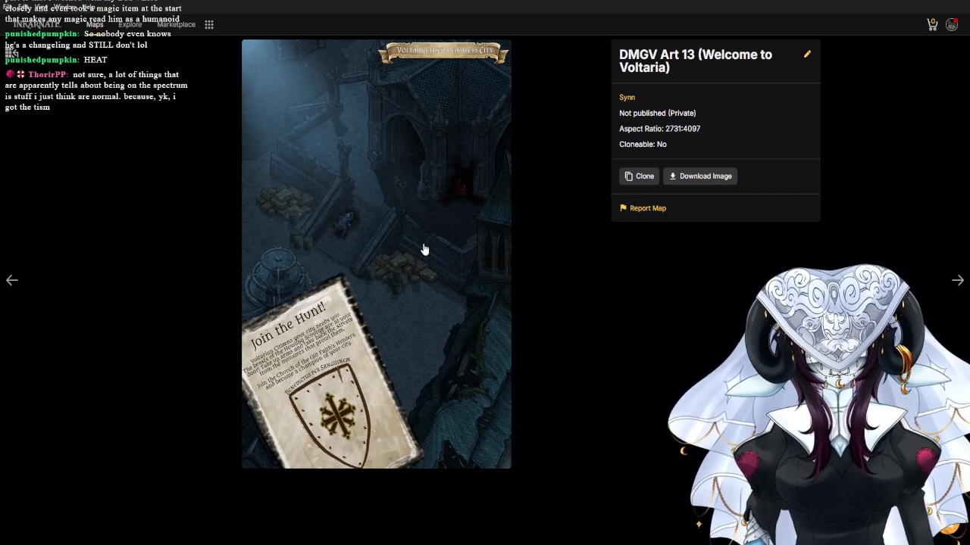
{"action": "left_click", "coordinate": [186, 252]}
Preview DMGV Art 6 (Schematics) from further down the Deadman's Guide folder and close it.
{"action": "scroll", "coordinate": [378, 333], "scroll_direction": "down", "scroll_amount": 3}
{"action": "scroll", "coordinate": [375, 334], "scroll_direction": "down", "scroll_amount": 2}
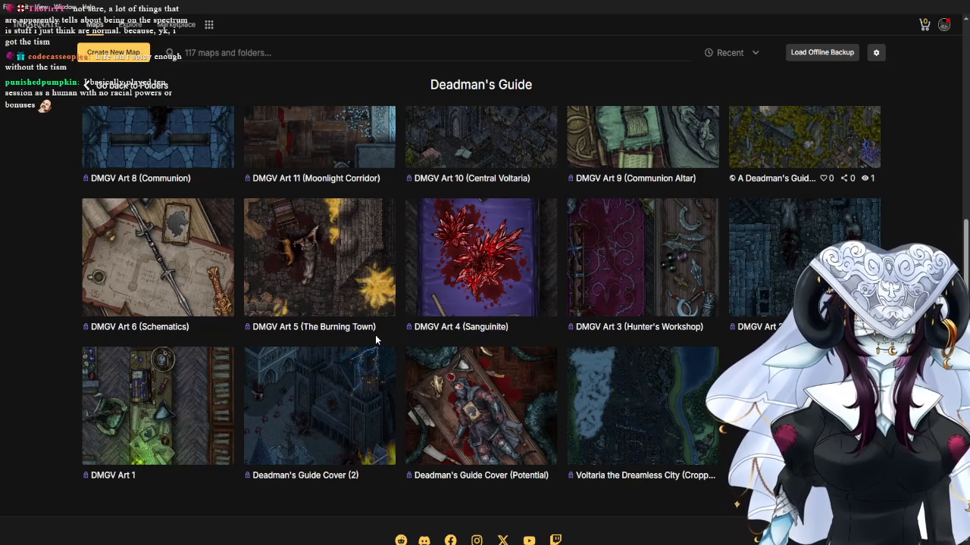
{"action": "mouse_move", "coordinate": [132, 271]}
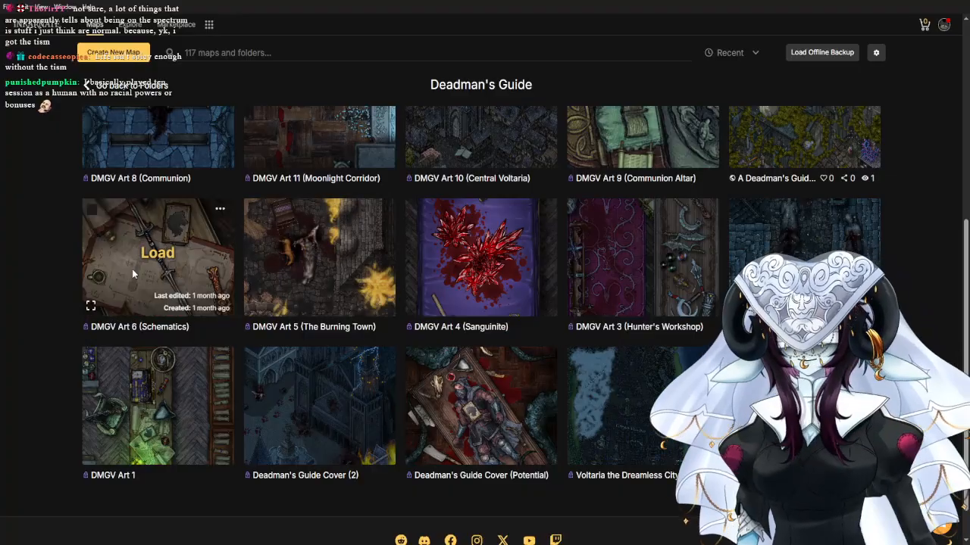
{"action": "left_click", "coordinate": [91, 307]}
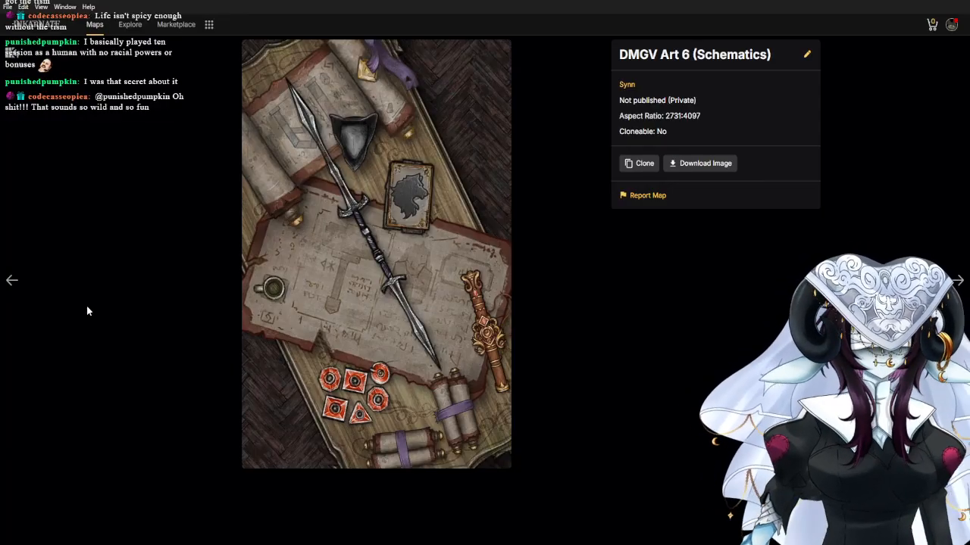
{"action": "left_click", "coordinate": [61, 141]}
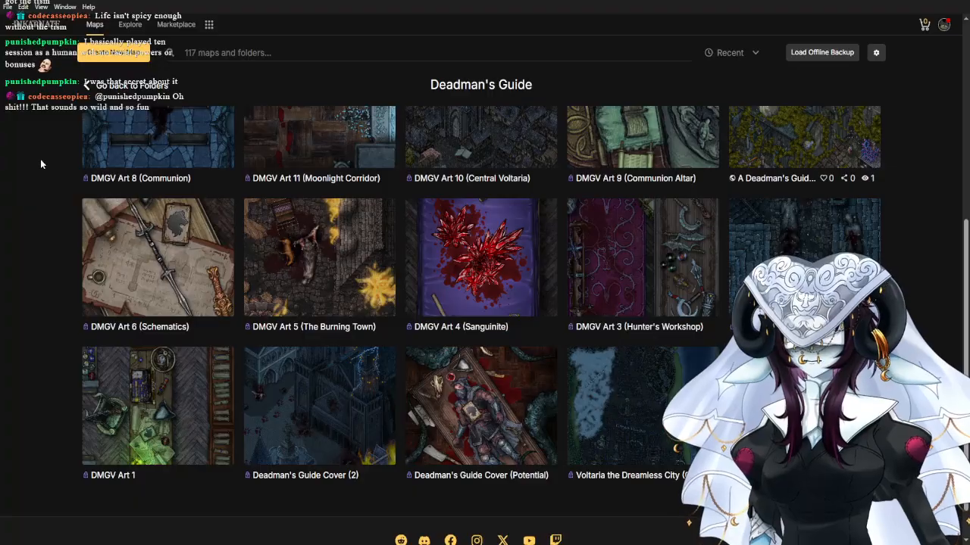
Return to the folder overview, open The Wilds of the Fey folder and look through its maps.
{"action": "key", "text": "alt+Left"}
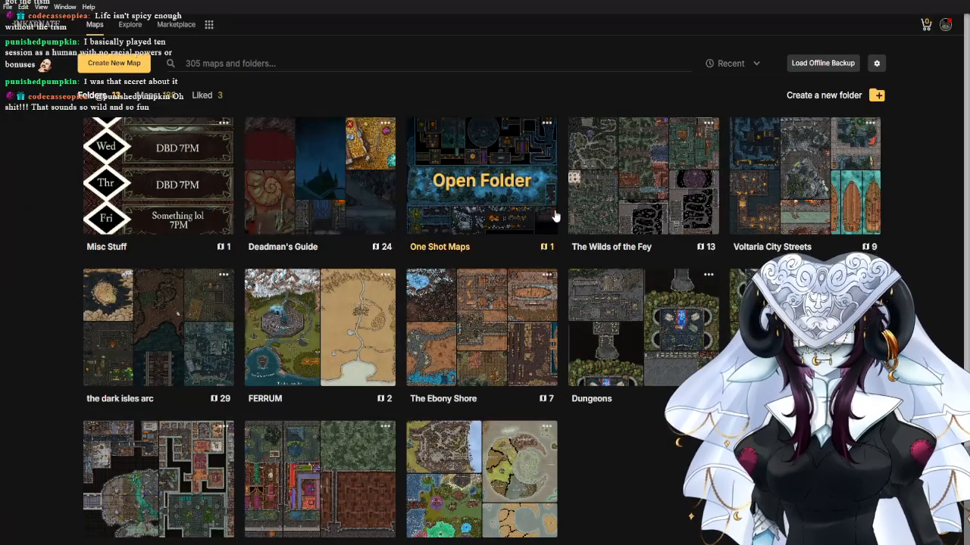
{"action": "left_click", "coordinate": [584, 215]}
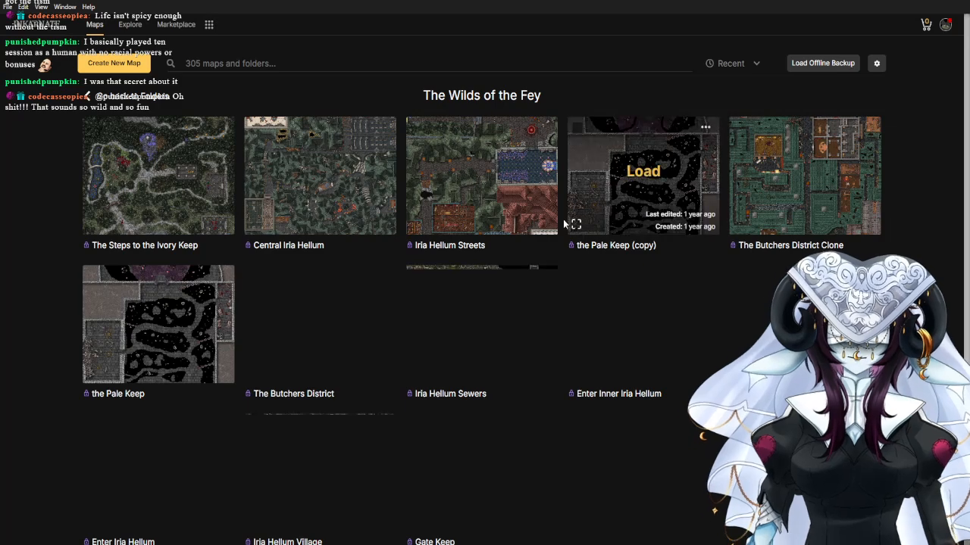
{"action": "scroll", "coordinate": [386, 291], "scroll_direction": "down", "scroll_amount": 2}
{"action": "scroll", "coordinate": [386, 291], "scroll_direction": "up", "scroll_amount": 2}
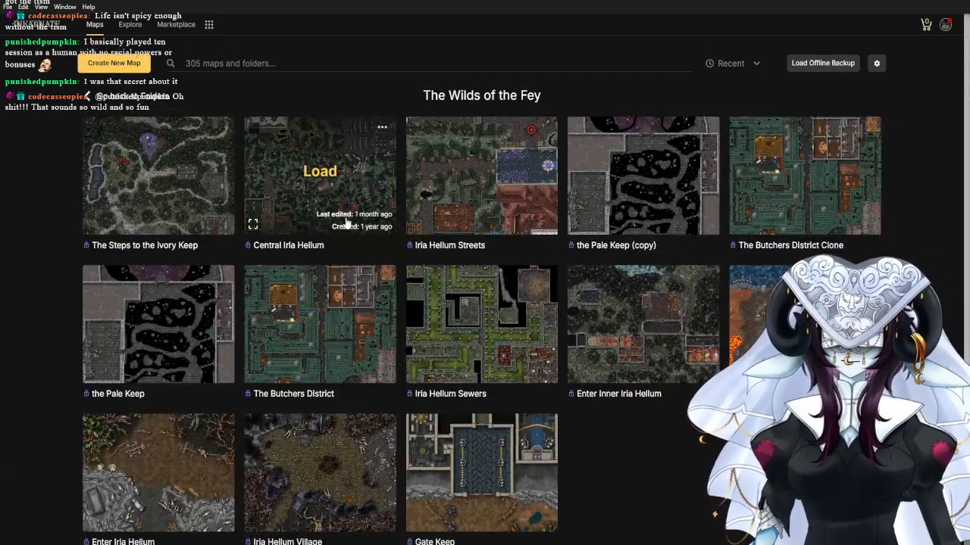
Preview the Iria Hellum Streets map and the neighbouring the Pale Keep (copy) map, and close the preview.
{"action": "left_click", "coordinate": [414, 226]}
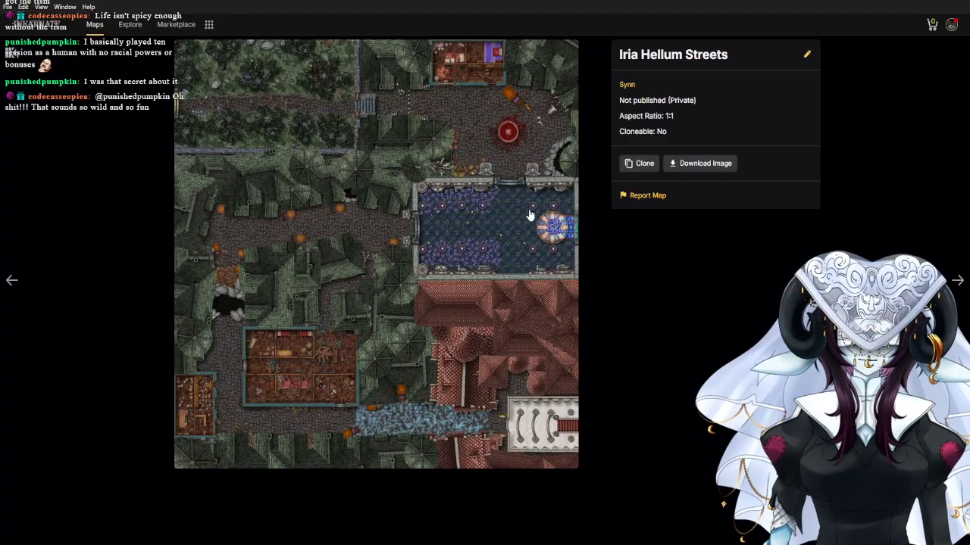
{"action": "left_click", "coordinate": [958, 281]}
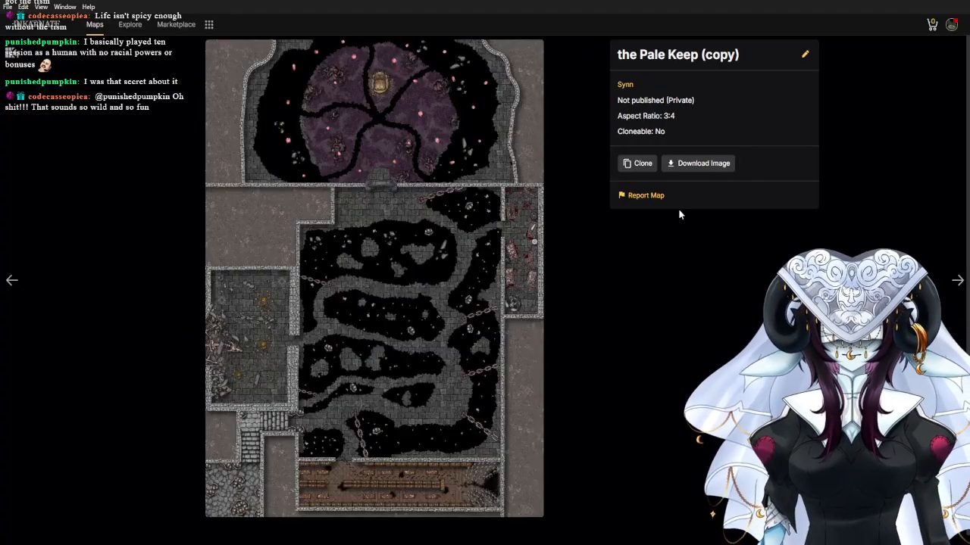
{"action": "key", "text": "Left"}
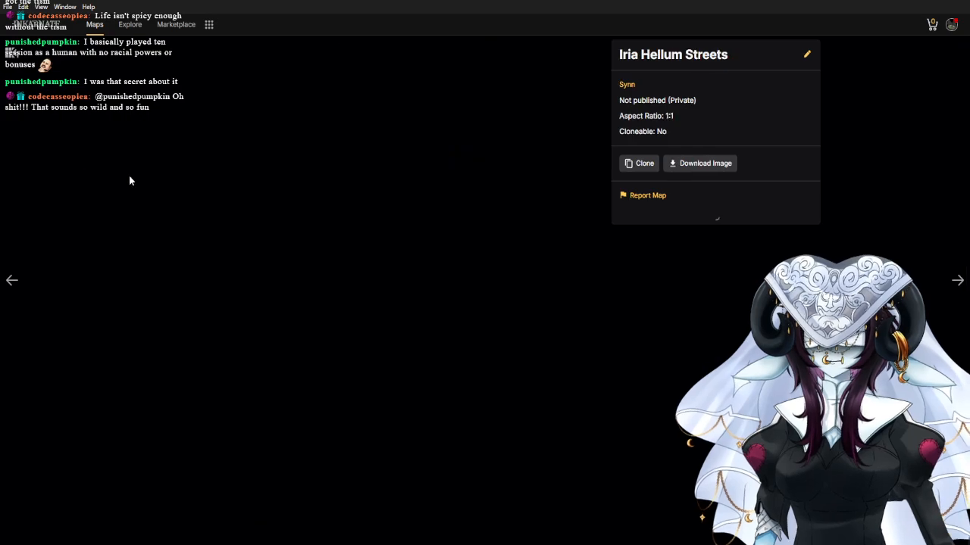
{"action": "key", "text": "Escape"}
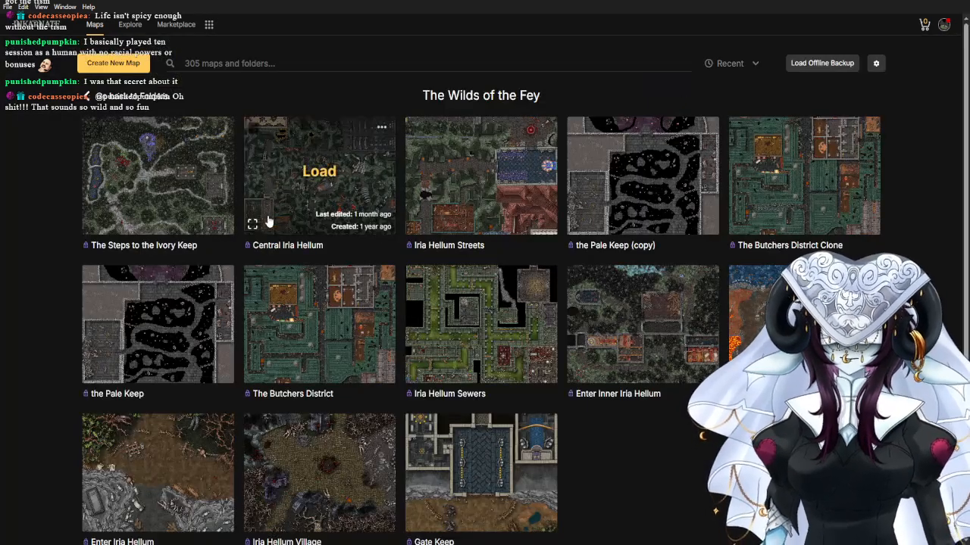
Preview the Central Iria Hellum map, close it and look over the remaining maps in the folder.
{"action": "left_click", "coordinate": [253, 225]}
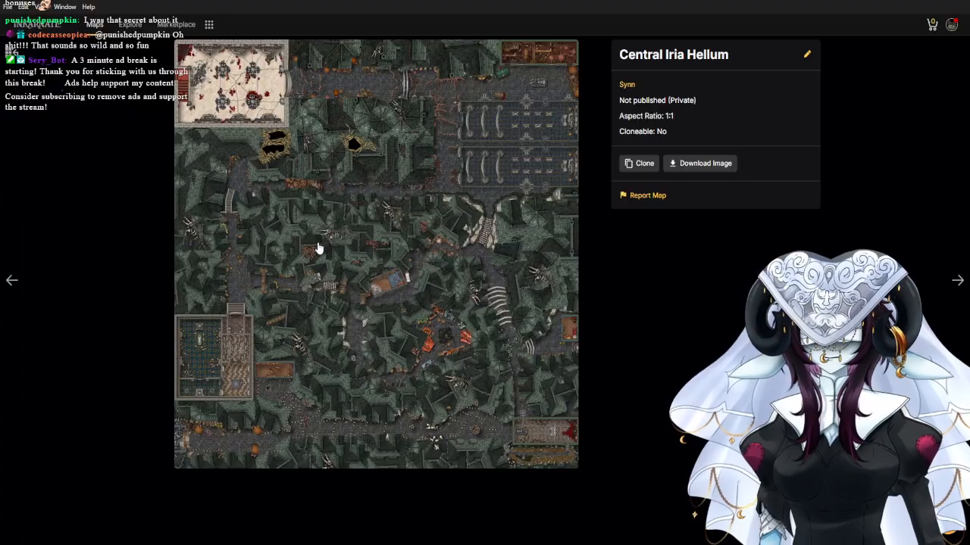
{"action": "key", "text": "Escape"}
{"action": "scroll", "coordinate": [151, 382], "scroll_direction": "down", "scroll_amount": 2}
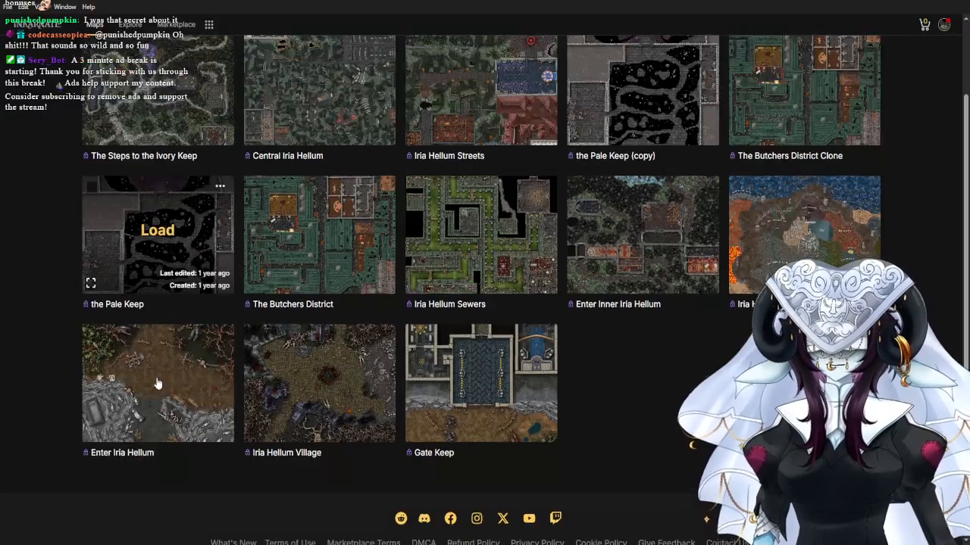
Return from The Wilds of the Fey folder to the overview and open the Stream Dungeon (50 × 50) map from the maps list.
{"action": "scroll", "coordinate": [198, 377], "scroll_direction": "up", "scroll_amount": 2}
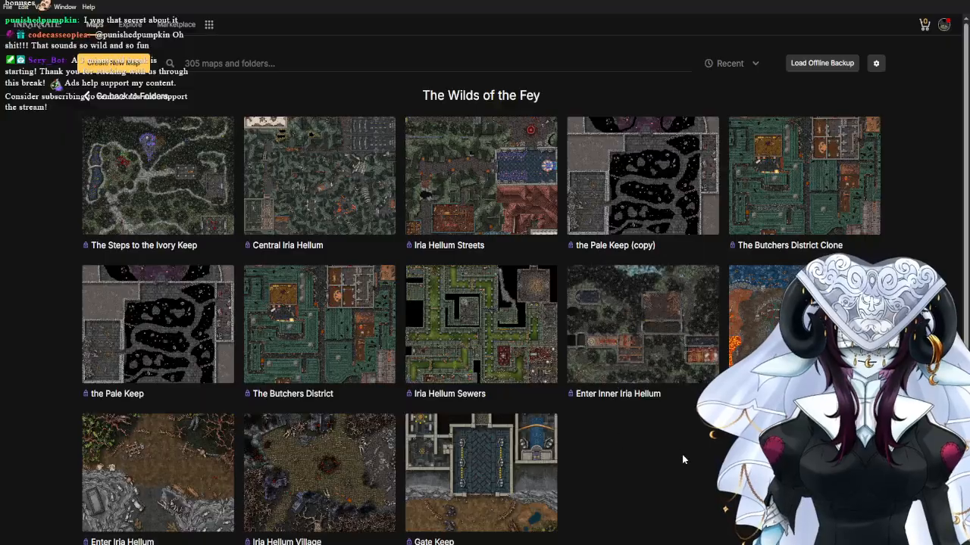
{"action": "key", "text": "alt+Left"}
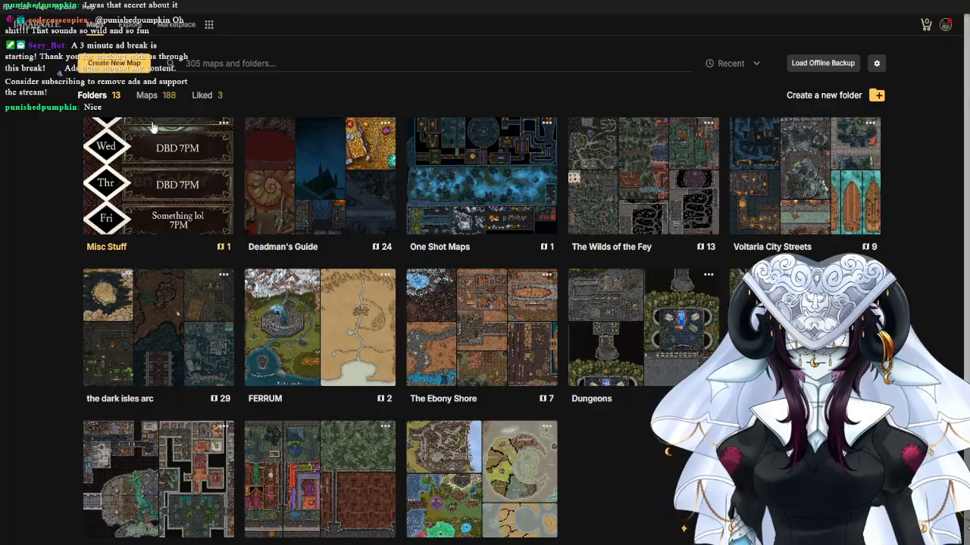
{"action": "left_click", "coordinate": [145, 95]}
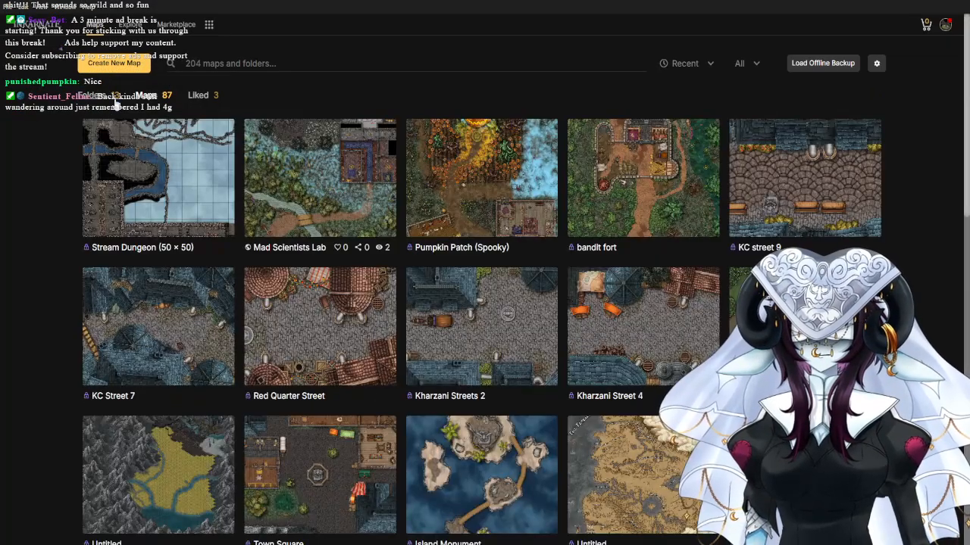
{"action": "left_click", "coordinate": [148, 182]}
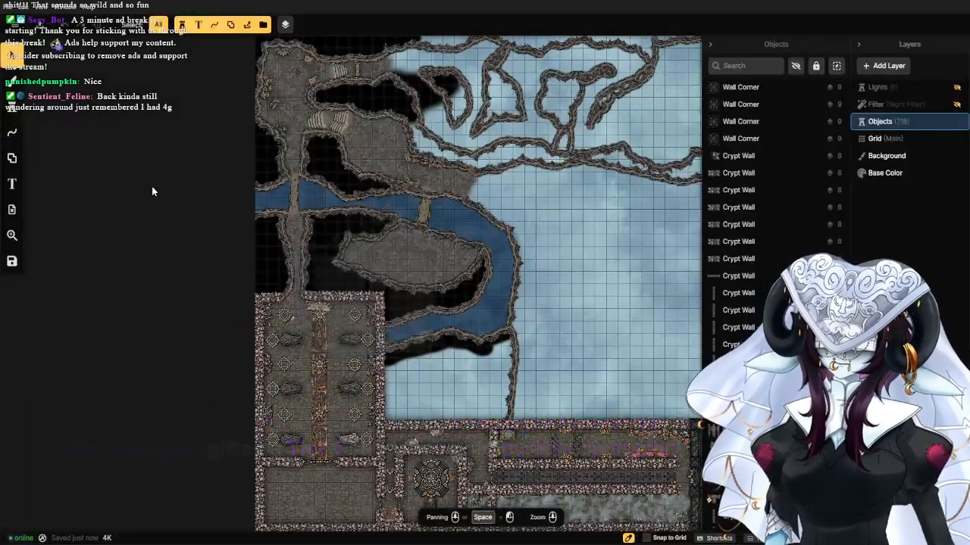
Examine the empty room below the coffin hall and its surrounding bone walls in the dungeon's lower-left corner.
{"action": "scroll", "coordinate": [212, 305], "scroll_direction": "up", "scroll_amount": 3}
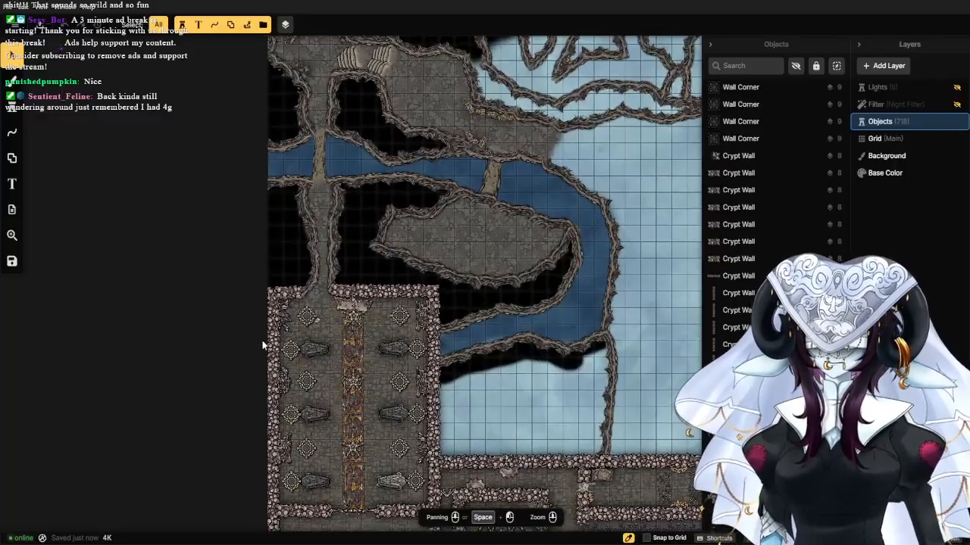
{"action": "left_click_drag", "start_coordinate": [226, 365], "coordinate": [200, 217]}
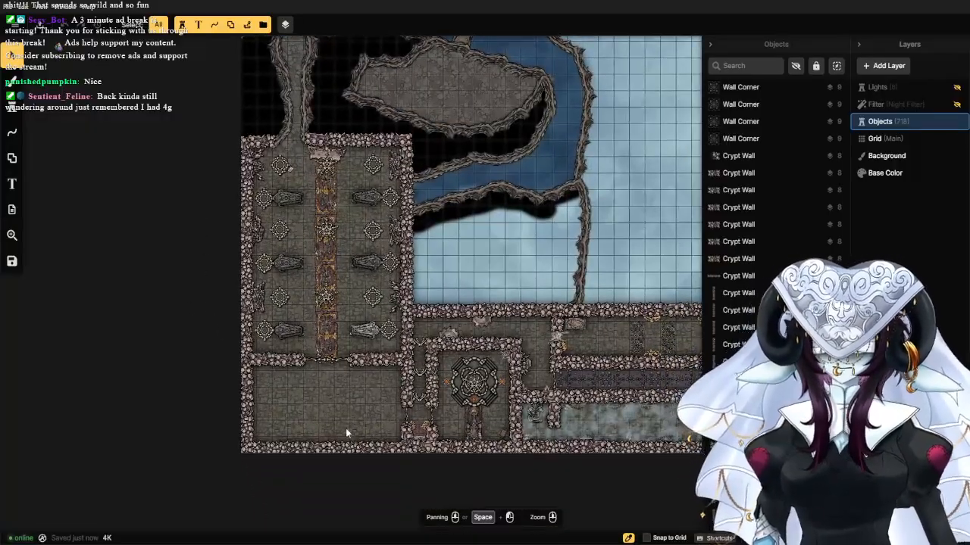
{"action": "scroll", "coordinate": [342, 386], "scroll_direction": "up", "scroll_amount": 2}
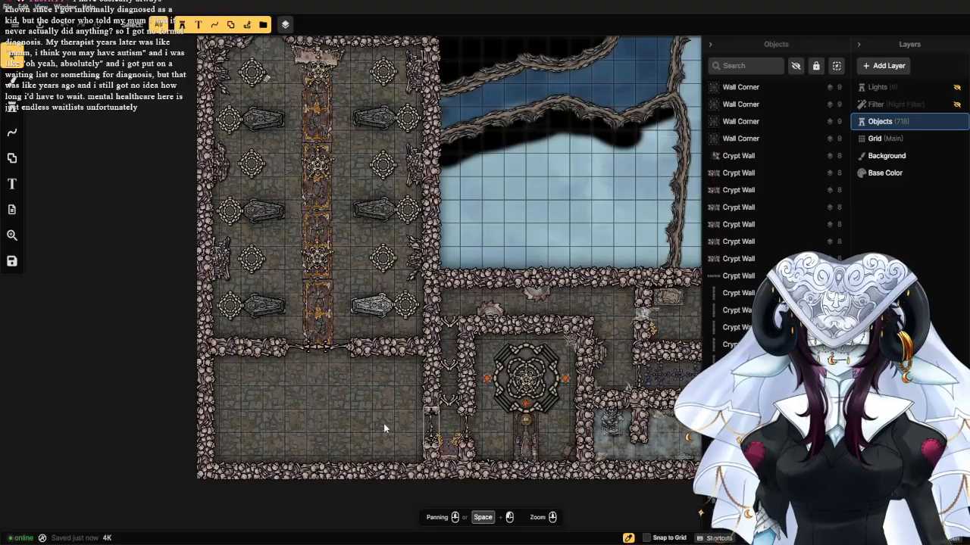
{"action": "scroll", "coordinate": [273, 422], "scroll_direction": "up", "scroll_amount": 3}
{"action": "left_click_drag", "start_coordinate": [184, 477], "coordinate": [208, 486]}
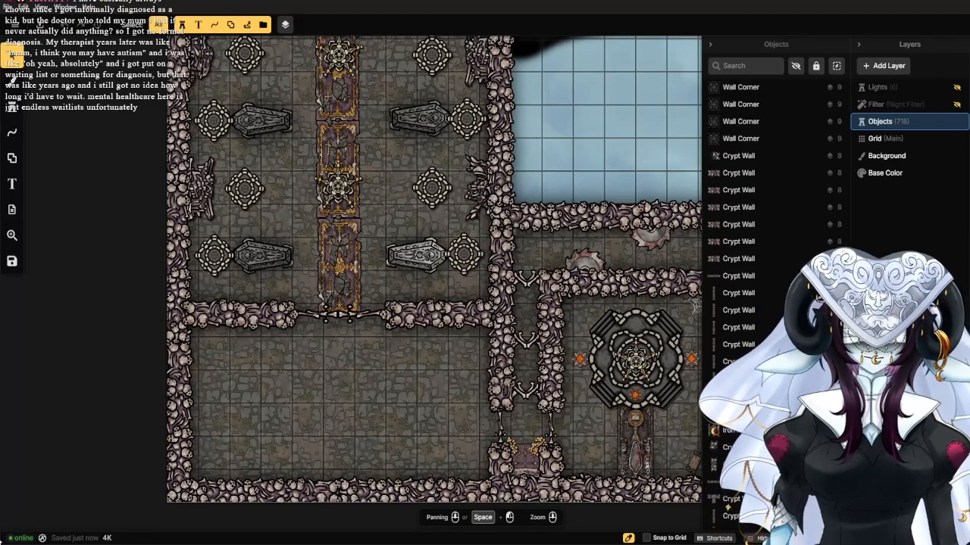
{"action": "scroll", "coordinate": [411, 382], "scroll_direction": "up", "scroll_amount": 3}
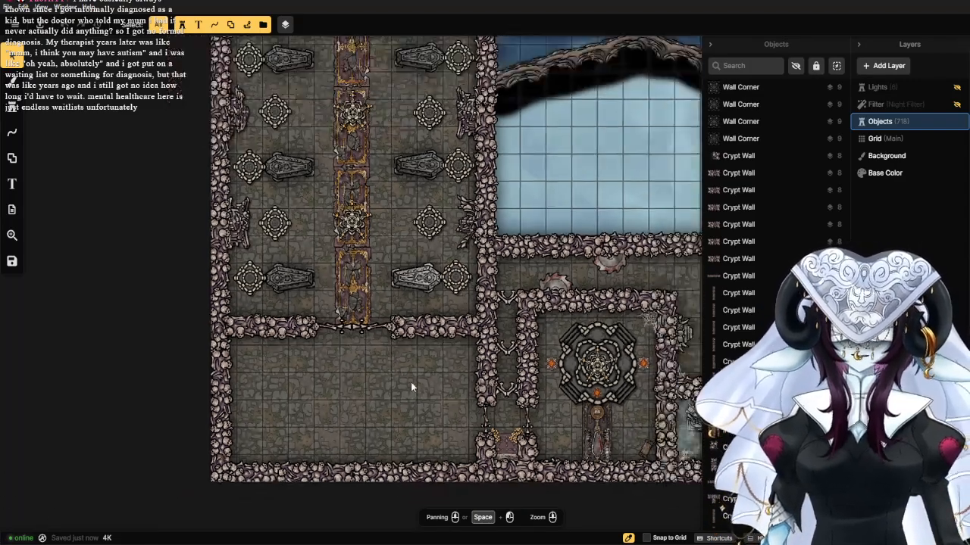
{"action": "scroll", "coordinate": [109, 456], "scroll_direction": "up", "scroll_amount": 2}
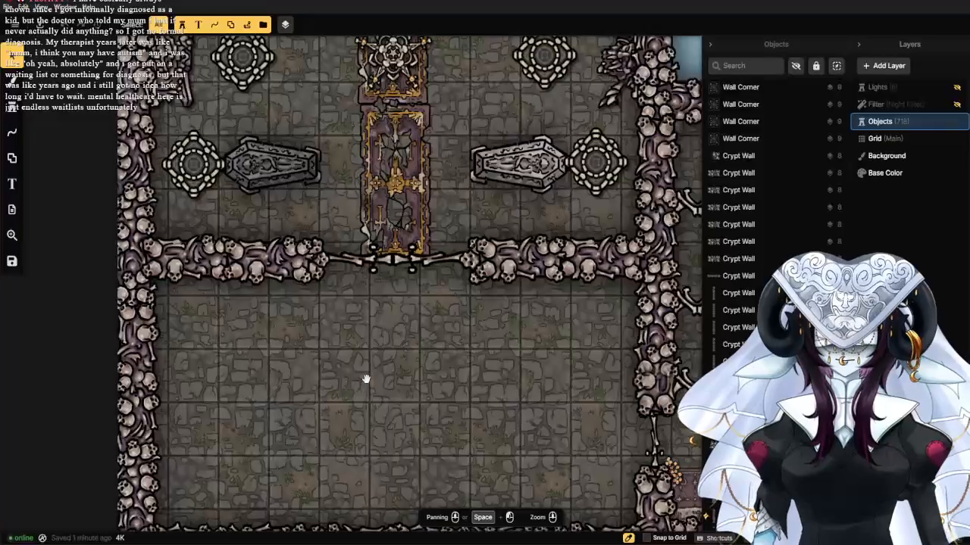
{"action": "left_click_drag", "start_coordinate": [366, 381], "coordinate": [247, 368]}
{"action": "scroll", "coordinate": [264, 367], "scroll_direction": "down", "scroll_amount": 1}
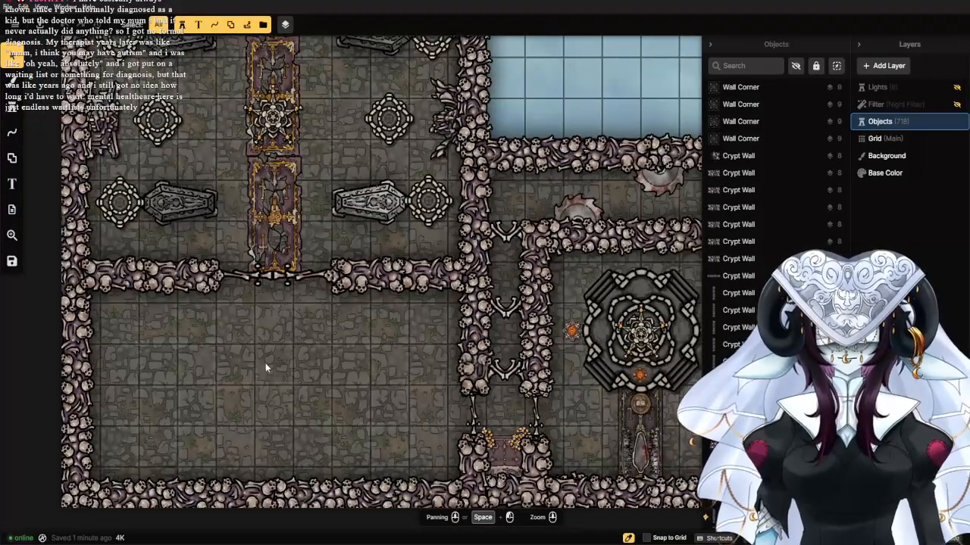
{"action": "scroll", "coordinate": [267, 361], "scroll_direction": "up", "scroll_amount": 1}
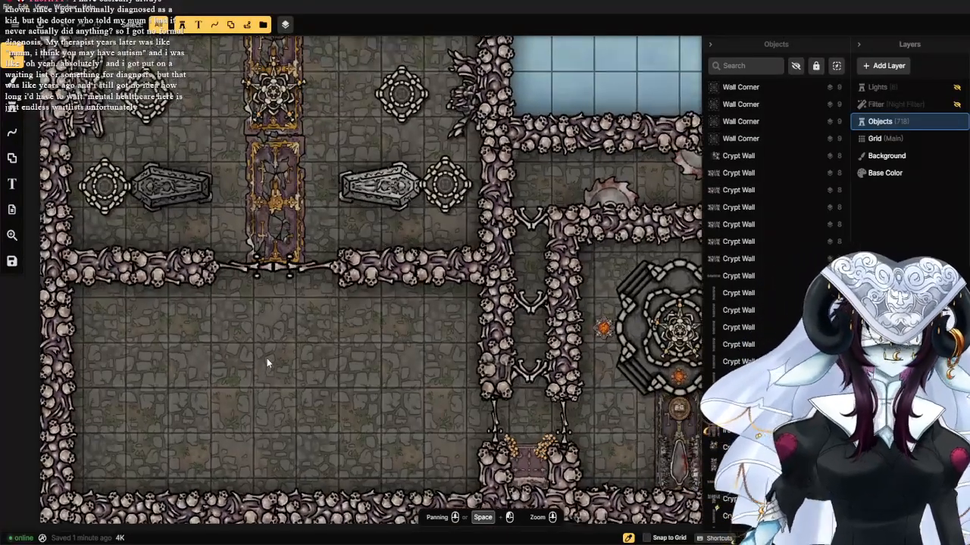
{"action": "left_click_drag", "start_coordinate": [264, 321], "coordinate": [314, 329]}
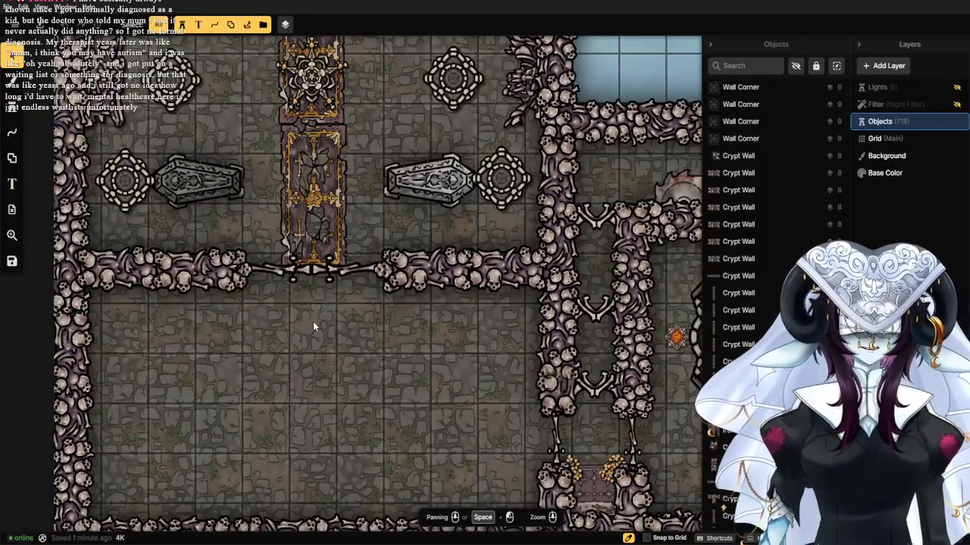
{"action": "scroll", "coordinate": [313, 321], "scroll_direction": "down", "scroll_amount": 3}
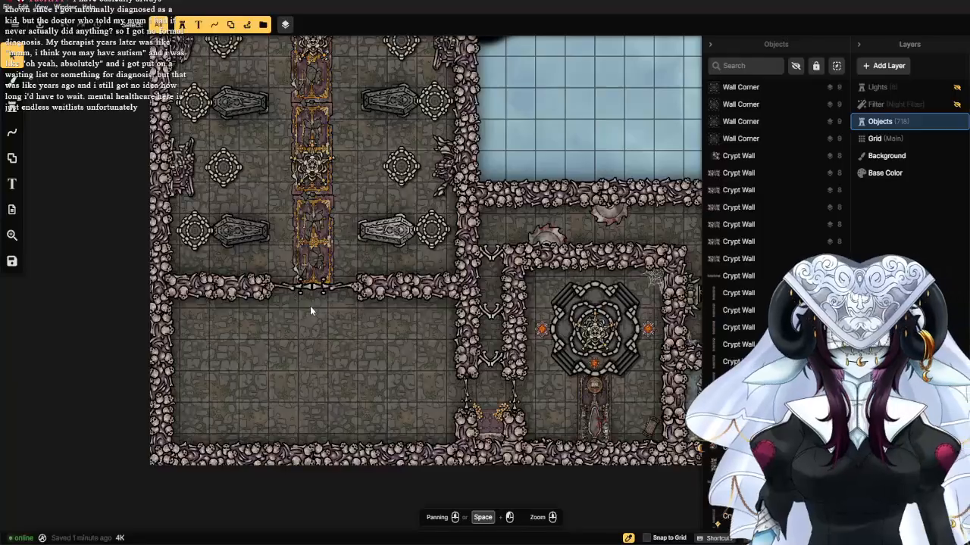
Reuse the coffin hall's Marble Pillar stamp at 75% scale in its square variant 2 and place four, one near each corner of the empty room.
{"action": "left_click", "coordinate": [422, 230]}
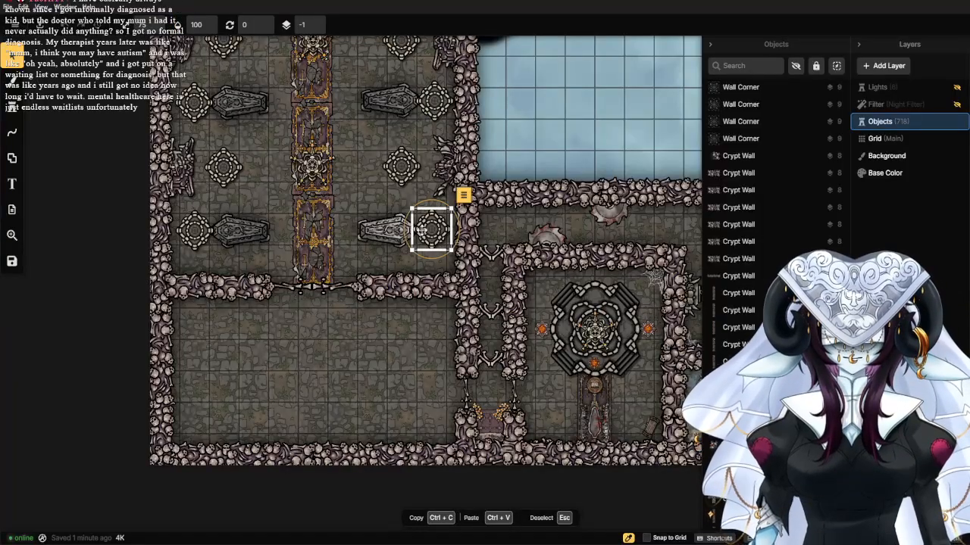
{"action": "left_click", "coordinate": [12, 106]}
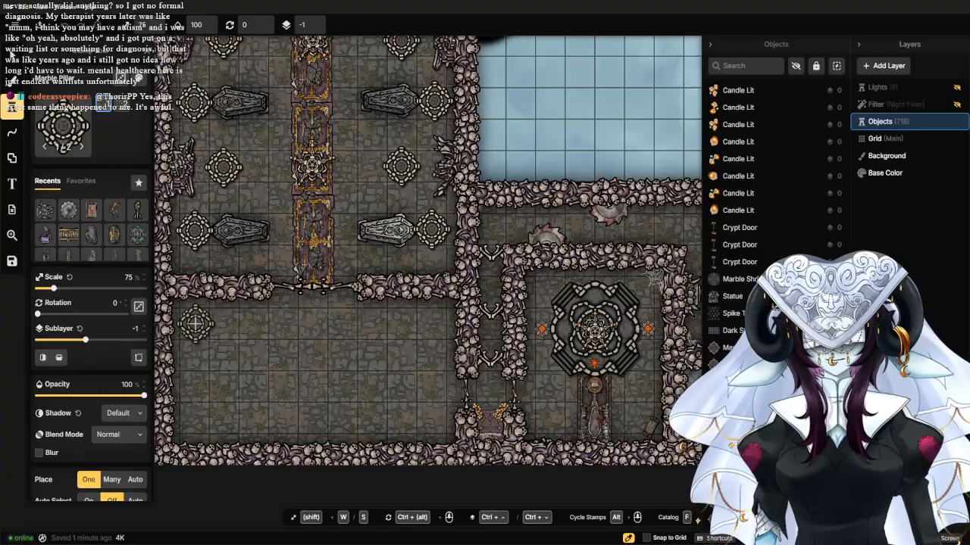
{"action": "scroll", "coordinate": [196, 324], "scroll_direction": "up", "scroll_amount": 3}
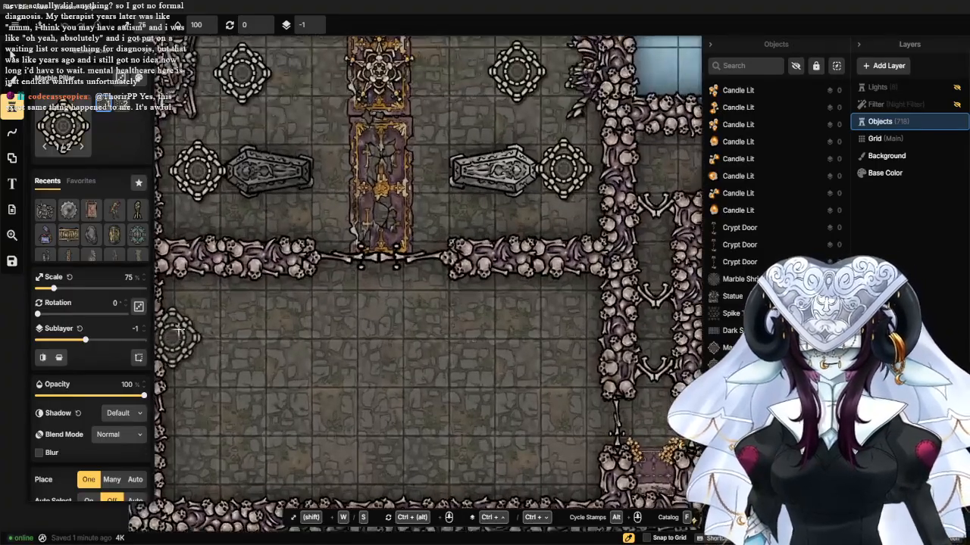
{"action": "scroll", "coordinate": [195, 317], "scroll_direction": "down", "scroll_amount": 1}
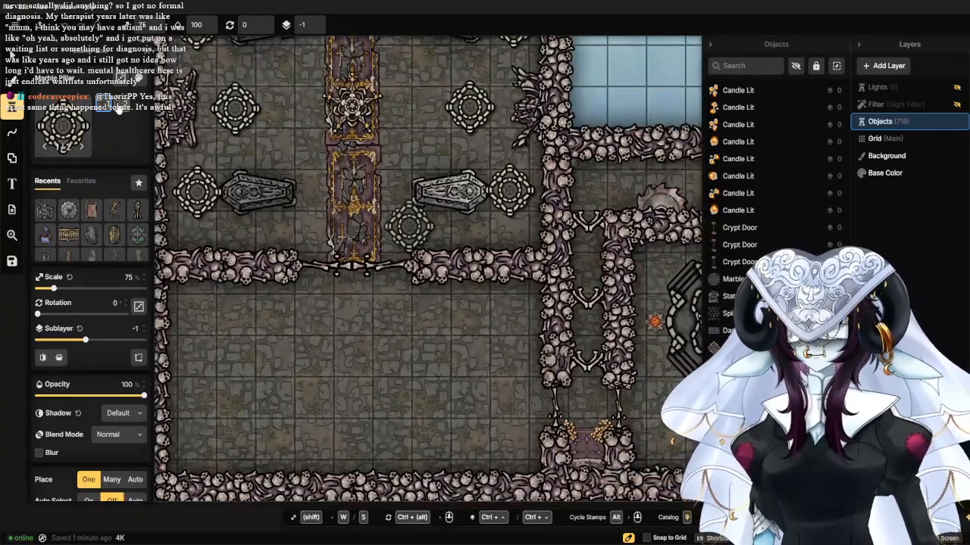
{"action": "scroll", "coordinate": [225, 321], "scroll_direction": "down", "scroll_amount": 1}
{"action": "scroll", "coordinate": [225, 321], "scroll_direction": "up", "scroll_amount": 2}
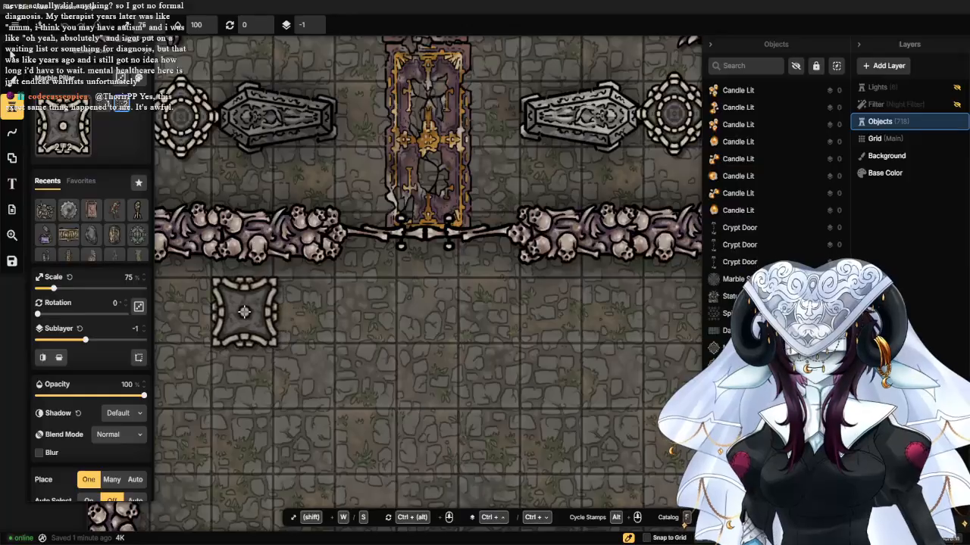
{"action": "left_click", "coordinate": [240, 312]}
{"action": "scroll", "coordinate": [537, 338], "scroll_direction": "down", "scroll_amount": 2}
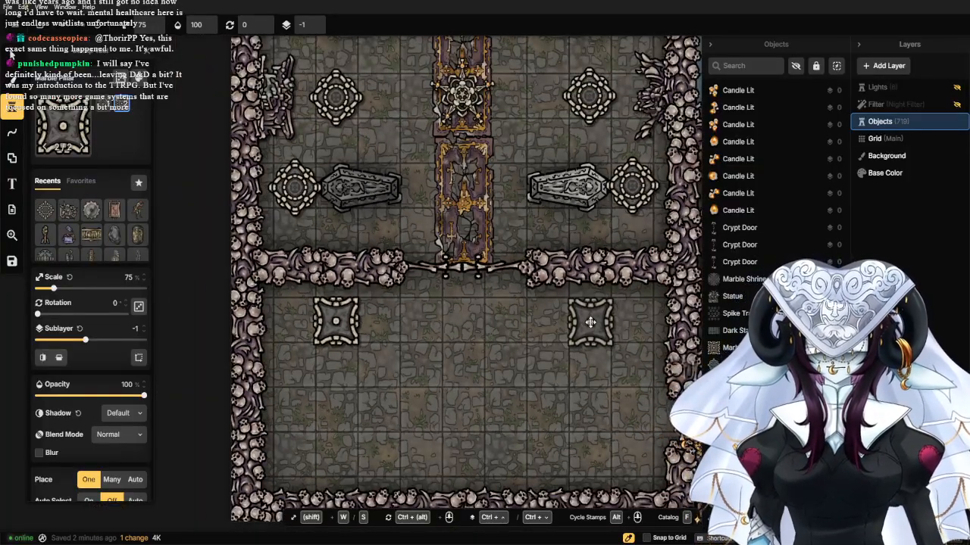
{"action": "left_click", "coordinate": [590, 323]}
{"action": "scroll", "coordinate": [590, 322], "scroll_direction": "up", "scroll_amount": 1}
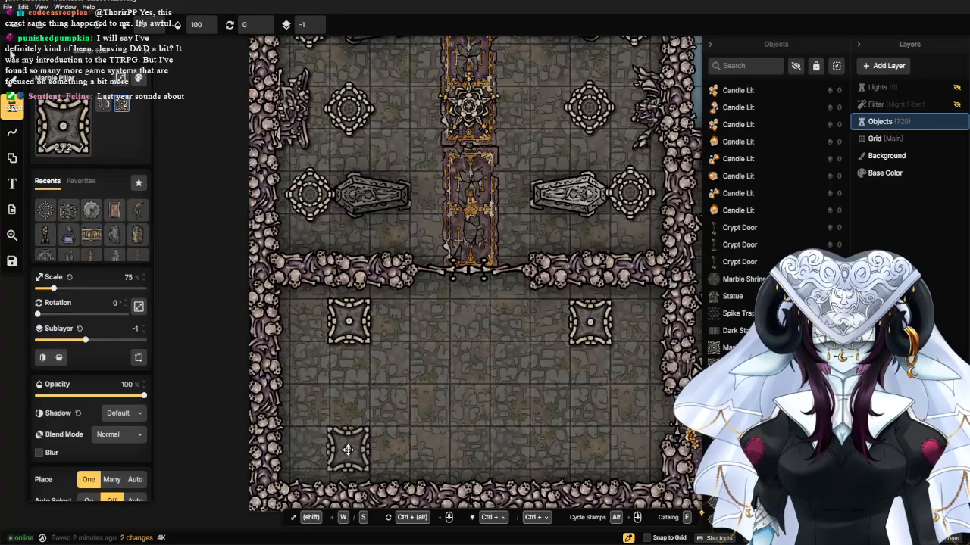
{"action": "left_click", "coordinate": [347, 450]}
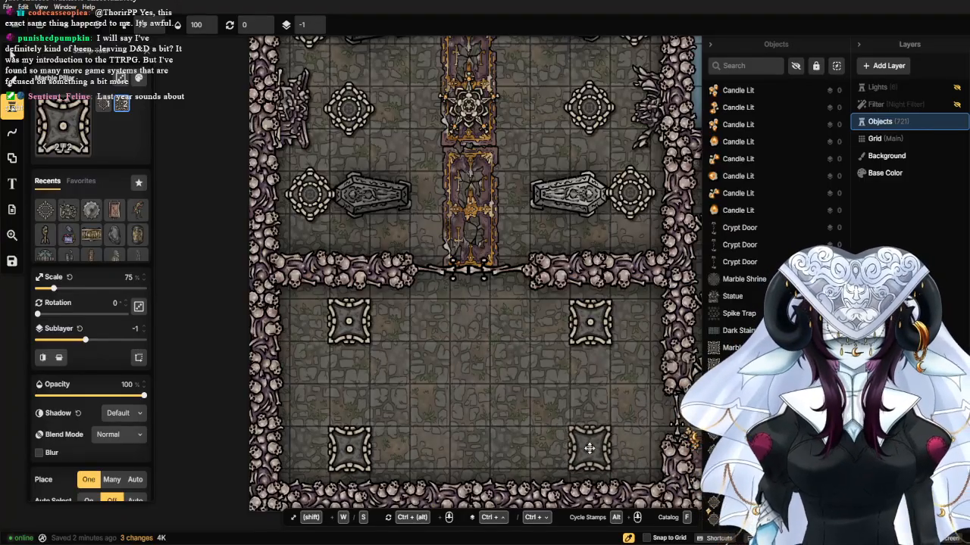
{"action": "left_click", "coordinate": [587, 450]}
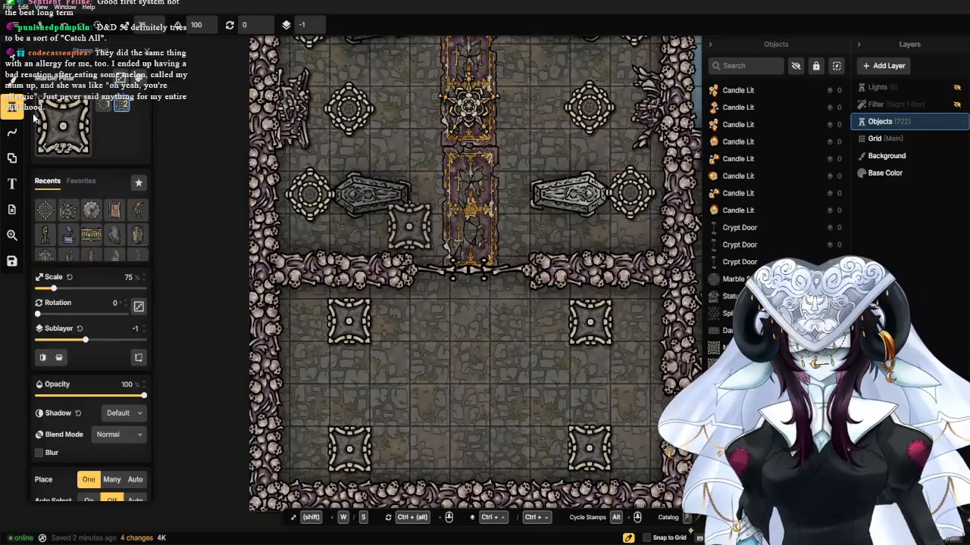
Search the Watercolor Battlemaps stamp catalog for "statue" and choose the Statue stamp from the Castle pack.
{"action": "left_click", "coordinate": [51, 131]}
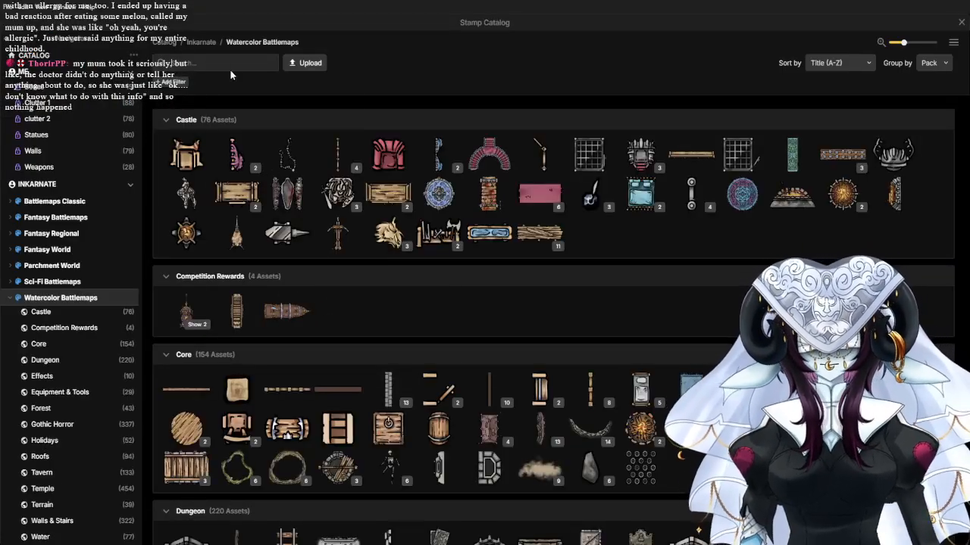
{"action": "left_click", "coordinate": [229, 69]}
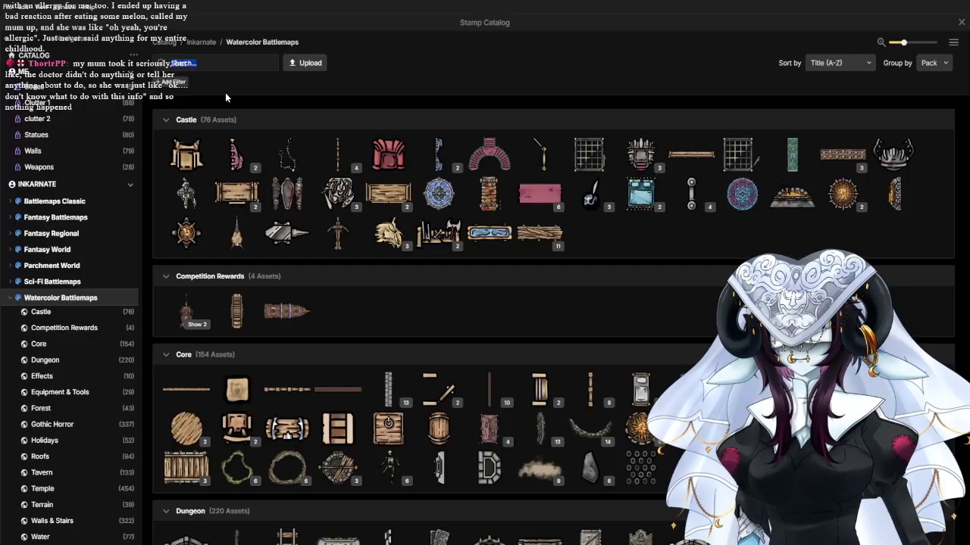
{"action": "left_click", "coordinate": [225, 97]}
{"action": "left_click", "coordinate": [236, 59]}
{"action": "type", "text": "statue"}
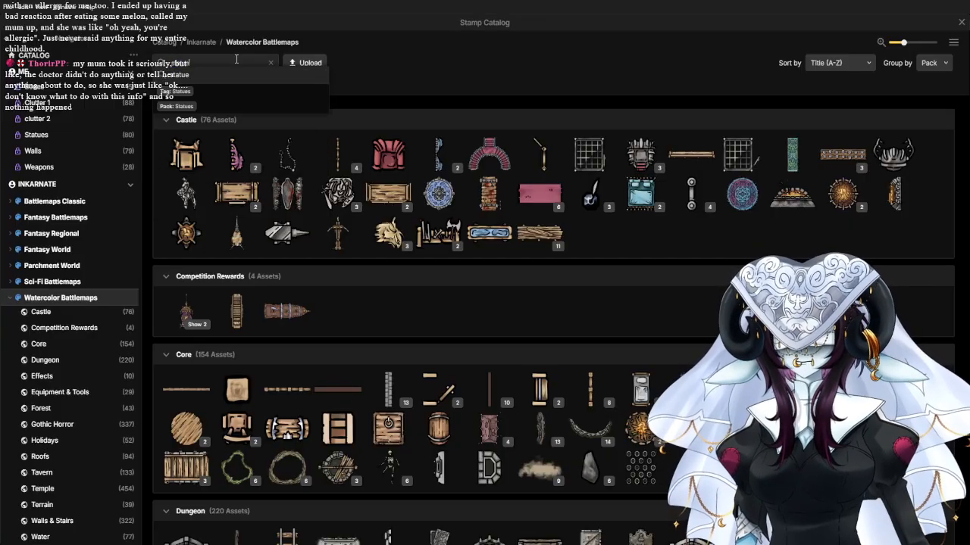
{"action": "key", "text": "Return"}
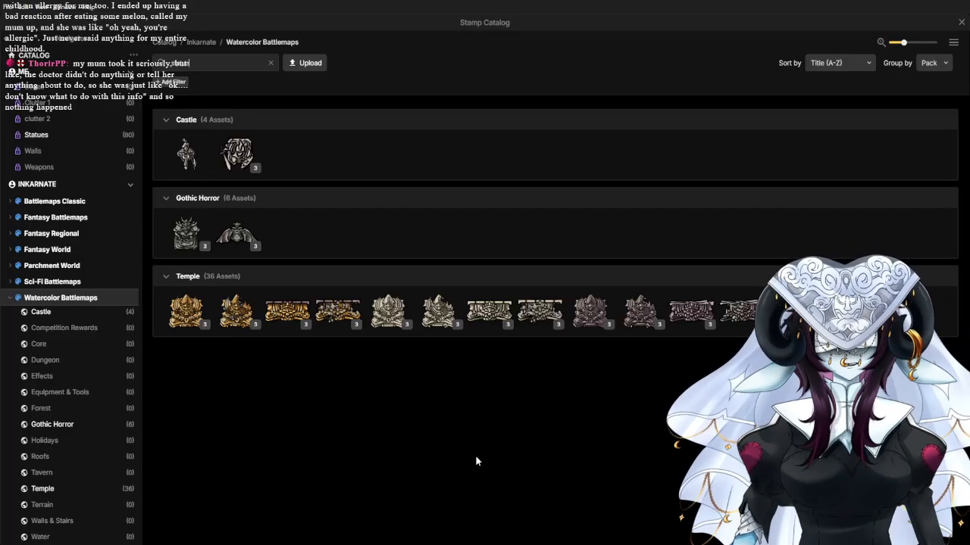
{"action": "mouse_move", "coordinate": [392, 327]}
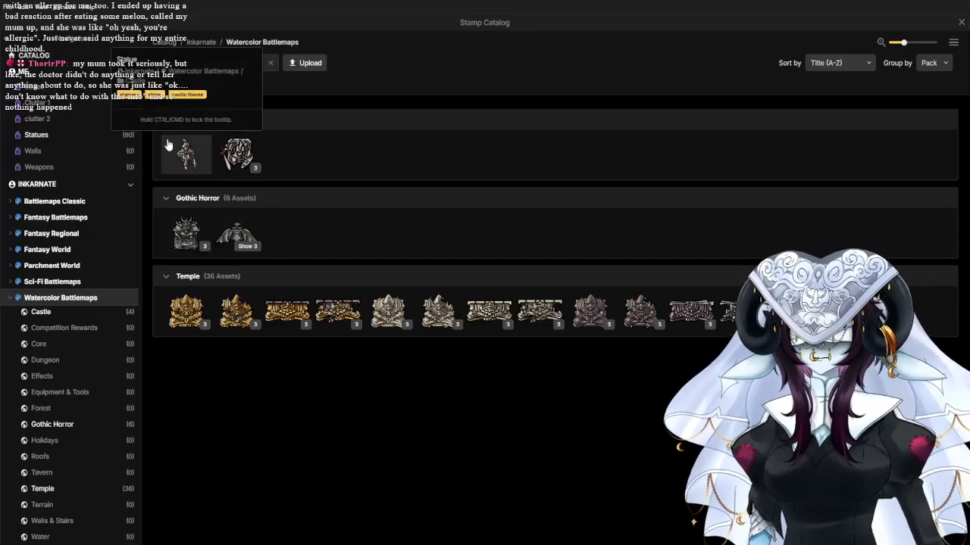
{"action": "left_click", "coordinate": [187, 155]}
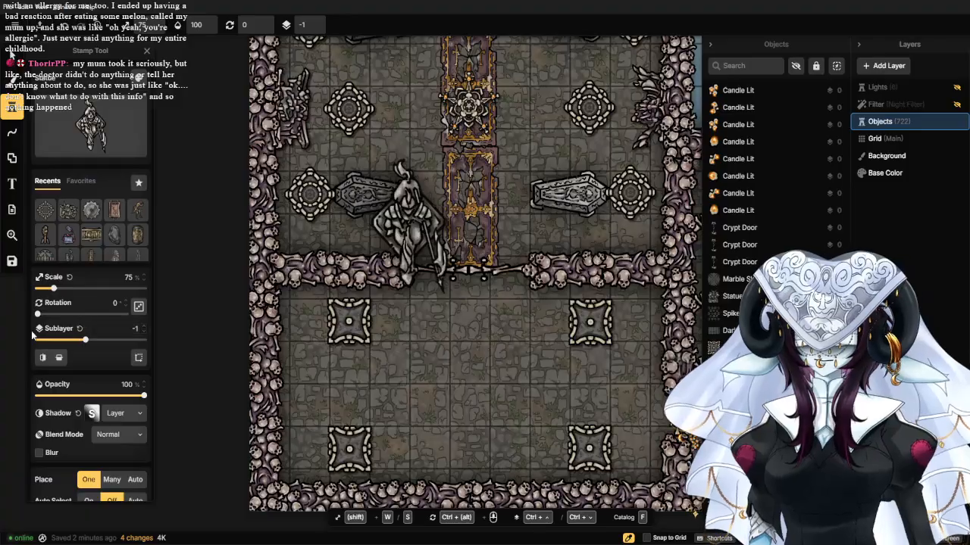
Flip the Statue stamp vertically and place it against the middle of the room's bottom wall, between the two lower pillars.
{"action": "left_click", "coordinate": [60, 359]}
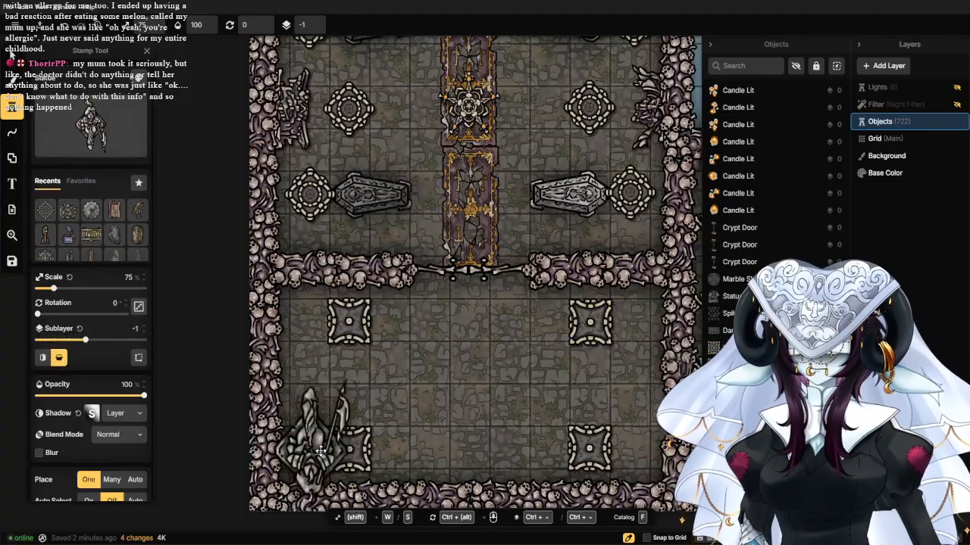
{"action": "scroll", "coordinate": [466, 451], "scroll_direction": "up", "scroll_amount": 2}
{"action": "scroll", "coordinate": [471, 443], "scroll_direction": "up", "scroll_amount": 1}
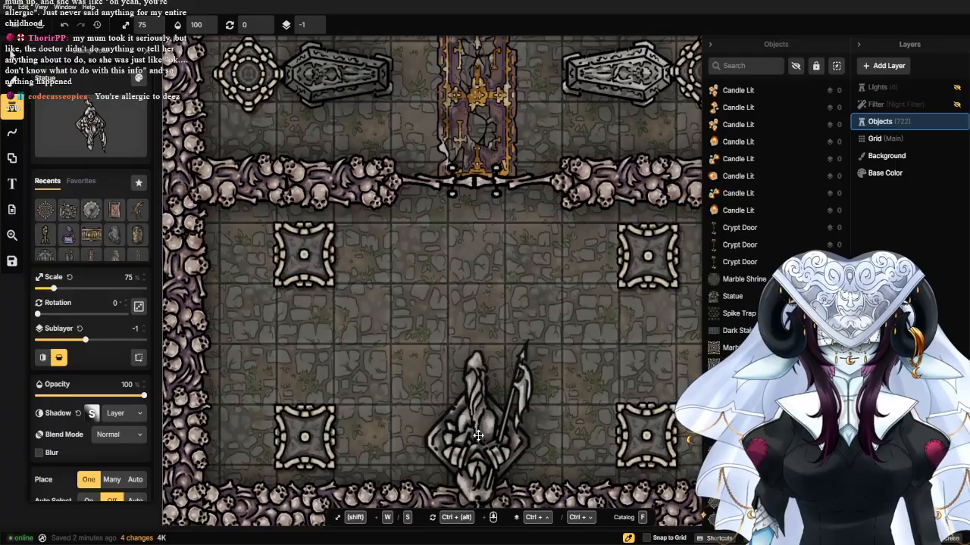
{"action": "left_click", "coordinate": [478, 436]}
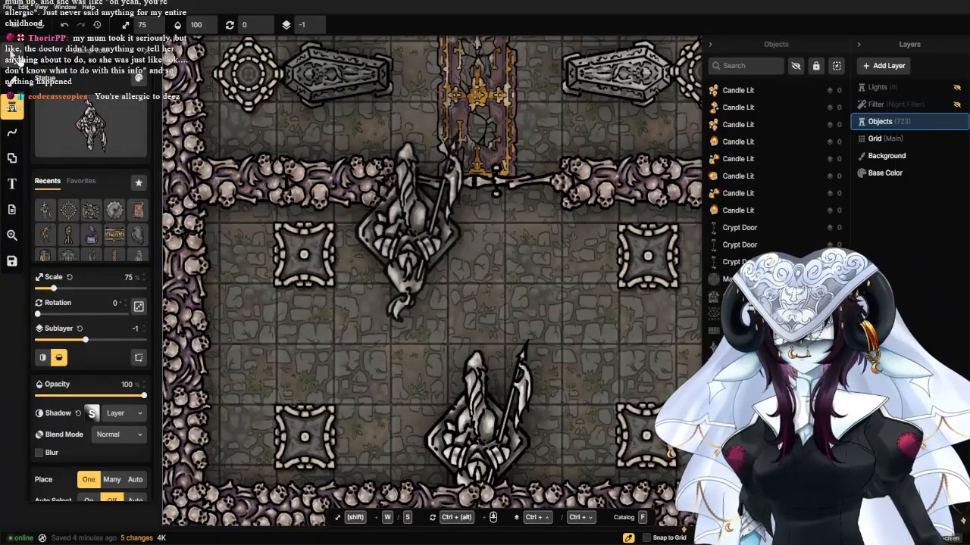
Adjust the placed statue's color tweaks to 0% saturation and 77% brightness.
{"action": "key", "text": "Escape"}
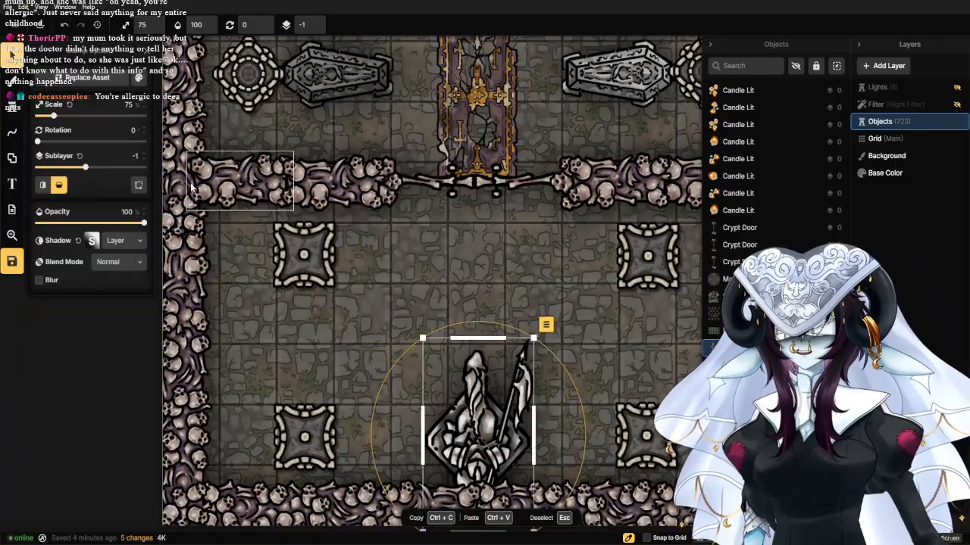
{"action": "left_click", "coordinate": [140, 79]}
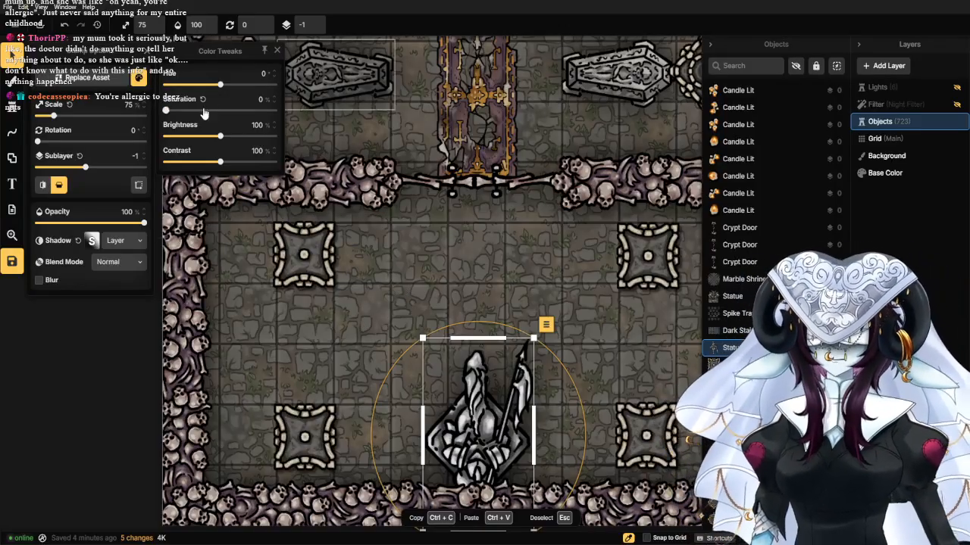
{"action": "mouse_move", "coordinate": [190, 140]}
{"action": "left_mouse_down"}
{"action": "mouse_move", "coordinate": [182, 138]}
{"action": "mouse_move", "coordinate": [208, 138]}
{"action": "left_mouse_up"}
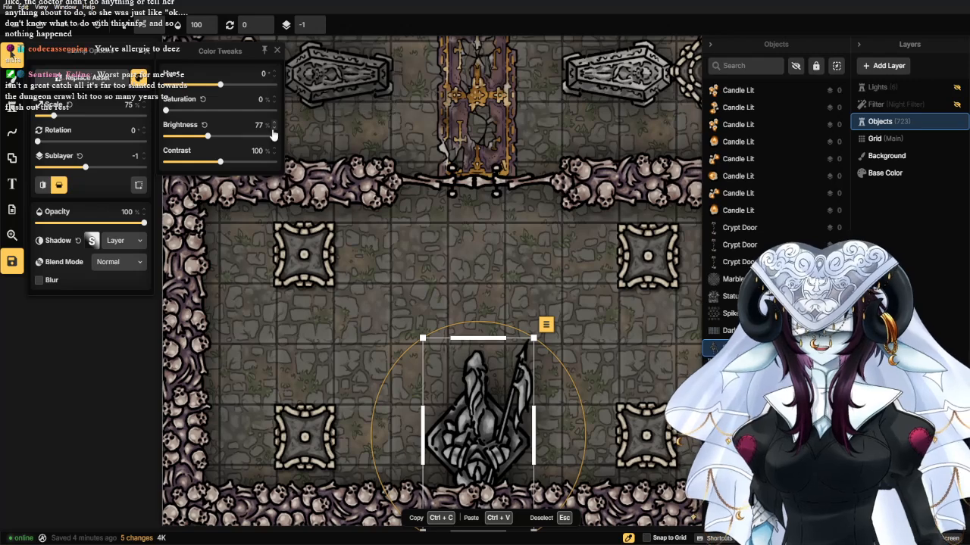
Lower the placed statue's brightness to 70% and close its color tweaks.
{"action": "left_click", "coordinate": [273, 128]}
{"action": "left_click", "coordinate": [273, 128]}
{"action": "left_click", "coordinate": [273, 128]}
{"action": "left_click", "coordinate": [442, 283]}
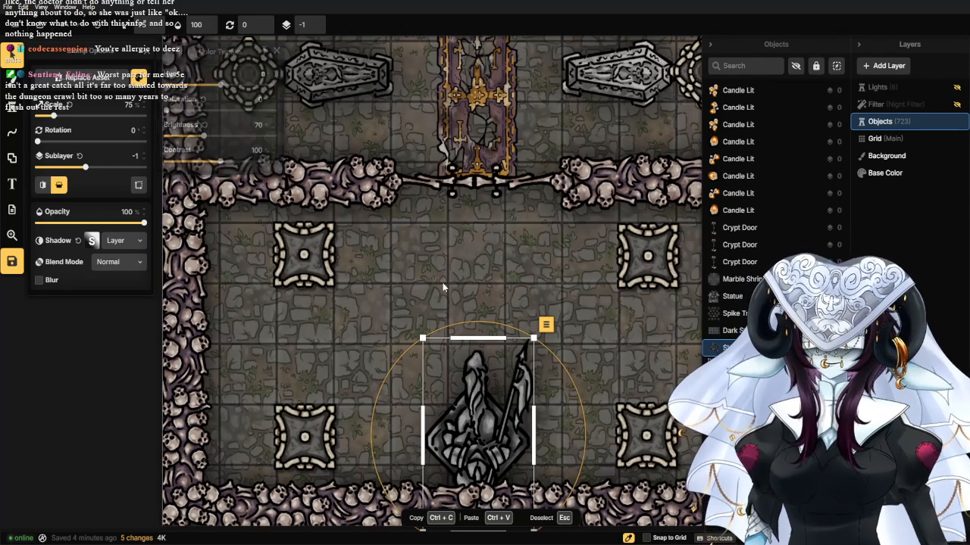
Shrink the statue to 40% scale and center it against the room's bottom wall, between the two lower pillars.
{"action": "scroll", "coordinate": [443, 283], "scroll_direction": "down", "scroll_amount": 3}
{"action": "scroll", "coordinate": [482, 325], "scroll_direction": "up", "scroll_amount": 5}
{"action": "left_click_drag", "start_coordinate": [463, 303], "coordinate": [393, 191]}
{"action": "scroll", "coordinate": [370, 246], "scroll_direction": "down", "scroll_amount": 1}
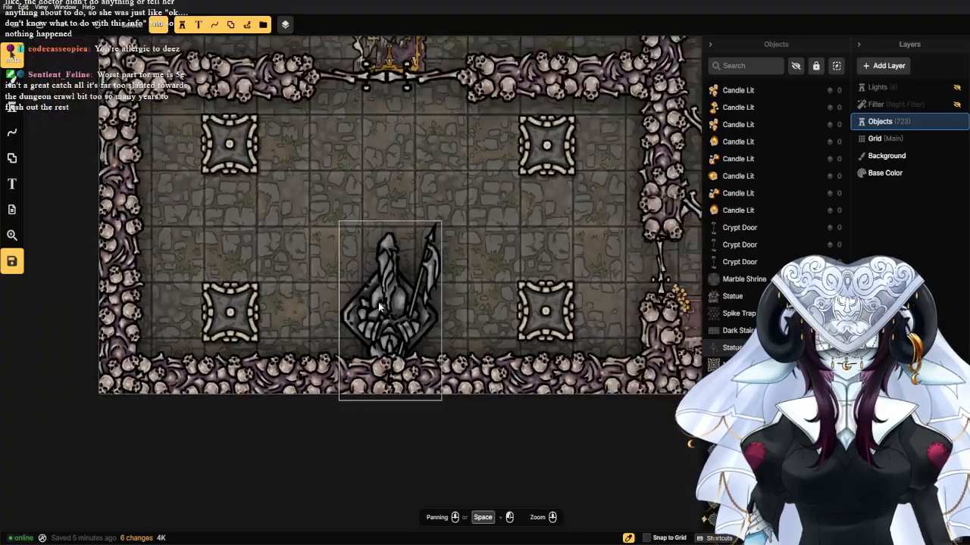
{"action": "left_click", "coordinate": [378, 314]}
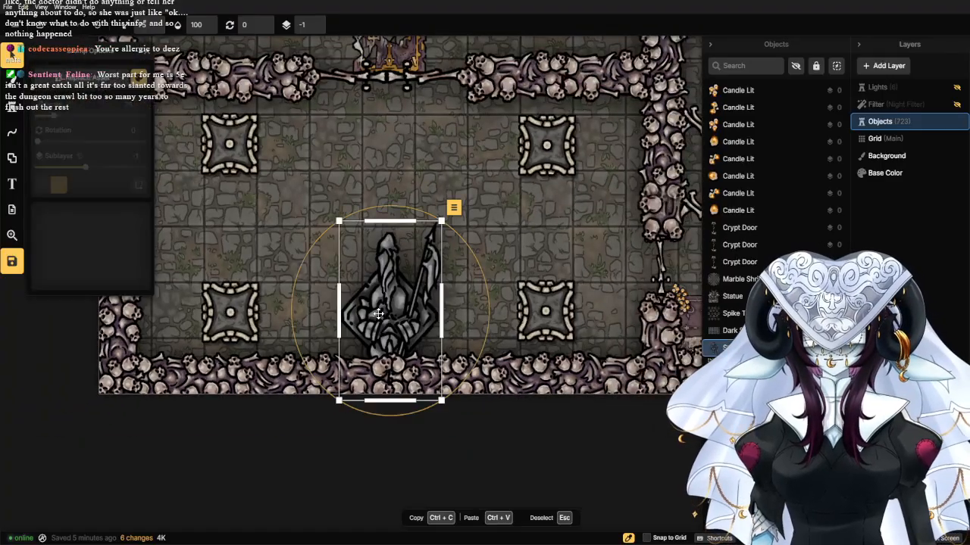
{"action": "left_click_drag", "start_coordinate": [441, 220], "coordinate": [396, 303]}
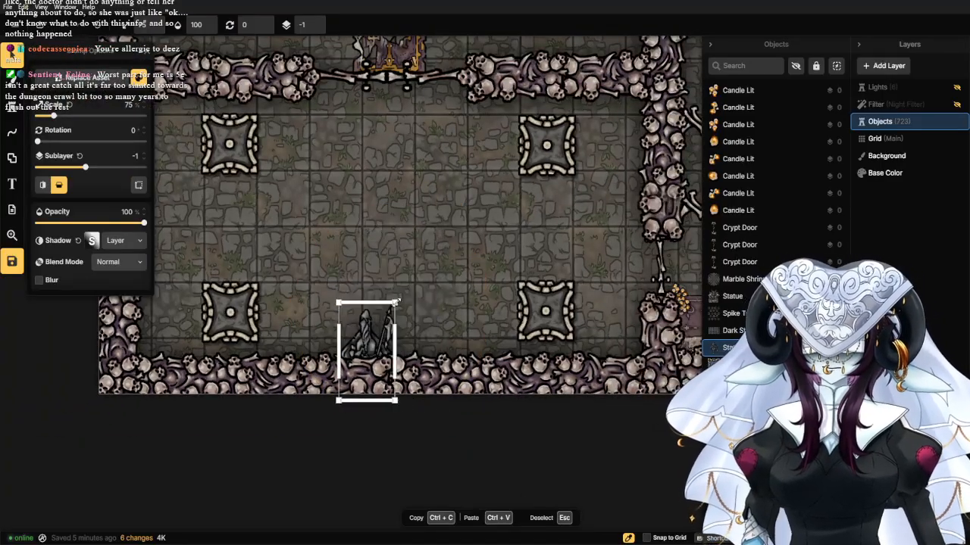
{"action": "left_click_drag", "start_coordinate": [350, 352], "coordinate": [374, 310]}
{"action": "left_click", "coordinate": [322, 284]}
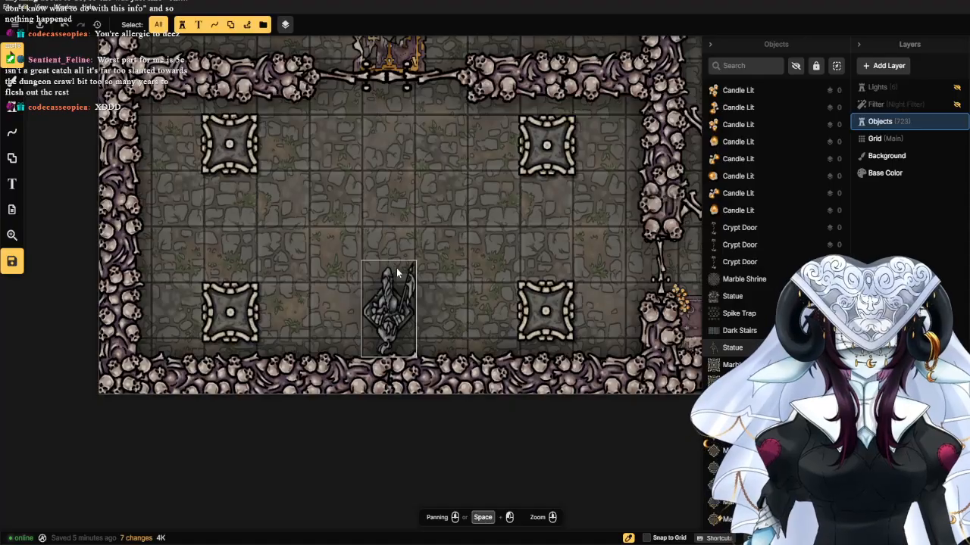
Pick up the placed statue's stamp settings and choose the Small Statue stamp, variant 2 of 3, from the catalog.
{"action": "scroll", "coordinate": [429, 240], "scroll_direction": "down", "scroll_amount": 1}
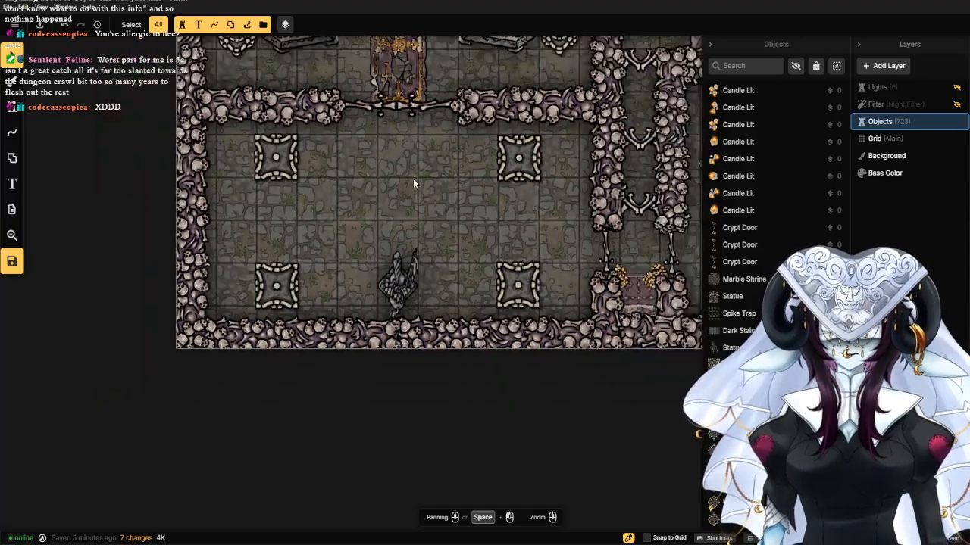
{"action": "scroll", "coordinate": [412, 178], "scroll_direction": "up", "scroll_amount": 4}
{"action": "scroll", "coordinate": [382, 220], "scroll_direction": "down", "scroll_amount": 3}
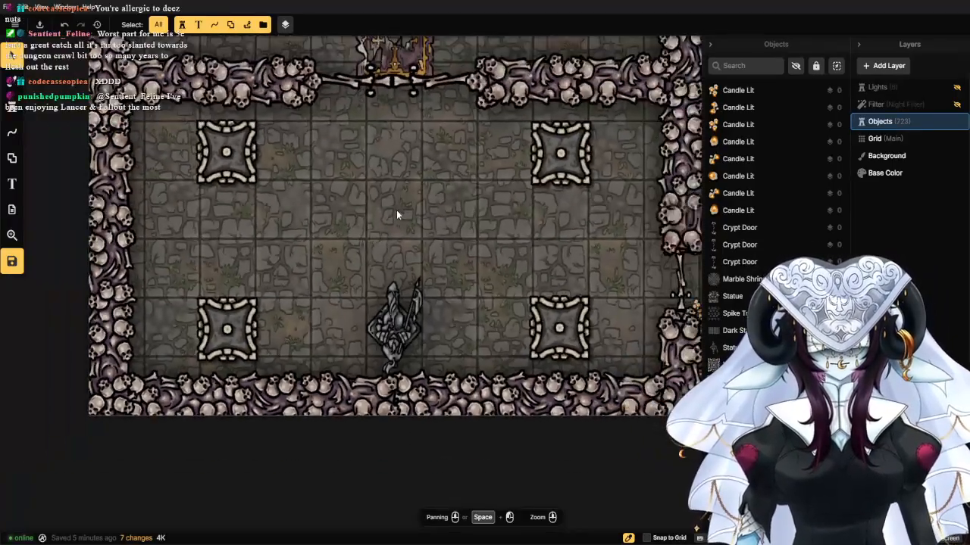
{"action": "left_click_drag", "start_coordinate": [374, 226], "coordinate": [341, 276]}
{"action": "scroll", "coordinate": [340, 278], "scroll_direction": "up", "scroll_amount": 1}
{"action": "scroll", "coordinate": [327, 285], "scroll_direction": "up", "scroll_amount": 1}
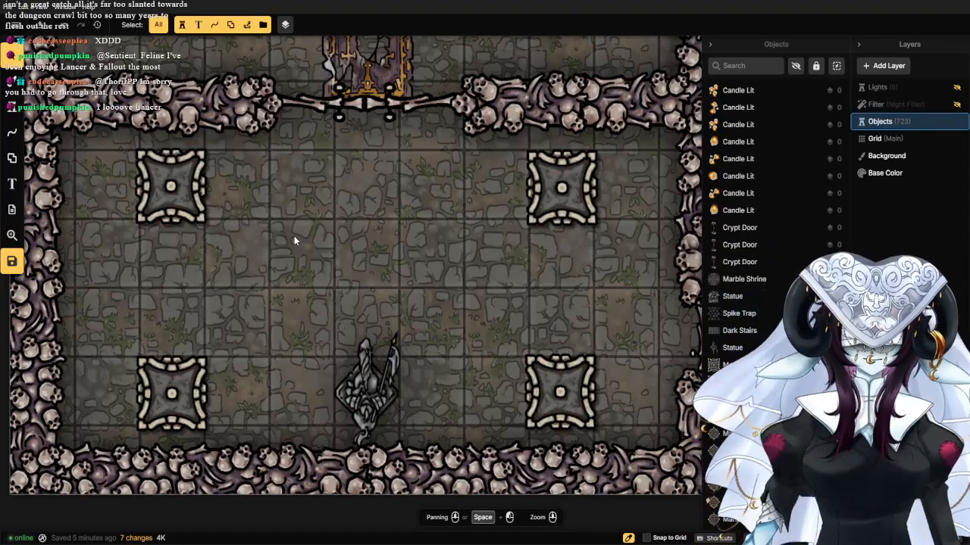
{"action": "left_click", "coordinate": [368, 390]}
{"action": "left_click", "coordinate": [13, 107]}
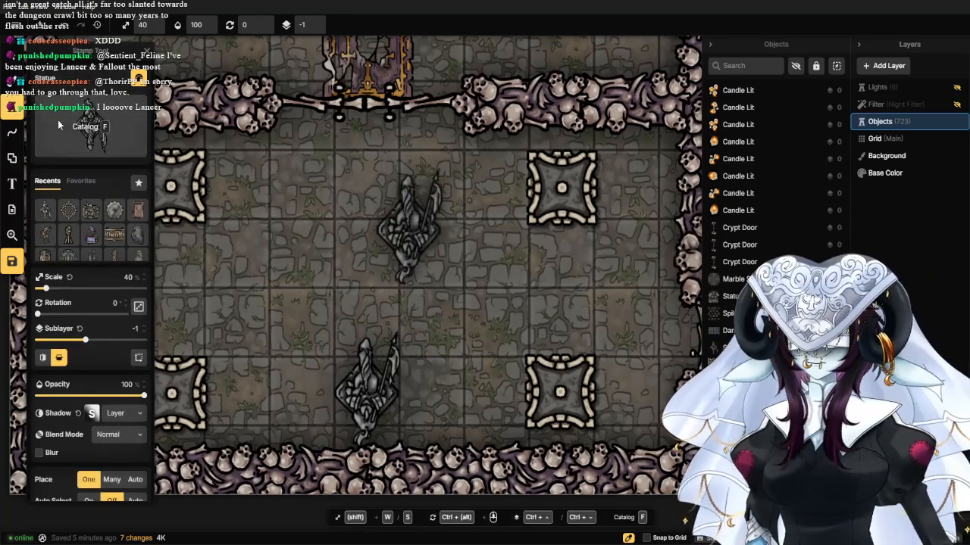
{"action": "left_click", "coordinate": [57, 120]}
{"action": "left_click", "coordinate": [237, 154]}
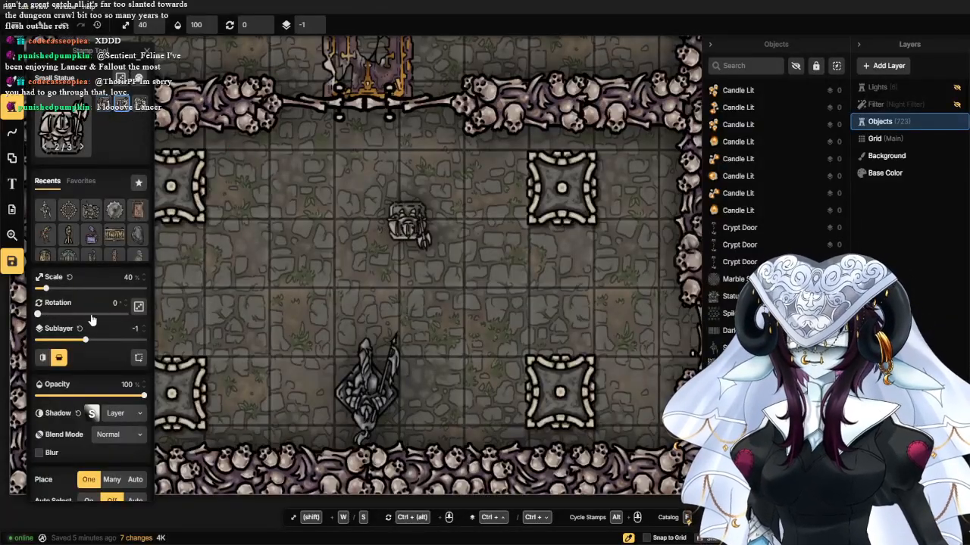
Rotate the Small Statue stamp to 90°, scale it to 65% and place it against the middle of the room's left wall.
{"action": "type", "text": "90"}
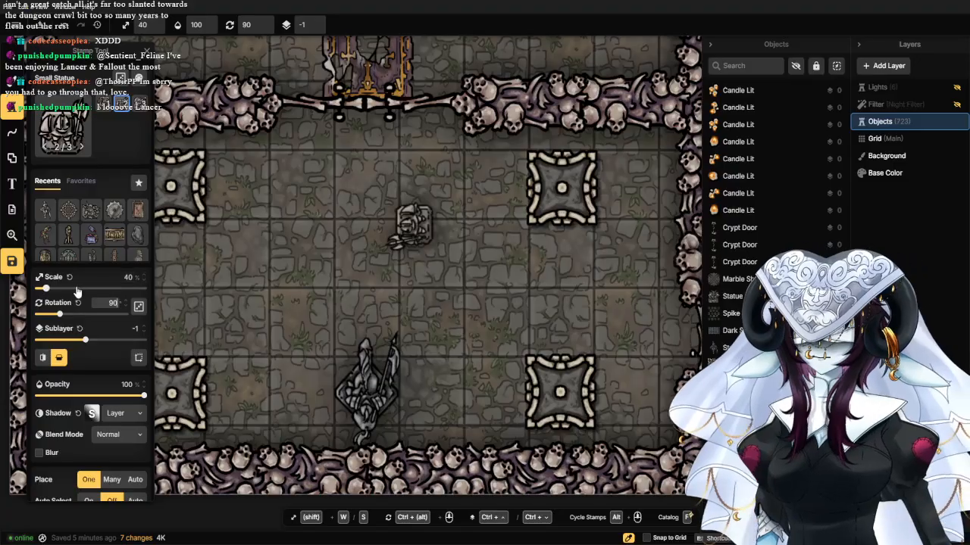
{"action": "left_click", "coordinate": [77, 291]}
{"action": "mouse_move", "coordinate": [77, 290]}
{"action": "left_mouse_down"}
{"action": "mouse_move", "coordinate": [46, 290]}
{"action": "mouse_move", "coordinate": [58, 290]}
{"action": "left_mouse_up"}
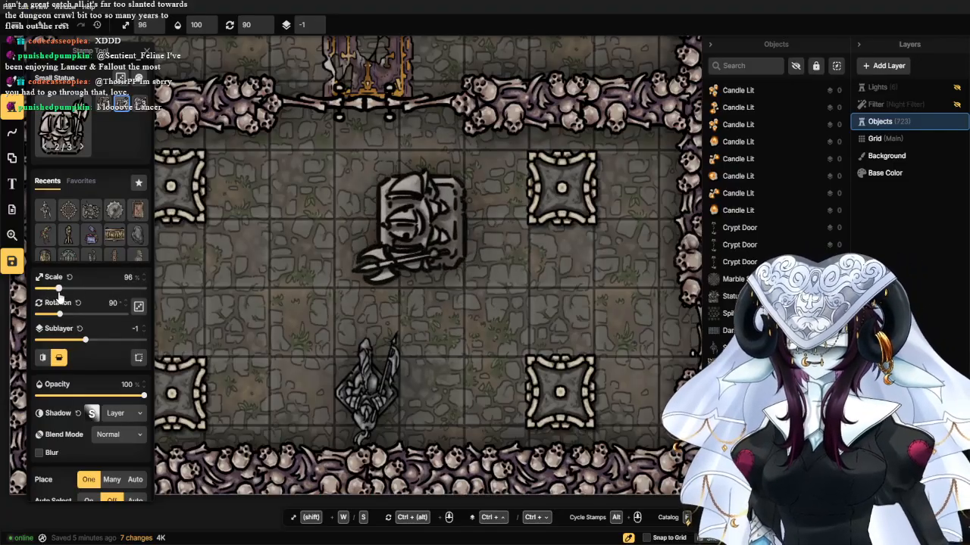
{"action": "left_click", "coordinate": [144, 282]}
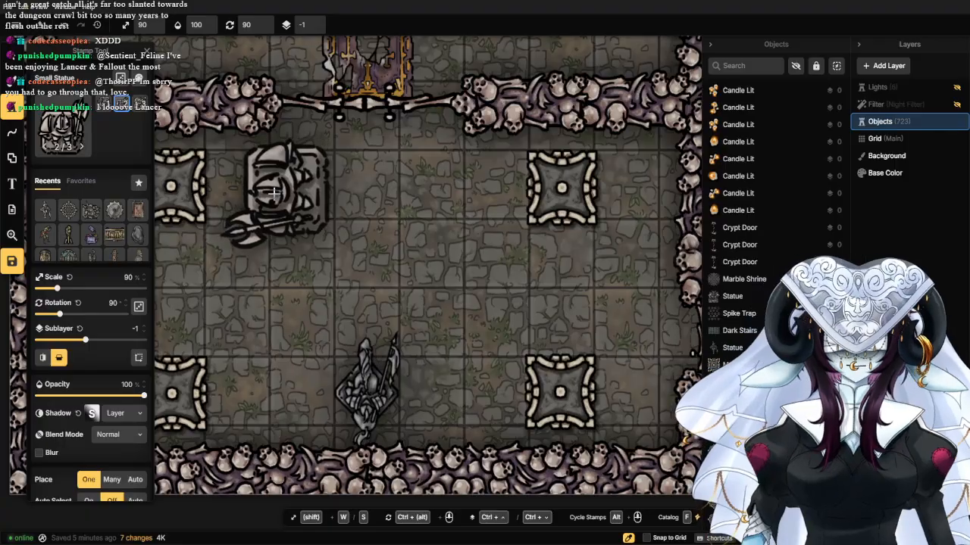
{"action": "left_click_drag", "start_coordinate": [196, 290], "coordinate": [422, 269]}
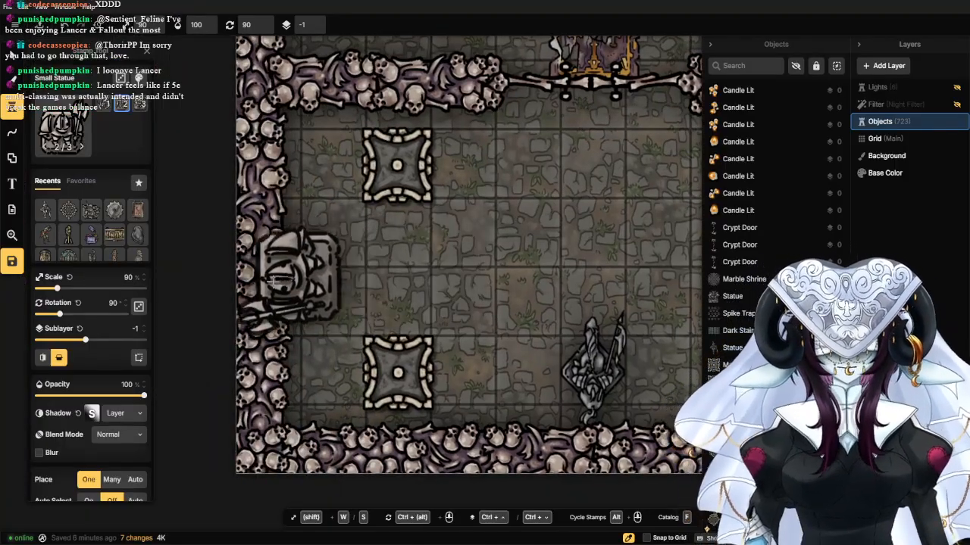
{"action": "left_click", "coordinate": [144, 283]}
{"action": "left_click", "coordinate": [144, 282]}
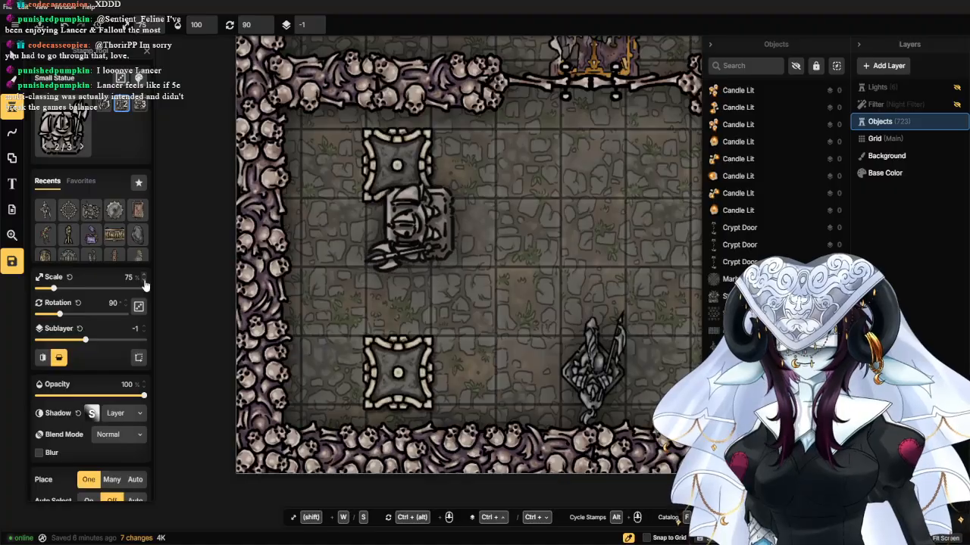
{"action": "left_click", "coordinate": [145, 282]}
{"action": "left_click", "coordinate": [144, 282]}
{"action": "left_click", "coordinate": [145, 283]}
{"action": "left_click", "coordinate": [144, 283]}
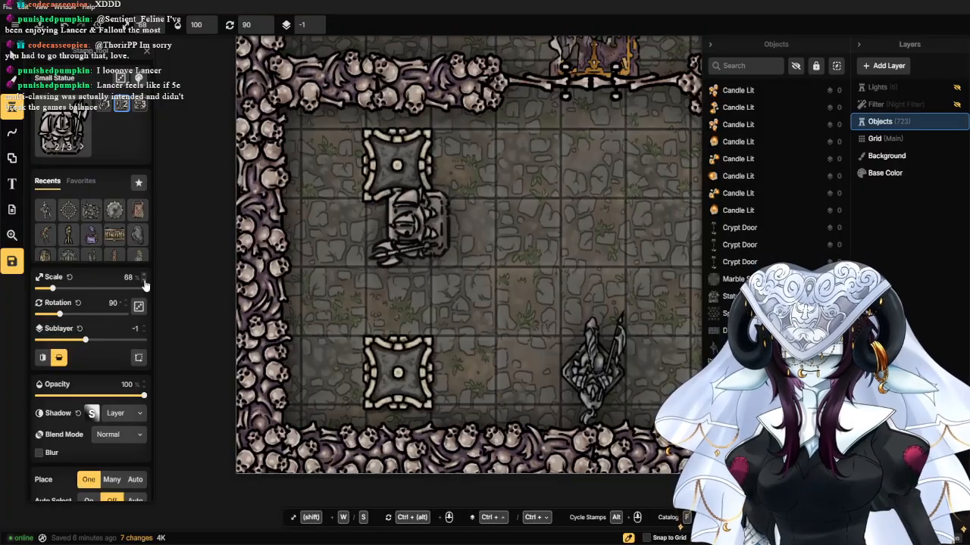
{"action": "left_click", "coordinate": [145, 283]}
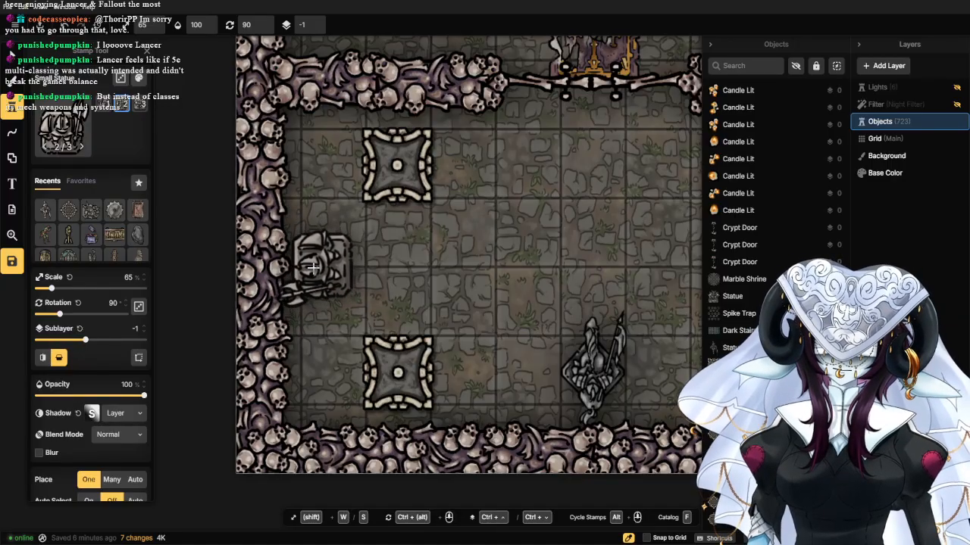
{"action": "left_click", "coordinate": [314, 262]}
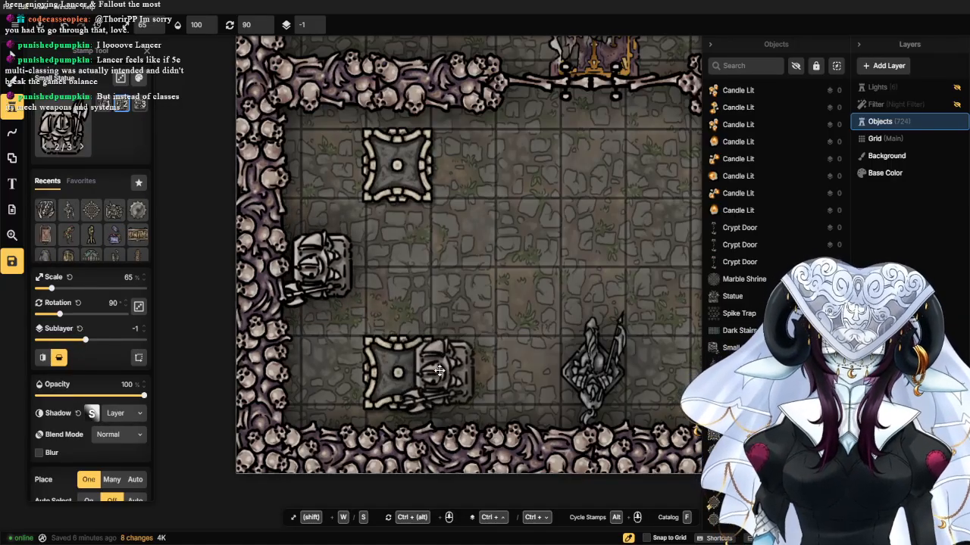
Pull the wall segment above the right wall's crypt door out into the room and move the door up into the gap.
{"action": "scroll", "coordinate": [455, 346], "scroll_direction": "down", "scroll_amount": 2}
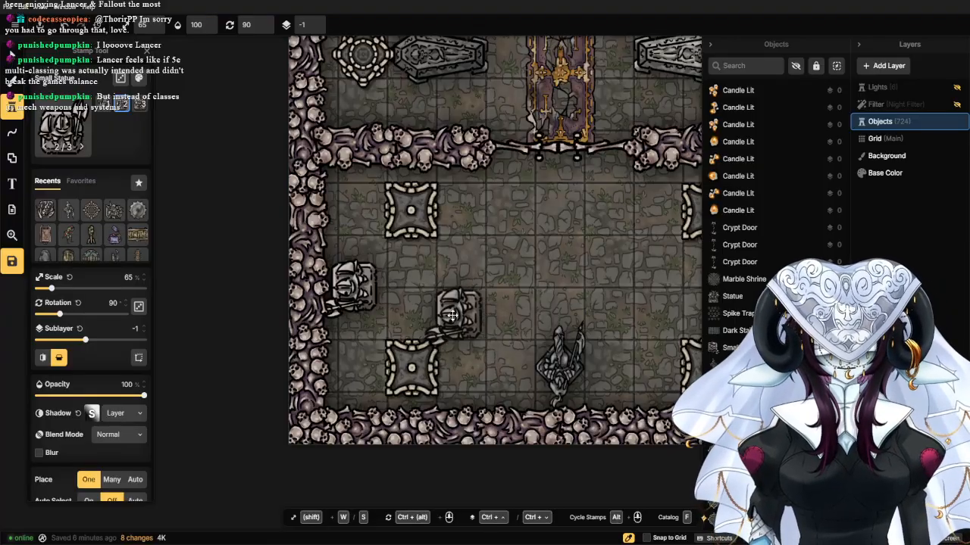
{"action": "scroll", "coordinate": [458, 322], "scroll_direction": "up", "scroll_amount": 1}
{"action": "scroll", "coordinate": [454, 291], "scroll_direction": "up", "scroll_amount": 2}
{"action": "left_click_drag", "start_coordinate": [674, 321], "coordinate": [189, 280]}
{"action": "scroll", "coordinate": [385, 265], "scroll_direction": "down", "scroll_amount": 2}
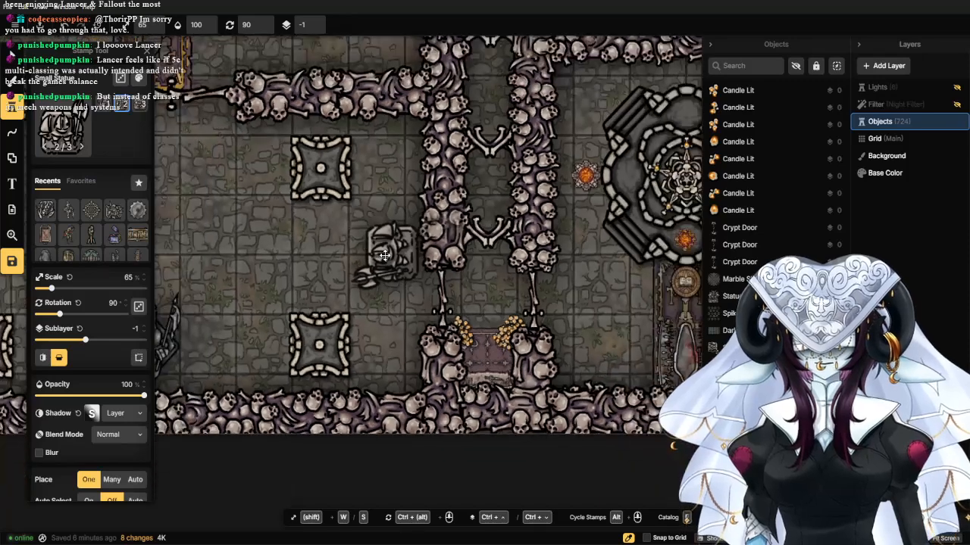
{"action": "left_click_drag", "start_coordinate": [307, 268], "coordinate": [523, 328]}
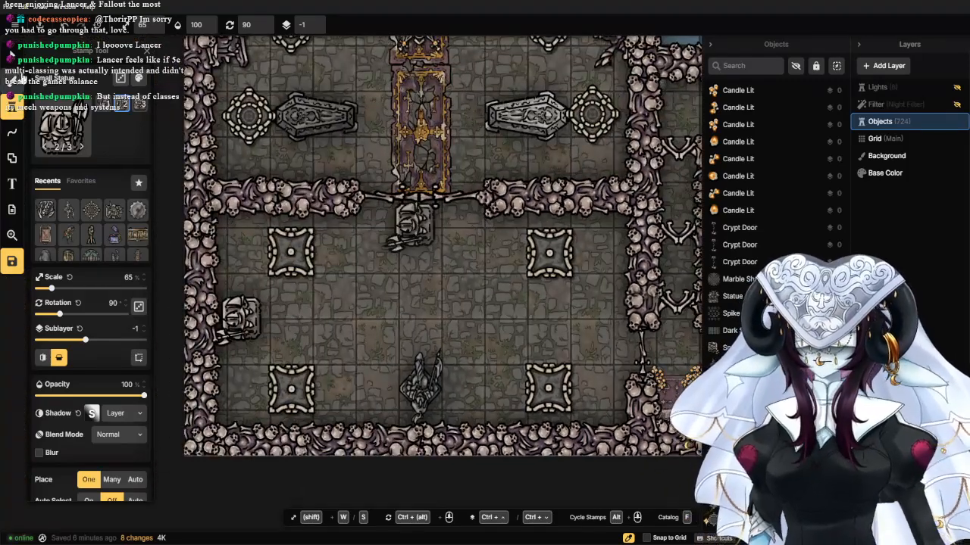
{"action": "left_click", "coordinate": [12, 56]}
{"action": "left_click_drag", "start_coordinate": [582, 325], "coordinate": [474, 304]}
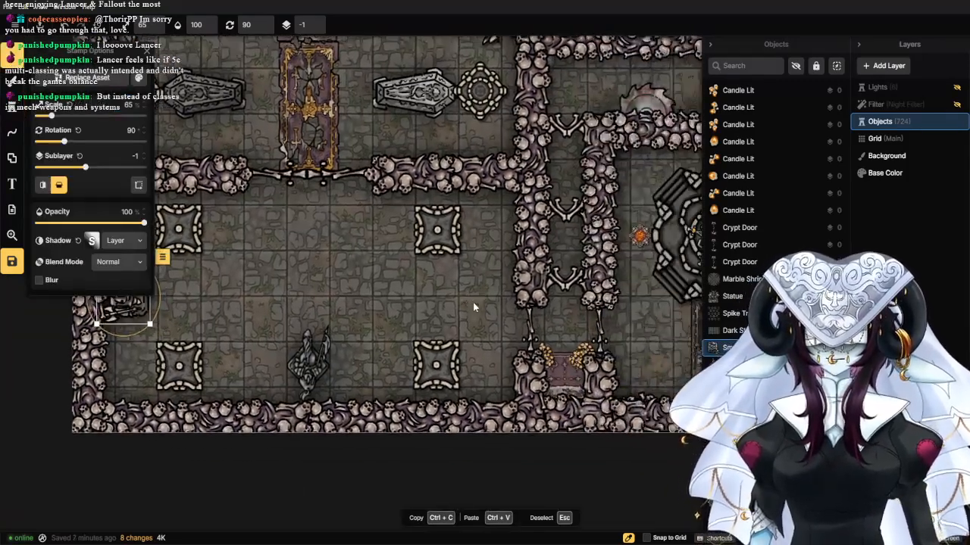
{"action": "left_click", "coordinate": [529, 269]}
{"action": "left_click_drag", "start_coordinate": [529, 264], "coordinate": [347, 274]}
{"action": "left_click_drag", "start_coordinate": [538, 329], "coordinate": [526, 299]}
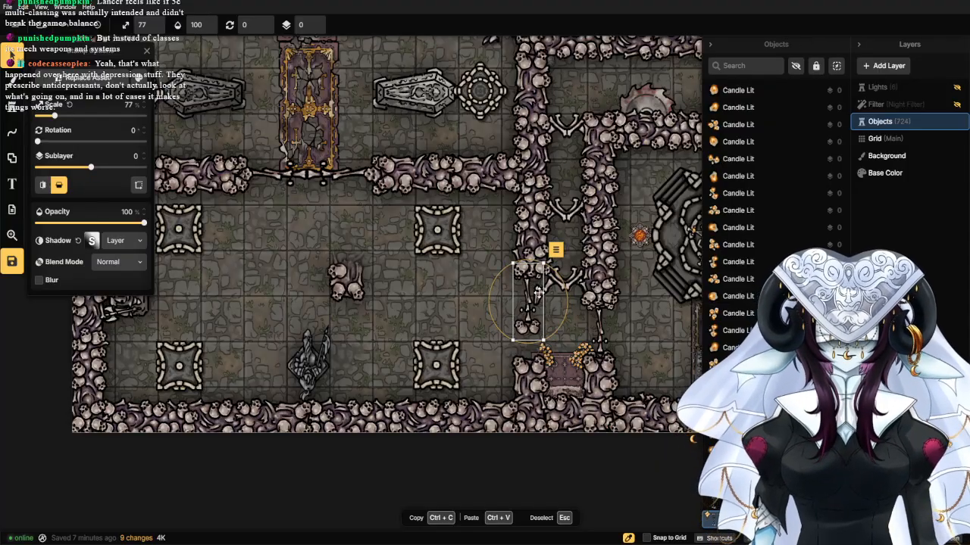
Move the two lower bone arches up along the corridor beside the room.
{"action": "left_click", "coordinate": [568, 258]}
{"action": "left_click_drag", "start_coordinate": [567, 258], "coordinate": [566, 259]}
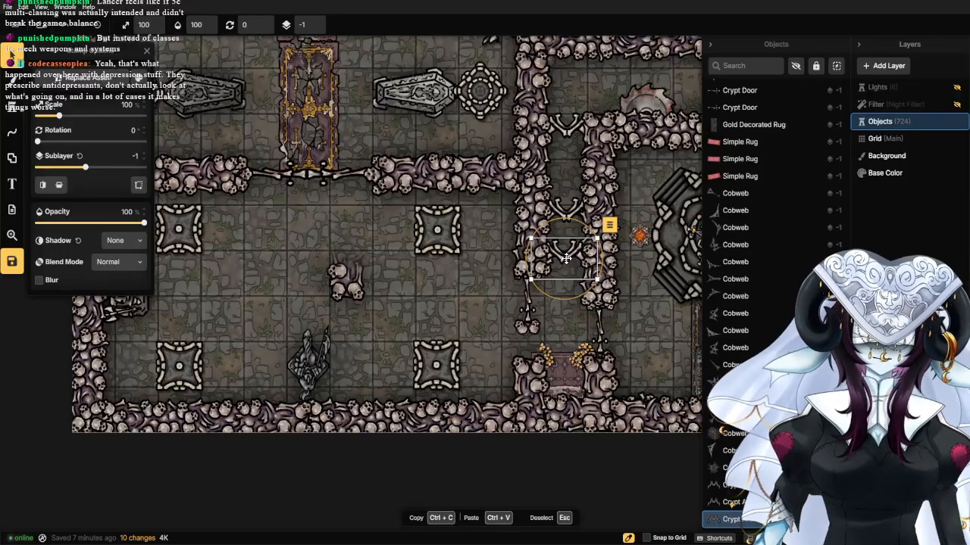
{"action": "left_click_drag", "start_coordinate": [566, 258], "coordinate": [567, 192]}
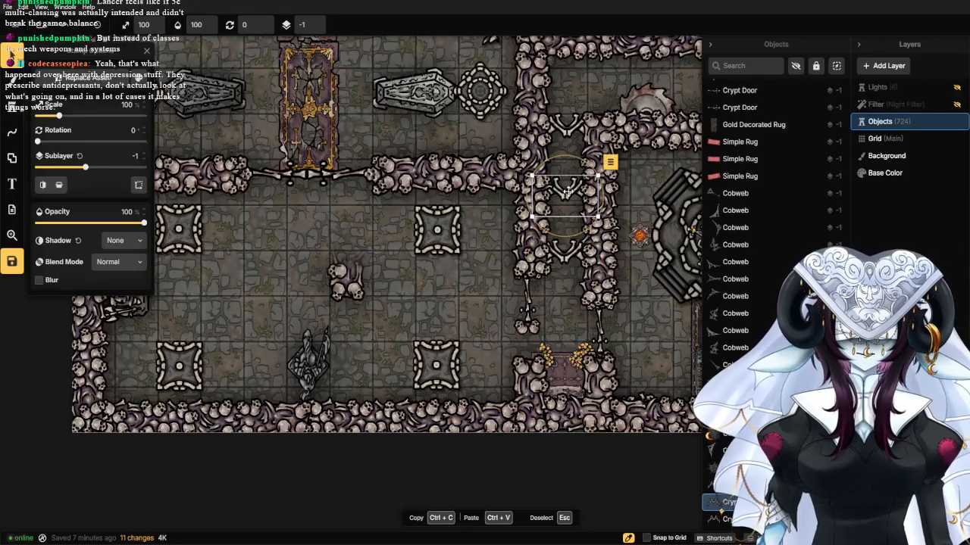
{"action": "left_click", "coordinate": [473, 282]}
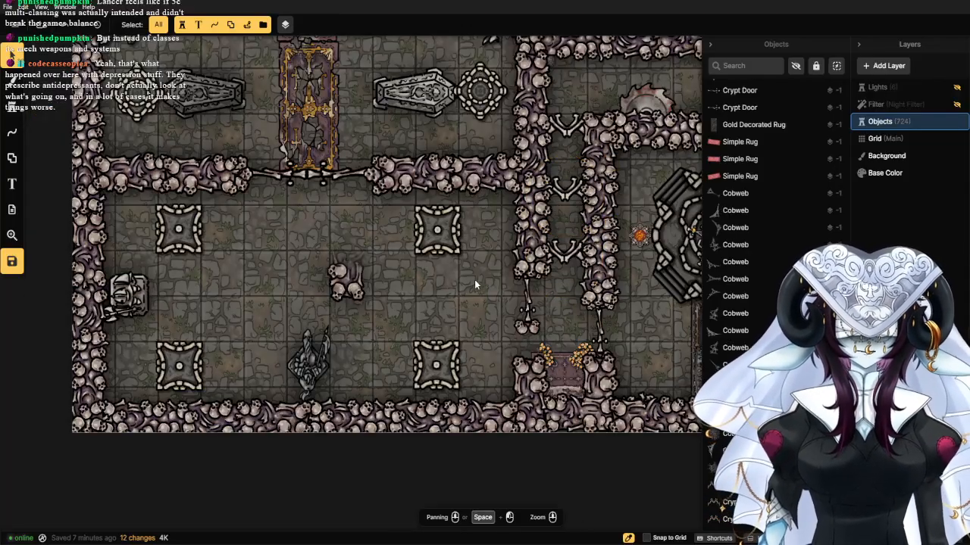
Flip the loose Crypt Wall segment vertically, fit it into the right wall below the moved door, and realign the door with the wall.
{"action": "left_click", "coordinate": [328, 278]}
{"action": "left_click", "coordinate": [59, 184]}
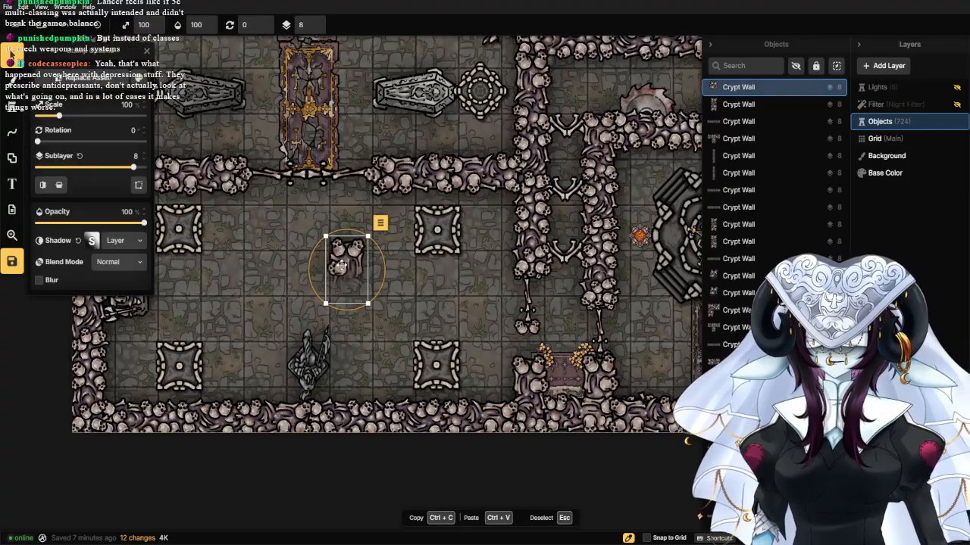
{"action": "left_click_drag", "start_coordinate": [339, 258], "coordinate": [522, 349]}
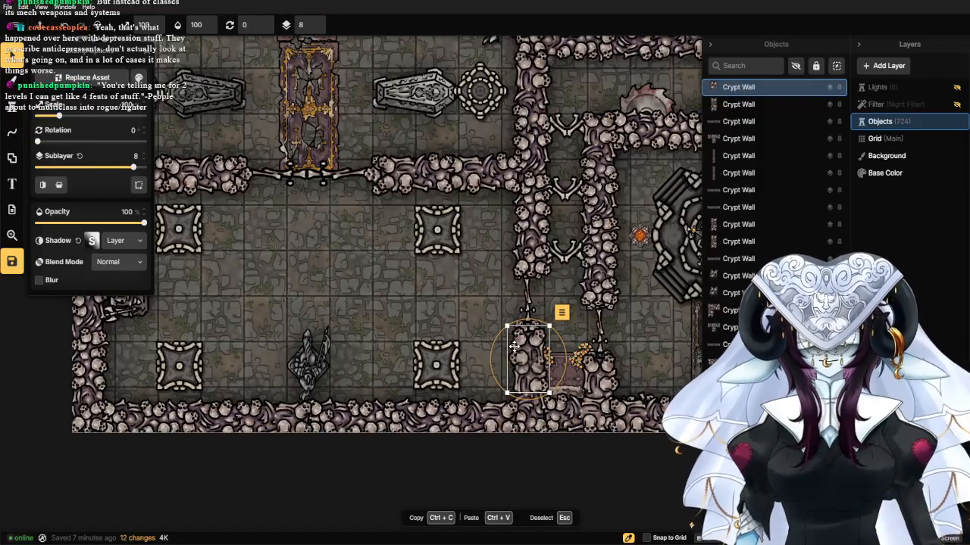
{"action": "left_click", "coordinate": [529, 314]}
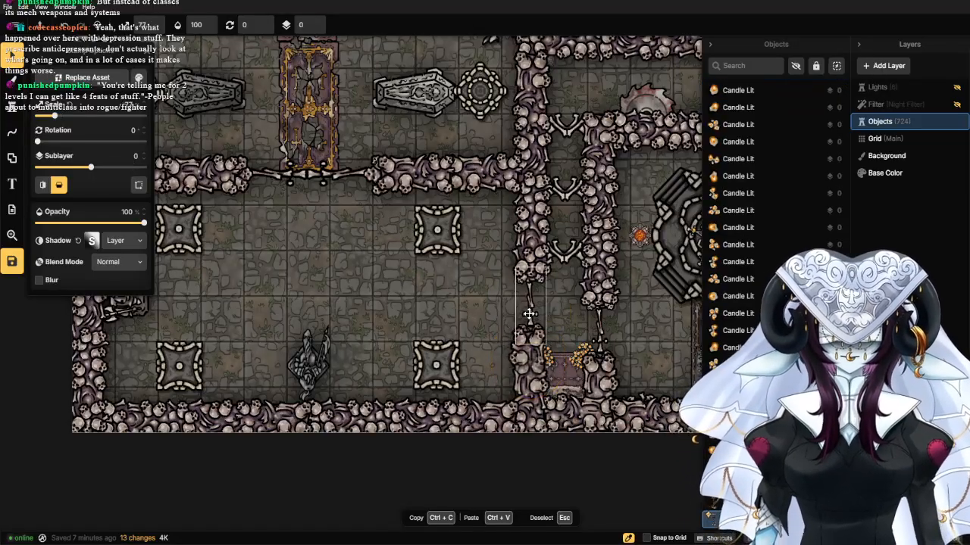
{"action": "left_click_drag", "start_coordinate": [530, 314], "coordinate": [527, 315]}
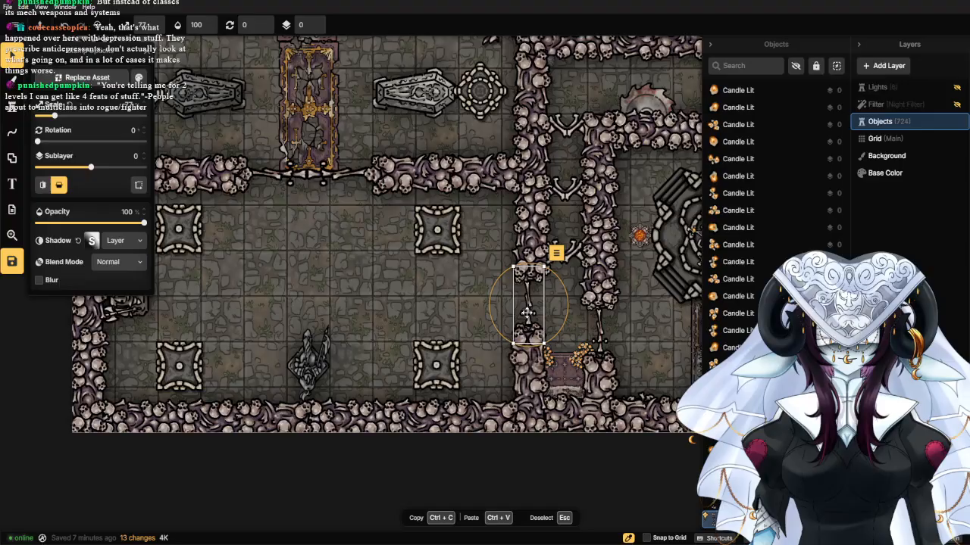
{"action": "left_click", "coordinate": [460, 296]}
Shift the bottom-wall statue one square left and place a matching 40% copy two squares to its right along the same wall.
{"action": "scroll", "coordinate": [327, 290], "scroll_direction": "up", "scroll_amount": 3}
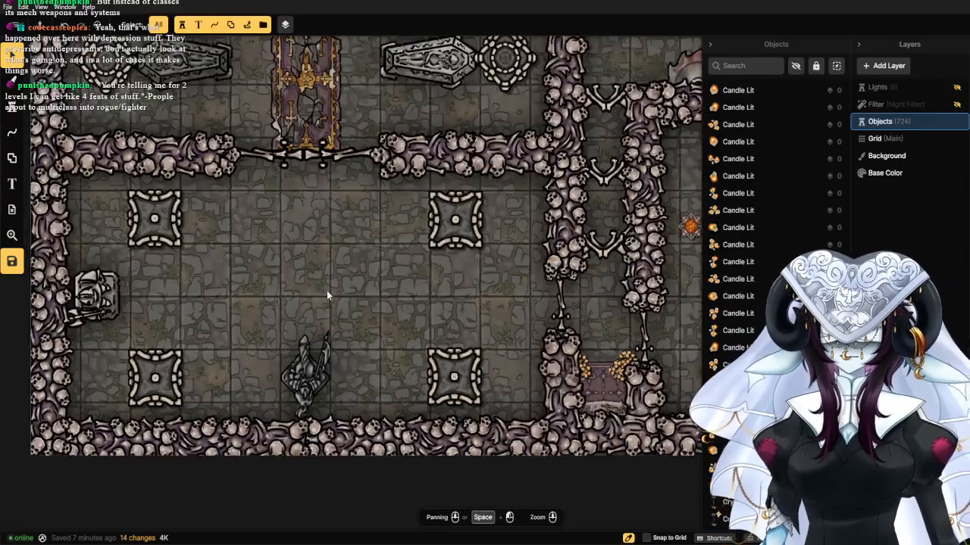
{"action": "scroll", "coordinate": [307, 309], "scroll_direction": "down", "scroll_amount": 2}
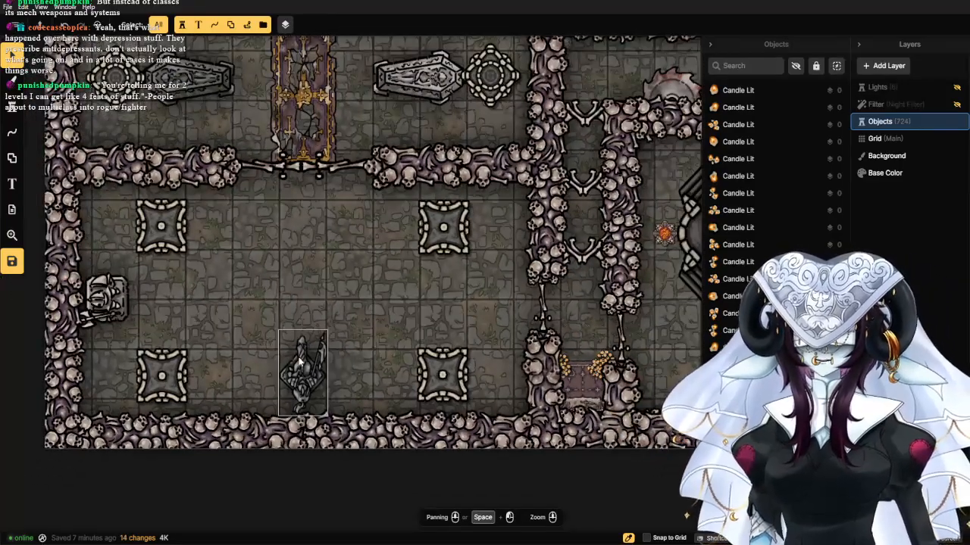
{"action": "left_click_drag", "start_coordinate": [301, 366], "coordinate": [253, 370]}
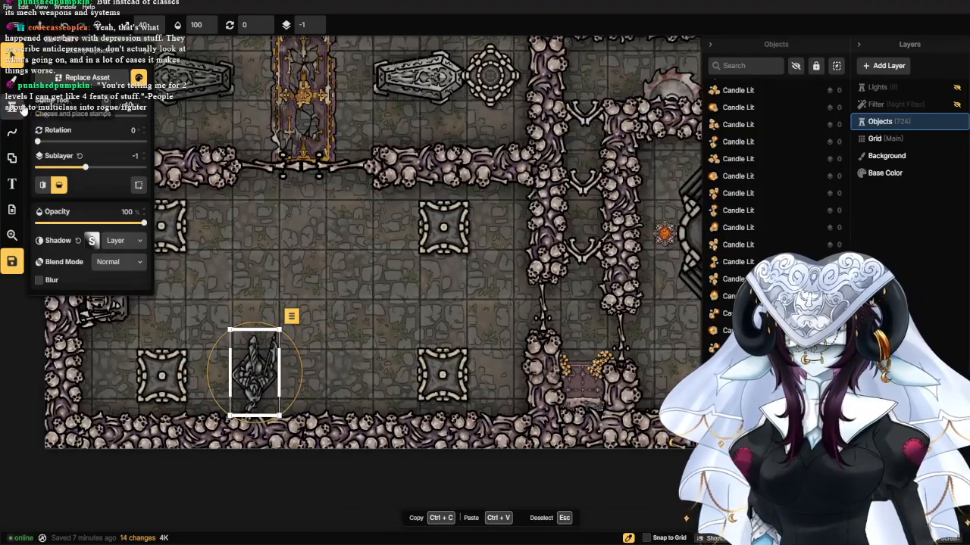
{"action": "left_click", "coordinate": [12, 106]}
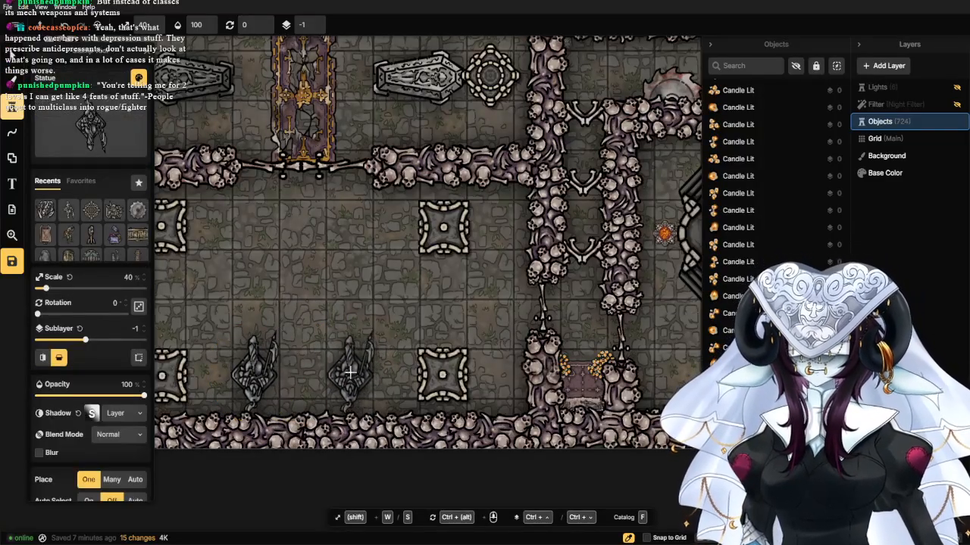
{"action": "left_click", "coordinate": [350, 372]}
{"action": "left_click", "coordinate": [61, 361]}
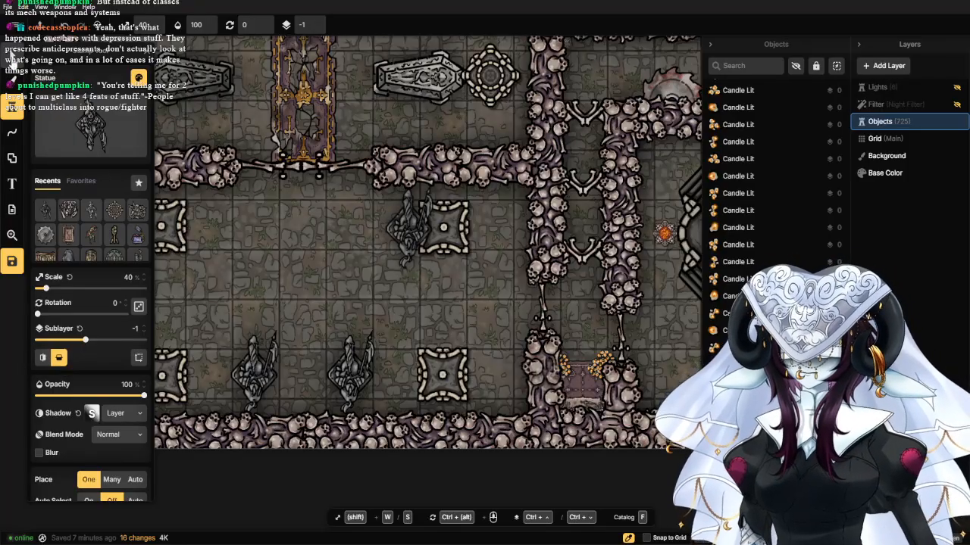
Flip the right-hand bottom-wall statue horizontally so that it mirrors the left-hand one.
{"action": "left_click", "coordinate": [12, 80]}
{"action": "left_click", "coordinate": [43, 185]}
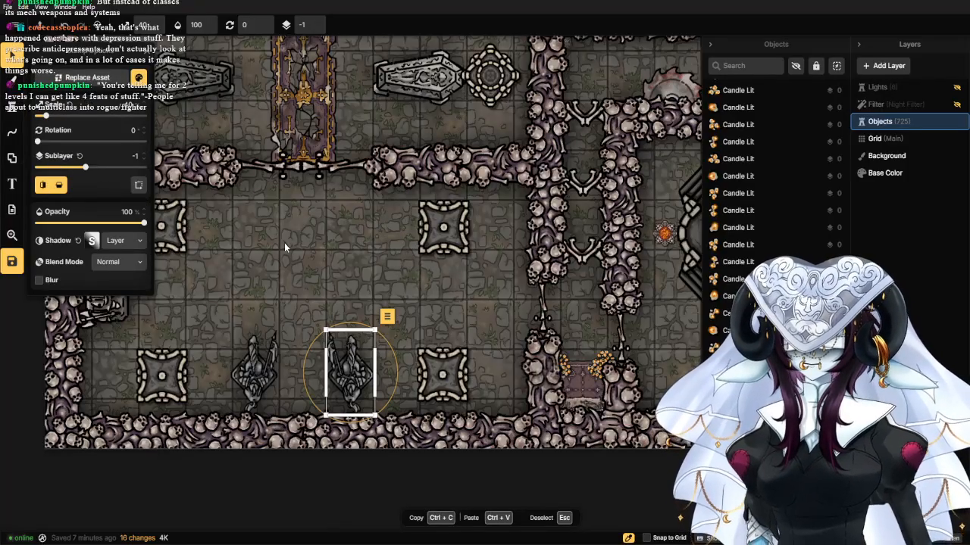
{"action": "left_click", "coordinate": [320, 273]}
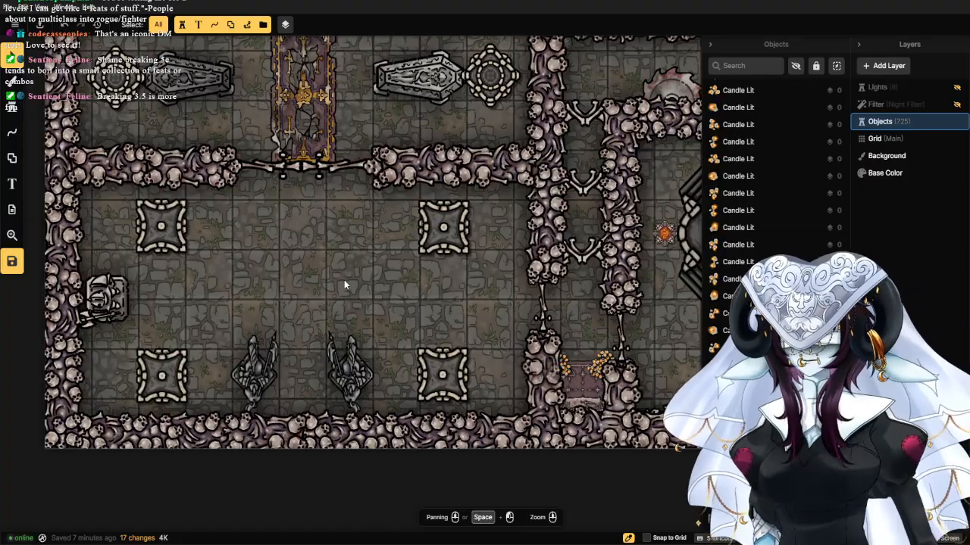
{"action": "scroll", "coordinate": [344, 283], "scroll_direction": "up", "scroll_amount": 2}
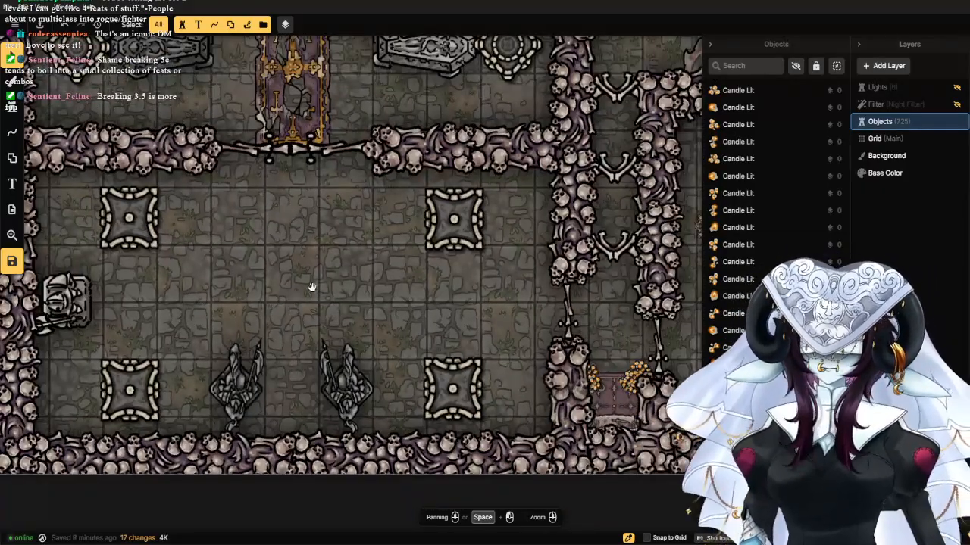
{"action": "left_click_drag", "start_coordinate": [316, 287], "coordinate": [362, 281]}
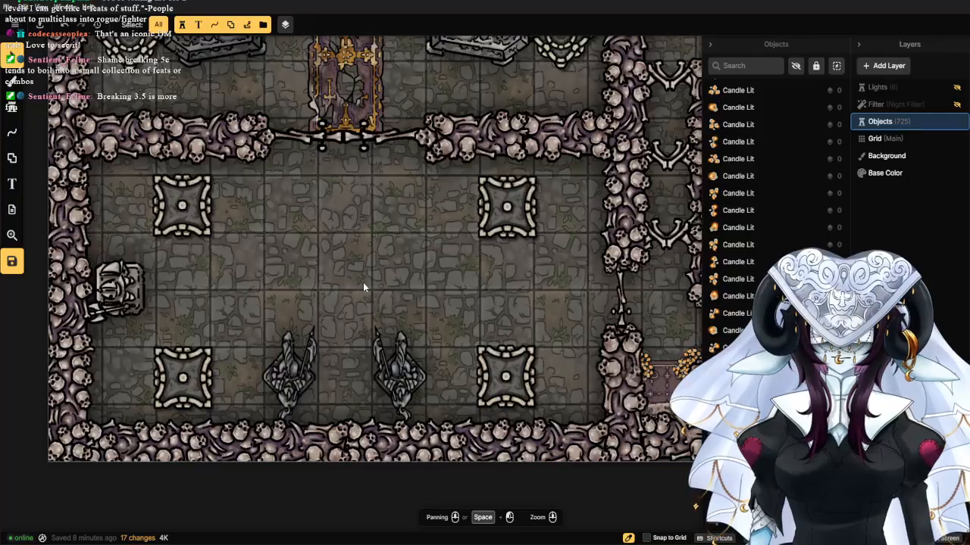
{"action": "scroll", "coordinate": [381, 265], "scroll_direction": "down", "scroll_amount": 1}
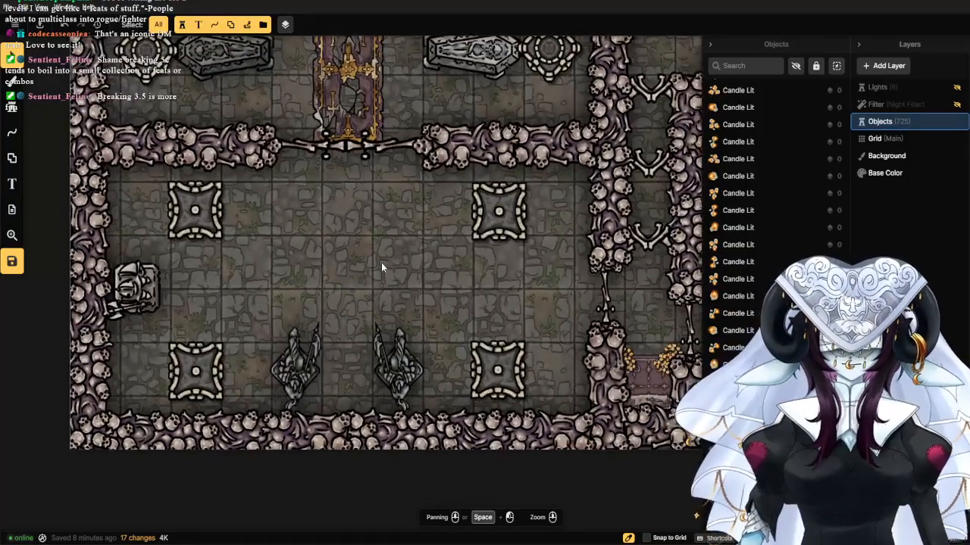
{"action": "scroll", "coordinate": [371, 279], "scroll_direction": "down", "scroll_amount": 1}
{"action": "scroll", "coordinate": [371, 277], "scroll_direction": "up", "scroll_amount": 1}
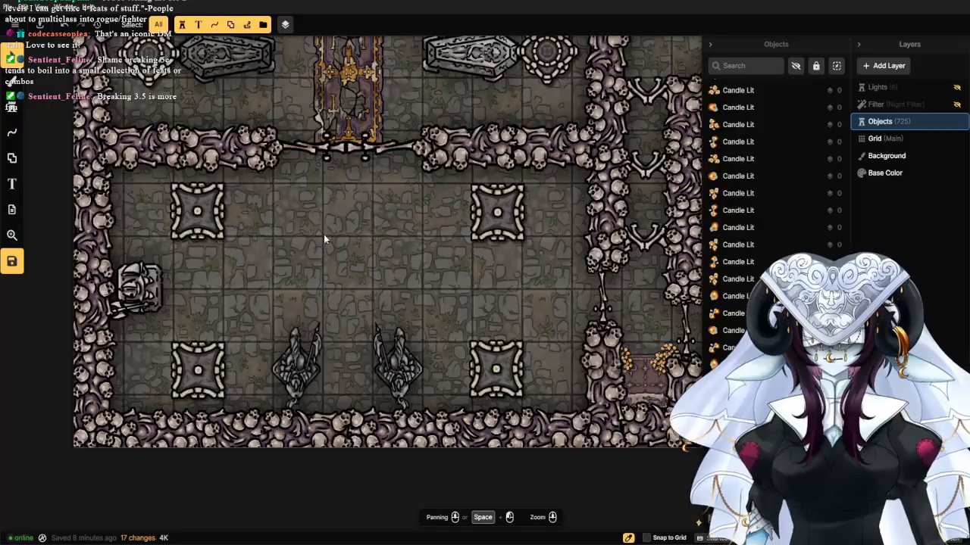
{"action": "left_click_drag", "start_coordinate": [323, 234], "coordinate": [372, 297]}
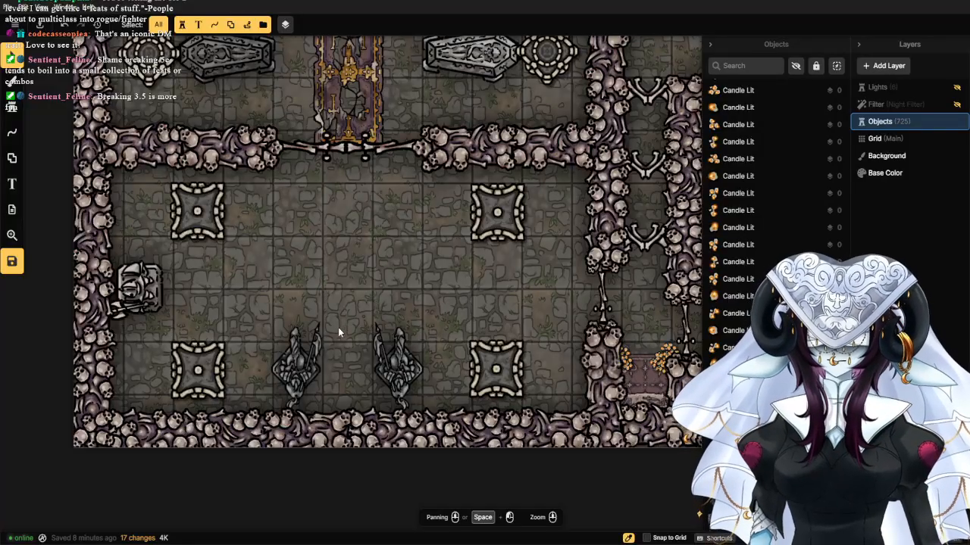
{"action": "left_click_drag", "start_coordinate": [332, 327], "coordinate": [344, 288]}
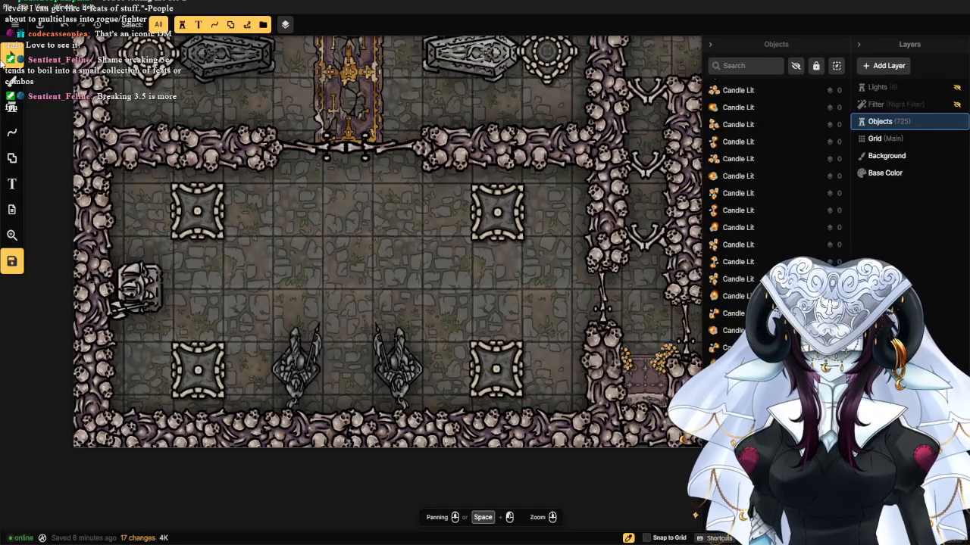
{"action": "left_click", "coordinate": [12, 107]}
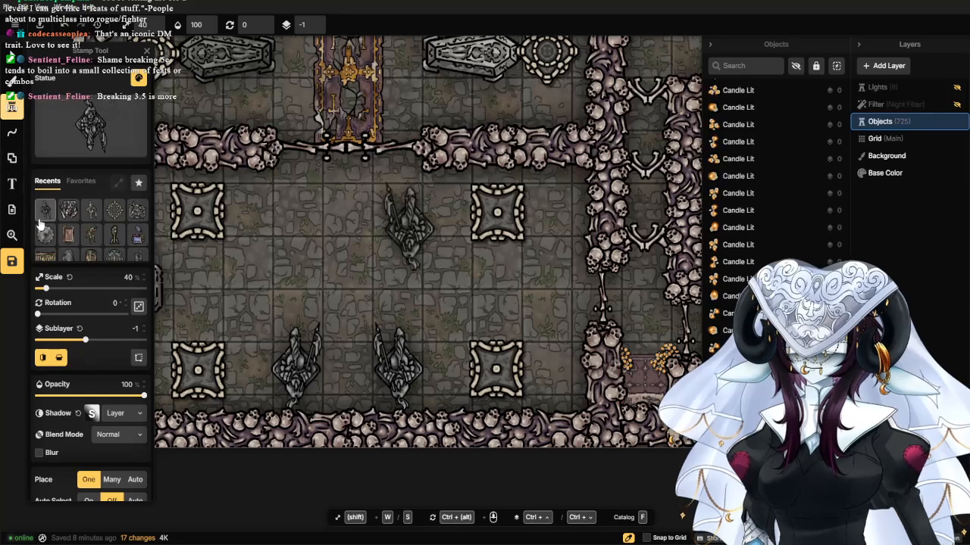
{"action": "left_click", "coordinate": [68, 212]}
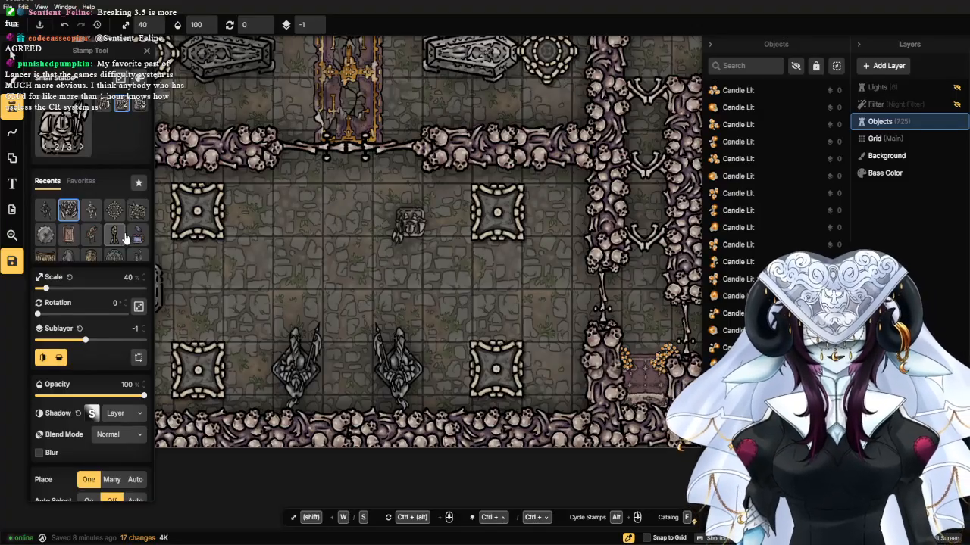
{"action": "scroll", "coordinate": [362, 347], "scroll_direction": "down", "scroll_amount": 2}
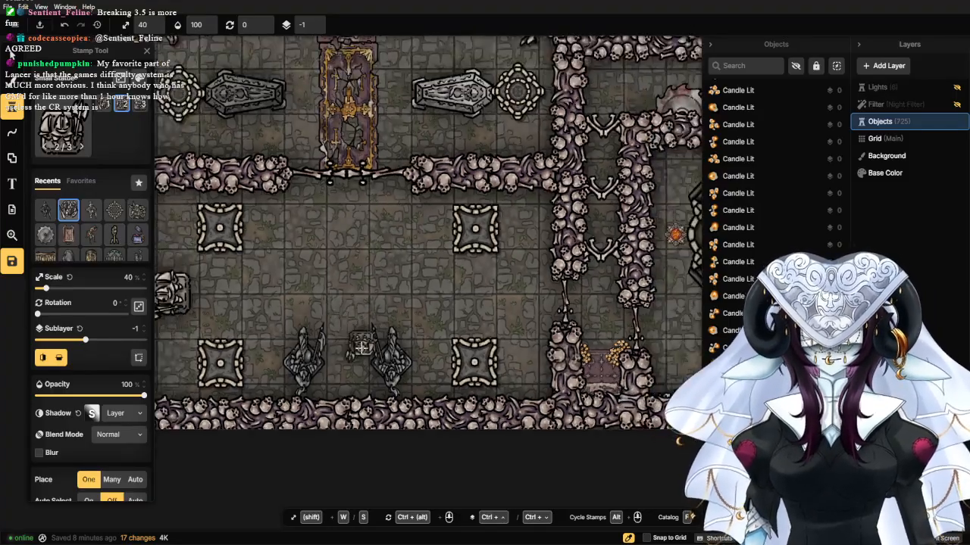
{"action": "scroll", "coordinate": [362, 346], "scroll_direction": "up", "scroll_amount": 5}
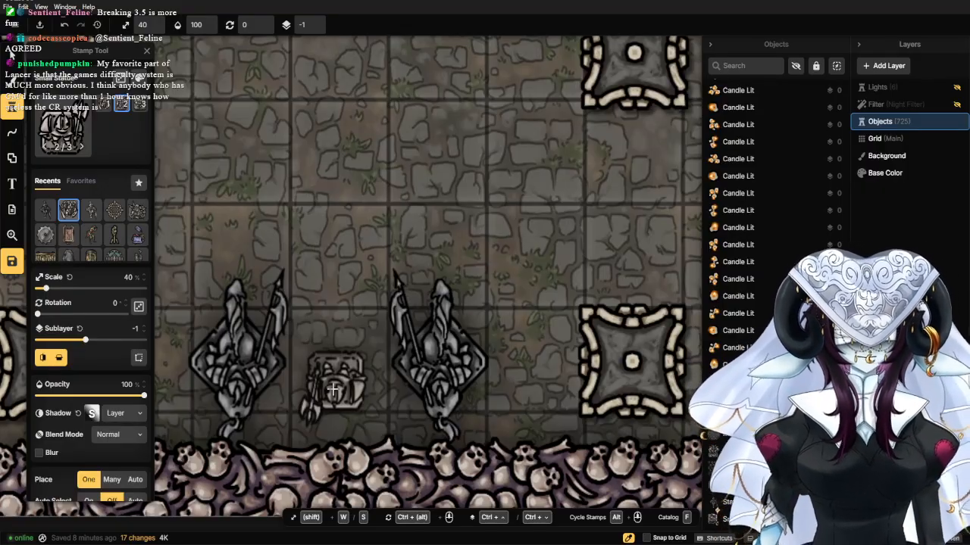
{"action": "scroll", "coordinate": [333, 391], "scroll_direction": "down", "scroll_amount": 2}
{"action": "scroll", "coordinate": [341, 386], "scroll_direction": "up", "scroll_amount": 2}
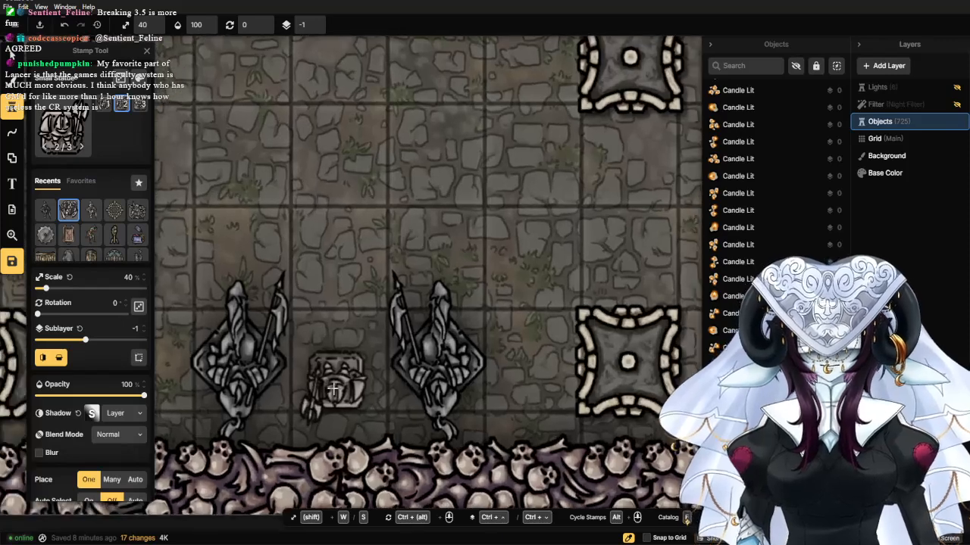
{"action": "scroll", "coordinate": [366, 383], "scroll_direction": "down", "scroll_amount": 1}
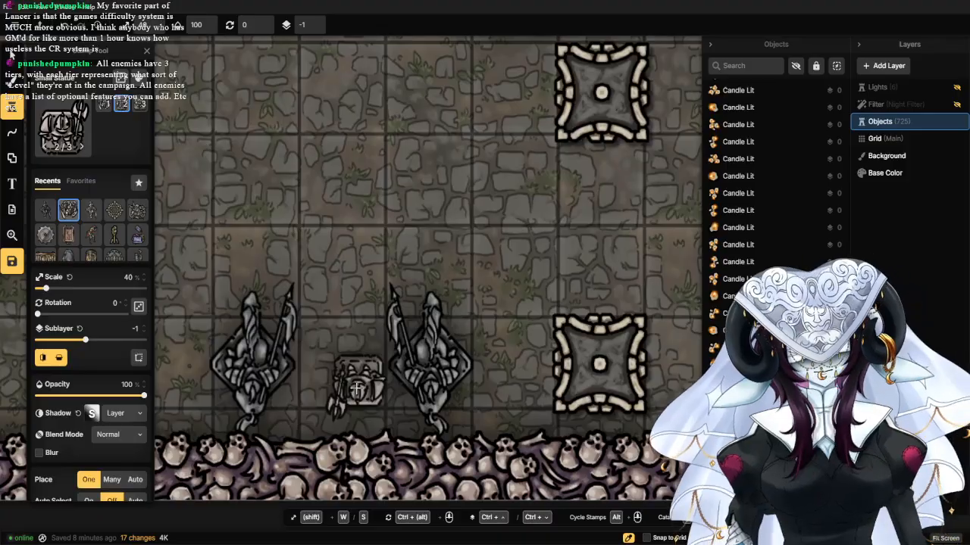
{"action": "scroll", "coordinate": [356, 390], "scroll_direction": "down", "scroll_amount": 1}
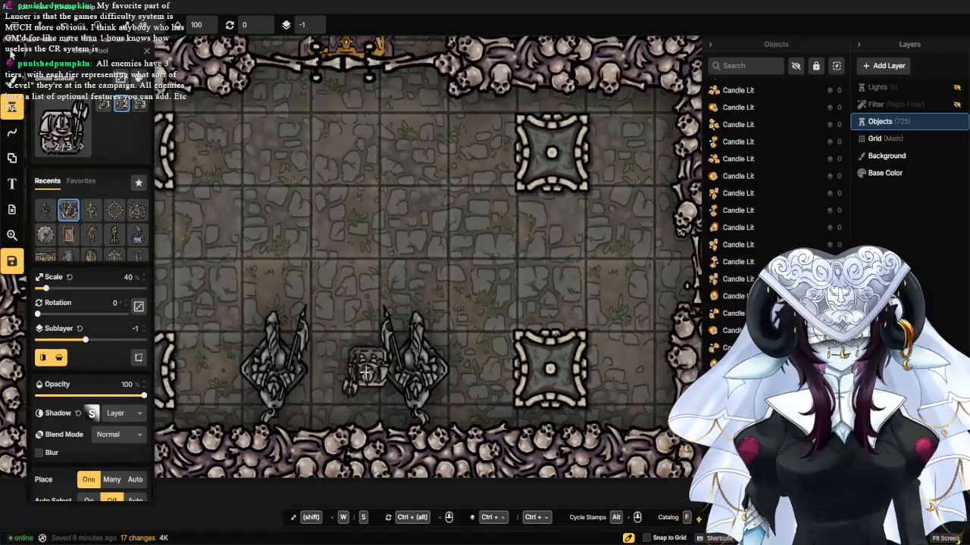
{"action": "scroll", "coordinate": [333, 356], "scroll_direction": "down", "scroll_amount": 2}
{"action": "left_click_drag", "start_coordinate": [287, 311], "coordinate": [381, 337]}
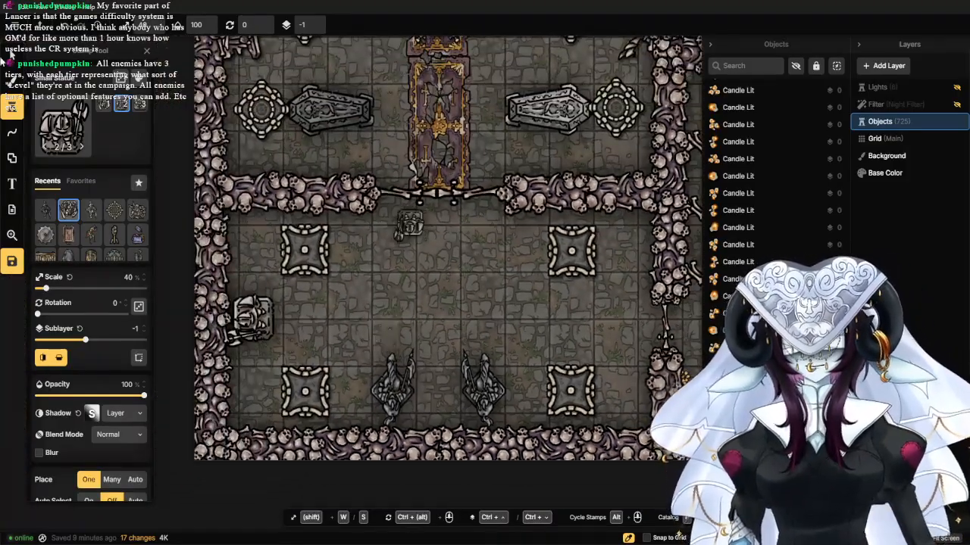
{"action": "left_click", "coordinate": [11, 56]}
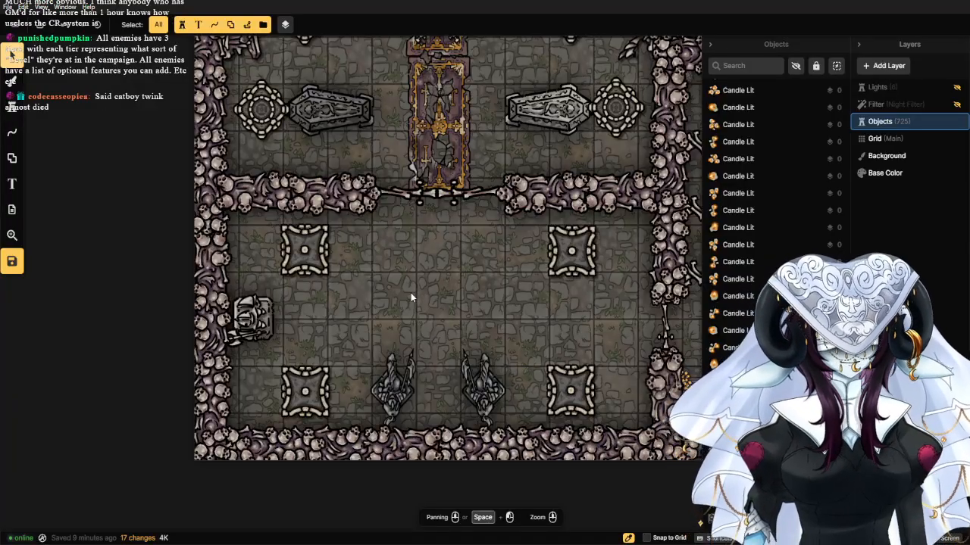
{"action": "scroll", "coordinate": [411, 298], "scroll_direction": "up", "scroll_amount": 3}
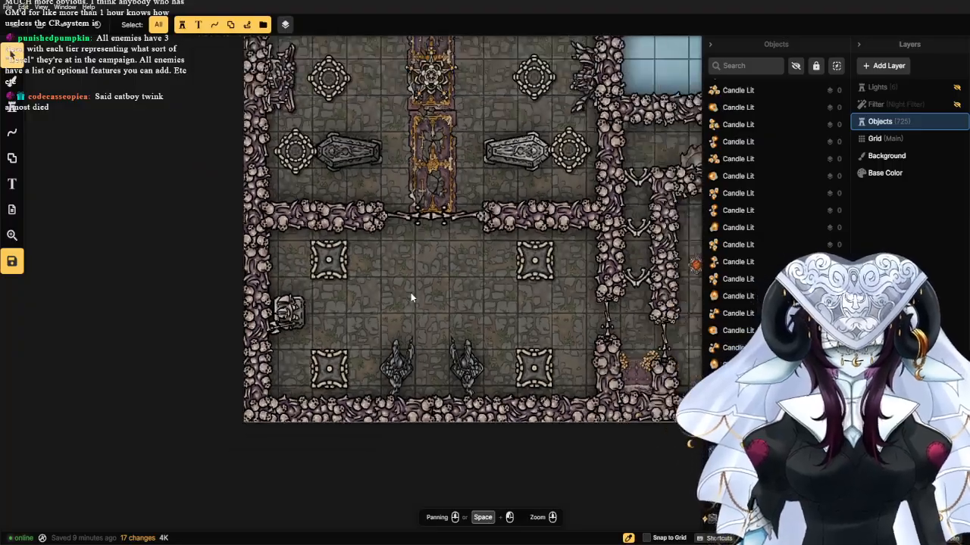
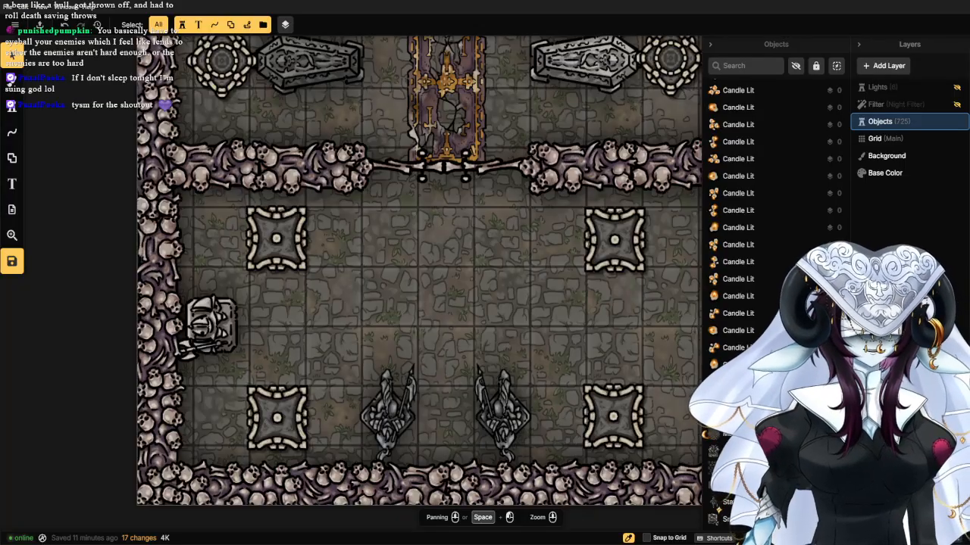
{"action": "scroll", "coordinate": [486, 324], "scroll_direction": "down", "scroll_amount": 3}
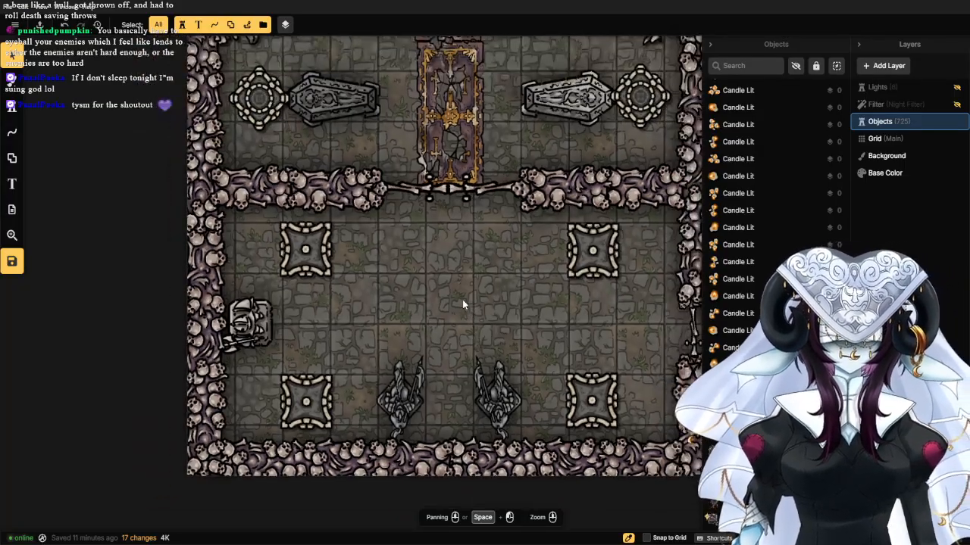
{"action": "scroll", "coordinate": [461, 306], "scroll_direction": "up", "scroll_amount": 3}
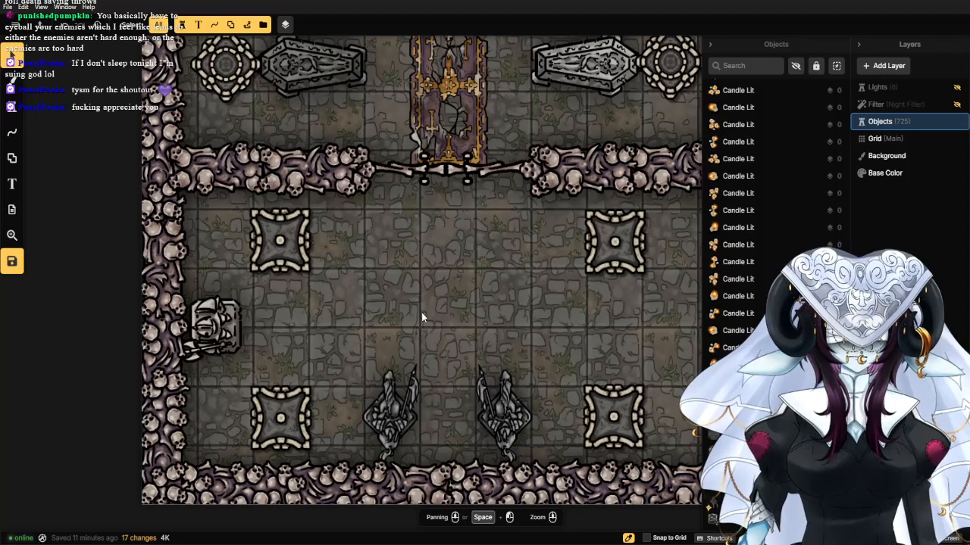
{"action": "scroll", "coordinate": [421, 312], "scroll_direction": "down", "scroll_amount": 1}
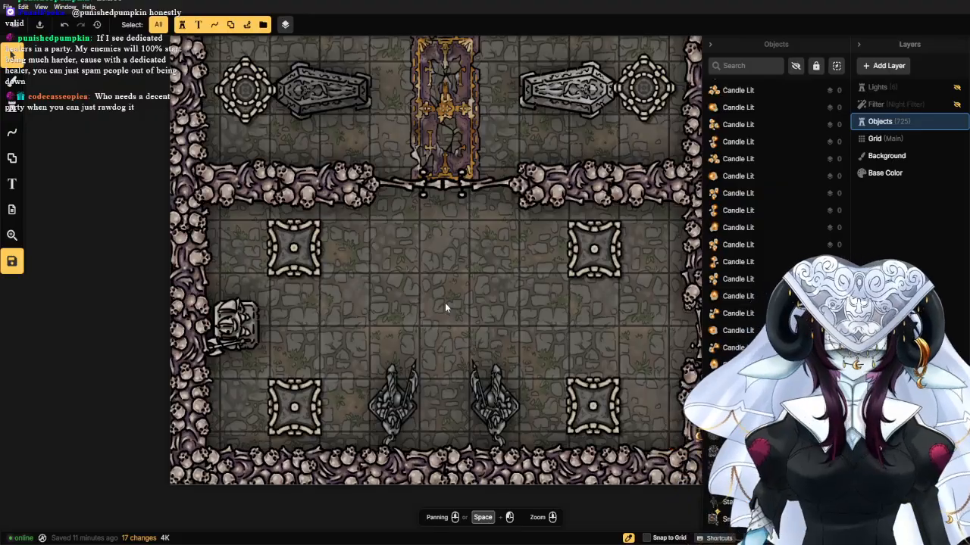
{"action": "scroll", "coordinate": [456, 241], "scroll_direction": "down", "scroll_amount": 4}
{"action": "scroll", "coordinate": [442, 305], "scroll_direction": "up", "scroll_amount": 3}
Place a Fountain stamp from the Watercolor Battlemaps Castle pack at 40% scale, centred in the room just above the two bottom-wall statues.
{"action": "left_click_drag", "start_coordinate": [424, 289], "coordinate": [320, 287]}
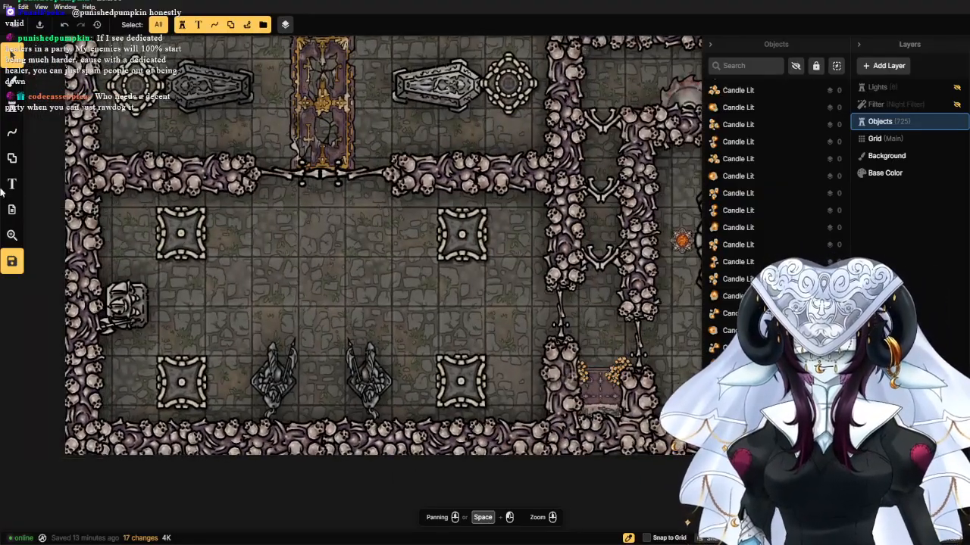
{"action": "left_click", "coordinate": [12, 107]}
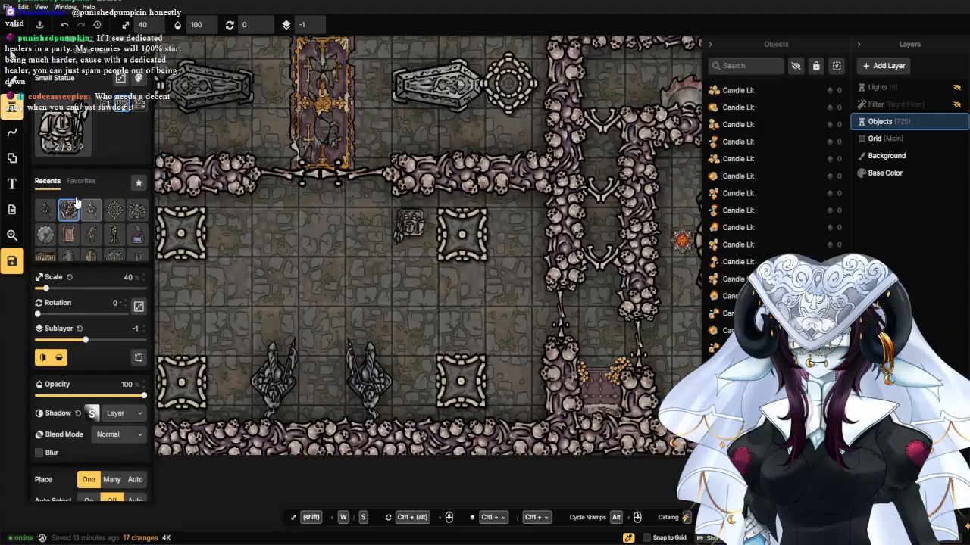
{"action": "left_click", "coordinate": [62, 147]}
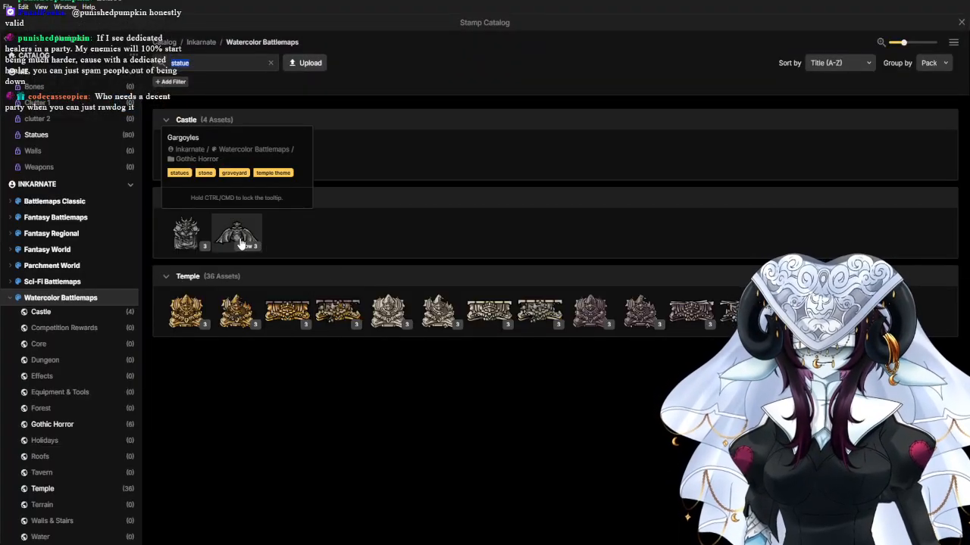
{"action": "left_click", "coordinate": [271, 63]}
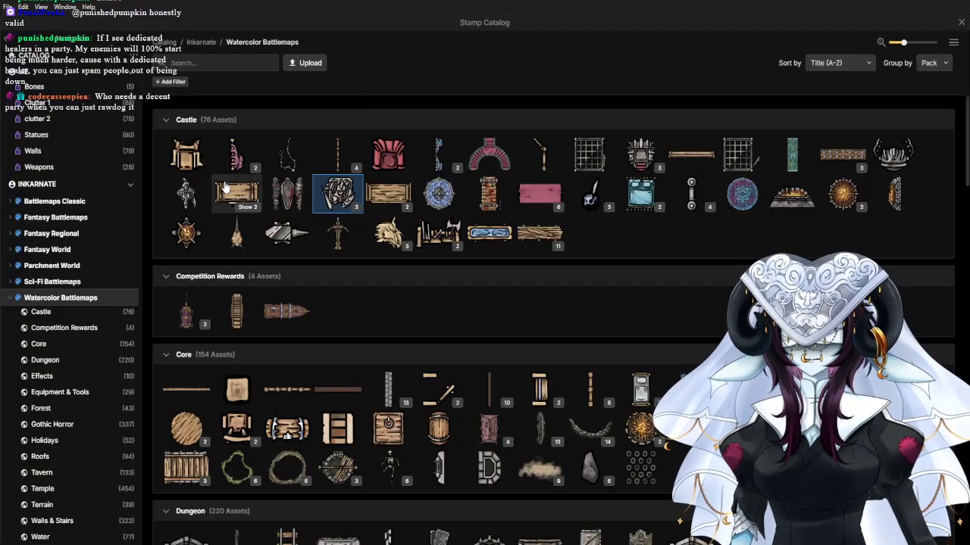
{"action": "left_click", "coordinate": [450, 192]}
{"action": "scroll", "coordinate": [326, 301], "scroll_direction": "up", "scroll_amount": 3}
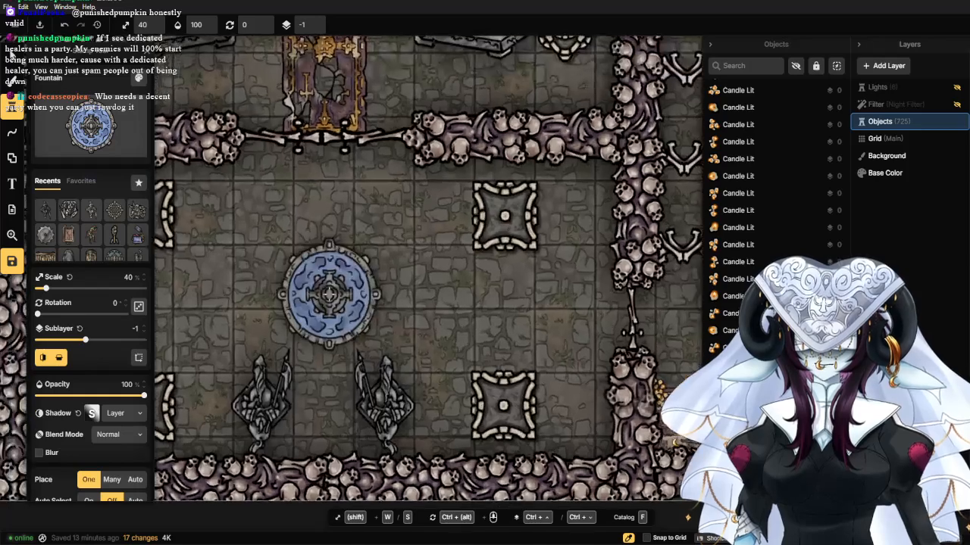
{"action": "scroll", "coordinate": [326, 299], "scroll_direction": "down", "scroll_amount": 3}
{"action": "scroll", "coordinate": [323, 301], "scroll_direction": "down", "scroll_amount": 1}
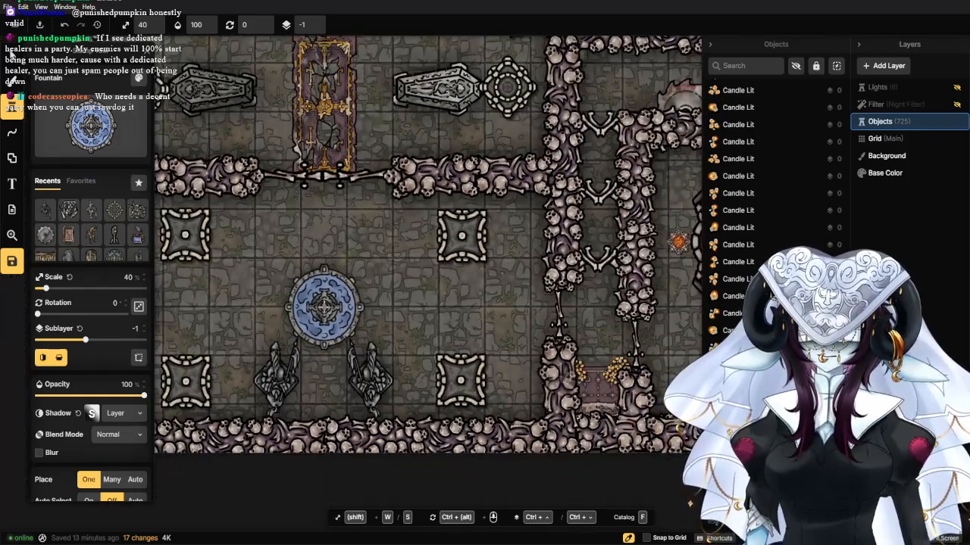
{"action": "left_click", "coordinate": [325, 307]}
{"action": "scroll", "coordinate": [324, 307], "scroll_direction": "down", "scroll_amount": 3}
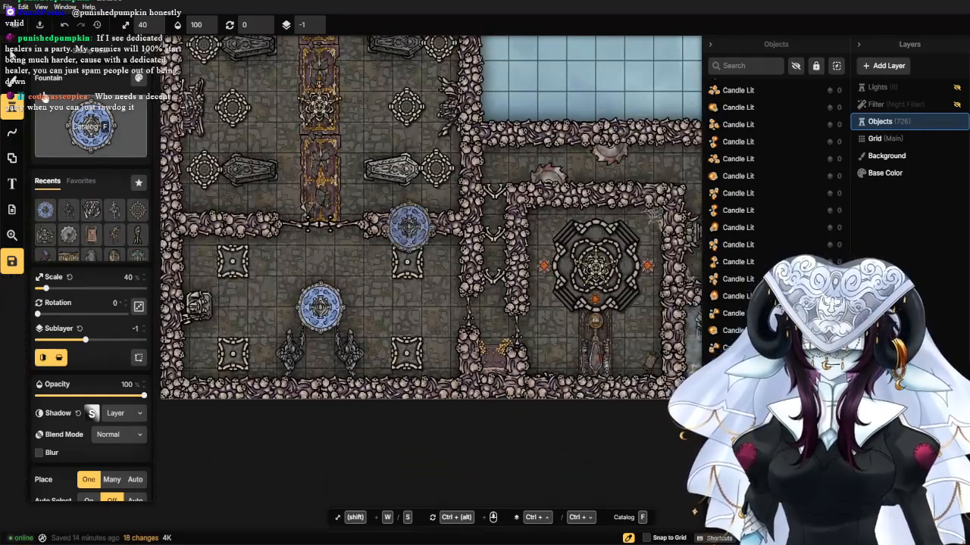
Set the fountain's sublayer to -2.
{"action": "left_click", "coordinate": [16, 63]}
{"action": "left_click", "coordinate": [144, 159]}
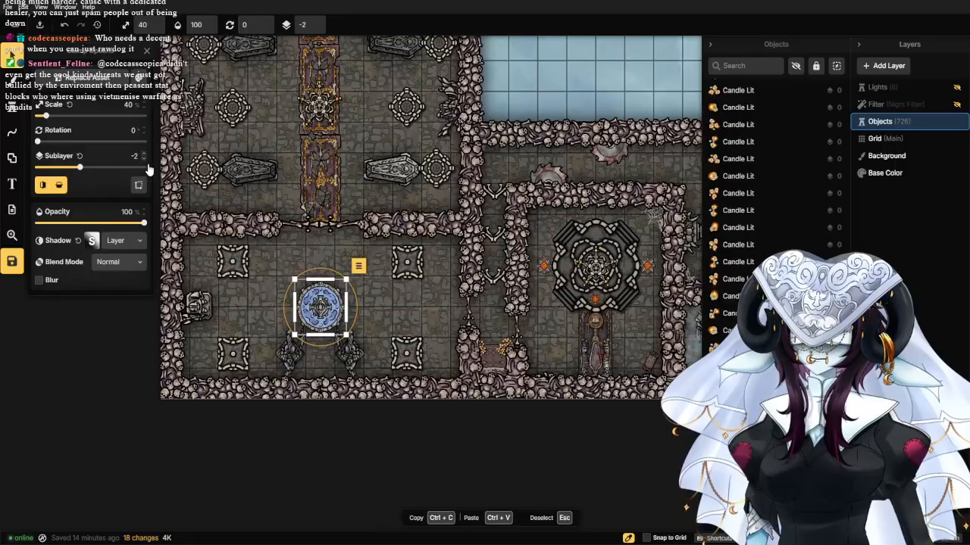
{"action": "left_click", "coordinate": [269, 309]}
Rotate the two bottom-wall statues inward toward the fountain, turning the right-hand one to 317 degrees and the left-hand one to match.
{"action": "scroll", "coordinate": [275, 346], "scroll_direction": "up", "scroll_amount": 5}
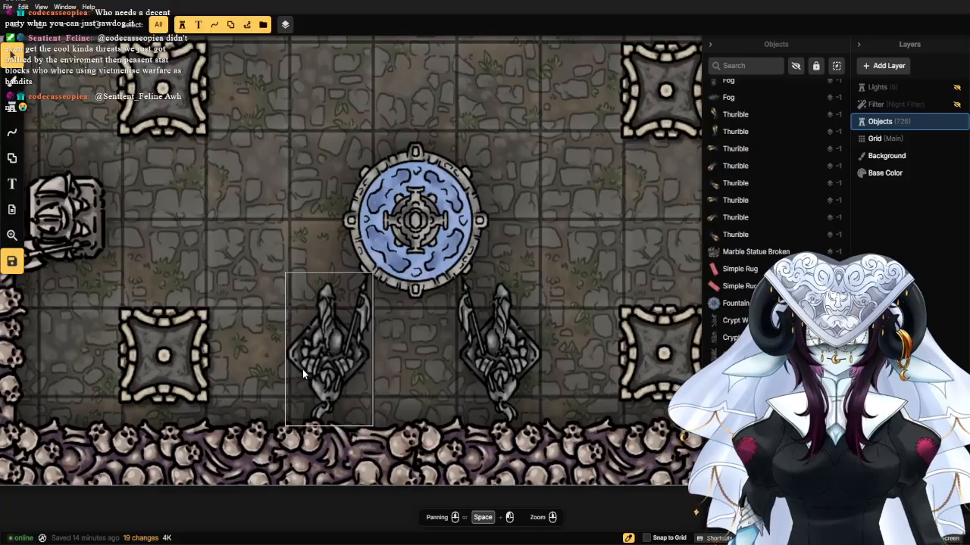
{"action": "left_click", "coordinate": [308, 372]}
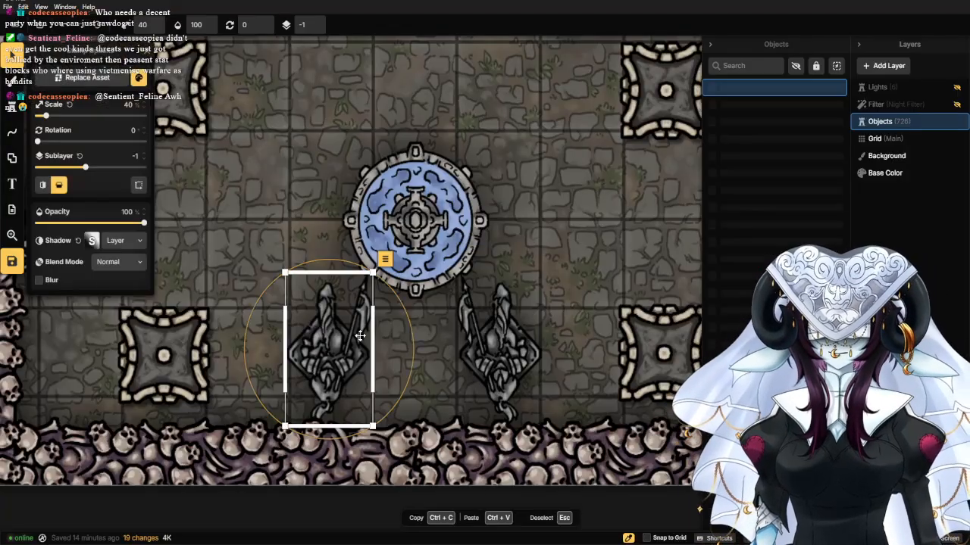
{"action": "left_click_drag", "start_coordinate": [410, 310], "coordinate": [417, 378]}
{"action": "left_click", "coordinate": [479, 380]}
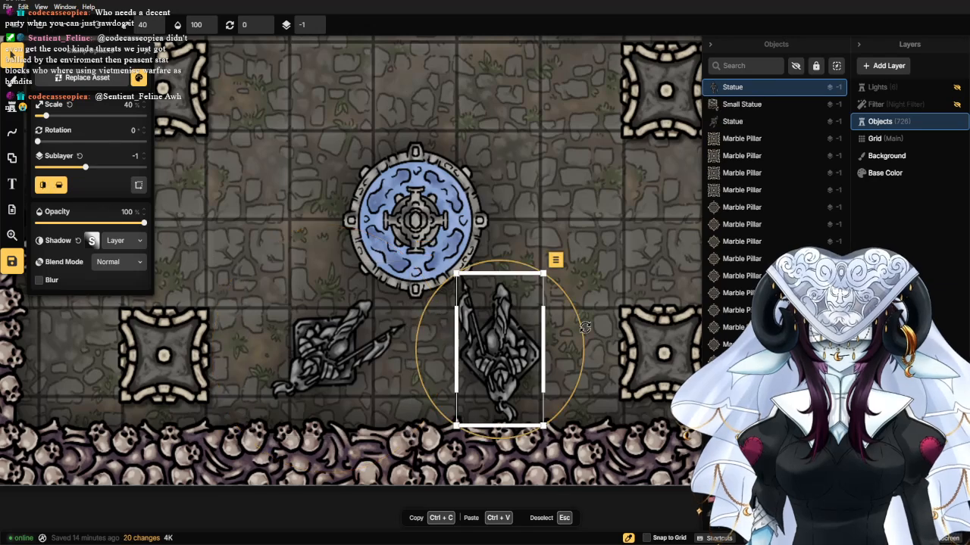
{"action": "left_click_drag", "start_coordinate": [582, 324], "coordinate": [540, 280]}
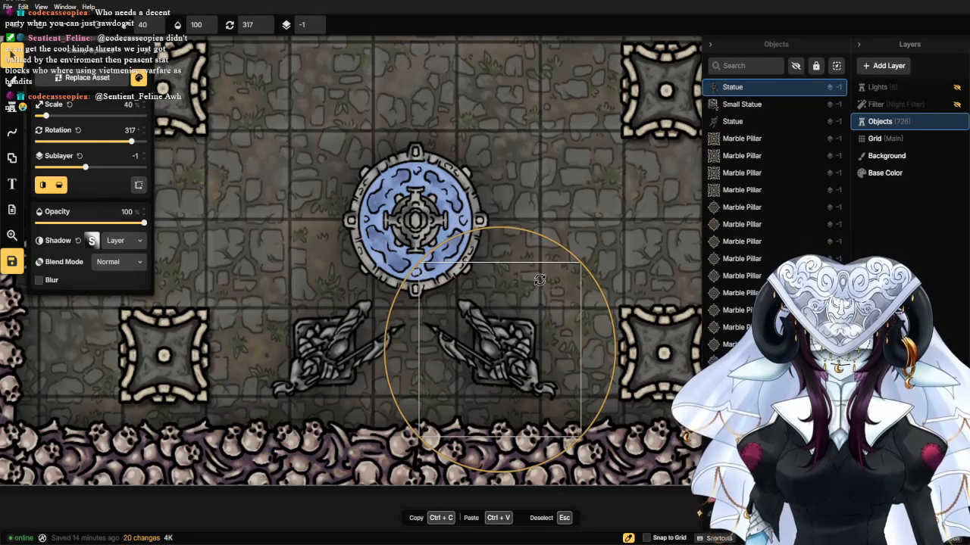
{"action": "left_click", "coordinate": [551, 215]}
{"action": "scroll", "coordinate": [551, 216], "scroll_direction": "down", "scroll_amount": 3}
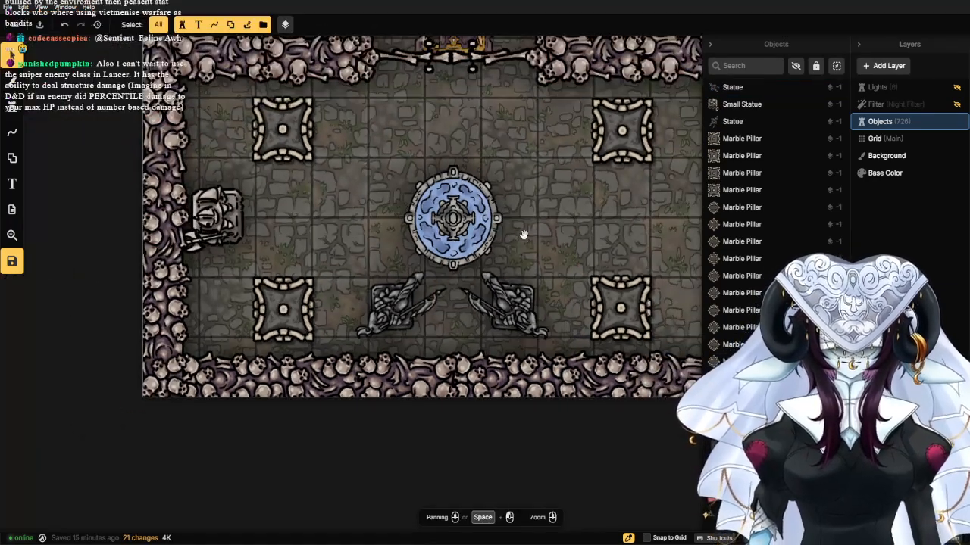
Examine how the fountain sits between the pillars and the statues in the room.
{"action": "left_click_drag", "start_coordinate": [520, 230], "coordinate": [522, 295]}
{"action": "scroll", "coordinate": [529, 324], "scroll_direction": "up", "scroll_amount": 1}
{"action": "scroll", "coordinate": [529, 324], "scroll_direction": "up", "scroll_amount": 1}
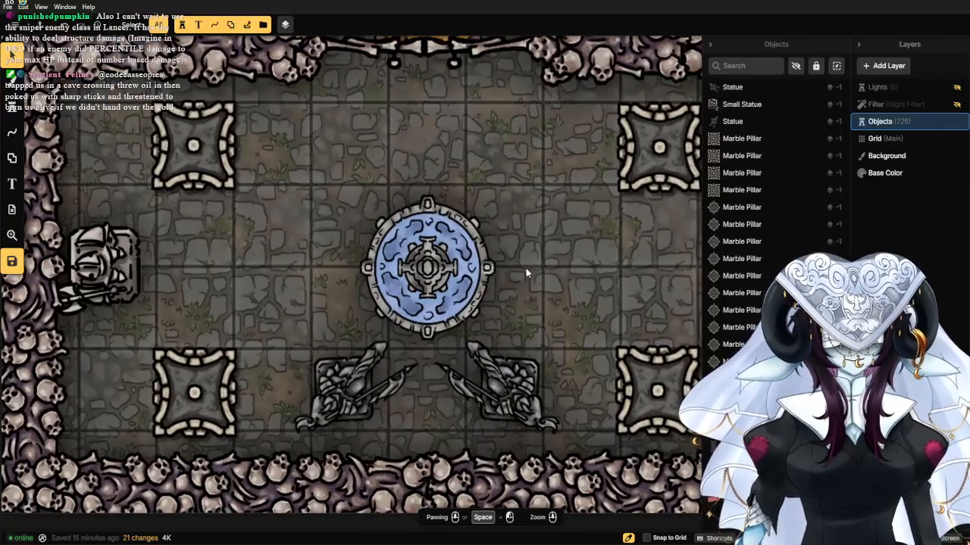
{"action": "scroll", "coordinate": [525, 269], "scroll_direction": "down", "scroll_amount": 1}
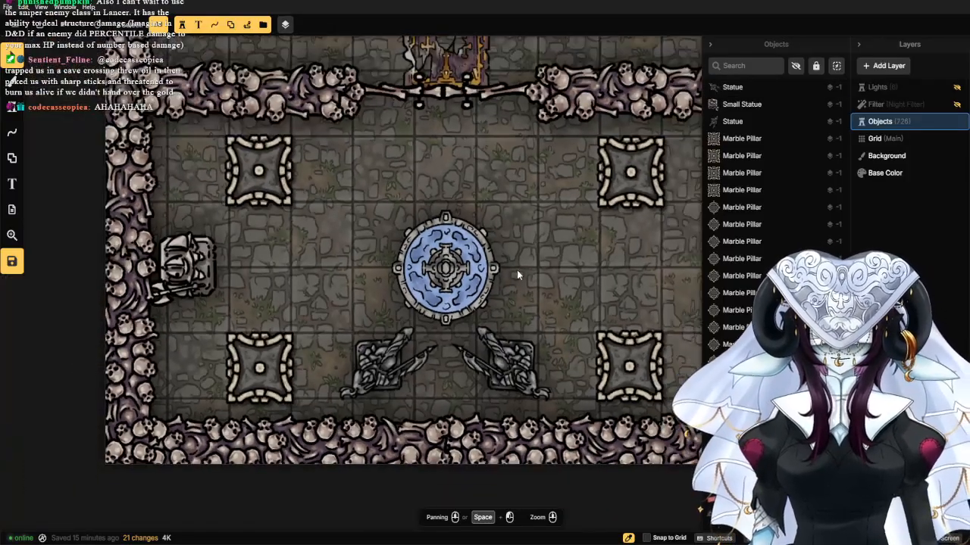
{"action": "scroll", "coordinate": [517, 270], "scroll_direction": "up", "scroll_amount": 2}
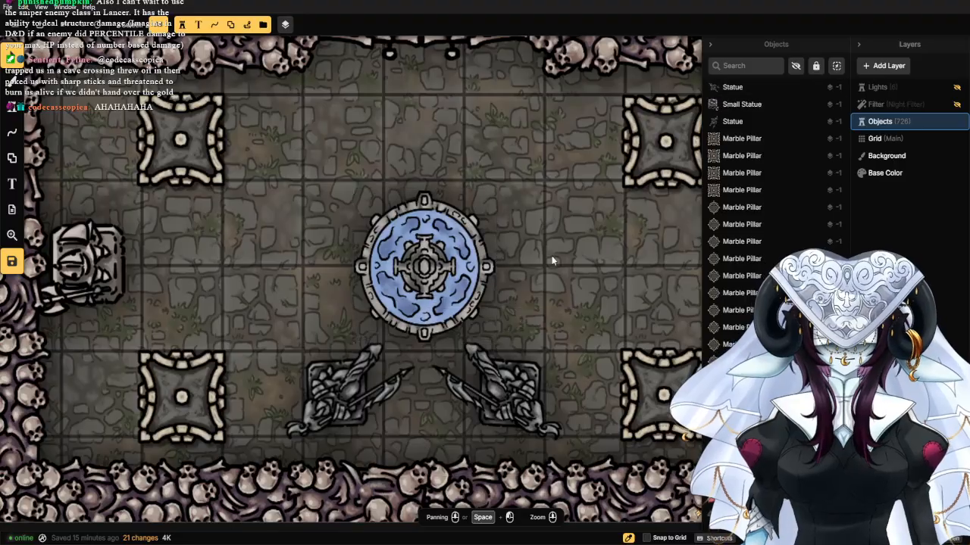
{"action": "scroll", "coordinate": [494, 253], "scroll_direction": "down", "scroll_amount": 2}
{"action": "scroll", "coordinate": [491, 208], "scroll_direction": "up", "scroll_amount": 3}
{"action": "scroll", "coordinate": [361, 167], "scroll_direction": "down", "scroll_amount": 1}
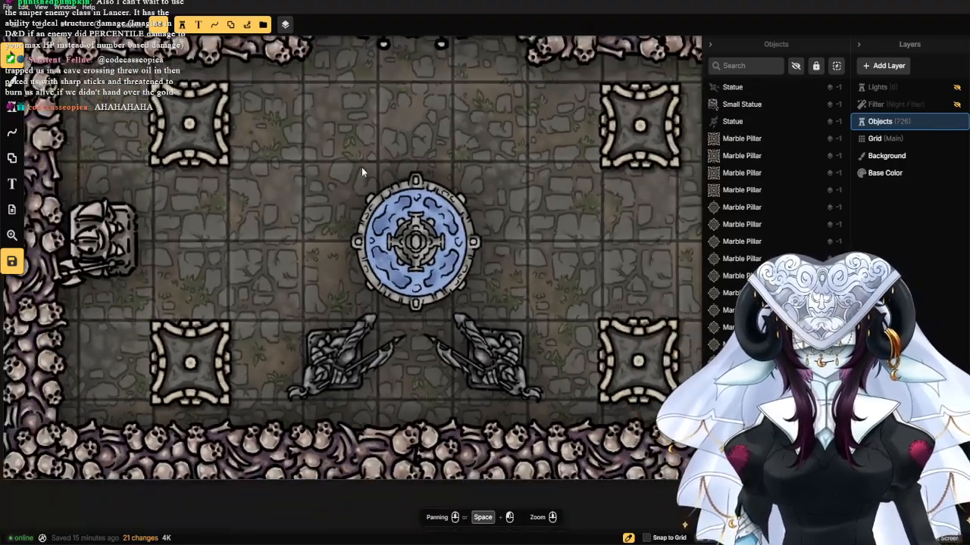
Lower the fountain's saturation to 75% and reduce its brightness to about 77%.
{"action": "left_click", "coordinate": [363, 173]}
{"action": "left_click", "coordinate": [137, 78]}
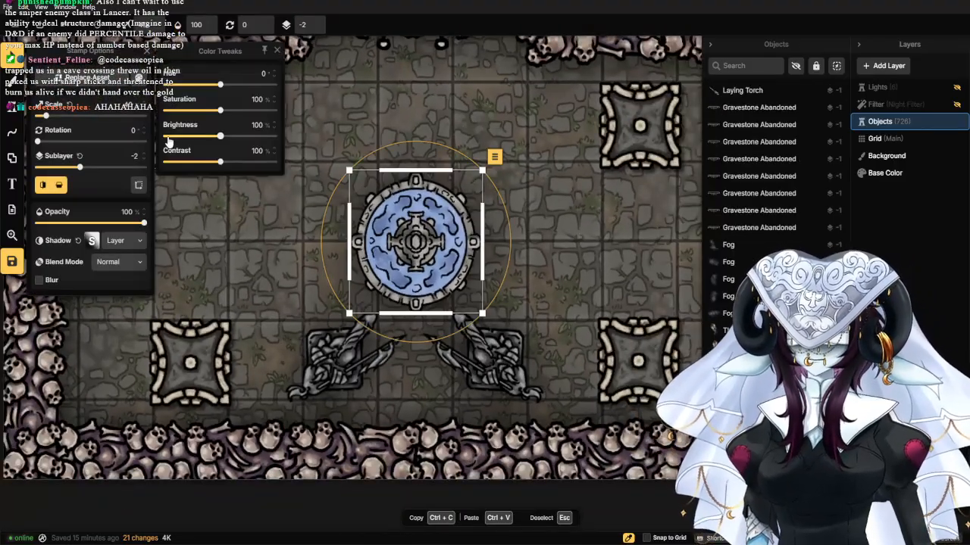
{"action": "left_click_drag", "start_coordinate": [220, 110], "coordinate": [209, 112]}
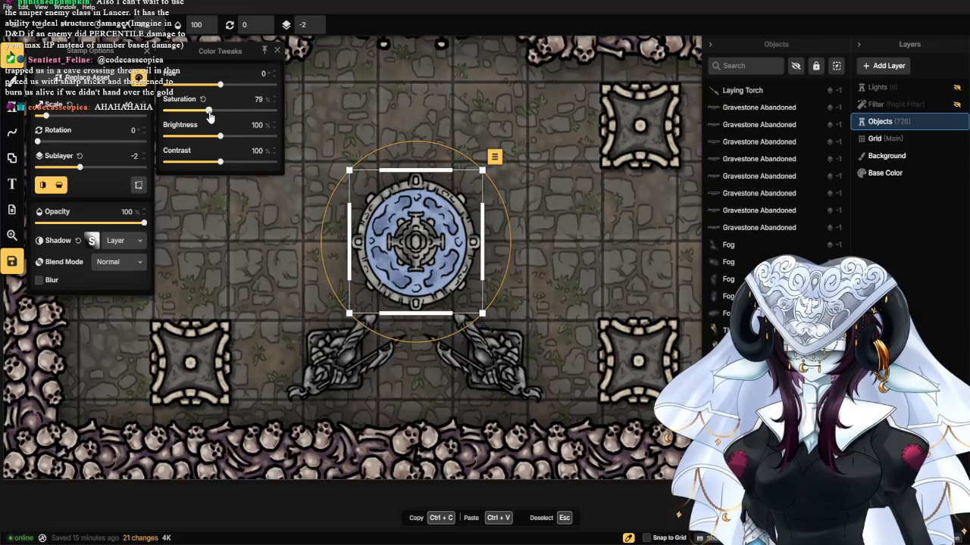
{"action": "left_click", "coordinate": [274, 103]}
{"action": "left_click", "coordinate": [275, 103]}
{"action": "left_click", "coordinate": [275, 103]}
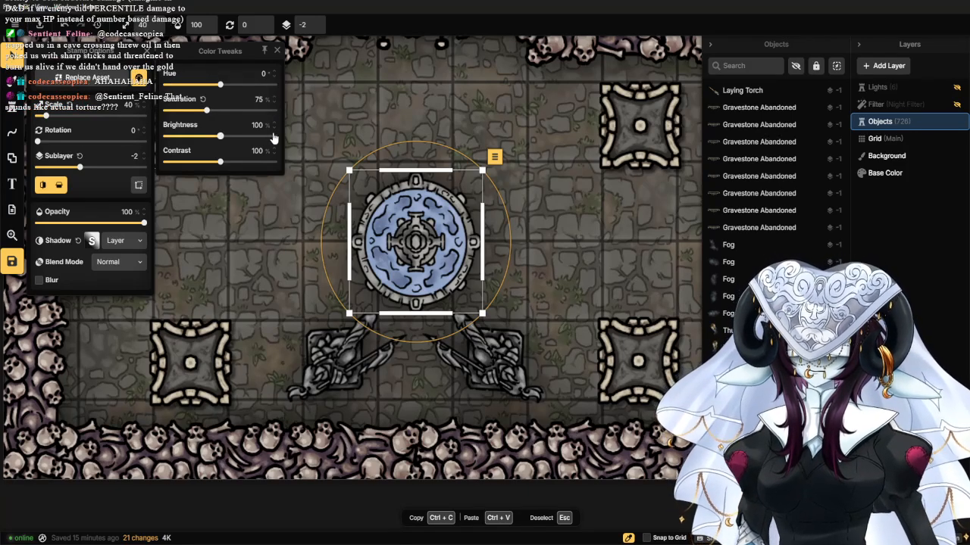
{"action": "left_click", "coordinate": [274, 128]}
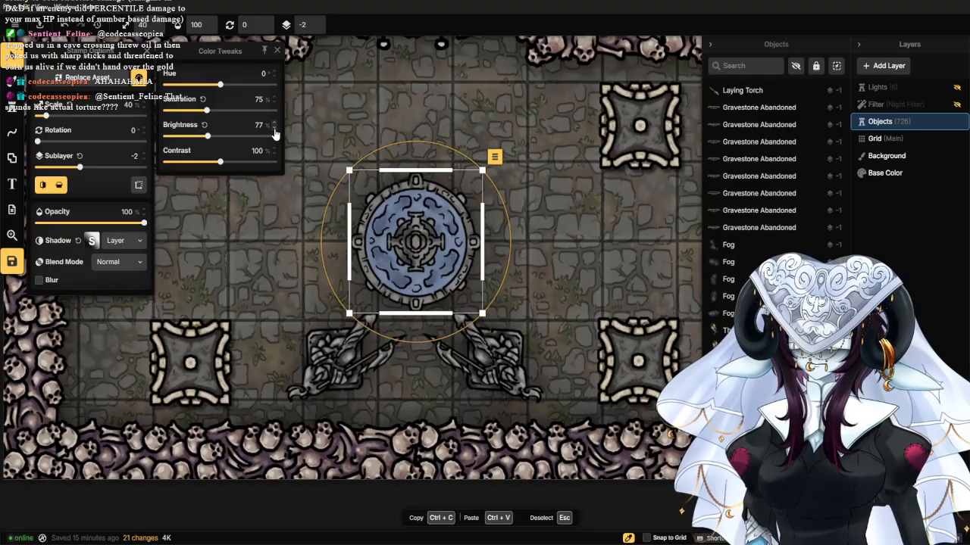
{"action": "left_click", "coordinate": [274, 129]}
{"action": "left_click", "coordinate": [364, 114]}
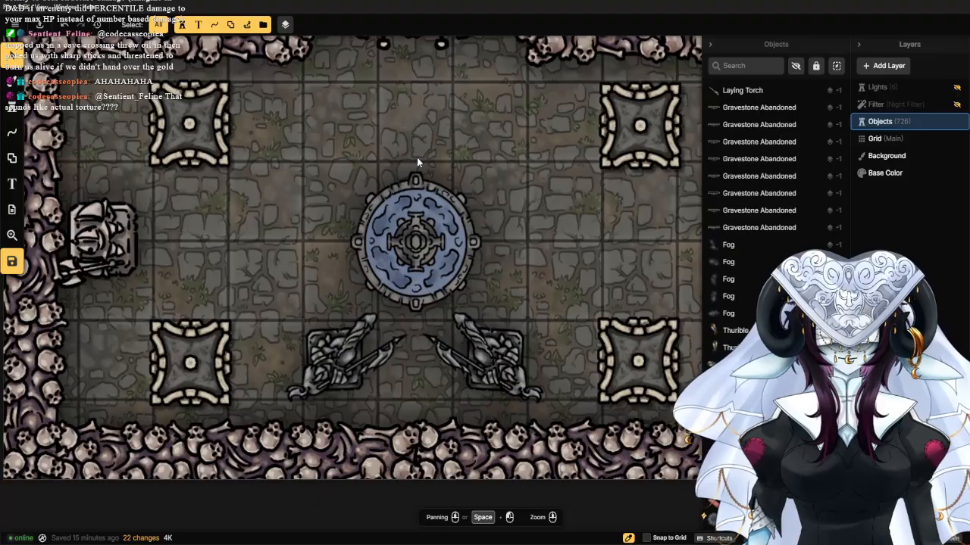
Set the free-draw Line Tool to a solid line at 52% opacity for painting over the fountain water.
{"action": "scroll", "coordinate": [294, 215], "scroll_direction": "up", "scroll_amount": 2}
{"action": "scroll", "coordinate": [265, 223], "scroll_direction": "down", "scroll_amount": 4}
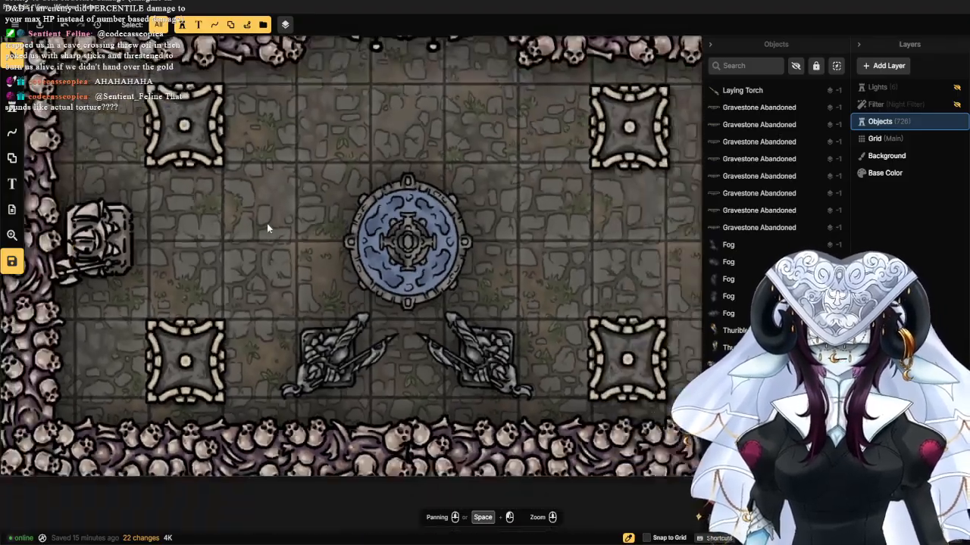
{"action": "scroll", "coordinate": [261, 227], "scroll_direction": "up", "scroll_amount": 3}
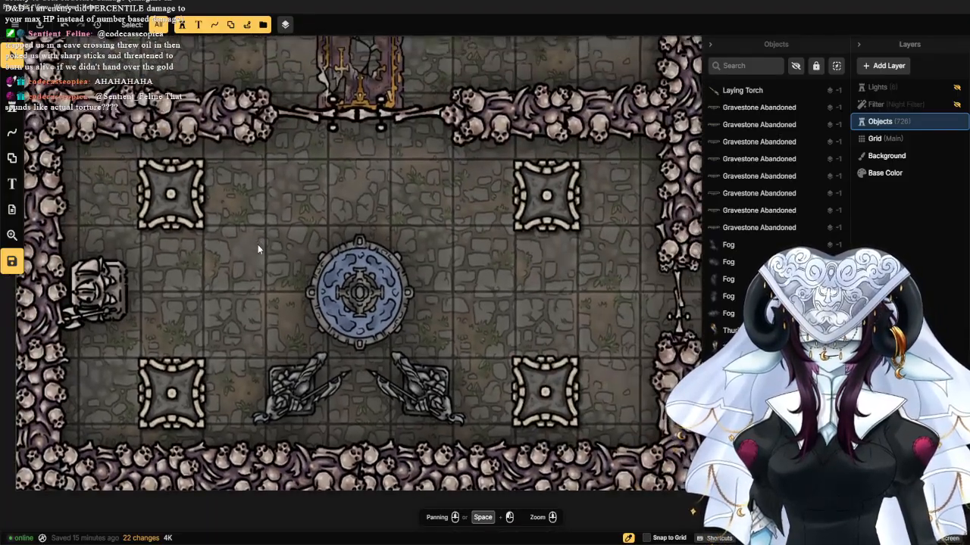
{"action": "scroll", "coordinate": [263, 223], "scroll_direction": "down", "scroll_amount": 3}
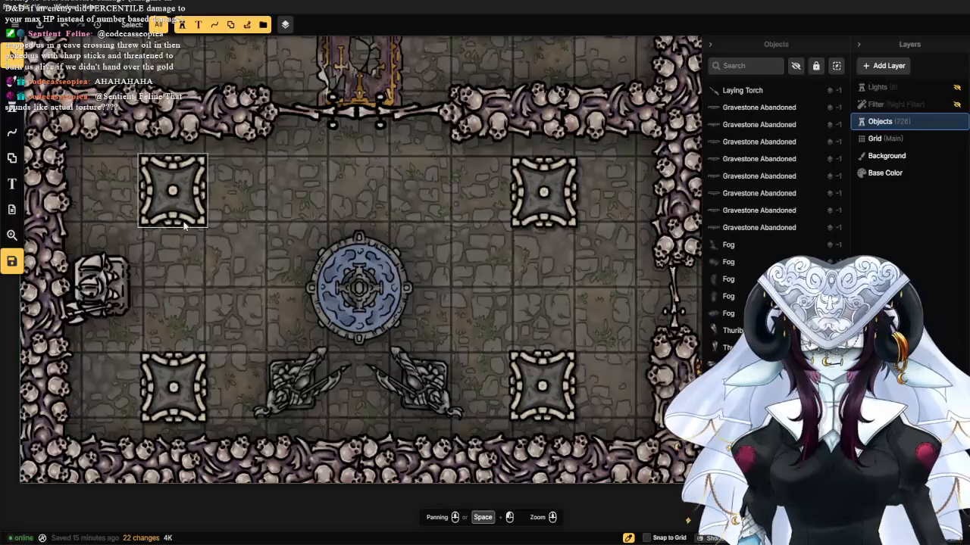
{"action": "scroll", "coordinate": [300, 242], "scroll_direction": "up", "scroll_amount": 2}
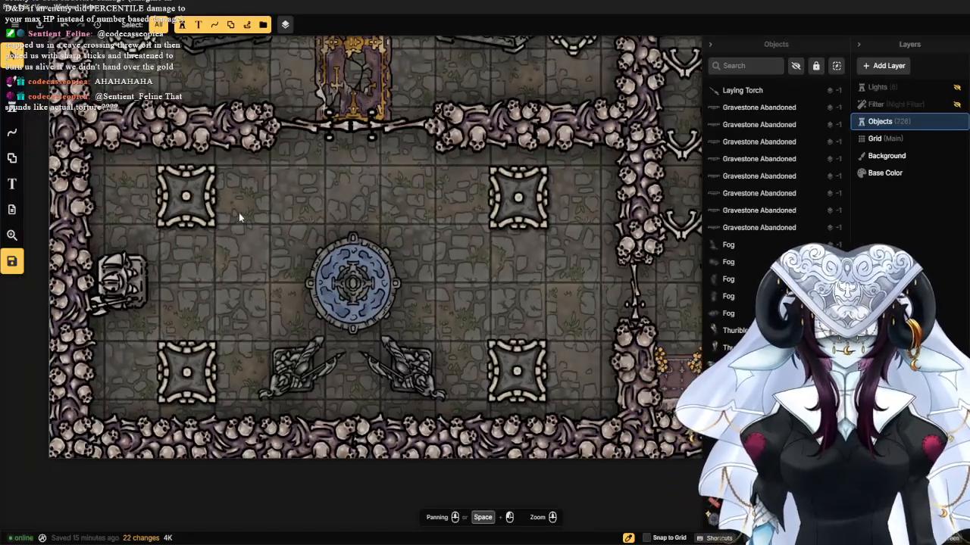
{"action": "left_click", "coordinate": [13, 134]}
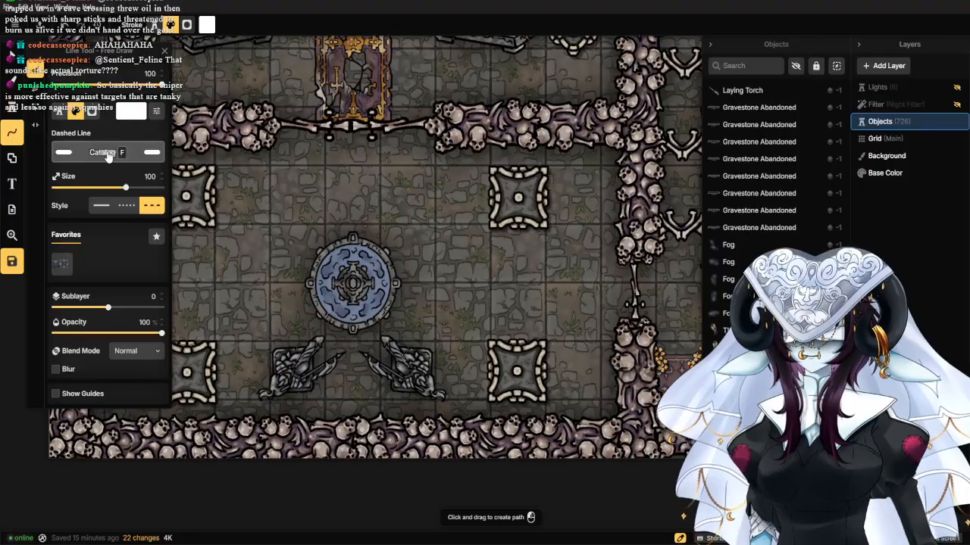
{"action": "left_click", "coordinate": [104, 151]}
{"action": "key", "text": "Escape"}
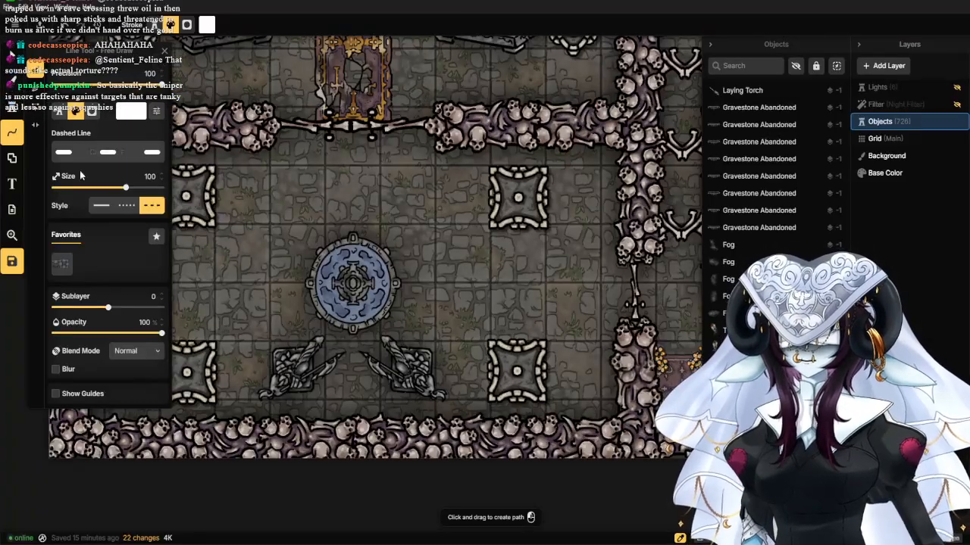
{"action": "left_click", "coordinate": [101, 205]}
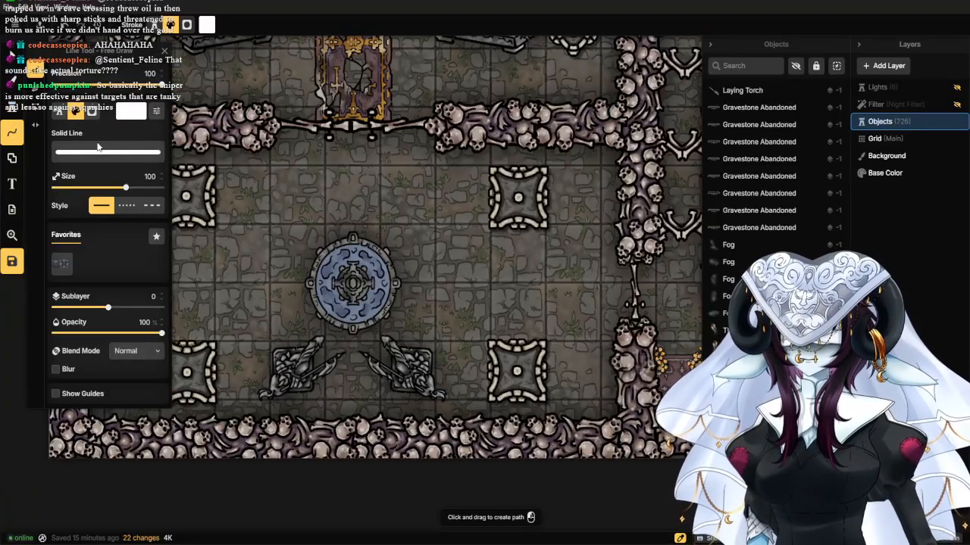
{"action": "left_click_drag", "start_coordinate": [106, 339], "coordinate": [110, 334]}
{"action": "scroll", "coordinate": [381, 281], "scroll_direction": "up", "scroll_amount": 5}
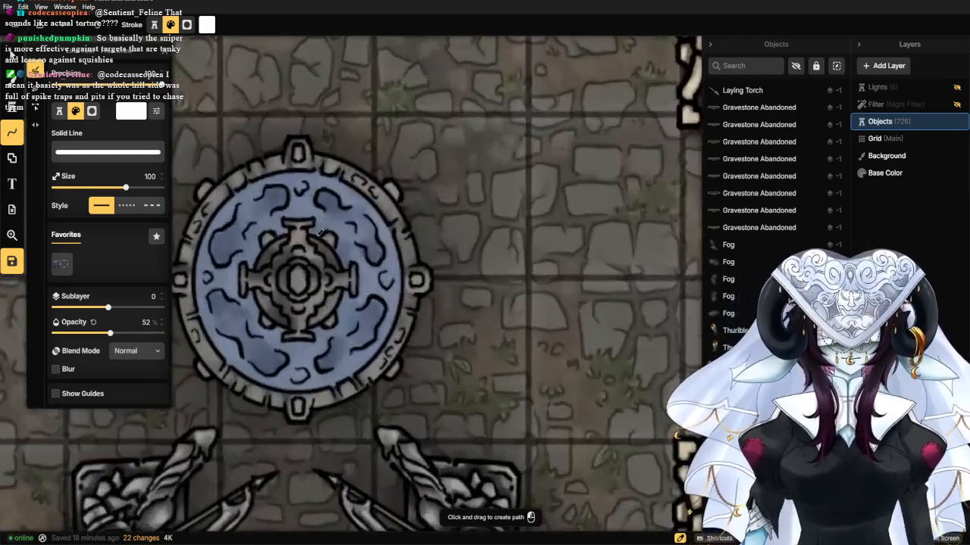
{"action": "left_click_drag", "start_coordinate": [306, 241], "coordinate": [344, 253]}
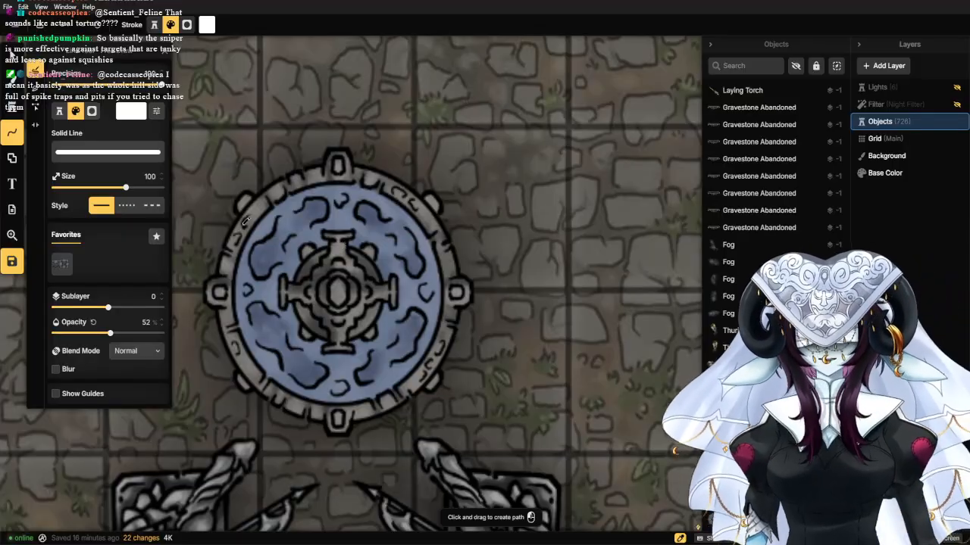
Choose dark red (#520101) as the line color and try tracing the inner rim of the fountain's water.
{"action": "left_click", "coordinate": [135, 118]}
{"action": "mouse_move", "coordinate": [218, 132]}
{"action": "left_mouse_down"}
{"action": "mouse_move", "coordinate": [250, 113]}
{"action": "mouse_move", "coordinate": [290, 126]}
{"action": "mouse_move", "coordinate": [300, 113]}
{"action": "left_mouse_up"}
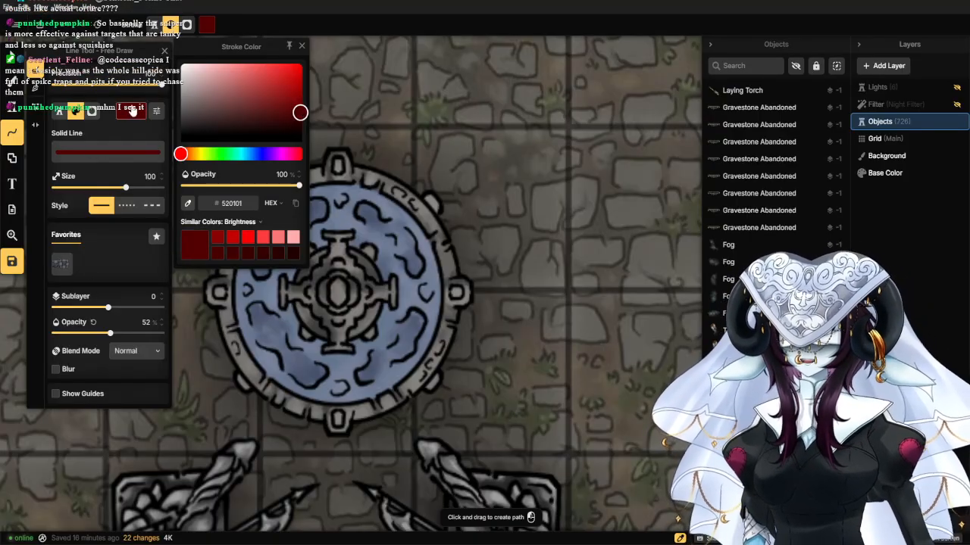
{"action": "mouse_move", "coordinate": [262, 318]}
{"action": "left_mouse_down"}
{"action": "mouse_move", "coordinate": [292, 303]}
{"action": "mouse_move", "coordinate": [300, 325]}
{"action": "mouse_move", "coordinate": [262, 335]}
{"action": "mouse_move", "coordinate": [257, 350]}
{"action": "mouse_move", "coordinate": [270, 367]}
{"action": "mouse_move", "coordinate": [308, 392]}
{"action": "mouse_move", "coordinate": [374, 396]}
{"action": "mouse_move", "coordinate": [405, 379]}
{"action": "mouse_move", "coordinate": [435, 335]}
{"action": "mouse_move", "coordinate": [447, 272]}
{"action": "mouse_move", "coordinate": [390, 201]}
{"action": "mouse_move", "coordinate": [322, 183]}
{"action": "mouse_move", "coordinate": [268, 208]}
{"action": "mouse_move", "coordinate": [258, 263]}
{"action": "mouse_move", "coordinate": [238, 259]}
{"action": "mouse_move", "coordinate": [257, 244]}
{"action": "mouse_move", "coordinate": [254, 232]}
{"action": "mouse_move", "coordinate": [246, 245]}
{"action": "mouse_move", "coordinate": [259, 216]}
{"action": "mouse_move", "coordinate": [236, 303]}
{"action": "mouse_move", "coordinate": [254, 330]}
{"action": "left_mouse_up"}
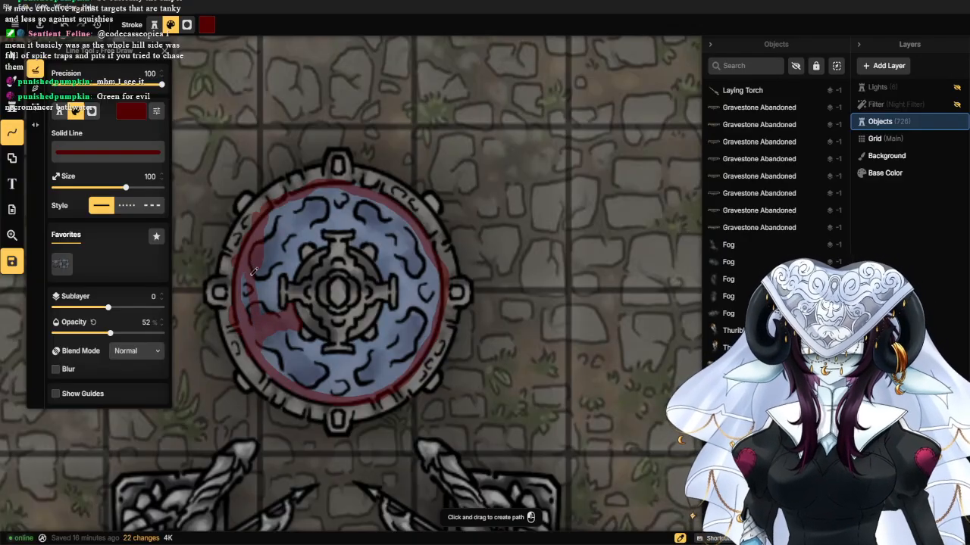
{"action": "left_click_drag", "start_coordinate": [247, 296], "coordinate": [249, 298]}
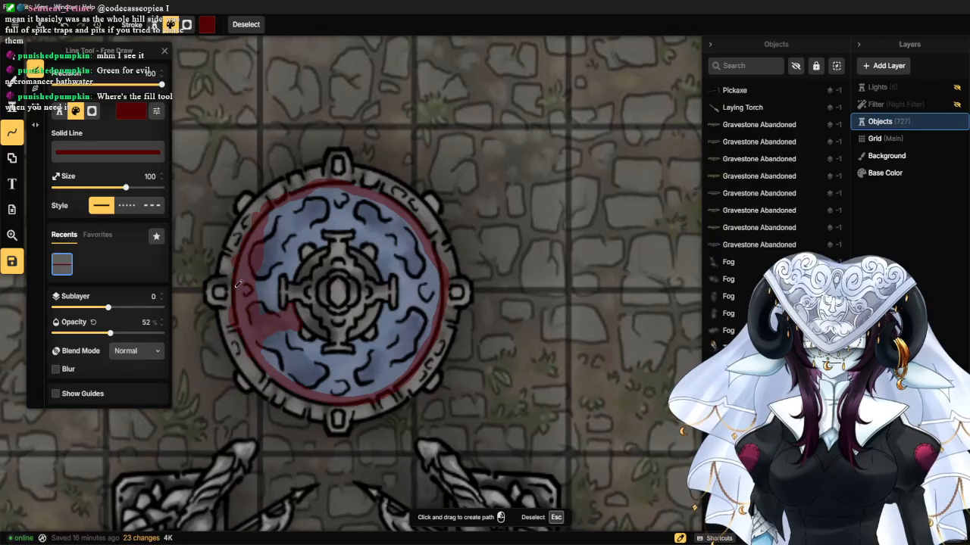
Increase the line size to 220 and try painting over more of the fountain's blue water in dark red.
{"action": "mouse_move", "coordinate": [125, 189]}
{"action": "left_mouse_down"}
{"action": "mouse_move", "coordinate": [145, 188]}
{"action": "mouse_move", "coordinate": [138, 194]}
{"action": "left_mouse_up"}
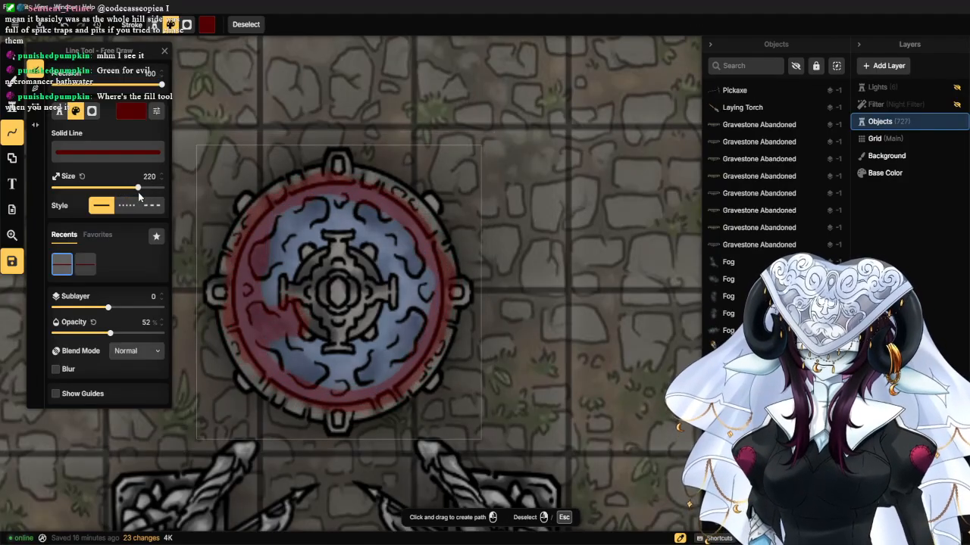
{"action": "mouse_move", "coordinate": [315, 218]}
{"action": "left_mouse_down"}
{"action": "mouse_move", "coordinate": [263, 238]}
{"action": "mouse_move", "coordinate": [293, 210]}
{"action": "mouse_move", "coordinate": [262, 271]}
{"action": "mouse_move", "coordinate": [278, 335]}
{"action": "mouse_move", "coordinate": [272, 360]}
{"action": "mouse_move", "coordinate": [305, 385]}
{"action": "mouse_move", "coordinate": [344, 385]}
{"action": "mouse_move", "coordinate": [398, 356]}
{"action": "mouse_move", "coordinate": [389, 373]}
{"action": "mouse_move", "coordinate": [370, 380]}
{"action": "mouse_move", "coordinate": [413, 328]}
{"action": "mouse_move", "coordinate": [416, 264]}
{"action": "mouse_move", "coordinate": [403, 240]}
{"action": "mouse_move", "coordinate": [340, 200]}
{"action": "left_mouse_up"}
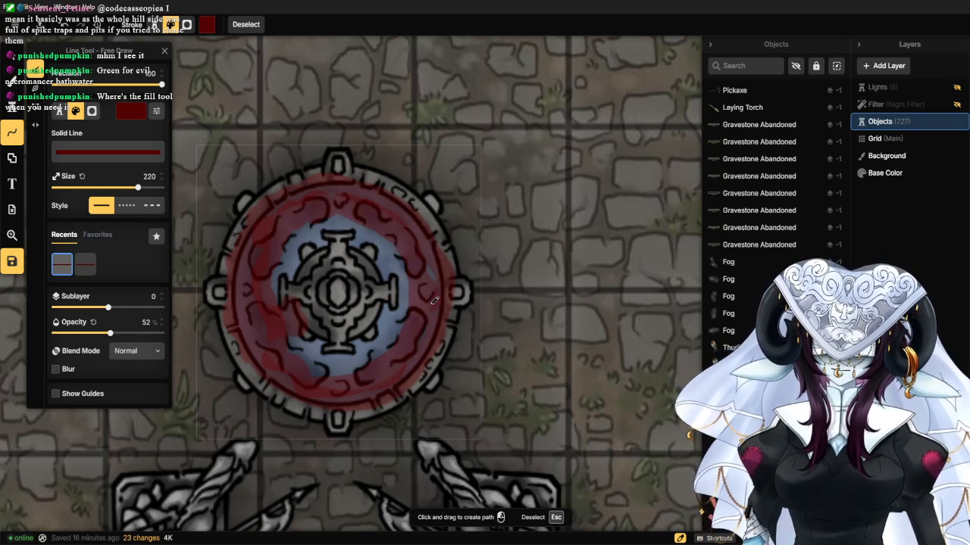
{"action": "left_click_drag", "start_coordinate": [433, 279], "coordinate": [432, 279]}
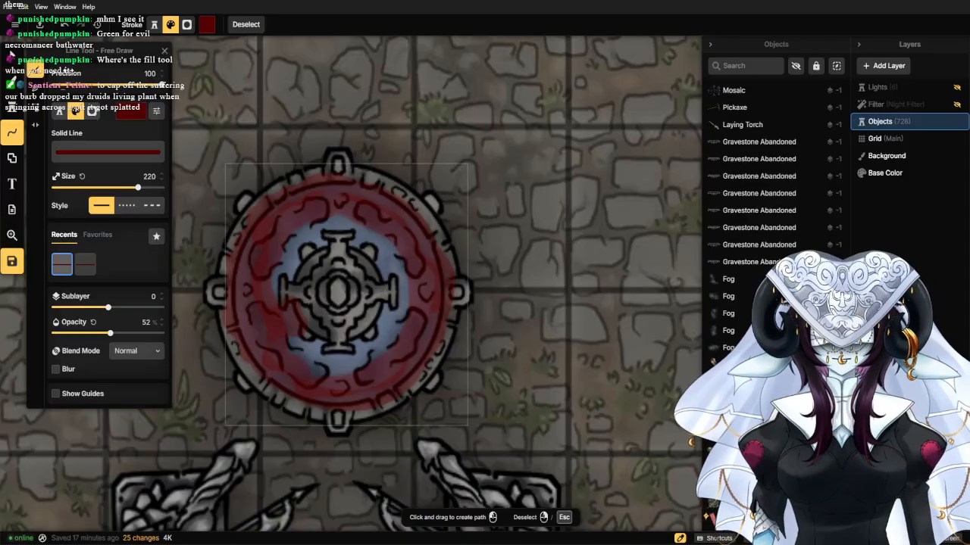
Delete both dark red lines painted over the fountain.
{"action": "left_click", "coordinate": [12, 57]}
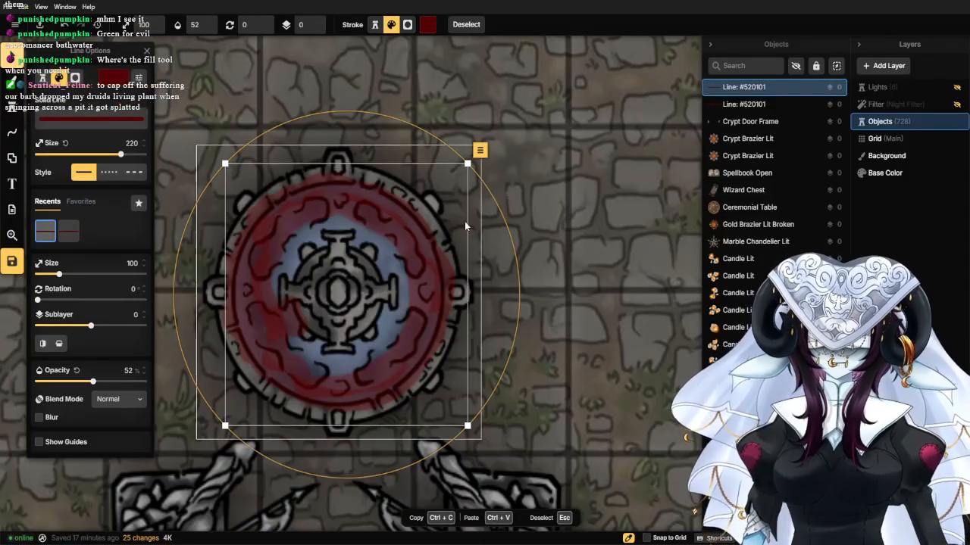
{"action": "left_click", "coordinate": [478, 194]}
{"action": "left_click", "coordinate": [463, 202], "text": "shift"}
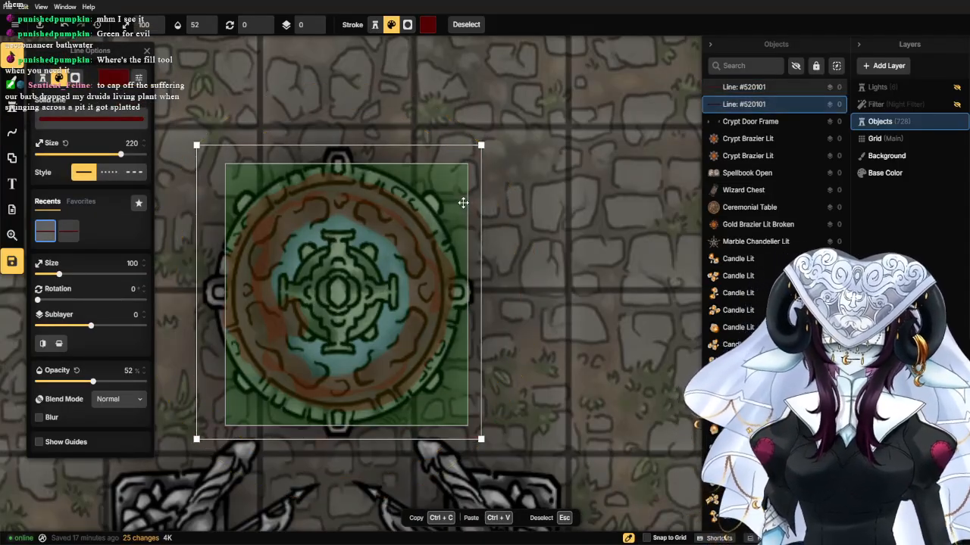
{"action": "key", "text": "Delete"}
{"action": "scroll", "coordinate": [311, 305], "scroll_direction": "down", "scroll_amount": 5}
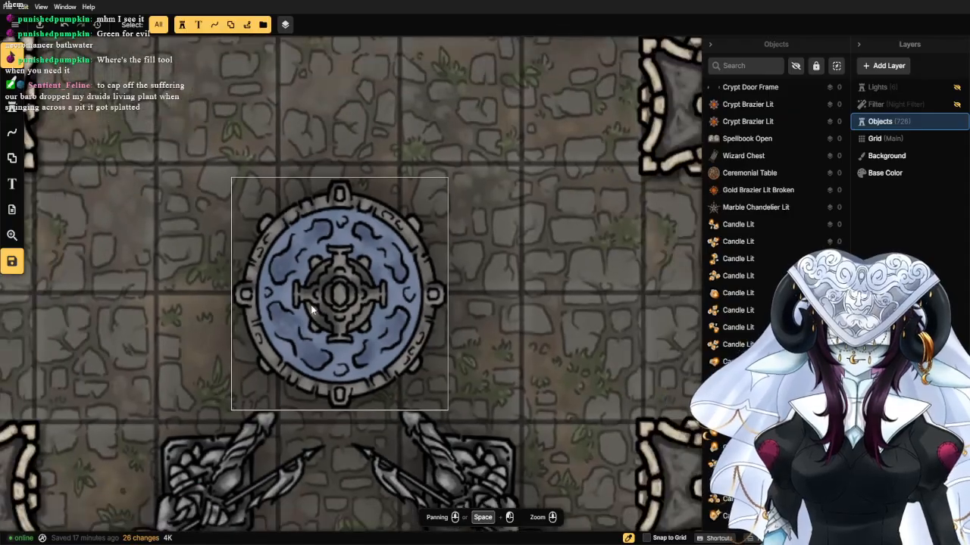
{"action": "scroll", "coordinate": [340, 230], "scroll_direction": "down", "scroll_amount": 2}
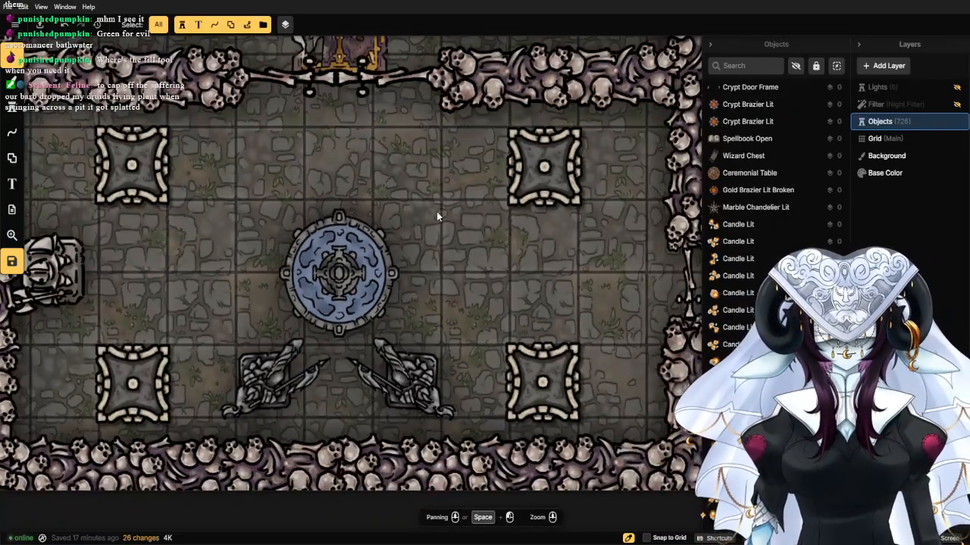
{"action": "scroll", "coordinate": [341, 238], "scroll_direction": "down", "scroll_amount": 2}
{"action": "scroll", "coordinate": [246, 210], "scroll_direction": "down", "scroll_amount": 2}
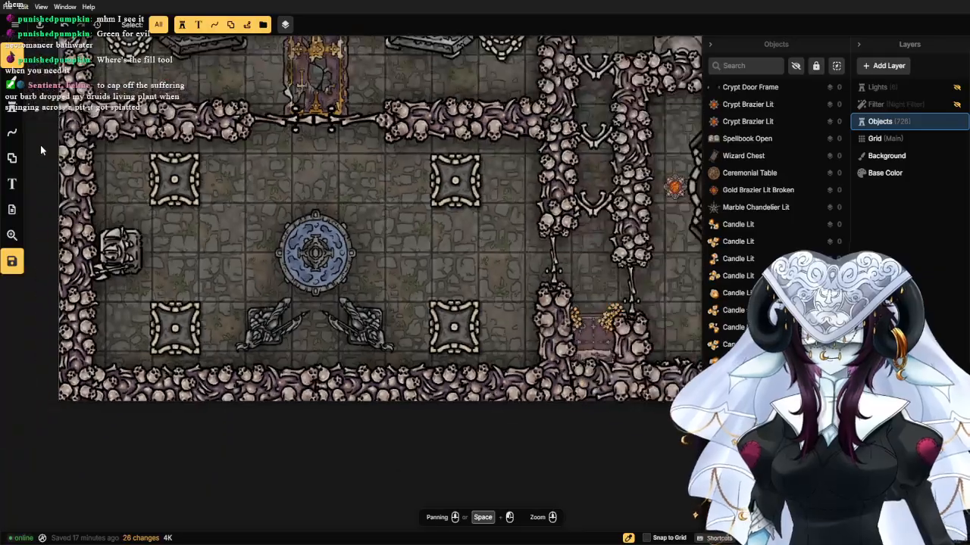
{"action": "left_click", "coordinate": [11, 159]}
{"action": "left_click", "coordinate": [12, 133]}
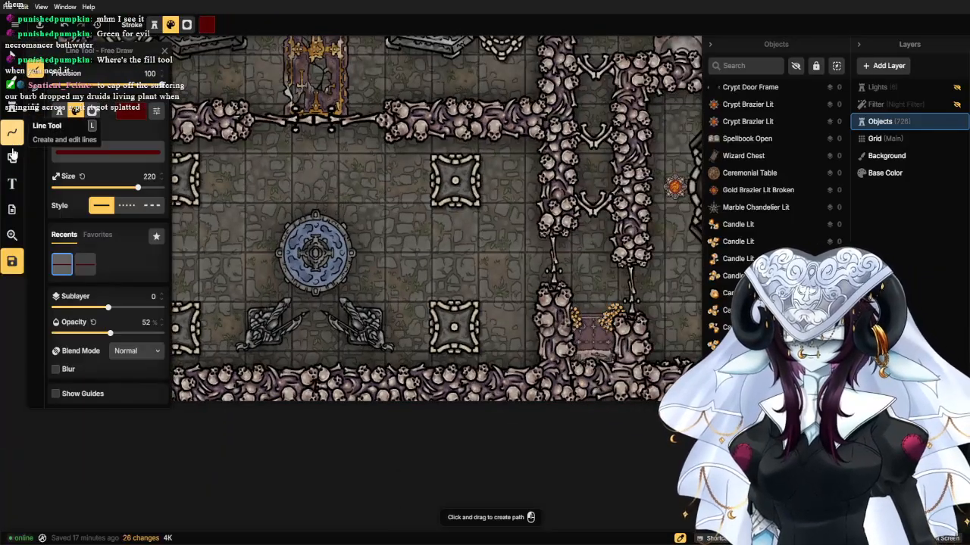
{"action": "left_click", "coordinate": [12, 159]}
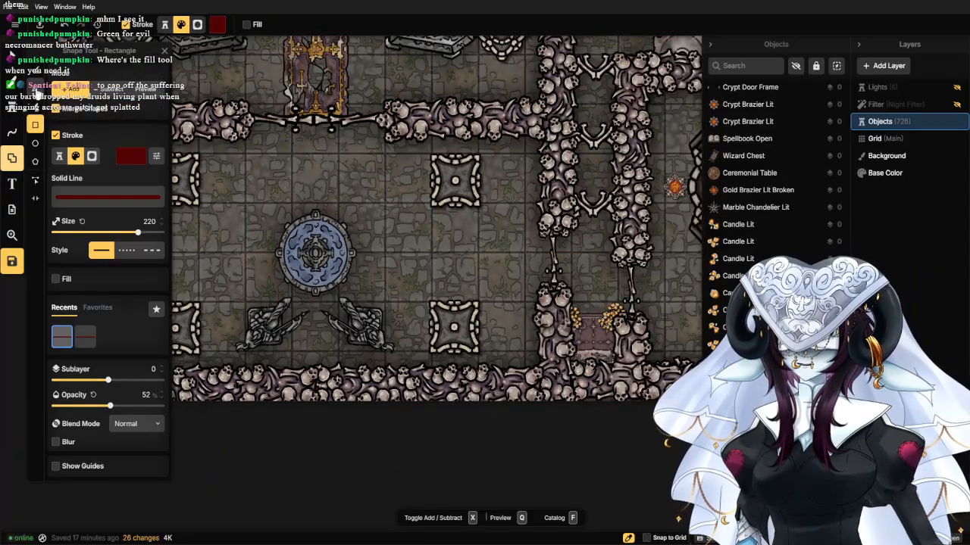
{"action": "left_click", "coordinate": [11, 134]}
{"action": "left_click", "coordinate": [11, 106]}
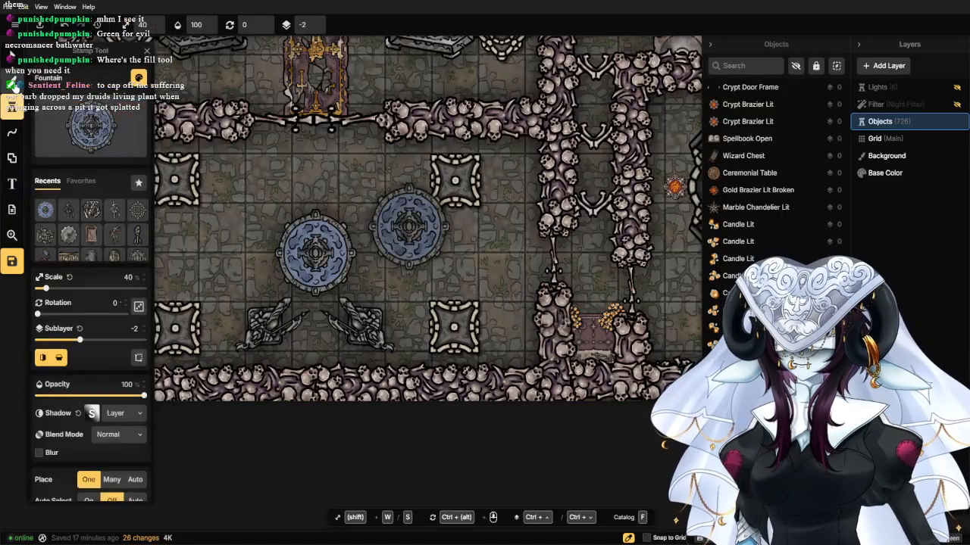
{"action": "left_click", "coordinate": [11, 83]}
{"action": "left_click", "coordinate": [11, 58]}
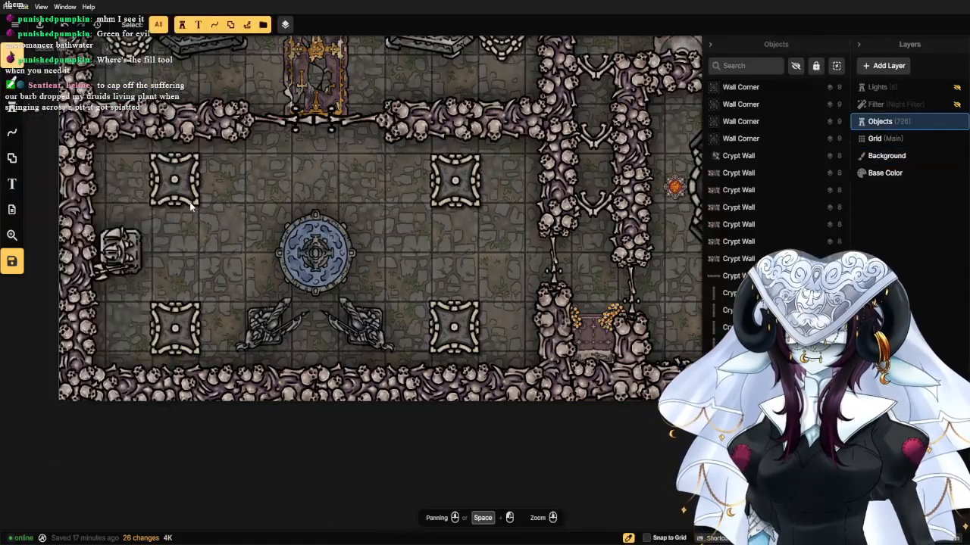
{"action": "scroll", "coordinate": [246, 250], "scroll_direction": "up", "scroll_amount": 2}
{"action": "scroll", "coordinate": [246, 250], "scroll_direction": "up", "scroll_amount": 1}
{"action": "left_click_drag", "start_coordinate": [245, 245], "coordinate": [324, 270]}
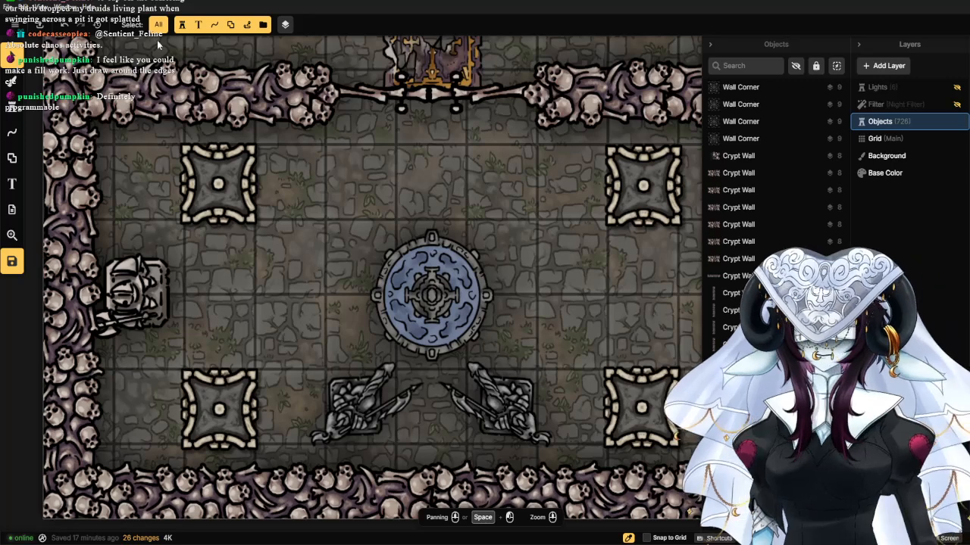
{"action": "left_click", "coordinate": [16, 25]}
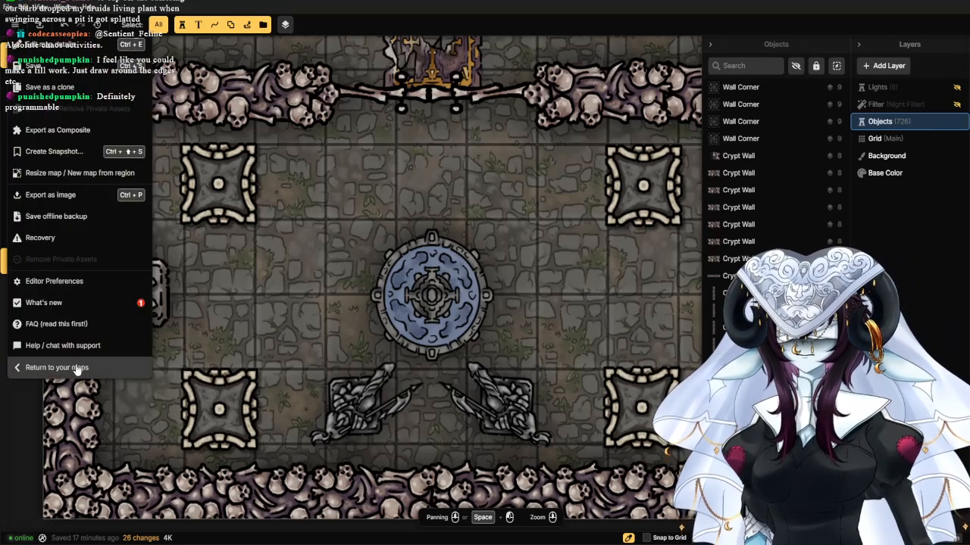
{"action": "left_click", "coordinate": [229, 353]}
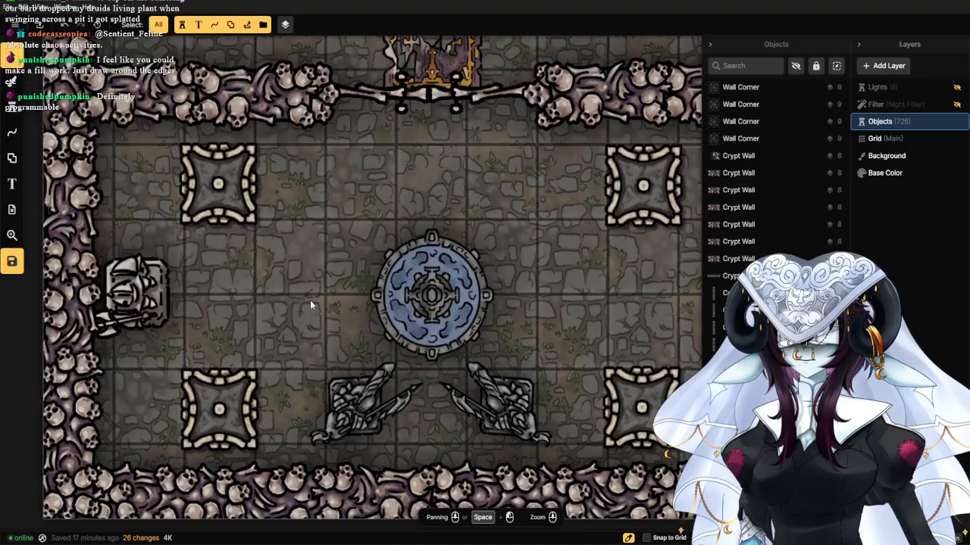
{"action": "left_click", "coordinate": [12, 107]}
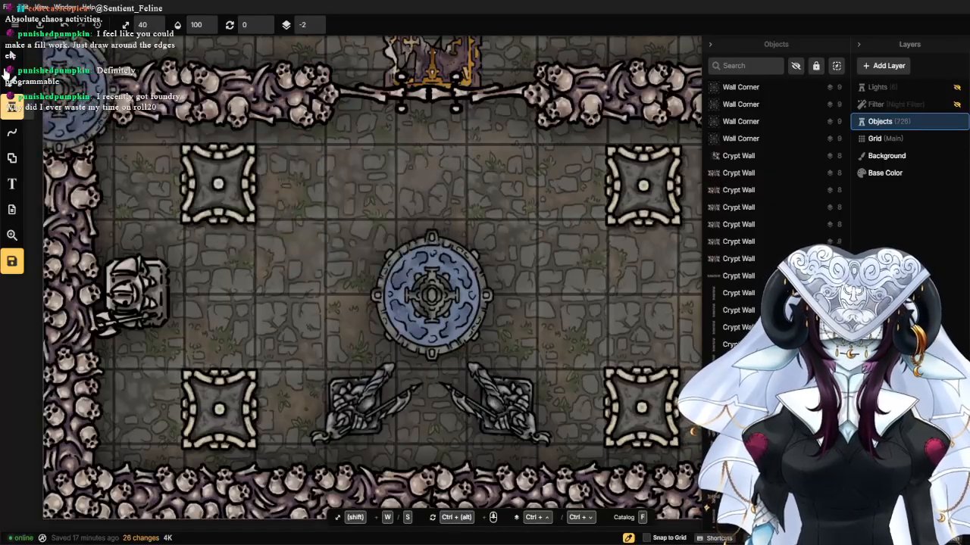
{"action": "left_click", "coordinate": [12, 56]}
Nudge the central fountain slightly to the west to fine-tune its position in the pillared room.
{"action": "scroll", "coordinate": [318, 257], "scroll_direction": "up", "scroll_amount": 3}
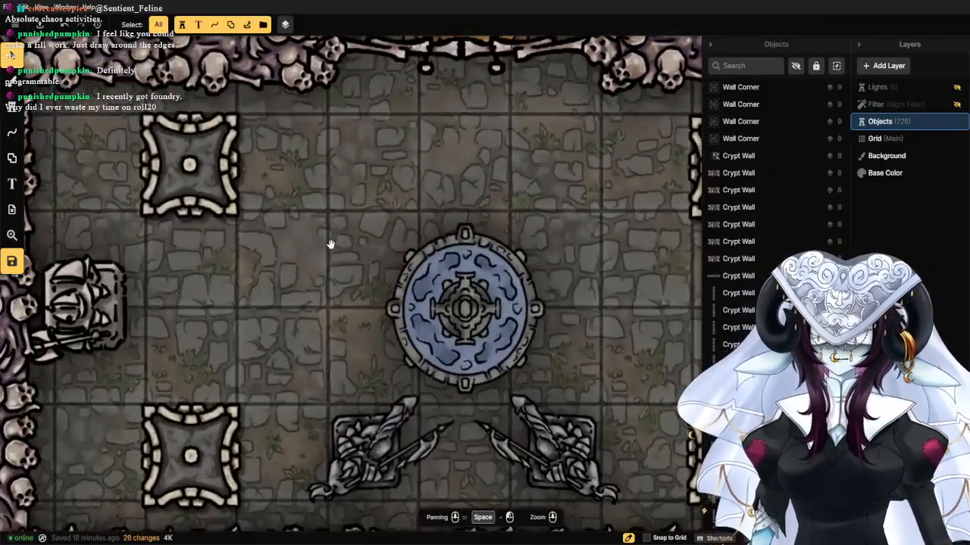
{"action": "left_click_drag", "start_coordinate": [329, 244], "coordinate": [260, 285]}
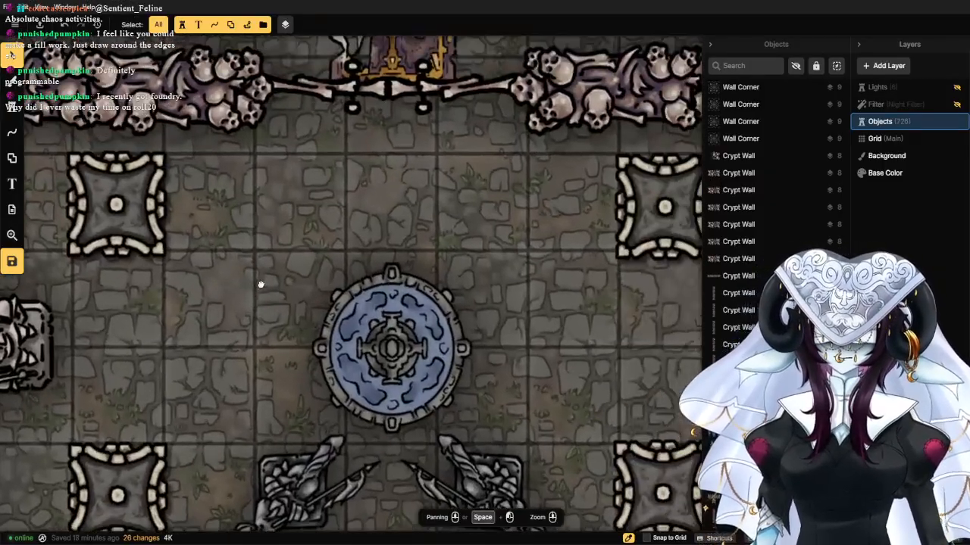
{"action": "left_click", "coordinate": [377, 346]}
{"action": "mouse_move", "coordinate": [376, 346]}
{"action": "left_mouse_down"}
{"action": "mouse_move", "coordinate": [377, 304]}
{"action": "mouse_move", "coordinate": [374, 344]}
{"action": "left_mouse_up"}
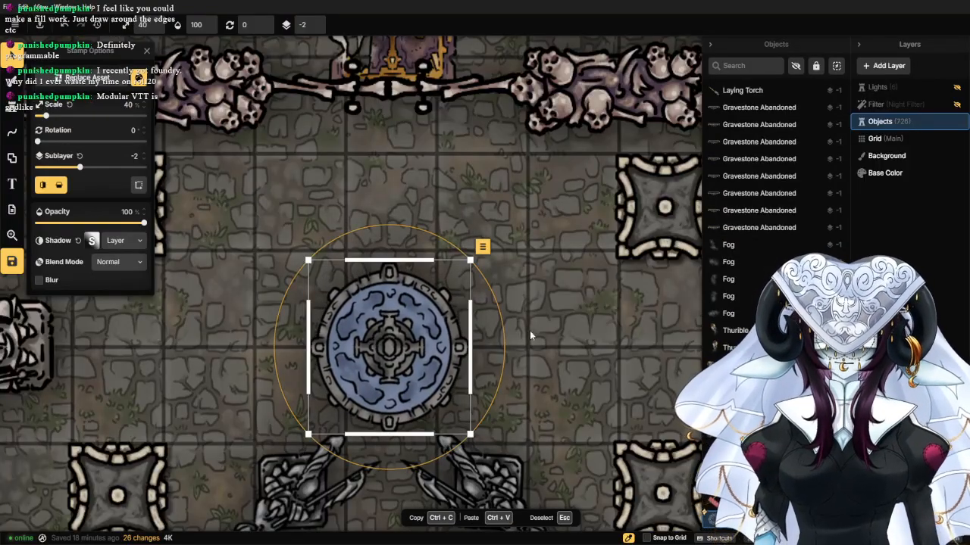
{"action": "left_click", "coordinate": [529, 335]}
Review how the fountain, statues and four pillars are arranged in the pillared room.
{"action": "scroll", "coordinate": [530, 336], "scroll_direction": "down", "scroll_amount": 4}
{"action": "left_click_drag", "start_coordinate": [528, 335], "coordinate": [429, 312]}
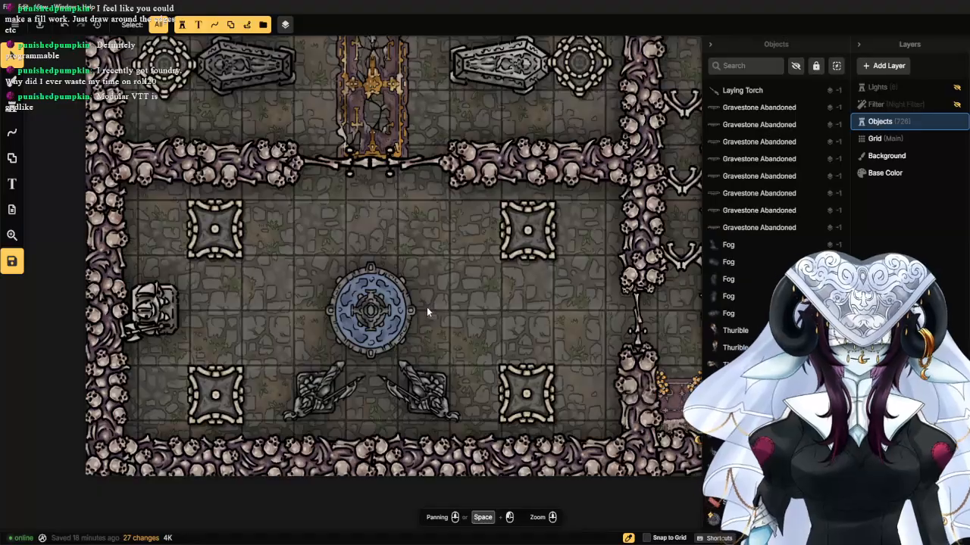
{"action": "scroll", "coordinate": [429, 307], "scroll_direction": "up", "scroll_amount": 3}
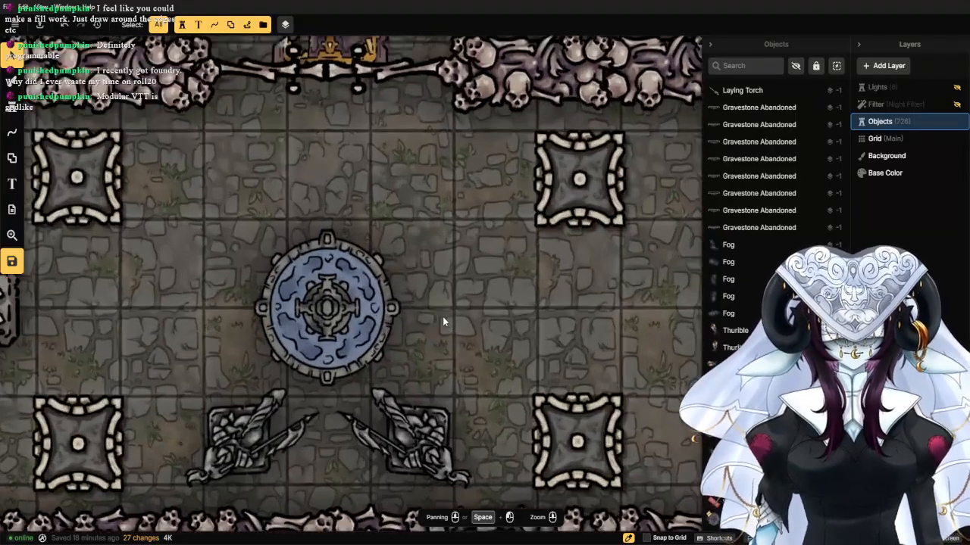
{"action": "scroll", "coordinate": [442, 316], "scroll_direction": "down", "scroll_amount": 2}
{"action": "scroll", "coordinate": [439, 319], "scroll_direction": "down", "scroll_amount": 1}
{"action": "left_click_drag", "start_coordinate": [441, 317], "coordinate": [459, 255]}
{"action": "left_click", "coordinate": [424, 341]}
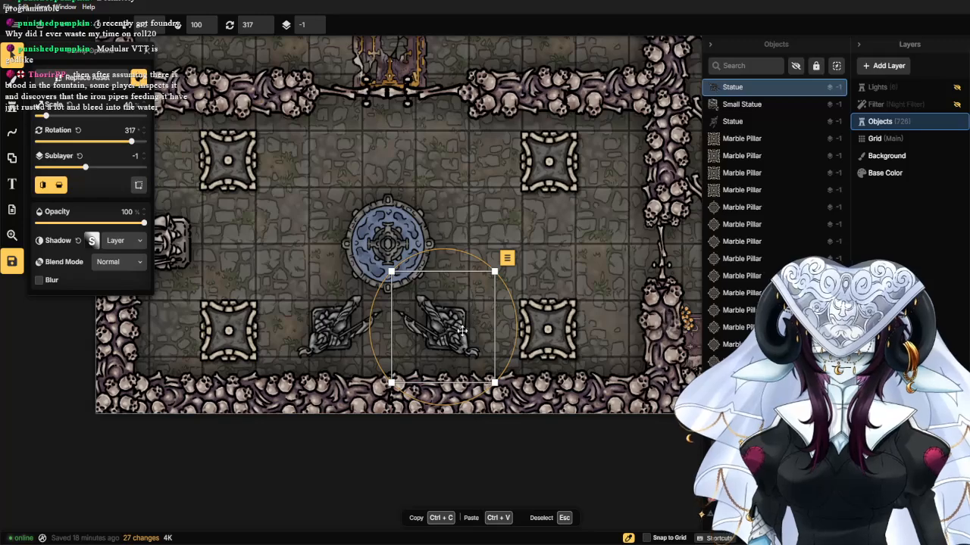
{"action": "key", "text": "Escape"}
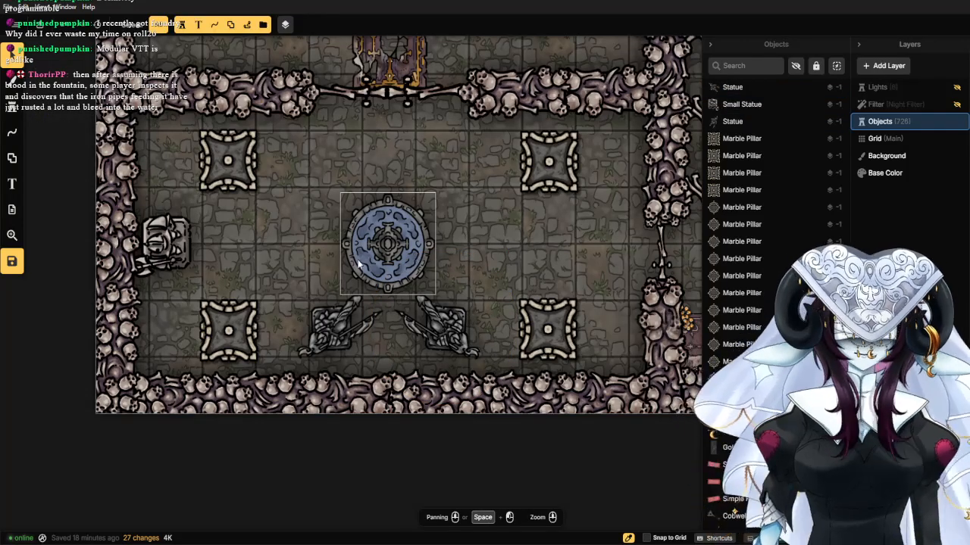
{"action": "scroll", "coordinate": [268, 258], "scroll_direction": "up", "scroll_amount": 3}
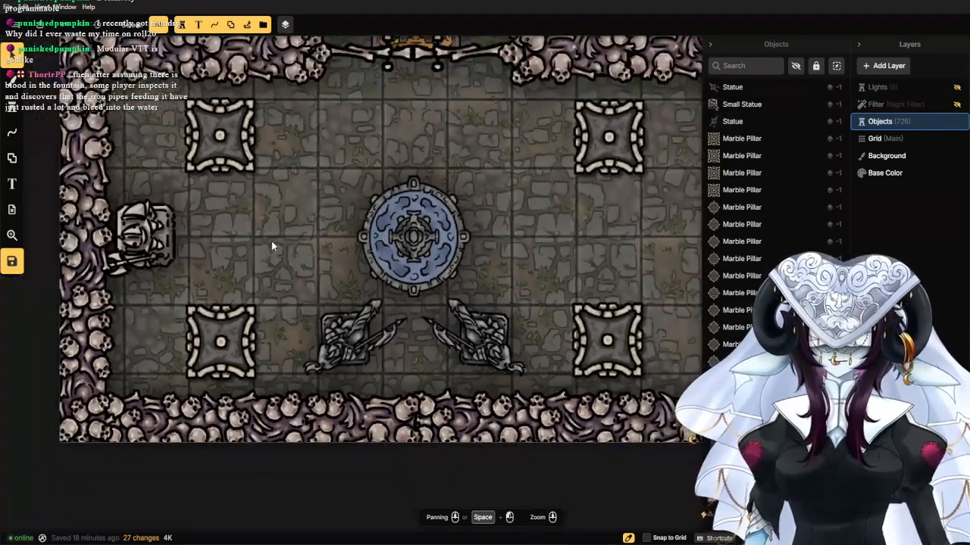
{"action": "scroll", "coordinate": [272, 246], "scroll_direction": "down", "scroll_amount": 3}
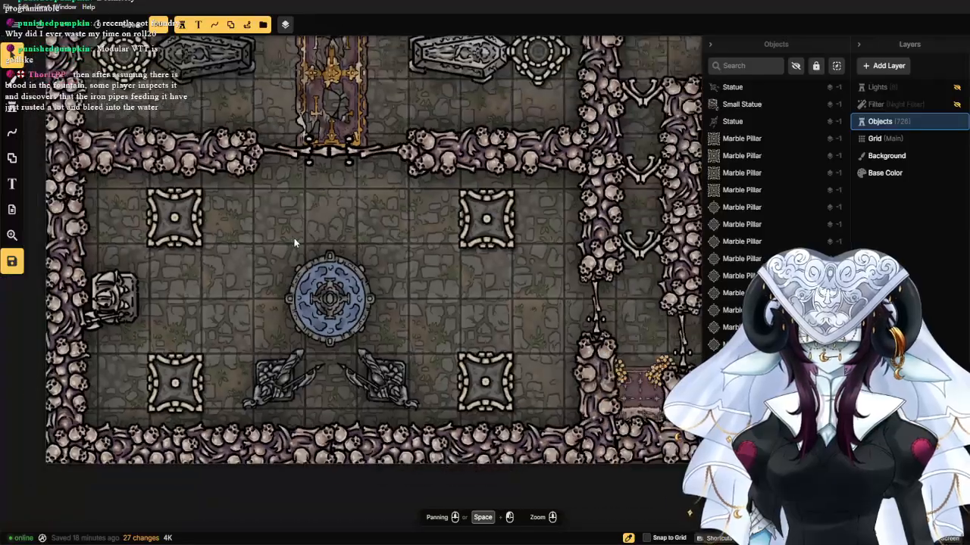
{"action": "scroll", "coordinate": [294, 238], "scroll_direction": "down", "scroll_amount": 2}
{"action": "scroll", "coordinate": [249, 273], "scroll_direction": "up", "scroll_amount": 2}
{"action": "scroll", "coordinate": [249, 268], "scroll_direction": "down", "scroll_amount": 2}
{"action": "scroll", "coordinate": [241, 277], "scroll_direction": "up", "scroll_amount": 3}
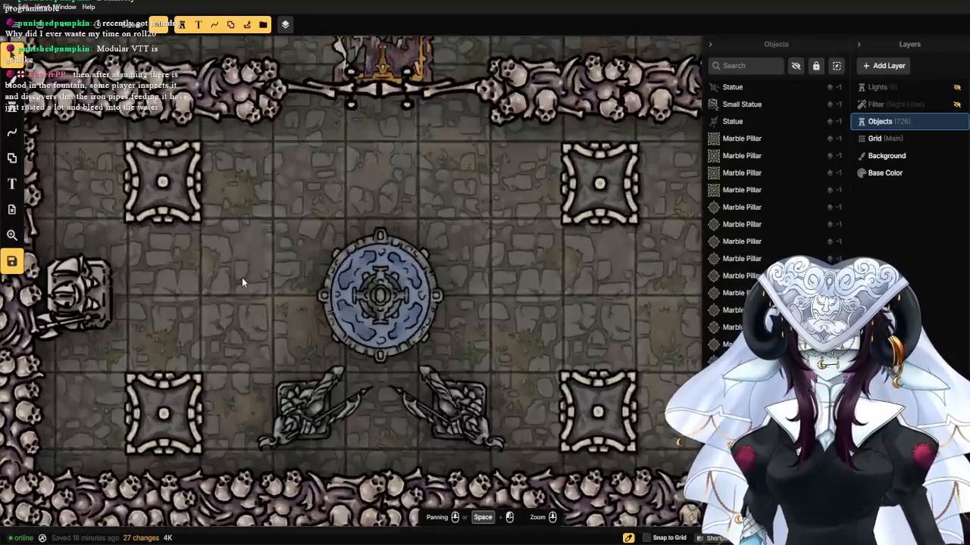
Nudge the small statue at the room's west wall slightly east, away from the skulls.
{"action": "left_click_drag", "start_coordinate": [194, 266], "coordinate": [373, 272]}
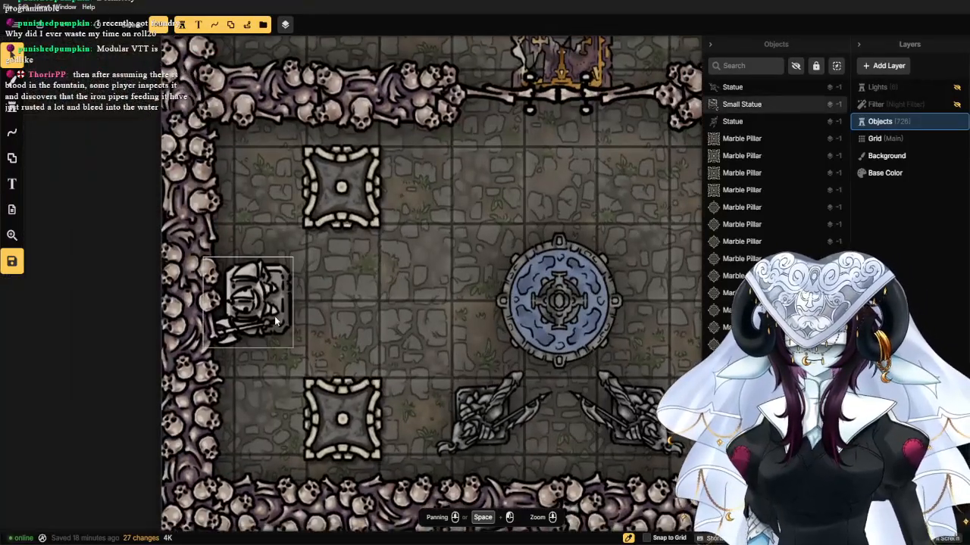
{"action": "left_click_drag", "start_coordinate": [274, 316], "coordinate": [279, 312]}
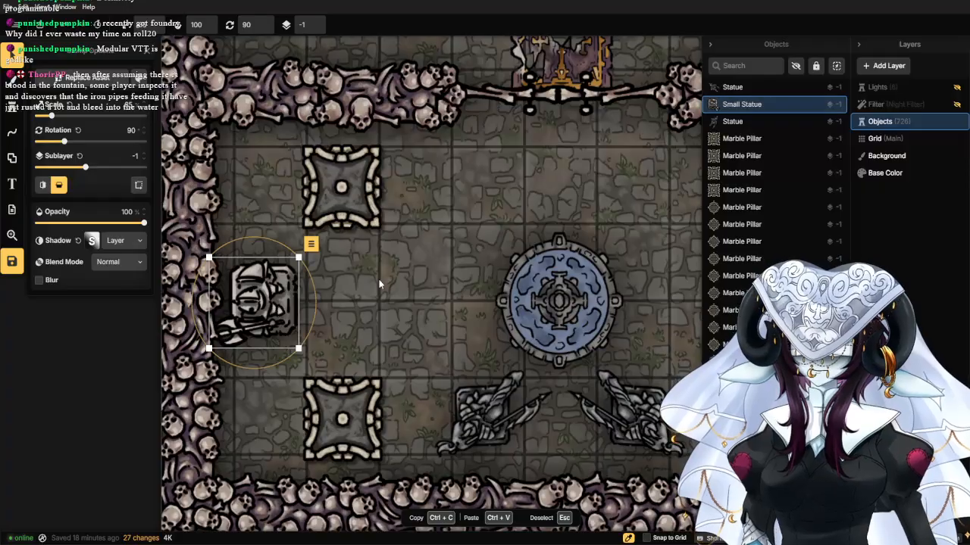
{"action": "left_click", "coordinate": [378, 287]}
Search the Watercolor Battlemaps stamp catalog for "light" and choose the Wall Torch Lit stamp.
{"action": "scroll", "coordinate": [376, 290], "scroll_direction": "down", "scroll_amount": 2}
{"action": "left_click_drag", "start_coordinate": [410, 280], "coordinate": [273, 307]}
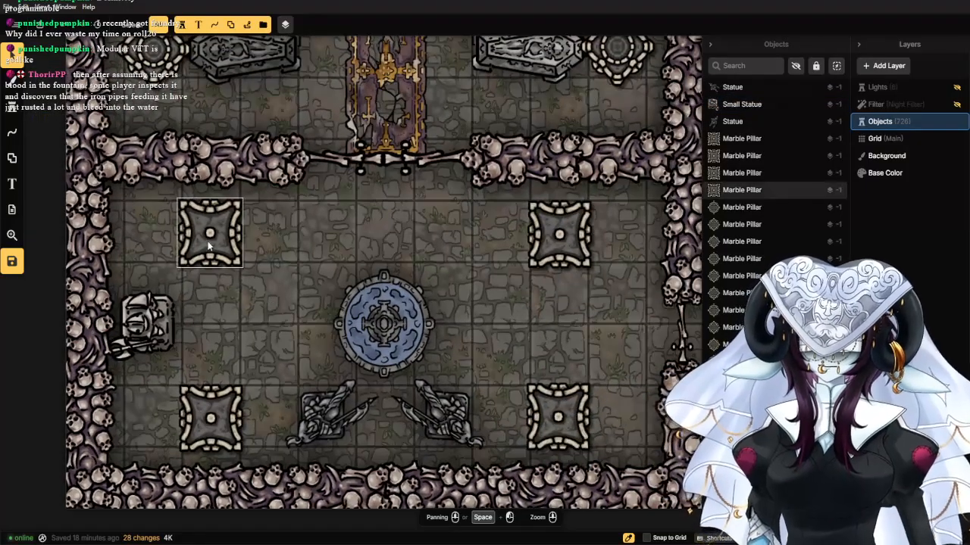
{"action": "left_click", "coordinate": [12, 106]}
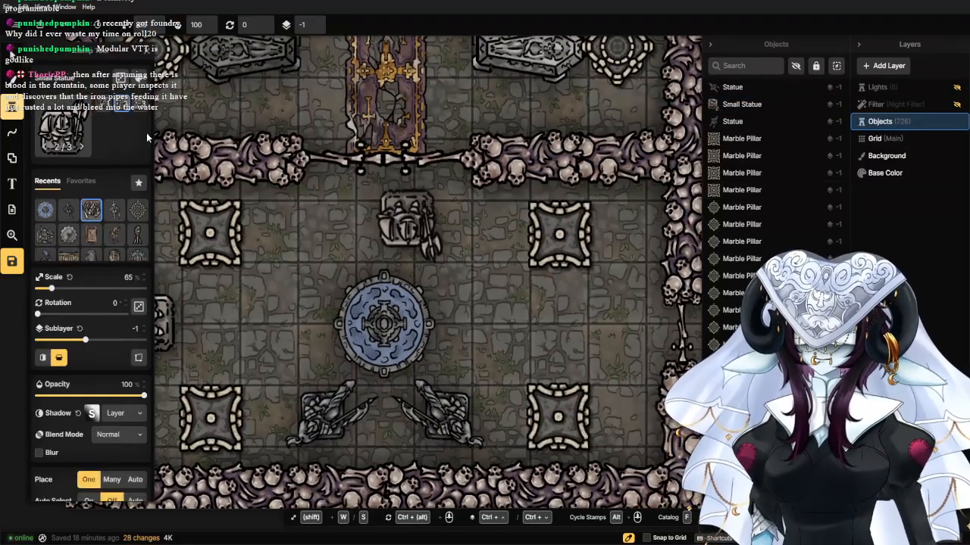
{"action": "left_click", "coordinate": [62, 125]}
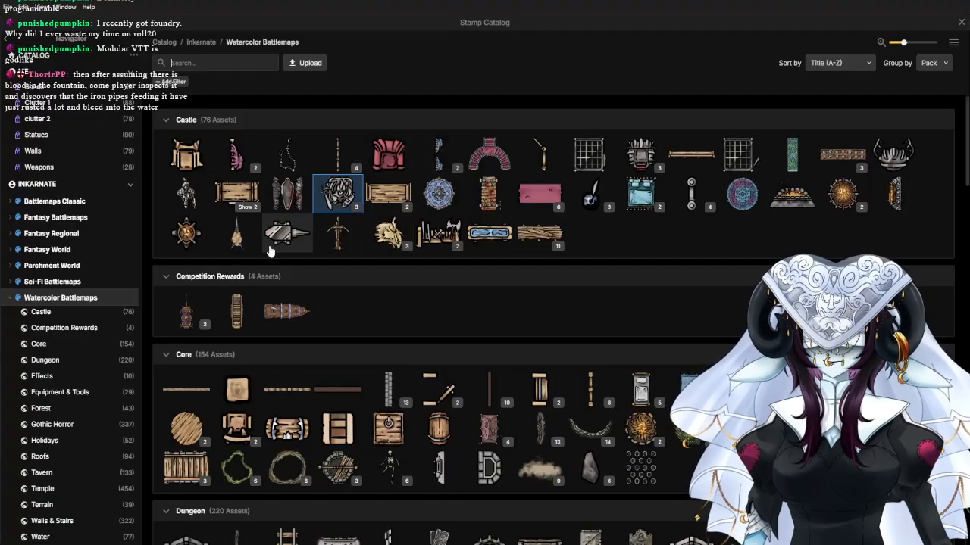
{"action": "scroll", "coordinate": [326, 258], "scroll_direction": "down", "scroll_amount": 3}
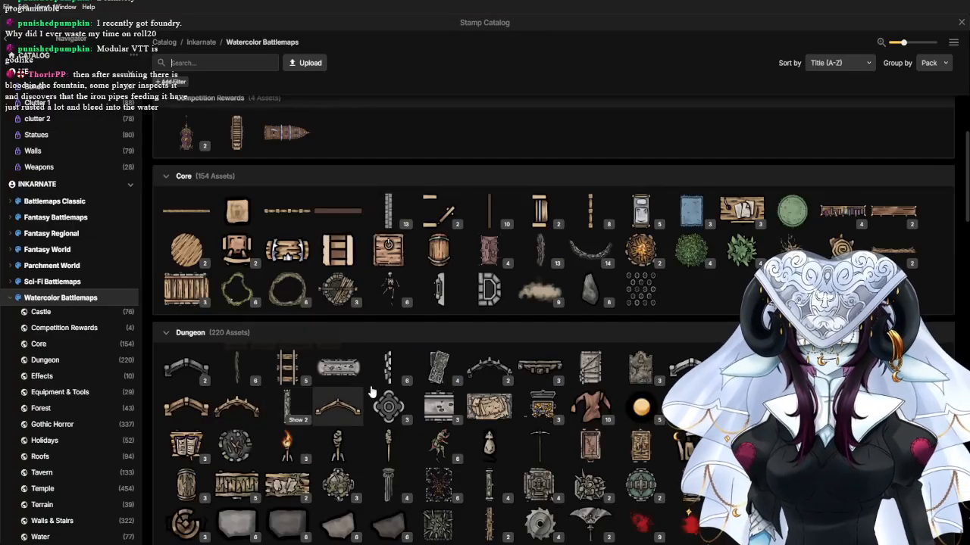
{"action": "scroll", "coordinate": [414, 302], "scroll_direction": "down", "scroll_amount": 1}
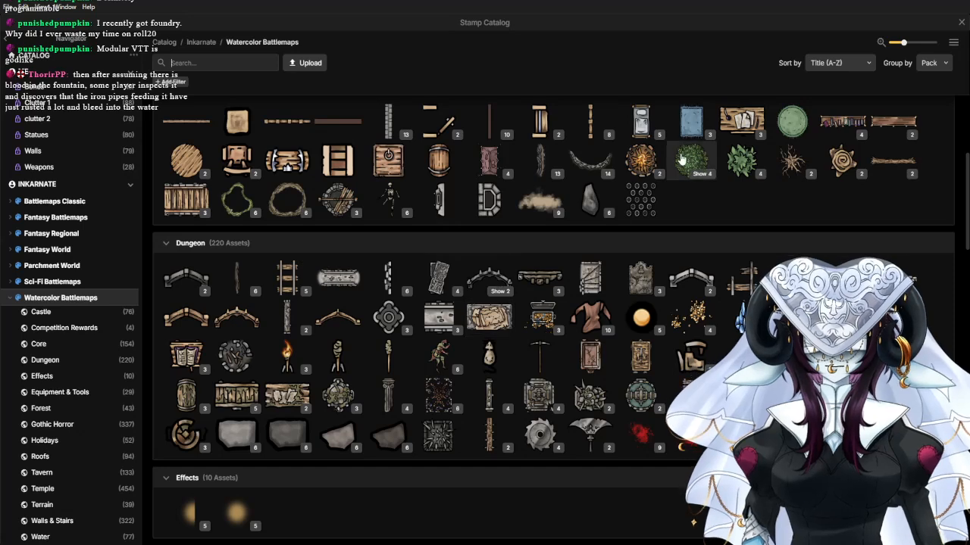
{"action": "scroll", "coordinate": [602, 227], "scroll_direction": "down", "scroll_amount": 3}
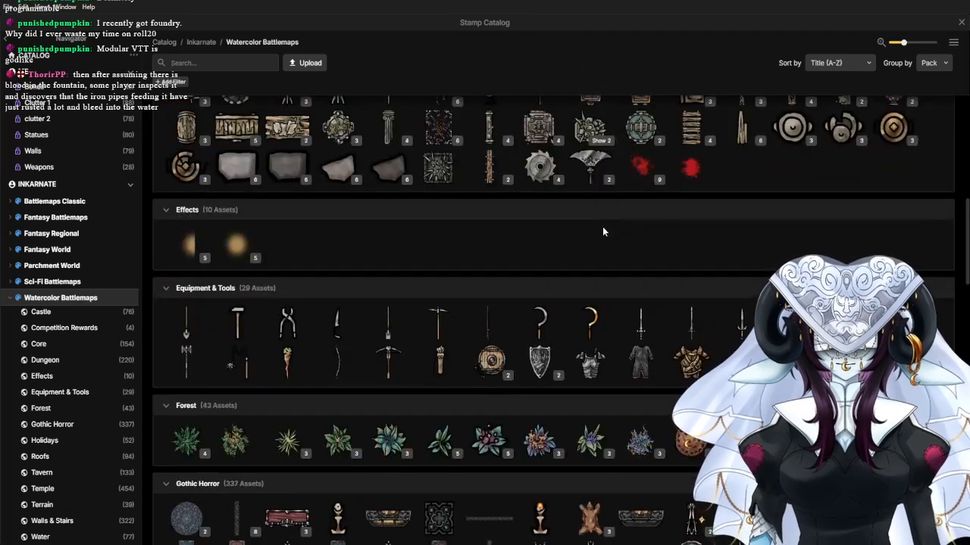
{"action": "left_click", "coordinate": [252, 64]}
{"action": "type", "text": "light"}
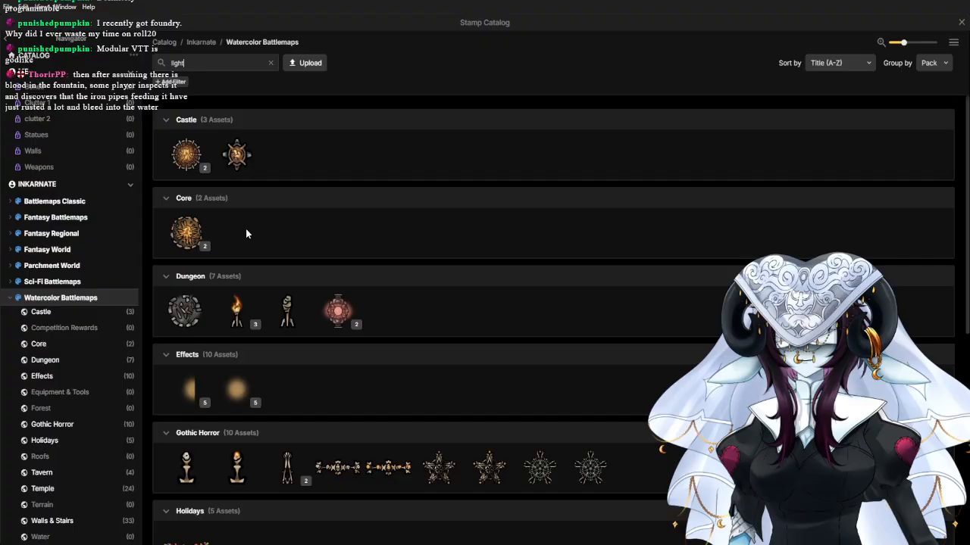
{"action": "scroll", "coordinate": [245, 234], "scroll_direction": "down", "scroll_amount": 2}
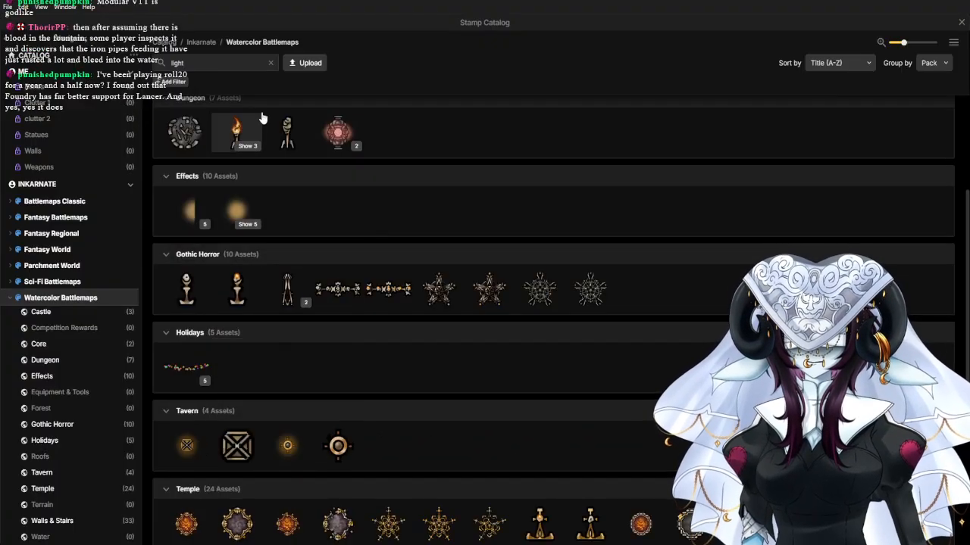
{"action": "left_click", "coordinate": [236, 130]}
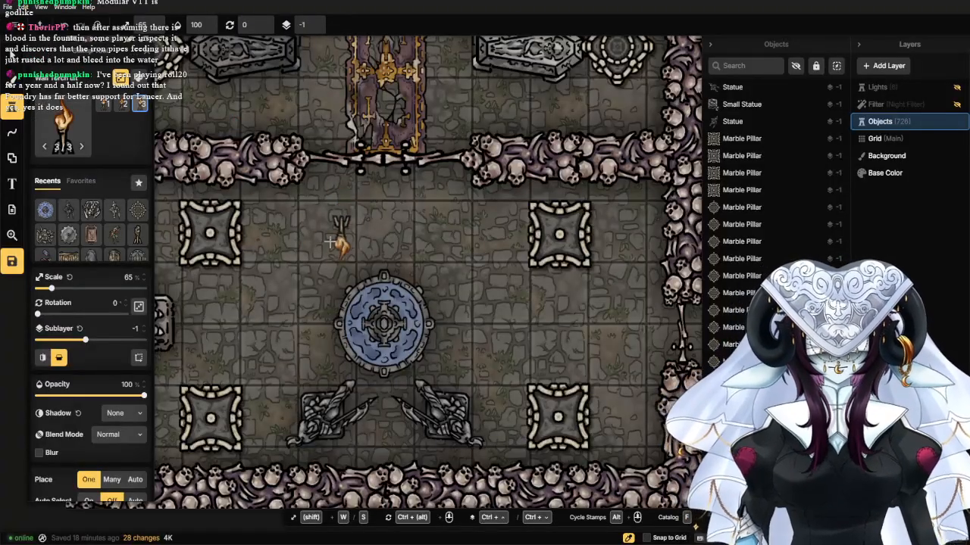
Rotate the torch stamp to 90°, turn off its vertical flip, scale it to 50% and place it on the northwest pillar's east face.
{"action": "scroll", "coordinate": [339, 254], "scroll_direction": "up", "scroll_amount": 2}
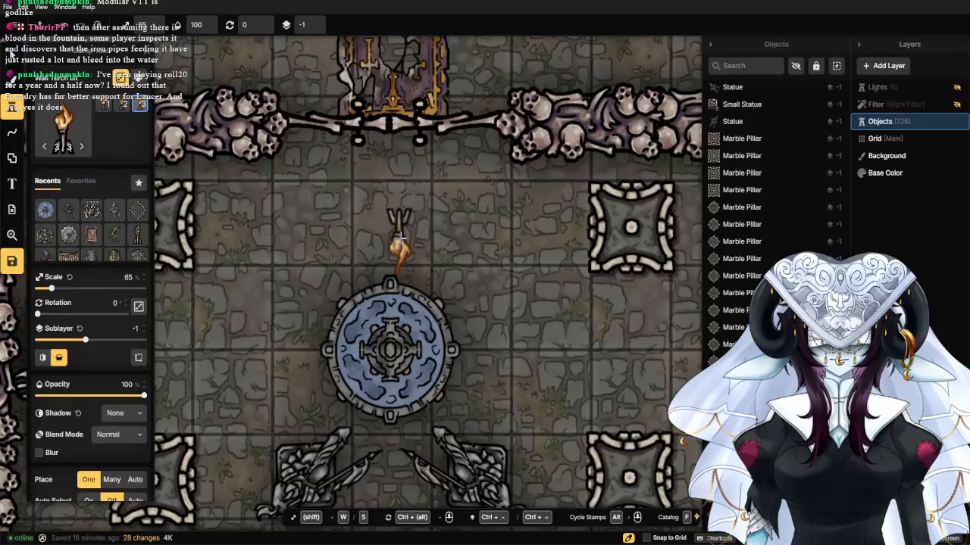
{"action": "left_click_drag", "start_coordinate": [398, 236], "coordinate": [429, 243]}
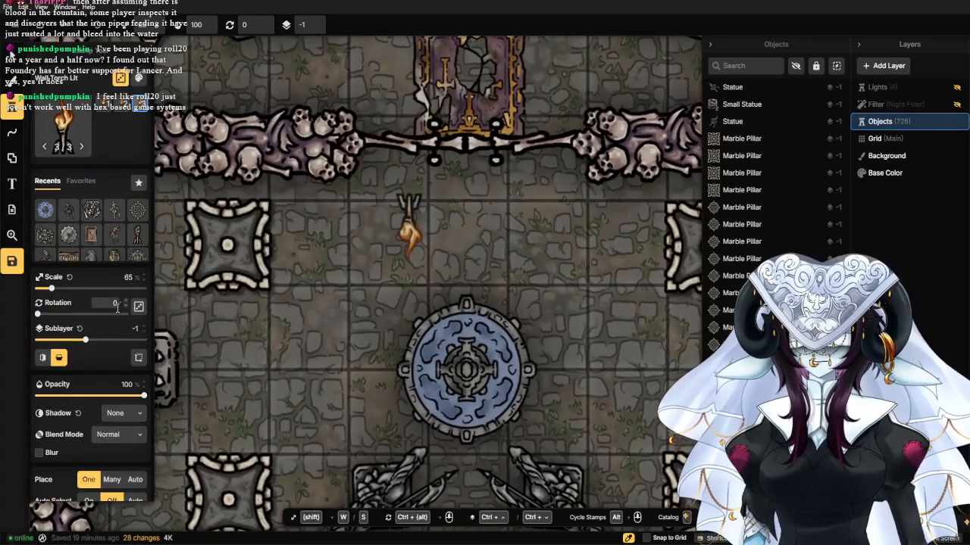
{"action": "type", "text": "90"}
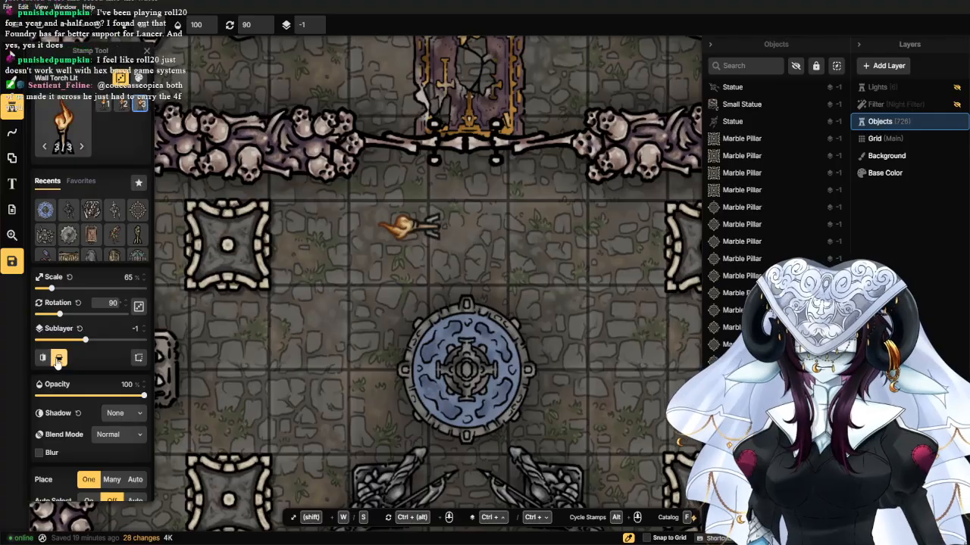
{"action": "left_click", "coordinate": [58, 357]}
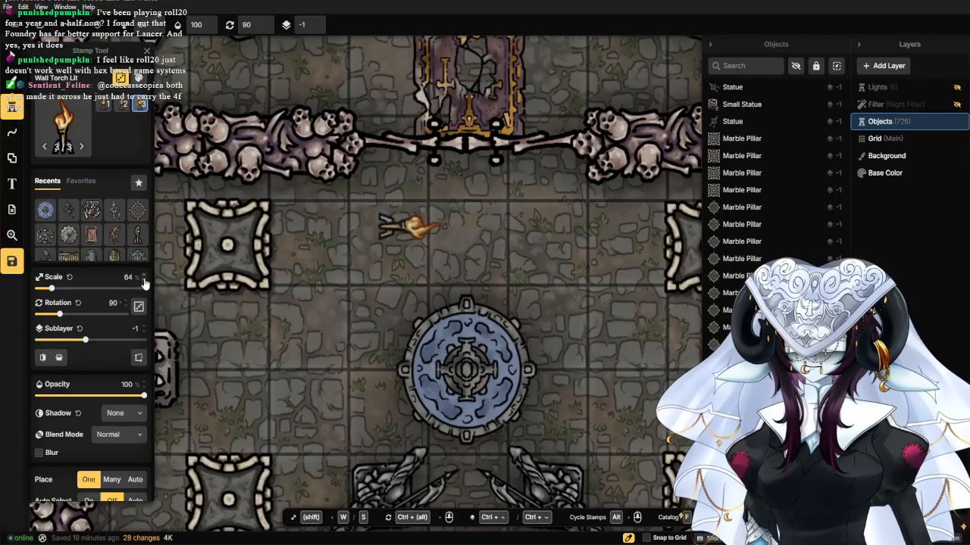
{"action": "scroll", "coordinate": [144, 283], "scroll_direction": "down", "scroll_amount": 13}
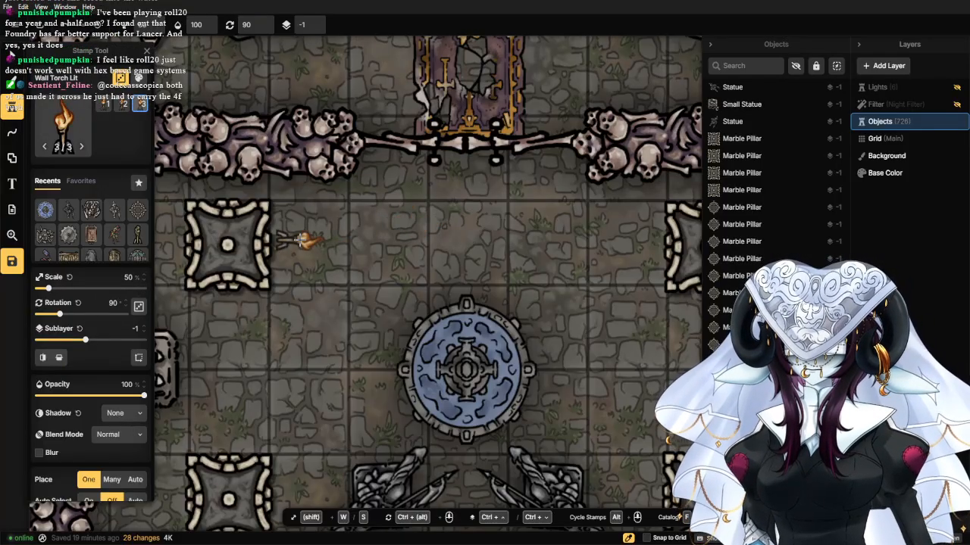
{"action": "left_click", "coordinate": [292, 243]}
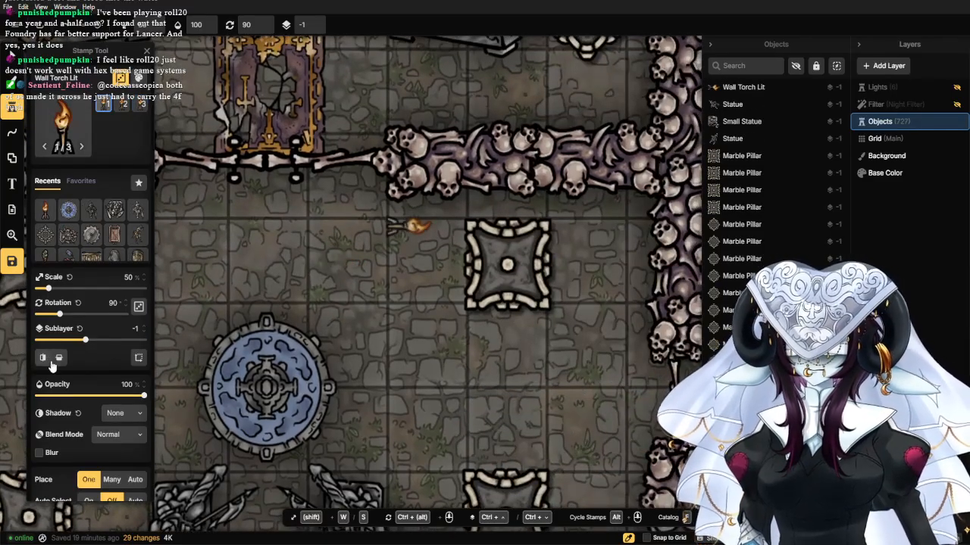
Flip the torch stamp vertically and place one torch on the west face of both the northeast and southeast pillars.
{"action": "left_click", "coordinate": [59, 358]}
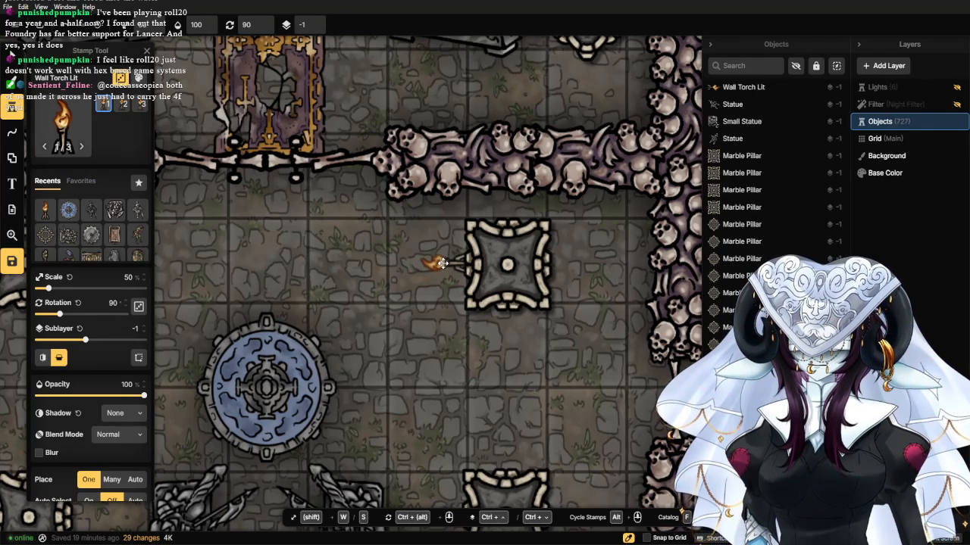
{"action": "left_click", "coordinate": [441, 263]}
{"action": "scroll", "coordinate": [378, 364], "scroll_direction": "down", "scroll_amount": 3}
{"action": "scroll", "coordinate": [369, 227], "scroll_direction": "up", "scroll_amount": 4}
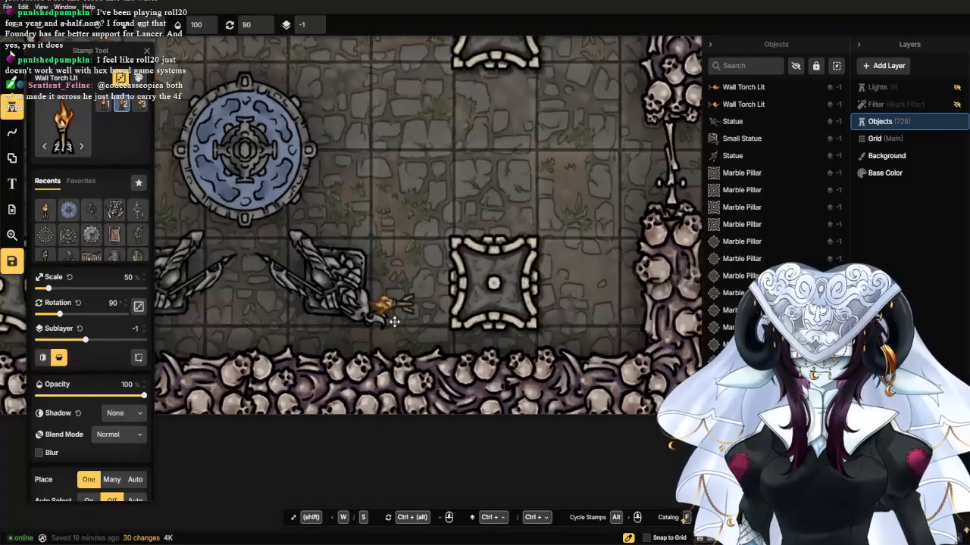
{"action": "scroll", "coordinate": [394, 322], "scroll_direction": "up", "scroll_amount": 2}
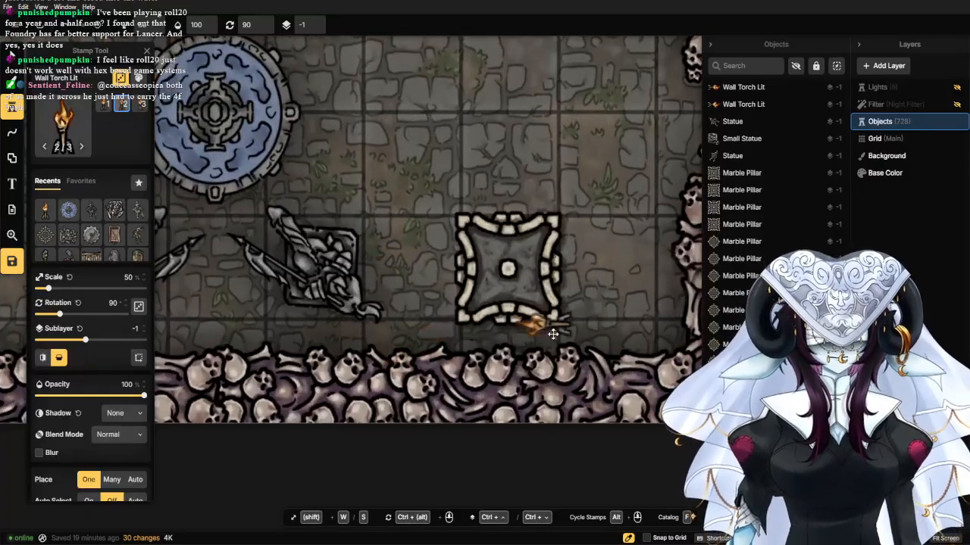
{"action": "scroll", "coordinate": [456, 334], "scroll_direction": "up", "scroll_amount": 1}
{"action": "scroll", "coordinate": [455, 334], "scroll_direction": "up", "scroll_amount": 1}
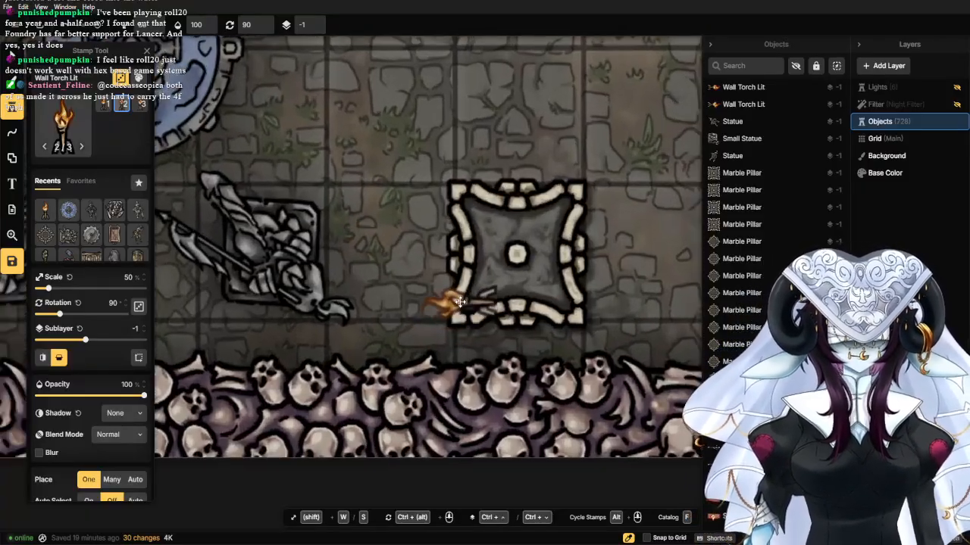
{"action": "left_click", "coordinate": [412, 252]}
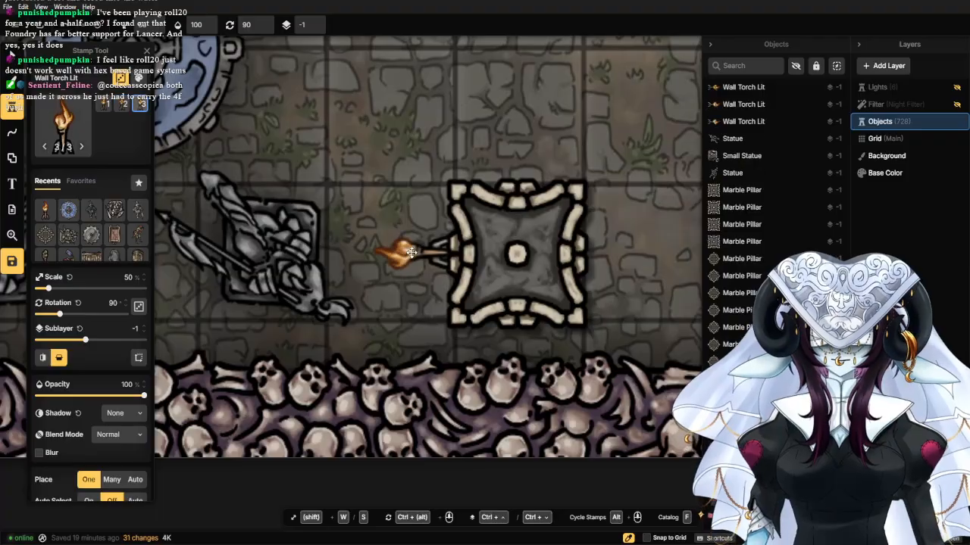
Turn off the torch stamp's vertical flip and place a torch on the southwest pillar's east face.
{"action": "scroll", "coordinate": [360, 241], "scroll_direction": "down", "scroll_amount": 2}
{"action": "left_click_drag", "start_coordinate": [229, 227], "coordinate": [491, 245]}
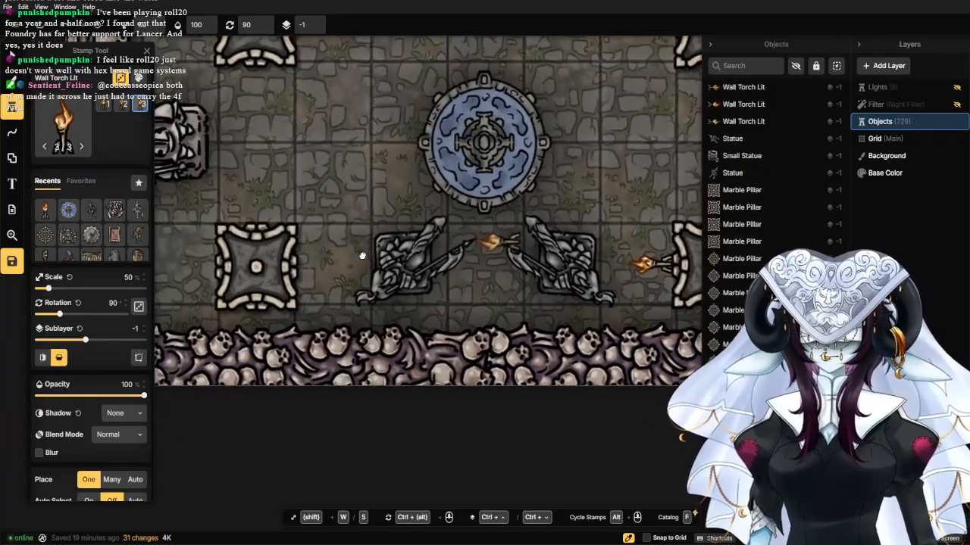
{"action": "left_click", "coordinate": [59, 358]}
{"action": "scroll", "coordinate": [326, 246], "scroll_direction": "up", "scroll_amount": 3}
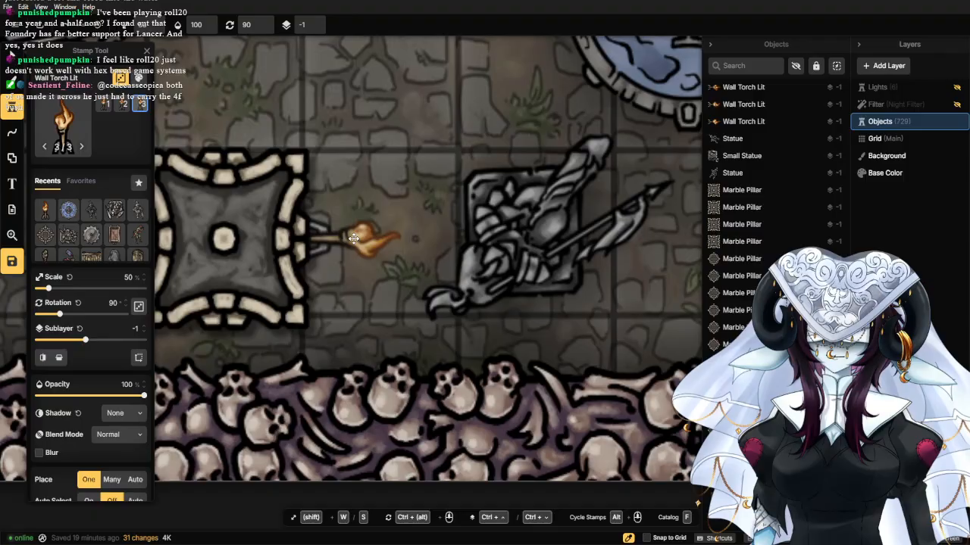
{"action": "left_click", "coordinate": [353, 238]}
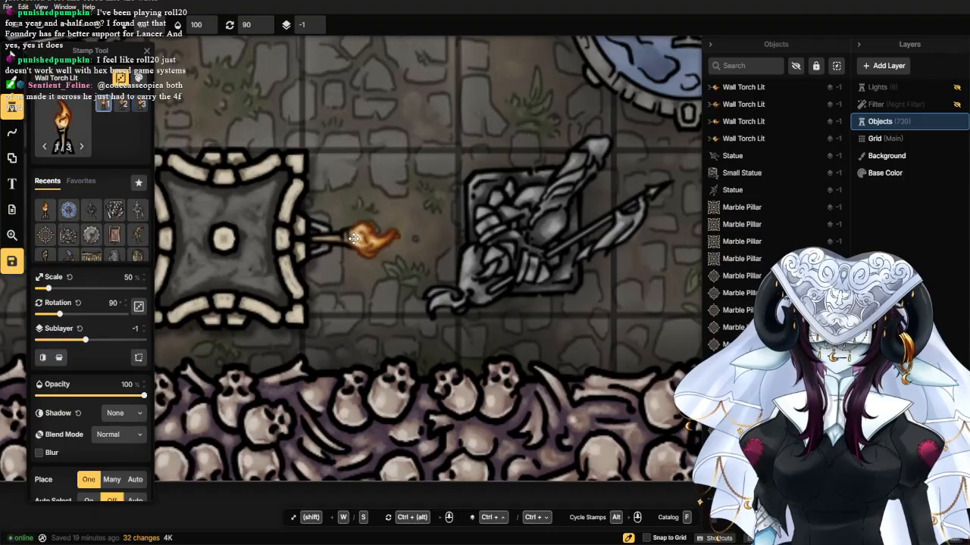
Reset the torch rotation to 0°, place one on the southeast pillar's north face and a vertically flipped one on the northeast pillar's south face.
{"action": "scroll", "coordinate": [356, 243], "scroll_direction": "down", "scroll_amount": 4}
{"action": "scroll", "coordinate": [443, 252], "scroll_direction": "down", "scroll_amount": 2}
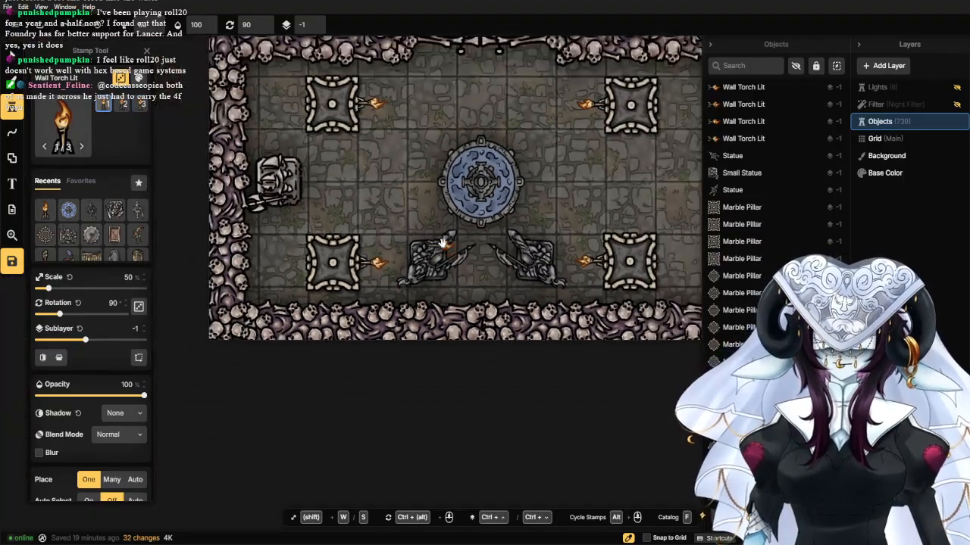
{"action": "left_click_drag", "start_coordinate": [467, 222], "coordinate": [363, 277]}
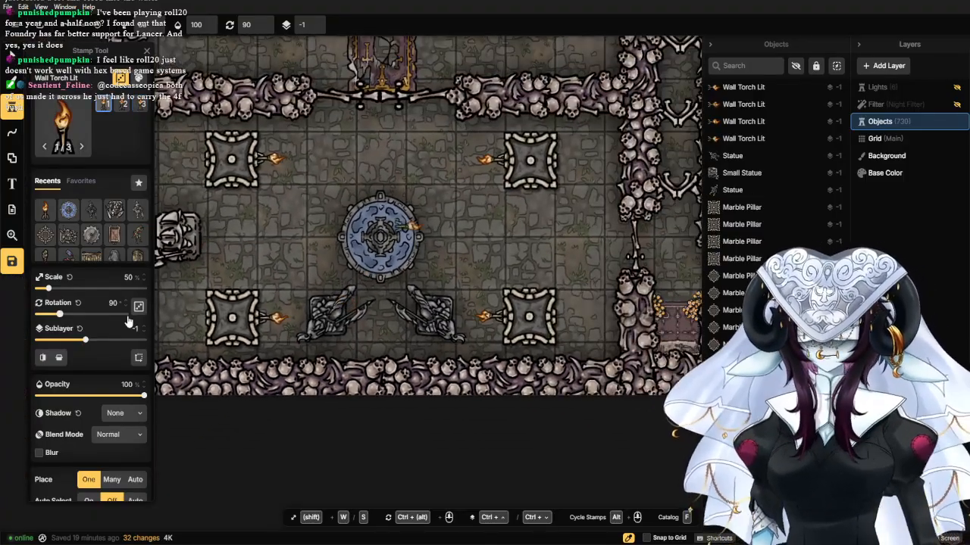
{"action": "left_click", "coordinate": [78, 303]}
{"action": "scroll", "coordinate": [522, 284], "scroll_direction": "up", "scroll_amount": 4}
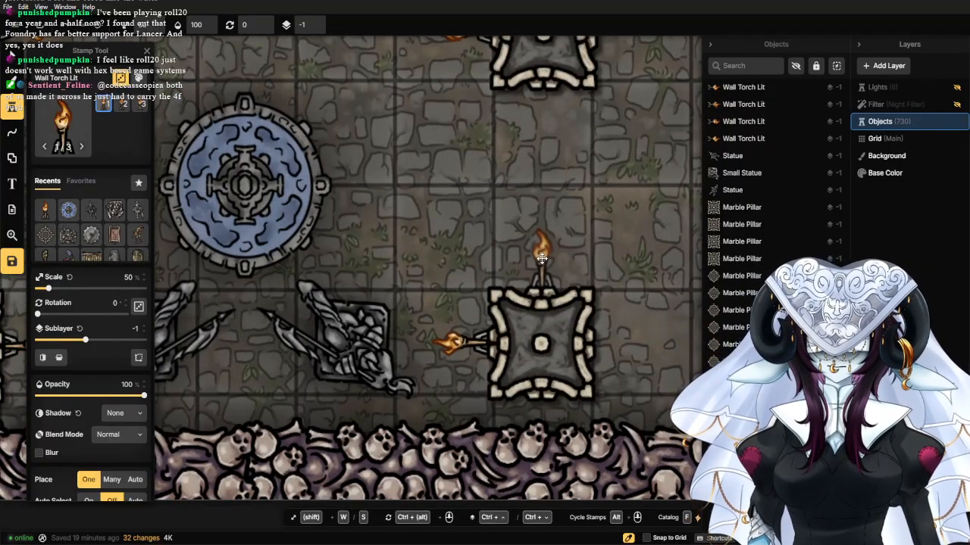
{"action": "left_click", "coordinate": [541, 258]}
{"action": "left_click_drag", "start_coordinate": [557, 196], "coordinate": [521, 325]}
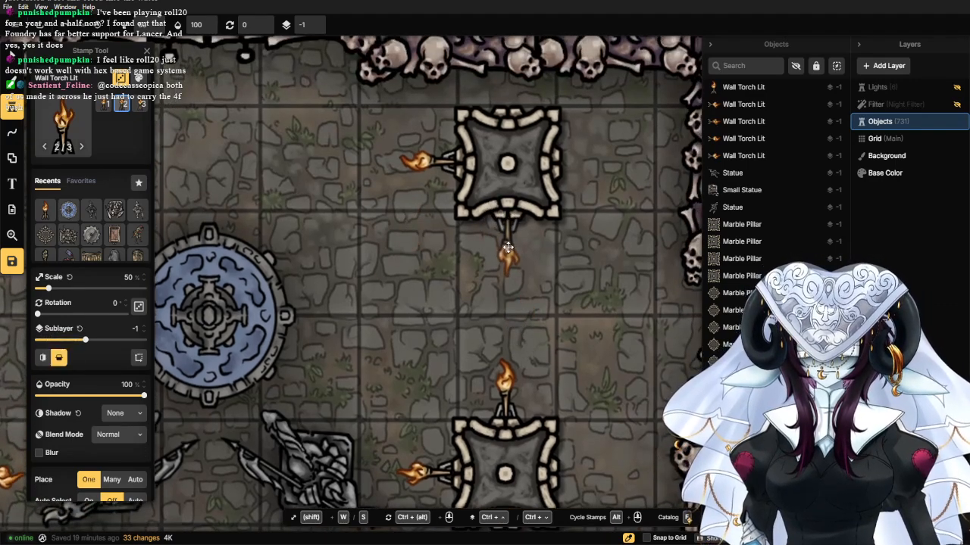
{"action": "left_click", "coordinate": [508, 248]}
Place a vertically flipped torch on the northwest pillar's south face and an unflipped one on the southwest pillar's north face.
{"action": "scroll", "coordinate": [478, 272], "scroll_direction": "down", "scroll_amount": 3}
{"action": "left_click_drag", "start_coordinate": [251, 318], "coordinate": [574, 312]}
{"action": "scroll", "coordinate": [459, 277], "scroll_direction": "up", "scroll_amount": 3}
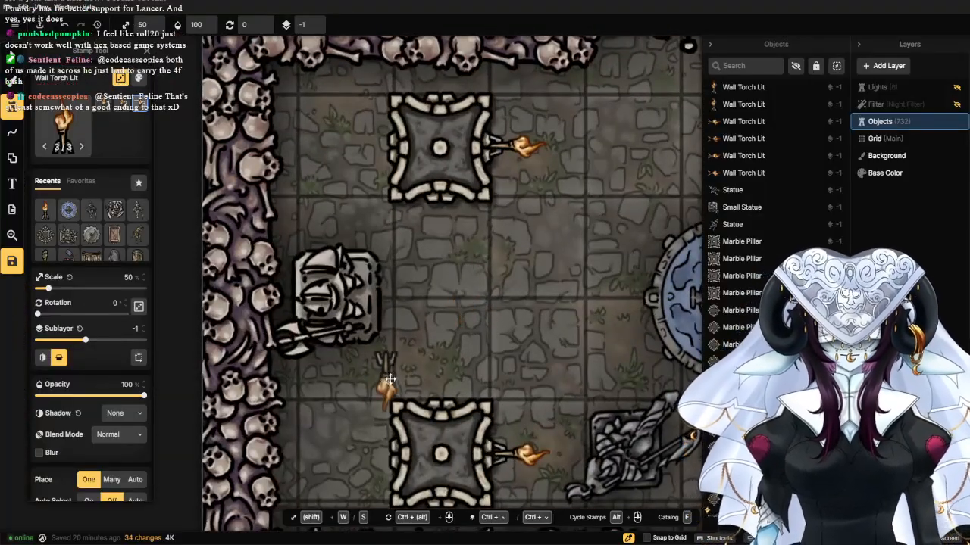
{"action": "scroll", "coordinate": [434, 331], "scroll_direction": "up", "scroll_amount": 1}
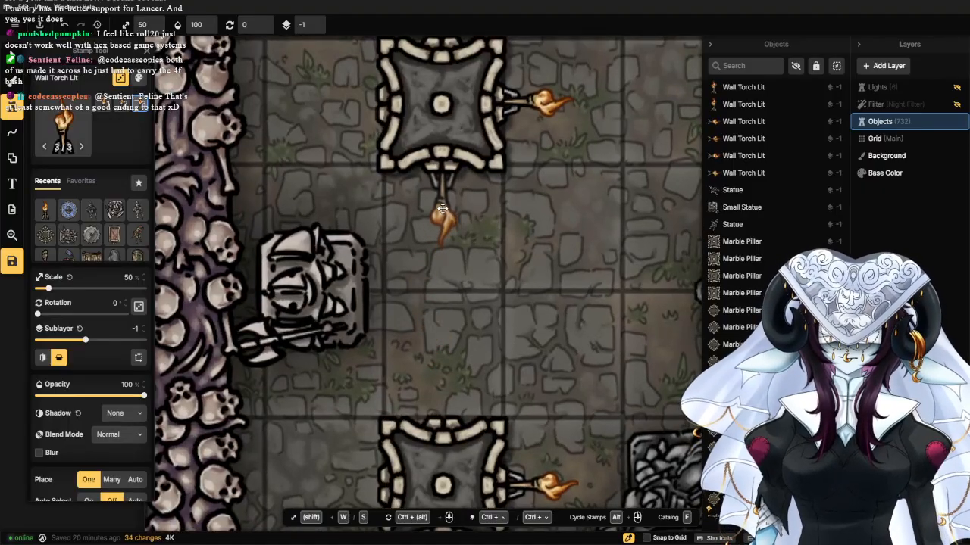
{"action": "left_click", "coordinate": [442, 209]}
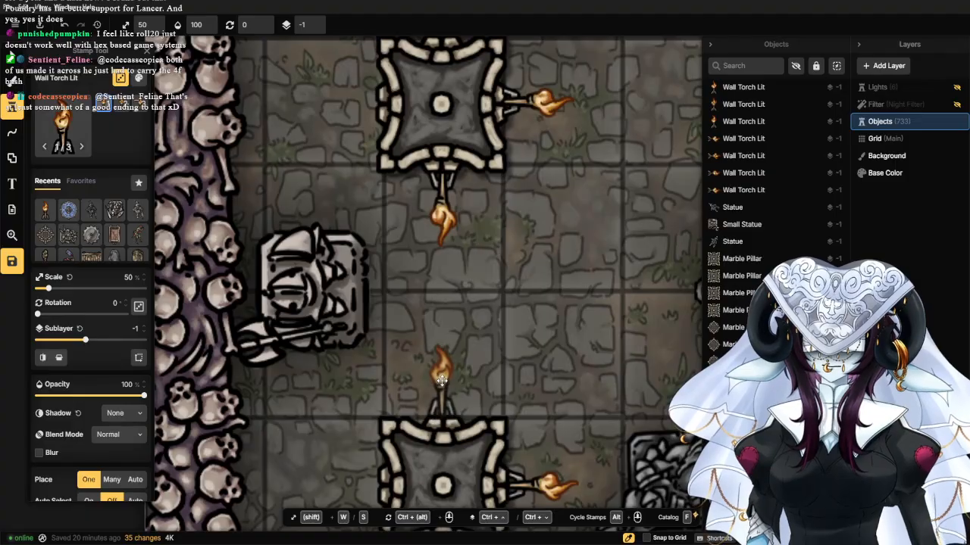
{"action": "left_click", "coordinate": [442, 379]}
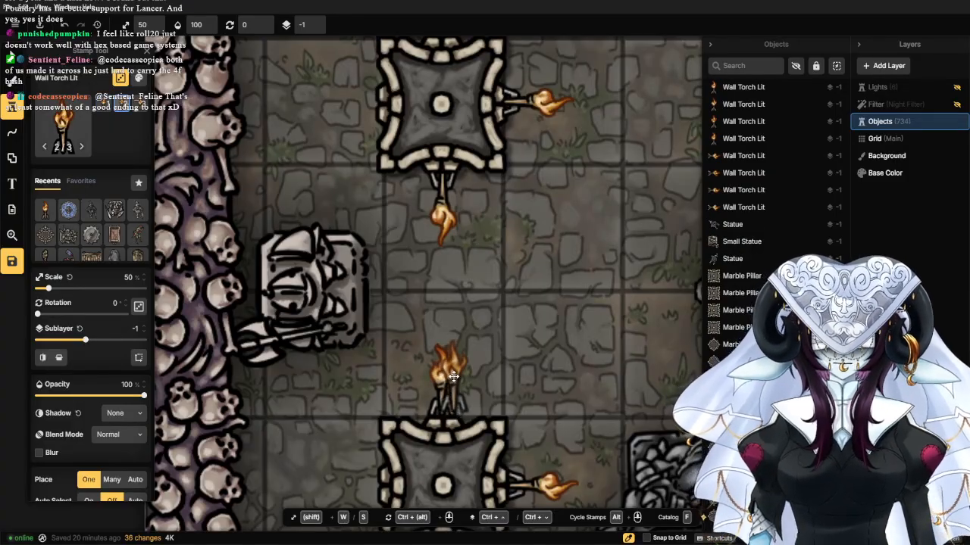
Rotate the torch stamp to 90°, flip it vertically and place one on the west face of both the southwest and northwest pillars.
{"action": "scroll", "coordinate": [443, 371], "scroll_direction": "down", "scroll_amount": 2}
{"action": "left_click_drag", "start_coordinate": [427, 344], "coordinate": [429, 325]}
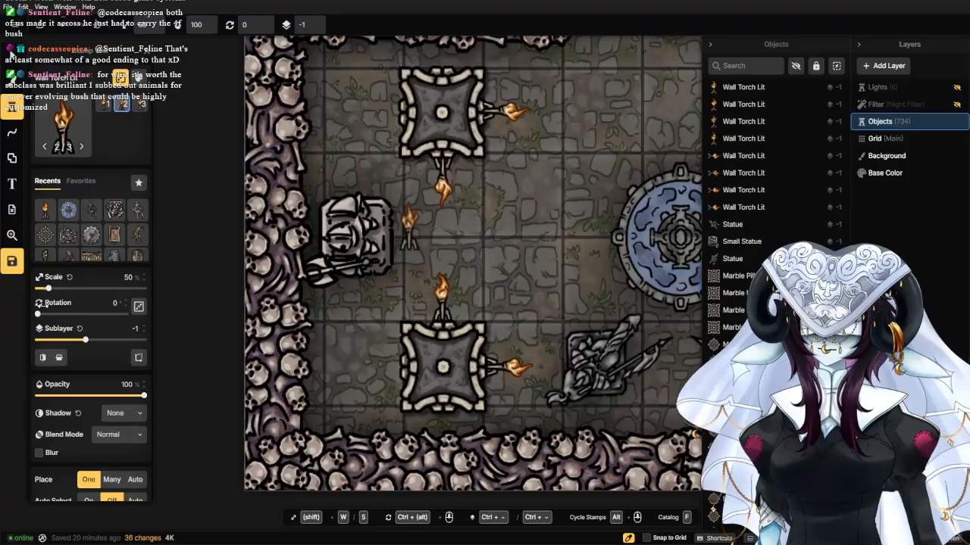
{"action": "left_click", "coordinate": [113, 304]}
{"action": "type", "text": "90"}
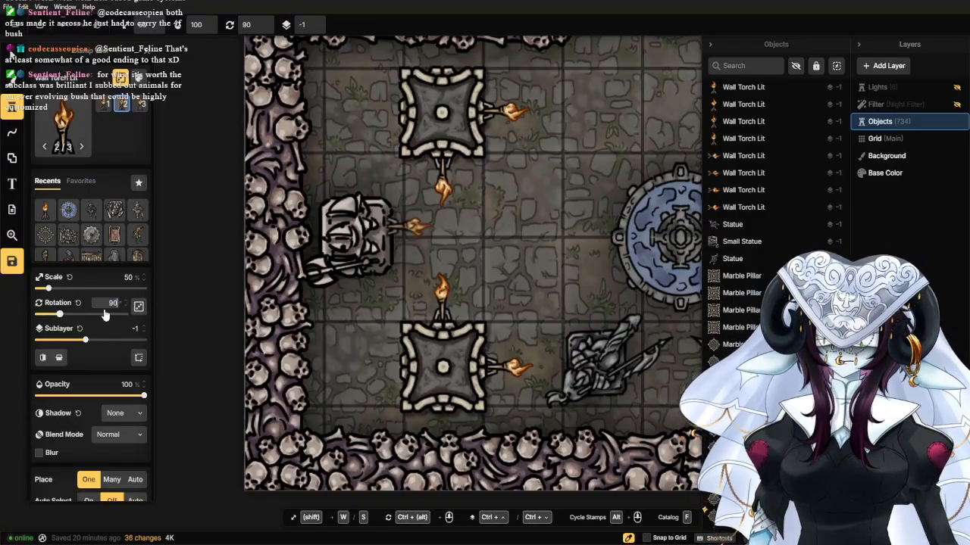
{"action": "left_click", "coordinate": [42, 357]}
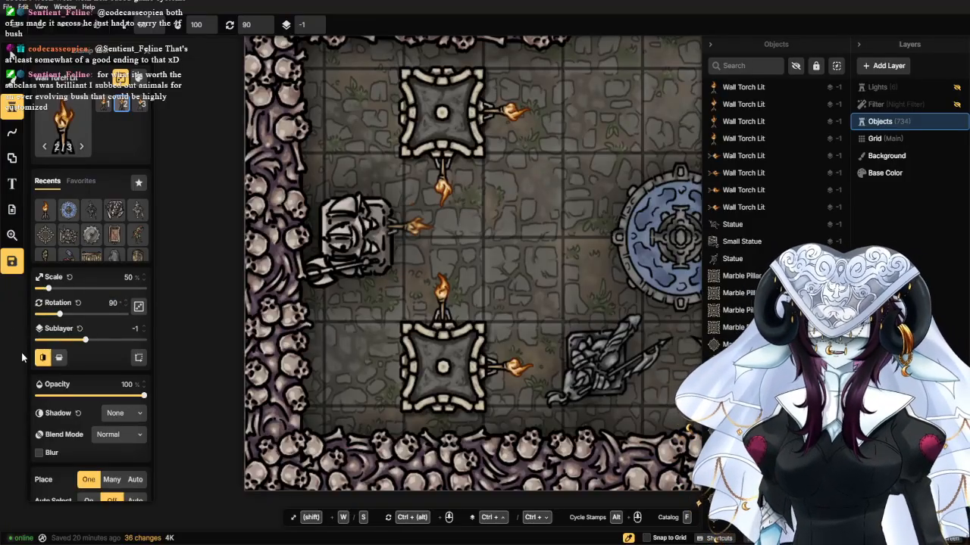
{"action": "left_click", "coordinate": [59, 356]}
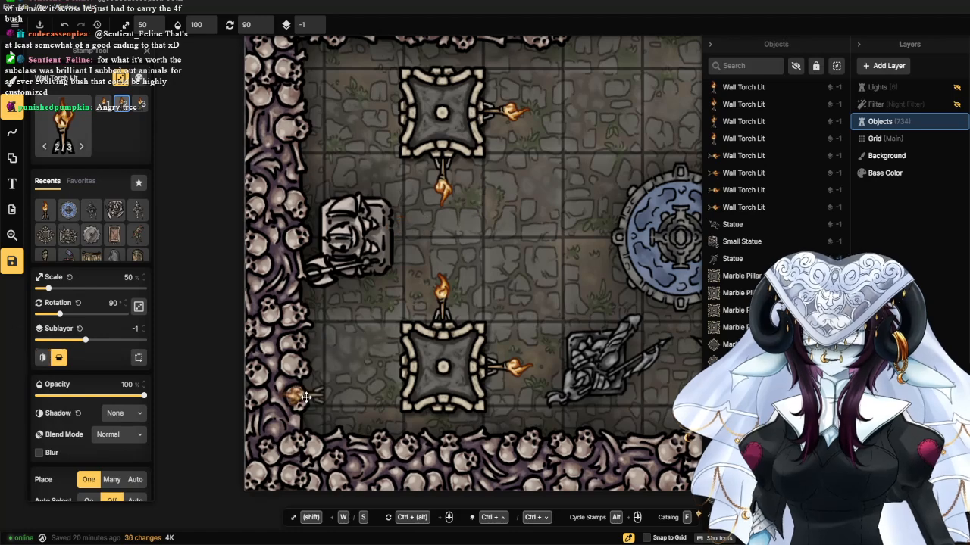
{"action": "scroll", "coordinate": [323, 396], "scroll_direction": "up", "scroll_amount": 2}
{"action": "scroll", "coordinate": [358, 373], "scroll_direction": "up", "scroll_amount": 1}
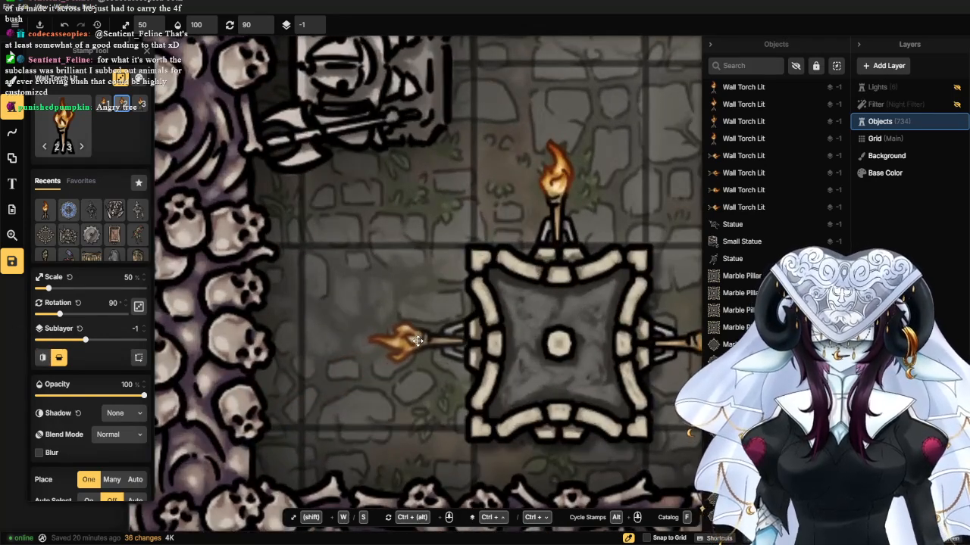
{"action": "left_click", "coordinate": [418, 341]}
{"action": "scroll", "coordinate": [417, 341], "scroll_direction": "down", "scroll_amount": 3}
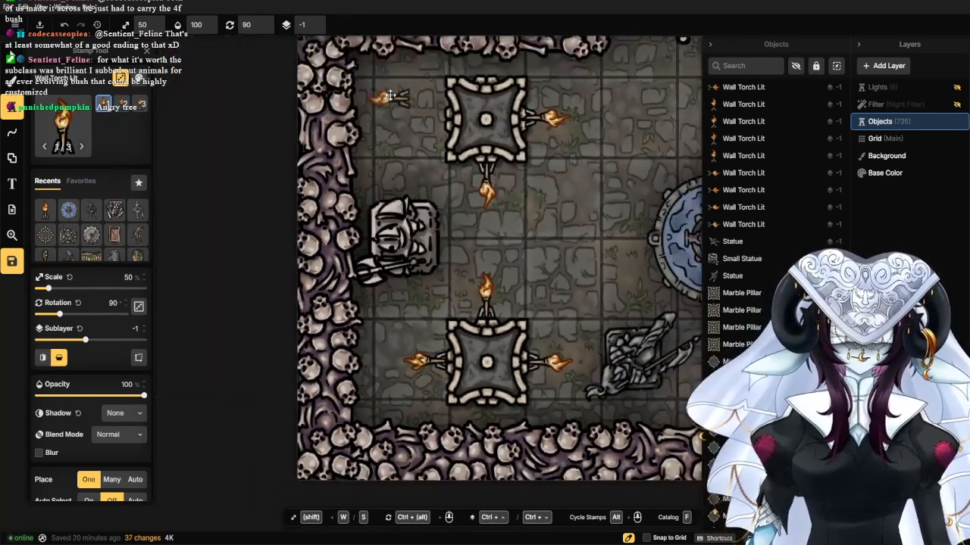
{"action": "left_click", "coordinate": [418, 121]}
Turn off the torch's vertical flip and place one on the east face of both the northeast and southeast pillars.
{"action": "scroll", "coordinate": [504, 185], "scroll_direction": "down", "scroll_amount": 2}
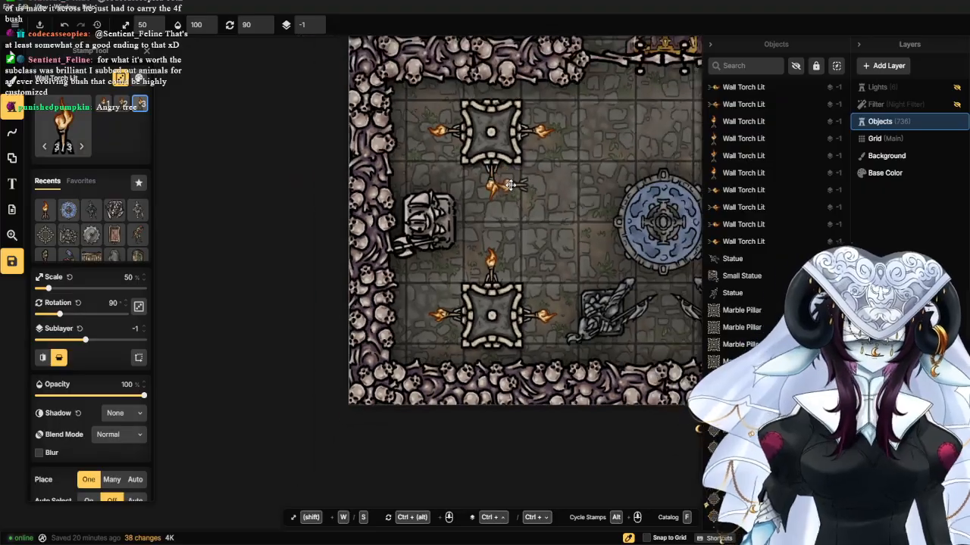
{"action": "scroll", "coordinate": [517, 189], "scroll_direction": "up", "scroll_amount": 1}
{"action": "scroll", "coordinate": [517, 189], "scroll_direction": "up", "scroll_amount": 1}
{"action": "left_click_drag", "start_coordinate": [544, 185], "coordinate": [227, 286]}
{"action": "left_click_drag", "start_coordinate": [409, 243], "coordinate": [291, 261]}
{"action": "left_click", "coordinate": [59, 358]}
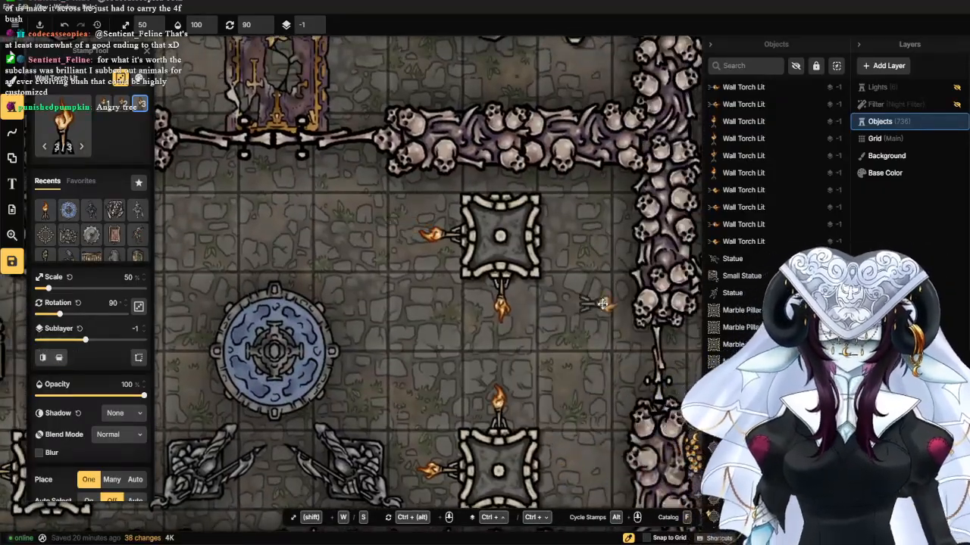
{"action": "scroll", "coordinate": [599, 303], "scroll_direction": "up", "scroll_amount": 1}
{"action": "scroll", "coordinate": [559, 221], "scroll_direction": "up", "scroll_amount": 1}
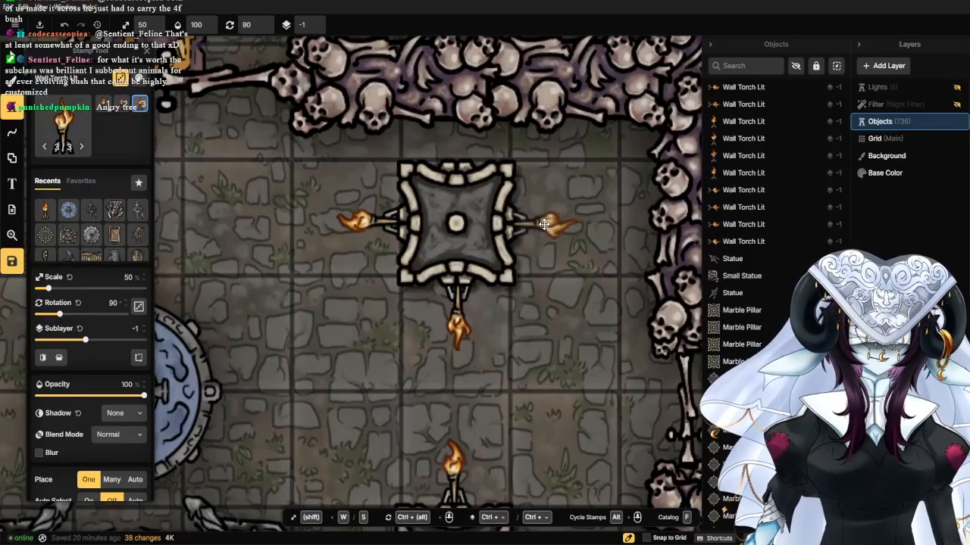
{"action": "left_click", "coordinate": [547, 221]}
{"action": "scroll", "coordinate": [546, 221], "scroll_direction": "down", "scroll_amount": 3}
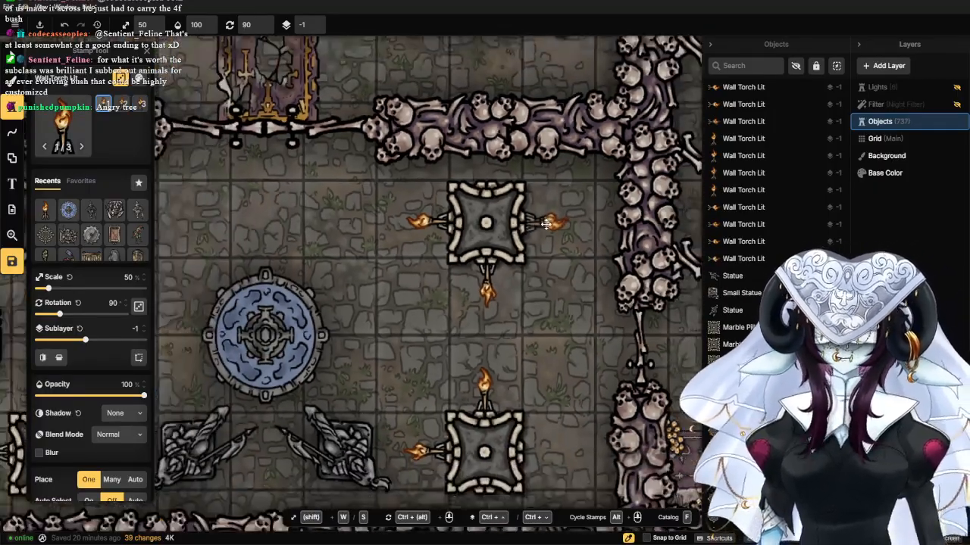
{"action": "scroll", "coordinate": [531, 303], "scroll_direction": "down", "scroll_amount": 1}
{"action": "scroll", "coordinate": [523, 348], "scroll_direction": "up", "scroll_amount": 4}
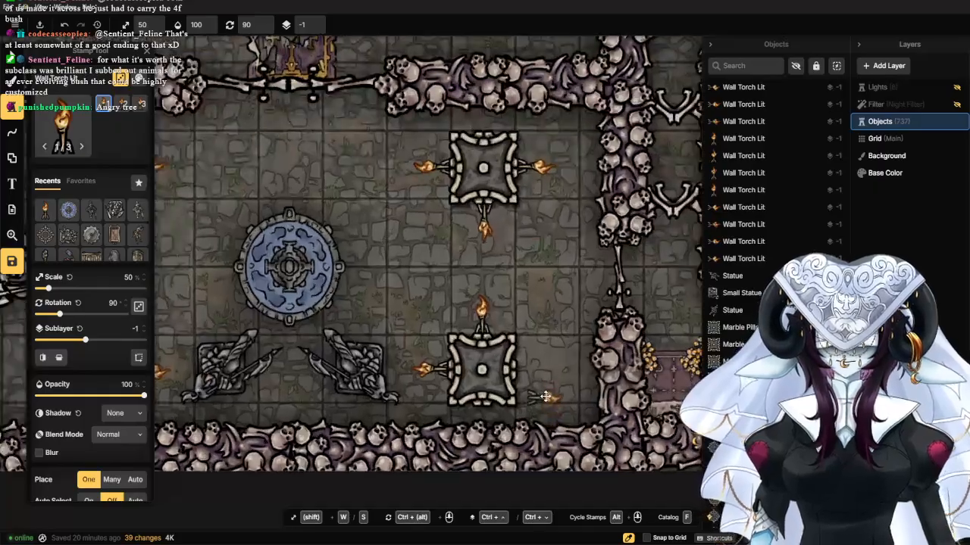
{"action": "scroll", "coordinate": [522, 358], "scroll_direction": "up", "scroll_amount": 3}
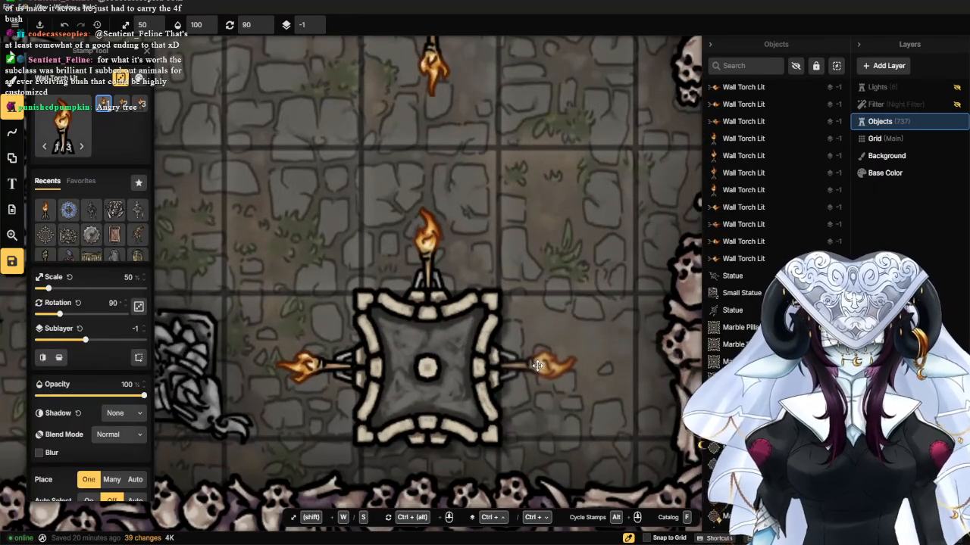
{"action": "left_click", "coordinate": [536, 367]}
{"action": "scroll", "coordinate": [536, 367], "scroll_direction": "down", "scroll_amount": 2}
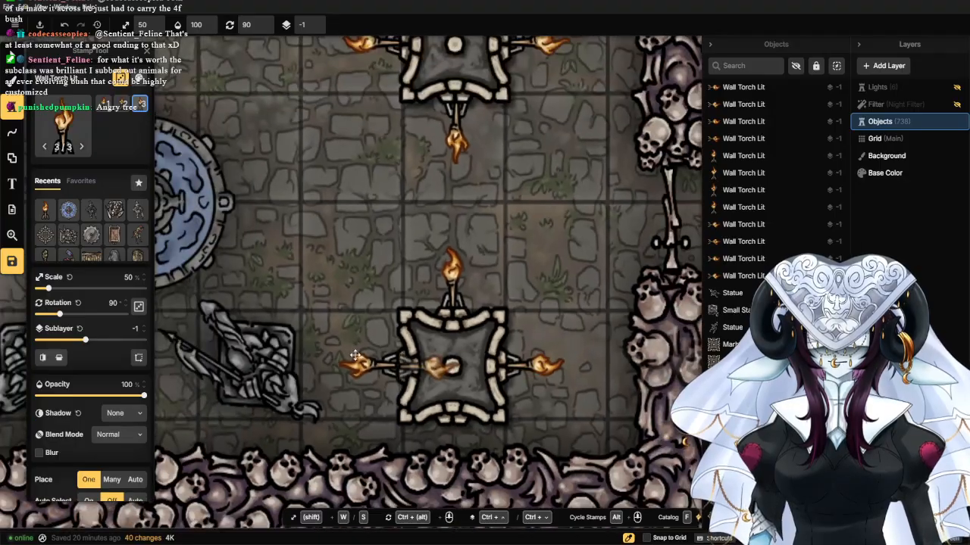
Switch to the selection tool and examine the layout of torches, statues and fountain in the pillared room and the coffin hall above.
{"action": "left_click", "coordinate": [12, 56]}
{"action": "scroll", "coordinate": [385, 270], "scroll_direction": "down", "scroll_amount": 3}
{"action": "left_click", "coordinate": [364, 246]}
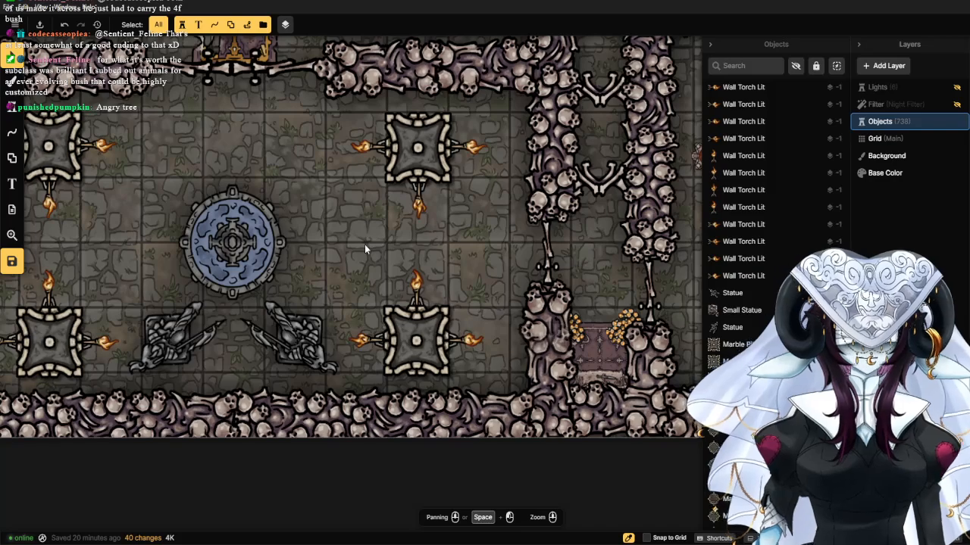
{"action": "scroll", "coordinate": [364, 244], "scroll_direction": "down", "scroll_amount": 3}
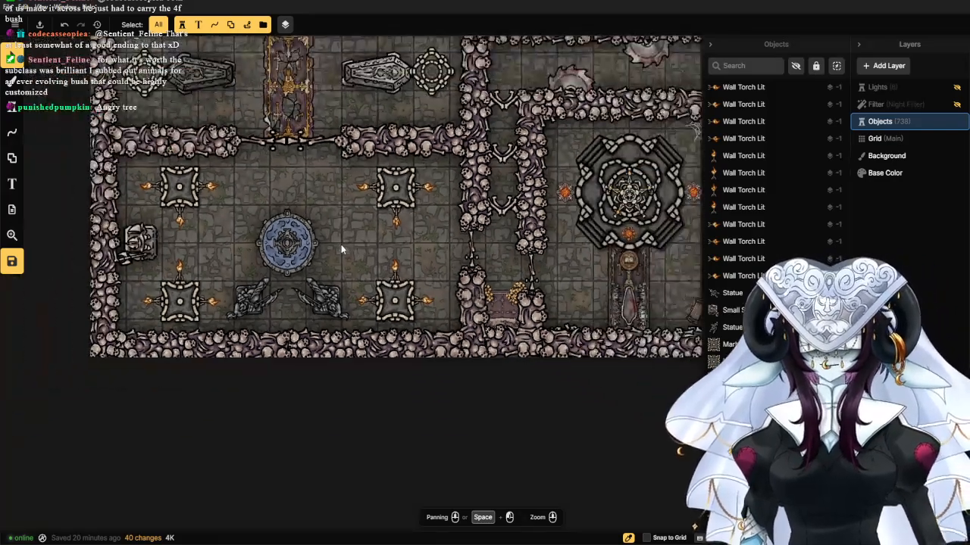
{"action": "left_click_drag", "start_coordinate": [341, 244], "coordinate": [433, 268]}
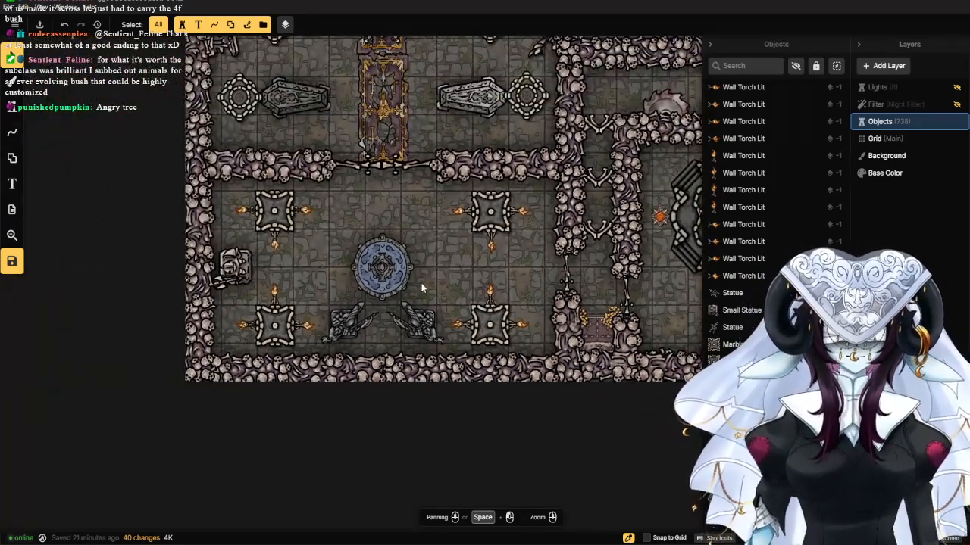
{"action": "scroll", "coordinate": [381, 289], "scroll_direction": "up", "scroll_amount": 3}
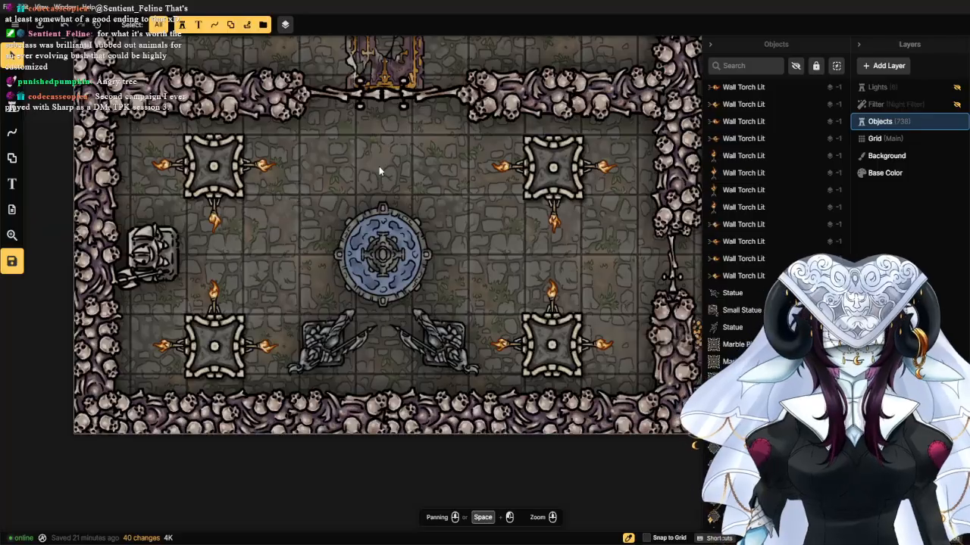
{"action": "scroll", "coordinate": [544, 237], "scroll_direction": "down", "scroll_amount": 1}
{"action": "scroll", "coordinate": [544, 231], "scroll_direction": "down", "scroll_amount": 2}
{"action": "scroll", "coordinate": [544, 232], "scroll_direction": "up", "scroll_amount": 3}
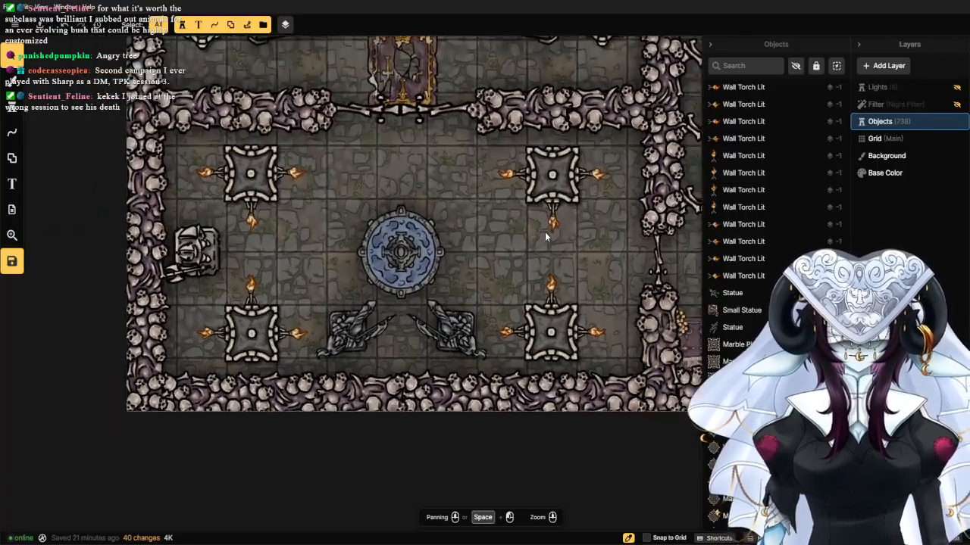
{"action": "scroll", "coordinate": [493, 271], "scroll_direction": "down", "scroll_amount": 3}
{"action": "scroll", "coordinate": [491, 275], "scroll_direction": "up", "scroll_amount": 2}
{"action": "scroll", "coordinate": [491, 276], "scroll_direction": "down", "scroll_amount": 2}
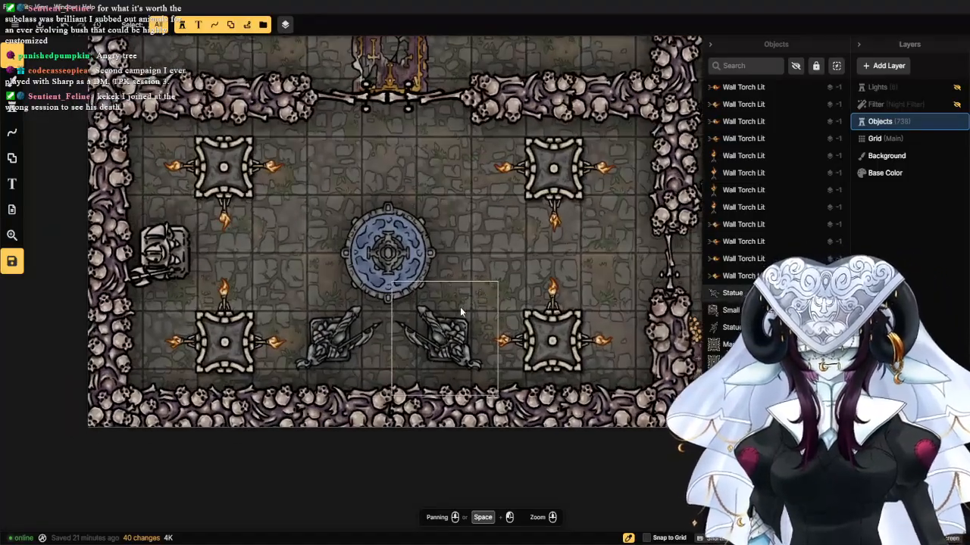
{"action": "left_click", "coordinate": [451, 302]}
{"action": "scroll", "coordinate": [448, 307], "scroll_direction": "up", "scroll_amount": 3}
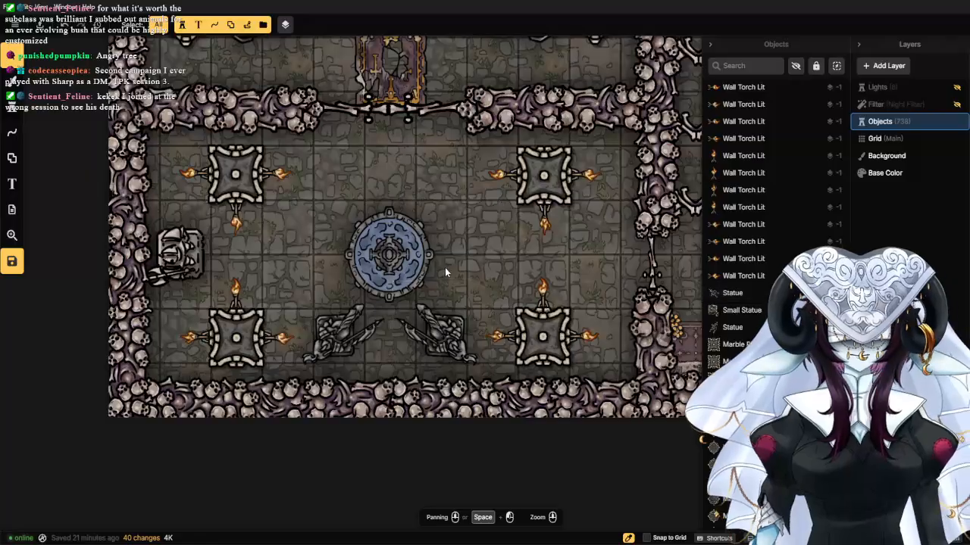
{"action": "scroll", "coordinate": [492, 266], "scroll_direction": "down", "scroll_amount": 2}
{"action": "left_click_drag", "start_coordinate": [462, 245], "coordinate": [498, 271]}
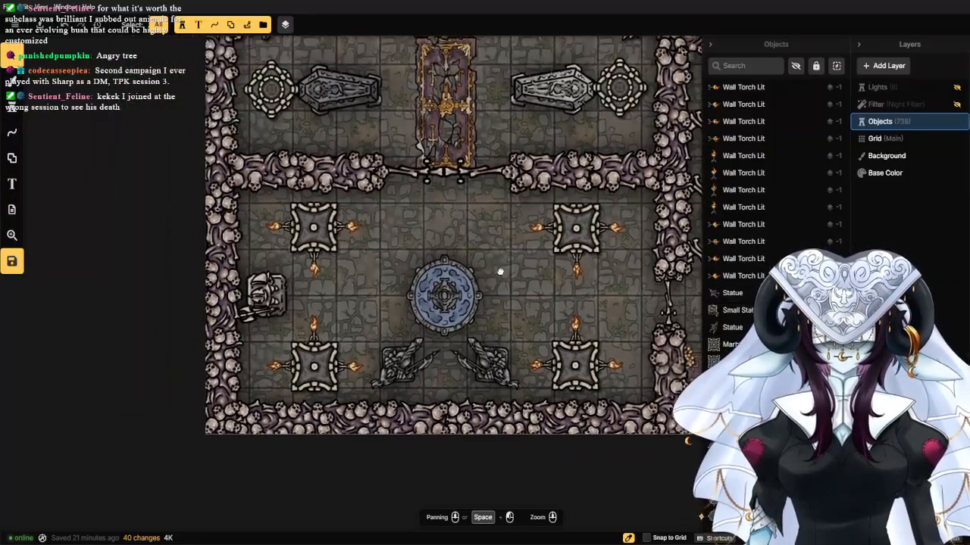
{"action": "scroll", "coordinate": [498, 258], "scroll_direction": "up", "scroll_amount": 2}
{"action": "scroll", "coordinate": [504, 257], "scroll_direction": "up", "scroll_amount": 1}
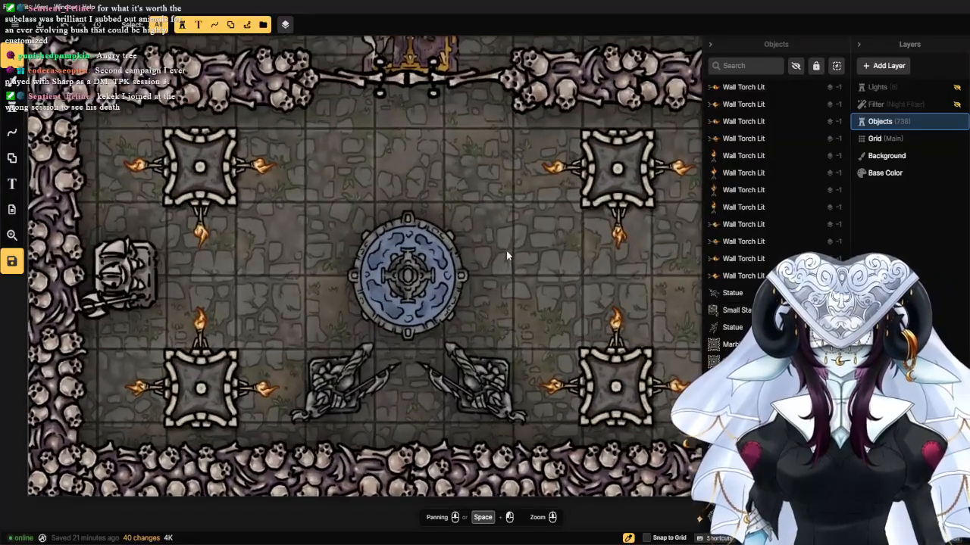
{"action": "scroll", "coordinate": [500, 261], "scroll_direction": "down", "scroll_amount": 2}
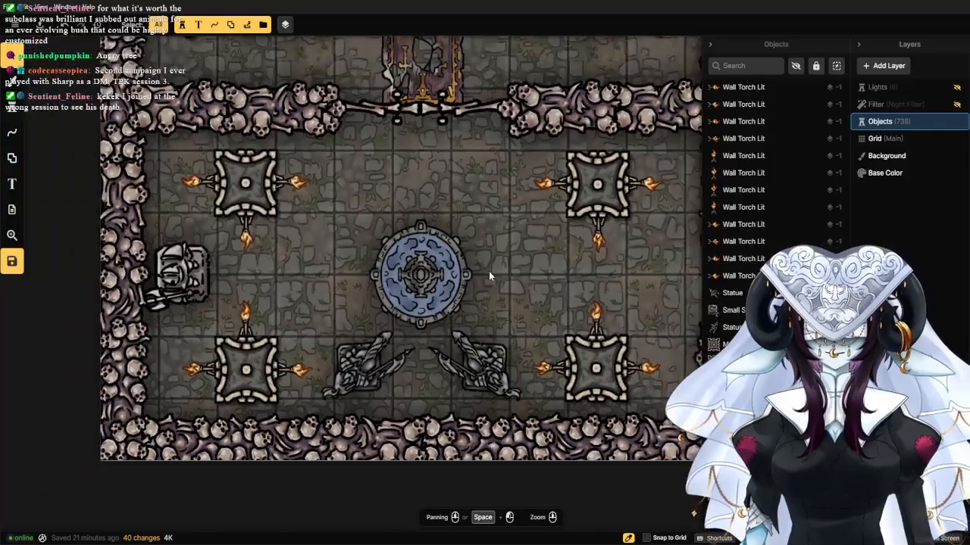
{"action": "left_click_drag", "start_coordinate": [503, 263], "coordinate": [487, 296]}
{"action": "left_click_drag", "start_coordinate": [482, 227], "coordinate": [450, 365]}
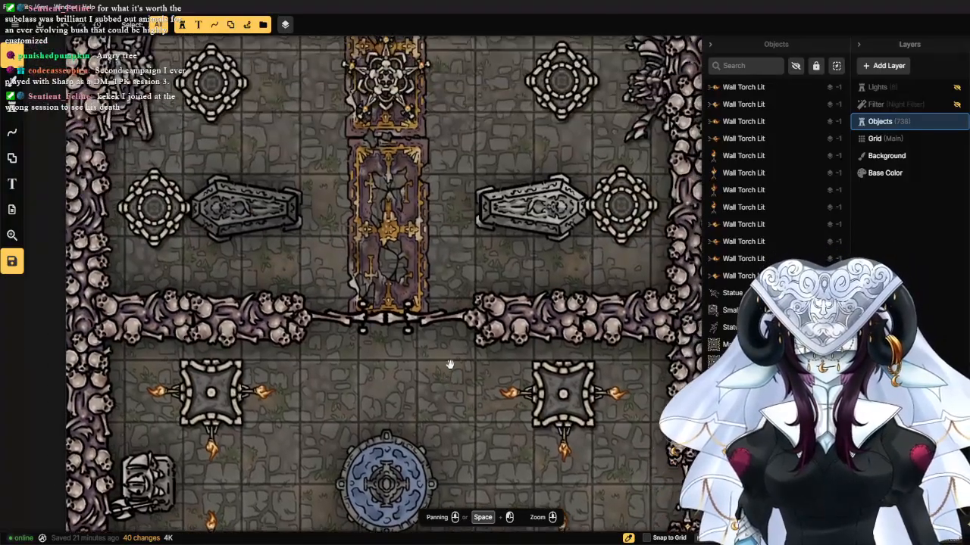
Examine the furnishings of the coffin hall and the torch-lit pillared room below it.
{"action": "scroll", "coordinate": [440, 367], "scroll_direction": "down", "scroll_amount": 2}
{"action": "scroll", "coordinate": [422, 340], "scroll_direction": "down", "scroll_amount": 2}
{"action": "scroll", "coordinate": [435, 243], "scroll_direction": "up", "scroll_amount": 2}
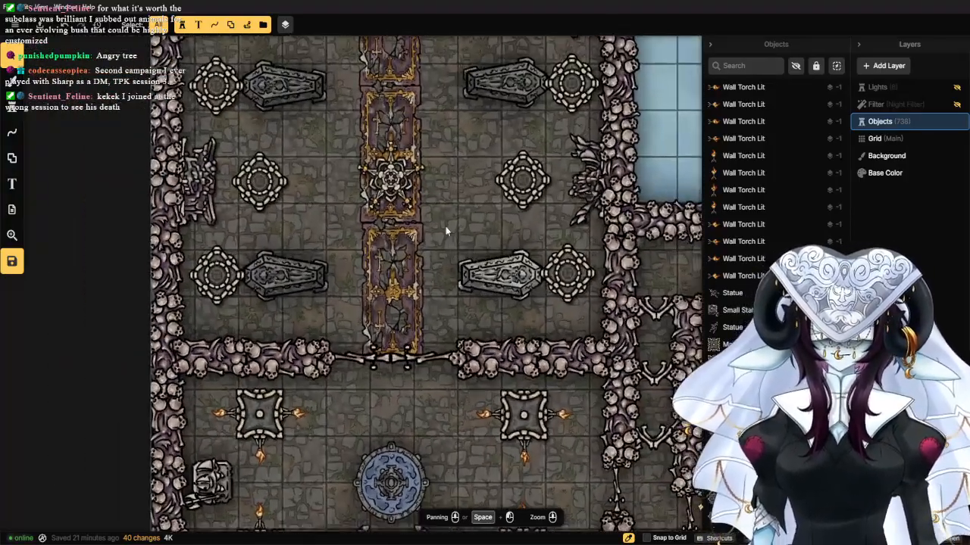
{"action": "left_click_drag", "start_coordinate": [437, 227], "coordinate": [433, 310]}
{"action": "left_click_drag", "start_coordinate": [427, 266], "coordinate": [440, 315]}
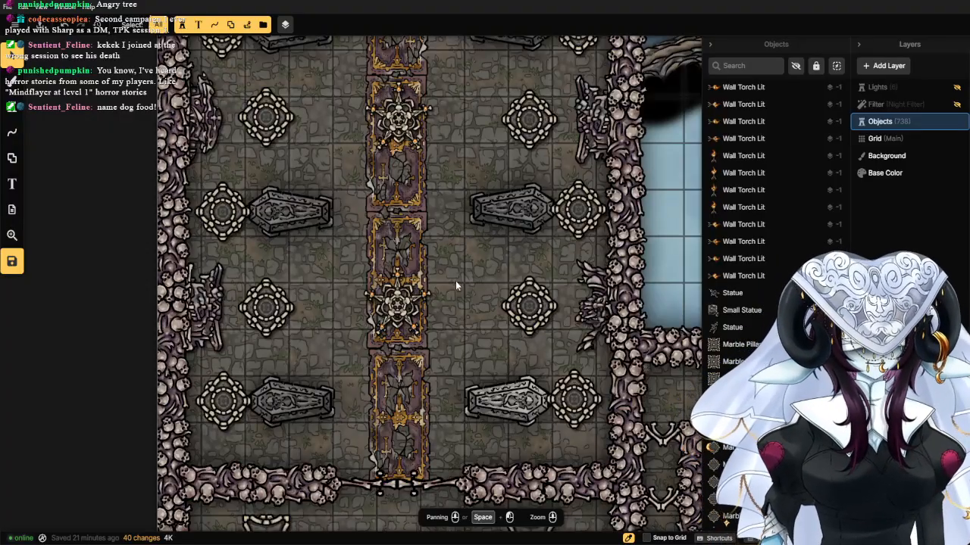
{"action": "scroll", "coordinate": [307, 242], "scroll_direction": "down", "scroll_amount": 5}
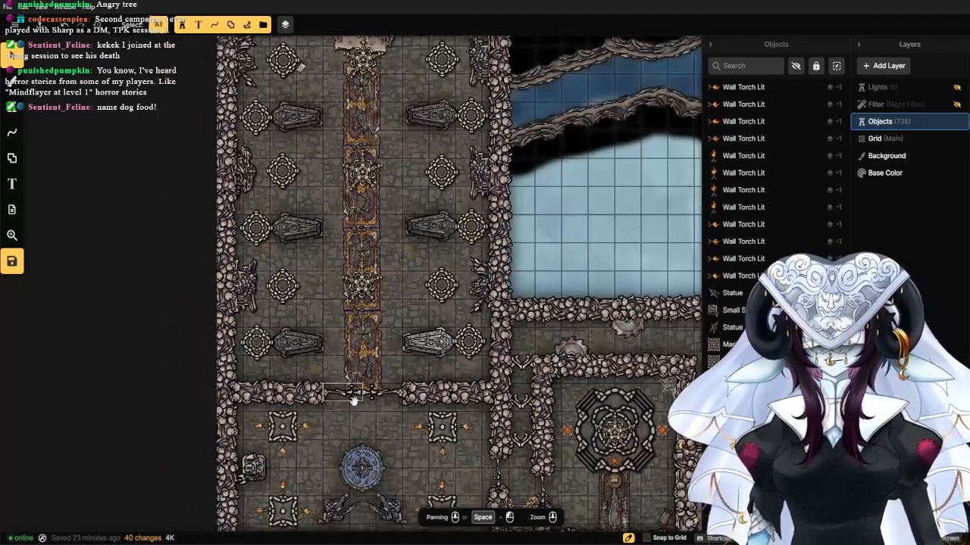
{"action": "left_click_drag", "start_coordinate": [352, 402], "coordinate": [384, 232]}
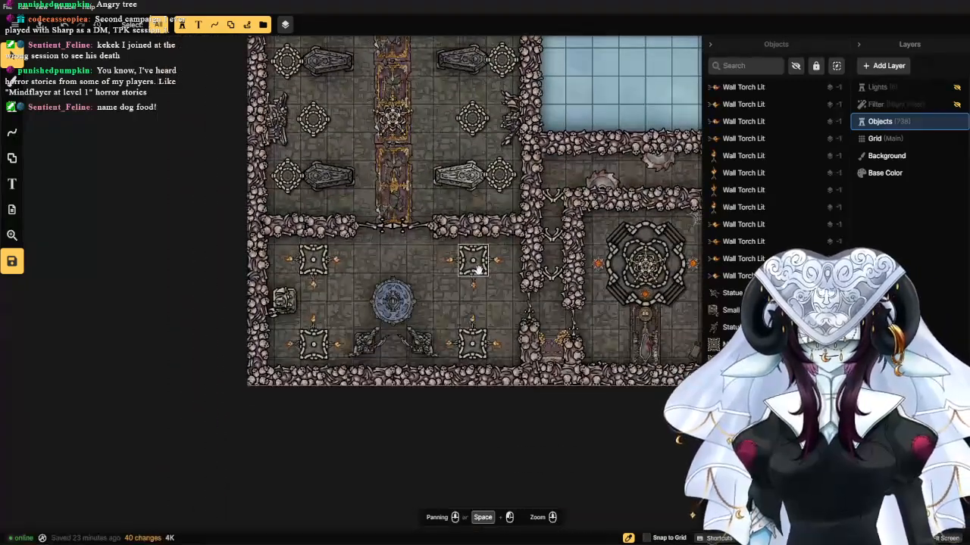
{"action": "left_click_drag", "start_coordinate": [480, 269], "coordinate": [395, 256]}
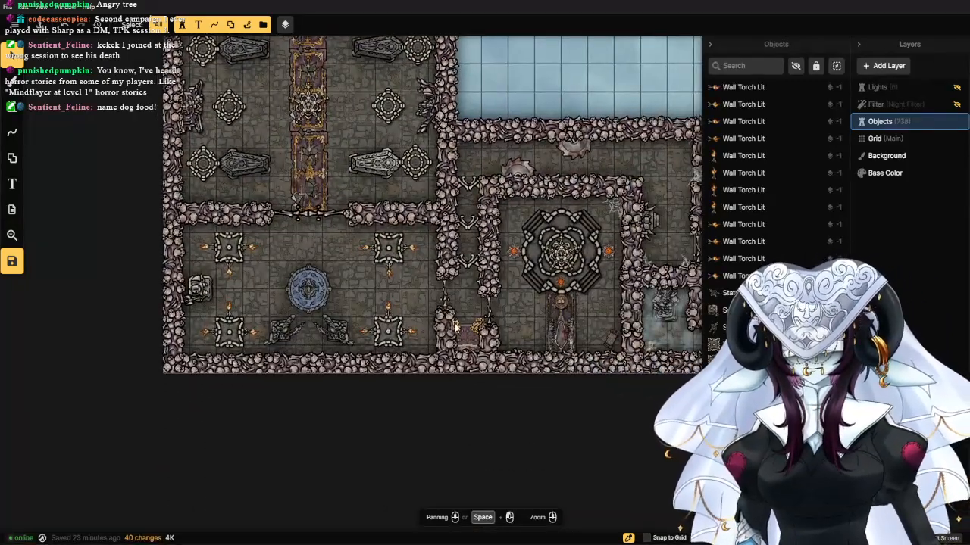
Examine the octagonal altar chamber and the sawblade corridor to the east of the pillared room.
{"action": "scroll", "coordinate": [526, 258], "scroll_direction": "down", "scroll_amount": 3}
{"action": "left_click_drag", "start_coordinate": [547, 237], "coordinate": [420, 270]}
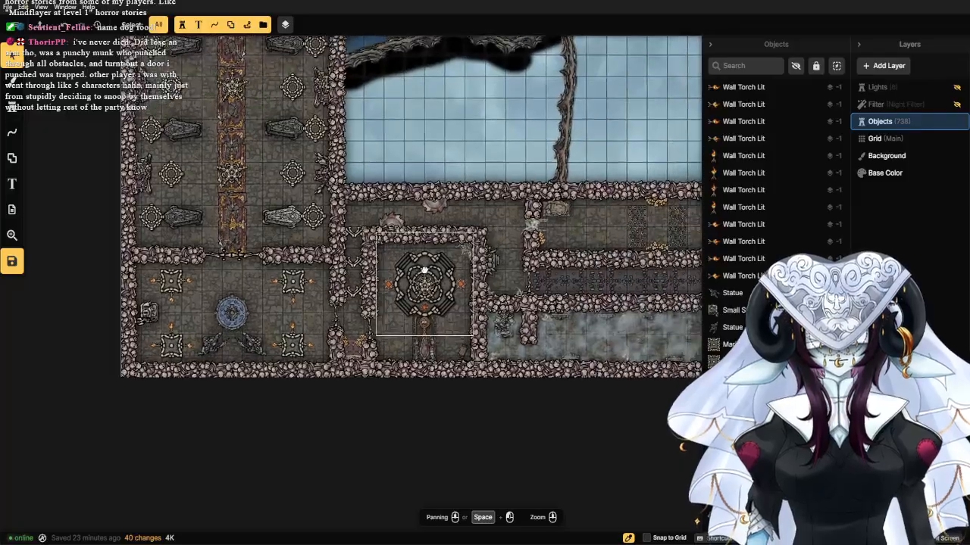
{"action": "scroll", "coordinate": [498, 251], "scroll_direction": "up", "scroll_amount": 1}
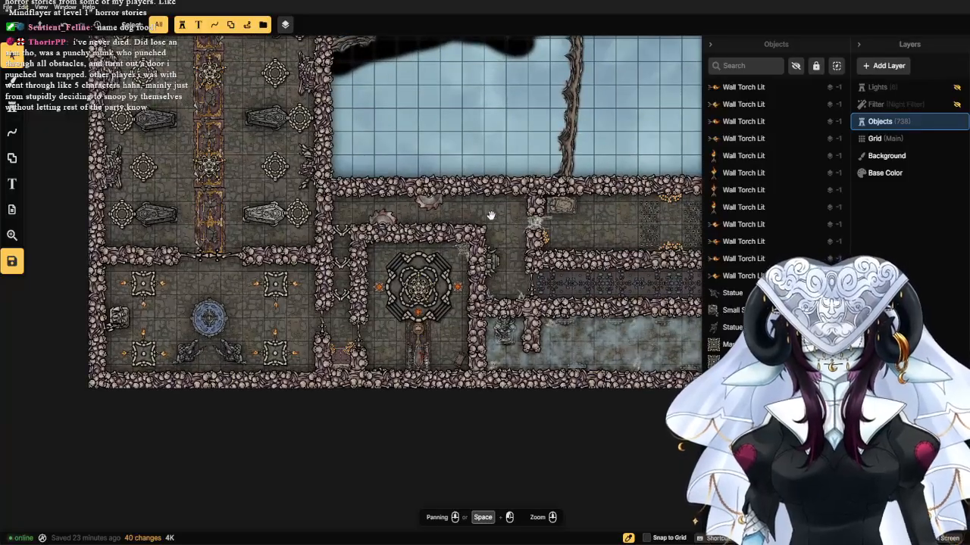
{"action": "left_click_drag", "start_coordinate": [493, 210], "coordinate": [444, 255]}
{"action": "scroll", "coordinate": [436, 254], "scroll_direction": "up", "scroll_amount": 5}
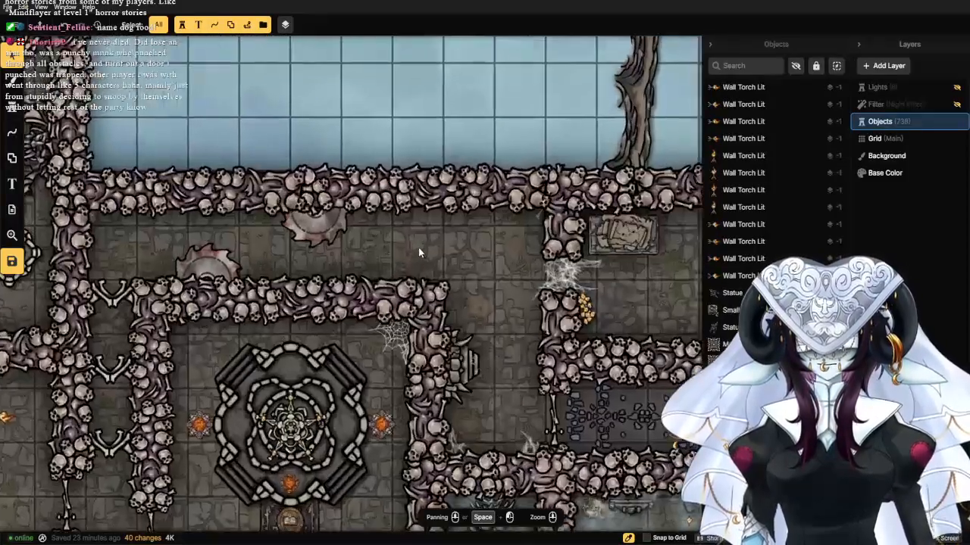
{"action": "scroll", "coordinate": [418, 247], "scroll_direction": "down", "scroll_amount": 3}
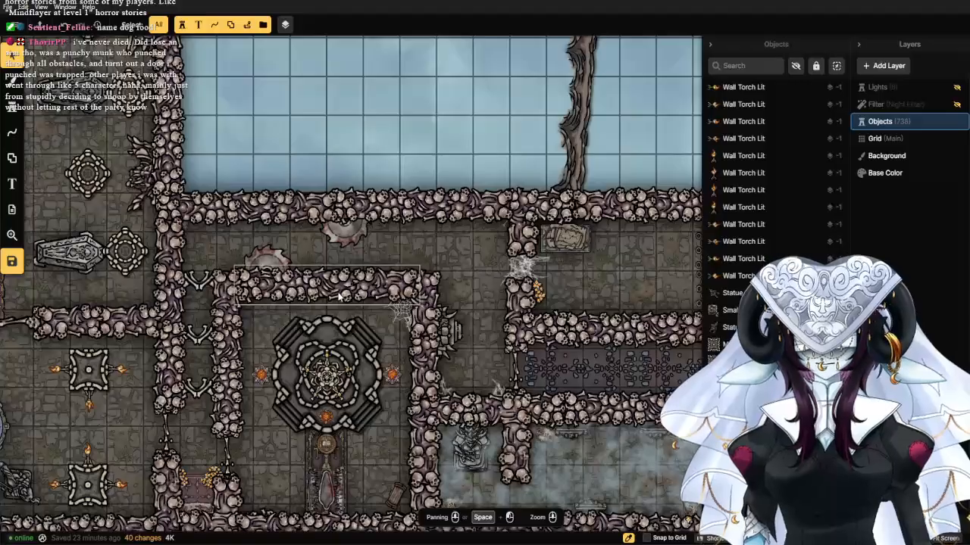
{"action": "left_click", "coordinate": [284, 354]}
{"action": "left_click_drag", "start_coordinate": [284, 354], "coordinate": [389, 228]}
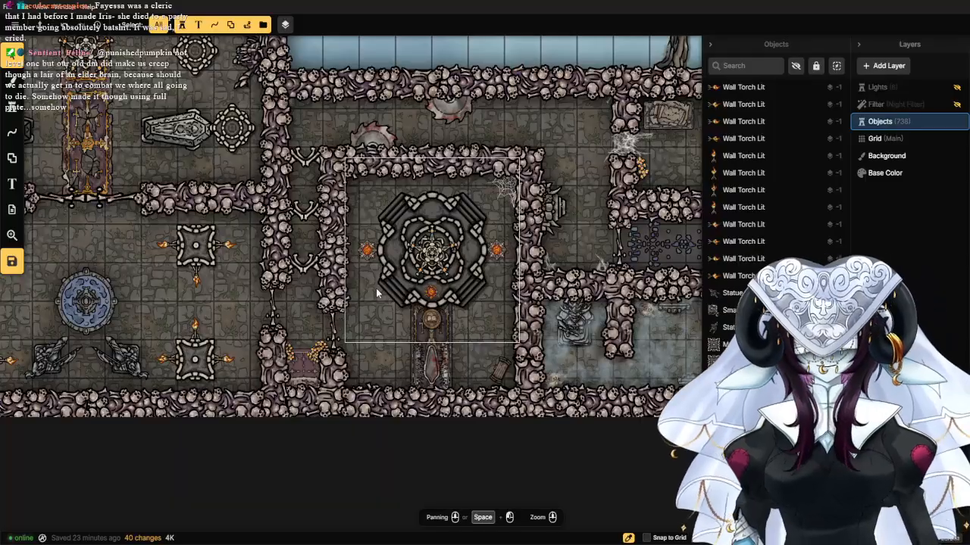
{"action": "scroll", "coordinate": [227, 311], "scroll_direction": "down", "scroll_amount": 2}
{"action": "scroll", "coordinate": [228, 317], "scroll_direction": "up", "scroll_amount": 5}
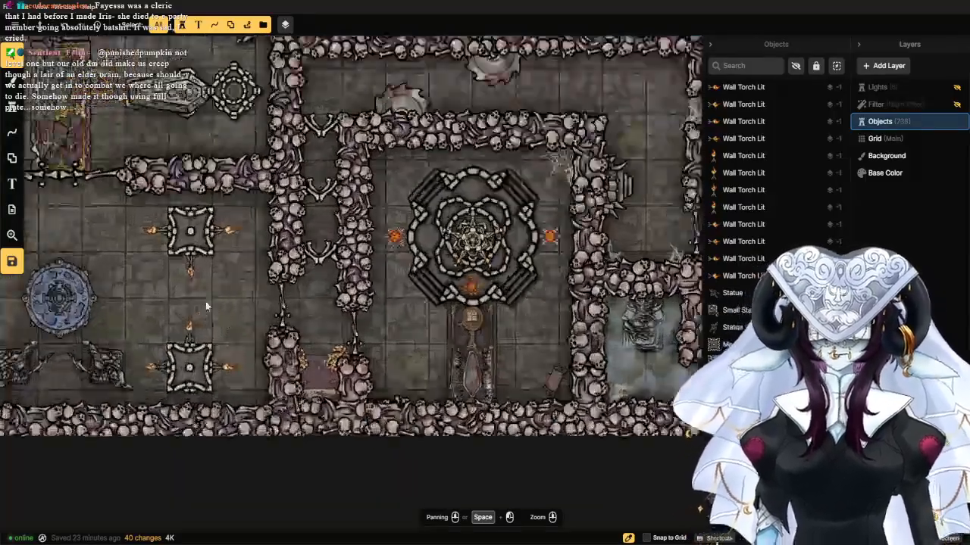
Compare the coffin hall's round pillars and decorations with the fountain, statues and square pillars in the room below.
{"action": "scroll", "coordinate": [283, 351], "scroll_direction": "down", "scroll_amount": 4}
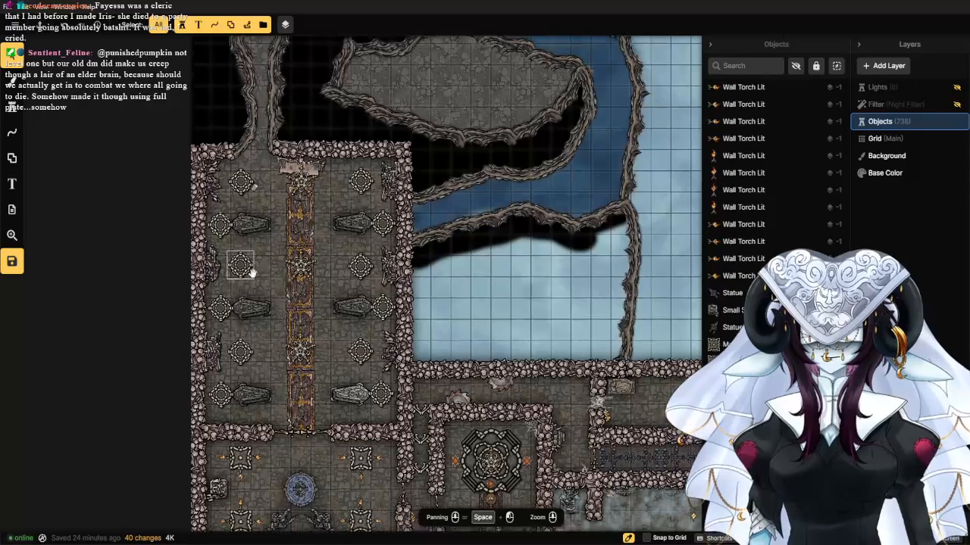
{"action": "scroll", "coordinate": [278, 326], "scroll_direction": "up", "scroll_amount": 4}
{"action": "scroll", "coordinate": [280, 330], "scroll_direction": "up", "scroll_amount": 2}
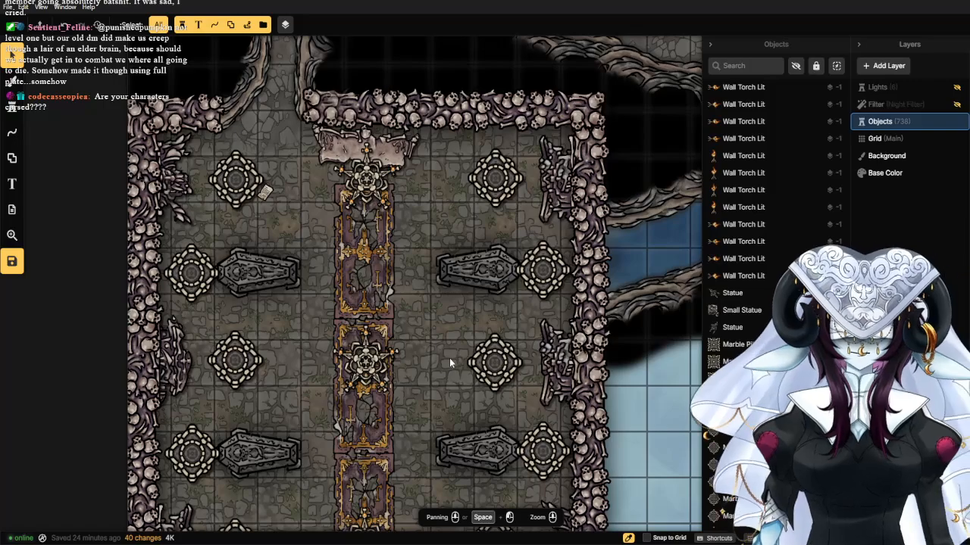
{"action": "scroll", "coordinate": [449, 357], "scroll_direction": "down", "scroll_amount": 1}
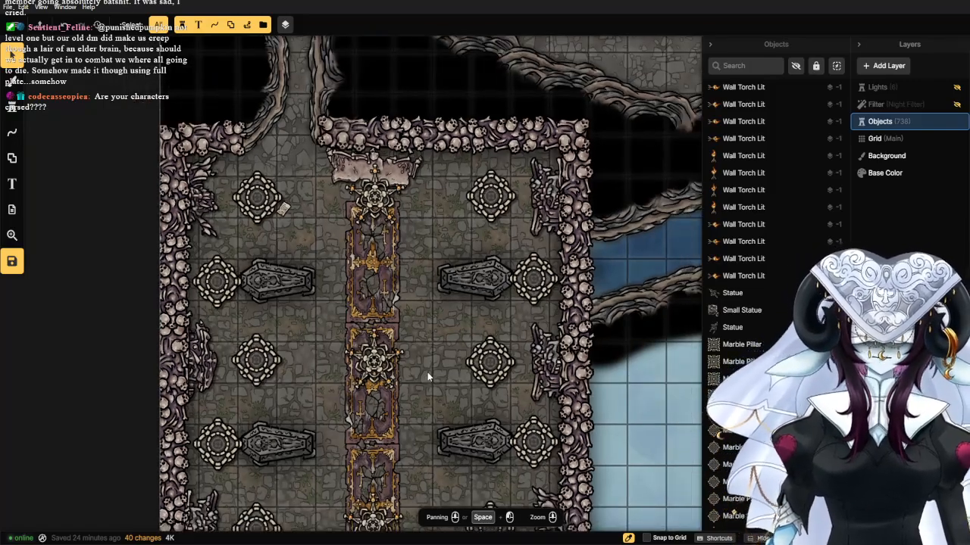
{"action": "scroll", "coordinate": [427, 372], "scroll_direction": "up", "scroll_amount": 2}
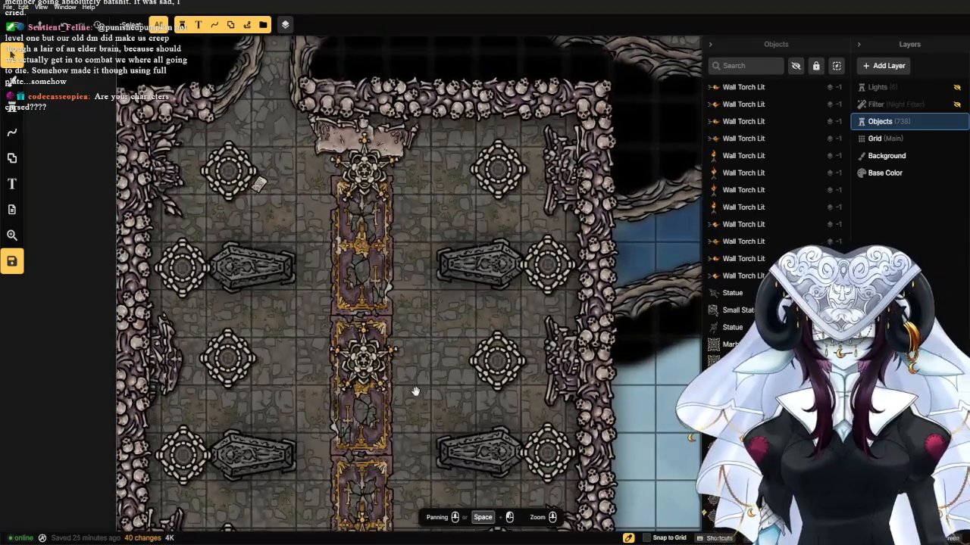
{"action": "mouse_move", "coordinate": [413, 395]}
{"action": "left_mouse_down"}
{"action": "mouse_move", "coordinate": [435, 191]}
{"action": "mouse_move", "coordinate": [448, 303]}
{"action": "mouse_move", "coordinate": [463, 231]}
{"action": "left_mouse_up"}
{"action": "left_click_drag", "start_coordinate": [434, 436], "coordinate": [480, 193]}
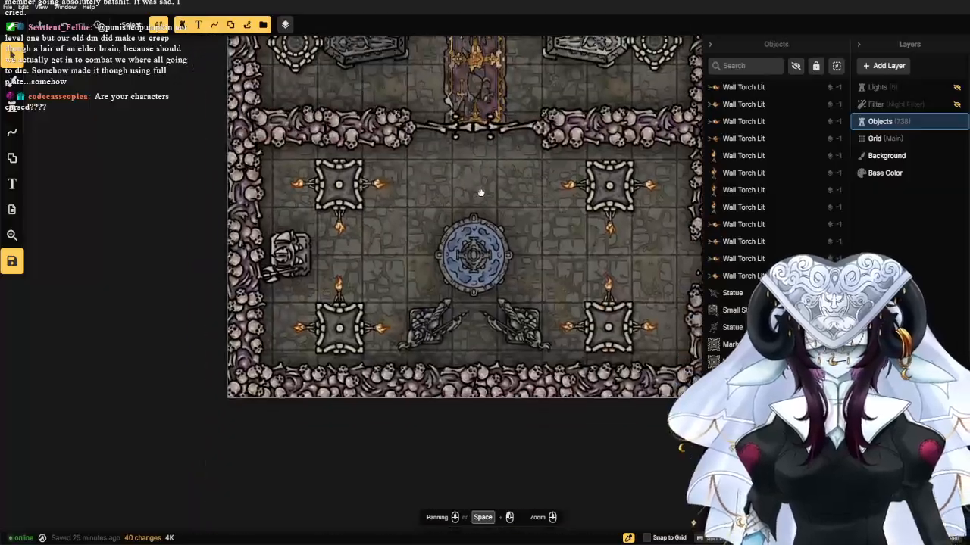
{"action": "left_click_drag", "start_coordinate": [378, 269], "coordinate": [363, 296]}
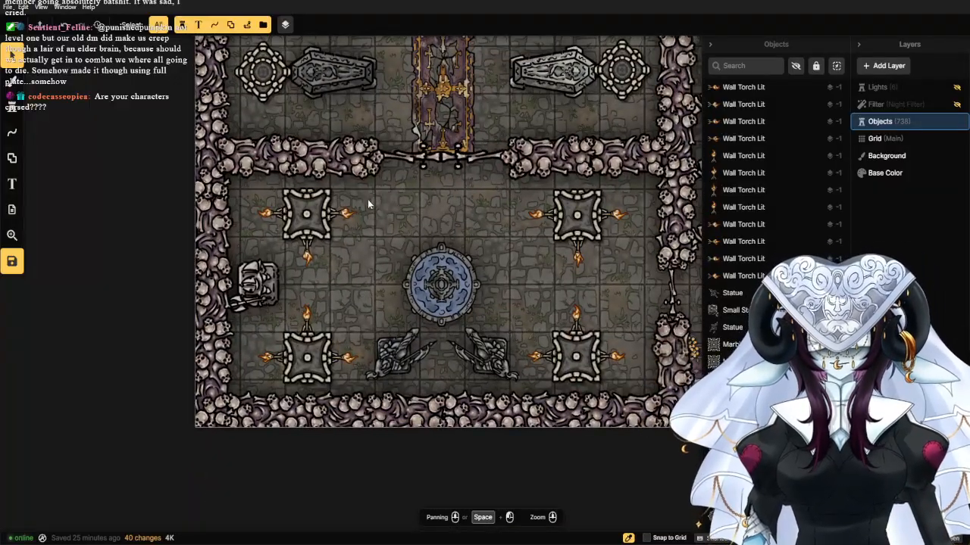
{"action": "scroll", "coordinate": [367, 201], "scroll_direction": "down", "scroll_amount": 1}
{"action": "scroll", "coordinate": [365, 204], "scroll_direction": "up", "scroll_amount": 1}
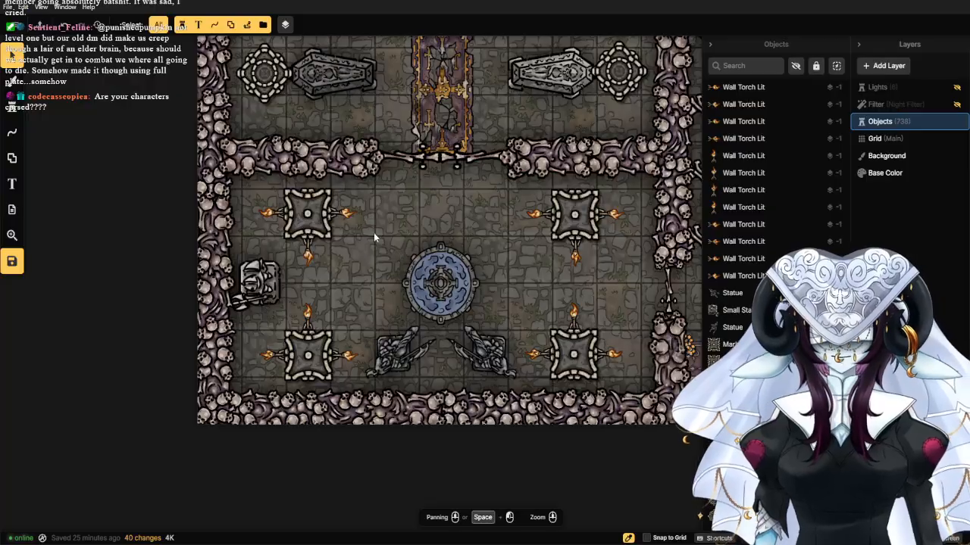
{"action": "scroll", "coordinate": [372, 229], "scroll_direction": "down", "scroll_amount": 2}
{"action": "left_click_drag", "start_coordinate": [418, 212], "coordinate": [340, 286]}
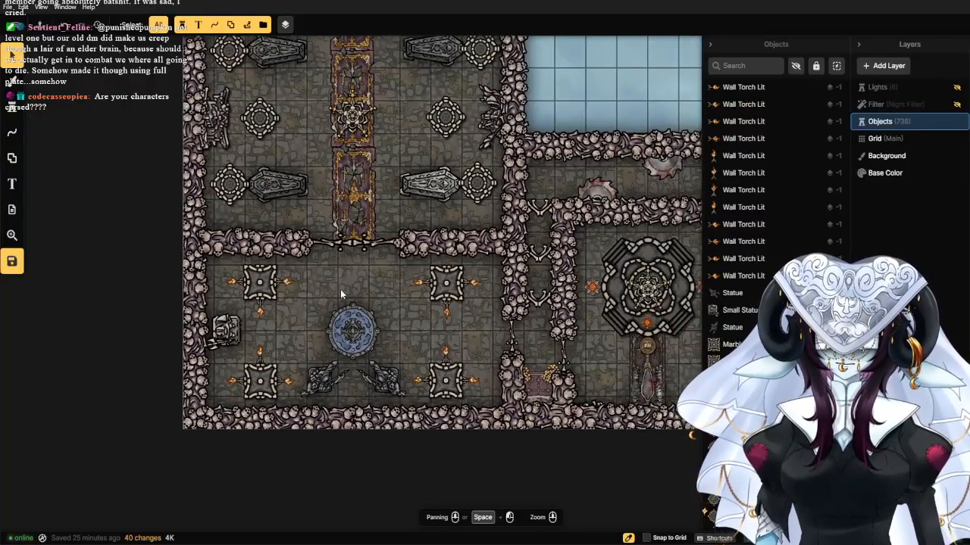
{"action": "scroll", "coordinate": [389, 398], "scroll_direction": "up", "scroll_amount": 2}
{"action": "scroll", "coordinate": [391, 348], "scroll_direction": "down", "scroll_amount": 1}
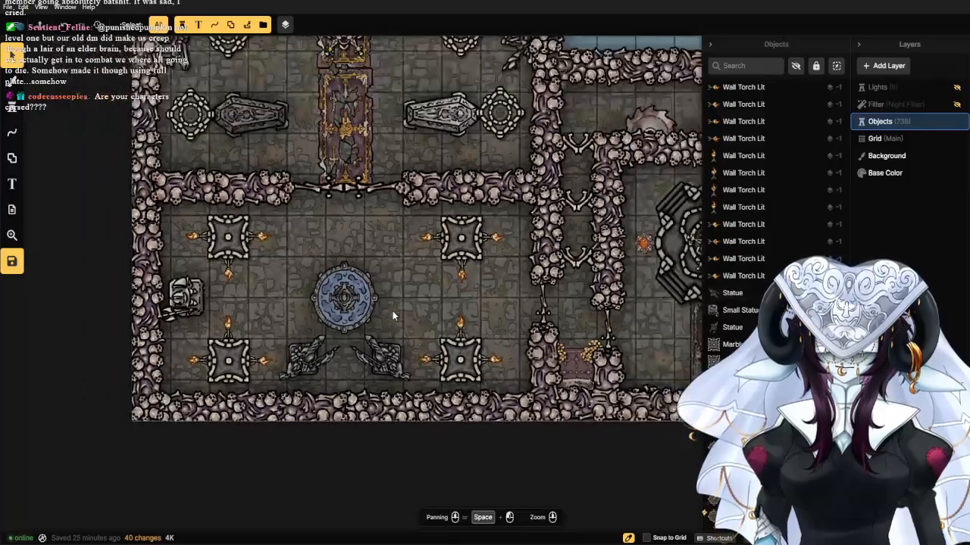
{"action": "left_click_drag", "start_coordinate": [430, 264], "coordinate": [383, 324]}
Flip the middle bone pile on the coffin hall's east wall horizontally and deselect it.
{"action": "left_click_drag", "start_coordinate": [387, 281], "coordinate": [396, 431]}
{"action": "left_click_drag", "start_coordinate": [399, 313], "coordinate": [424, 396]}
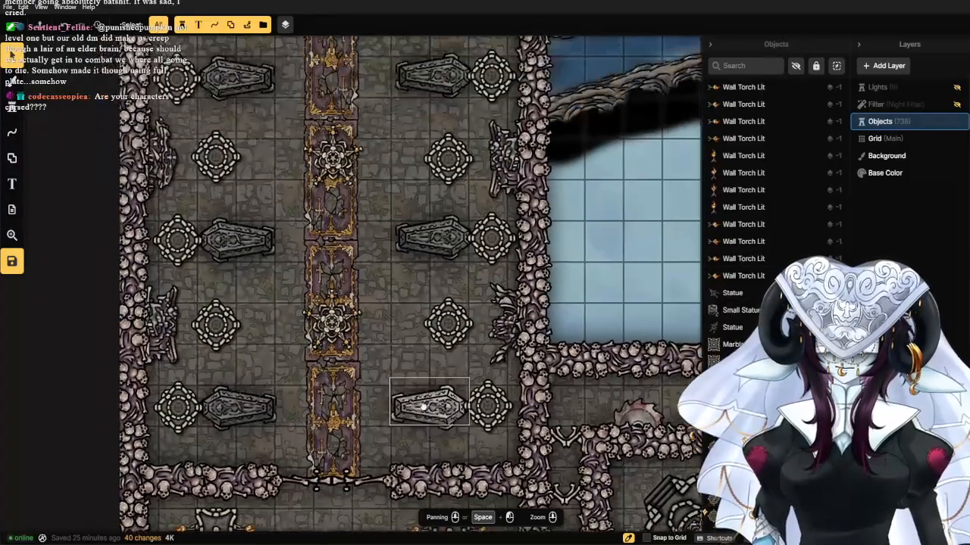
{"action": "scroll", "coordinate": [423, 396], "scroll_direction": "down", "scroll_amount": 2}
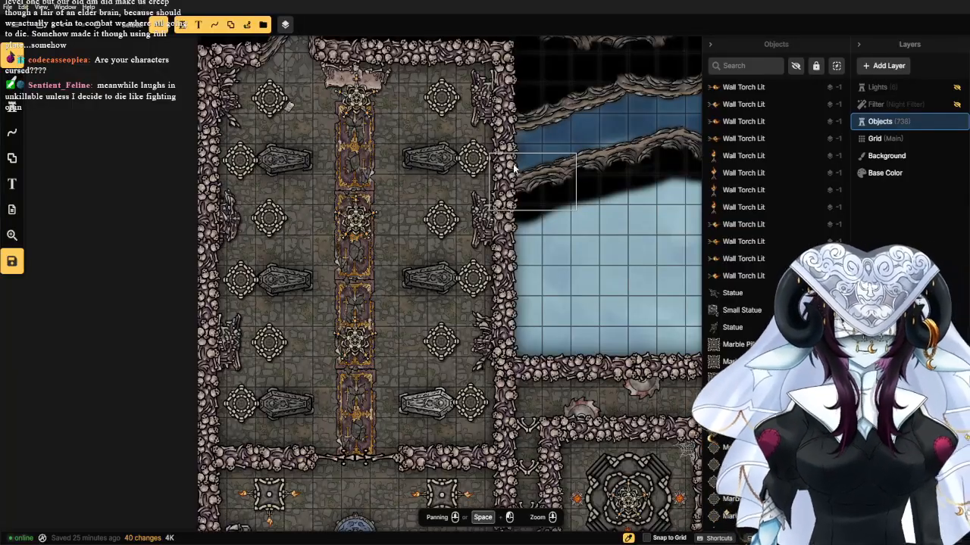
{"action": "scroll", "coordinate": [514, 169], "scroll_direction": "down", "scroll_amount": 1}
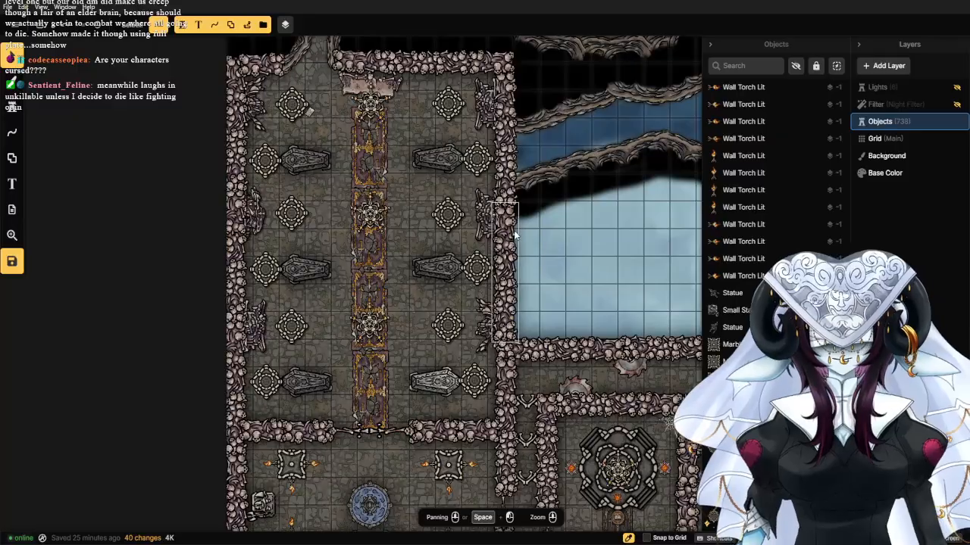
{"action": "scroll", "coordinate": [531, 227], "scroll_direction": "up", "scroll_amount": 3}
{"action": "left_click", "coordinate": [461, 208]}
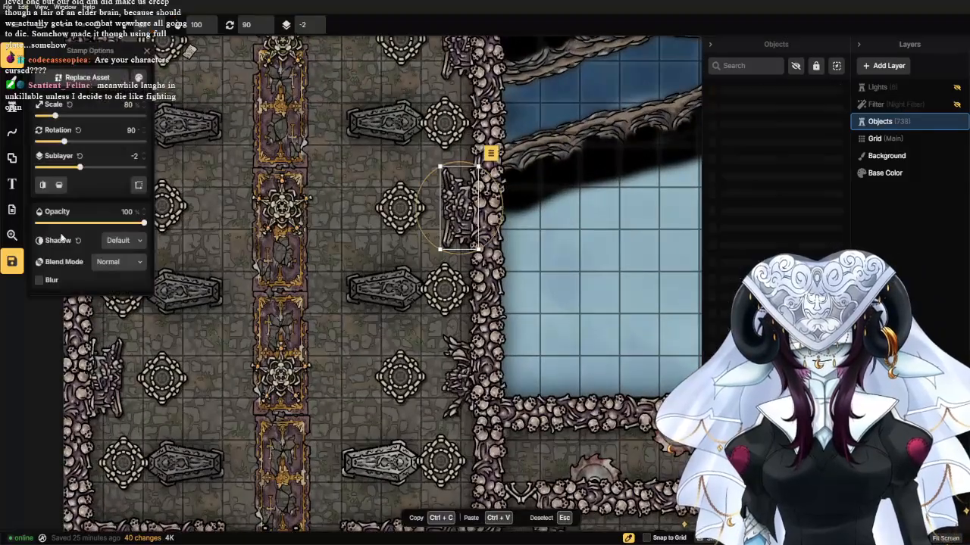
{"action": "left_click", "coordinate": [43, 185]}
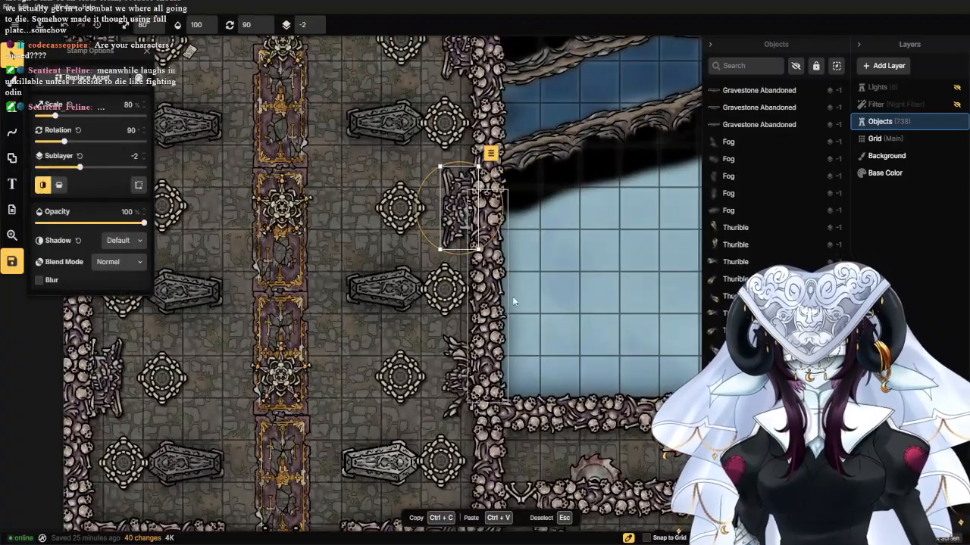
{"action": "key", "text": "Escape"}
Flip the northernmost bone pile on the coffin hall's east wall horizontally and deselect it.
{"action": "scroll", "coordinate": [444, 163], "scroll_direction": "down", "scroll_amount": 2}
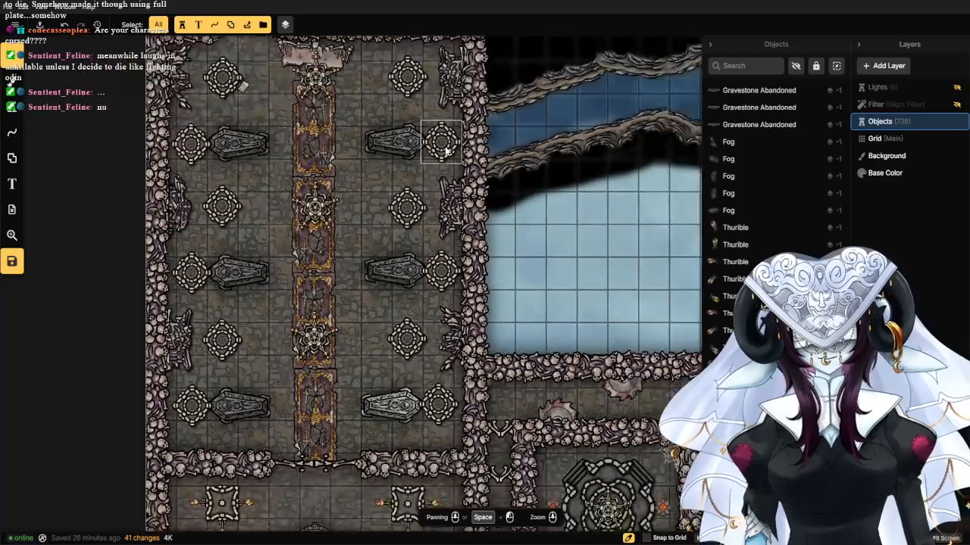
{"action": "left_click", "coordinate": [438, 79]}
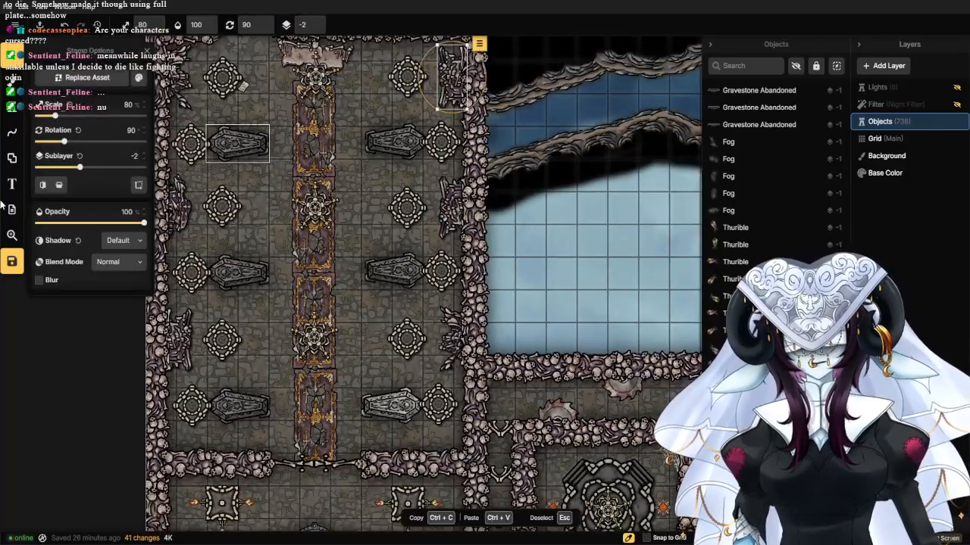
{"action": "left_click", "coordinate": [43, 184]}
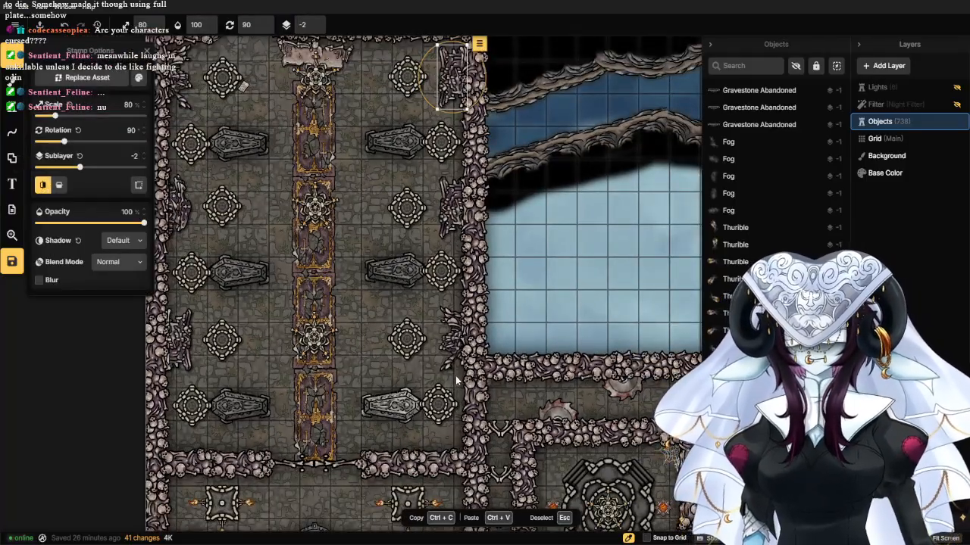
{"action": "key", "text": "Escape"}
{"action": "scroll", "coordinate": [593, 263], "scroll_direction": "down", "scroll_amount": 2}
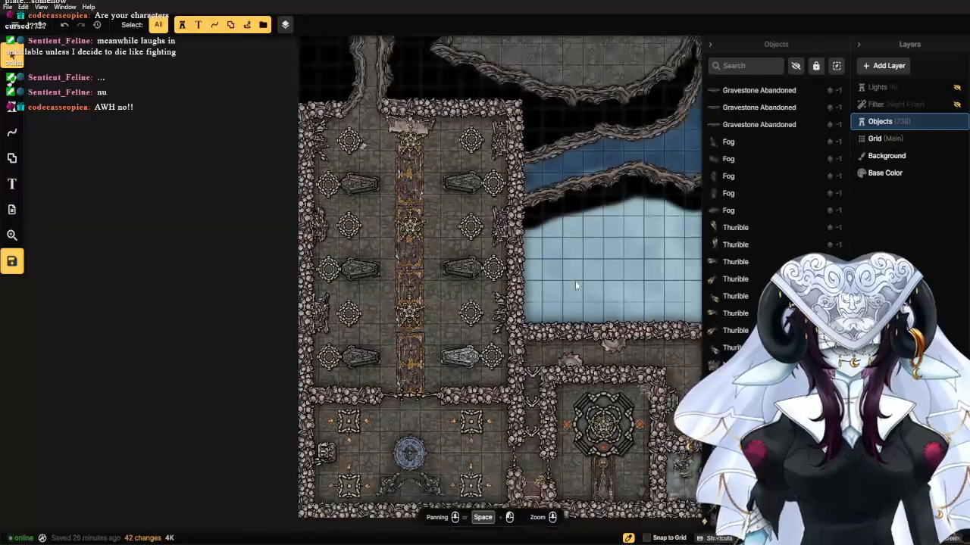
Select the four square marble pillars around the fountain and set their saturation to 75% and brightness to 80%.
{"action": "scroll", "coordinate": [575, 255], "scroll_direction": "down", "scroll_amount": 1}
{"action": "scroll", "coordinate": [548, 281], "scroll_direction": "up", "scroll_amount": 2}
{"action": "scroll", "coordinate": [424, 342], "scroll_direction": "up", "scroll_amount": 1}
{"action": "left_click_drag", "start_coordinate": [393, 344], "coordinate": [417, 266]}
{"action": "left_click_drag", "start_coordinate": [467, 244], "coordinate": [416, 261]}
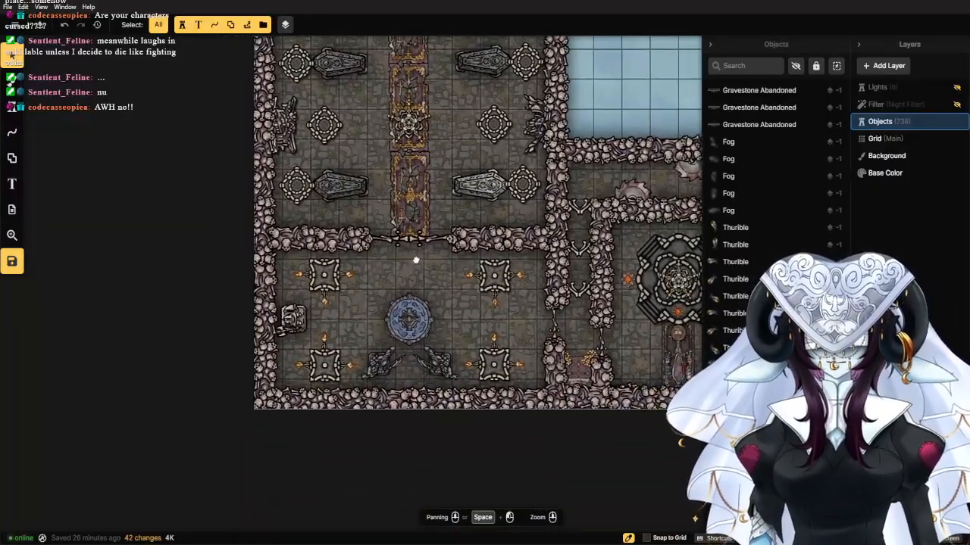
{"action": "left_click", "coordinate": [493, 274]}
{"action": "left_click", "coordinate": [493, 364], "text": "shift"}
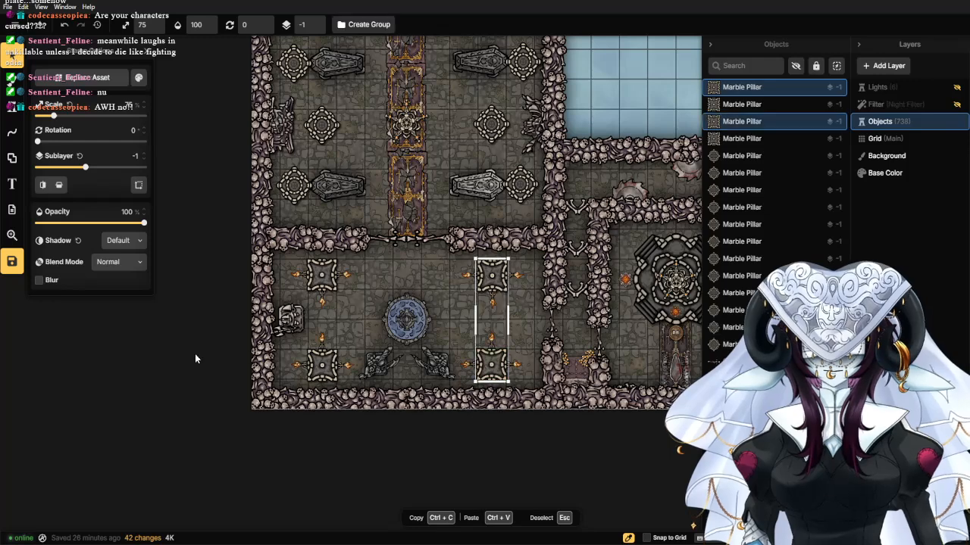
{"action": "left_click", "coordinate": [322, 365], "text": "shift"}
{"action": "left_click", "coordinate": [322, 274], "text": "shift"}
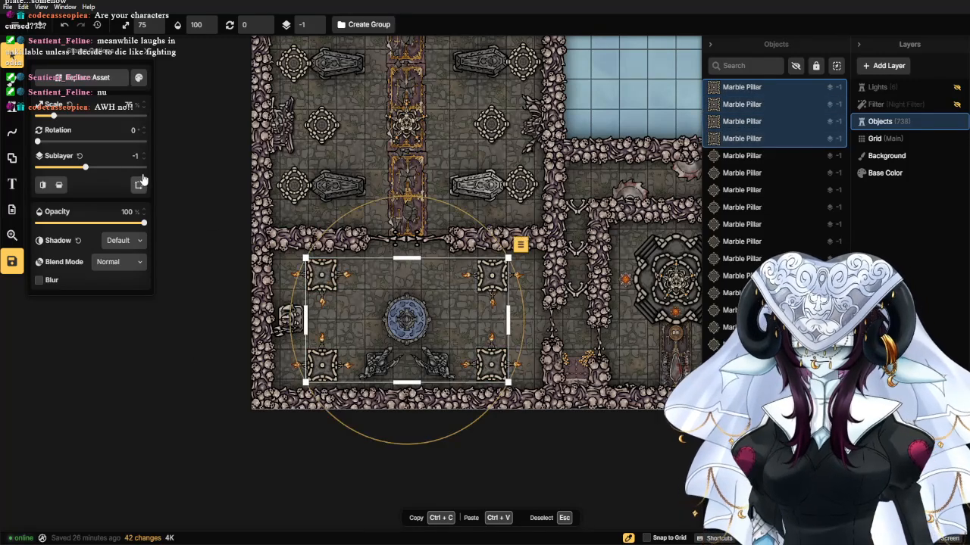
{"action": "left_click", "coordinate": [139, 77]}
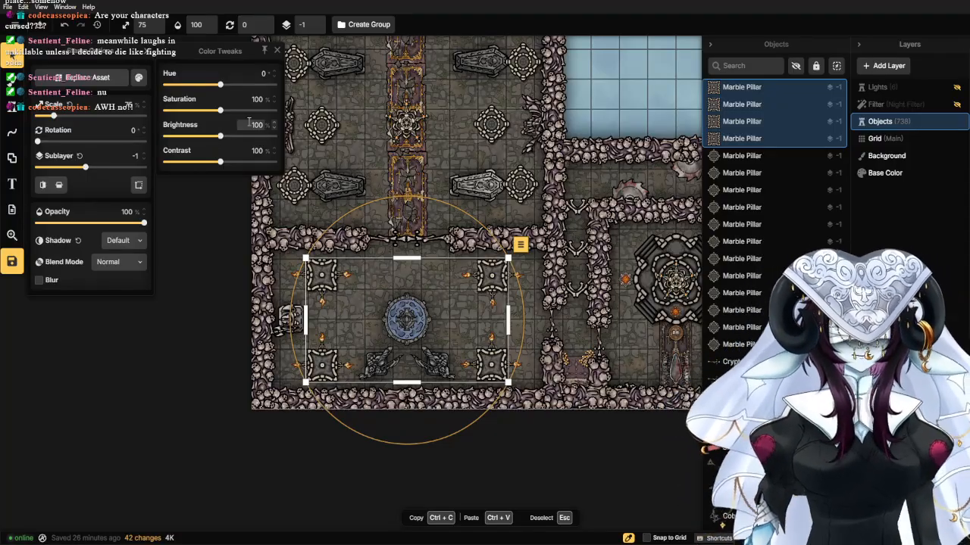
{"action": "left_click_drag", "start_coordinate": [219, 111], "coordinate": [219, 142]}
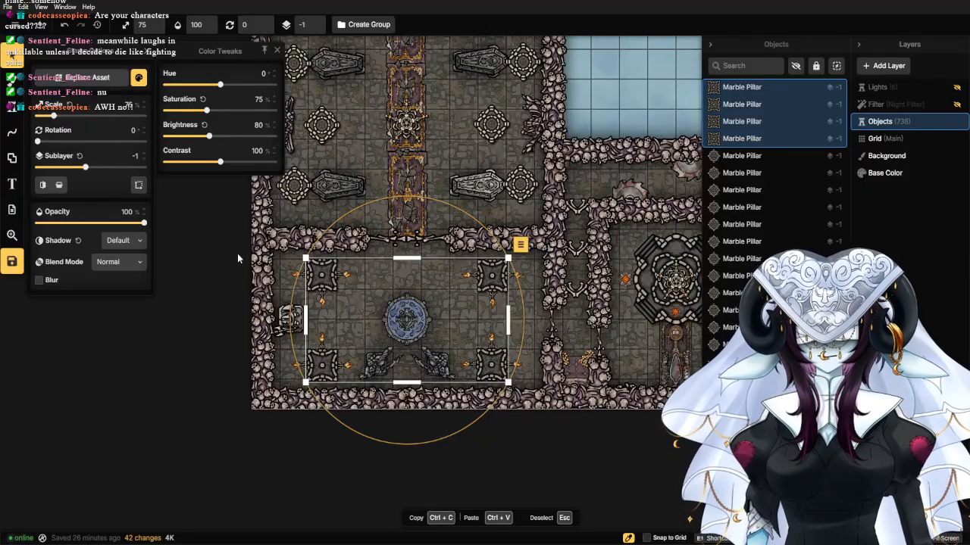
{"action": "left_click", "coordinate": [235, 265]}
{"action": "scroll", "coordinate": [438, 317], "scroll_direction": "down", "scroll_amount": 2}
{"action": "scroll", "coordinate": [449, 284], "scroll_direction": "up", "scroll_amount": 5}
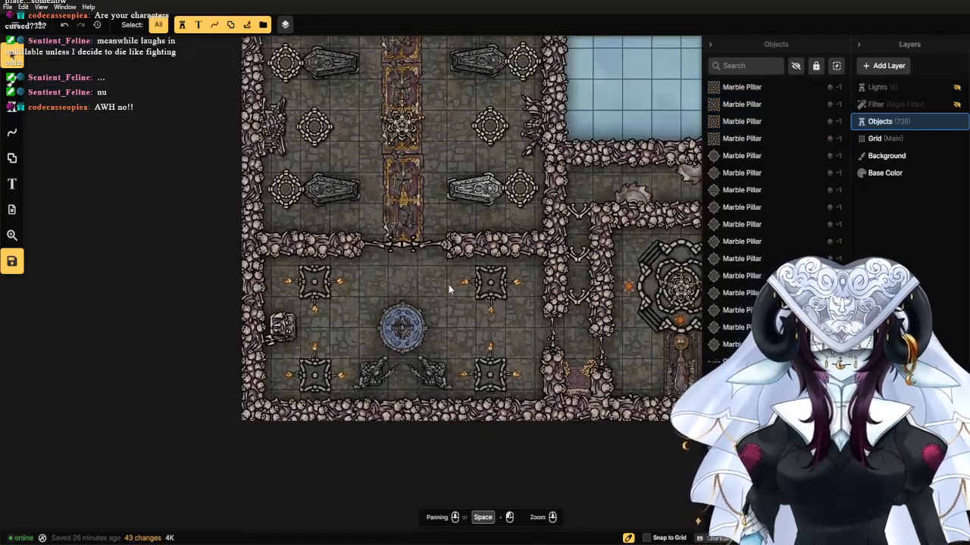
Review the fountain room, the coffin hall and the river passage north of it for remaining gaps in the decoration.
{"action": "scroll", "coordinate": [405, 273], "scroll_direction": "up", "scroll_amount": 2}
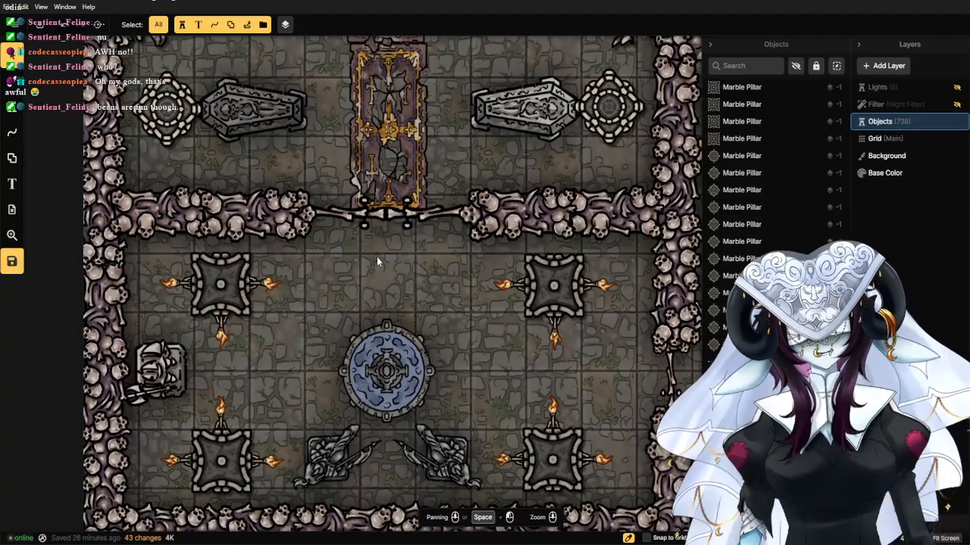
{"action": "scroll", "coordinate": [376, 261], "scroll_direction": "down", "scroll_amount": 1}
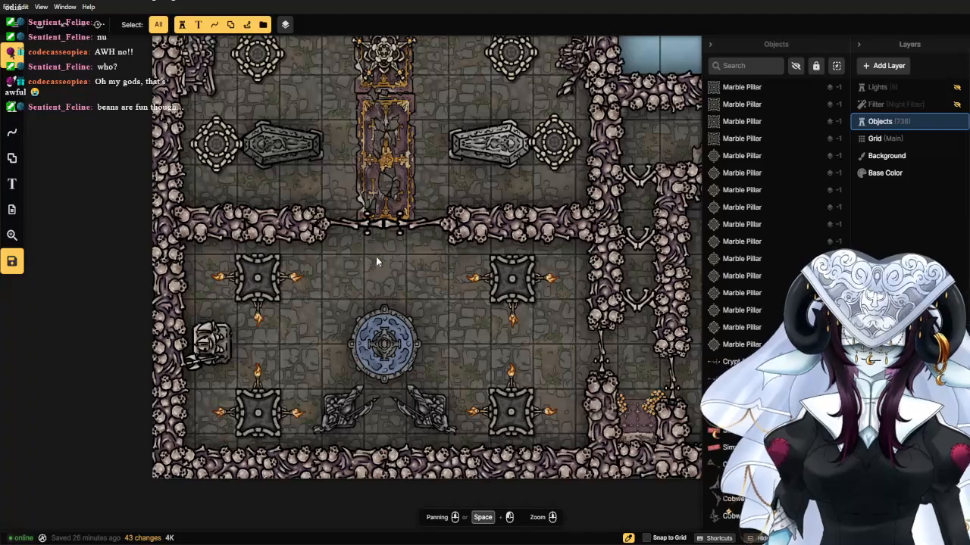
{"action": "scroll", "coordinate": [376, 262], "scroll_direction": "up", "scroll_amount": 2}
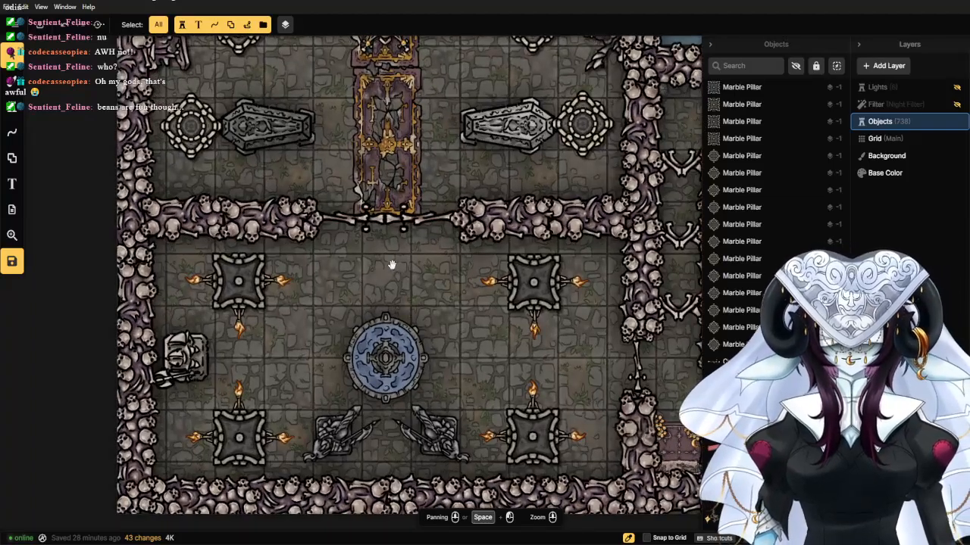
{"action": "left_click_drag", "start_coordinate": [392, 266], "coordinate": [375, 482]}
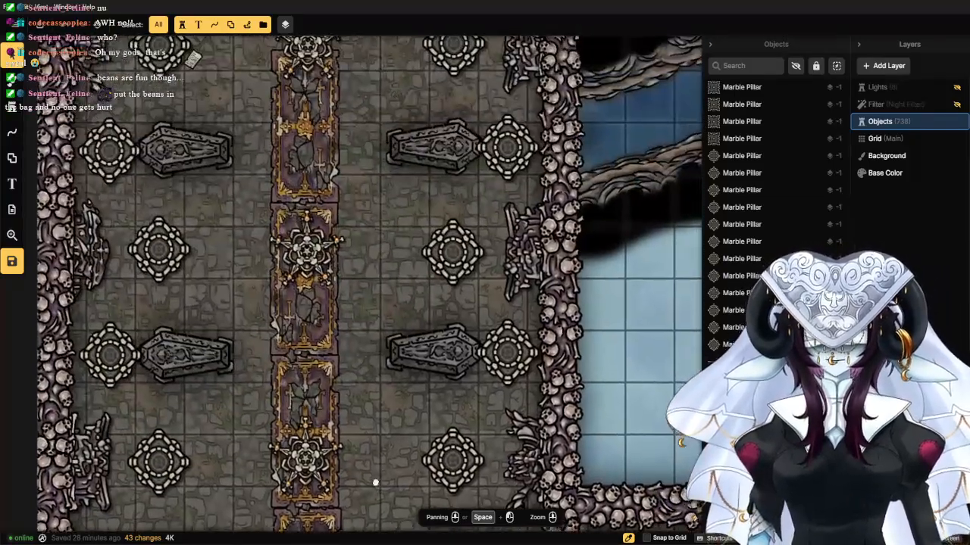
{"action": "scroll", "coordinate": [381, 353], "scroll_direction": "down", "scroll_amount": 2}
{"action": "scroll", "coordinate": [375, 356], "scroll_direction": "up", "scroll_amount": 3}
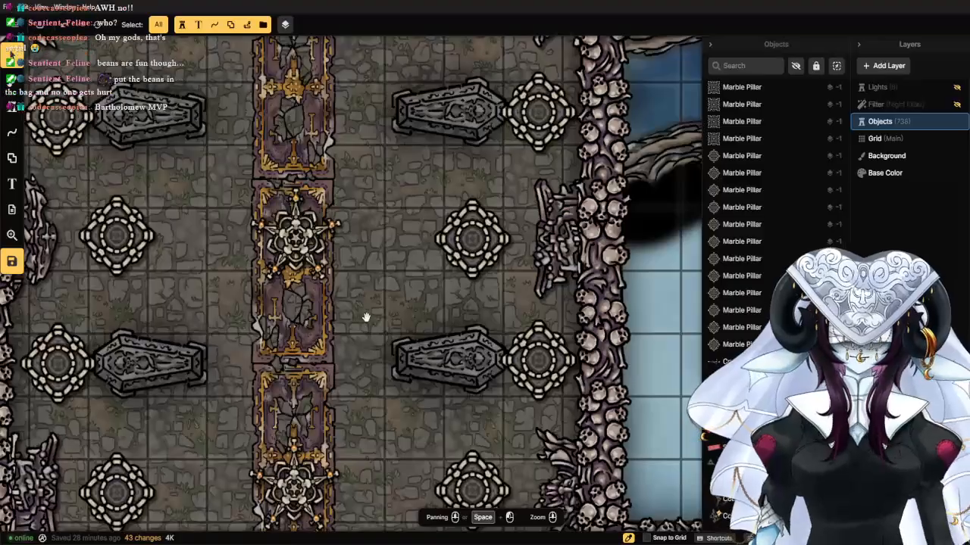
{"action": "left_click_drag", "start_coordinate": [367, 305], "coordinate": [383, 422]}
{"action": "left_click_drag", "start_coordinate": [372, 326], "coordinate": [366, 414]}
{"action": "left_click_drag", "start_coordinate": [354, 347], "coordinate": [365, 450]}
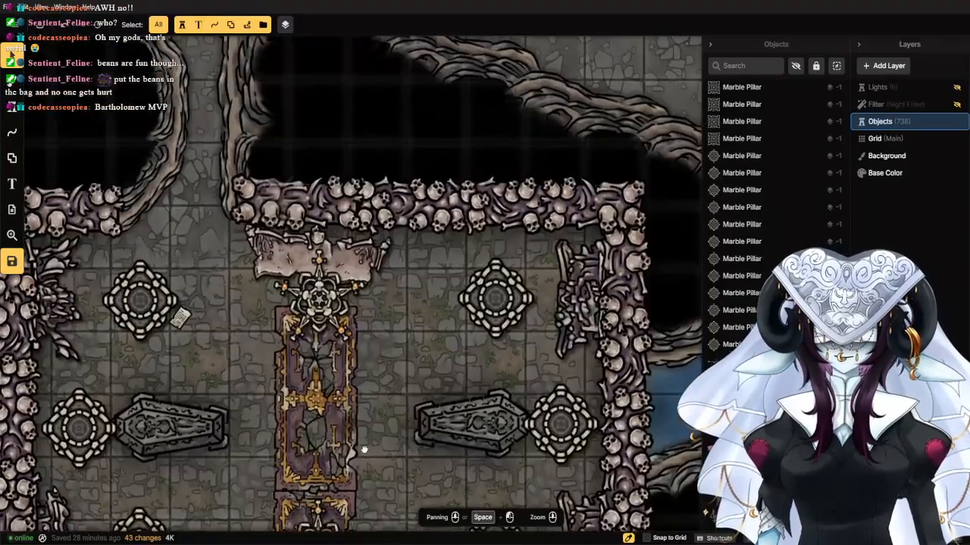
{"action": "scroll", "coordinate": [229, 346], "scroll_direction": "down", "scroll_amount": 3}
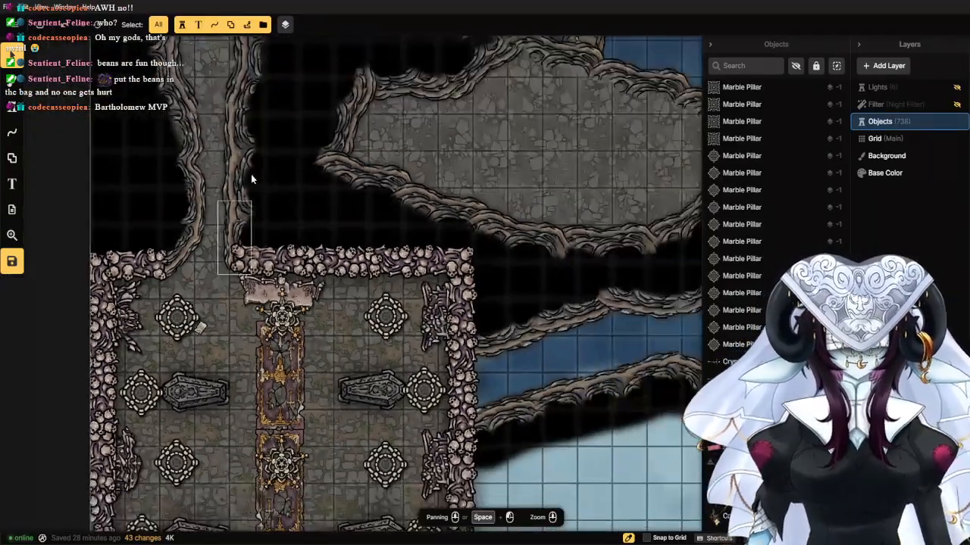
{"action": "left_click_drag", "start_coordinate": [272, 154], "coordinate": [290, 314]}
{"action": "left_click_drag", "start_coordinate": [258, 254], "coordinate": [259, 284]}
{"action": "scroll", "coordinate": [259, 285], "scroll_direction": "up", "scroll_amount": 4}
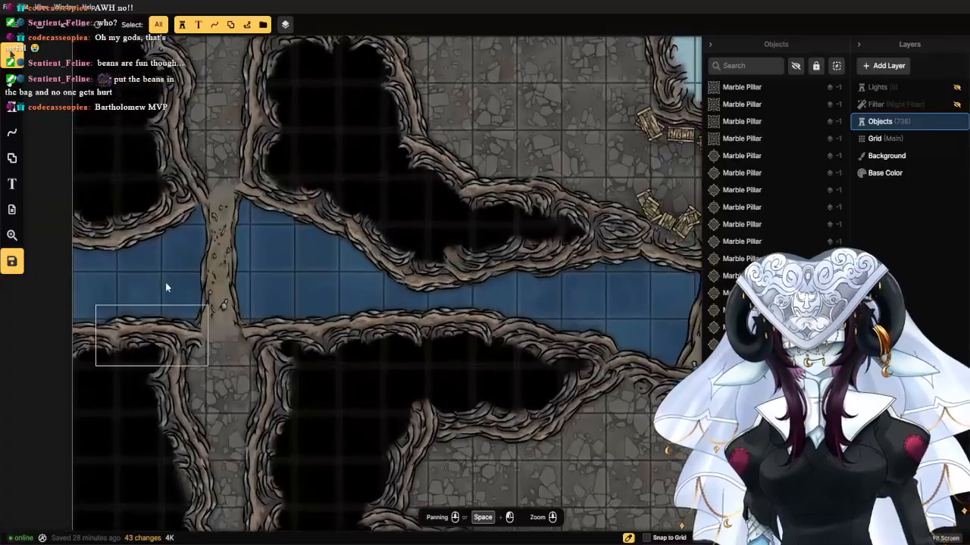
Load the Saw Trap stamp from the recently used stamps and try it over the caves north of the river.
{"action": "left_click", "coordinate": [12, 107]}
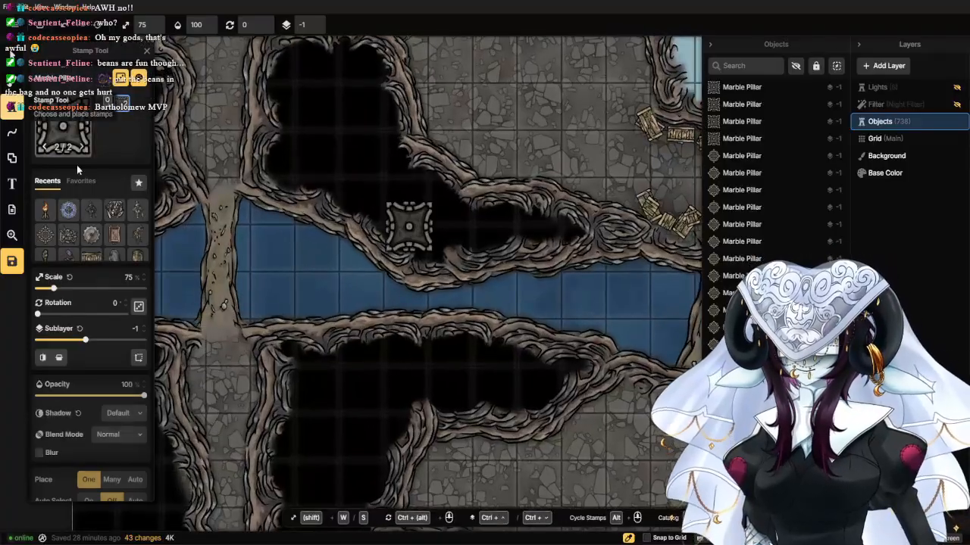
{"action": "left_click", "coordinate": [90, 234]}
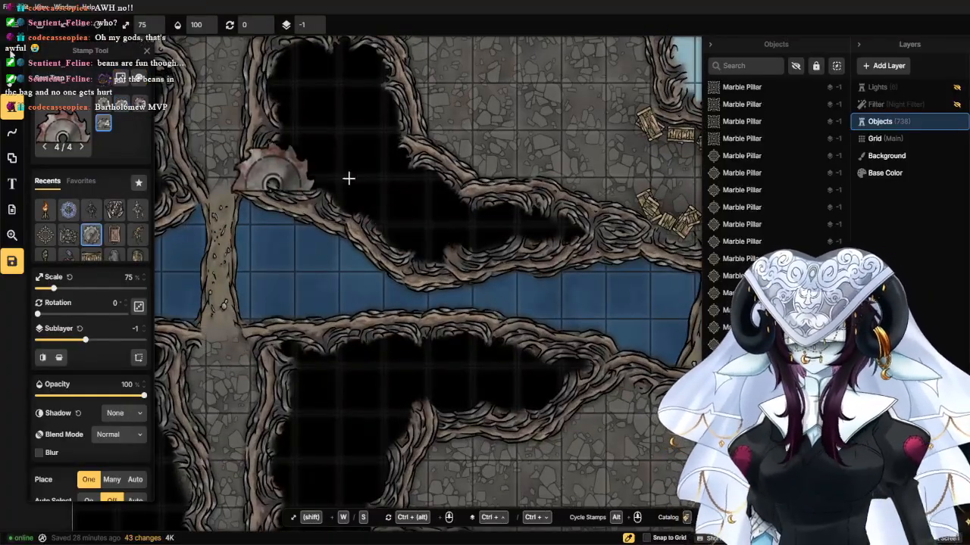
{"action": "scroll", "coordinate": [404, 186], "scroll_direction": "down", "scroll_amount": 1}
{"action": "scroll", "coordinate": [403, 180], "scroll_direction": "down", "scroll_amount": 2}
{"action": "left_click_drag", "start_coordinate": [449, 156], "coordinate": [426, 305]}
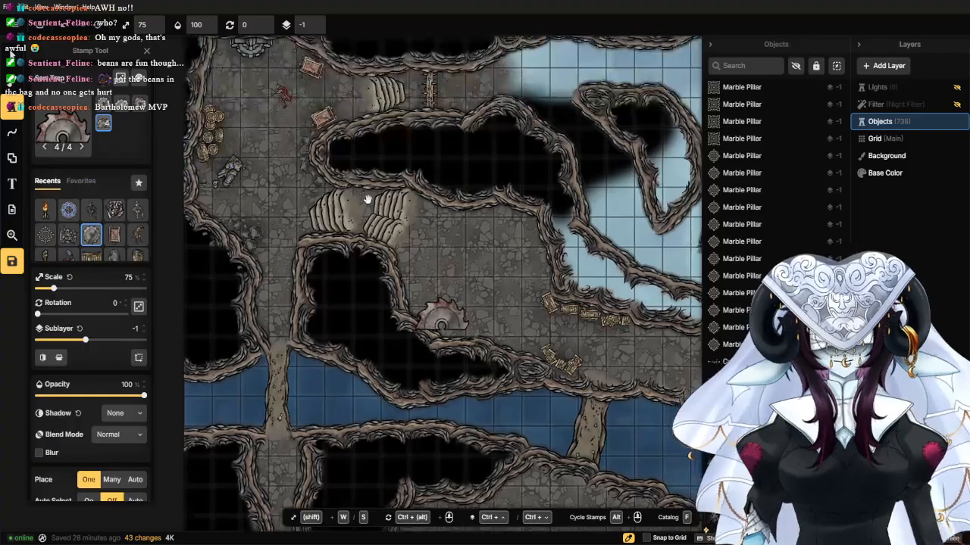
{"action": "left_click_drag", "start_coordinate": [368, 200], "coordinate": [372, 280]}
{"action": "scroll", "coordinate": [285, 295], "scroll_direction": "up", "scroll_amount": 2}
Clear the search term in the Watercolor Battlemaps stamp catalog and choose the Saw Trap from the Dungeon assets.
{"action": "left_click", "coordinate": [60, 123]}
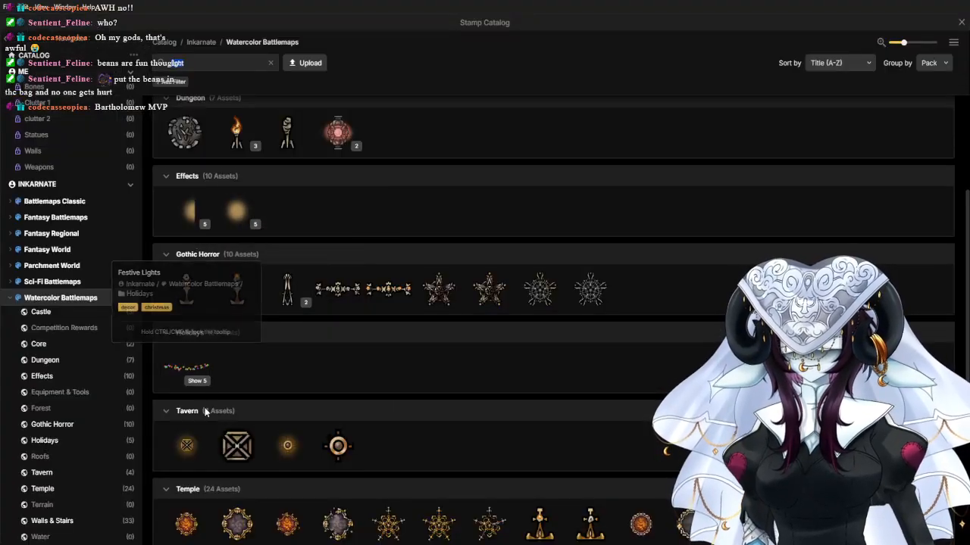
{"action": "scroll", "coordinate": [234, 394], "scroll_direction": "down", "scroll_amount": 3}
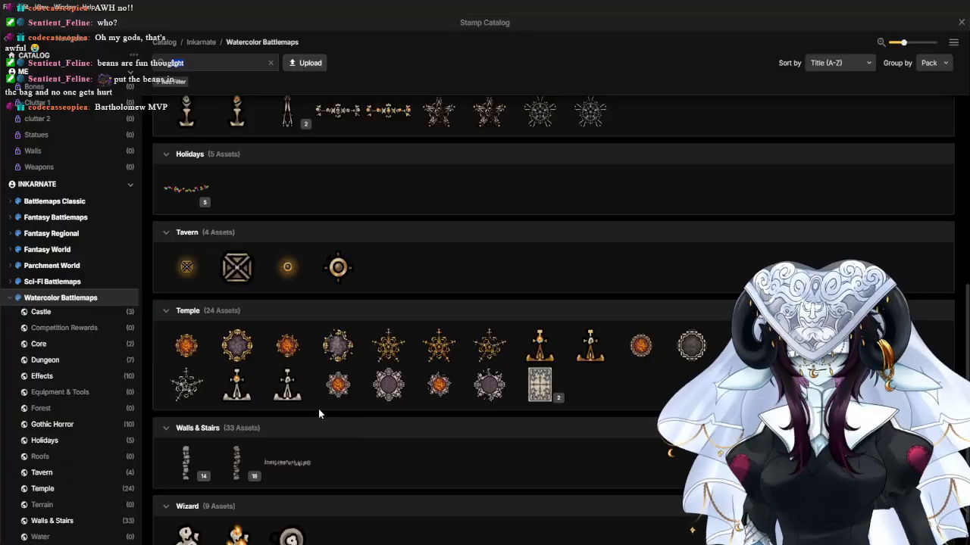
{"action": "left_click", "coordinate": [269, 65]}
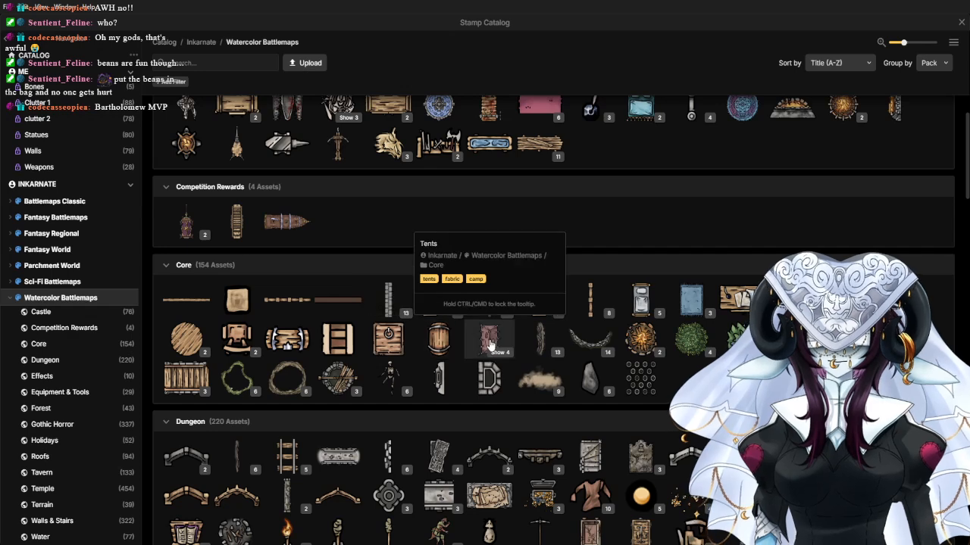
{"action": "scroll", "coordinate": [515, 379], "scroll_direction": "down", "scroll_amount": 2}
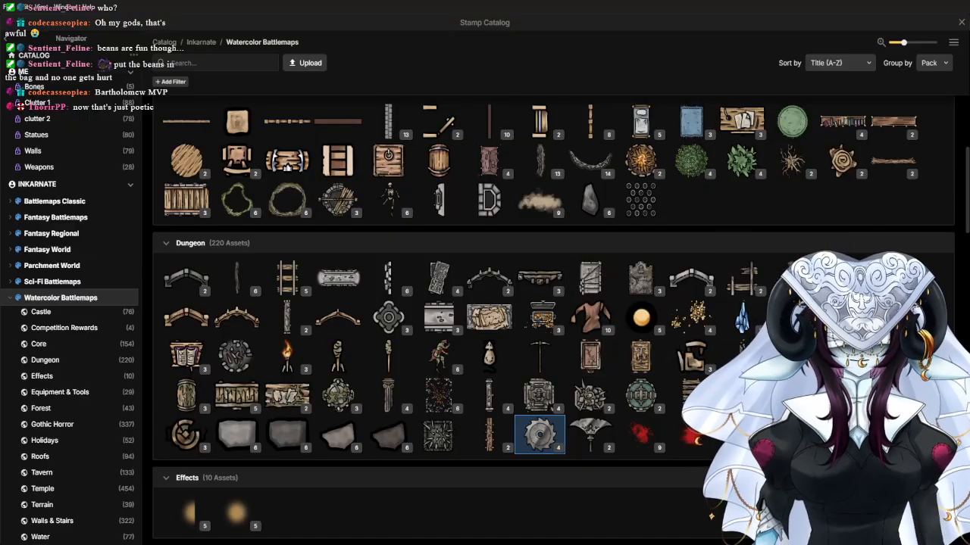
{"action": "left_click", "coordinate": [539, 434]}
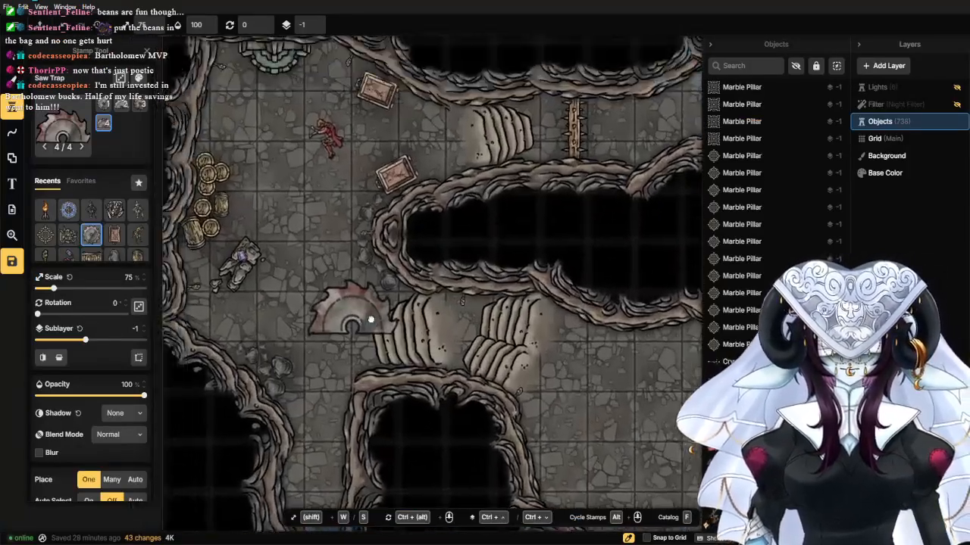
Choose the intact Gold Altar stamp from the Temple assets of the Watercolor Battlemaps catalog.
{"action": "left_click_drag", "start_coordinate": [371, 320], "coordinate": [438, 358]}
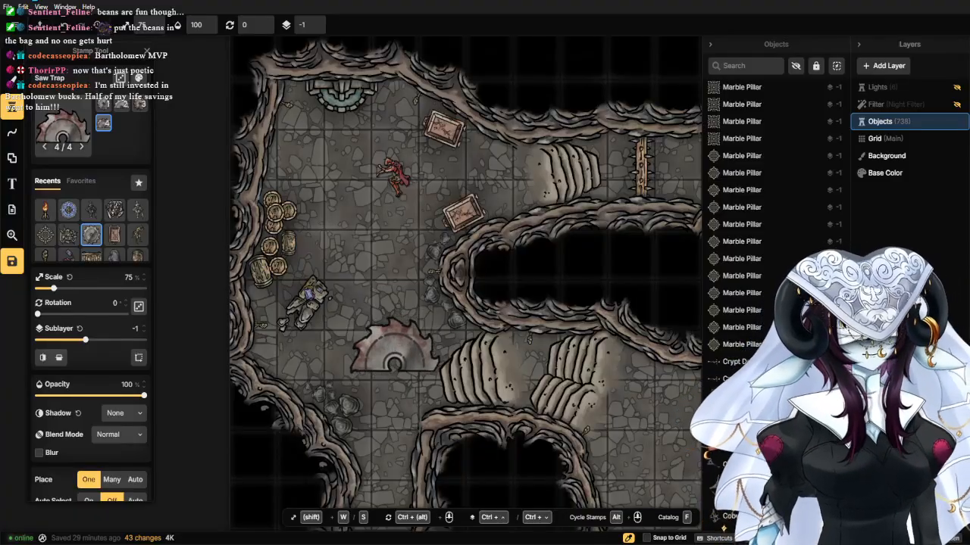
{"action": "scroll", "coordinate": [354, 327], "scroll_direction": "up", "scroll_amount": 5}
{"action": "scroll", "coordinate": [317, 318], "scroll_direction": "down", "scroll_amount": 3}
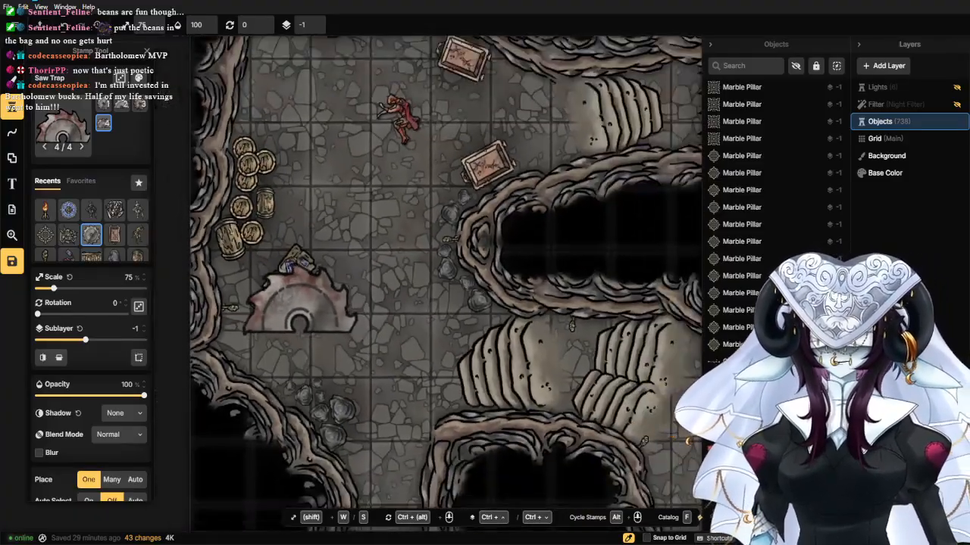
{"action": "left_click_drag", "start_coordinate": [349, 274], "coordinate": [345, 386]}
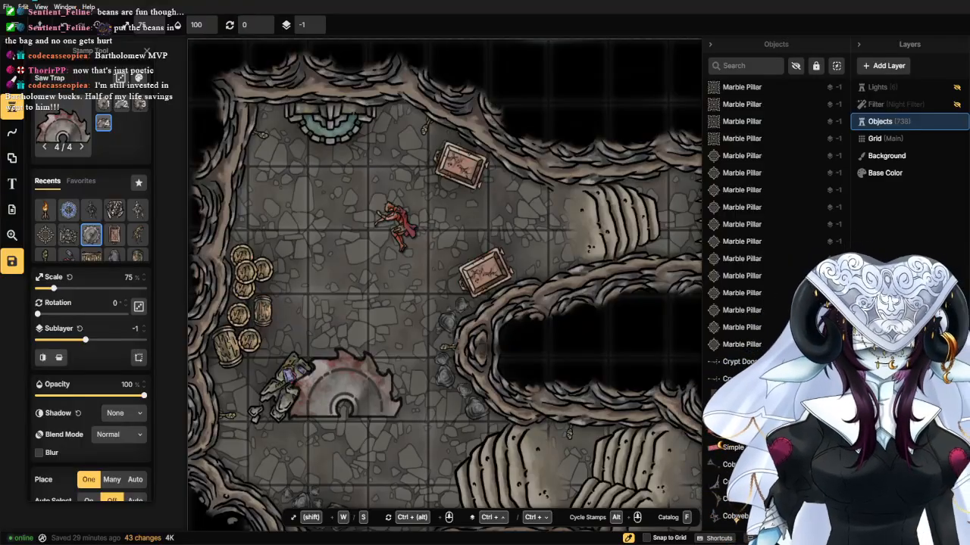
{"action": "scroll", "coordinate": [321, 317], "scroll_direction": "down", "scroll_amount": 2}
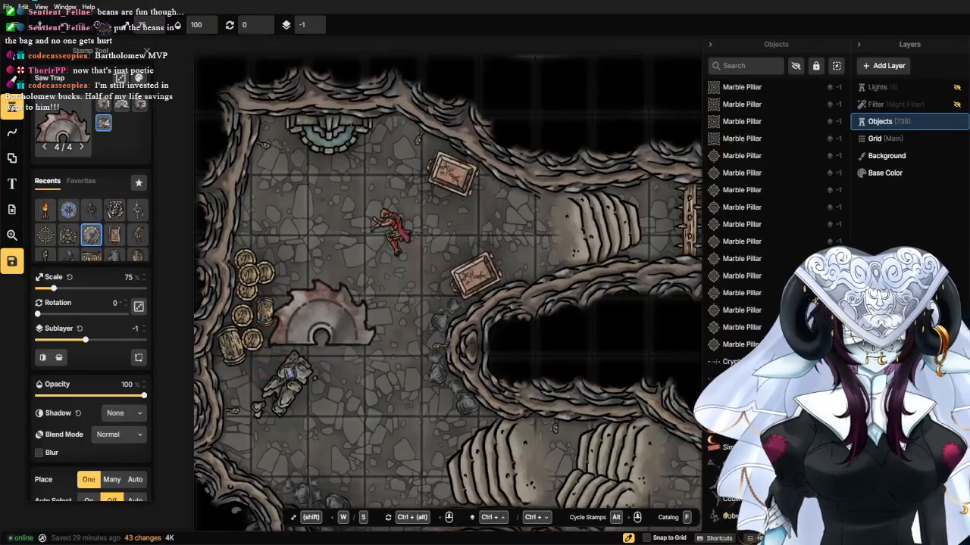
{"action": "scroll", "coordinate": [348, 293], "scroll_direction": "up", "scroll_amount": 3}
{"action": "key", "text": "f"}
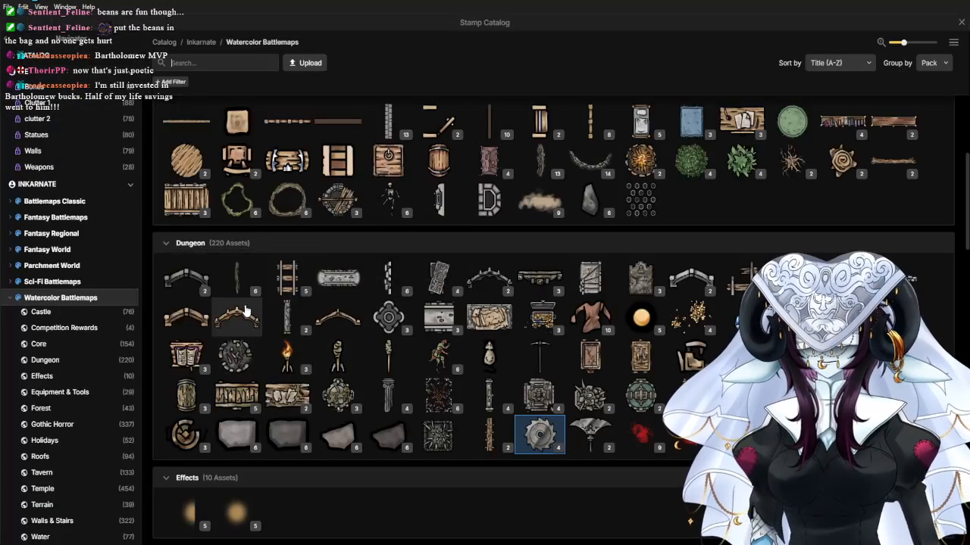
{"action": "scroll", "coordinate": [277, 316], "scroll_direction": "down", "scroll_amount": 10}
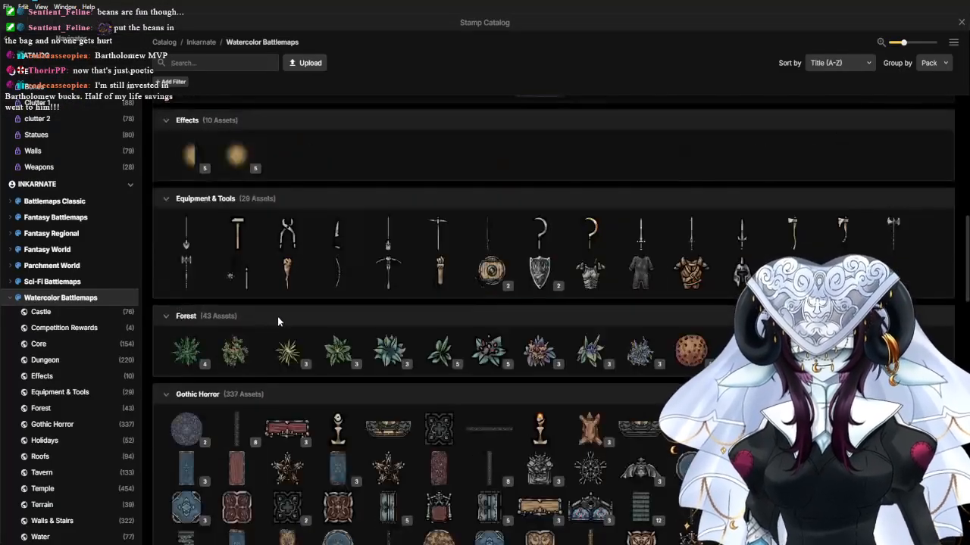
{"action": "scroll", "coordinate": [302, 326], "scroll_direction": "down", "scroll_amount": 8}
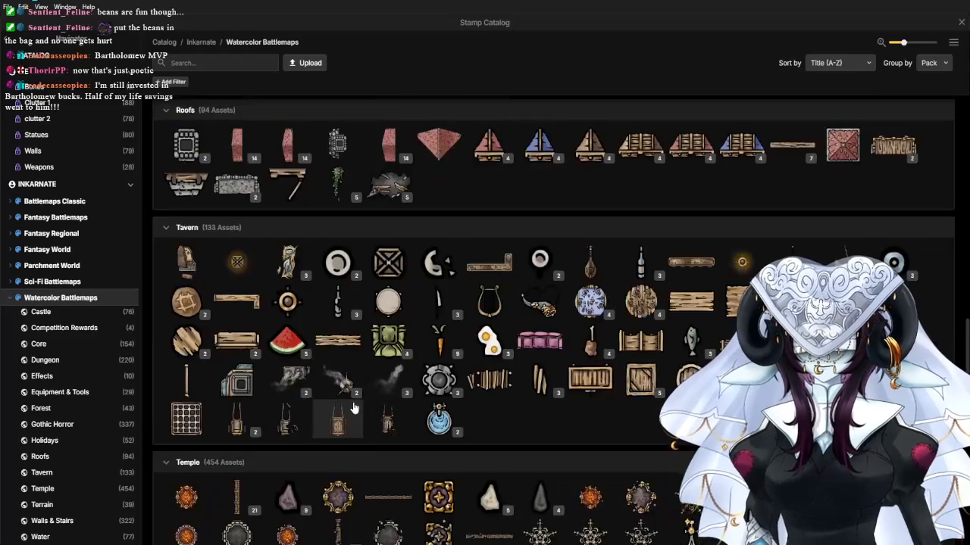
{"action": "scroll", "coordinate": [220, 369], "scroll_direction": "down", "scroll_amount": 3}
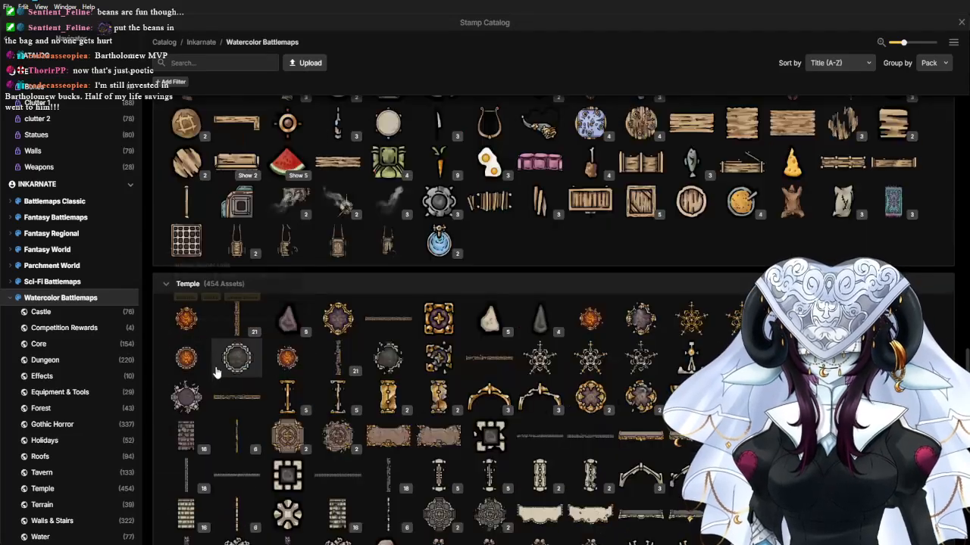
{"action": "scroll", "coordinate": [232, 367], "scroll_direction": "down", "scroll_amount": 3}
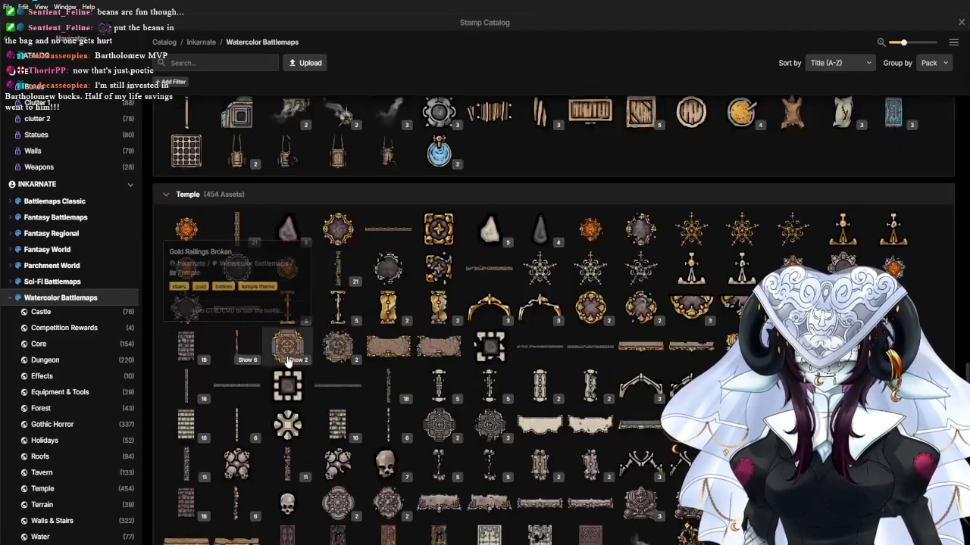
{"action": "left_click", "coordinate": [378, 347]}
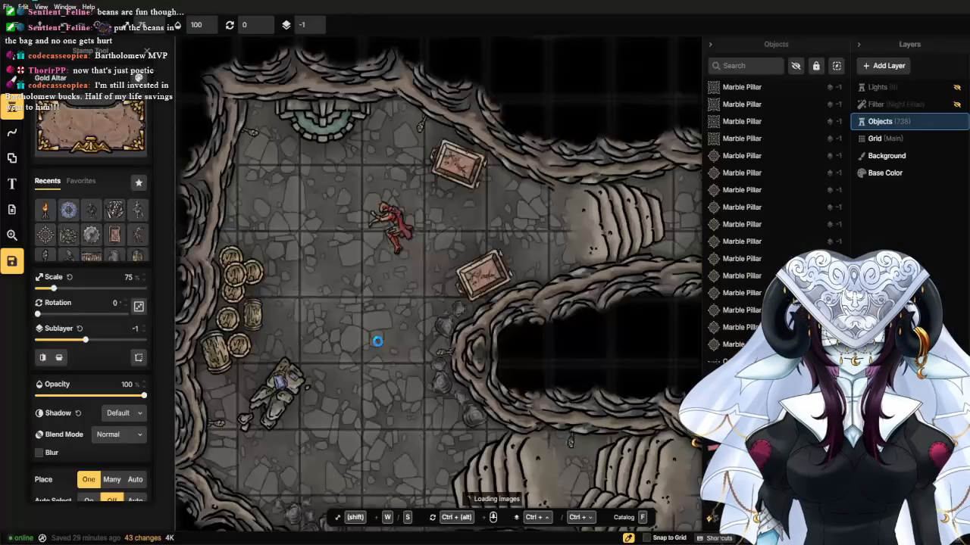
Place the Gold Altar at 75% scale over the broken altar at the north end of the coffin hall's carpet.
{"action": "scroll", "coordinate": [387, 188], "scroll_direction": "up", "scroll_amount": 3}
{"action": "left_click_drag", "start_coordinate": [400, 421], "coordinate": [449, 113]}
{"action": "left_click_drag", "start_coordinate": [456, 269], "coordinate": [410, 64]}
{"action": "left_click_drag", "start_coordinate": [435, 331], "coordinate": [458, 91]}
{"action": "left_click_drag", "start_coordinate": [461, 356], "coordinate": [446, 123]}
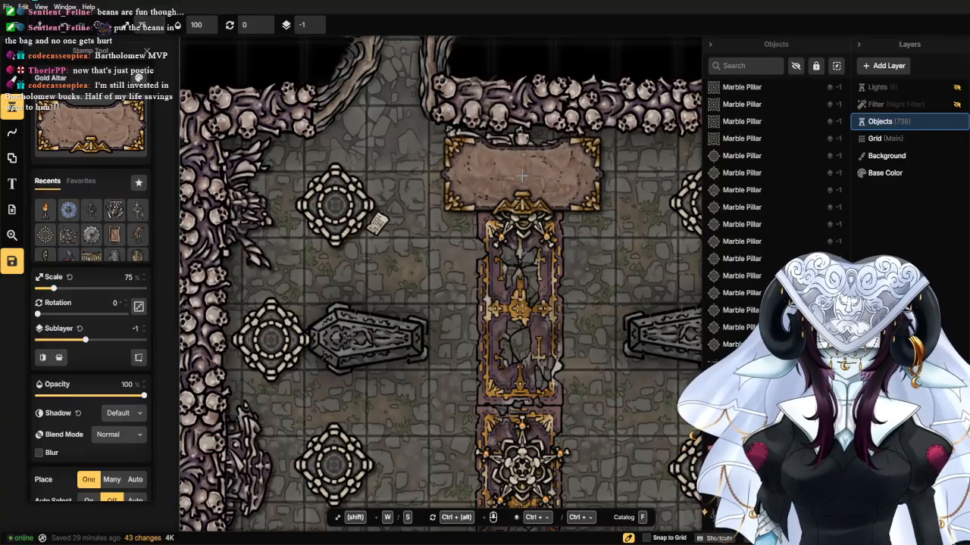
{"action": "left_click", "coordinate": [521, 174]}
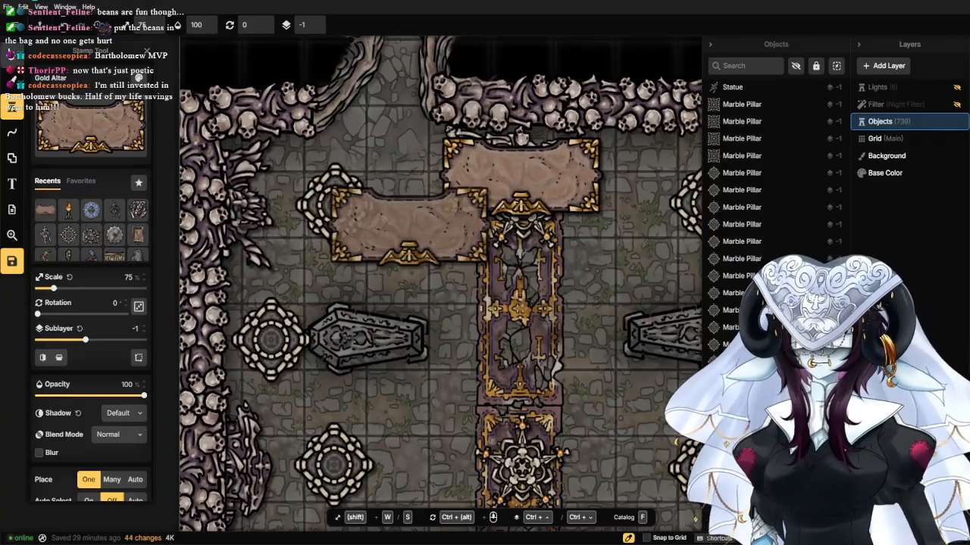
Set the new gold altar's sublayer to -3 and delete the old broken altar it replaces.
{"action": "left_click", "coordinate": [11, 56]}
{"action": "left_click", "coordinate": [143, 159]}
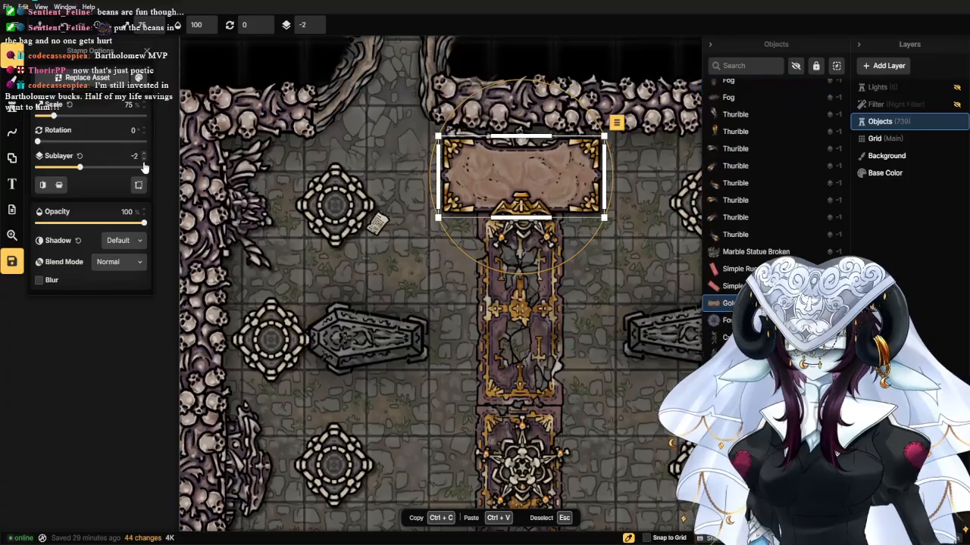
{"action": "left_click", "coordinate": [143, 159]}
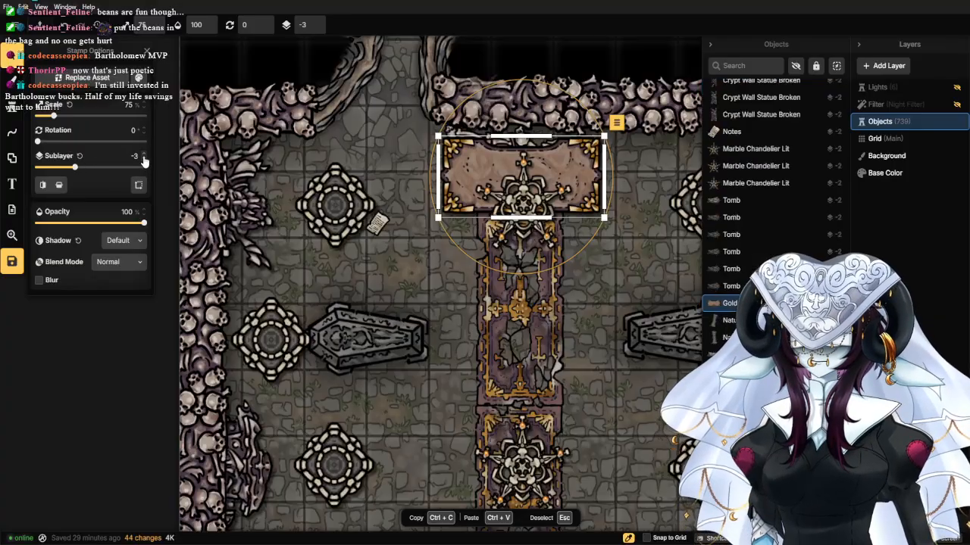
{"action": "left_click", "coordinate": [509, 146]}
{"action": "key", "text": "Delete"}
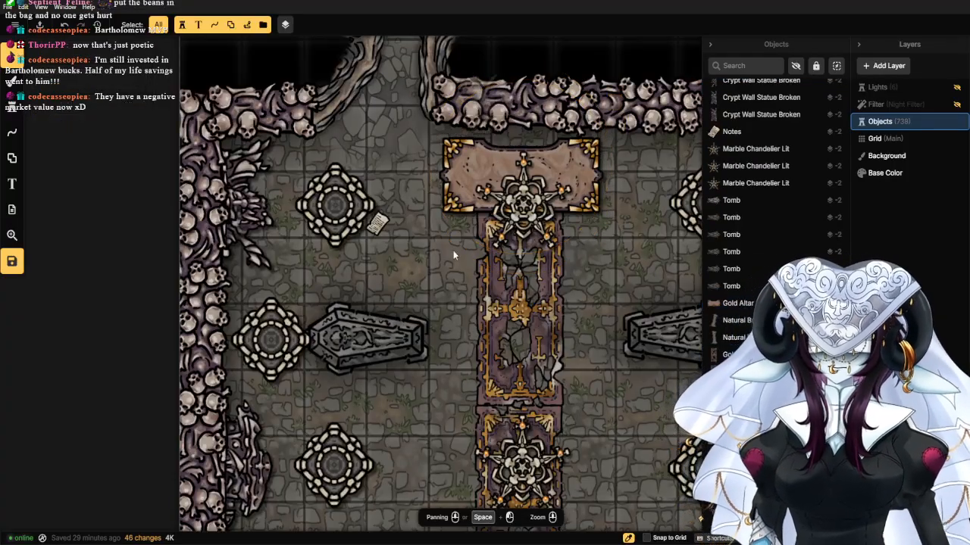
Set the sublayer of the lit marble chandelier in front of the gold altar to 1.
{"action": "left_click", "coordinate": [522, 199]}
{"action": "left_click", "coordinate": [144, 155]}
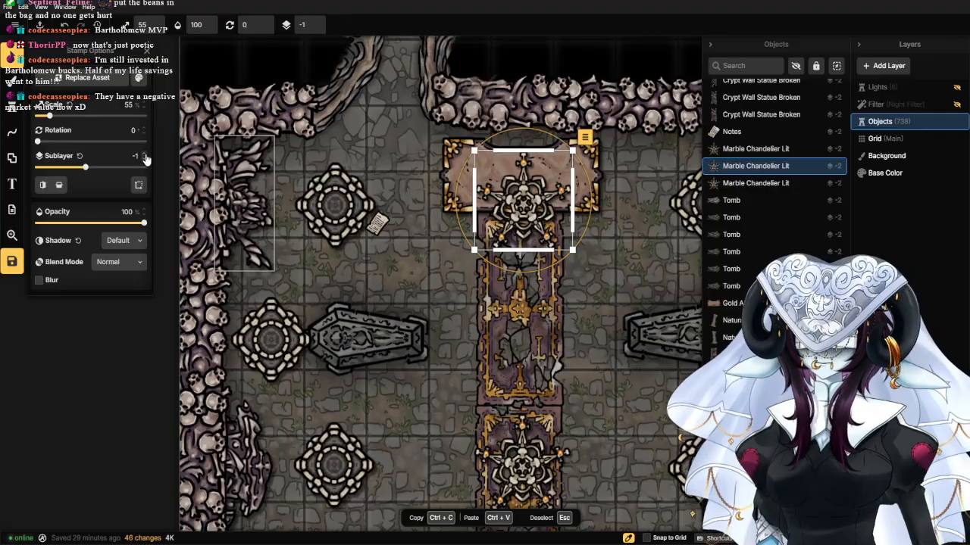
{"action": "left_click", "coordinate": [144, 155]}
{"action": "left_click", "coordinate": [144, 155]}
{"action": "scroll", "coordinate": [222, 214], "scroll_direction": "down", "scroll_amount": 2}
{"action": "scroll", "coordinate": [222, 214], "scroll_direction": "down", "scroll_amount": 2}
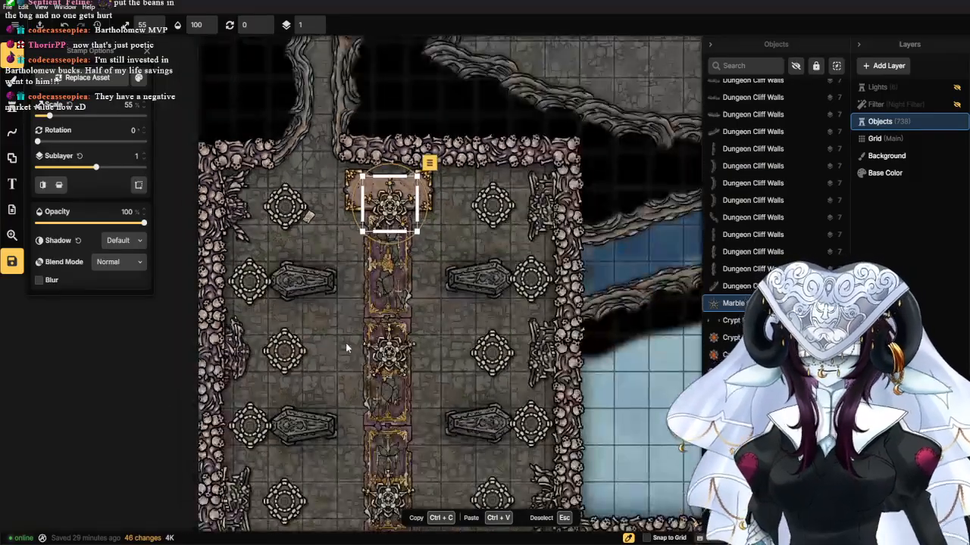
Select the two remaining lit marble chandeliers along the coffin hall's carpet and set their sublayer to 1.
{"action": "left_click", "coordinate": [377, 356]}
{"action": "left_click_drag", "start_coordinate": [353, 409], "coordinate": [375, 174]}
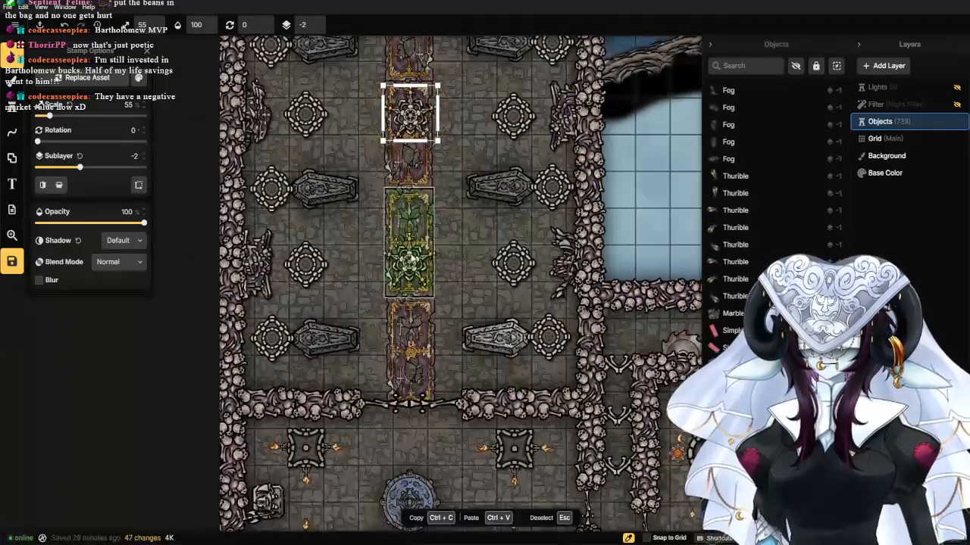
{"action": "left_click", "coordinate": [408, 216], "text": "shift"}
{"action": "left_click", "coordinate": [139, 155]}
{"action": "left_click", "coordinate": [140, 156]}
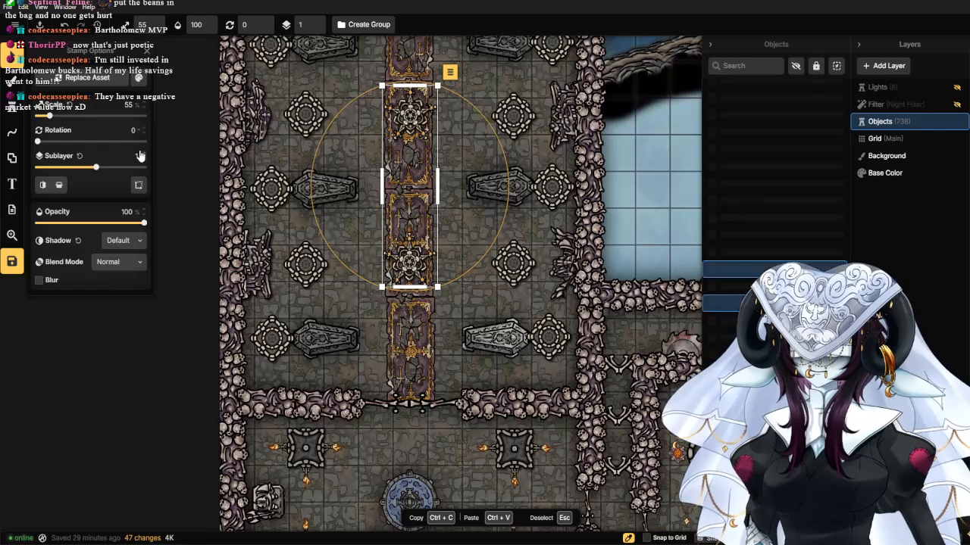
Apply sublayer 1 to both selected chandeliers and clear the selection.
{"action": "left_click", "coordinate": [139, 155]}
{"action": "left_click_drag", "start_coordinate": [450, 231], "coordinate": [441, 325]}
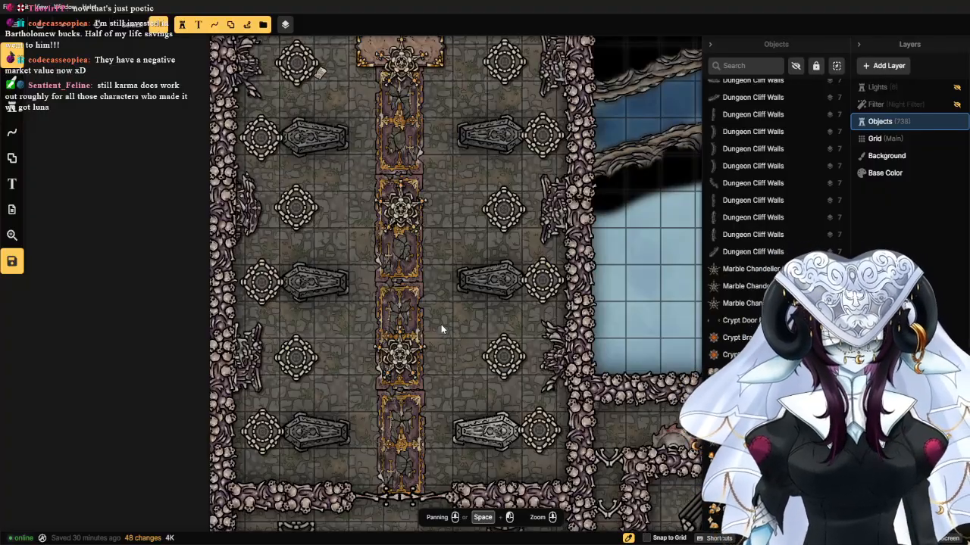
{"action": "left_click", "coordinate": [484, 279]}
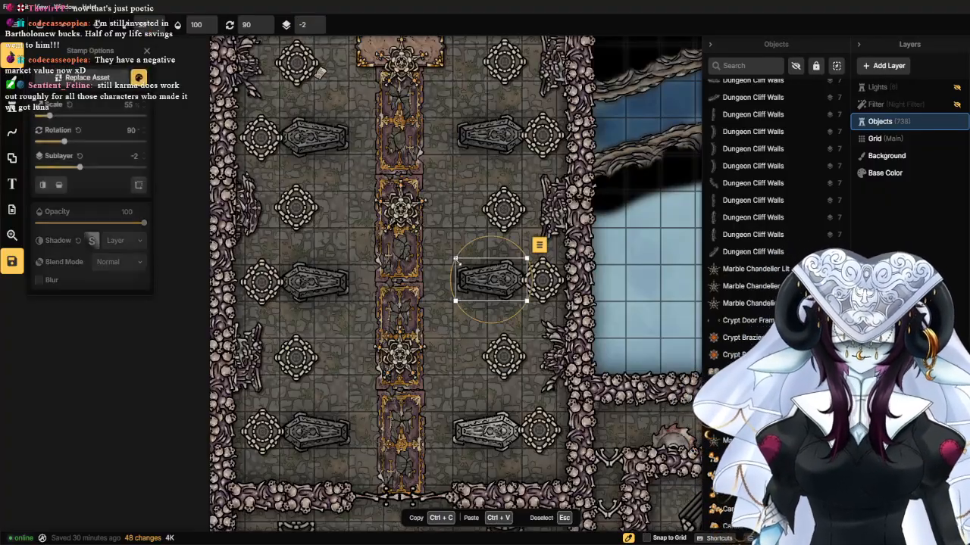
{"action": "left_click", "coordinate": [453, 226]}
Flip the middle bone pile on the coffin hall's east wall vertically, leaving its horizontal flip off.
{"action": "scroll", "coordinate": [453, 226], "scroll_direction": "down", "scroll_amount": 1}
{"action": "scroll", "coordinate": [452, 225], "scroll_direction": "down", "scroll_amount": 1}
{"action": "left_click_drag", "start_coordinate": [455, 190], "coordinate": [456, 241]}
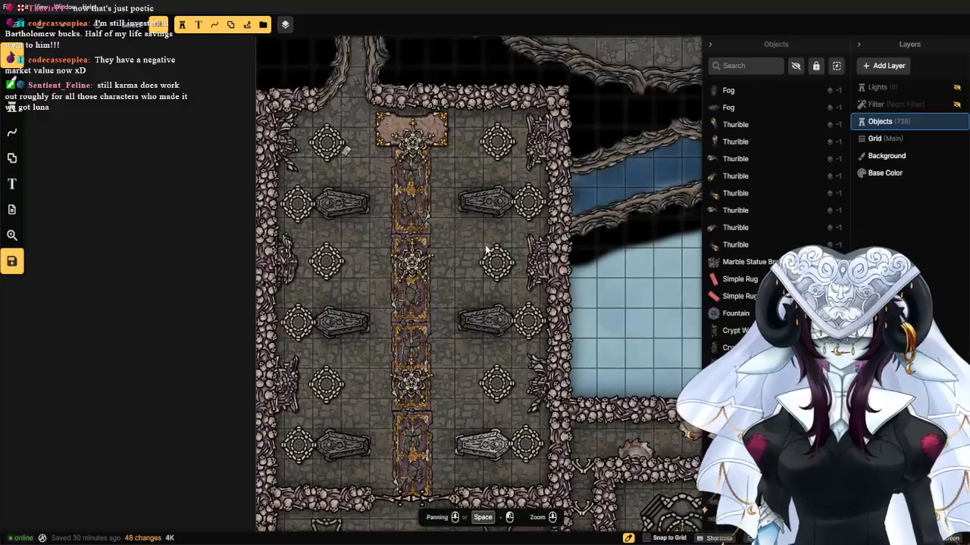
{"action": "left_click", "coordinate": [526, 271]}
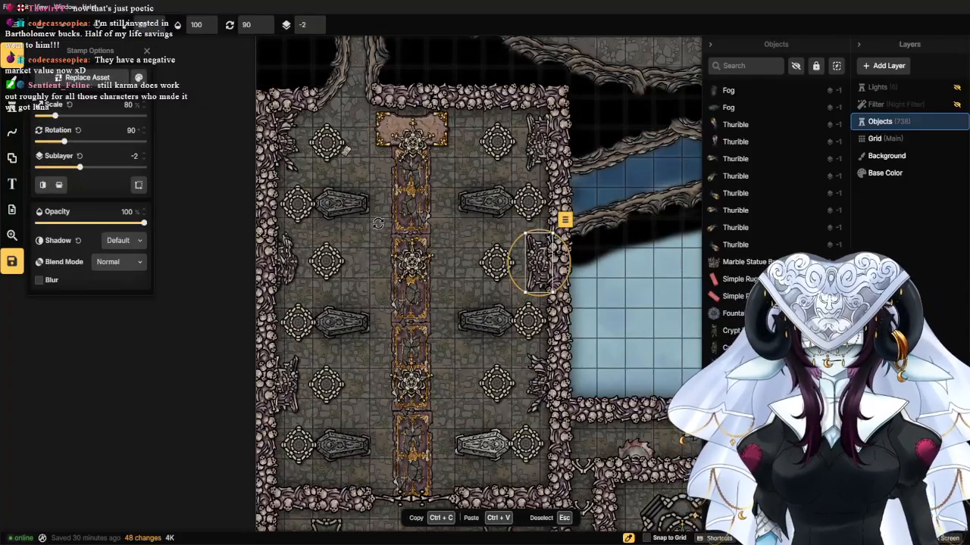
{"action": "left_click", "coordinate": [44, 186]}
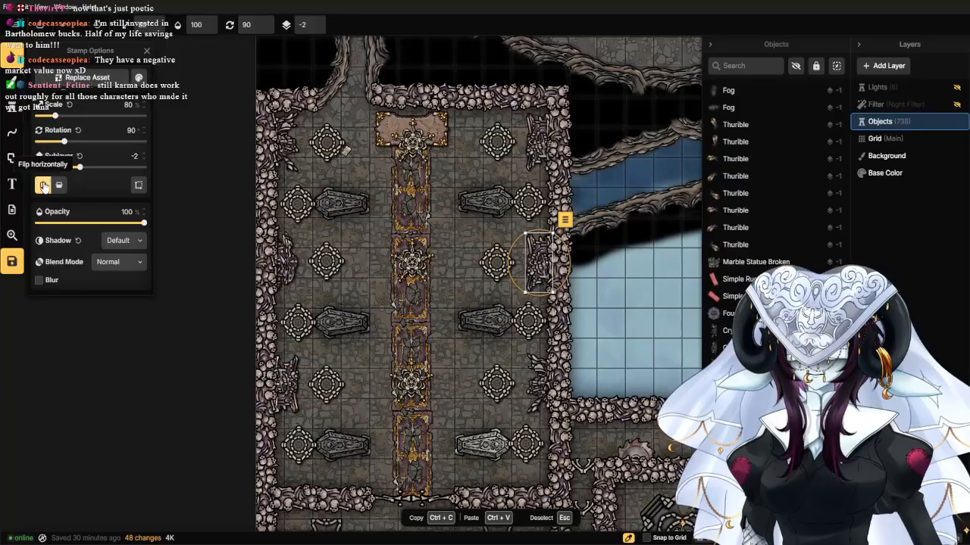
{"action": "scroll", "coordinate": [475, 290], "scroll_direction": "up", "scroll_amount": 5}
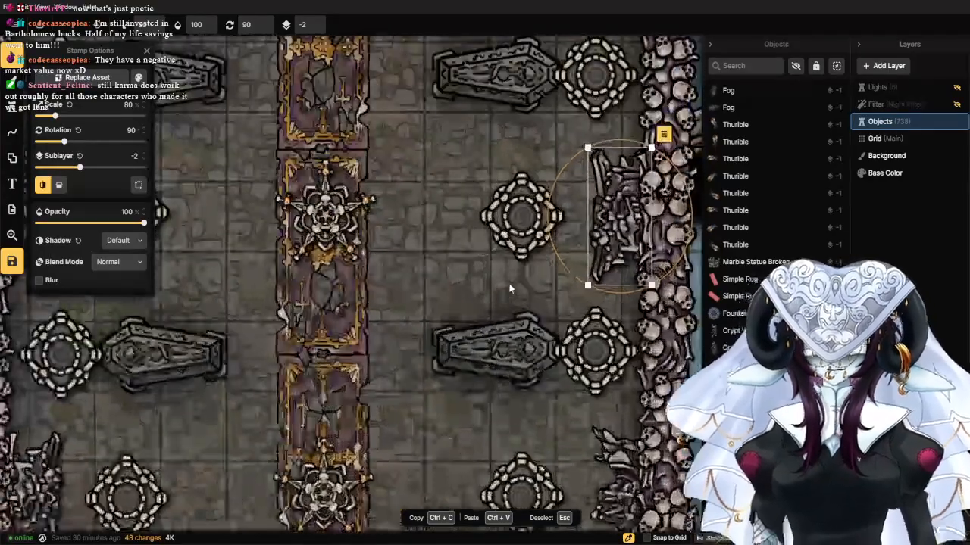
{"action": "left_click_drag", "start_coordinate": [509, 288], "coordinate": [353, 375]}
{"action": "scroll", "coordinate": [353, 375], "scroll_direction": "up", "scroll_amount": 3}
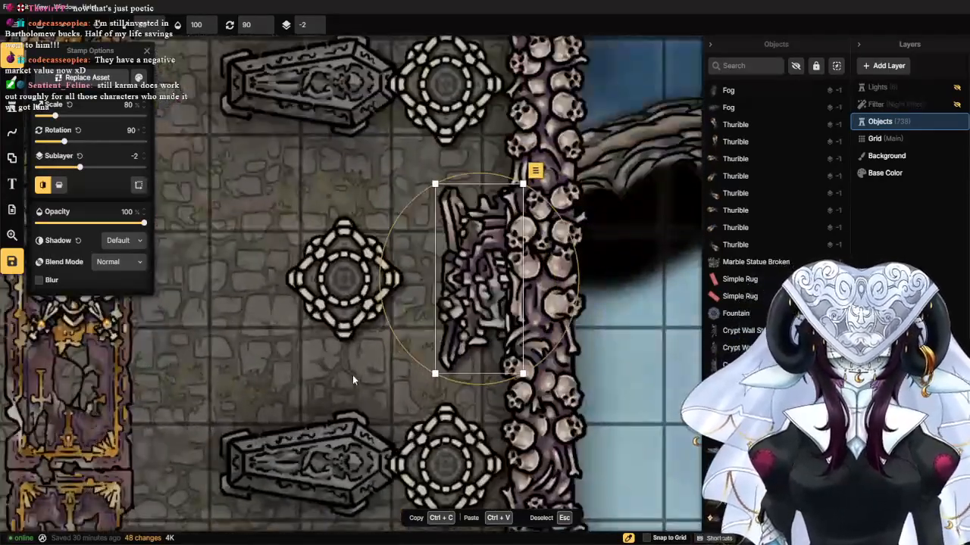
{"action": "left_click", "coordinate": [44, 187]}
{"action": "left_click", "coordinate": [46, 188]}
{"action": "left_click", "coordinate": [46, 189]}
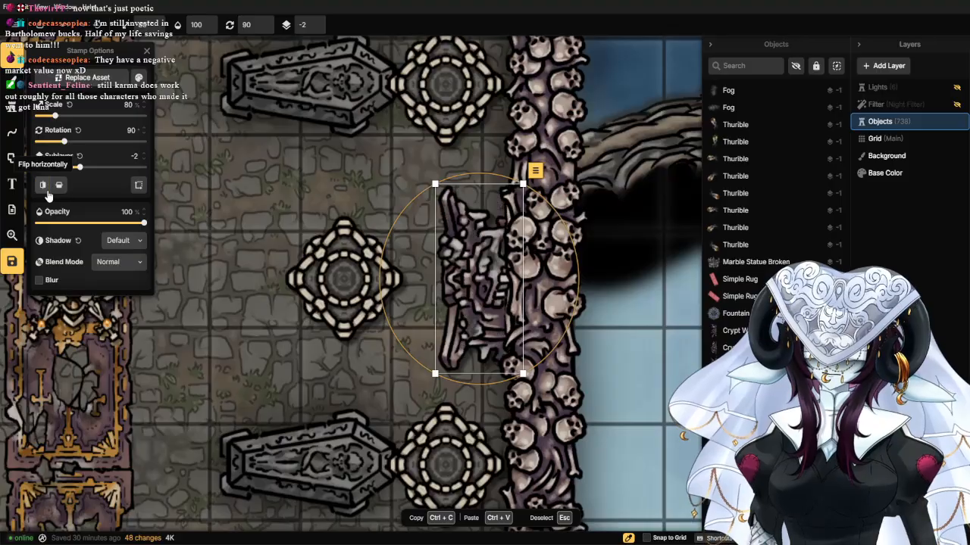
{"action": "left_click", "coordinate": [62, 187]}
{"action": "left_click", "coordinate": [65, 187]}
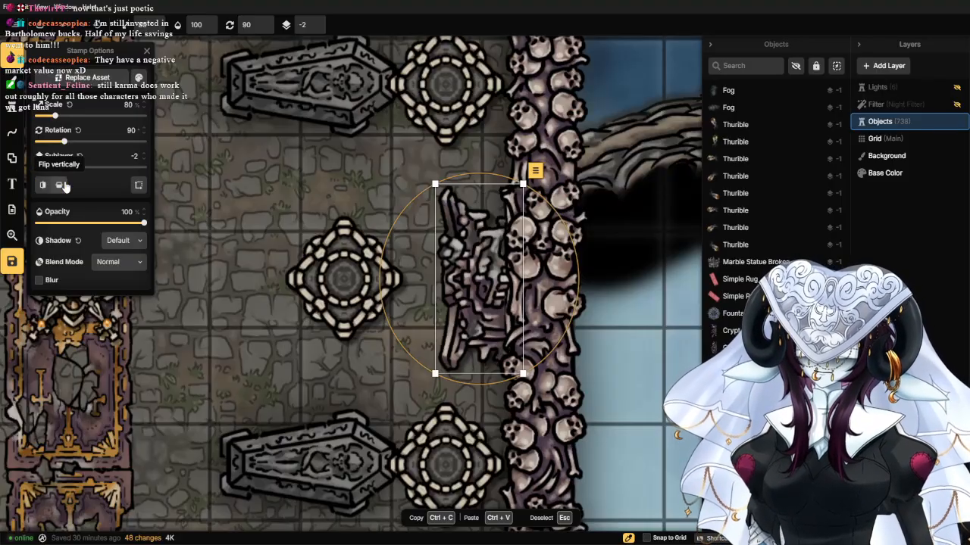
{"action": "left_click", "coordinate": [65, 187]}
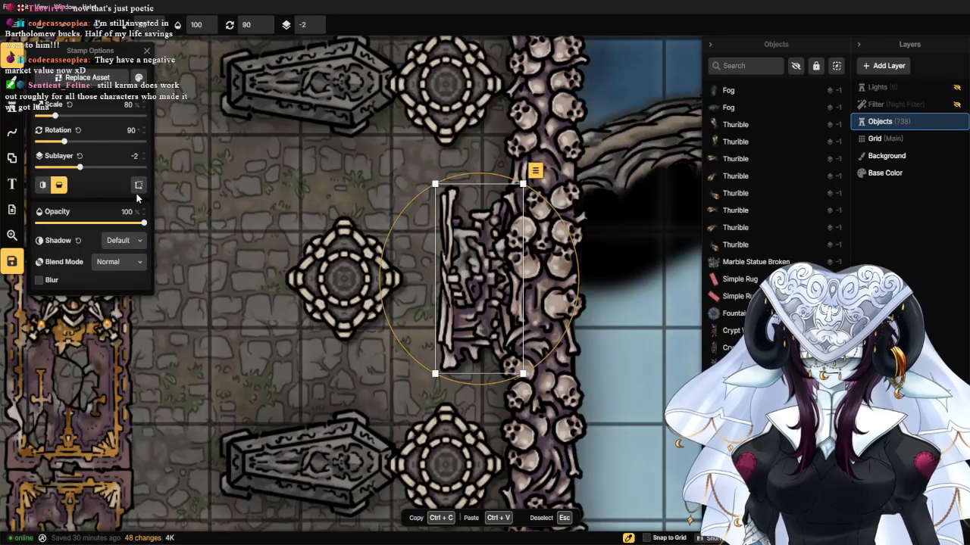
Flip the northernmost bone pile on the coffin hall's east wall vertically.
{"action": "scroll", "coordinate": [330, 167], "scroll_direction": "down", "scroll_amount": 5}
{"action": "left_click_drag", "start_coordinate": [329, 166], "coordinate": [341, 289]}
{"action": "left_click", "coordinate": [429, 135]}
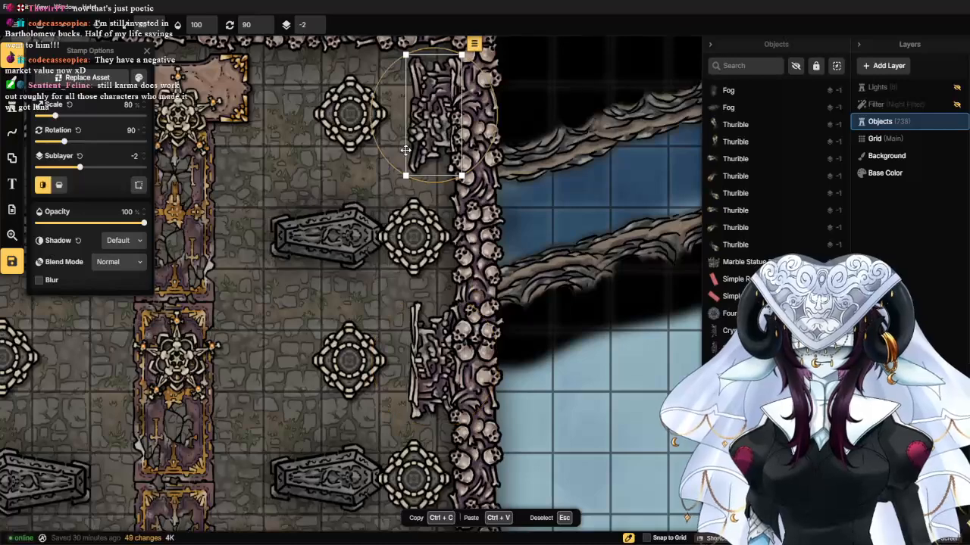
{"action": "left_click", "coordinate": [61, 187]}
Flip the southernmost bone pile on the coffin hall's west wall vertically and deselect it.
{"action": "scroll", "coordinate": [253, 284], "scroll_direction": "down", "scroll_amount": 4}
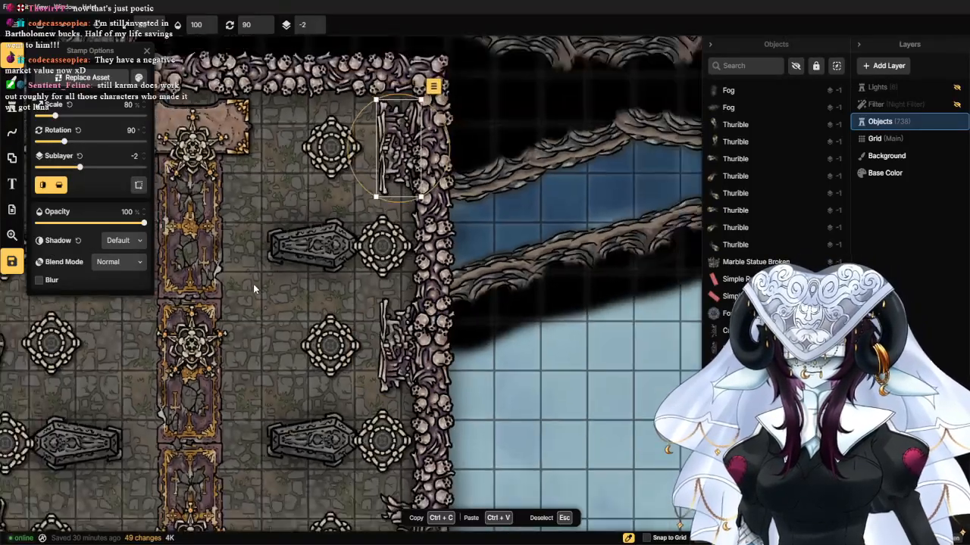
{"action": "left_click_drag", "start_coordinate": [130, 436], "coordinate": [333, 301]}
{"action": "left_click", "coordinate": [254, 347]}
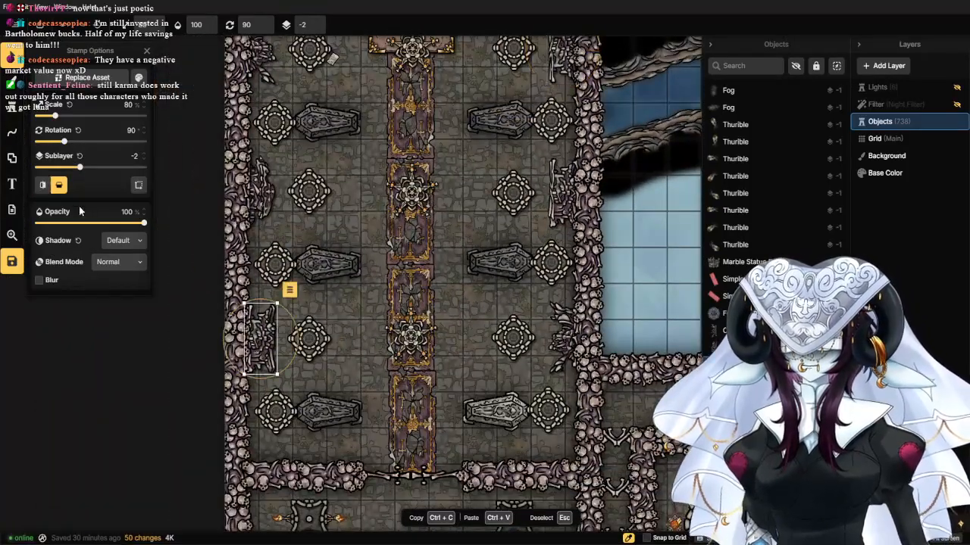
{"action": "left_click", "coordinate": [353, 333]}
{"action": "scroll", "coordinate": [356, 331], "scroll_direction": "down", "scroll_amount": 4}
{"action": "left_click_drag", "start_coordinate": [396, 290], "coordinate": [400, 376]}
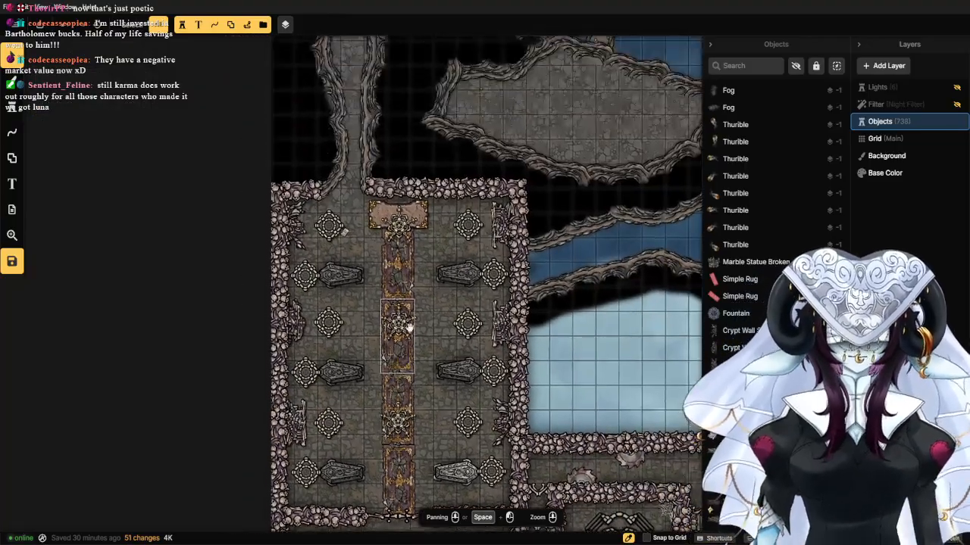
Examine the coffin hall's layout together with the cave passages and river to its north.
{"action": "left_click_drag", "start_coordinate": [409, 328], "coordinate": [391, 407]}
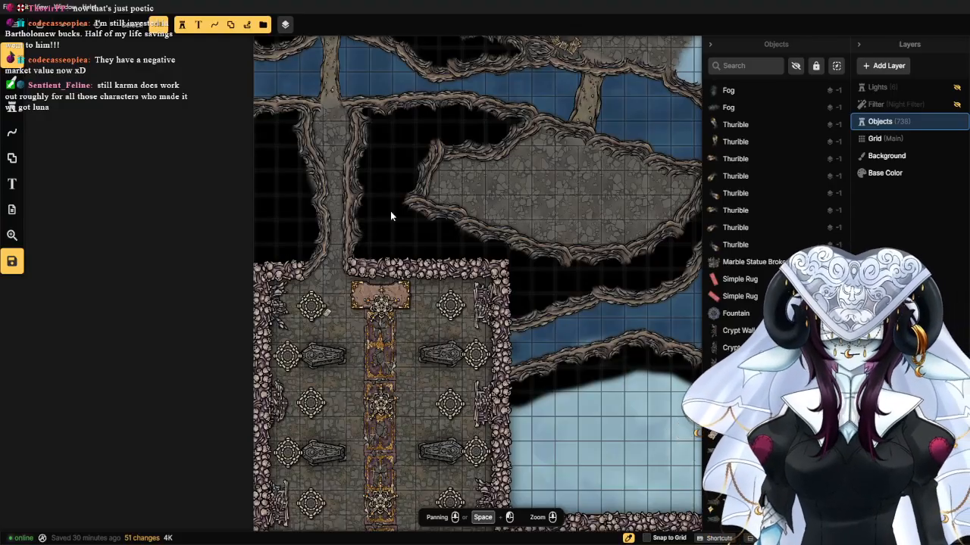
{"action": "scroll", "coordinate": [392, 209], "scroll_direction": "down", "scroll_amount": 1}
{"action": "scroll", "coordinate": [634, 99], "scroll_direction": "up", "scroll_amount": 2}
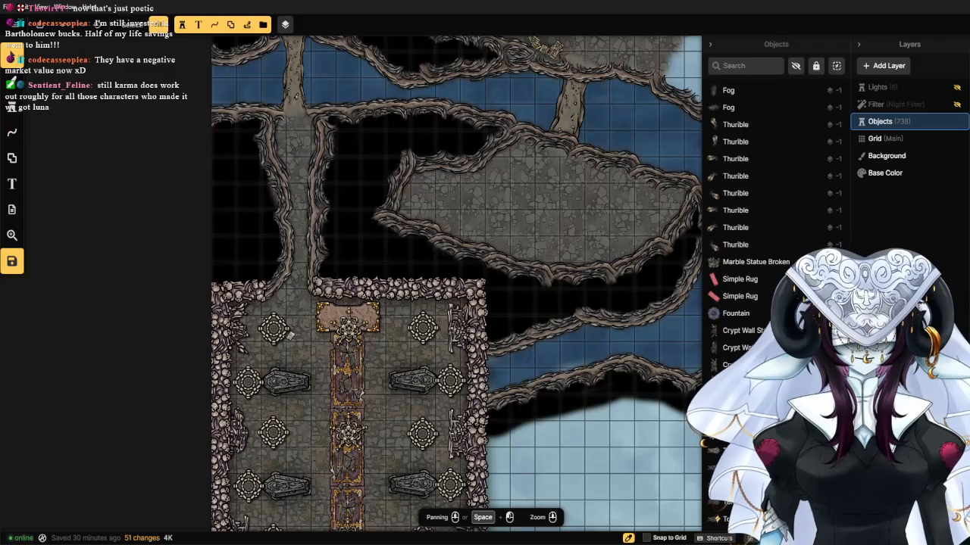
{"action": "scroll", "coordinate": [360, 239], "scroll_direction": "down", "scroll_amount": 1}
{"action": "scroll", "coordinate": [356, 216], "scroll_direction": "up", "scroll_amount": 2}
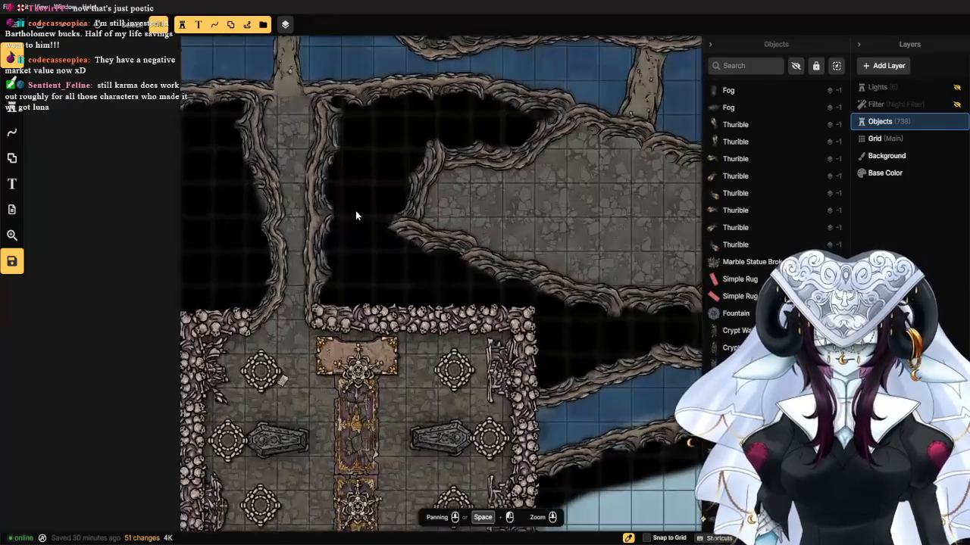
{"action": "scroll", "coordinate": [356, 212], "scroll_direction": "up", "scroll_amount": 2}
{"action": "left_click_drag", "start_coordinate": [390, 262], "coordinate": [399, 121]}
{"action": "scroll", "coordinate": [389, 130], "scroll_direction": "down", "scroll_amount": 2}
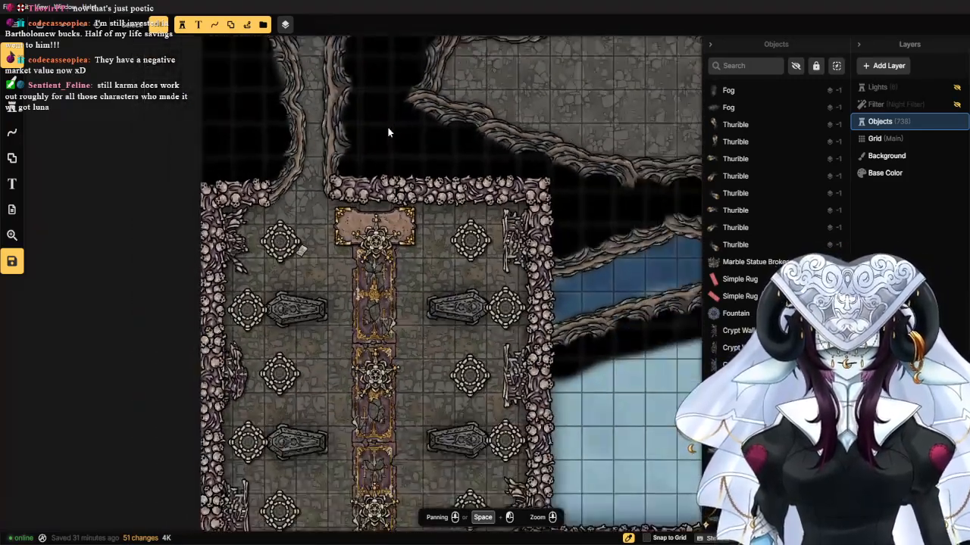
{"action": "scroll", "coordinate": [387, 132], "scroll_direction": "down", "scroll_amount": 2}
{"action": "scroll", "coordinate": [422, 246], "scroll_direction": "up", "scroll_amount": 2}
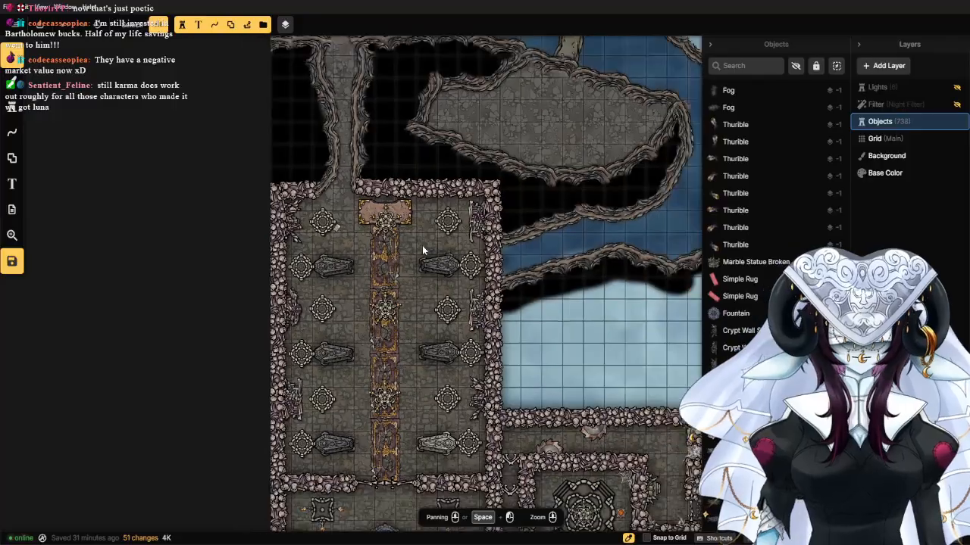
{"action": "scroll", "coordinate": [420, 238], "scroll_direction": "down", "scroll_amount": 1}
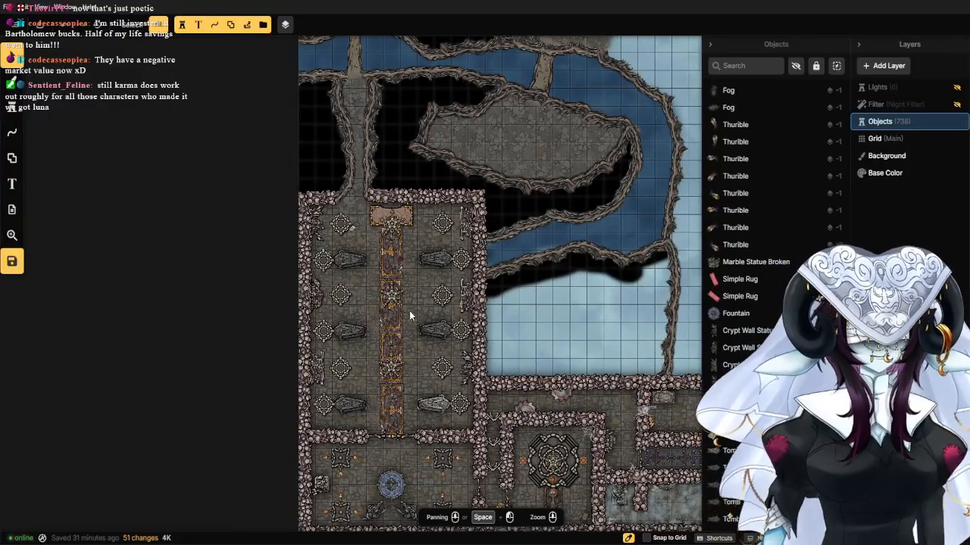
{"action": "scroll", "coordinate": [418, 303], "scroll_direction": "up", "scroll_amount": 1}
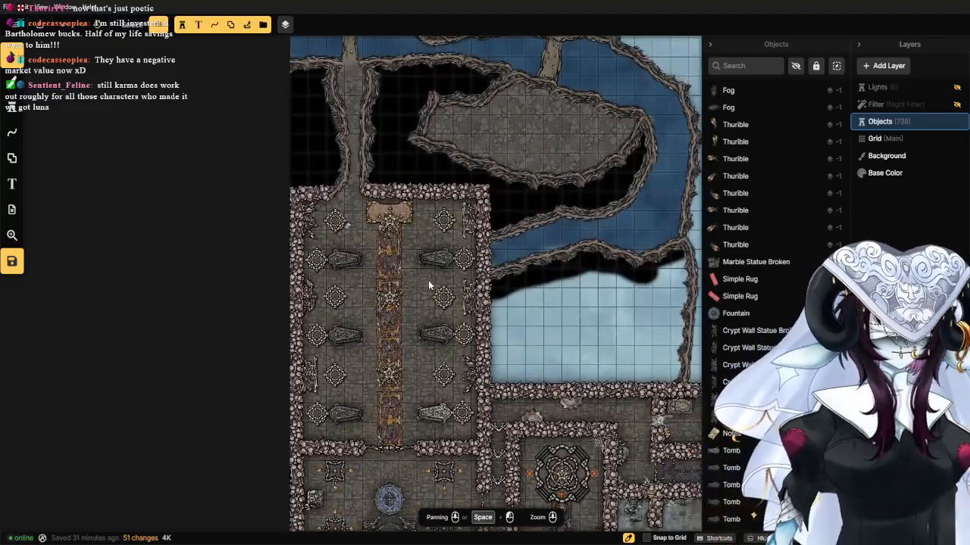
{"action": "scroll", "coordinate": [415, 377], "scroll_direction": "up", "scroll_amount": 3}
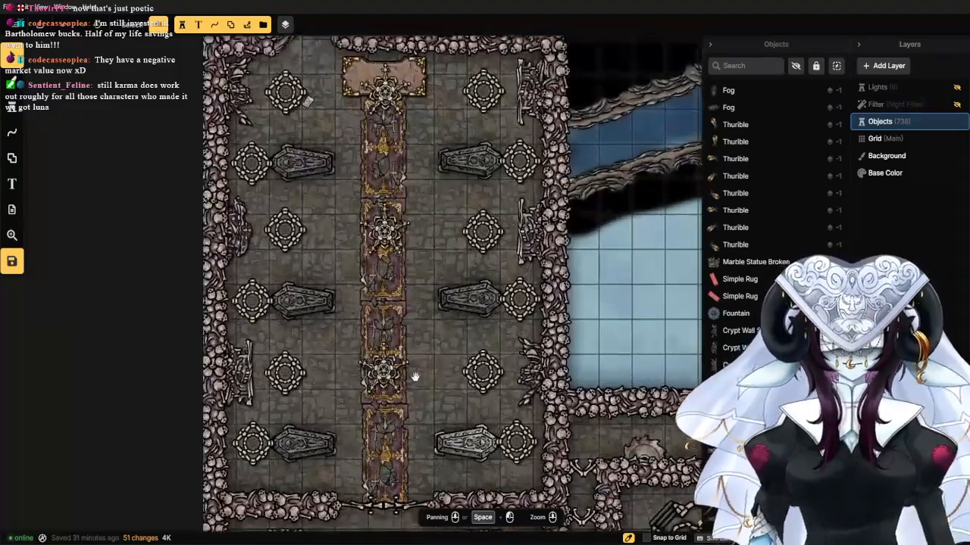
Examine the fountain room south of the coffin hall and the arrangement of statues around its fountain.
{"action": "left_click_drag", "start_coordinate": [415, 377], "coordinate": [453, 212]}
{"action": "left_click_drag", "start_coordinate": [430, 403], "coordinate": [428, 234]}
{"action": "scroll", "coordinate": [444, 260], "scroll_direction": "down", "scroll_amount": 3}
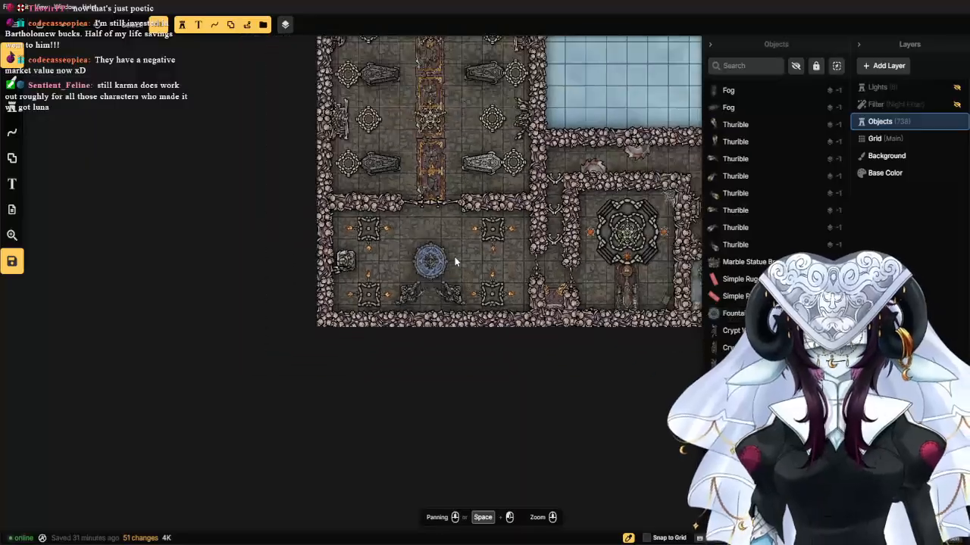
{"action": "left_click", "coordinate": [430, 263]}
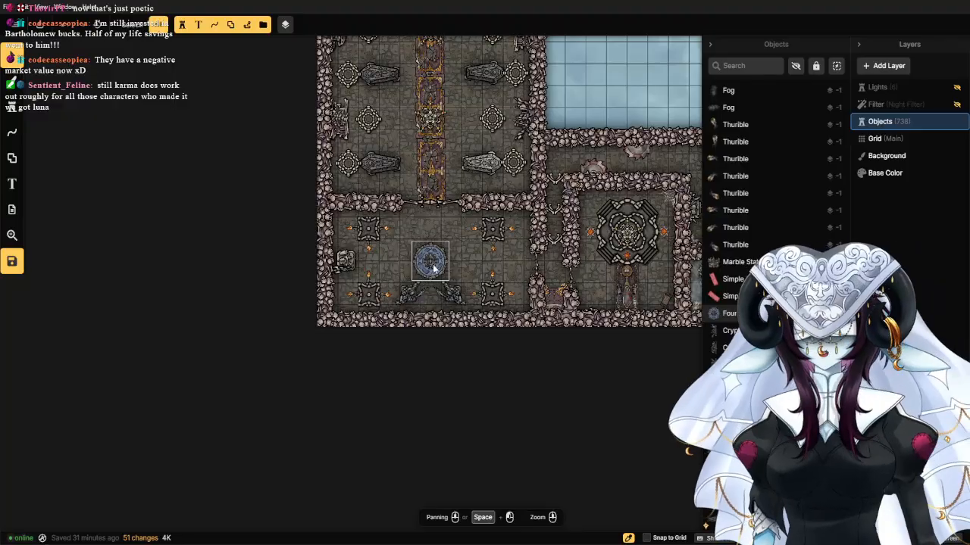
{"action": "left_click_drag", "start_coordinate": [441, 220], "coordinate": [448, 396]}
{"action": "left_click_drag", "start_coordinate": [467, 287], "coordinate": [461, 301]}
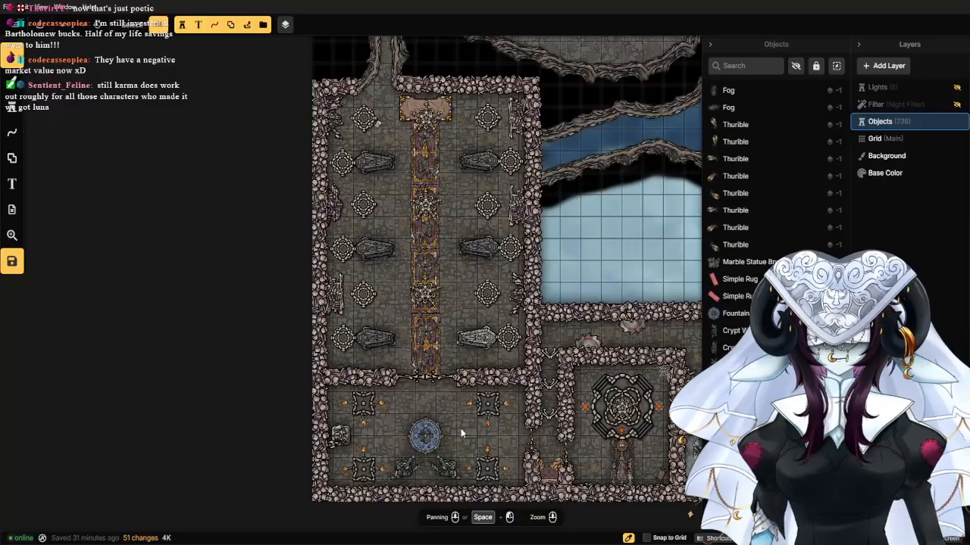
{"action": "scroll", "coordinate": [459, 424], "scroll_direction": "up", "scroll_amount": 5}
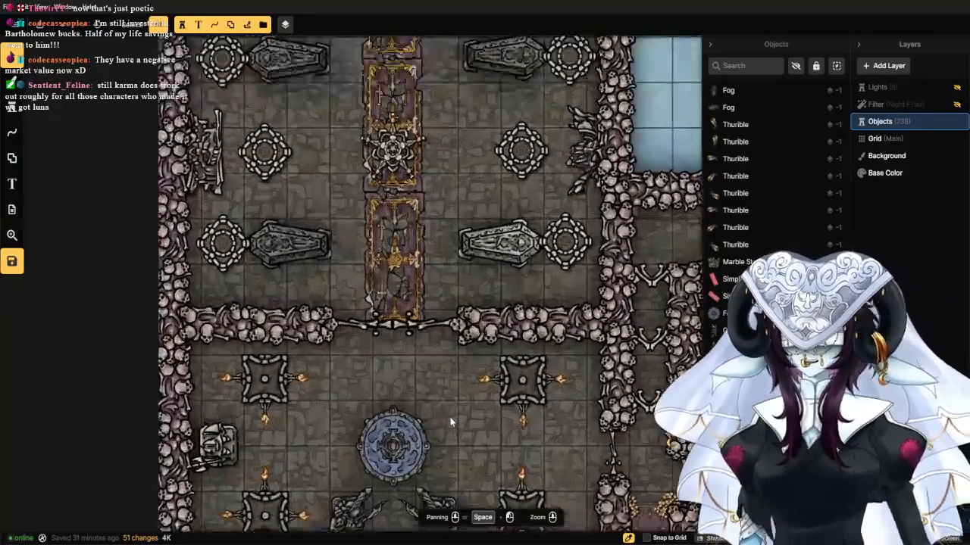
{"action": "scroll", "coordinate": [450, 422], "scroll_direction": "down", "scroll_amount": 5}
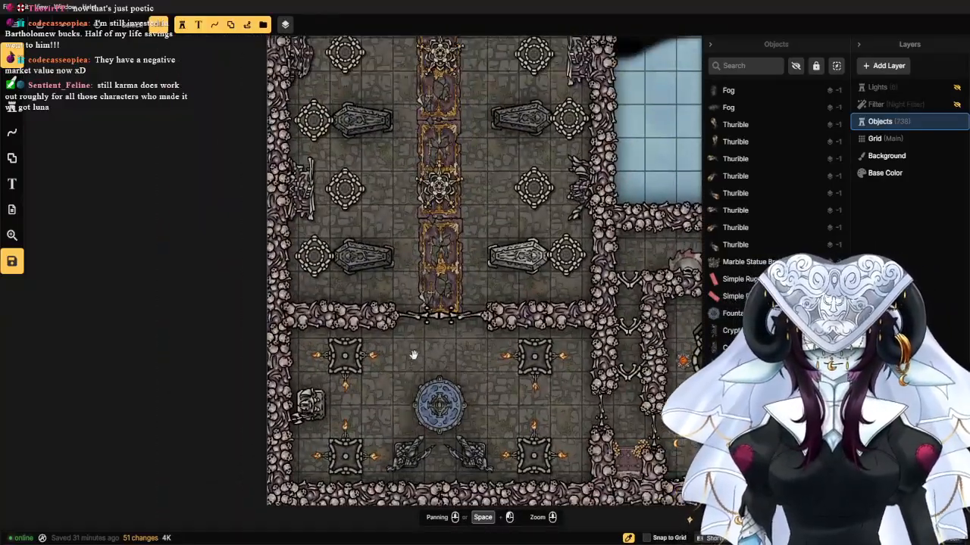
Stamp a copy of the fountain's southwest statue northeast of the fountain at 40% scale and 44° rotation, with the vertical flip off.
{"action": "left_click", "coordinate": [407, 454]}
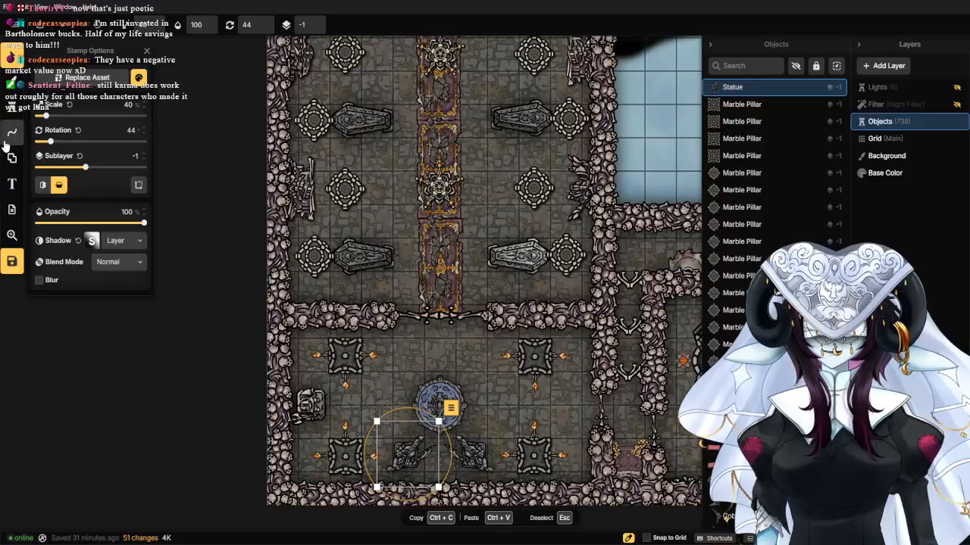
{"action": "left_click", "coordinate": [11, 107]}
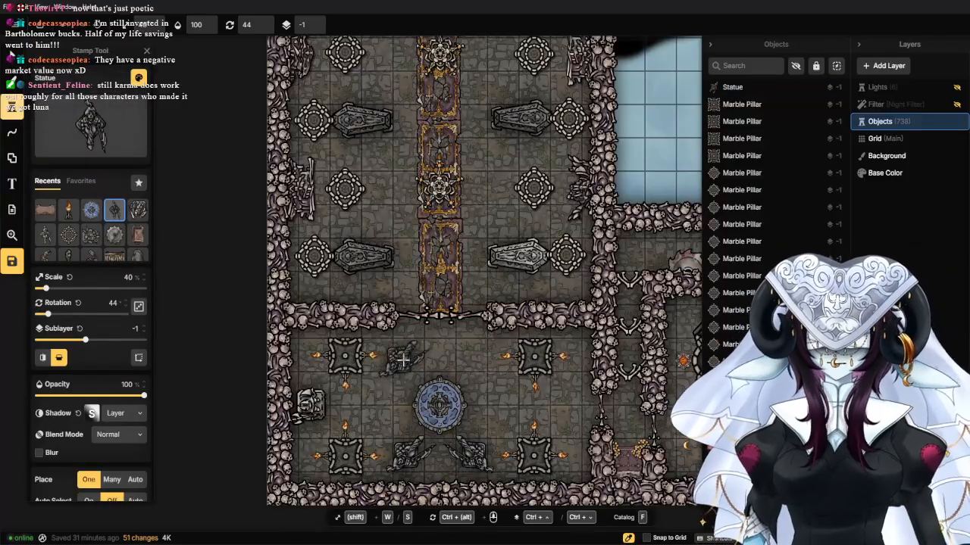
{"action": "left_click", "coordinate": [60, 358]}
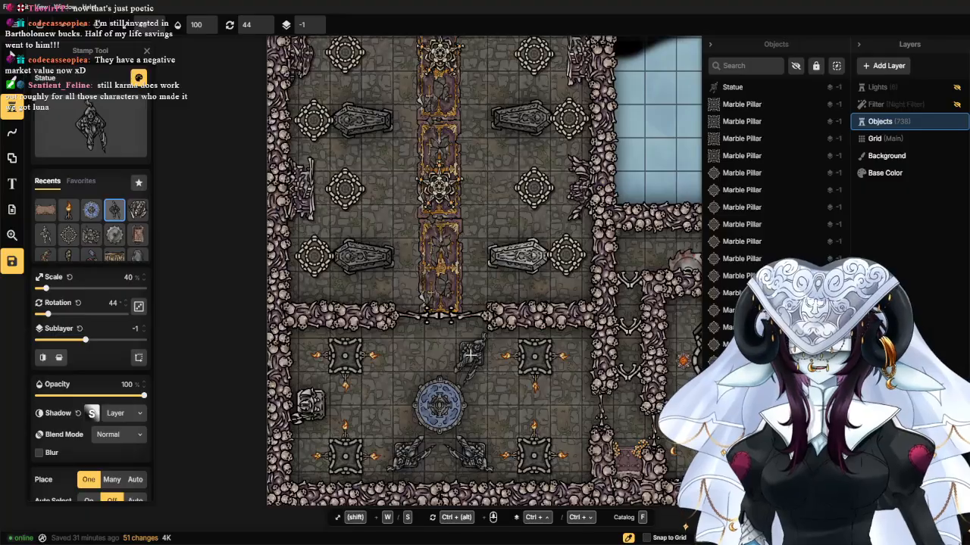
{"action": "left_click", "coordinate": [470, 353]}
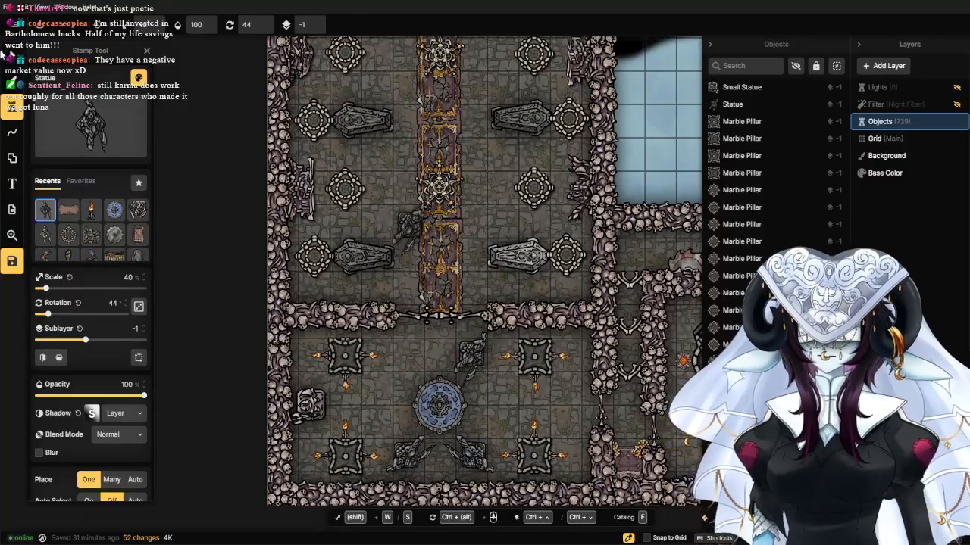
Stamp a copy of the fountain's southeast statue northwest of the fountain at 40% scale and 317° rotation, with only the horizontal flip on.
{"action": "left_click", "coordinate": [476, 453]}
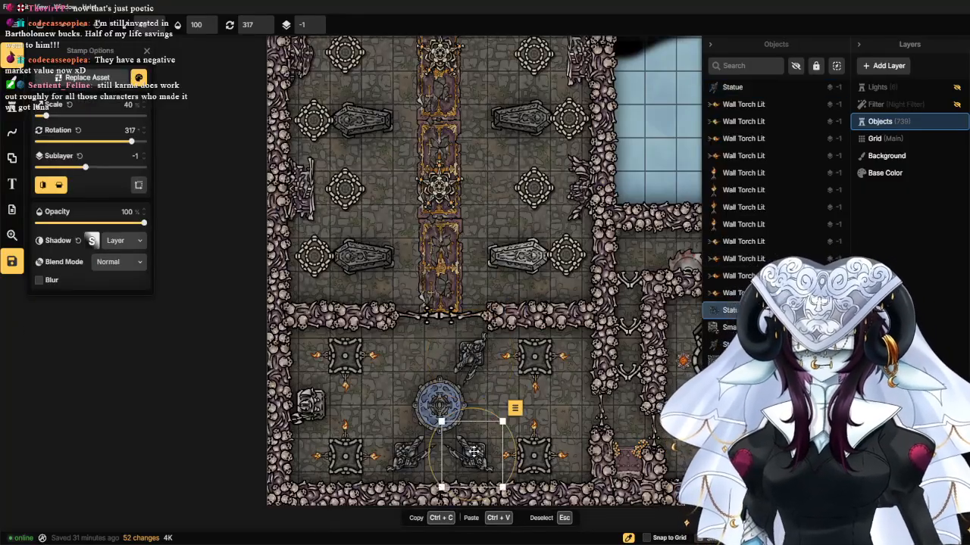
{"action": "left_click", "coordinate": [11, 134]}
{"action": "scroll", "coordinate": [454, 356], "scroll_direction": "up", "scroll_amount": 5}
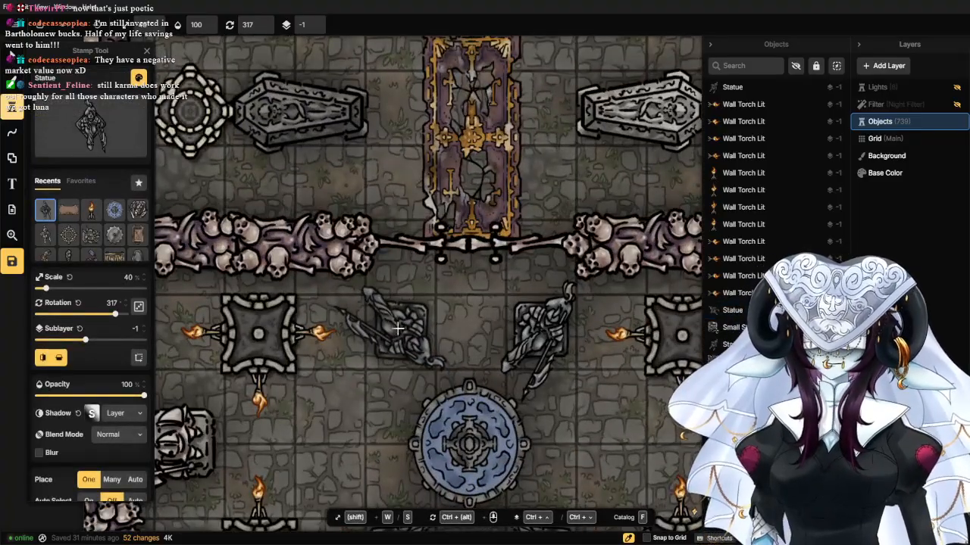
{"action": "left_click", "coordinate": [58, 357]}
{"action": "left_click", "coordinate": [39, 359]}
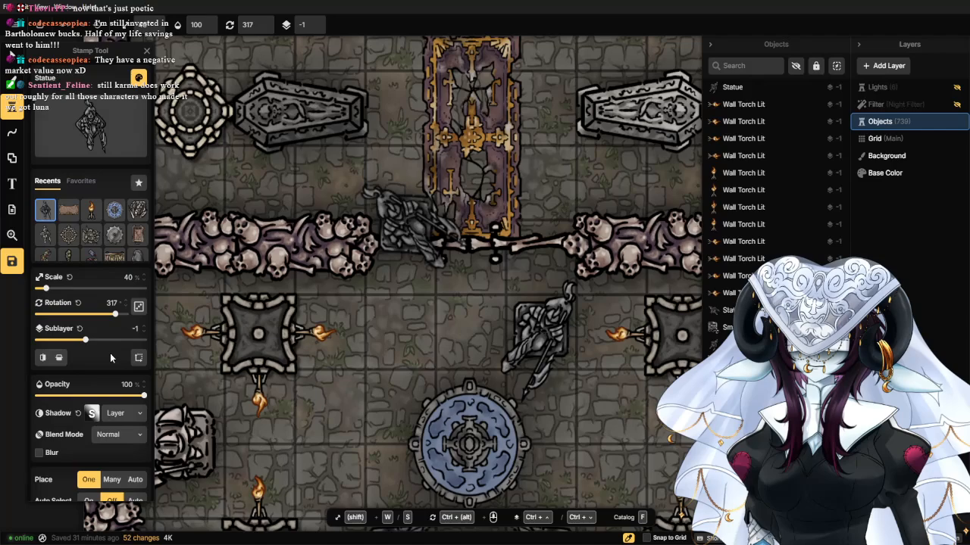
{"action": "left_click", "coordinate": [42, 357]}
{"action": "scroll", "coordinate": [424, 388], "scroll_direction": "down", "scroll_amount": 3}
{"action": "scroll", "coordinate": [424, 388], "scroll_direction": "up", "scroll_amount": 3}
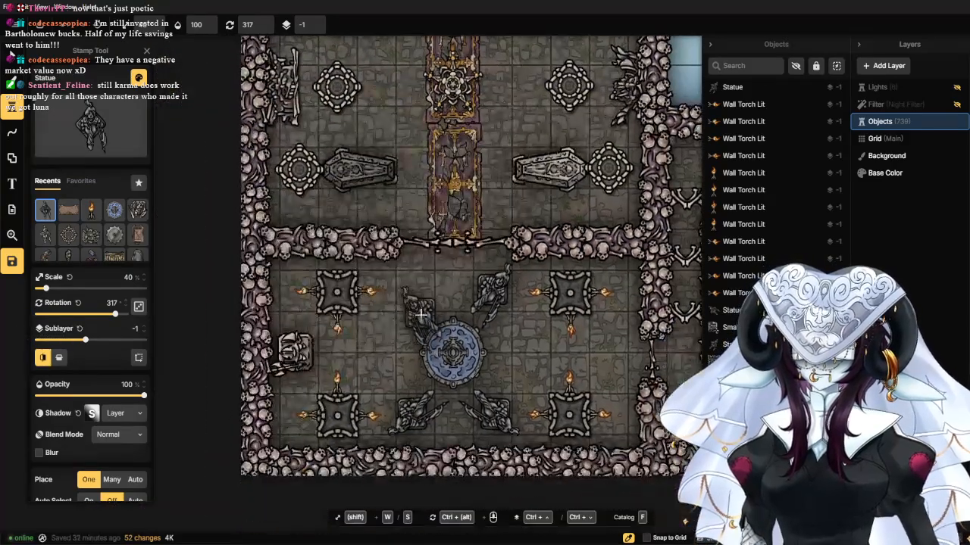
{"action": "left_click", "coordinate": [410, 281]}
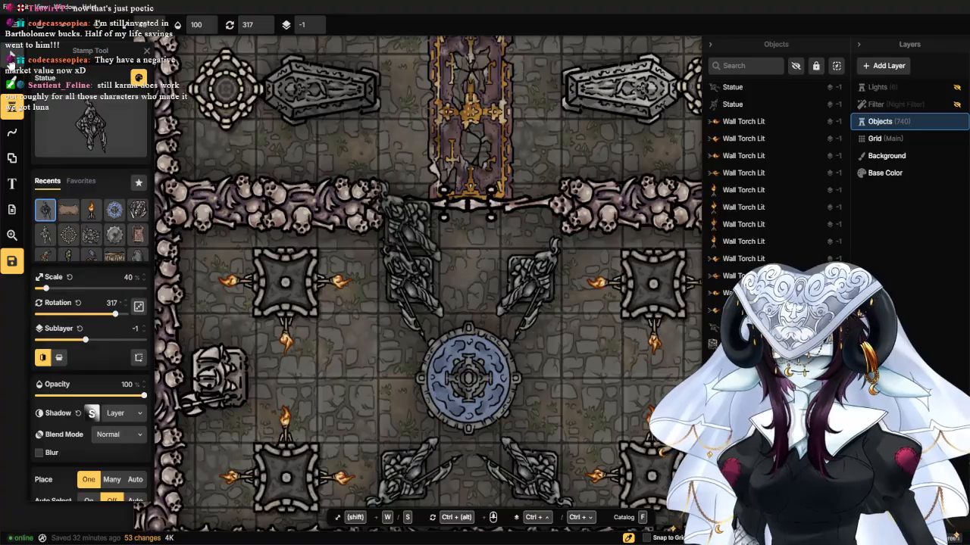
Turn off the horizontal flip of the statue northwest of the fountain.
{"action": "left_click", "coordinate": [12, 55]}
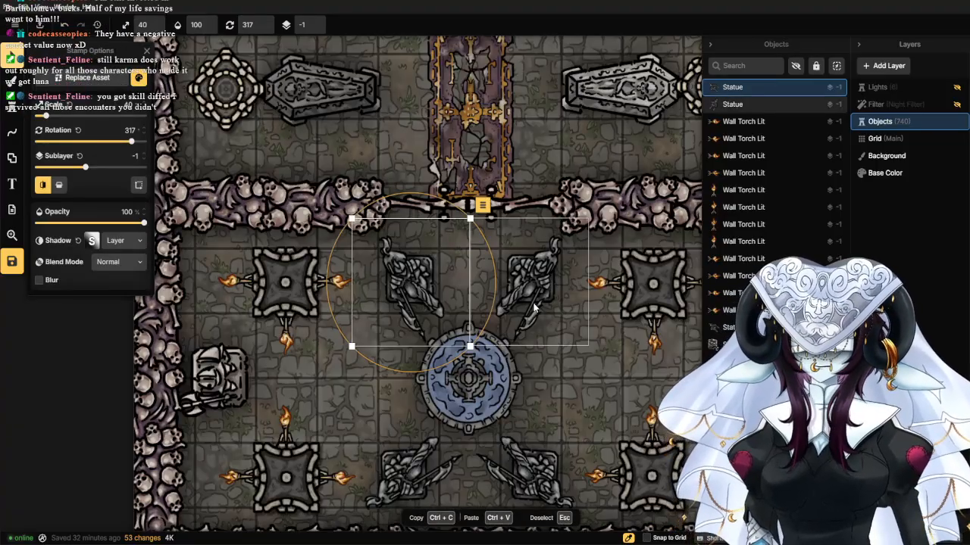
{"action": "left_click", "coordinate": [55, 188]}
{"action": "left_click", "coordinate": [53, 189]}
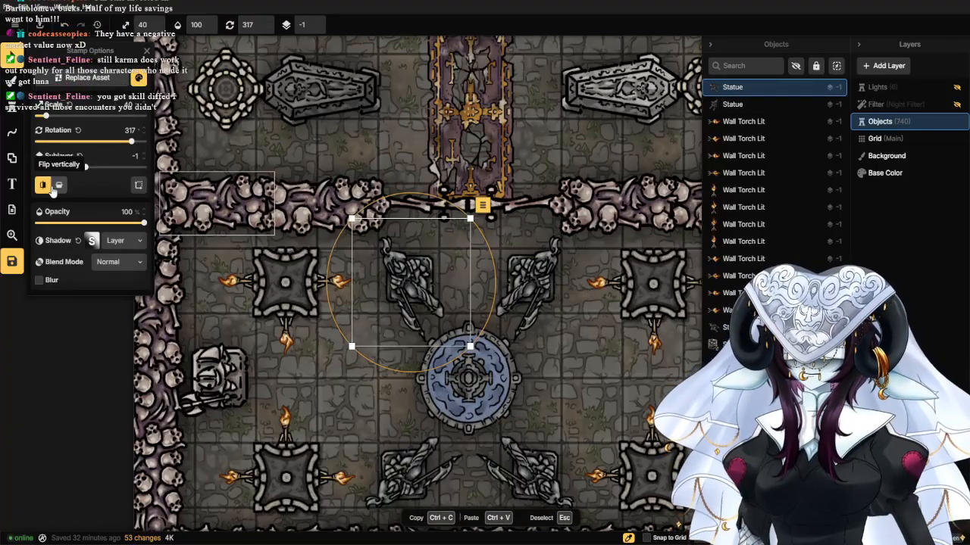
{"action": "left_click", "coordinate": [52, 189]}
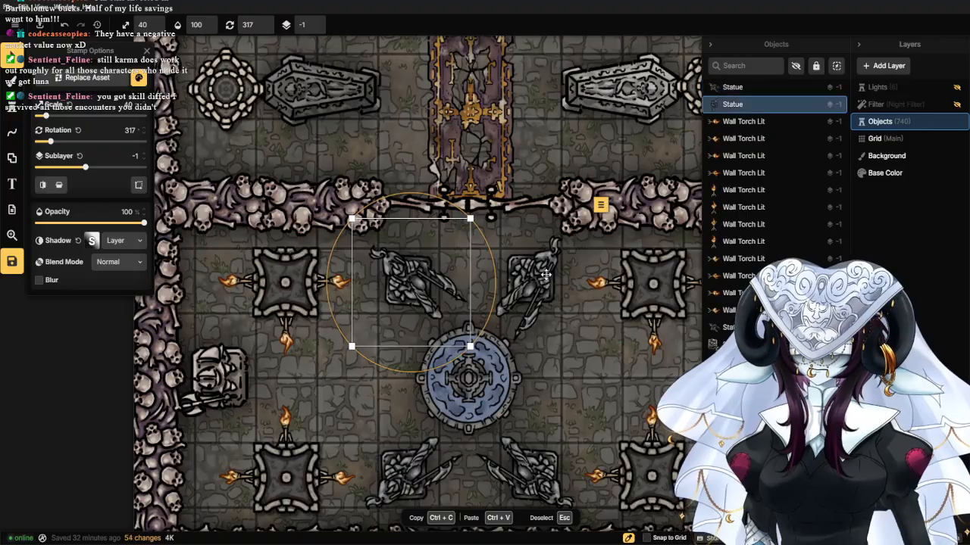
Flip the statue northeast of the fountain horizontally, nudge it slightly south and deselect it.
{"action": "left_click", "coordinate": [545, 274]}
{"action": "left_click", "coordinate": [42, 185]}
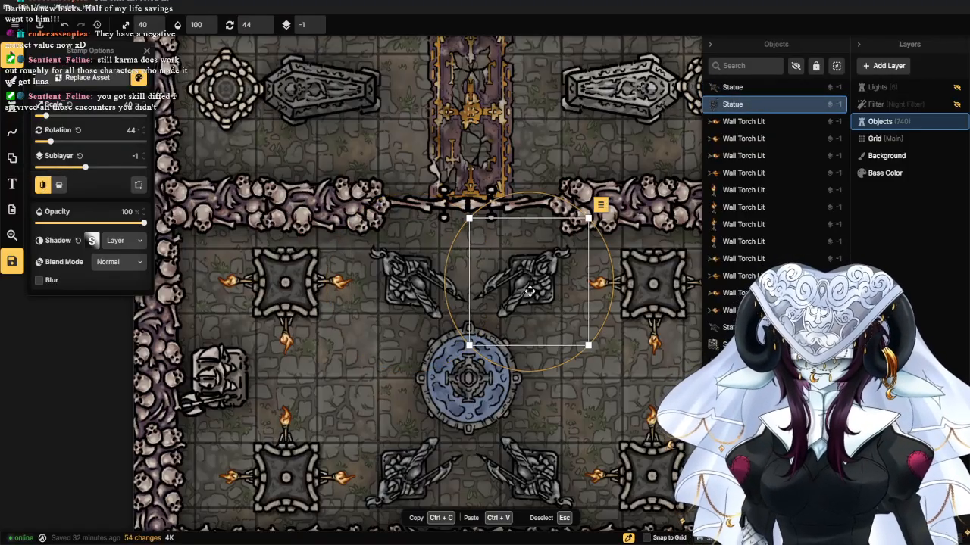
{"action": "left_click_drag", "start_coordinate": [530, 291], "coordinate": [530, 293]}
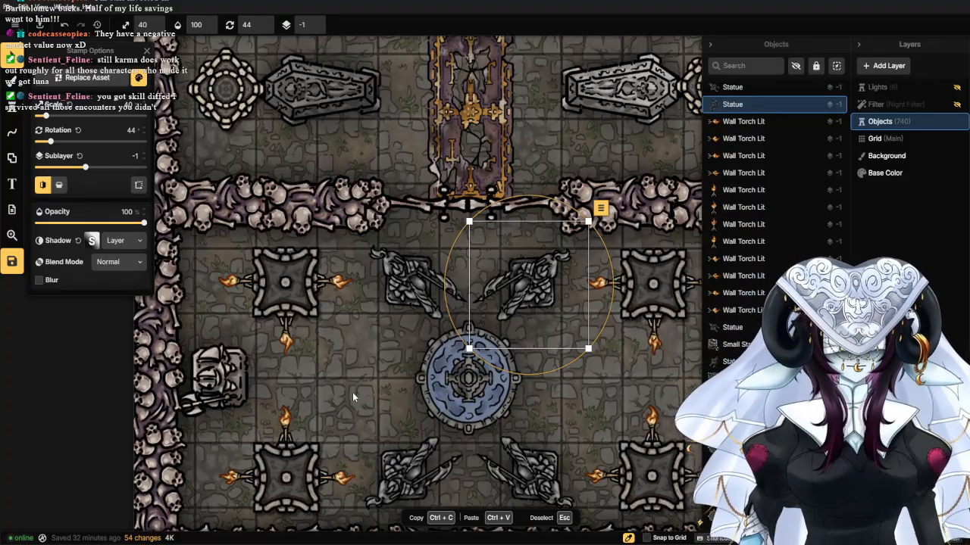
{"action": "left_click", "coordinate": [359, 402]}
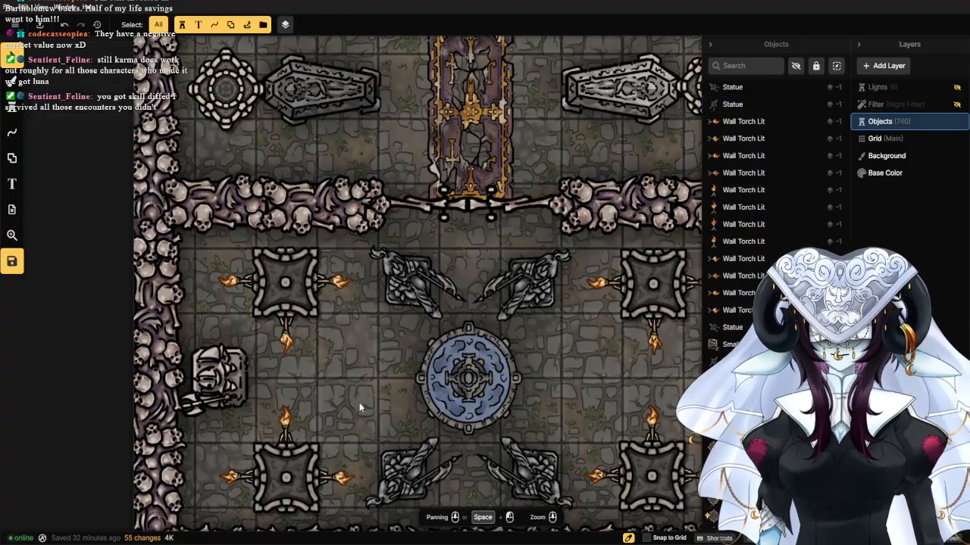
Examine the fountain room and the trap corridors, ritual chamber and flooded passages east of it.
{"action": "scroll", "coordinate": [366, 390], "scroll_direction": "down", "scroll_amount": 4}
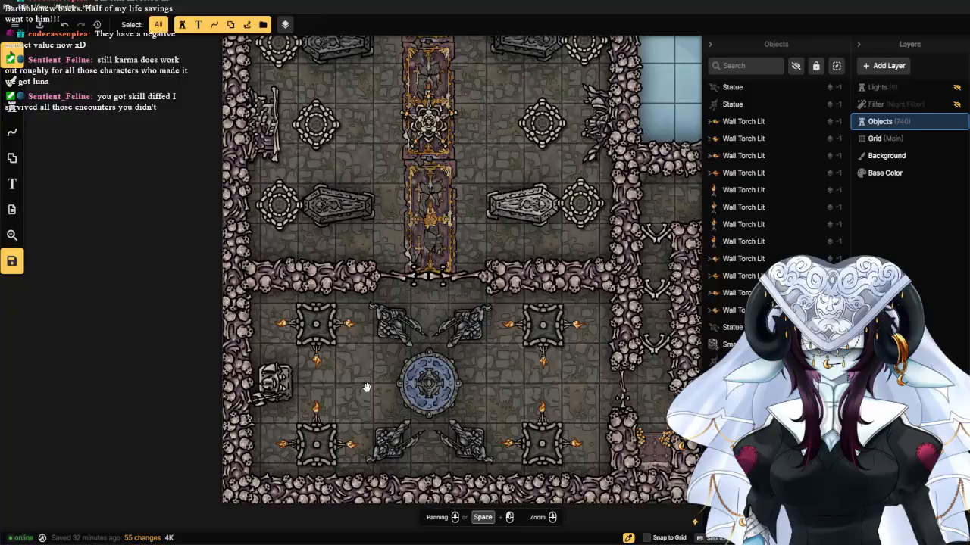
{"action": "left_click_drag", "start_coordinate": [367, 388], "coordinate": [362, 305]}
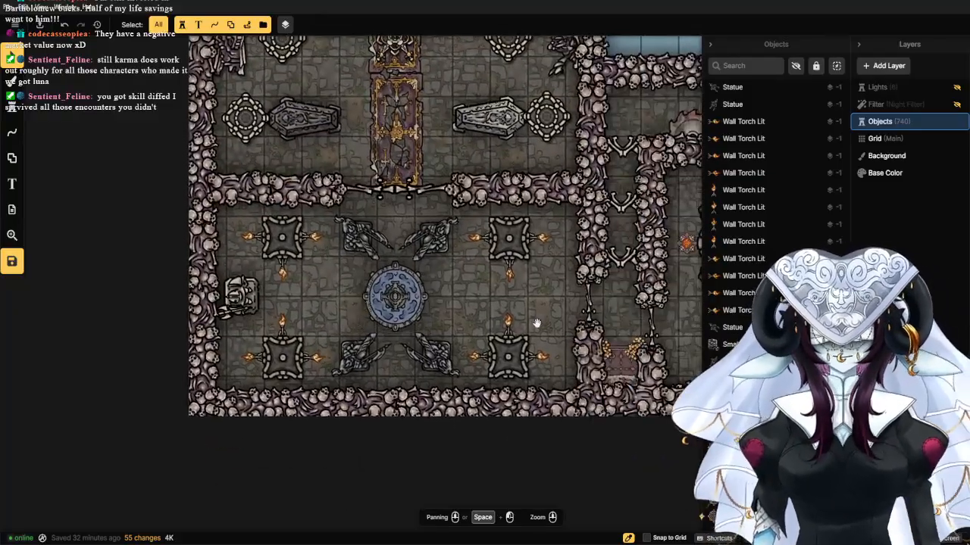
{"action": "left_click_drag", "start_coordinate": [621, 335], "coordinate": [382, 351]}
{"action": "left_click_drag", "start_coordinate": [447, 343], "coordinate": [367, 361]}
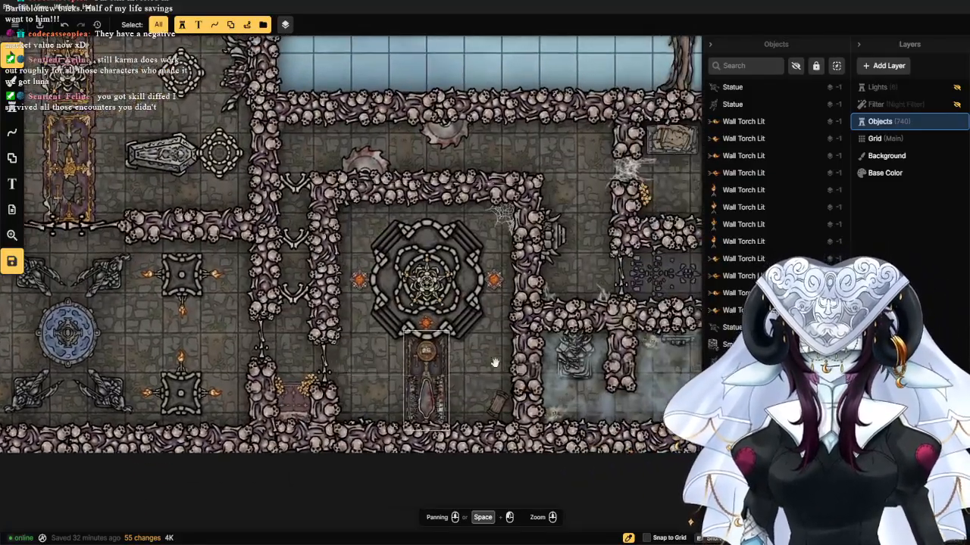
{"action": "left_click_drag", "start_coordinate": [550, 362], "coordinate": [424, 375]}
{"action": "left_click_drag", "start_coordinate": [505, 235], "coordinate": [406, 343]}
{"action": "left_click_drag", "start_coordinate": [571, 292], "coordinate": [400, 314]}
{"action": "scroll", "coordinate": [349, 331], "scroll_direction": "down", "scroll_amount": 2}
Examine the coffin hall and the overall map layout, including the southern corridors, the river caves and the unfilled area between them.
{"action": "left_click_drag", "start_coordinate": [271, 350], "coordinate": [515, 332]}
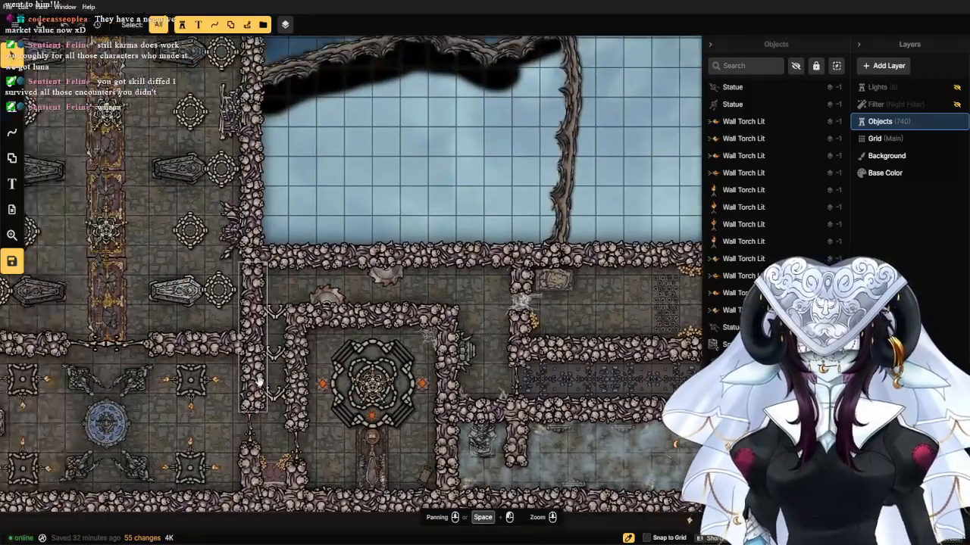
{"action": "left_click_drag", "start_coordinate": [197, 397], "coordinate": [378, 322]}
{"action": "left_click_drag", "start_coordinate": [308, 349], "coordinate": [337, 441]}
{"action": "left_click_drag", "start_coordinate": [331, 294], "coordinate": [360, 373]}
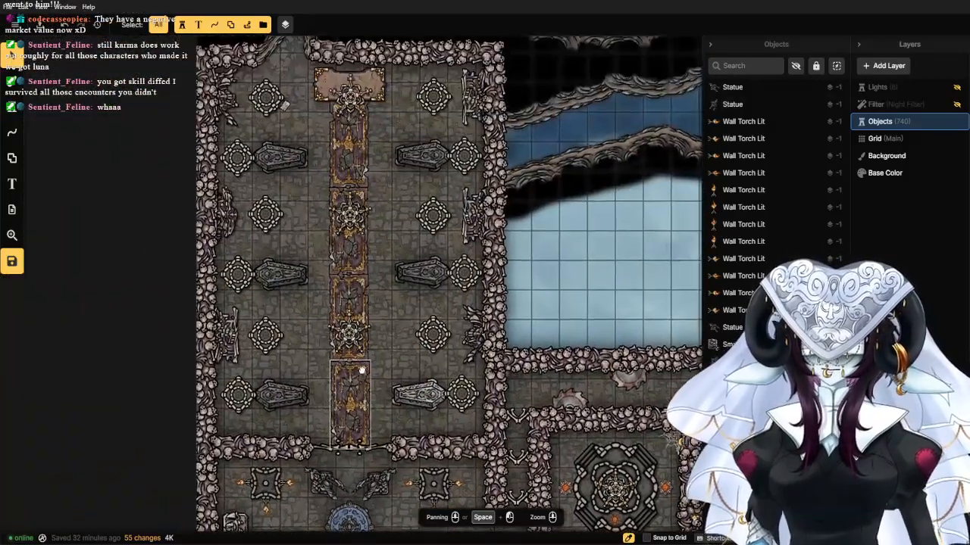
{"action": "scroll", "coordinate": [364, 359], "scroll_direction": "down", "scroll_amount": 5}
{"action": "left_click_drag", "start_coordinate": [546, 222], "coordinate": [442, 144]}
{"action": "scroll", "coordinate": [395, 279], "scroll_direction": "down", "scroll_amount": 1}
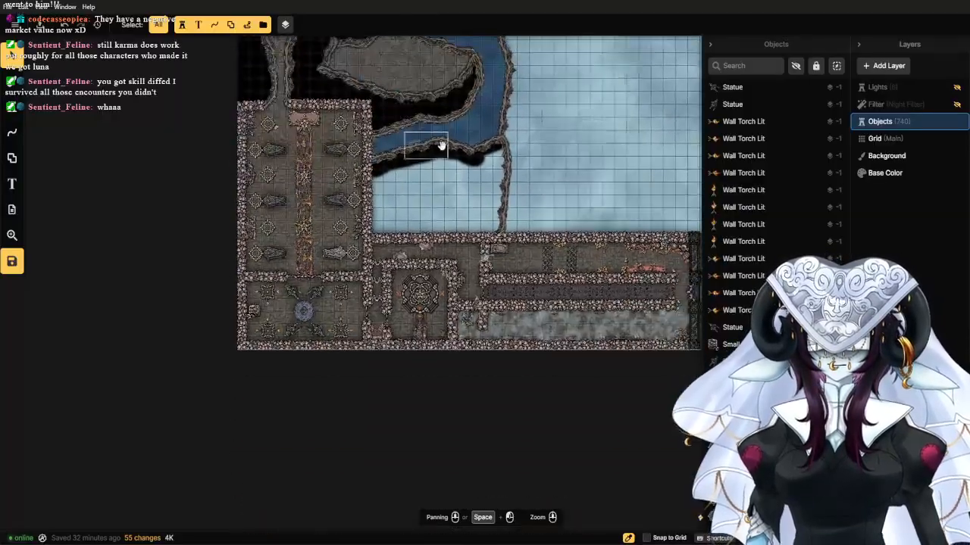
{"action": "left_click_drag", "start_coordinate": [465, 225], "coordinate": [399, 248]}
{"action": "scroll", "coordinate": [438, 294], "scroll_direction": "up", "scroll_amount": 1}
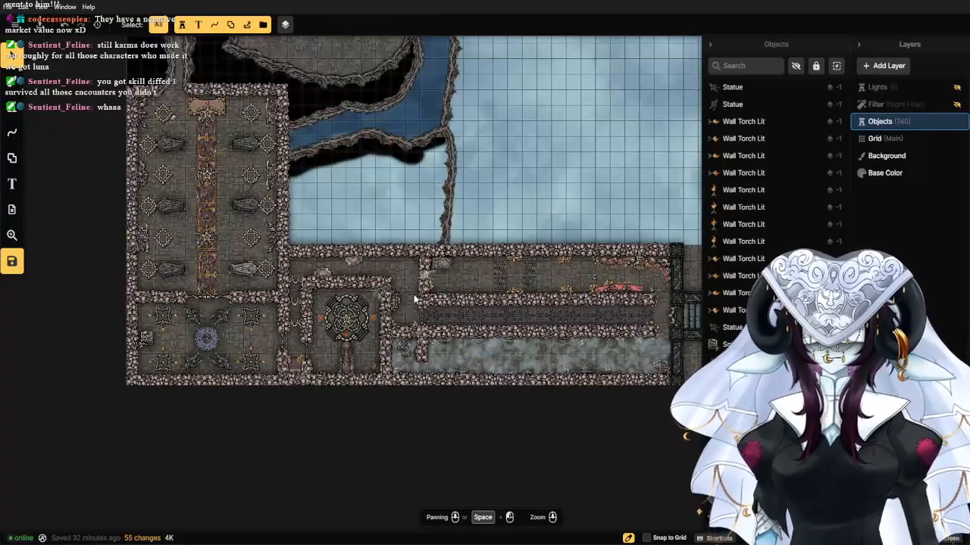
{"action": "scroll", "coordinate": [410, 249], "scroll_direction": "down", "scroll_amount": 2}
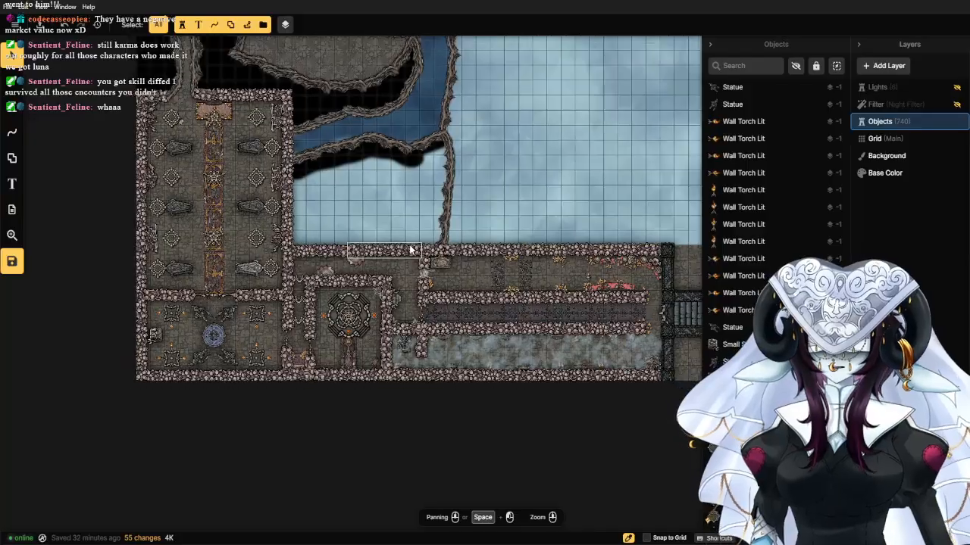
{"action": "left_click_drag", "start_coordinate": [358, 255], "coordinate": [366, 355]}
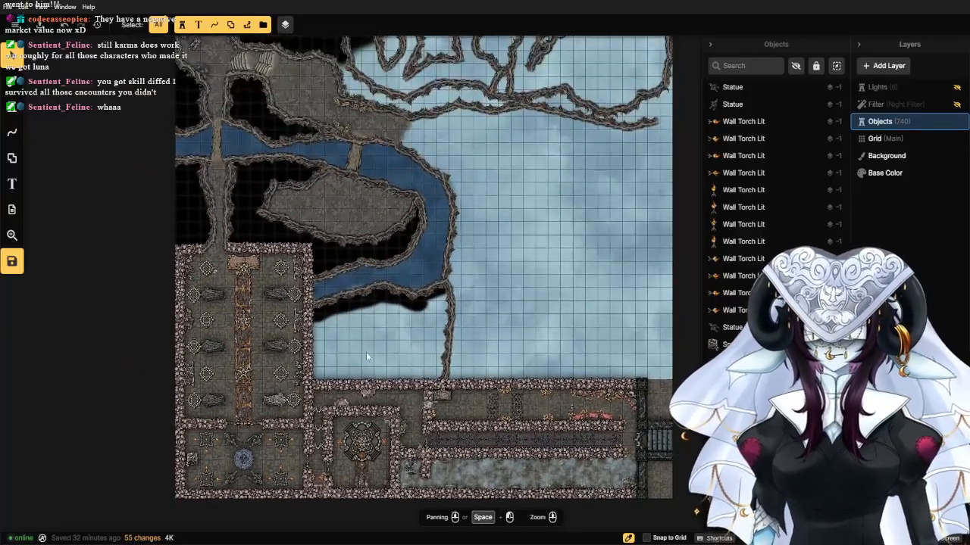